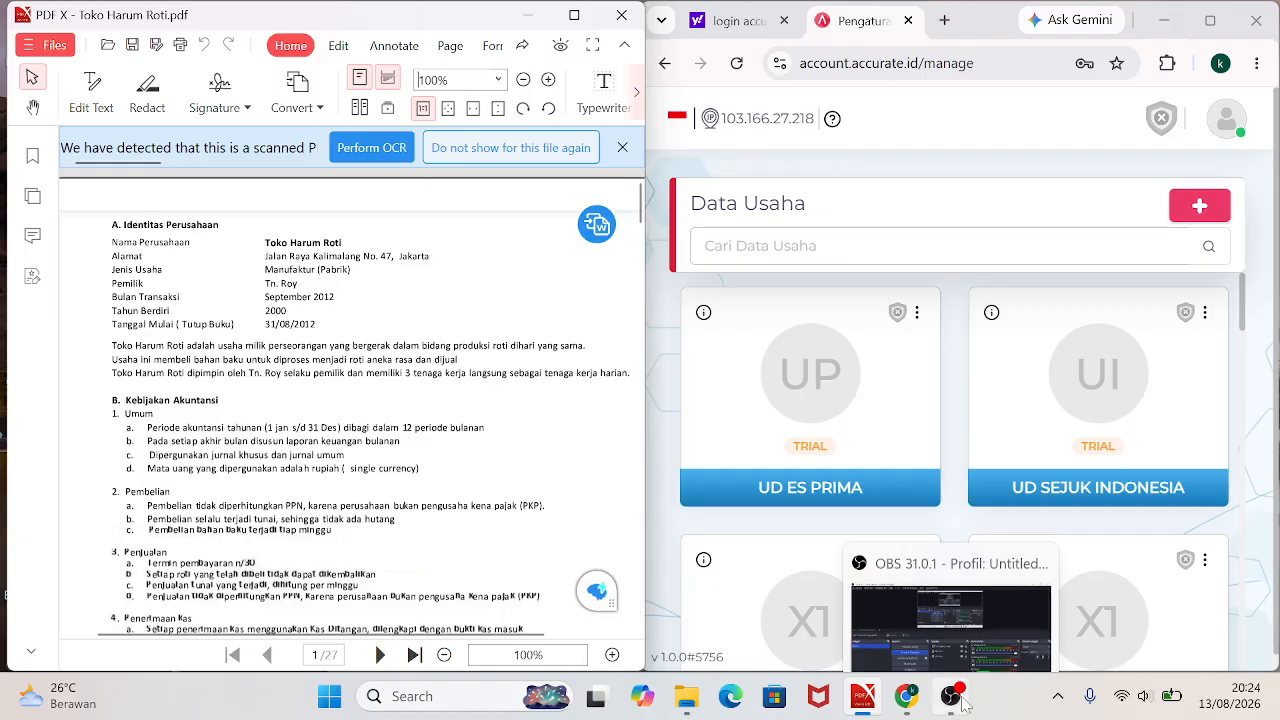
Dismiss the OCR notice and review the company identity and accounting policies on page 1 of Toko Harum Roti.pdf.
left_click(950, 628)
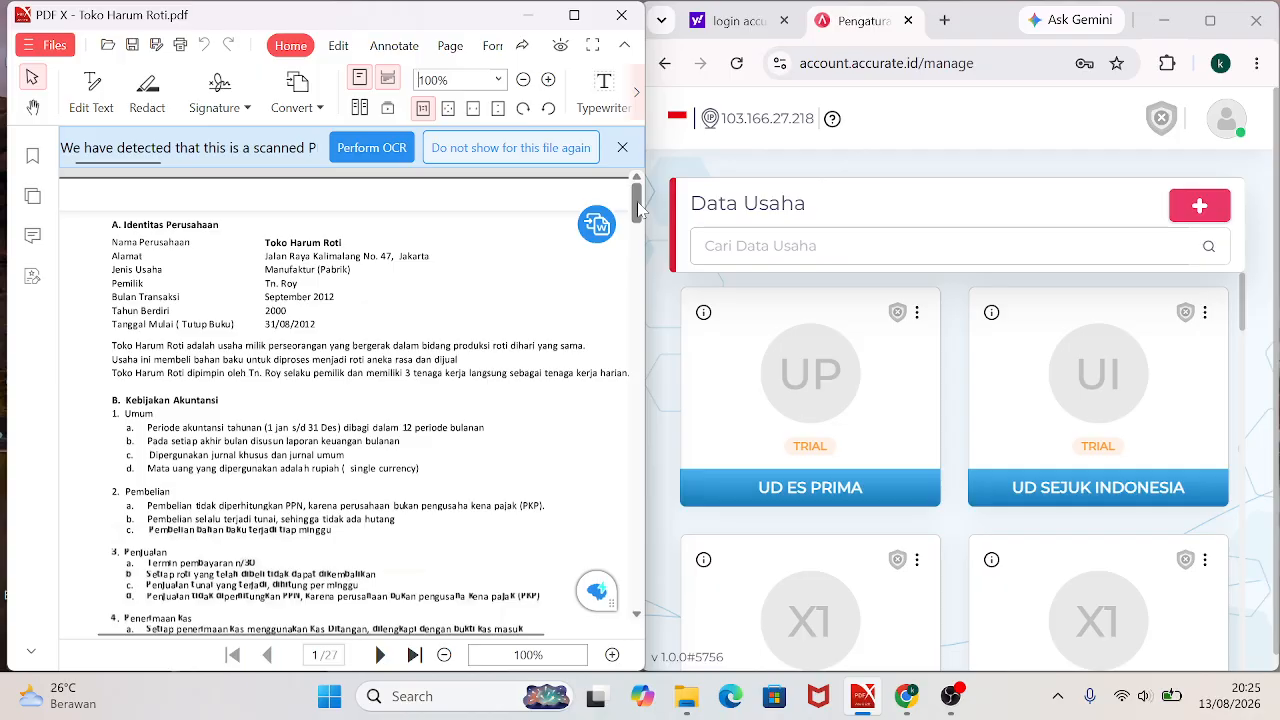
left_click(623, 148)
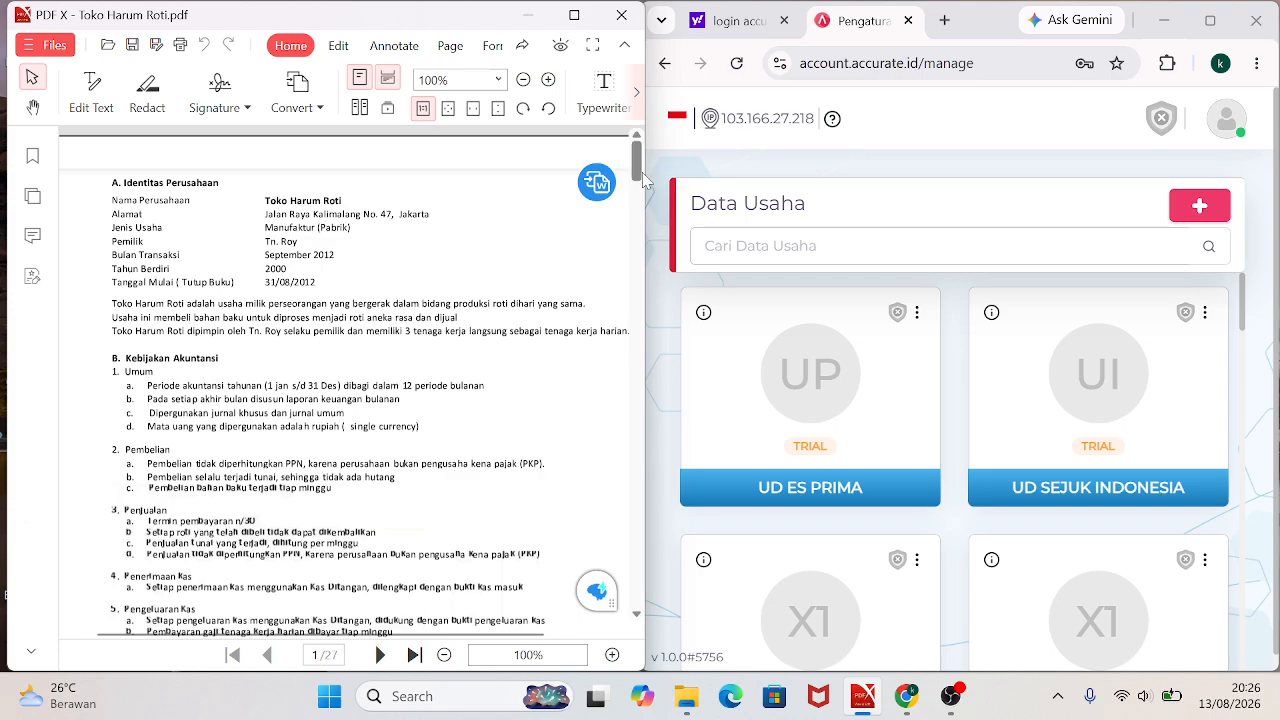
mouse_move(597, 183)
scroll(633, 175, "down", 5)
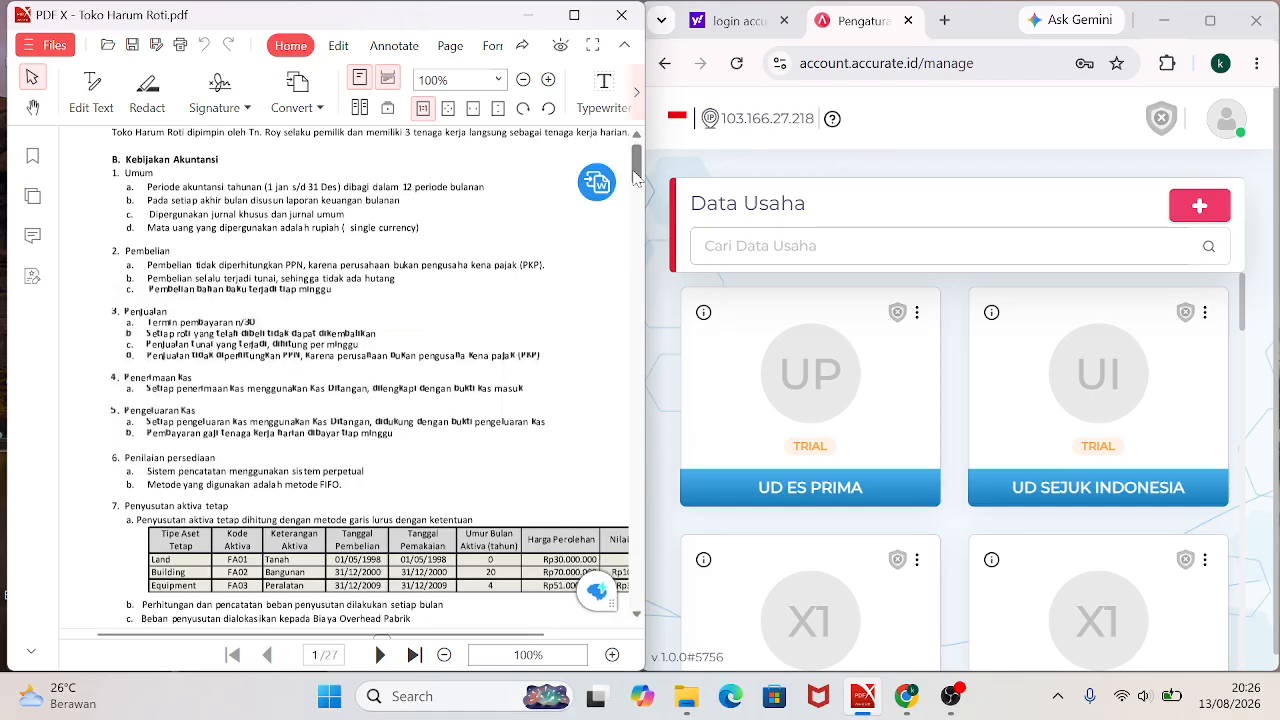
scroll(633, 175, "down", 4)
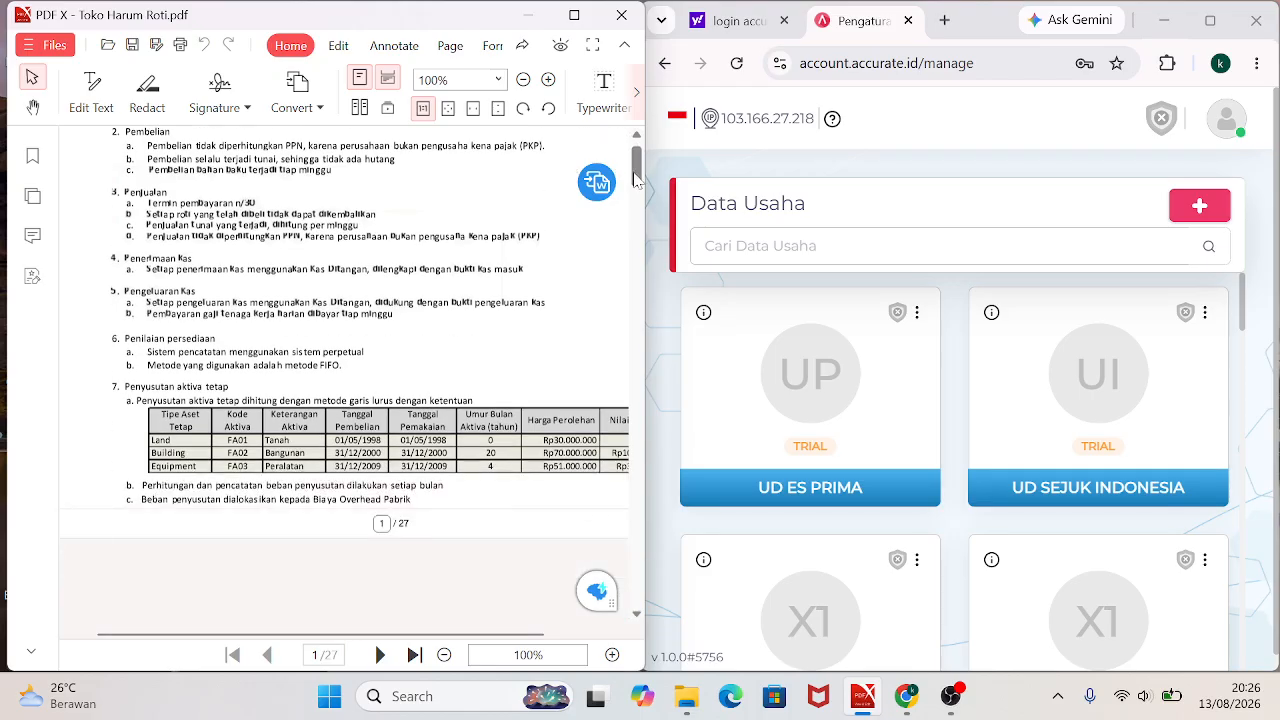
scroll(634, 178, "down", 1)
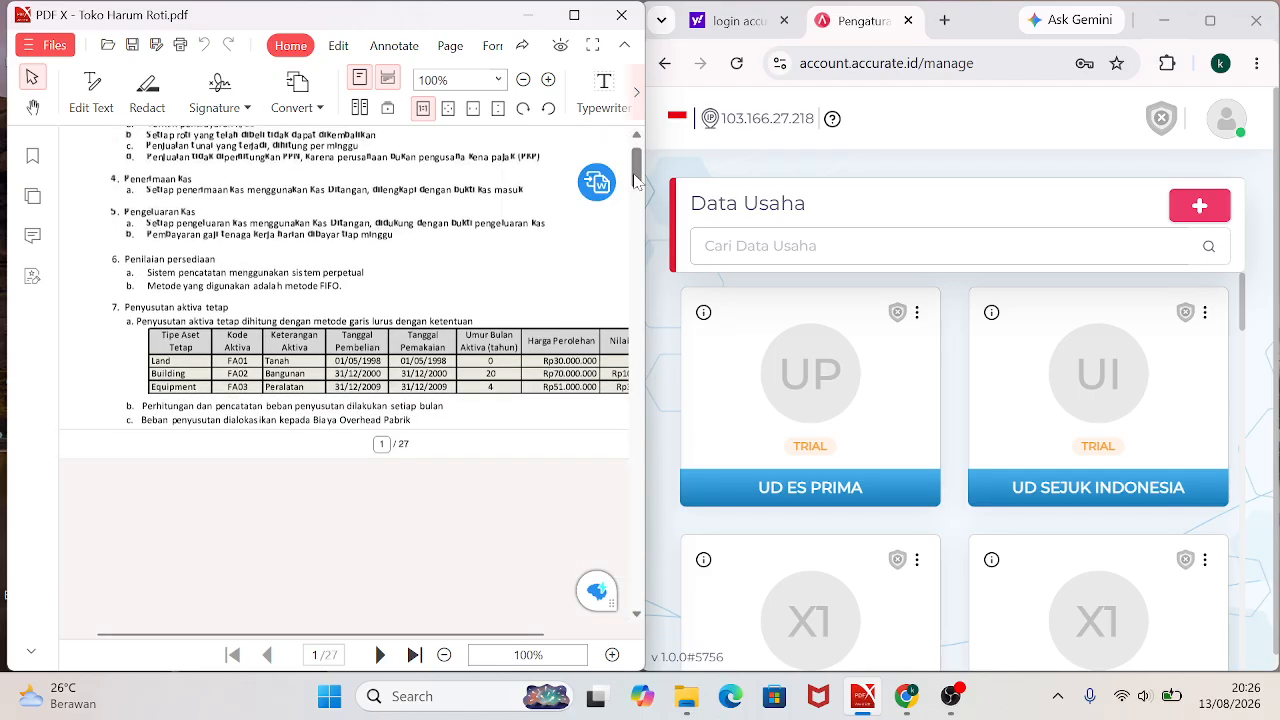
mouse_move(634, 178)
left_mouse_down()
mouse_move(638, 206)
mouse_move(636, 170)
left_mouse_up()
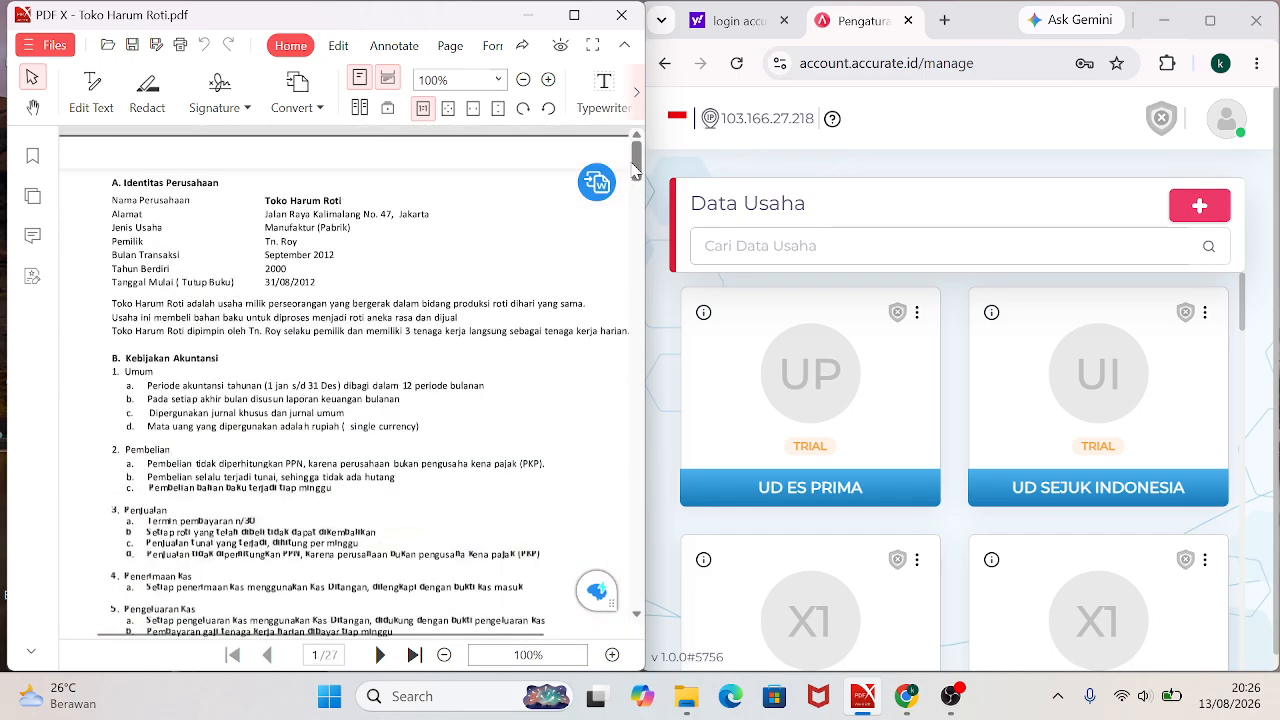
Start a new business data set in the browser with Accurate Online as the only product.
left_click(1198, 204)
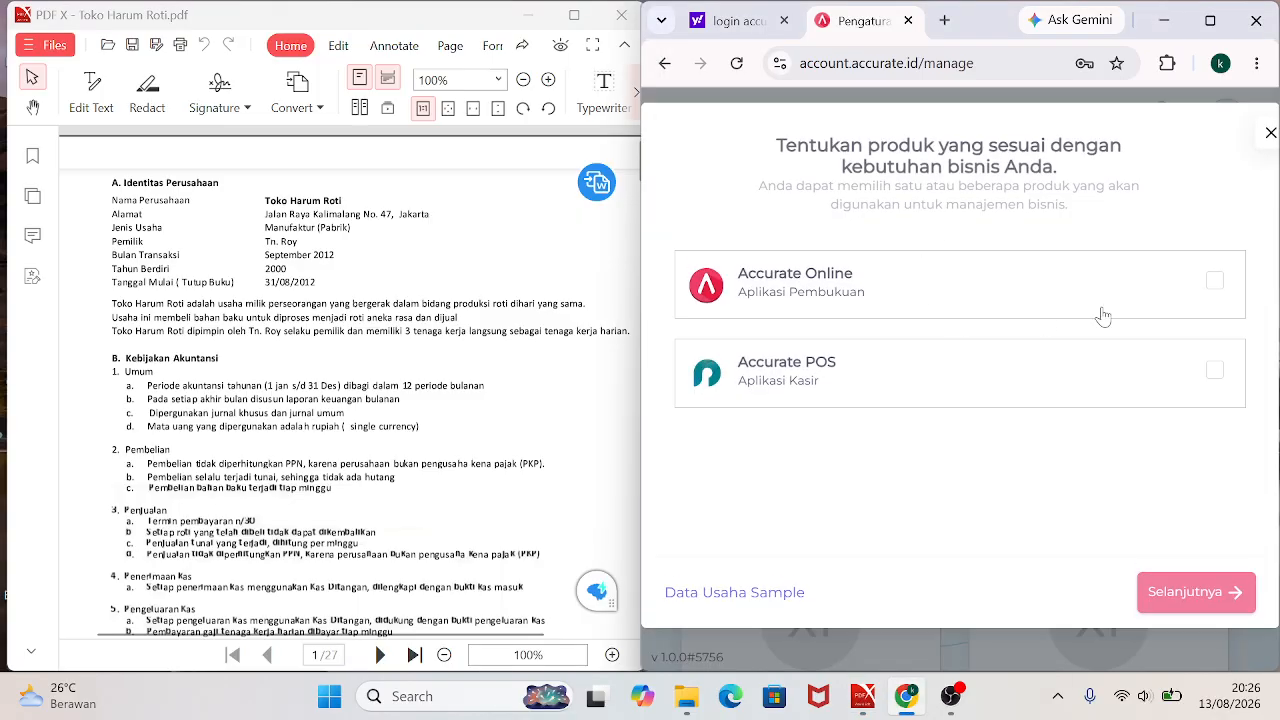
left_click(1215, 290)
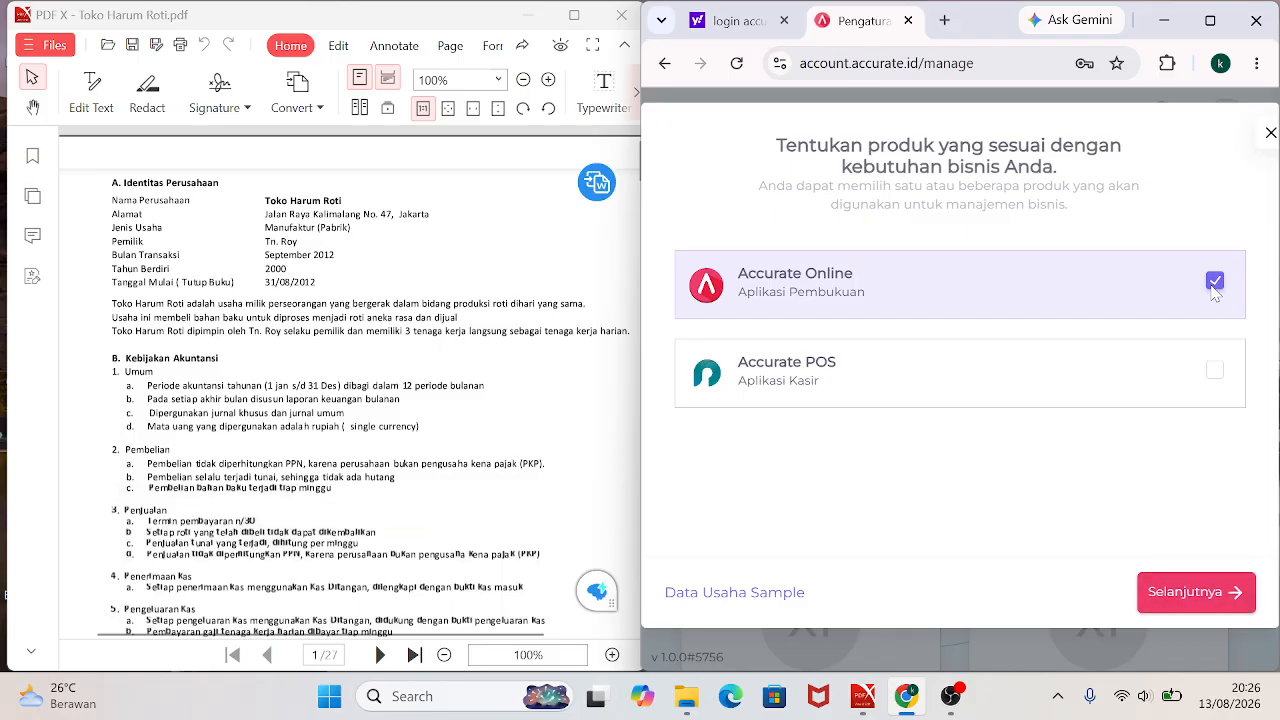
left_click(1172, 594)
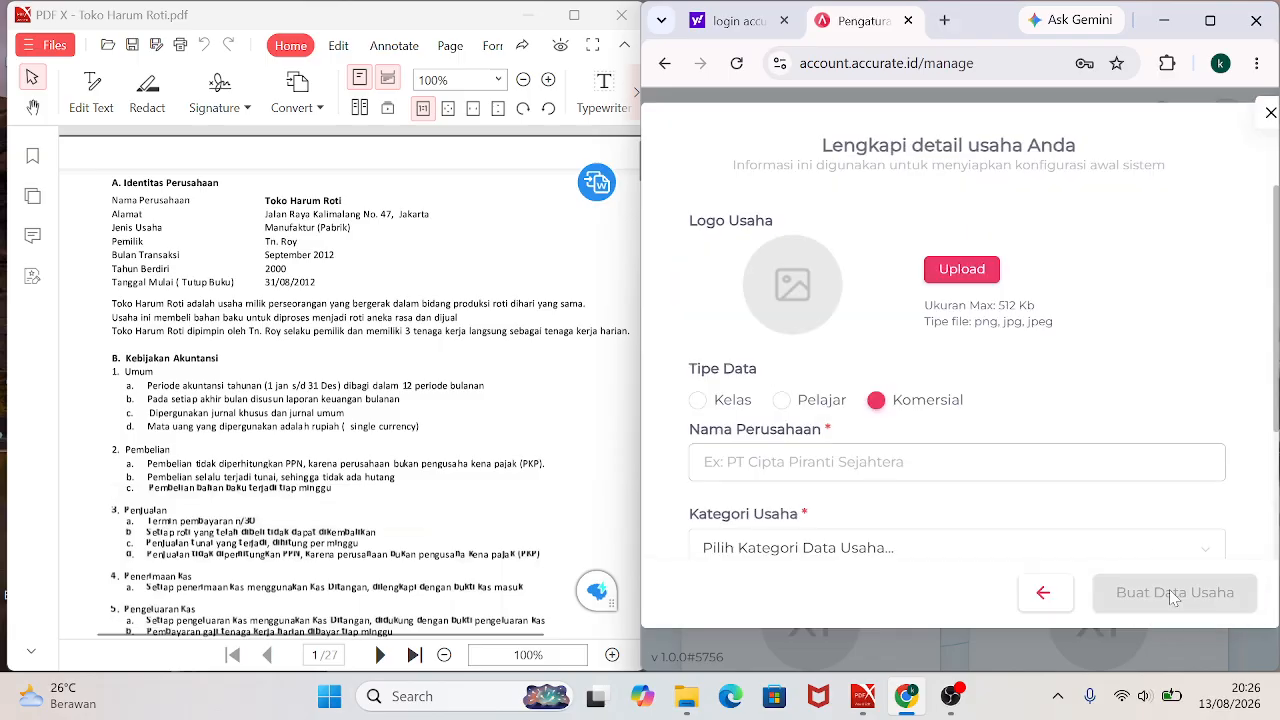
Enter TOKO HARUM ROTI as the Nama Perusahaan and set the Kategori Usaha to MANUFACTURER.
left_click(911, 452)
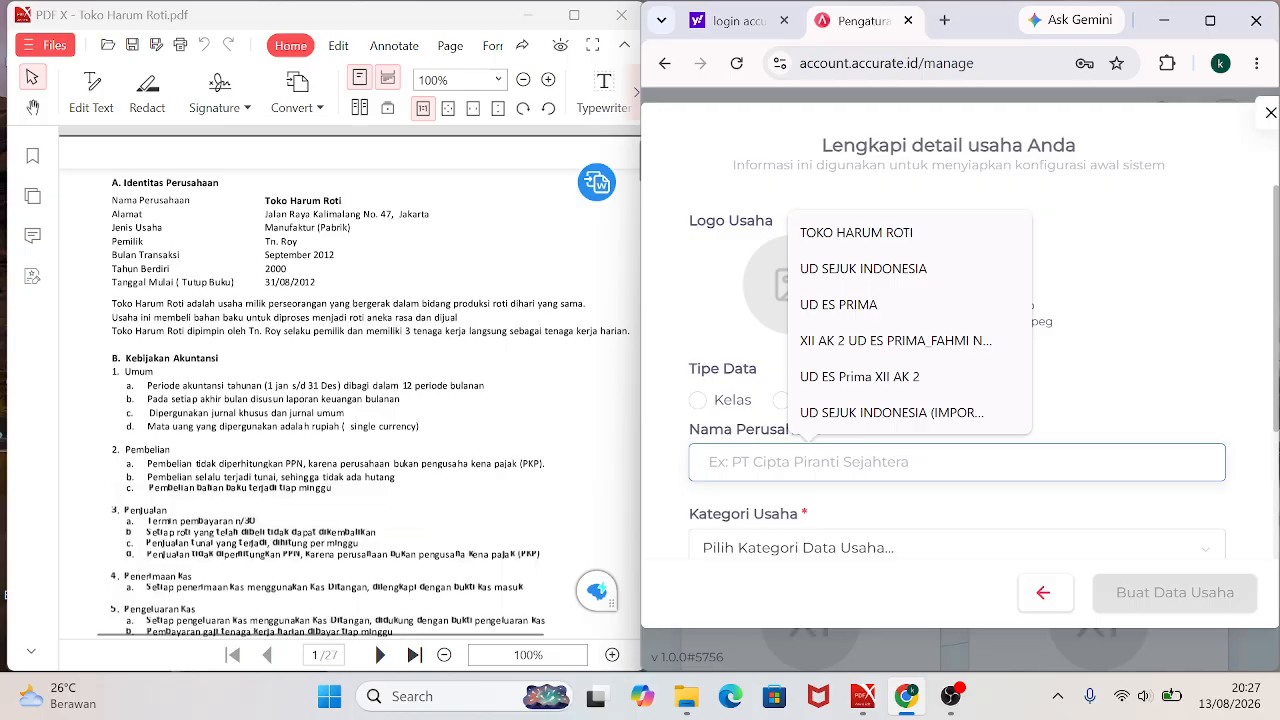
type("TOKO HARUM ROTI")
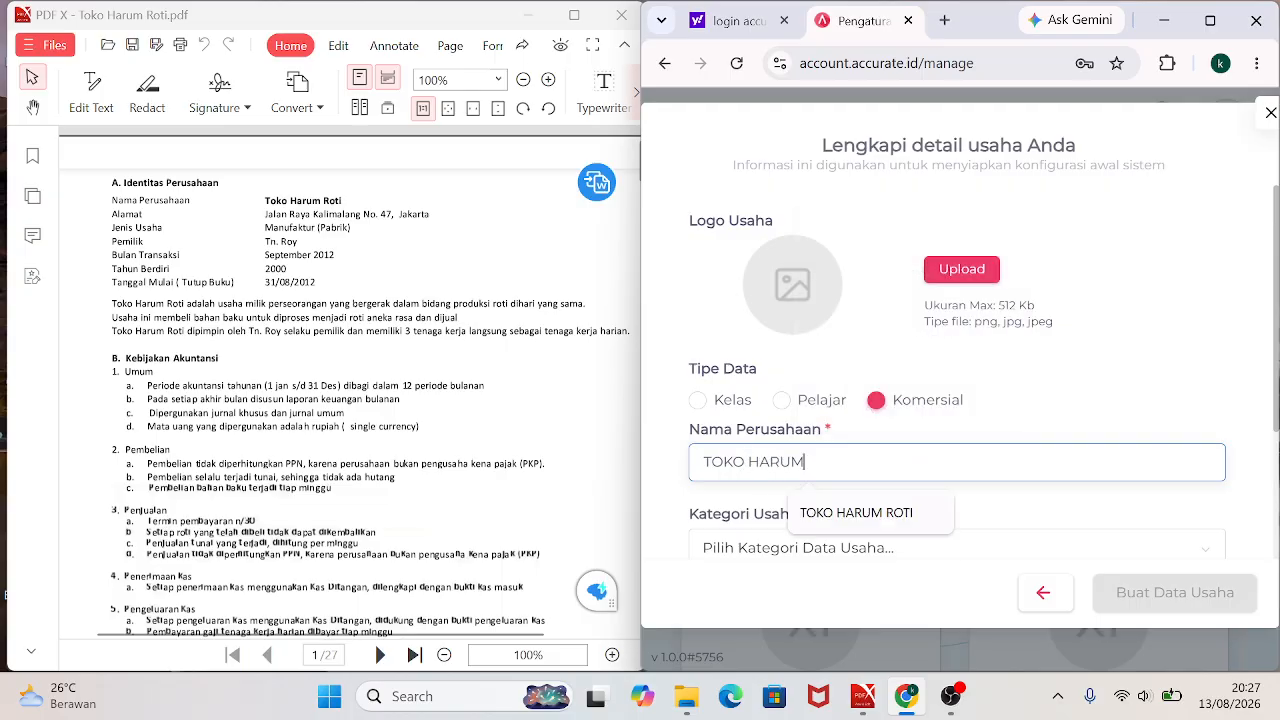
left_click(826, 558)
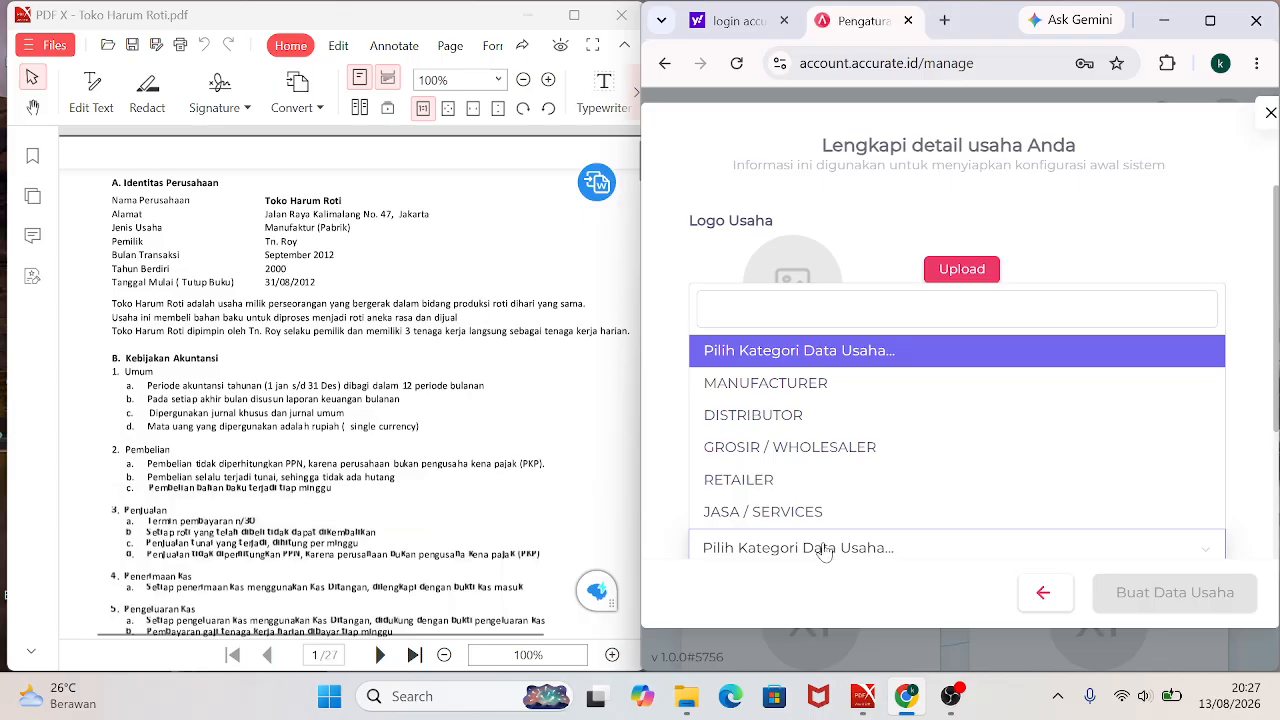
left_click(811, 388)
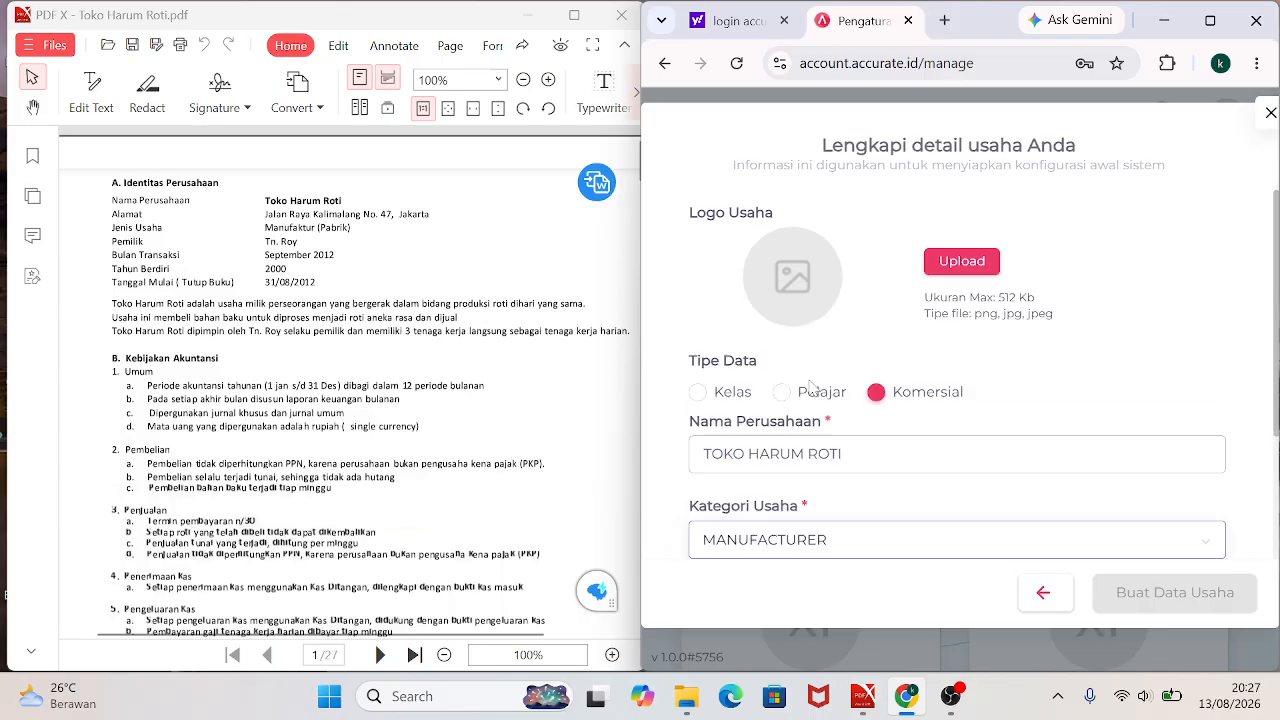
Enter TOKO HARUM ROTI as the Nama Usaha and set the Bidang Usaha to Food & Drink (Makanan & Minuman).
left_click_drag(1274, 387, 1273, 419)
scroll(1272, 400, "down", 2)
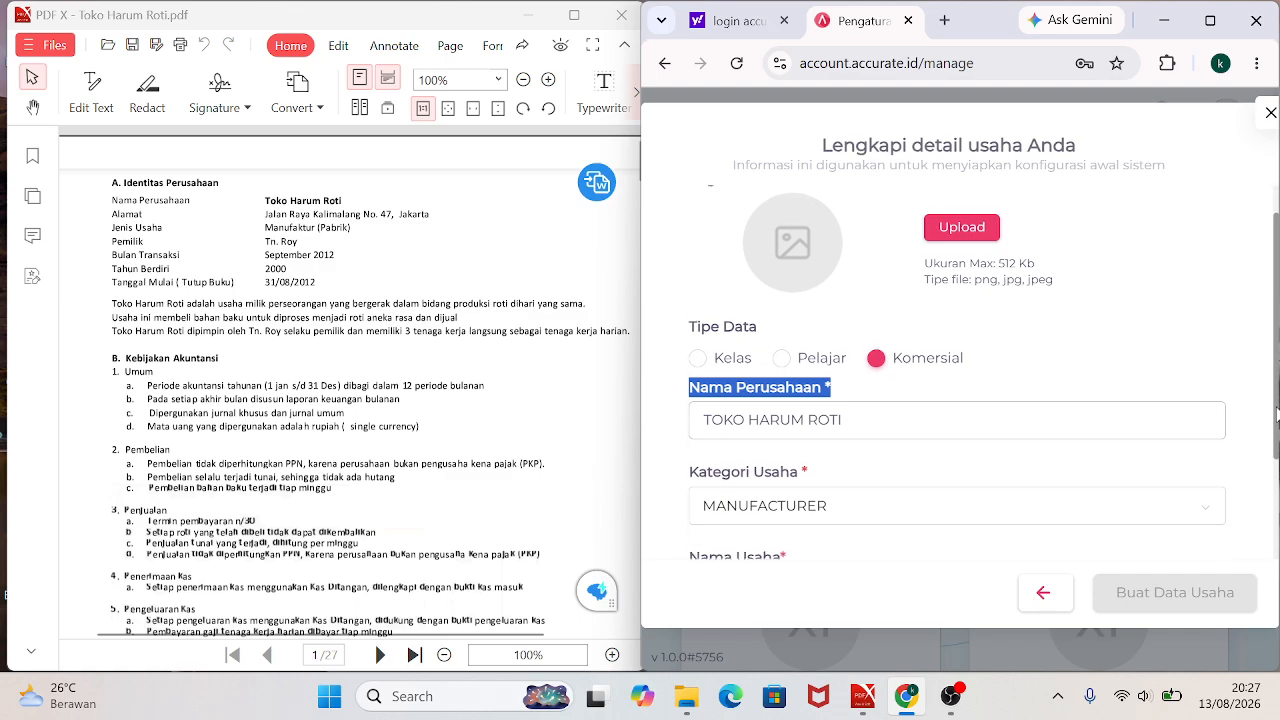
left_click(760, 440)
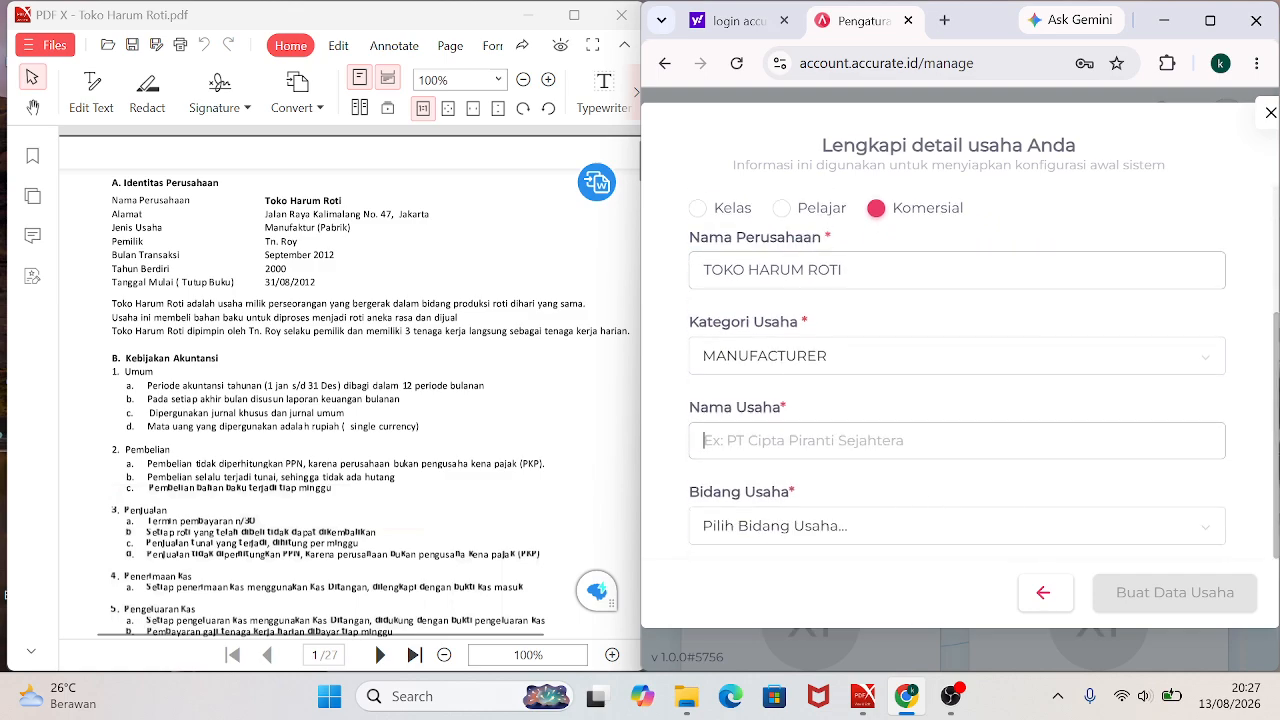
type("TOKO HARUM ROTI")
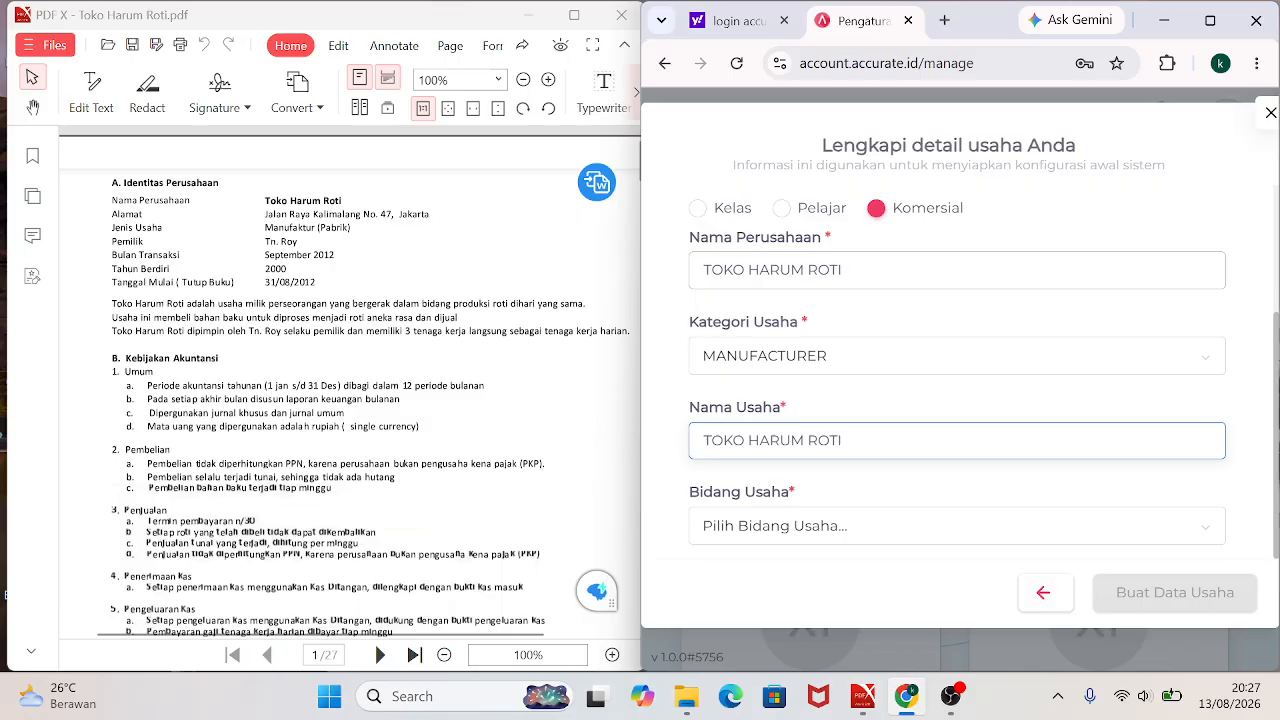
left_click(746, 540)
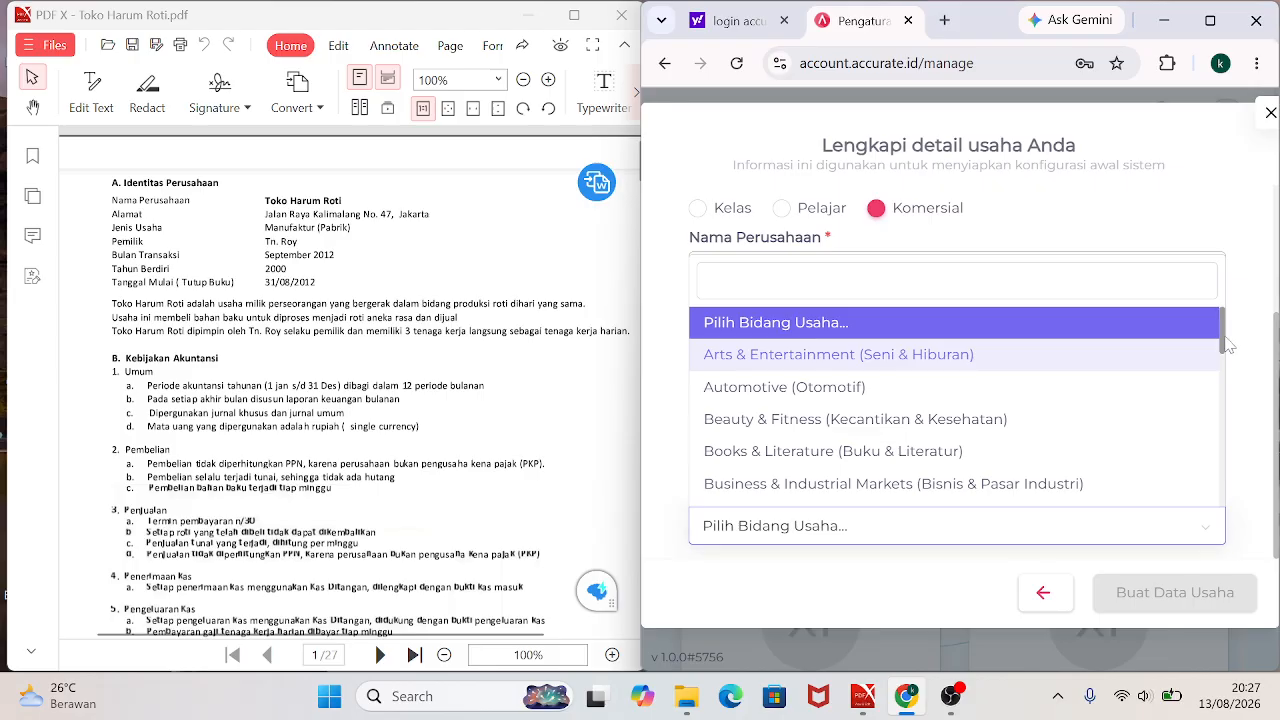
left_click_drag(1224, 338, 1226, 382)
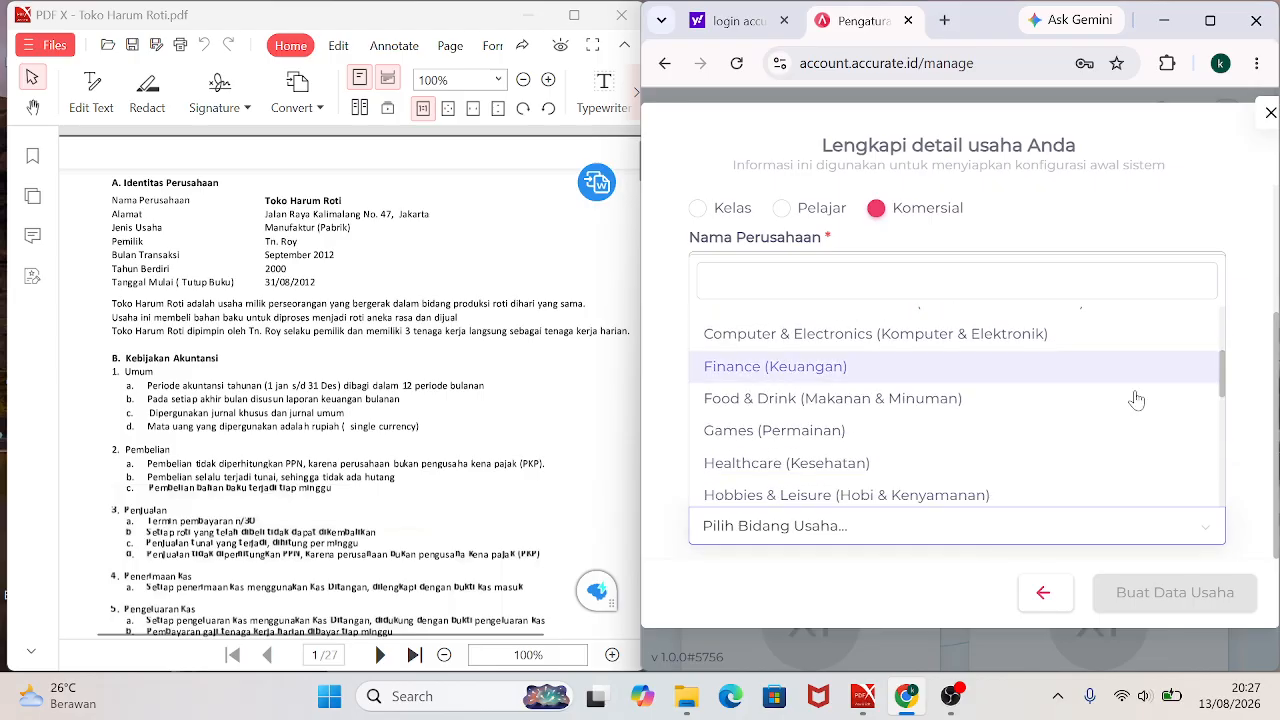
left_click(846, 410)
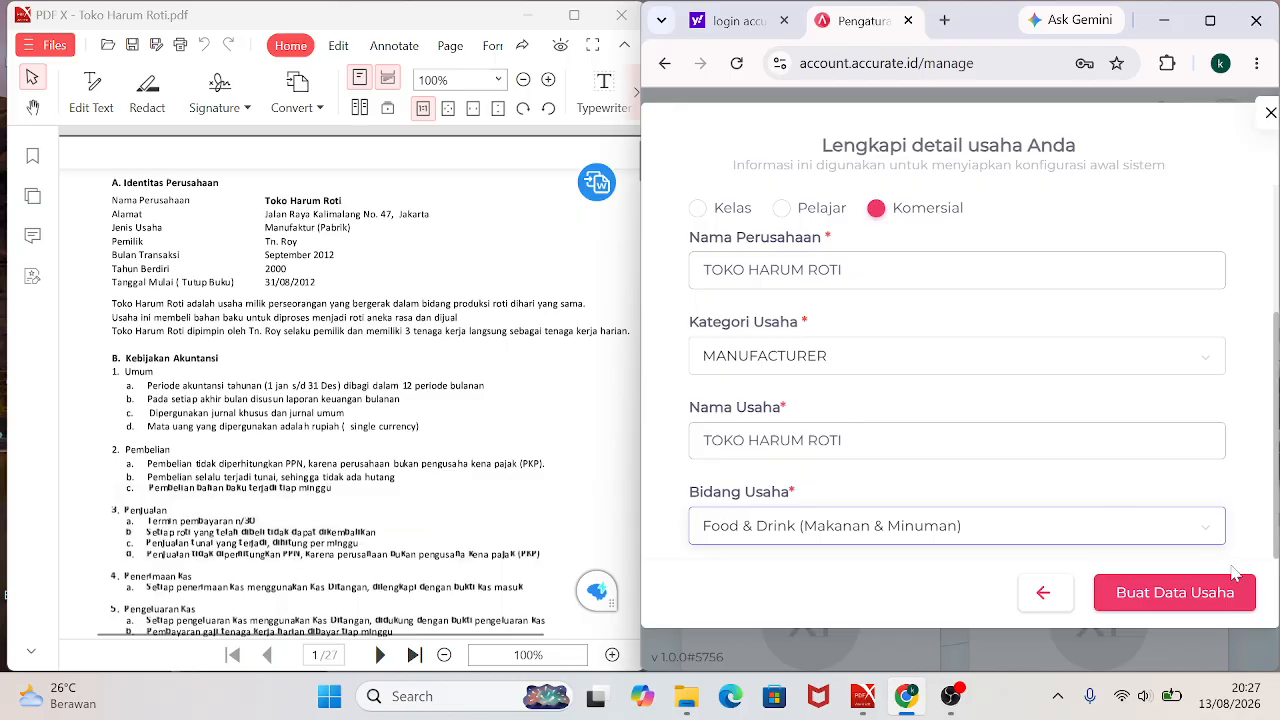
Create the TOKO HARUM ROTI business data and continue to open it.
left_click_drag(1275, 483, 1275, 495)
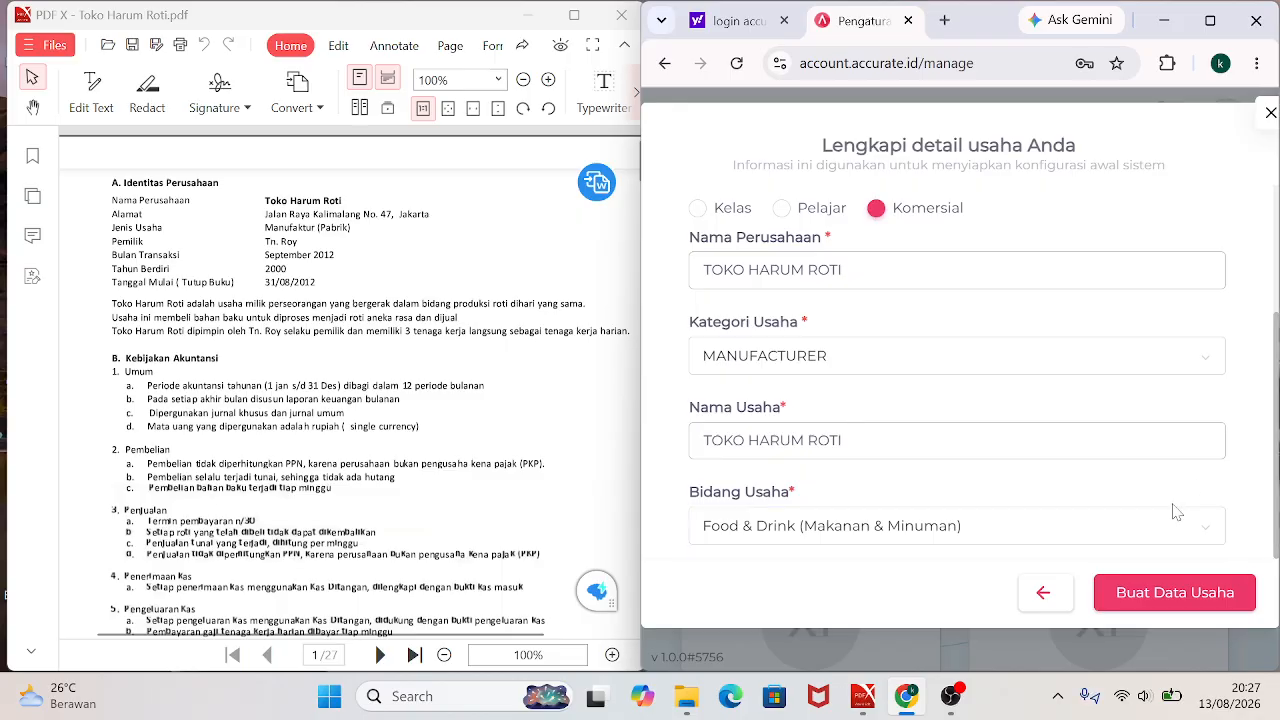
left_click(1143, 594)
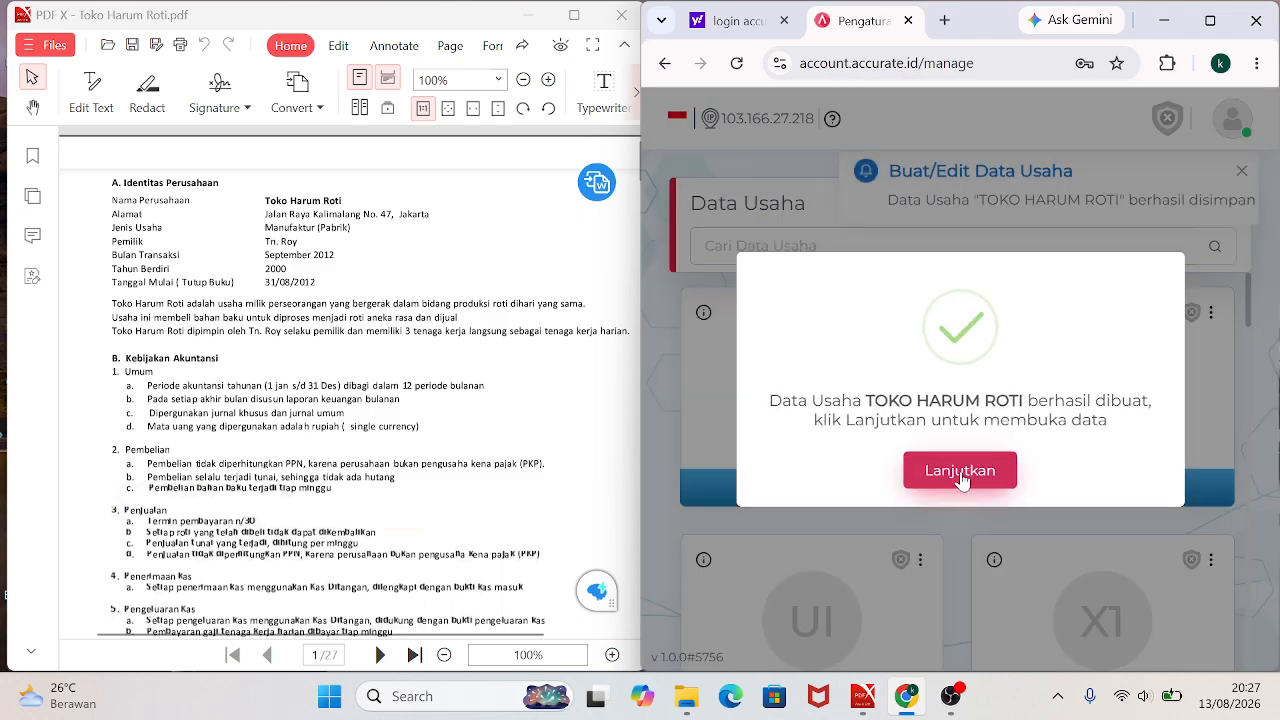
left_click(960, 478)
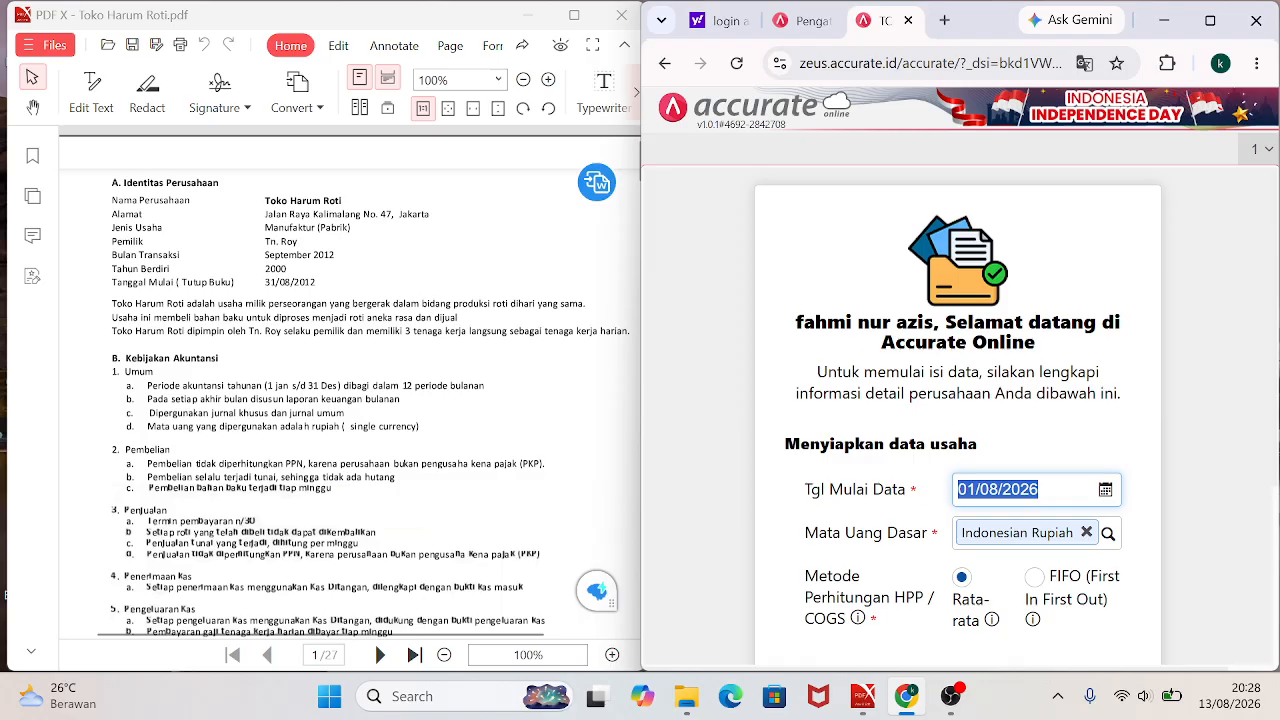
Set the Tgl Mulai Data to 31/08/2012 and, following the PDF's inventory policy, the HPP/COGS method to FIFO (First In First Out).
type("31/")
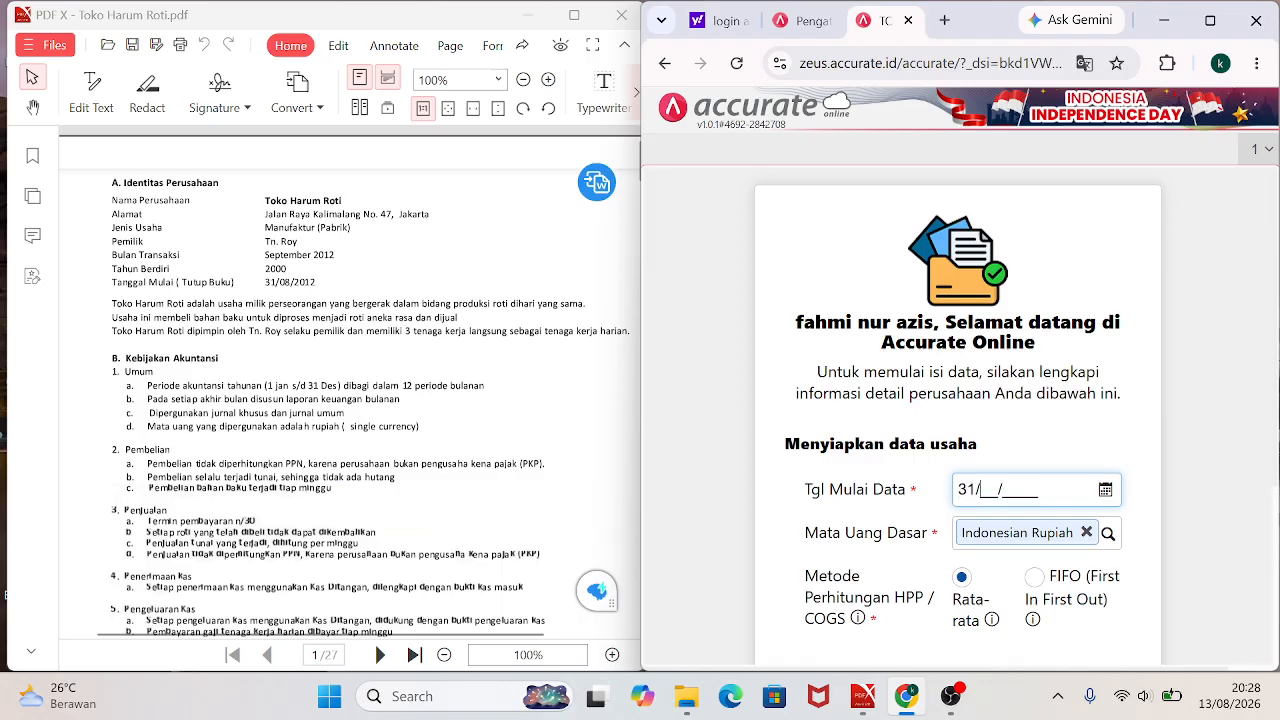
type("08/2012")
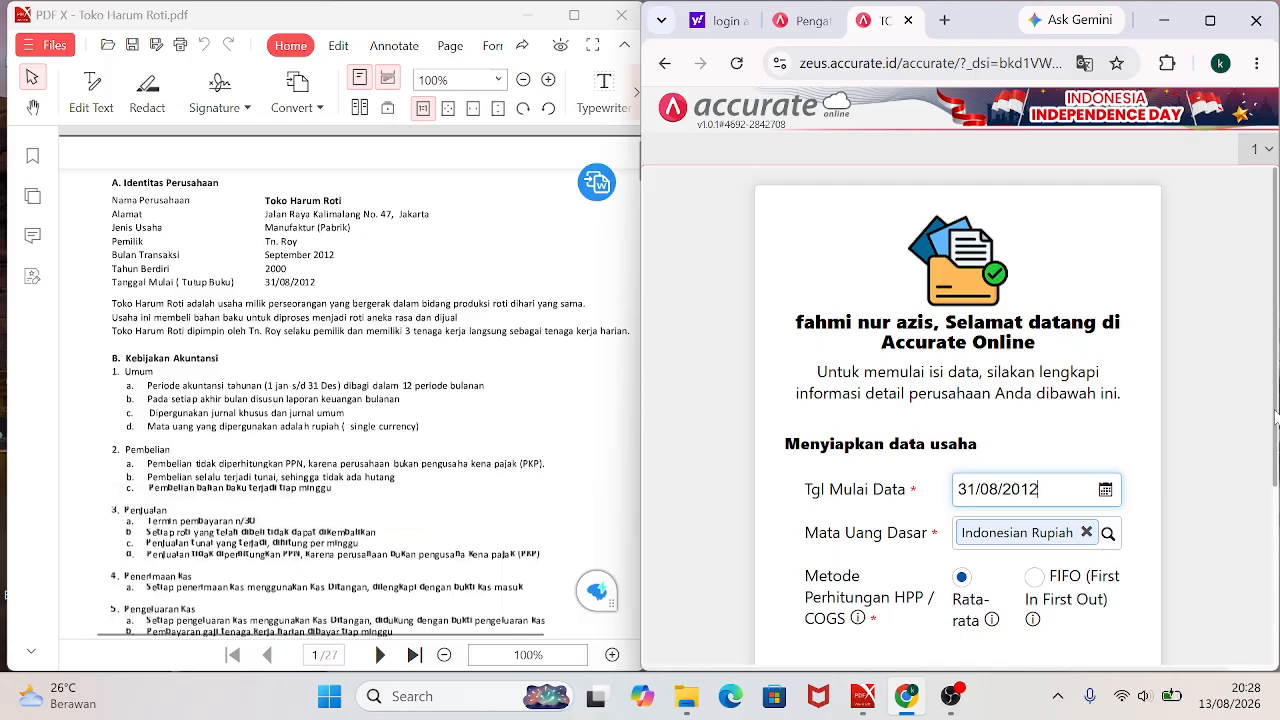
left_click_drag(1275, 418, 1275, 468)
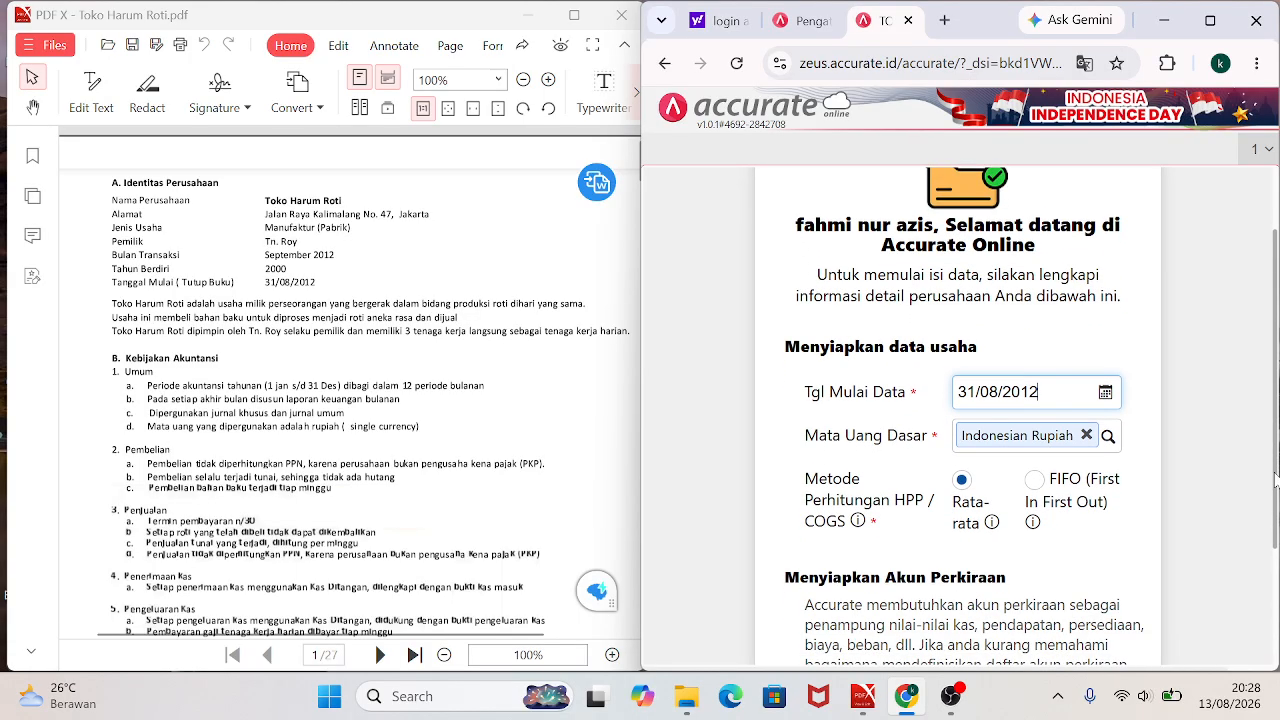
left_click(618, 372)
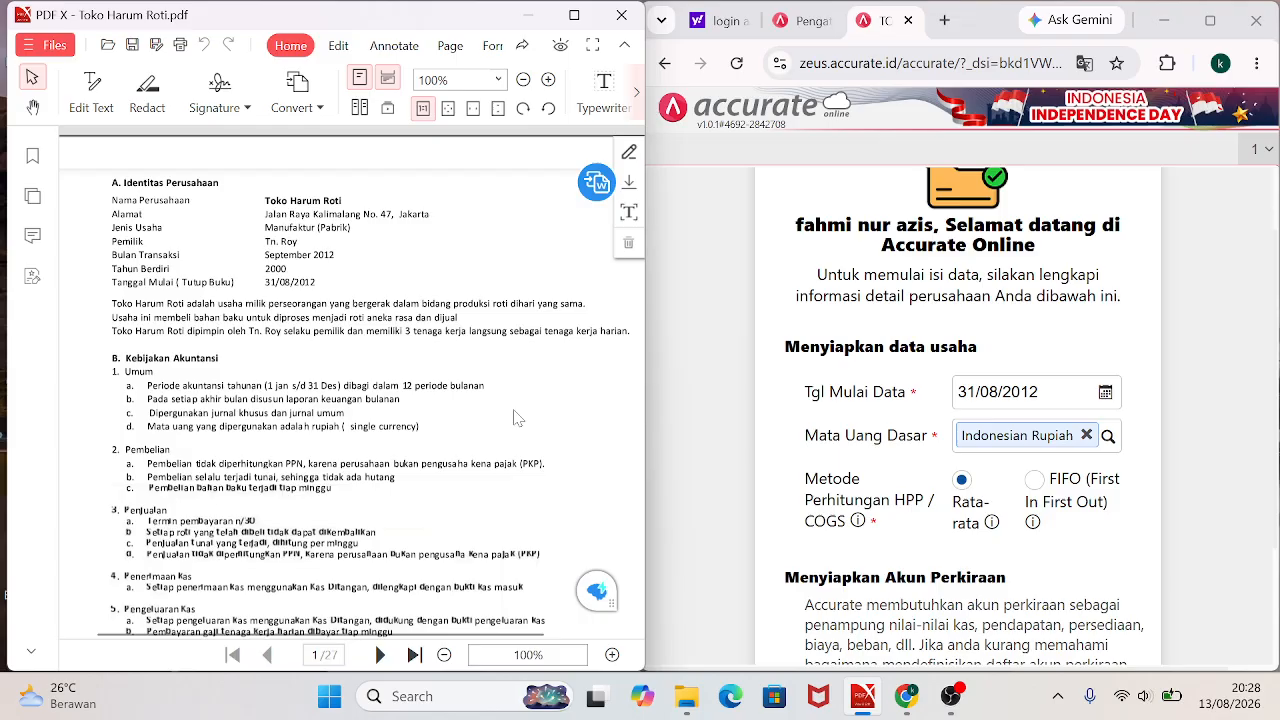
scroll(517, 418, "down", 5)
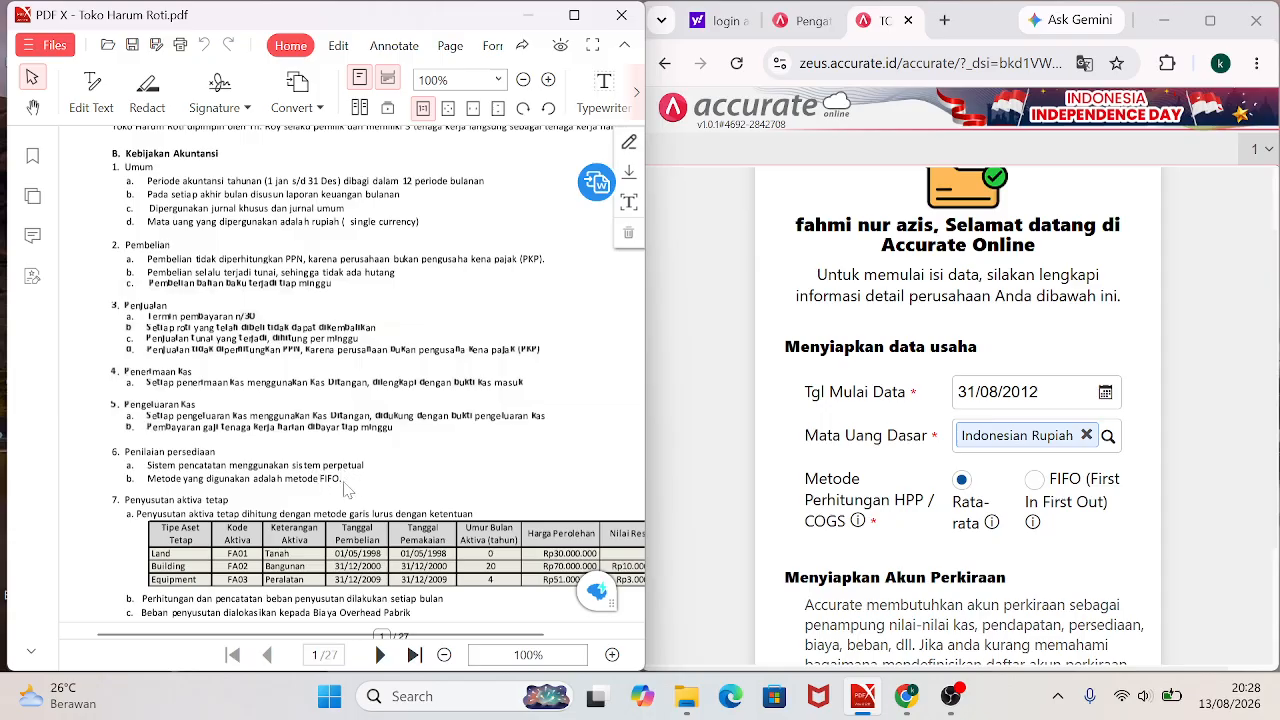
left_click(1036, 481)
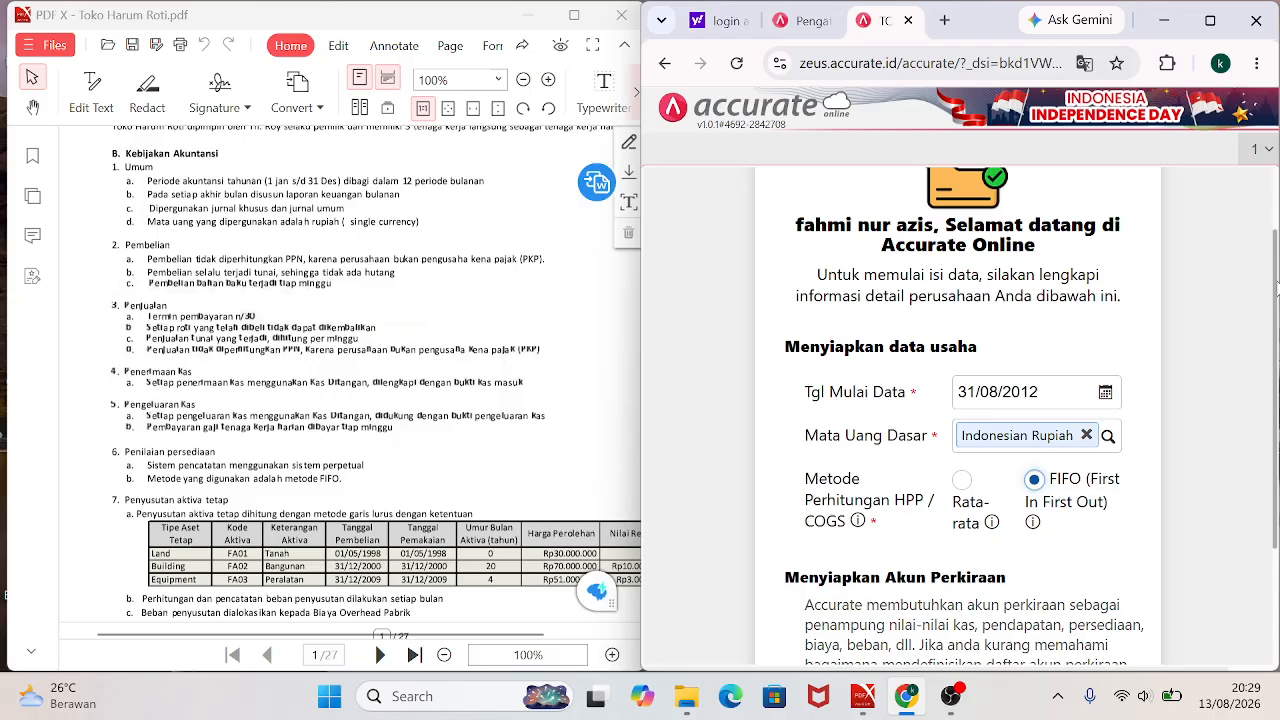
Turn off automatic creation of the chart of accounts and finish the initial company setup.
scroll(1276, 288, "down", 2)
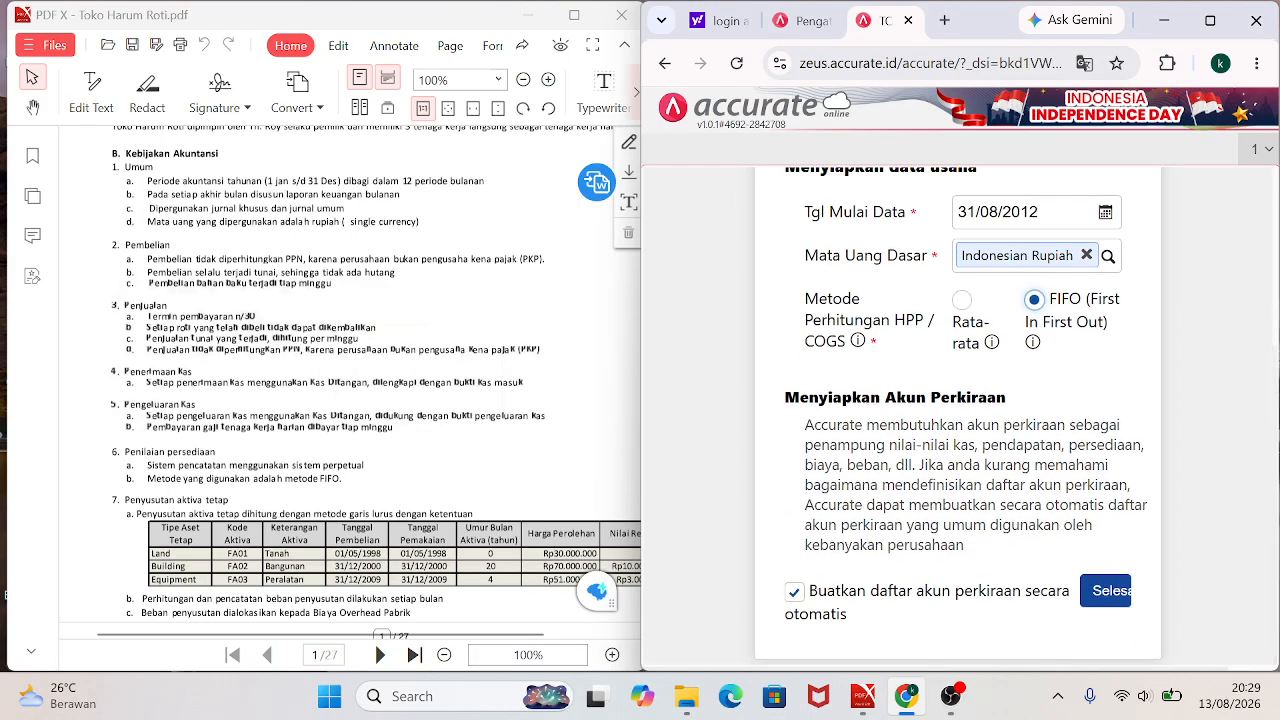
left_click(802, 600)
left_click(576, 423)
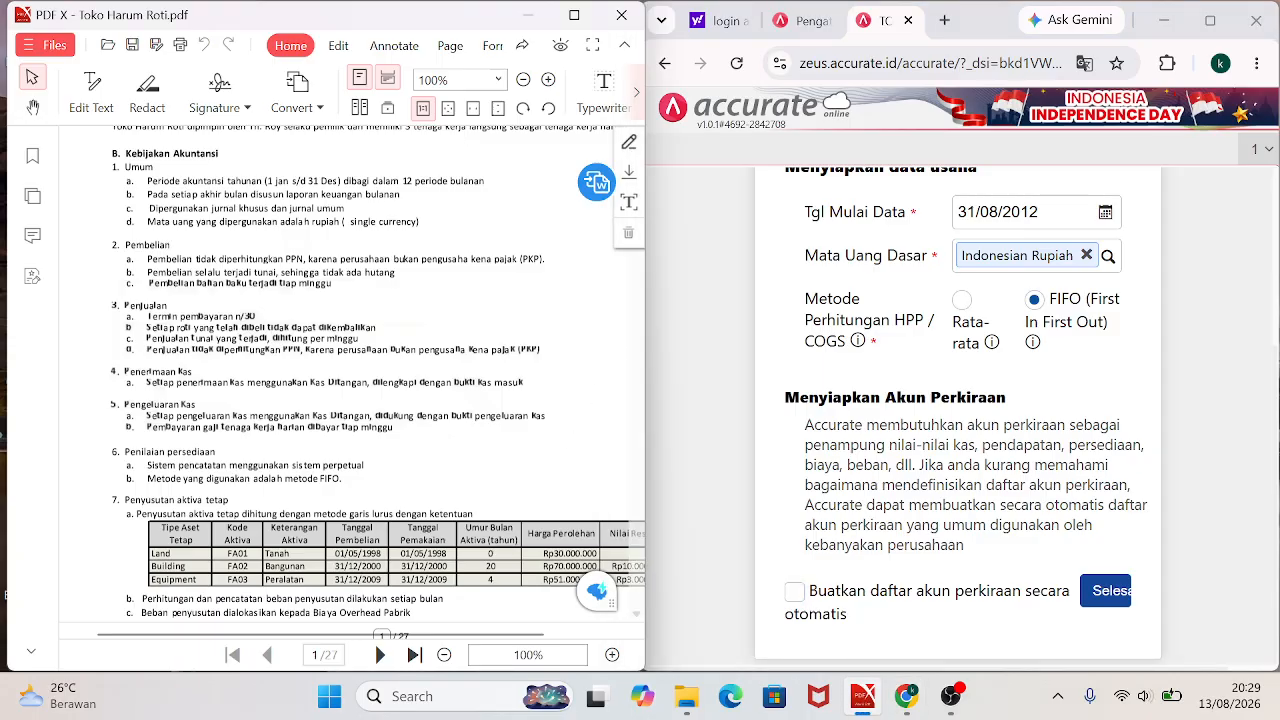
left_click(1100, 592)
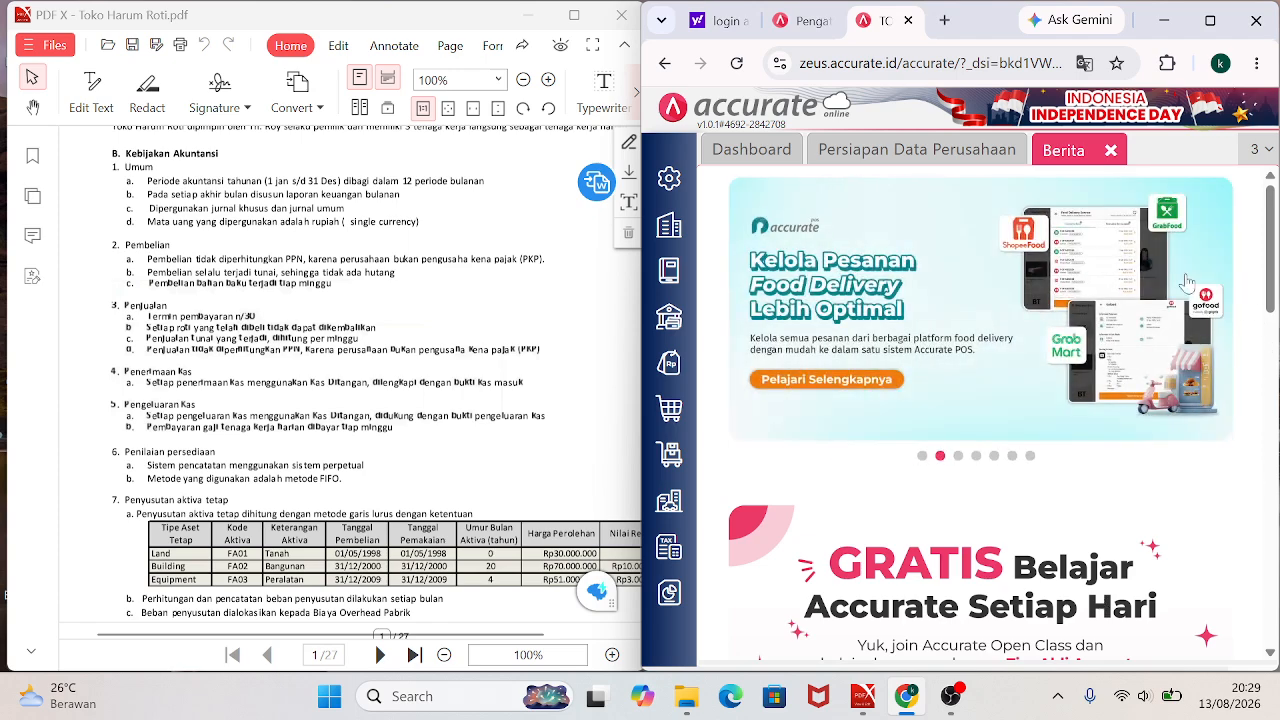
Close the Berita page and open a blank Akun Perkiraan entry in Buku Besar.
left_click(1111, 151)
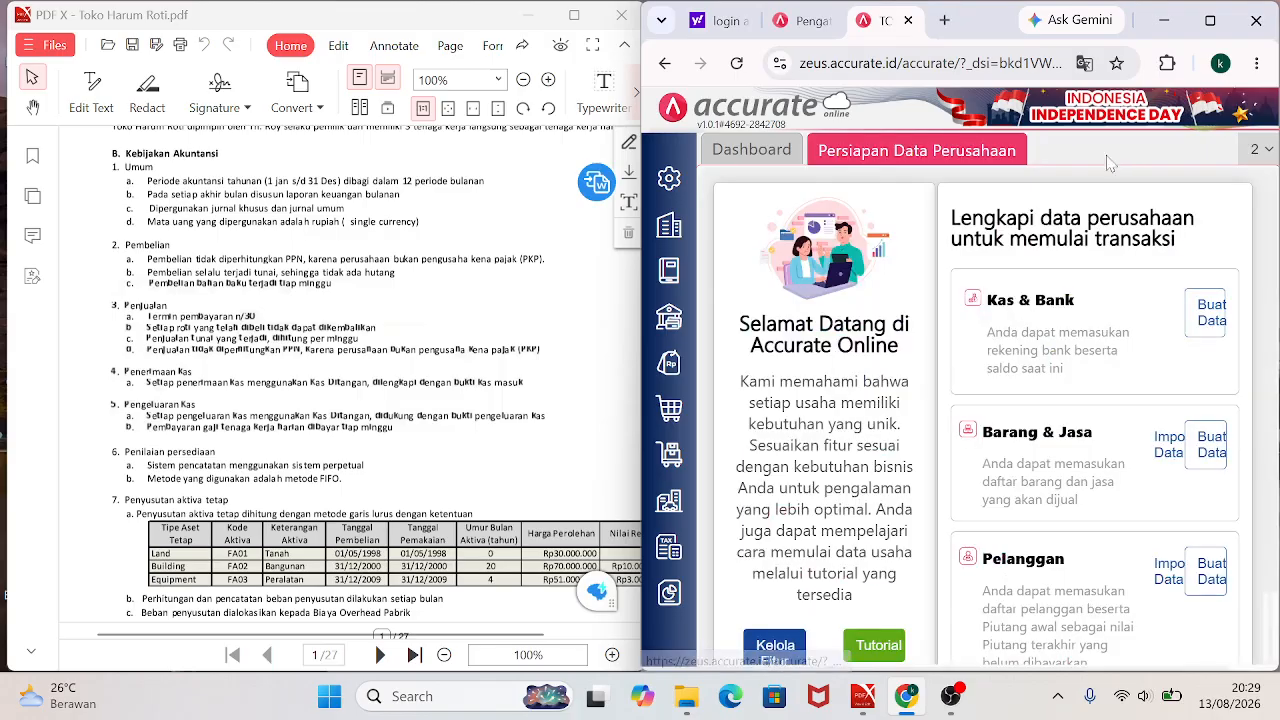
left_click(570, 278)
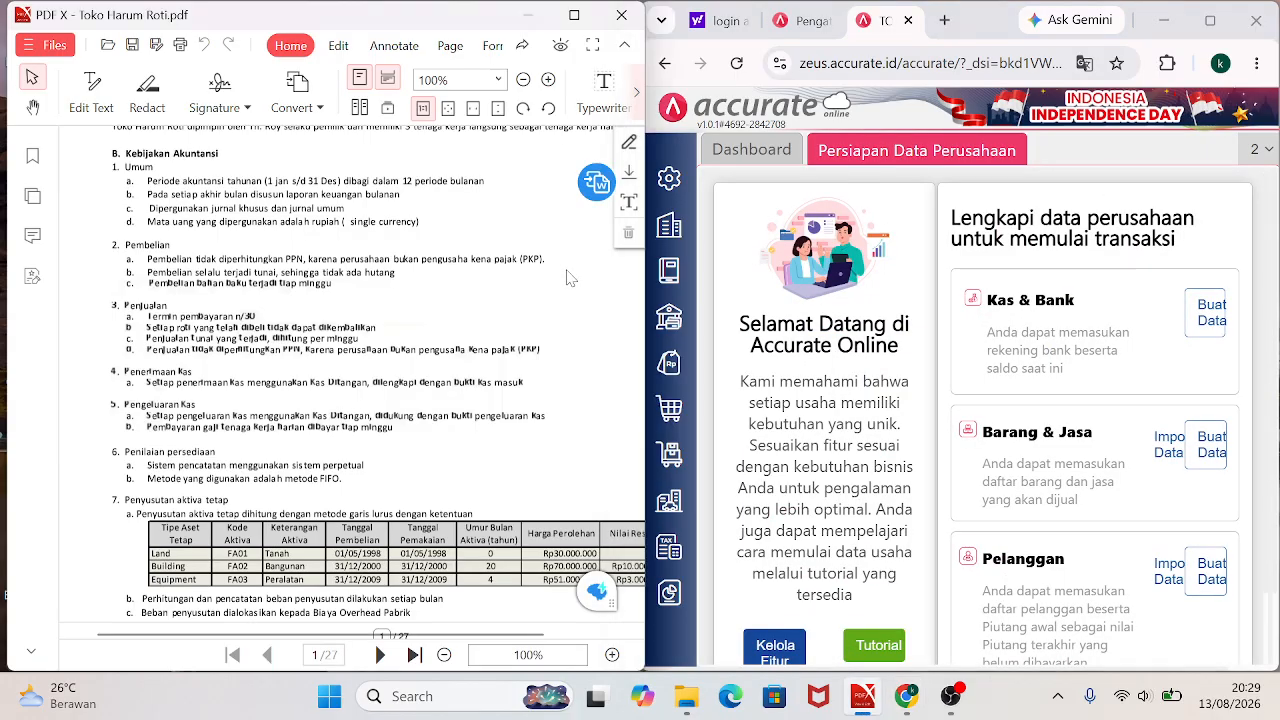
left_click(674, 277)
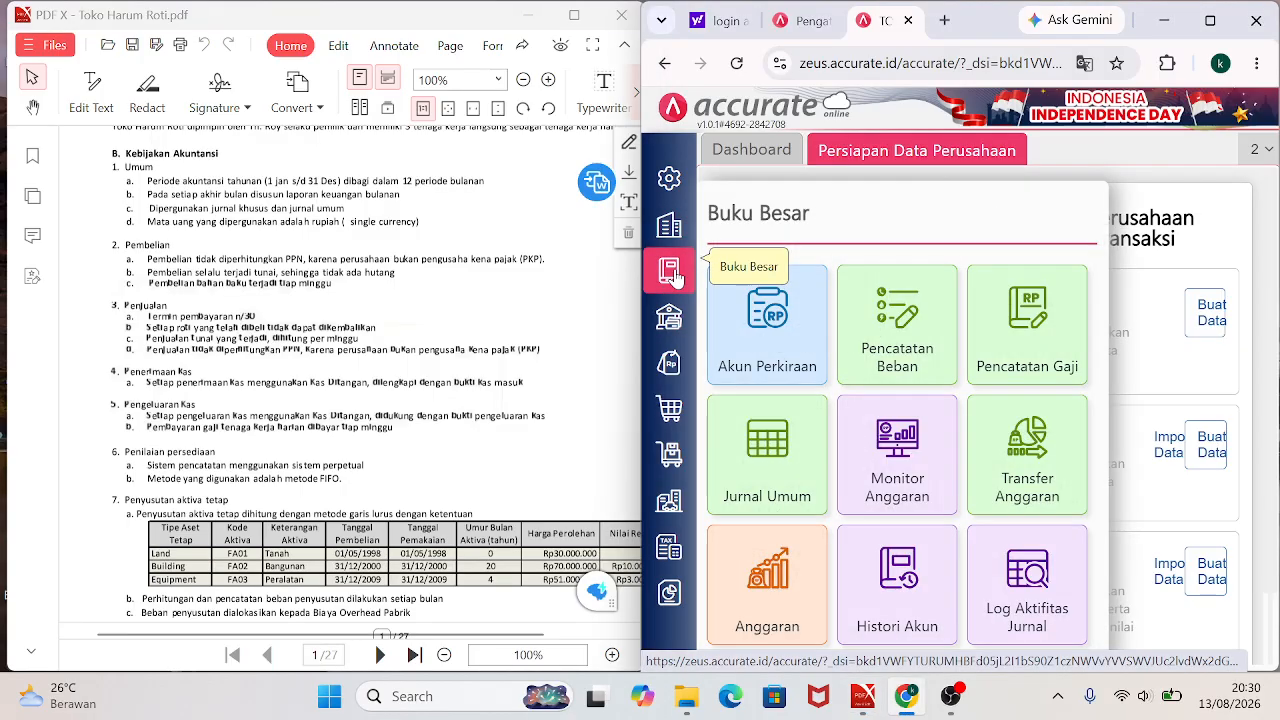
left_click(770, 321)
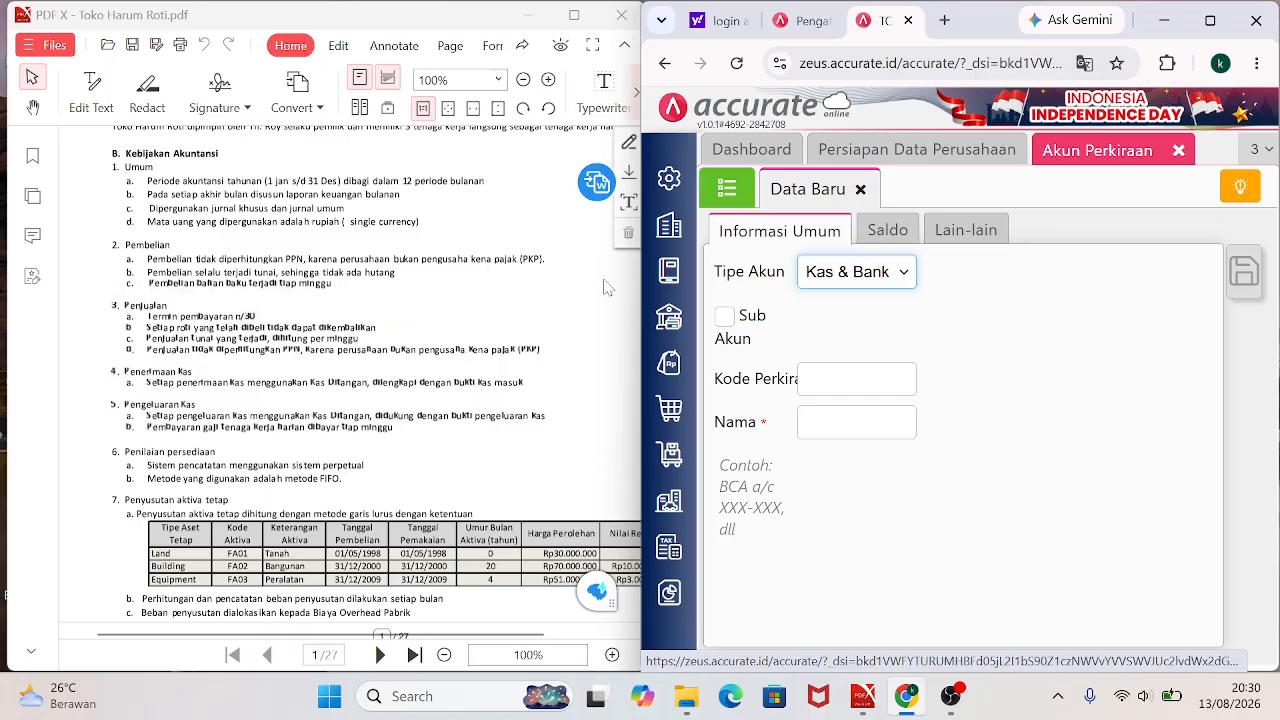
Dock the Toko Harum Roti PDF beside the browser and bring up the account list on page 2.
left_click(604, 288)
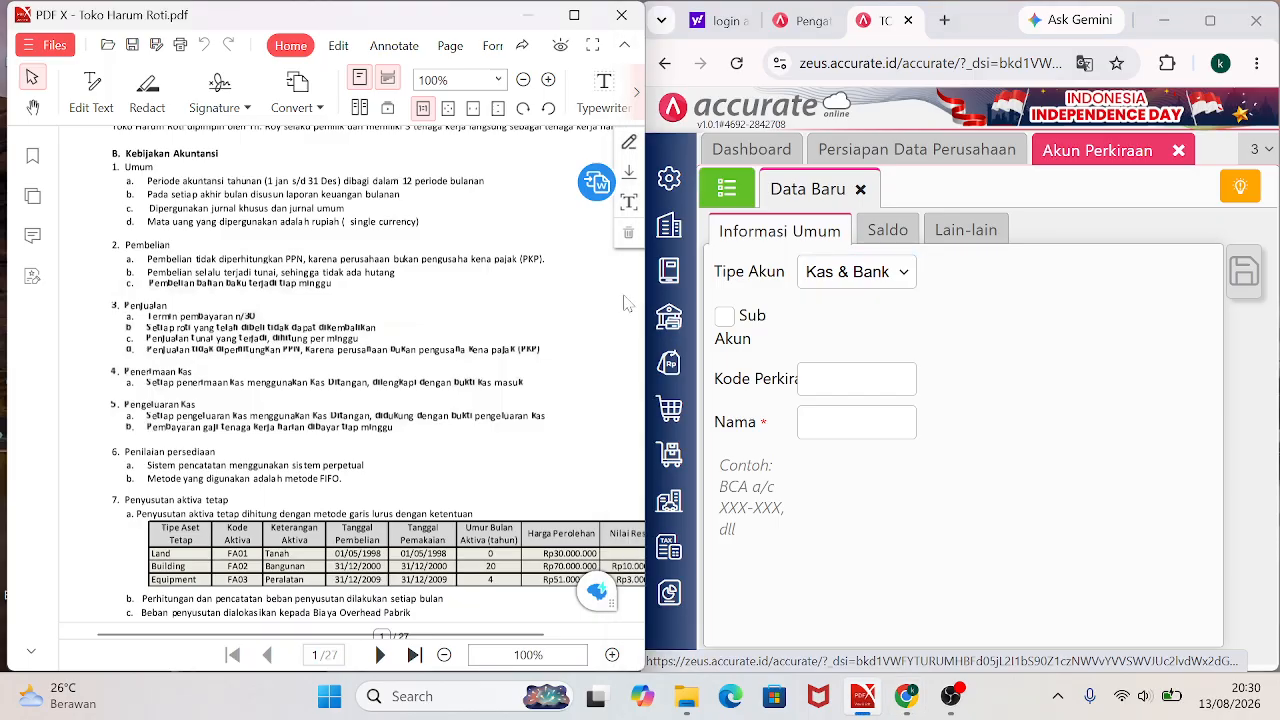
left_click_drag(379, 15, 0, 0)
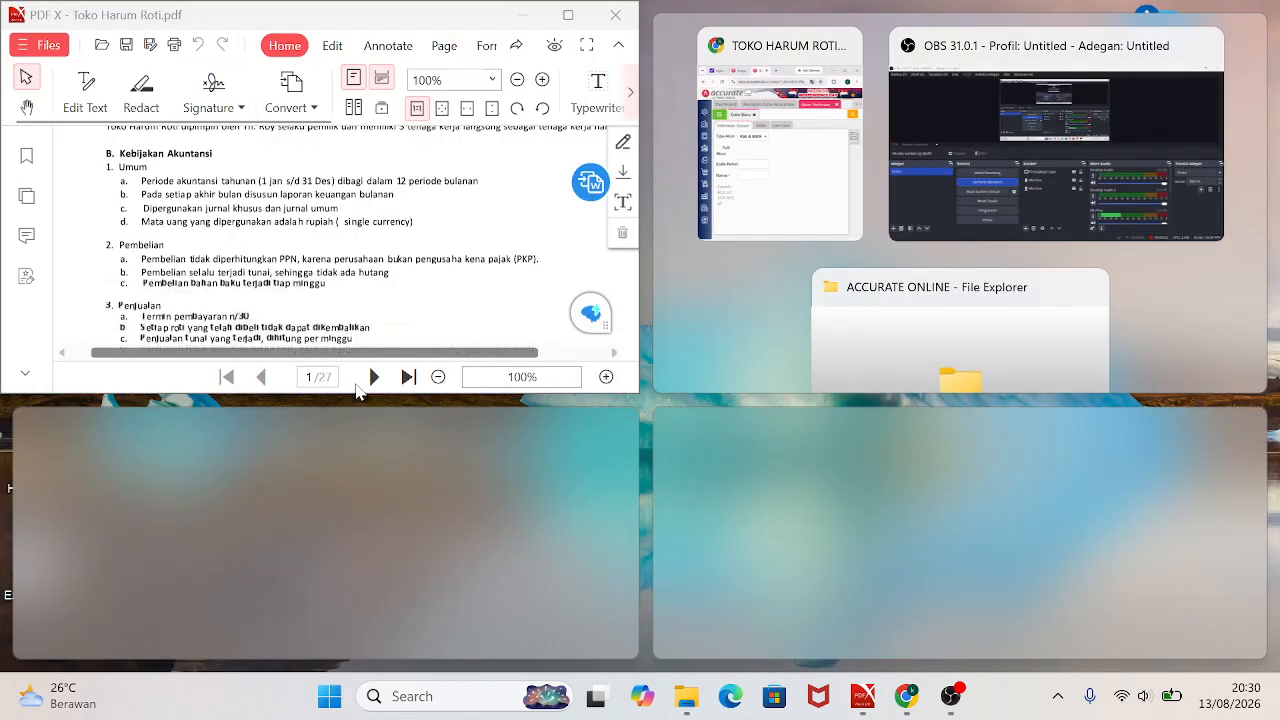
left_click_drag(360, 392, 366, 672)
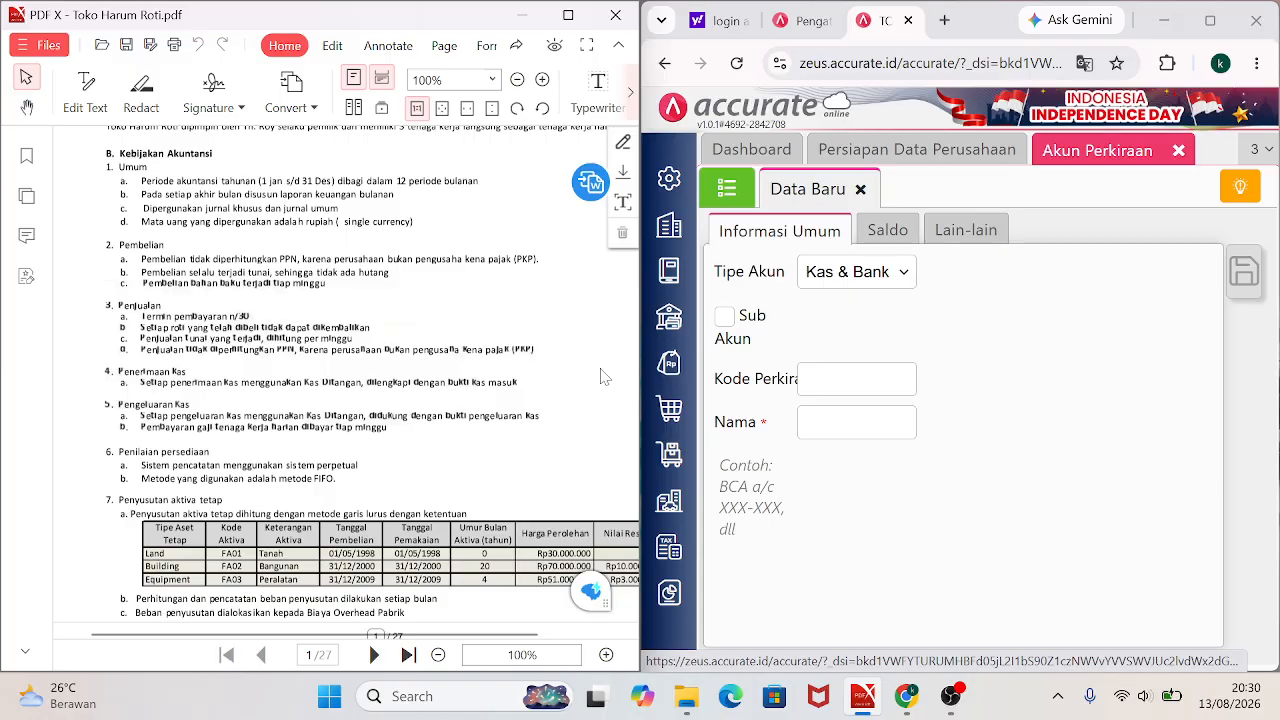
scroll(590, 270, "down", 10)
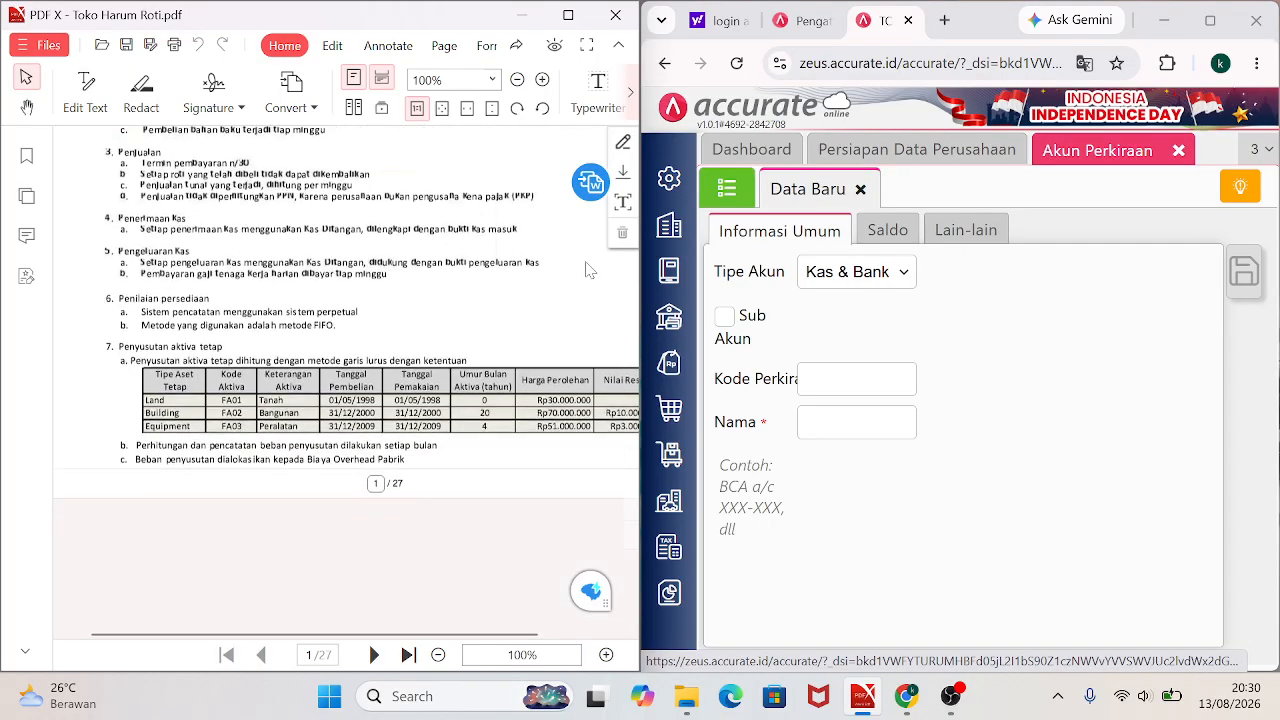
scroll(590, 270, "down", 1)
scroll(590, 270, "up", 1)
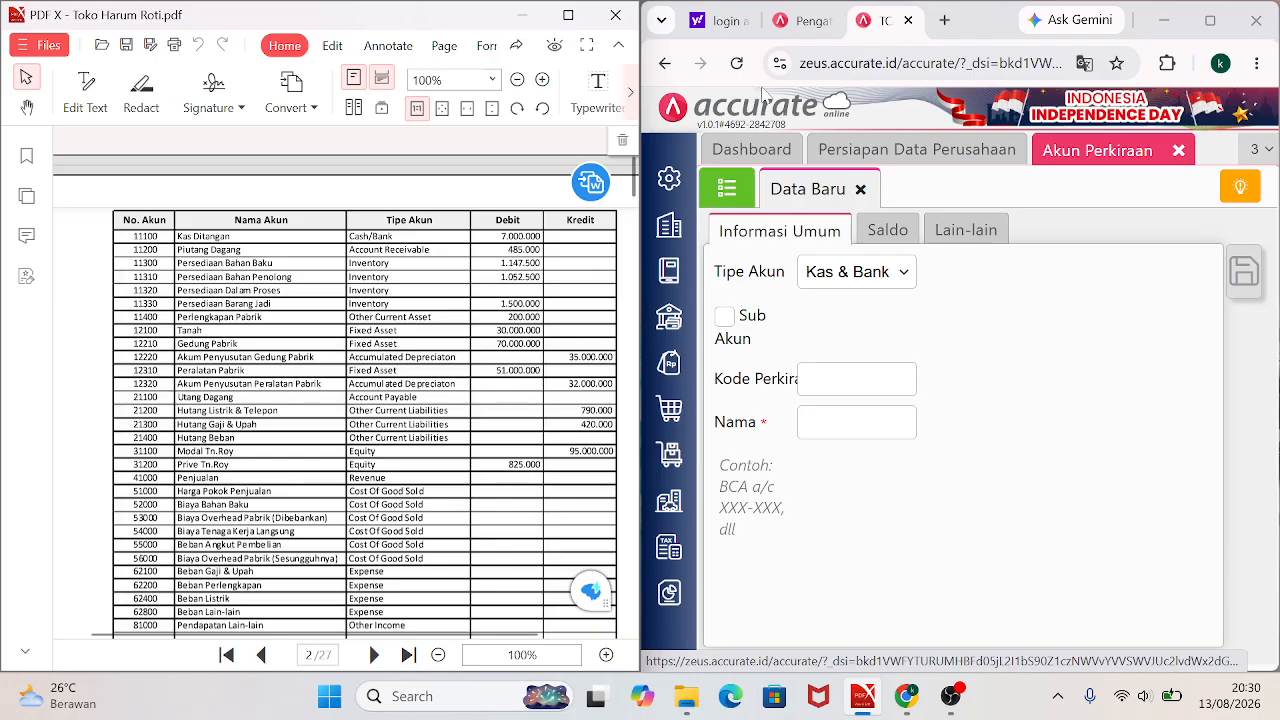
Open the existing Piutang Usaha IDR account from the Akun Perkiraan list and clear its account code.
left_click(728, 190)
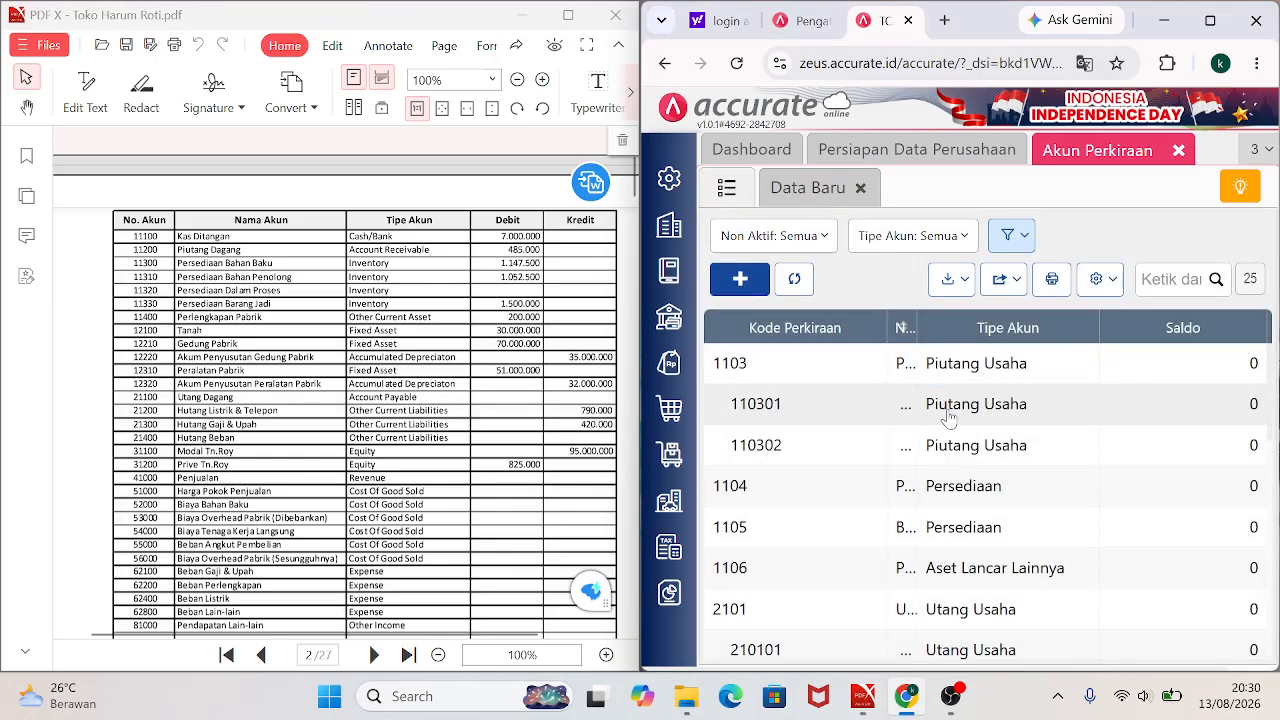
left_click(947, 415)
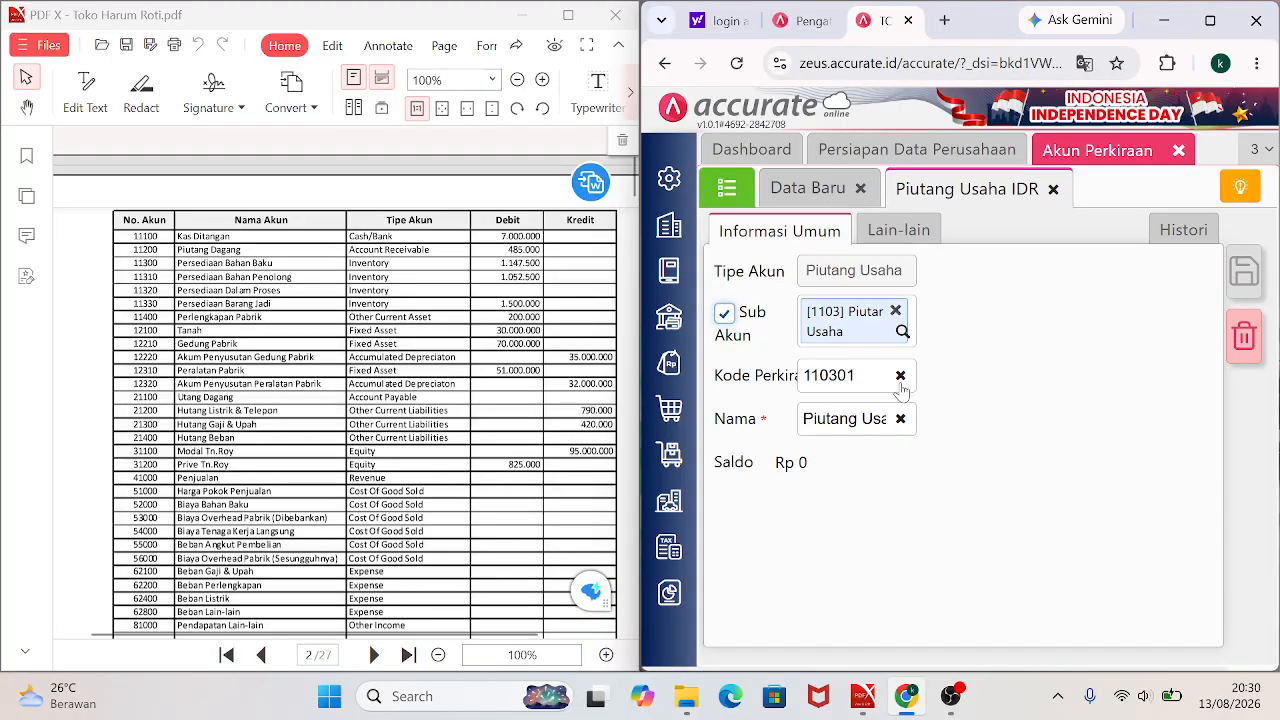
left_click(900, 377)
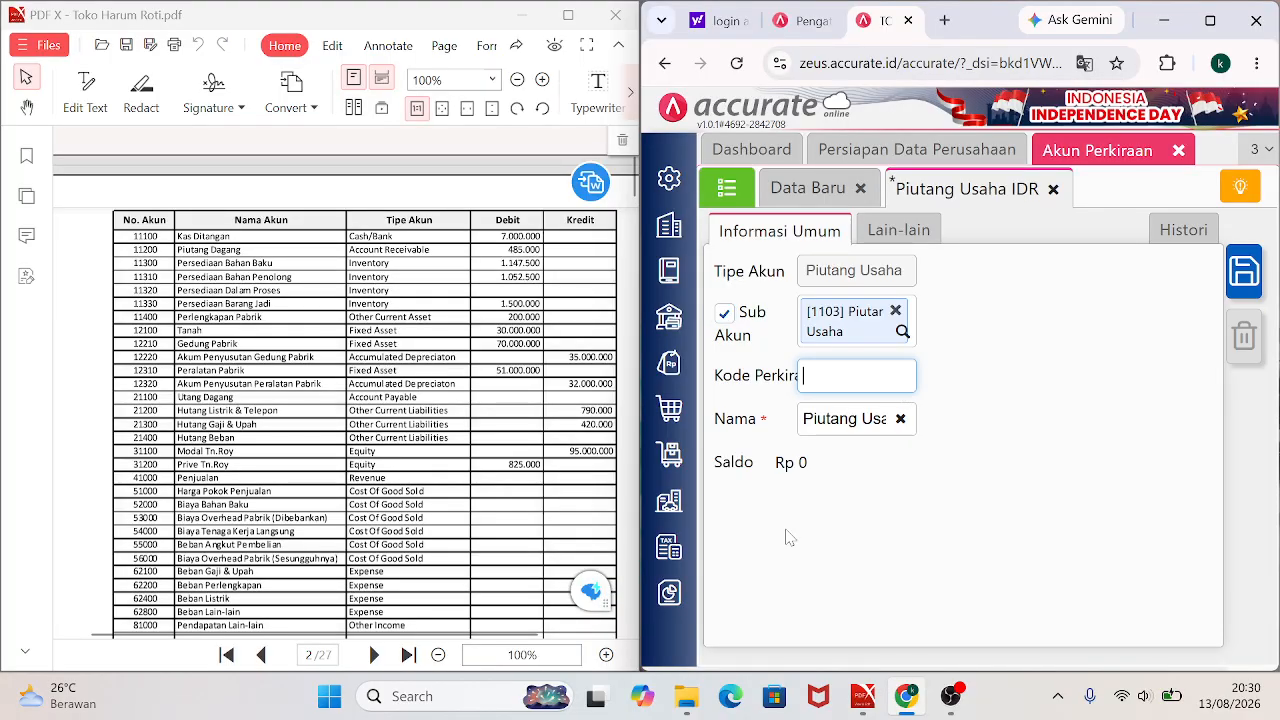
Open the workbook "1. Daftar Akun Toko Harum Roti" from the ACCURATE ONLINE folder and arrange it beside the browser with the account list's first rows showing.
mouse_move(686, 696)
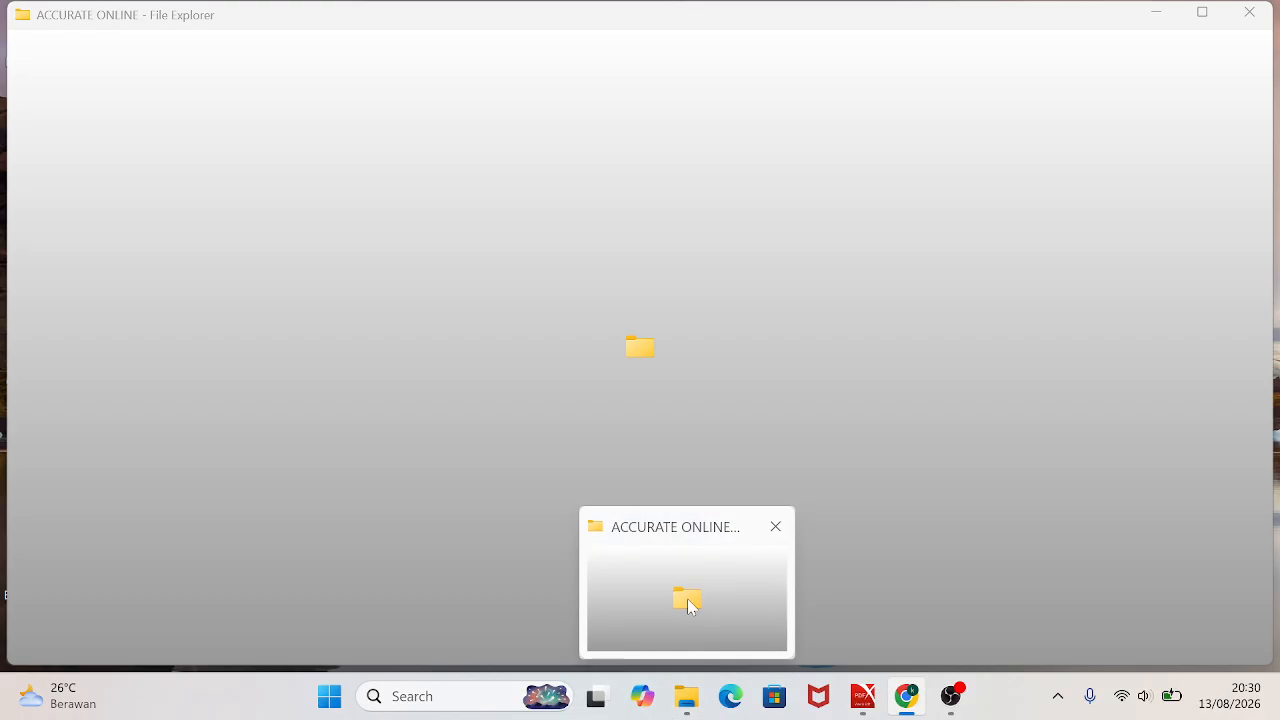
left_click(701, 611)
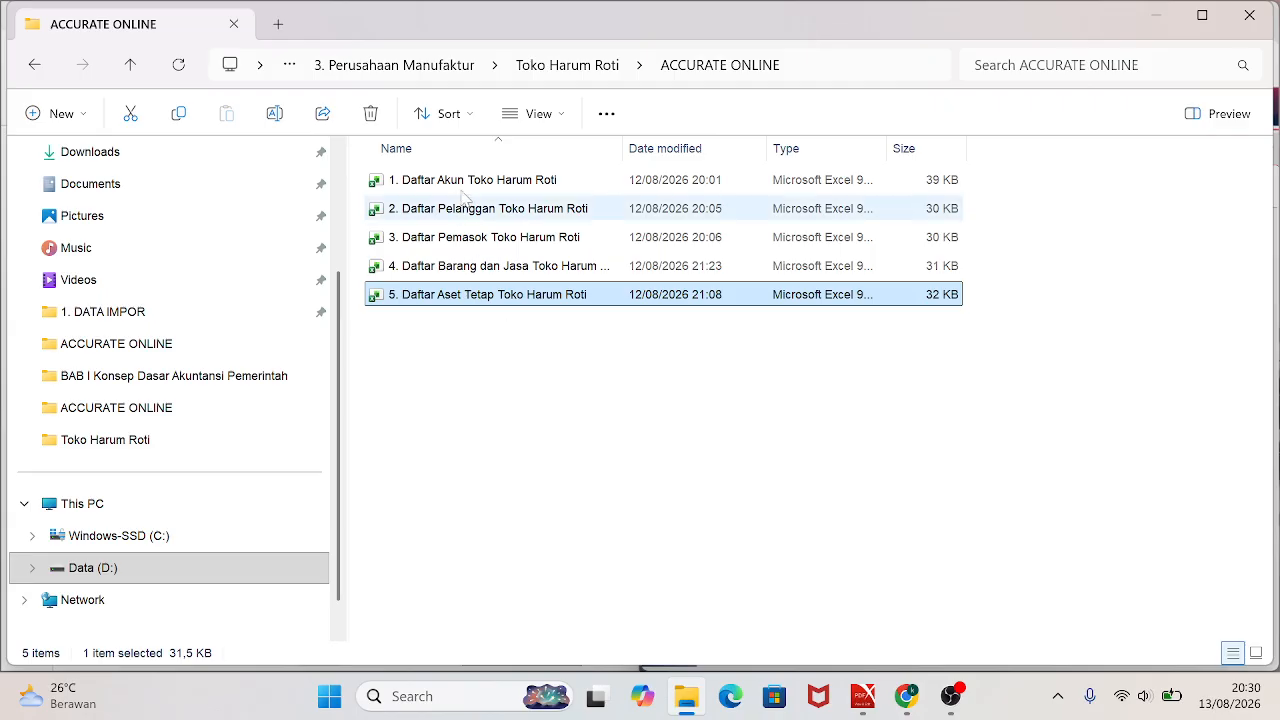
double_click(462, 182)
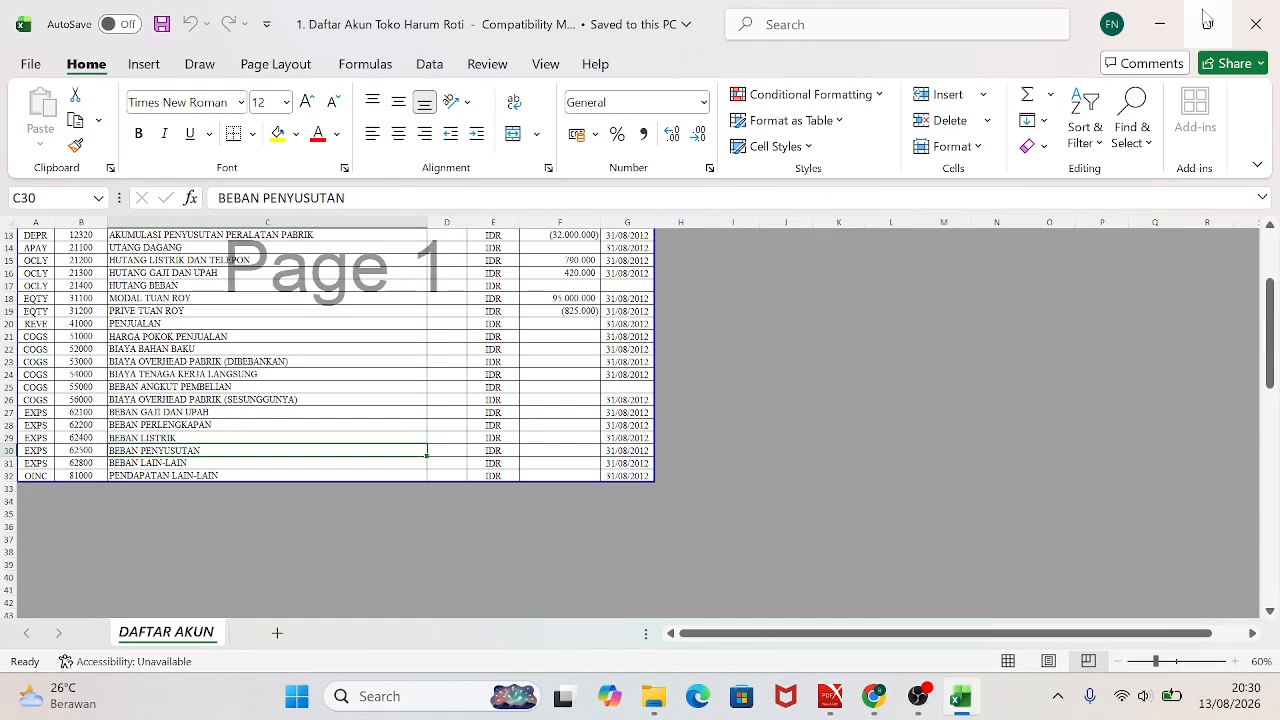
left_click(1207, 22)
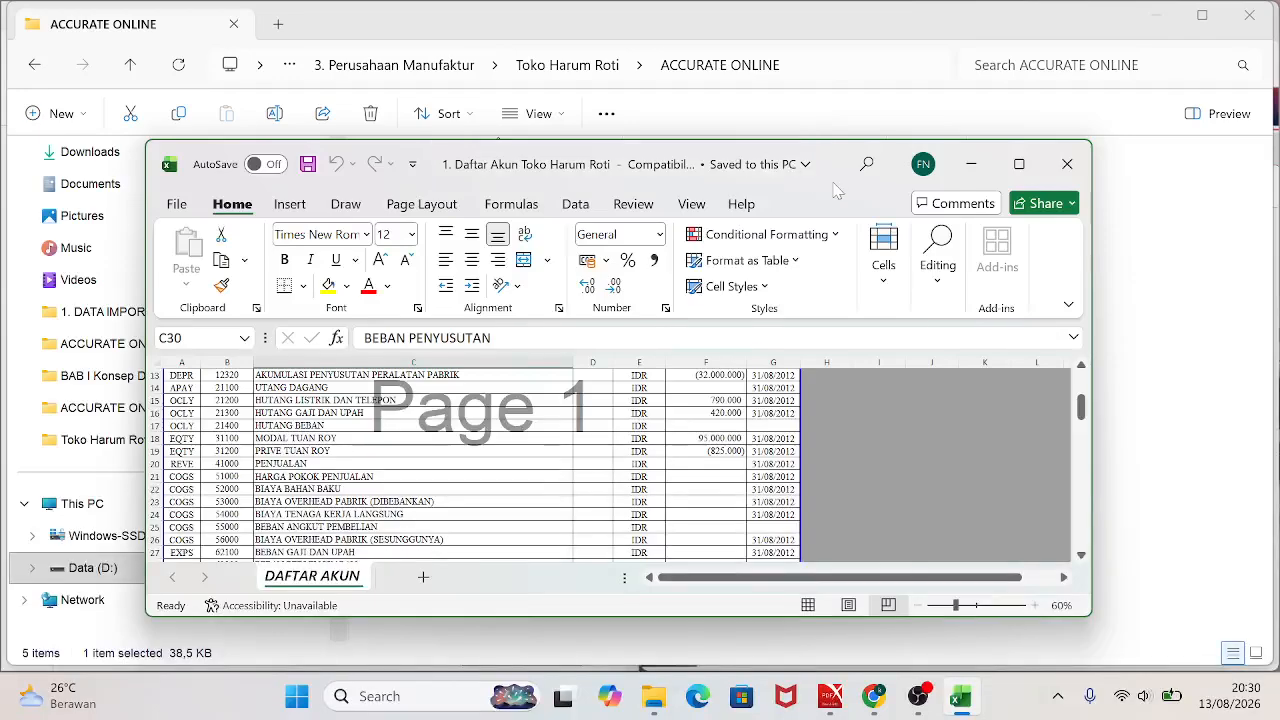
left_click_drag(836, 190, 837, 45)
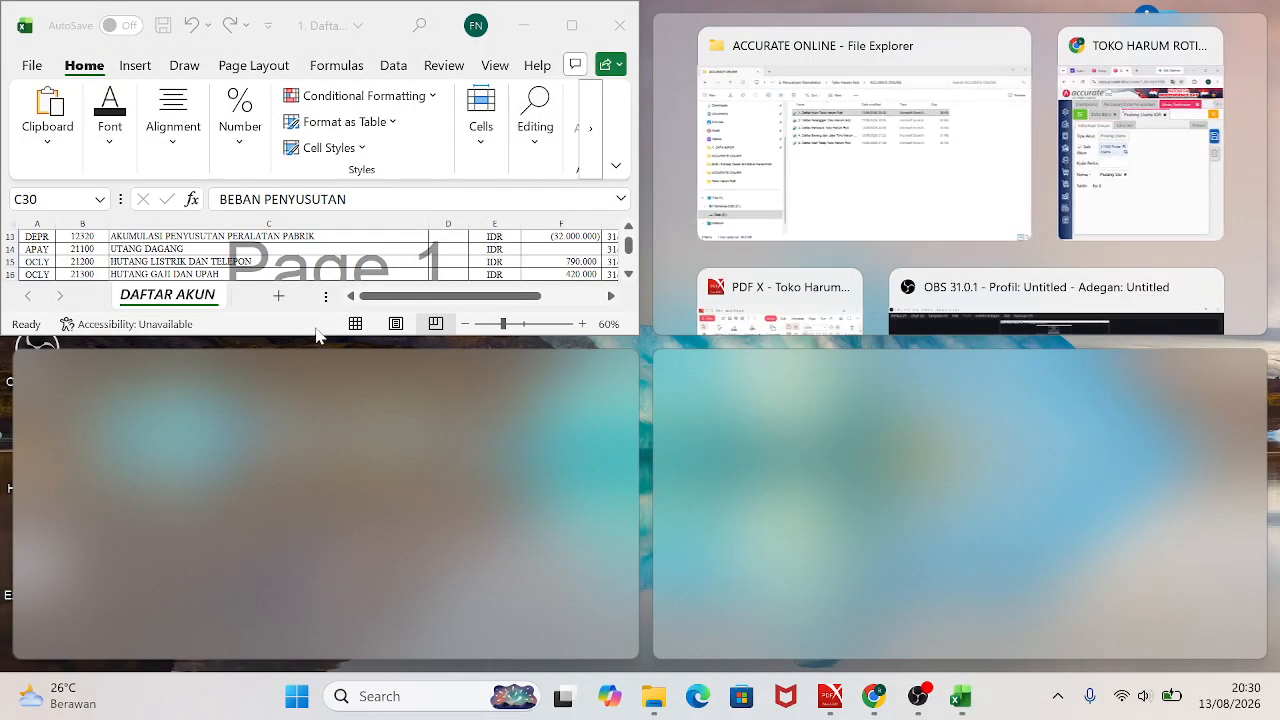
left_click_drag(299, 340, 303, 668)
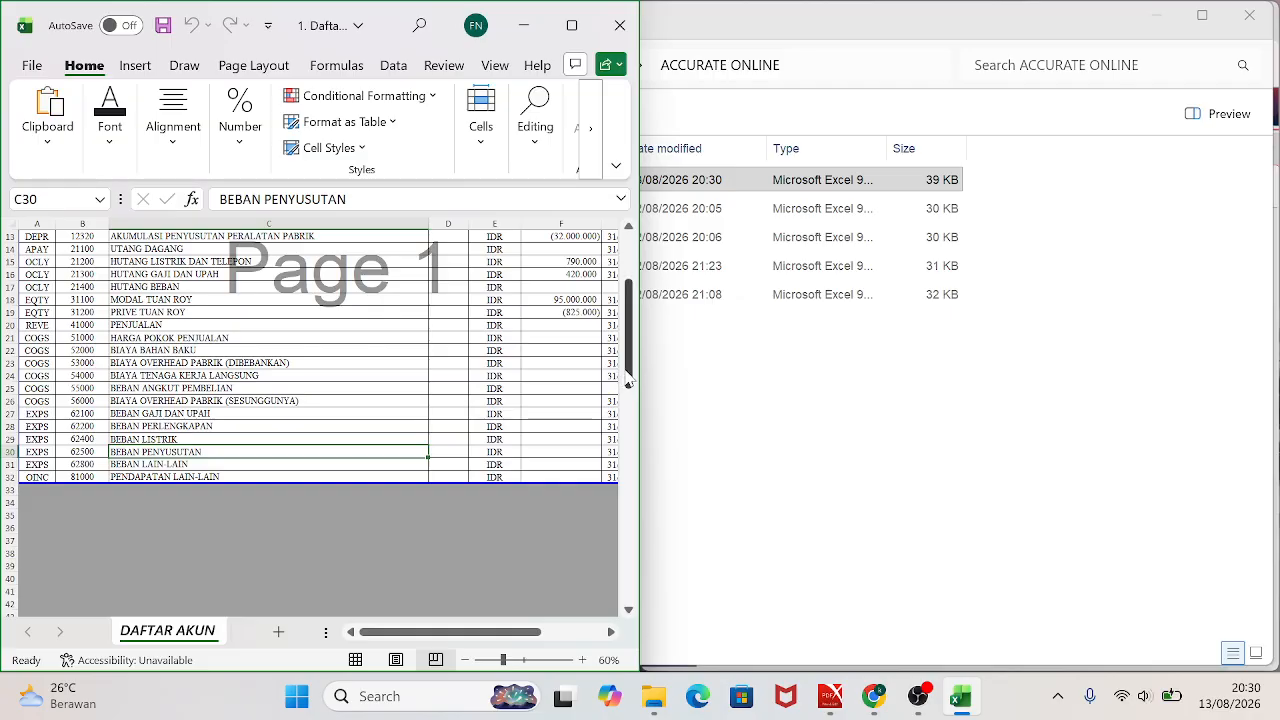
left_click_drag(628, 378, 628, 335)
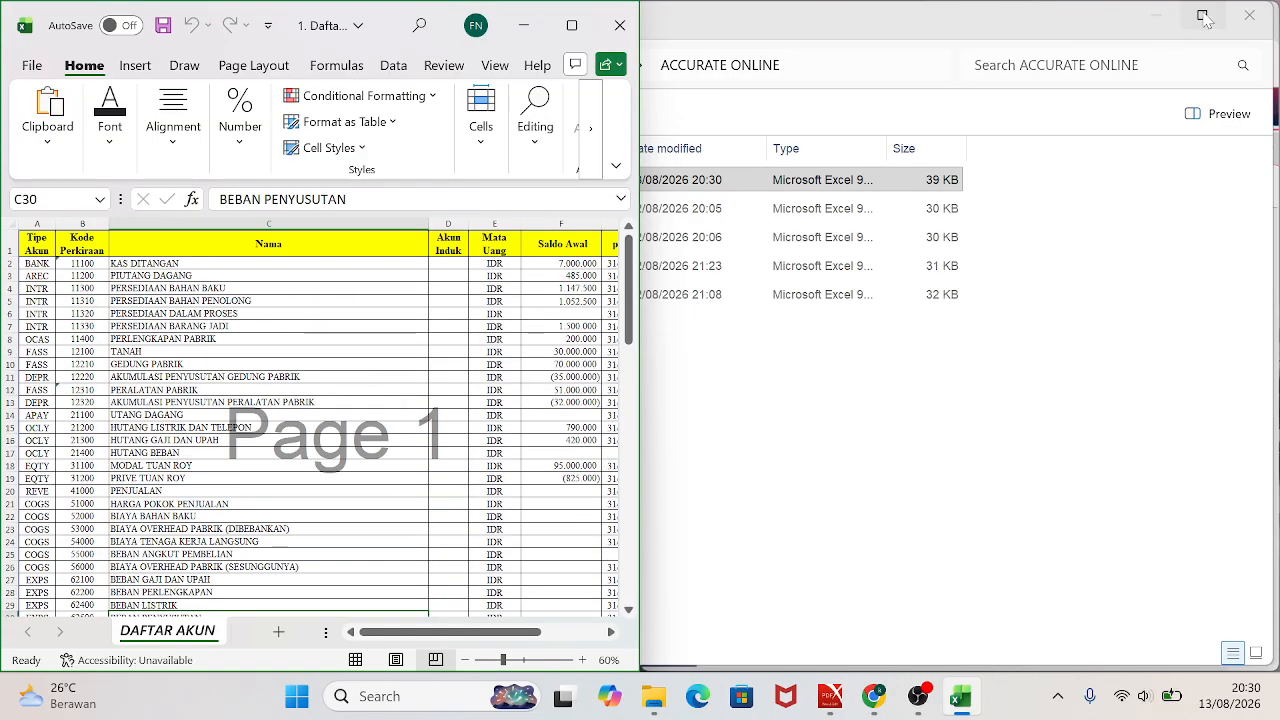
mouse_move(873, 696)
left_click(870, 615)
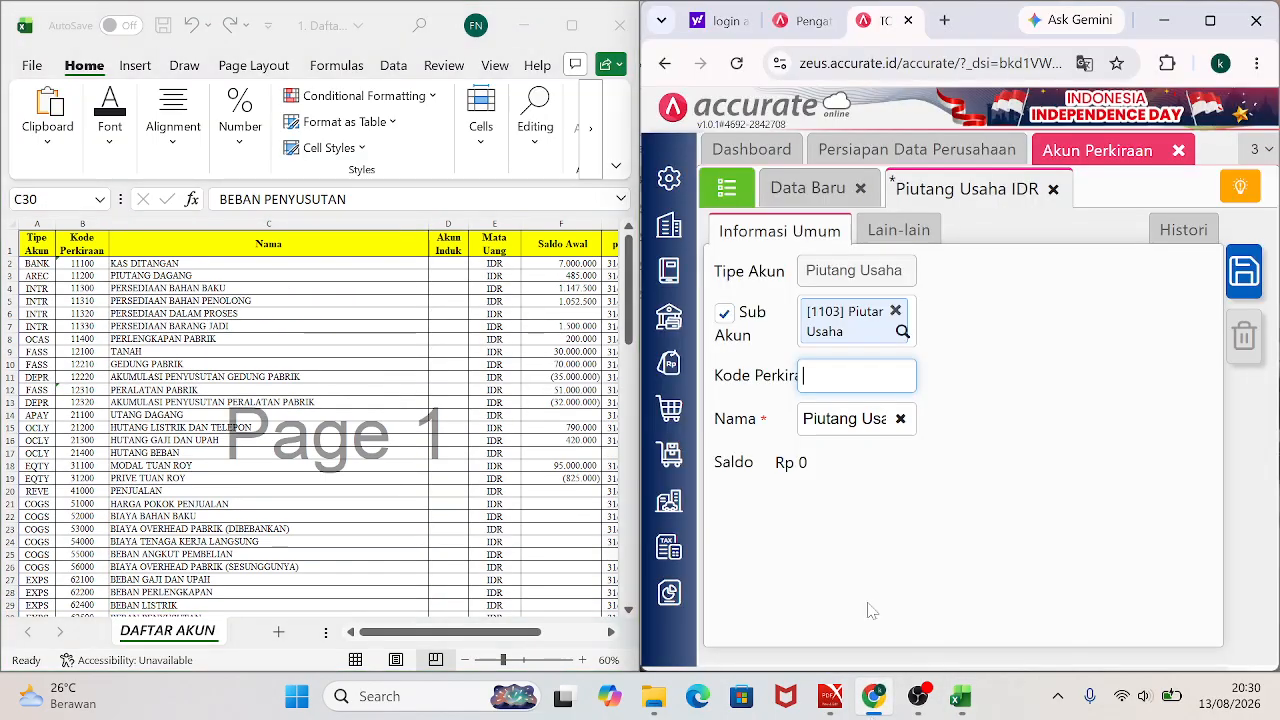
Fill the receivable account with code 11200 and name PIUTANG DAGANG copied from the workbook, and save it.
left_click(900, 420)
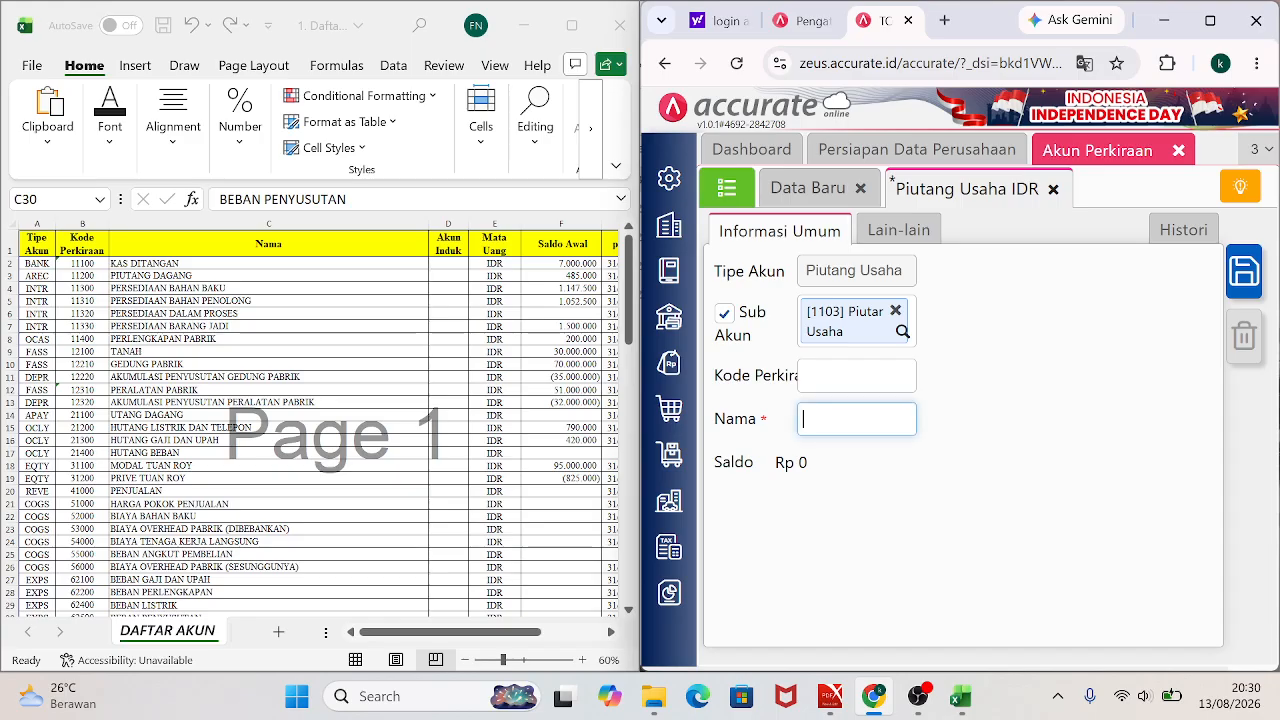
left_click(92, 272)
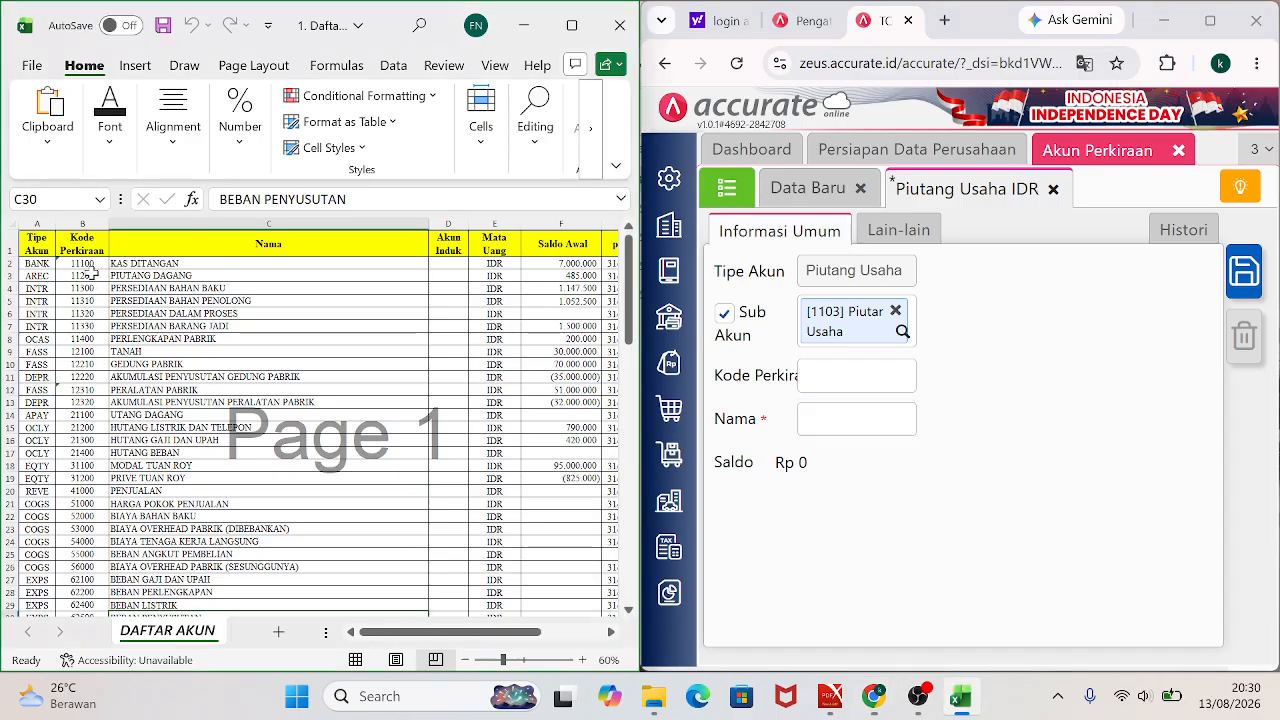
left_click(92, 272)
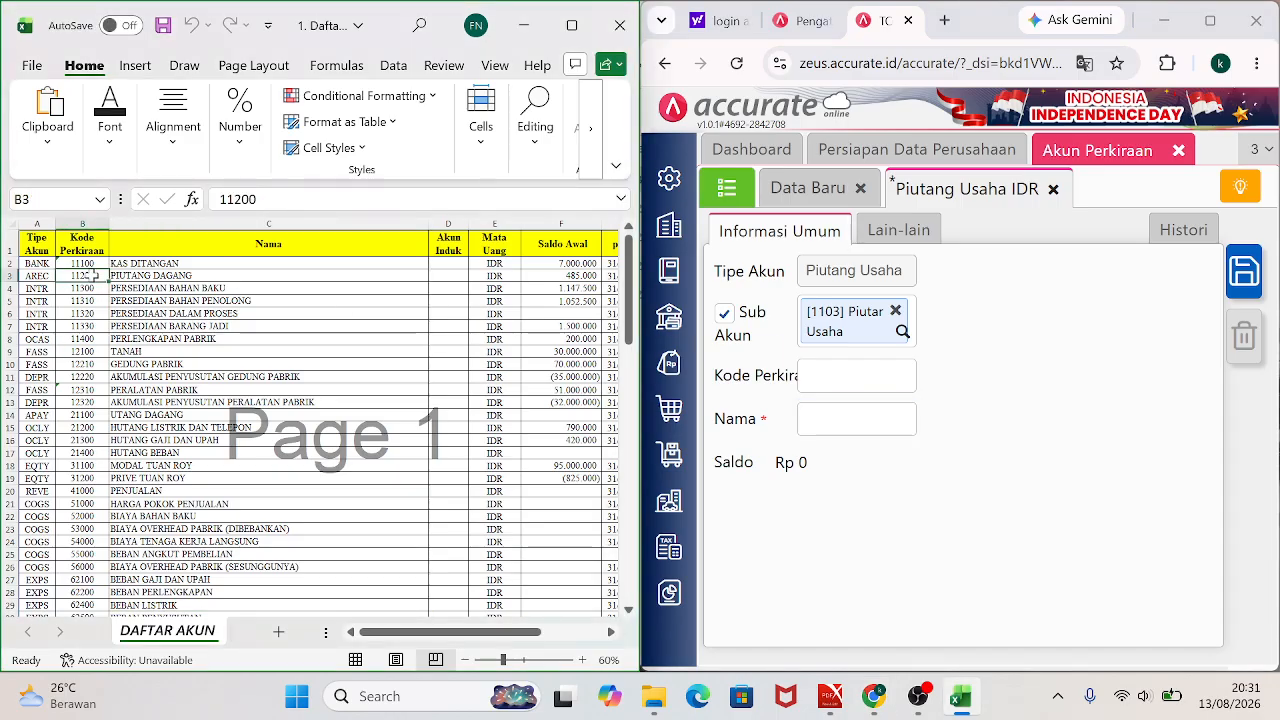
key("ctrl+c")
left_click(830, 376)
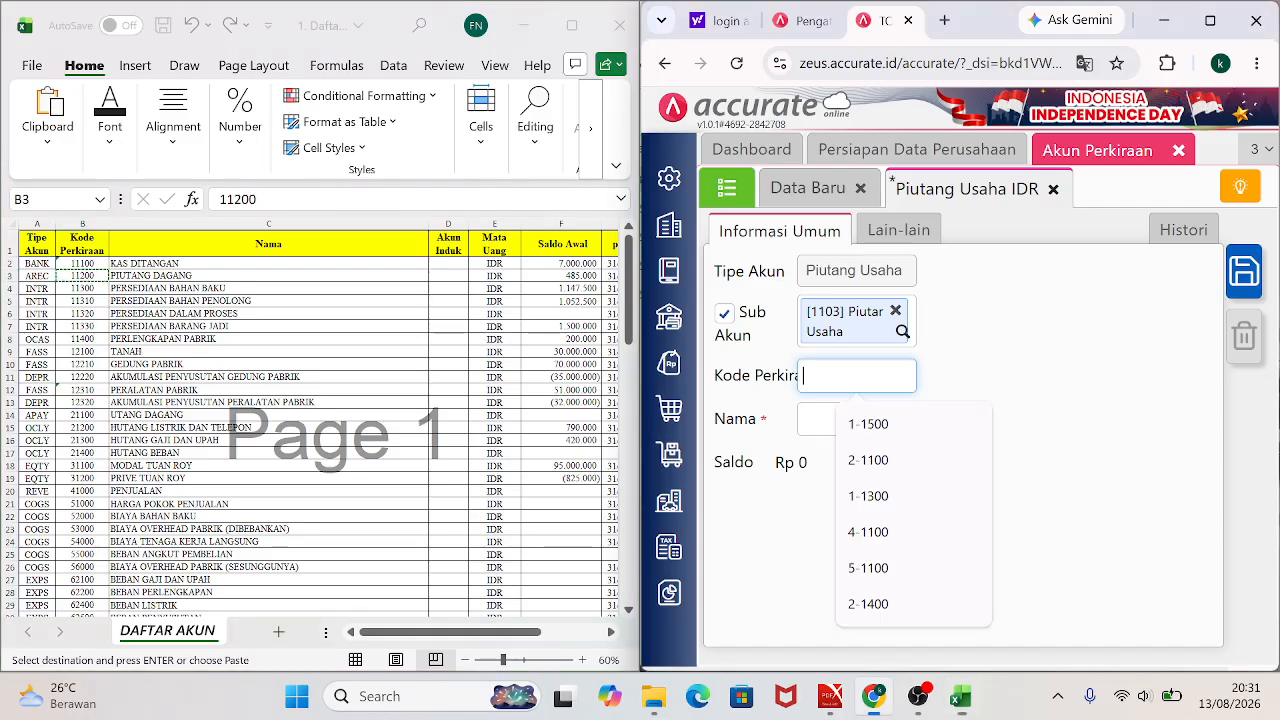
key("ctrl+v")
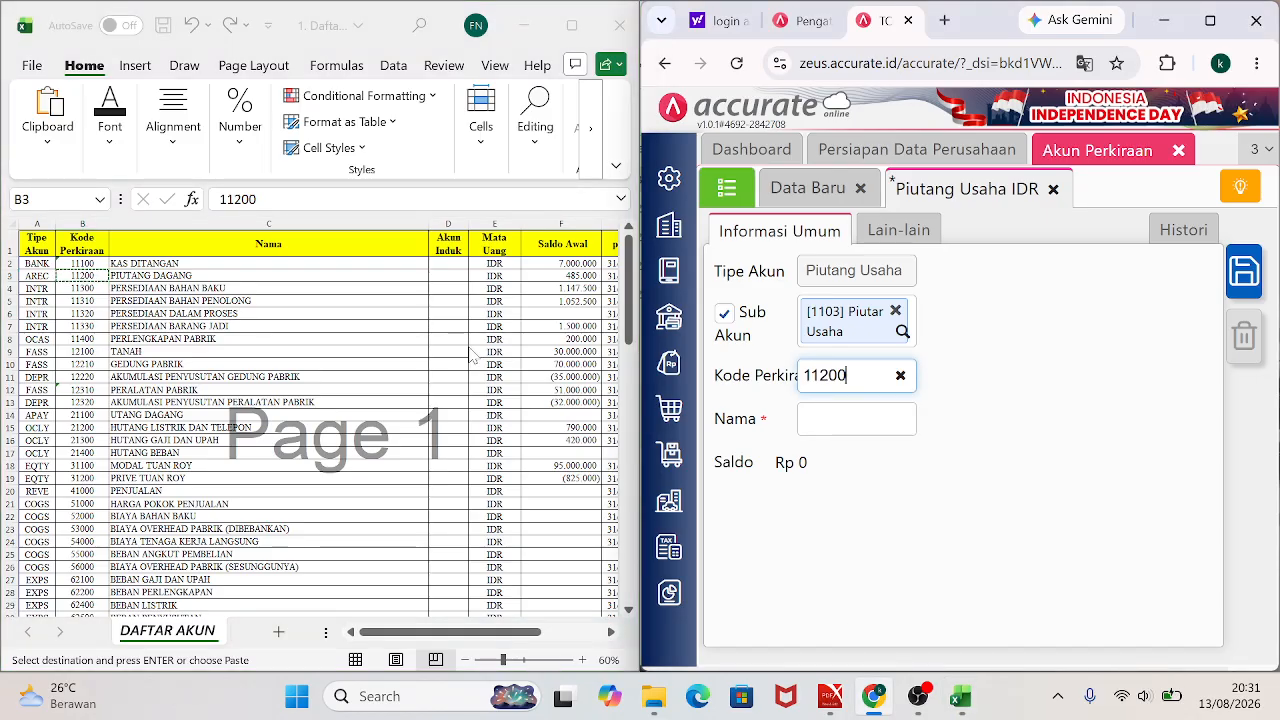
left_click(184, 276)
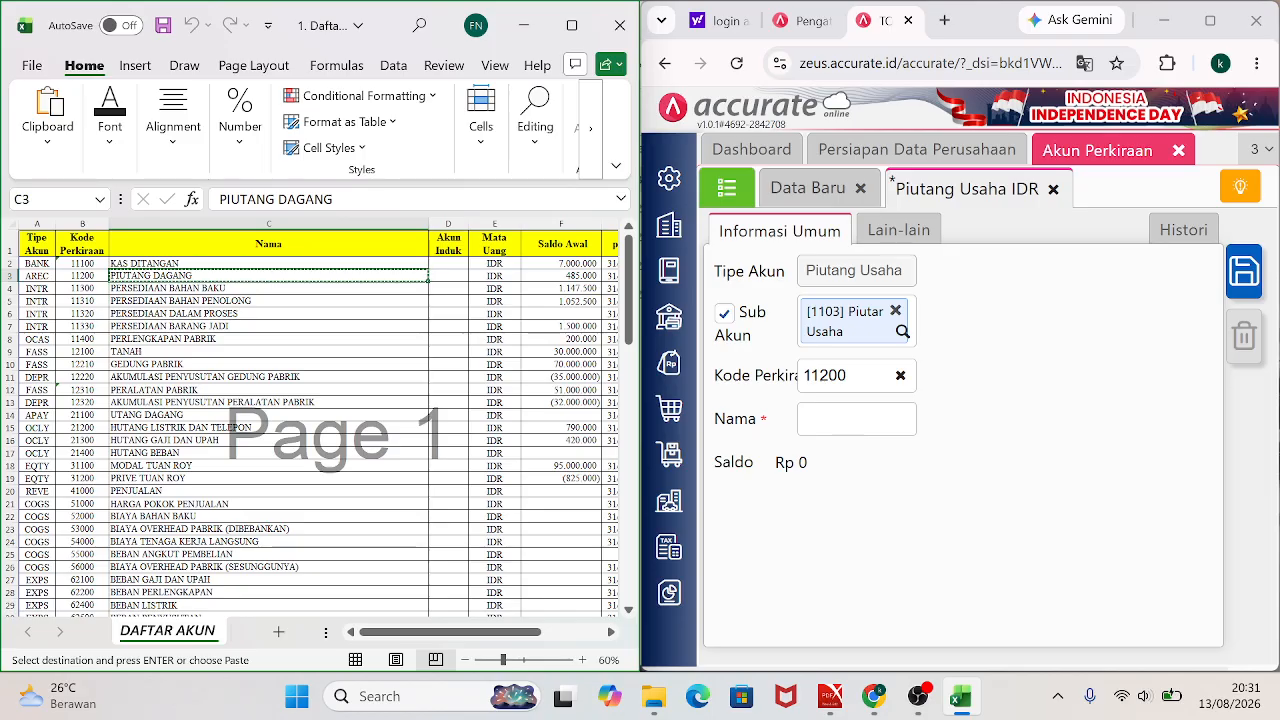
left_click(850, 420)
key("ctrl+v")
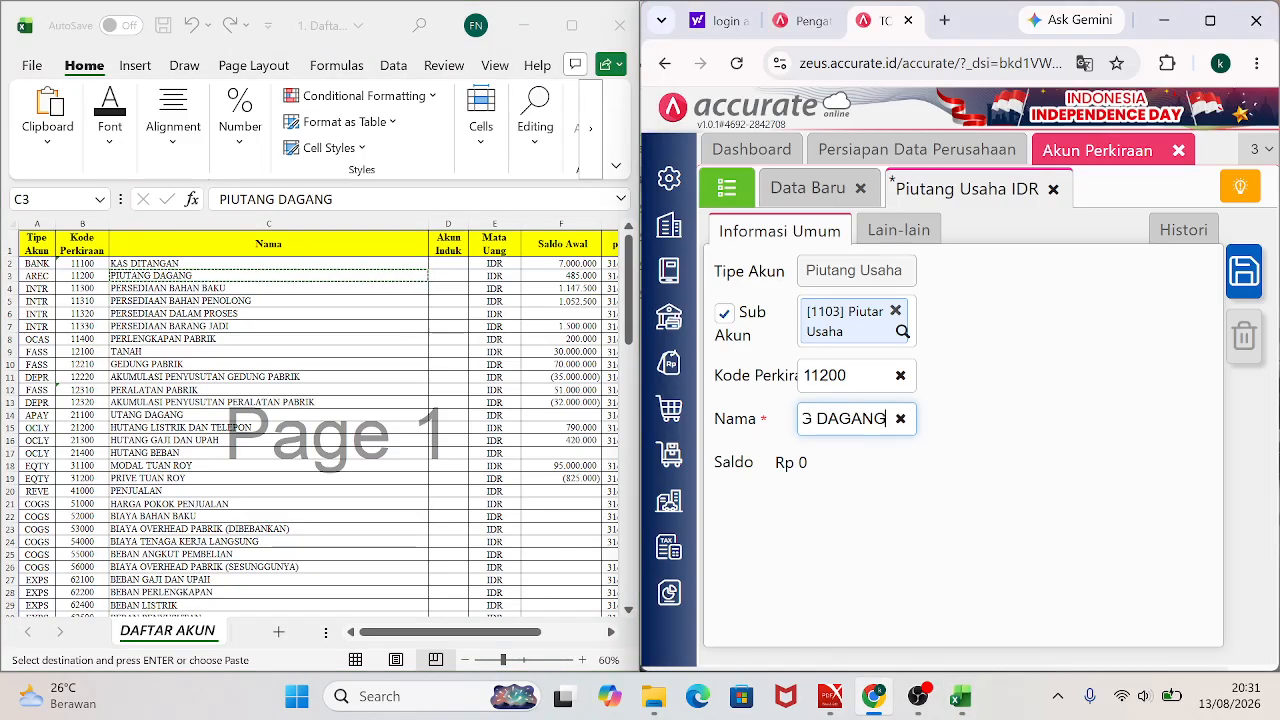
left_click(1241, 284)
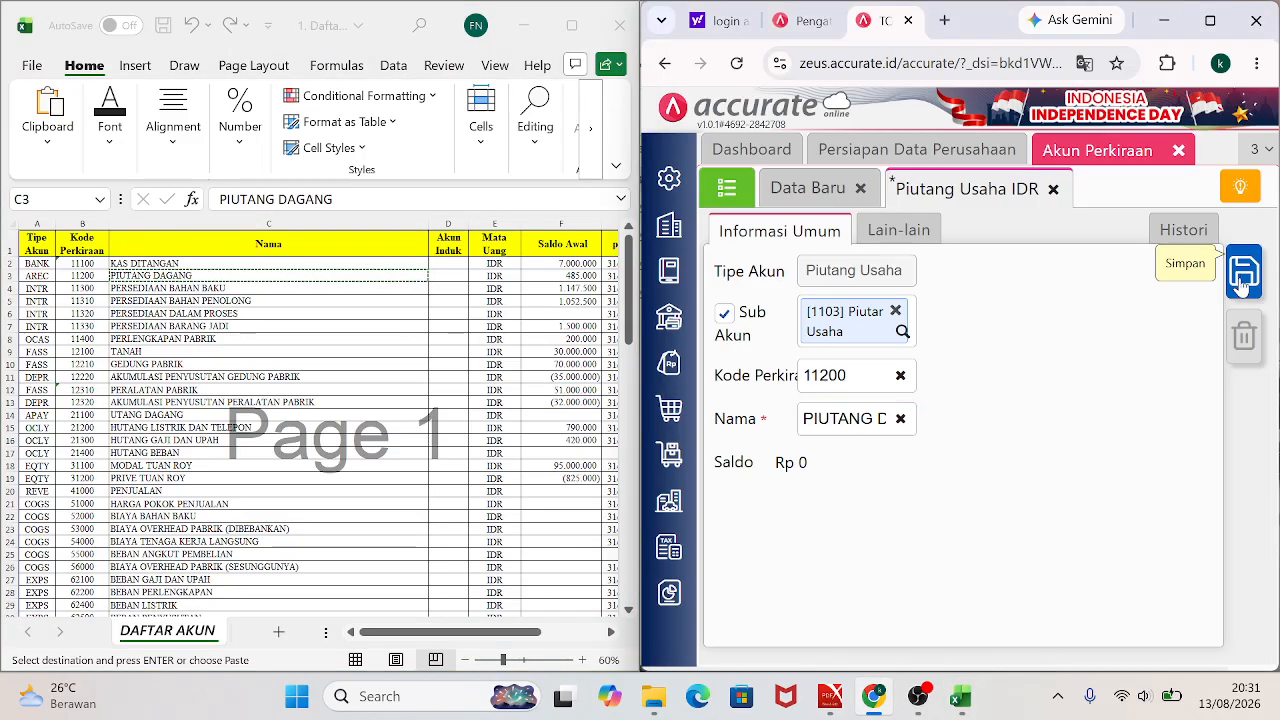
Open the existing Persediaan Barang account (1104) from the account list and clear its code and name.
left_click(729, 191)
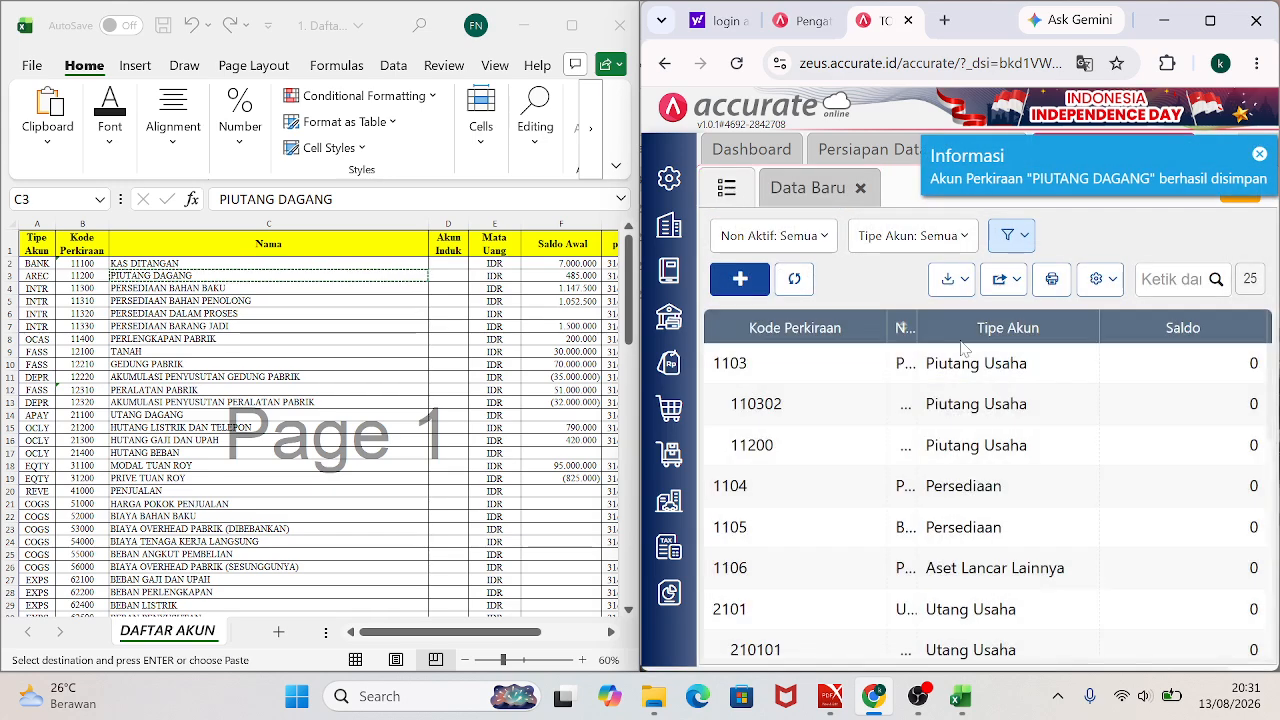
left_click(938, 493)
left_click(843, 418)
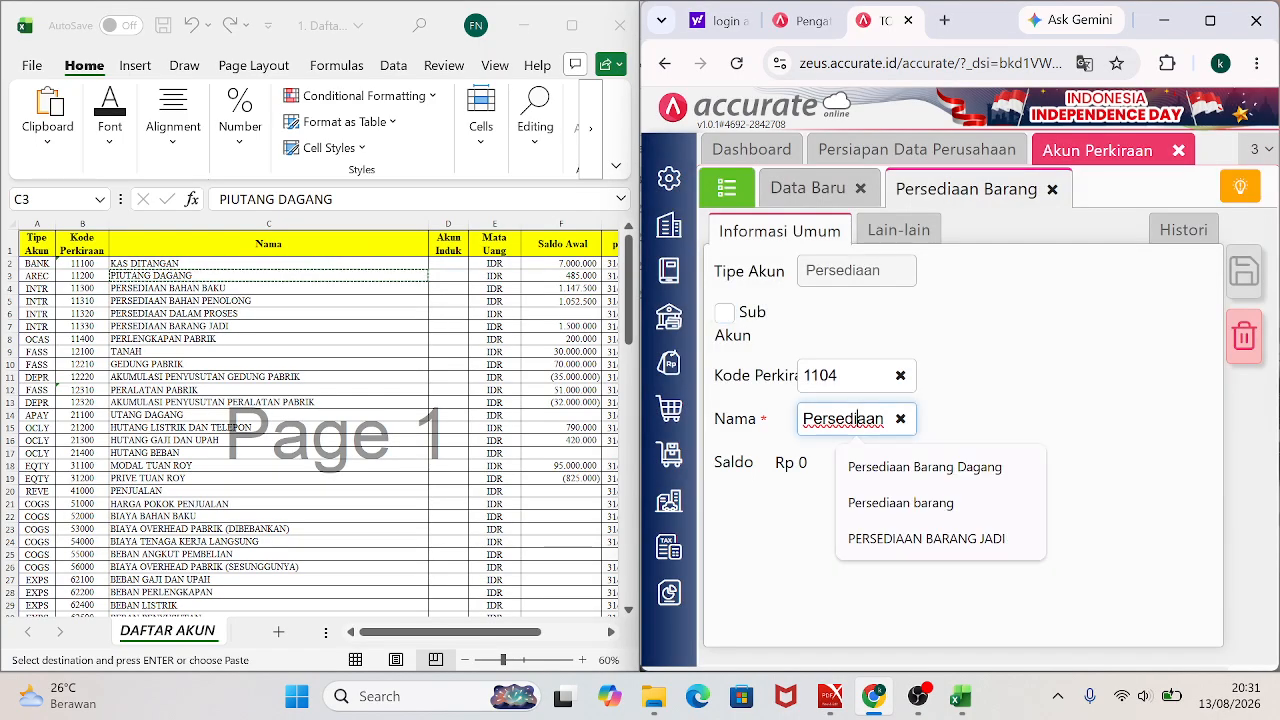
type("Barang")
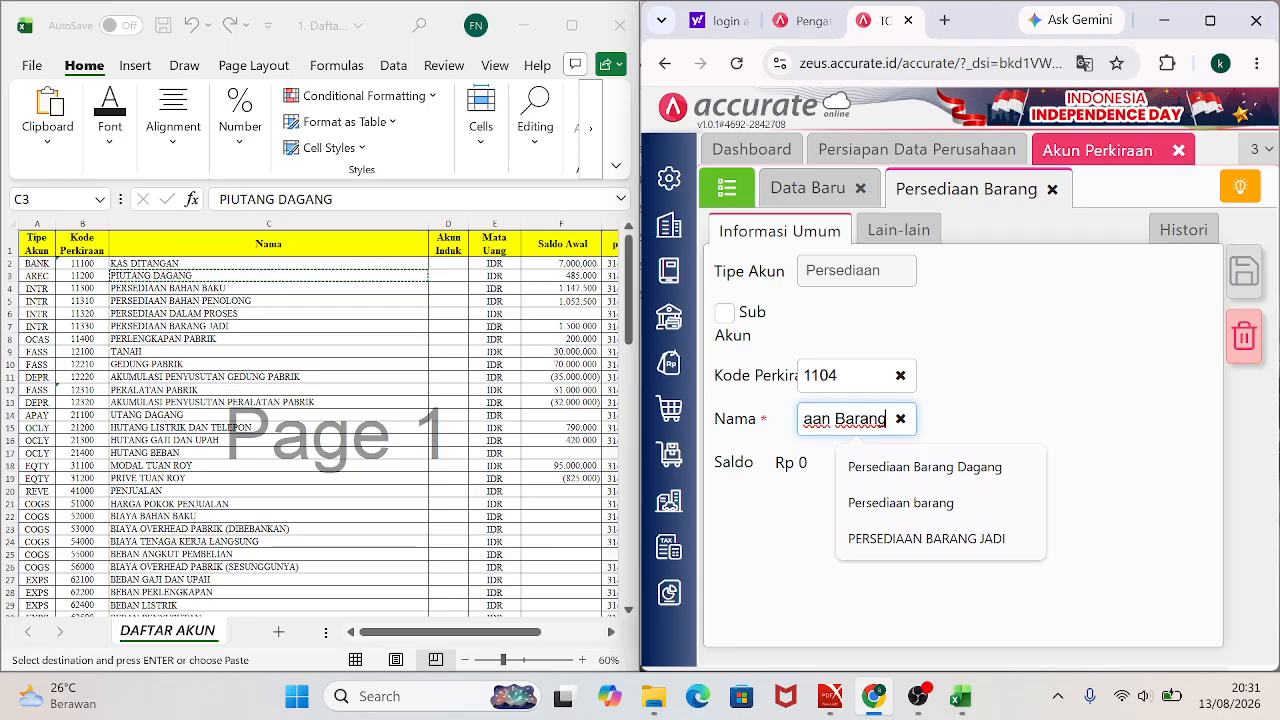
left_click(900, 376)
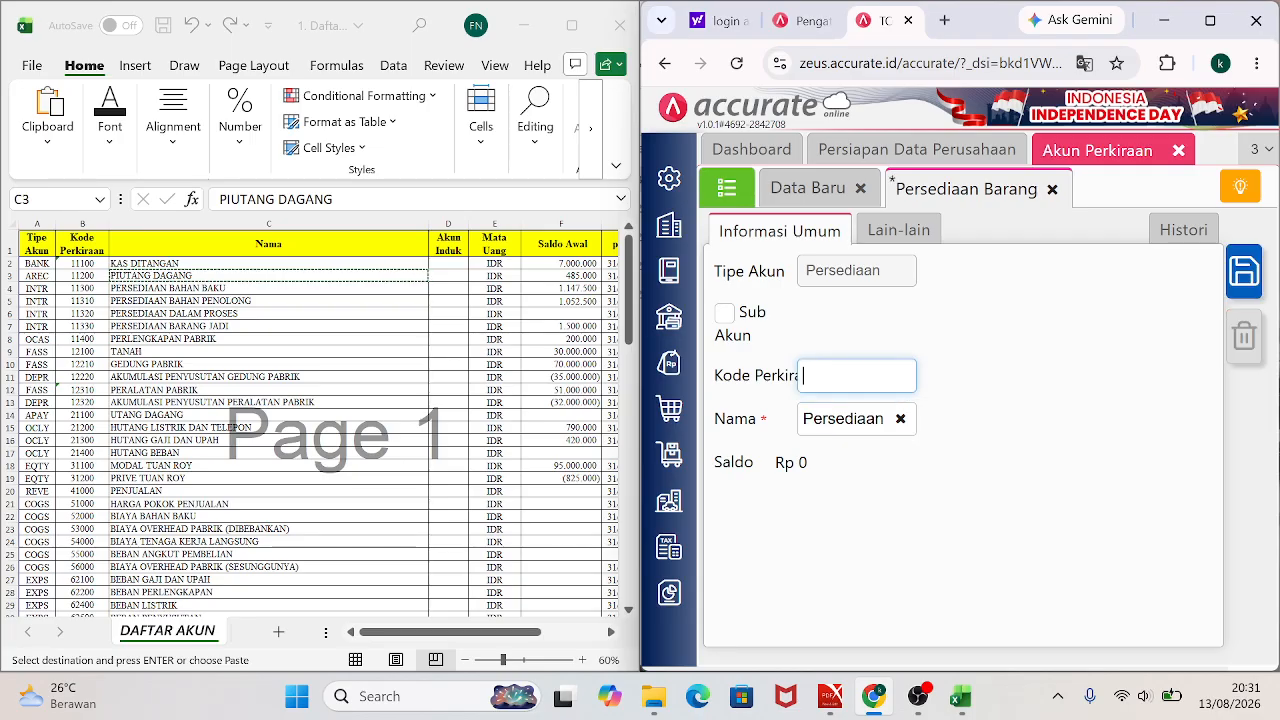
left_click(900, 420)
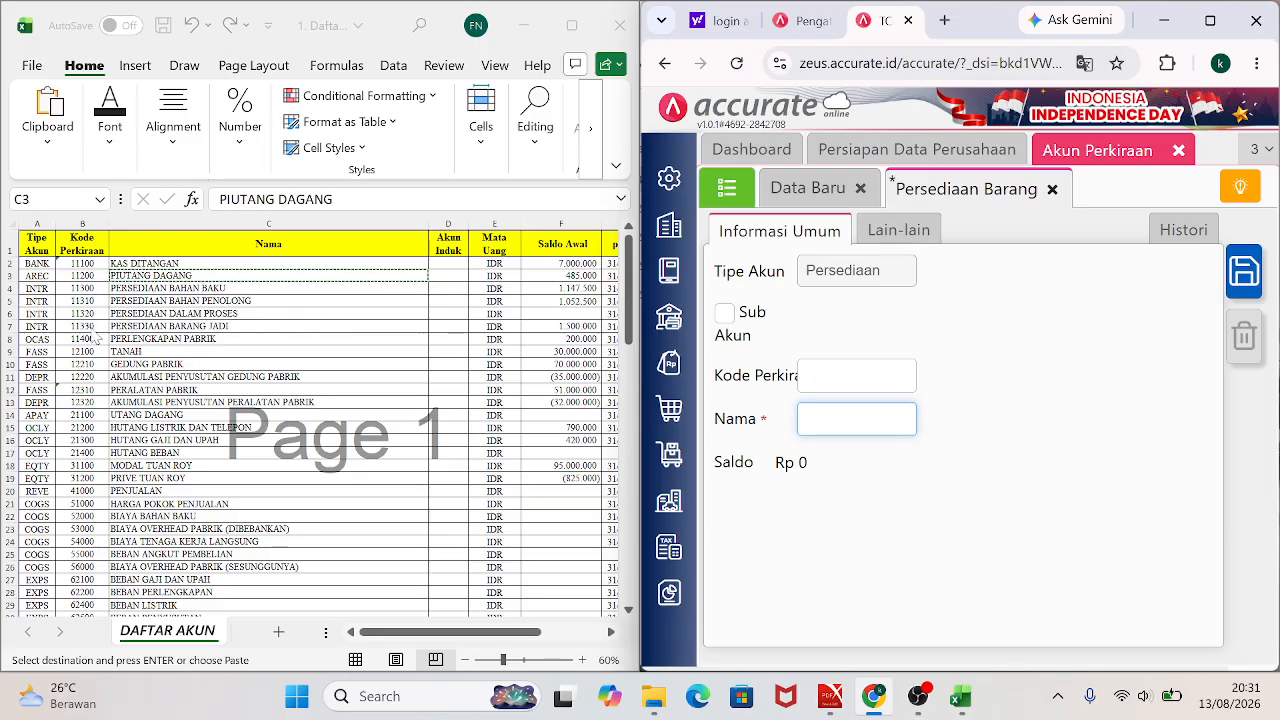
Fill the open inventory account with code 11330 and name PERSEDIAAN BARANG JADI copied from the workbook, and save it.
left_click(90, 328)
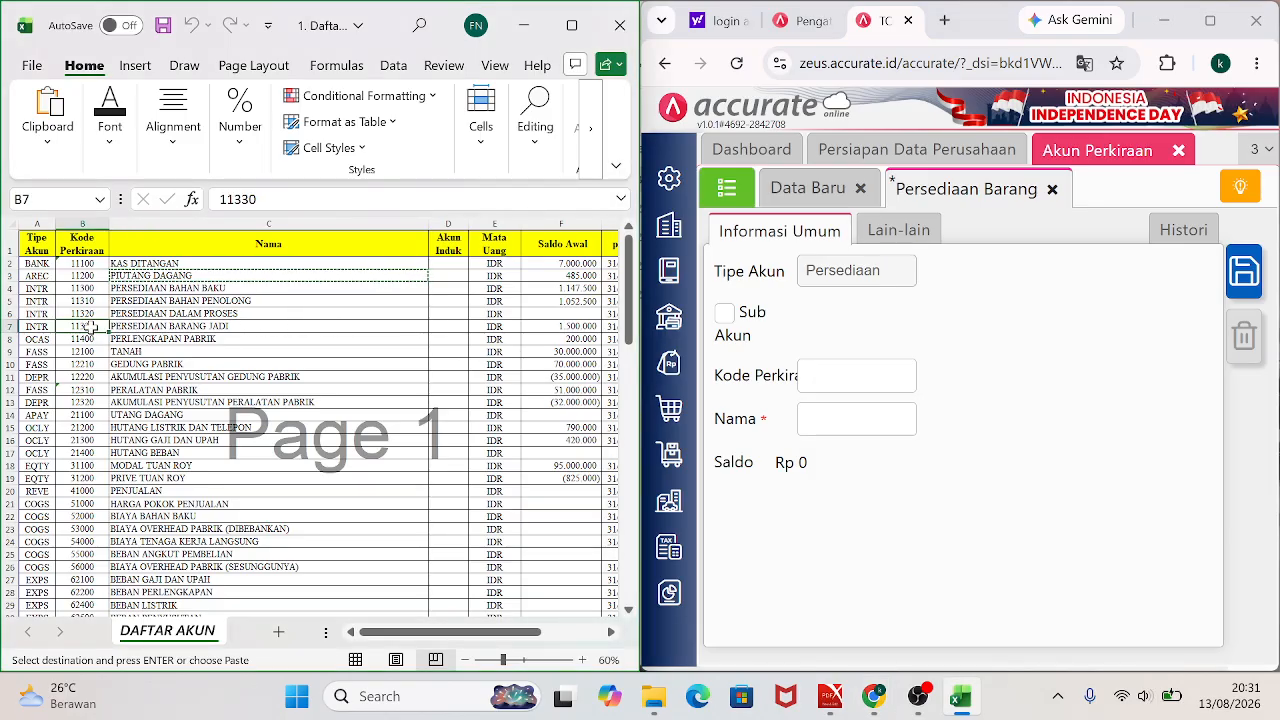
key("ctrl+c")
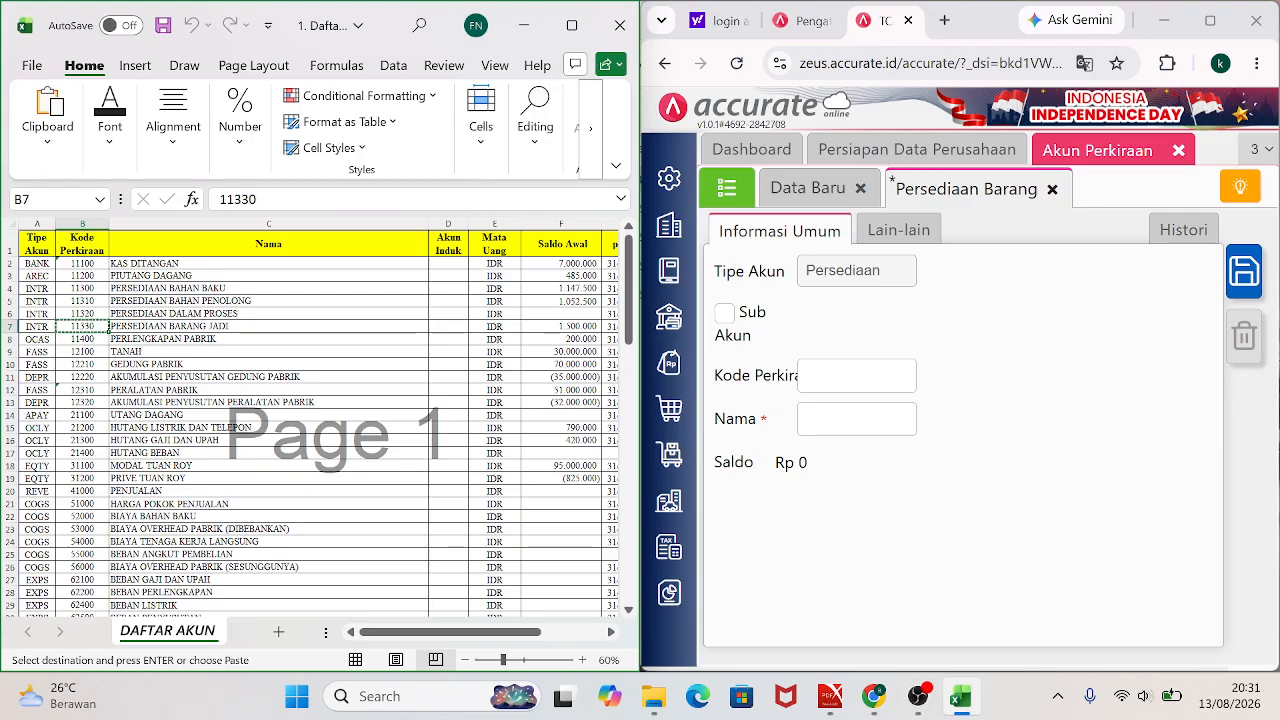
left_click(855, 375)
key("ctrl+v")
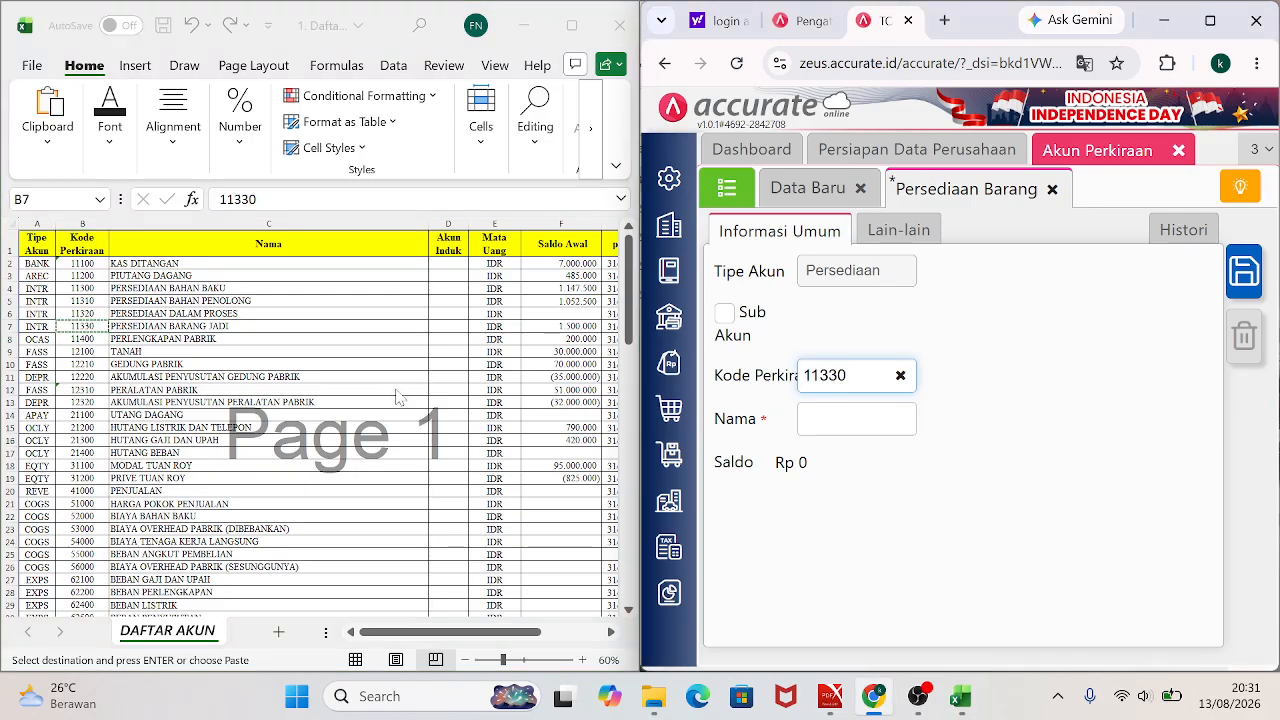
key("alt+Tab")
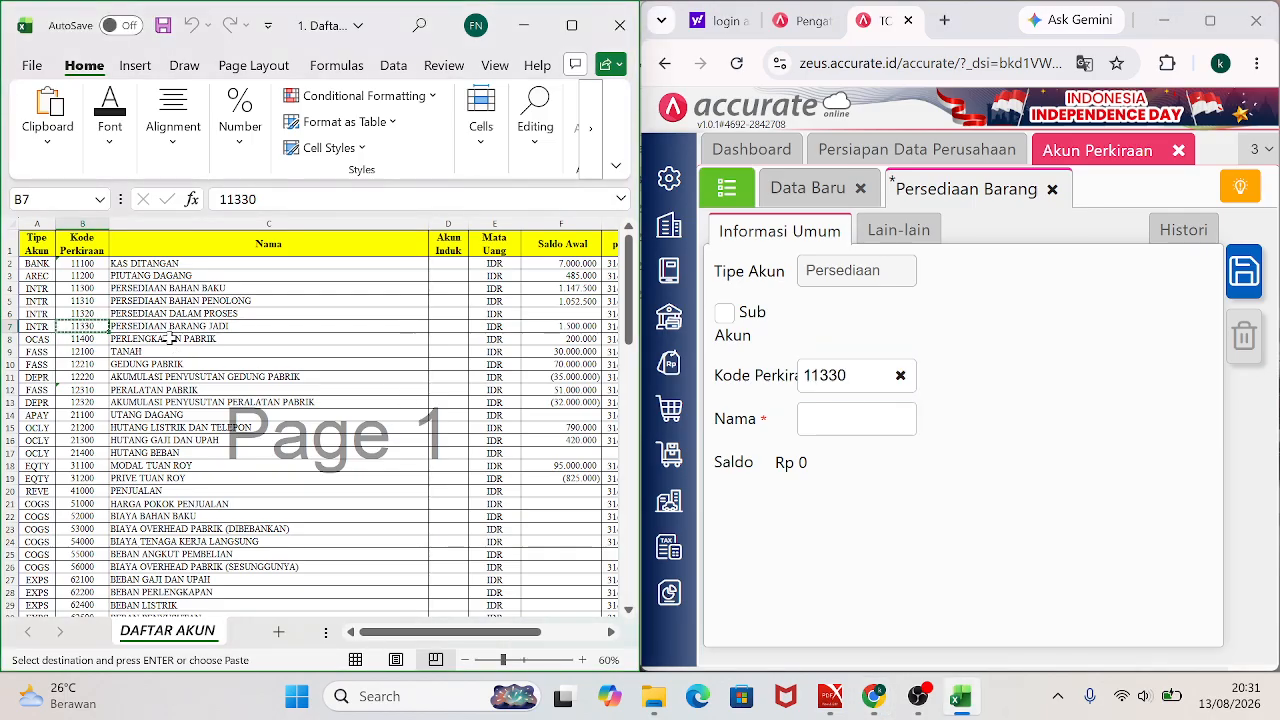
left_click(161, 327)
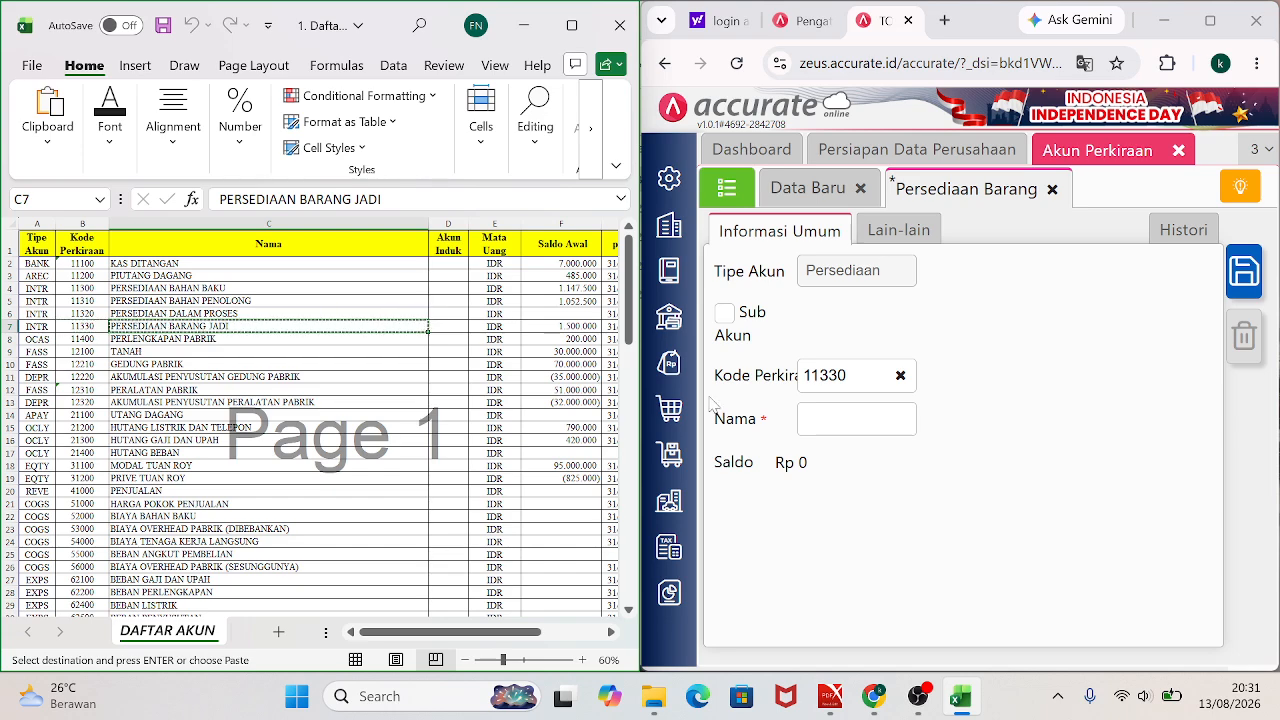
left_click(856, 419)
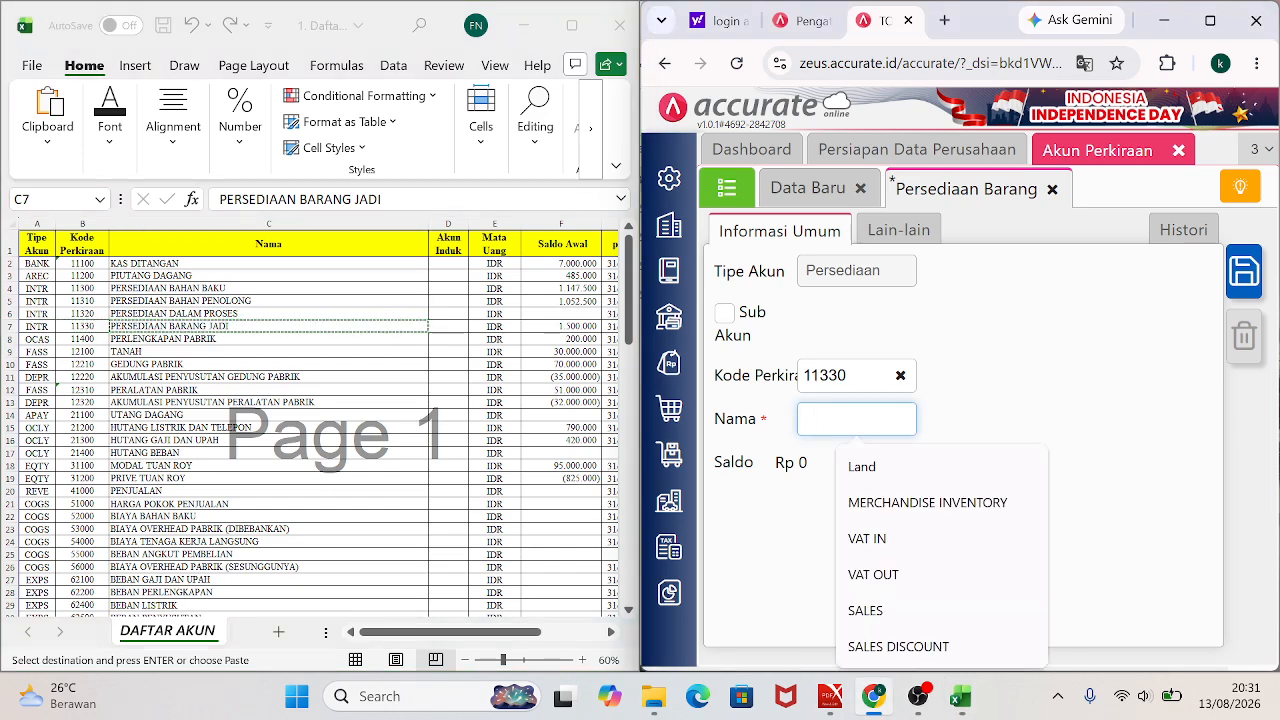
key("ctrl+v")
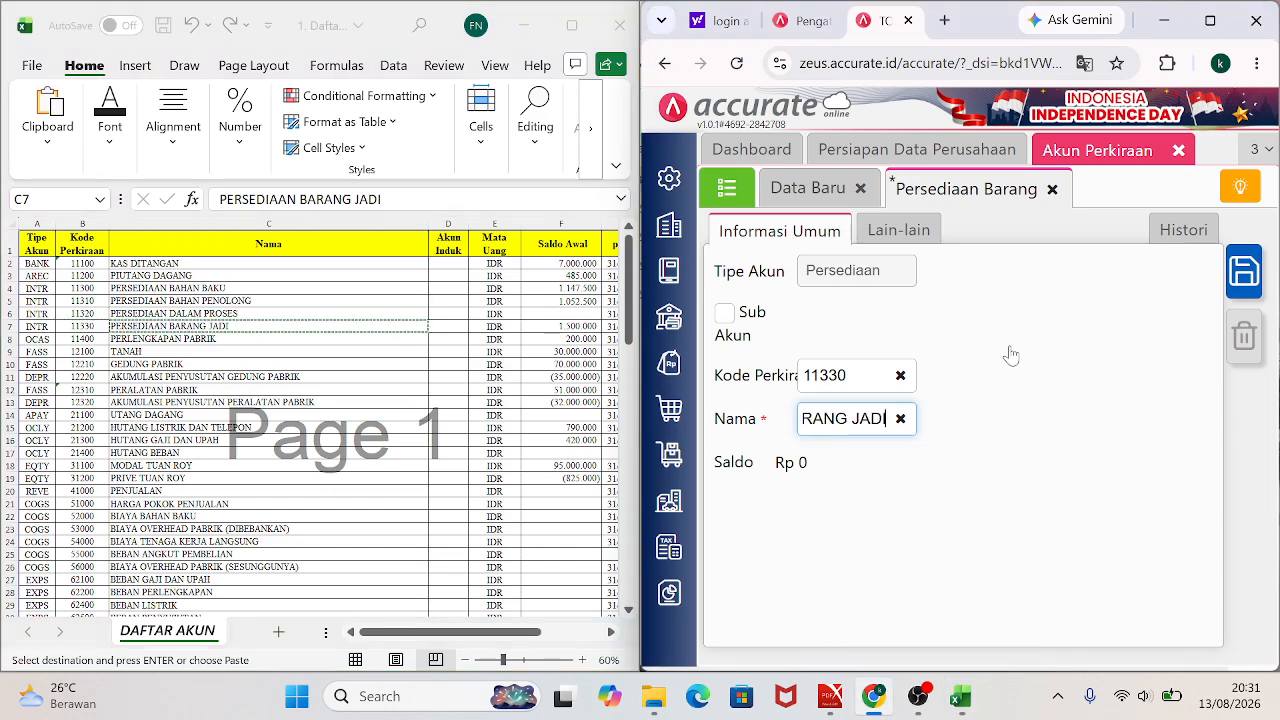
left_click(1251, 279)
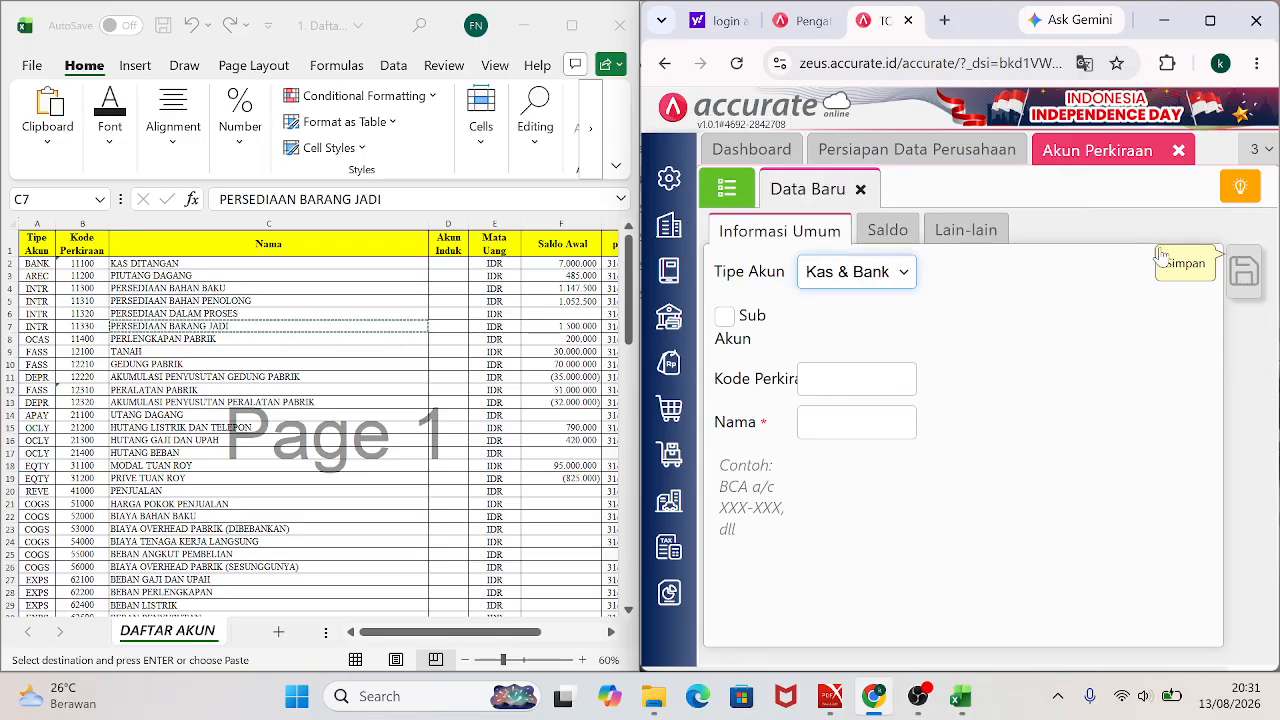
Open the existing Utang Usaha IDR account (210101) from the account list and clear its name and code.
left_click(750, 200)
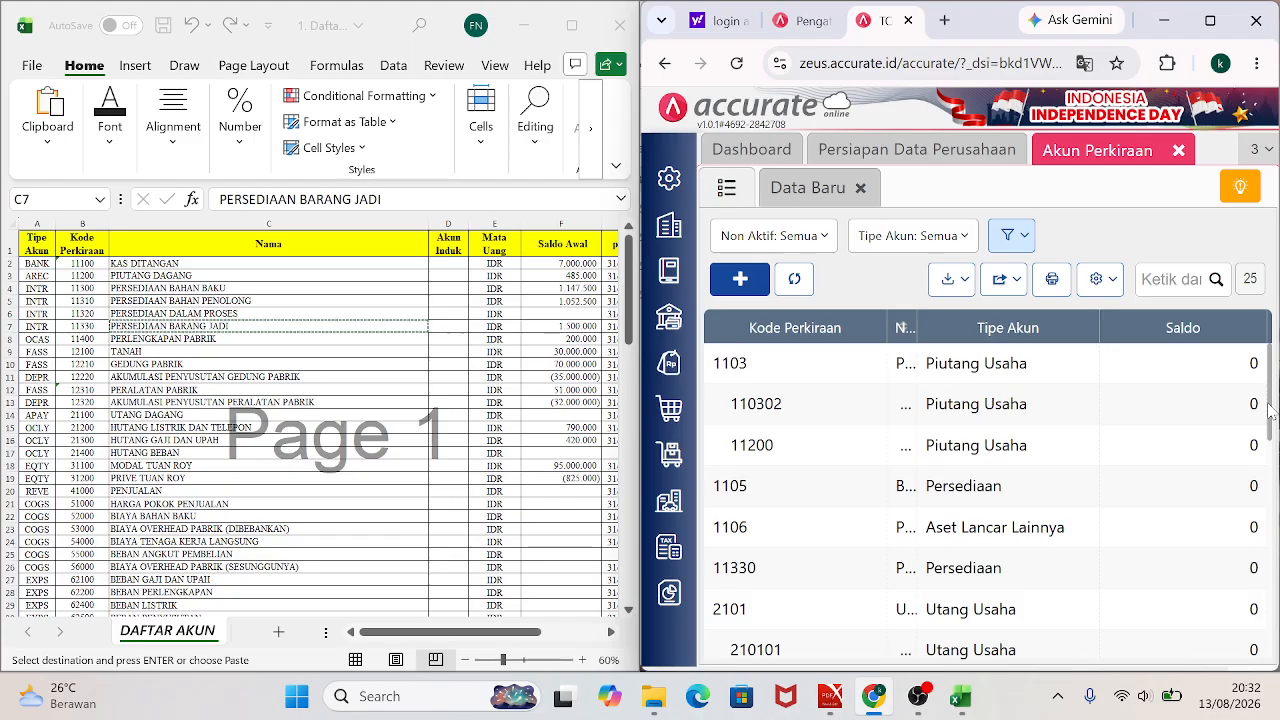
scroll(1270, 410, "down", 2)
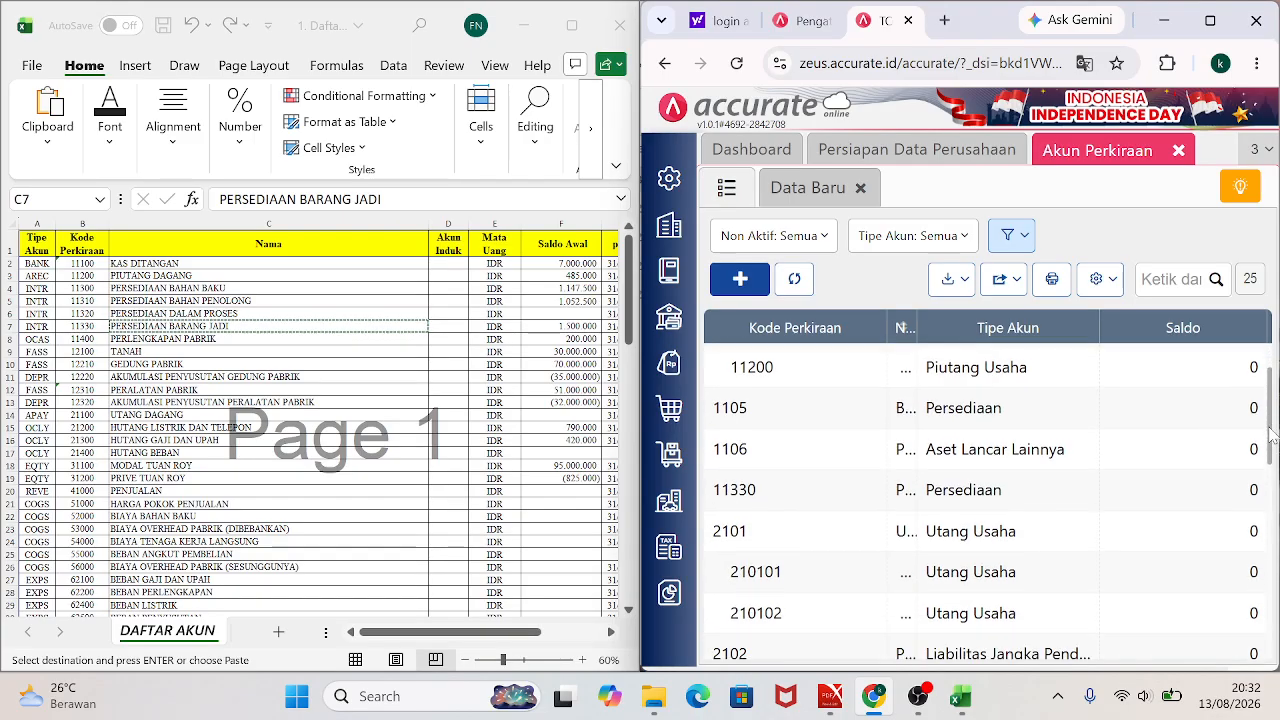
left_click(980, 571)
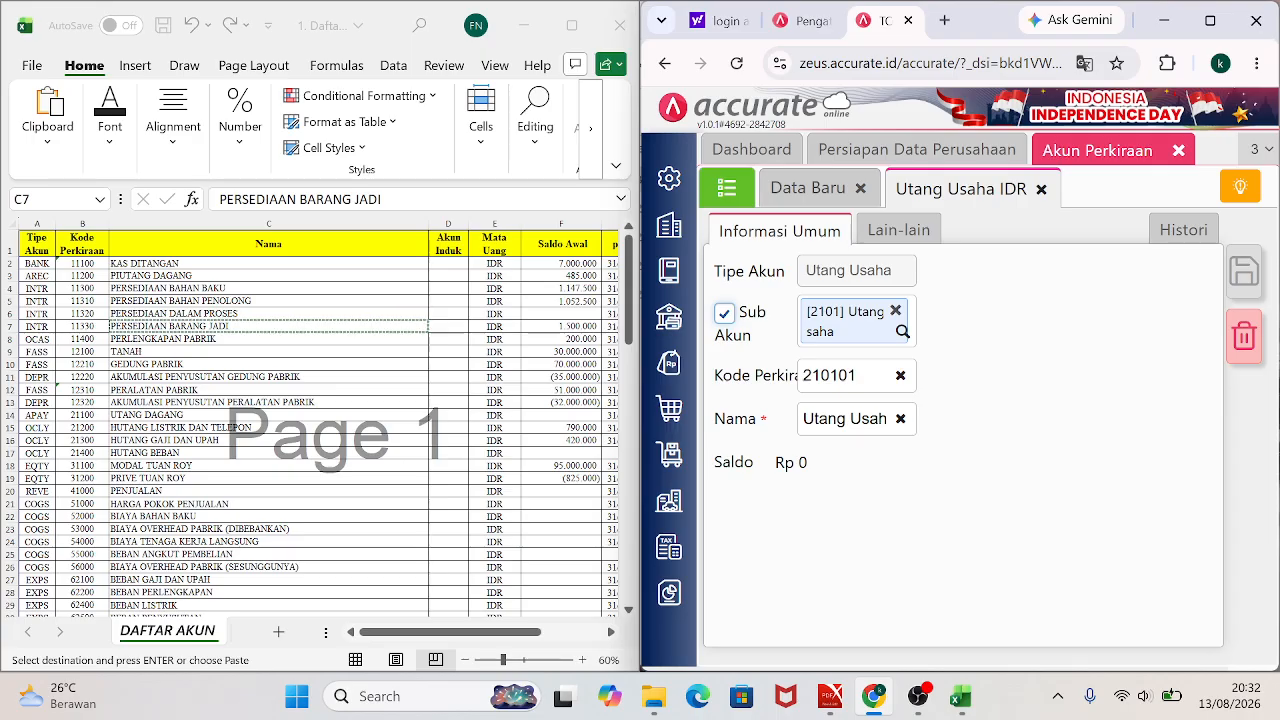
left_click(884, 420)
key("Right")
key("Right")
key("Right")
key("Right")
key("Right")
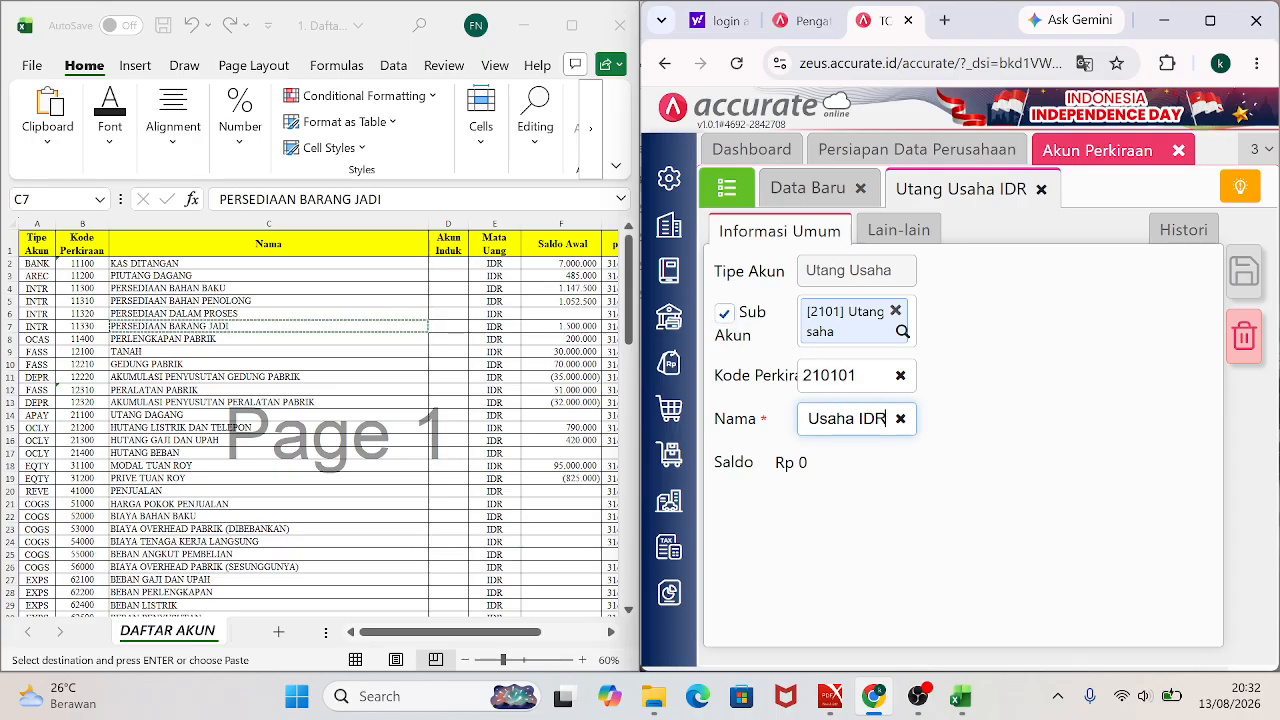
left_click(899, 421)
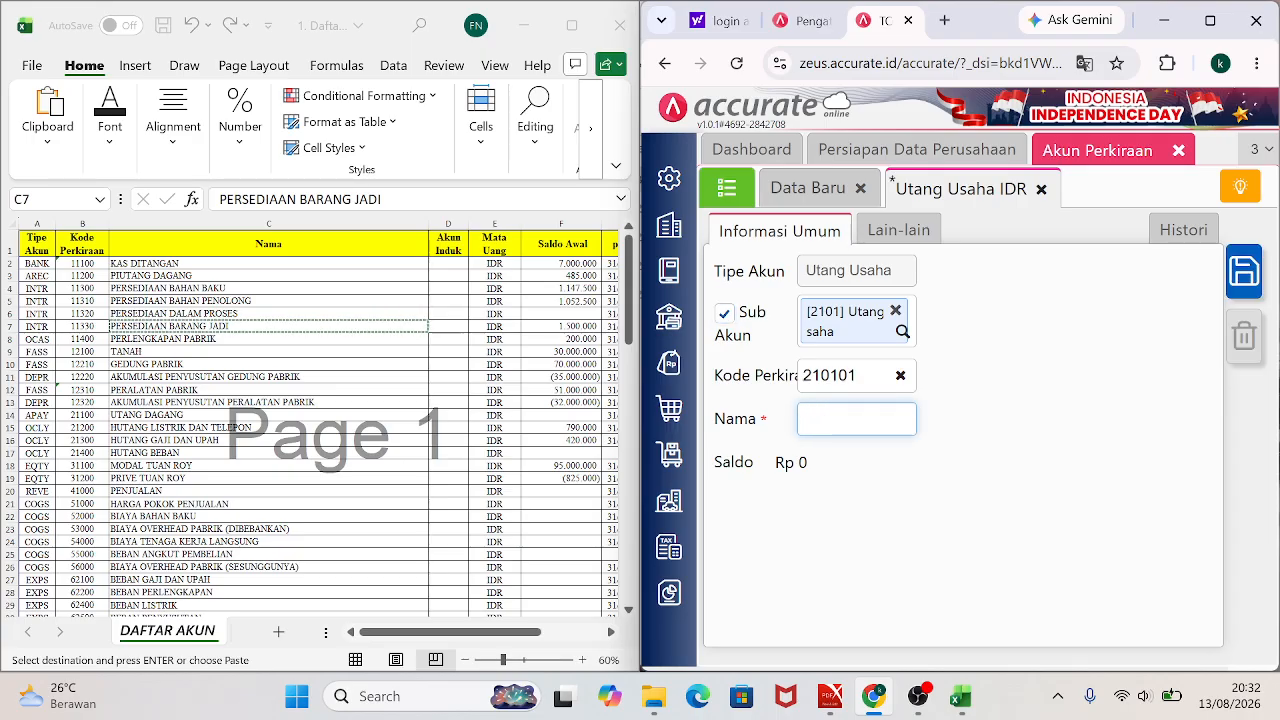
left_click(900, 376)
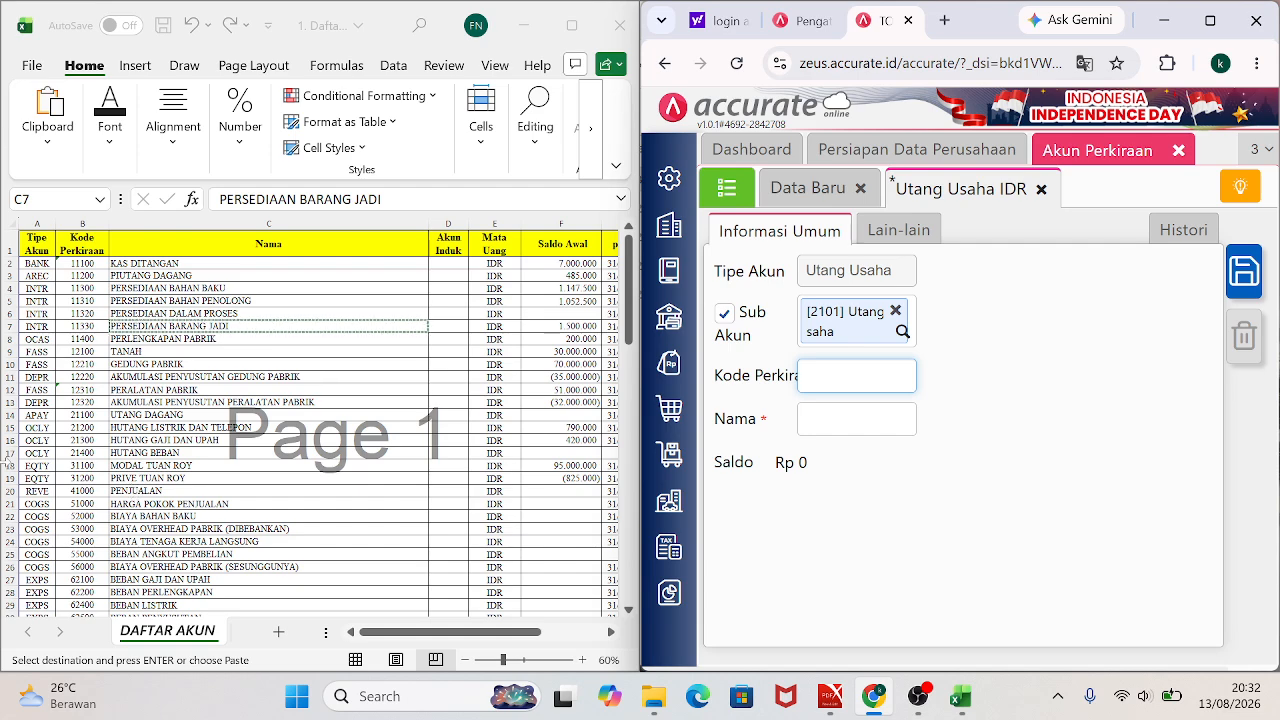
Fill the payable account with code 21100 and name UTANG DAGANG copied from the workbook, and save it.
left_click(114, 403)
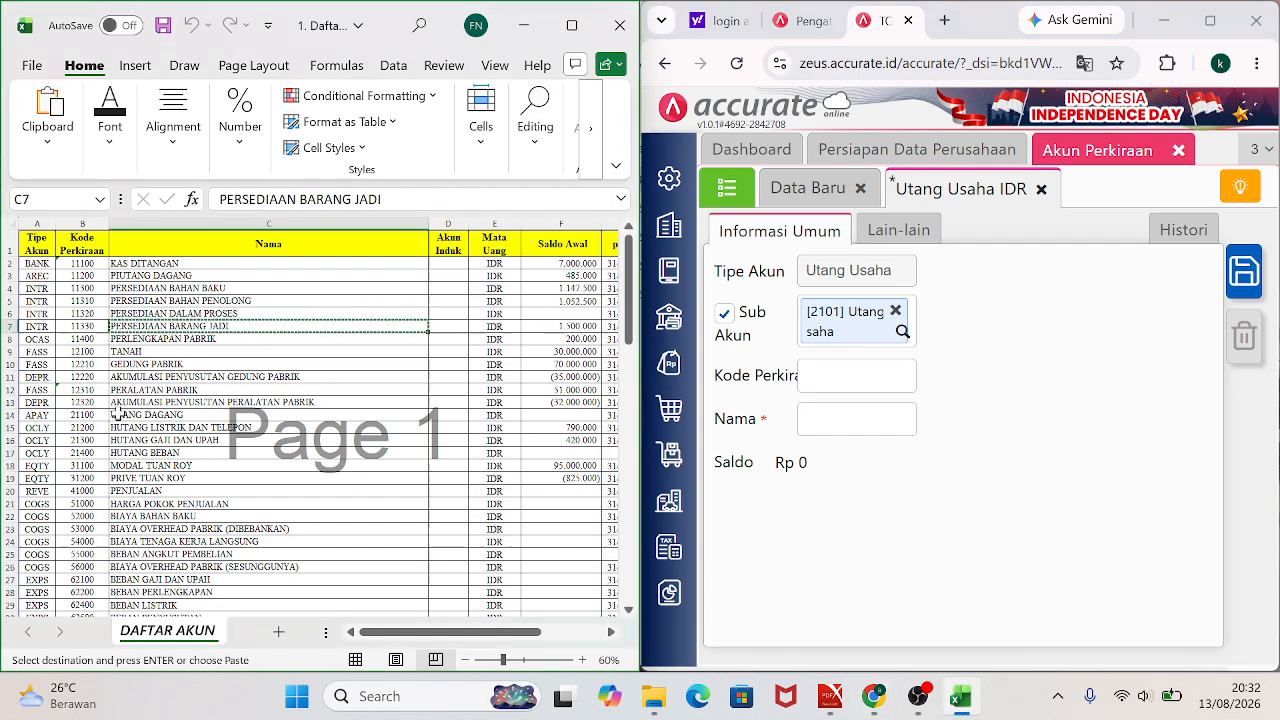
left_click(86, 416)
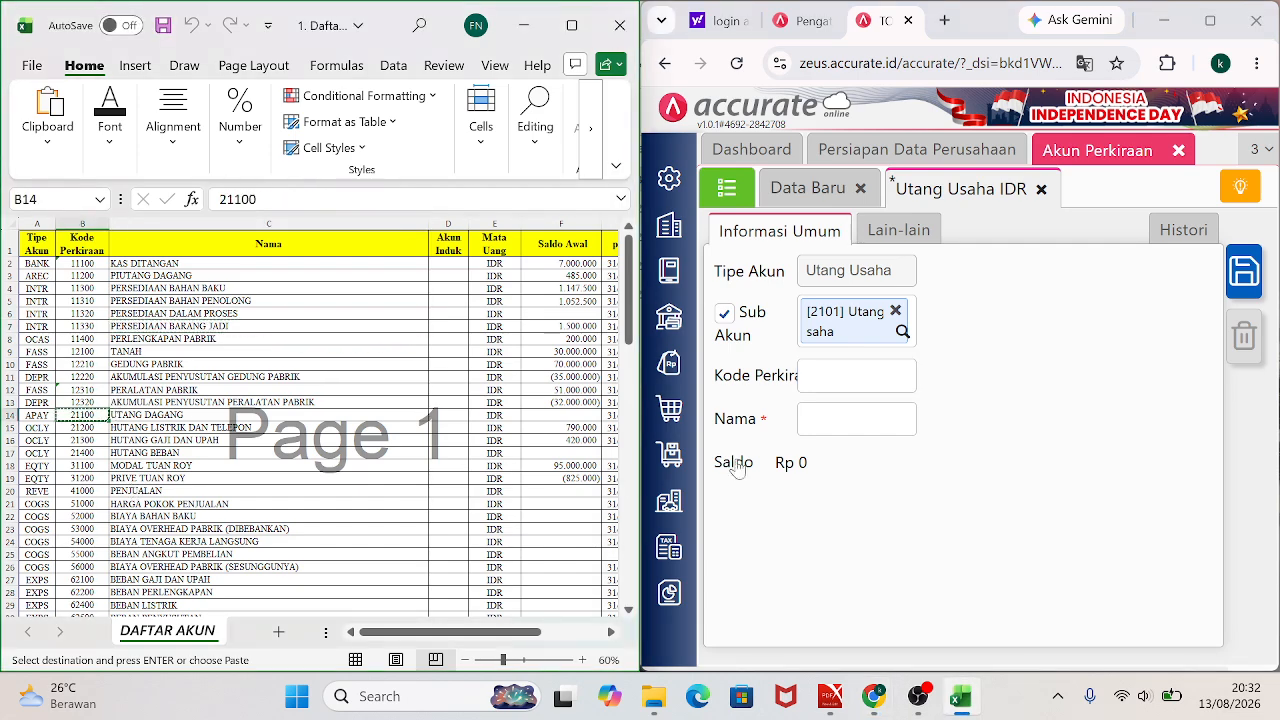
left_click(855, 375)
key("ctrl+v")
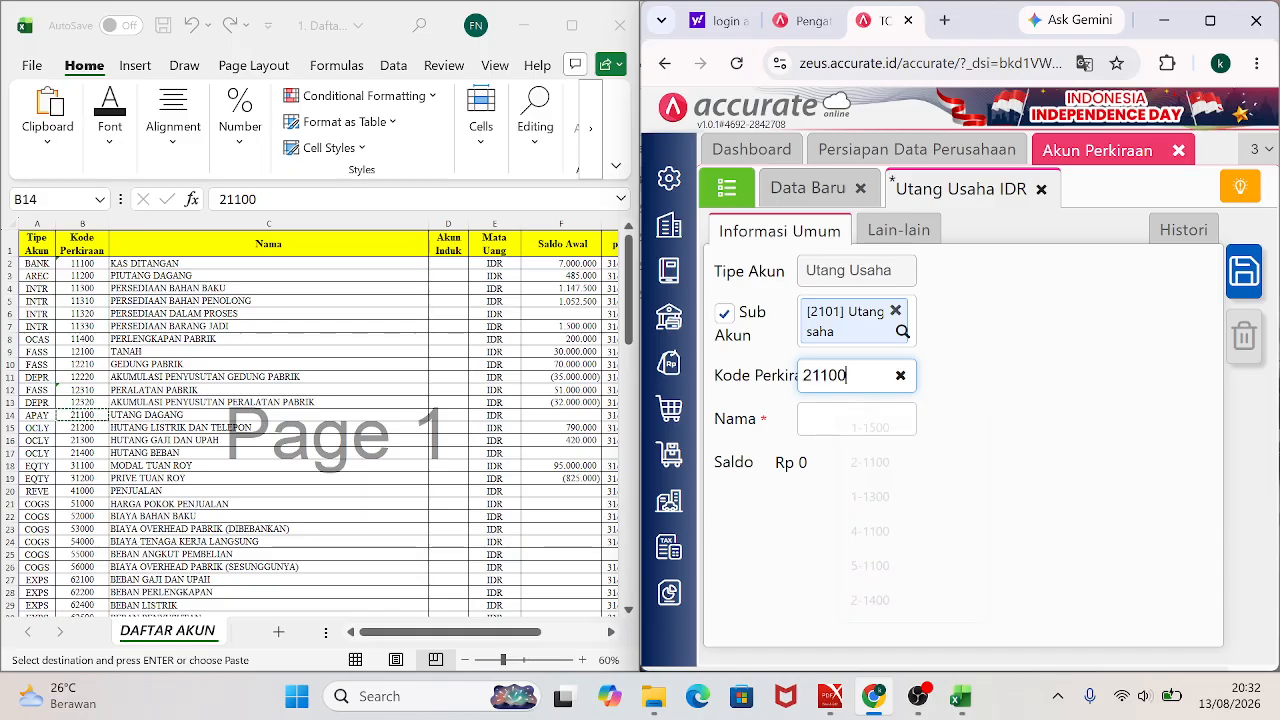
left_click(160, 420)
key("ctrl+c")
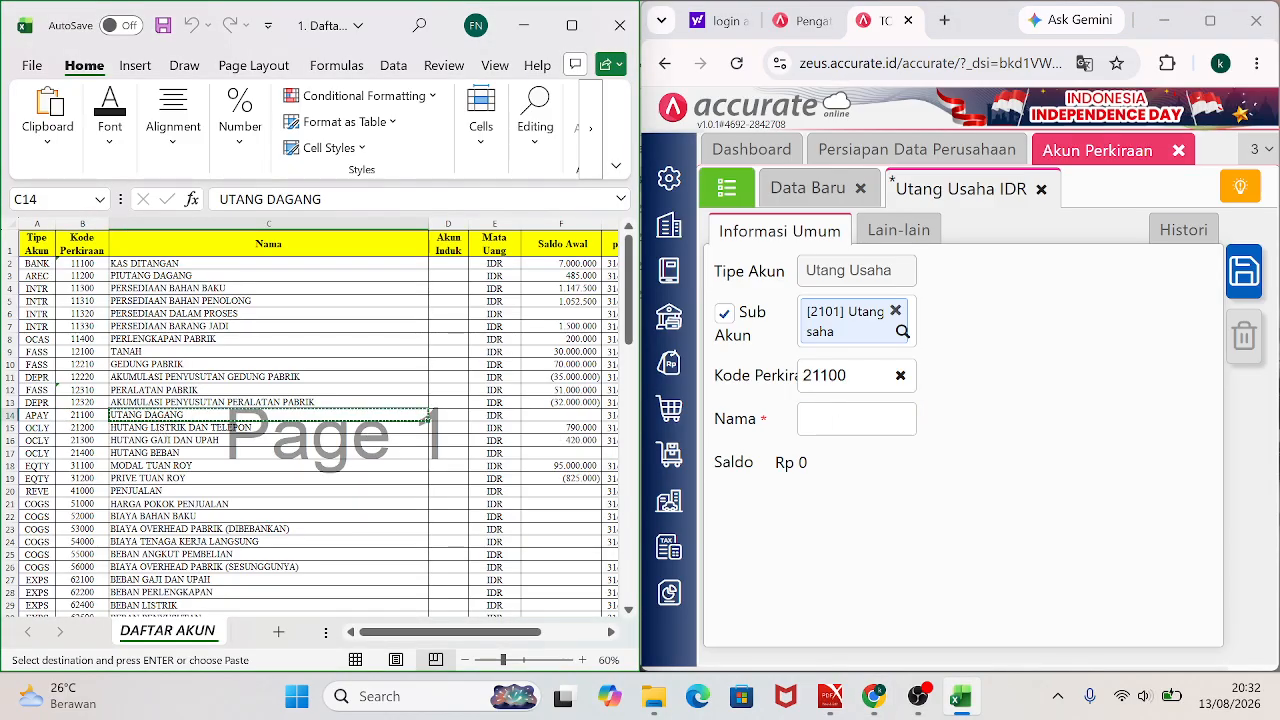
left_click(855, 418)
key("ctrl+v")
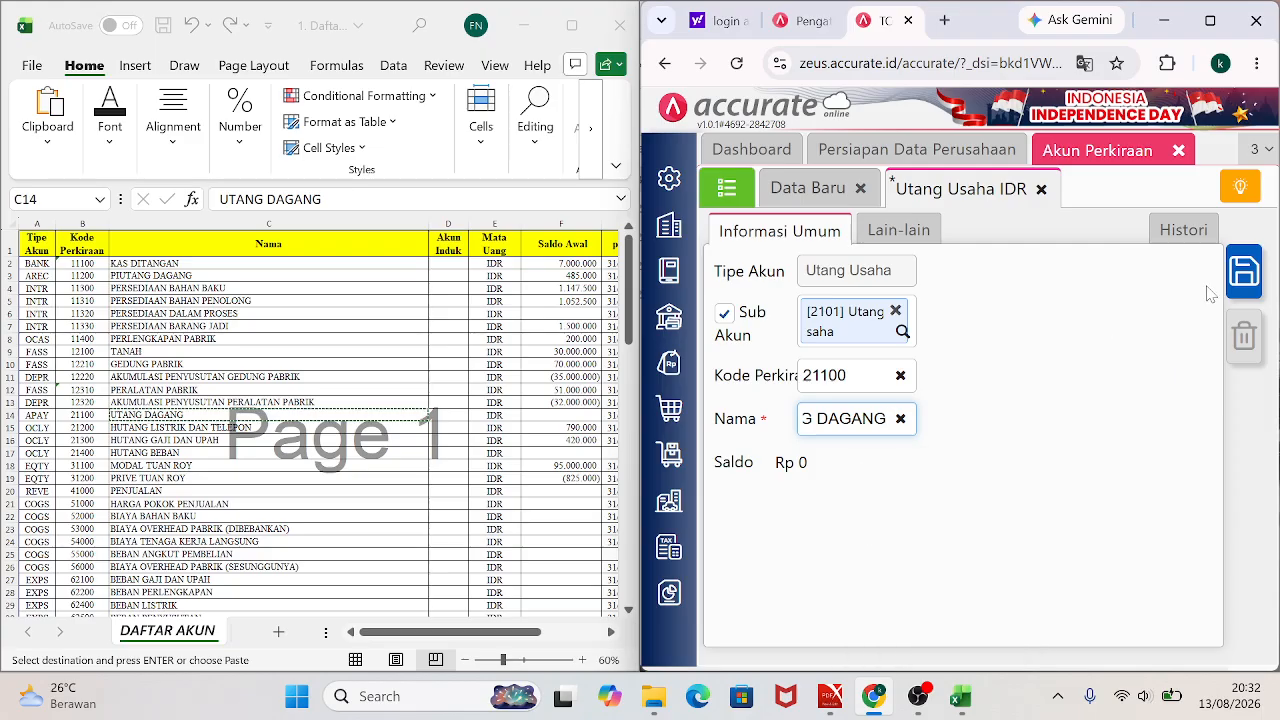
left_click(1250, 272)
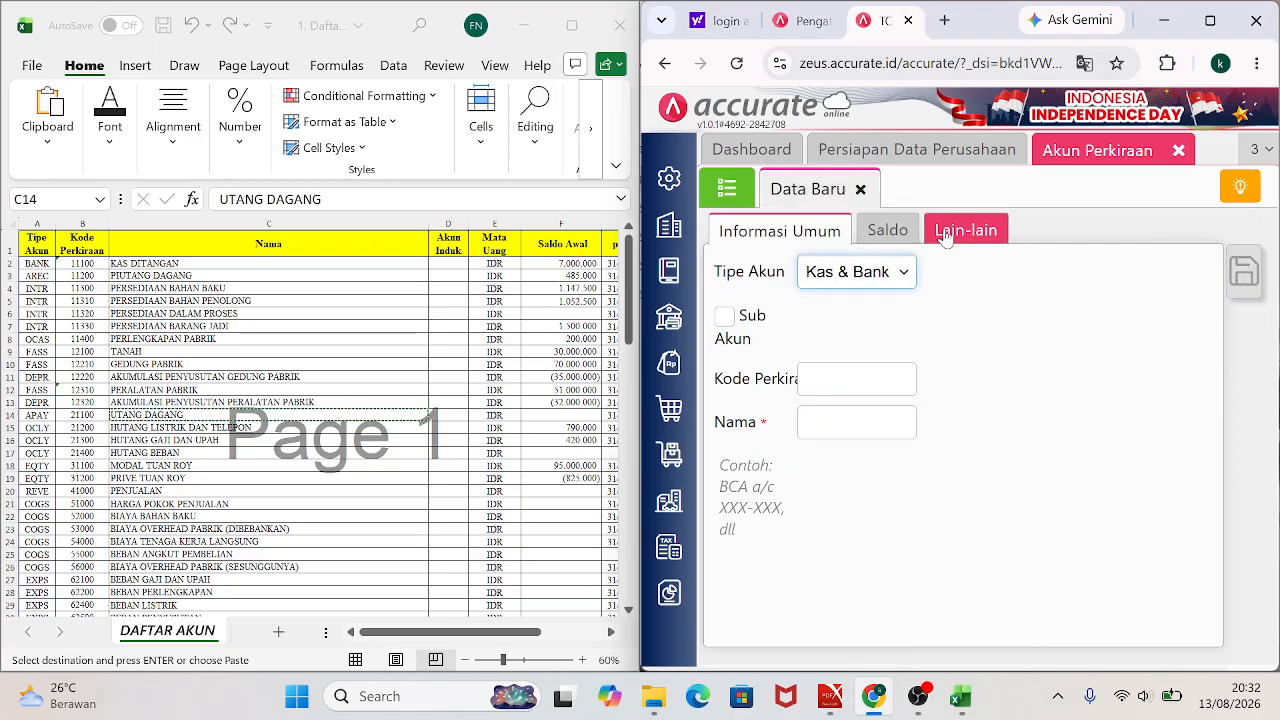
Open the existing Penjualan account (4101) from the account list and clear its name and code.
left_click(722, 192)
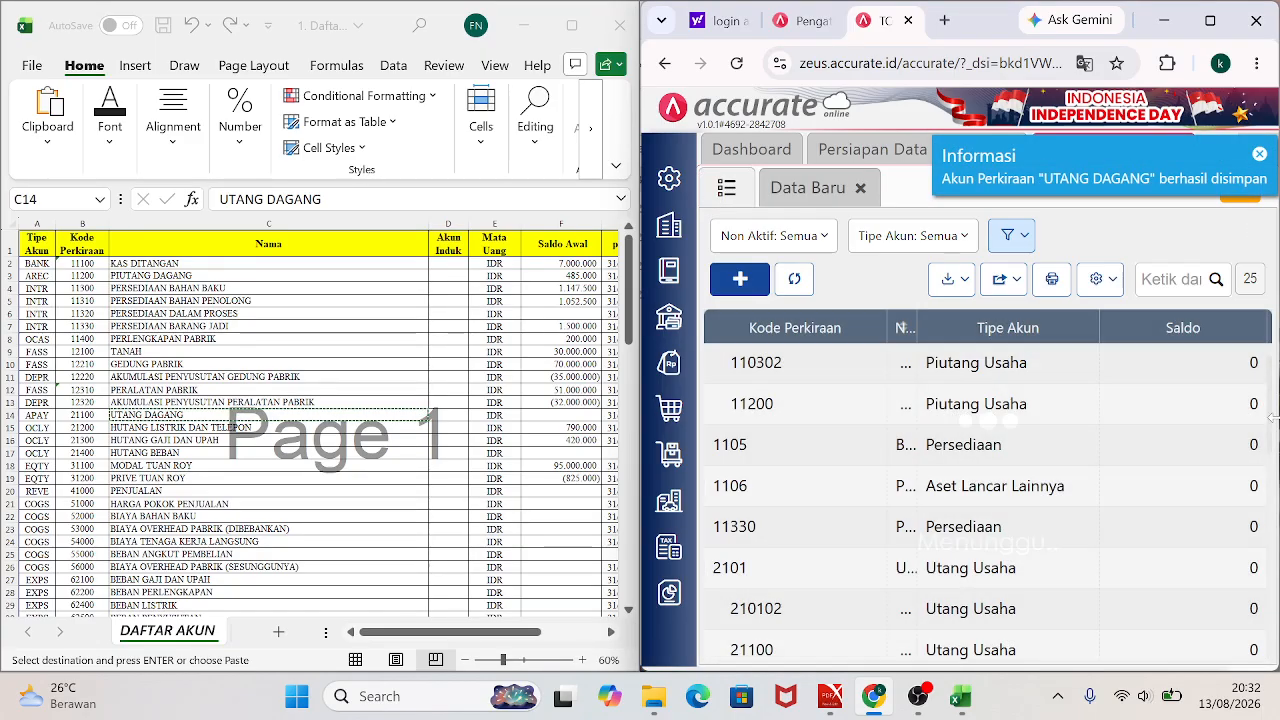
left_click_drag(1273, 428, 1273, 475)
scroll(1088, 570, "down", 3)
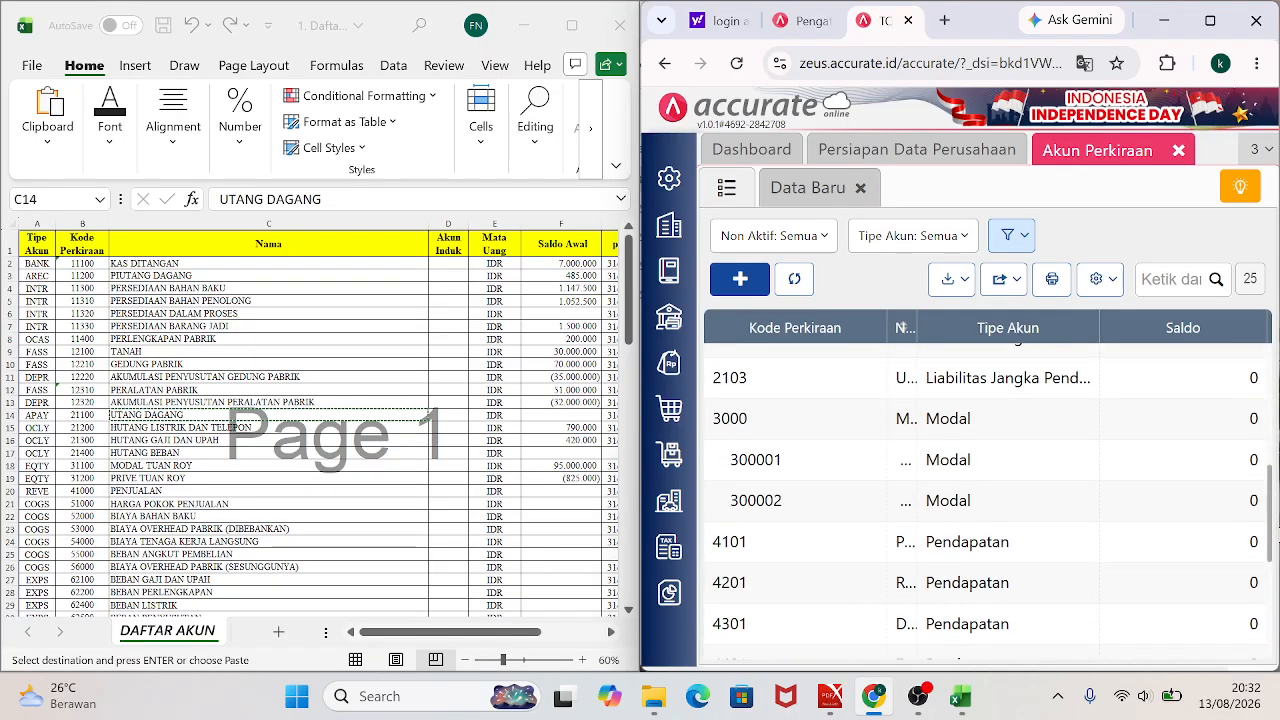
left_click(972, 547)
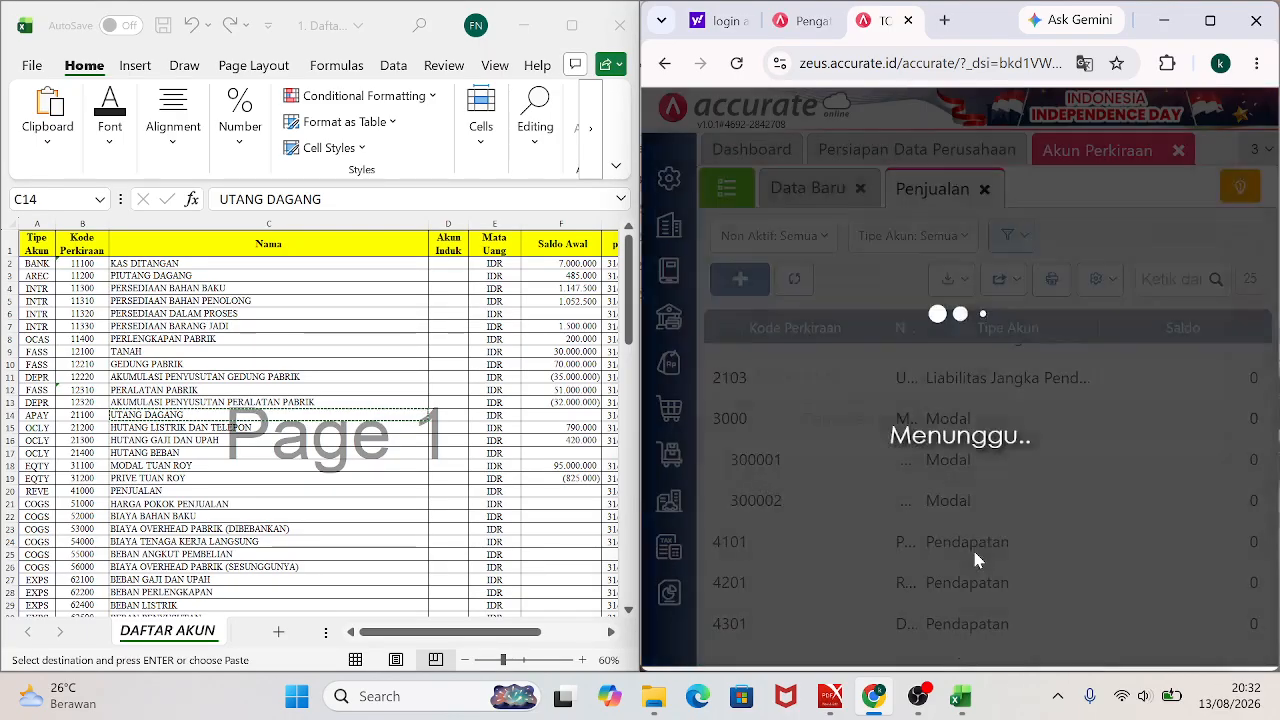
left_click(900, 418)
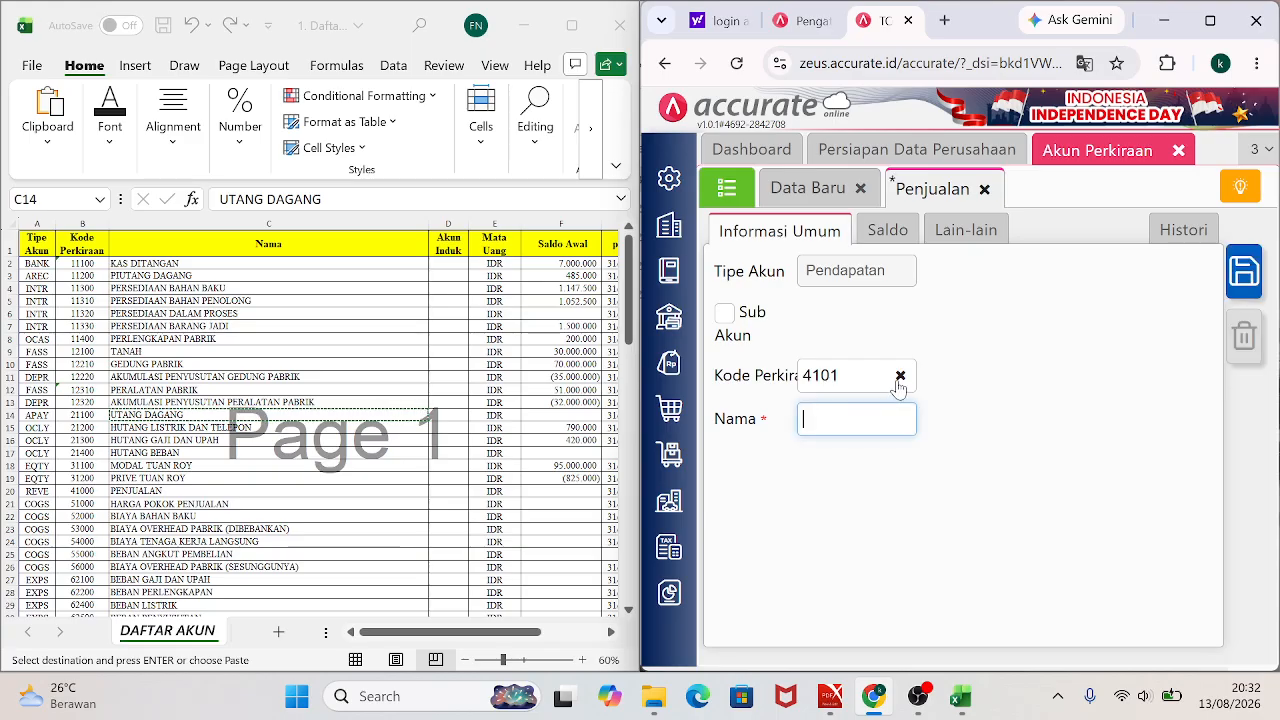
left_click(900, 375)
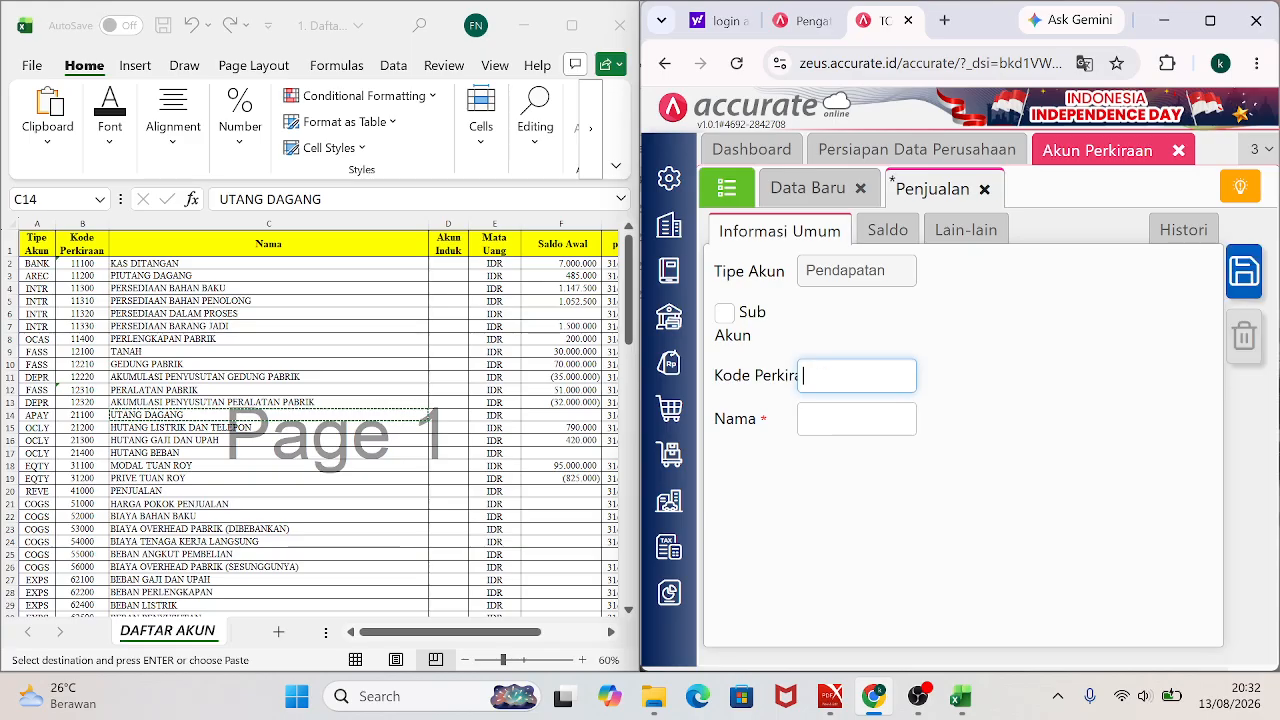
Fill the revenue account with code 41000 and name PENJUALAN copied from the workbook, and save it.
left_click(90, 491)
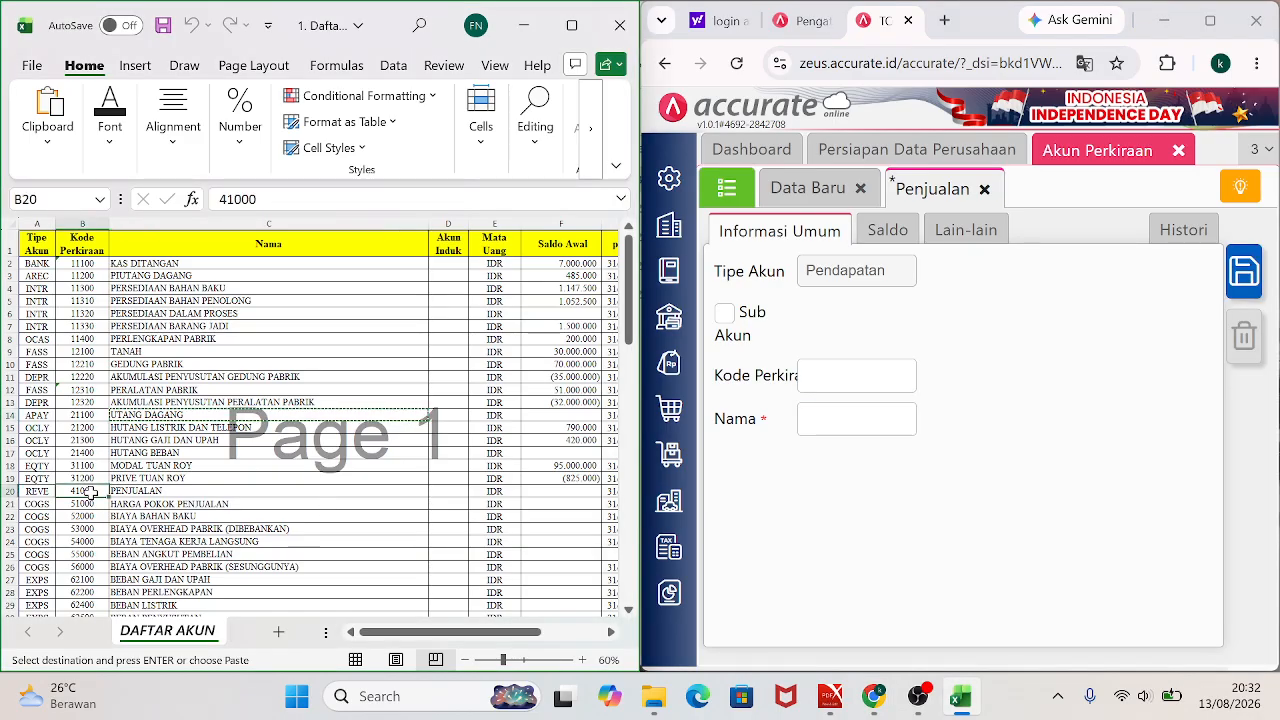
key("ctrl+c")
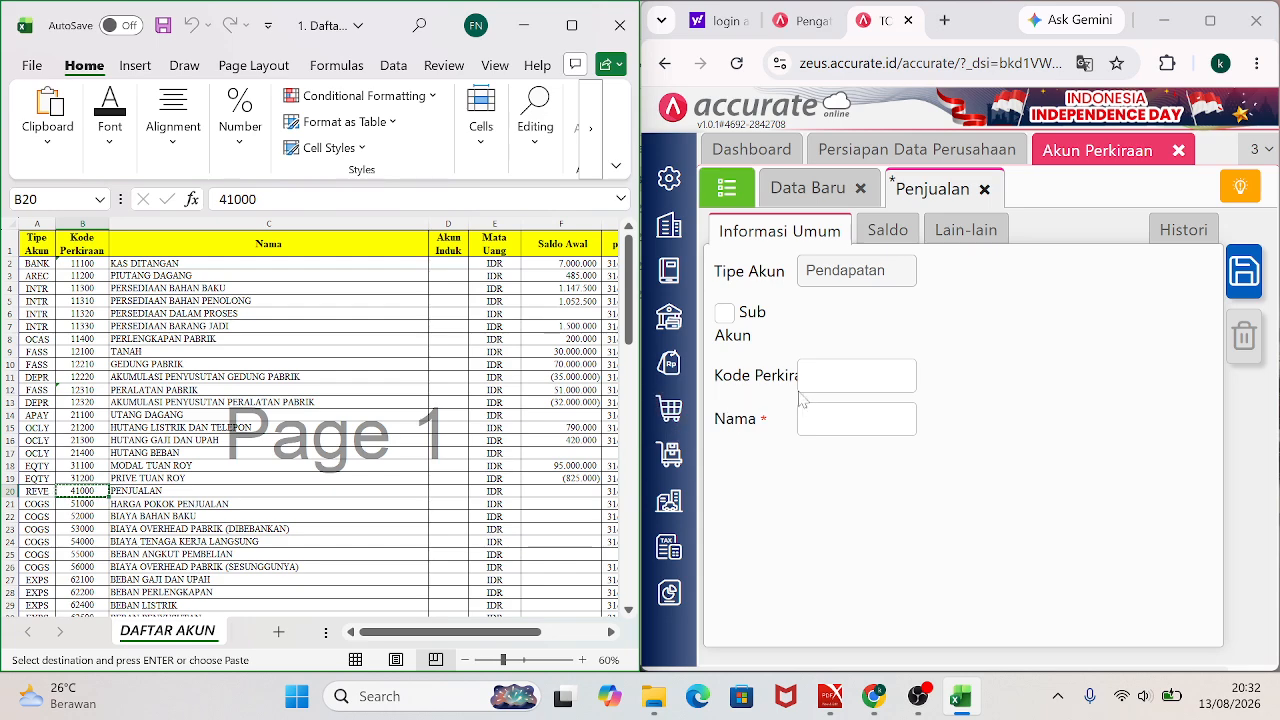
left_click(856, 375)
key("ctrl+v")
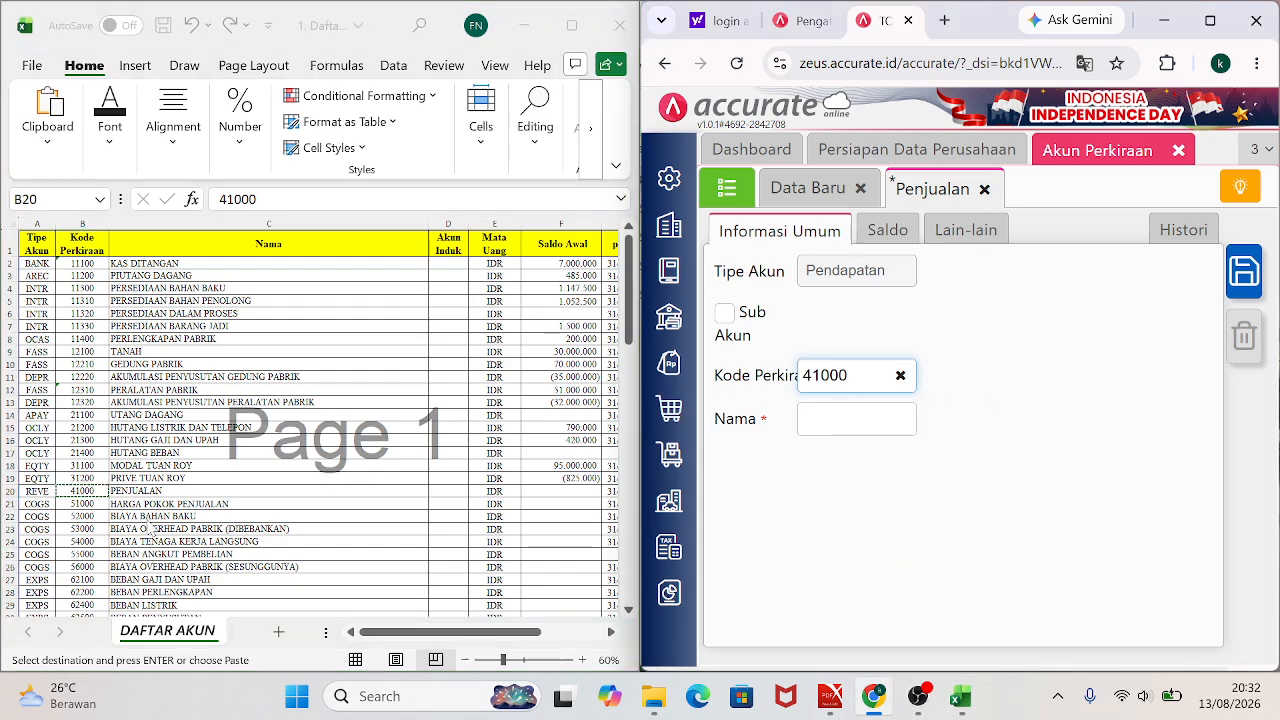
left_click(147, 521)
left_click(140, 494)
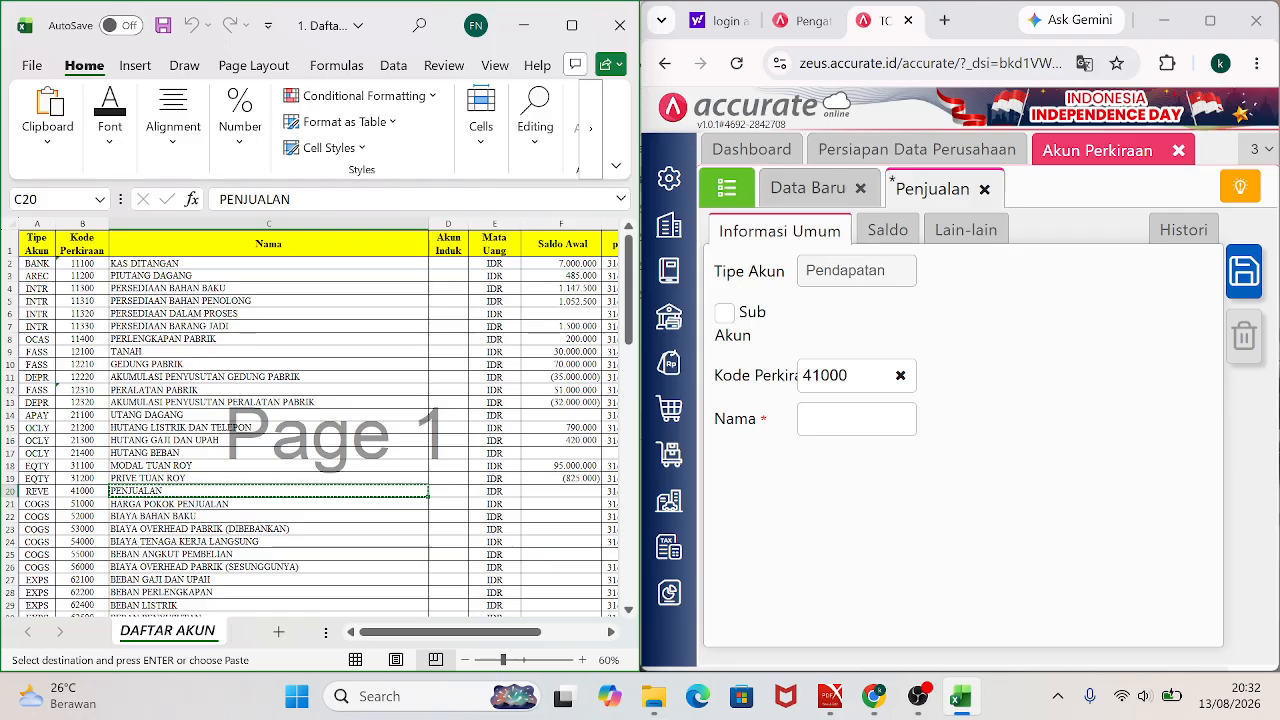
left_click(856, 419)
key("ctrl+v")
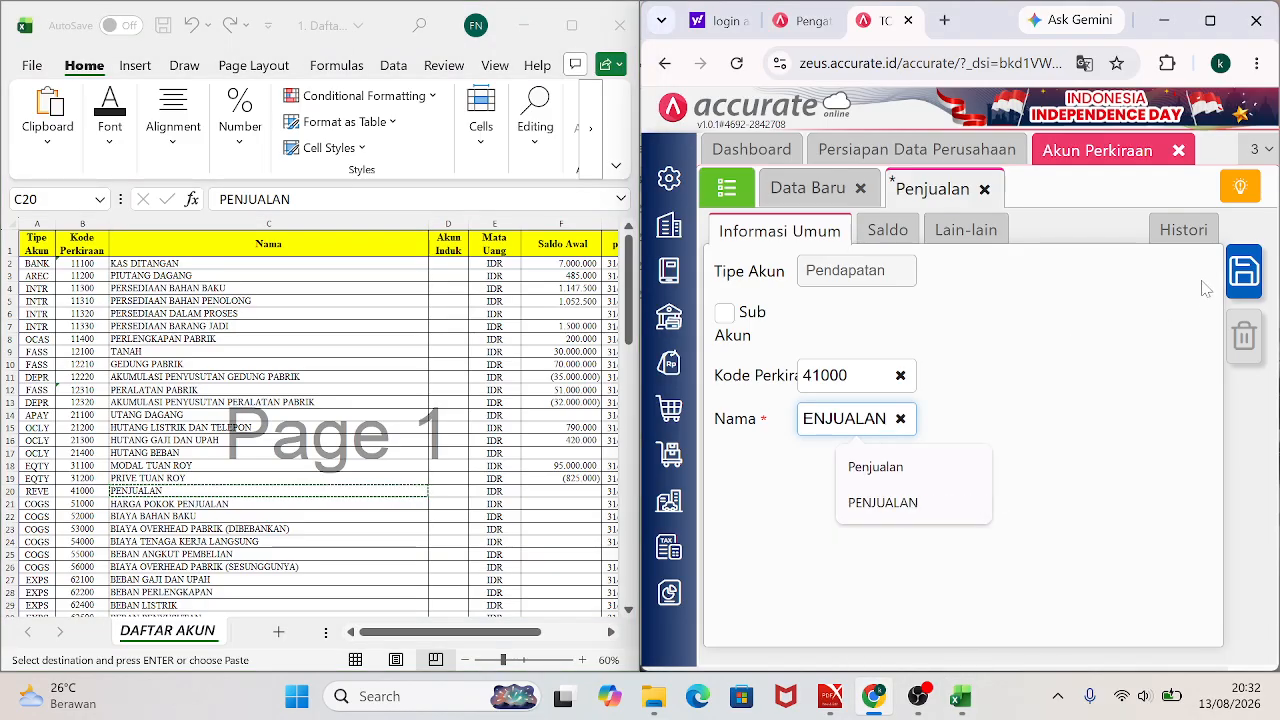
left_click(1244, 271)
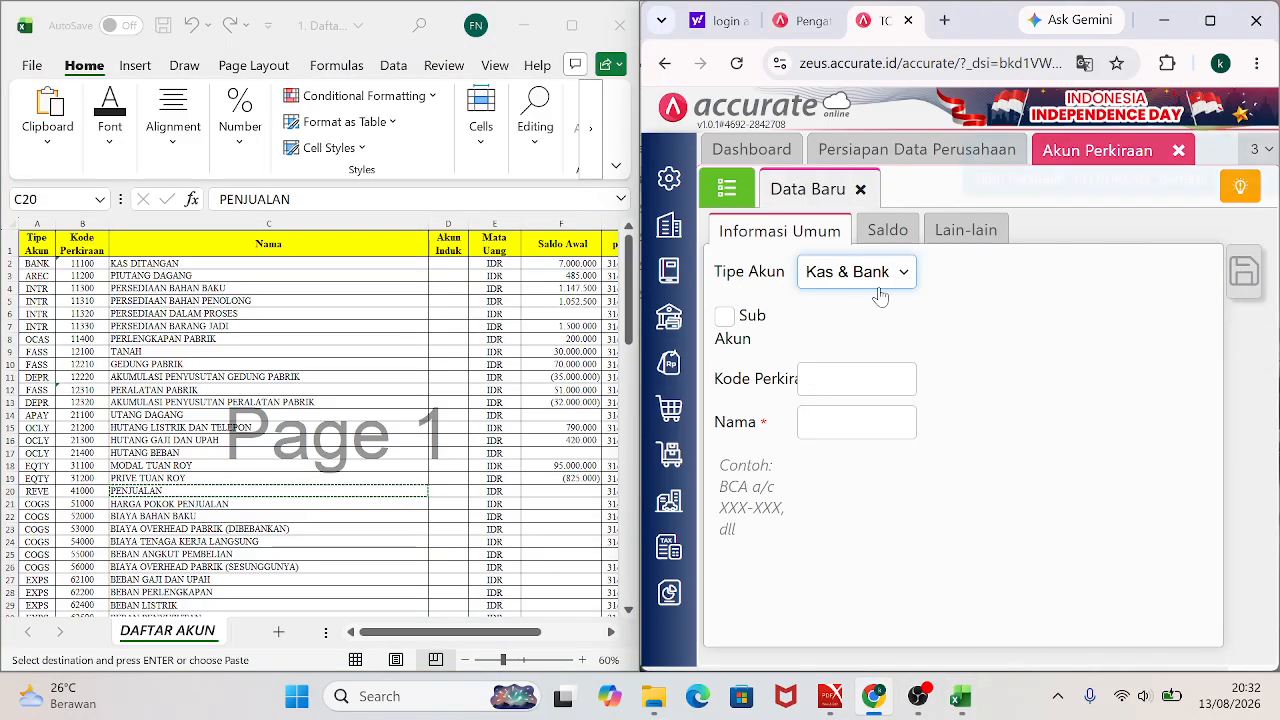
Open the existing Beban Pokok Penjualan account (5101) from the account list and clear its code and name.
left_click(728, 192)
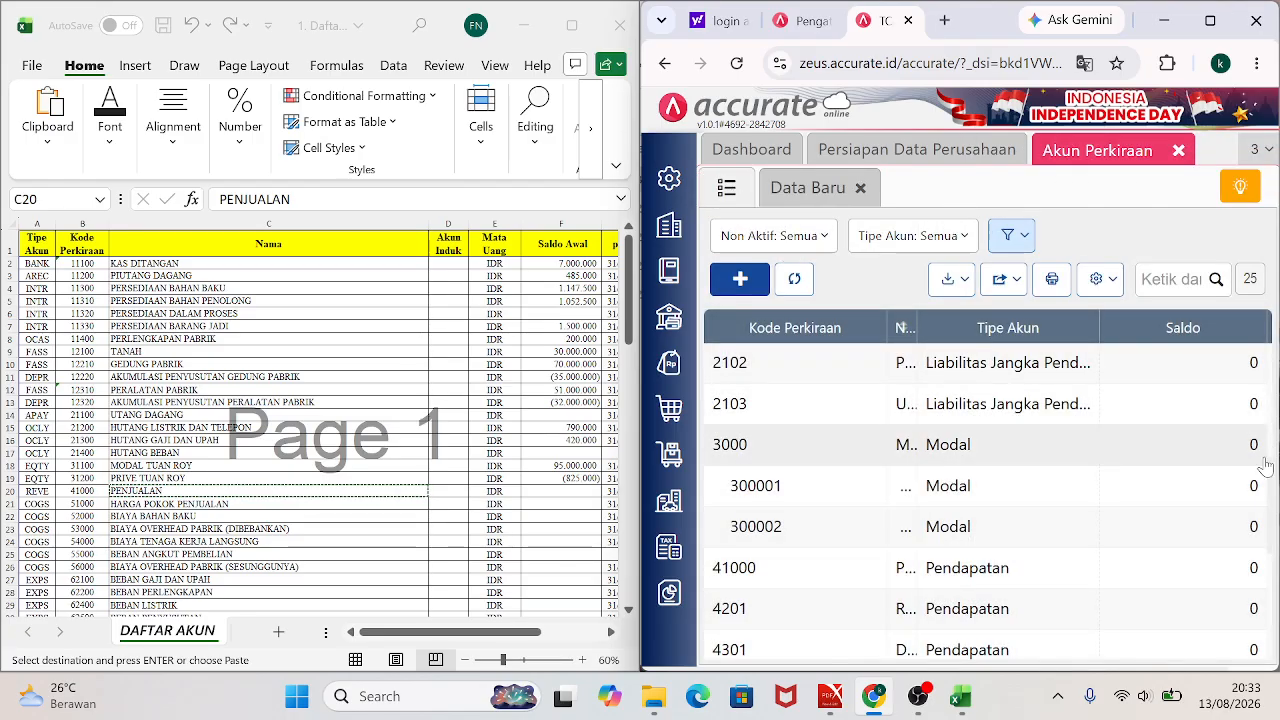
scroll(934, 580, "down", 3)
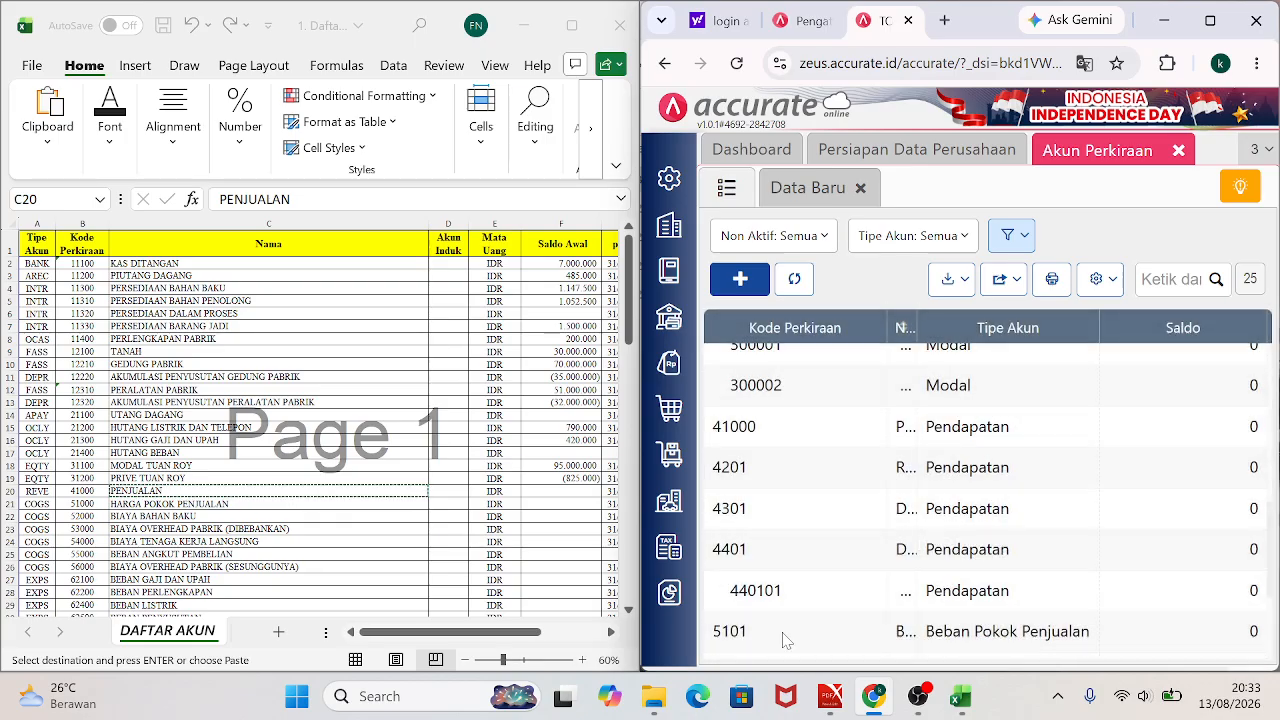
left_click(785, 633)
left_click(900, 389)
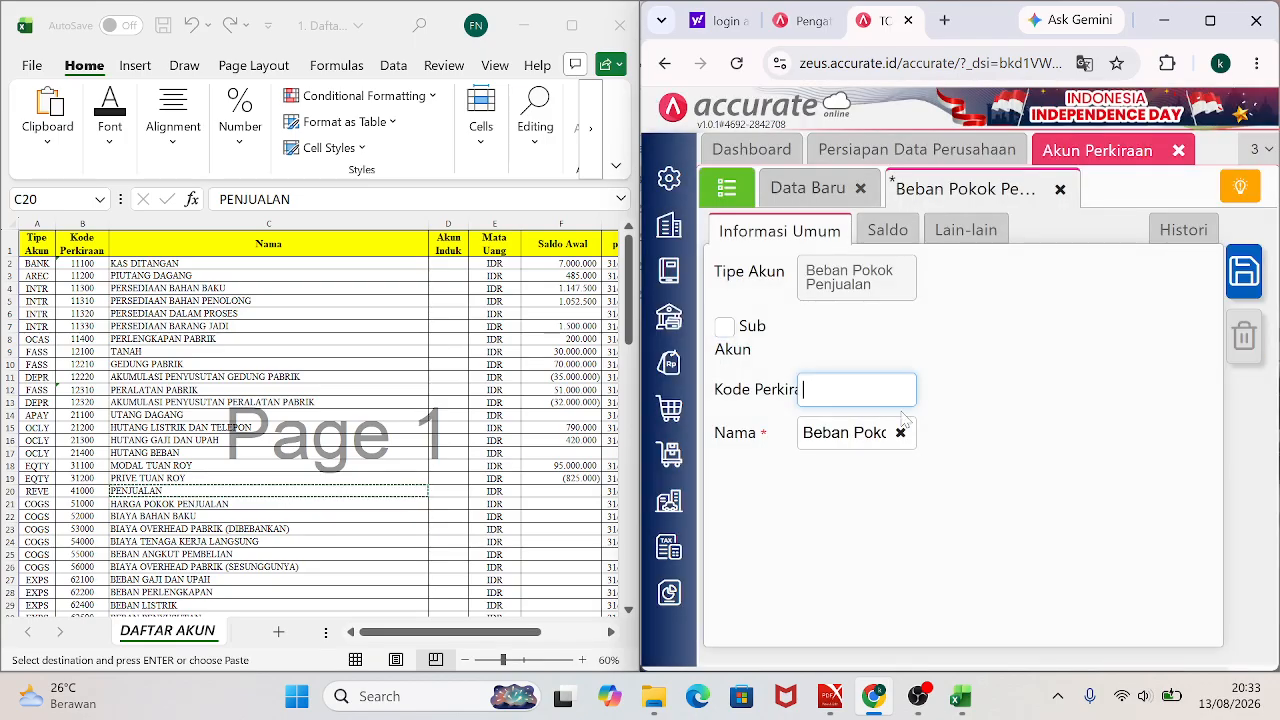
left_click(900, 433)
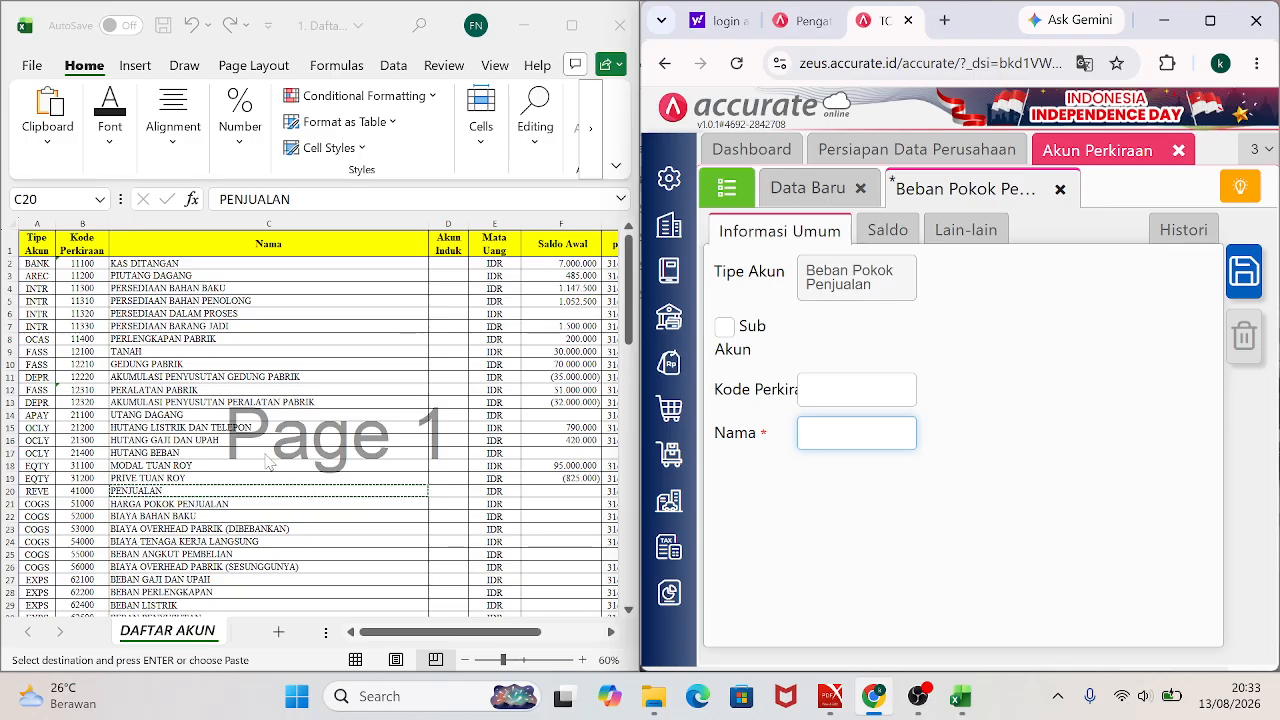
Fill the cost-of-sales account with code 51000 and name HARGA POKOK PENJUALAN copied from the workbook, and save it.
key("alt+Tab")
left_click(75, 504)
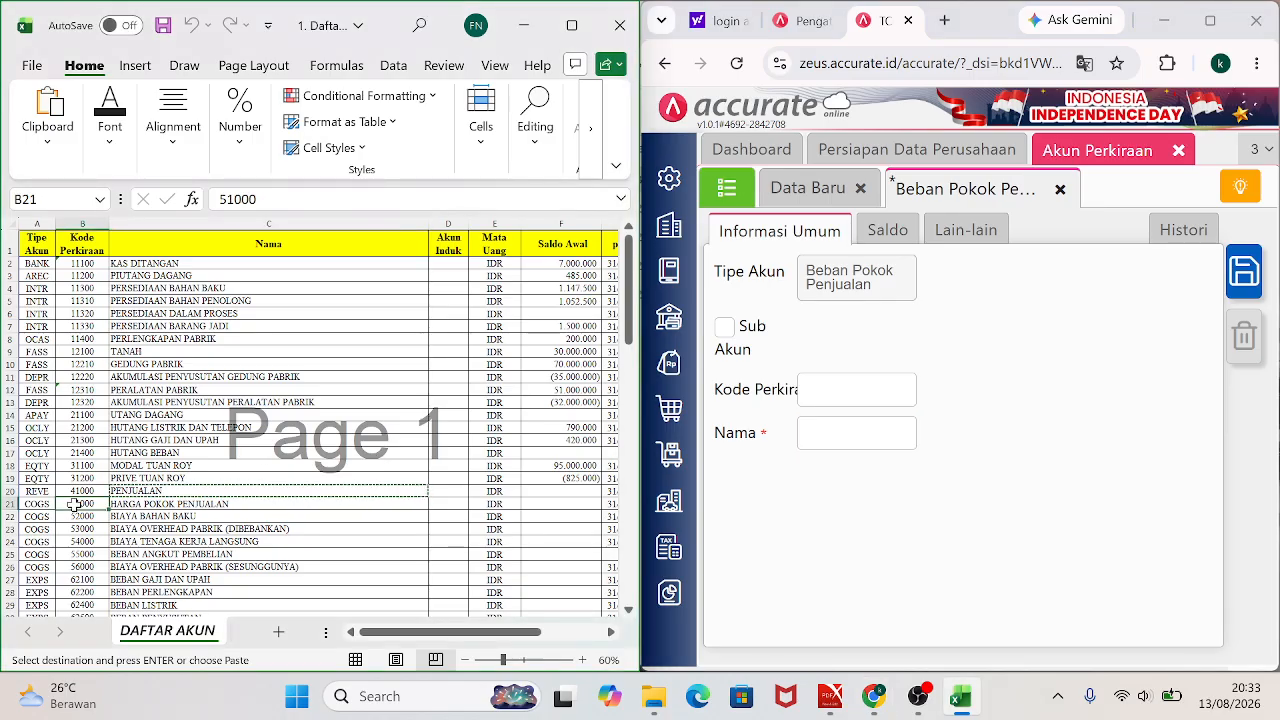
left_click(856, 389)
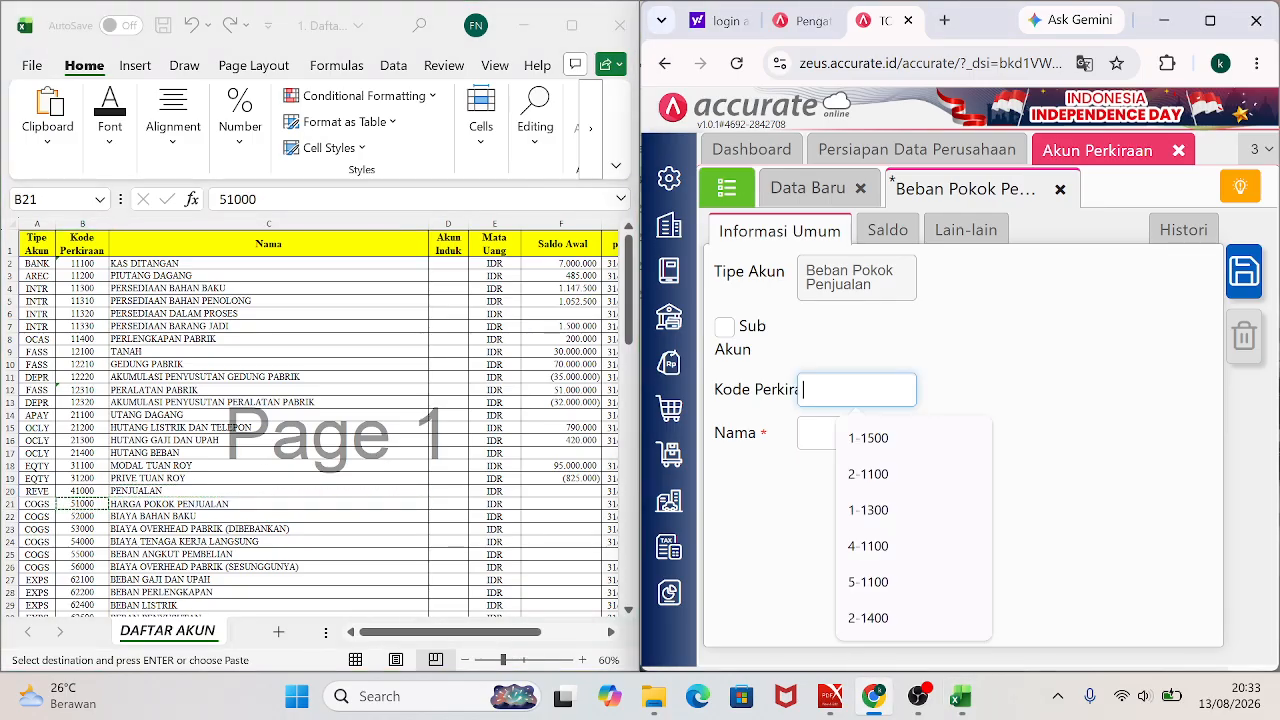
key("ctrl+v")
key("alt+Tab")
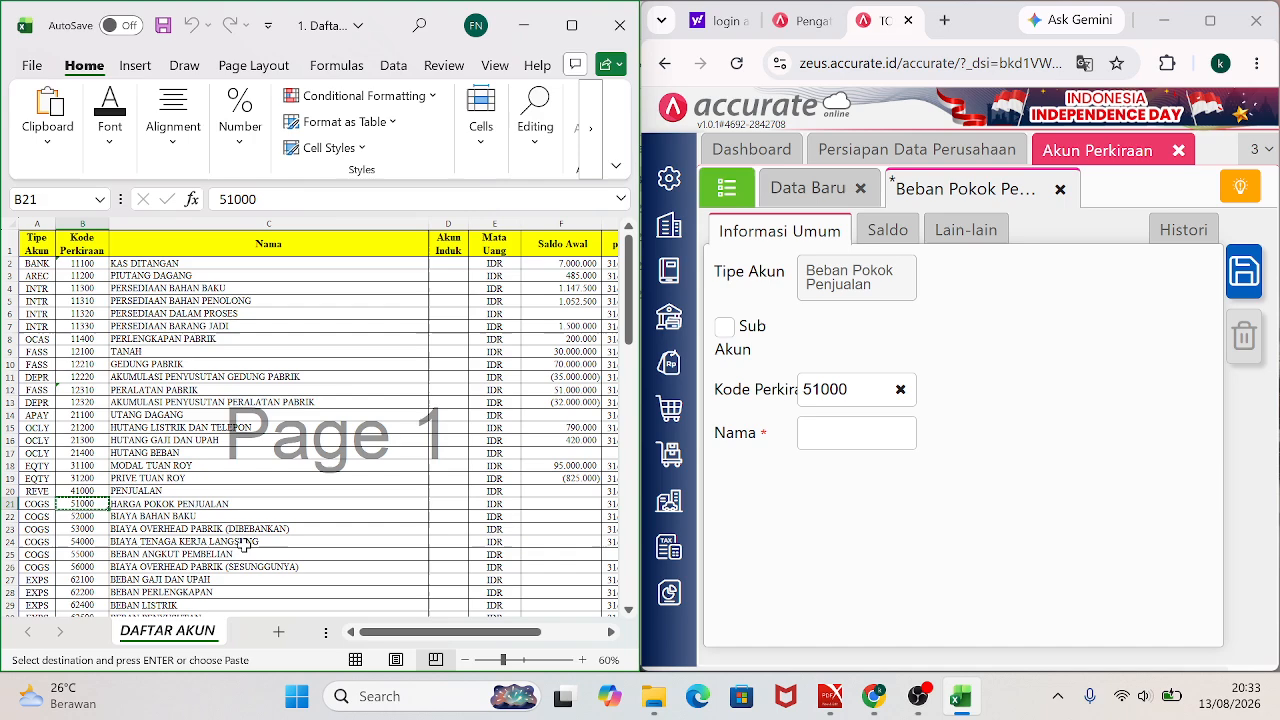
left_click(176, 503)
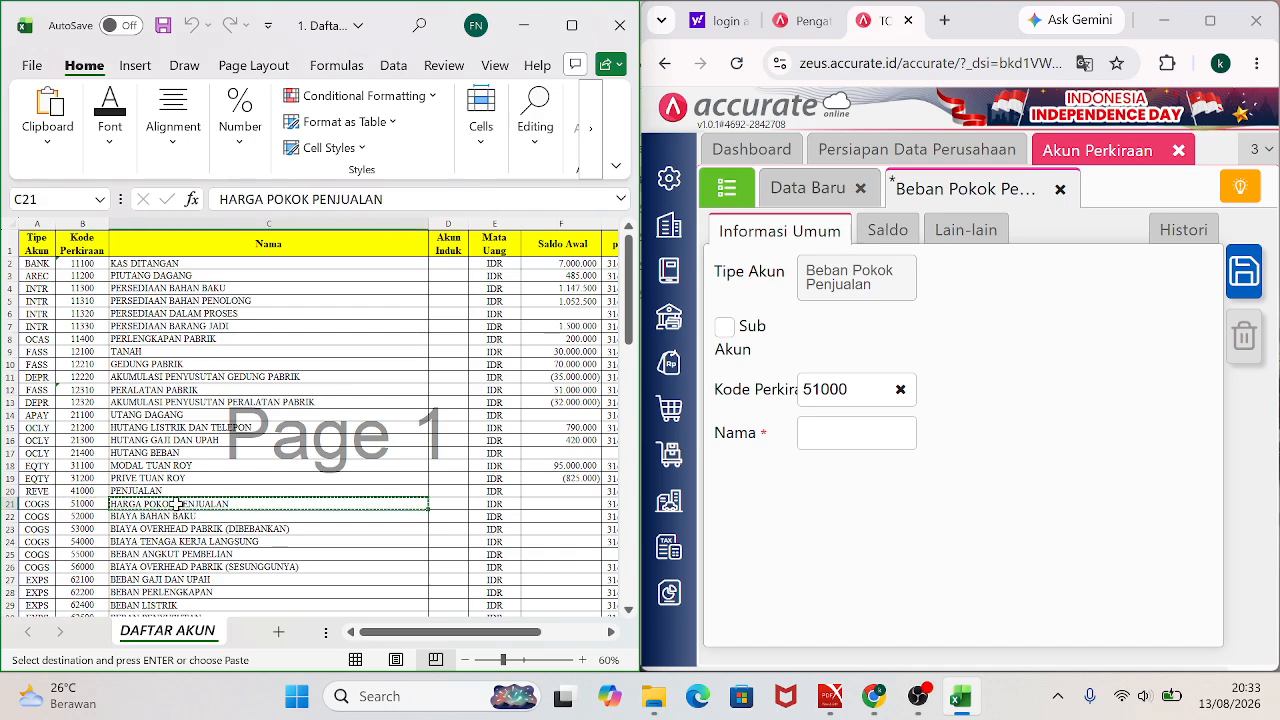
left_click(856, 432)
key("ctrl+v")
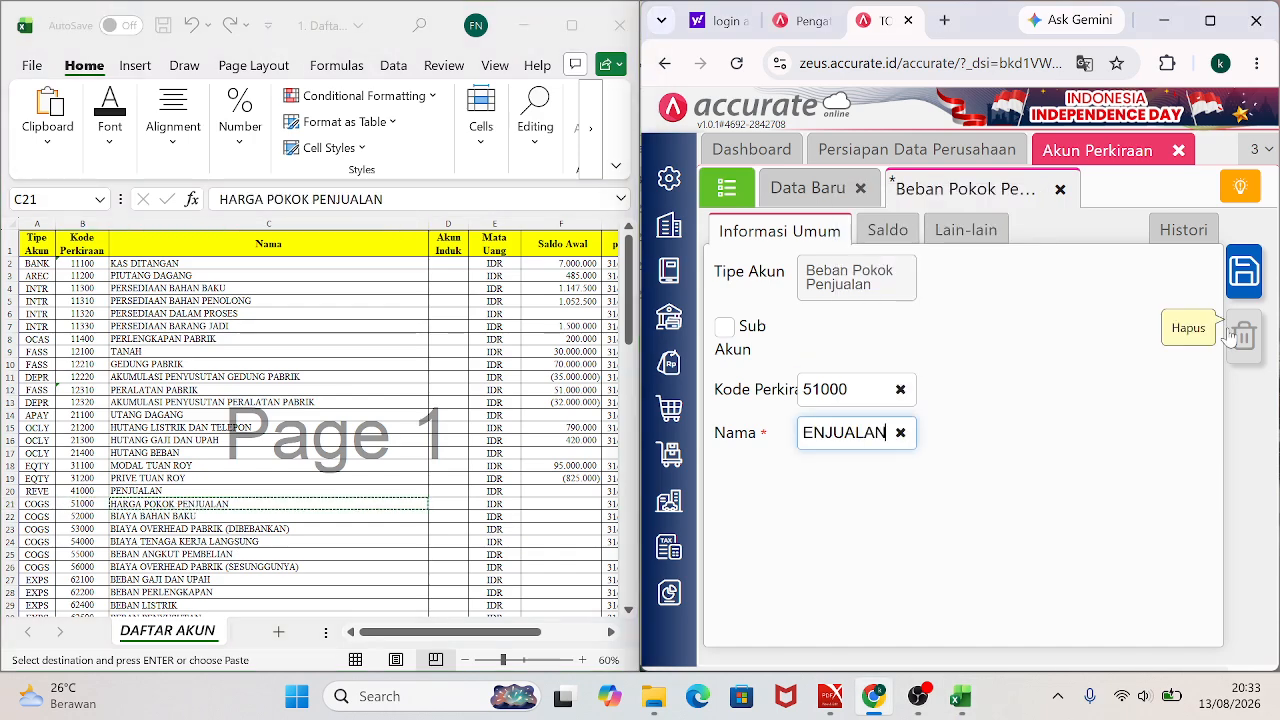
left_click(1240, 285)
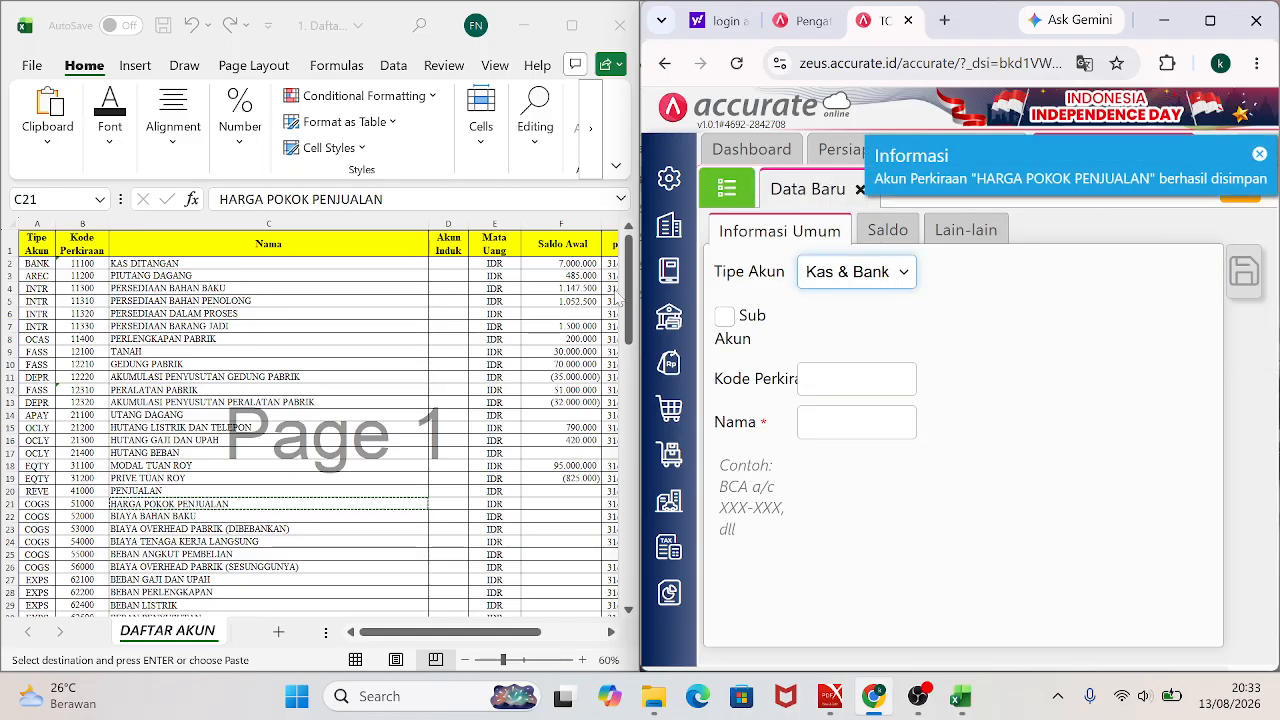
left_click(166, 289)
left_click(158, 276)
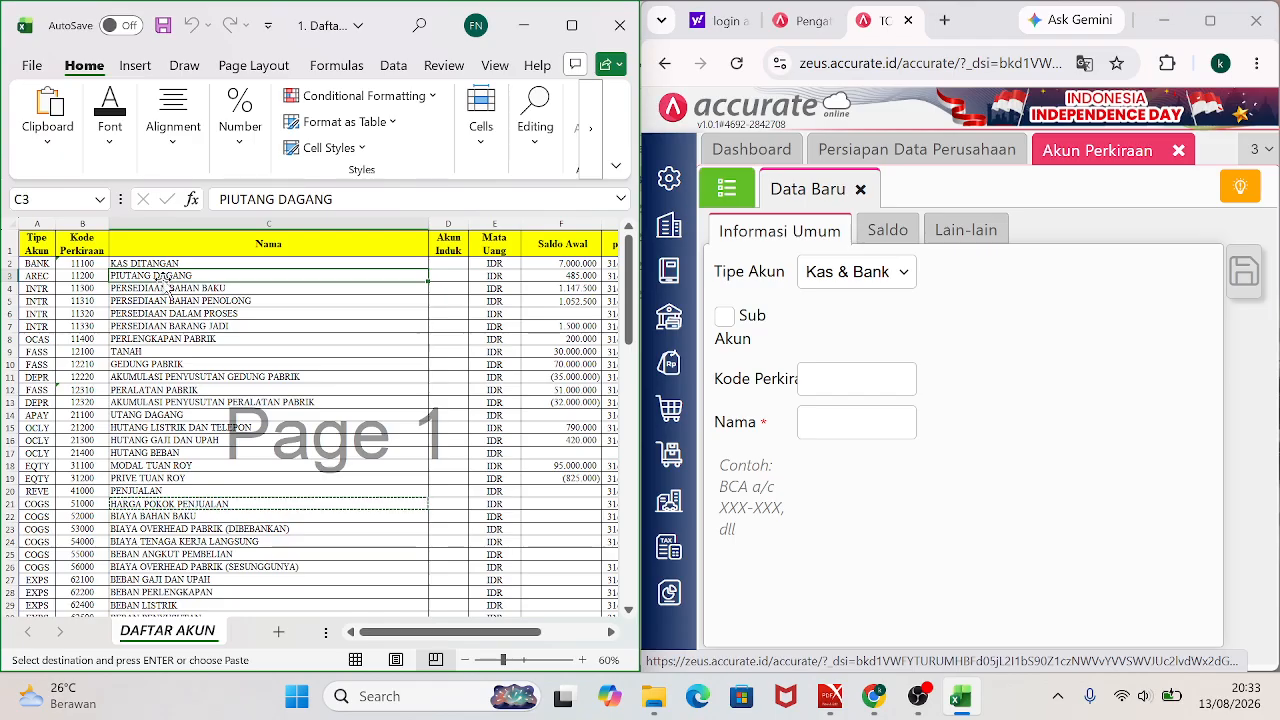
left_click(155, 327)
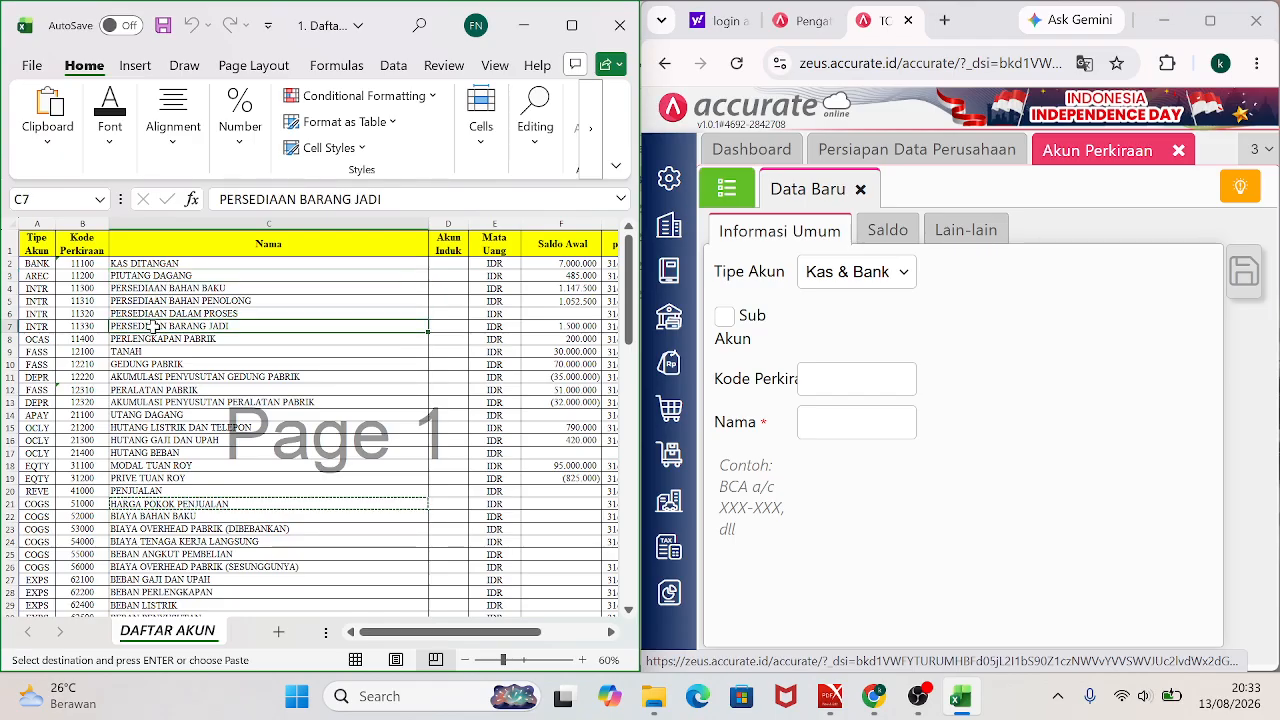
left_click(146, 417)
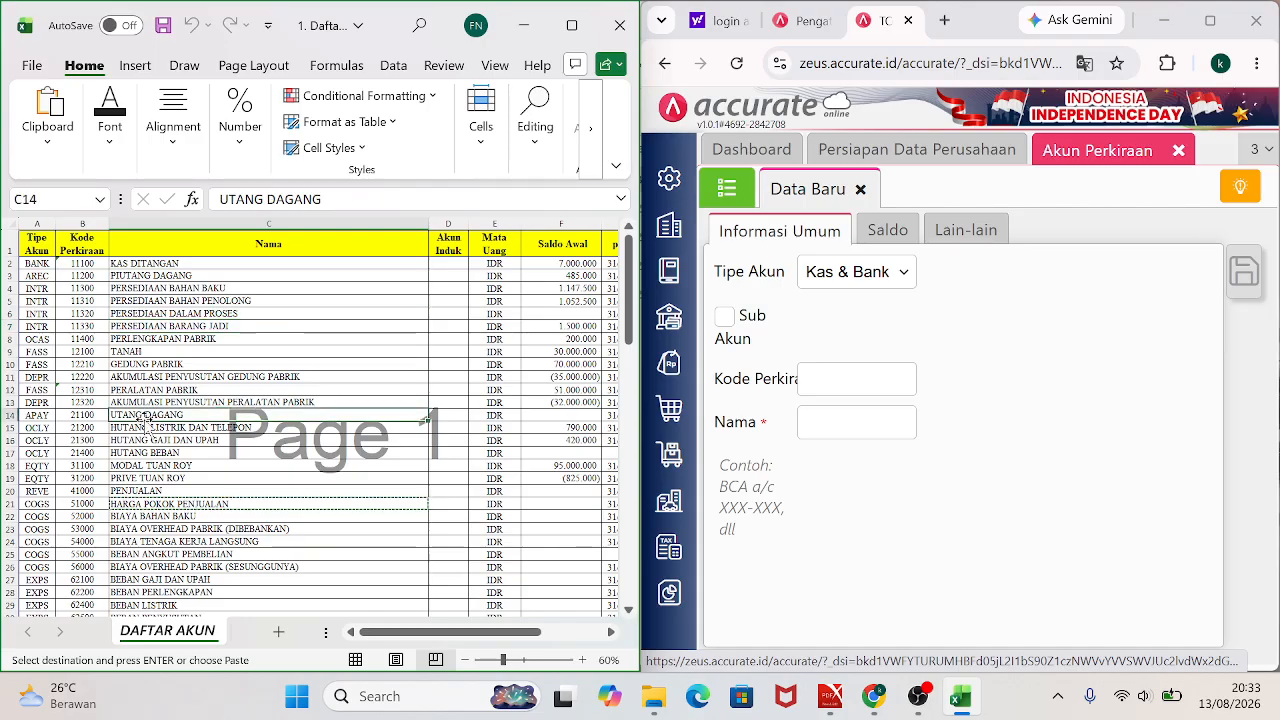
left_click(140, 491)
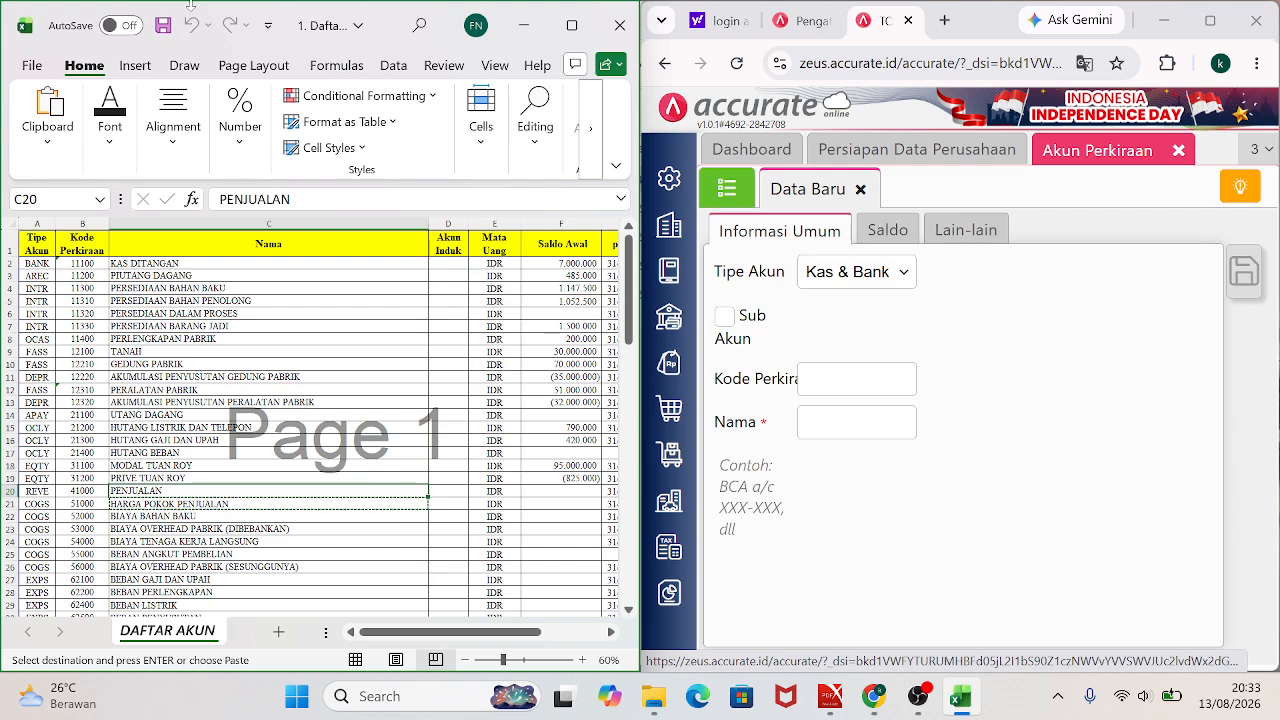
Start an Excel import from the account list and upload the file 1. Daftar Akun Toko Harum Roti.
left_click(727, 189)
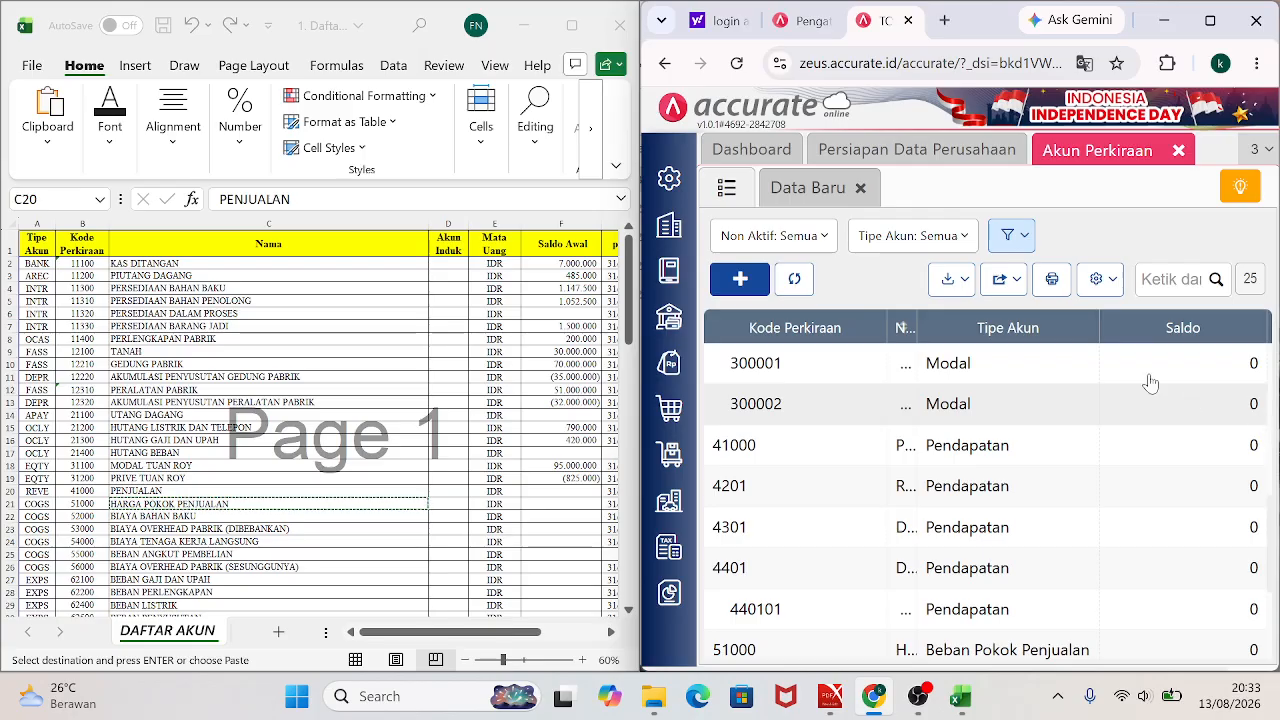
left_click(966, 288)
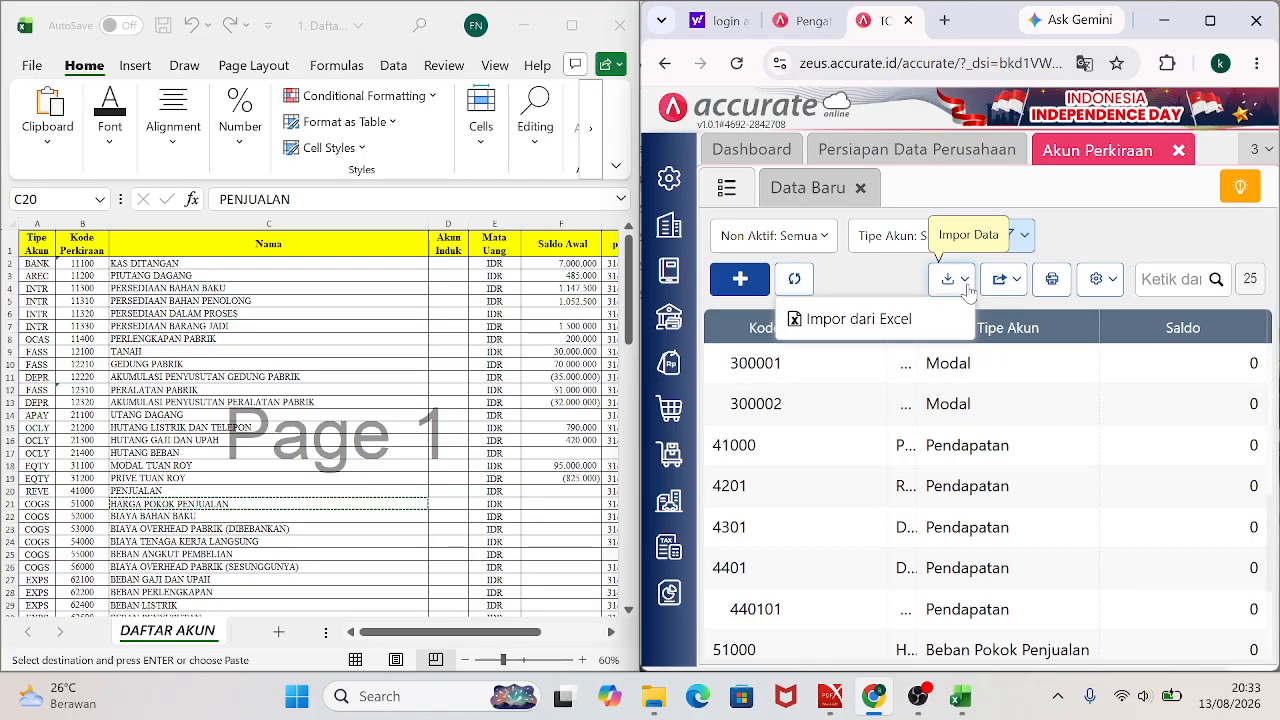
left_click(849, 320)
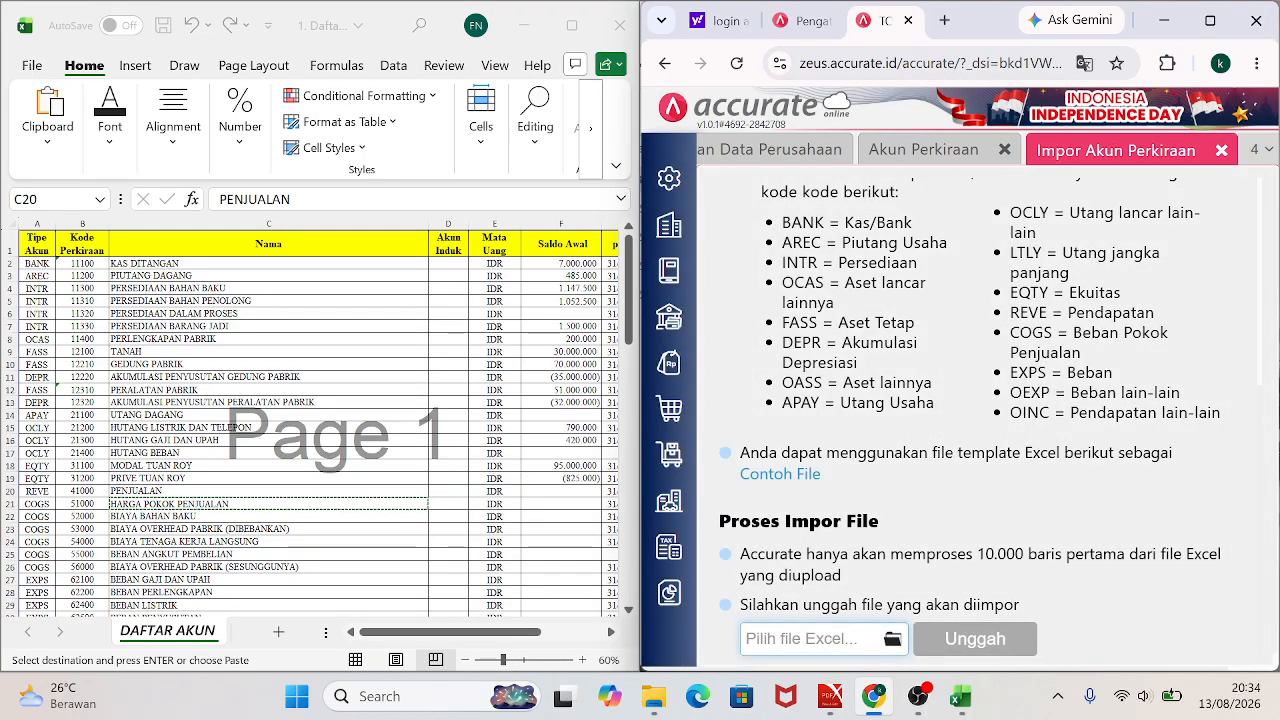
left_click(893, 644)
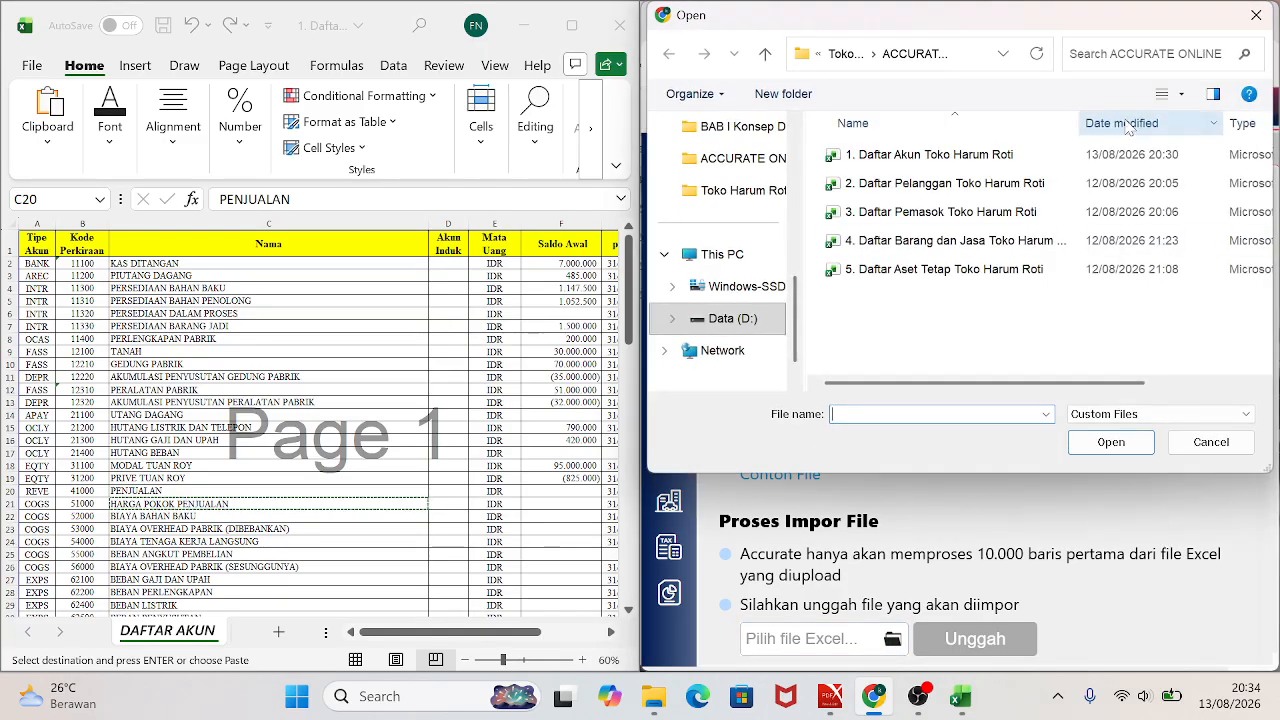
left_click(935, 158)
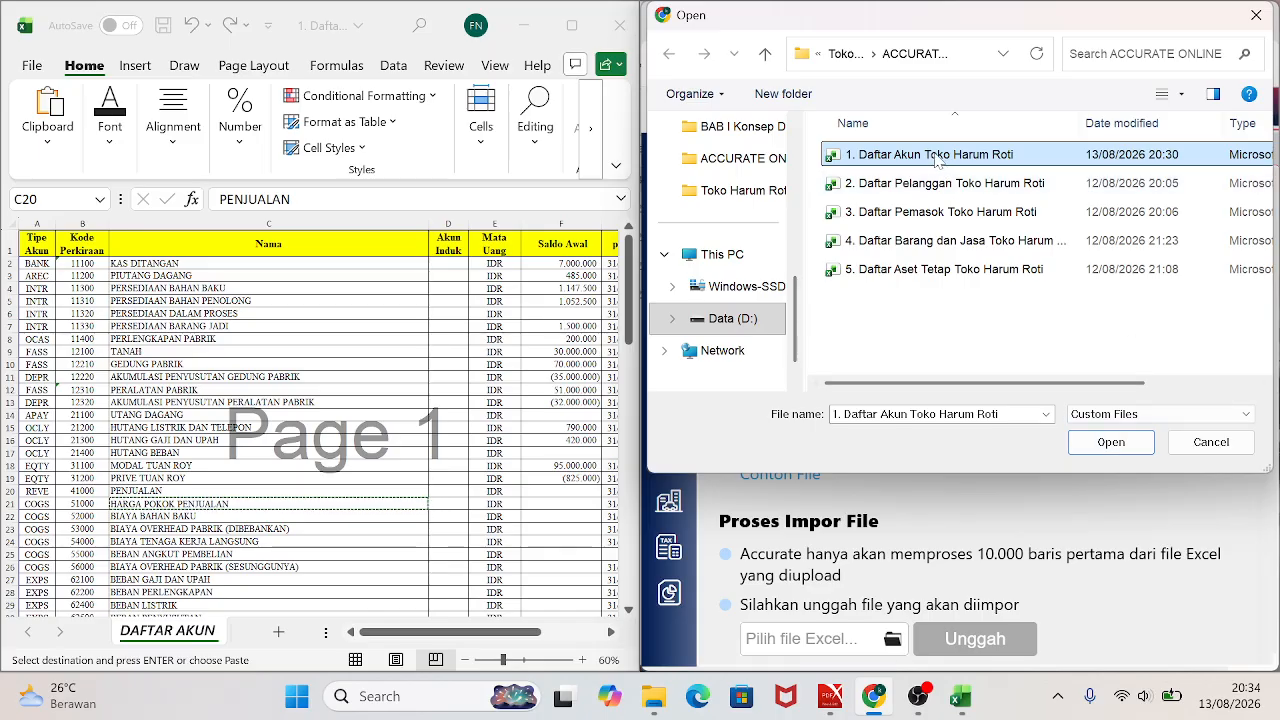
double_click(935, 160)
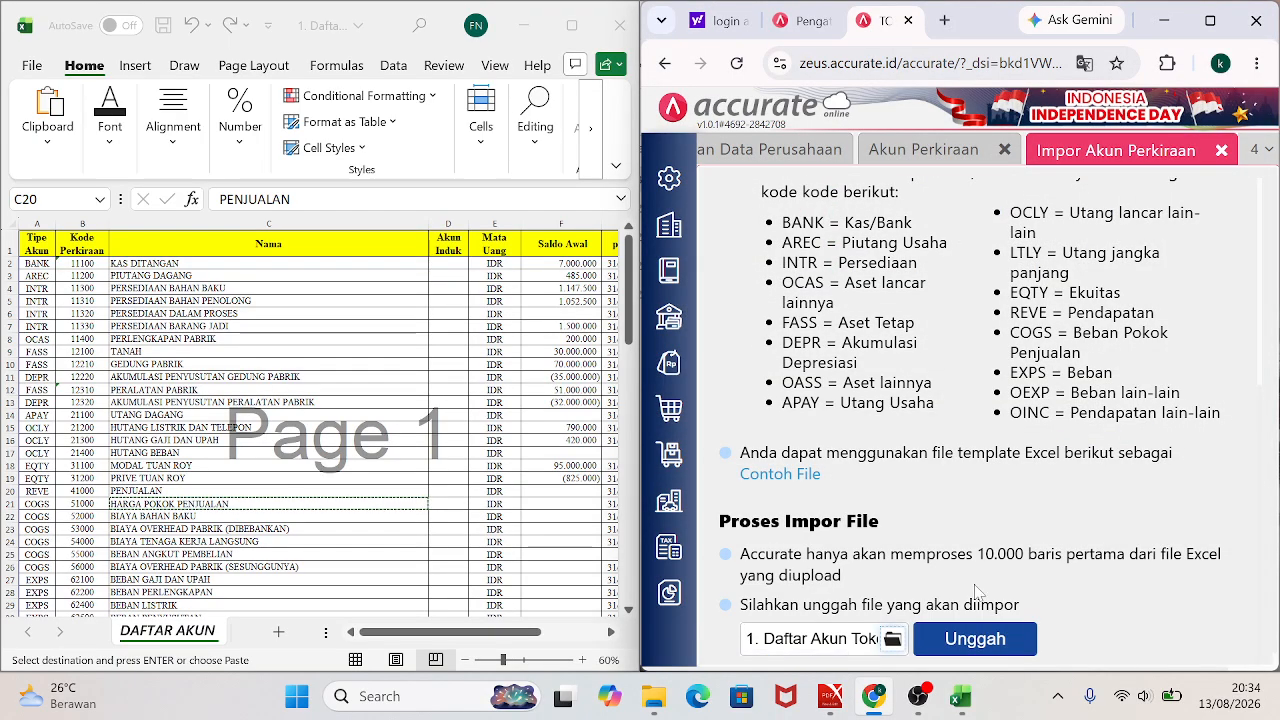
left_click(975, 638)
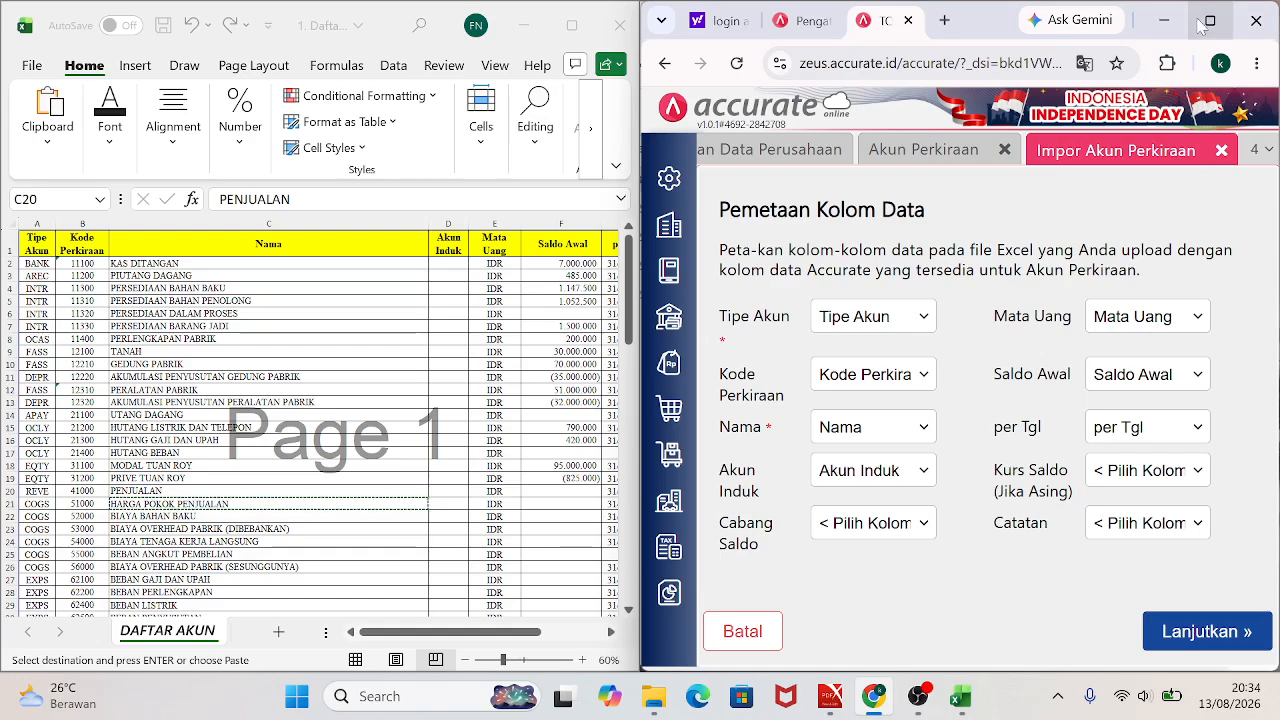
Accept the account column mapping and run the import with updating of existing data enabled, closing the import and account list when done.
left_click(1209, 22)
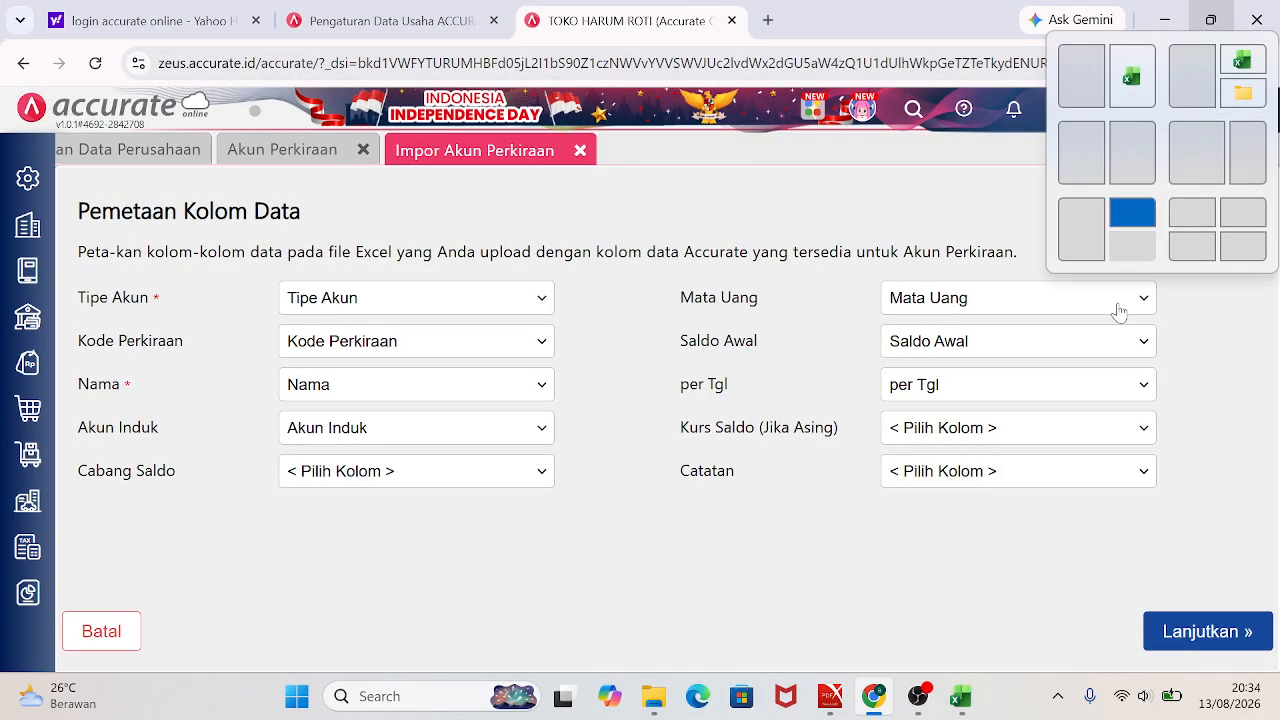
left_click(1192, 636)
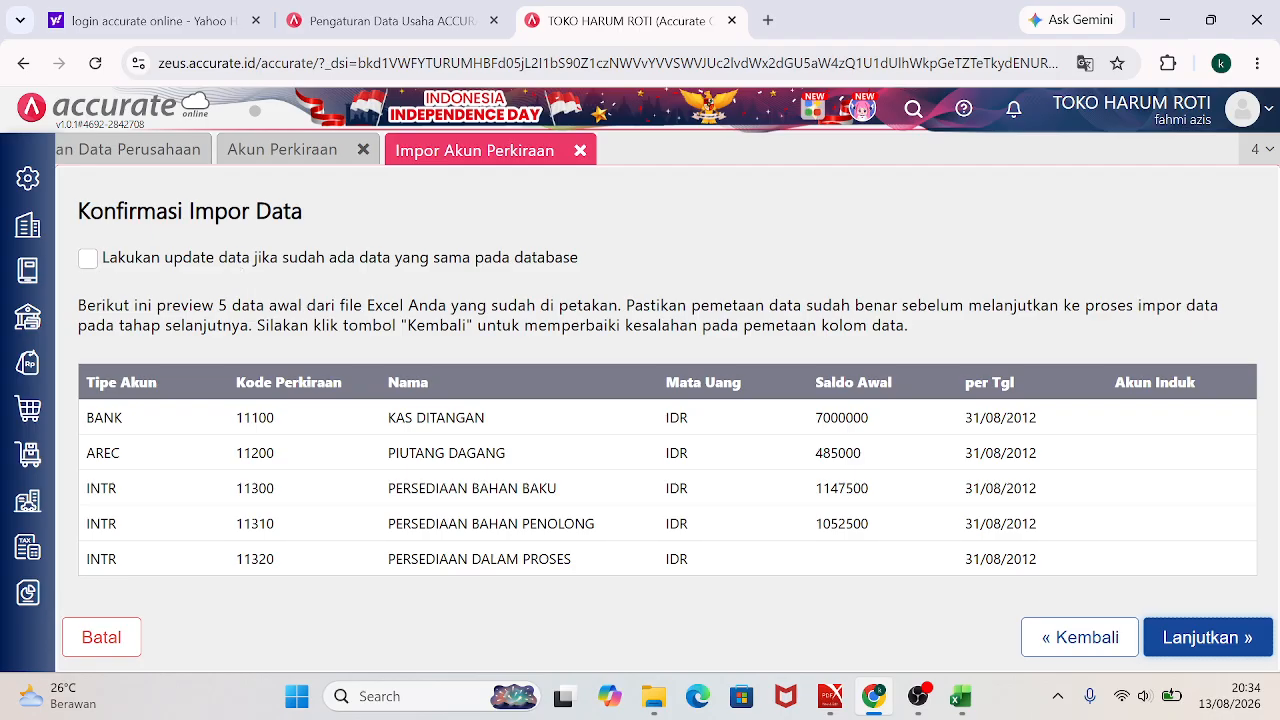
left_click(88, 260)
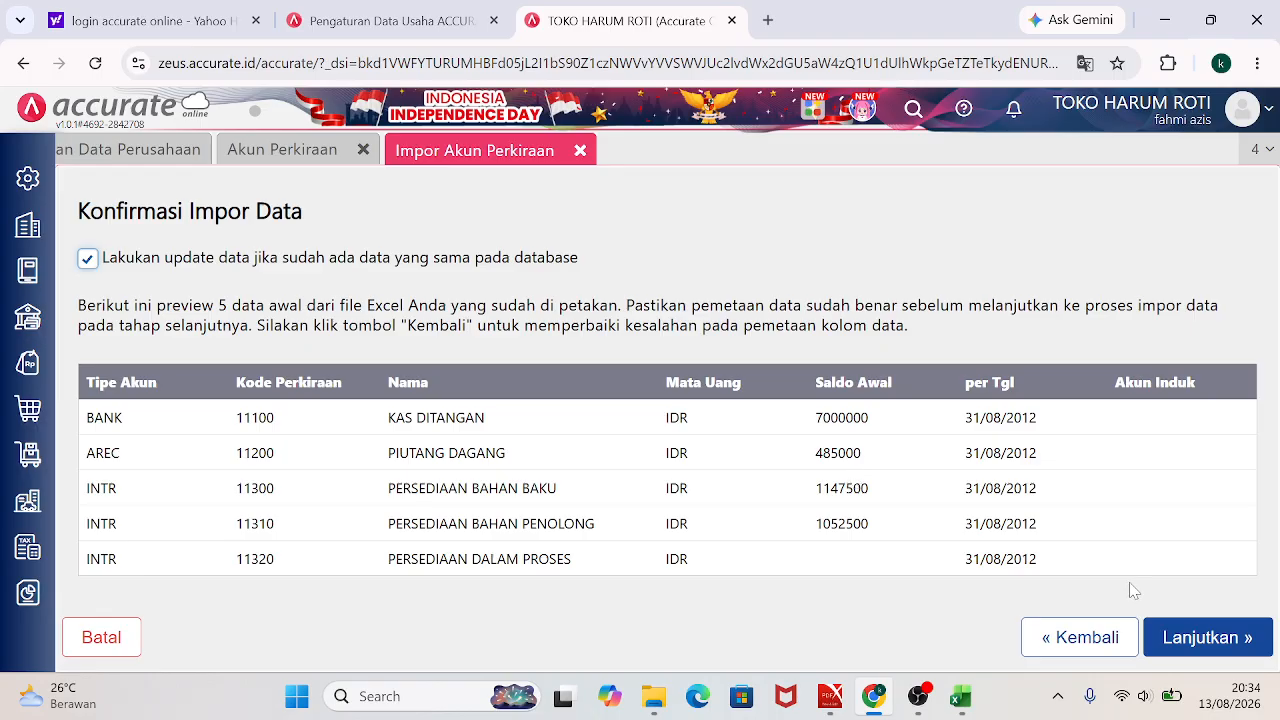
left_click(1203, 643)
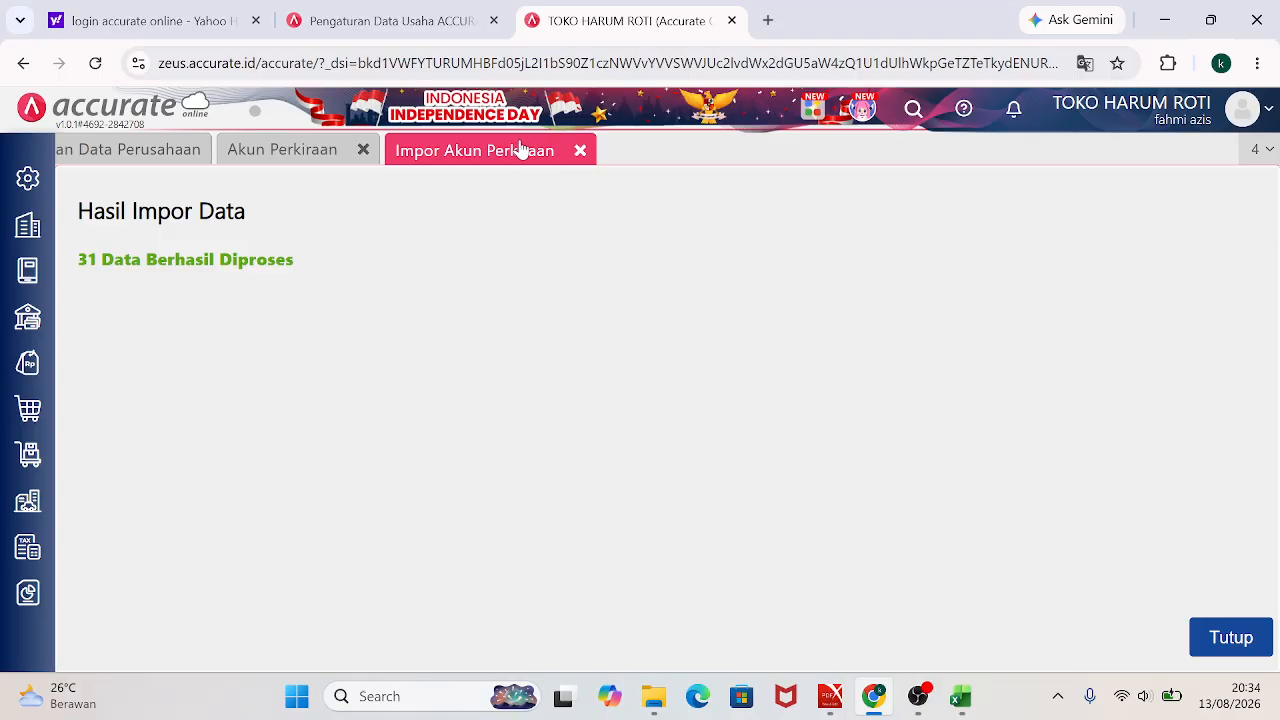
left_click(580, 151)
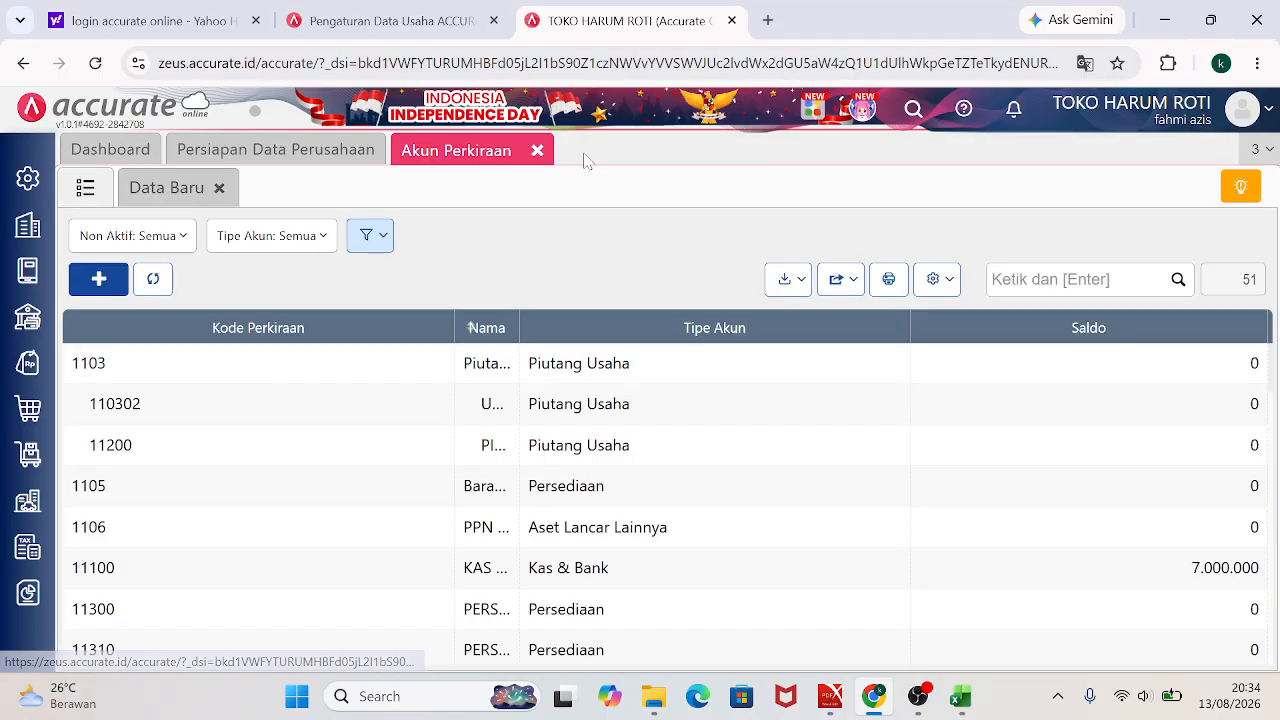
left_click(538, 151)
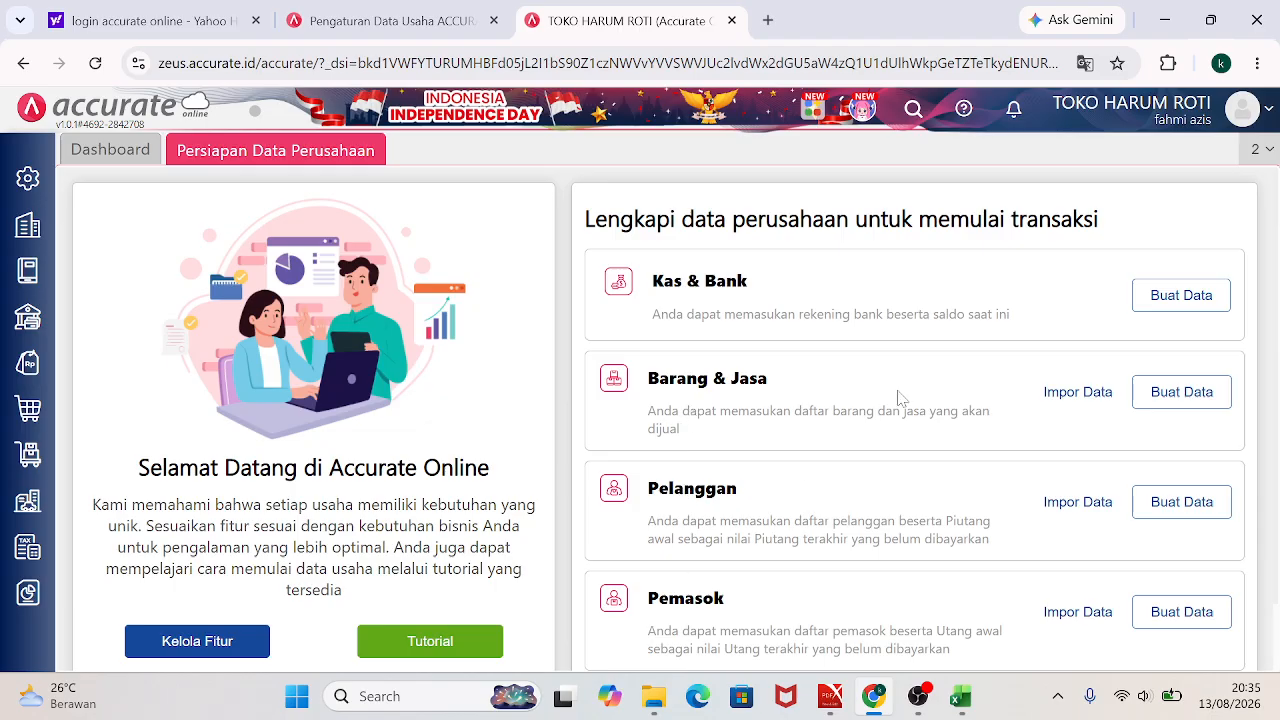
Start the Barang & Jasa import from the company data preparation page and upload 4. Daftar Barang dan Jasa Toko Harum Roti.
left_click(1084, 394)
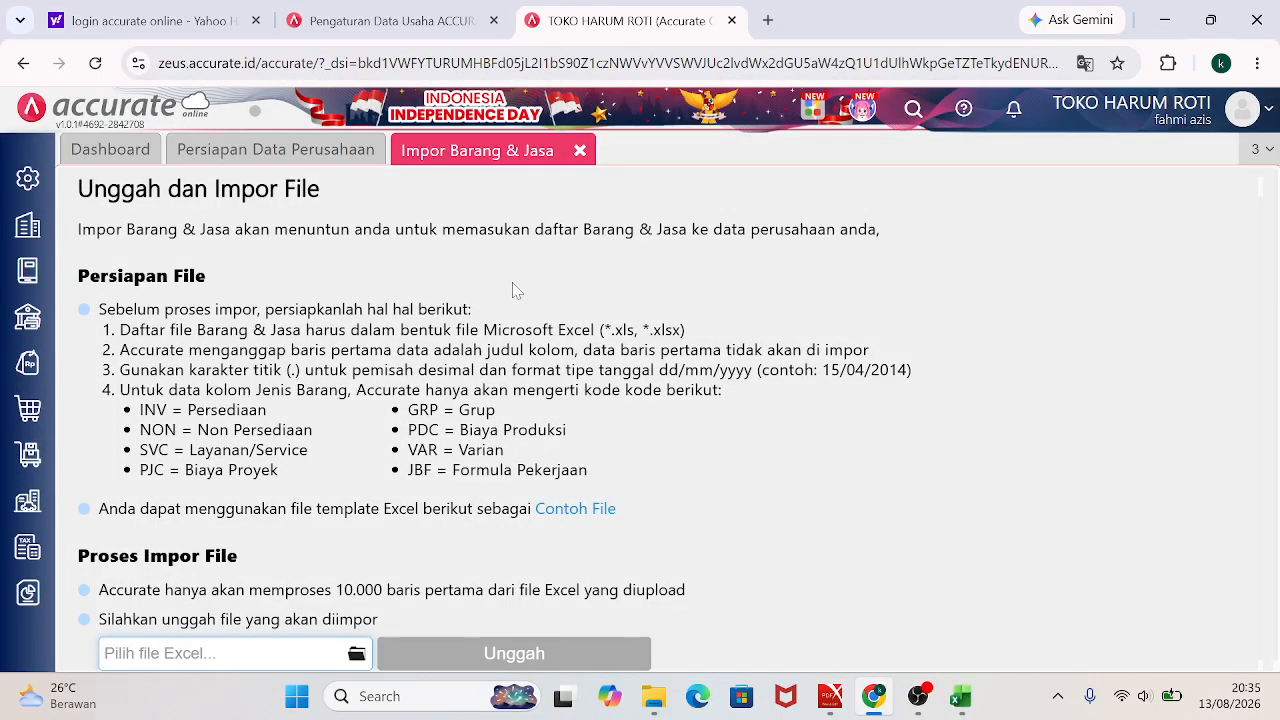
left_click(358, 655)
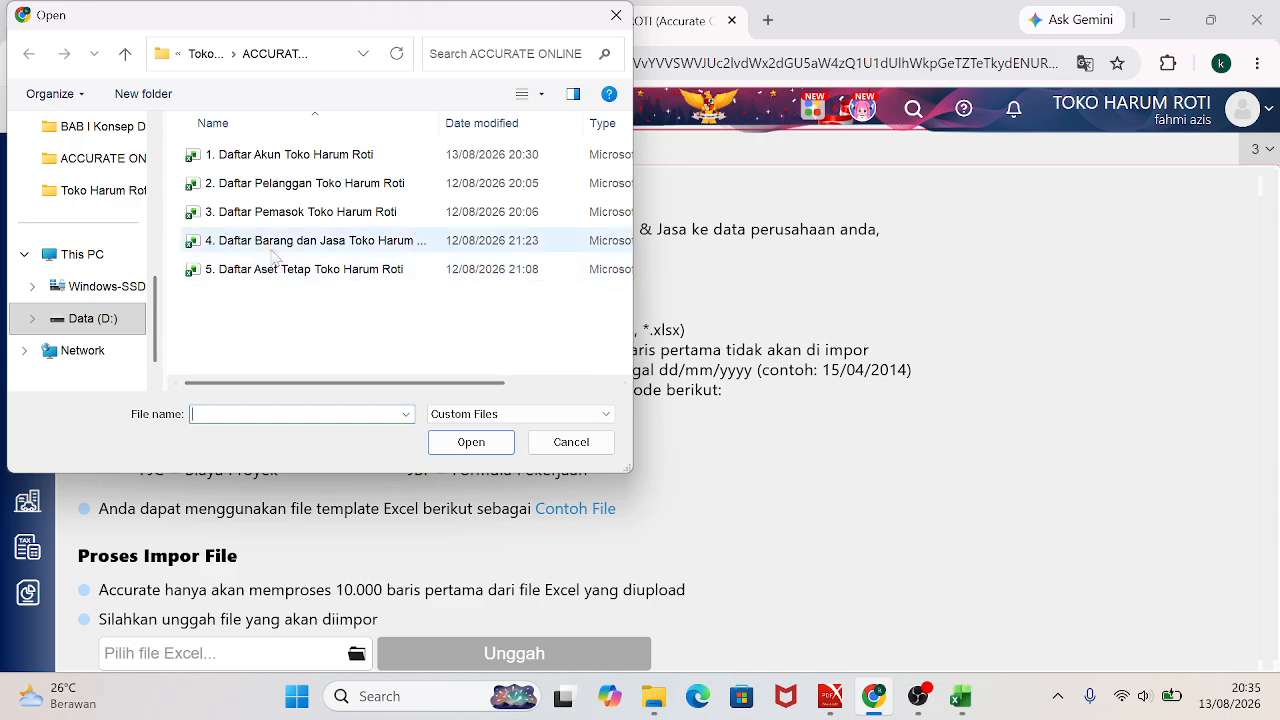
double_click(271, 247)
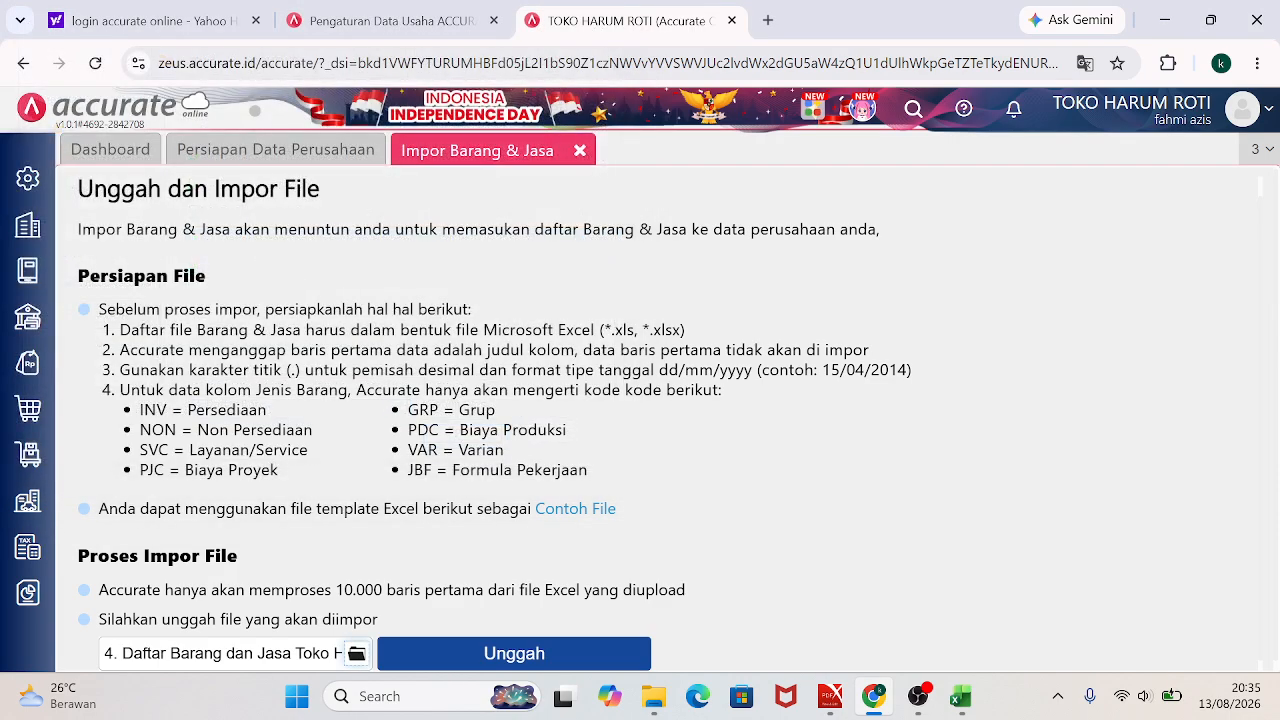
left_click(518, 656)
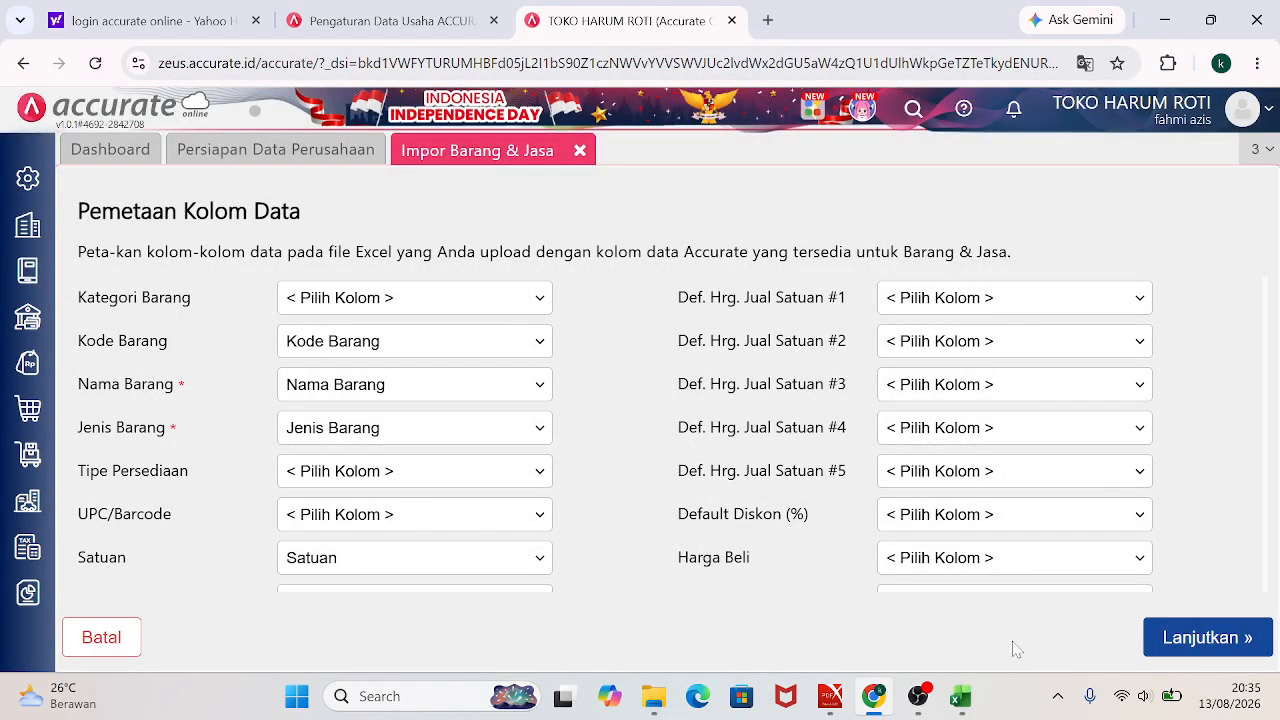
Accept the item column mapping and run the Barang & Jasa import with updating of existing data enabled.
left_click(1182, 648)
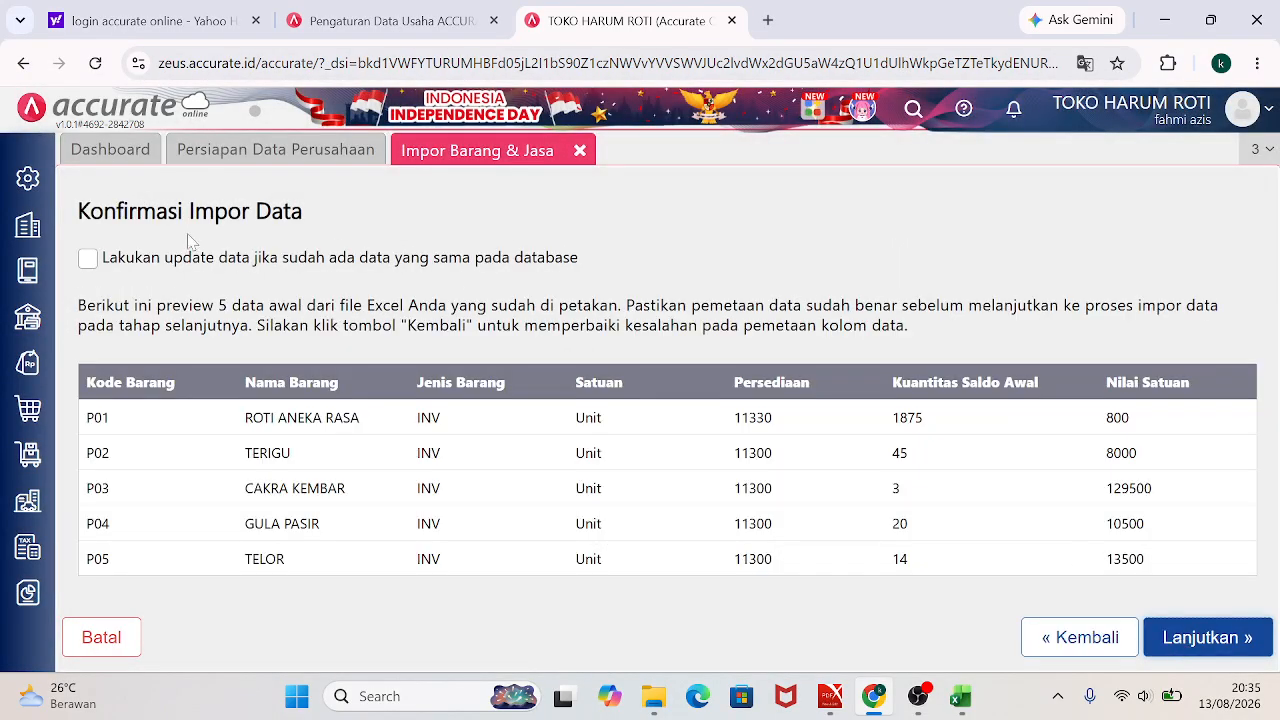
left_click(89, 262)
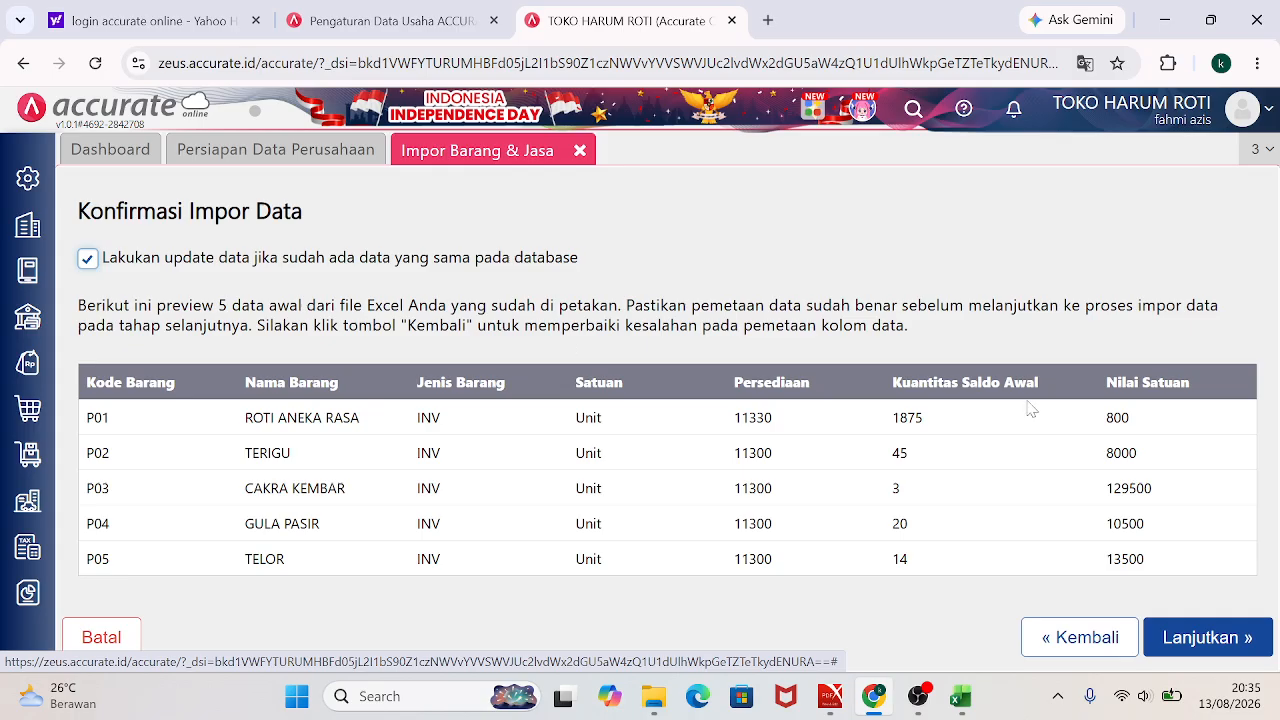
left_click(1186, 642)
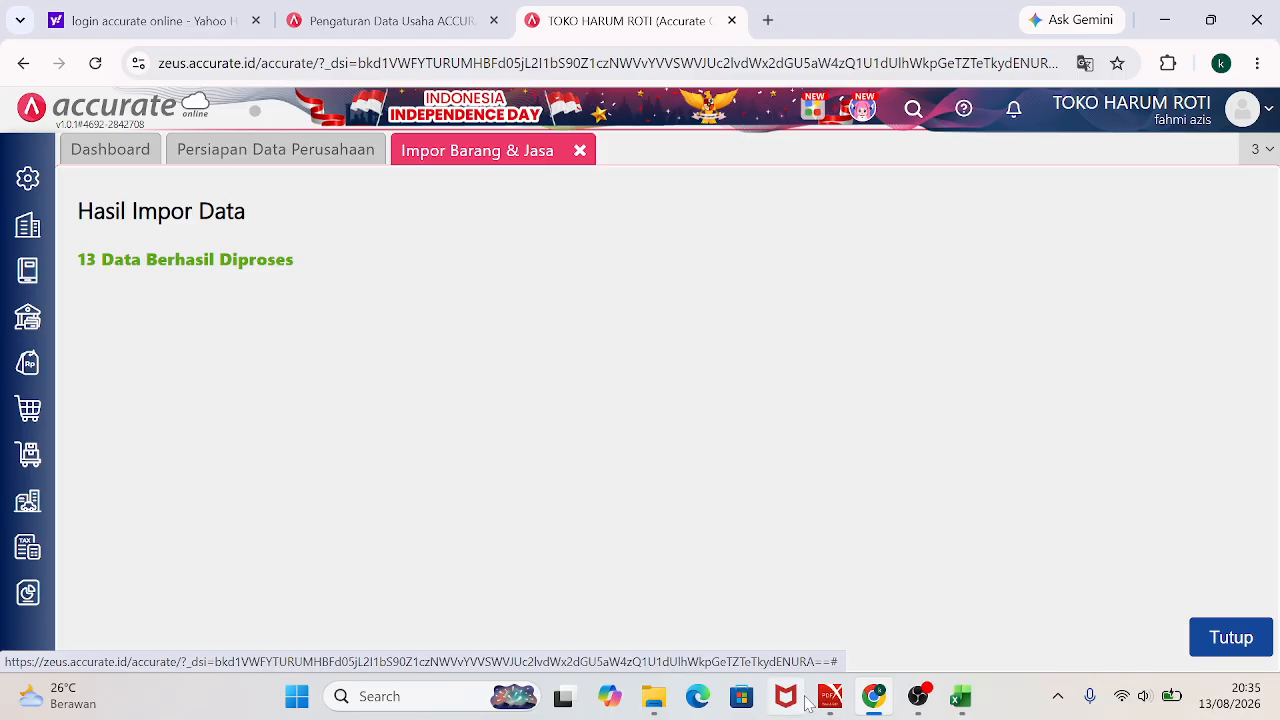
Switch to File Explorer, open 4. Daftar Barang dan Jasa Toko Harum Roti in Excel, and examine its item list from the Kode Barang column.
mouse_move(645, 703)
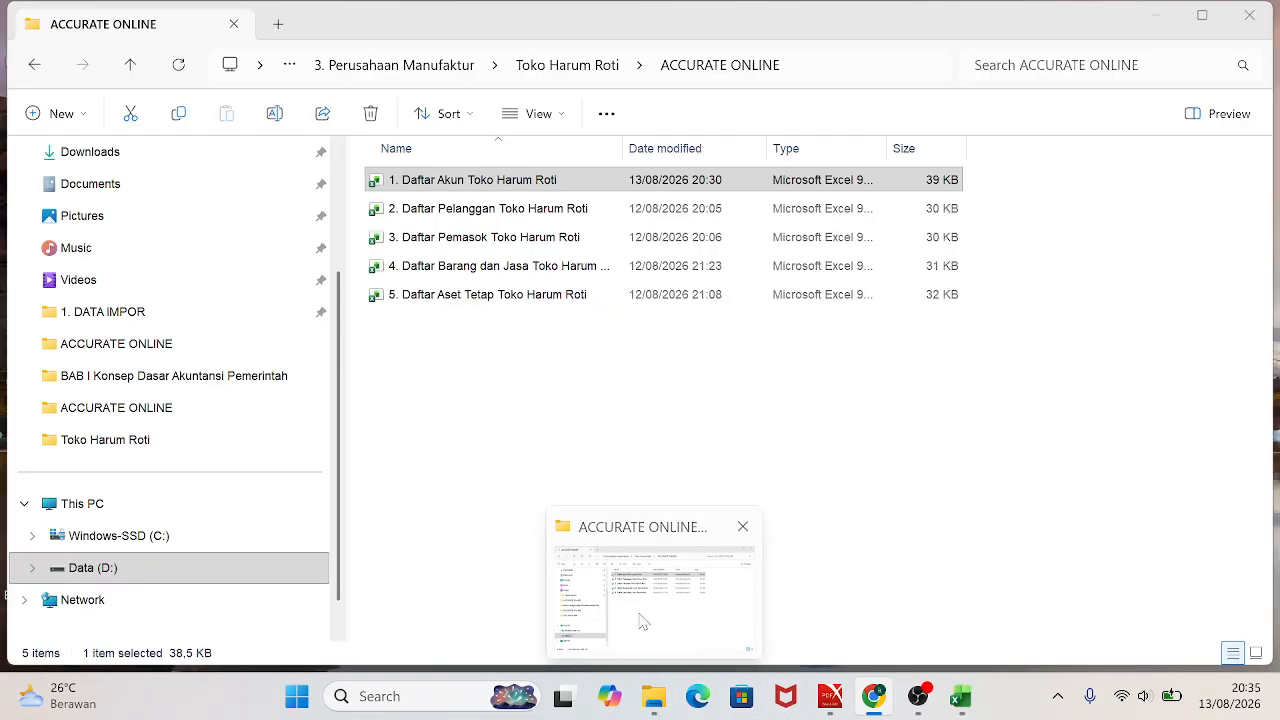
left_click(643, 622)
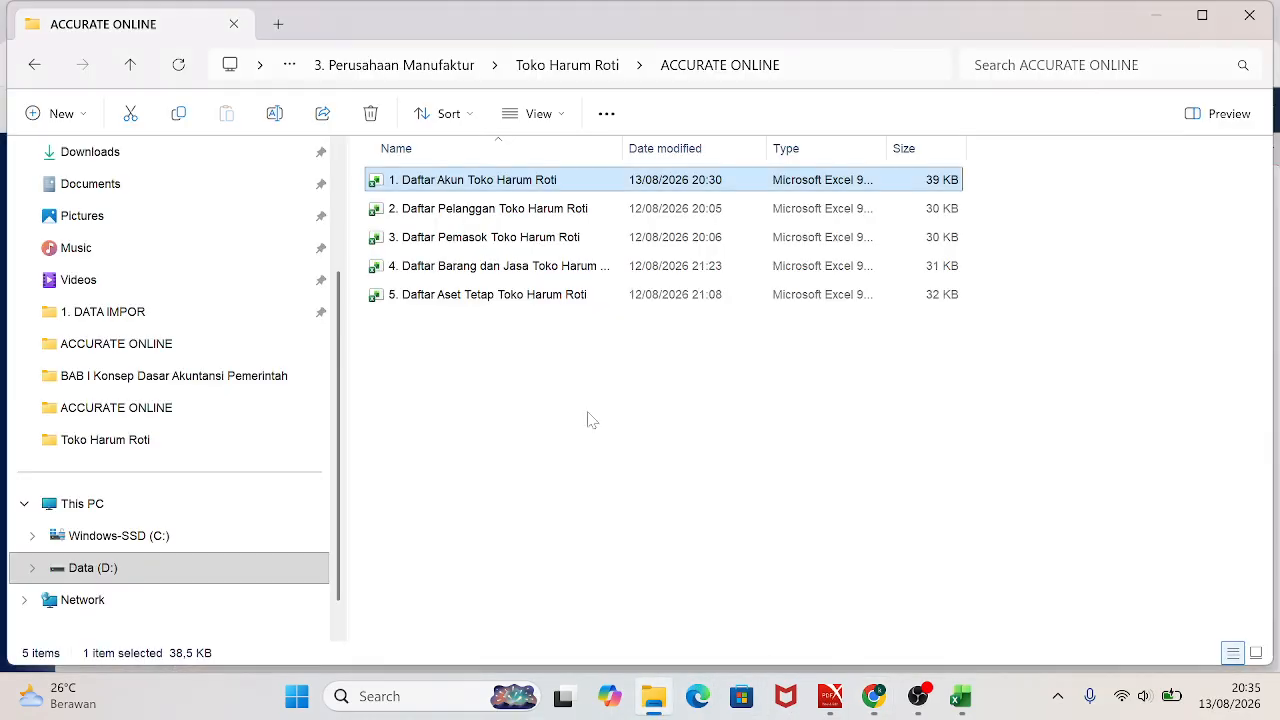
double_click(512, 268)
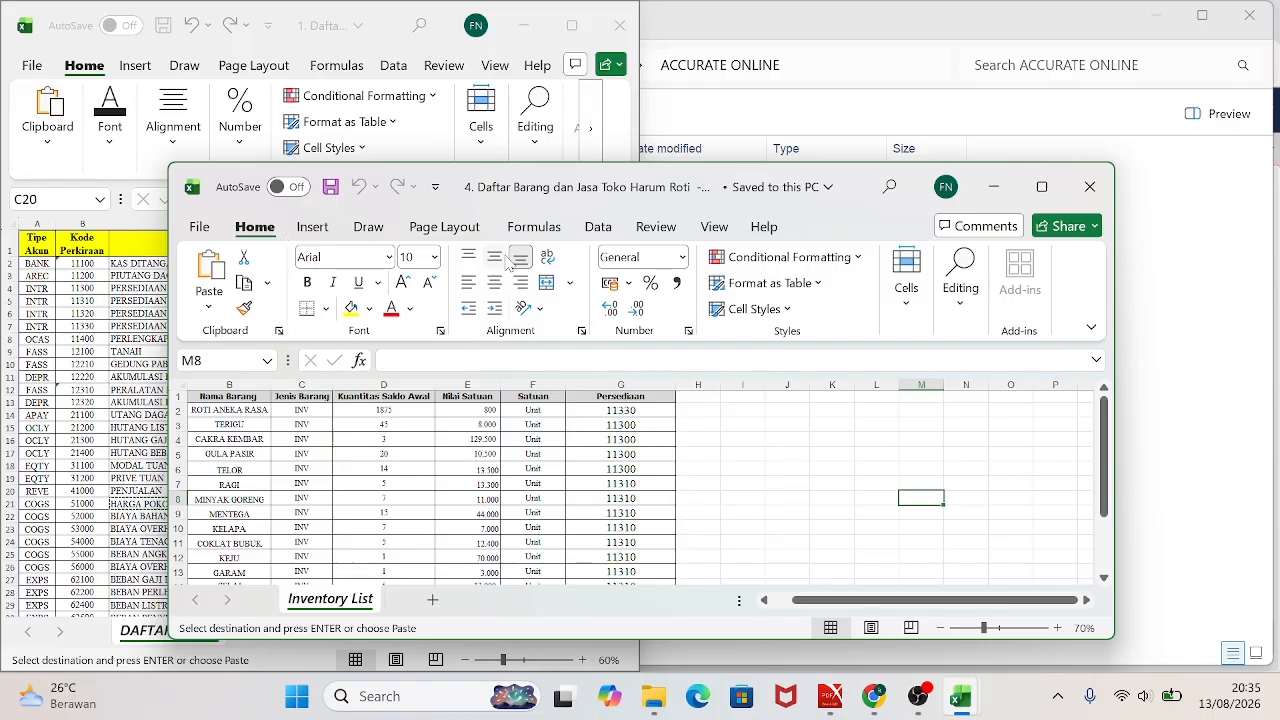
left_click(1043, 186)
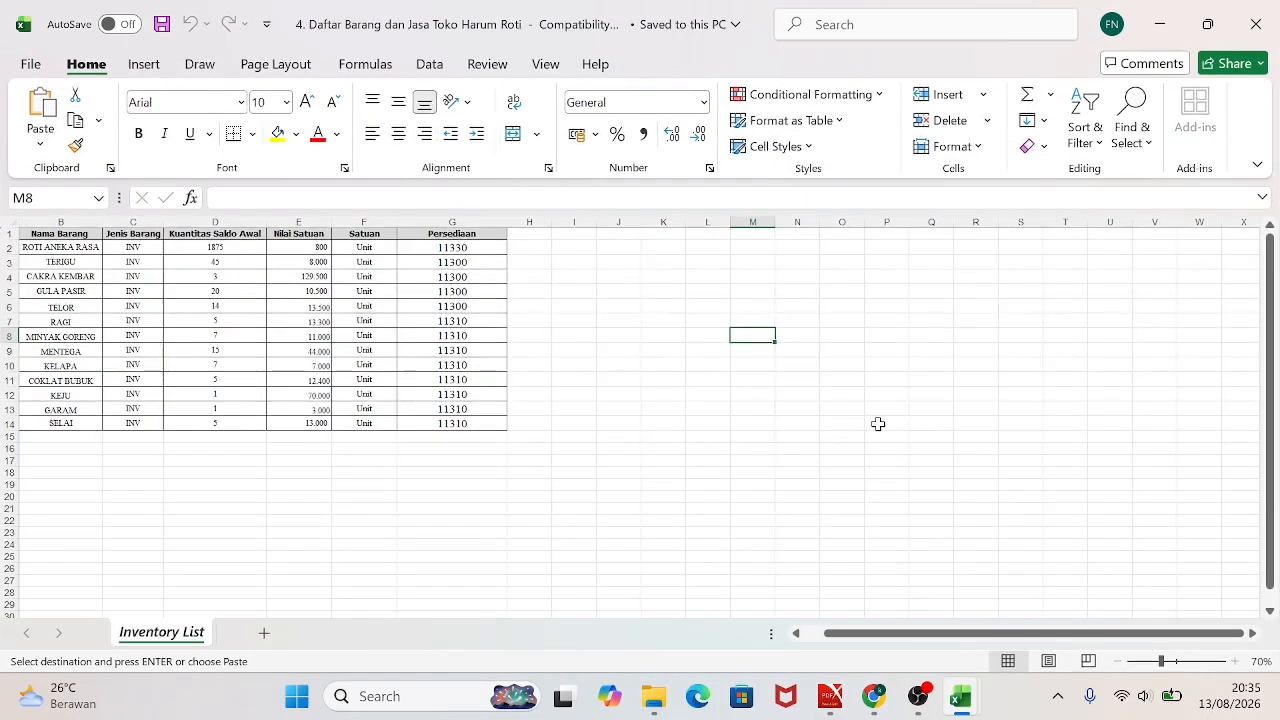
left_click_drag(842, 633, 745, 638)
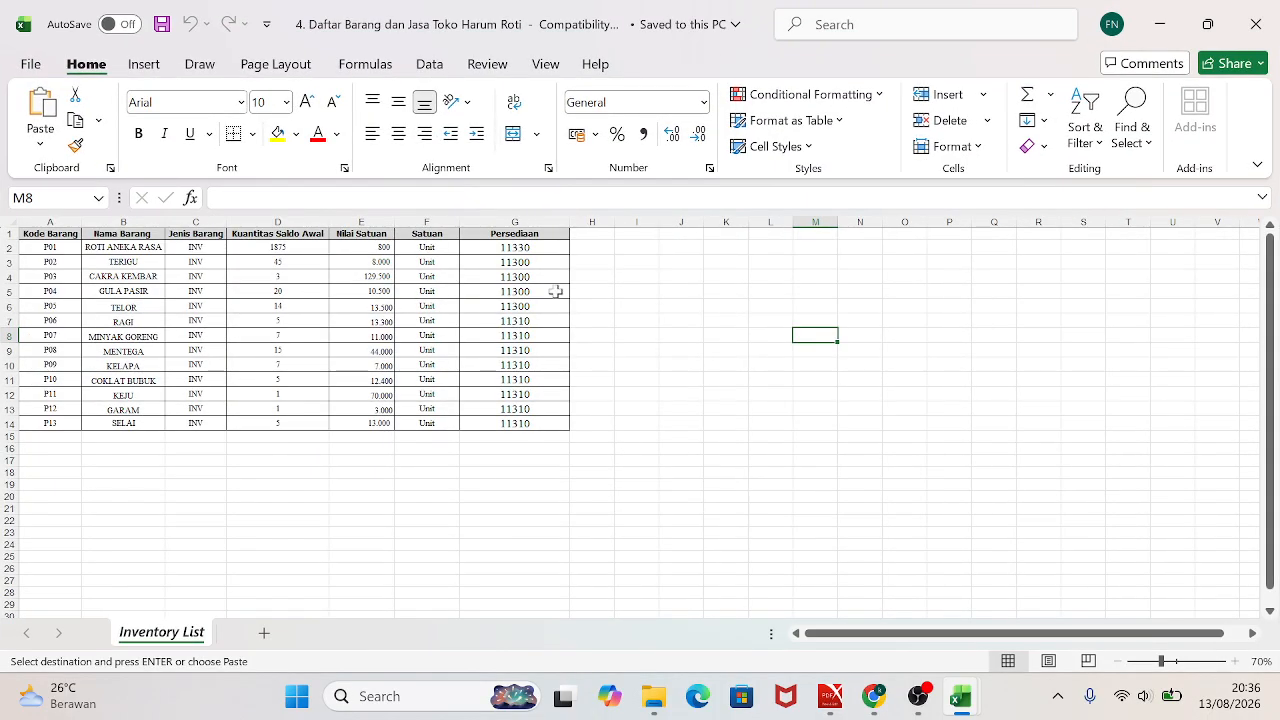
Examine the Persediaan account codes assigned to the items, then close the Daftar Barang dan Jasa workbook.
left_click(533, 250)
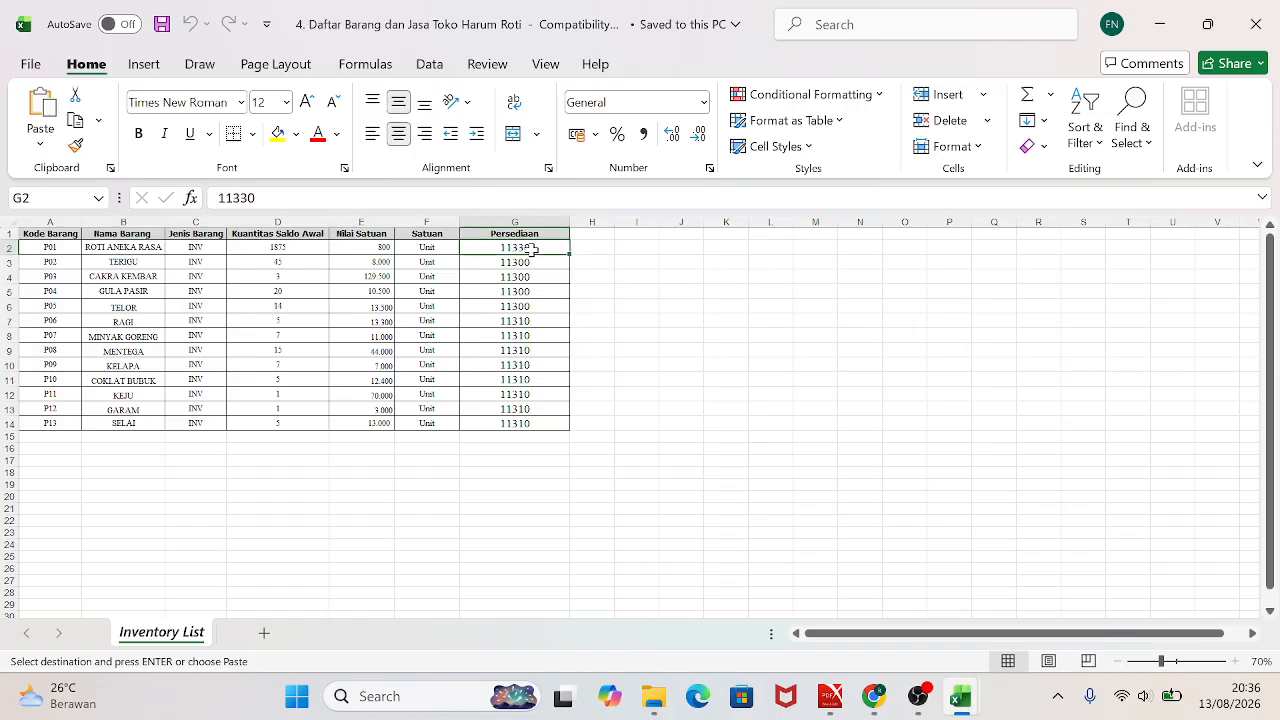
left_click(524, 263)
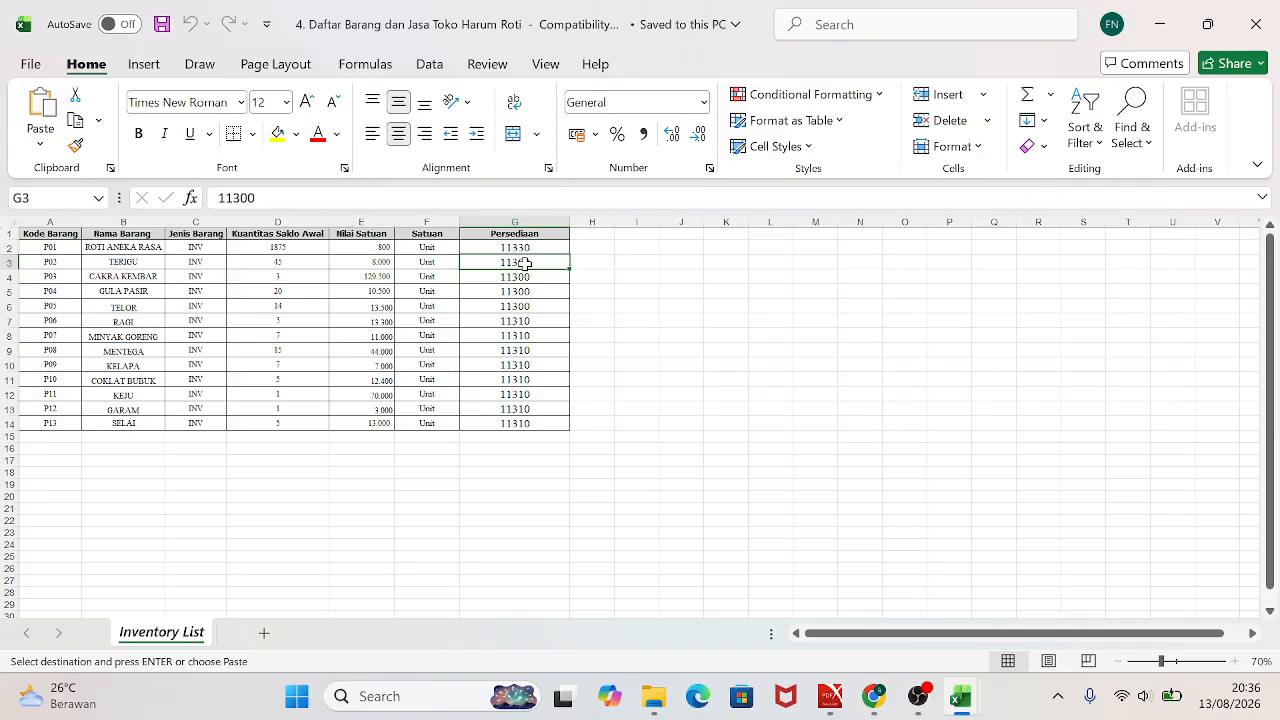
left_click(522, 367)
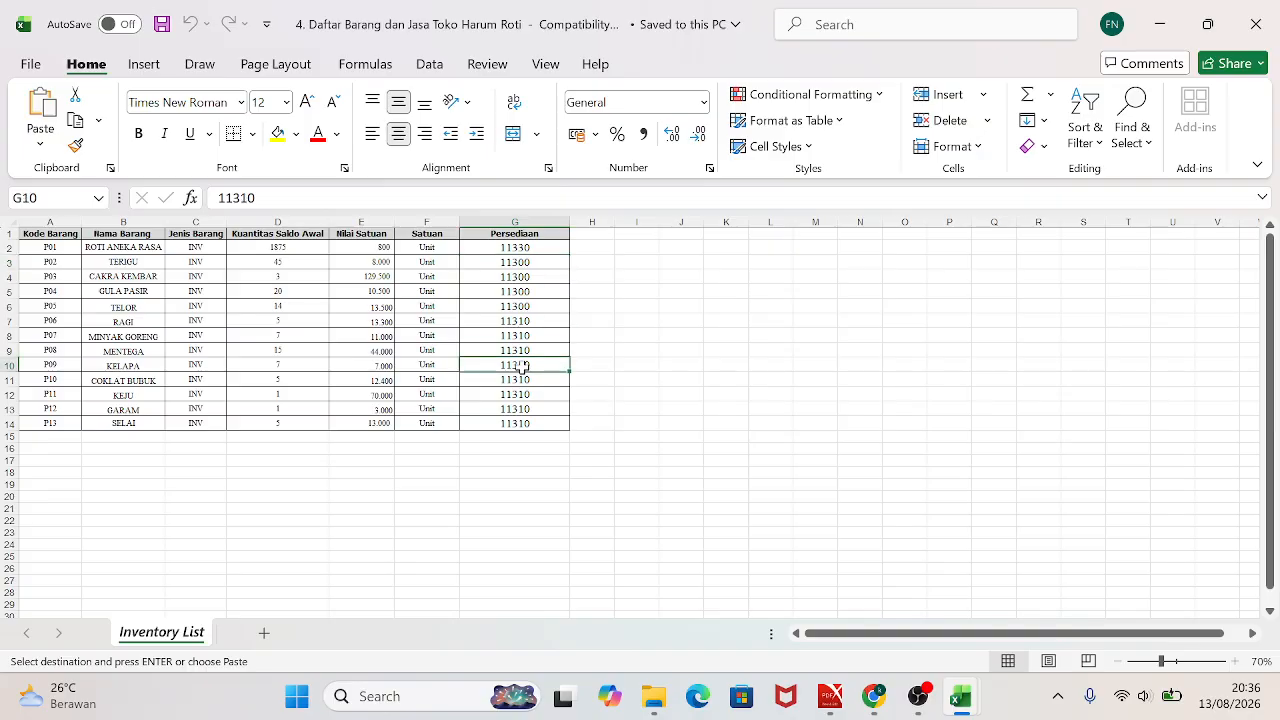
left_click(519, 249)
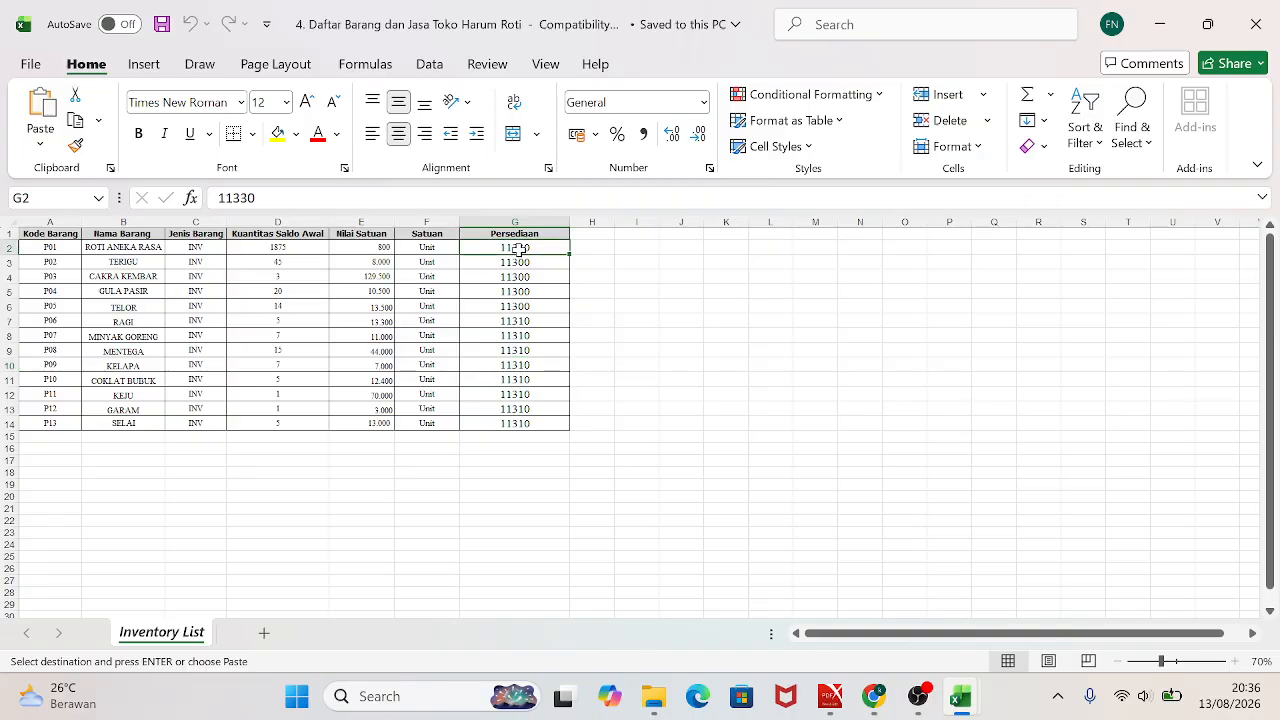
left_click(516, 276)
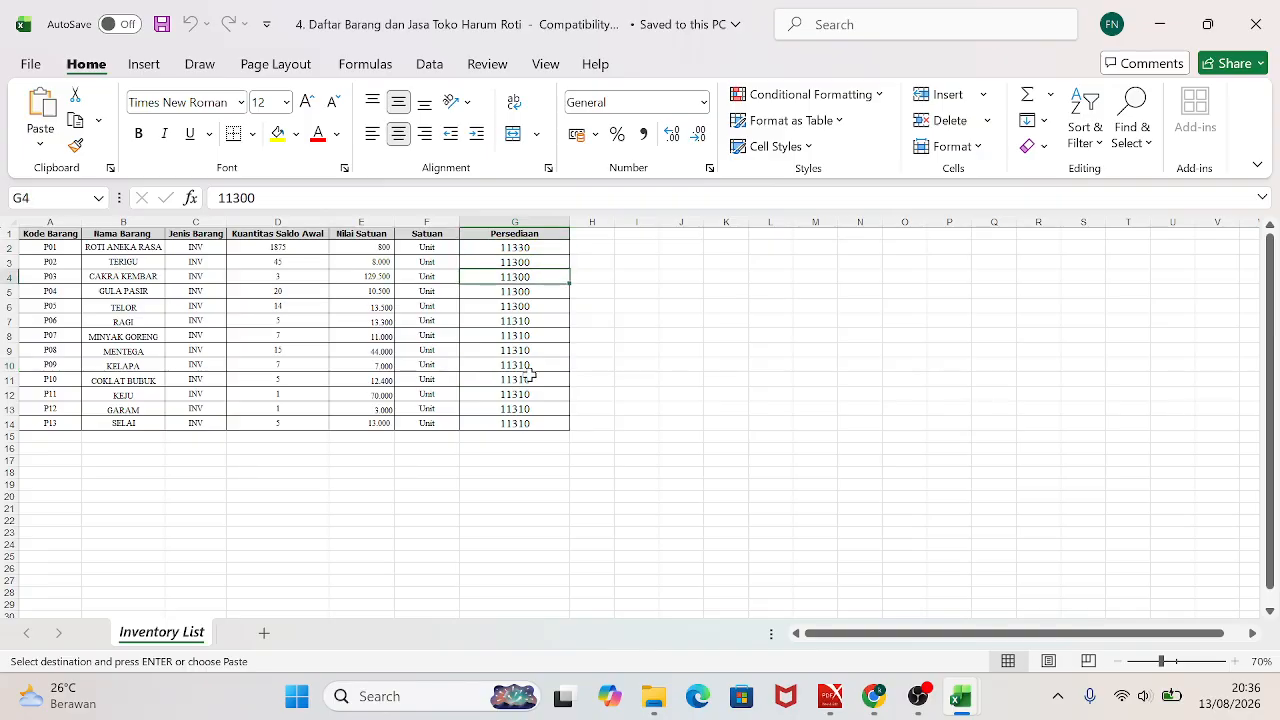
left_click(1255, 24)
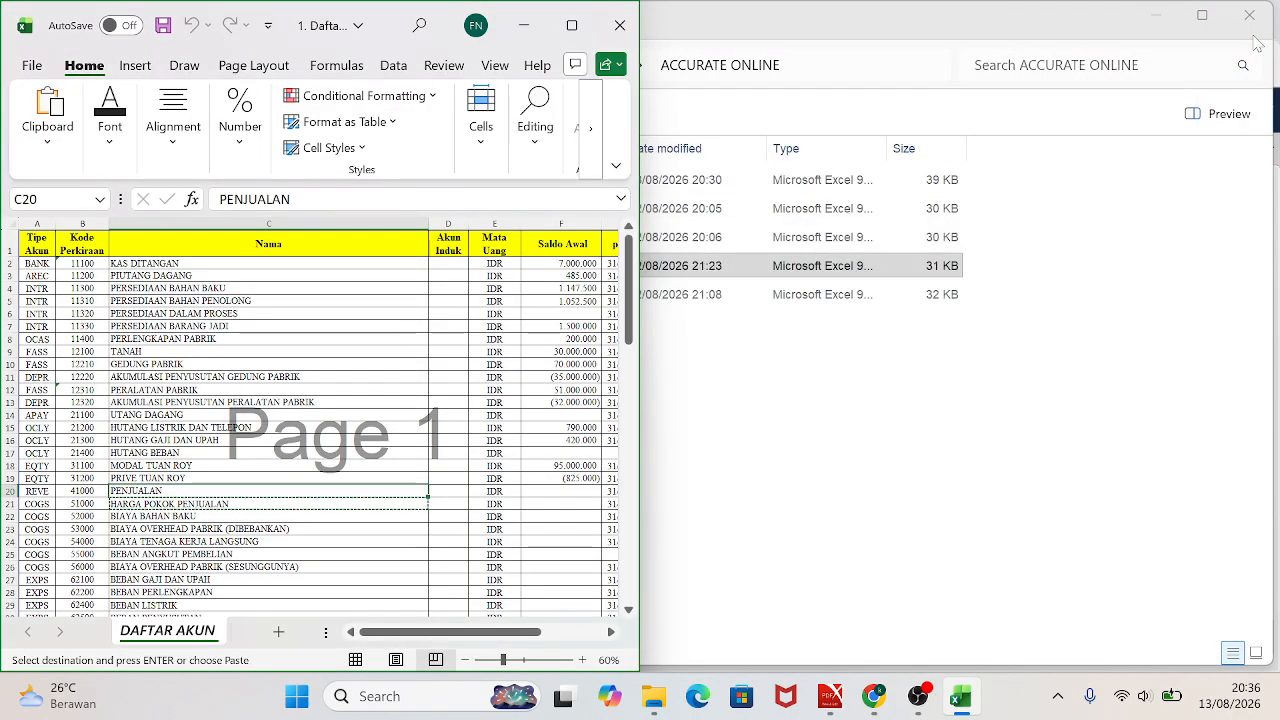
Switch to Accurate Online in Chrome and close the finished Barang & Jasa import.
left_click(830, 104)
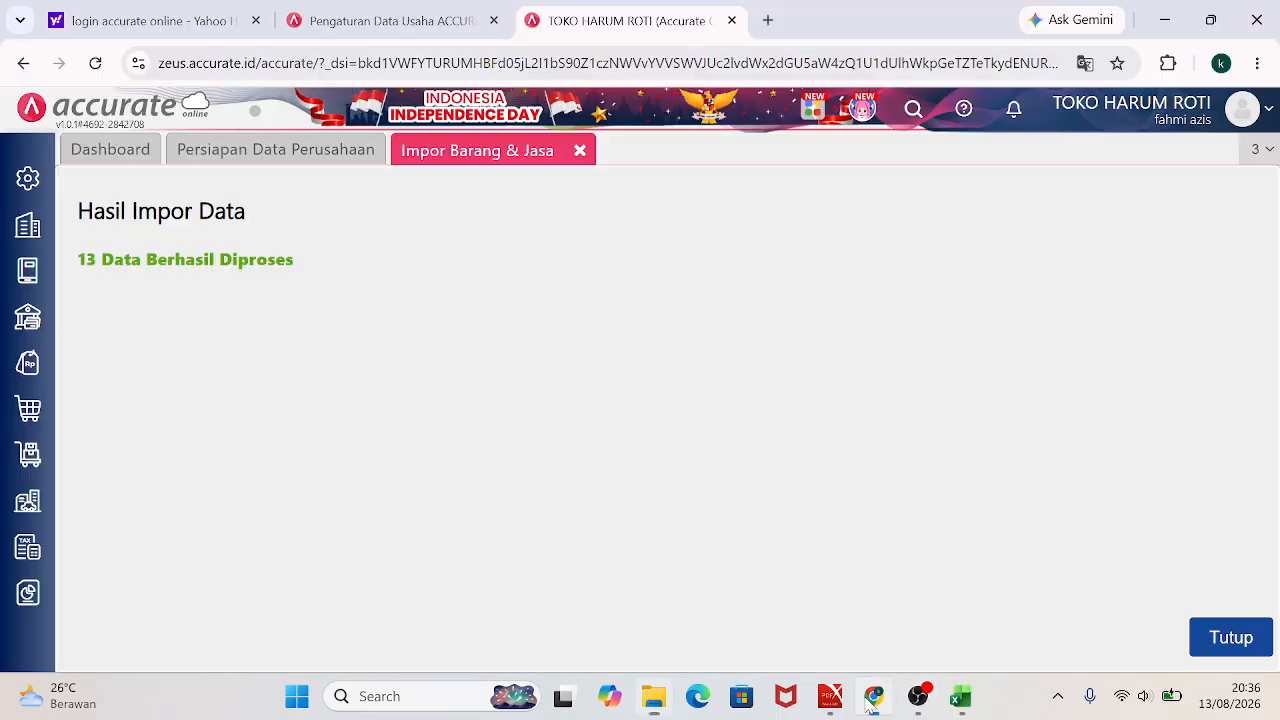
left_click(874, 696)
left_click(580, 151)
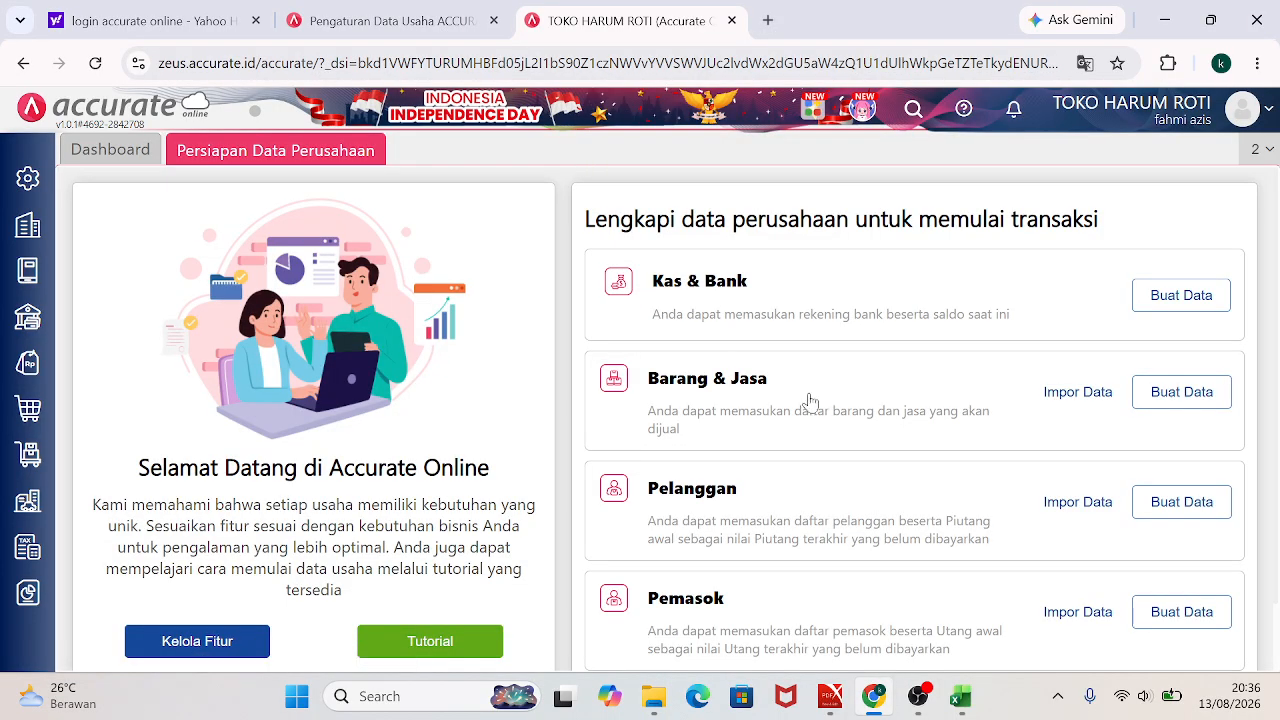
Start the Pelanggan import from the company data preparation page and upload 2. Daftar Pelanggan Toko Harum Roti.
left_click(1071, 507)
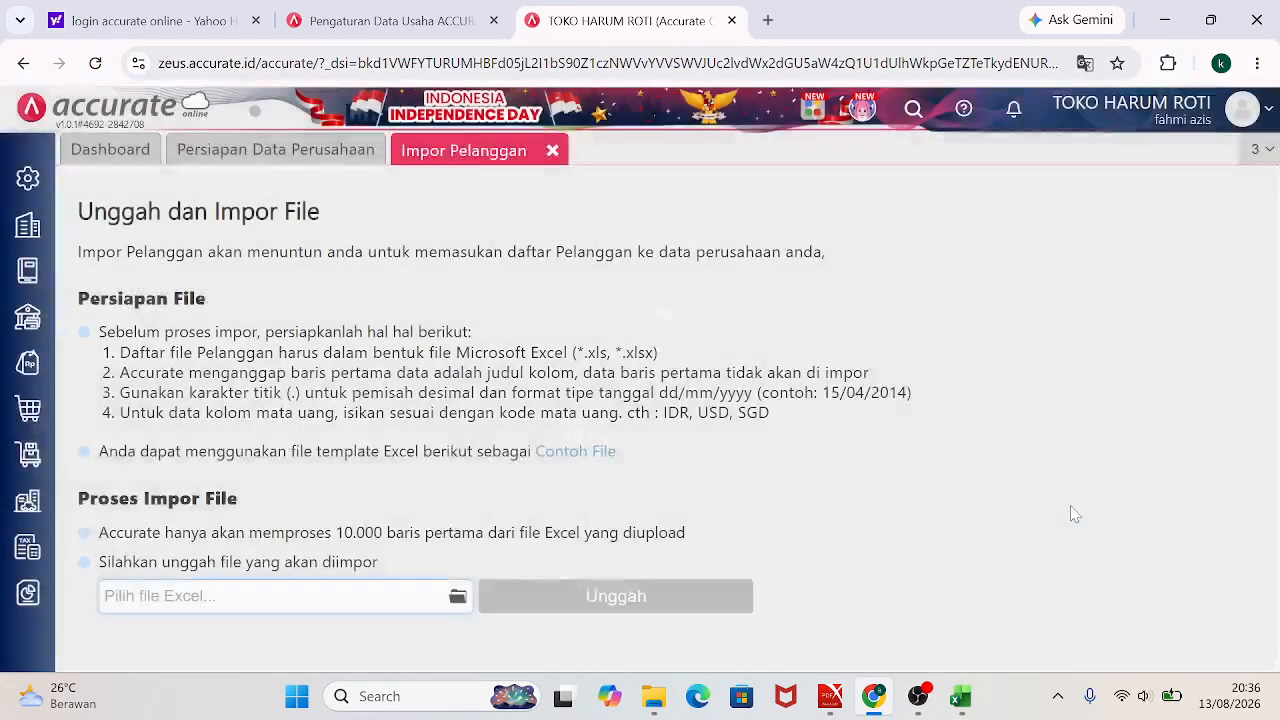
left_click(458, 596)
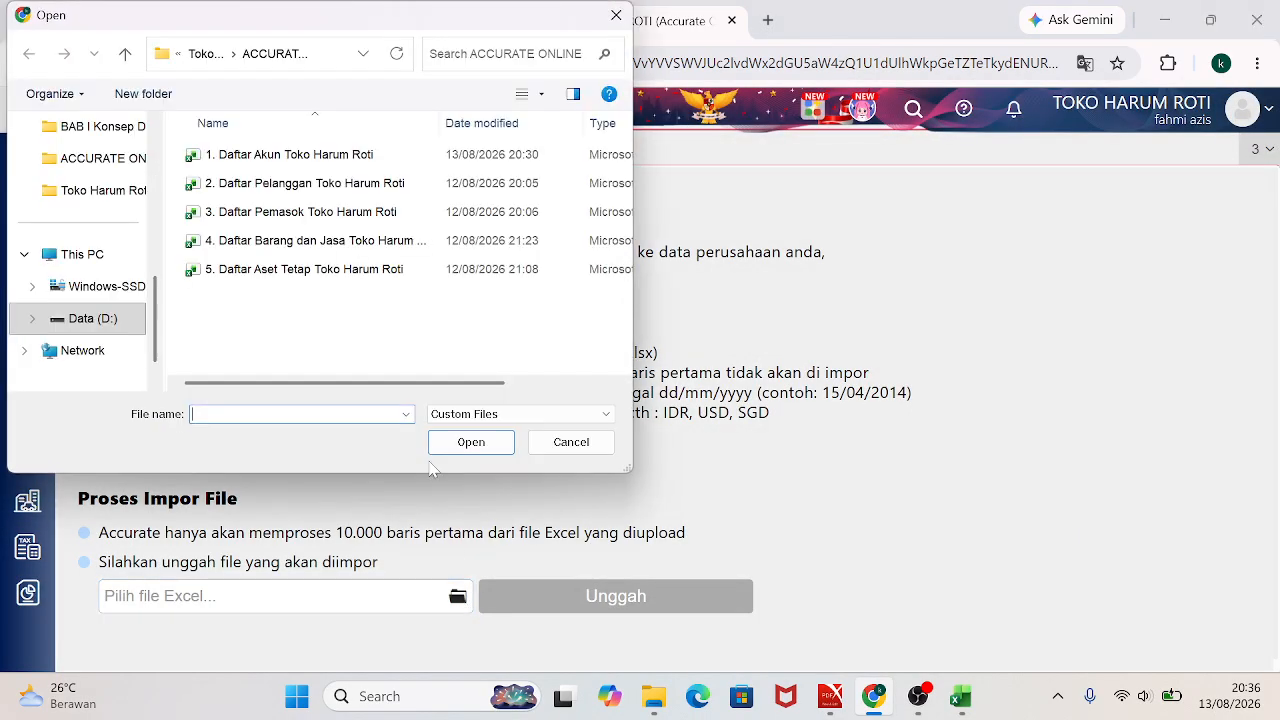
left_click(299, 190)
double_click(299, 190)
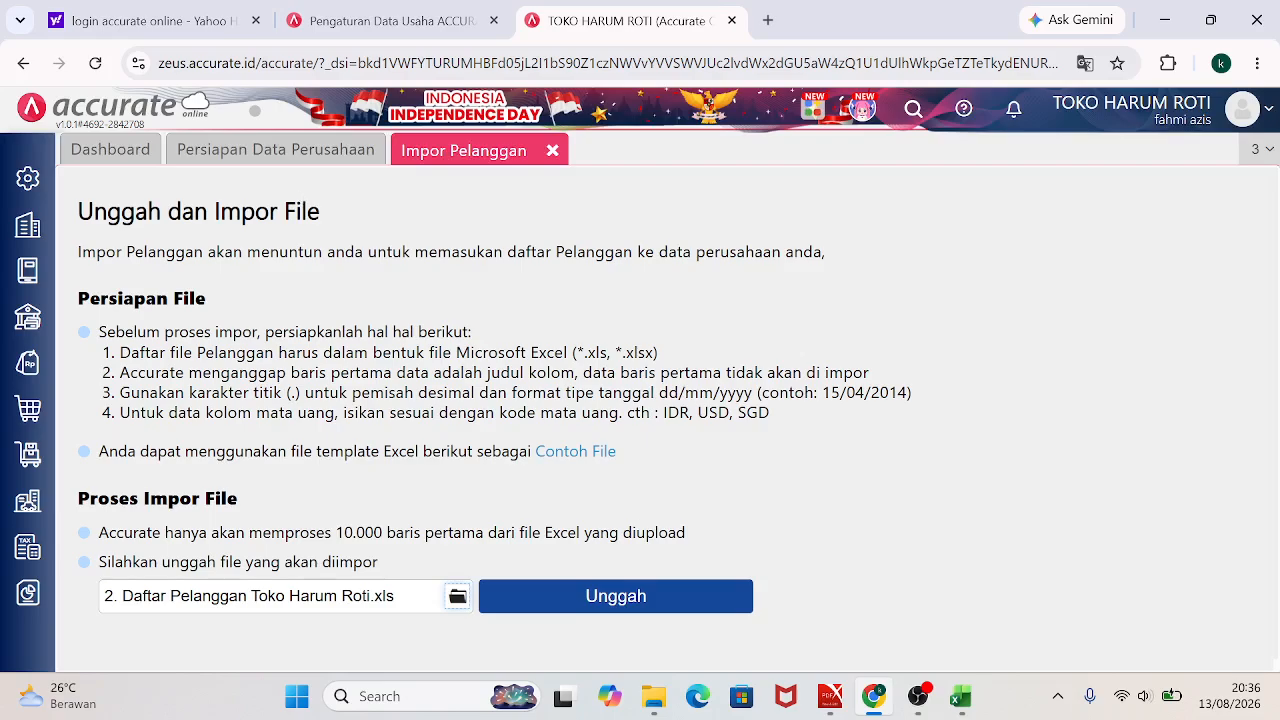
left_click(586, 605)
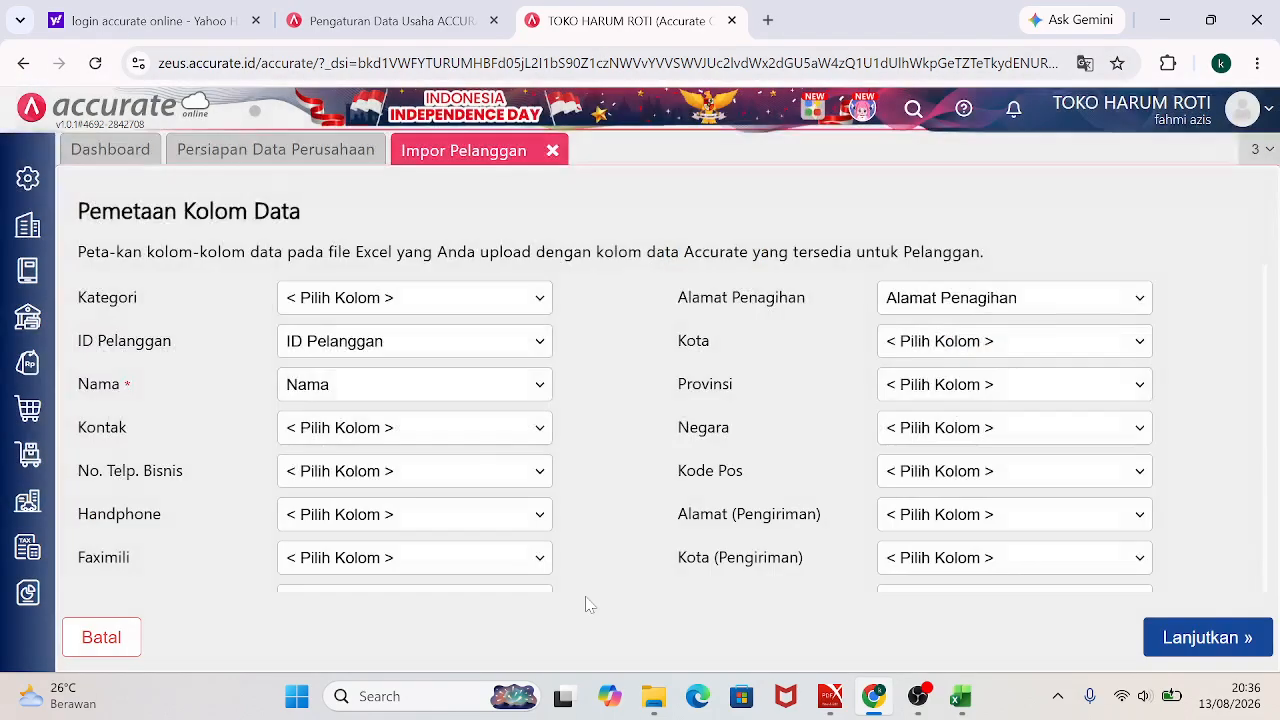
Accept the customer column mapping, run the Pelanggan import with updating of existing data enabled, and close its result.
left_click(1176, 648)
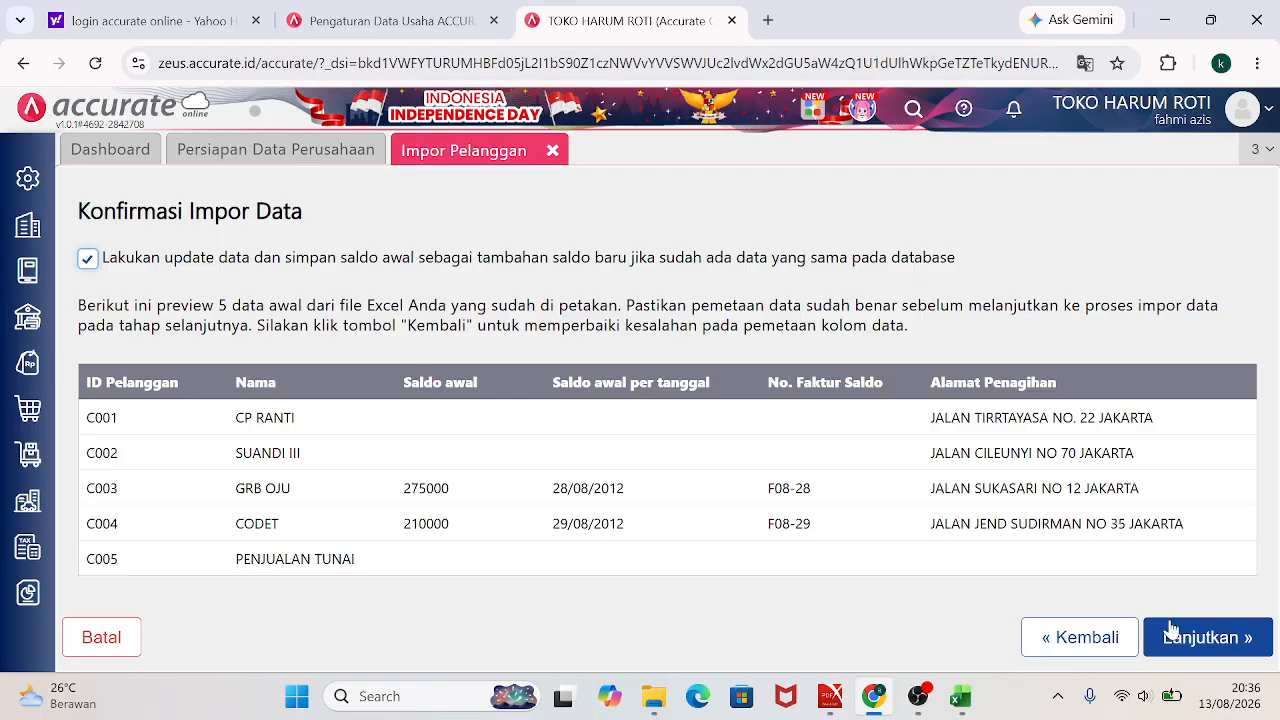
left_click(1194, 651)
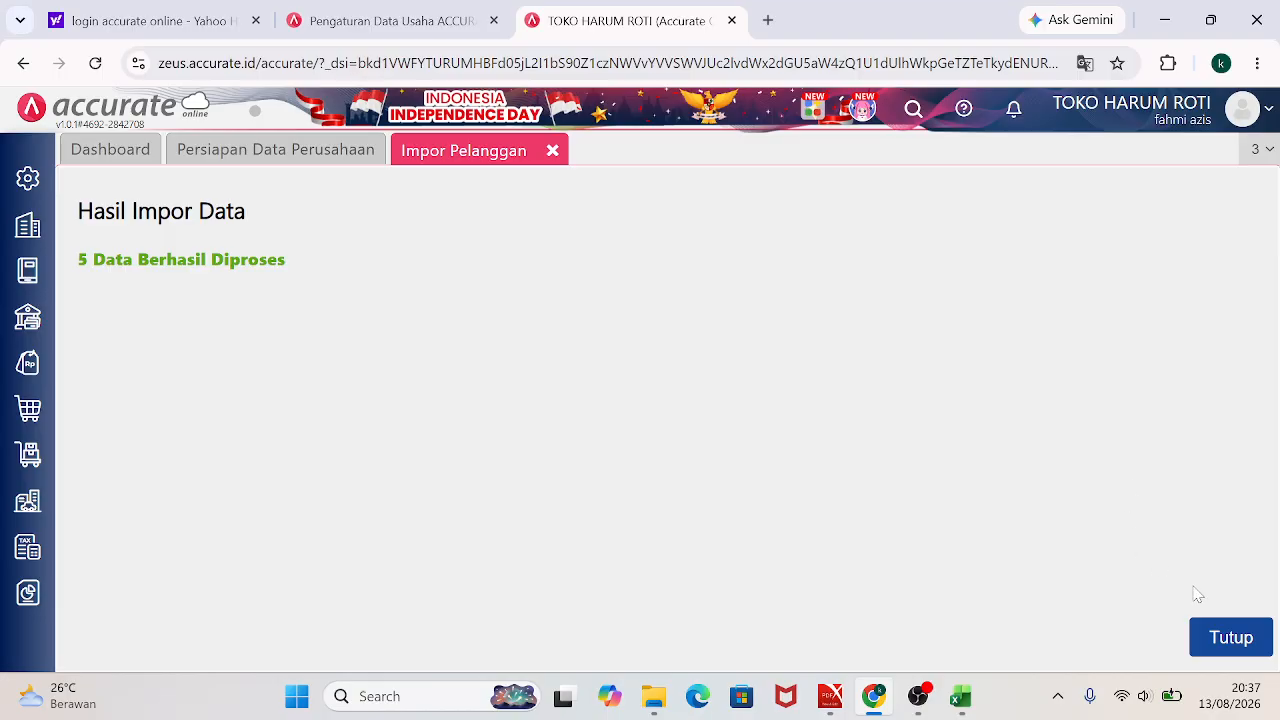
left_click(1216, 642)
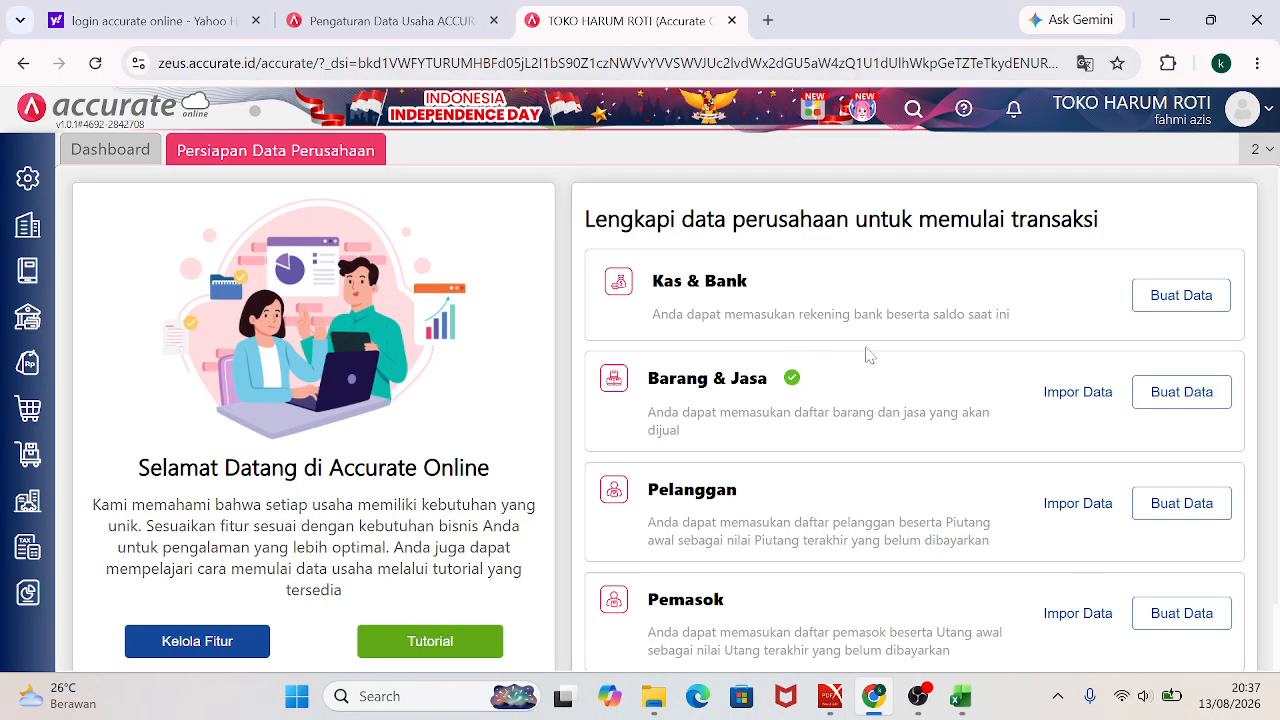
Start the Pemasok import from the company data preparation page and upload 3. Daftar Pemasok Toko Harum Roti.
left_click(1077, 613)
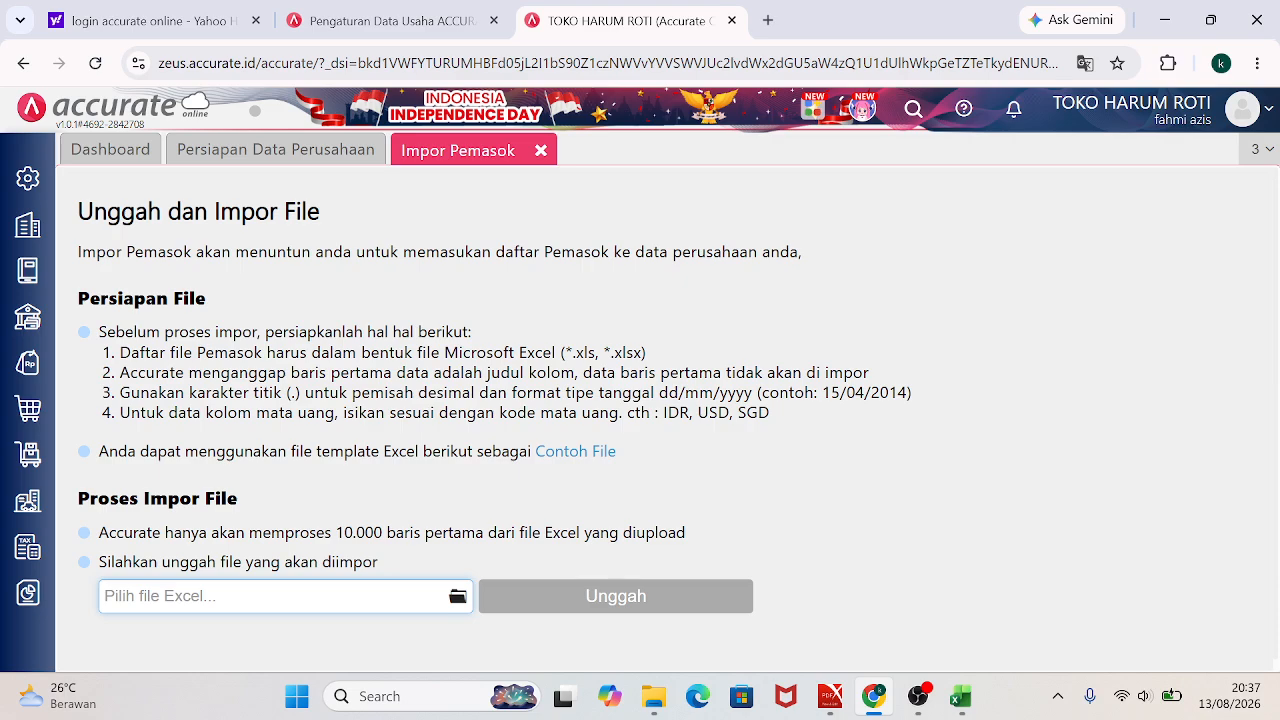
left_click(458, 598)
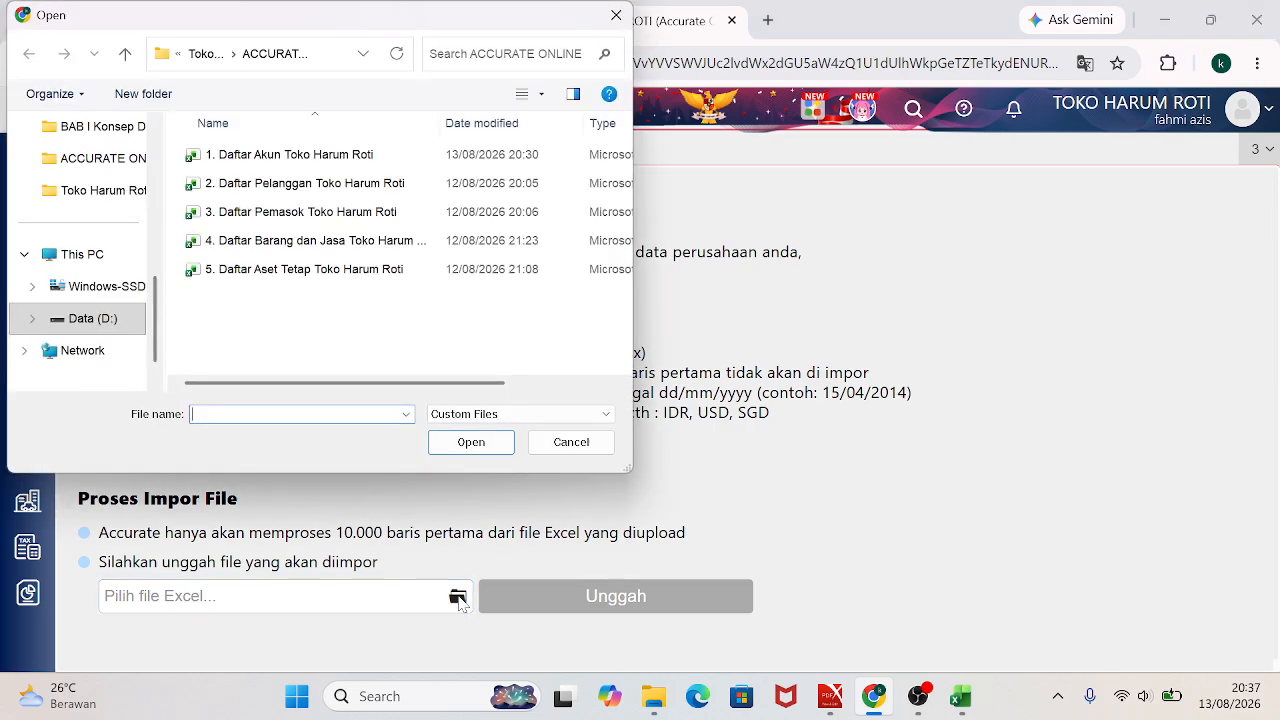
double_click(290, 213)
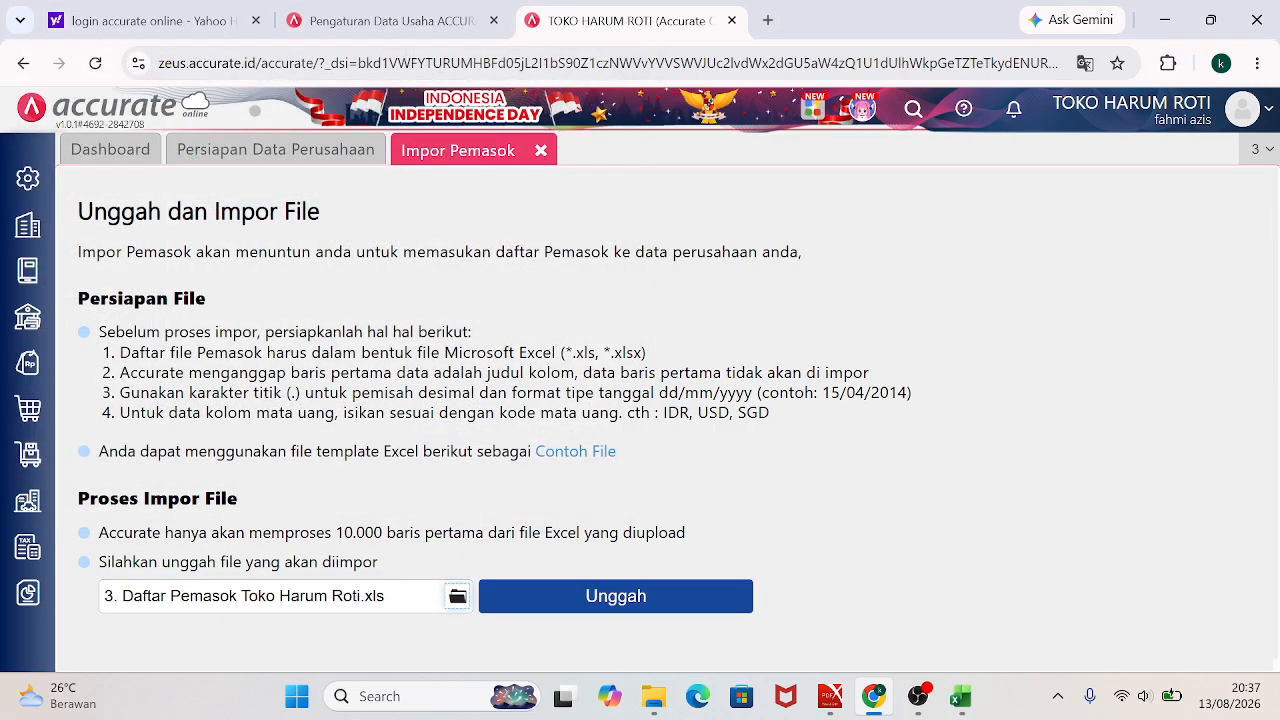
left_click(608, 598)
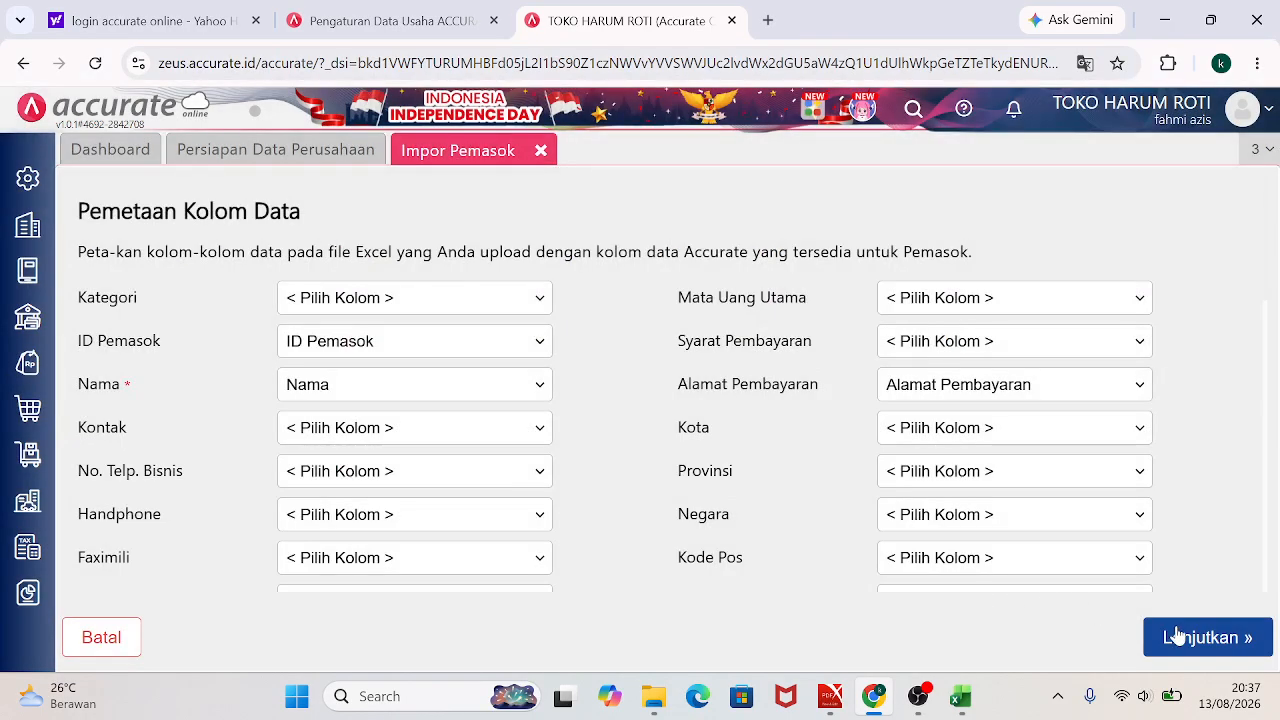
Accept the supplier column mapping, run the Pemasok import with updating of existing data enabled, and close its result.
left_click(1185, 636)
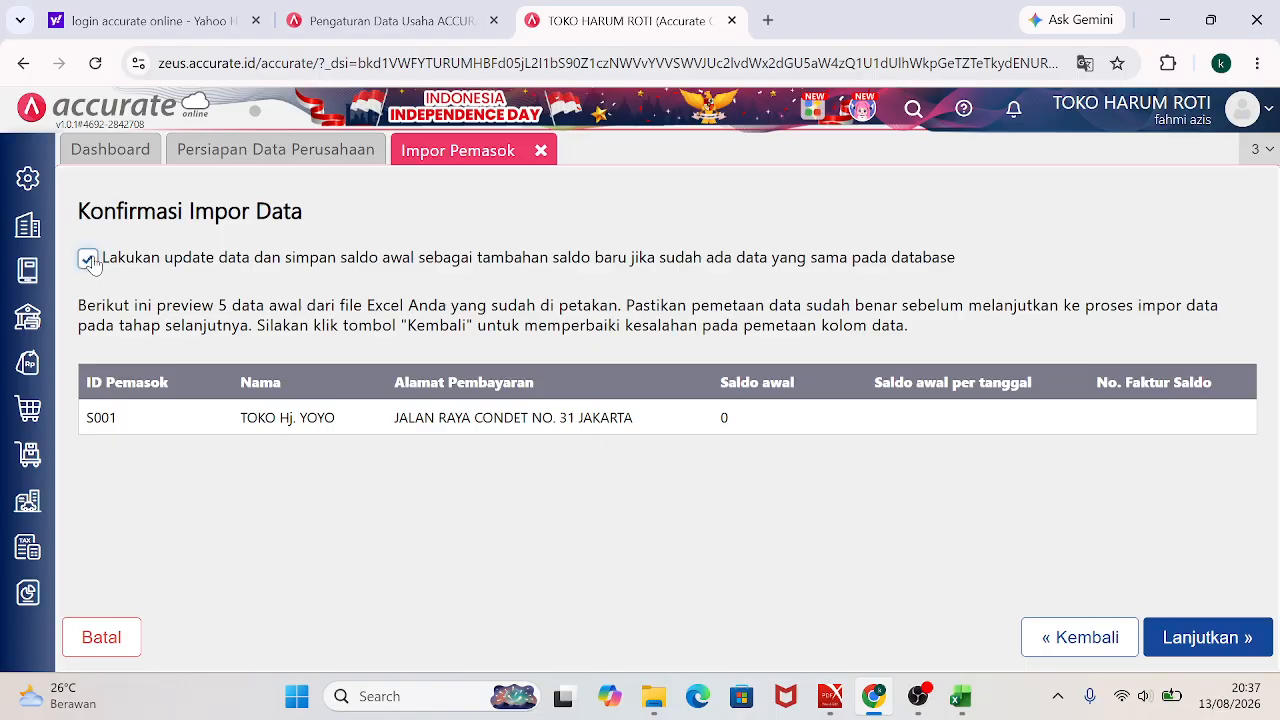
left_click(1188, 636)
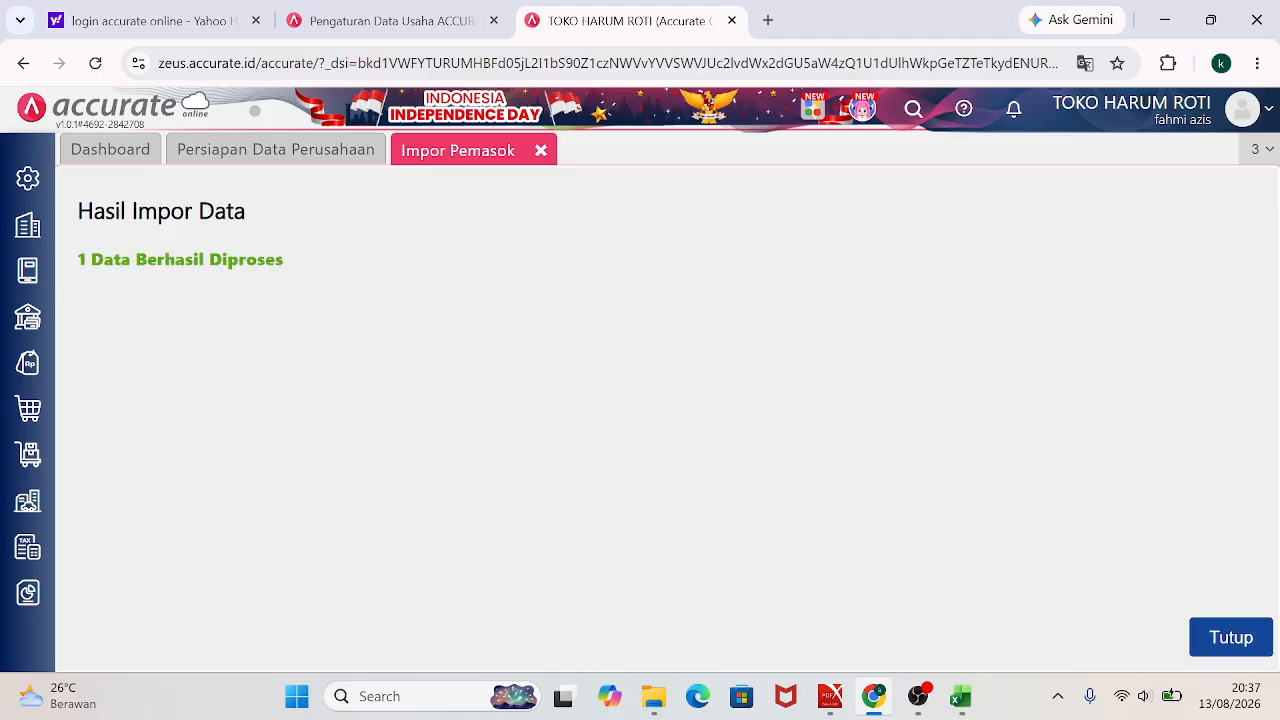
left_click(541, 150)
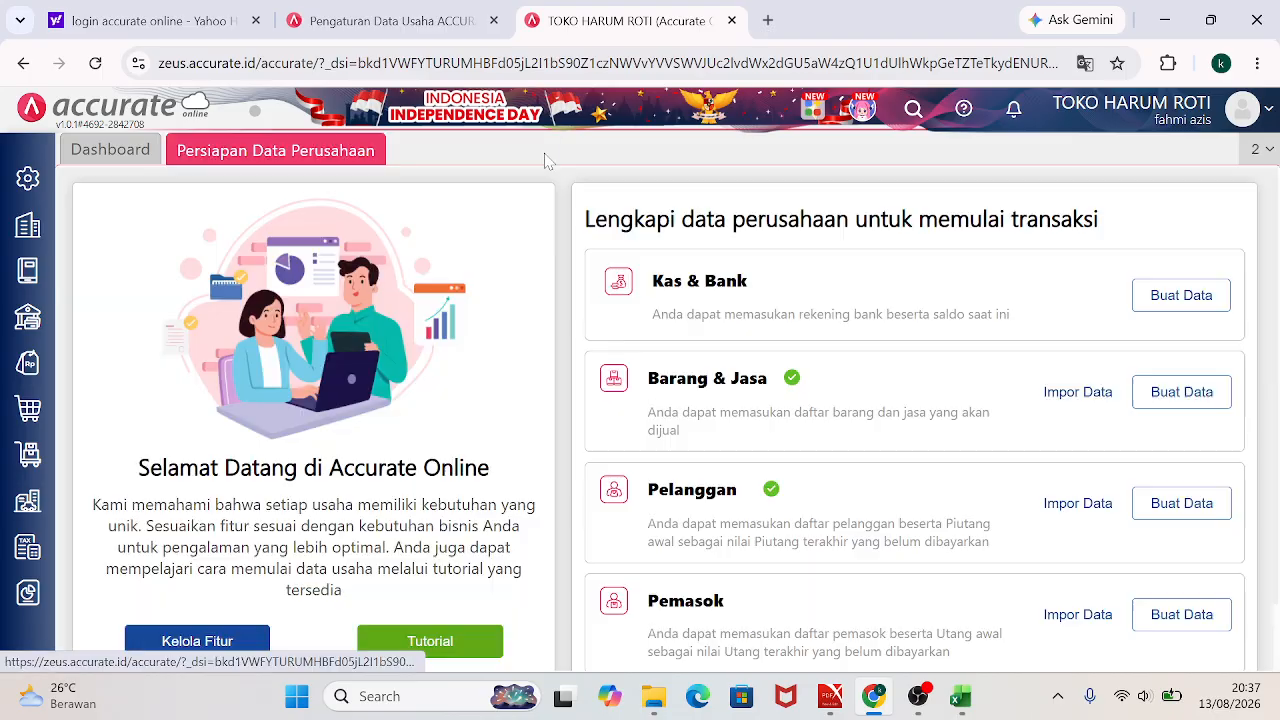
Reload Accurate Online, dismiss the Berita page, and open a new Kategori Aset record from the Aset Tetap module.
left_click(97, 63)
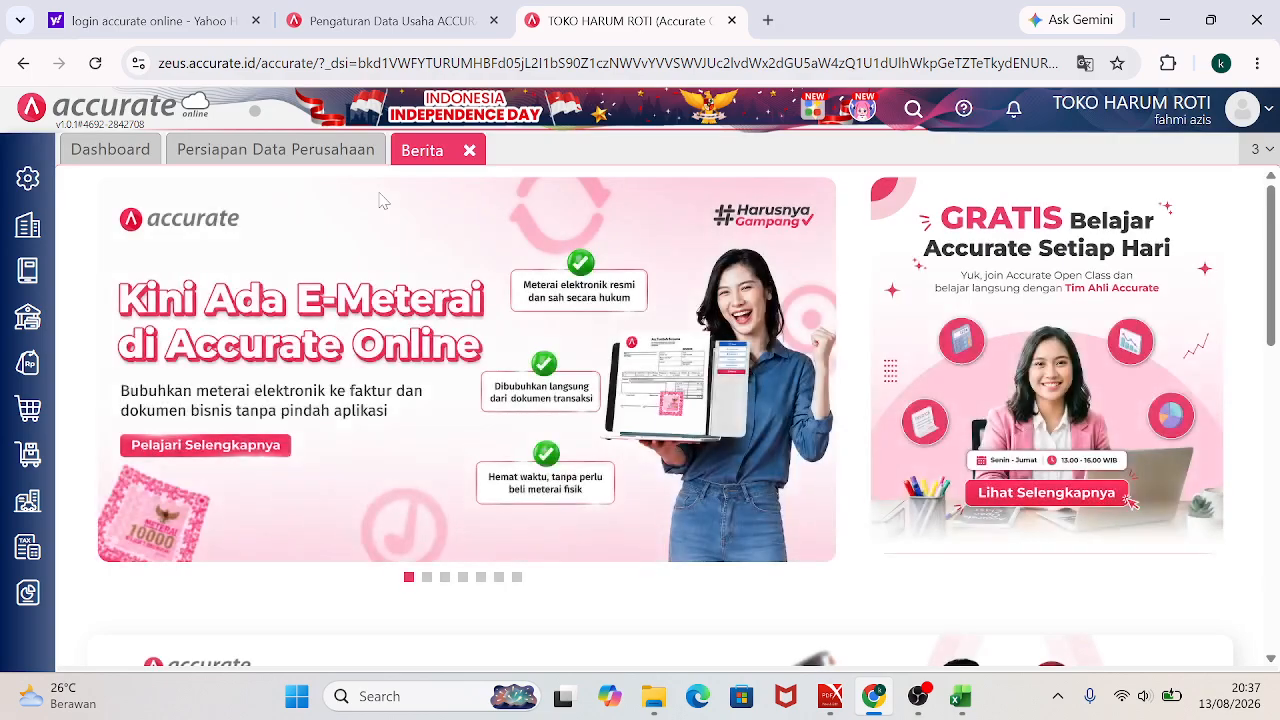
left_click(469, 151)
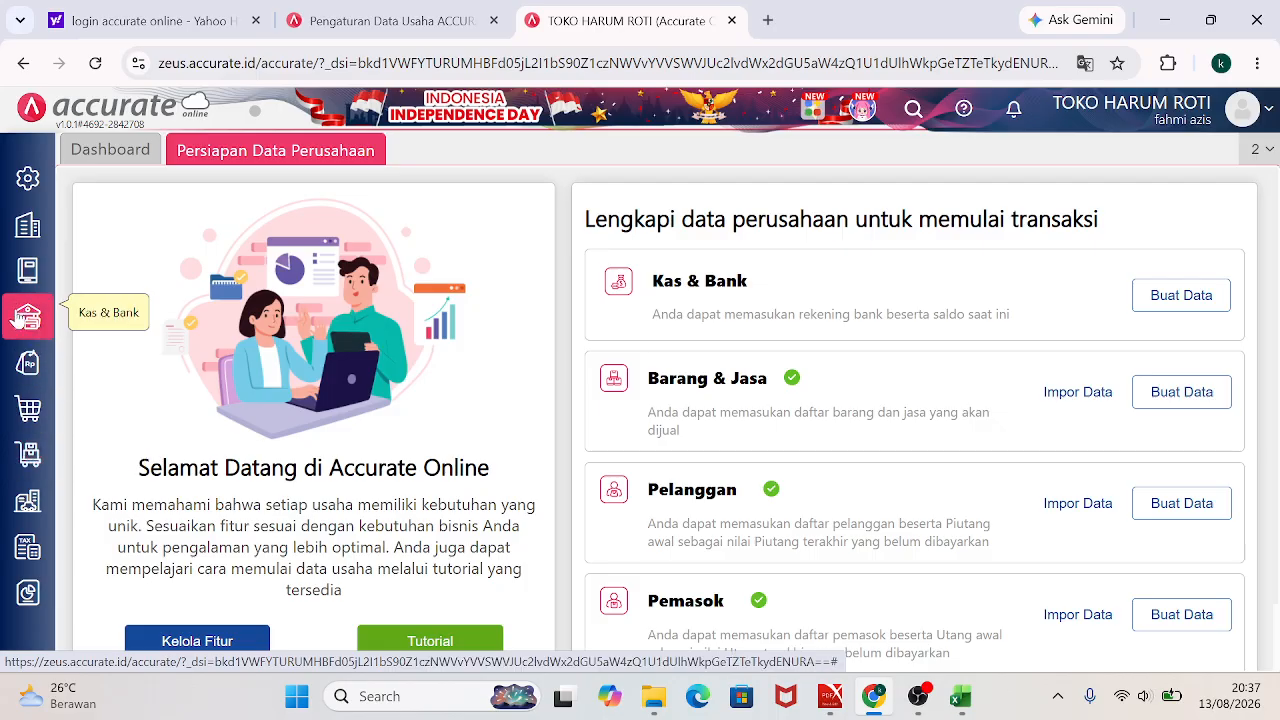
left_click(24, 505)
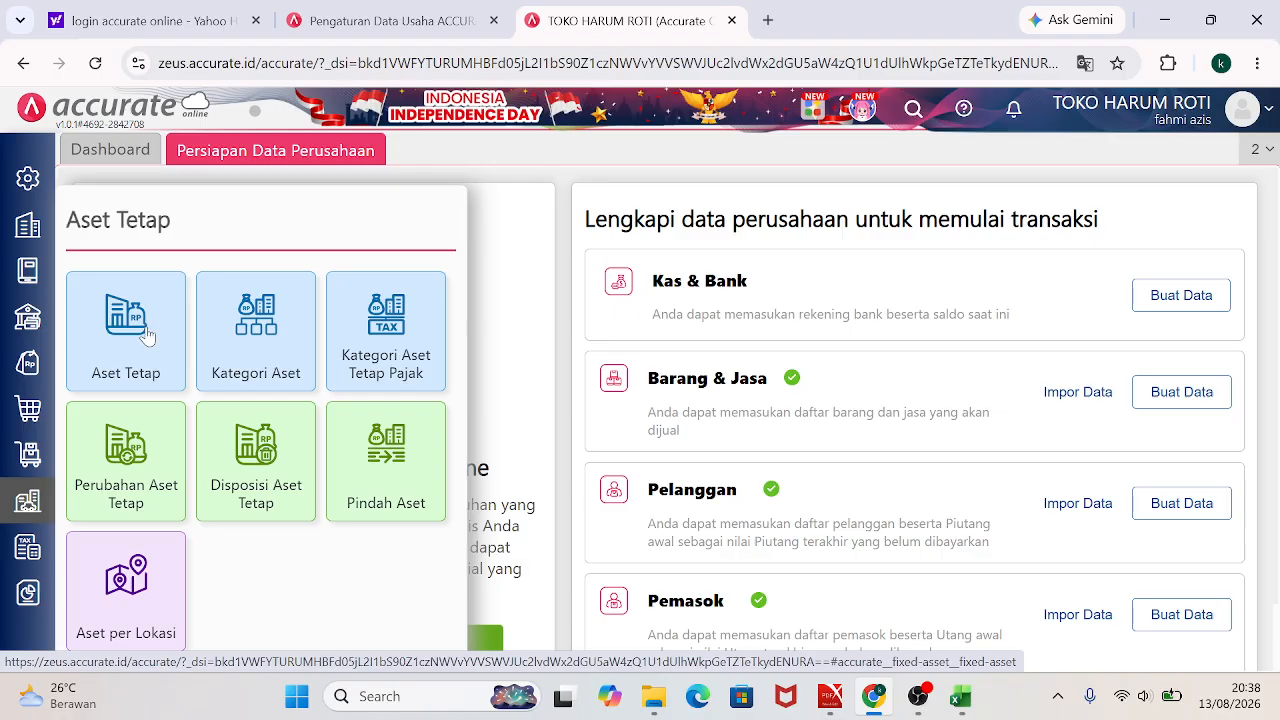
left_click(256, 357)
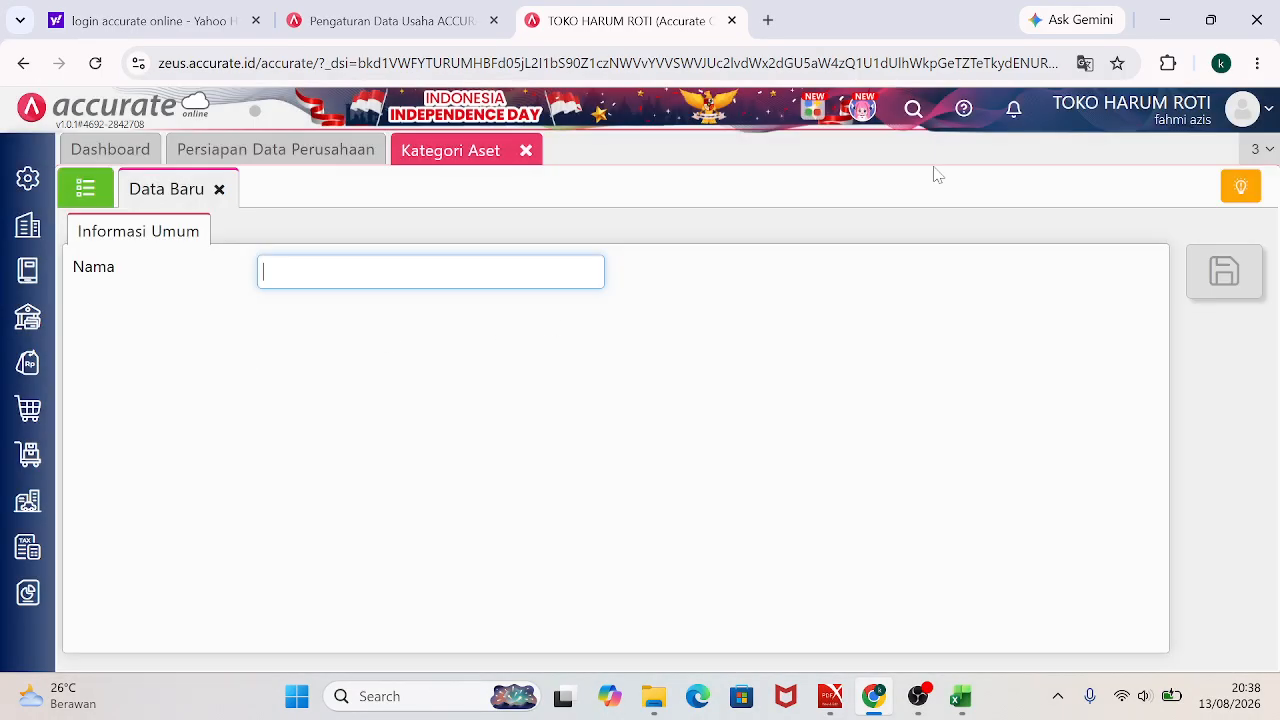
Switch to File Explorer, open 5. Daftar Aset Tetap Toko Harum Roti in Excel, and close the Daftar Akun workbook.
left_click(1210, 26)
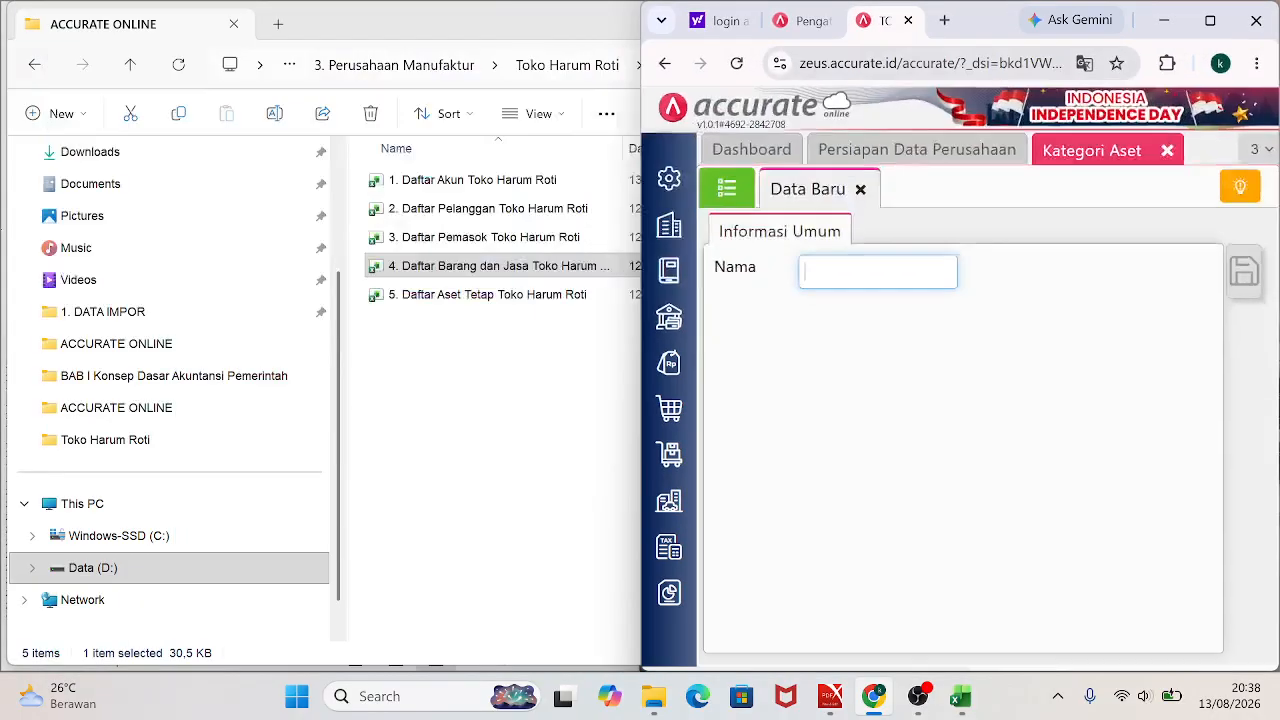
left_click(565, 371)
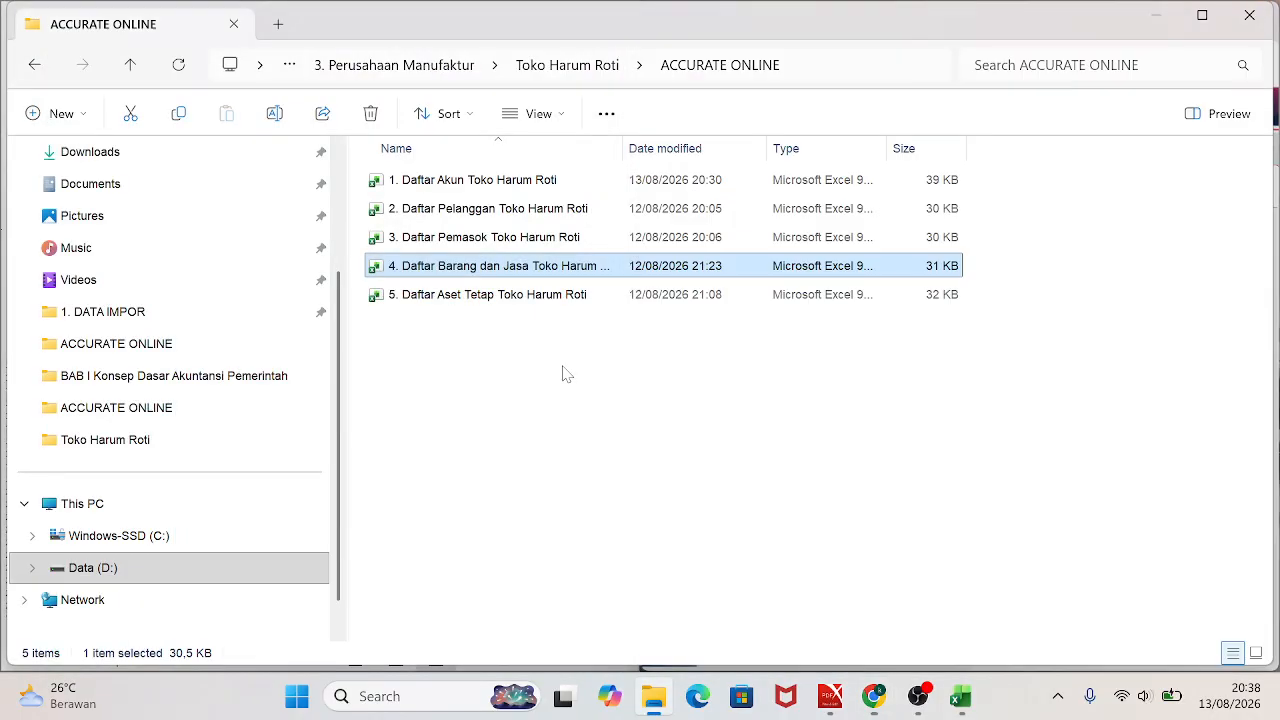
left_click(484, 299)
double_click(487, 306)
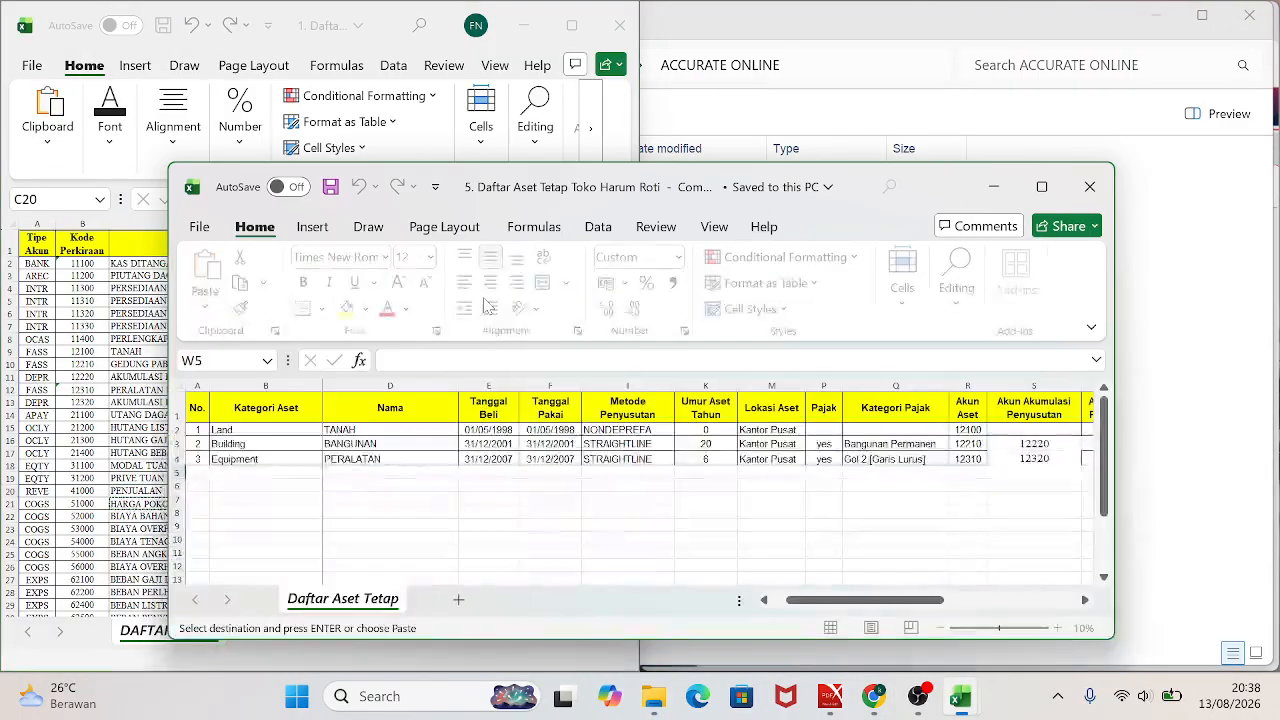
left_click(619, 30)
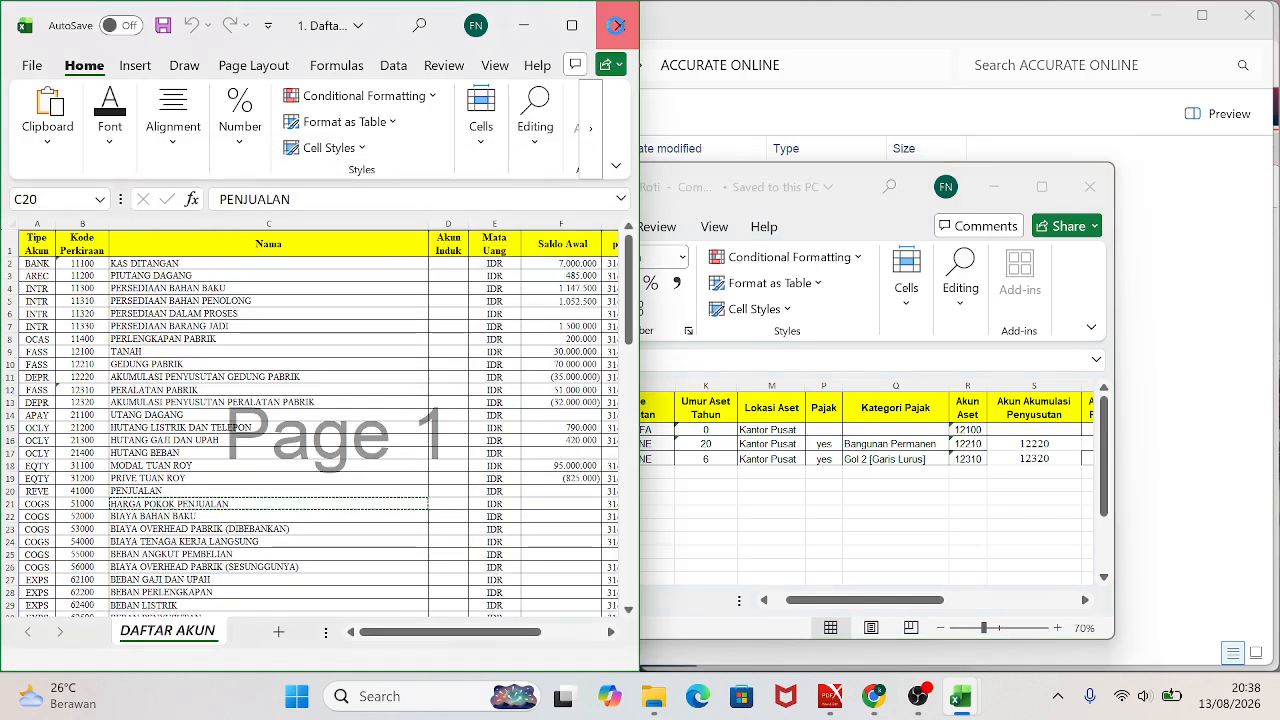
Arrange the Daftar Aset Tetap workbook and the Accurate Online browser window side by side.
left_click_drag(2, 3, 2, 4)
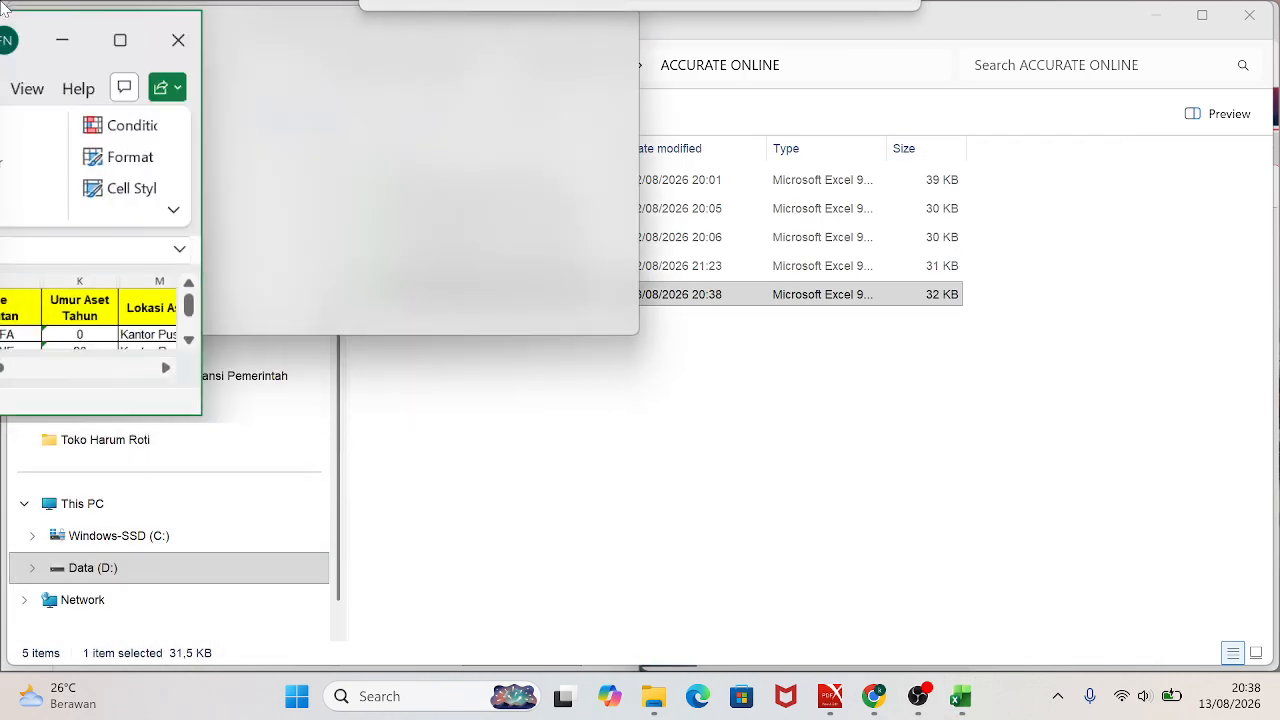
left_click_drag(248, 340, 257, 671)
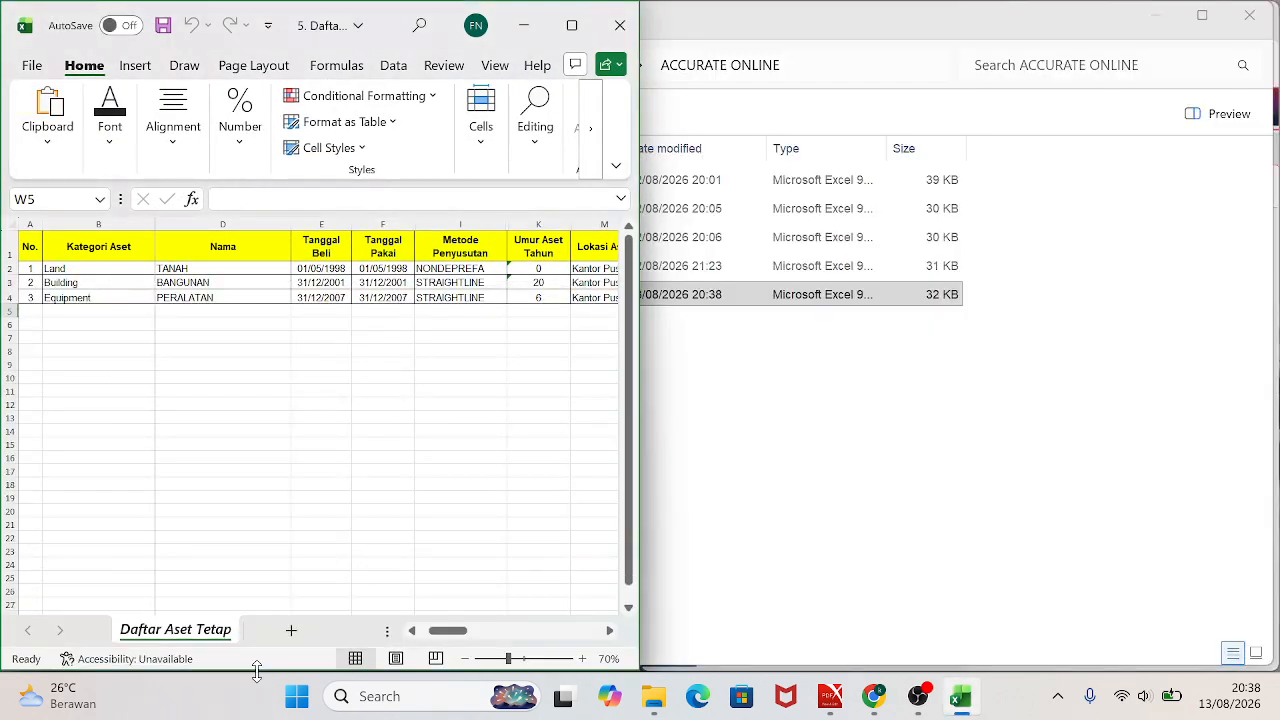
left_click(872, 697)
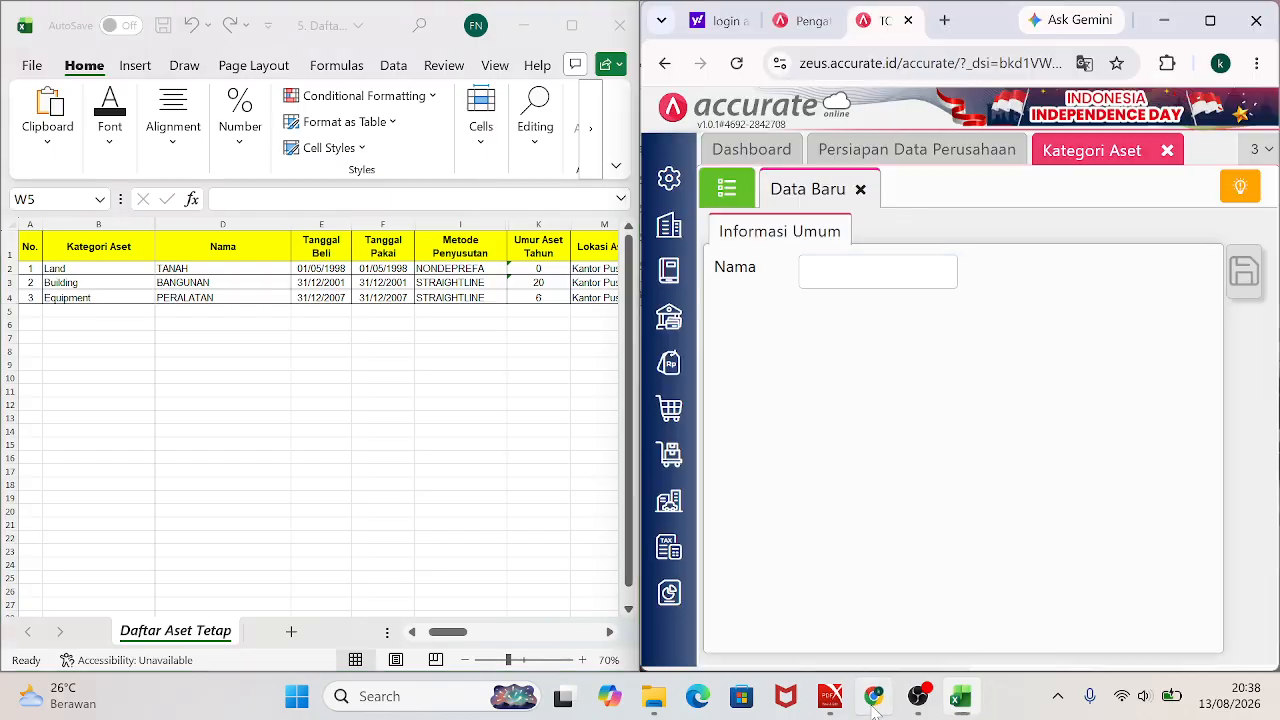
Copy the Land category name from the Daftar Aset Tetap workbook into the new Kategori Aset record and save it.
left_click(108, 268)
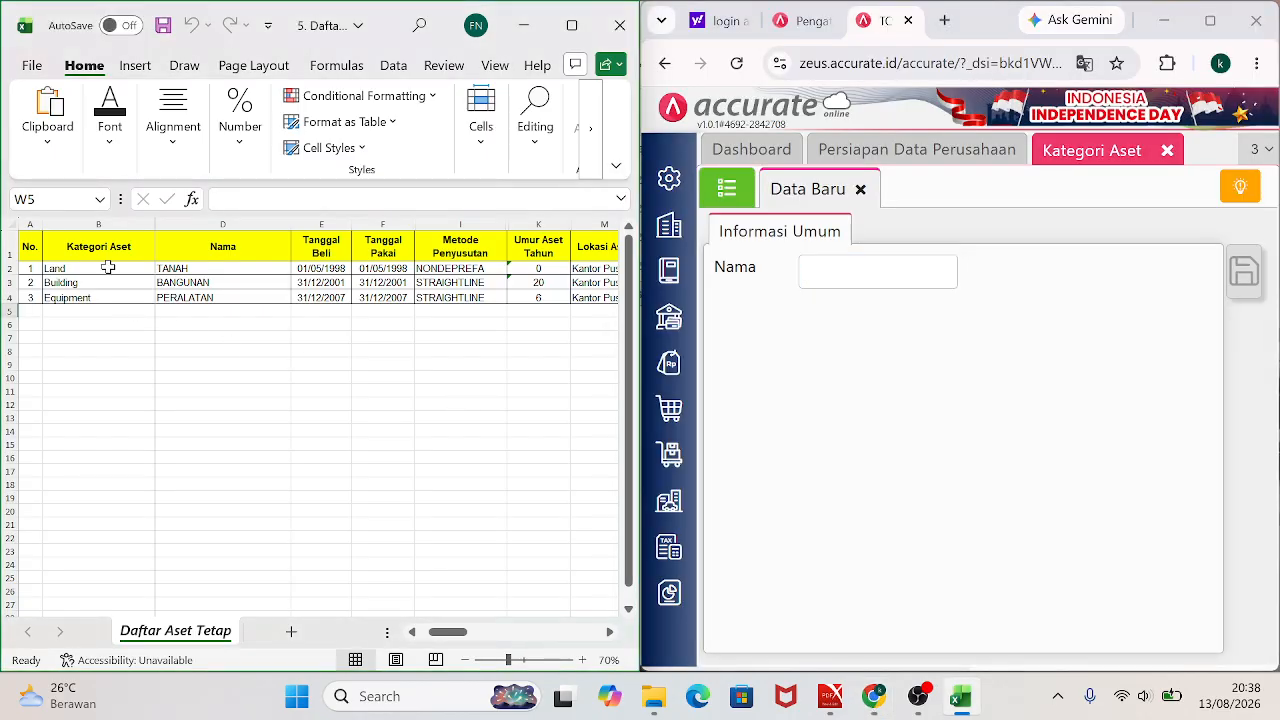
left_click(102, 268)
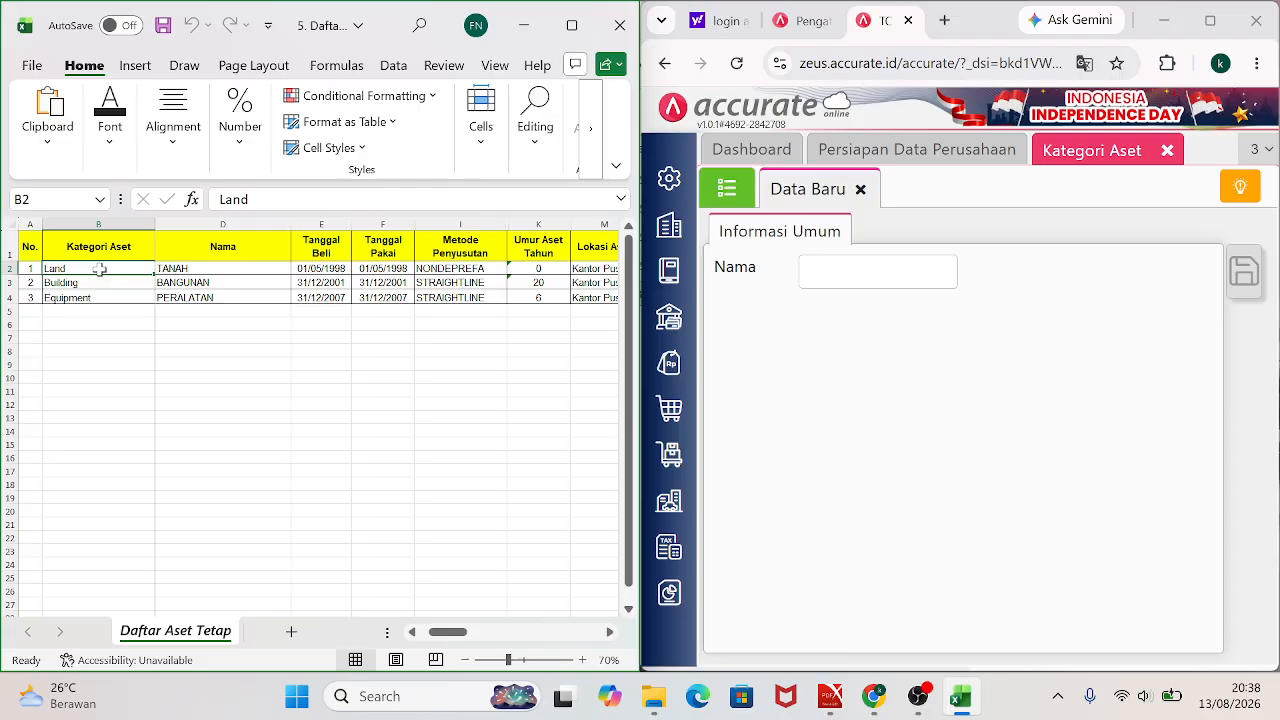
key("ctrl+c")
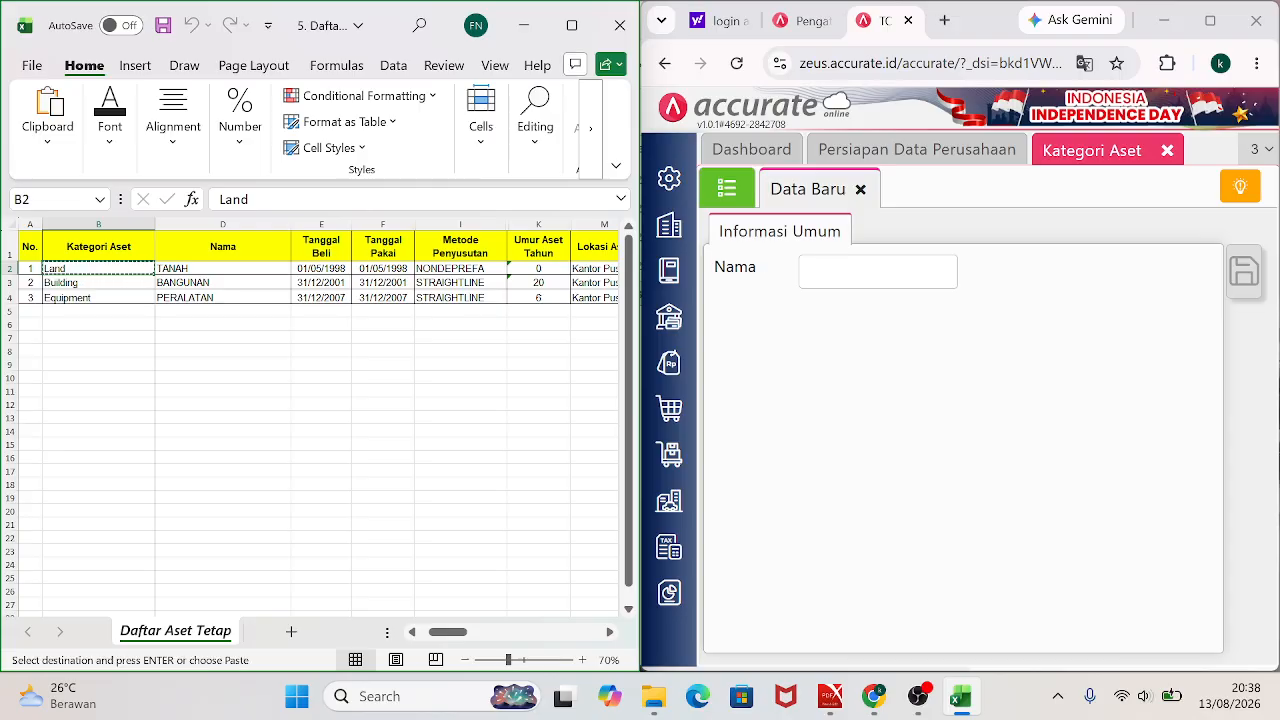
left_click(877, 271)
key("ctrl+v")
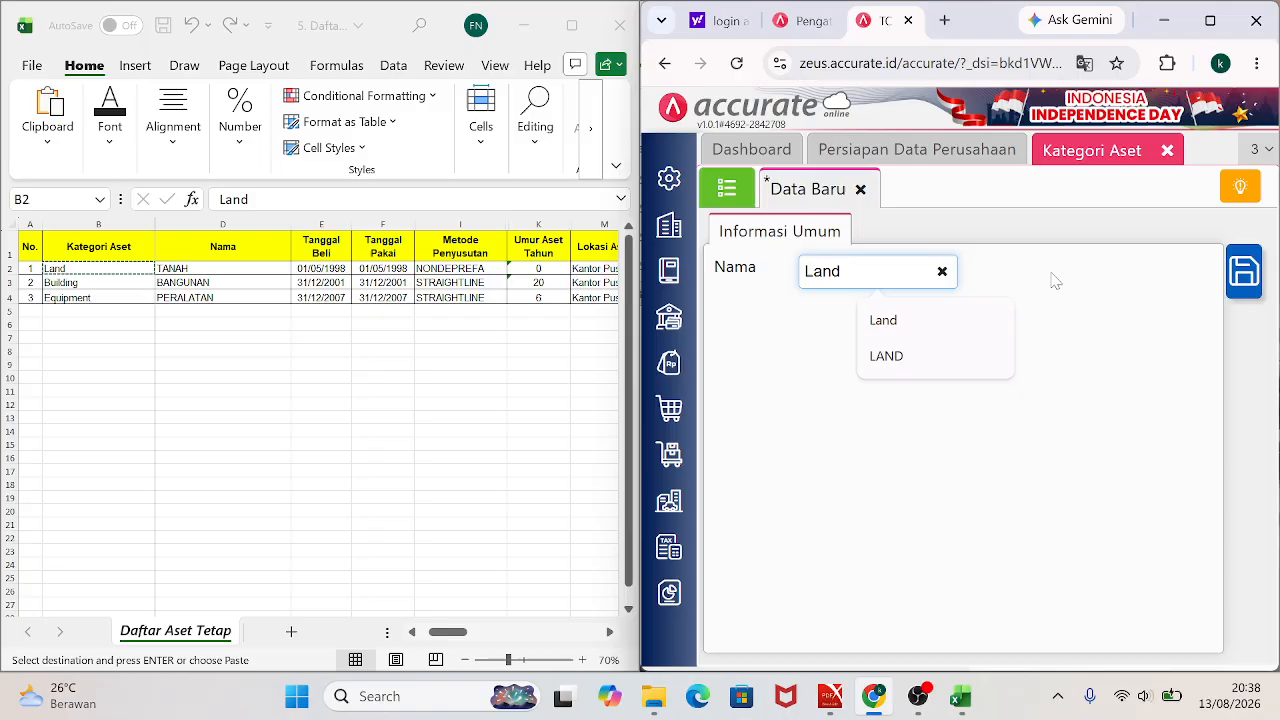
left_click(1244, 271)
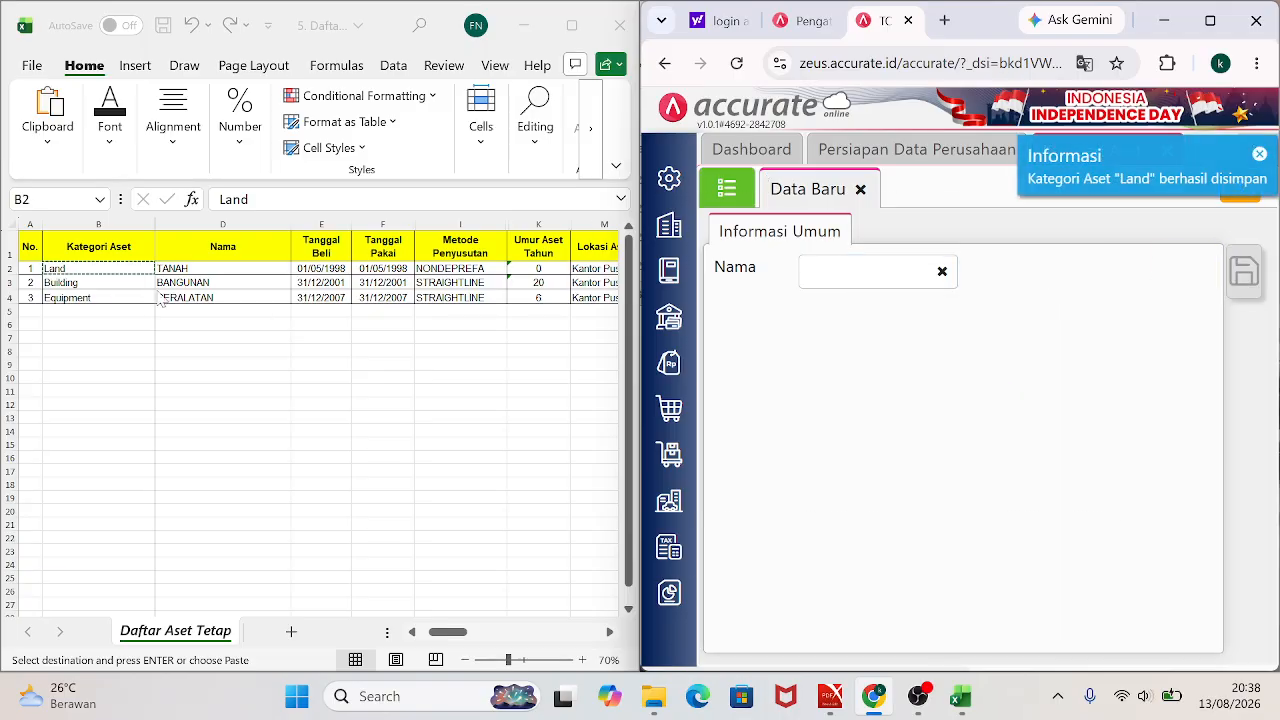
Copy the Building category name from the workbook into the next Kategori Aset record and save it.
left_click(76, 283)
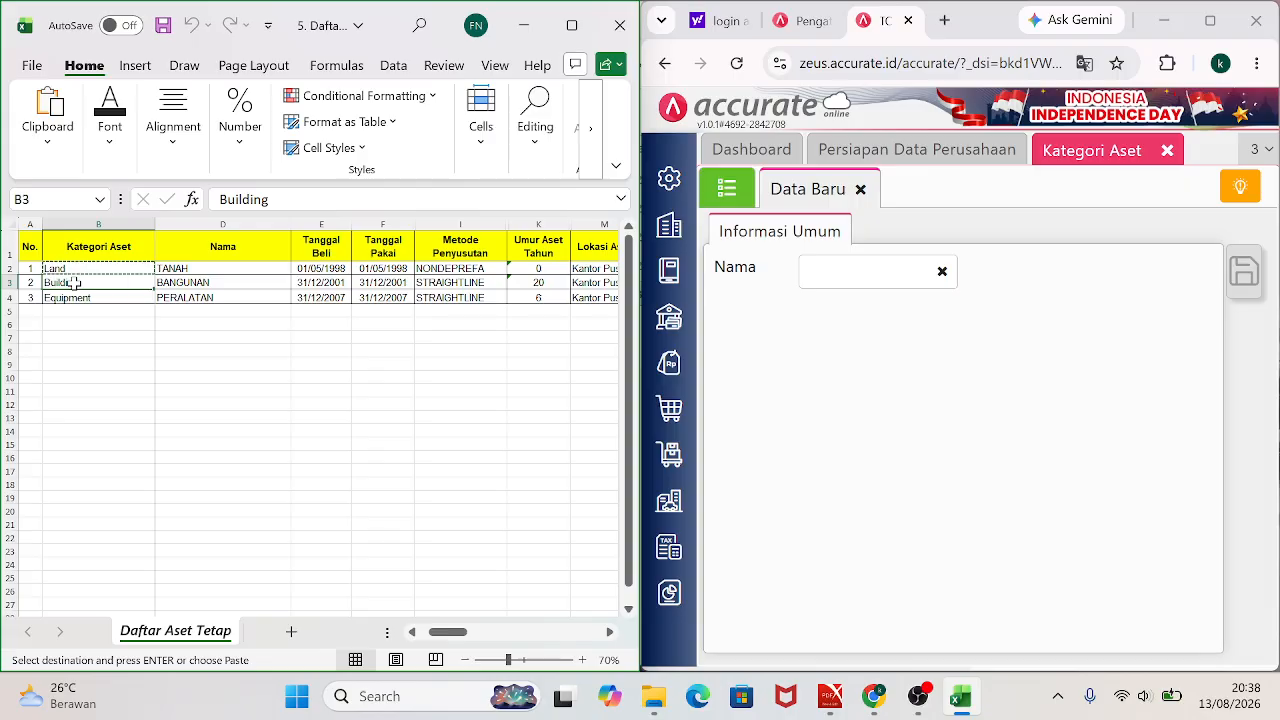
left_click(864, 272)
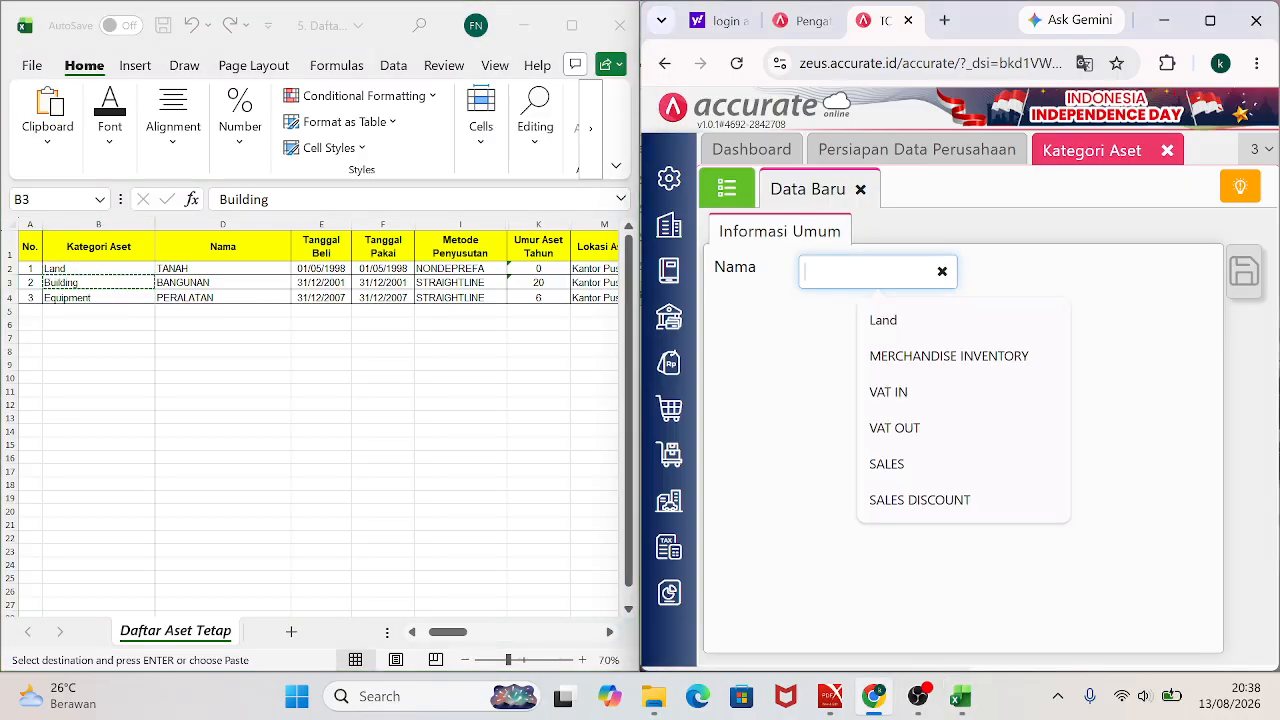
key("ctrl+v")
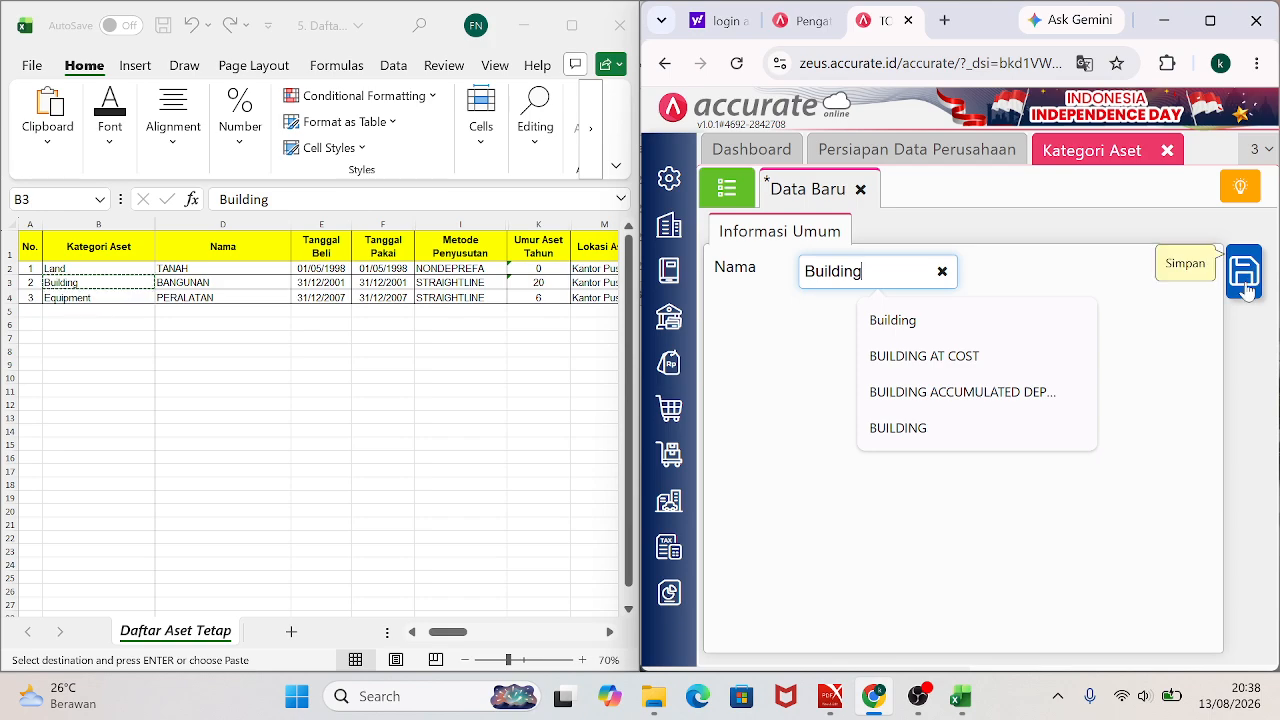
left_click(1248, 284)
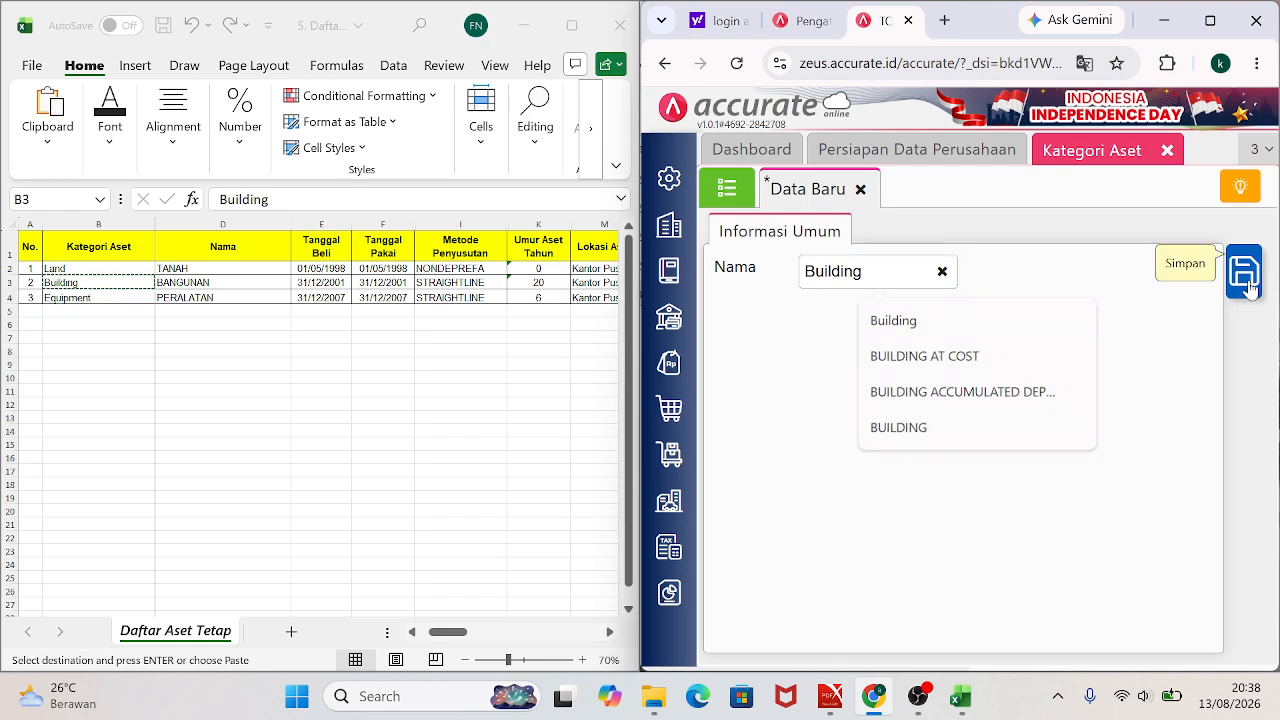
Save Equipment from the workbook as another Kategori Aset, show the category list, and close Kategori Aset.
left_click(88, 298)
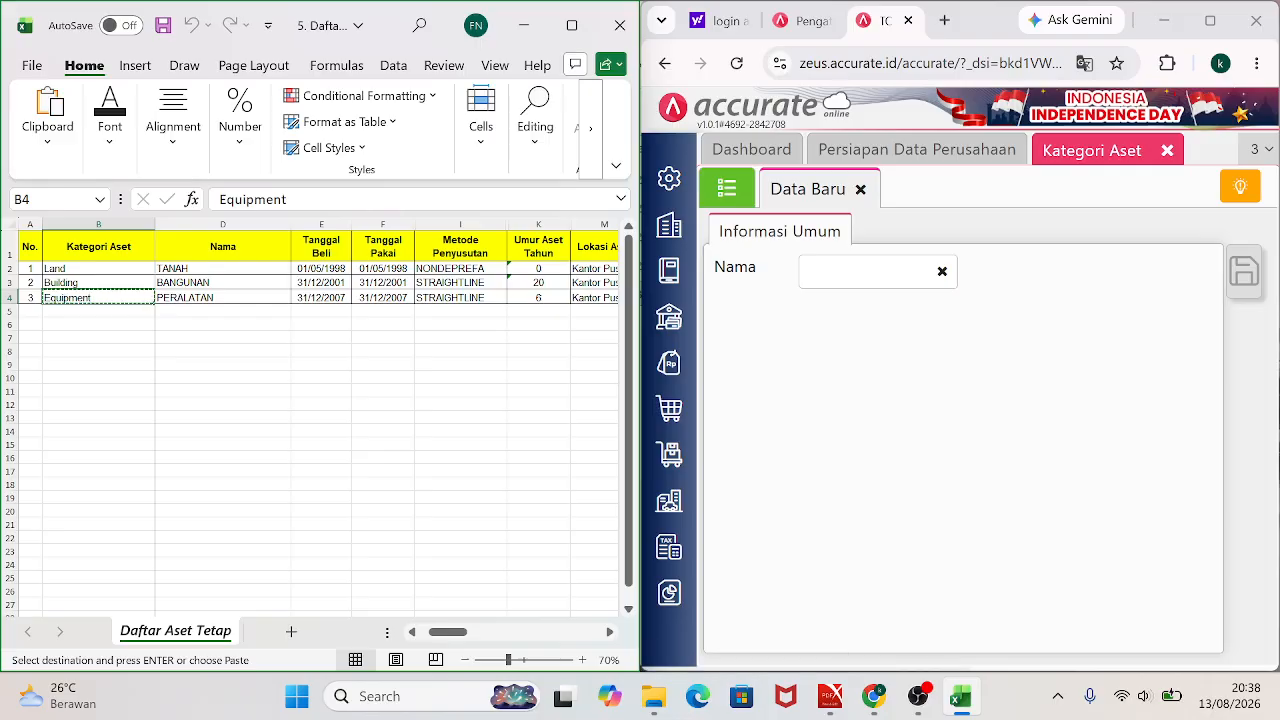
left_click(866, 271)
key("ctrl+v")
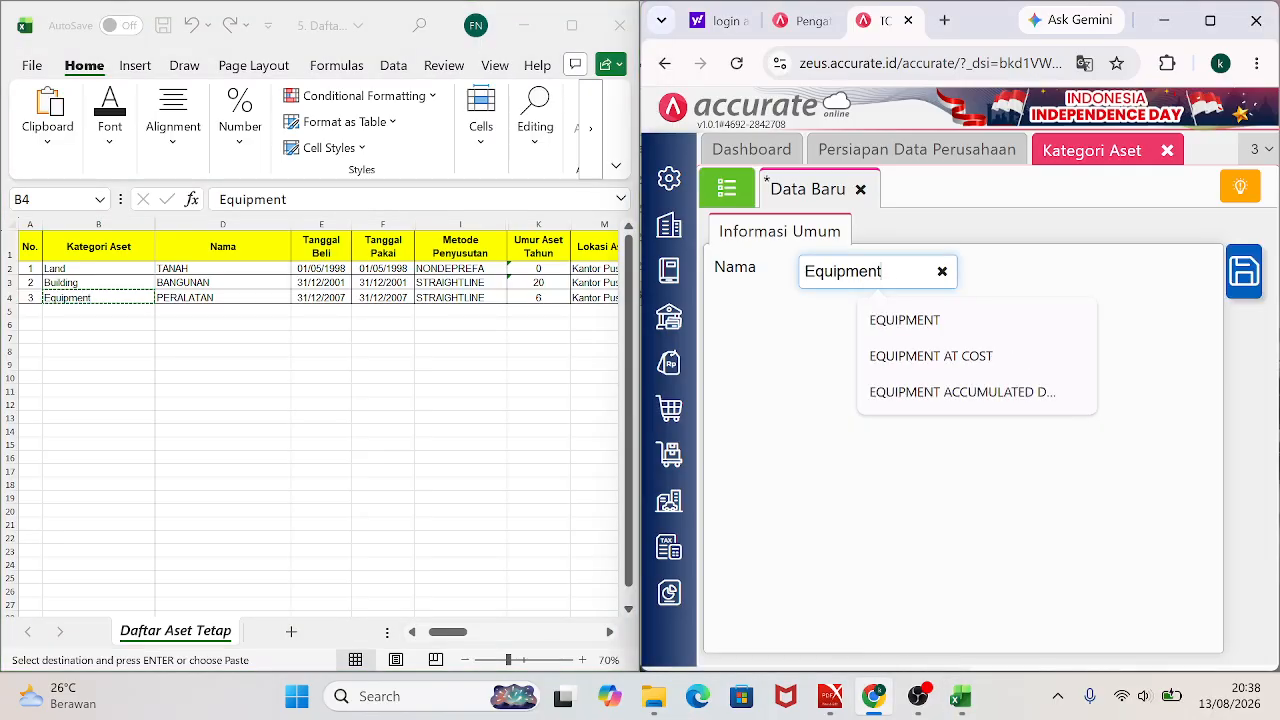
left_click(1244, 271)
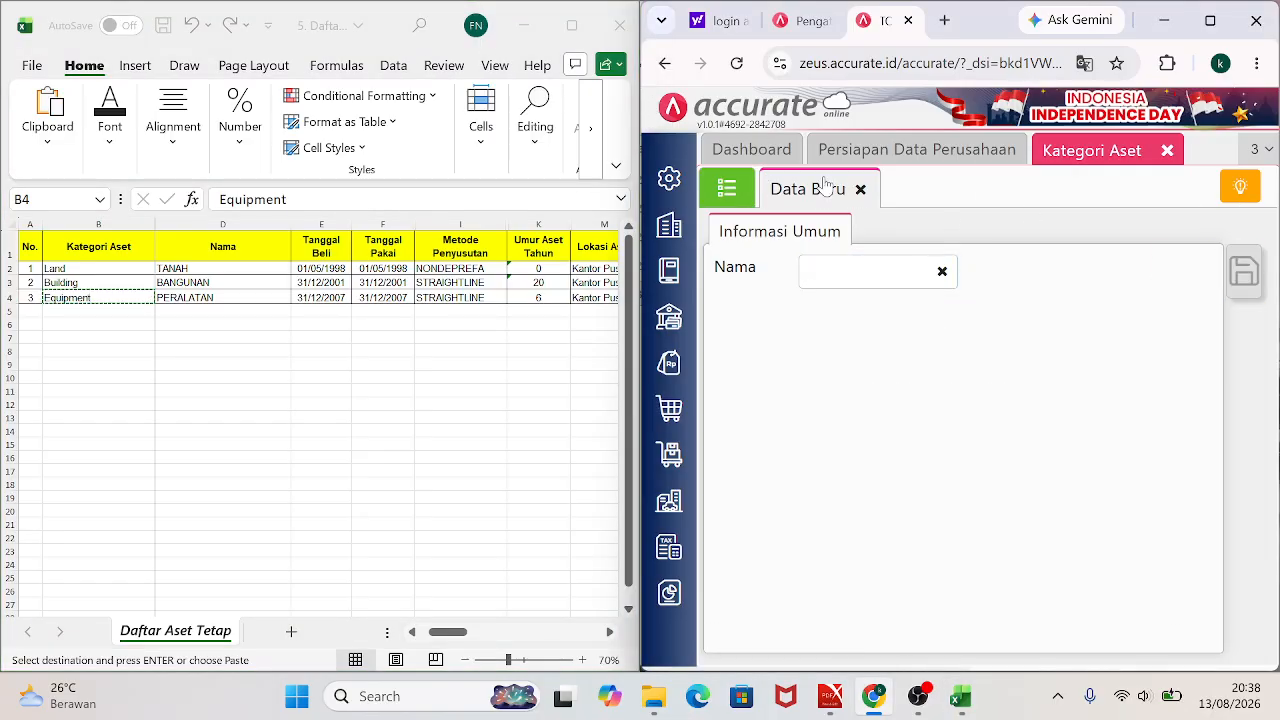
left_click(727, 190)
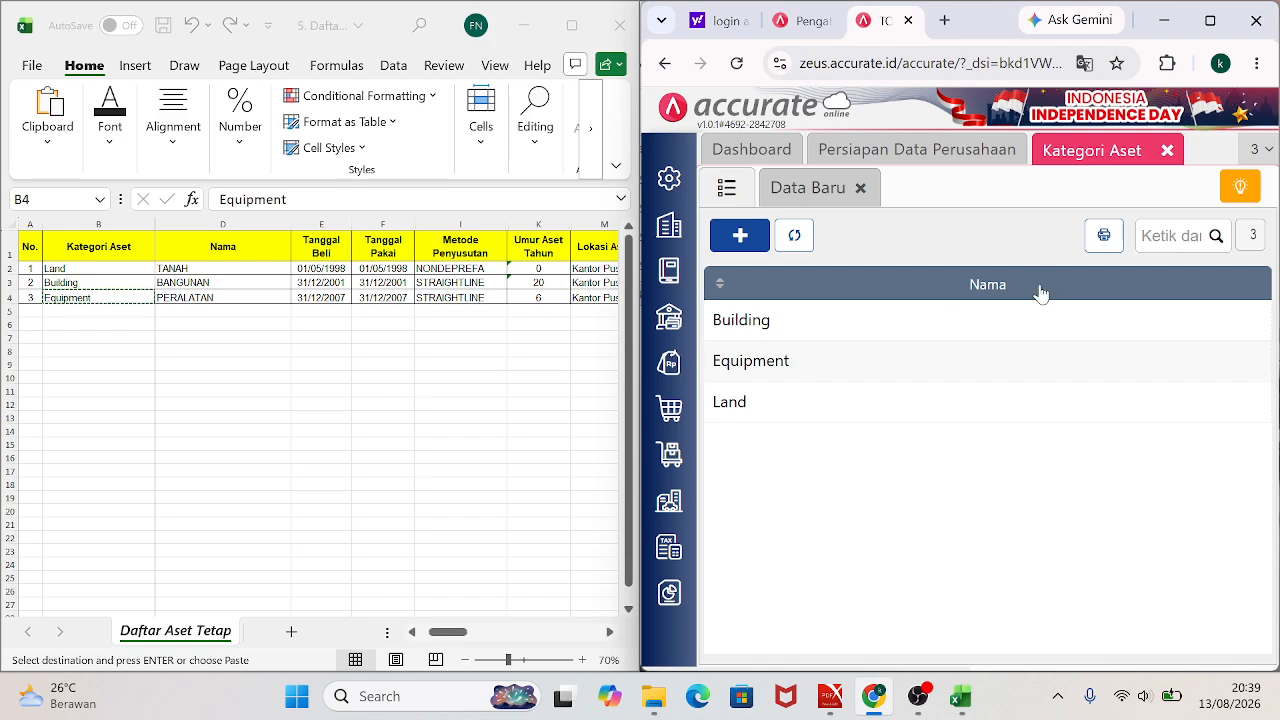
left_click(1166, 151)
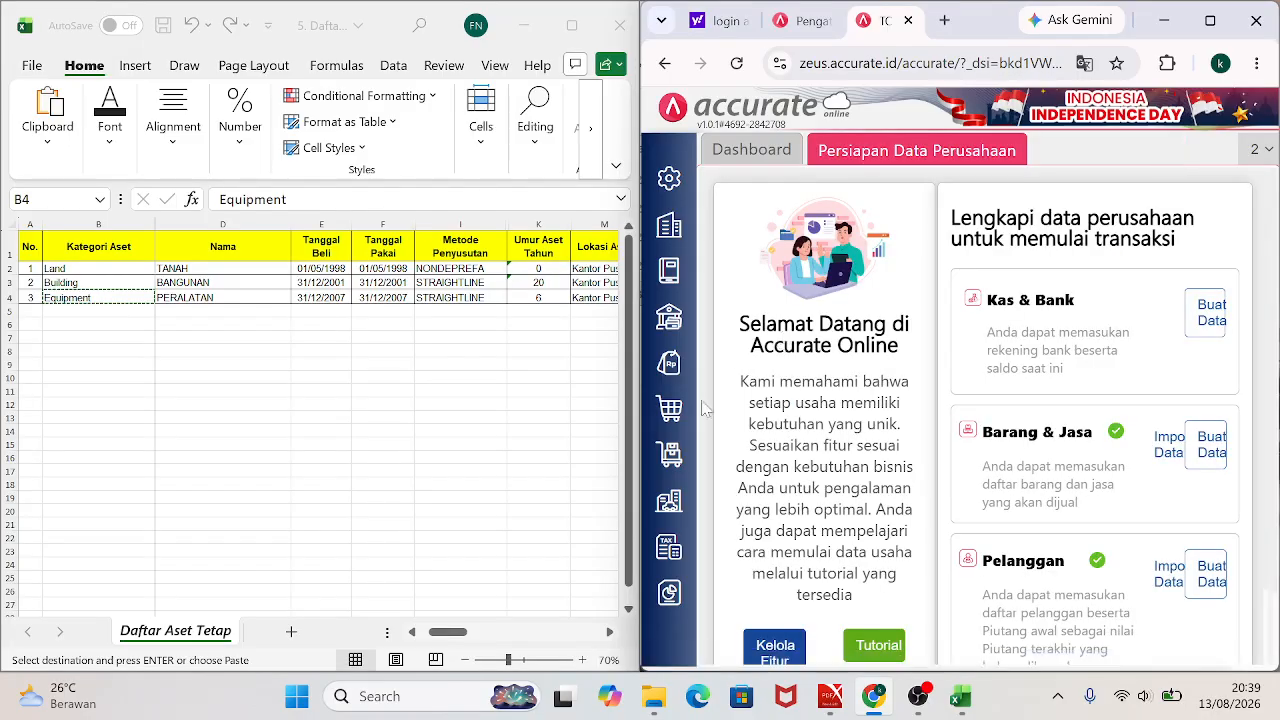
Open the Aset Tetap list, maximize the browser window, and start an import from Excel.
left_click(674, 516)
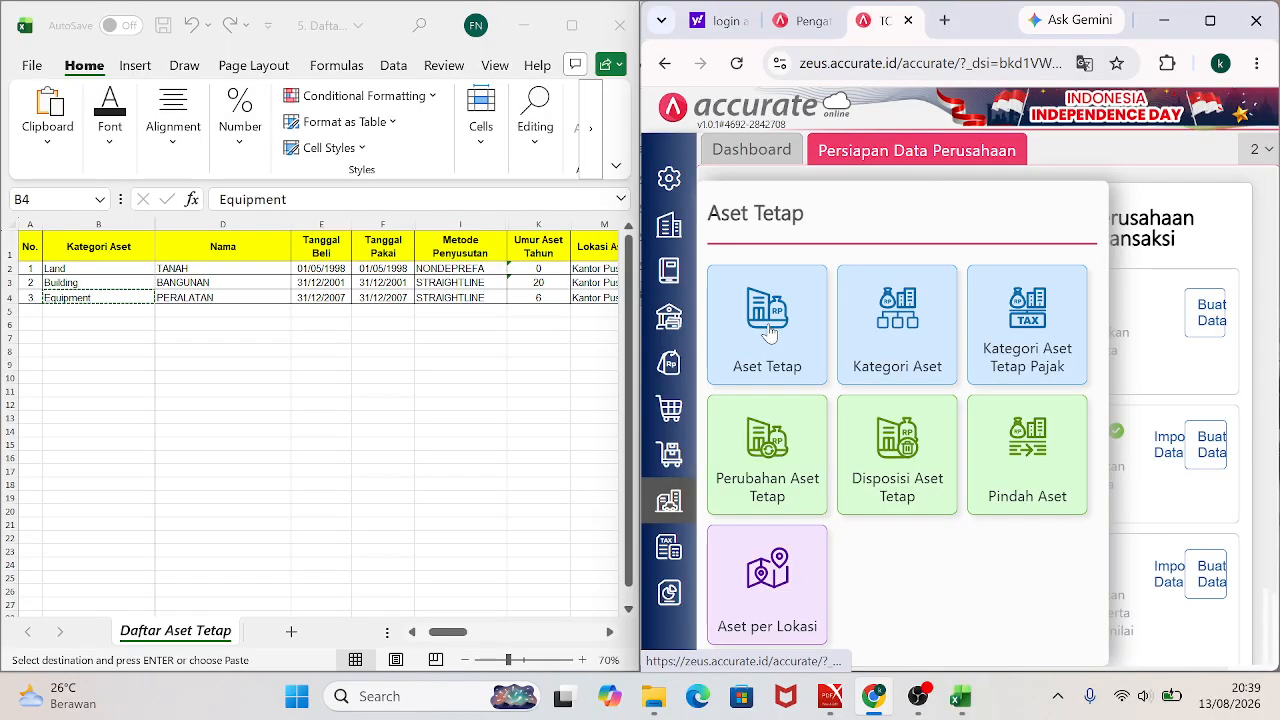
left_click(768, 328)
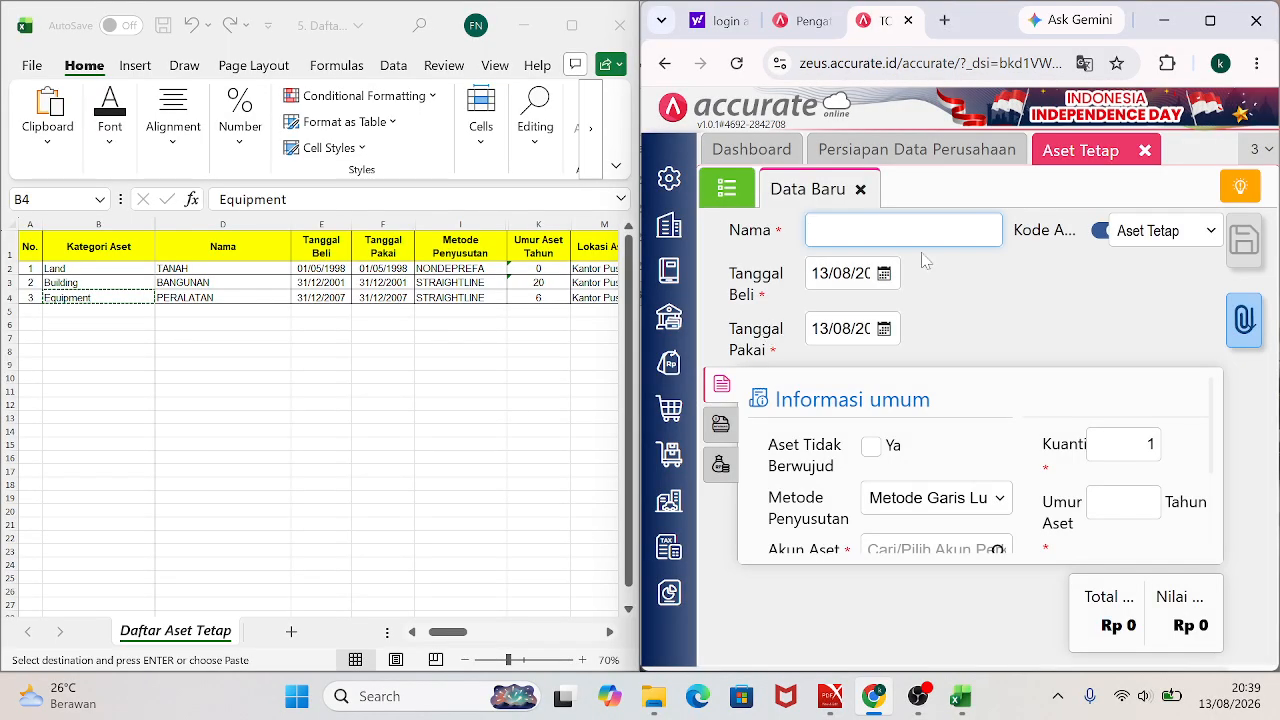
left_click(727, 188)
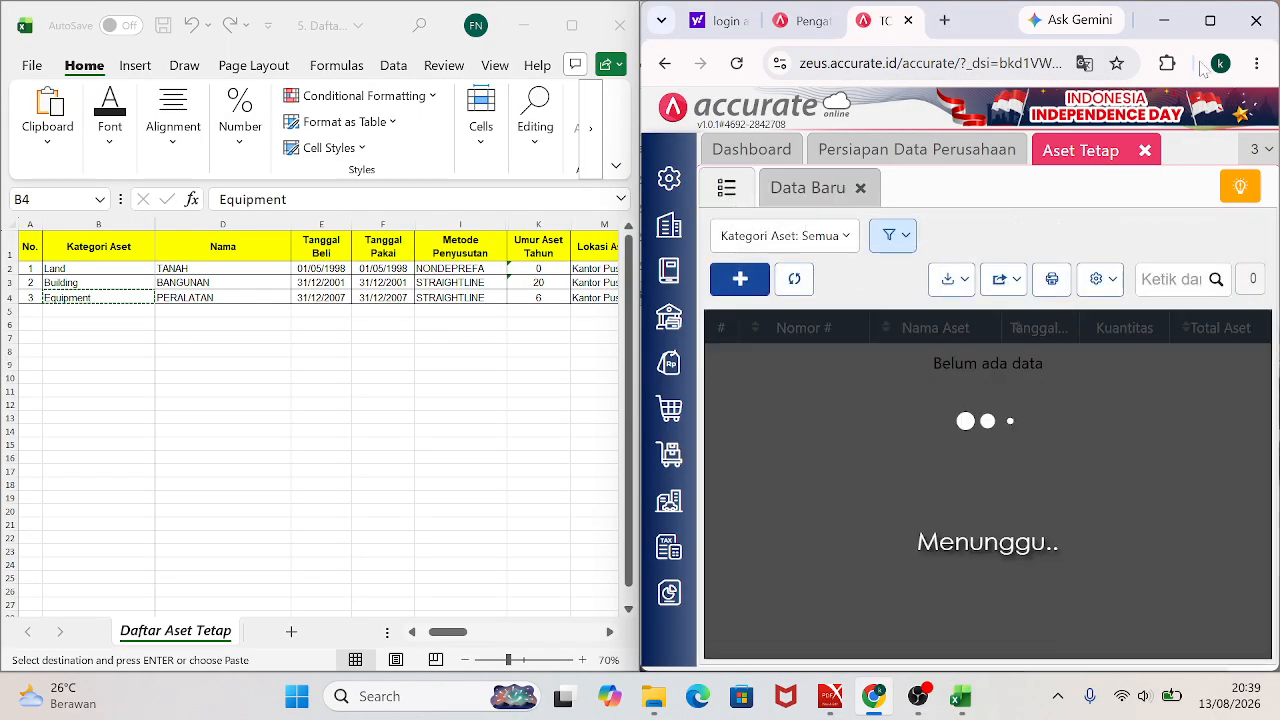
left_click(1222, 22)
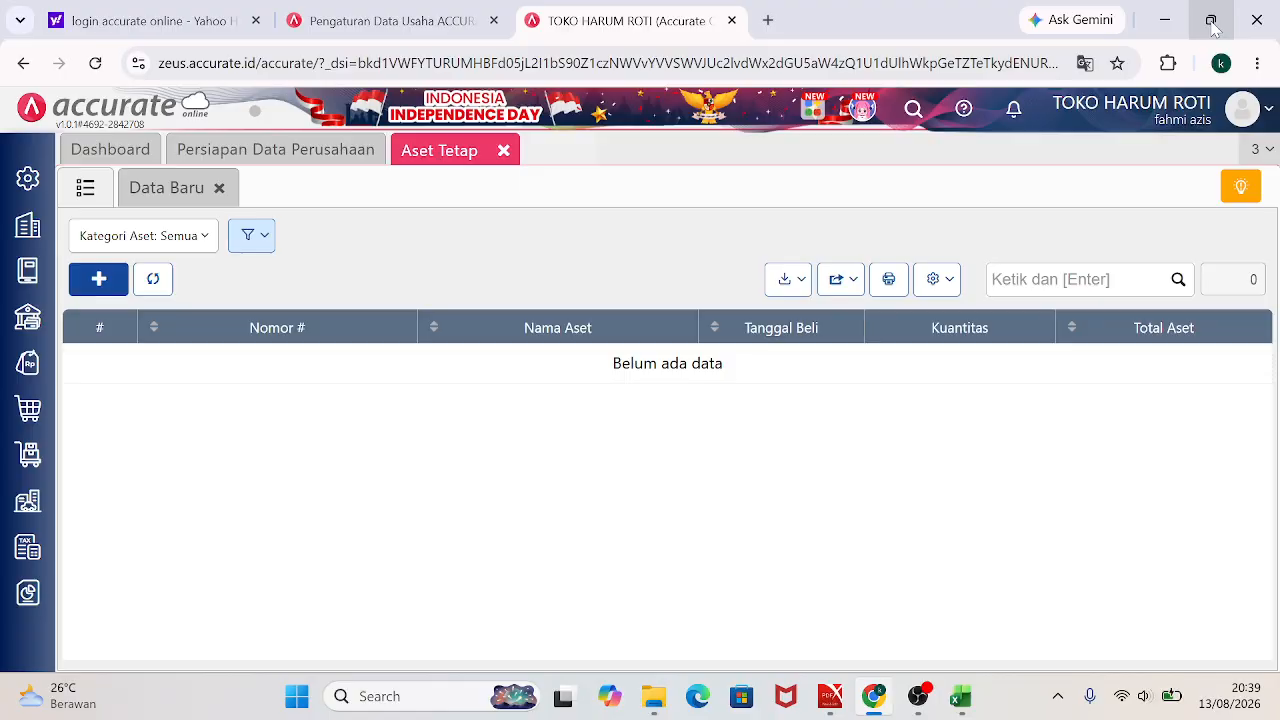
left_click(800, 285)
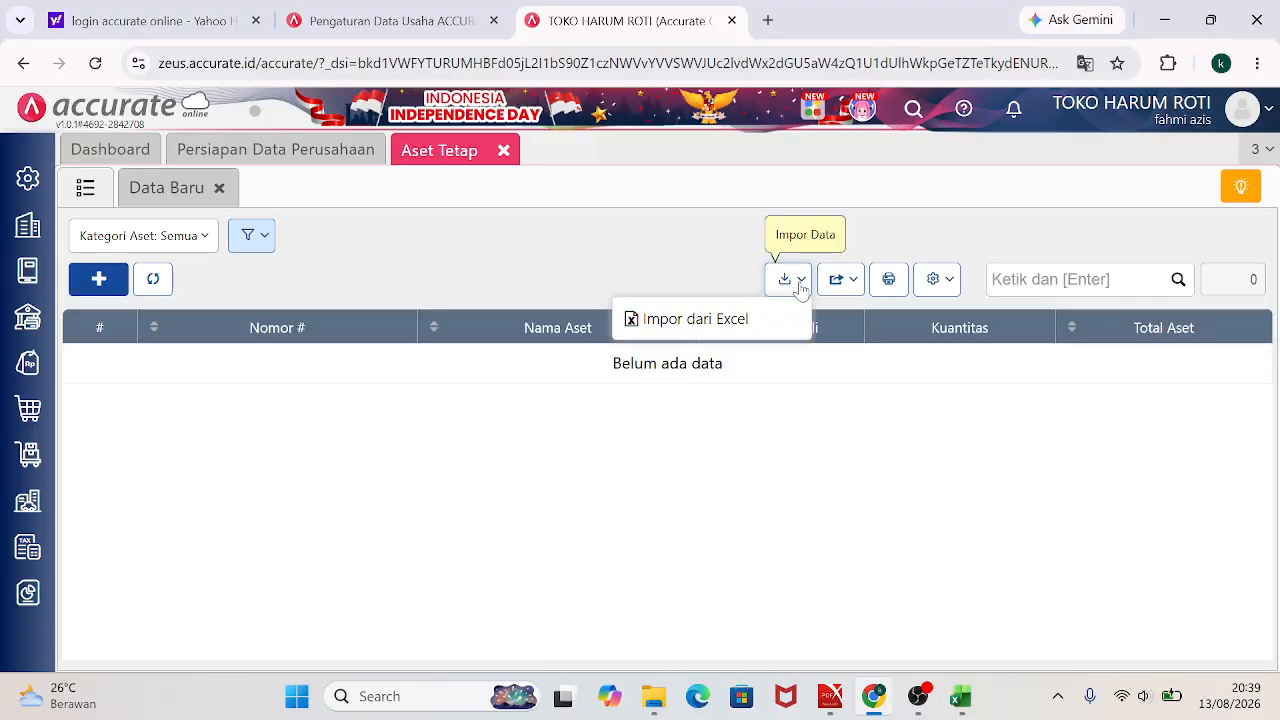
left_click(698, 322)
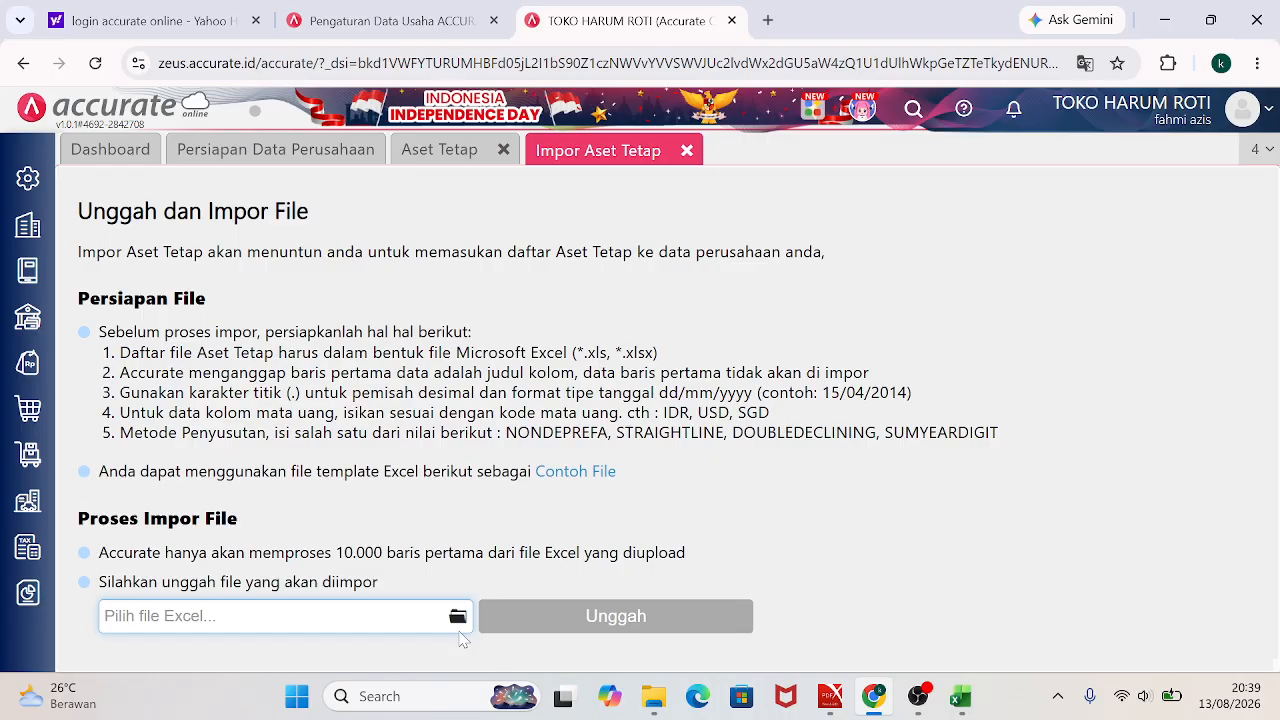
Select 5. Daftar Aset Tetap Toko Harum Roti.xls as the fixed asset import file and upload it.
left_click(457, 617)
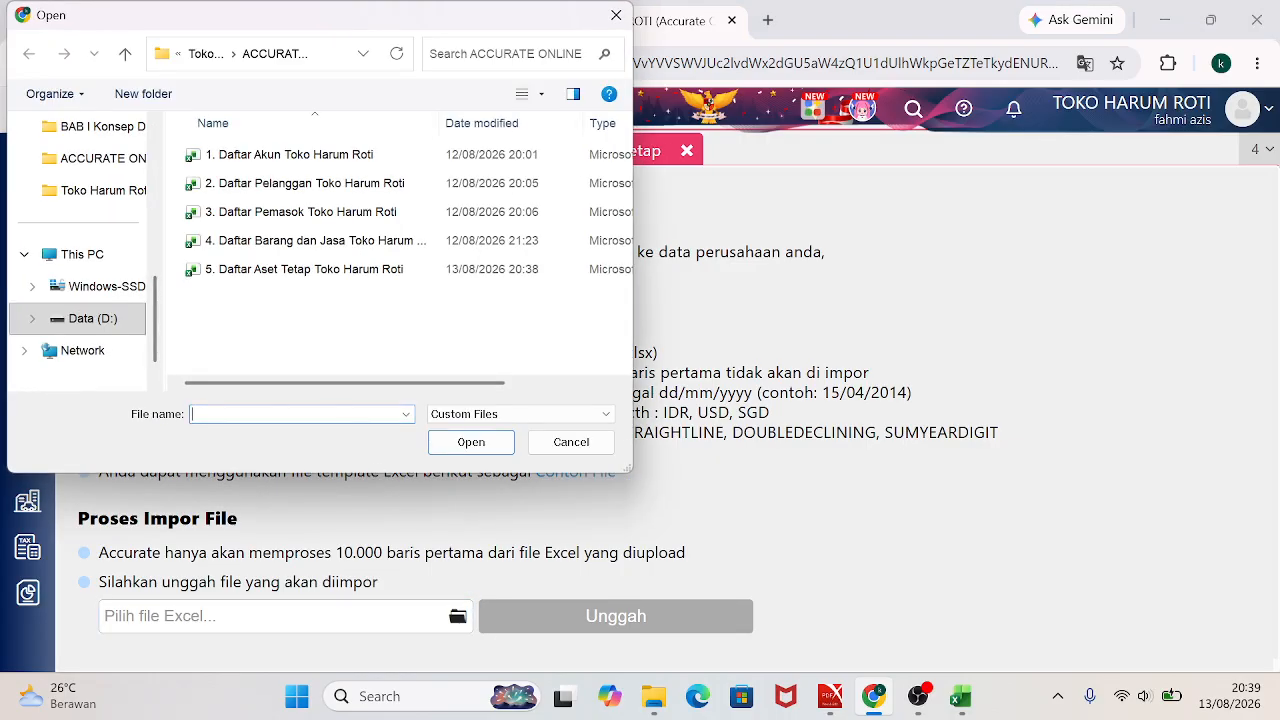
double_click(287, 278)
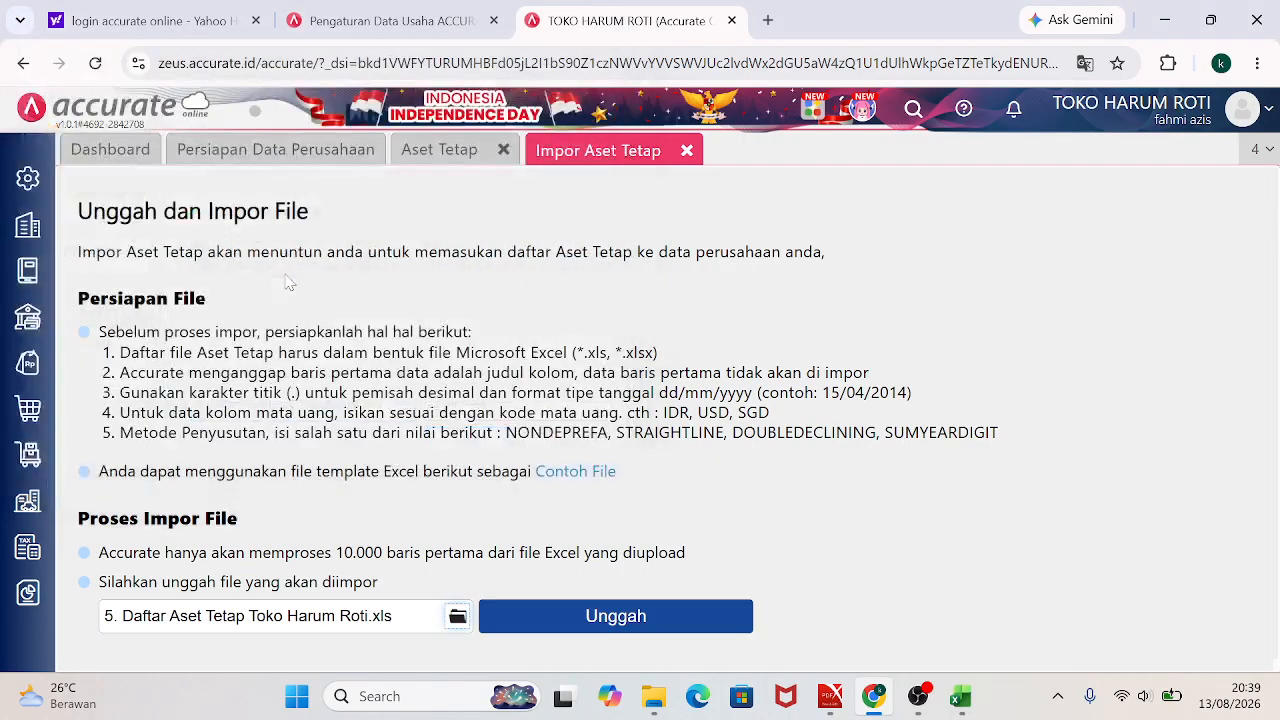
left_click(571, 617)
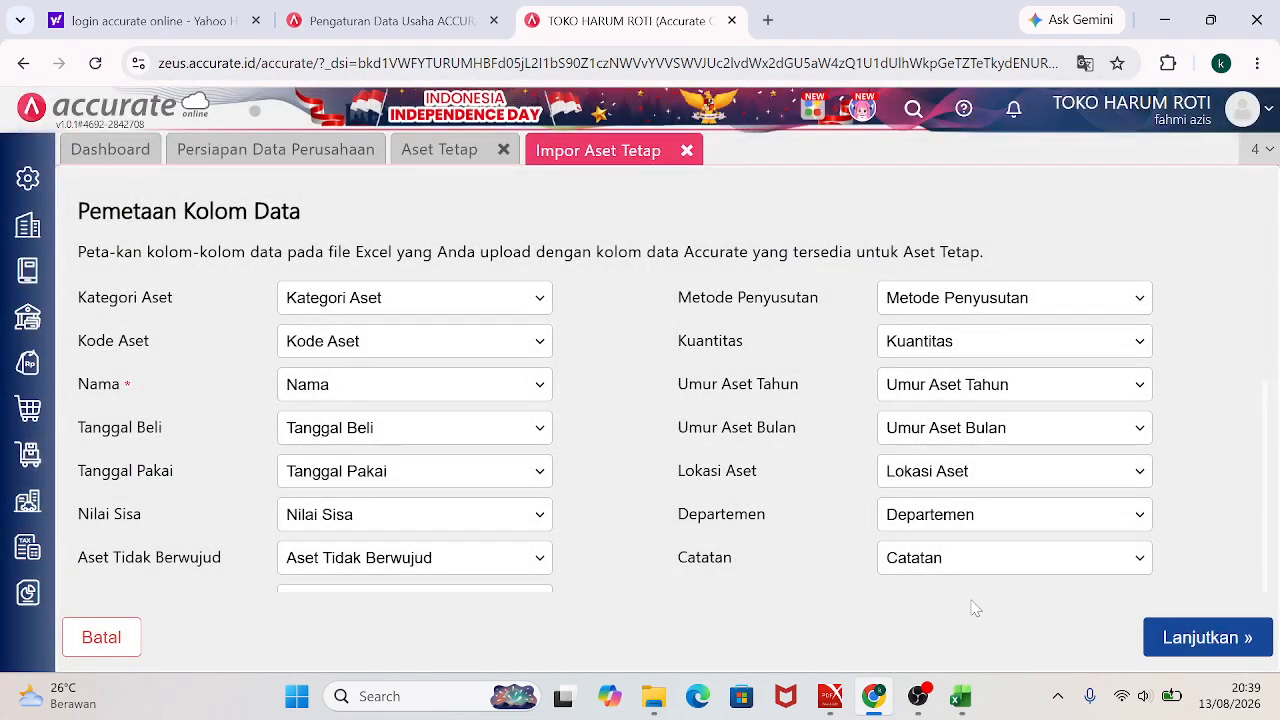
Accept the fixed asset column mapping, run the import, and close the import result and the Aset Tetap list.
left_click(1191, 643)
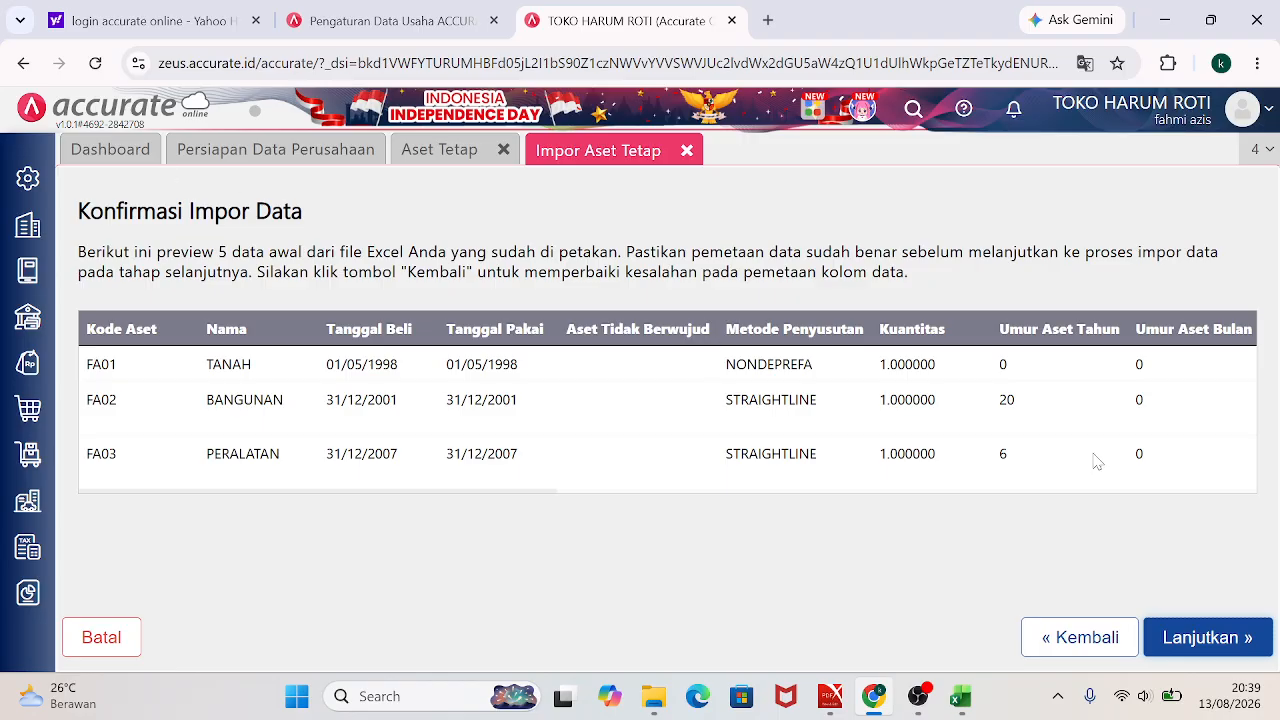
left_click(1205, 638)
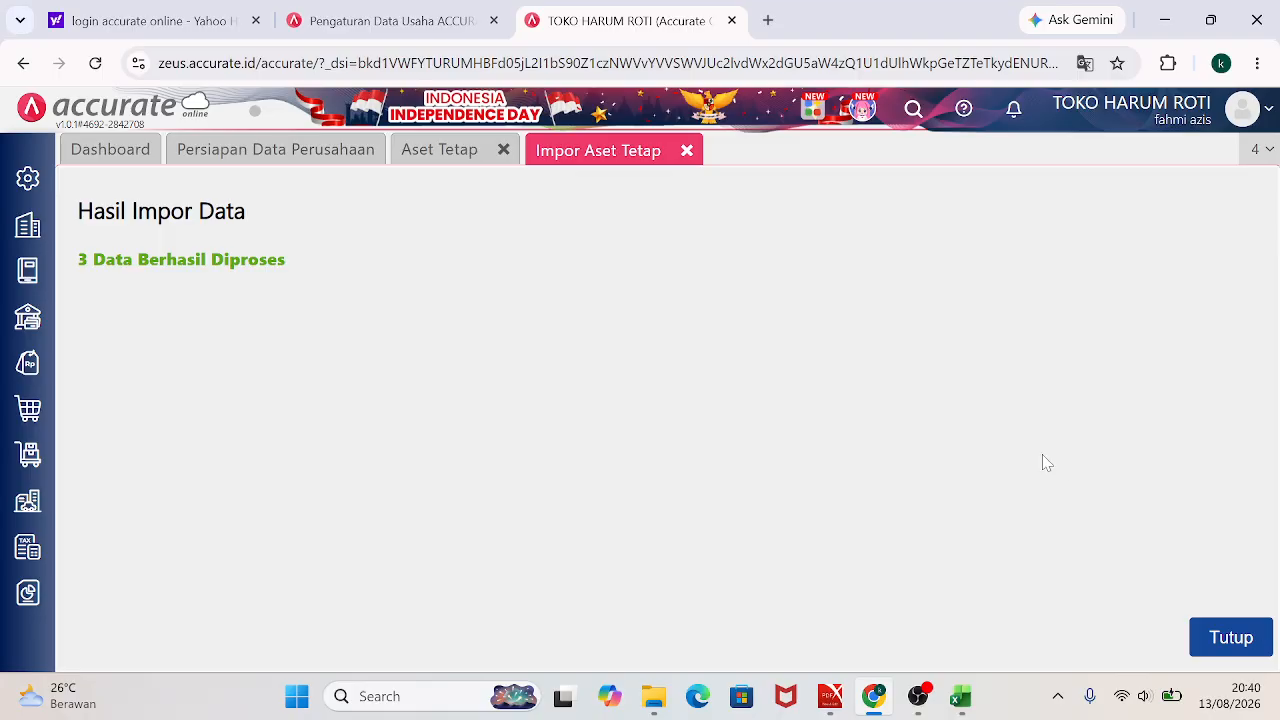
left_click(687, 153)
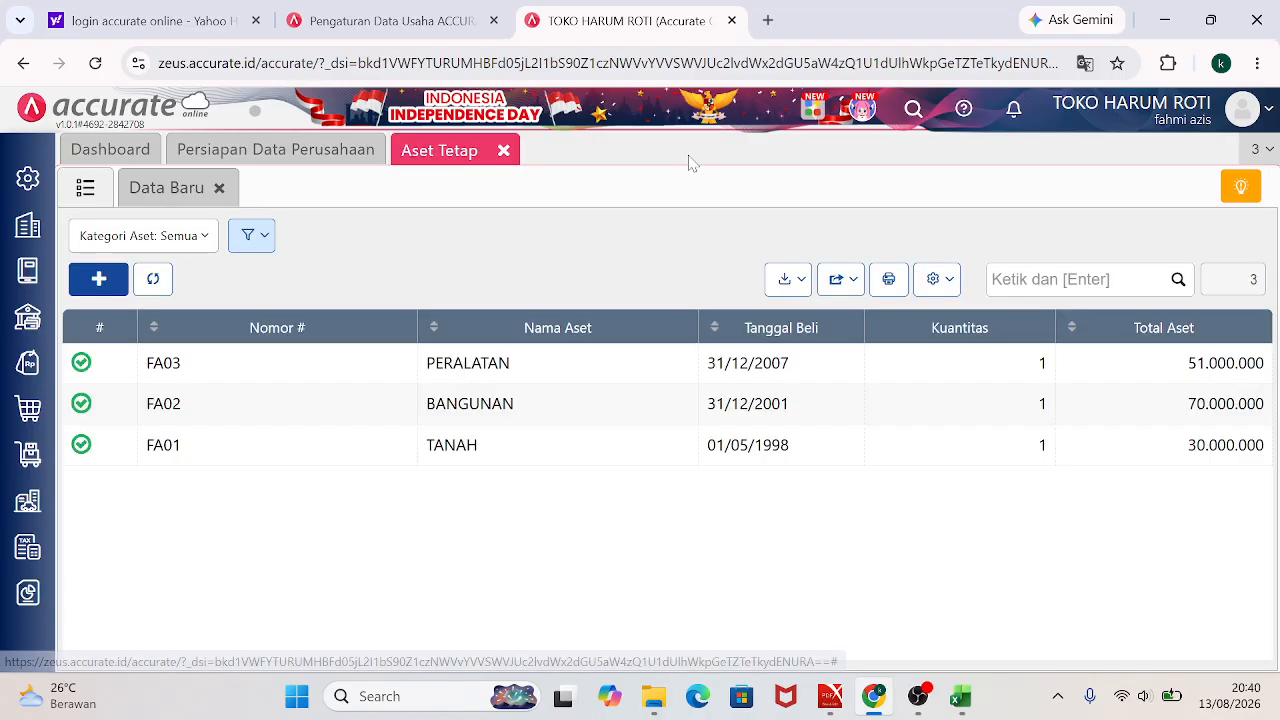
left_click(505, 152)
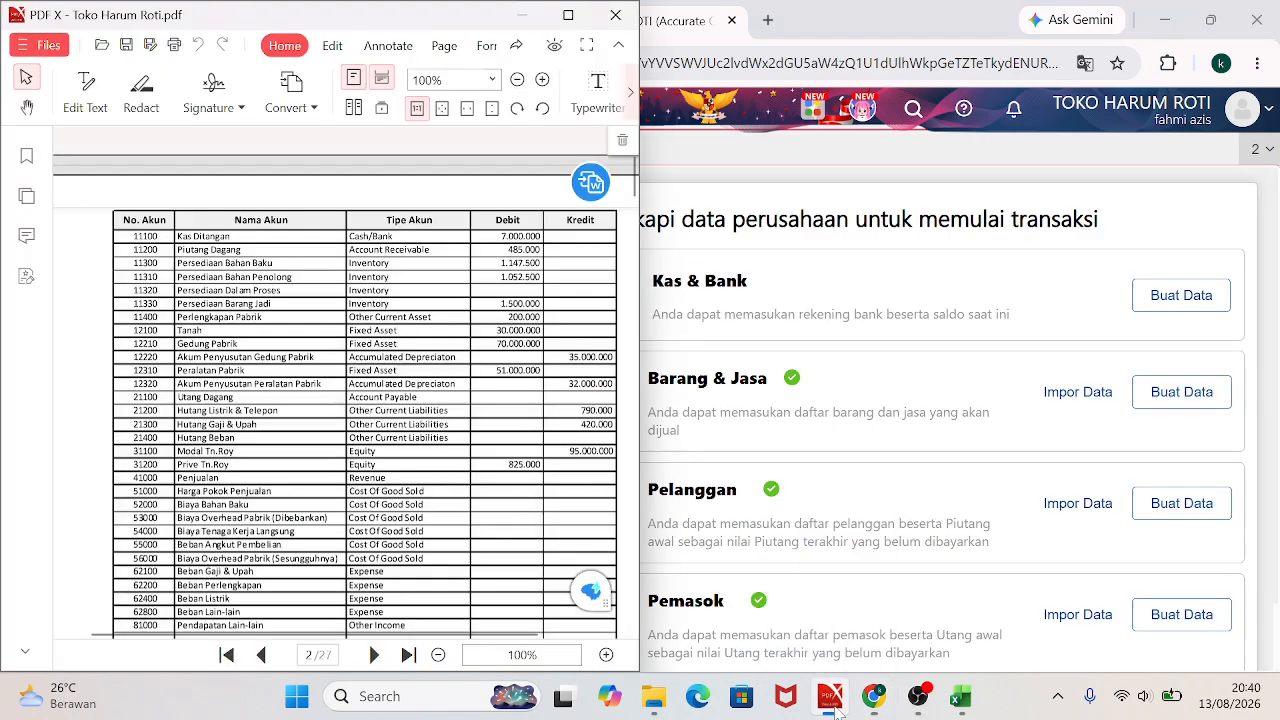
Switch to the Toko Harum Roti PDF, check the company identity and closing date on page 1, and return to Accurate Online.
left_click(829, 696)
scroll(630, 187, "up", 5)
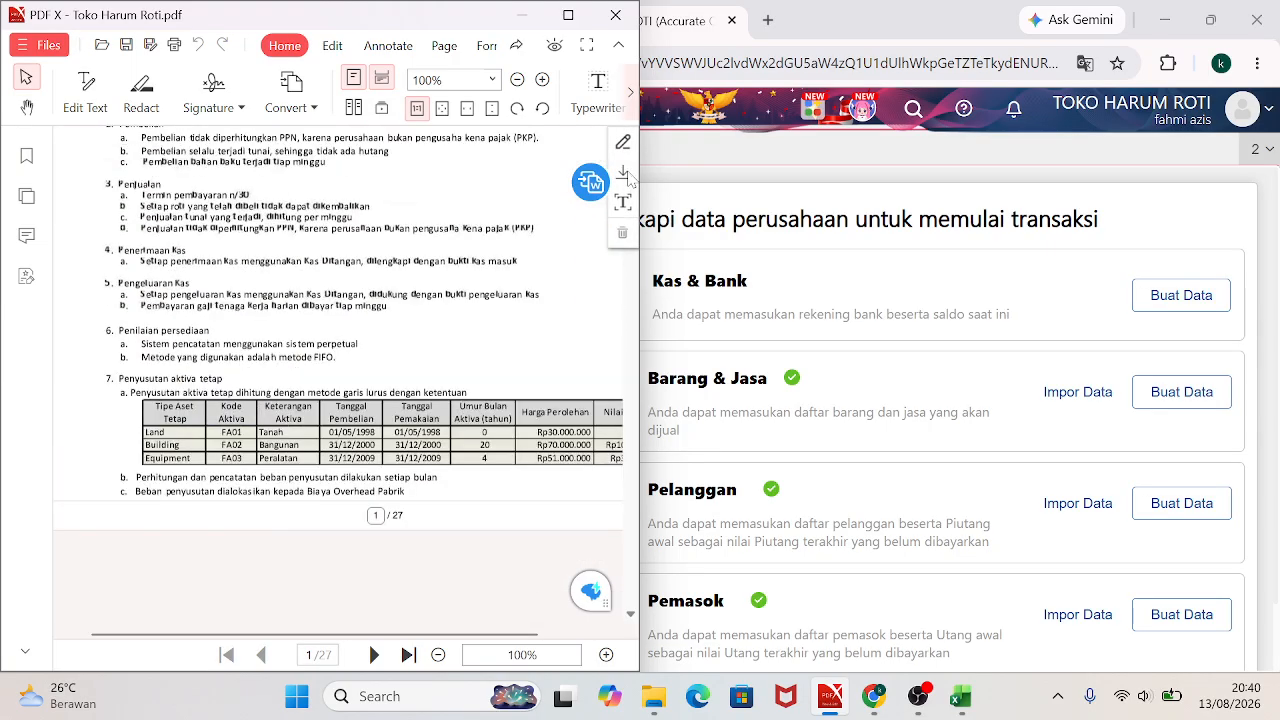
scroll(630, 176, "up", 2)
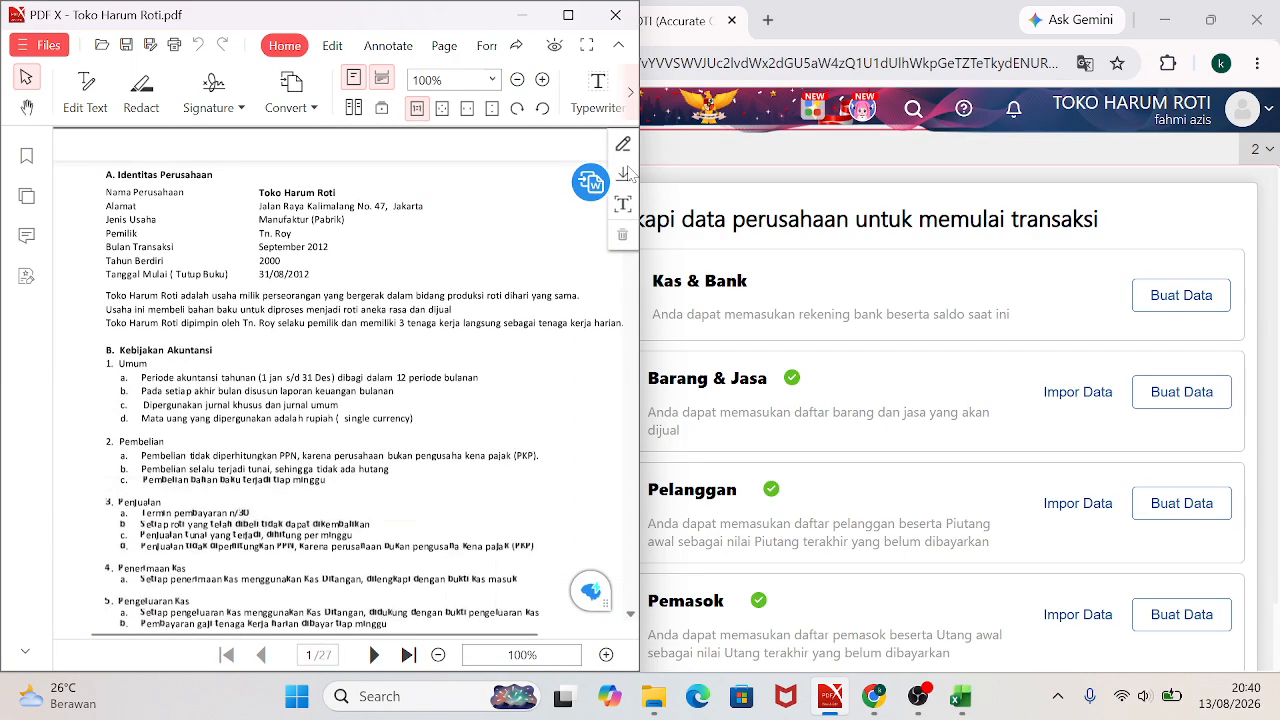
left_click(781, 156)
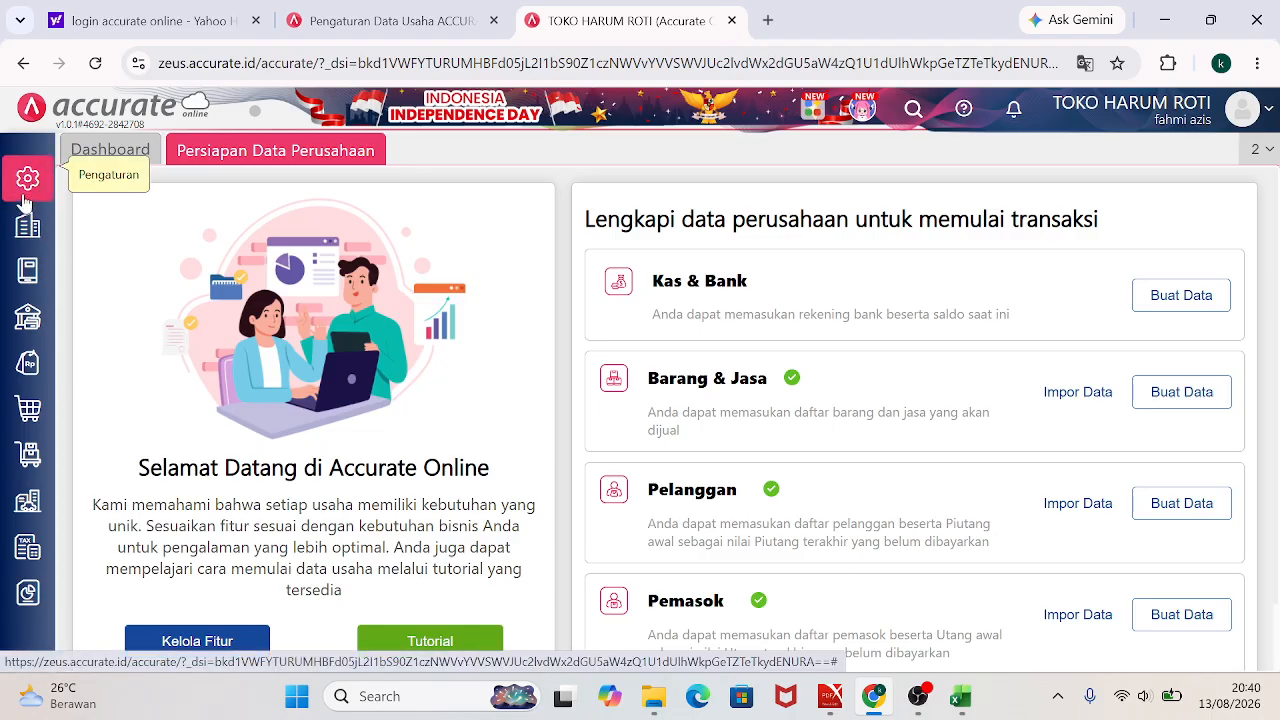
Run Proses Akhir Bulan for Desember 2011, save it, check the entry in the process list, and close Proses Akhir Bulan.
left_click(30, 229)
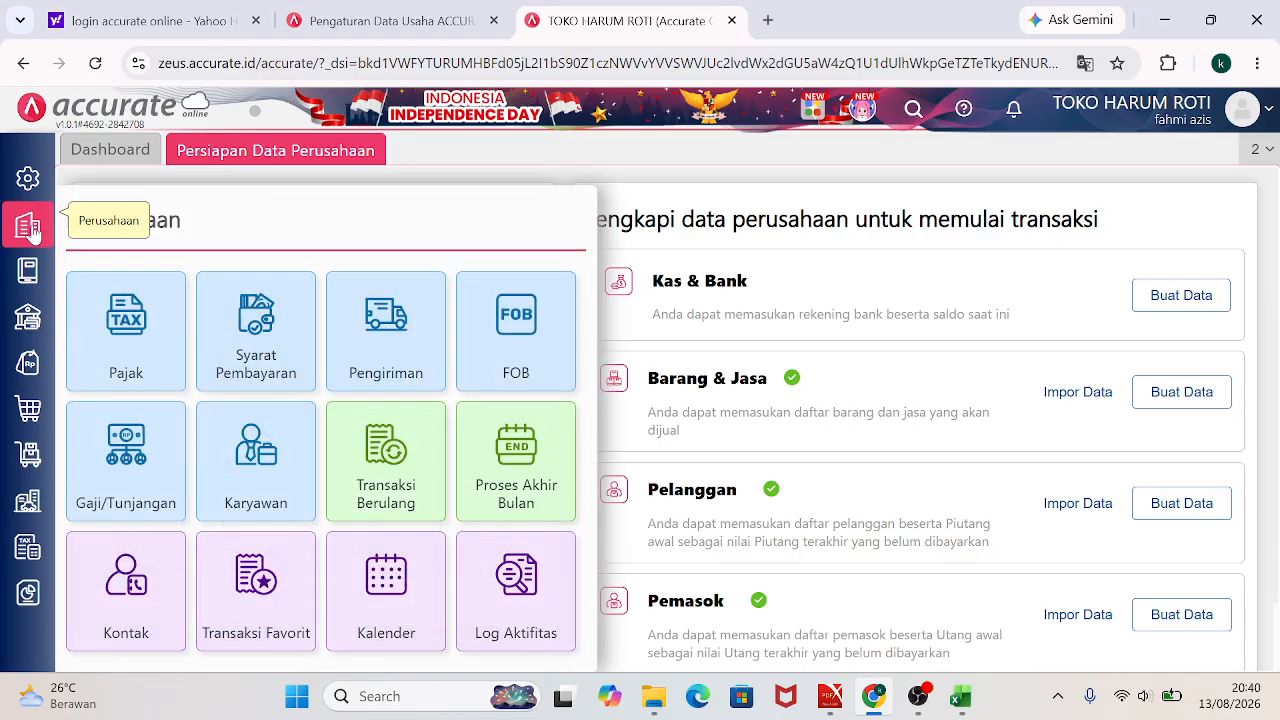
left_click(515, 484)
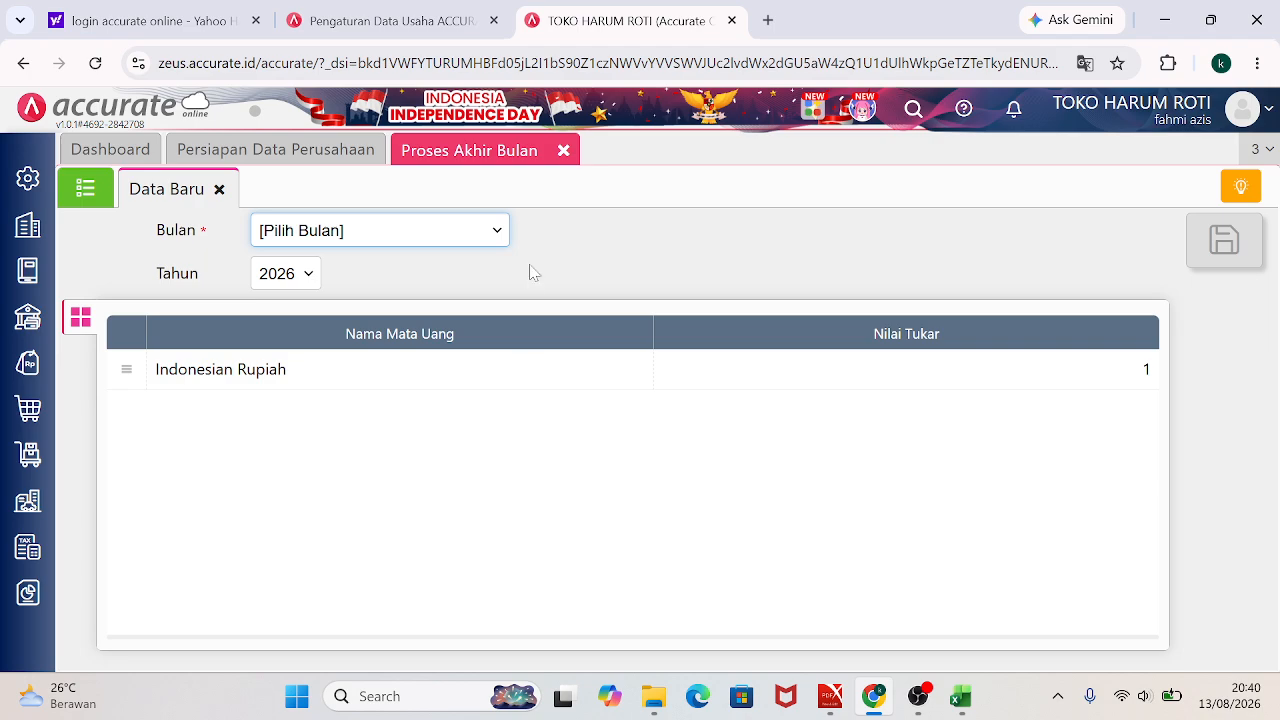
left_click(484, 238)
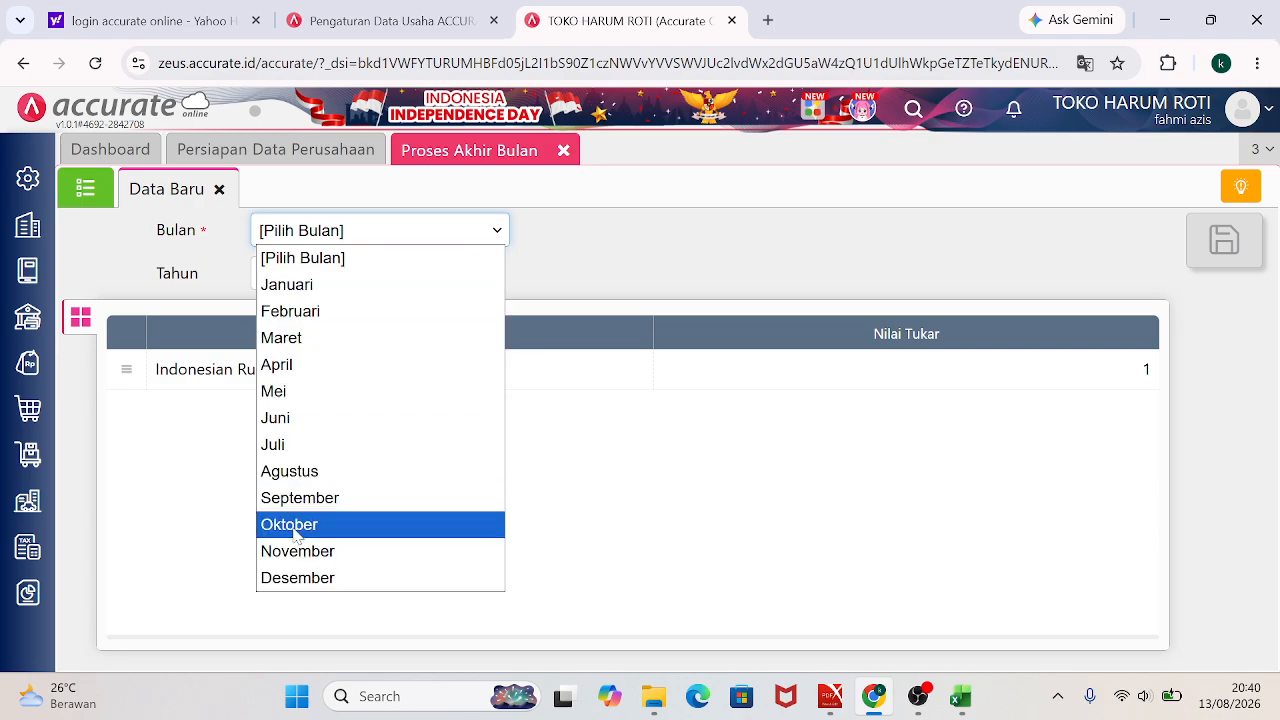
left_click(292, 580)
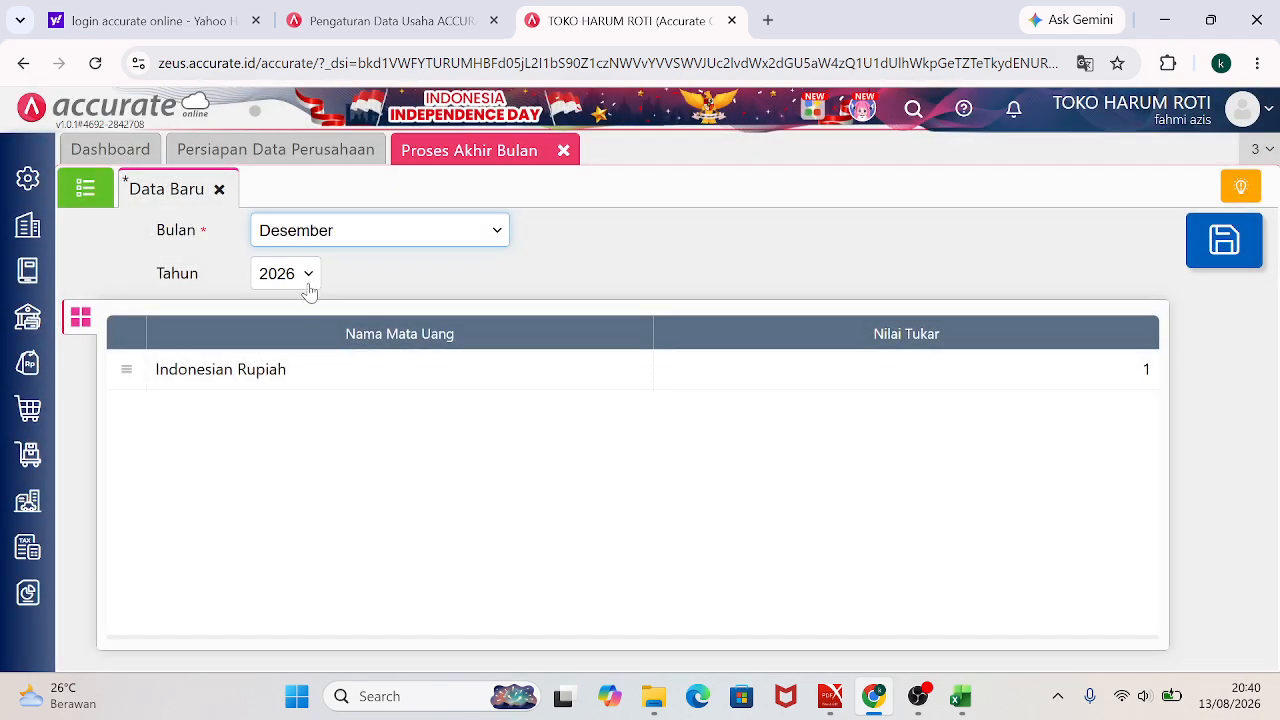
left_click(308, 285)
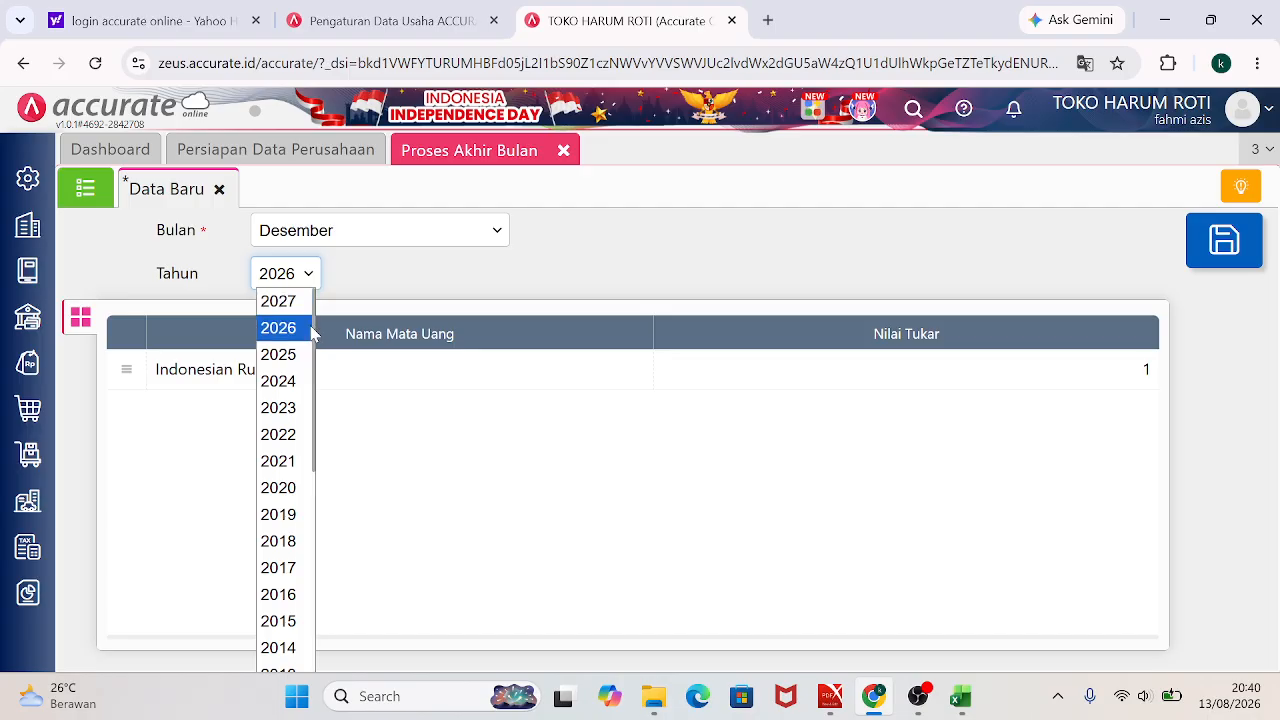
left_click_drag(315, 328, 320, 472)
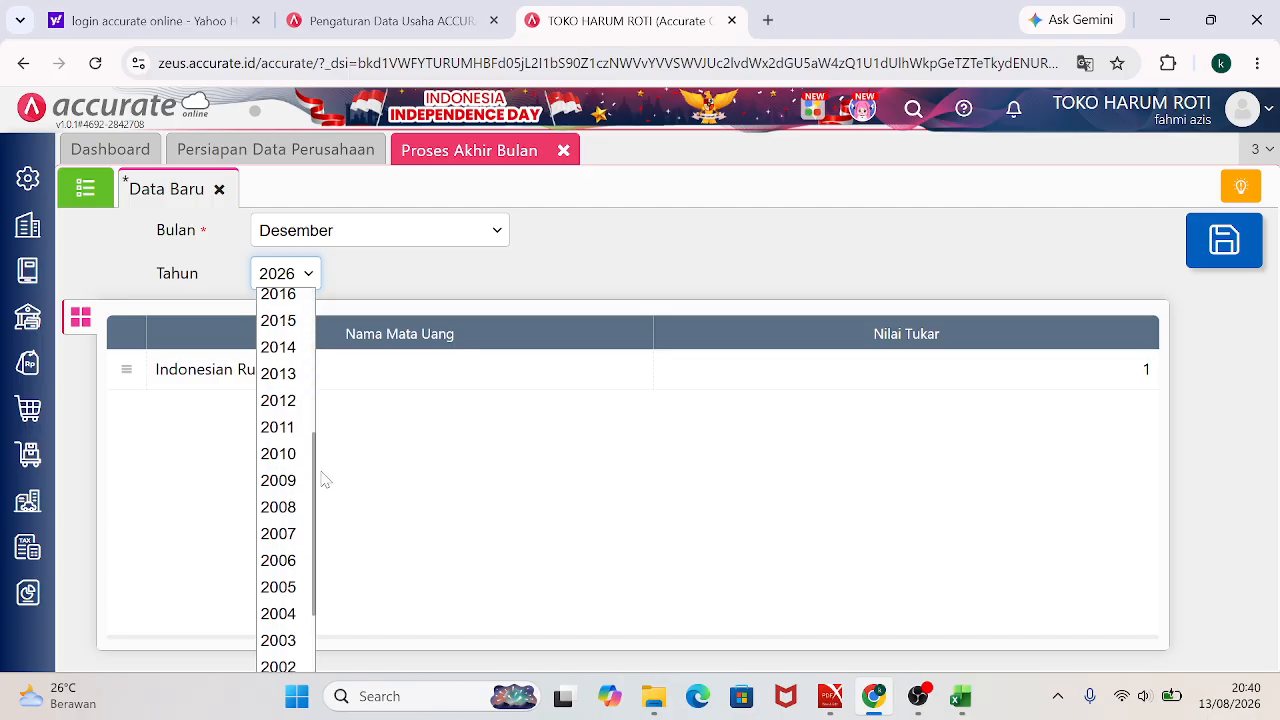
left_click(286, 436)
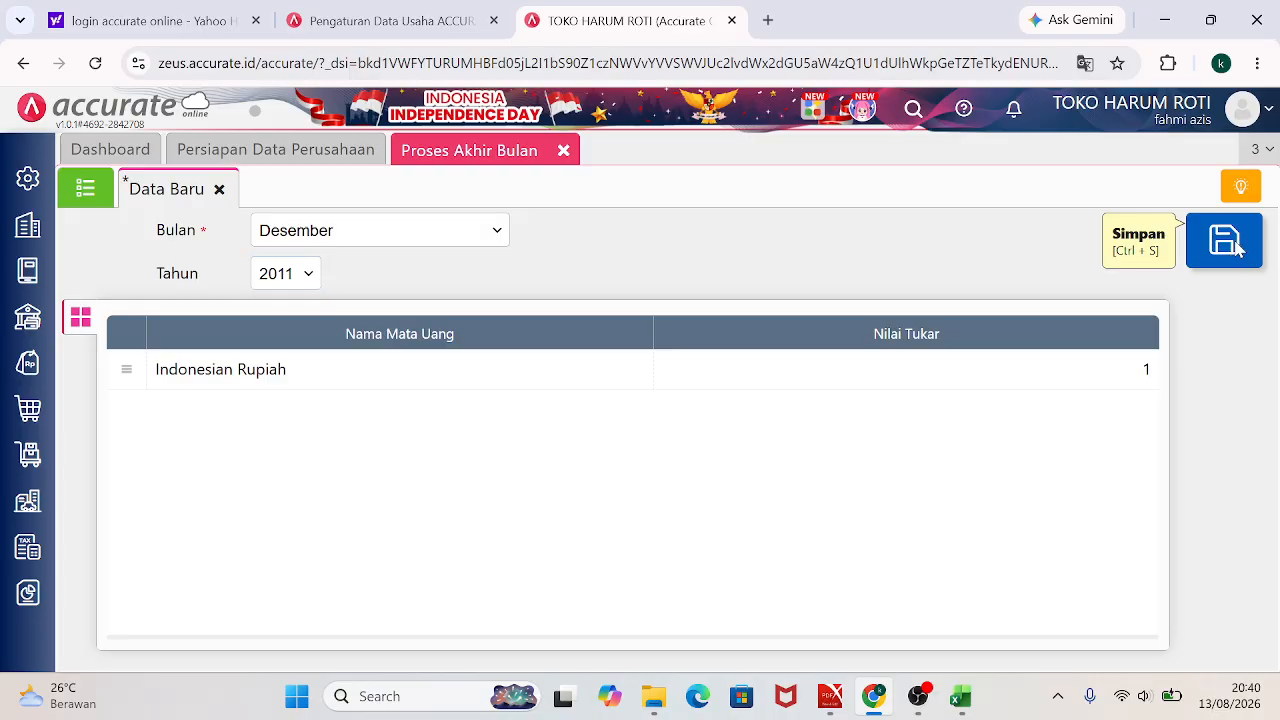
left_click(1238, 249)
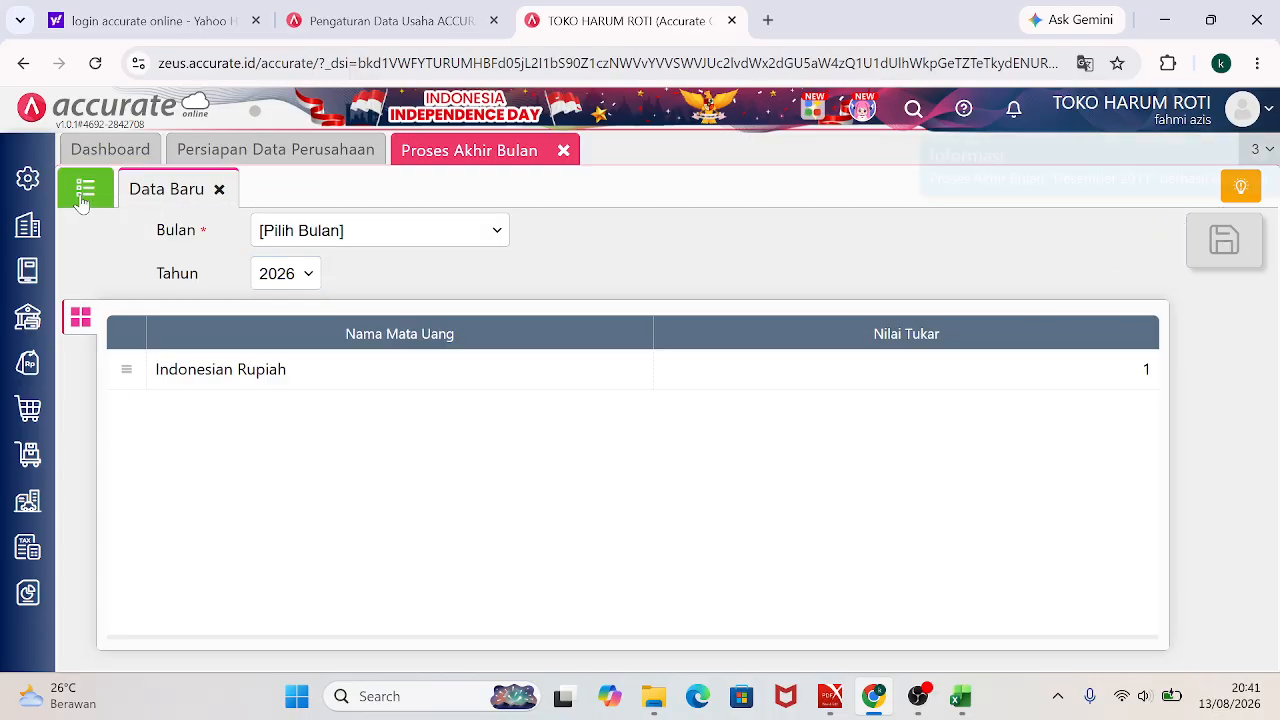
left_click(83, 197)
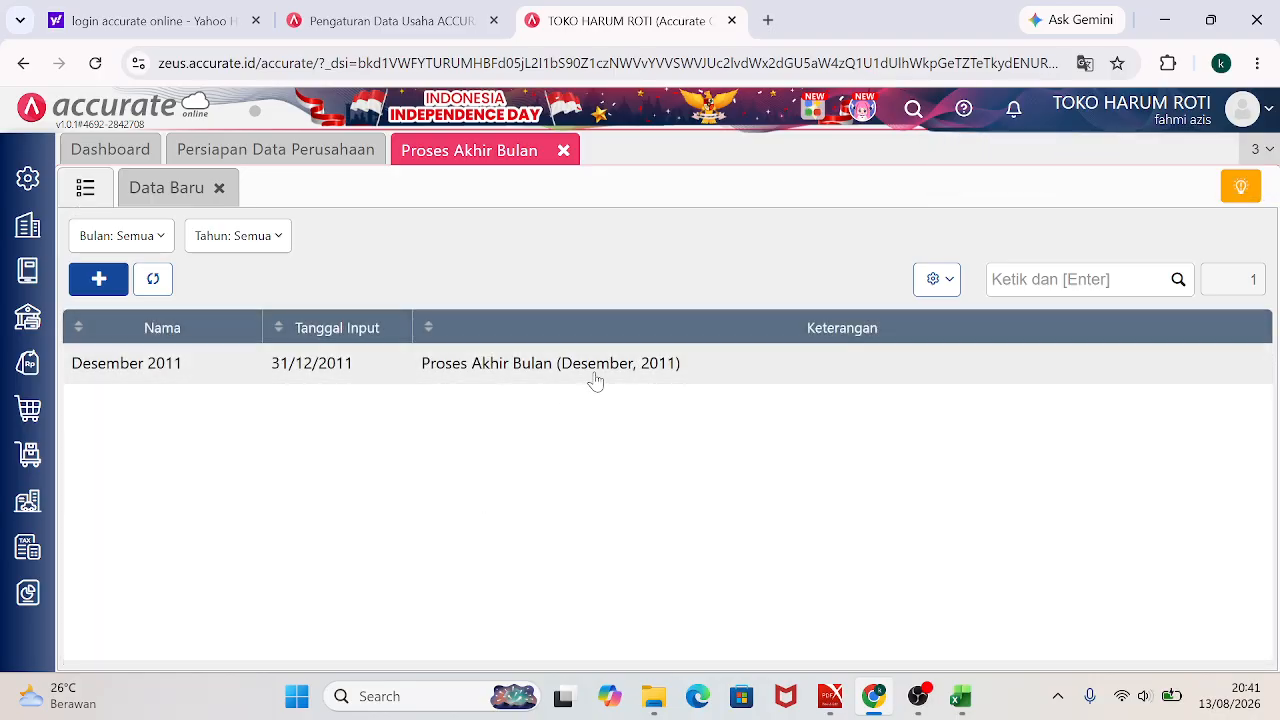
left_click(563, 150)
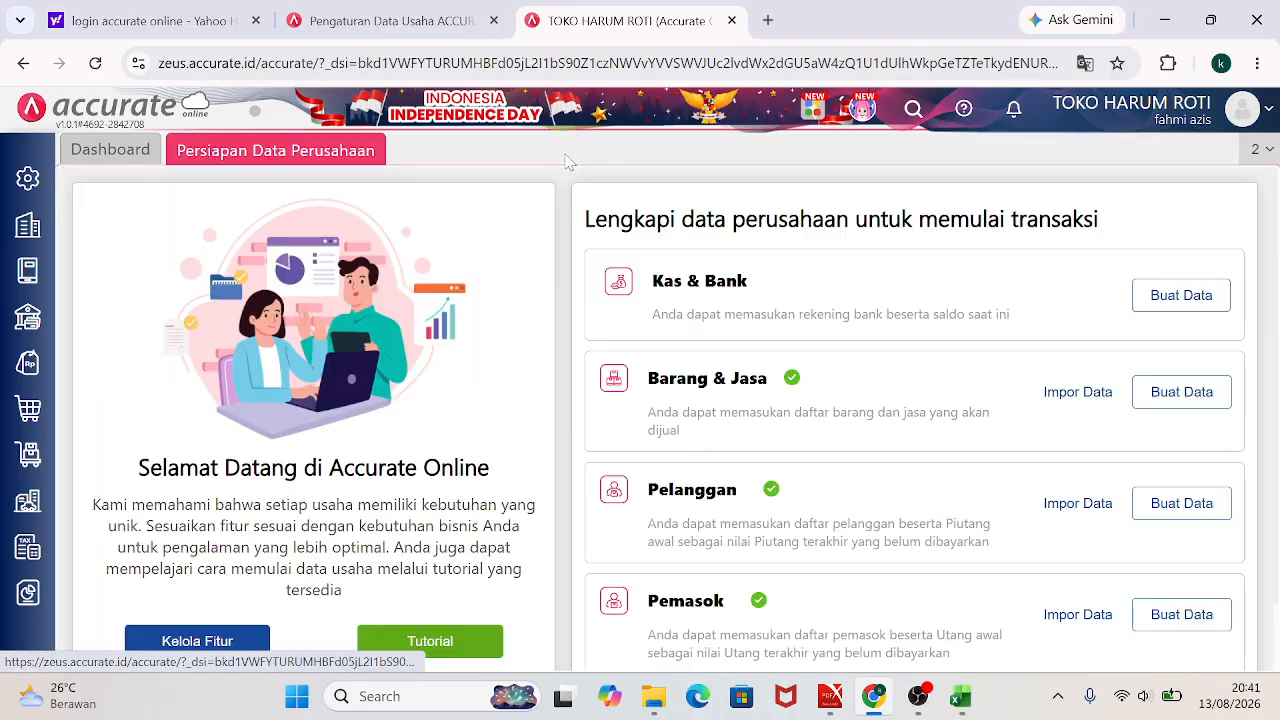
Display the Neraca (Standar) financial report as of 31/08/2012, including data with zero balances (Saldo Nol).
left_click(34, 582)
left_click(145, 590)
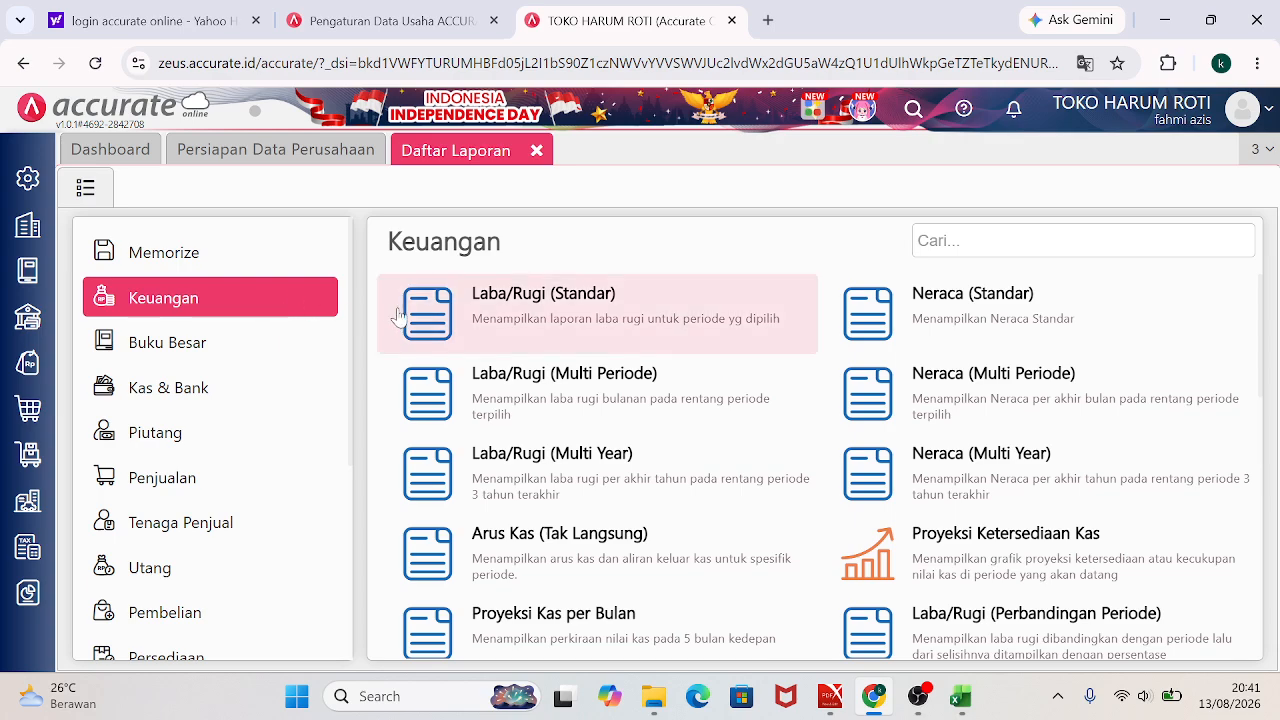
left_click(966, 312)
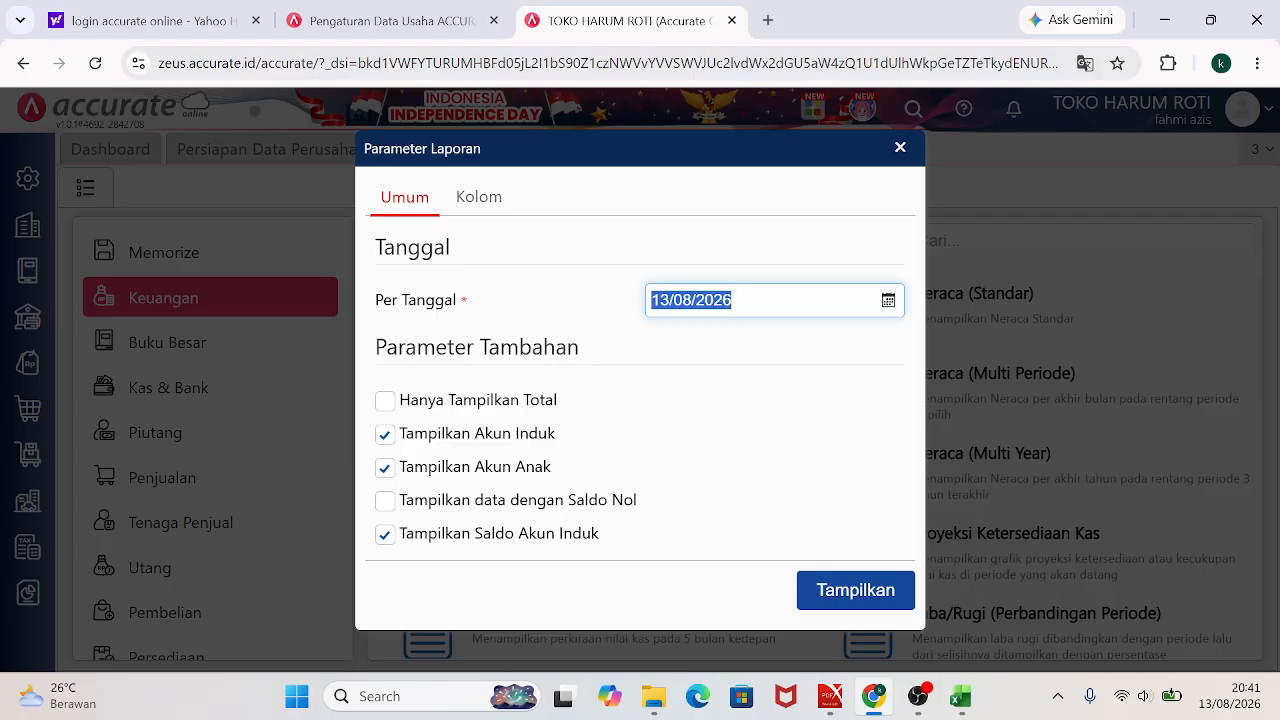
type("3")
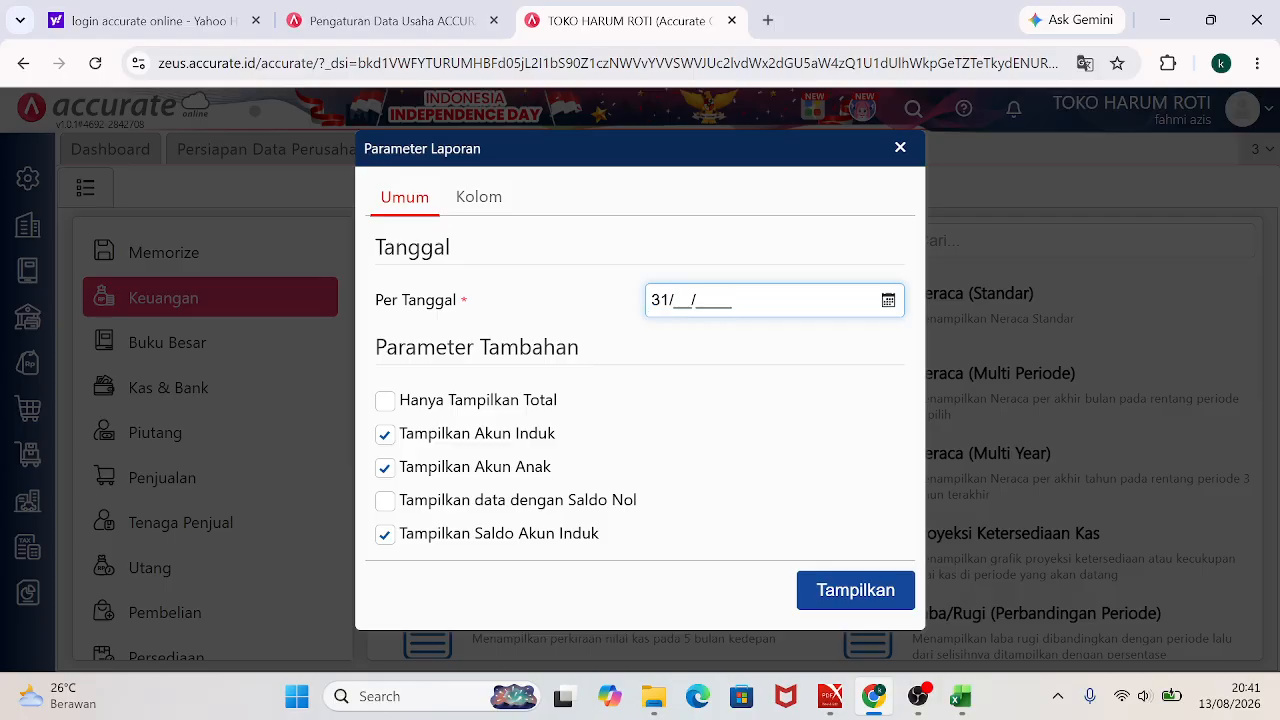
type("1/08/2012")
left_click(387, 505)
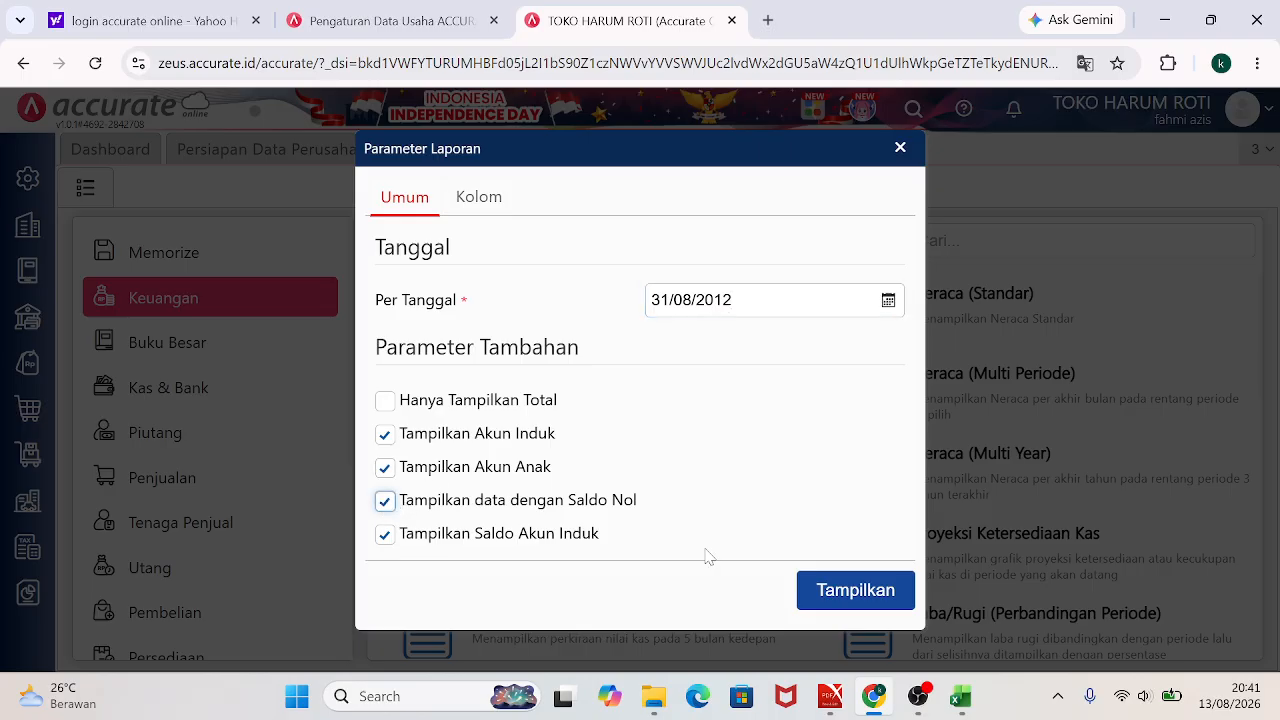
left_click(855, 590)
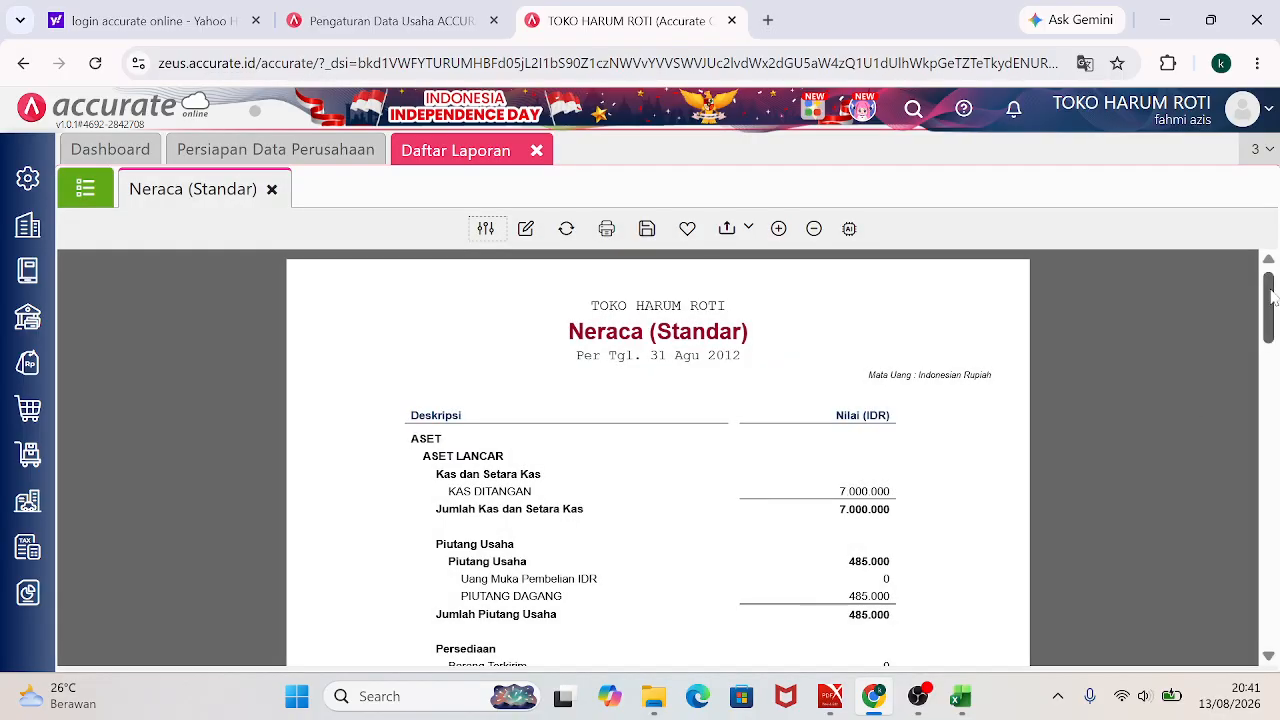
Review the balance sheet's assets, liabilities and equity against each other, and close Daftar Laporan.
left_click_drag(1273, 297, 1274, 548)
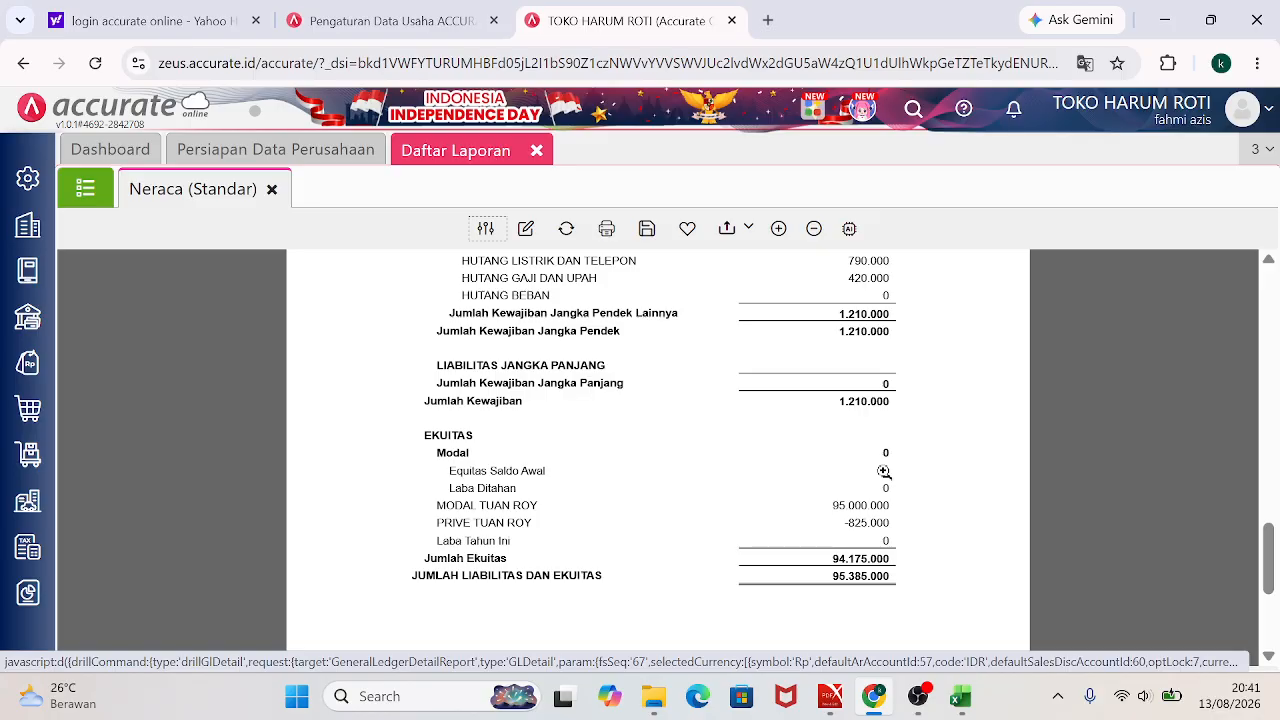
left_click_drag(1258, 555, 1258, 396)
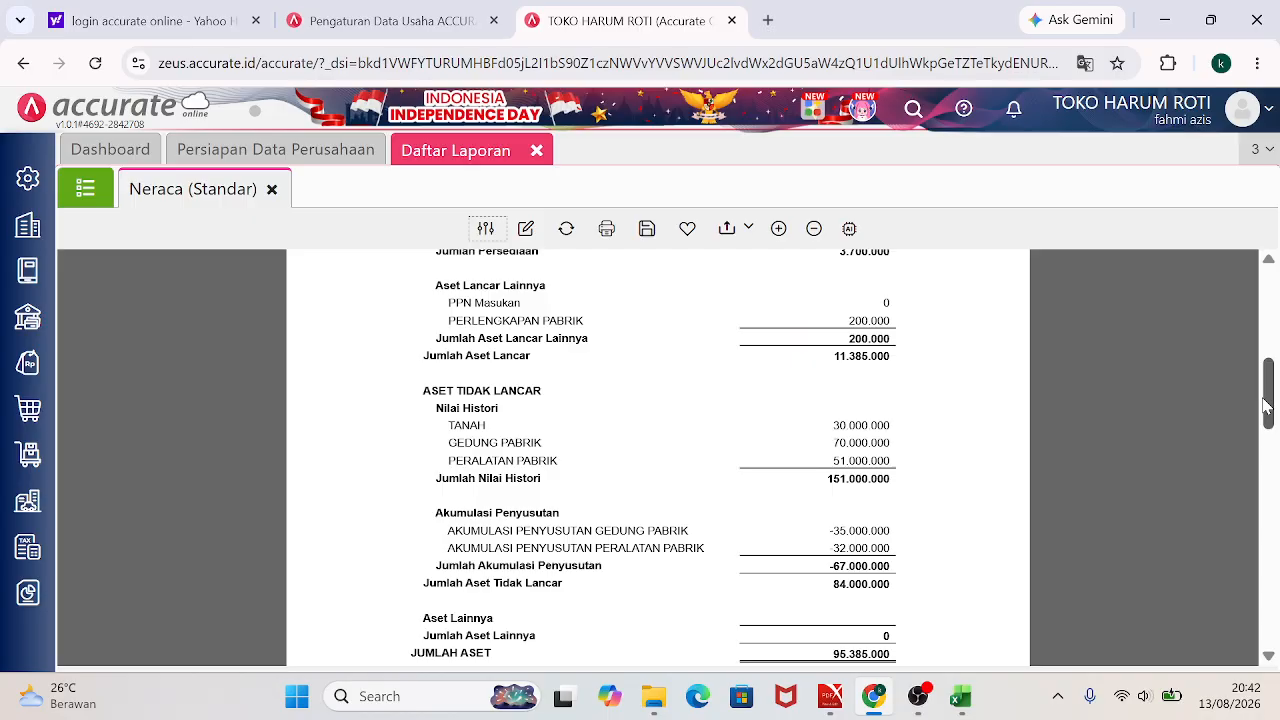
left_click_drag(1265, 405, 1256, 332)
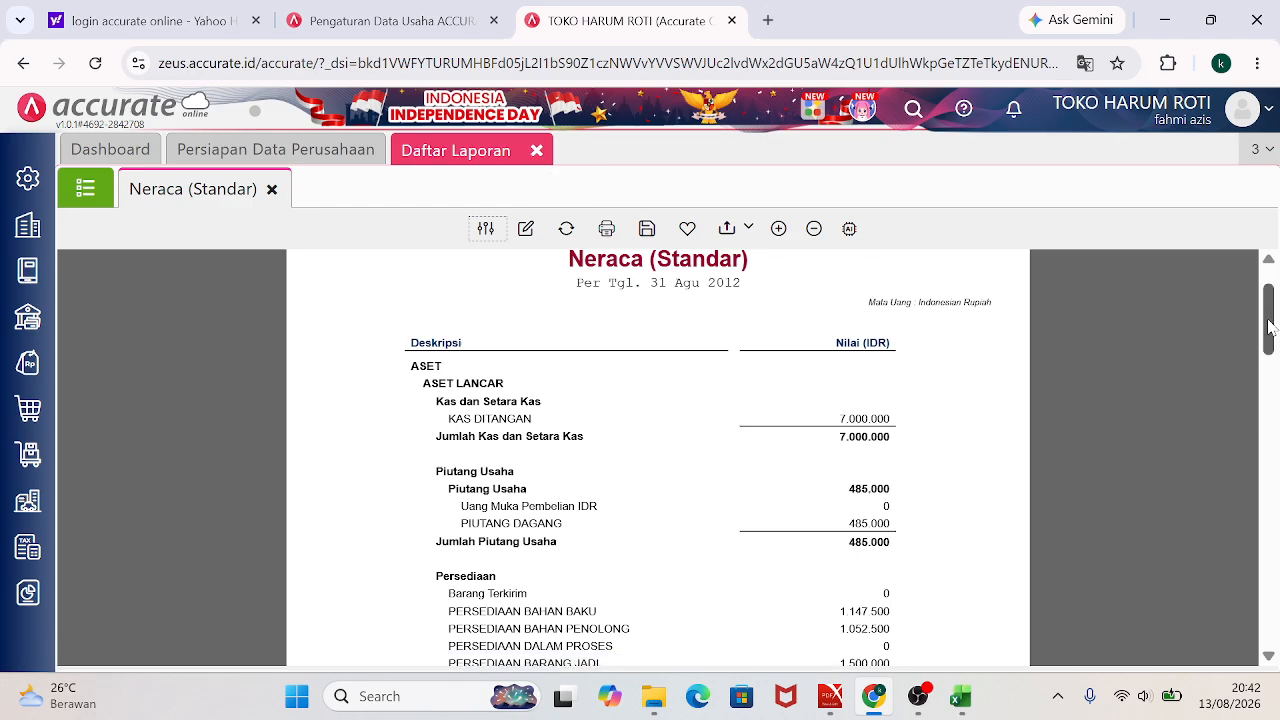
left_click_drag(1269, 320, 1271, 308)
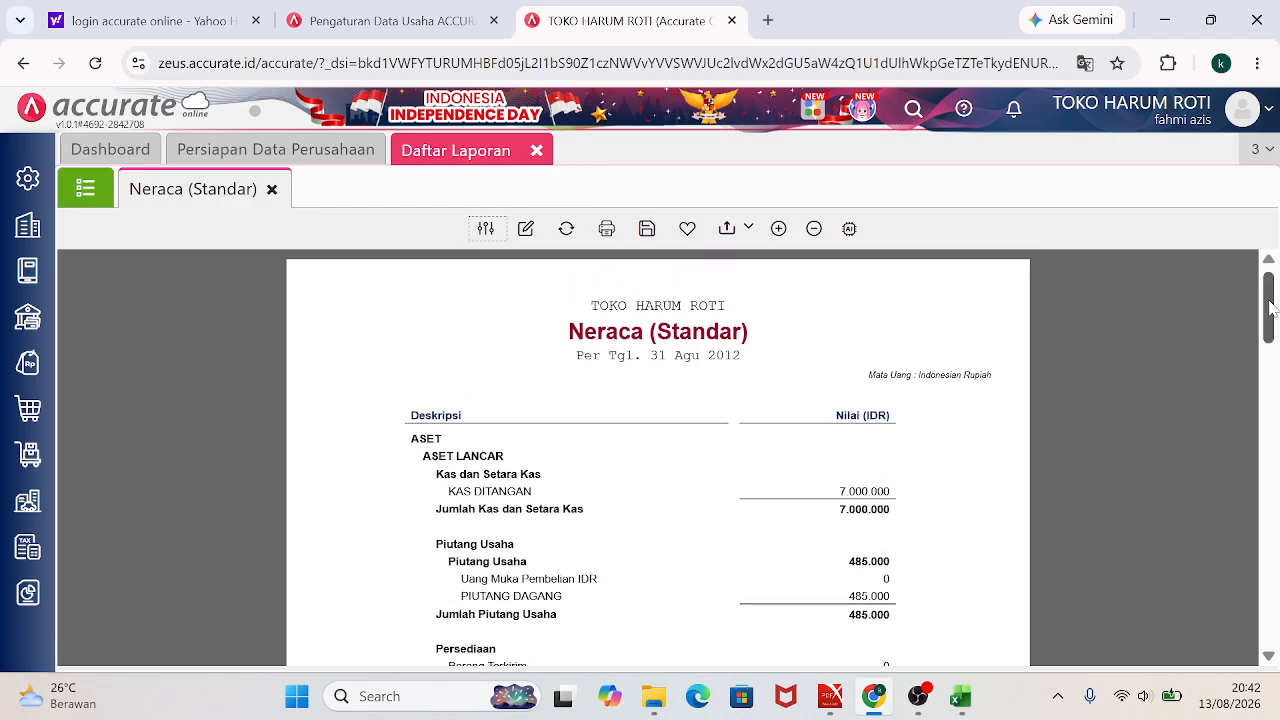
left_click(537, 151)
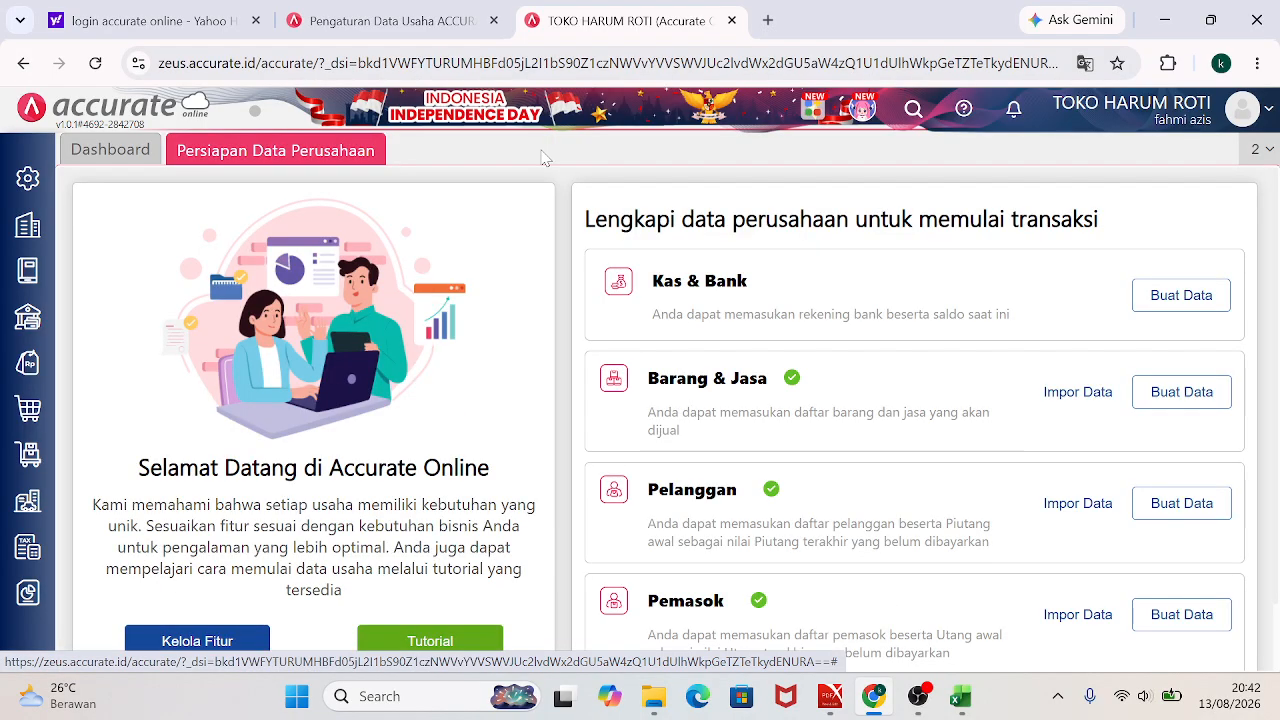
Restore the browser from full size and arrange the Toko Harum Roti PDF and Accurate Online side by side.
left_click(1208, 20)
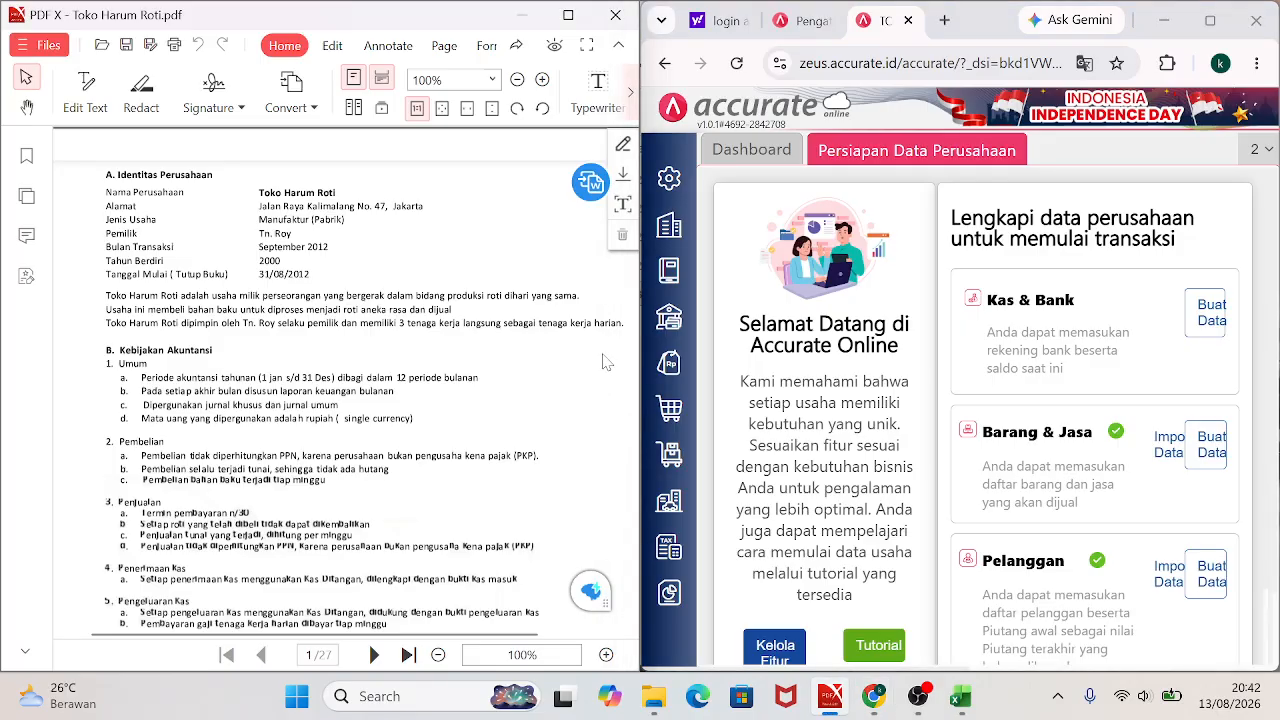
mouse_move(600, 177)
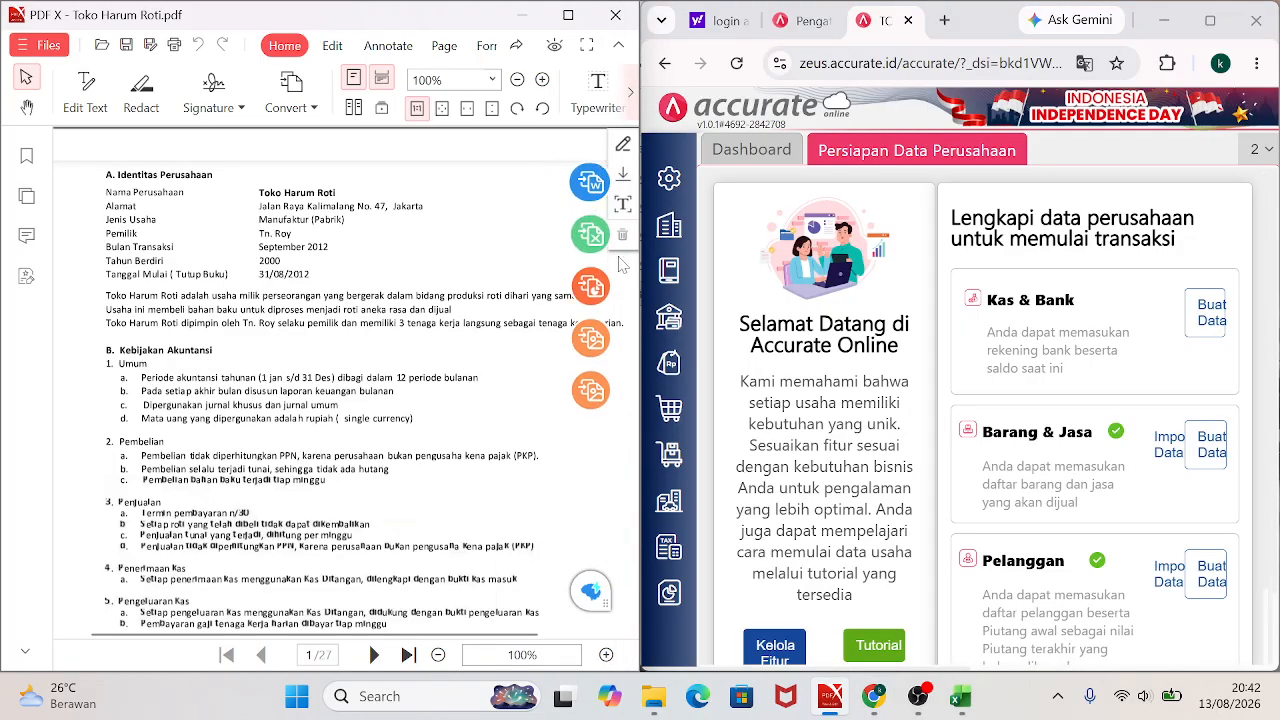
left_click_drag(378, 30, 2, 3)
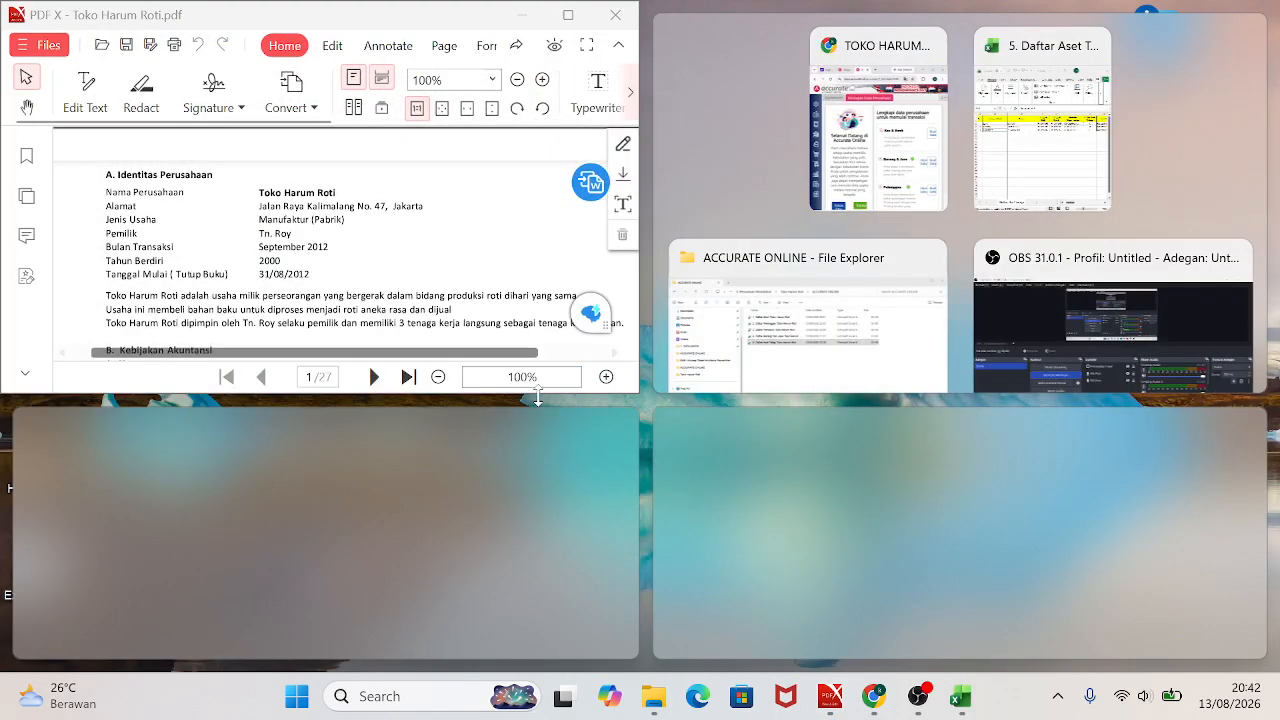
left_click_drag(538, 394, 524, 672)
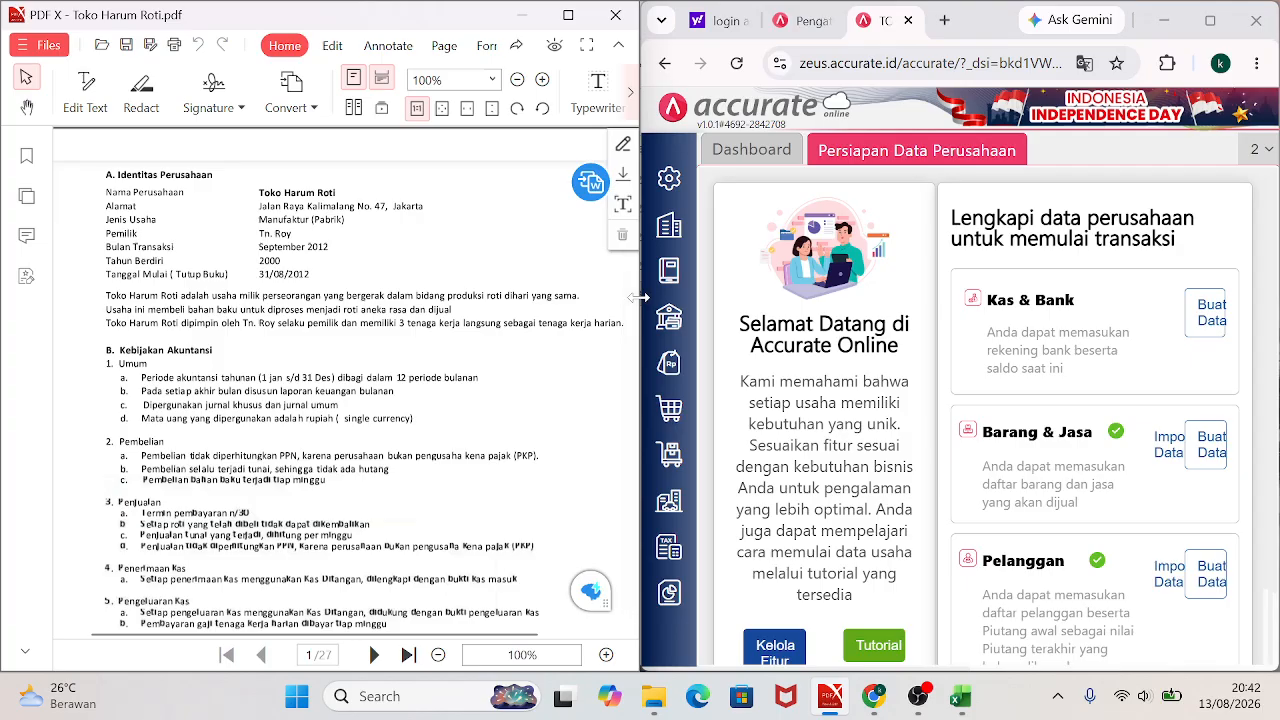
mouse_move(638, 297)
left_mouse_down()
mouse_move(757, 281)
mouse_move(585, 290)
mouse_move(713, 289)
mouse_move(640, 289)
left_mouse_up()
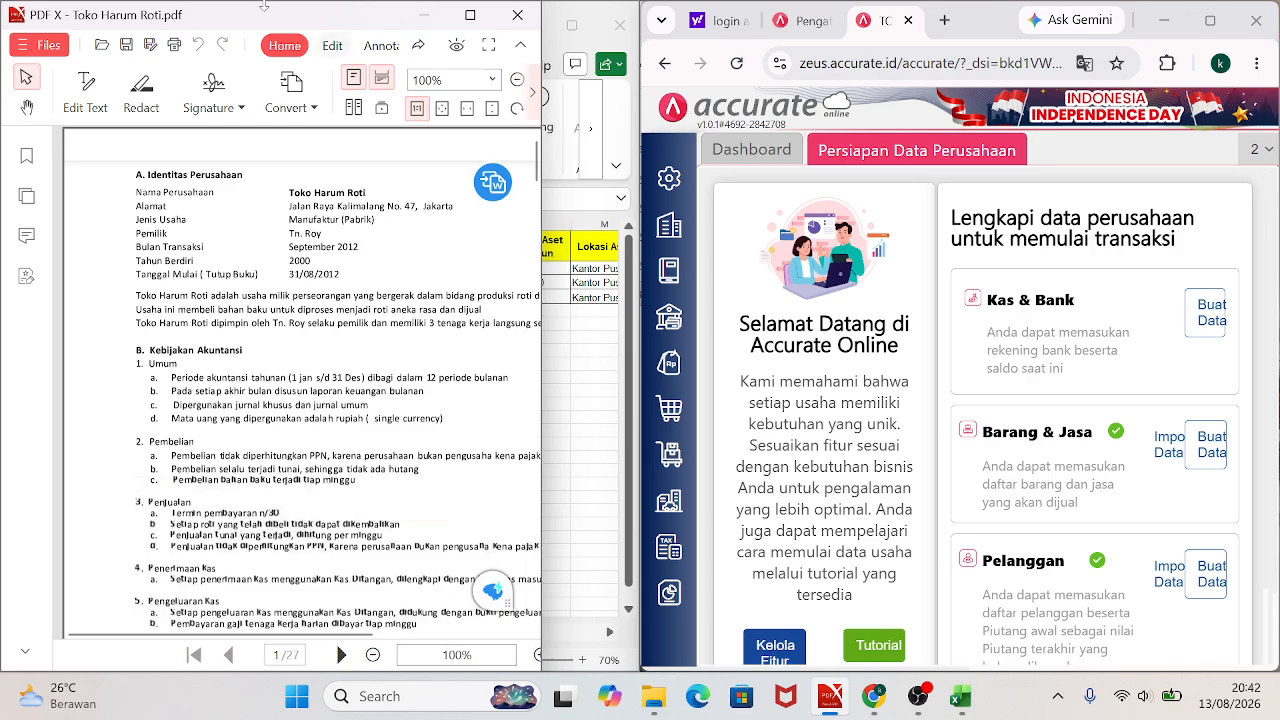
left_click_drag(265, 28, 3, 3)
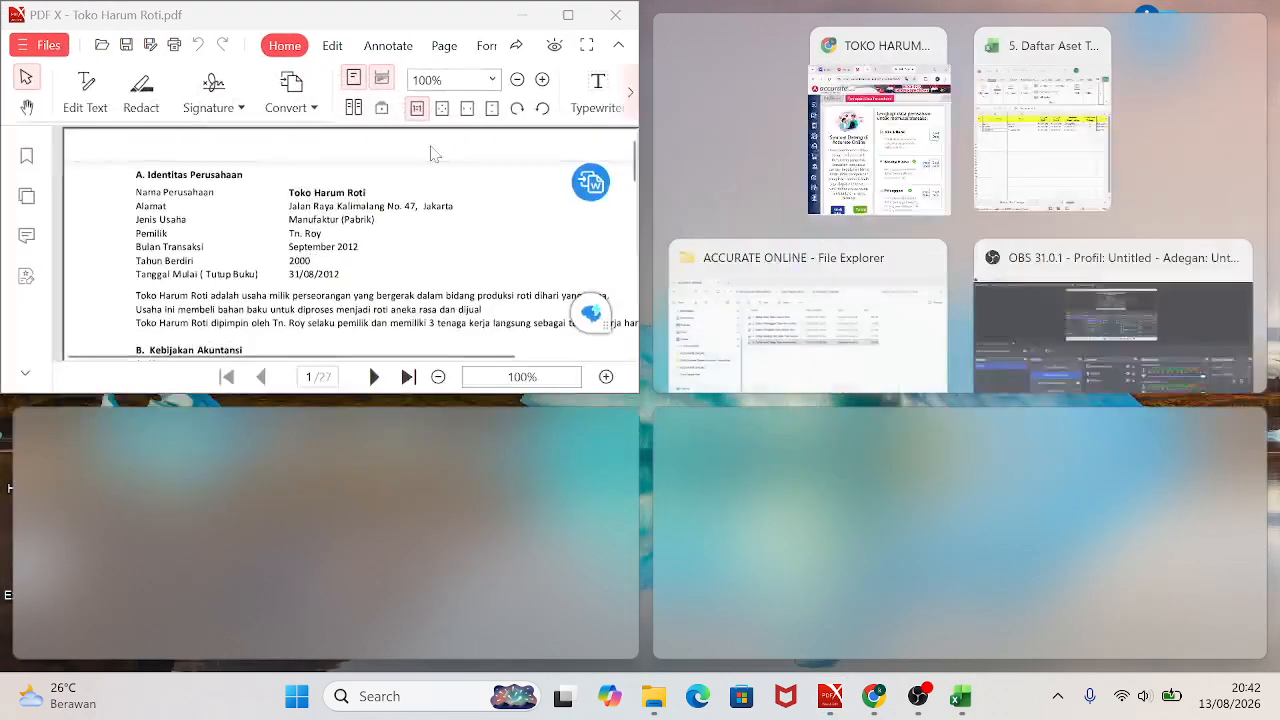
left_click_drag(448, 393, 485, 635)
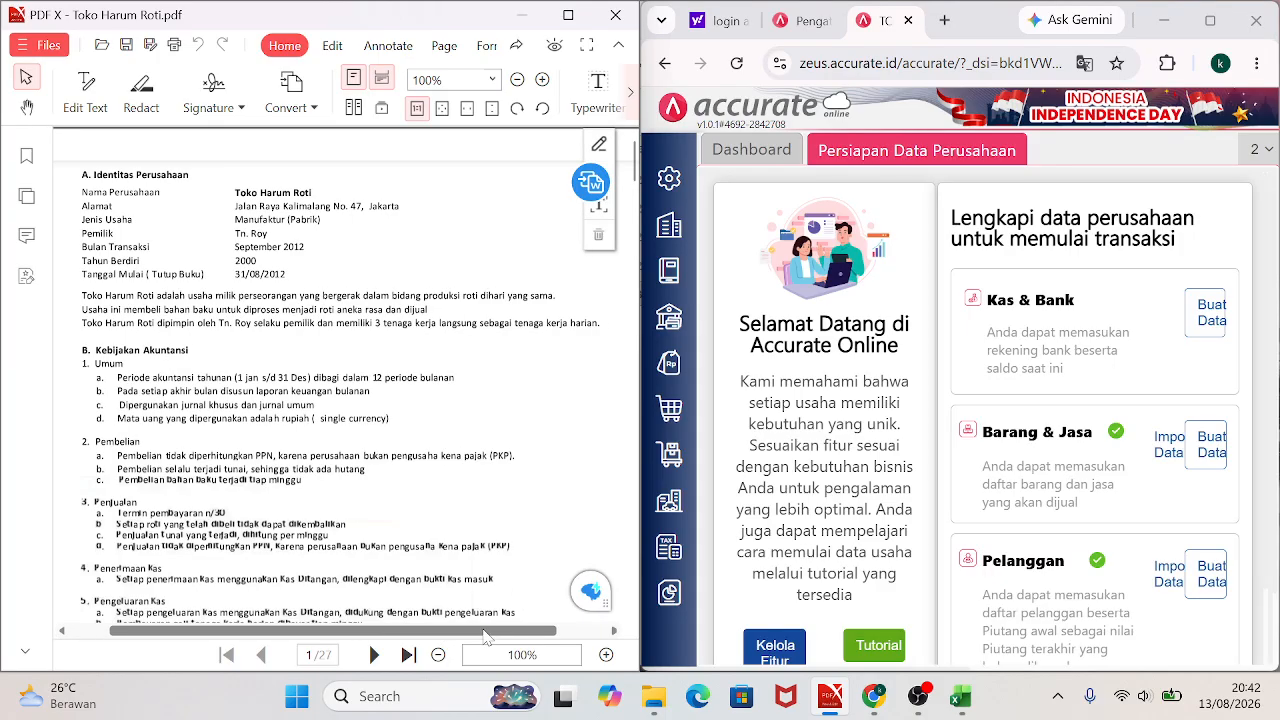
Find the first transaction on page 5 of the PDF, Bukti Pengeluaran Kas BKK-01, and view it at 100% zoom.
left_click(438, 655)
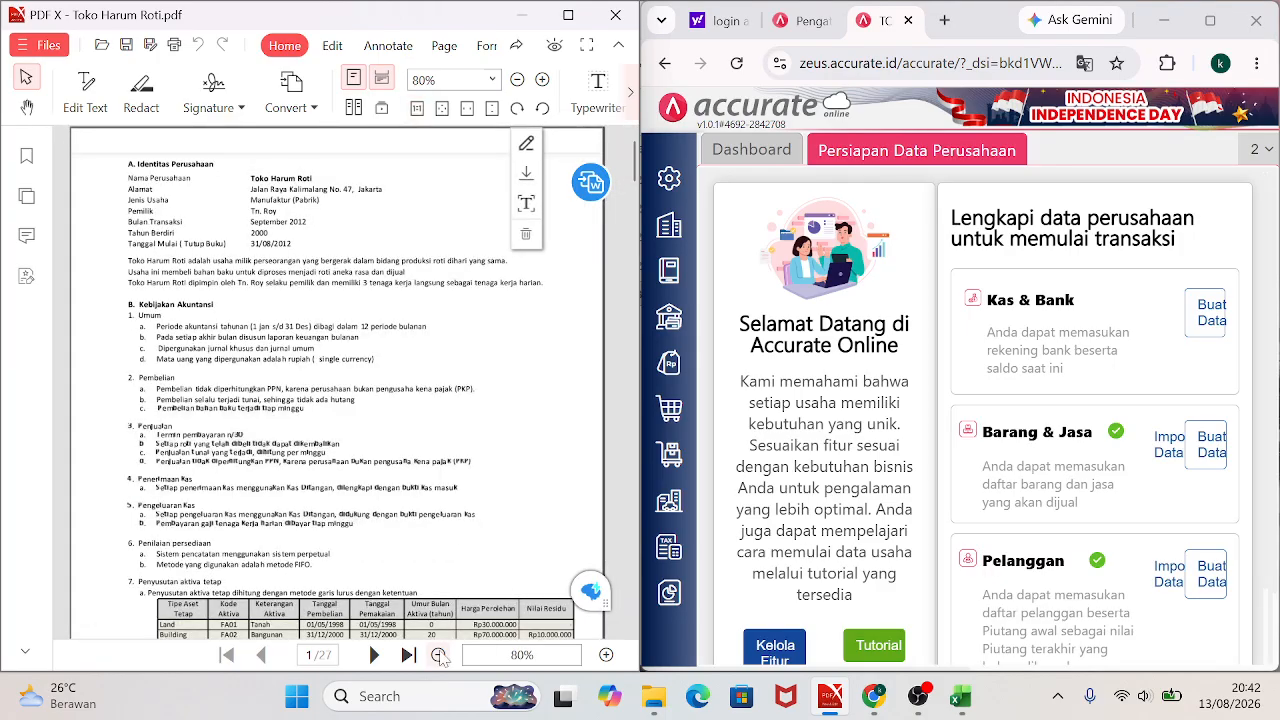
left_click_drag(634, 167, 640, 230)
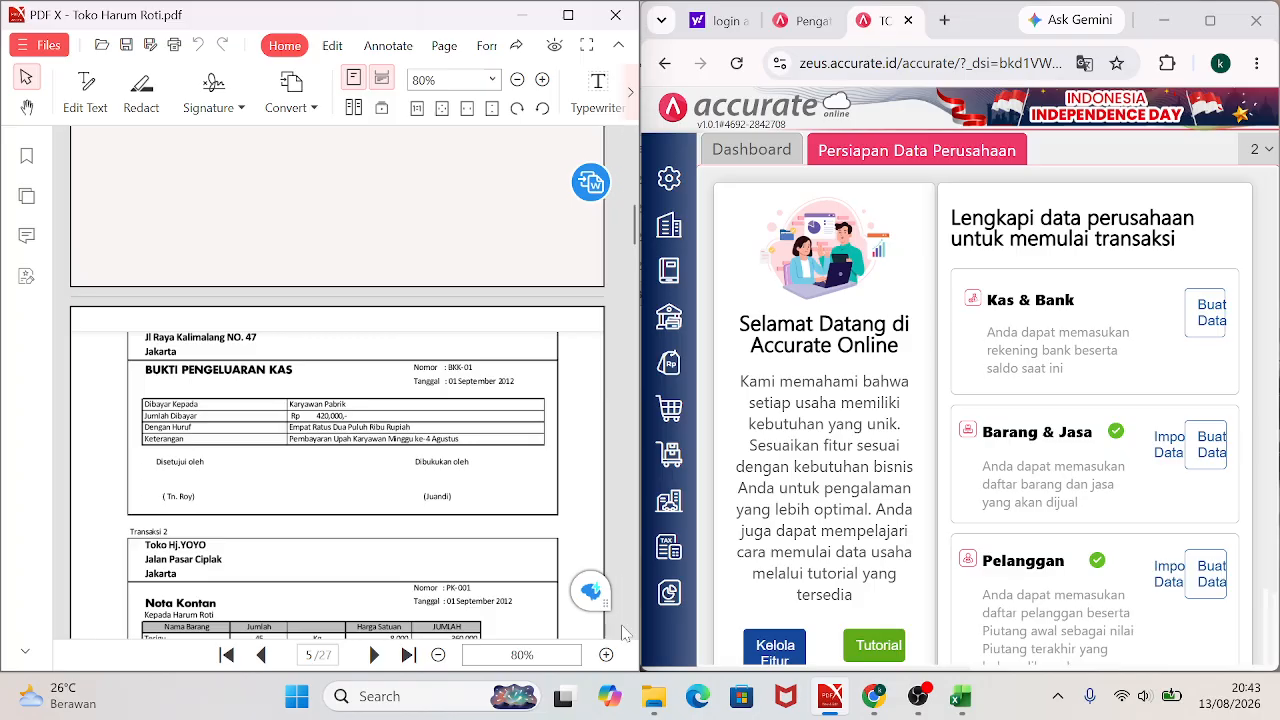
left_click(606, 655)
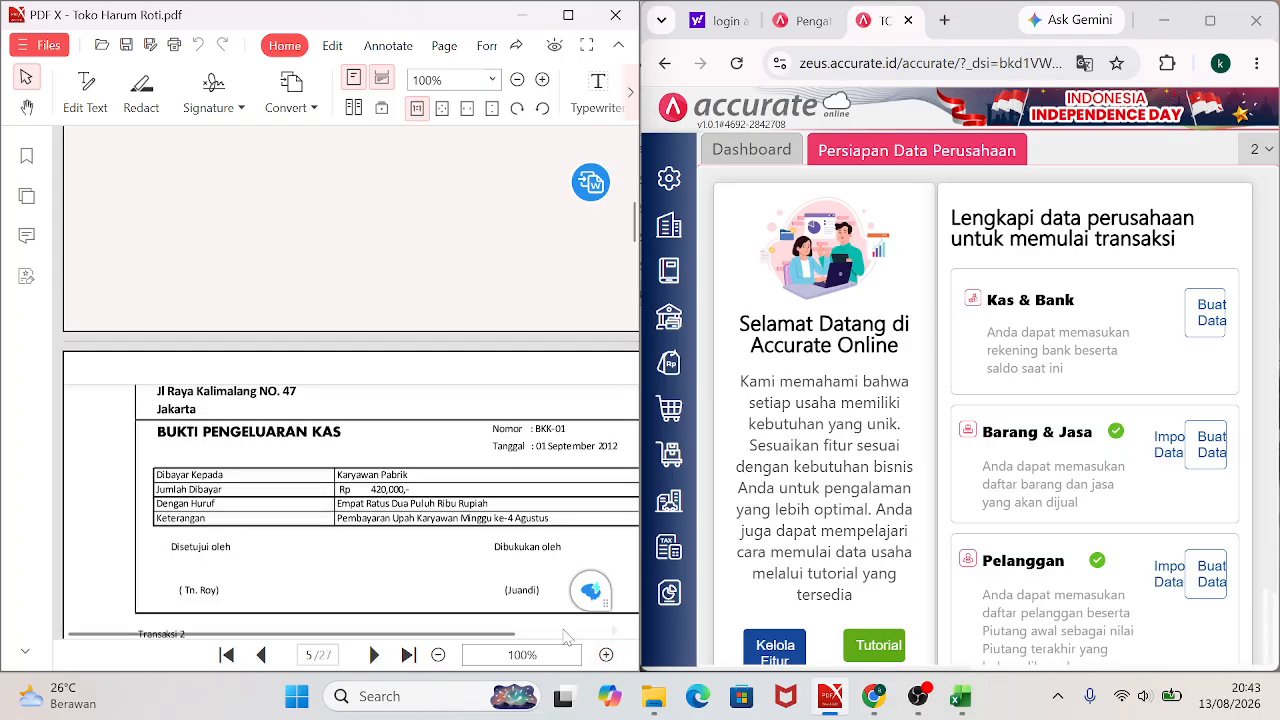
left_click_drag(521, 632, 530, 634)
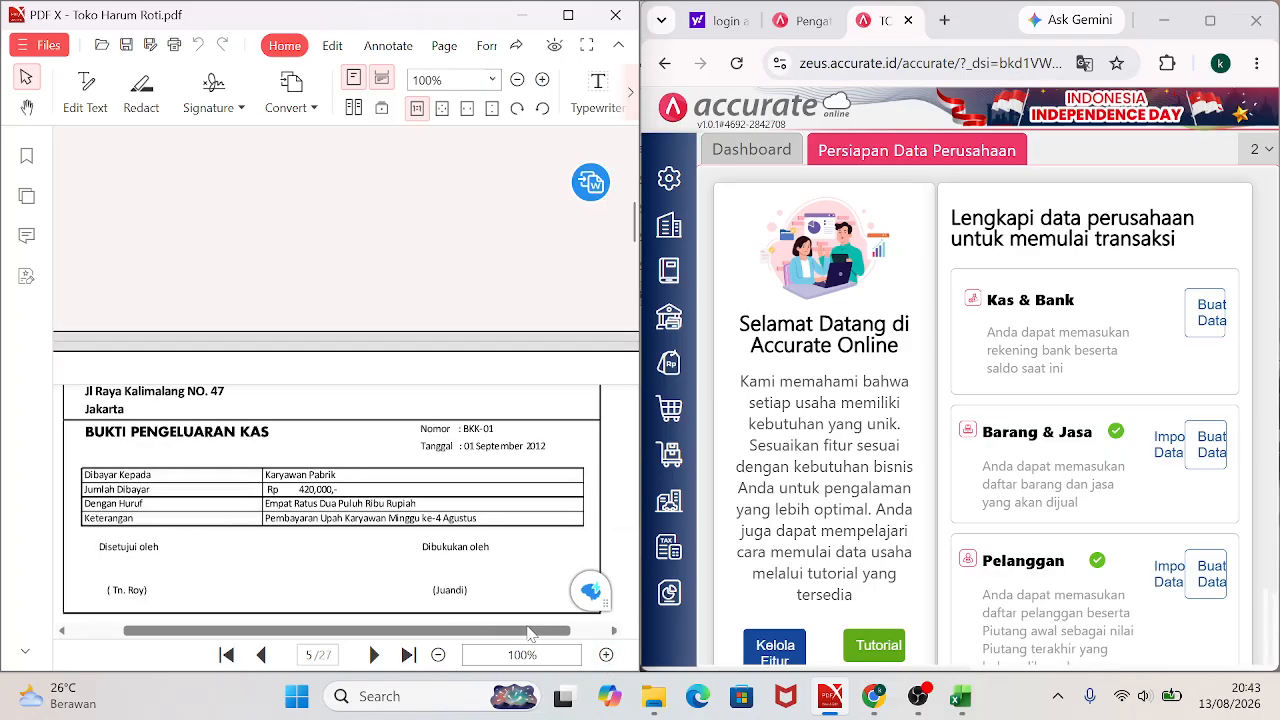
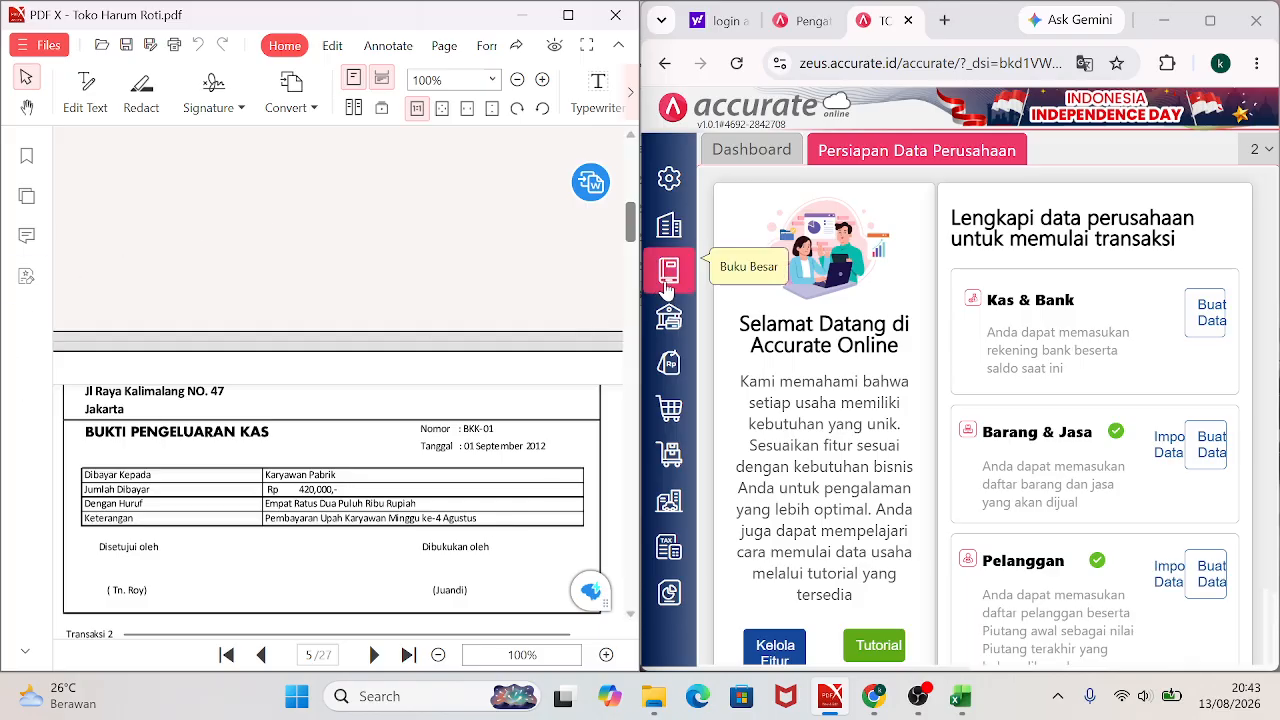
Start a new Kas & Bank payment (Pembayaran) with KAS DITANGAN as the paying account.
left_click(669, 316)
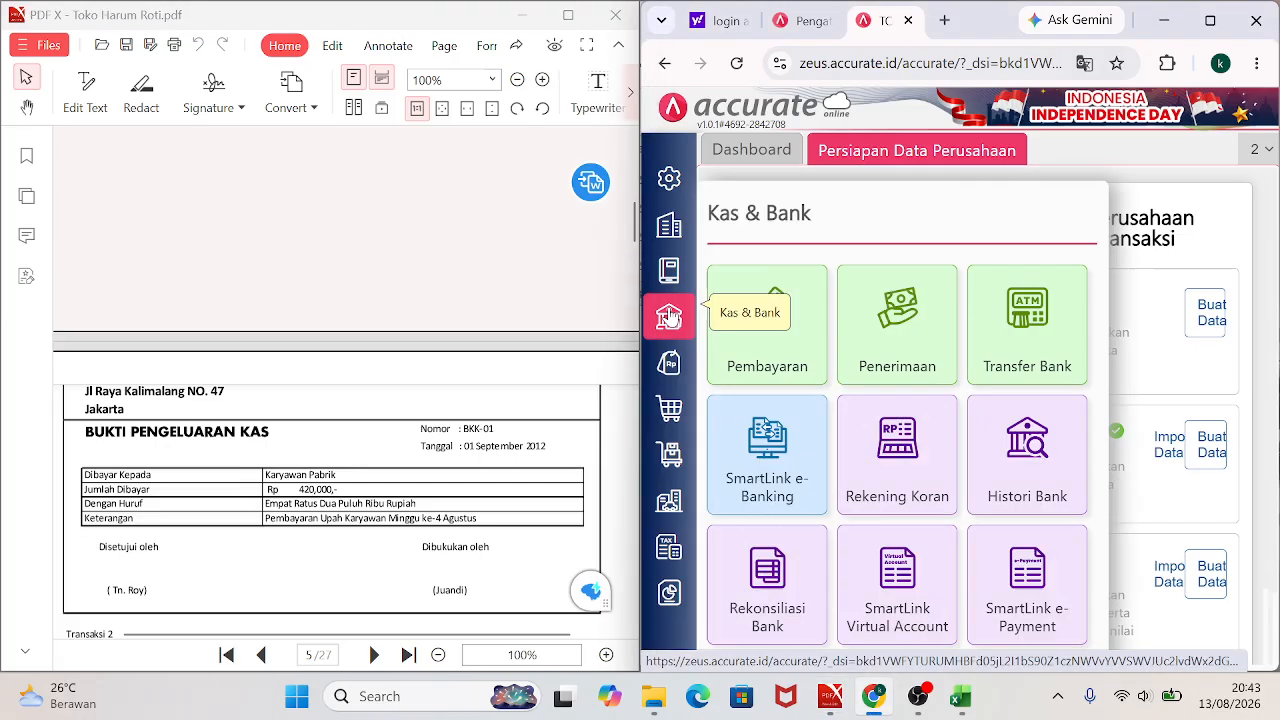
left_click(769, 330)
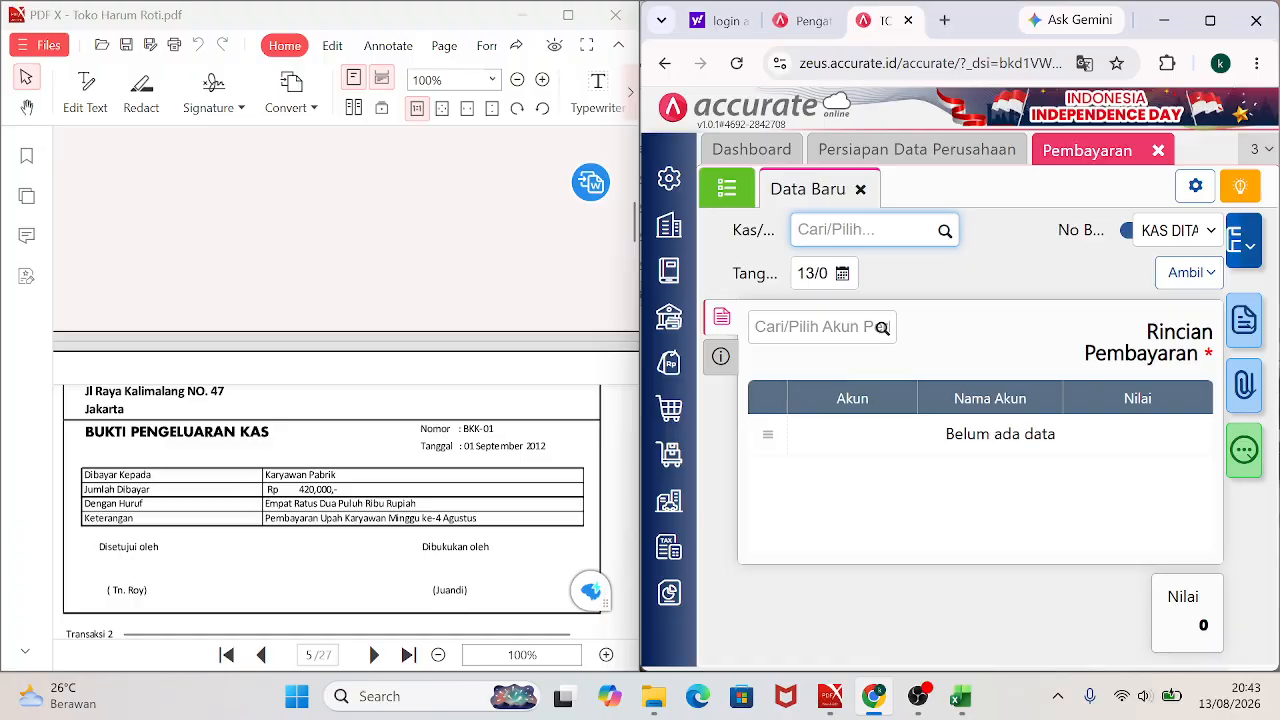
left_click(945, 233)
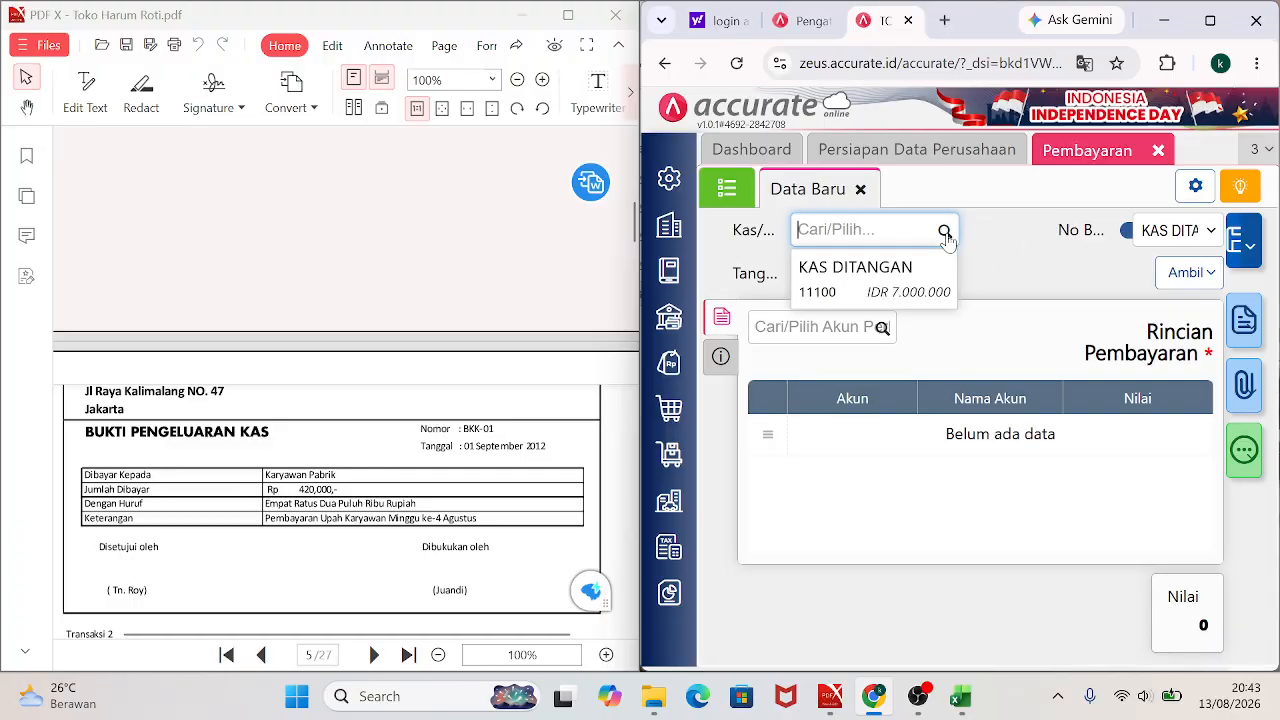
left_click(877, 288)
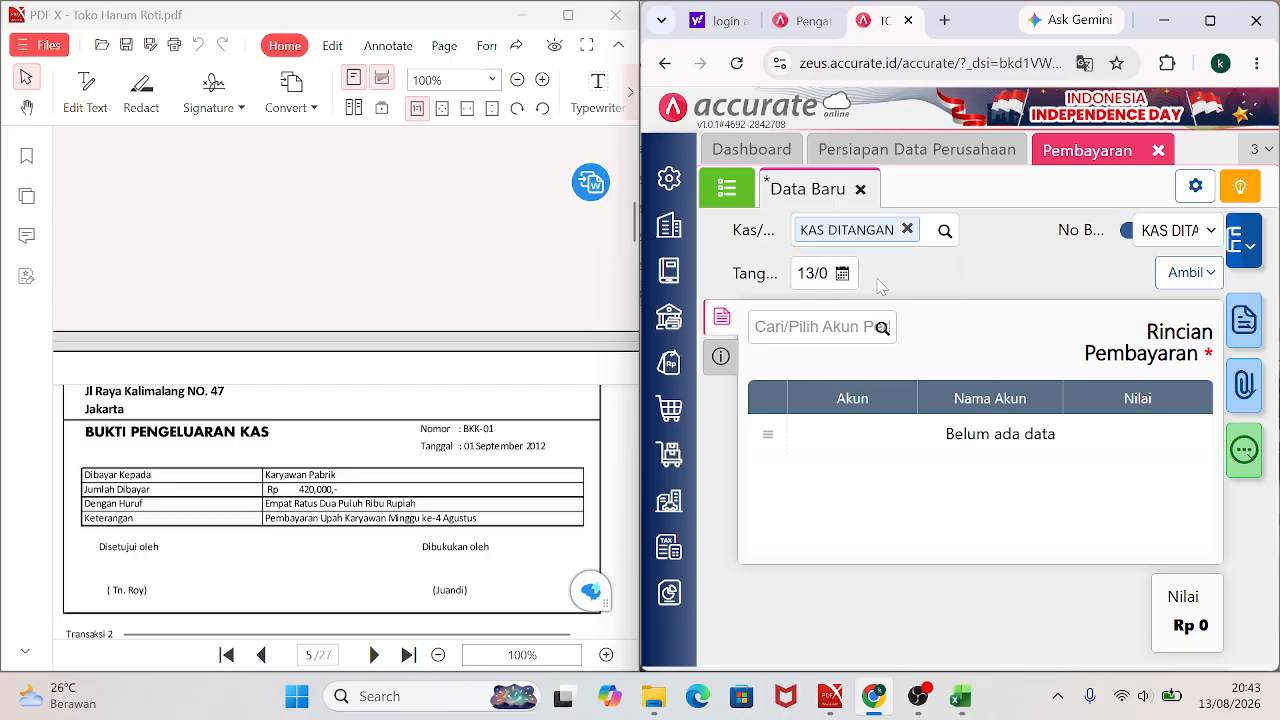
Turn off the payment's automatic numbering, enter BKK-01 as No Bukti and set the date to 01/09/2012.
left_click(1126, 233)
left_click(1175, 230)
type("BKK")
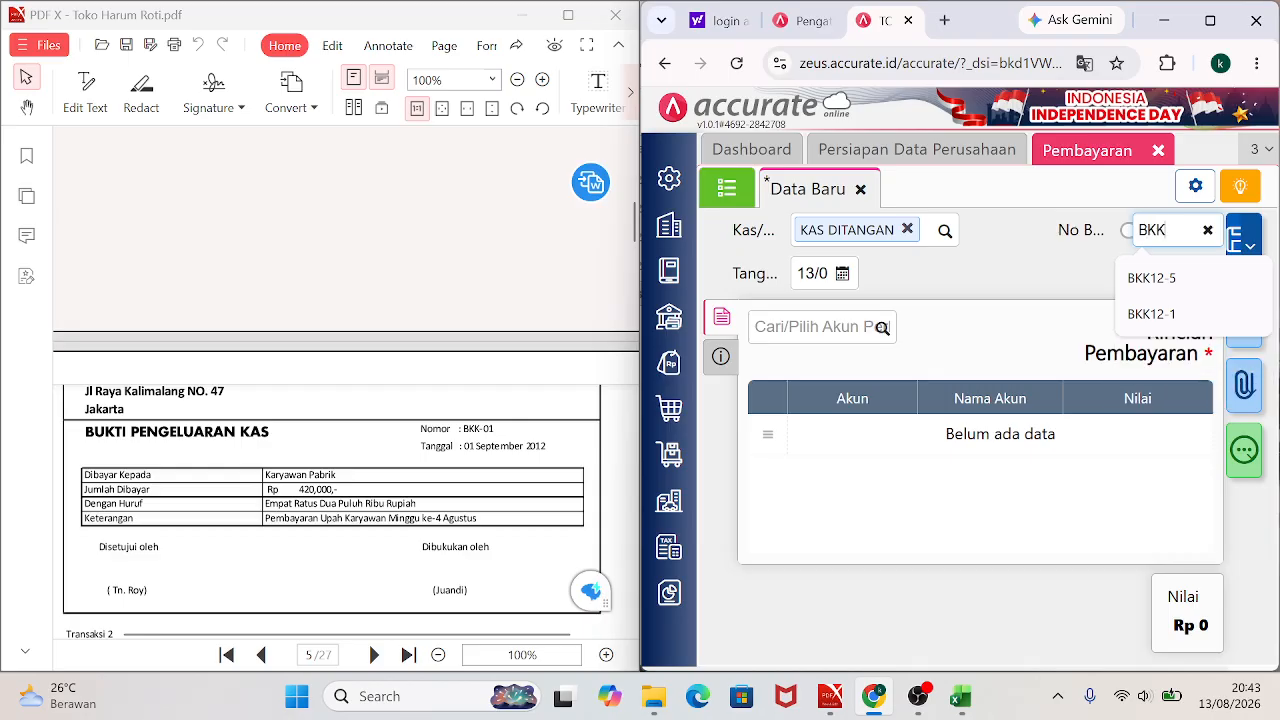
type("-01")
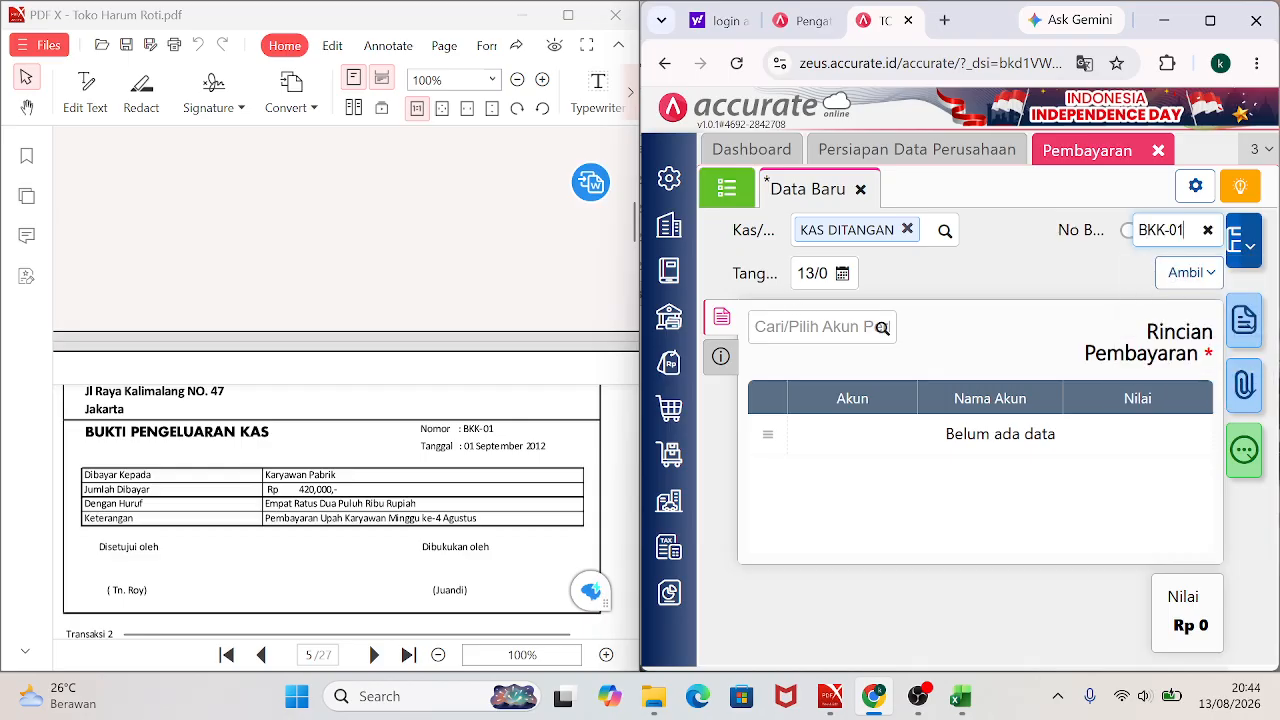
left_click(812, 273)
type("01/0")
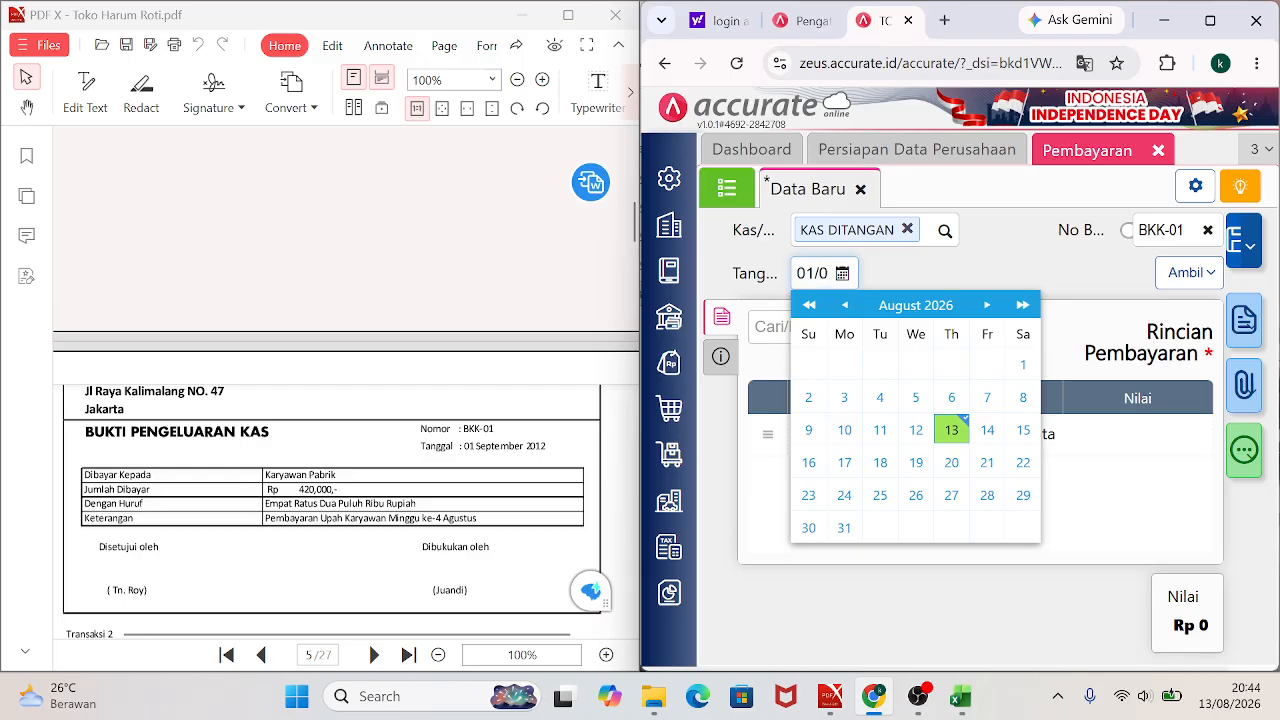
key("Tab")
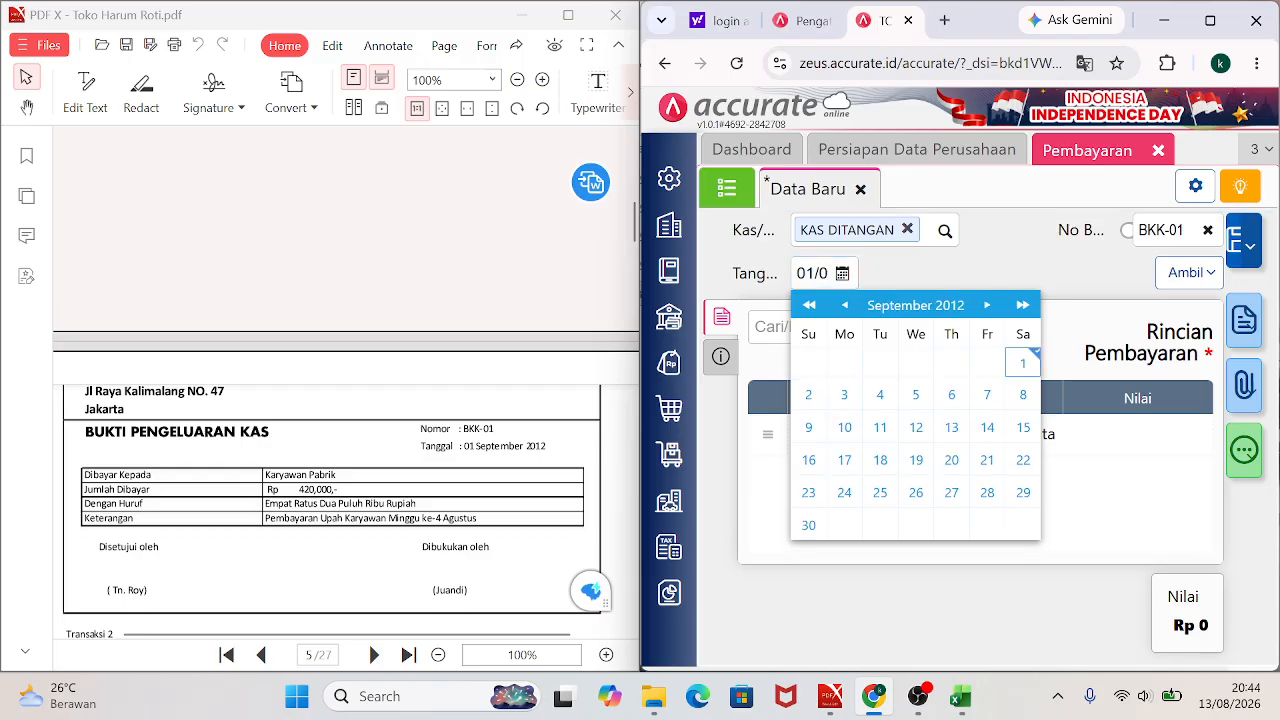
left_click(1025, 366)
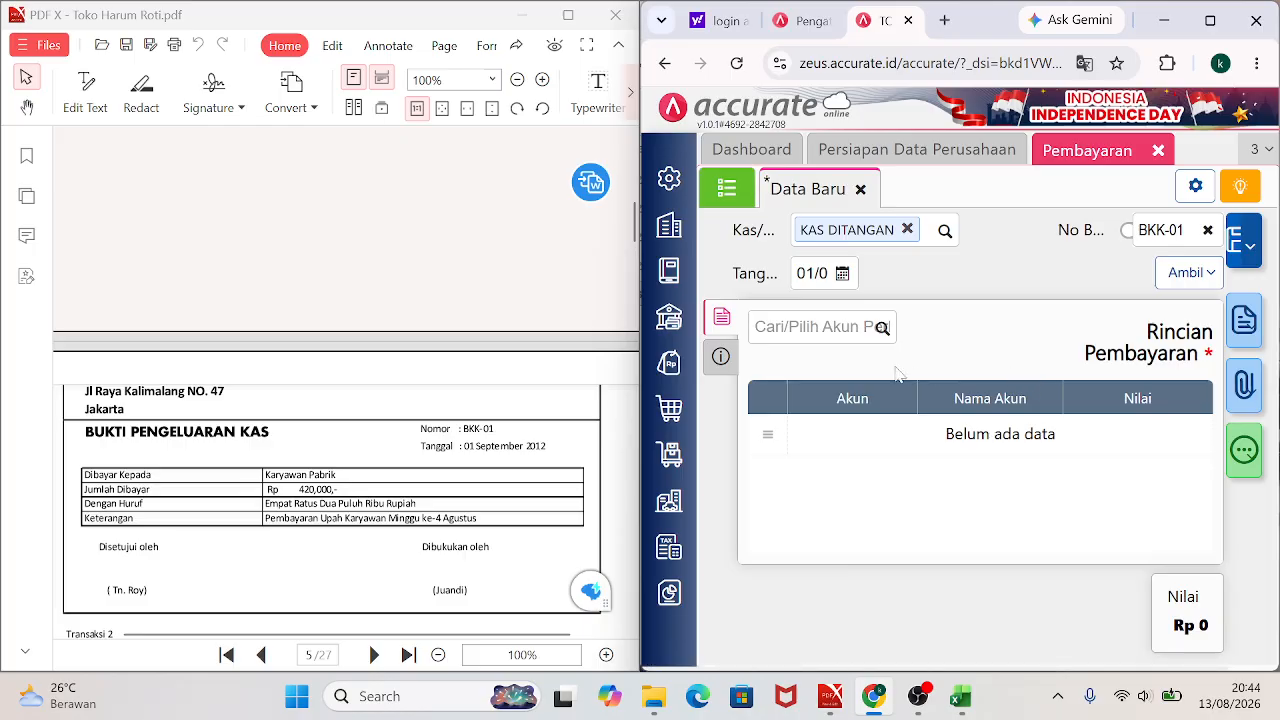
Add account 62100 BEBAN GAJI DAN UPAH to the payment details with a Nilai of Rp 420.000.
left_click(882, 328)
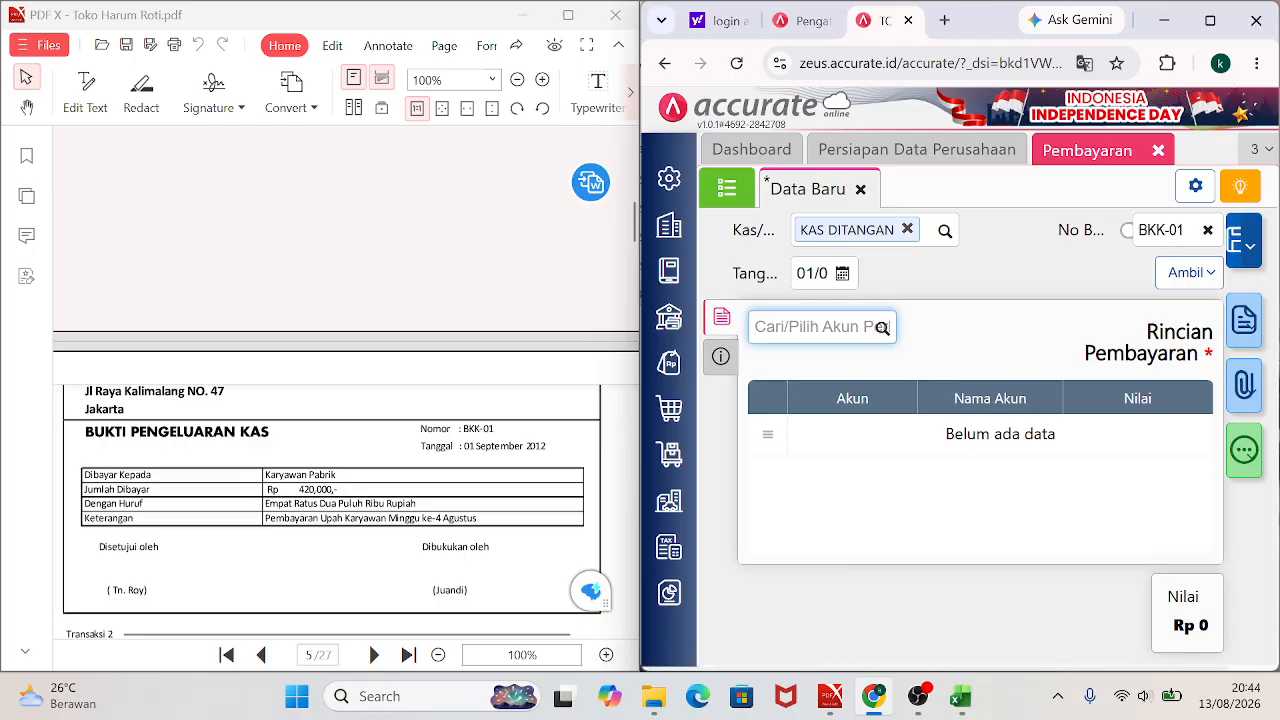
type("BEBAN GAJI")
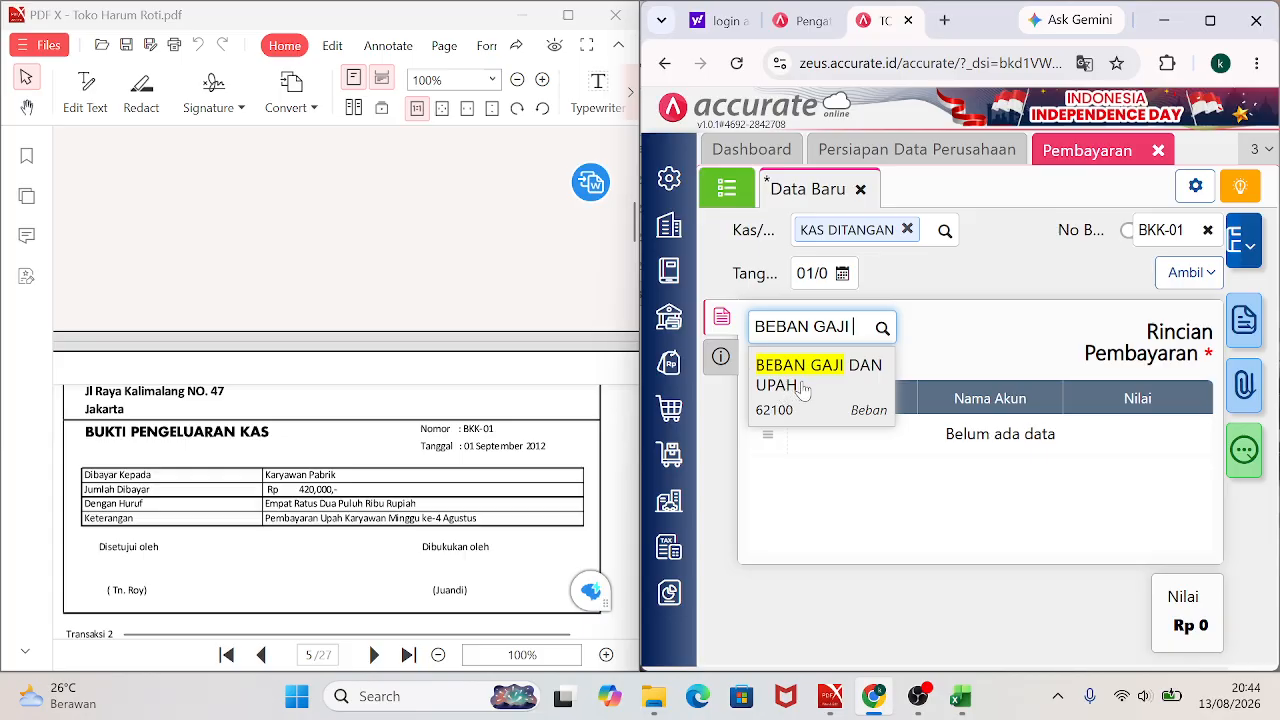
left_click(803, 388)
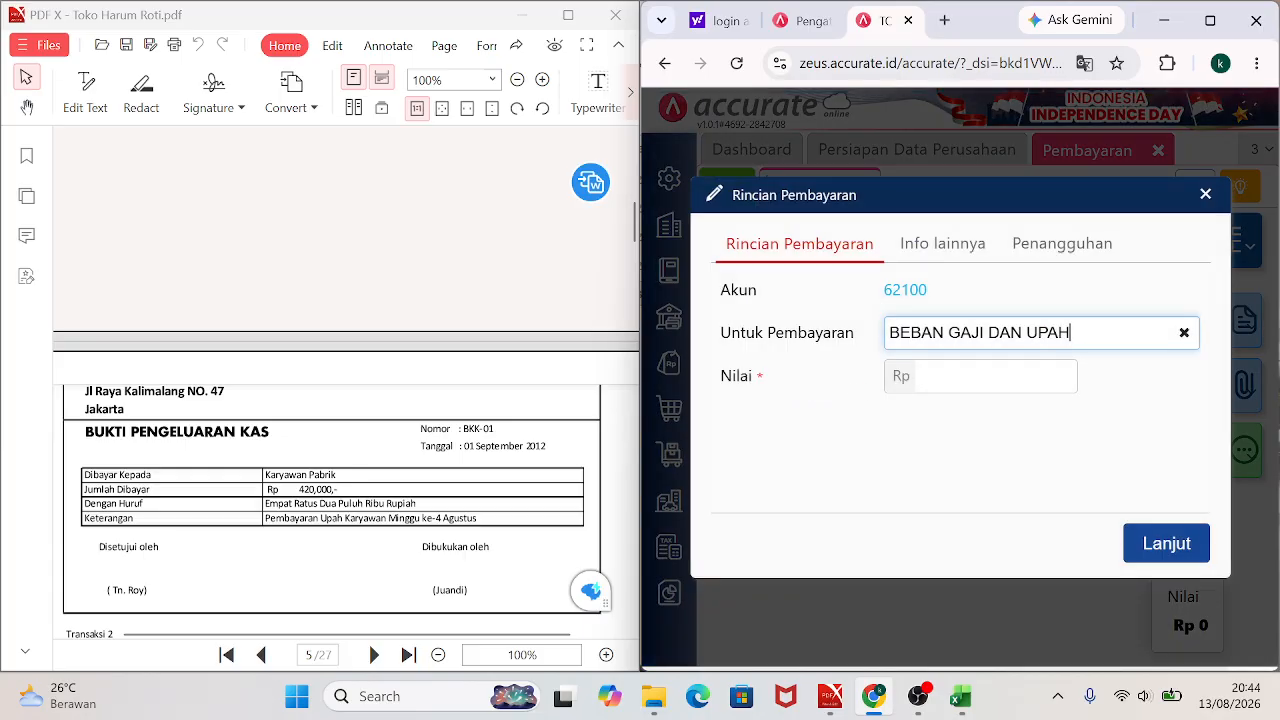
left_click(996, 376)
type("4200000")
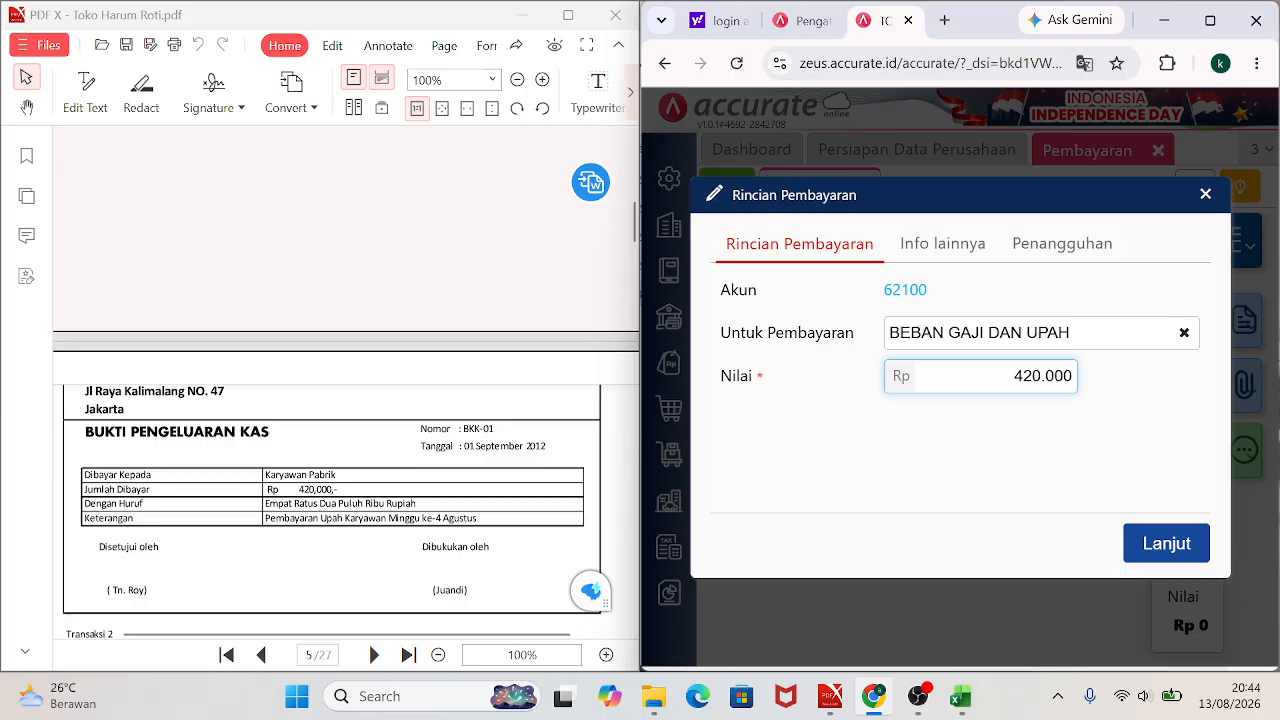
left_click(1160, 543)
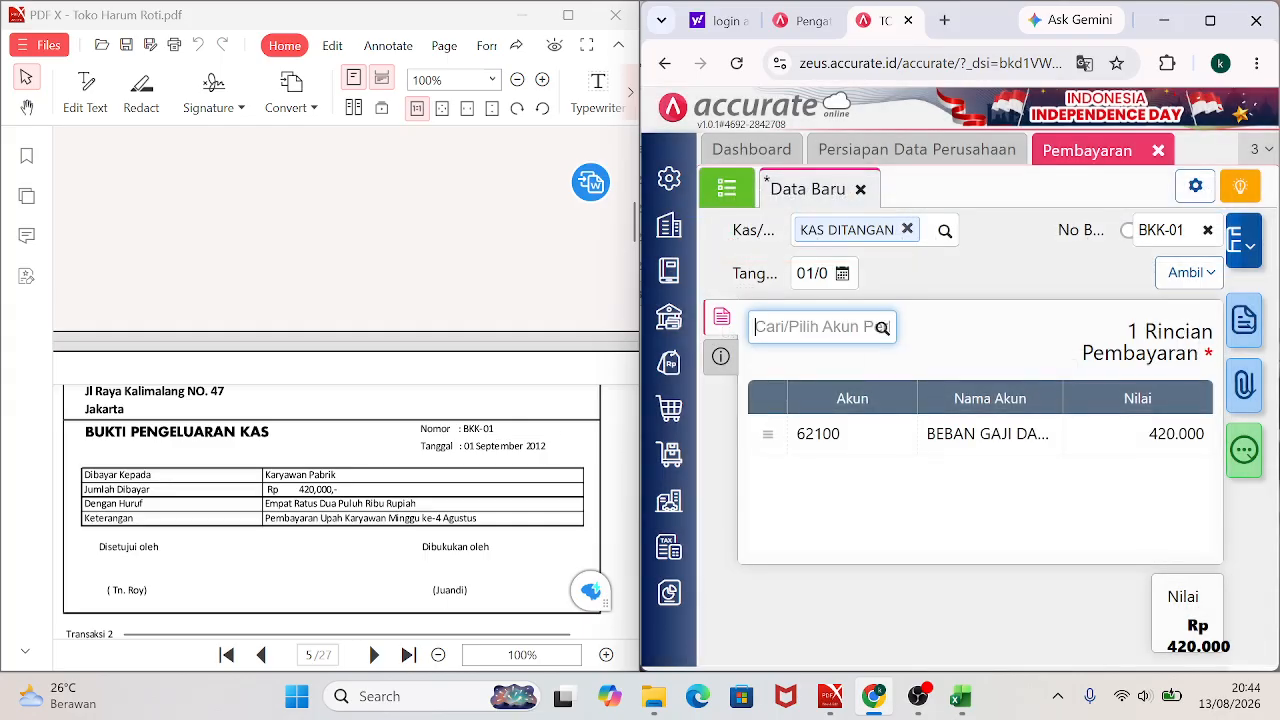
Enter KARYAWAN PABRIK as recipient and PEMBAYARAN UPAH KARYAWAN MINGGU KE 4 AGUSTUS as Catatan under Info lainnya, and save the payment.
left_click(721, 357)
key("Tab")
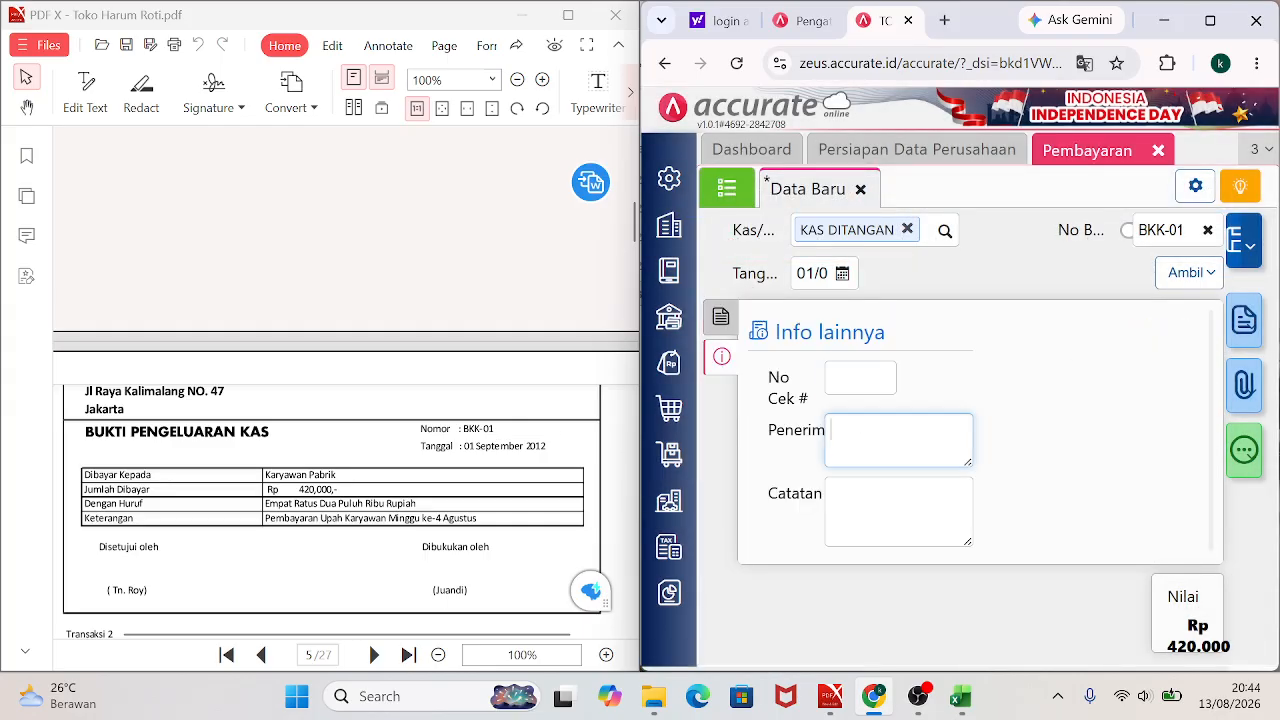
type("KARYAWAN PABRIK")
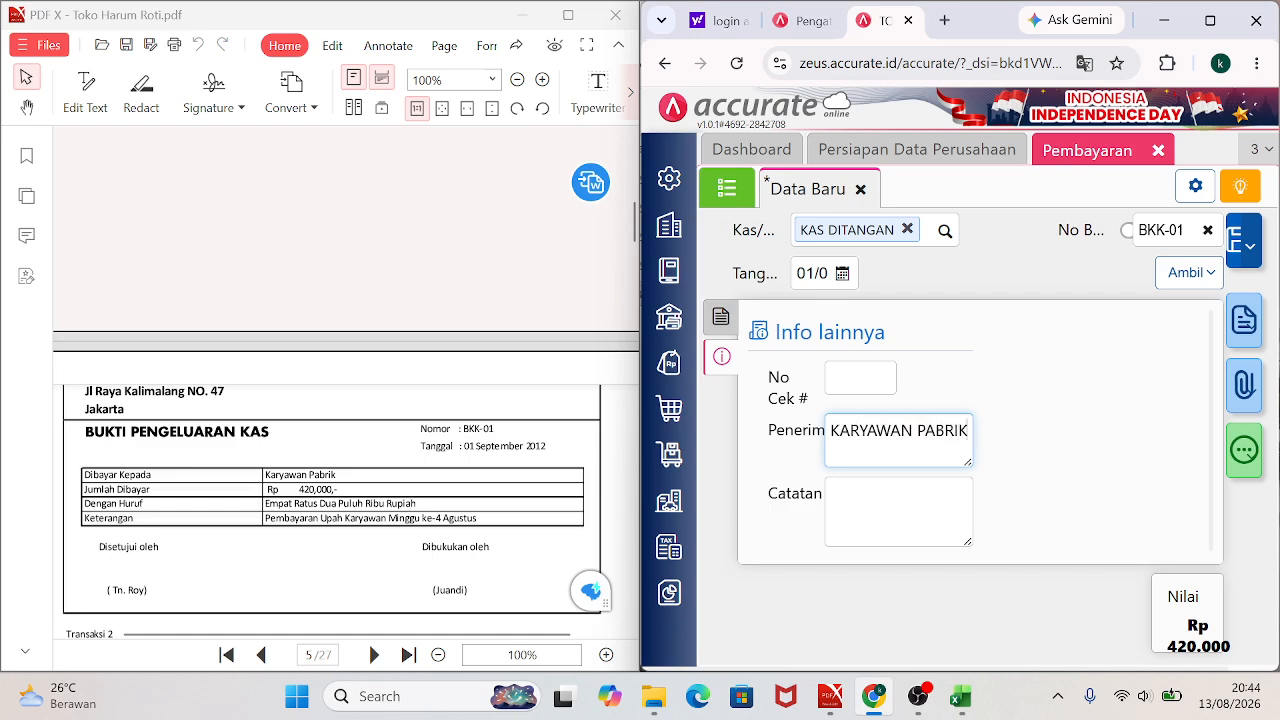
key("Tab")
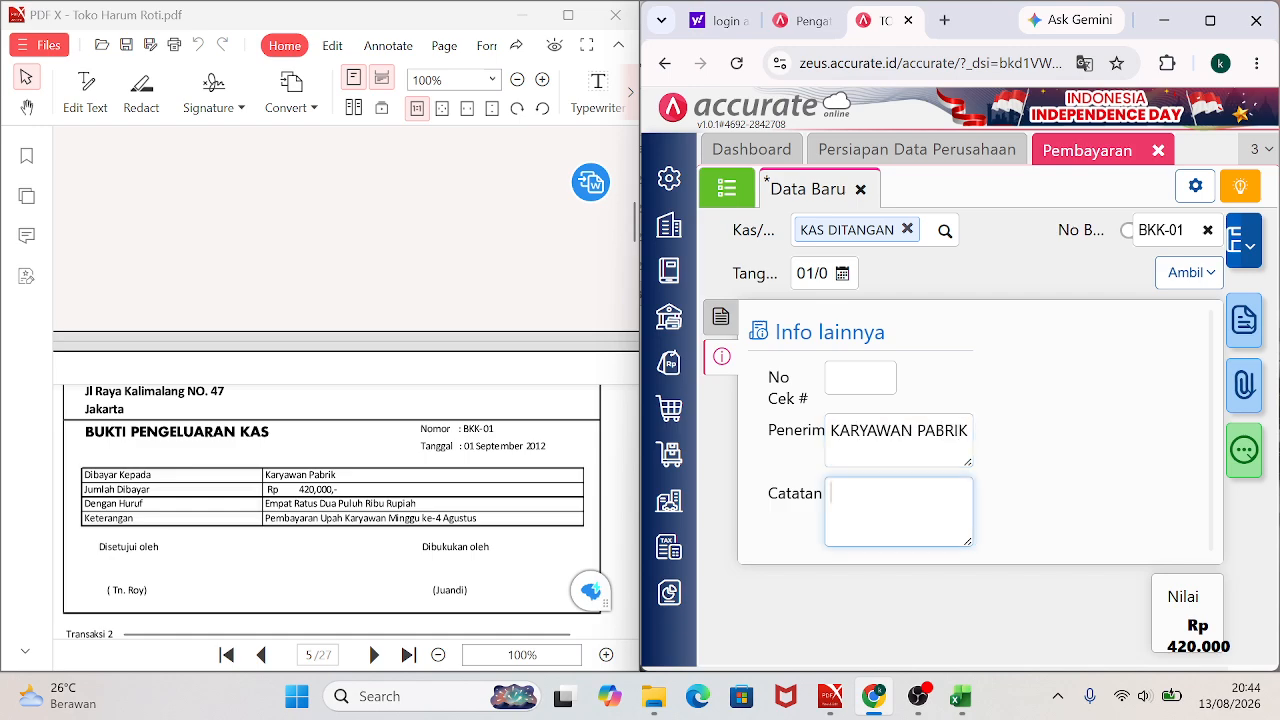
type("PEMBAYARAN U")
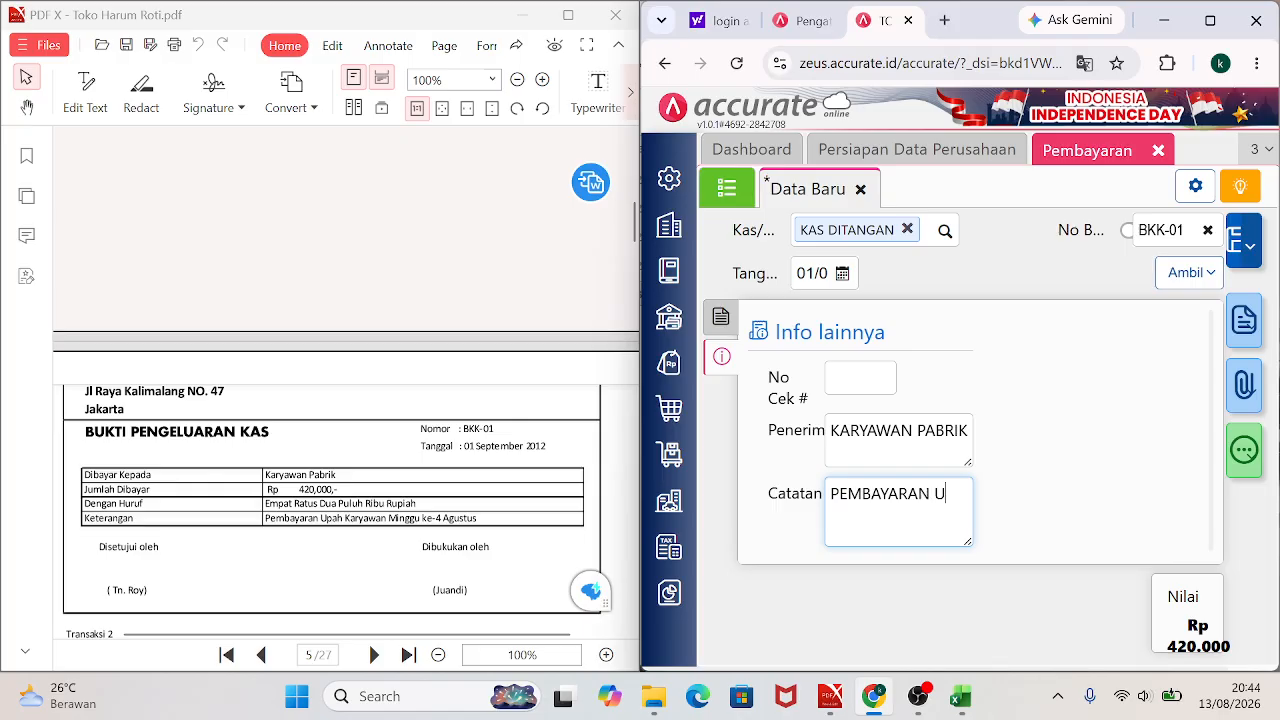
type("PAH KARYAWAN M")
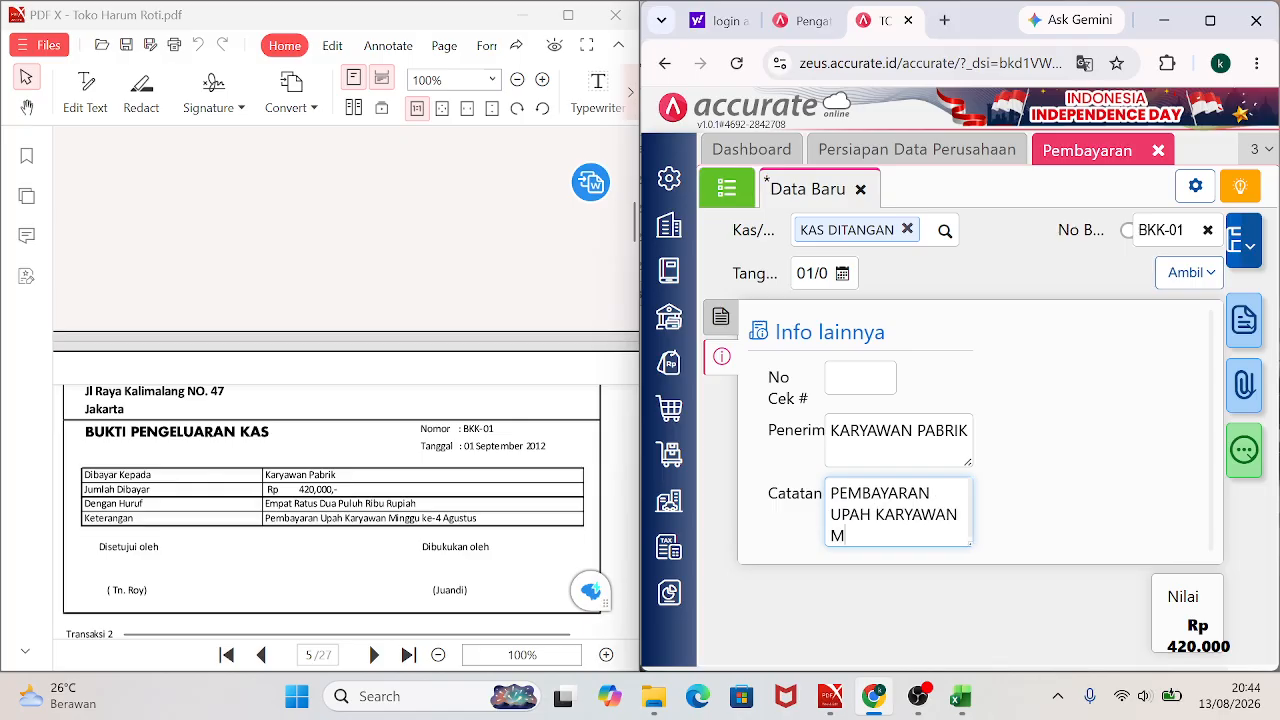
type("INGGU KE 4 AGUST")
type("US")
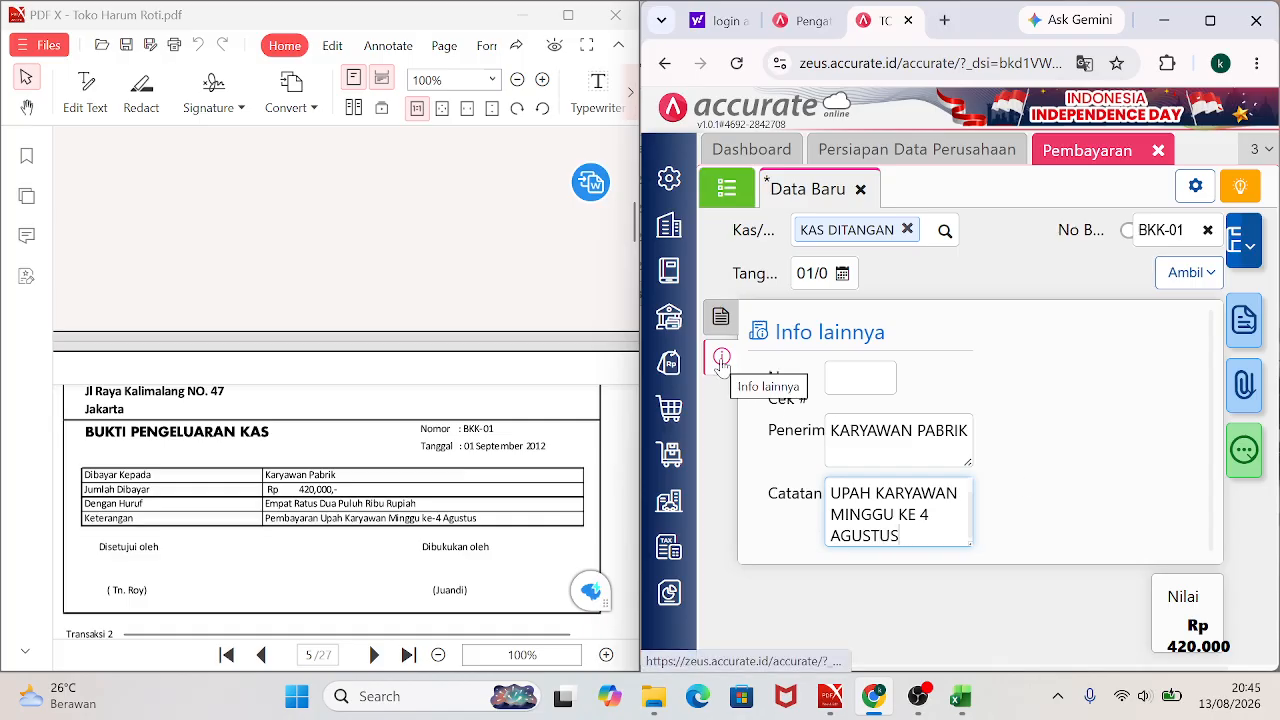
left_click(722, 320)
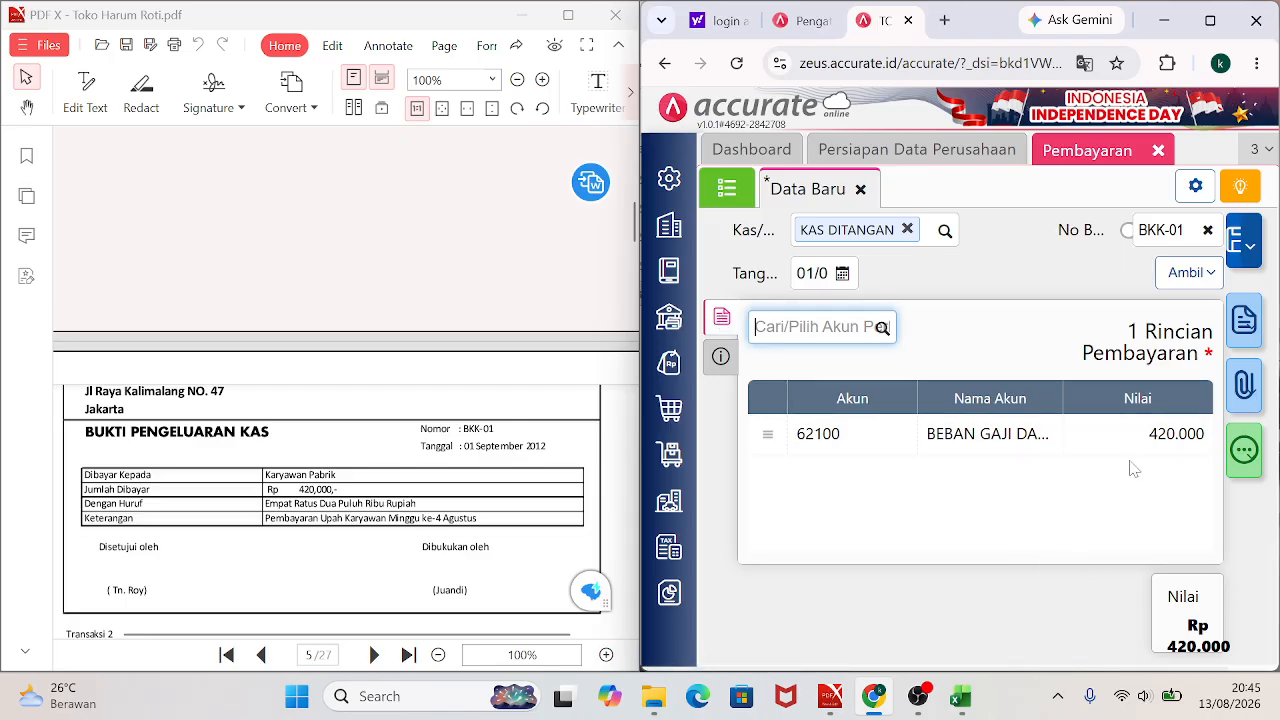
left_click(1236, 246)
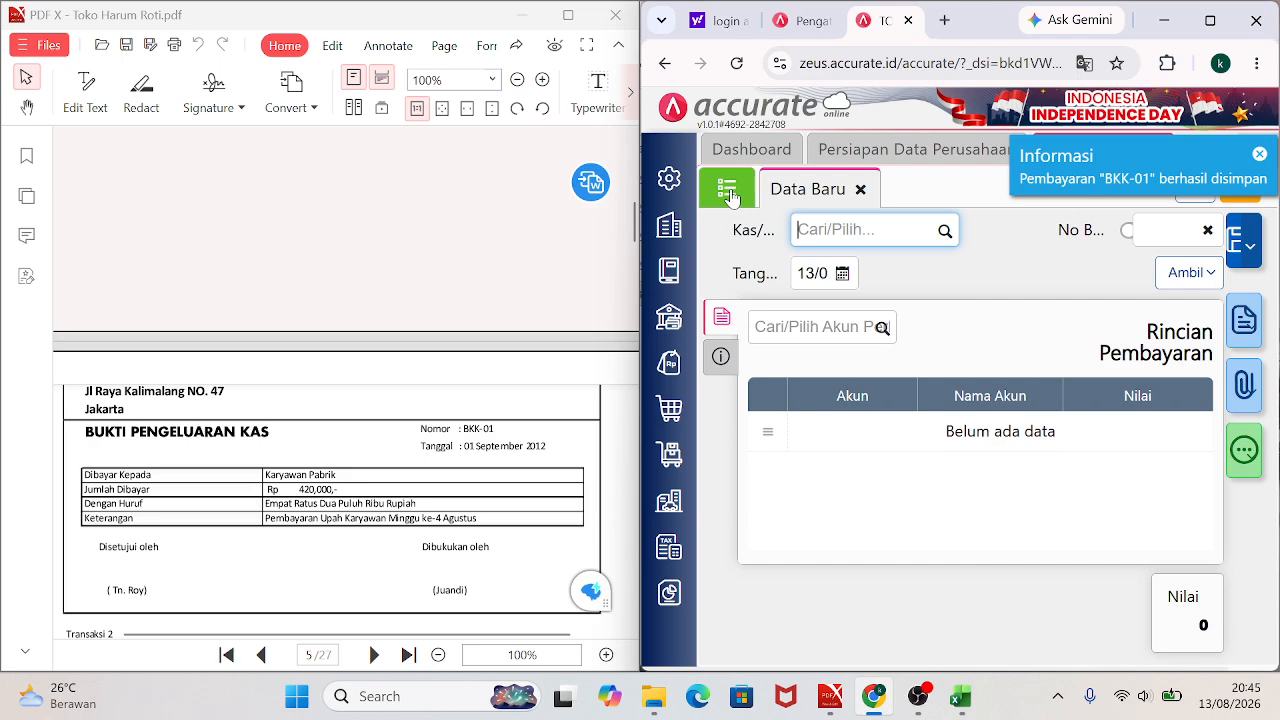
Open the saved payment BKK-01 and examine its Rincian Jurnal at full window size, then return to the side-by-side layout.
left_click(728, 192)
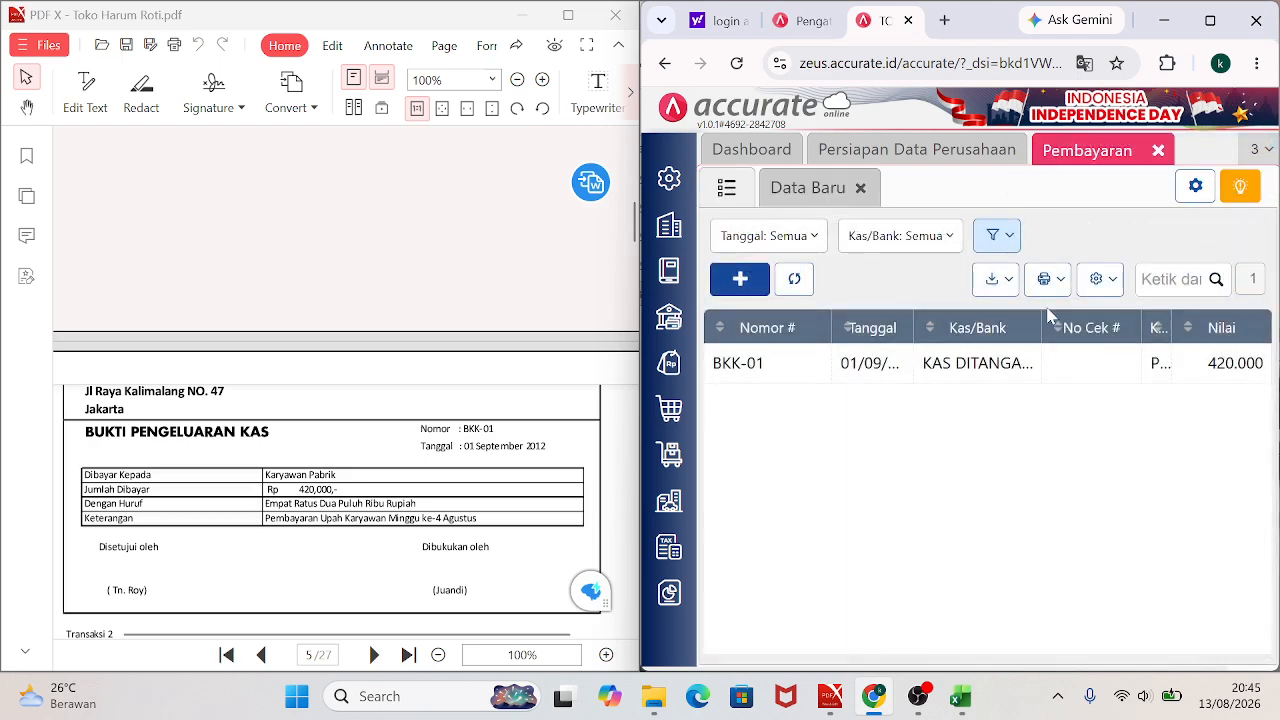
left_click(977, 368)
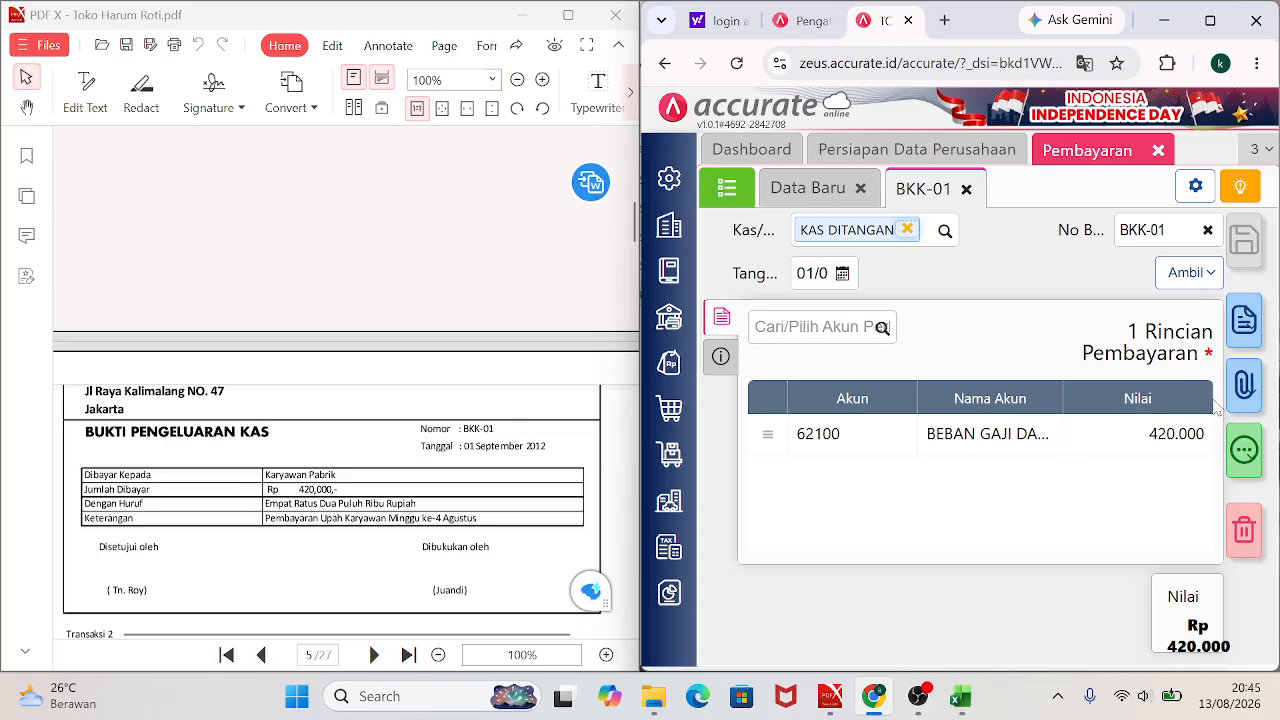
left_click(1250, 456)
left_click(1109, 624)
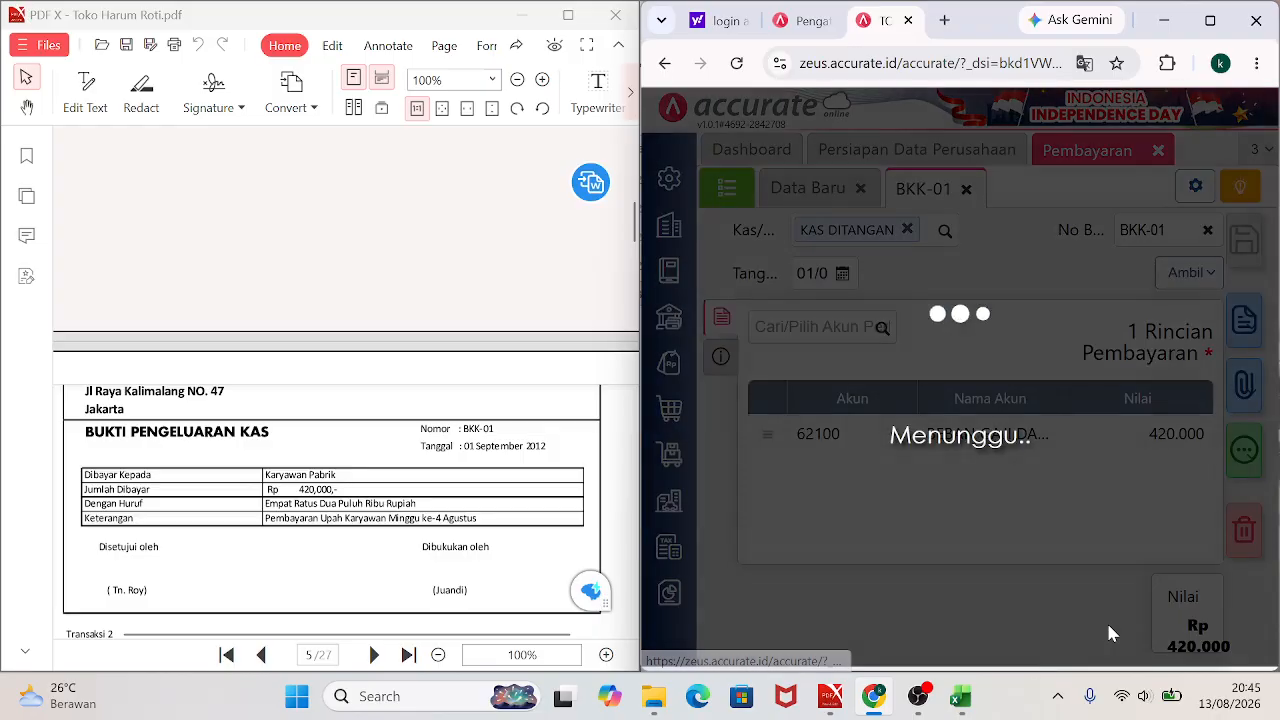
left_click(1214, 21)
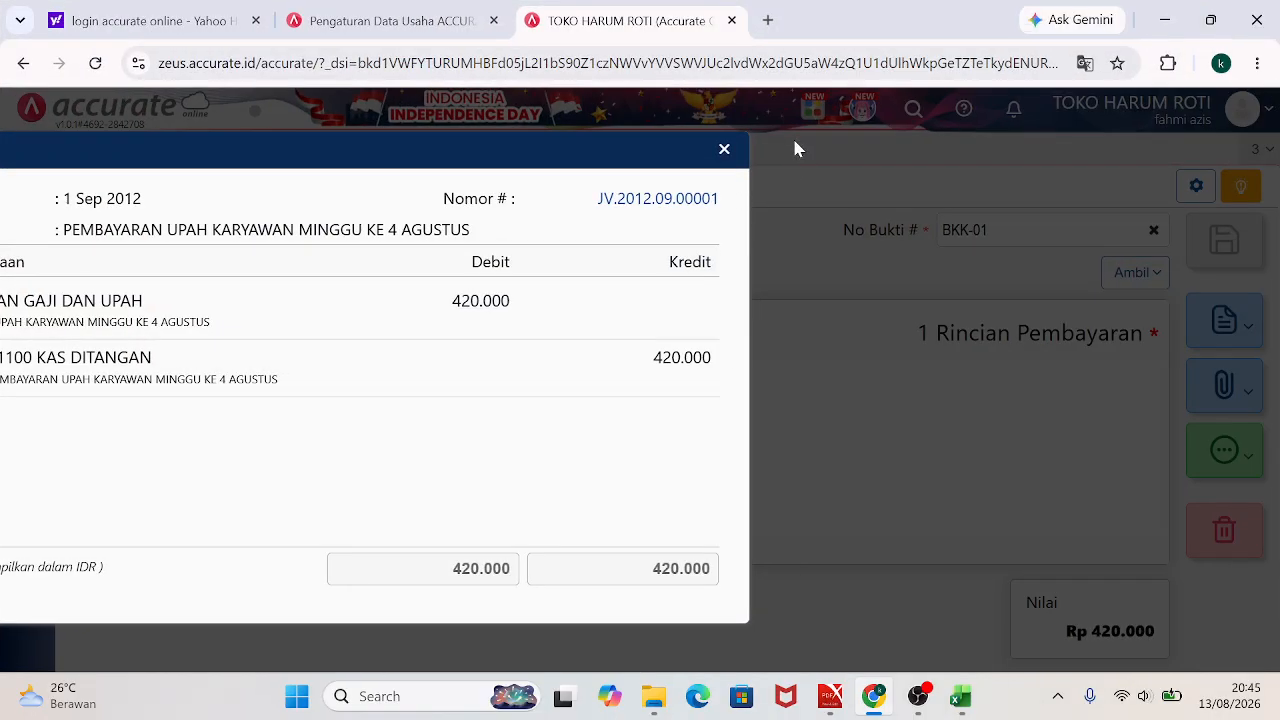
left_click(736, 157)
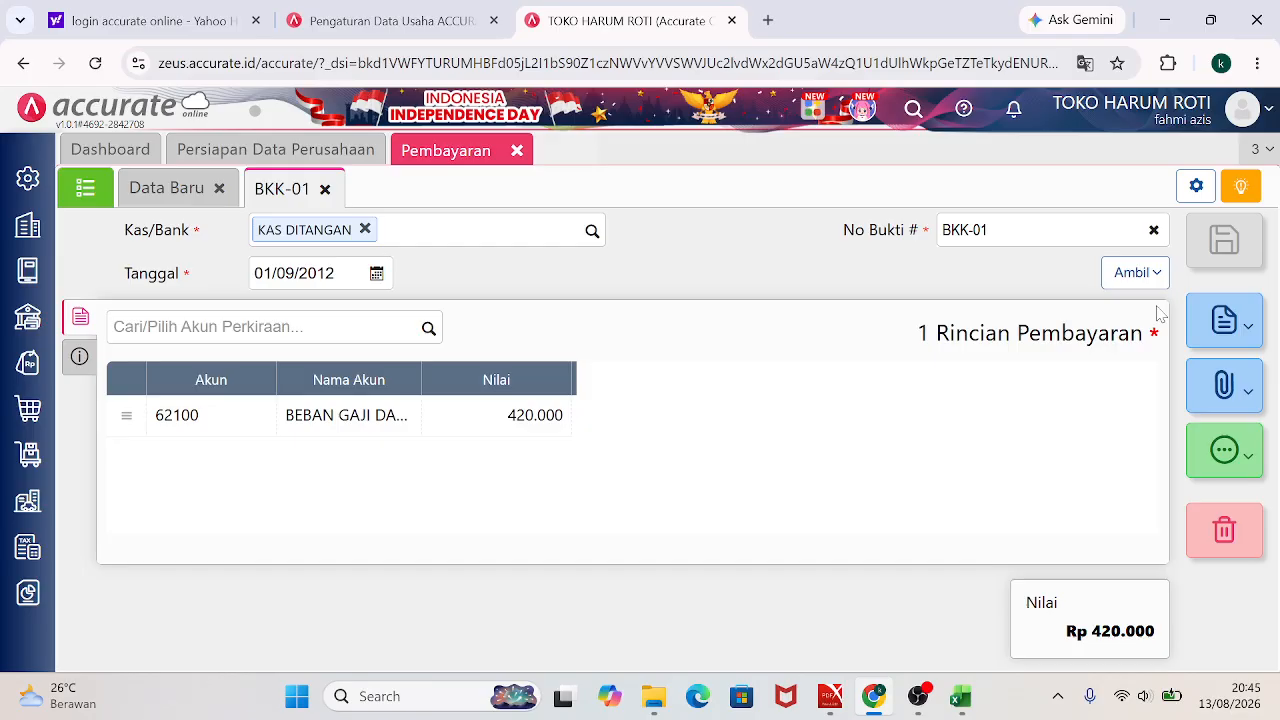
left_click(1255, 458)
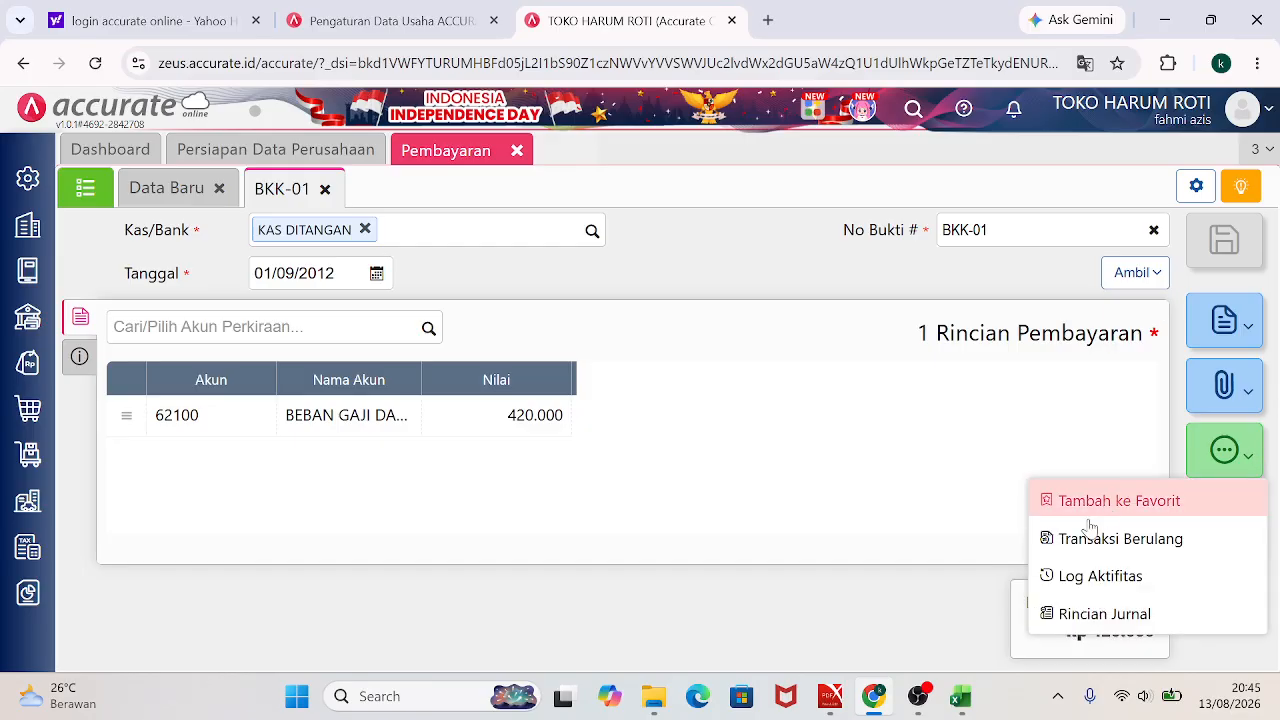
left_click(1098, 614)
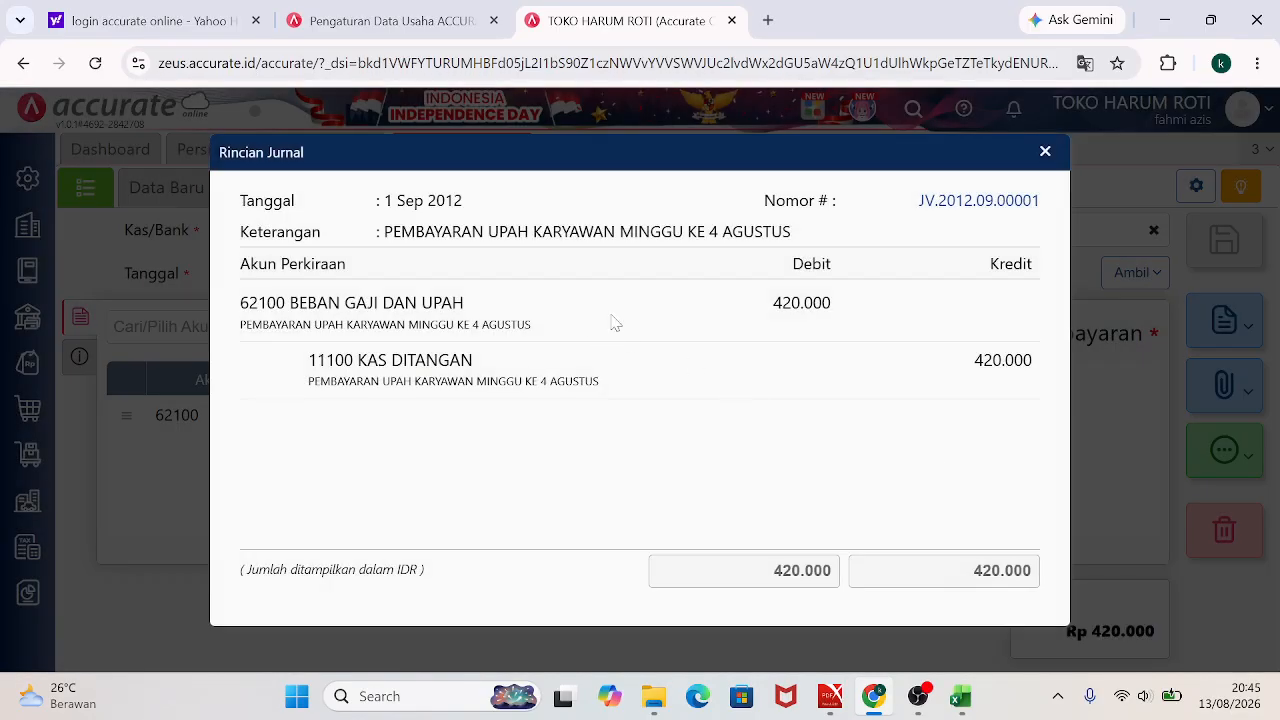
left_click(1045, 153)
left_click(1212, 20)
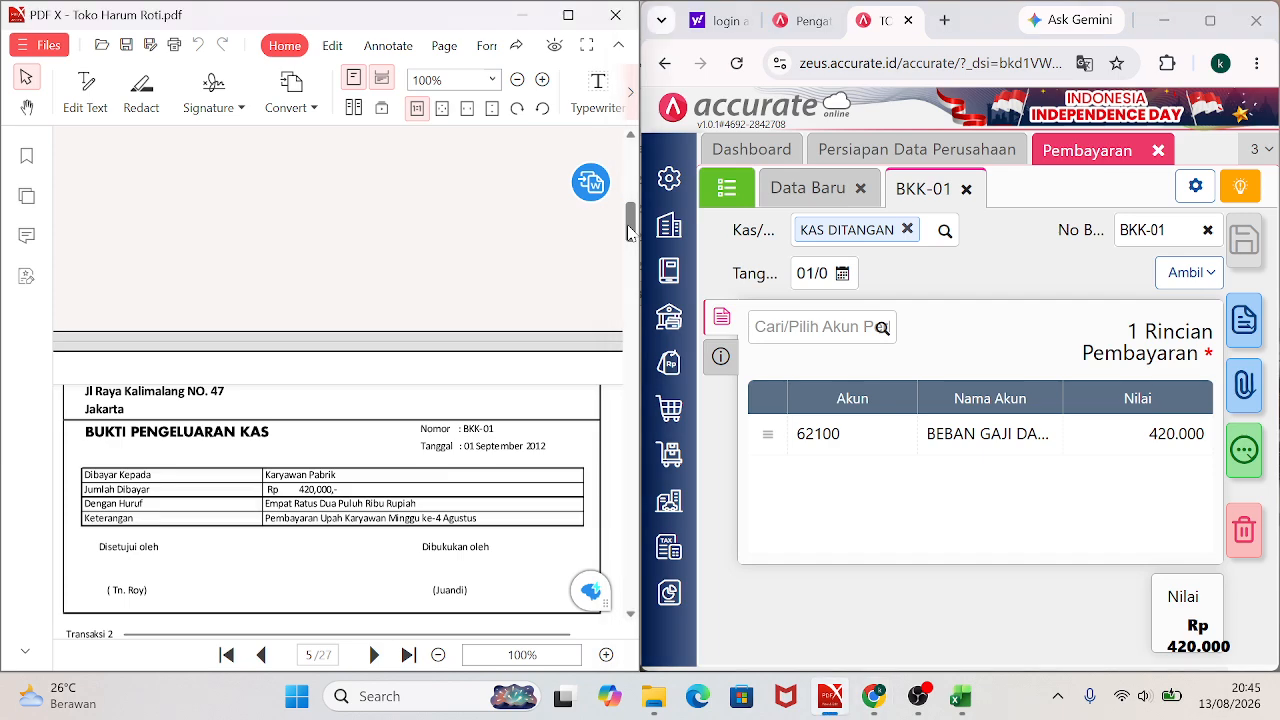
Close the payment form and start a new Faktur Pembelian with TOKO Hj. YOYO as supplier, following Transaksi 2 in the PDF.
left_click_drag(630, 232, 630, 240)
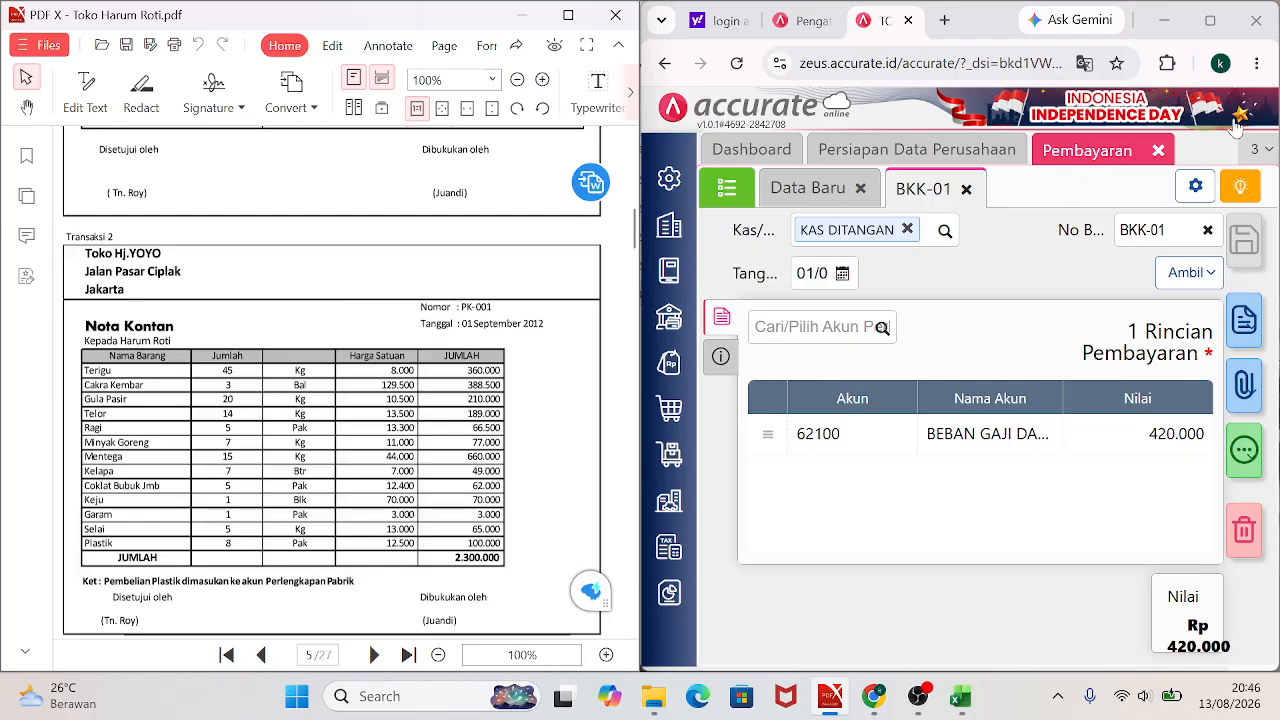
left_click(1159, 152)
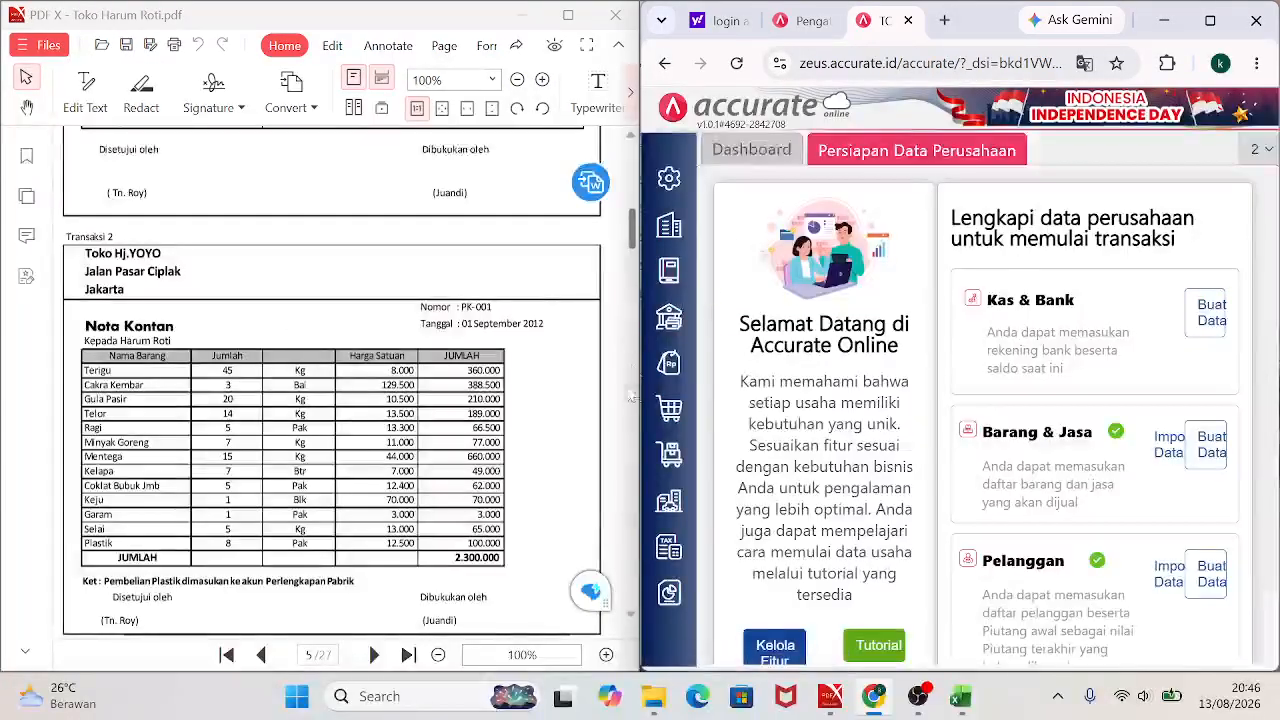
left_click(669, 410)
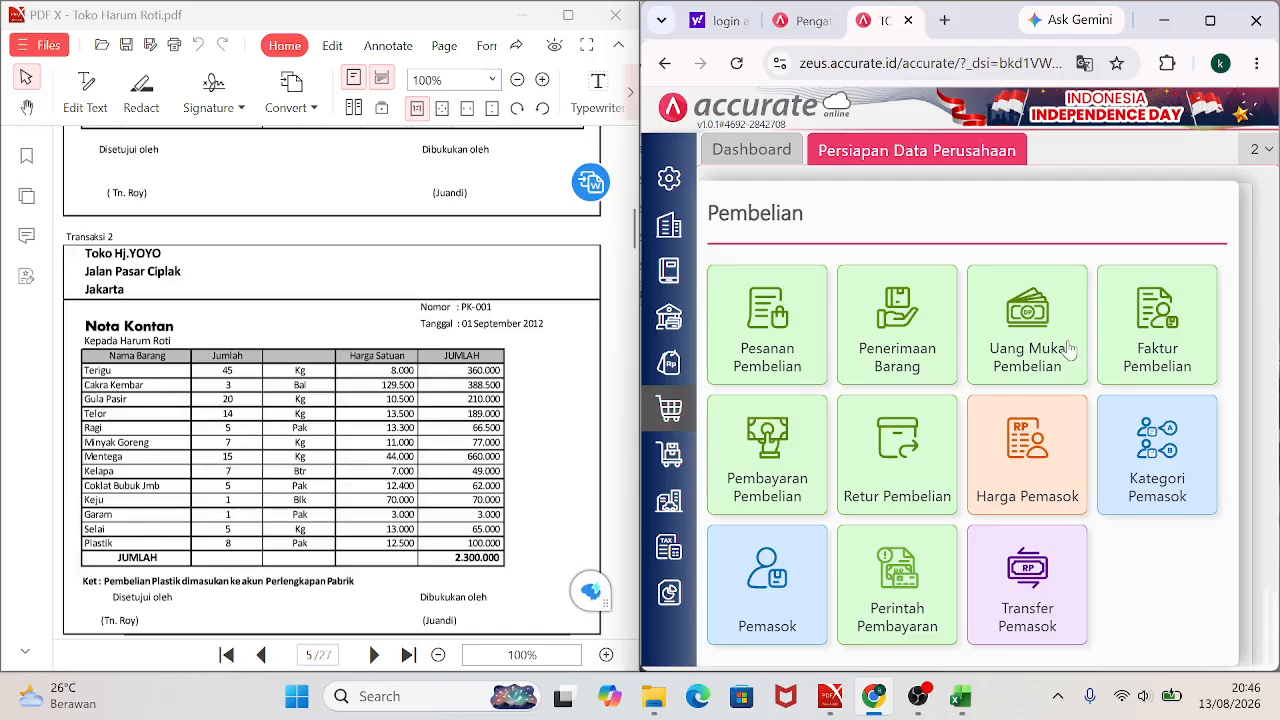
left_click(1152, 342)
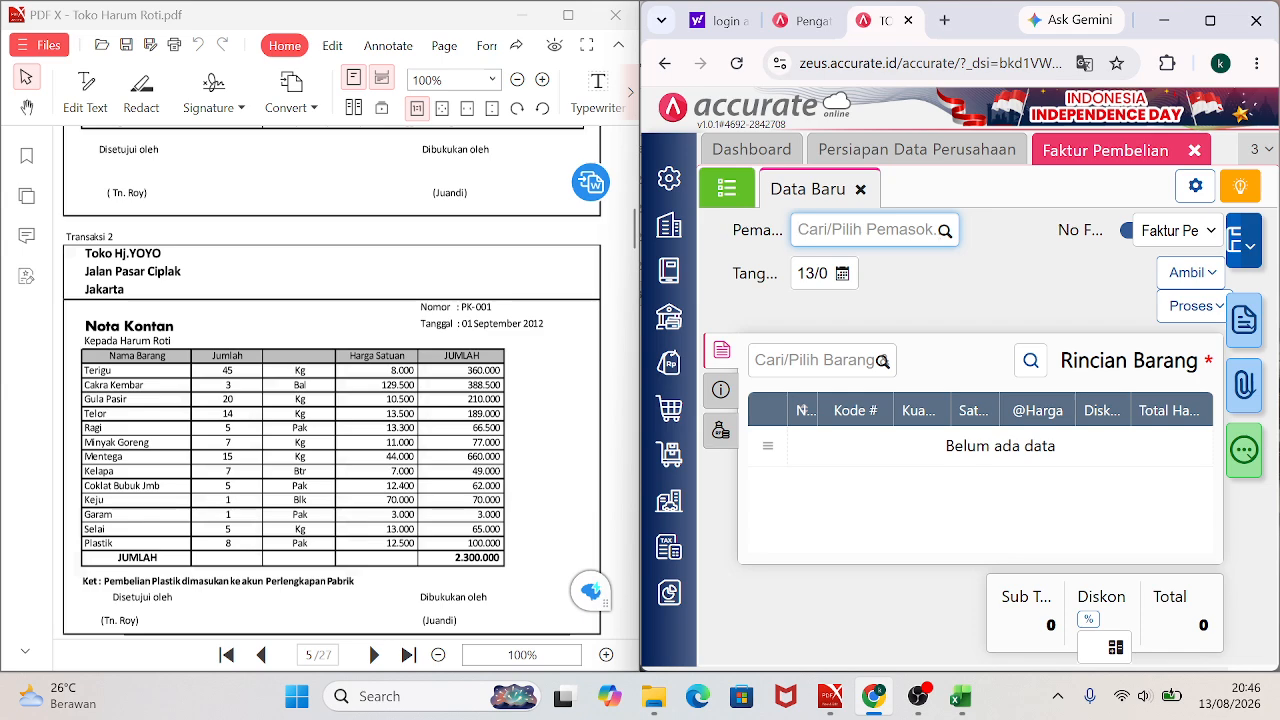
type("YOY")
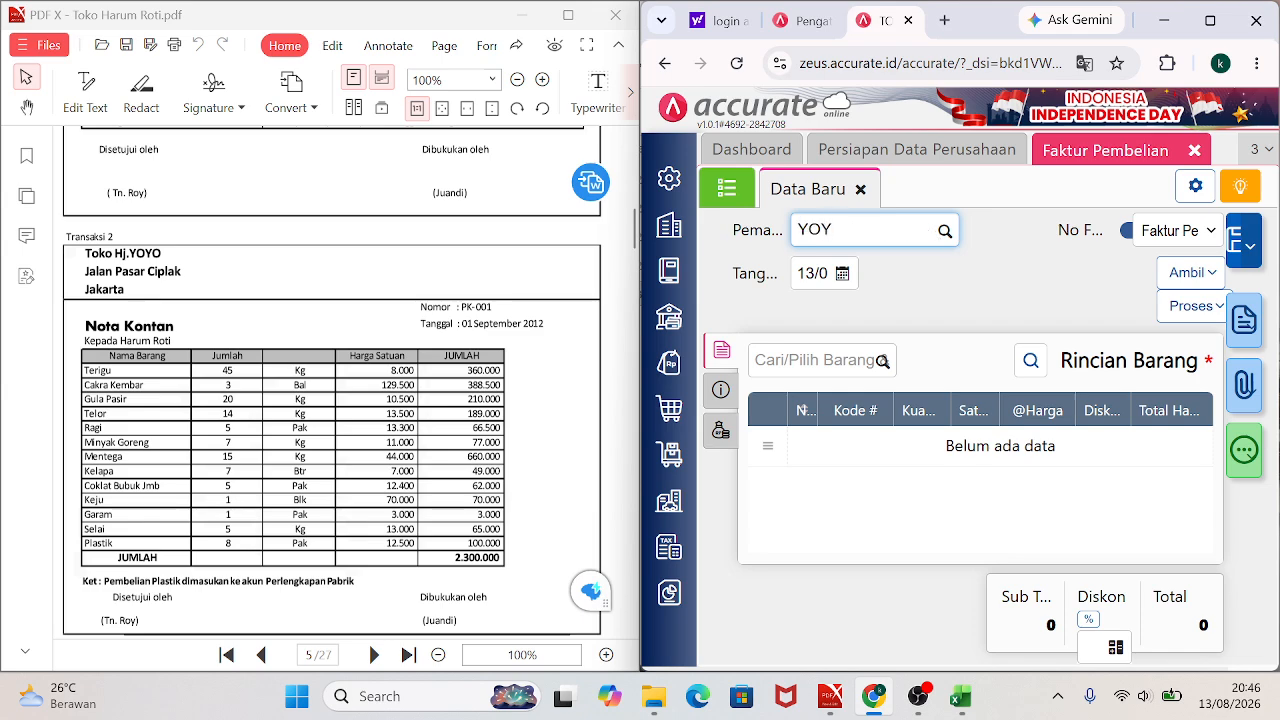
left_click(897, 283)
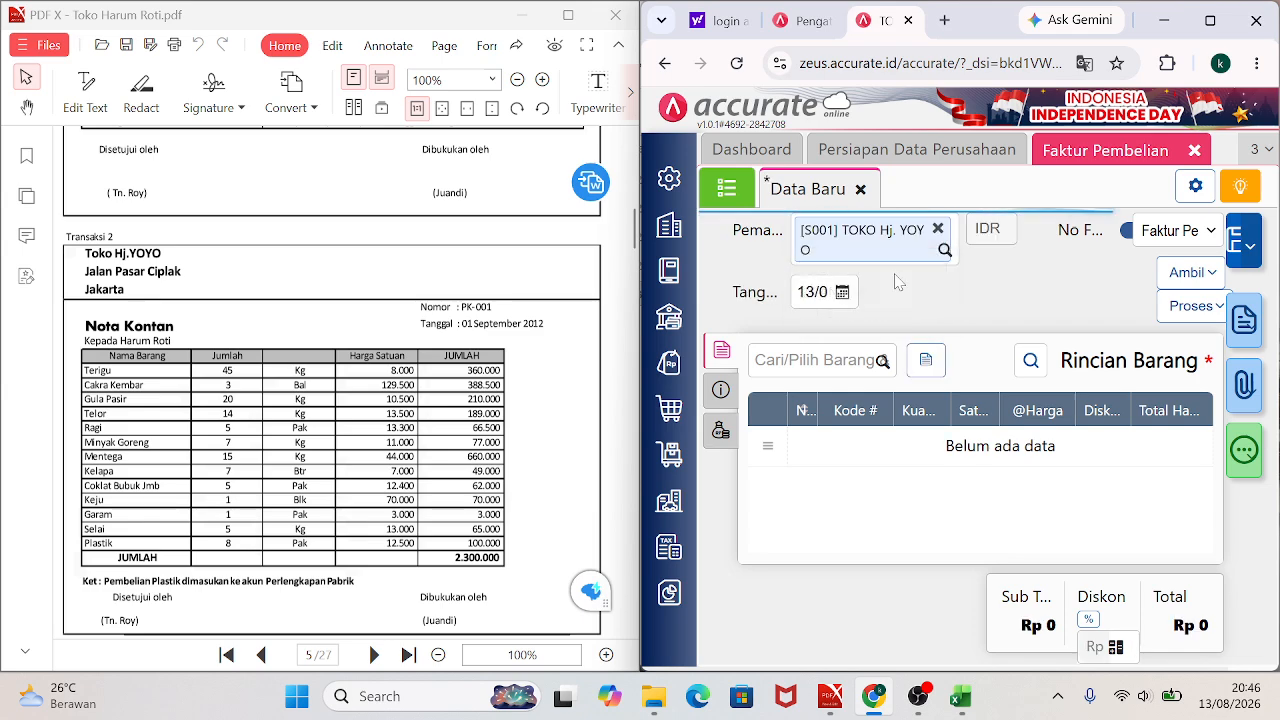
Turn off the invoice's automatic numbering, enter PK-001 as No Faktur and set the date to 01/09/2012.
left_click(1124, 232)
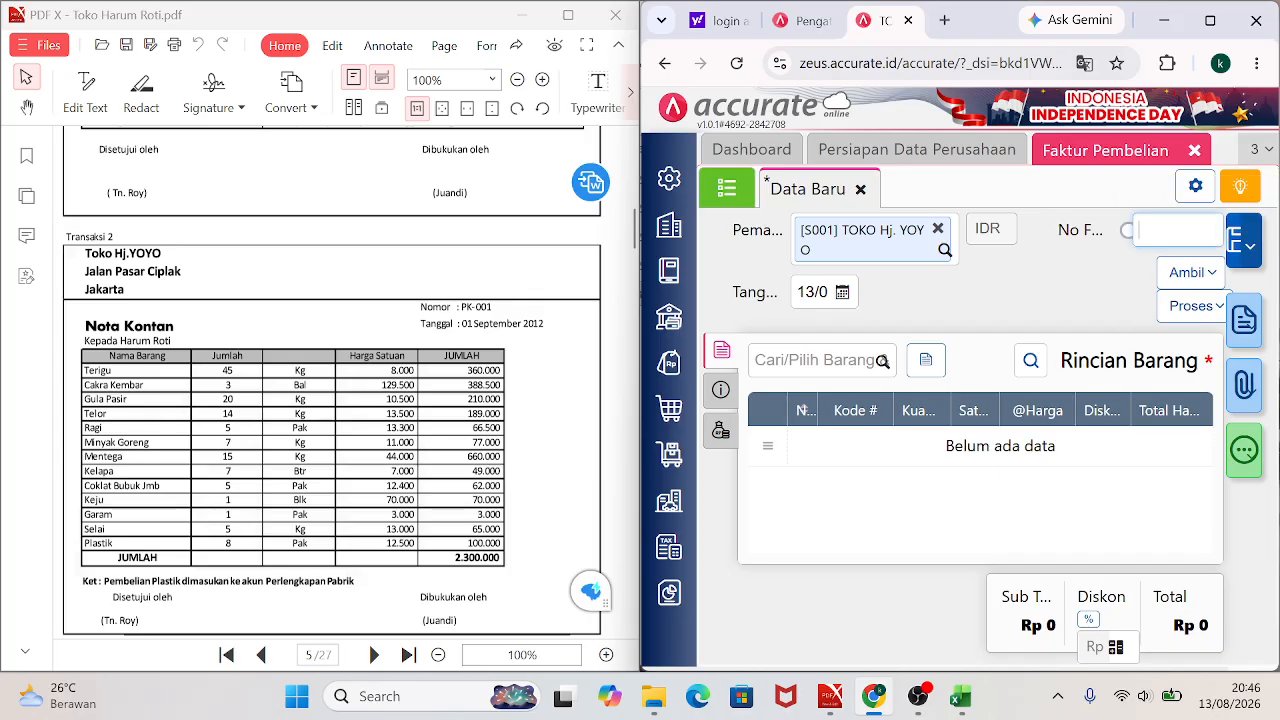
type("PK-")
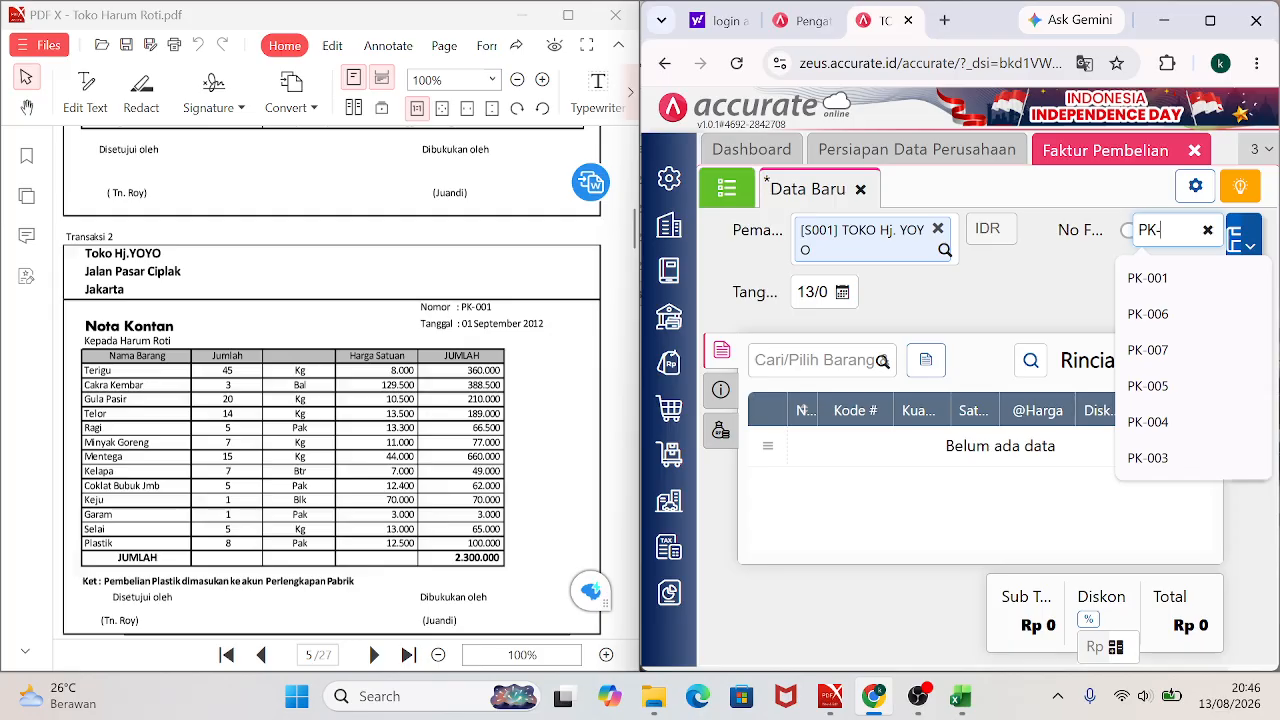
type("001")
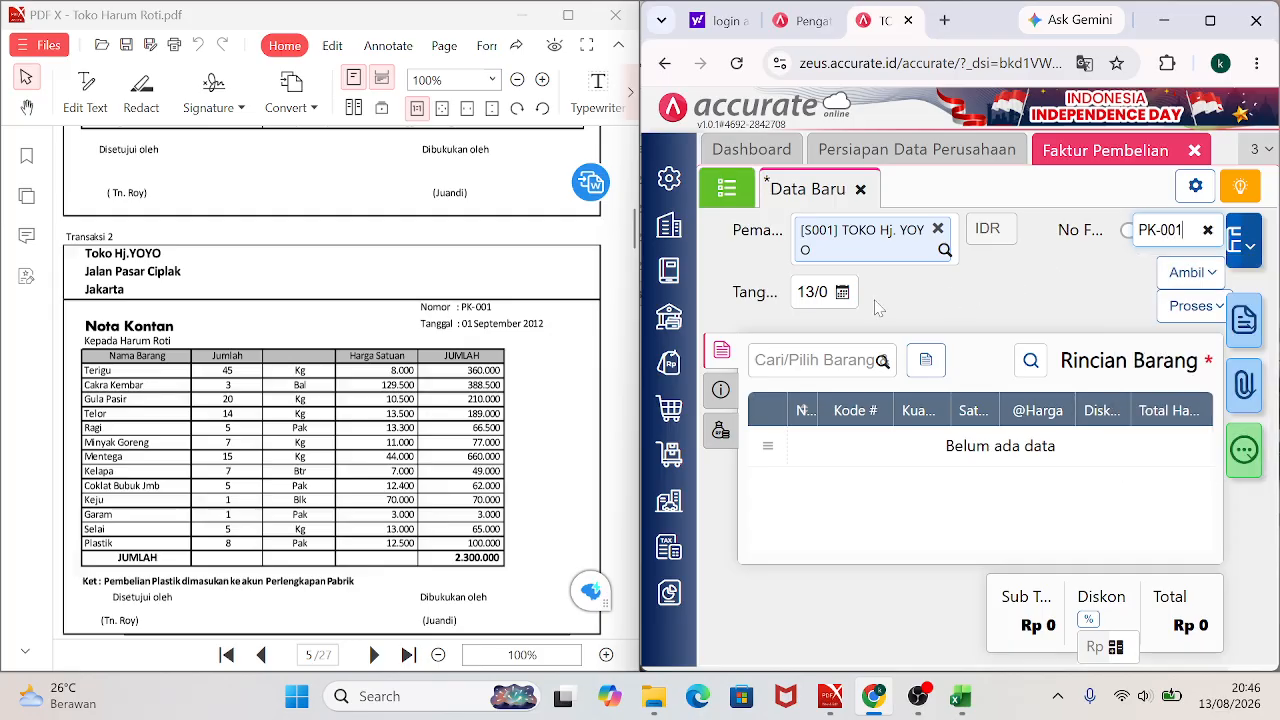
left_click(812, 291)
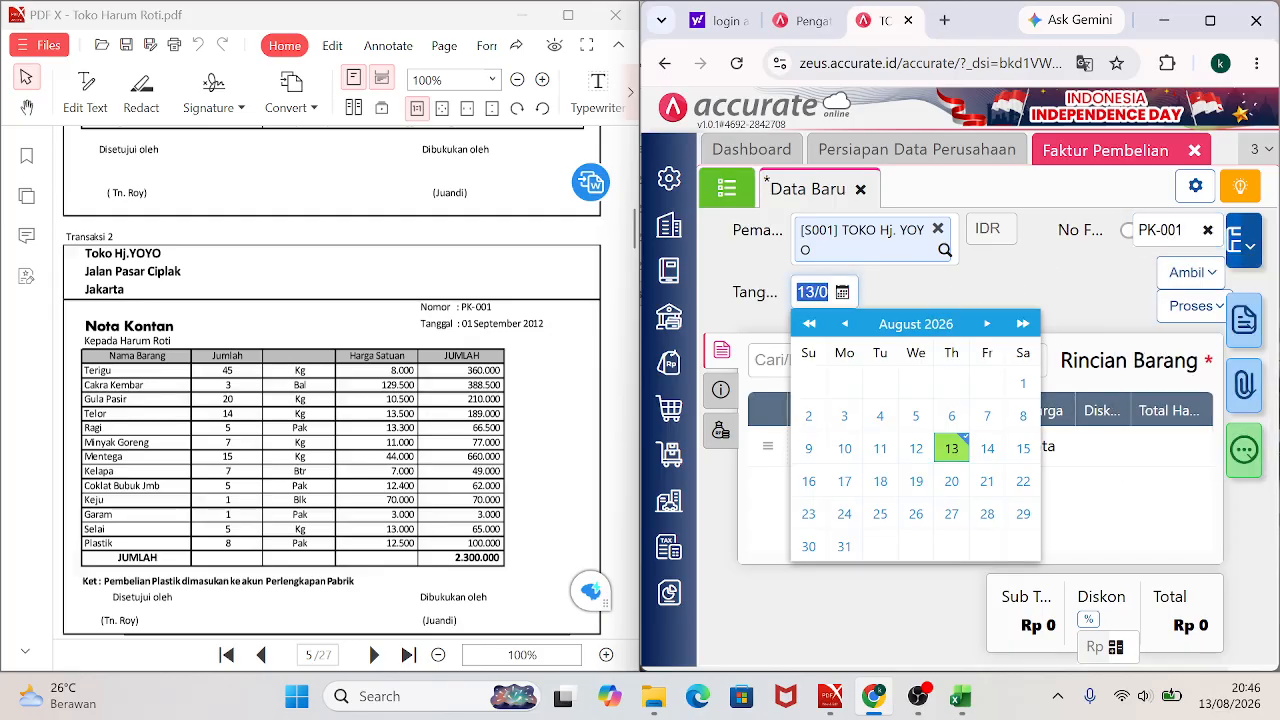
type("01/09/2012")
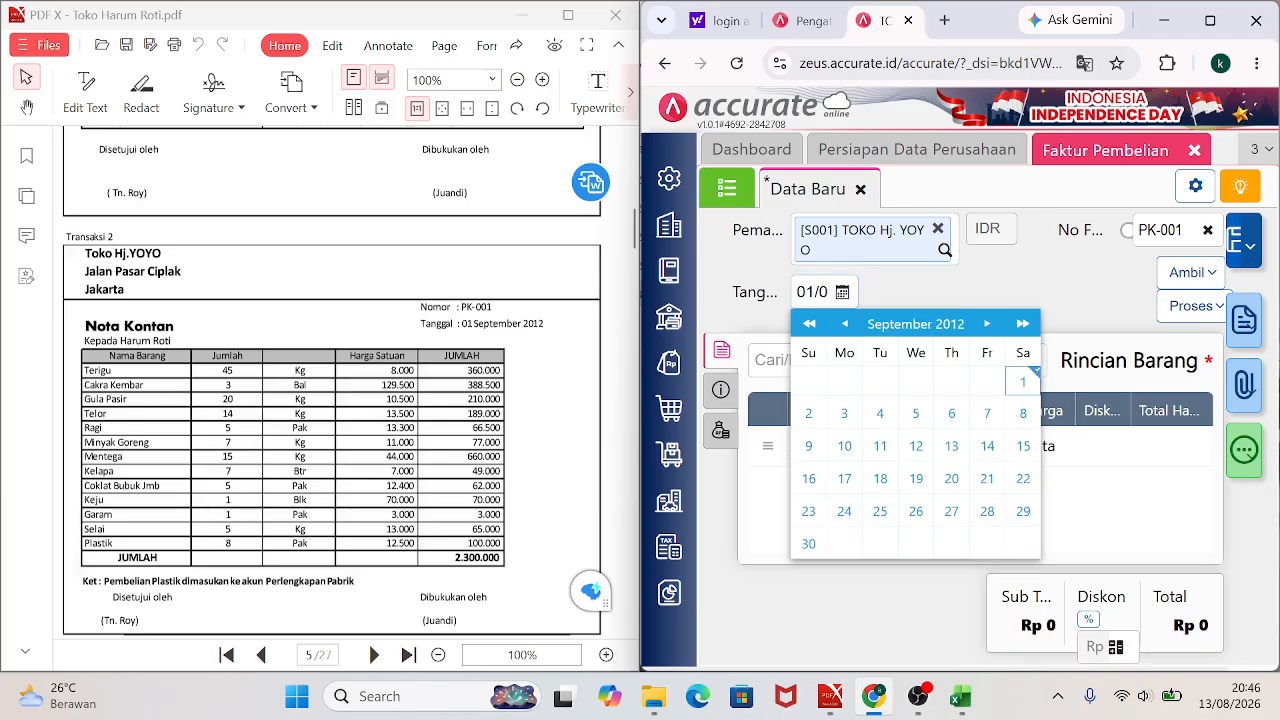
left_click(1023, 386)
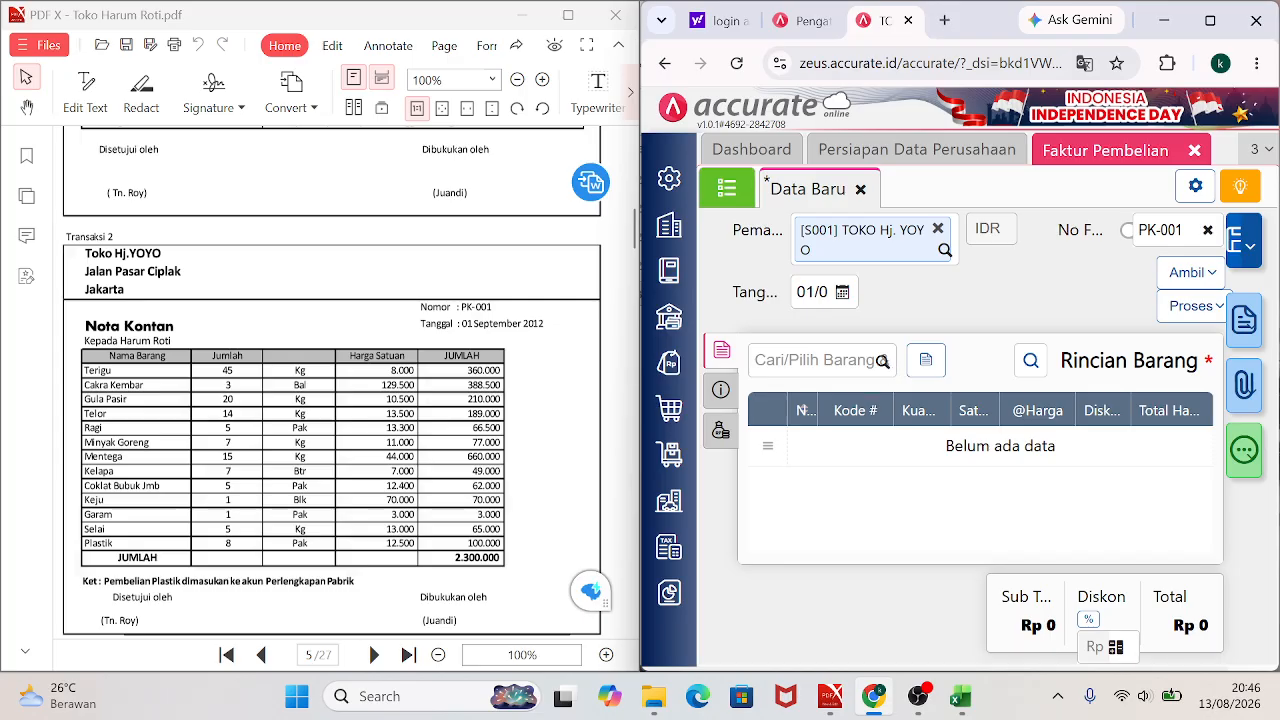
left_click(815, 360)
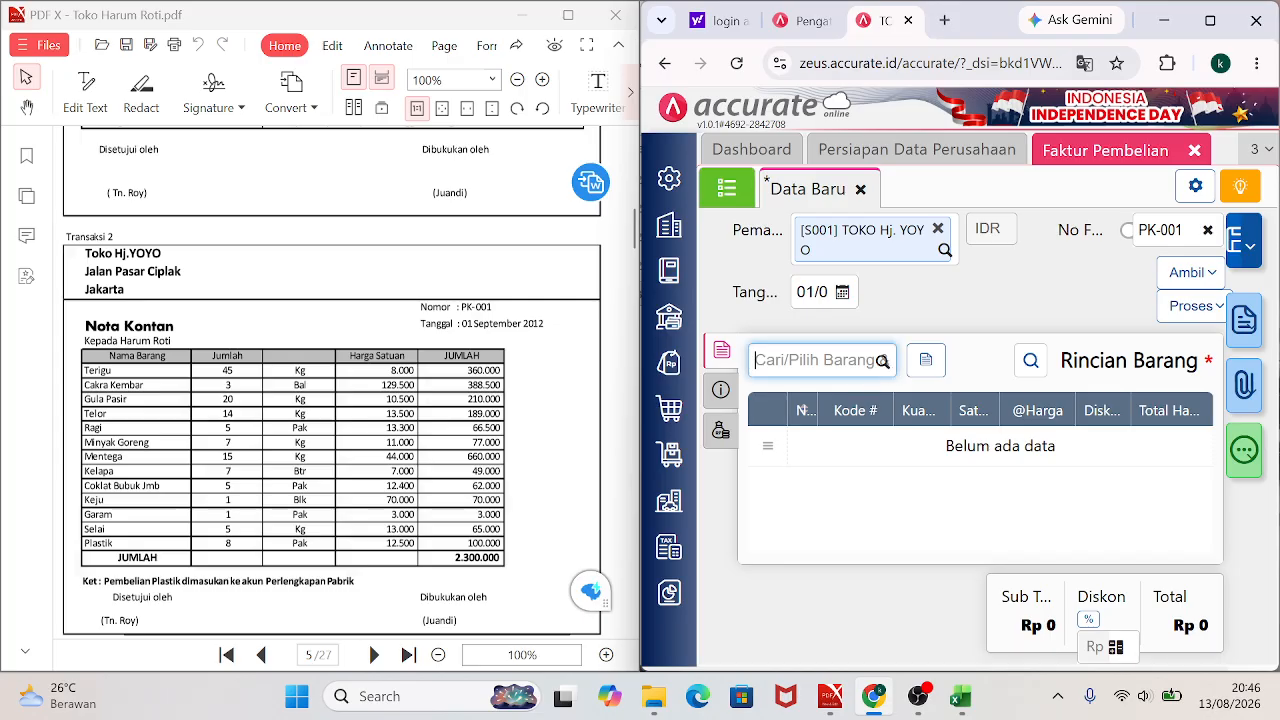
type("TERIGU")
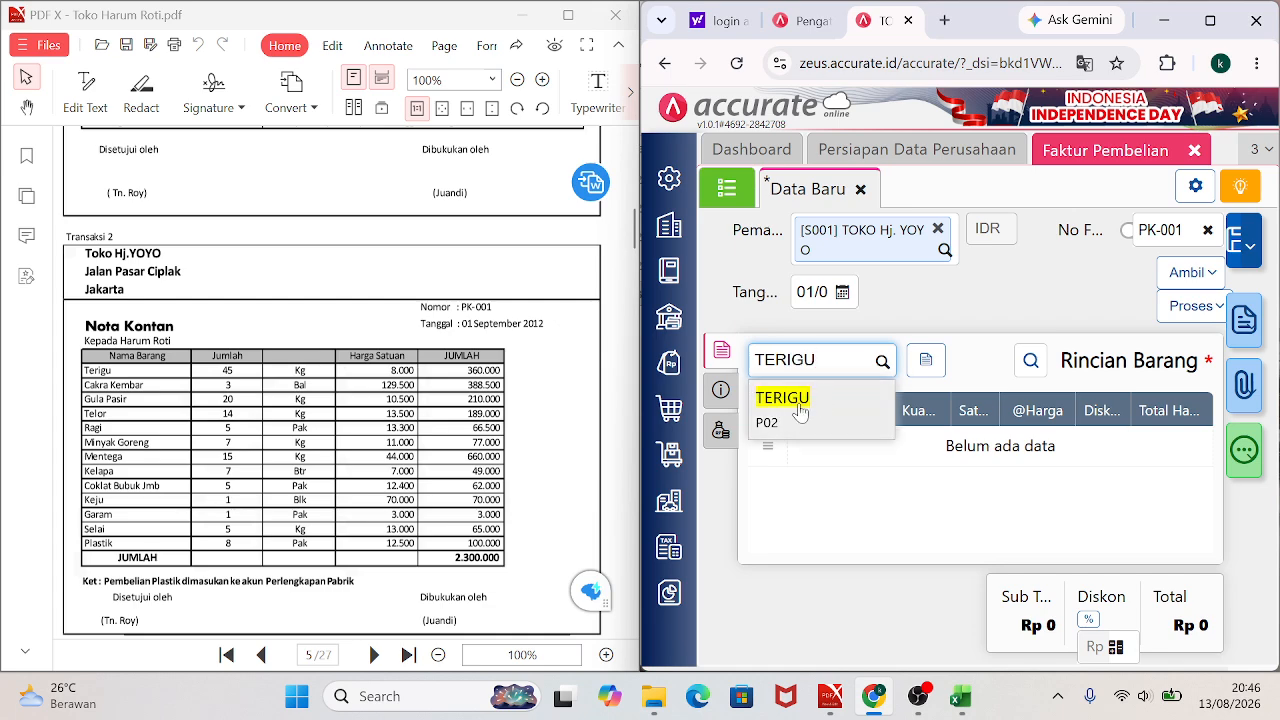
left_click(800, 410)
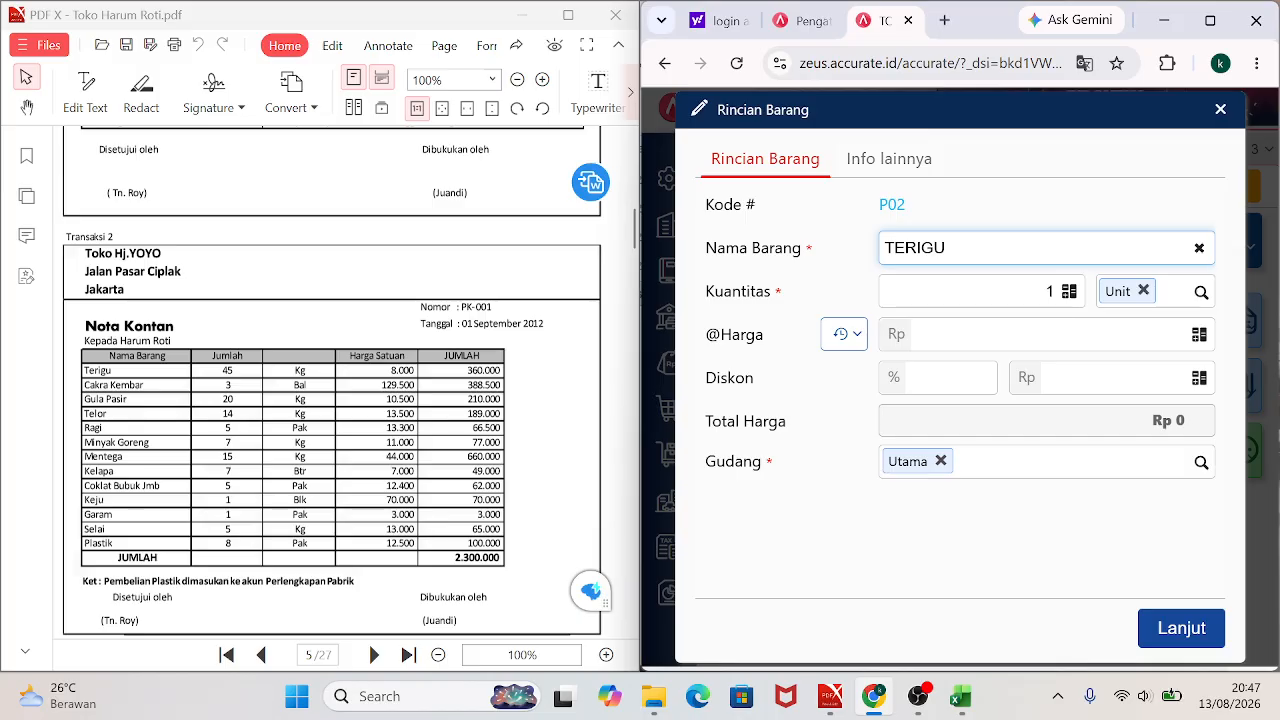
left_click(1040, 291)
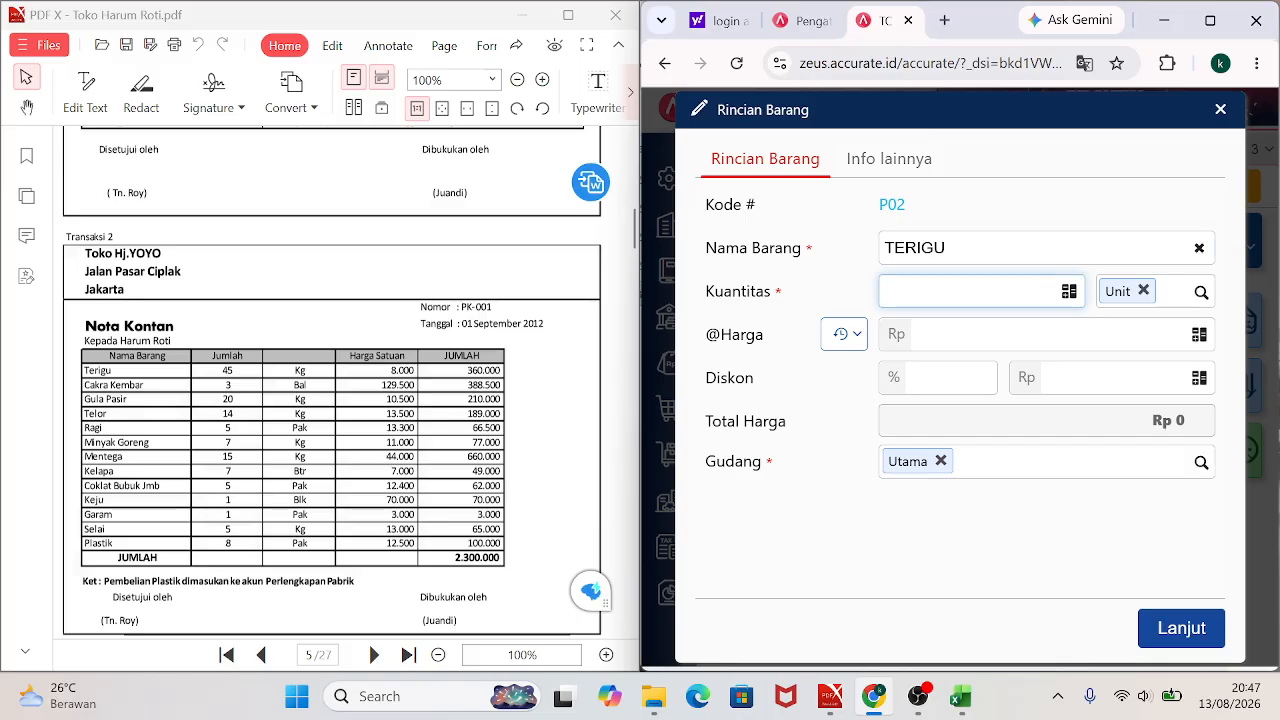
type("45")
left_click(1183, 334)
type("8000")
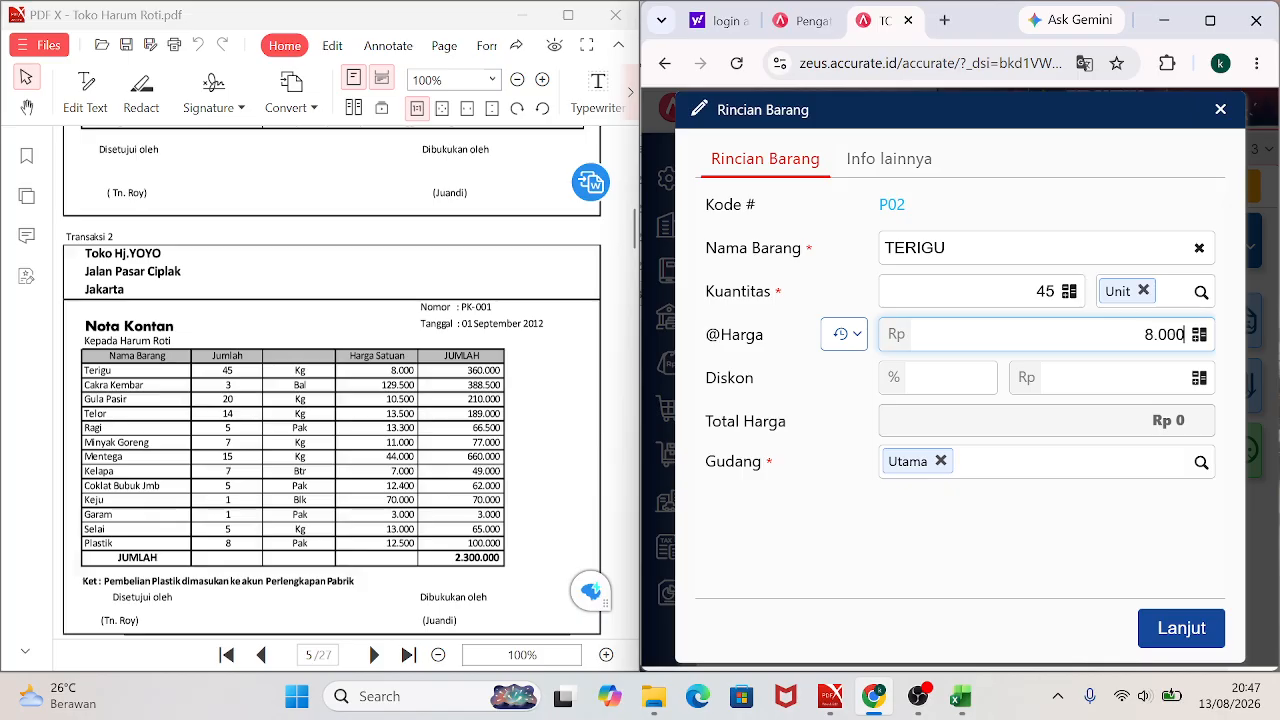
type("0")
key("BackSpace")
left_click(1181, 628)
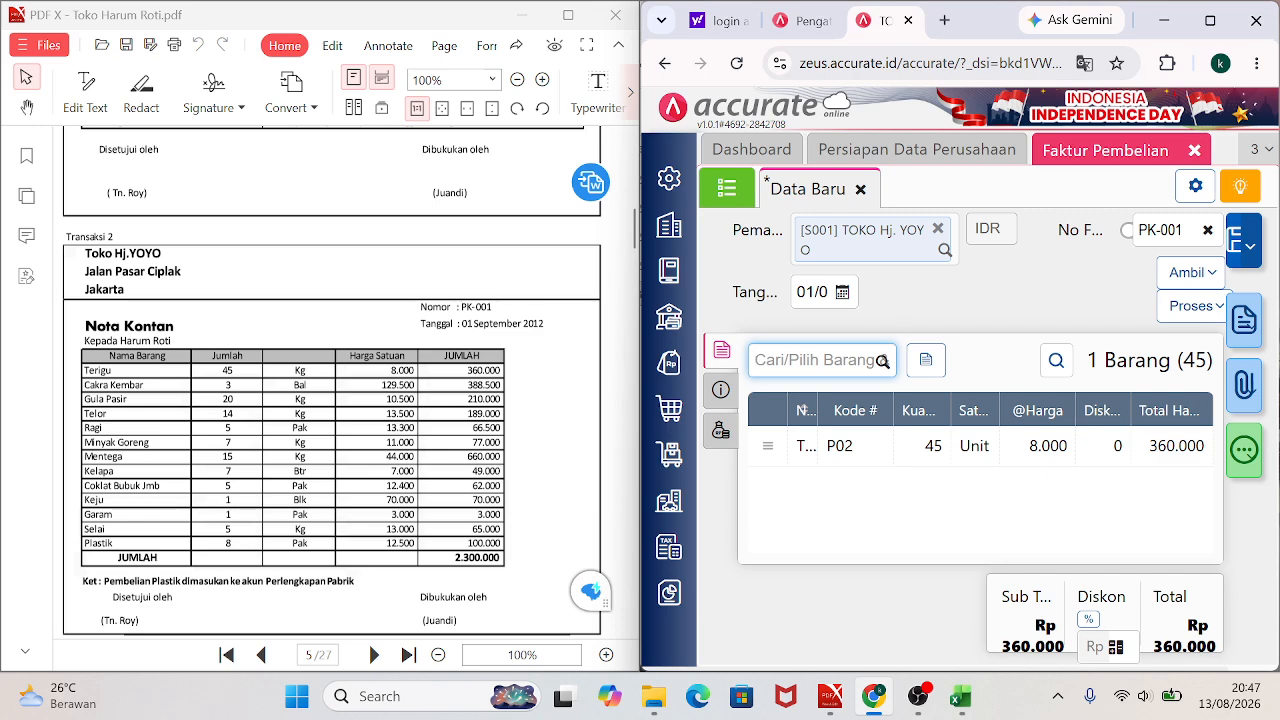
type("CAKRA KEMBAR")
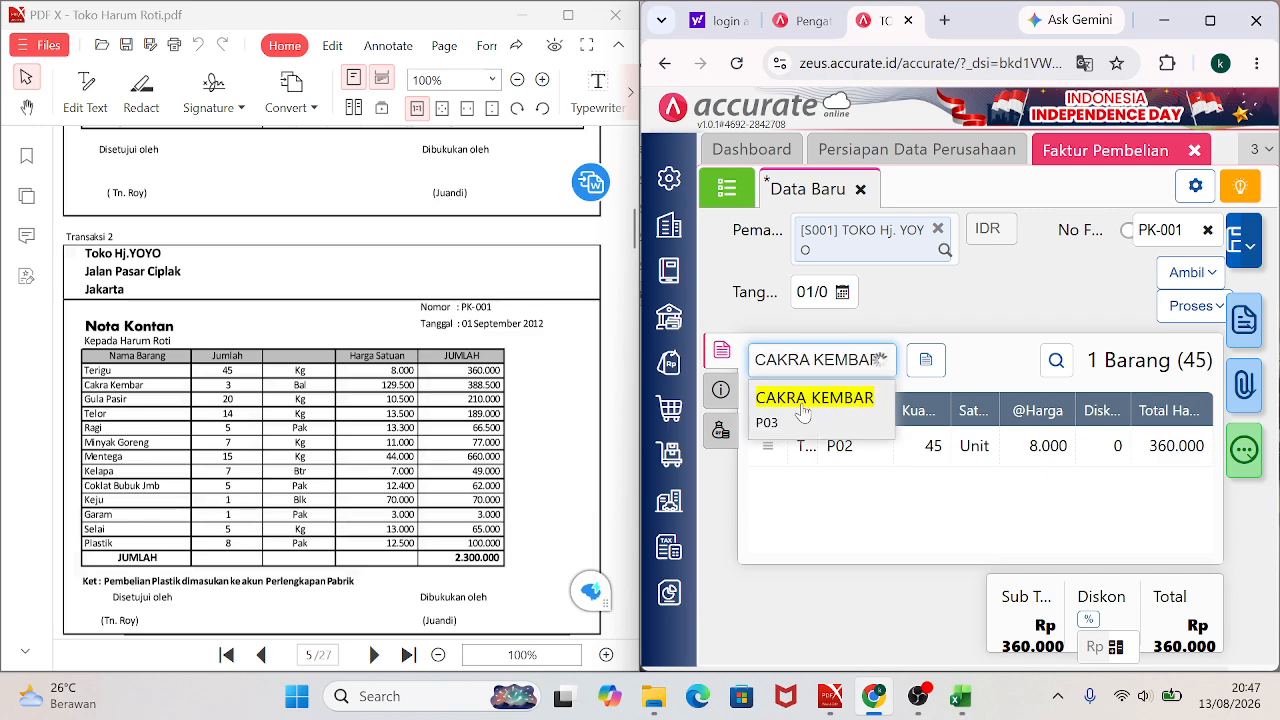
left_click(807, 416)
key("Tab")
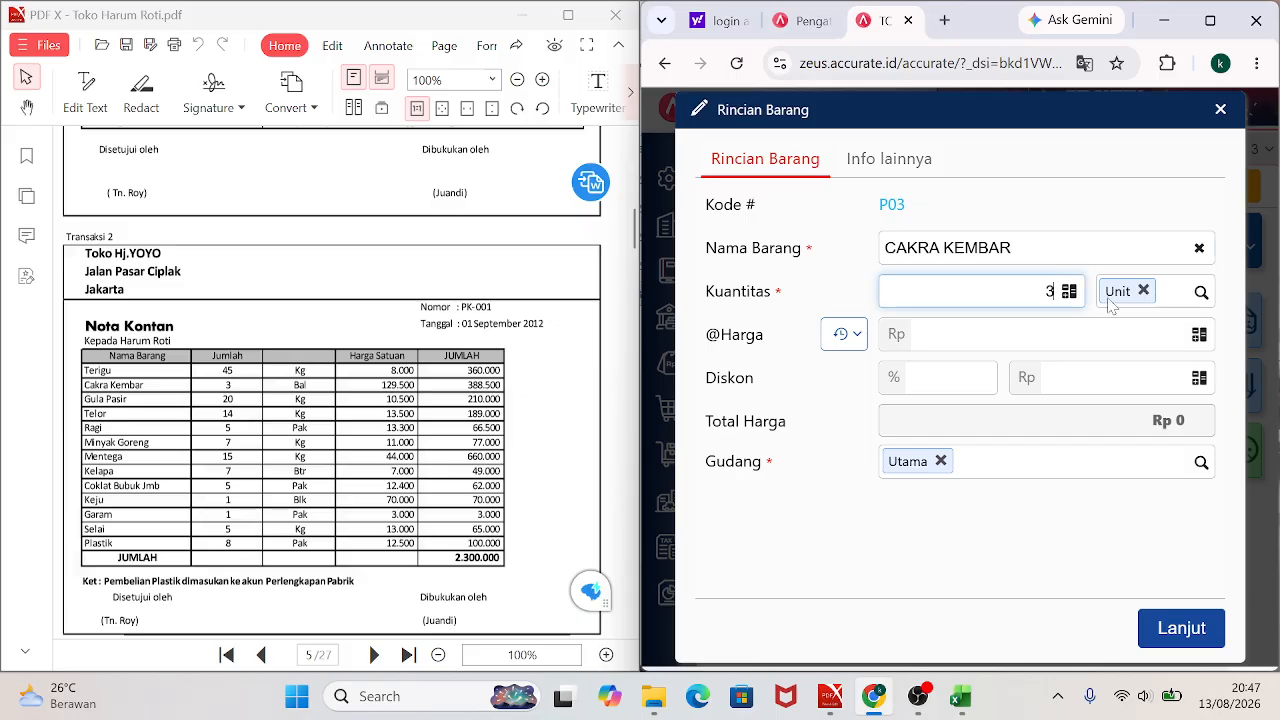
key("Tab")
type("12")
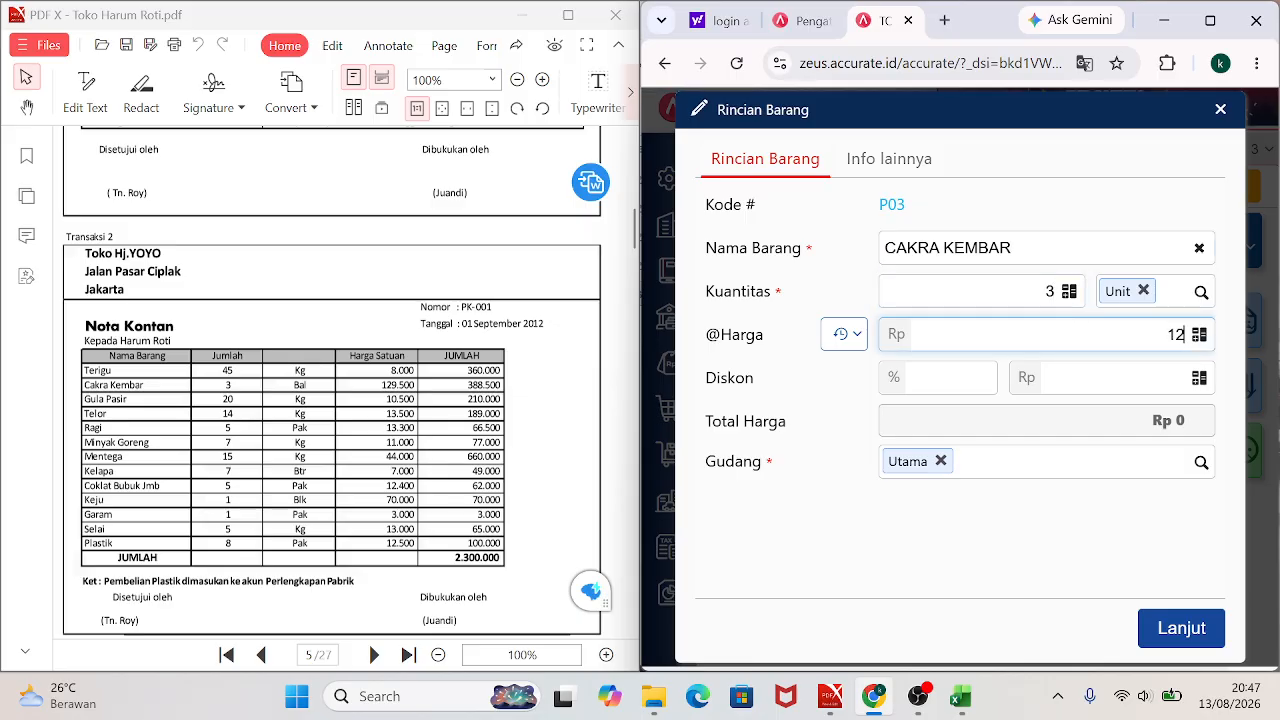
type("9.500")
key("Tab")
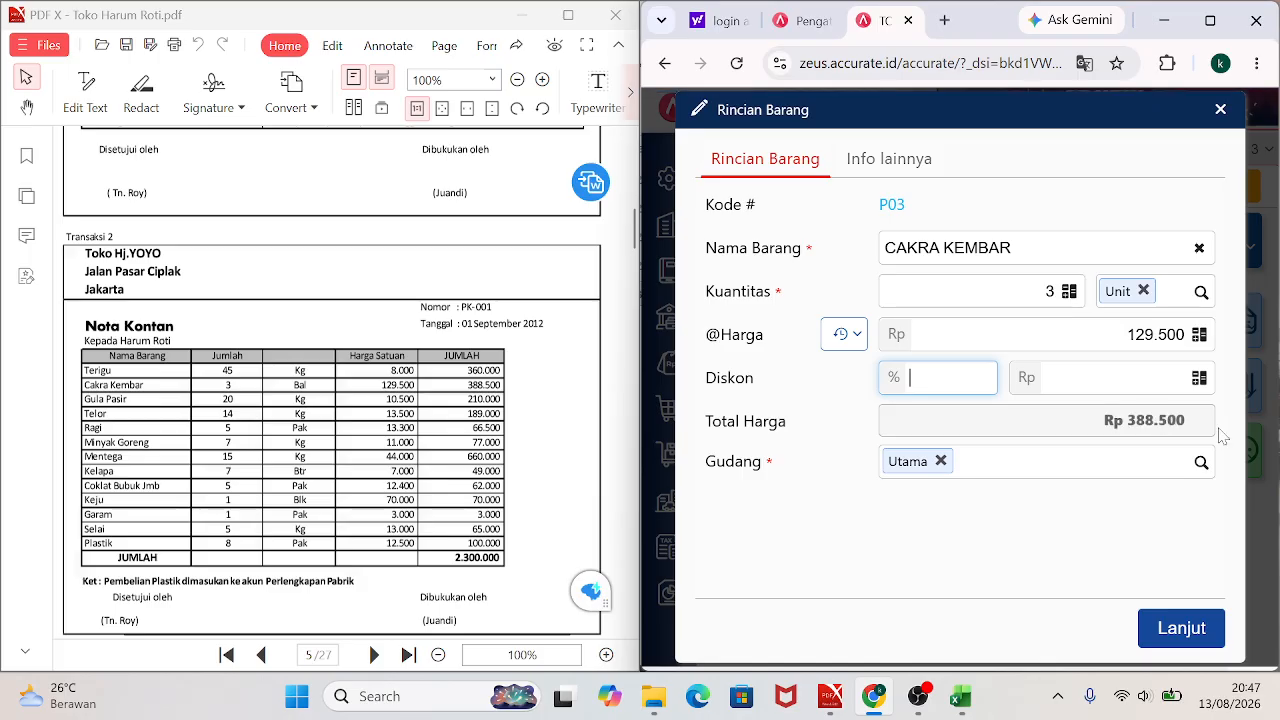
left_click(1175, 627)
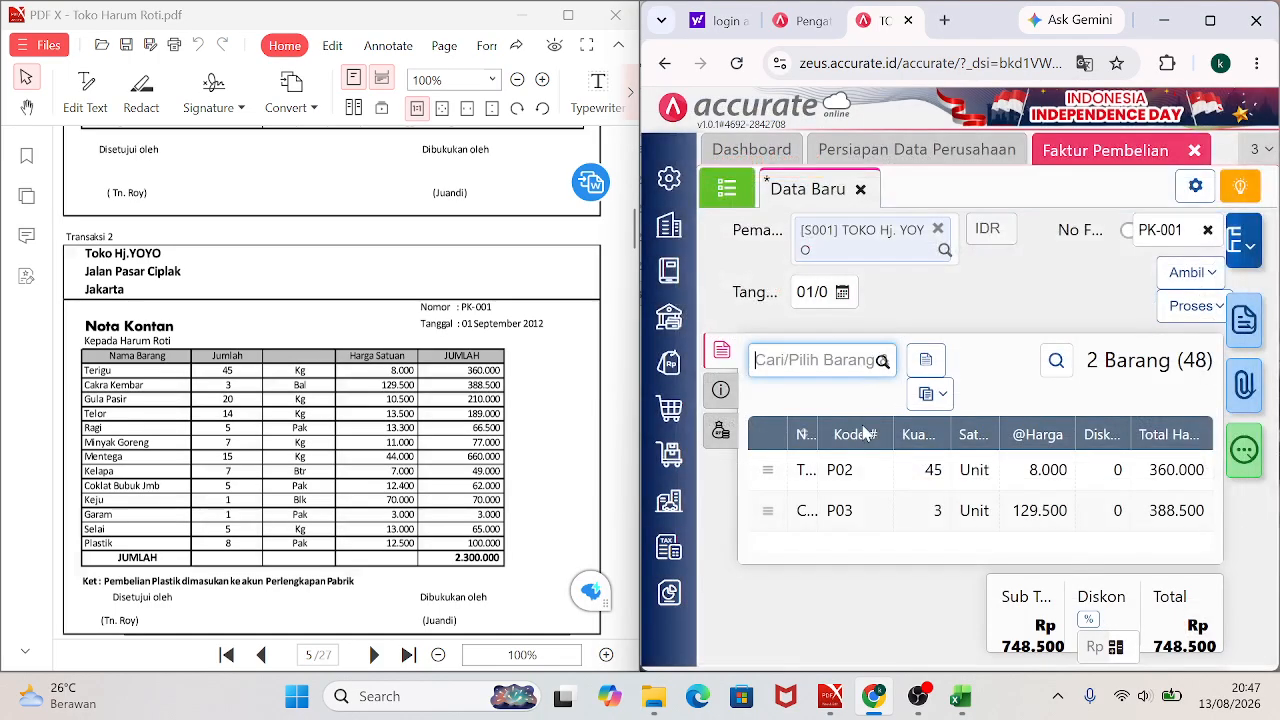
type("GU")
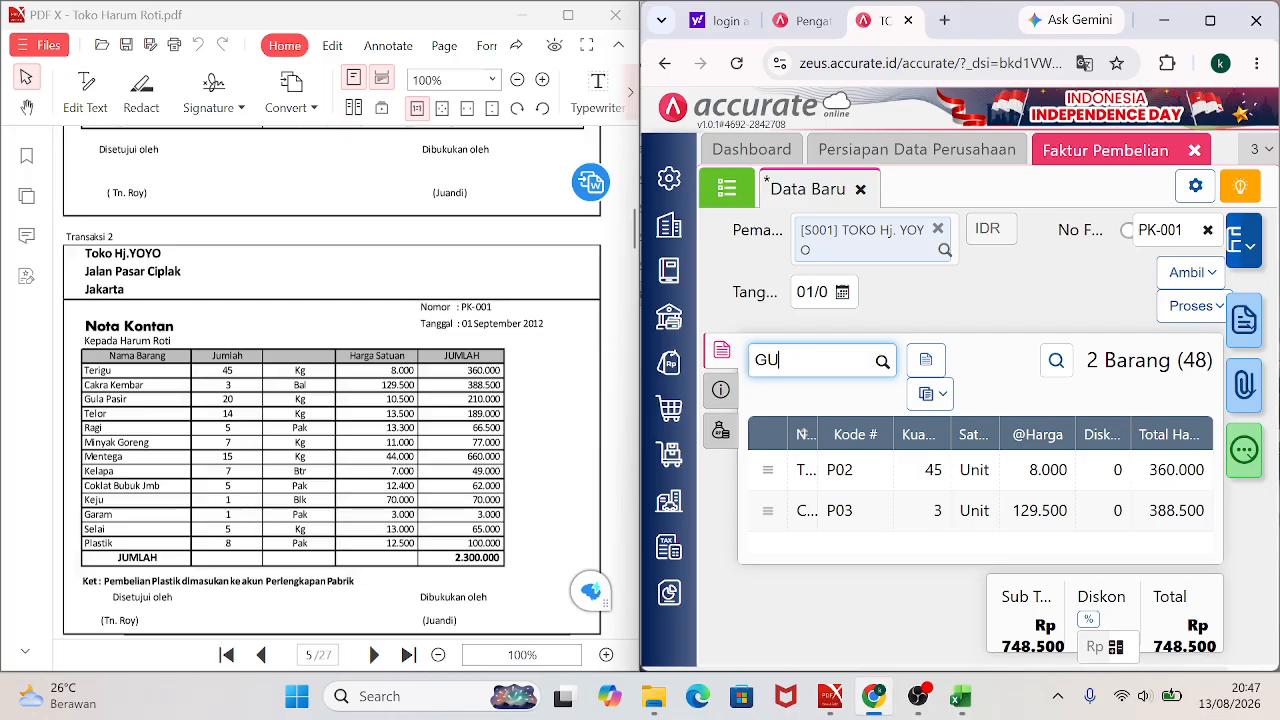
type("LA PASRI")
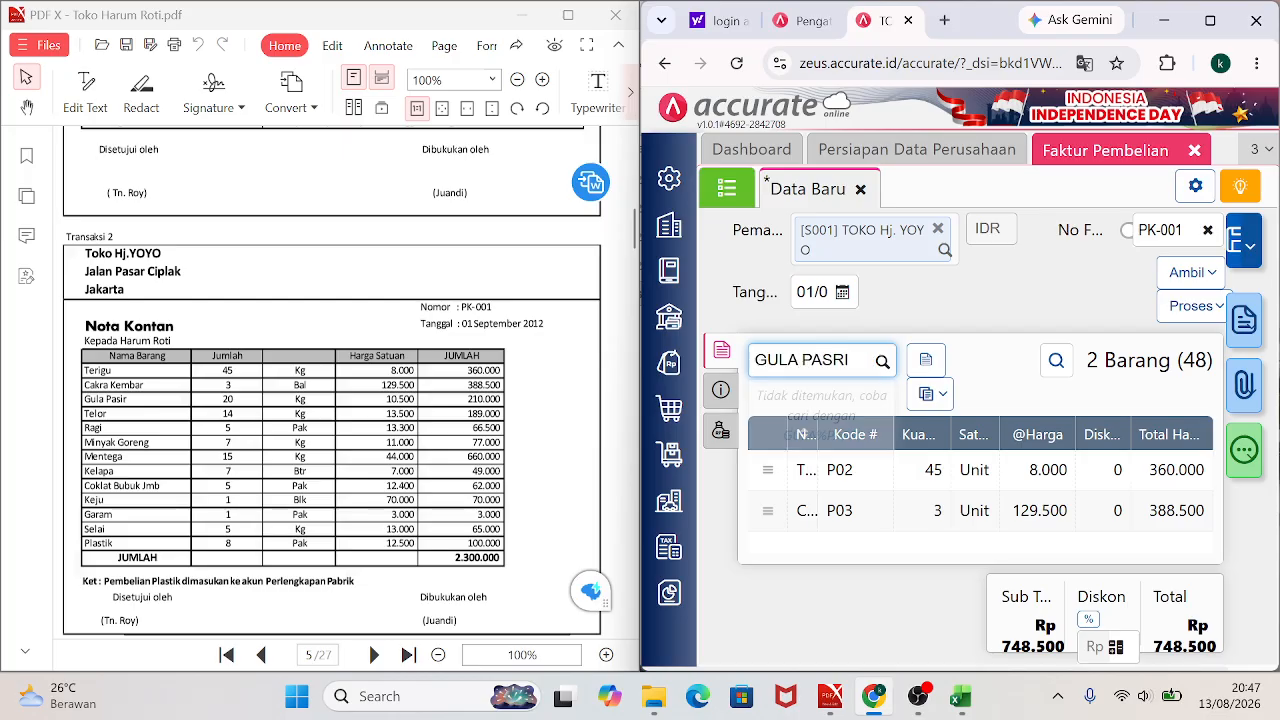
key("BackSpace")
key("BackSpace")
type("IR")
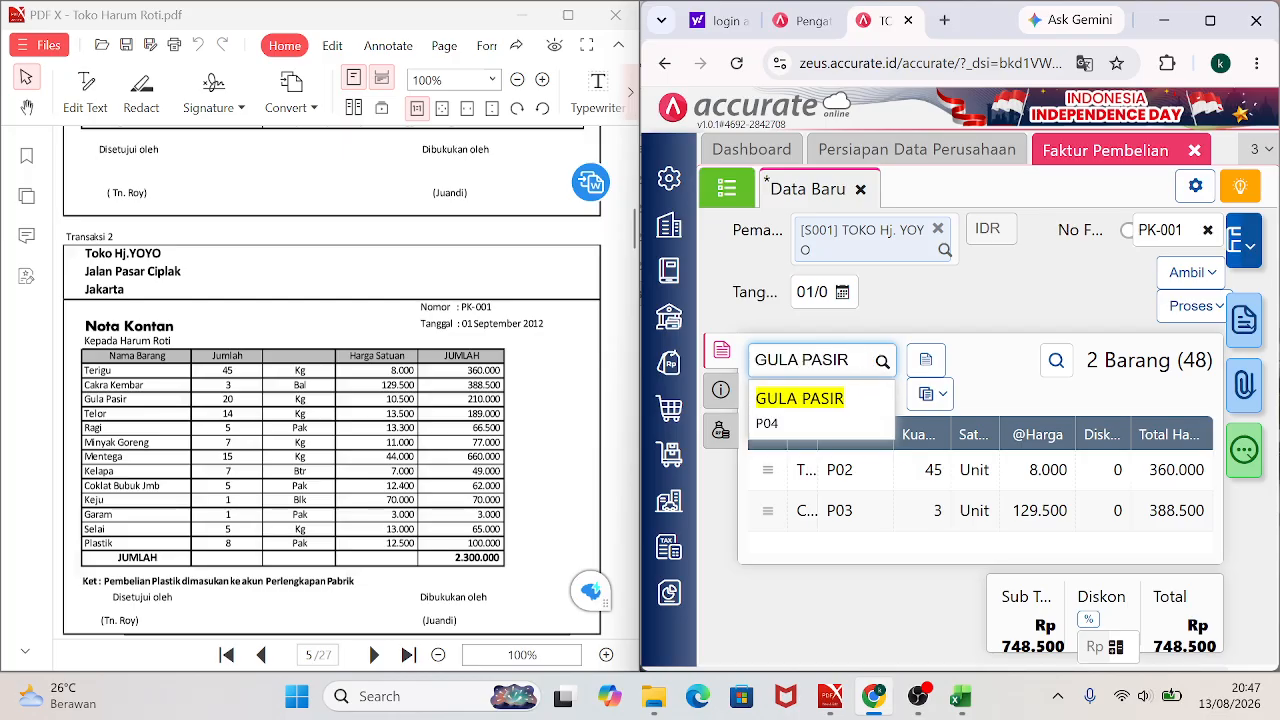
left_click(817, 420)
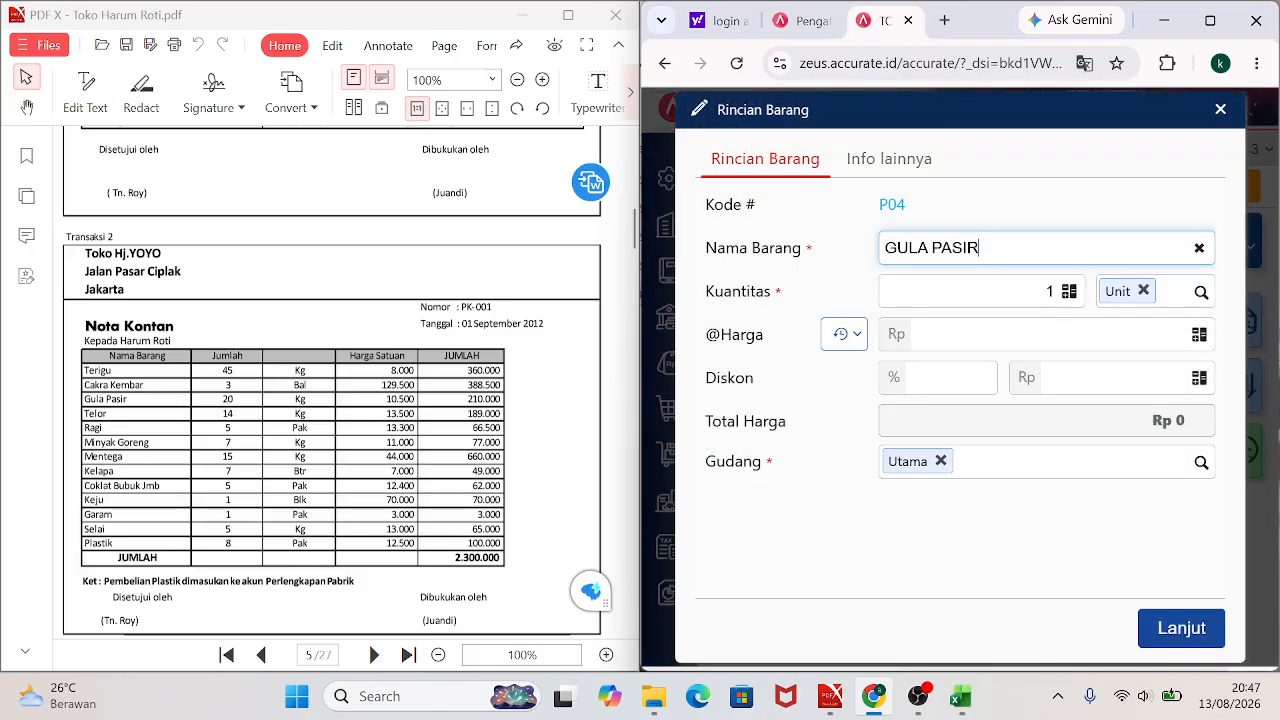
left_click(1052, 291)
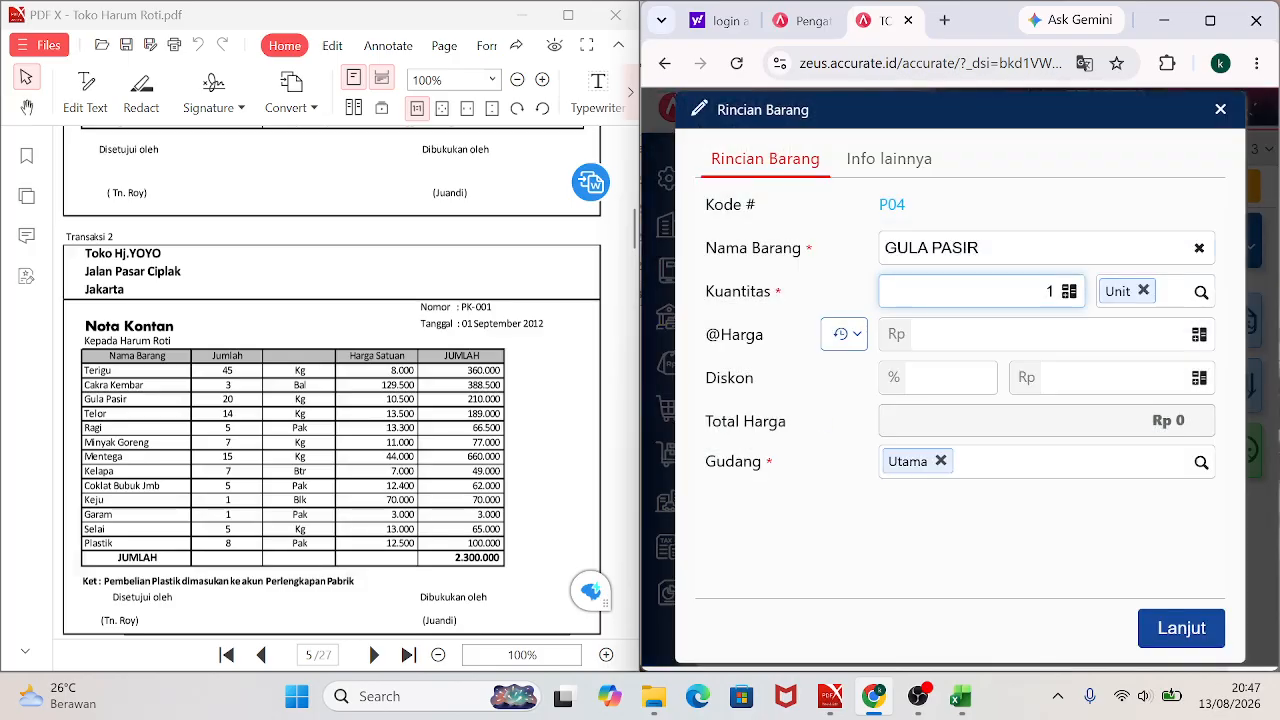
type("20")
left_click(1184, 334)
type("1")
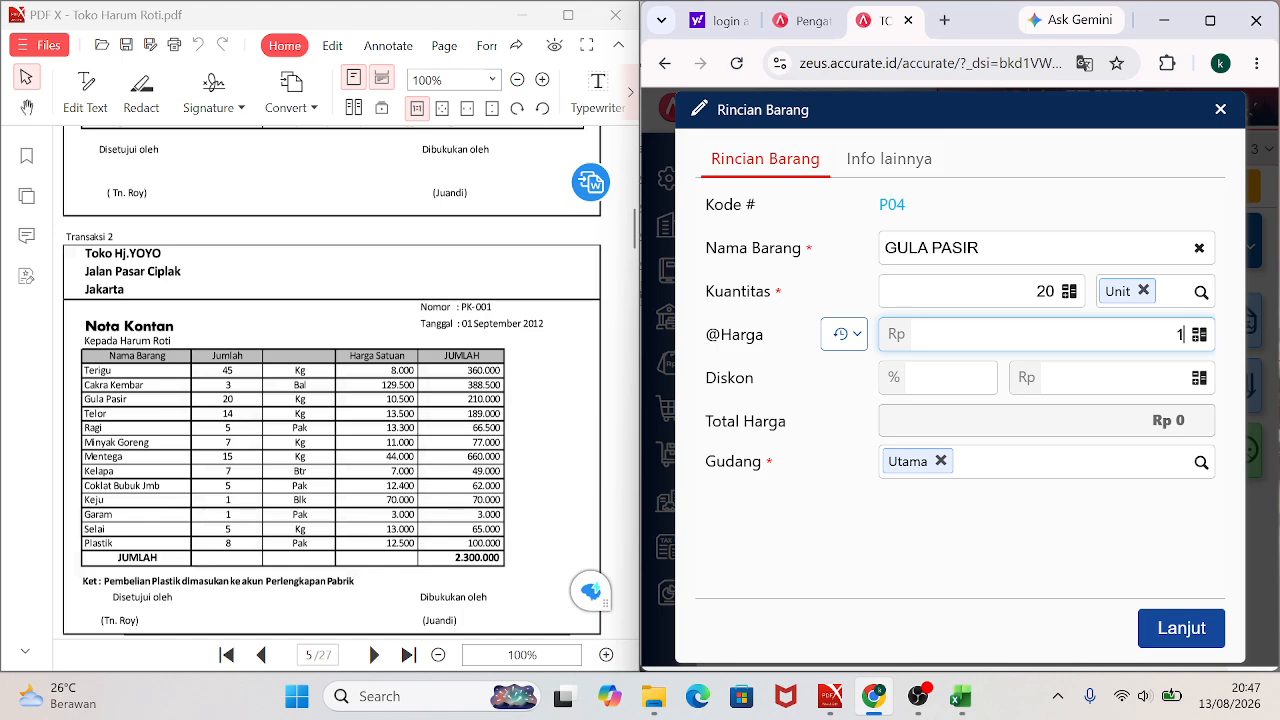
type("0.500")
key("Tab")
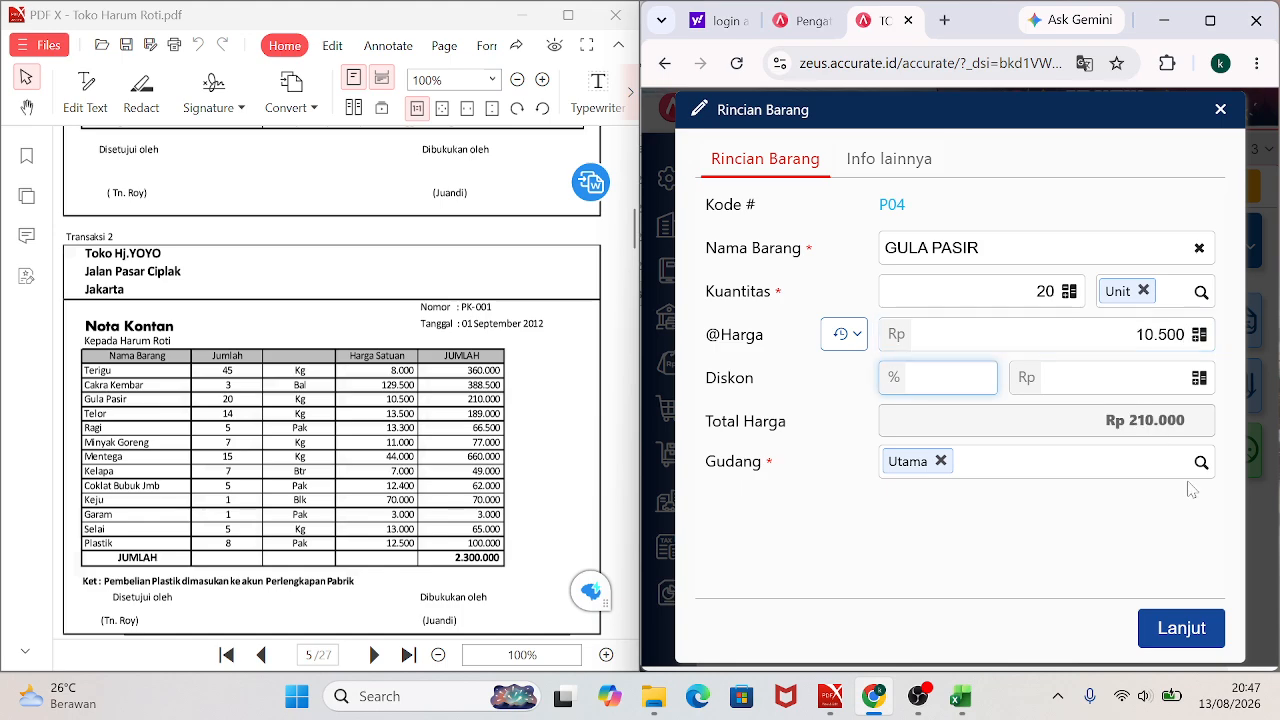
left_click(1170, 628)
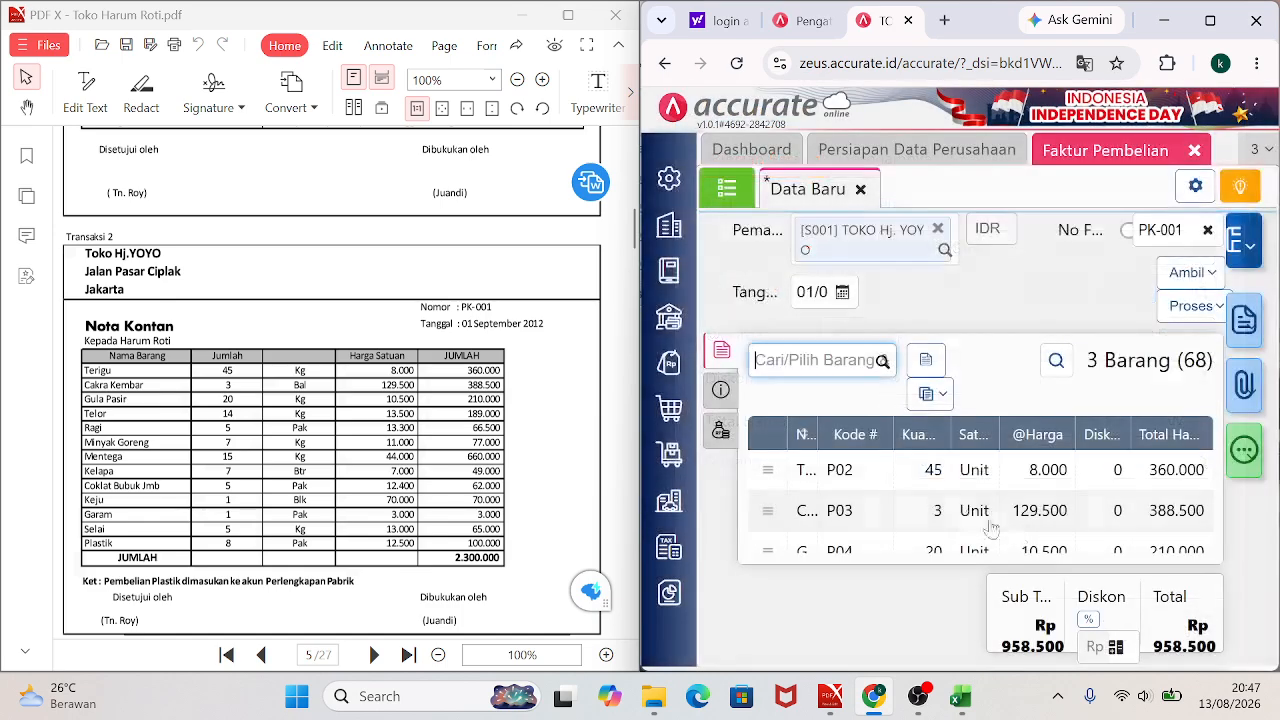
type("TE")
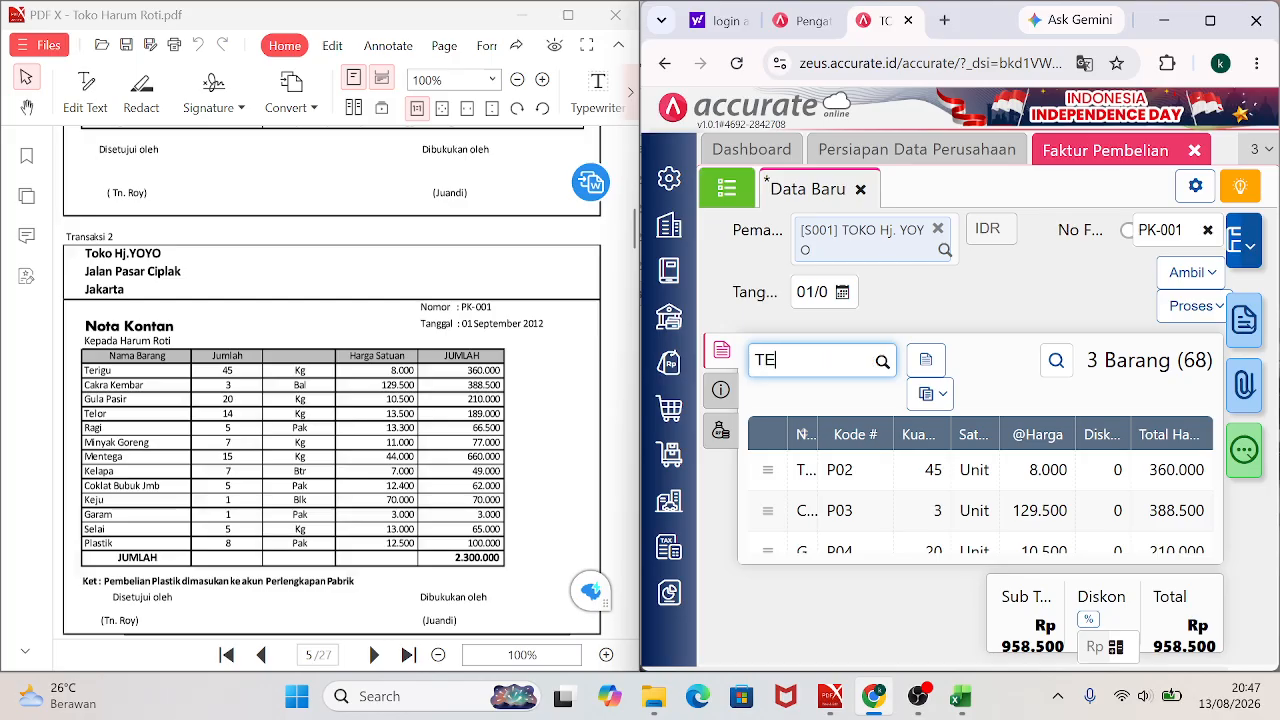
type("LOR")
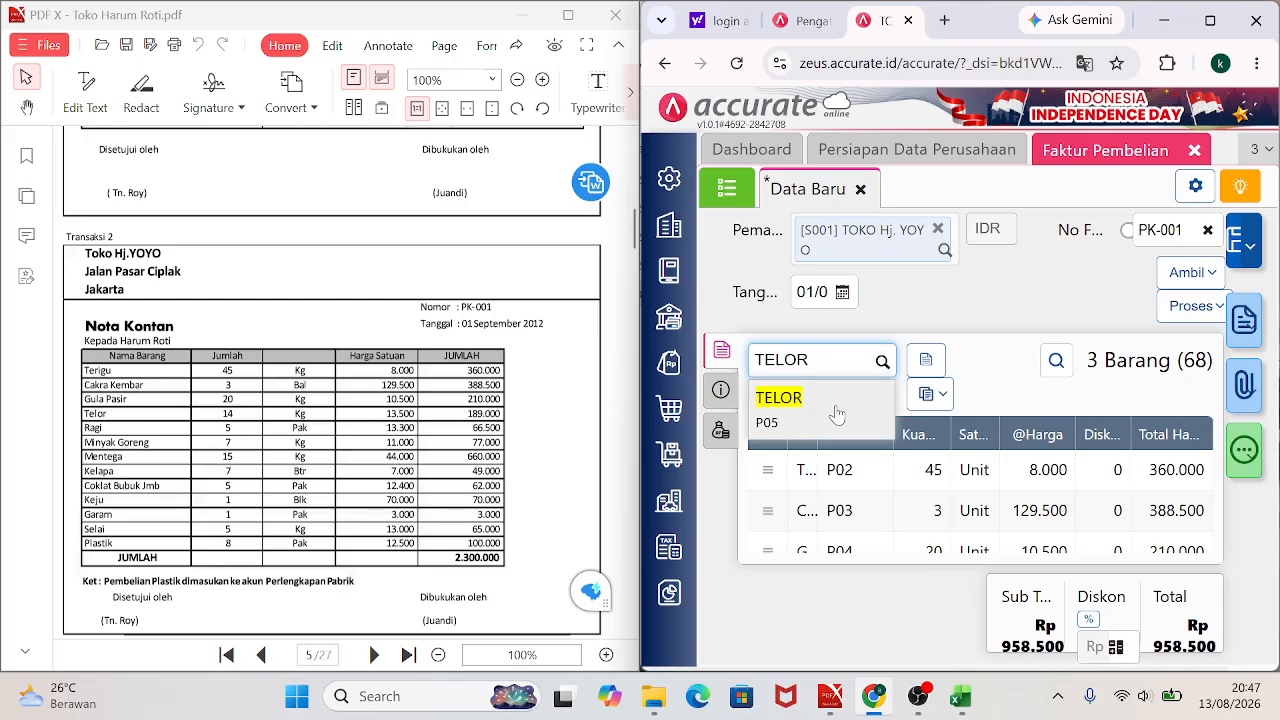
left_click(838, 414)
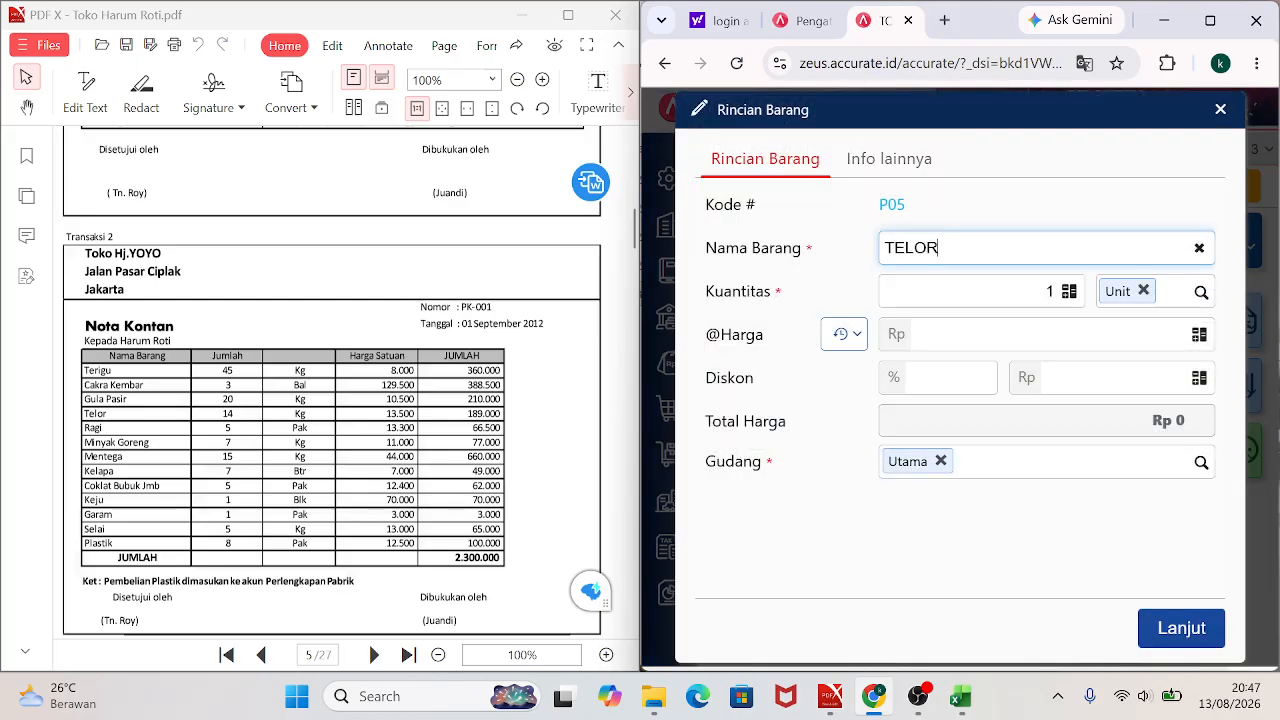
left_click(1046, 291)
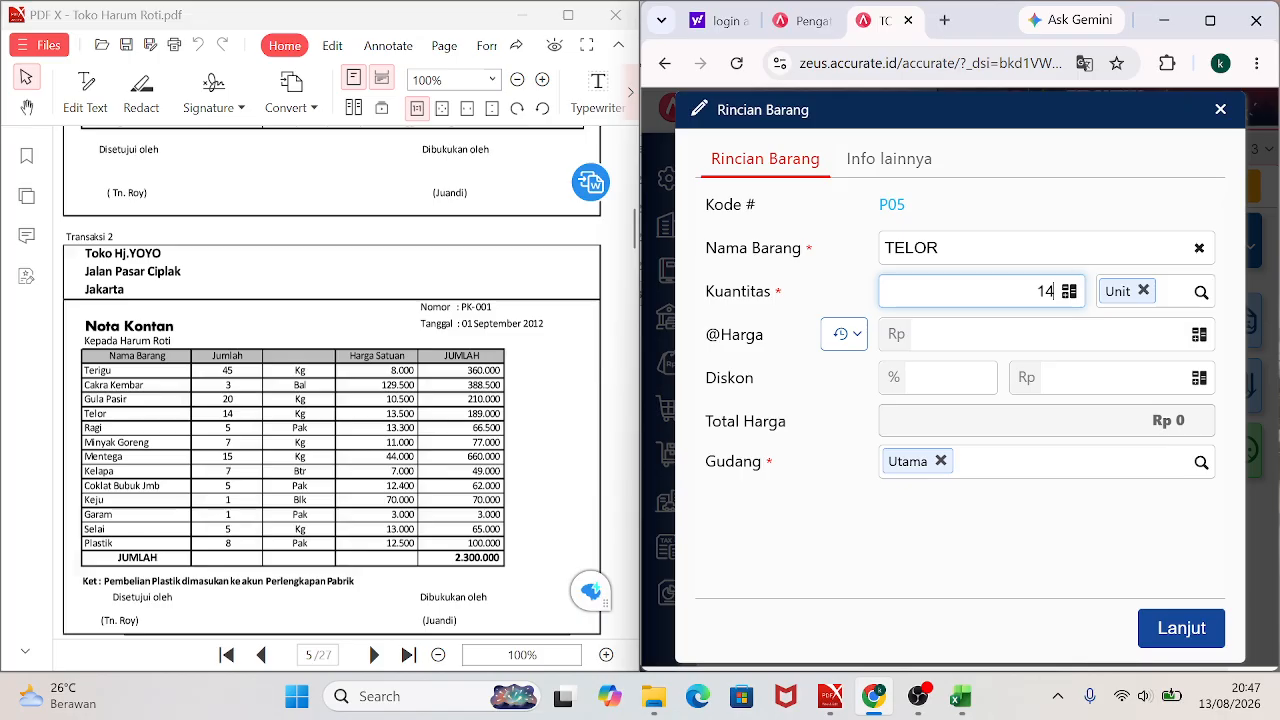
left_click(1180, 334)
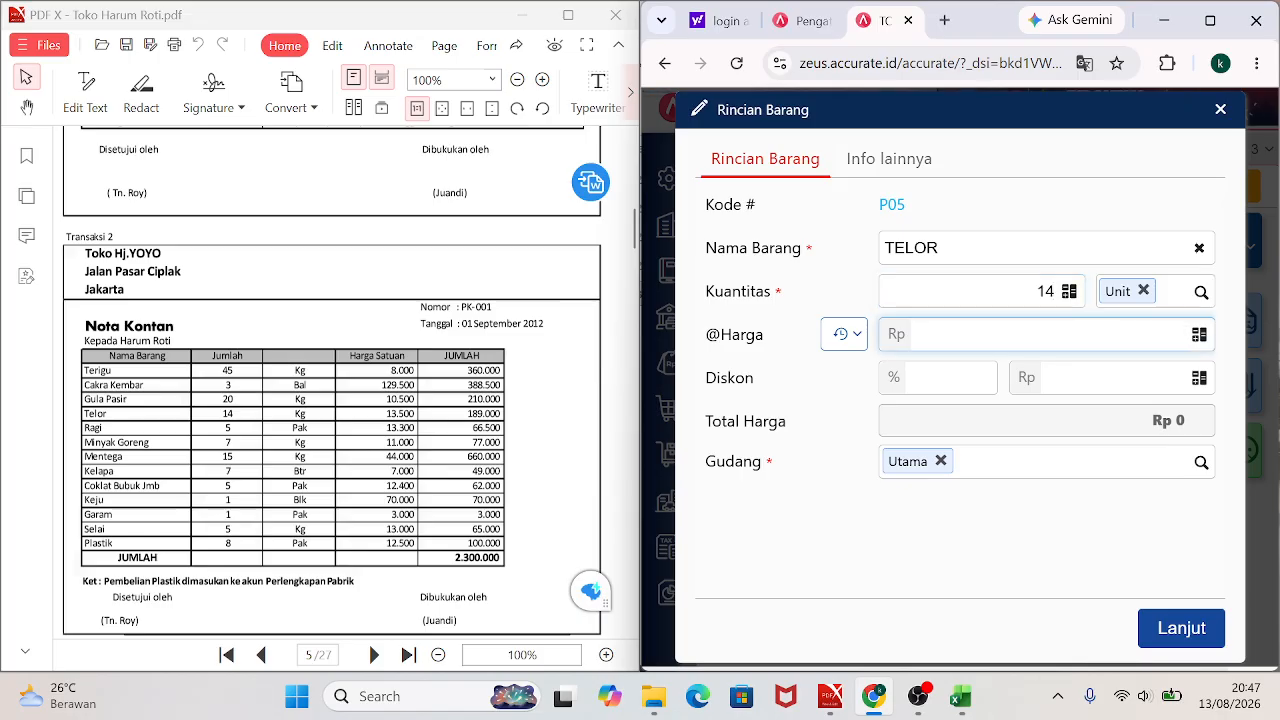
type("13500")
left_click(1182, 628)
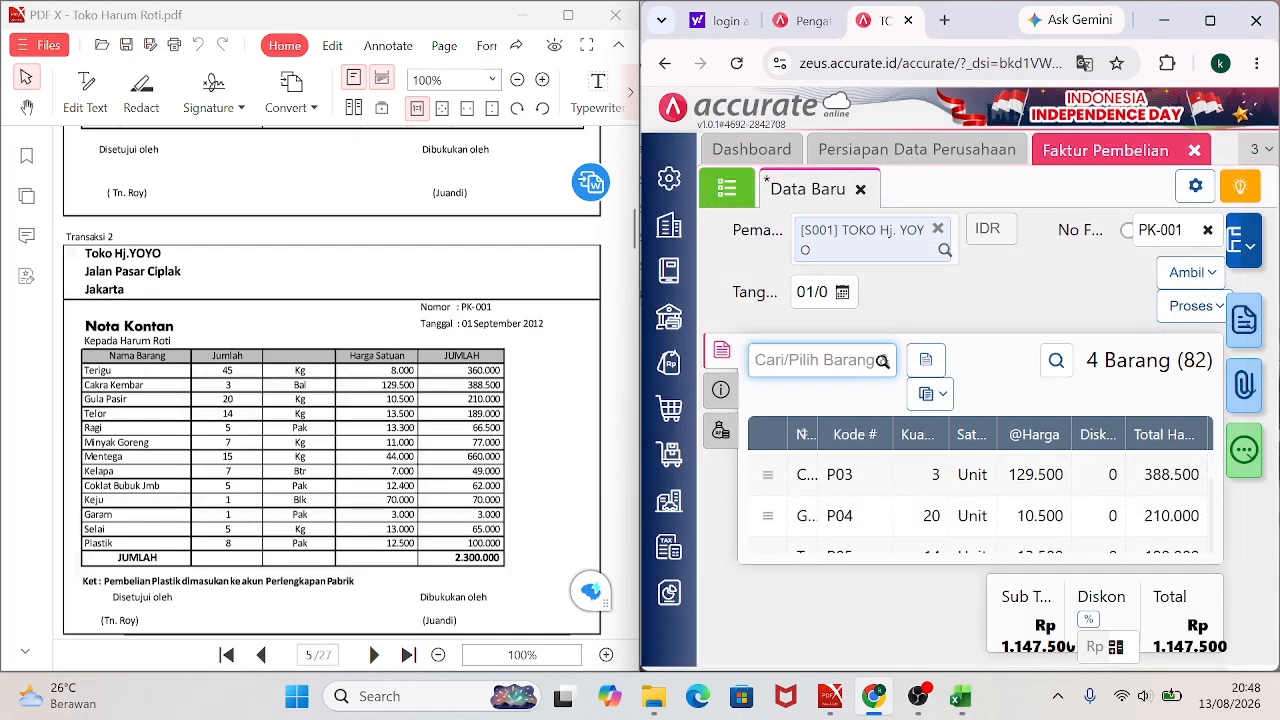
type("RAGI")
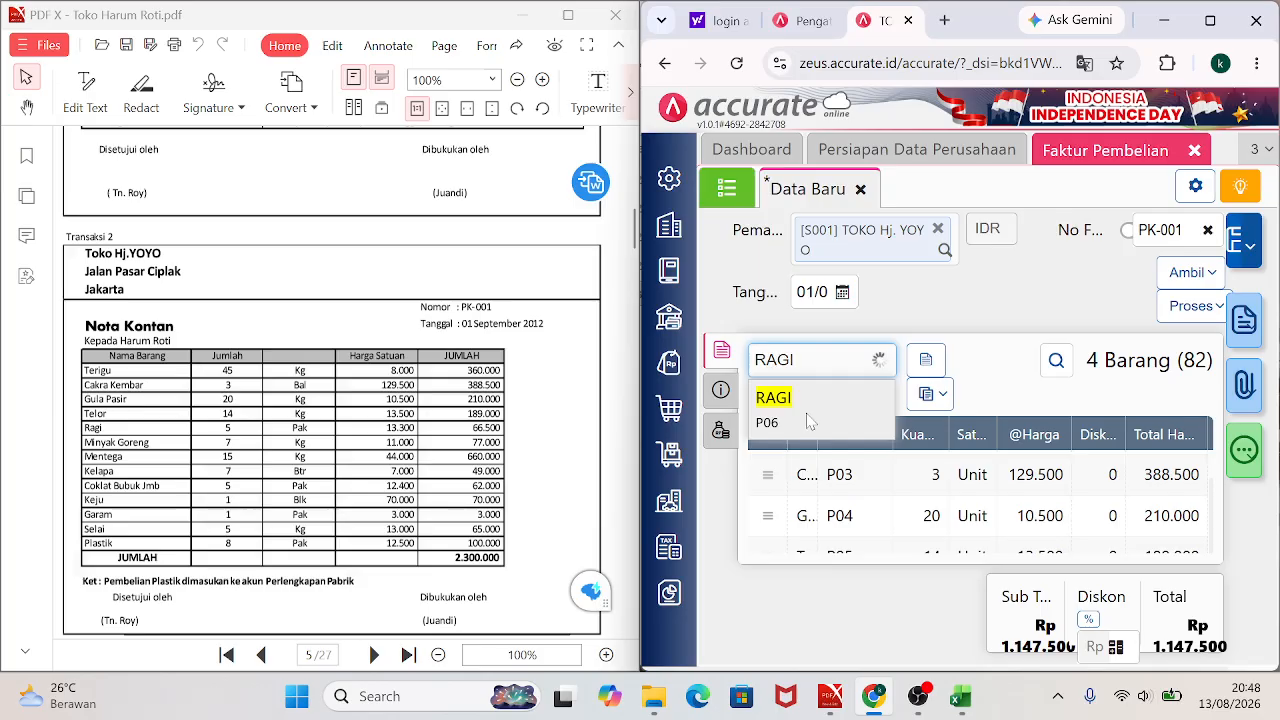
left_click(809, 421)
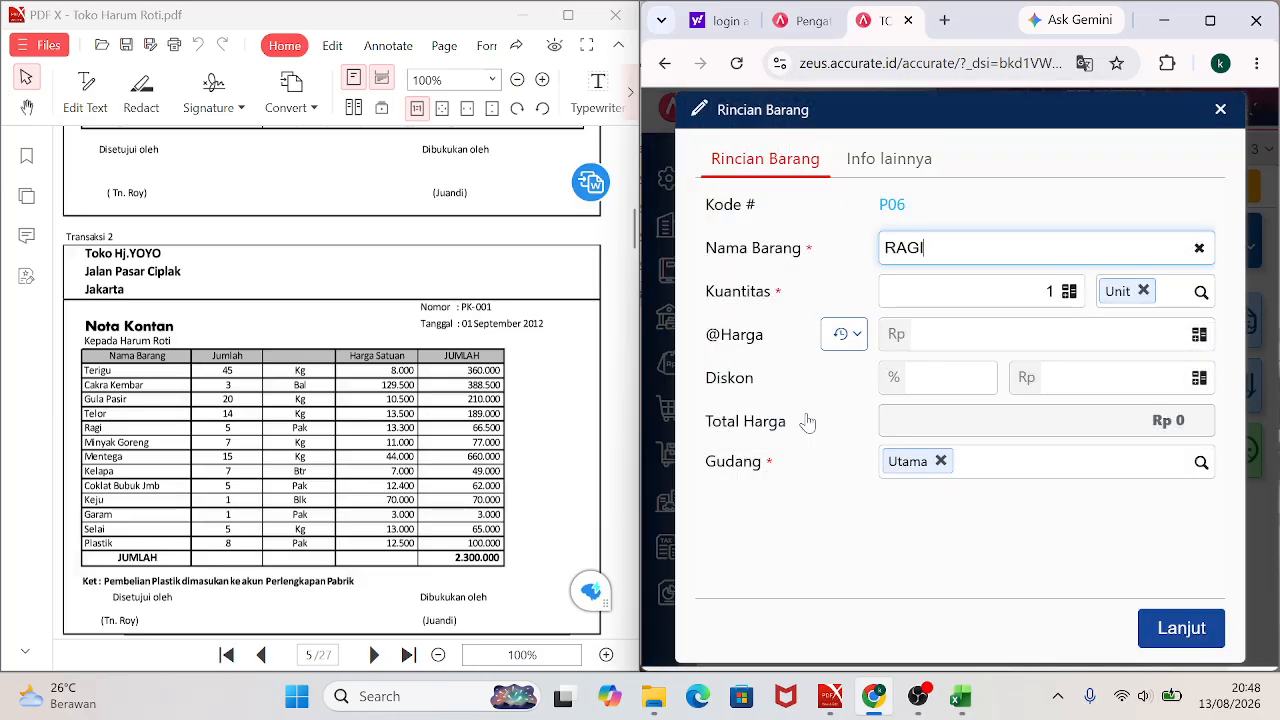
left_click(1052, 293)
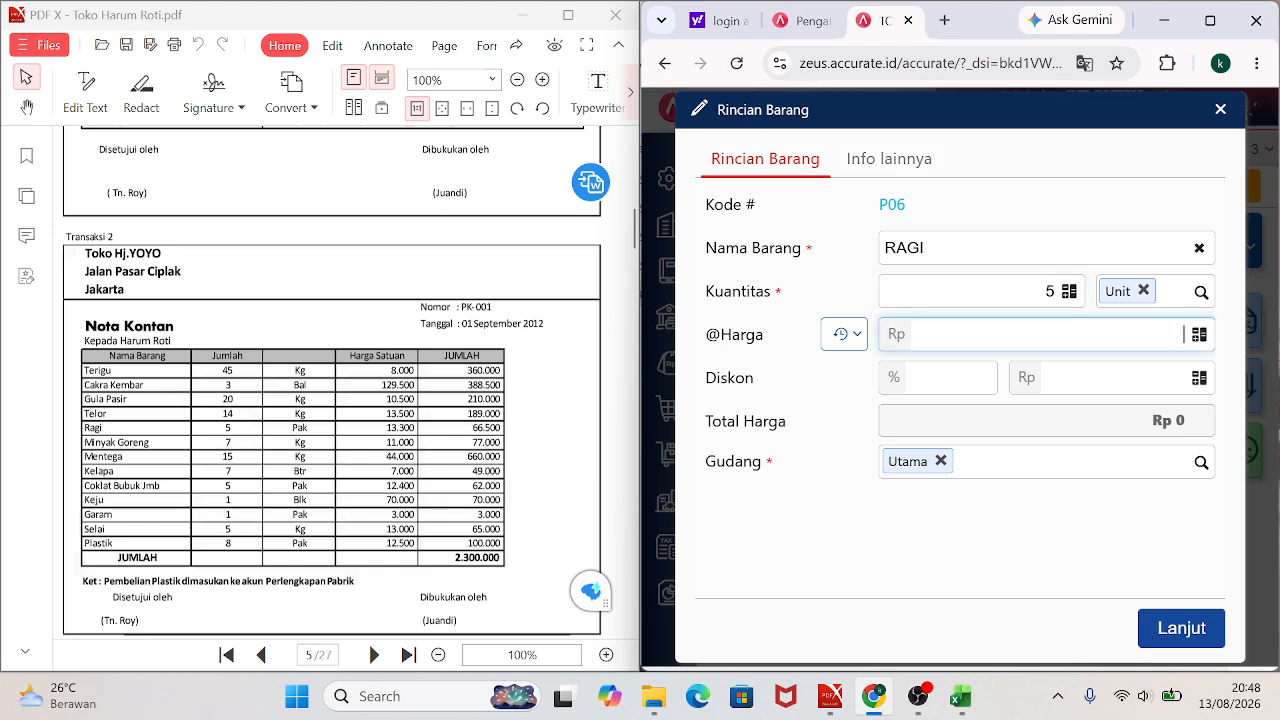
type("13.300")
left_click(1175, 630)
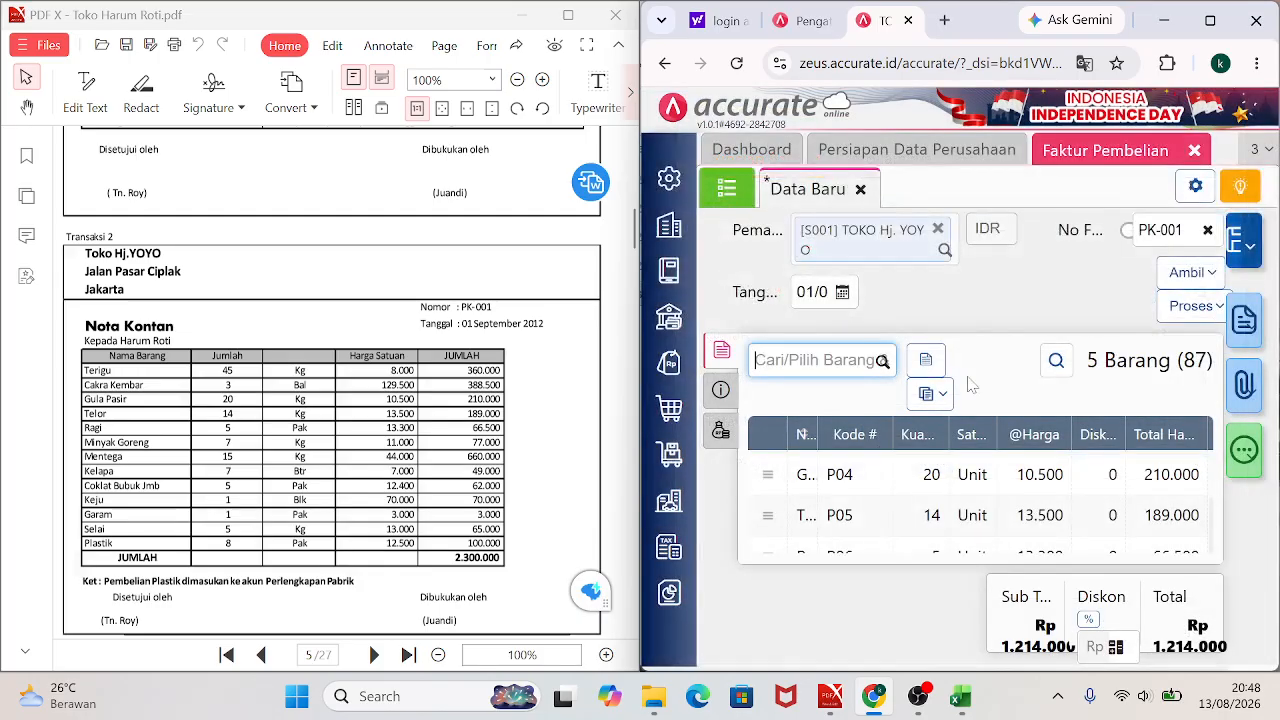
type("MINYAK GORA")
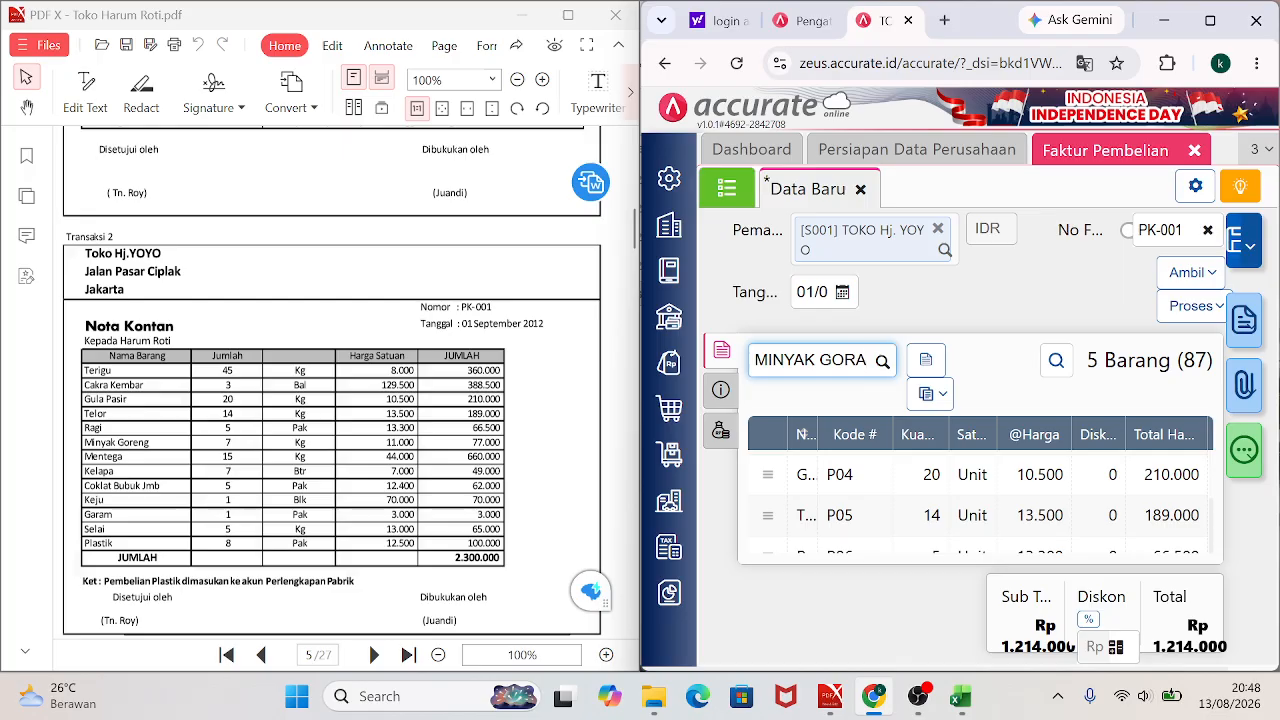
key("BackSpace")
type("E")
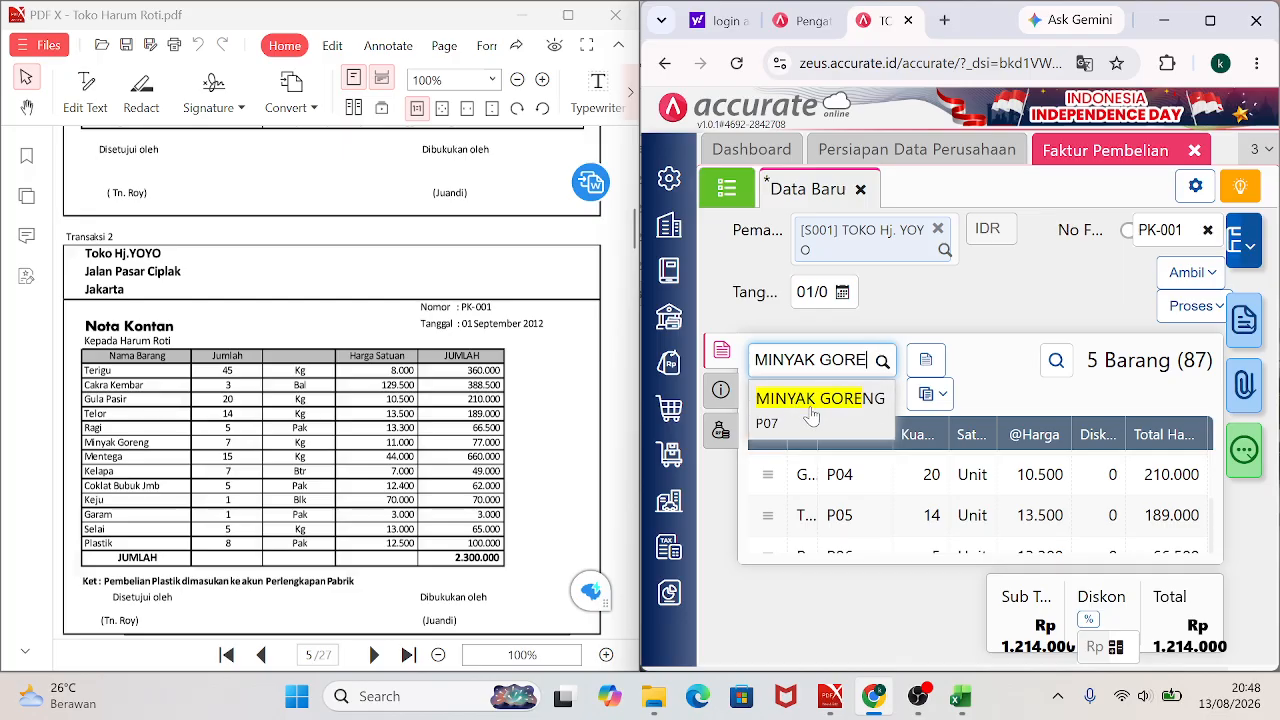
left_click(815, 415)
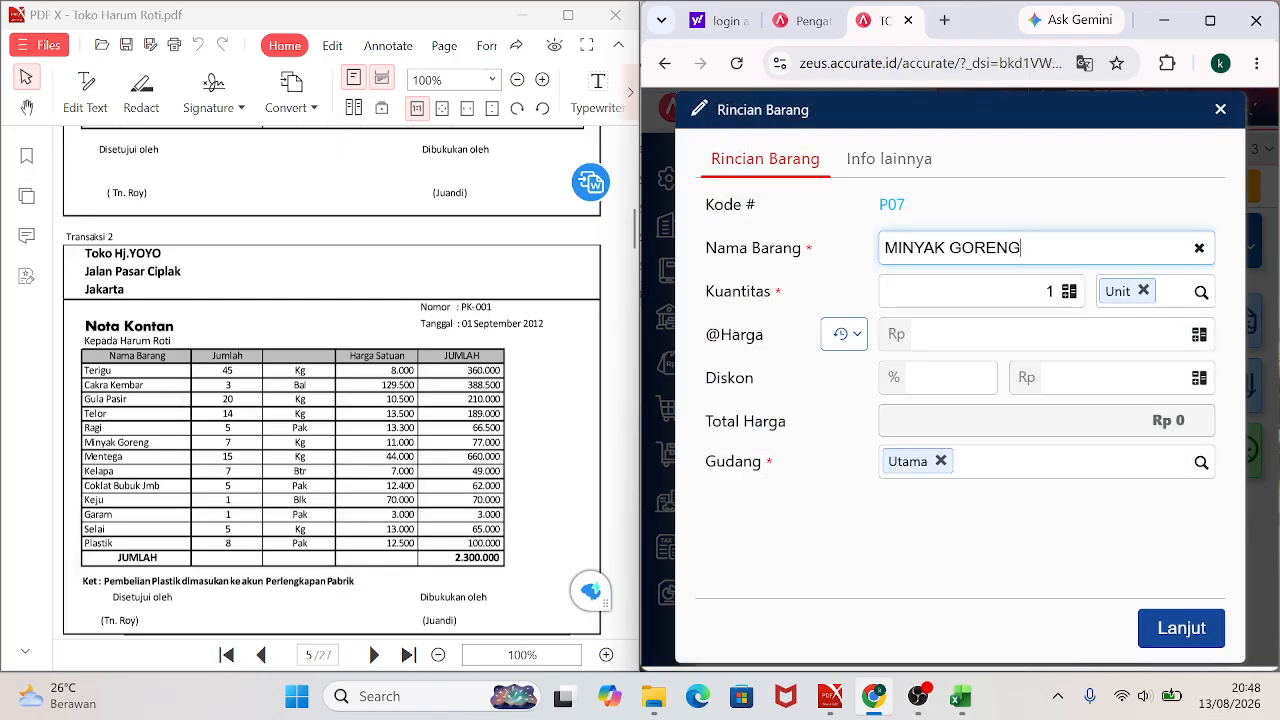
key("Tab")
key("BackSpace")
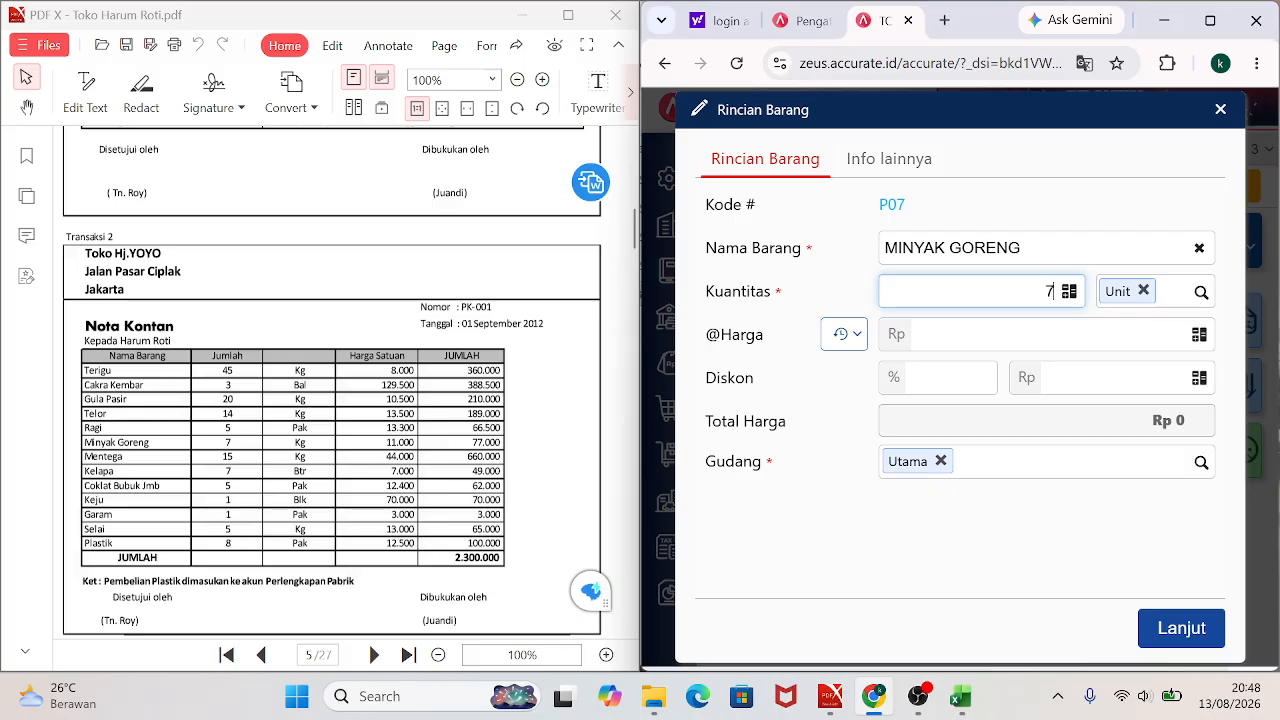
key("Tab")
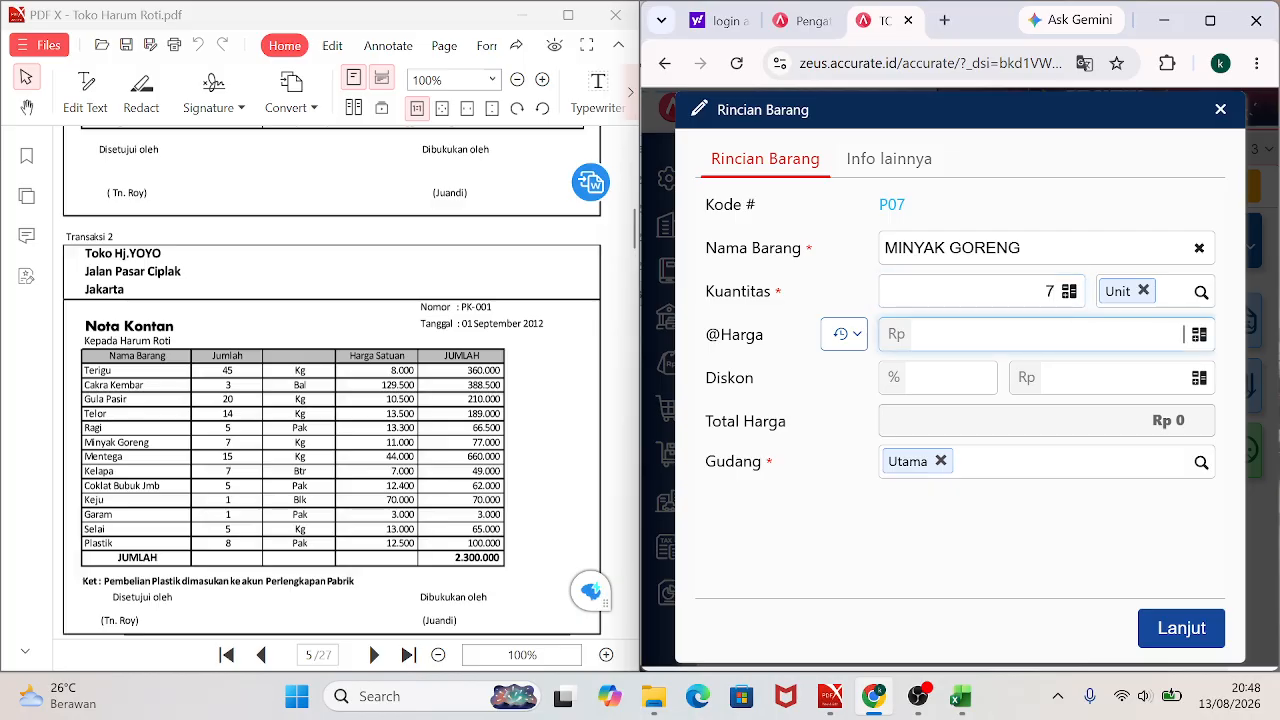
type("11.000")
left_click(1200, 632)
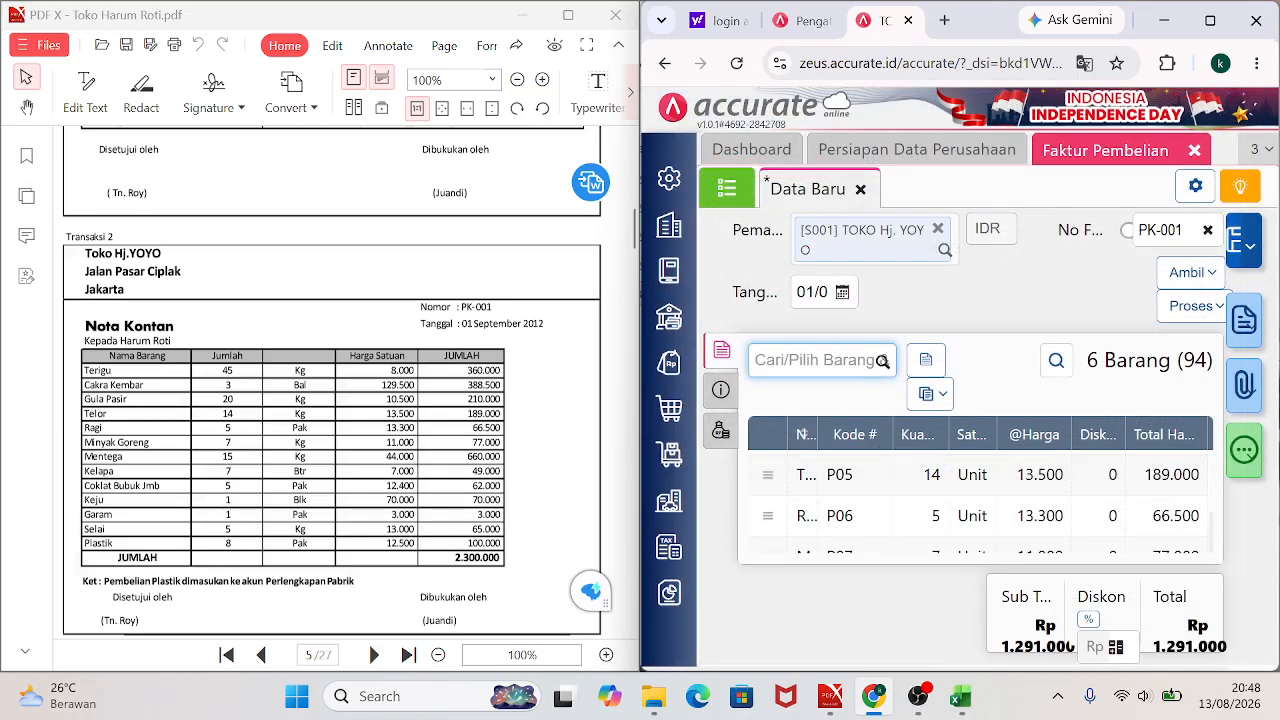
type("MENTEGA")
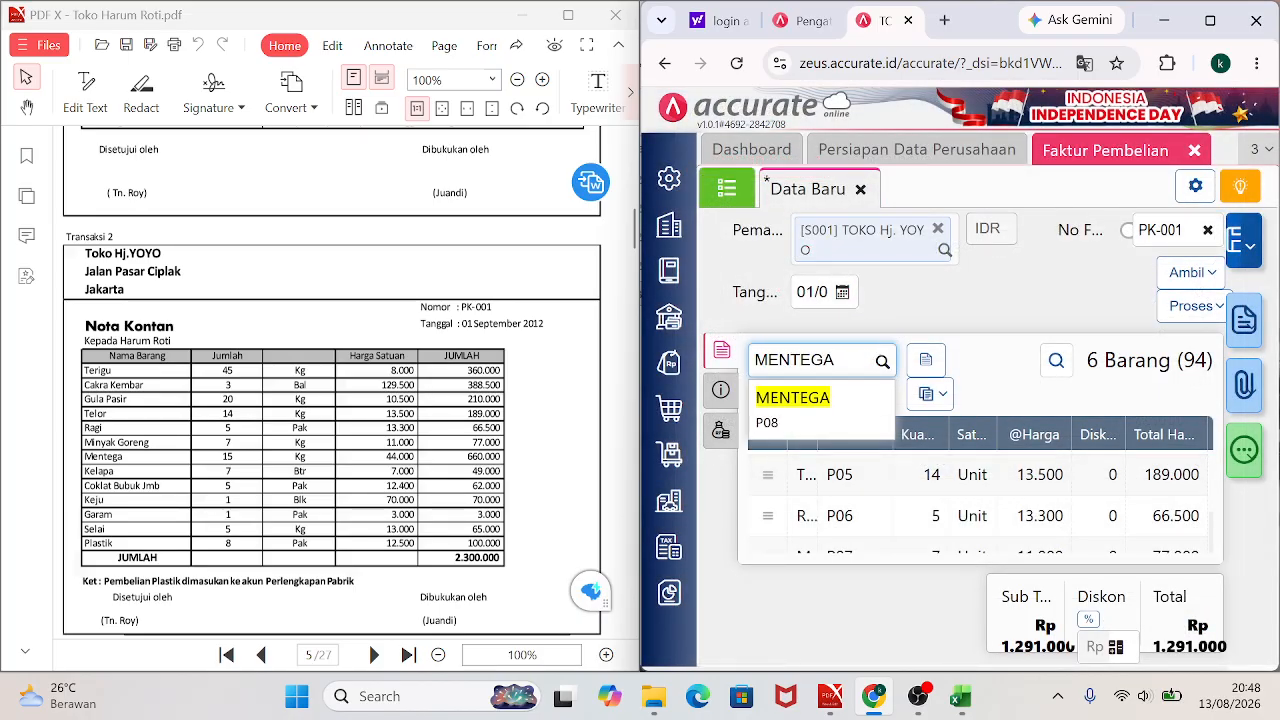
left_click(801, 415)
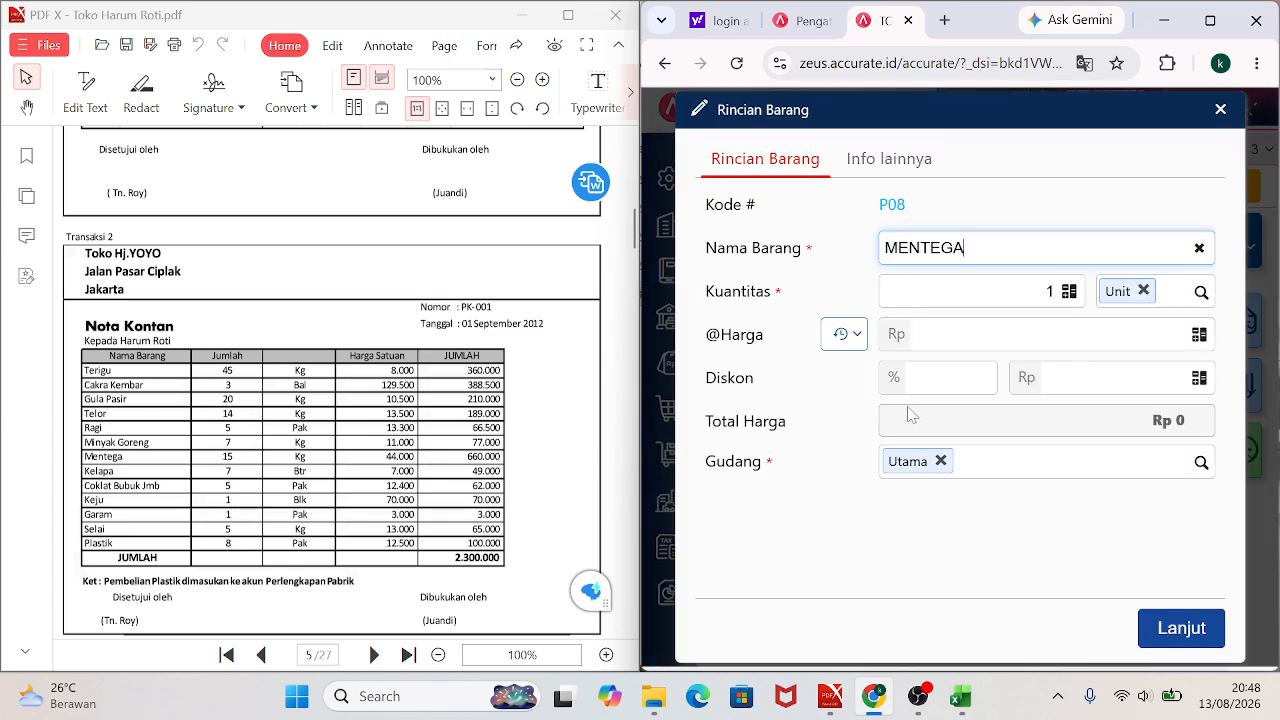
key("Tab")
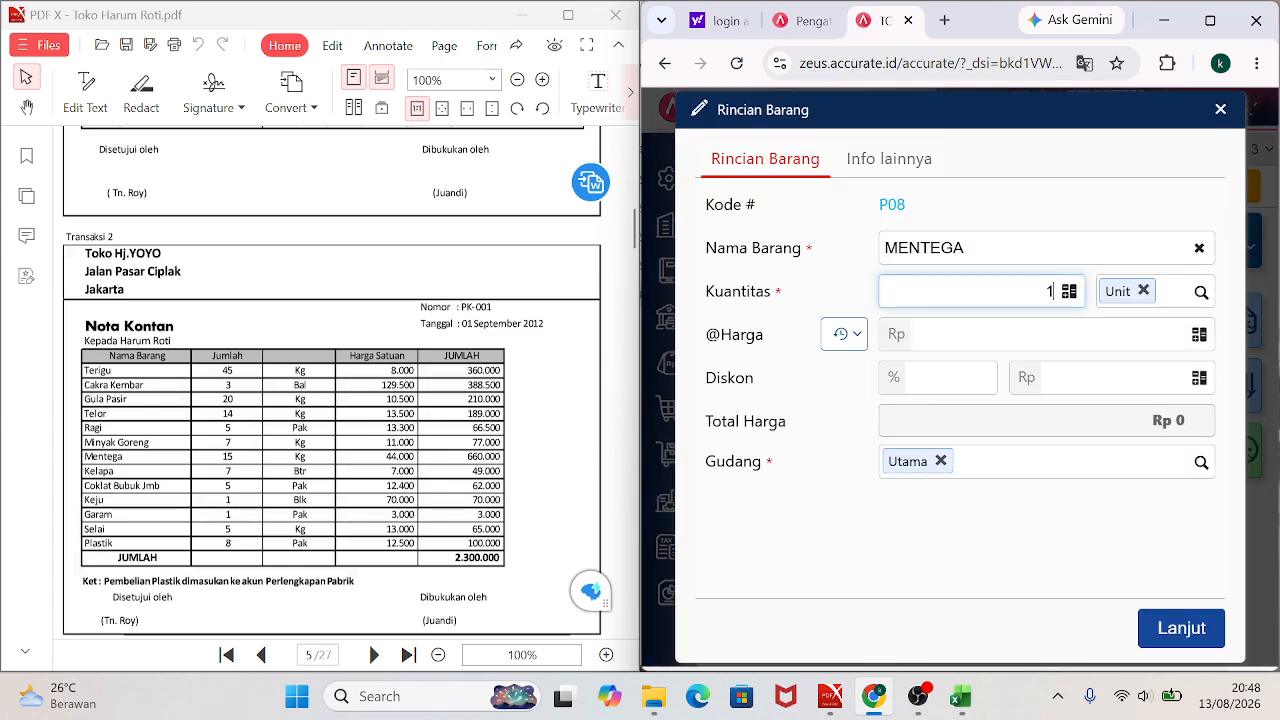
type("5")
key("Tab")
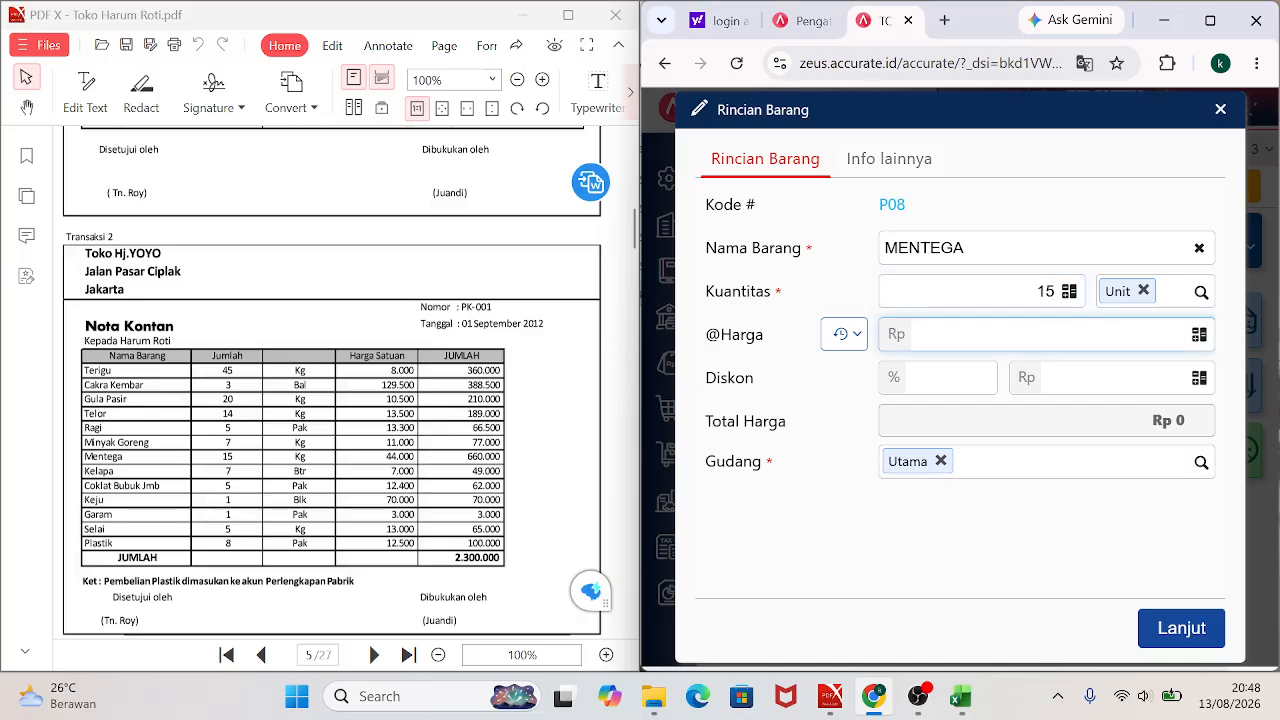
type("44.000")
left_click(1178, 630)
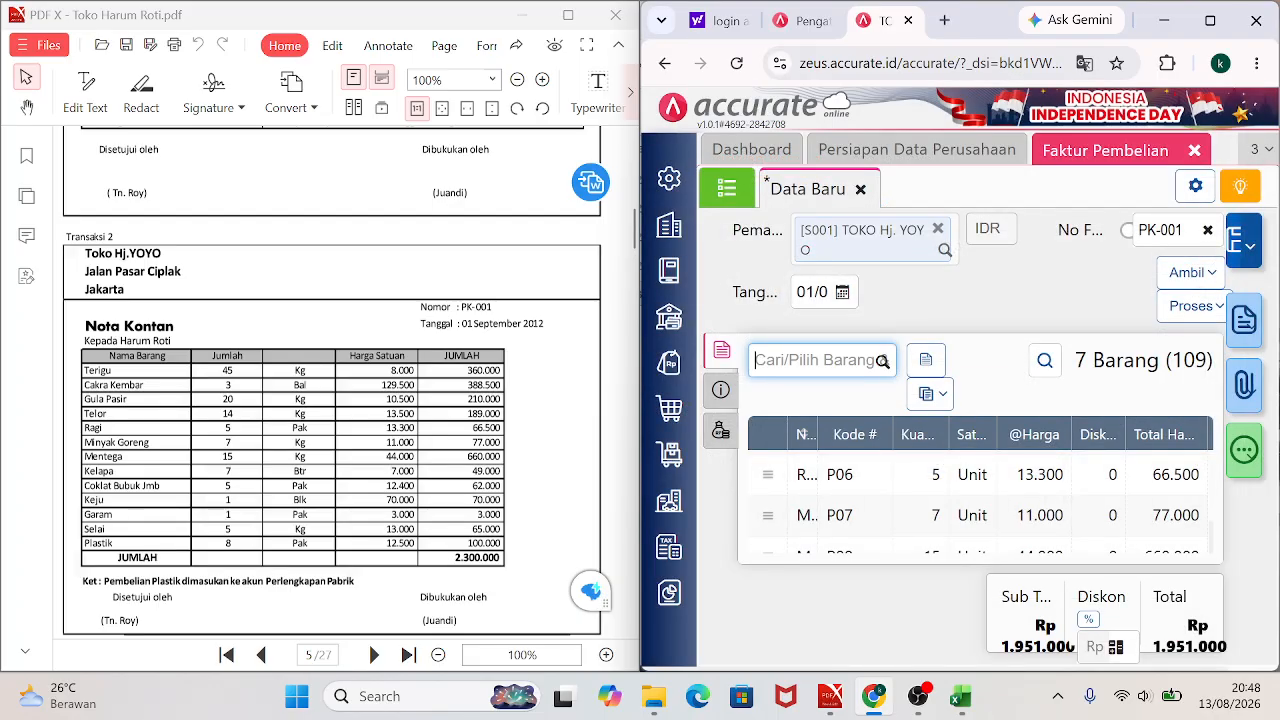
type("KELAPA")
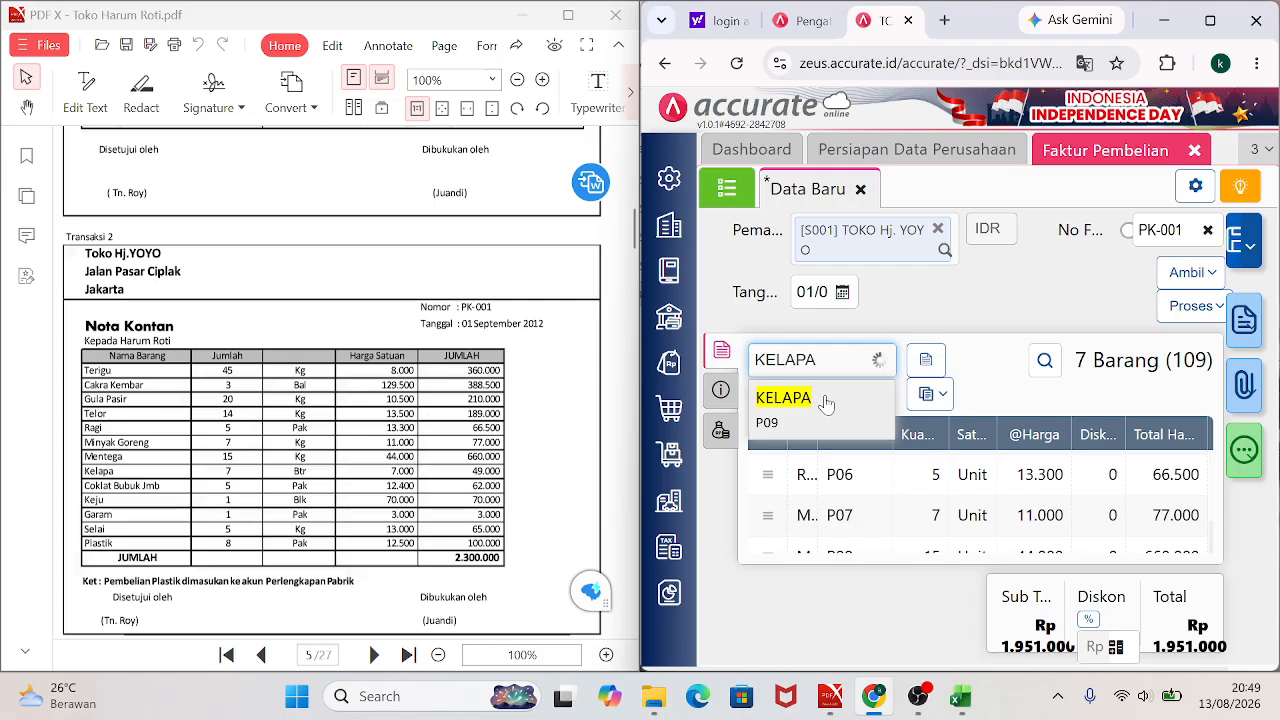
left_click(830, 390)
left_click(1068, 292)
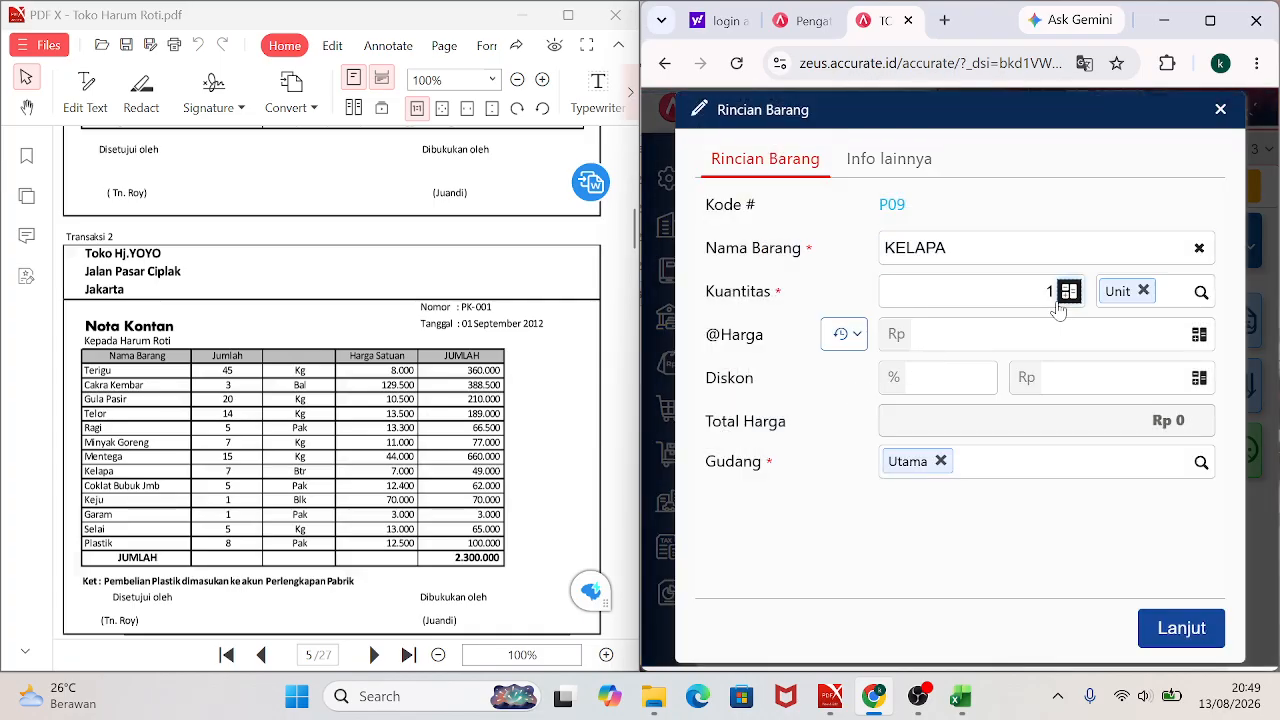
left_click(1051, 292)
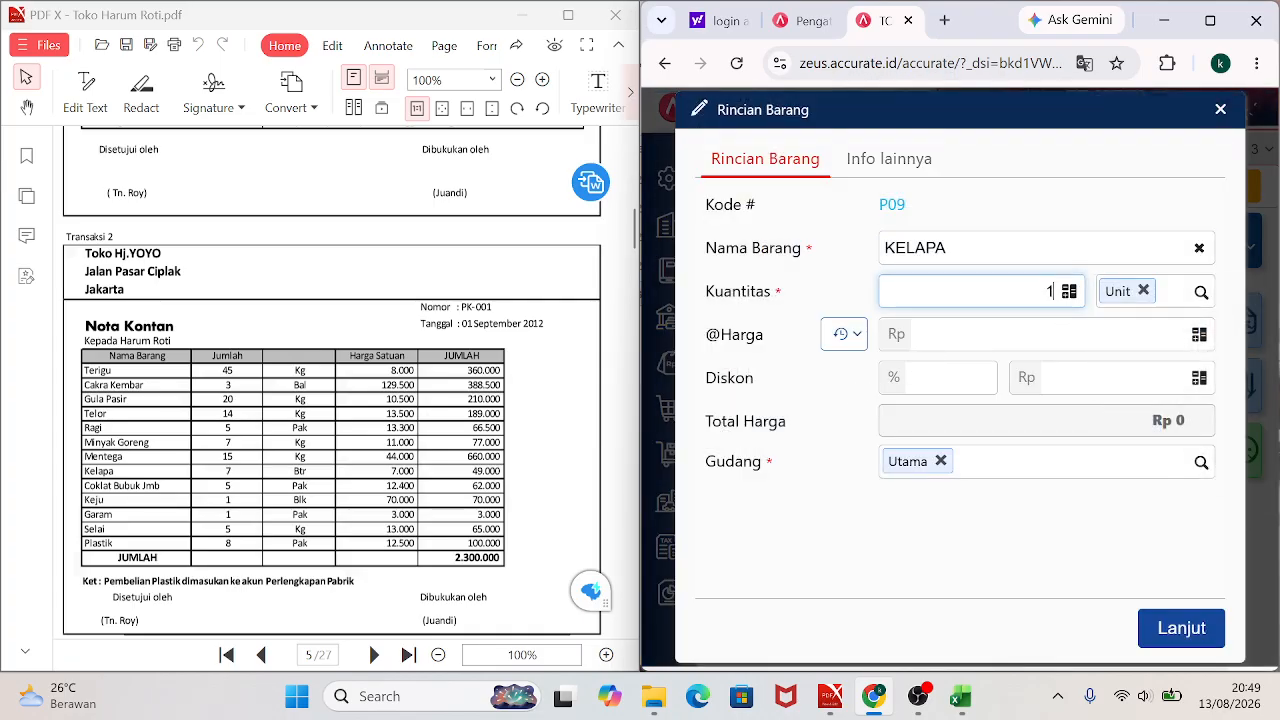
key("BackSpace")
key("Tab")
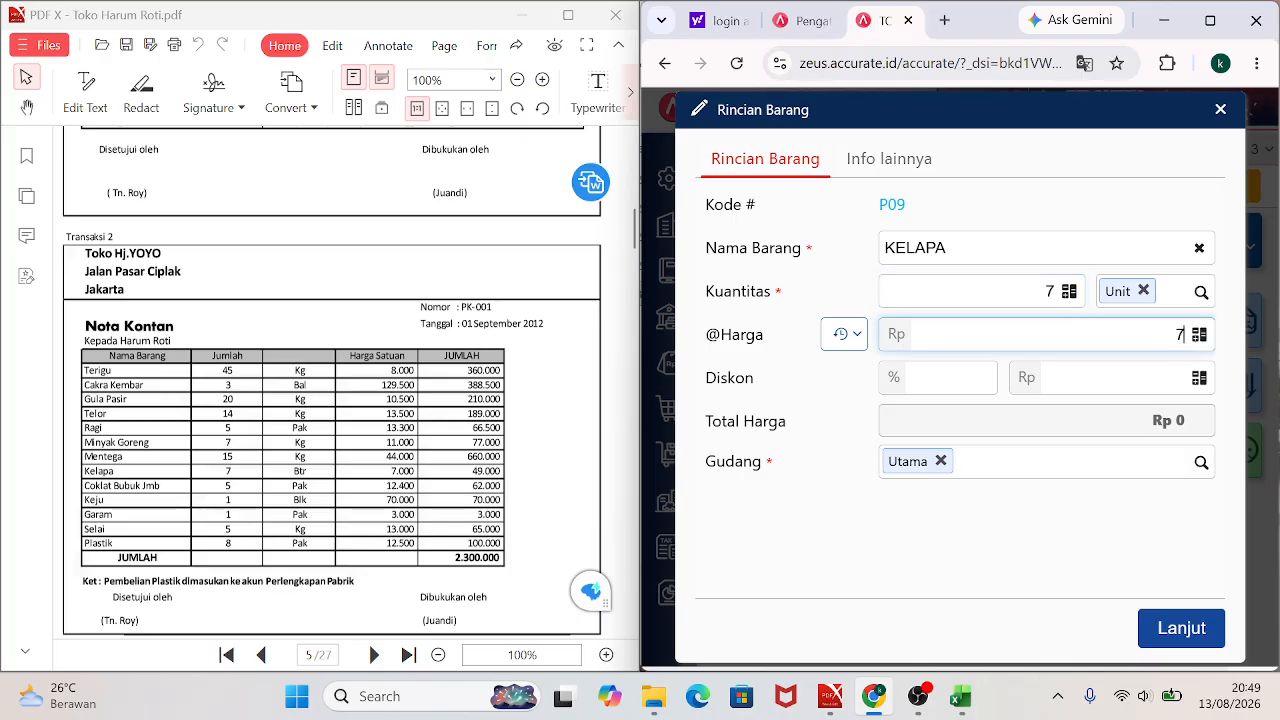
type("7.000")
left_click(1180, 627)
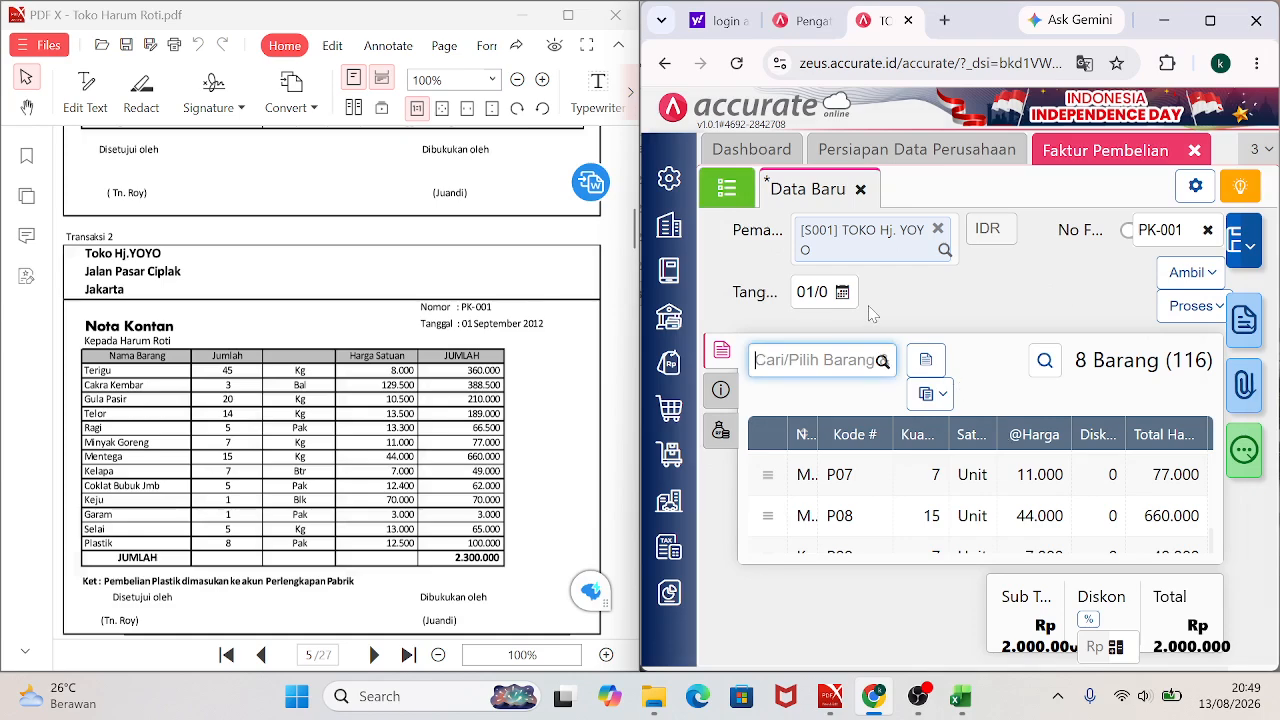
type("CO")
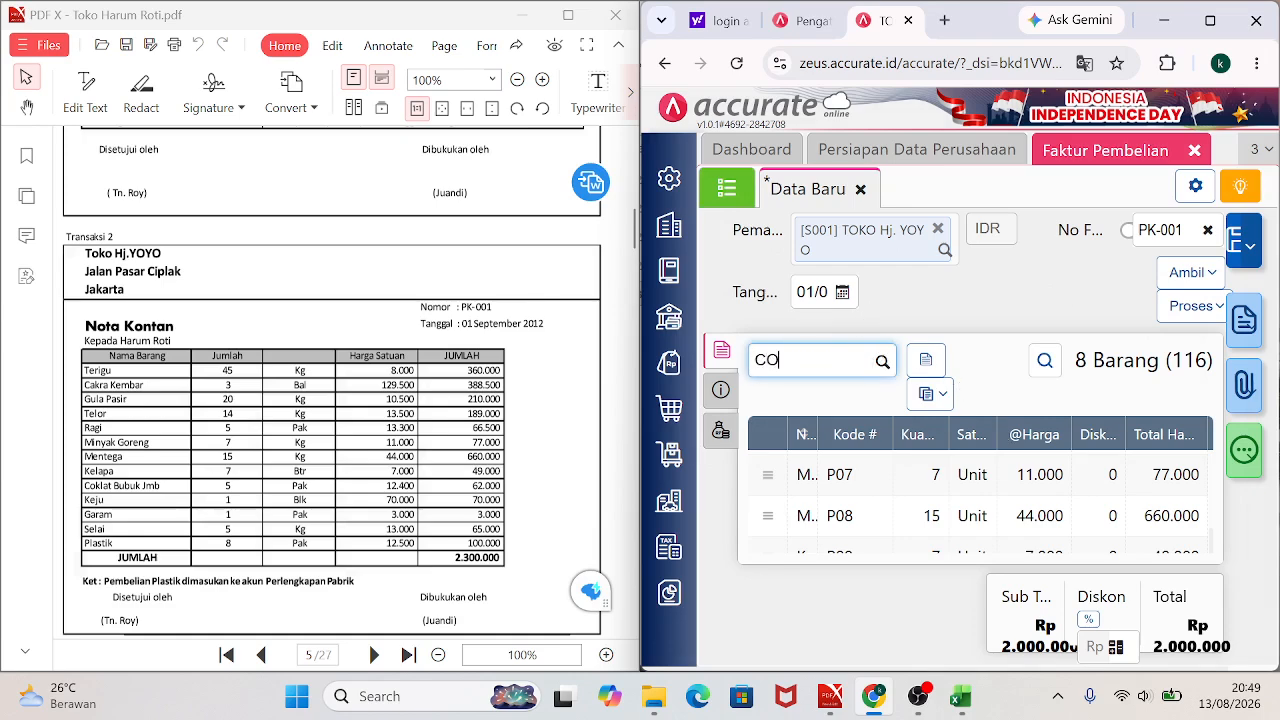
type("KLAT BUBU")
type("K")
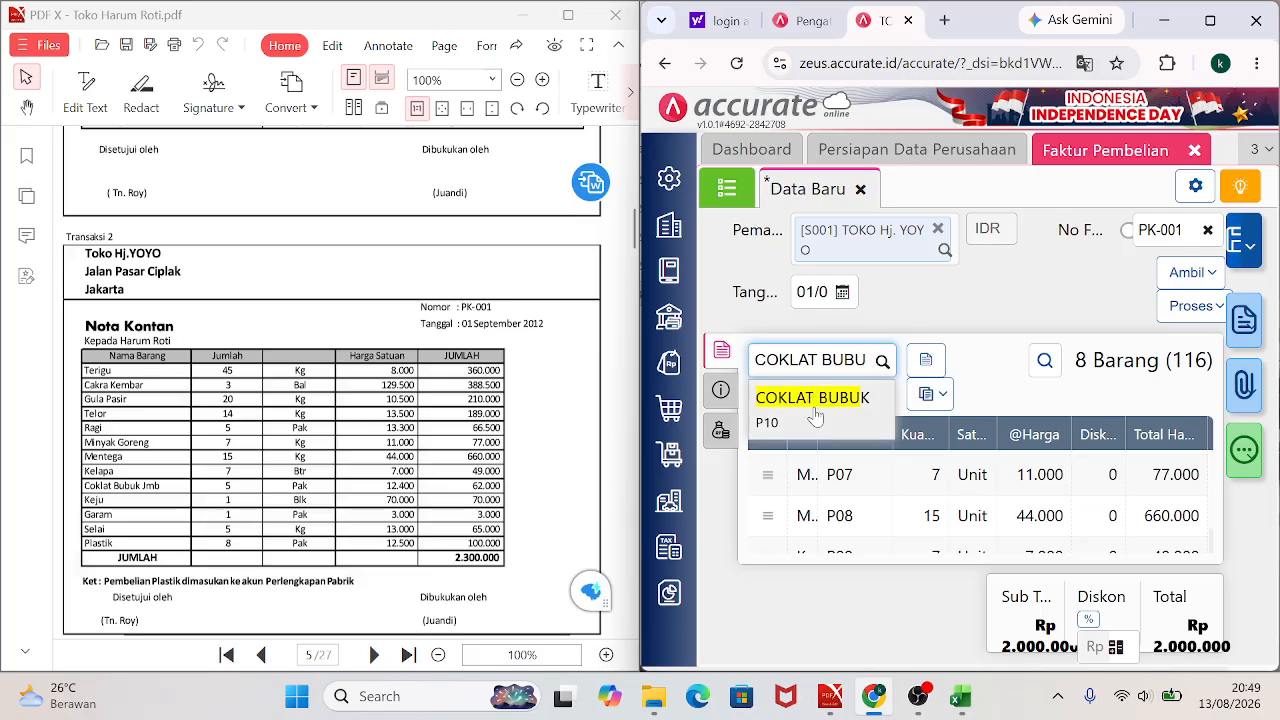
left_click(816, 417)
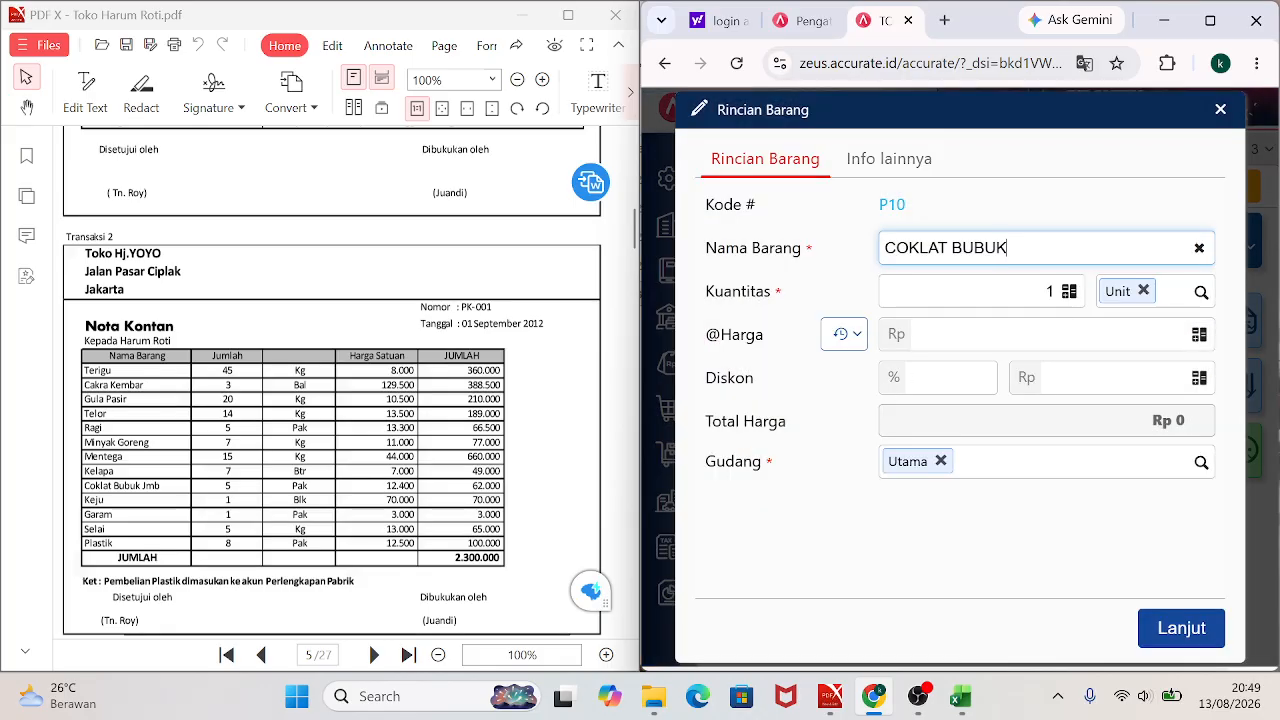
left_click(1050, 291)
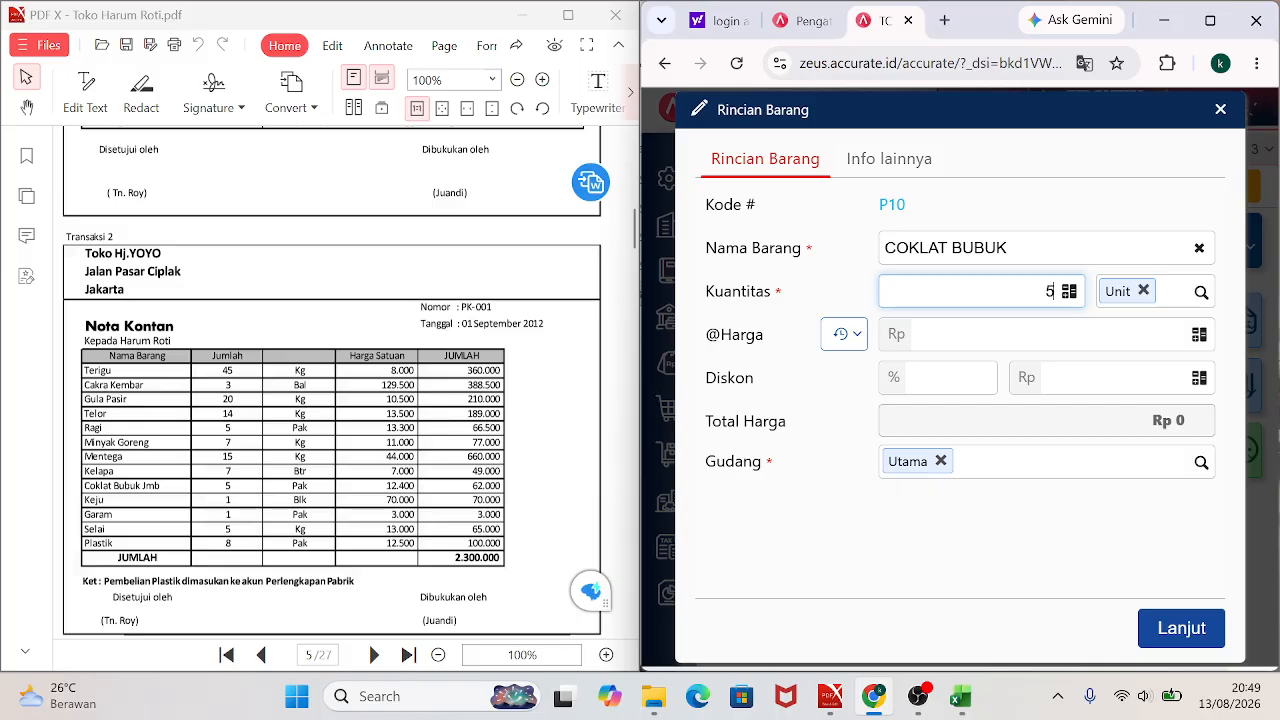
left_click(1184, 334)
type("12.400")
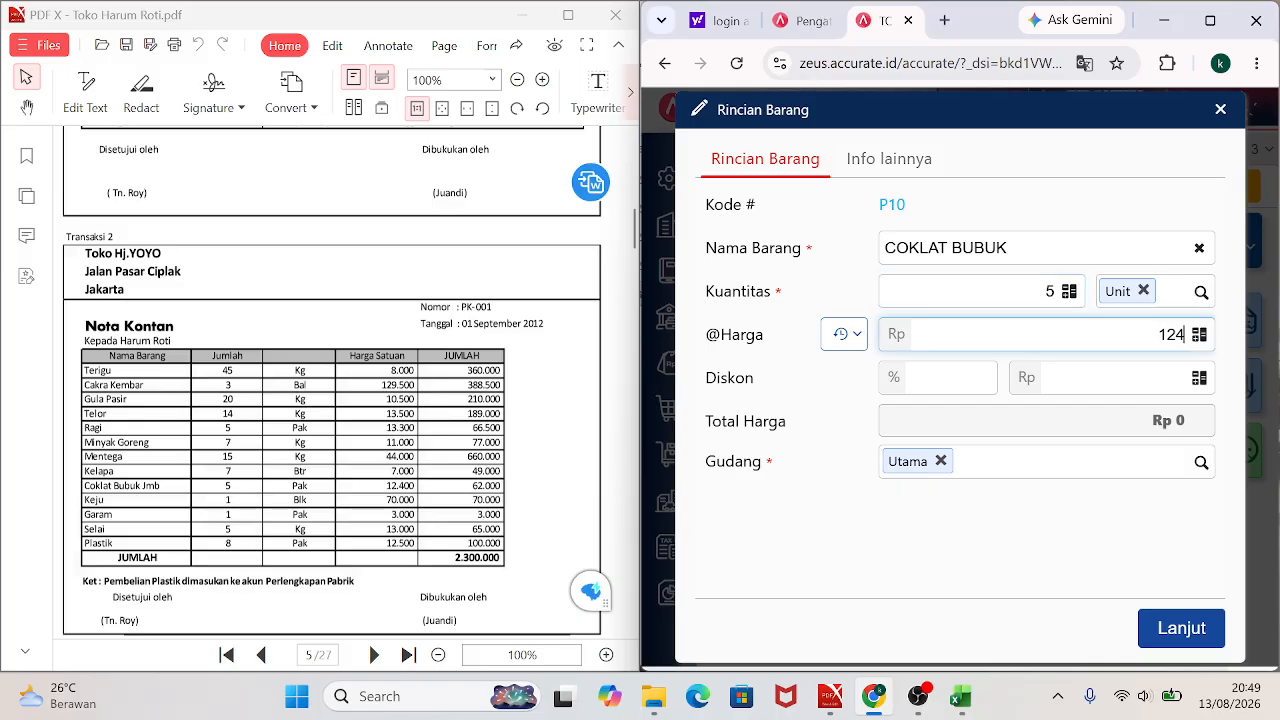
Save the COKLAT BUBUK line, then add 1 unit of KEJU at Rp 70.000 to the purchase invoice.
left_click(1178, 628)
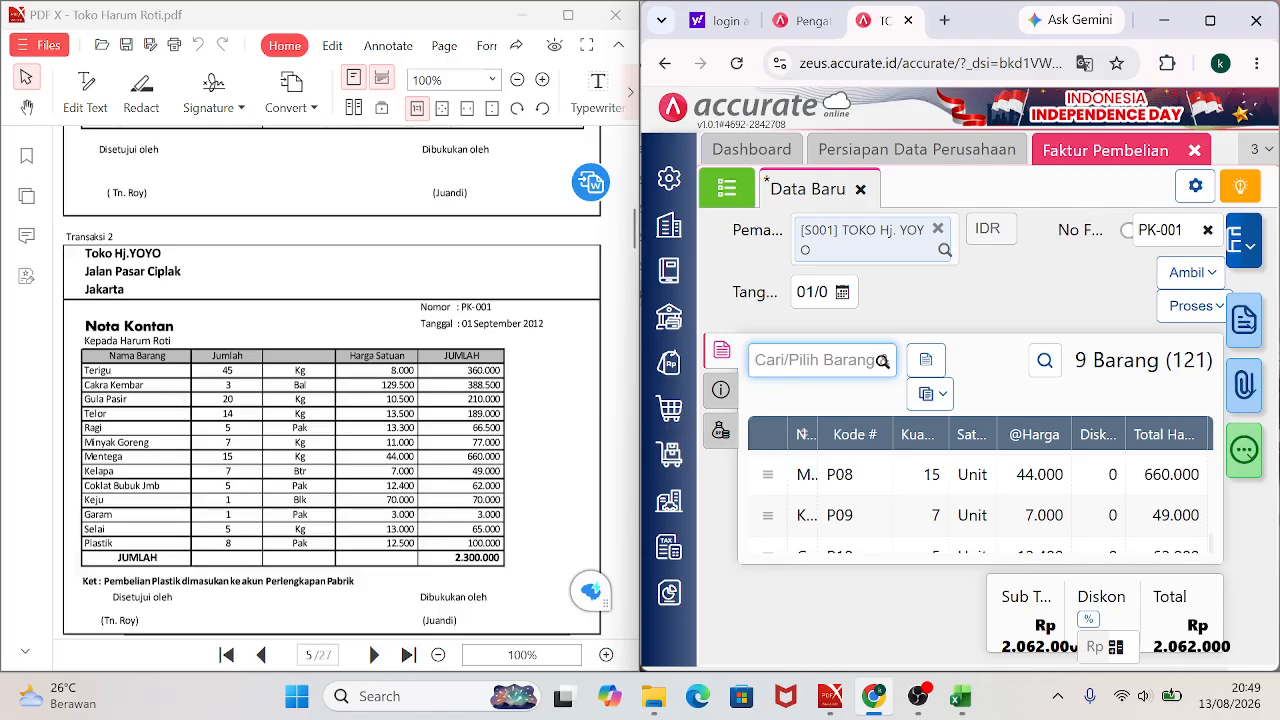
type("KEJU")
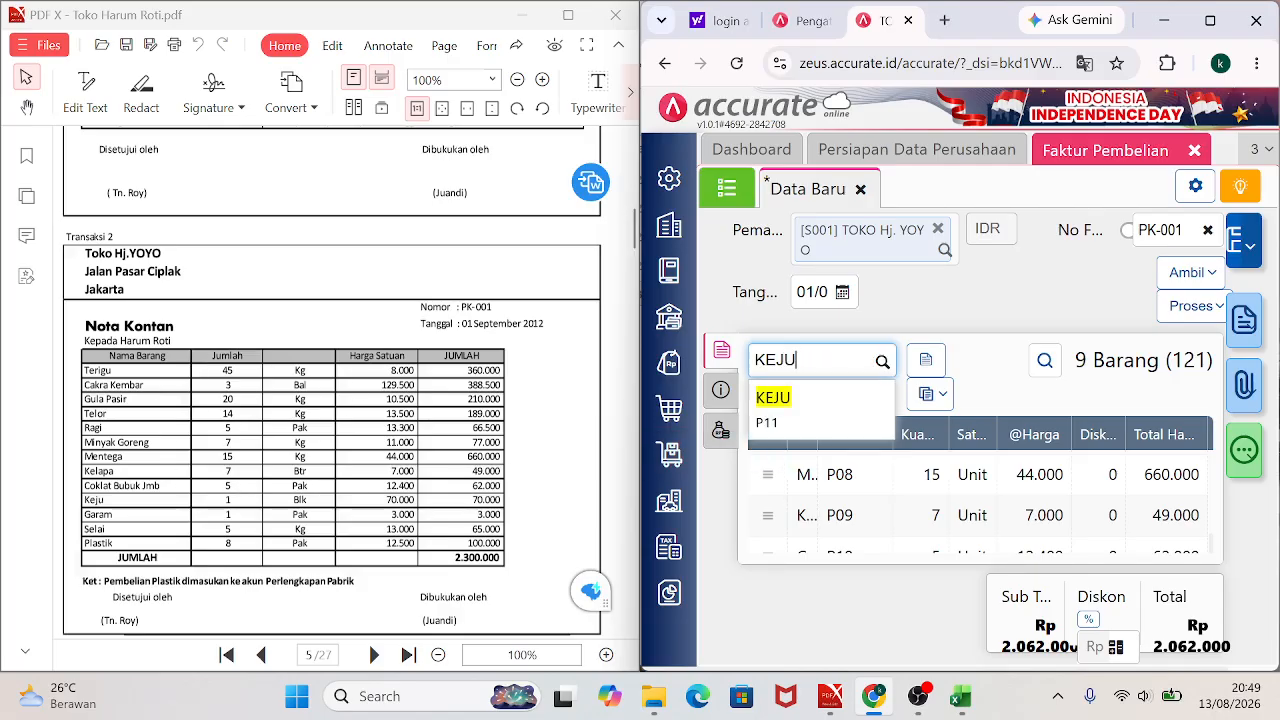
left_click(795, 396)
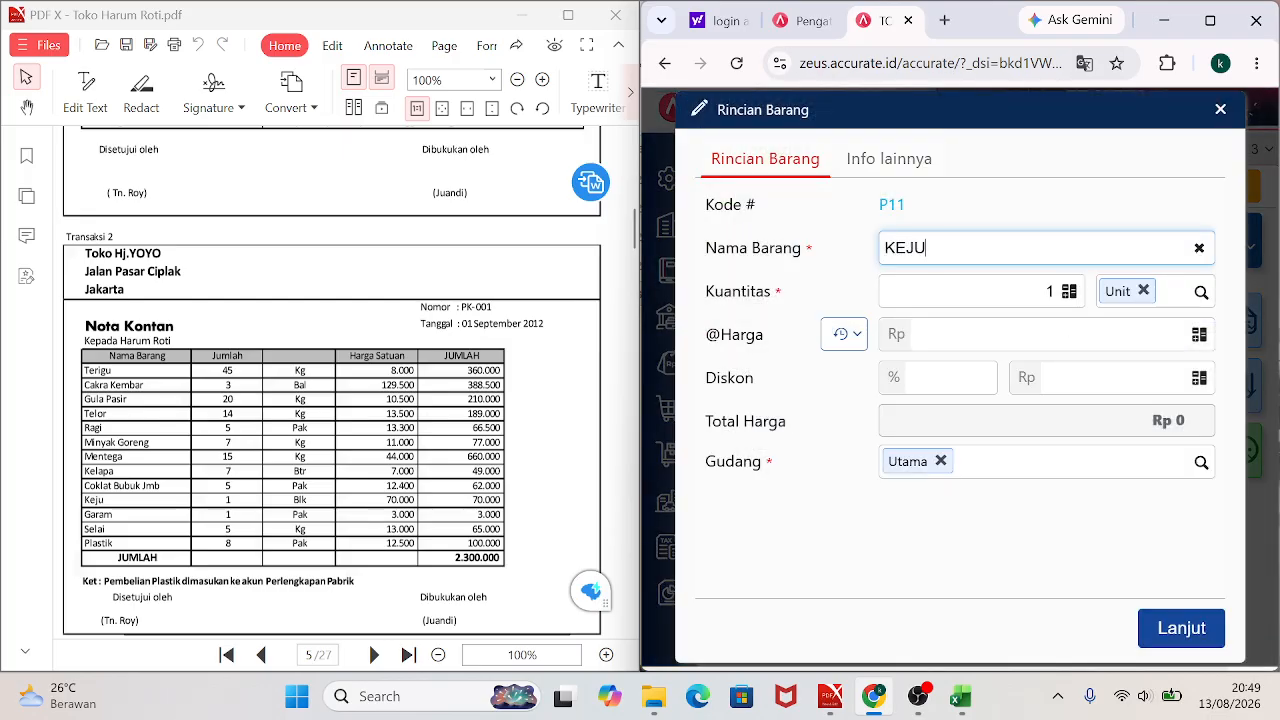
left_click(1060, 334)
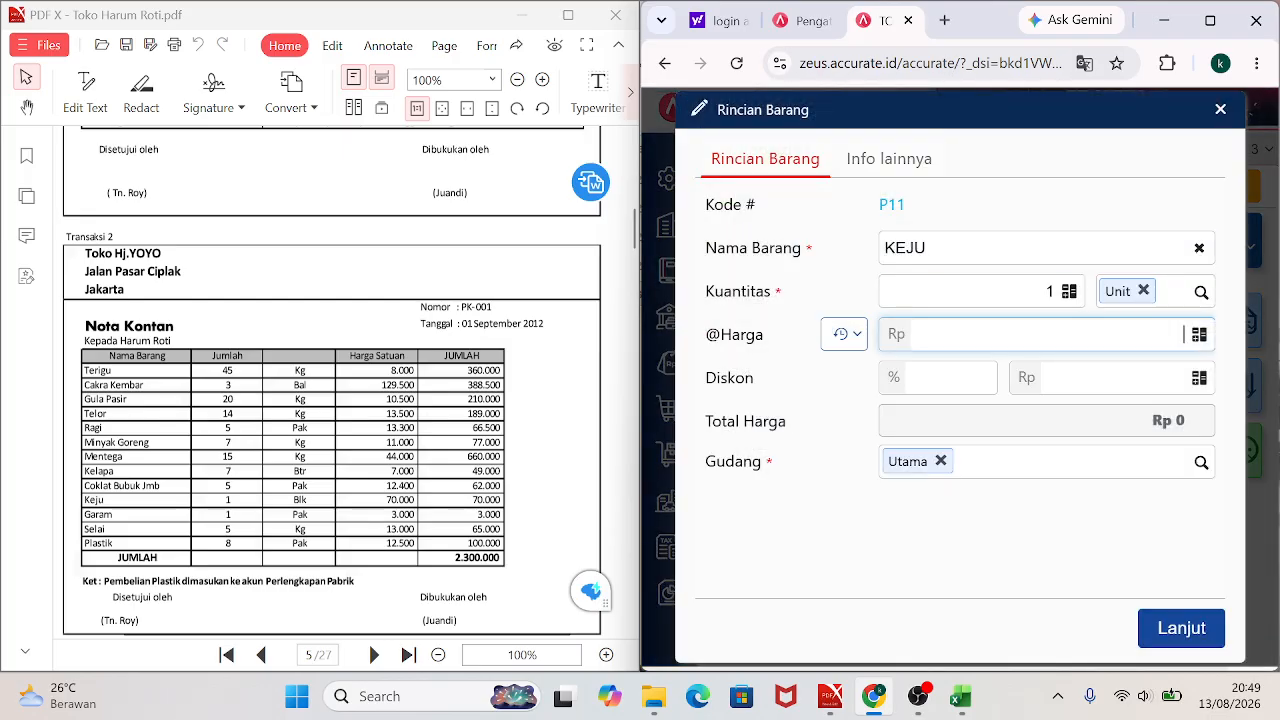
type("70.000")
left_click(1178, 627)
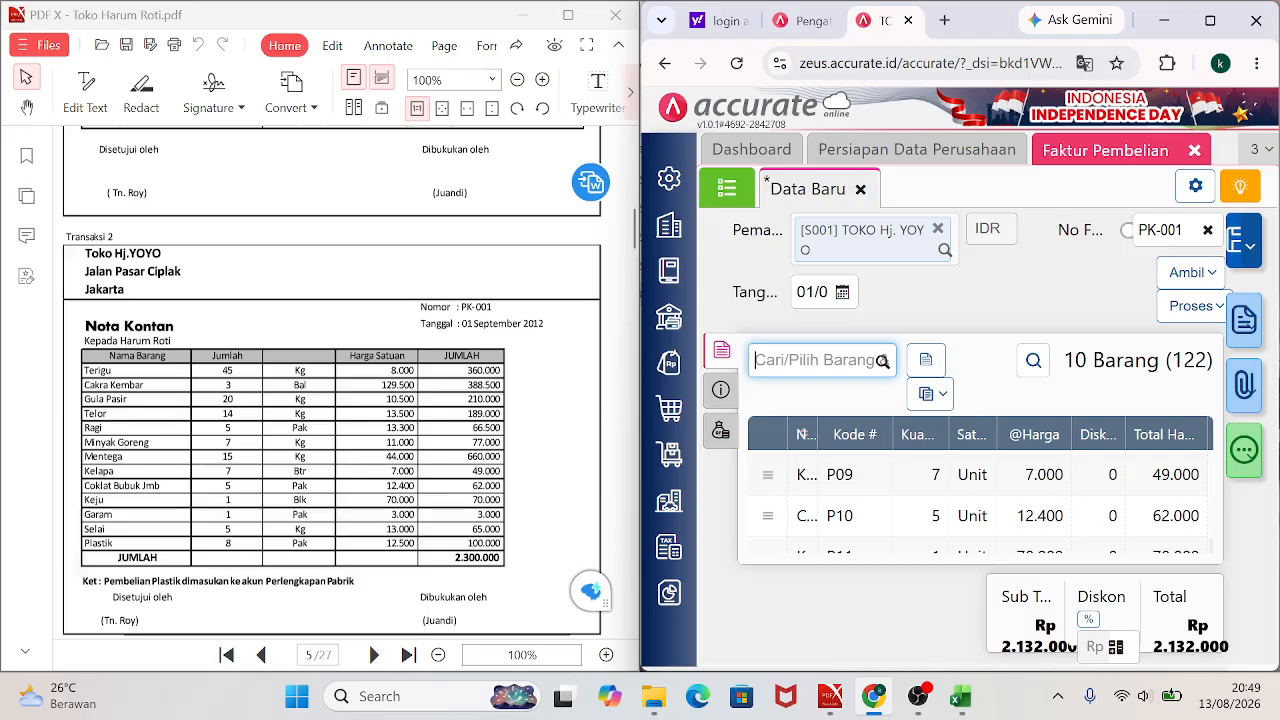
Add 1 unit of GARAM at a unit price of Rp 3.000 to the purchase invoice.
type("GARAM")
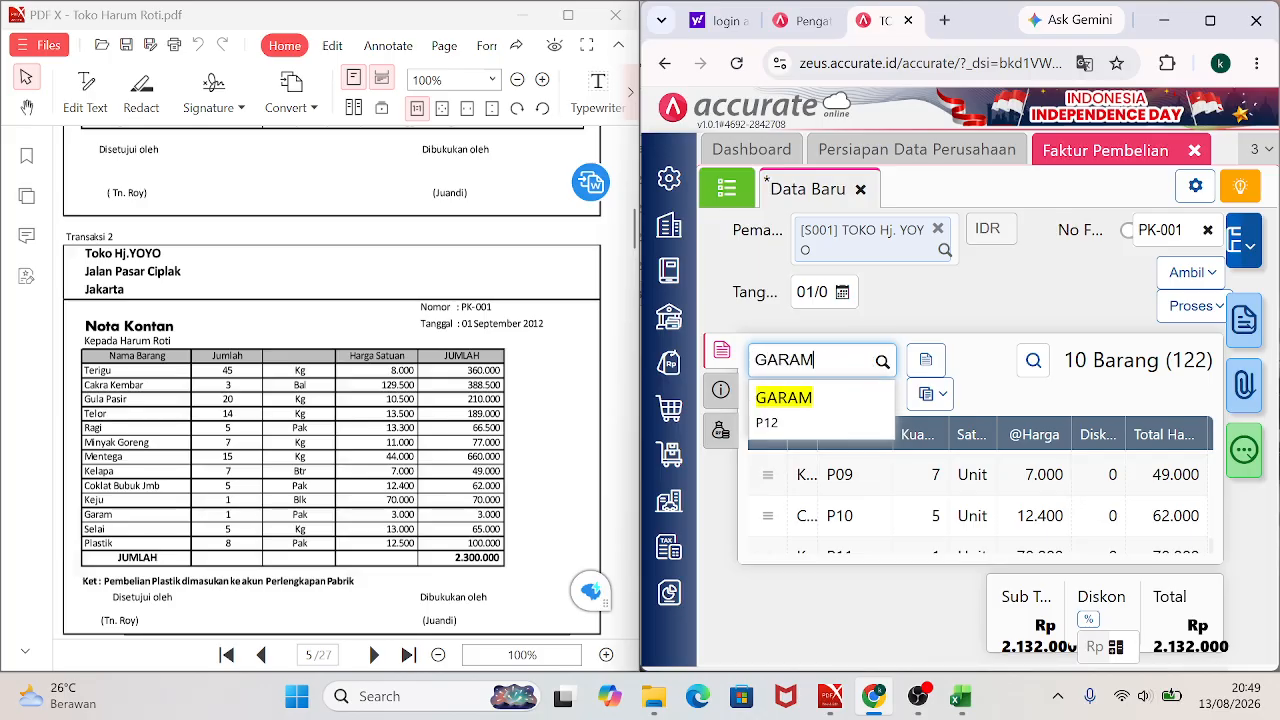
left_click(815, 400)
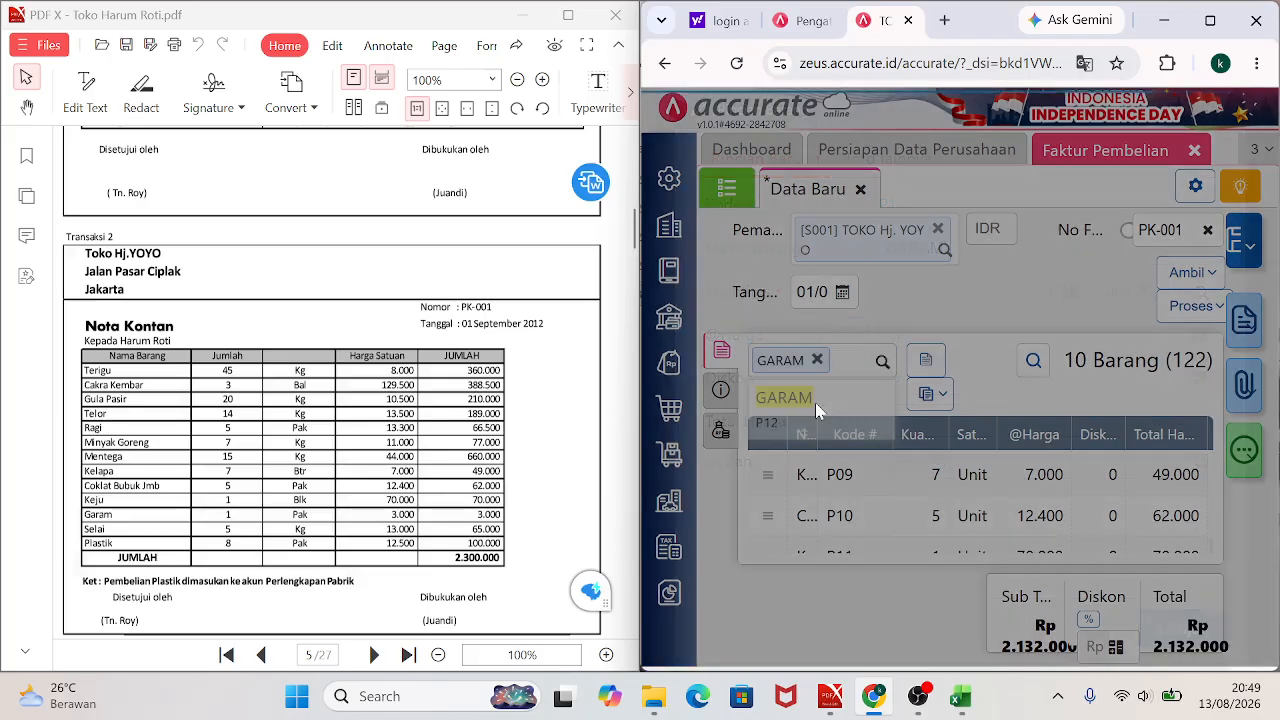
left_click(1150, 334)
type("3000")
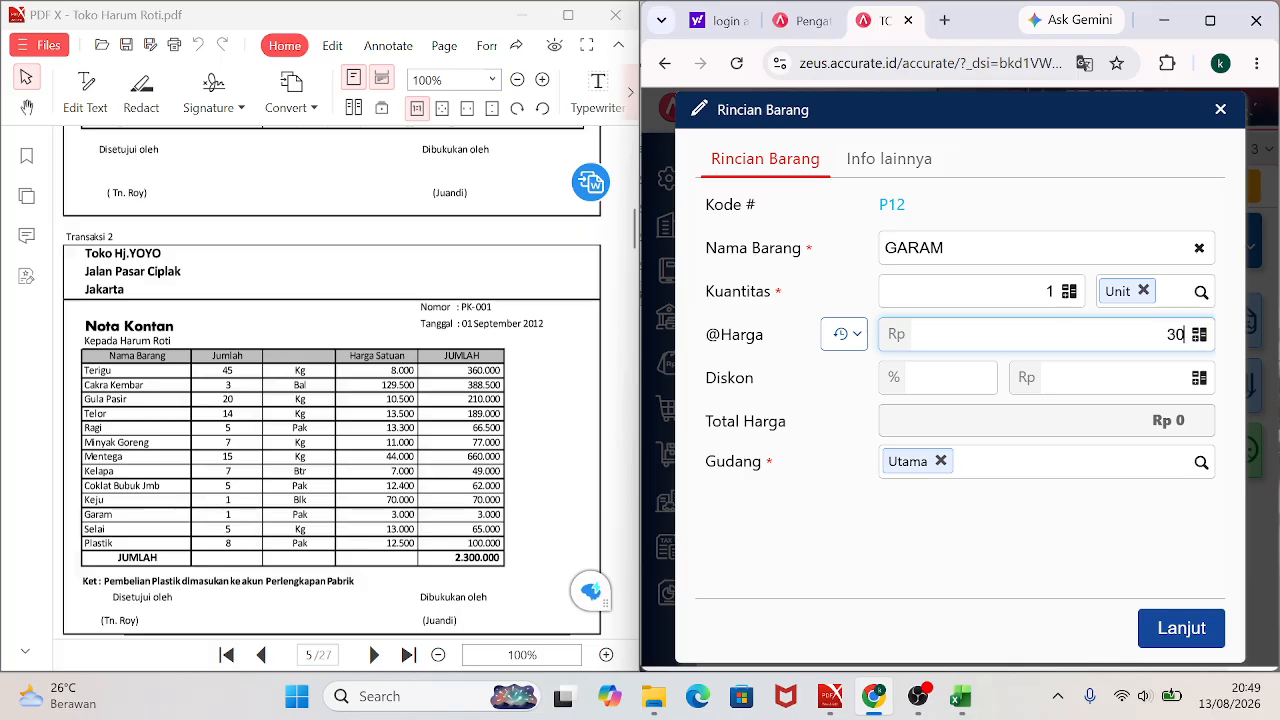
left_click(1172, 628)
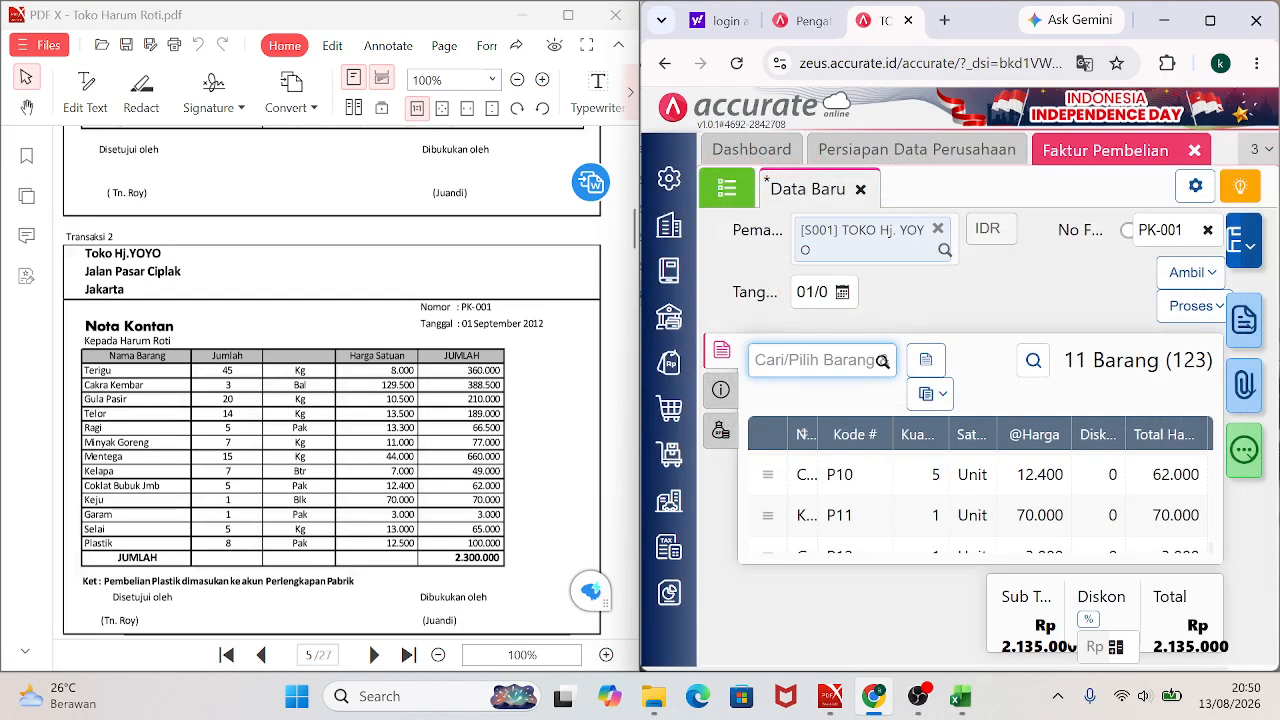
Add 5 units of SELAI at a unit price of Rp 13.000 to the purchase invoice.
type("SELAI")
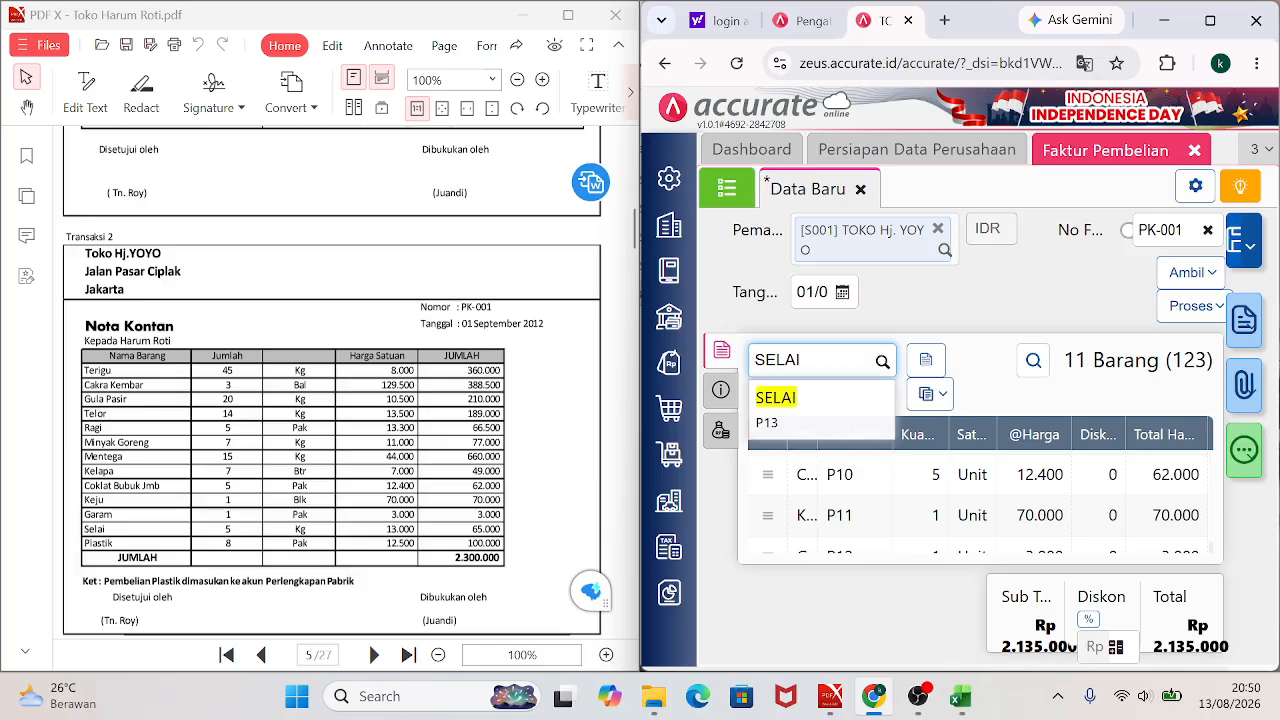
key("Return")
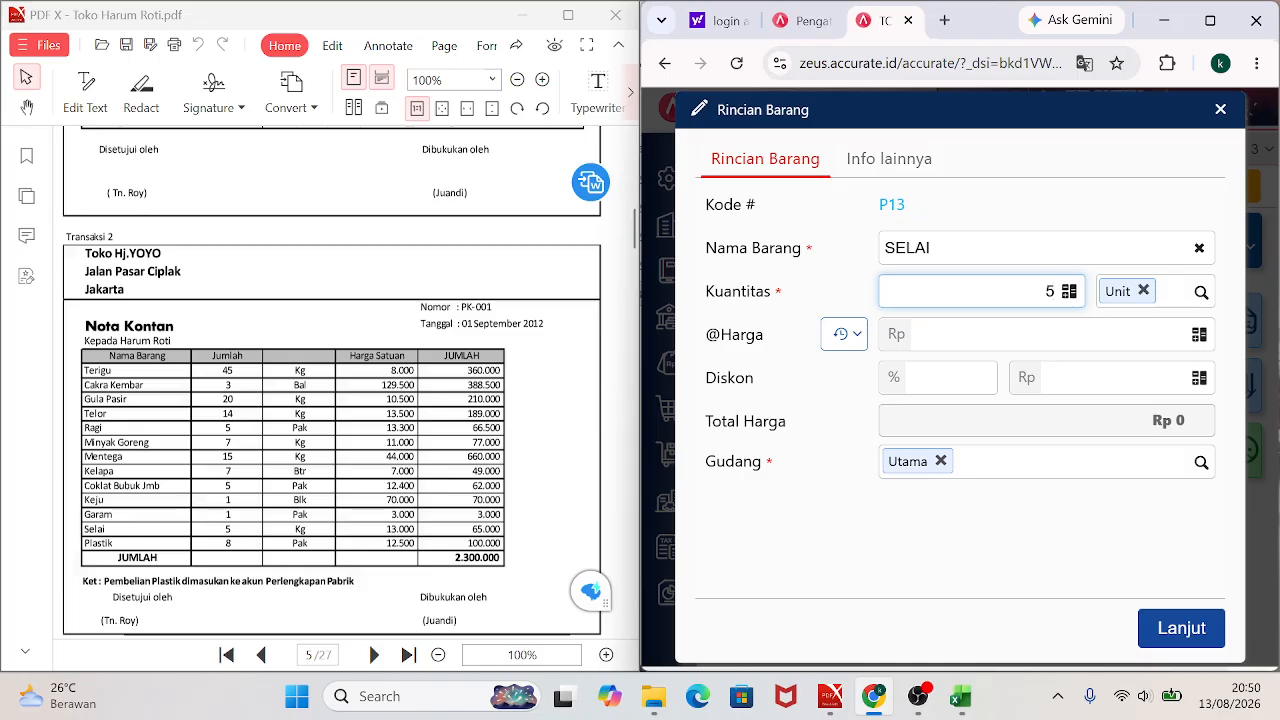
key("Tab")
type("13000")
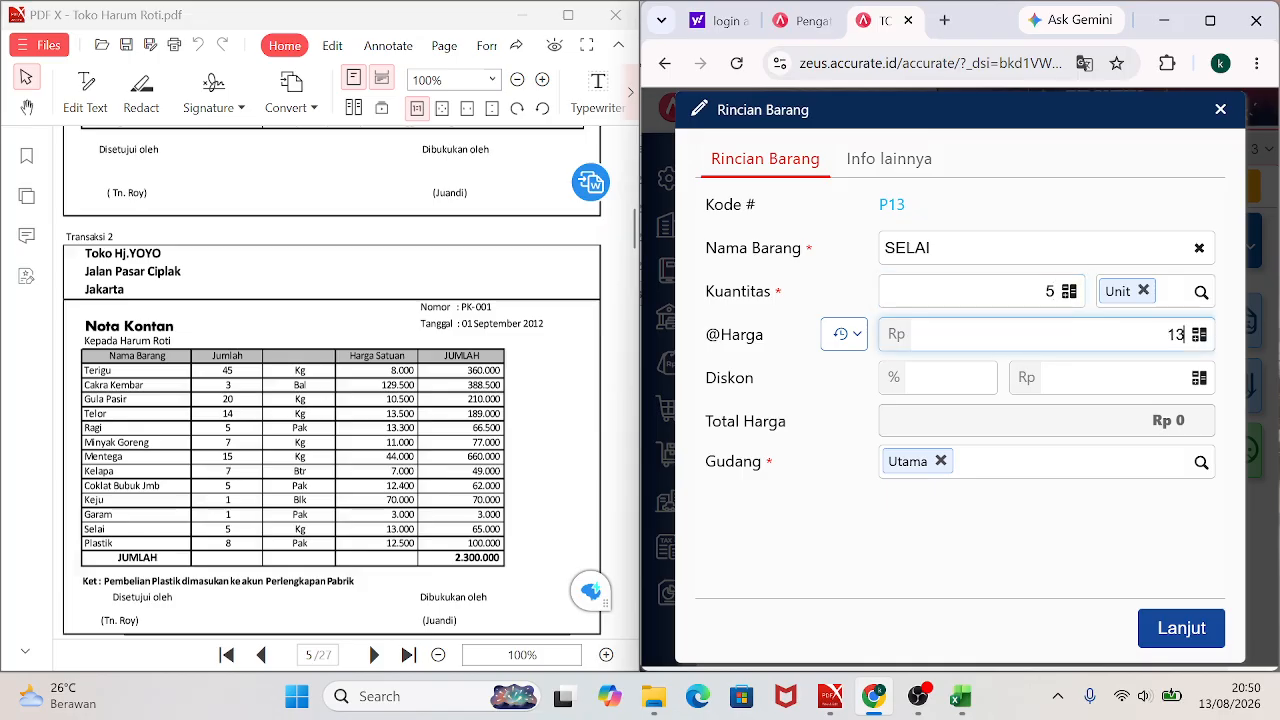
left_click(1180, 630)
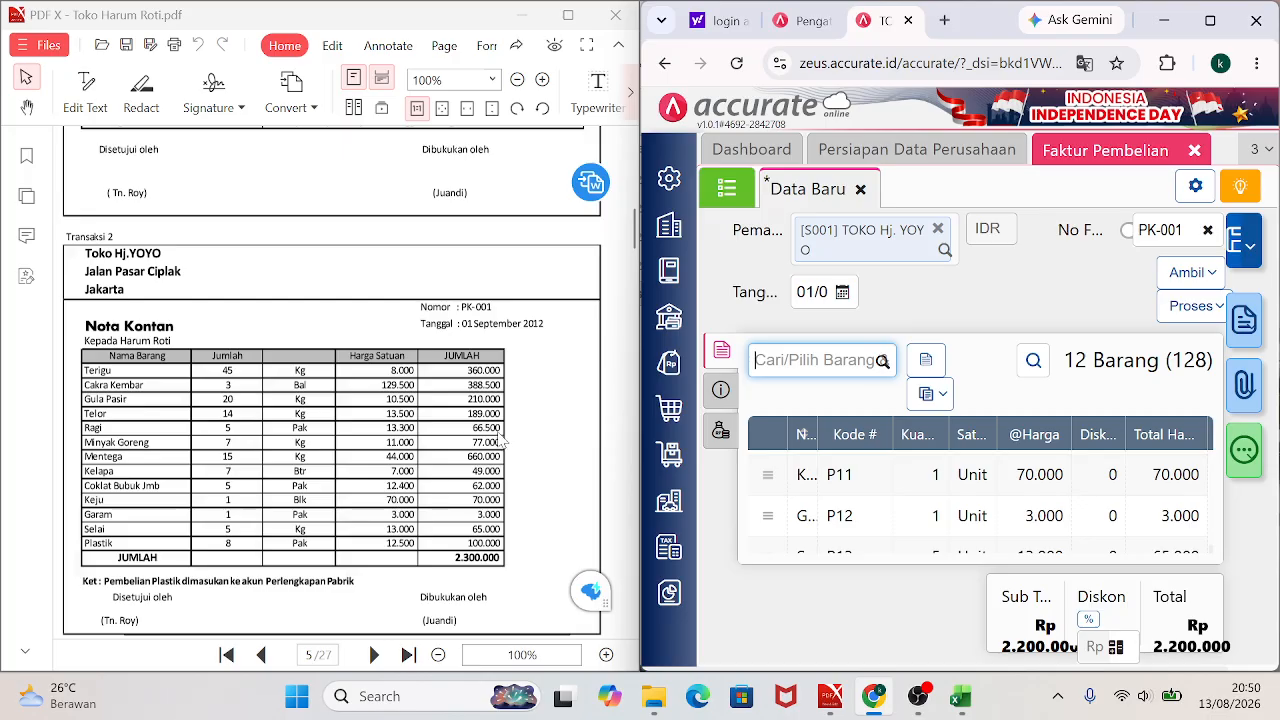
Set the shipping date (Tgl Pengiriman) in the invoice's additional information to 1 September 2012.
left_click(722, 392)
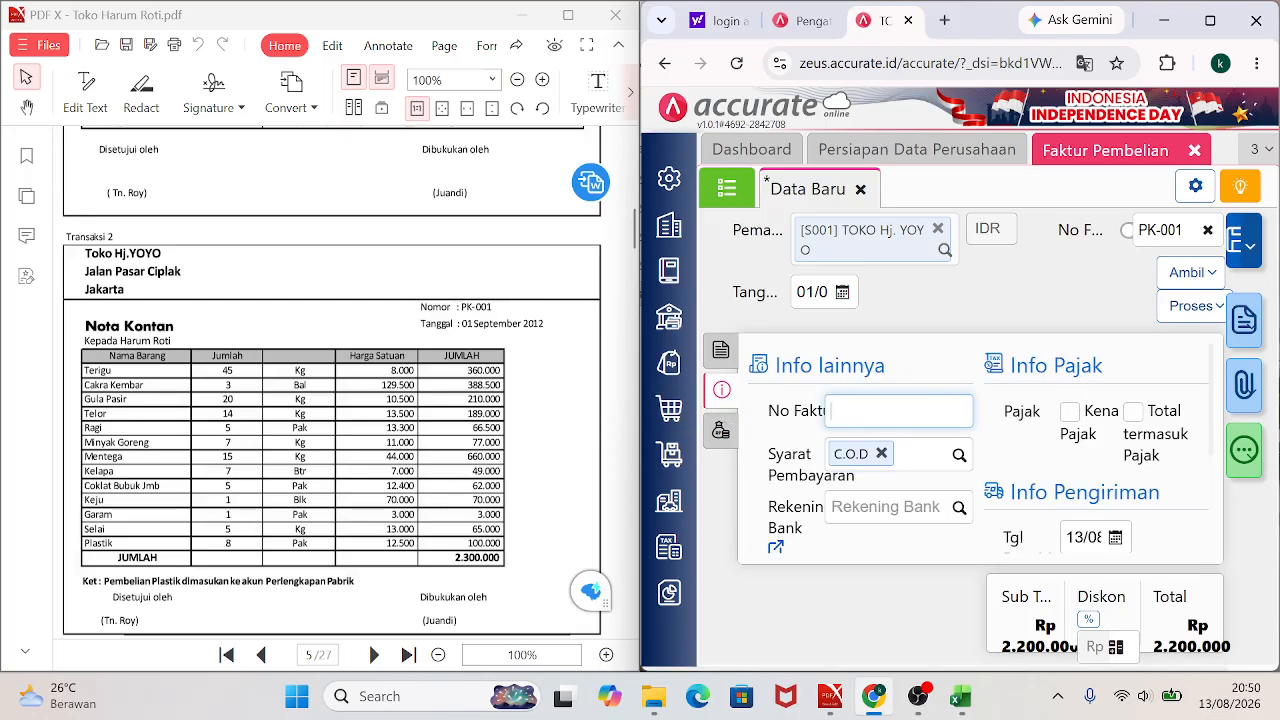
left_click(1083, 538)
type("01/0")
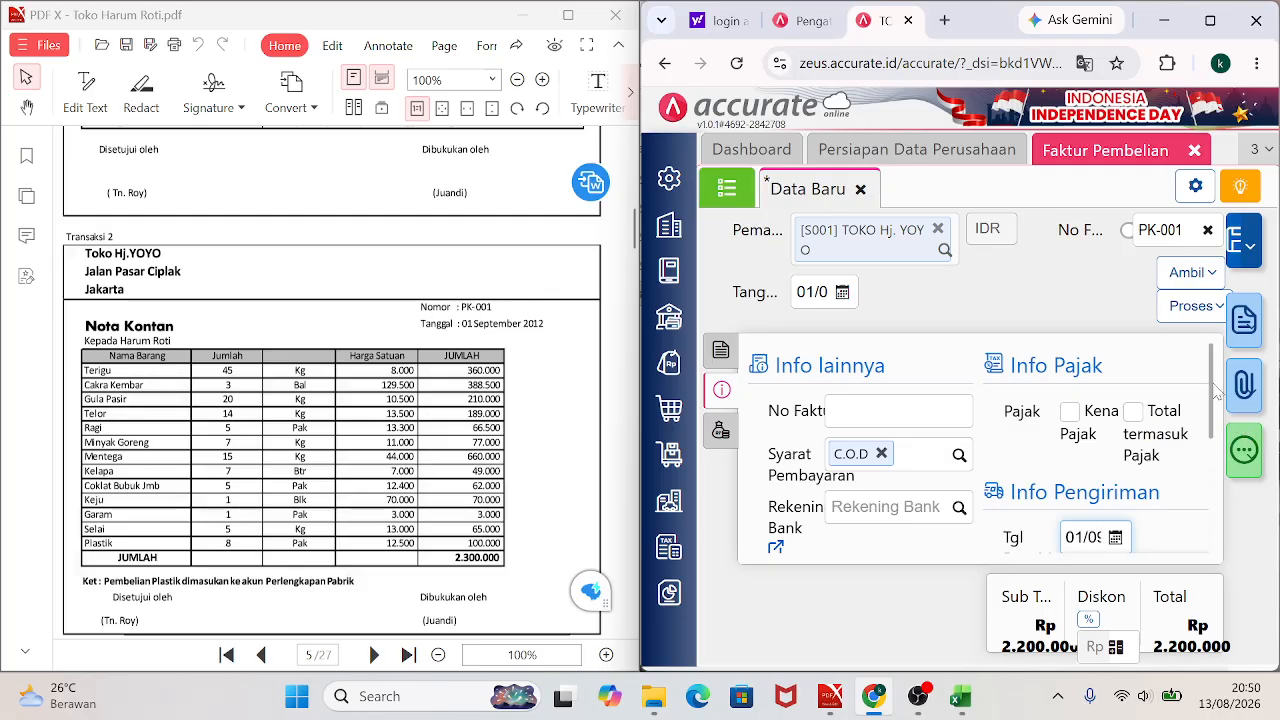
left_click_drag(1215, 390, 1207, 465)
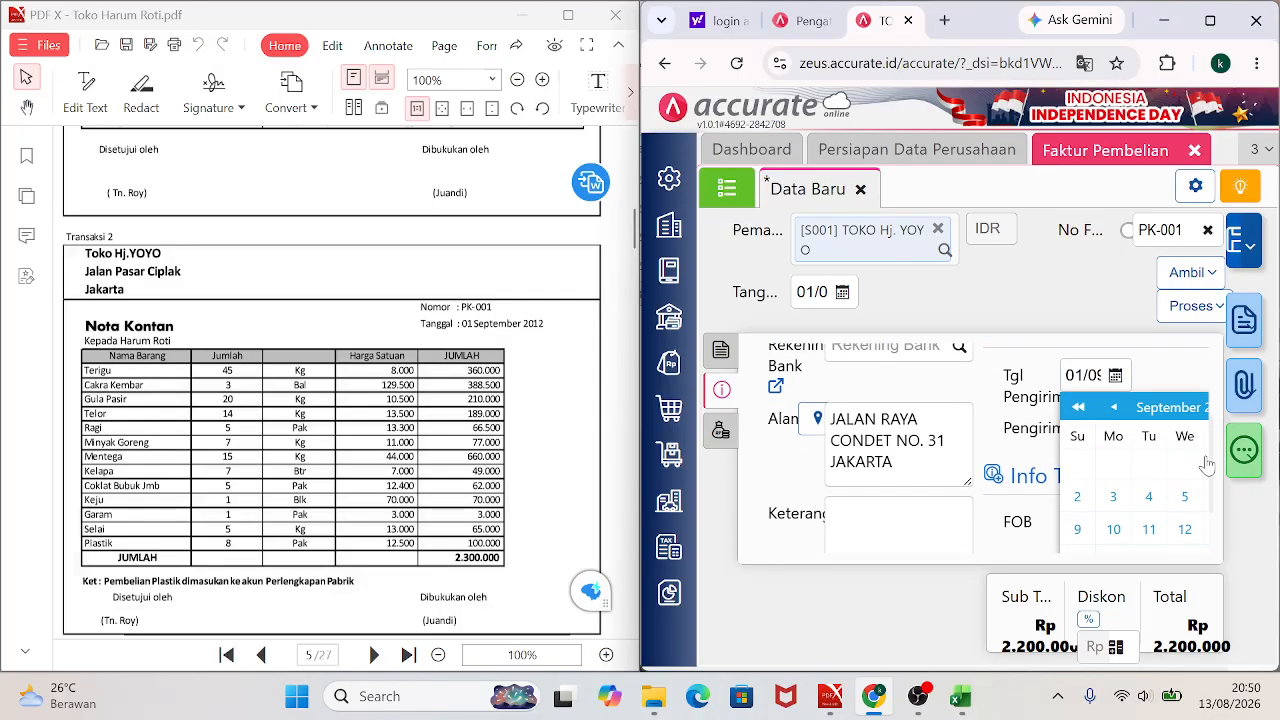
left_click(1200, 390)
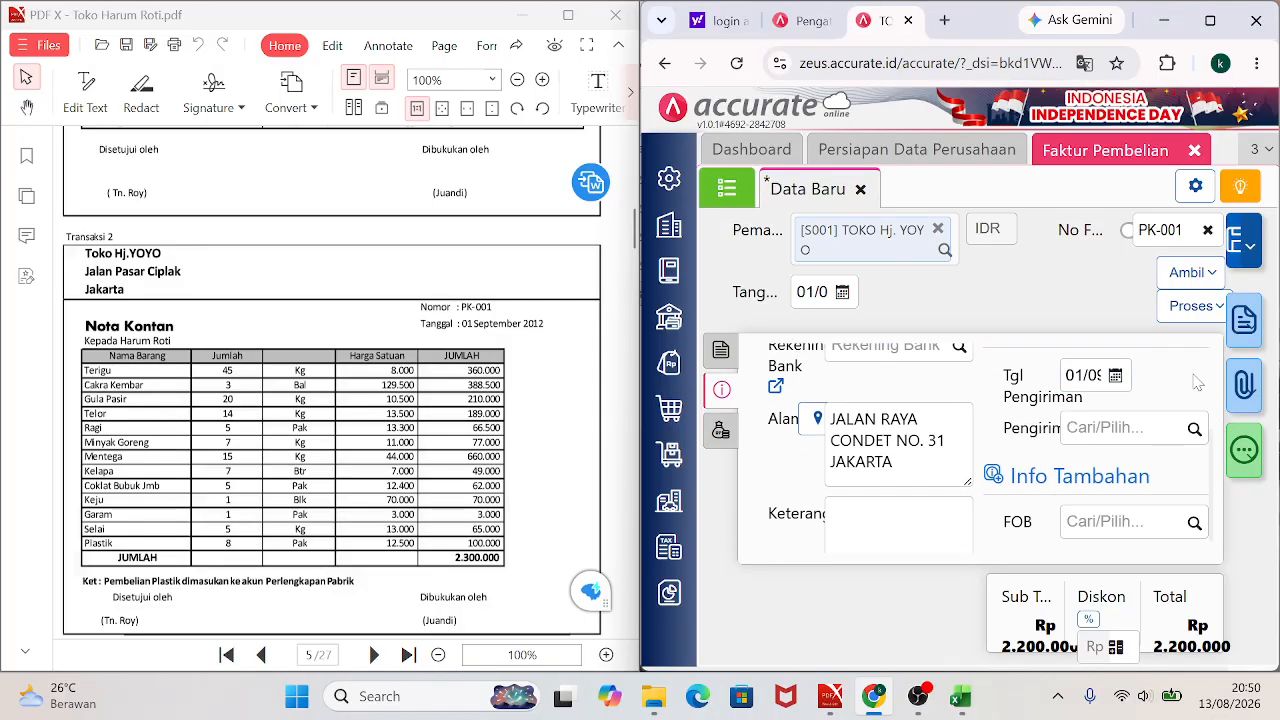
Check the complete shipping date, including its year, in the truncated Tgl Pengiriman field.
left_click(1082, 376)
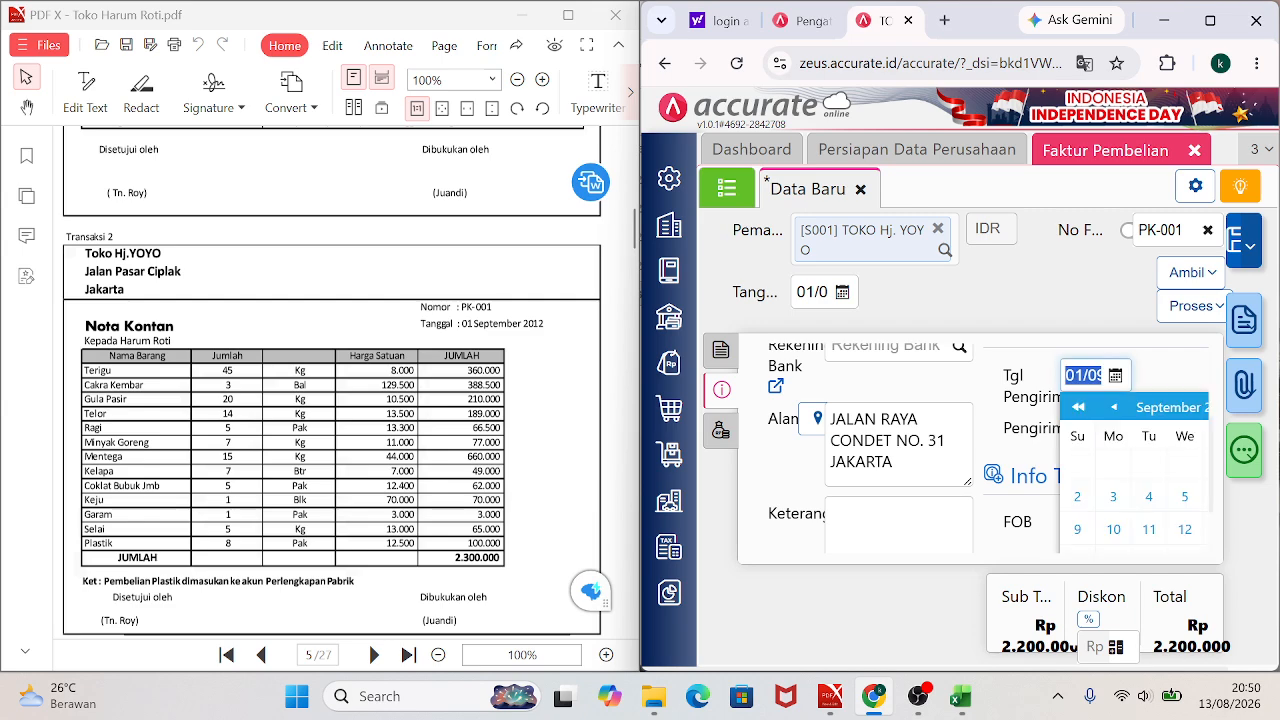
key("Right")
key("Left")
key("Left")
key("Left")
key("Left")
key("Left")
key("Left")
key("Left")
key("Left")
left_click(1170, 382)
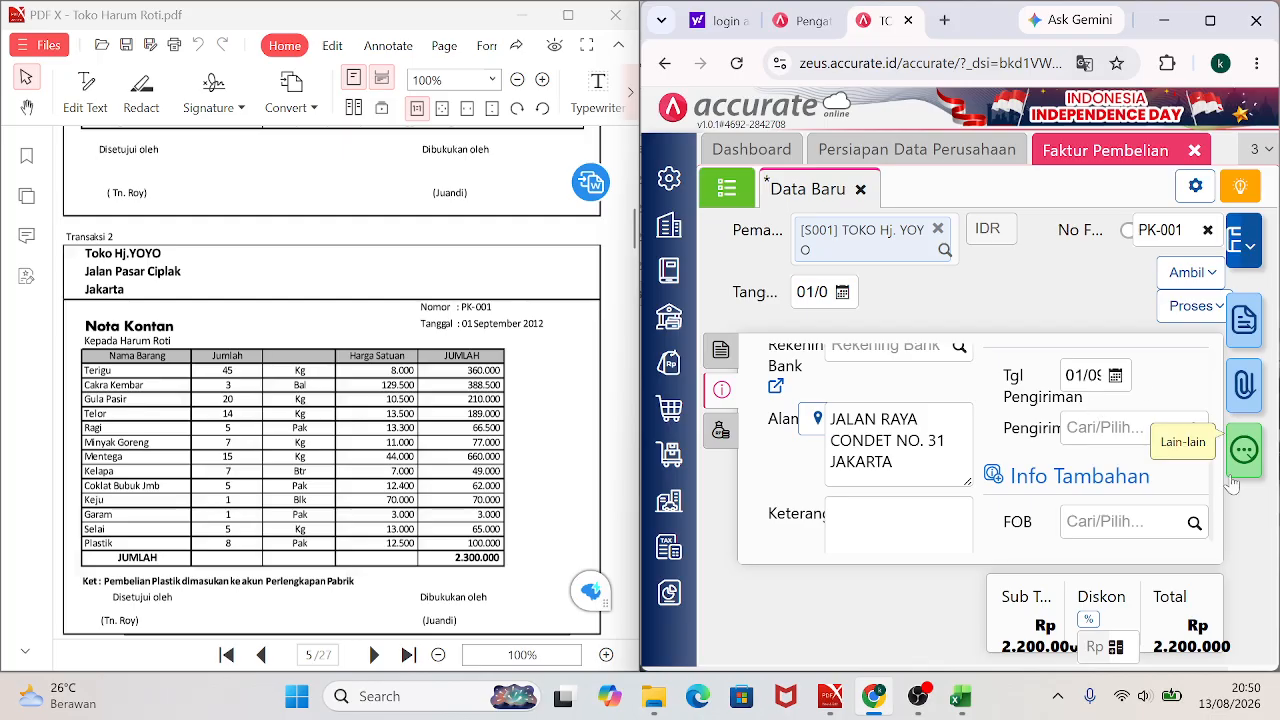
Enter PK-001 as the invoice number (No Faktur) in the invoice's additional information.
left_click_drag(1213, 485, 1208, 414)
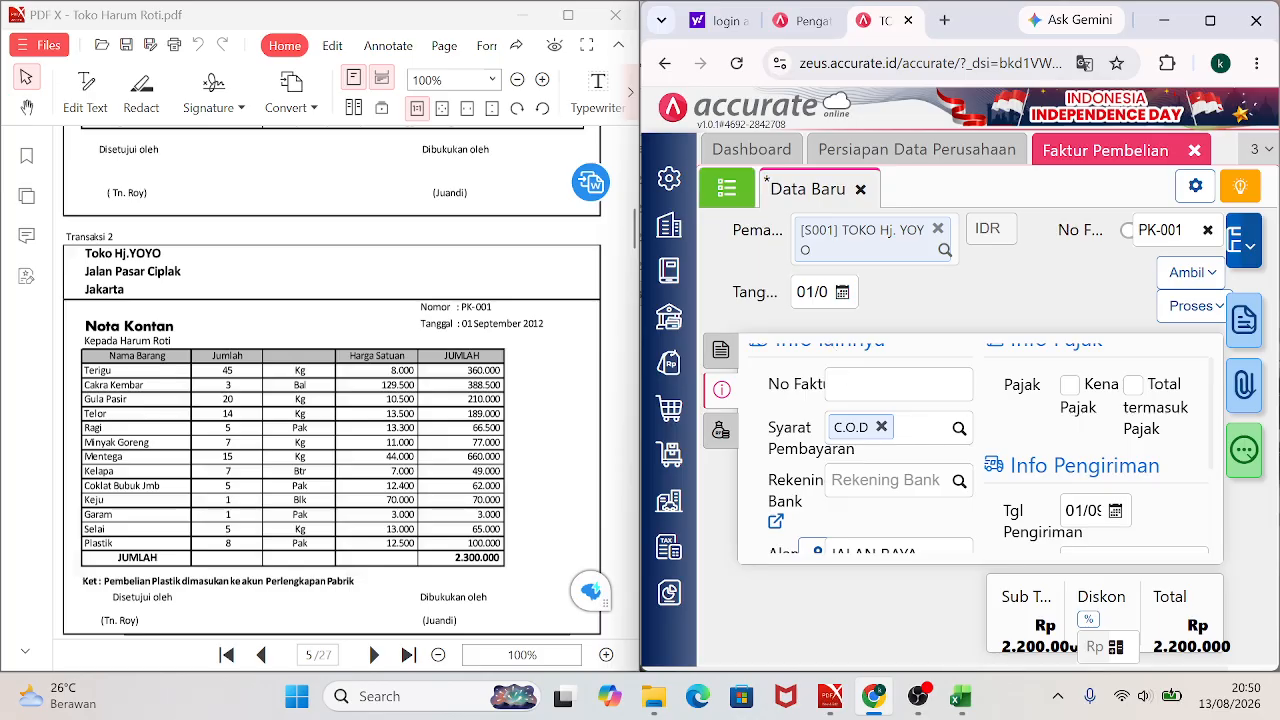
left_click(849, 380)
type("PK")
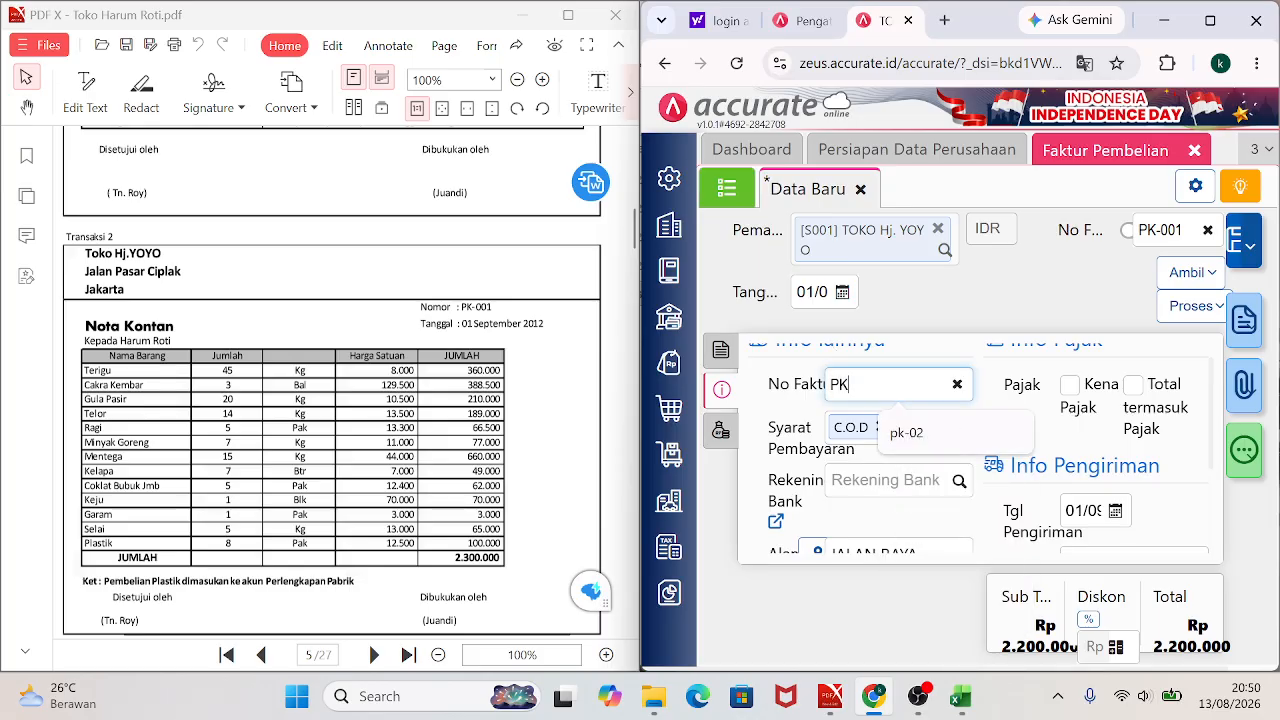
type("-001")
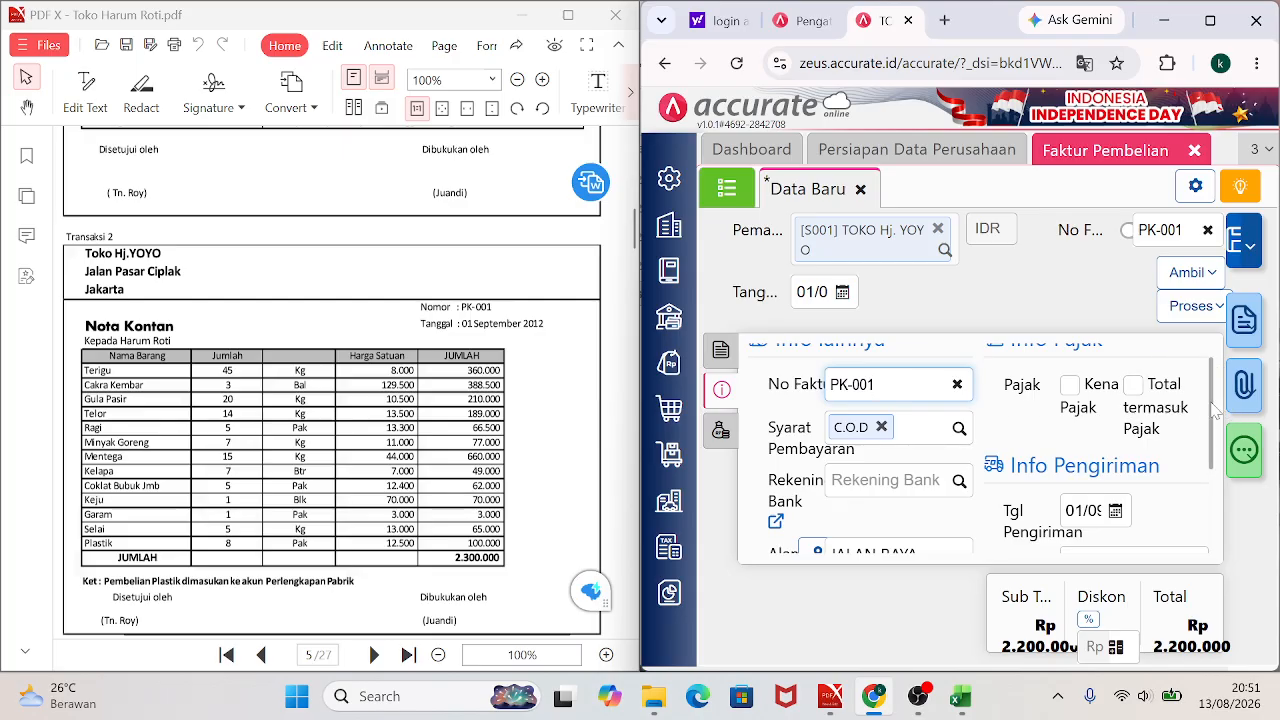
Enter the invoice description (Keterangan) "PEMBELIAN TUNAI KEPADA TOKO Hj YOYO".
scroll(1215, 410, "down", 3)
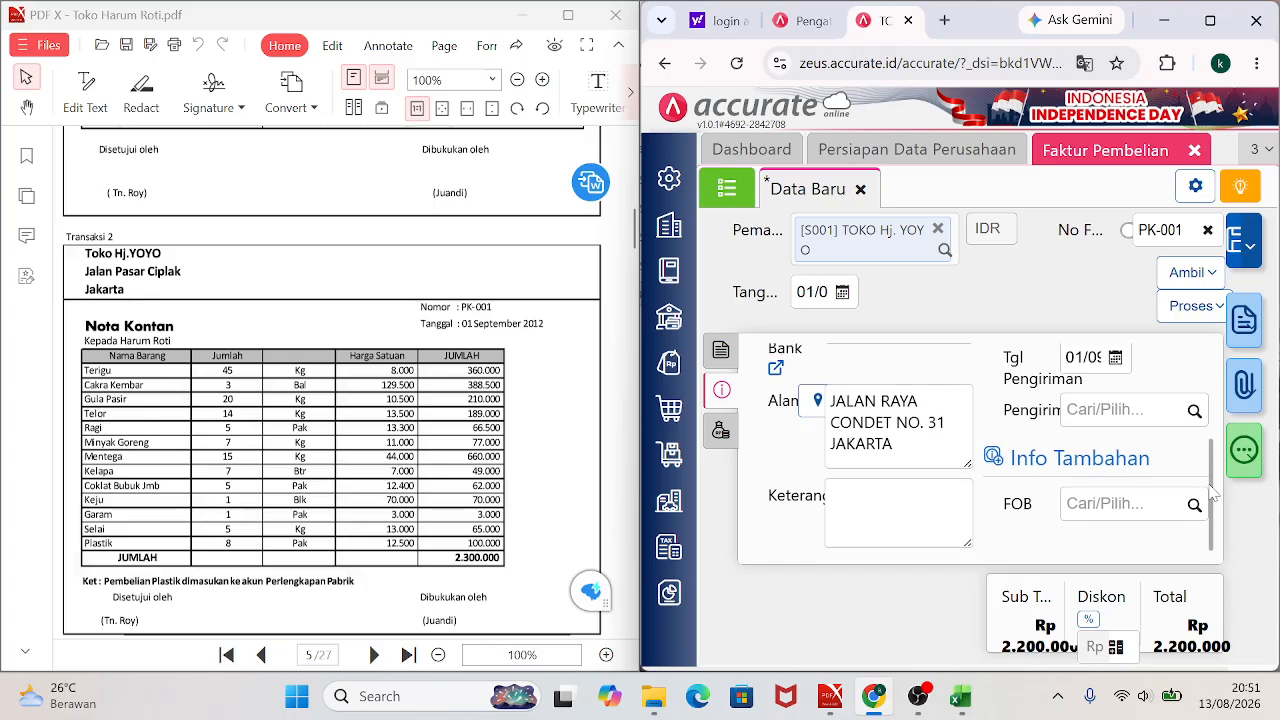
left_click(890, 510)
type("PEM")
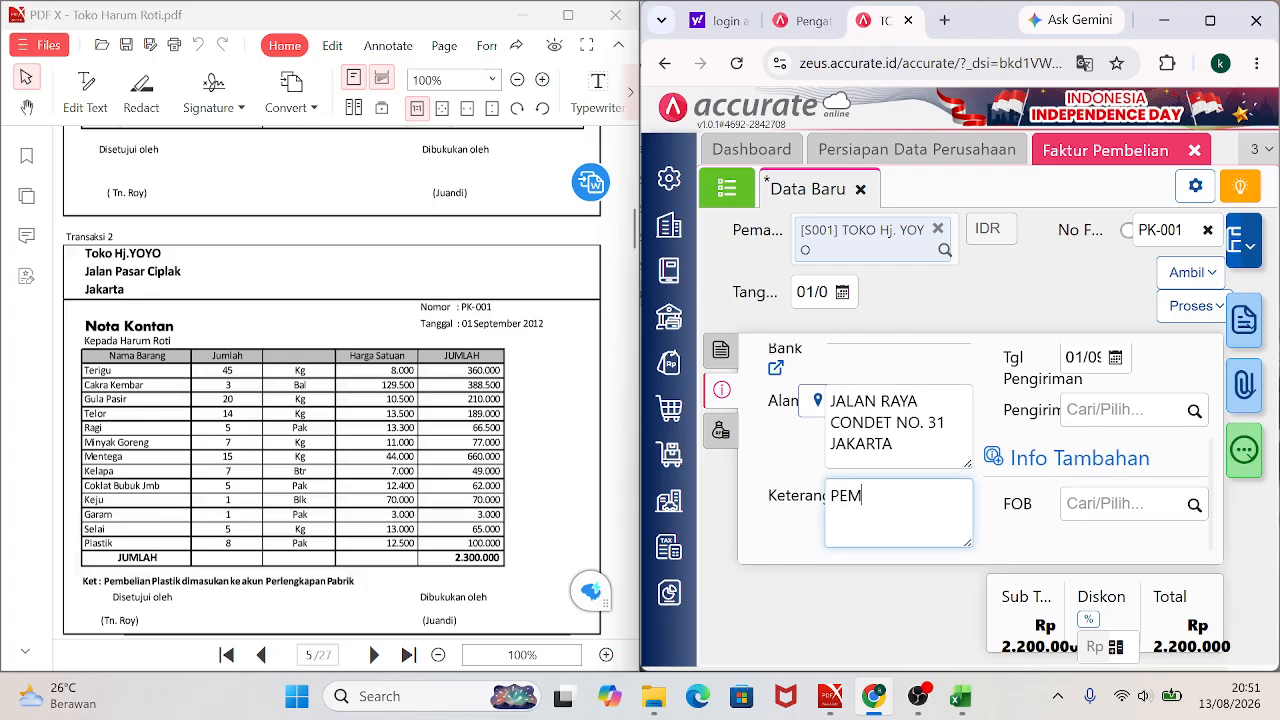
type("BELIAN TUNAI KEPA")
key("BackSpace")
key("BackSpace")
key("BackSpace")
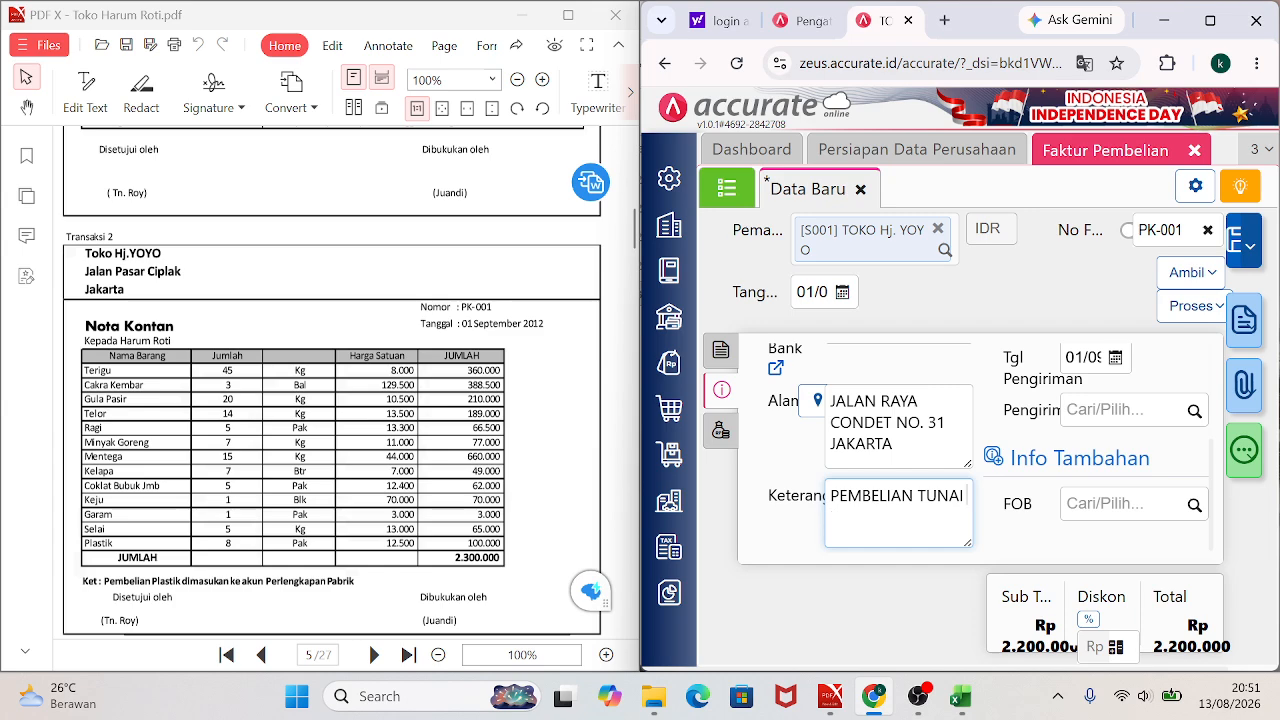
type("EPADA TOKO H")
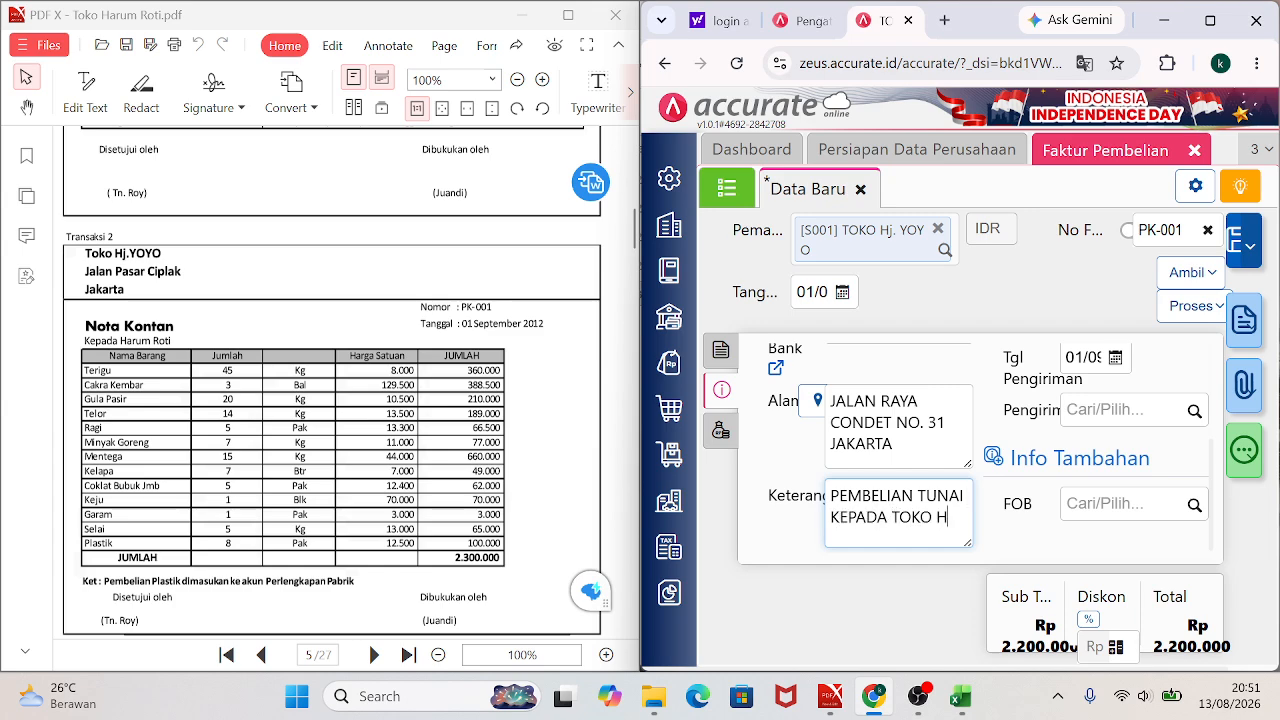
type("j YOYO")
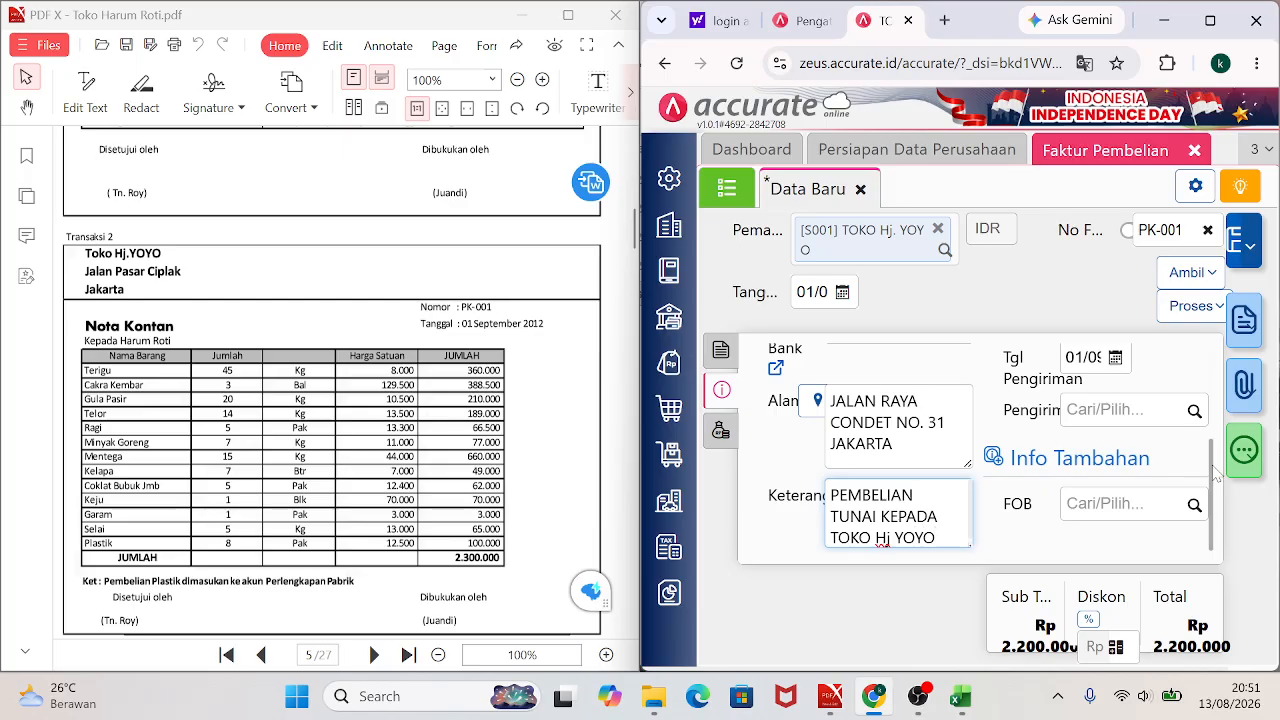
scroll(1213, 476, "down", 1)
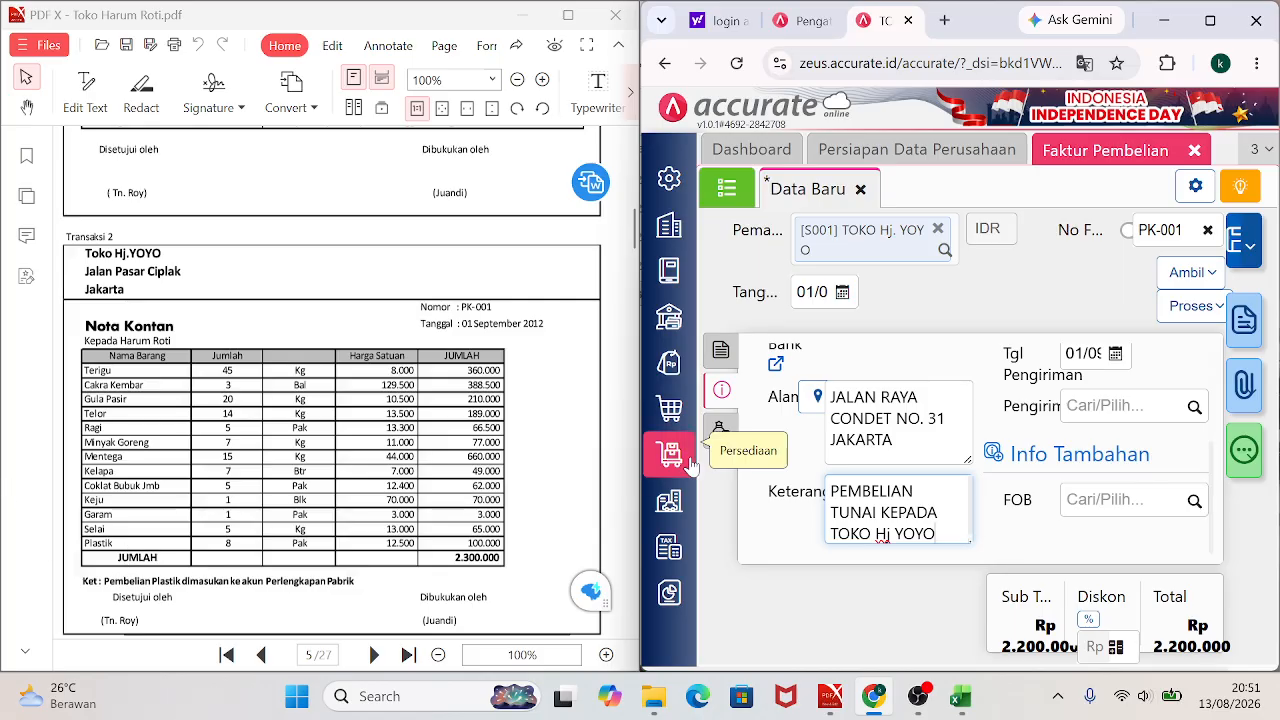
Add an other cost (Biaya Lainnya) of Rp 100.000 on the PERLENGKAPAN PABRIK account for the plastic purchase.
left_click(720, 435)
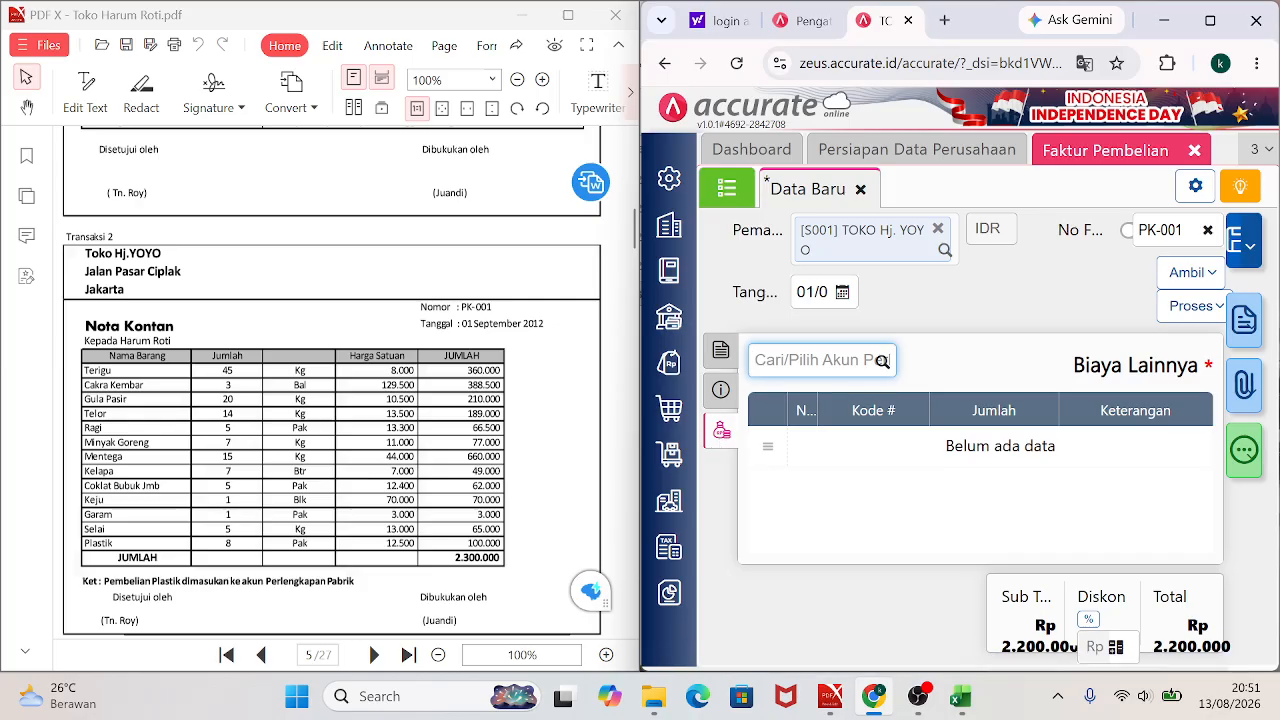
type("PERLENG")
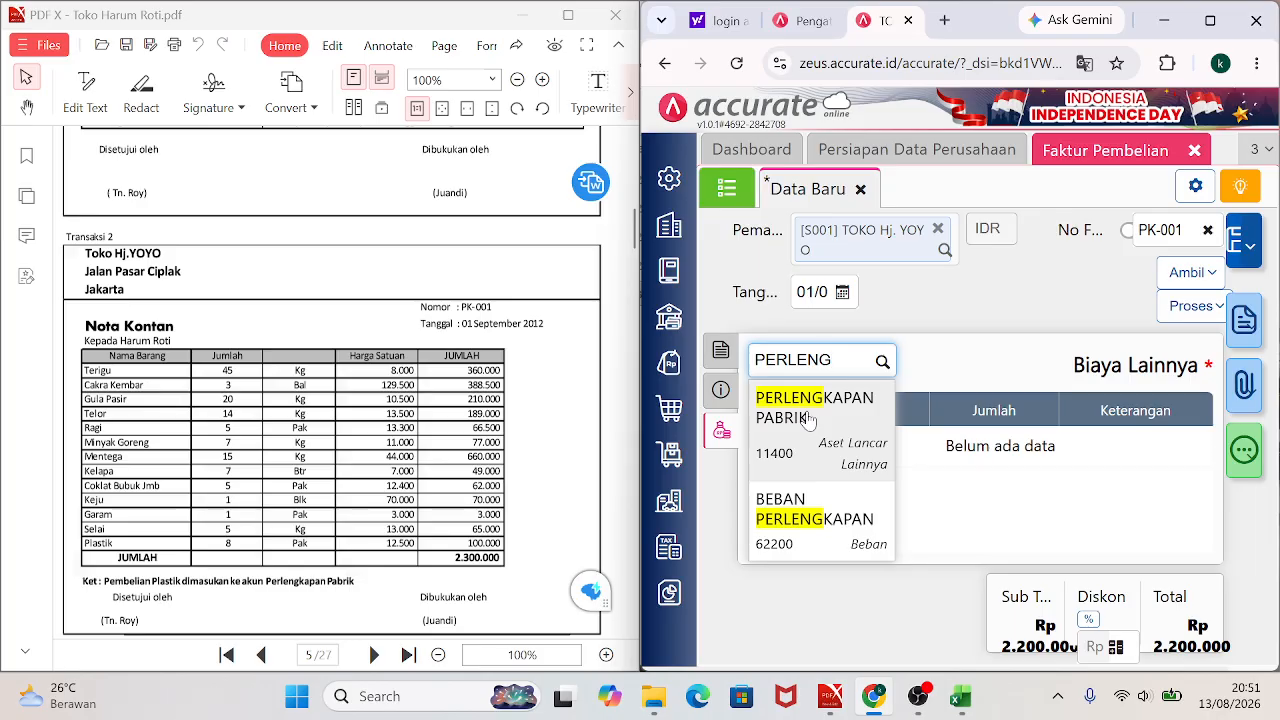
left_click(808, 418)
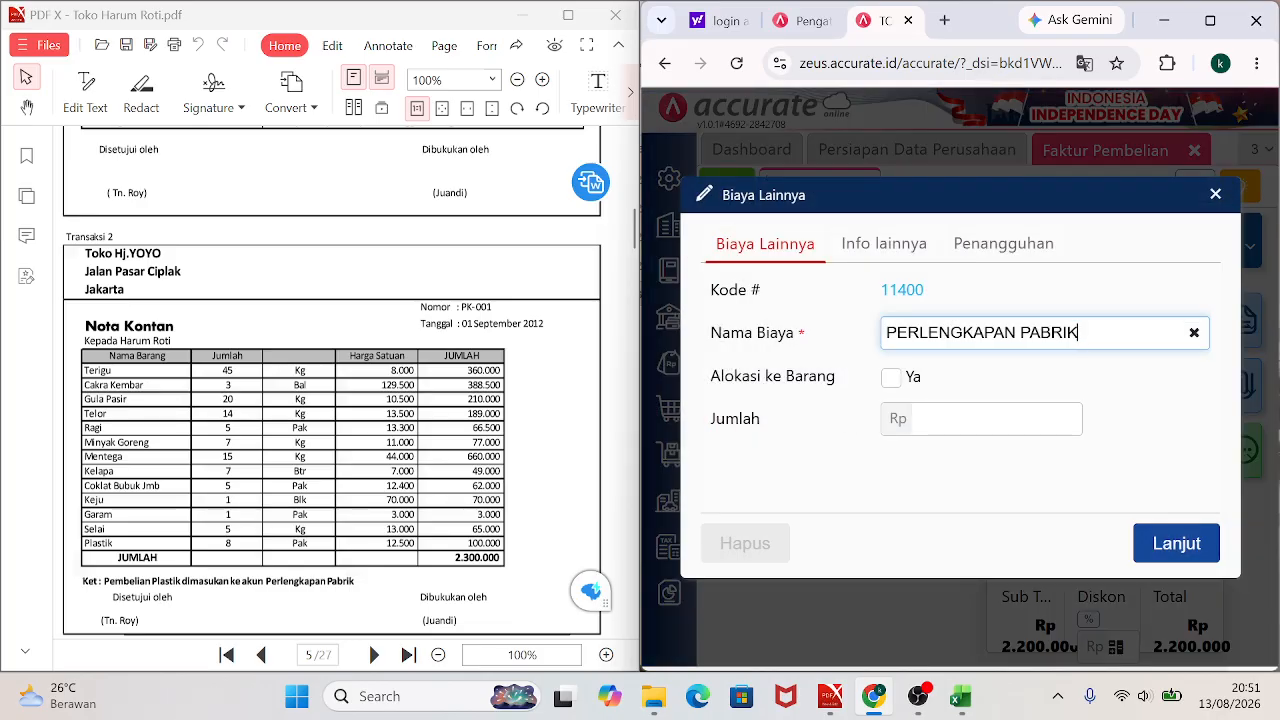
left_click(998, 419)
type("1.000")
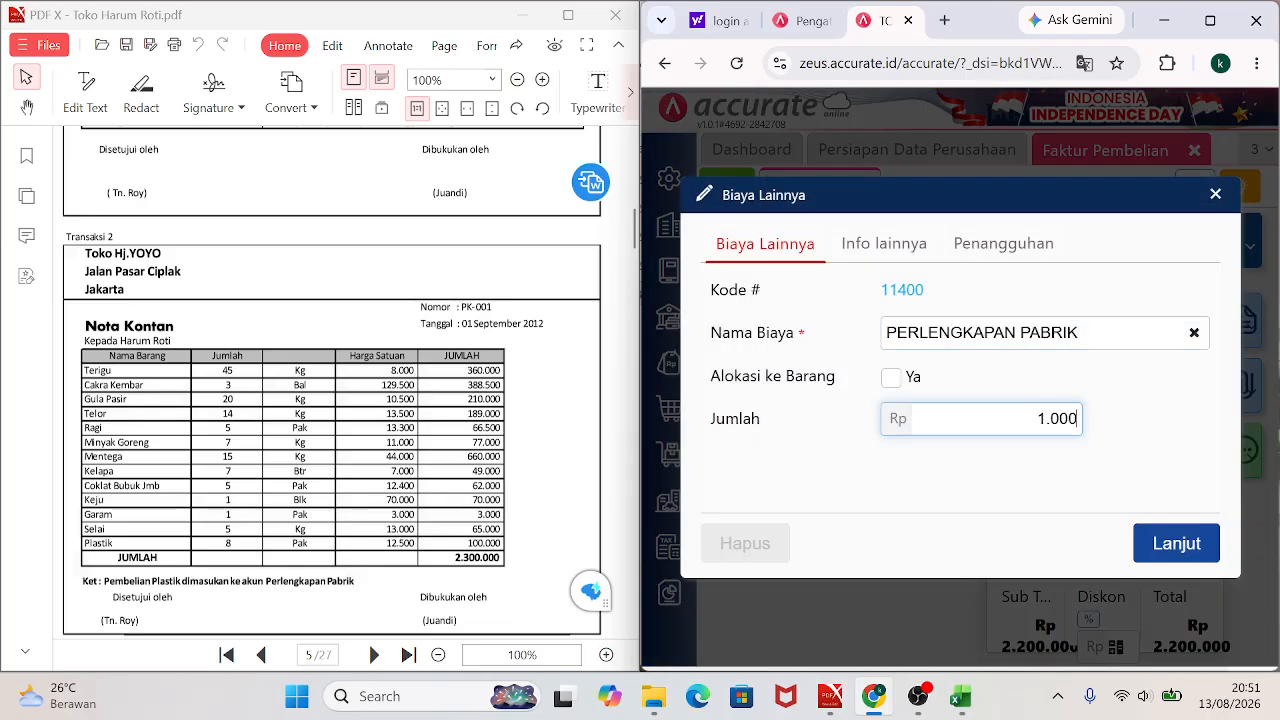
left_click(1184, 547)
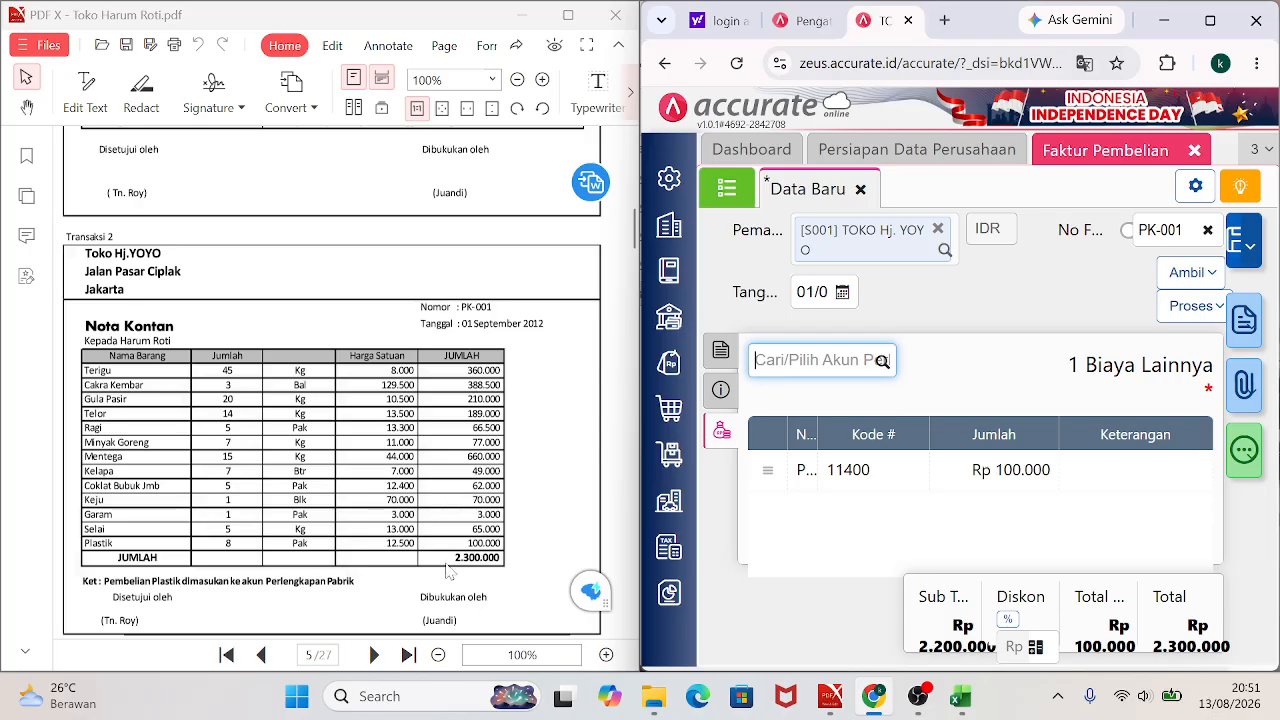
Review the invoice's additional information, including its tax and shipping details, and return to the item list.
left_click(712, 394)
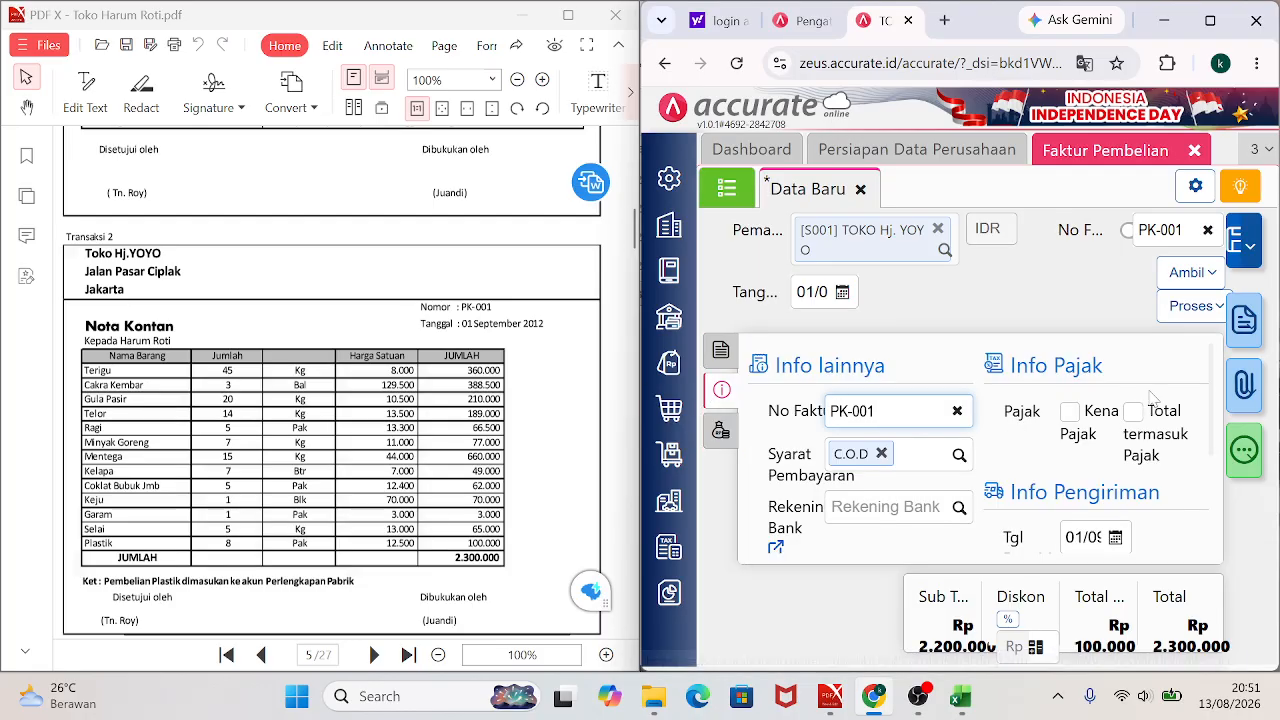
scroll(1210, 392, "down", 3)
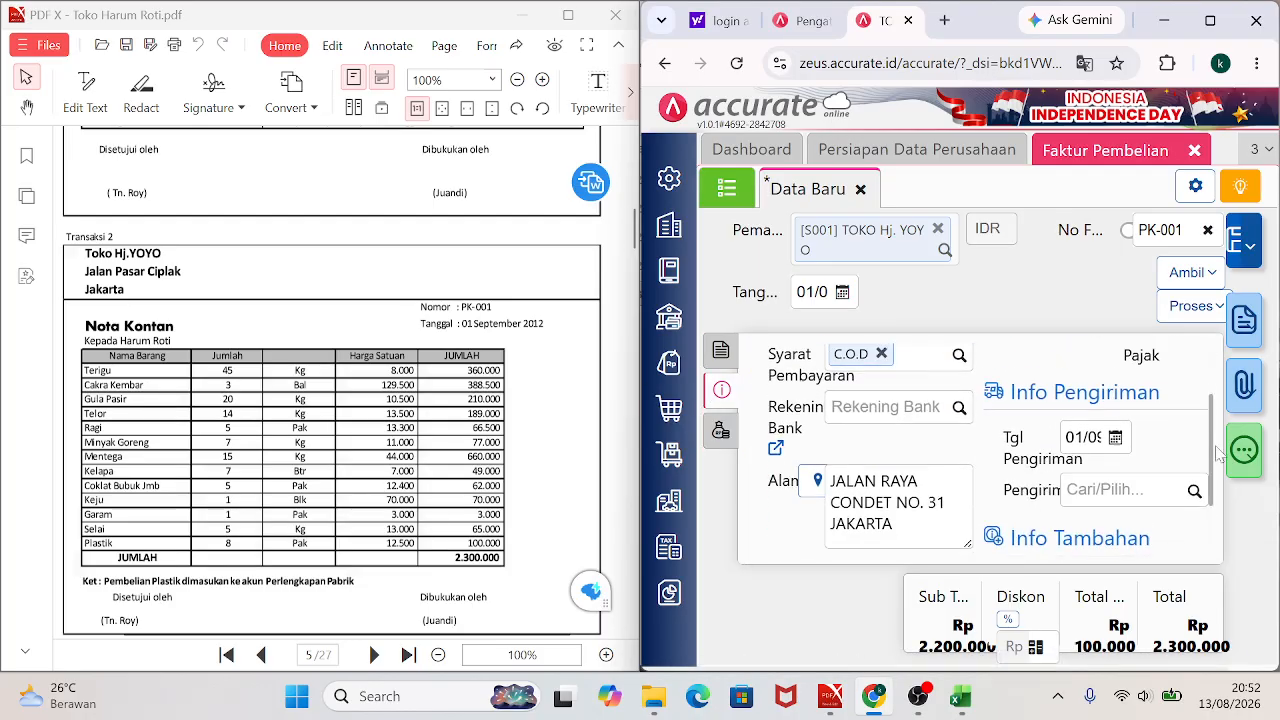
scroll(1208, 388, "up", 3)
left_click_drag(1208, 388, 1212, 522)
scroll(1183, 353, "up", 3)
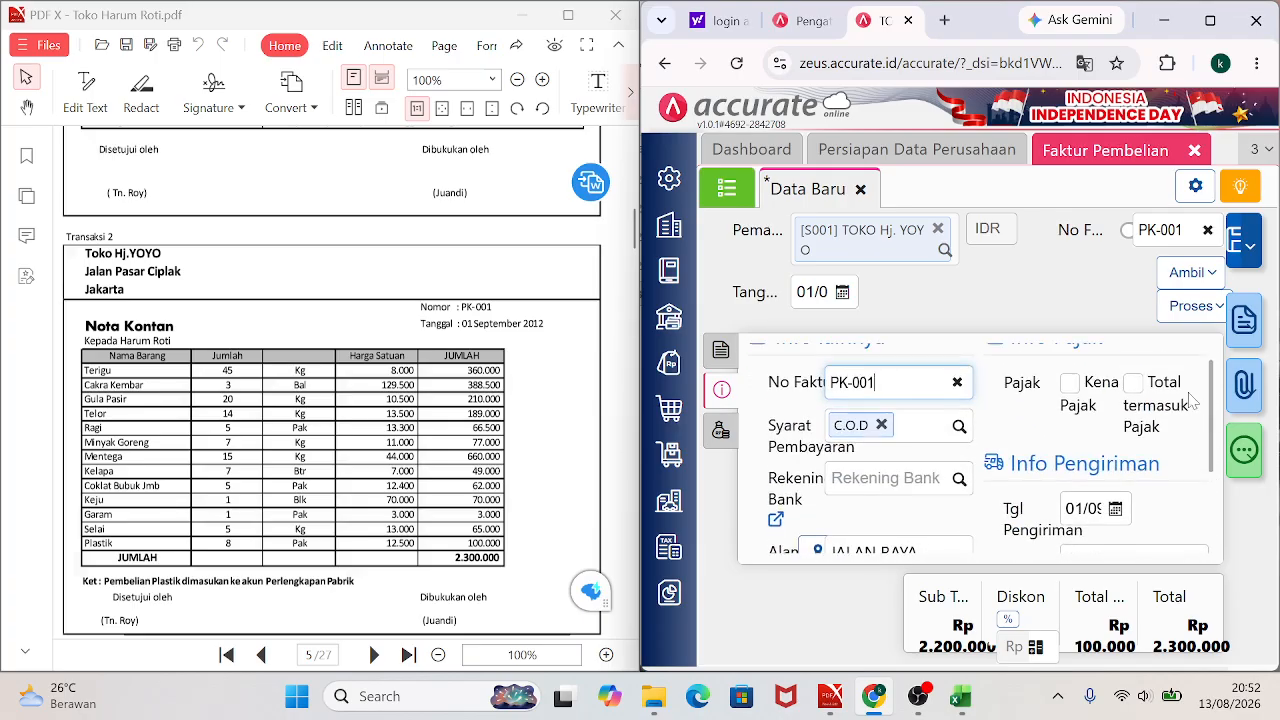
left_click(721, 350)
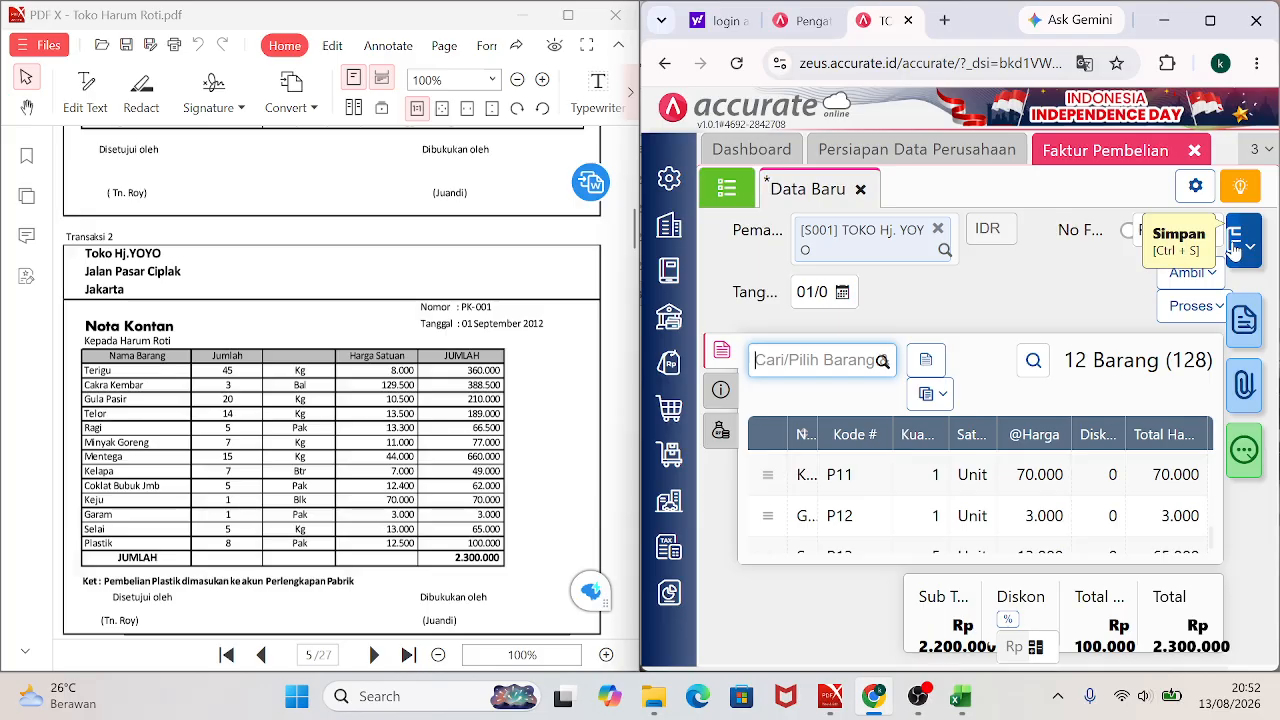
Process invoice PK-001 into a purchase payment (Pembayaran) and set the payment date to 01/09/2012.
left_click(1213, 308)
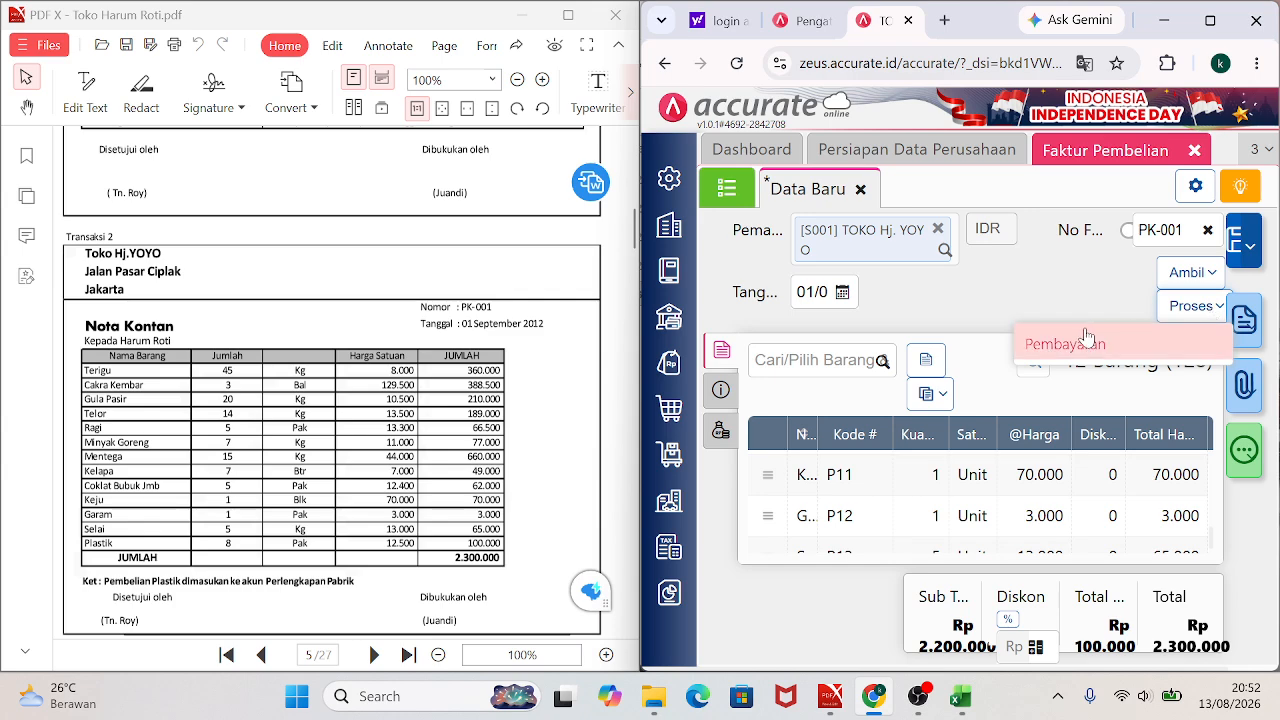
left_click(1055, 345)
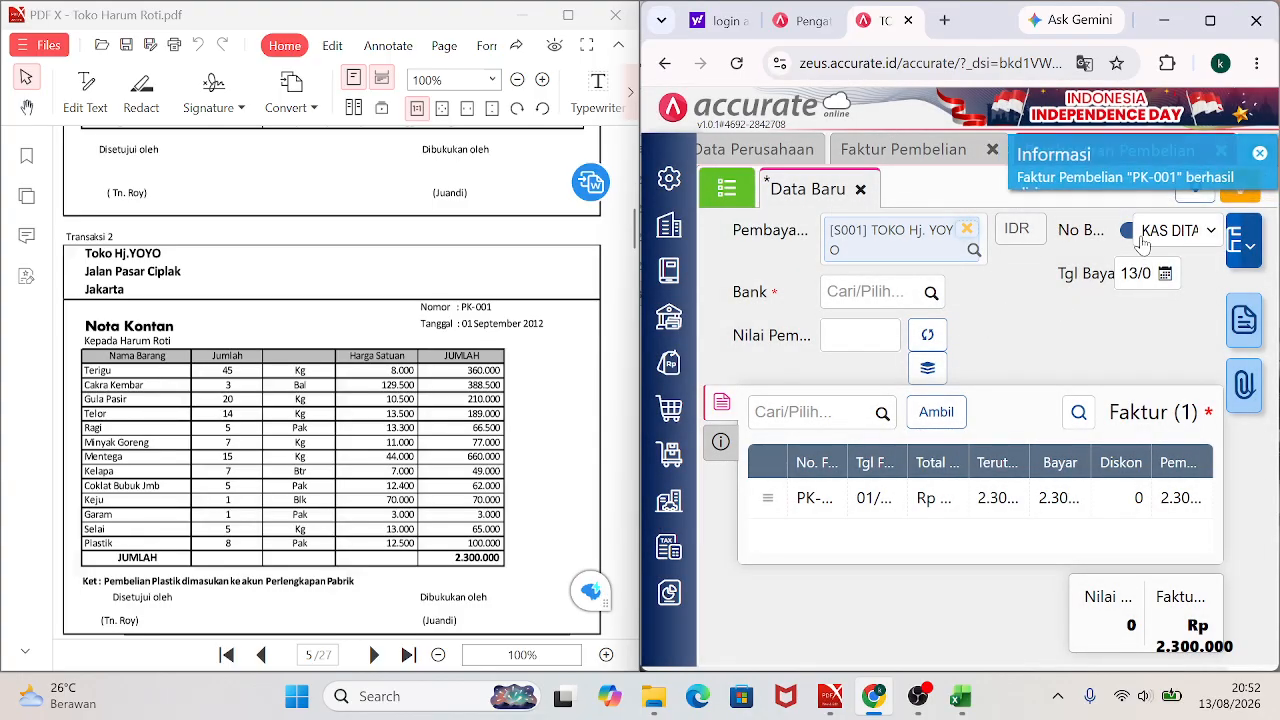
left_click(1136, 273)
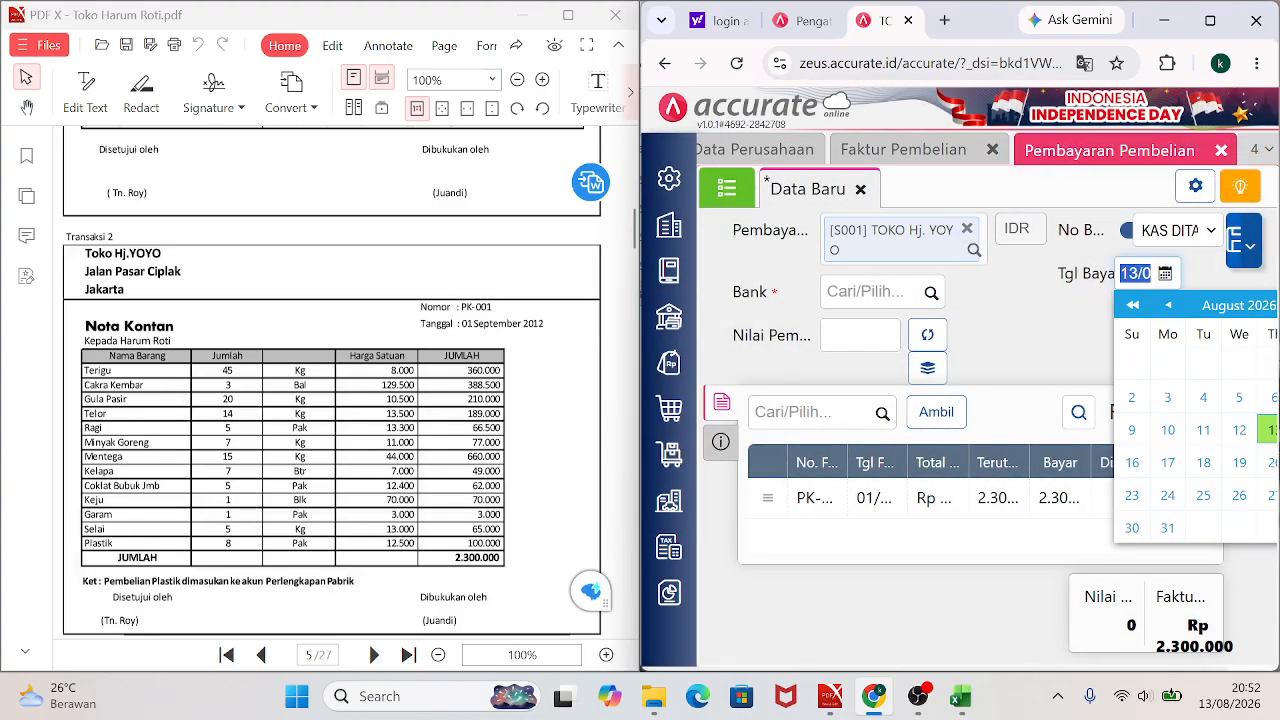
type("0")
type("109")
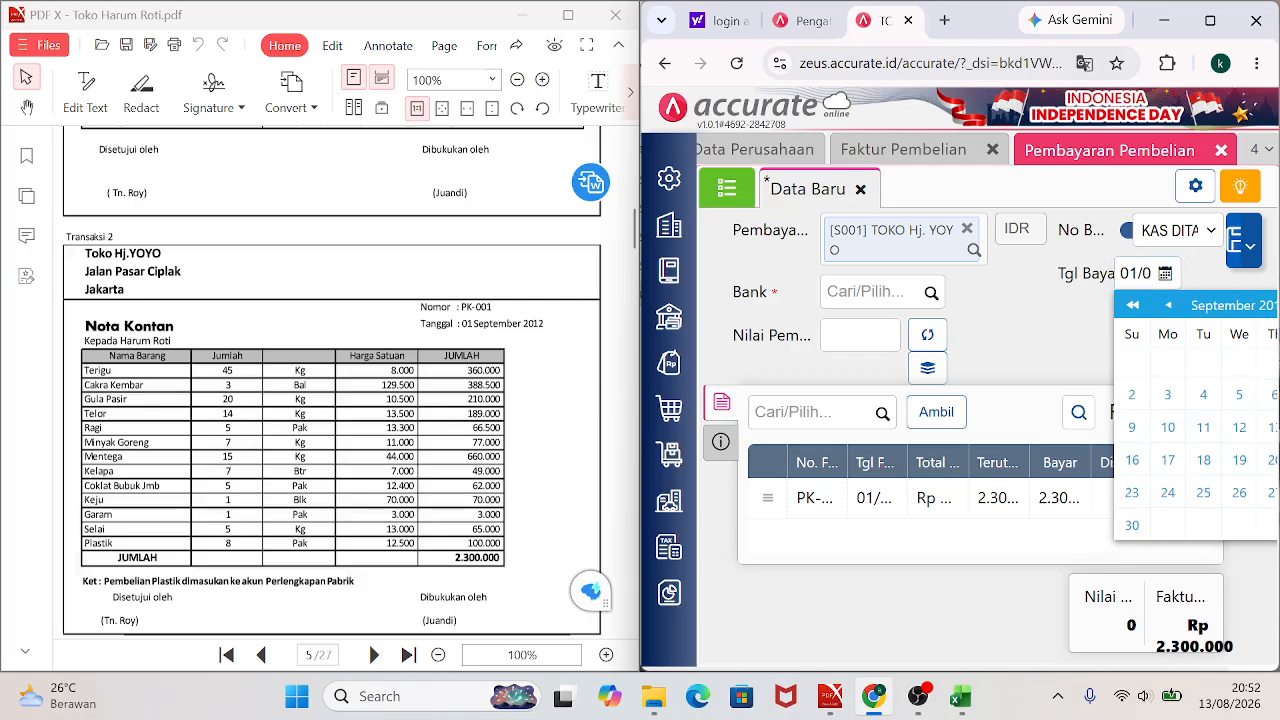
left_click(1024, 338)
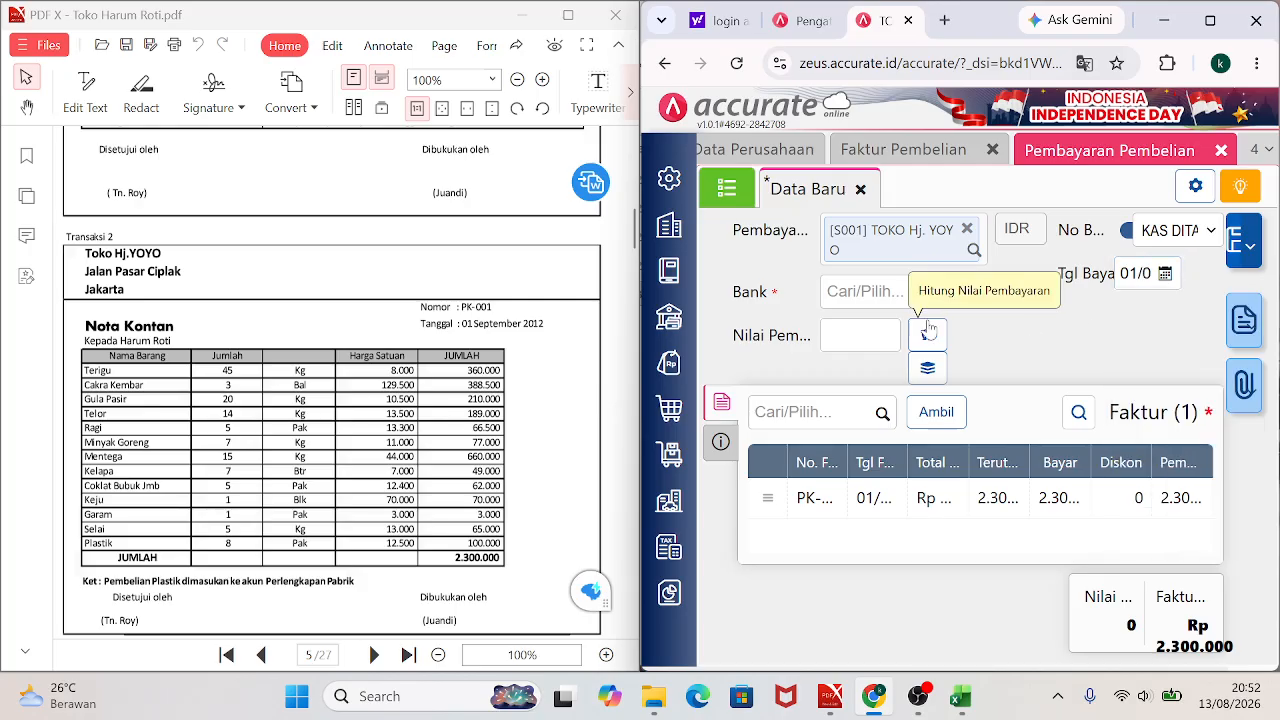
Choose KAS DITANGAN as the payment's bank account and calculate the payment value from the invoice.
left_click(930, 293)
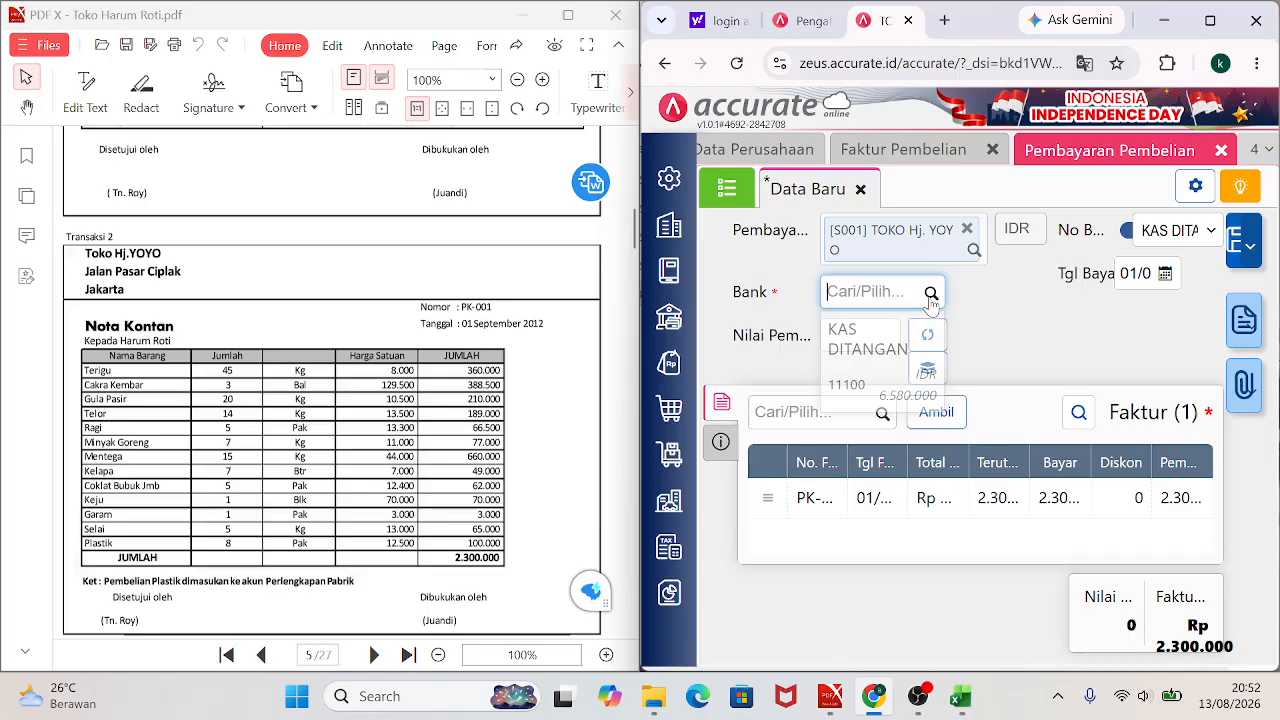
left_click(876, 350)
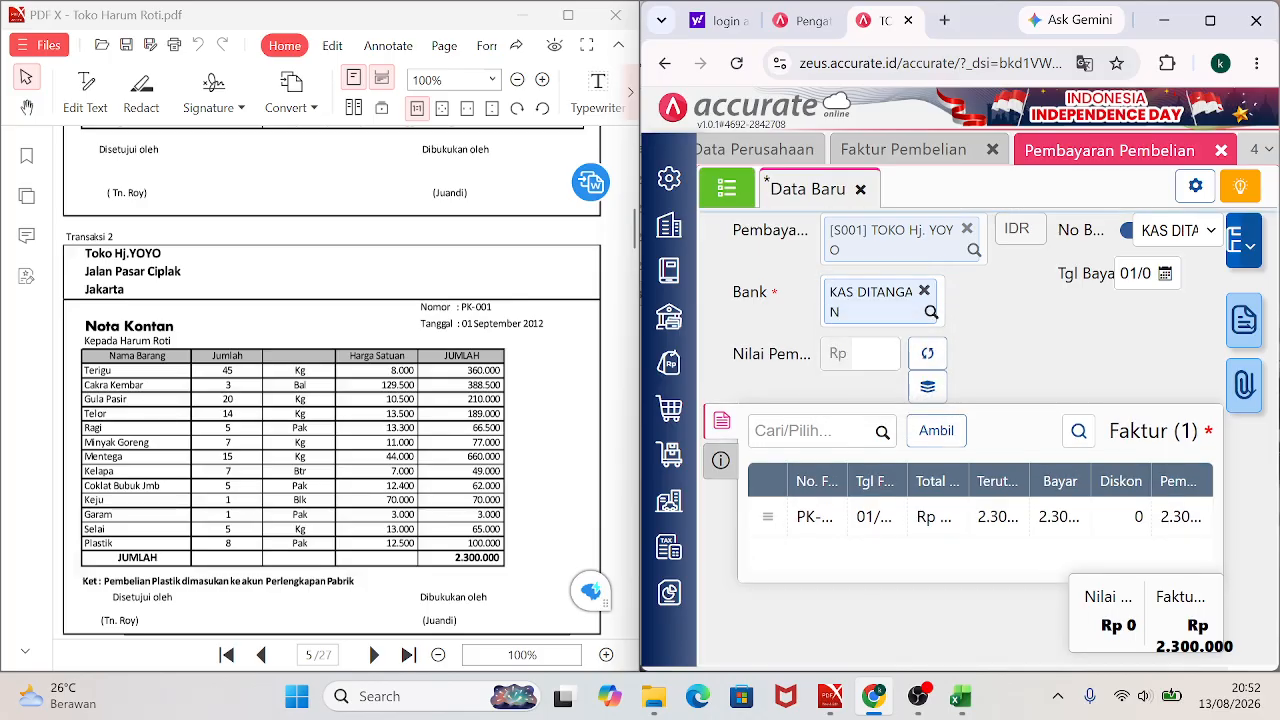
left_click(927, 355)
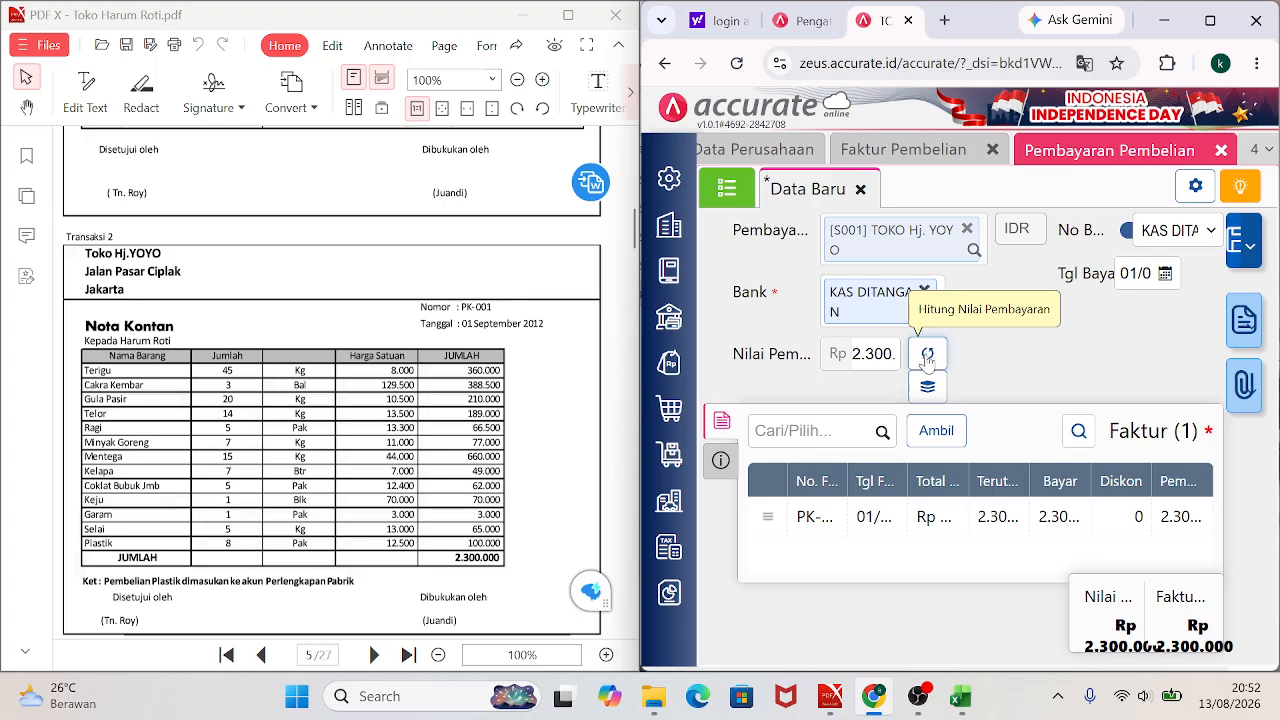
Enter the payment description (Keterangan) "PEMBELIAN BARANG SECARA TUNAI DARI TOKO Hj YOYO" and save the payment.
left_click(719, 465)
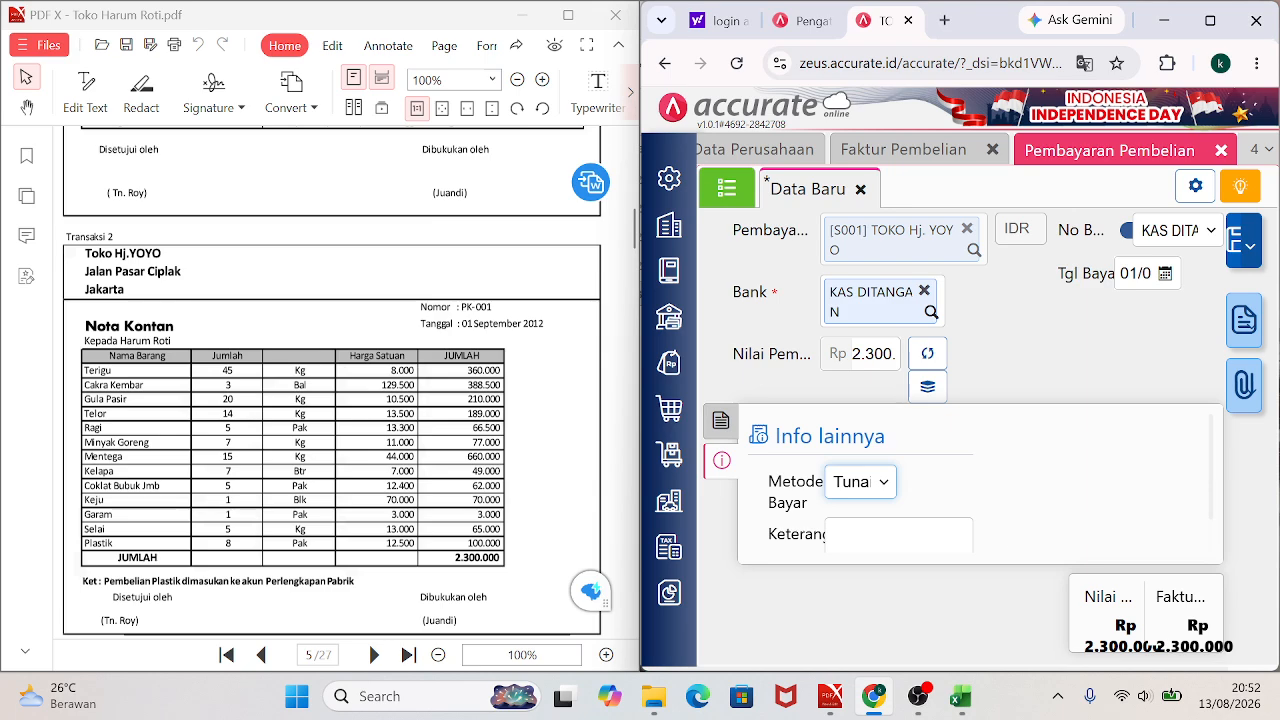
left_click(880, 534)
type("PEMBELIAN BARANG")
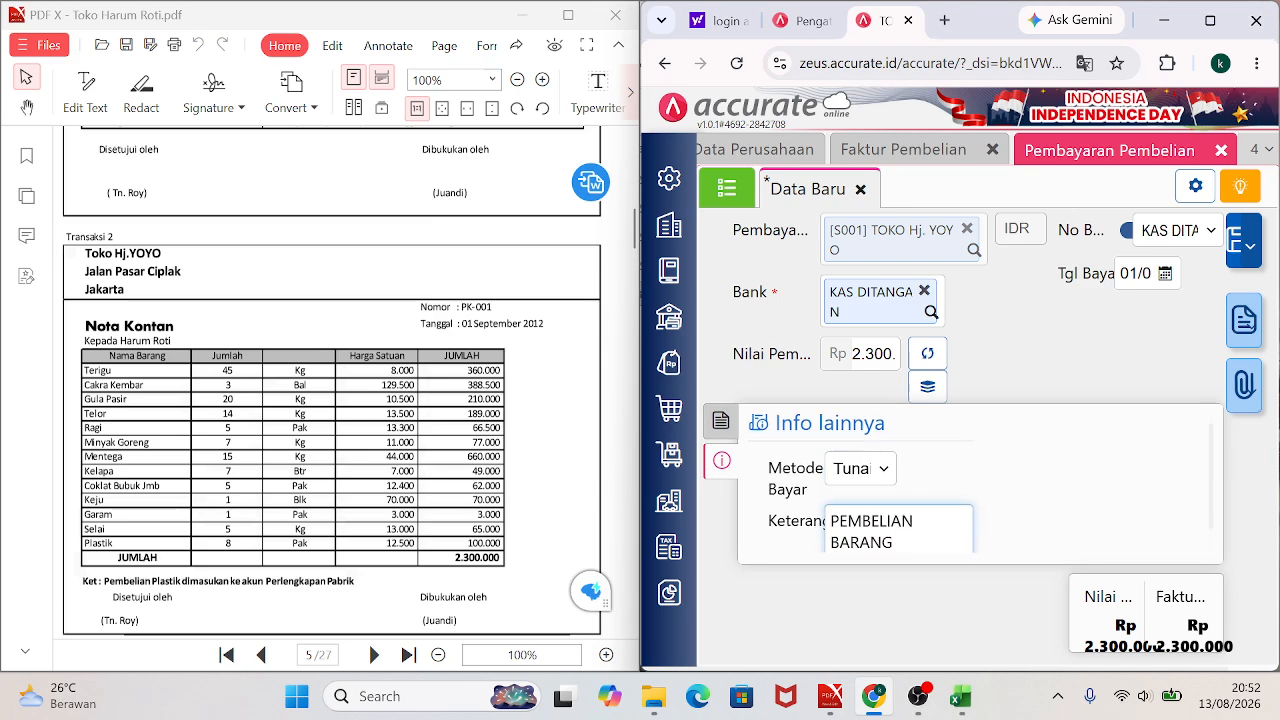
type(" SECARA TUNAI DARI TOKO h")
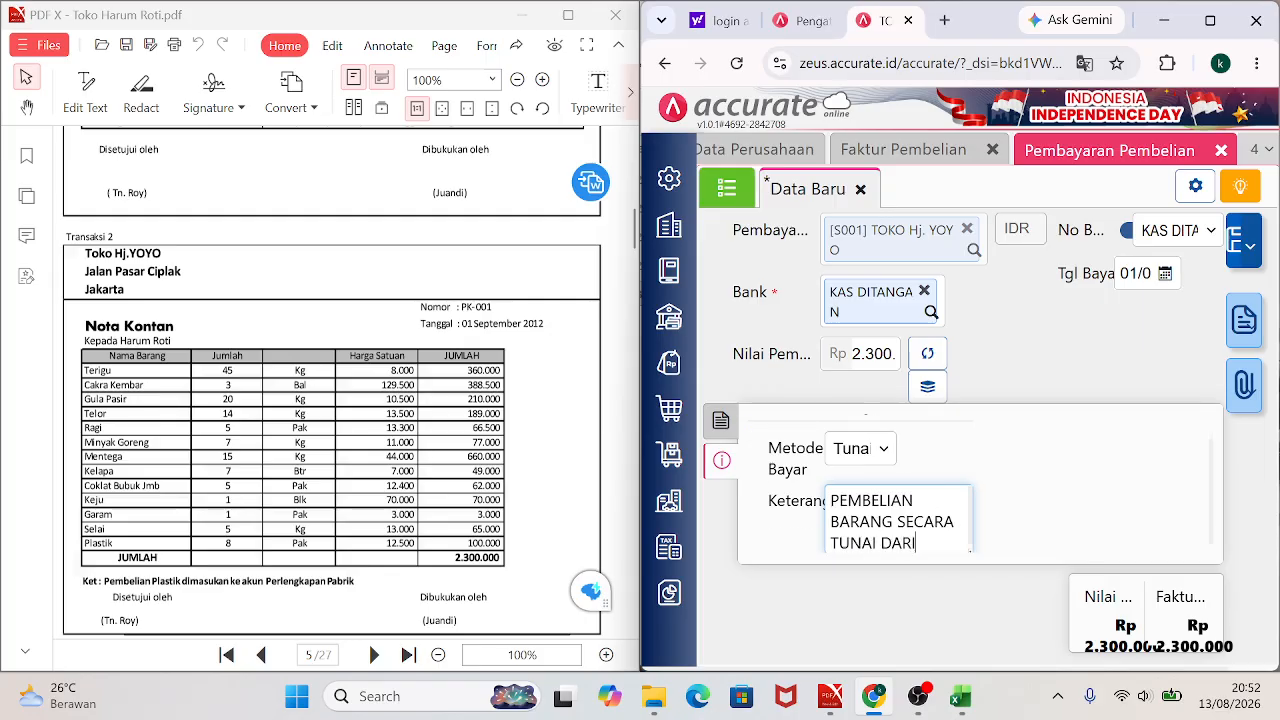
key("BackSpace")
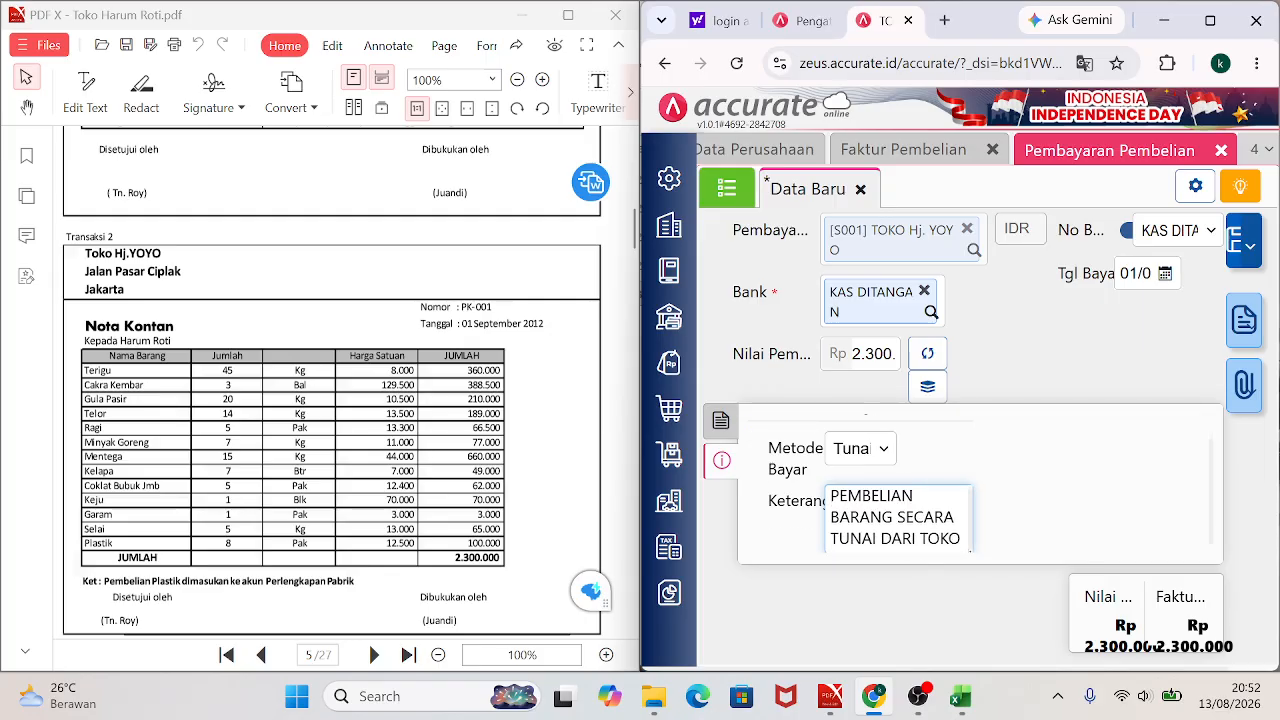
type("Hj YOYO")
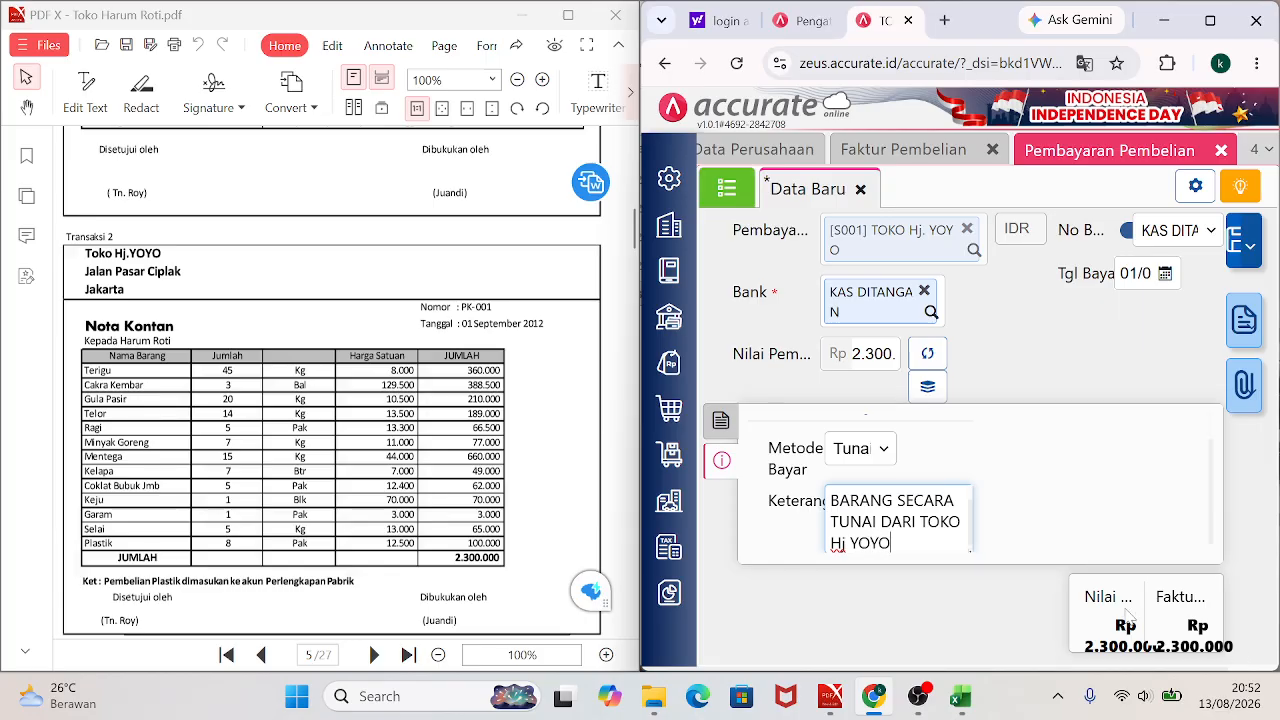
left_click(721, 421)
left_click(1238, 250)
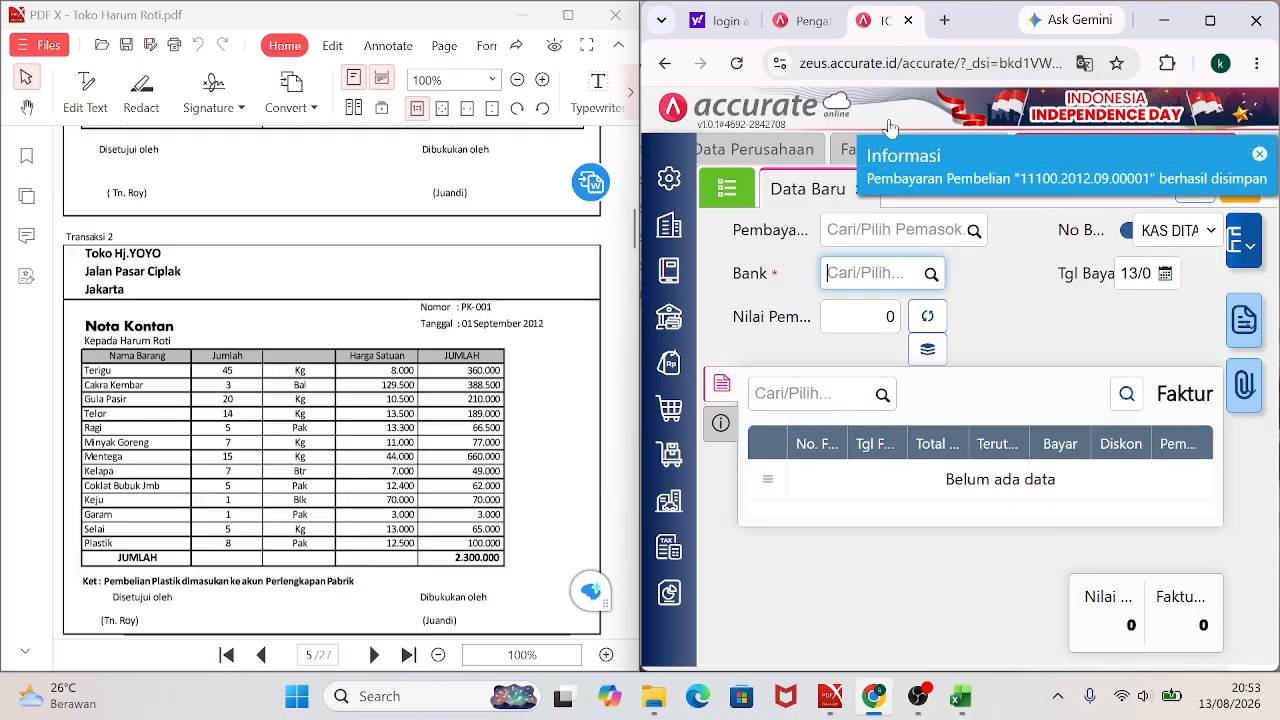
Examine the journal details (Rincian Jurnal) of the saved TOKO Hj. YOYO payment at full window width, and close Pembayaran Pembelian.
left_click(733, 196)
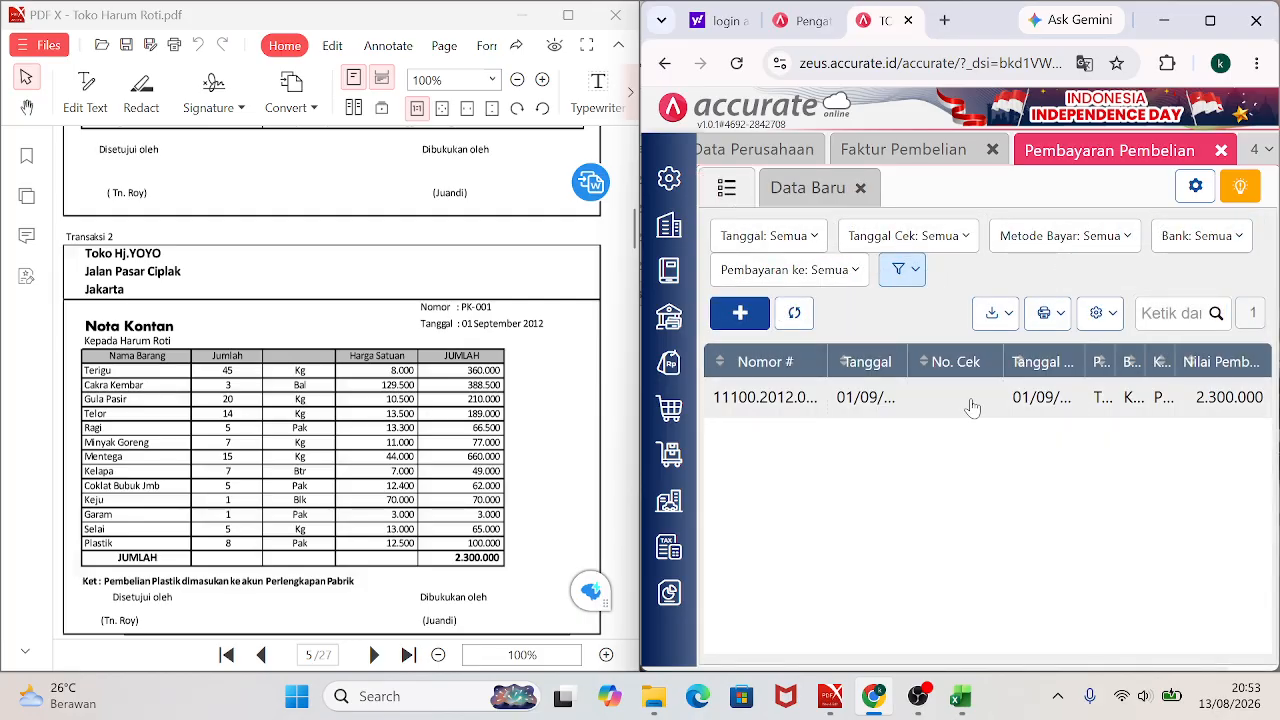
left_click(972, 400)
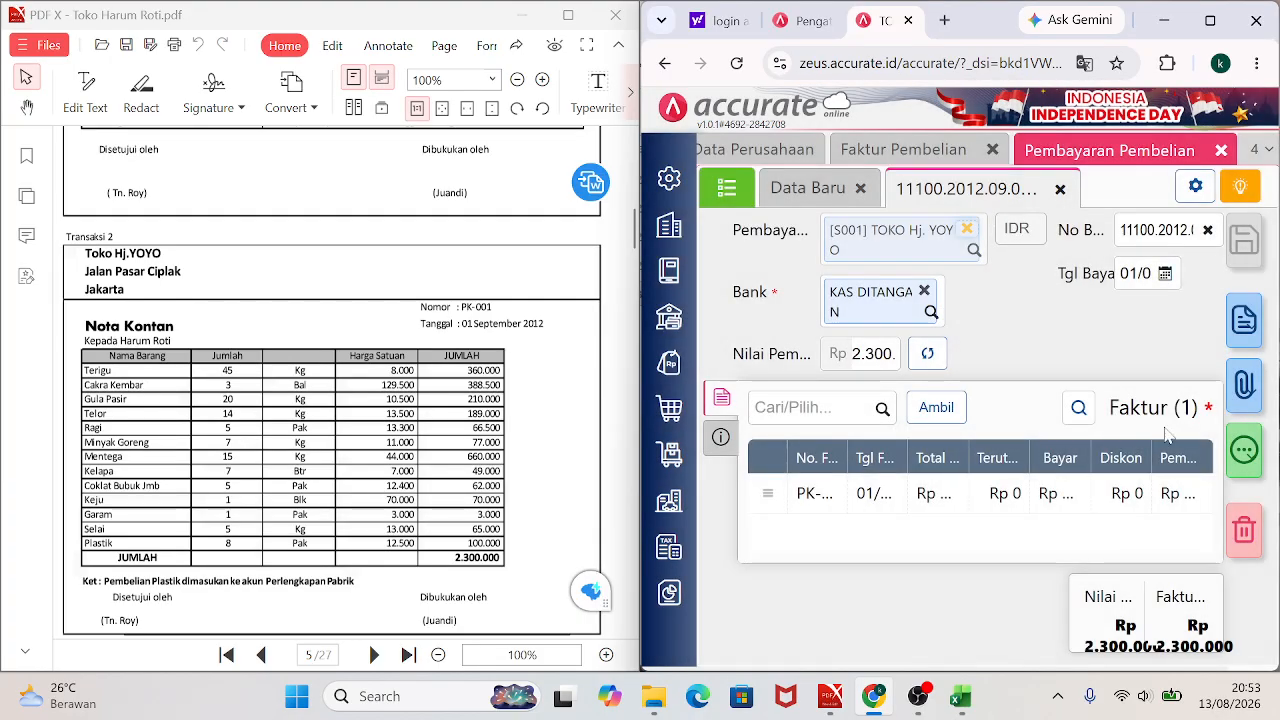
left_click(1250, 462)
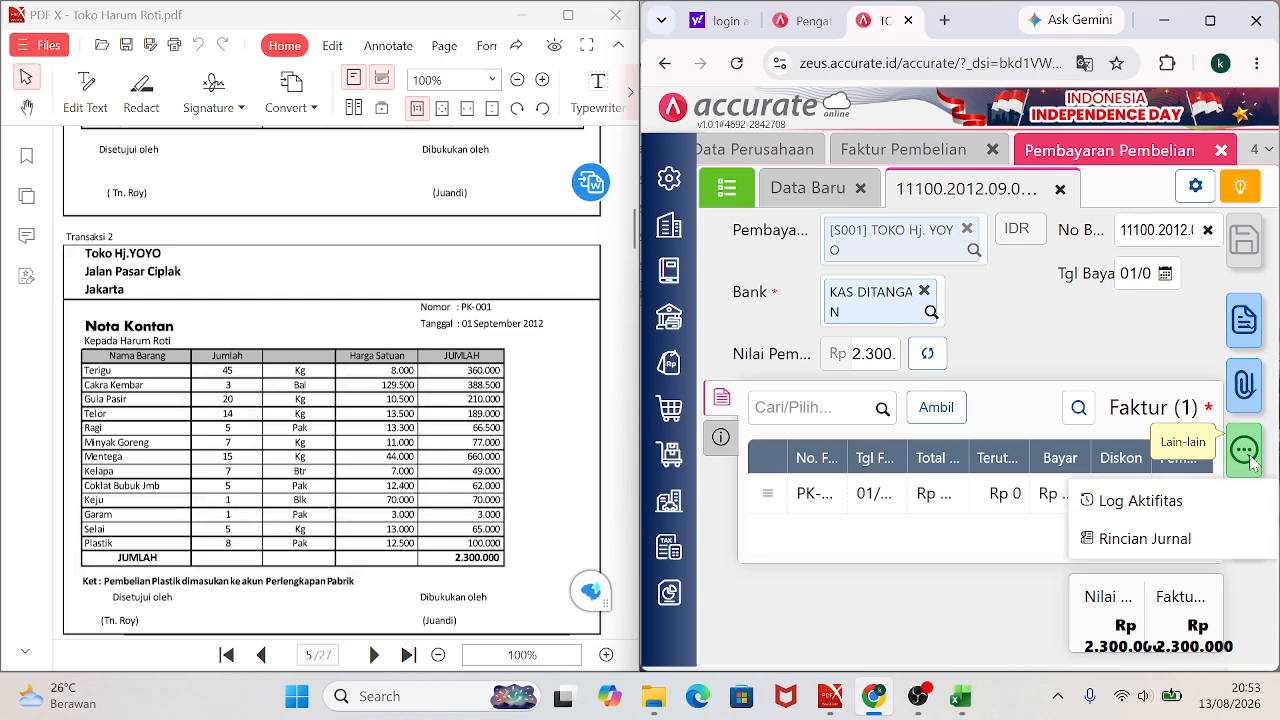
left_click(1119, 541)
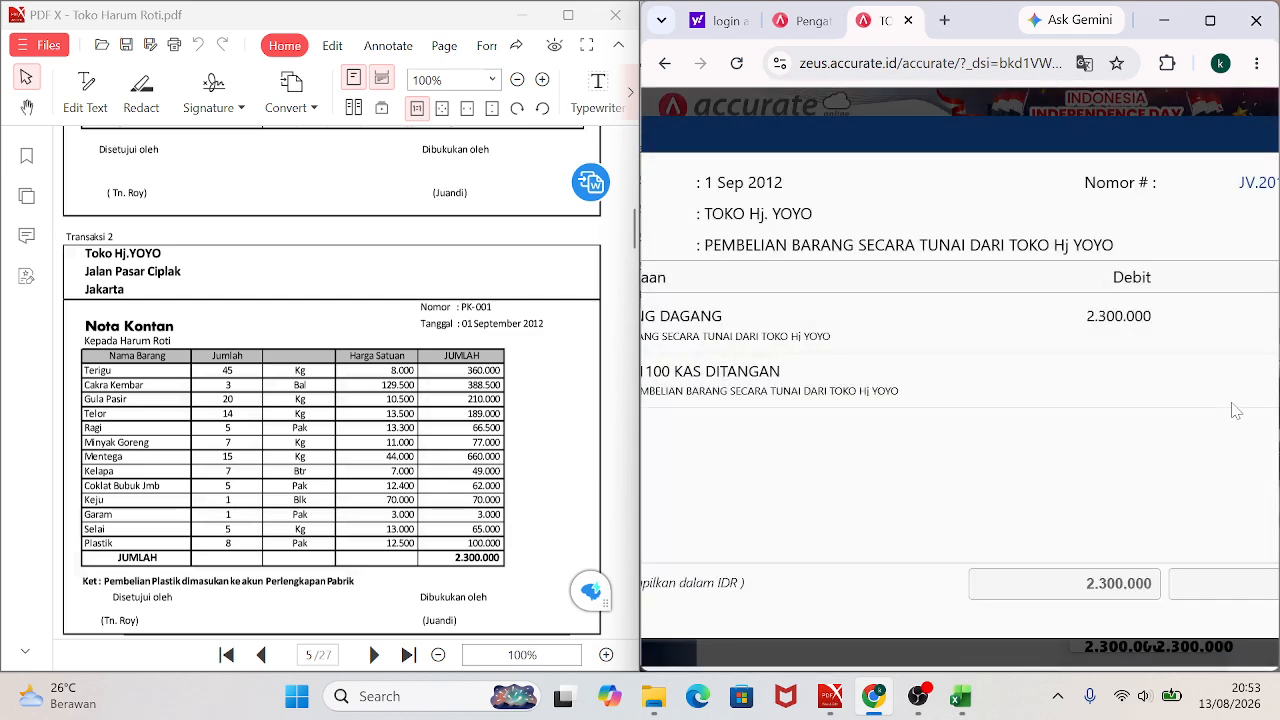
mouse_move(1210, 42)
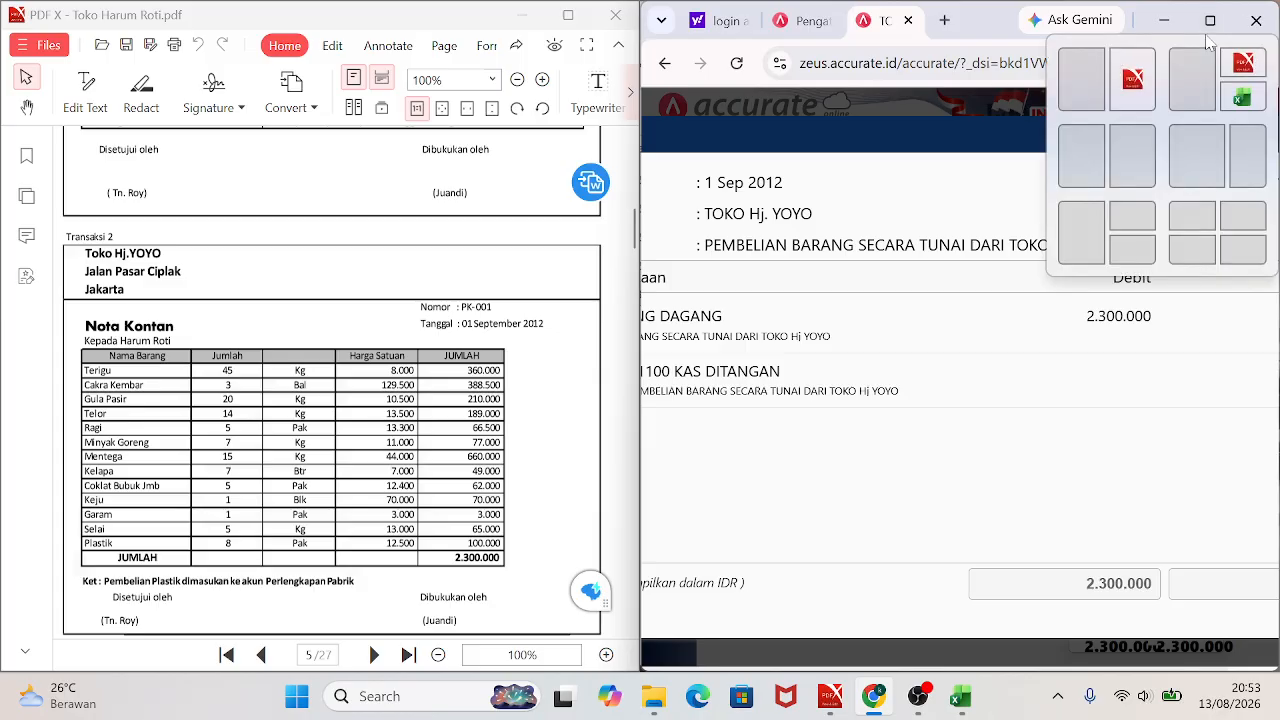
left_click(1210, 20)
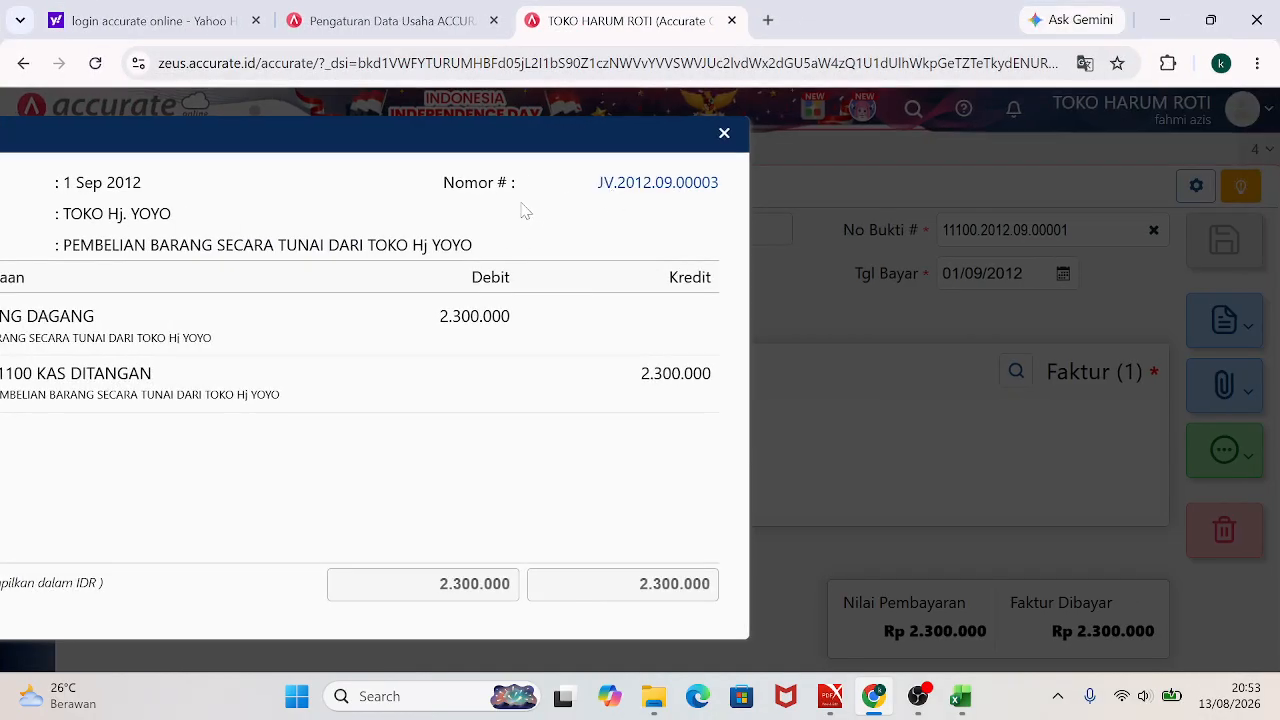
left_click(722, 135)
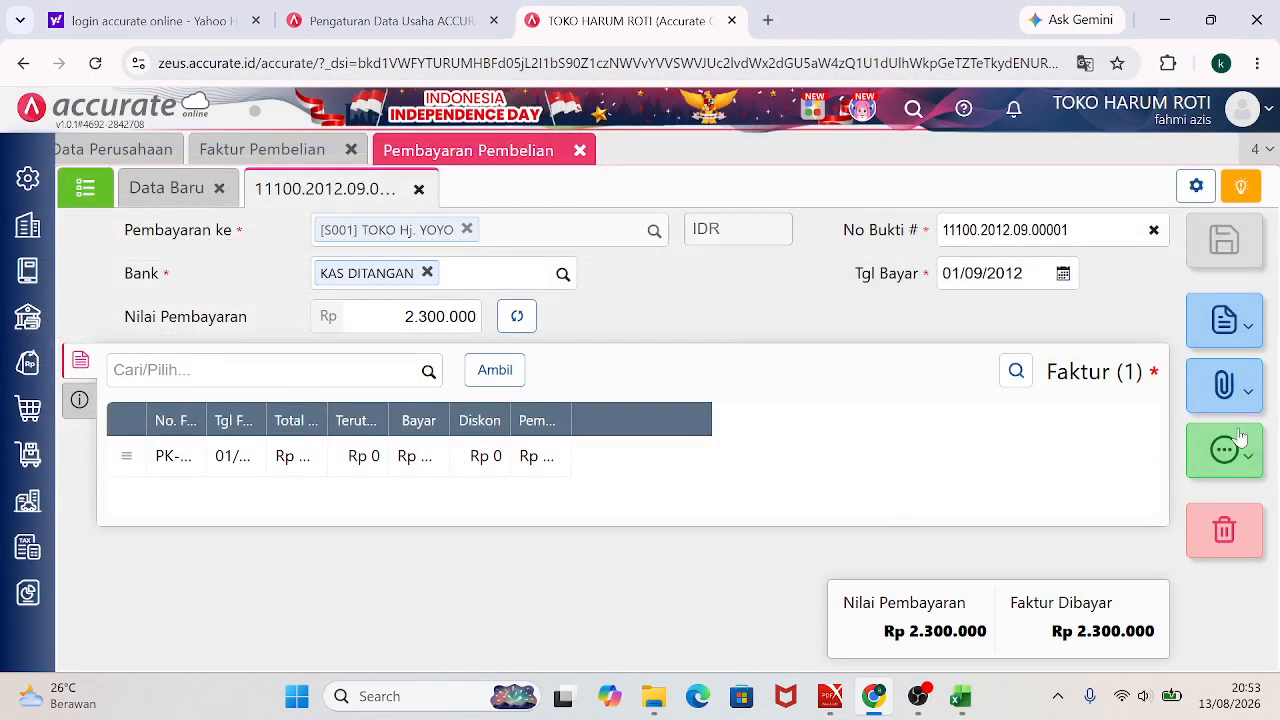
left_click(1252, 460)
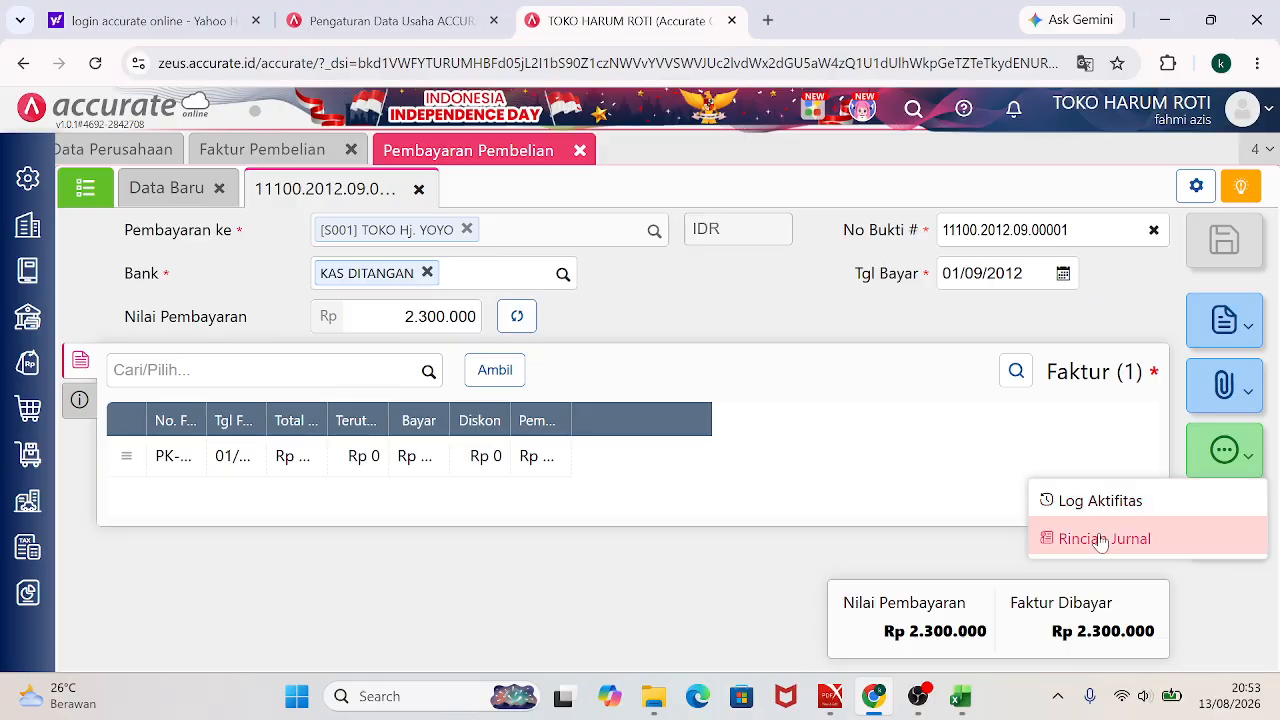
left_click(1100, 539)
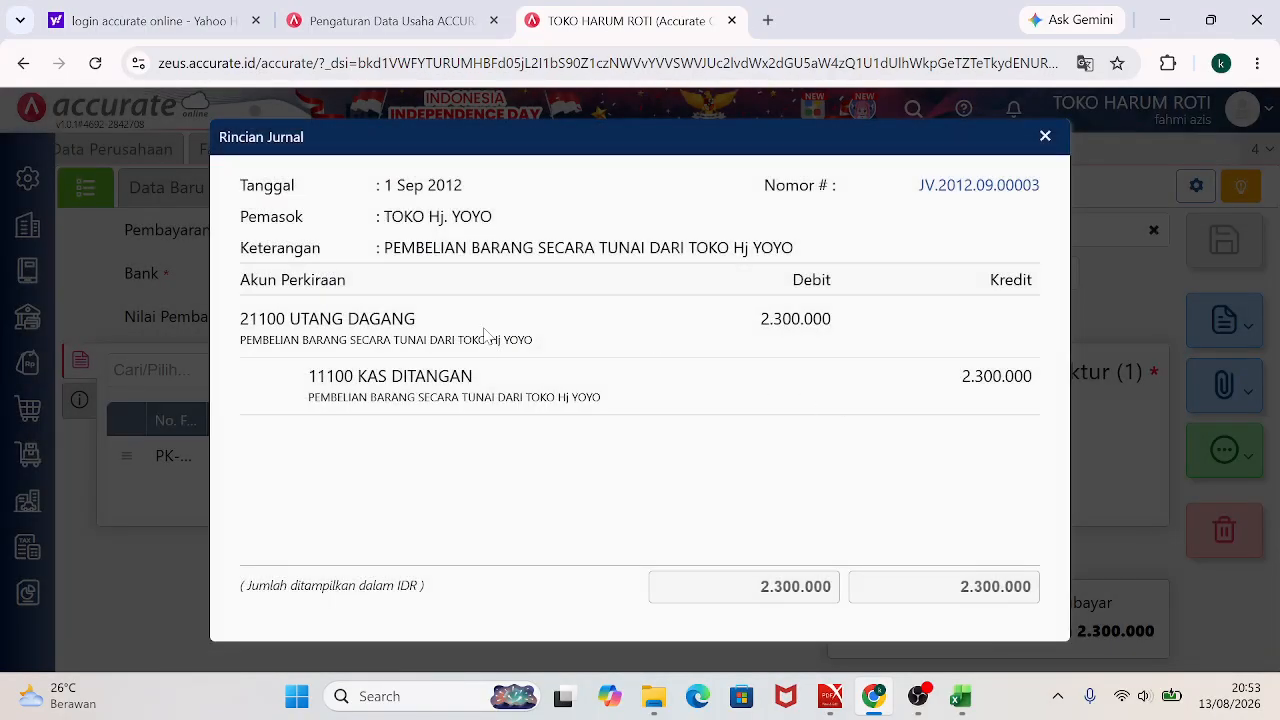
left_click(1045, 137)
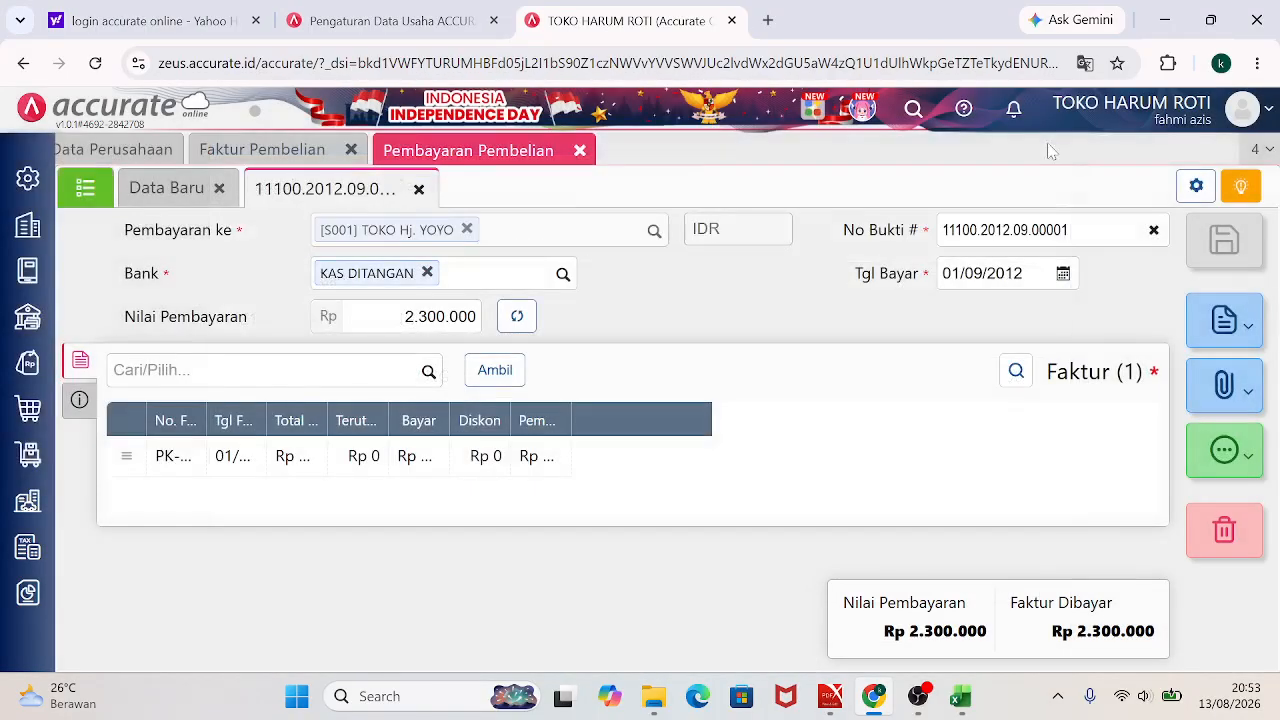
left_click(580, 151)
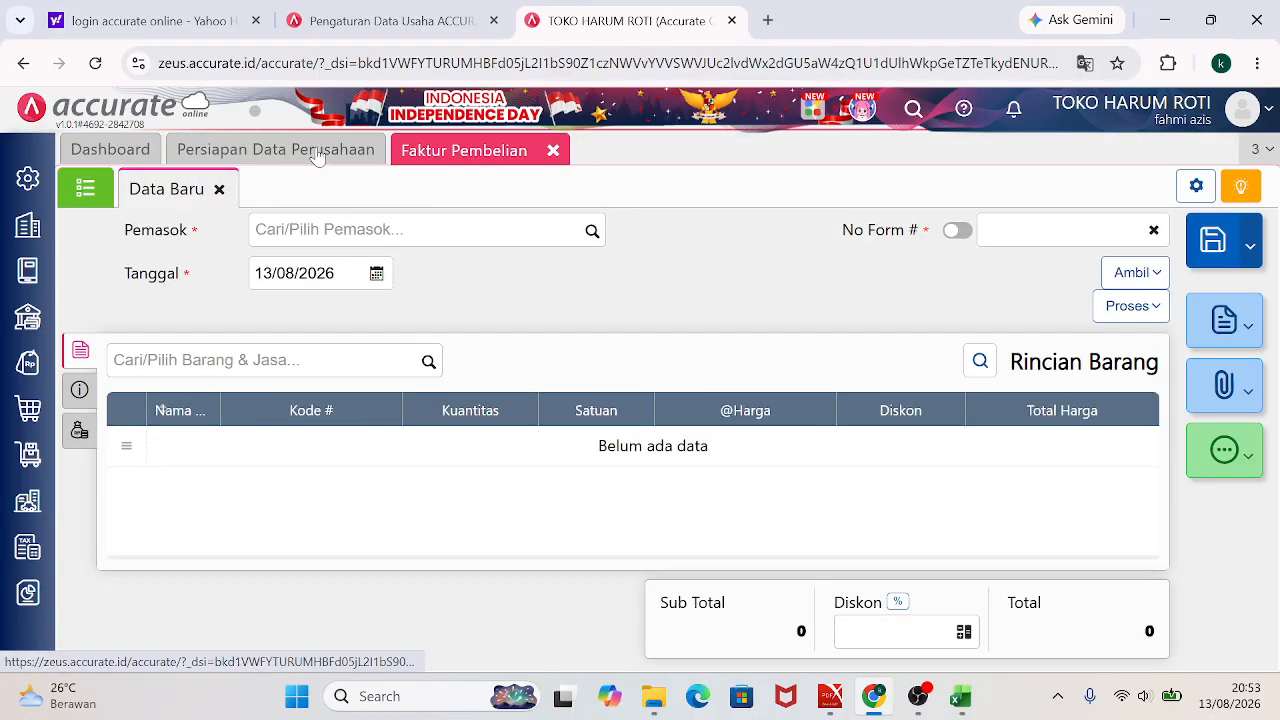
Examine the journal details (Rincian Jurnal) of saved invoice PK-001, close Faktur Pembelian and restore the side-by-side window layout.
left_click(86, 189)
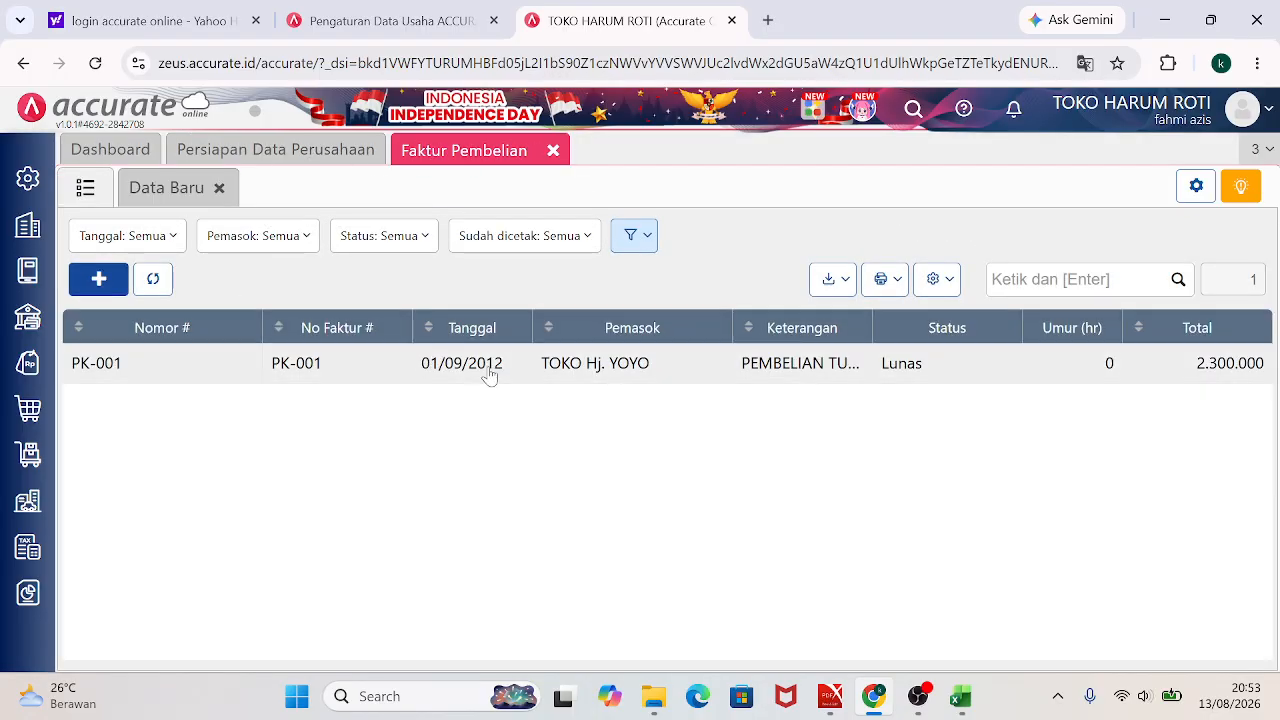
left_click(490, 366)
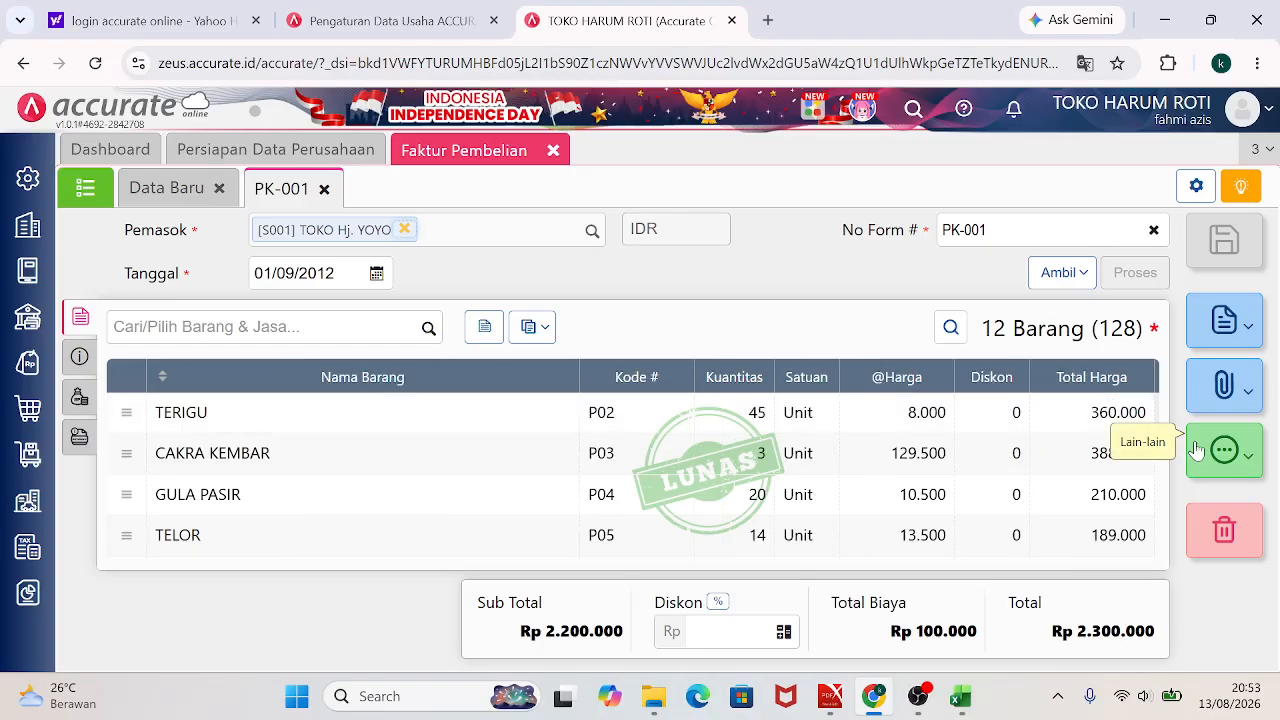
left_click(1247, 462)
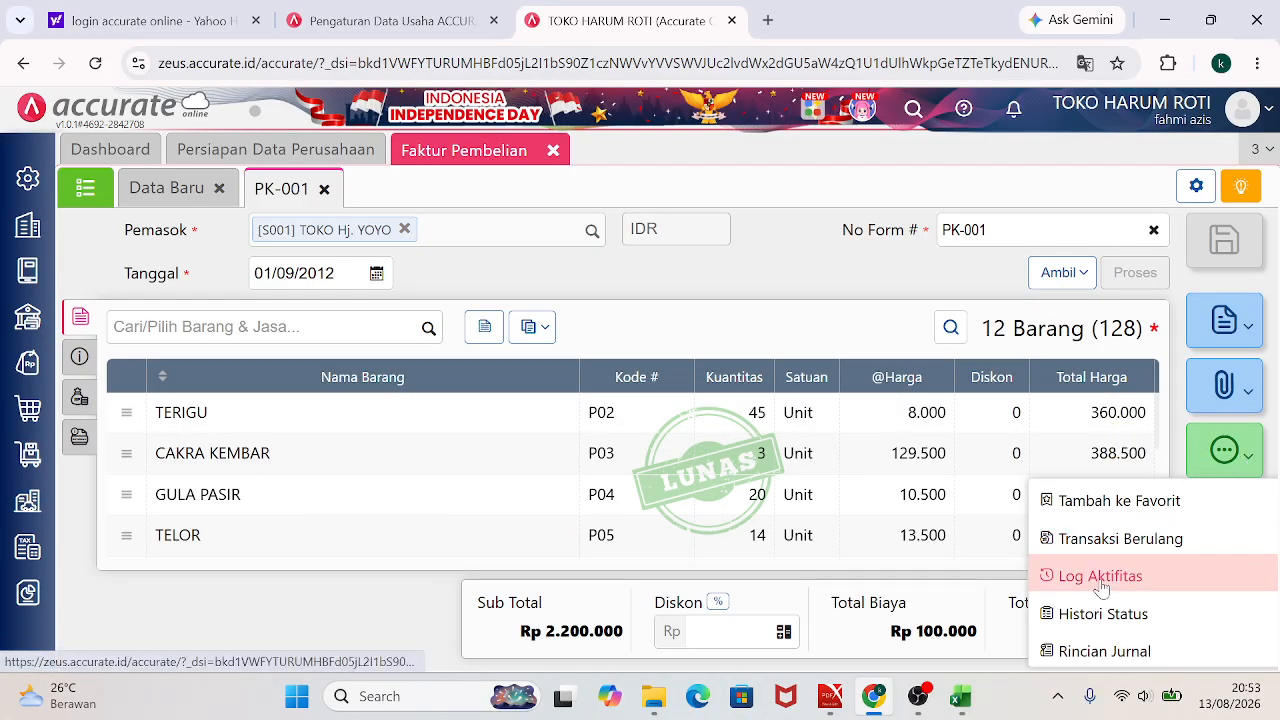
left_click(1102, 650)
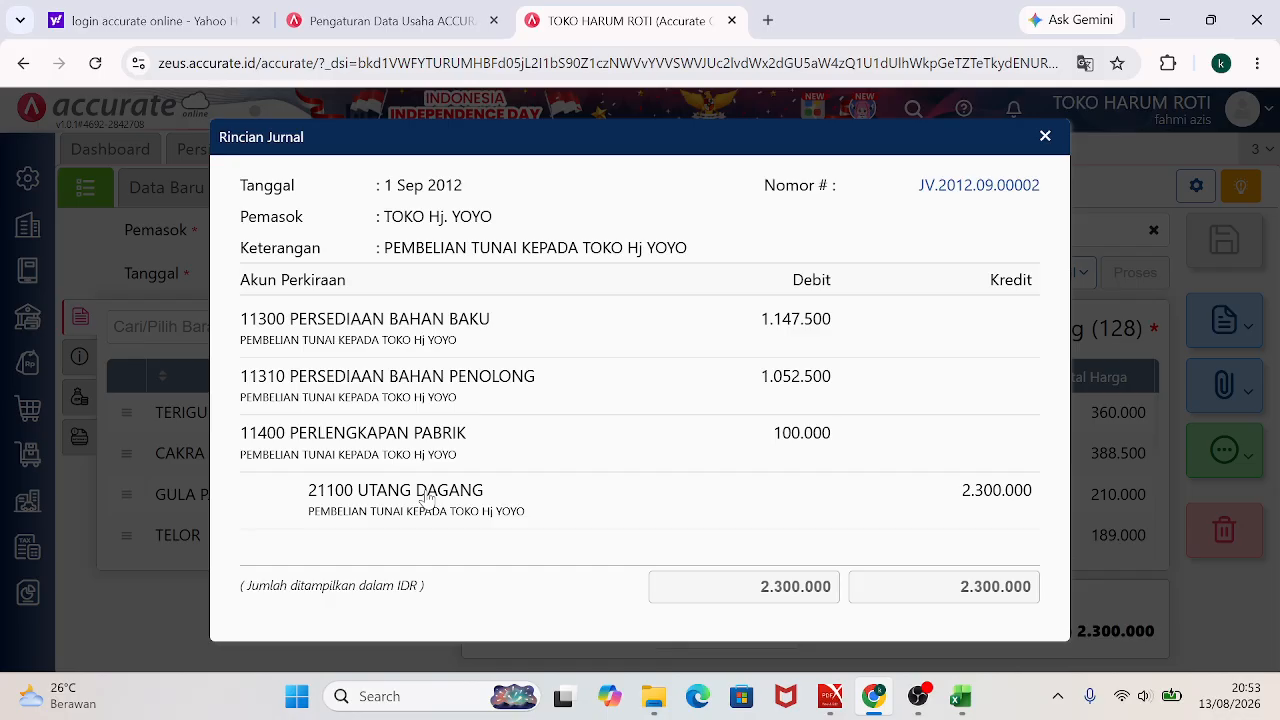
left_click(1045, 142)
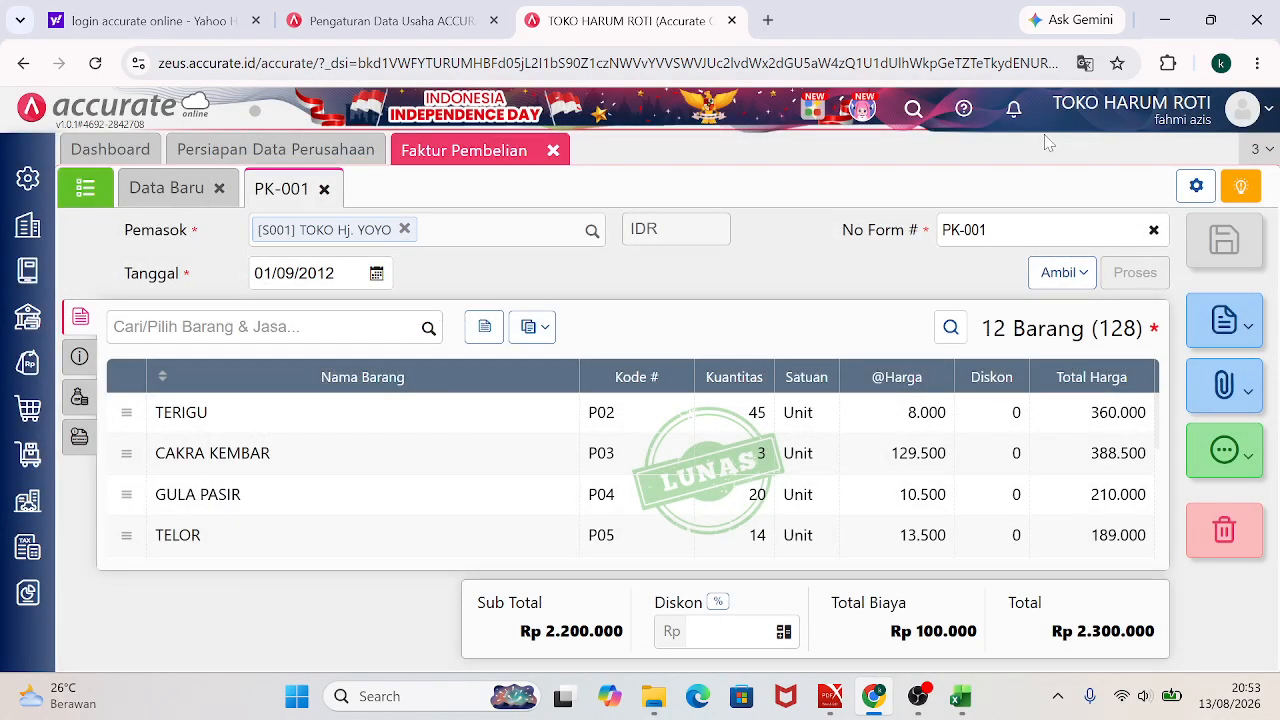
left_click(553, 151)
left_click(1211, 19)
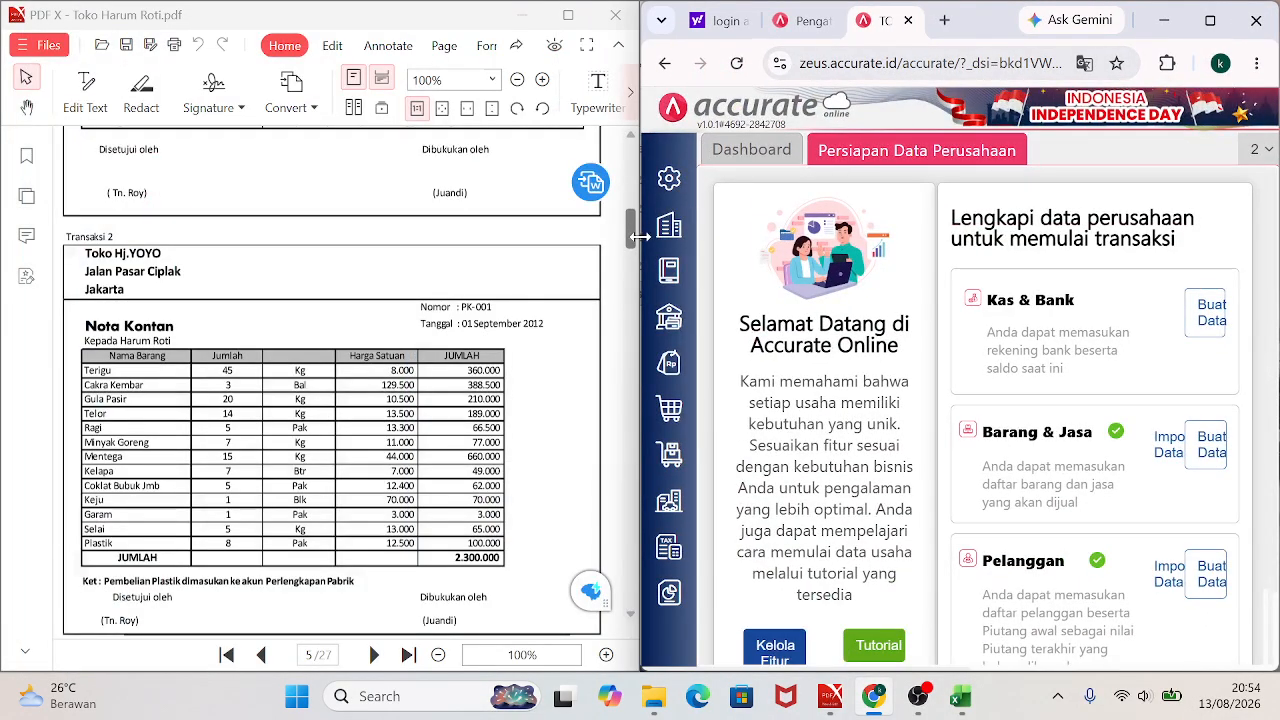
Find cash sales note KN-01 in the PDF and start a new Faktur Penjualan for customer PENJUALAN TUNAI.
left_click_drag(630, 243, 630, 255)
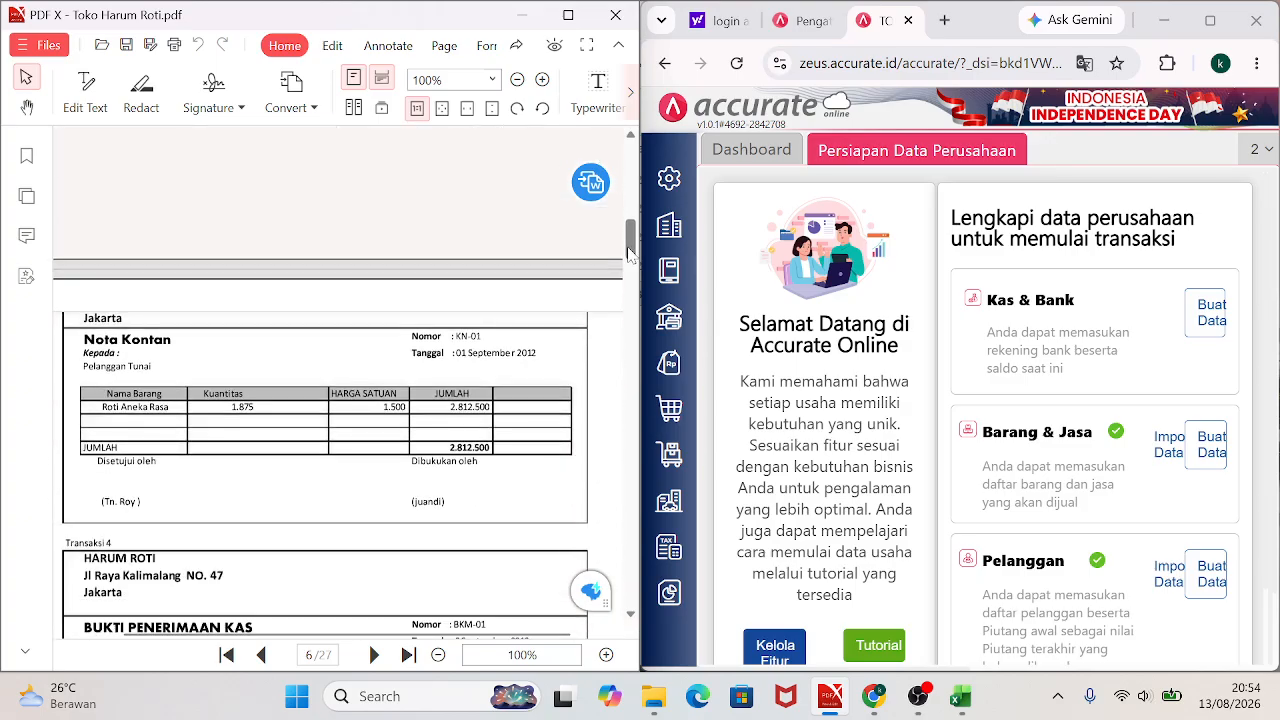
left_click_drag(630, 255, 630, 256)
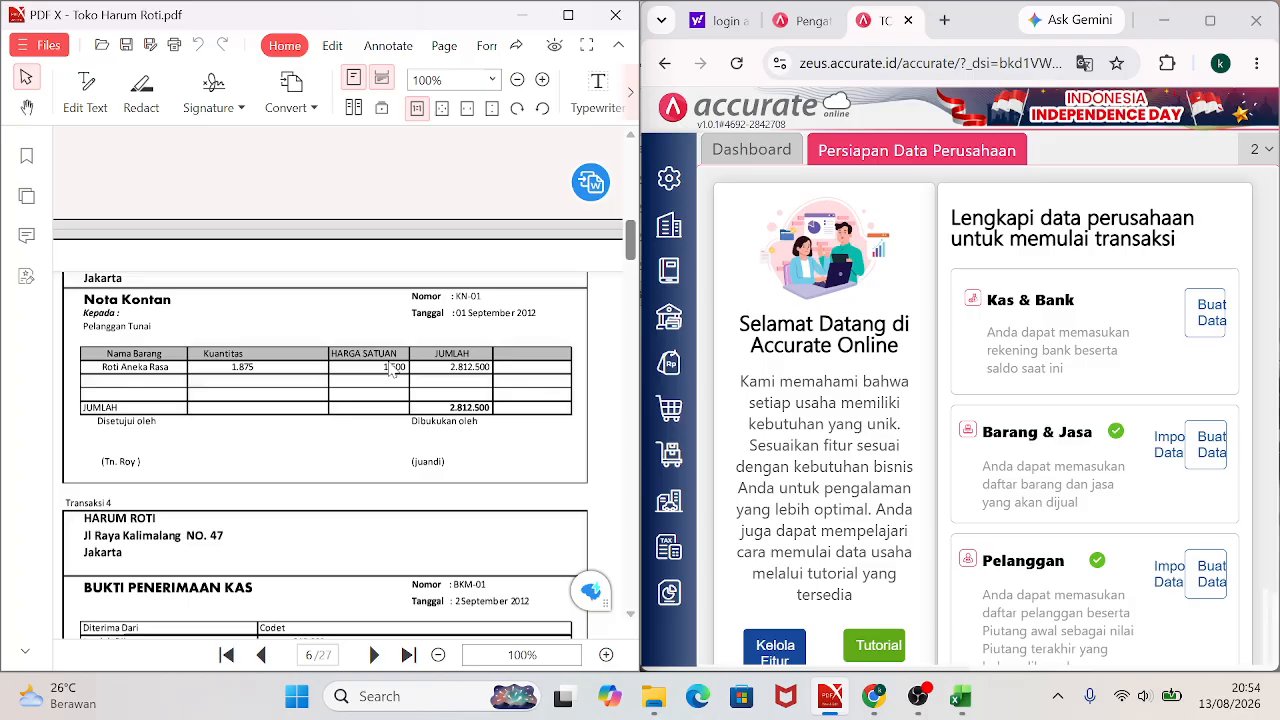
left_click(669, 364)
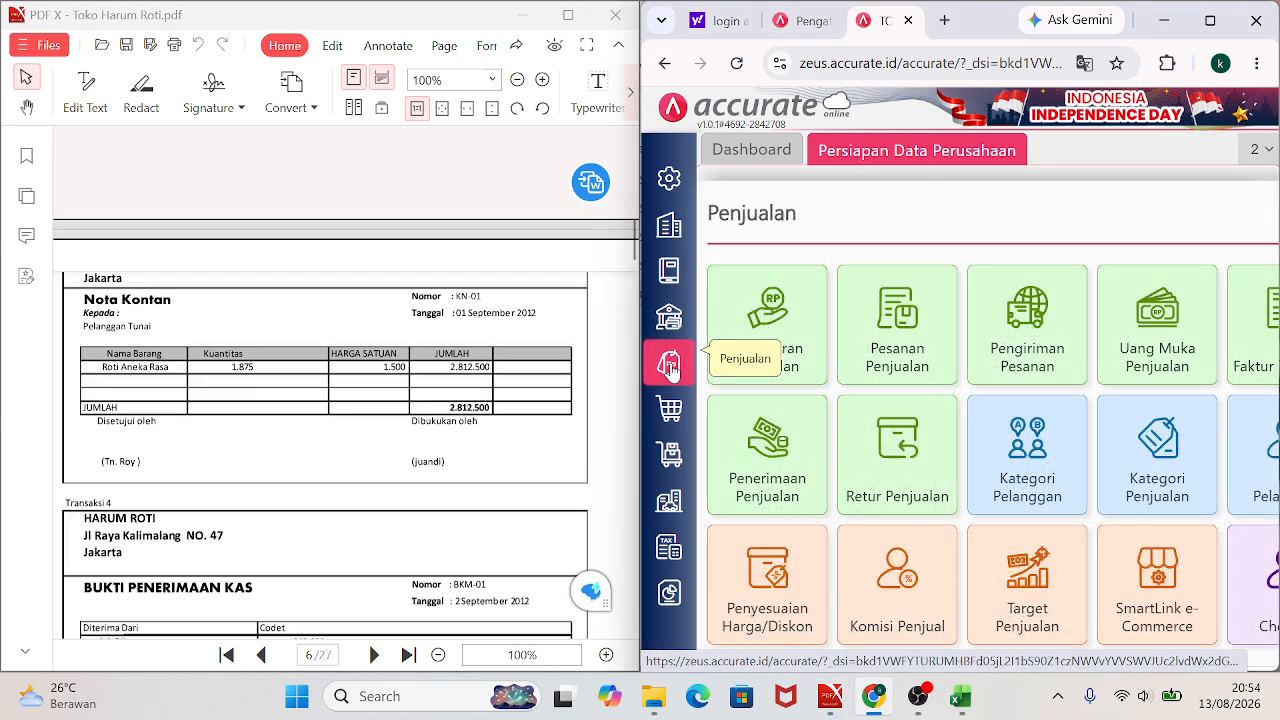
left_click(1271, 330)
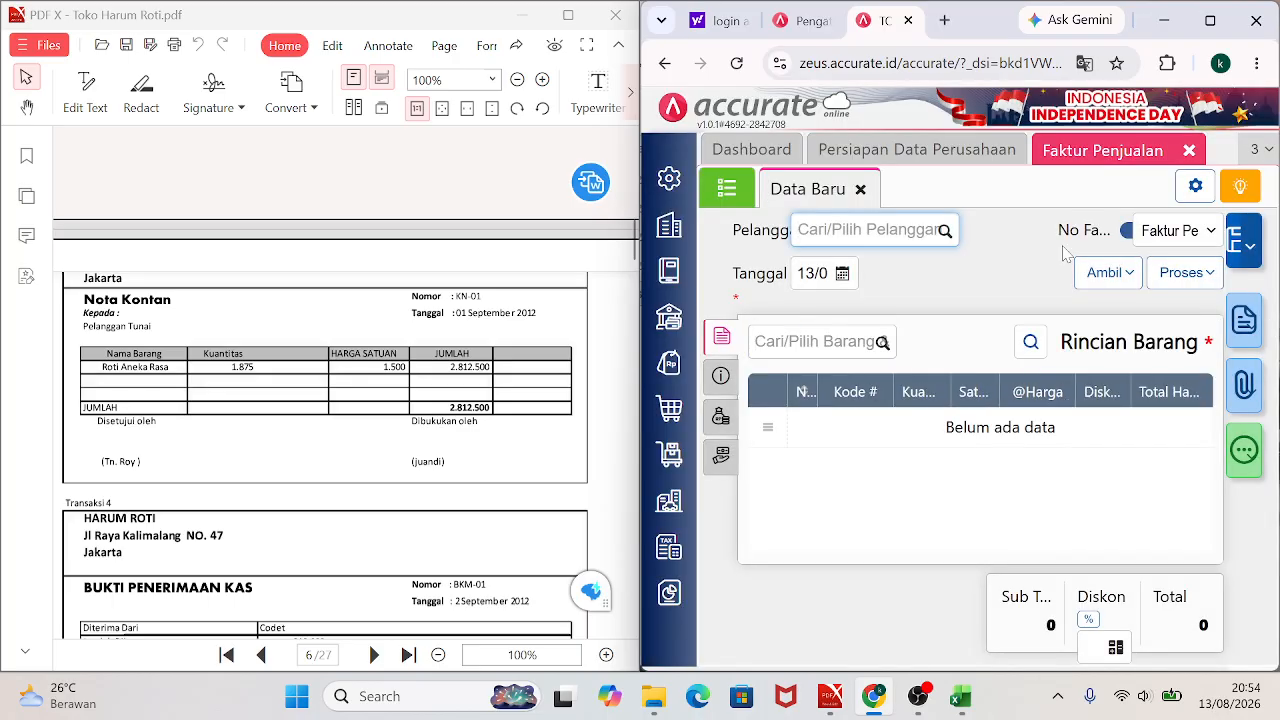
type("P")
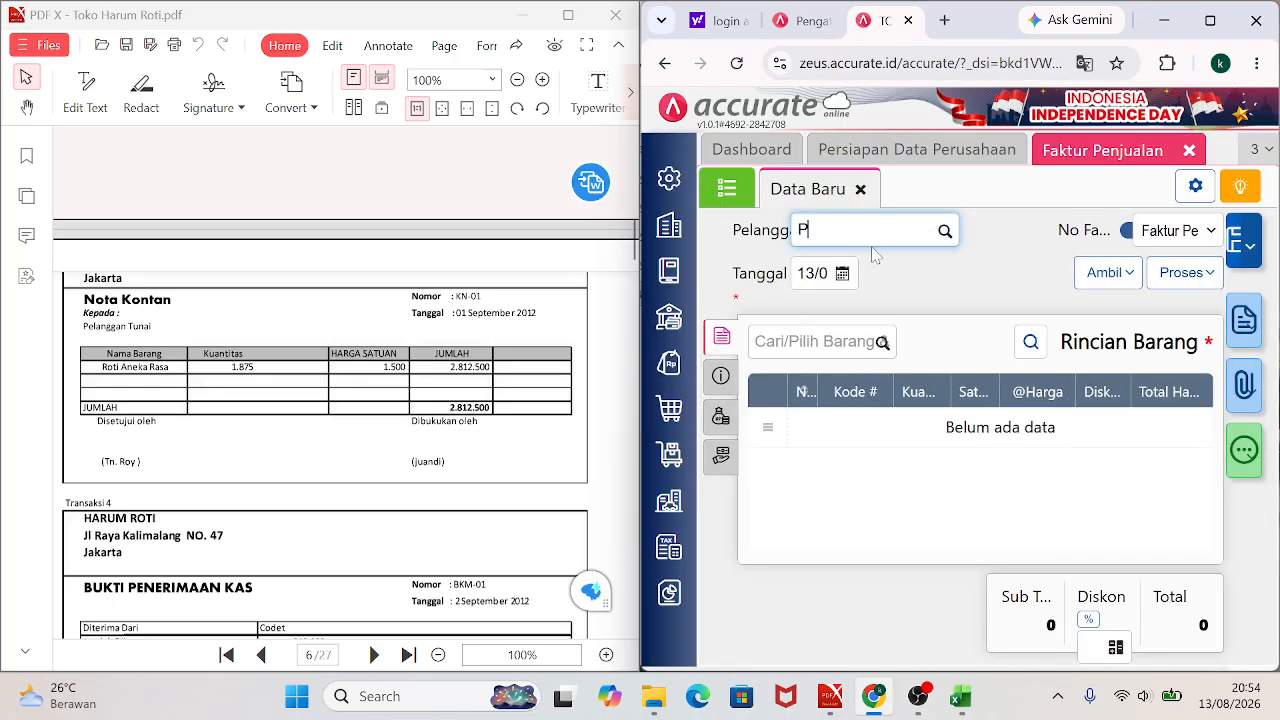
type("ENJUALAN")
left_click(852, 278)
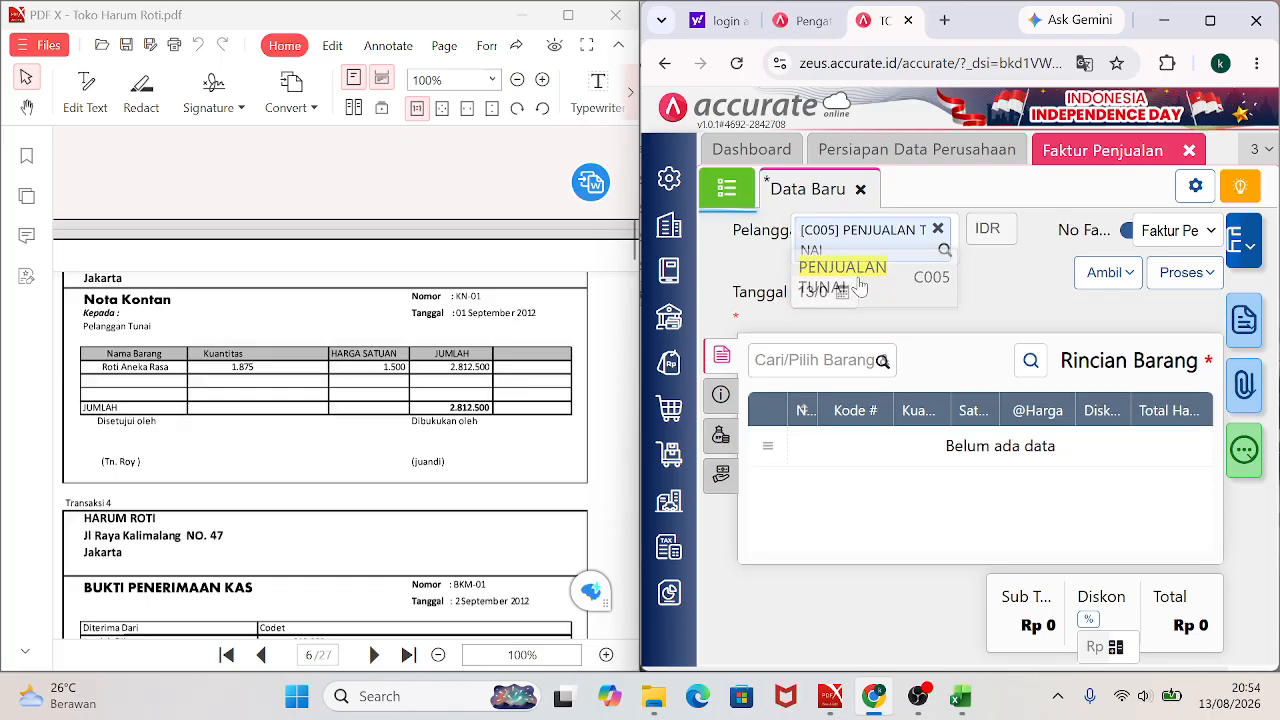
Turn off automatic numbering, enter invoice number KN-01 and set the invoice date to 1 September 2012.
left_click(1126, 231)
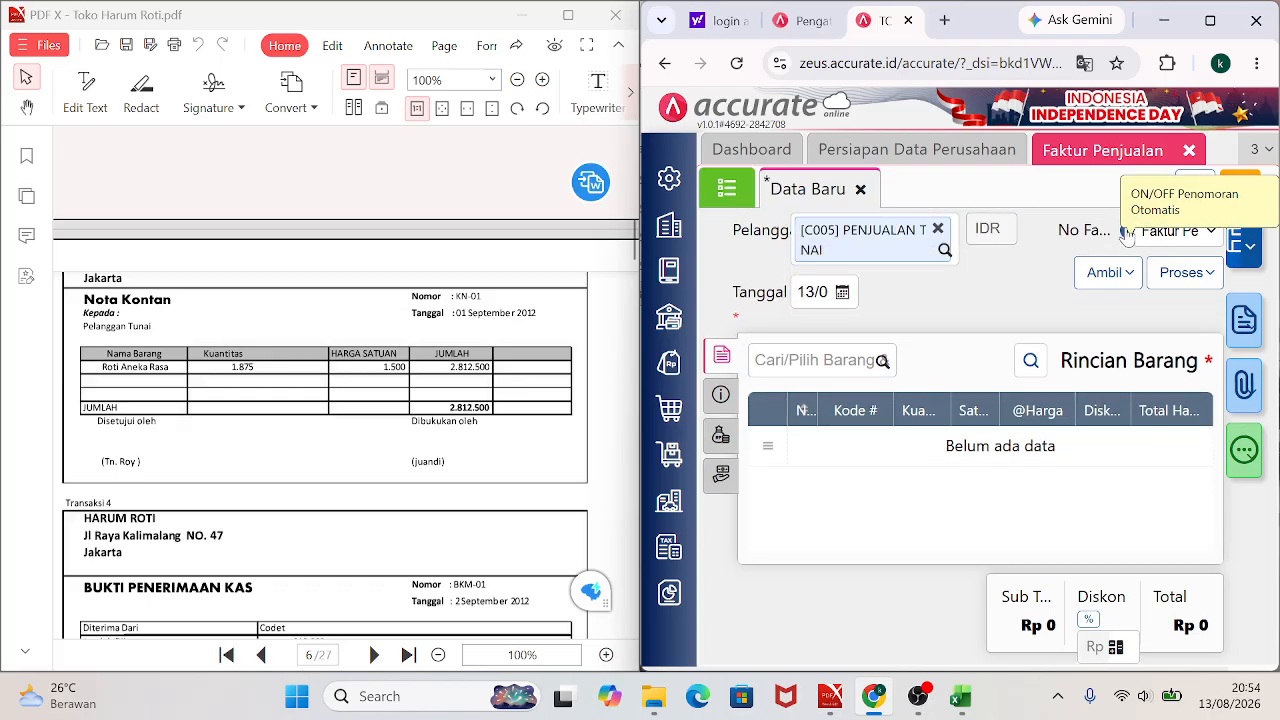
left_click(1124, 231)
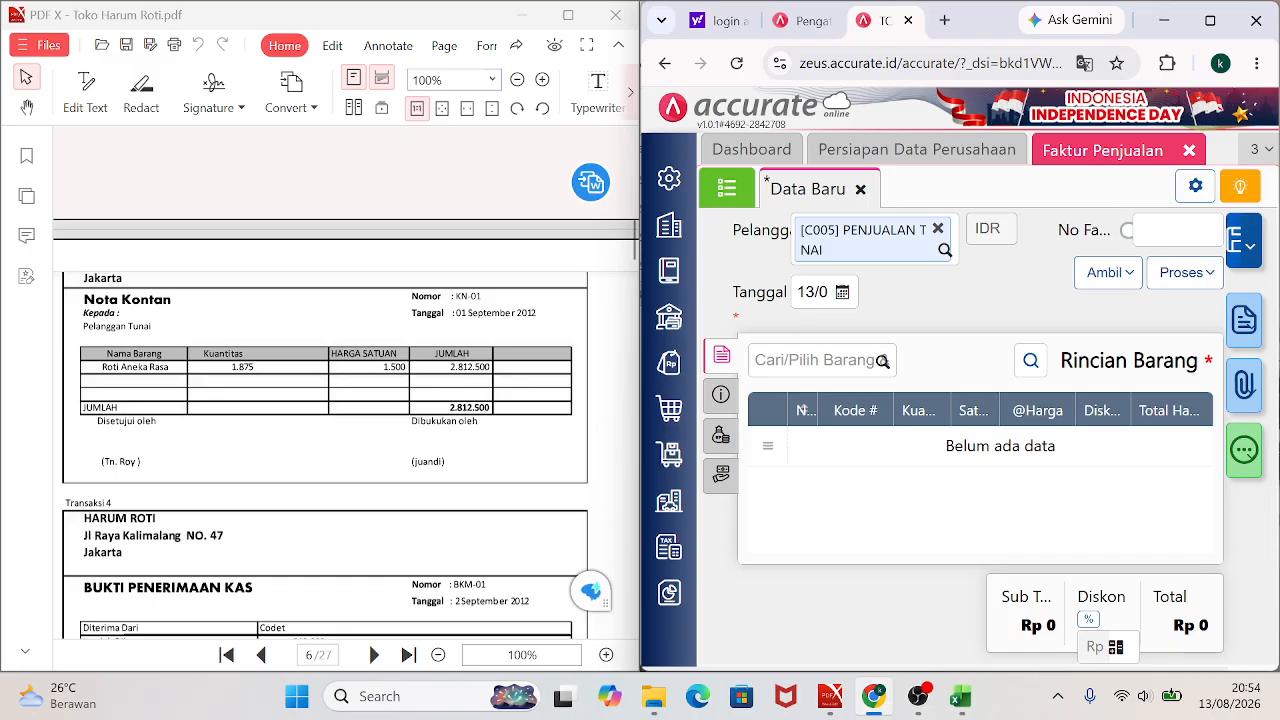
type("KN-01")
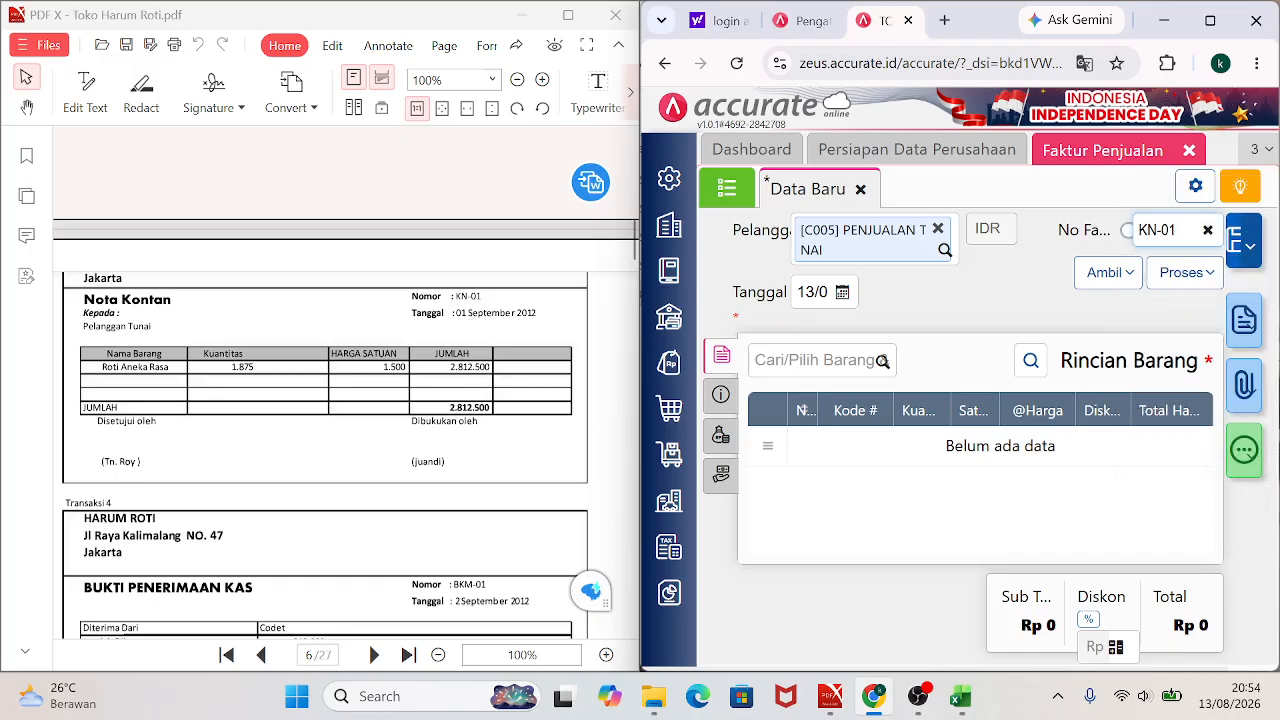
key("Tab")
type("0")
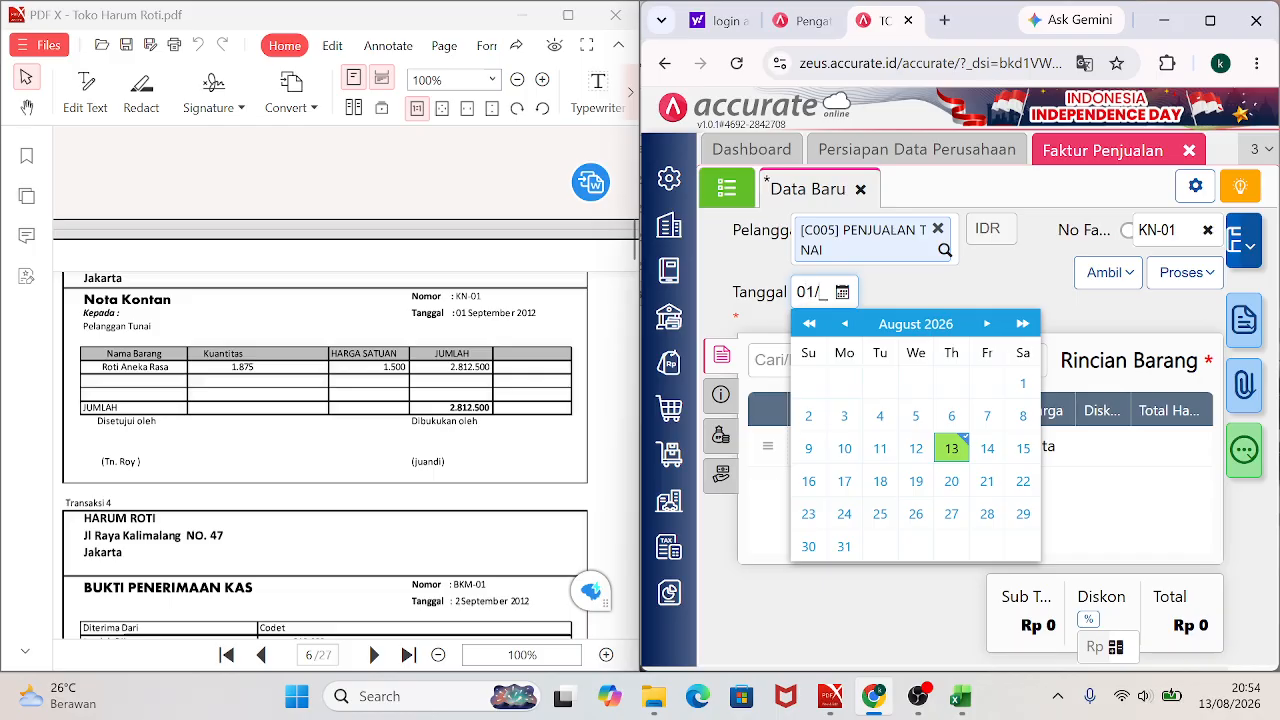
key("Tab")
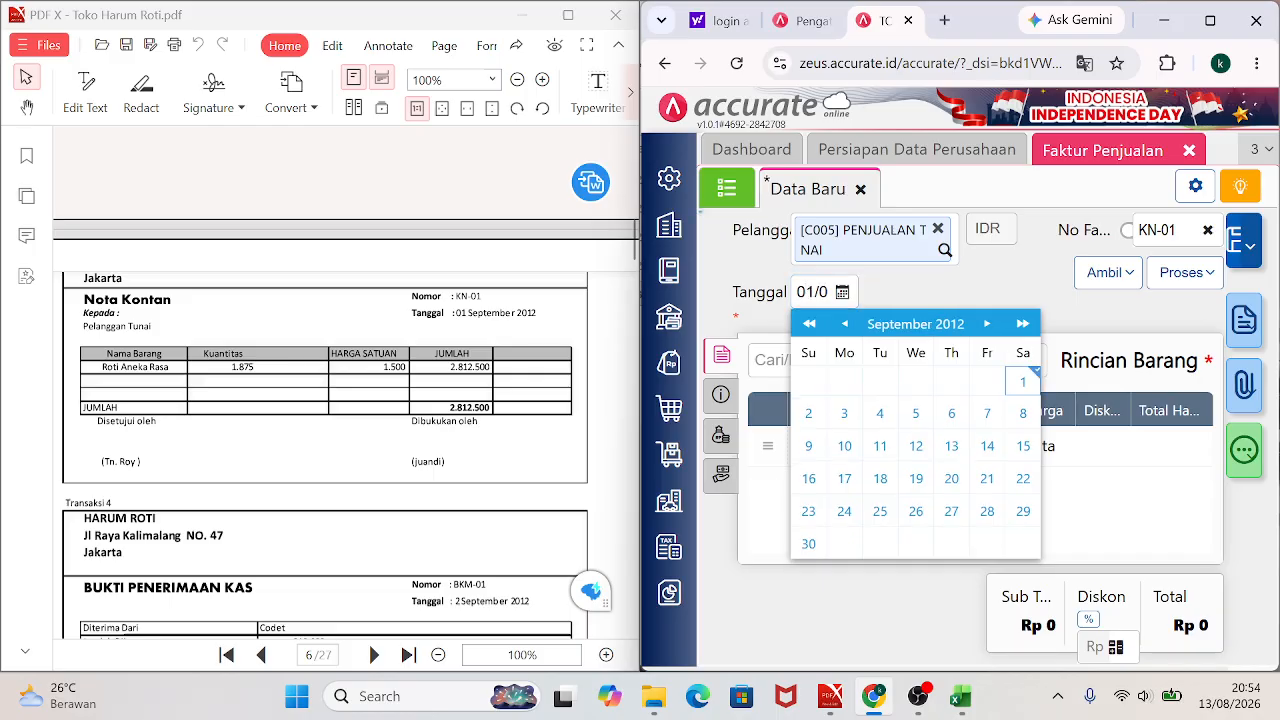
left_click(1020, 381)
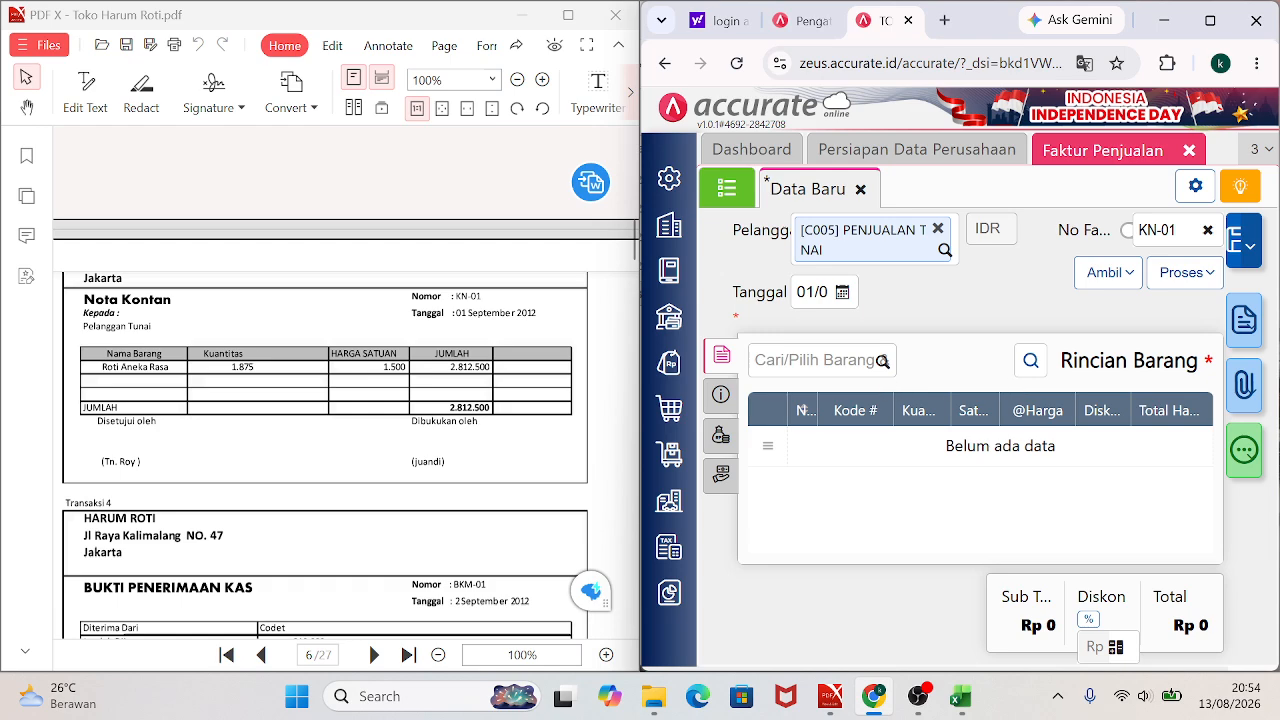
Add the item ROTI ANEKA RASA to the sales invoice with quantity 1.875 and unit price 1.500.
left_click(881, 360)
type("ROTI")
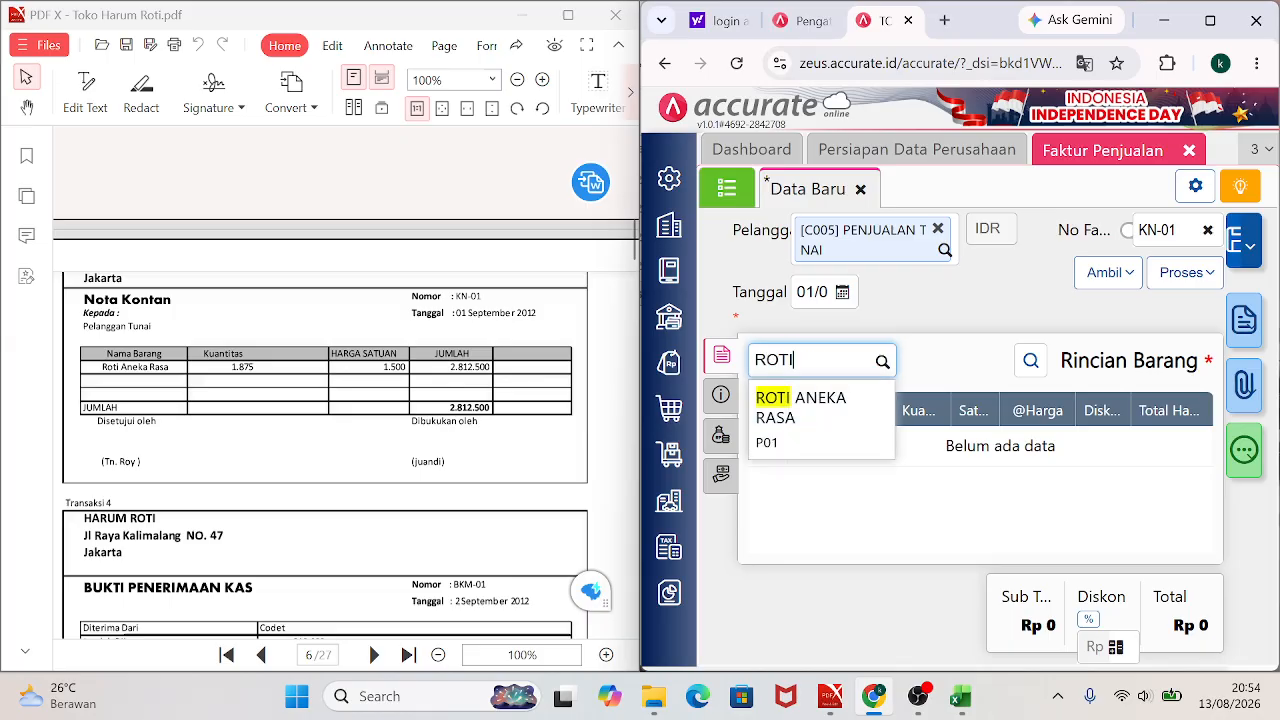
left_click(813, 410)
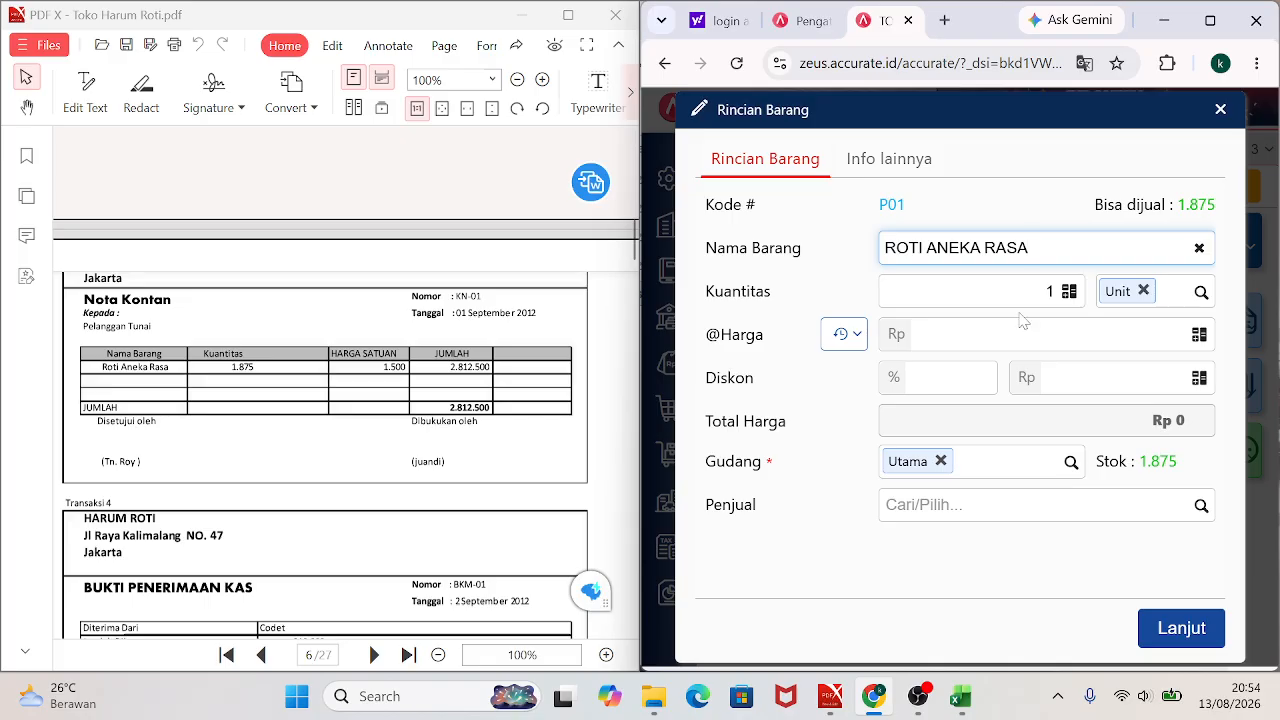
key("Tab")
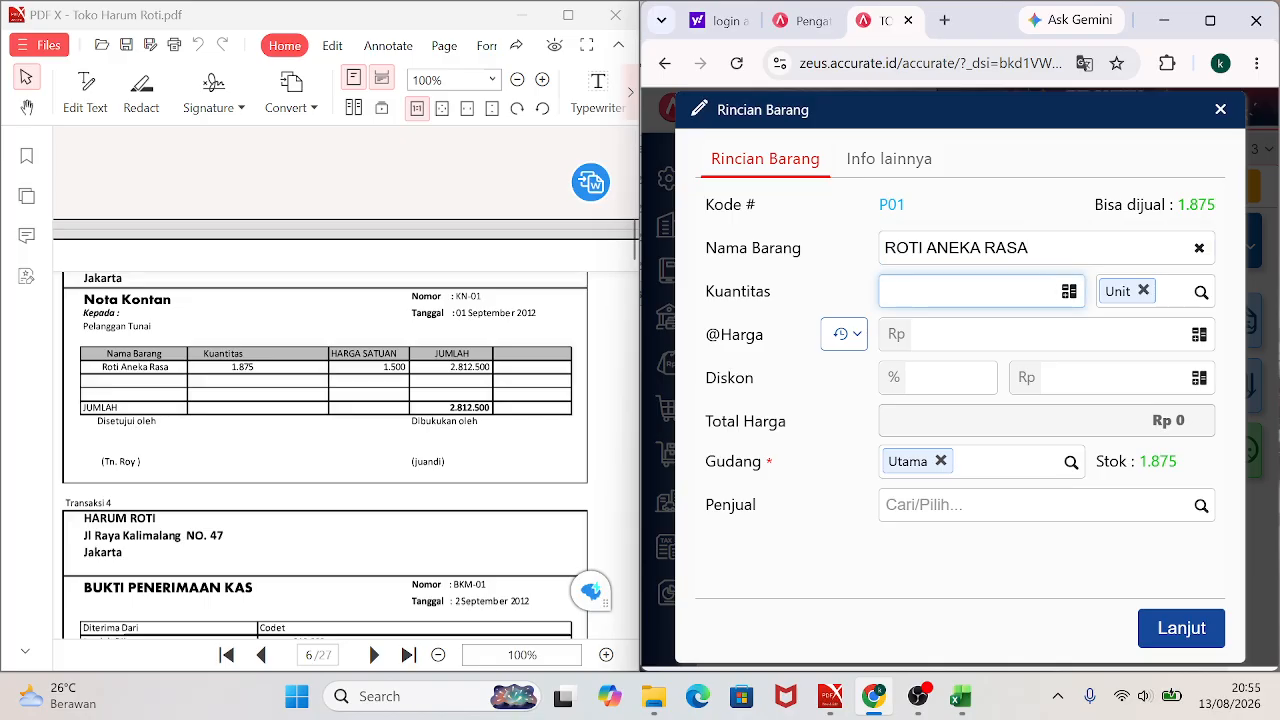
type("1.875")
key("Tab")
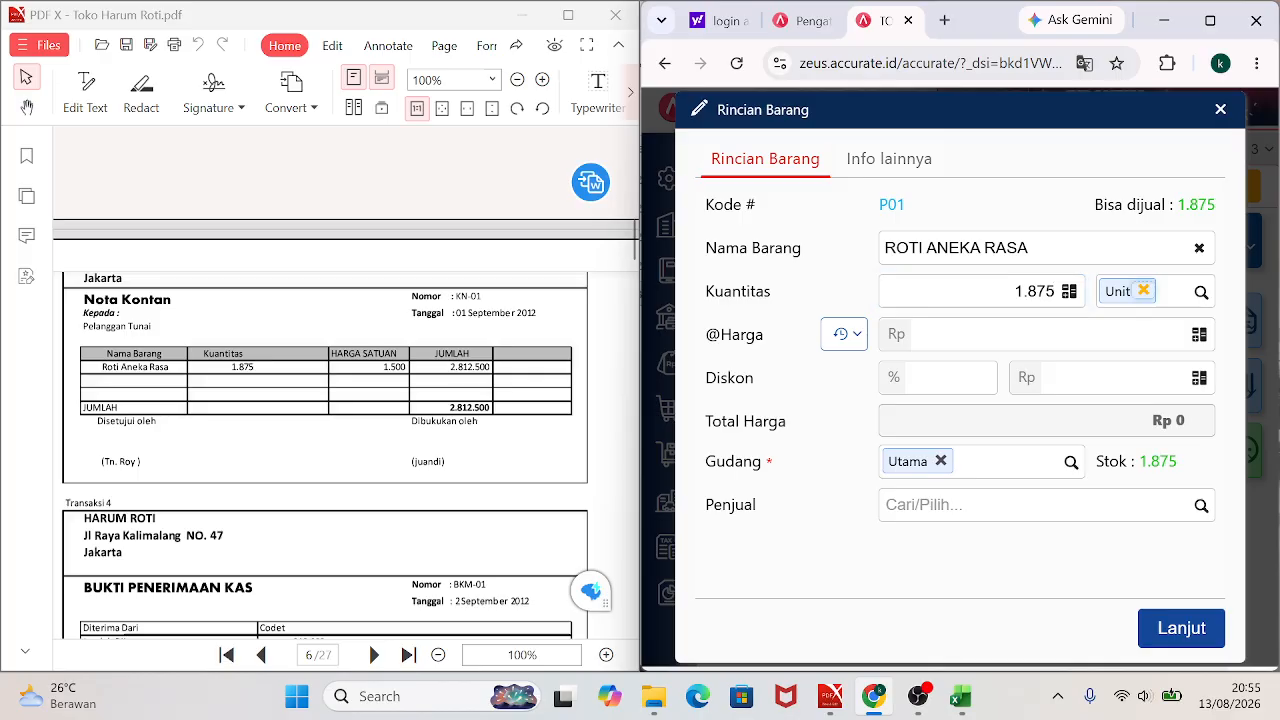
key("Tab")
key("Tab")
key("Tab")
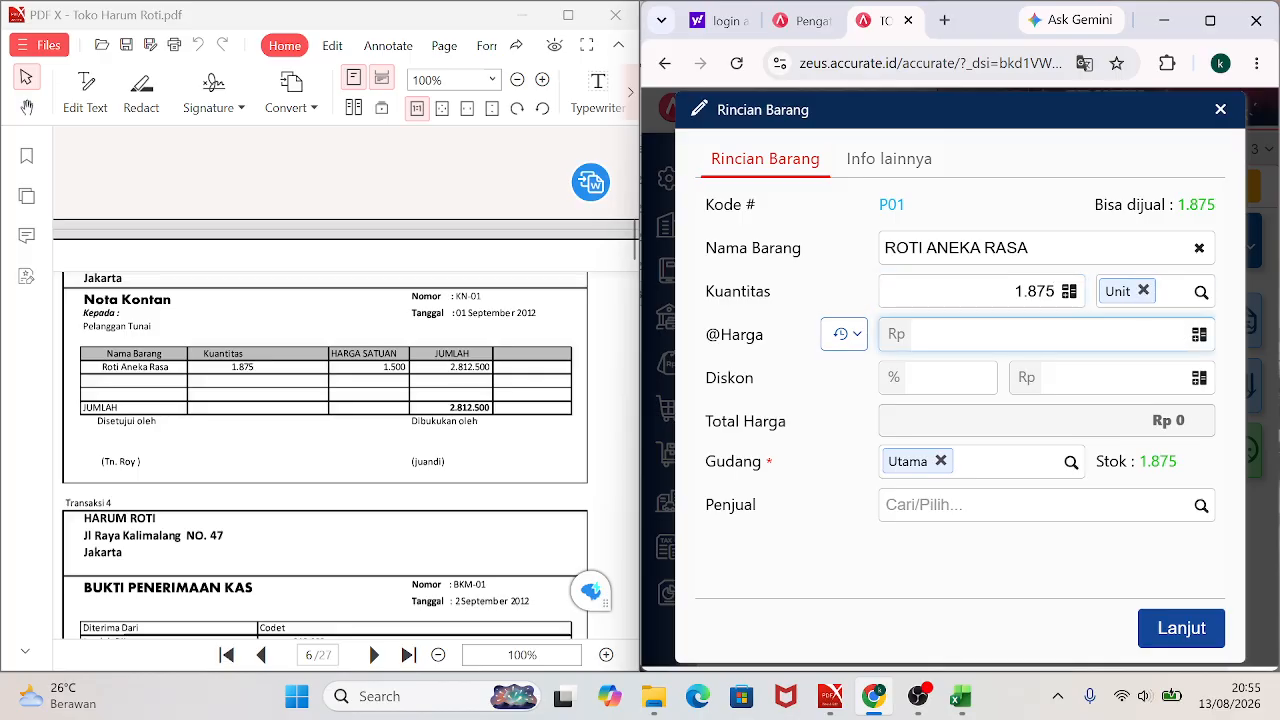
type("1.500")
key("Tab")
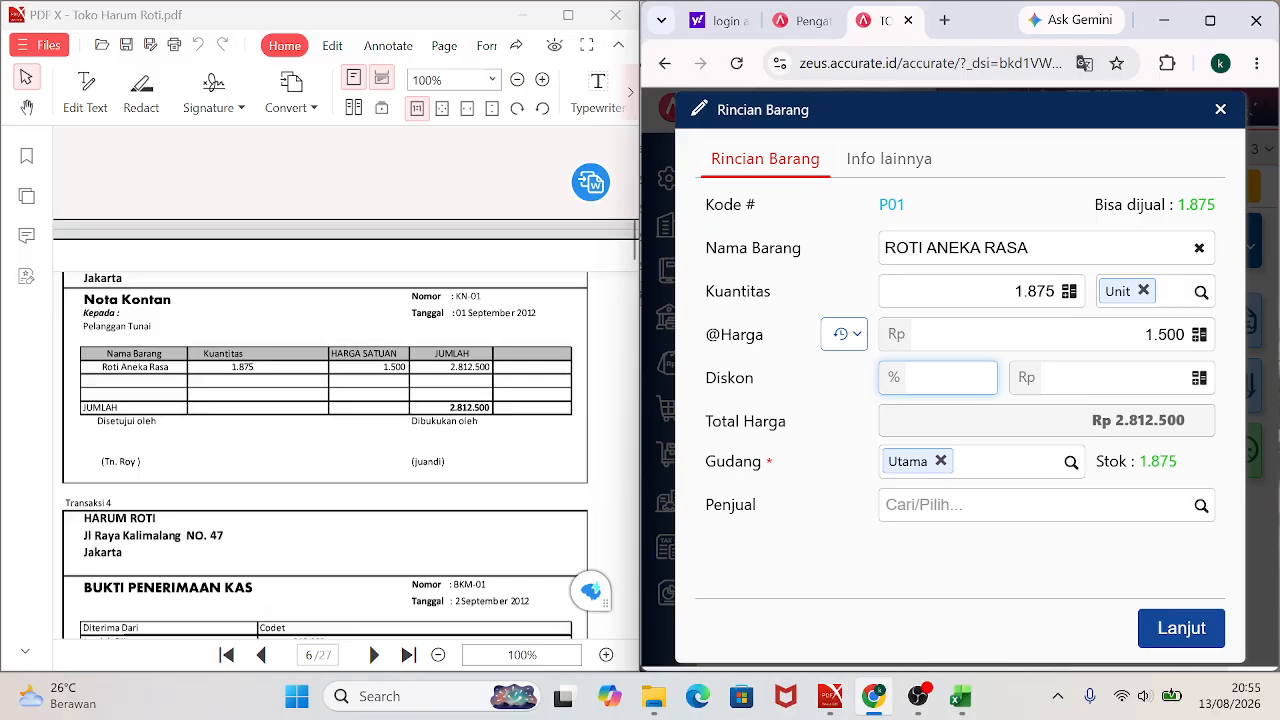
left_click(1178, 630)
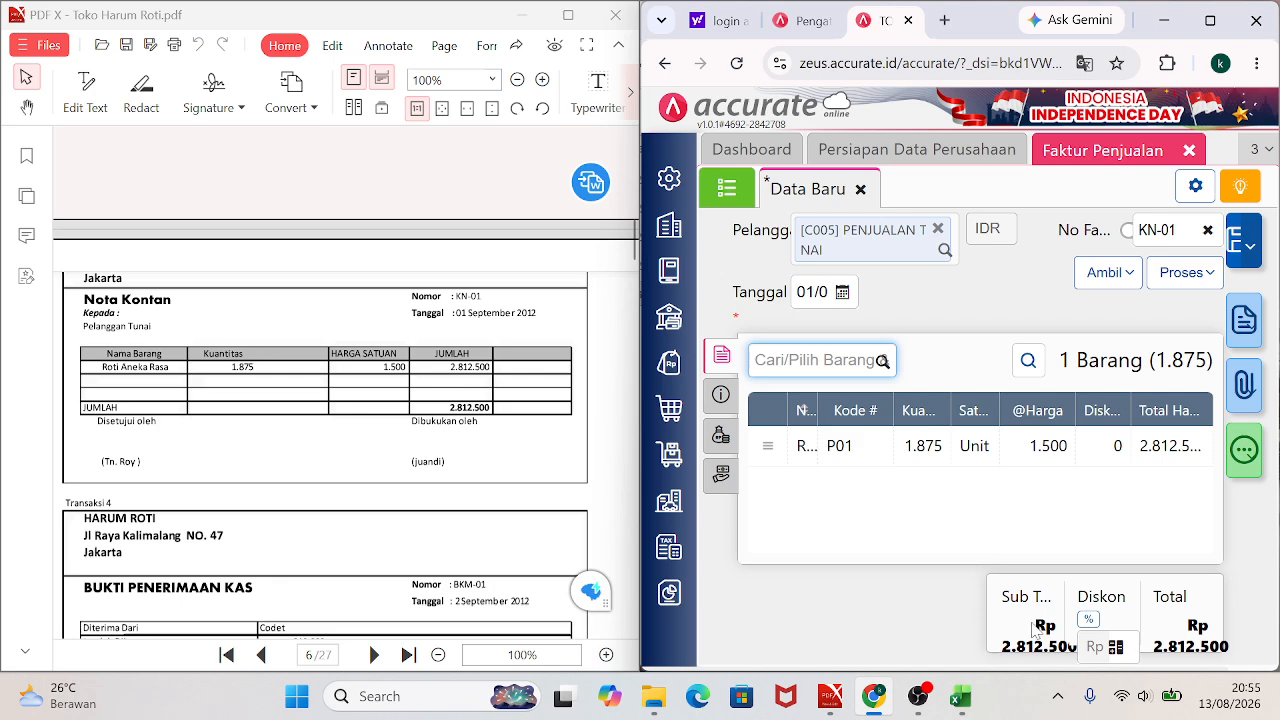
Set the shipping date (Tgl Pengiriman) in the invoice's additional information to 1 September 2012.
left_click(723, 397)
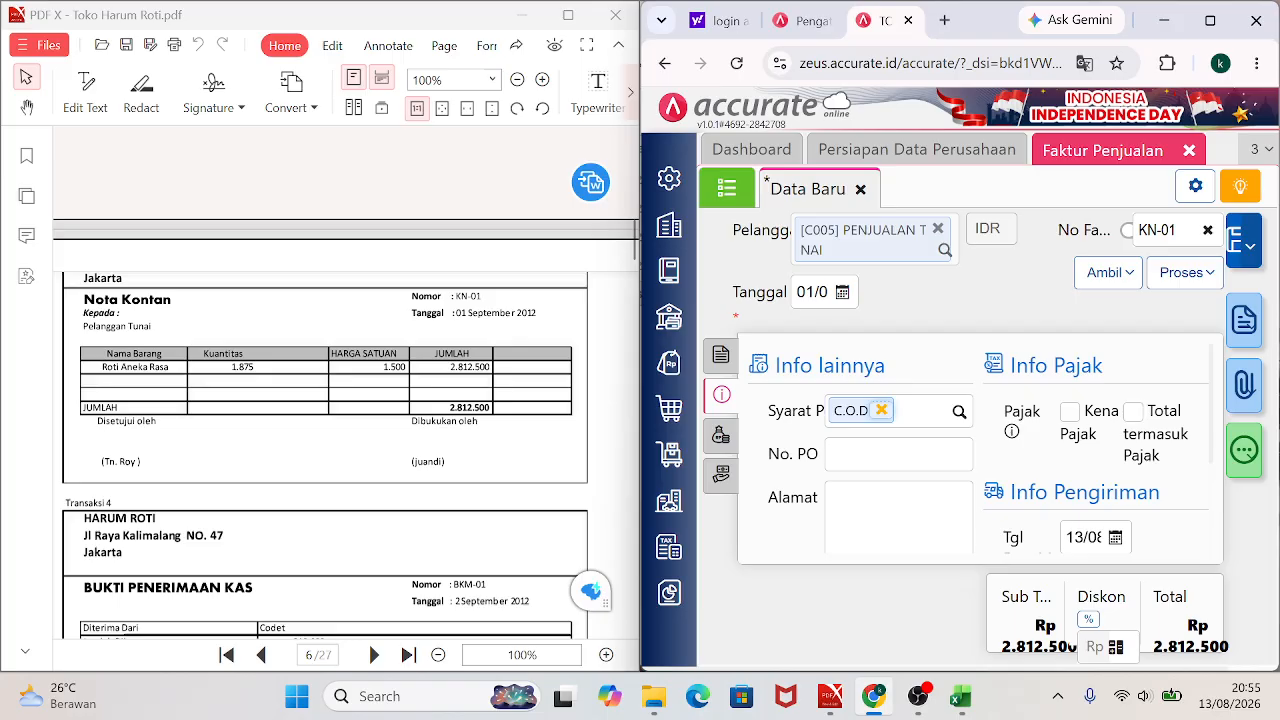
scroll(1213, 397, "down", 1)
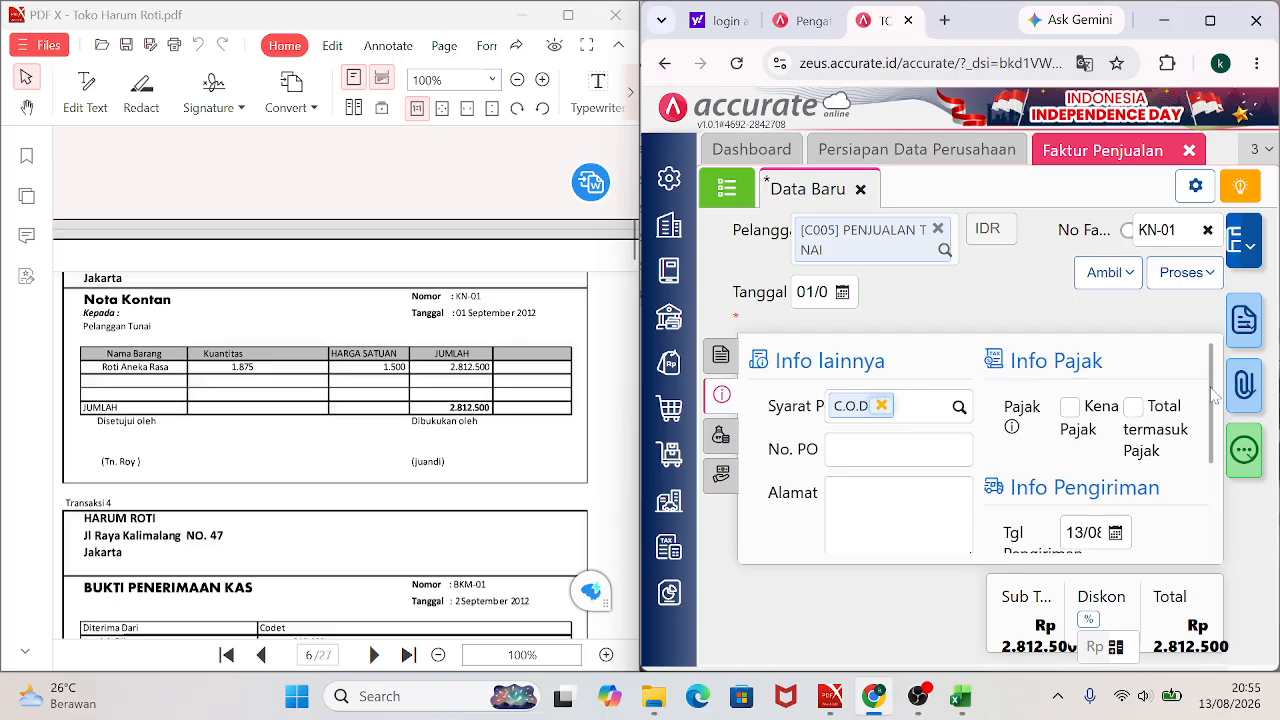
scroll(1213, 397, "down", 2)
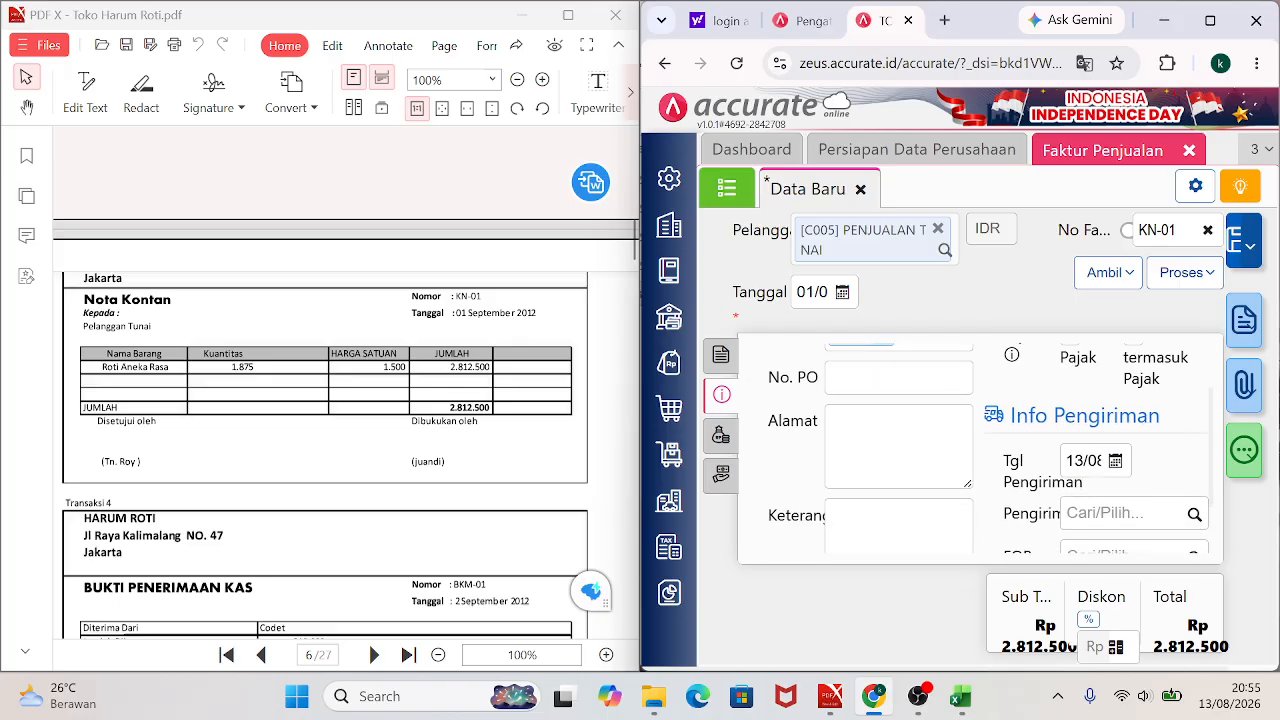
left_click(1115, 461)
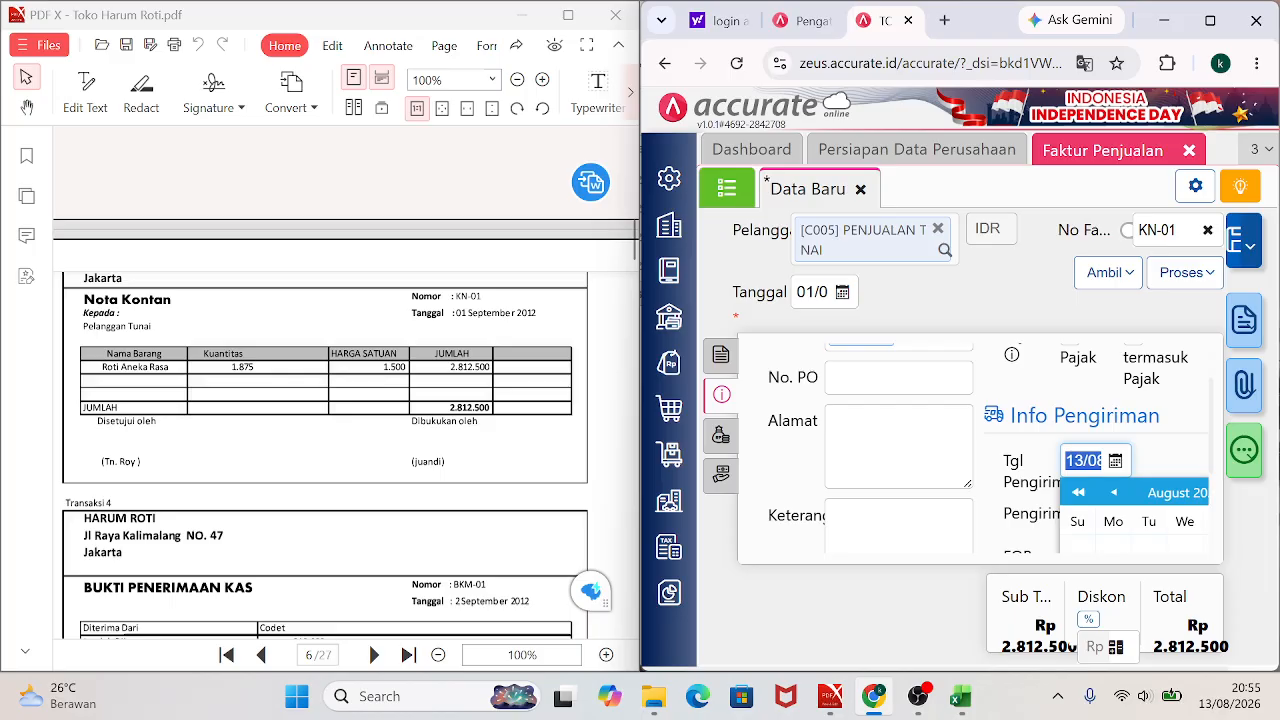
type("01")
left_click(995, 373)
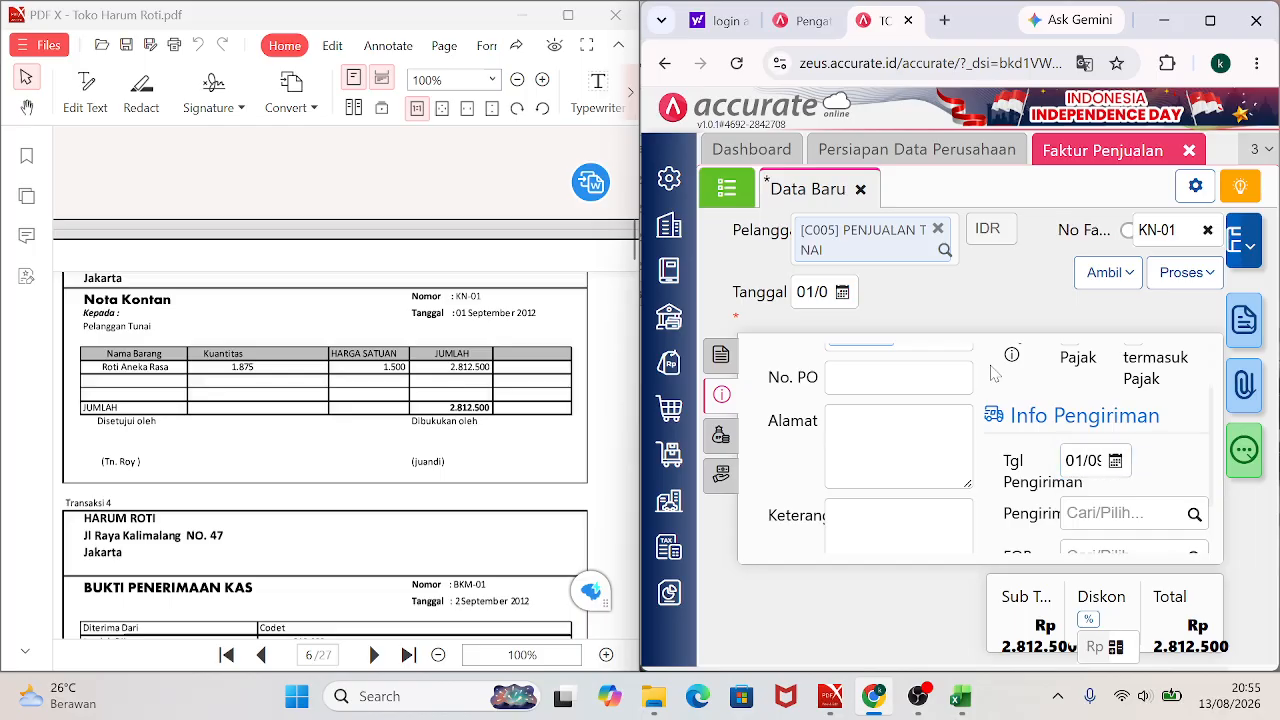
left_click(1099, 461)
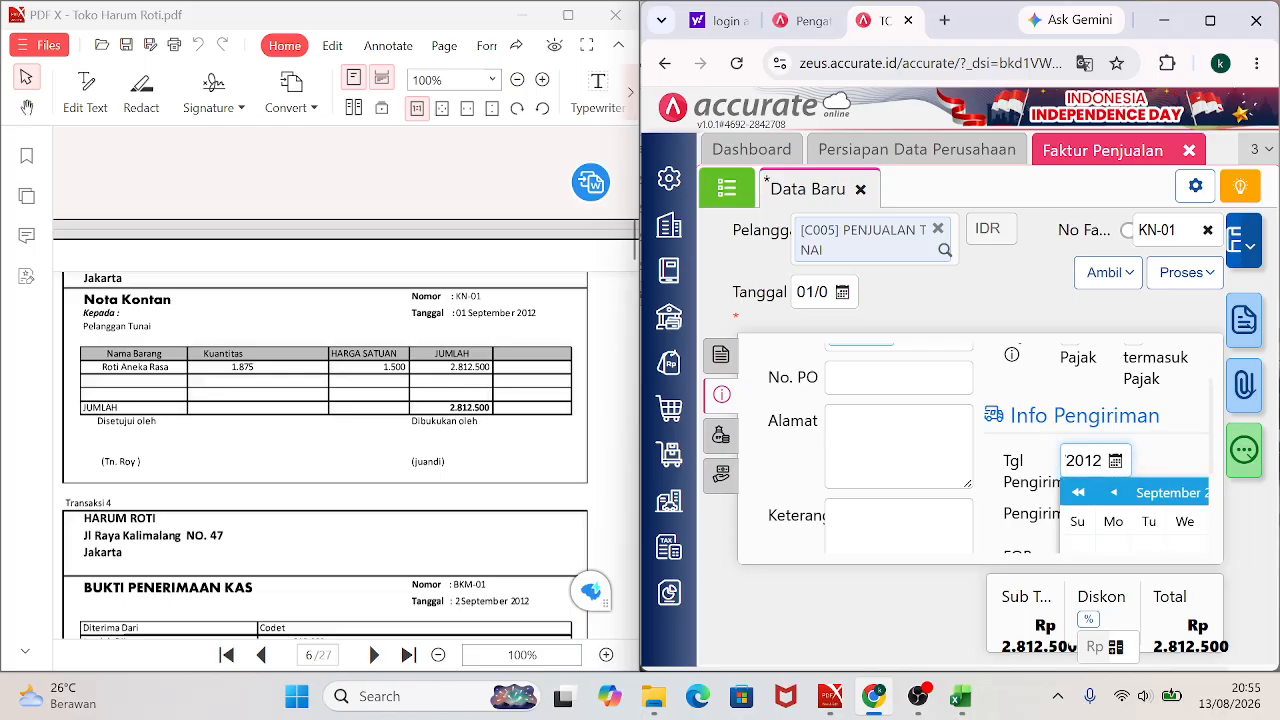
key("Left")
key("Left")
key("Left")
key("Left")
key("Left")
key("Left")
left_click(1038, 380)
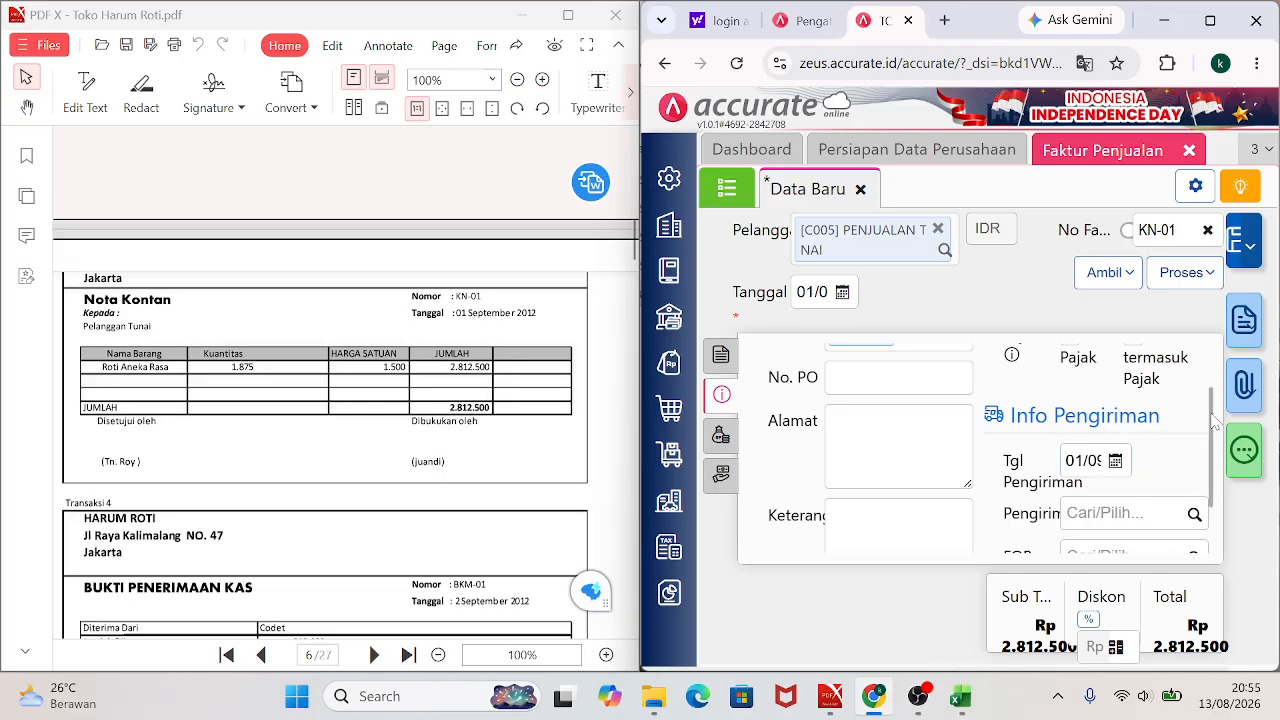
Enter the invoice description (Keterangan) "PENJUALAN TUNAI KEPADA PELANGGAN TUNAI".
scroll(1214, 492, "down", 2)
scroll(1214, 492, "up", 4)
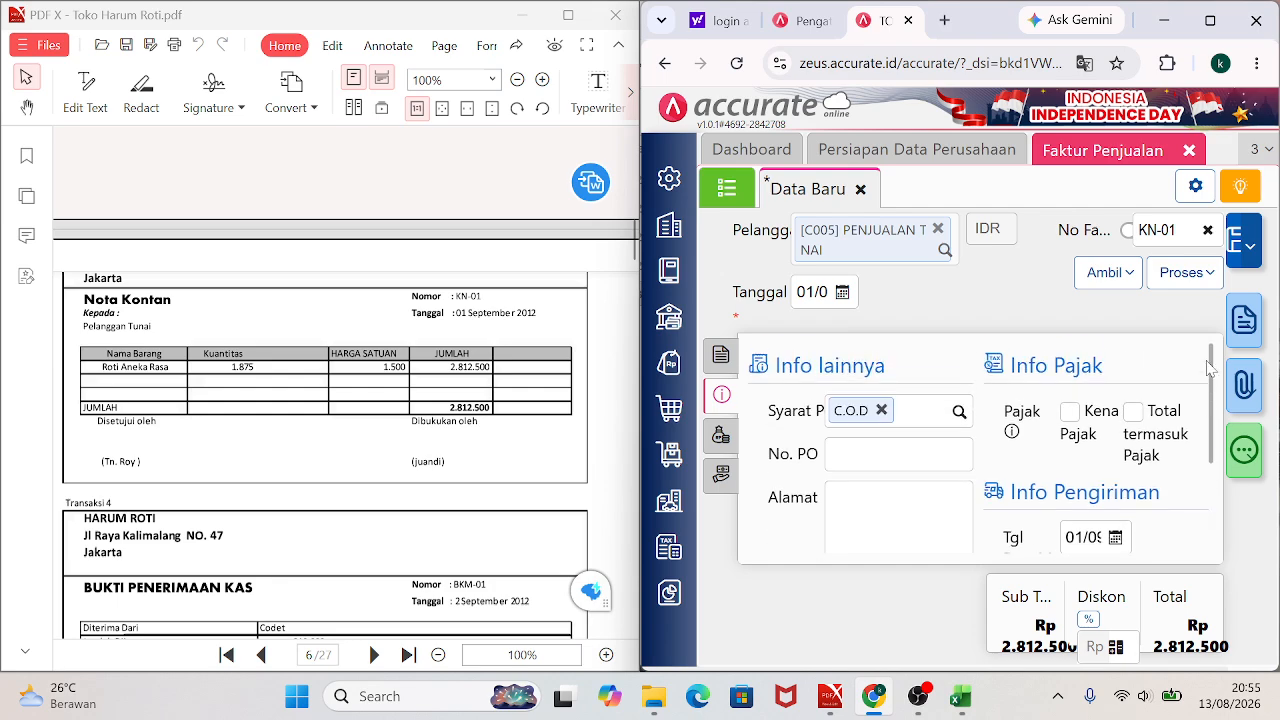
scroll(1214, 452, "down", 3)
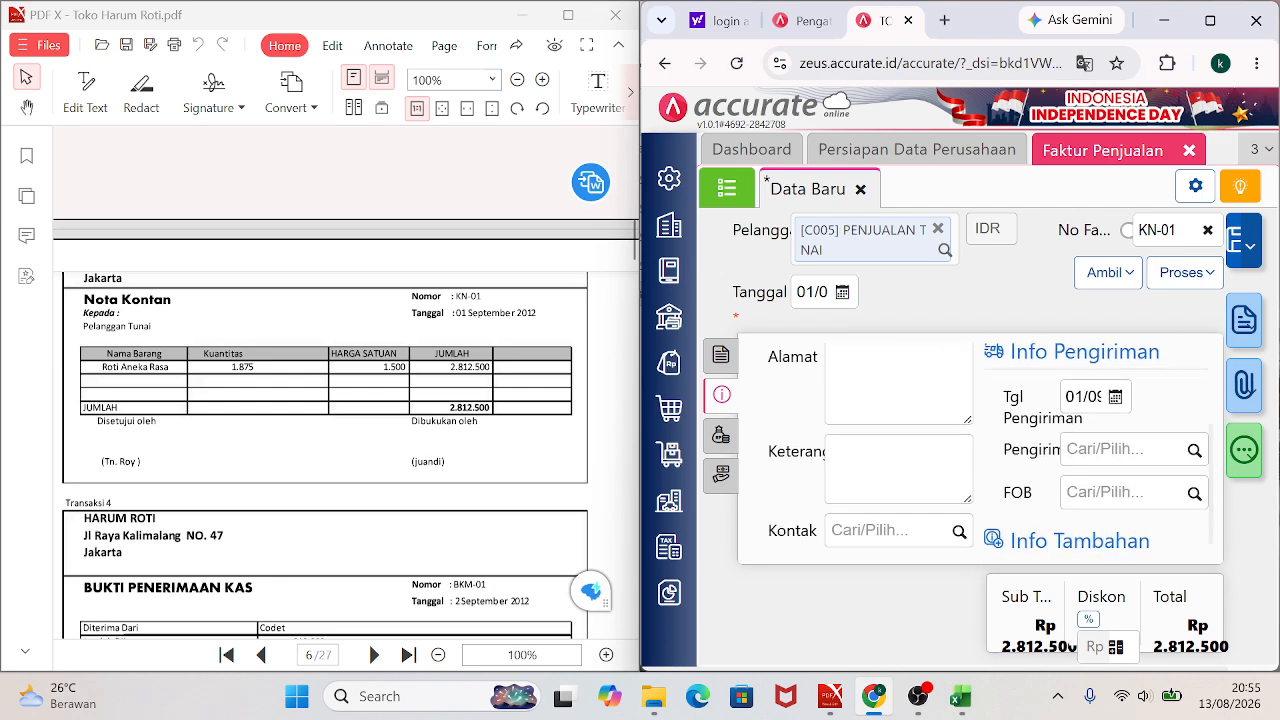
left_click(898, 468)
type("PENJUA")
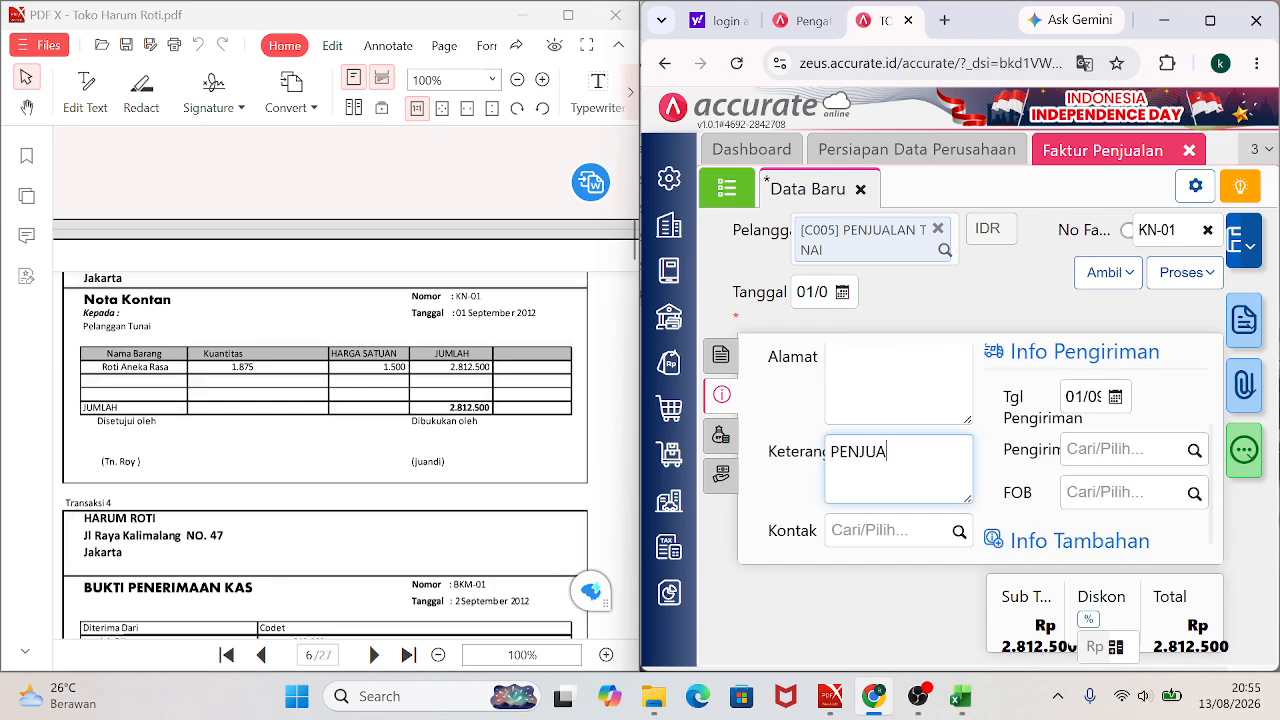
type("LAN TUNAIP")
key("BackSpace")
type("KEPADA ")
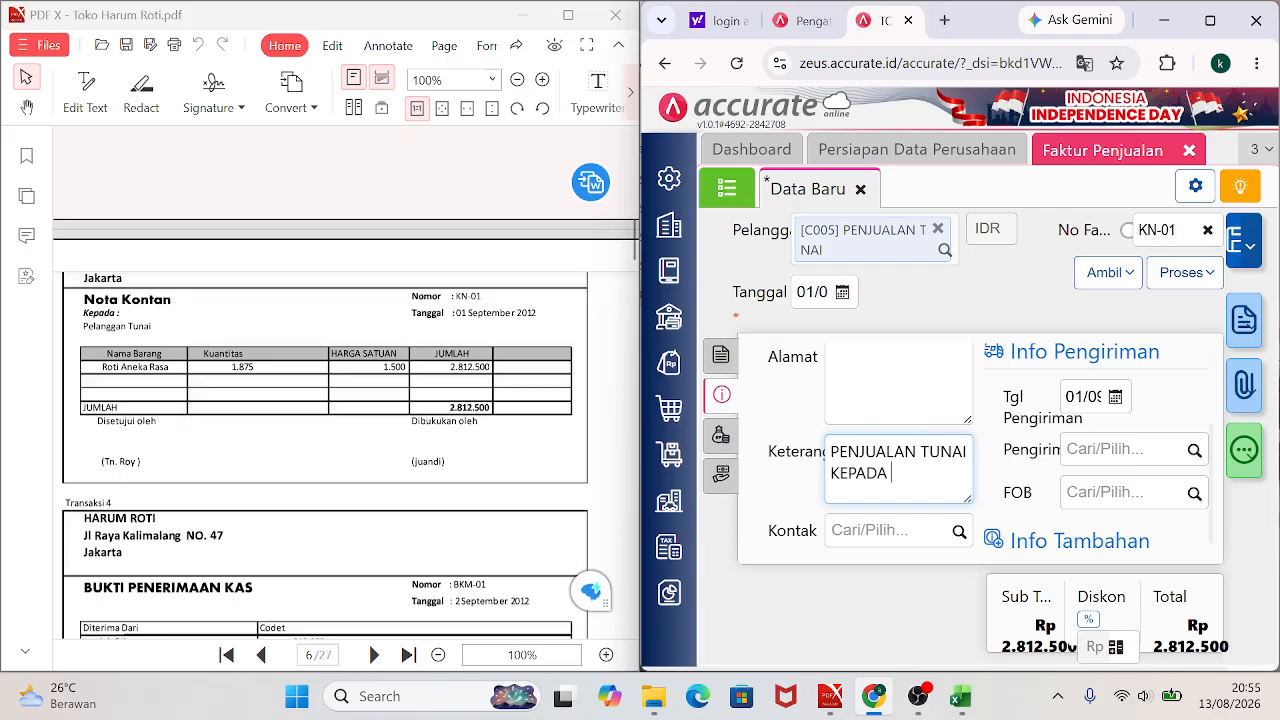
type("PELANGGAN TUNAI")
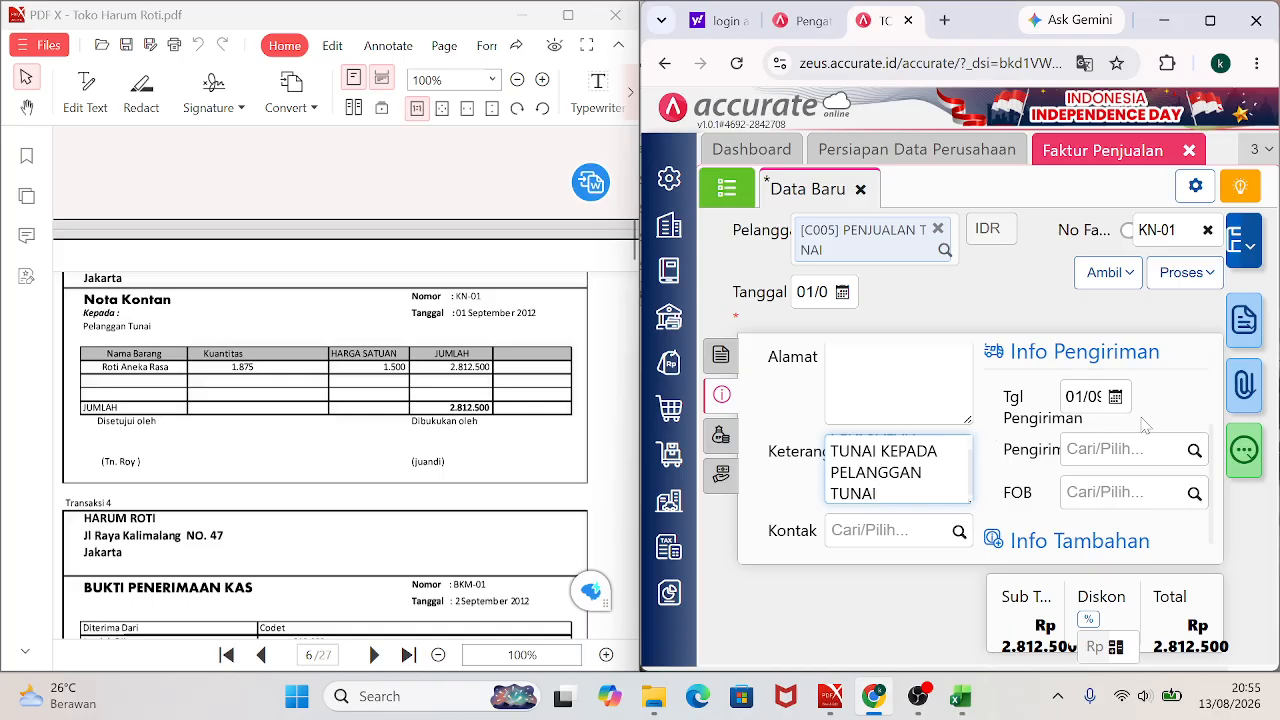
Process the completed sales invoice KN-01 into a payment (Pembayaran) so that a sales receipt for it opens.
left_click(723, 437)
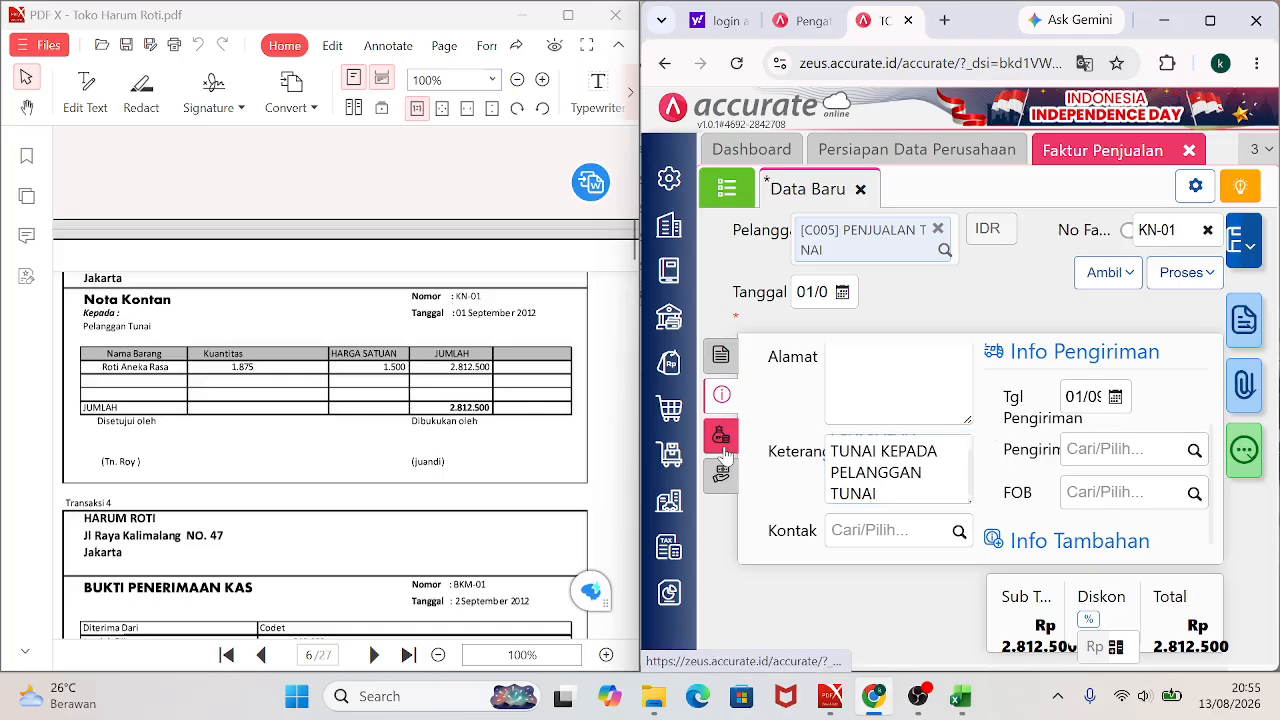
left_click(730, 405)
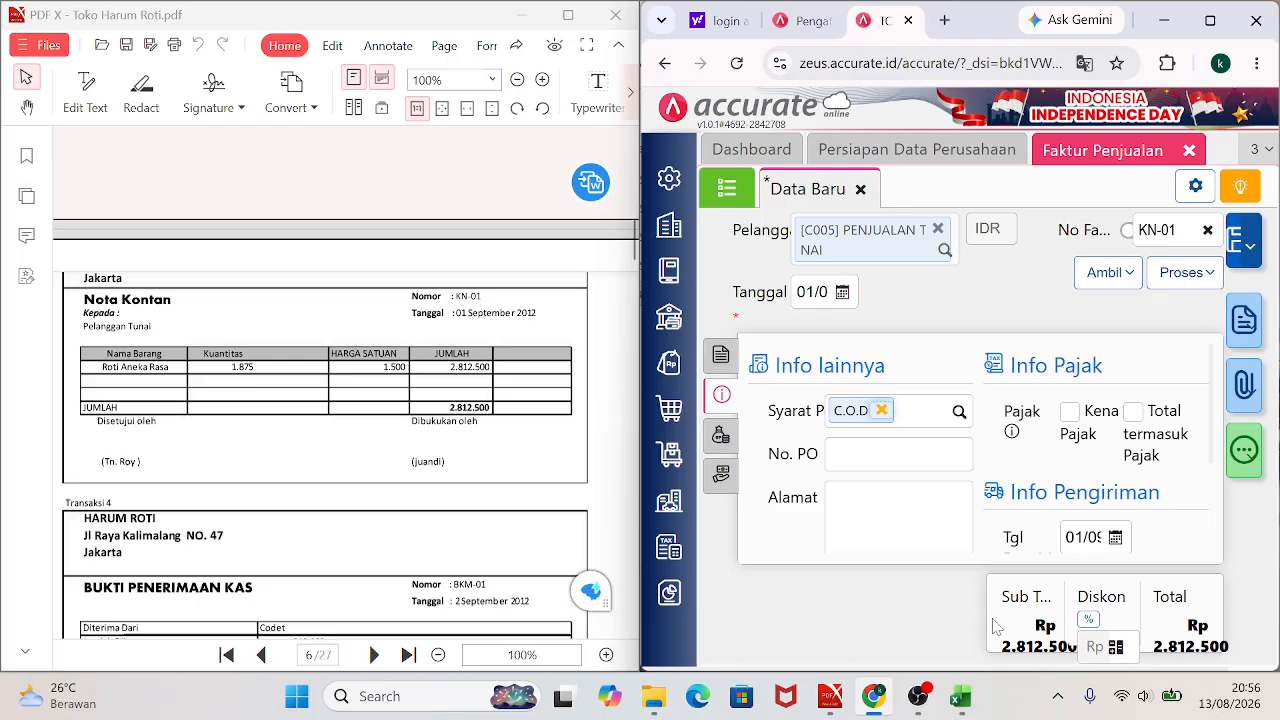
left_click(721, 366)
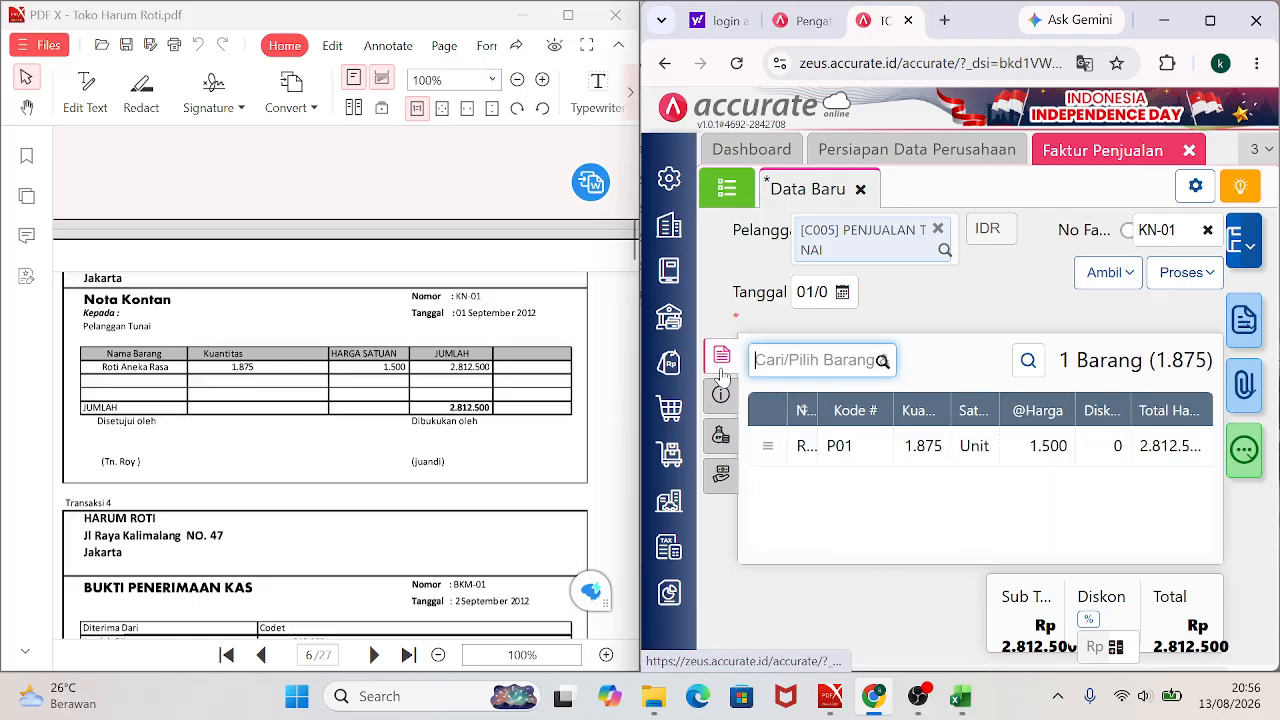
left_click(1207, 286)
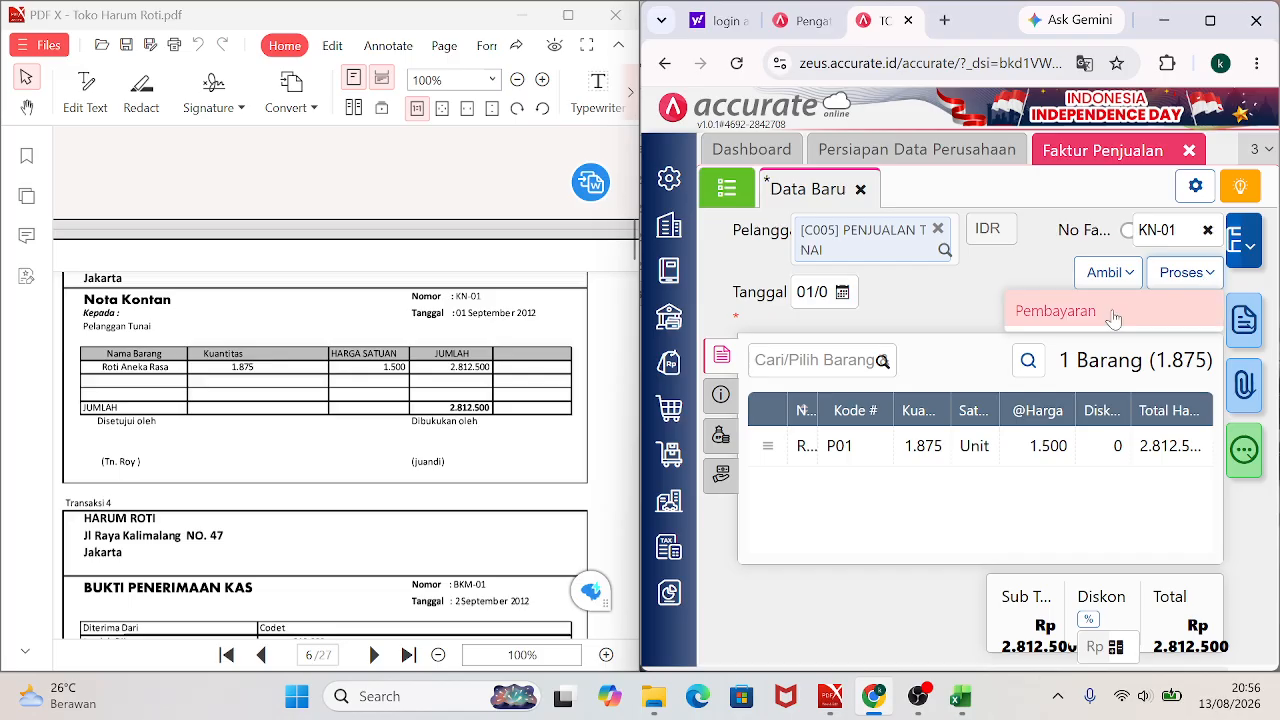
left_click(1093, 318)
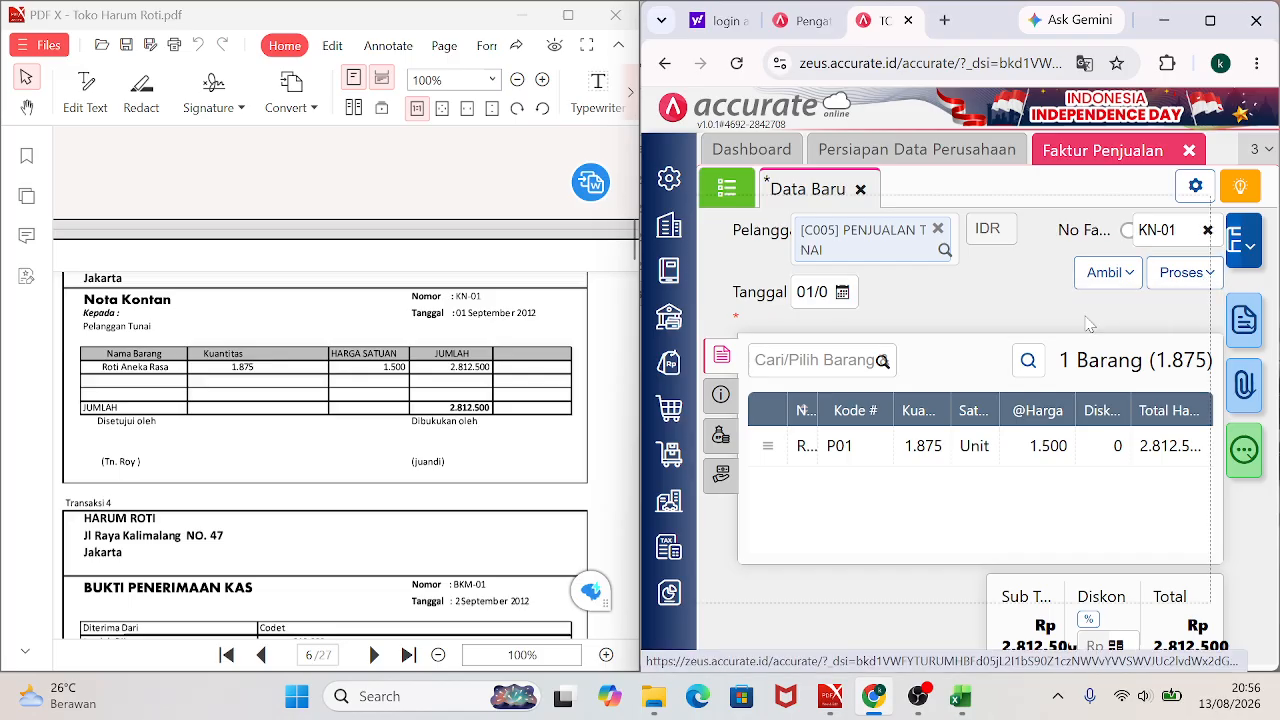
left_click(1222, 252)
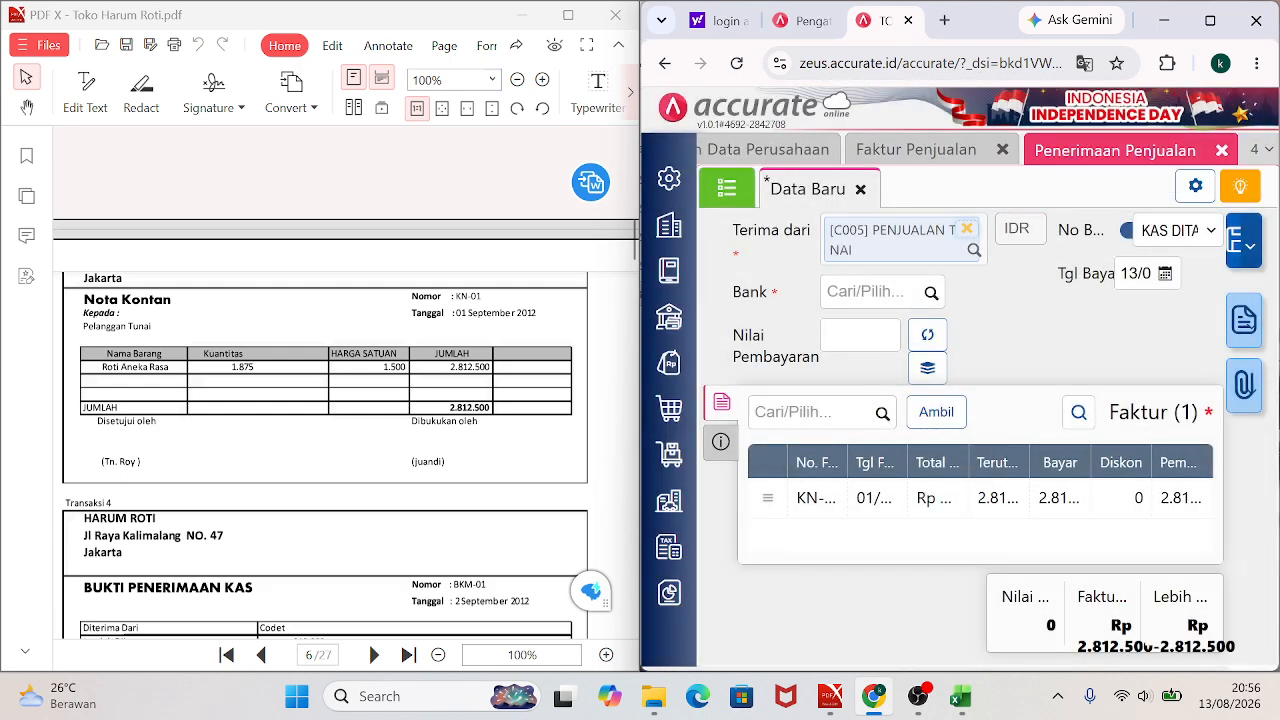
Set the sales receipt's payment date (Tgl Bayar) to 1 September 2012.
left_click(1135, 273)
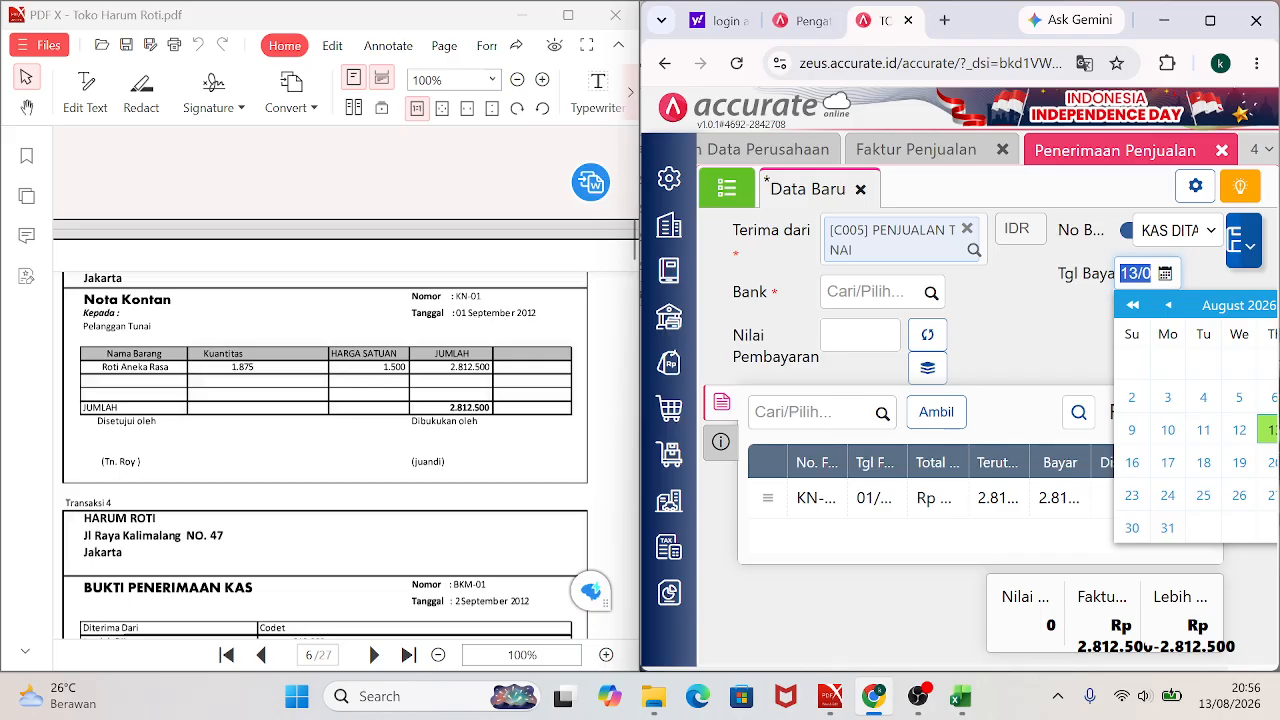
type("01")
type("09")
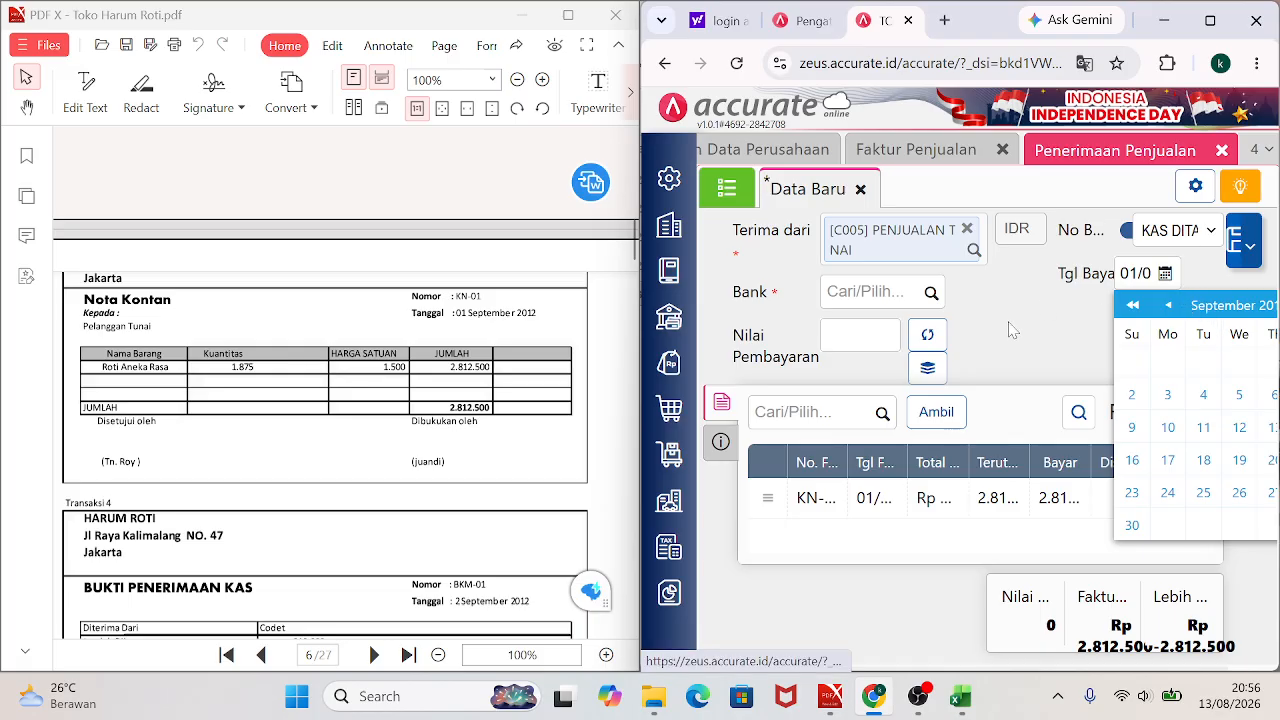
left_click(1165, 275)
left_click(1165, 274)
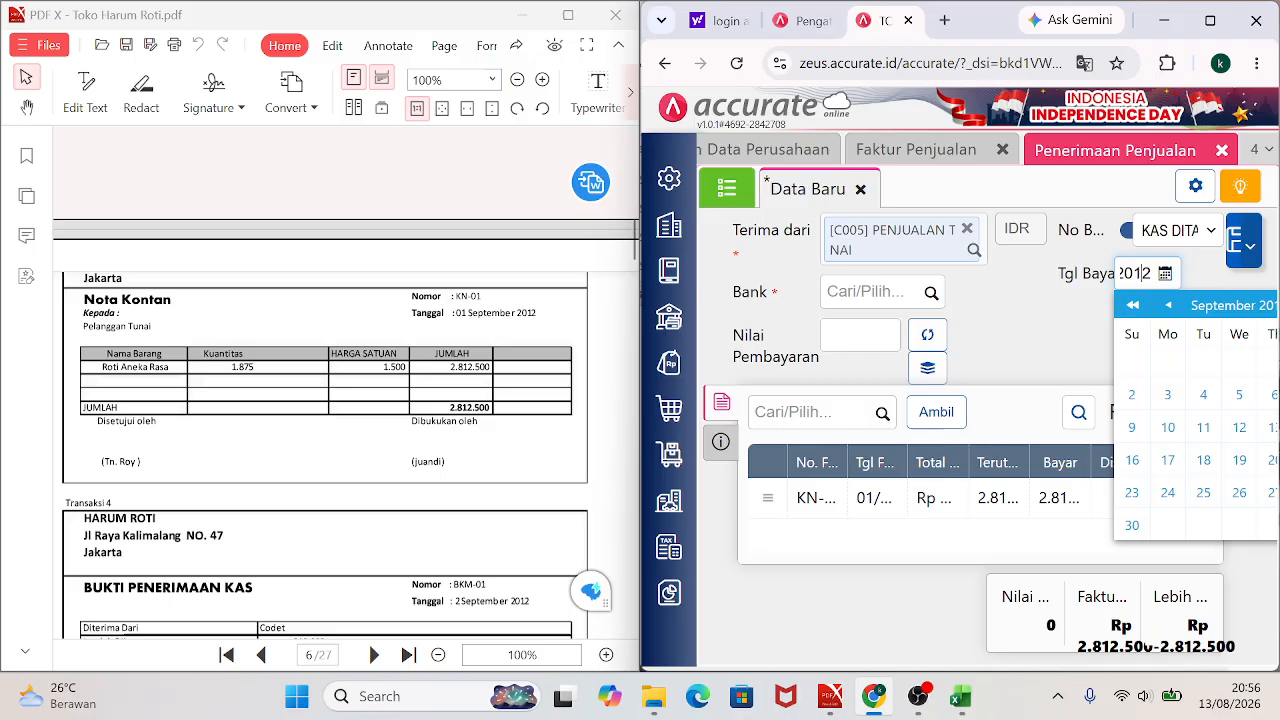
key("Home")
key("Right")
key("Right")
key("Right")
key("Right")
key("Right")
key("Right")
left_click(980, 315)
Choose KAS DITANGAN as the receipt's bank and have the payment amount (Nilai Pembayaran) calculated from the invoice.
left_click(928, 300)
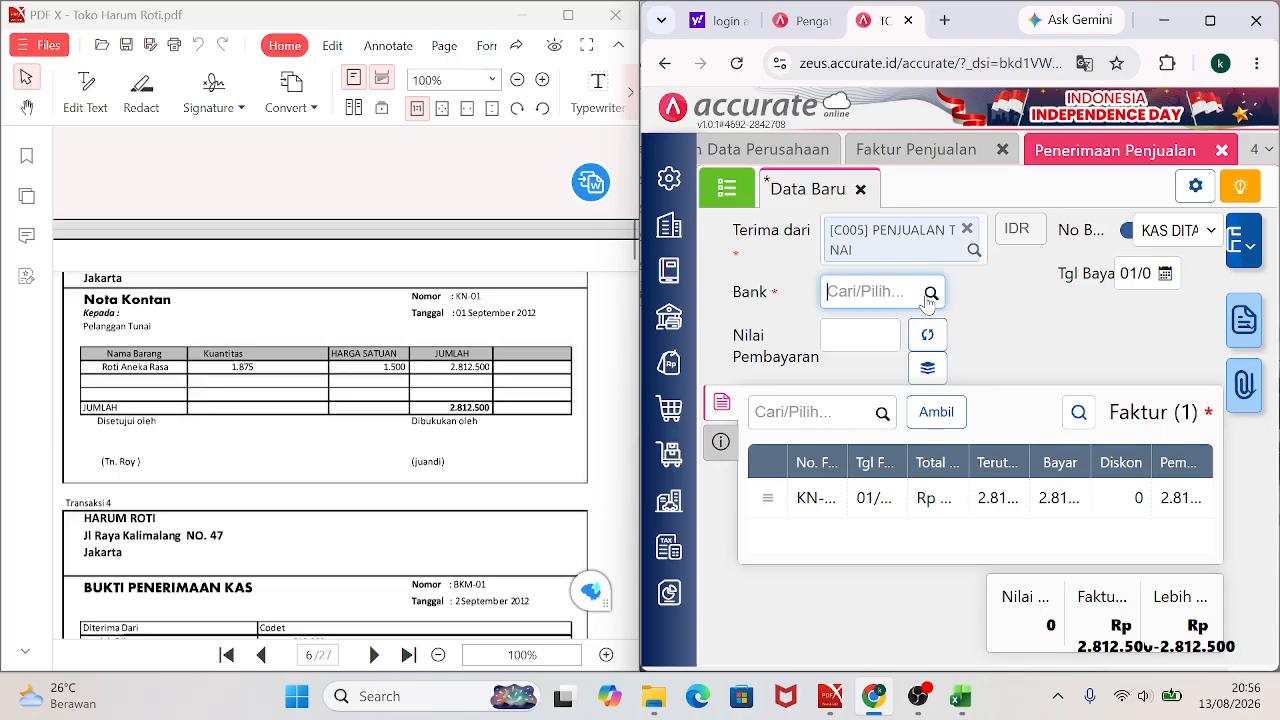
left_click(865, 348)
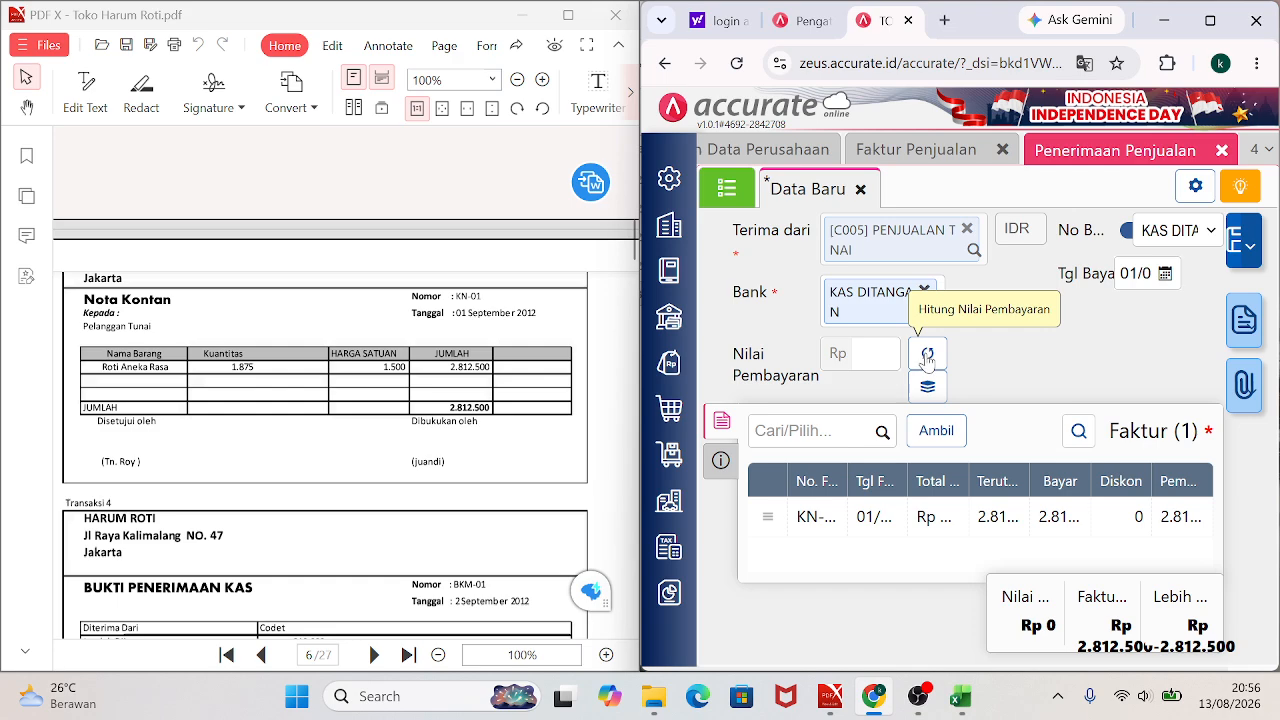
left_click(927, 358)
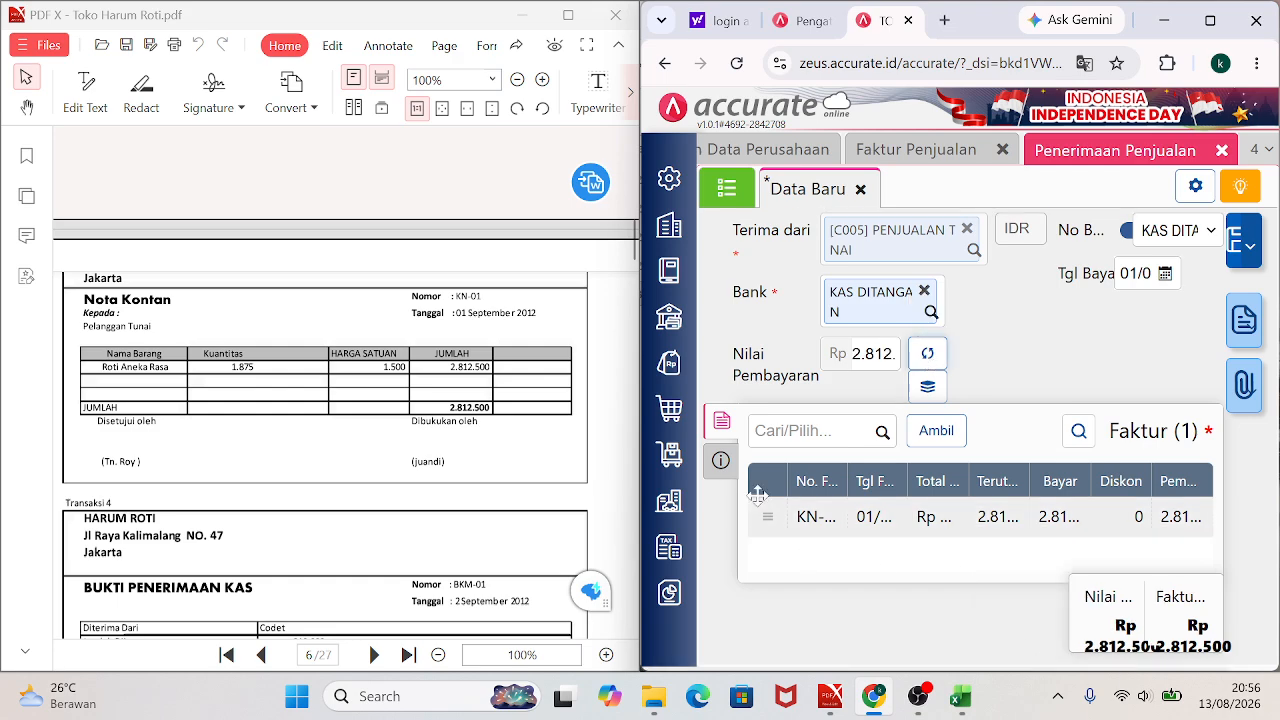
Enter the receipt description (Keterangan) "PENJUALAN TUNAI KEPADA PELANGGAN TUNAI" and save the sales receipt.
left_click(720, 460)
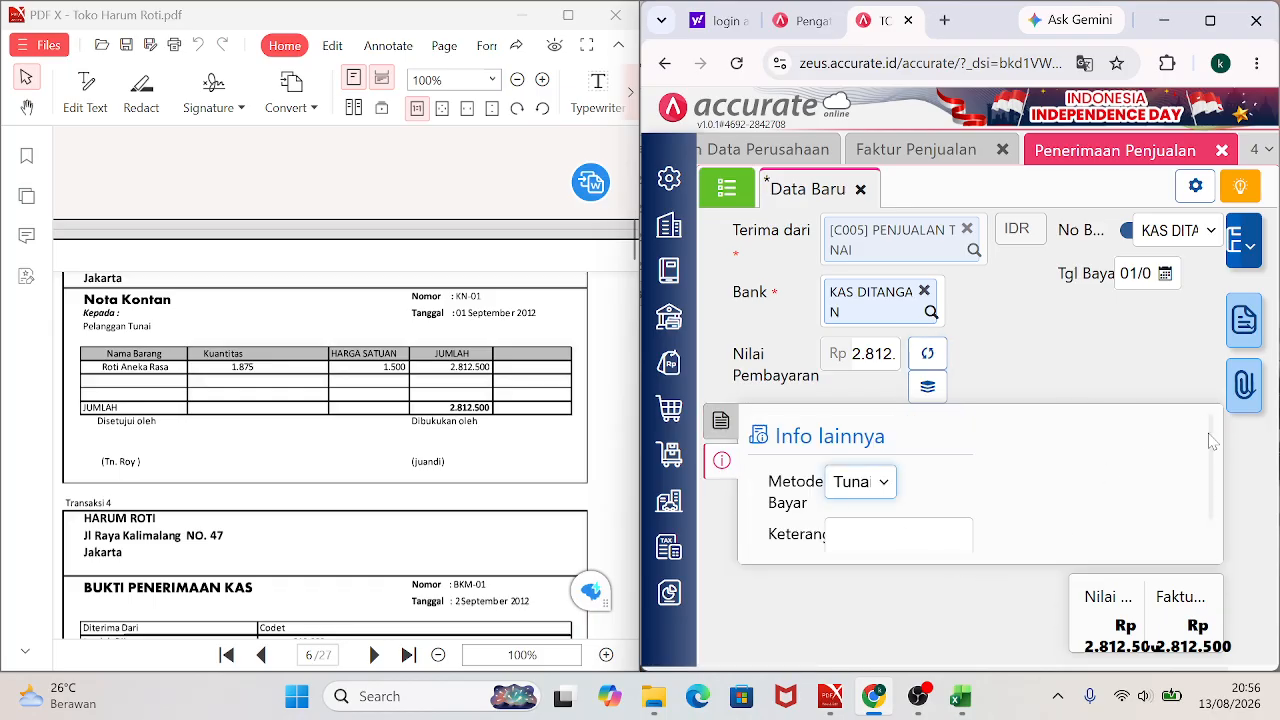
scroll(1214, 478, "down", 1)
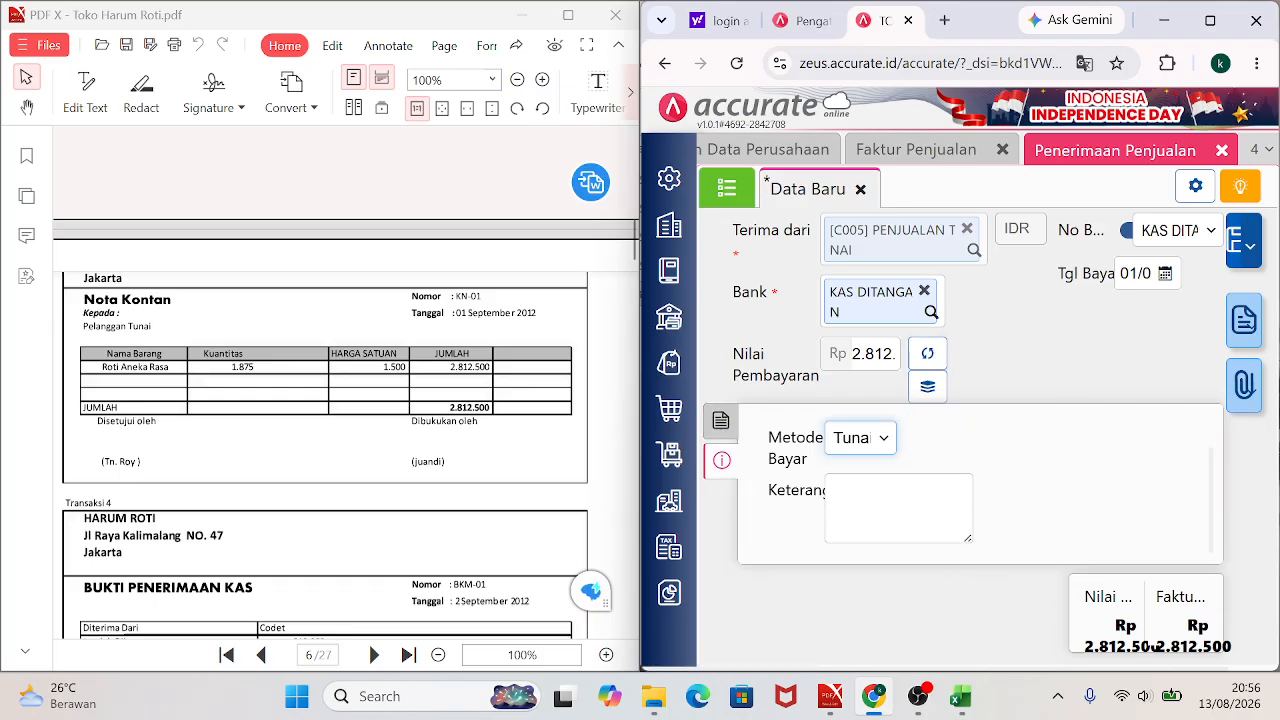
left_click(880, 506)
type("P")
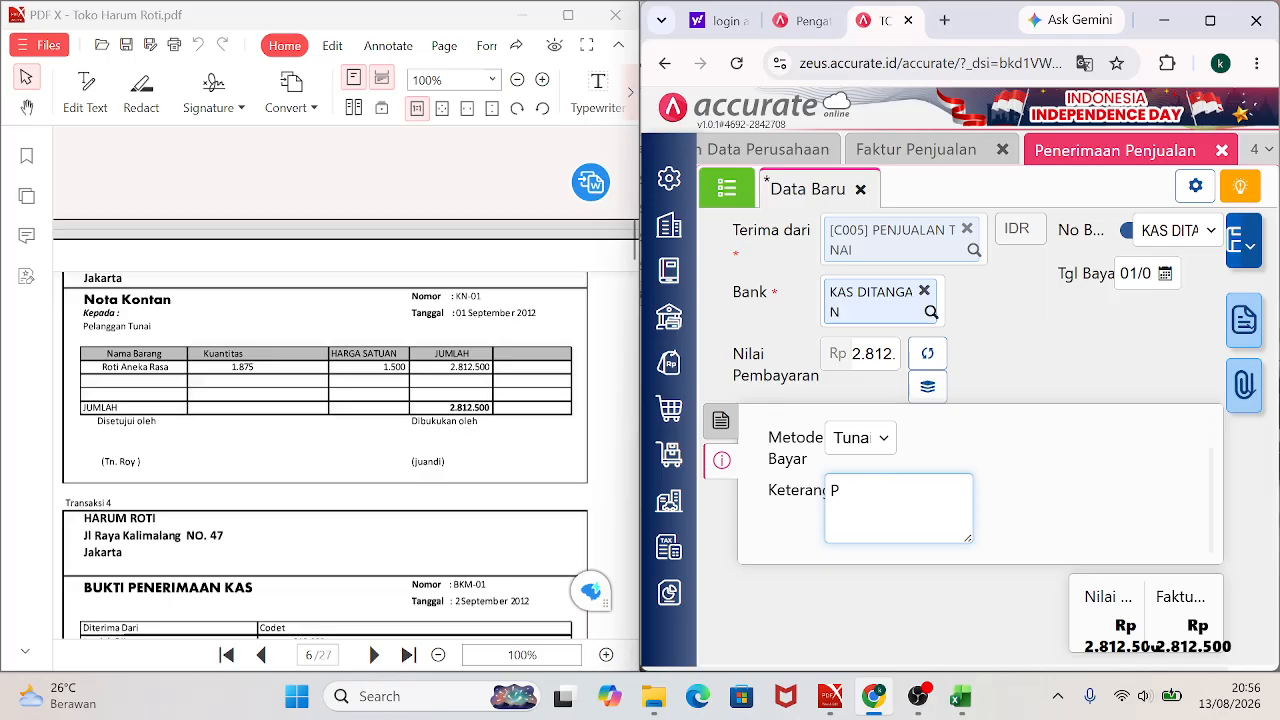
type("RNJUALAN TUNAI K")
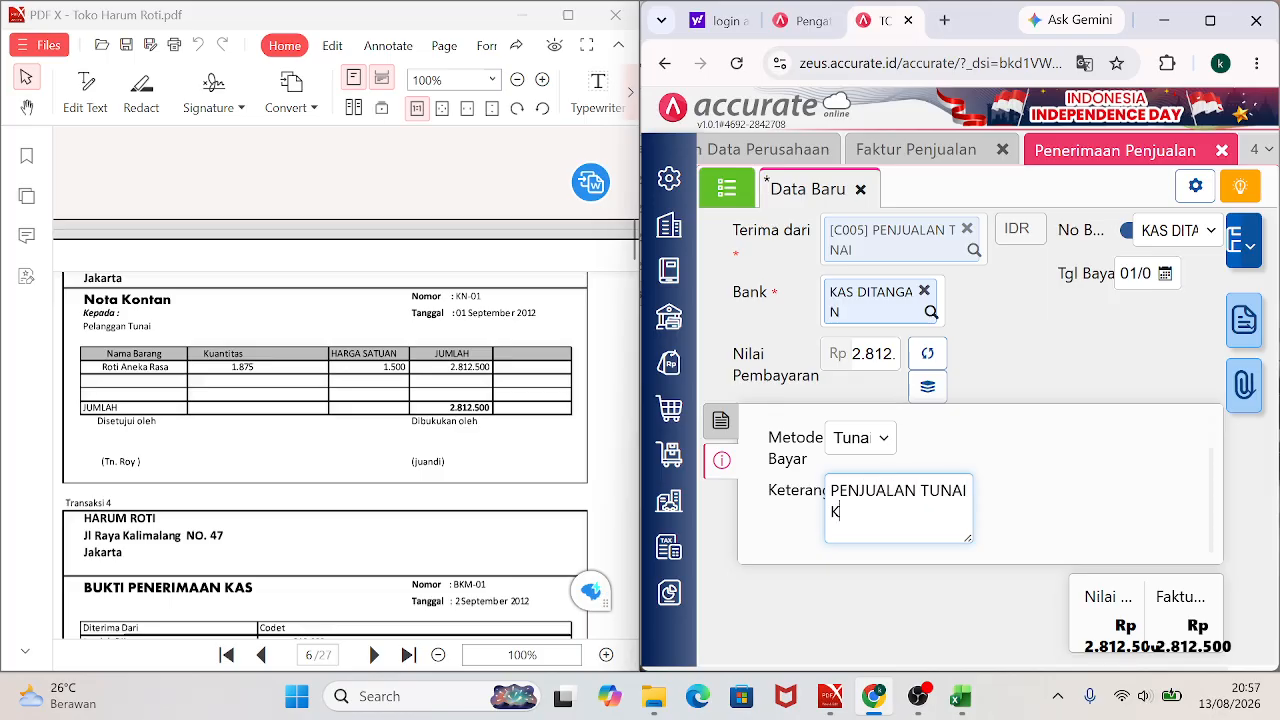
type("EPADA PELANGG")
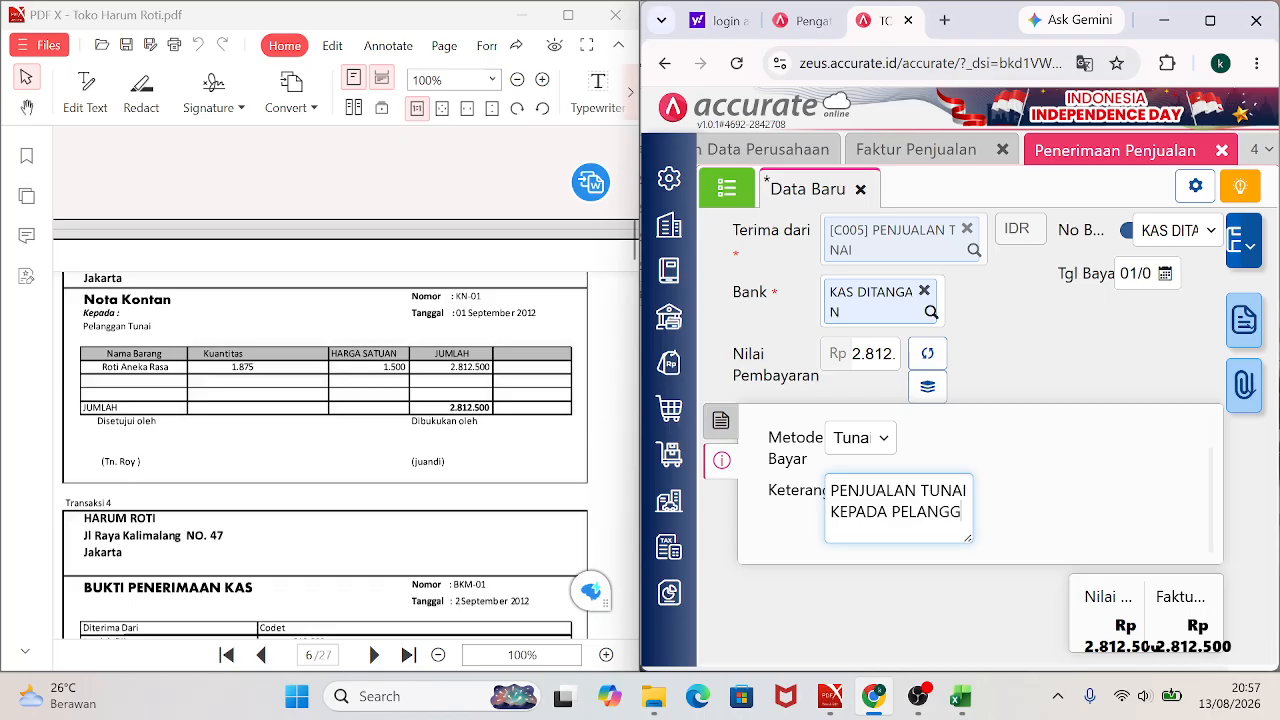
type("AN TUNAI")
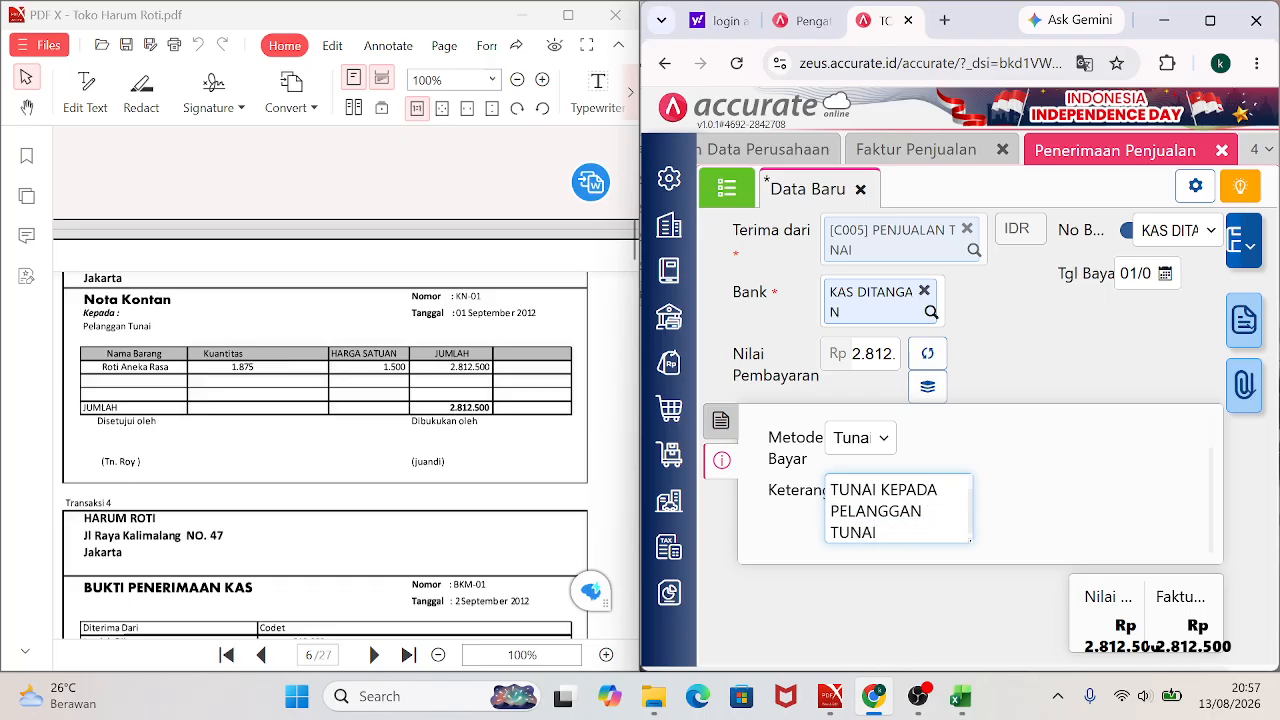
left_click(721, 420)
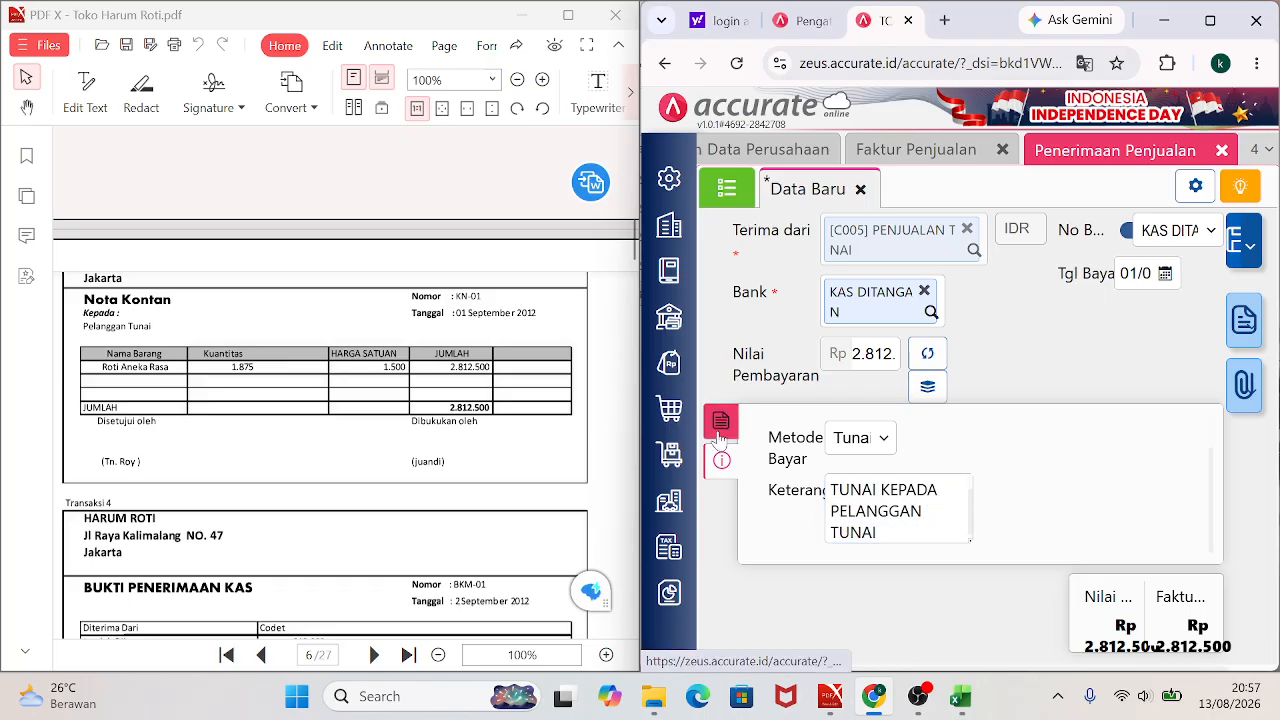
left_click(1231, 247)
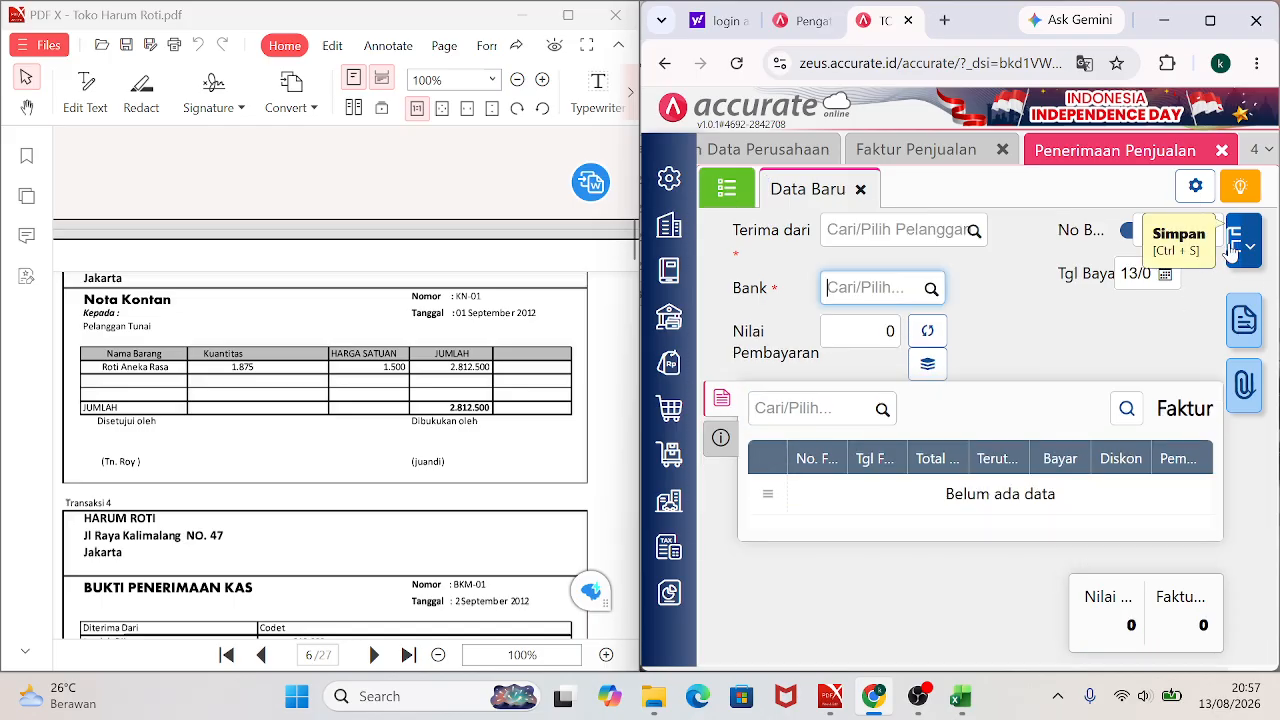
Open the saved sales receipt from the list and examine its journal details (Rincian Jurnal).
left_click(728, 193)
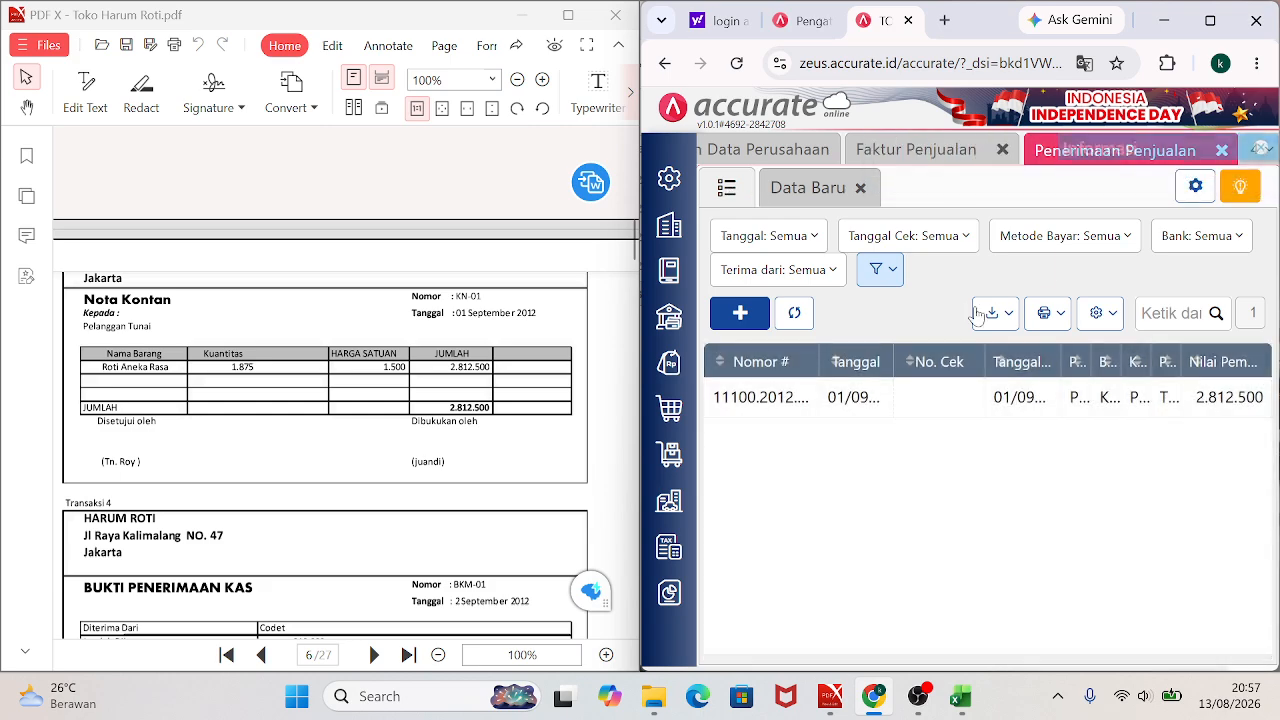
left_click(1014, 400)
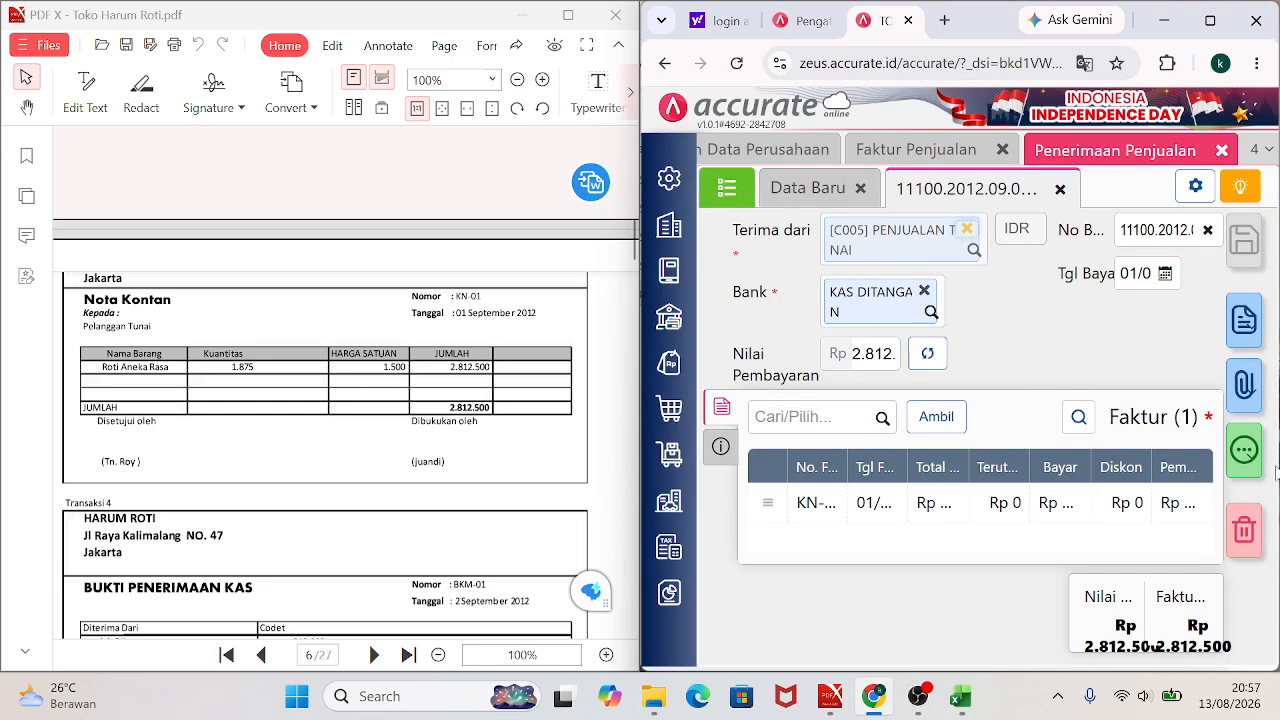
left_click(1244, 448)
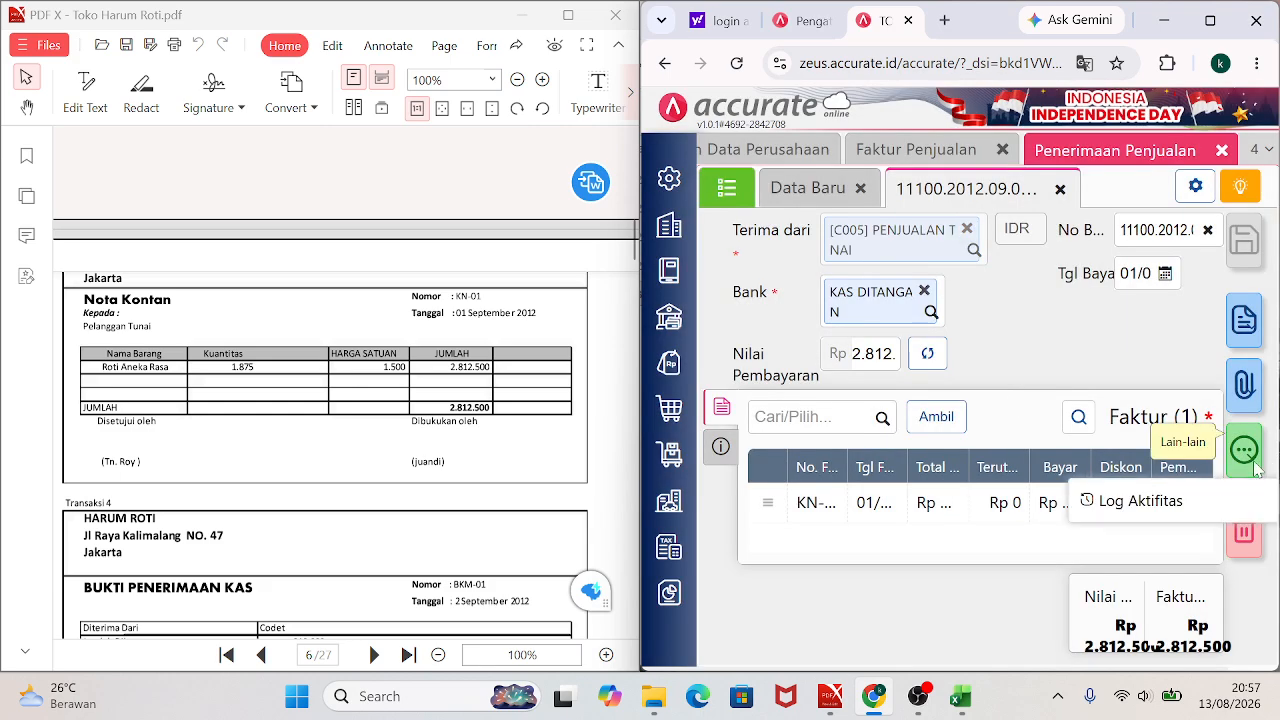
left_click(1210, 20)
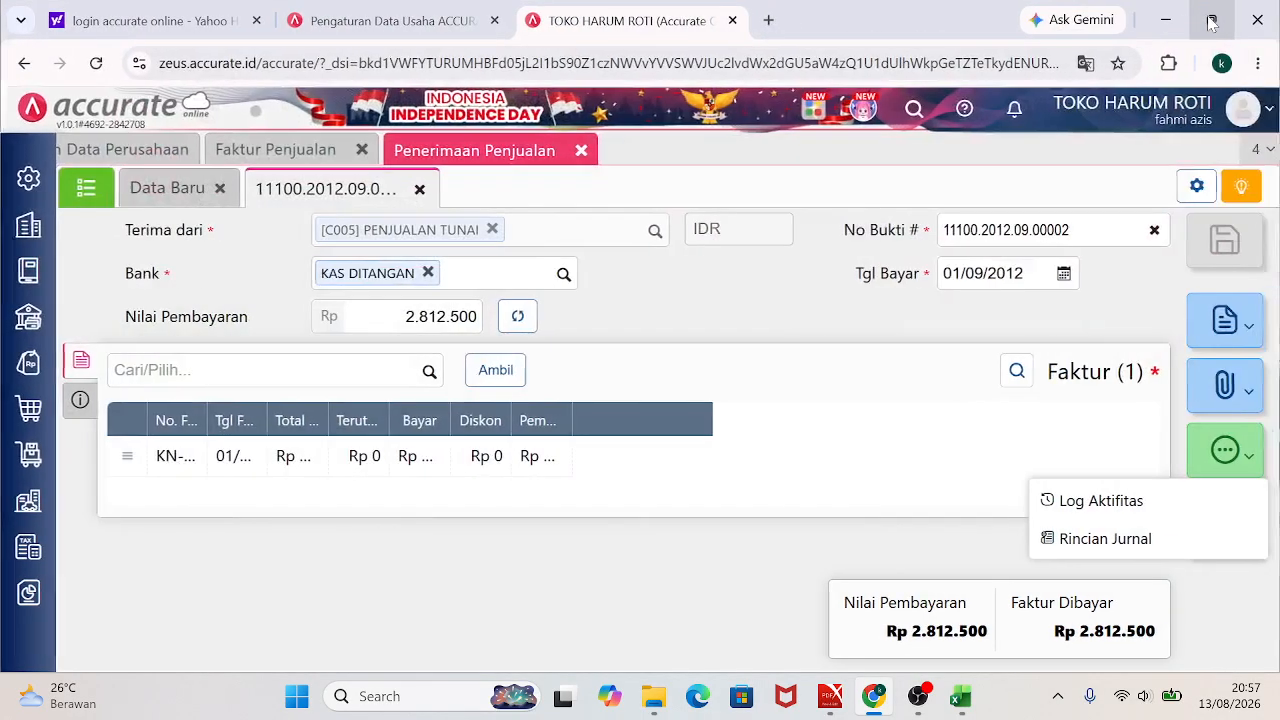
left_click(1090, 538)
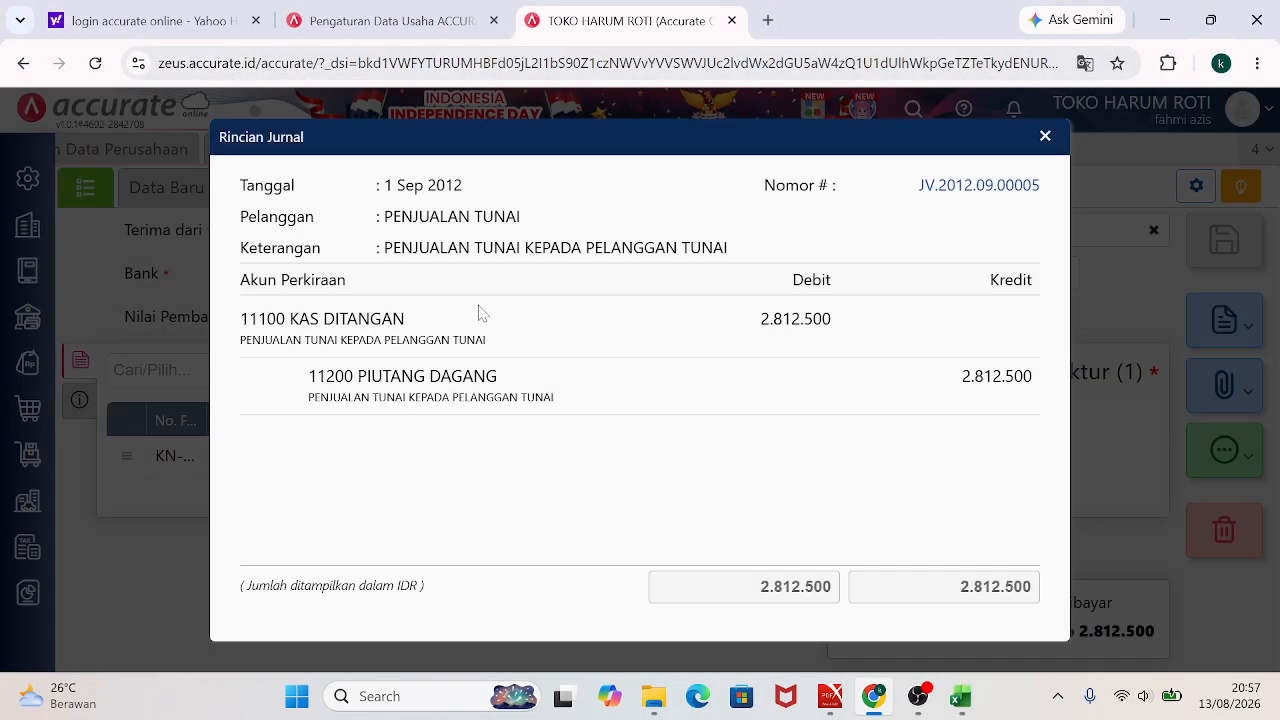
left_click(1043, 138)
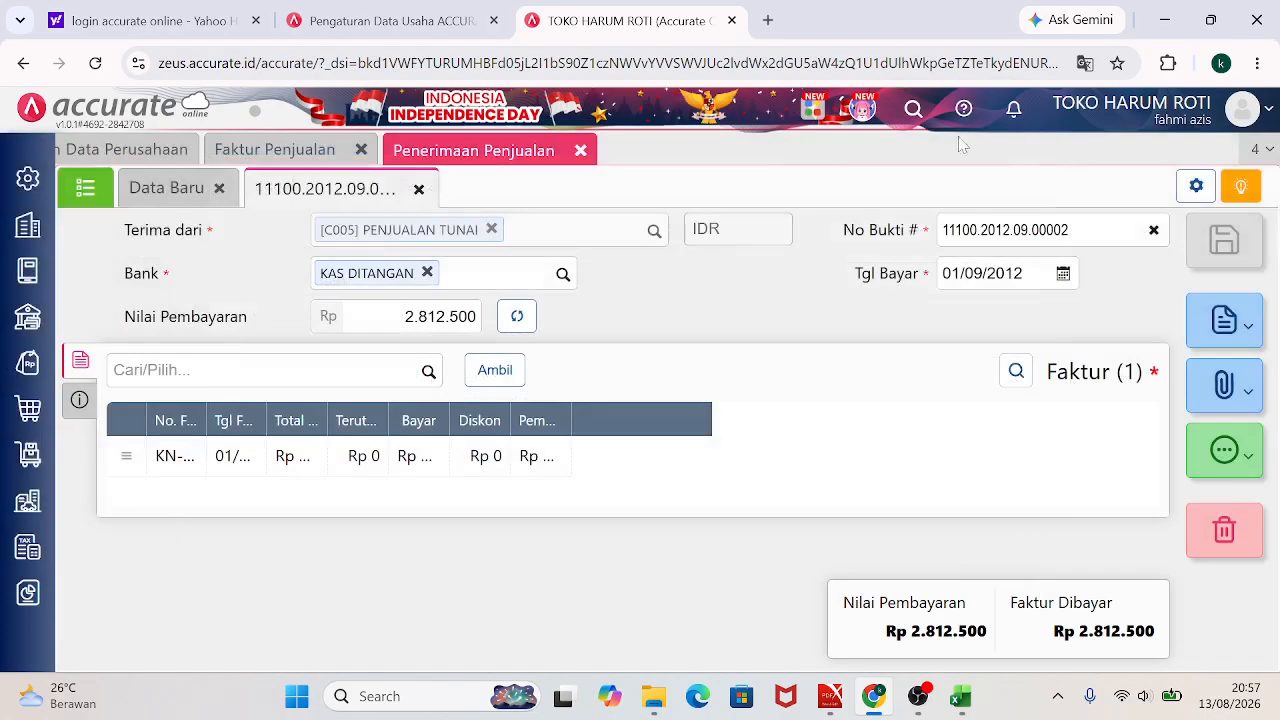
Open sales invoice KN-01 from the Faktur Penjualan list and examine its journal details (Rincian Jurnal).
left_click(295, 156)
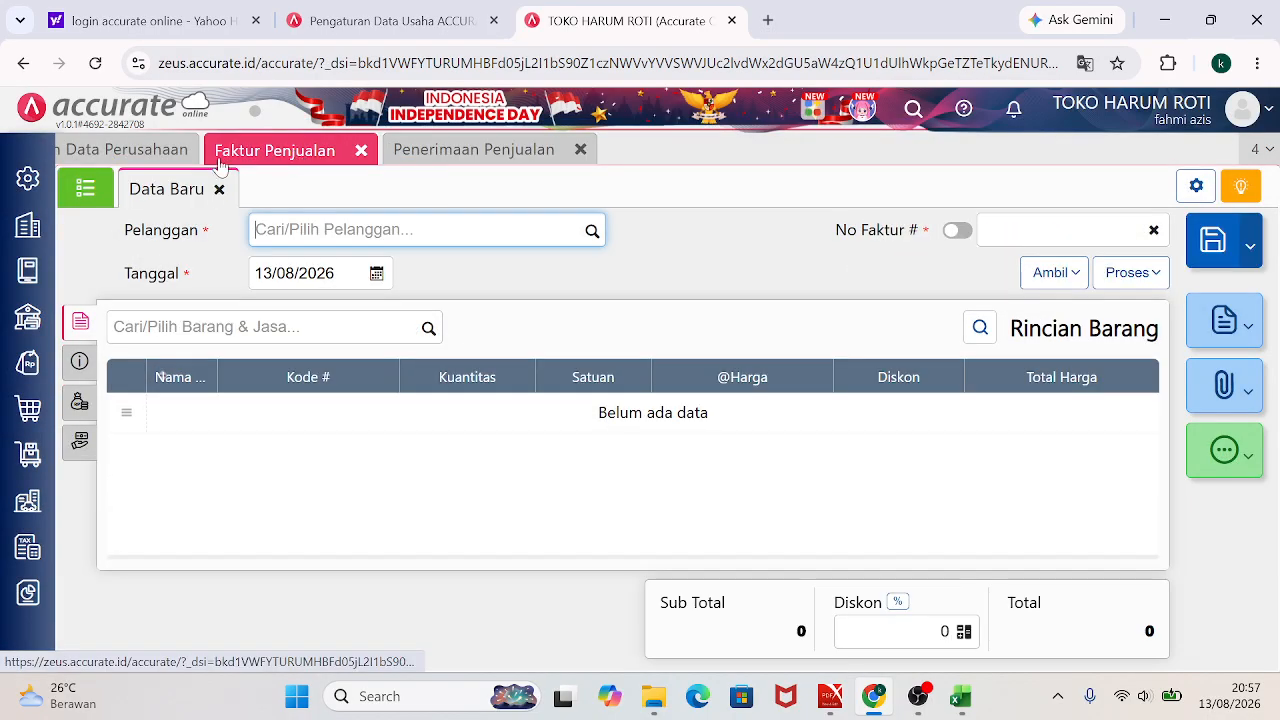
left_click(80, 196)
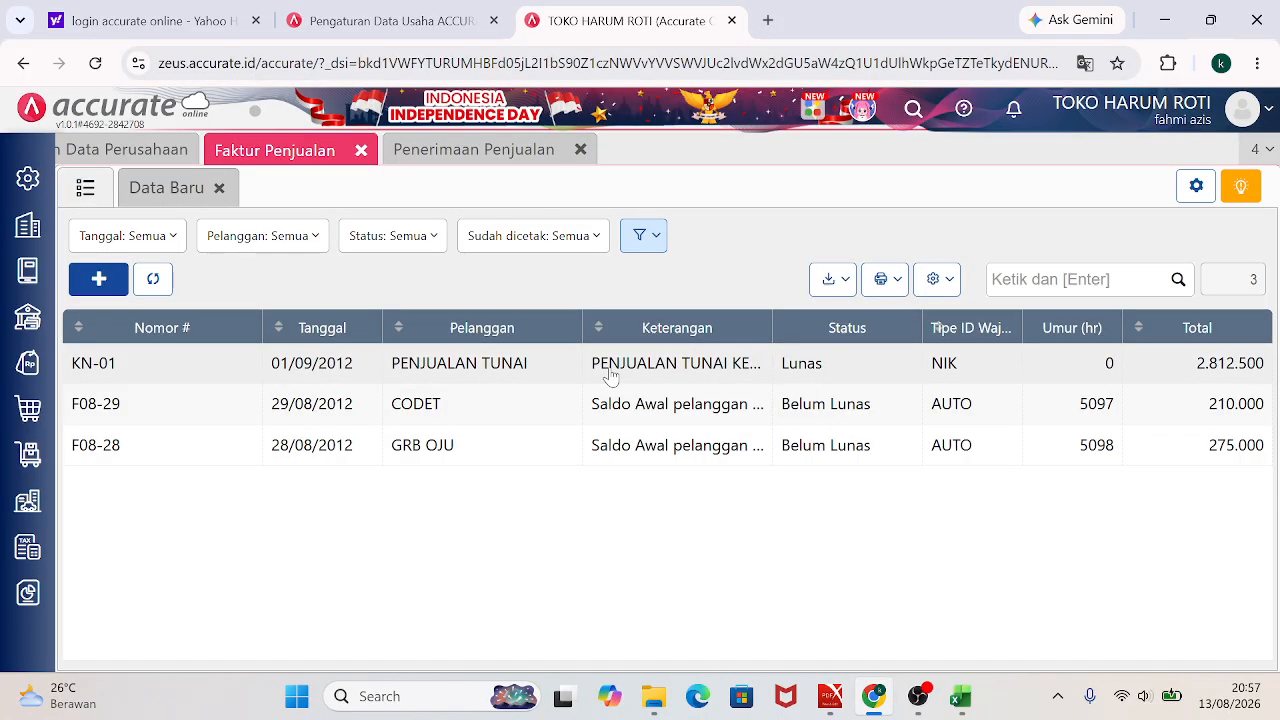
left_click(610, 370)
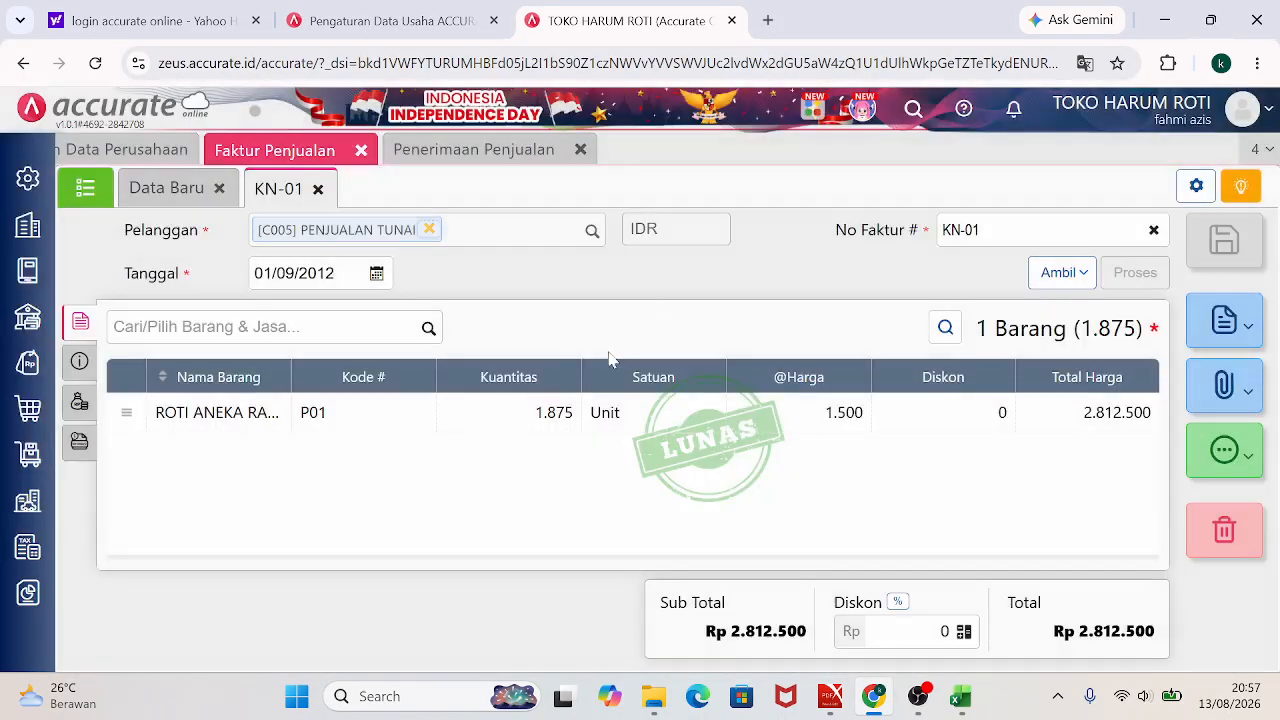
left_click(1240, 462)
left_click(1124, 650)
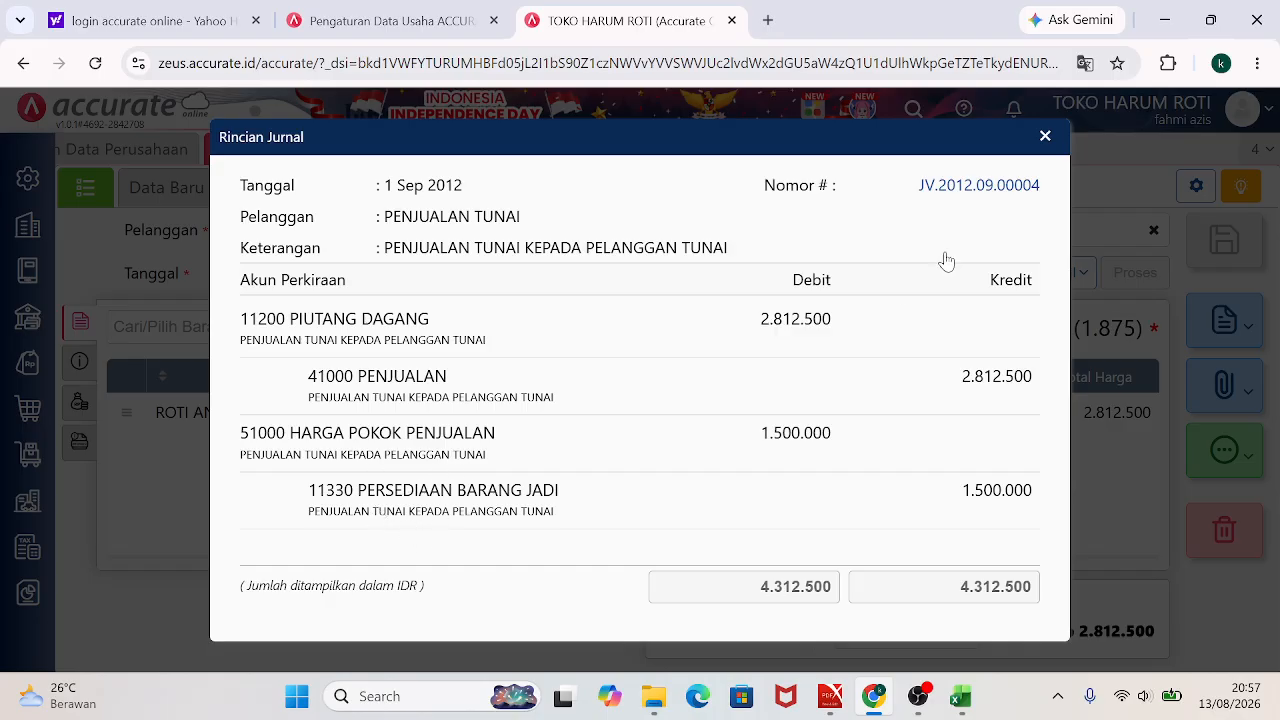
left_click(1043, 140)
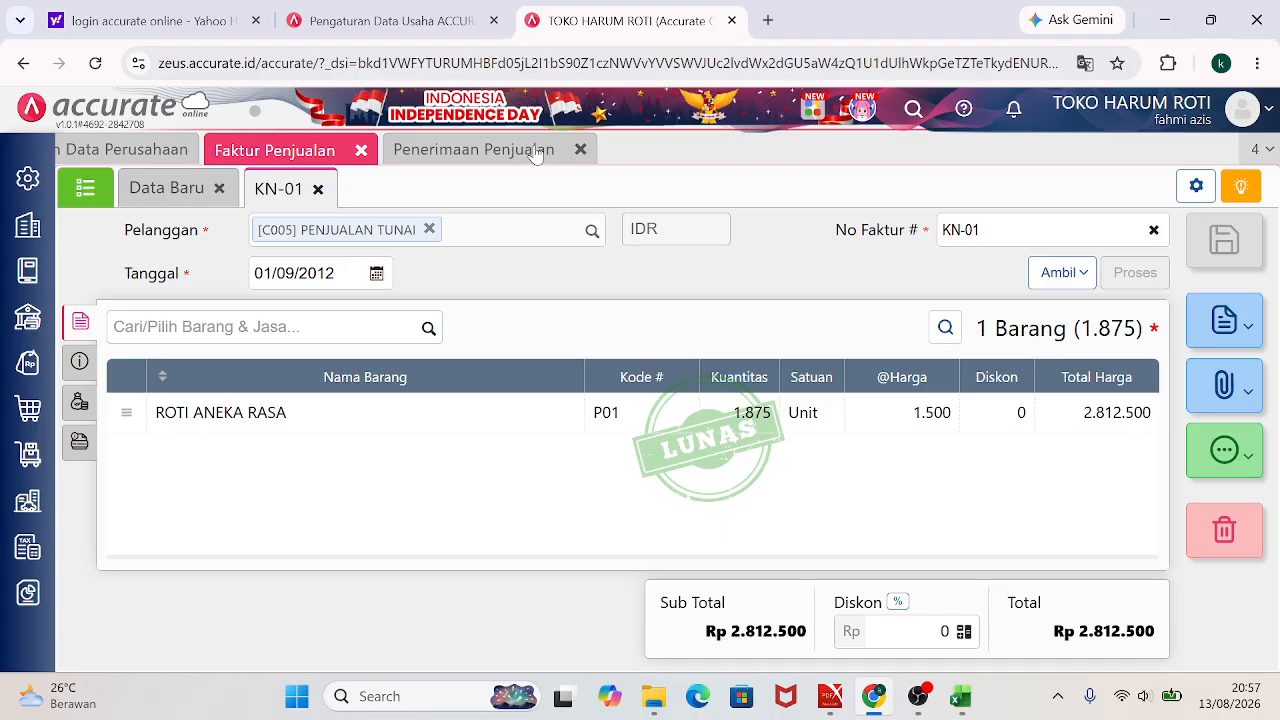
Close the Penerimaan Penjualan and Faktur Penjualan modules and return to the source PDF beside the restored browser window.
left_click(579, 150)
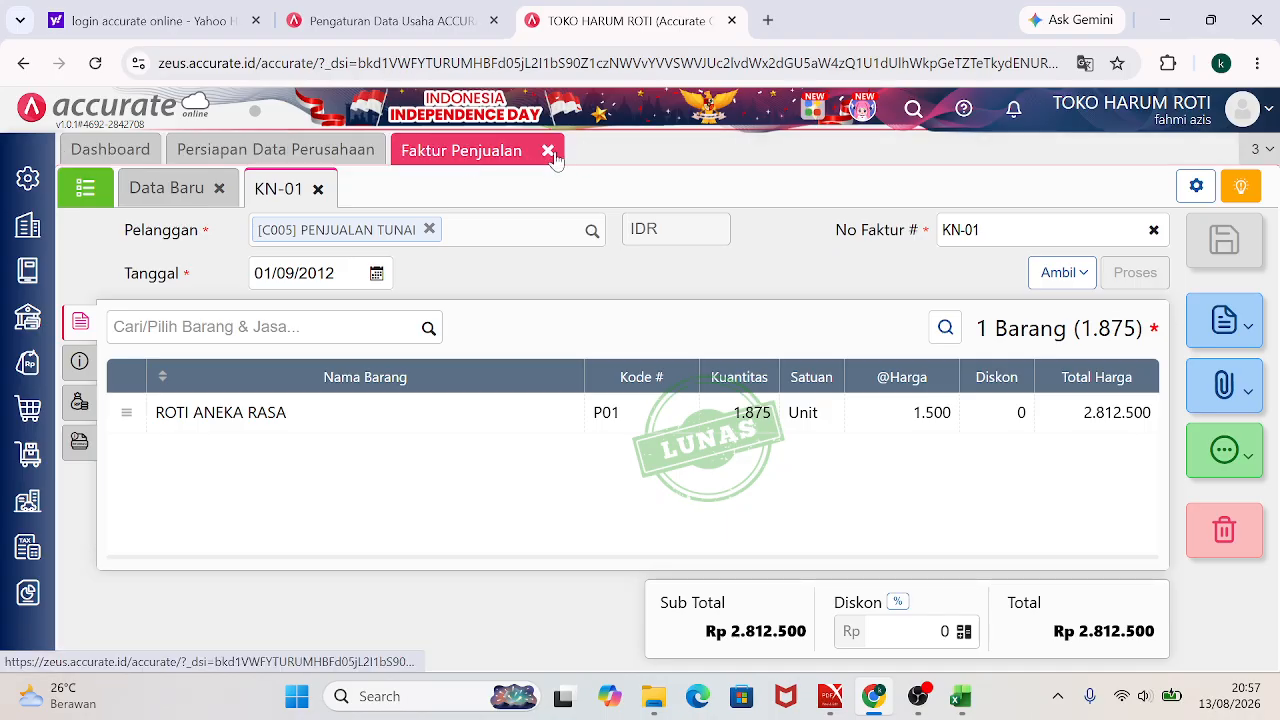
left_click(548, 151)
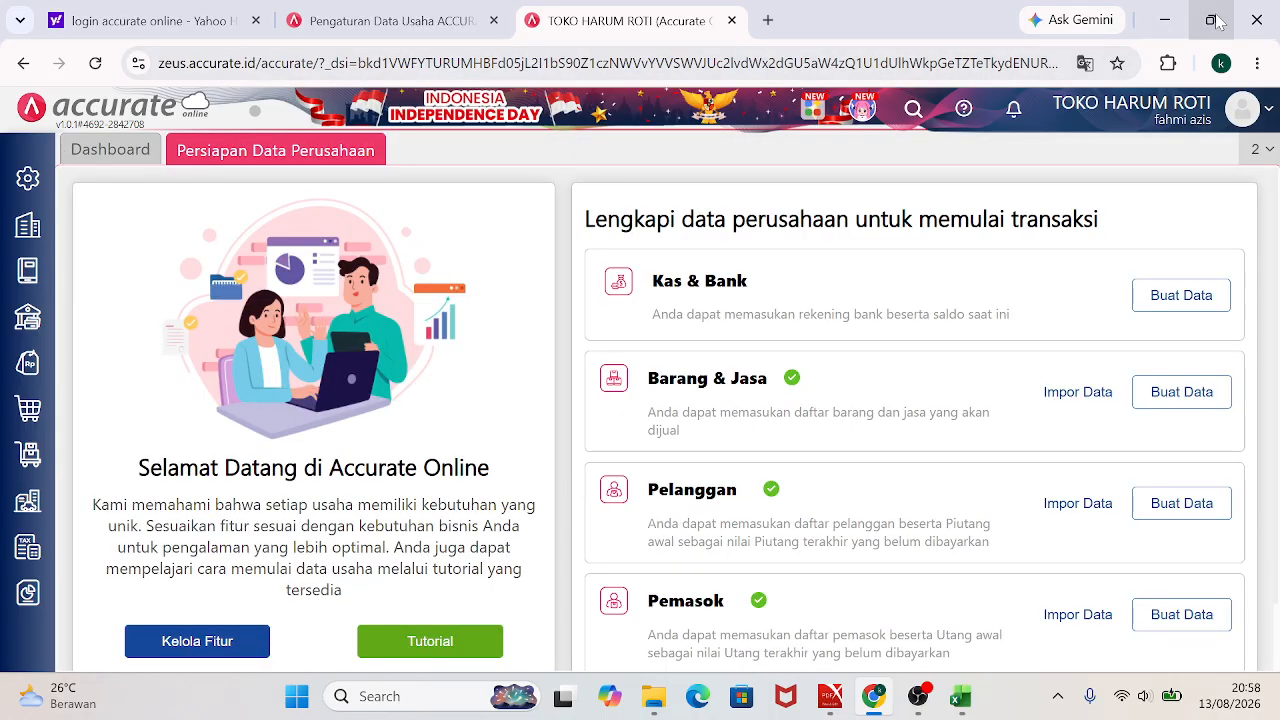
mouse_move(1217, 22)
left_click(1132, 75)
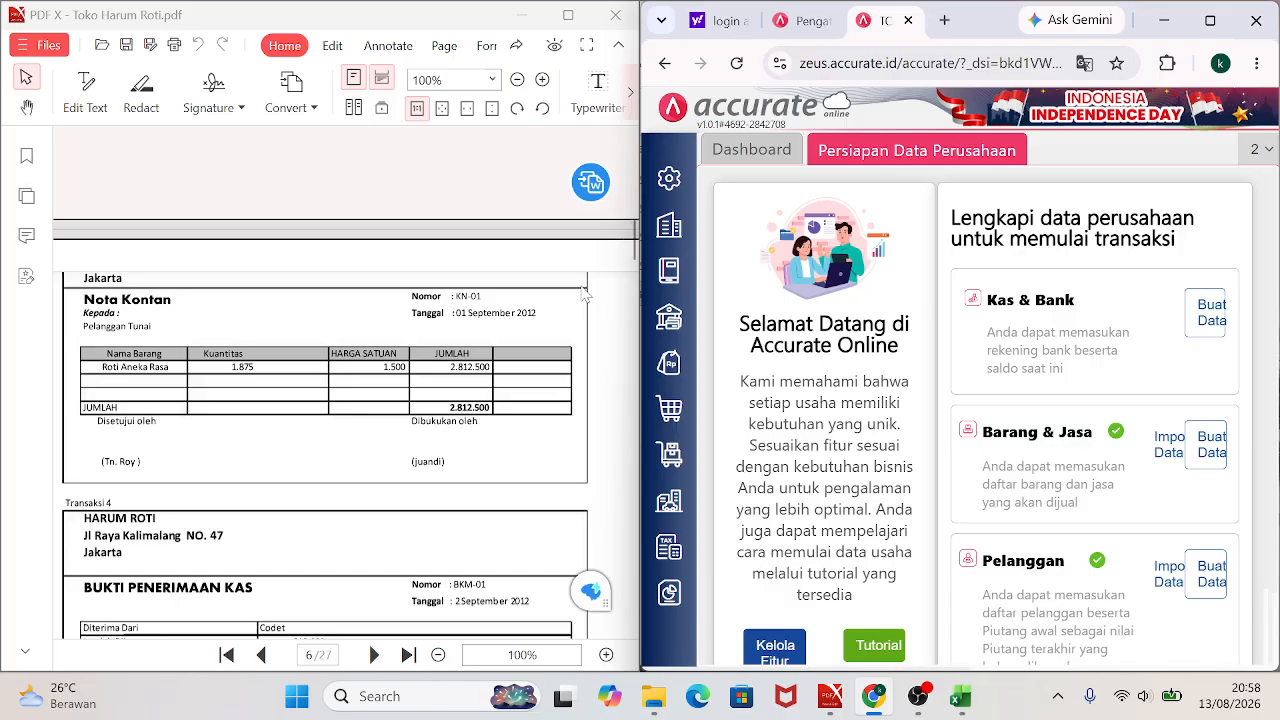
left_click(629, 253)
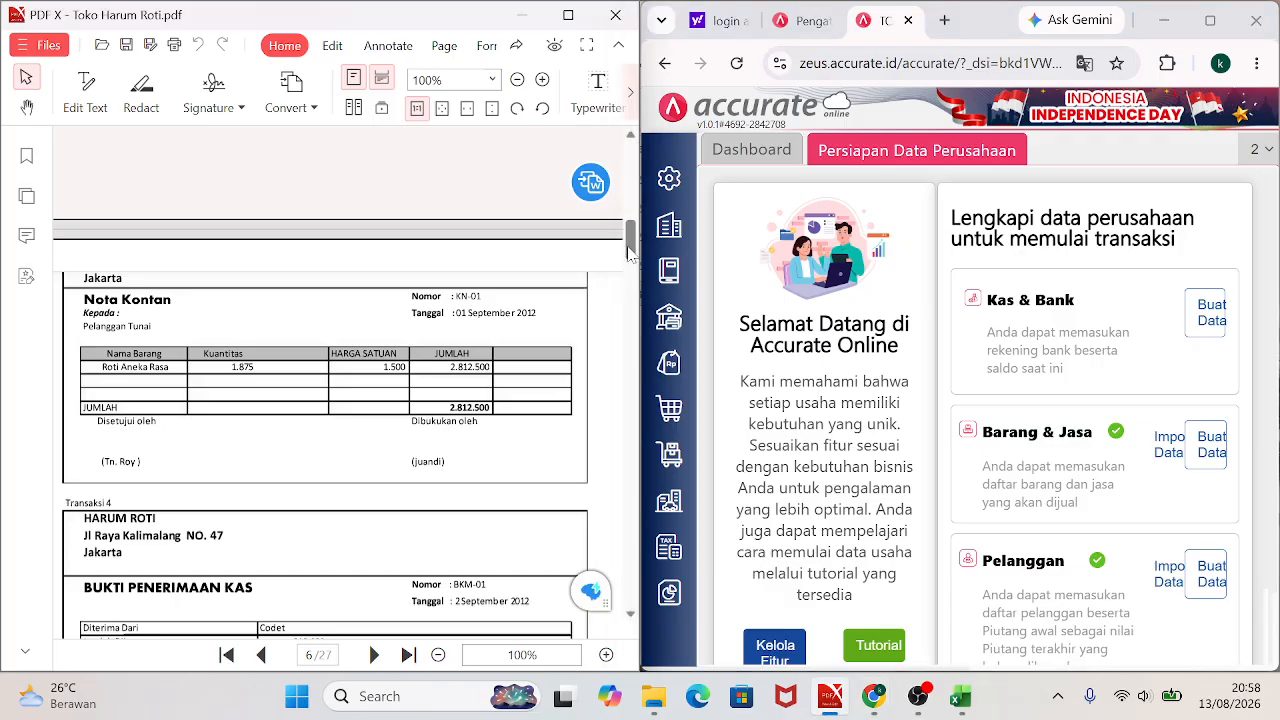
Start a sales receipt (Penerimaan Penjualan) for the payer named in transaction 4 of the PDF, with KAS DITANGAN as the bank.
left_click_drag(628, 247, 629, 256)
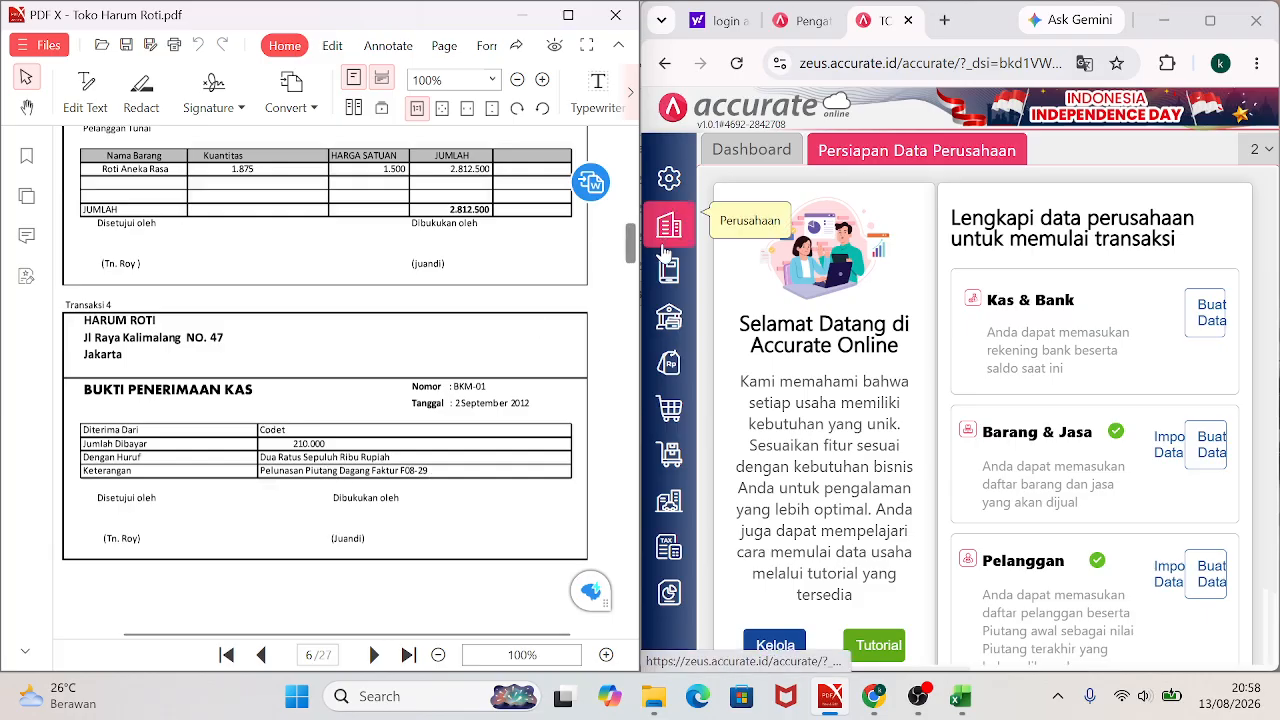
left_click(665, 368)
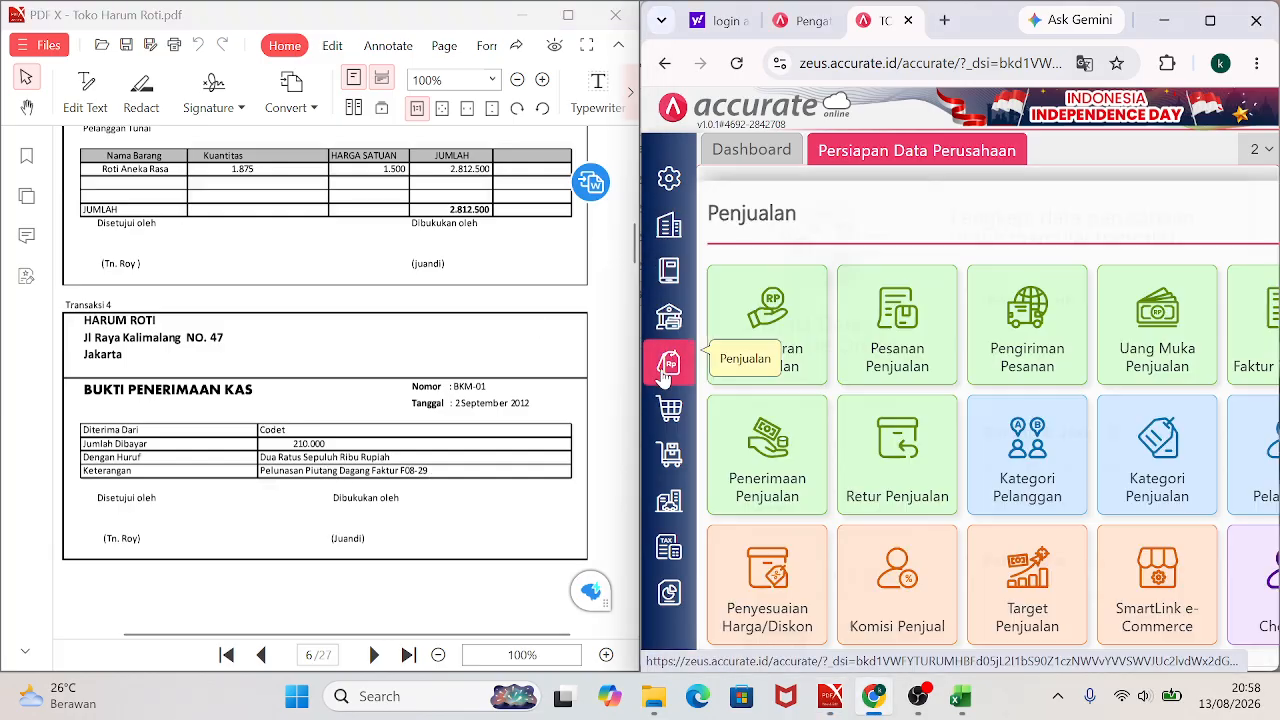
left_click(767, 478)
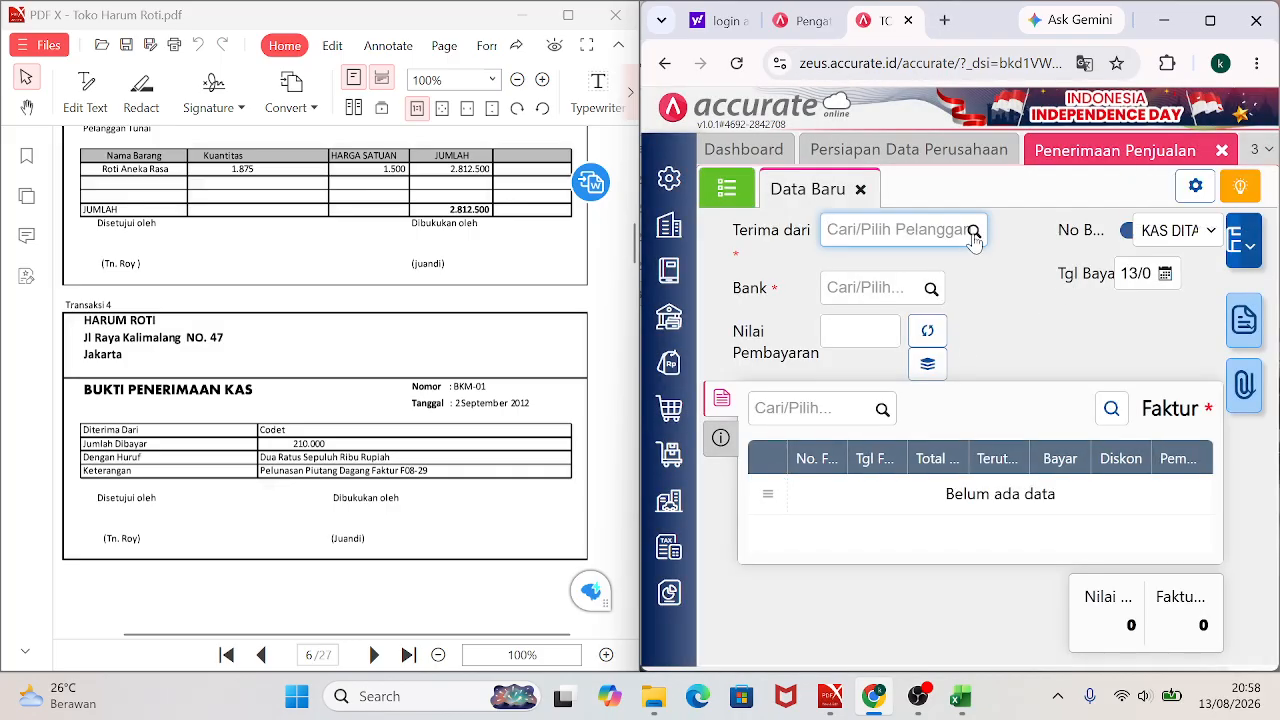
type("CODE")
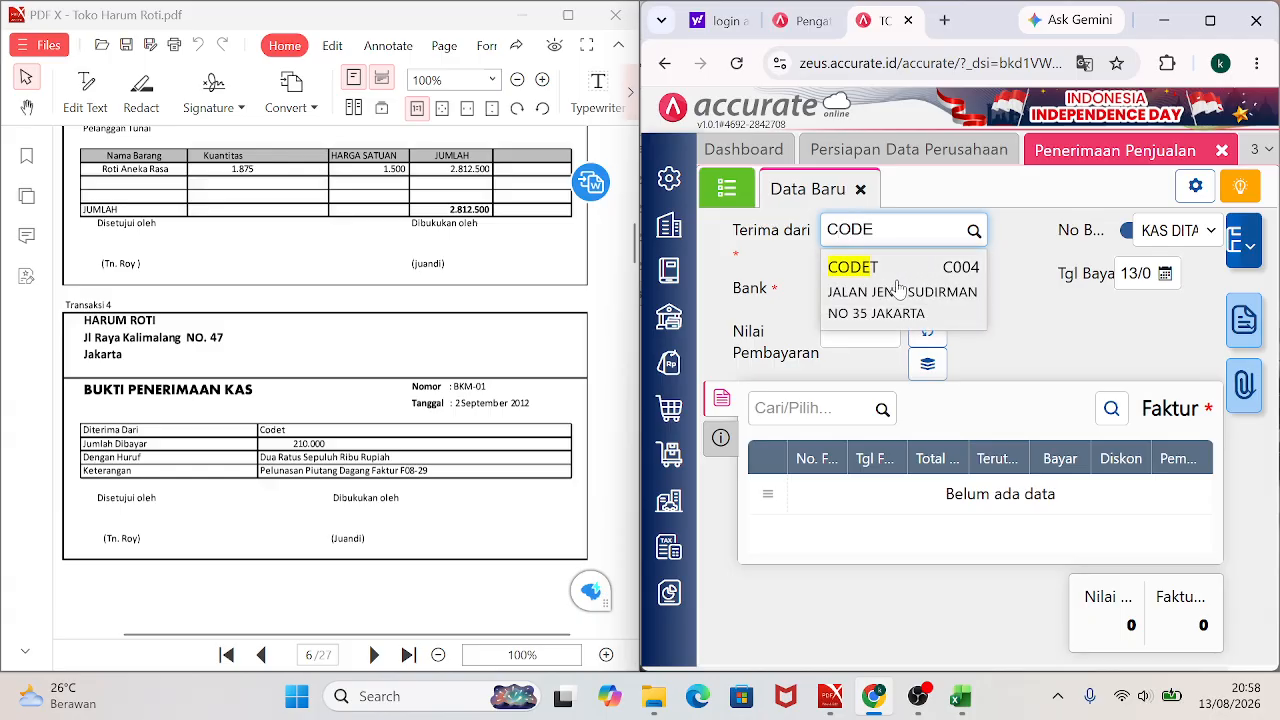
left_click(898, 289)
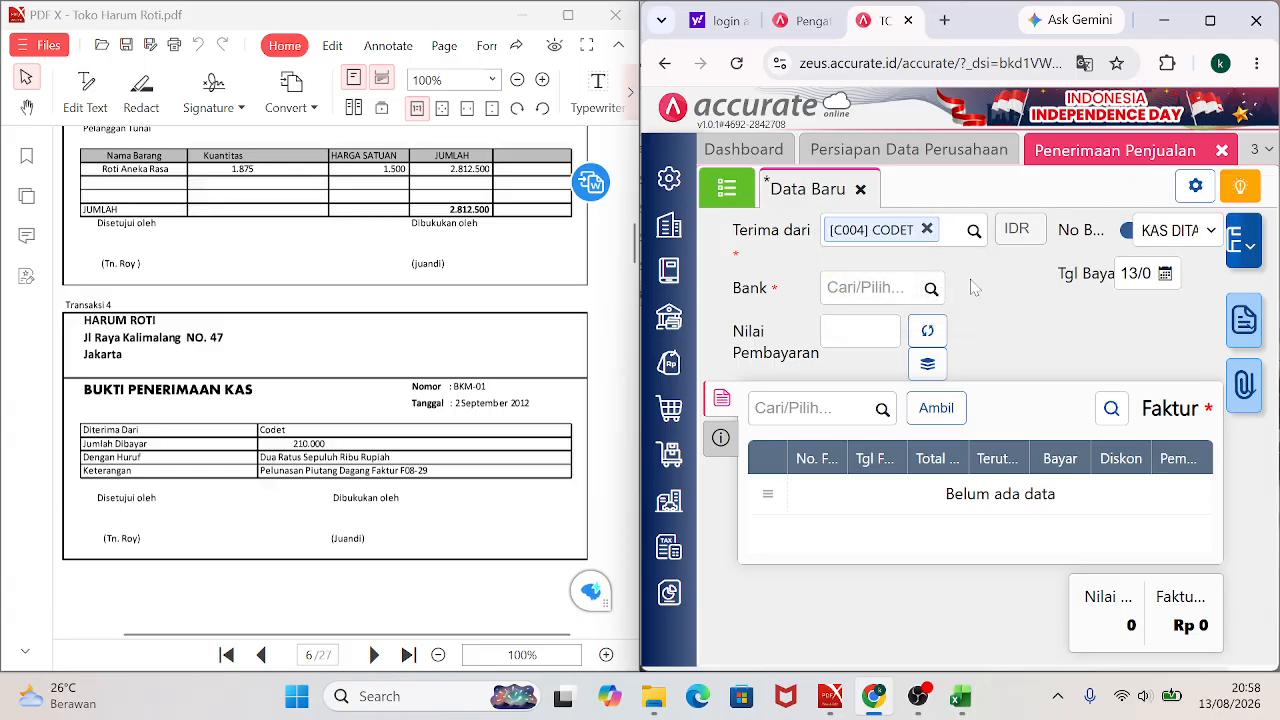
left_click(930, 291)
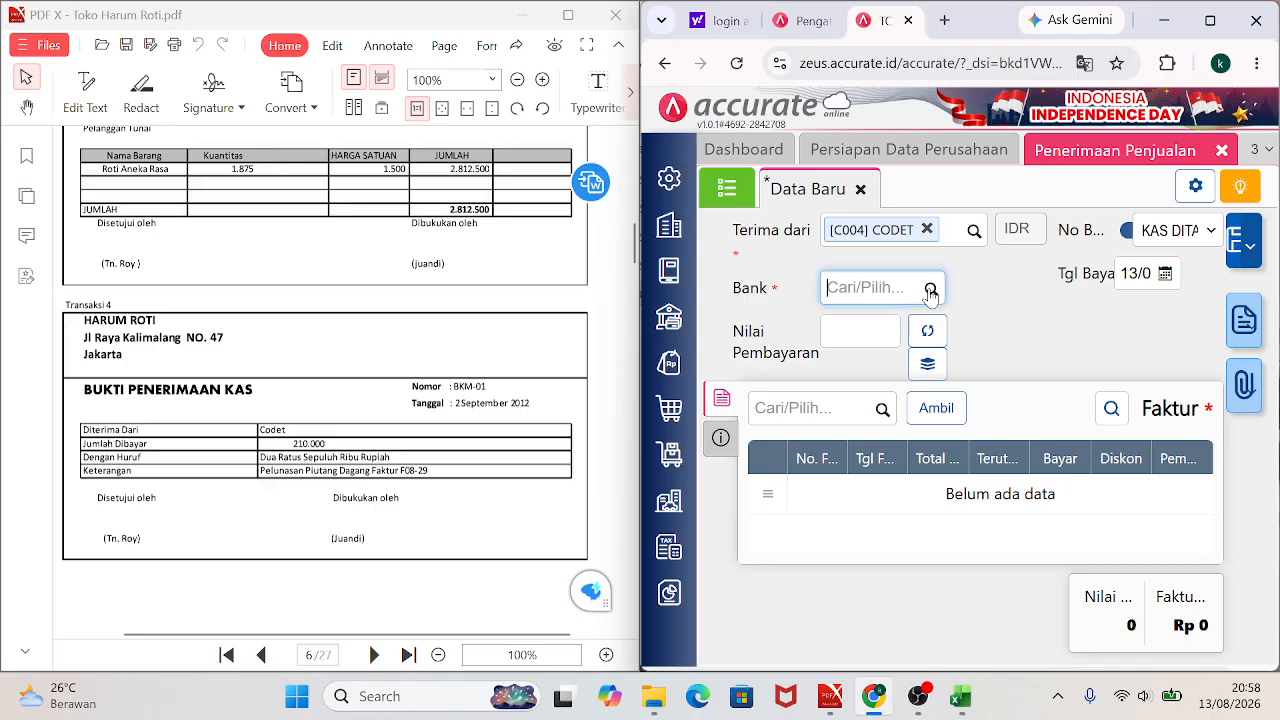
left_click(893, 336)
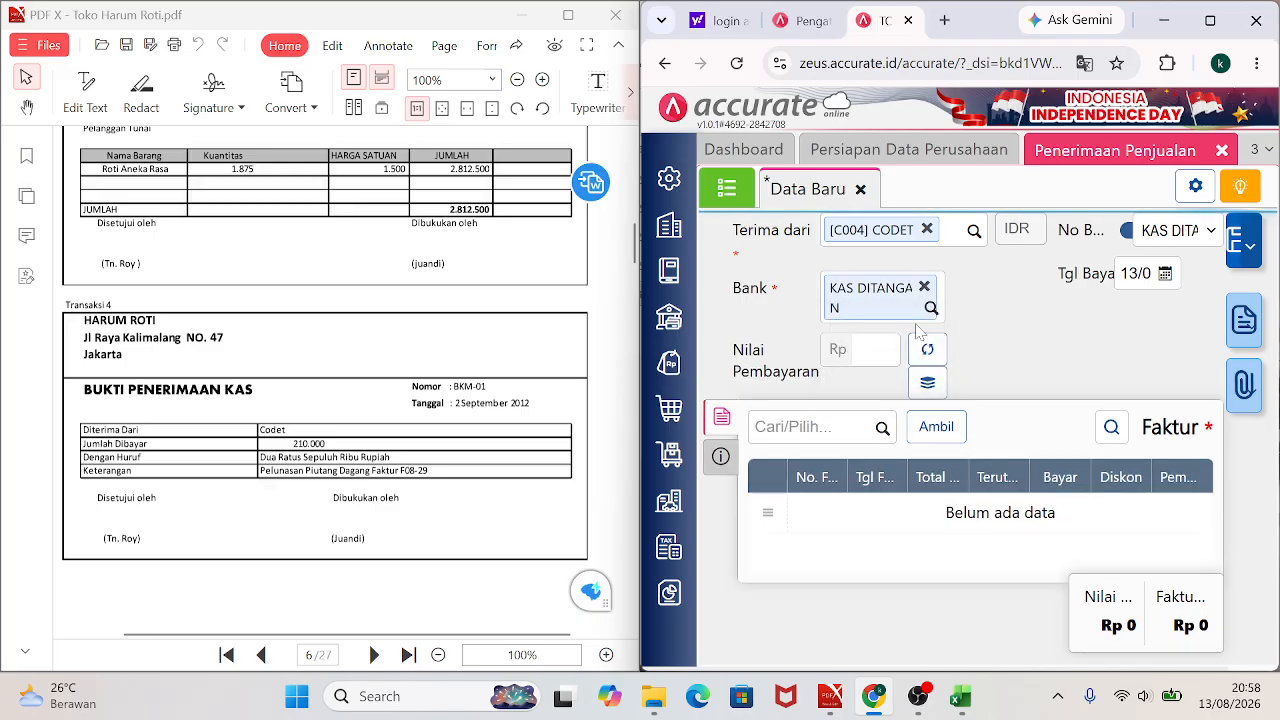
Set the receipt's No Bukti manually to BKM-01 and its payment date (Tgl Bayar) to 02/09/2012.
left_click(1124, 234)
type("B")
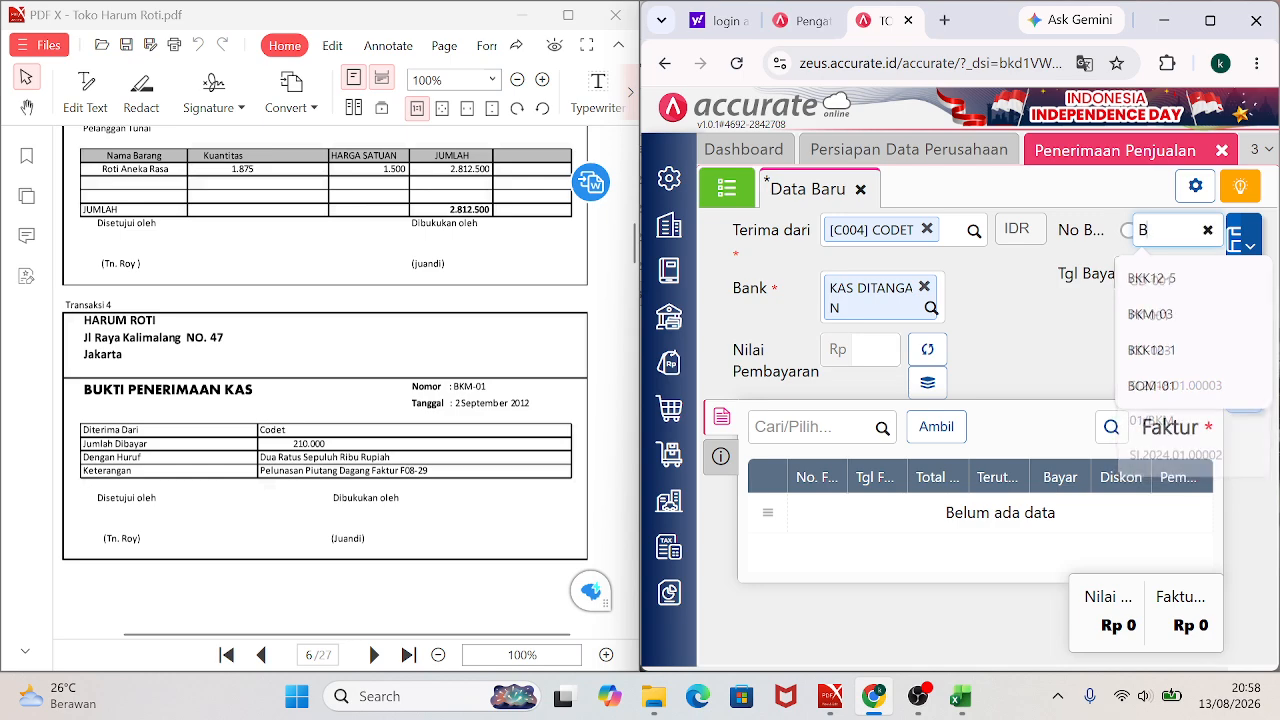
type("KM-01")
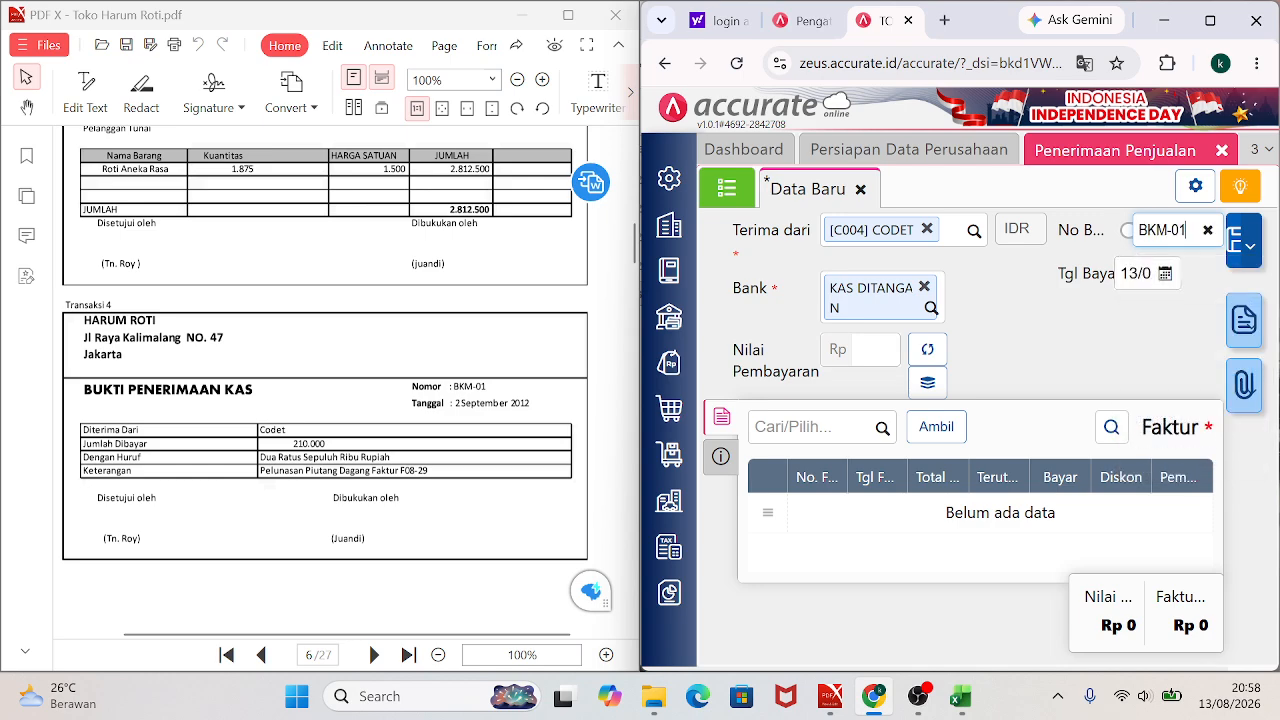
key("Tab")
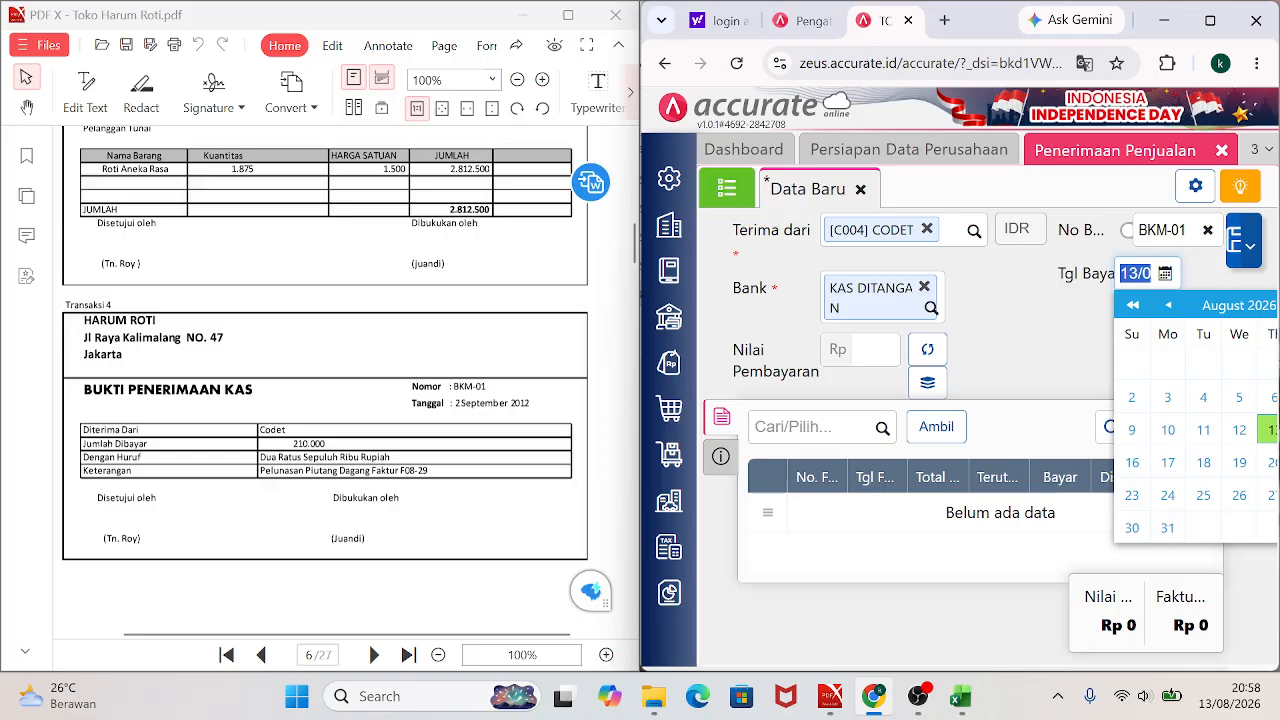
type("0")
type("209")
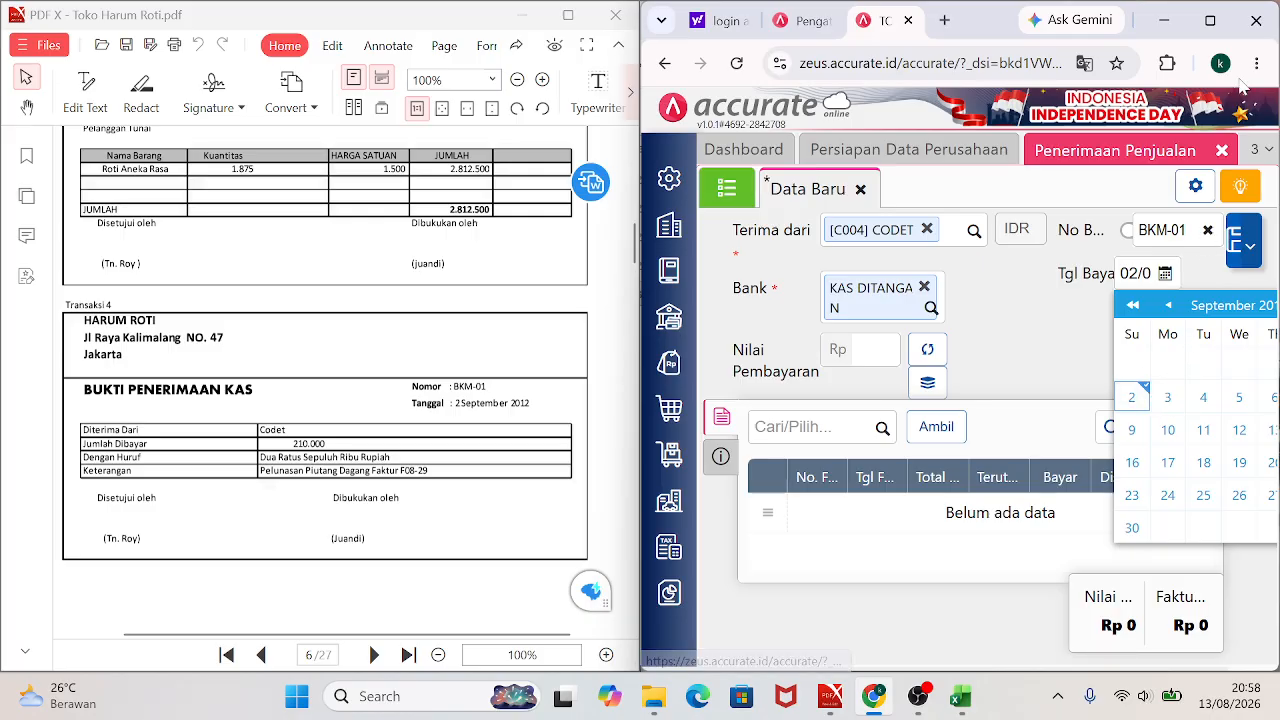
left_click(1210, 20)
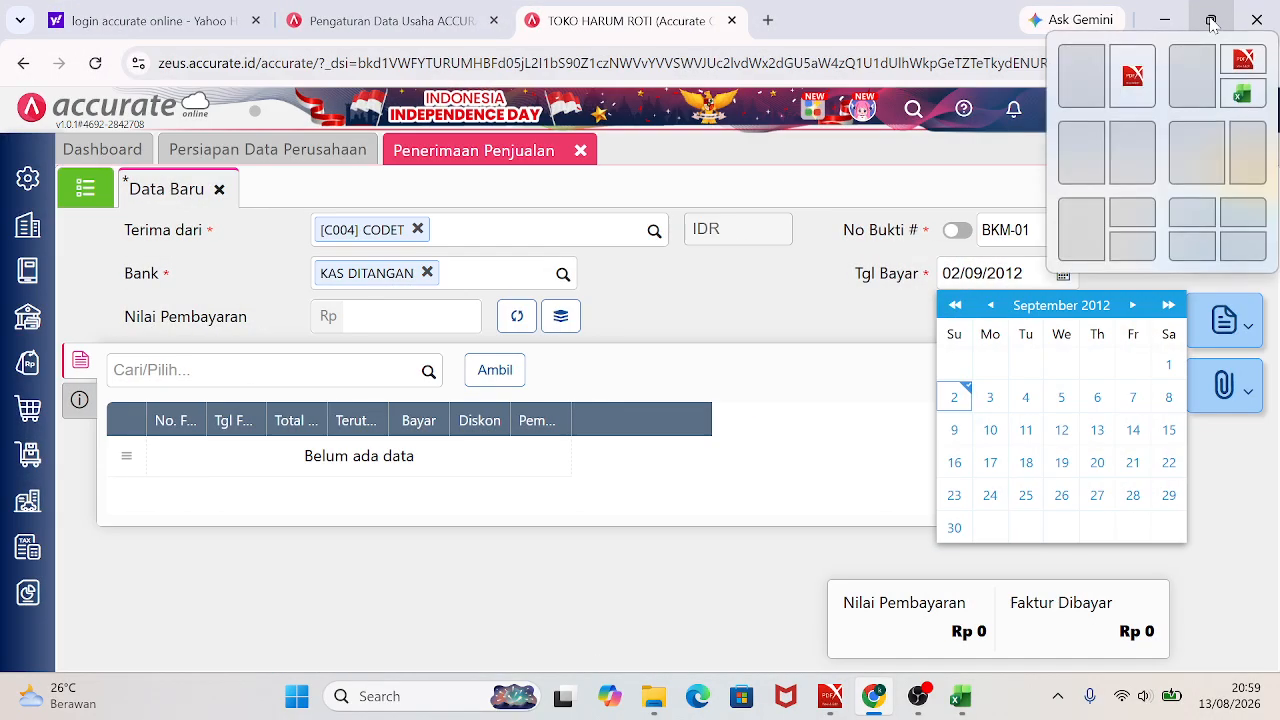
left_click(954, 398)
left_click(1210, 20)
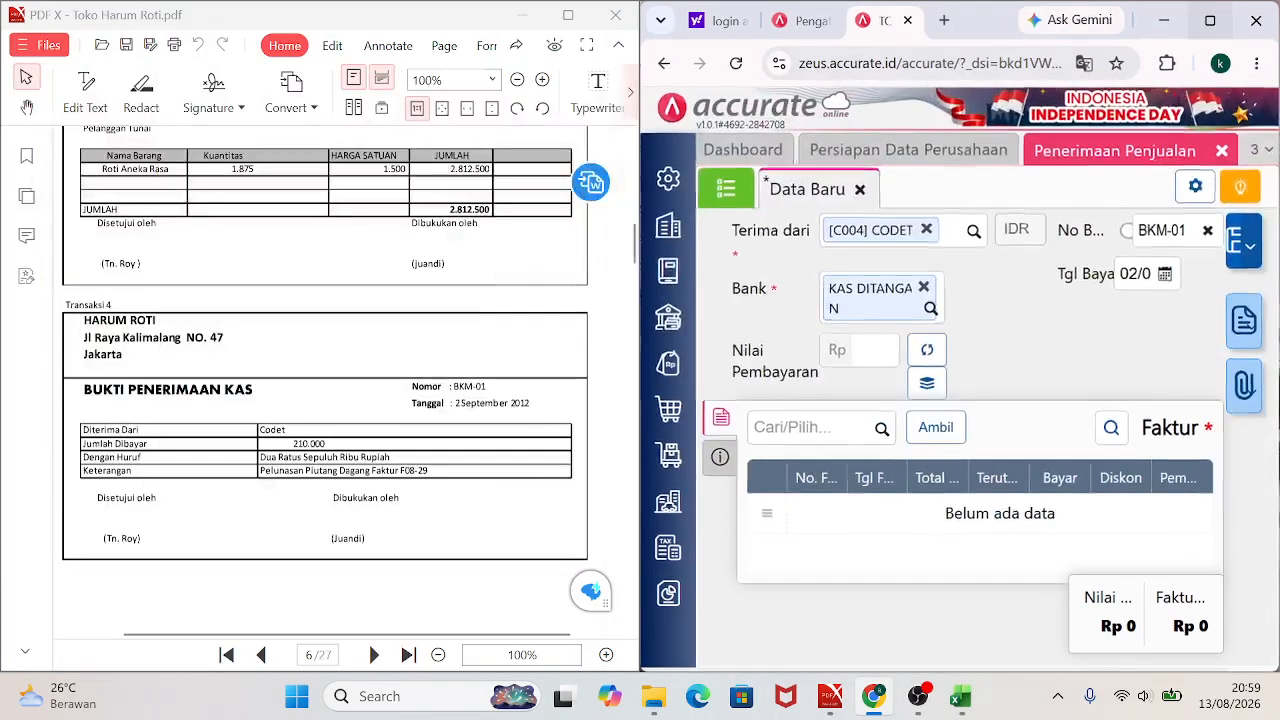
Try to bring the customer's outstanding invoice into the receipt from the unpaid invoices (Faktur Belum Lunas).
left_click_drag(997, 33, 1278, 4)
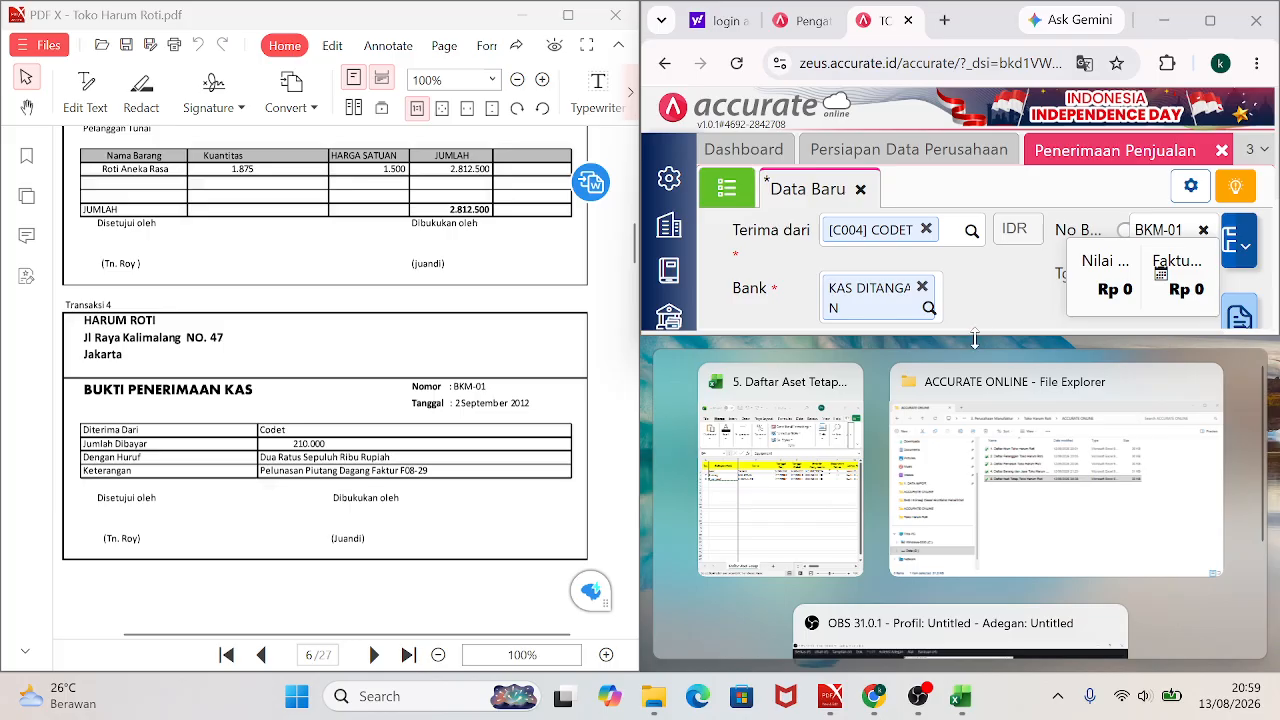
left_click_drag(975, 335, 973, 675)
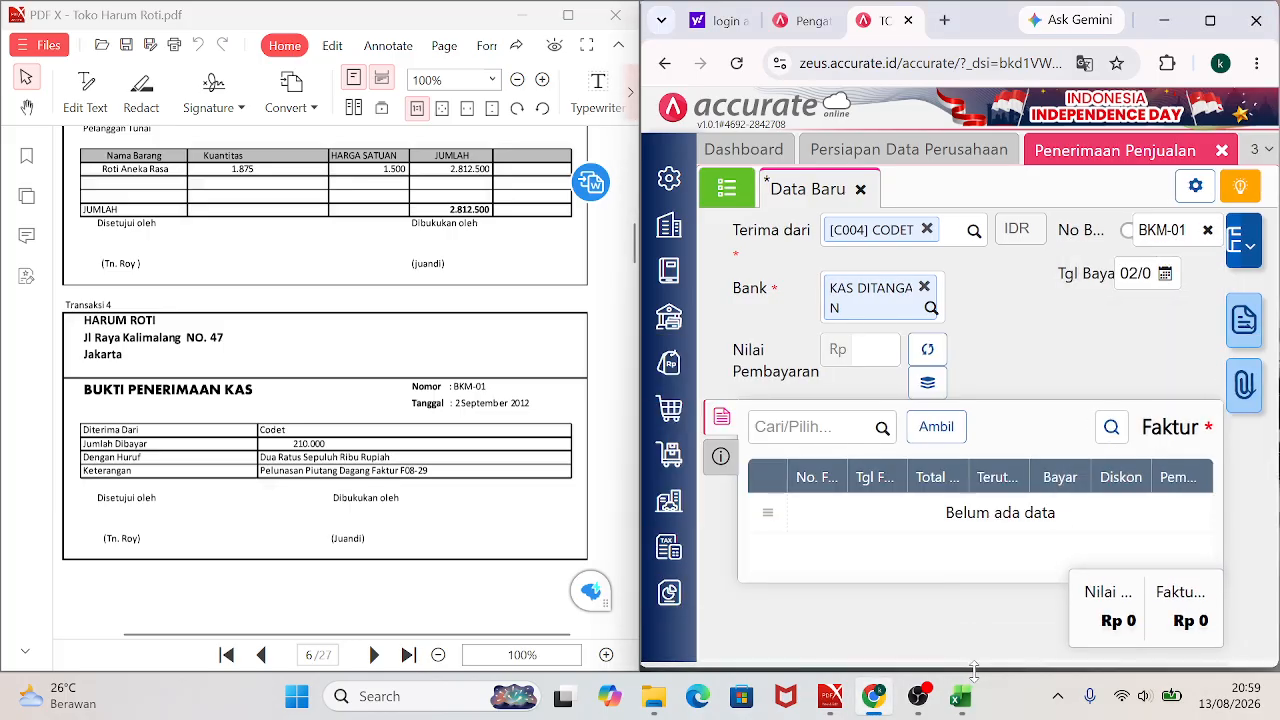
left_click(938, 430)
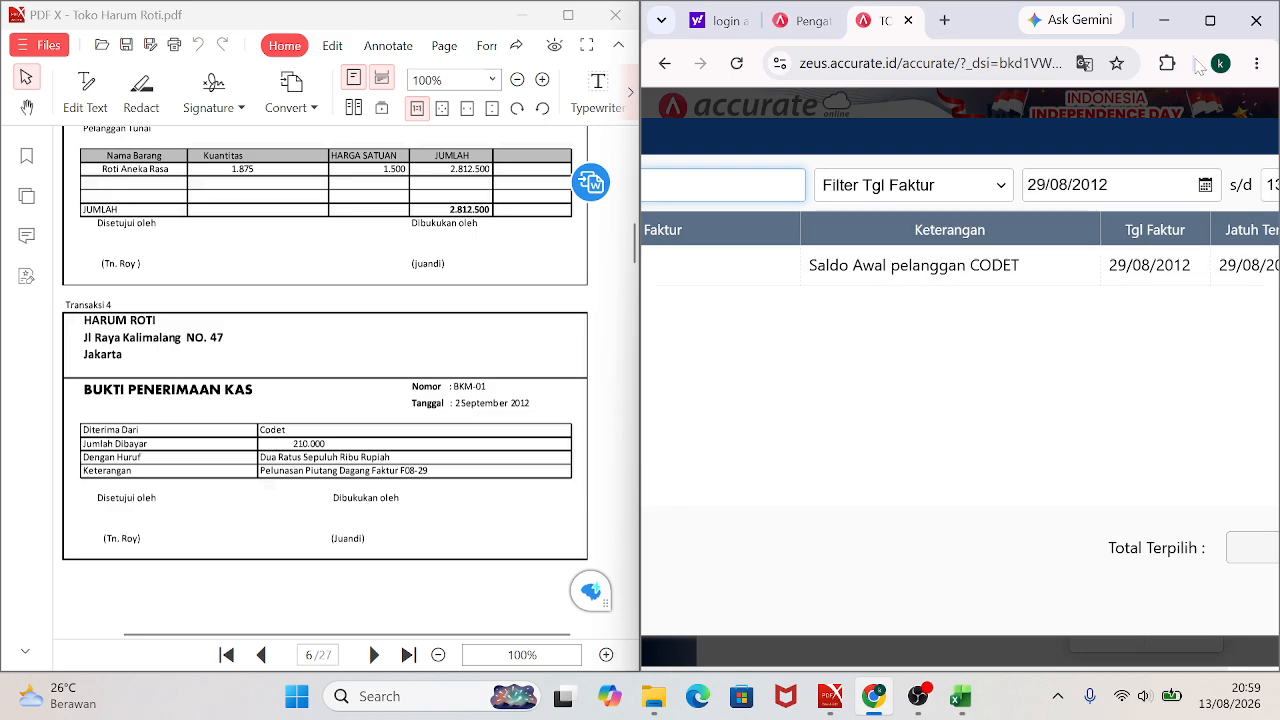
left_click(1210, 20)
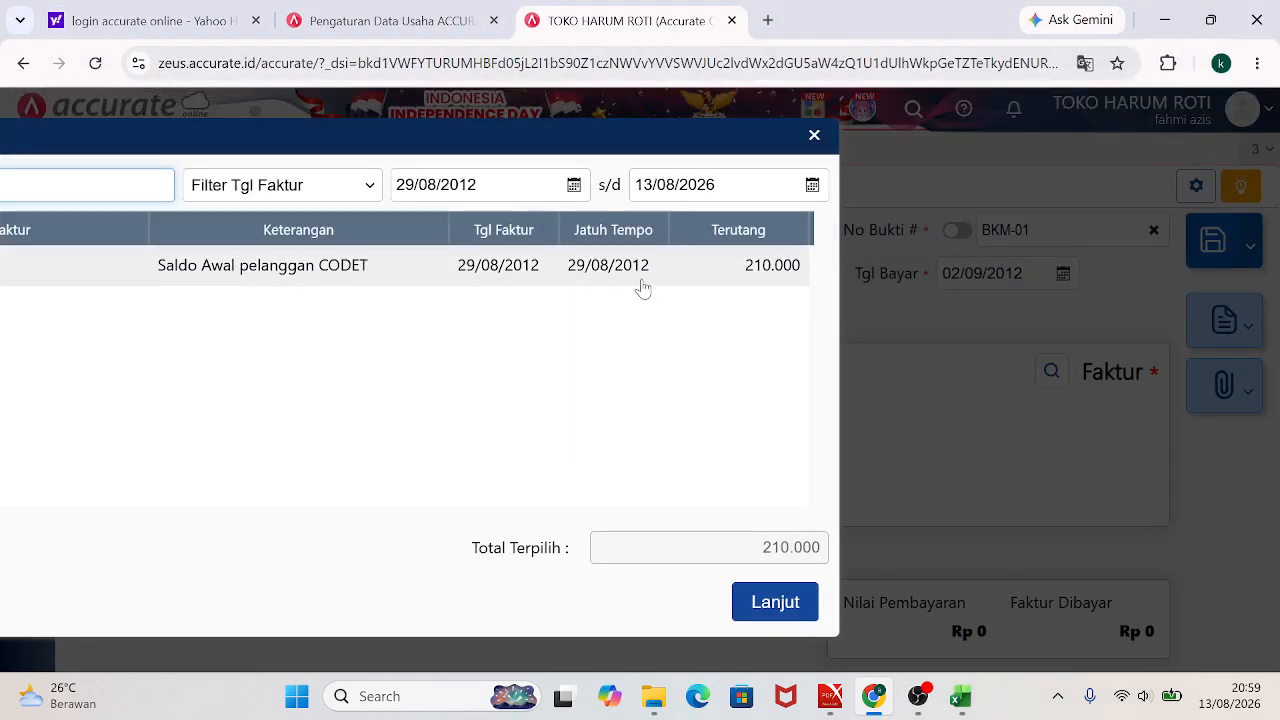
left_click(630, 278)
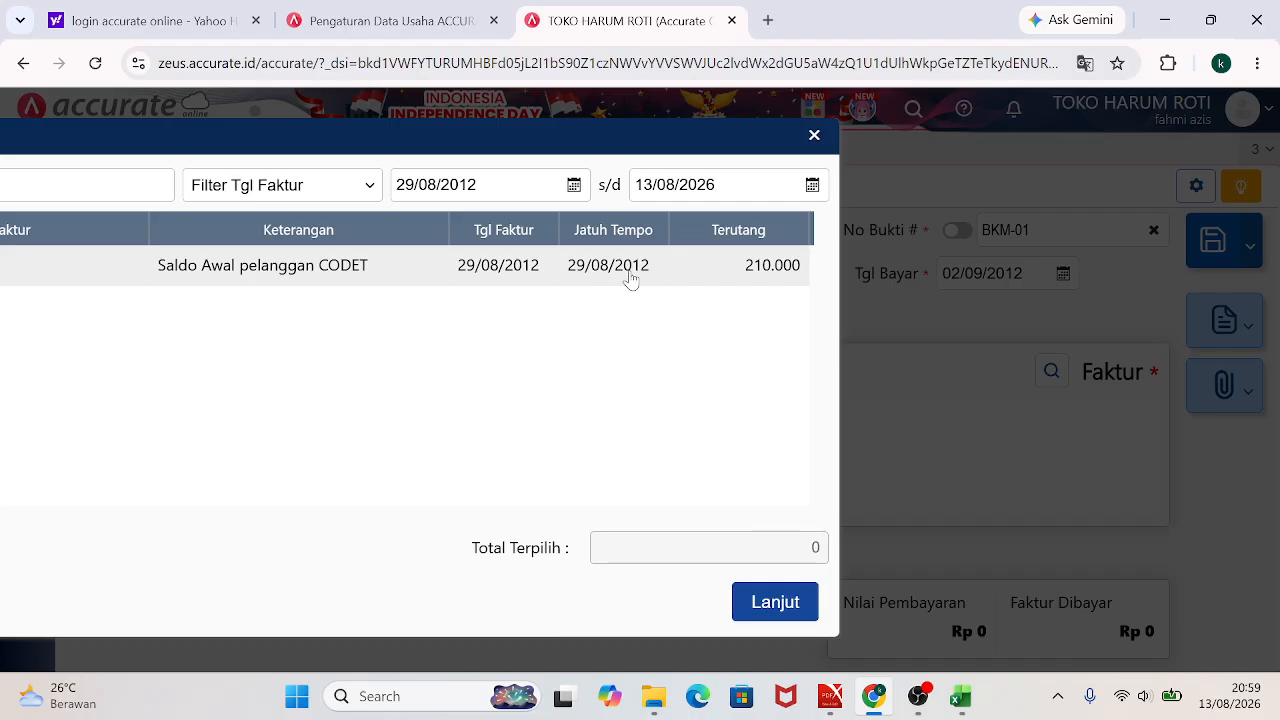
left_click(775, 603)
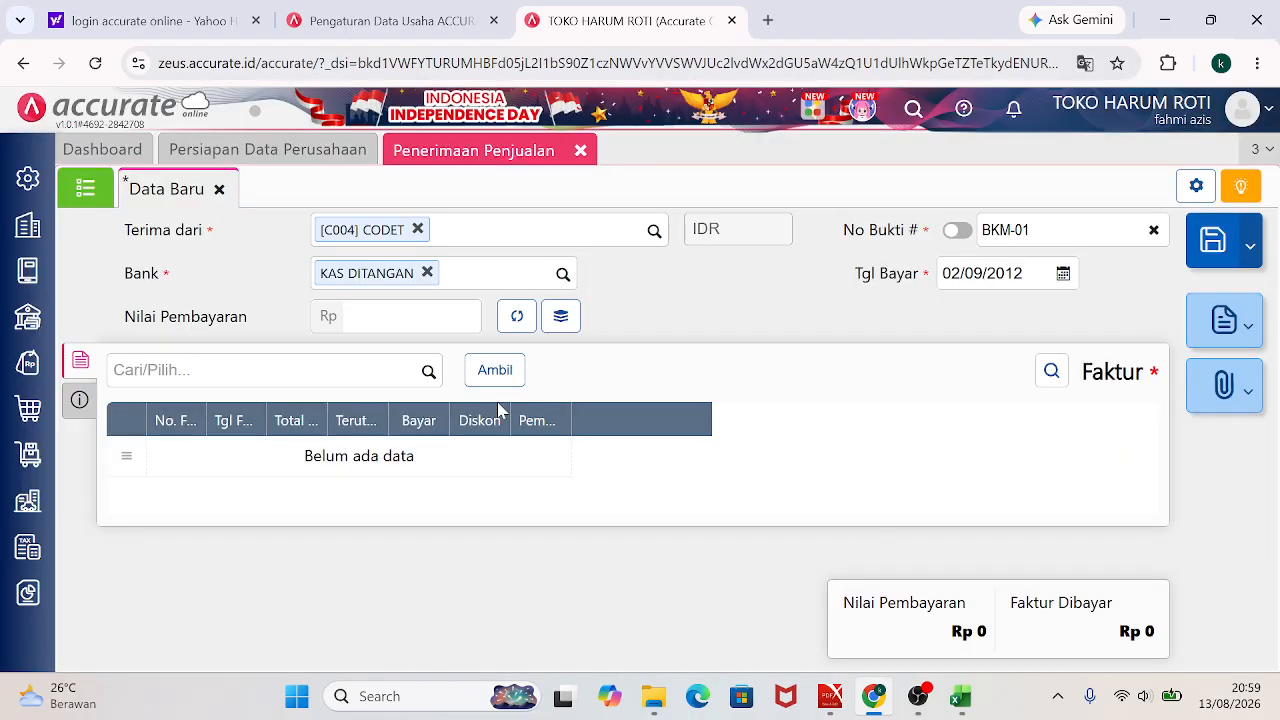
Bring unpaid invoice F08-29 into the receipt and calculate the payment value (Nilai Pembayaran) from it.
left_click(495, 370)
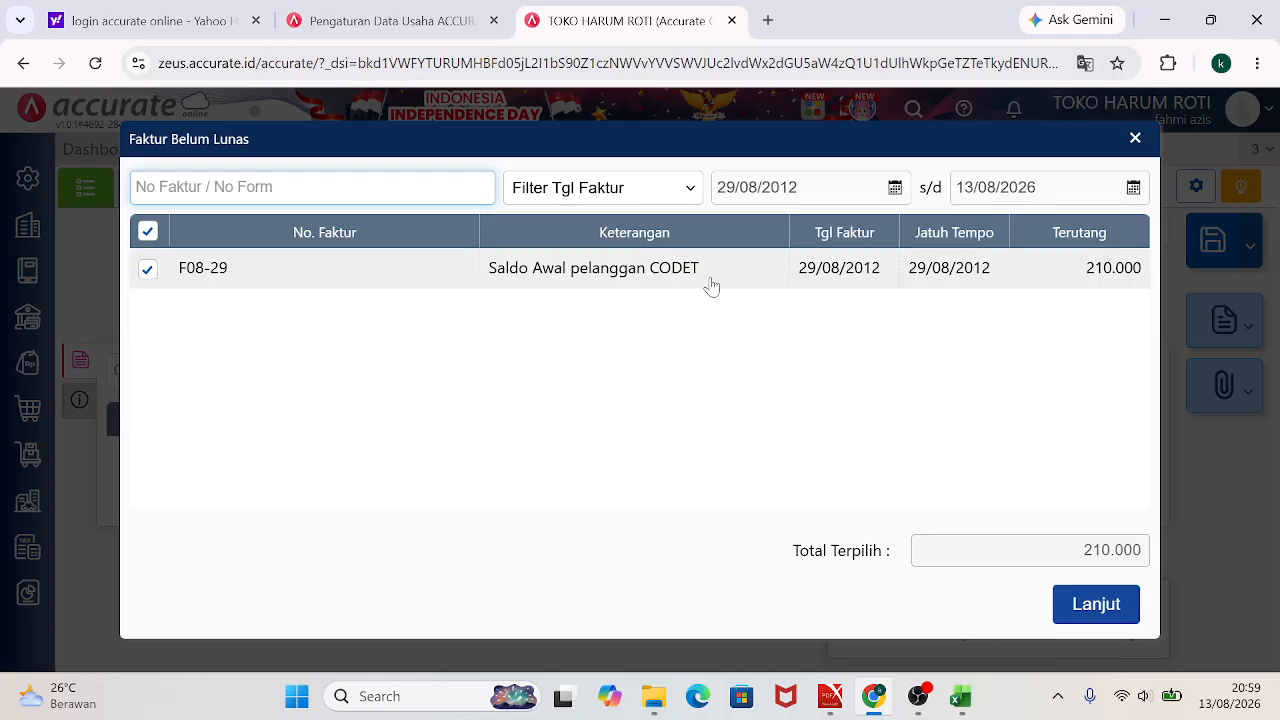
left_click(709, 284)
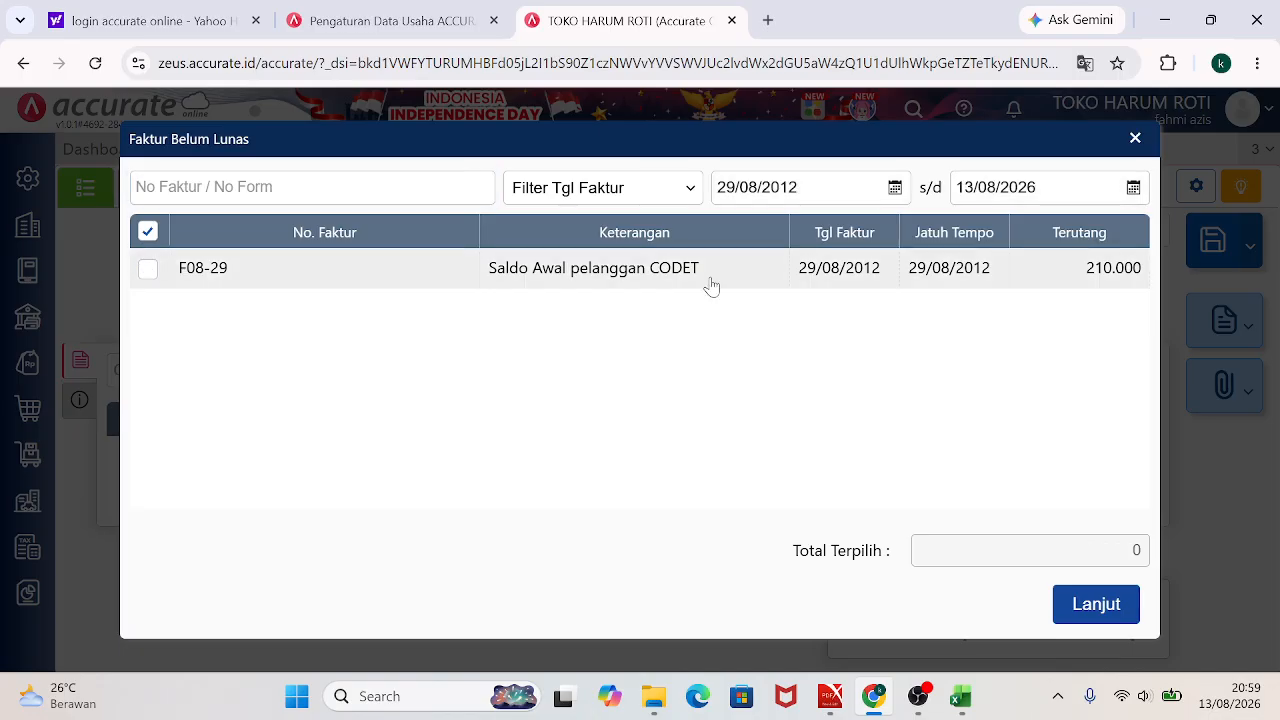
left_click(147, 269)
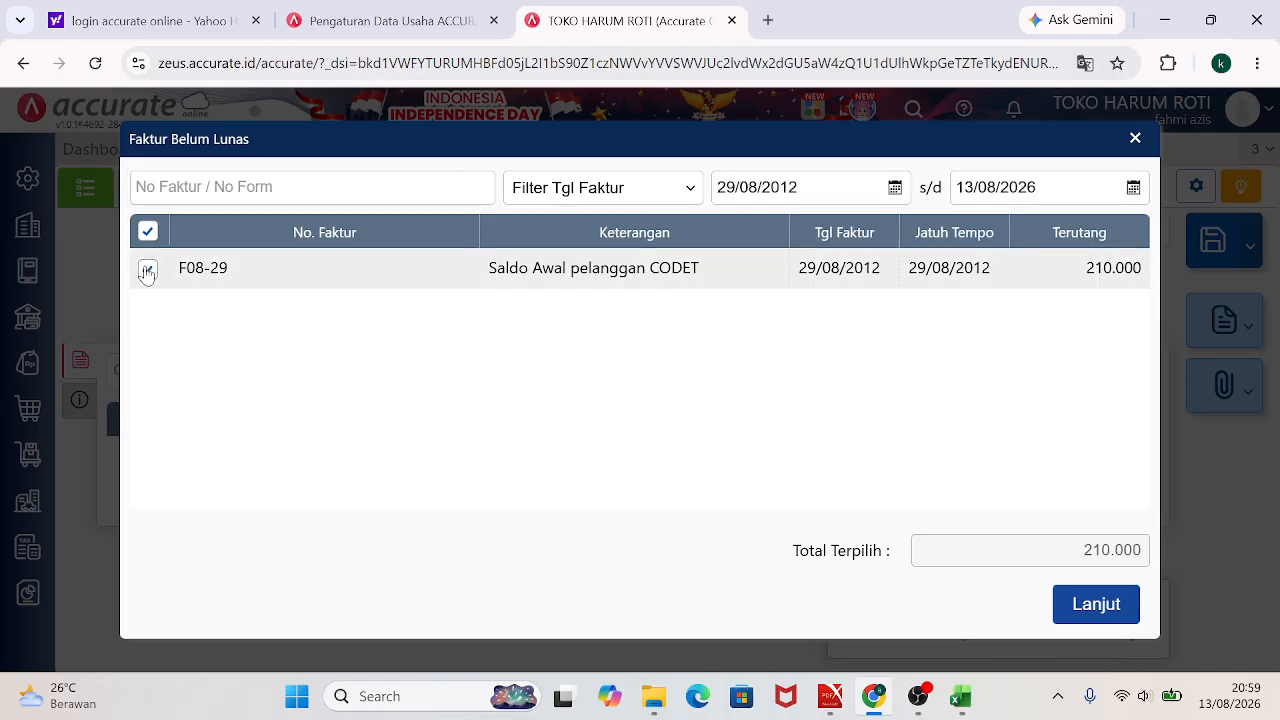
left_click(1089, 608)
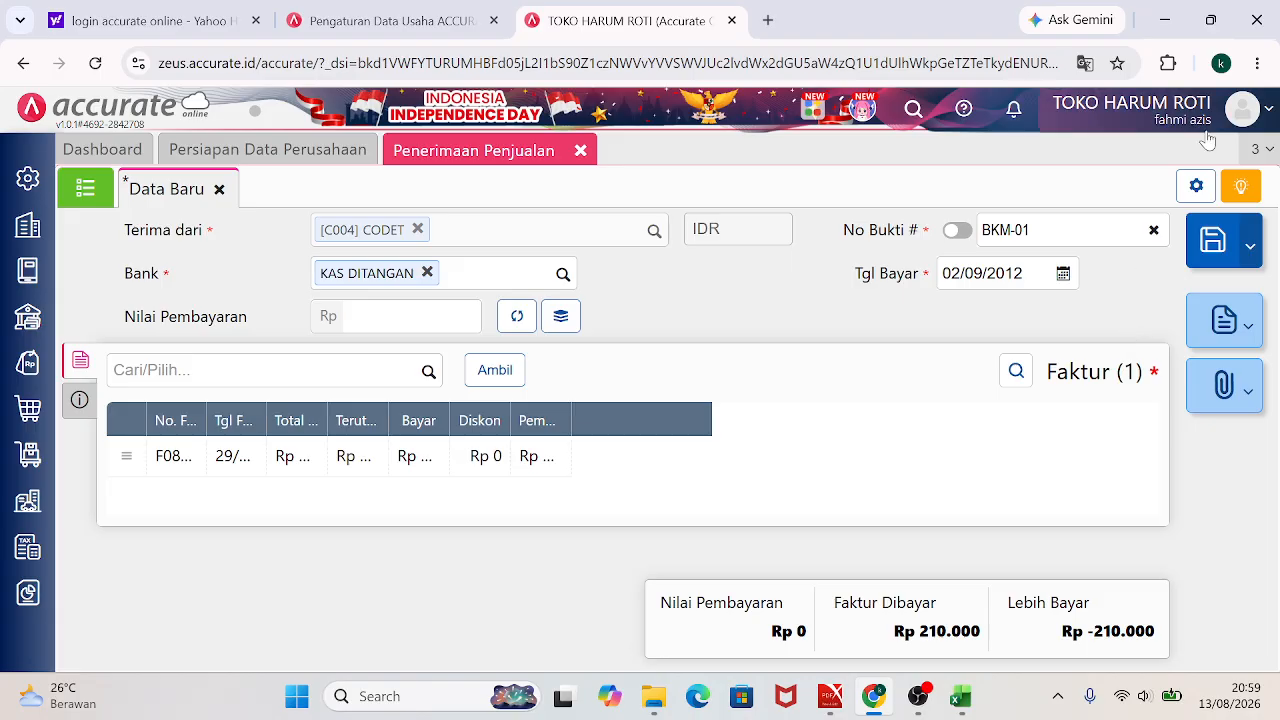
left_click(1210, 20)
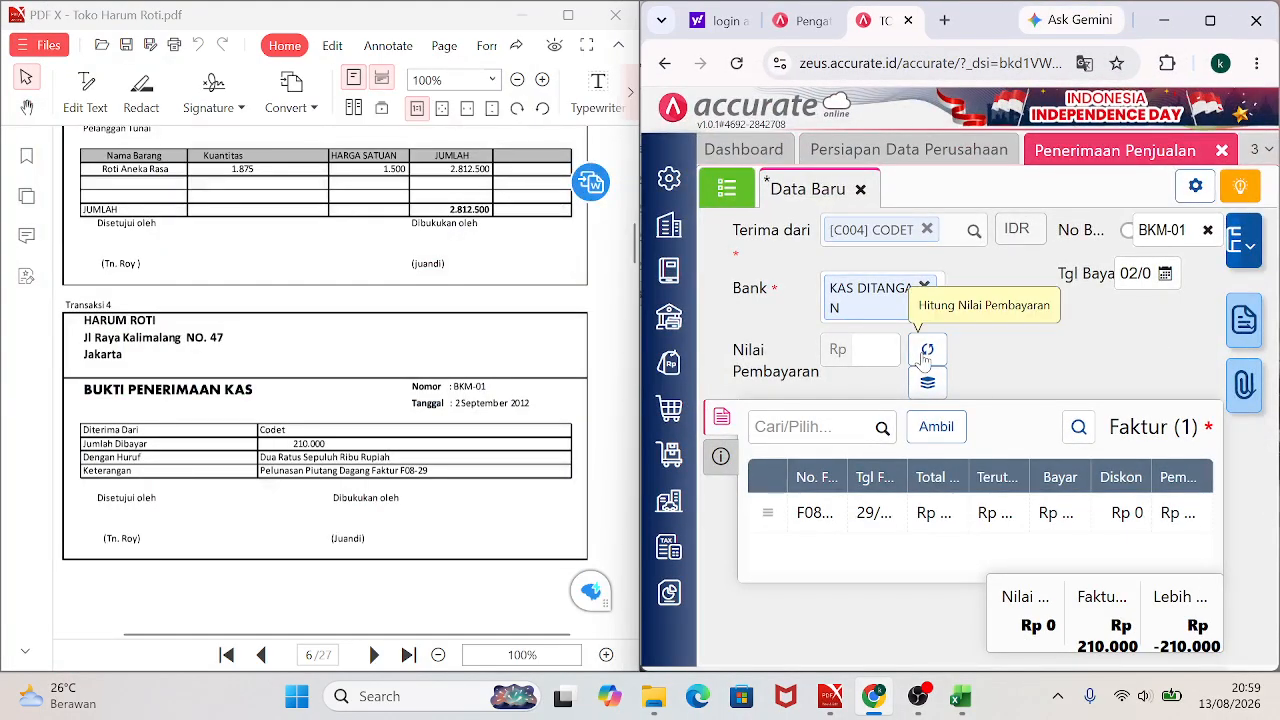
left_click(926, 352)
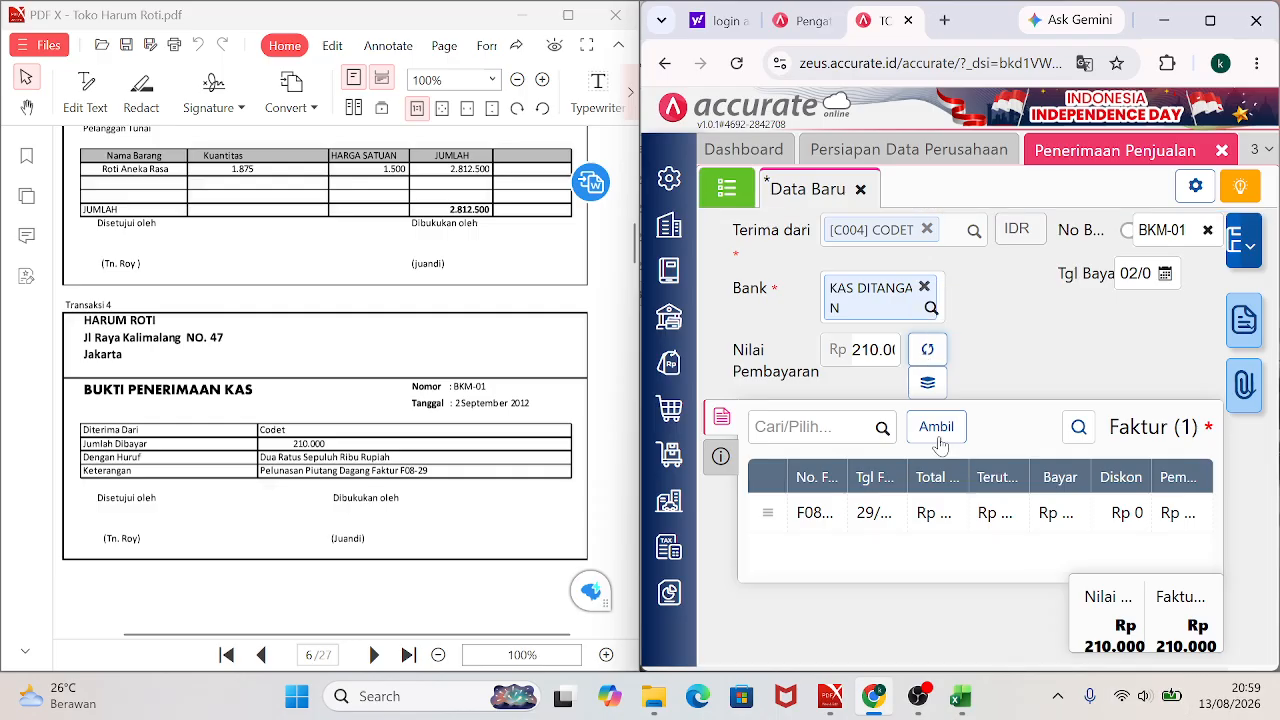
Enter the receipt description (Keterangan) "PELUNASAN PIUTANG DAGANG FAKTUR F08-29" and save receipt BKM-01.
left_click(716, 470)
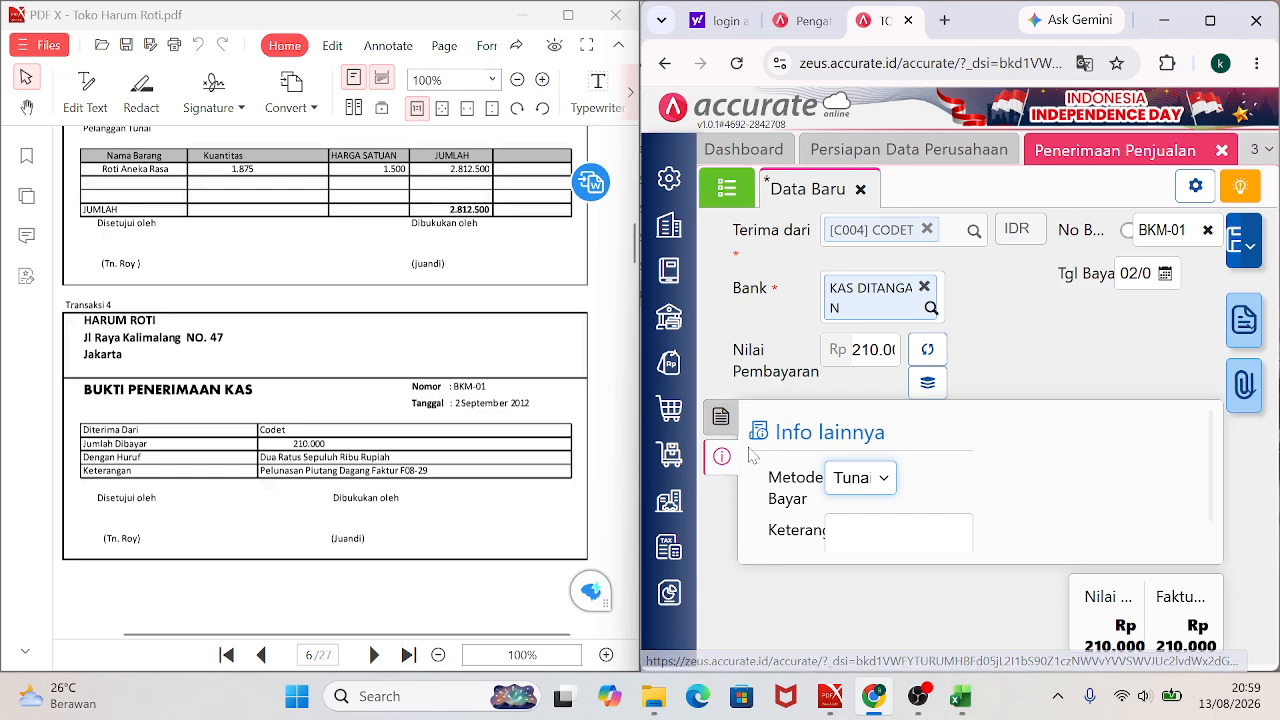
left_click(880, 531)
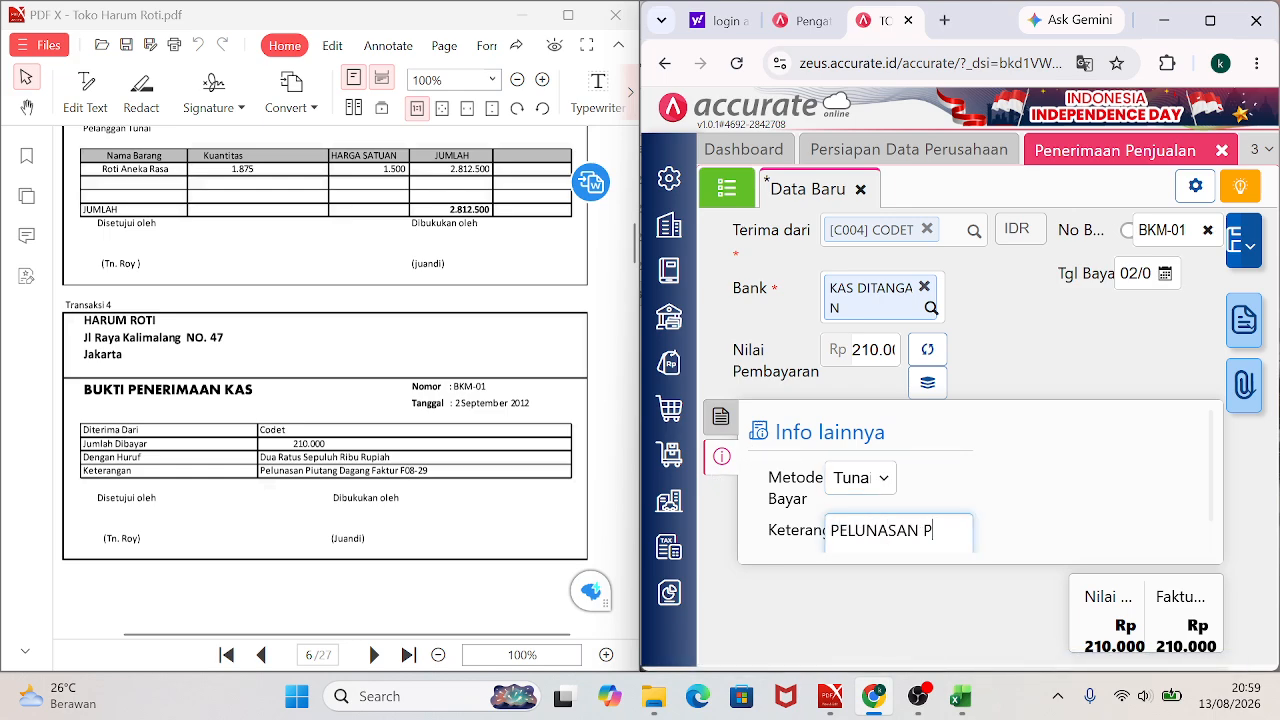
type("PELUNASAN PIUTANG DAGANG")
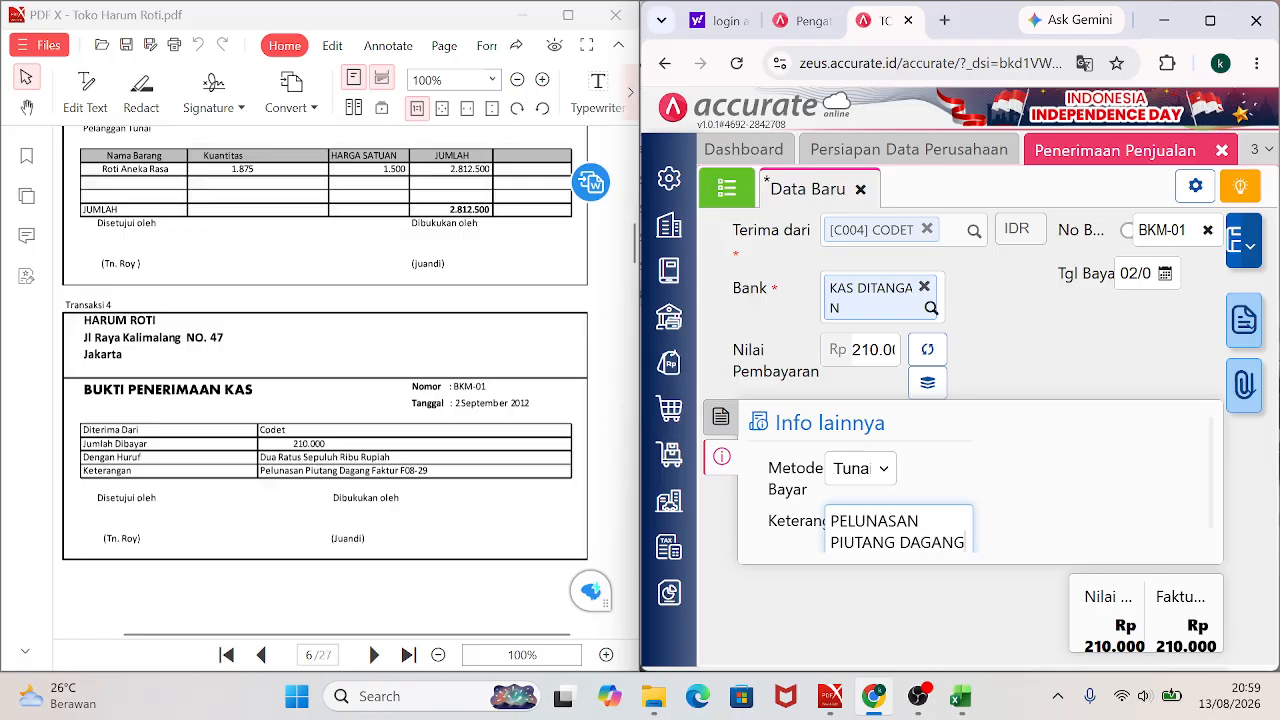
type(" FAKTUR")
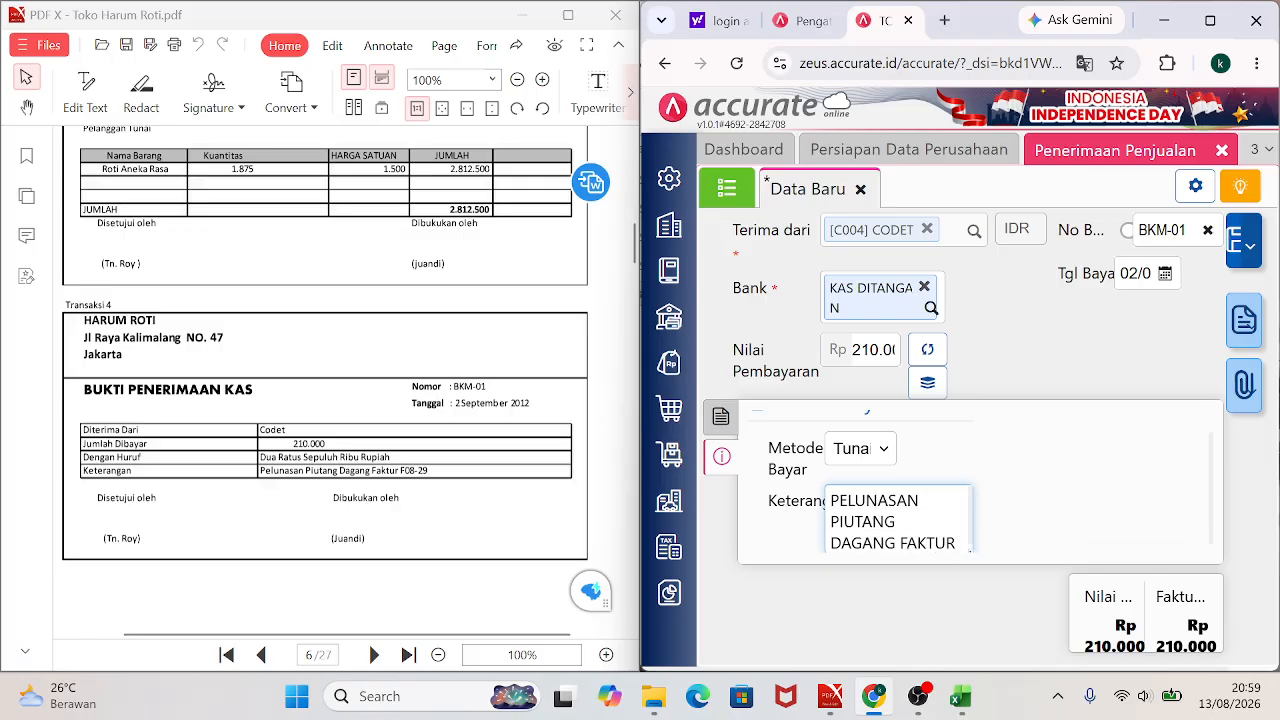
type(" FP0")
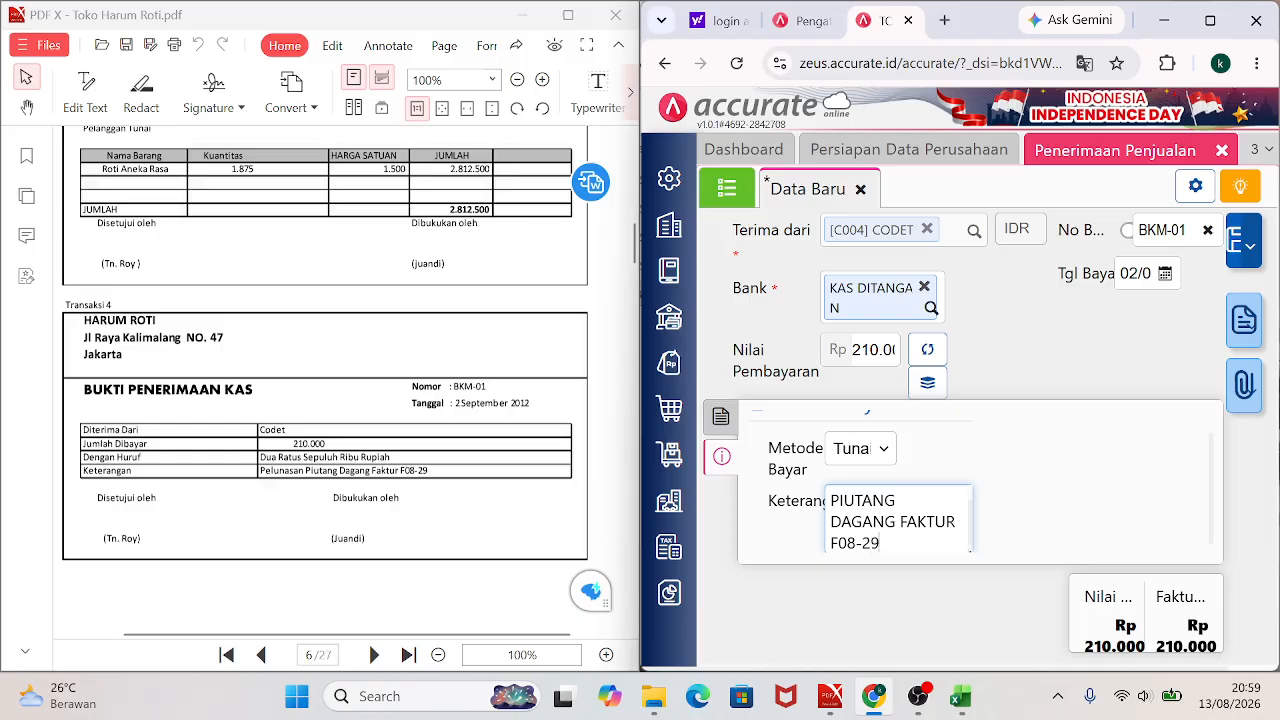
left_click(721, 418)
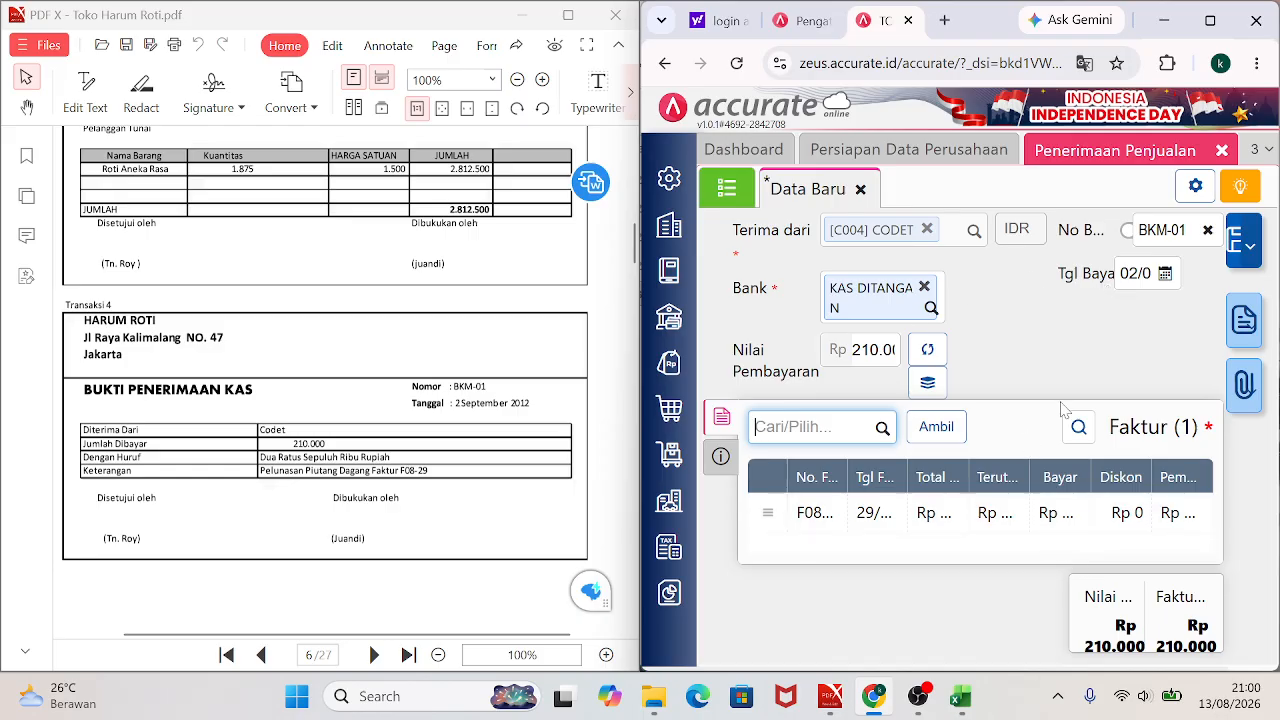
left_click(1233, 251)
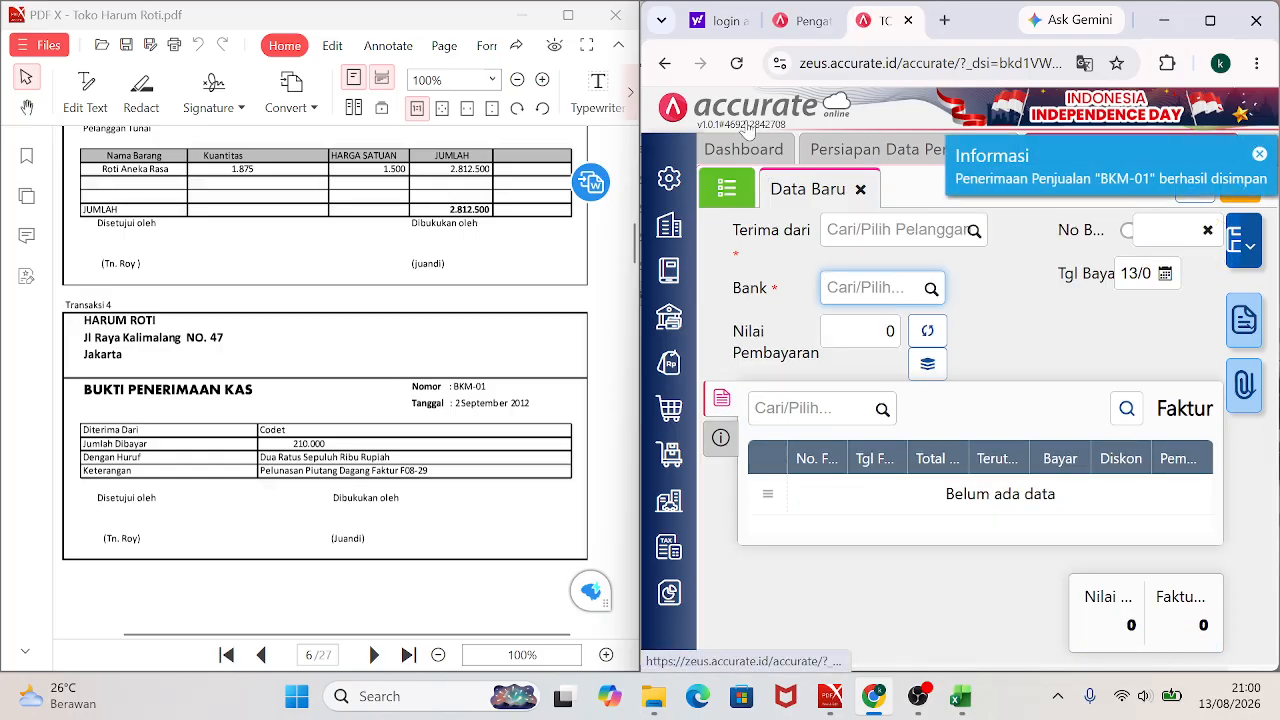
Check the journal details (Rincian Jurnal) of saved receipt BKM-01 and bring up the production memo (Memo Produksi) in the PDF.
left_click(726, 188)
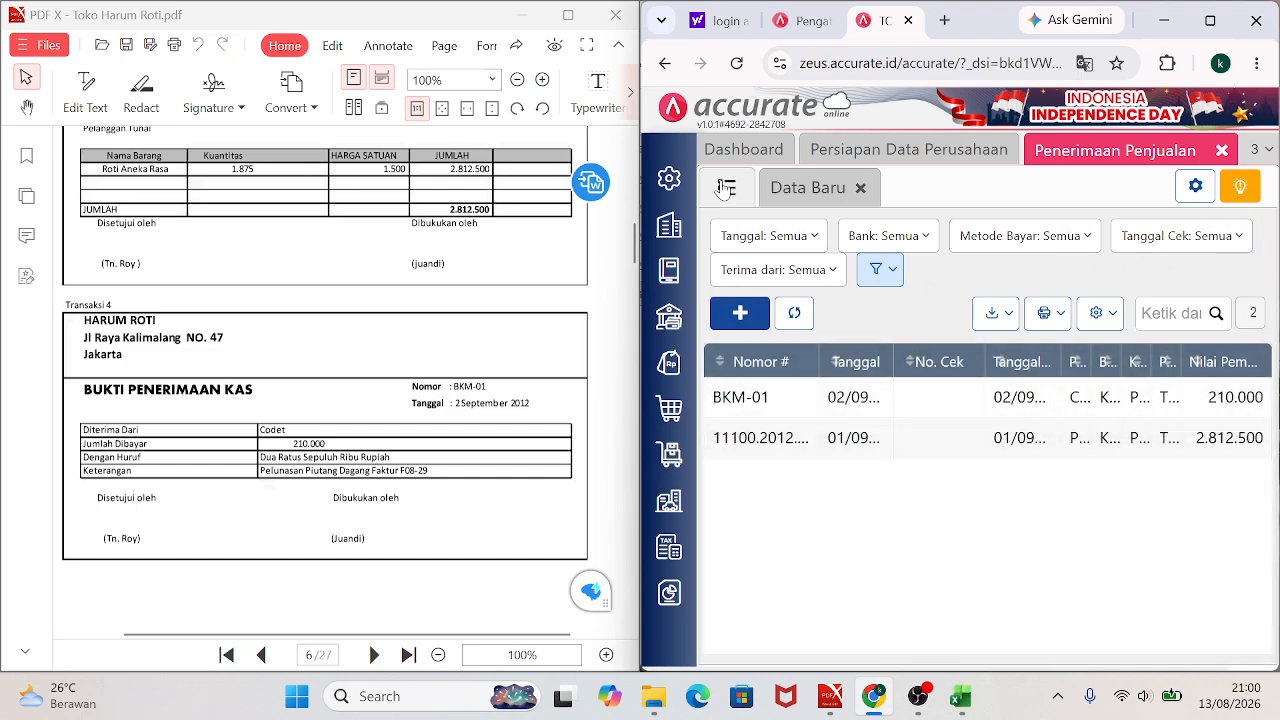
left_click(848, 405)
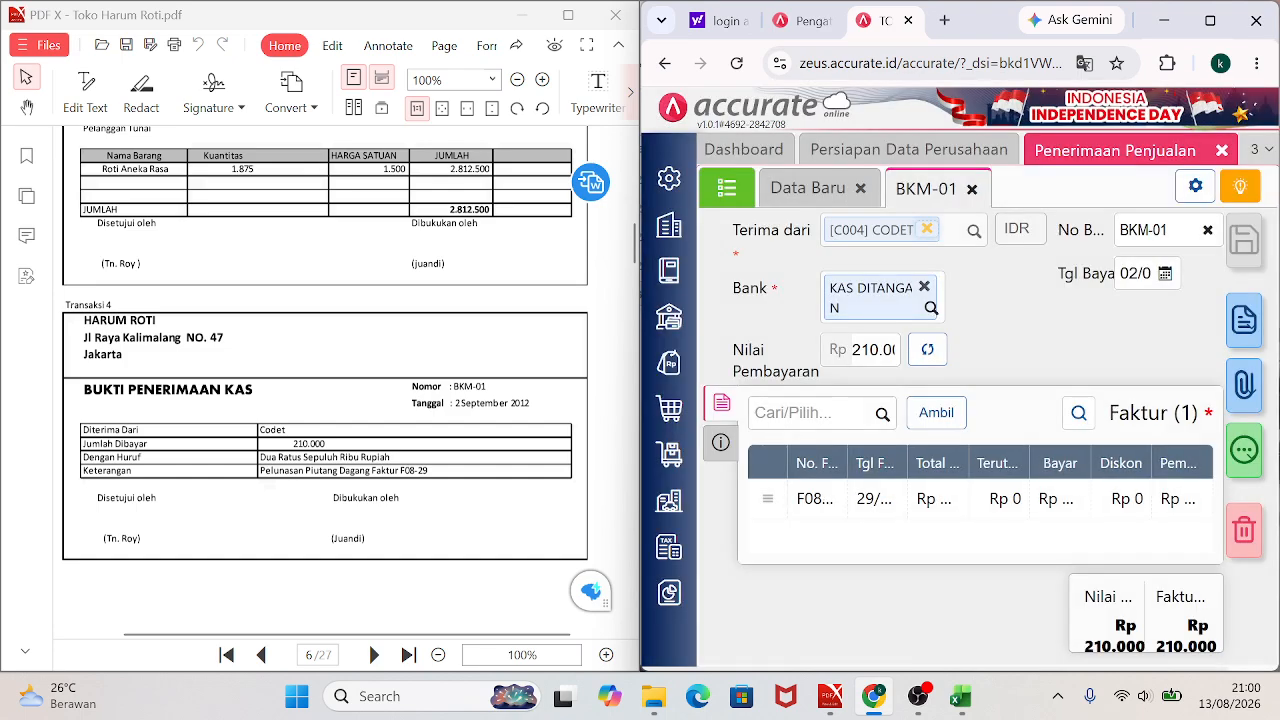
left_click(1242, 462)
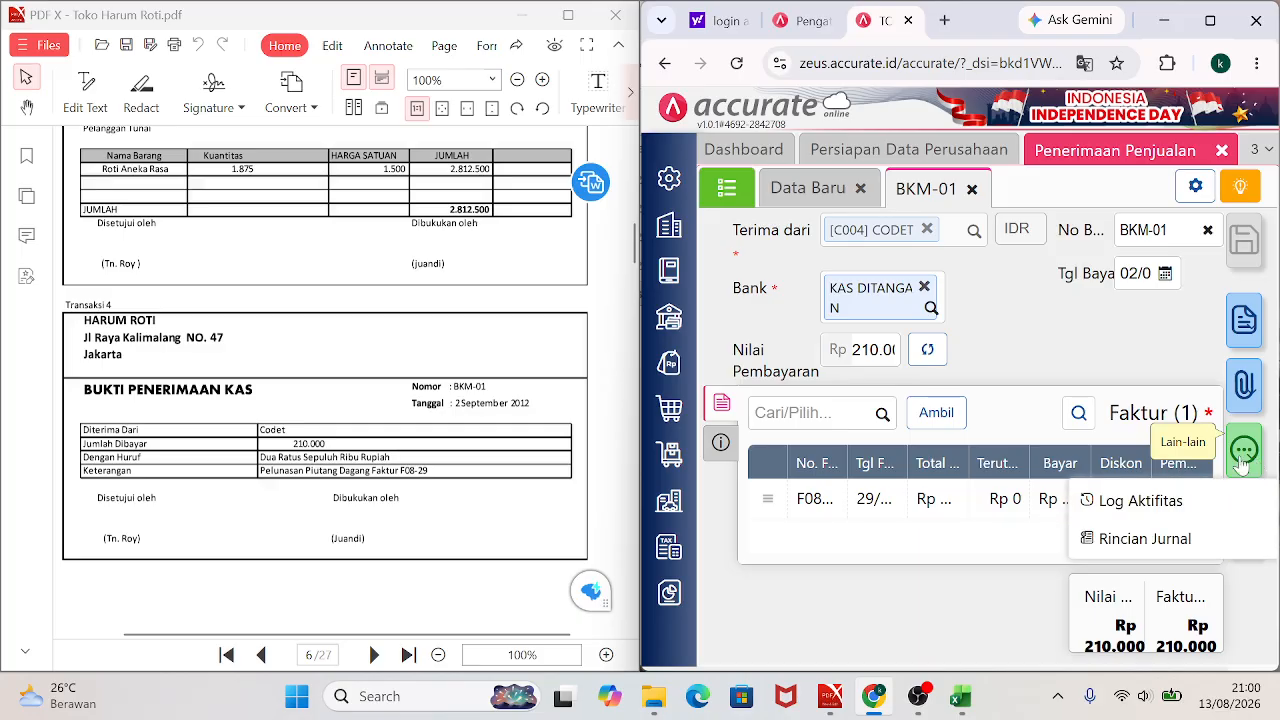
left_click(1117, 538)
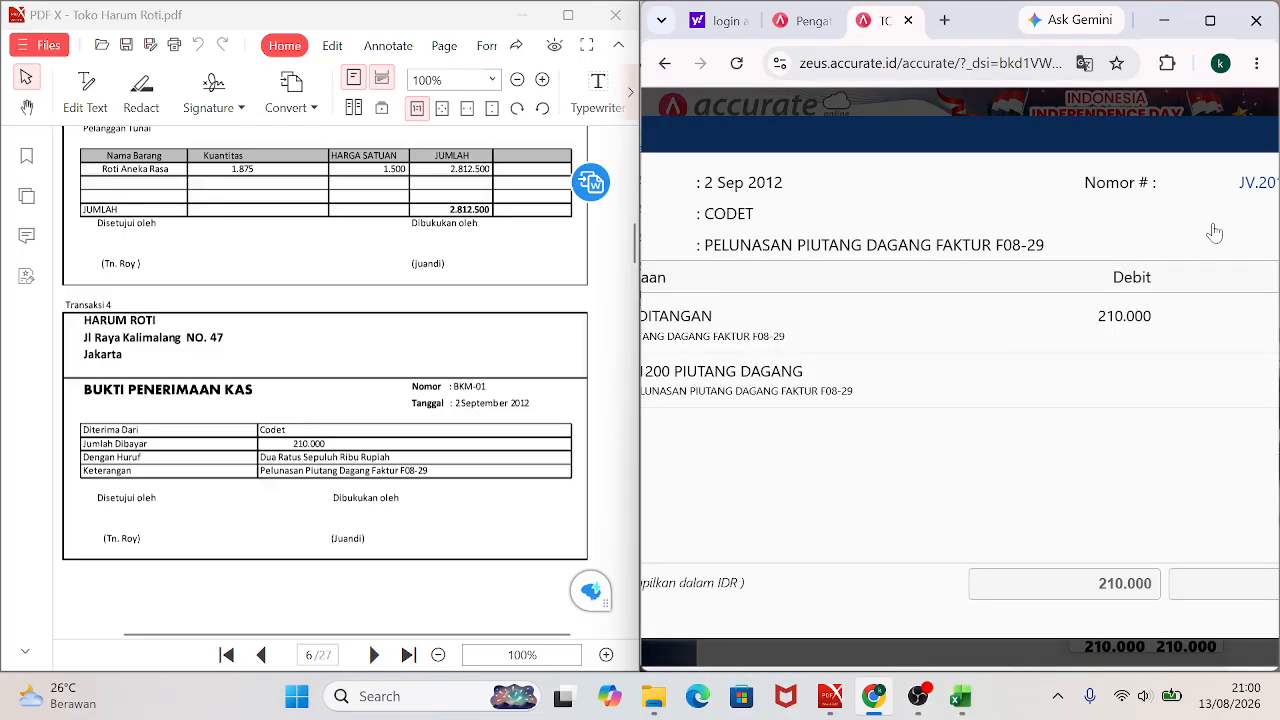
left_click(1210, 20)
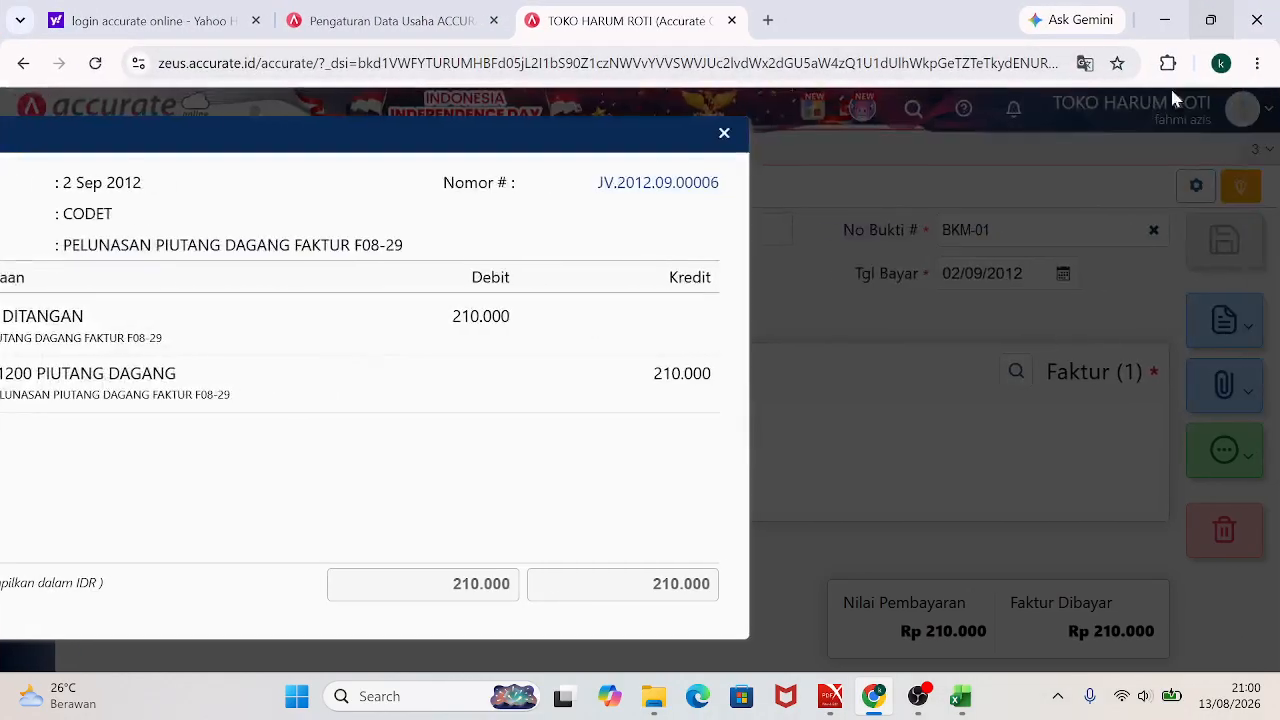
left_click(724, 136)
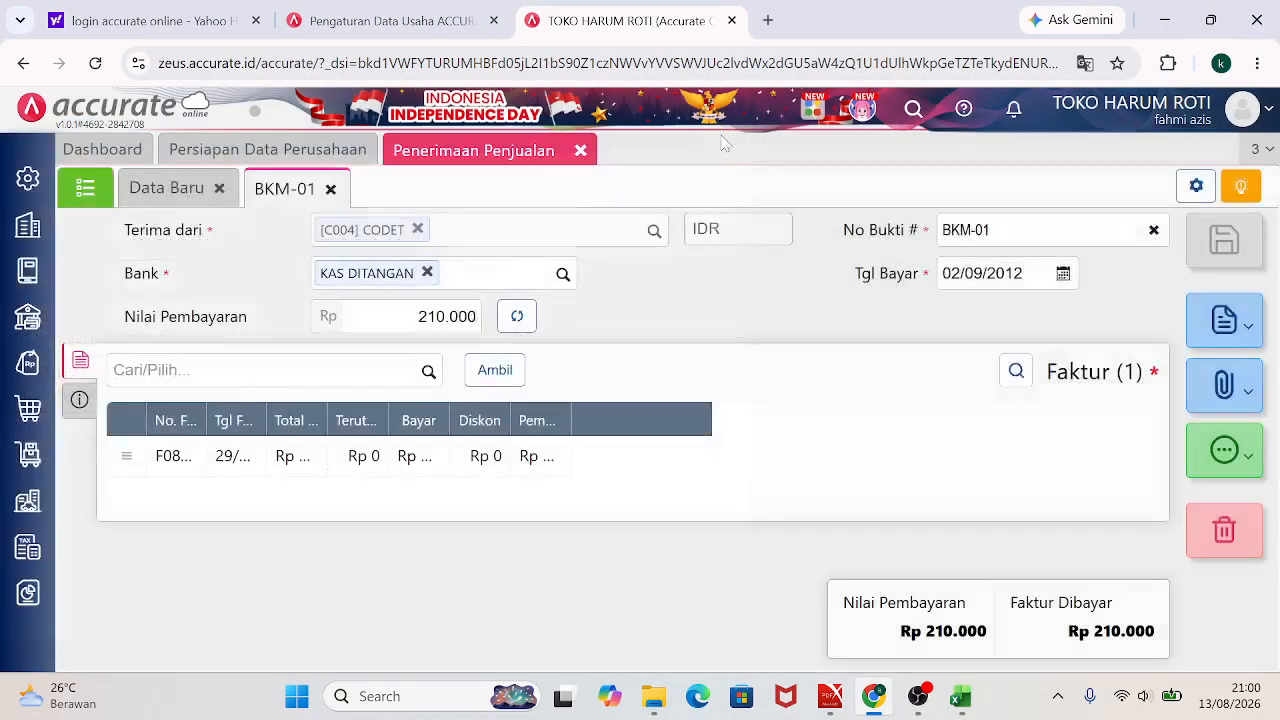
left_click(581, 153)
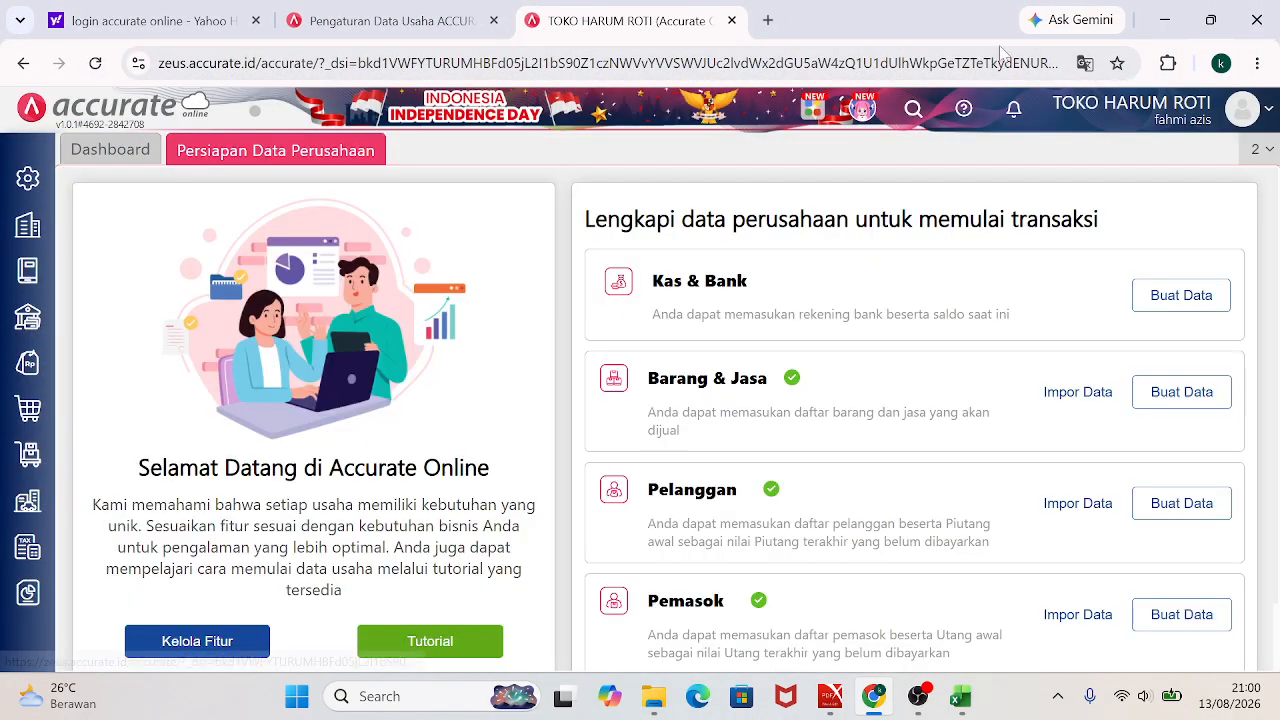
left_click(1210, 20)
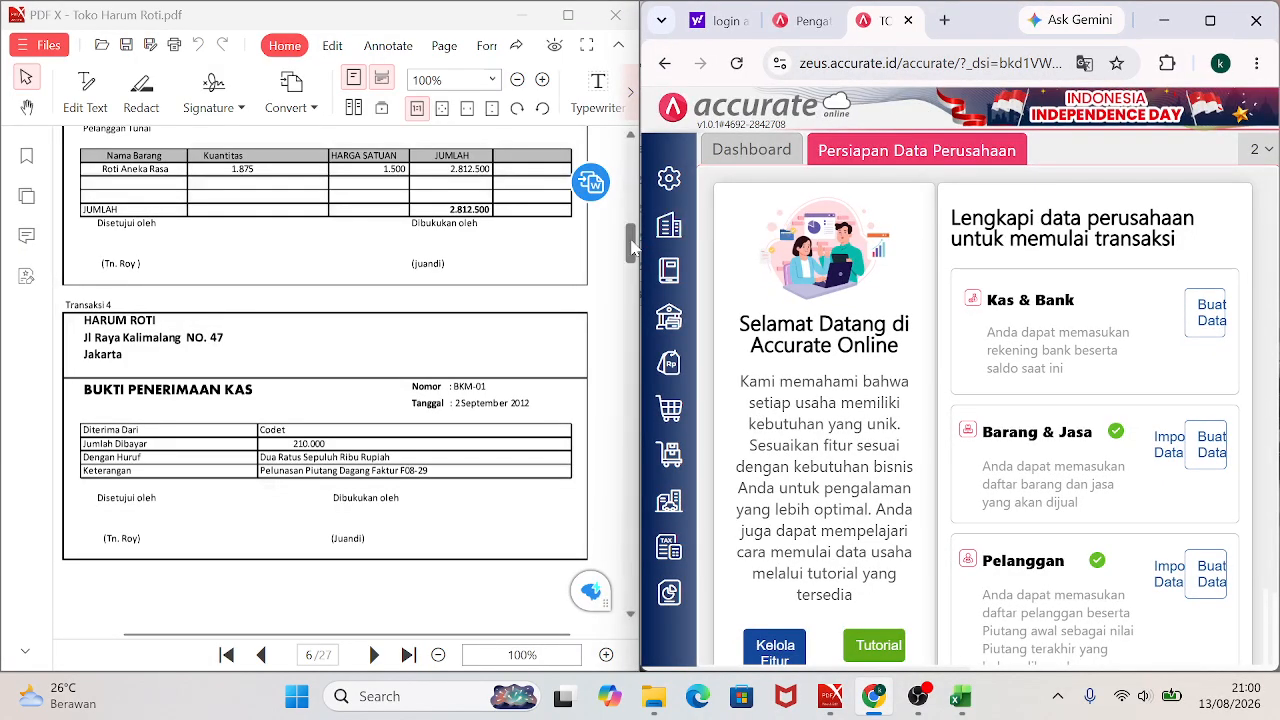
left_click_drag(631, 248, 632, 261)
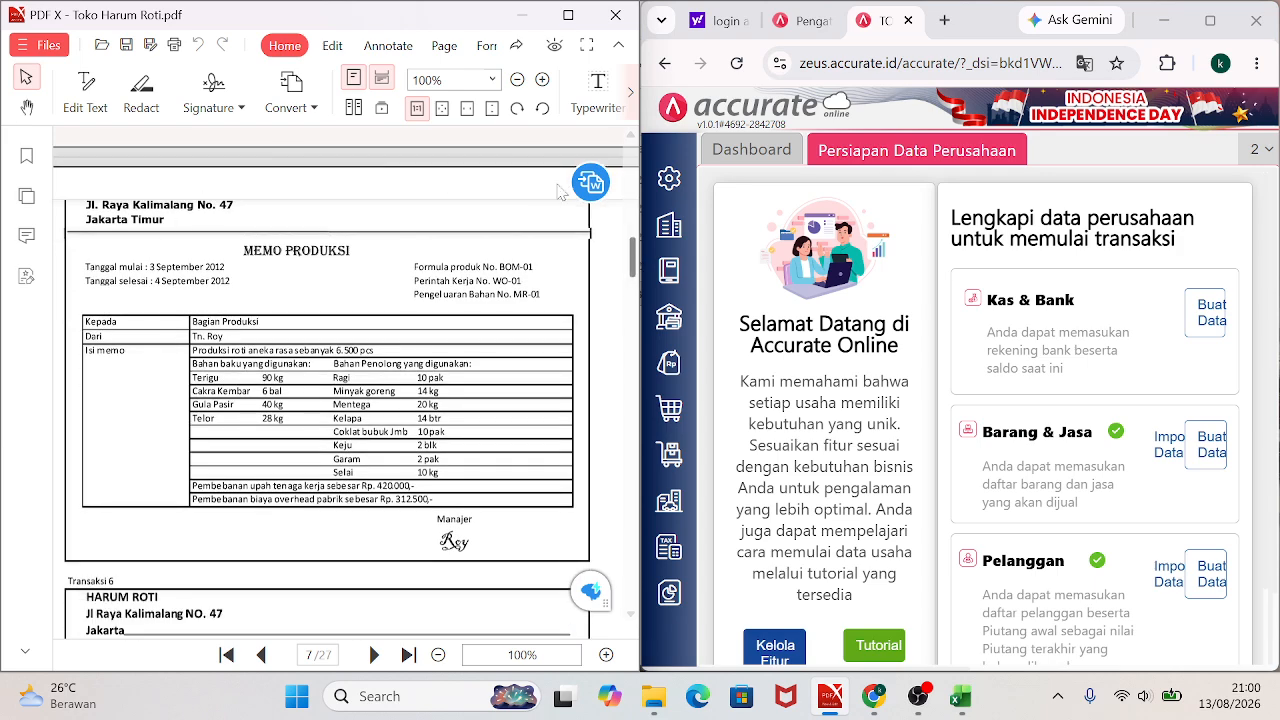
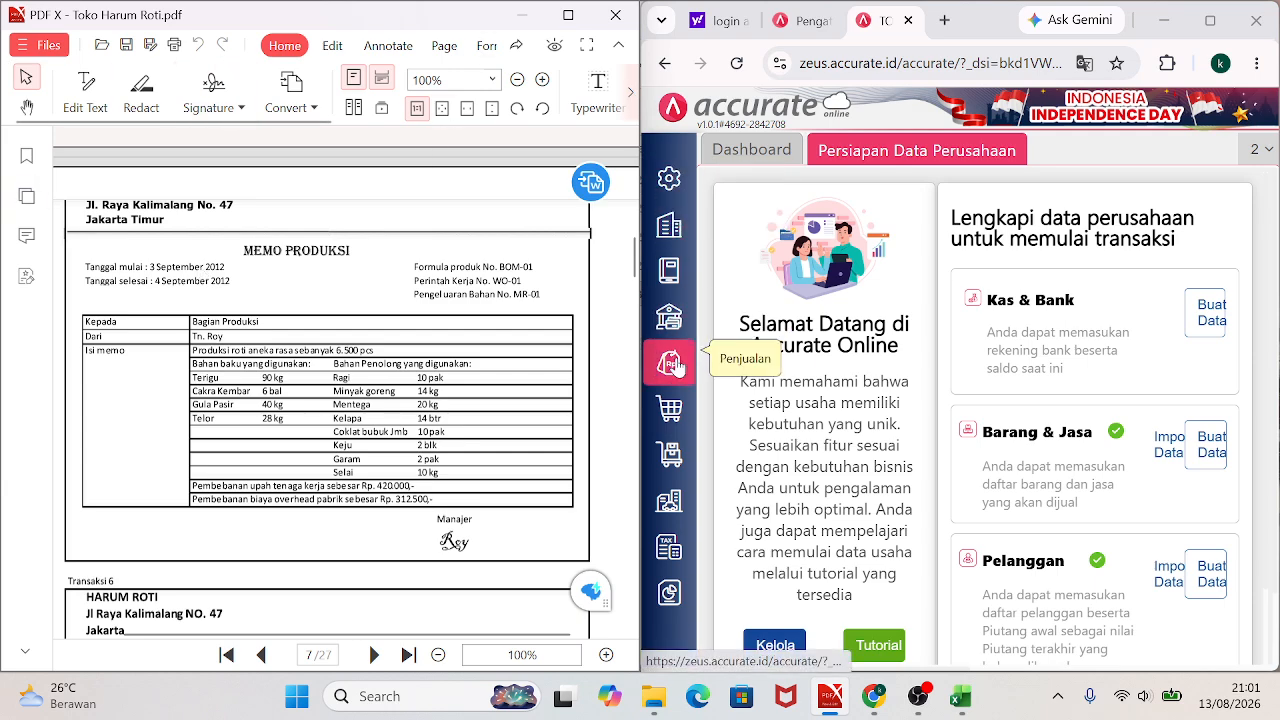
left_click(670, 455)
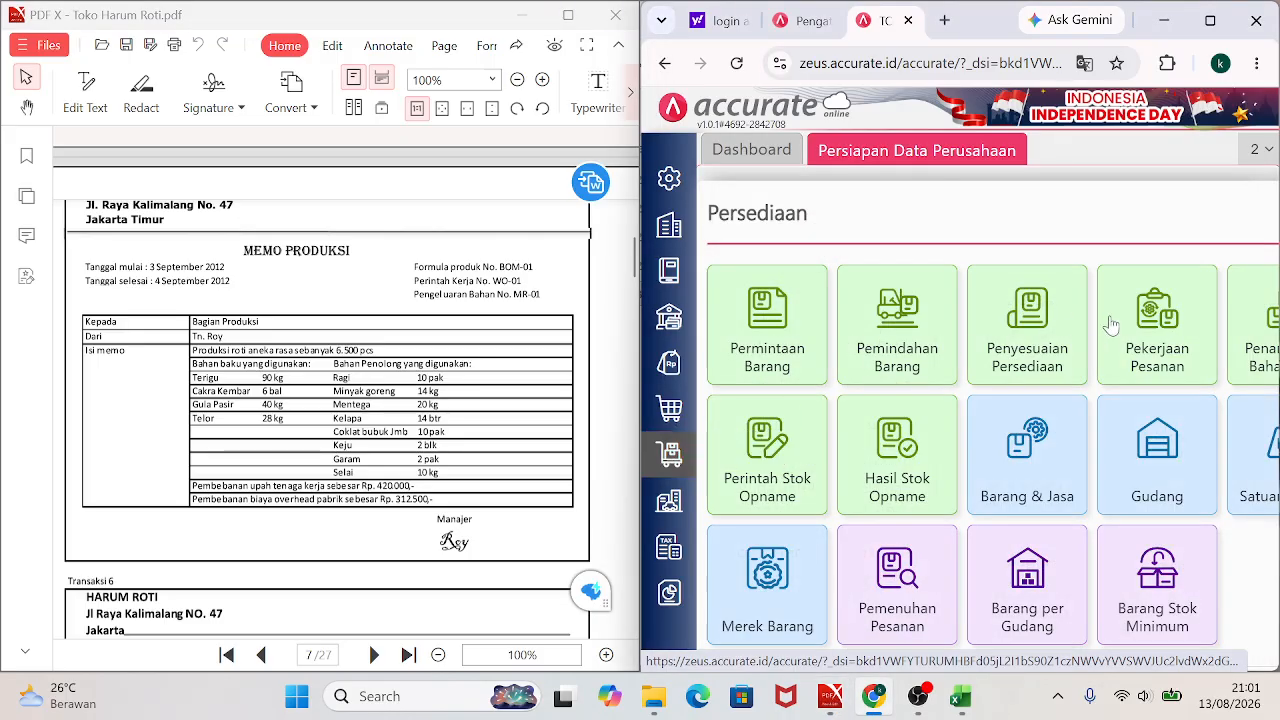
left_click(1207, 21)
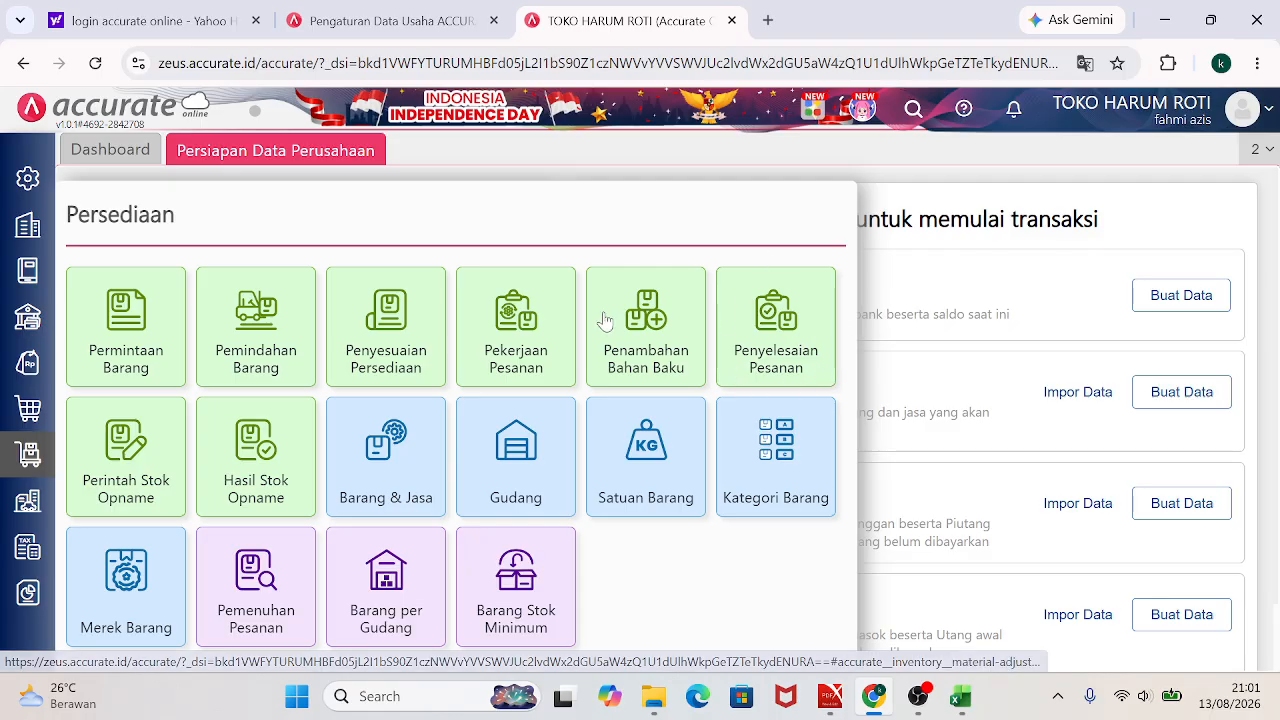
left_click(516, 335)
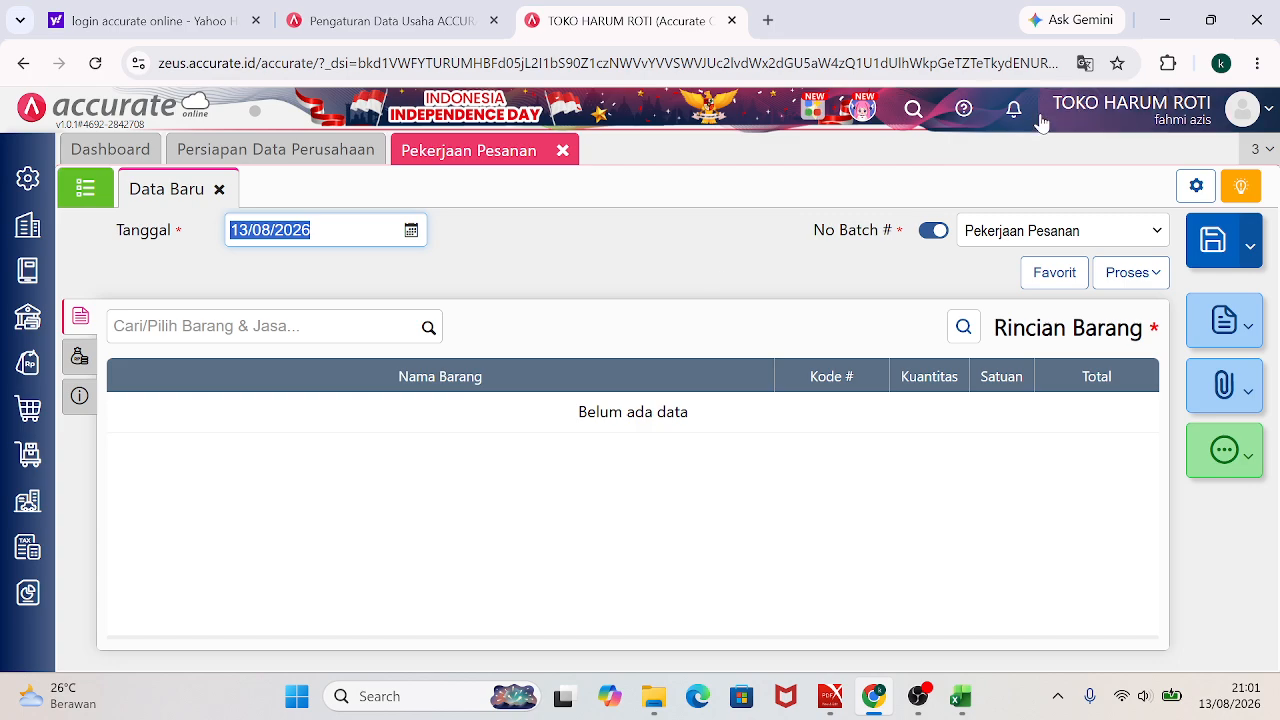
left_click(1210, 20)
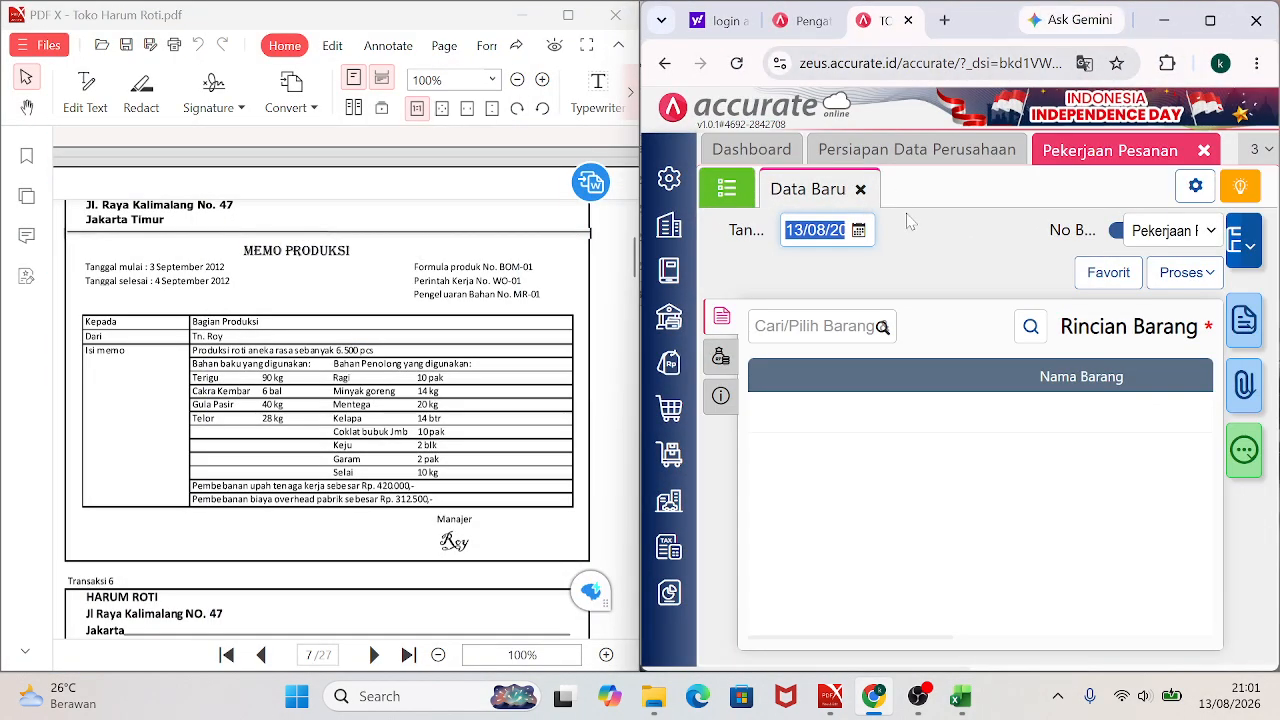
left_click(1204, 151)
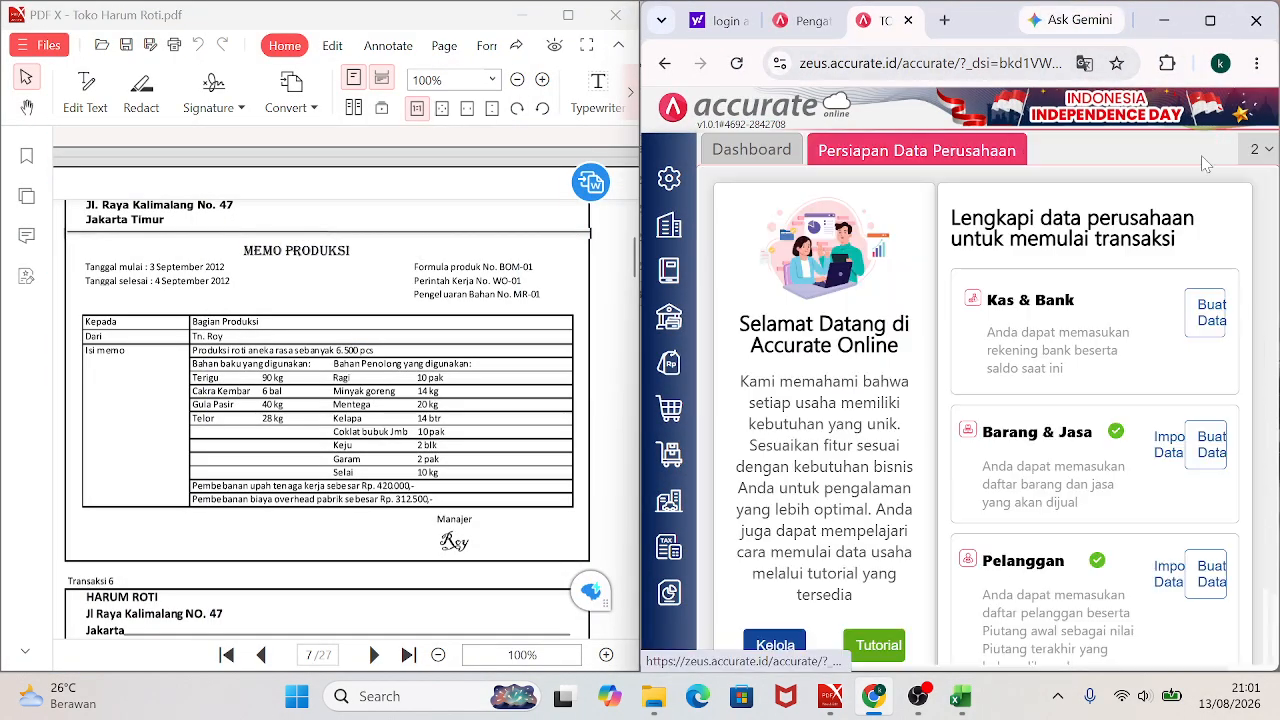
Start a new Pekerjaan Pesanan dated 03/09/2012 with the manual batch number (No Batch) B0M-01.
left_click(669, 454)
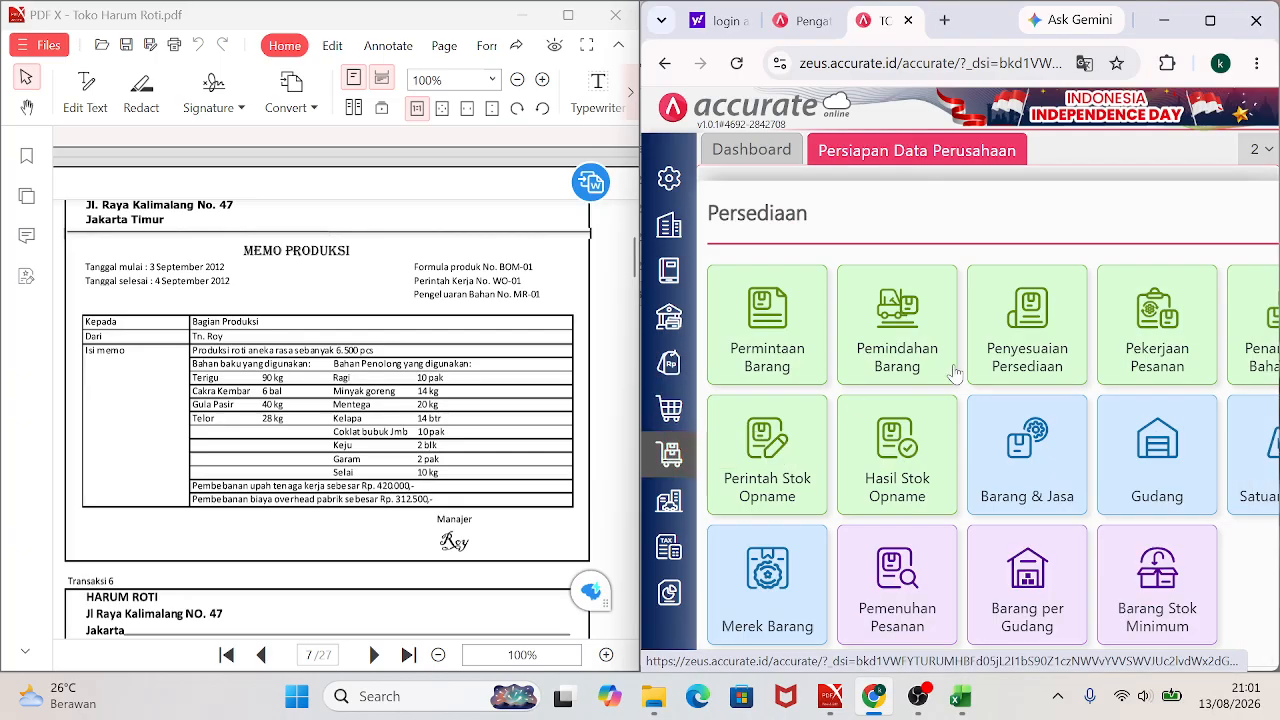
left_click(1167, 340)
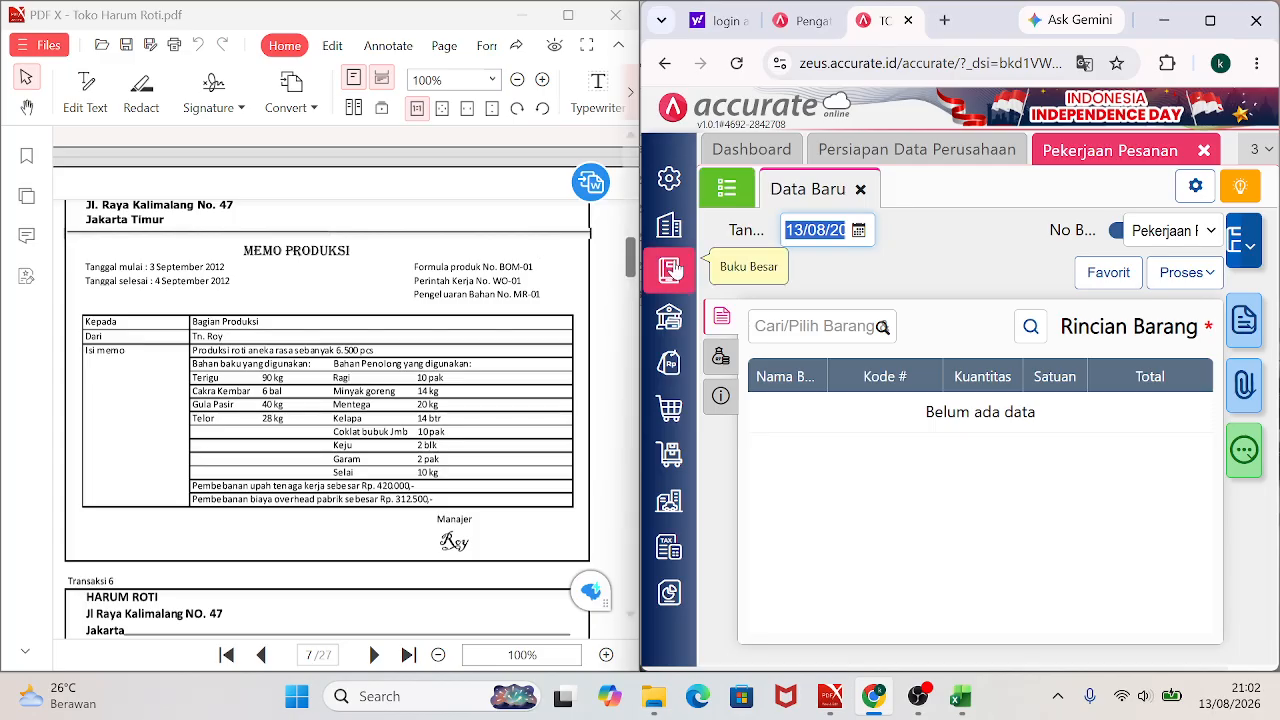
type("02/__/__")
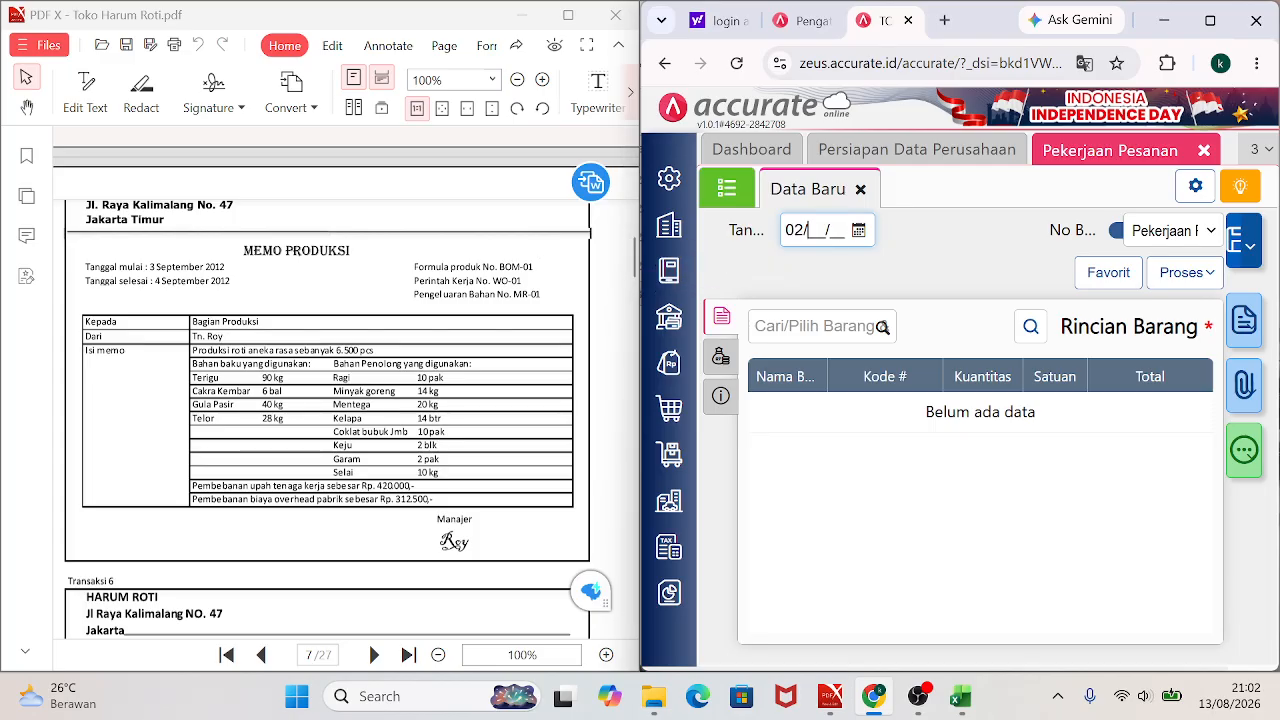
key("BackSpace")
type("3092")
key("Tab")
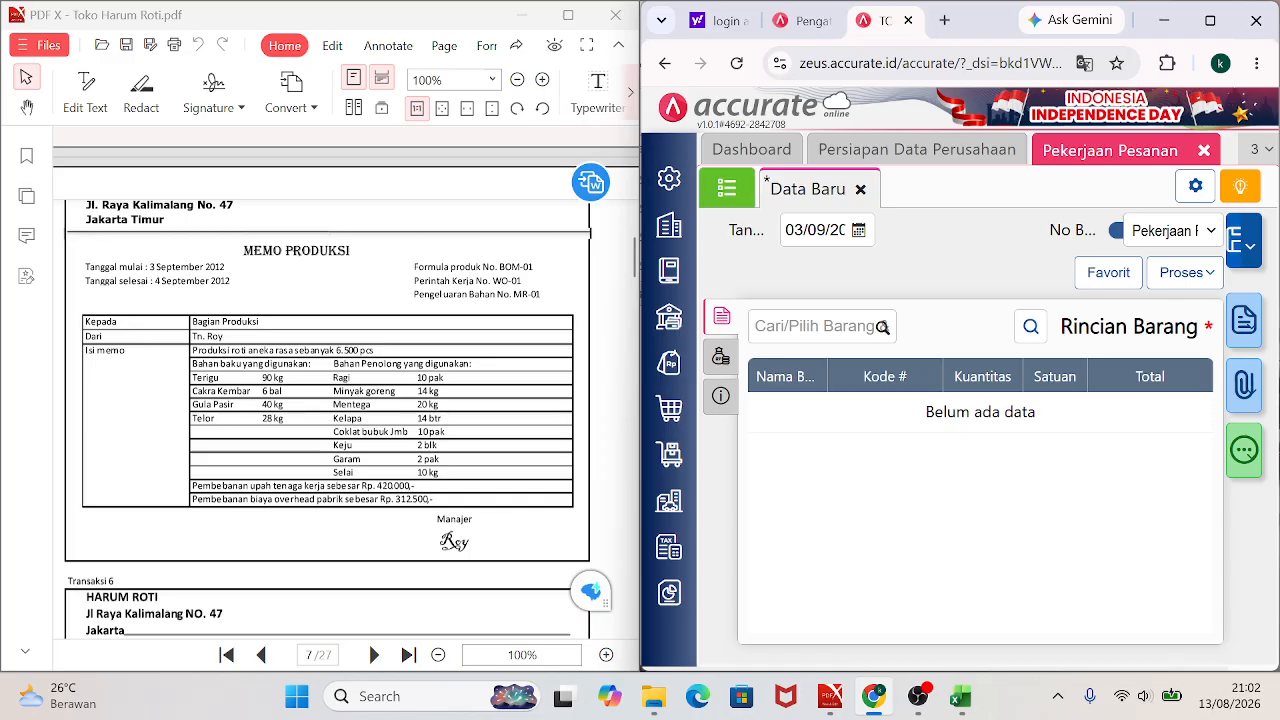
key("shift+Tab")
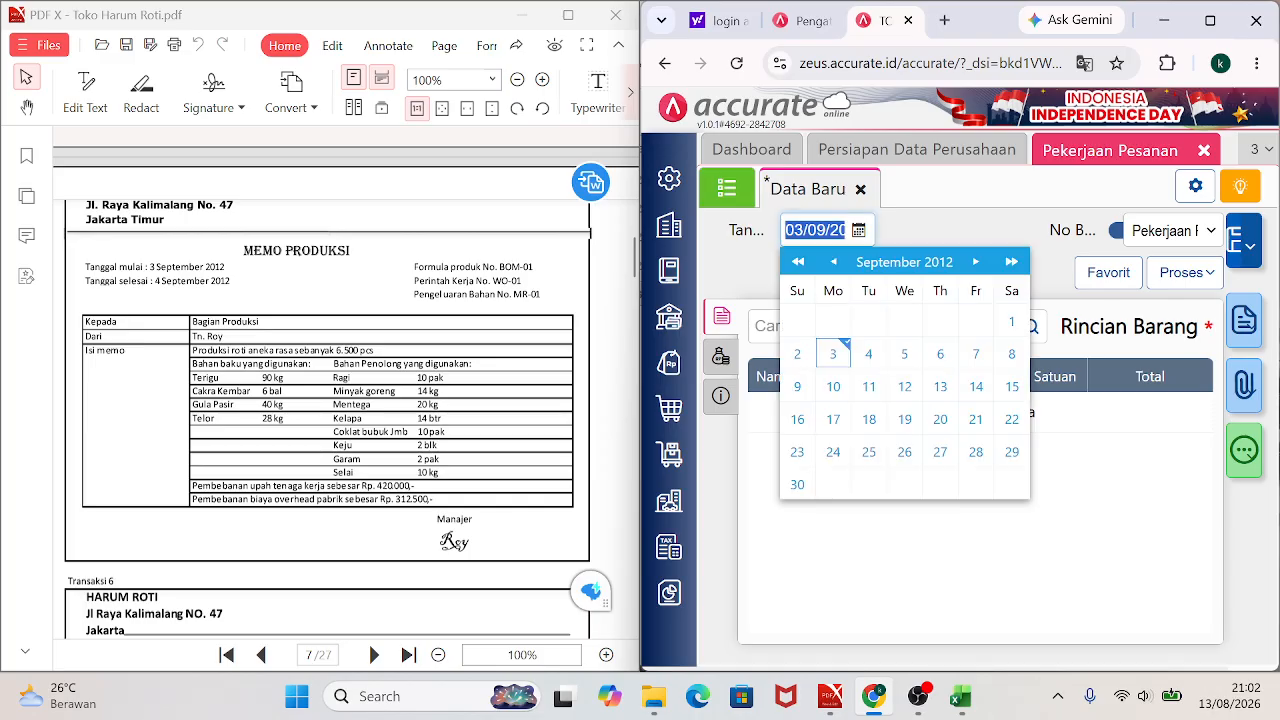
left_click(834, 355)
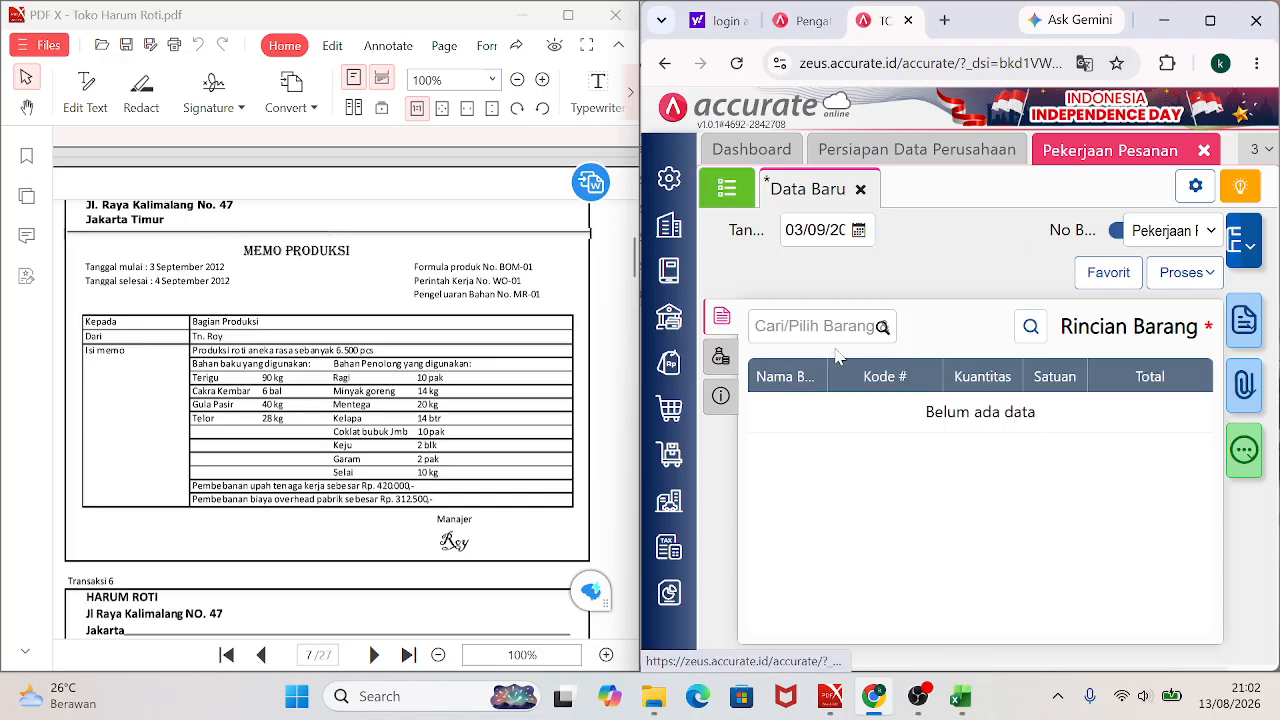
left_click(1115, 231)
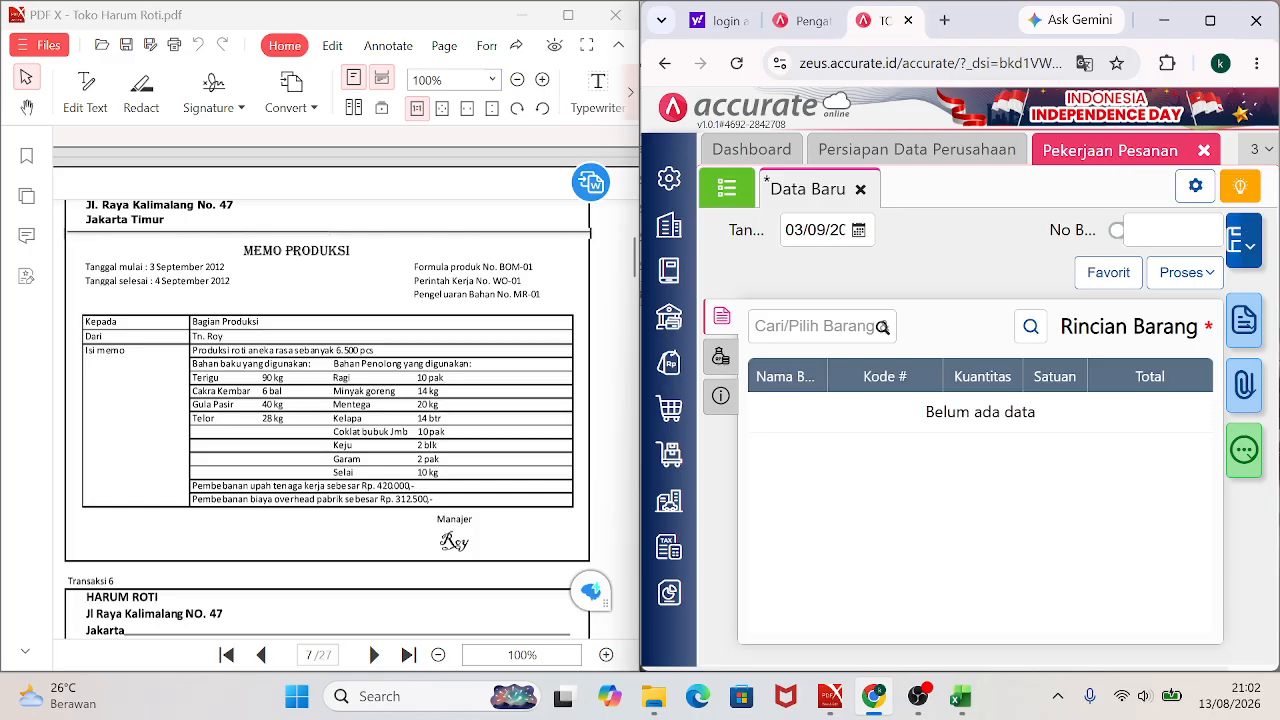
type("B0M-01")
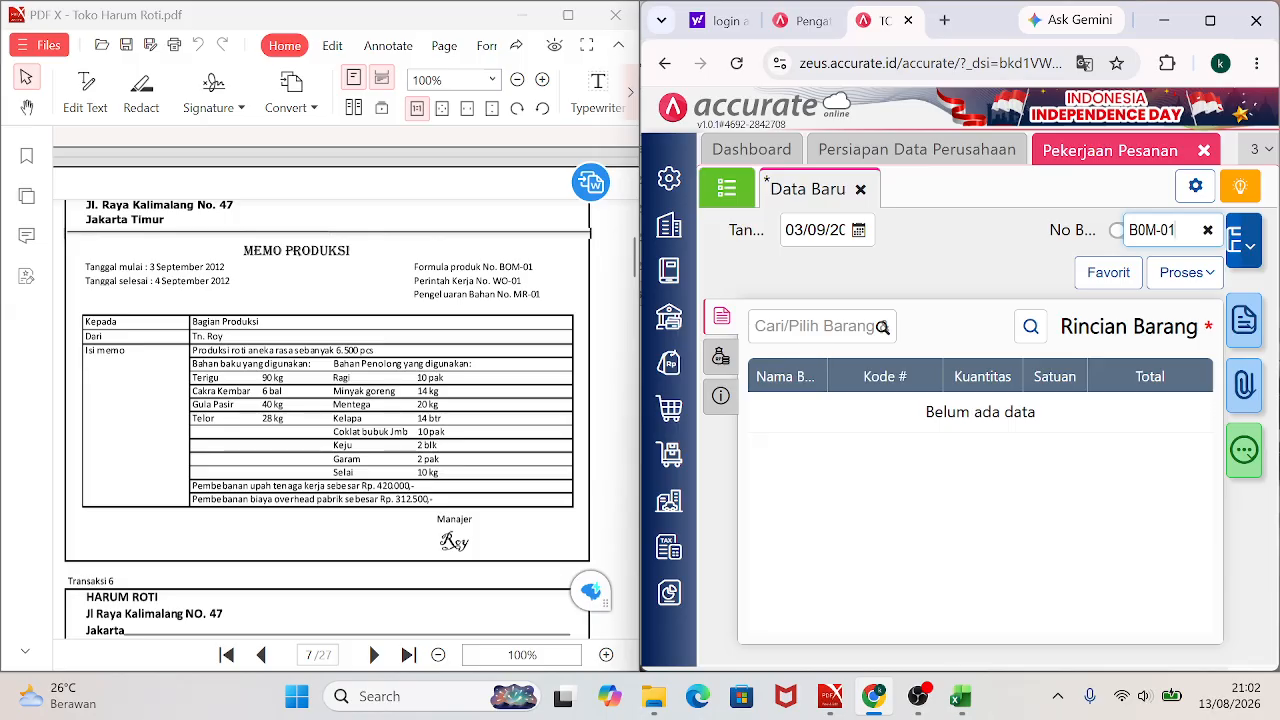
Add the raw material TERIGU to the work order's item details with a quantity of 90.
left_click(882, 327)
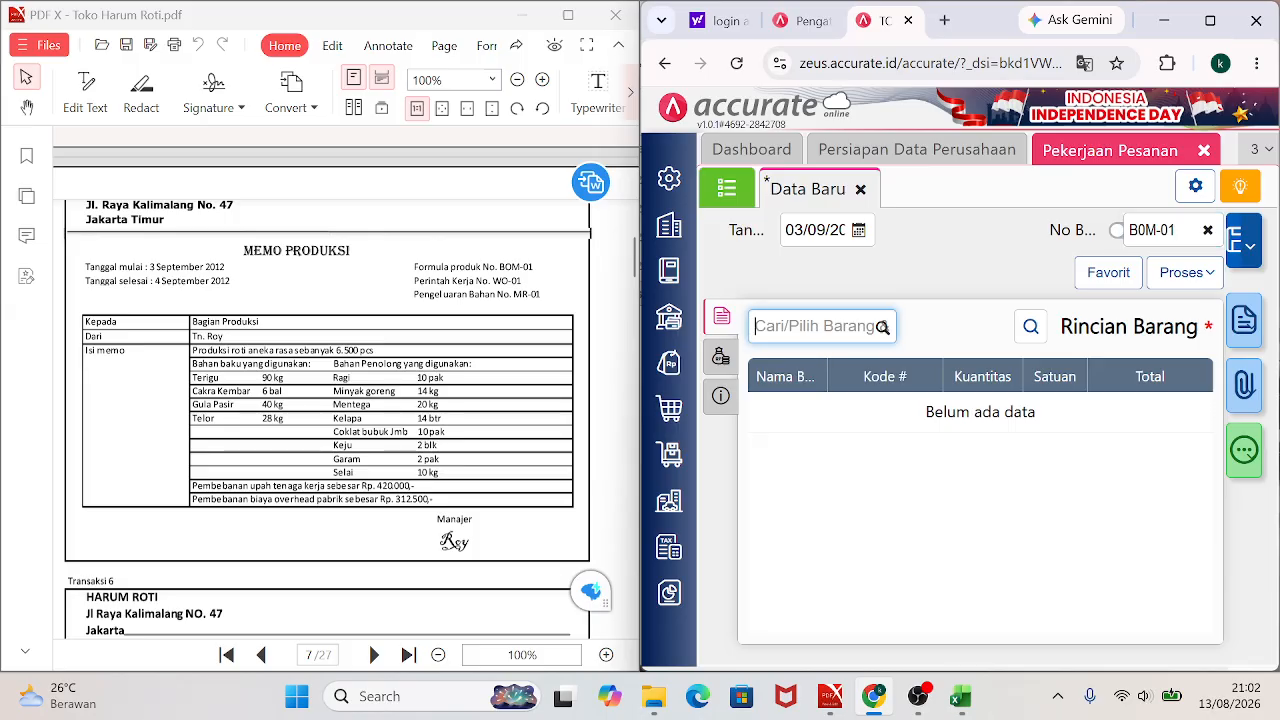
type("TERIJ")
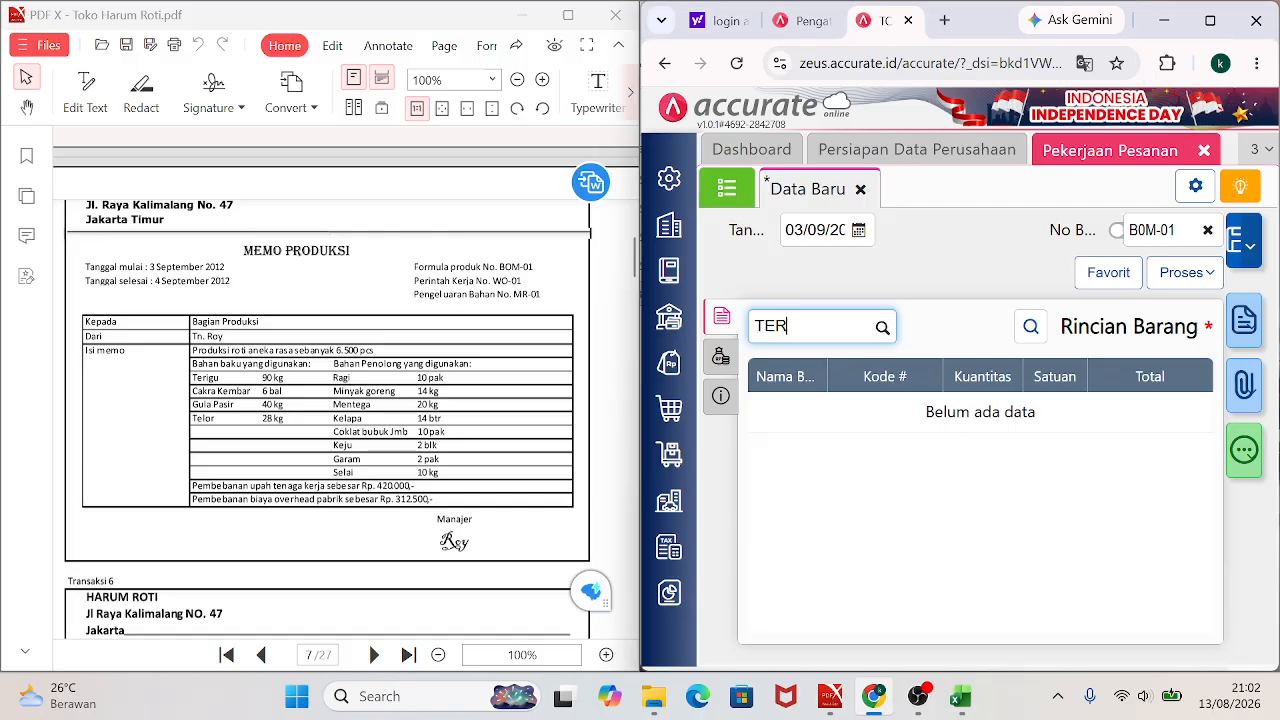
key("BackSpace")
type("GU")
left_click(795, 382)
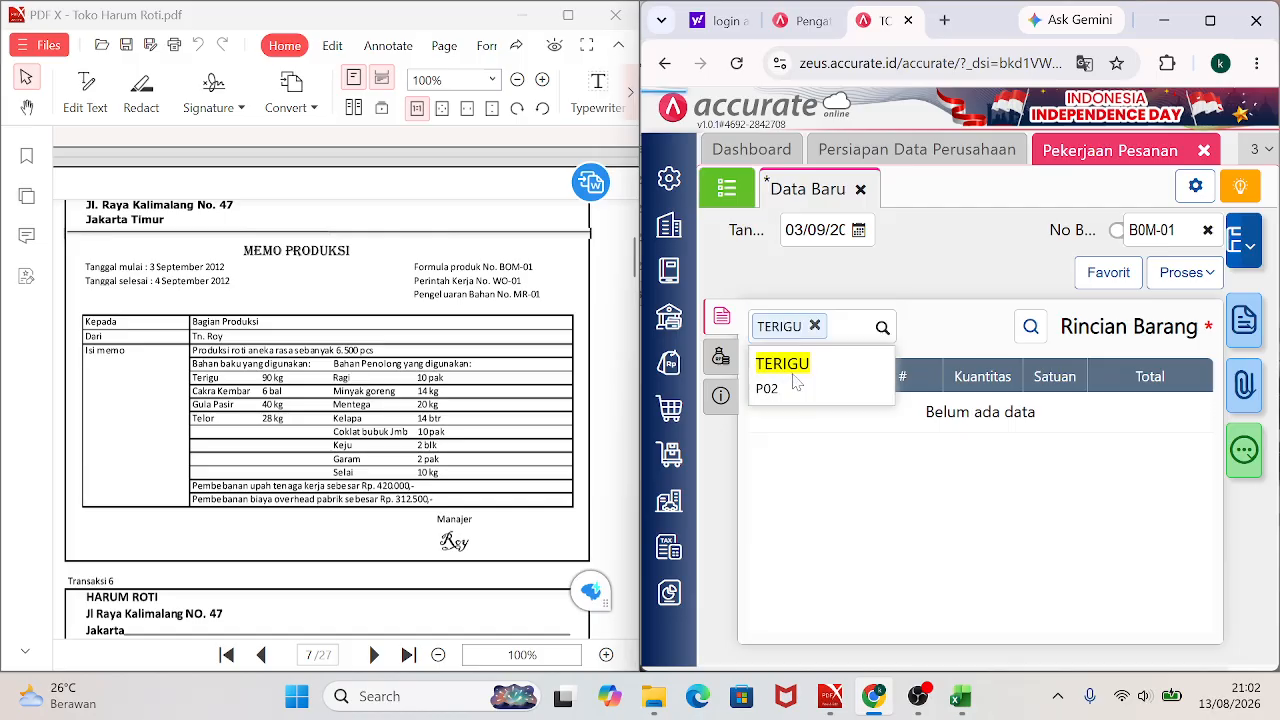
left_click(1002, 334)
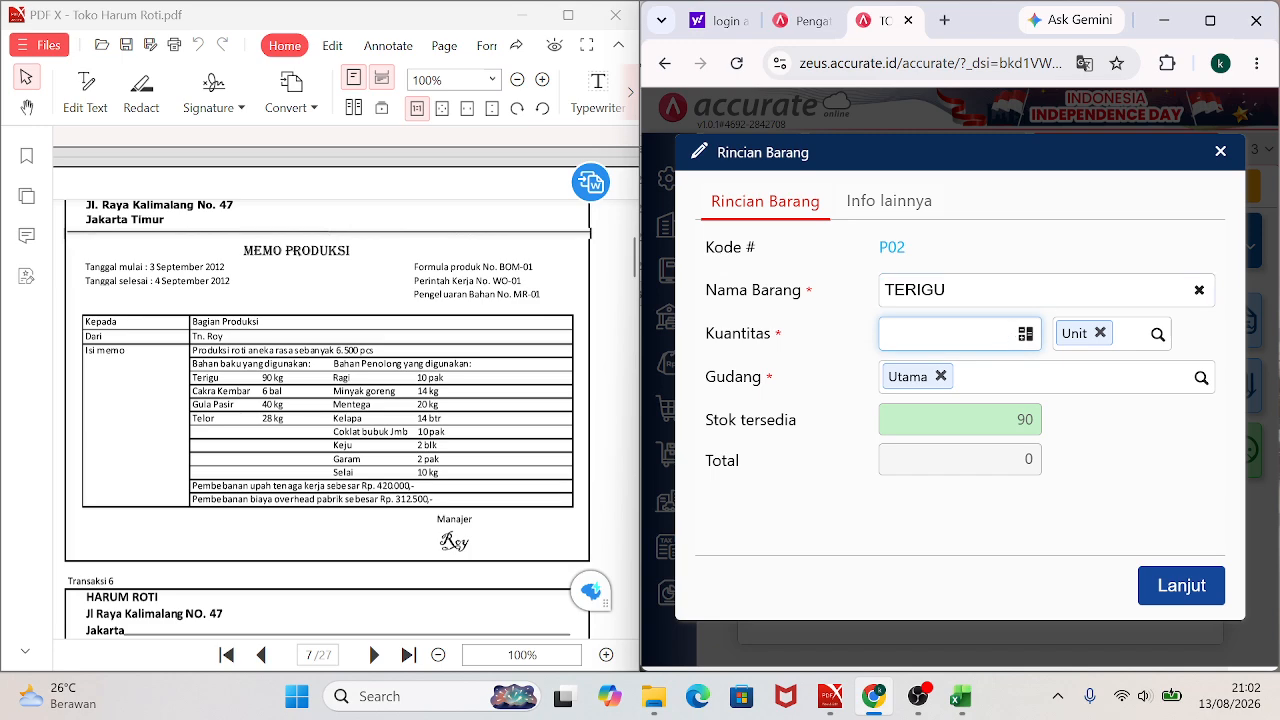
type("90")
left_click(1160, 587)
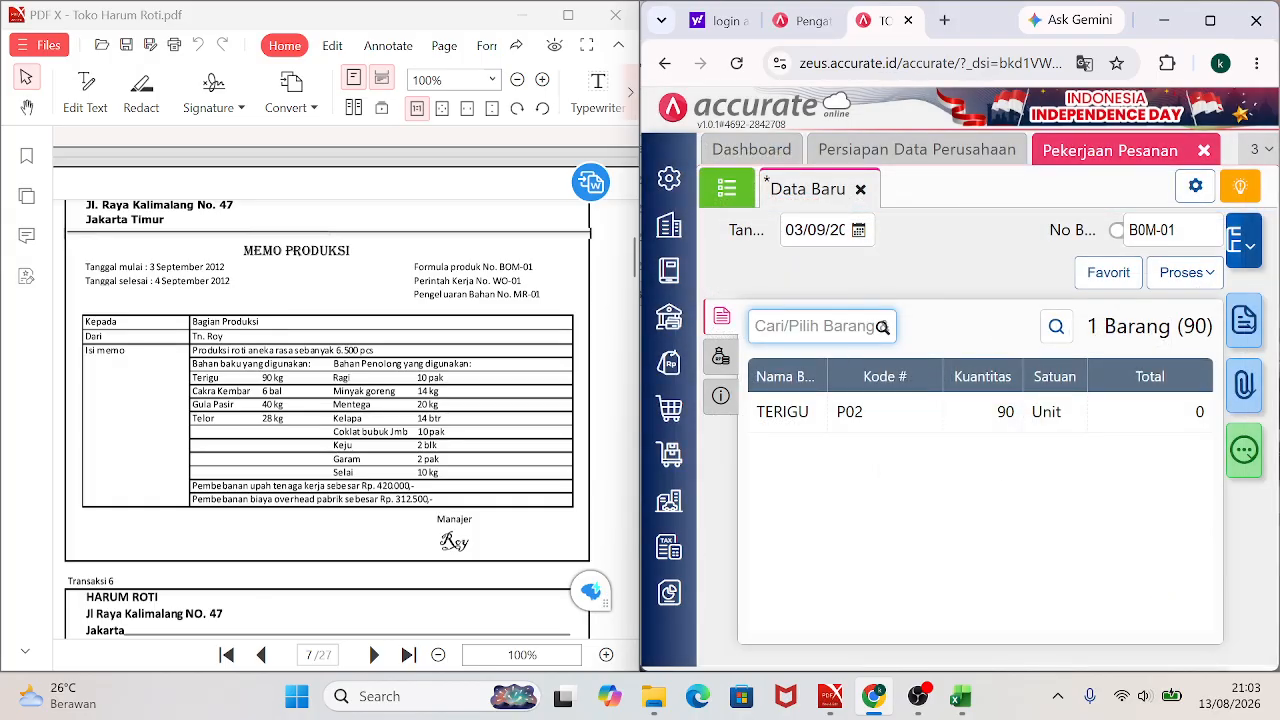
Add CAKRA KEMBAR to the work order's item details with a quantity of 6.
type("CA")
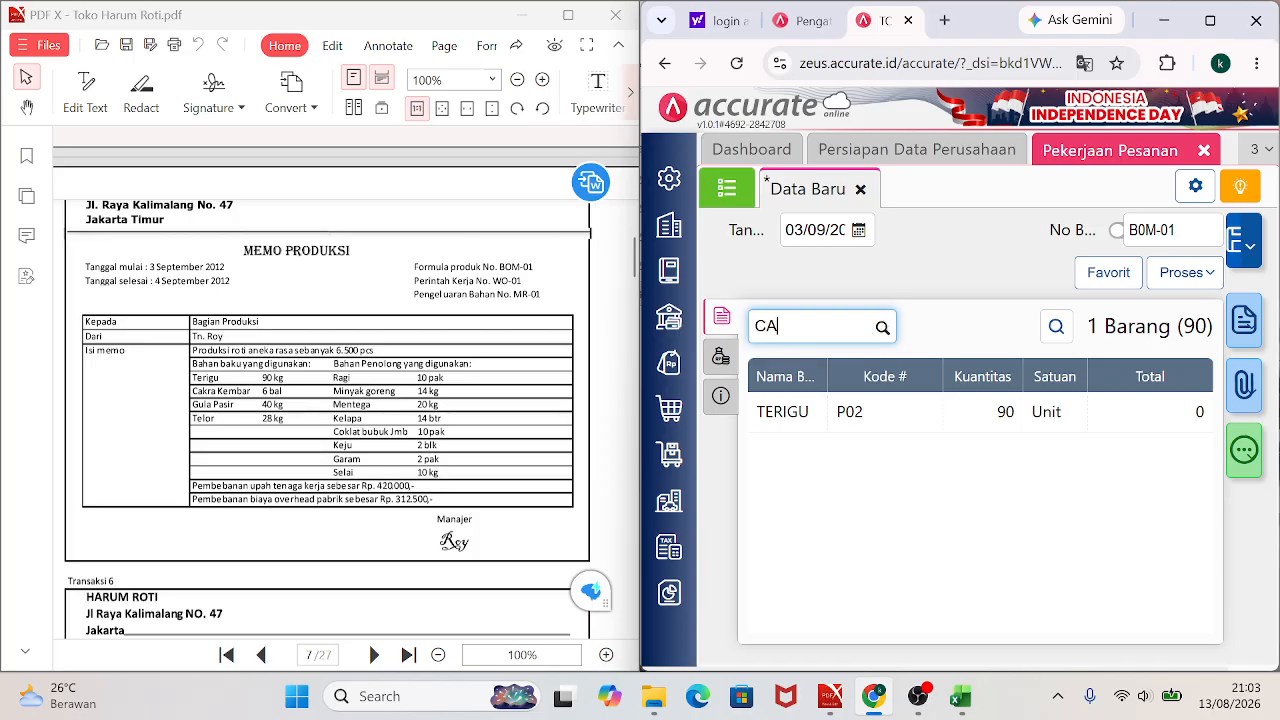
type("KRA")
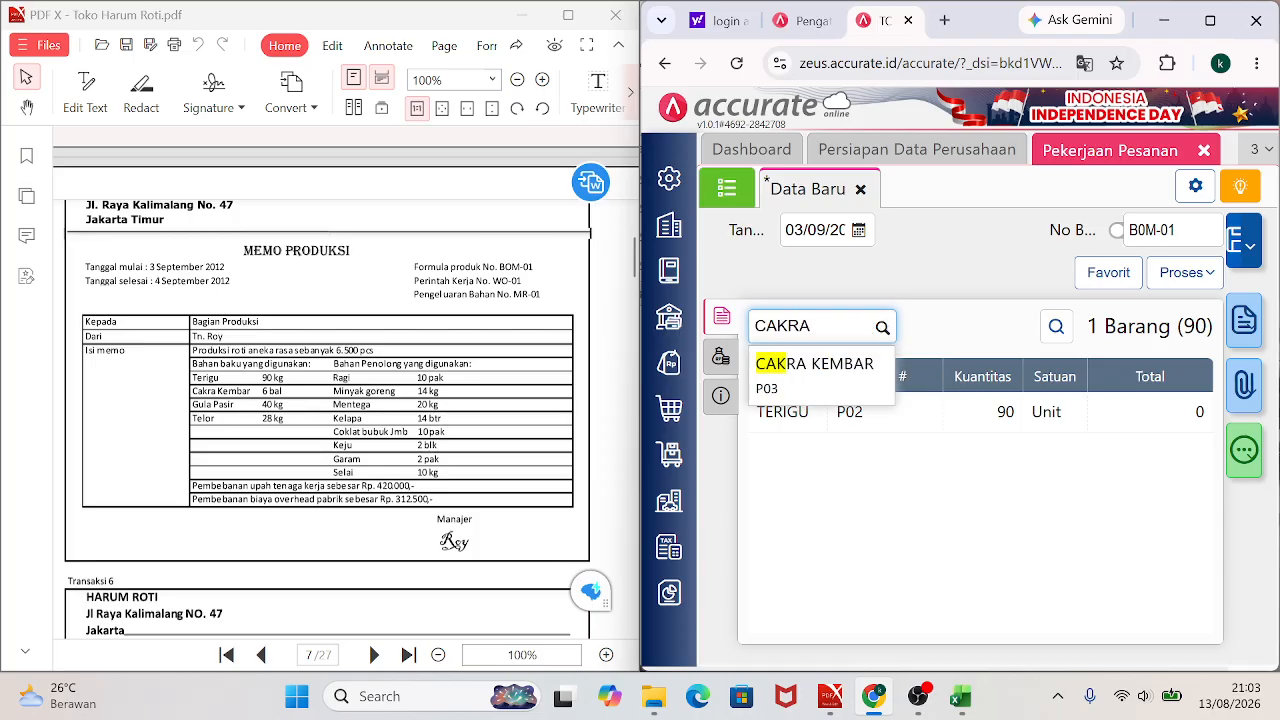
left_click(815, 366)
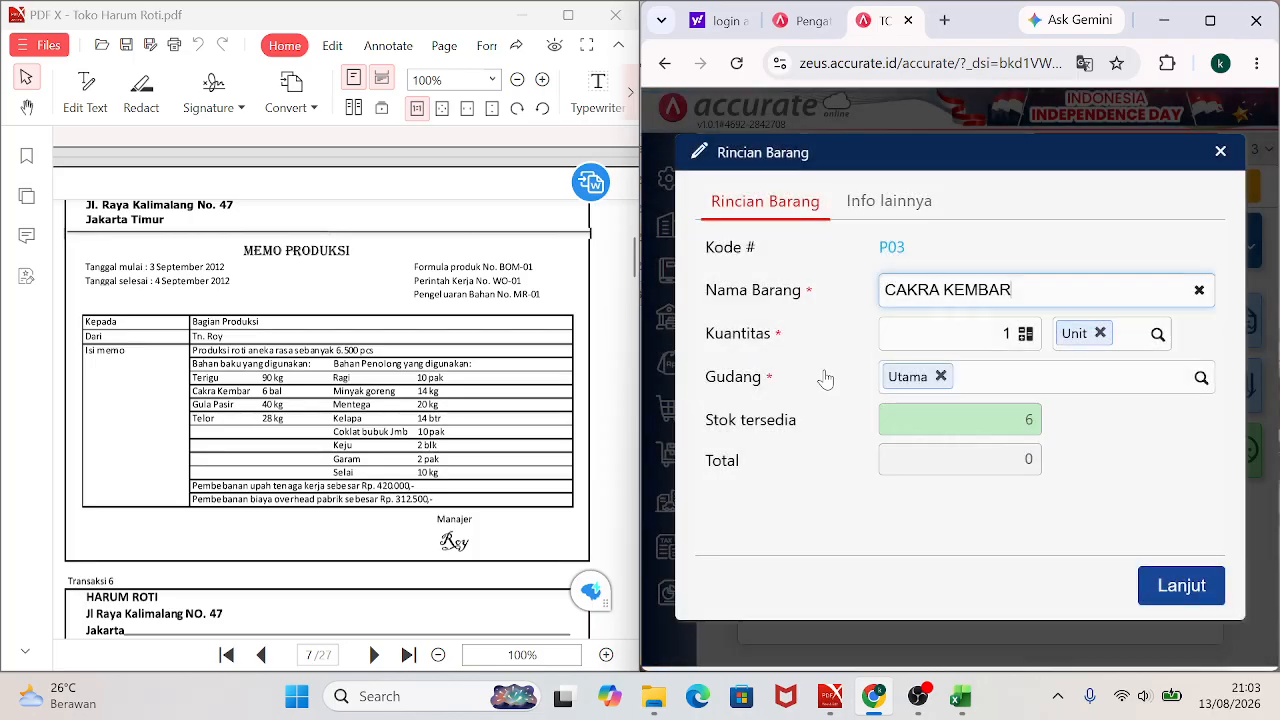
left_click(999, 334)
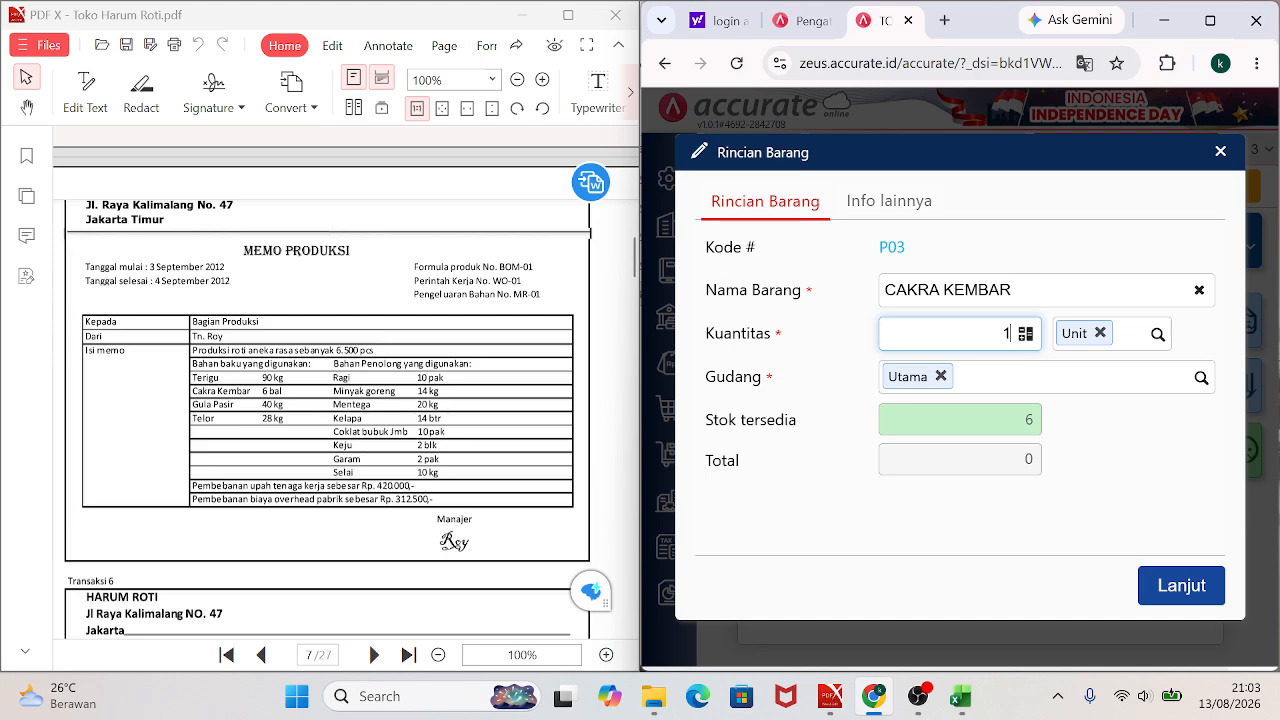
left_click(1176, 587)
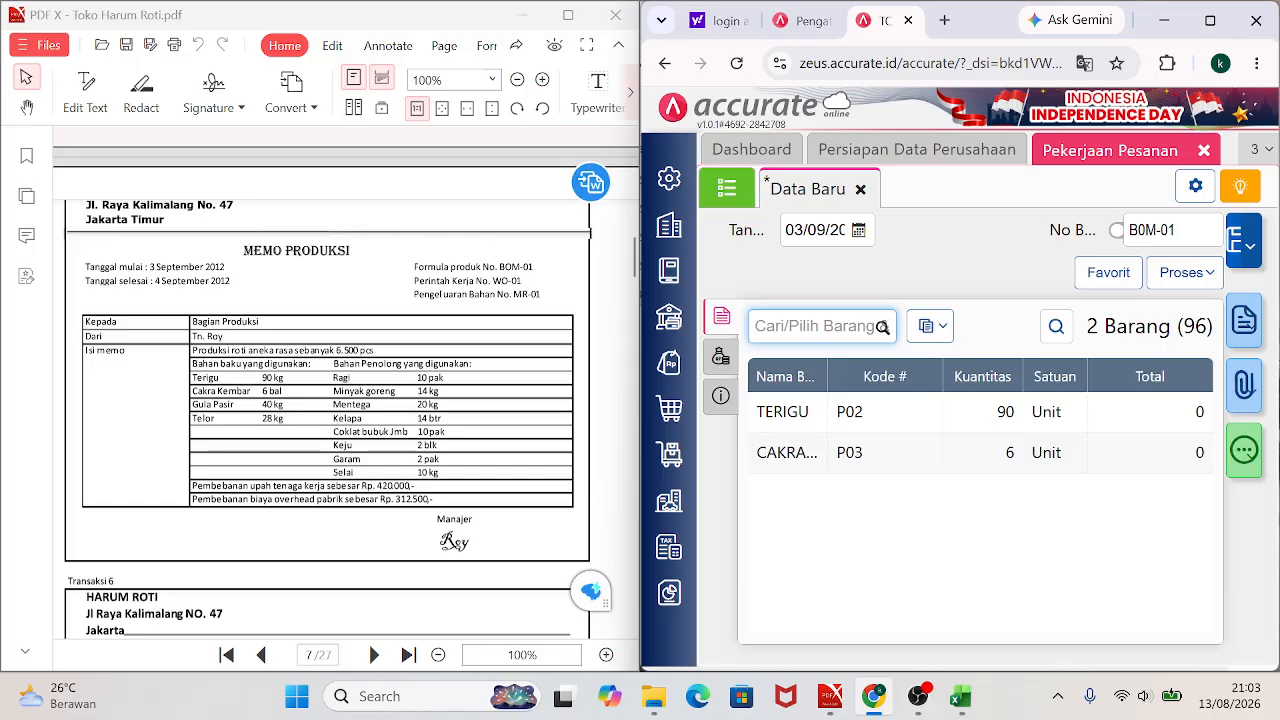
Add GULA PASIR to the work order's item details with a quantity of 40.
type("G")
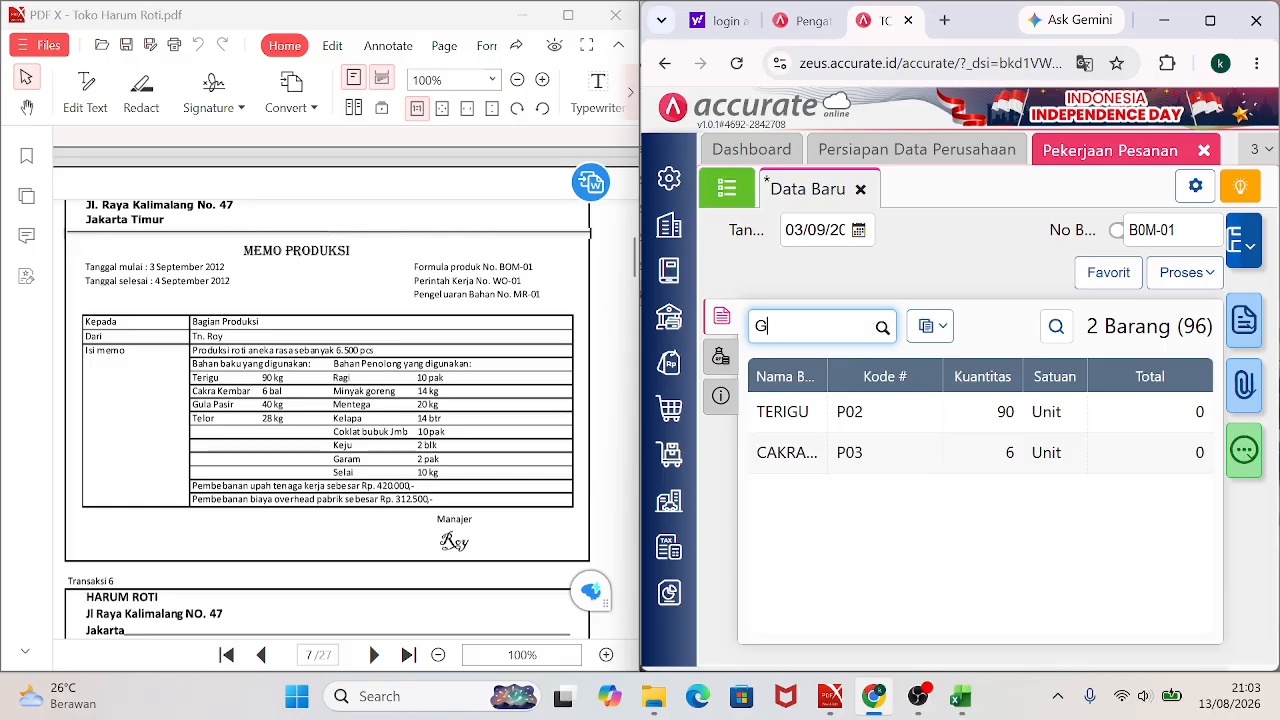
type("ULA PASI")
left_click(828, 378)
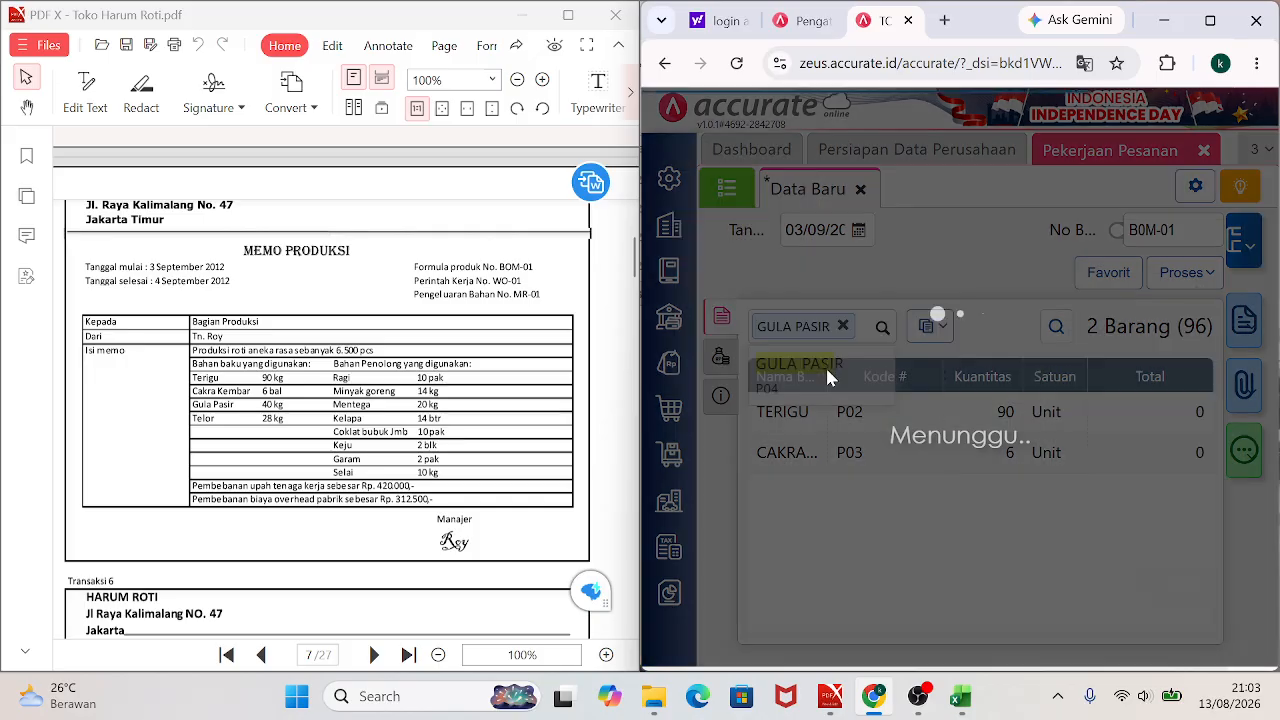
key("Tab")
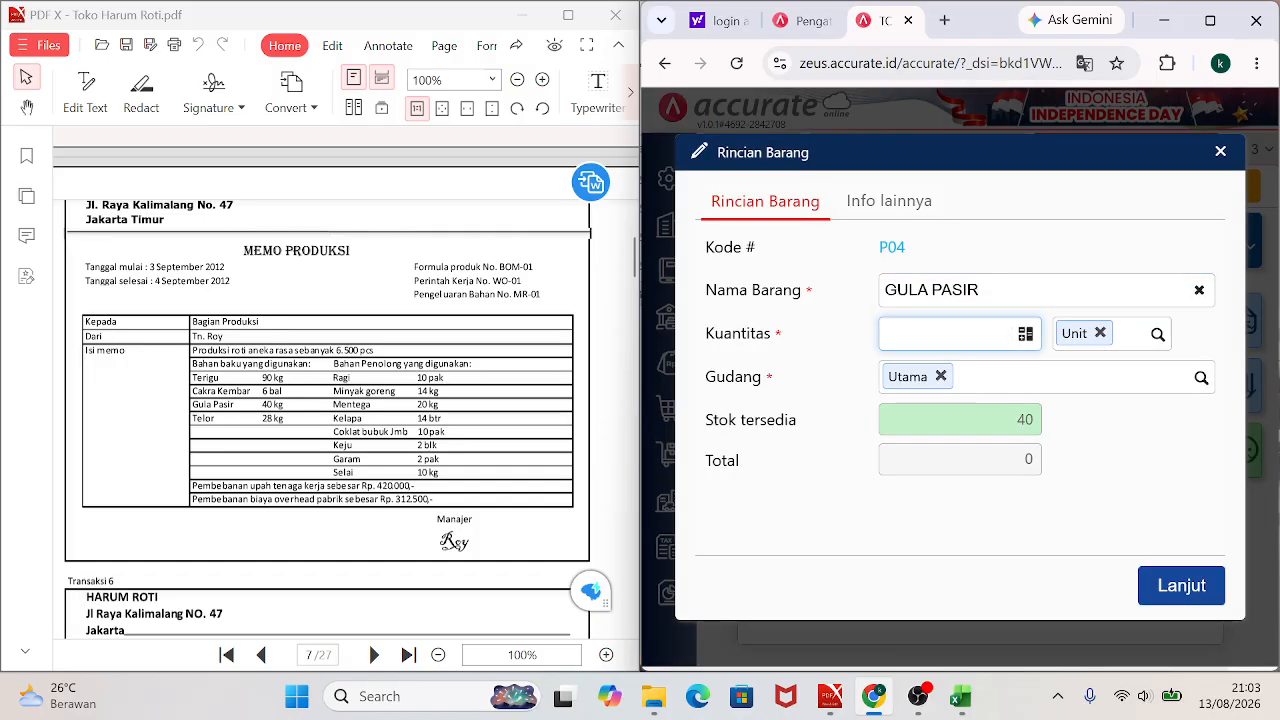
type("40")
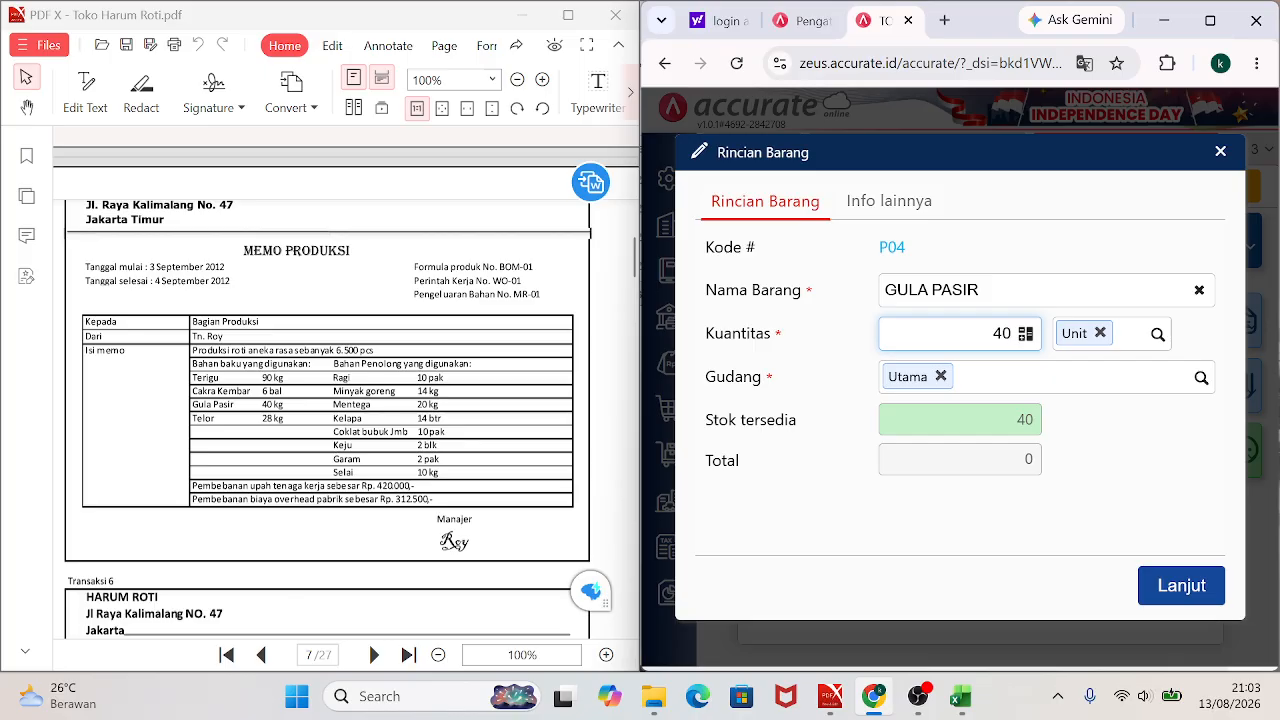
left_click(1170, 588)
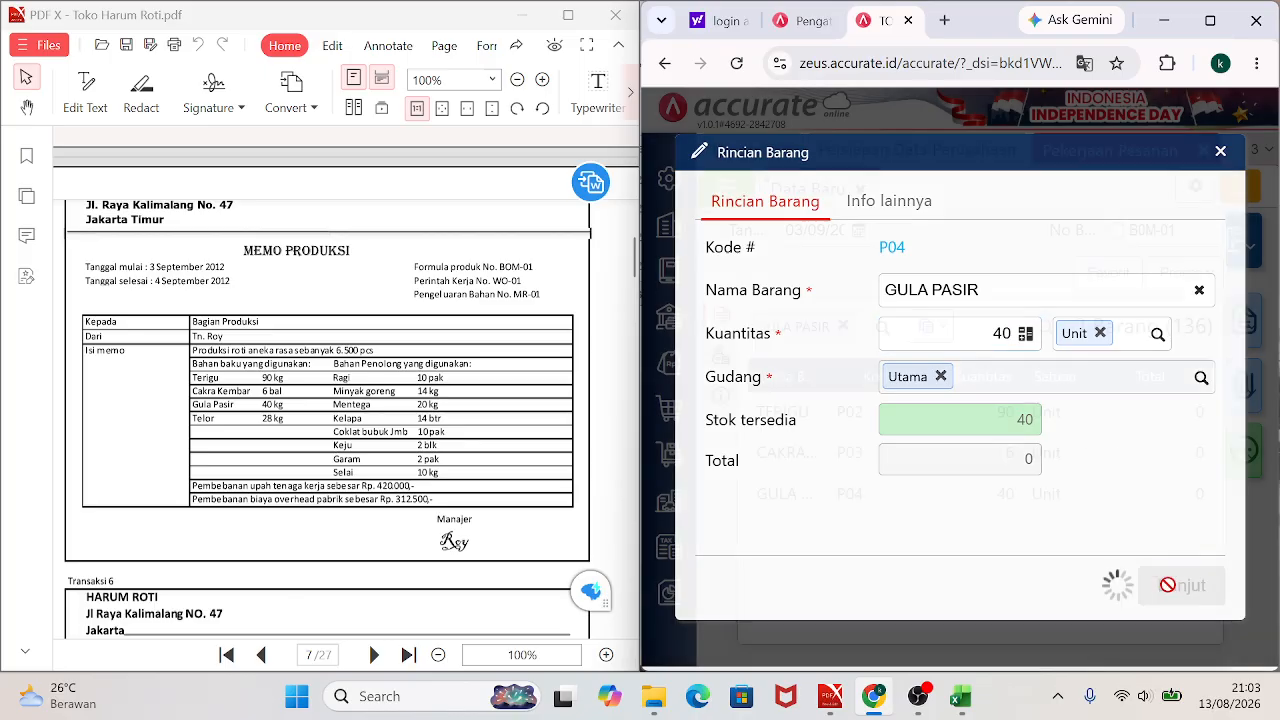
Add TELOR to the work order's item details with a quantity of 28.
type("TELOR")
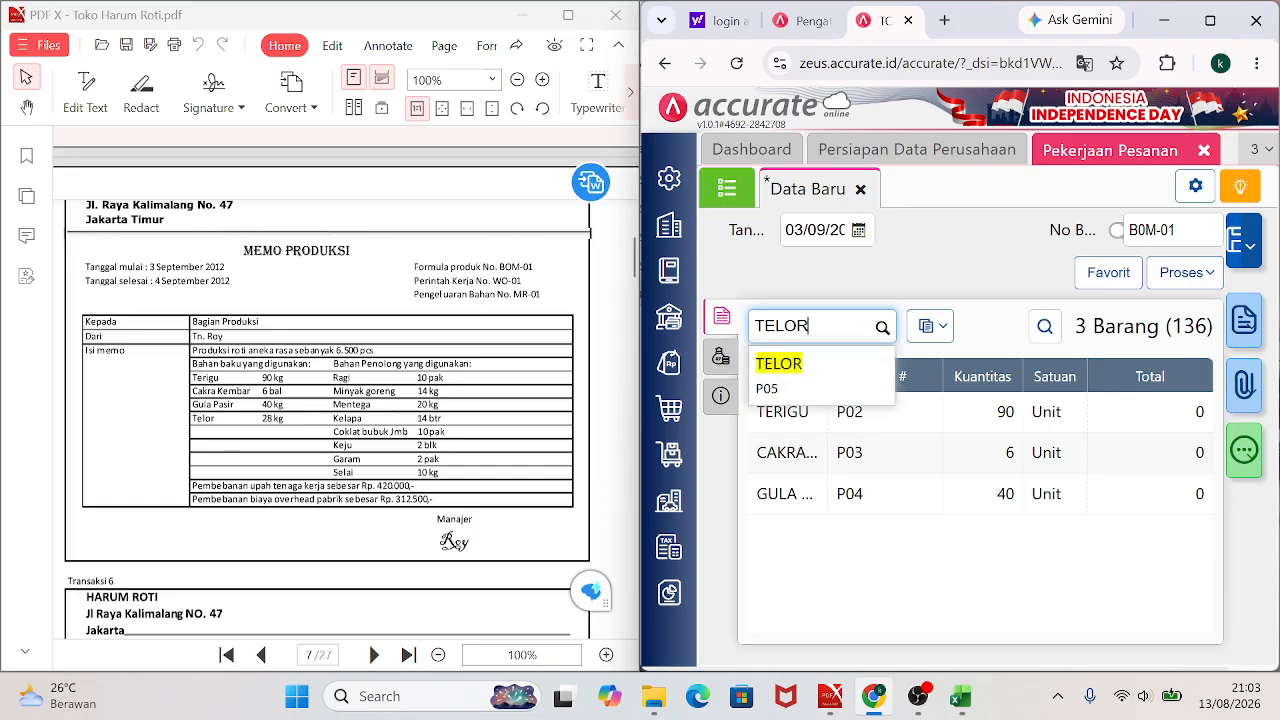
left_click(813, 368)
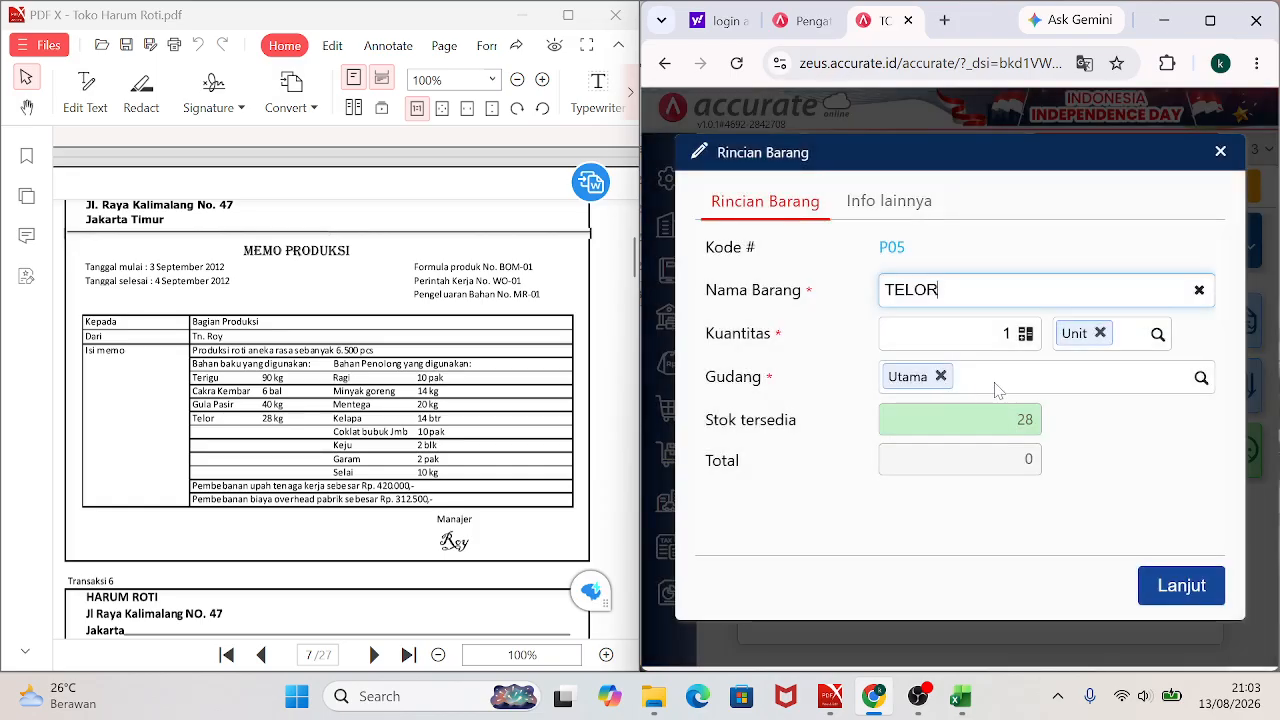
key("Tab")
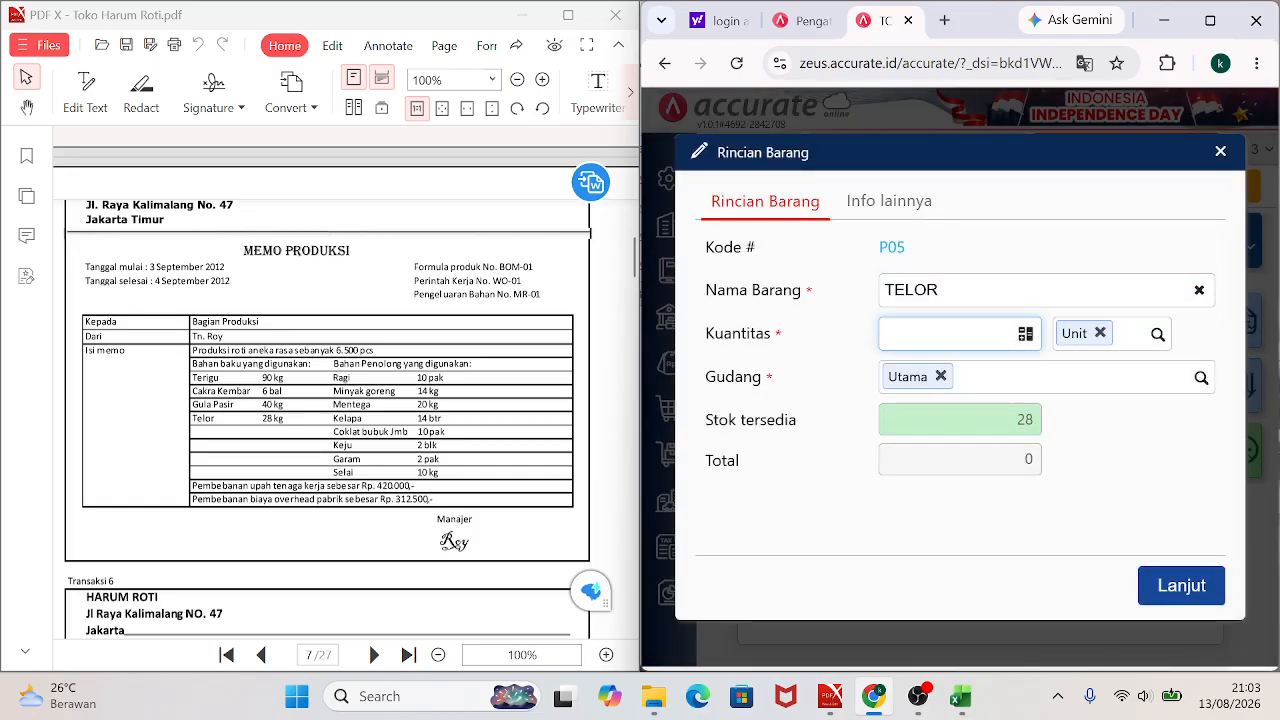
type("28")
left_click(1152, 588)
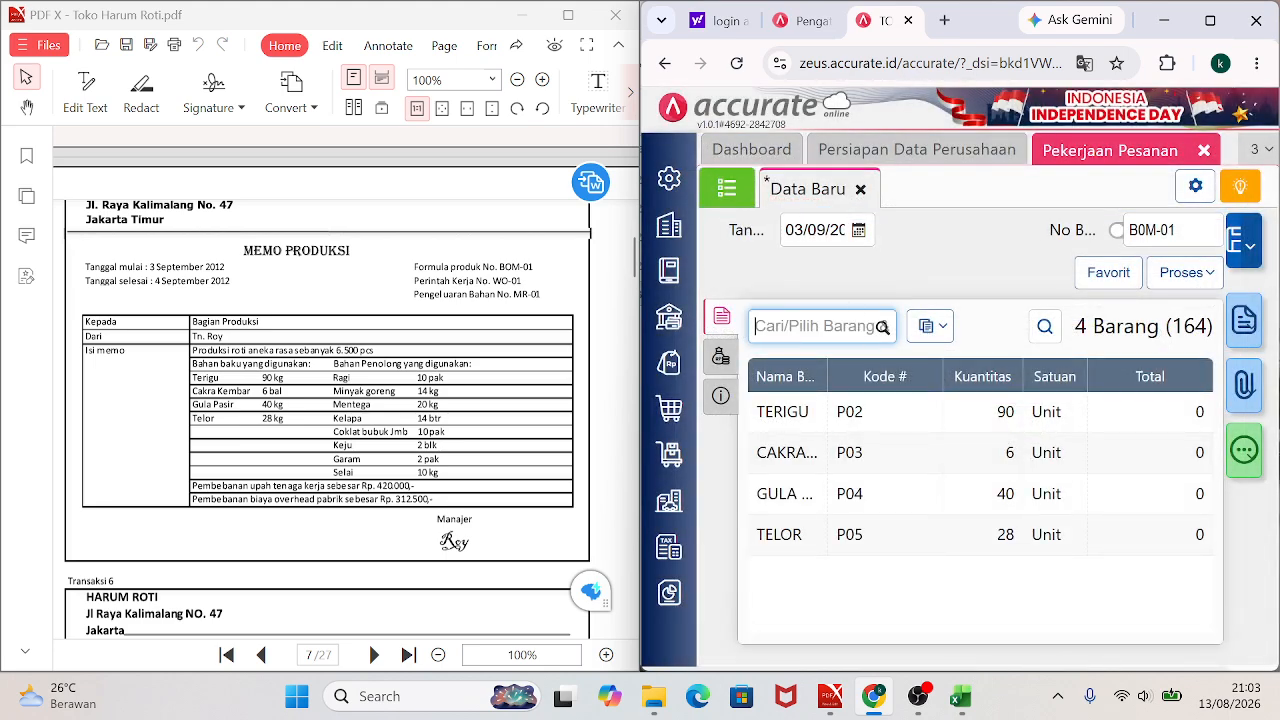
Add RAGI to the work order's item details with a quantity of 10.
type("RAGI")
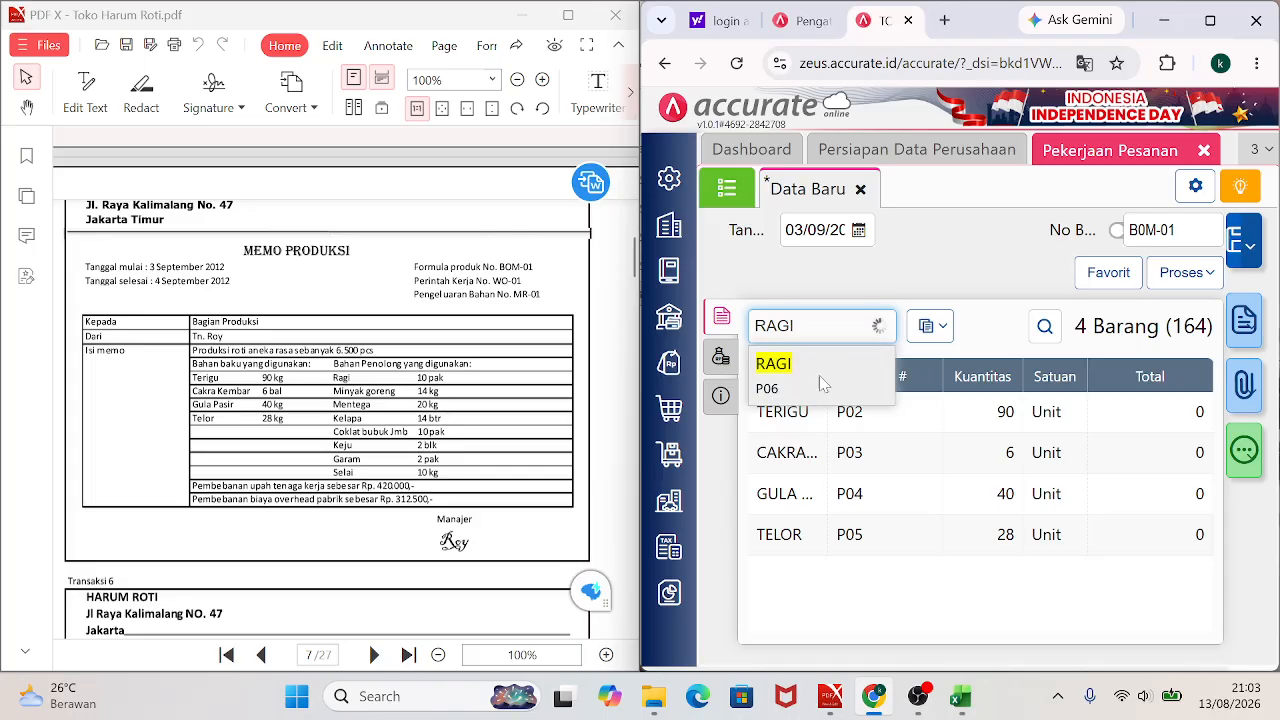
left_click(819, 375)
left_click(1010, 336)
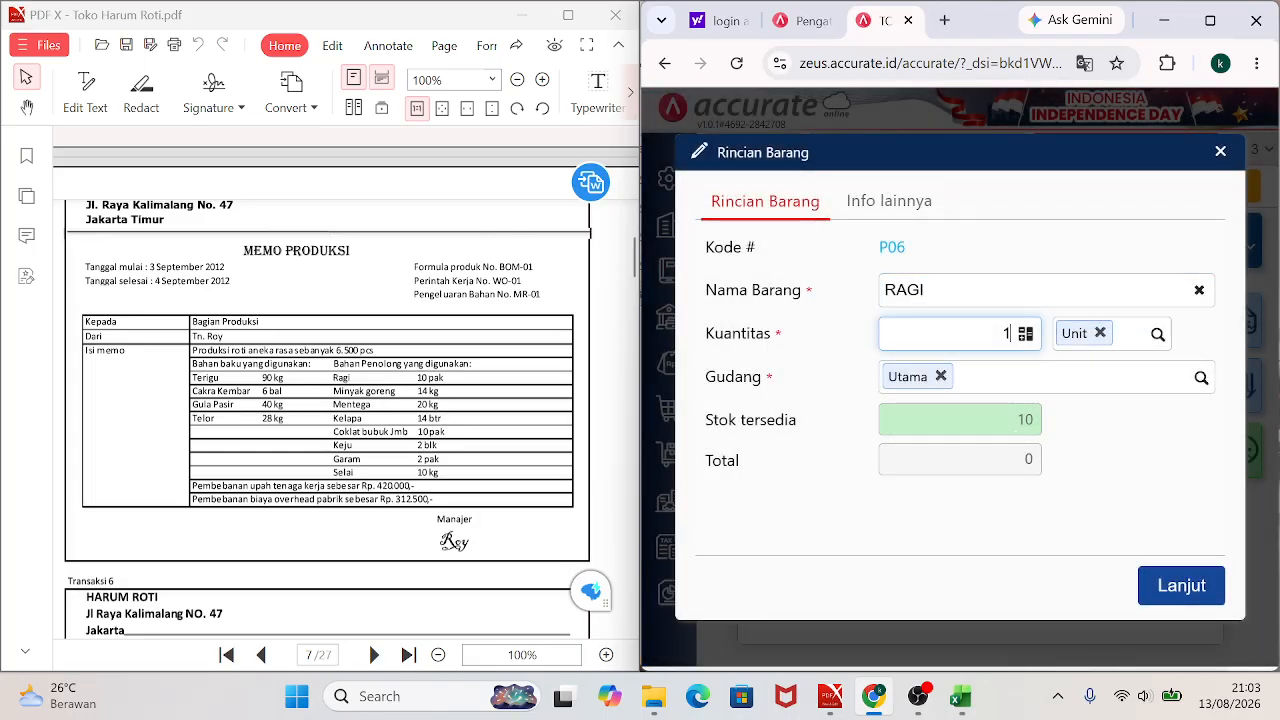
type("0")
left_click(1166, 590)
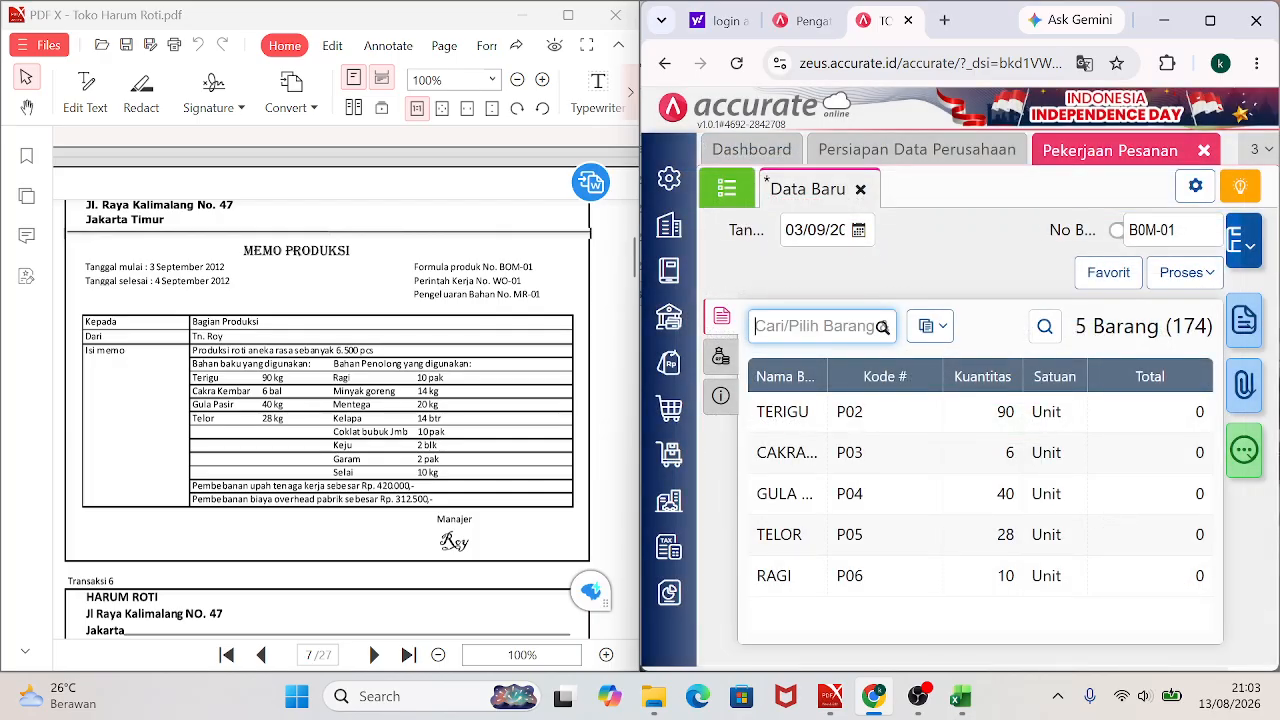
Add MINYAK GORENG to the work order's item details with a quantity of 14.
type("MINYAK GORE")
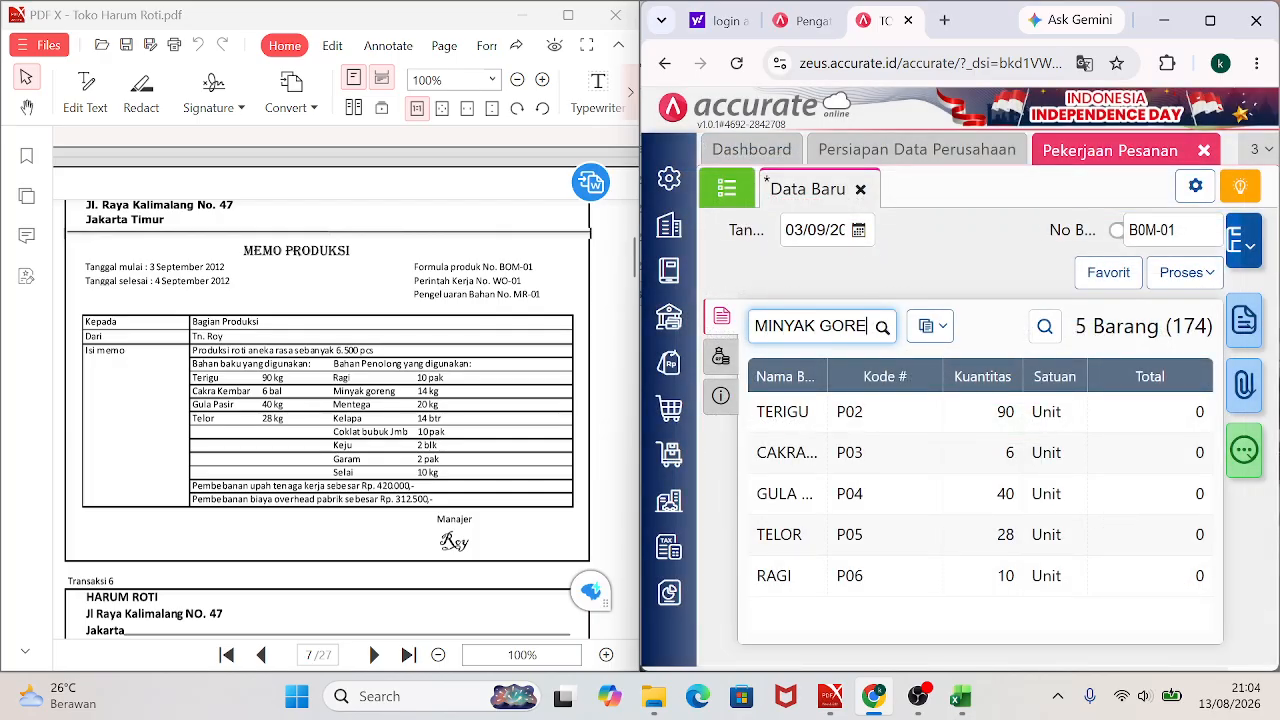
type("NG")
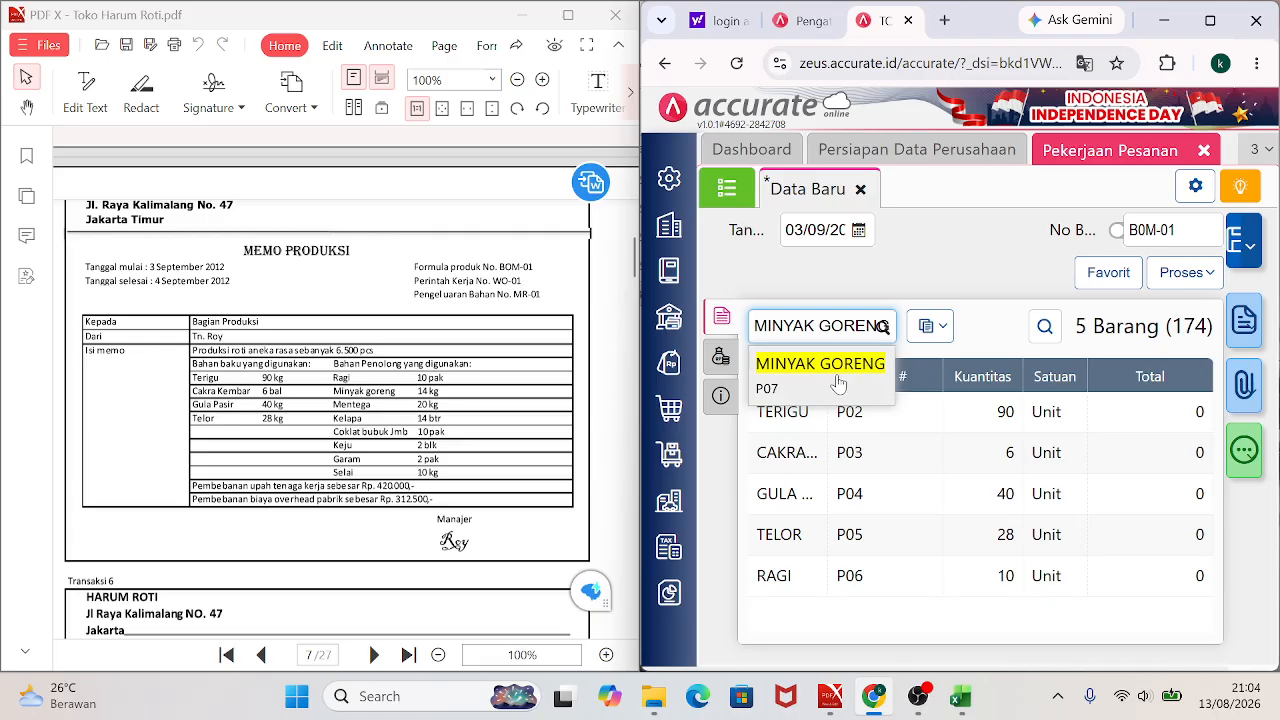
left_click(838, 384)
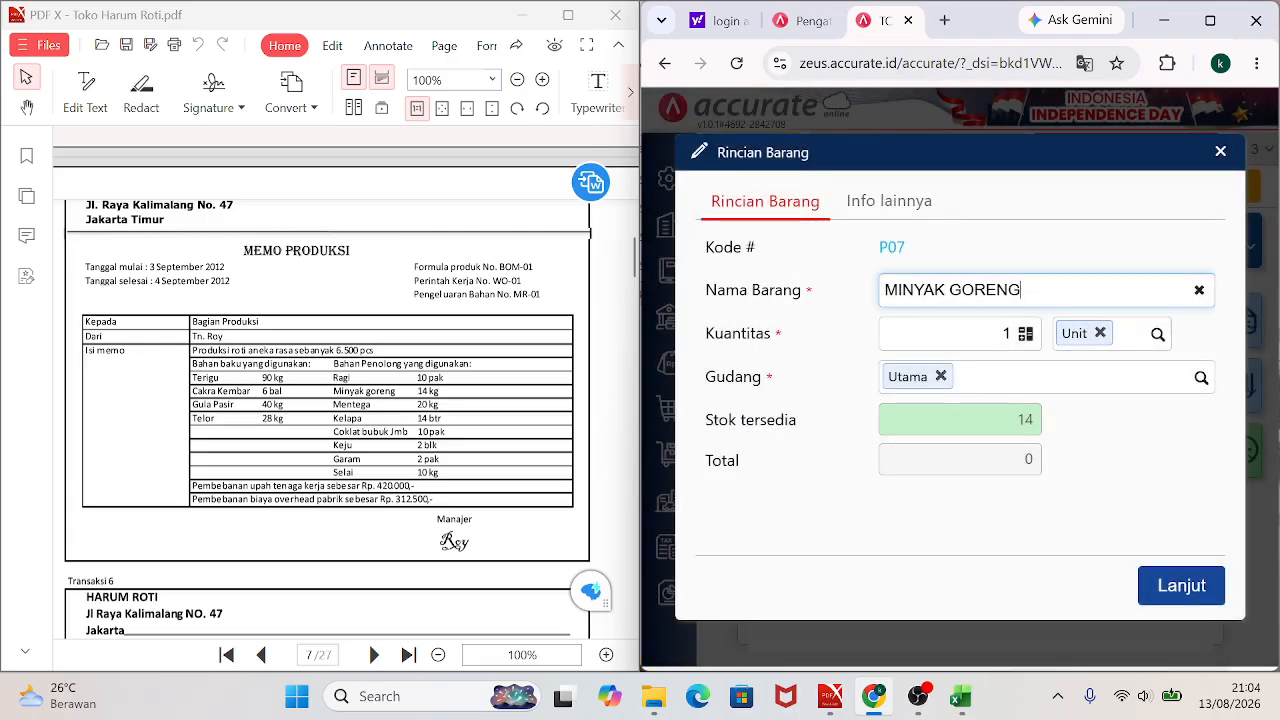
left_click(1008, 334)
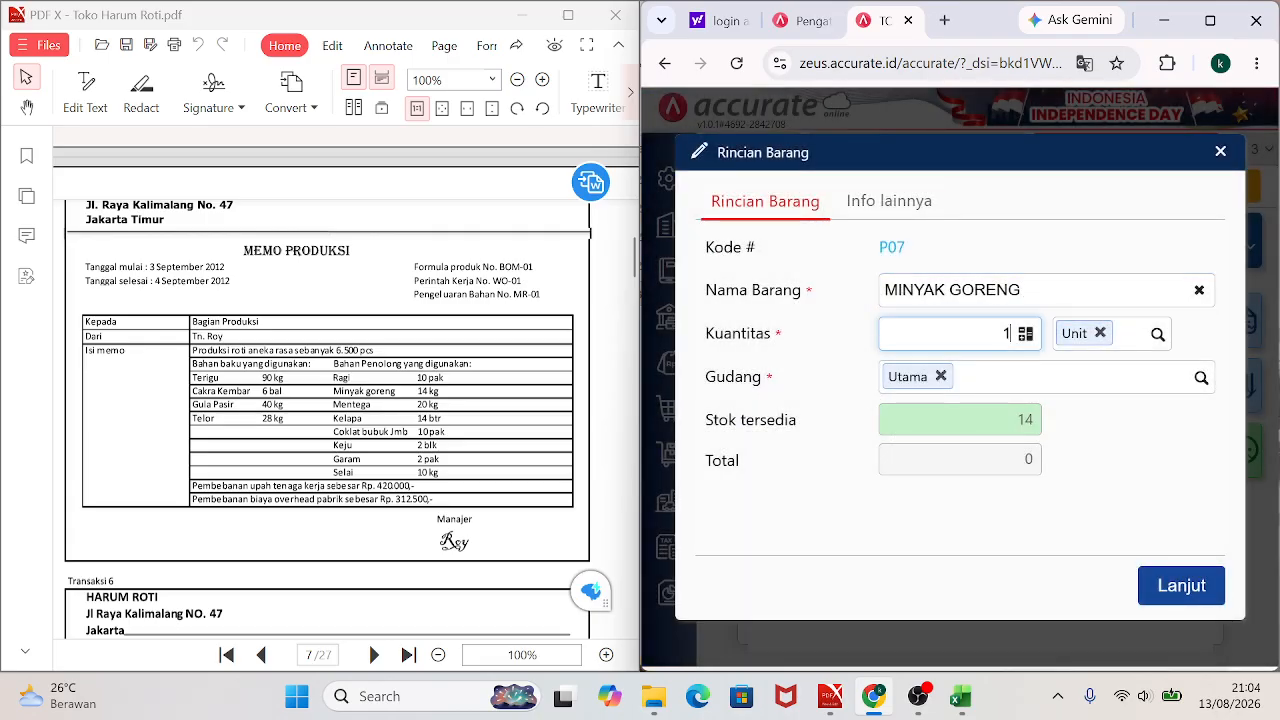
left_click(1160, 586)
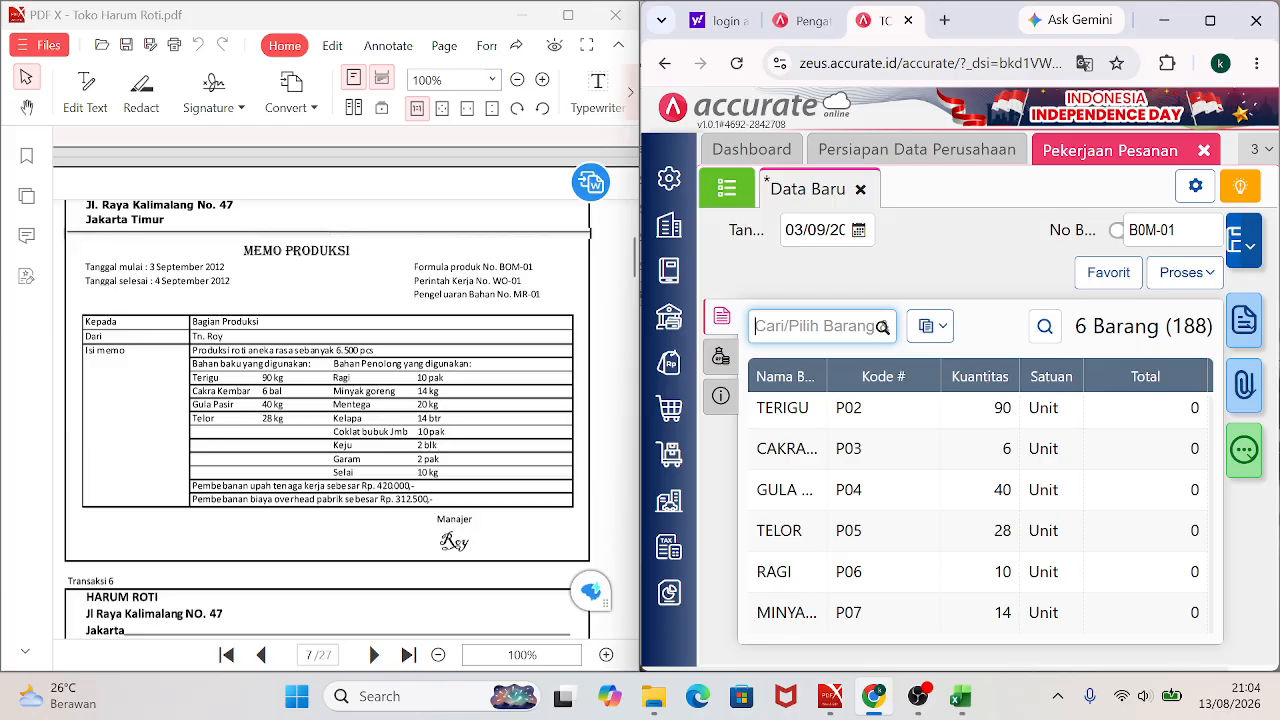
Add MENTEGA to the work order's item details with a quantity of 20.
type("MENTEGA")
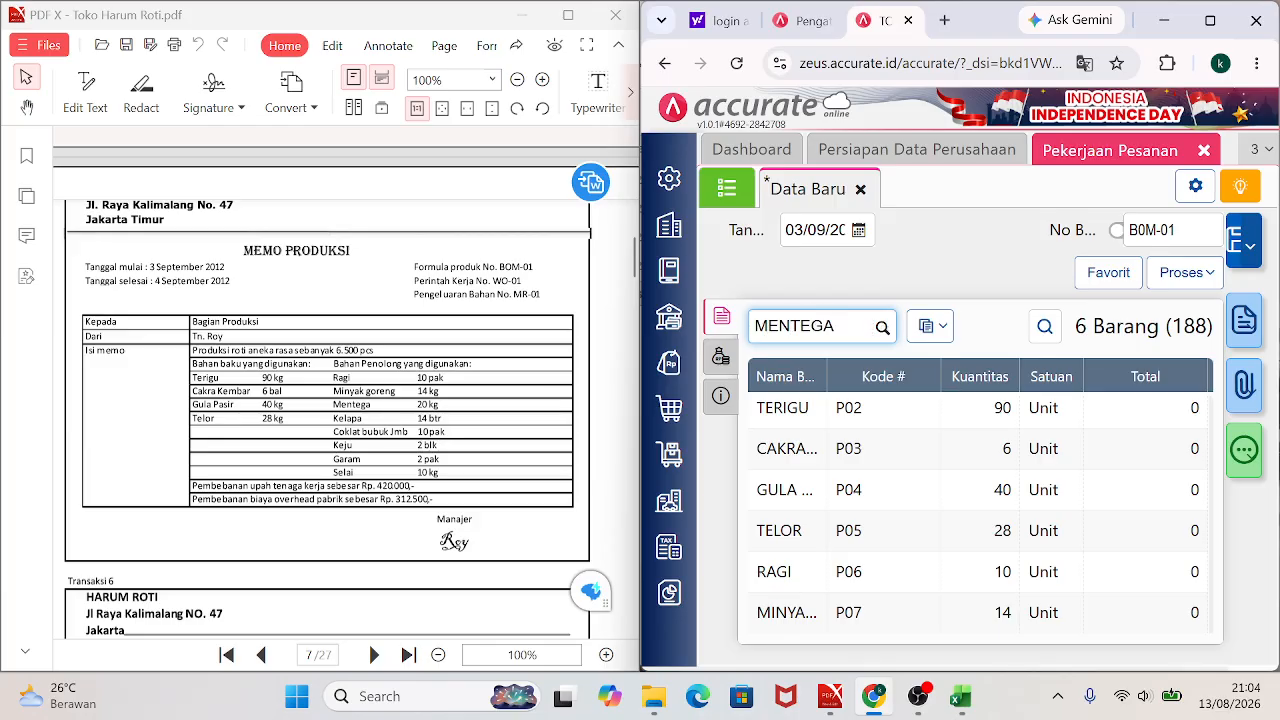
left_click(826, 372)
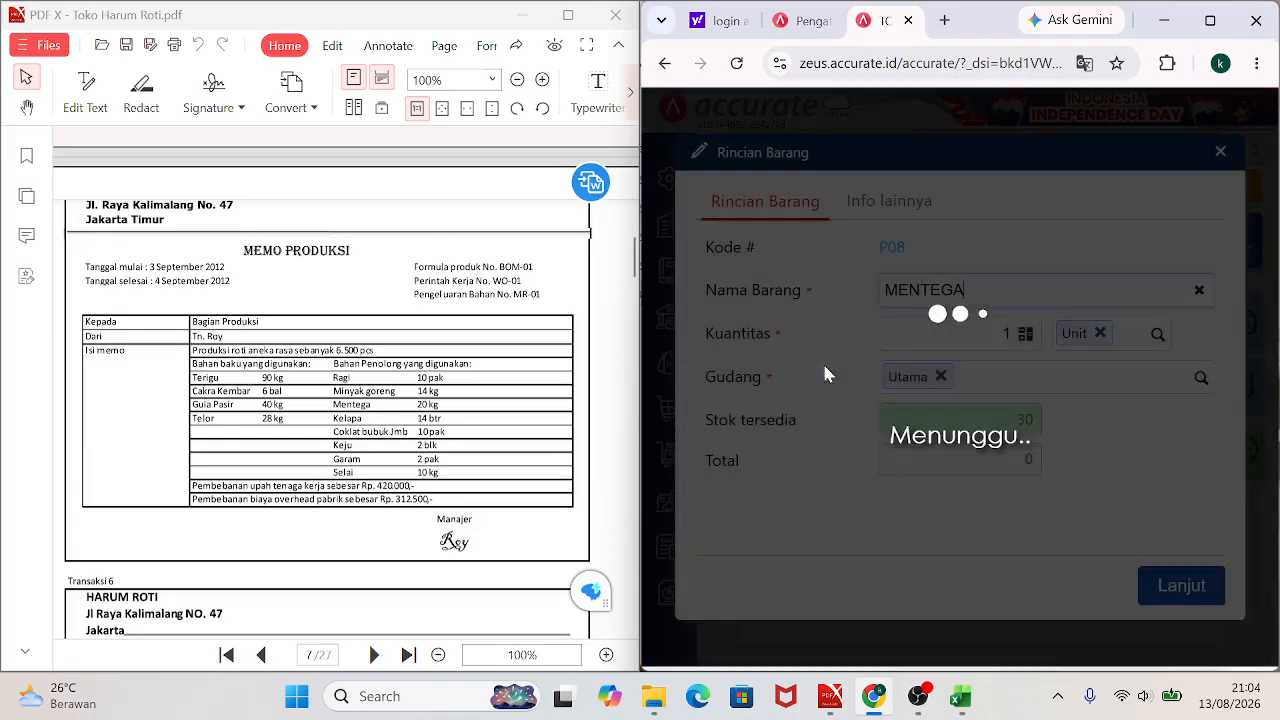
left_click(1000, 334)
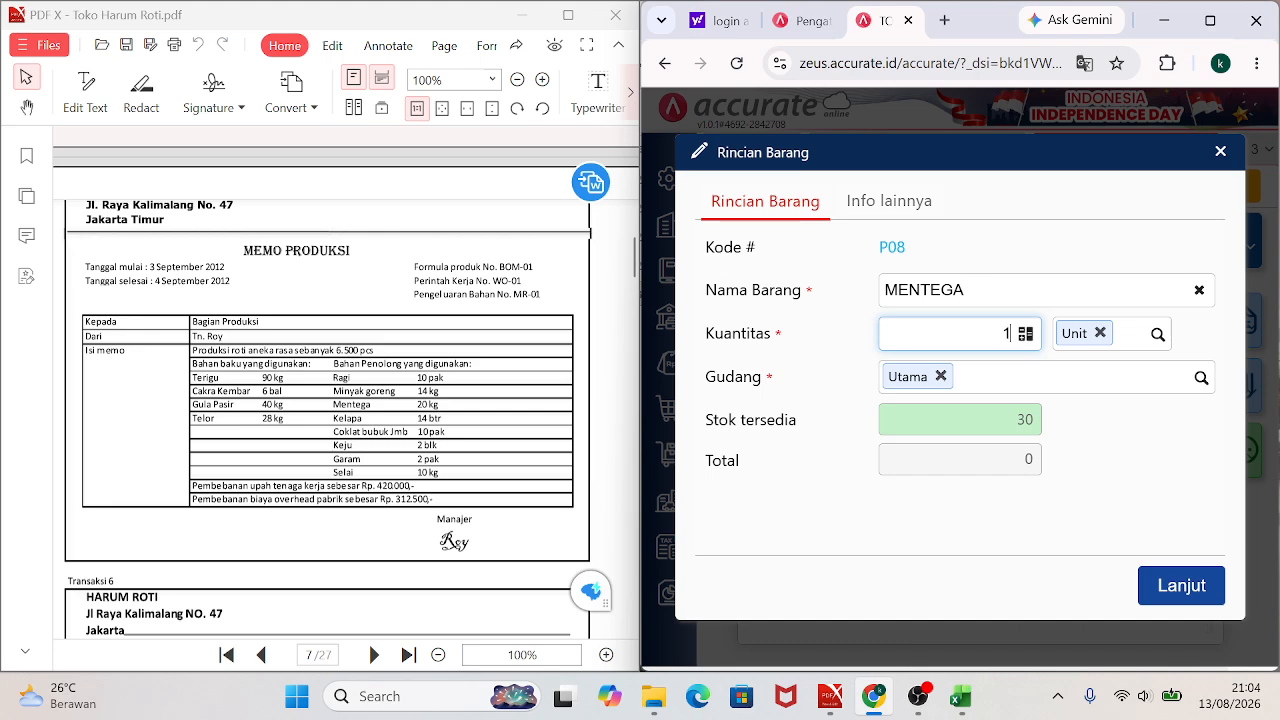
type("20")
left_click(1169, 592)
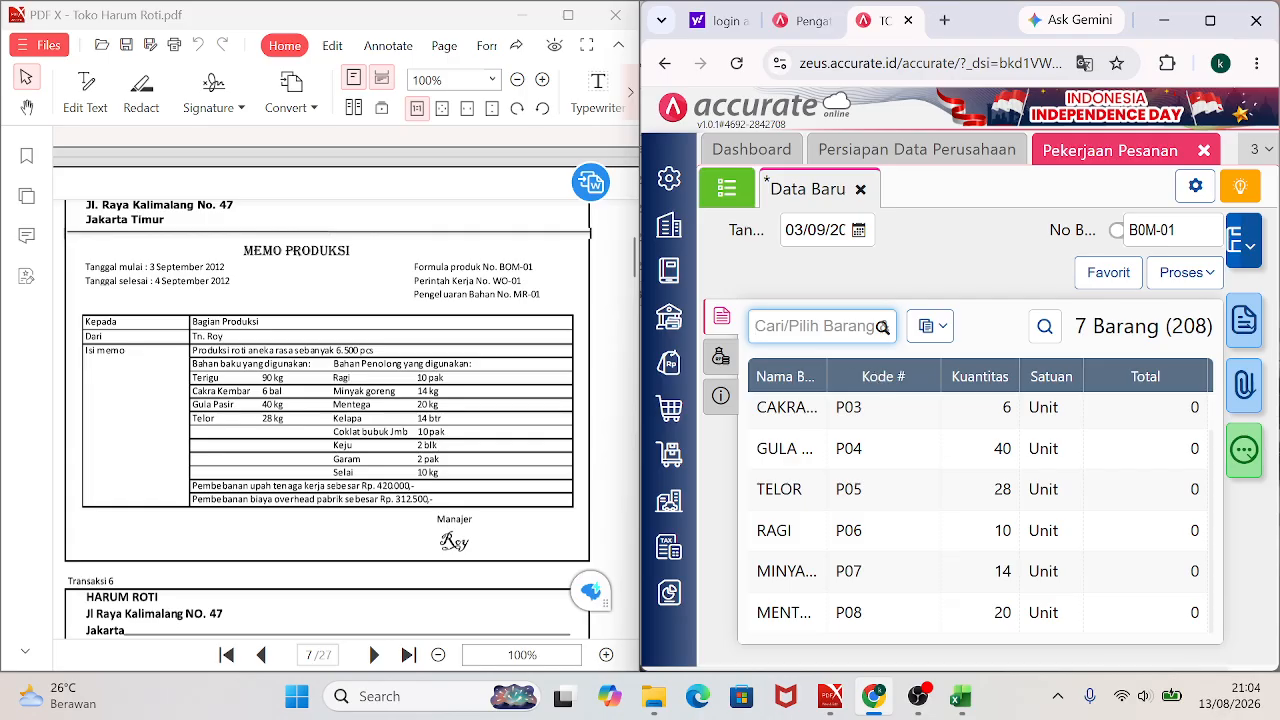
Add KELAPA to the work order's item details with a quantity of 14.
type("KELAPA")
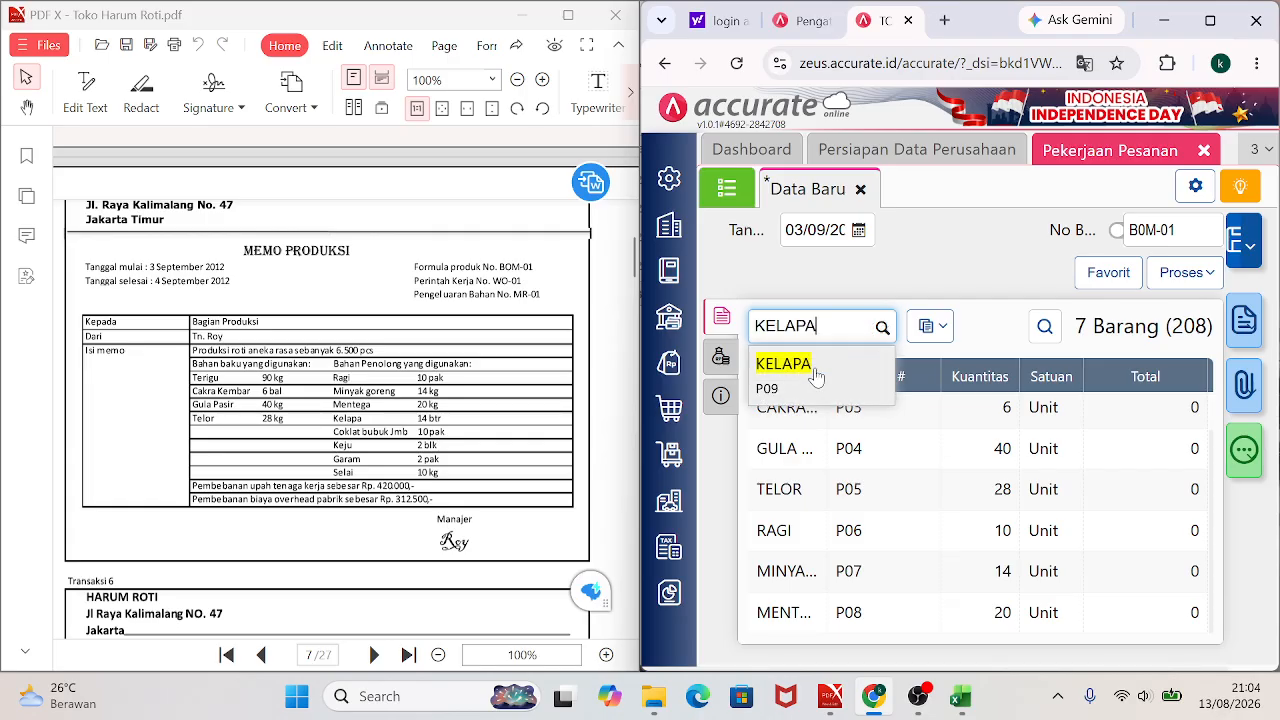
left_click(815, 372)
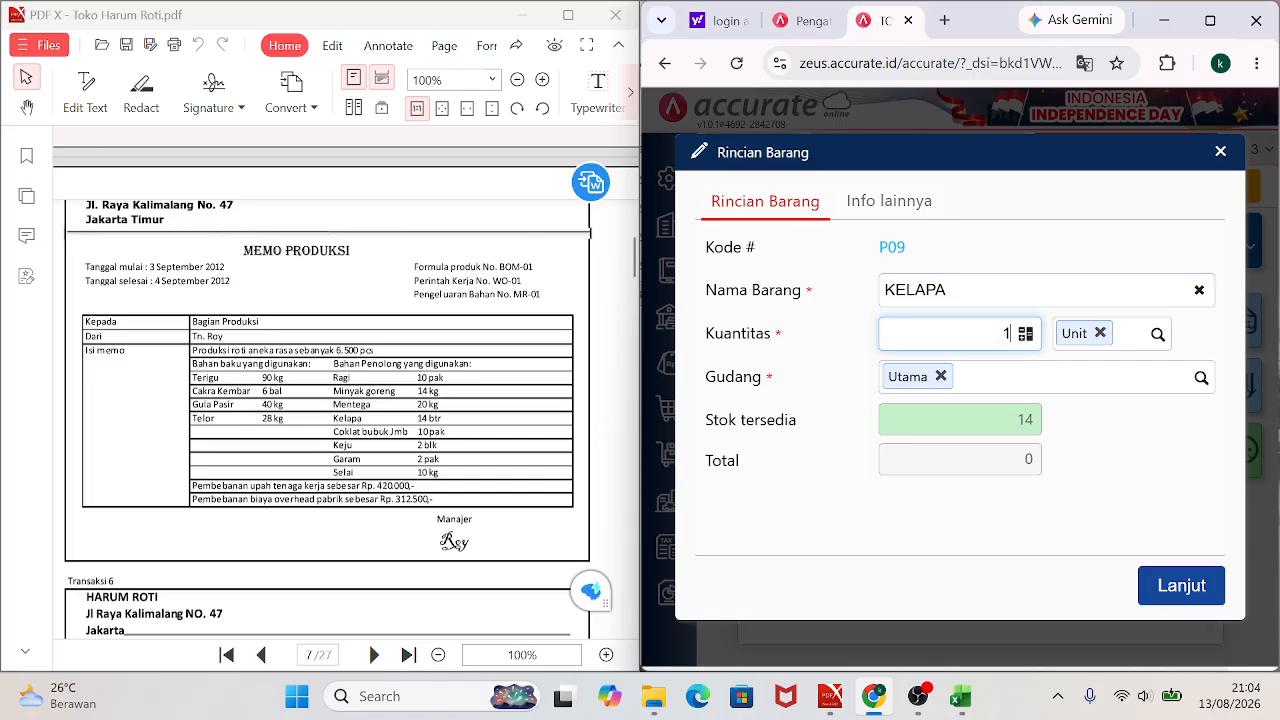
type("4")
left_click(1172, 587)
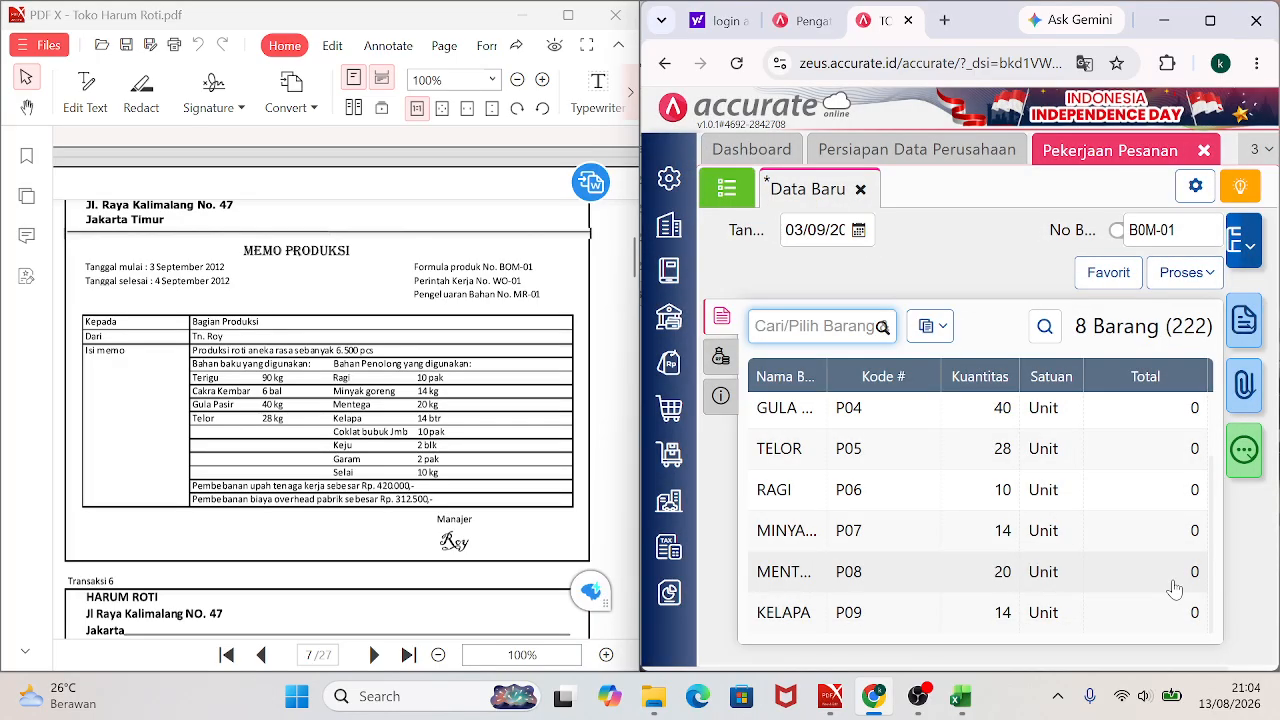
Add COKLAT BUBUK to the work order's item details with a quantity of 10.
left_click(846, 338)
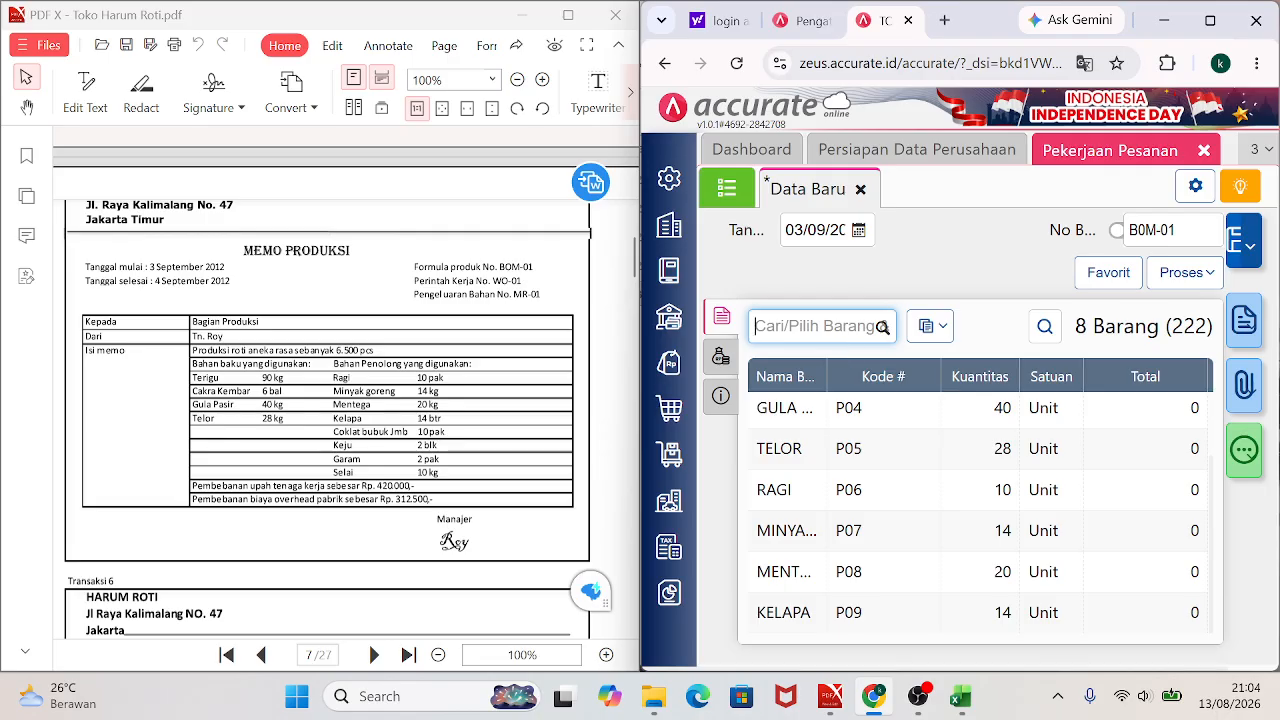
type("COKLA")
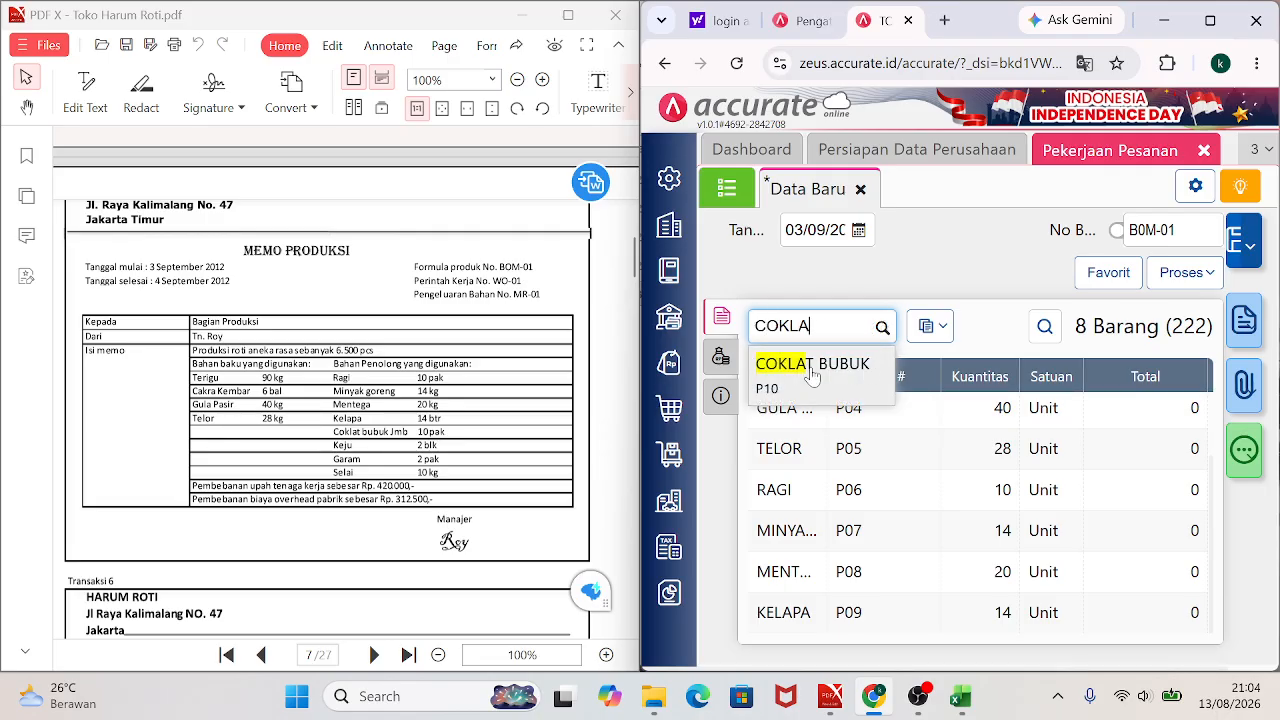
left_click(810, 366)
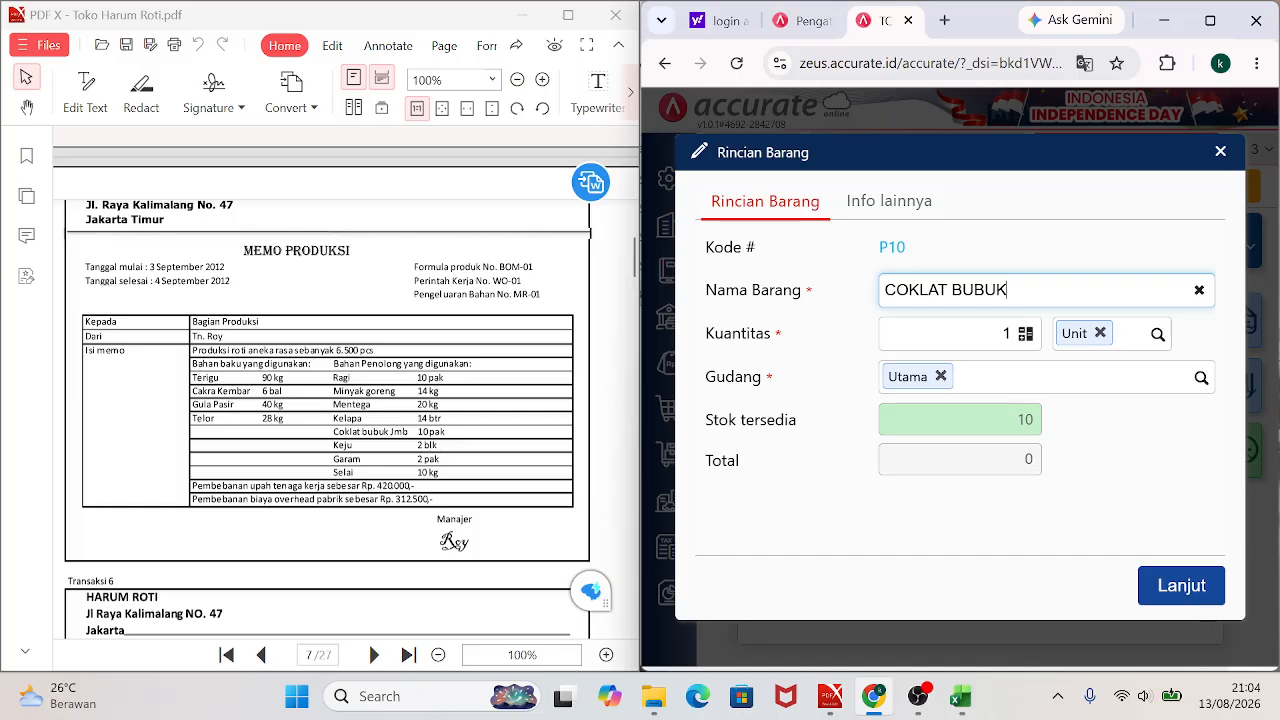
key("Tab")
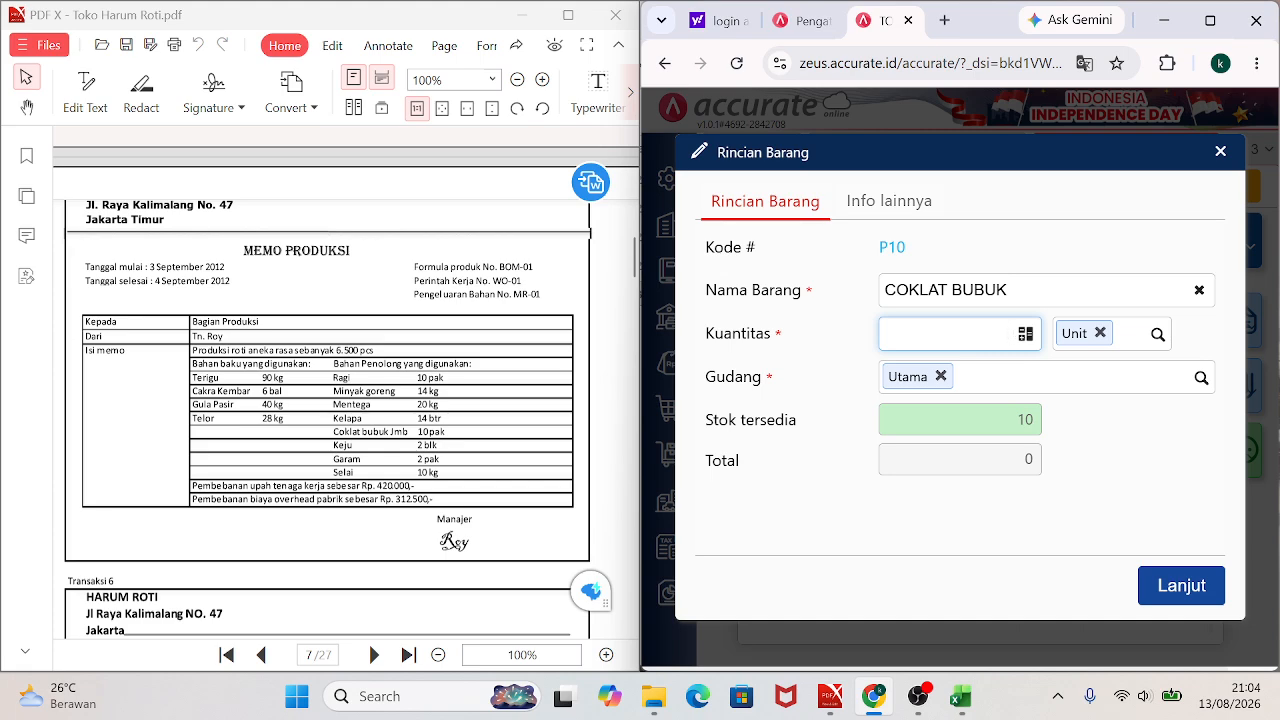
type("10")
left_click(1172, 588)
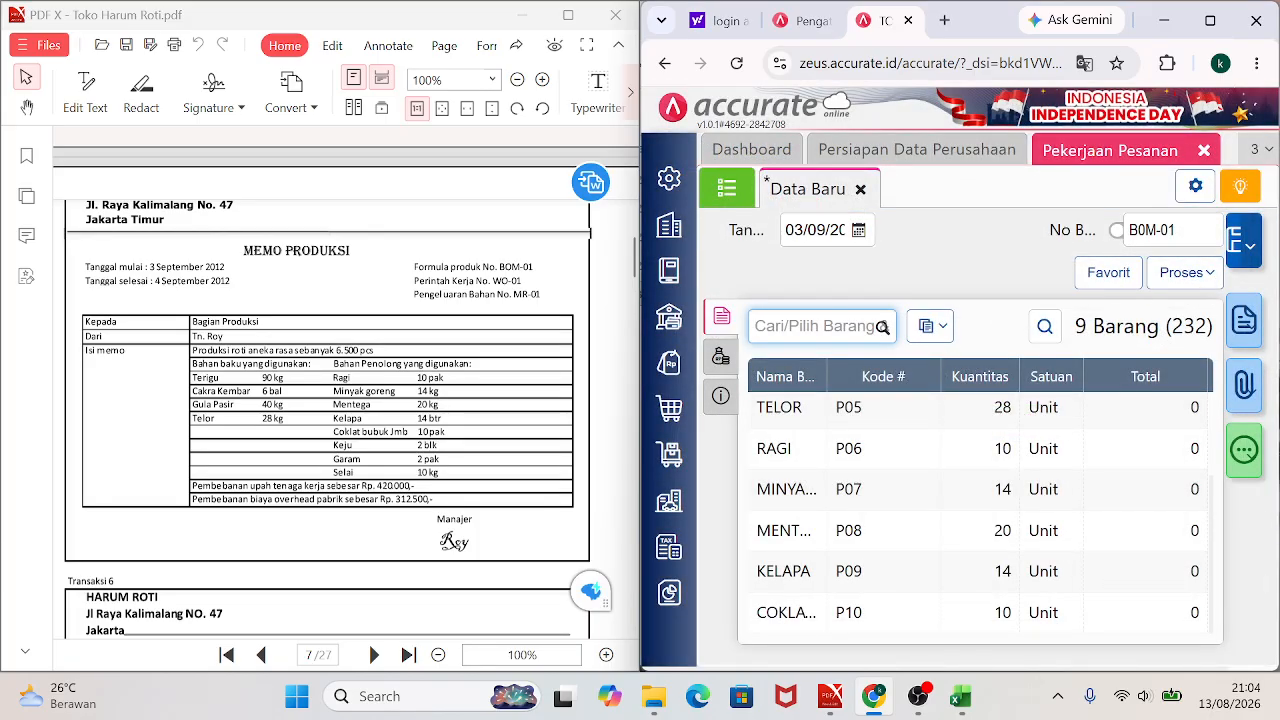
Add KEJU to the work order's item details with a quantity of 2.
type("KEJU")
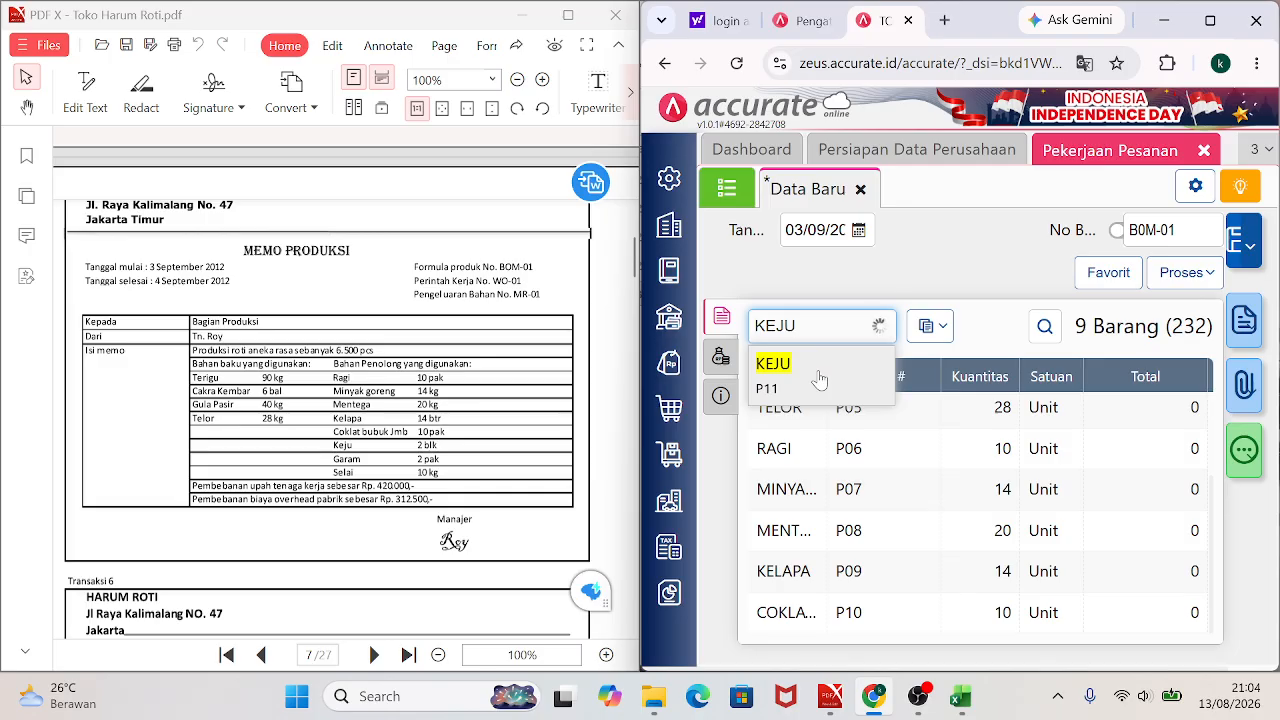
left_click(819, 379)
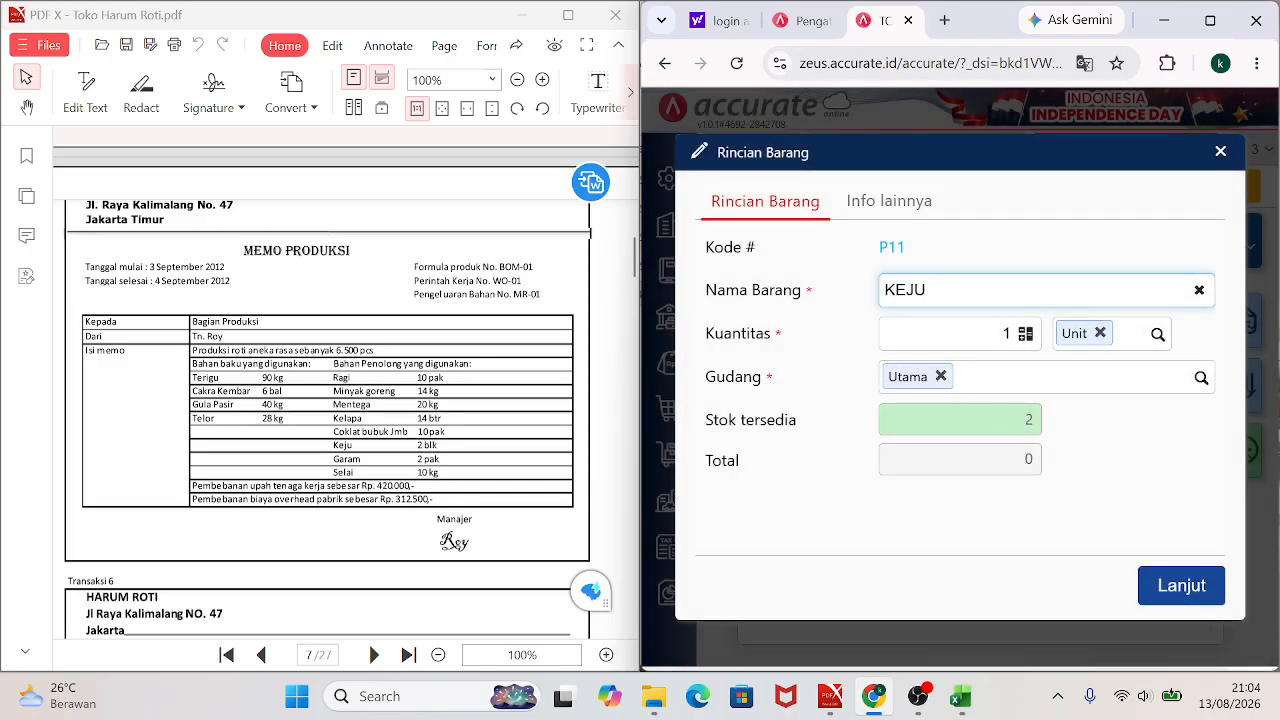
left_click(1006, 334)
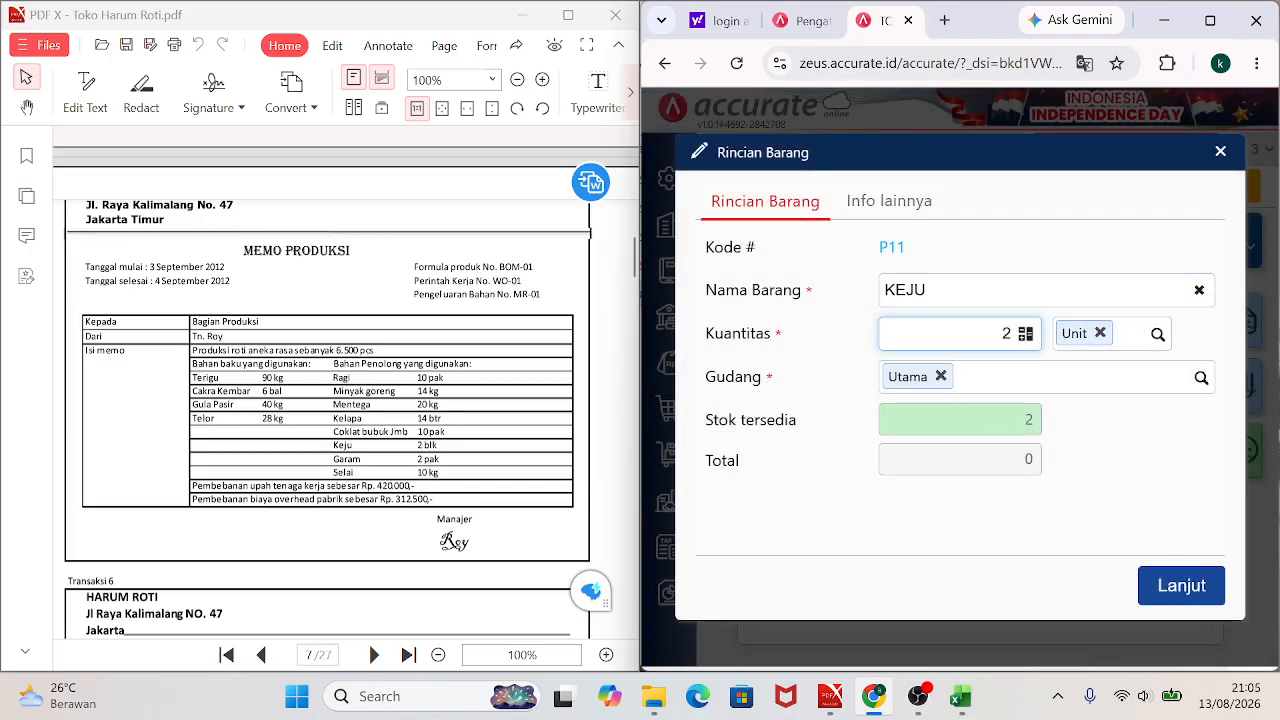
left_click(1171, 586)
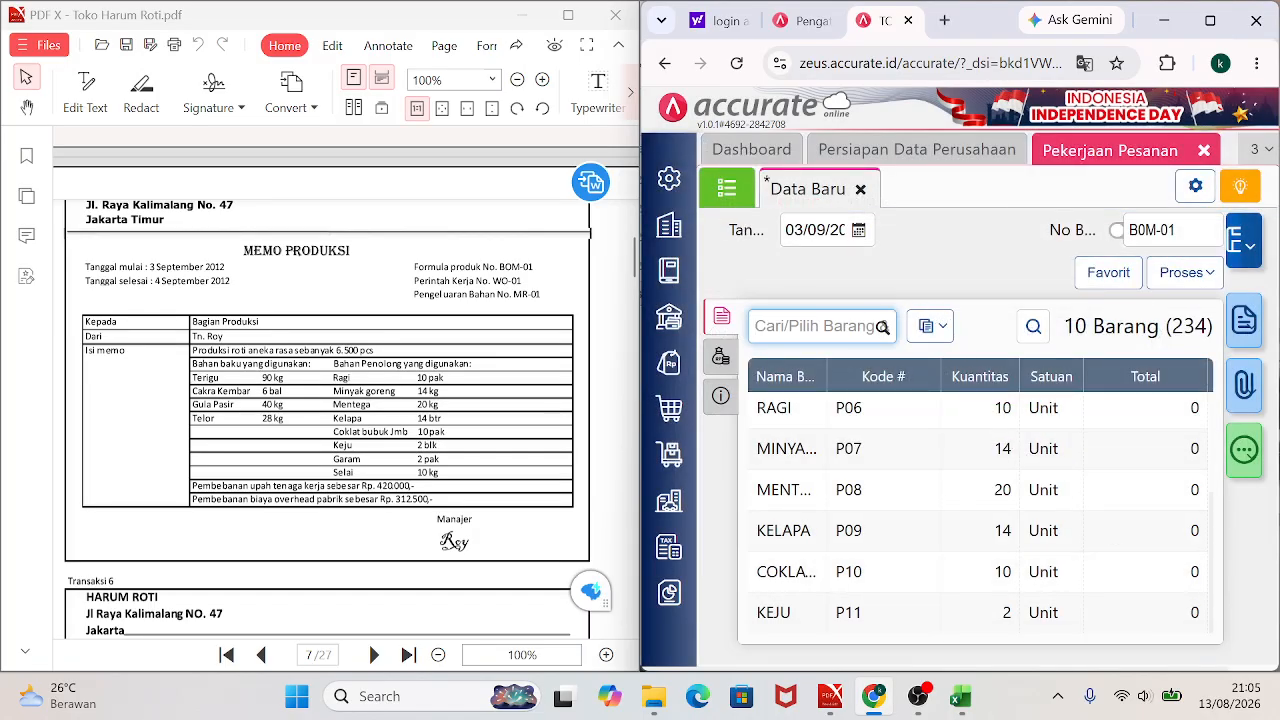
Add GARAM to the work order's item details with a quantity of 2.
type("GARAM")
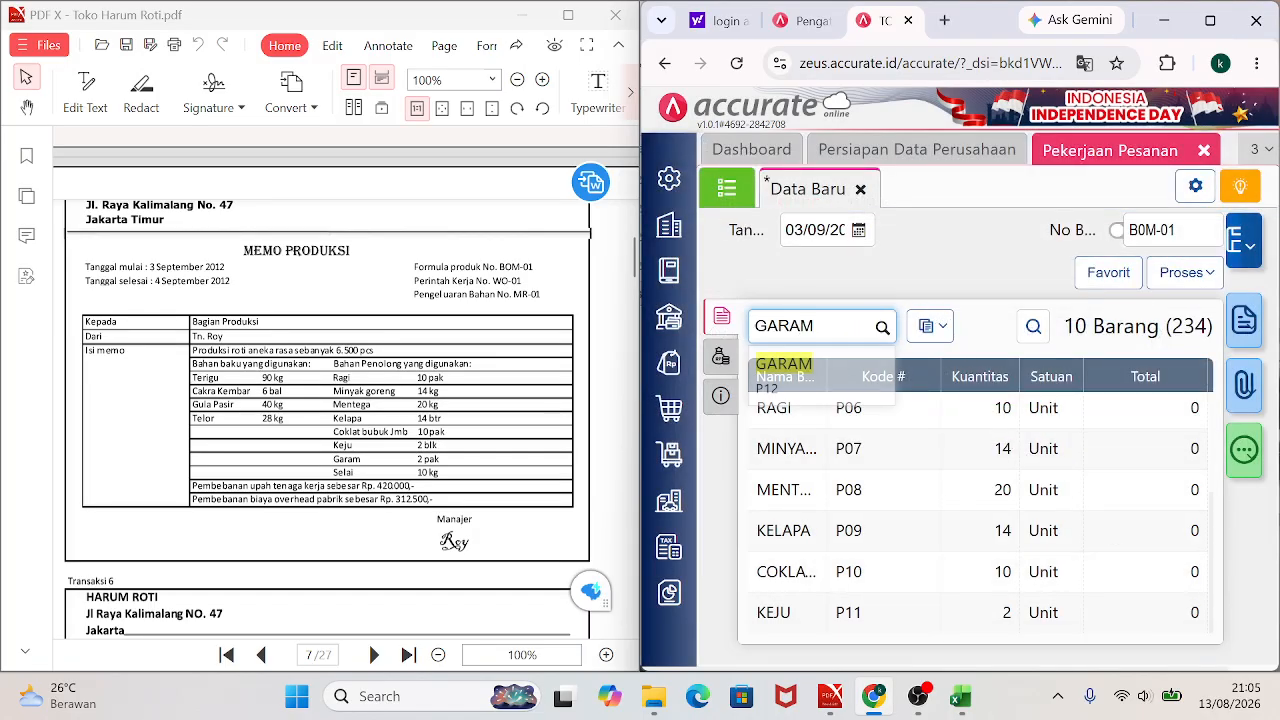
left_click(782, 375)
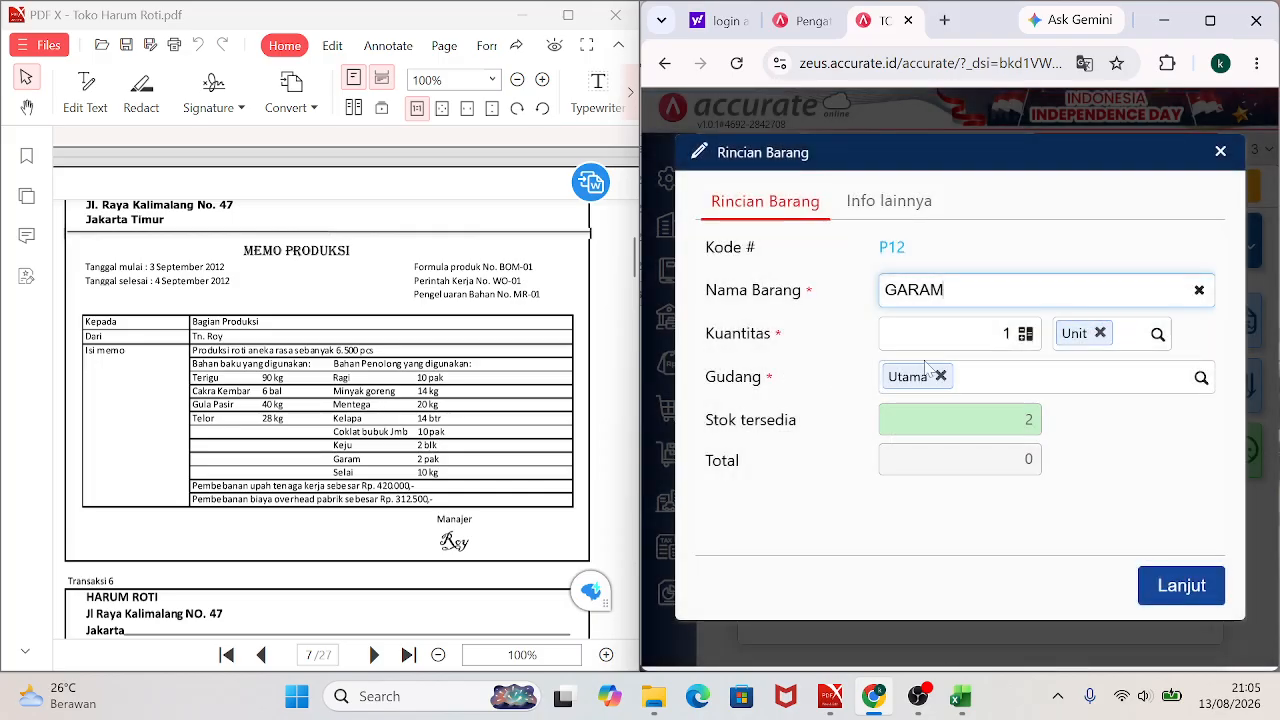
left_click(1002, 334)
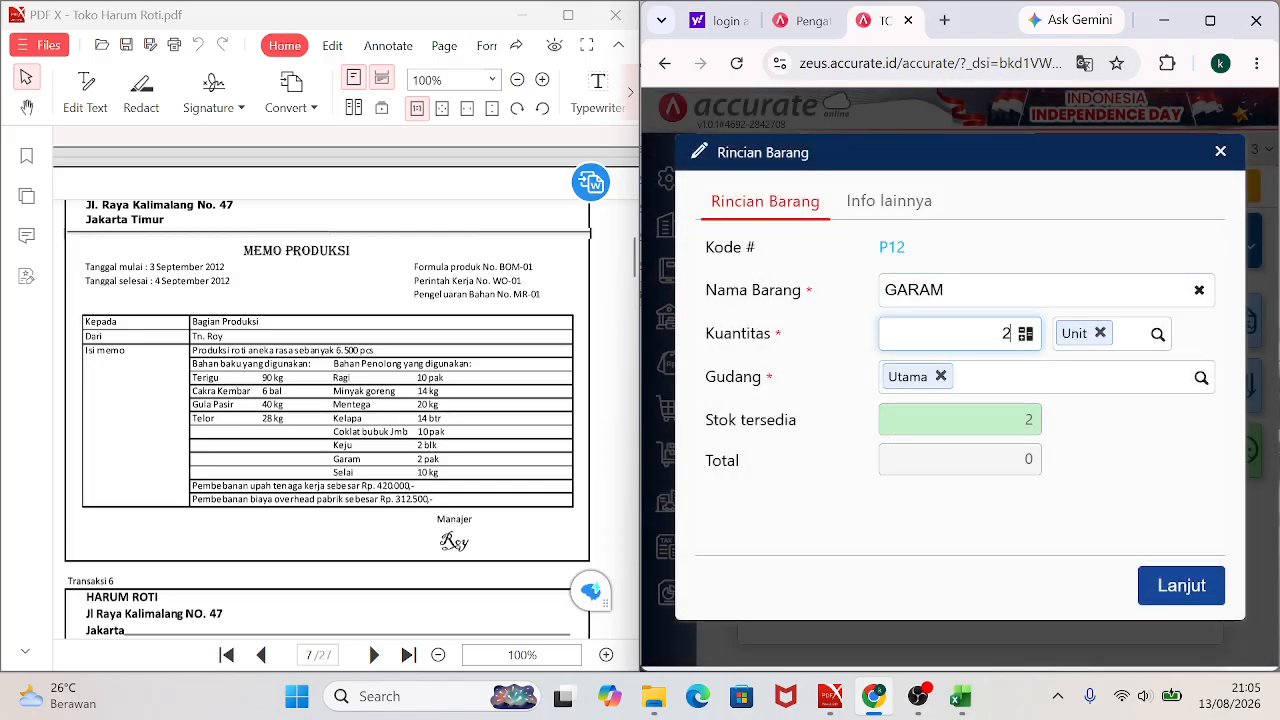
type("2")
left_click(1177, 592)
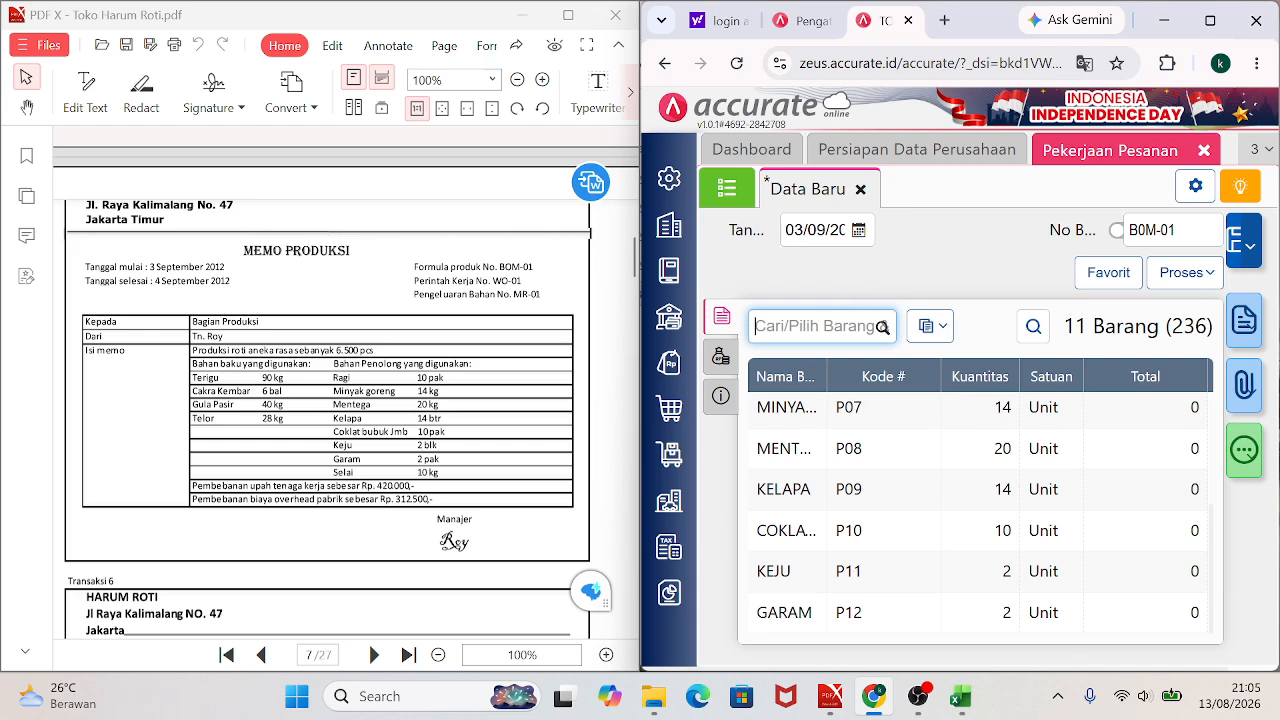
Add SELAI to the work order's item details with a quantity of 10.
type("SELAI")
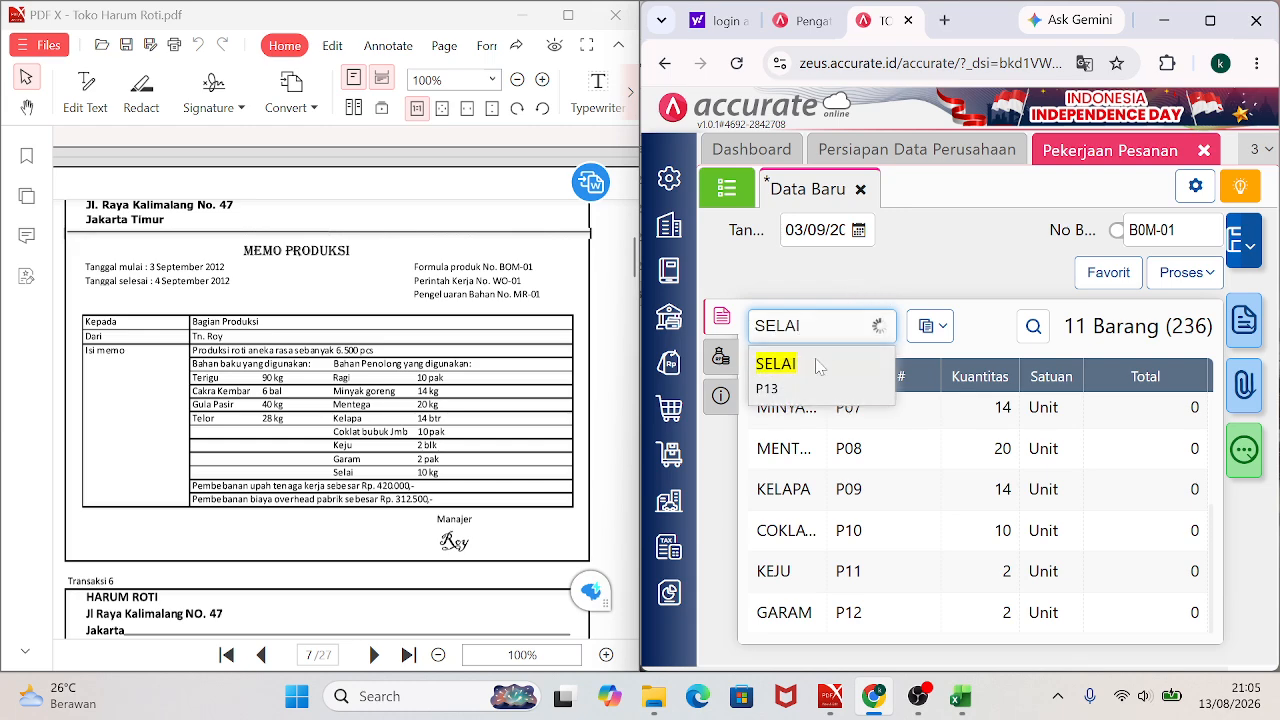
left_click(814, 366)
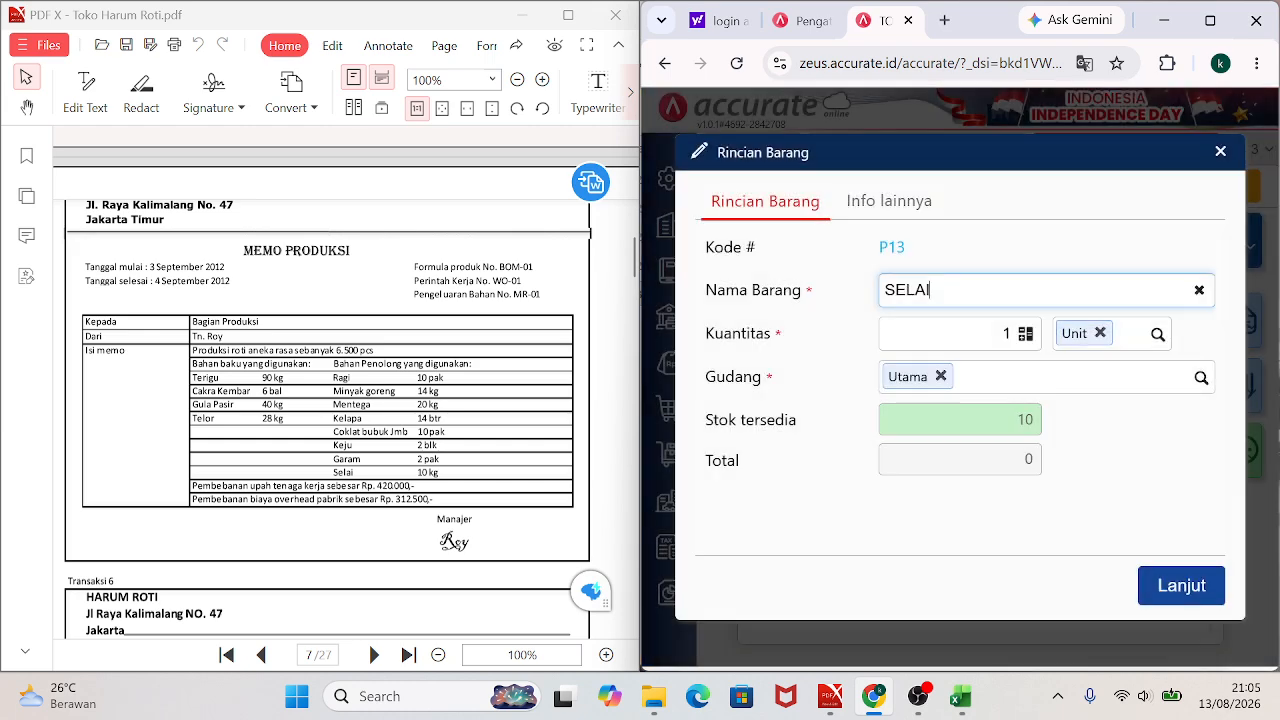
left_click(1000, 333)
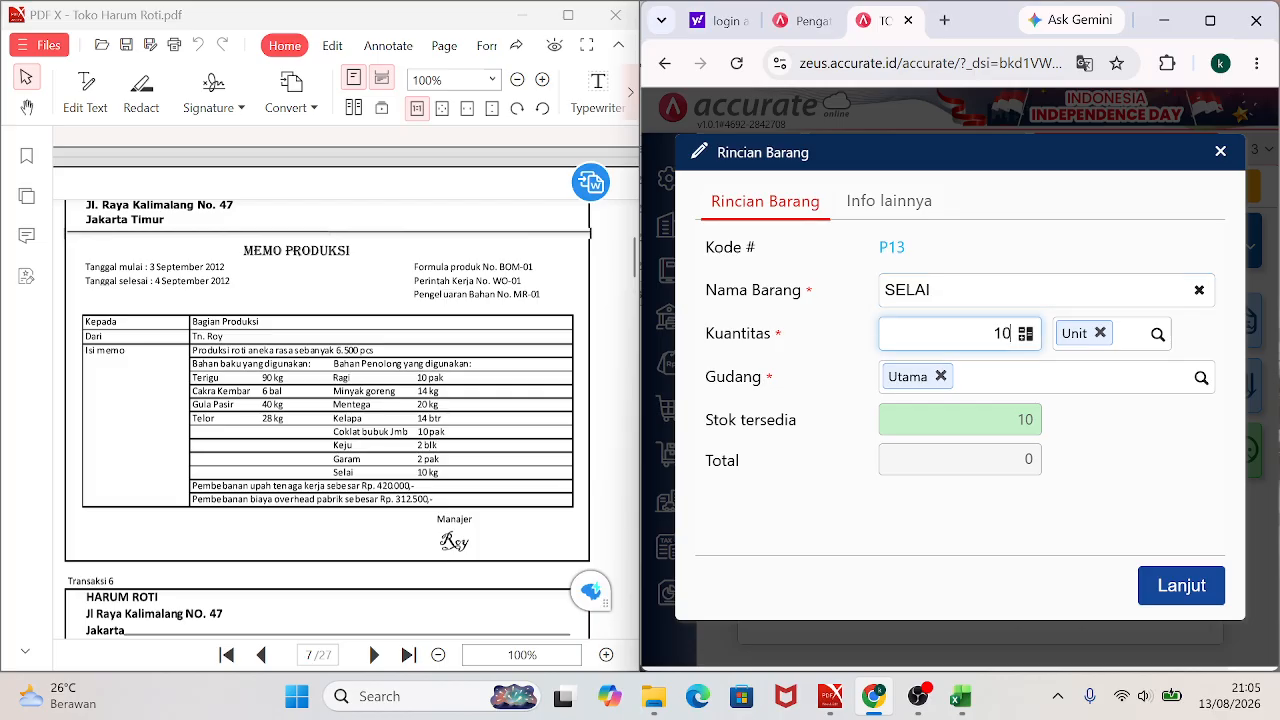
type("0")
left_click(1180, 587)
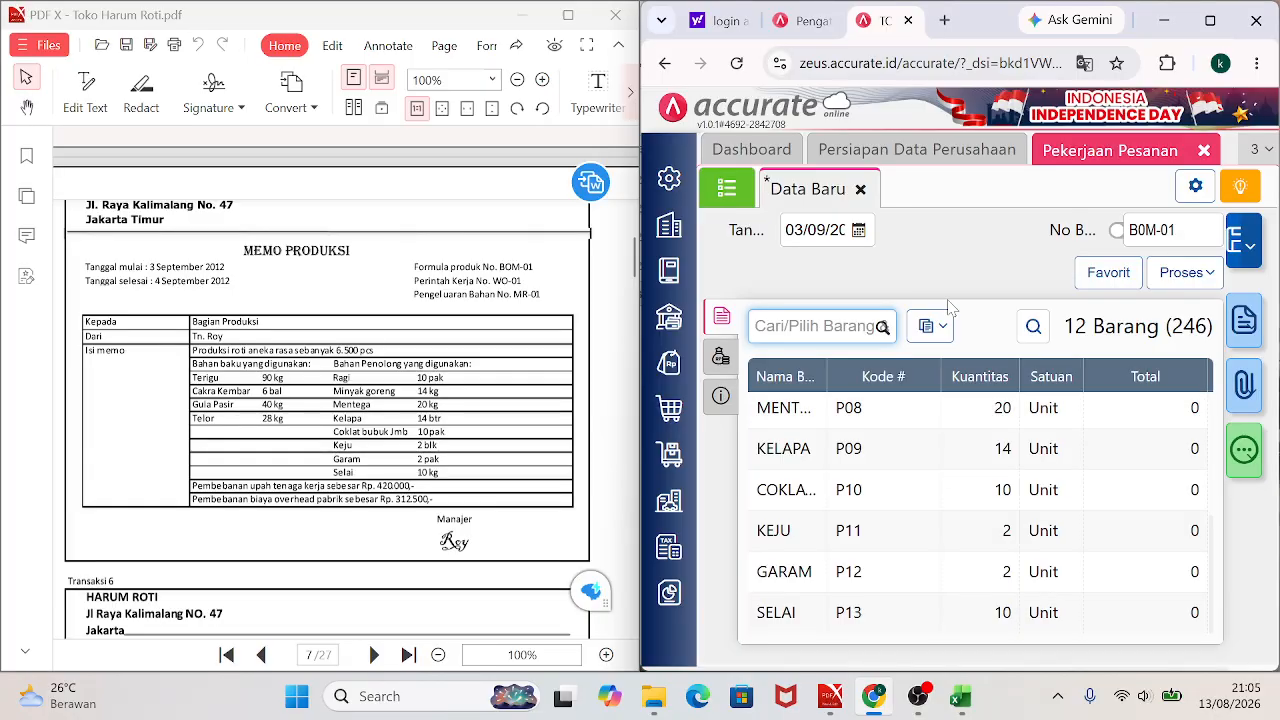
Add BIAYA TENAGA KERJA LANGSUNG to the work order's other costs (Biaya Lainnya) with an amount of 420.000.
left_click(720, 364)
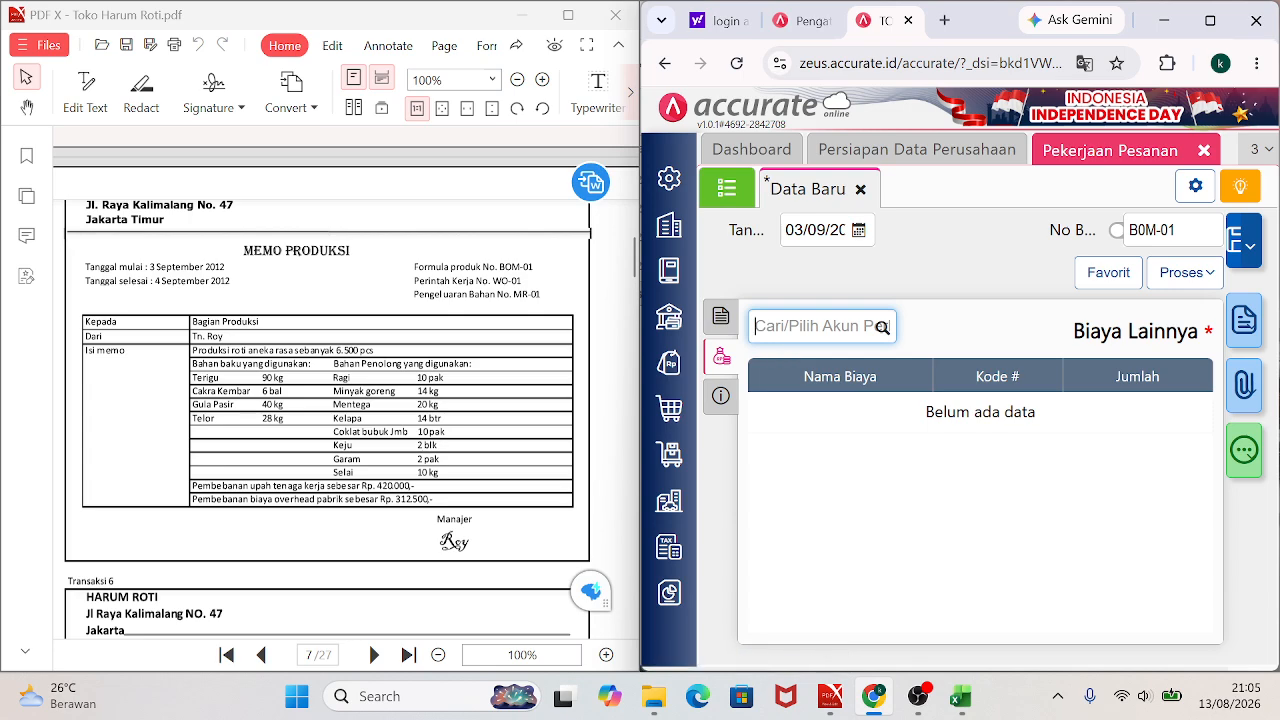
type("TENAGA KERJA")
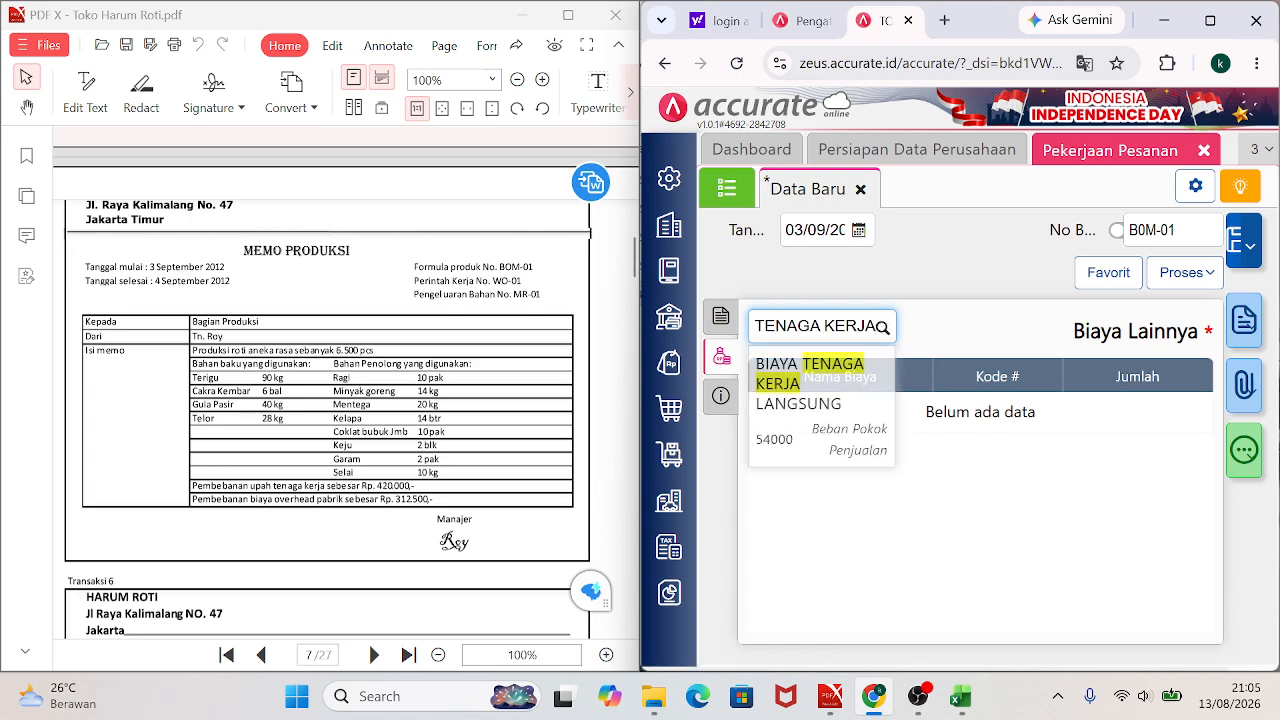
left_click(846, 392)
left_click(960, 376)
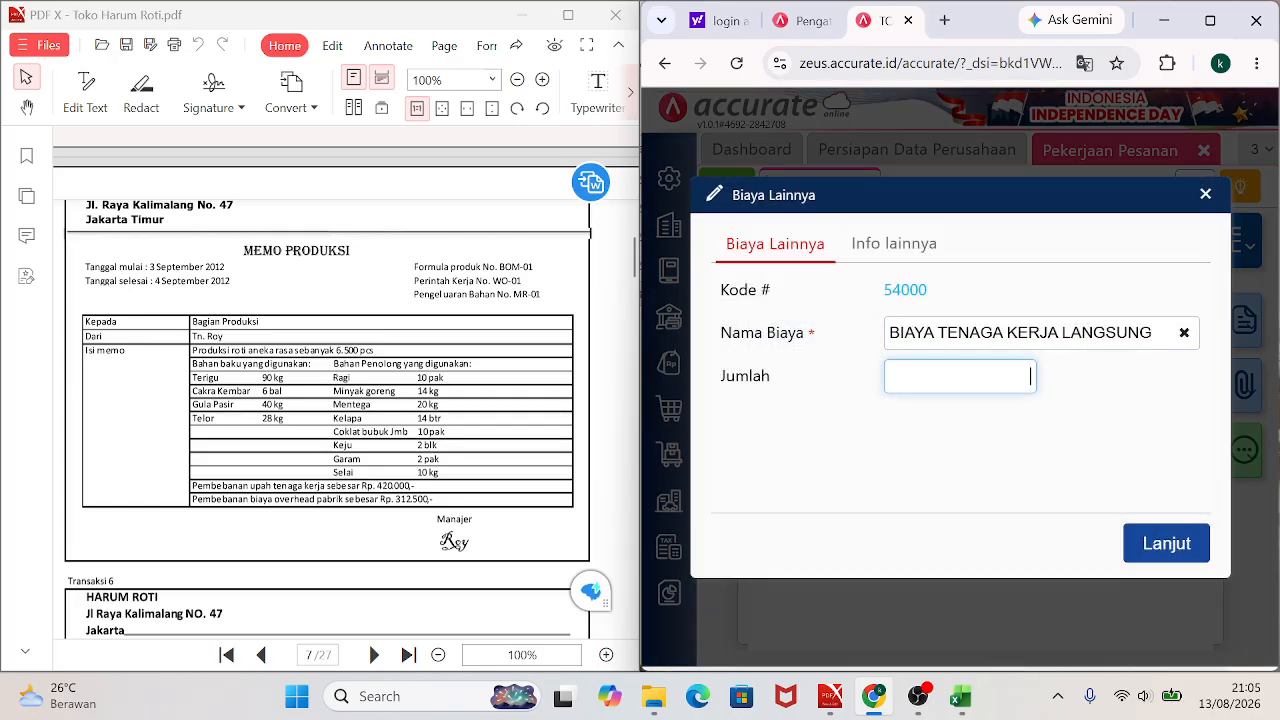
type("420.000")
left_click(1163, 550)
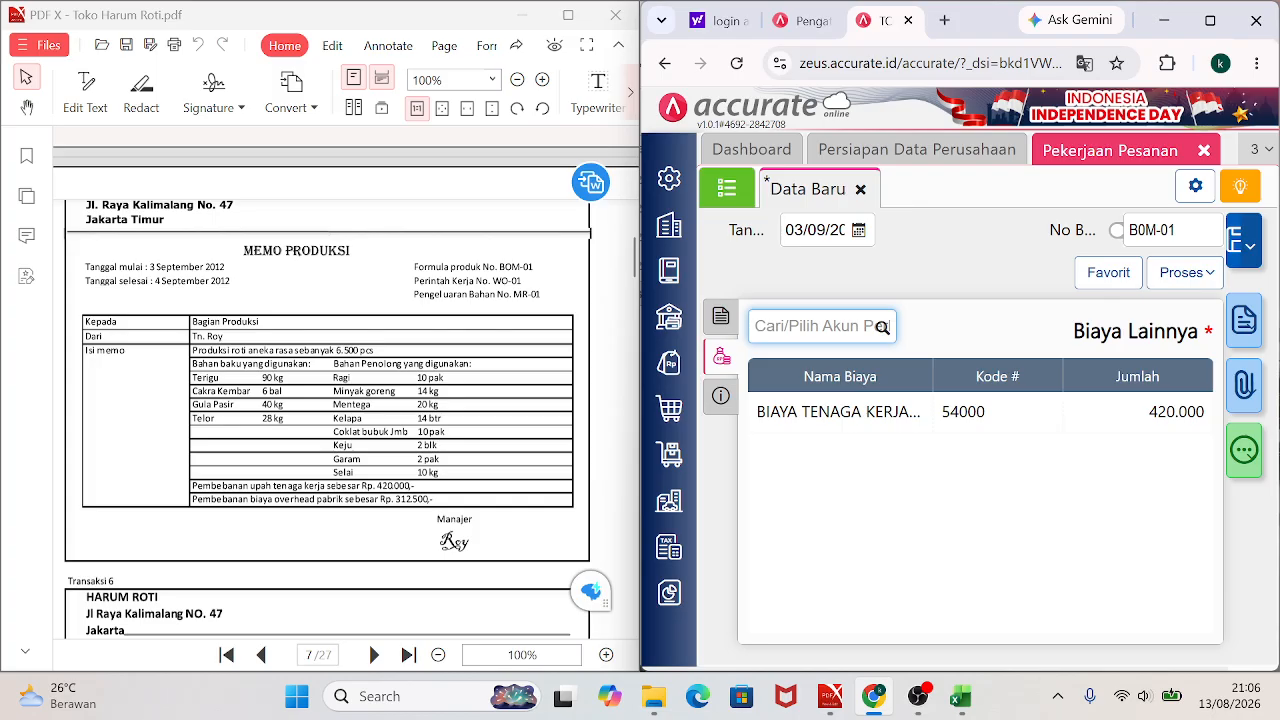
Add BIAYA OVERHEAD PABRIK (DIBEBANKAN) to the work order's other costs with an amount of 312.500.
type("BIAYA OVERHE")
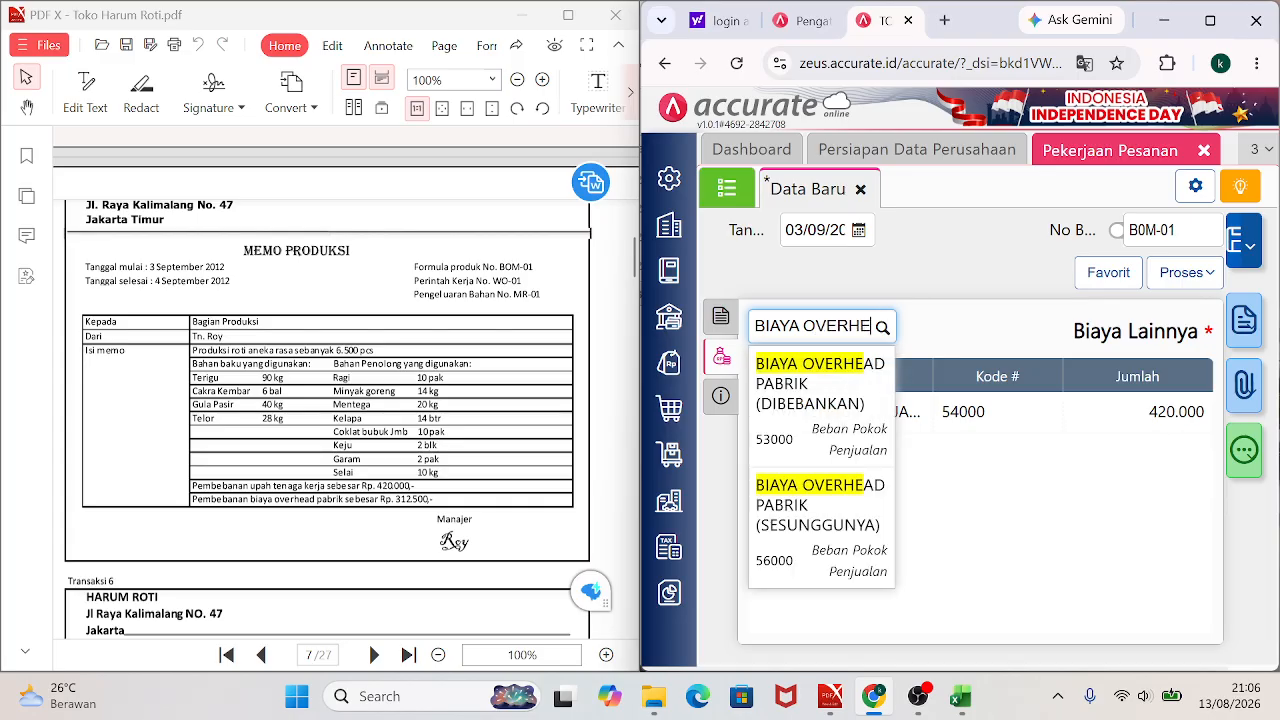
left_click(790, 388)
left_click(960, 376)
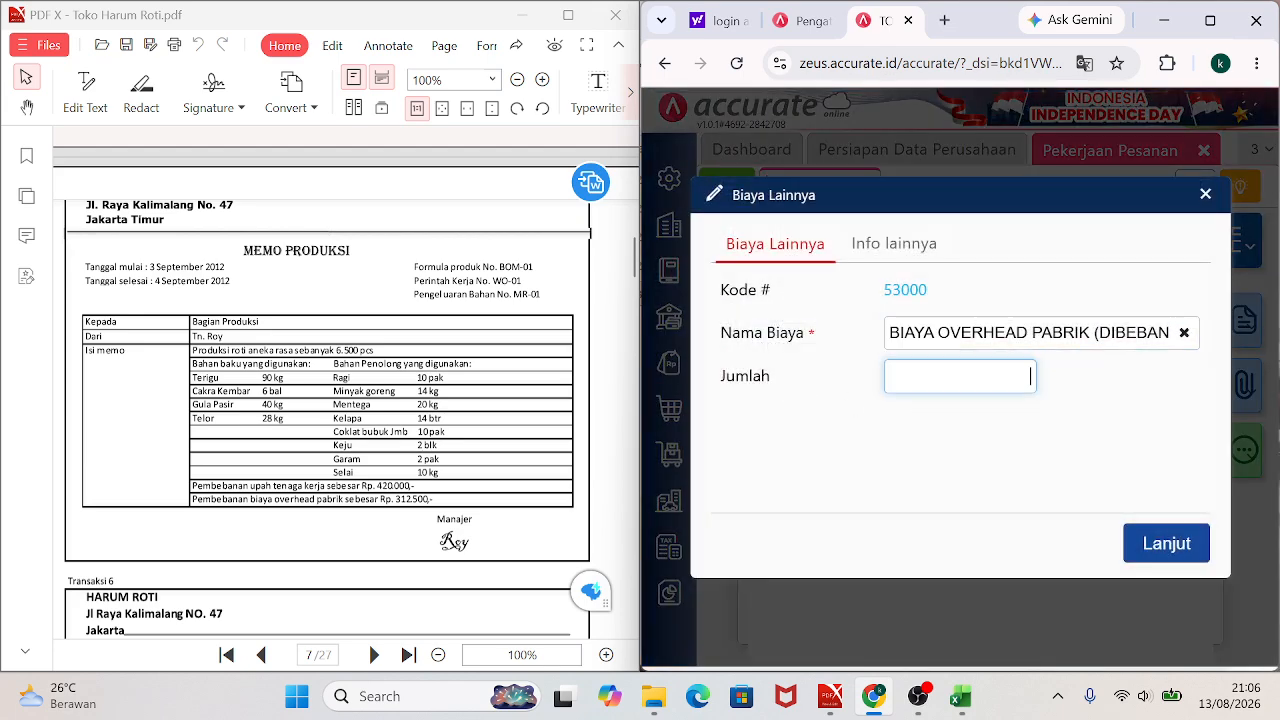
type("312.500")
key("Return")
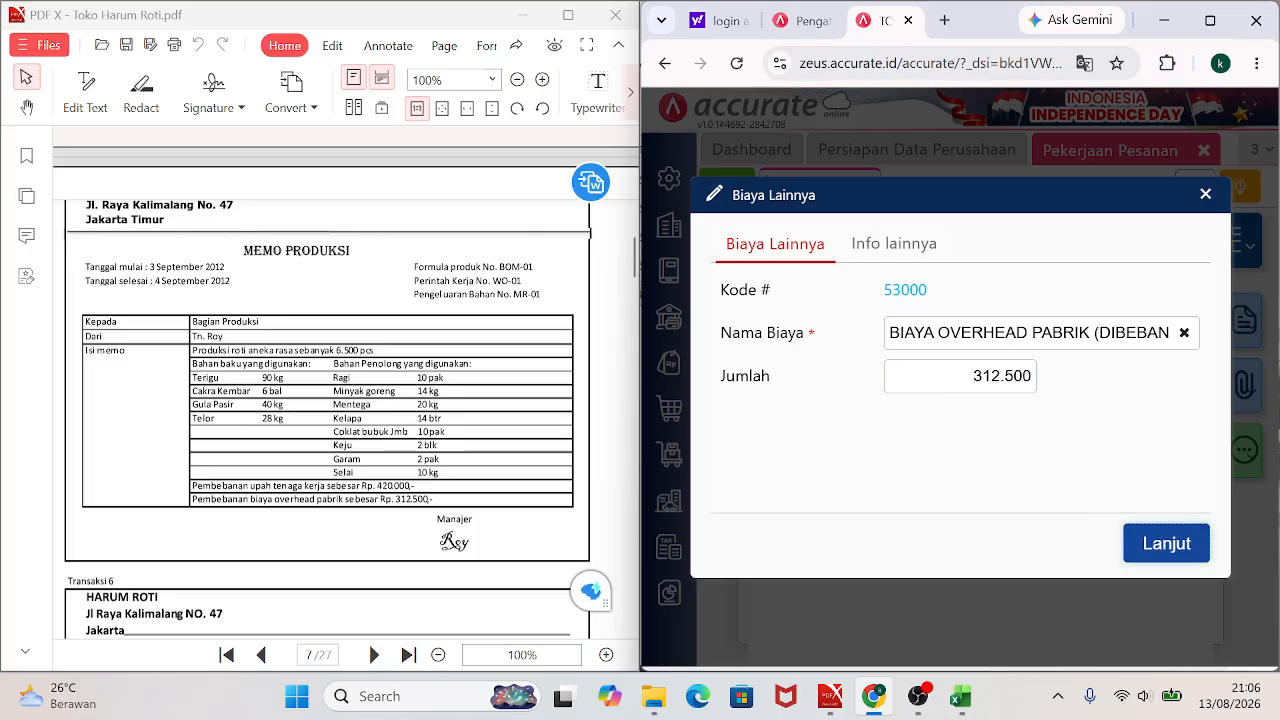
left_click(1165, 545)
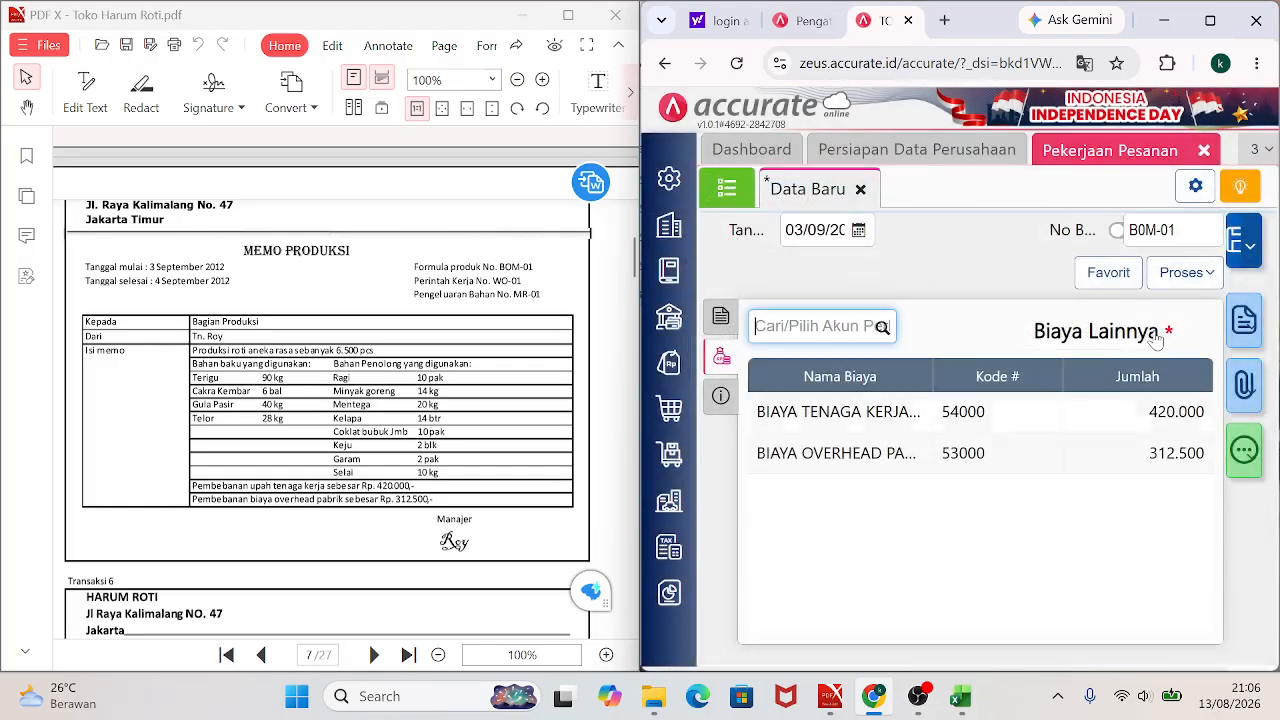
Set the work order's Akun Pekerjaan to [11320] PERSEDIAAN DALAM PROSES in its additional information.
left_click(1210, 20)
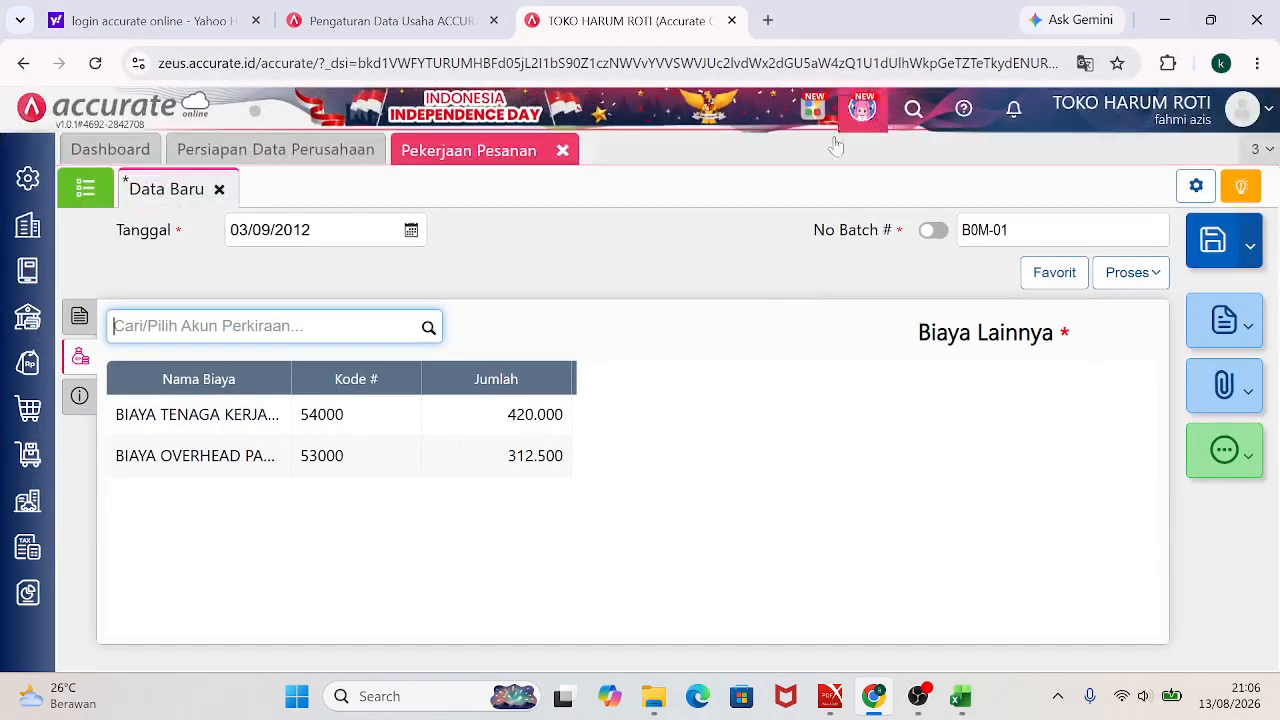
left_click(80, 322)
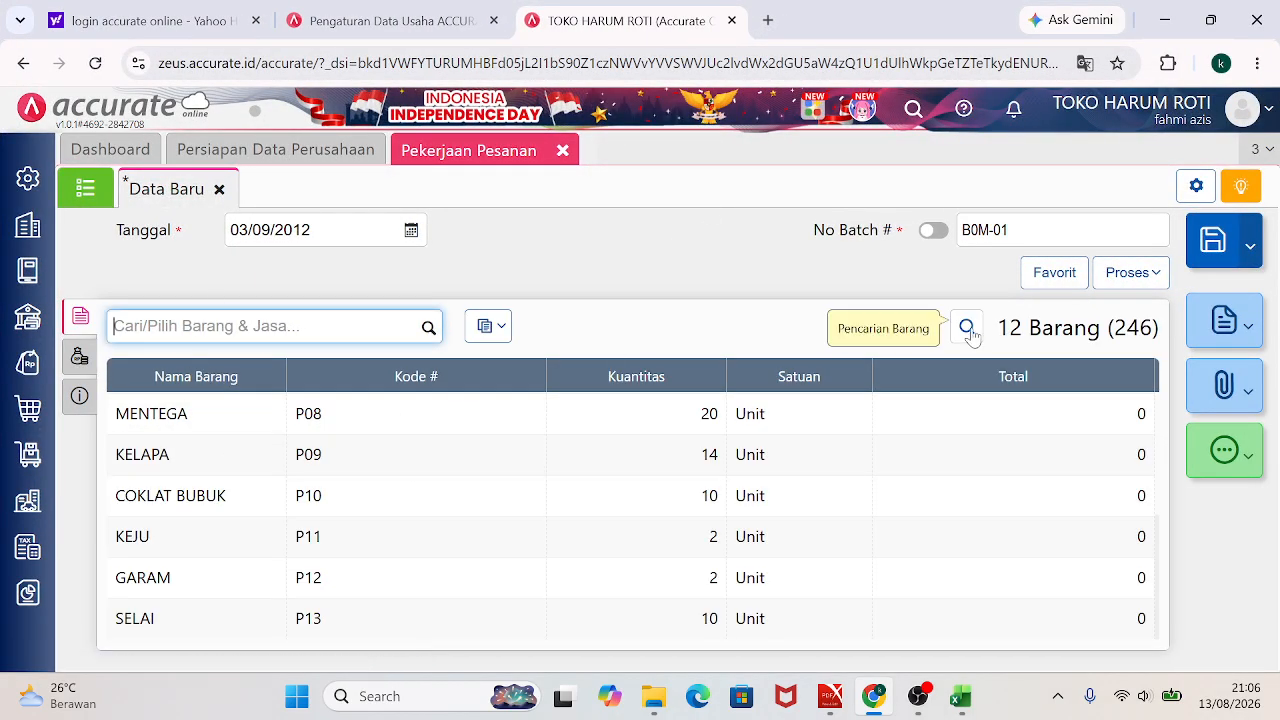
left_click(80, 362)
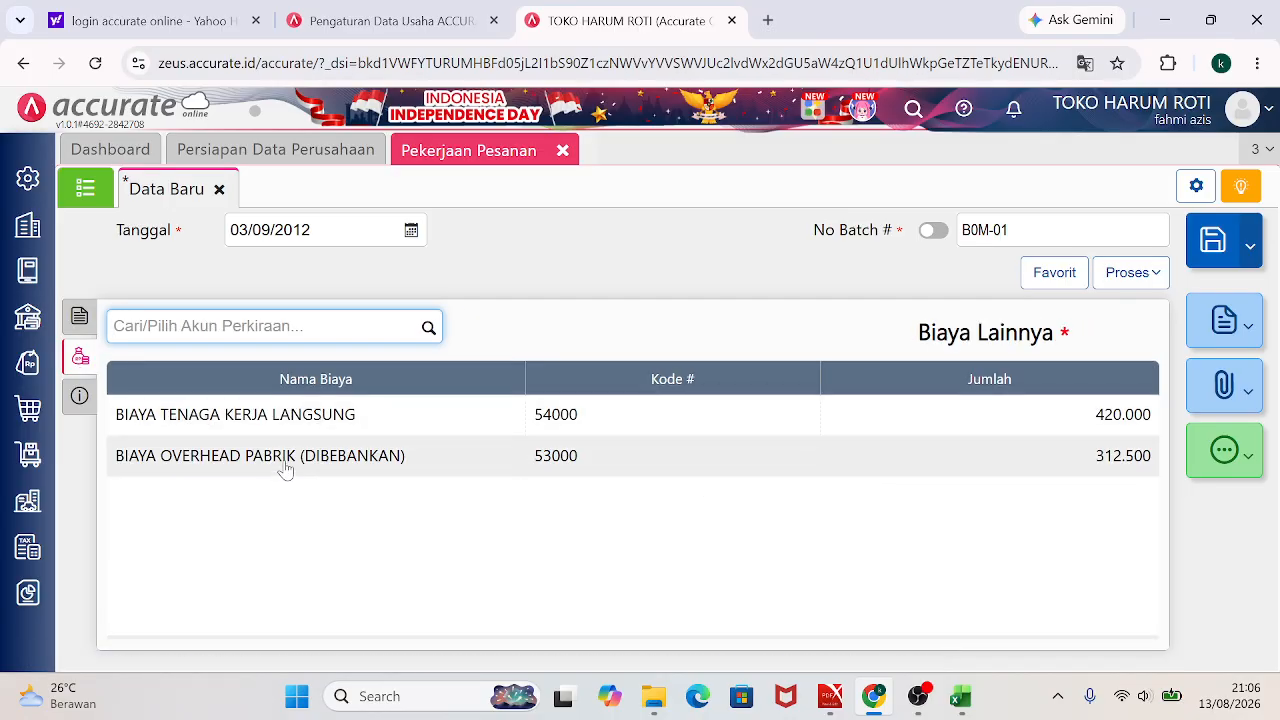
left_click(84, 398)
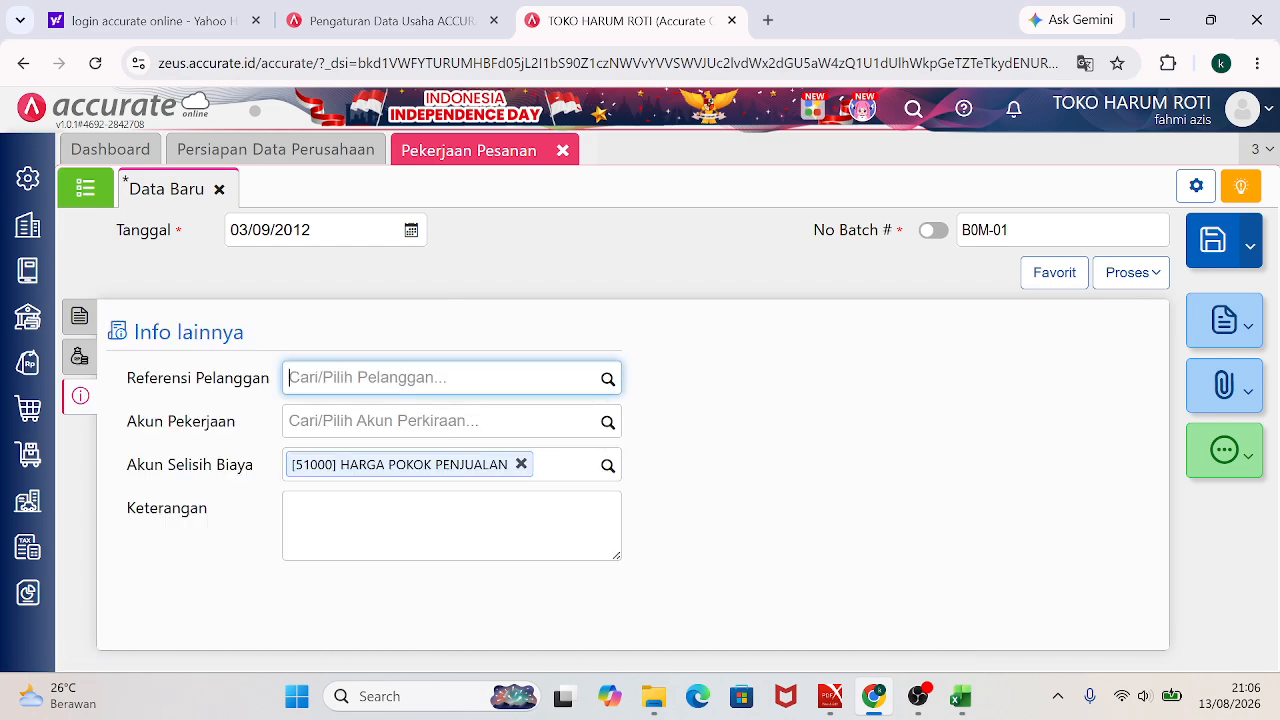
left_click(608, 423)
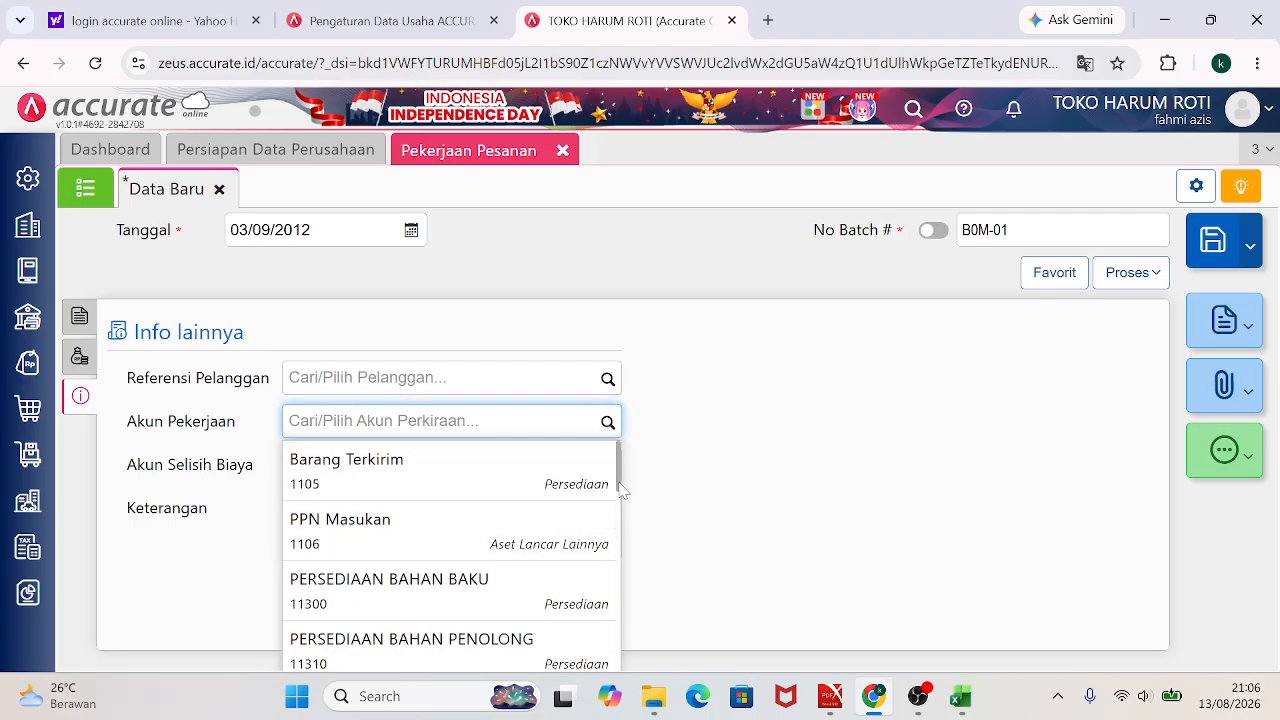
scroll(620, 510, "down", 2)
scroll(620, 510, "down", 2)
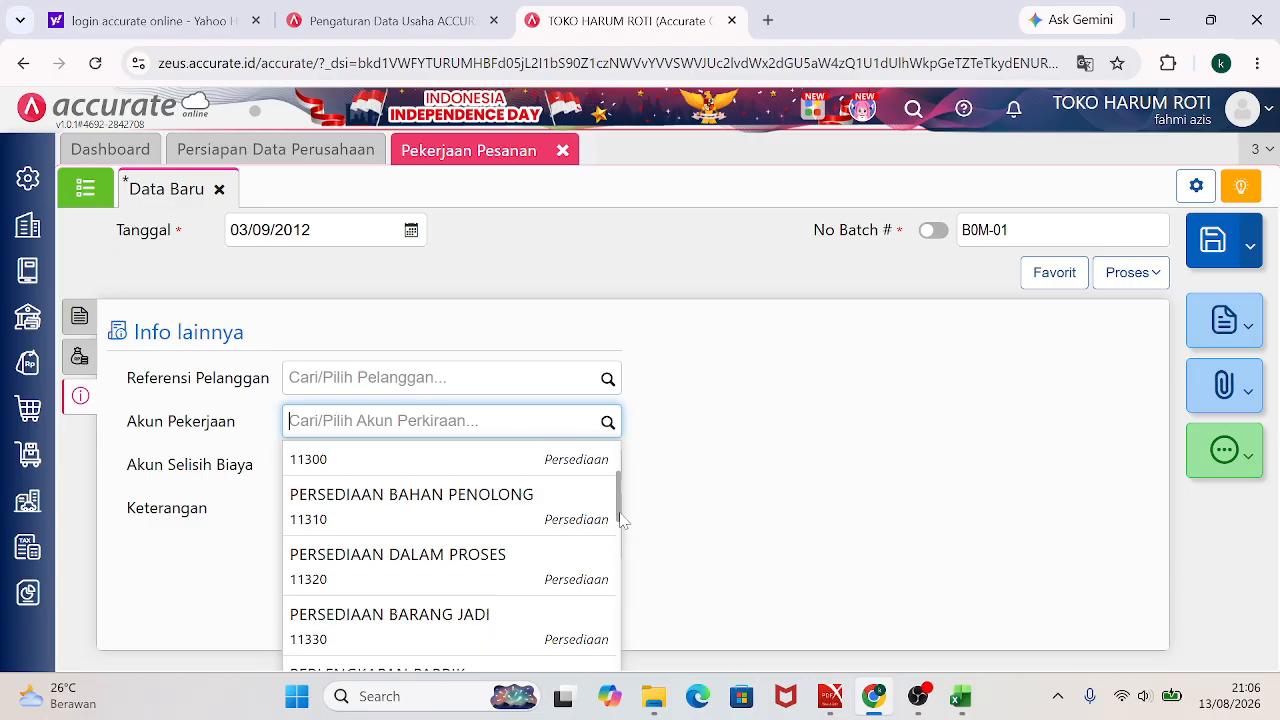
left_click(431, 566)
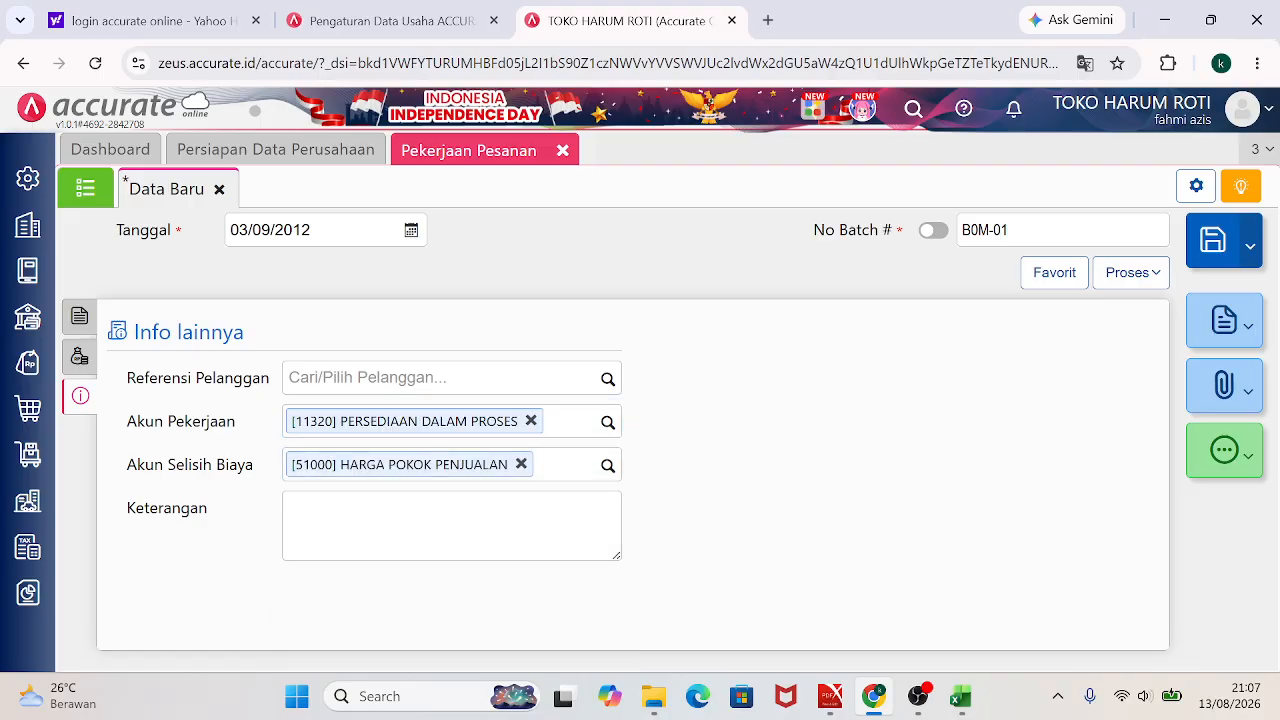
Enter "PRODUKSI ROTI ANEKA RASA SEBANYAK 5.600 PCS" as the work order's Keterangan, consulting the production memo in the PDF.
left_click(290, 508)
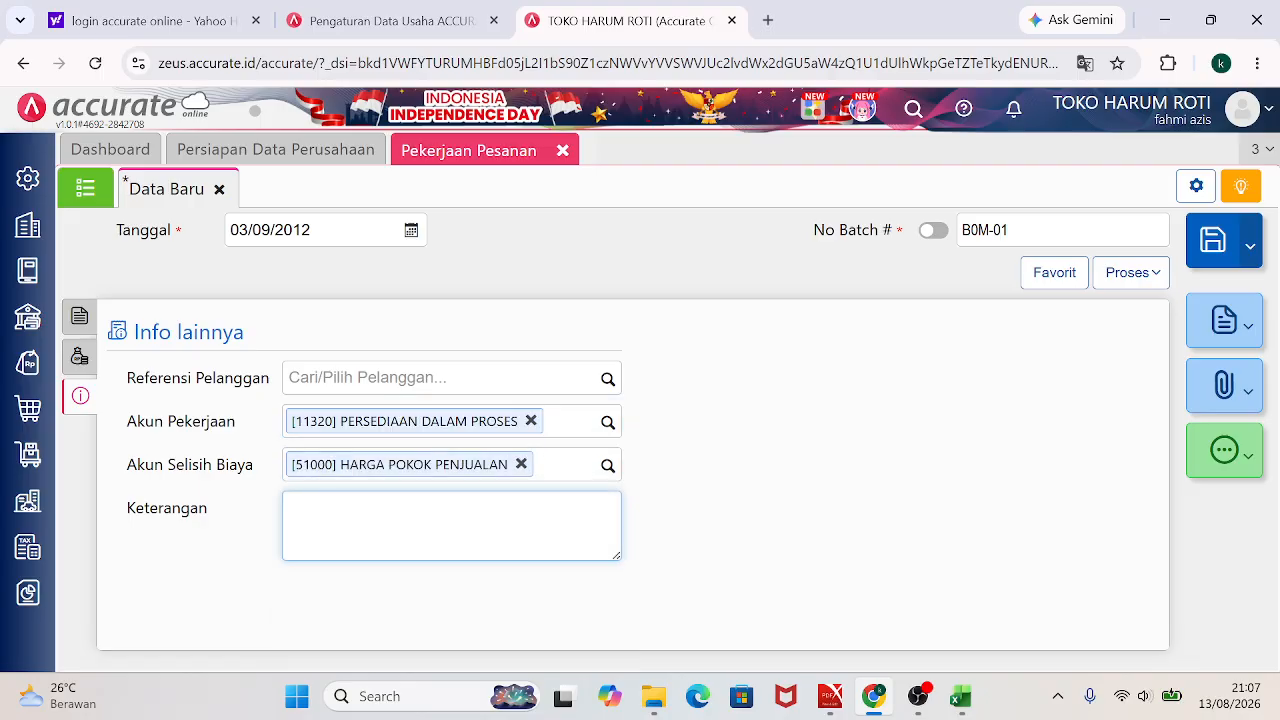
type("PRODUKSI")
left_click(829, 697)
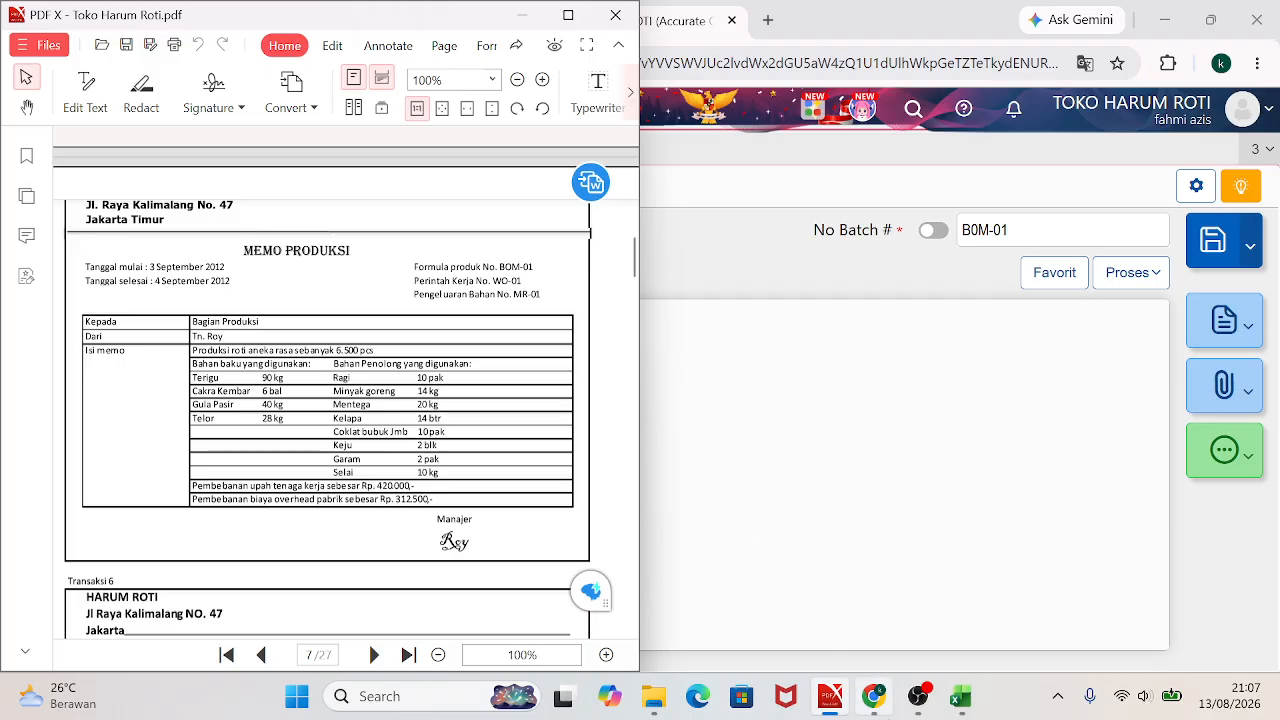
left_click(885, 608)
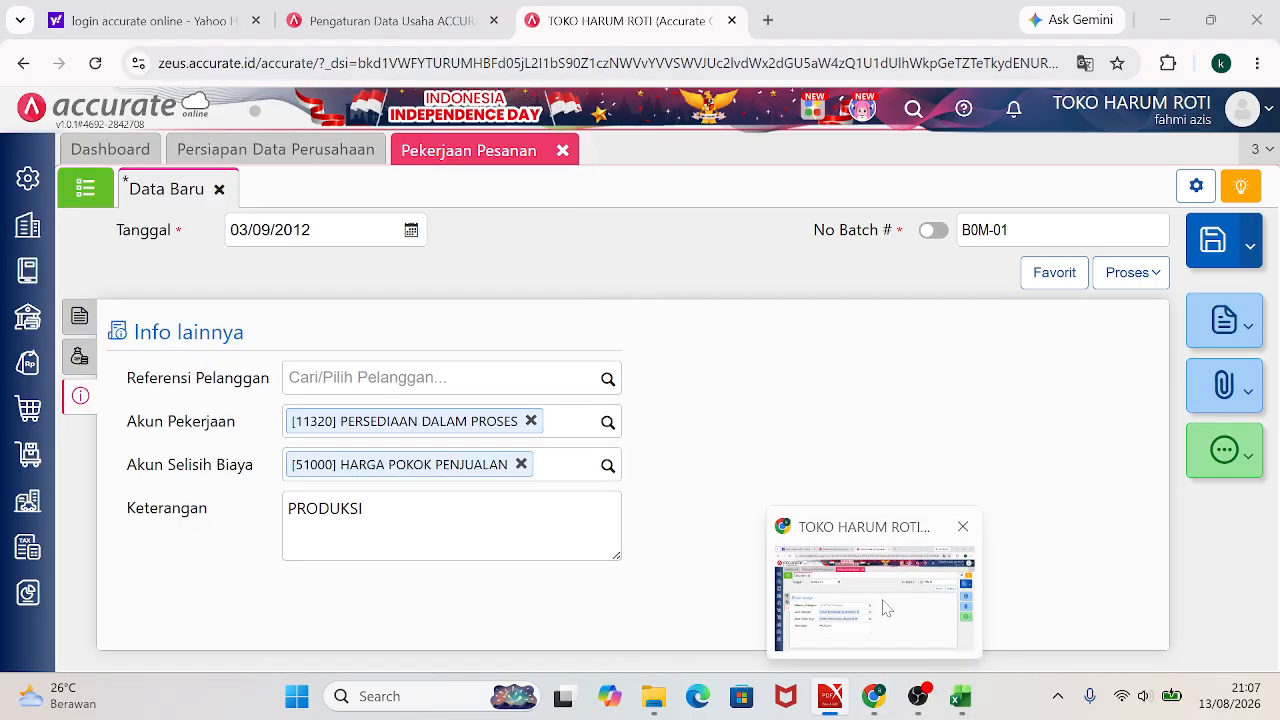
left_click(1210, 20)
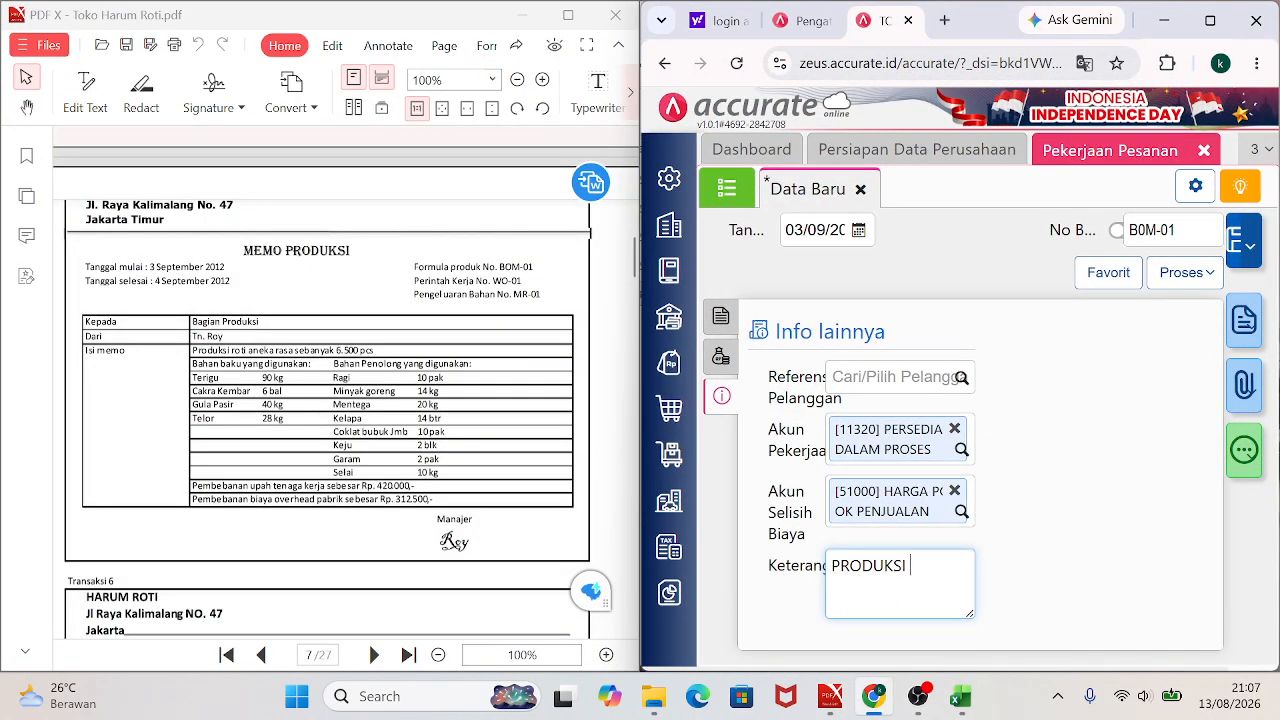
type("ROTI ANEKA RASA S")
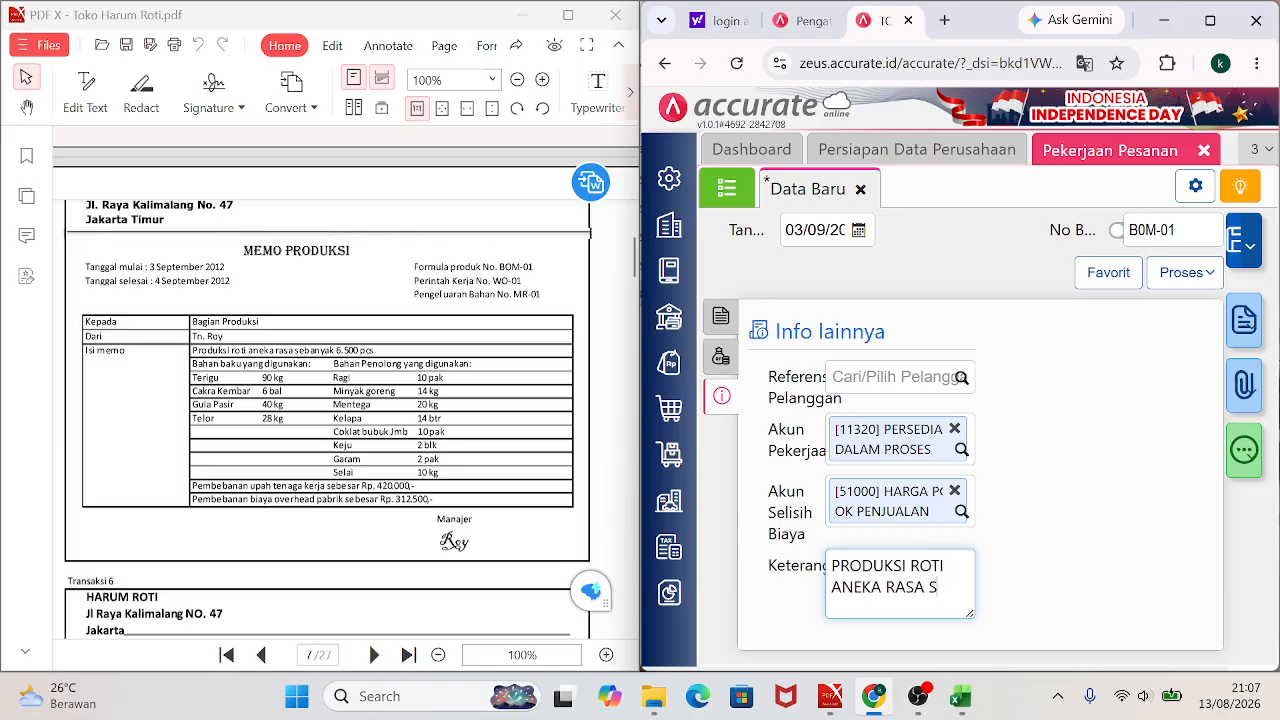
type("EBANYAK 5")
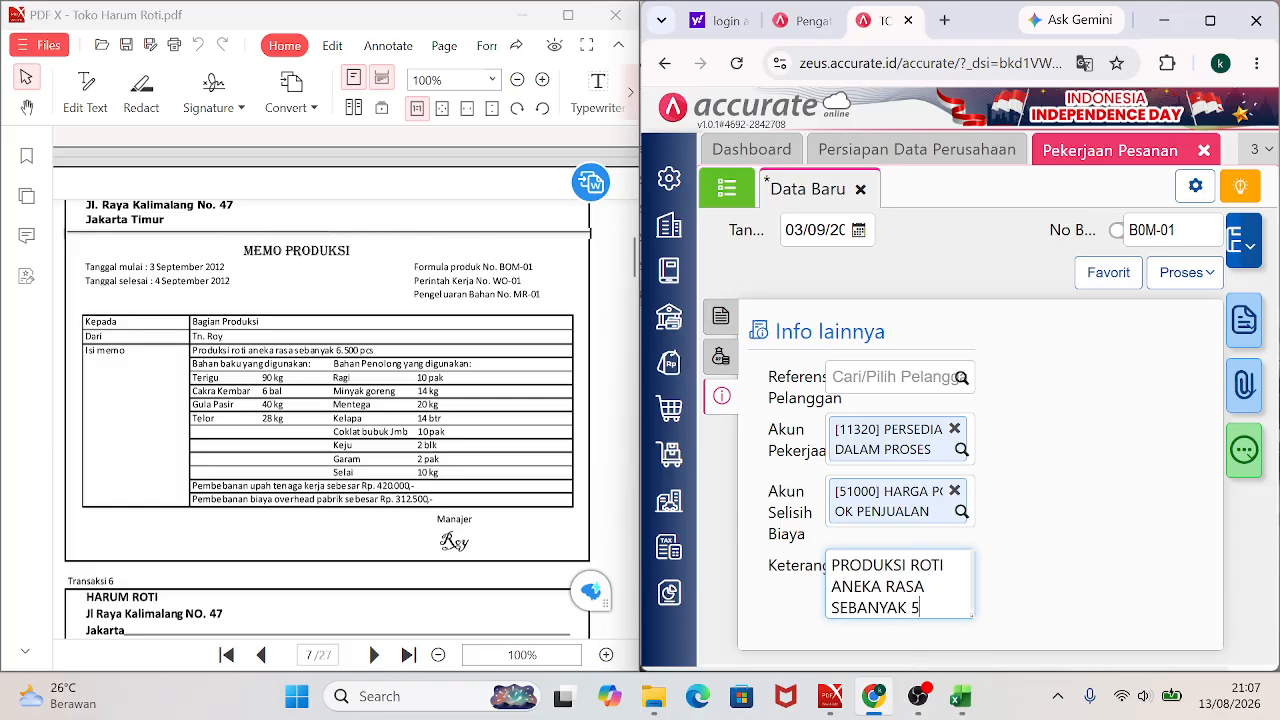
type(".600 PCS")
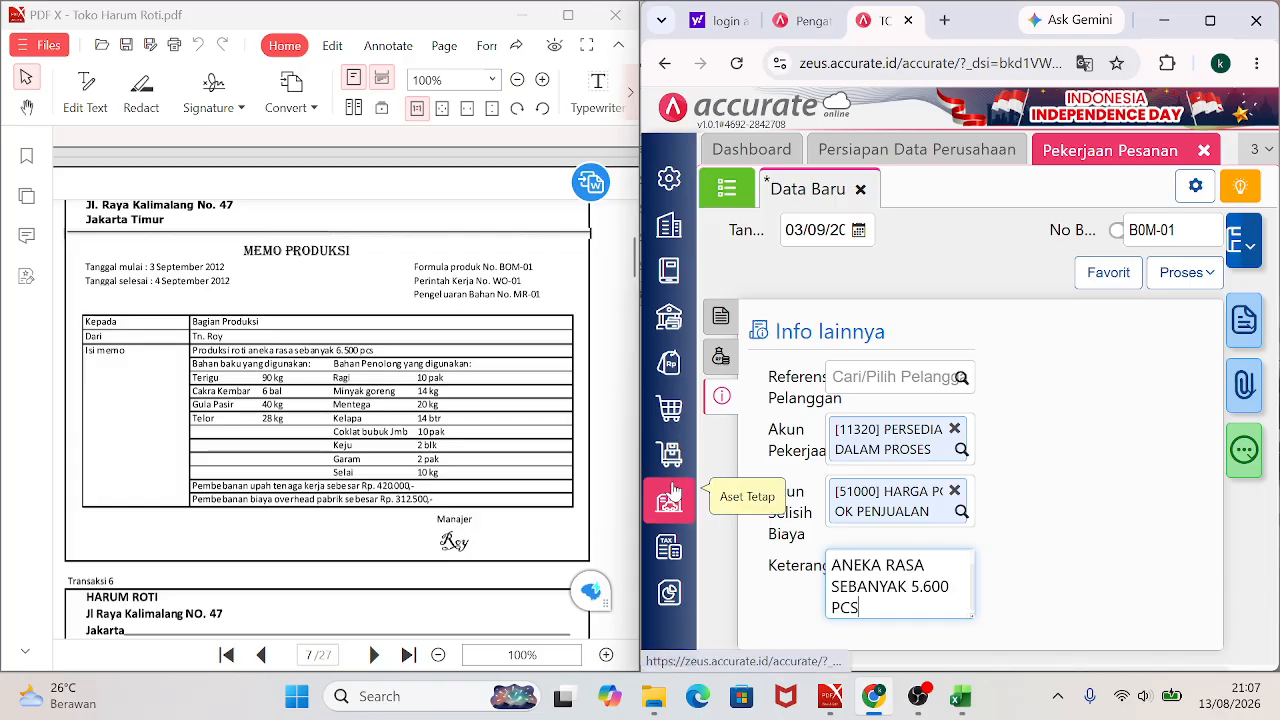
Check the work order's costs and item list against the production memo and save the Pekerjaan Pesanan.
left_click(721, 358)
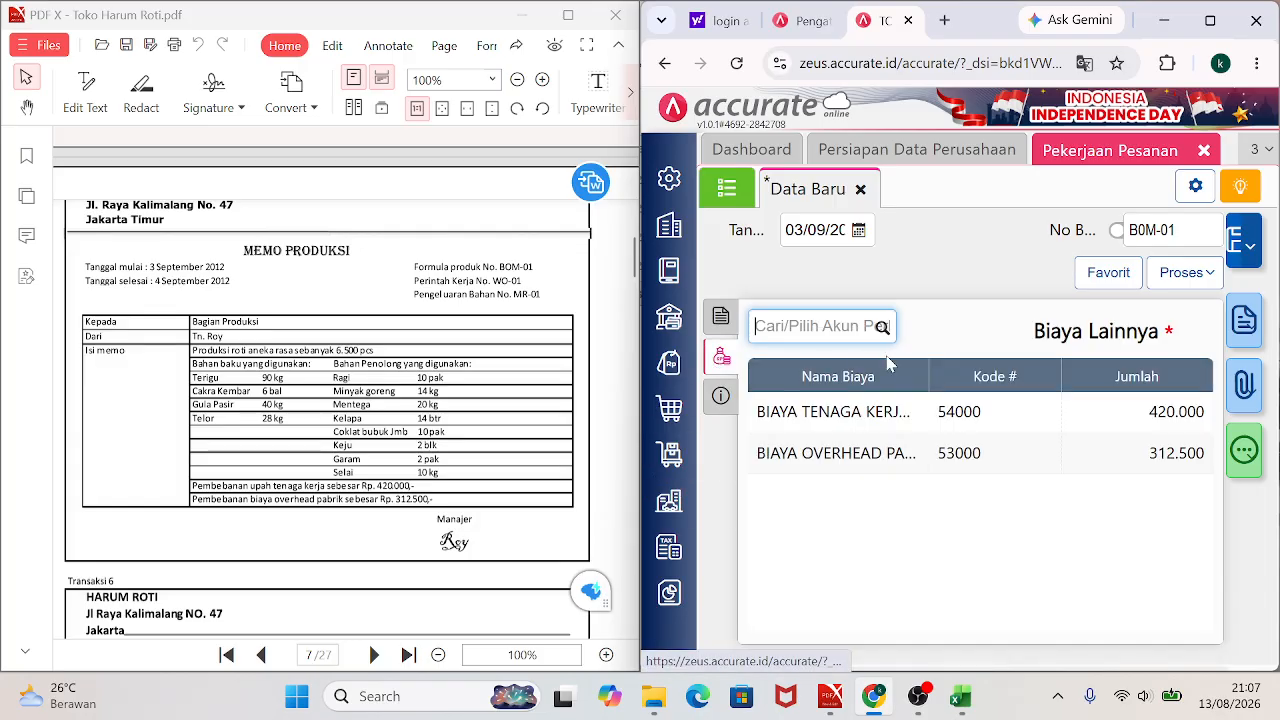
left_click(725, 325)
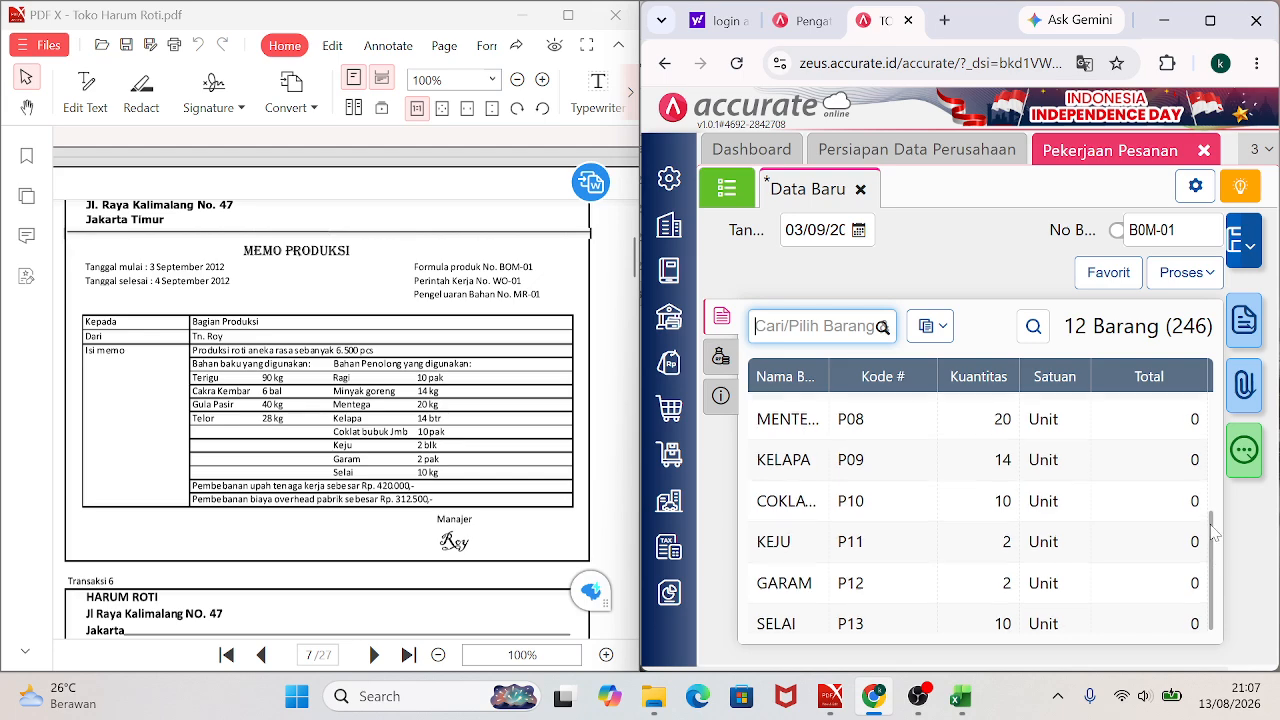
left_click_drag(1215, 548, 1216, 385)
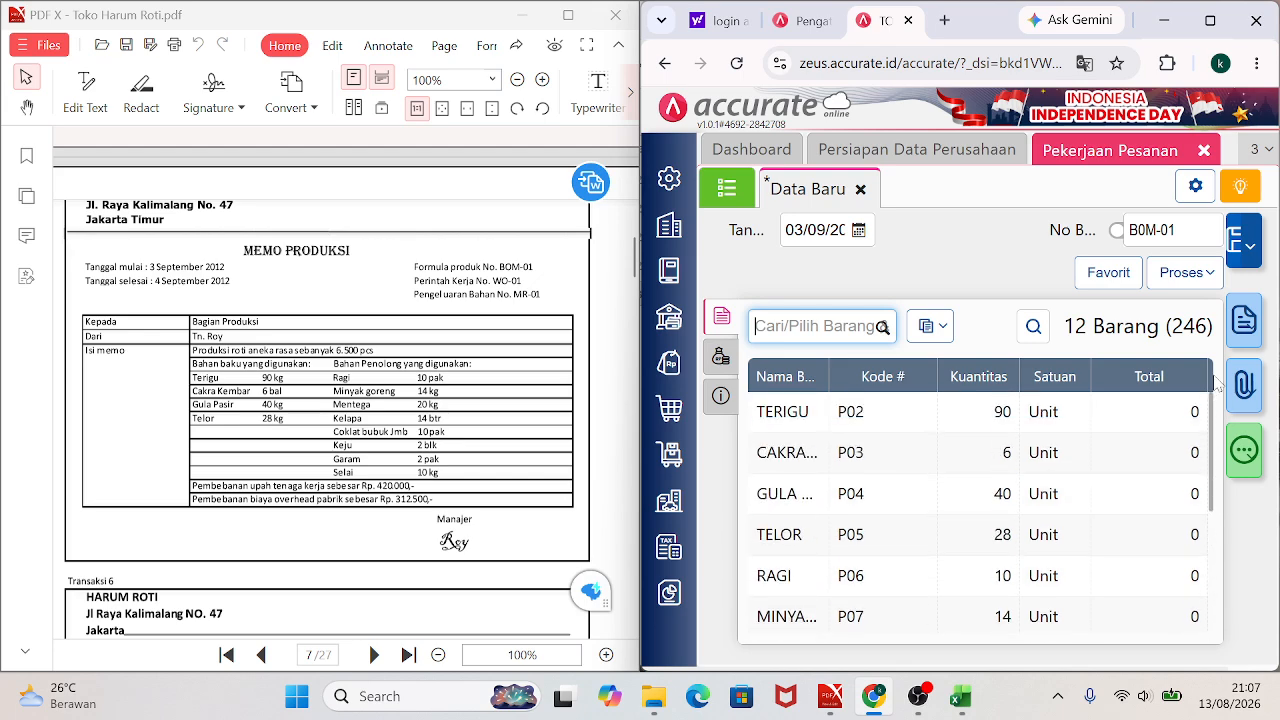
left_click(1237, 250)
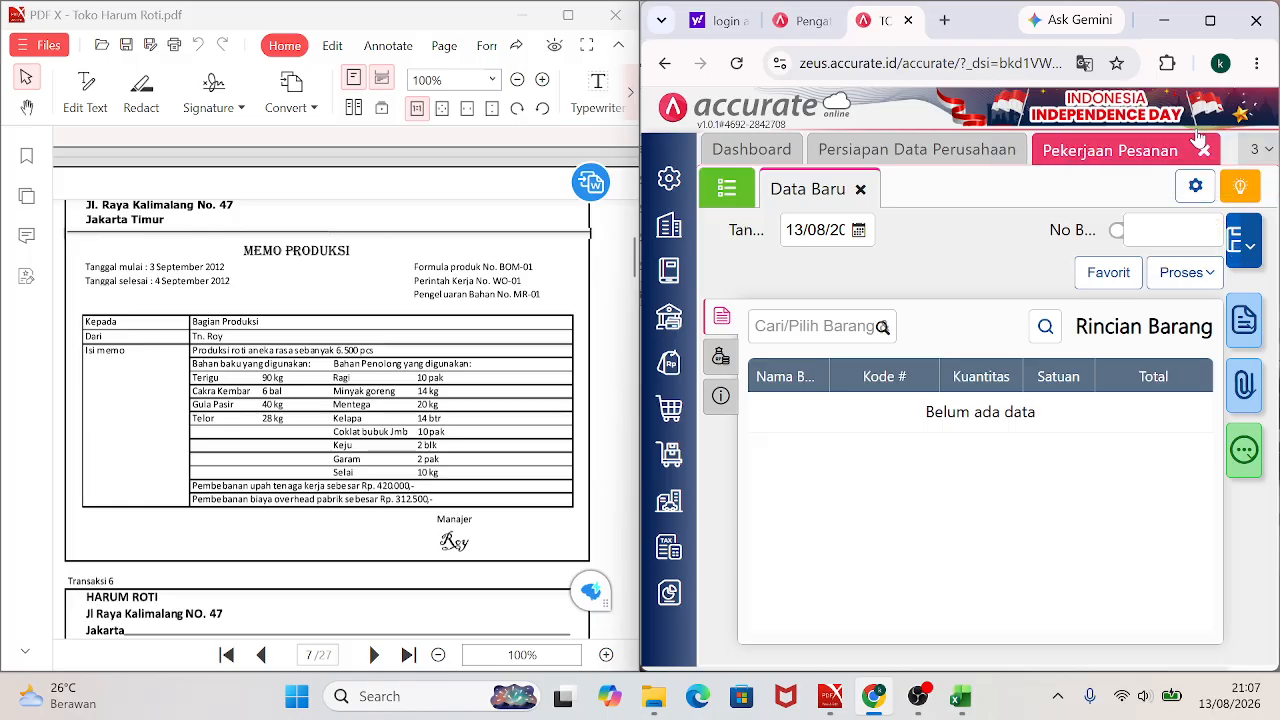
left_click(1211, 21)
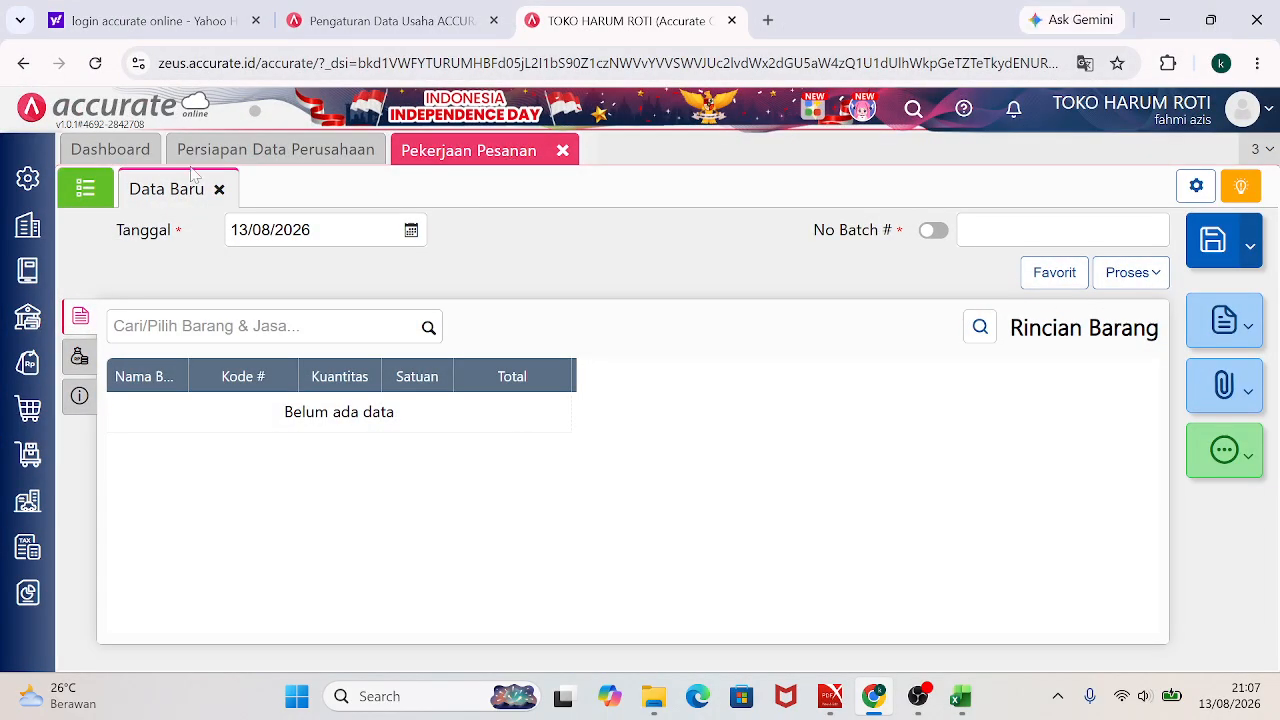
Open the saved Pekerjaan Pesanan B0M-01 from the list and review its Rincian Jurnal.
left_click(87, 195)
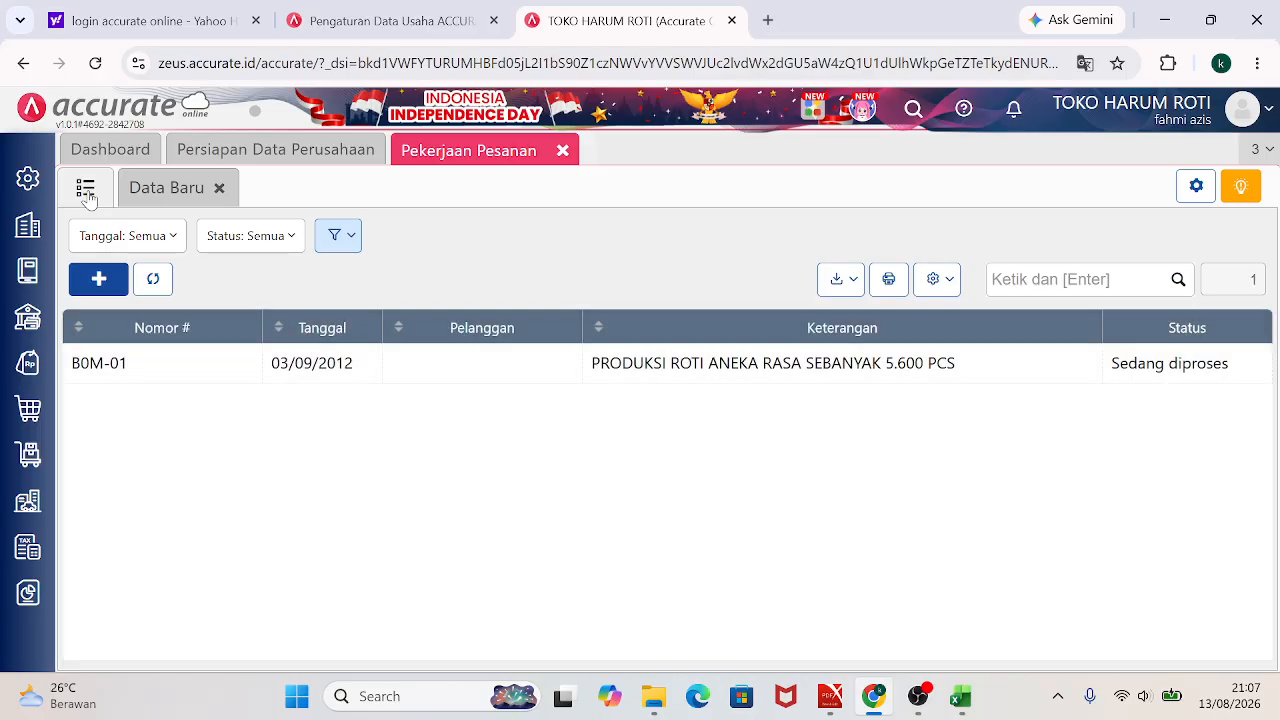
left_click(653, 367)
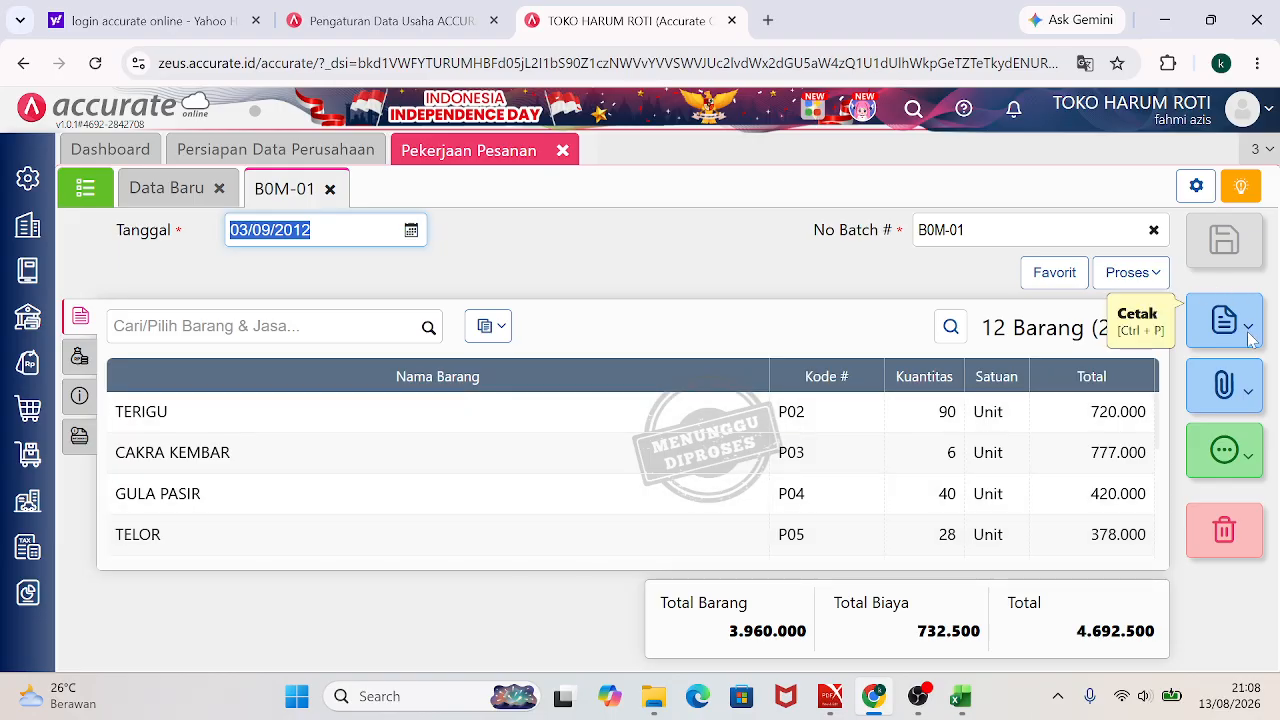
left_click(1240, 460)
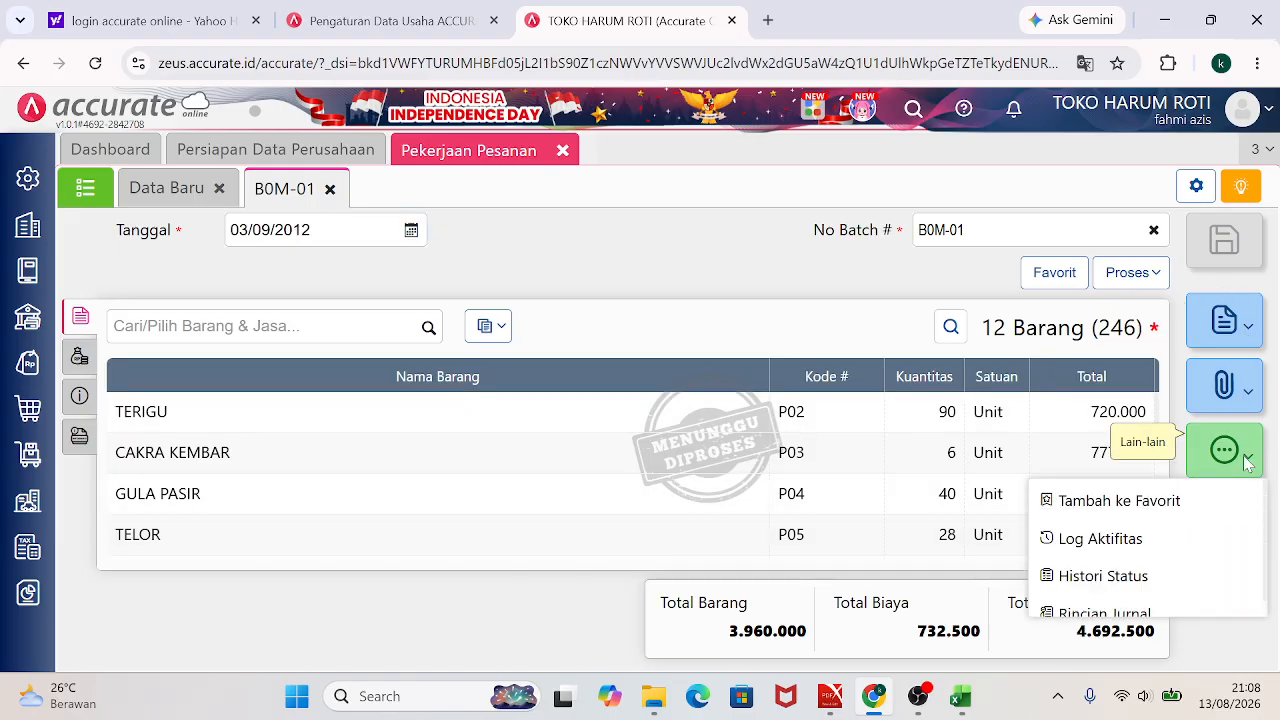
left_click(1085, 614)
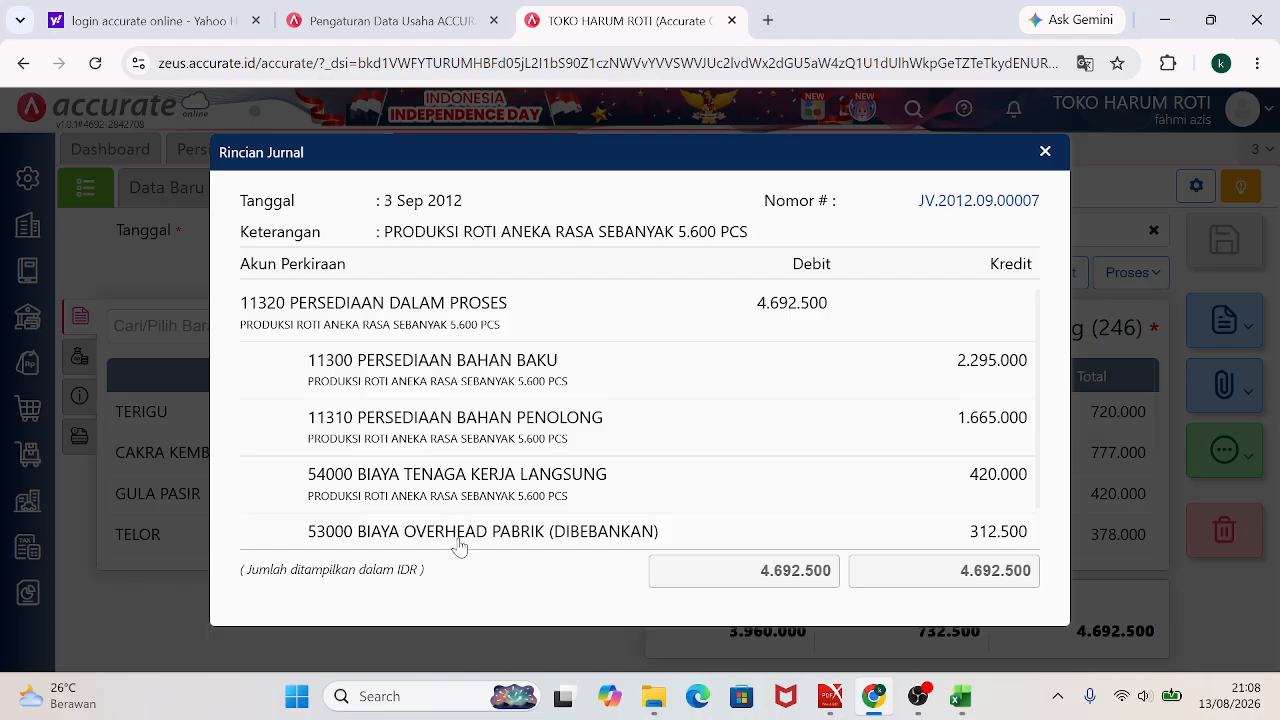
left_click(1043, 158)
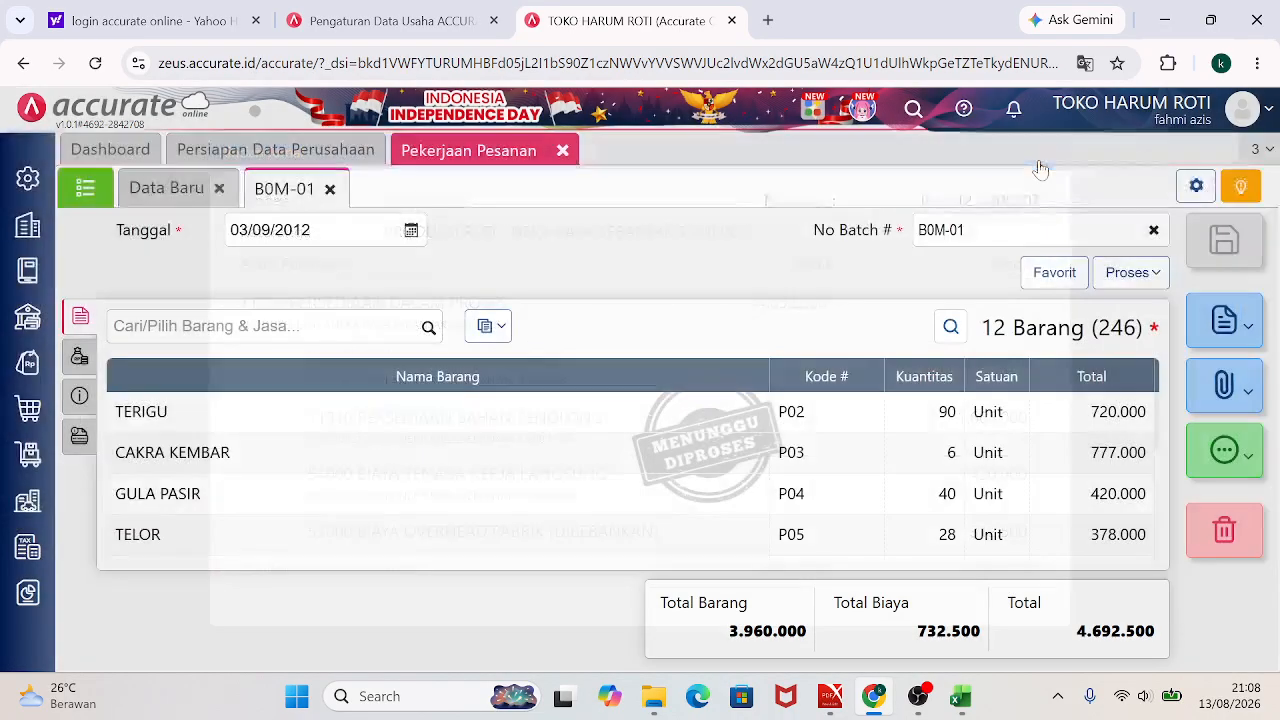
Place the transaction PDF beside the browser, close Pekerjaan Pesanan, and read the Transaksi 6 cash receipt, Bukti Penerimaan Kas BKM-02.
mouse_move(1218, 20)
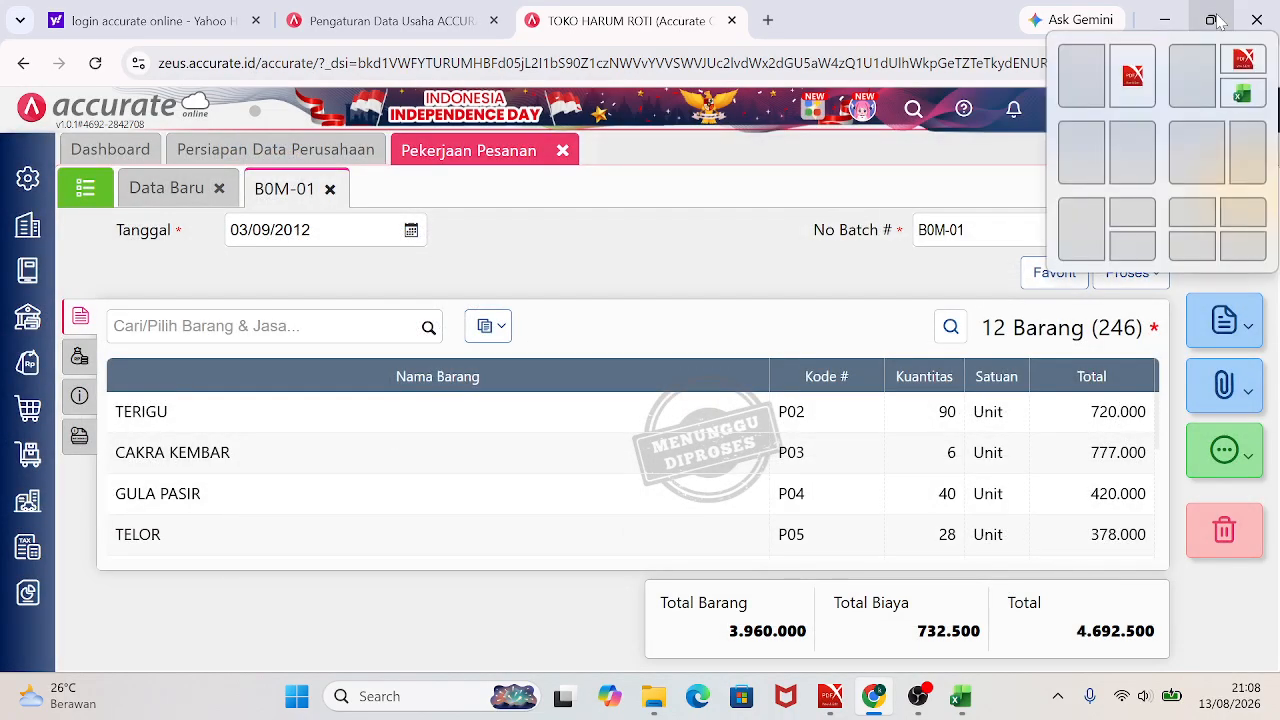
left_click(1140, 74)
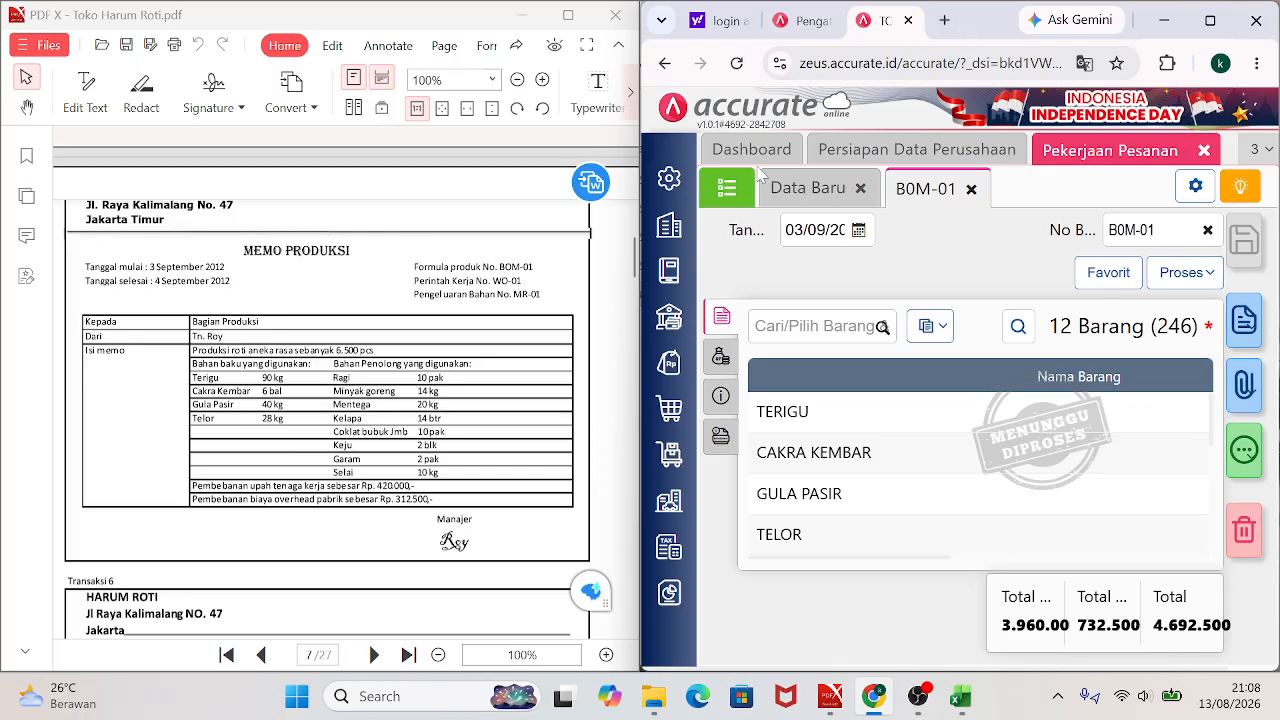
left_click(1204, 151)
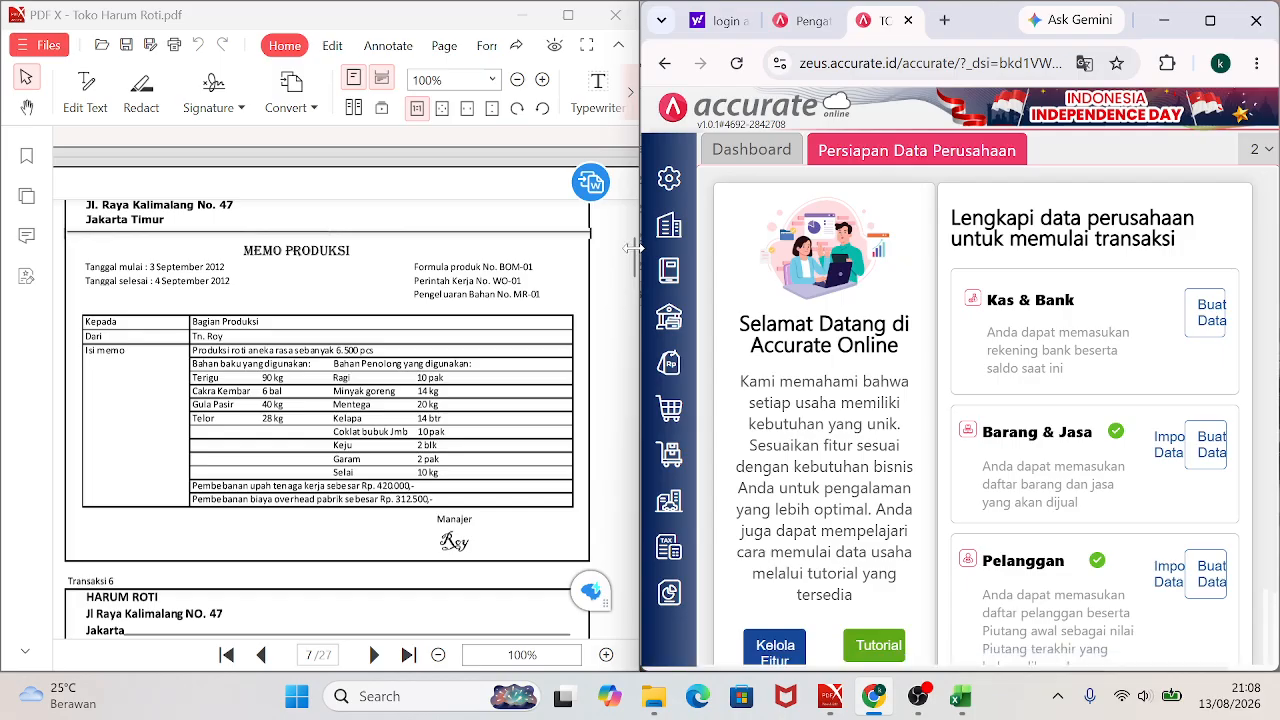
scroll(630, 270, "down", 5)
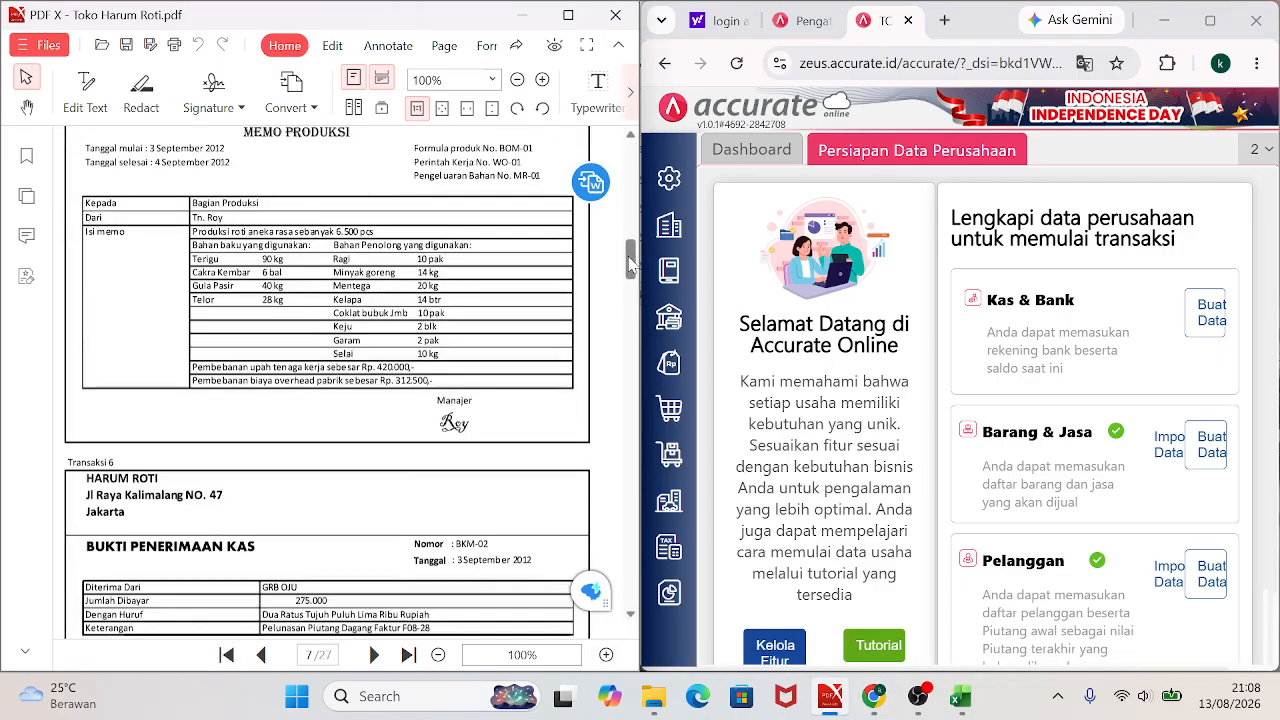
scroll(630, 270, "up", 3)
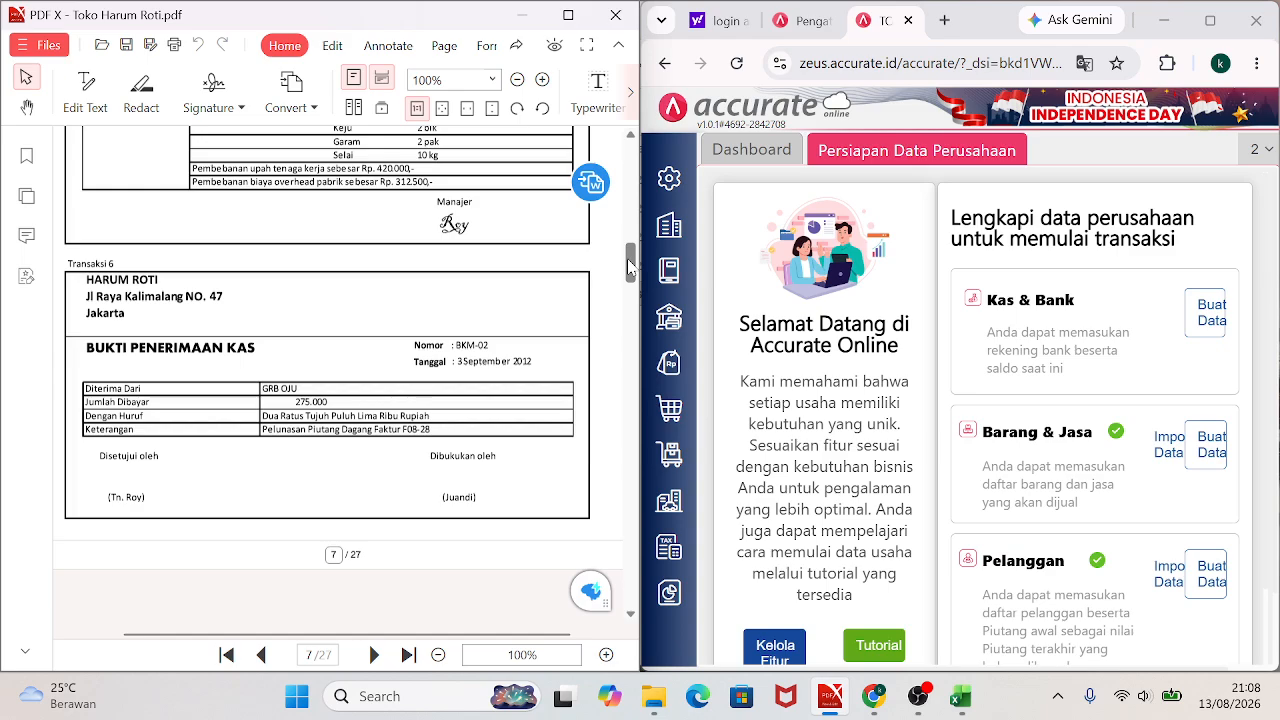
mouse_move(630, 265)
left_mouse_down()
mouse_move(631, 358)
mouse_move(626, 272)
left_mouse_up()
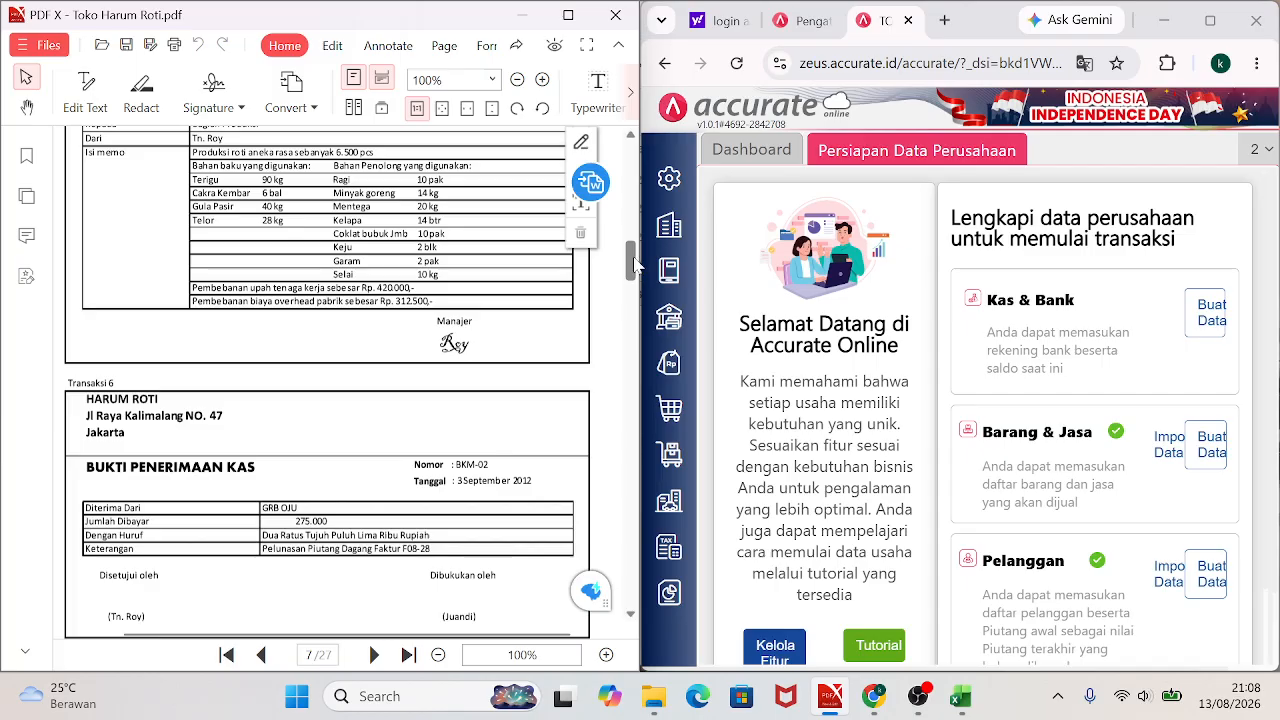
scroll(635, 265, "down", 3)
scroll(635, 265, "up", 1)
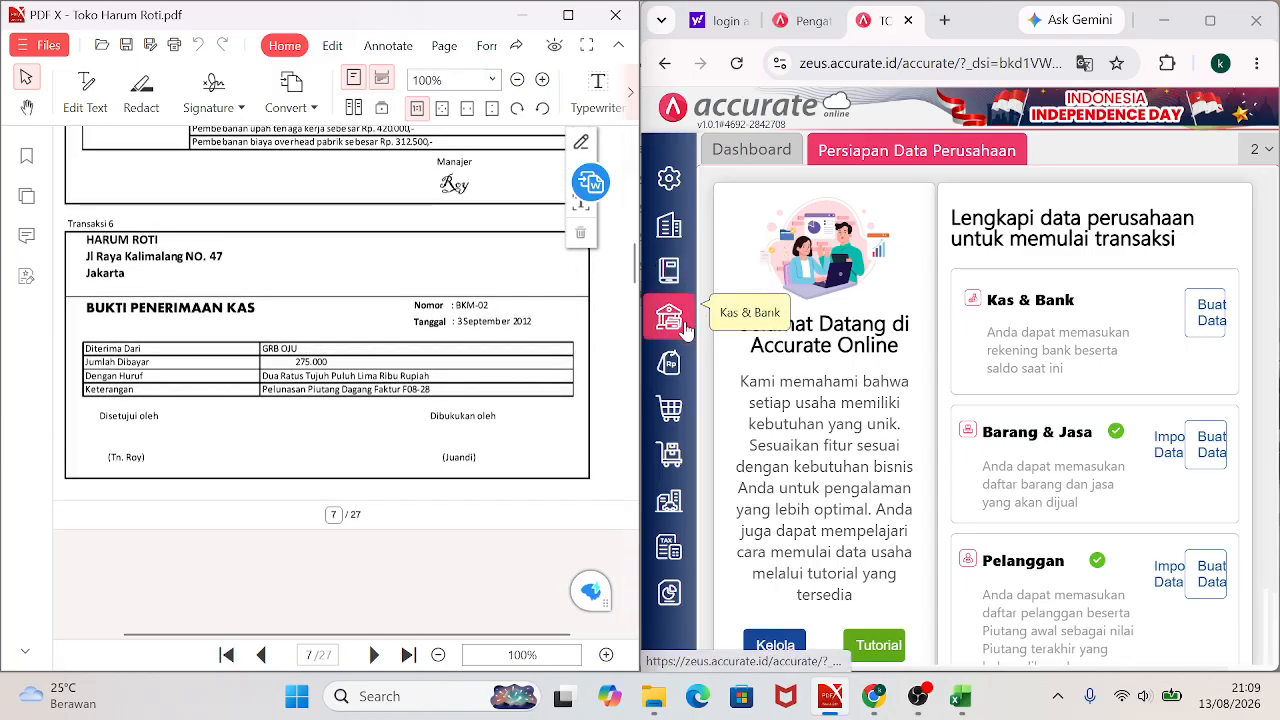
Start a new Penerimaan Penjualan with GRB OJU as the paying customer.
left_click(677, 383)
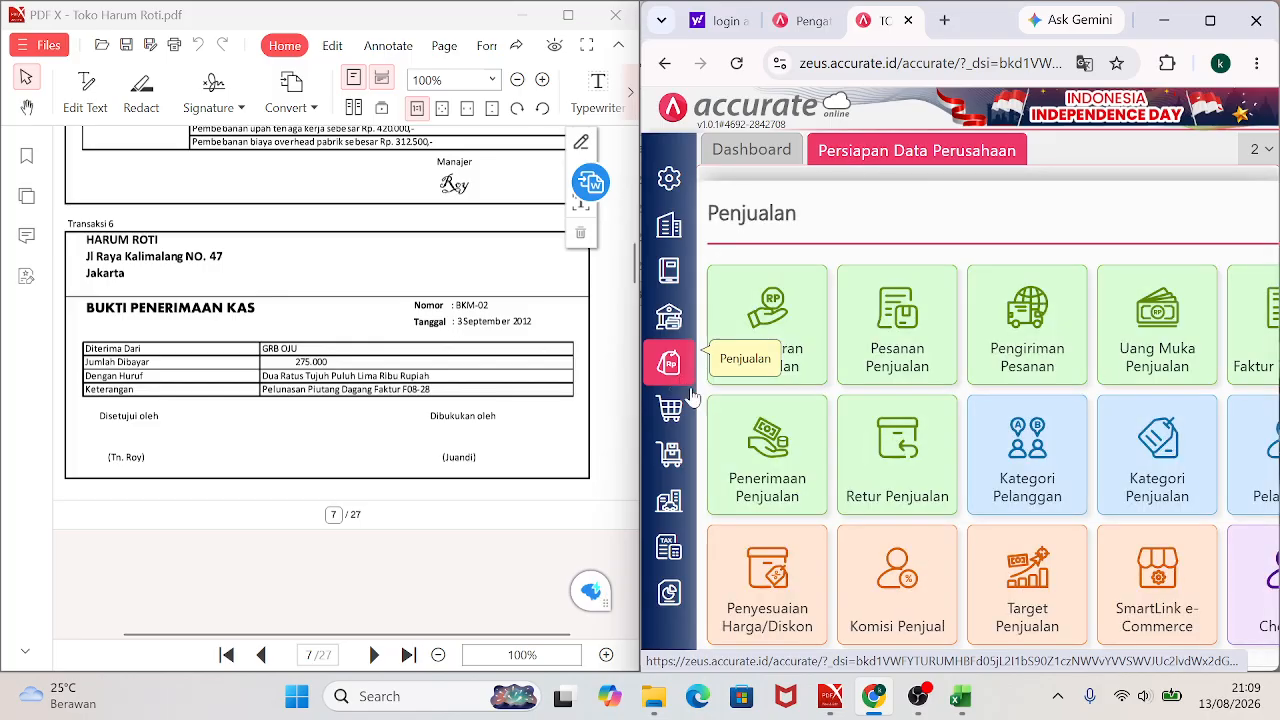
left_click(760, 463)
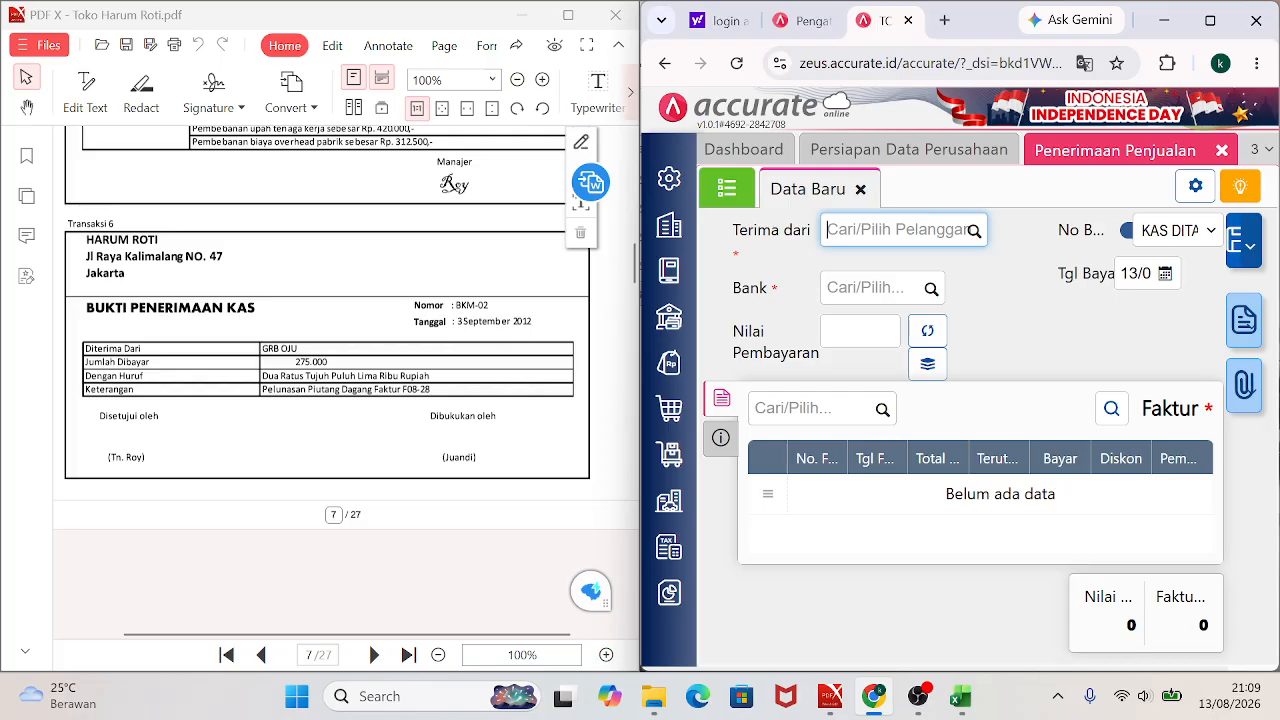
type("GRB")
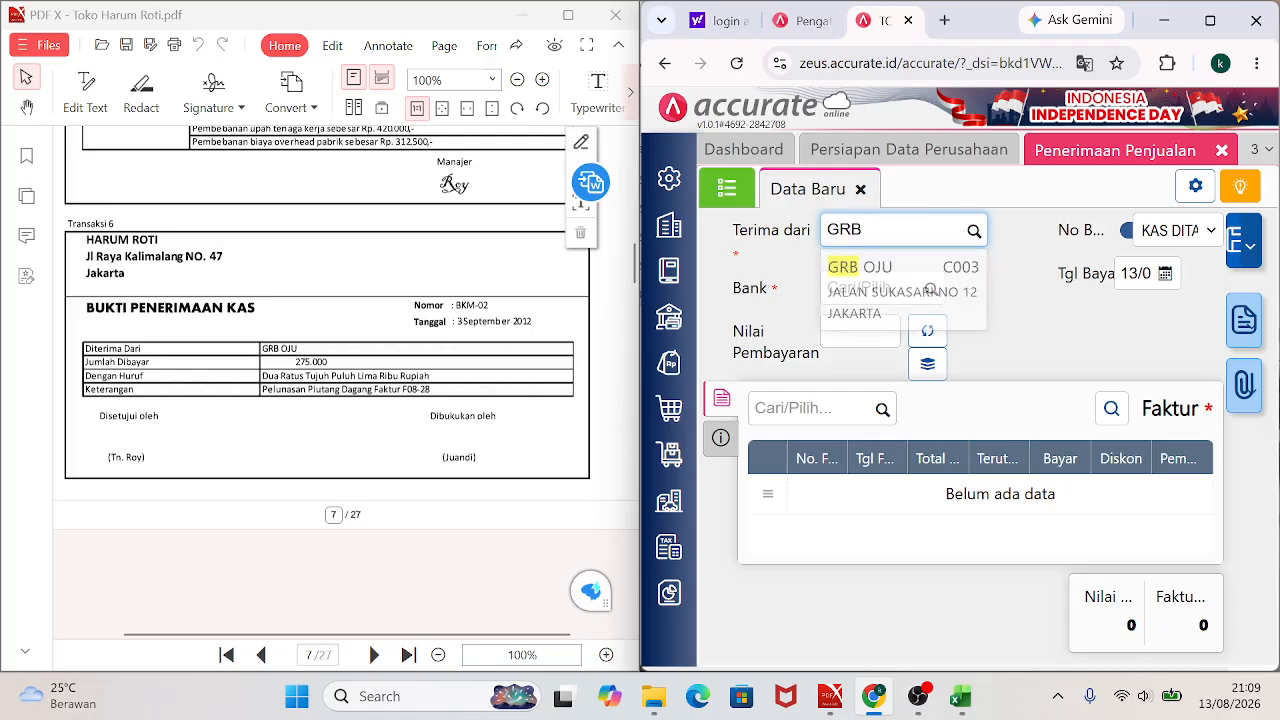
left_click(885, 280)
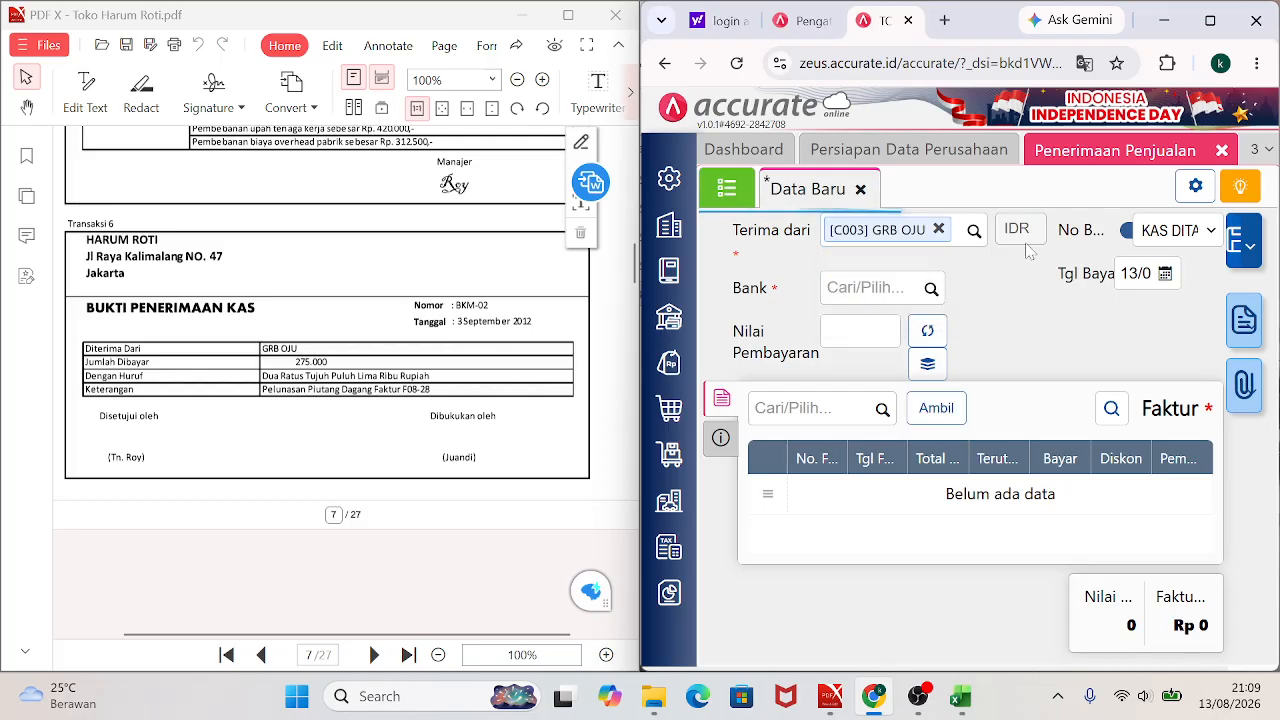
Switch off automatic numbering, enter BKM-02 as the receipt's No Bukti, and choose KAS DITANGAN as its Bank.
left_click(1125, 236)
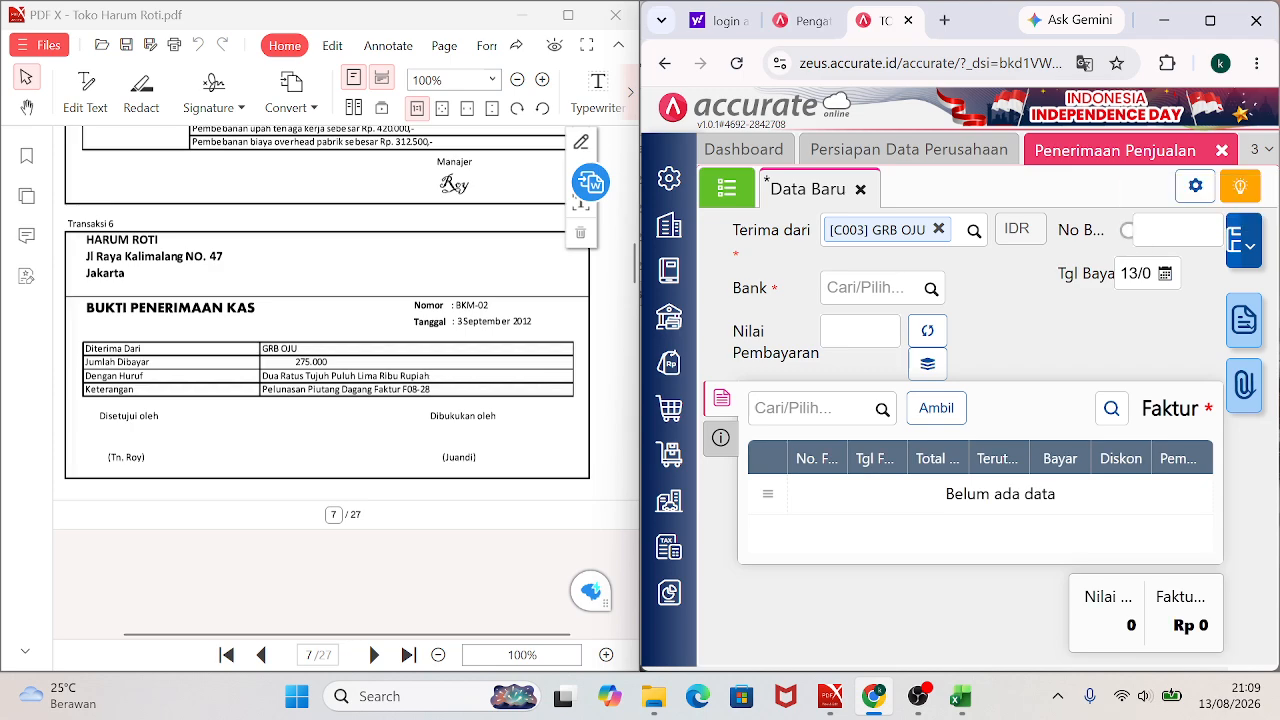
left_click(1165, 232)
type("BKM-02")
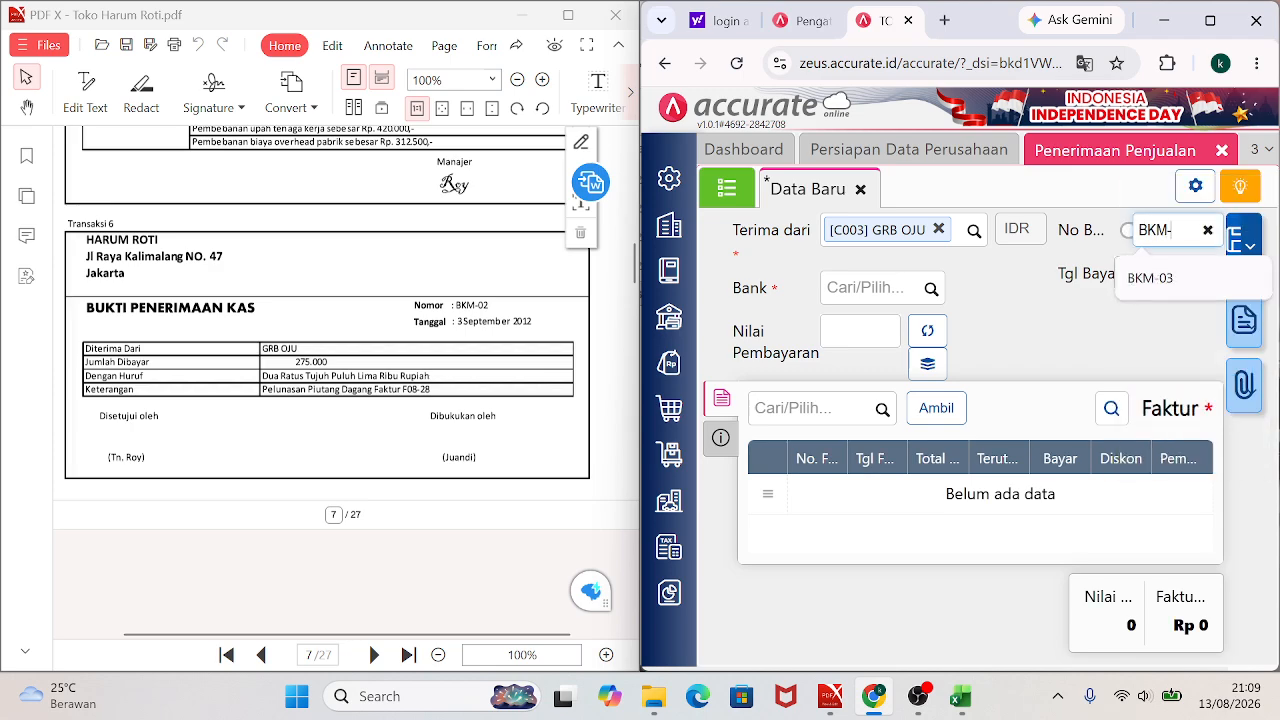
left_click(929, 288)
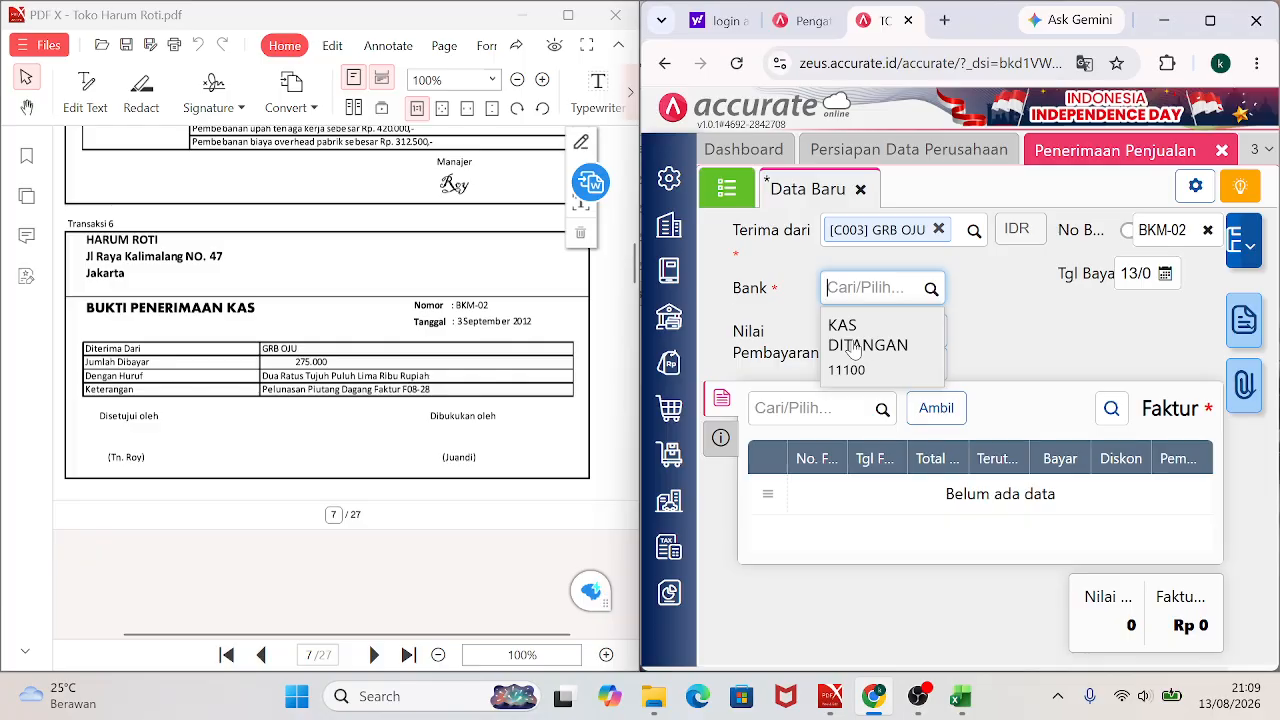
left_click(853, 347)
Set the receipt's Tgl Bayar to 03/09/2012.
left_click(1135, 273)
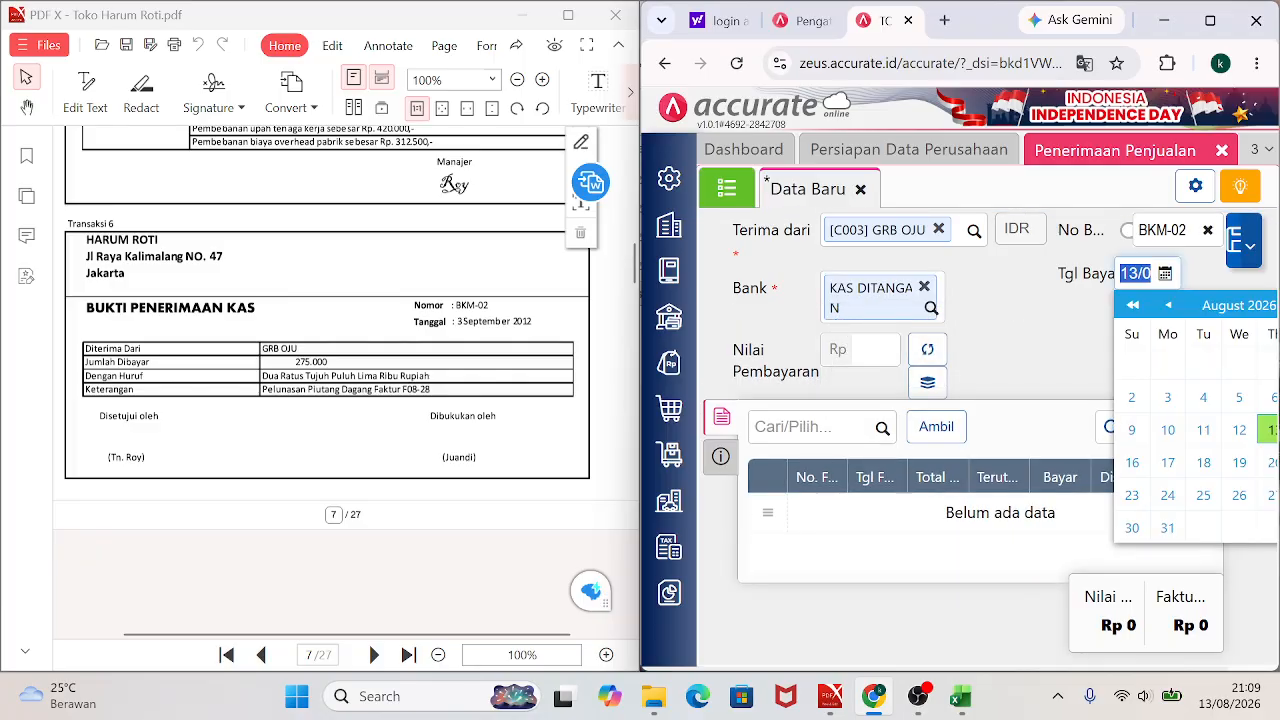
type("0")
key("Tab")
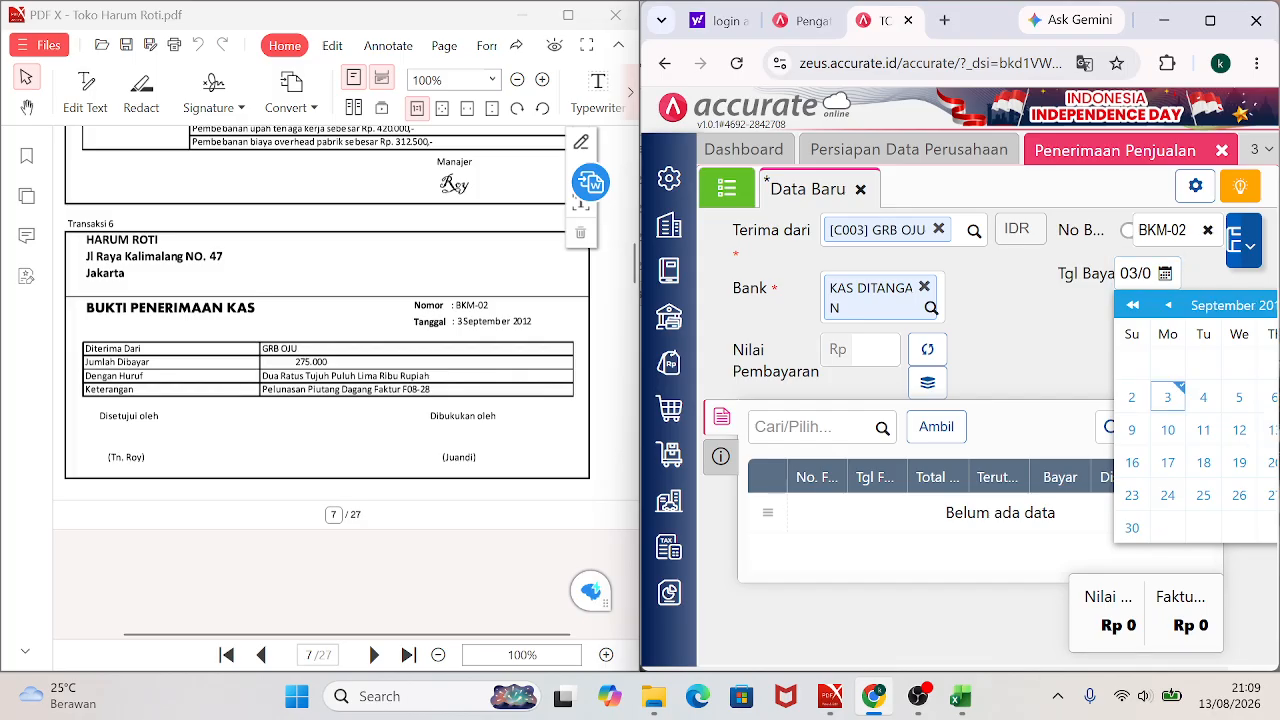
left_click(1166, 406)
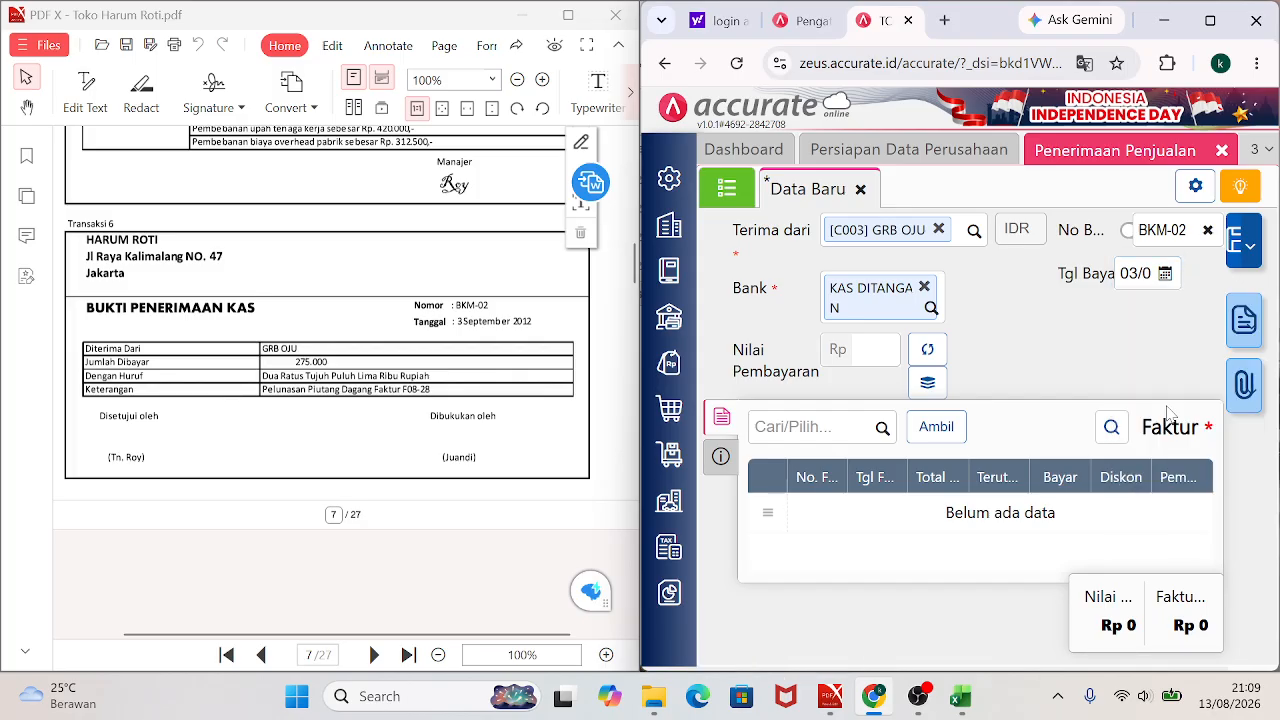
Add GRB OJU's unpaid invoice F08-28 to the receipt and fill Nilai Pembayaran with the invoice total of 275.000.
left_click(937, 430)
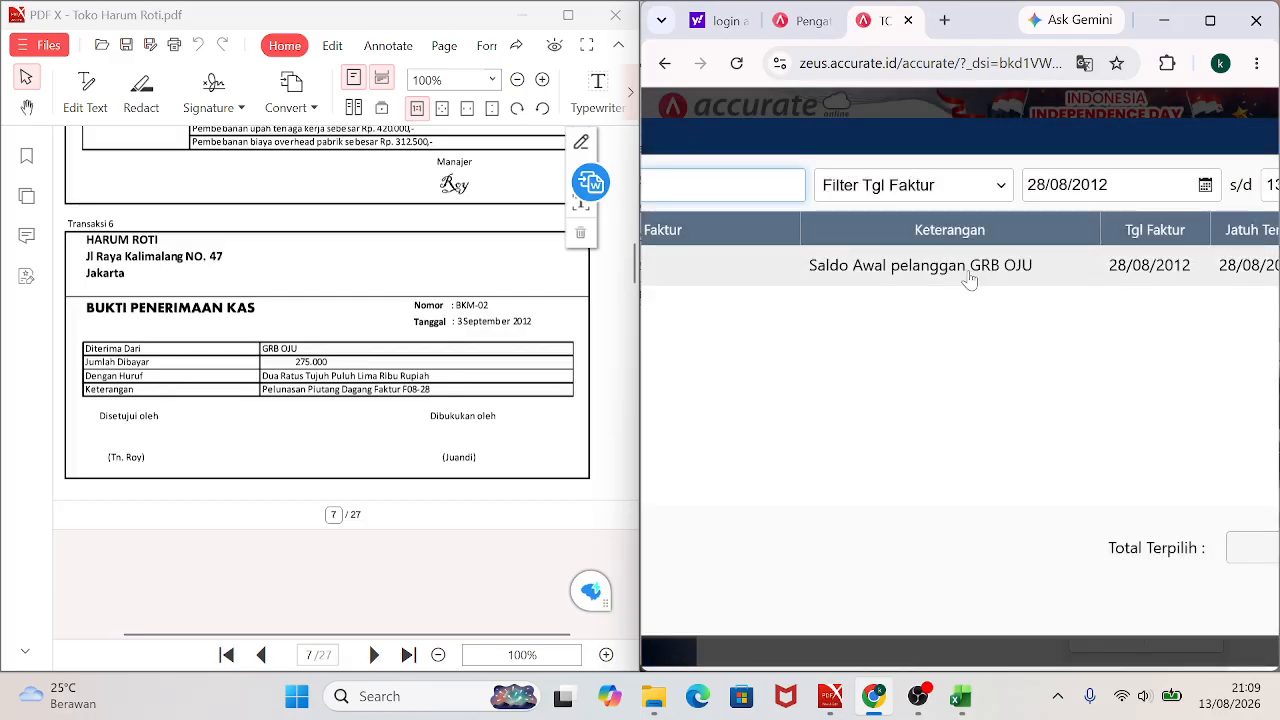
left_click(1210, 20)
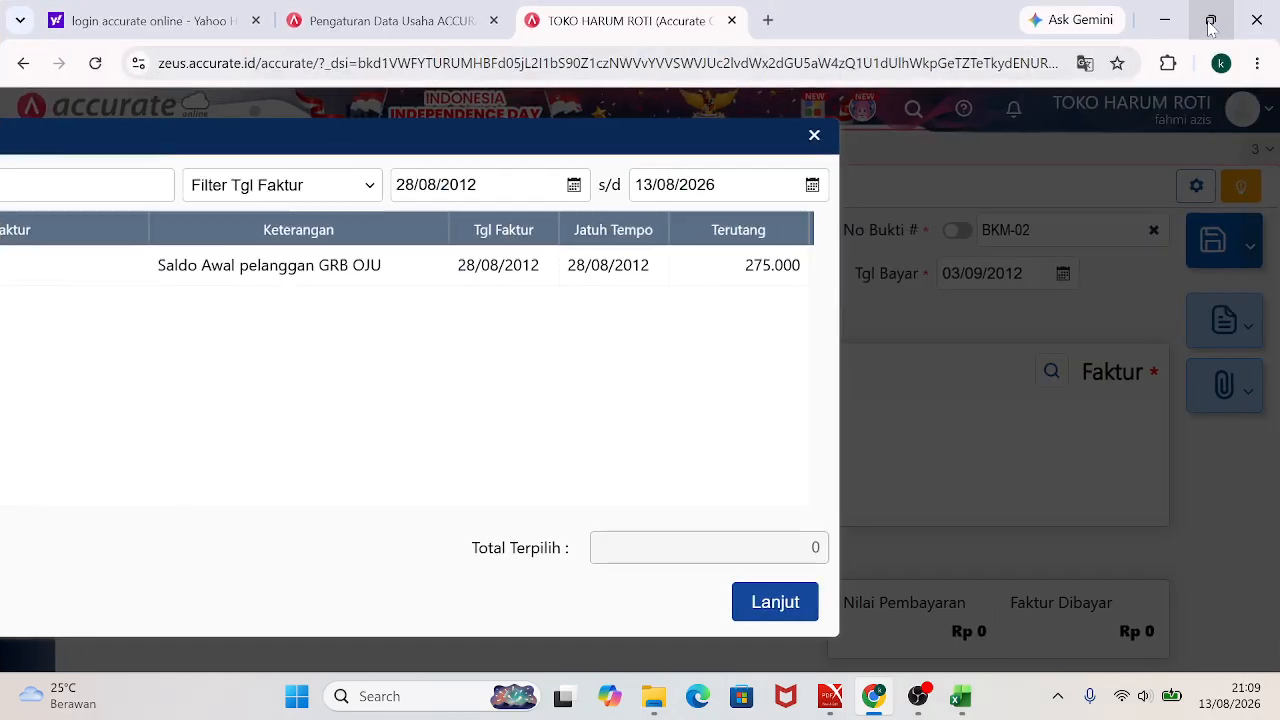
left_click(766, 606)
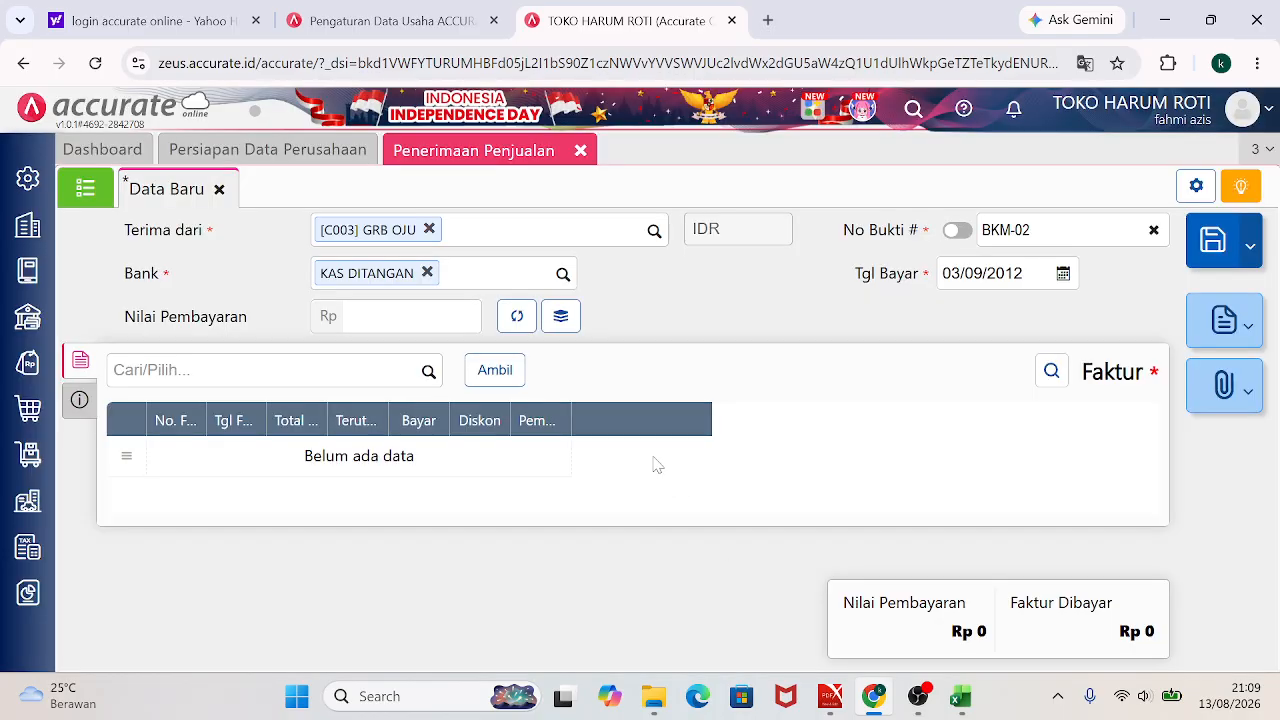
left_click(496, 371)
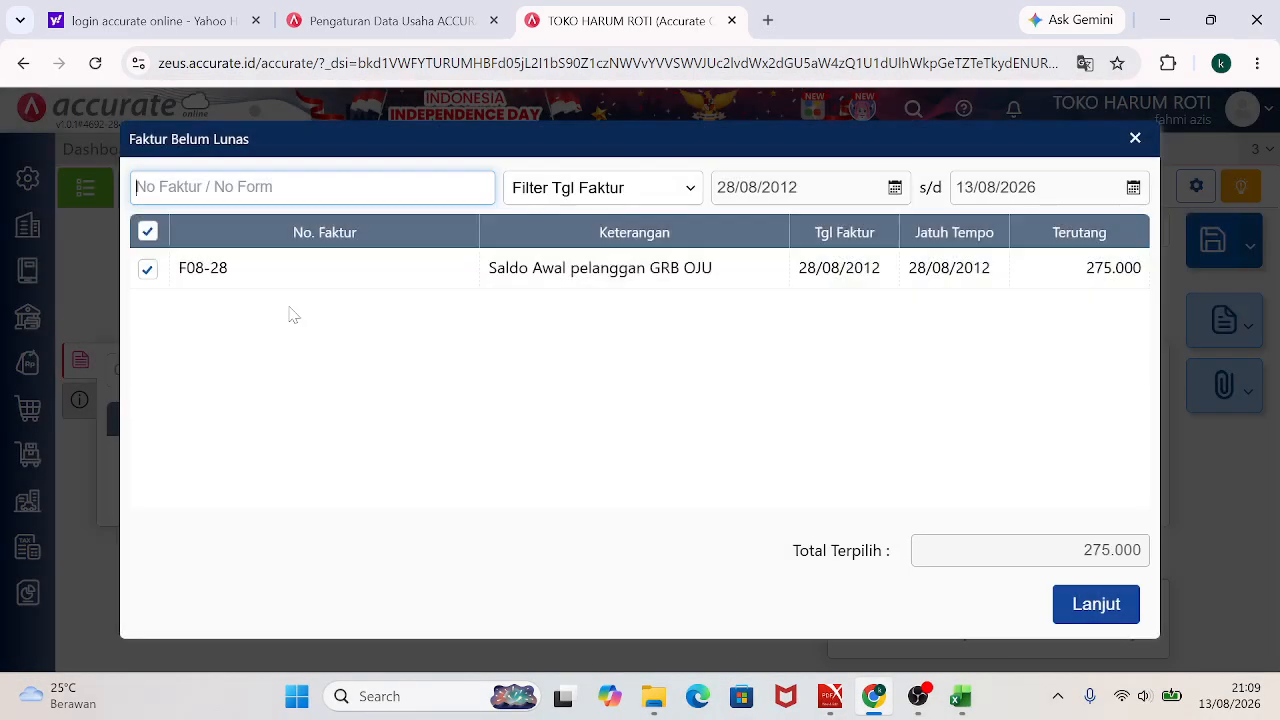
left_click(1092, 606)
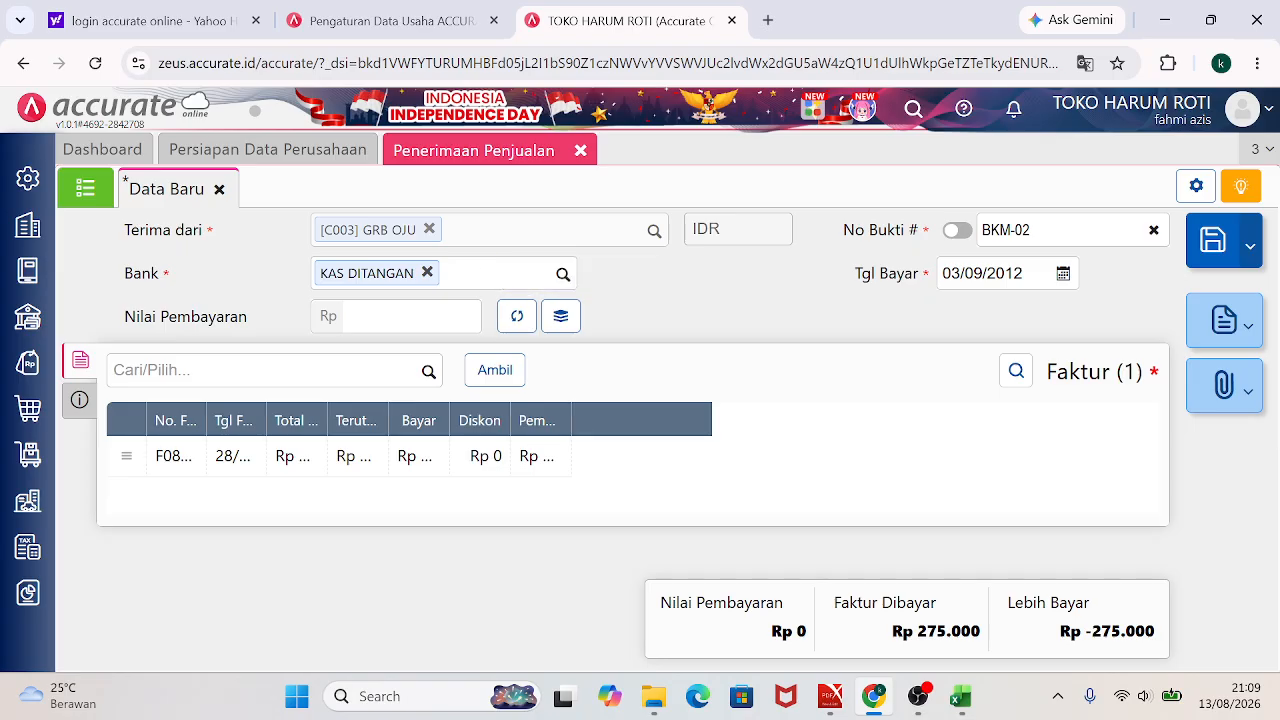
left_click(512, 320)
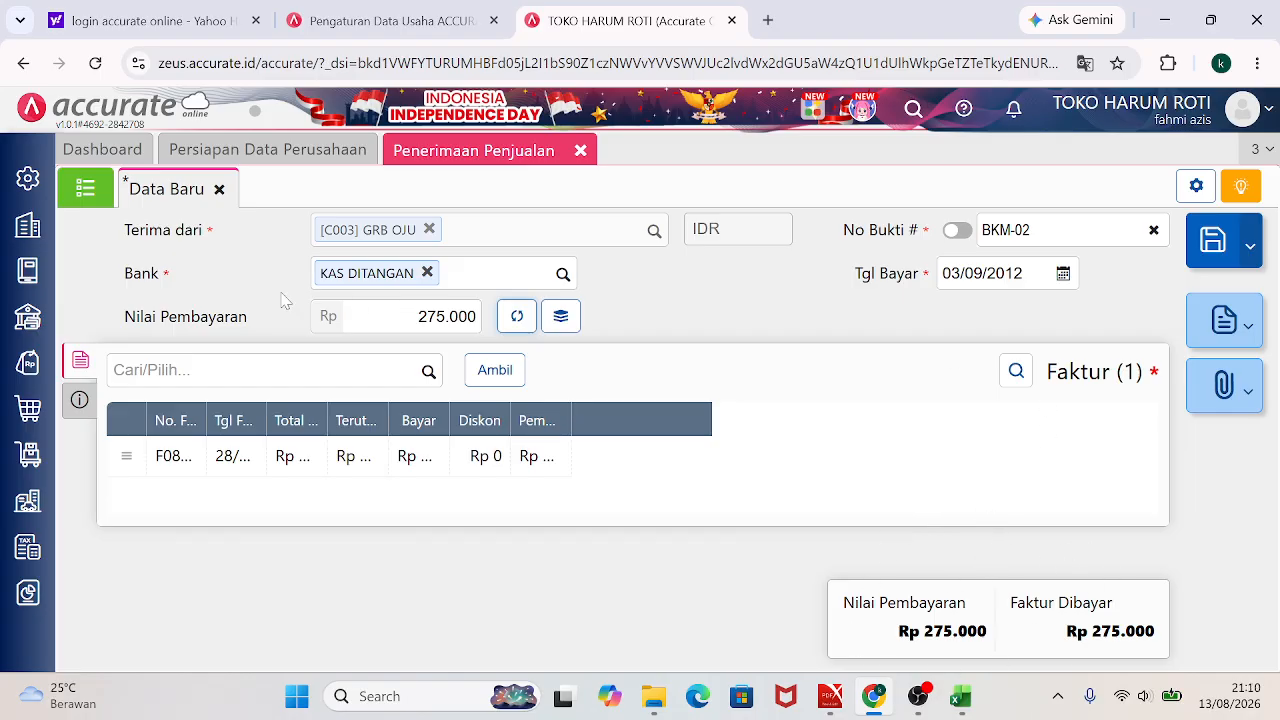
Enter "PENERIMAAN PIUTANG DAGANG DARI GRB OJU" as the receipt's Keterangan in its additional information.
left_click(80, 400)
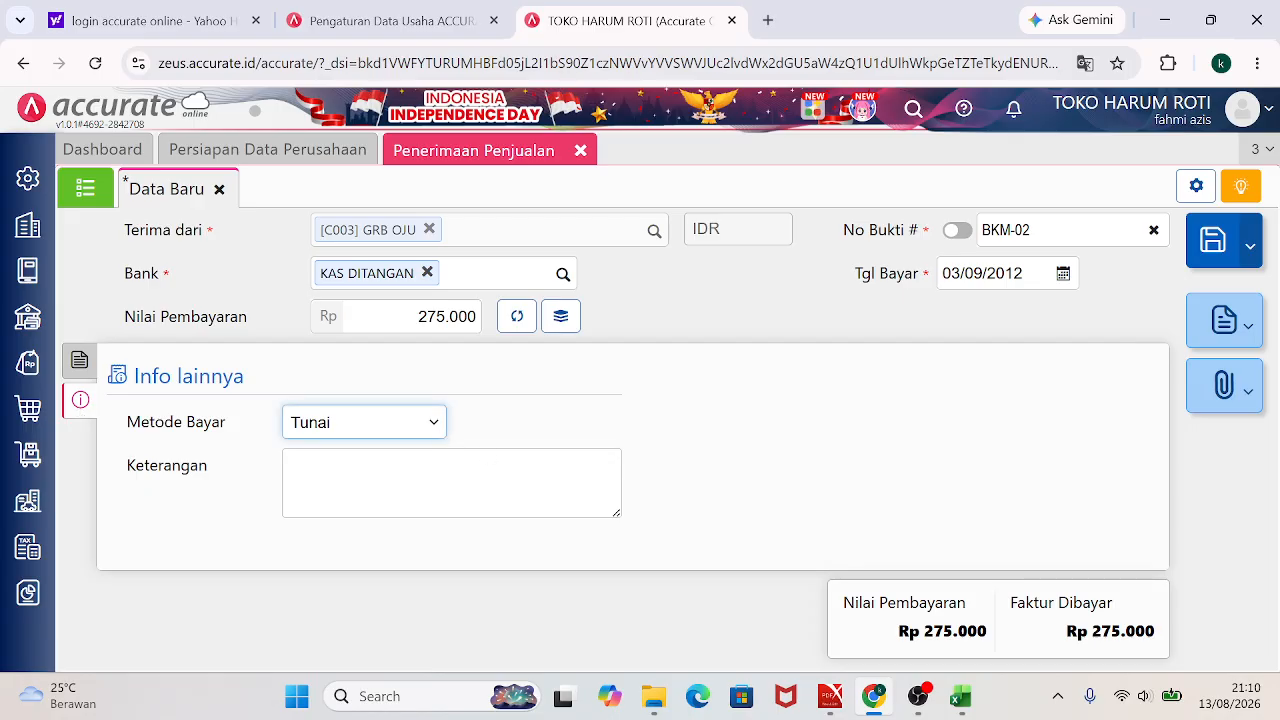
left_click(450, 482)
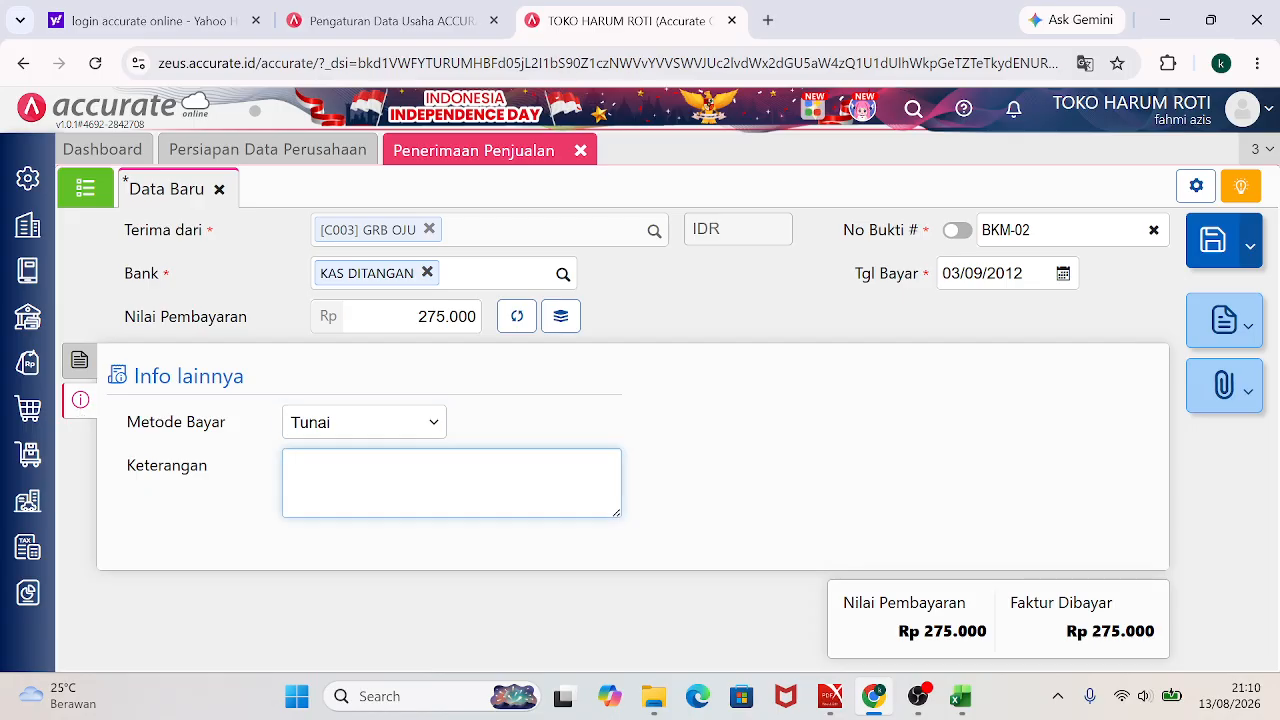
type("PELUNASA")
key("BackSpace")
key("BackSpace")
key("BackSpace")
key("BackSpace")
key("BackSpace")
key("BackSpace")
key("BackSpace")
type("PENERIMAAN PIU")
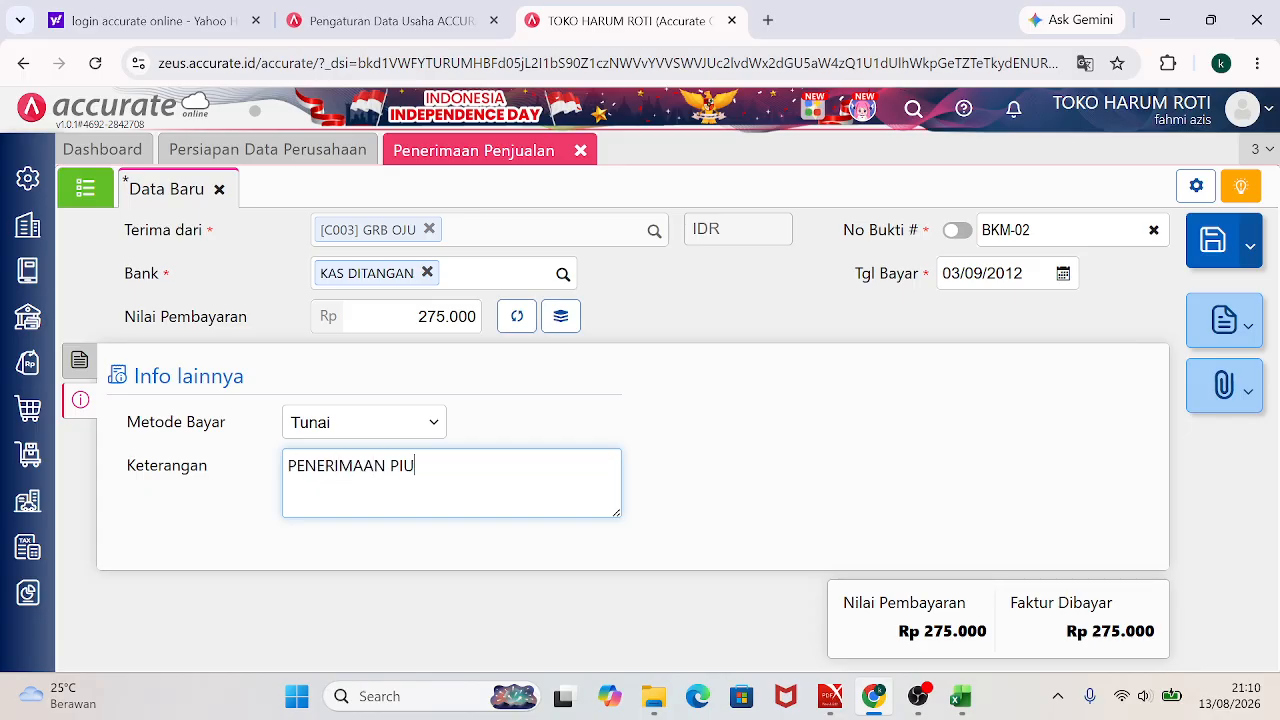
type("TANG DAGANG DARI")
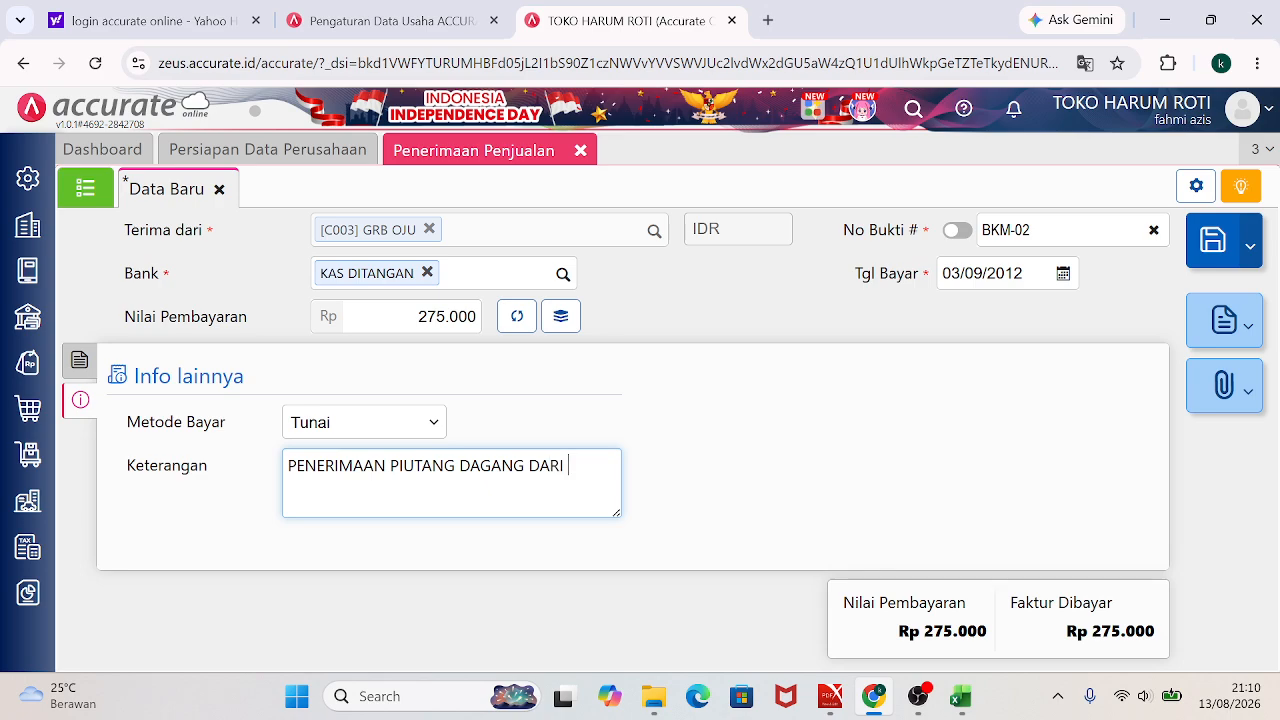
type(" GRB OJU")
Check the receipt's invoice line against the PDF and save the Penerimaan Penjualan.
left_click(81, 370)
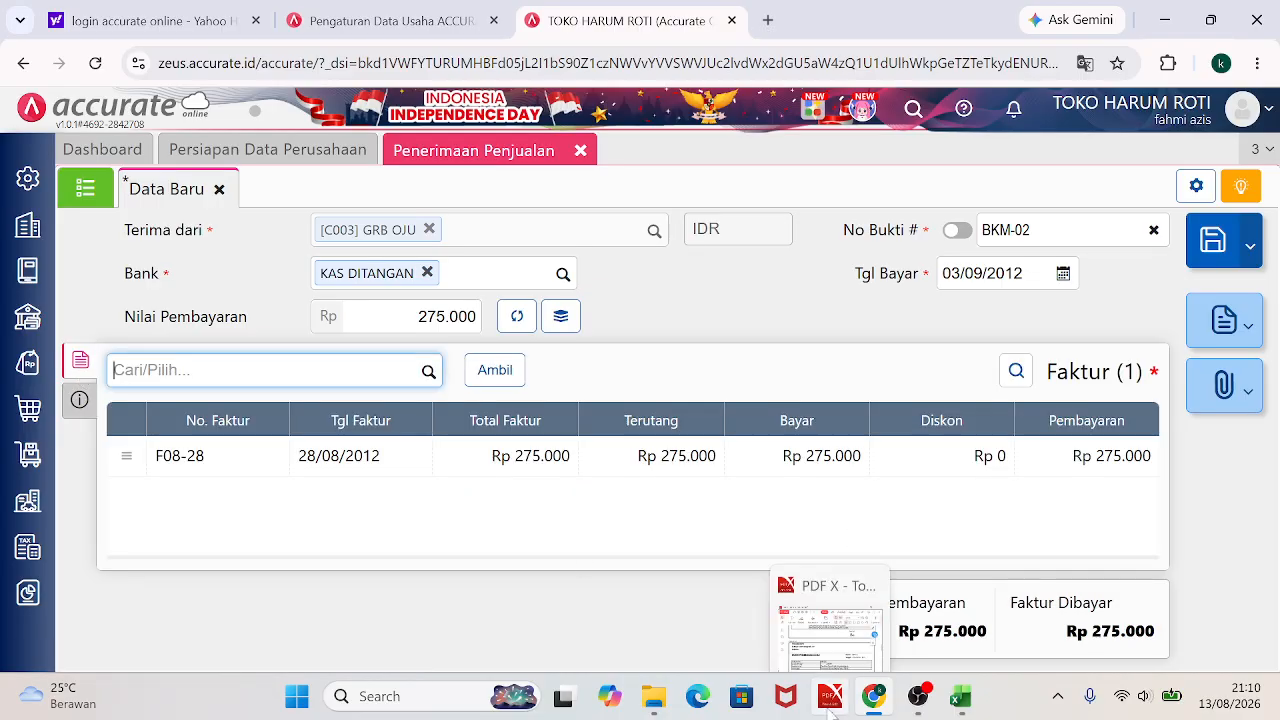
left_click(822, 620)
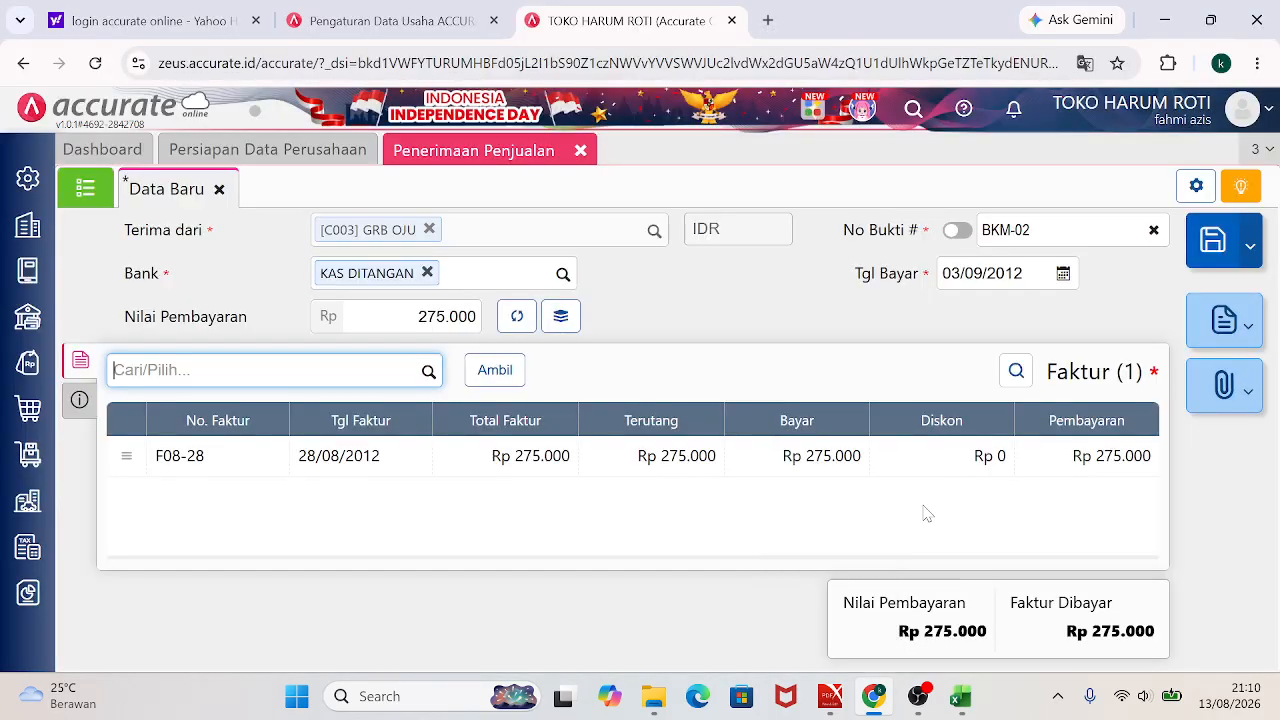
left_click(1210, 250)
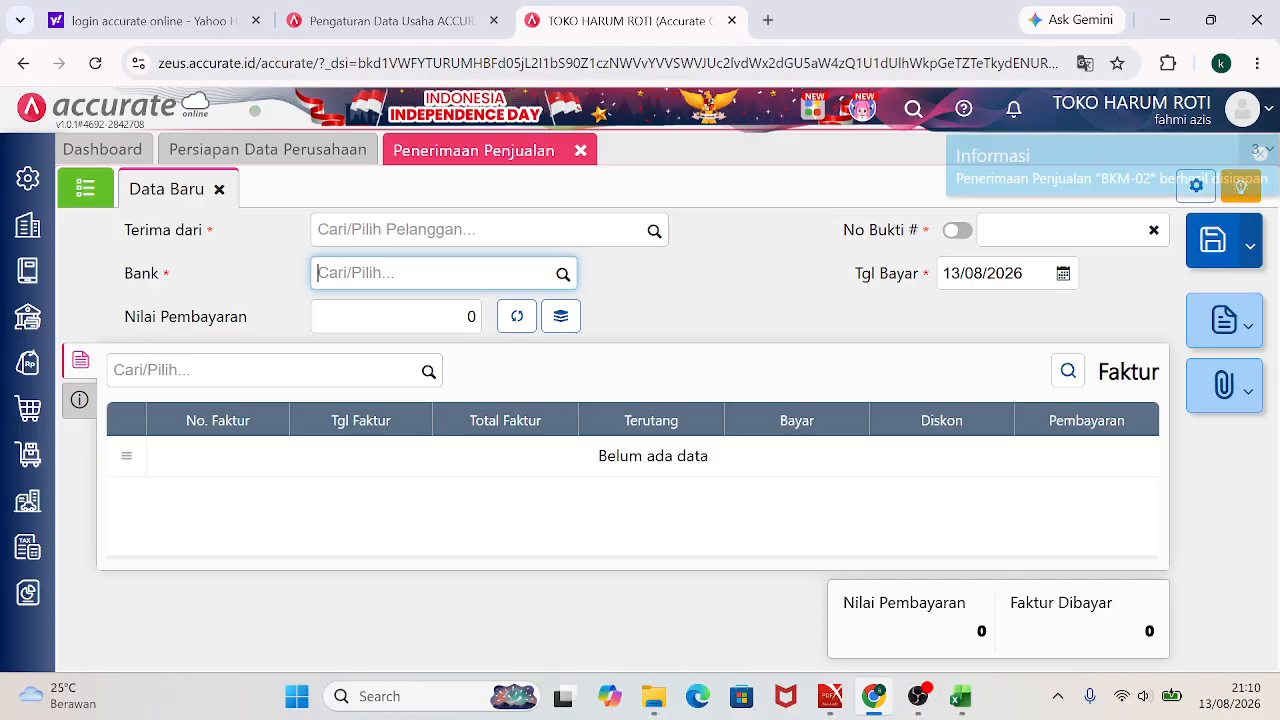
Reopen the saved receipt BKM-02, review its Rincian Jurnal, and close Penerimaan Penjualan.
left_click(82, 203)
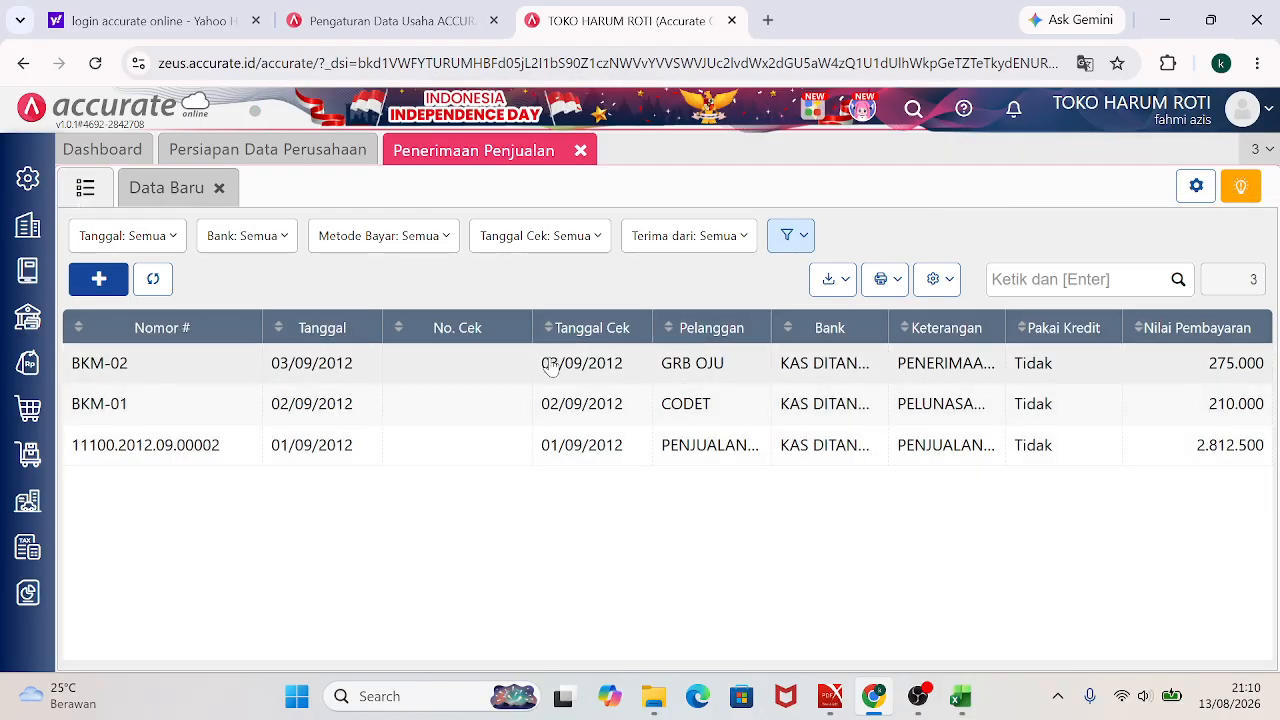
left_click(503, 377)
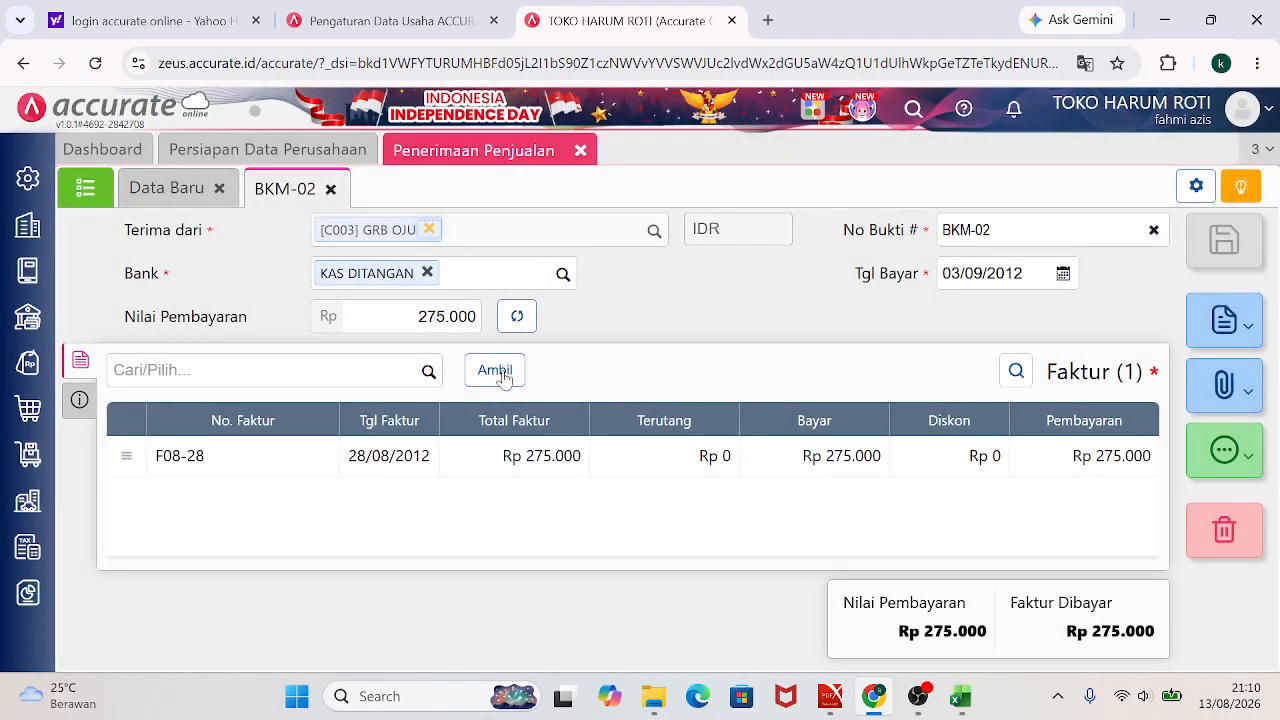
left_click(1251, 478)
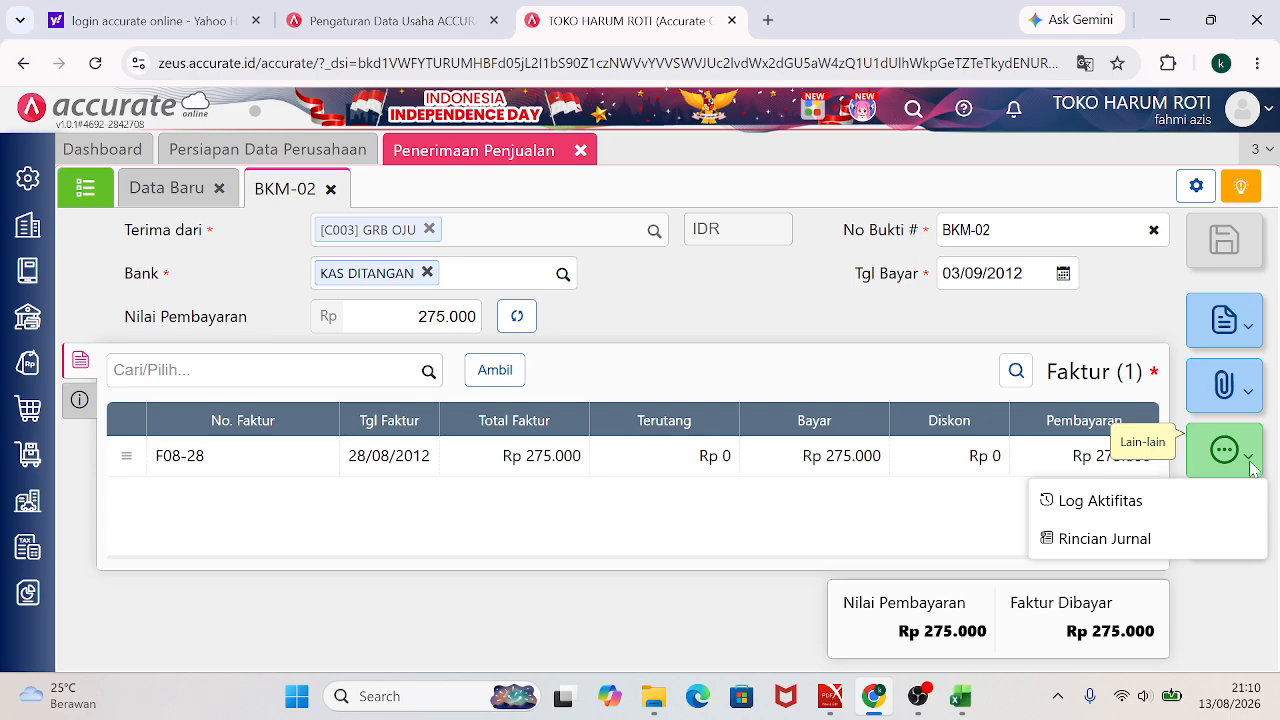
left_click(1143, 540)
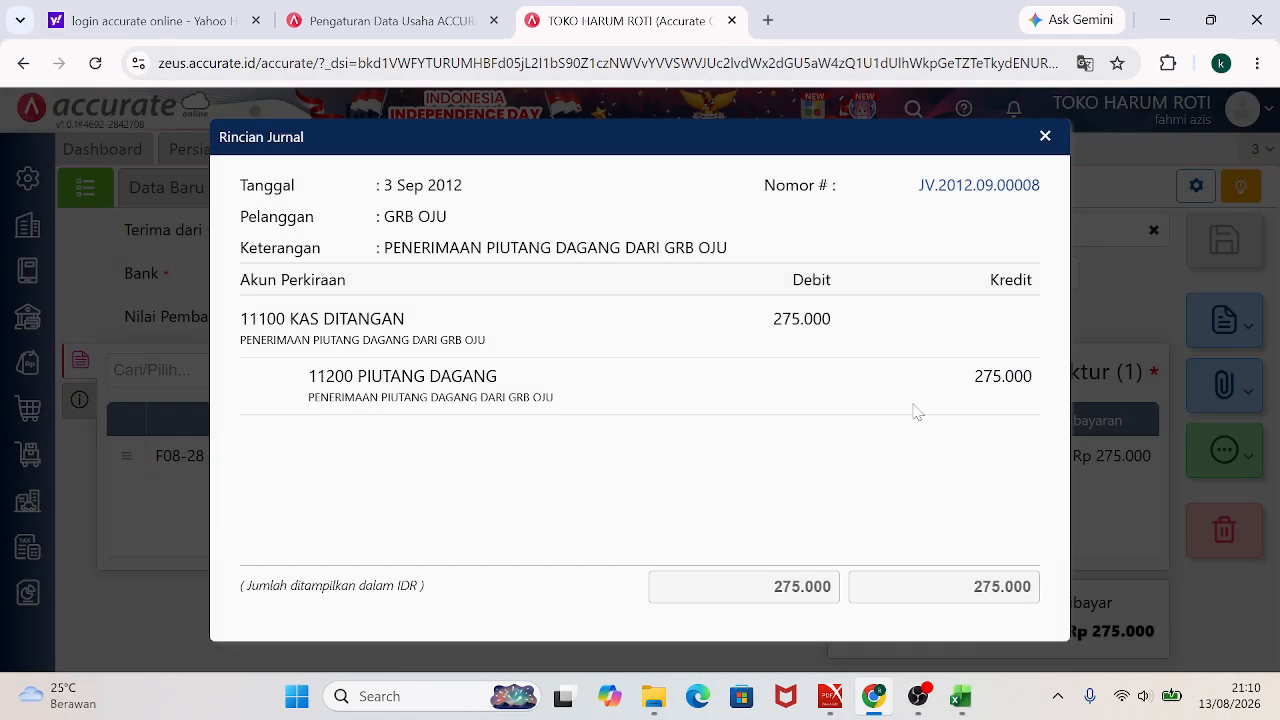
left_click(1045, 136)
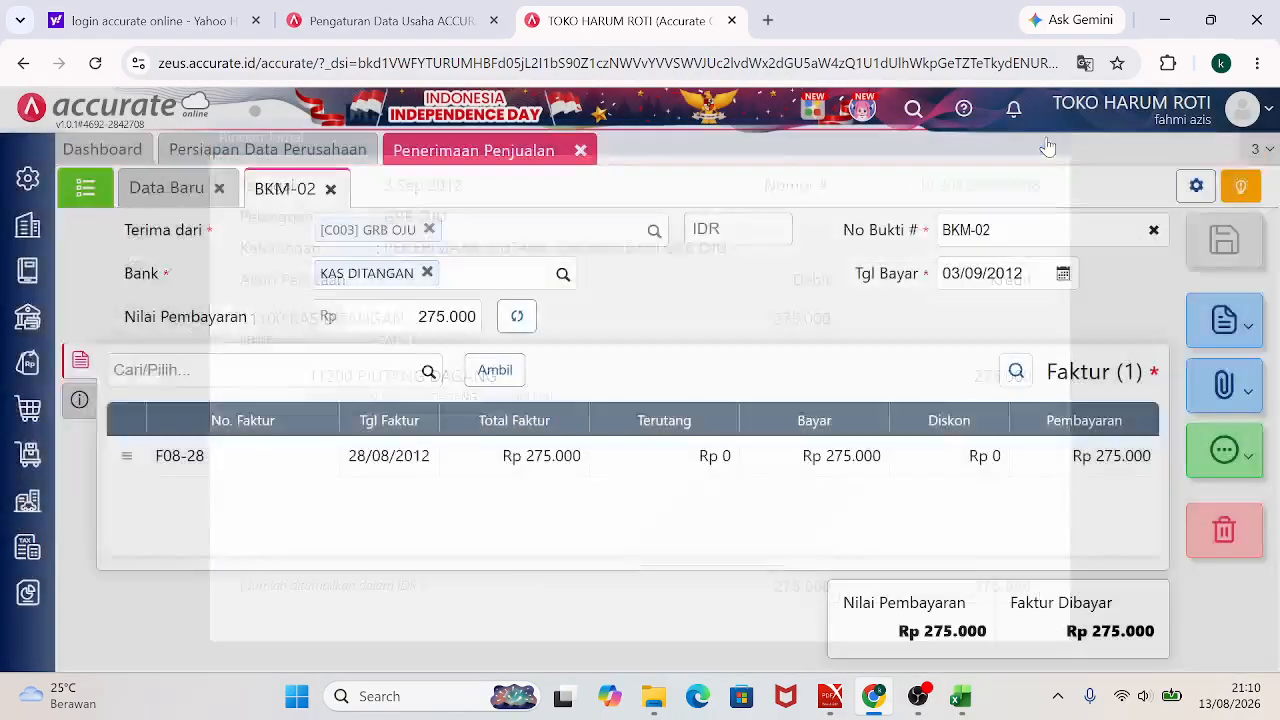
left_click(581, 151)
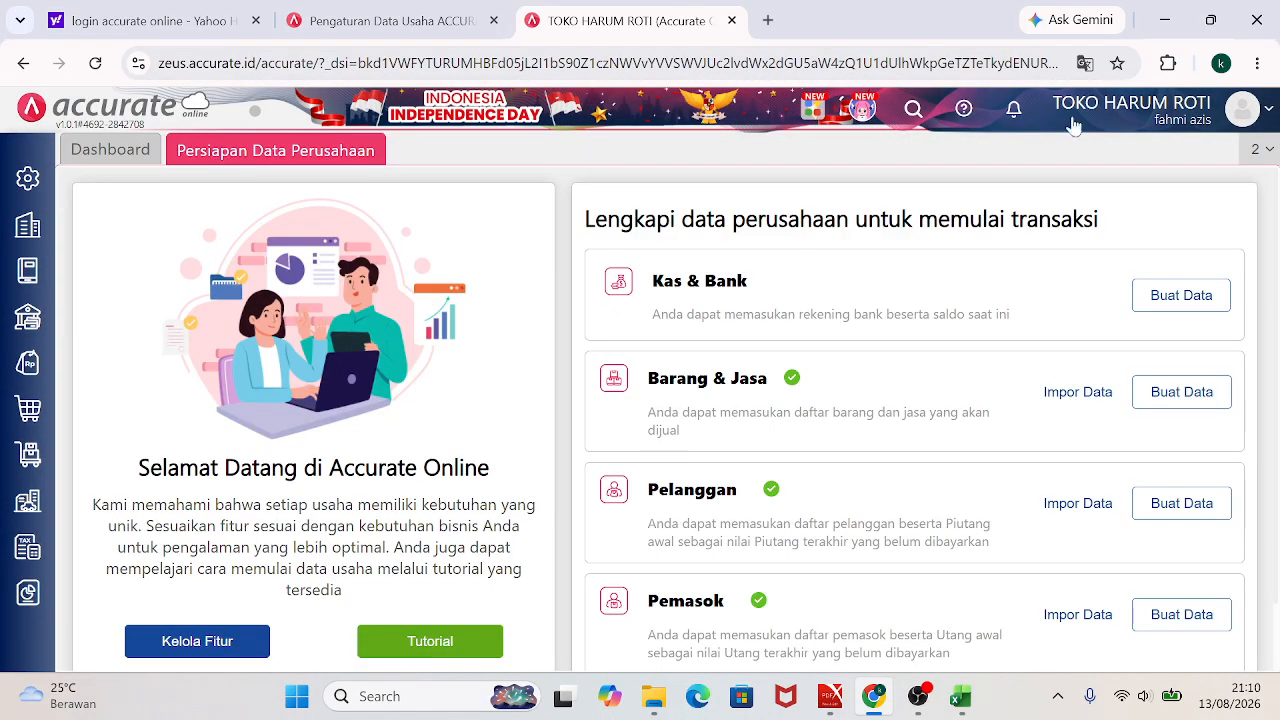
Find the Memo Produk Jadi dated 4 September 2012 in the PDF and open a new Penyelesaian Pesanan form in Accurate.
left_click(1207, 22)
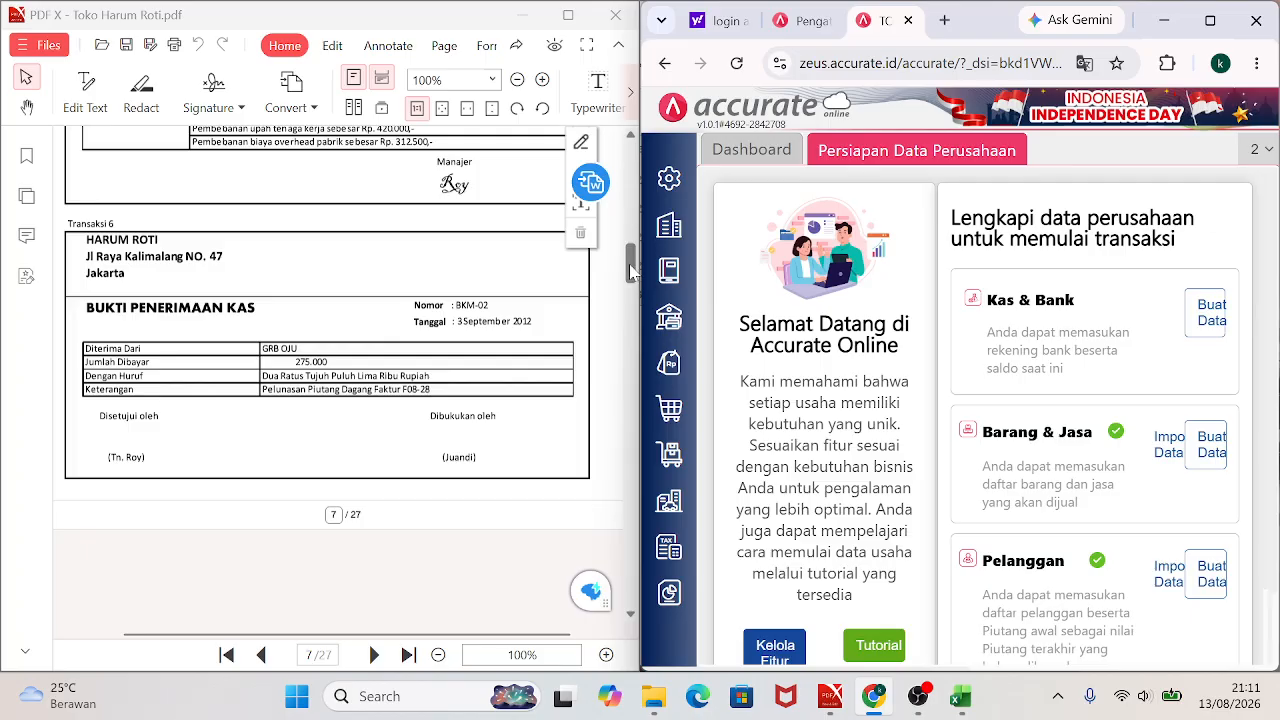
scroll(631, 272, "down", 3)
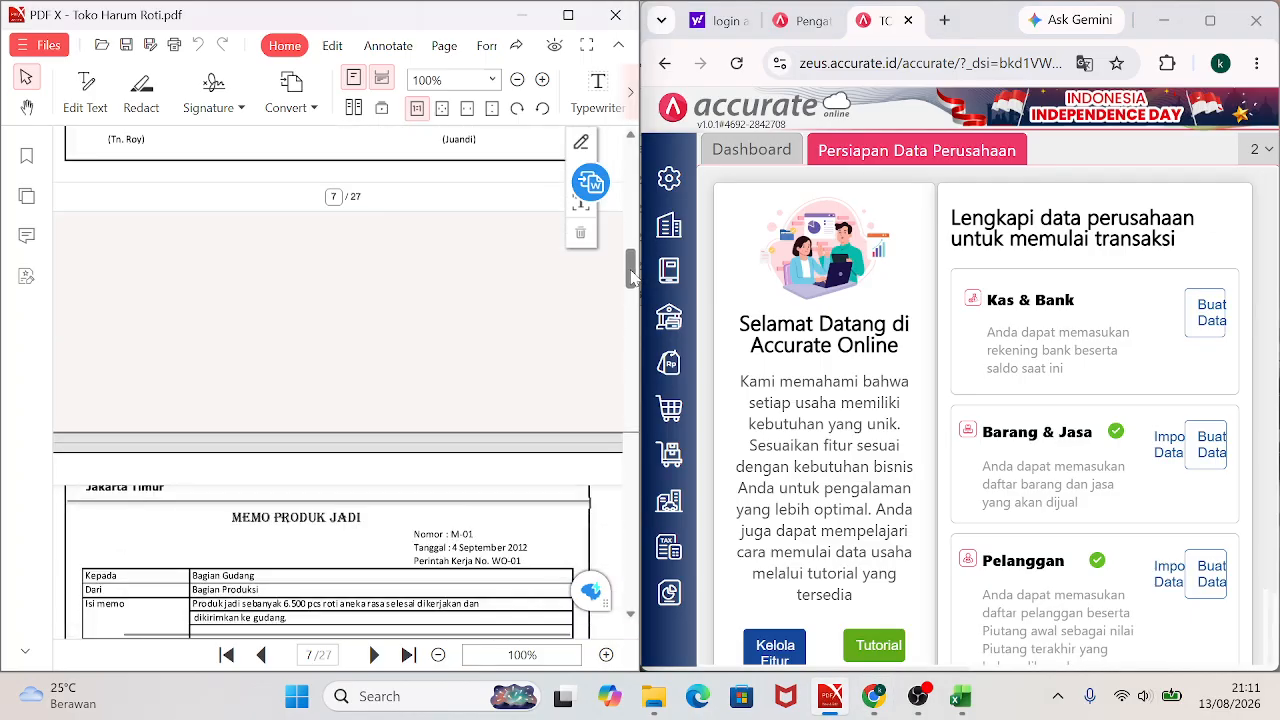
scroll(632, 278, "down", 2)
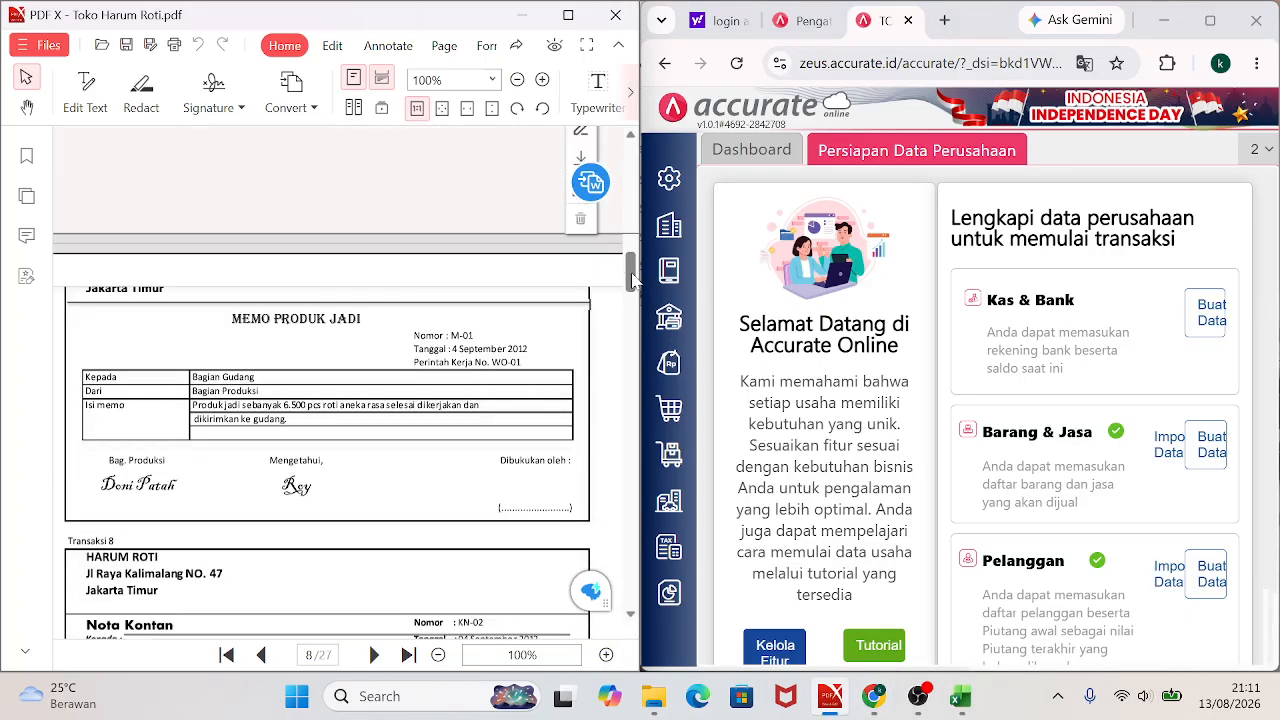
scroll(632, 280, "up", 1)
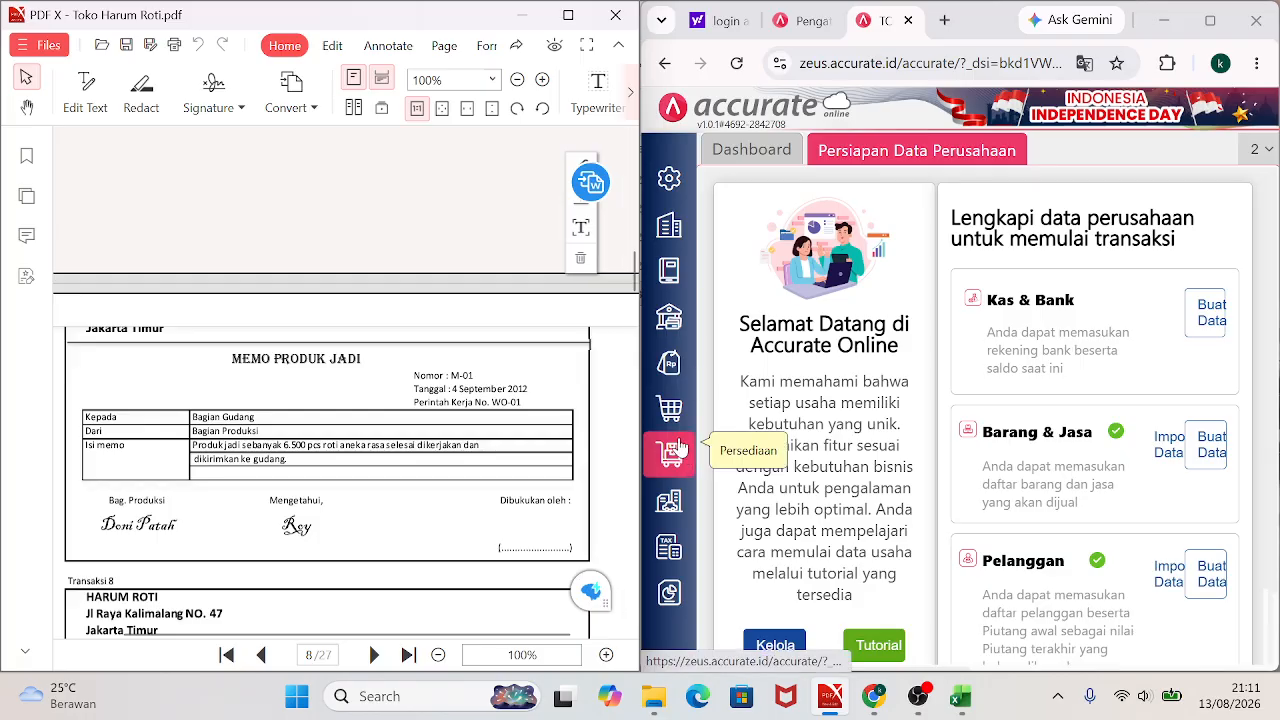
left_click(669, 465)
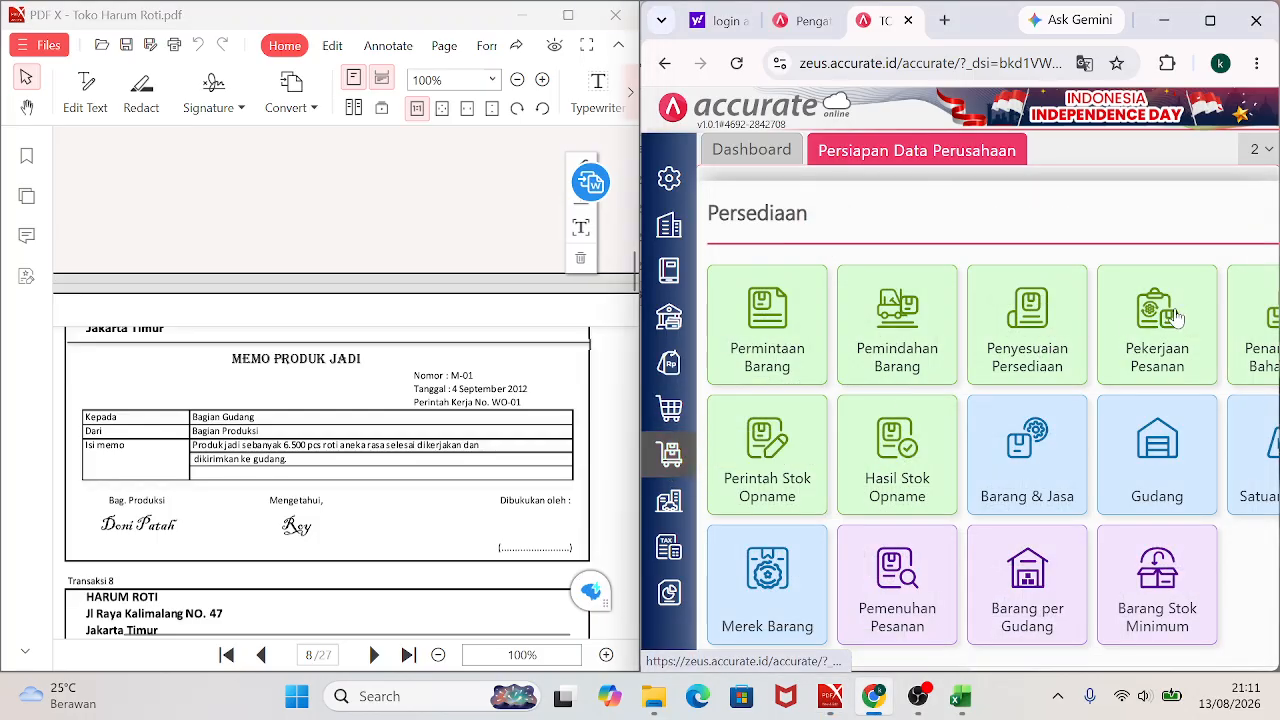
left_click(1208, 22)
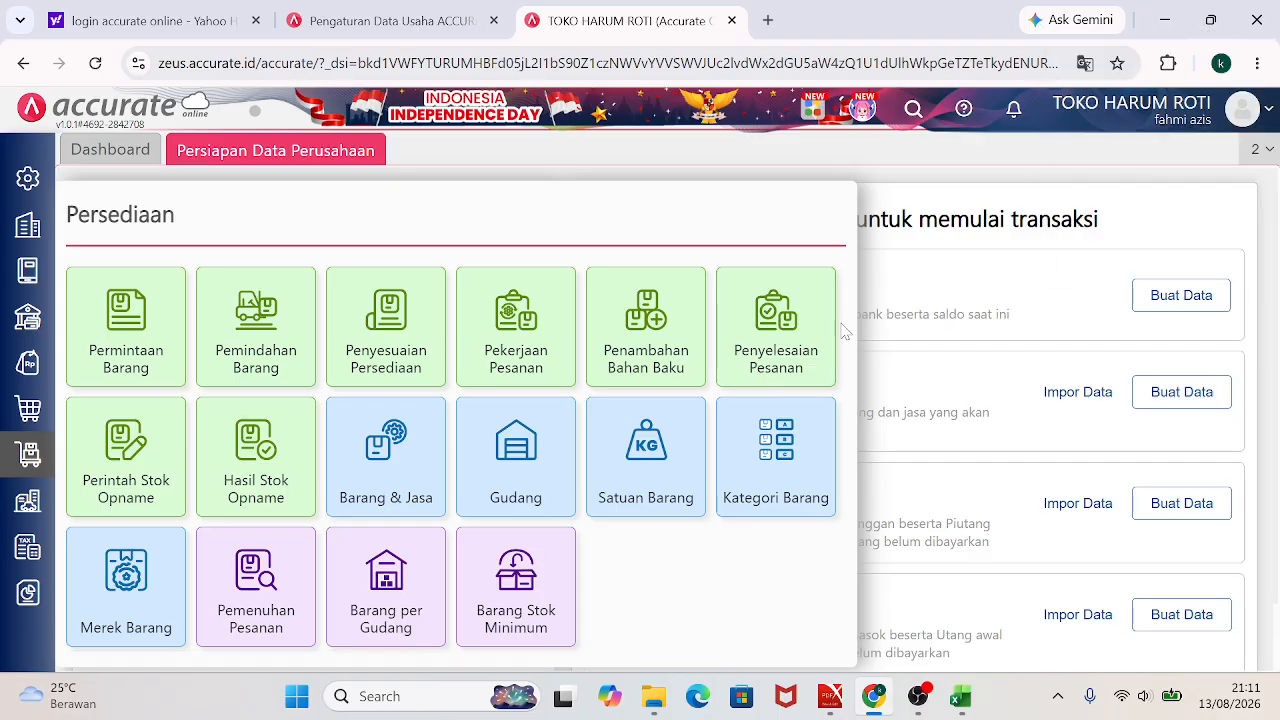
left_click(768, 342)
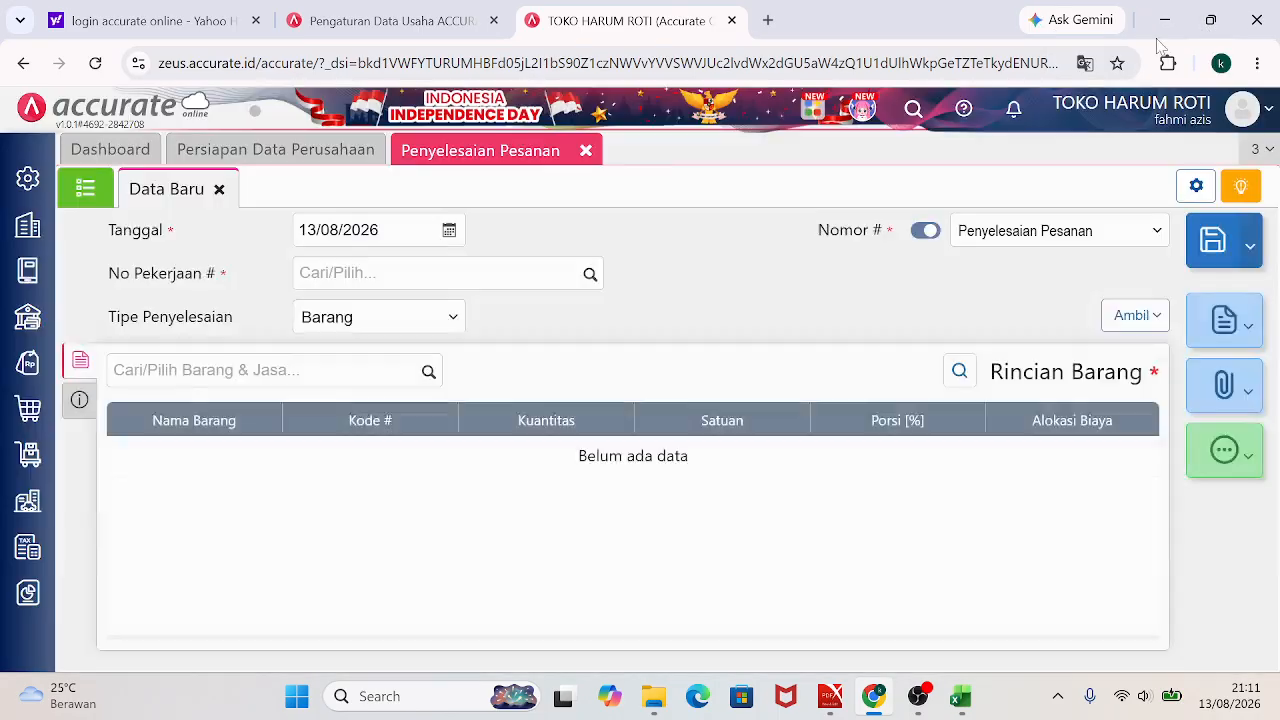
Set the Penyelesaian Pesanan's Tanggal to 04/09/2012 with the PDF memo in view beside the form.
left_click(1199, 24)
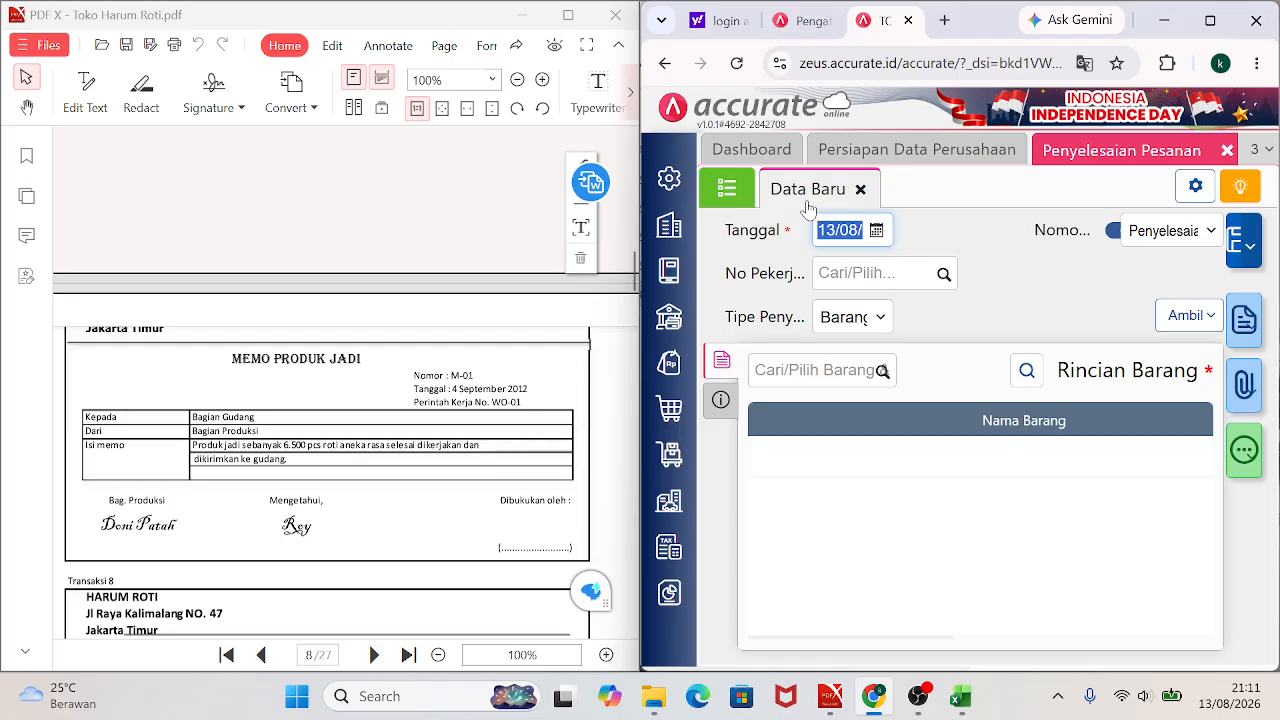
type("0409")
key("Tab")
key("shift+Tab")
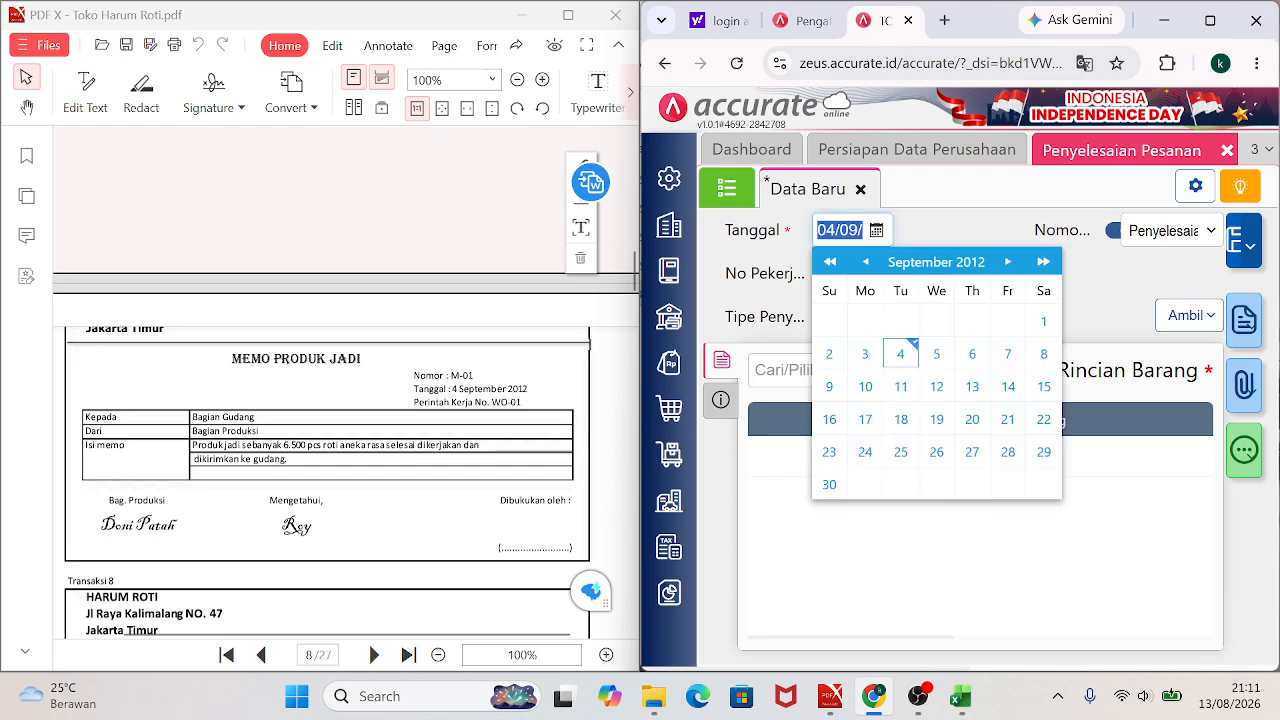
left_click(914, 357)
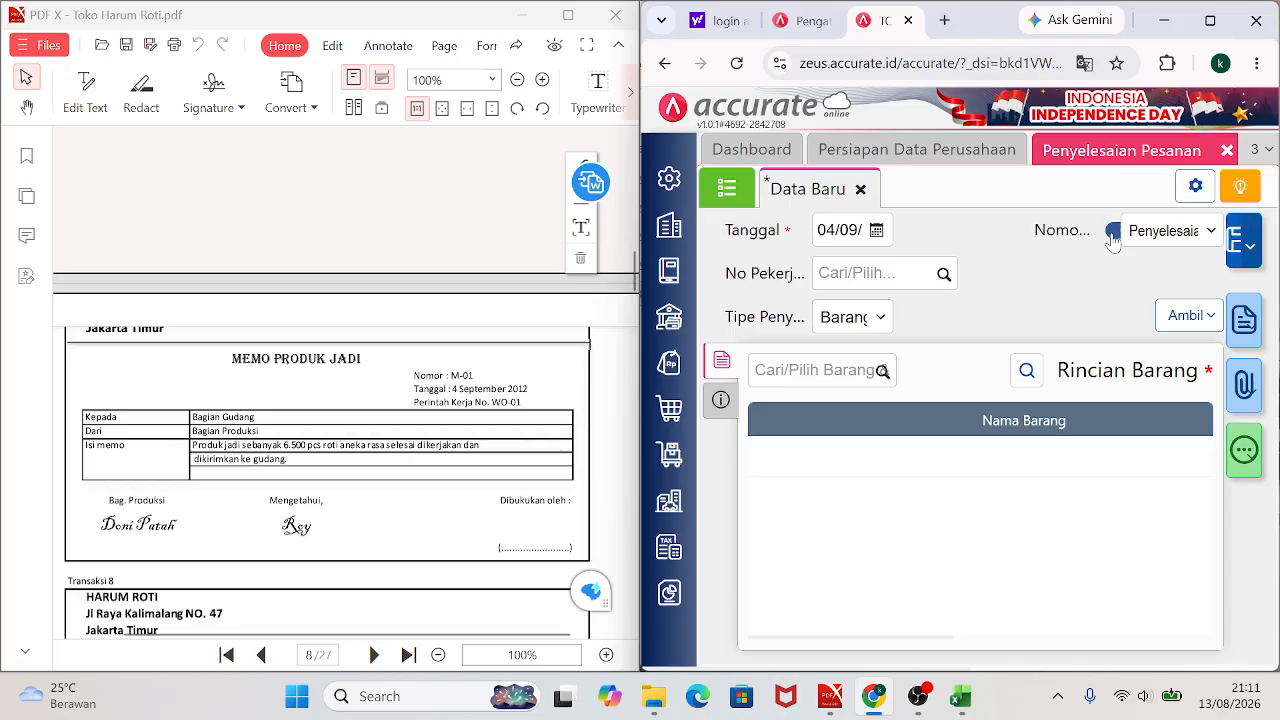
Select work order B0M-01 as the No Pekerjaan and replace automatic numbering with the manual Nomor M-01.
left_click(941, 277)
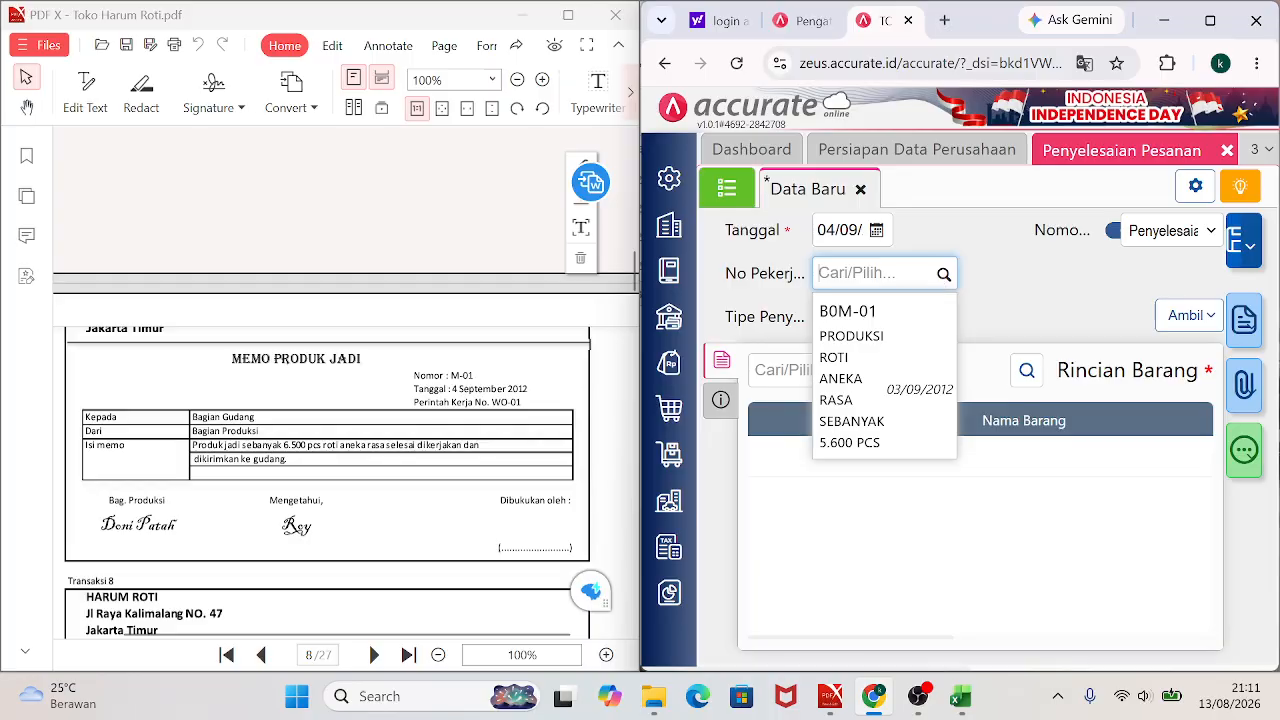
left_click(869, 337)
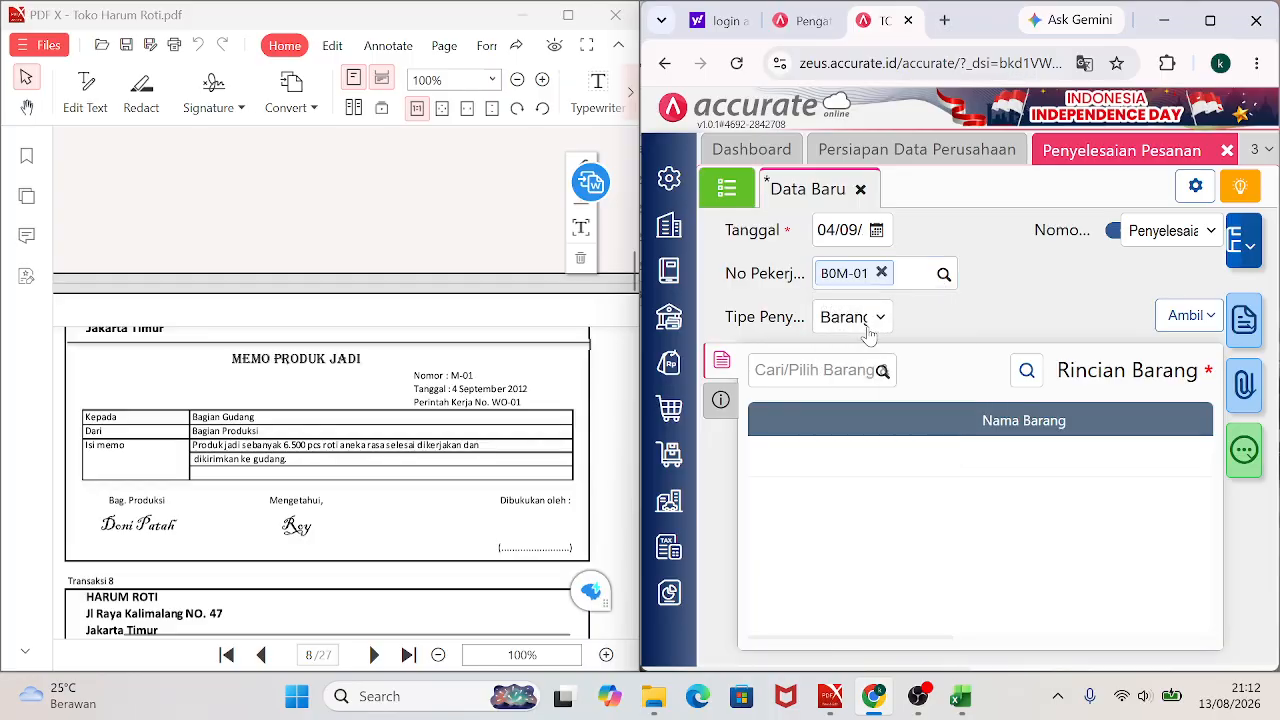
left_click(1111, 234)
type("M-01")
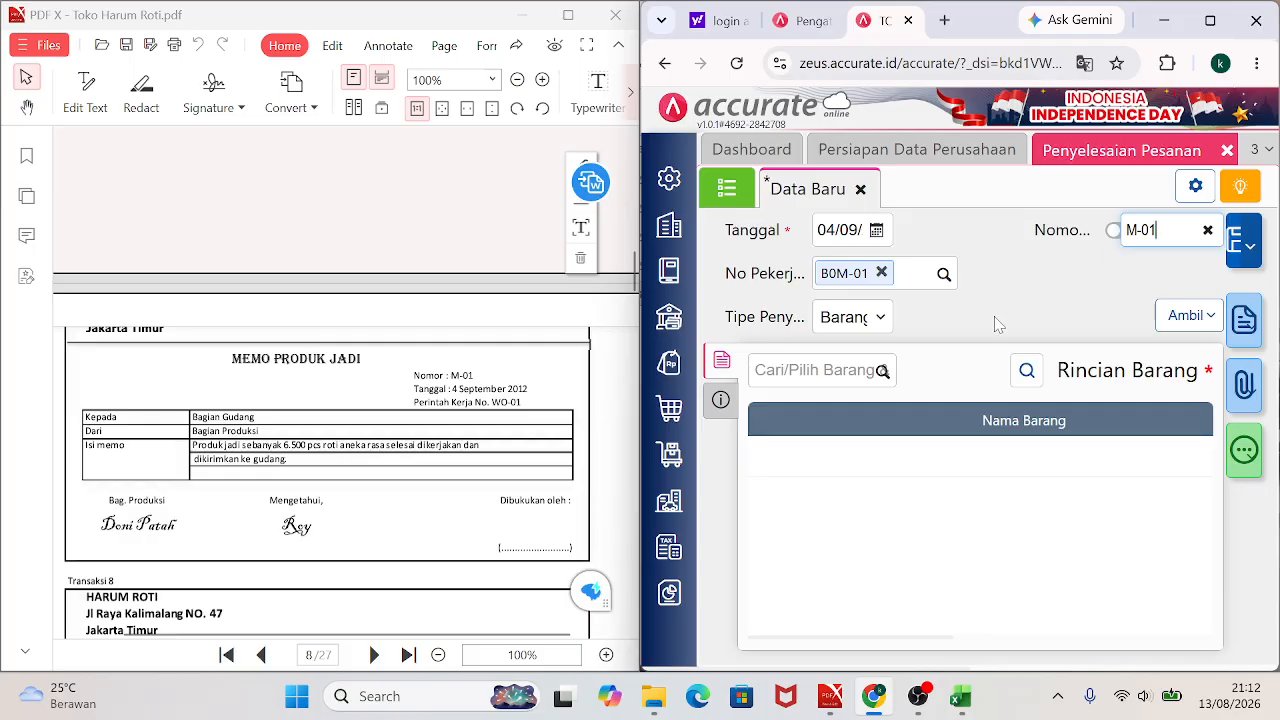
Add ROTI ANEKA RASA (P01) to the order completion's item details with a quantity of 6.500.
left_click(884, 376)
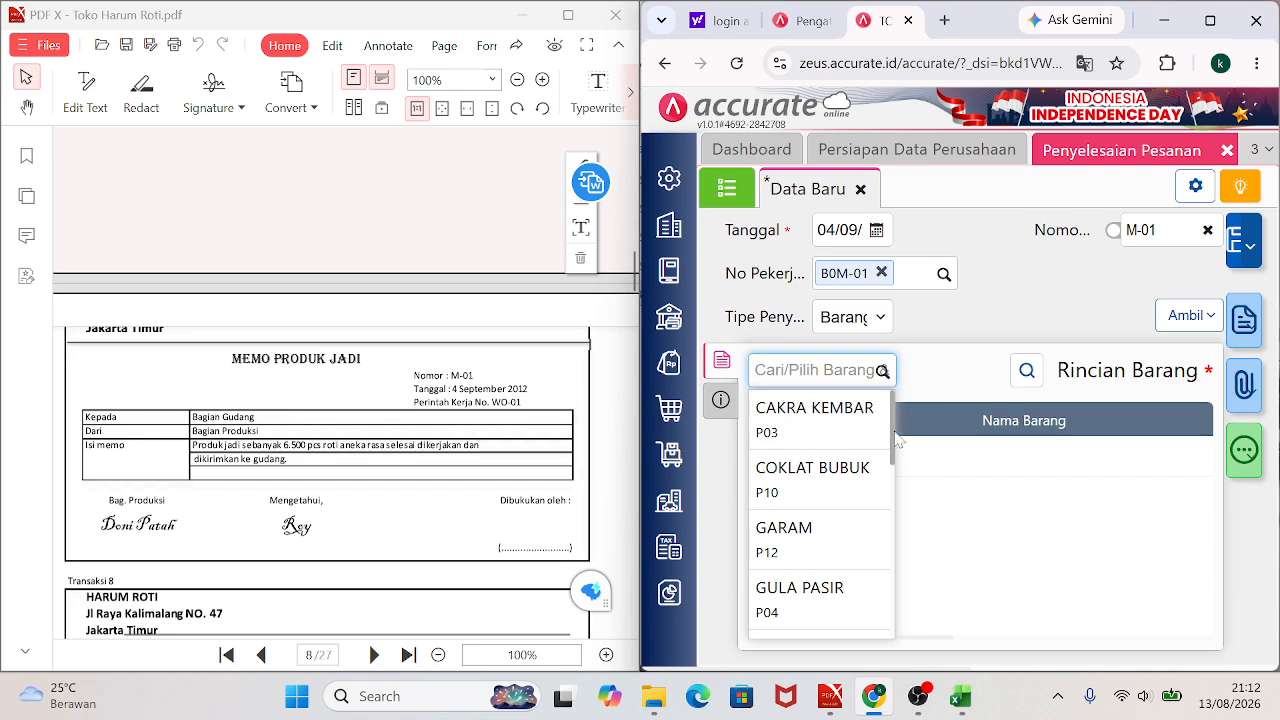
left_click_drag(896, 440, 897, 562)
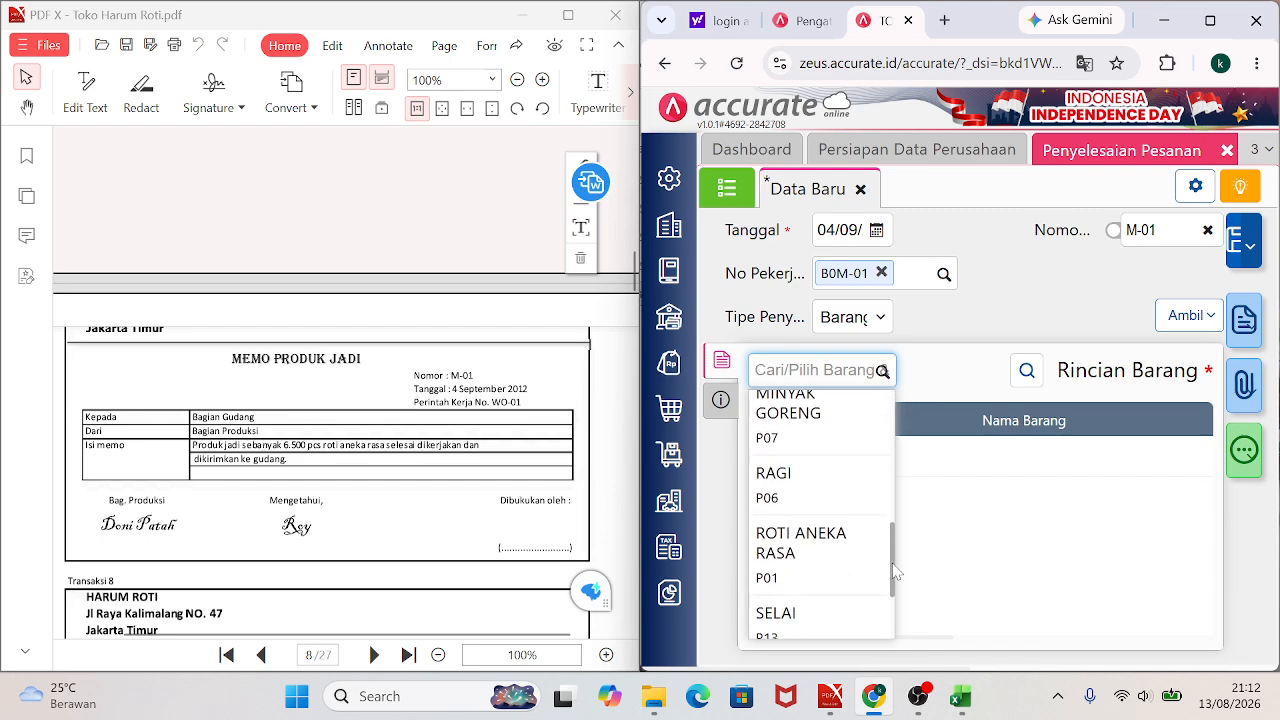
left_click(815, 563)
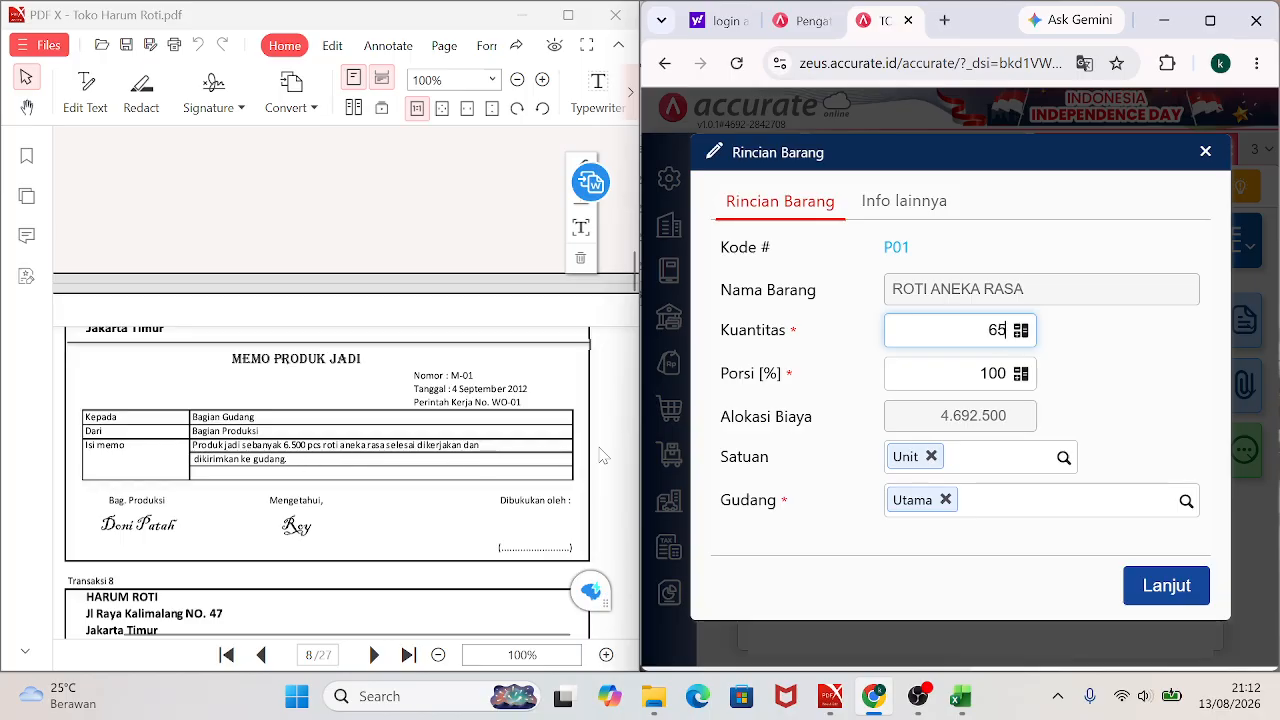
type("00")
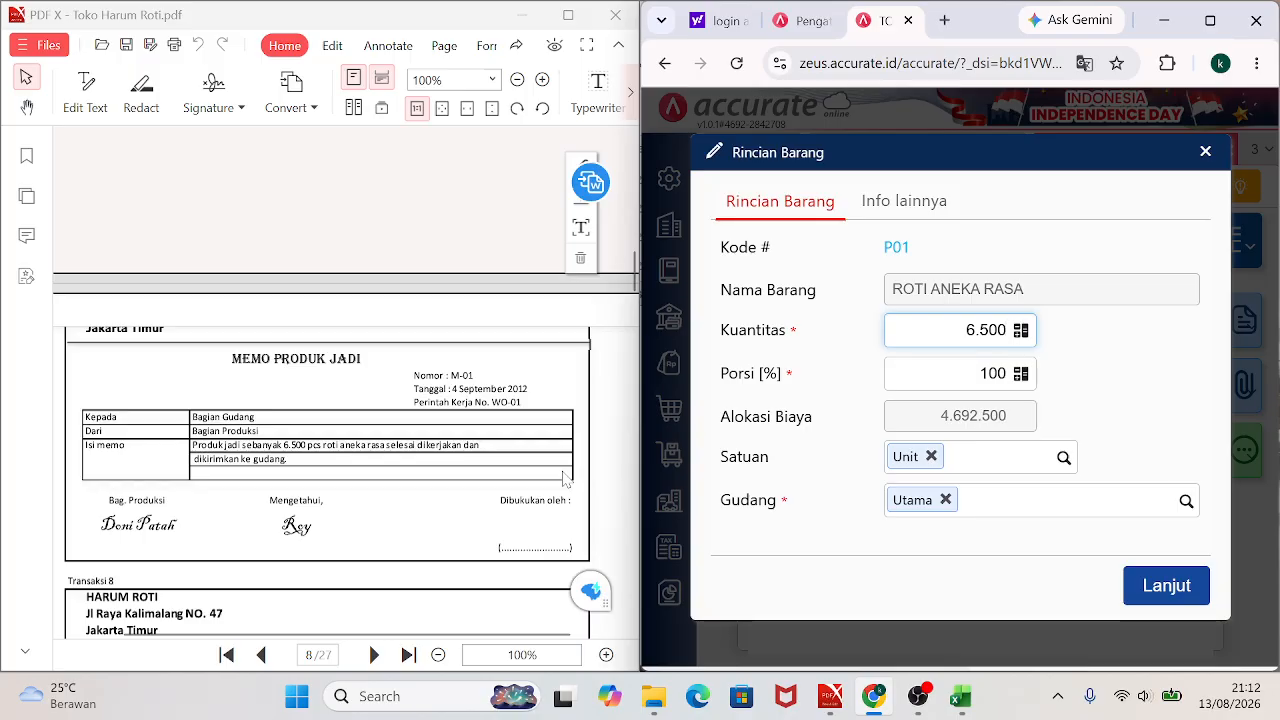
key("Tab")
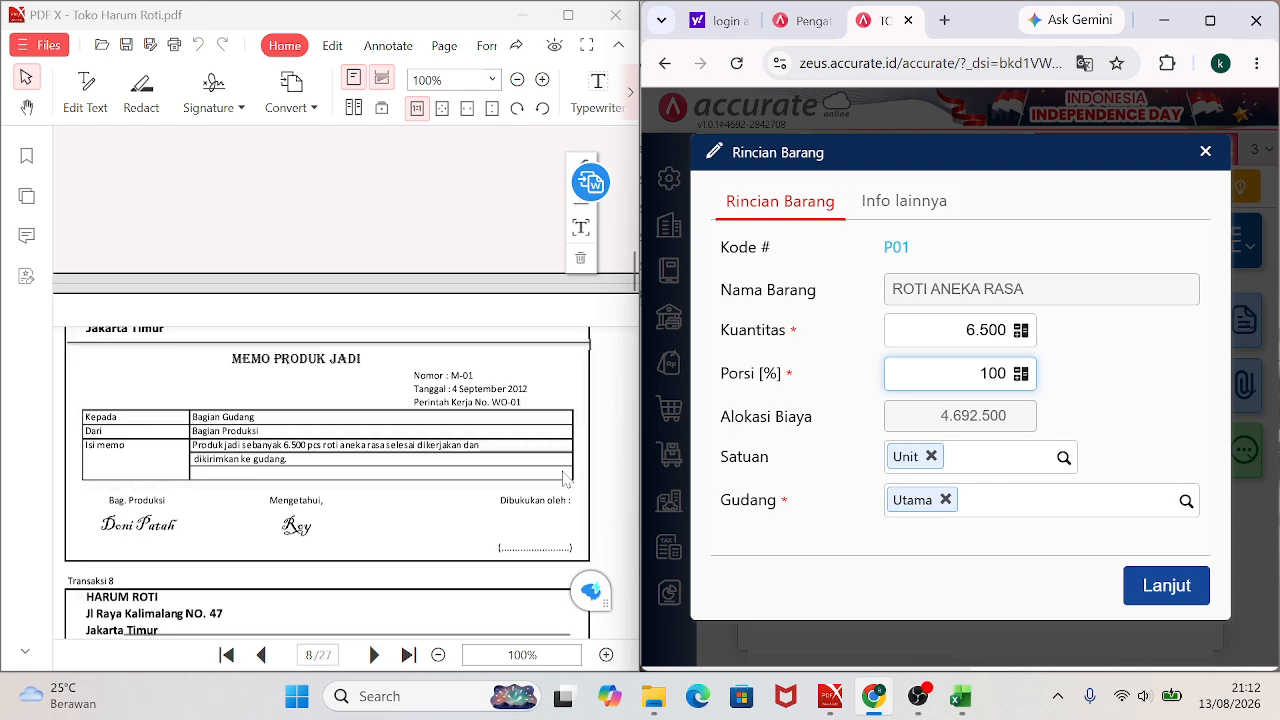
left_click(1167, 588)
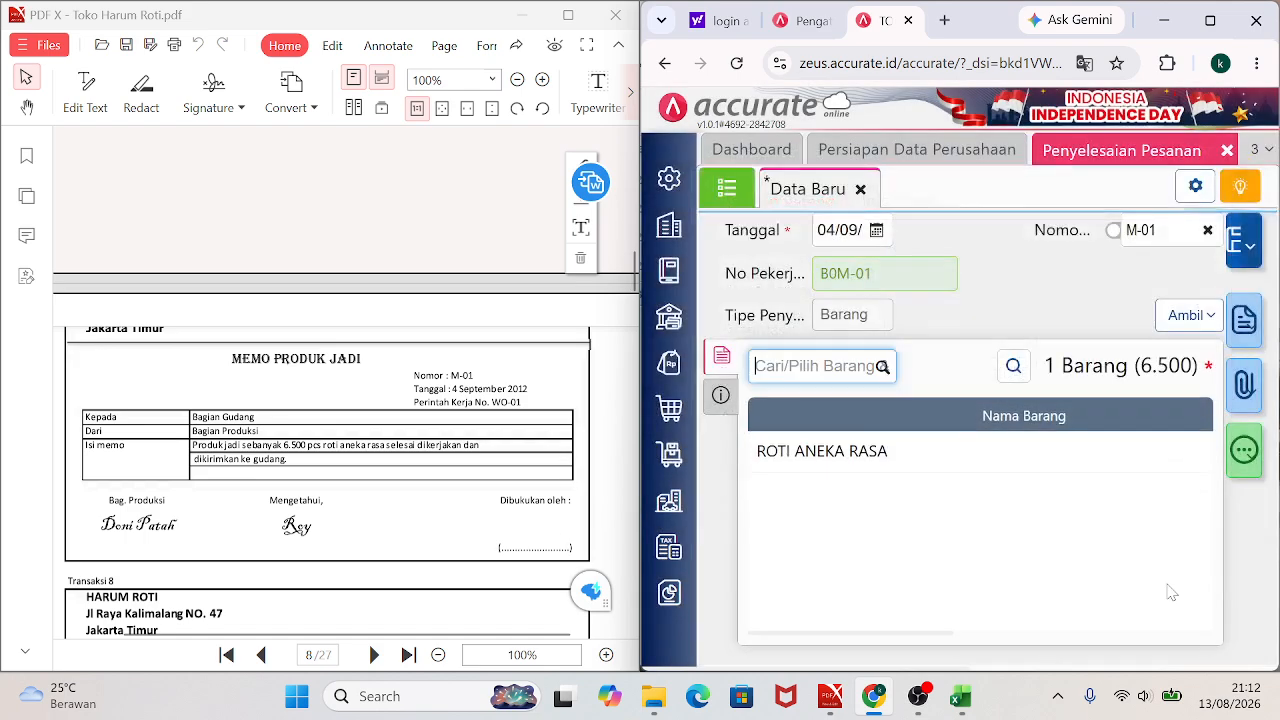
Enter the description "PRODUK JADI SEBANYAK 6.500 PORSI ROTI ANEKA RASA" and save the order completion.
left_click(720, 395)
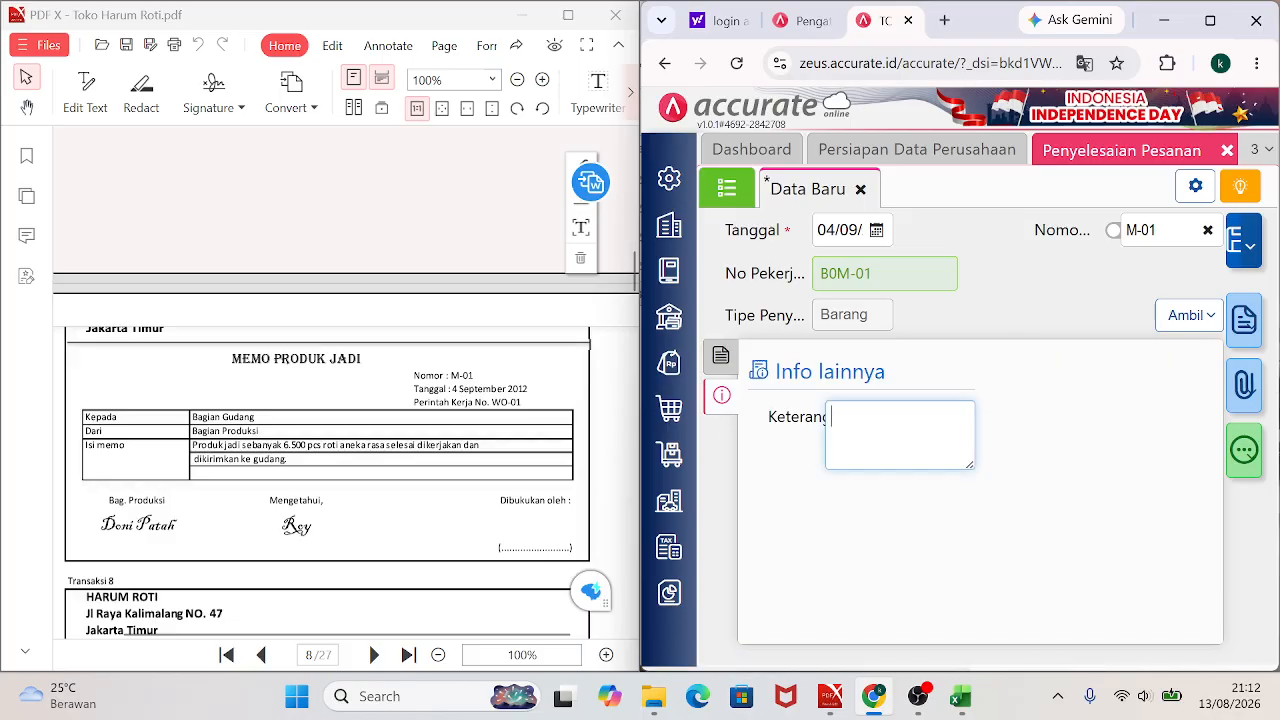
type("PRODUK JADI SEBANYAK 6.")
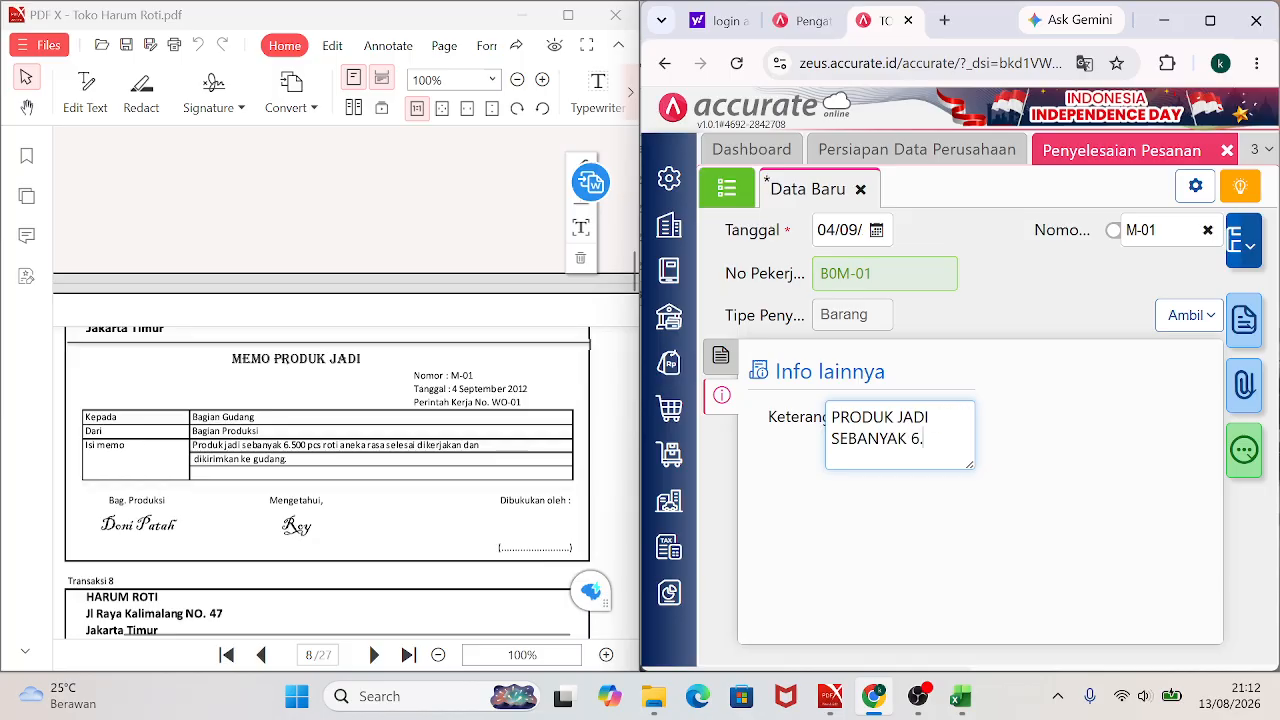
type("500 PORSI ROT")
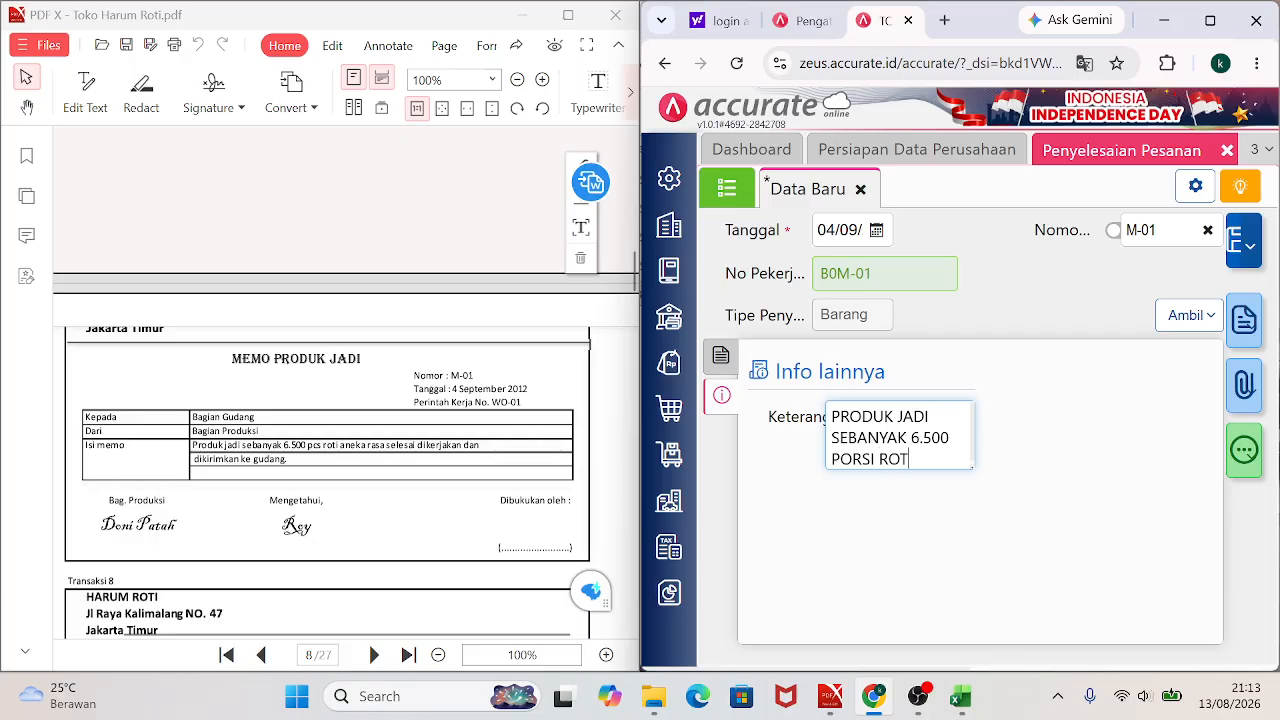
type("I ANEKA RASA")
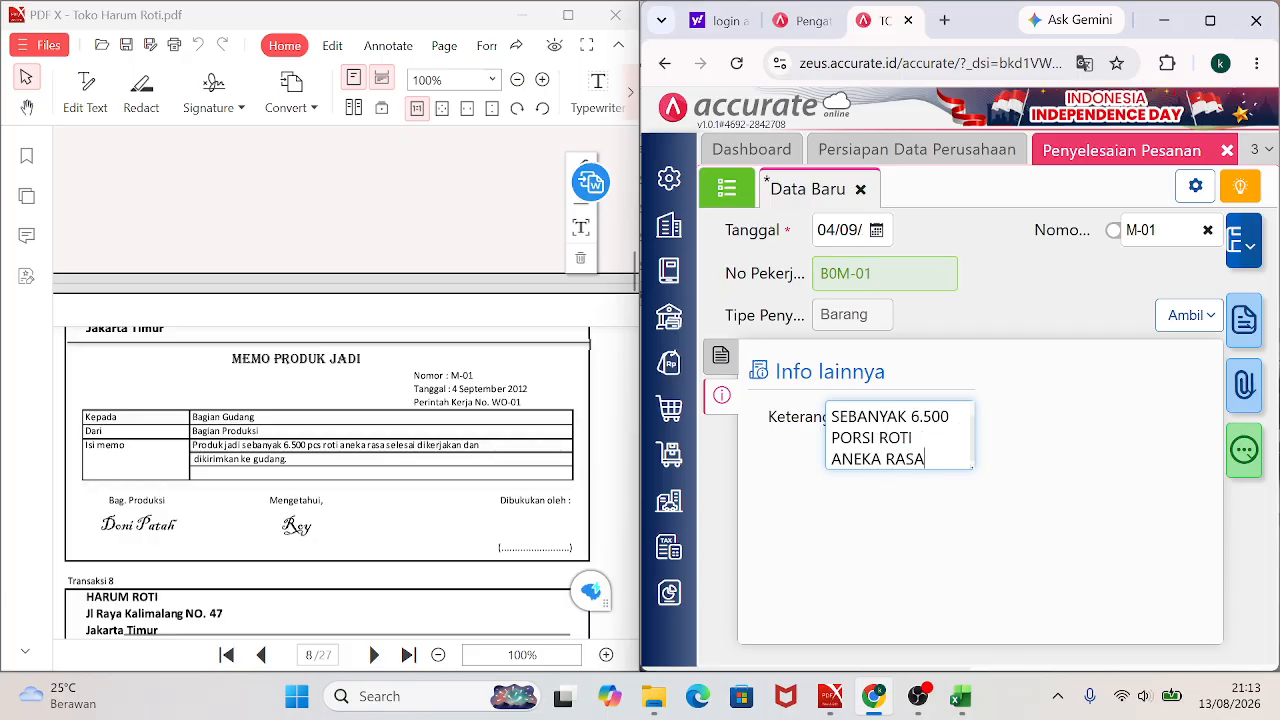
left_click(721, 356)
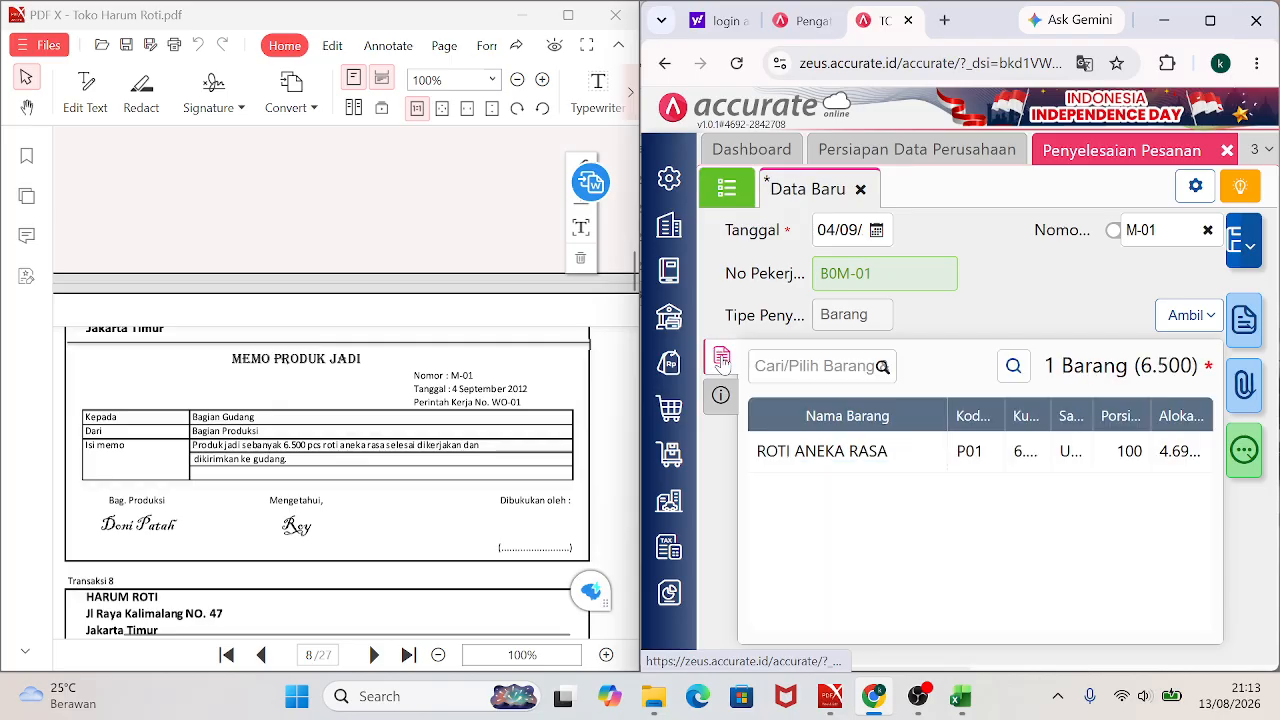
left_click(1234, 252)
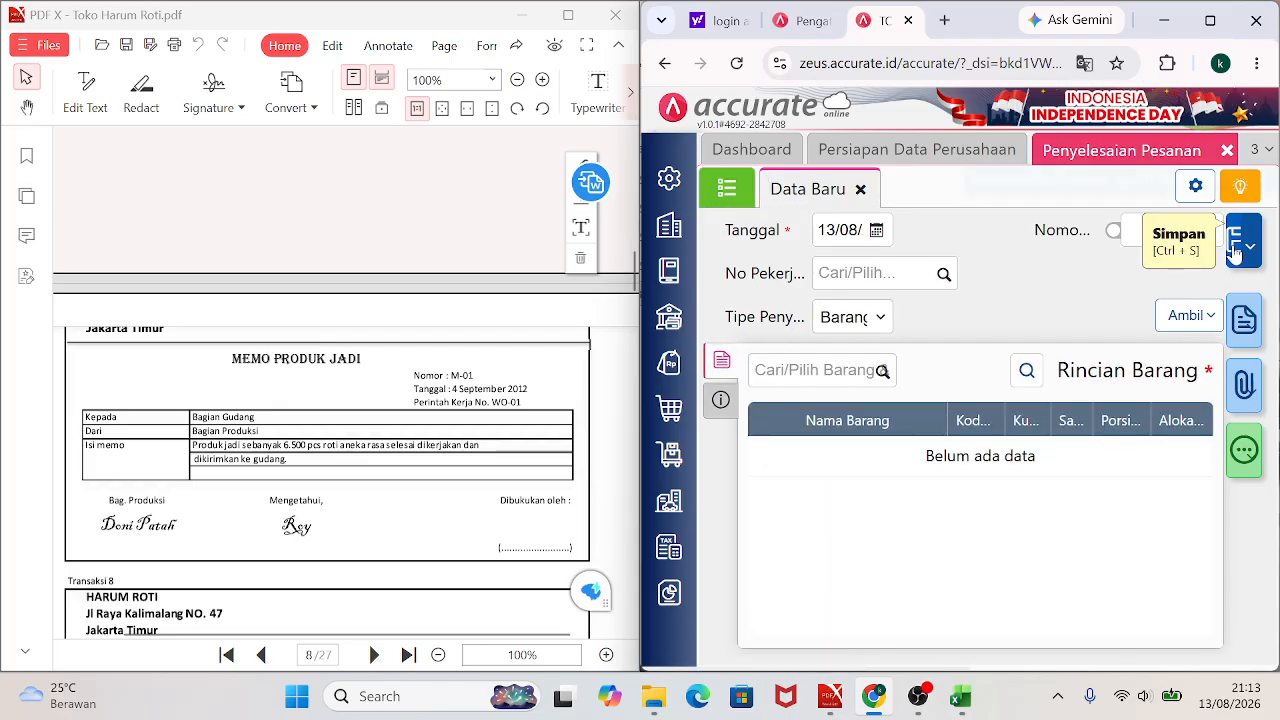
Reopen the saved order completion M-01 and examine its journal details with the browser window maximized.
left_click(727, 193)
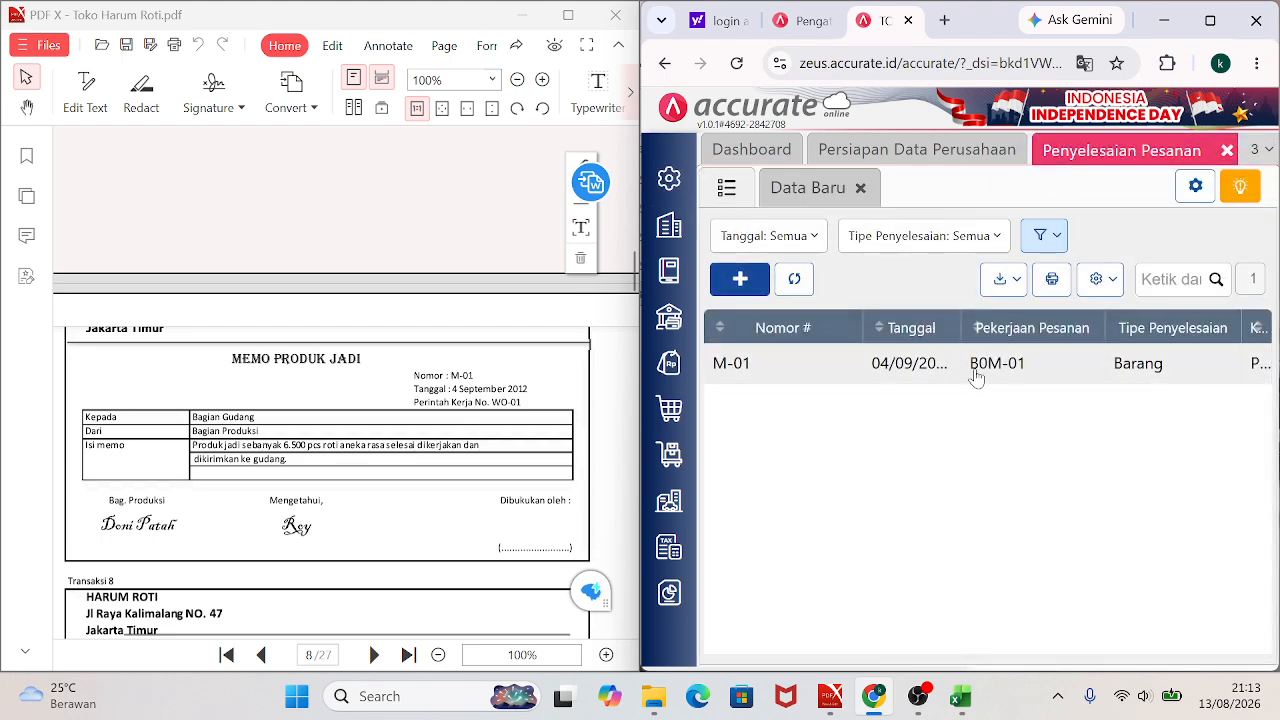
left_click(976, 376)
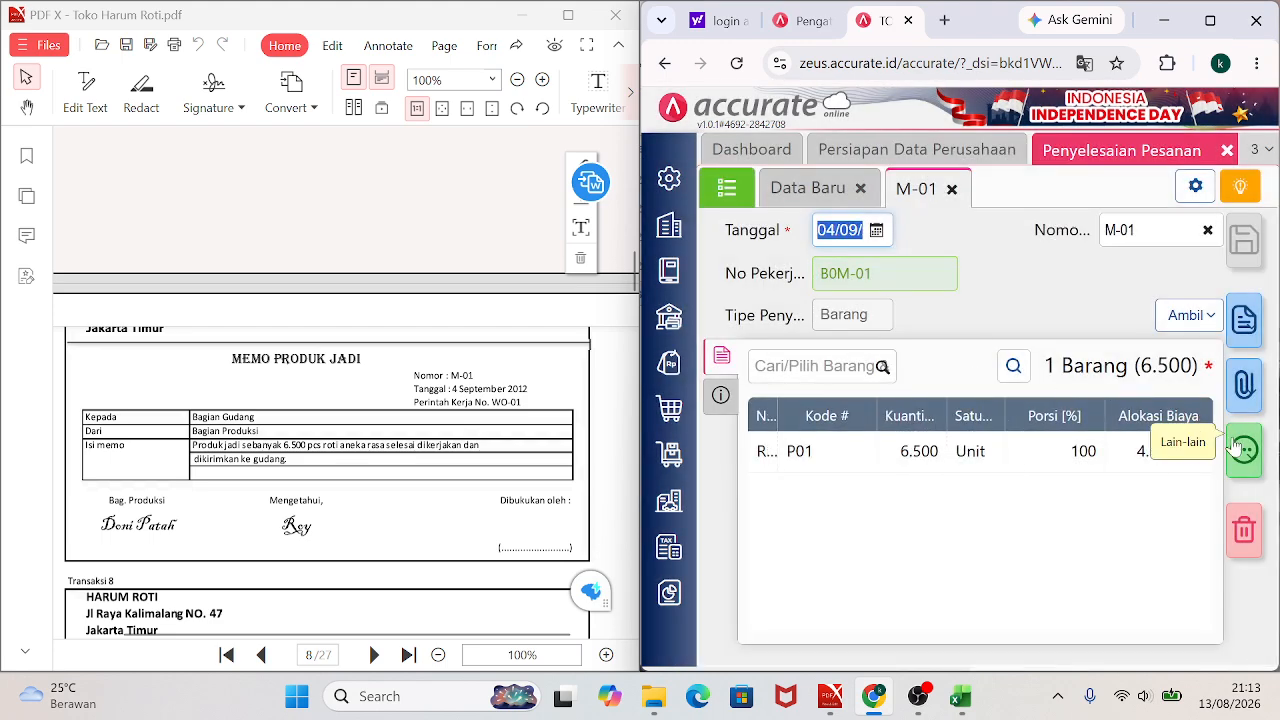
left_click(1240, 449)
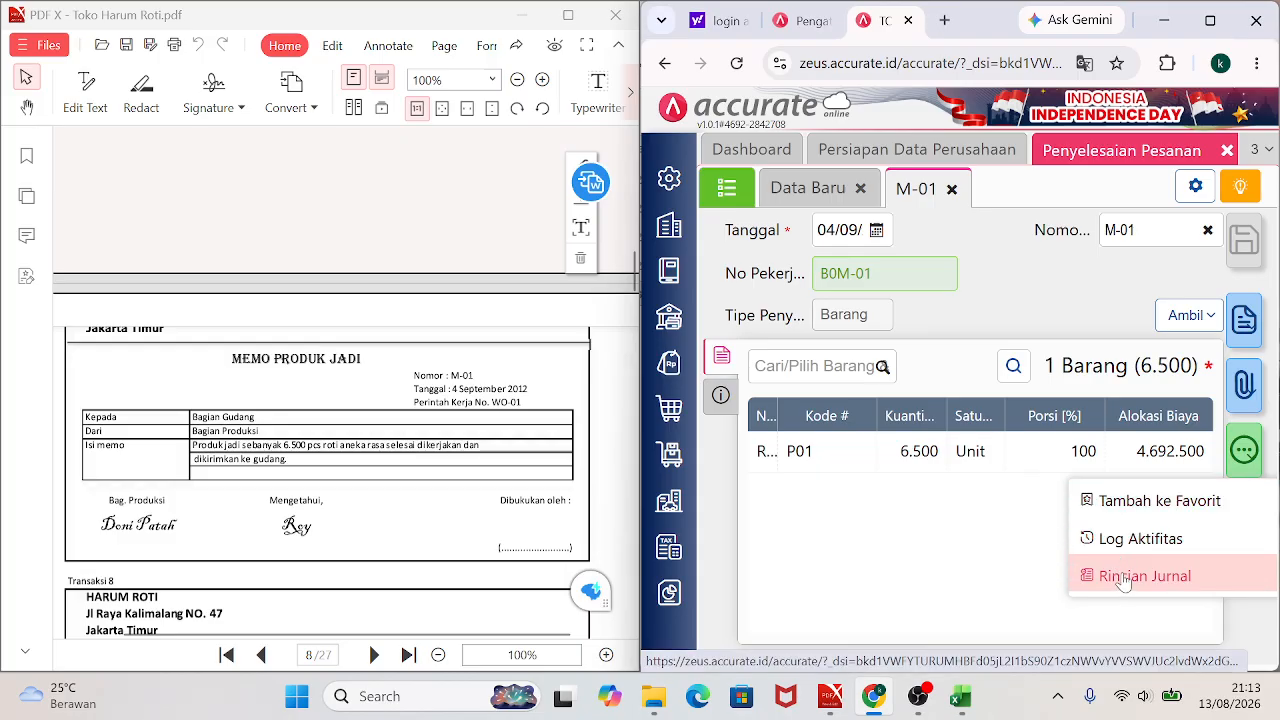
left_click(1124, 574)
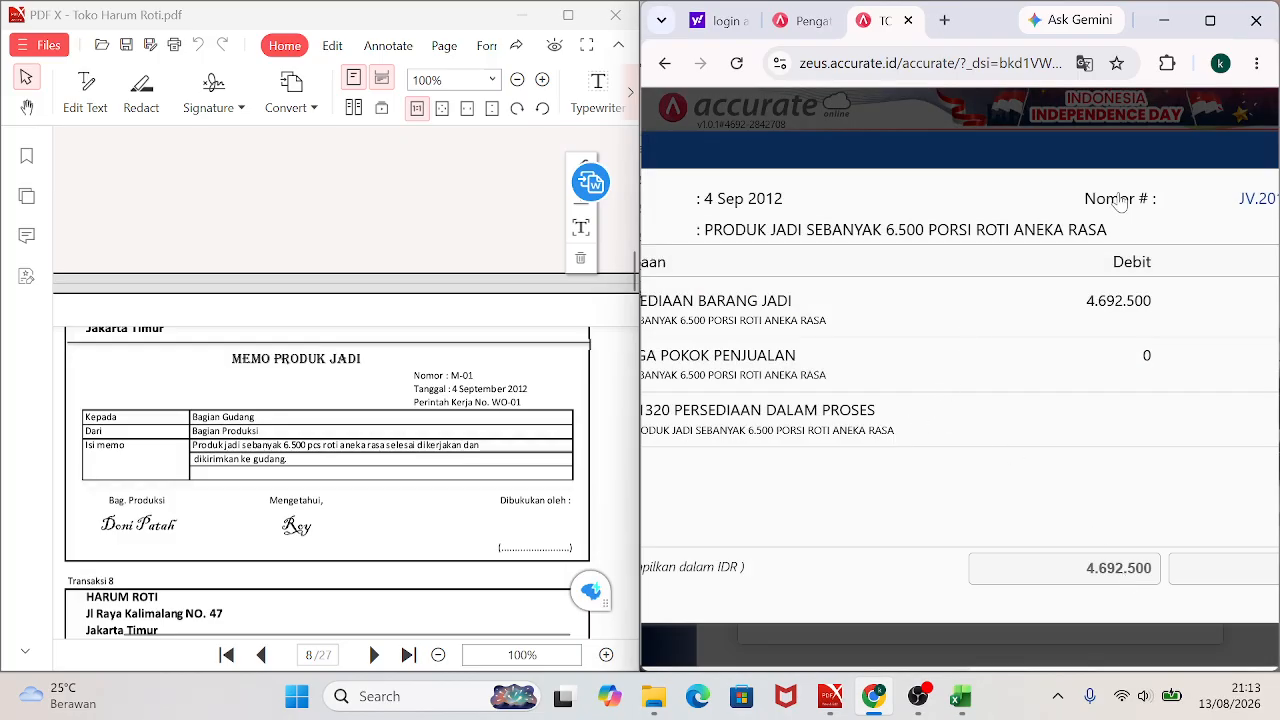
left_click(1210, 28)
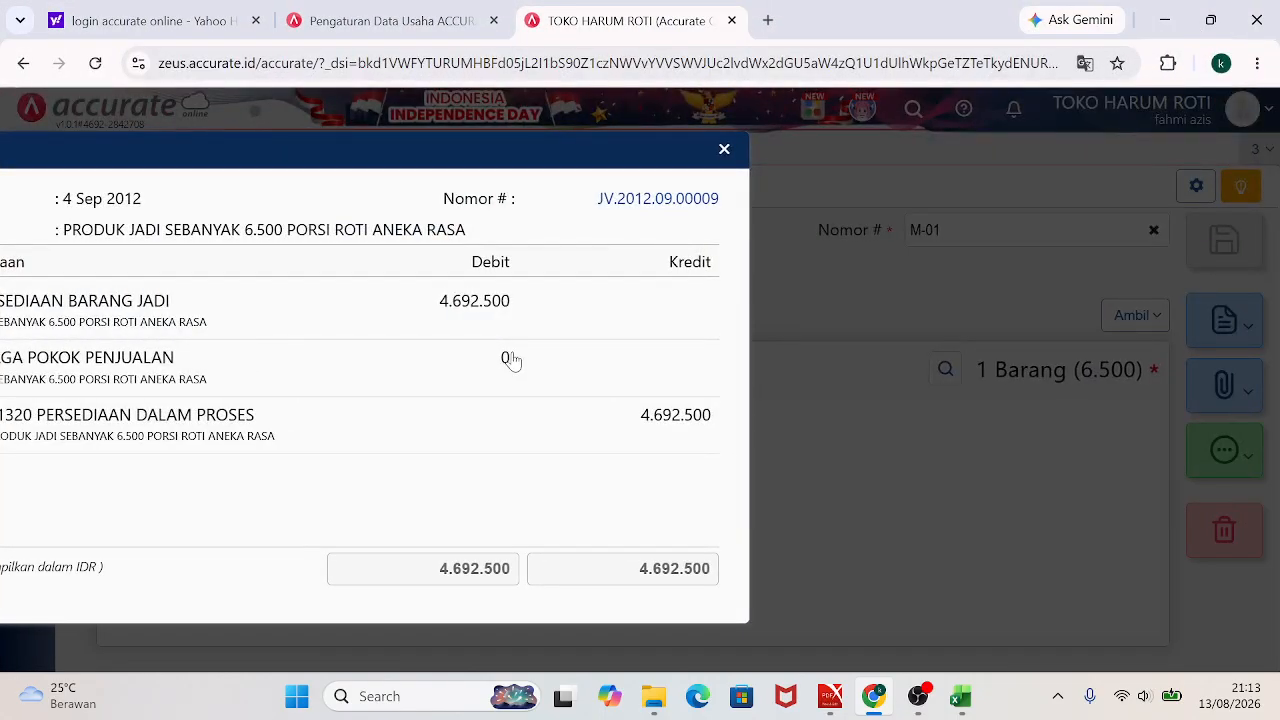
left_click(723, 152)
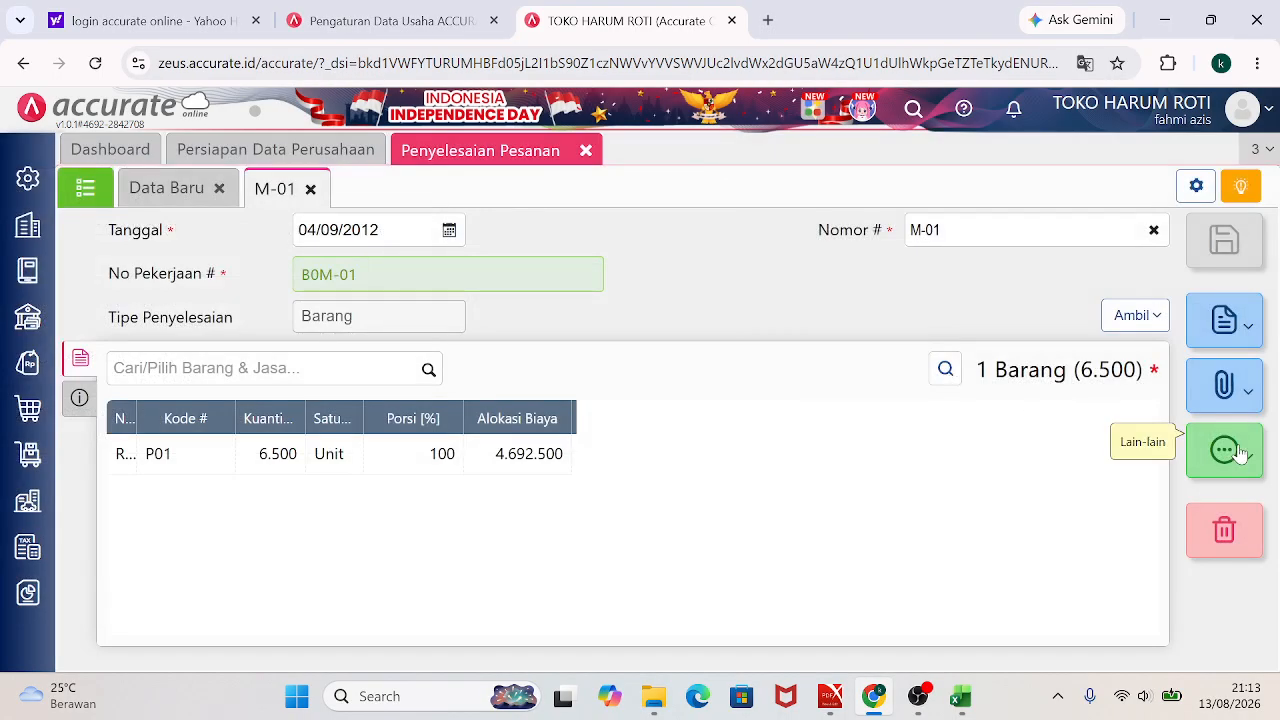
left_click(1238, 454)
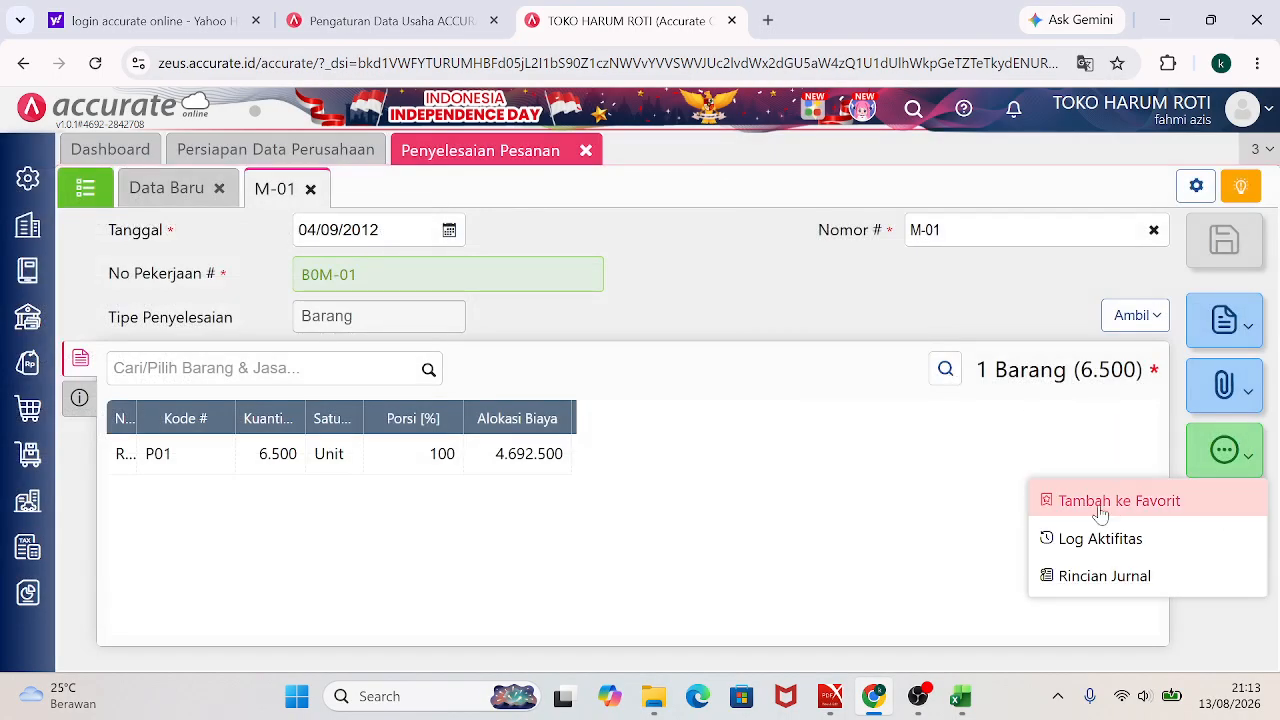
left_click(1063, 578)
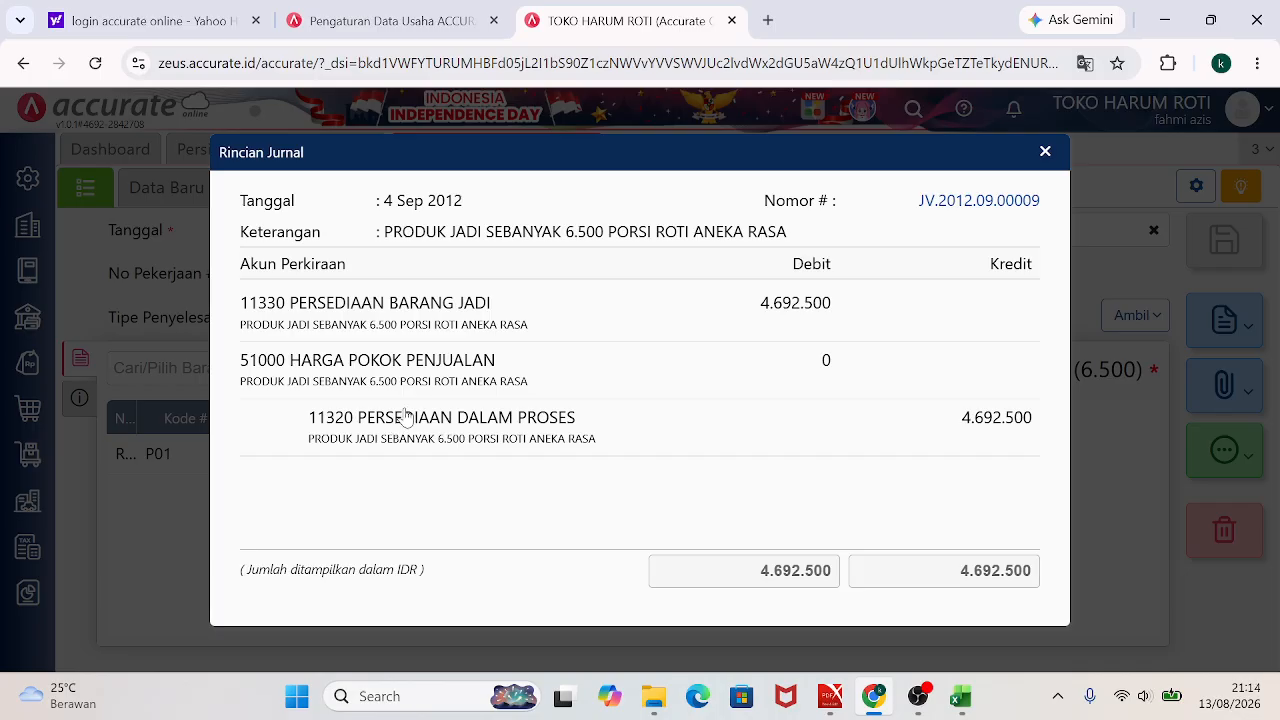
left_click(1045, 153)
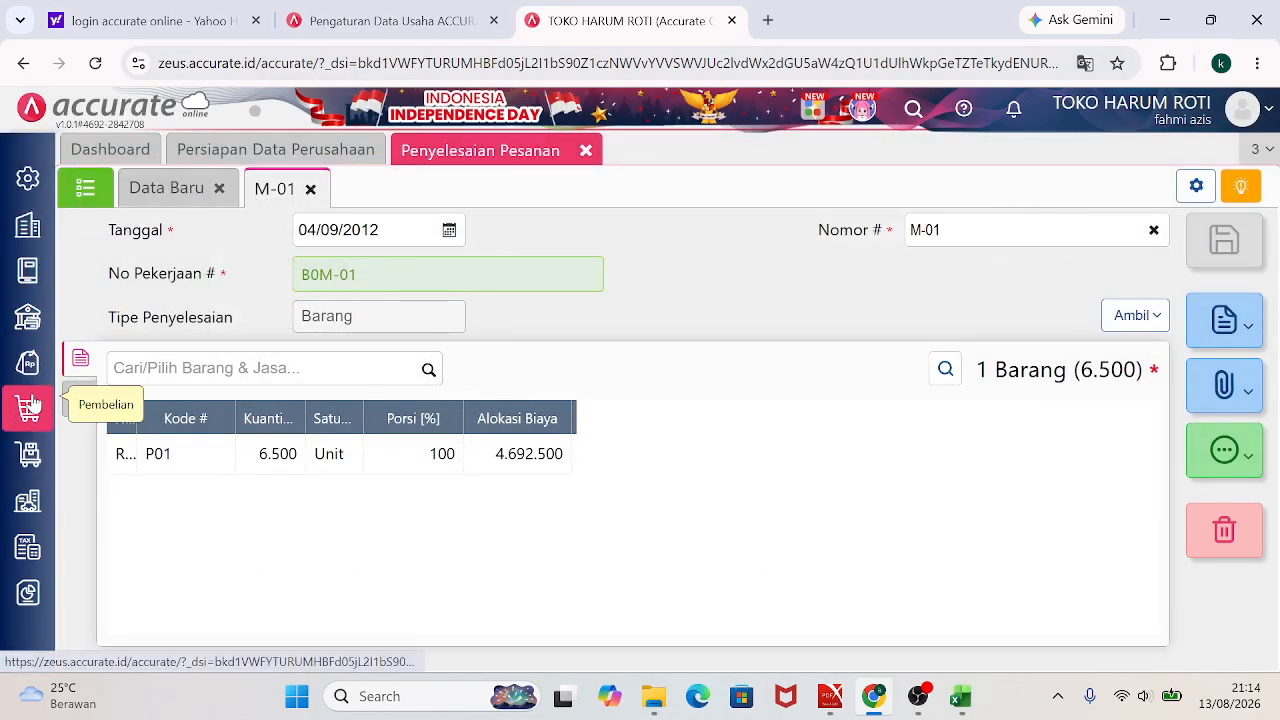
Check the stock of ROTI ANEKA RASA in the Barang & Jasa list, and close the item and order completion pages.
left_click(28, 453)
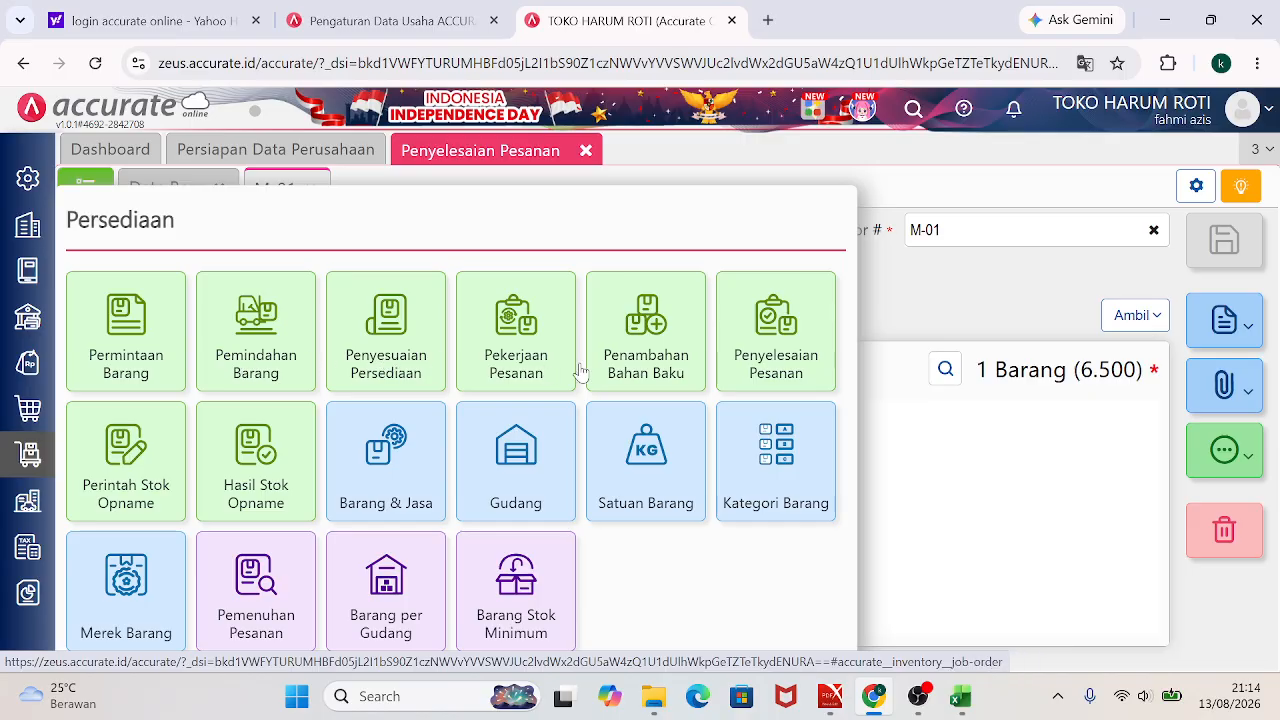
left_click(395, 471)
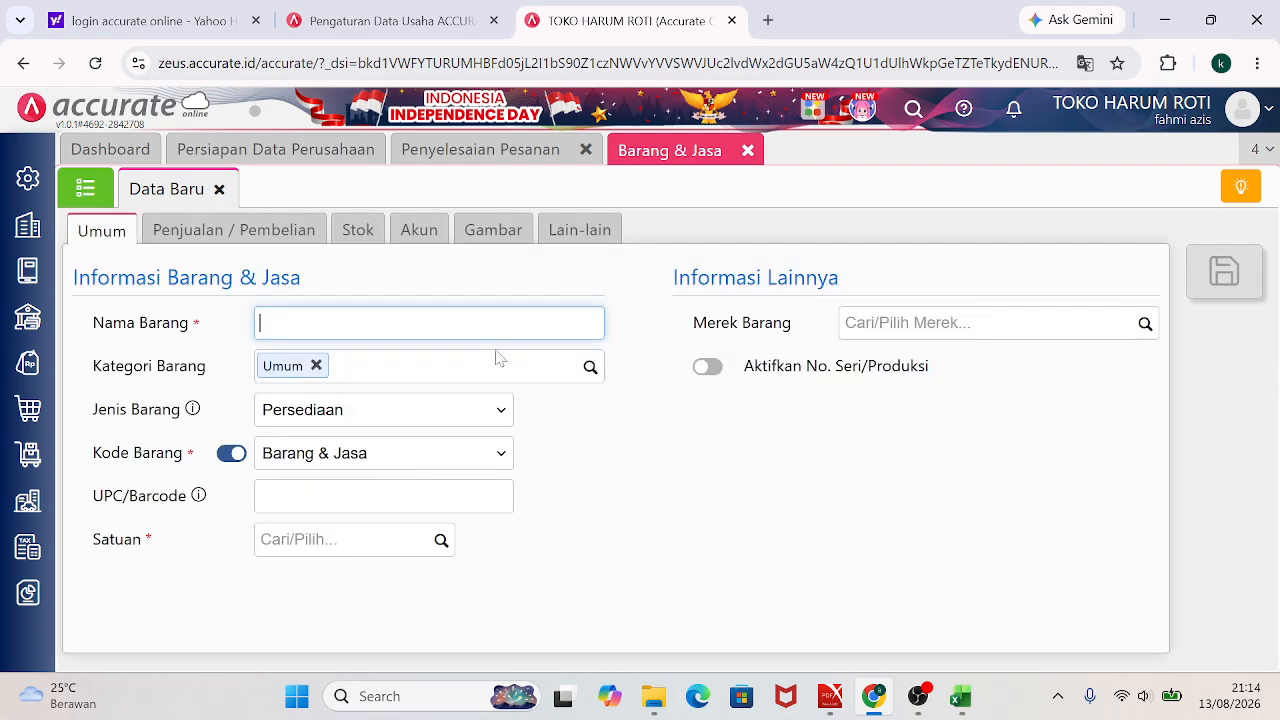
left_click(98, 200)
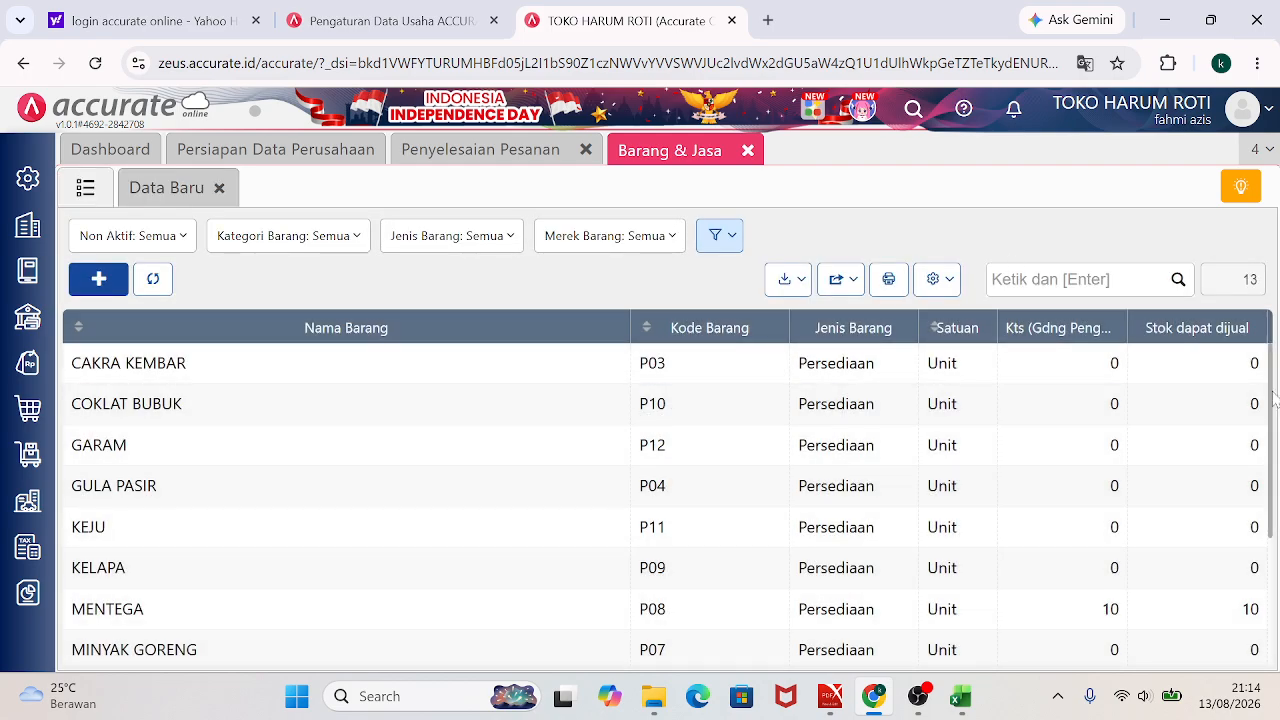
scroll(1271, 400, "down", 2)
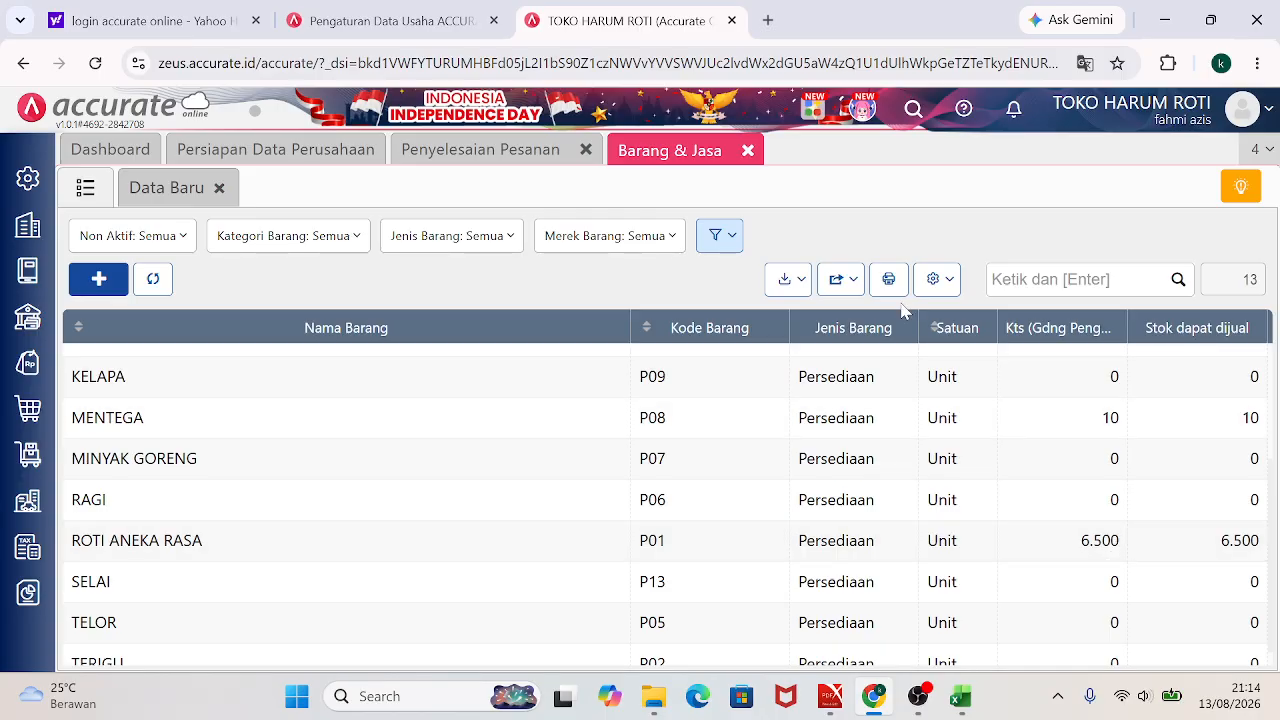
left_click(748, 150)
left_click(586, 150)
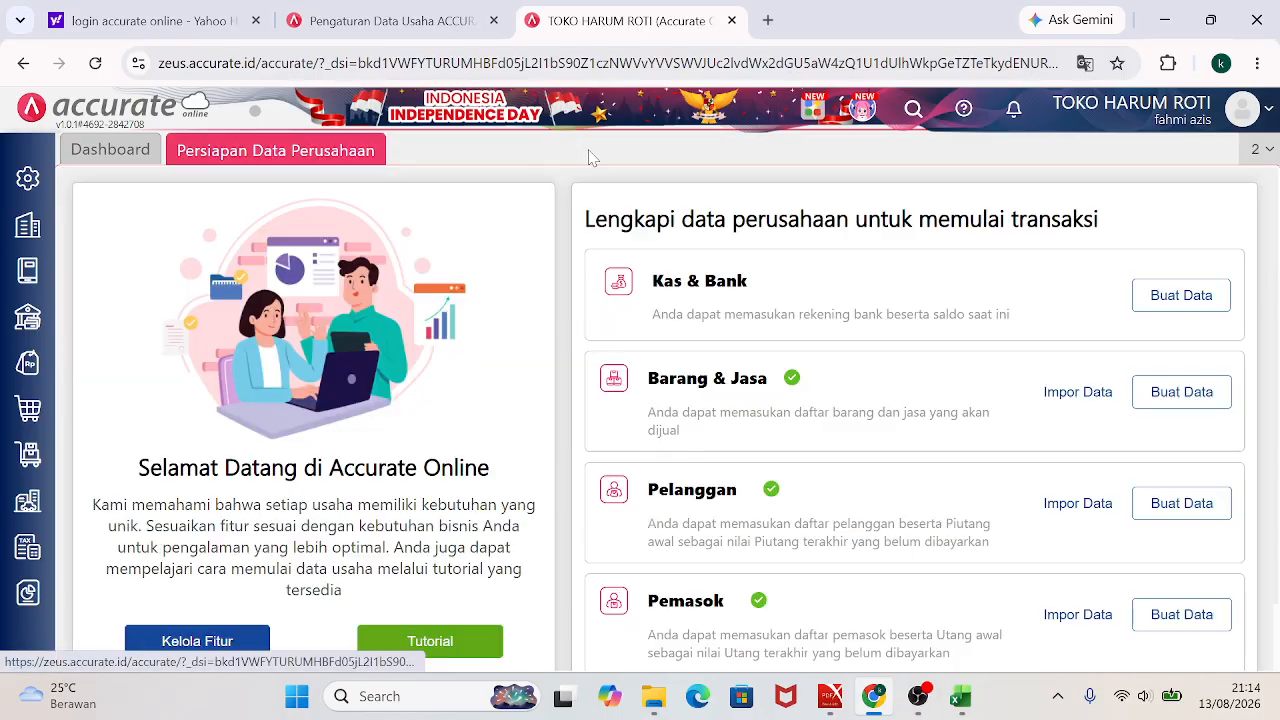
Restore the side-by-side view with the PDF at Transaksi 8 and start a new Faktur Penjualan.
left_click(1211, 28)
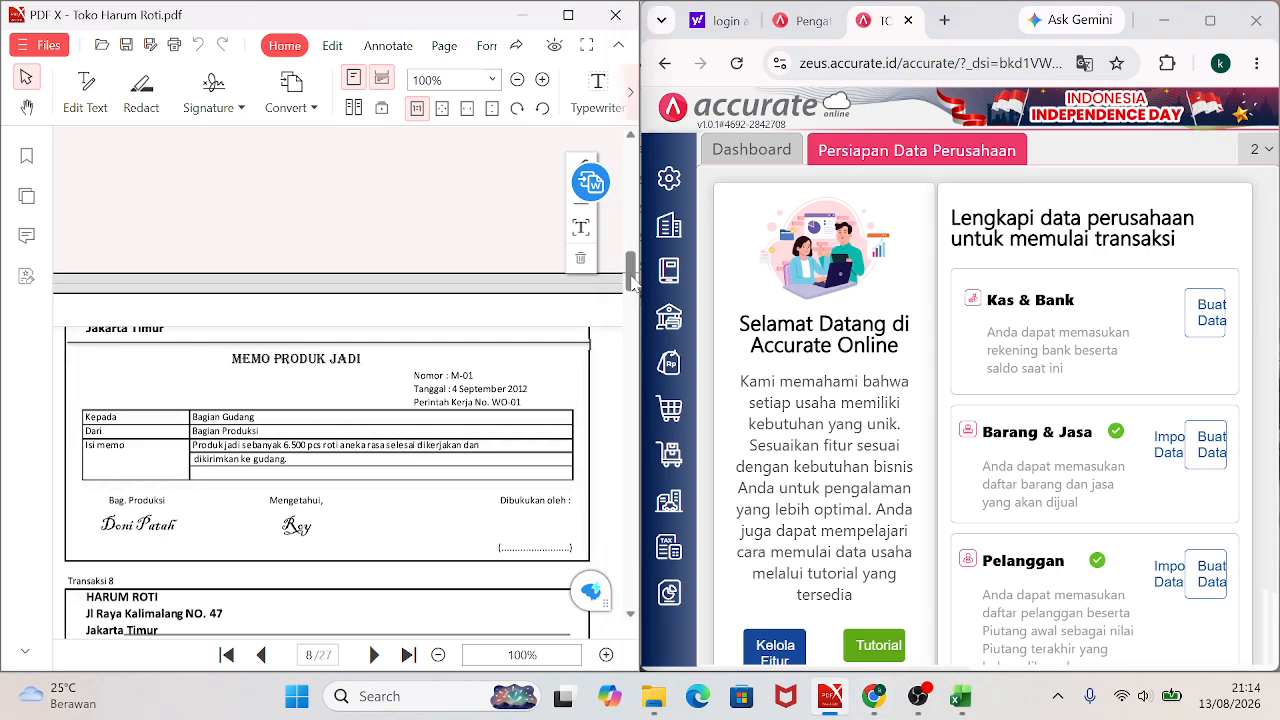
scroll(632, 284, "down", 4)
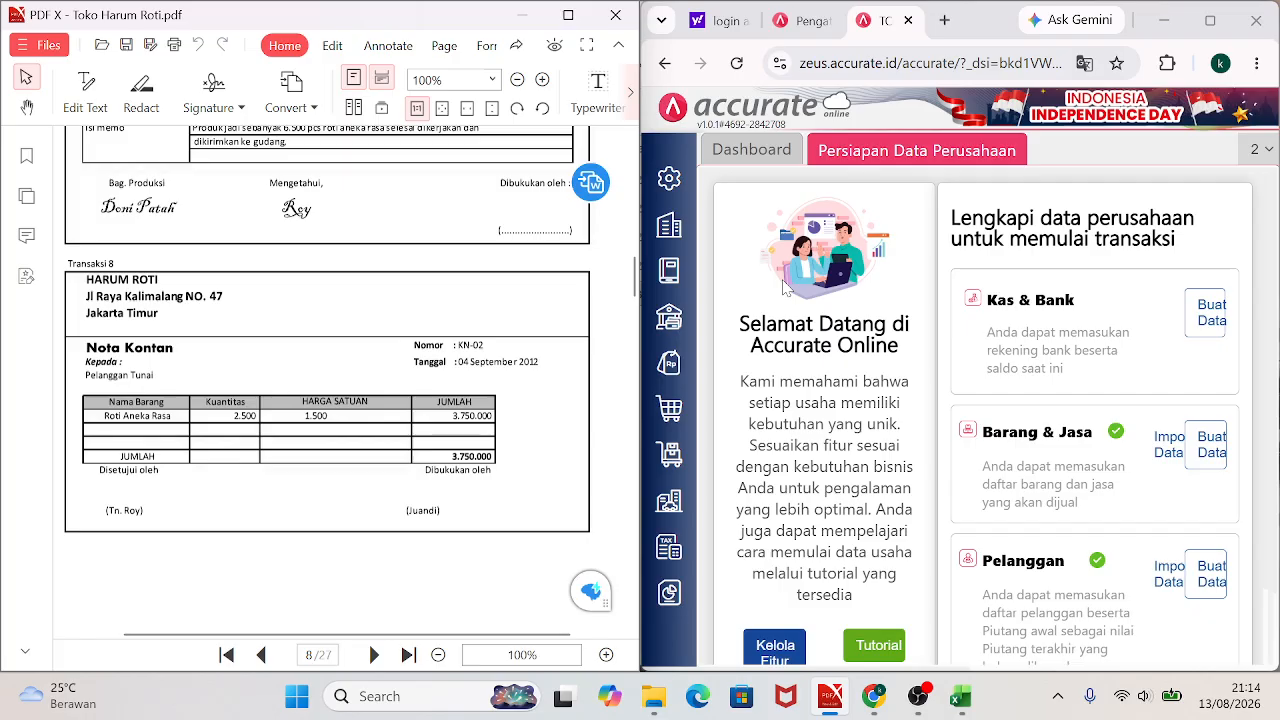
mouse_move(612, 180)
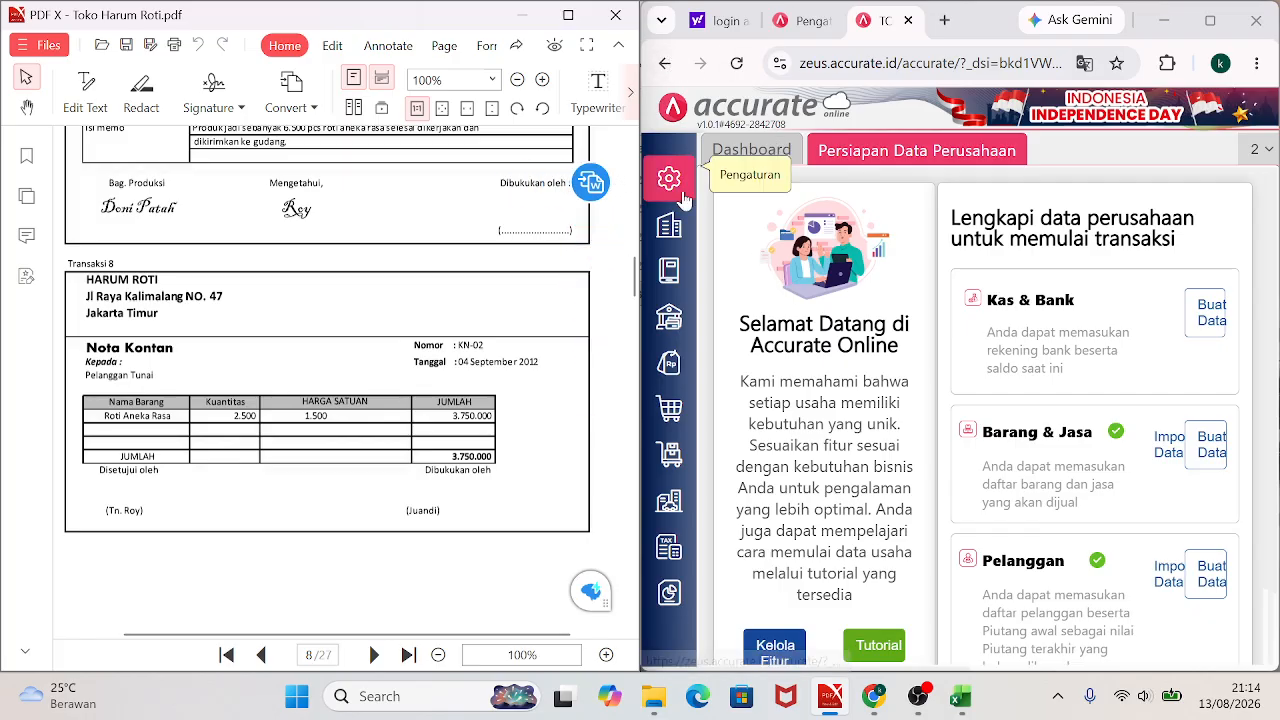
left_click(669, 358)
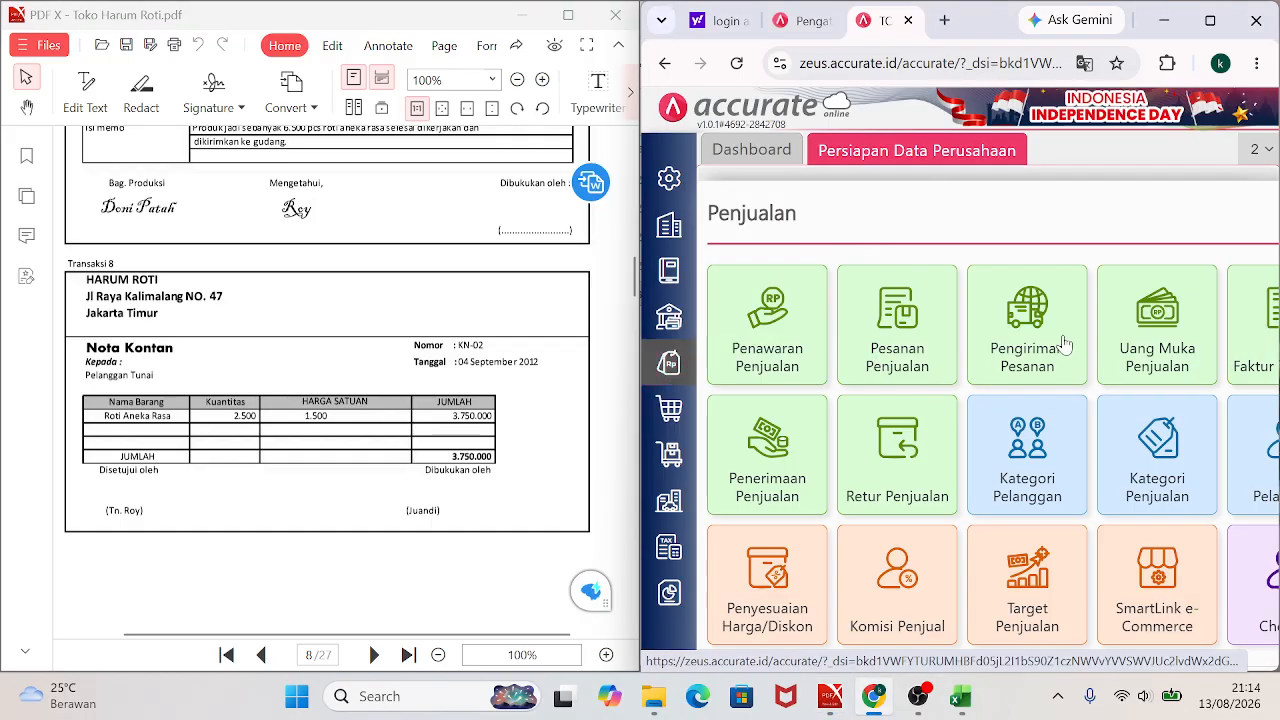
left_click(1270, 330)
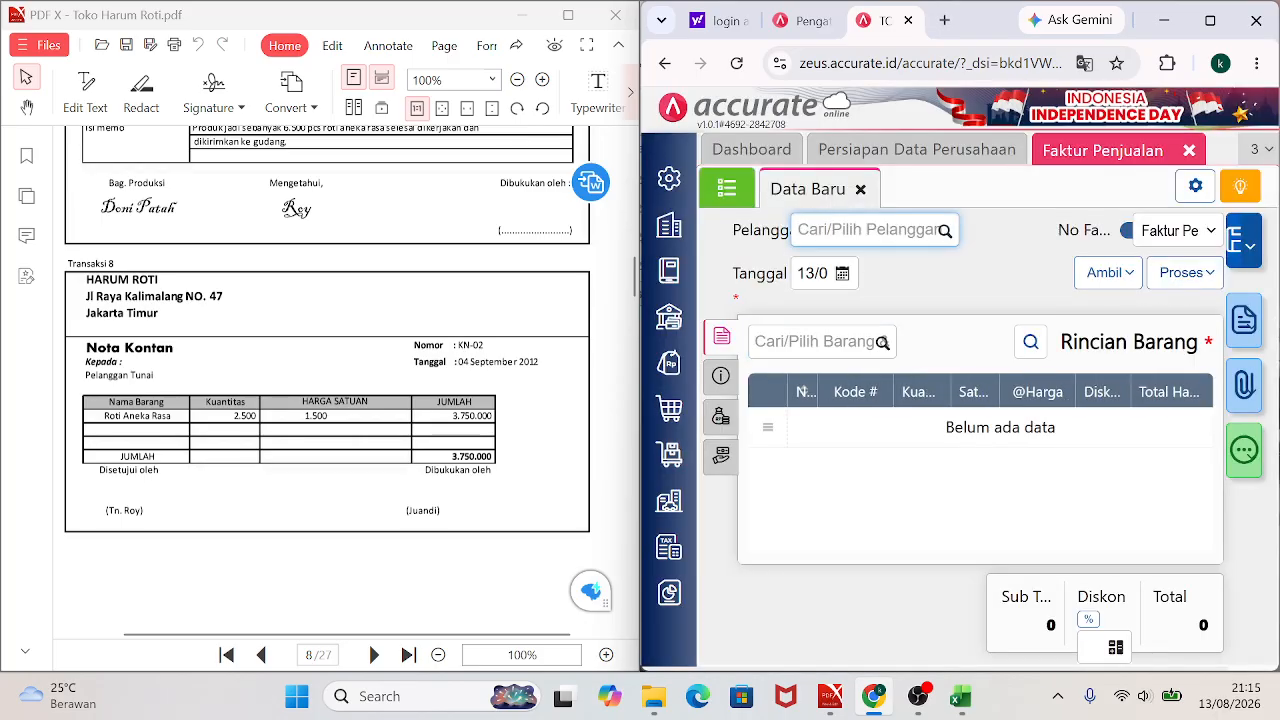
Set the invoice's customer to PENJUALAN TUNAI and give it the manual number KN-02.
type("PE")
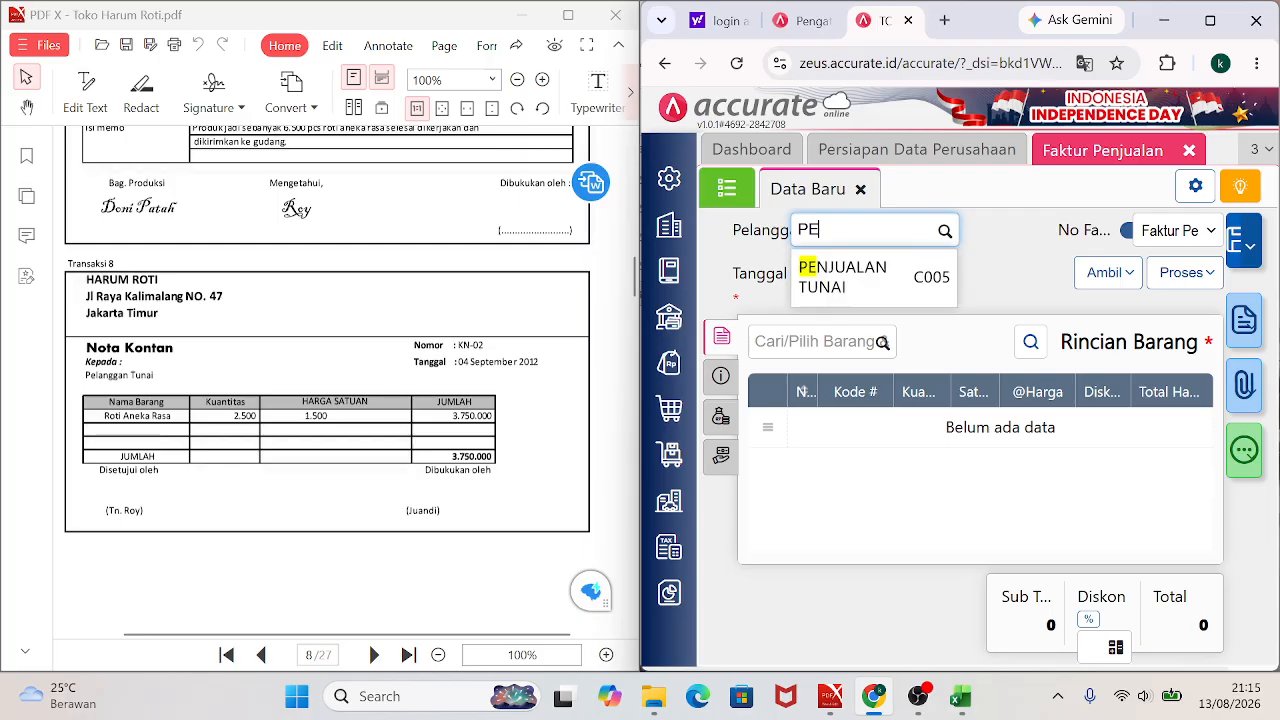
left_click(838, 285)
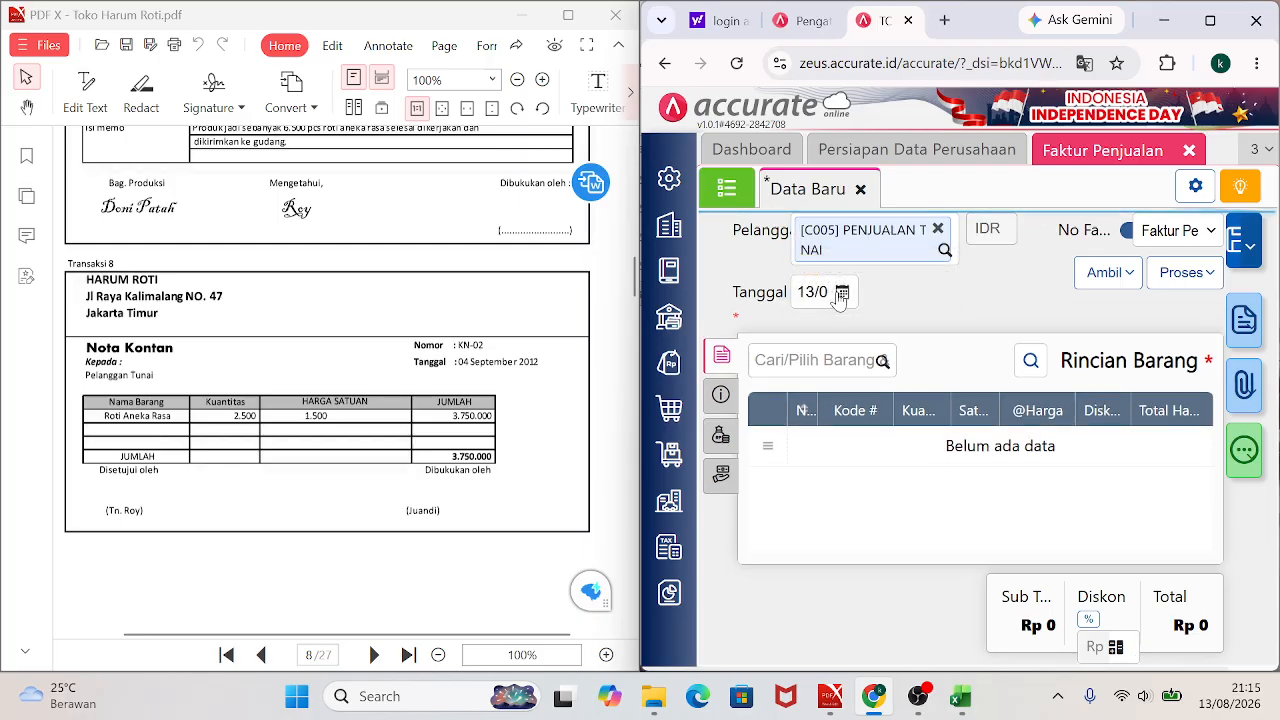
left_click(1127, 231)
type("KN-02")
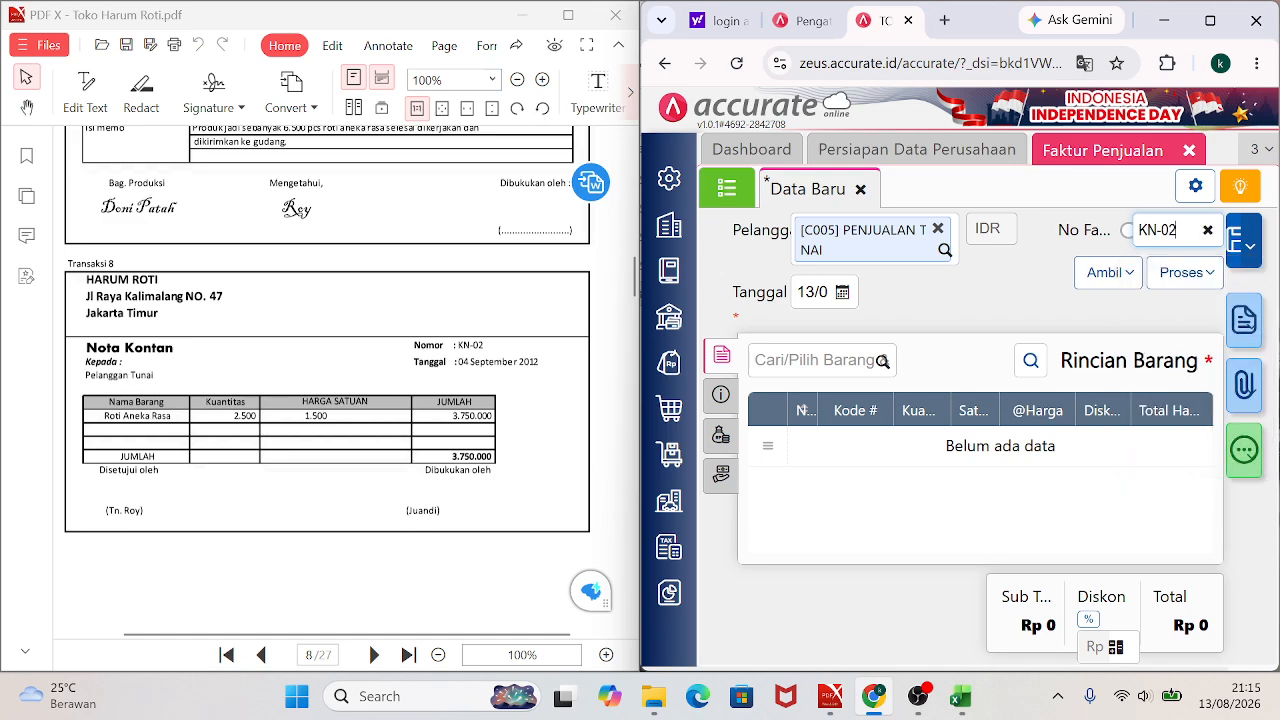
key("Tab")
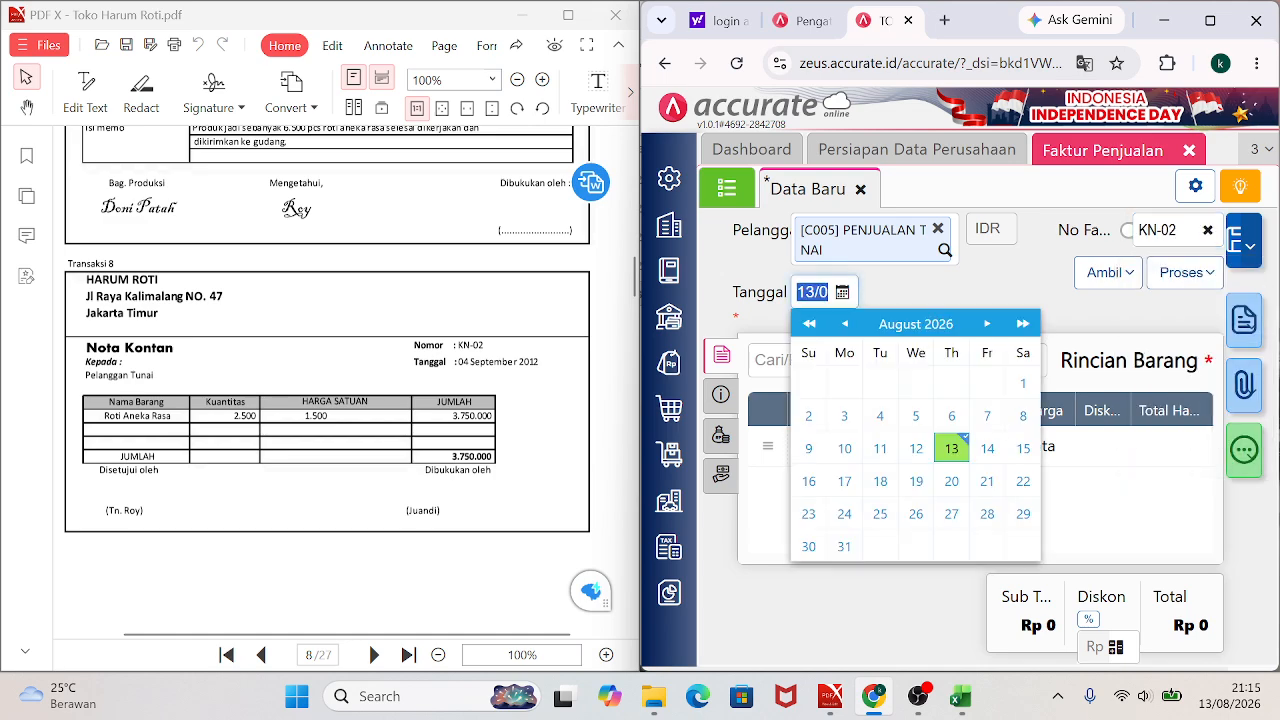
Date the invoice 04/09/2012 and add the item ROTI ANEKA RASA to its item details.
type("04092012")
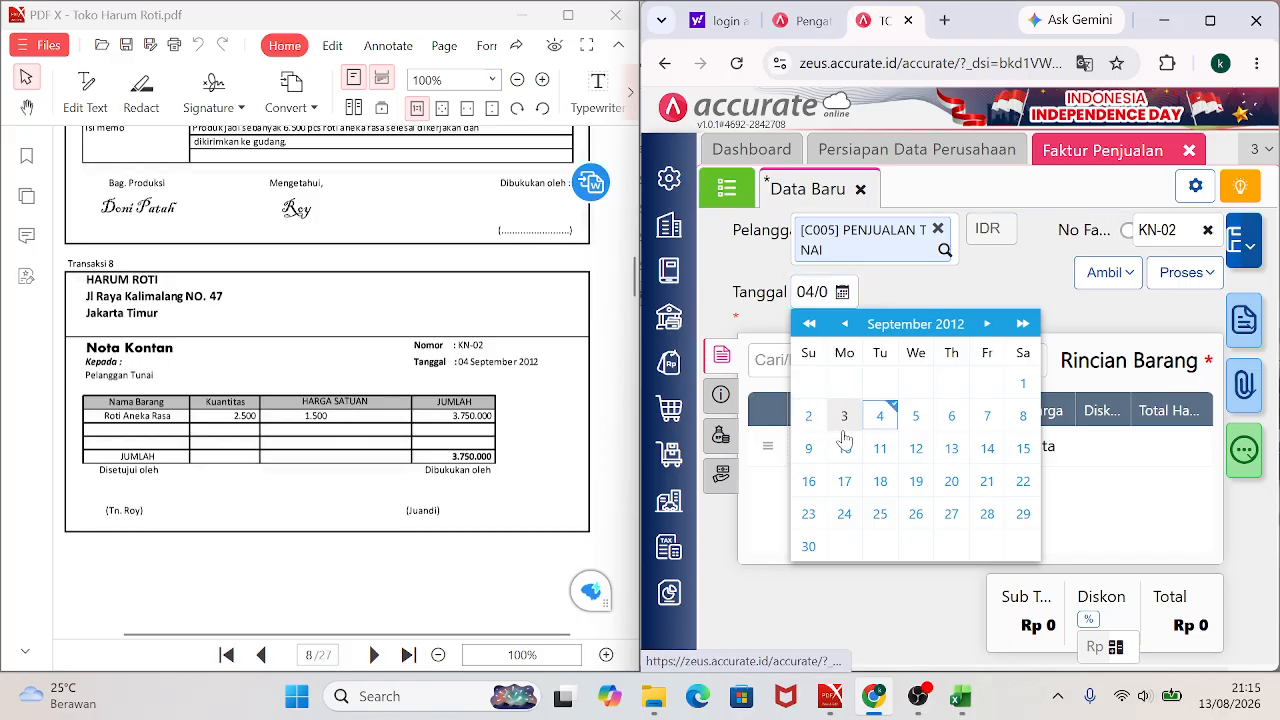
left_click(881, 418)
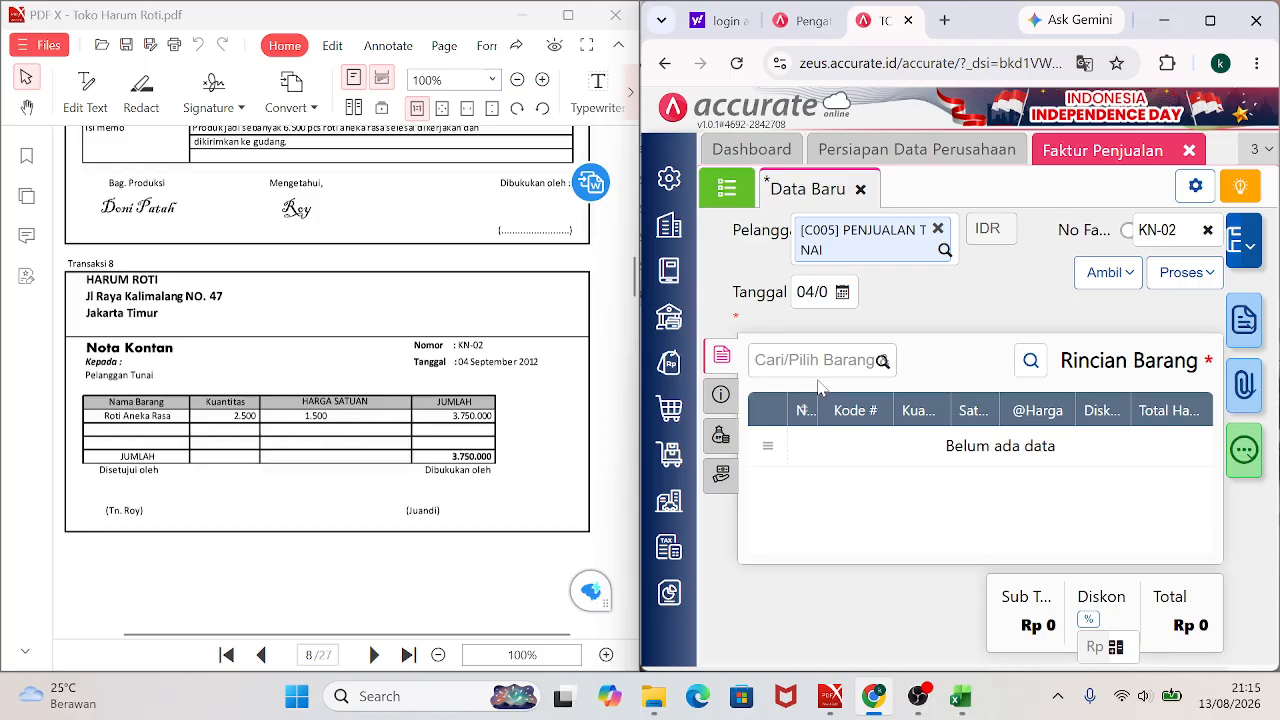
left_click(882, 361)
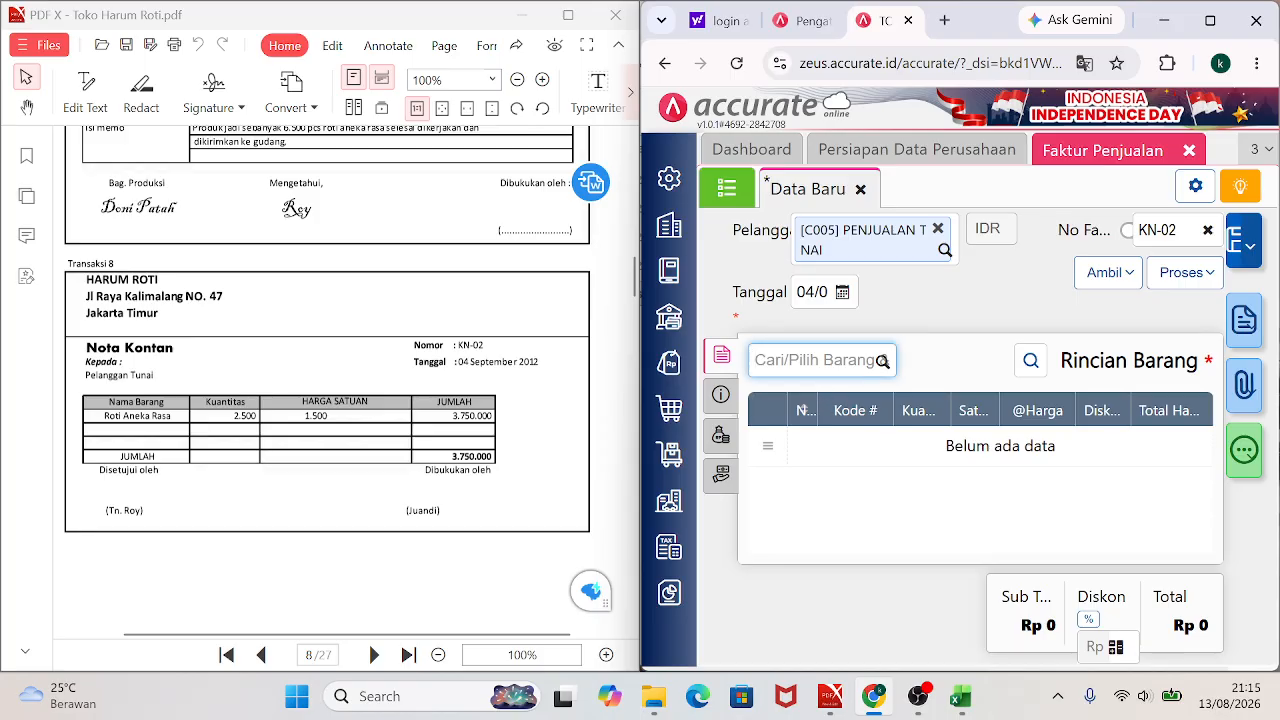
type("ROTI")
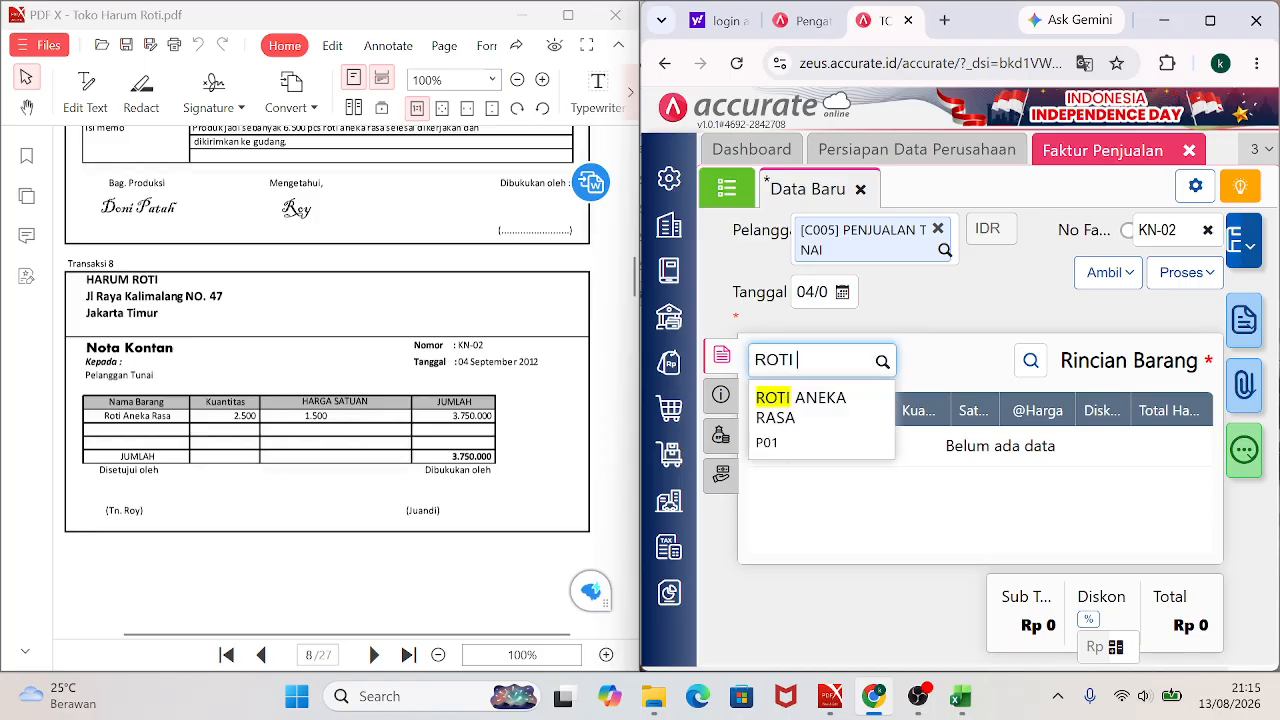
left_click(810, 410)
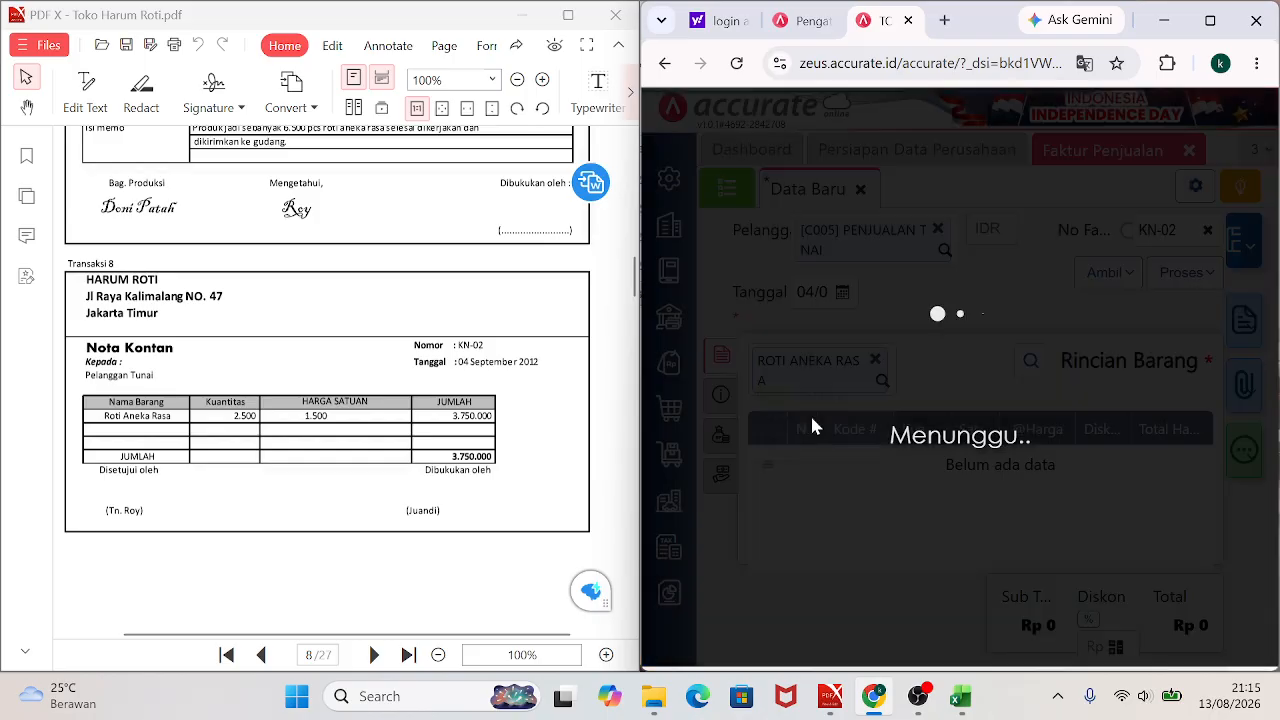
Set the ROTI ANEKA RASA line to a quantity of 2.500 and a unit price of Rp 1.500, and confirm it.
left_click(1050, 291)
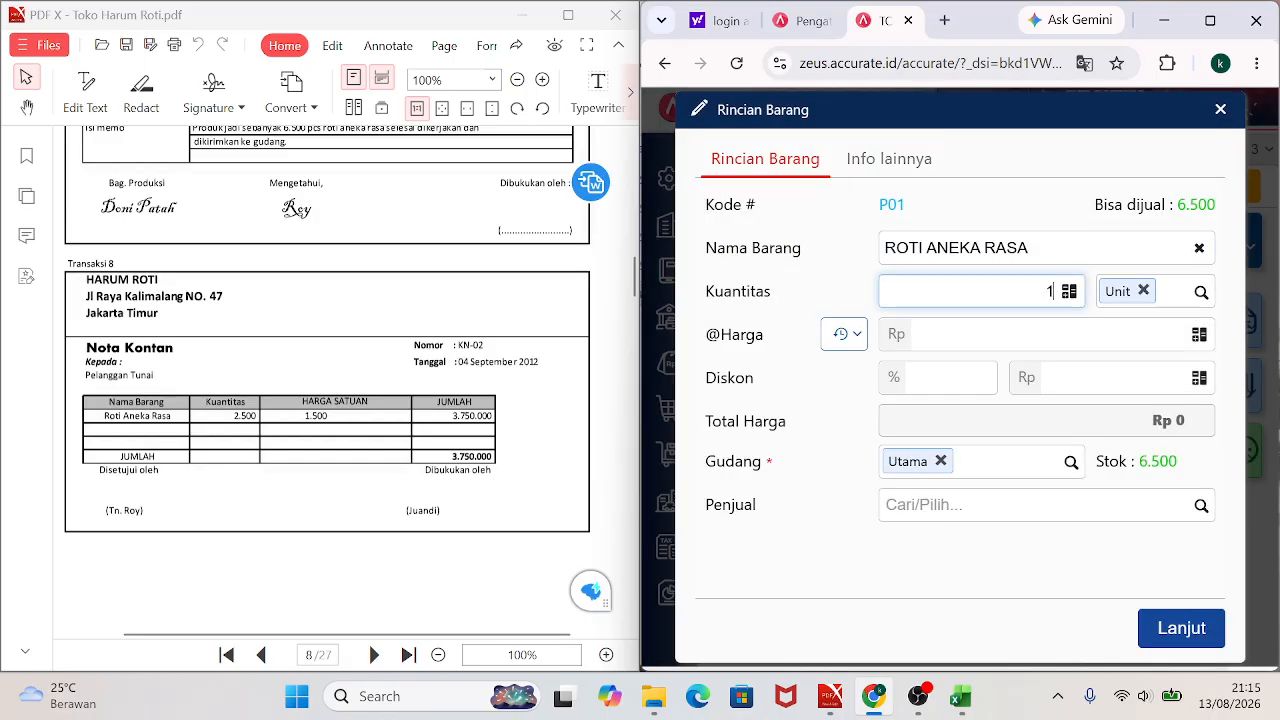
type("2.500")
key("Tab")
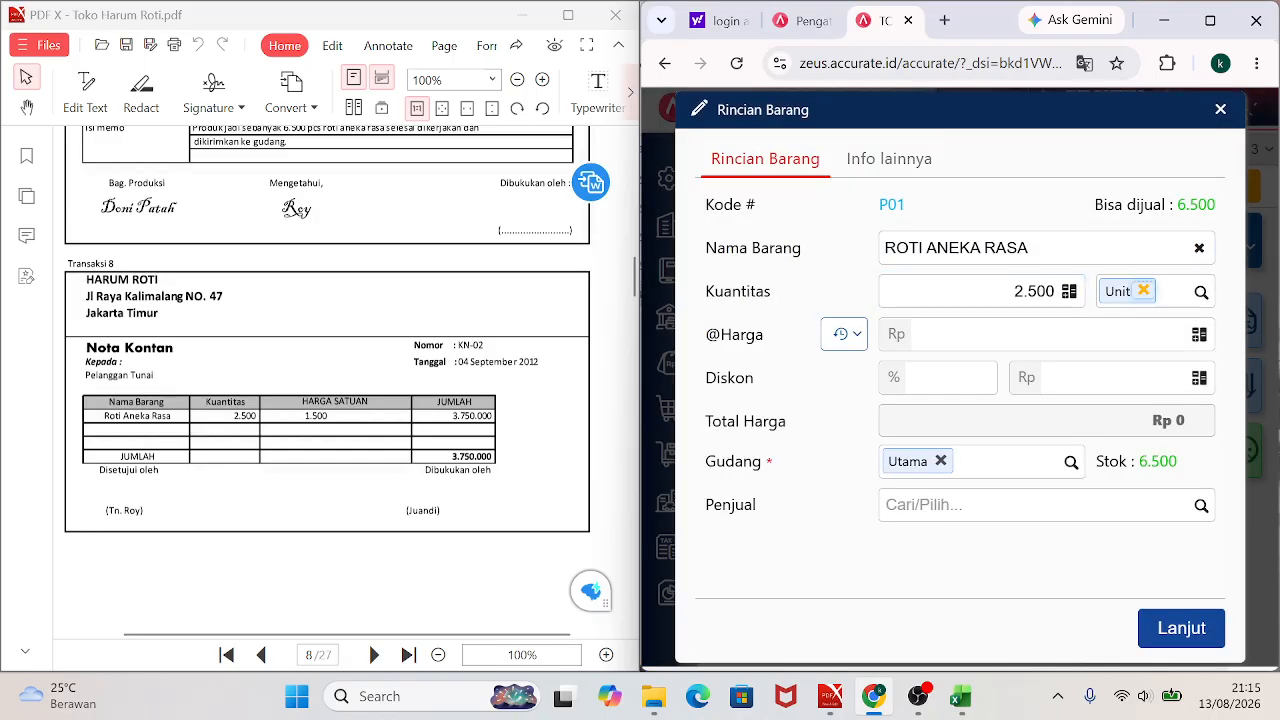
key("Tab")
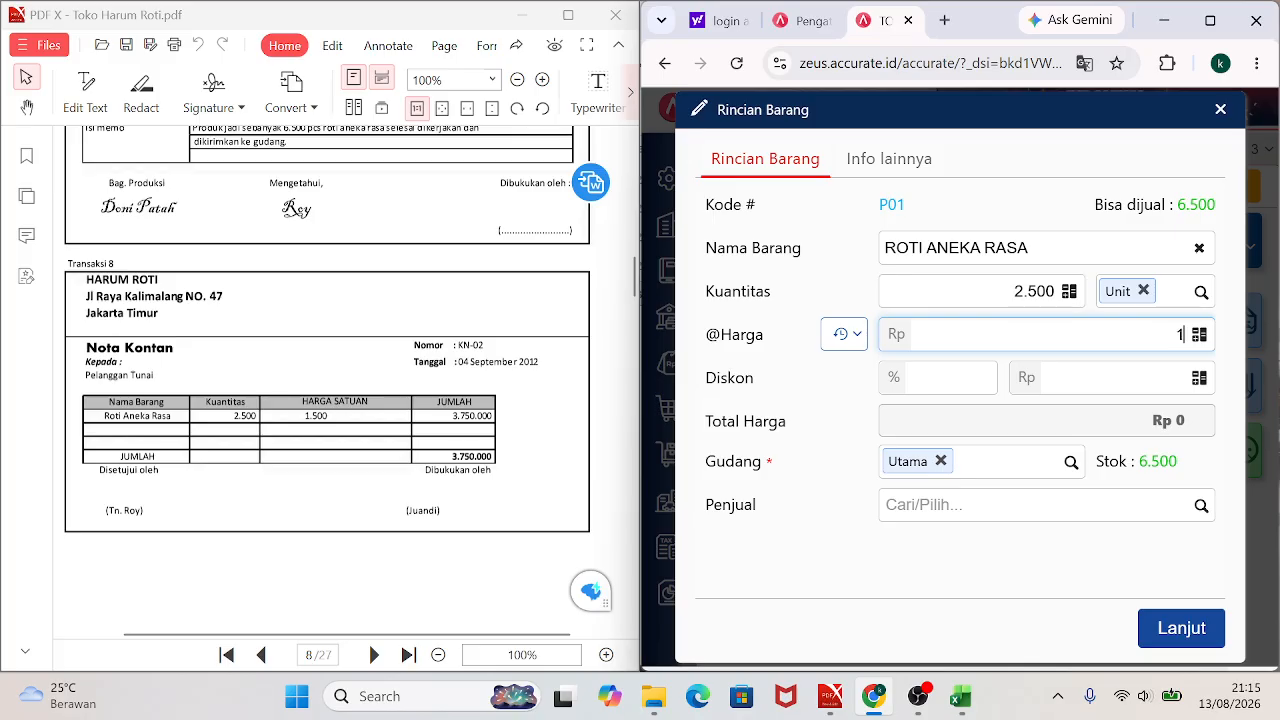
type("1.500")
key("Tab")
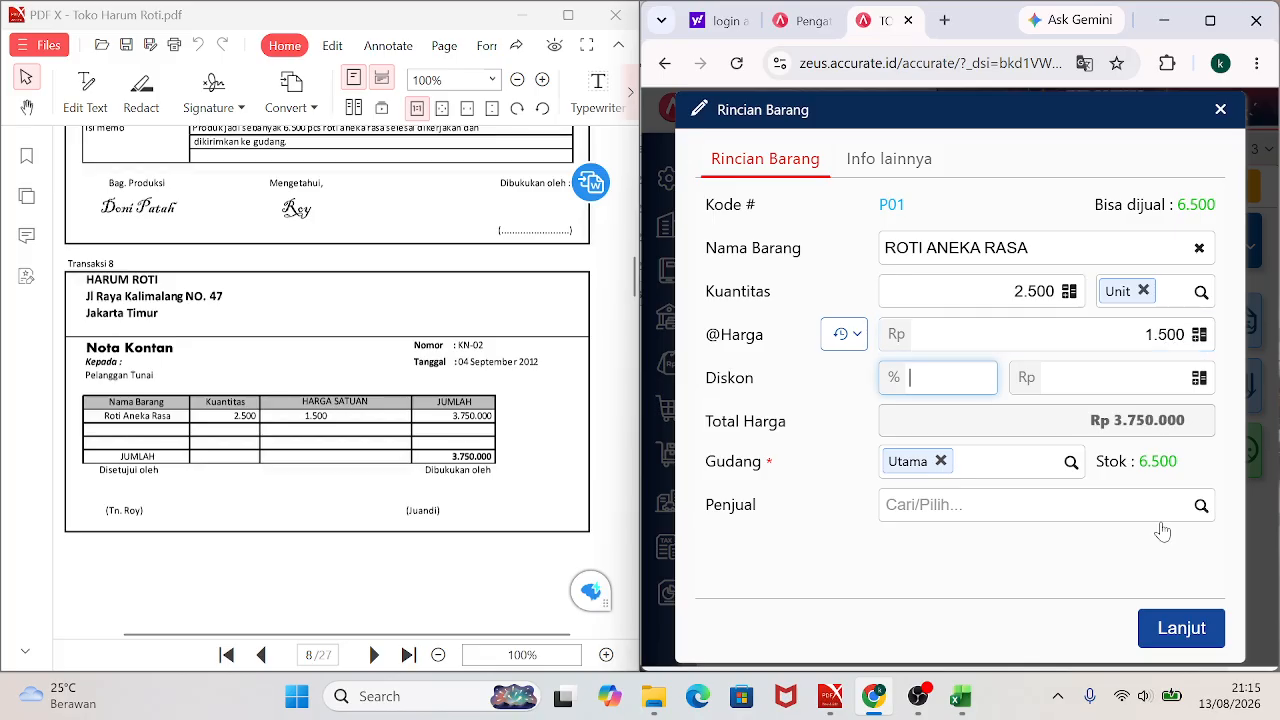
left_click(1160, 634)
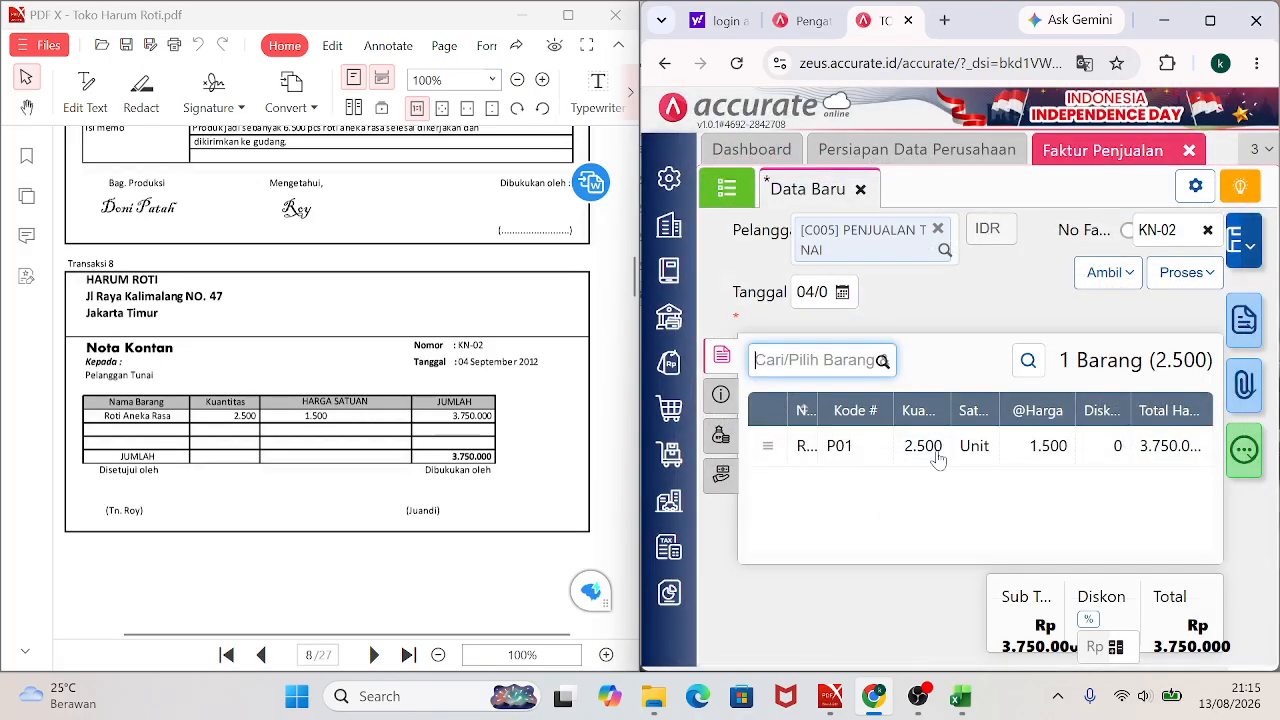
Set the shipping date (Tgl Pengiriman) in the invoice's other information to 04/09/2012.
left_click(722, 397)
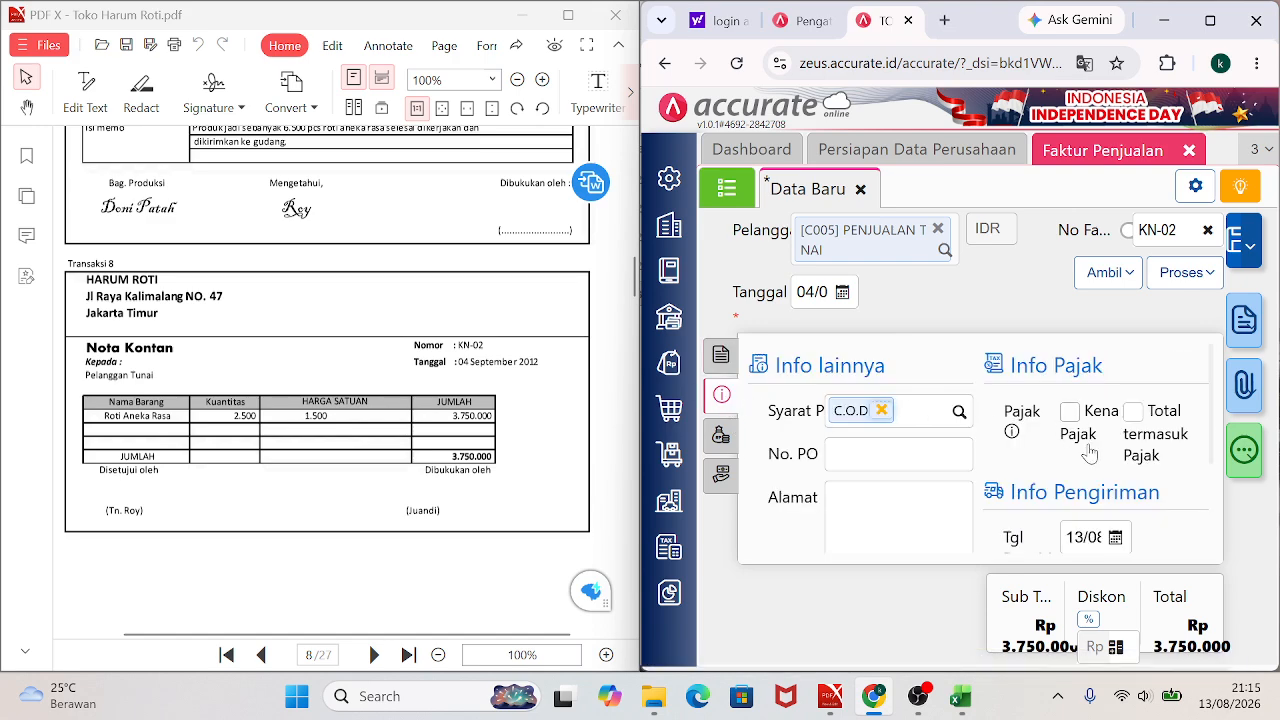
left_click(1083, 537)
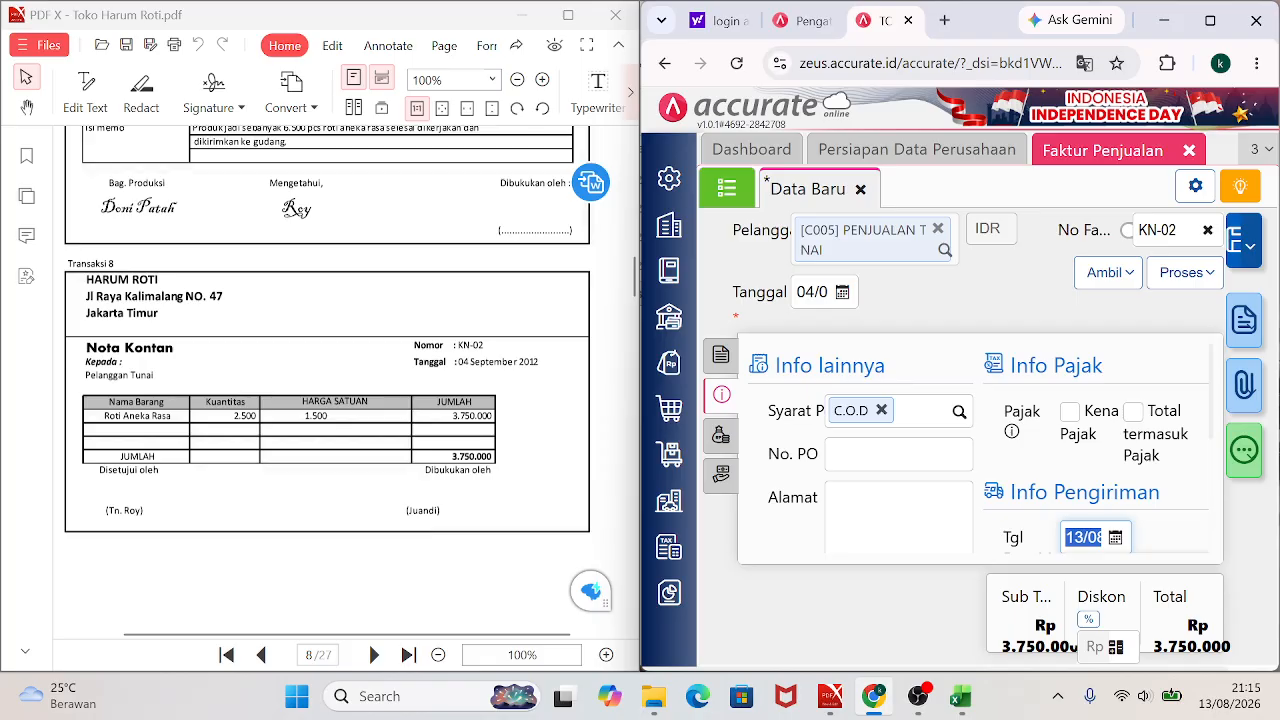
type("04/09")
key("Tab")
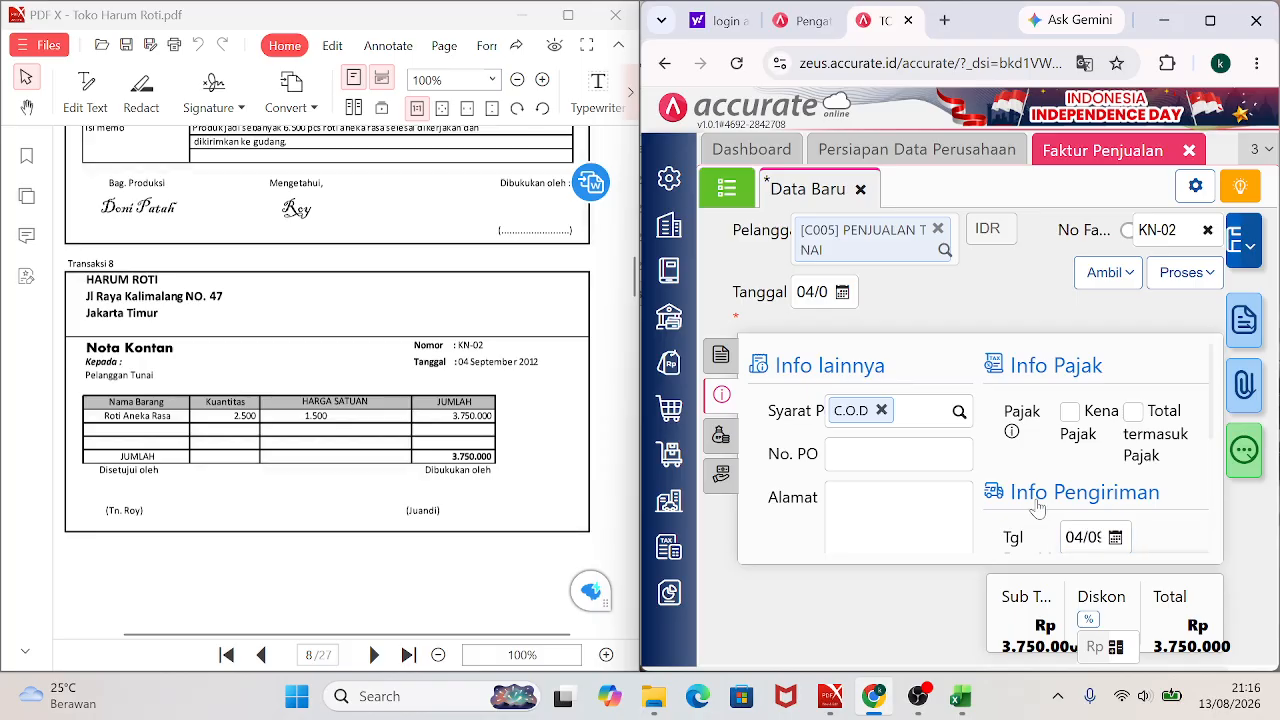
left_click(1083, 537)
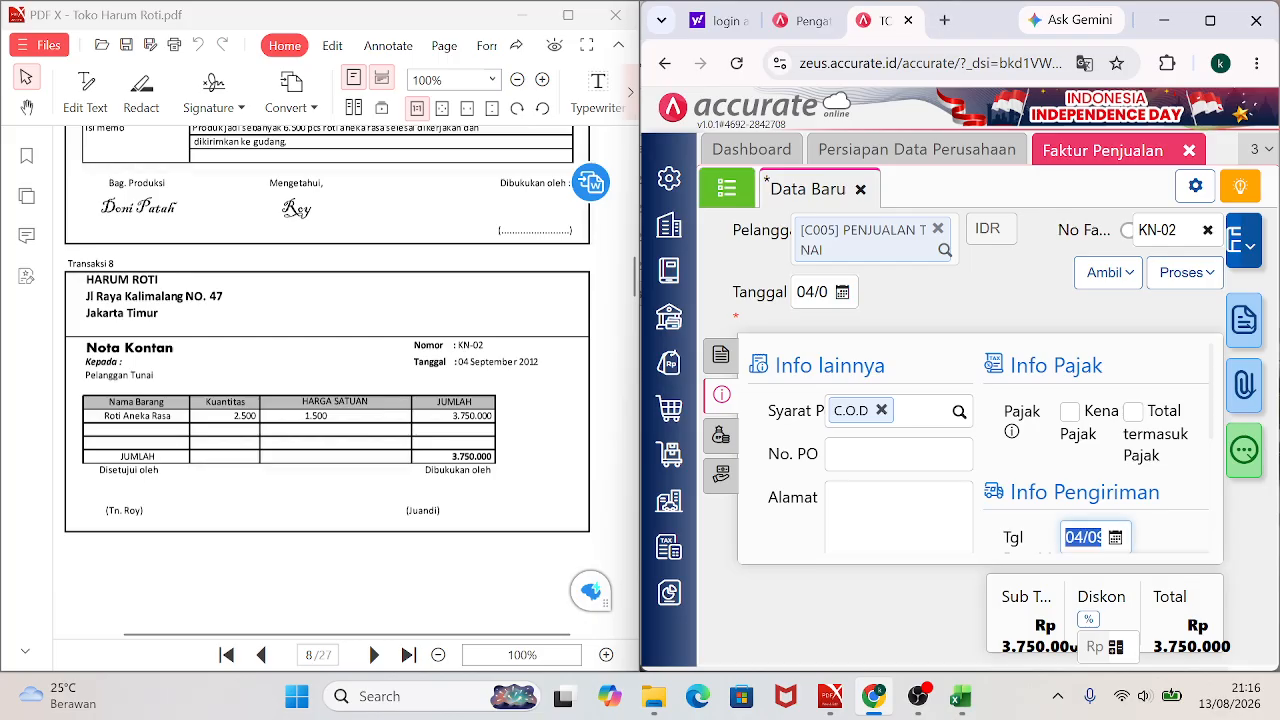
type("2012")
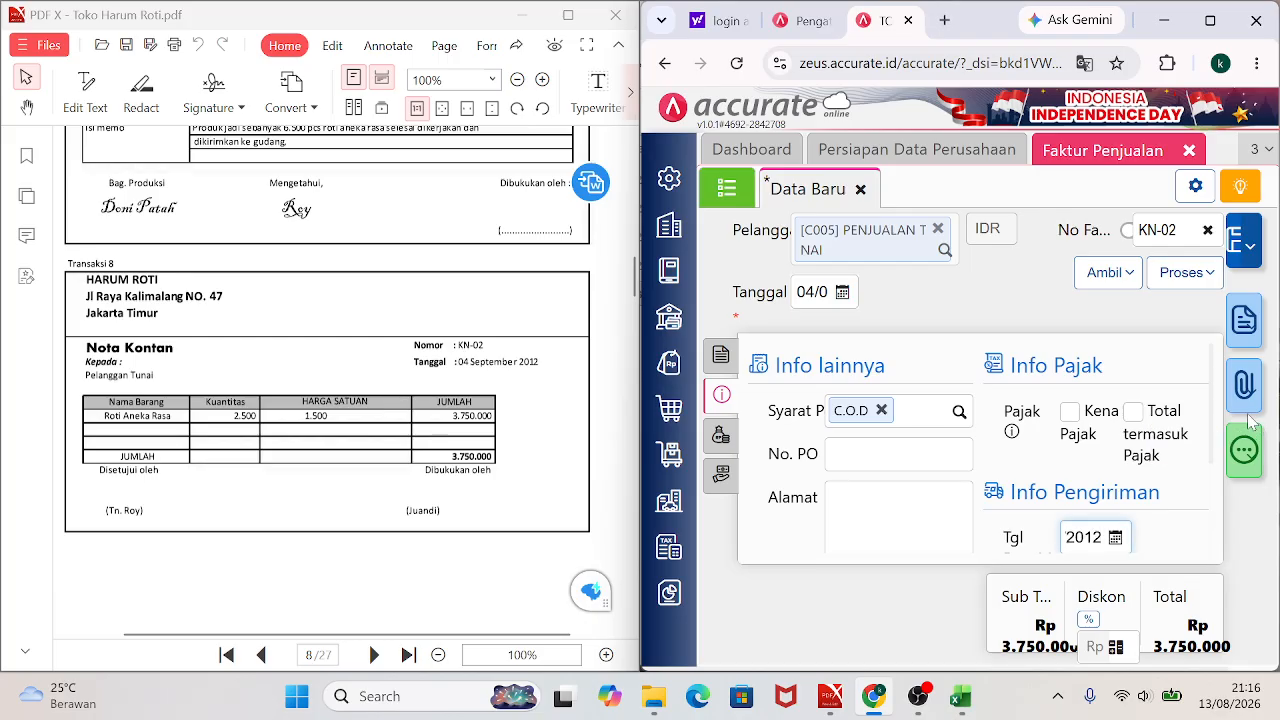
Enter PENJUALAN TUNAI as the invoice's description (Keterangan).
scroll(1214, 428, "down", 1)
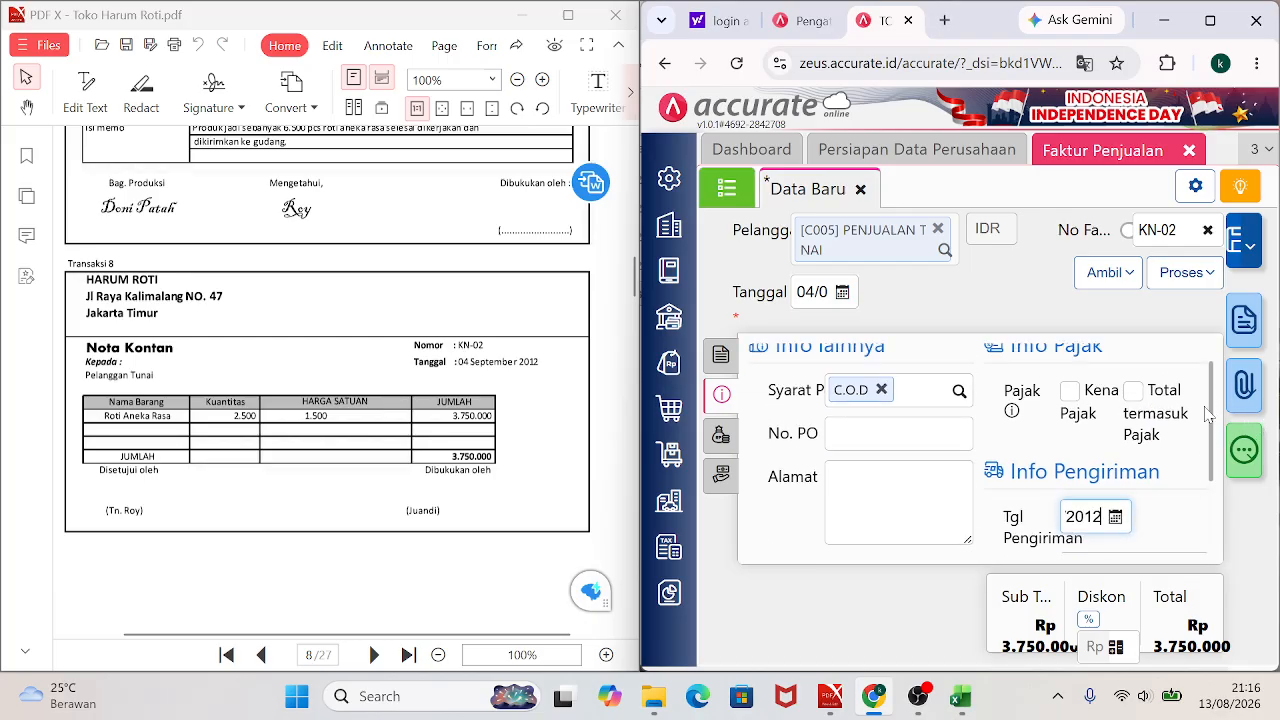
scroll(1210, 410, "up", 1)
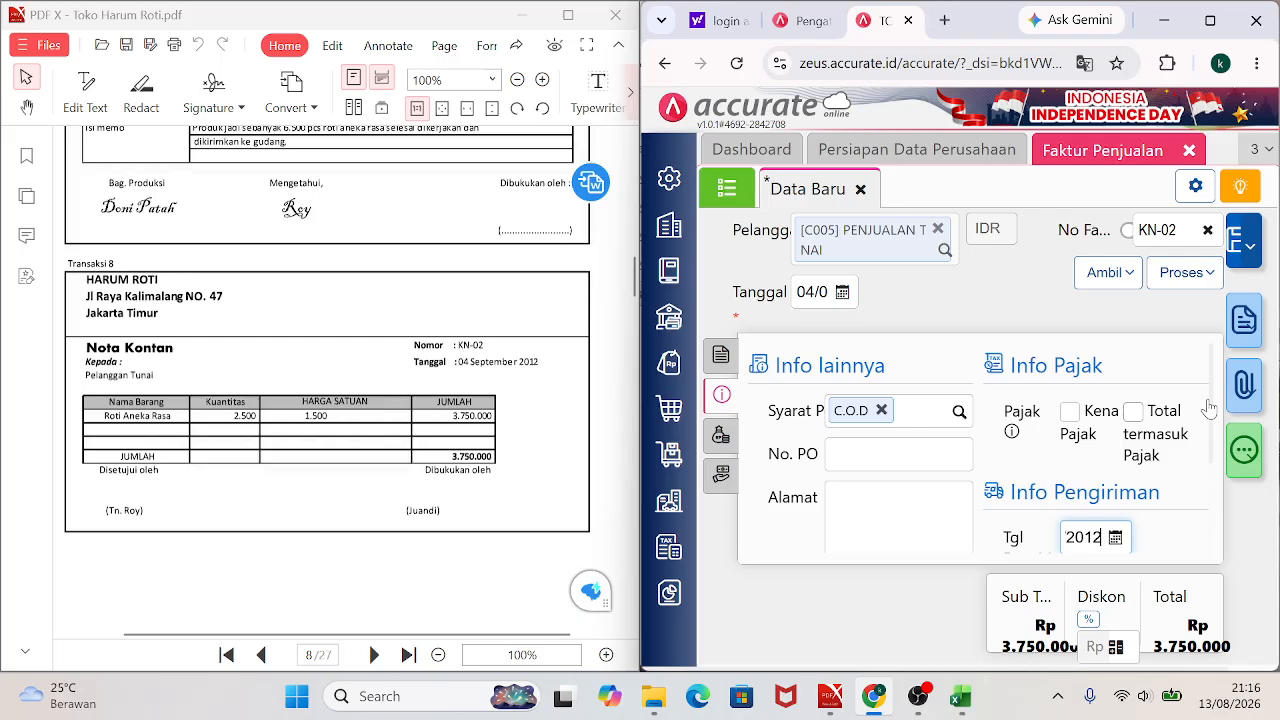
scroll(1214, 393, "down", 4)
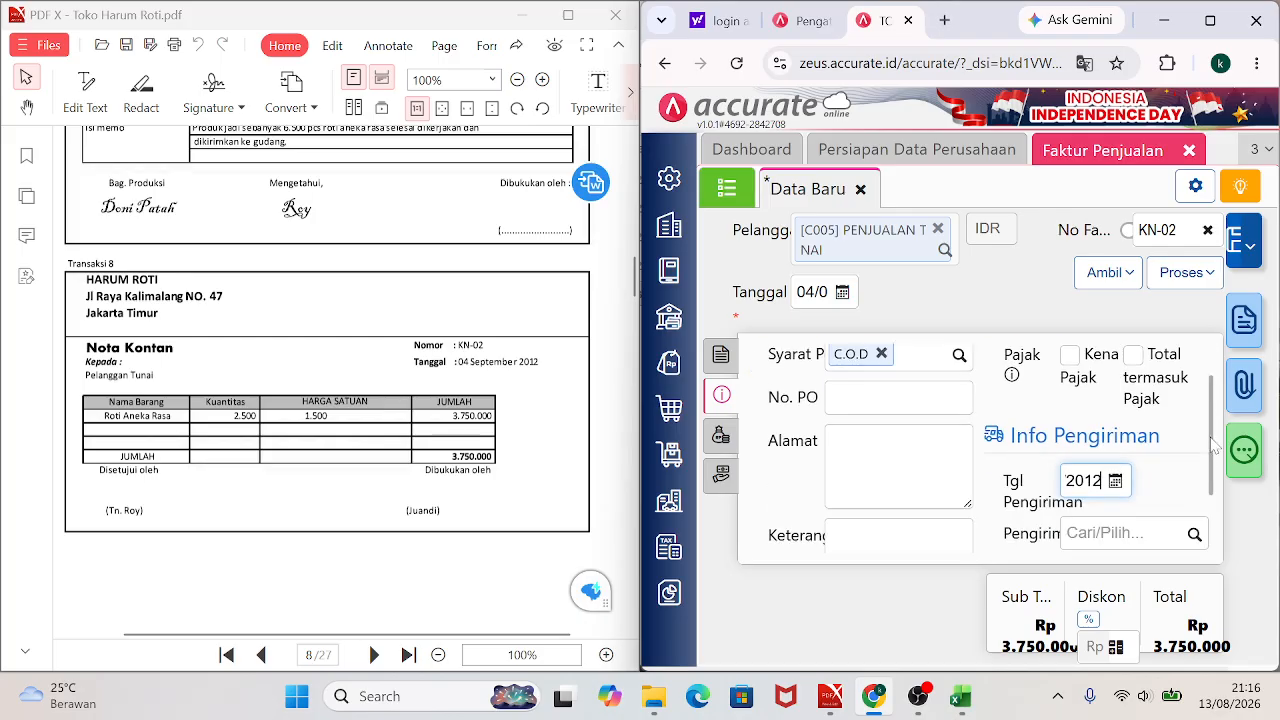
left_click(831, 435)
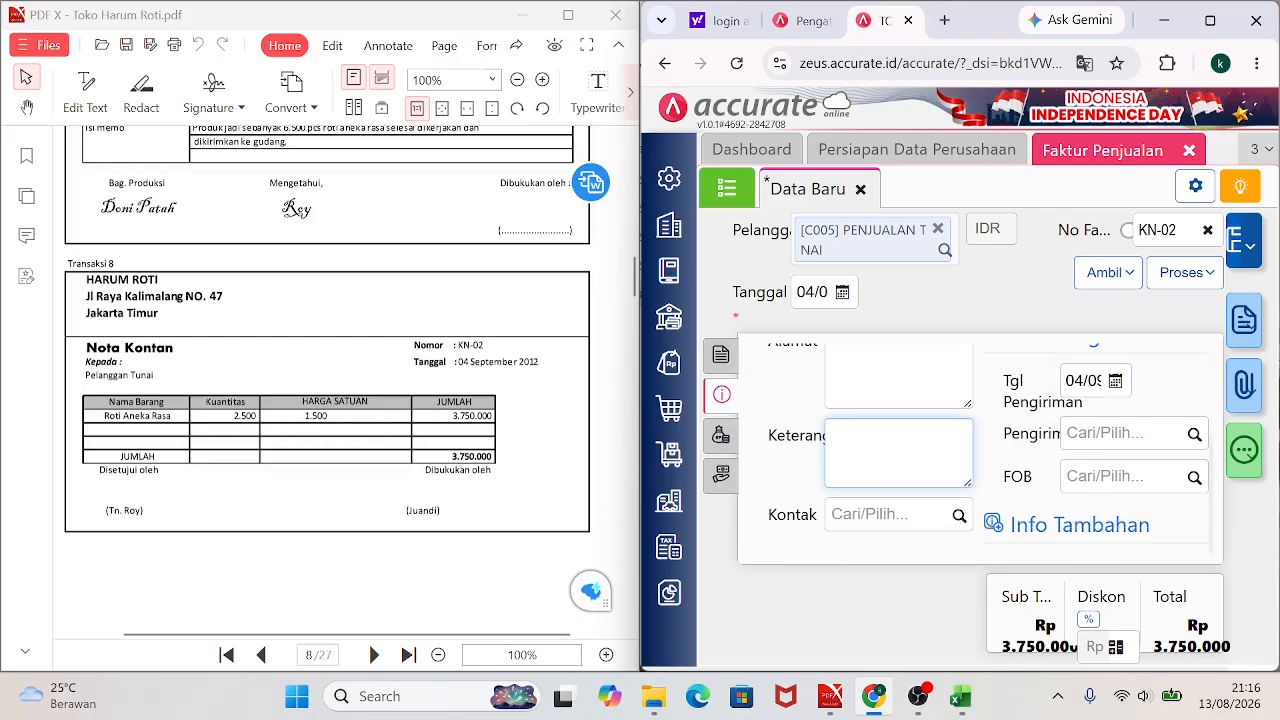
type("PENJUALAN TUNAI")
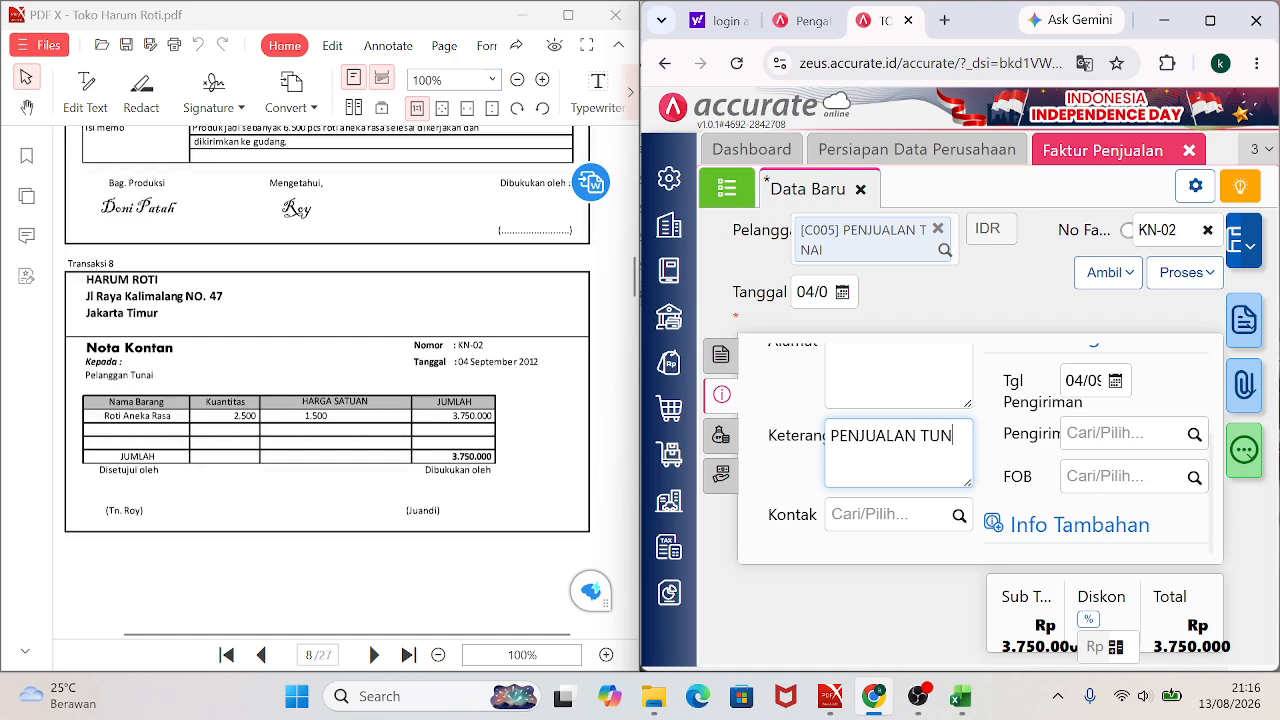
Check the invoice's other costs and other information, and save invoice KN-02.
left_click(722, 438)
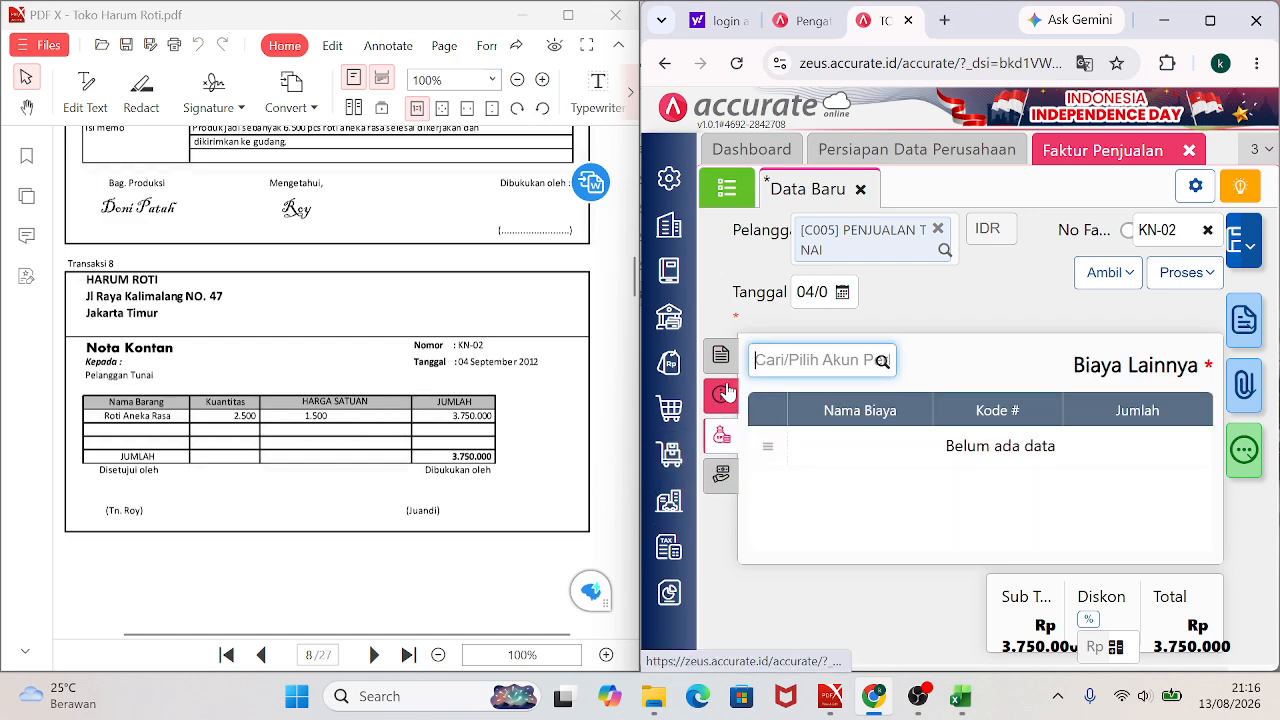
left_click(722, 396)
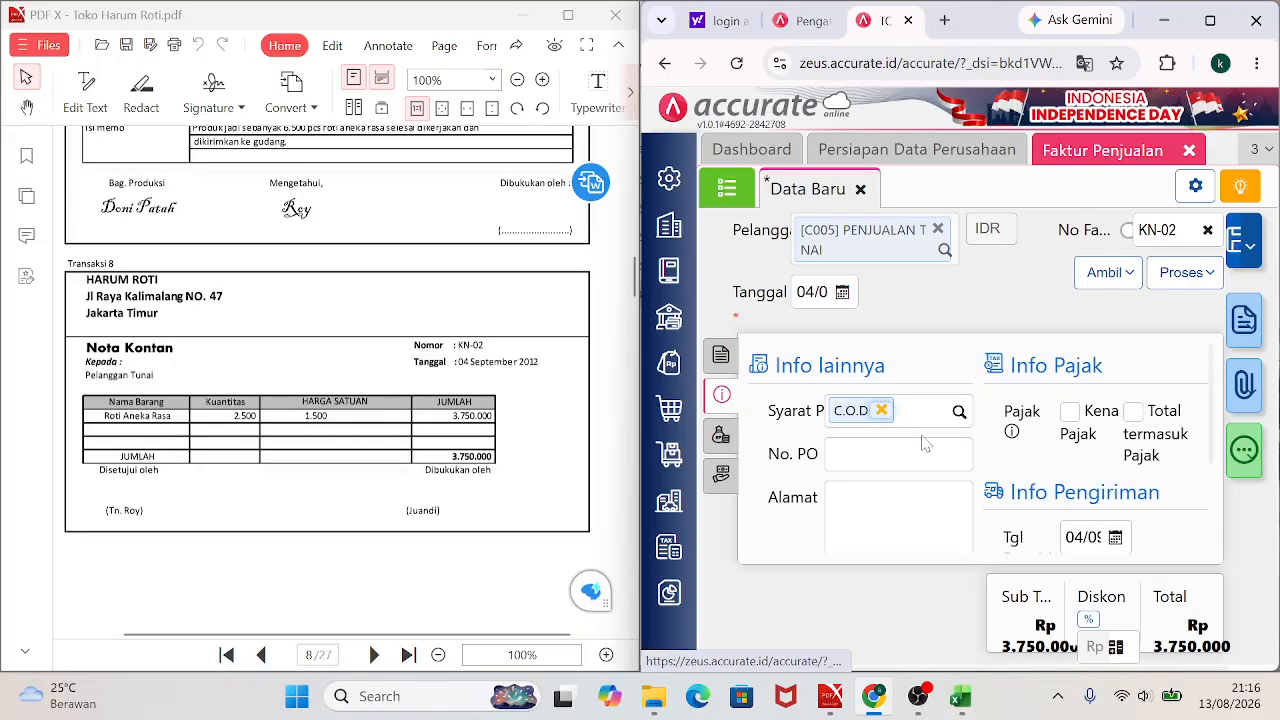
left_click_drag(1213, 421, 1222, 513)
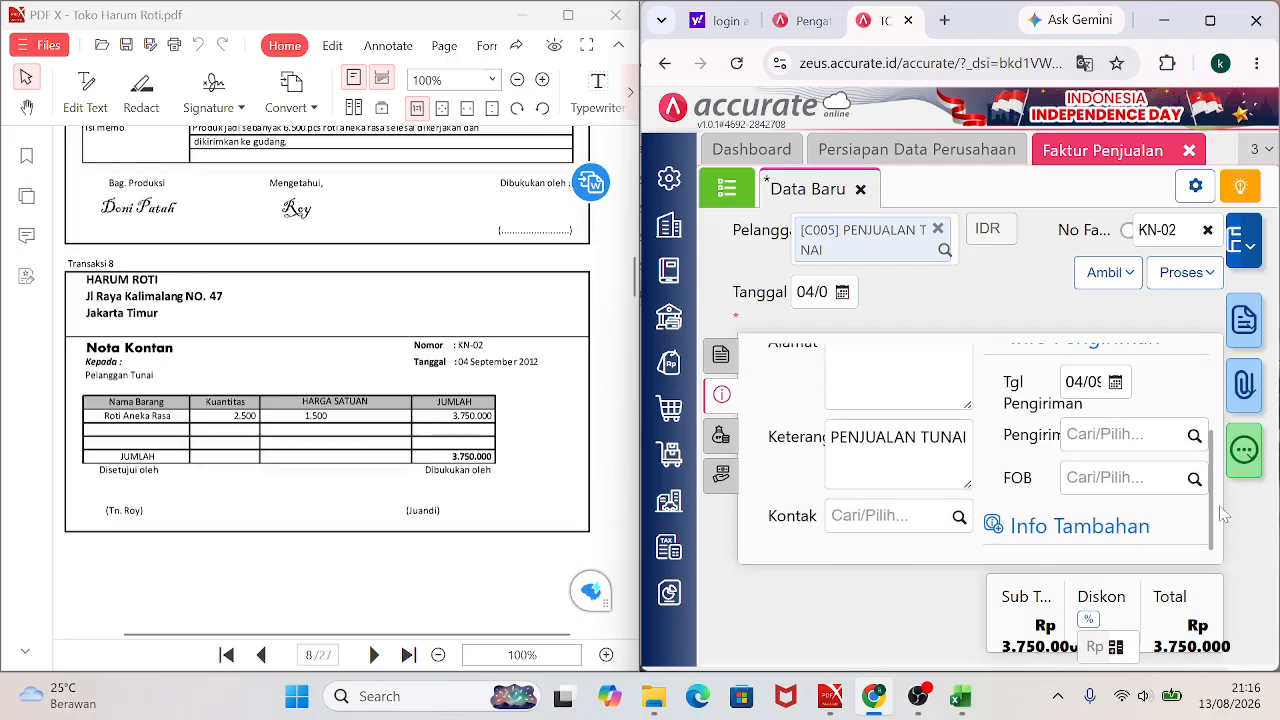
scroll(1222, 513, "up", 3)
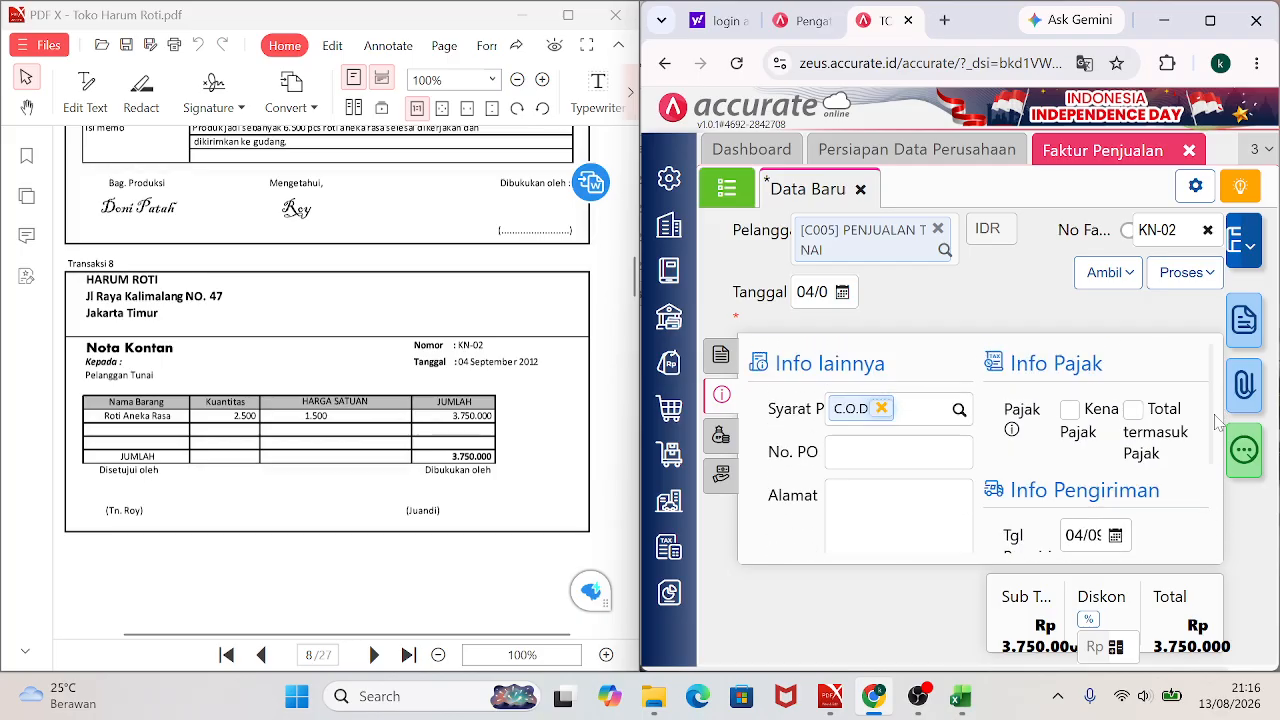
left_click(1240, 245)
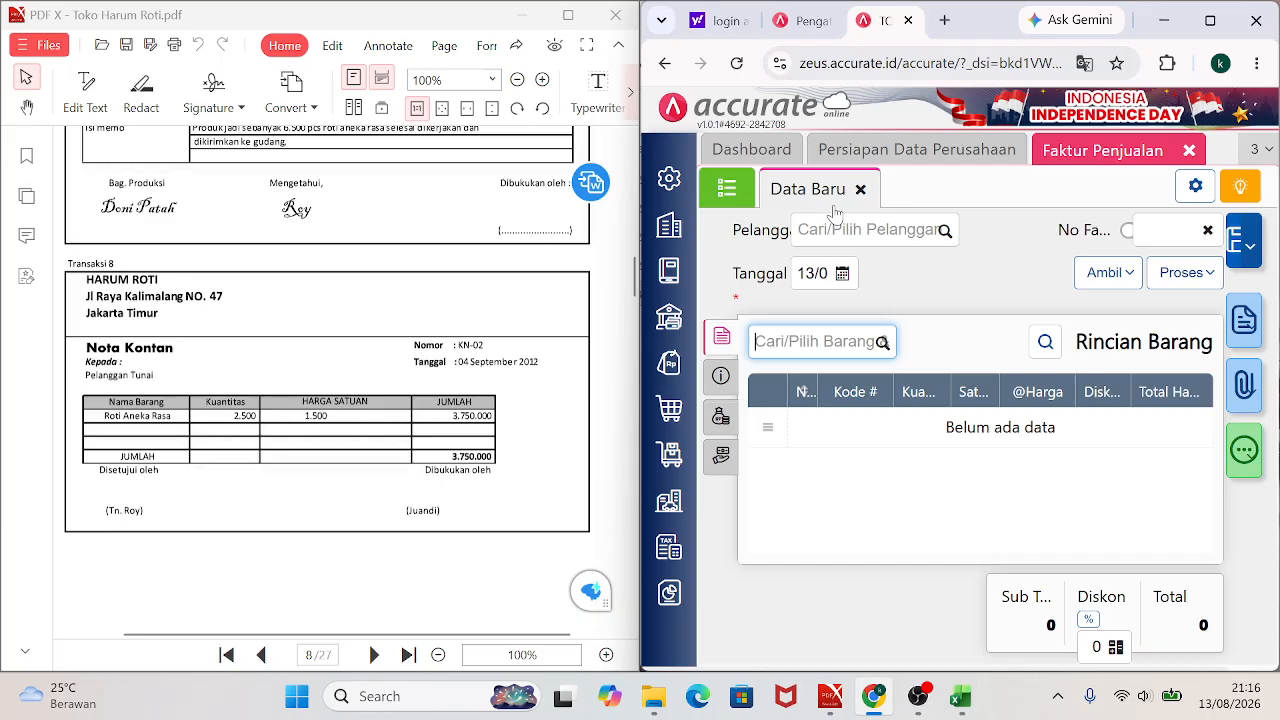
Reopen the saved invoice KN-02 from the sales invoice list and start its payment (Pembayaran).
left_click(726, 192)
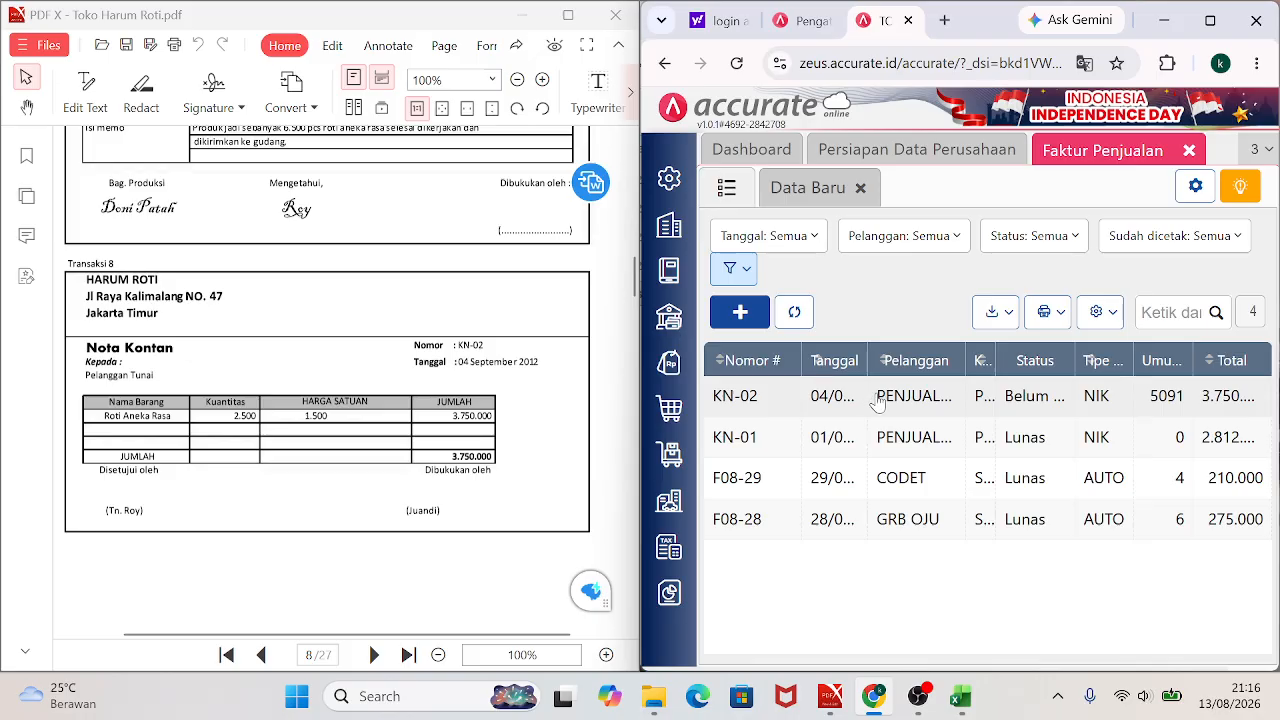
left_click(874, 390)
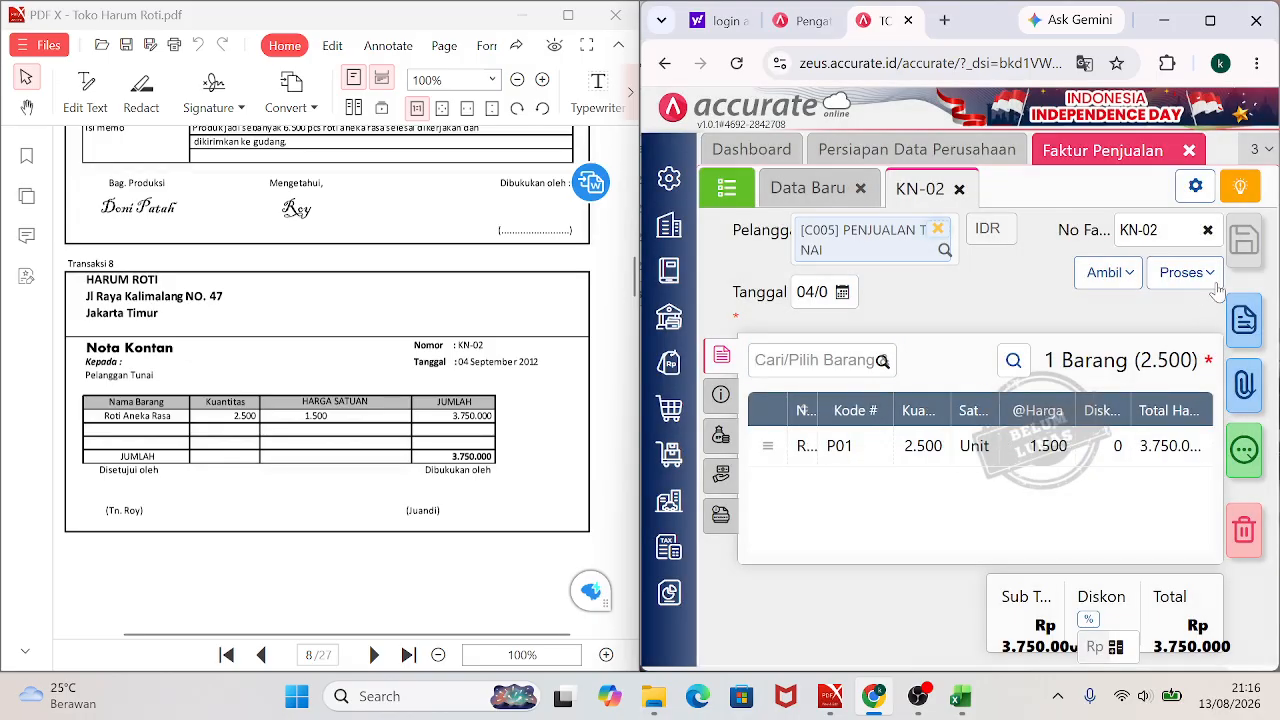
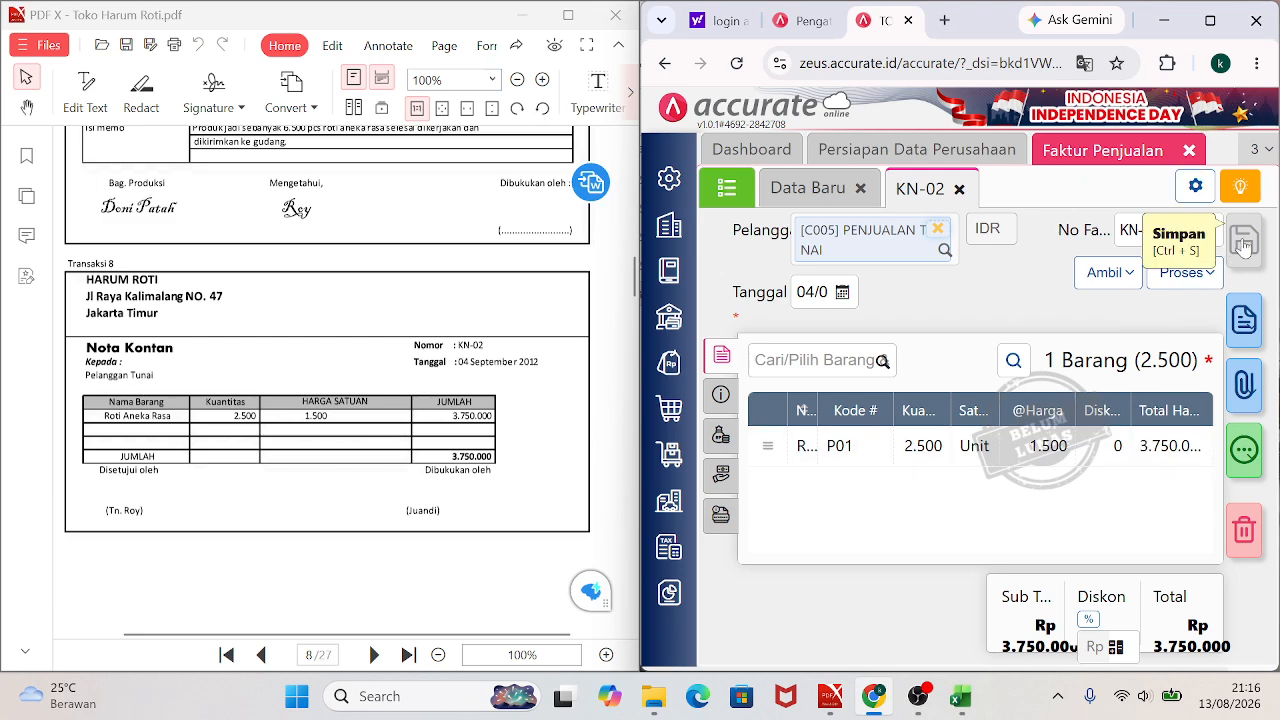
left_click(1209, 275)
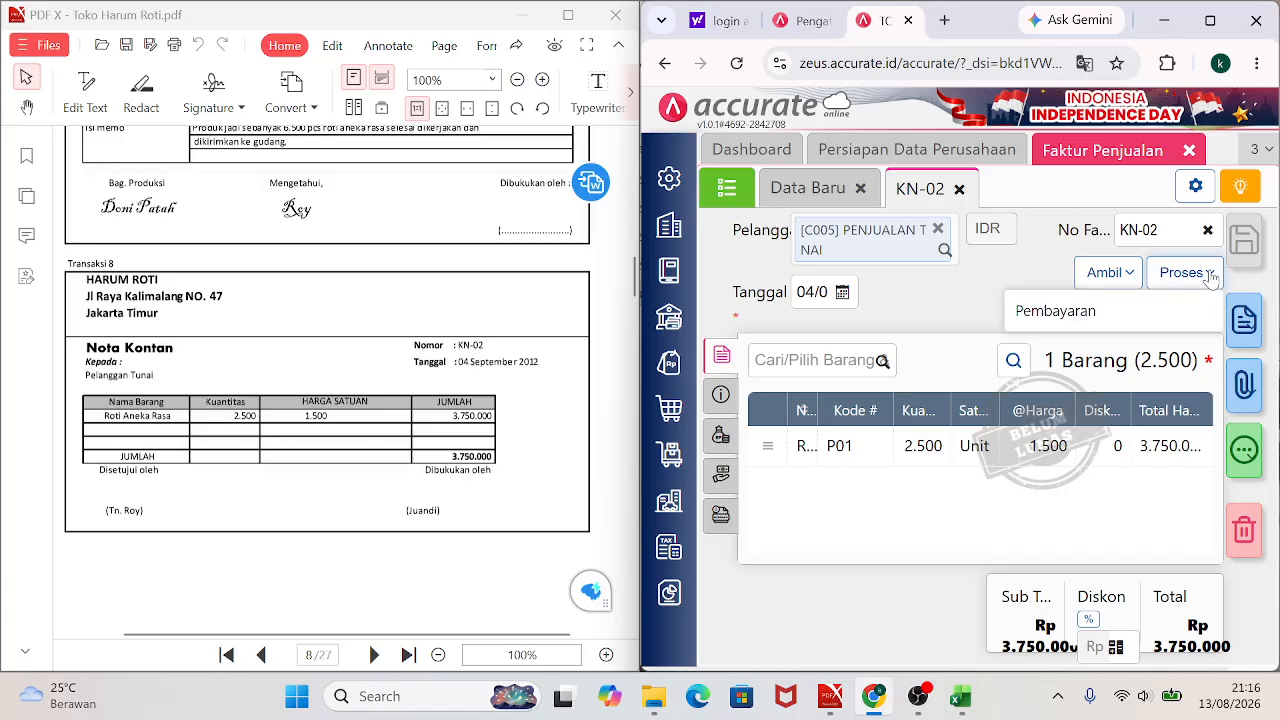
left_click(1063, 318)
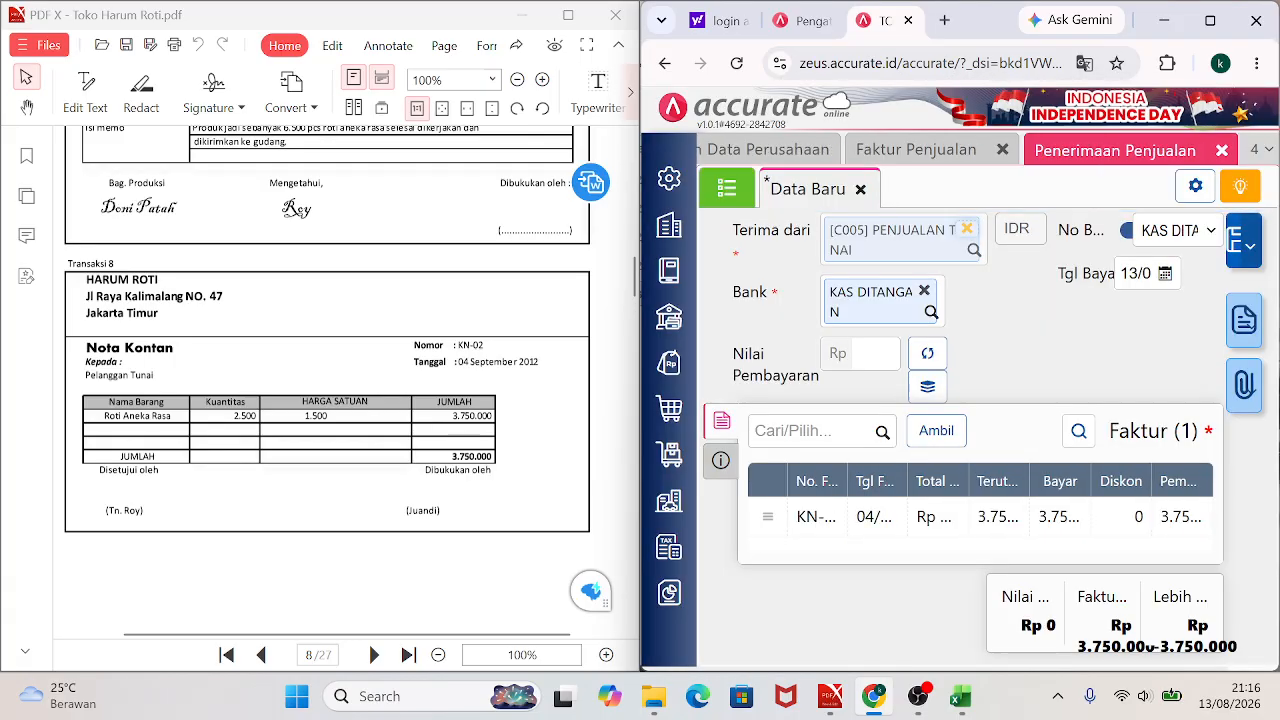
Date the sales receipt 04/09/2012 and have its payment value calculated from the listed KN-02 invoice.
left_click(1135, 273)
type("04/_")
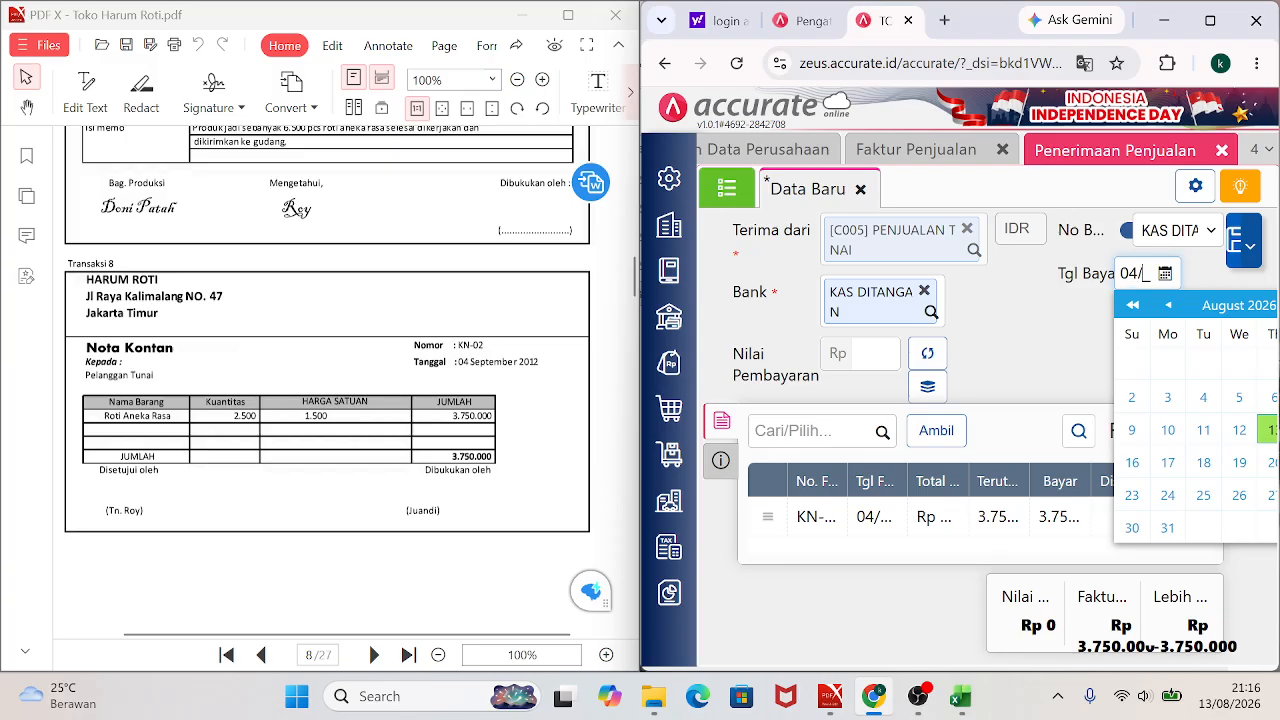
type("409")
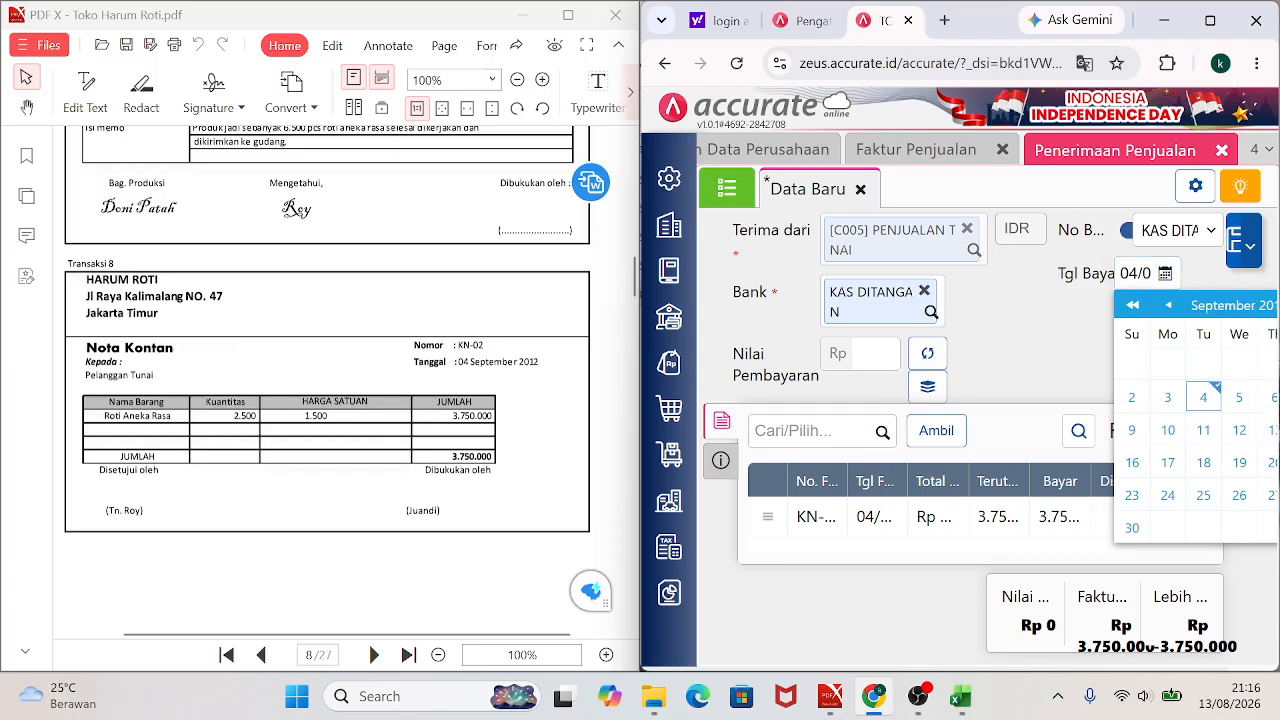
left_click(1203, 397)
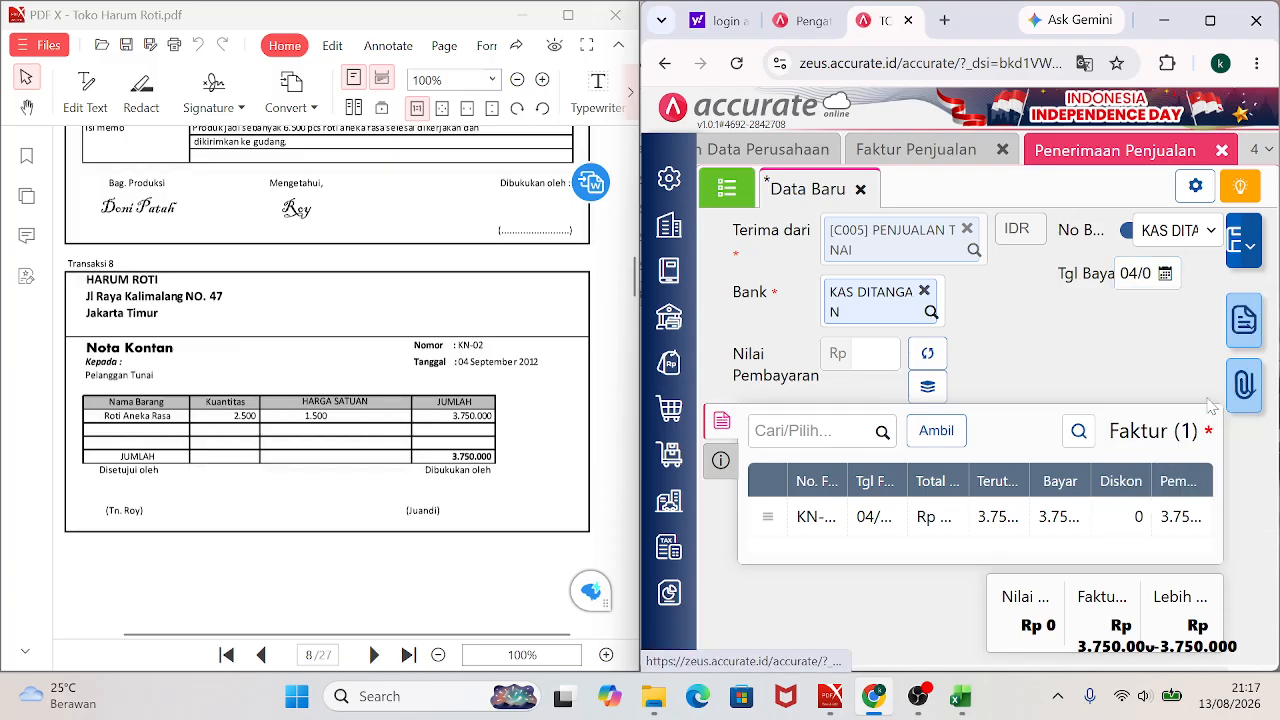
left_click(926, 362)
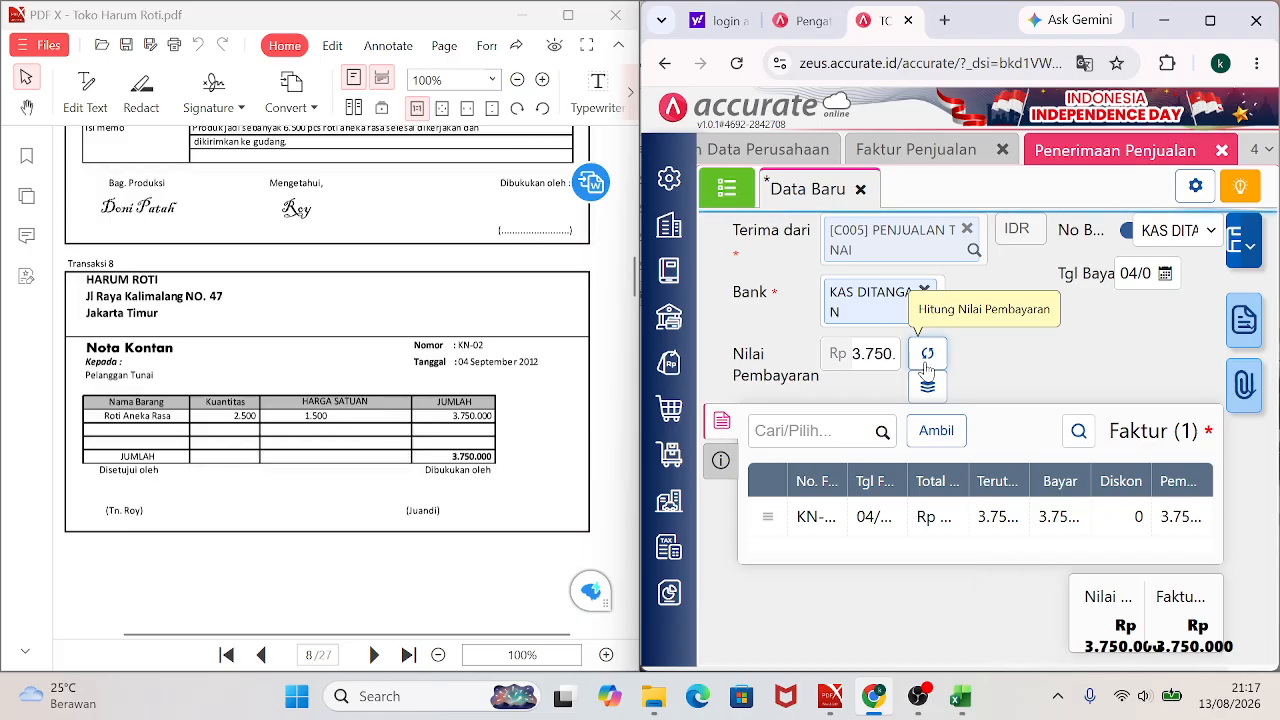
Enter PENJUALAN TUNAI BARANG DAGANG as the sales receipt's description (Keterangan) and save the receipt.
left_click(720, 461)
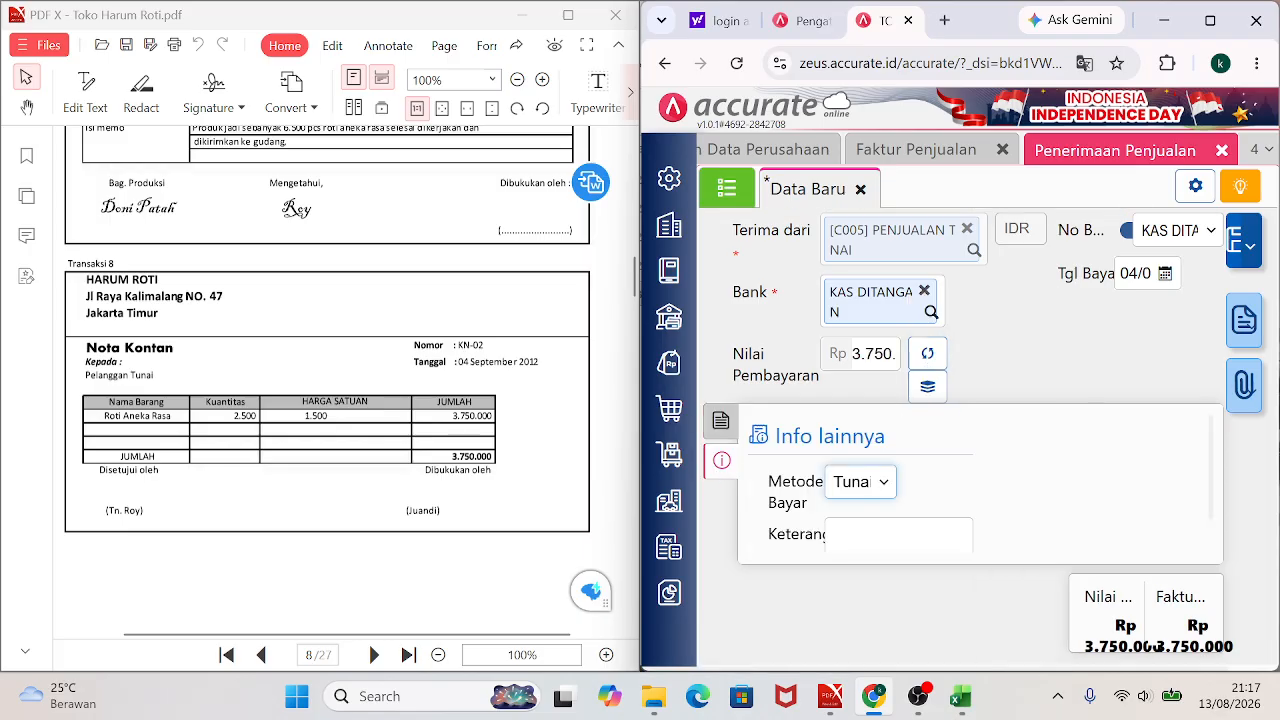
left_click(897, 534)
type("PENJUAA")
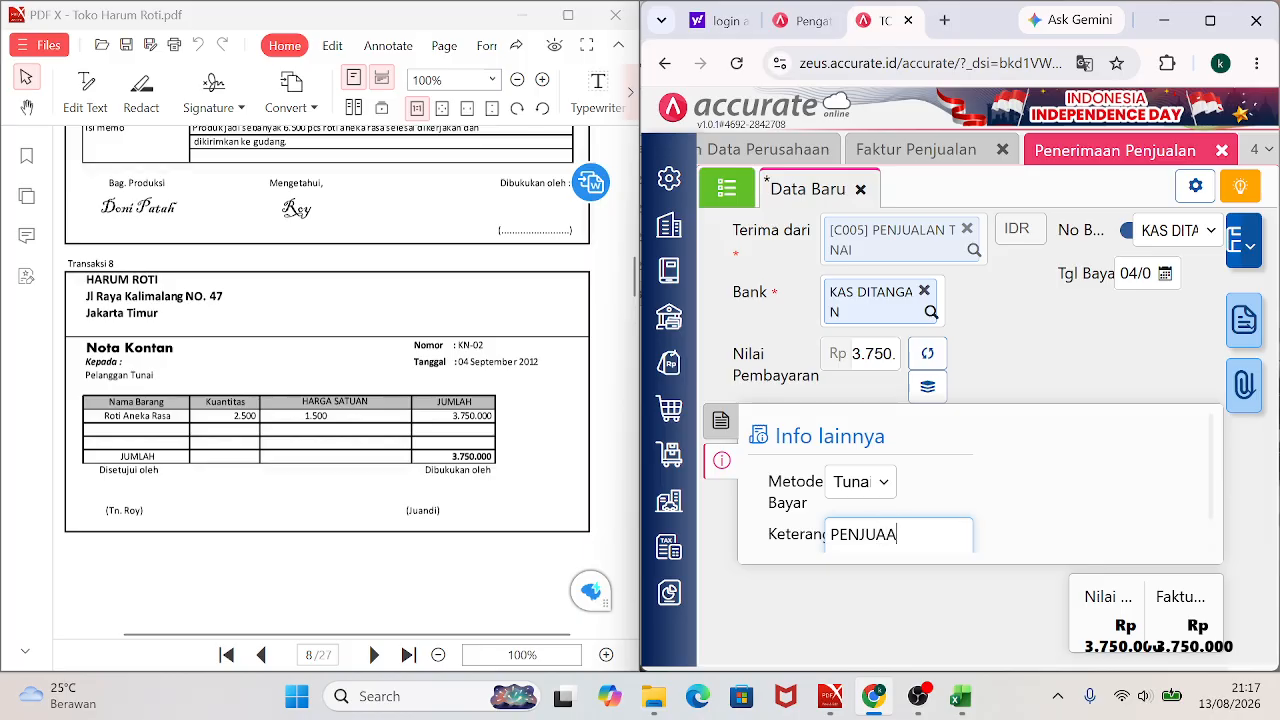
key("BackSpace")
type("LAN TUNAI BARANG DAGANG")
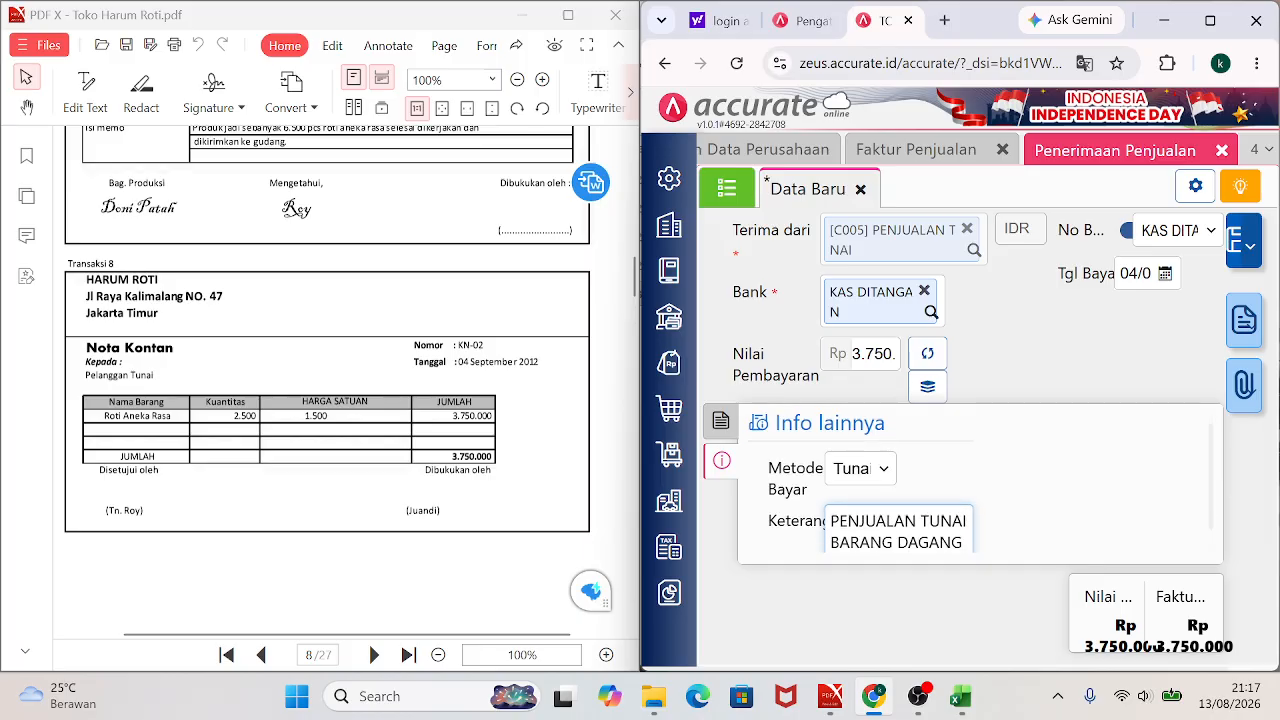
left_click(721, 424)
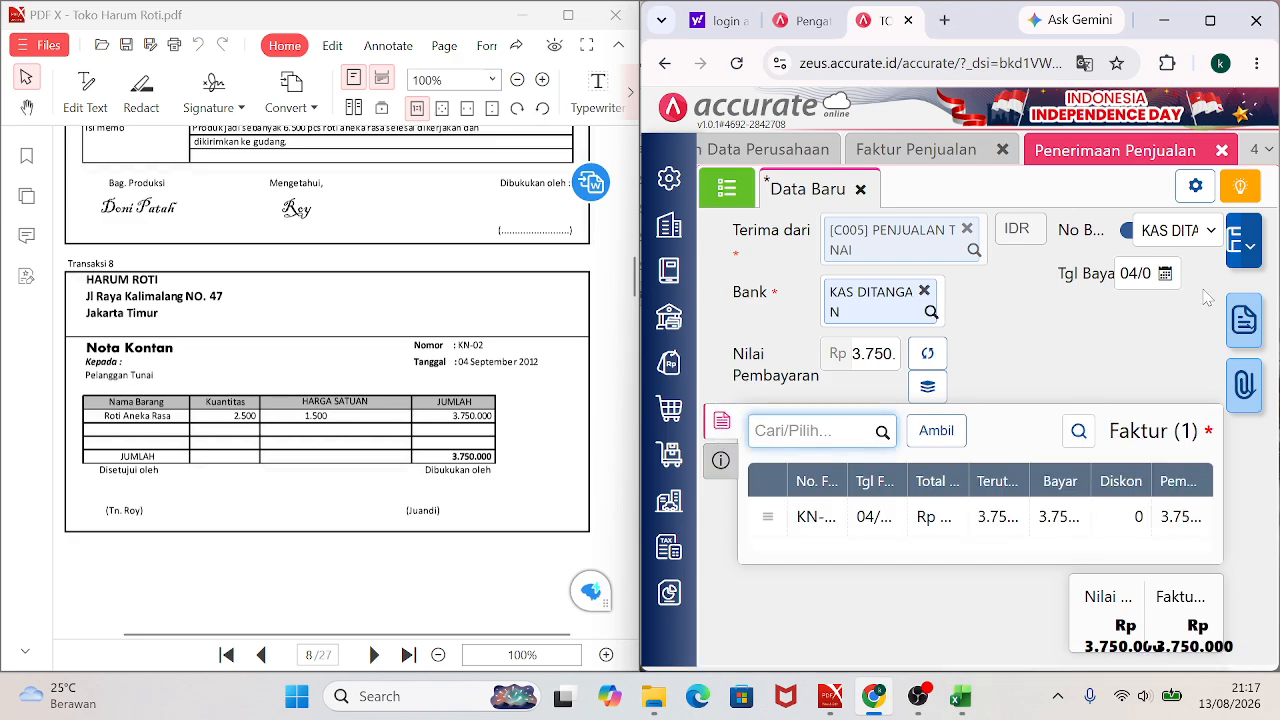
left_click(1237, 256)
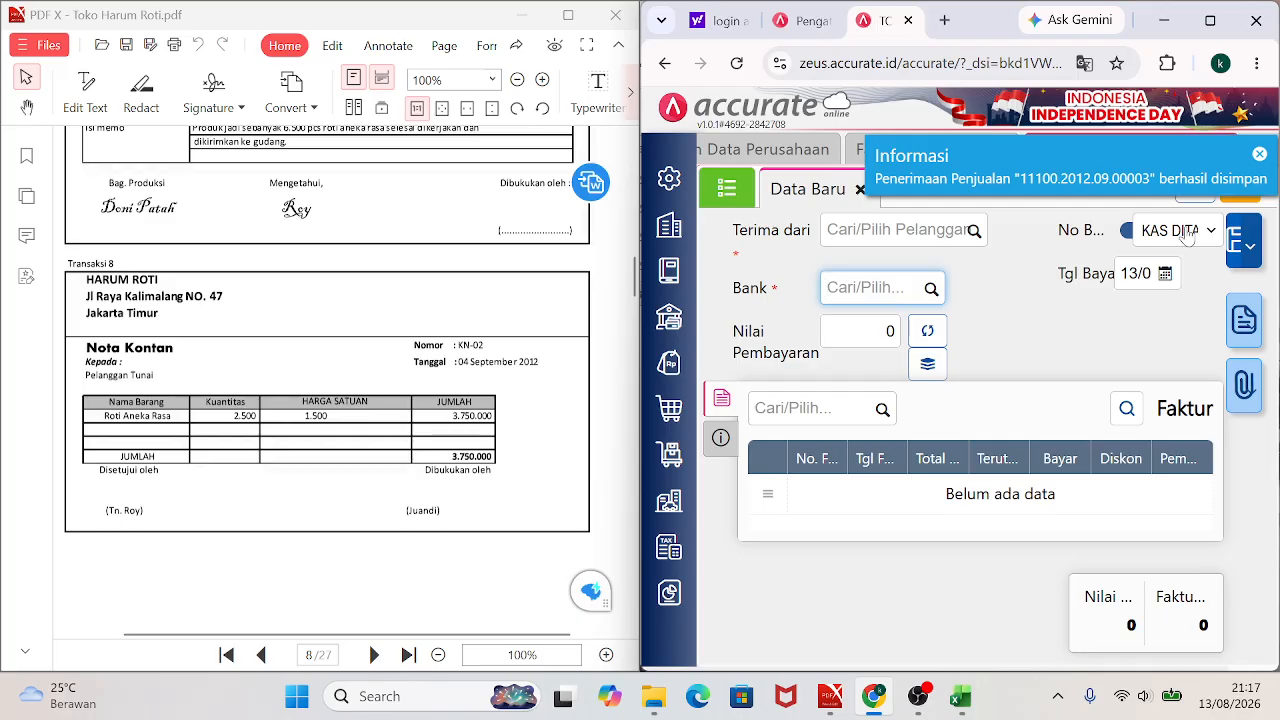
Reopen the saved 04/09/2012 receipt from the sales receipt list and review its journal details (Rincian Jurnal).
left_click(727, 188)
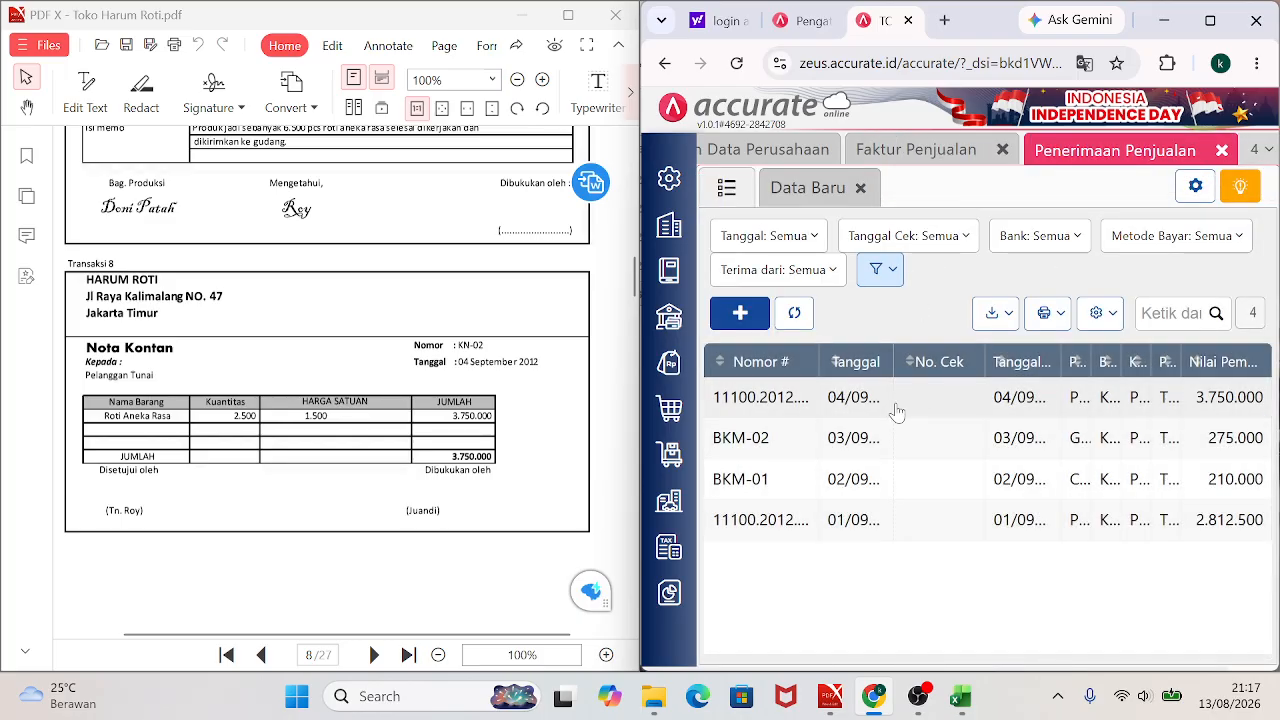
left_click(897, 411)
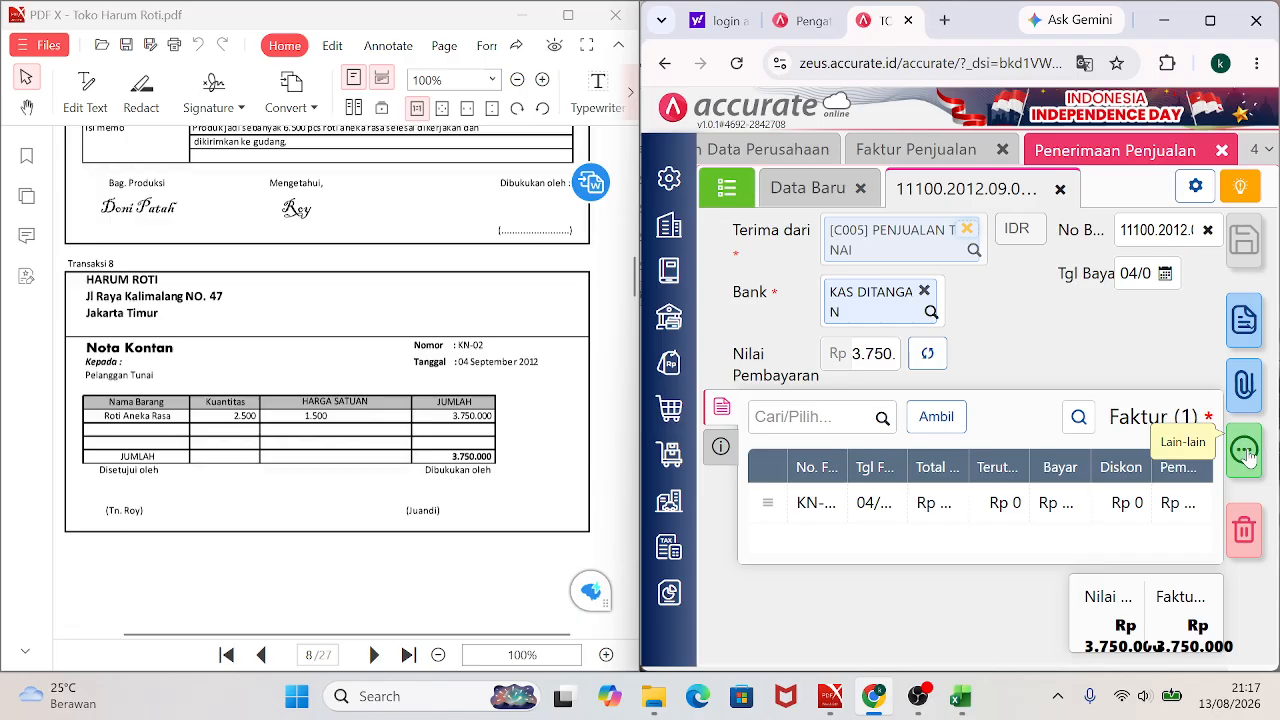
left_click(1245, 452)
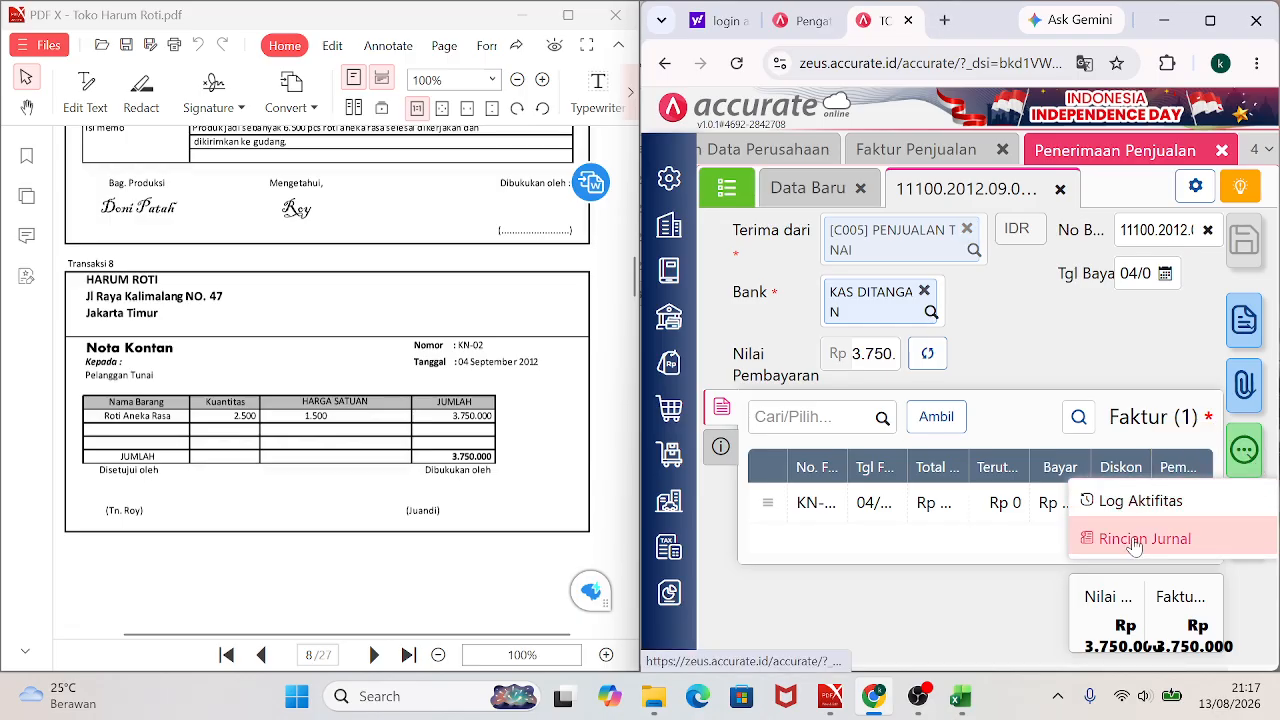
left_click(1134, 540)
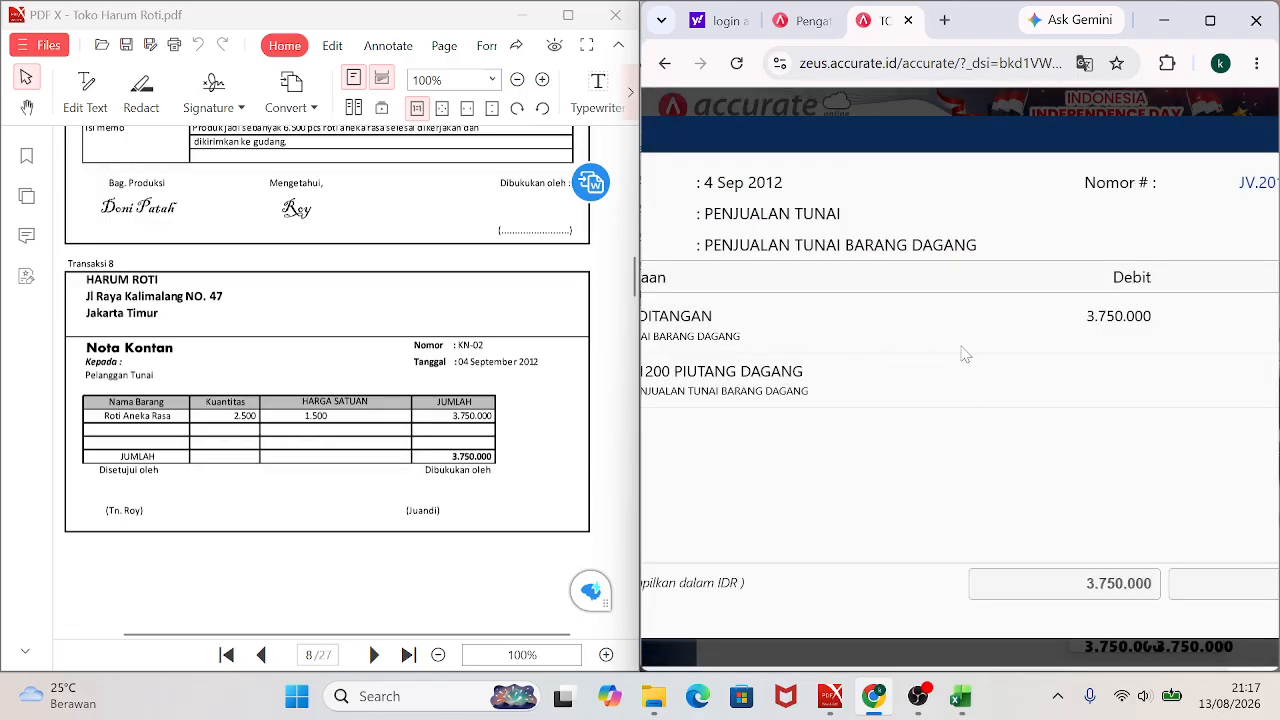
left_click(1210, 20)
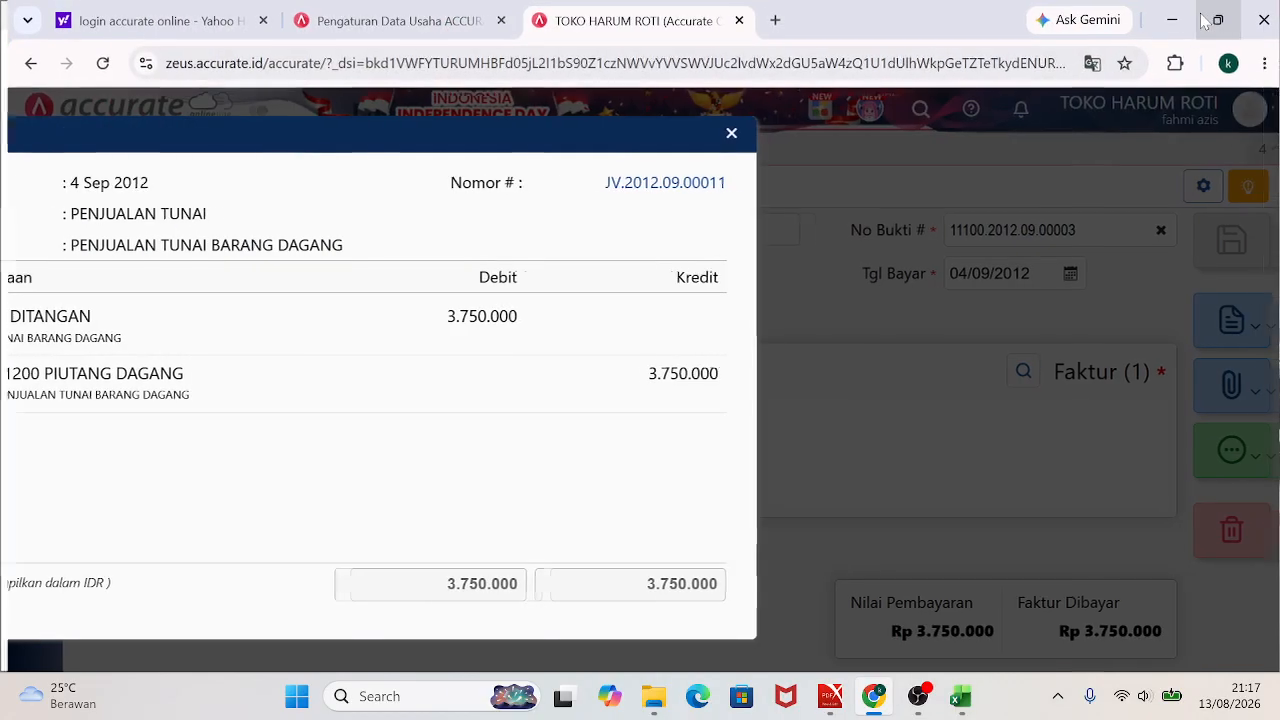
left_click(725, 134)
left_click(1224, 450)
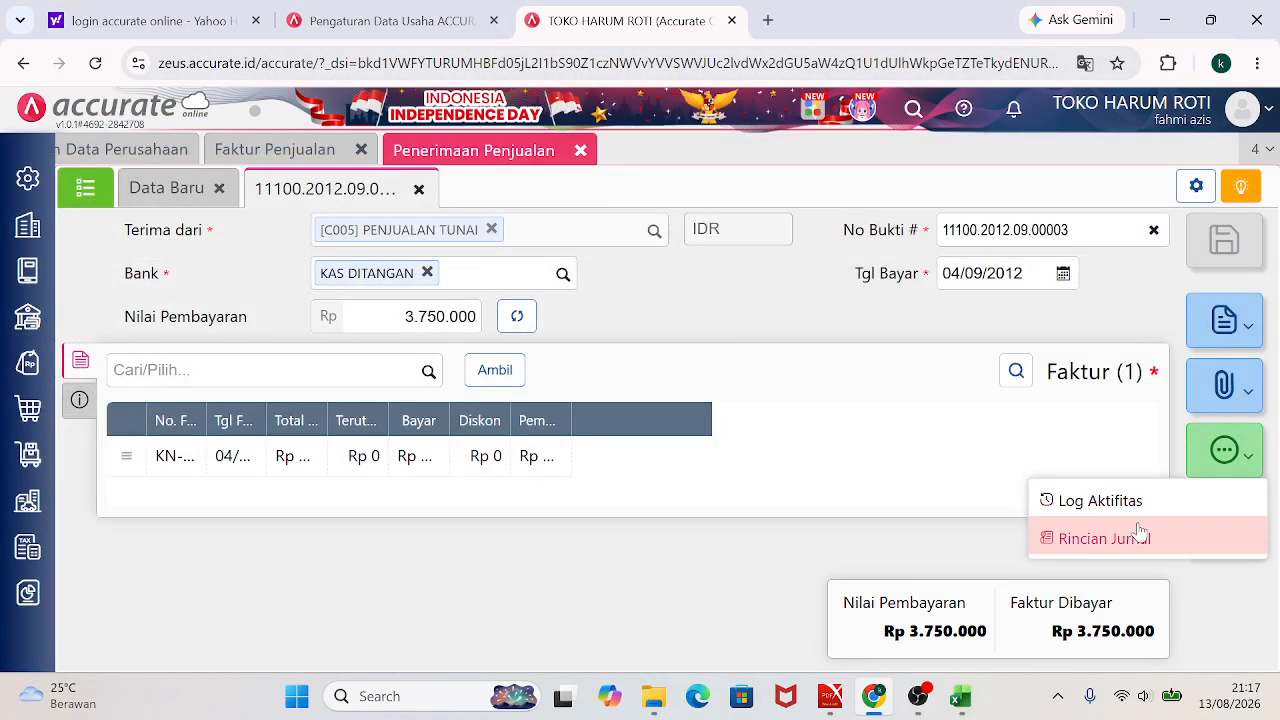
left_click(1117, 541)
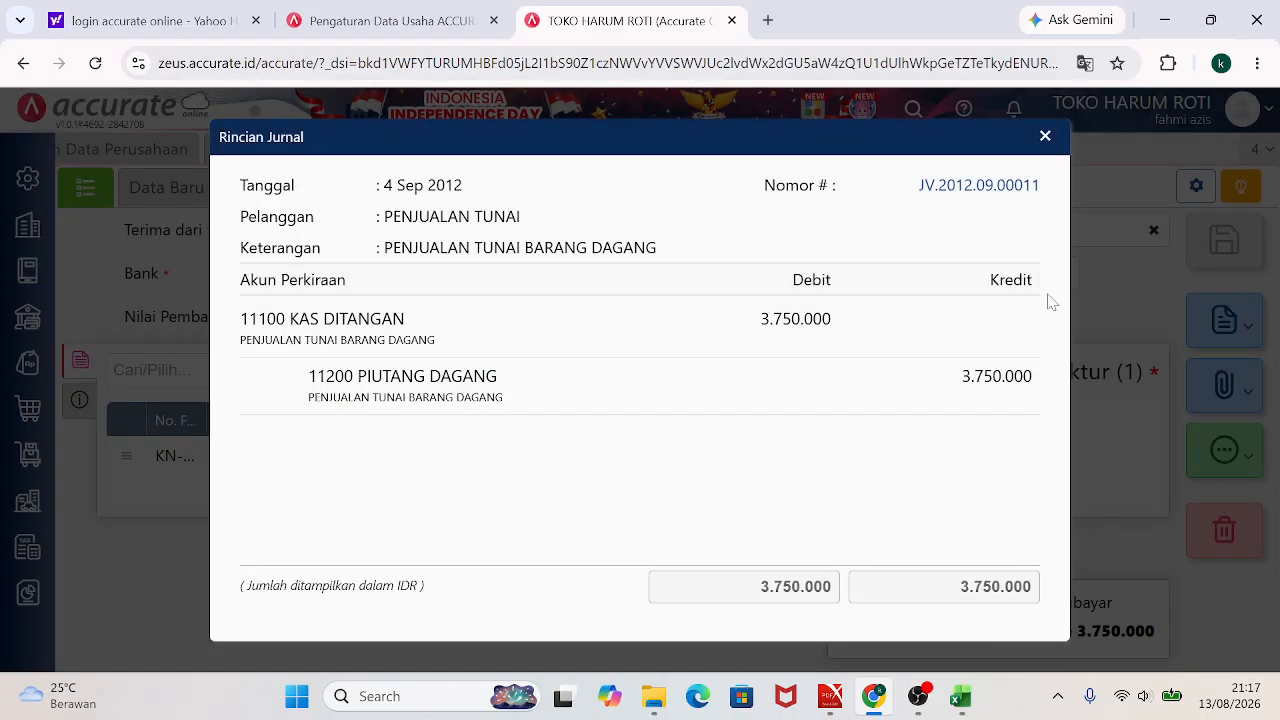
left_click(1045, 136)
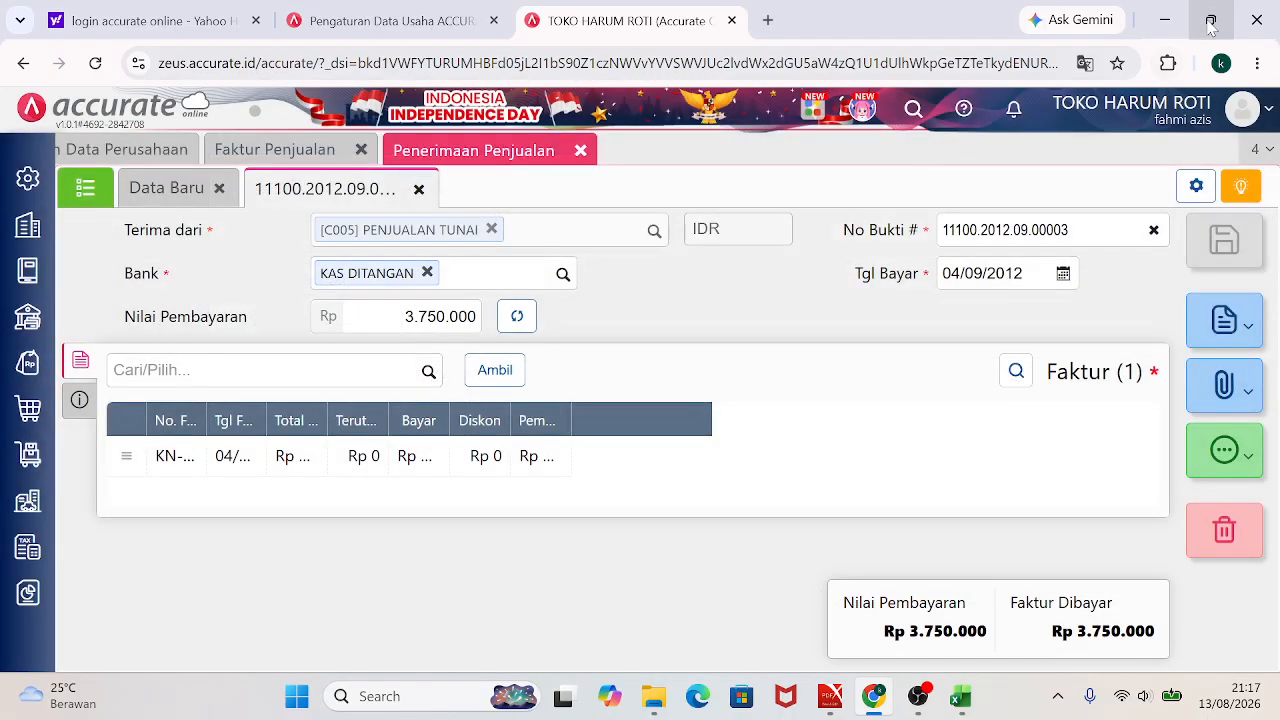
left_click(1210, 20)
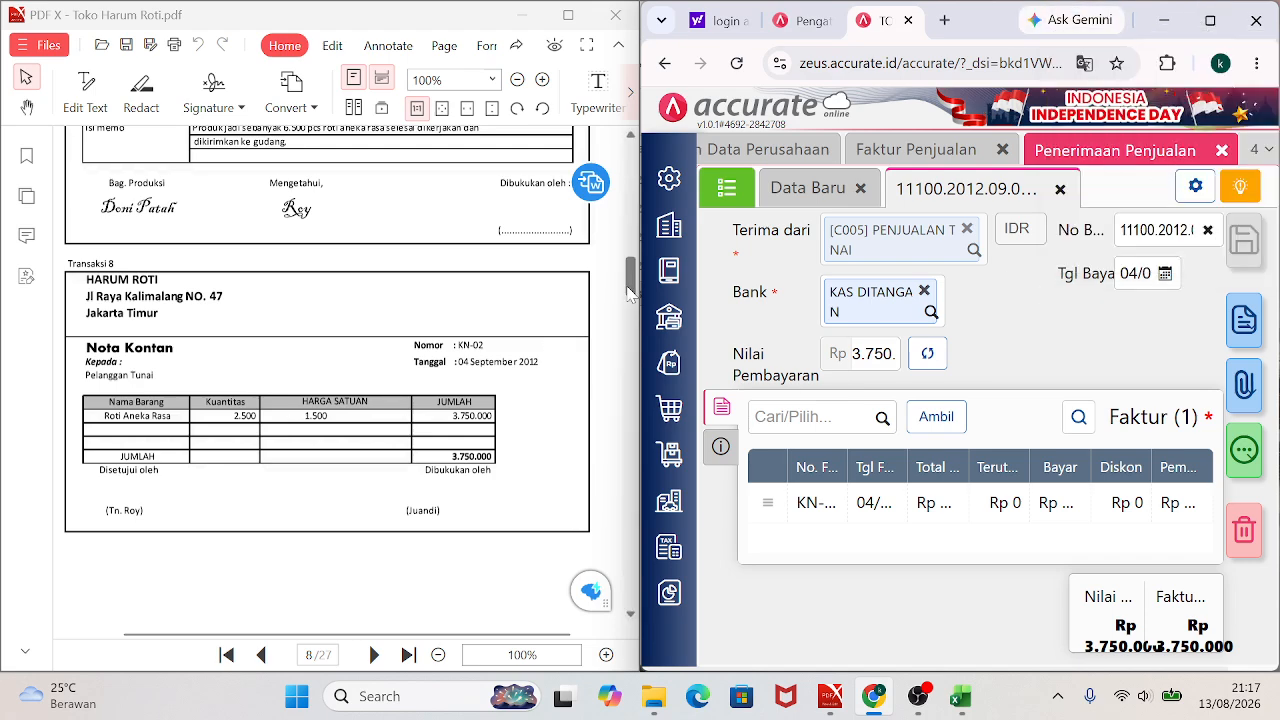
Close the sales receipt and sales invoice pages, and open a blank sales invoice for the PDF's FPJ-01 transaction.
left_click_drag(630, 288, 630, 304)
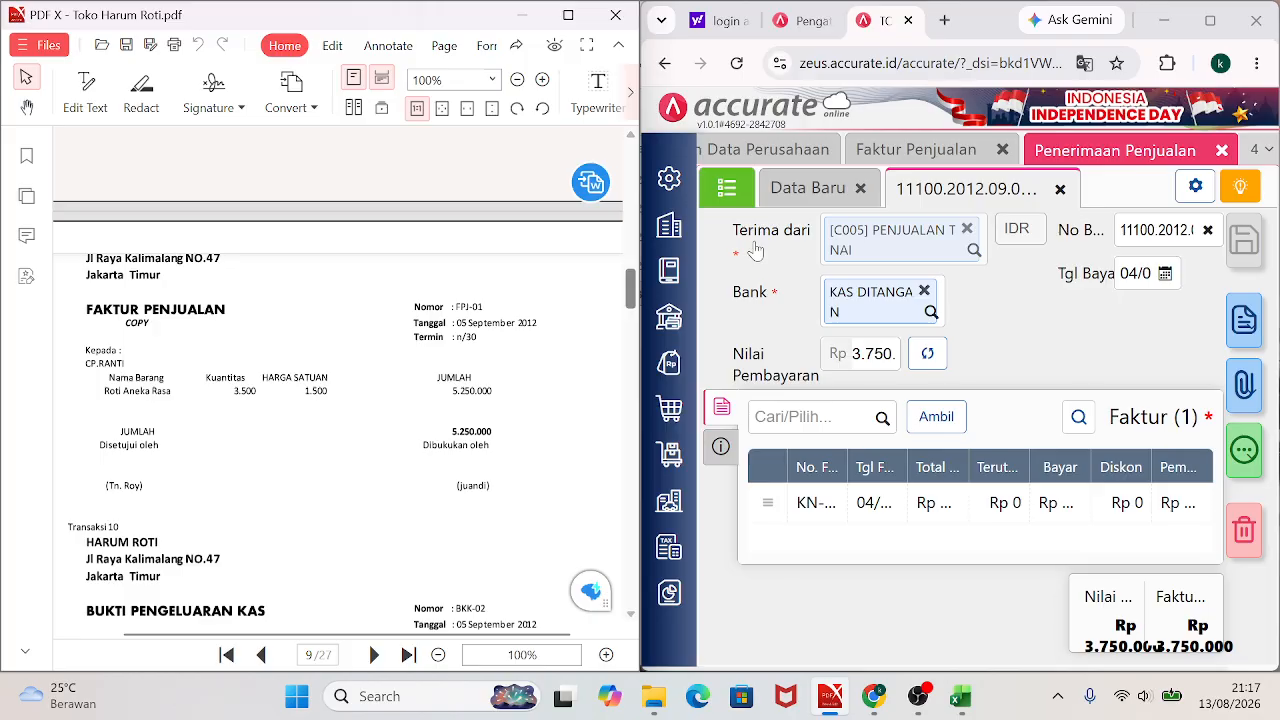
left_click(1222, 151)
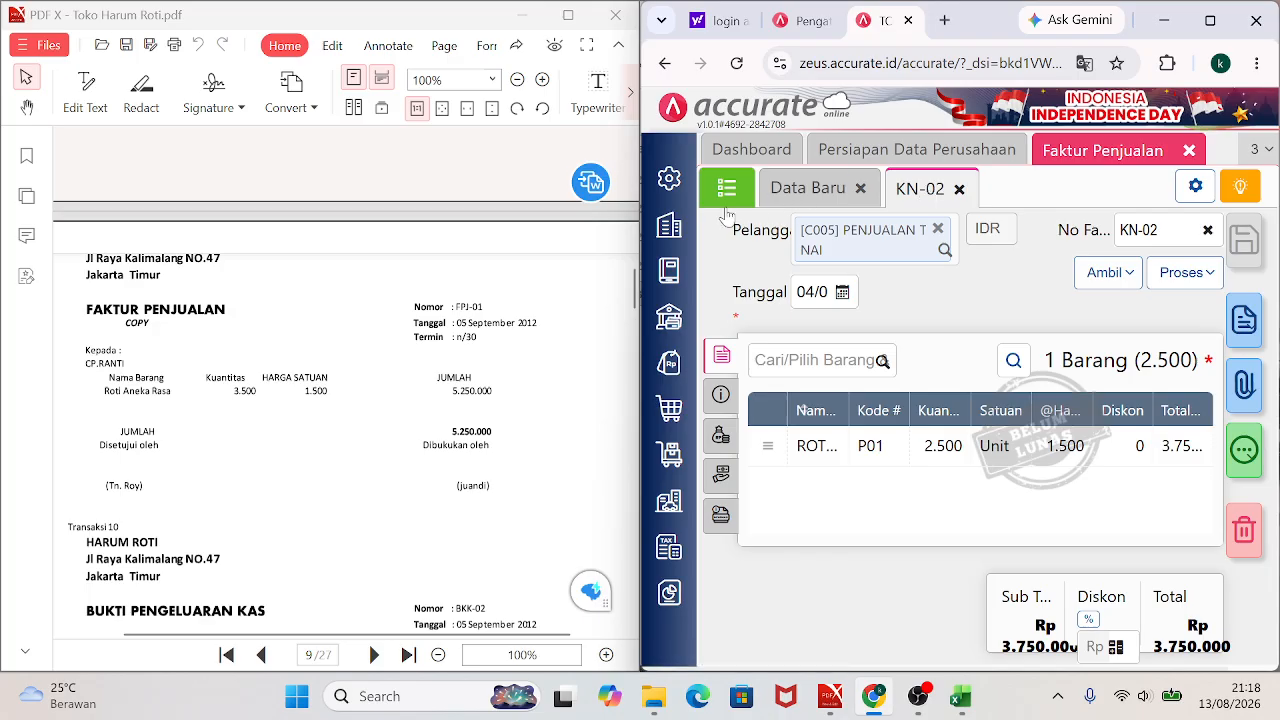
left_click(1190, 152)
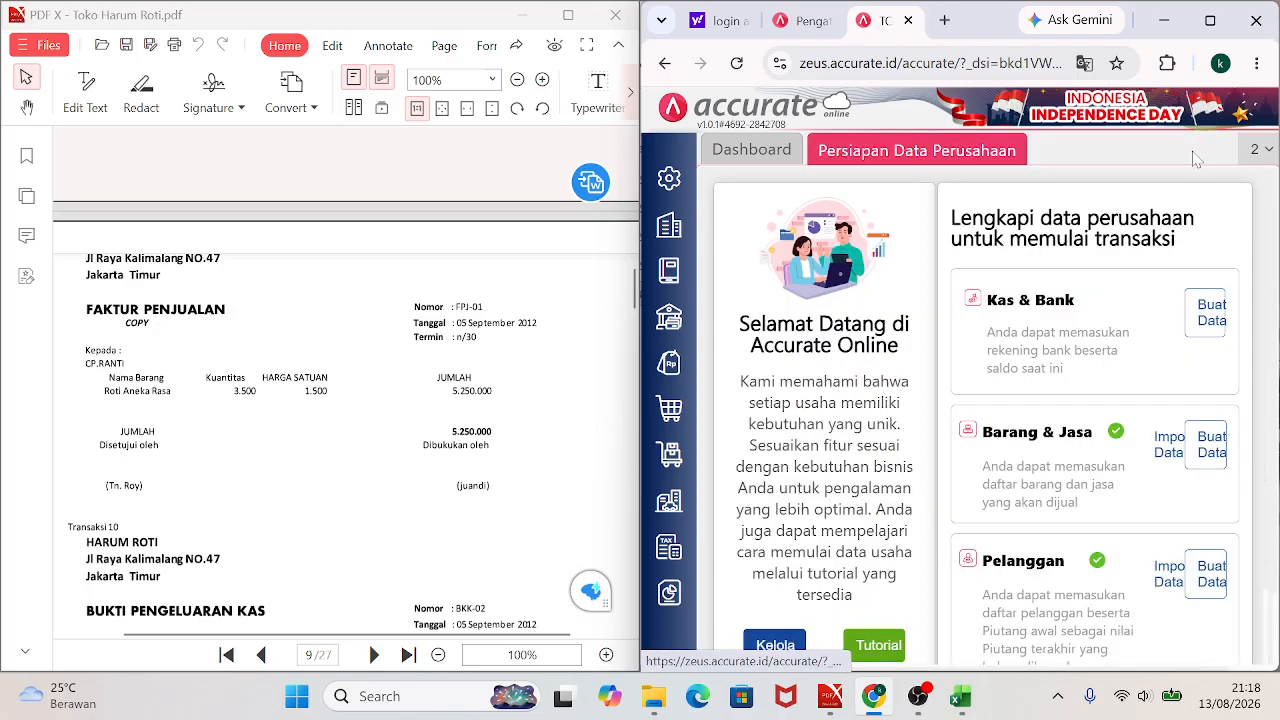
left_click(678, 383)
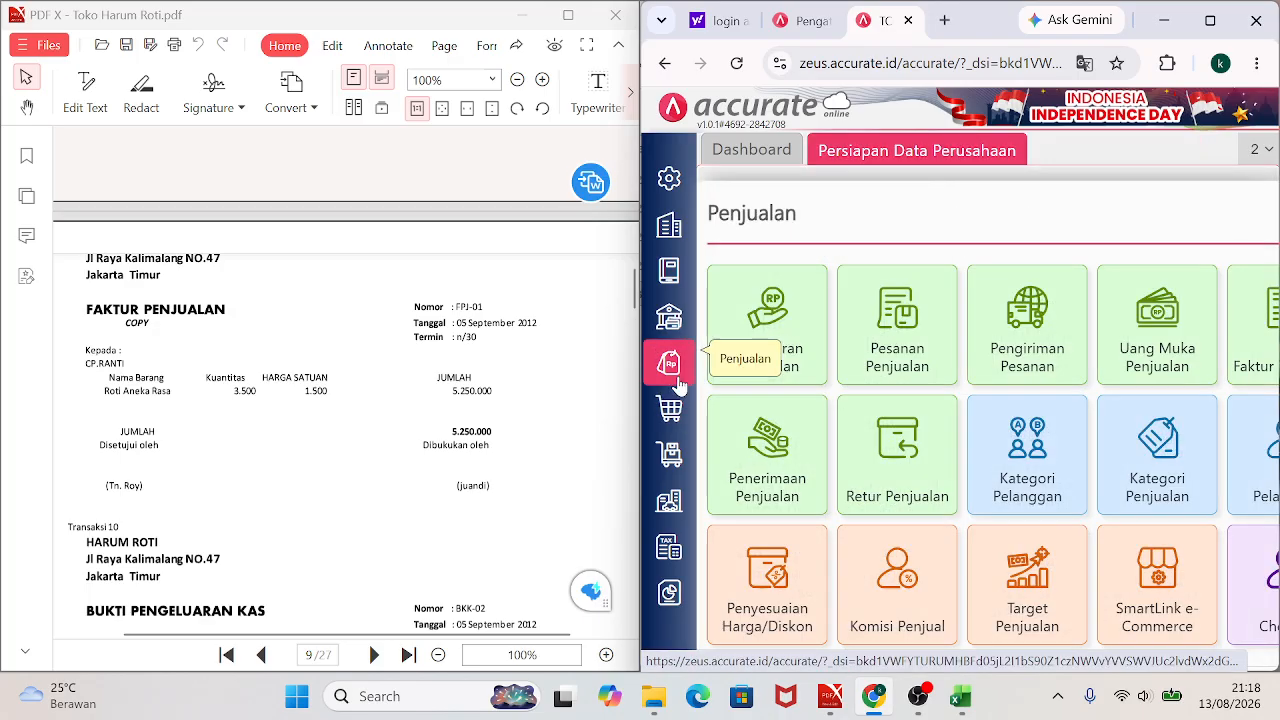
left_click(1257, 322)
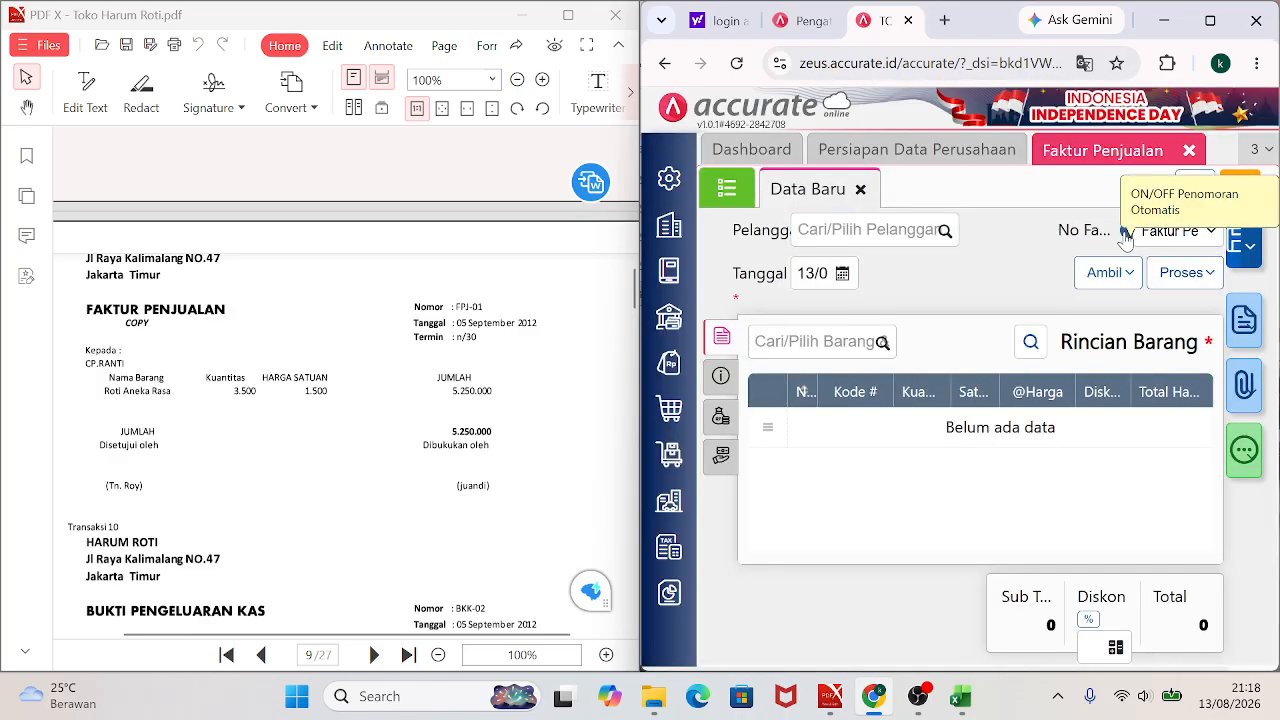
Turn off automatic numbering and fill the invoice header with number FPJ-01, customer CP RANTI and date 05/09/2012.
left_click(1127, 232)
type("FPJ-01")
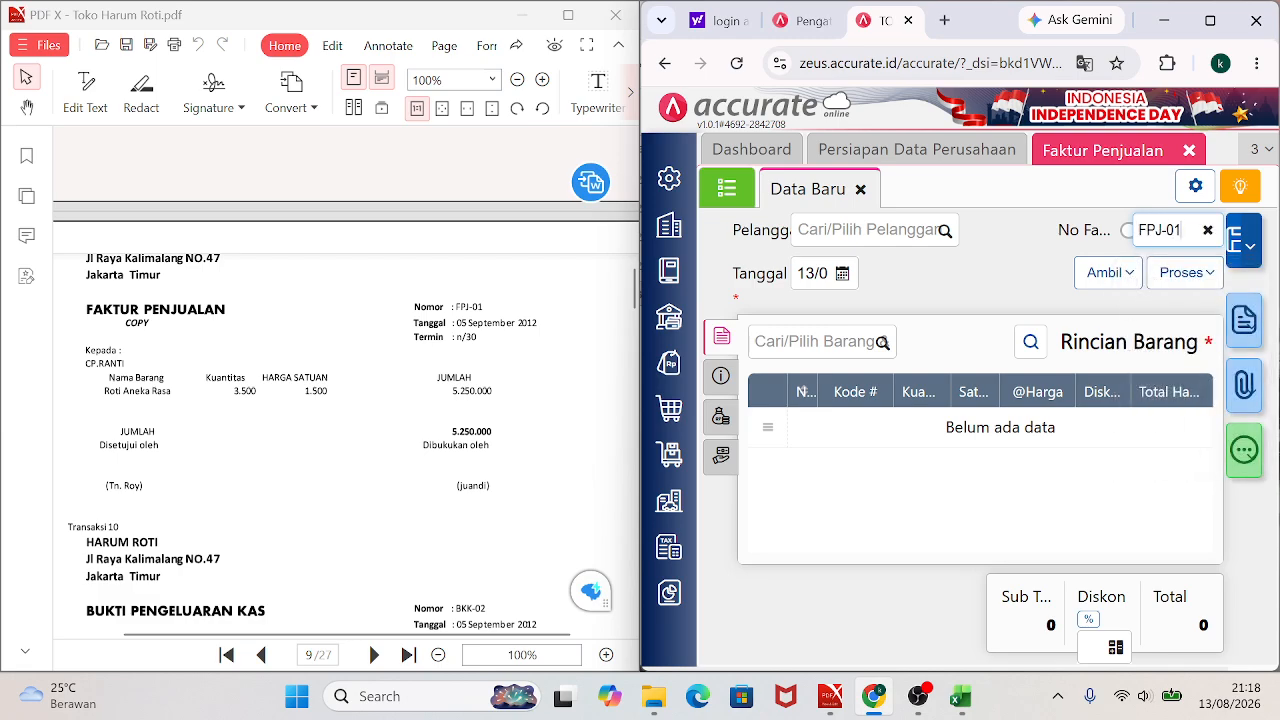
left_click(864, 230)
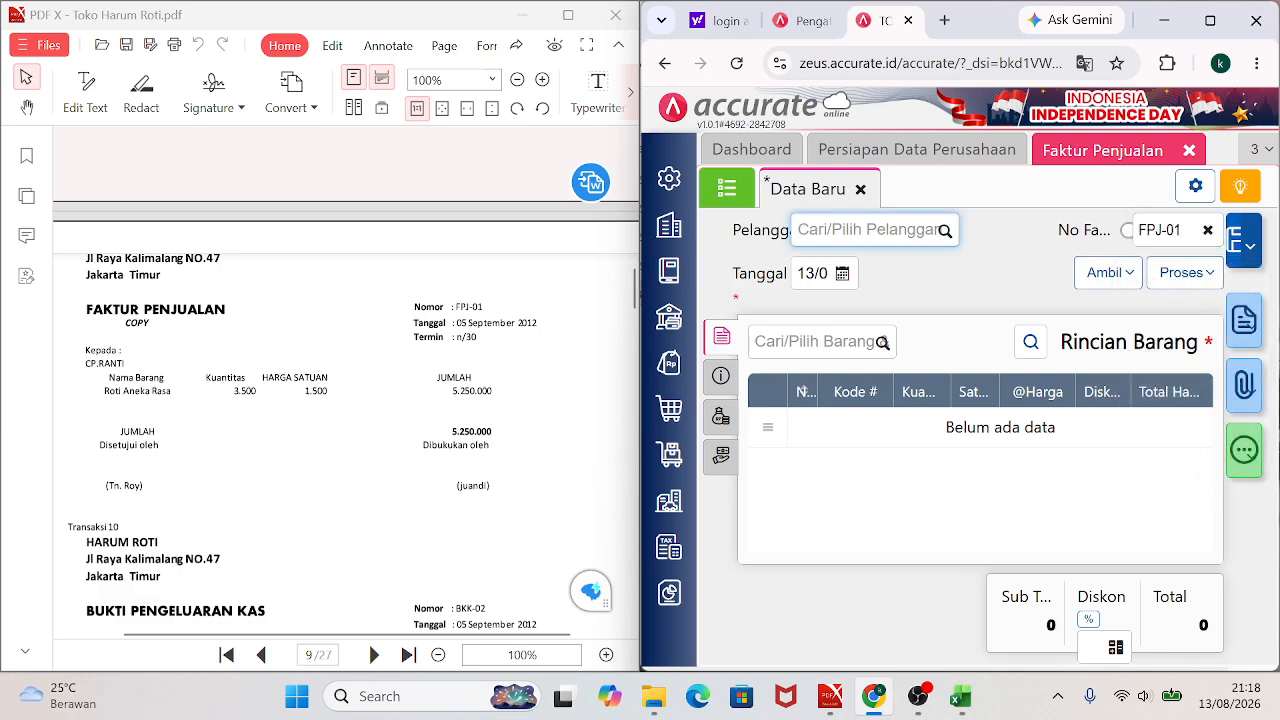
type("CP")
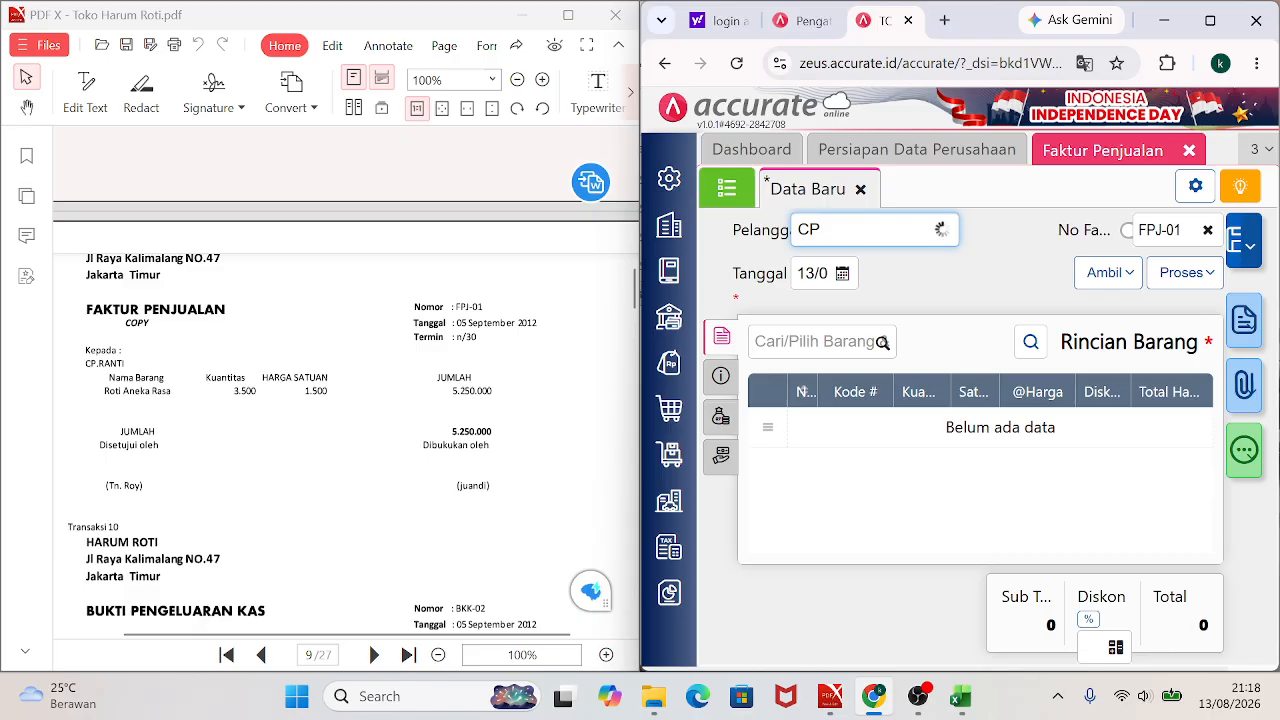
left_click(845, 286)
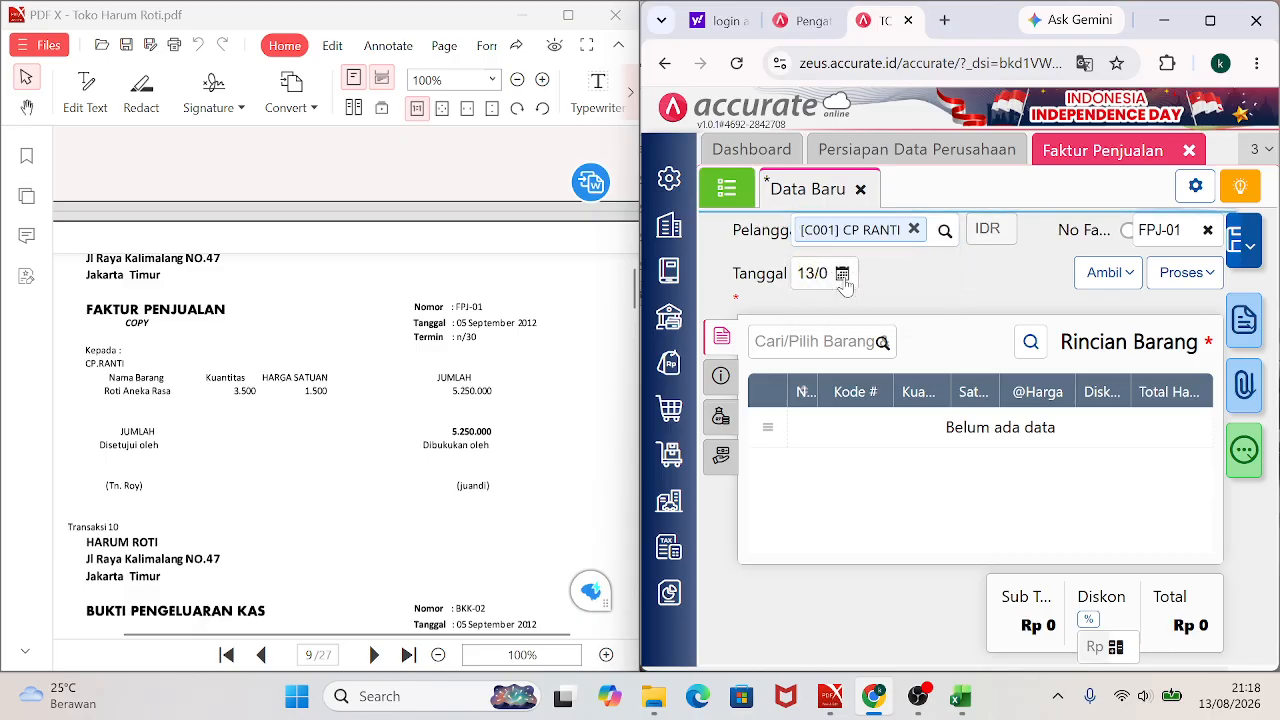
left_click(812, 273)
type("05")
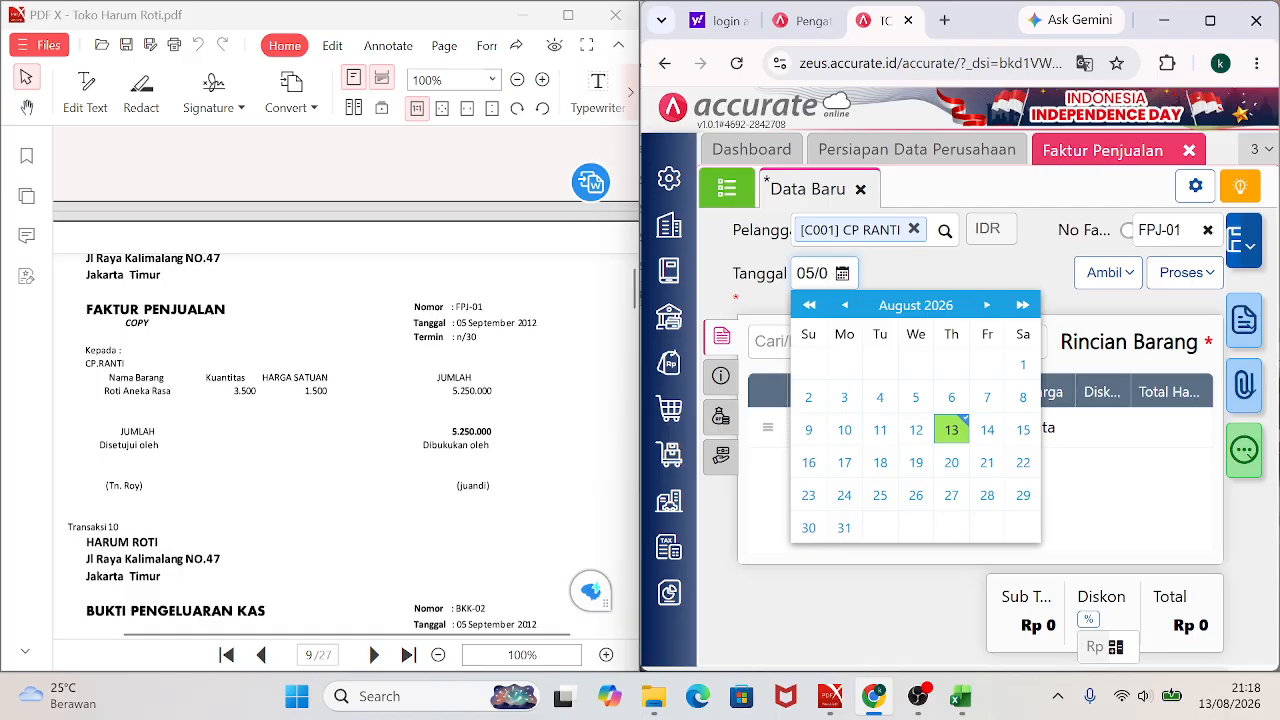
type("092012")
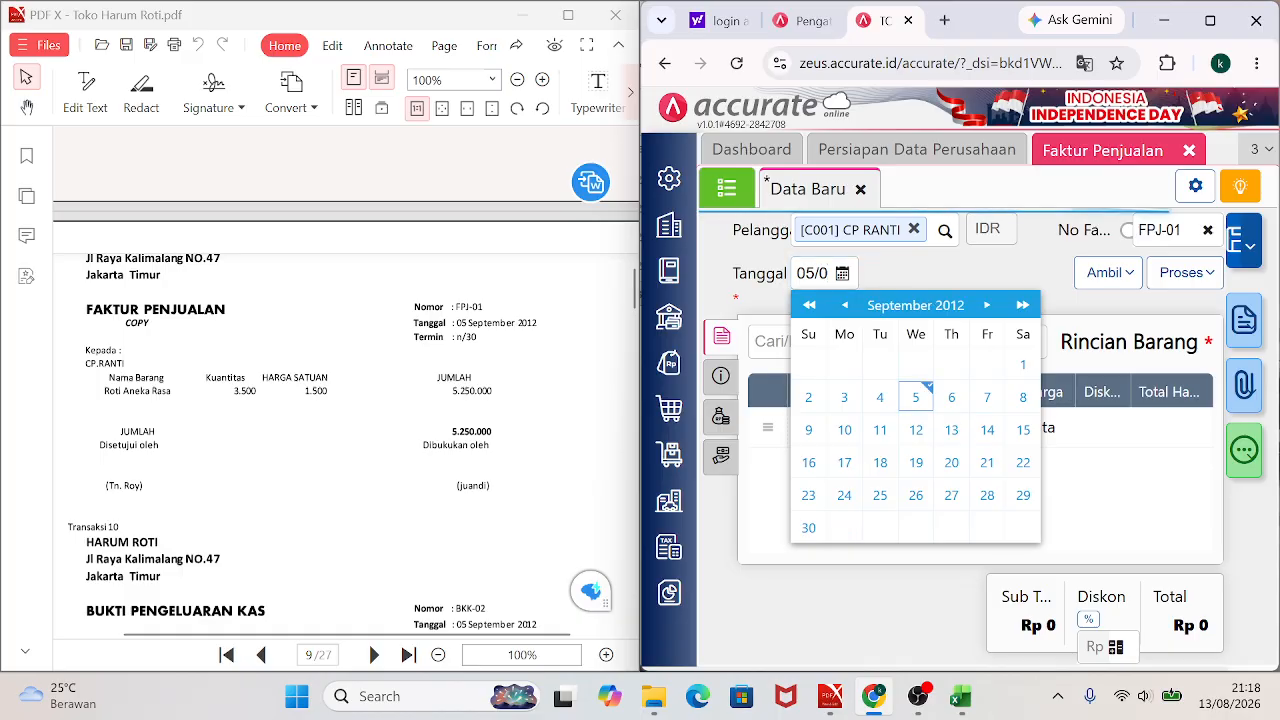
left_click(914, 399)
key("Tab")
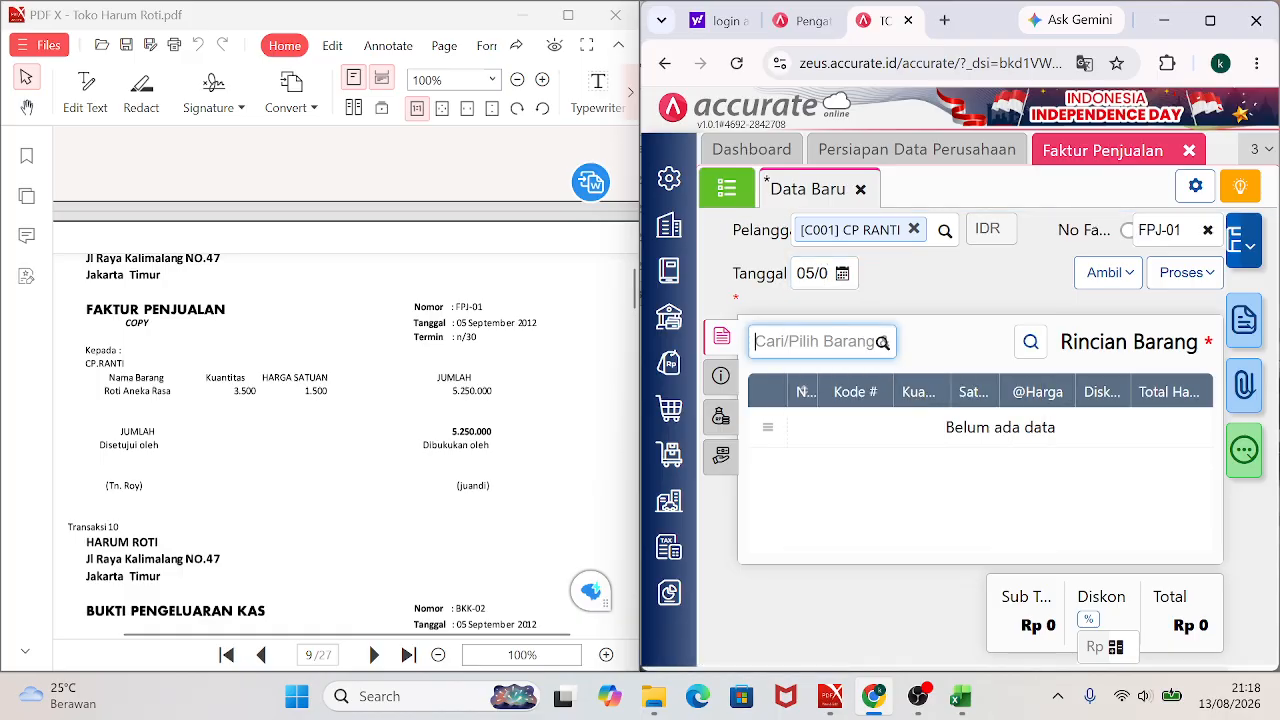
Add the item ROTI ANEKA RASA to the invoice with a quantity of 3.500 and a unit price of Rp 1.500.
type("ROTI")
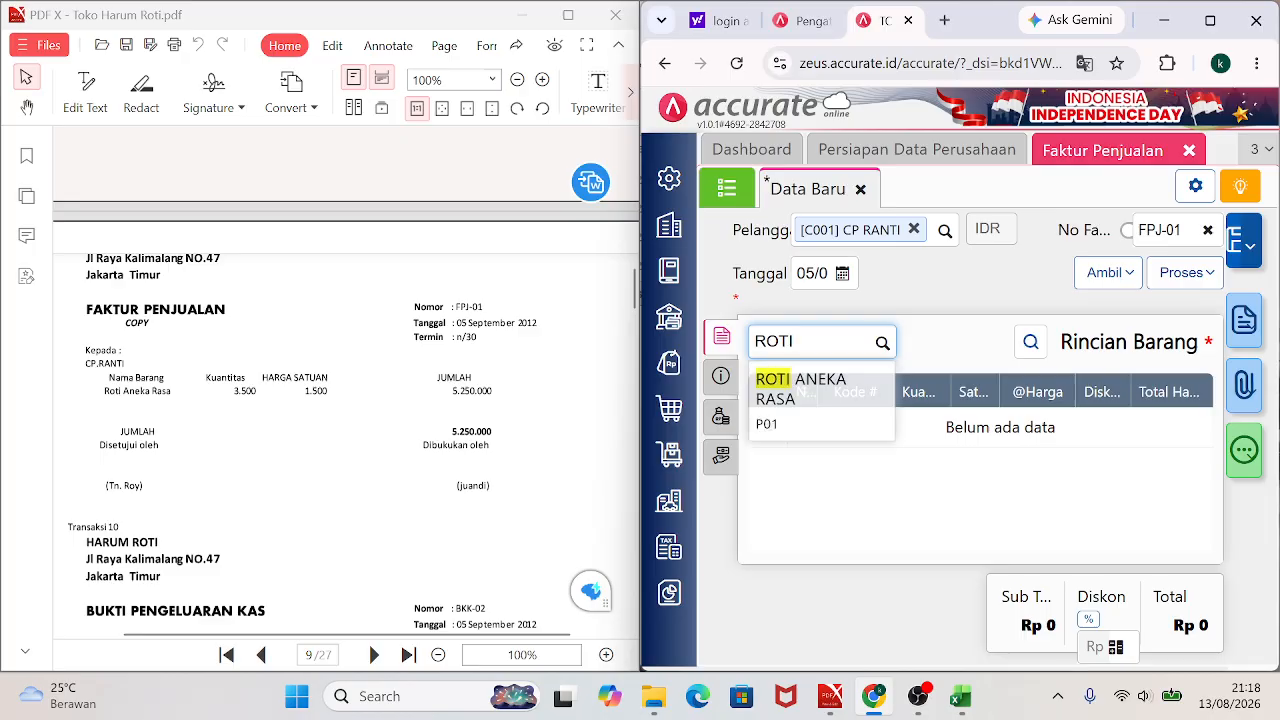
left_click(820, 392)
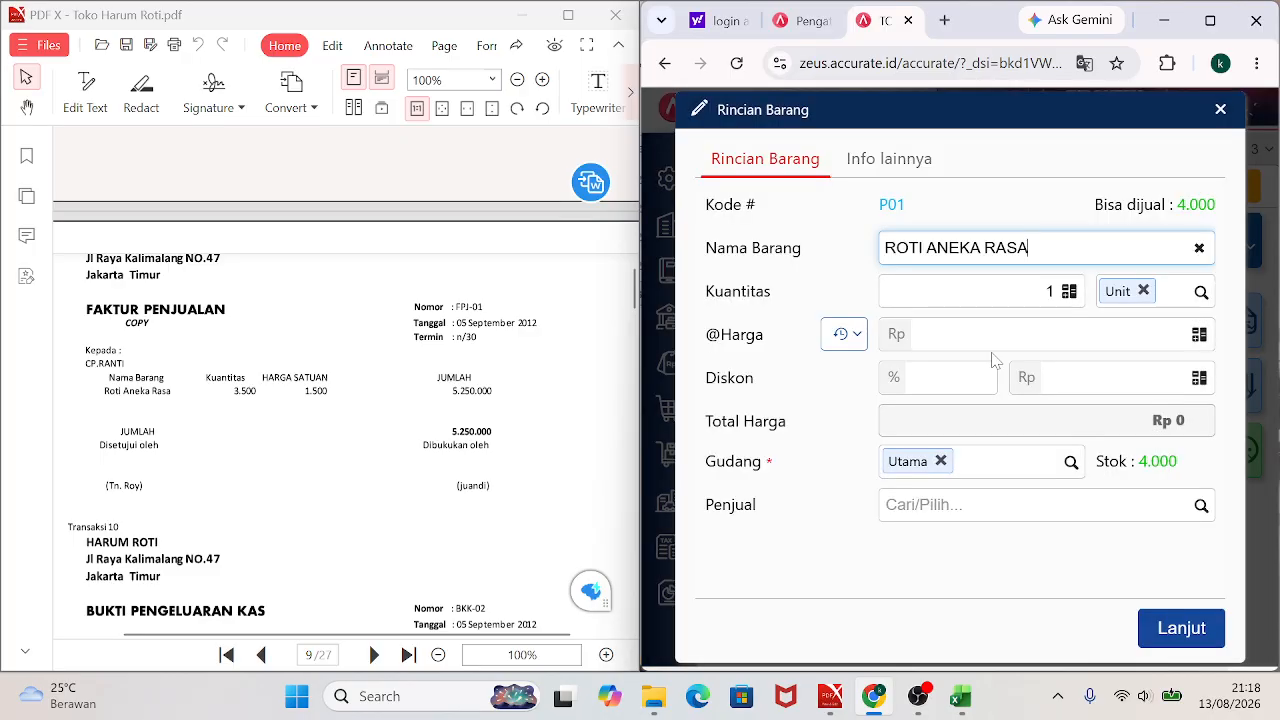
left_click(1050, 291)
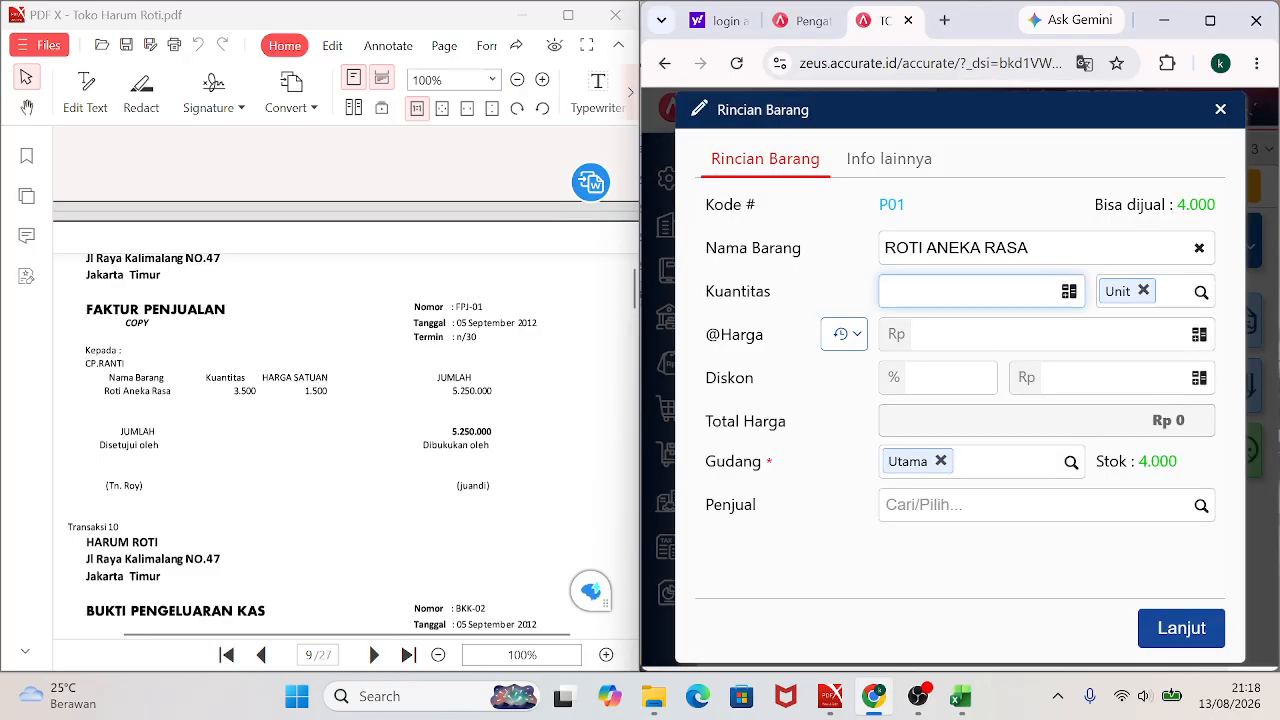
type("3.500")
key("Tab")
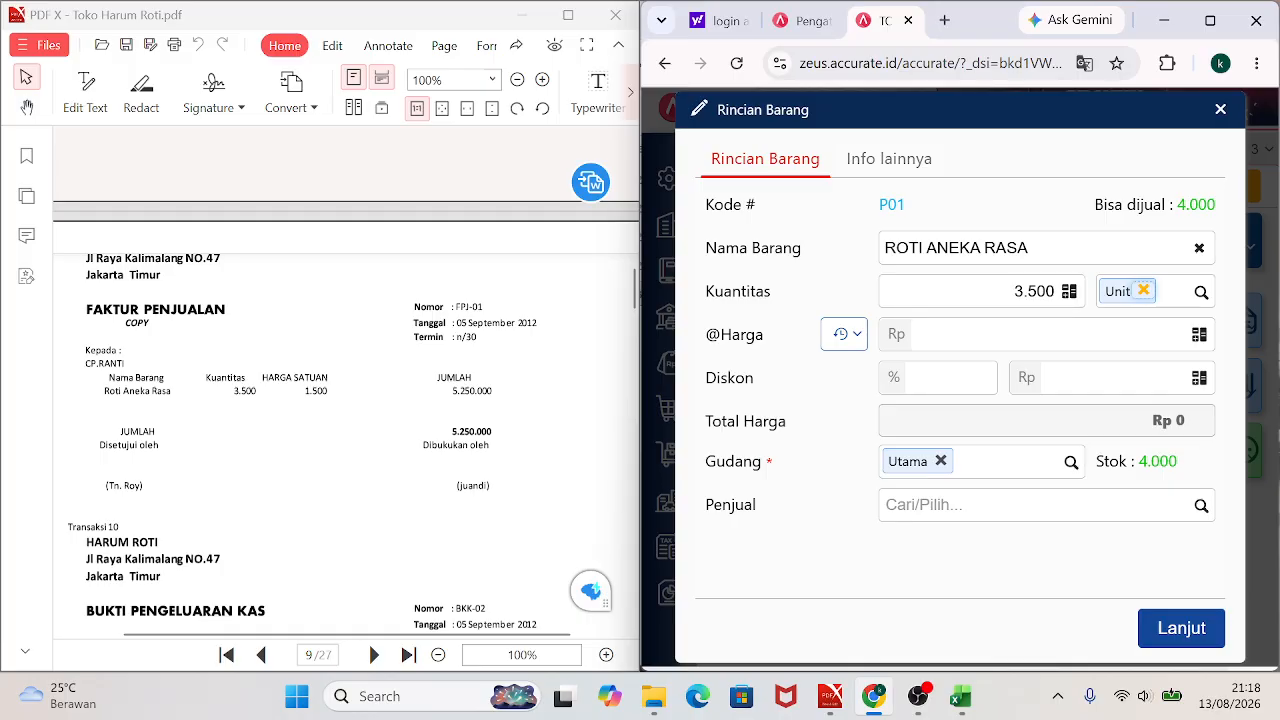
key("Tab")
type("1.500")
key("Tab")
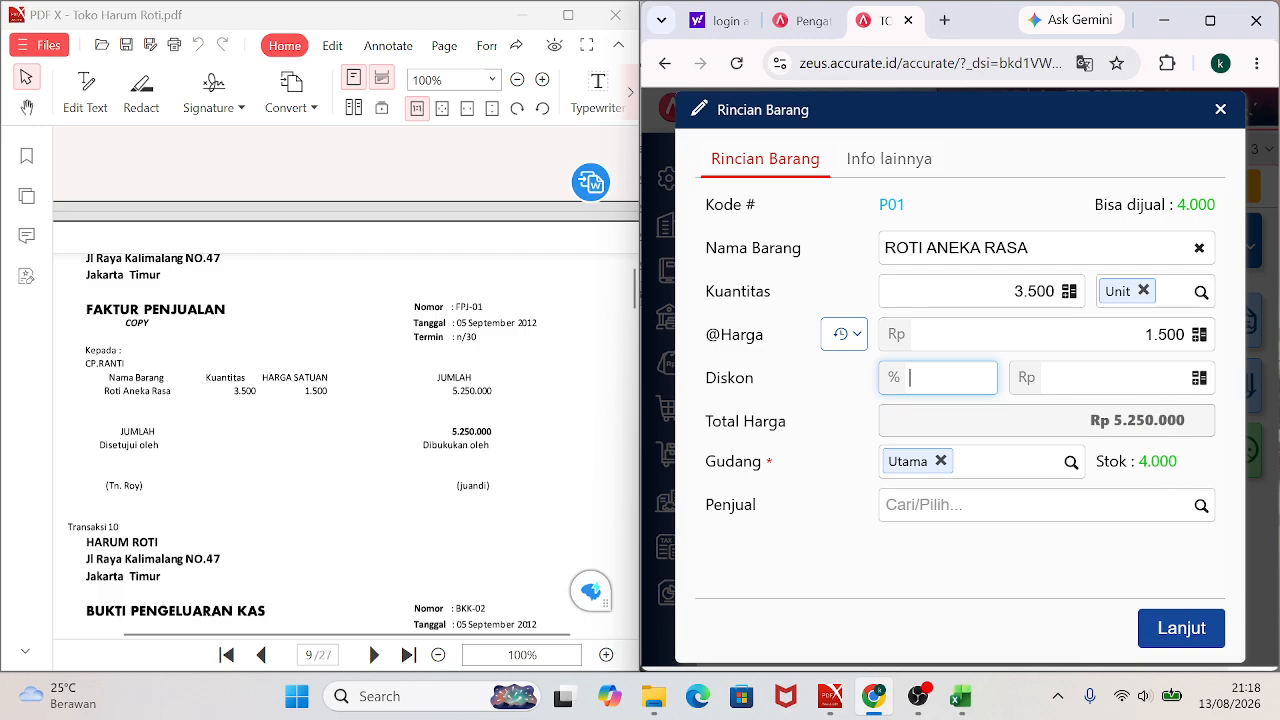
left_click(1190, 628)
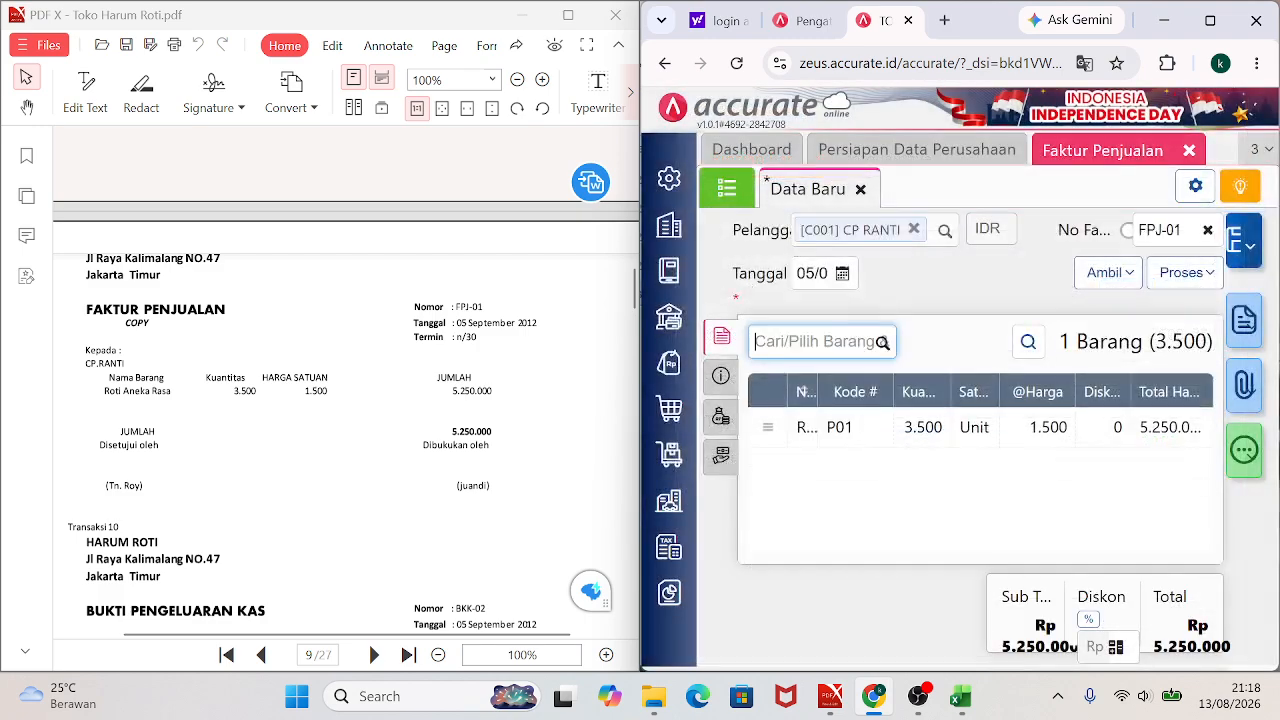
Set the invoice's shipping date (Tgl Pengiriman) to 05/09/2012 in the additional information.
left_click(721, 376)
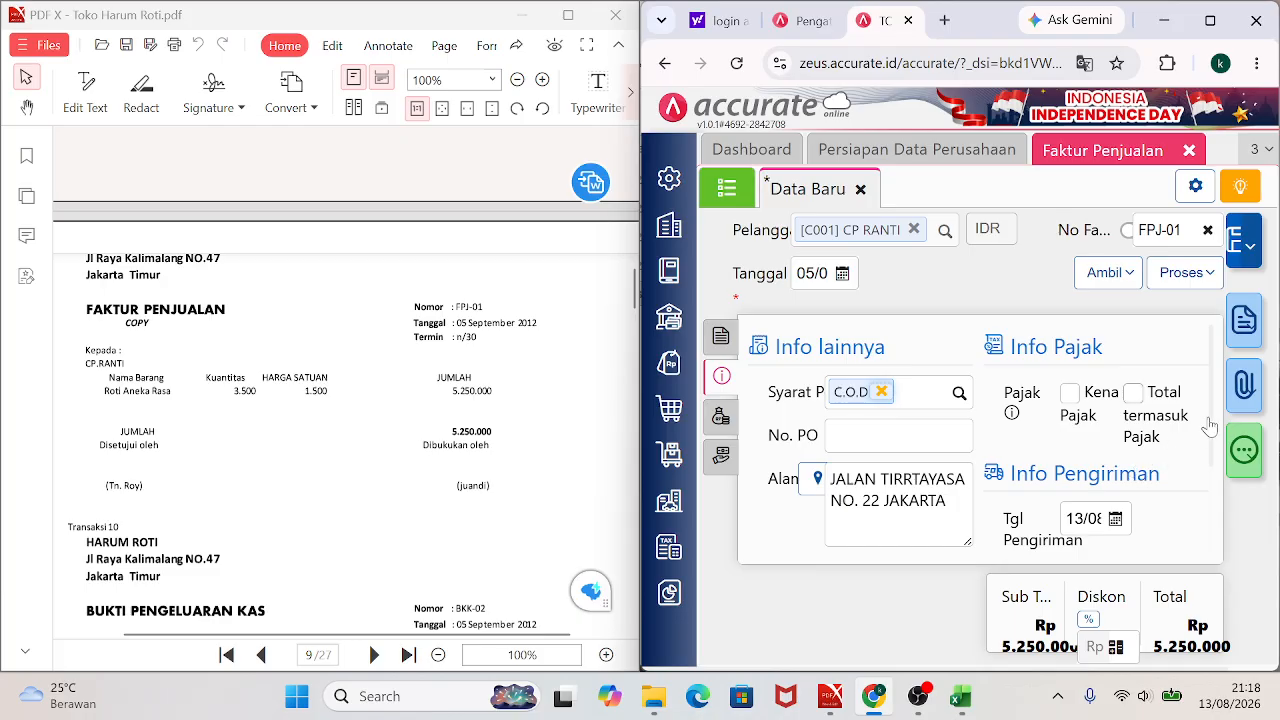
scroll(1160, 450, "down", 1)
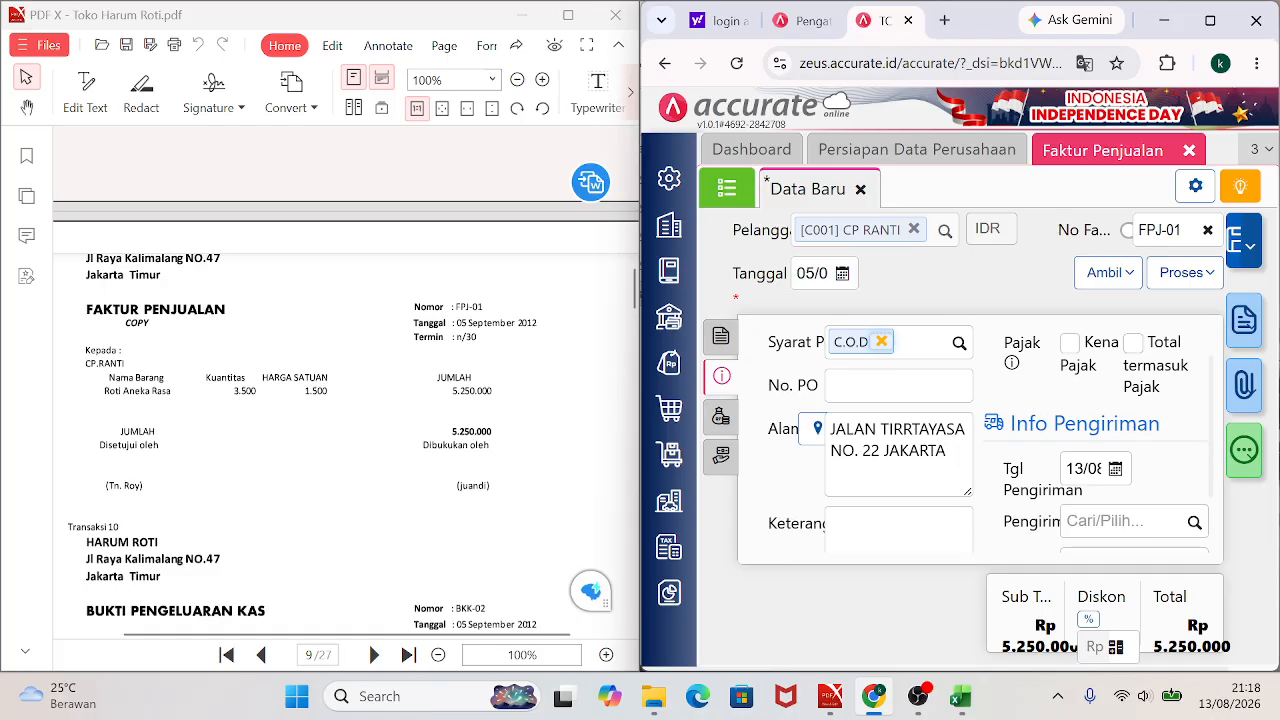
left_click(1084, 468)
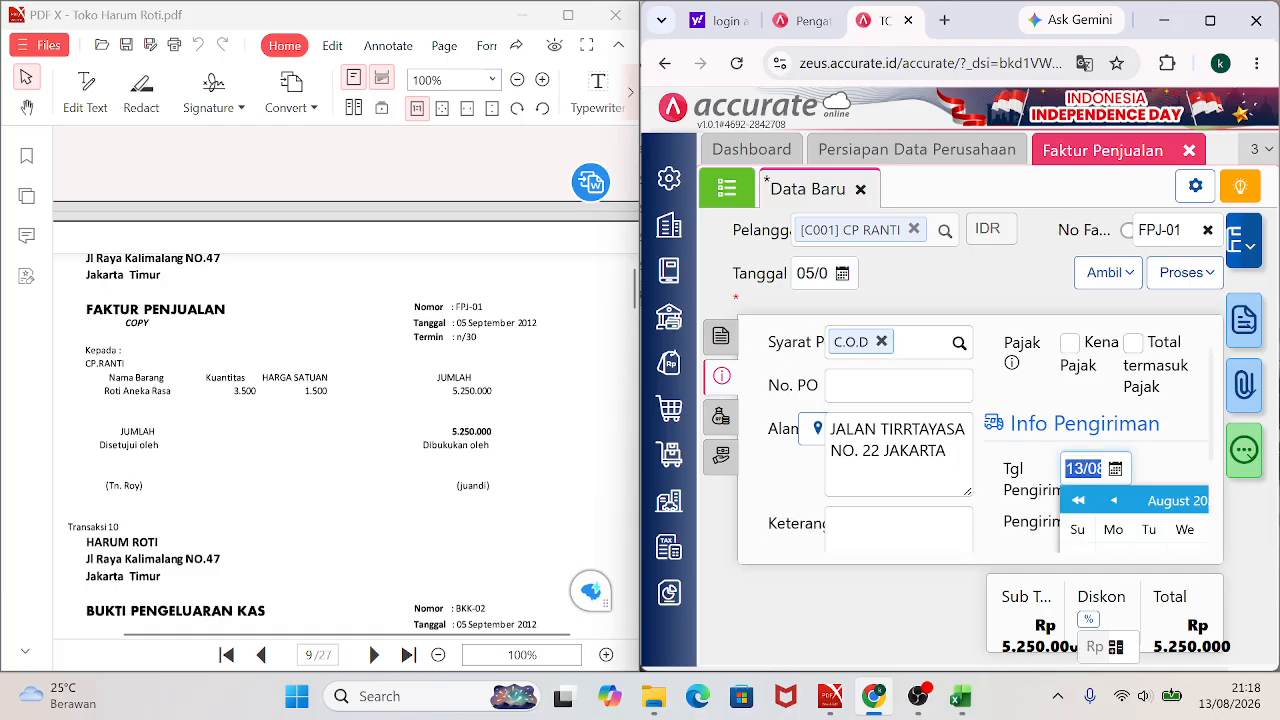
type("05/09")
key("Return")
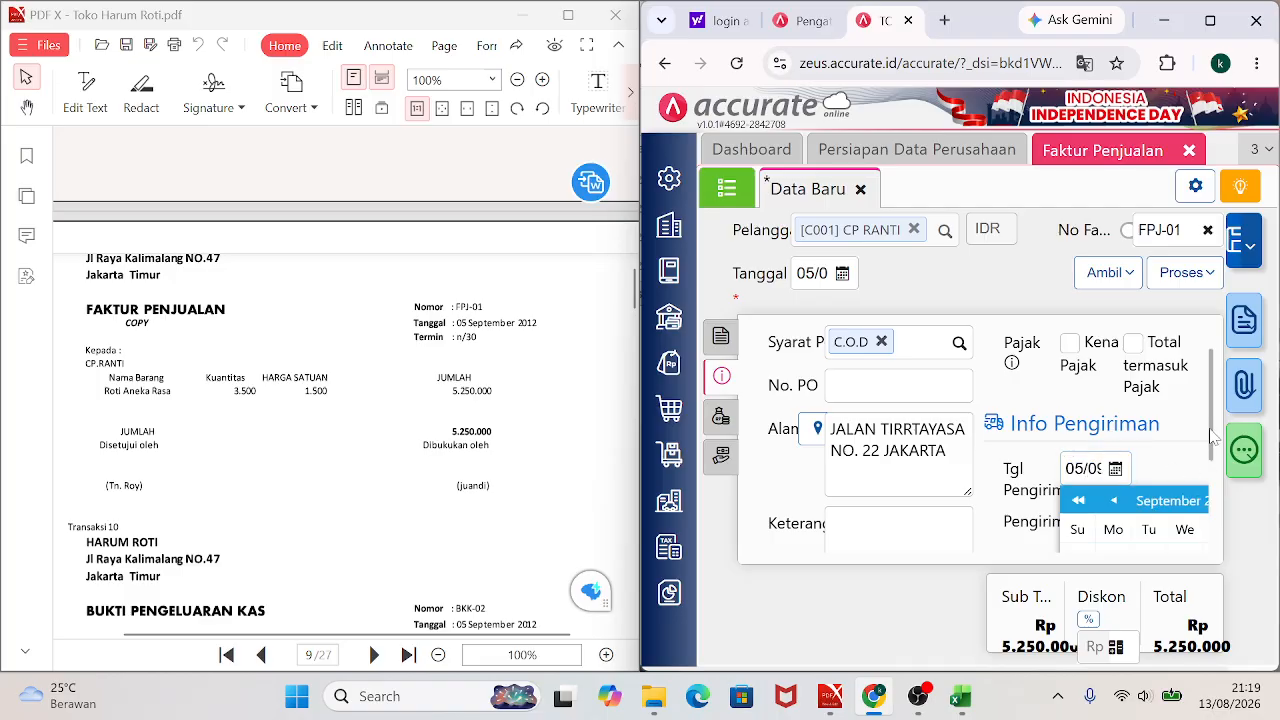
scroll(1212, 437, "down", 1)
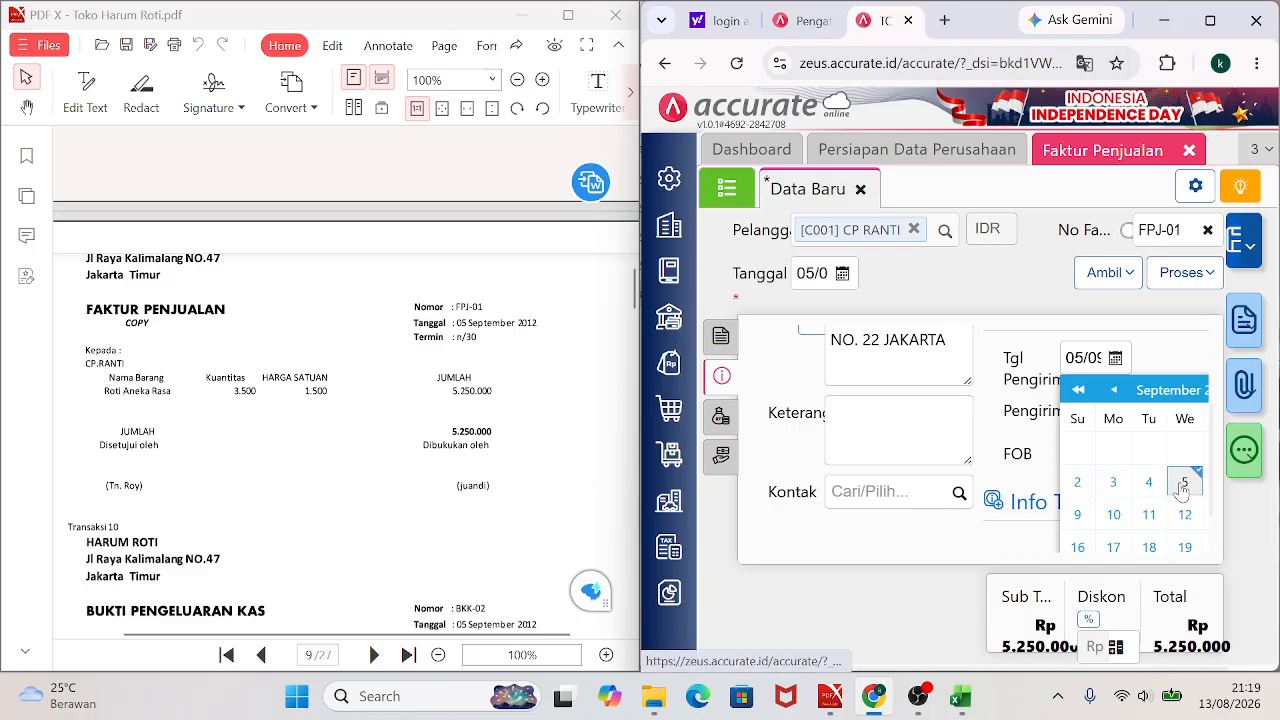
left_click(1183, 490)
Enter the invoice description PENJUALAN BARANG DAGANG SECARA KREDIT and save the invoice.
left_click(833, 434)
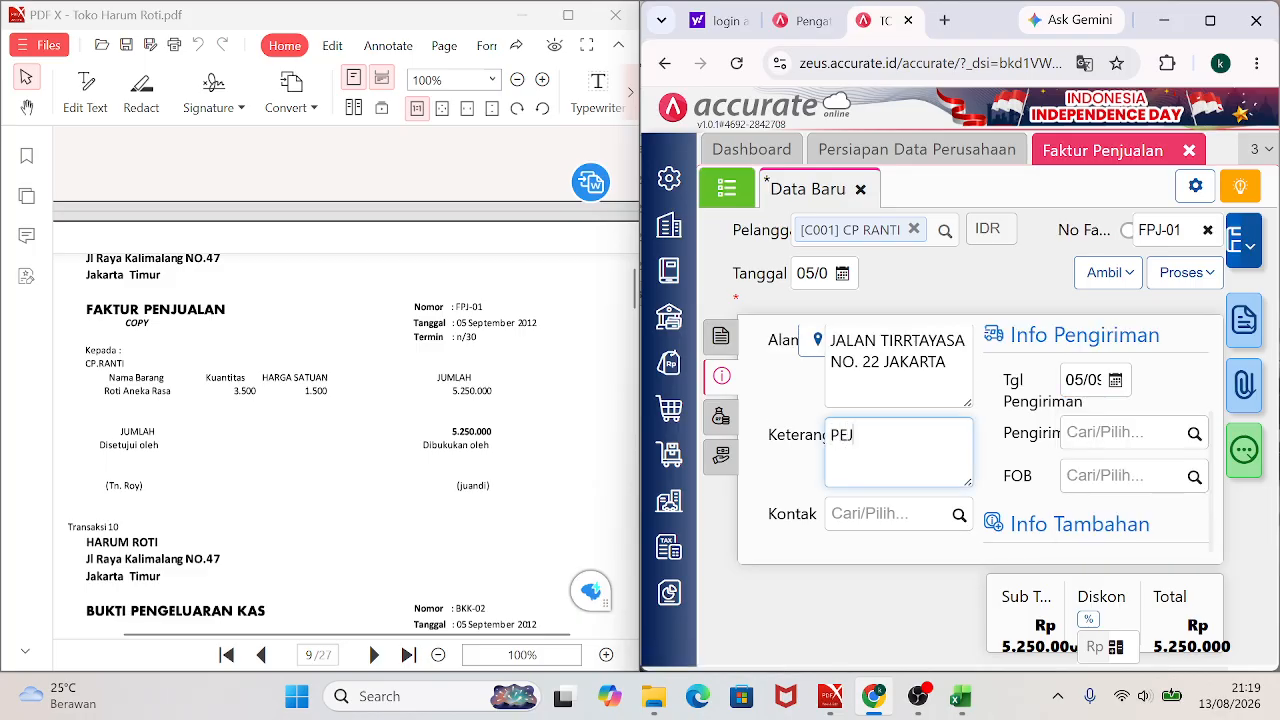
type("PENJUALAN BARANG DAGANG SEC")
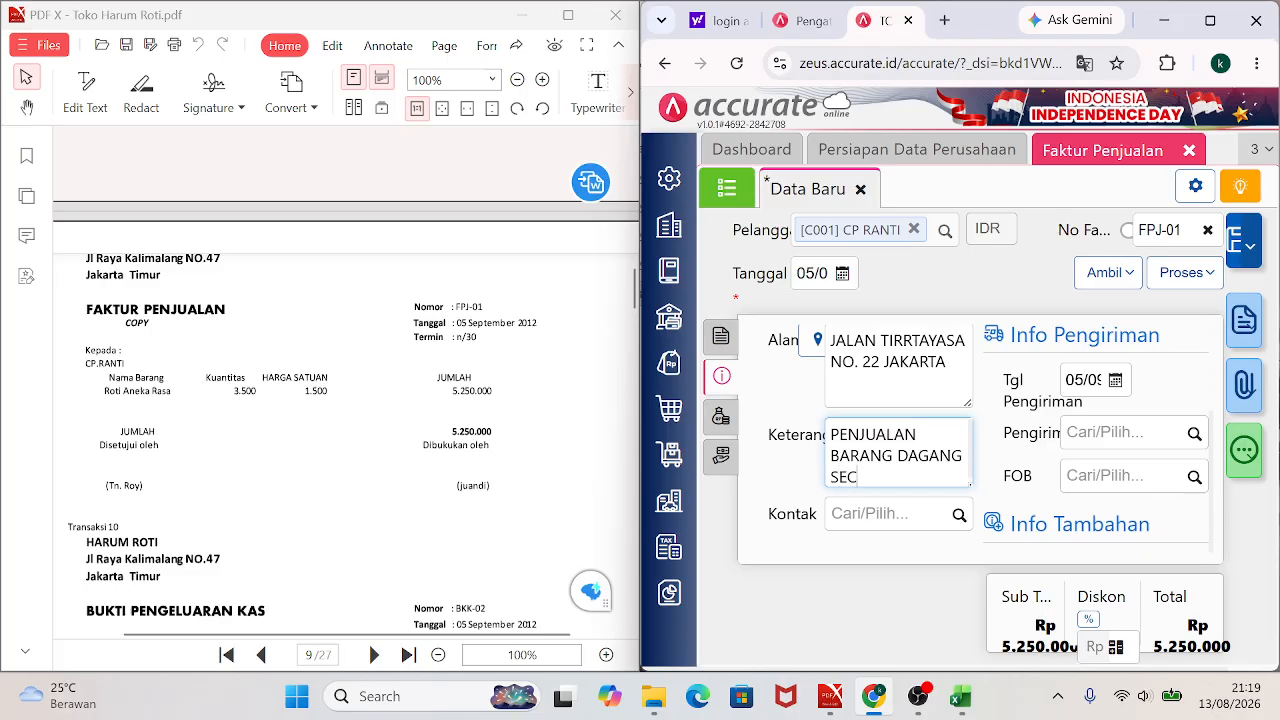
type("ARA KREDIT")
left_click(720, 437)
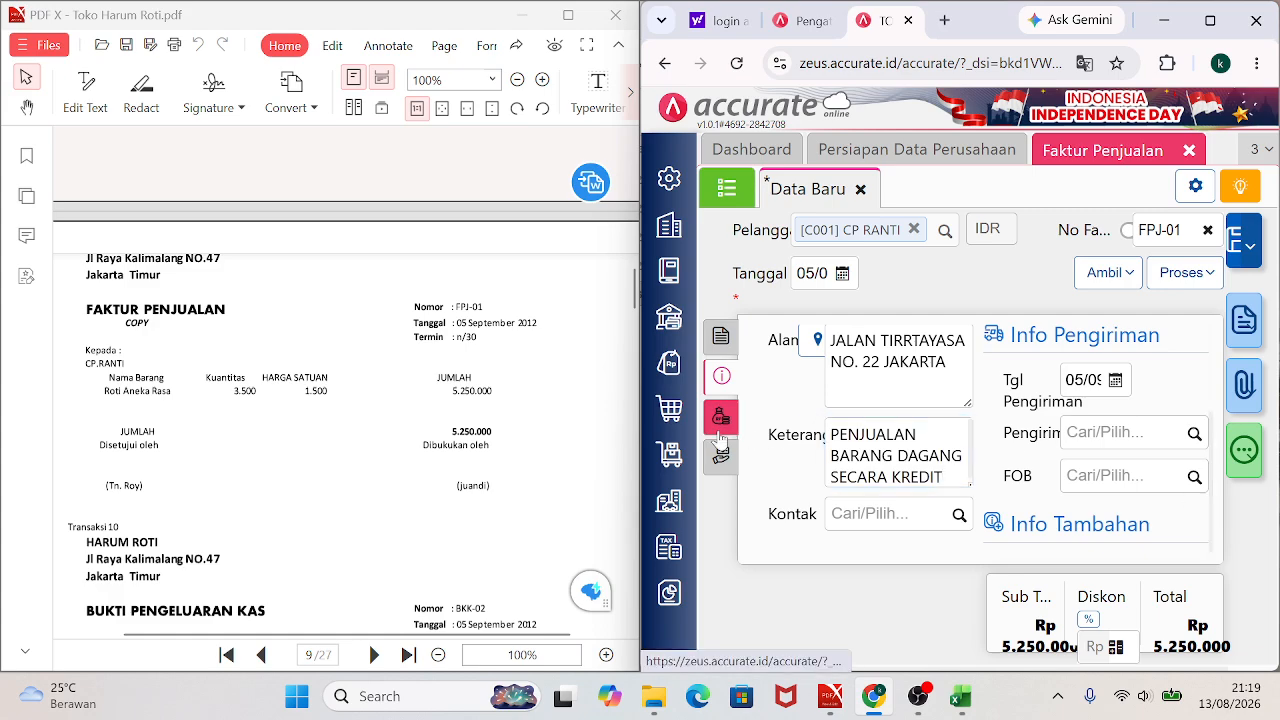
left_click(721, 340)
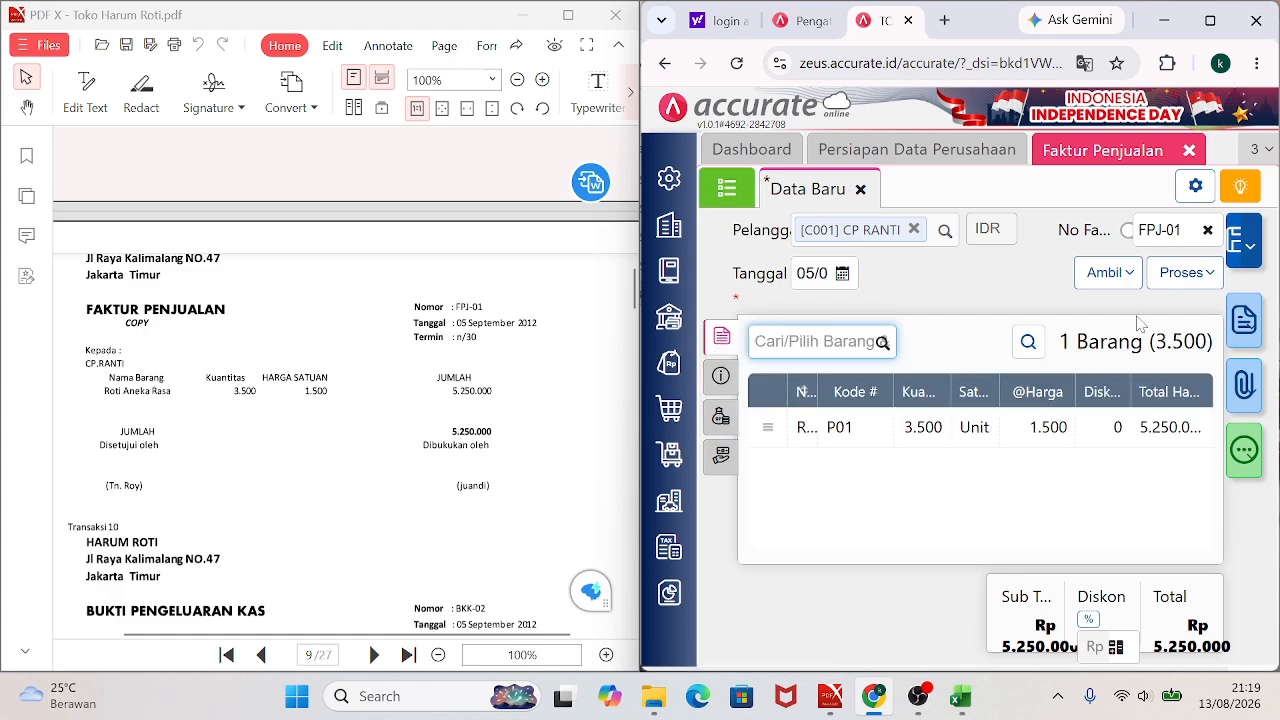
left_click(1236, 255)
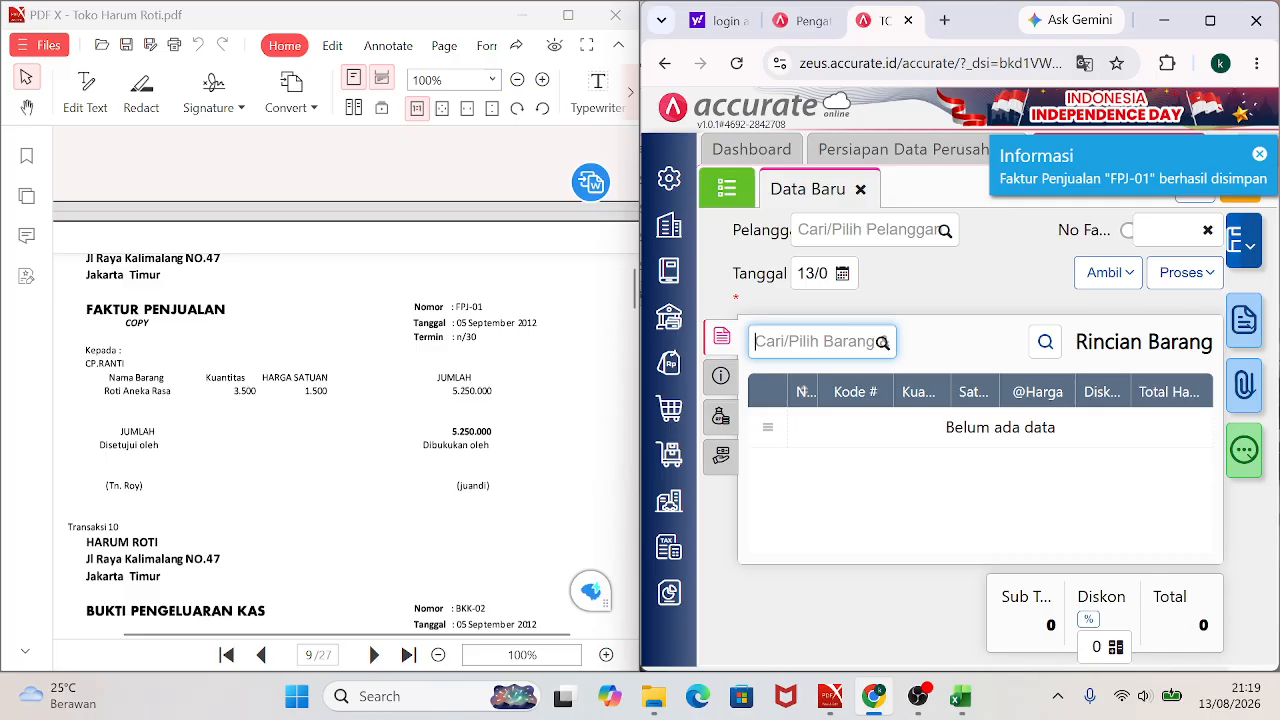
Reopen the saved invoice FPJ-01 from the invoice list and review its journal details (Rincian Jurnal).
left_click(731, 200)
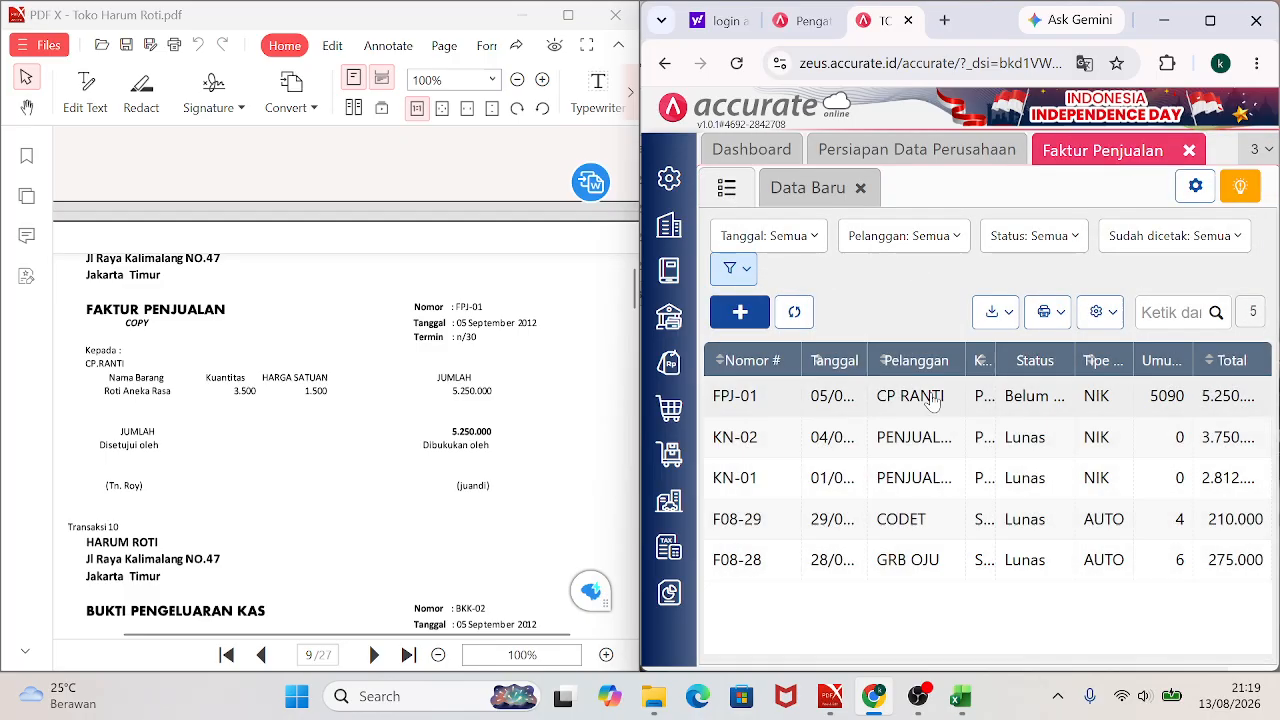
left_click(910, 410)
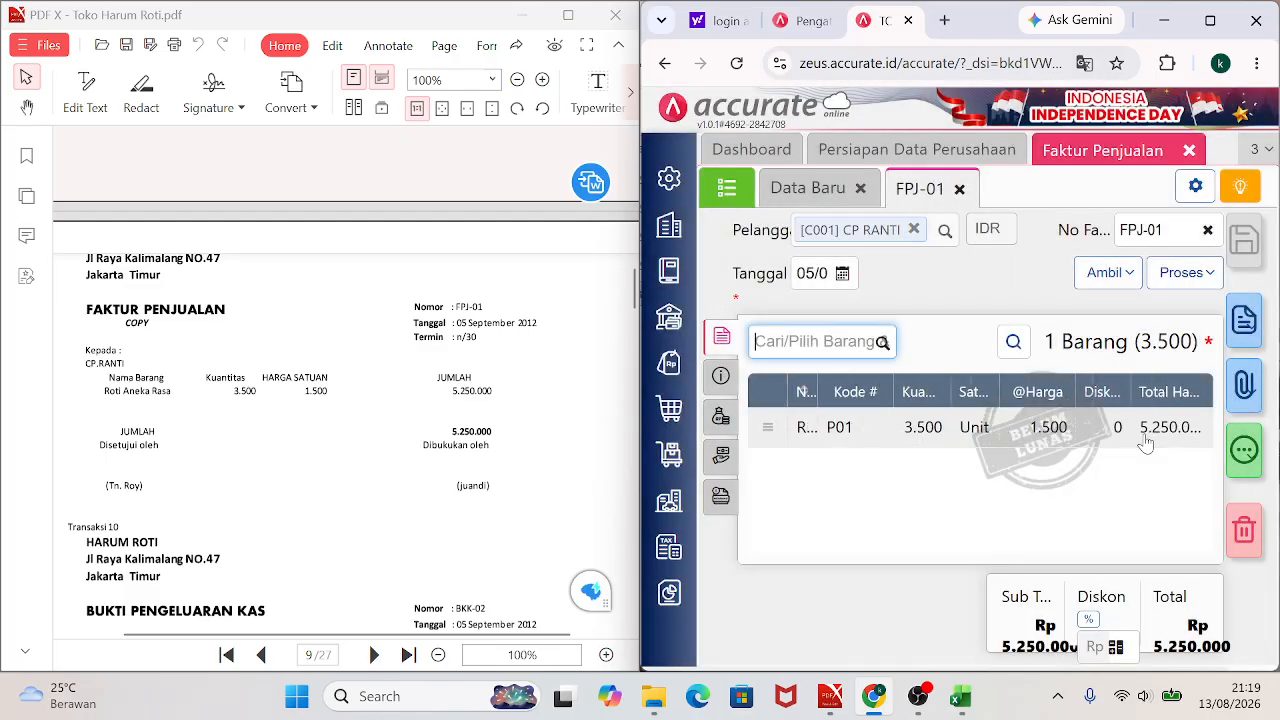
left_click(1248, 458)
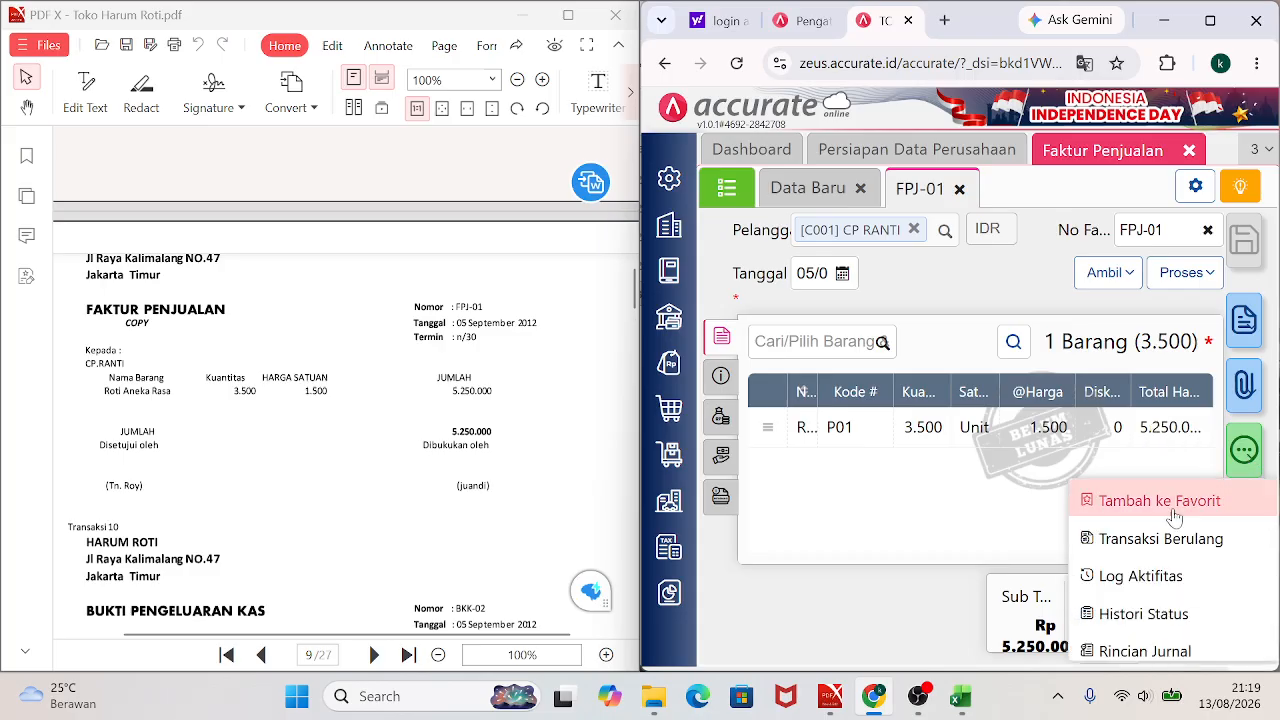
left_click(1210, 20)
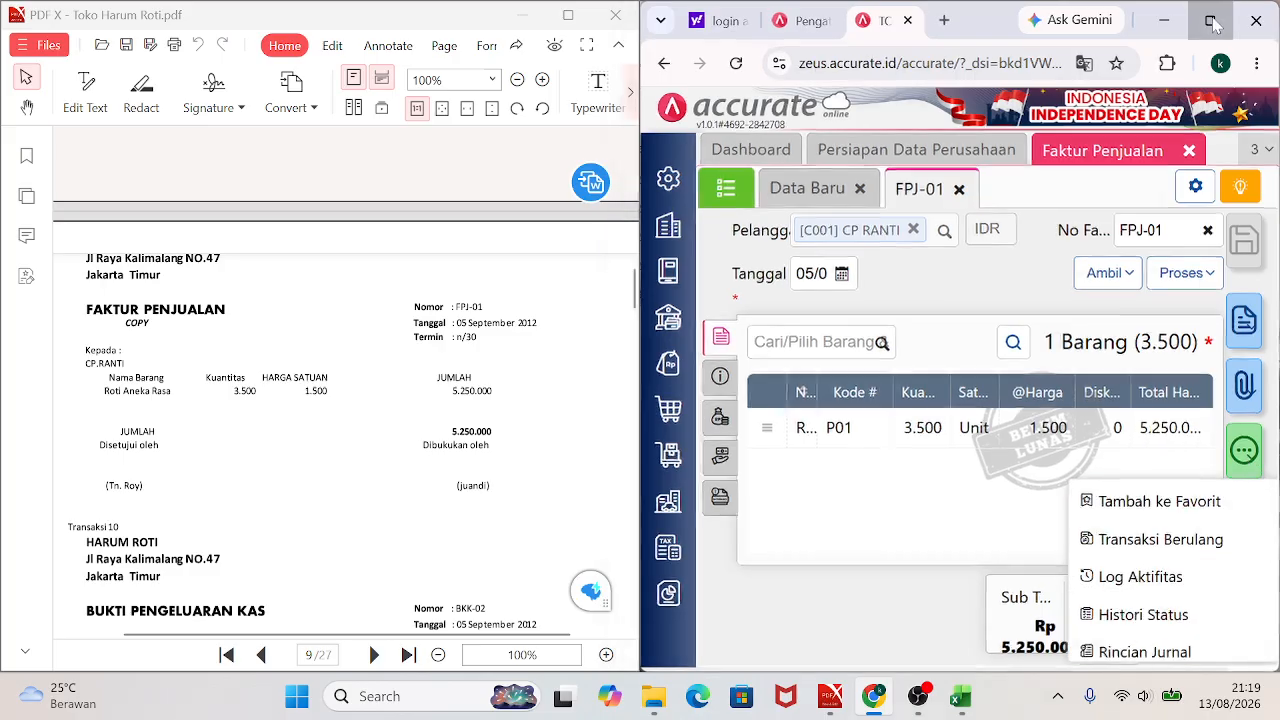
left_click(1100, 650)
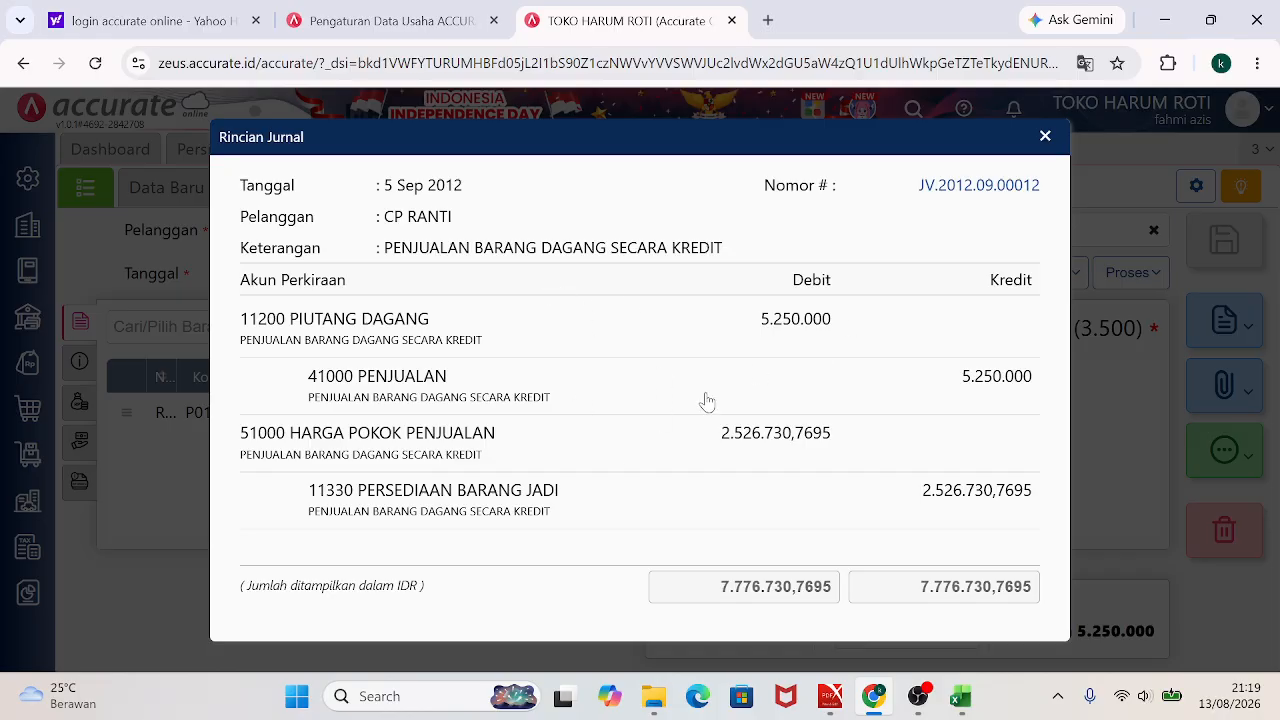
left_click(1045, 136)
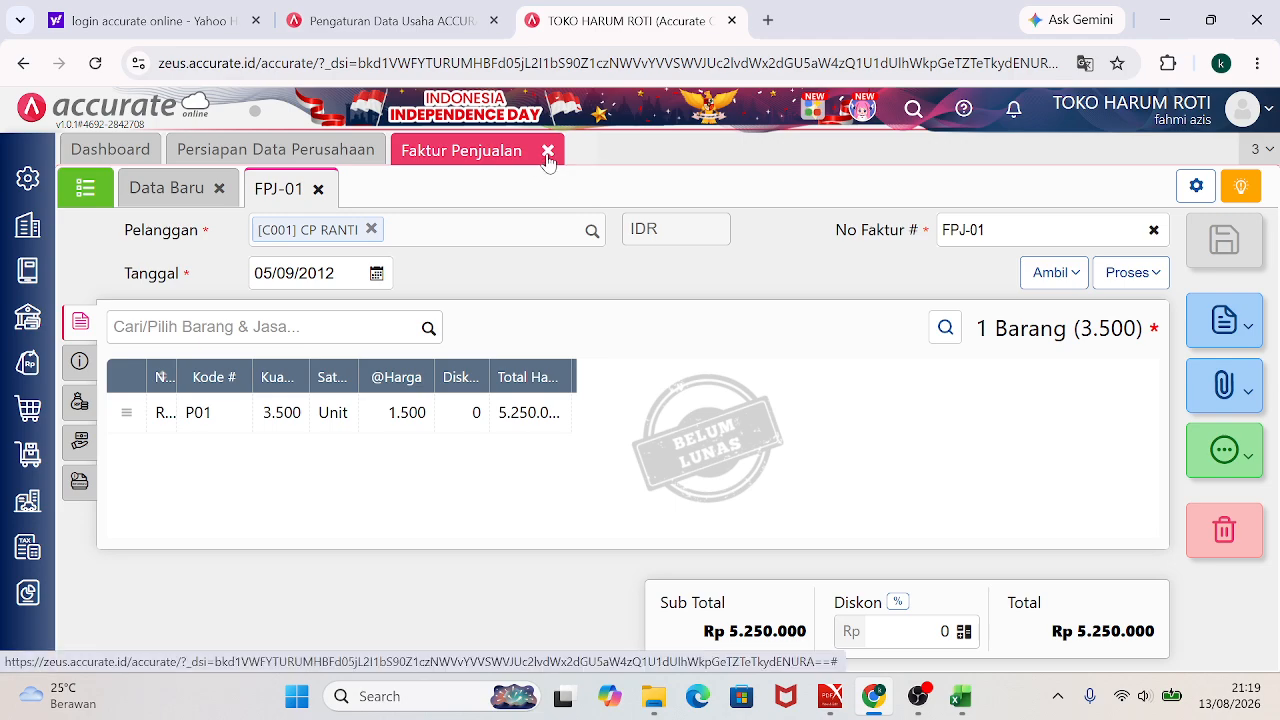
Close the sales invoice page and open a blank cash payment (Pembayaran) for the PDF's BKK-02 transaction.
left_click(547, 151)
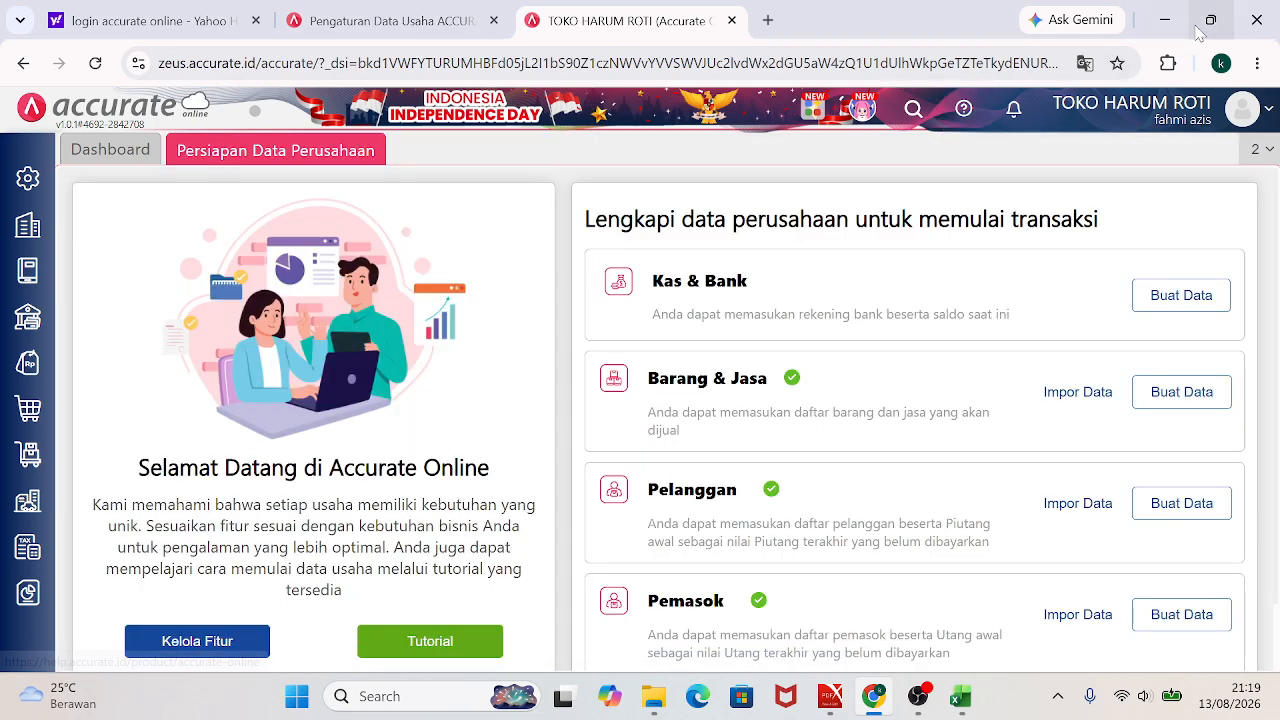
mouse_move(1206, 28)
left_click(1132, 75)
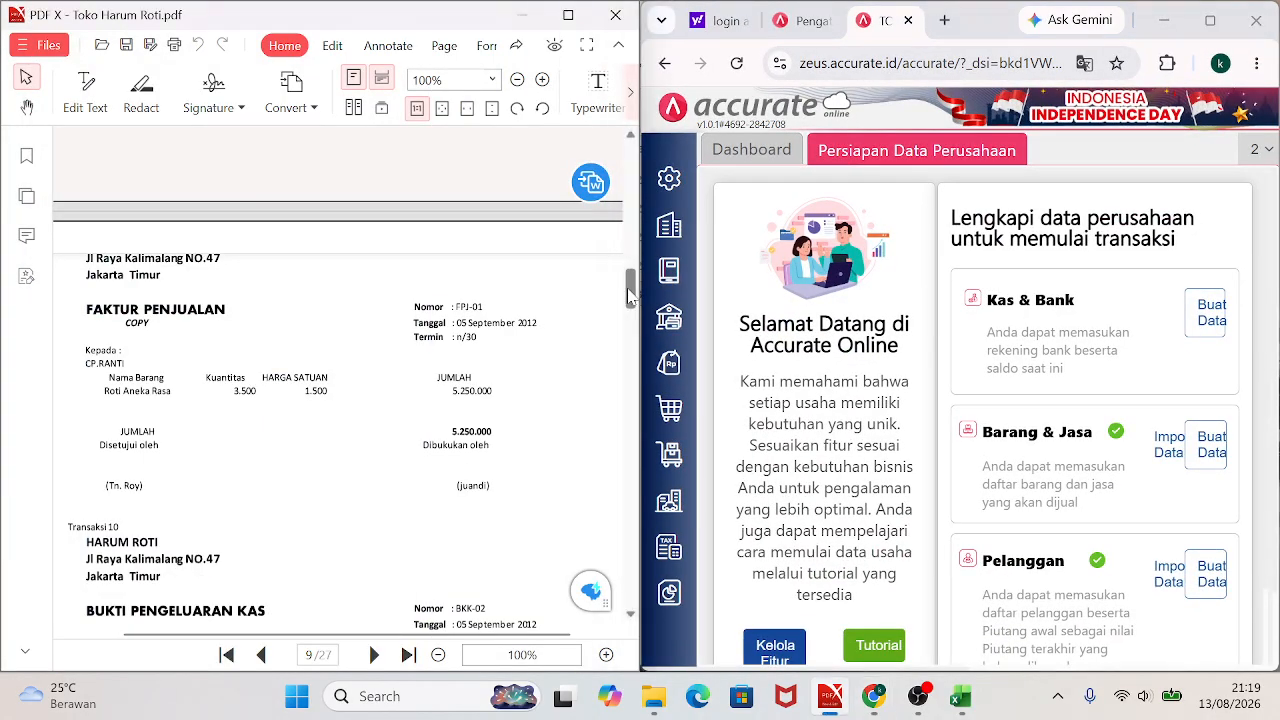
left_click_drag(630, 295, 630, 303)
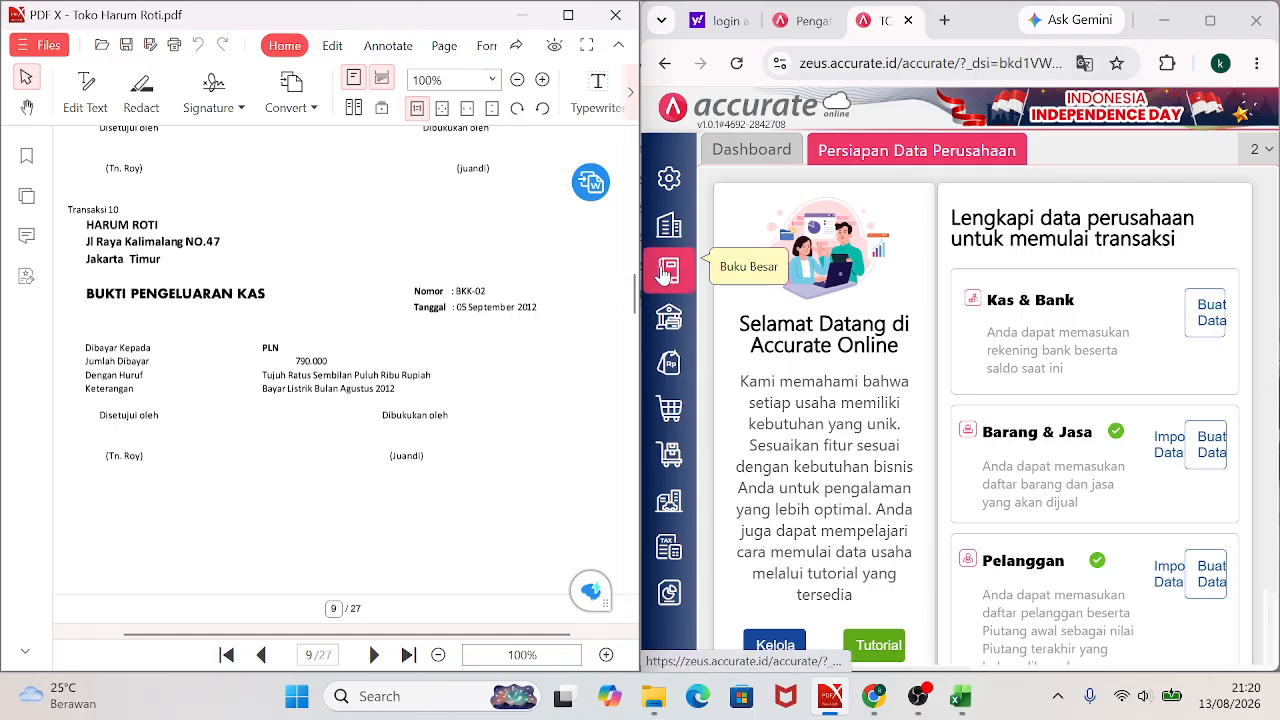
left_click(669, 316)
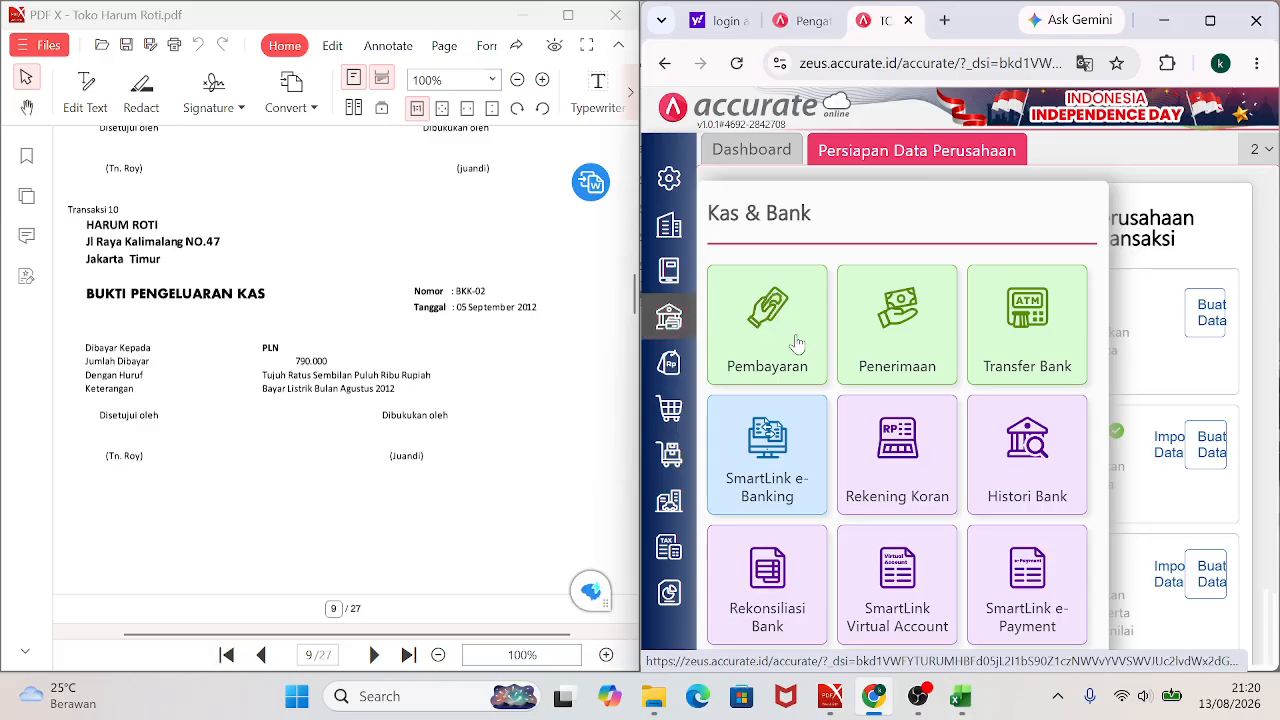
left_click(766, 345)
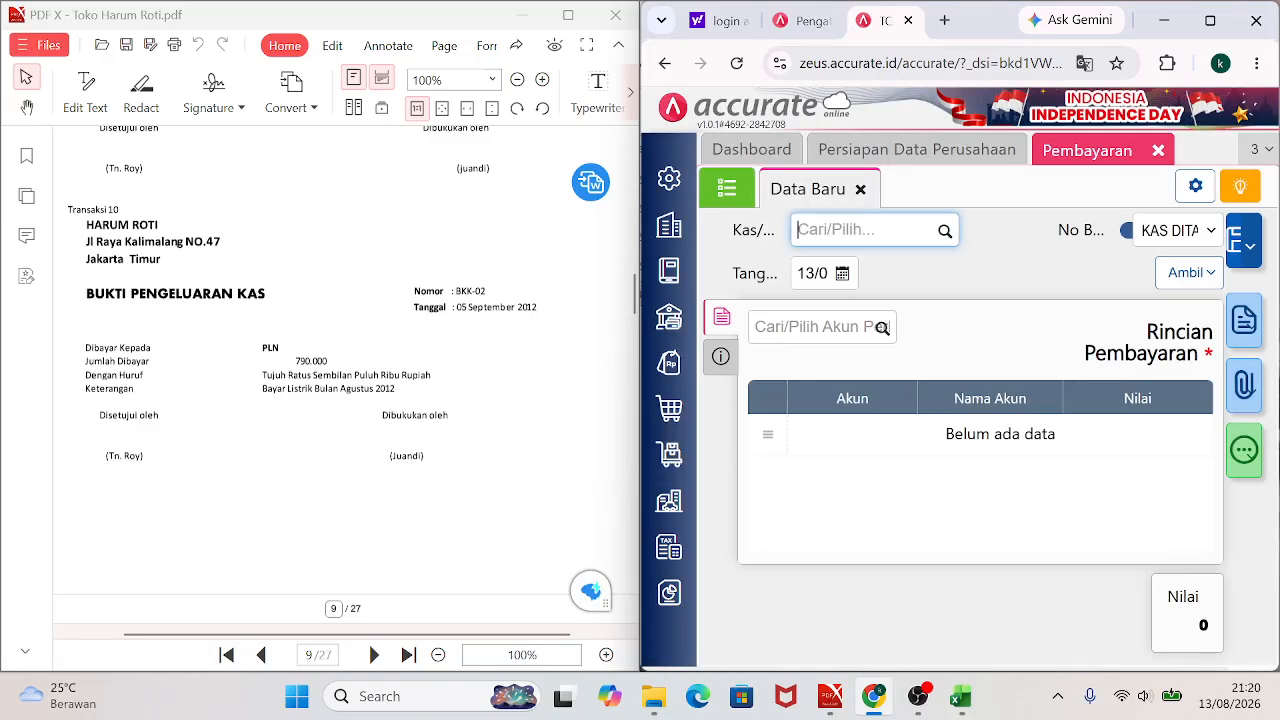
Fill the payment header with cash account KAS DITANGAN, manual number BKK-02 and date 05/09/2012.
left_click(944, 230)
left_click(837, 289)
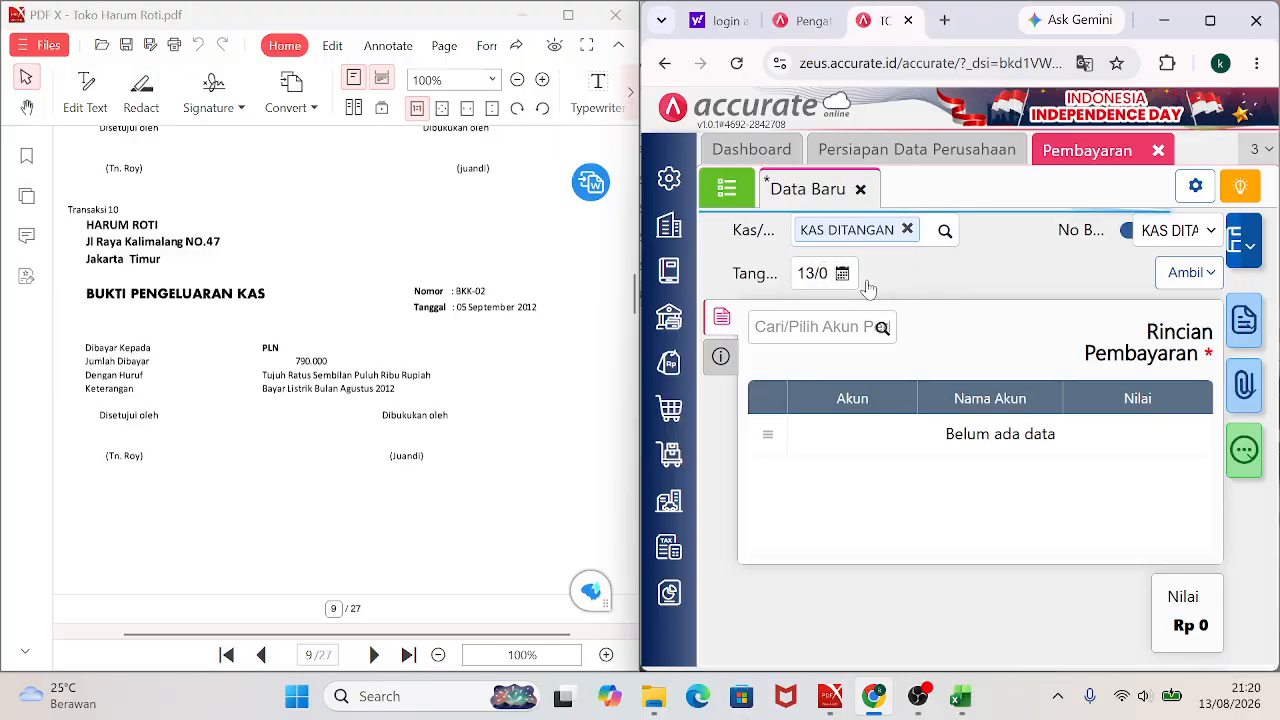
left_click(1125, 232)
type("B")
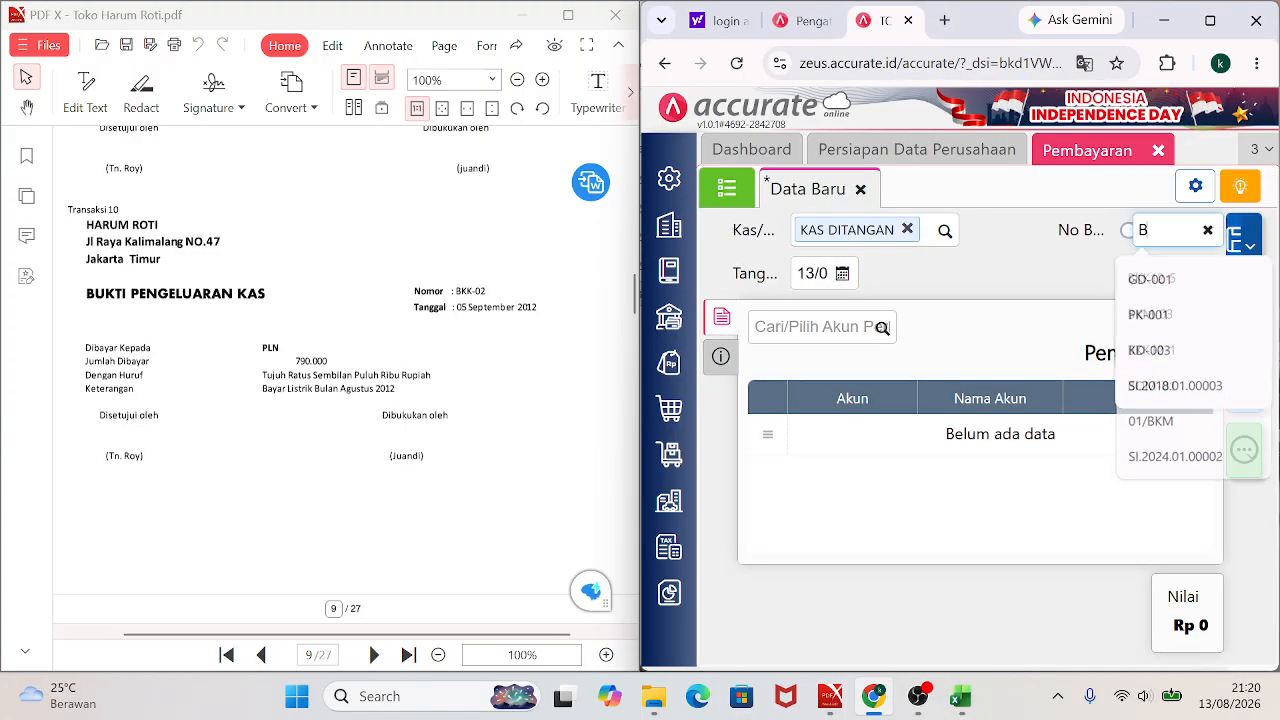
type("KK-02")
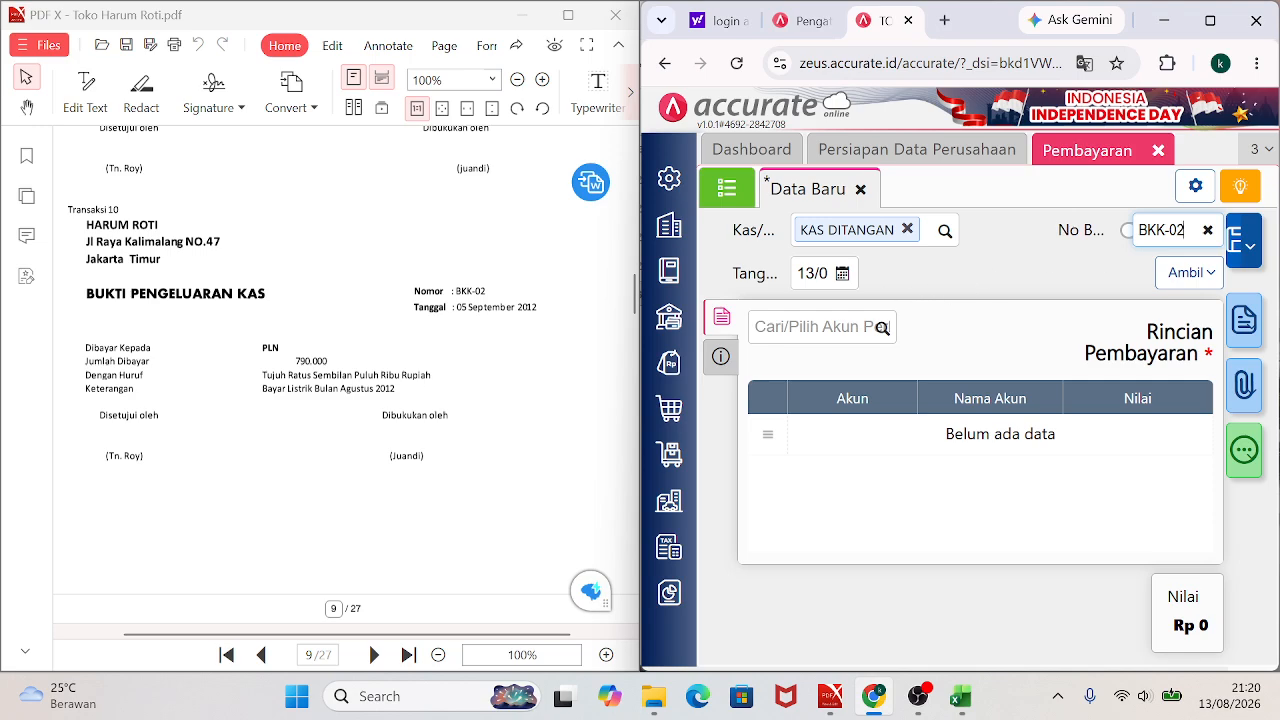
key("Tab")
type("0")
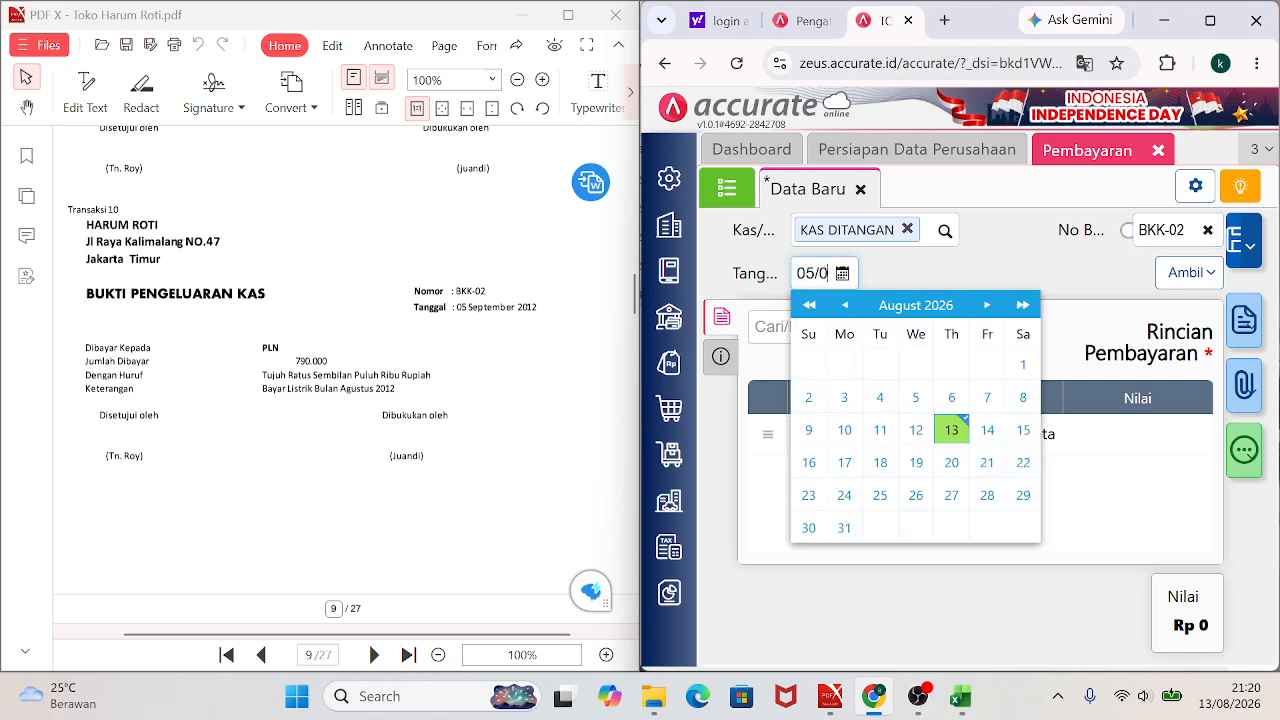
type("5092012")
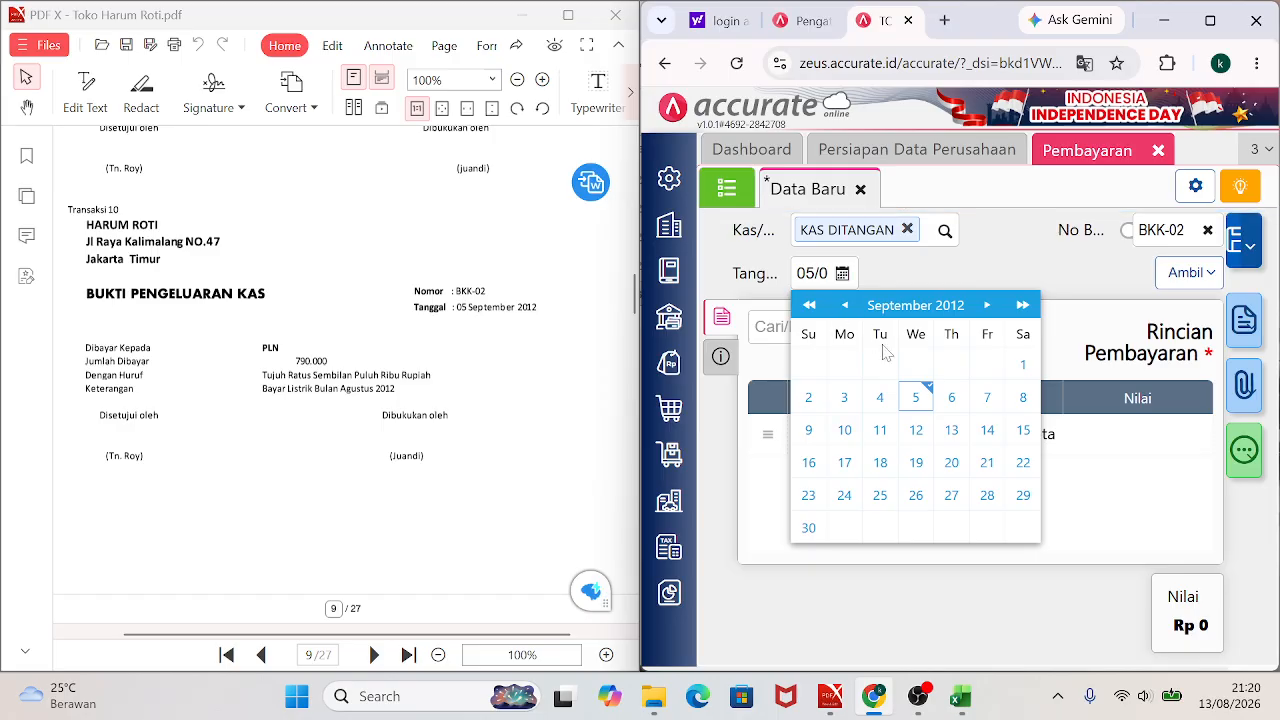
left_click(915, 398)
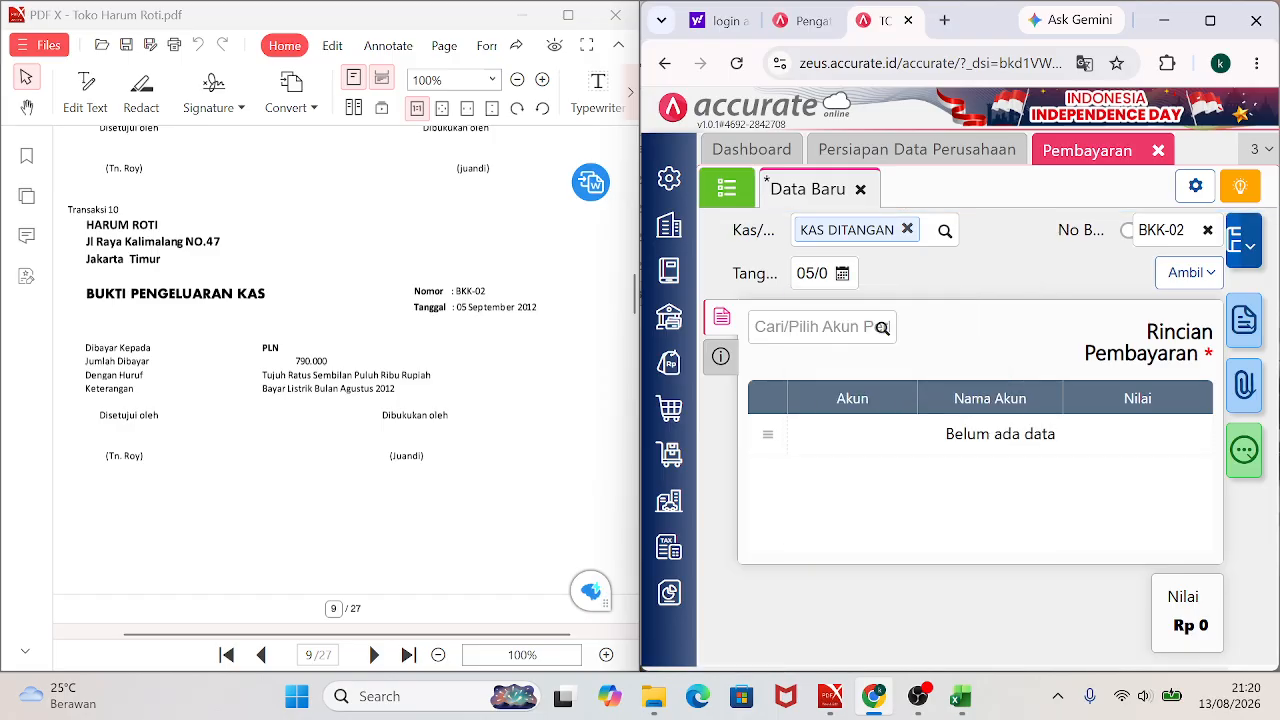
Add the expense account BEBAN LISTRIK to the payment details with a value of Rp 790.000.
left_click(882, 328)
type("LISTRIK")
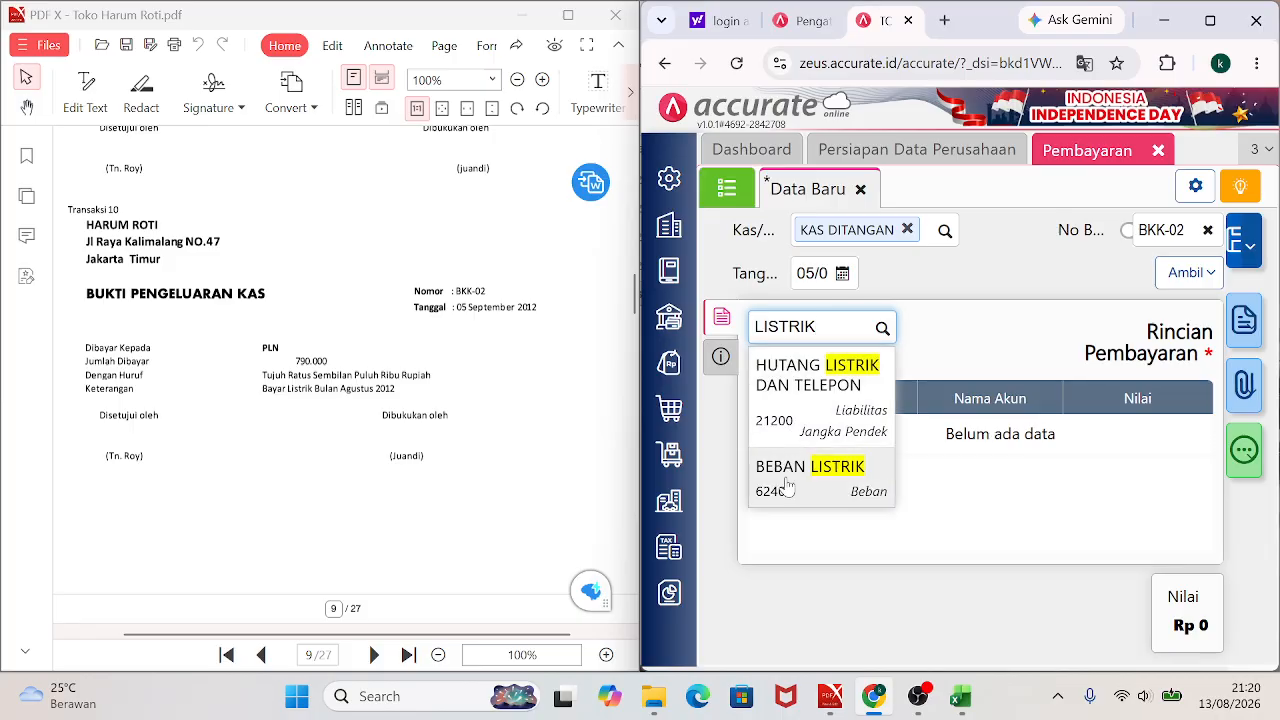
left_click(787, 485)
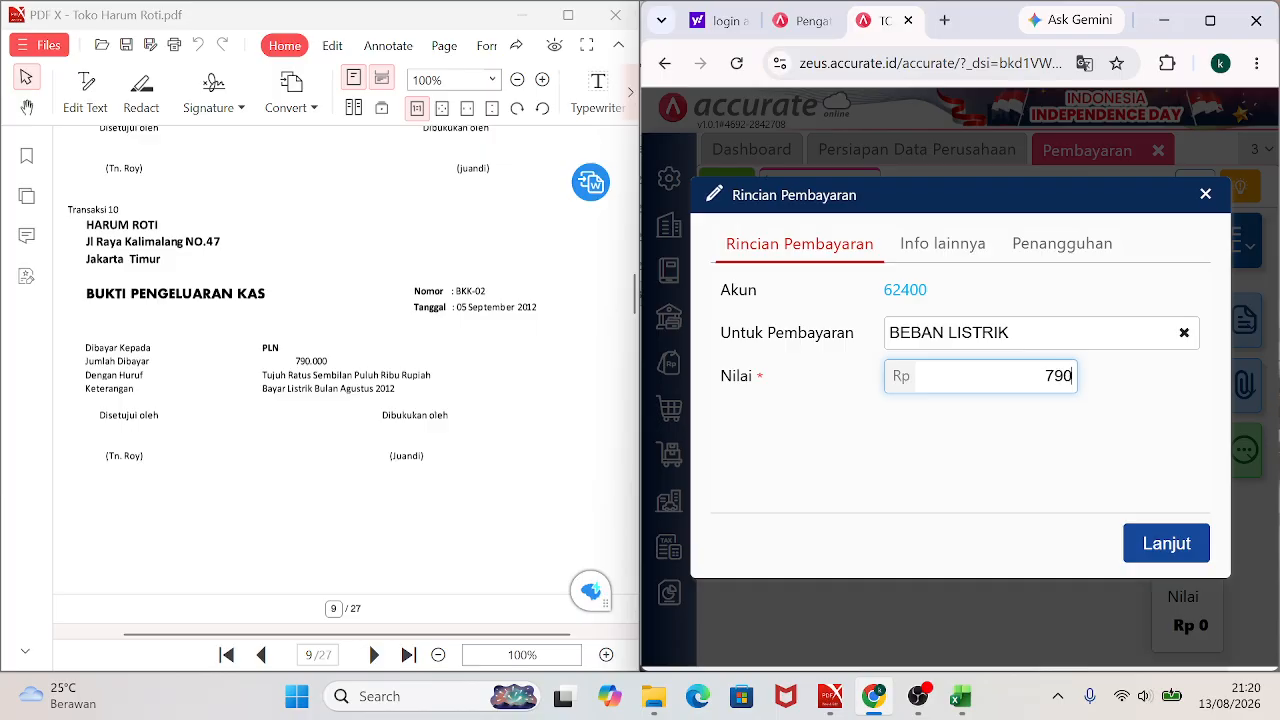
type("790.000")
left_click(1147, 553)
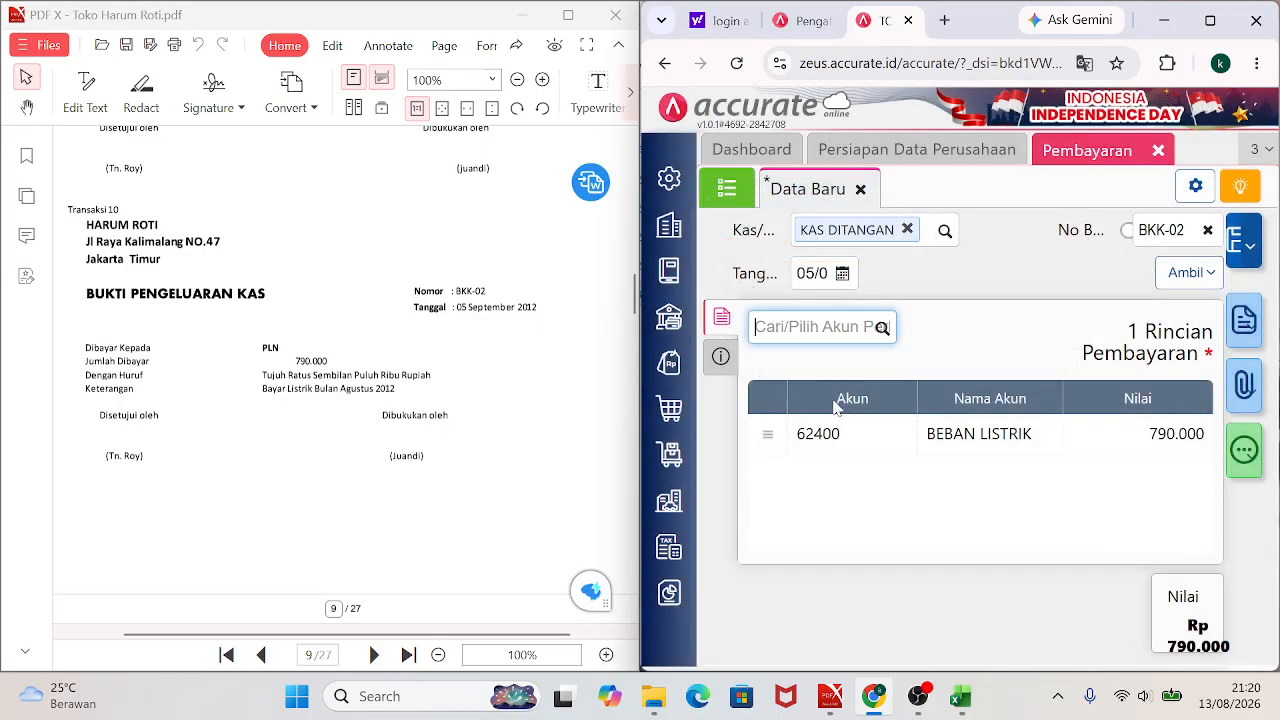
Enter PLN as the payment's recipient and BAYAR LISTRIK BULAN AGUSTUS 2012 as its note.
left_click(721, 357)
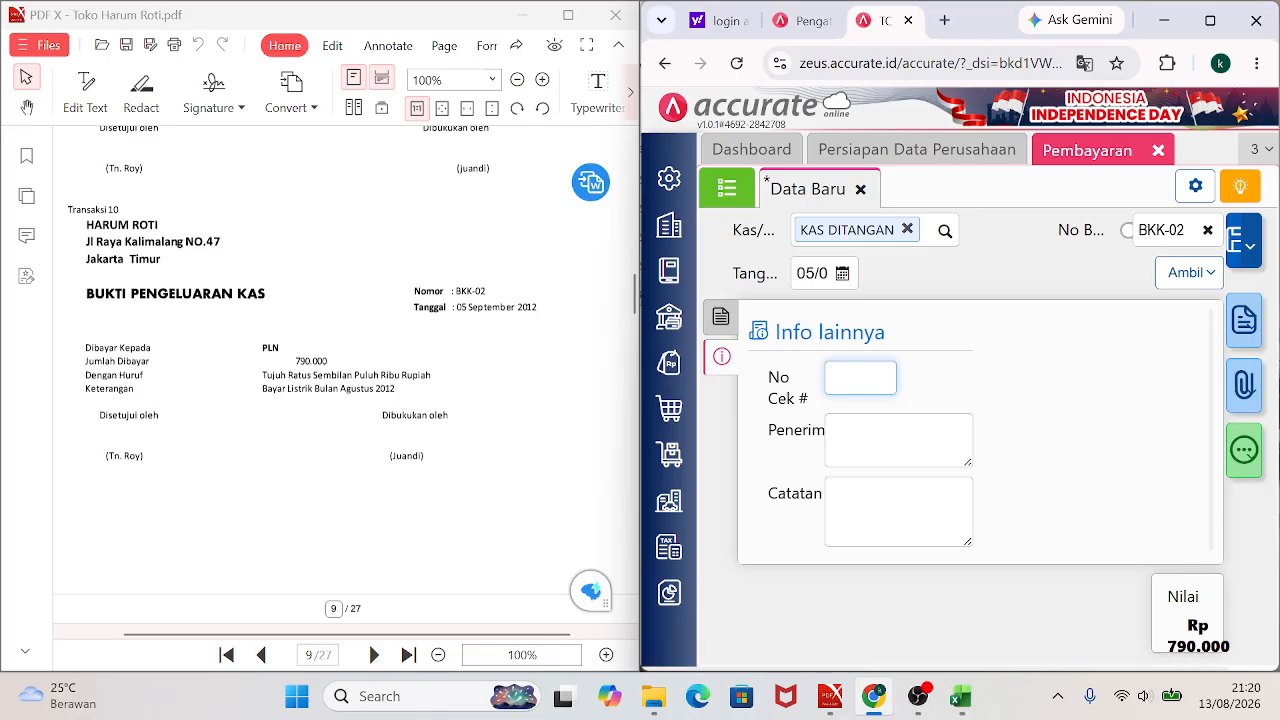
key("Tab")
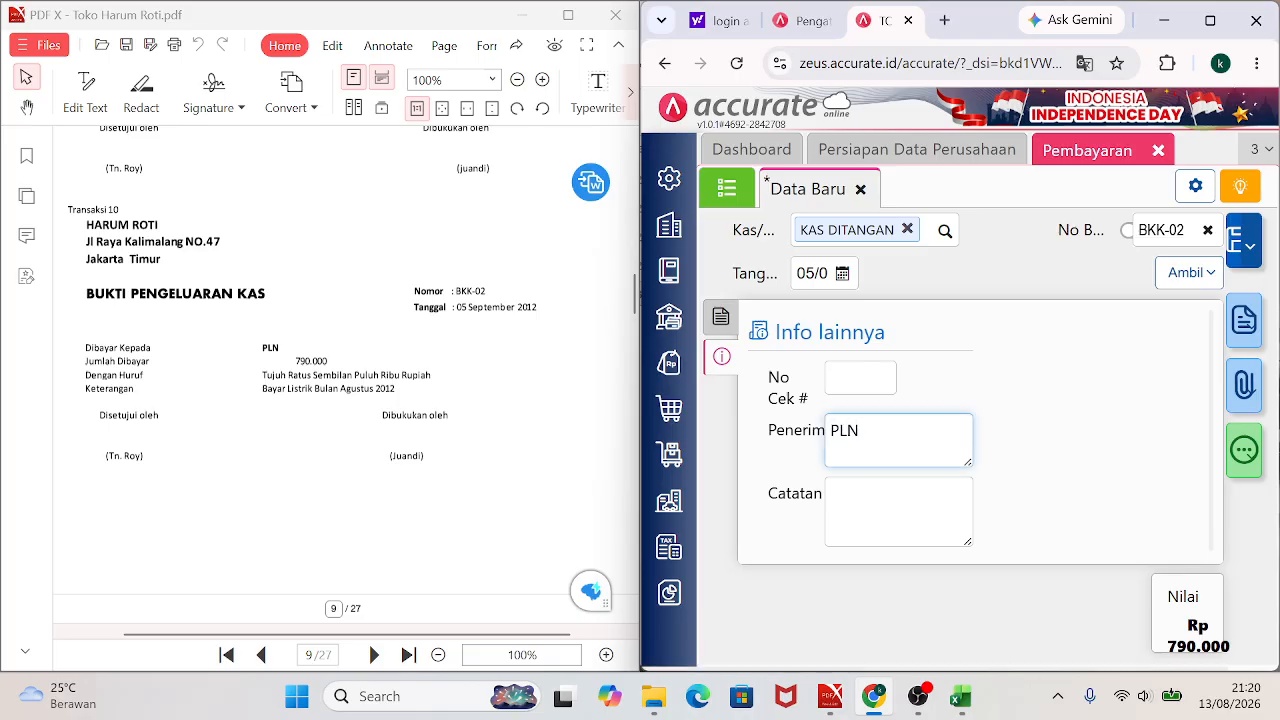
key("Tab")
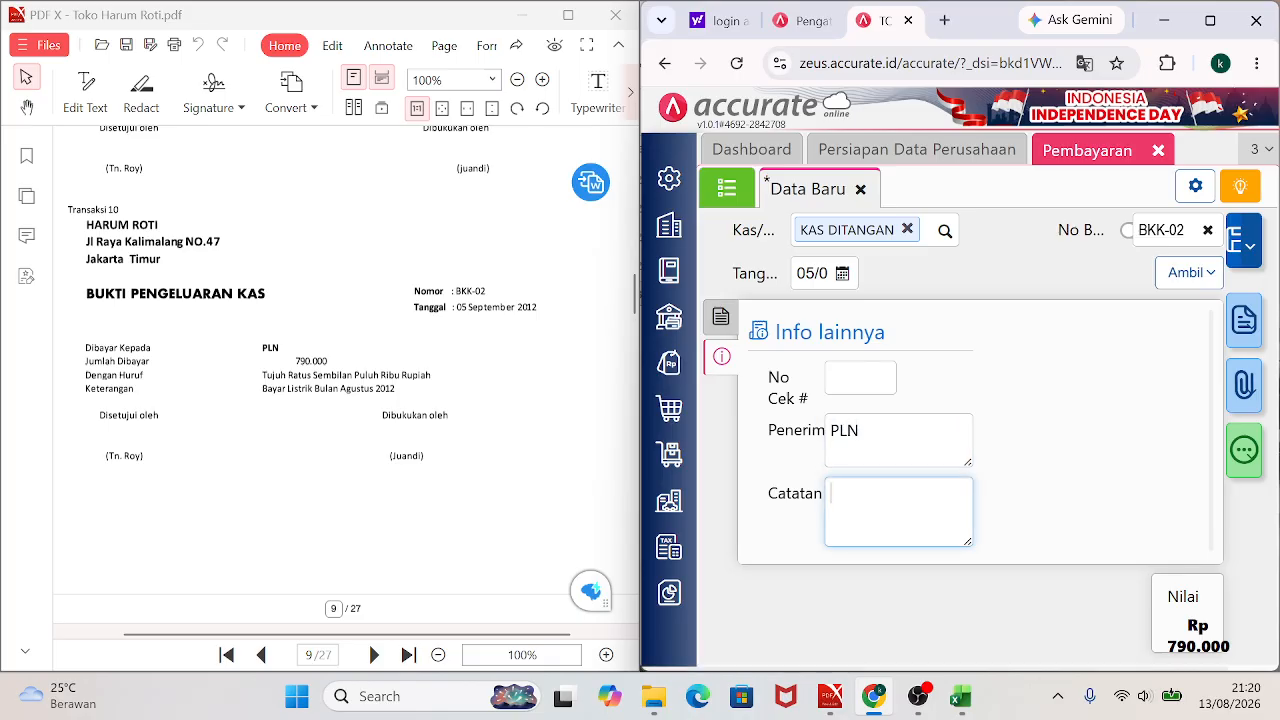
type("BAYAR LISTRIK ULAN")
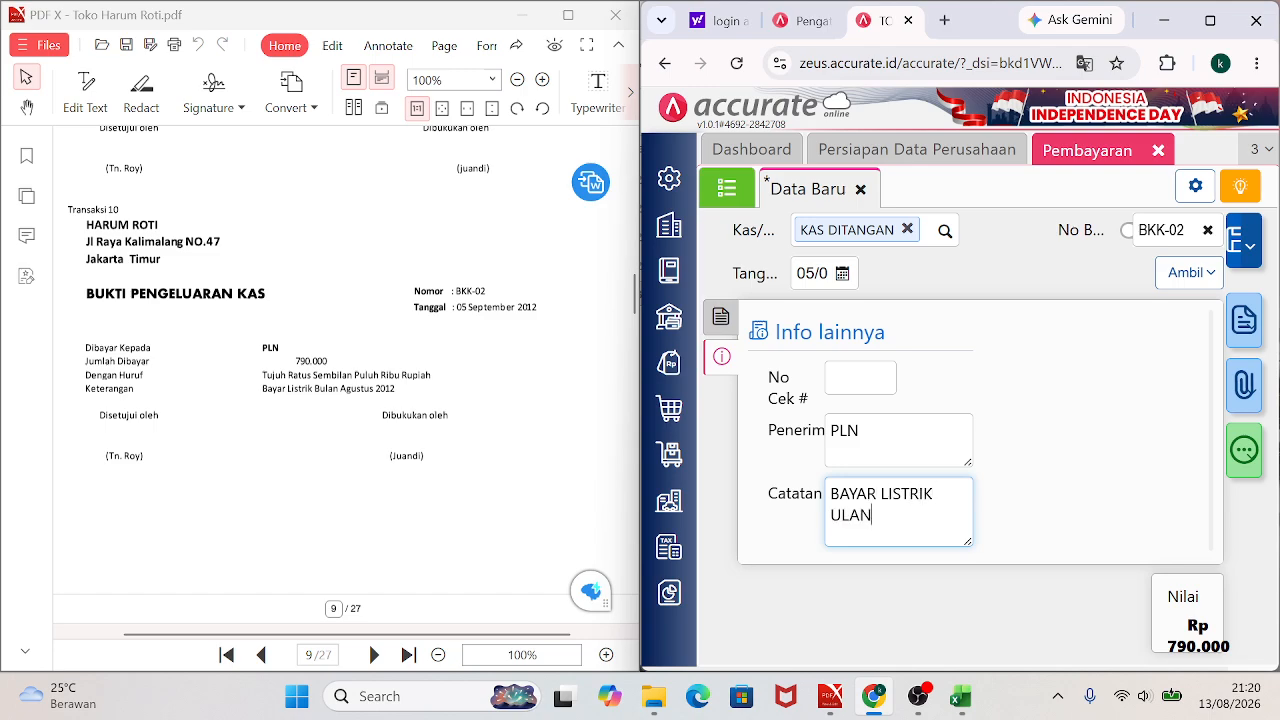
key("BackSpace")
key("BackSpace")
key("BackSpace")
key("BackSpace")
type("BULAN AGUSTUS 2012")
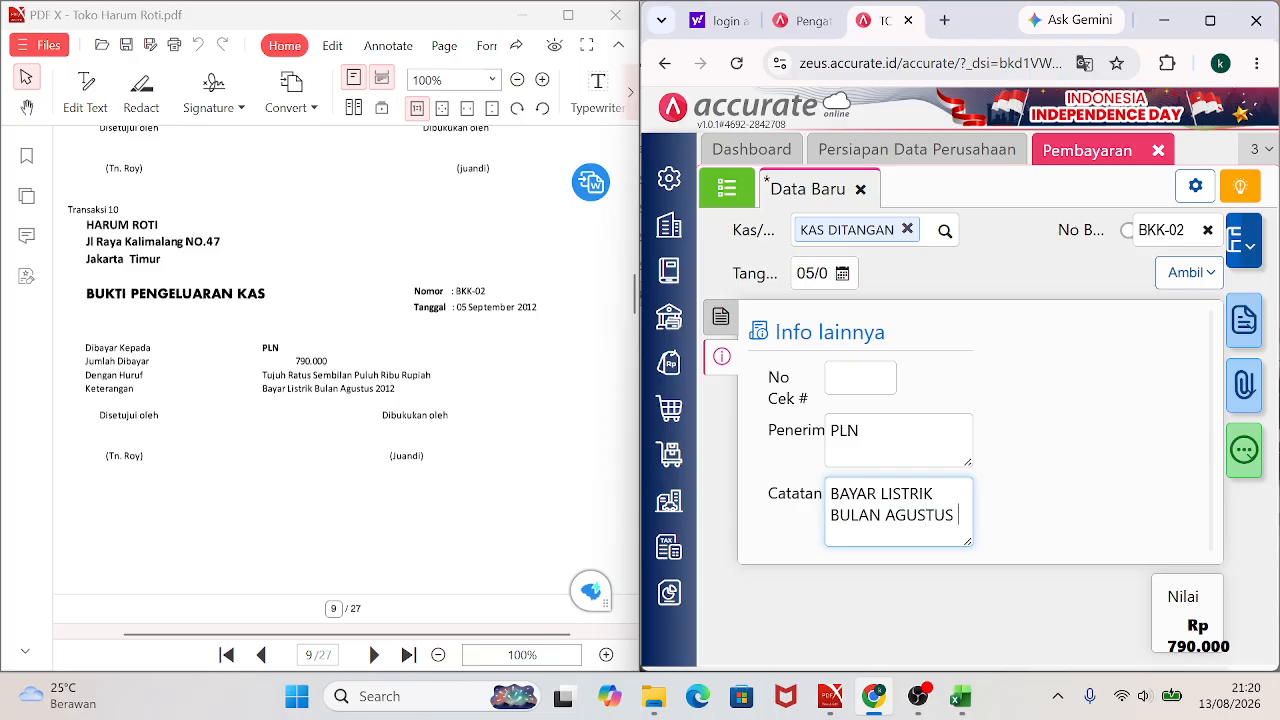
Save the BKK-02 cash payment and reopen it from the list of payments.
left_click(721, 317)
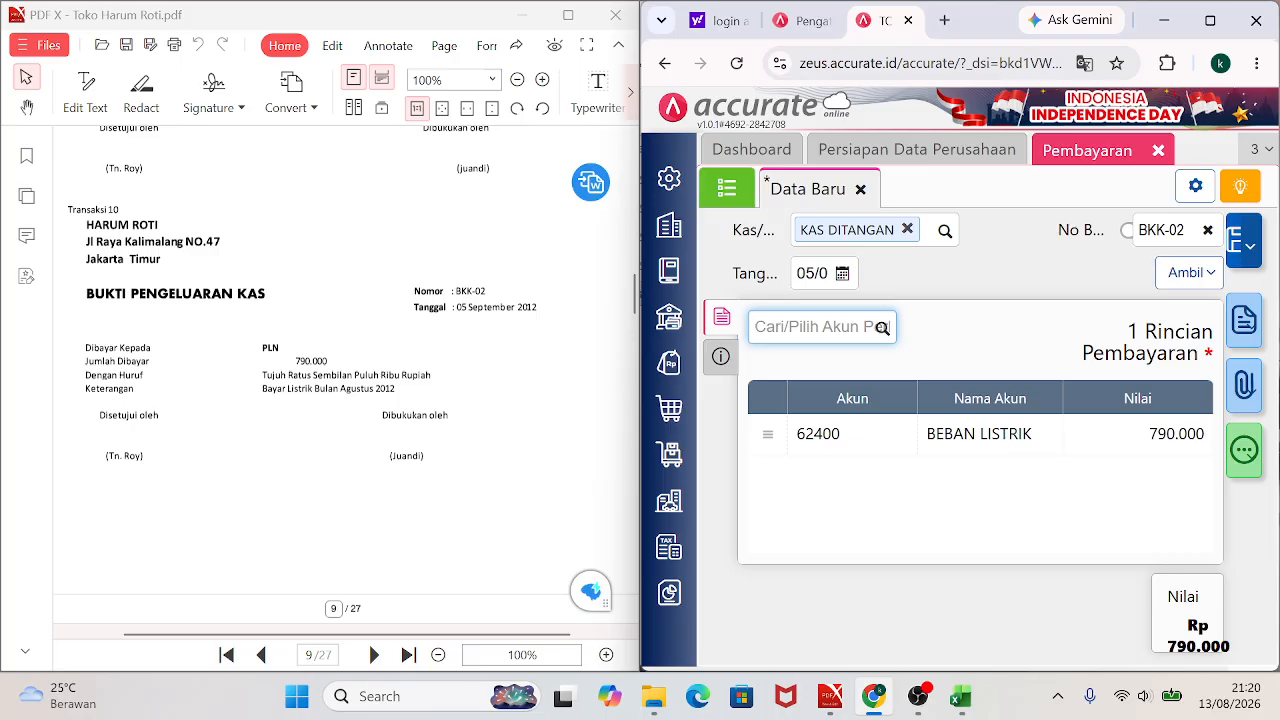
left_click(1234, 258)
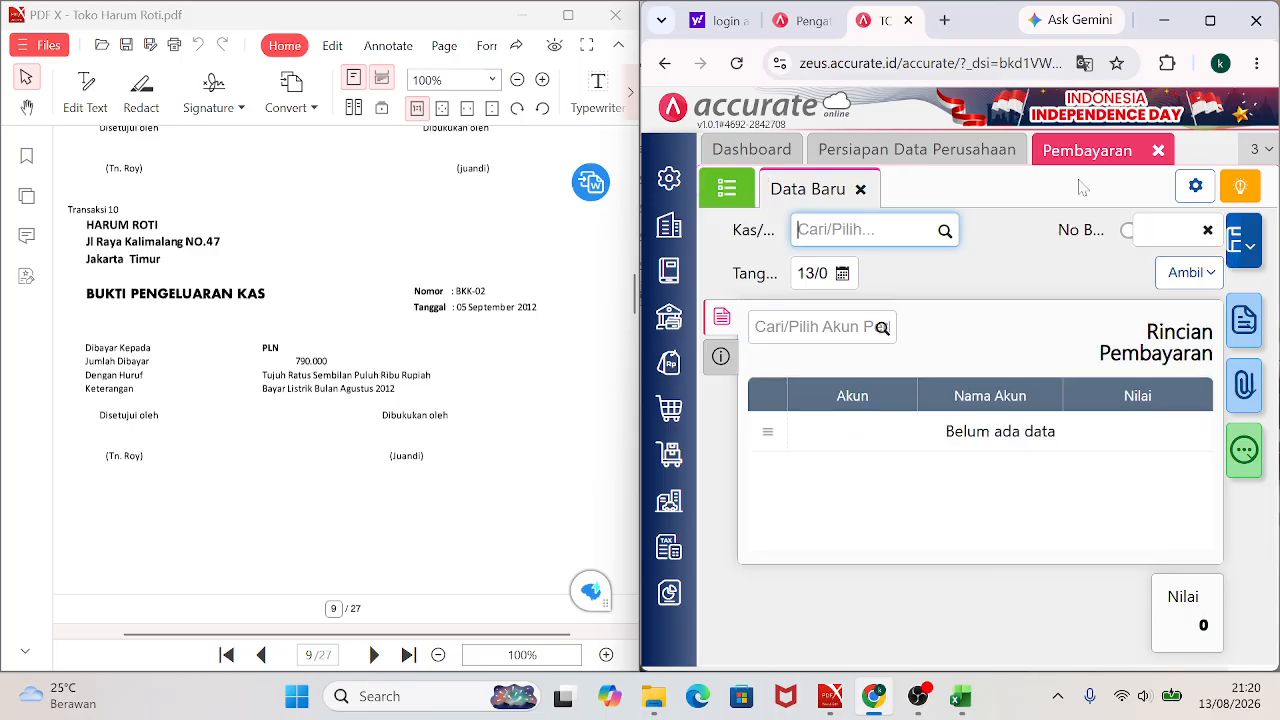
left_click(723, 197)
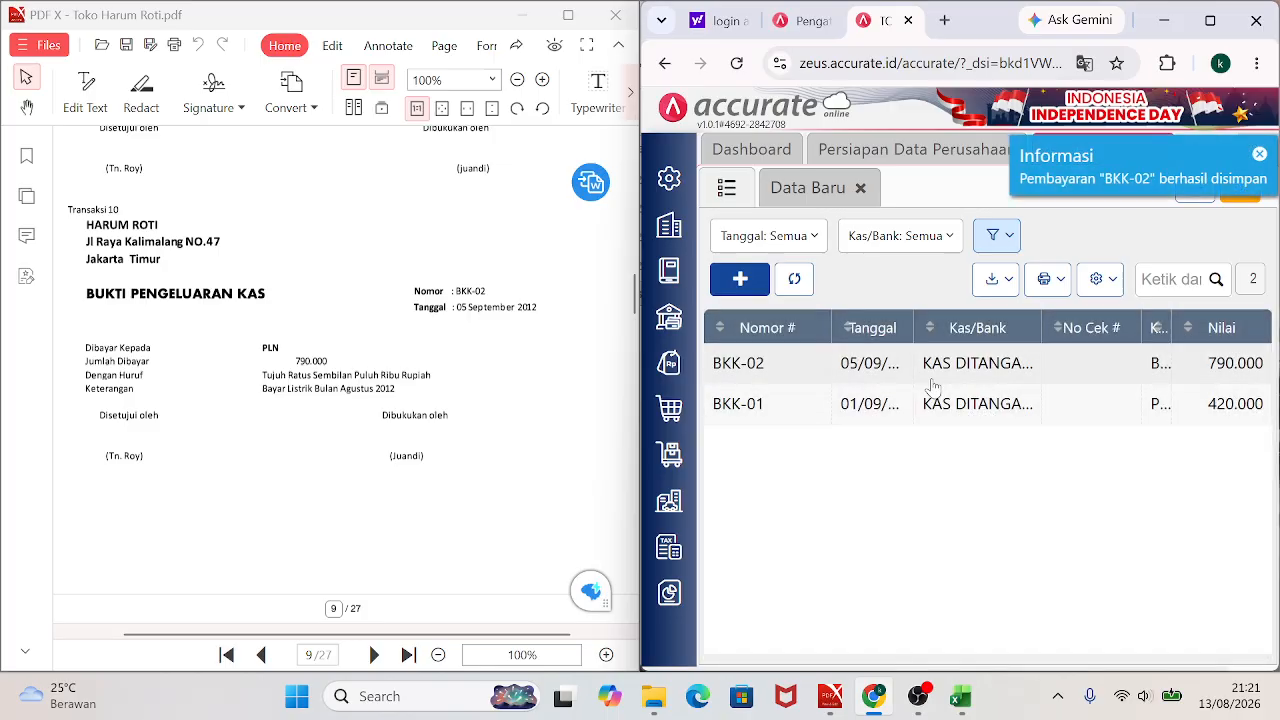
left_click(932, 386)
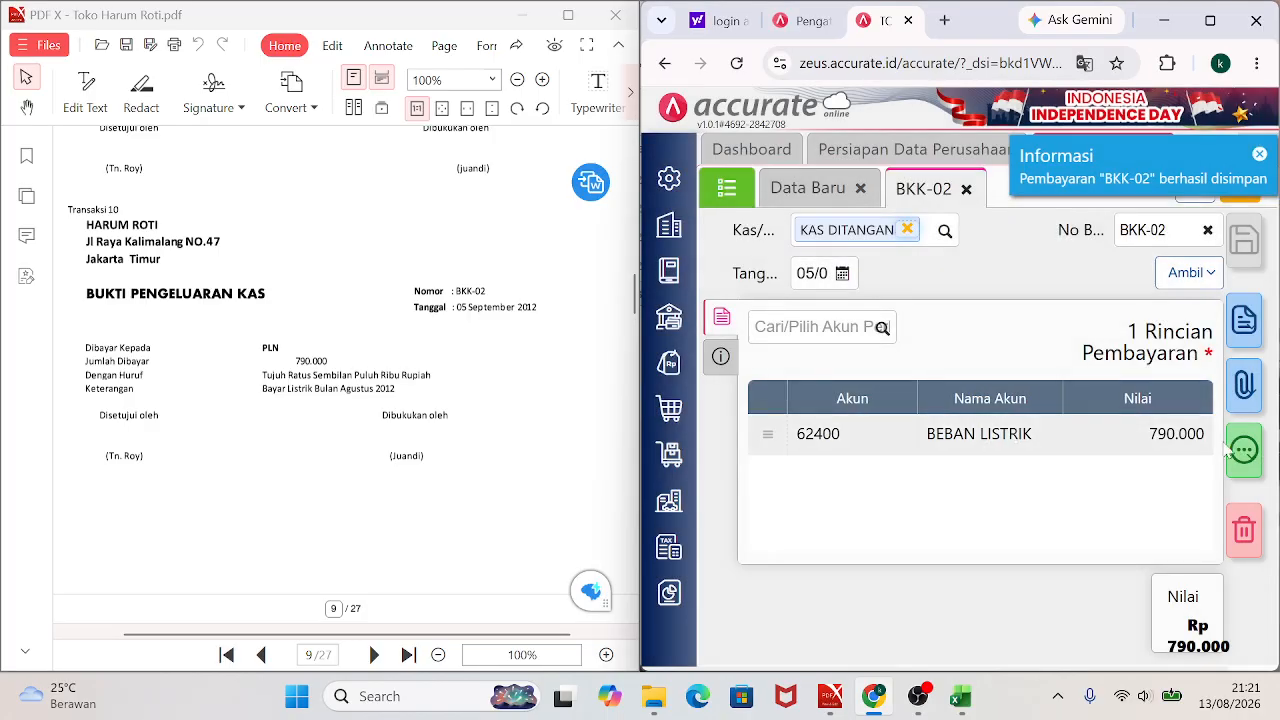
Examine the journal details (Rincian Jurnal) of payment BKK-02 in the enlarged window, then return to the side-by-side view.
left_click(1210, 20)
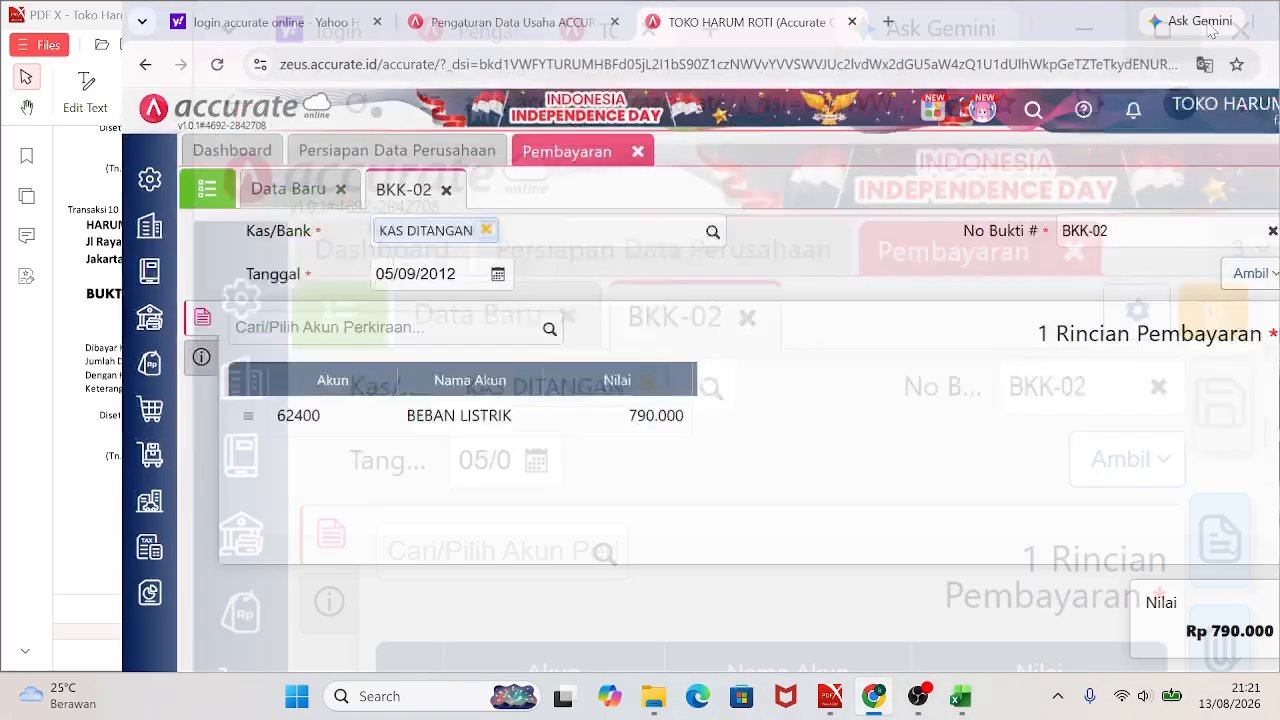
left_click(1247, 466)
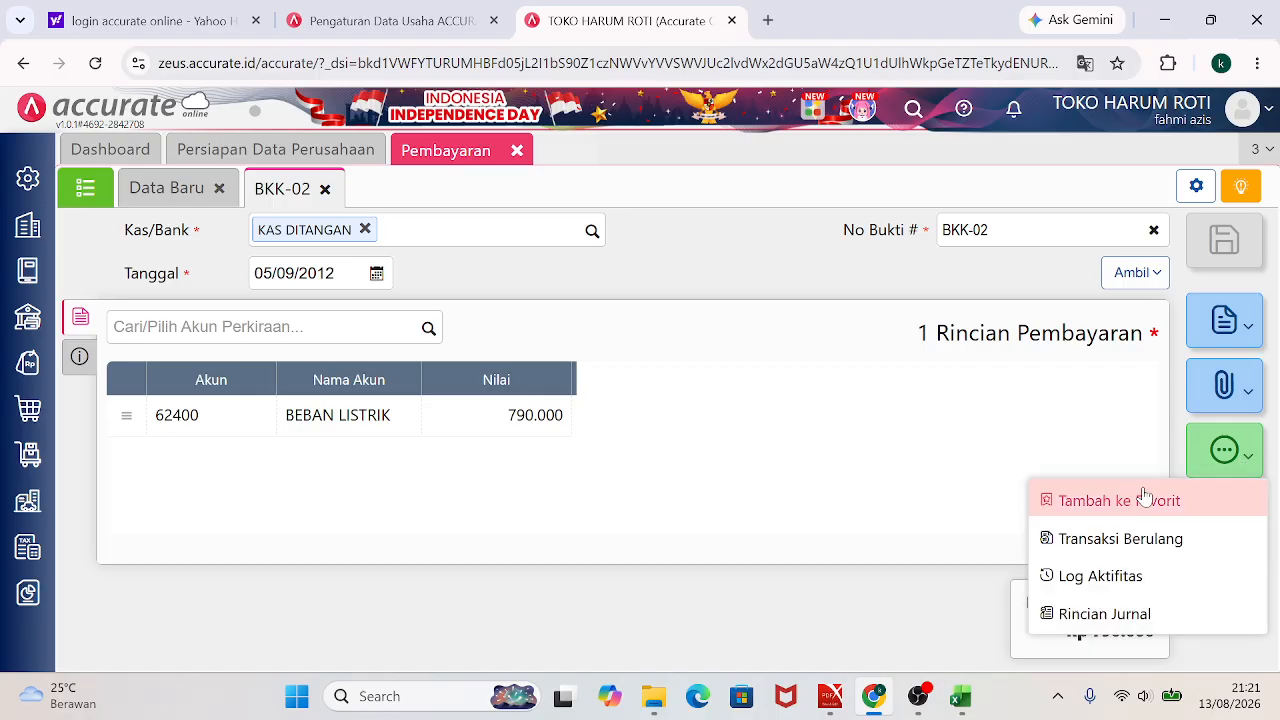
left_click(1087, 616)
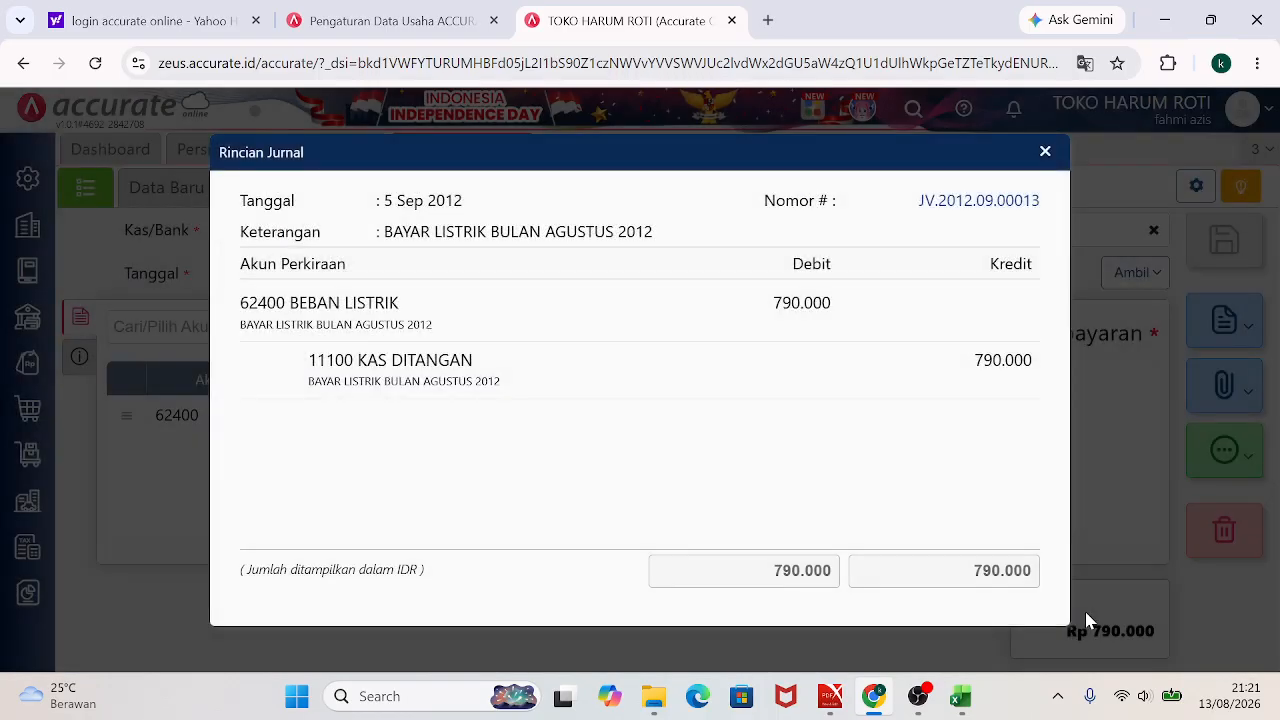
left_click(1044, 156)
left_click(1211, 21)
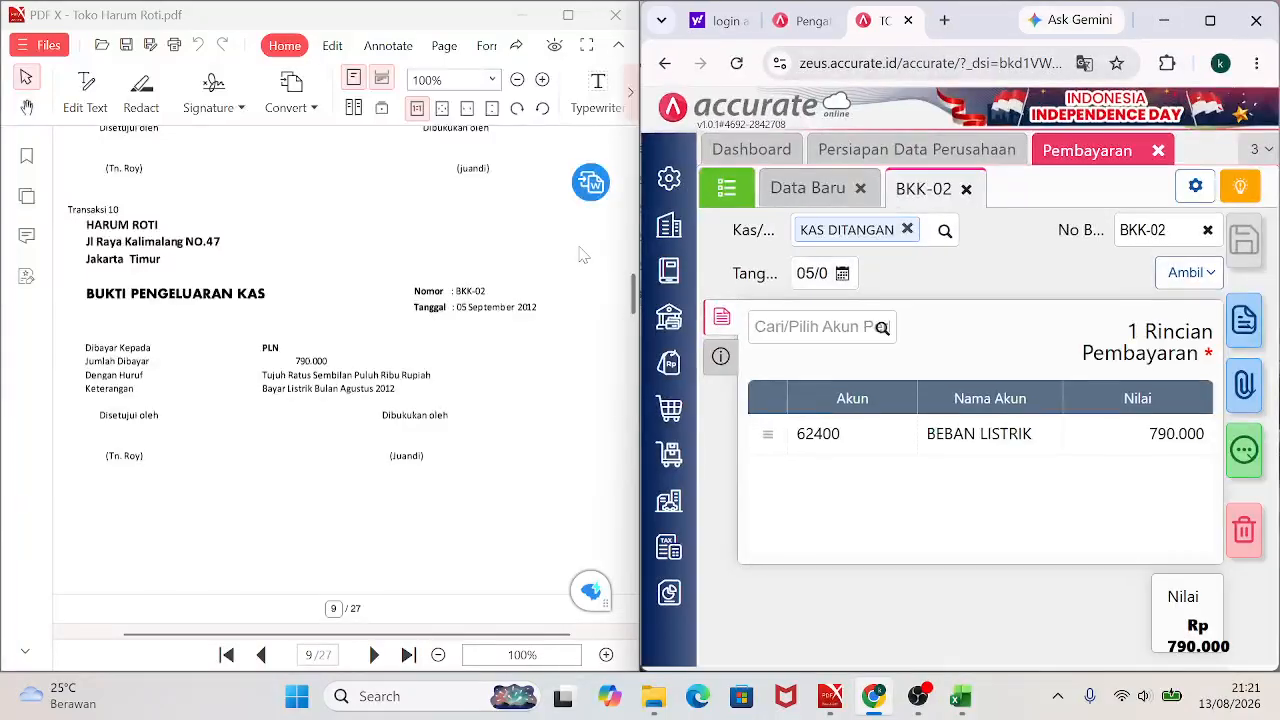
Close the payment page and open a blank sales invoice (Faktur Penjualan) for the PDF's cash sale KN-03.
left_click(517, 302)
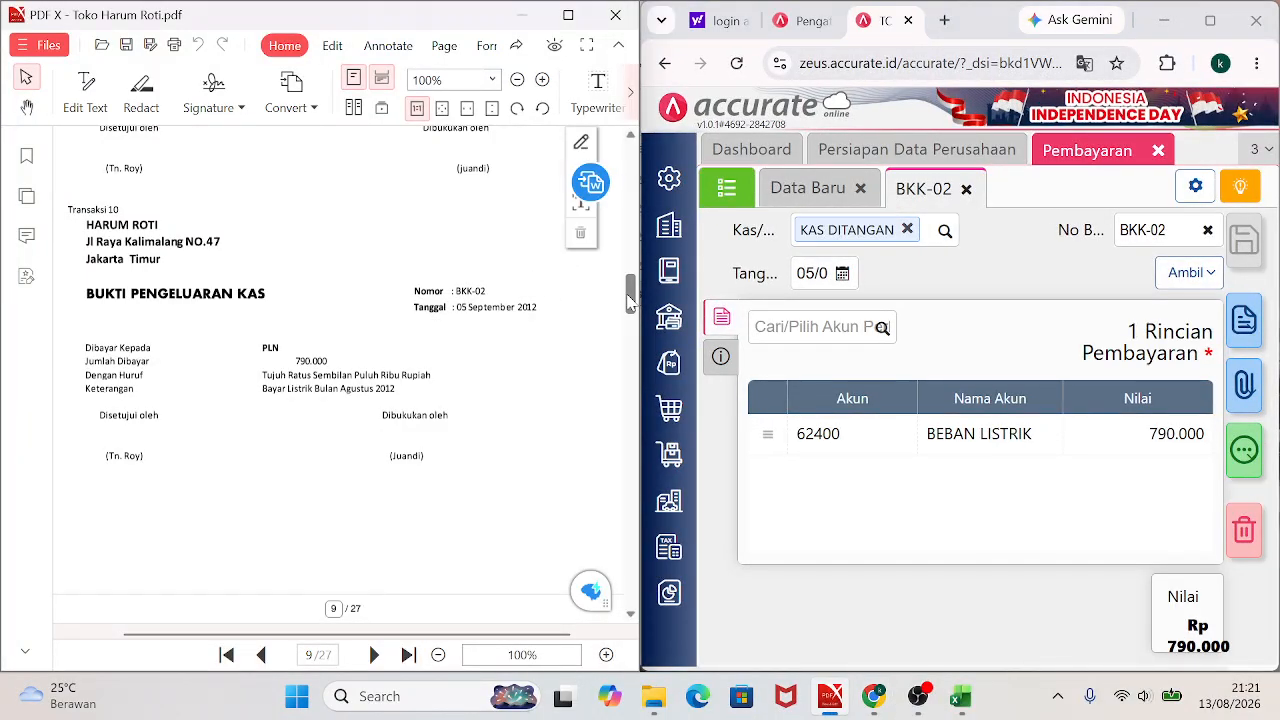
left_click_drag(630, 303, 630, 312)
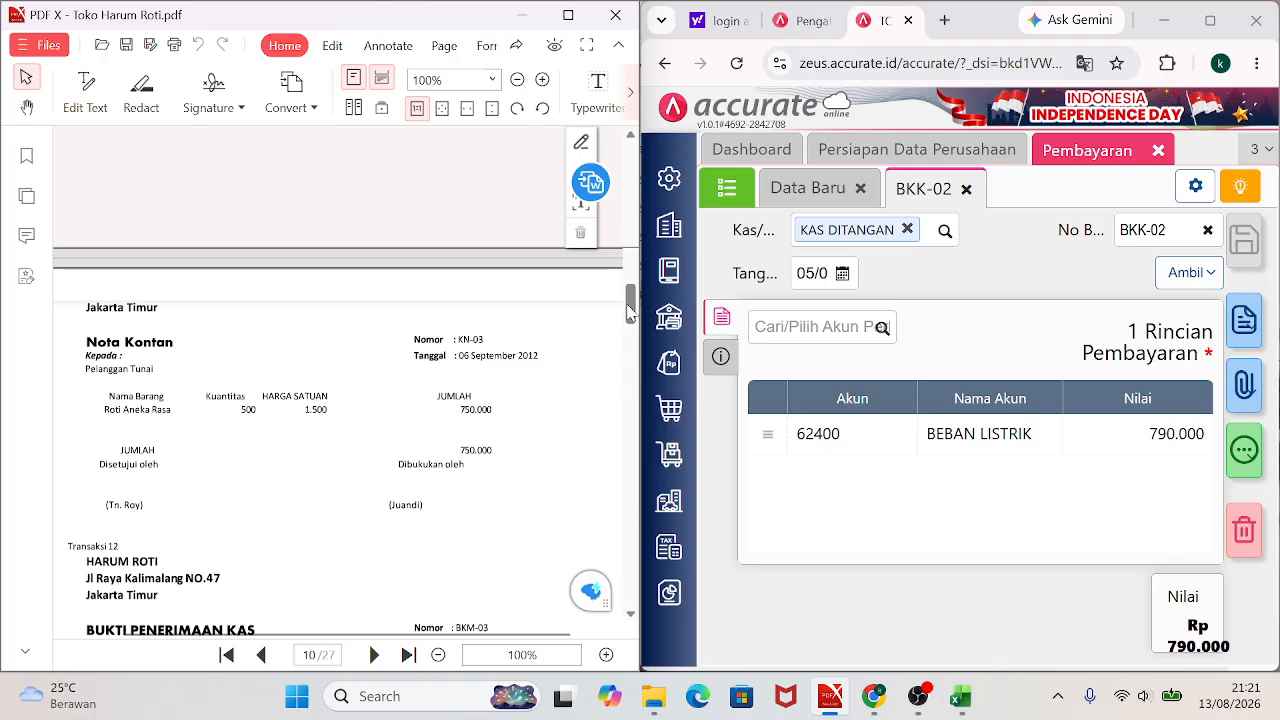
scroll(630, 313, "down", 1)
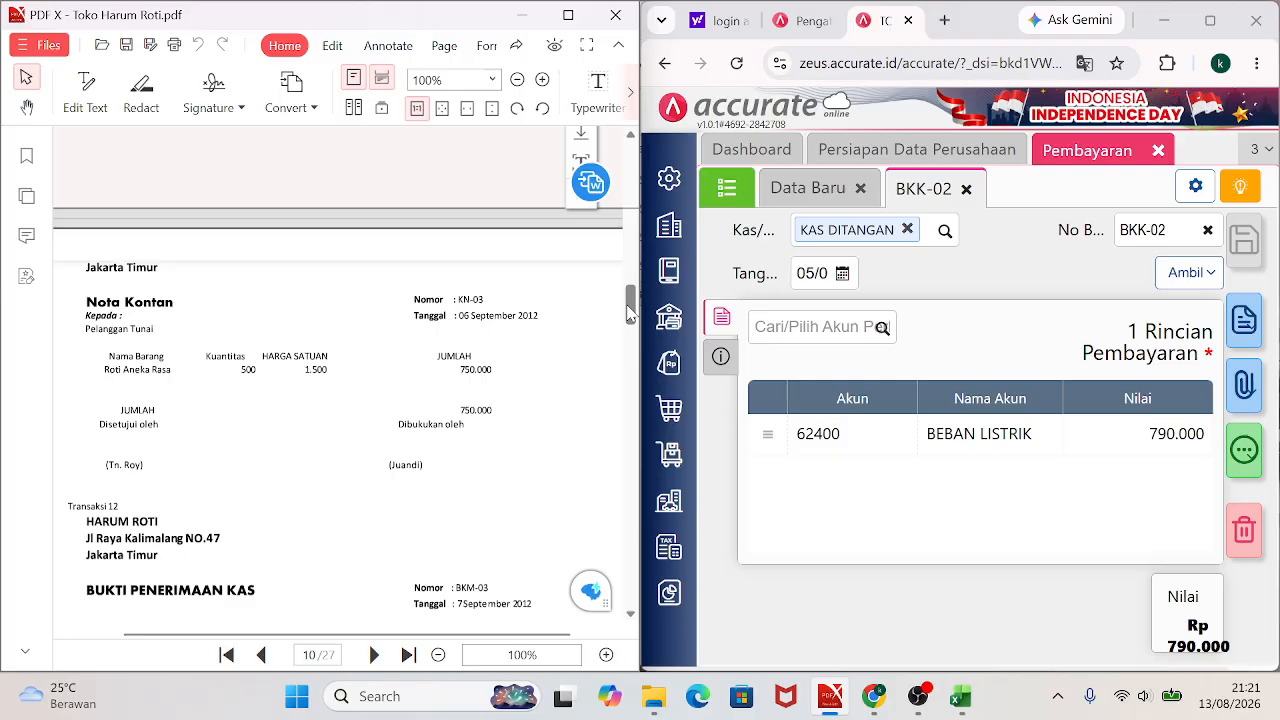
scroll(630, 313, "down", 1)
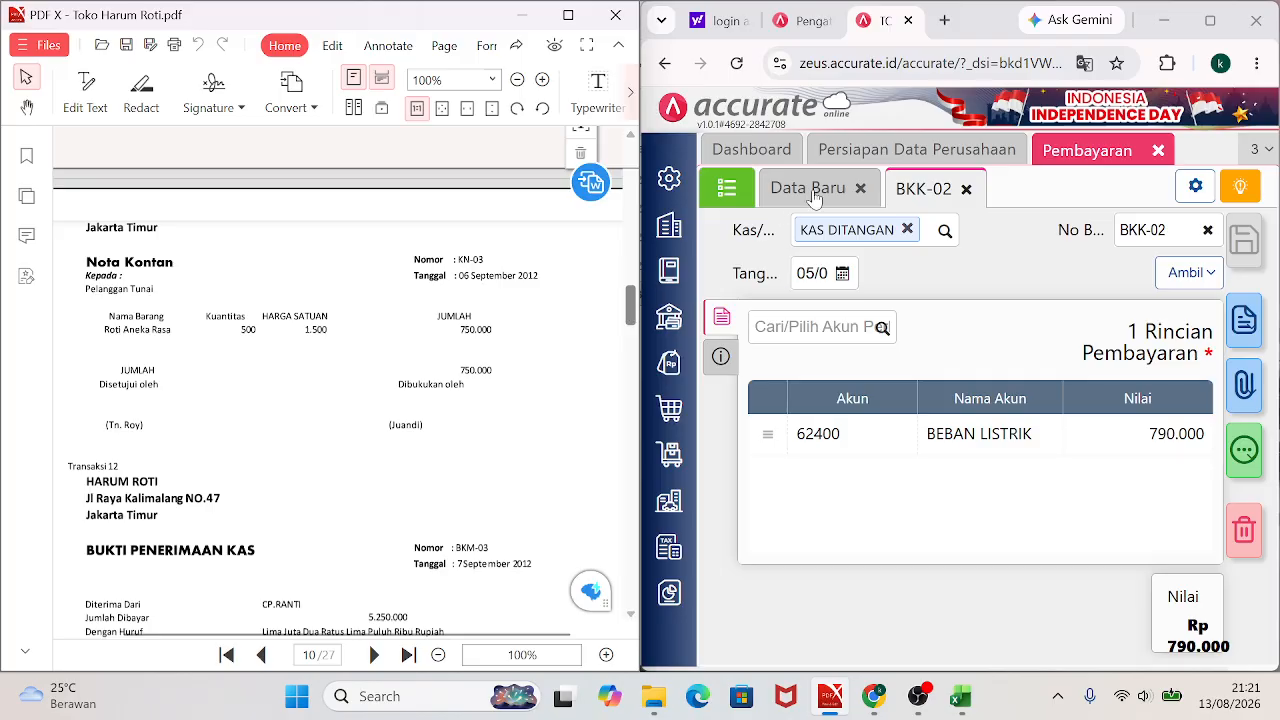
left_click(1159, 150)
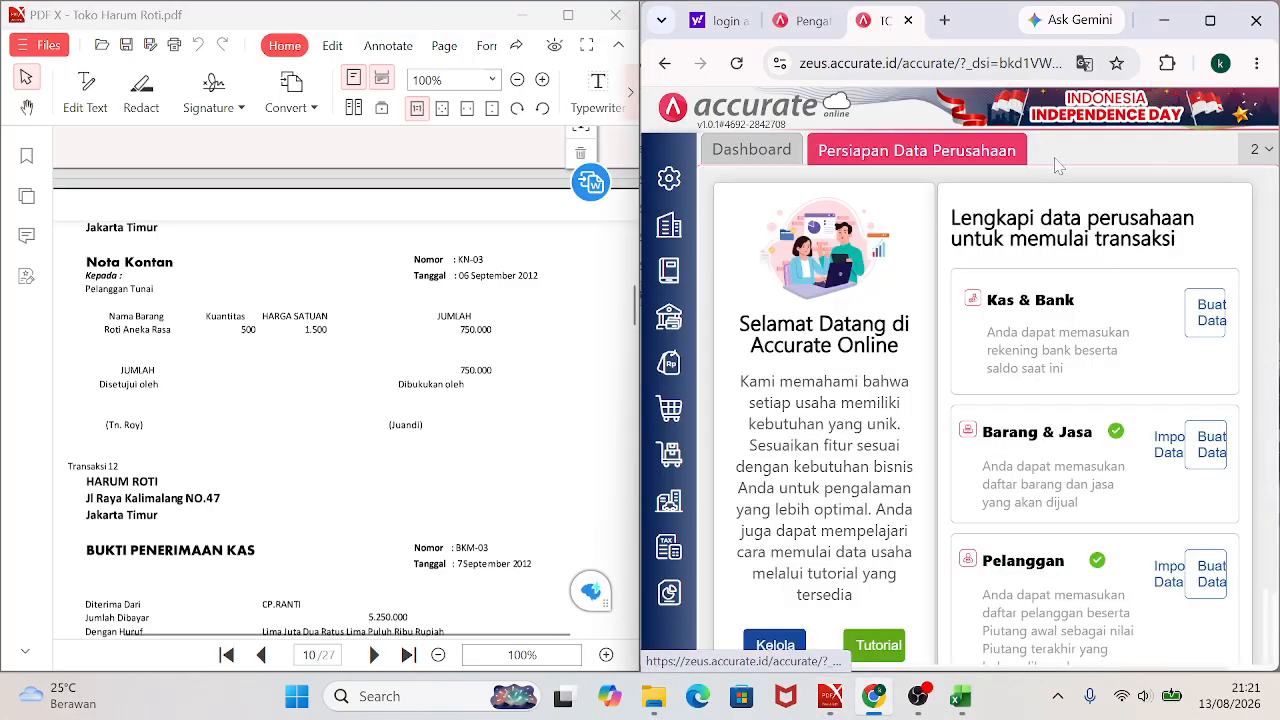
left_click(676, 372)
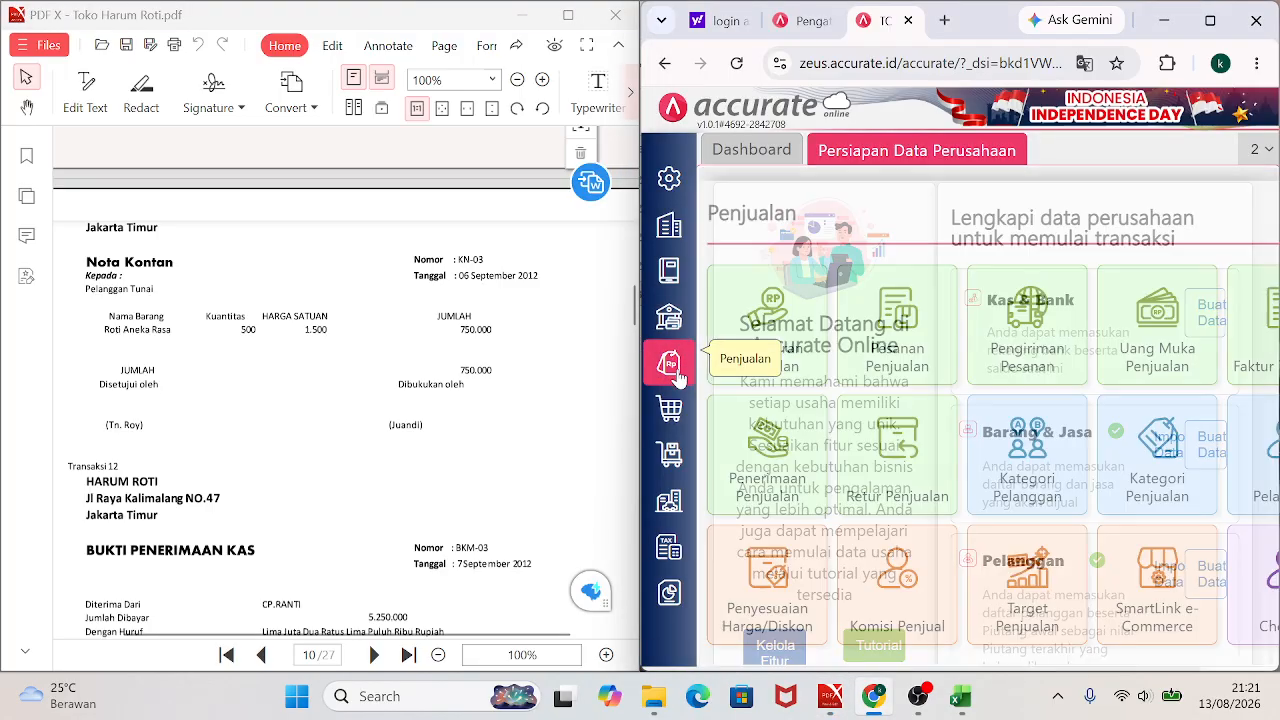
left_click(1262, 315)
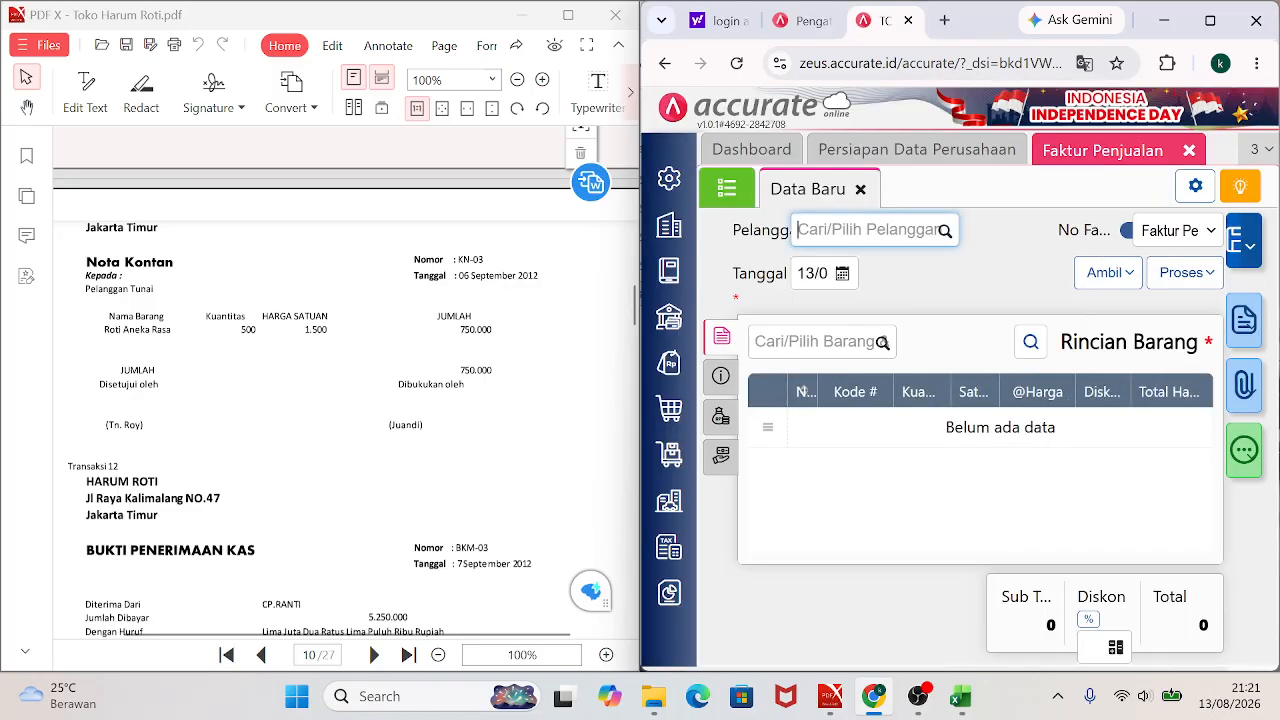
Fill the invoice header with customer PENJUALAN TUNAI, manual number KN-03 and date 06/09/2012.
type("PELA")
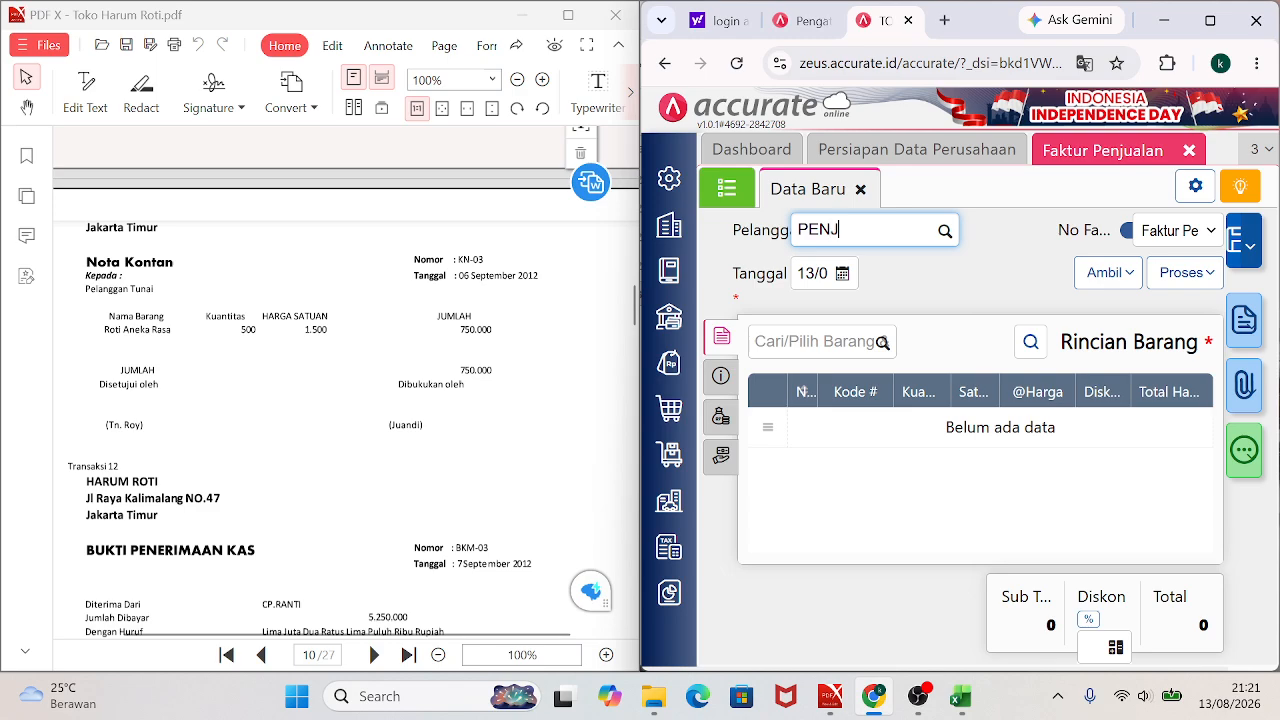
left_click(848, 280)
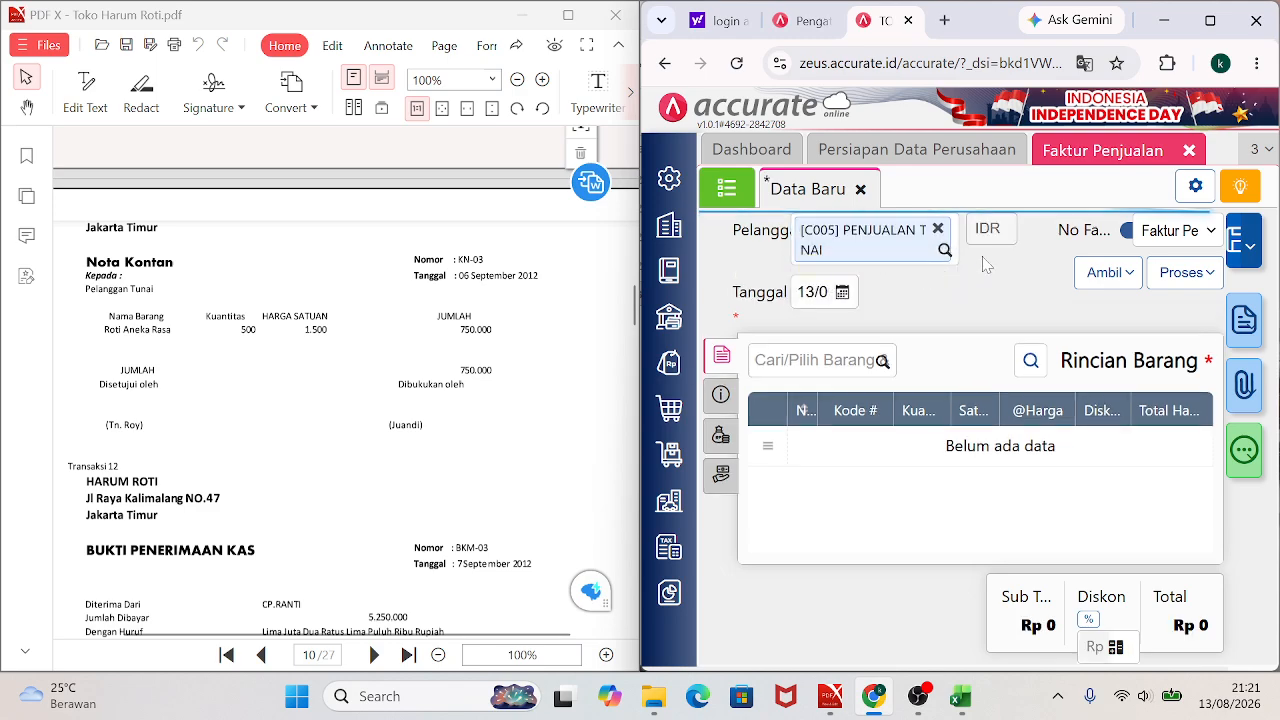
left_click(1129, 232)
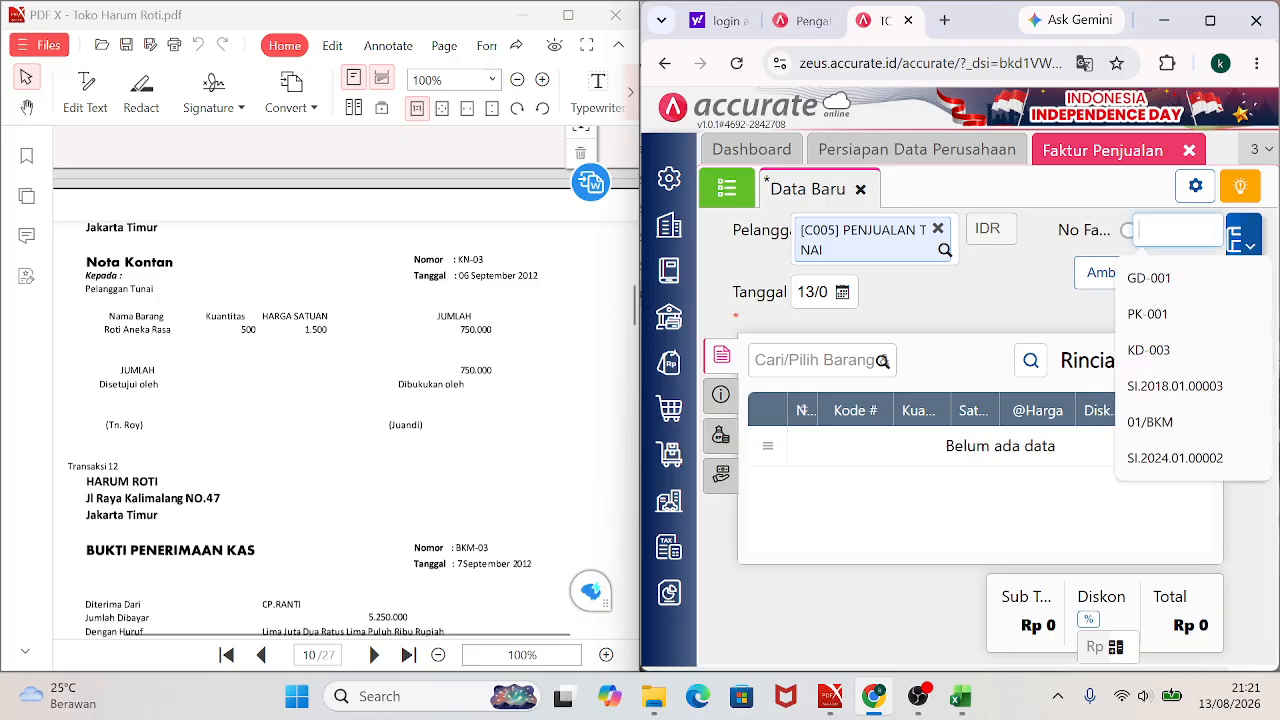
type("KN-03")
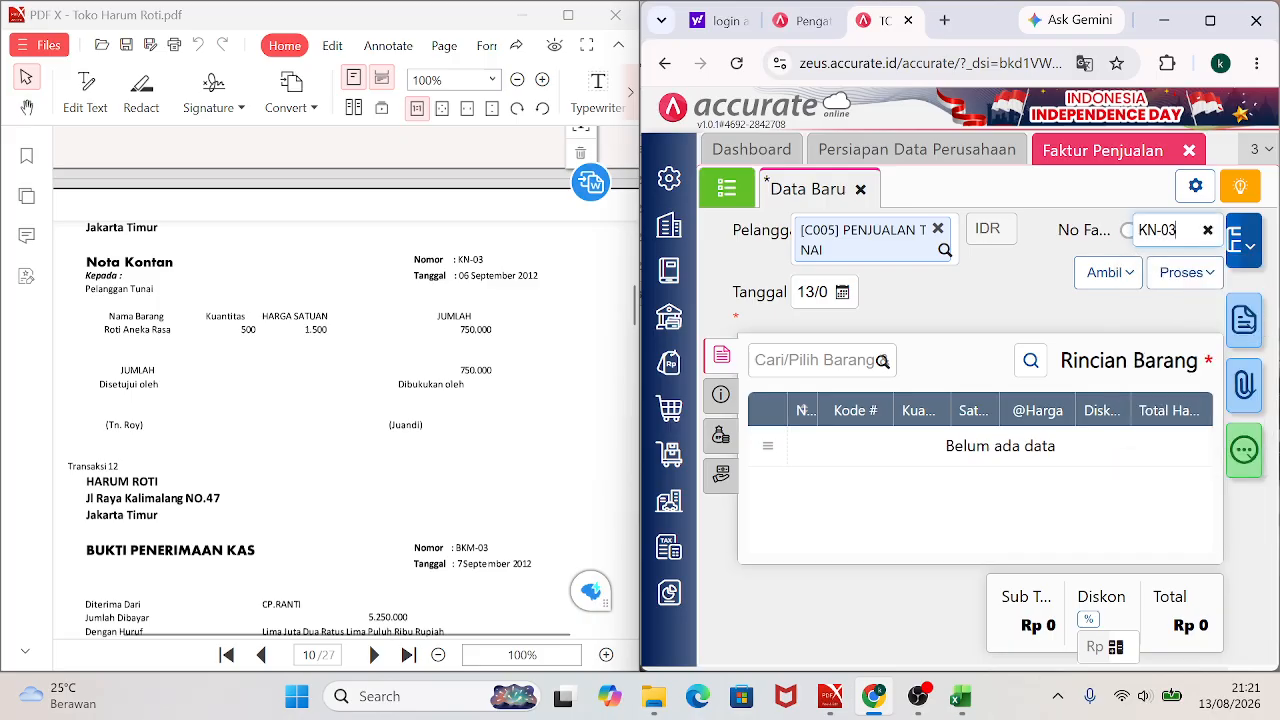
key("Tab")
type("0")
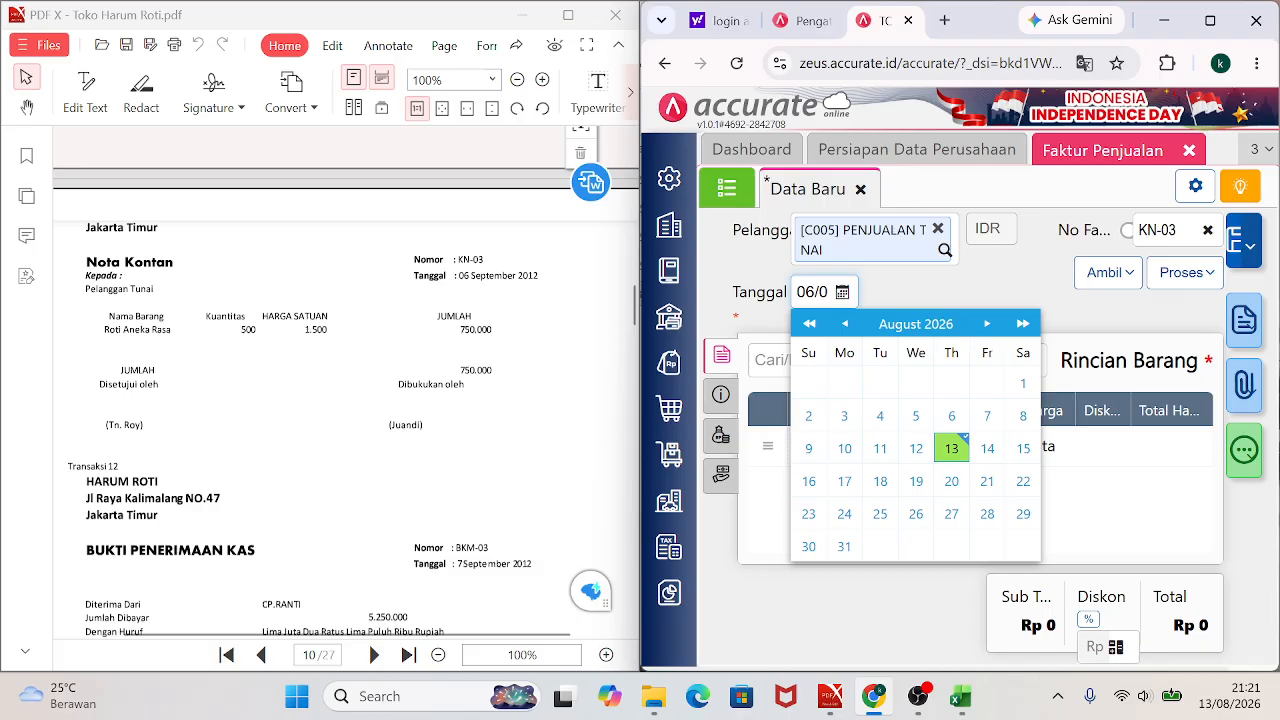
key("Tab")
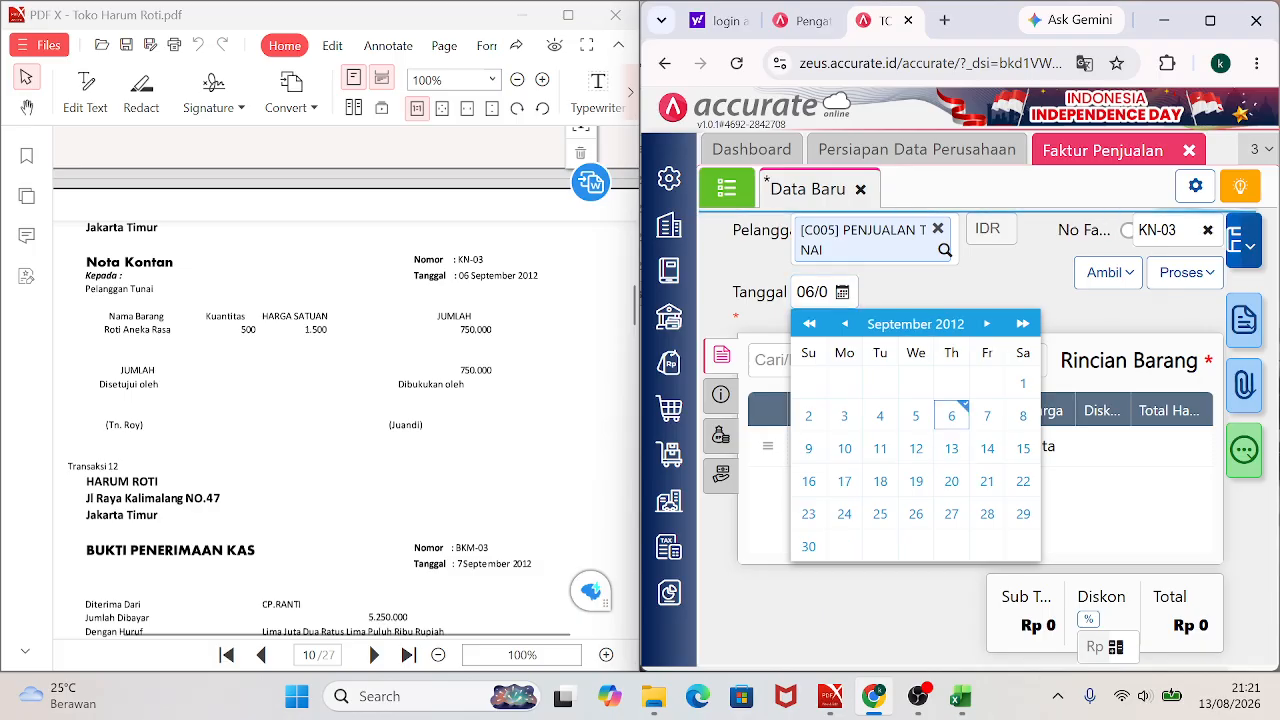
left_click(945, 420)
Add the item ROTI ANEKA RASA to the invoice with quantity 500 and a unit price of Rp 1.500.
left_click(805, 360)
type("RO")
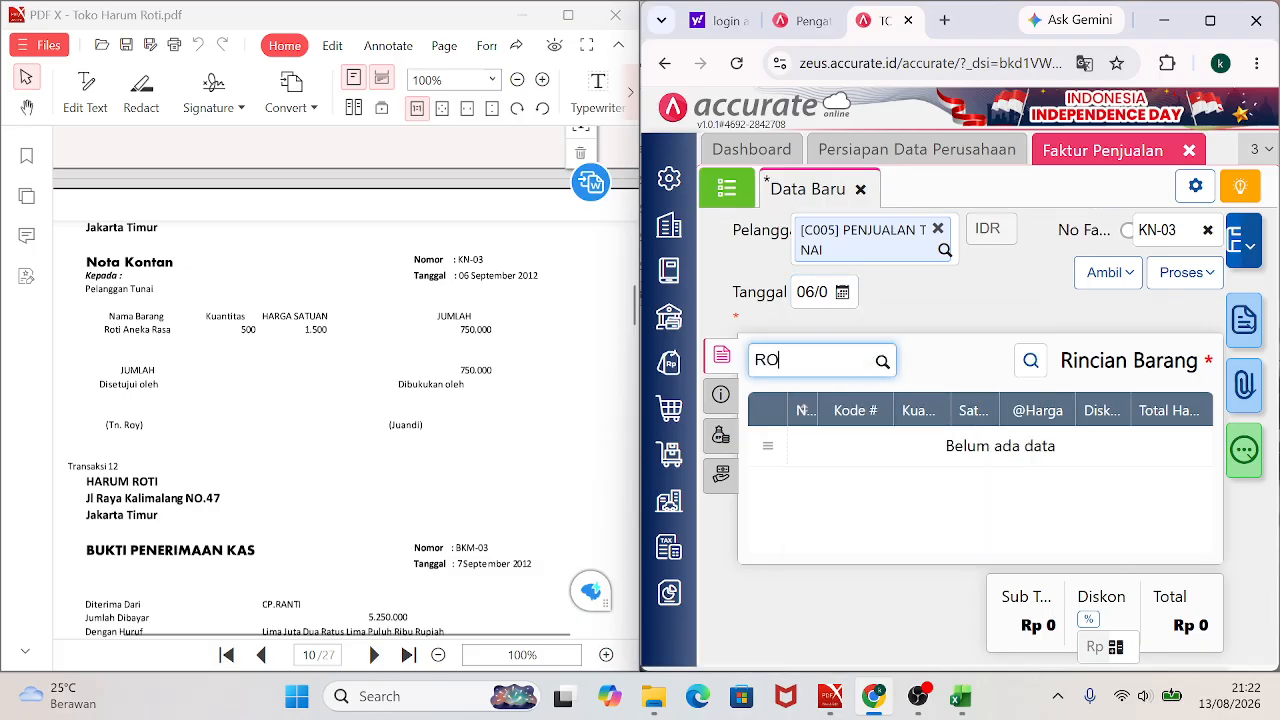
type("TI")
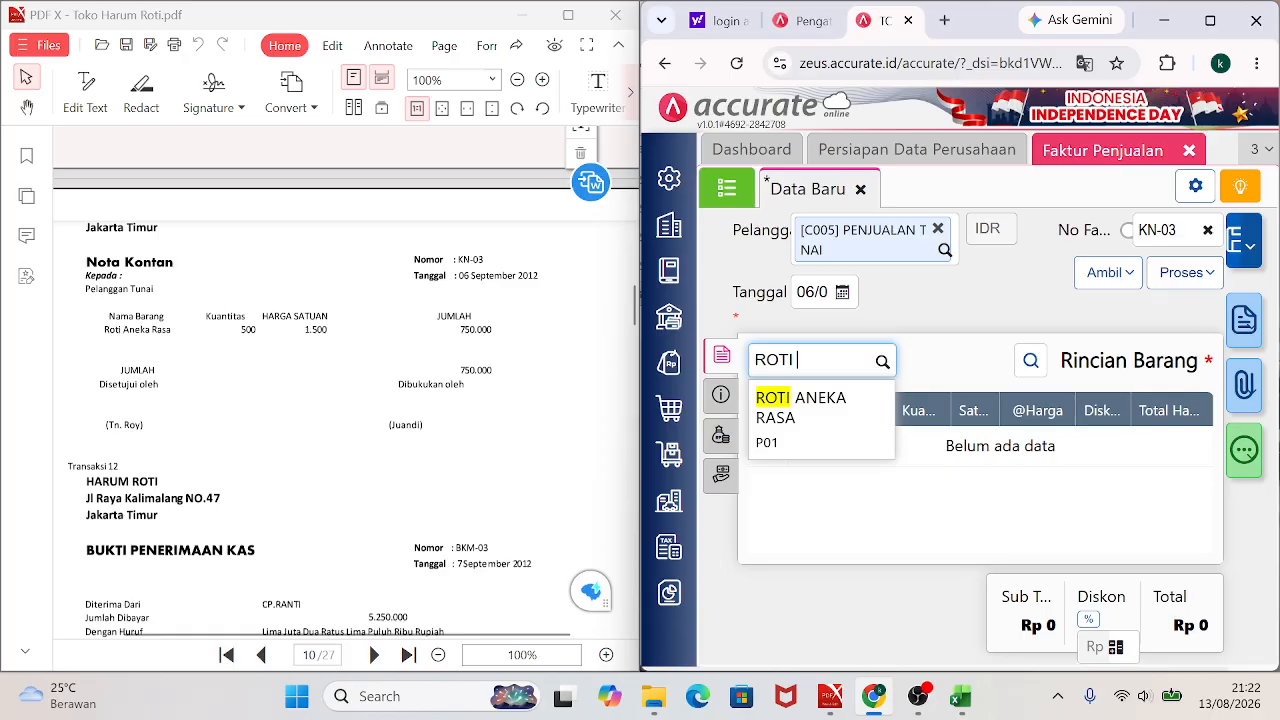
left_click(809, 405)
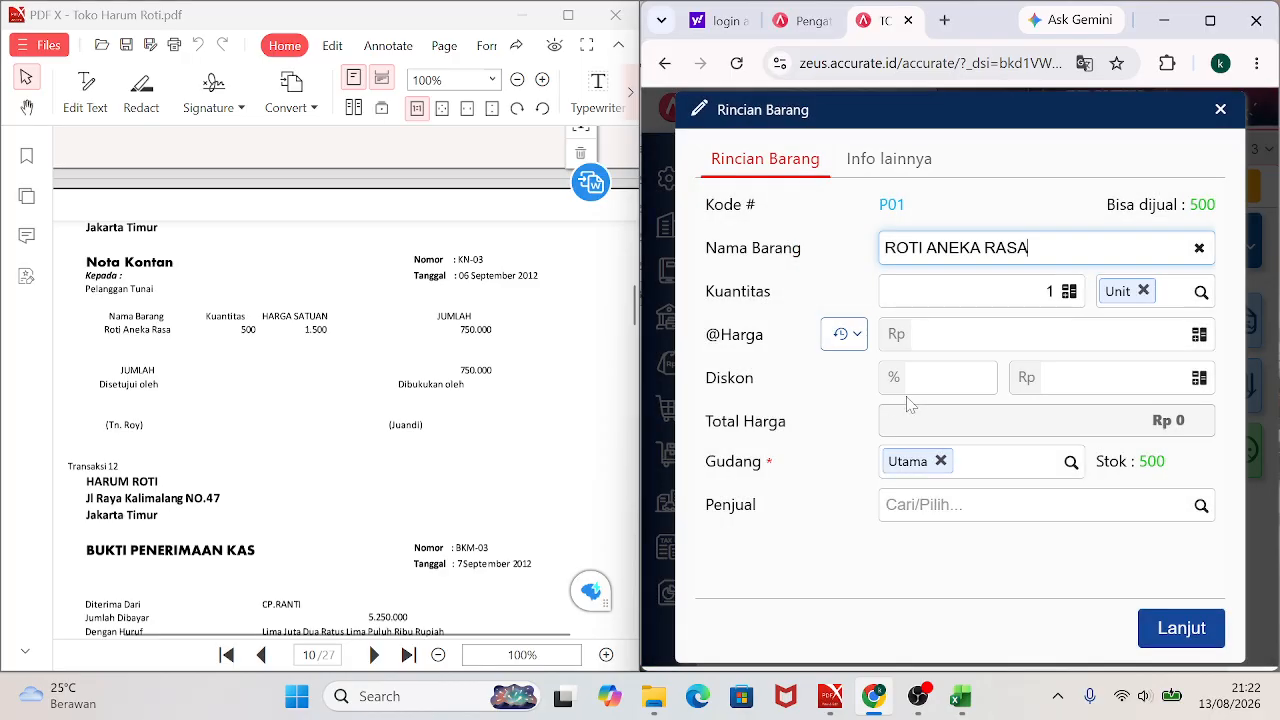
left_click(1048, 291)
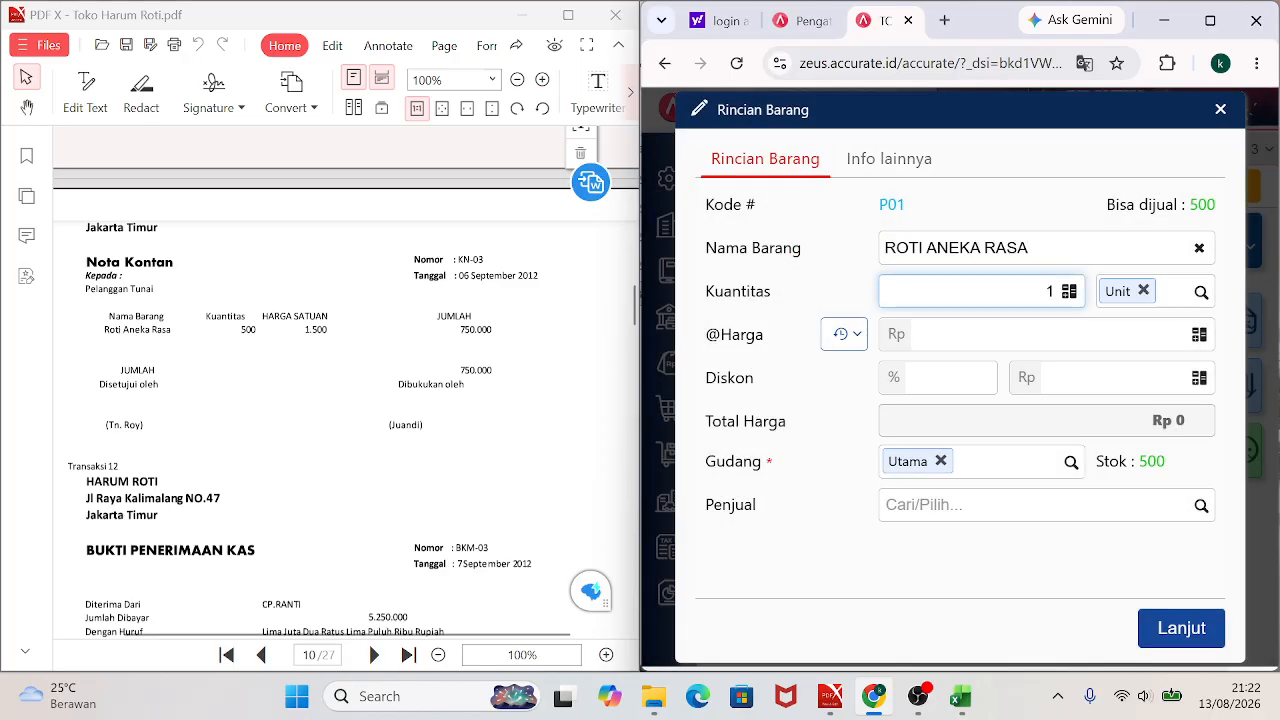
type("500")
key("Tab")
key("Tab")
key("Tab")
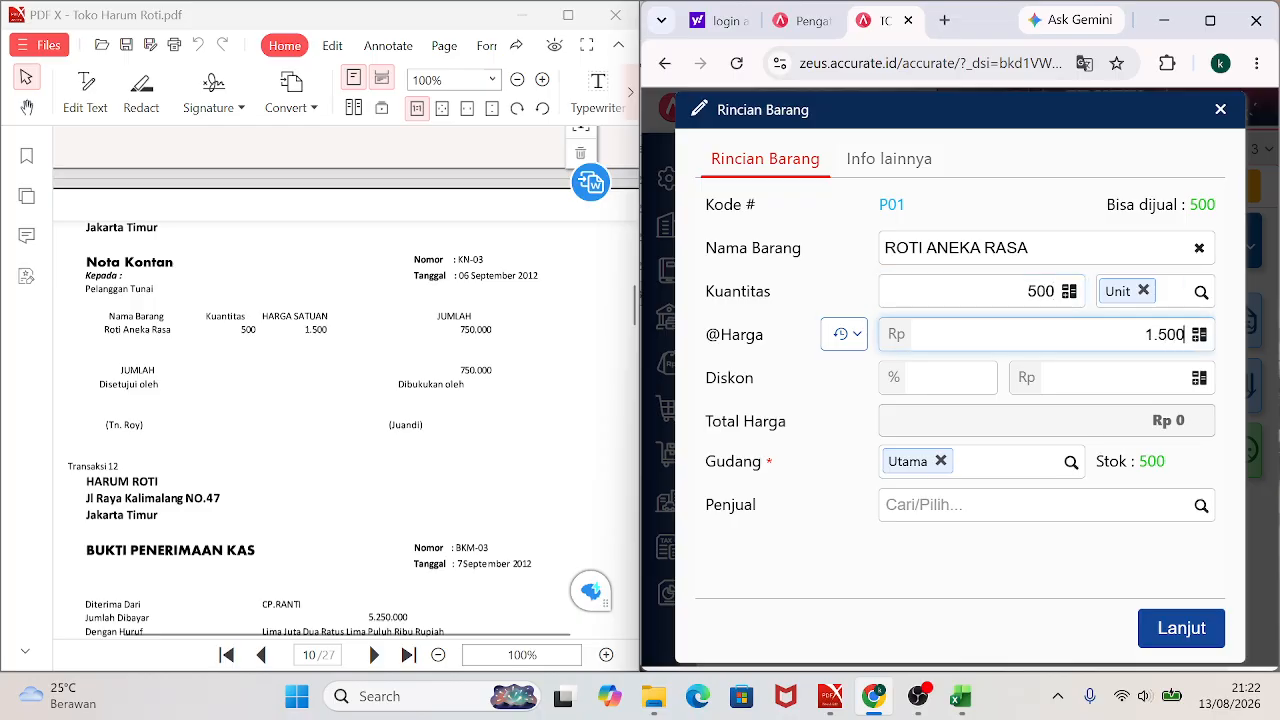
type("1500")
key("Tab")
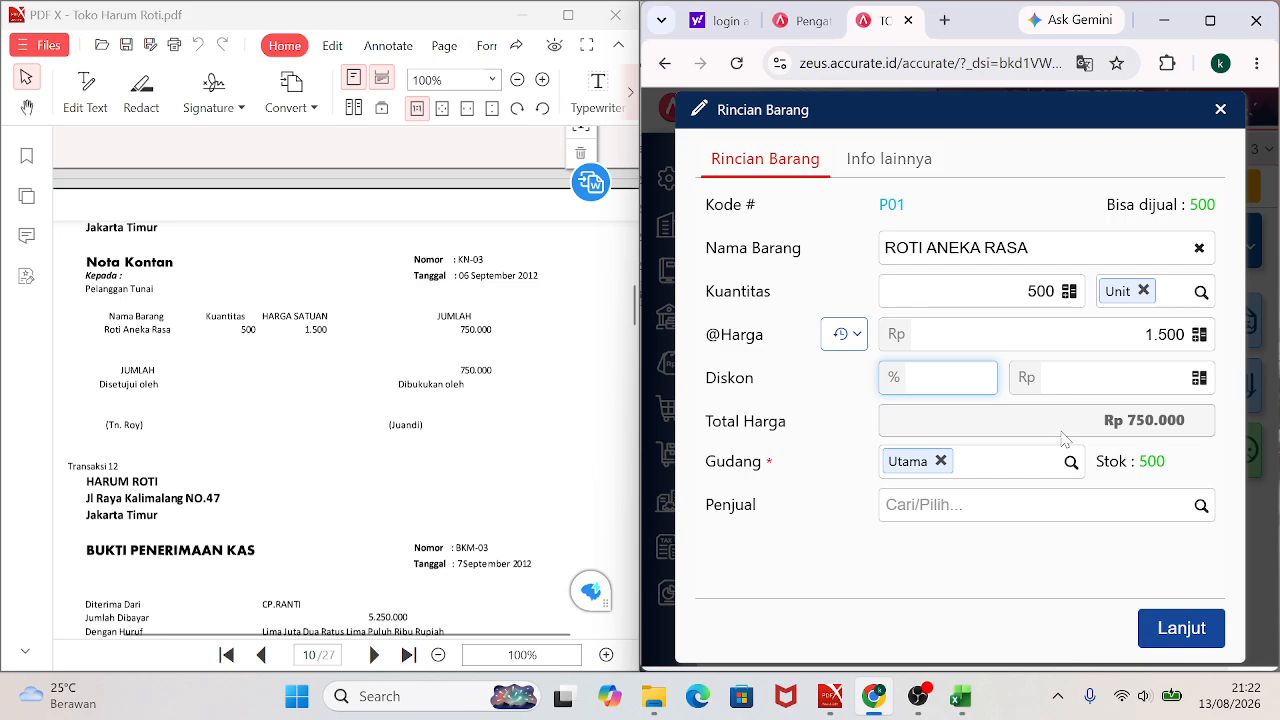
left_click(1182, 629)
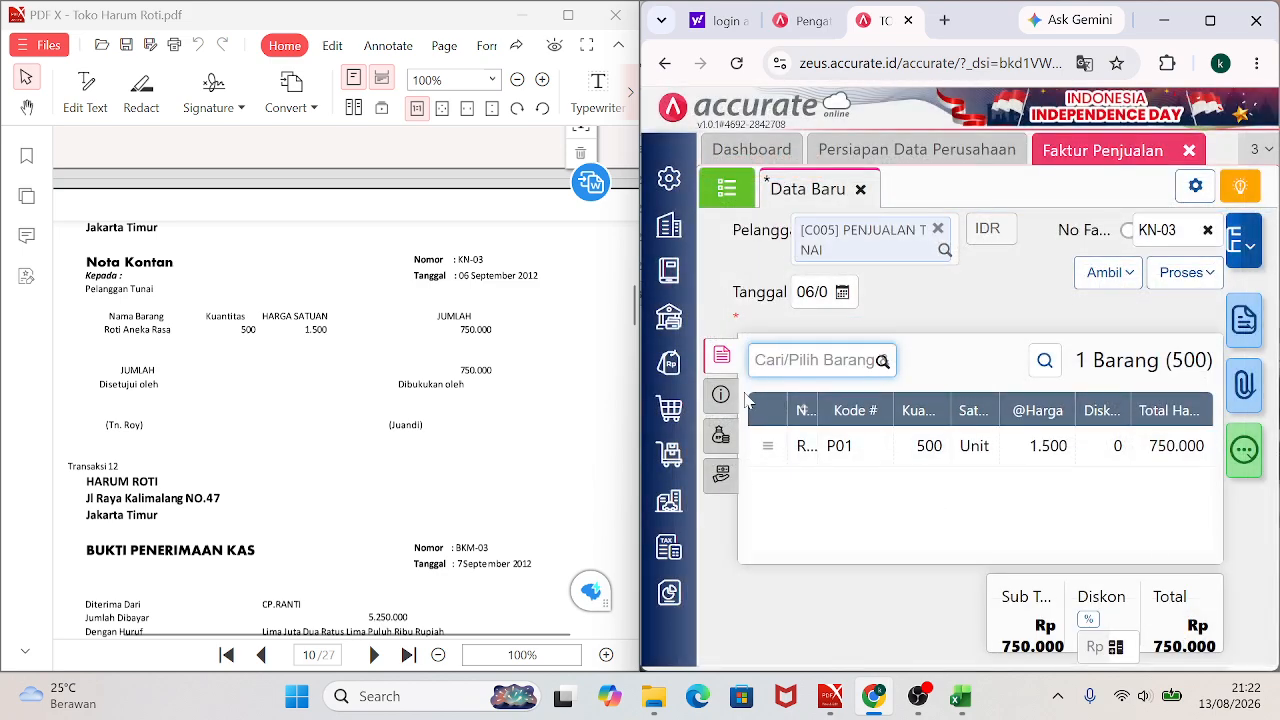
Set the invoice's shipping date (Tgl Pengiriman) to 06/09, the same day as the invoice date.
left_click(722, 395)
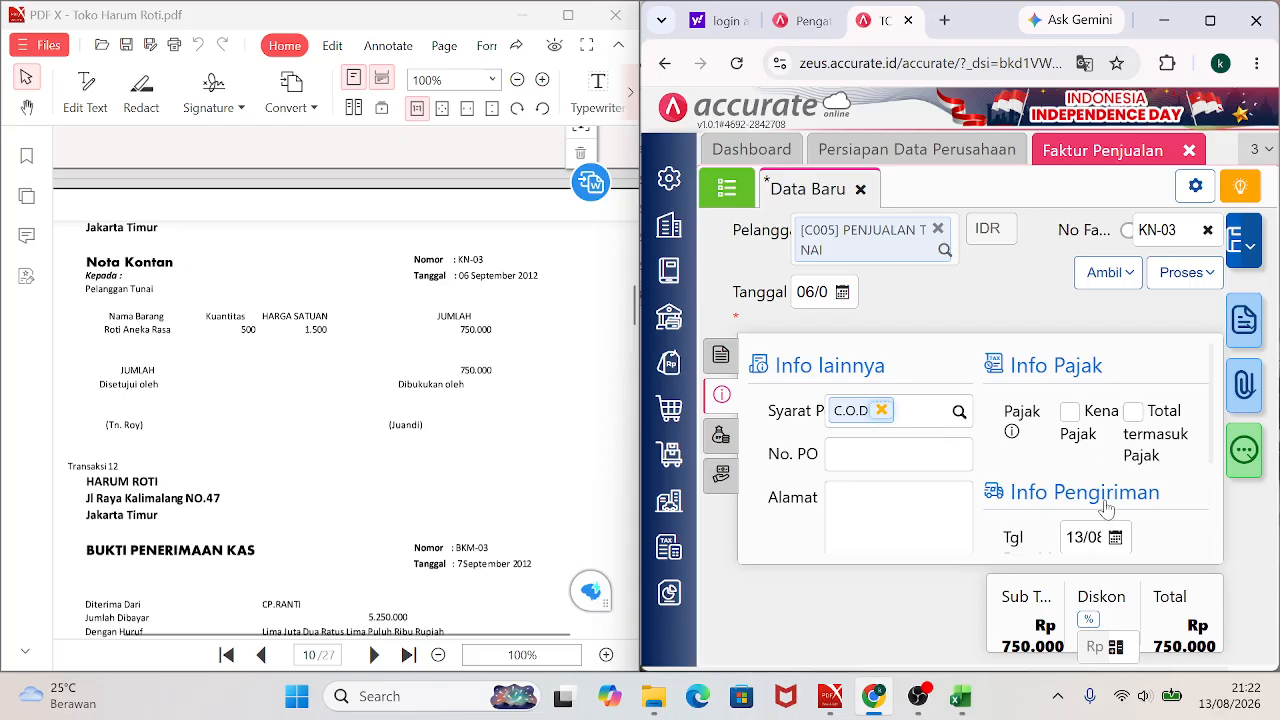
left_click(1083, 537)
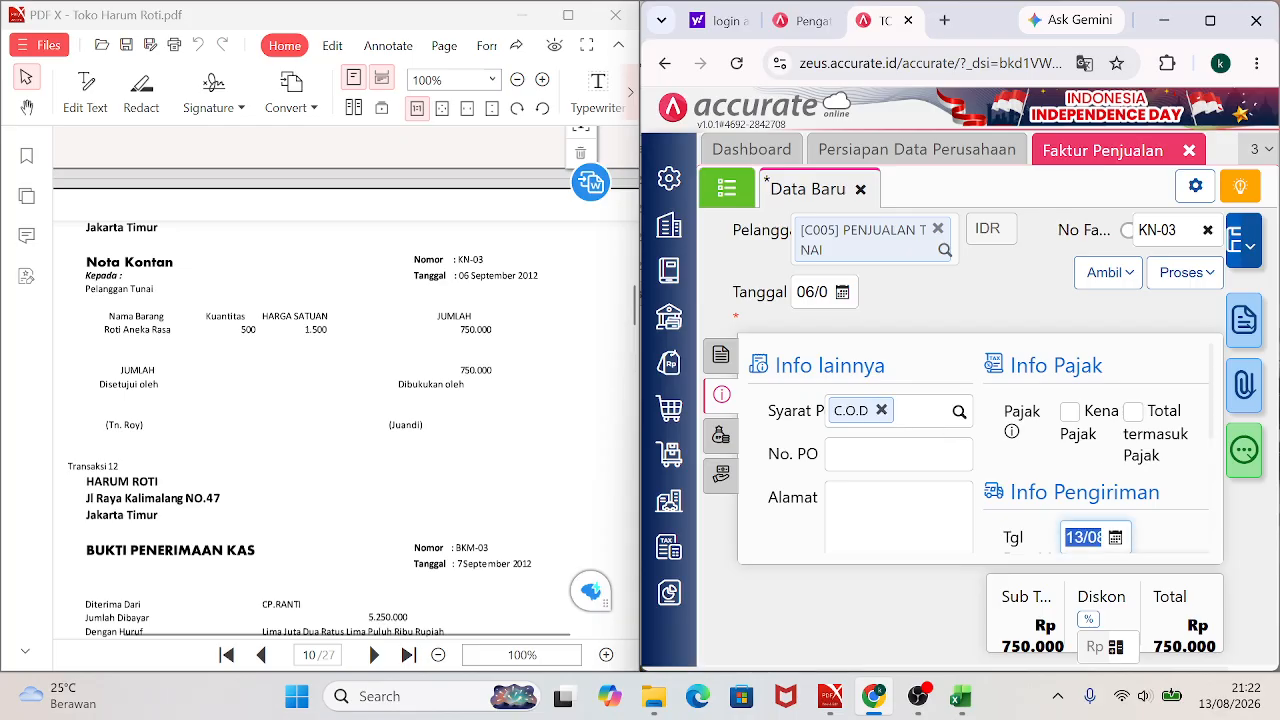
type("06/09")
key("Tab")
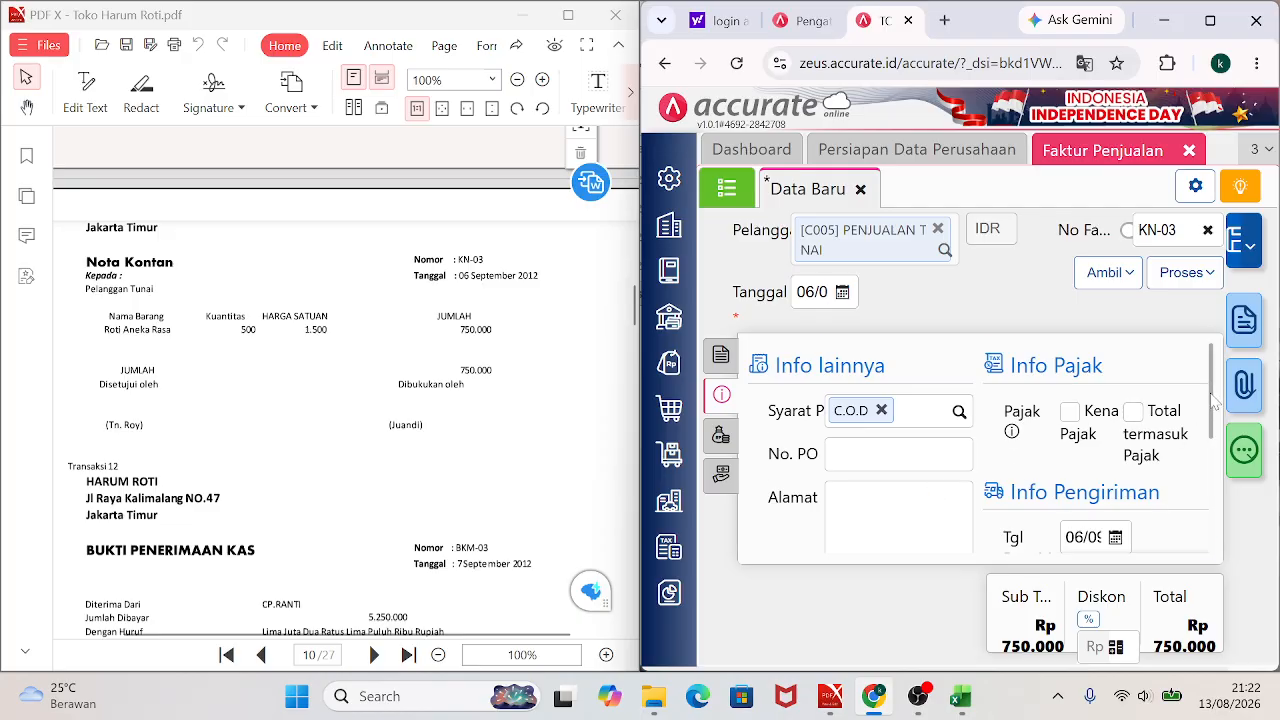
scroll(1214, 400, "down", 1)
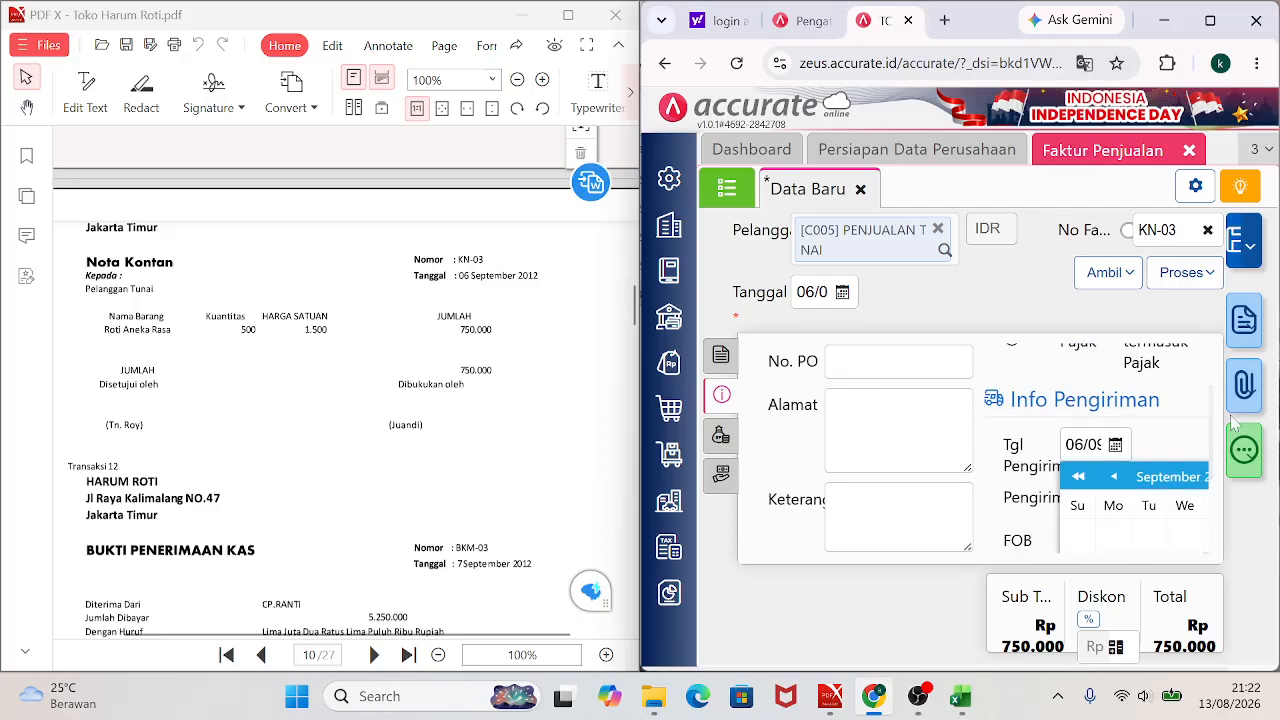
left_click(1040, 470)
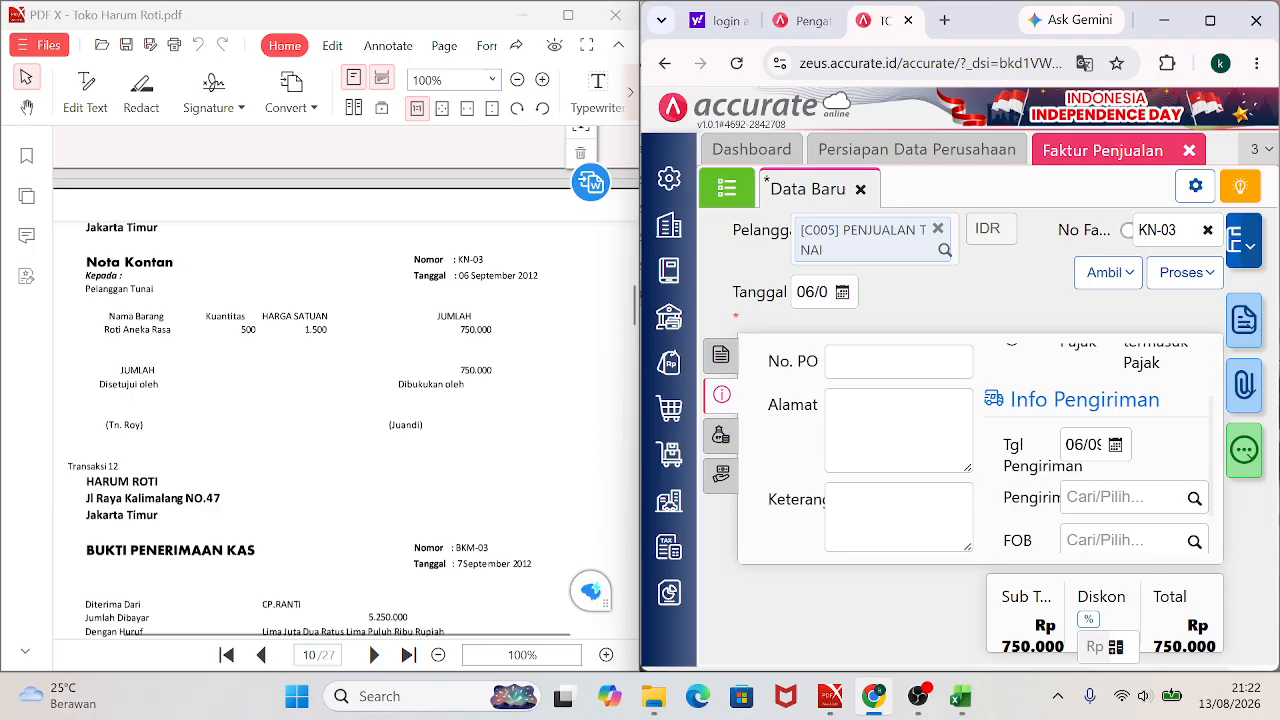
Enter the invoice description PENJUALAN TUNAI BARANG DAGANG, check the item details and save invoice KN-03.
left_click(898, 517)
type("PENJUALAN ")
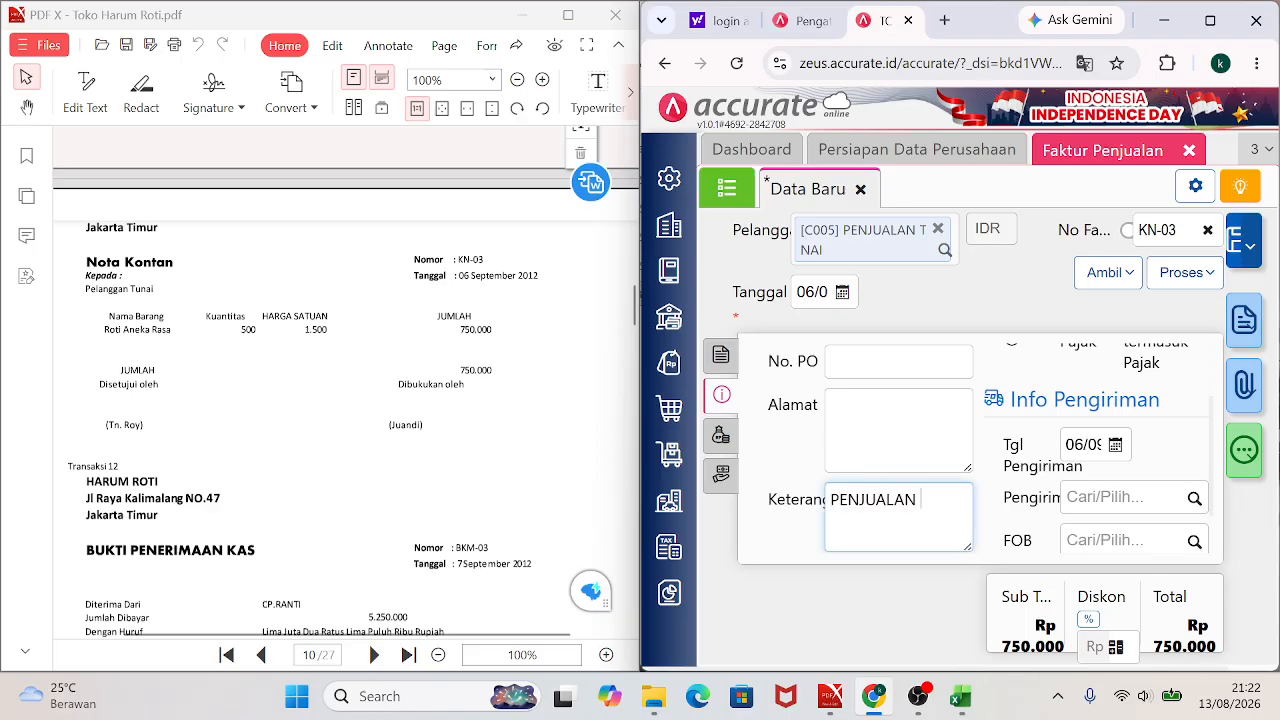
type("TUNAI BARANG DAG")
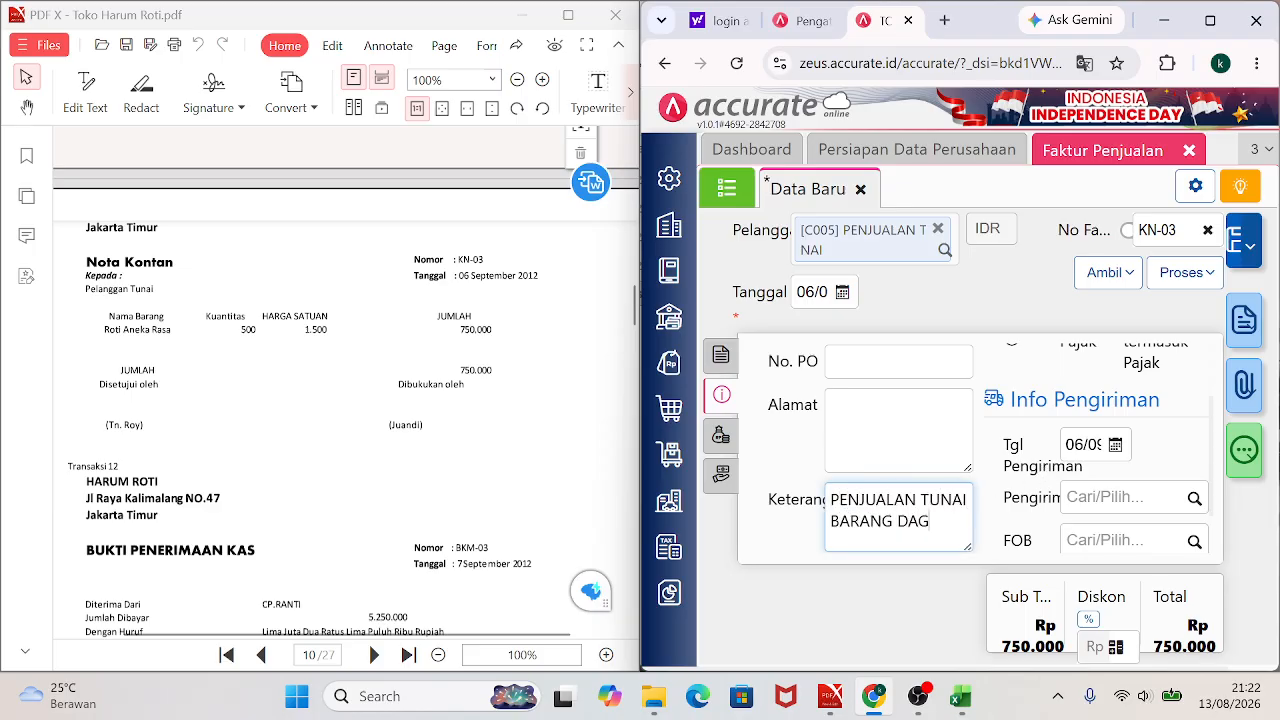
type("ANG")
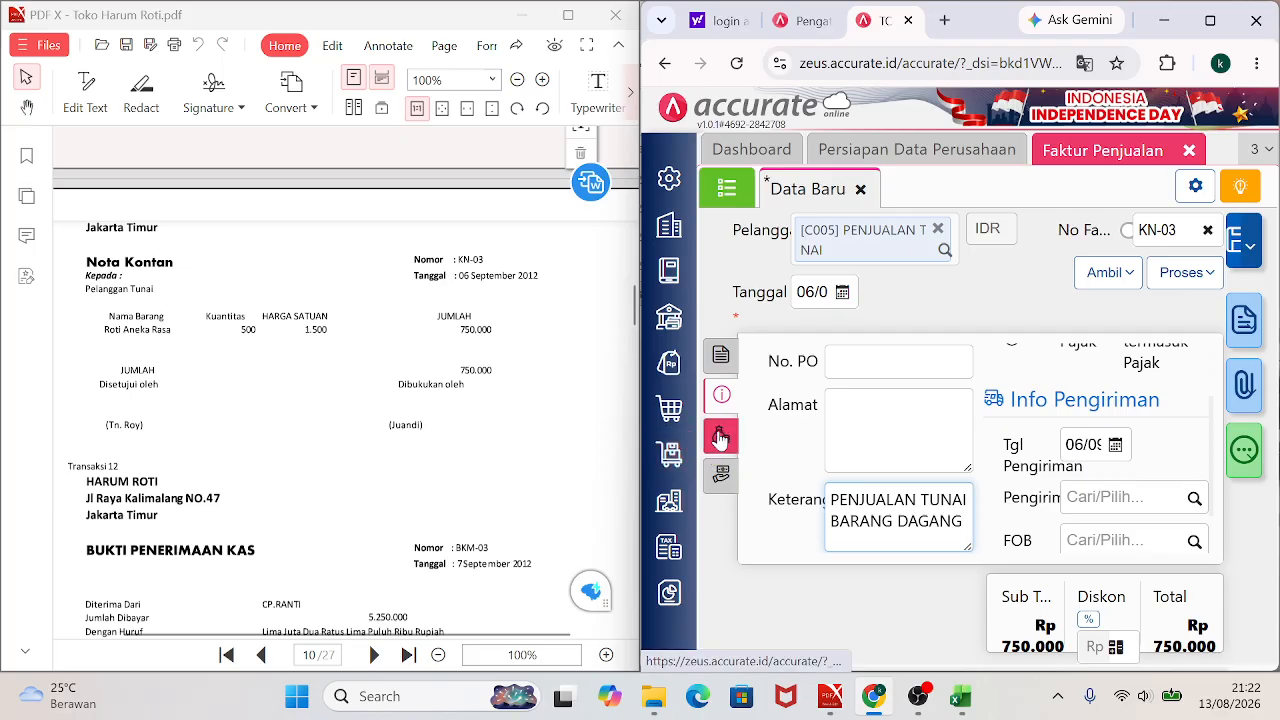
left_click(721, 474)
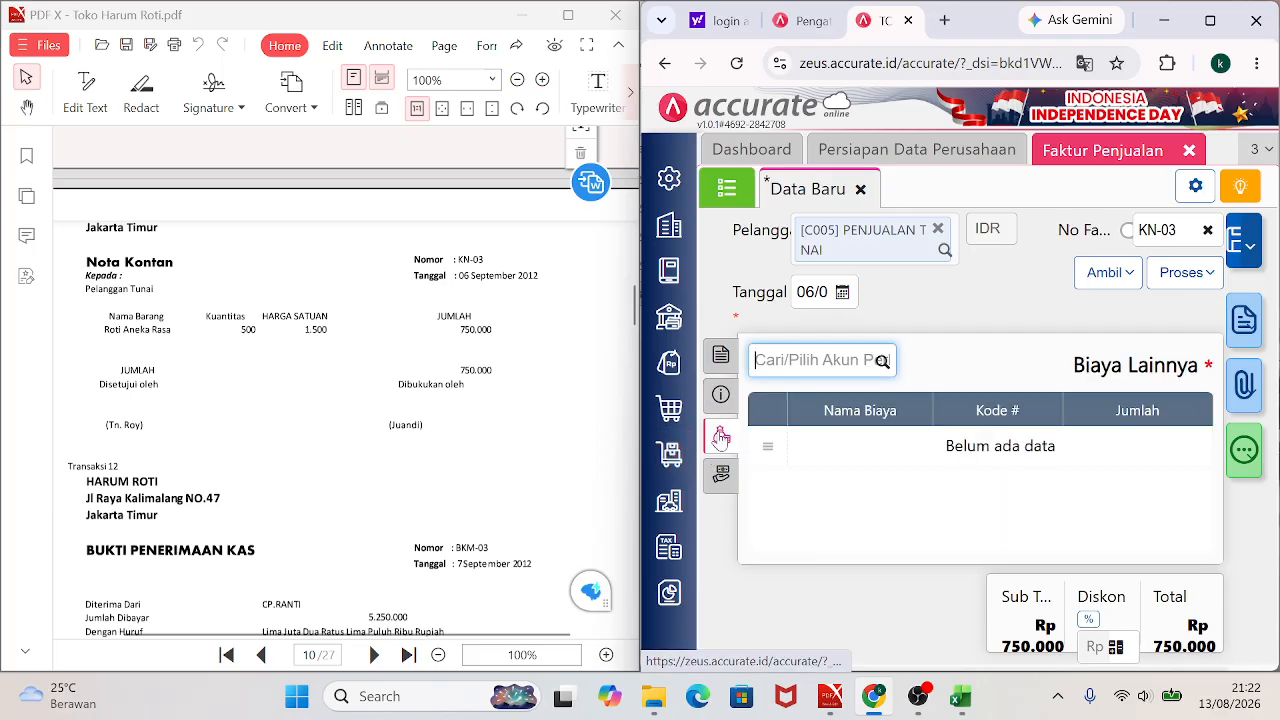
left_click(721, 362)
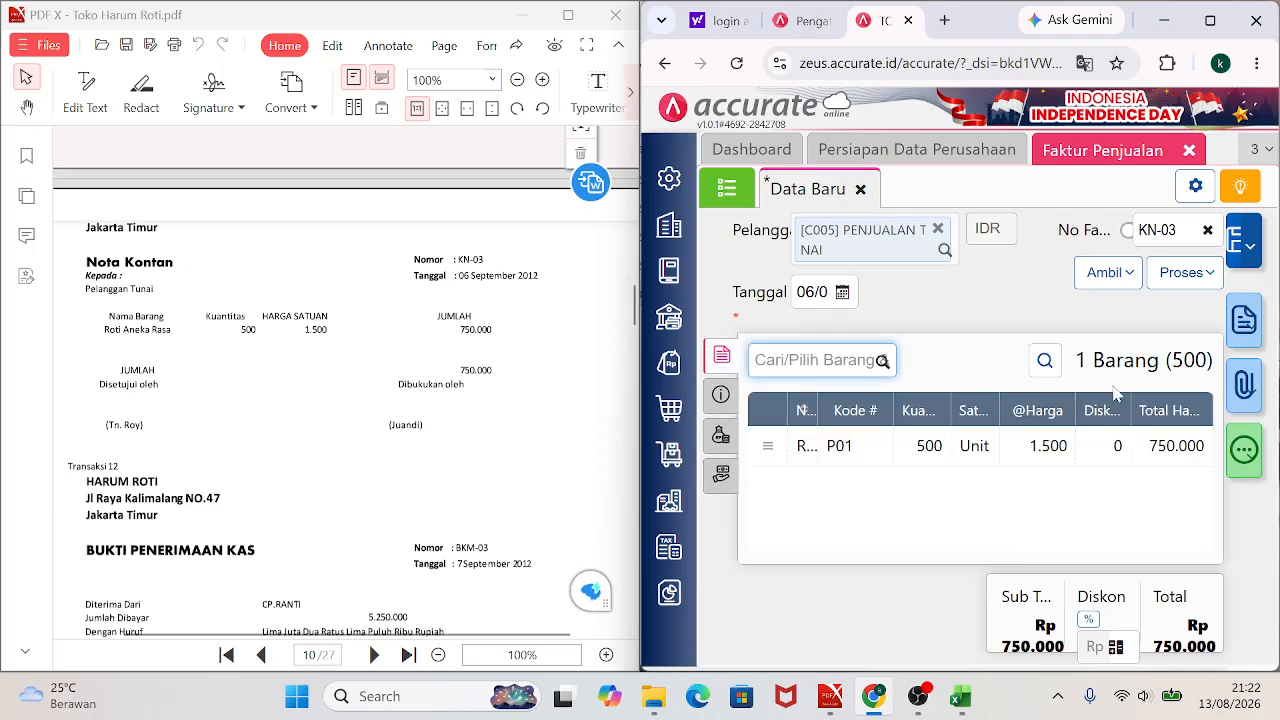
left_click(1237, 258)
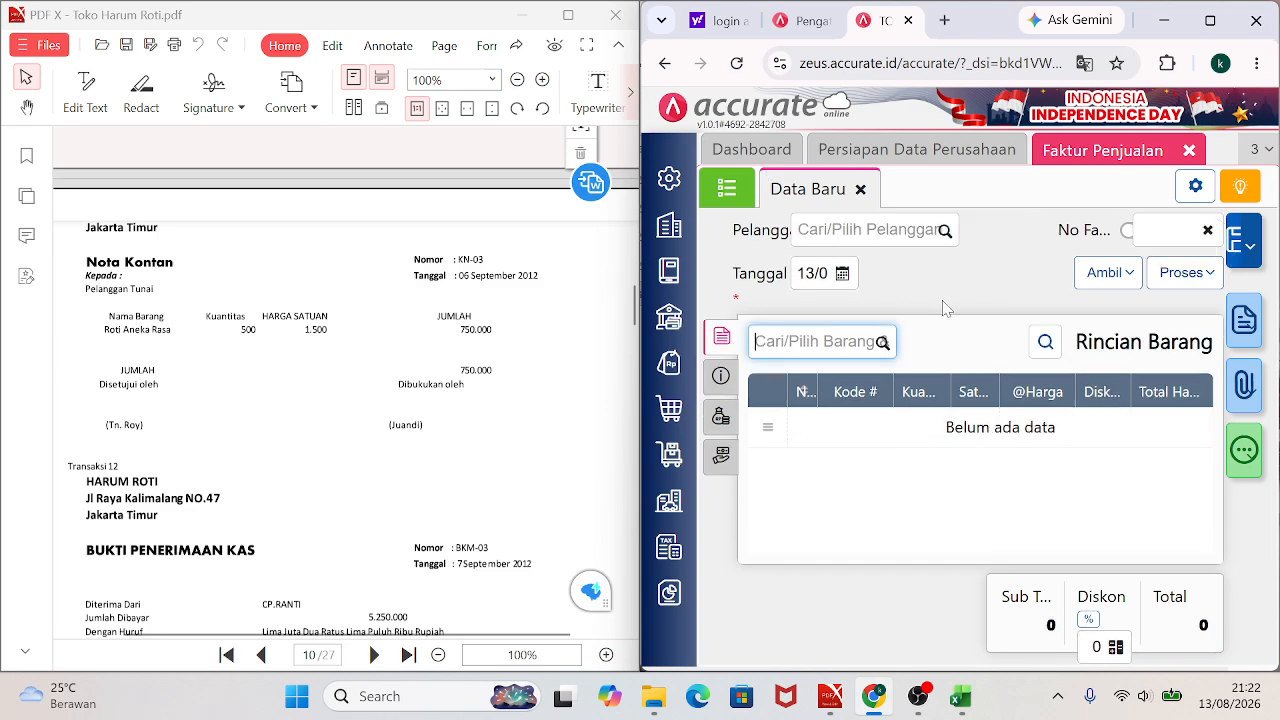
Find the PDF's cash receipt BKM-03 (Transaksi 12), close the sales invoice page and open a blank Penerimaan Penjualan form.
left_click(630, 316)
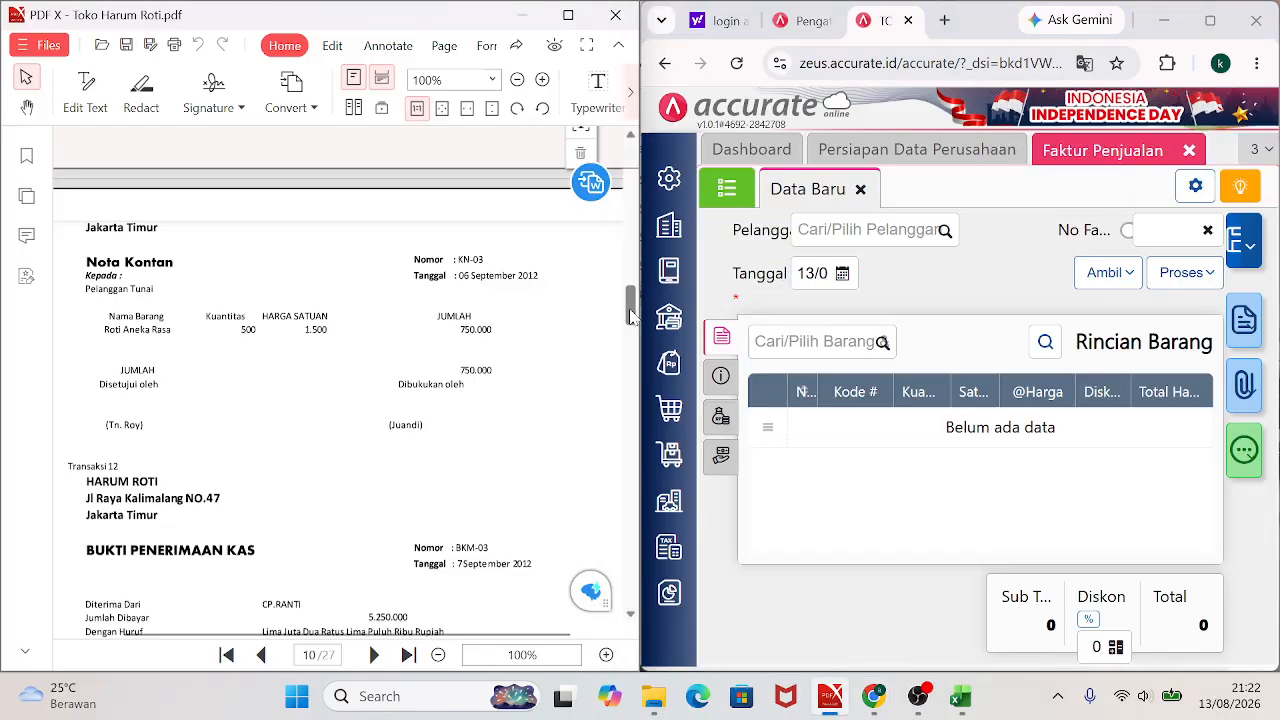
scroll(630, 316, "down", 3)
scroll(630, 316, "down", 1)
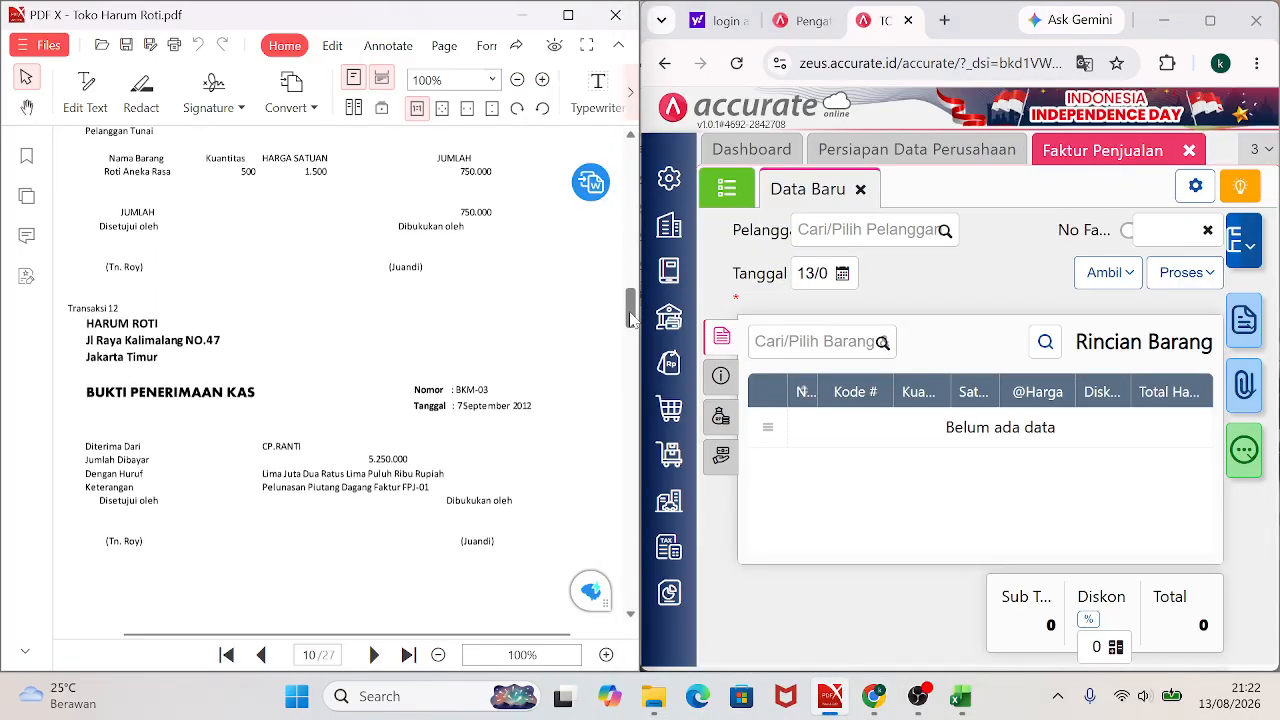
scroll(630, 316, "down", 2)
scroll(630, 316, "up", 1)
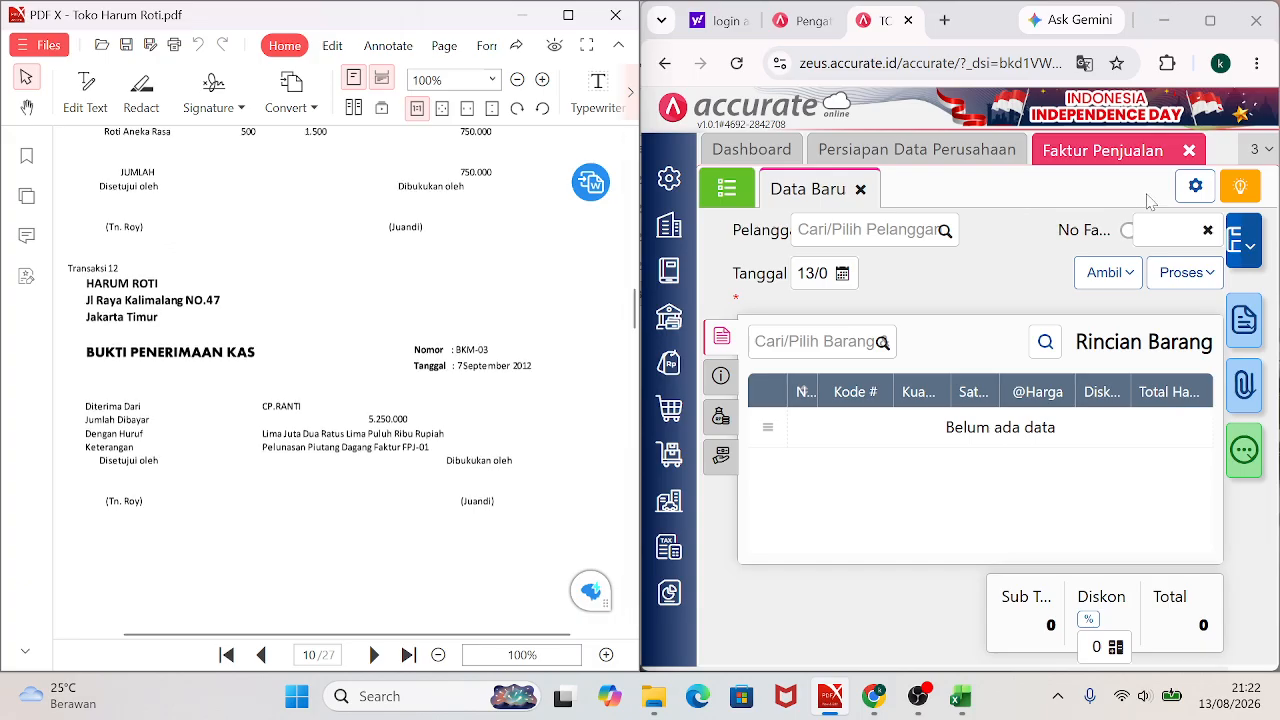
left_click(1189, 152)
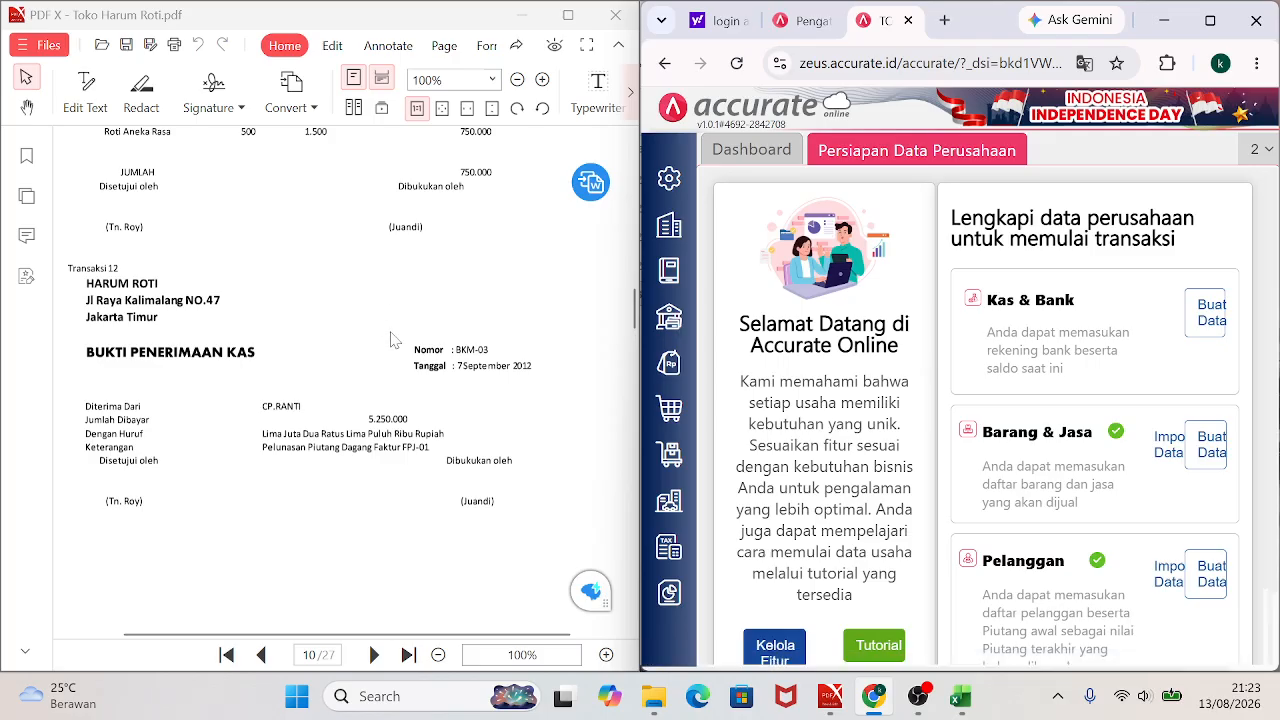
left_click(682, 383)
left_click(768, 474)
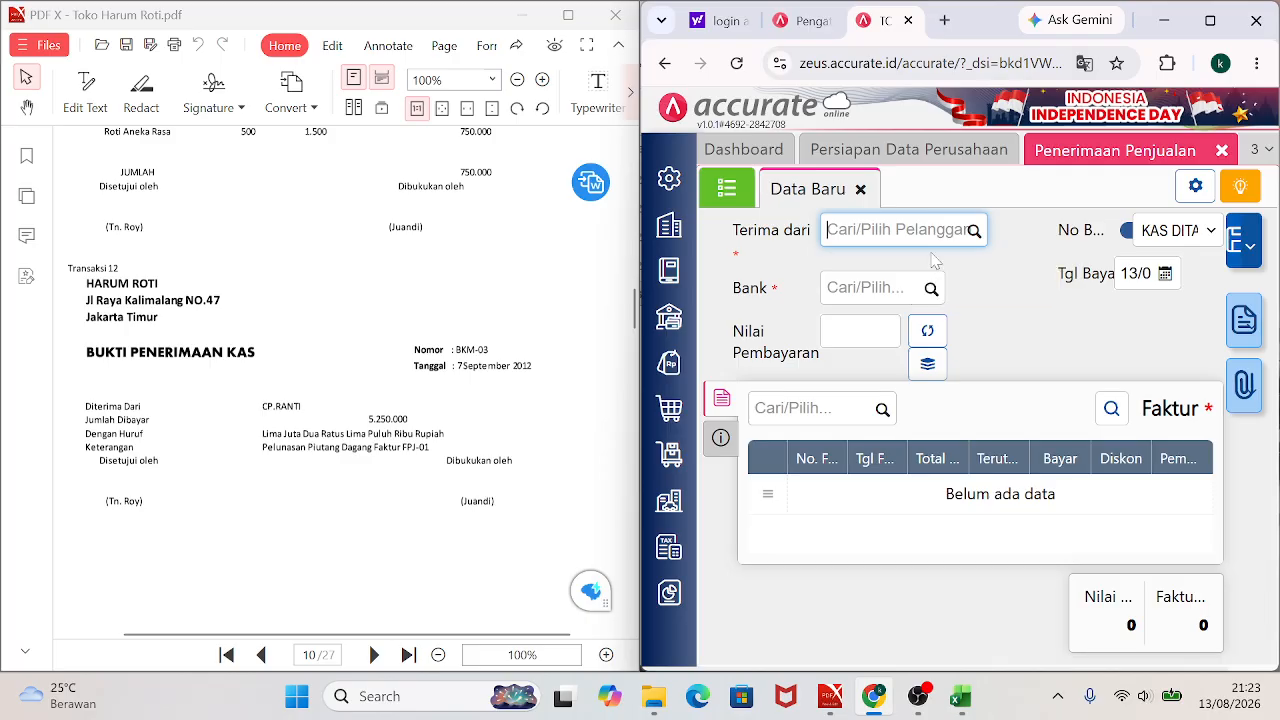
Set the receipt's payer to customer CP RANTI and its bank account to KAS DITANGAN.
type("CP RANTI")
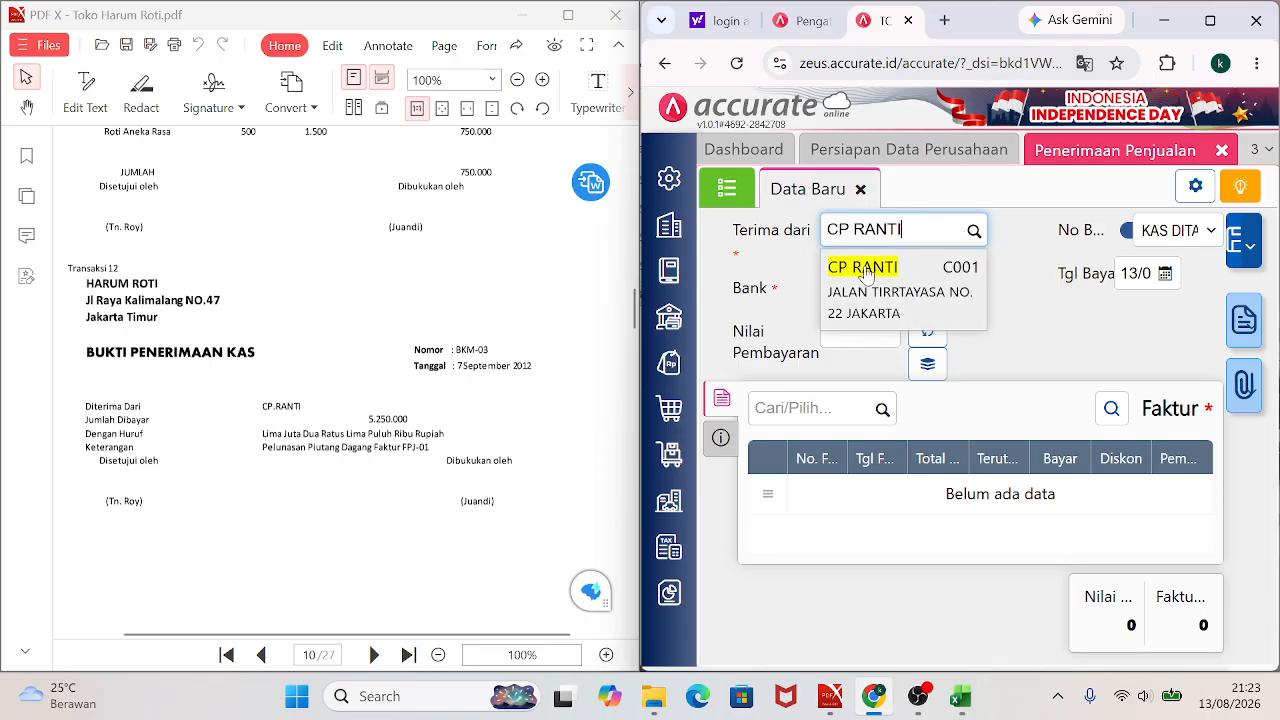
left_click(857, 285)
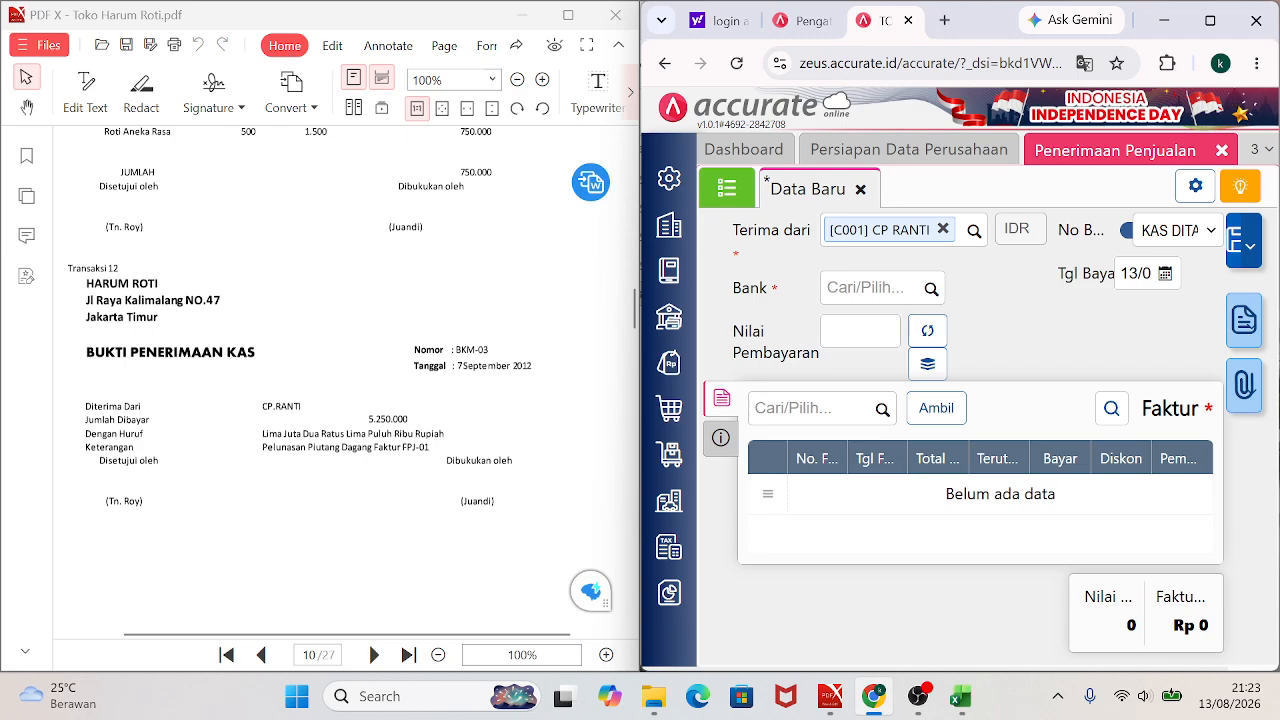
left_click(931, 290)
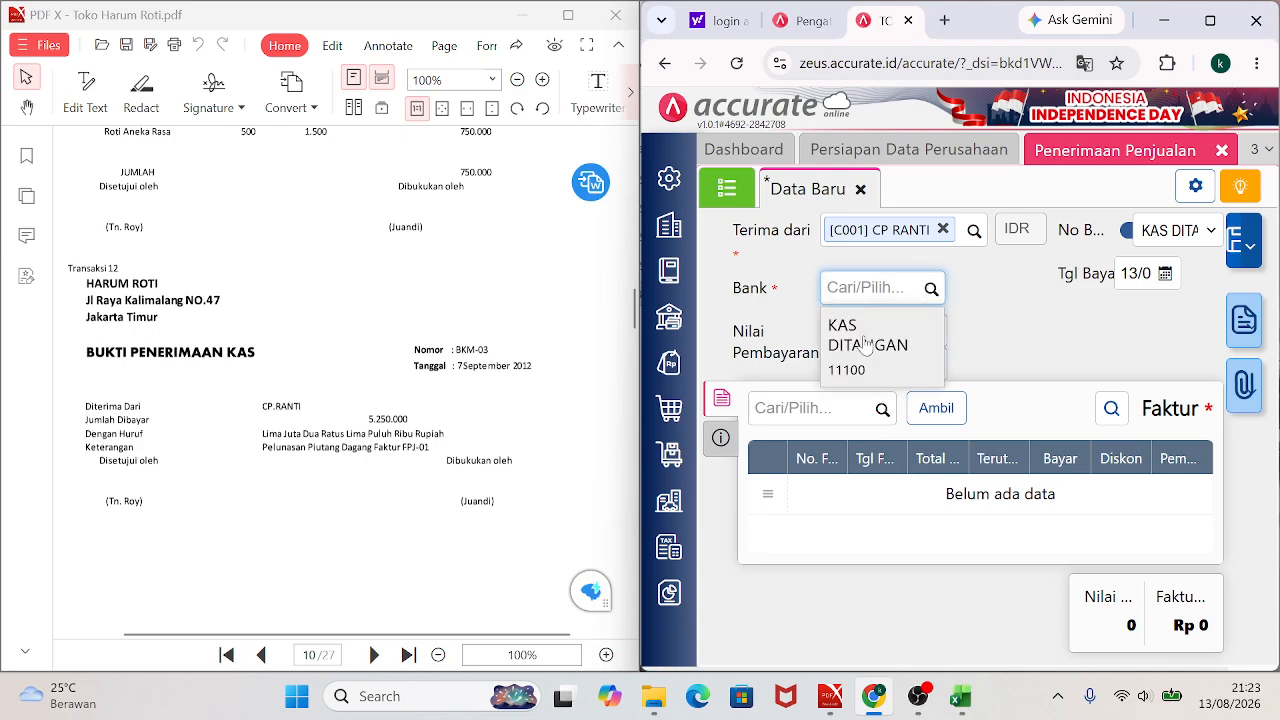
left_click(866, 346)
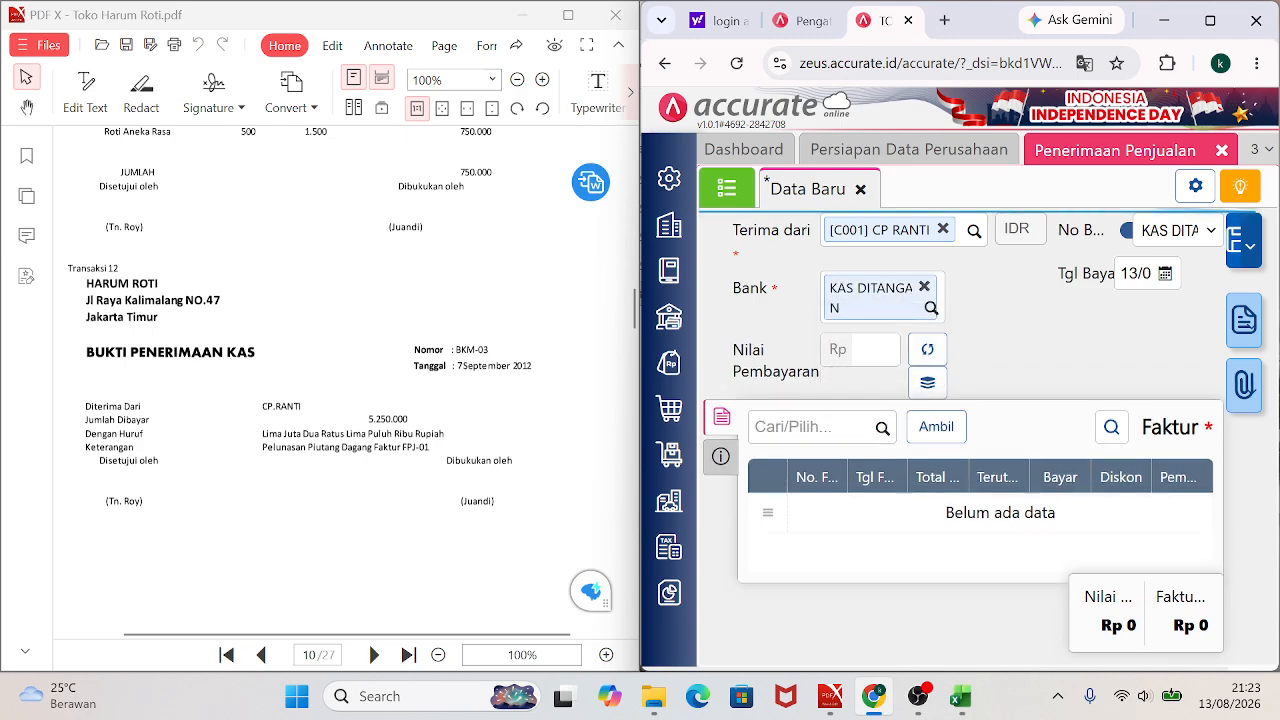
Switch off automatic numbering, enter receipt number BKM-03 and set the payment date to 07/09/2012.
left_click(1125, 234)
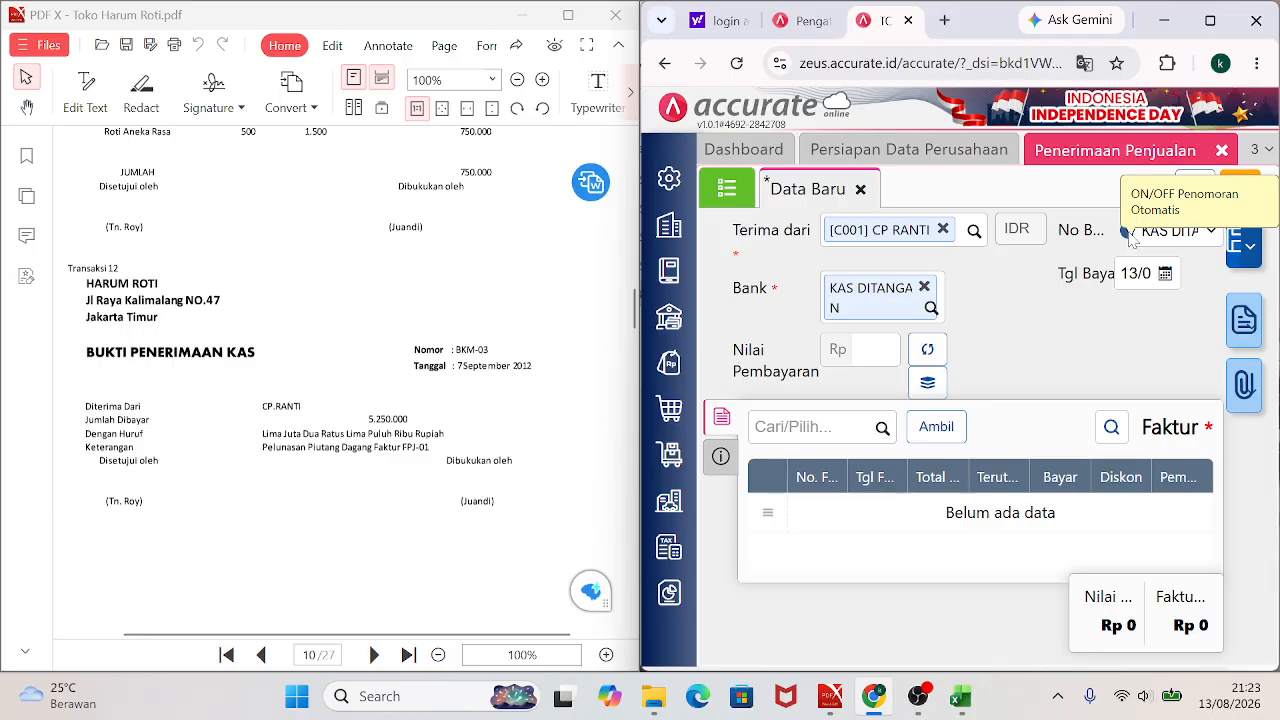
type("BKM")
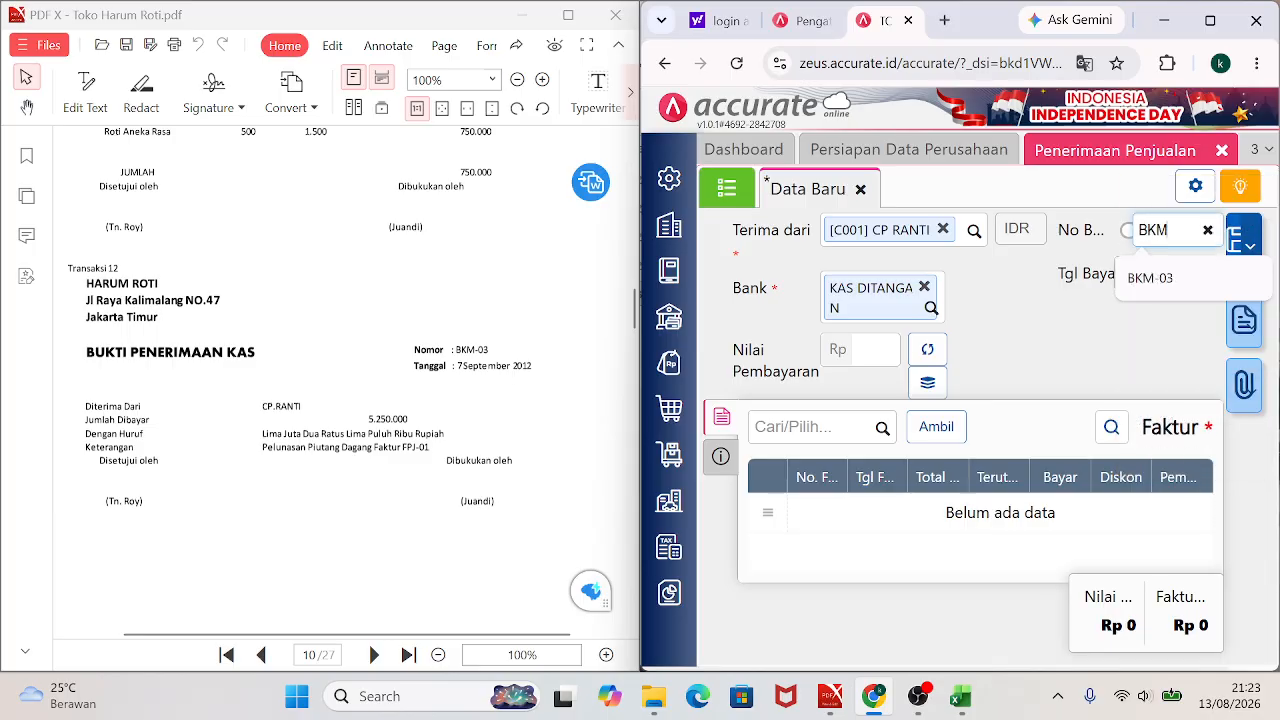
type("-03")
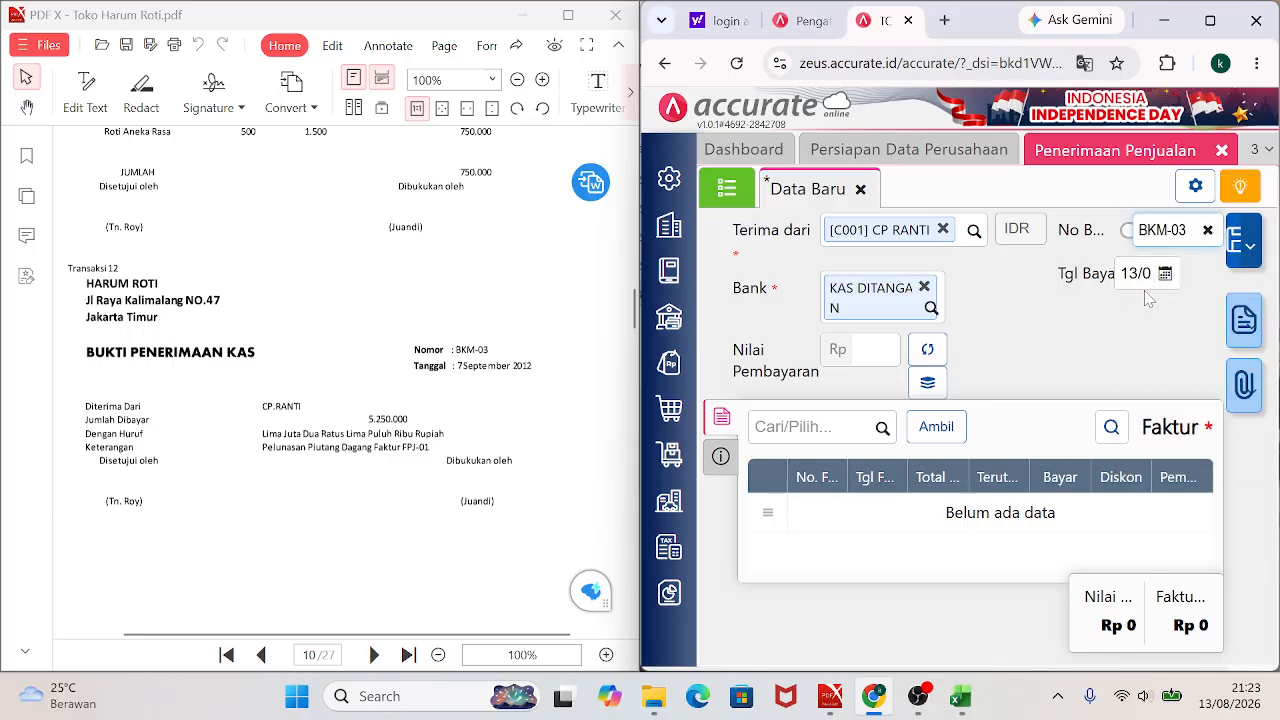
key("Tab")
type("0")
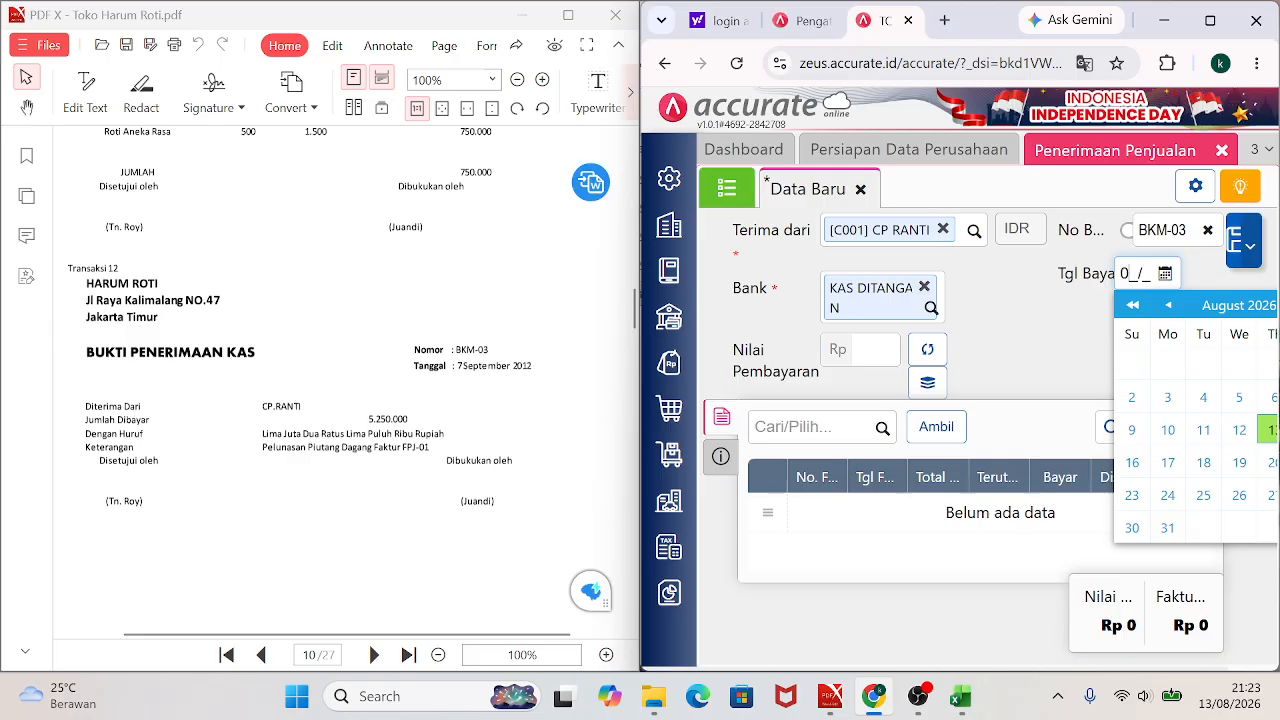
type("709")
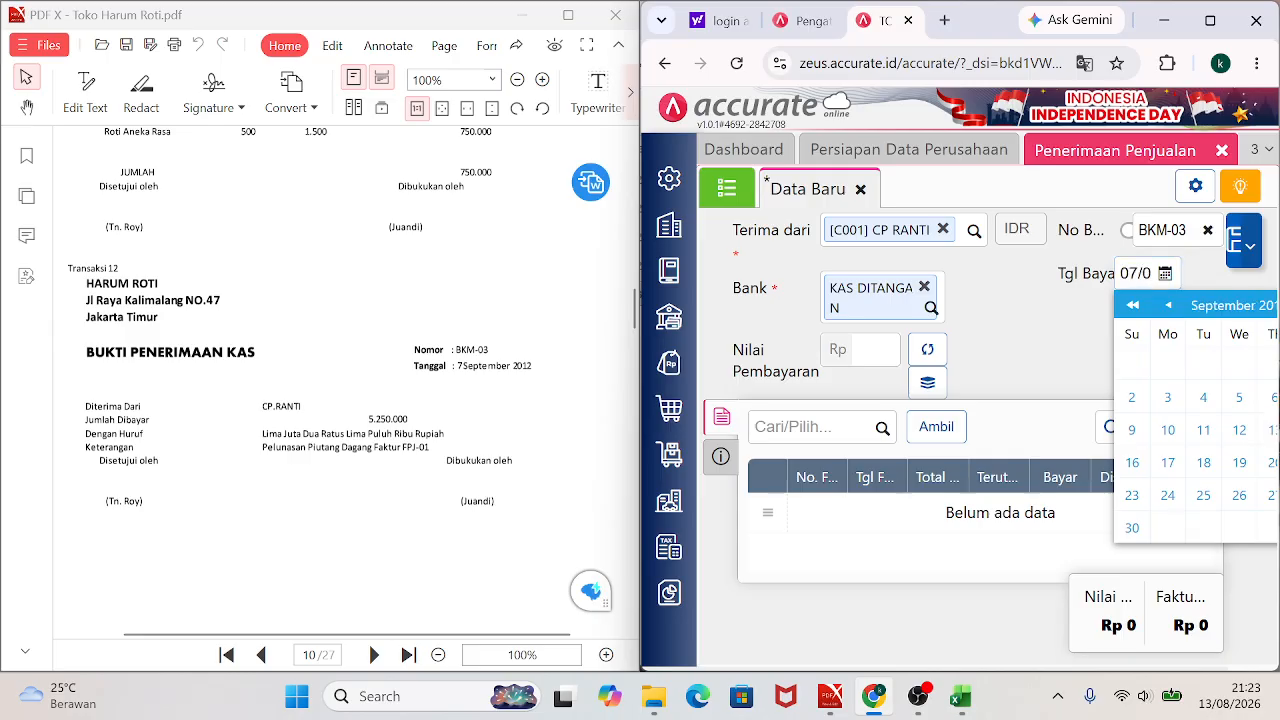
left_click(1060, 356)
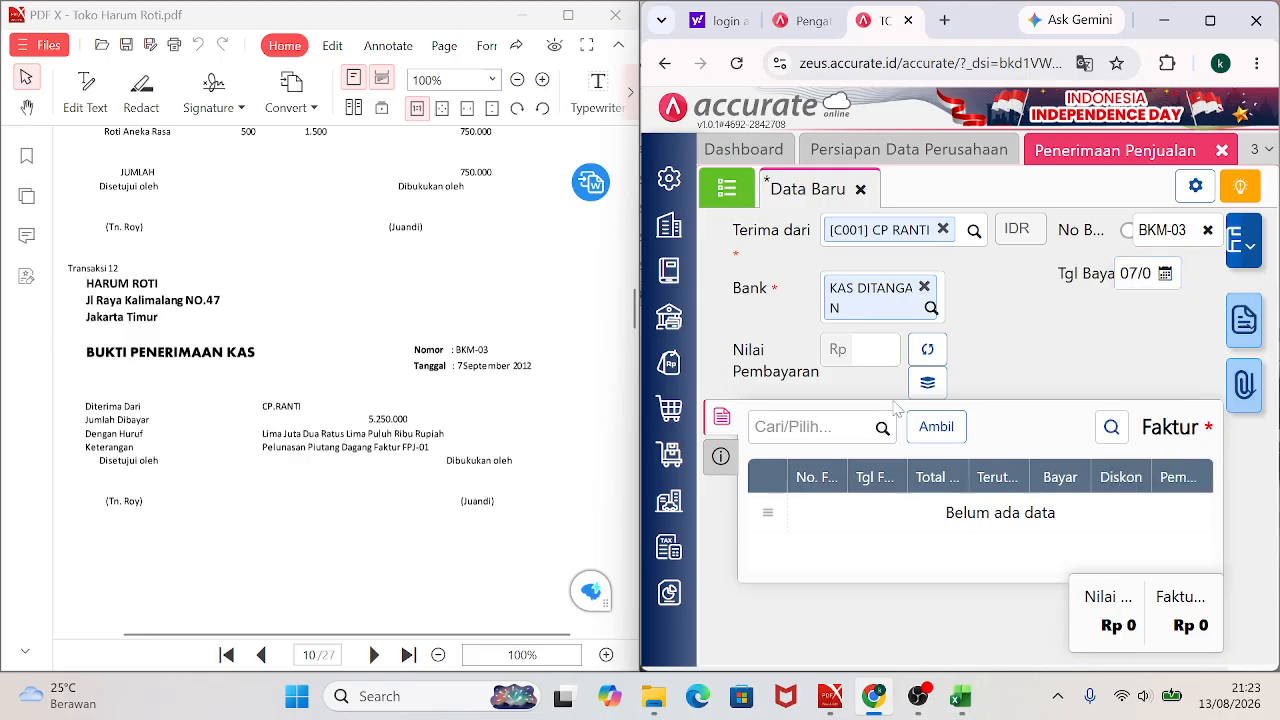
Add the customer's unpaid invoice FPJ-01 to the receipt and have the payment value calculated from it.
left_click(920, 430)
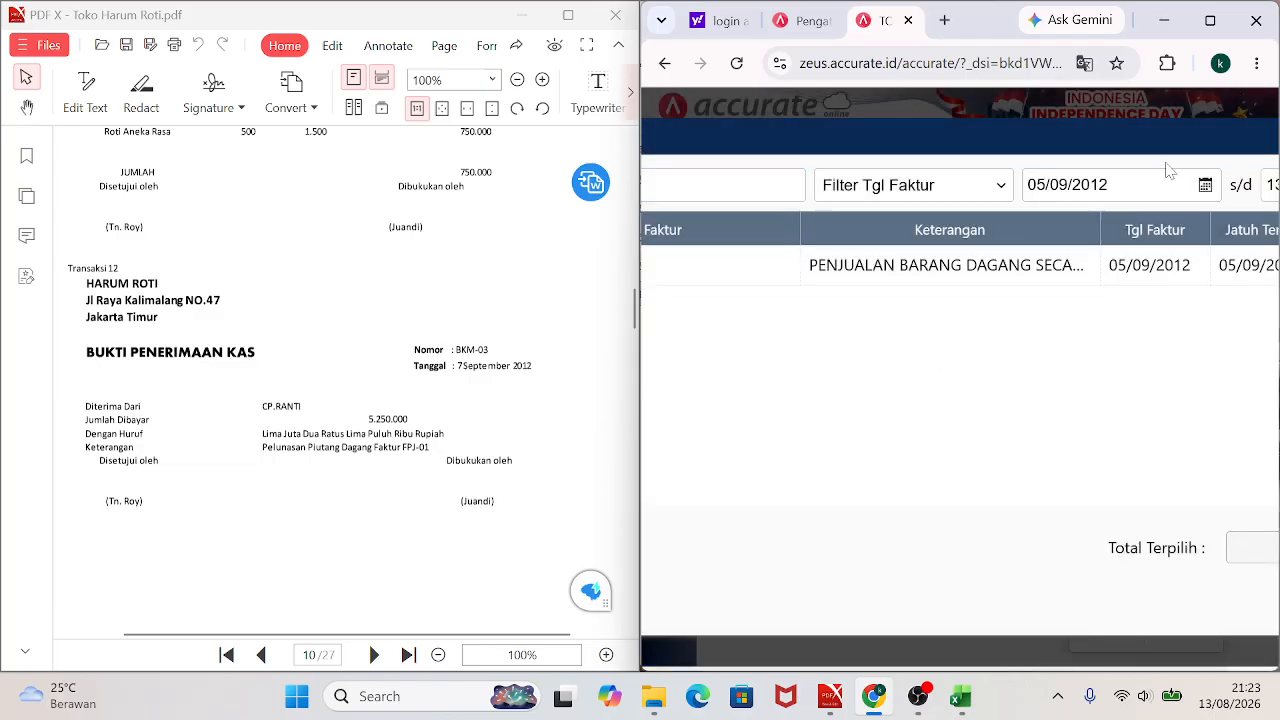
left_click(1210, 20)
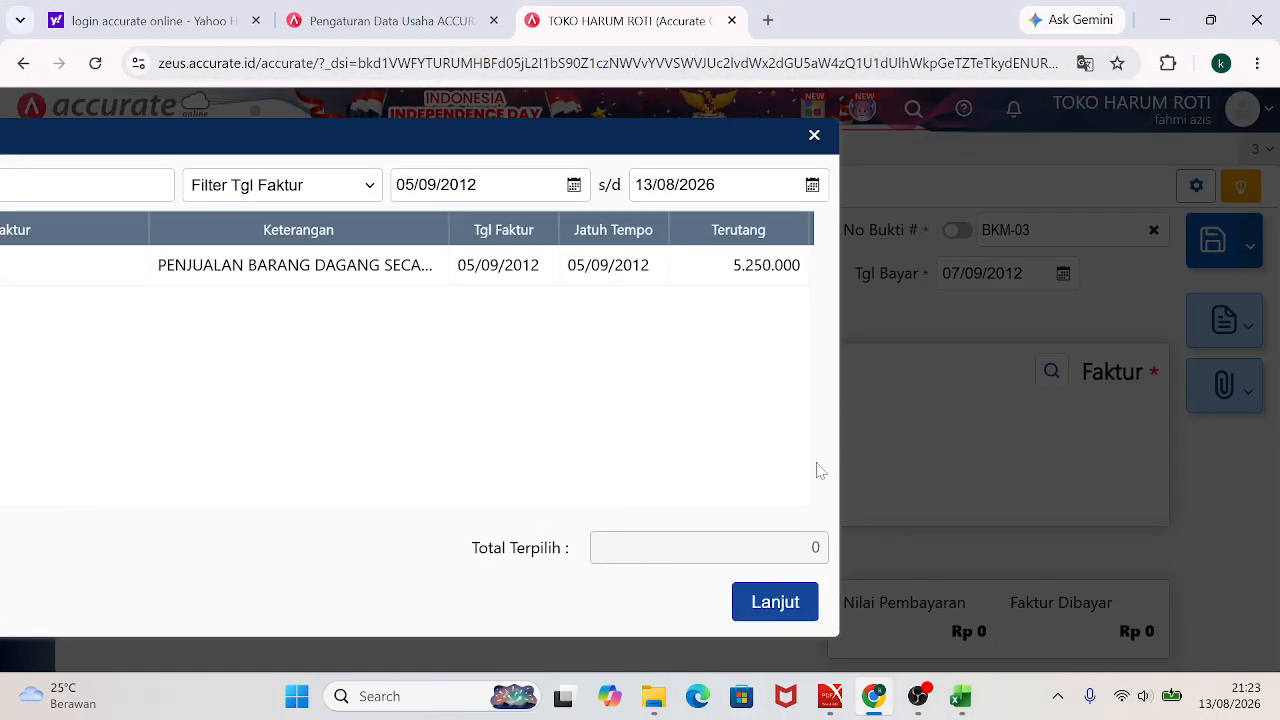
left_click(775, 600)
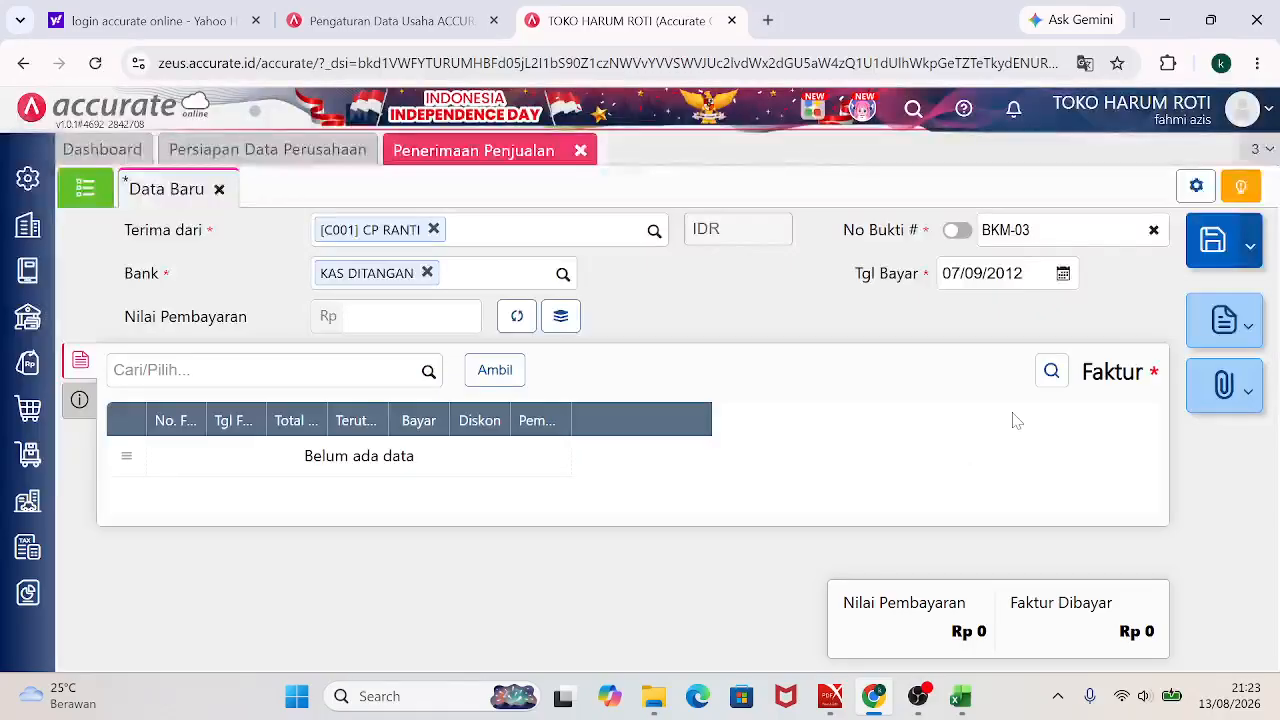
left_click(484, 372)
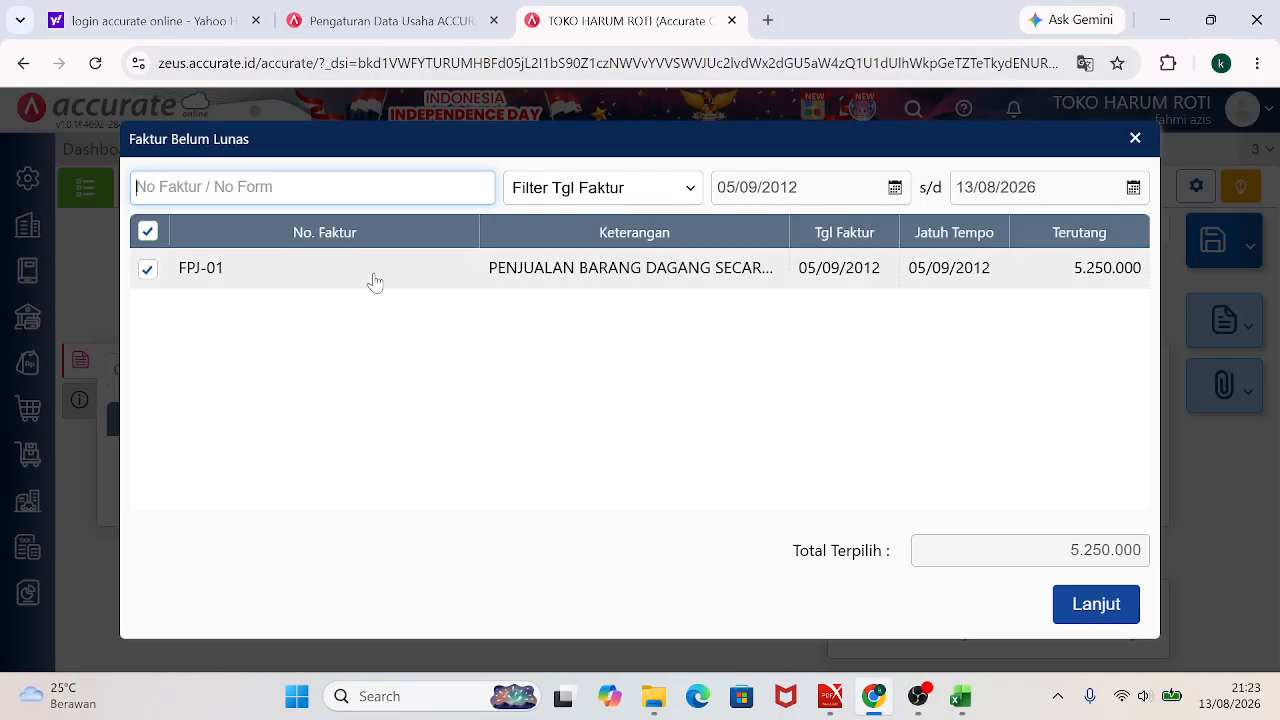
left_click(1095, 604)
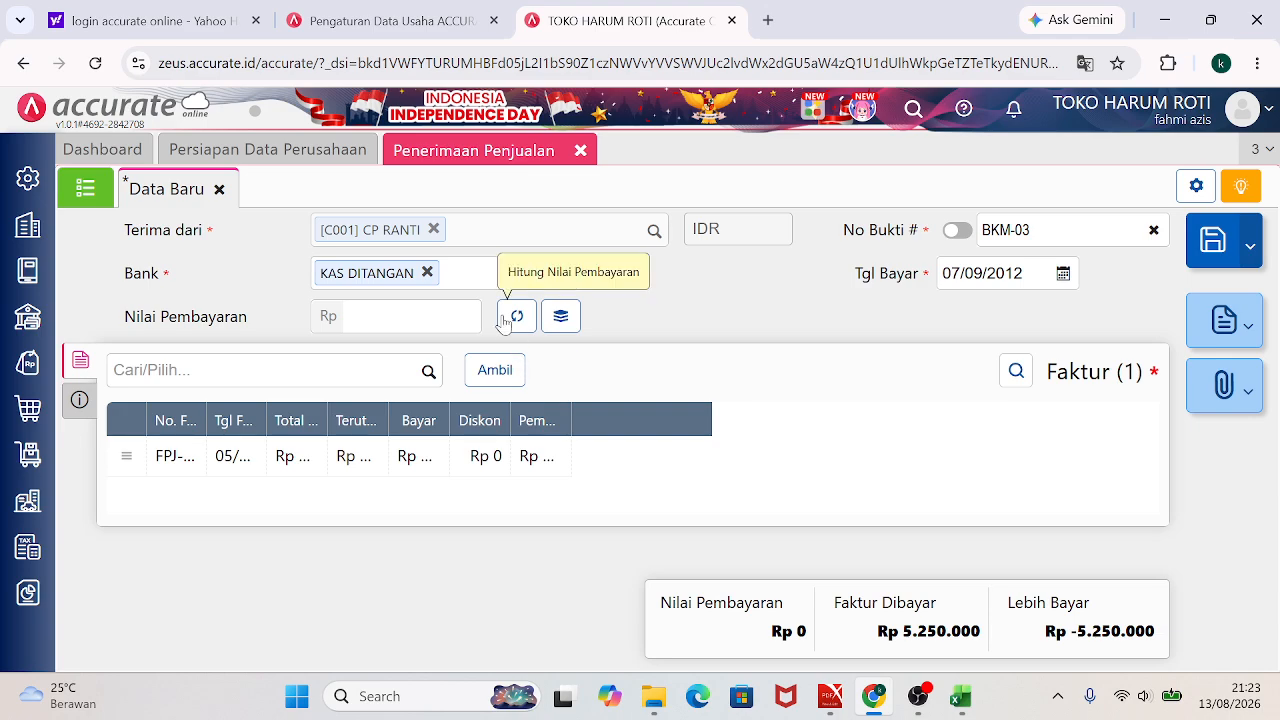
left_click(518, 318)
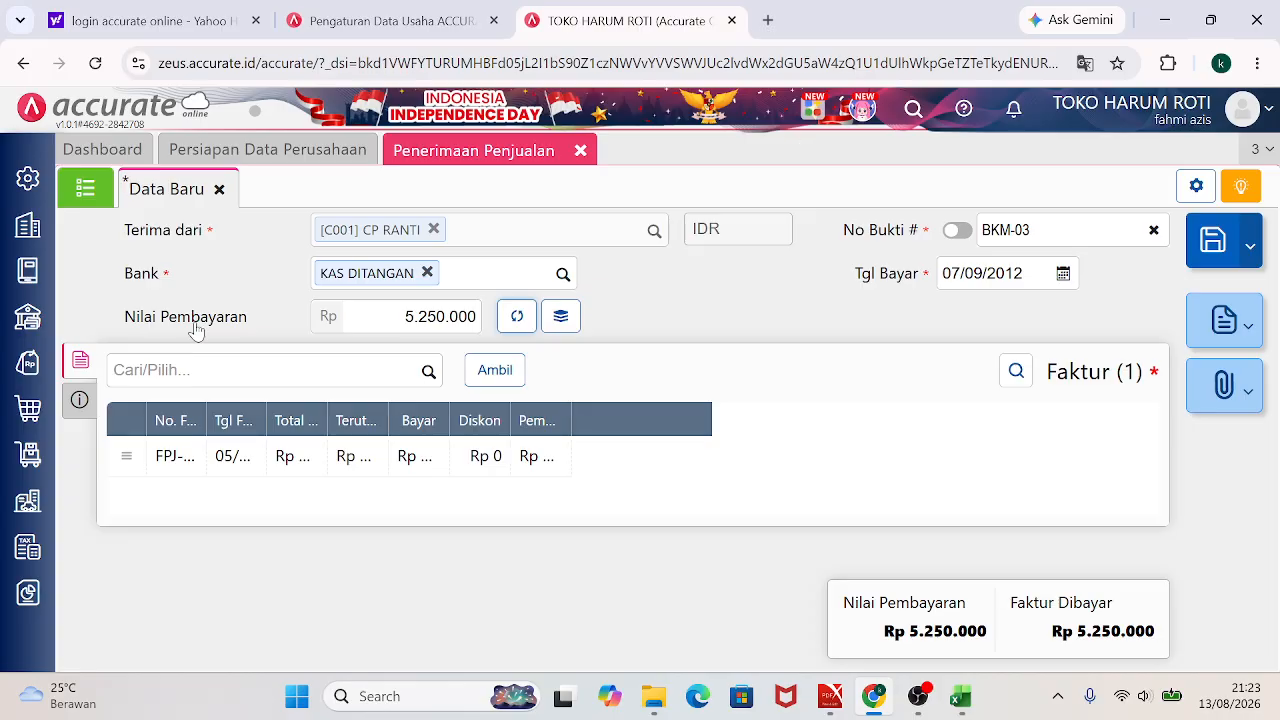
Enter the receipt description PENERIMAAN PIUTANG DARI CP RANTI, check the invoice details and save receipt BKM-03.
left_click(80, 416)
left_click(289, 466)
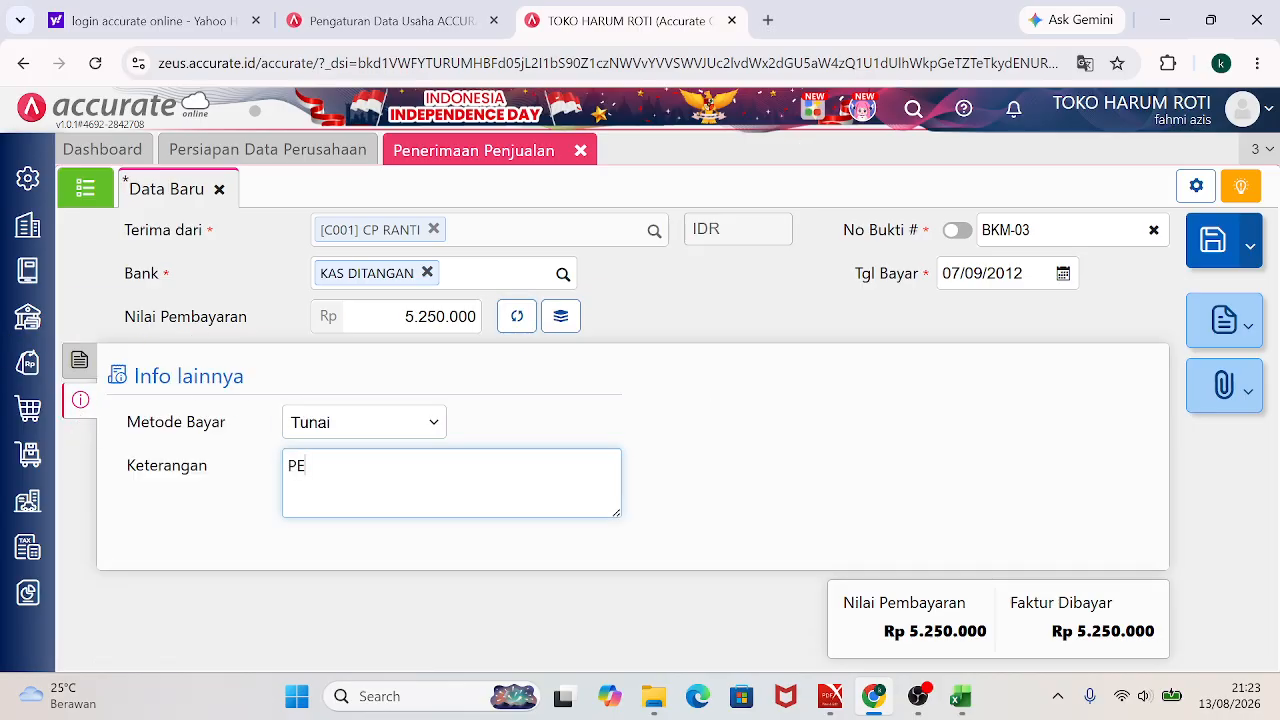
type("PENERIMAAN PIUTANG DA")
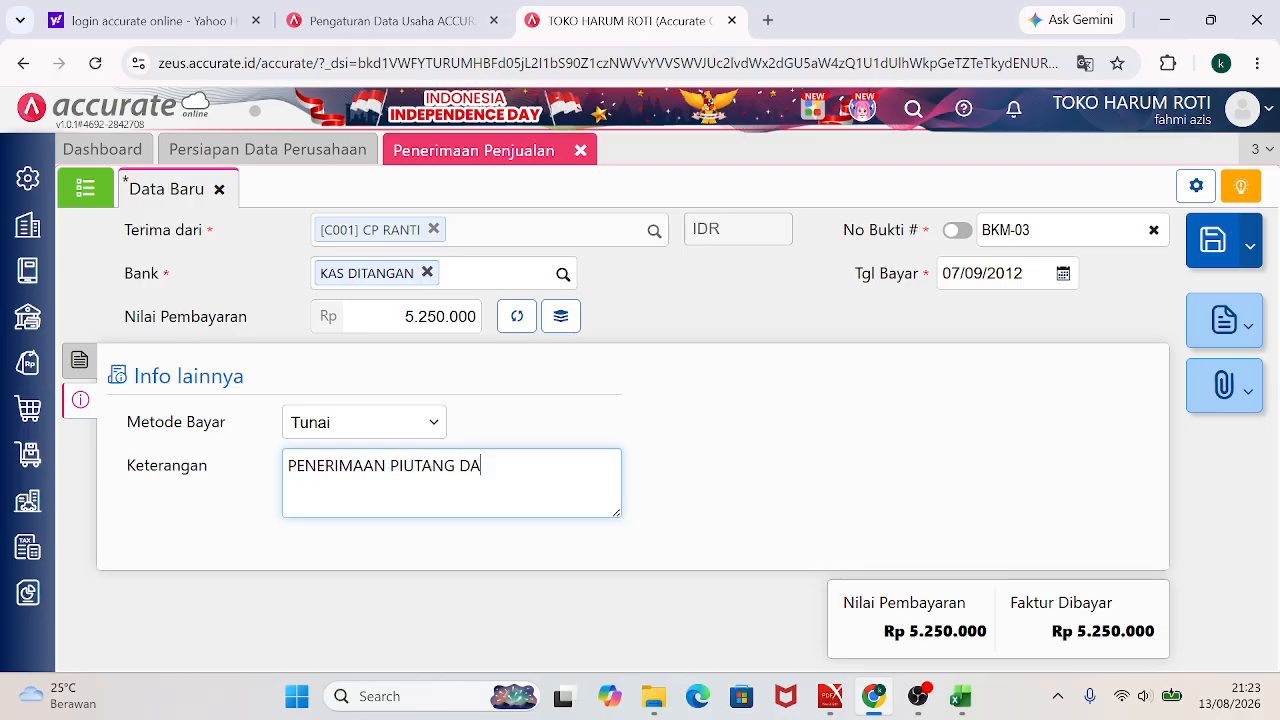
type("RI CP RANTI")
left_click(1208, 20)
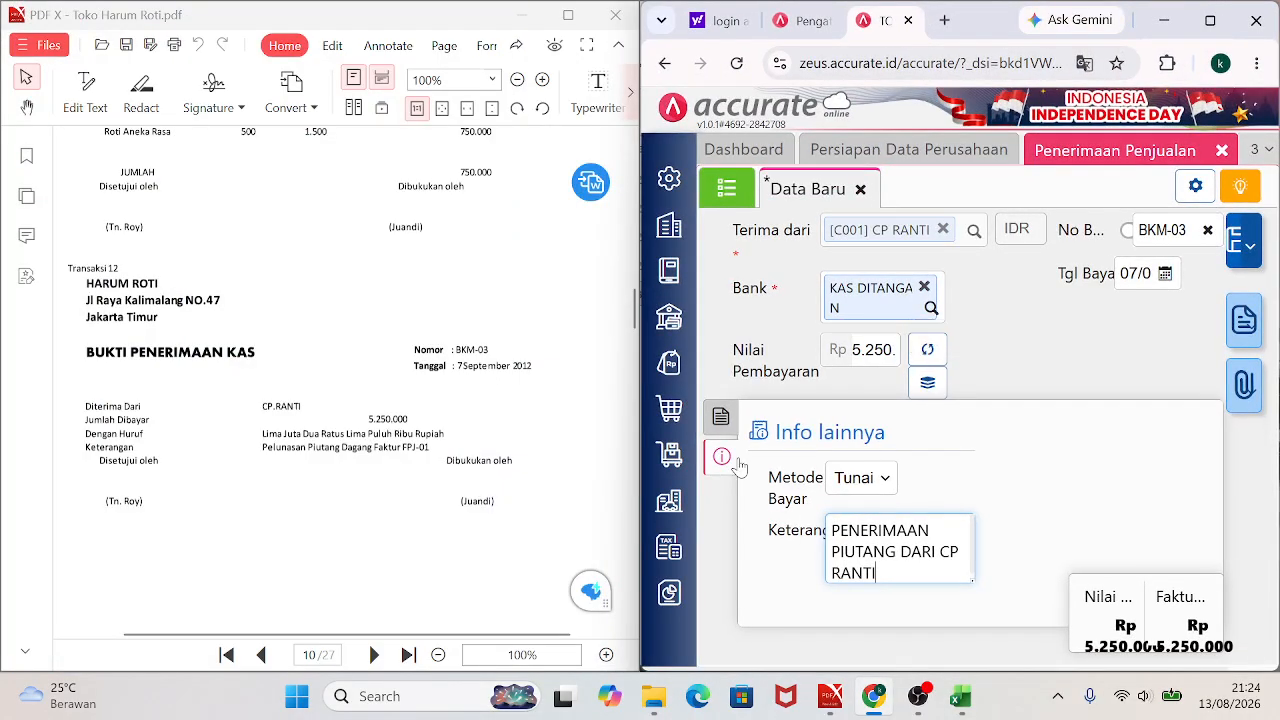
left_click(723, 420)
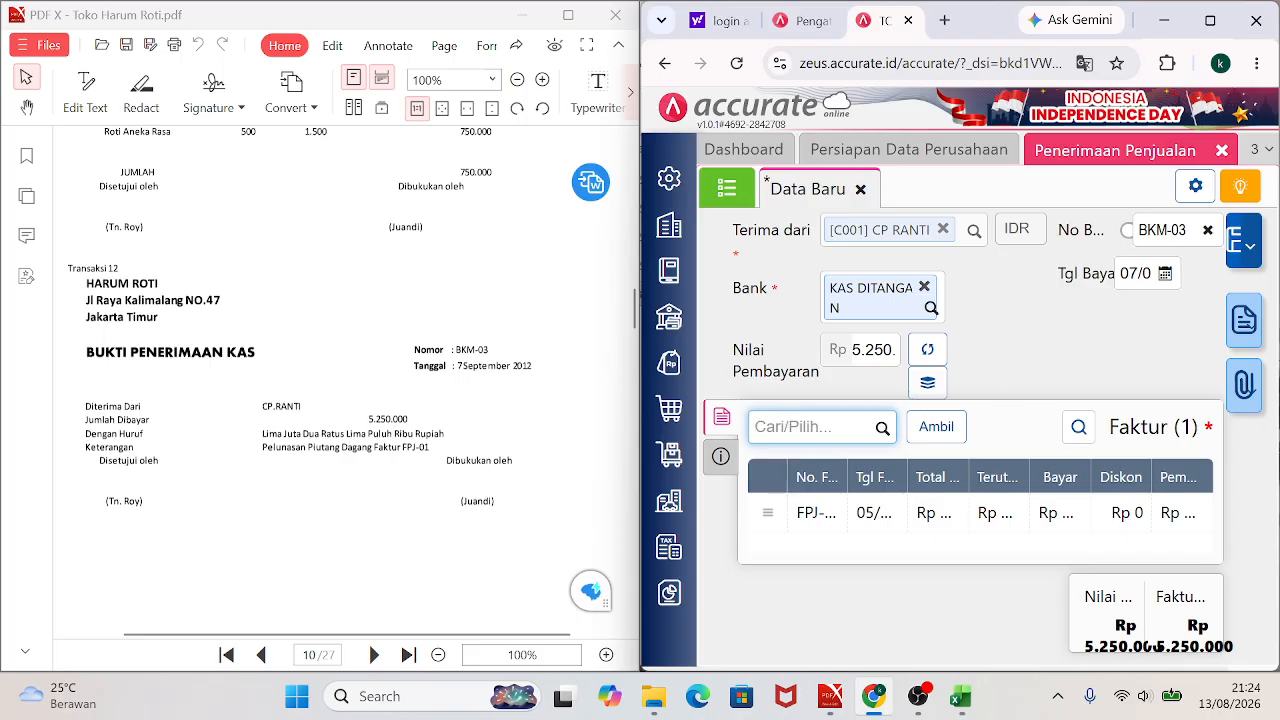
left_click(720, 456)
left_click(723, 420)
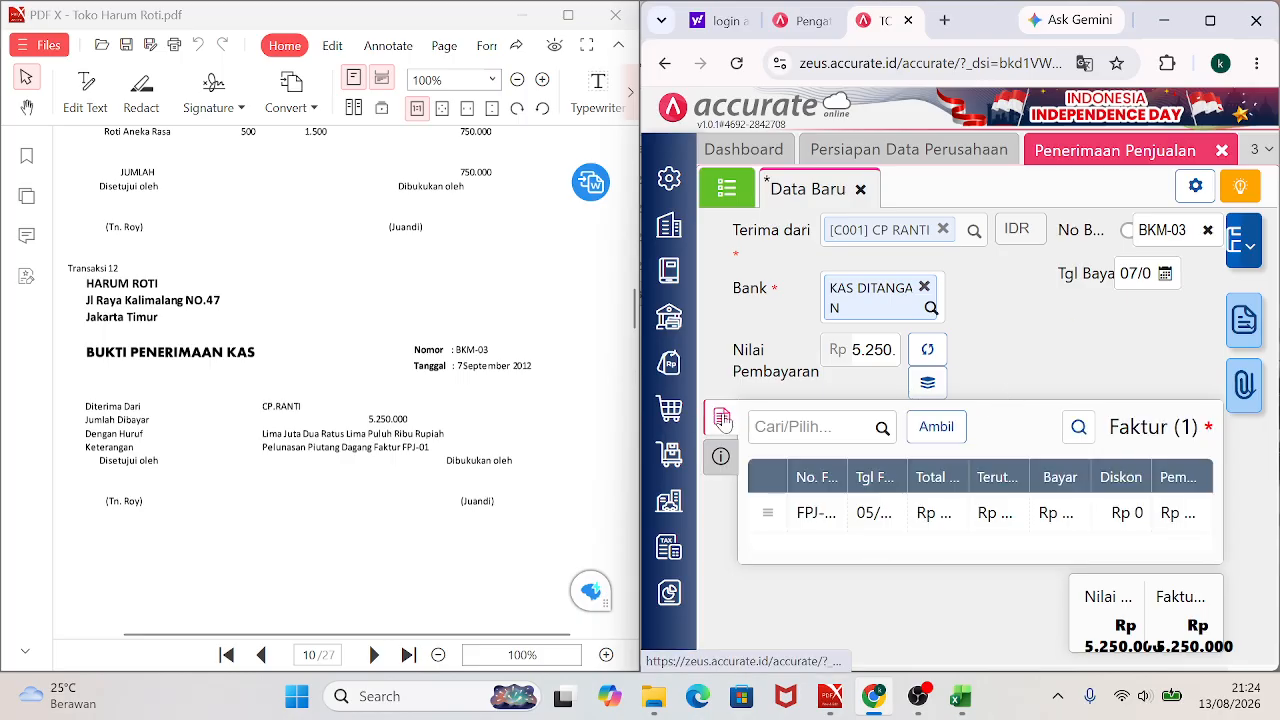
left_click(1238, 246)
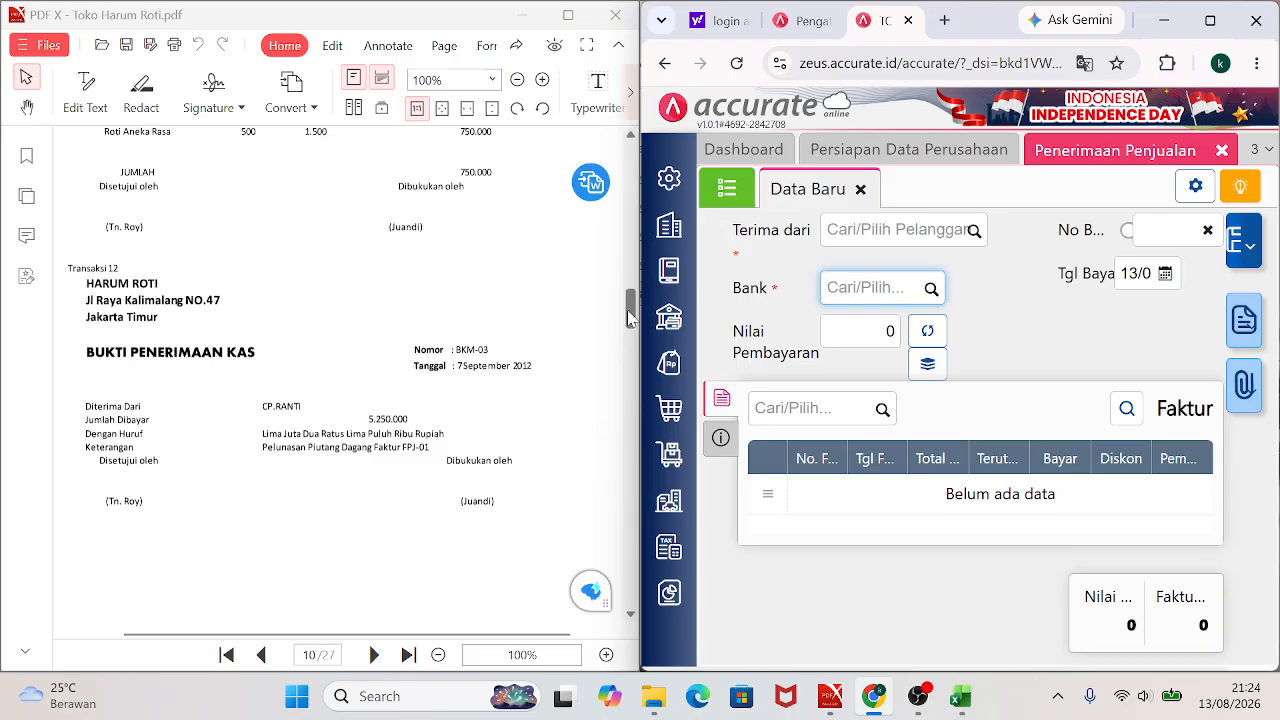
Find cash payment voucher BKK-03 in the PDF and start a new cash payment from the KAS DITANGAN account.
scroll(630, 320, "down", 10)
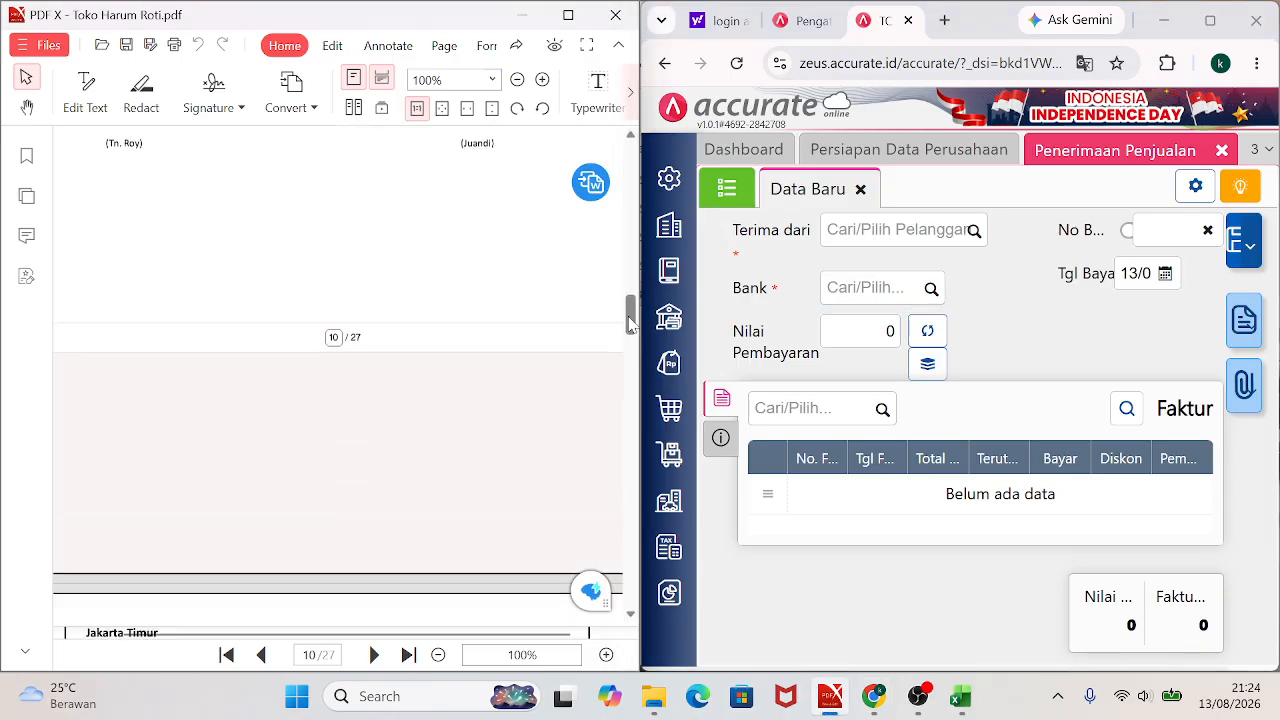
scroll(630, 322, "down", 3)
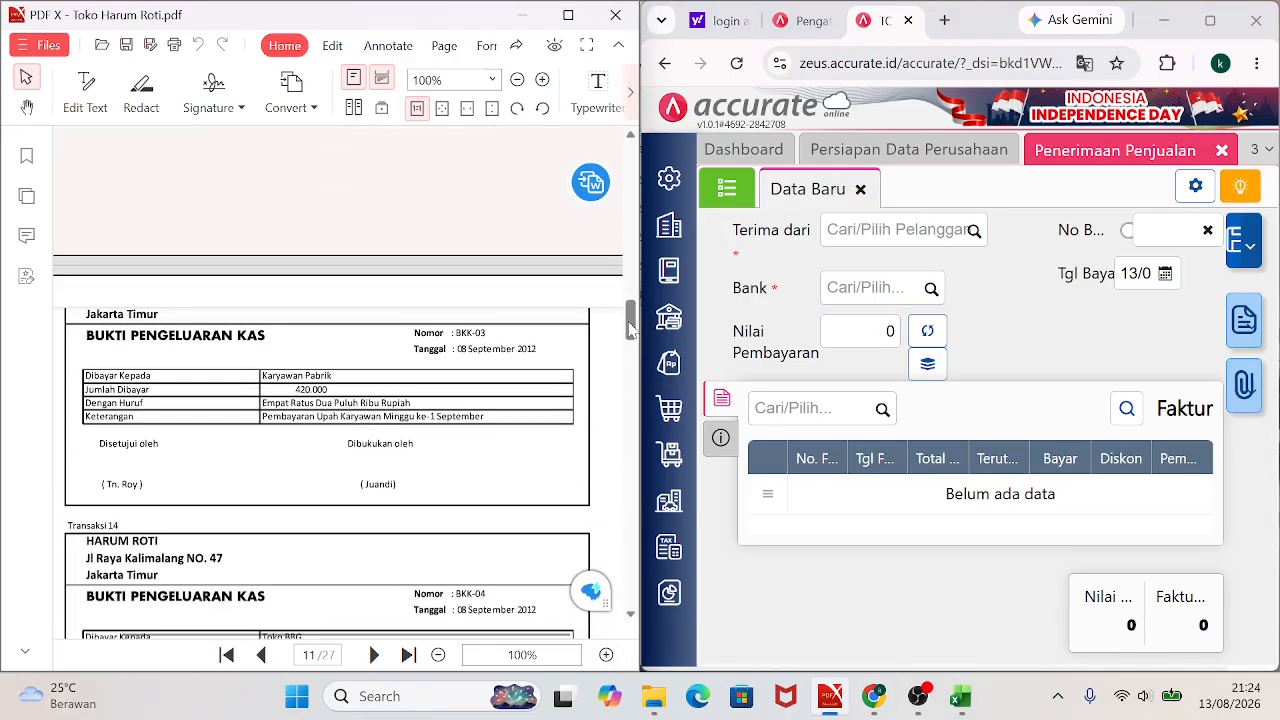
scroll(631, 330, "down", 1)
scroll(631, 330, "down", 3)
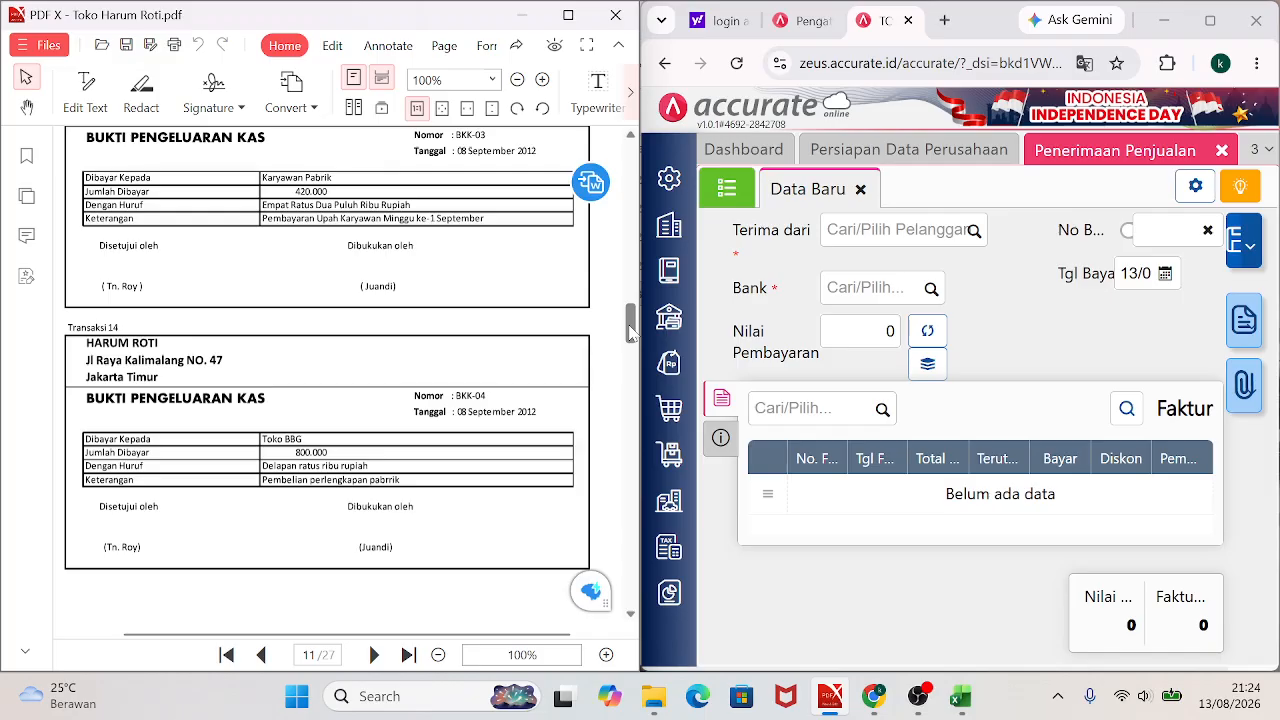
scroll(631, 333, "up", 3)
scroll(631, 333, "up", 3)
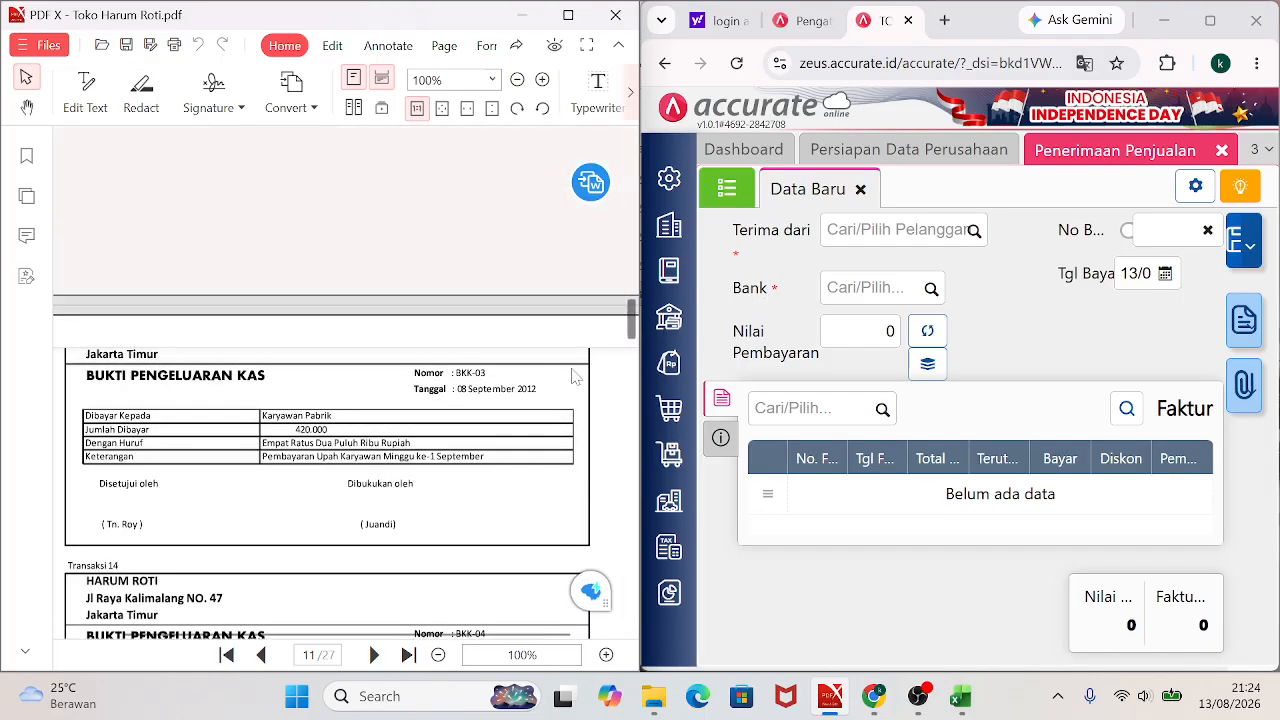
left_click(670, 318)
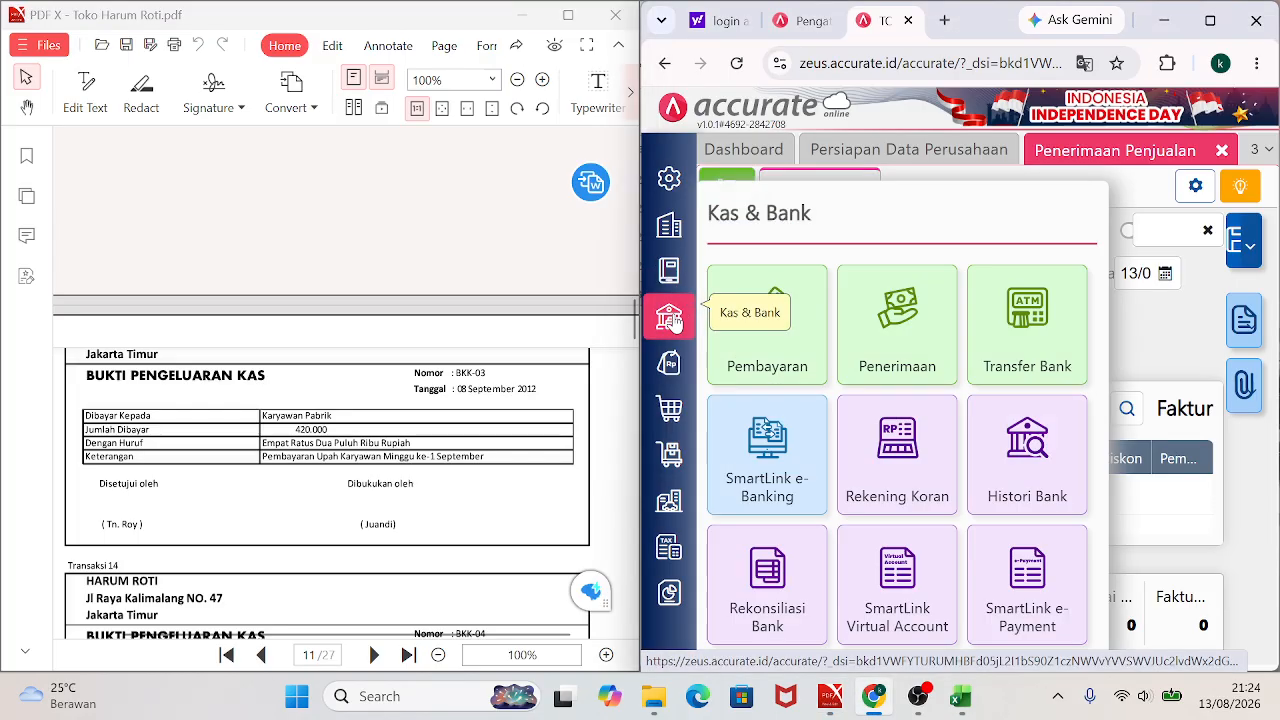
left_click(769, 312)
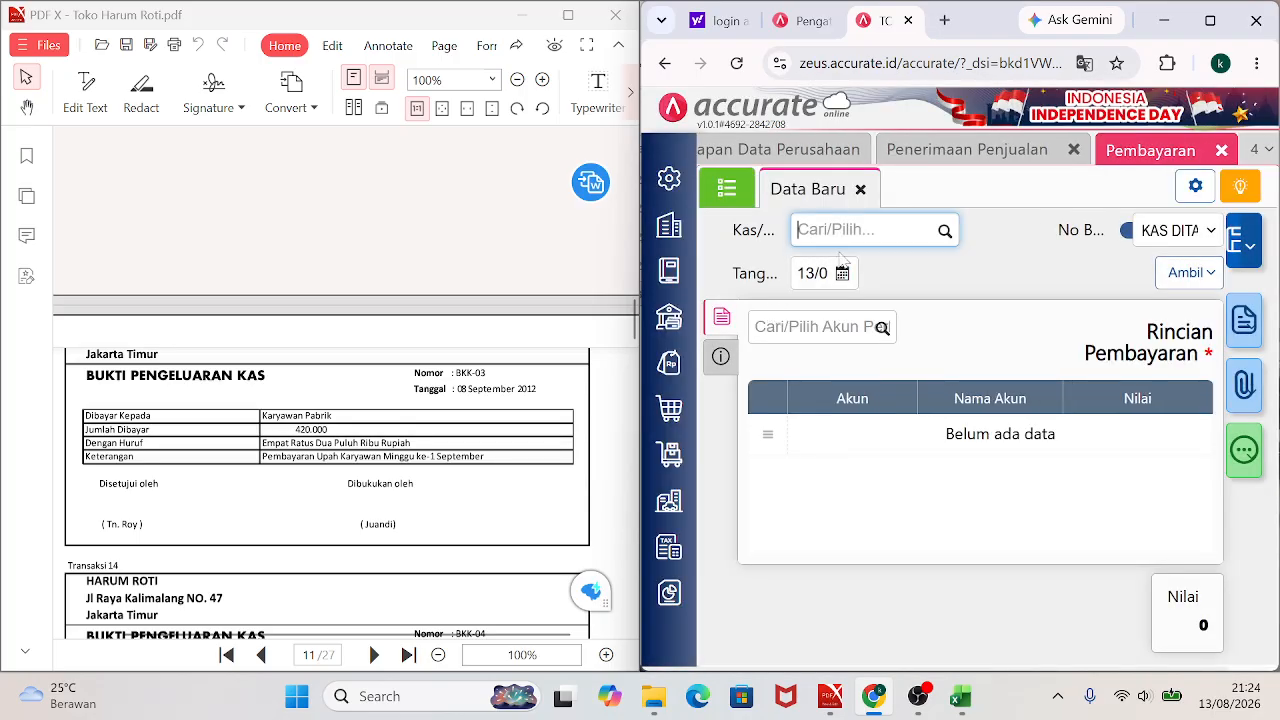
left_click(944, 231)
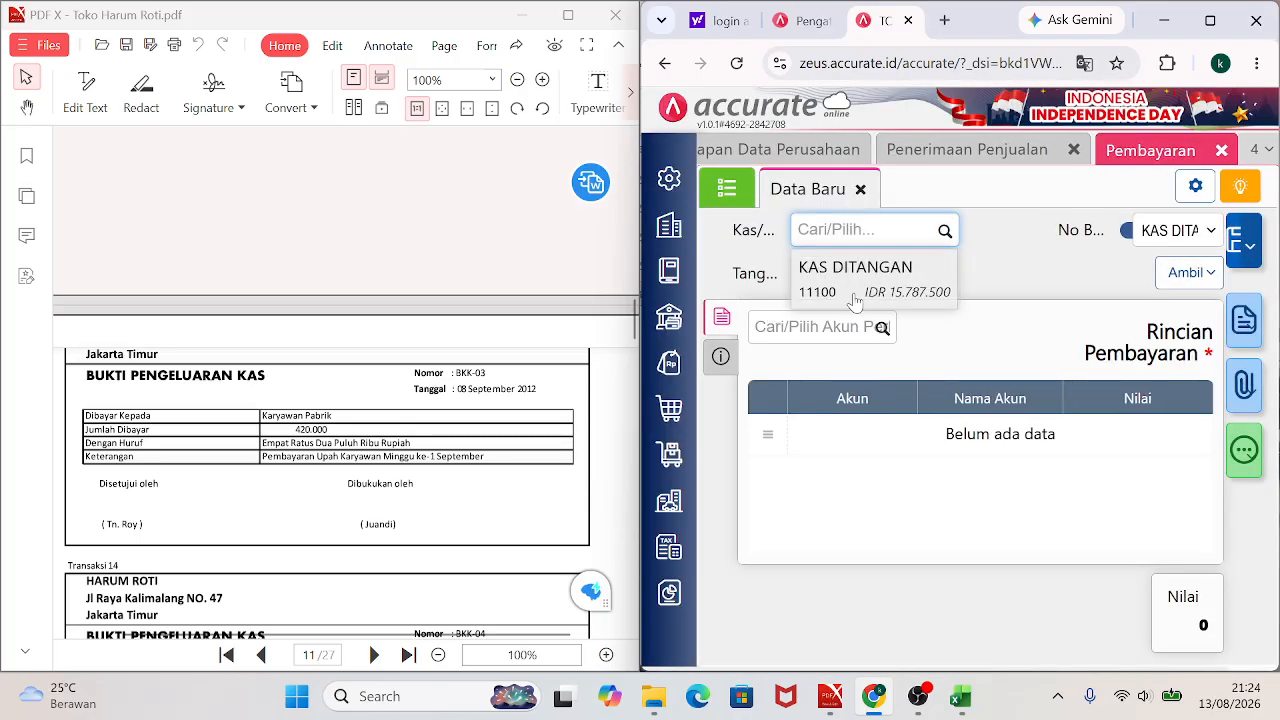
left_click(855, 300)
Set the payment date to 08/09/2012, switch off automatic numbering and enter voucher number BKK-03.
left_click(812, 273)
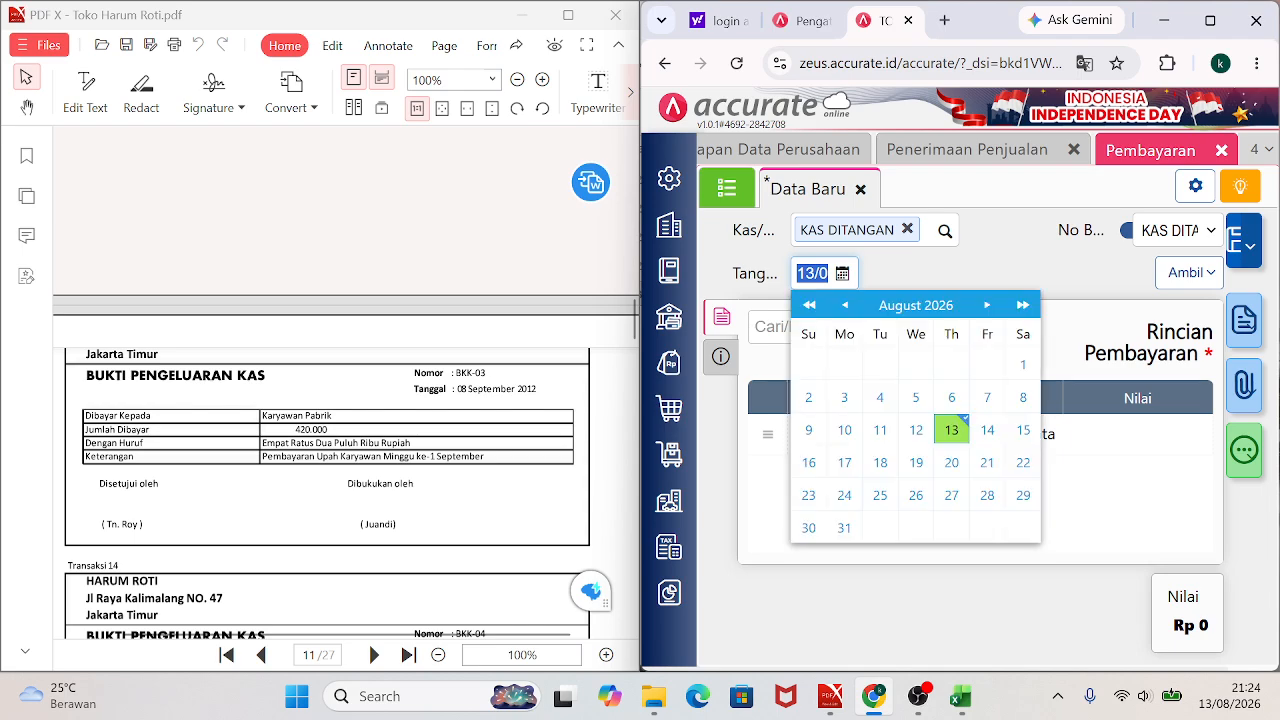
type("08")
type("092012")
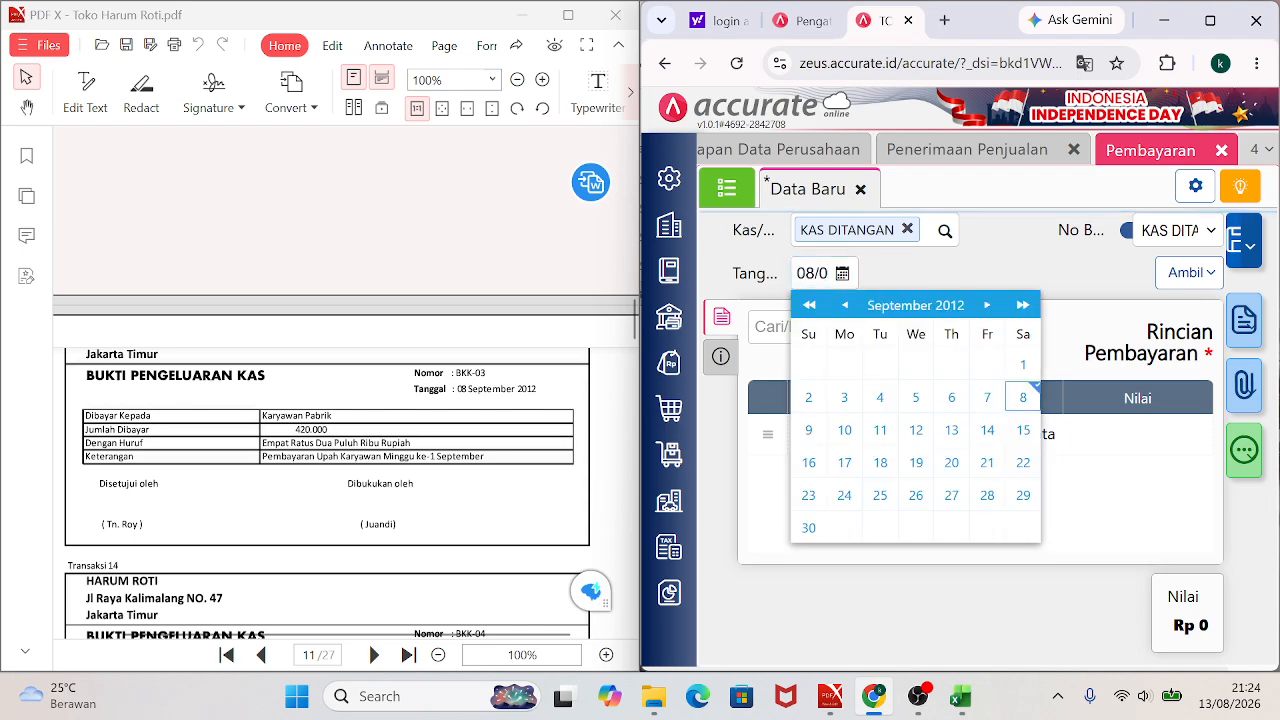
left_click(1020, 397)
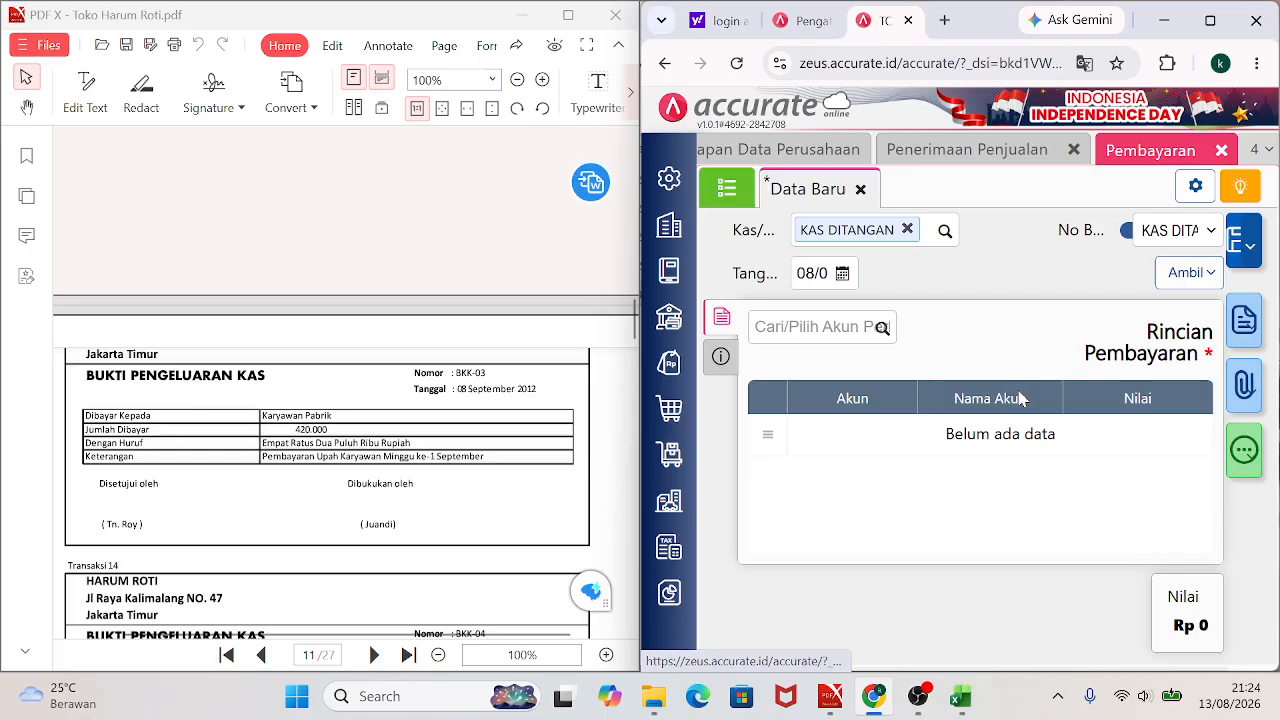
left_click(1127, 236)
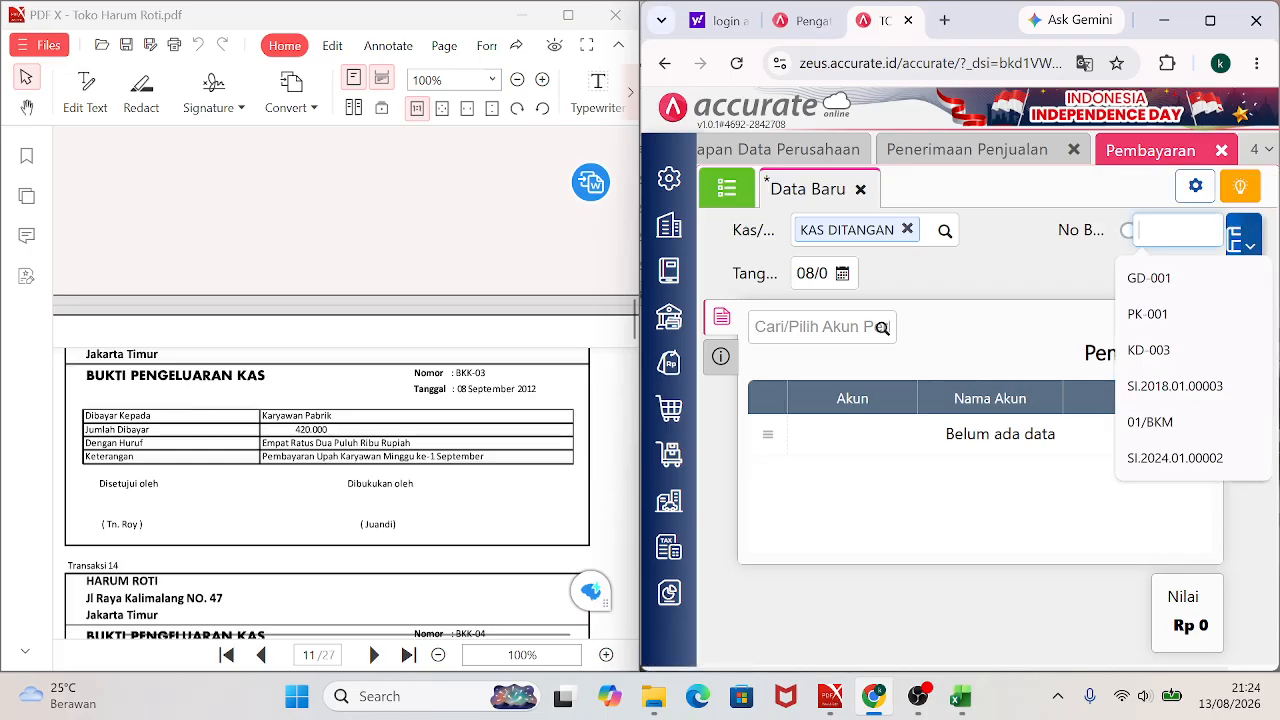
type("BKK0")
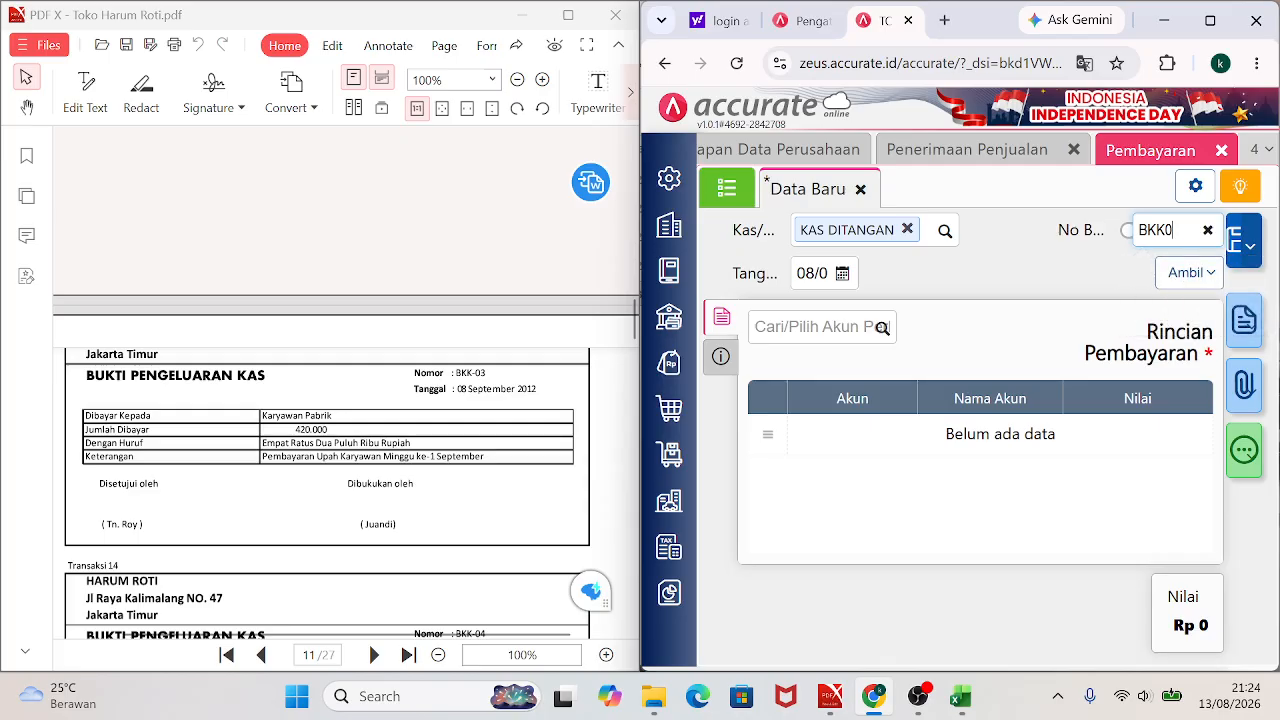
key("BackSpace")
key("BackSpace")
type("0")
key("BackSpace")
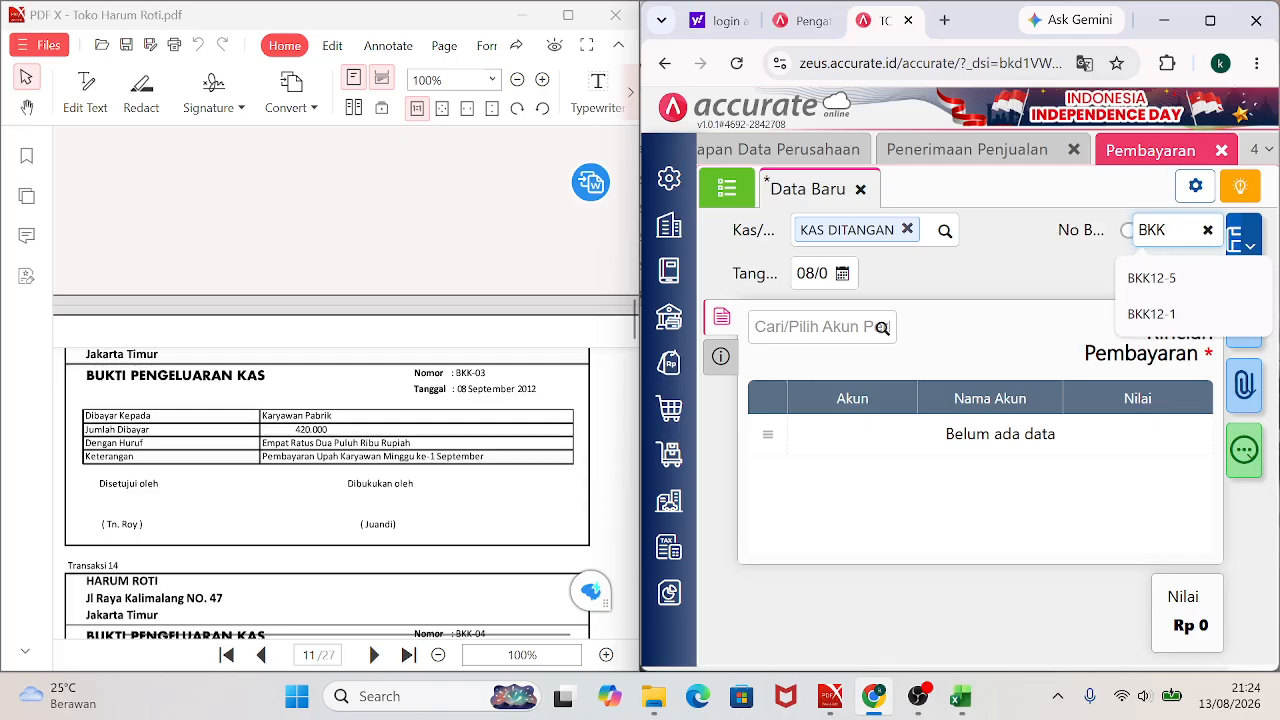
type("-03")
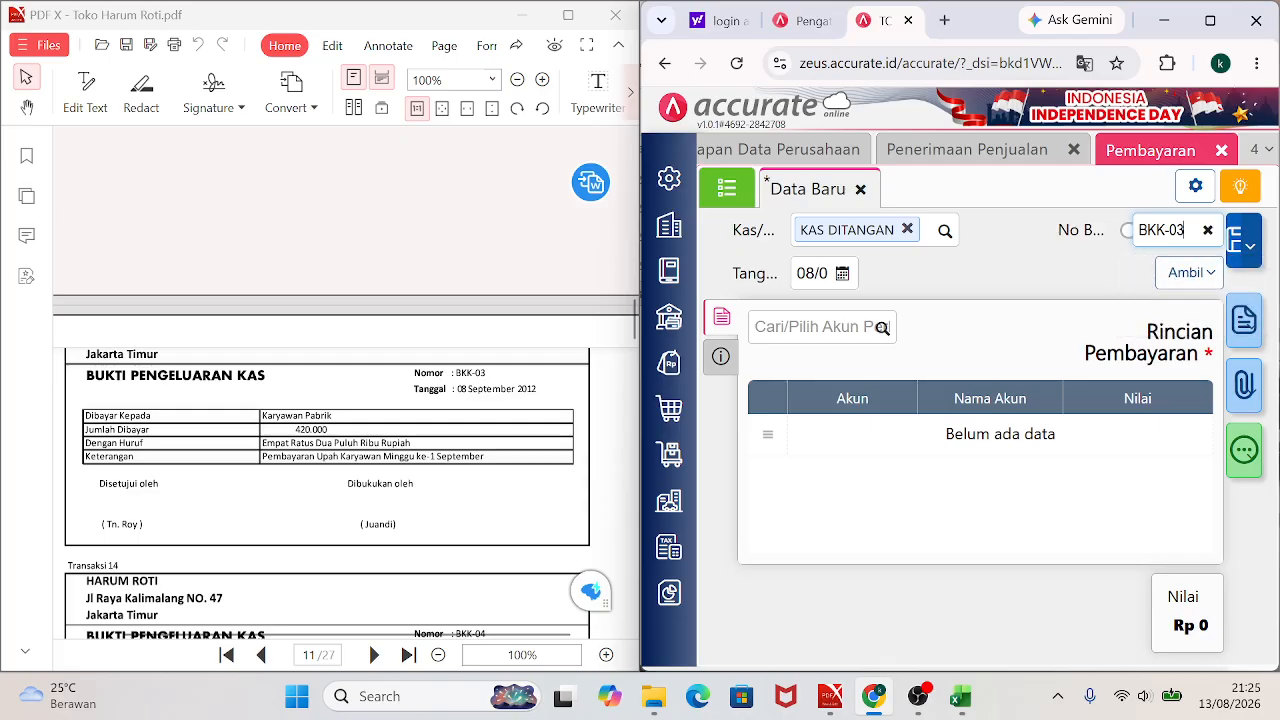
Add account 62100 BEBAN GAJI DAN UPAH to the payment details with a value of 420.000.
left_click(884, 332)
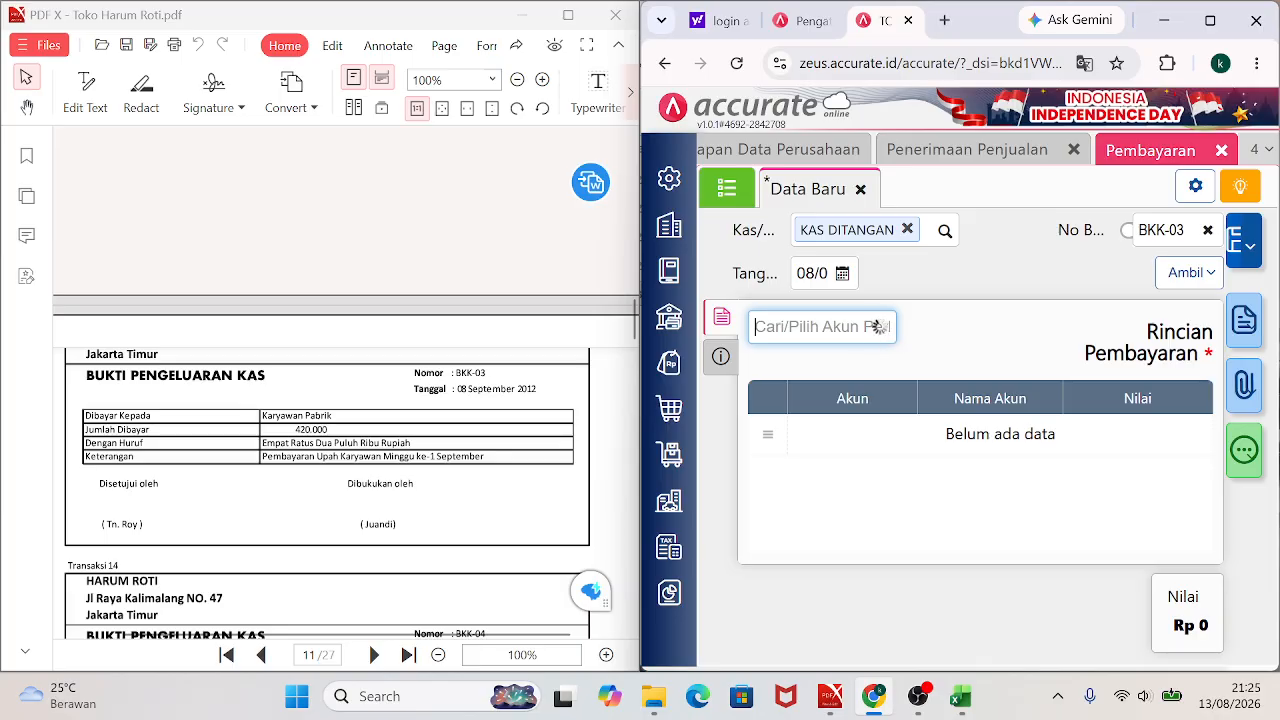
type("GAJI")
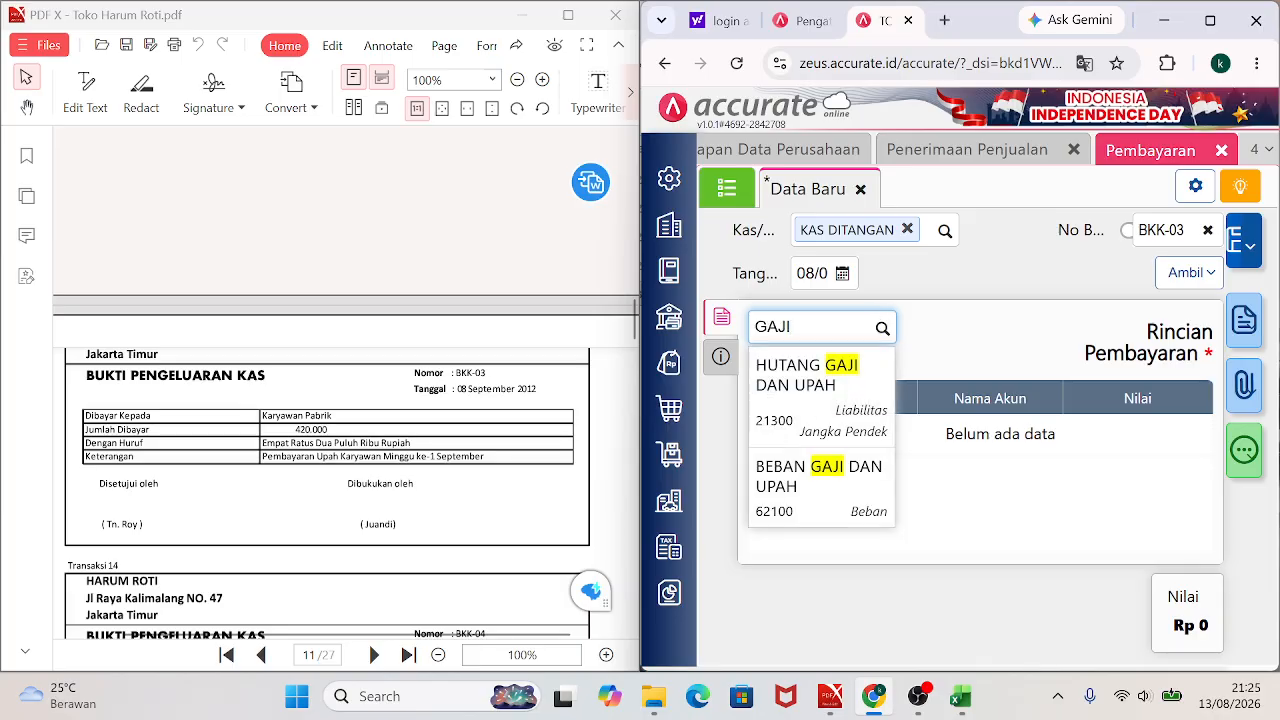
left_click(788, 483)
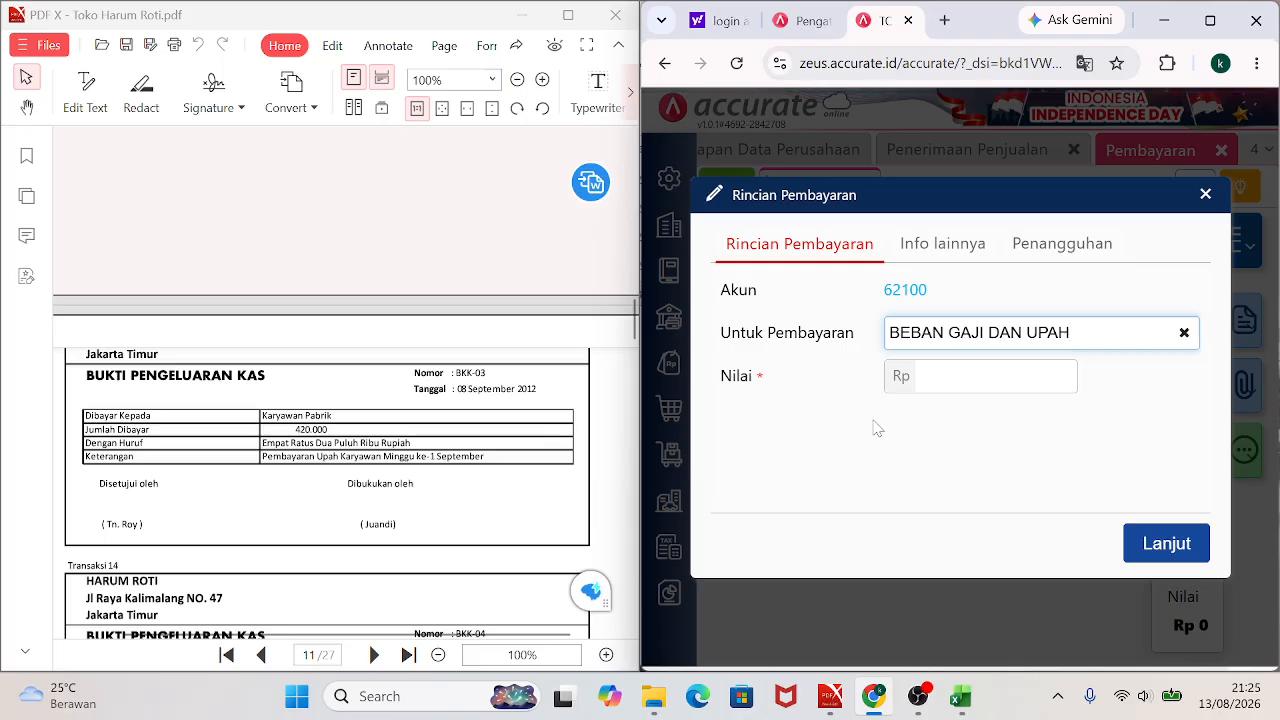
left_click(996, 376)
type("420")
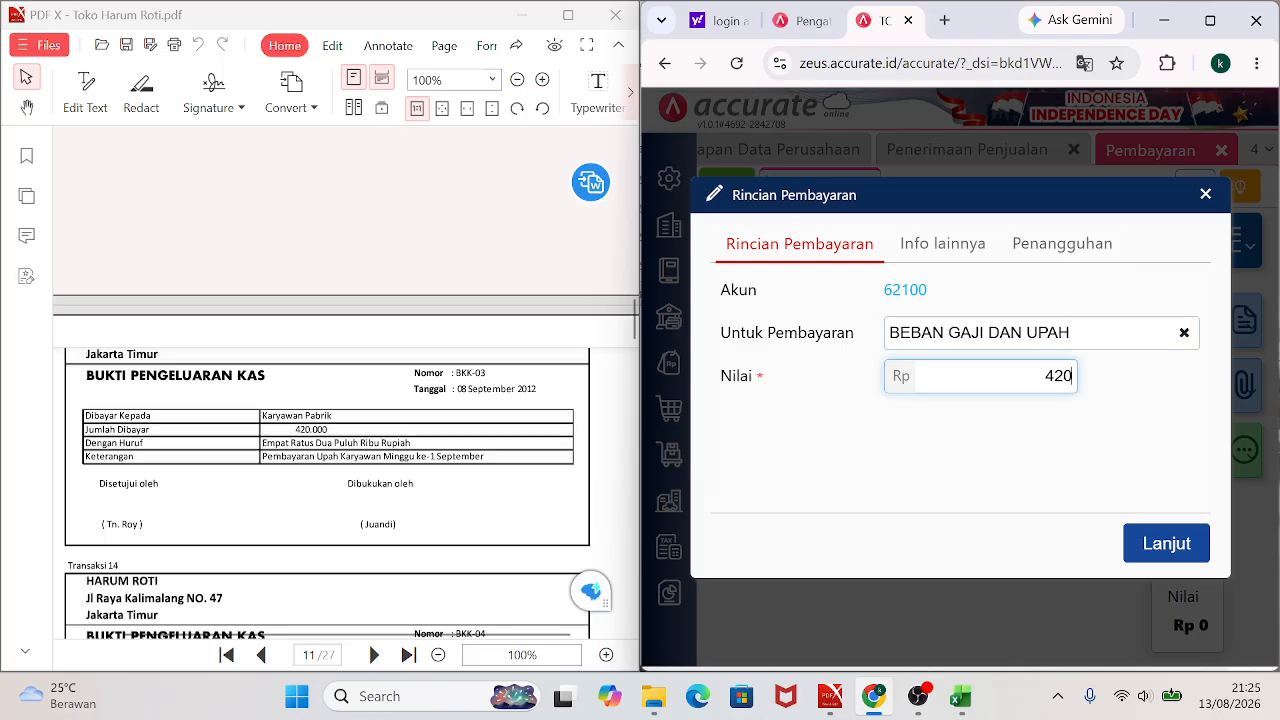
type(".000")
left_click(1152, 541)
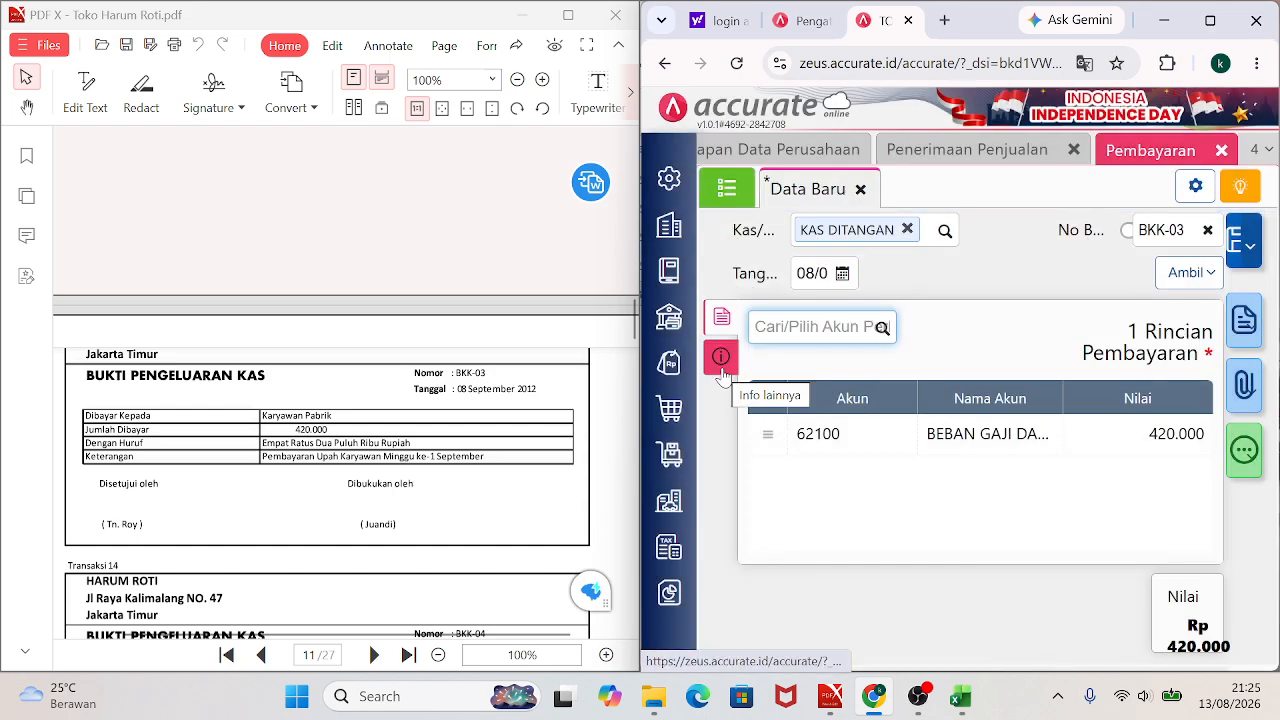
Enter recipient KARYAWAN PABRIK and the note PEMBAYARAN UPAH KARYAWAN MINGGU KE 1 SEPTEMBER, and save payment BKK-03.
left_click(722, 372)
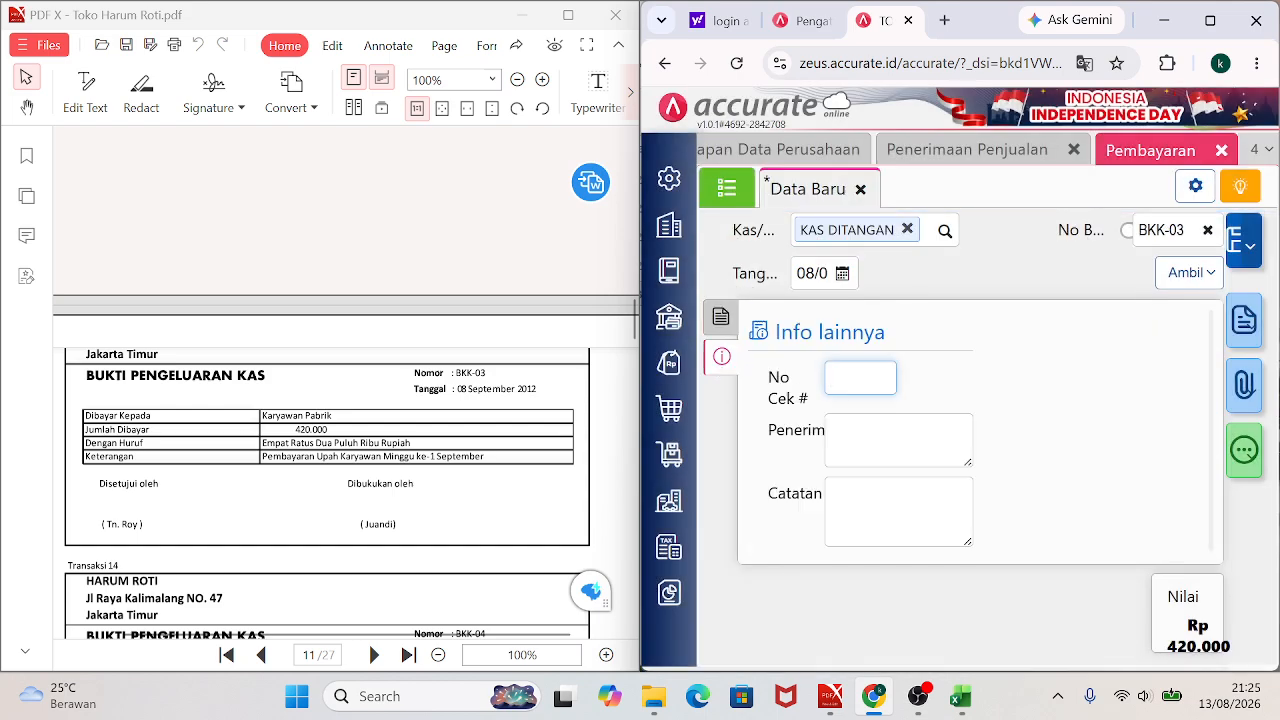
left_click(857, 425)
type("KARY")
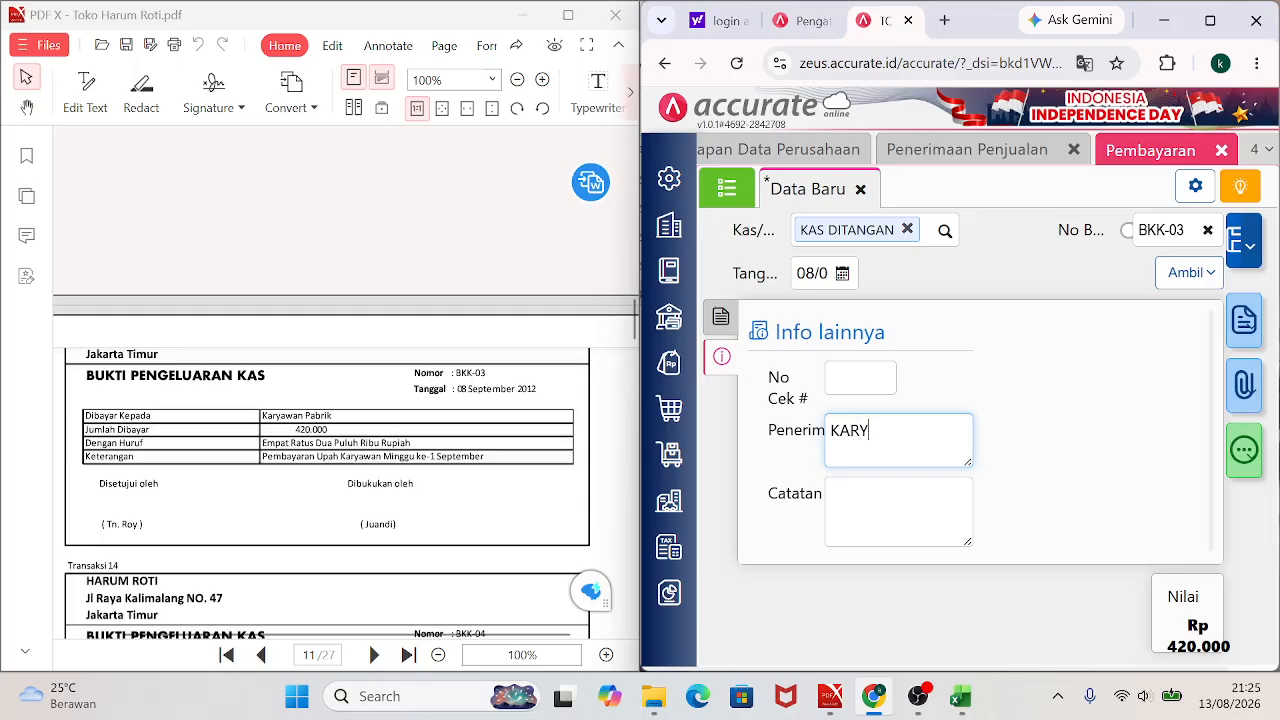
type("AWAN PABRIK")
left_click(832, 495)
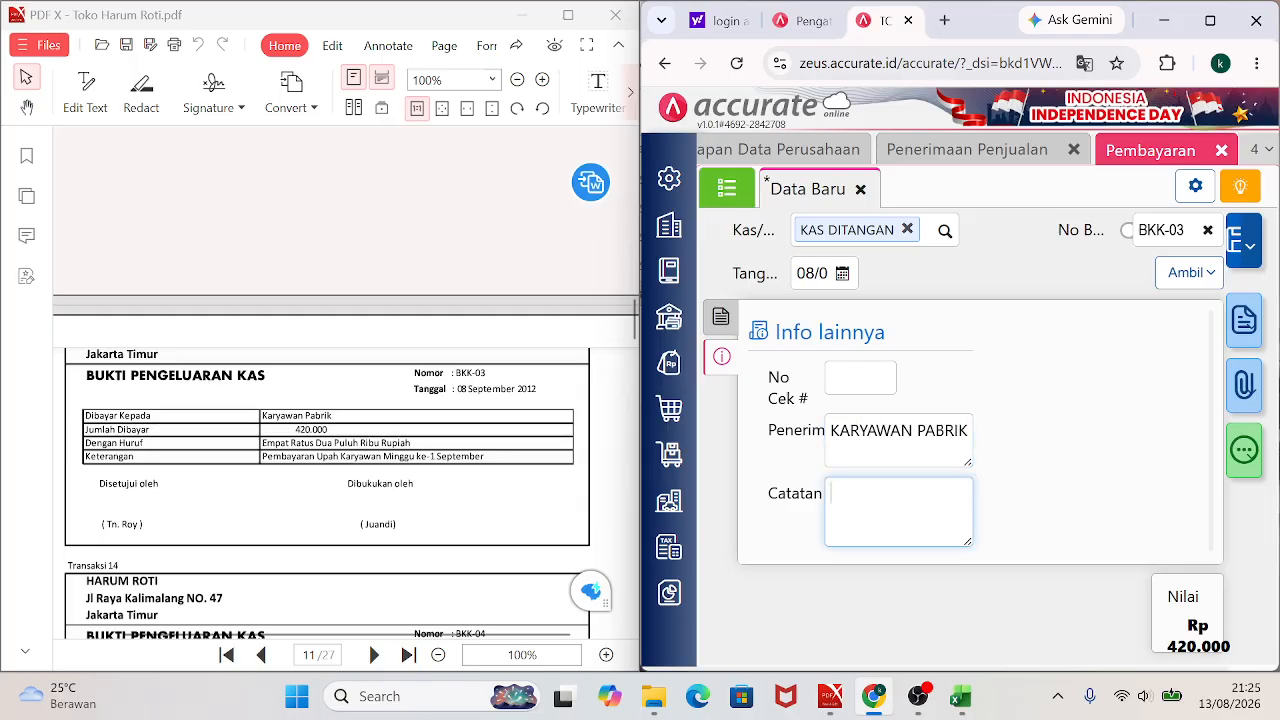
type("PEMBAYARAN U")
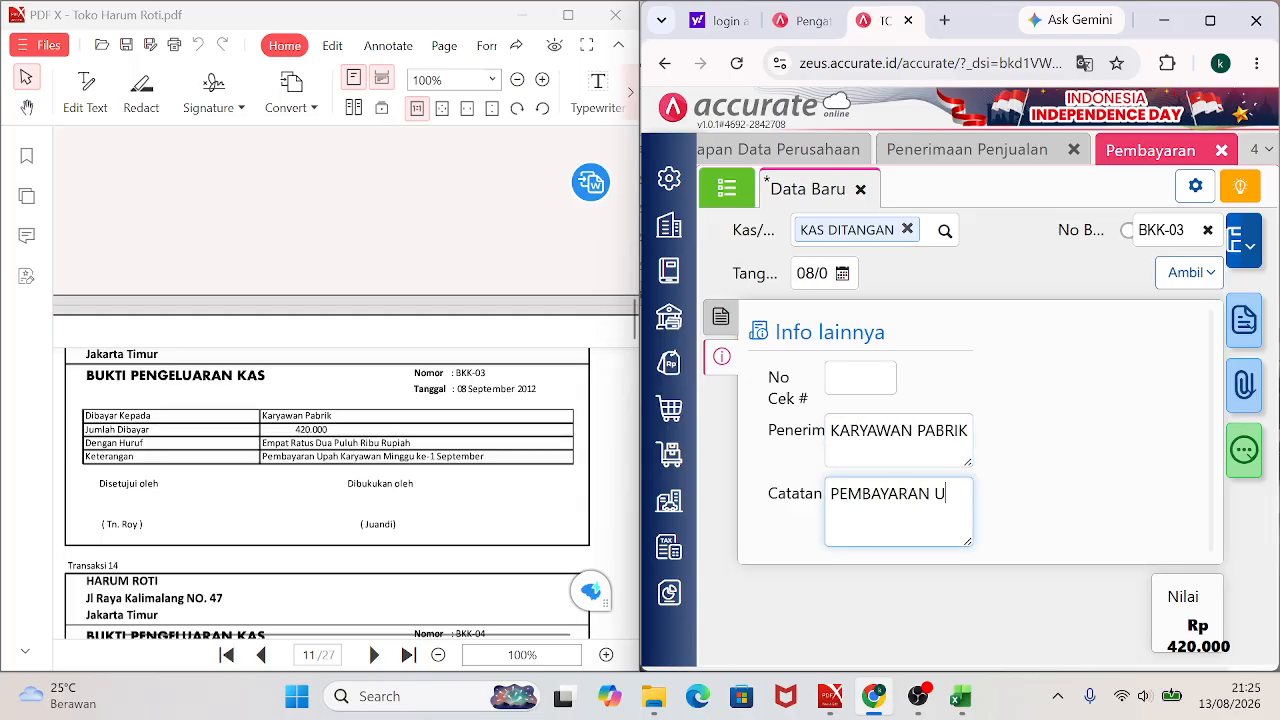
type("PAH KARYAWAN M")
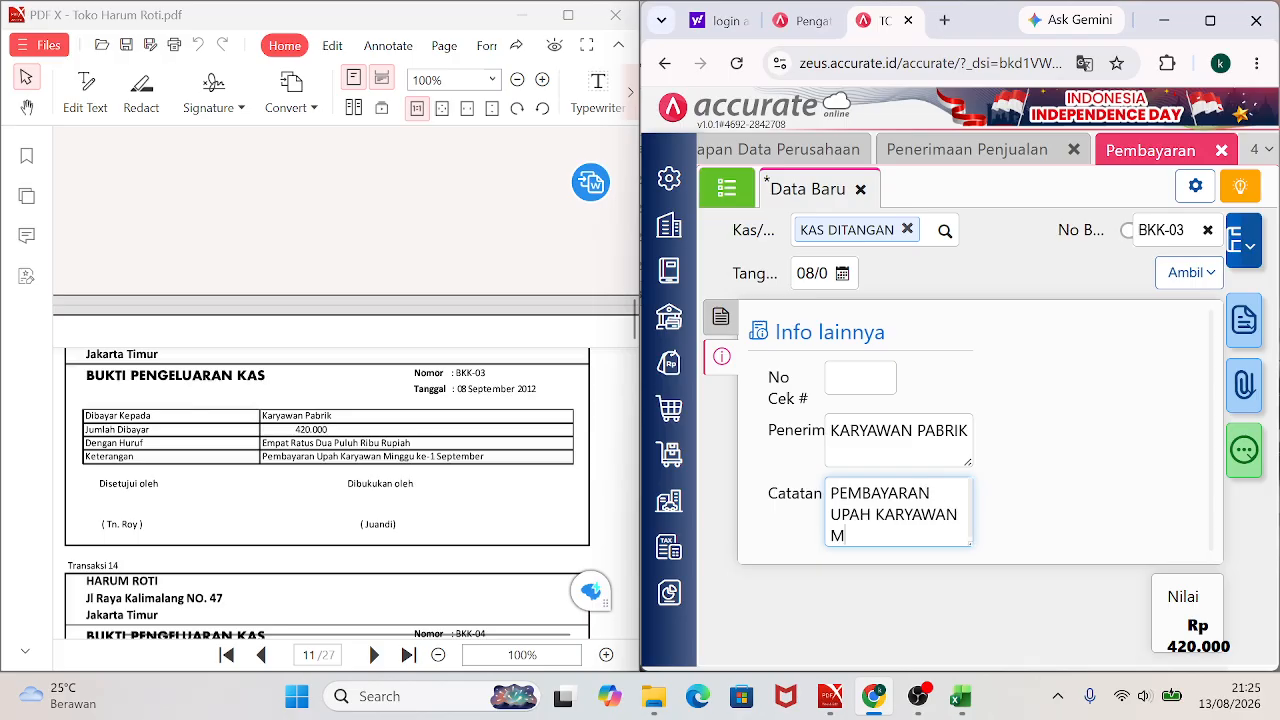
type("INGGU KE 1 SEPTEMBER")
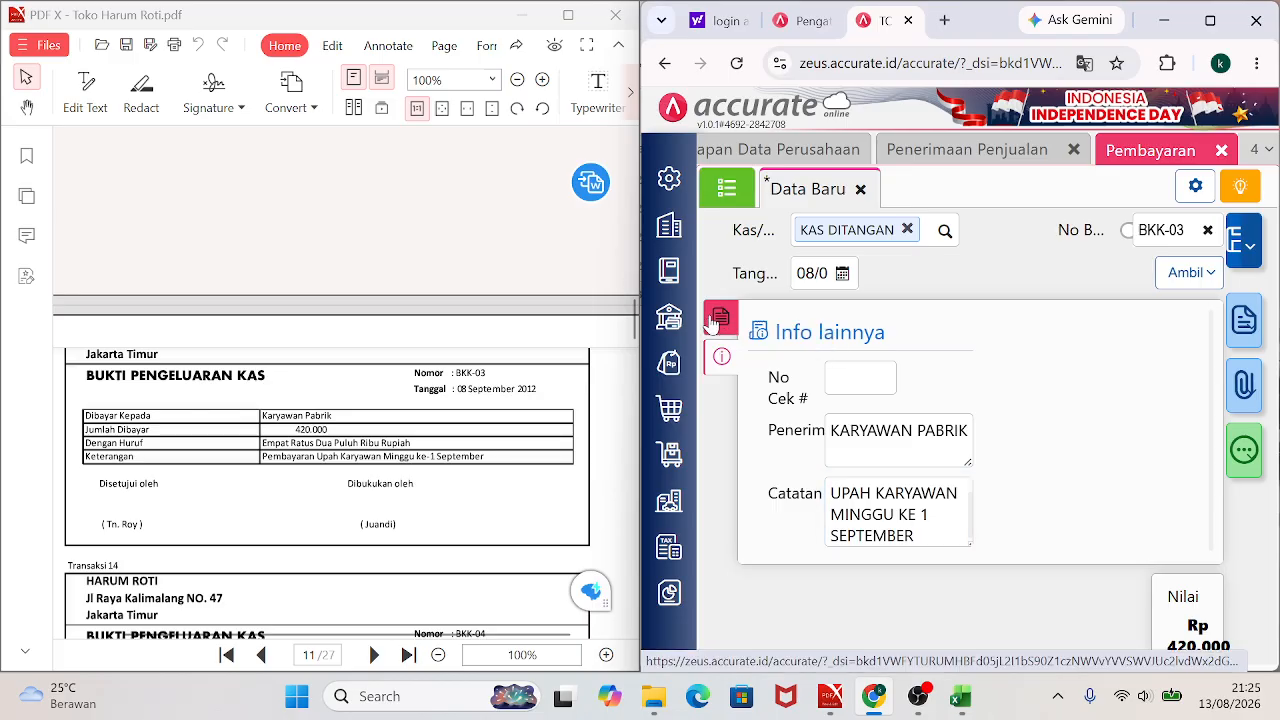
left_click(713, 320)
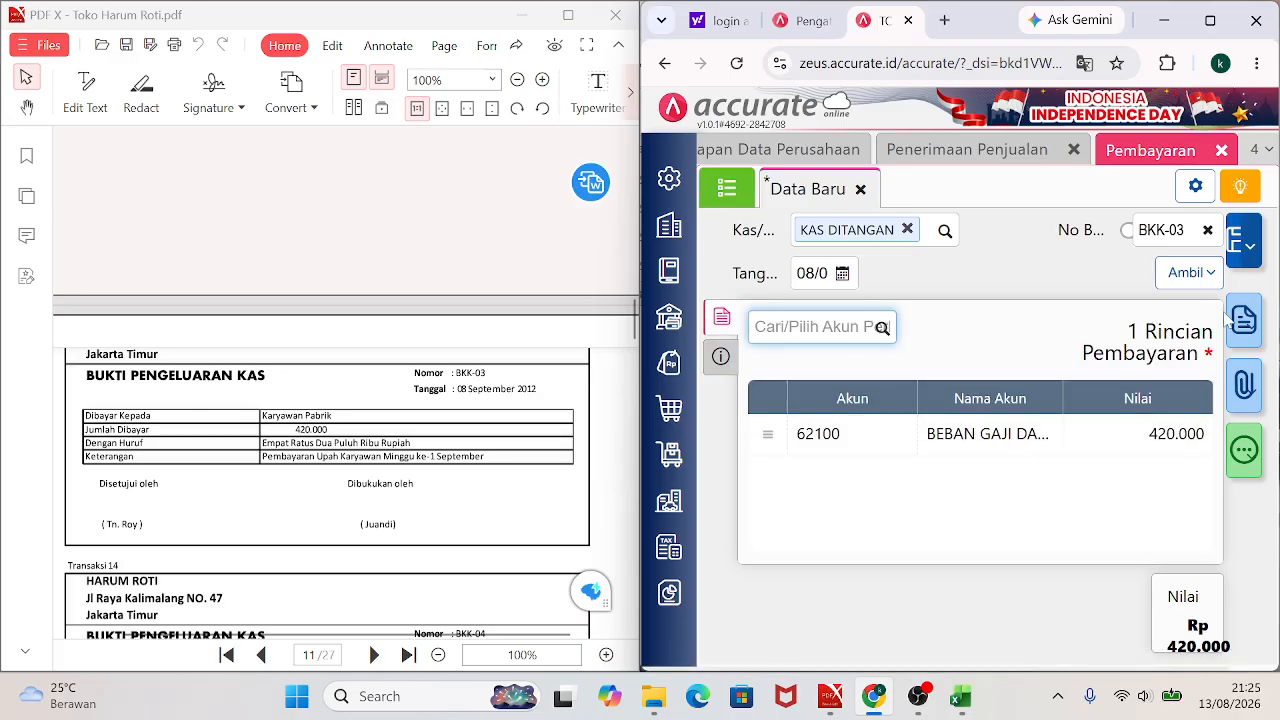
left_click(1240, 251)
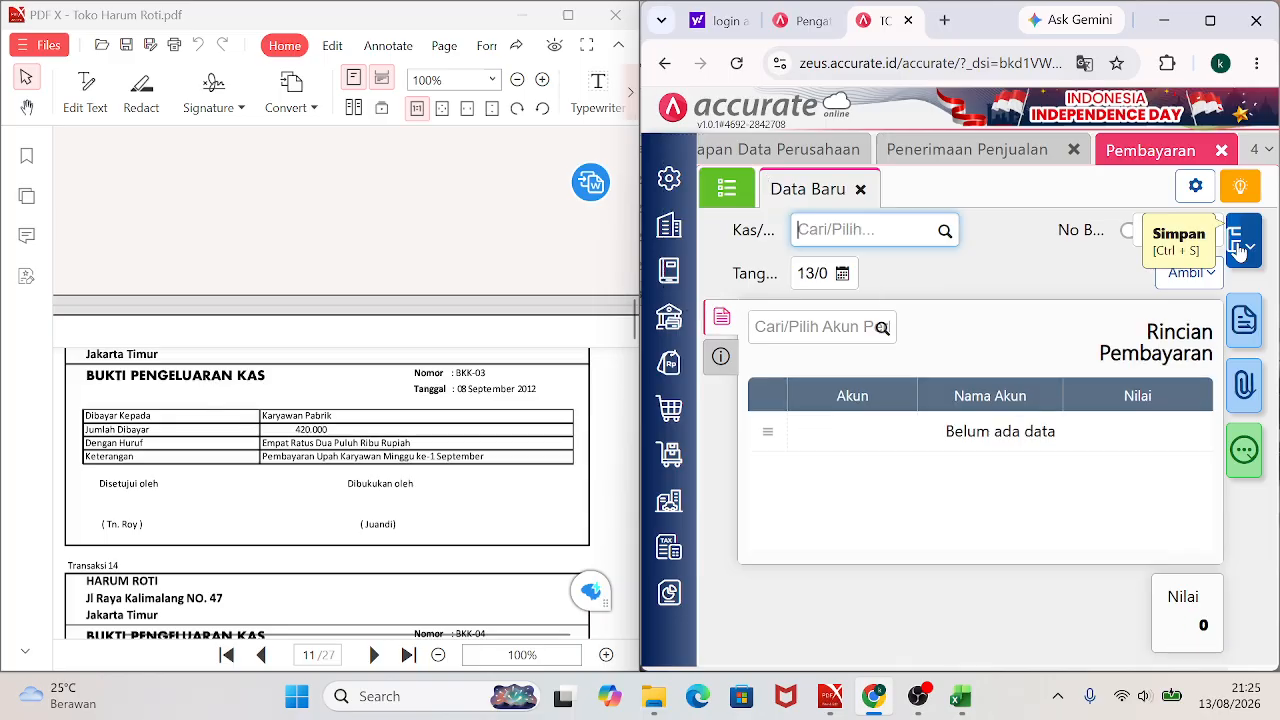
Reopen payment BKK-03 from the list of payments and check its journal details in an enlarged window.
left_click(727, 194)
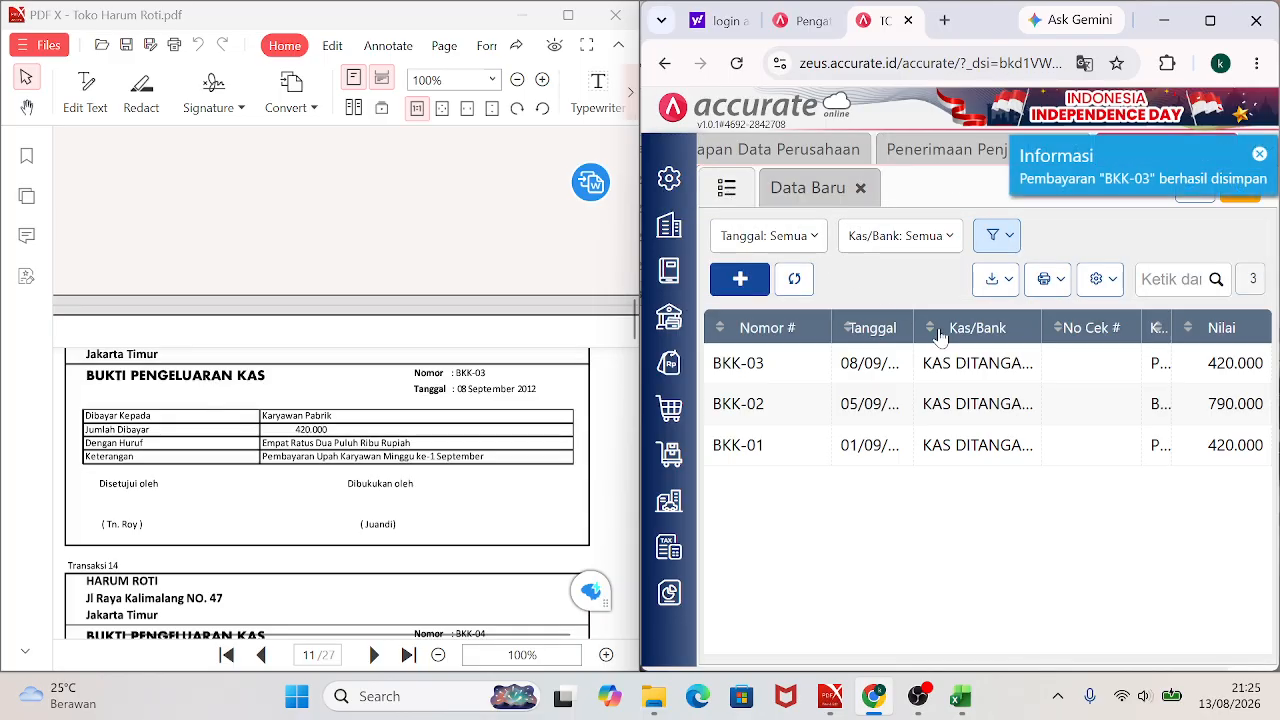
left_click(965, 370)
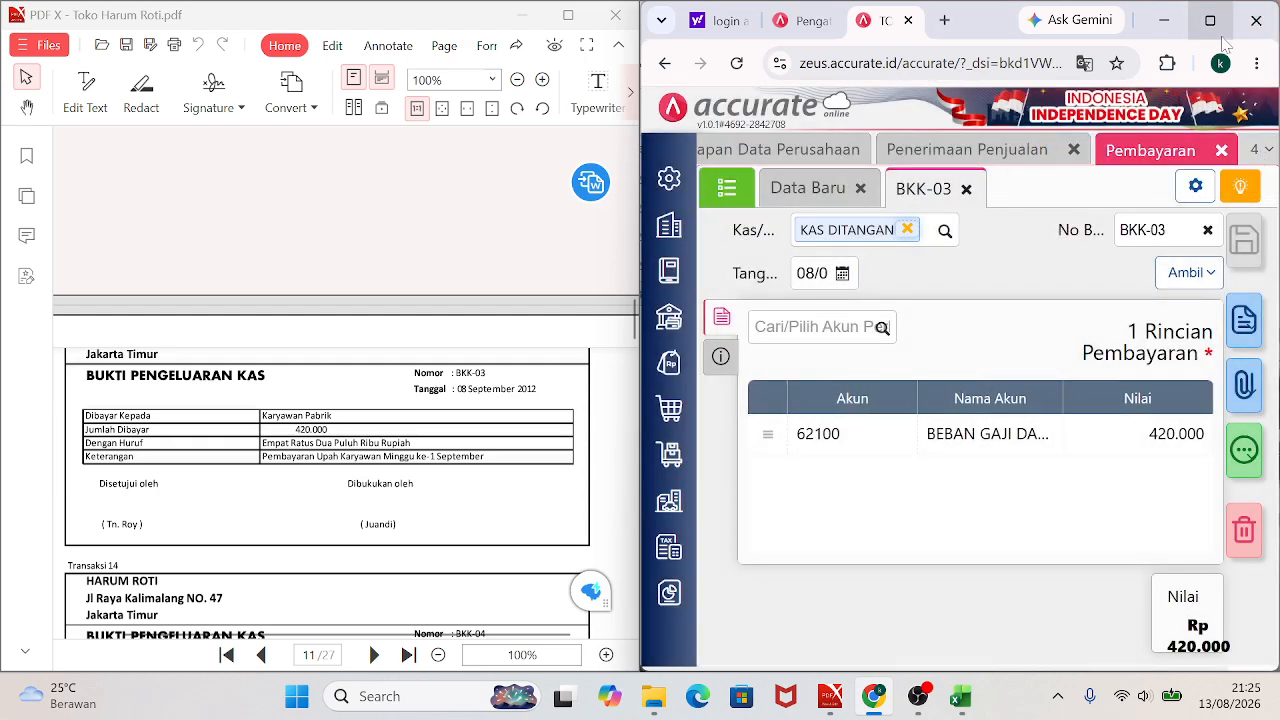
mouse_move(1211, 22)
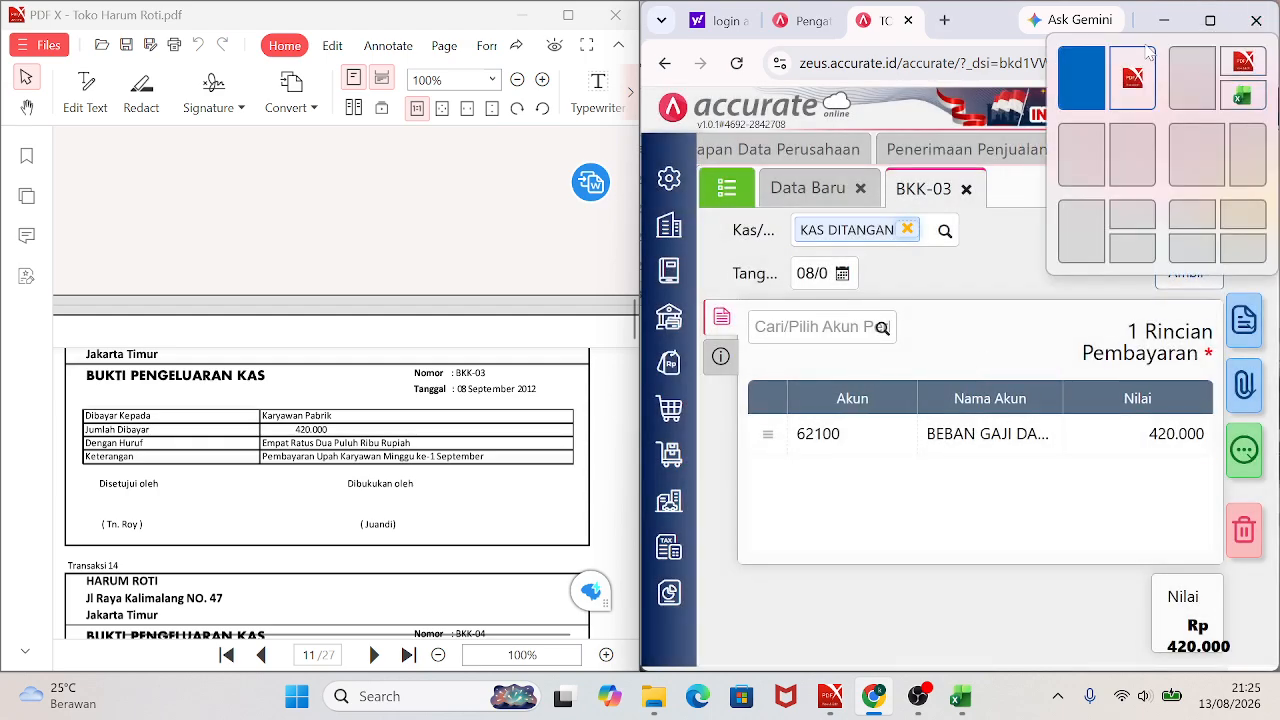
left_click(1211, 22)
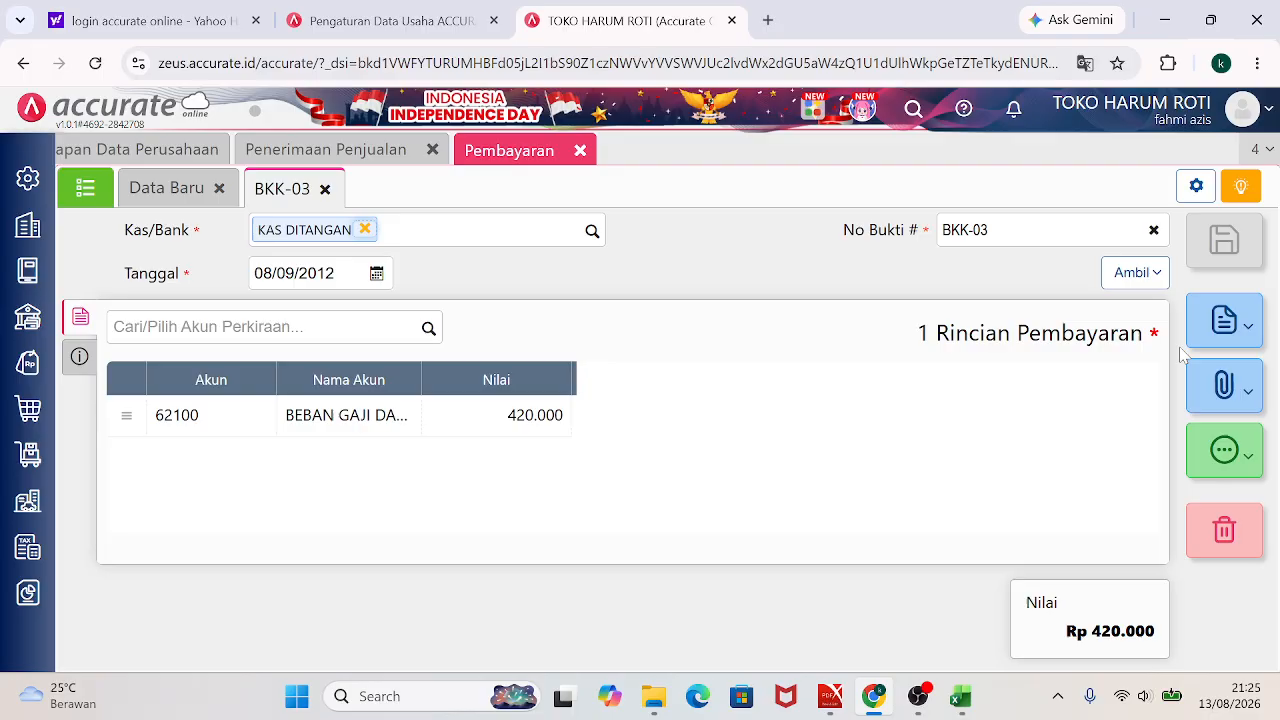
left_click(1248, 463)
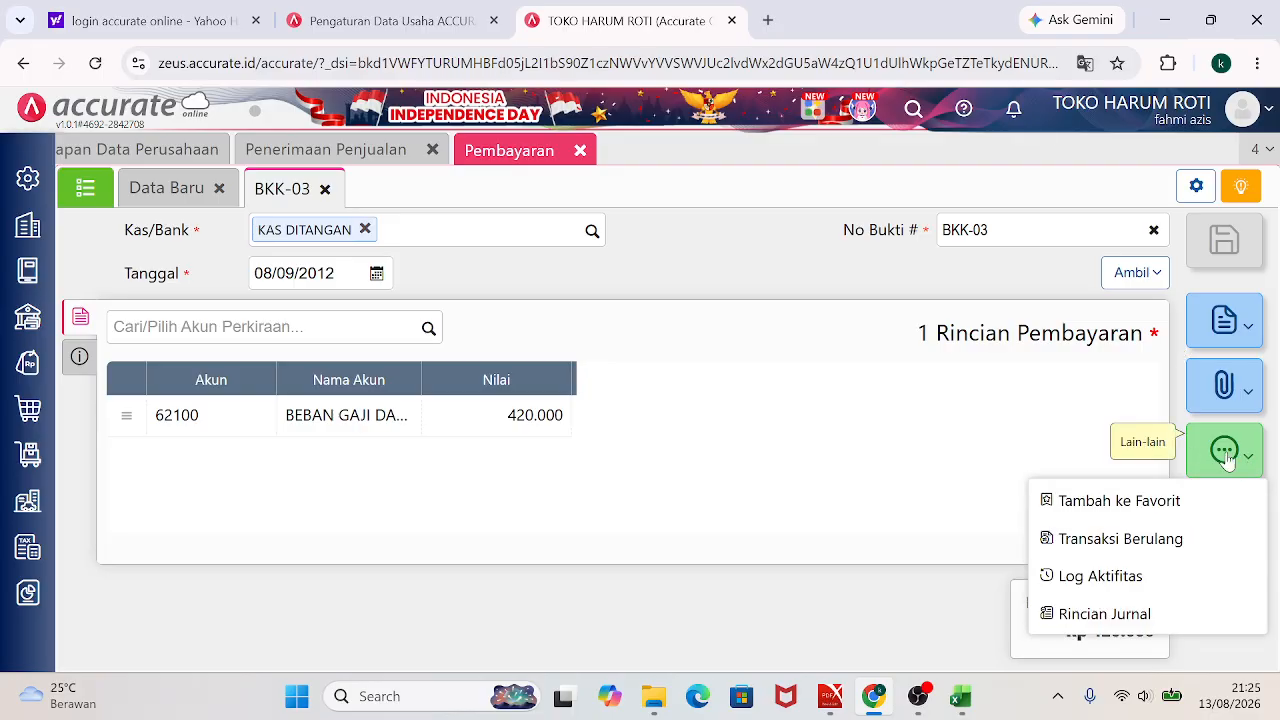
left_click(1090, 614)
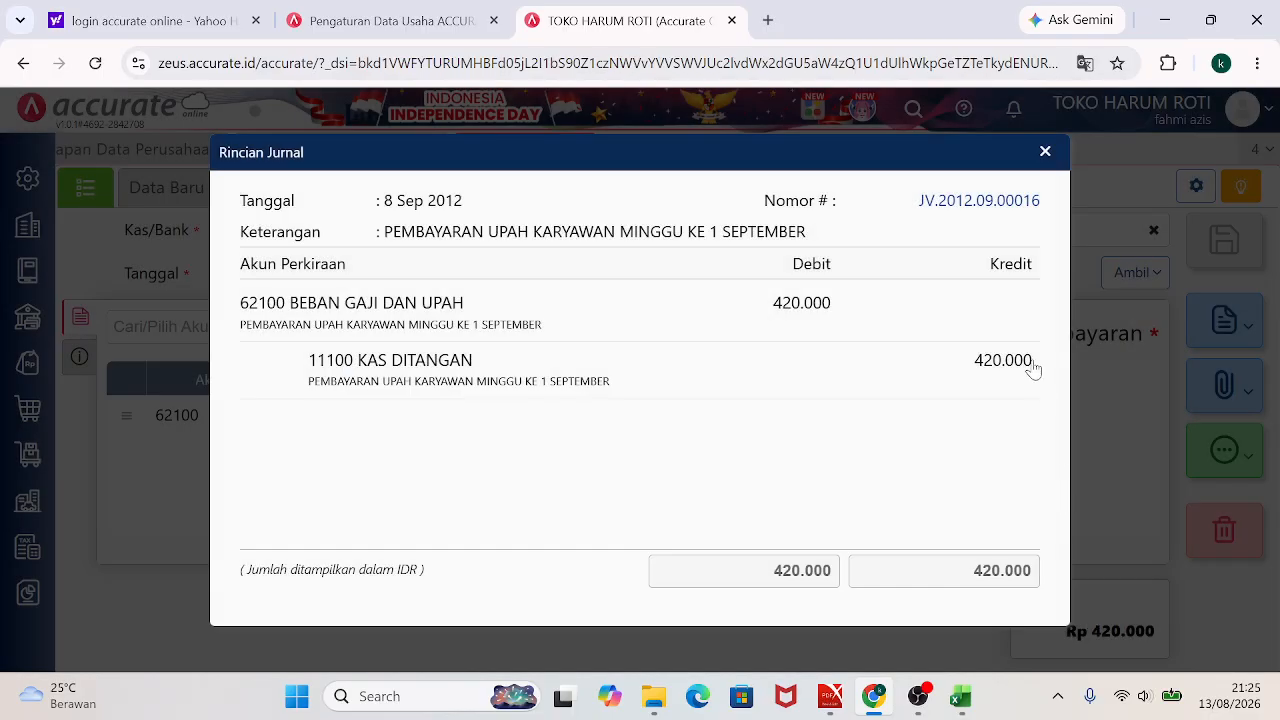
left_click(1045, 153)
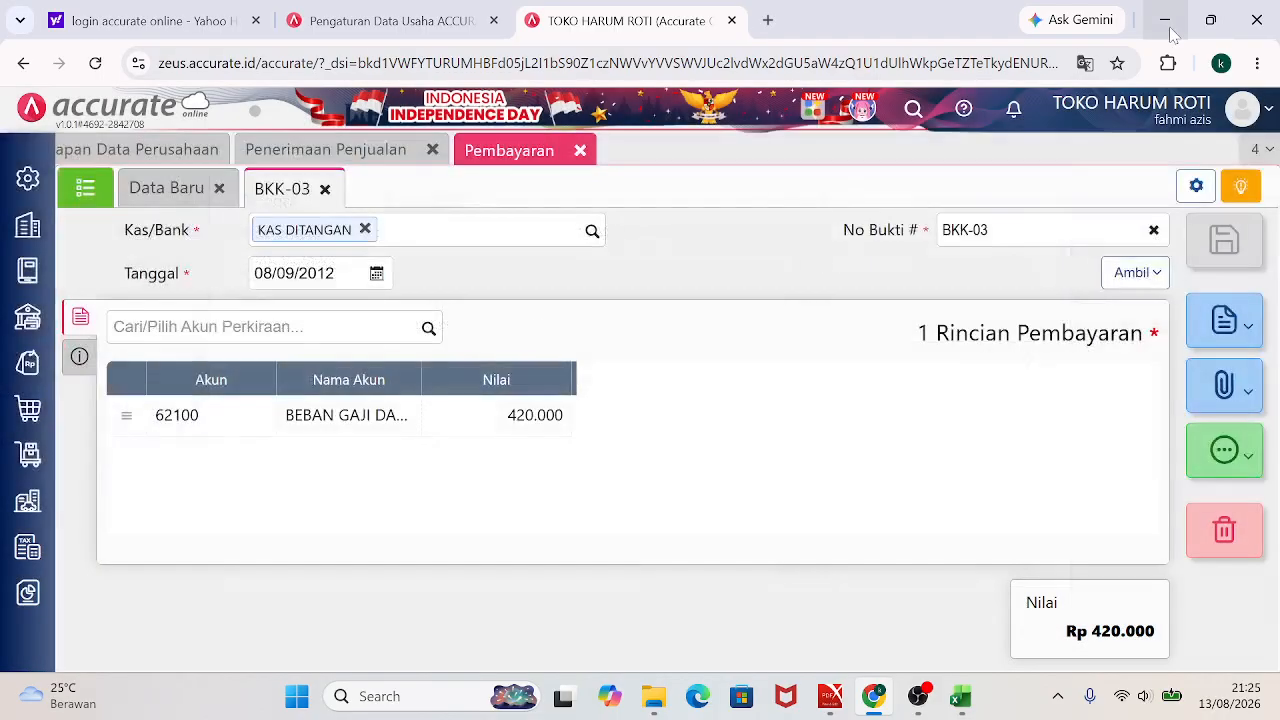
left_click(1210, 20)
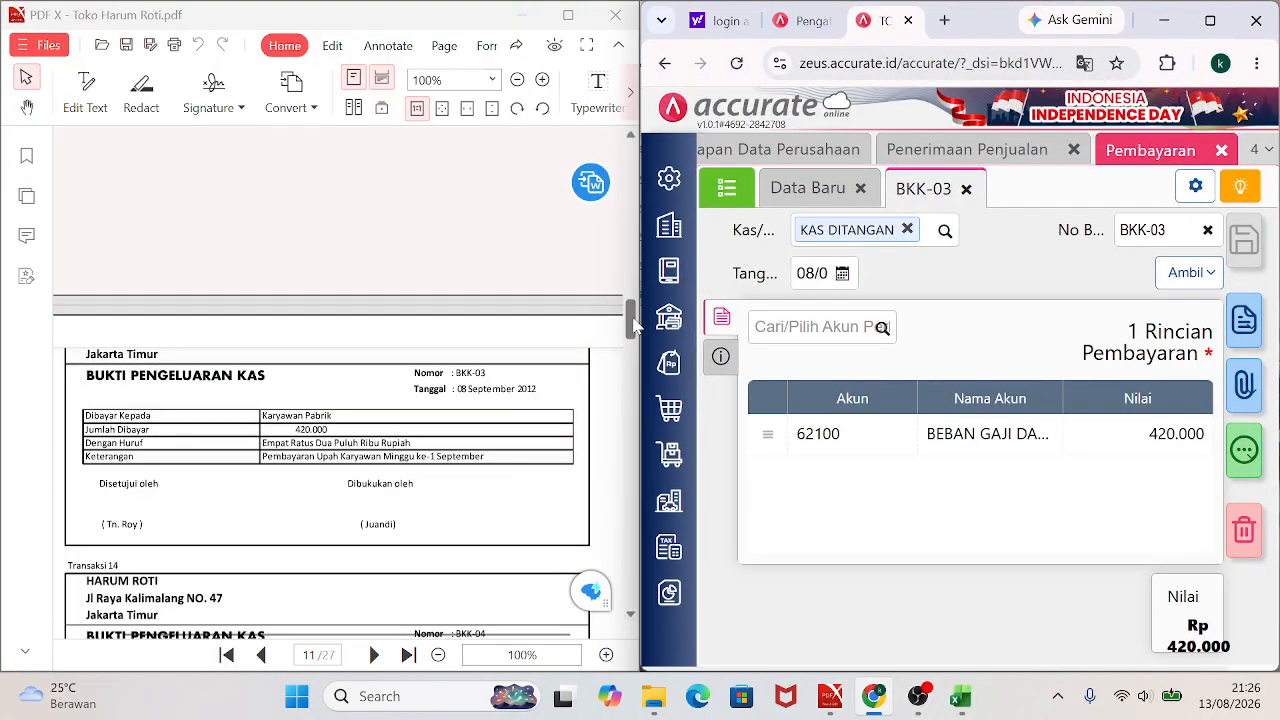
Bring Transaksi 14 into view in the PDF and start a new cash payment from KAS DITANGAN.
scroll(633, 325, "down", 3)
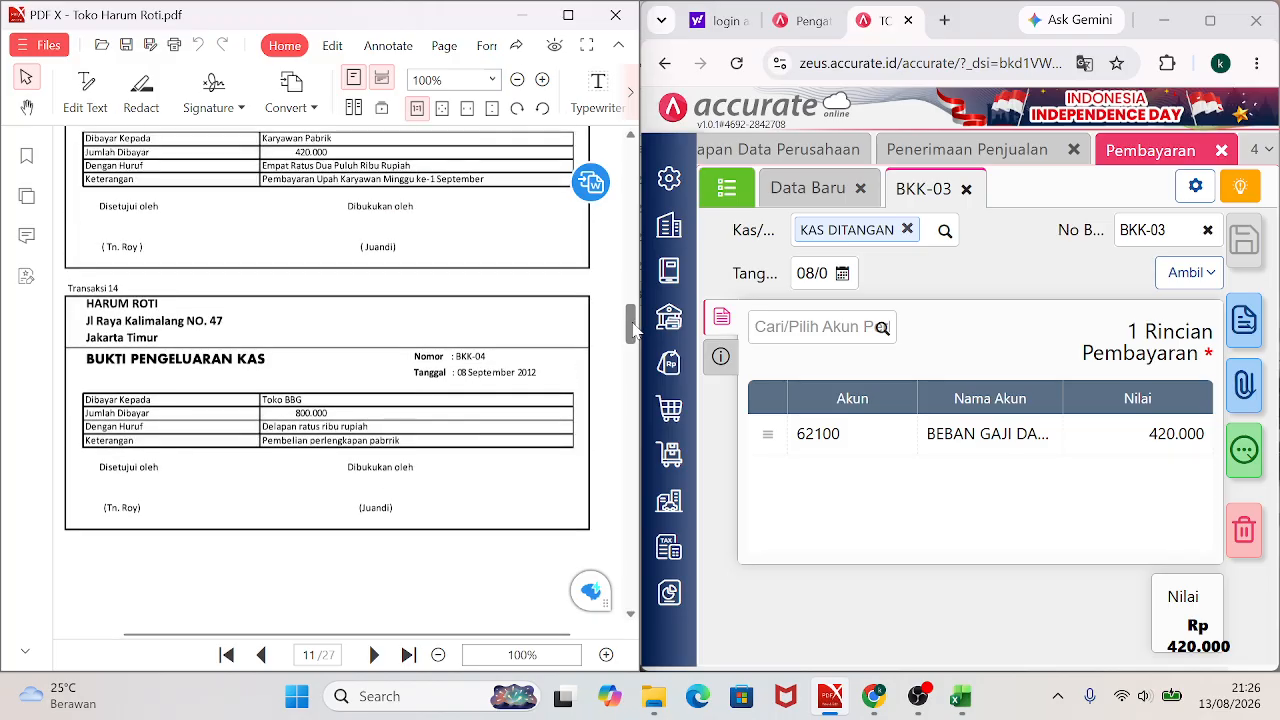
scroll(633, 330, "up", 1)
scroll(633, 330, "down", 1)
left_click(727, 189)
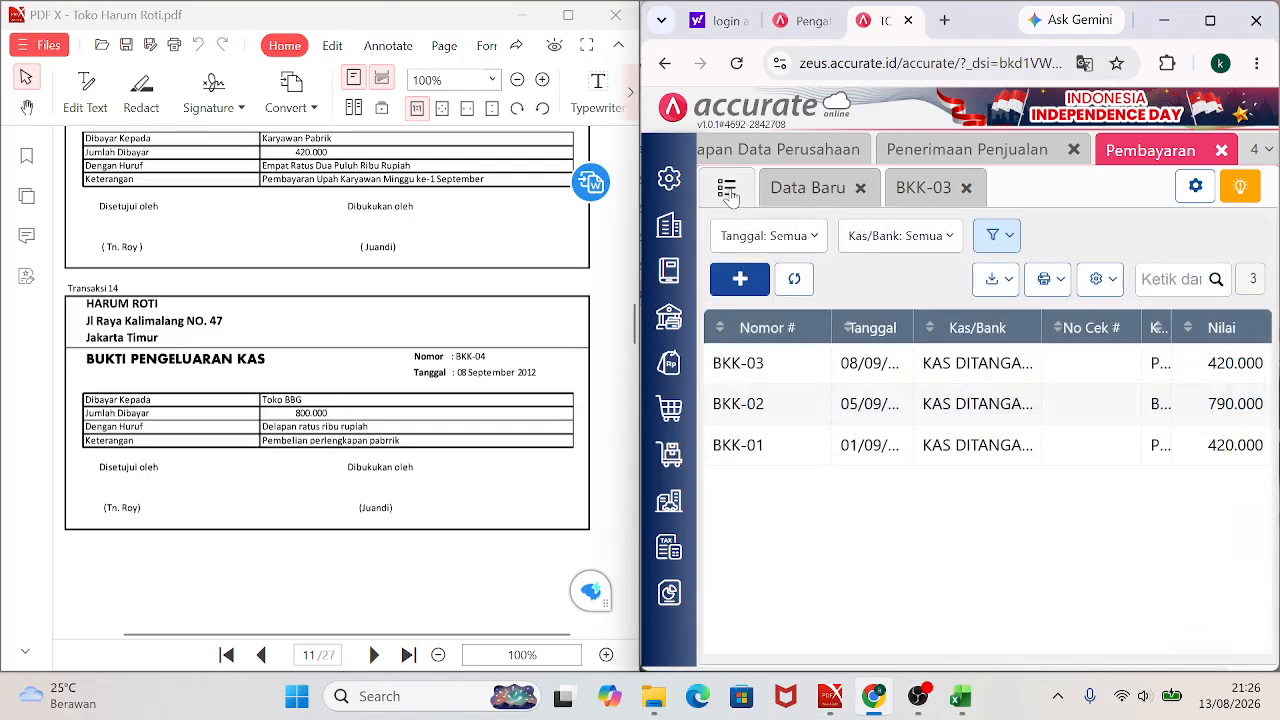
left_click(740, 278)
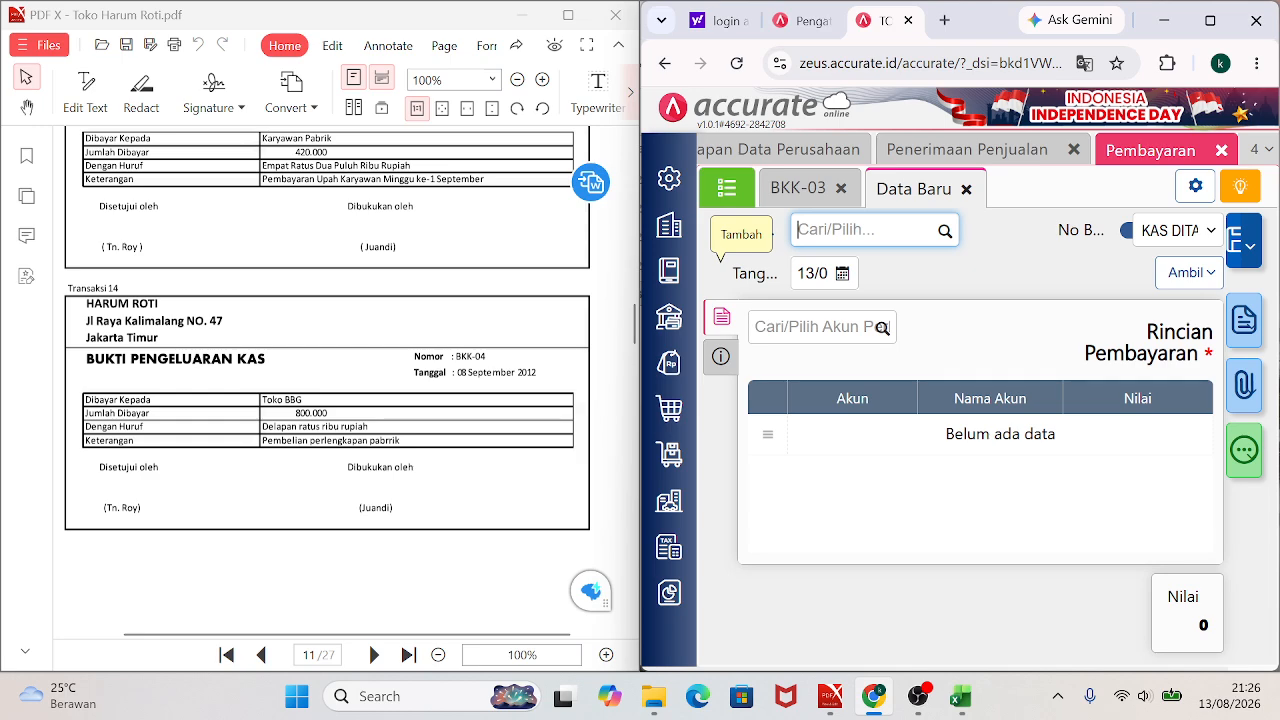
type("TOK")
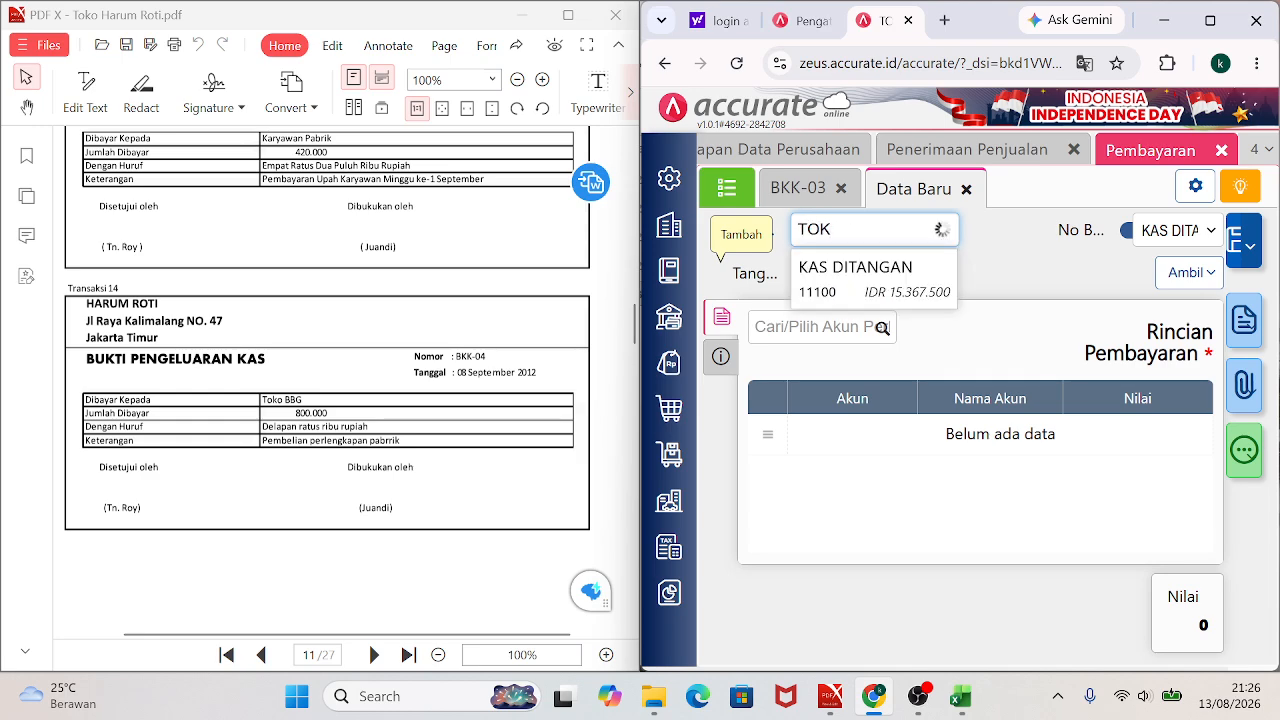
key("BackSpace")
key("ctrl+a")
type("K")
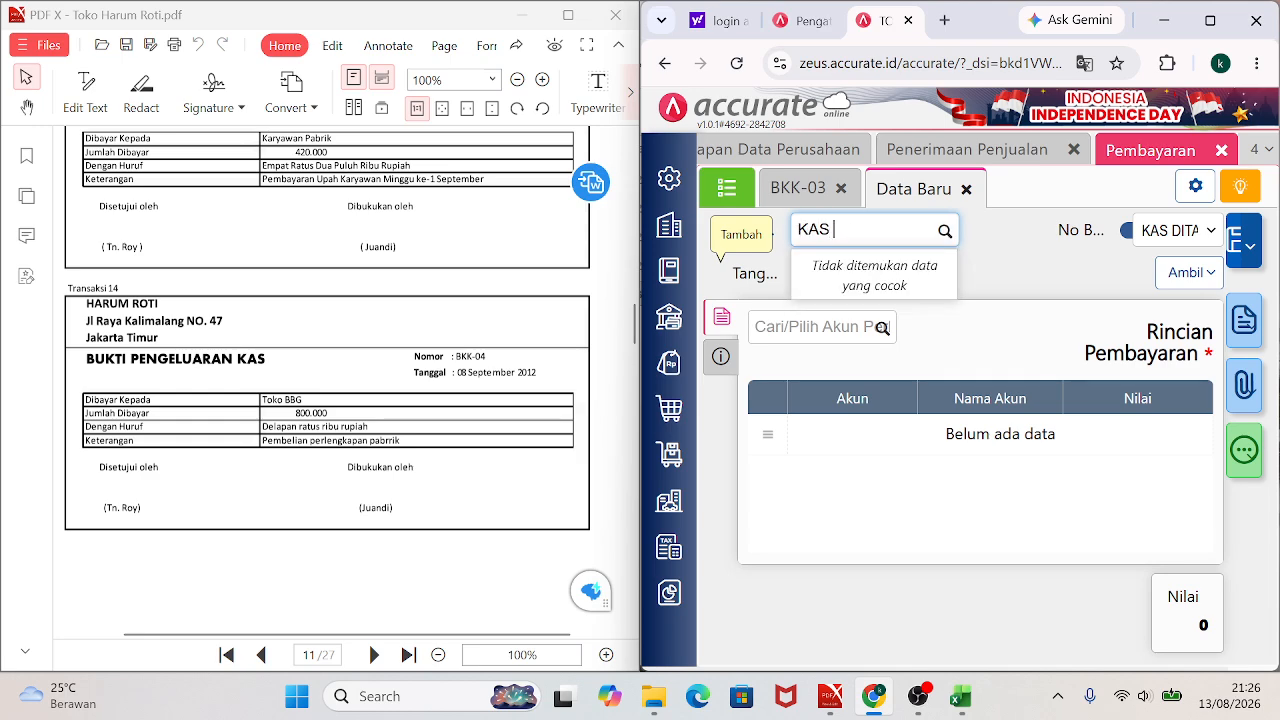
type("AS")
left_click(850, 272)
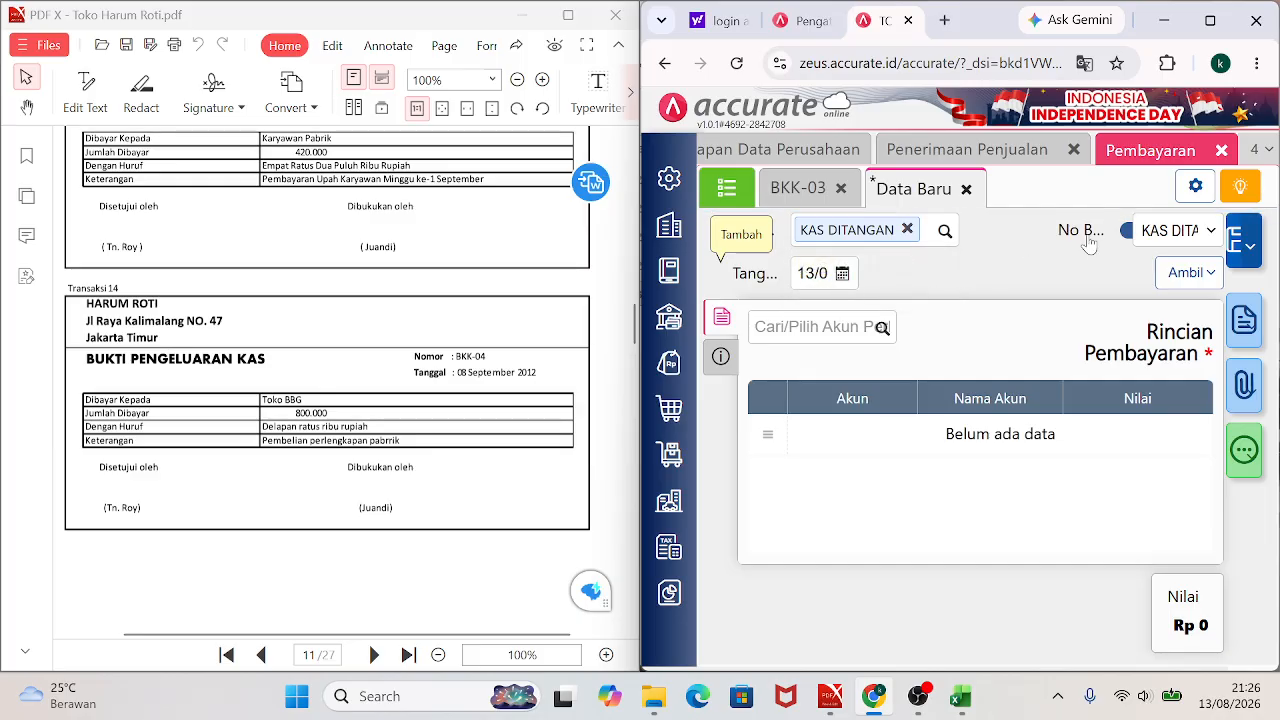
Switch off automatic numbering, enter voucher number BKK-04 and set the payment date to 08/09/2012.
left_click(1124, 231)
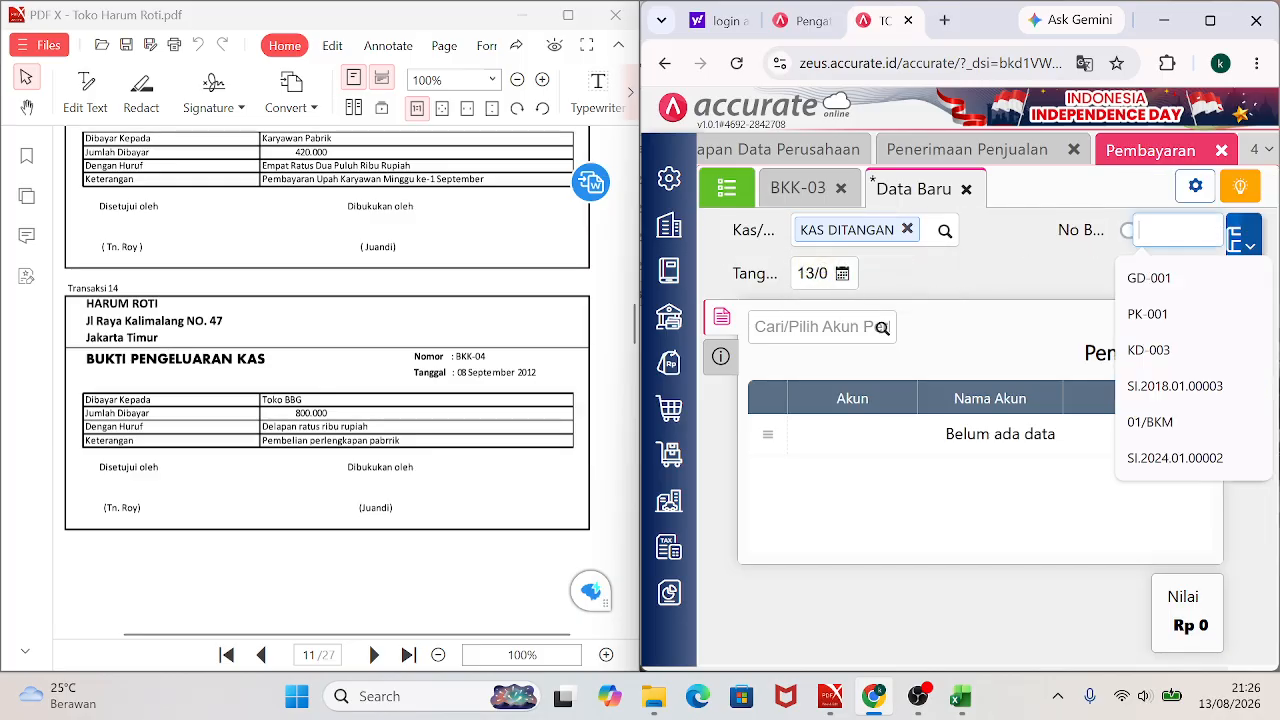
type("BKK-04")
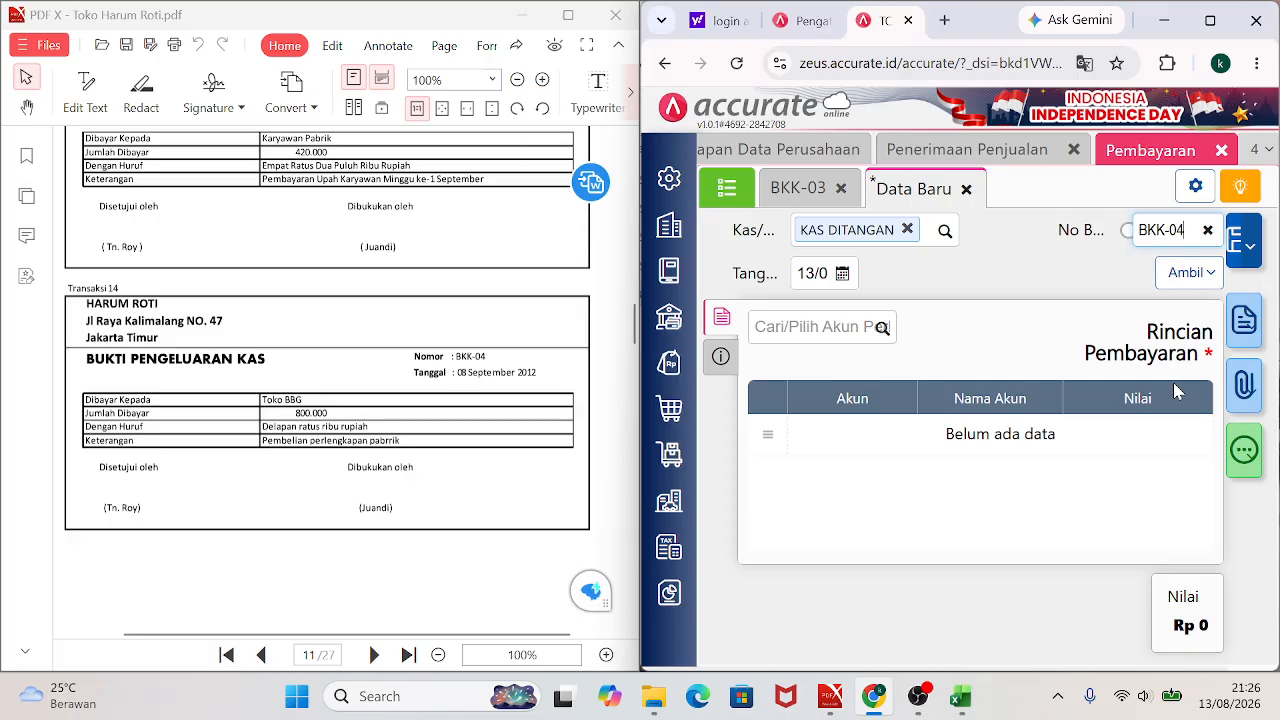
left_click(842, 273)
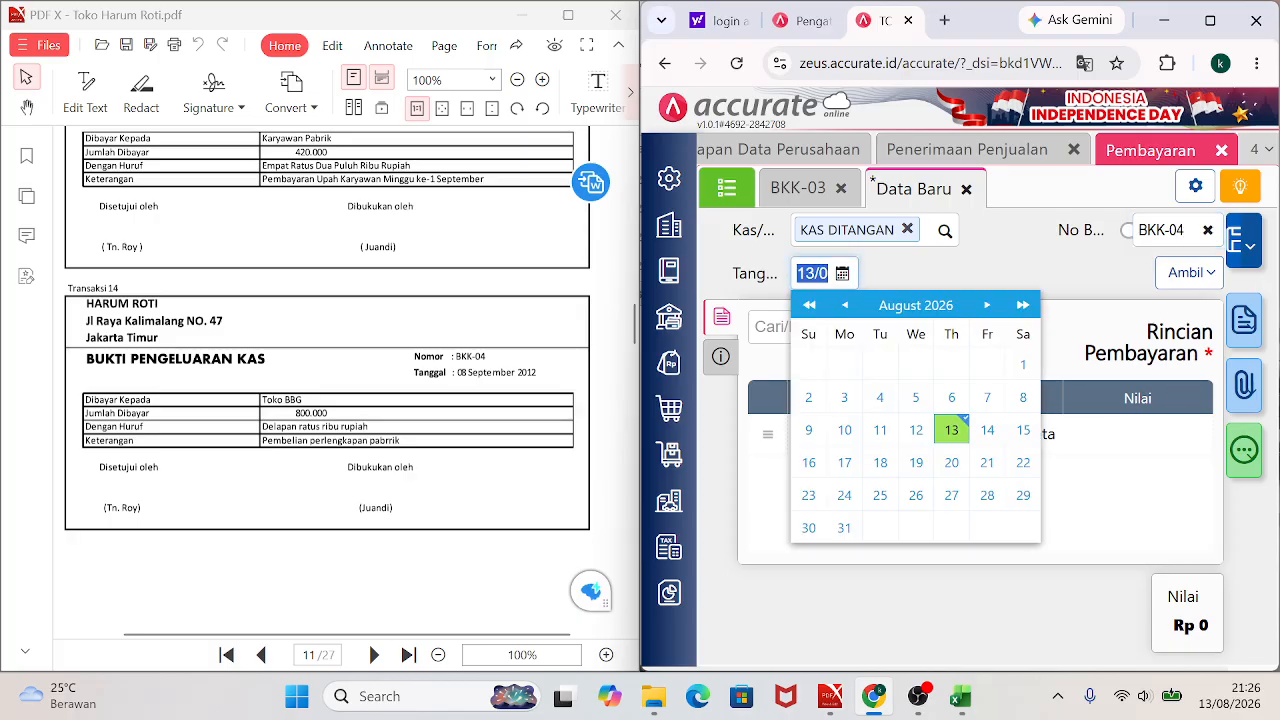
type("08")
type("092012")
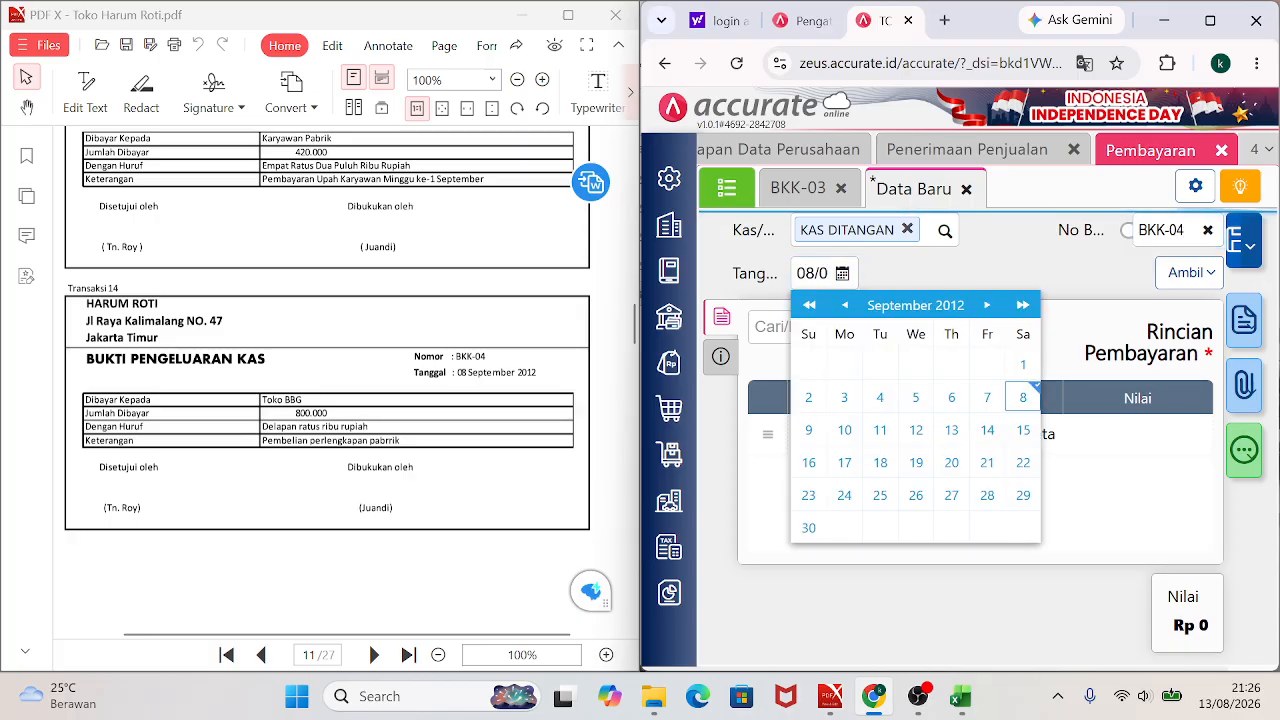
left_click(1024, 398)
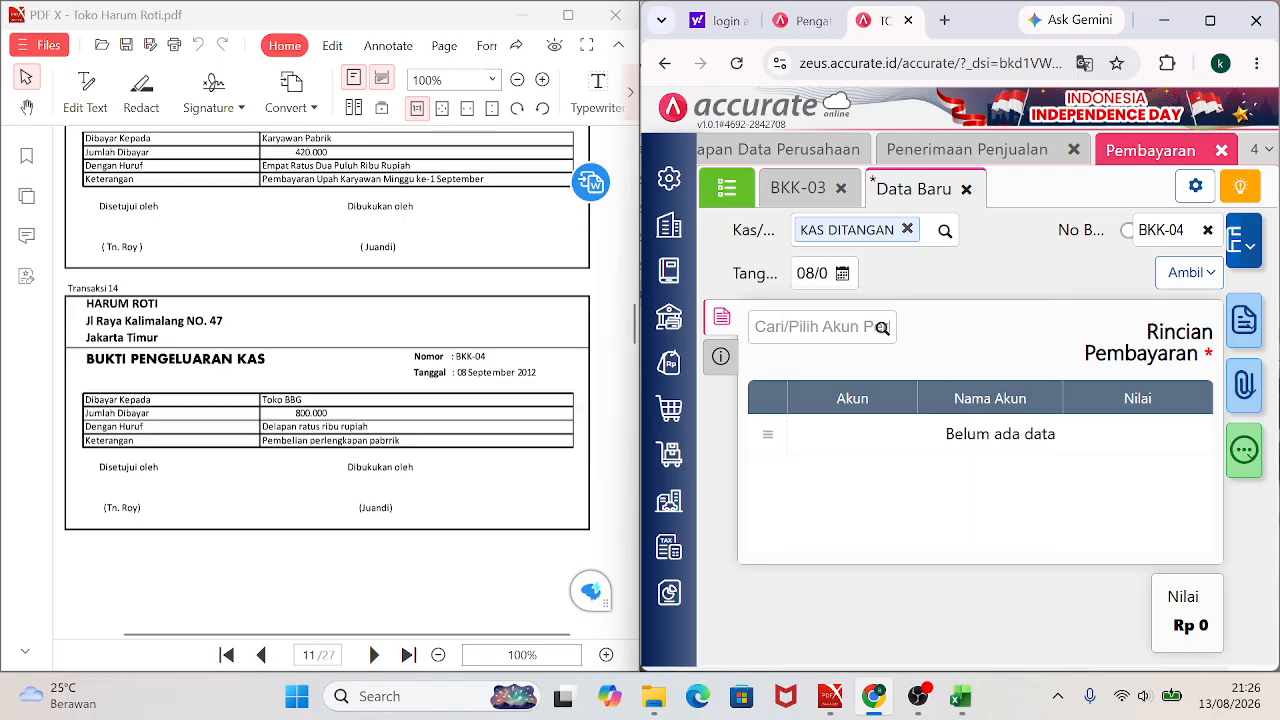
Add account 11400 PERLENGKAPAN PABRIK to the payment details with a value of 800.000.
left_click(881, 327)
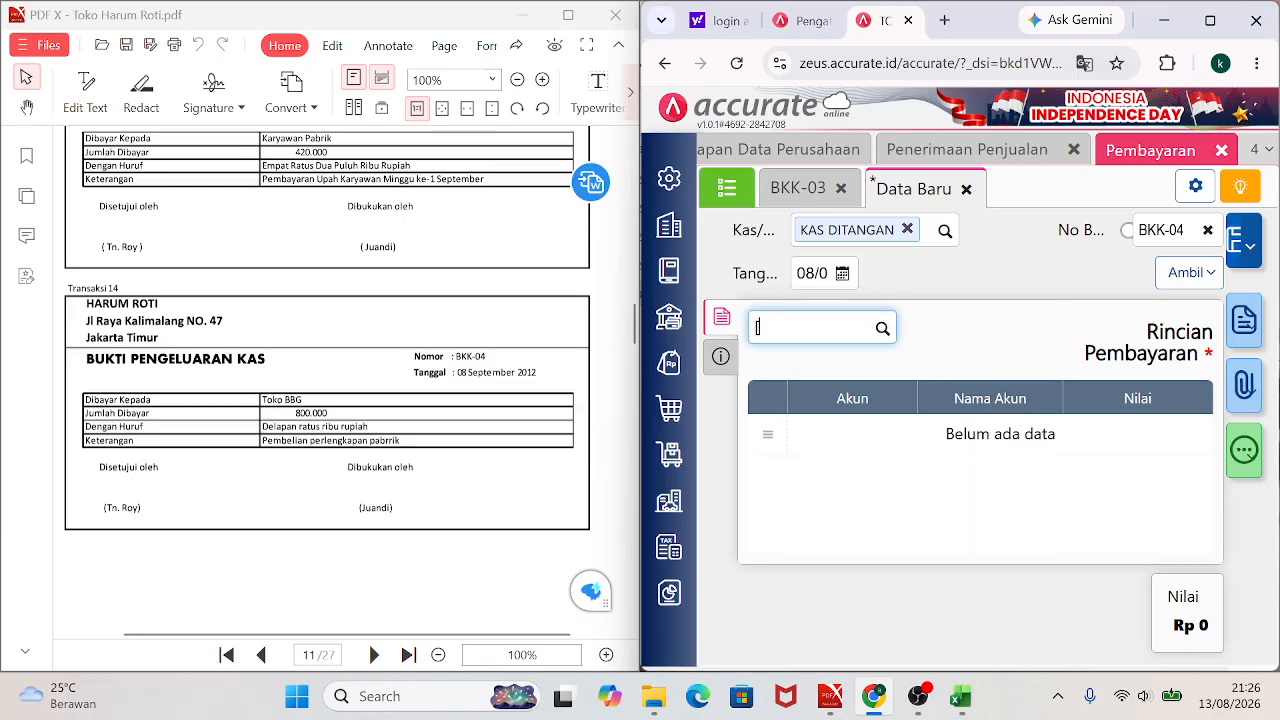
type("[ER")
key("BackSpace")
key("BackSpace")
key("BackSpace")
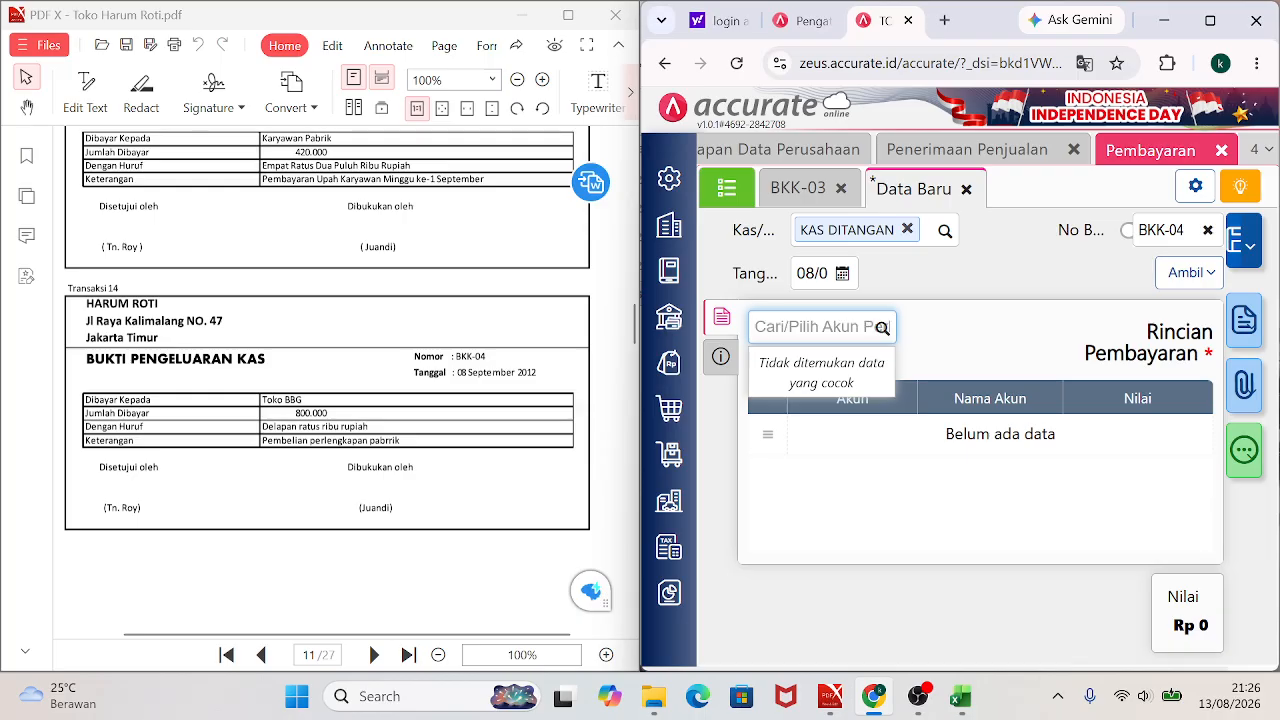
type("PER")
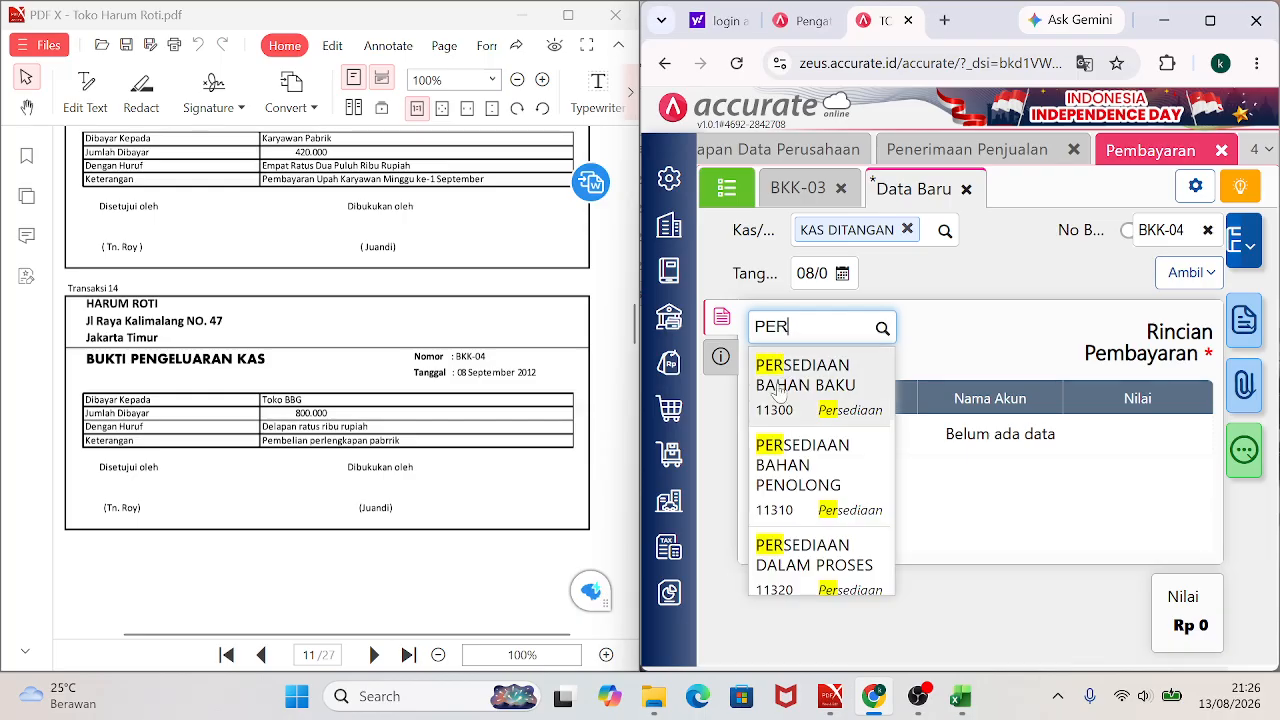
type("LENG")
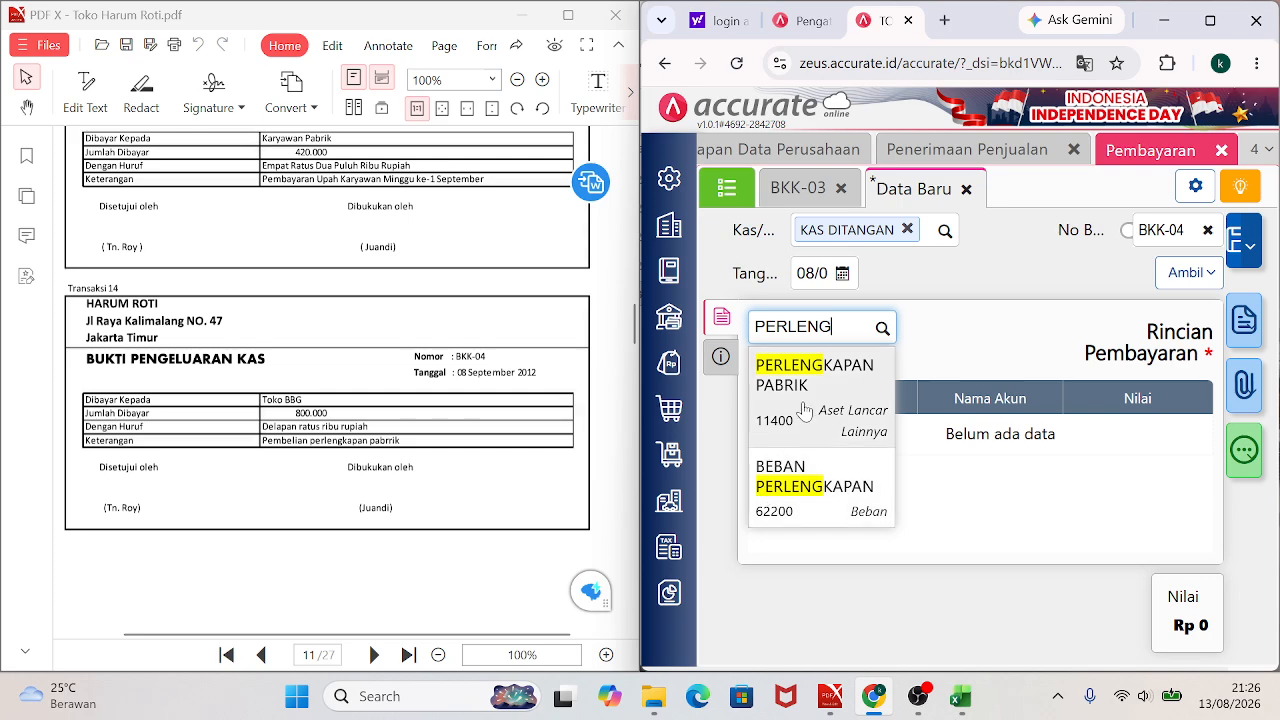
left_click(807, 410)
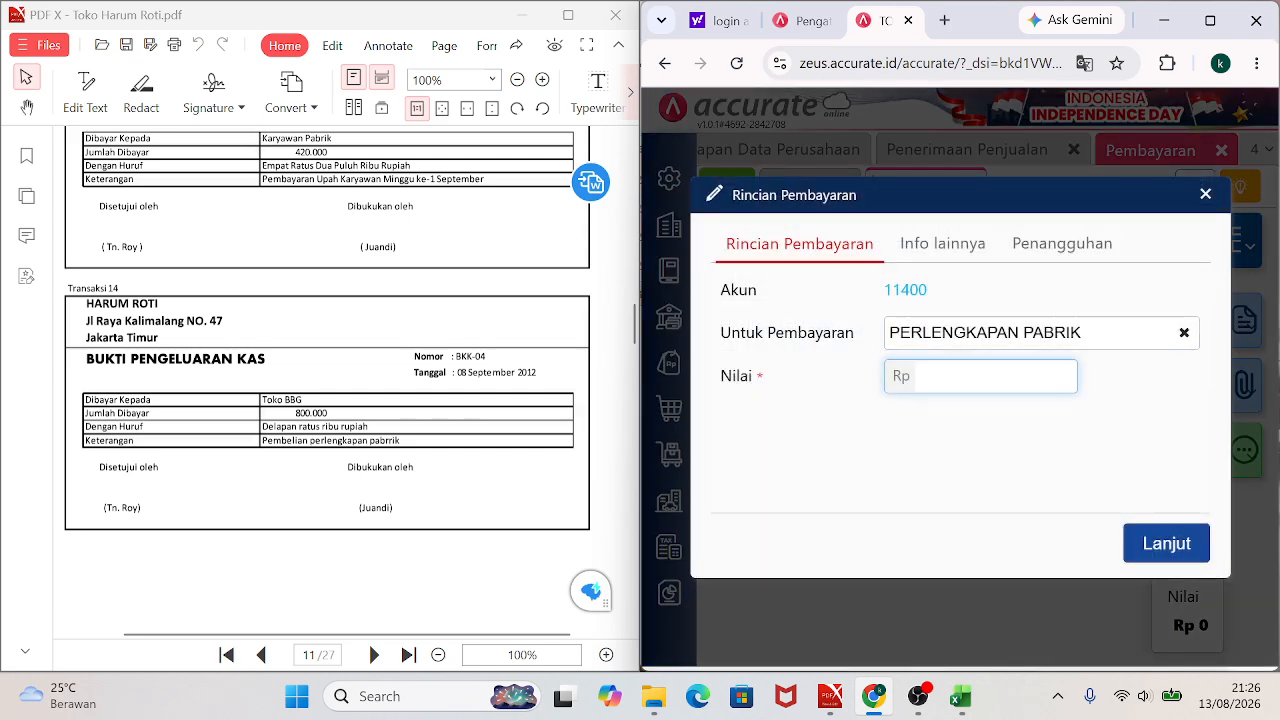
type("8.000")
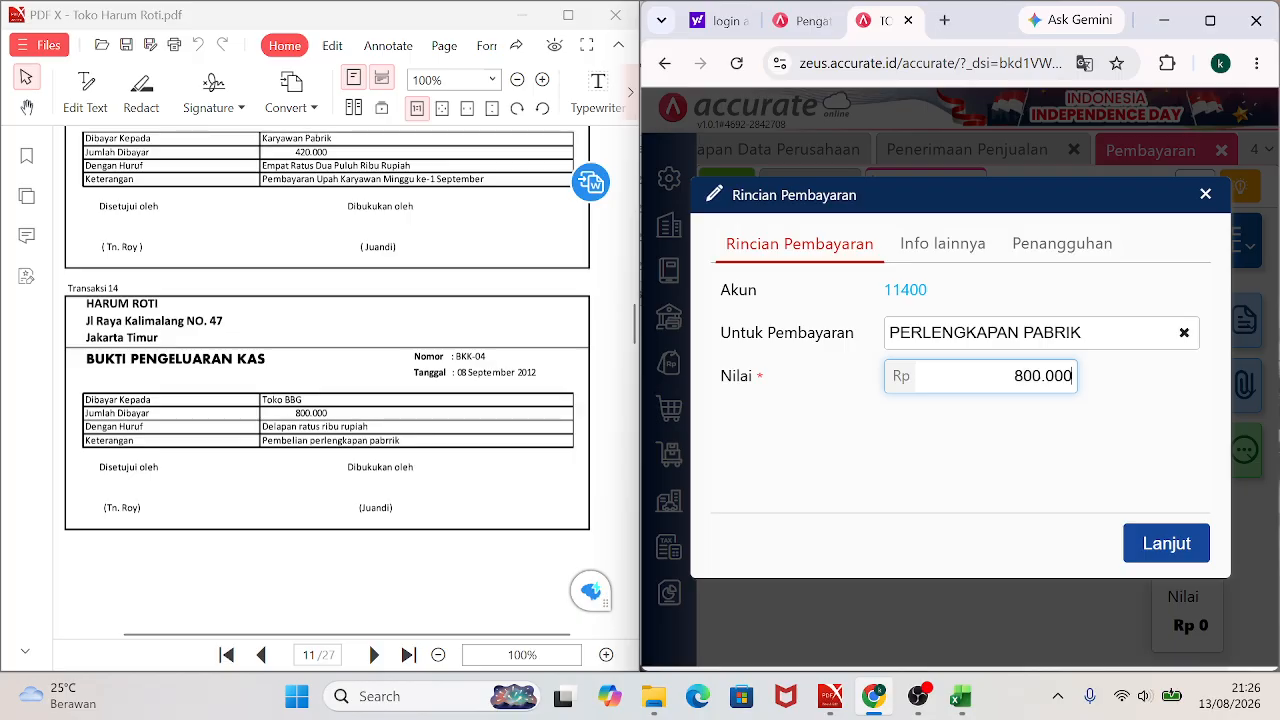
left_click(1153, 560)
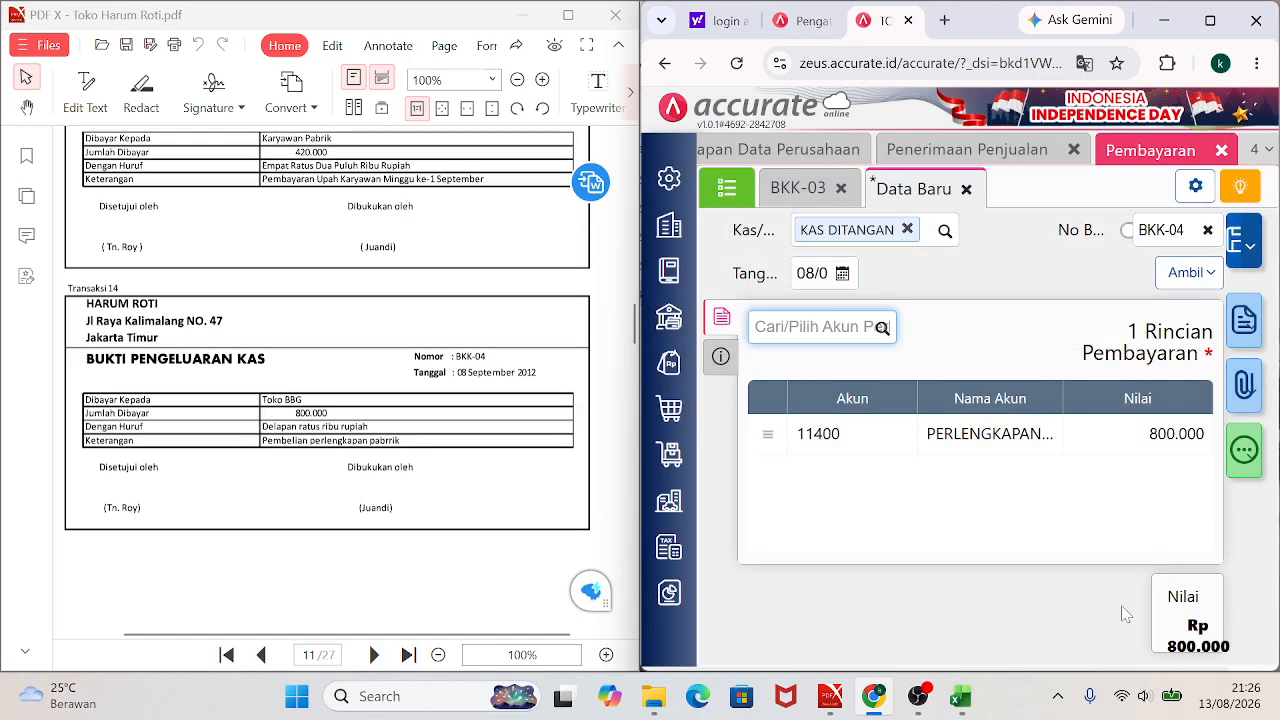
Enter recipient TOKO BBG and the note PEMBELIAN PERLENGKAPAN PABRIK, and save payment BKK-04.
left_click(717, 366)
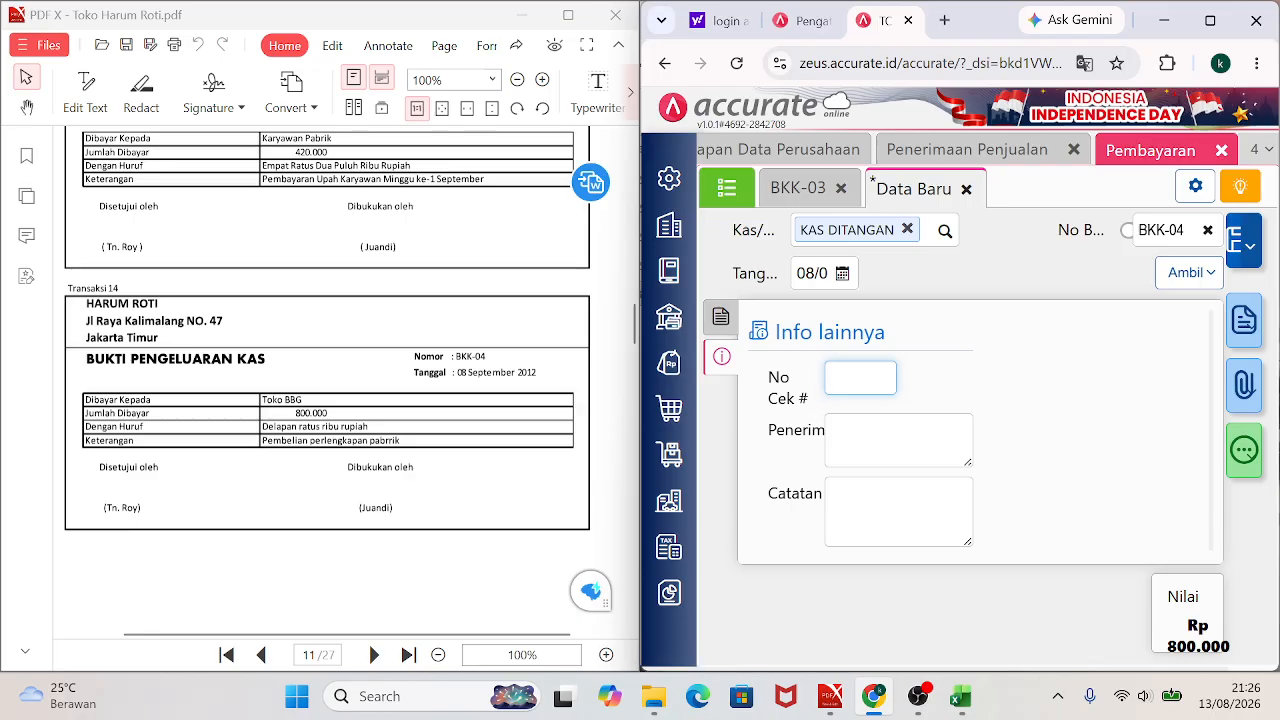
left_click(898, 440)
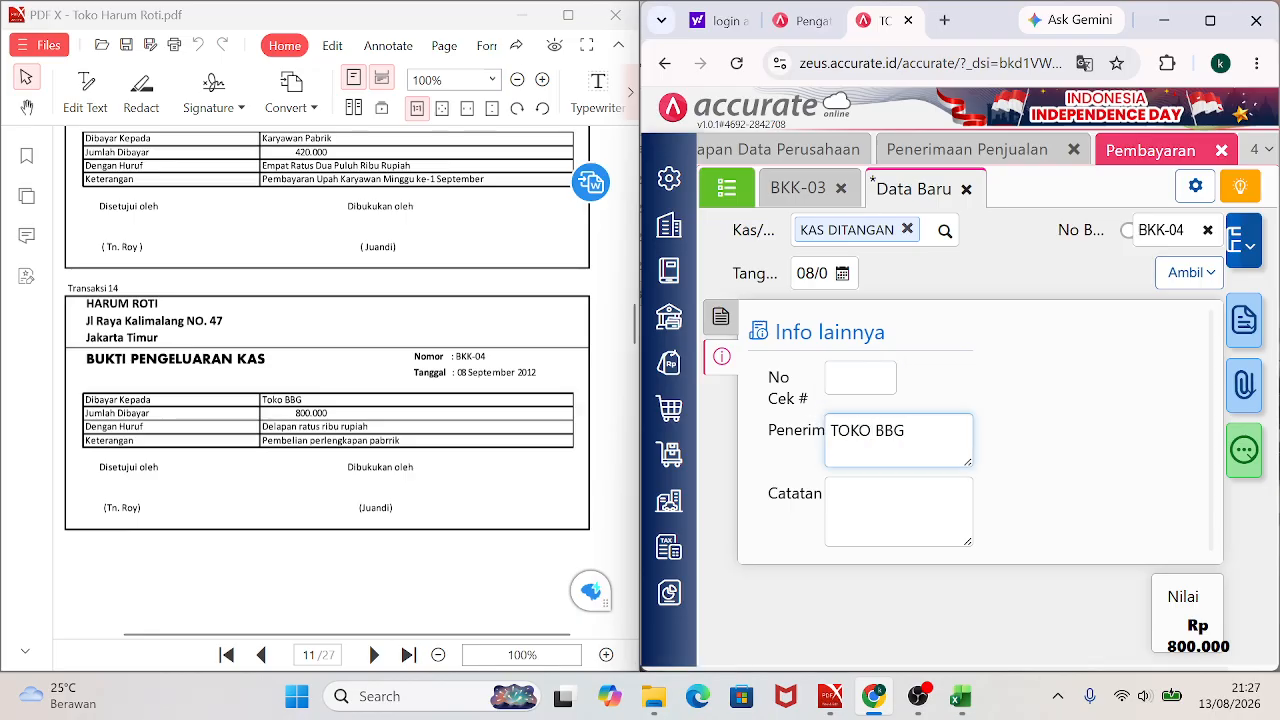
left_click(898, 511)
type("PEMBEL")
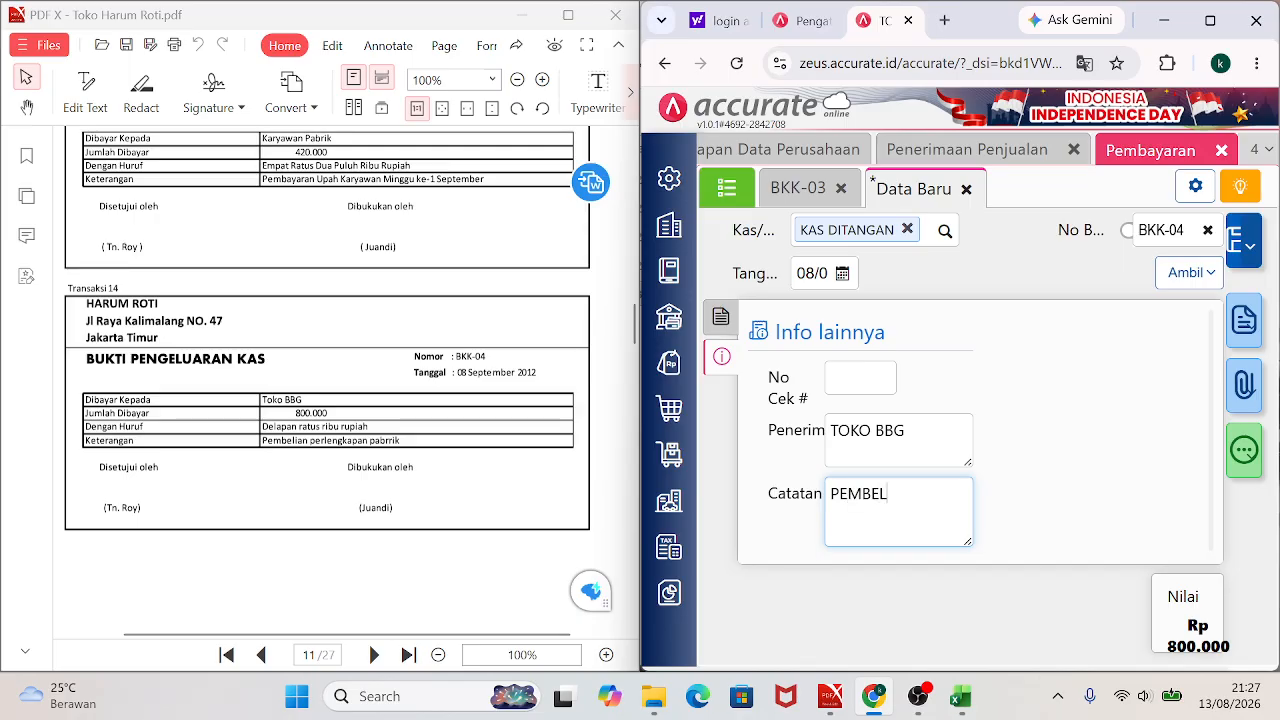
type("IAN PERLENGKAPAN PABRIK")
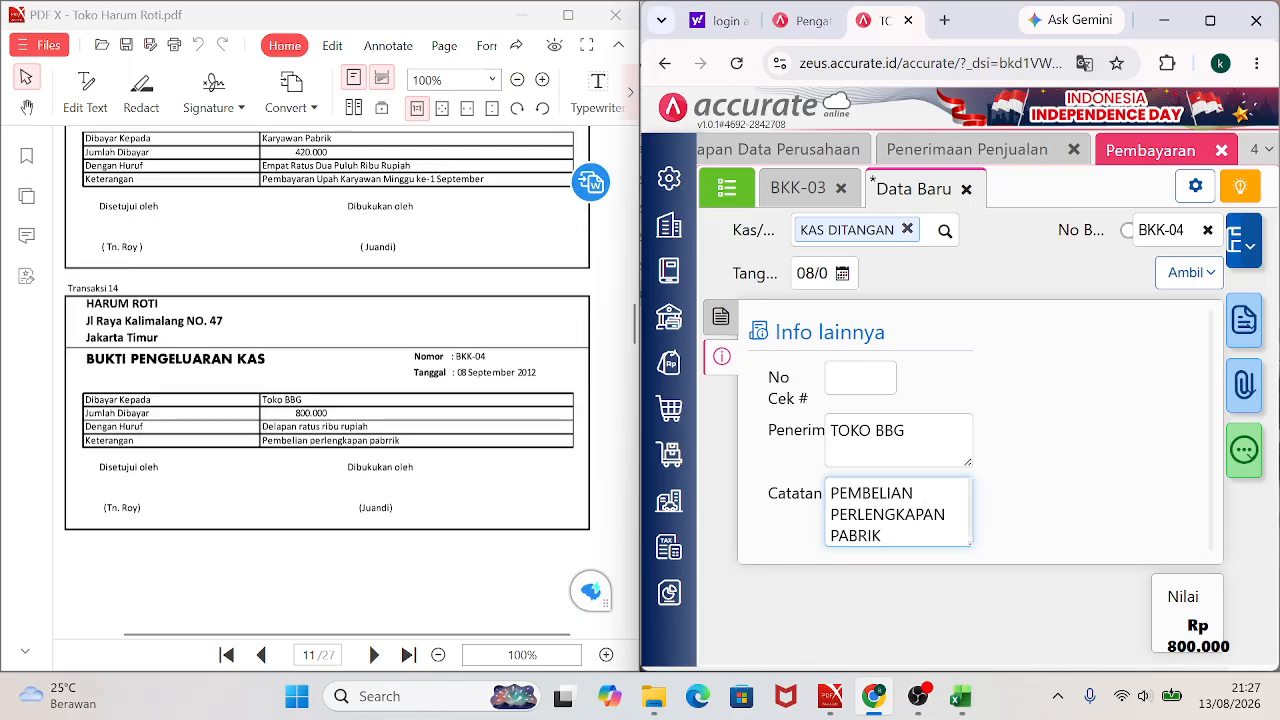
left_click(721, 317)
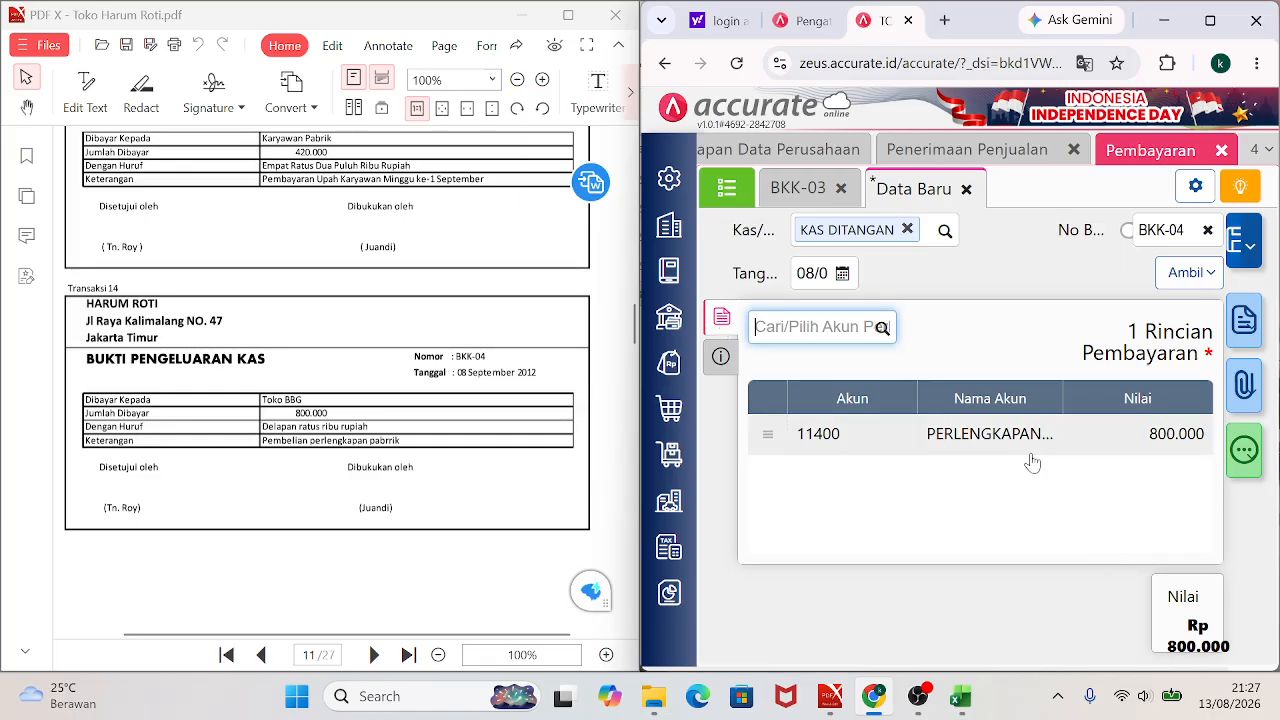
left_click(1231, 258)
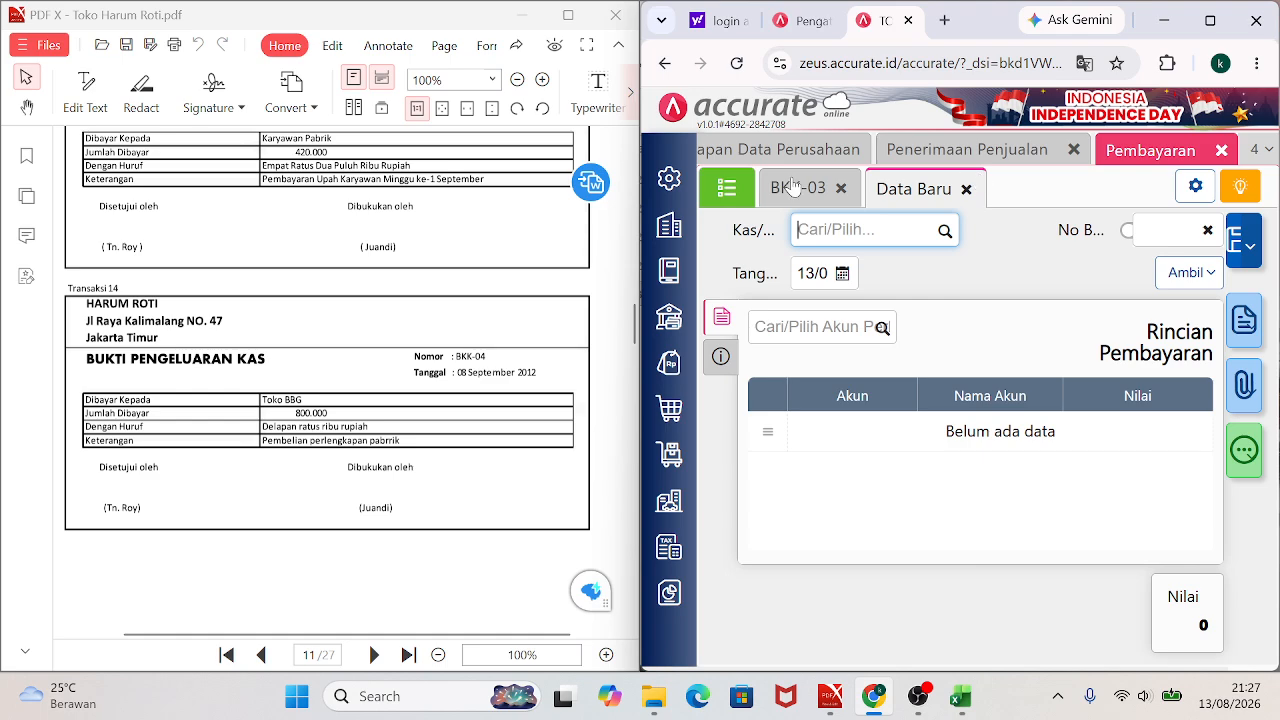
Reopen payment BKK-04 from the list of payments and check its journal details in an enlarged window.
left_click(727, 192)
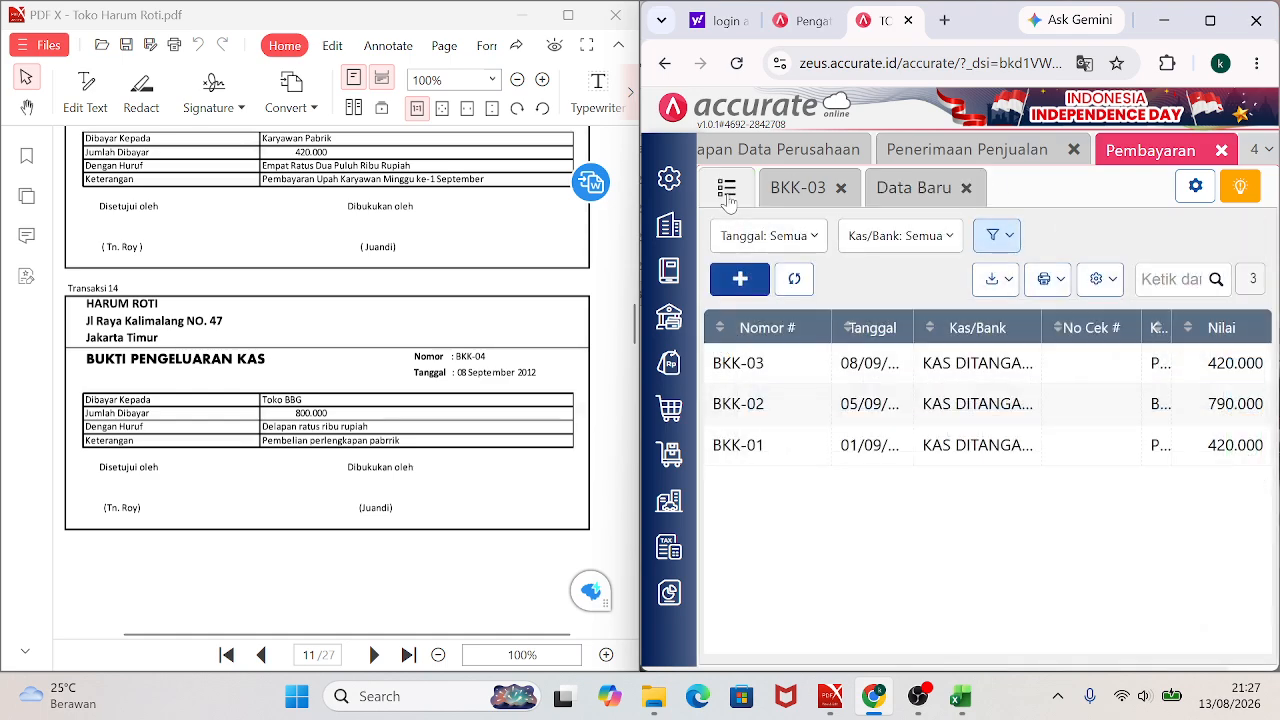
left_click(942, 374)
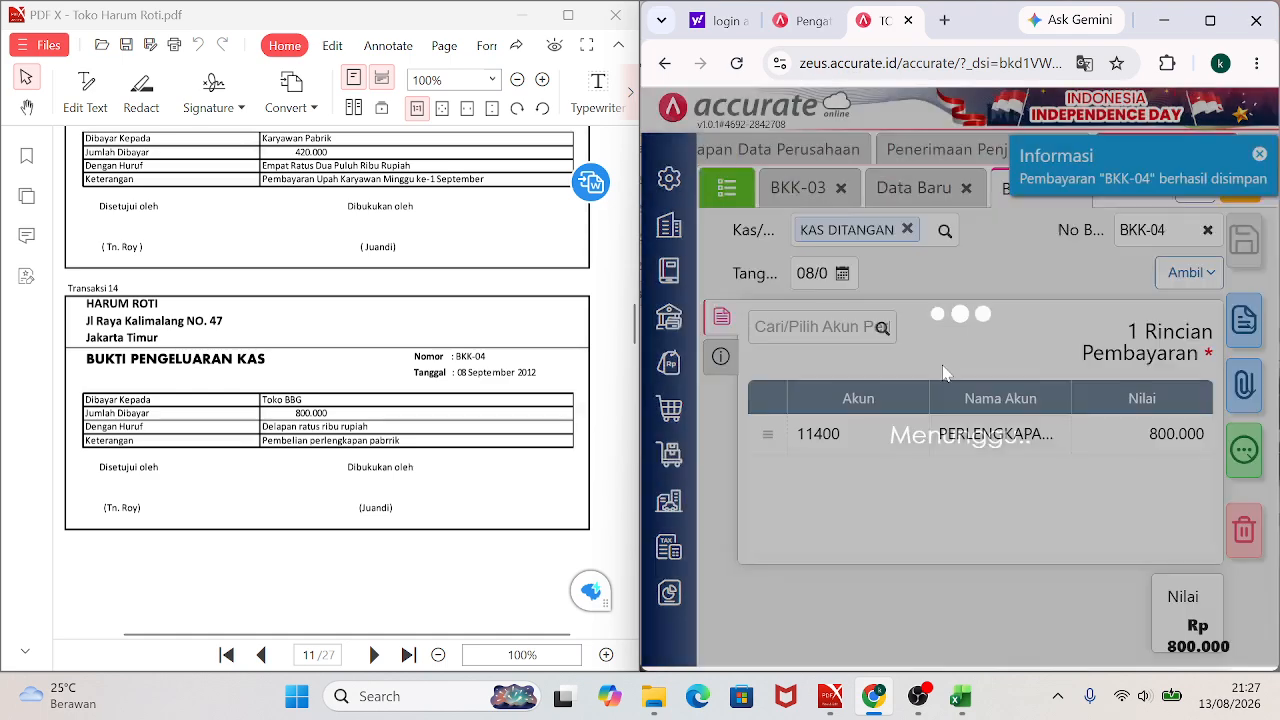
left_click(1210, 20)
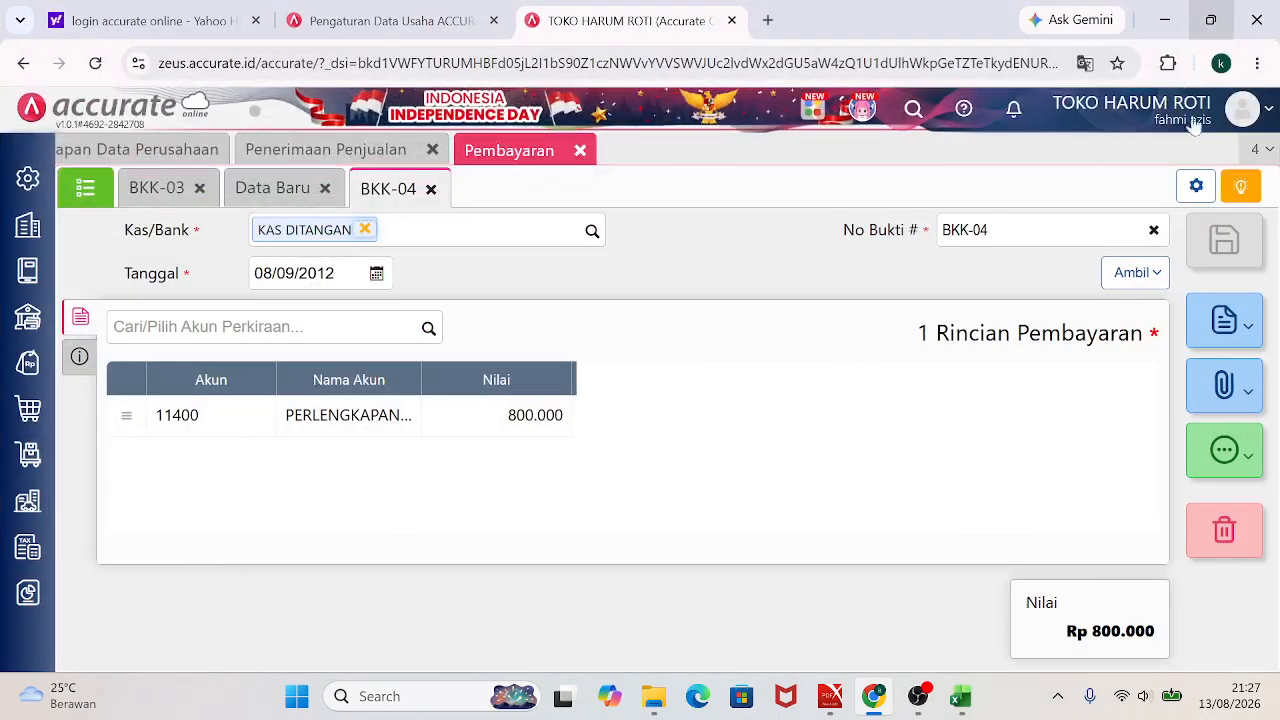
left_click(1249, 480)
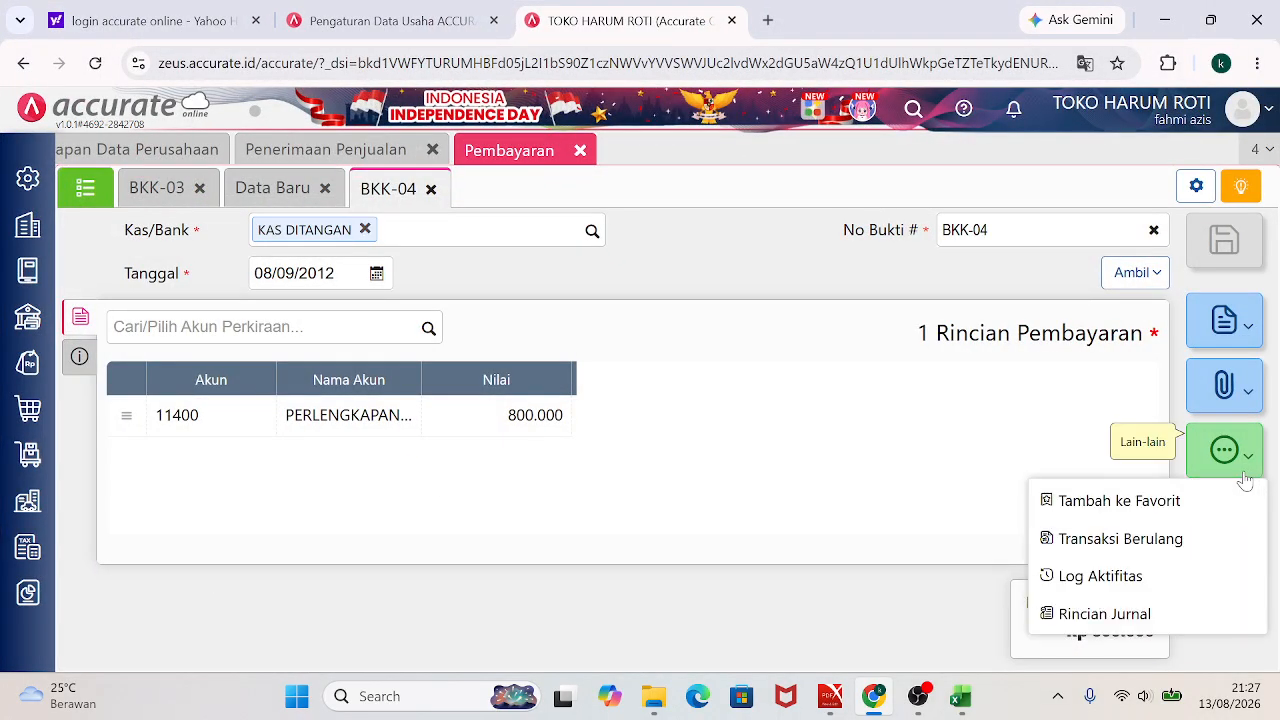
left_click(1093, 617)
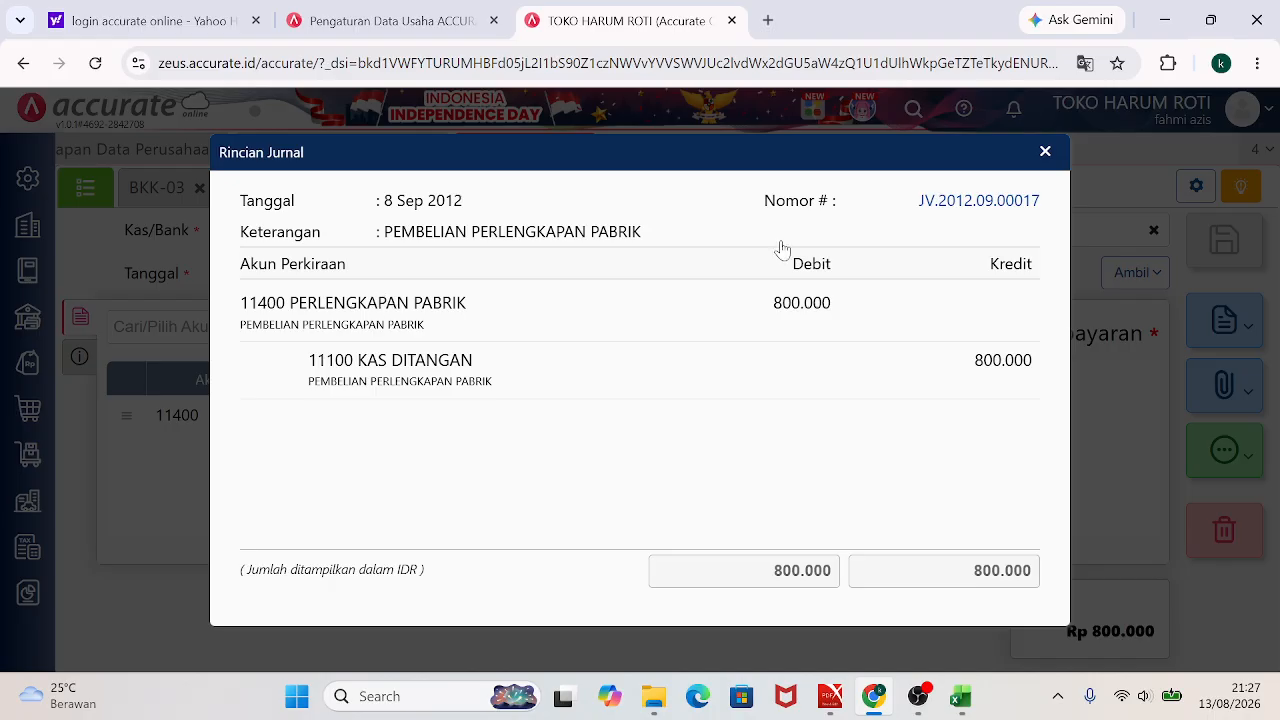
left_click(1043, 153)
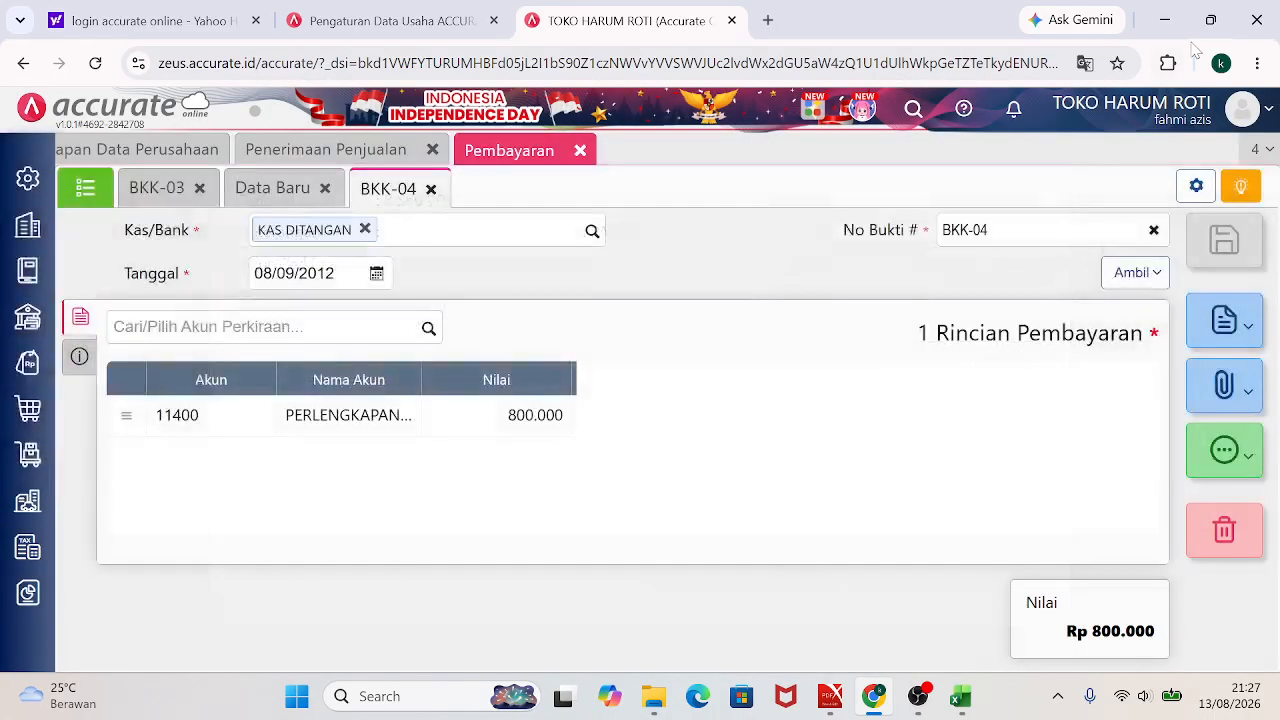
left_click(1210, 20)
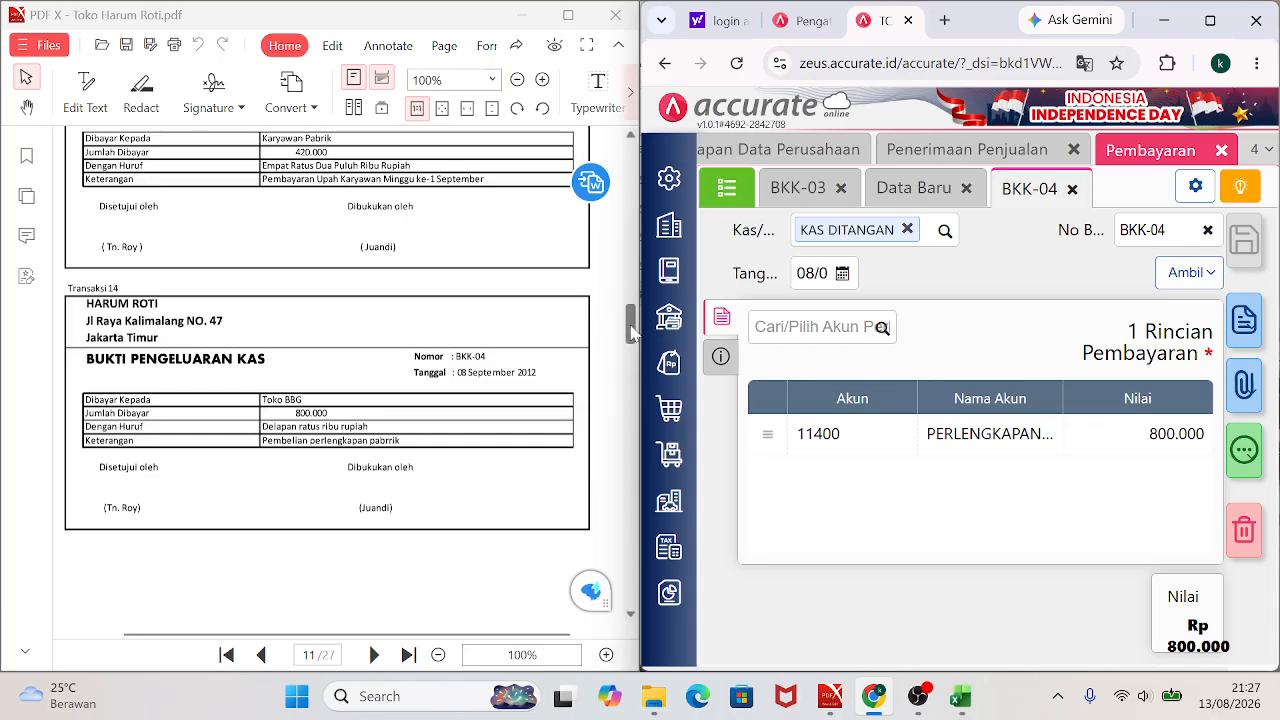
Bring purchase note PK-02 into view in the PDF, close the payment and sales receipt modules, and open Faktur Pembelian.
left_click_drag(631, 326, 631, 345)
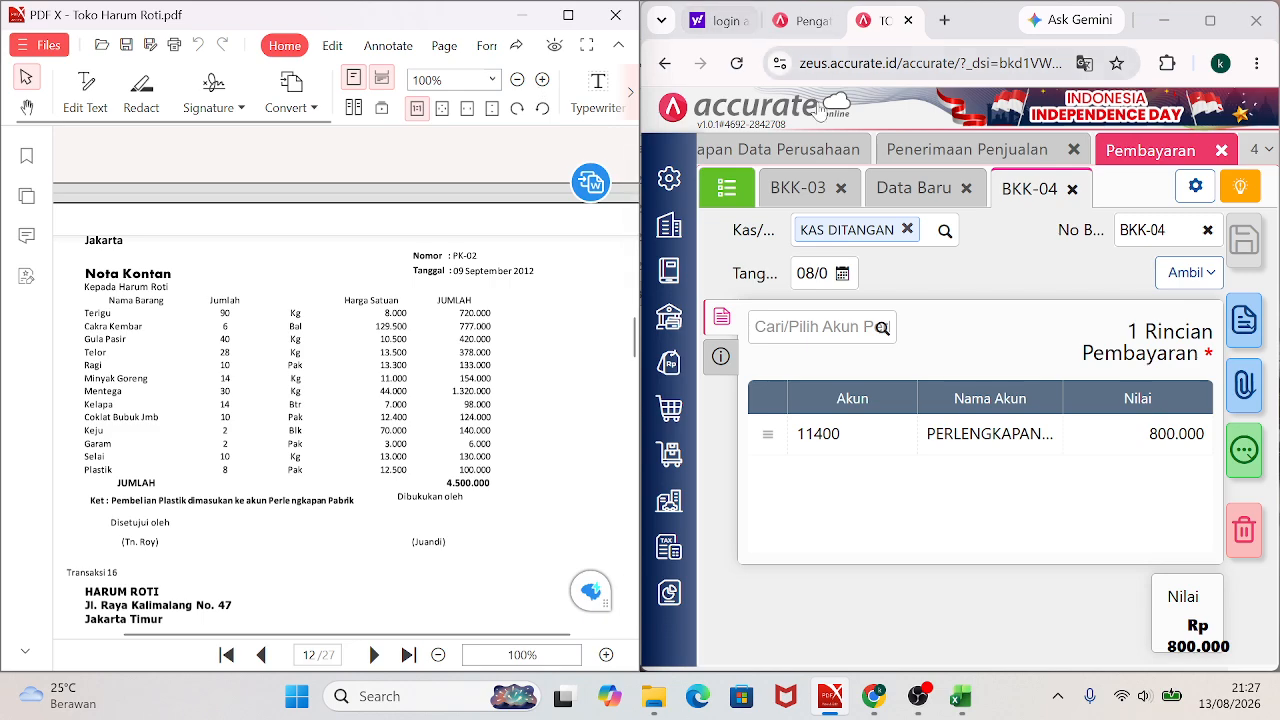
left_click(1222, 151)
left_click(1210, 152)
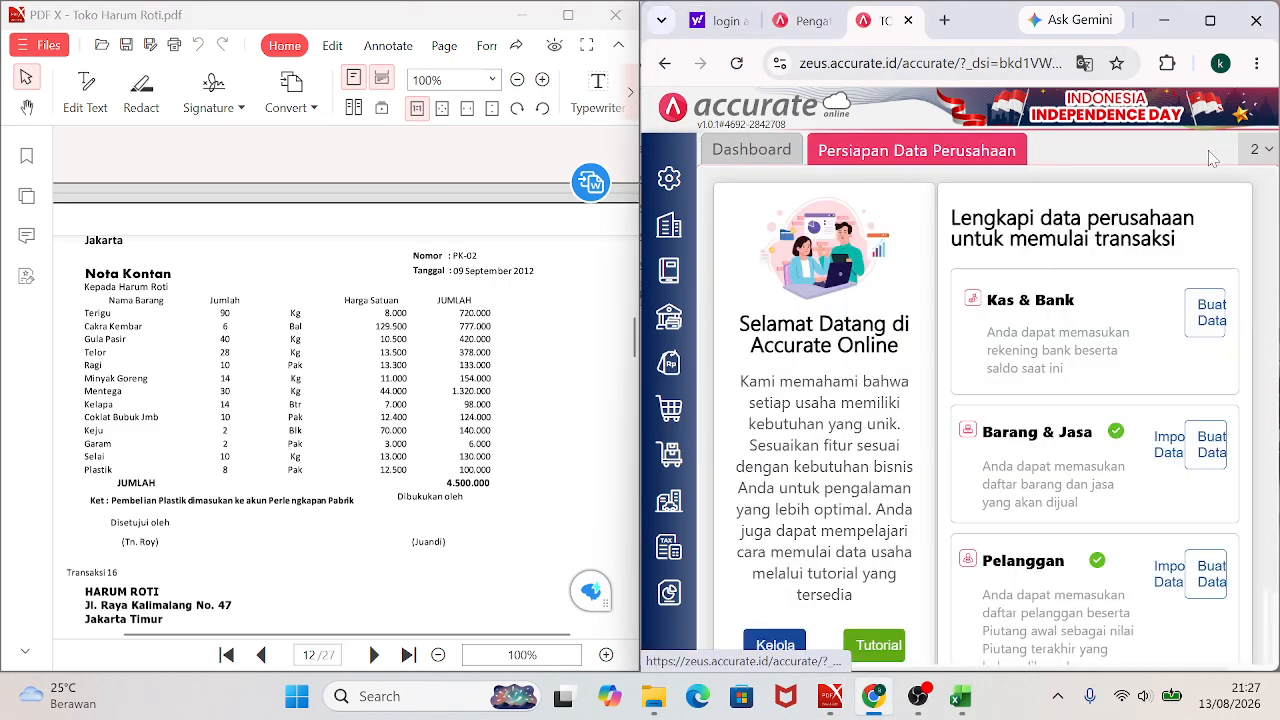
left_click(669, 410)
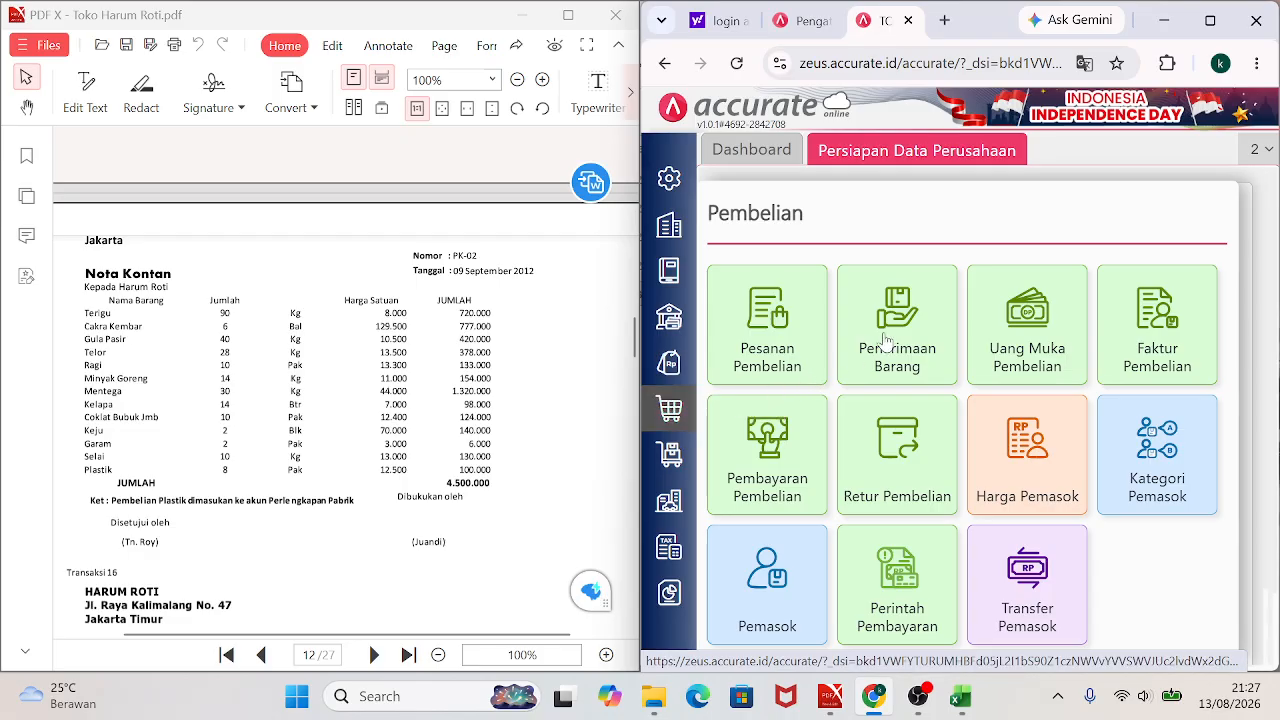
left_click(1145, 330)
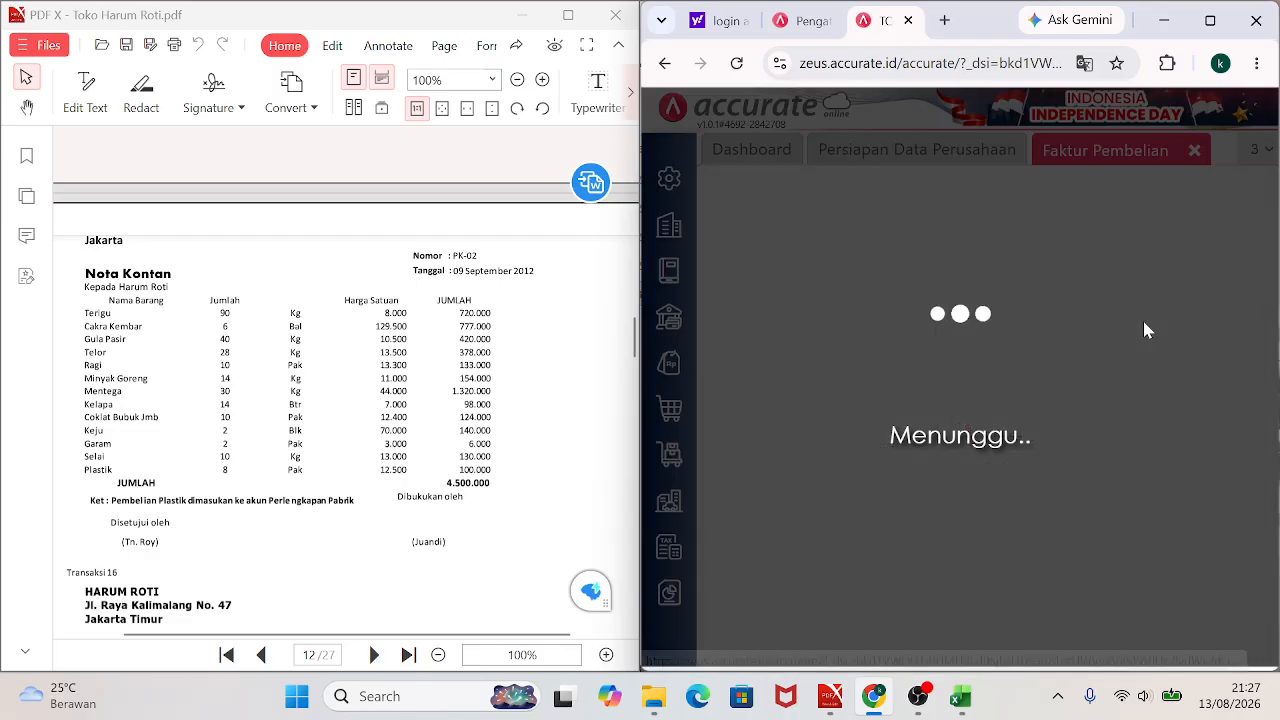
Open purchase invoice PK-001 from the invoice list to review its supplier and items, and return to the list.
left_click(727, 190)
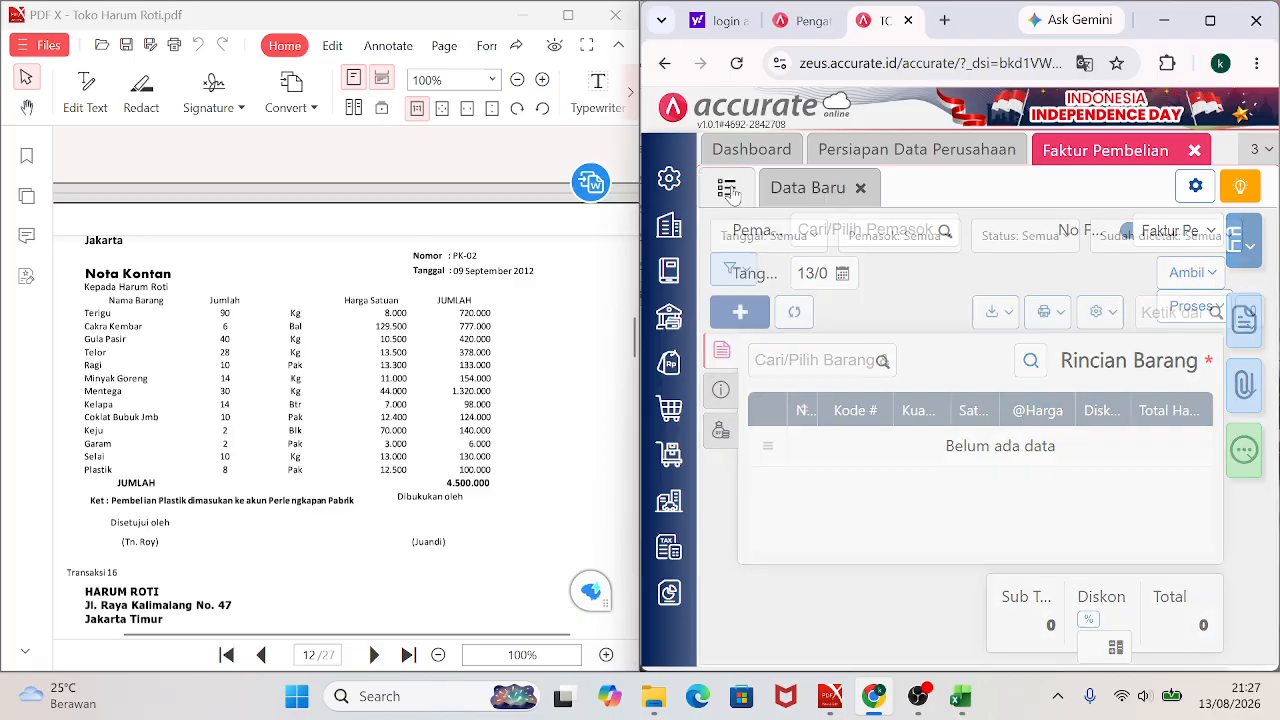
left_click(961, 396)
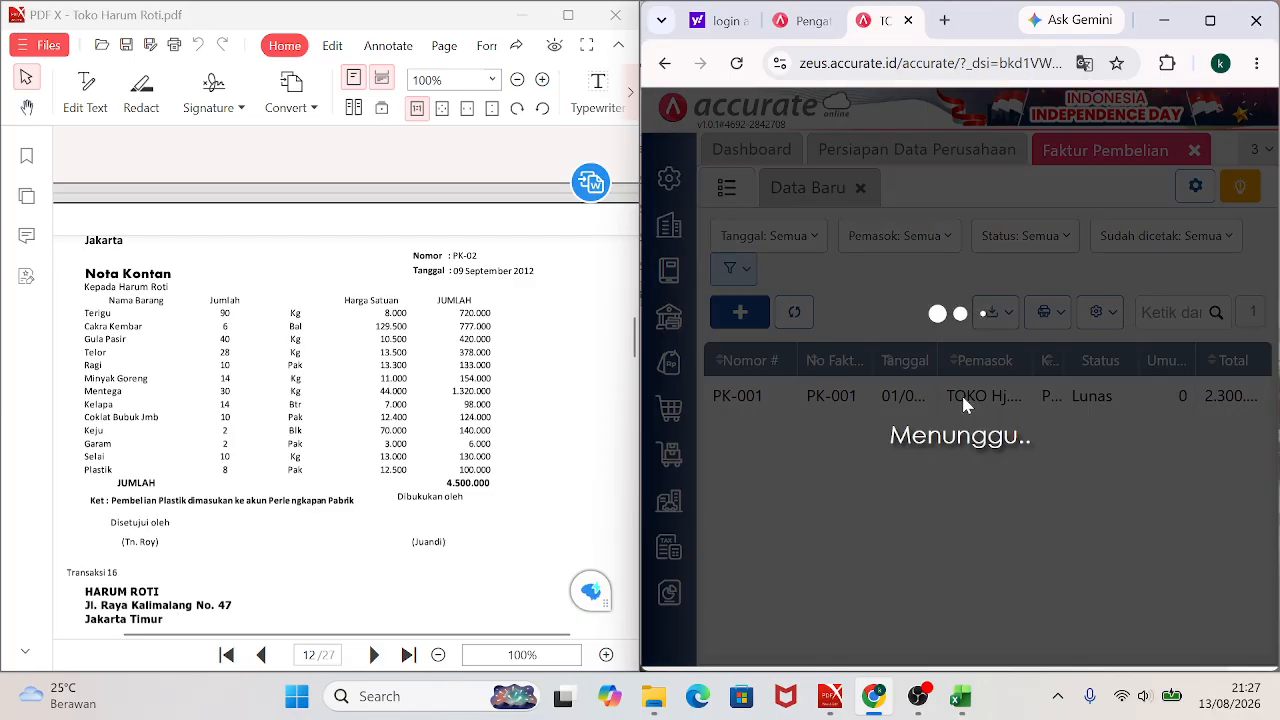
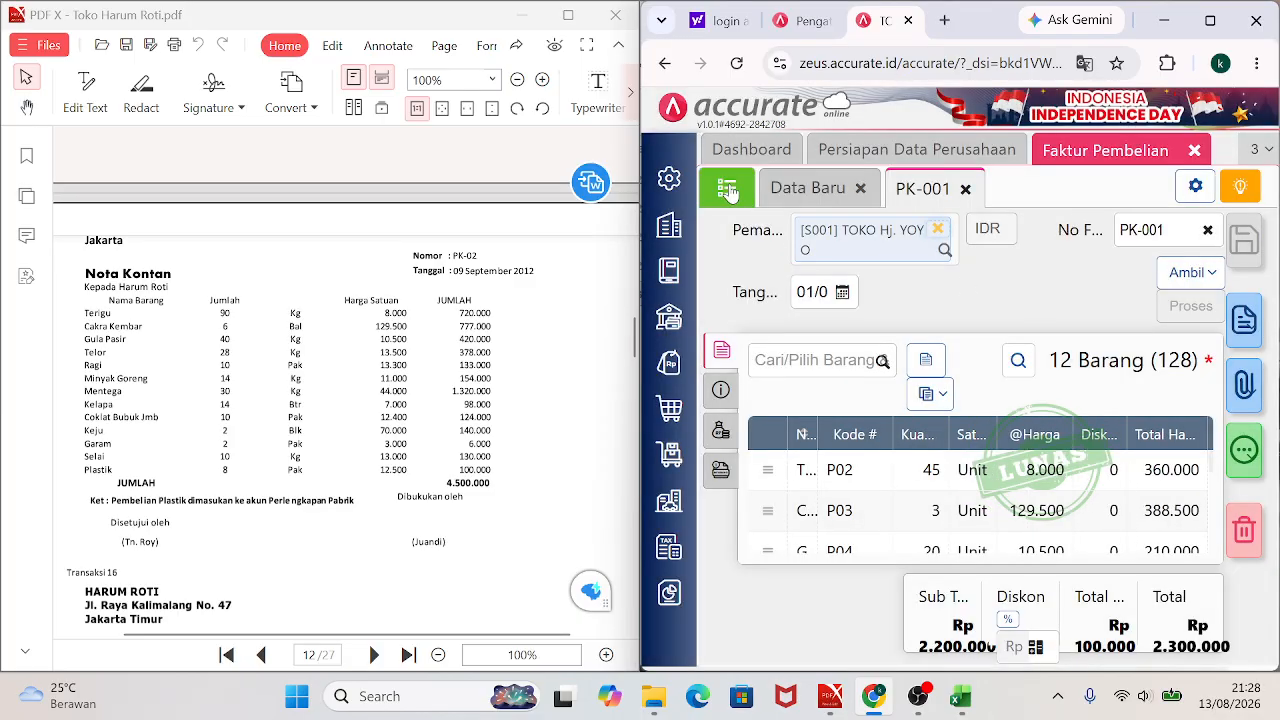
left_click(727, 188)
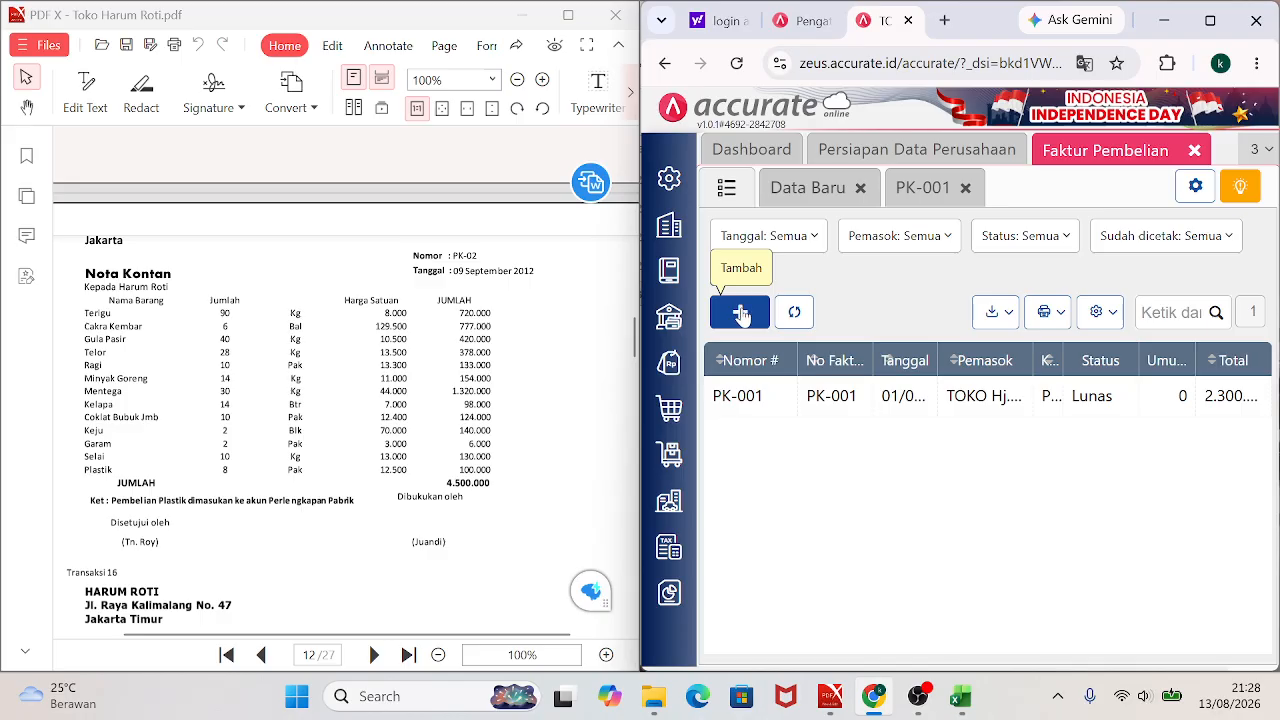
Start a new purchase invoice for supplier TOKO Hj. YOYO with manual number PK-02 and date 09/09/2012.
left_click(740, 310)
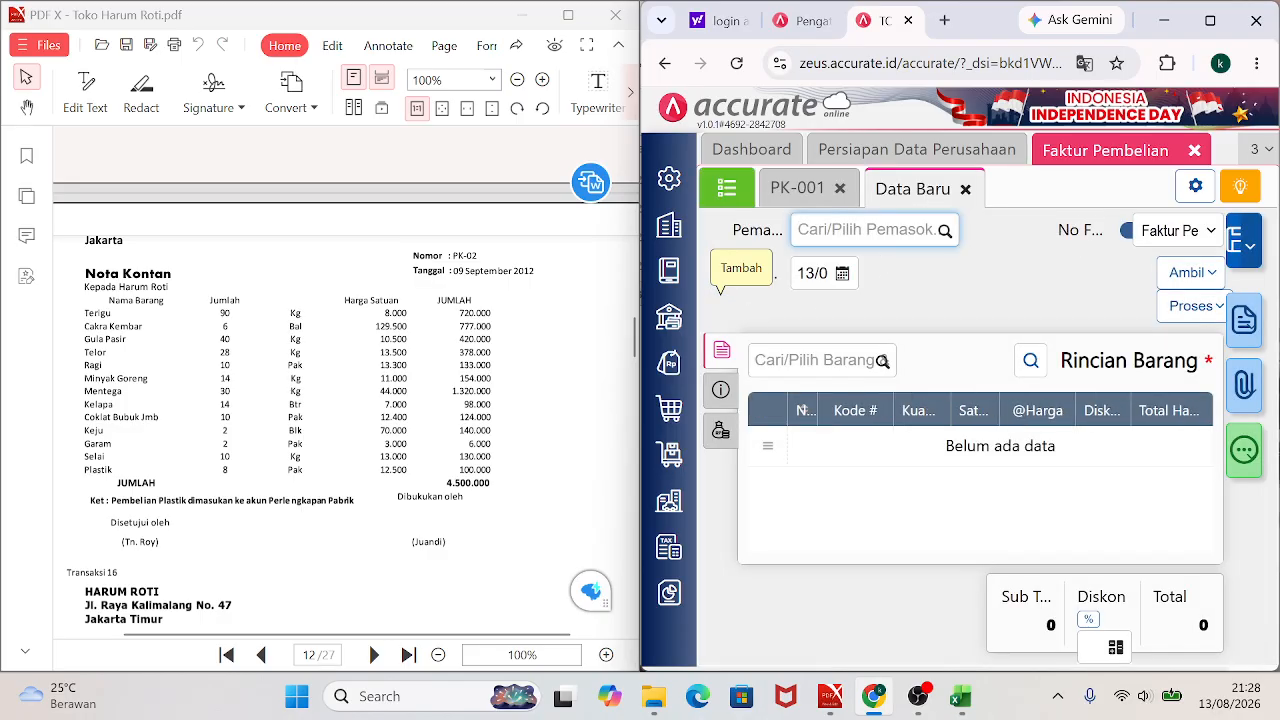
left_click(945, 232)
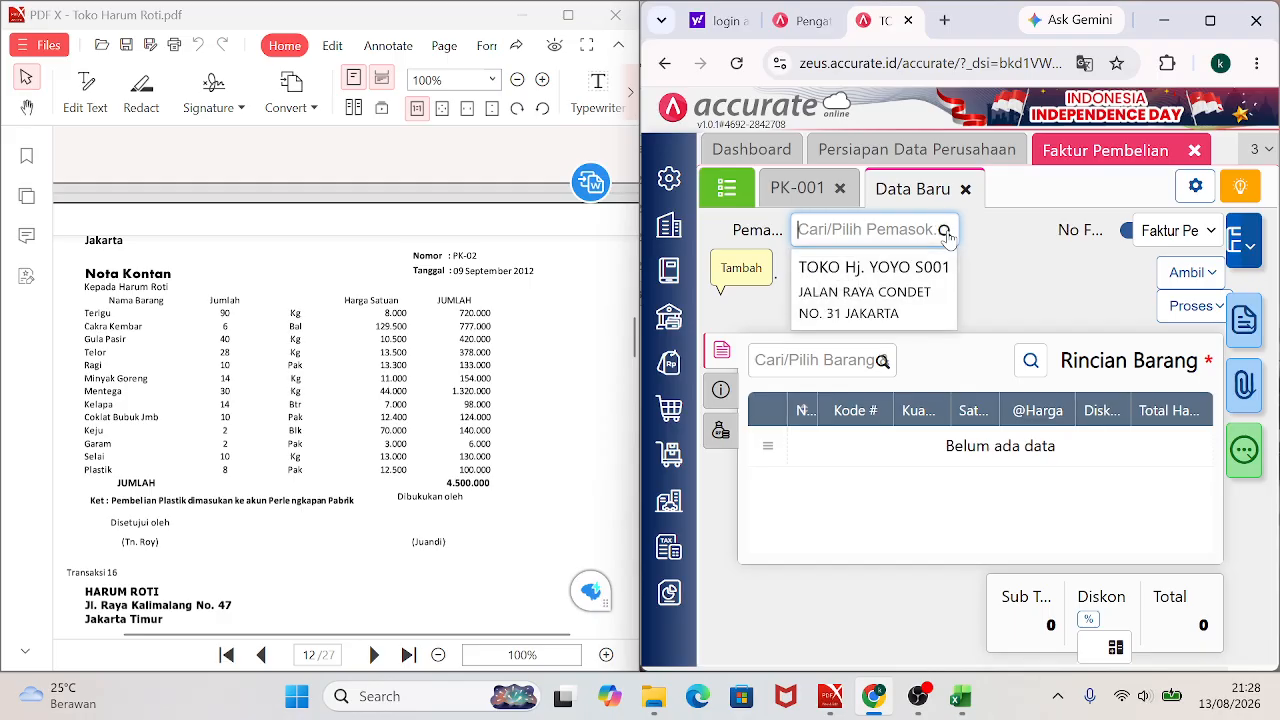
left_click(886, 280)
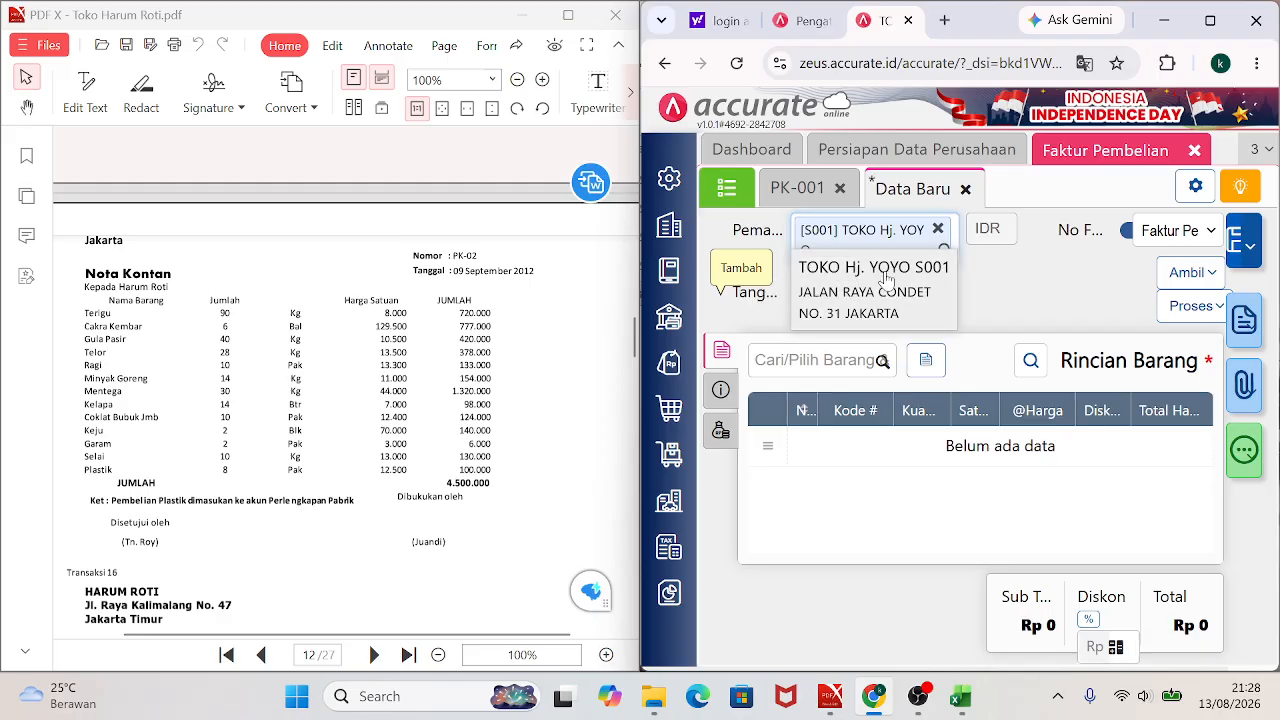
left_click(1128, 233)
type("P")
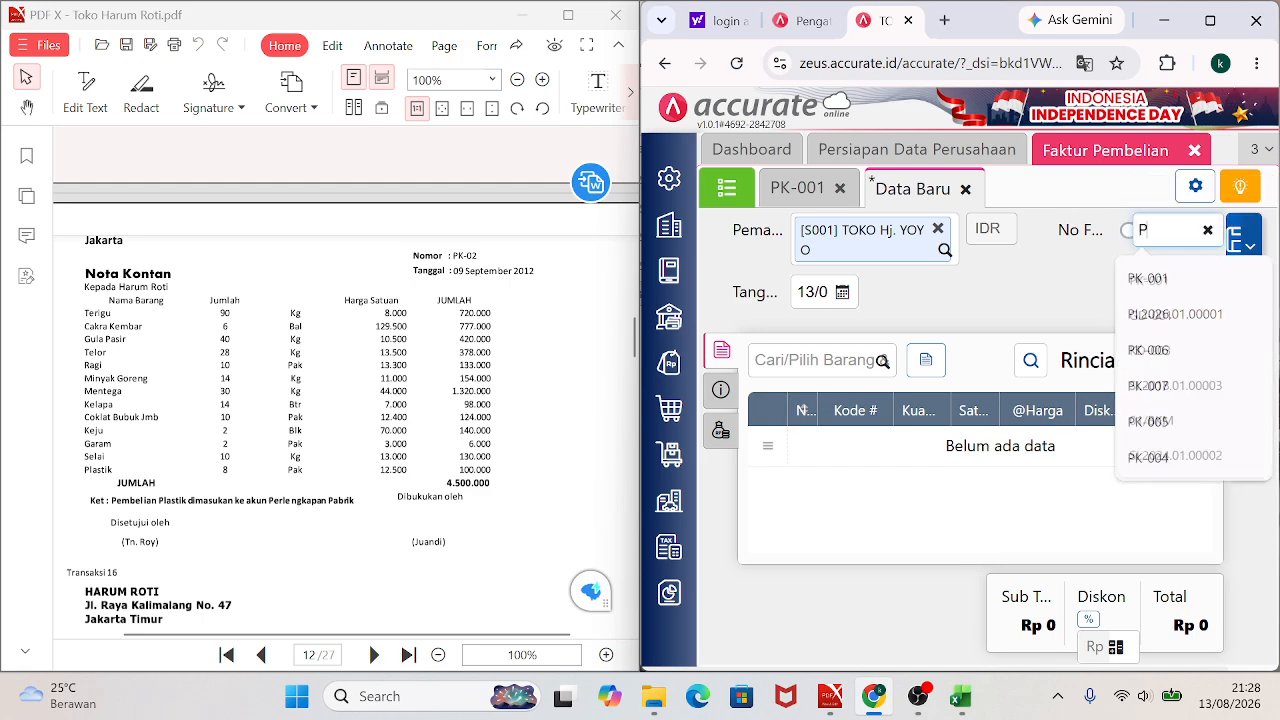
type("K-02")
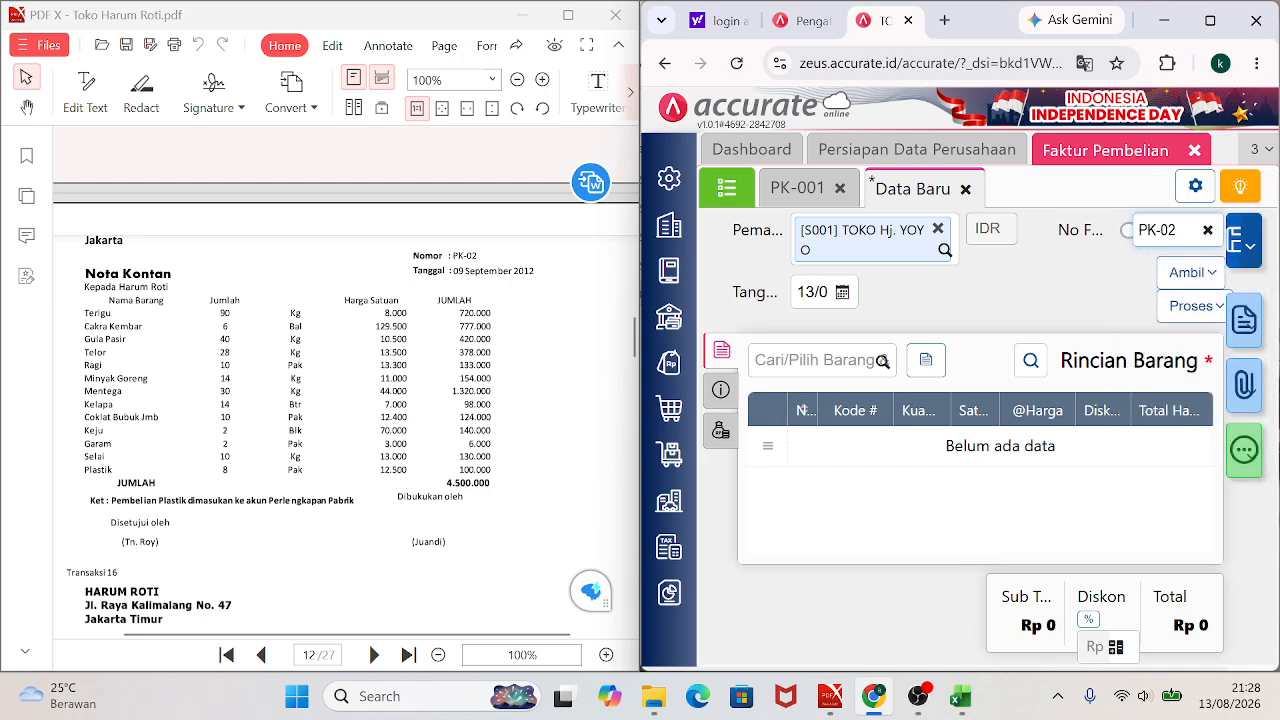
left_click(812, 291)
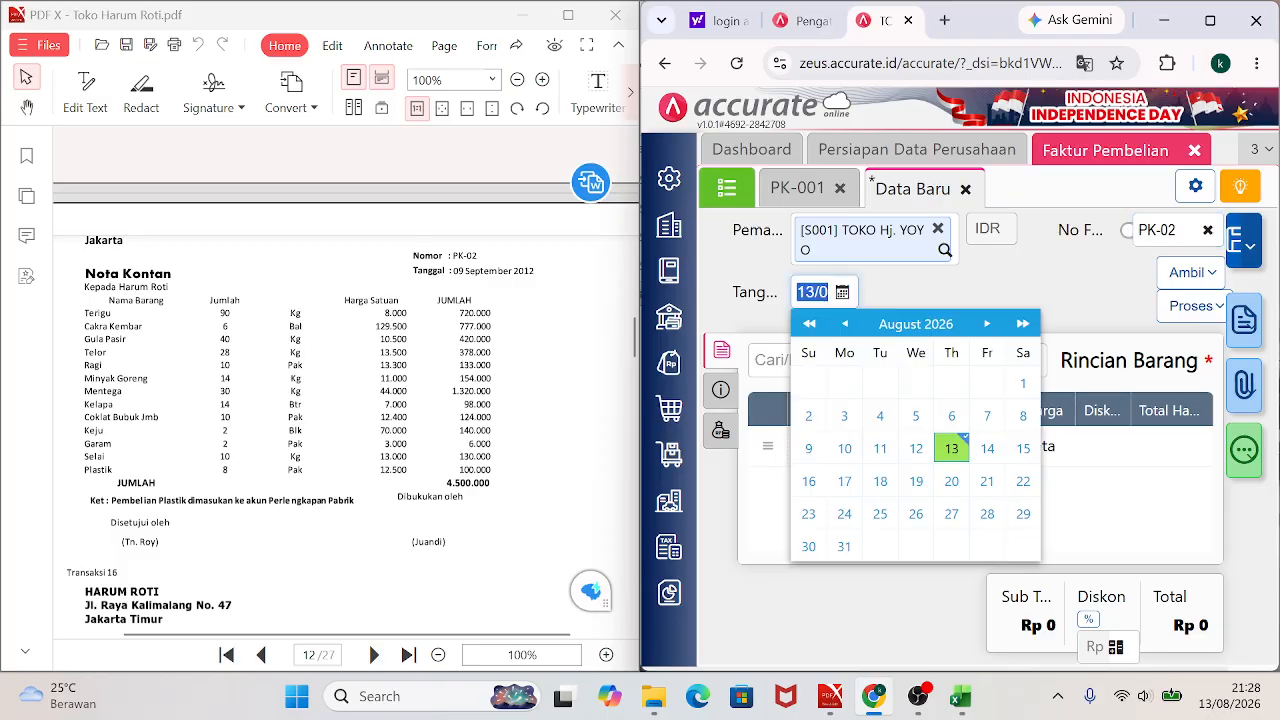
type("09/09/2012")
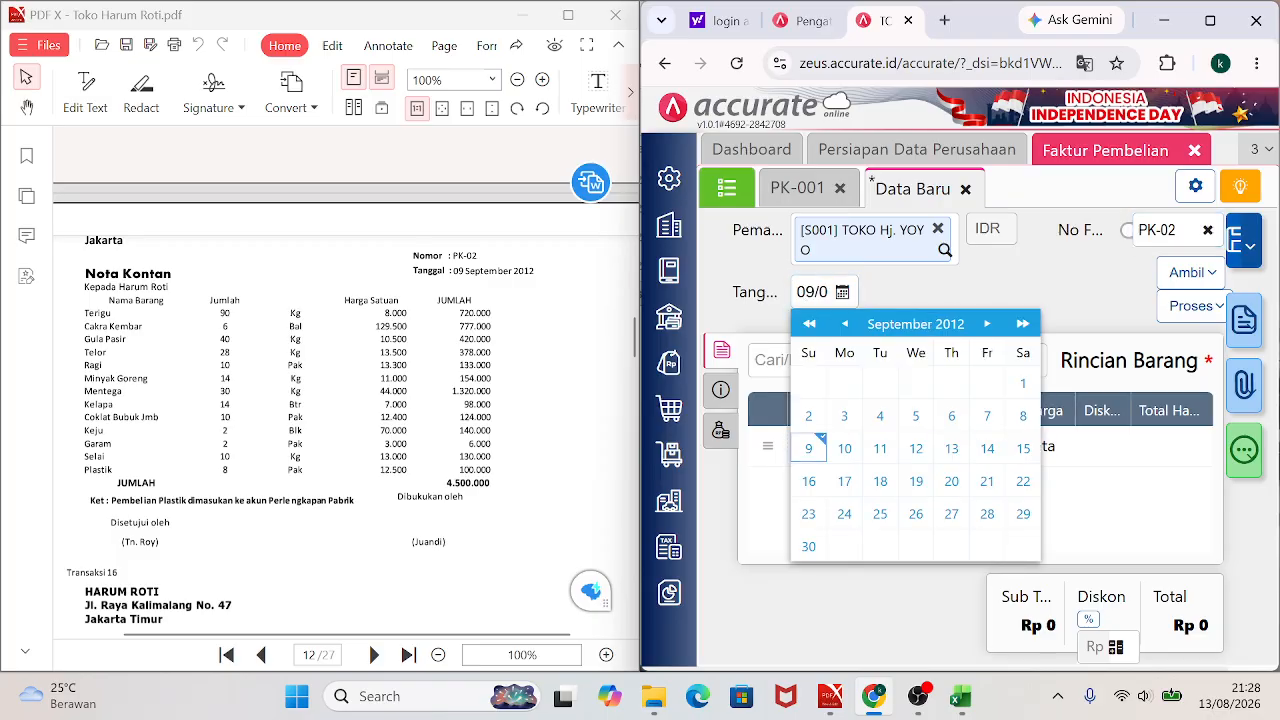
left_click(808, 450)
Add item TERIGU to the invoice with a quantity of 90 and a unit price of 8.000.
left_click(814, 360)
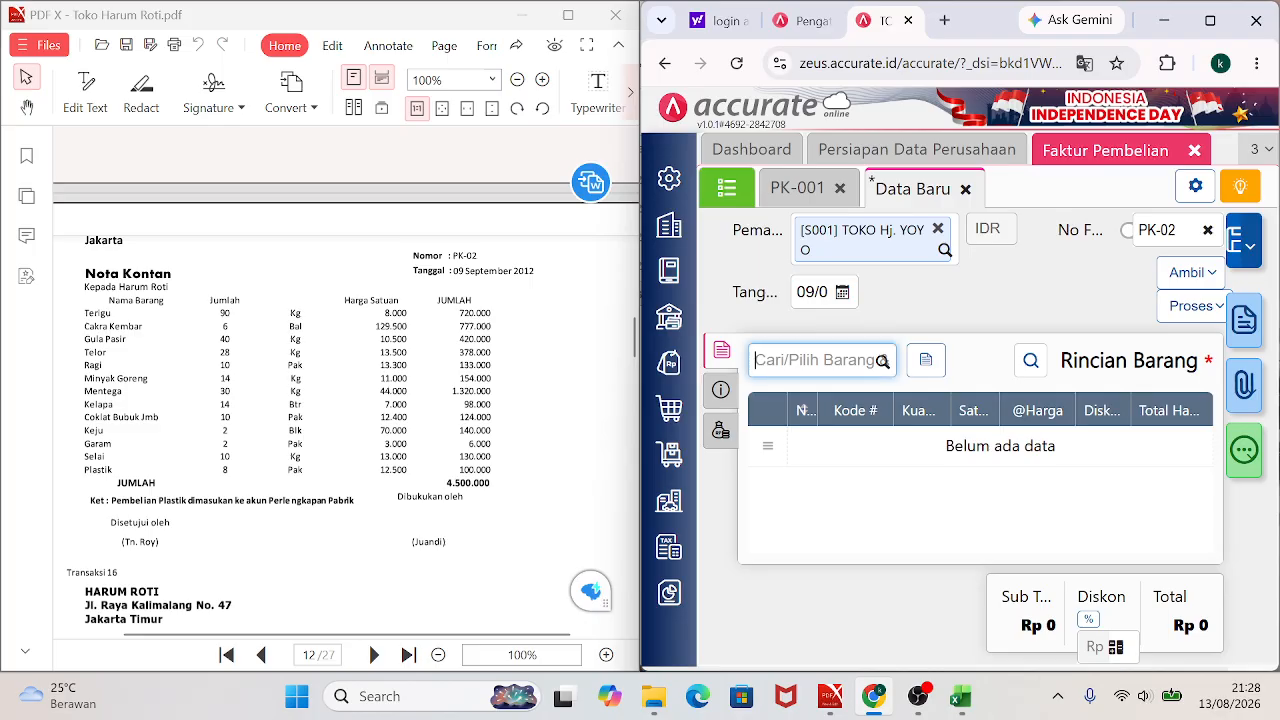
type("TERIGU")
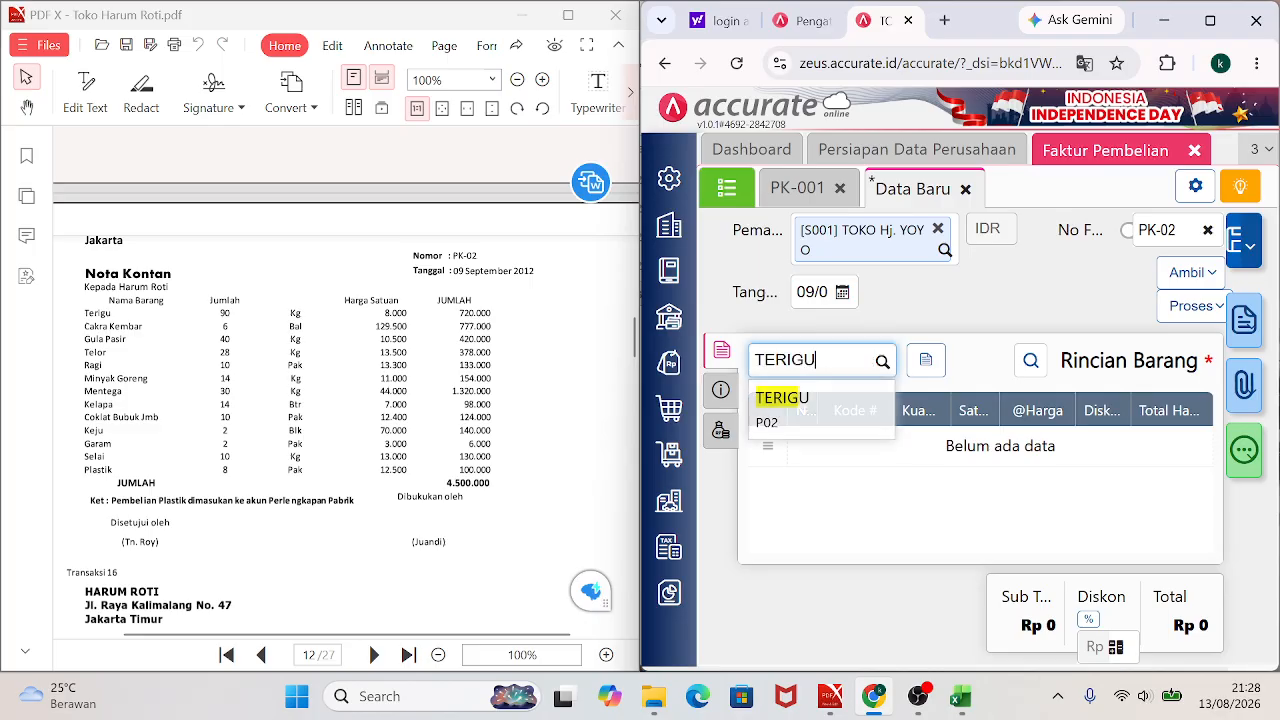
left_click(790, 402)
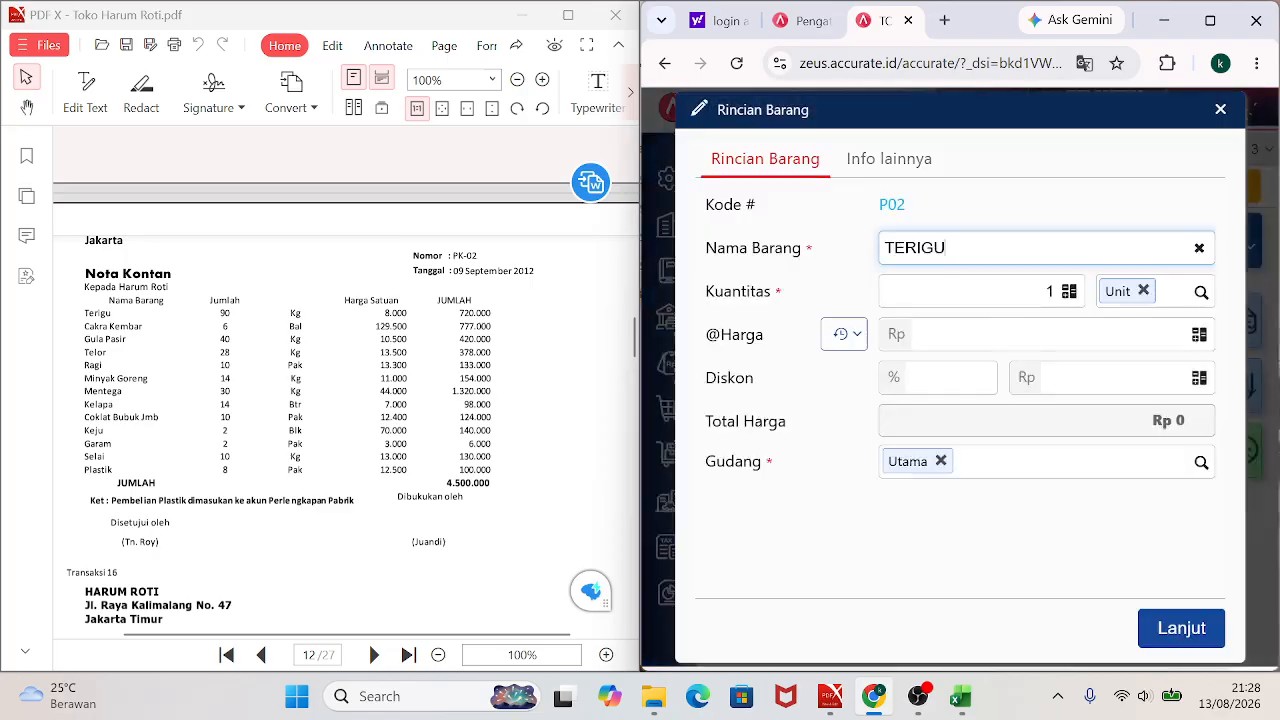
key("Tab")
key("BackSpace")
type("9")
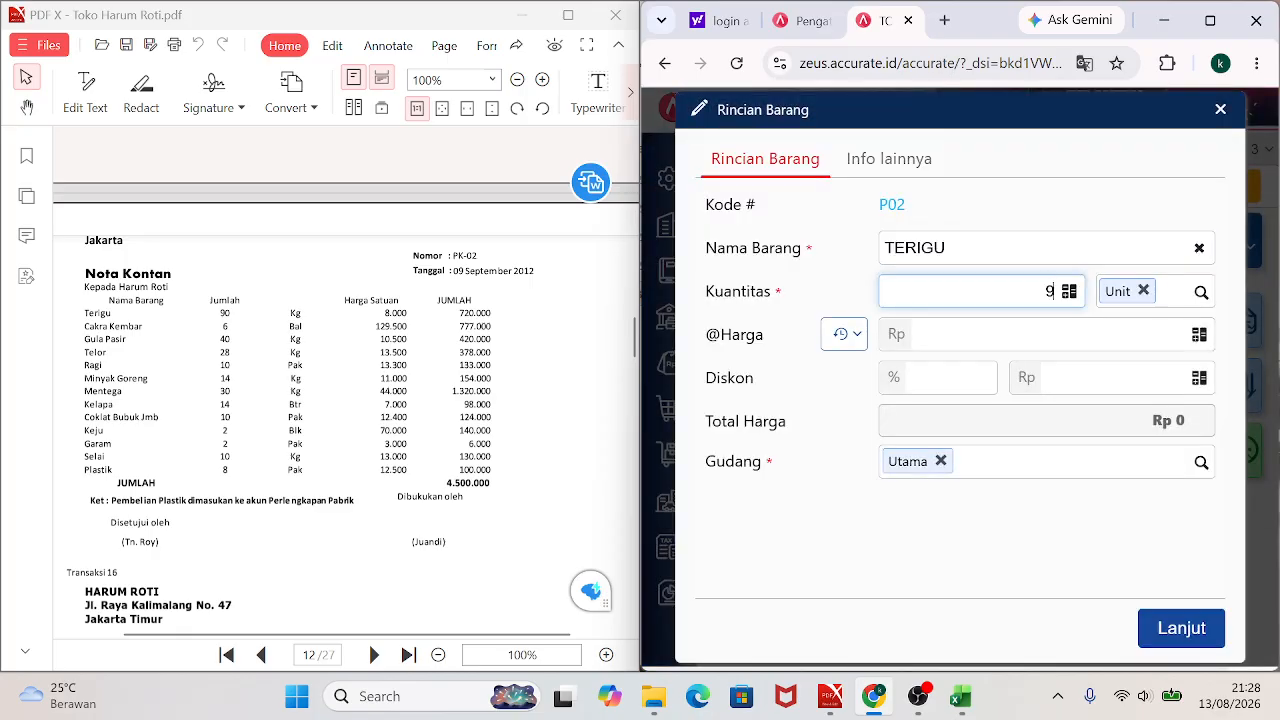
type("0")
key("Tab")
key("Tab")
key("Tab")
key("Tab")
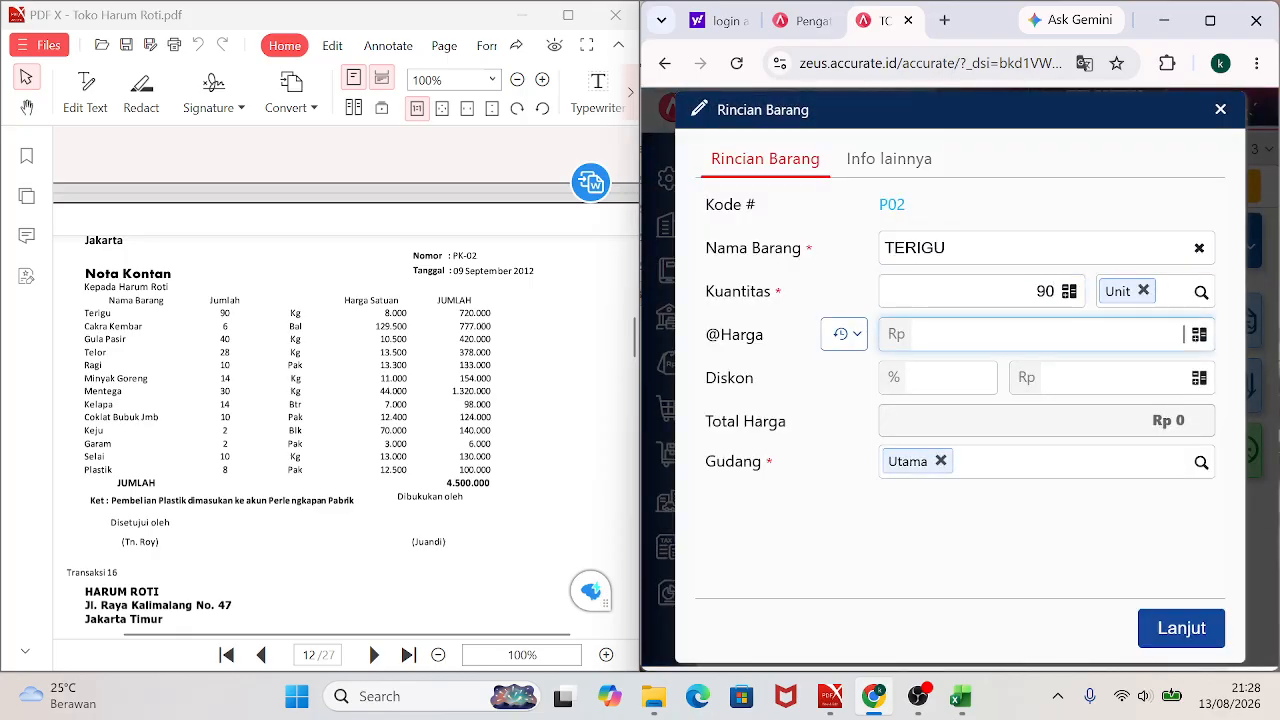
type("8000")
key("Tab")
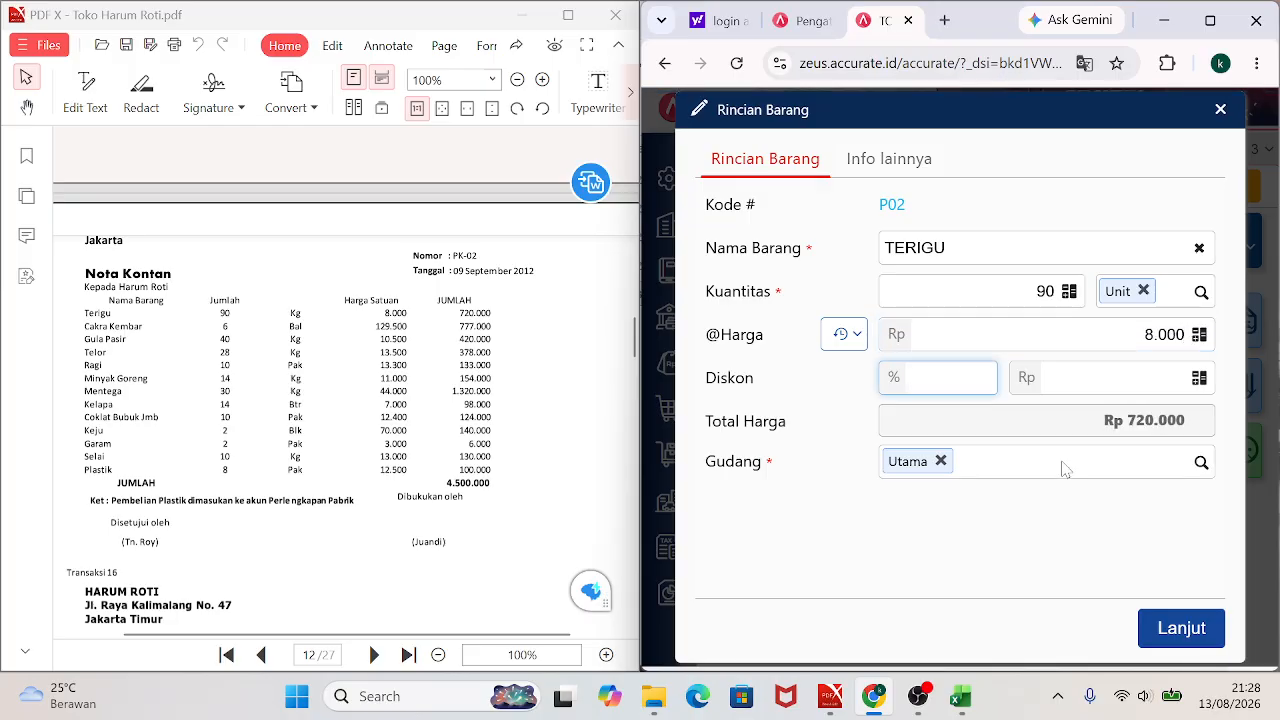
left_click(1177, 632)
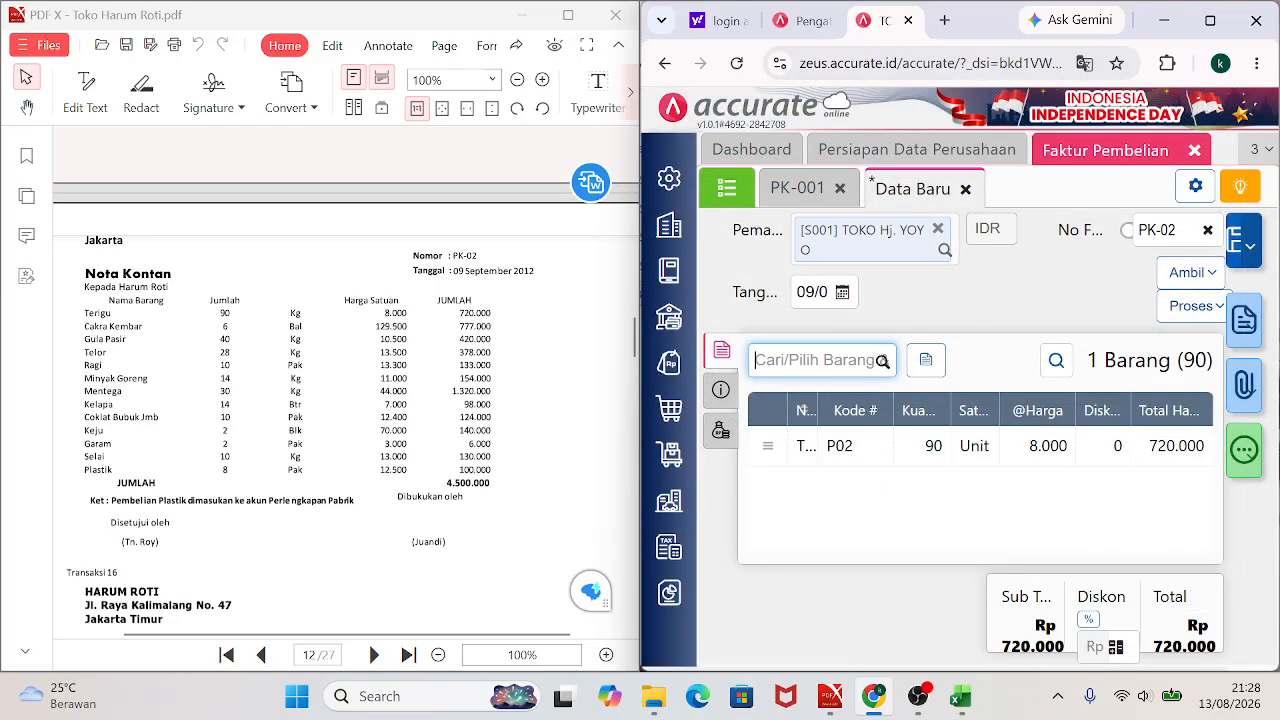
Add item CAKRA KEMBAR to the invoice with a quantity of 6 and a unit price of 129.500.
type("CAKR")
key("BackSpace")
key("BackSpace")
key("BackSpace")
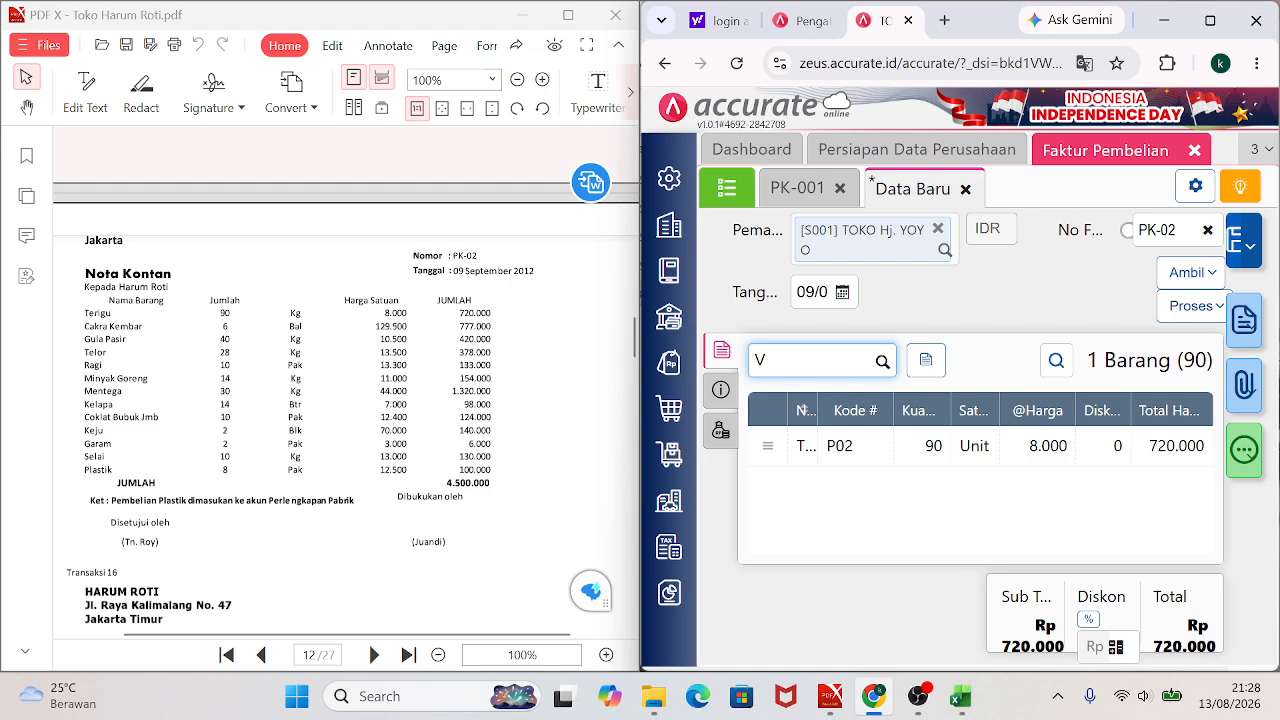
type("AKRA")
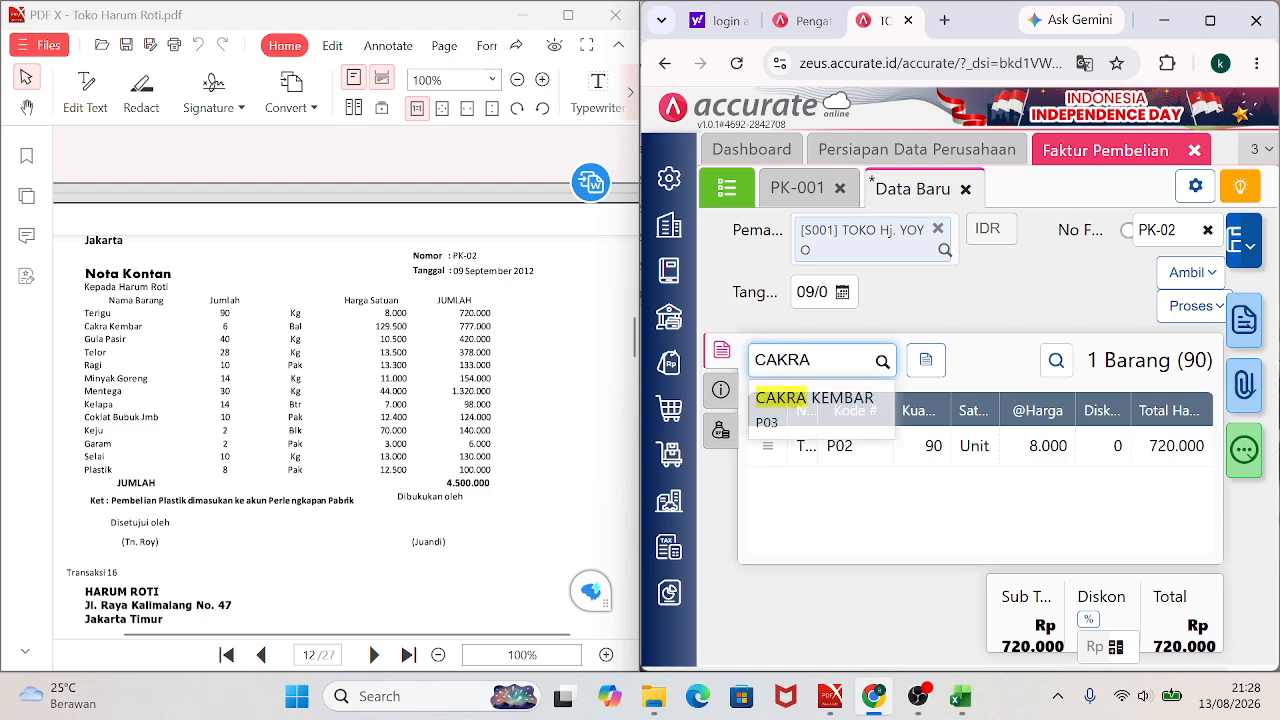
left_click(808, 415)
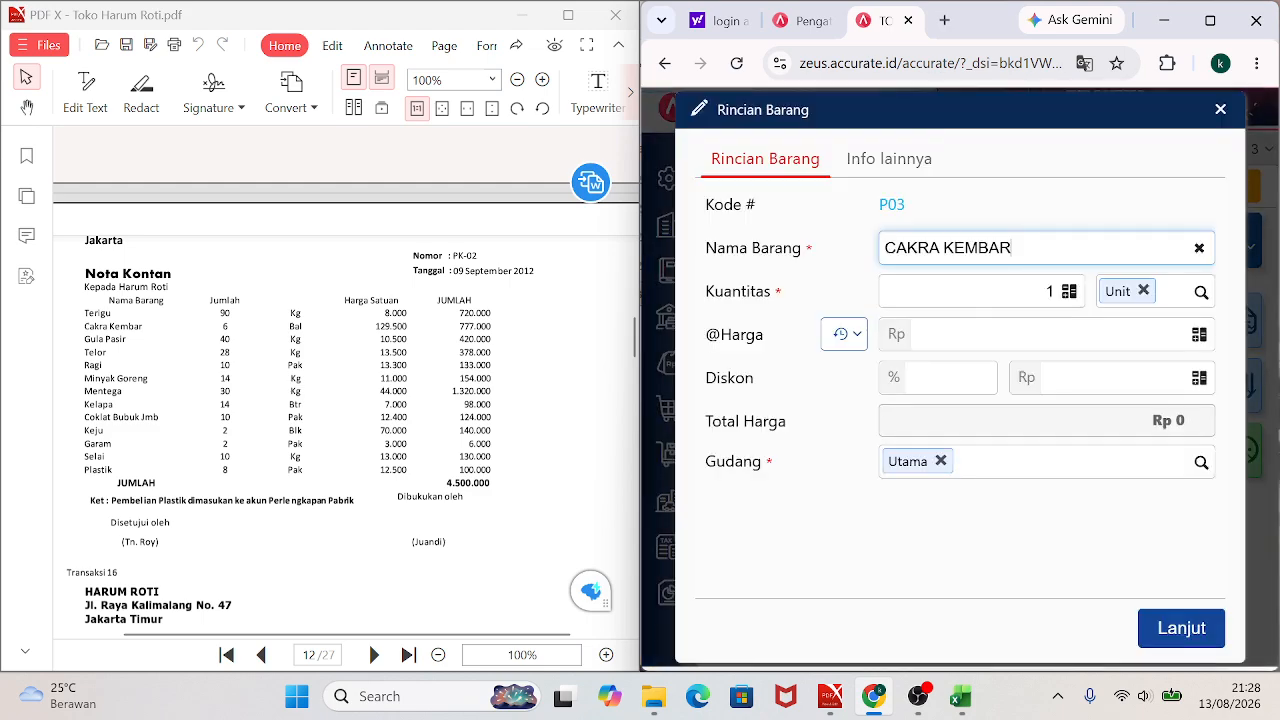
left_click(1050, 291)
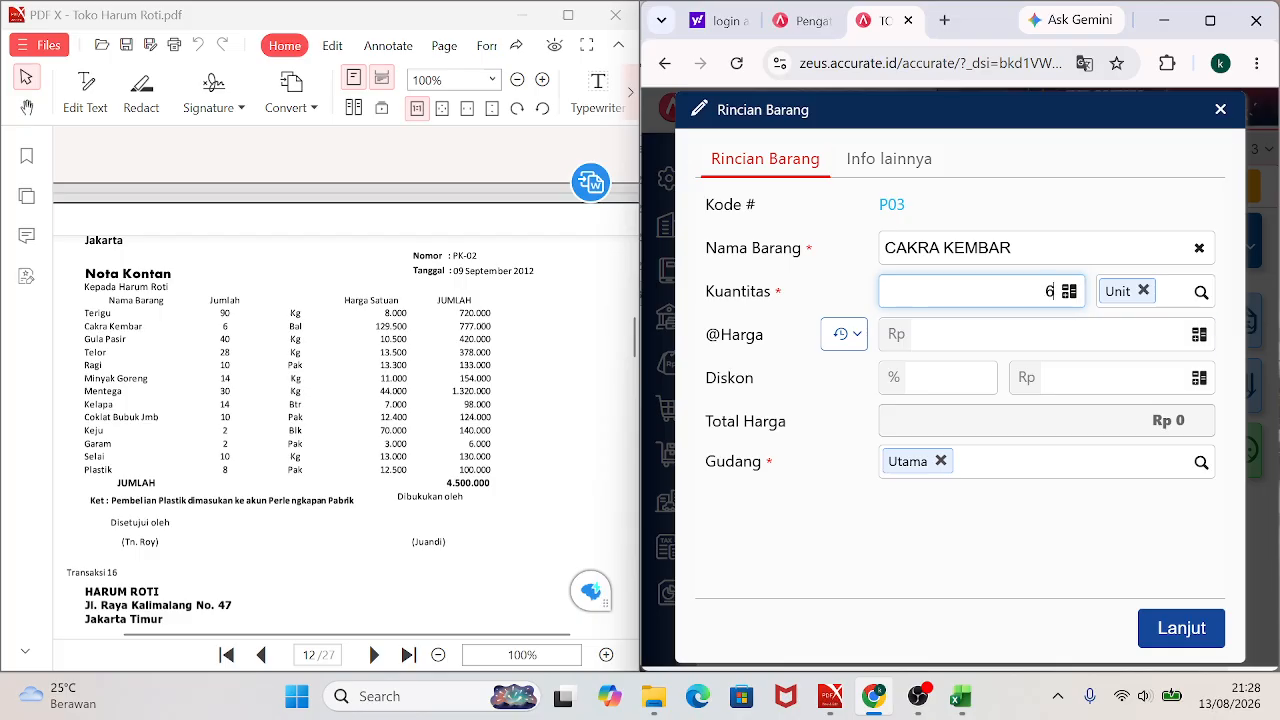
key("Tab")
type("129")
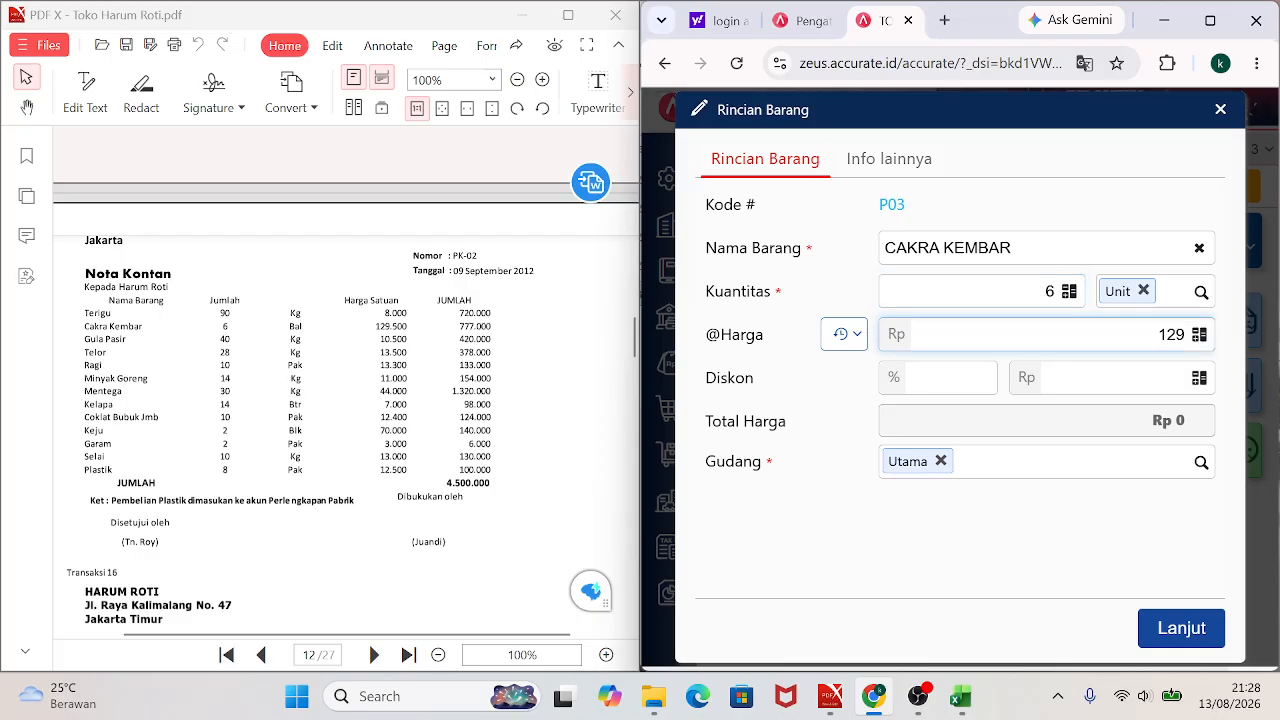
type(".500")
key("Tab")
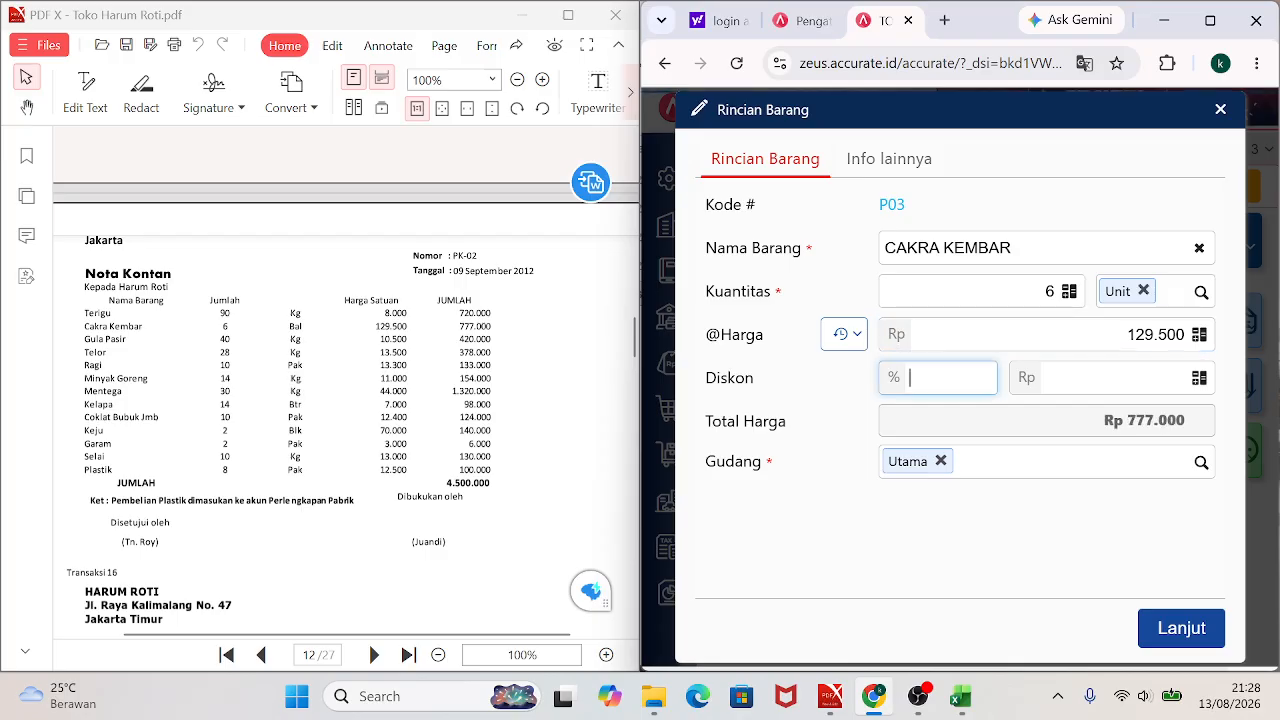
left_click(1152, 630)
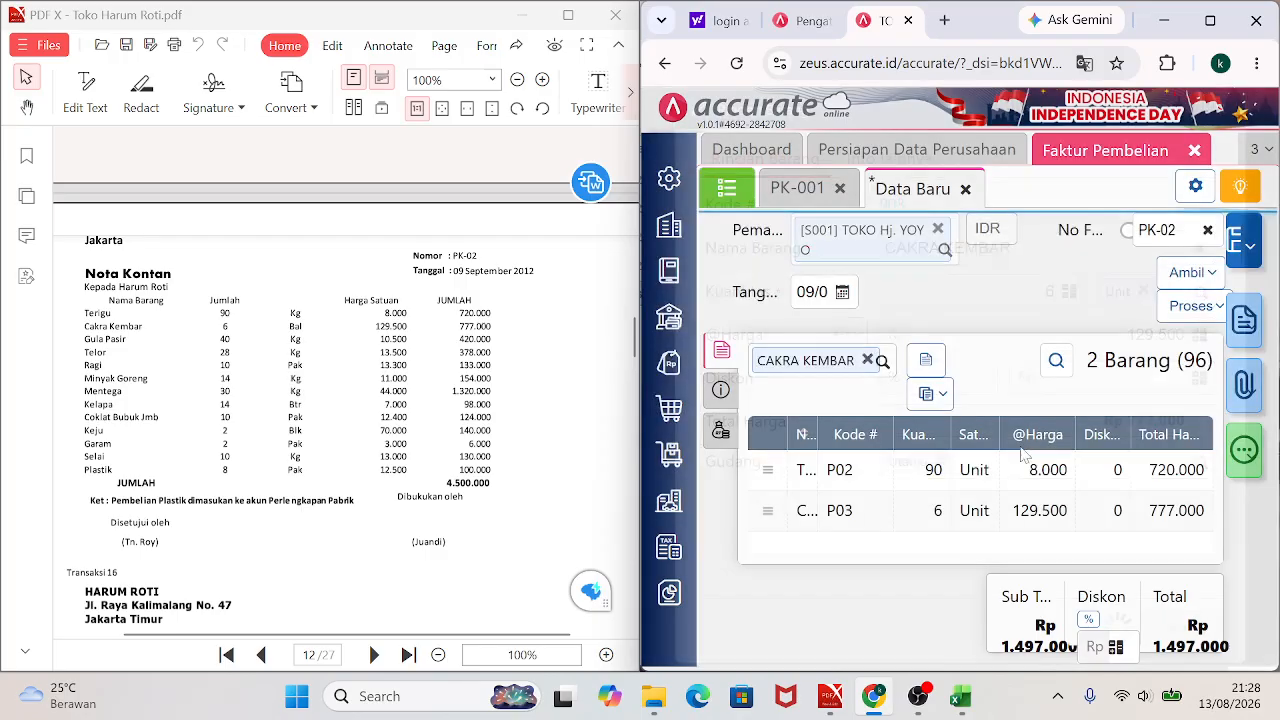
Add item GULA PASIR to the invoice with a quantity of 40 and a unit price of 10.500.
type("GULA PASIR")
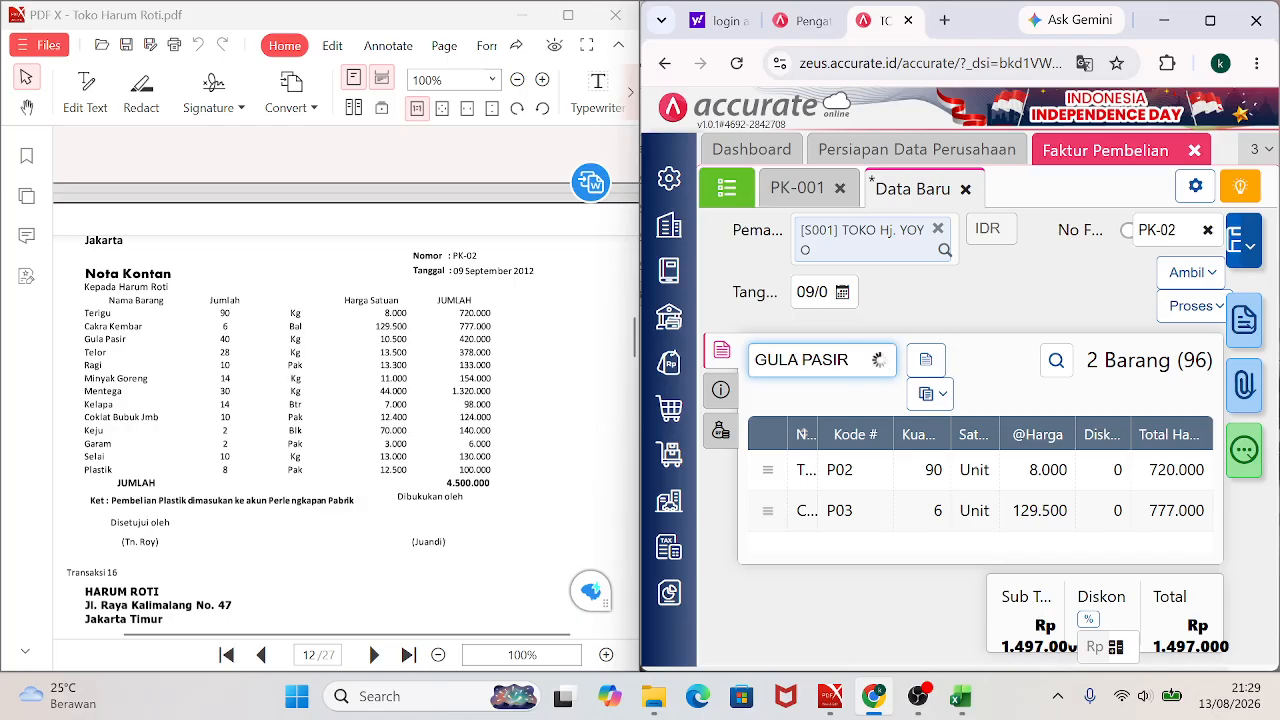
left_click(820, 399)
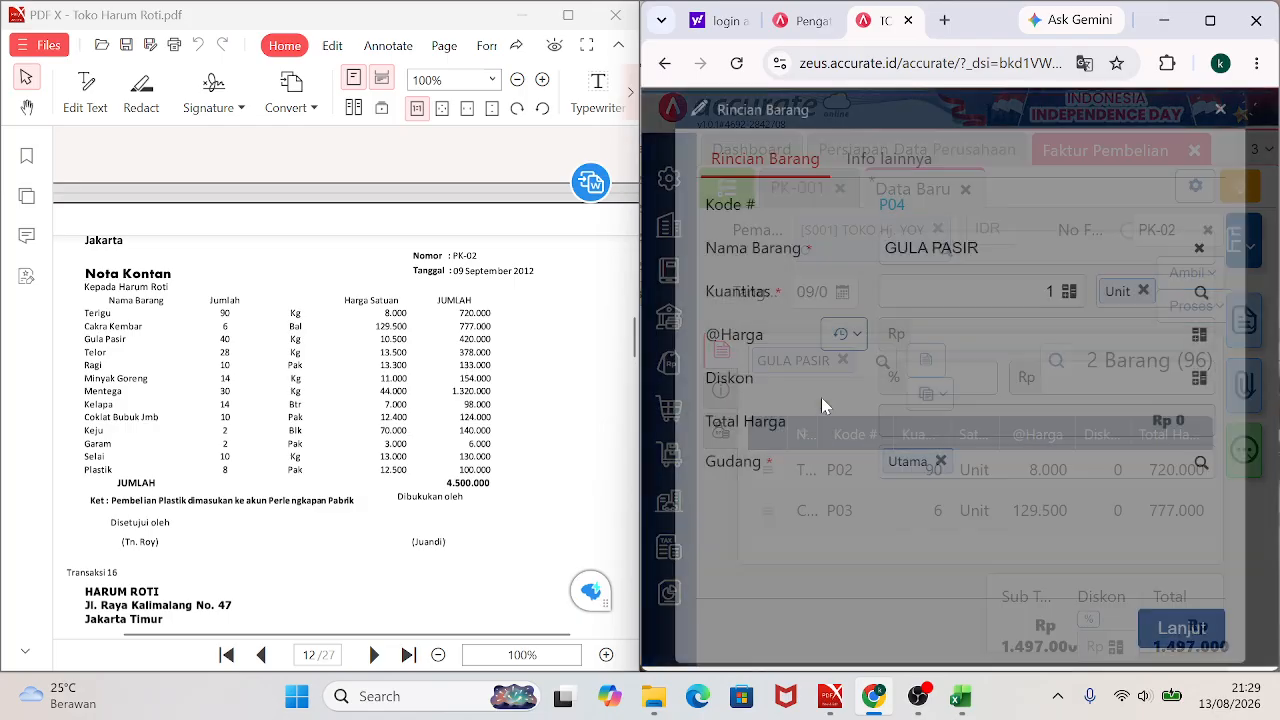
key("Tab")
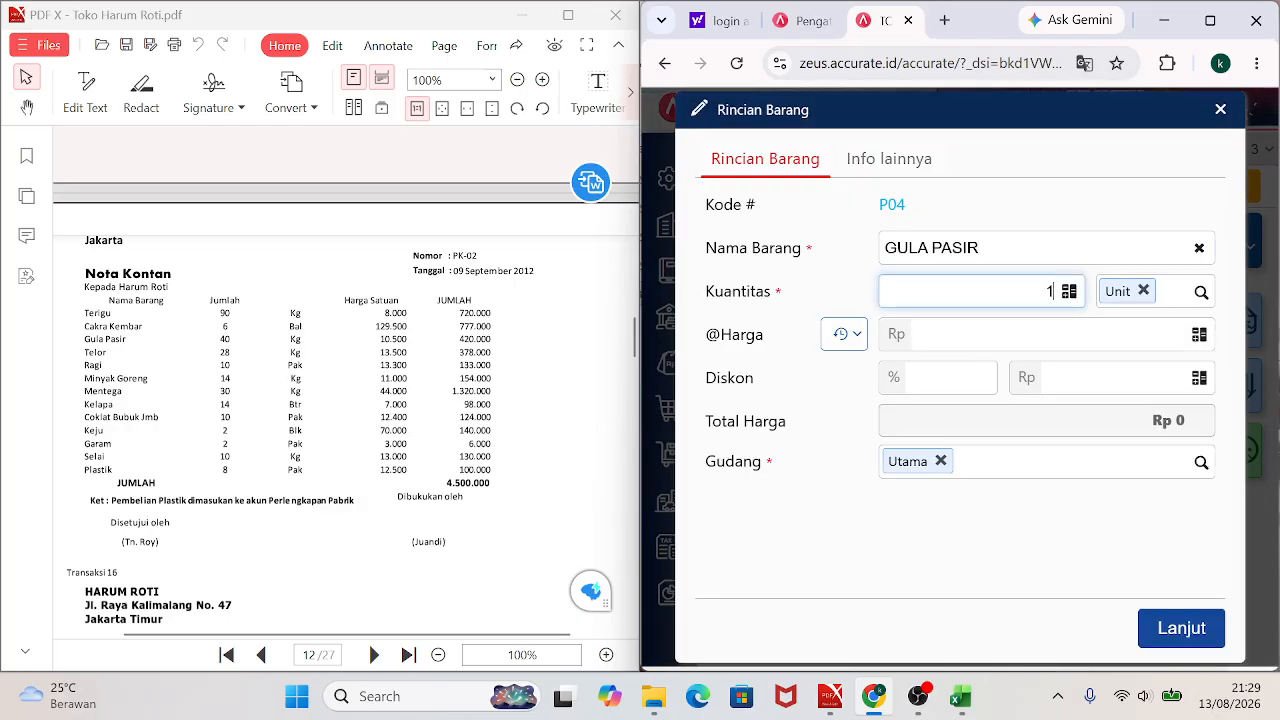
type("40")
key("Tab")
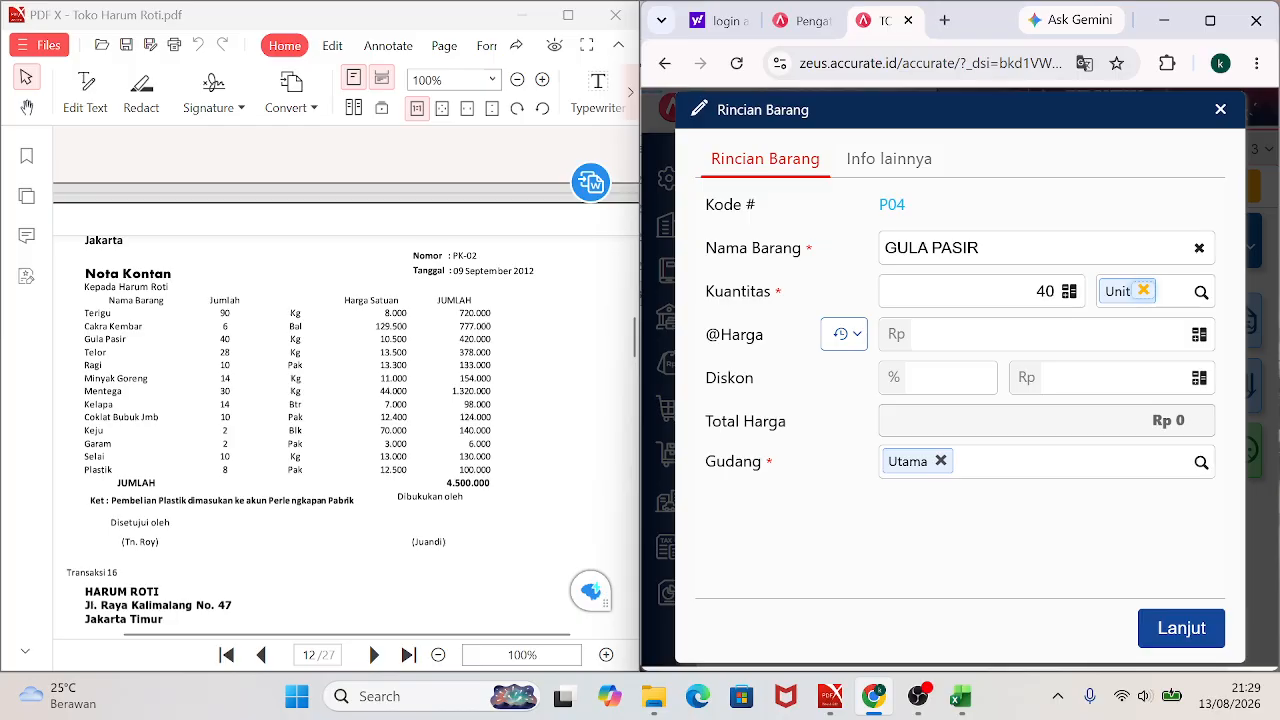
key("Tab")
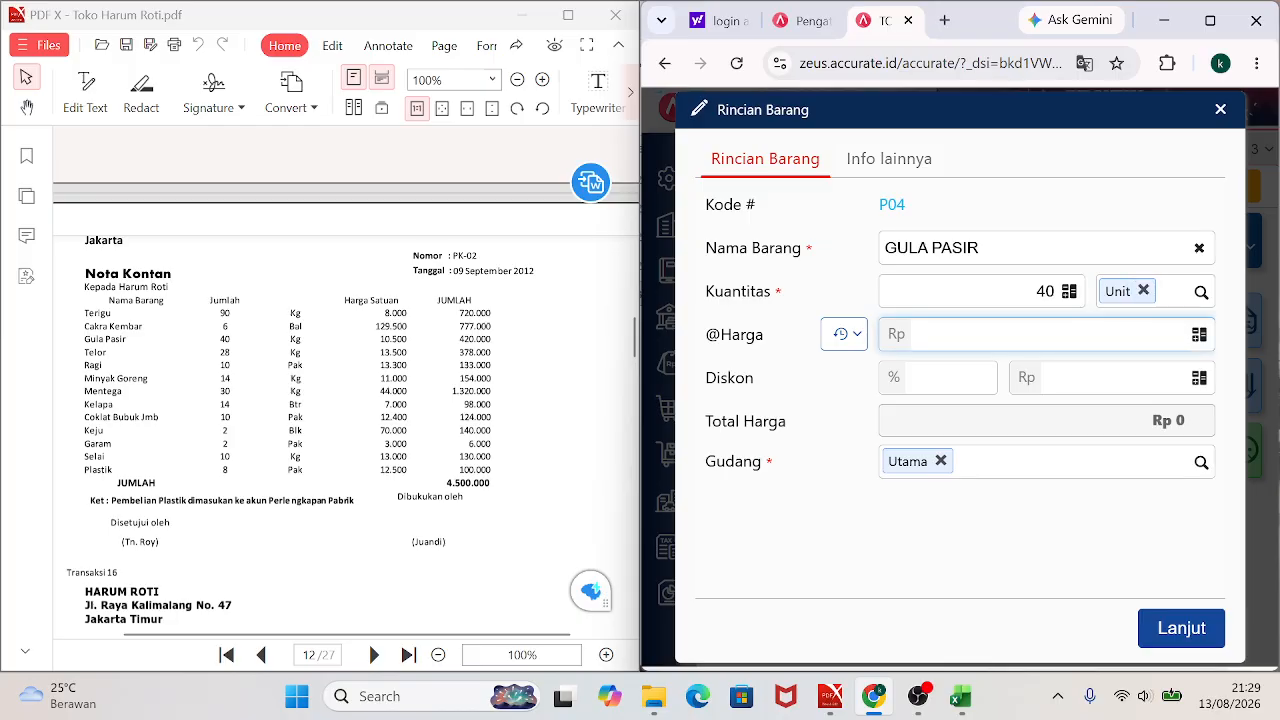
type("10.500")
left_click(1177, 627)
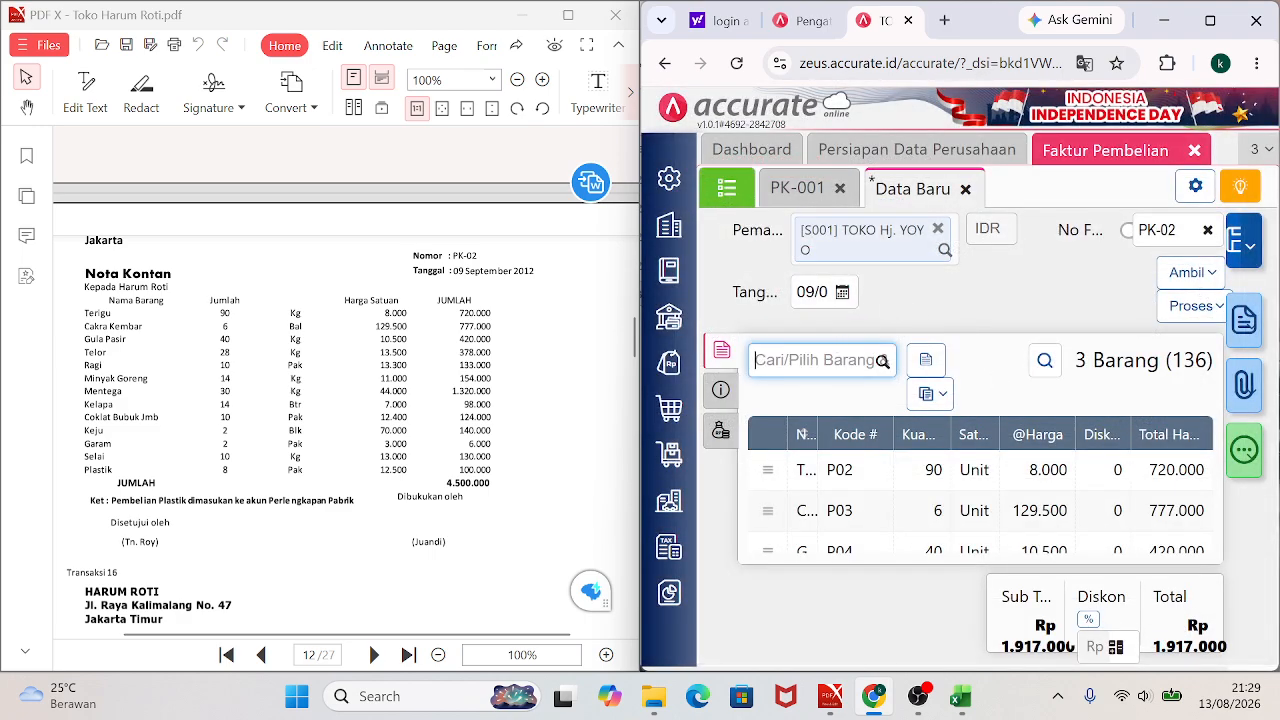
Add item TELOR to the invoice with a quantity of 28 and a unit price of 13.500.
type("TELUR")
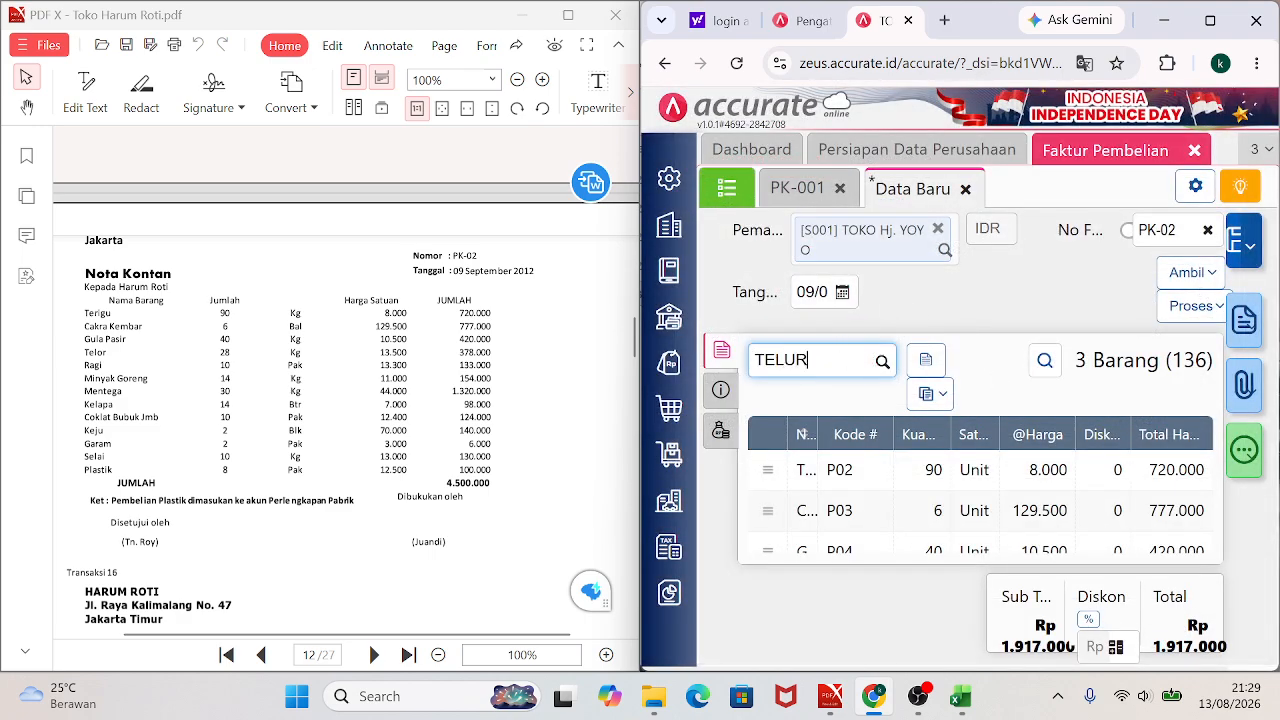
key("BackSpace")
key("BackSpace")
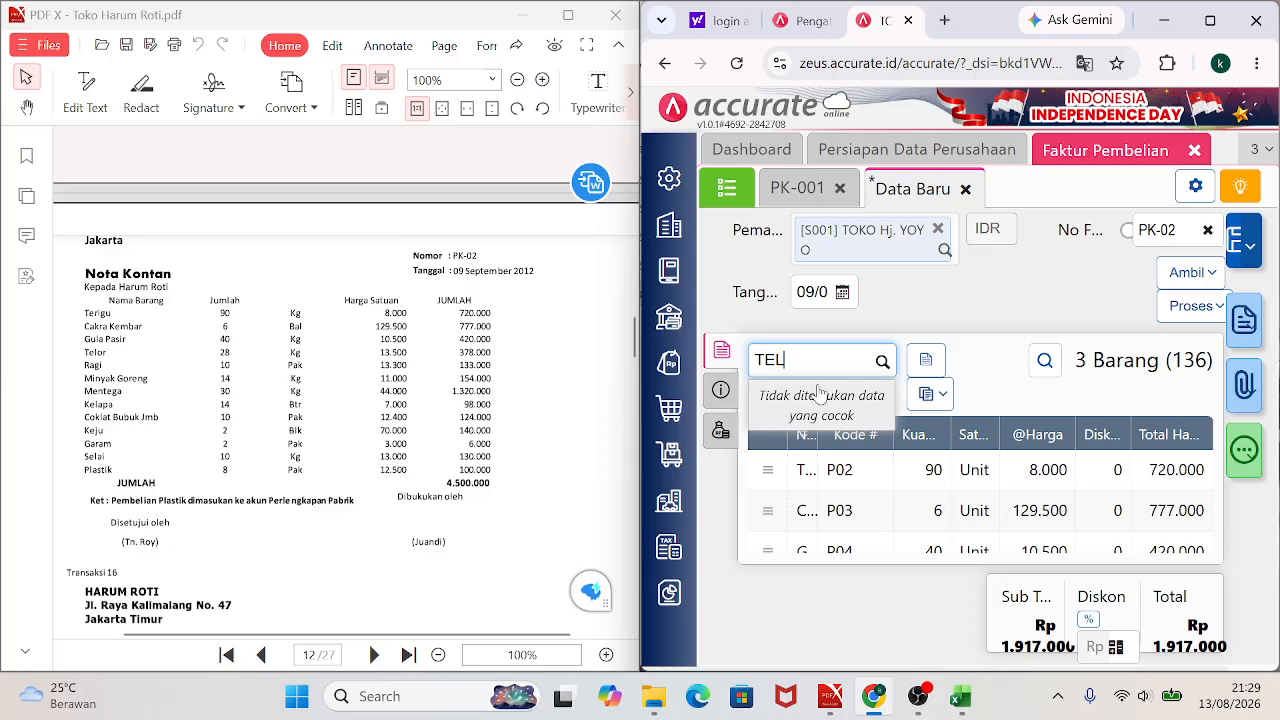
type("OR")
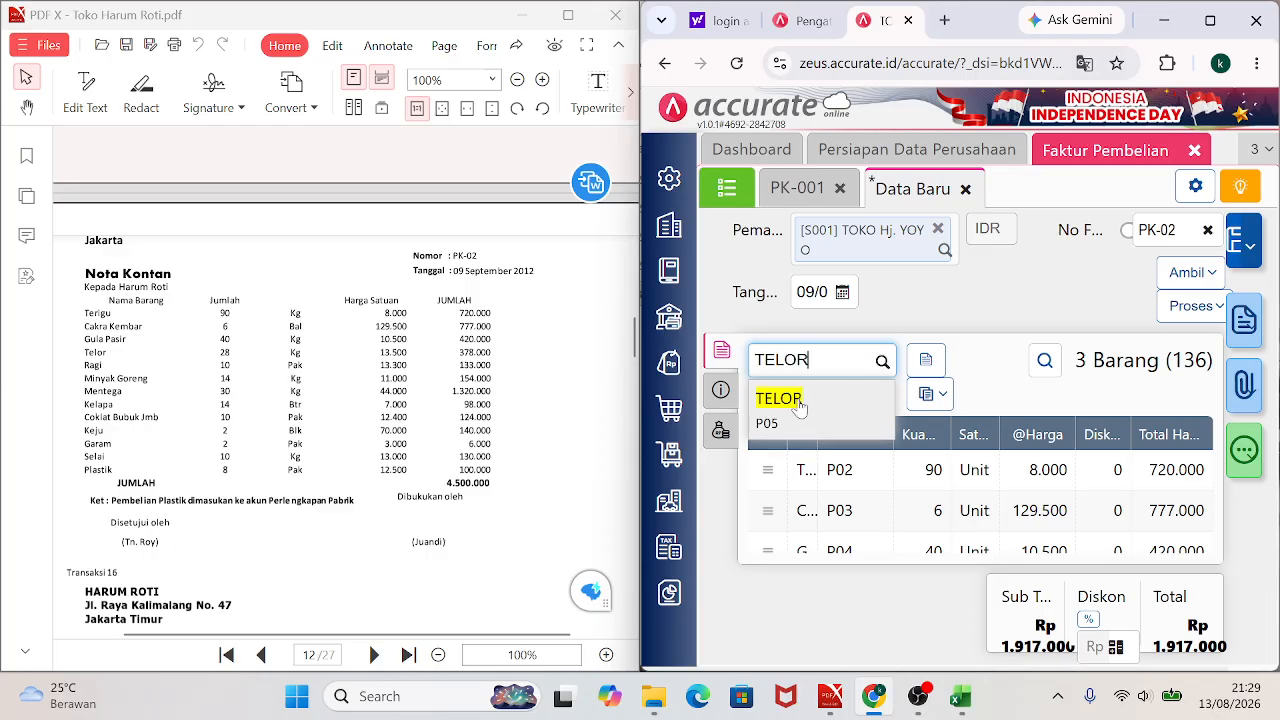
left_click(800, 405)
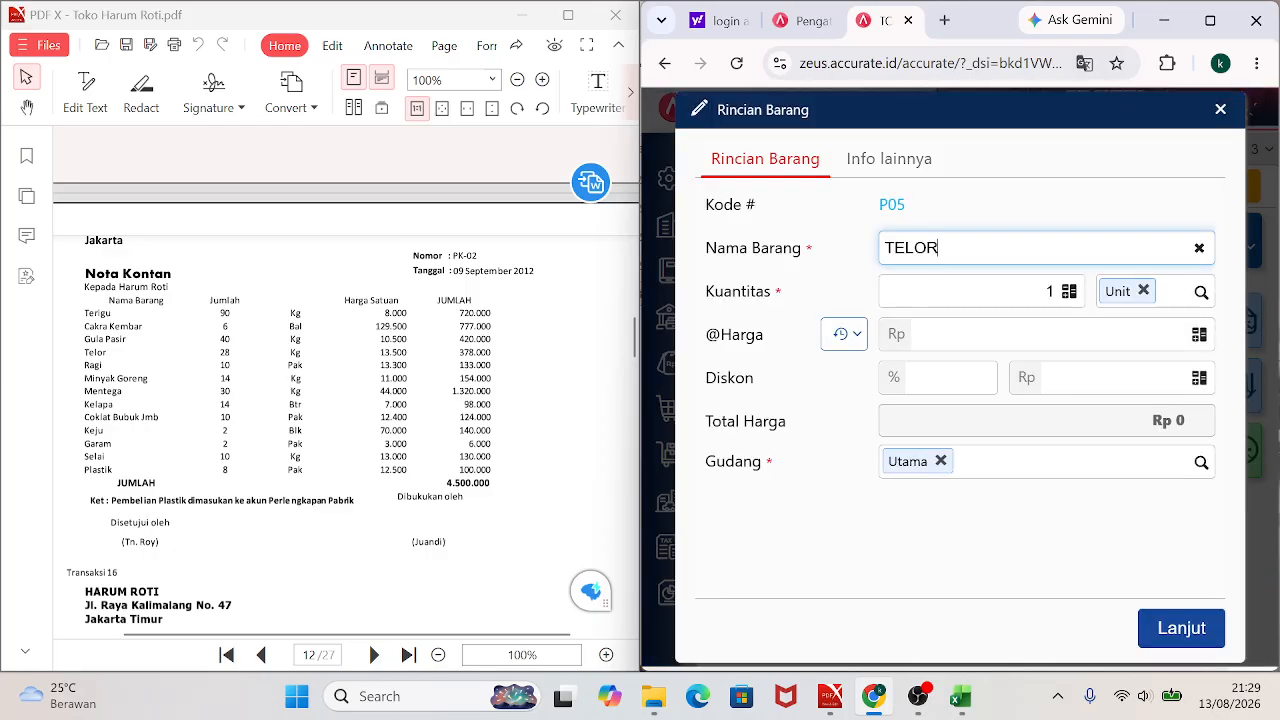
left_click(1040, 291)
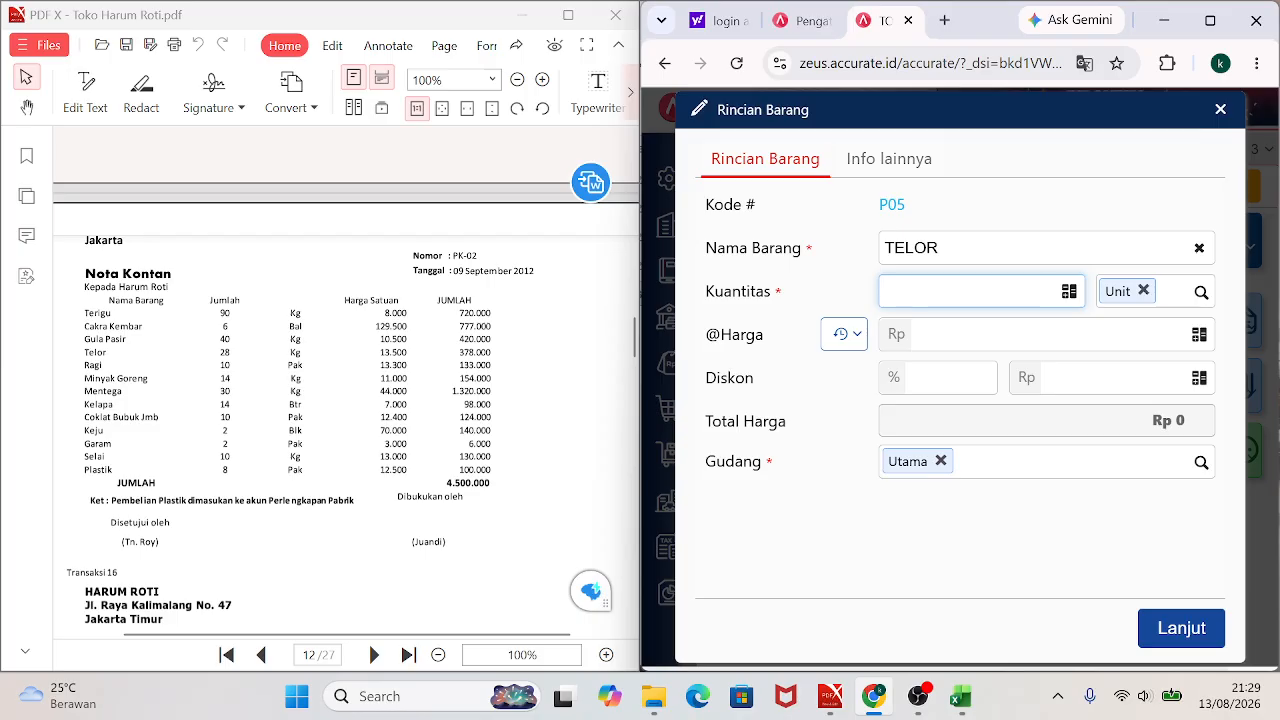
type("28")
left_click(1120, 335)
type("13")
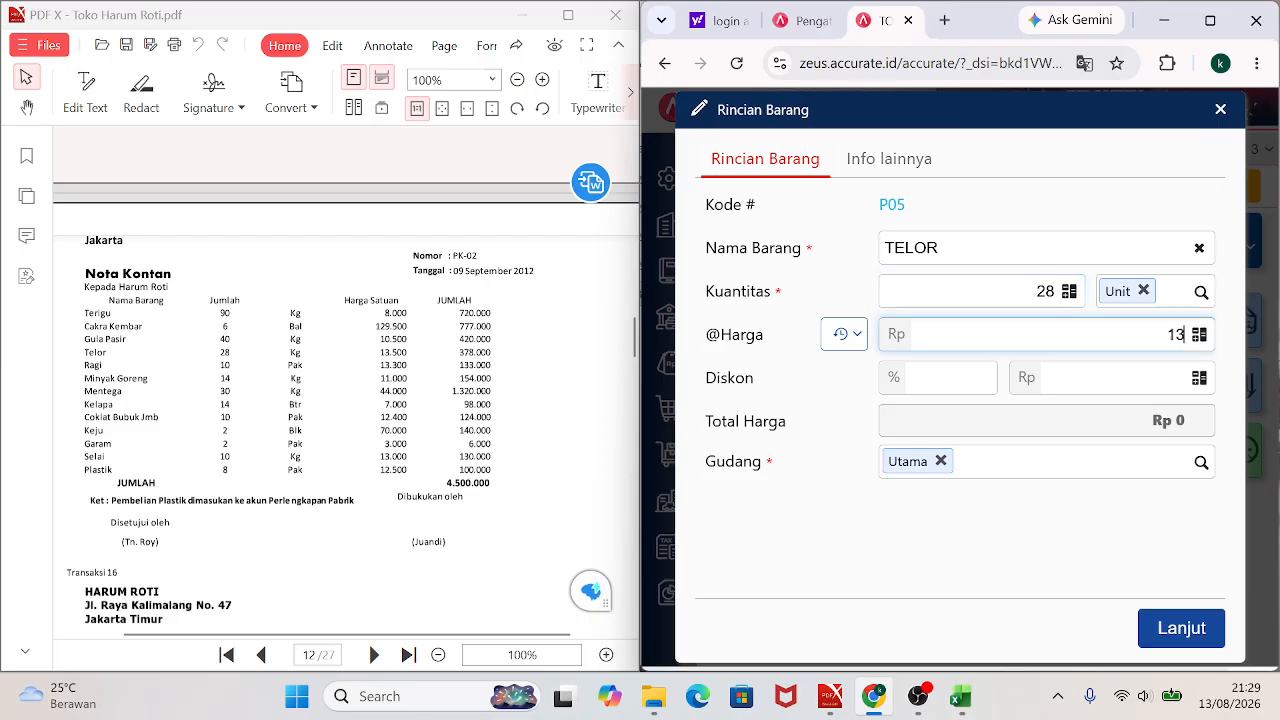
type(".500")
left_click(1176, 630)
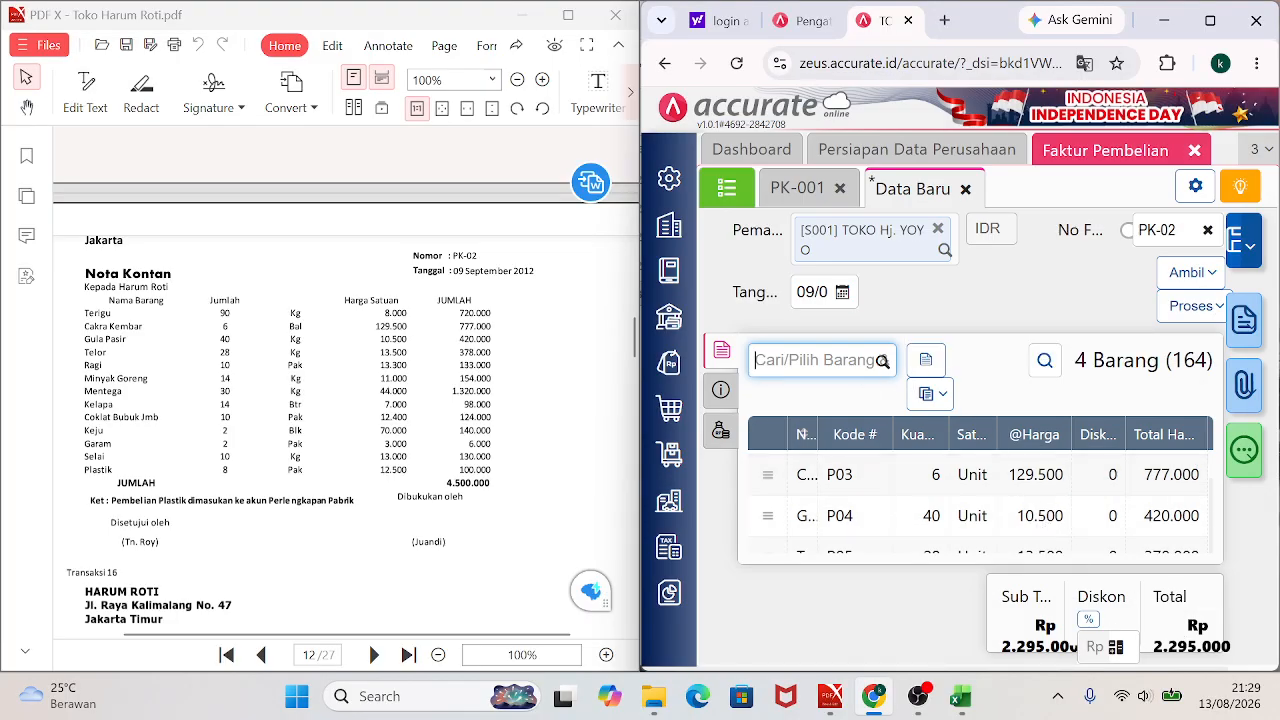
Add item RAGI to the invoice with a quantity of 10 and a unit price of 13.300.
type("RAGI")
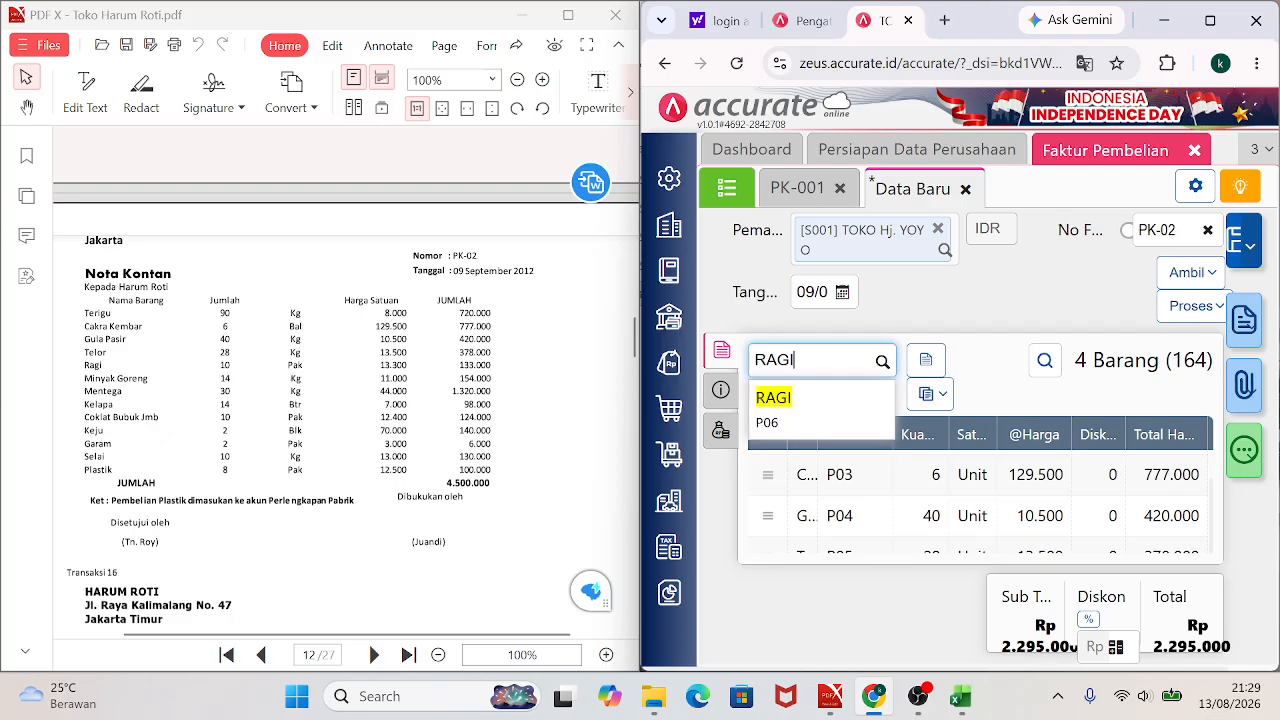
left_click(829, 402)
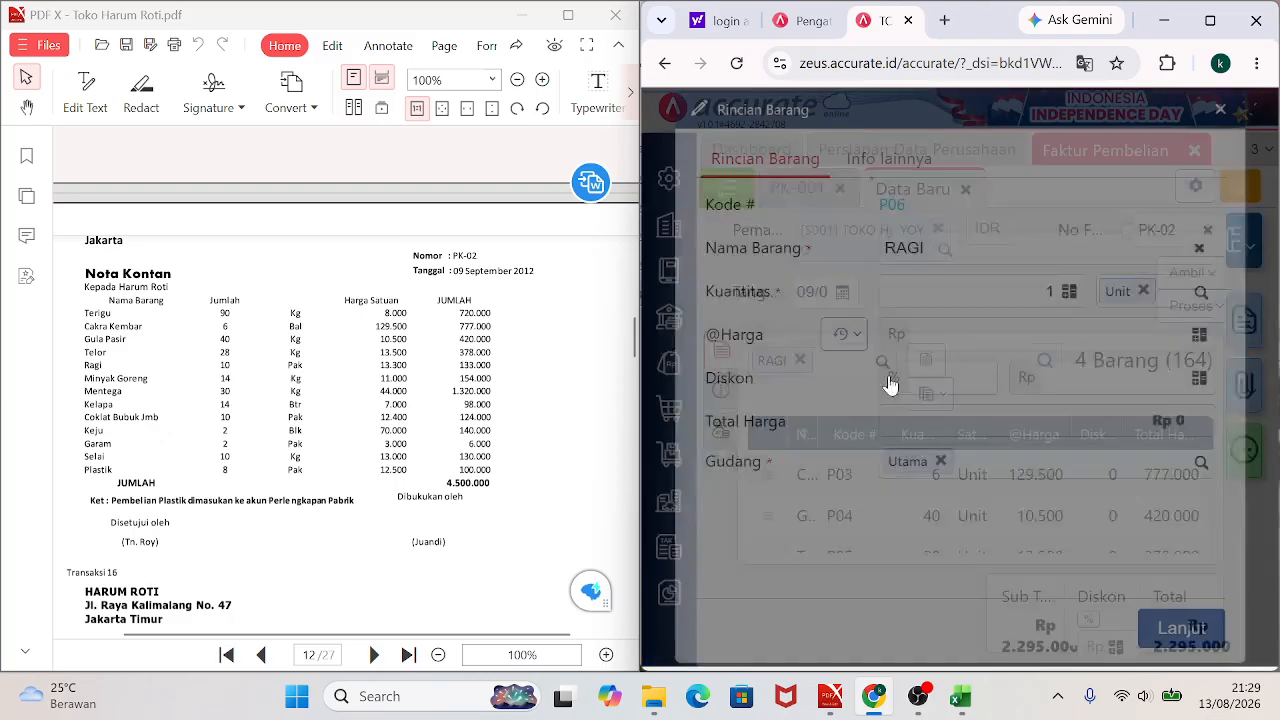
left_click(1040, 291)
type("0")
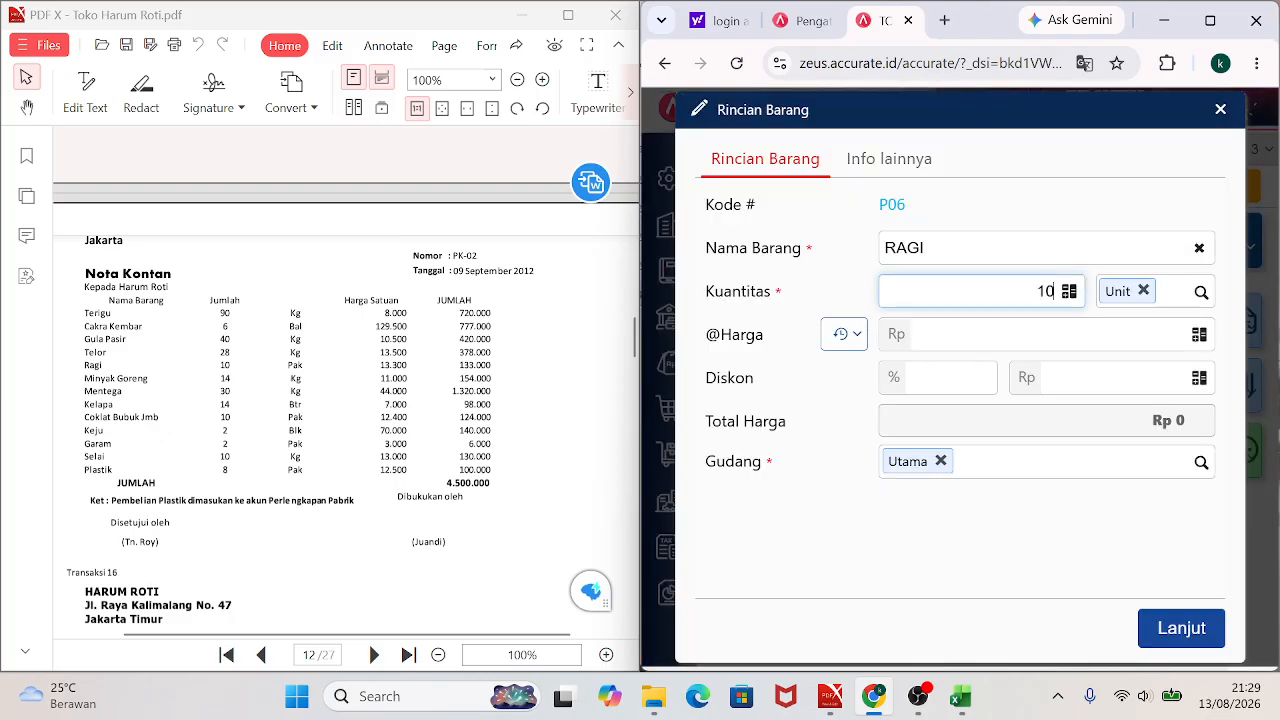
left_click(1184, 334)
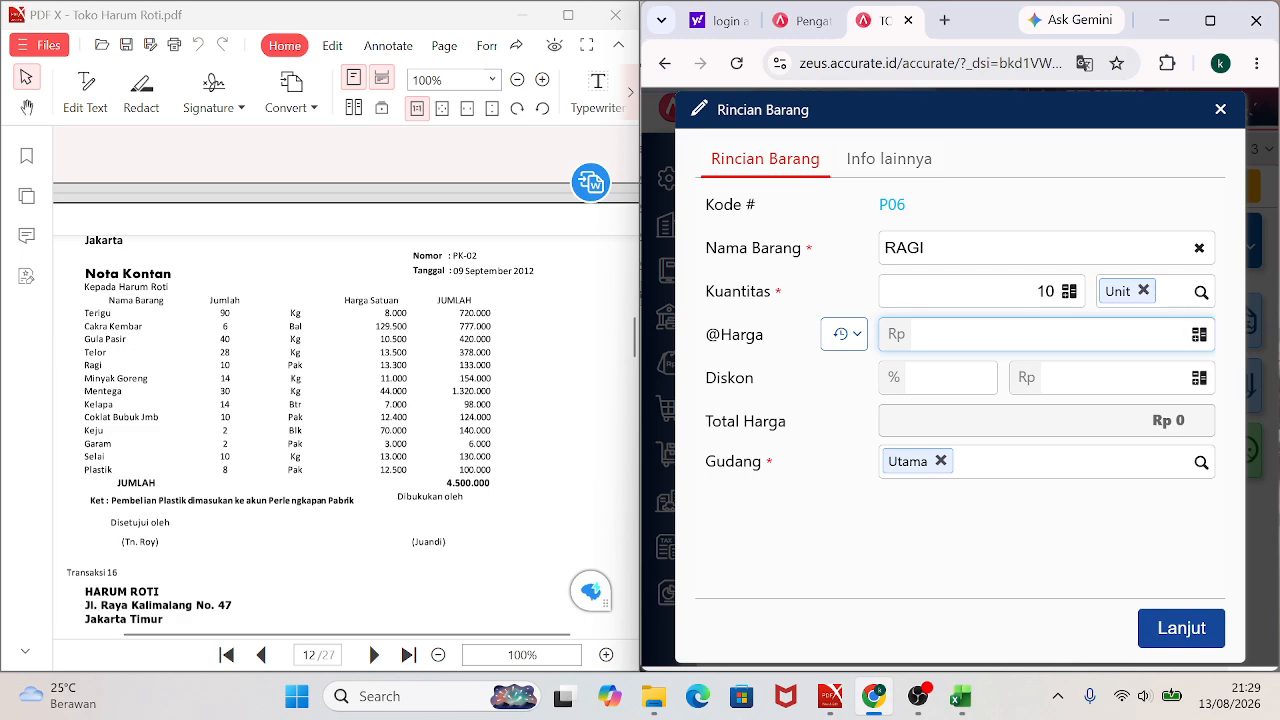
type("13300")
left_click(1175, 628)
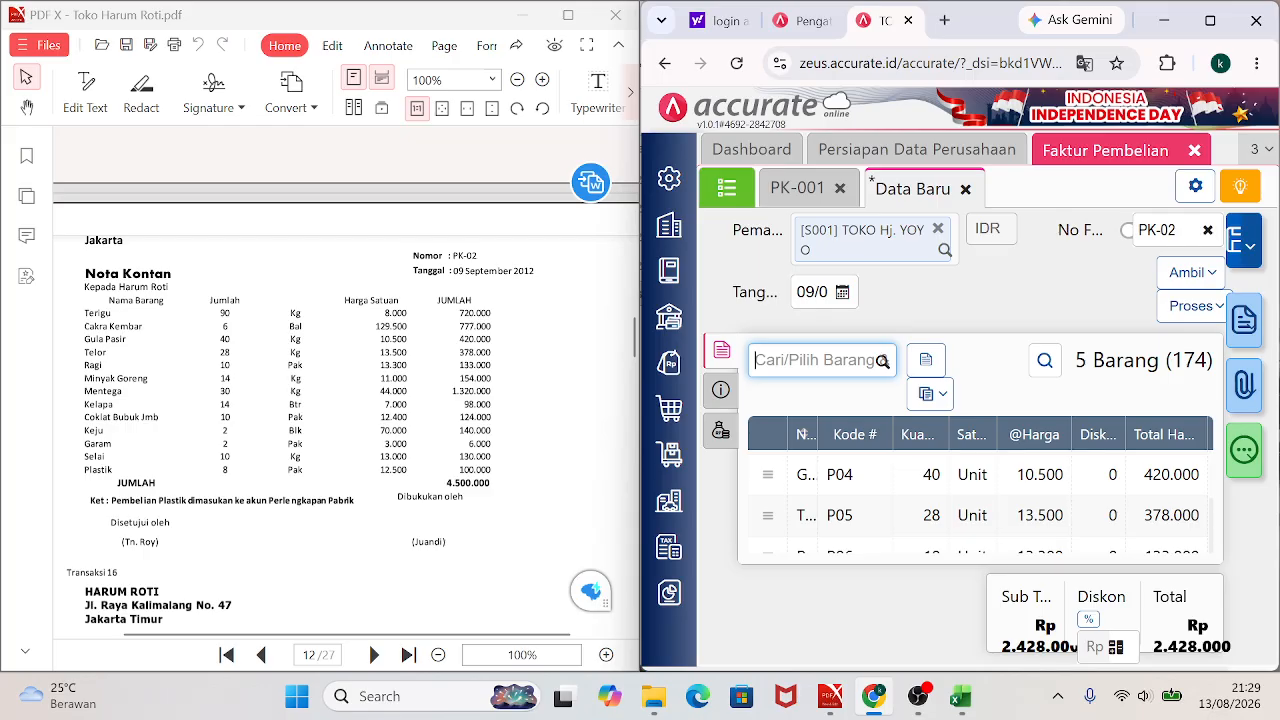
Add item MINYAK GORENG to the invoice with a quantity of 14 and a unit price of 11.000.
type("MINY")
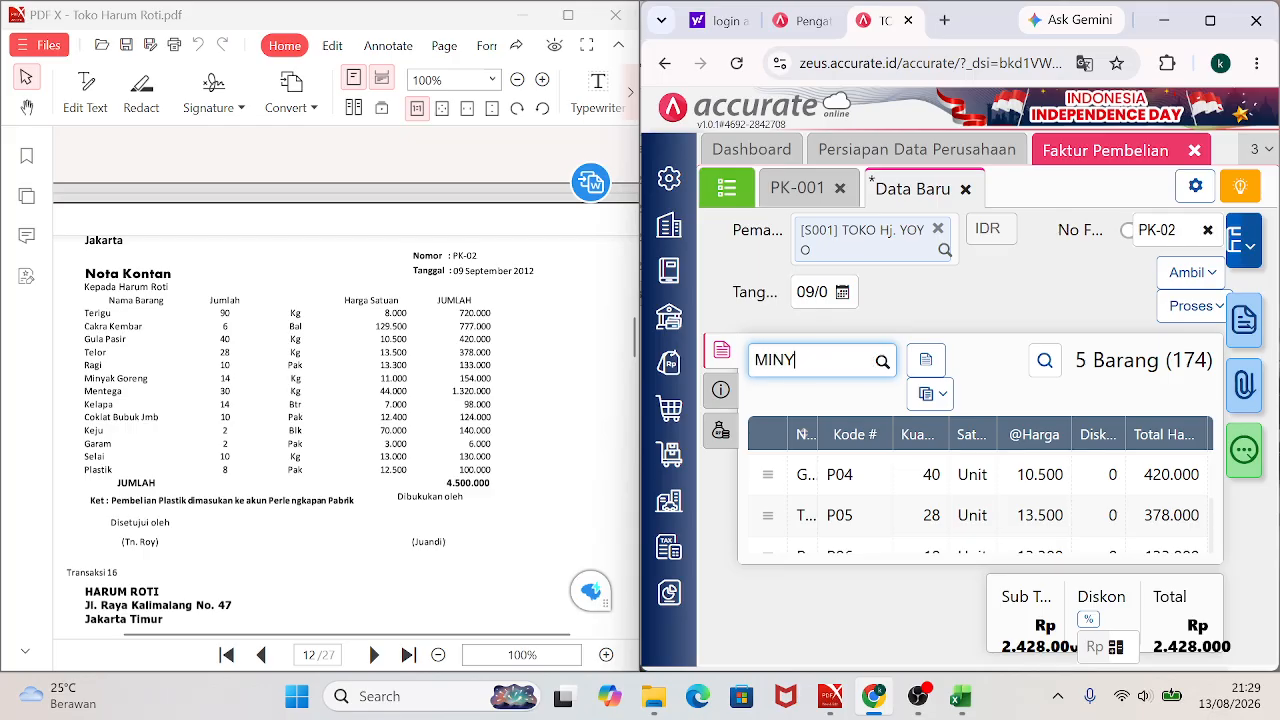
type("AK GORENG")
left_click(803, 405)
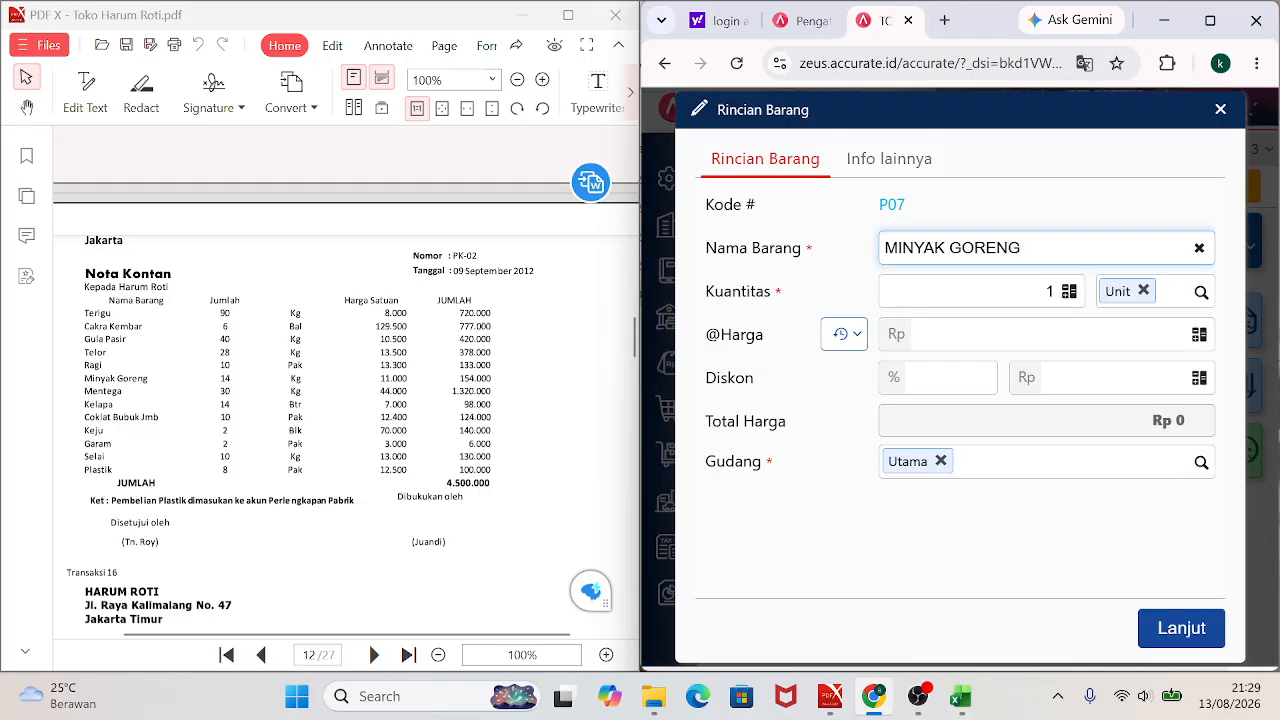
key("Tab")
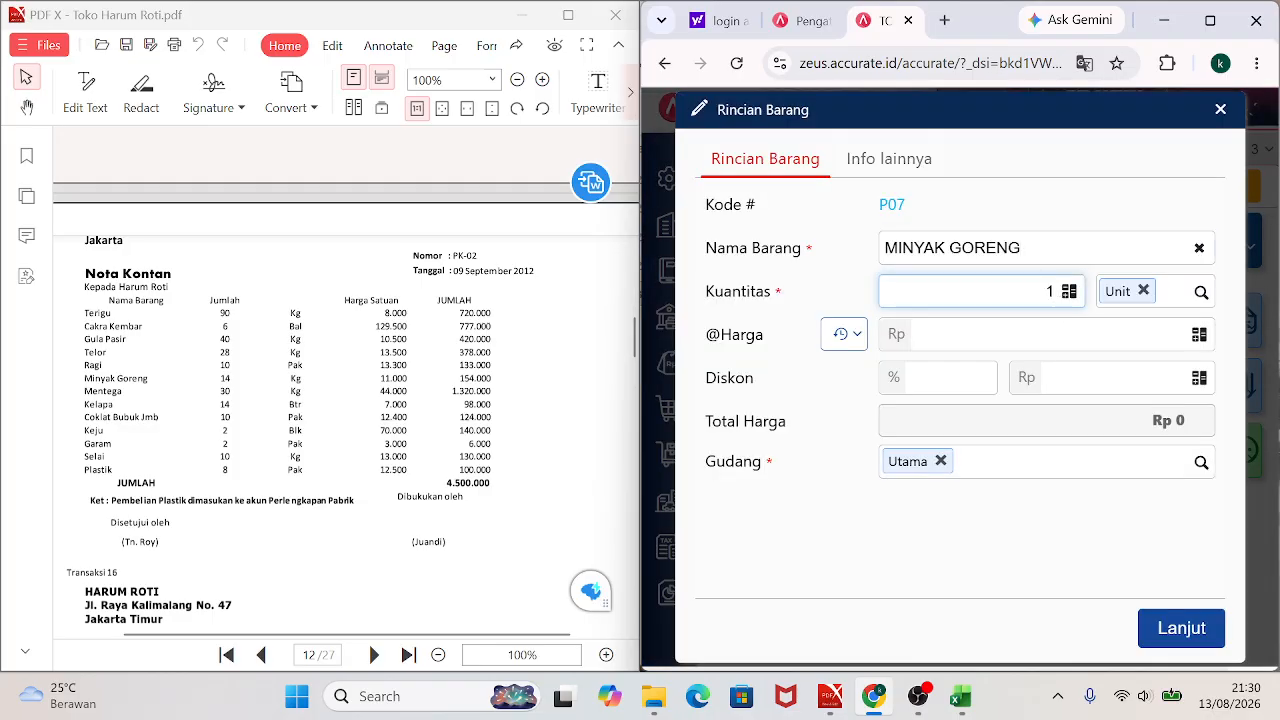
key("BackSpace")
type("14")
key("Tab")
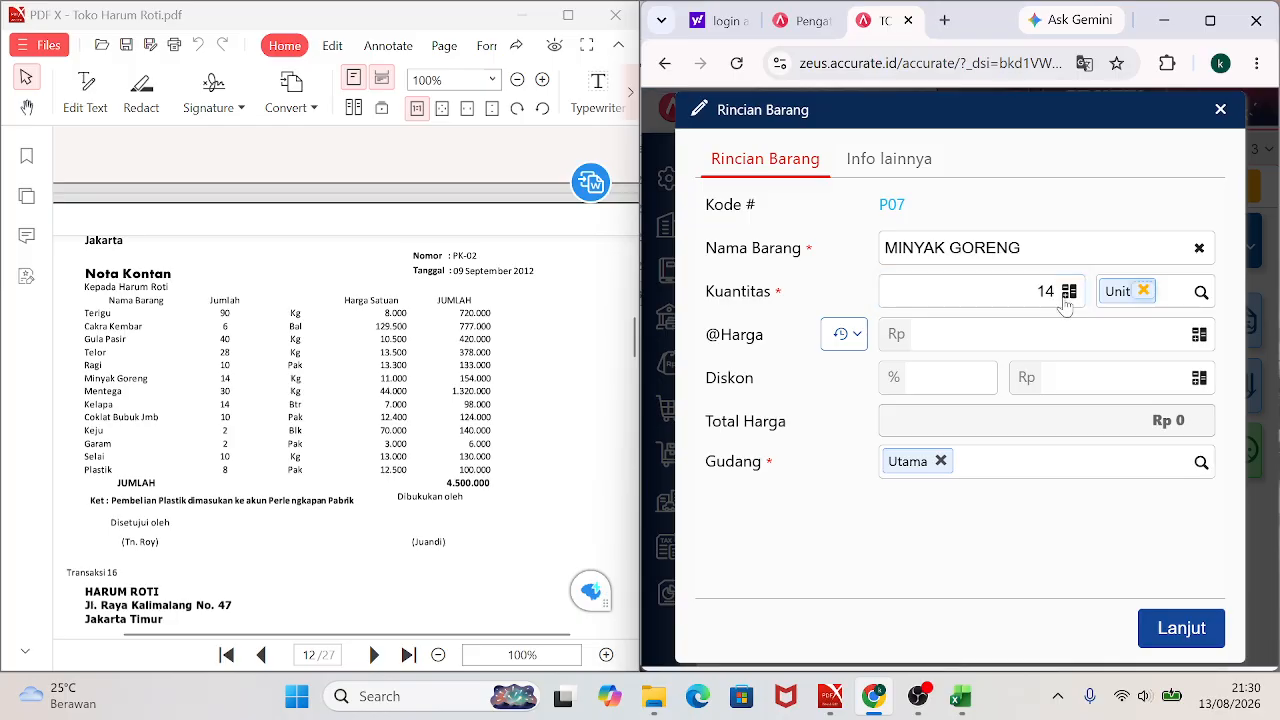
key("Tab")
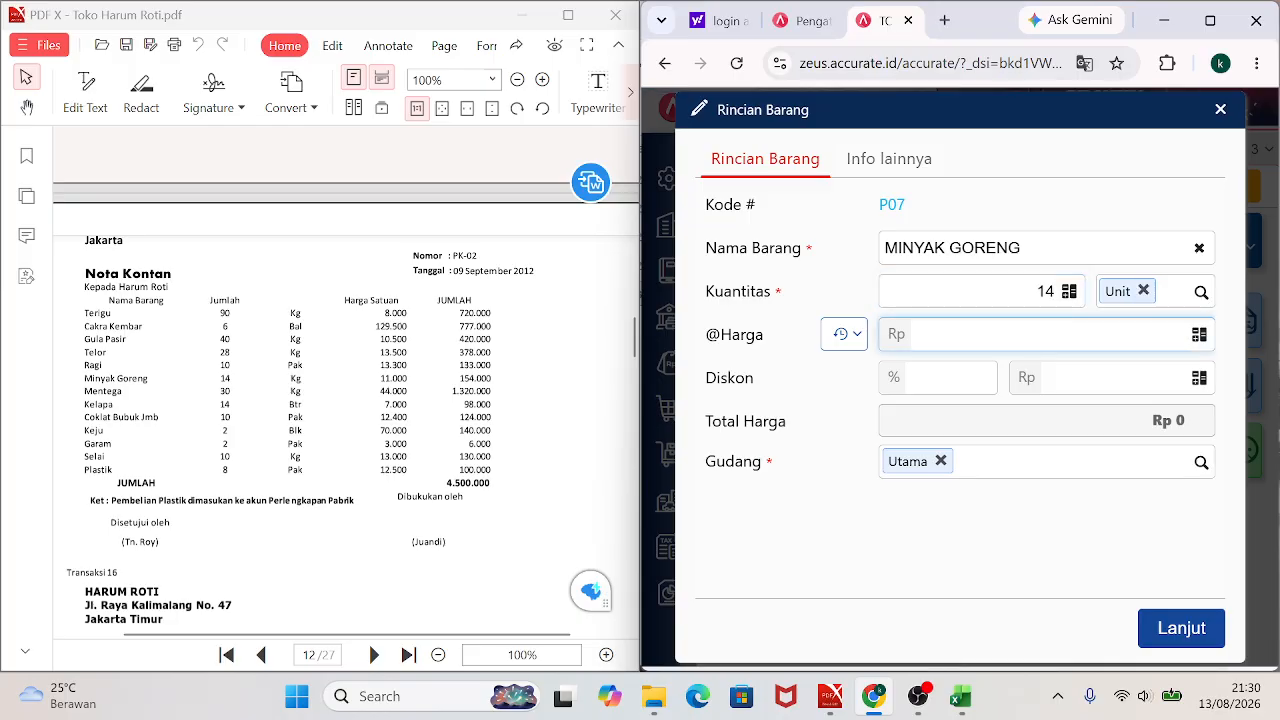
type("110000")
left_click(1182, 626)
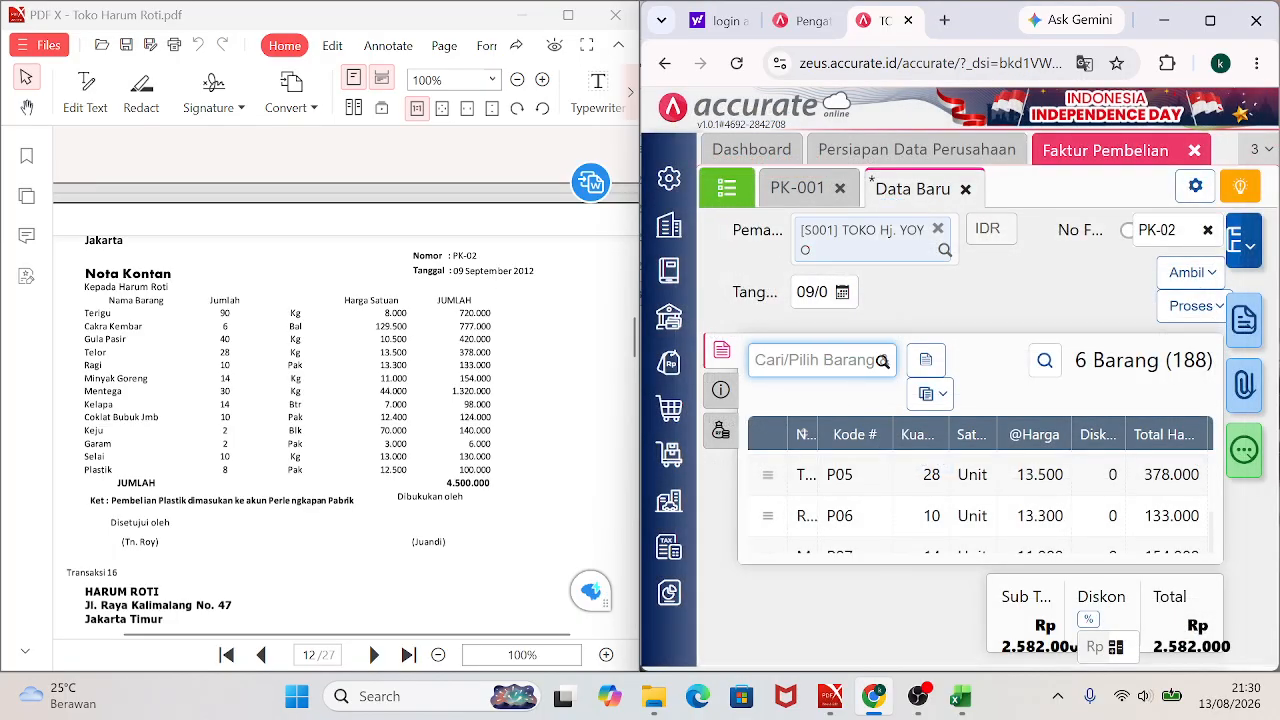
Add MENTEGA to the purchase invoice with a quantity of 30 and a unit price of Rp 44.000.
type("MENTEGA")
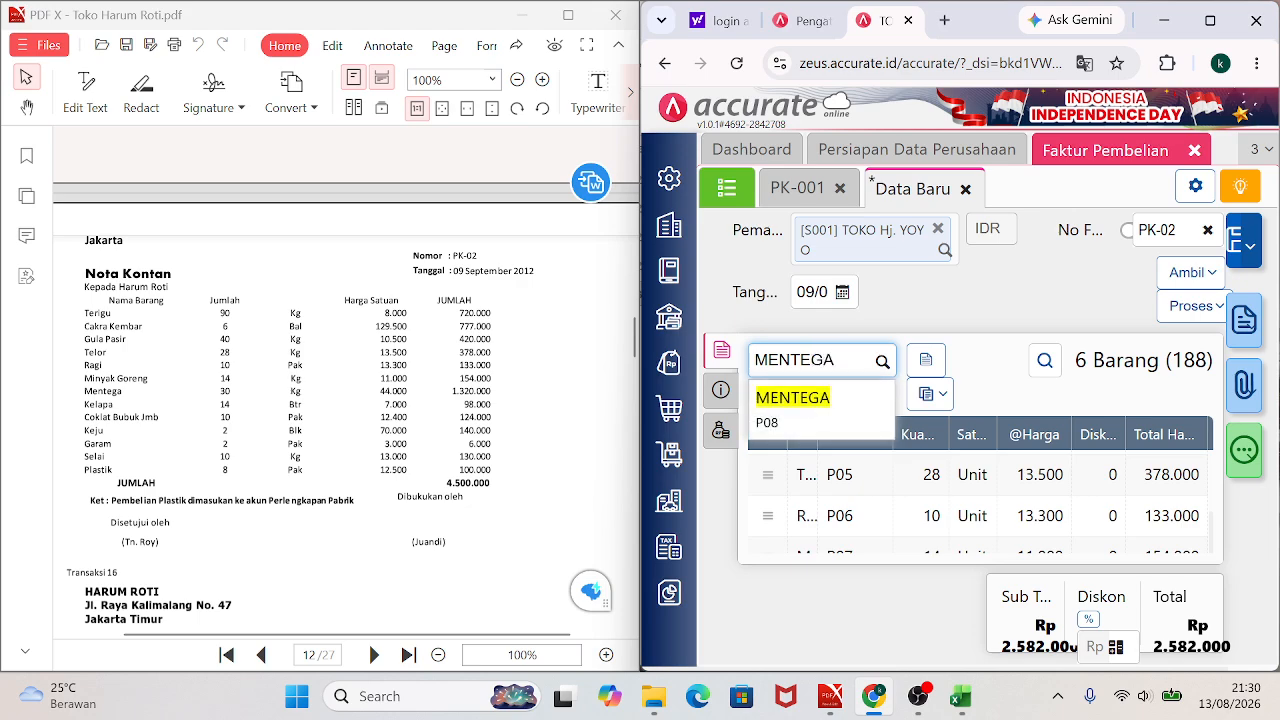
left_click(822, 412)
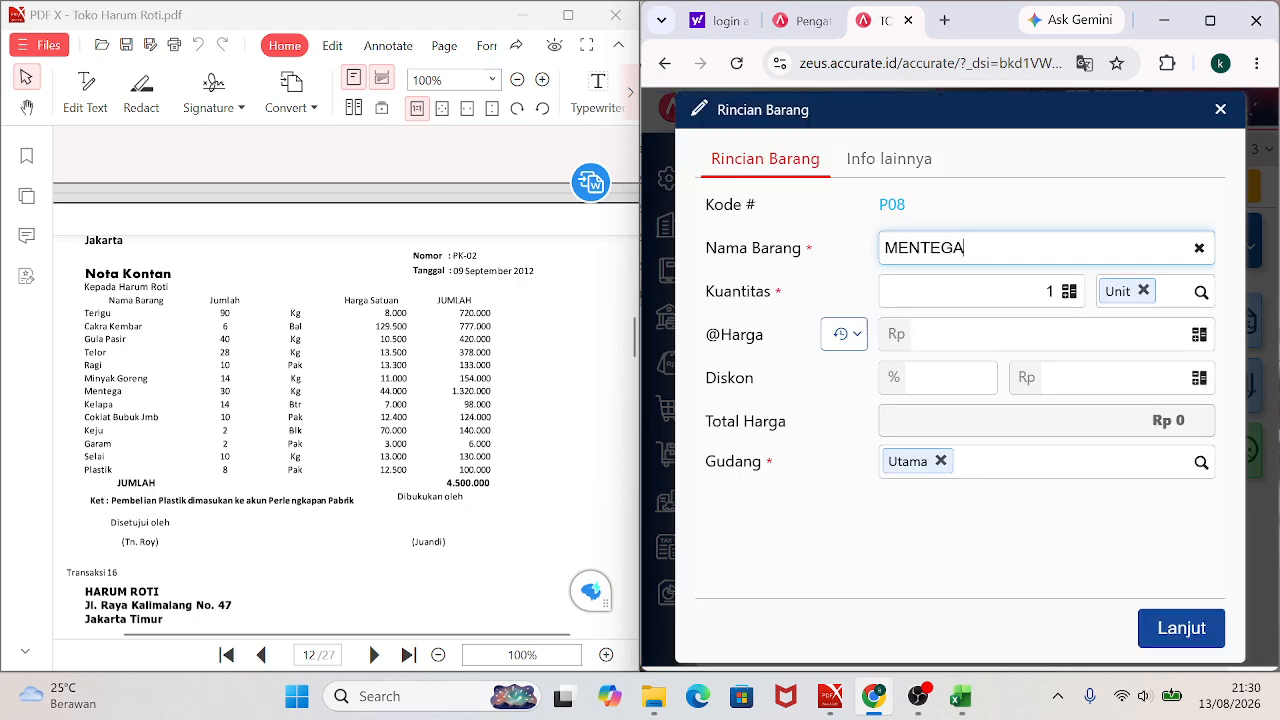
key("Tab")
key("BackSpace")
type("30")
key("Tab")
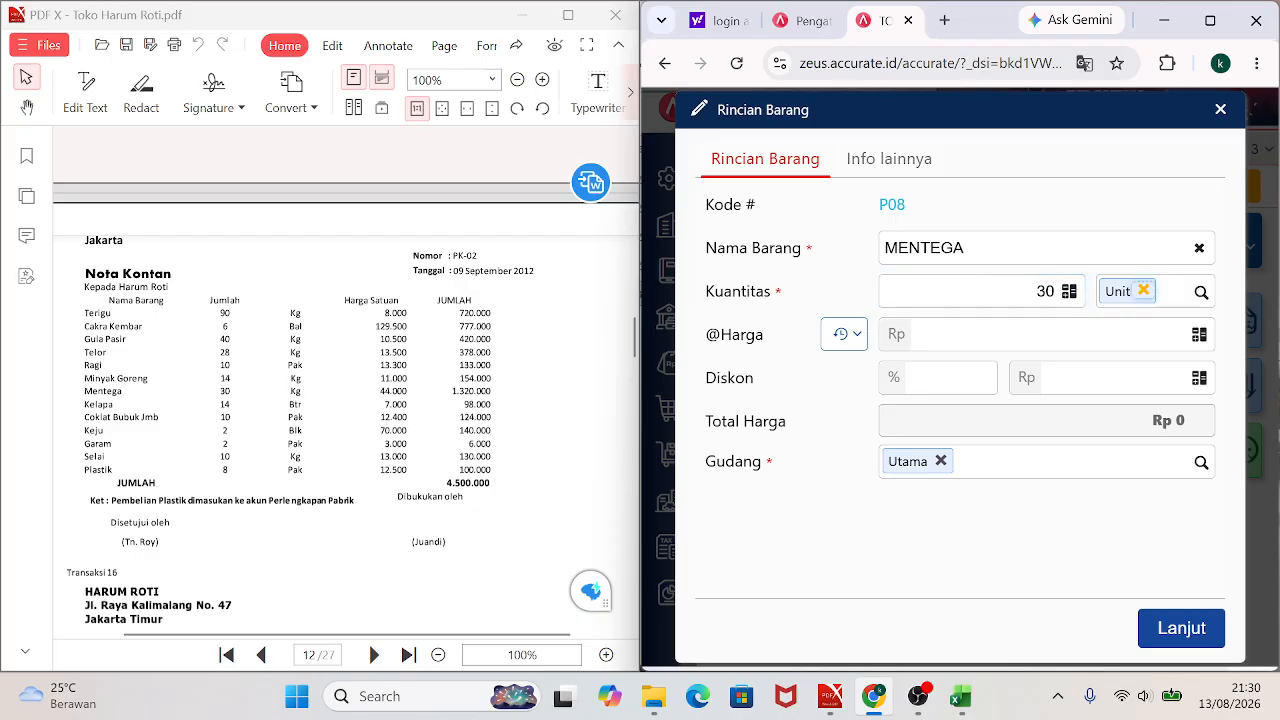
left_click(1184, 334)
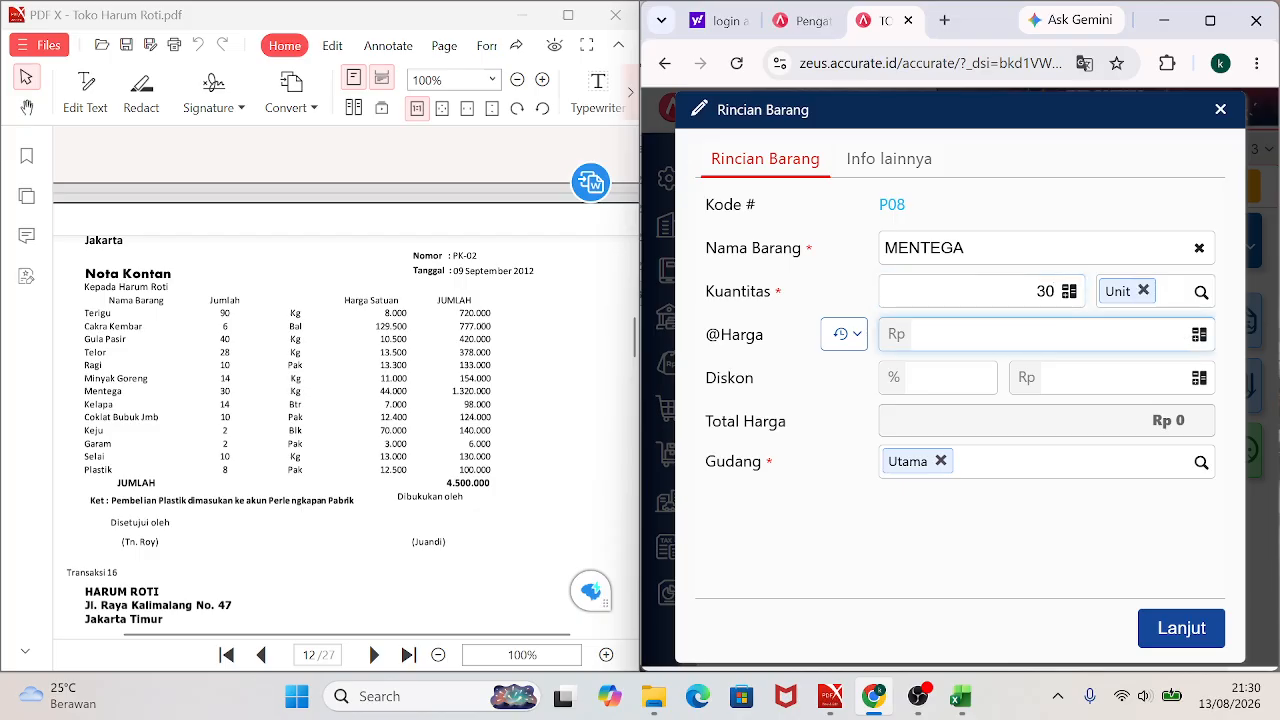
type("44.000")
key("Tab")
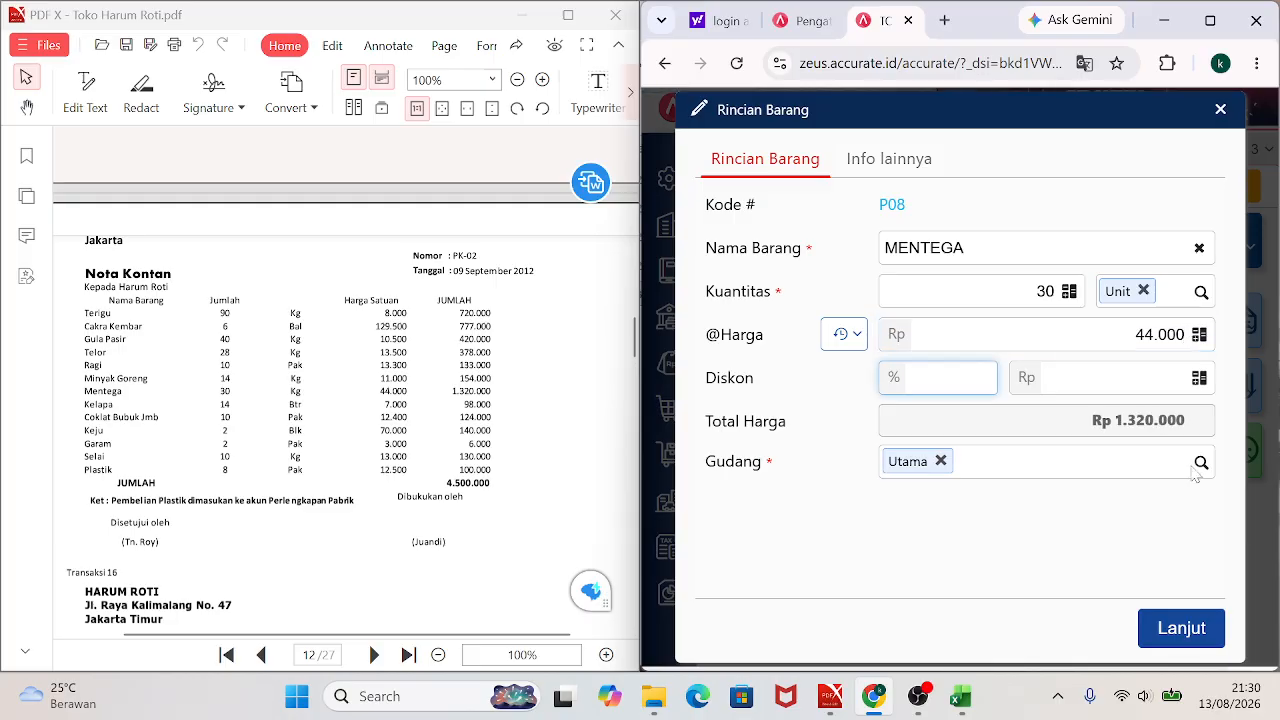
left_click(1157, 638)
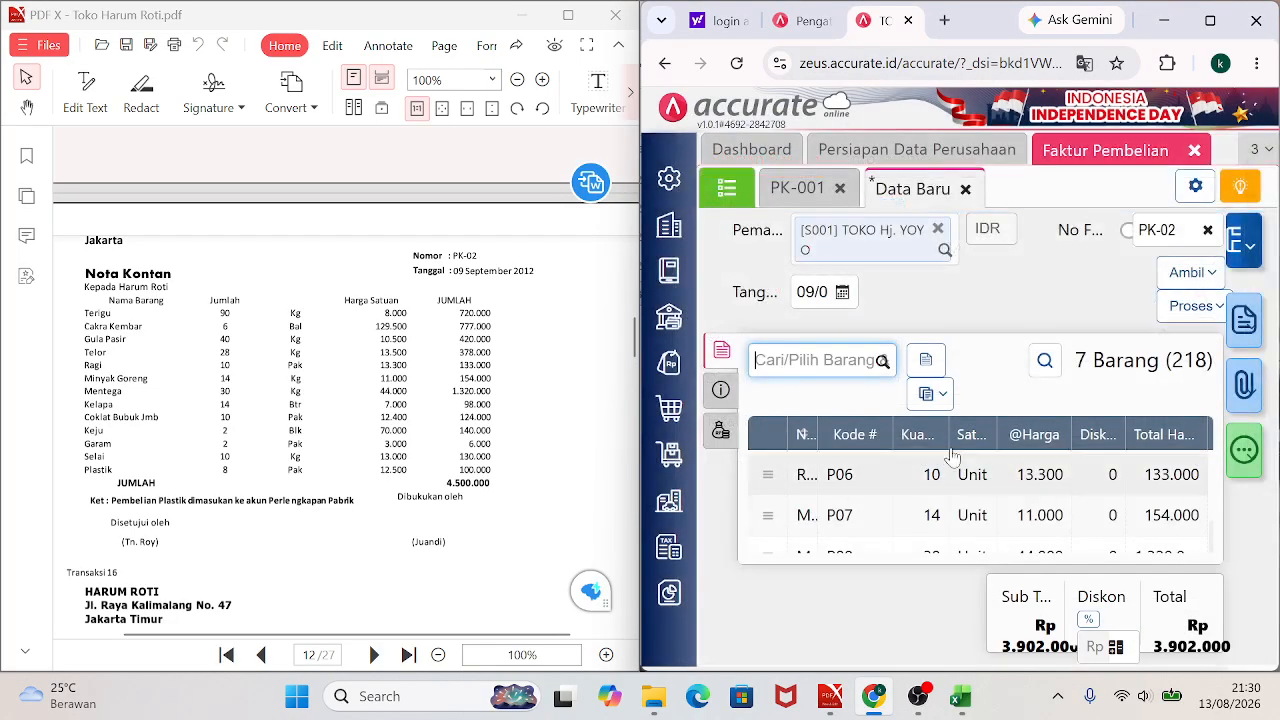
Add KELAPA to the purchase invoice with a quantity of 14 and a unit price of Rp 7.000.
type("KELAPA")
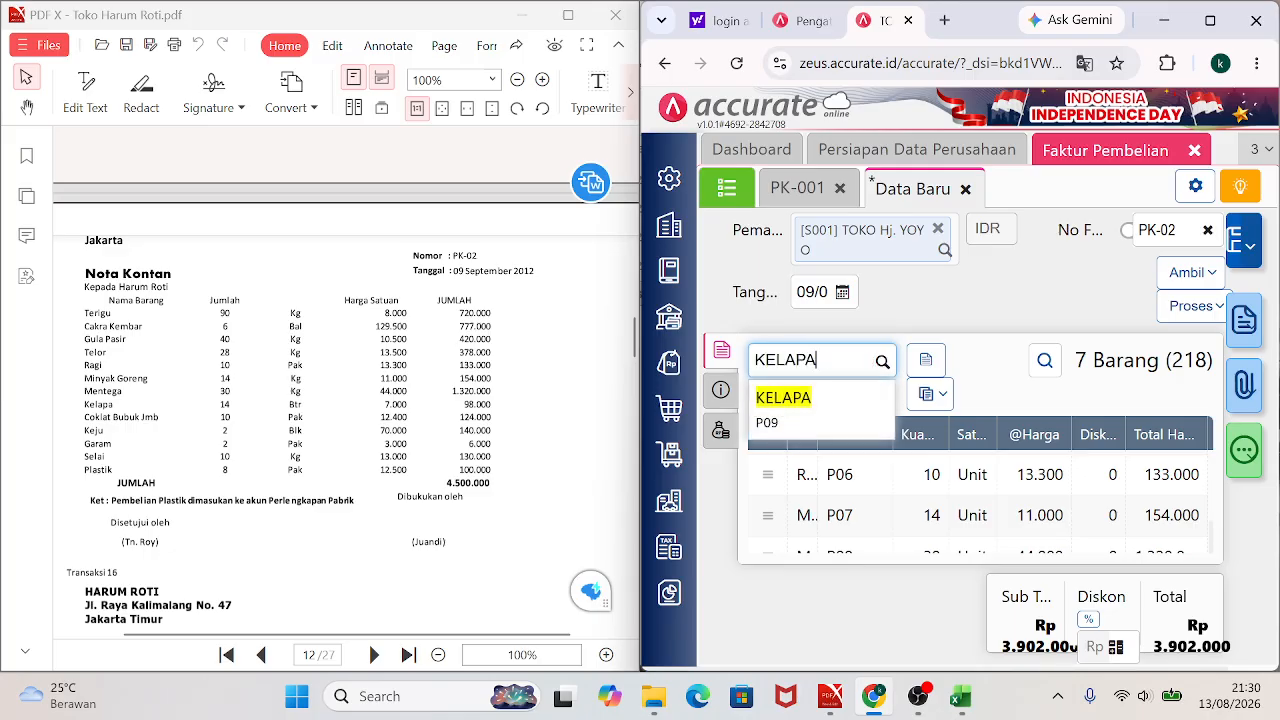
left_click(849, 406)
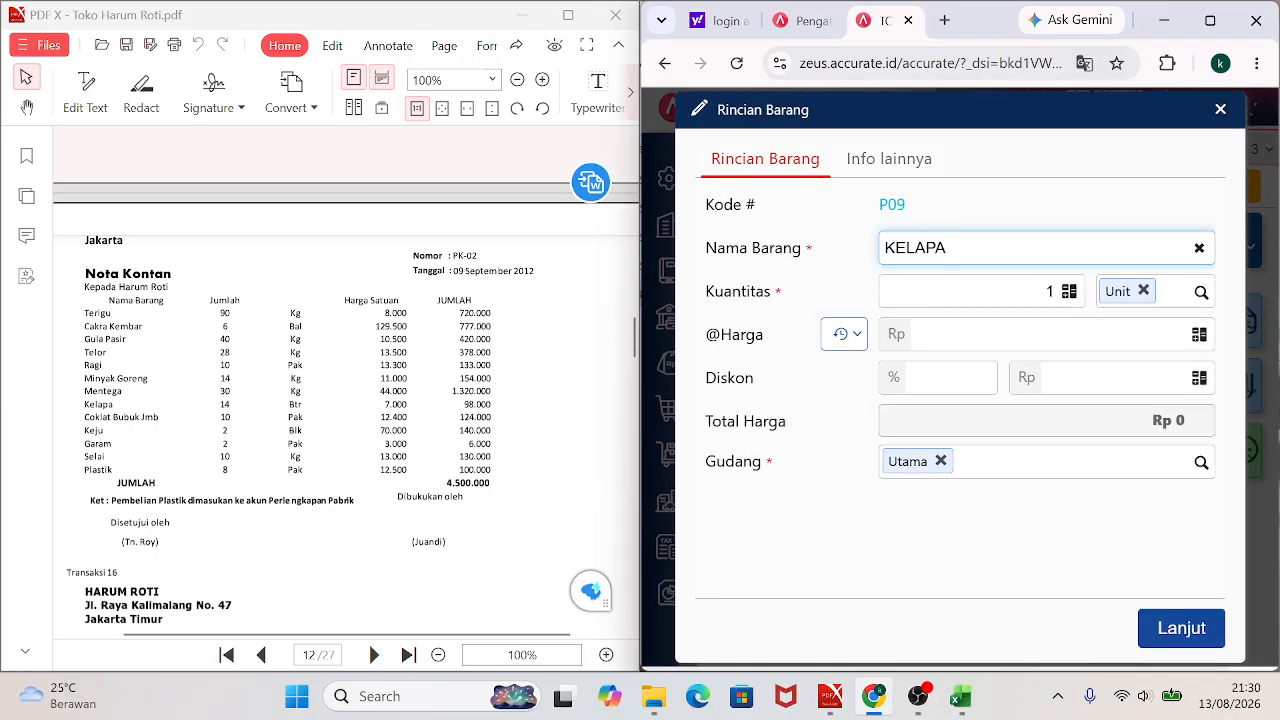
left_click(1050, 291)
type("4")
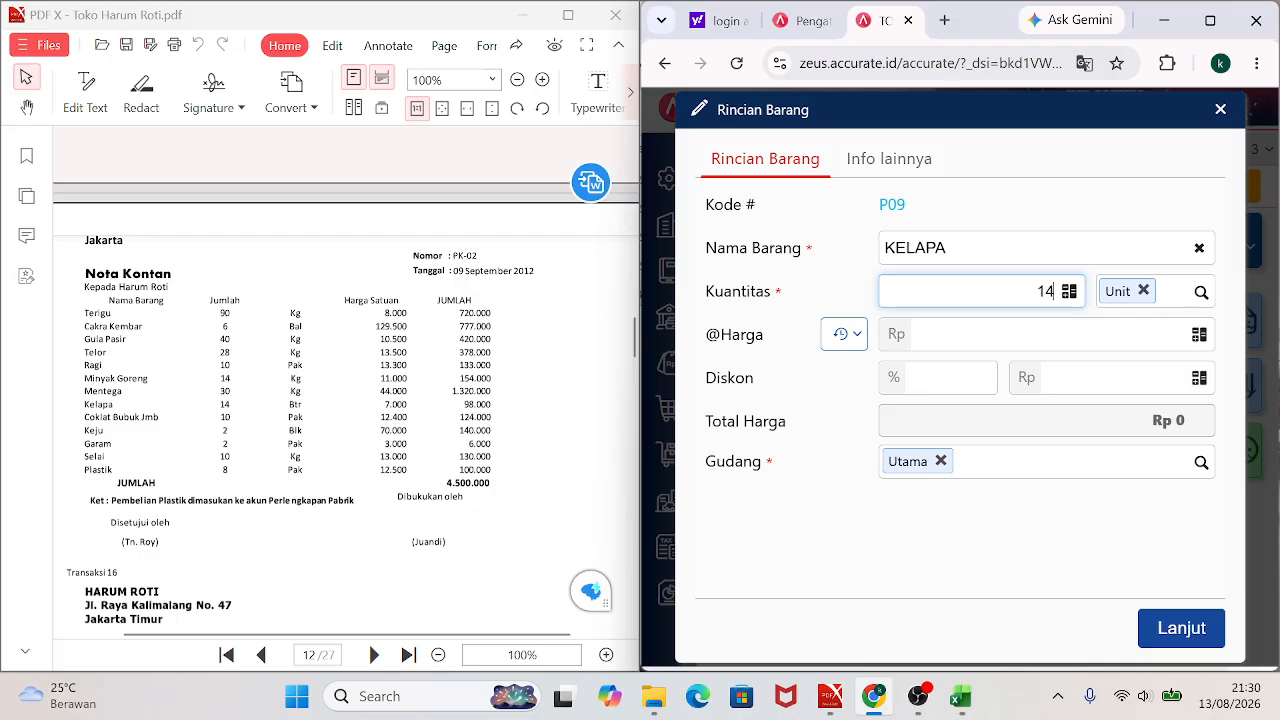
key("Tab")
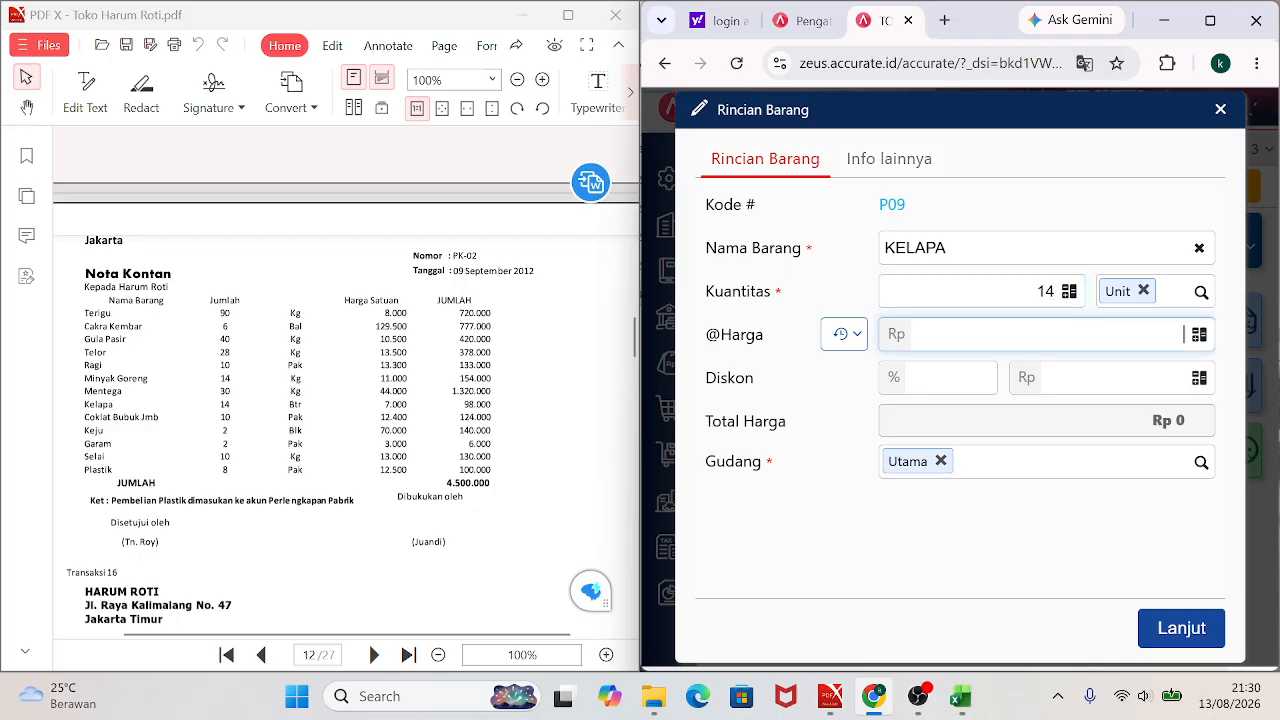
type("7.000")
key("Tab")
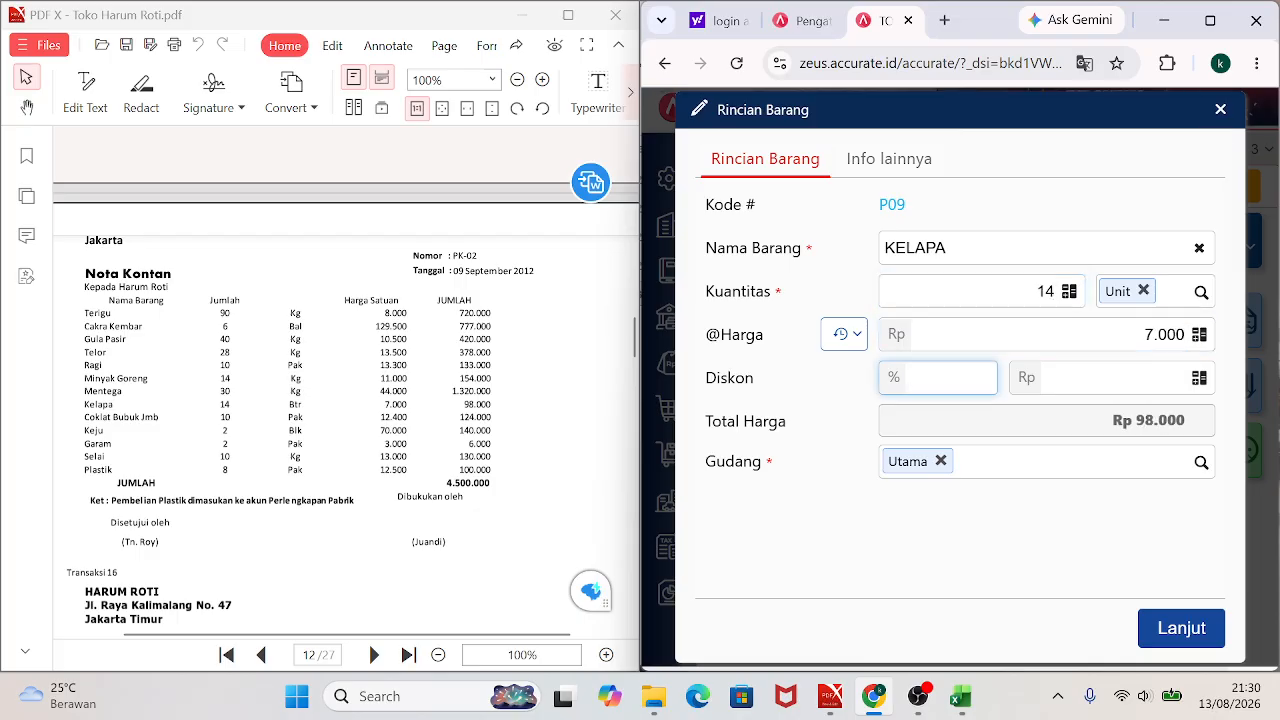
left_click(1172, 626)
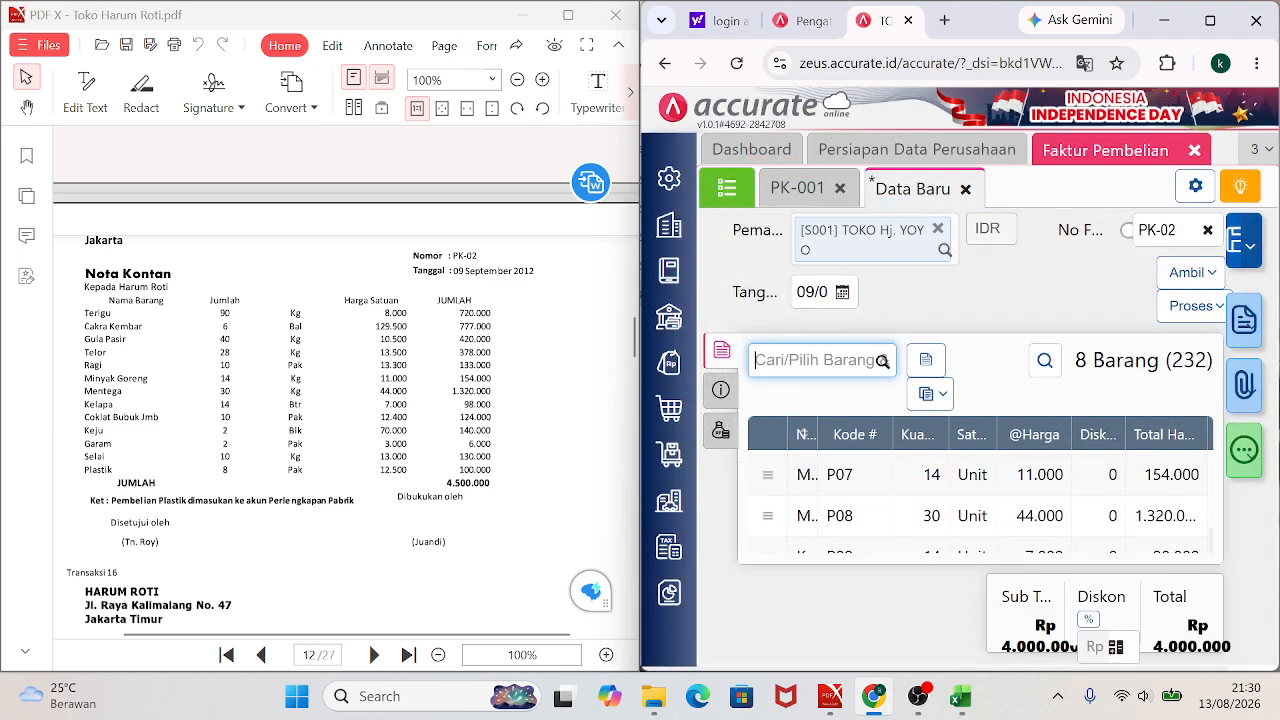
Add COKLAT BUBUK to the purchase invoice with a quantity of 10 and a unit price of Rp 12.400.
type("COKLA")
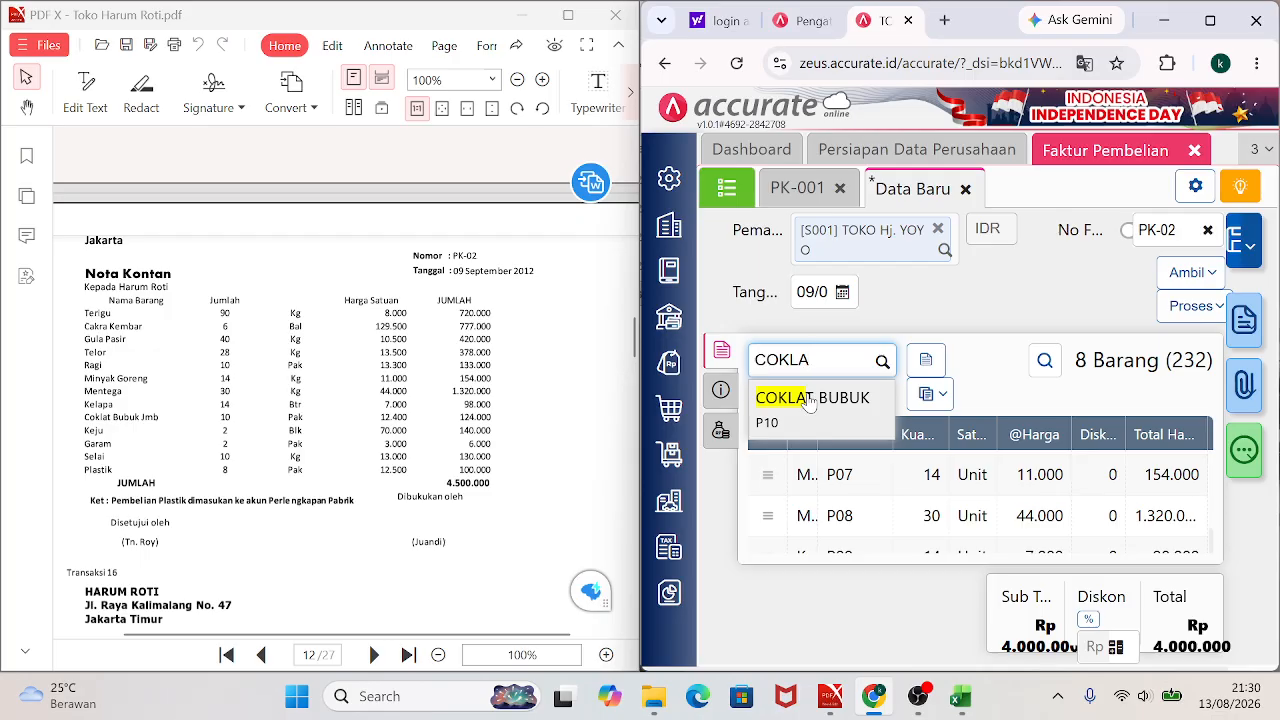
left_click(810, 399)
left_click(1050, 291)
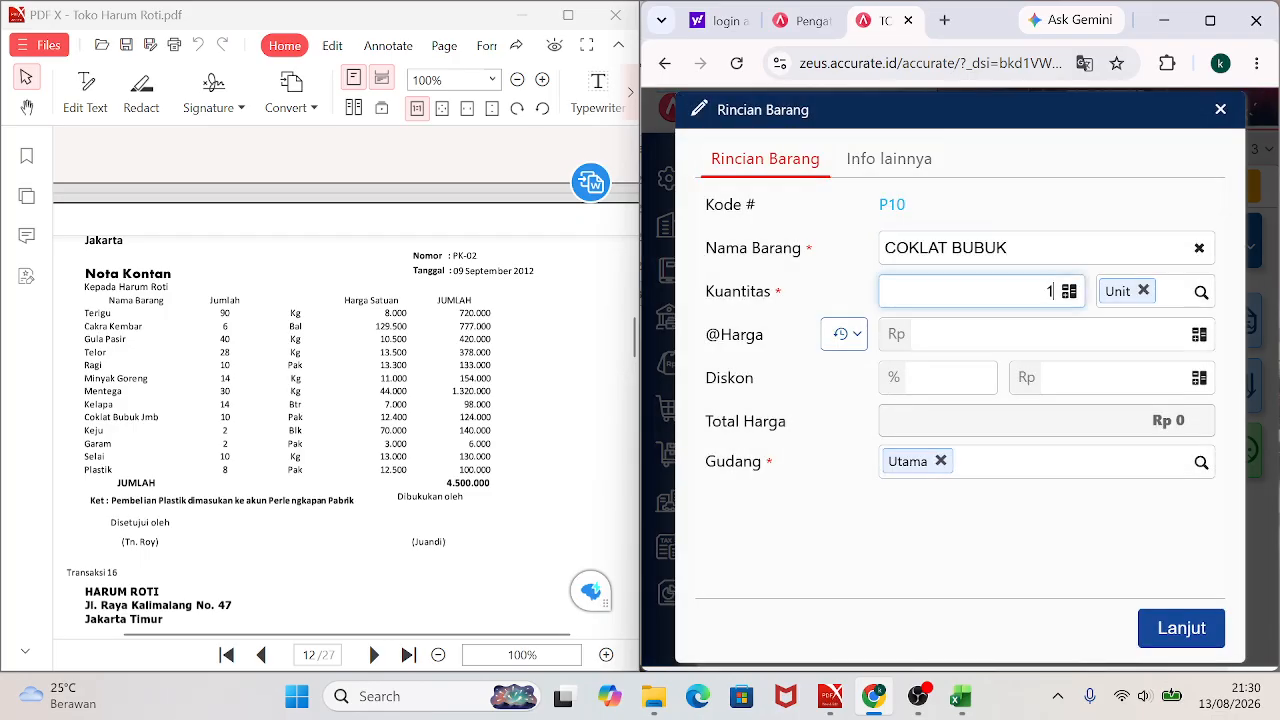
type("10")
key("Tab")
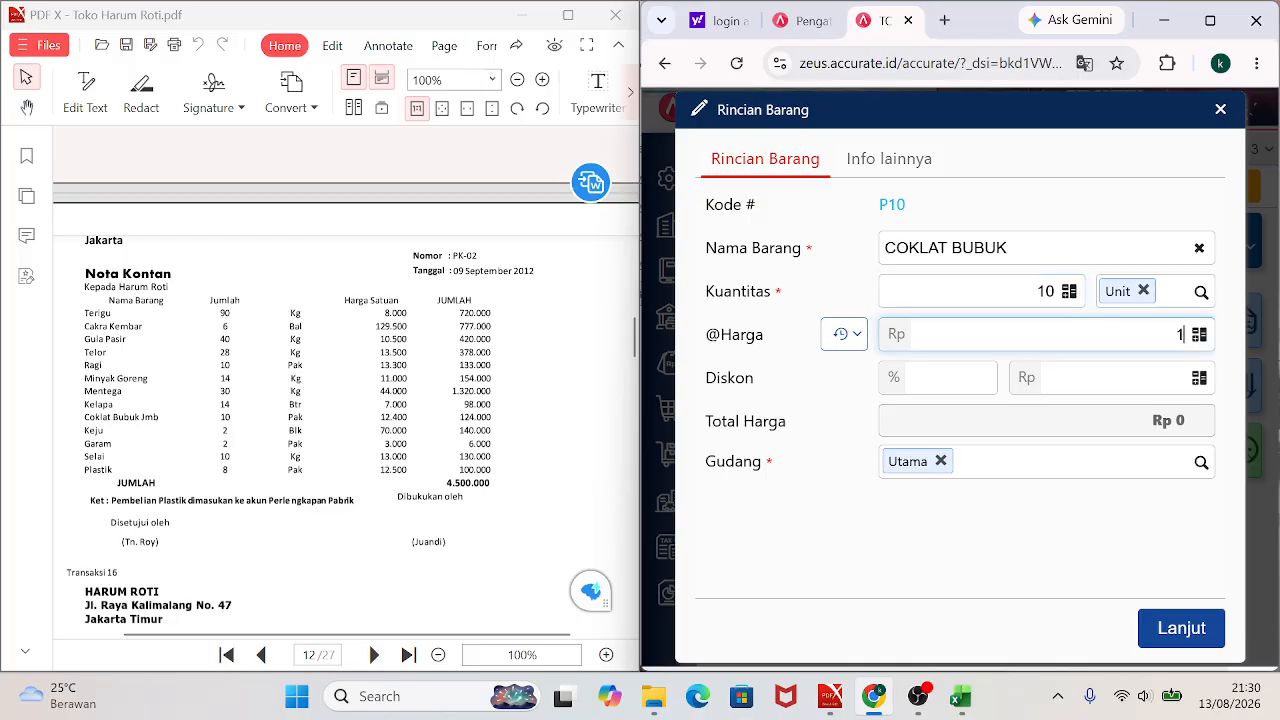
type("12400")
key("Tab")
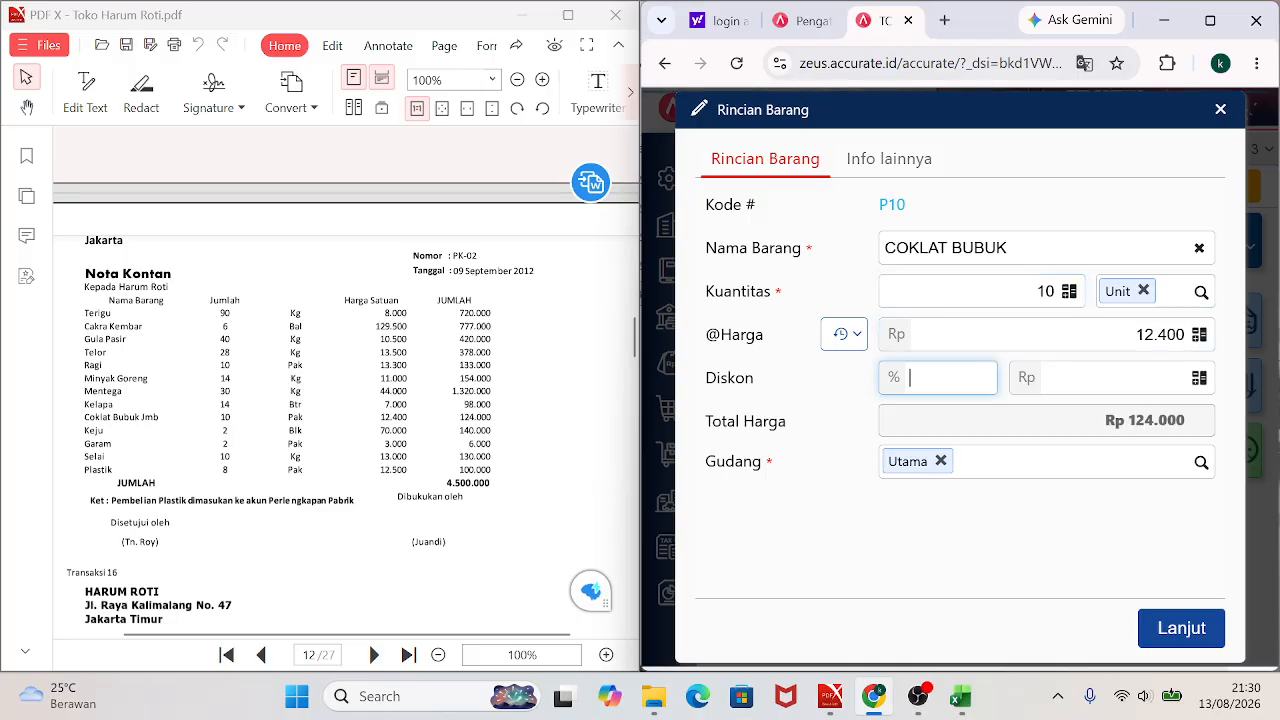
left_click(1175, 632)
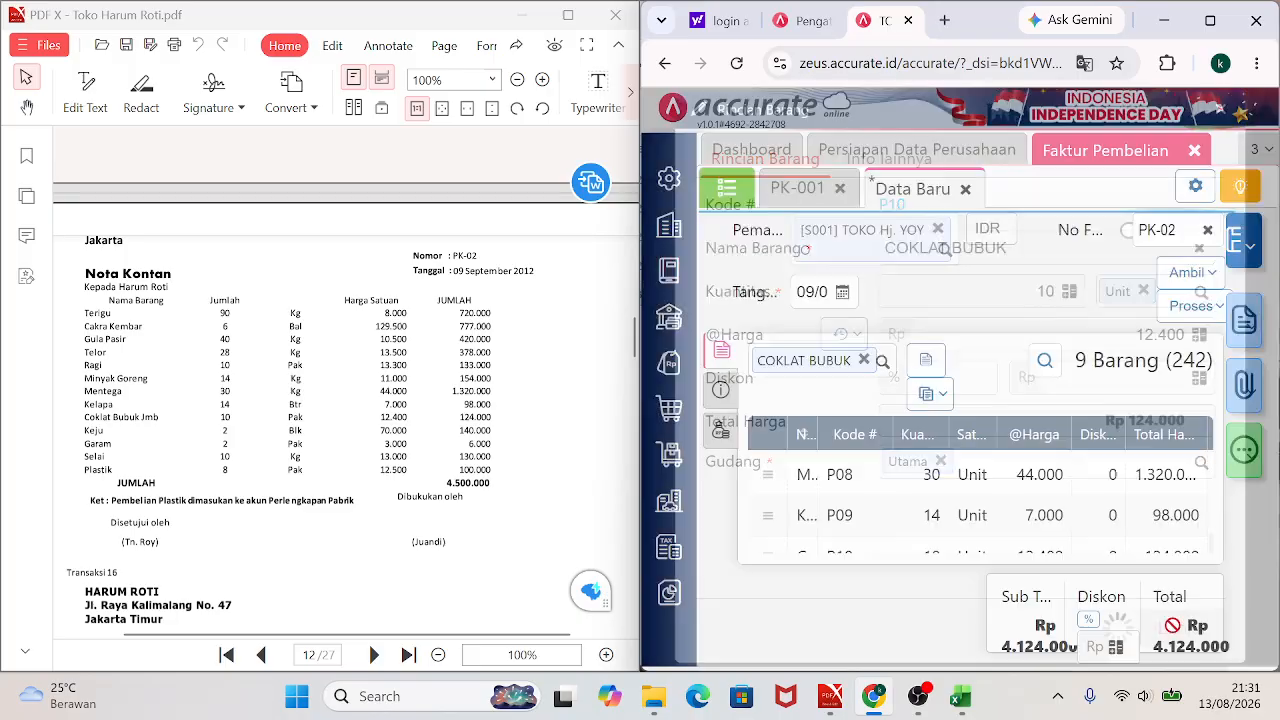
Add KEJU to the purchase invoice with a quantity of 2 and a unit price of Rp 70.000.
type("KEJU")
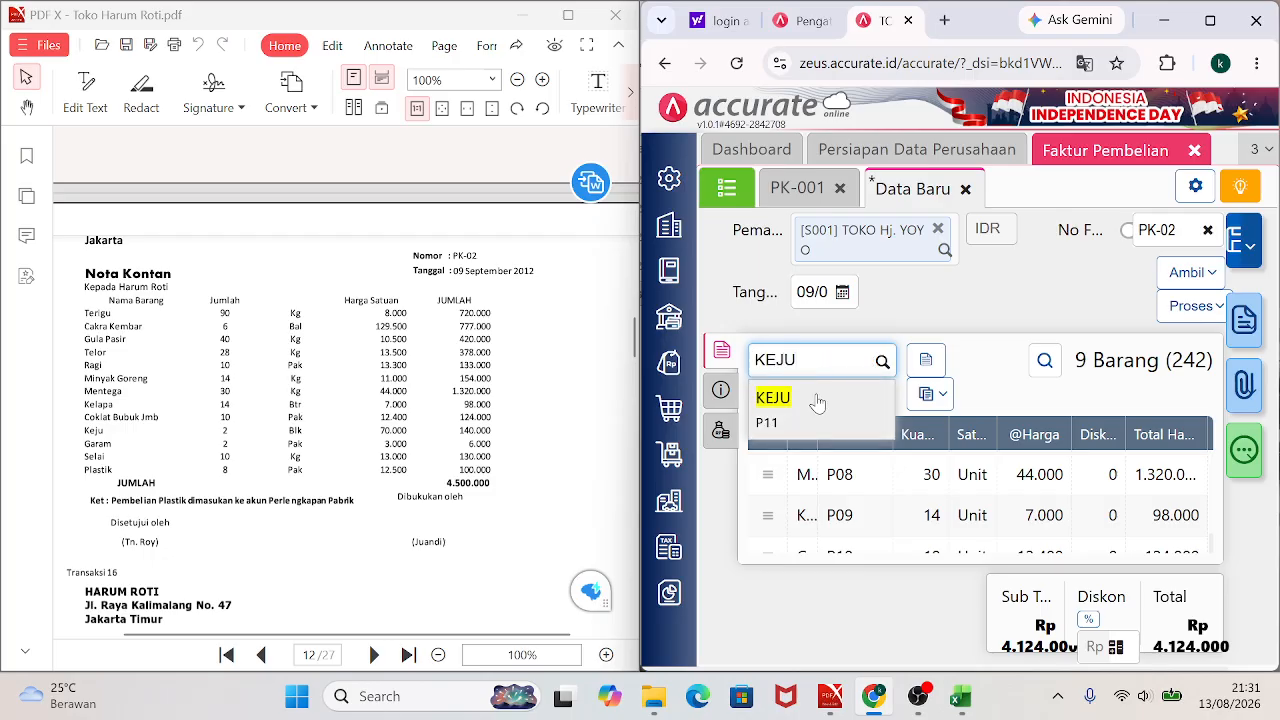
left_click(820, 397)
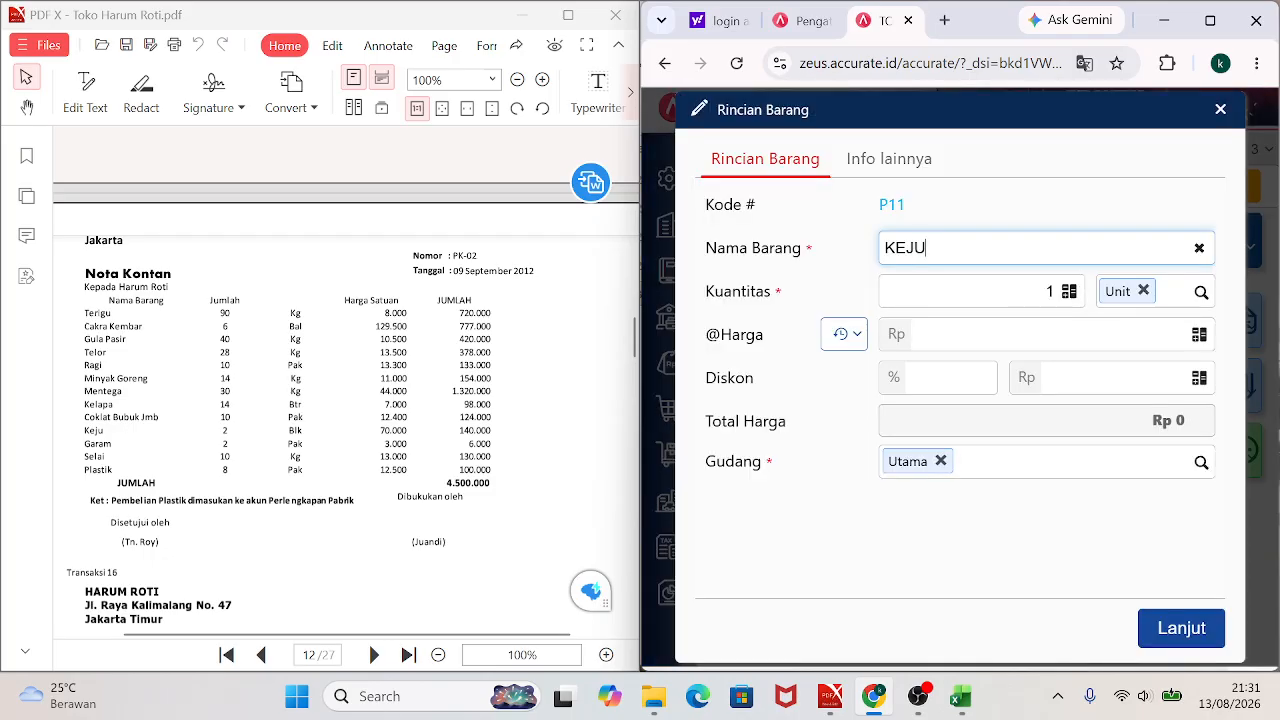
left_click(1030, 291)
key("BackSpace")
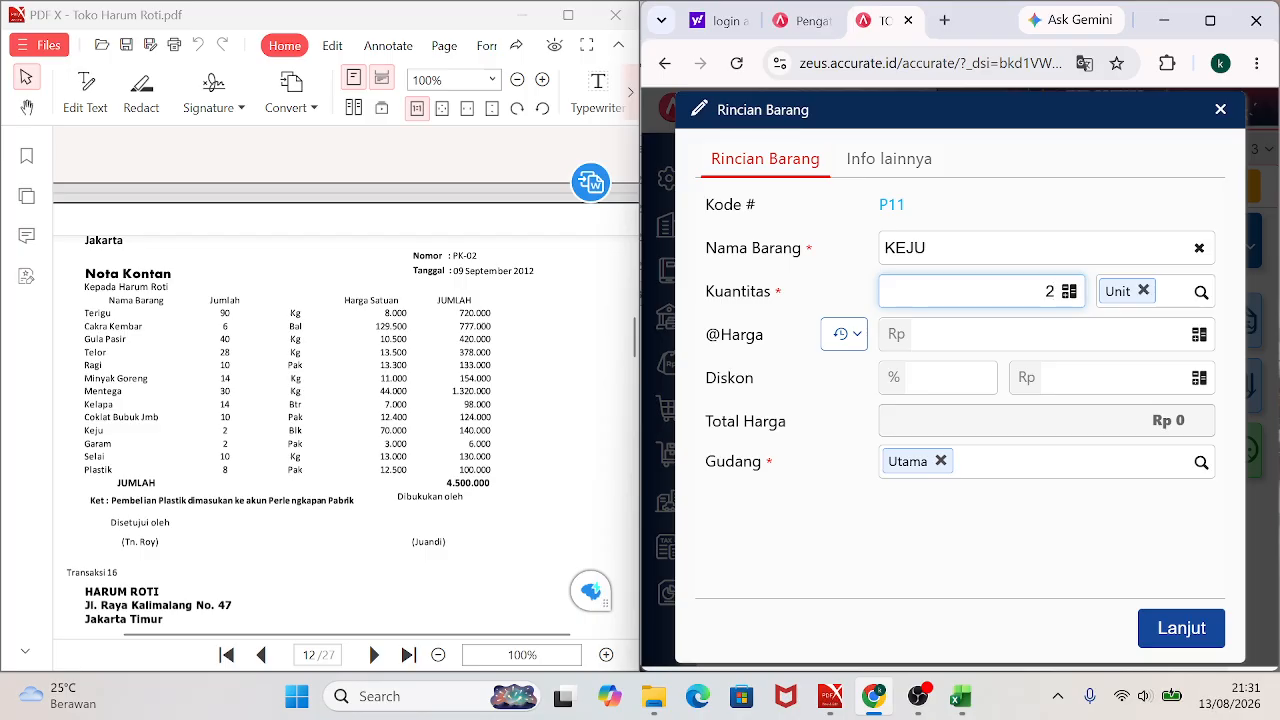
type("2")
key("Tab")
type("70000")
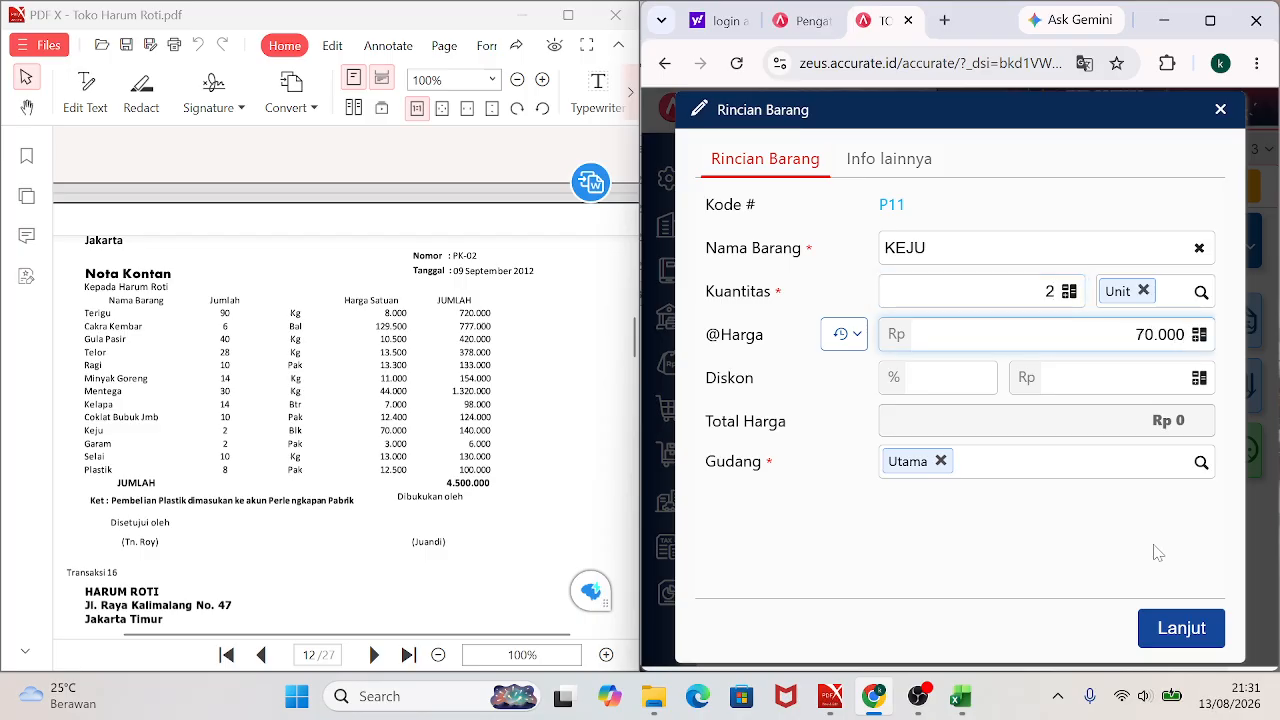
left_click(1157, 626)
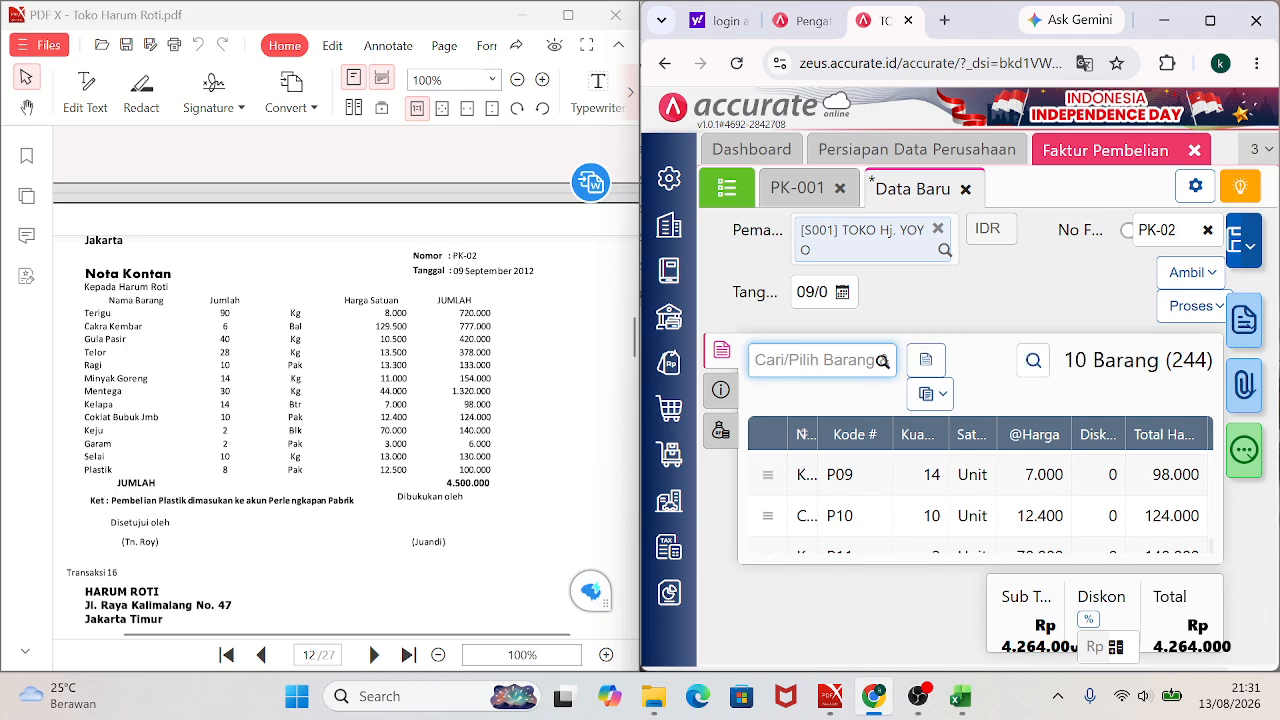
Add GARAM to the purchase invoice with a quantity of 2 and a unit price of Rp 3.000.
type("GARAM")
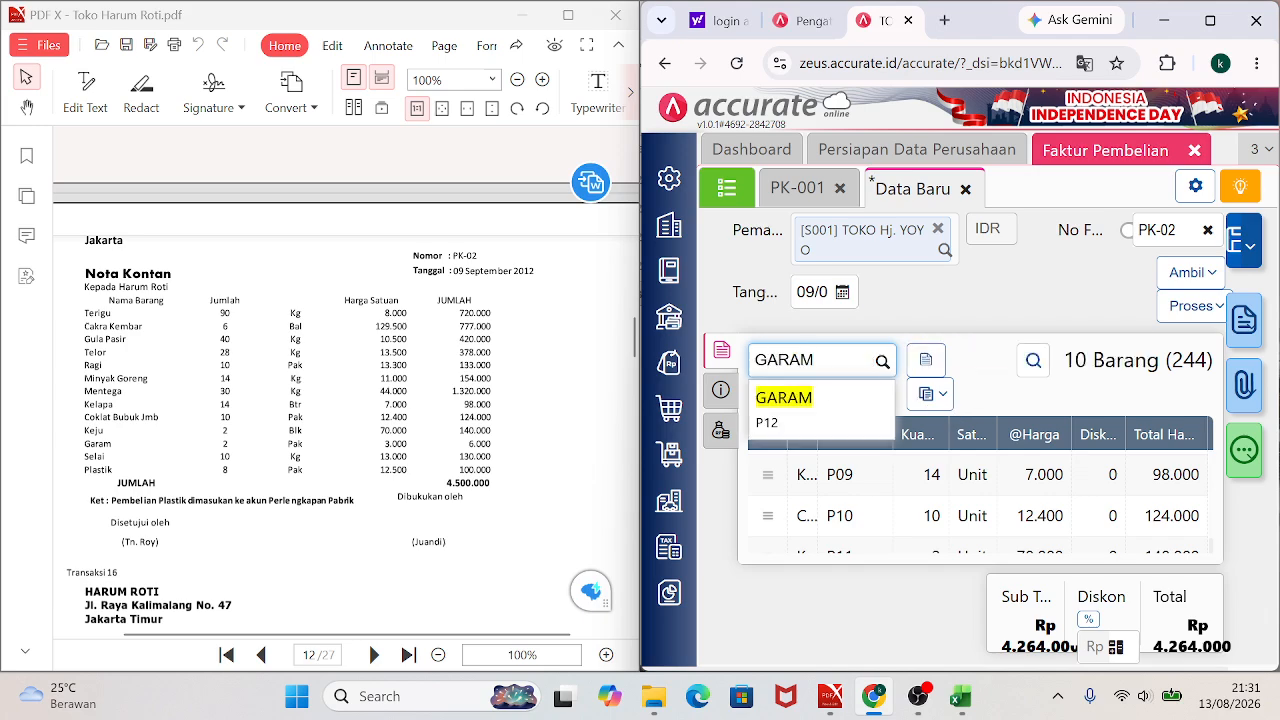
left_click(826, 400)
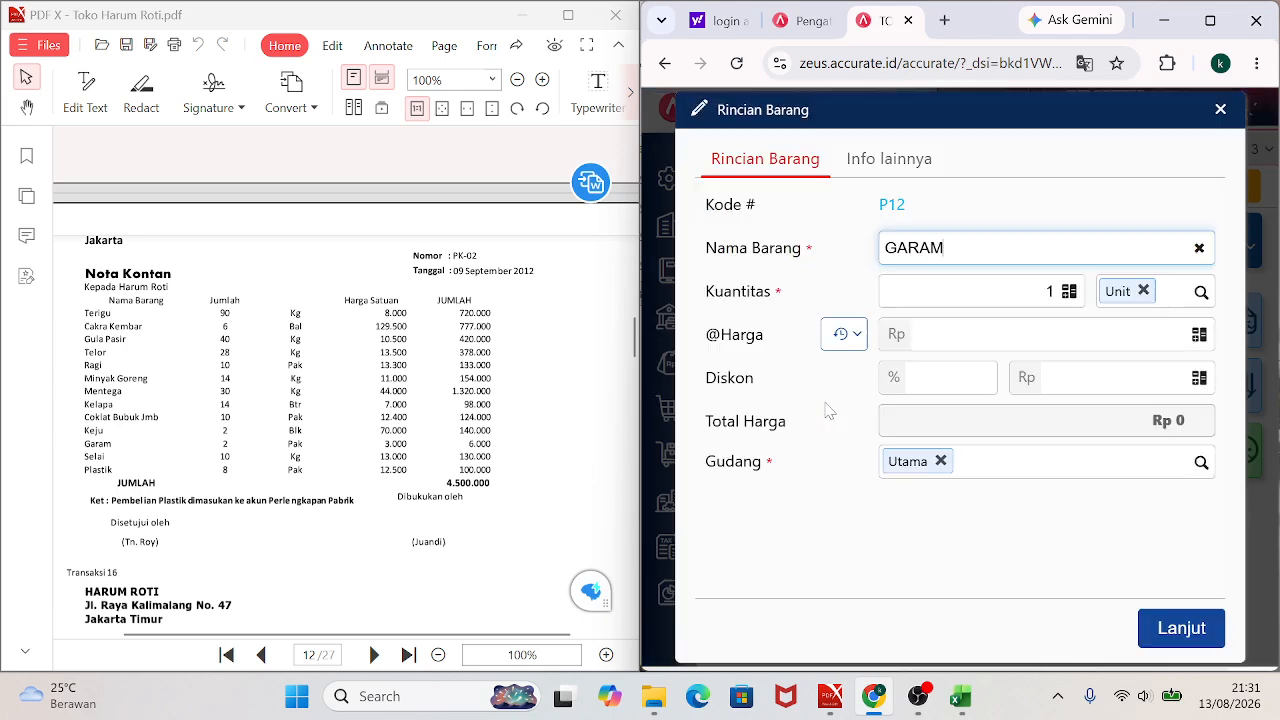
left_click(1052, 291)
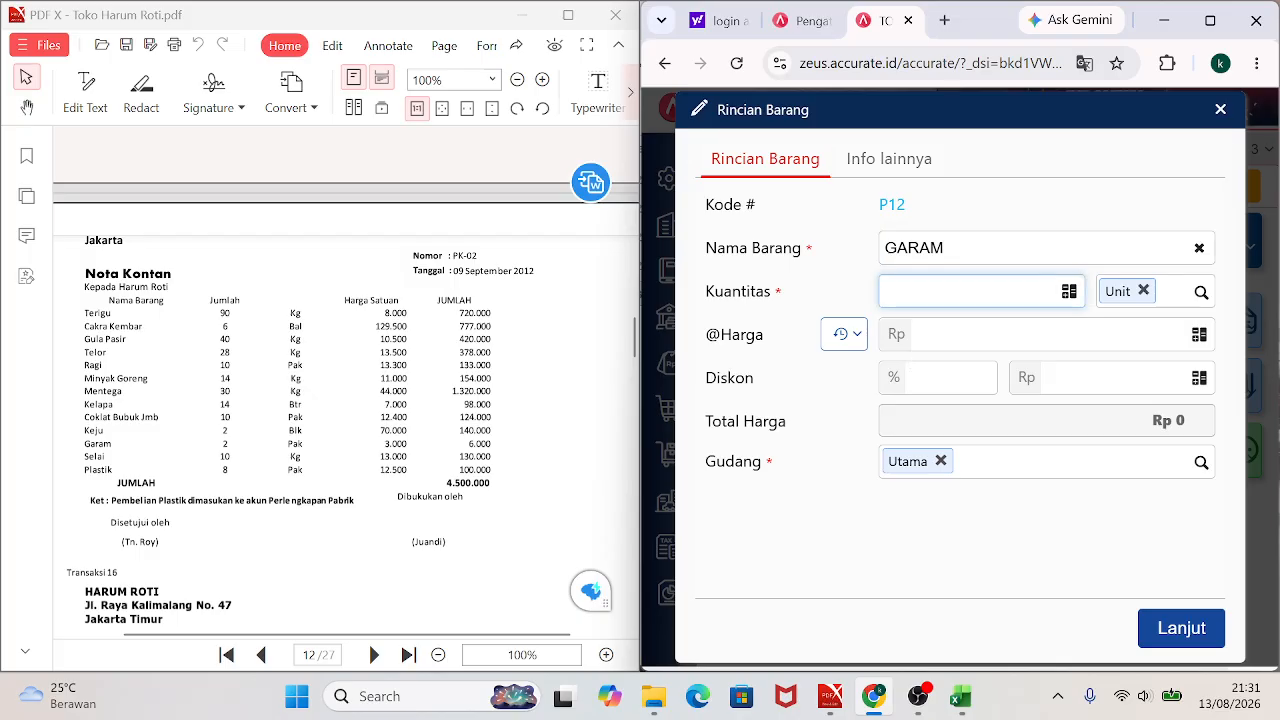
type("2")
key("Tab")
type("3000")
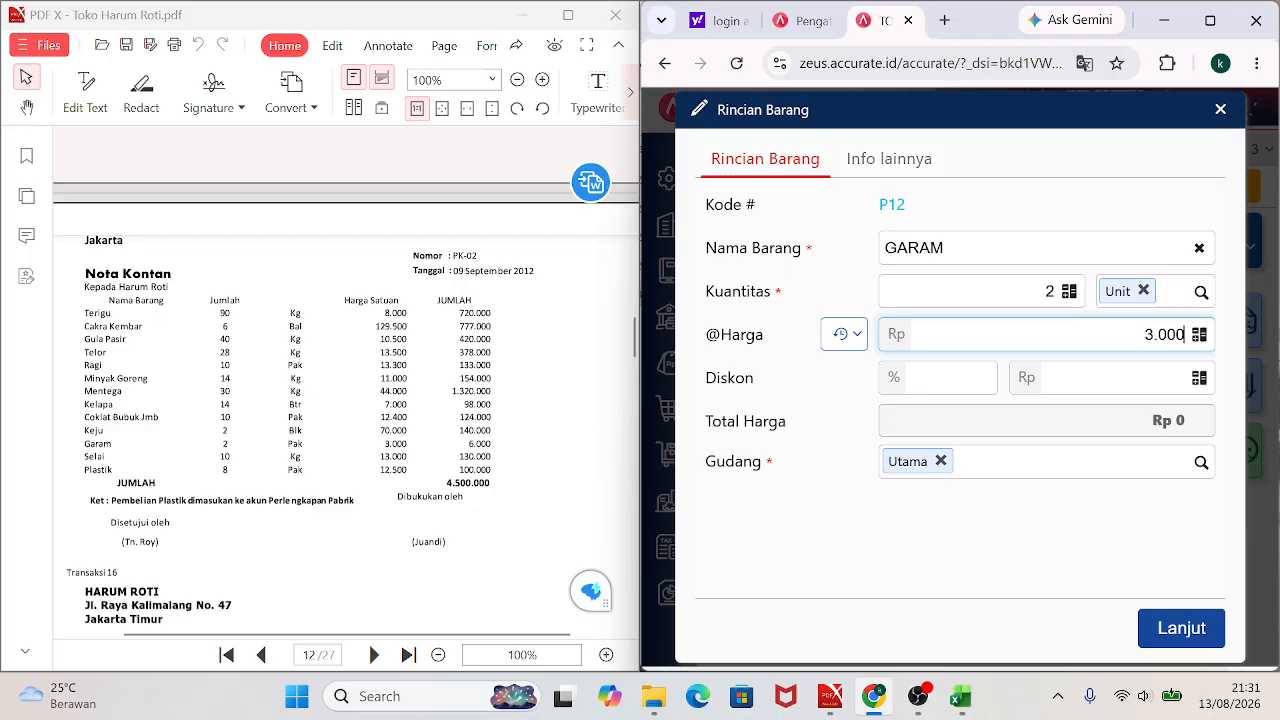
left_click(1181, 627)
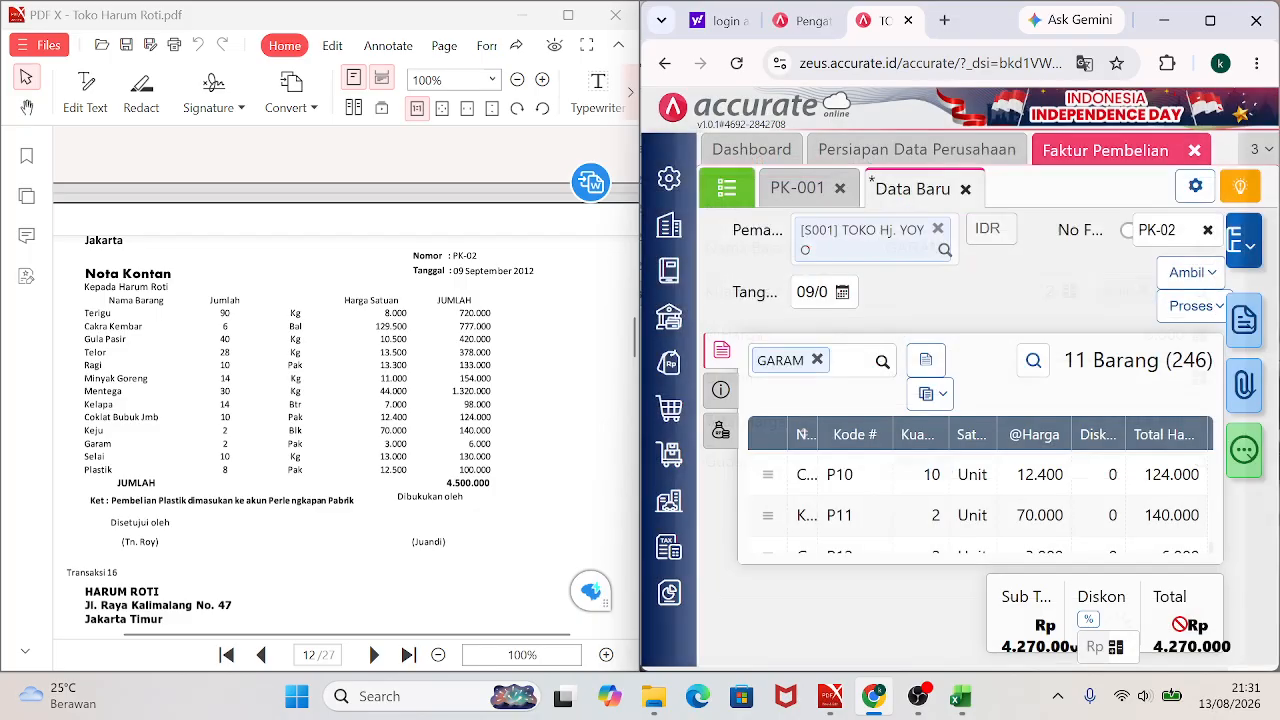
Add SELAI to the purchase invoice with a quantity of 10 and a unit price of Rp 13.000.
type("SELAI")
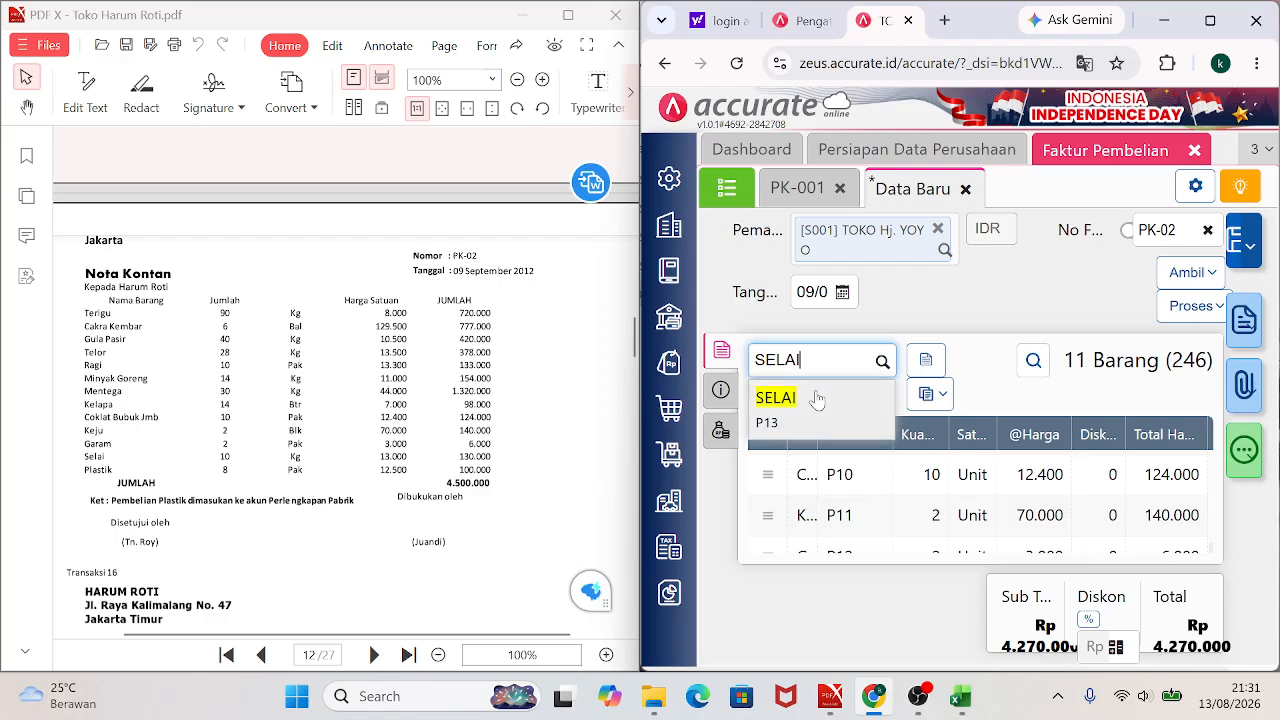
left_click(810, 402)
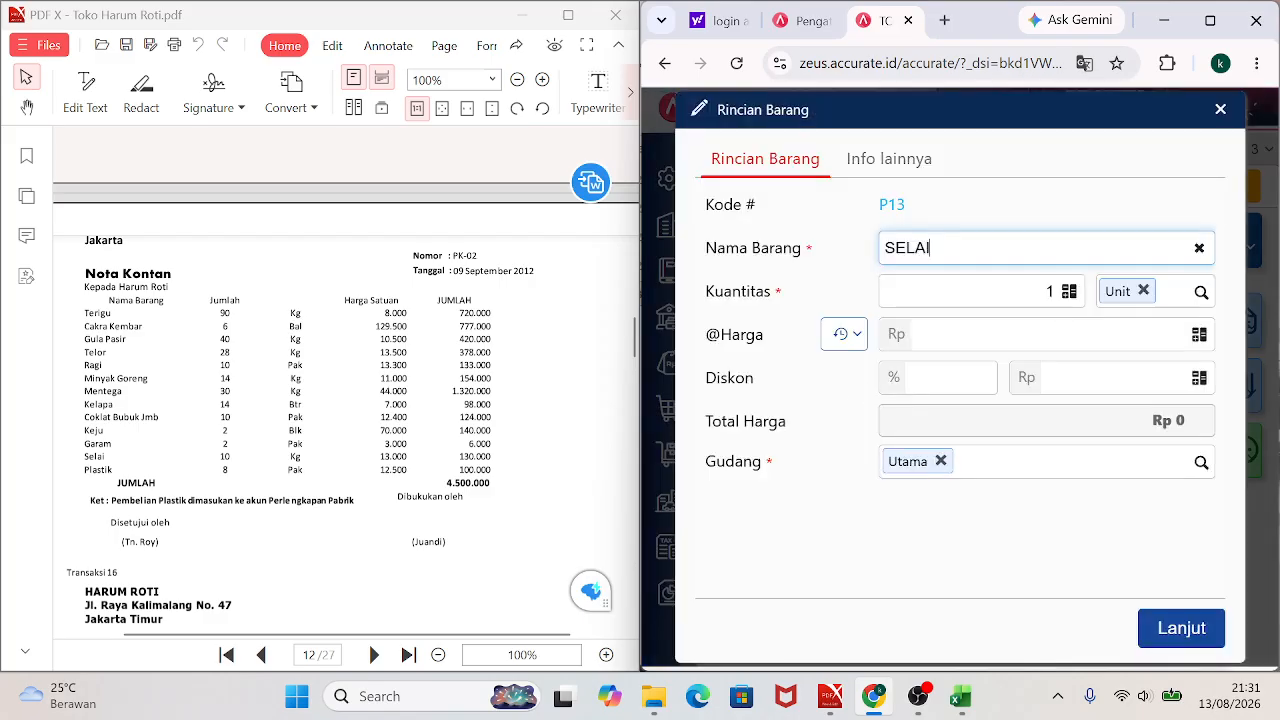
left_click(1050, 291)
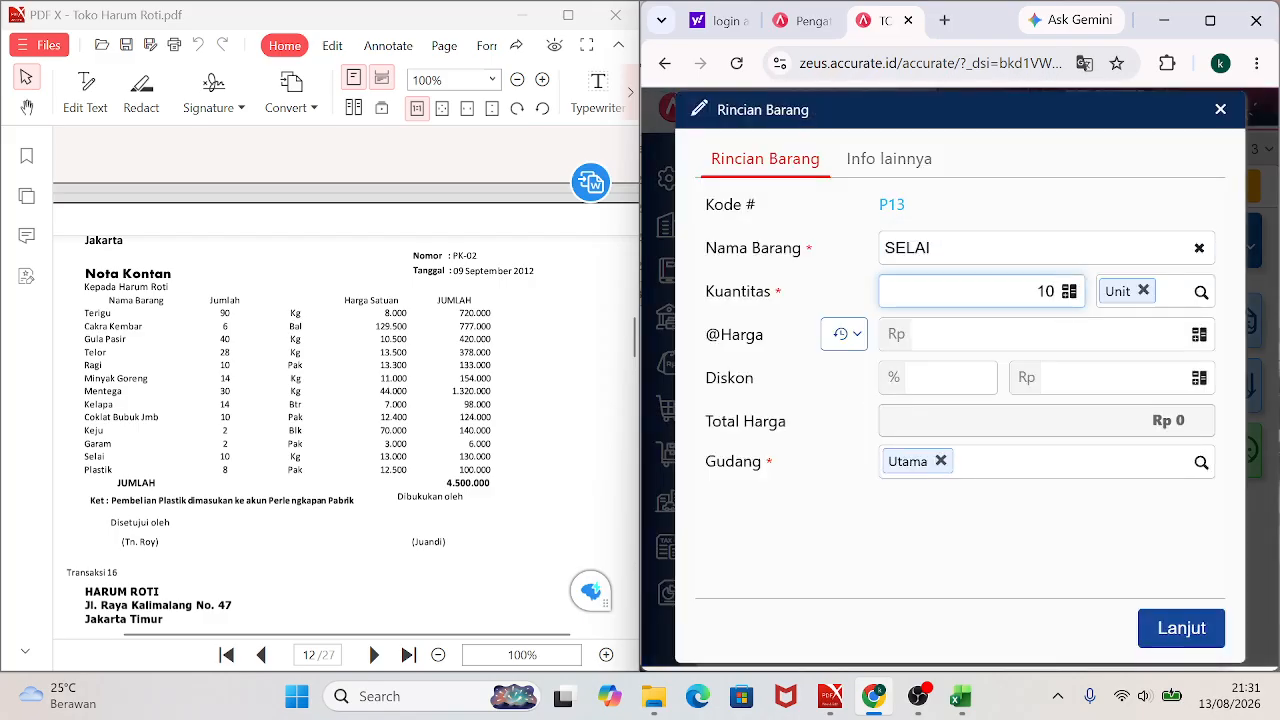
left_click(1184, 334)
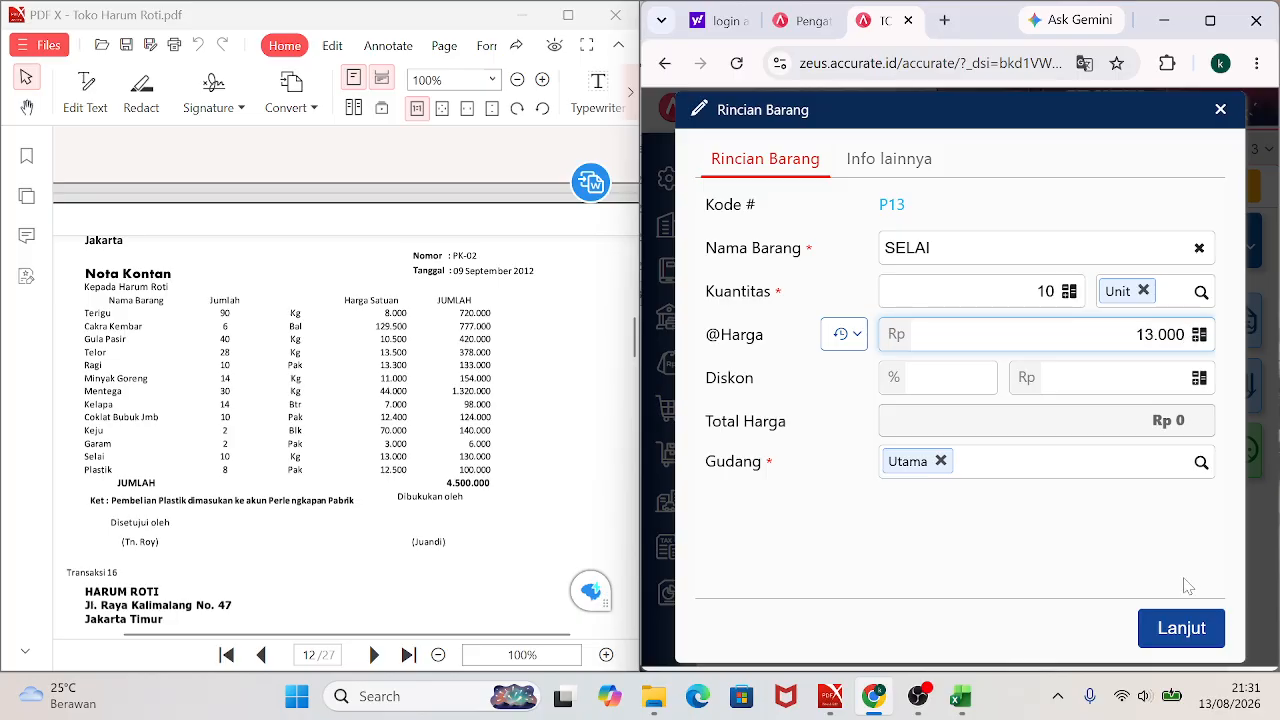
left_click(1180, 627)
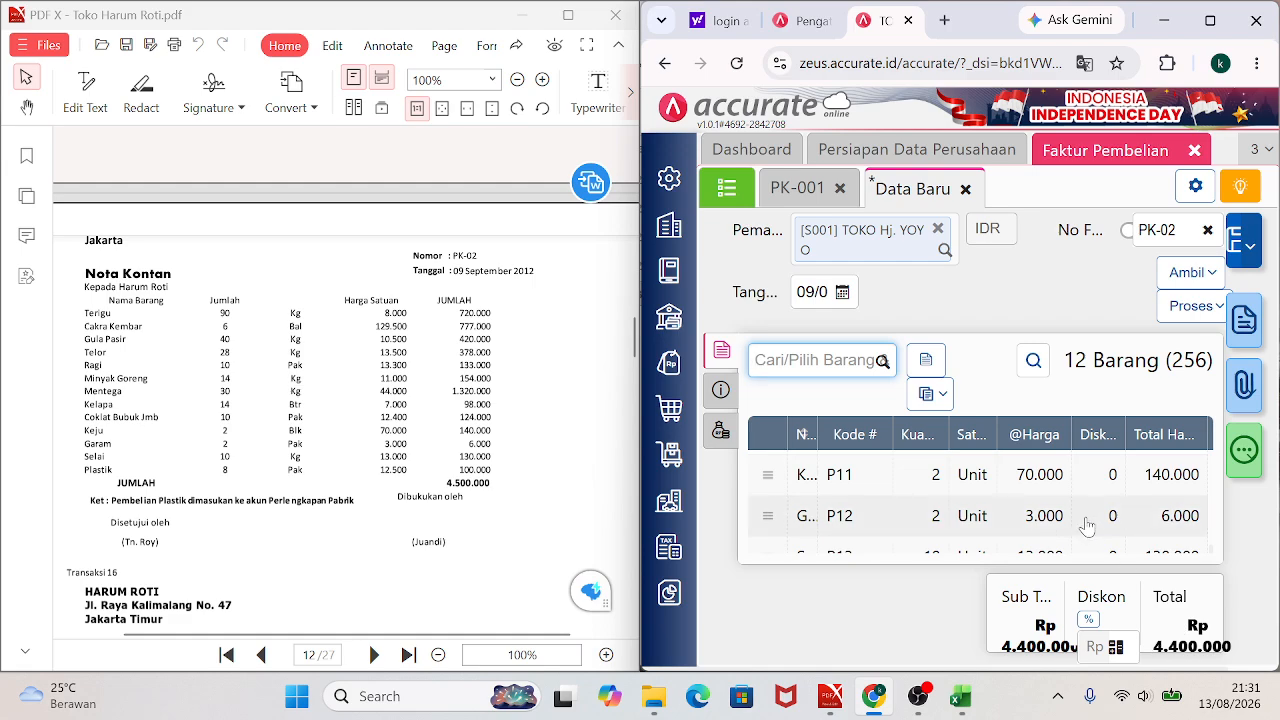
In the invoice's additional information, enter PK-02 as the invoice number and set the delivery date to 9 September.
left_click(721, 392)
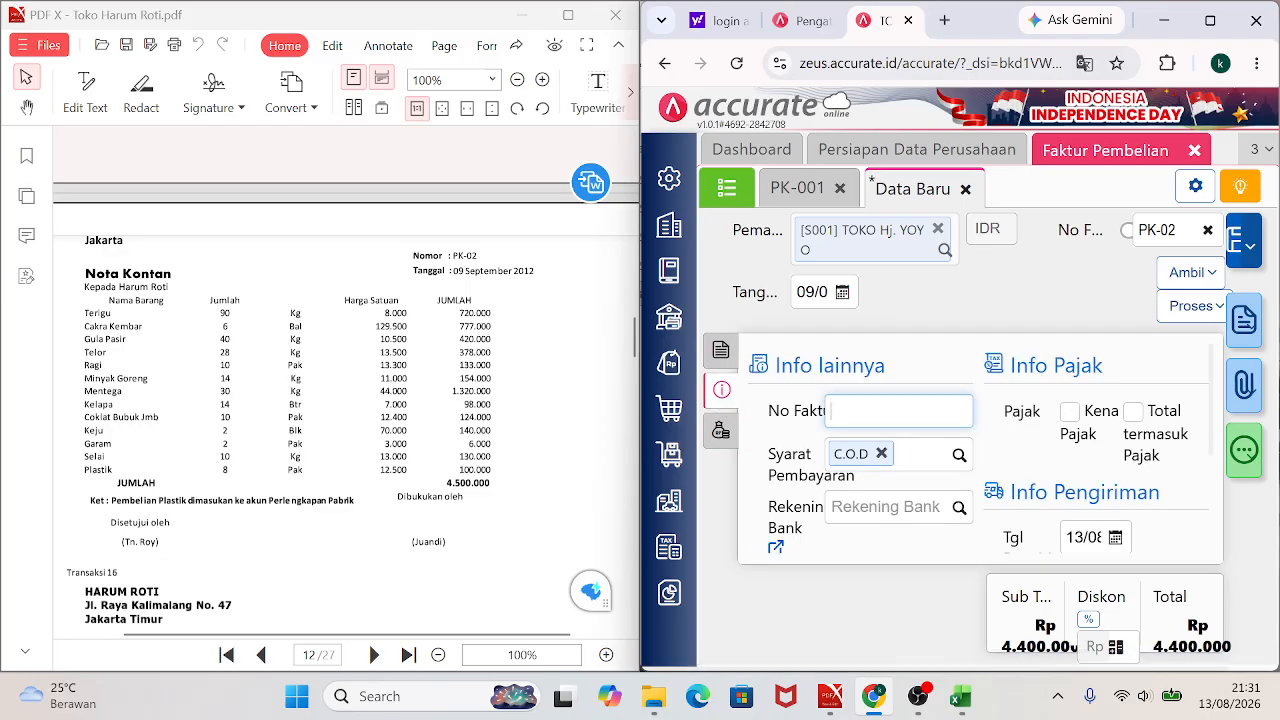
type("PK-02")
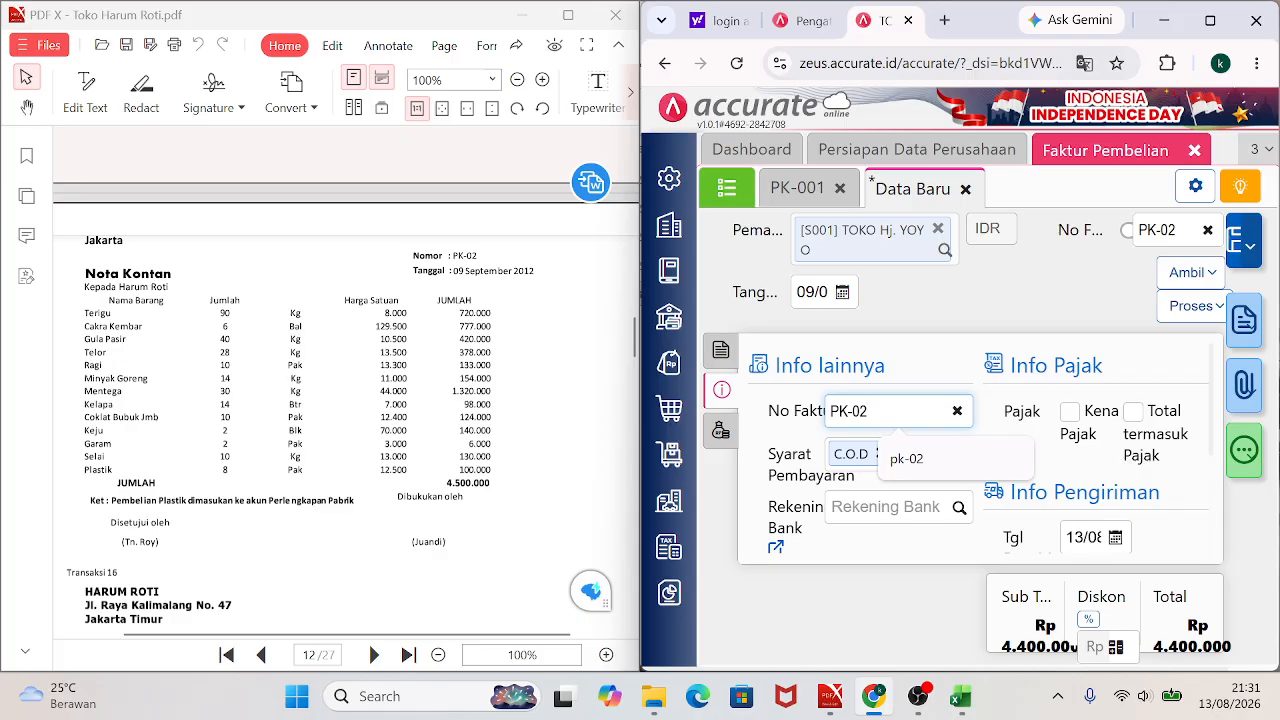
left_click(1084, 538)
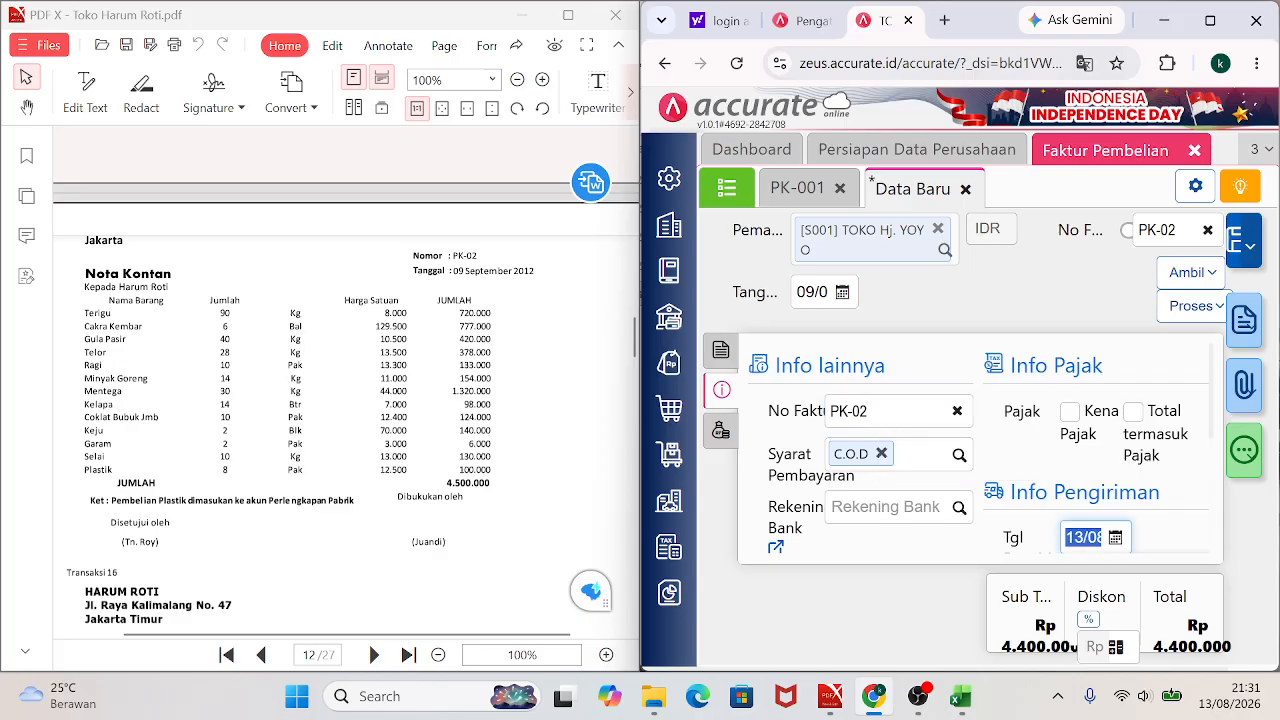
type("09/09")
key("Tab")
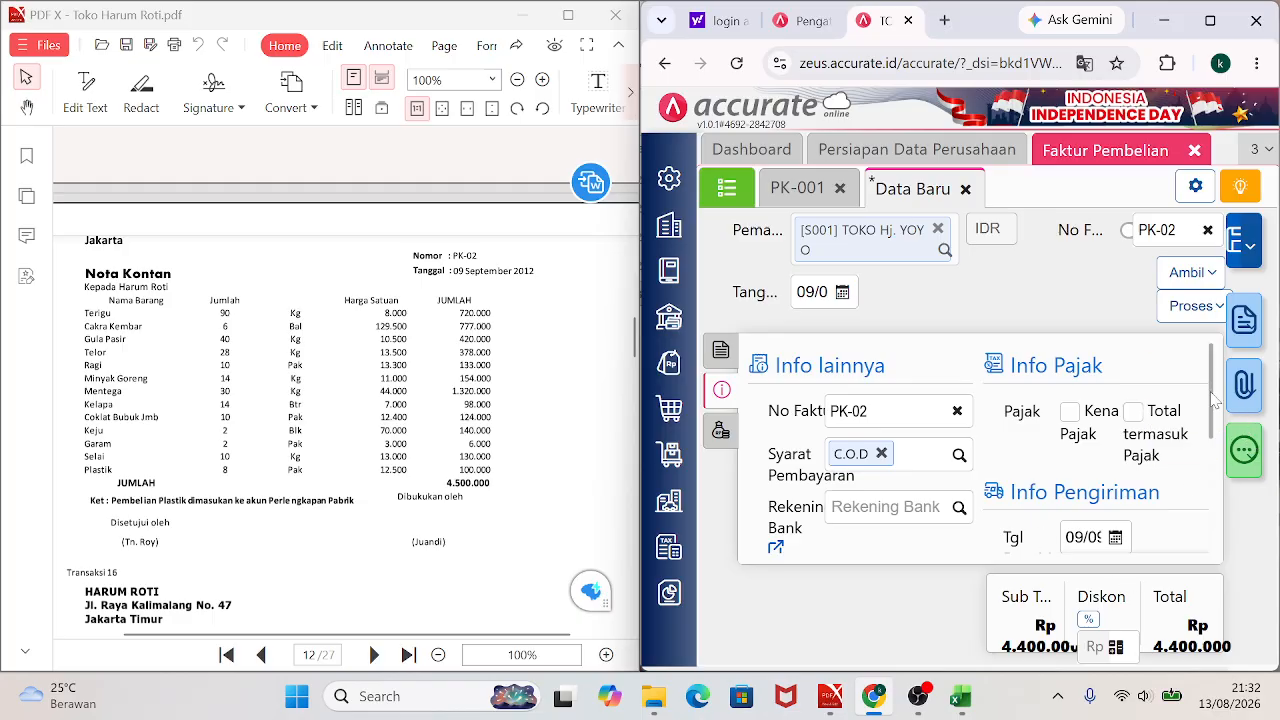
Enter "PEMBELIAN SECARA TUNAI" as the invoice's description (Keterangan).
left_click_drag(1211, 392, 1211, 475)
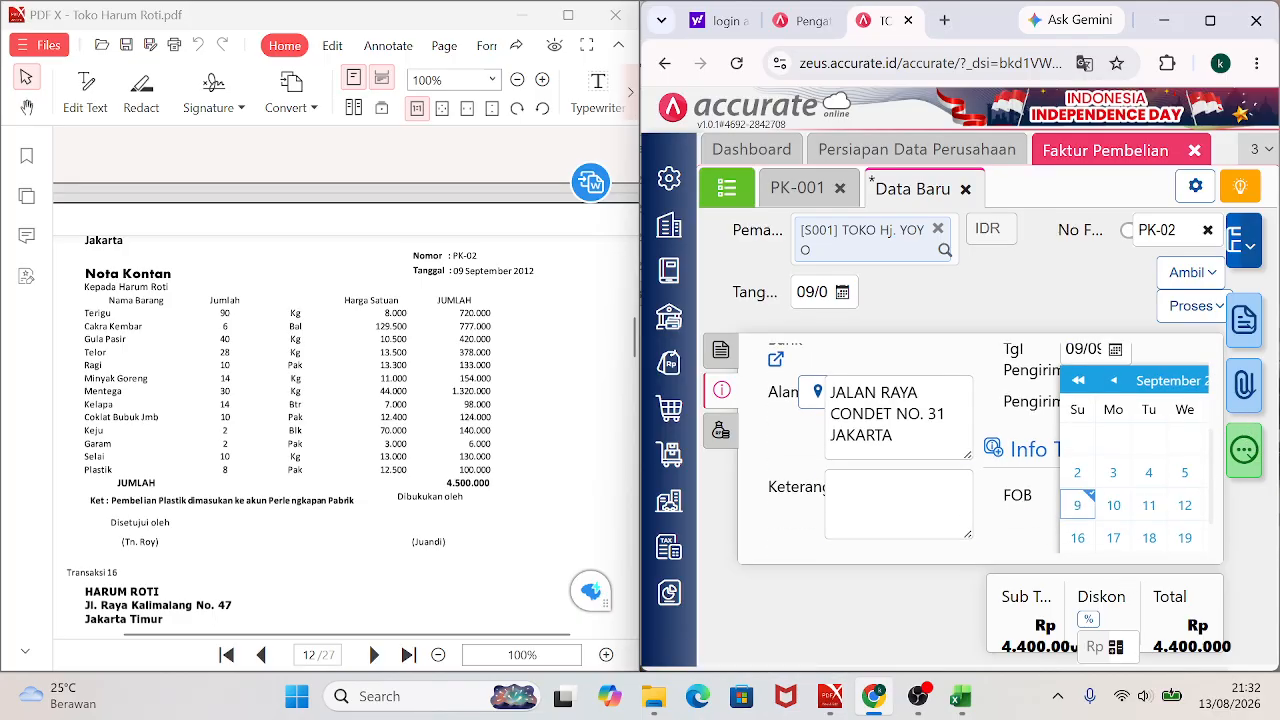
left_click(898, 504)
type("PEMBELIAN SECA")
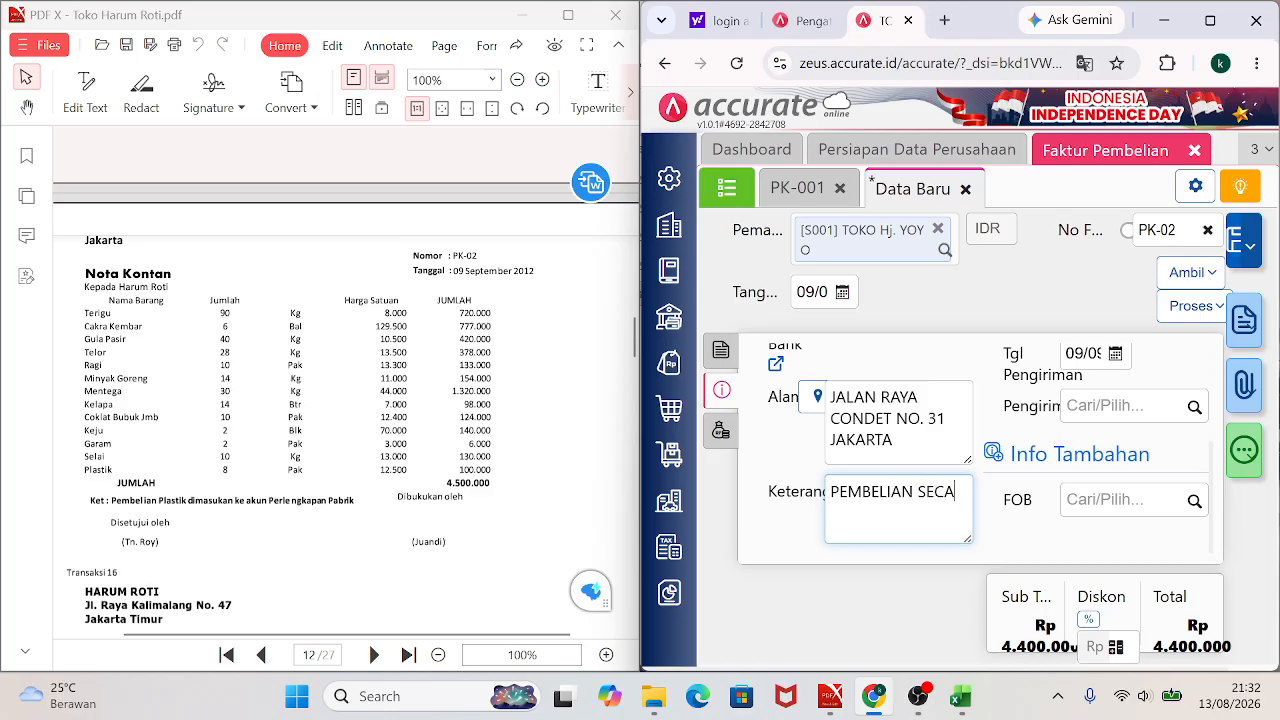
type("RA TUNAI")
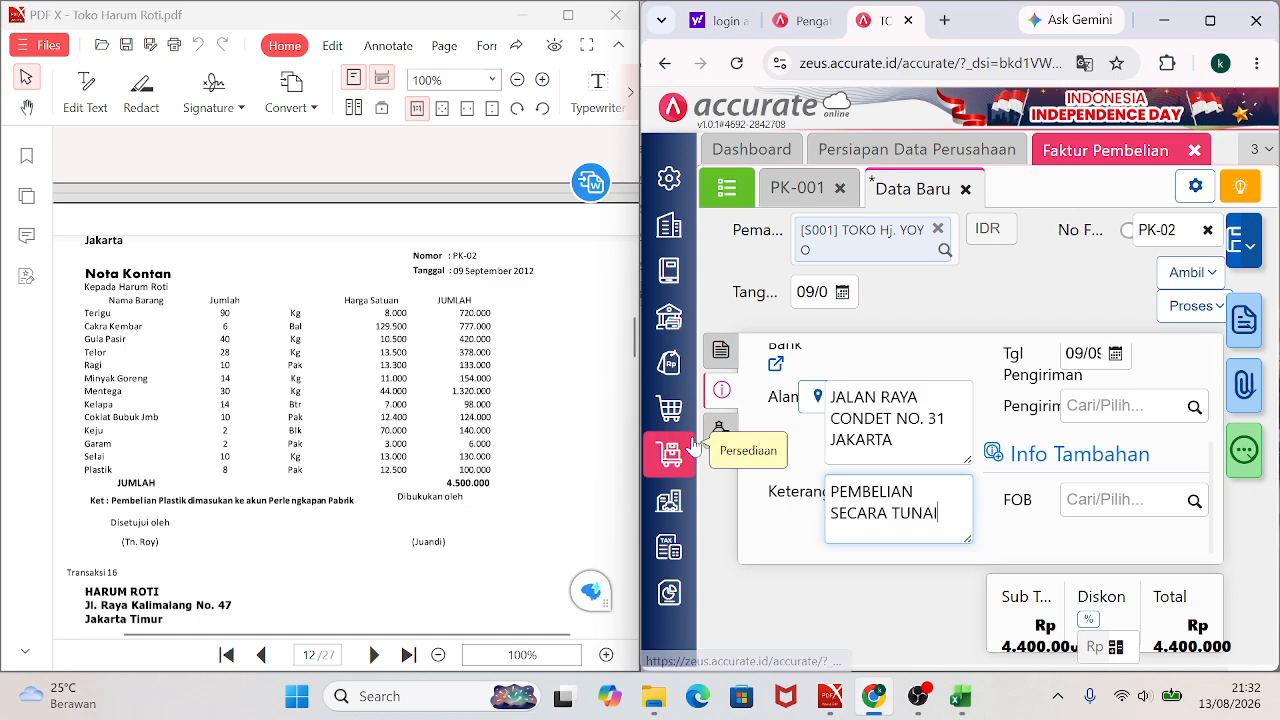
left_click(721, 432)
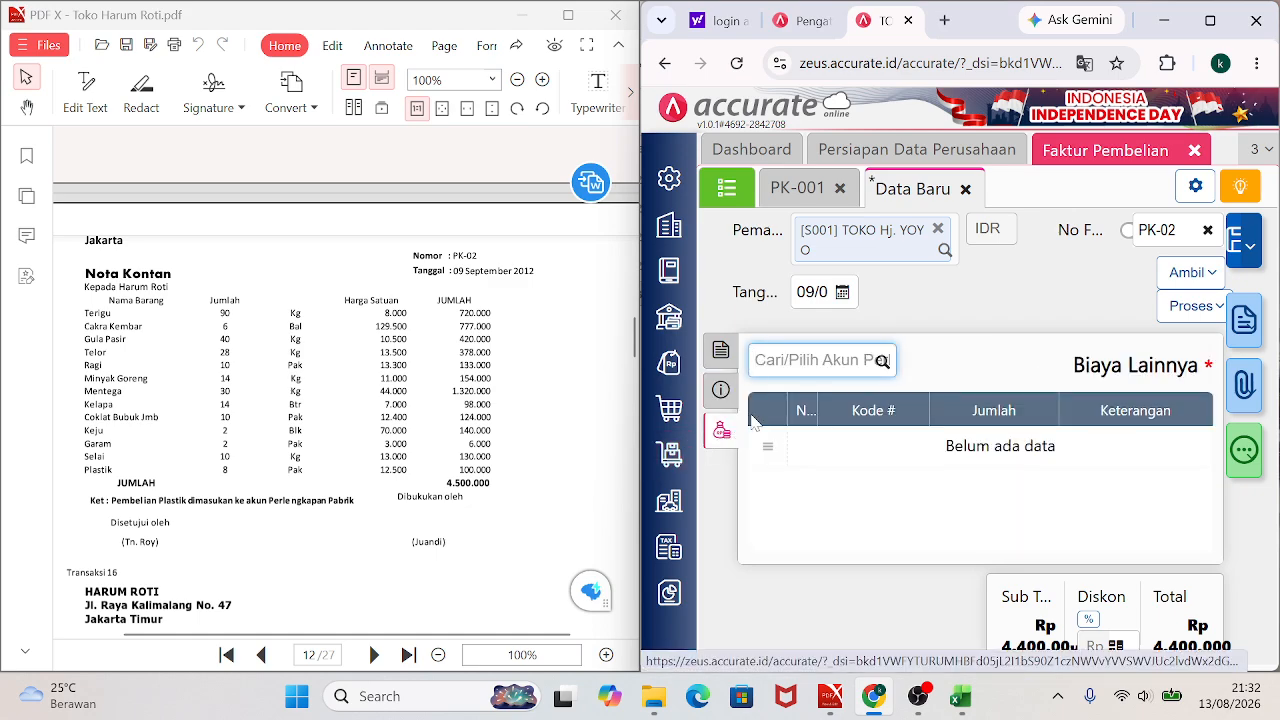
left_click(721, 389)
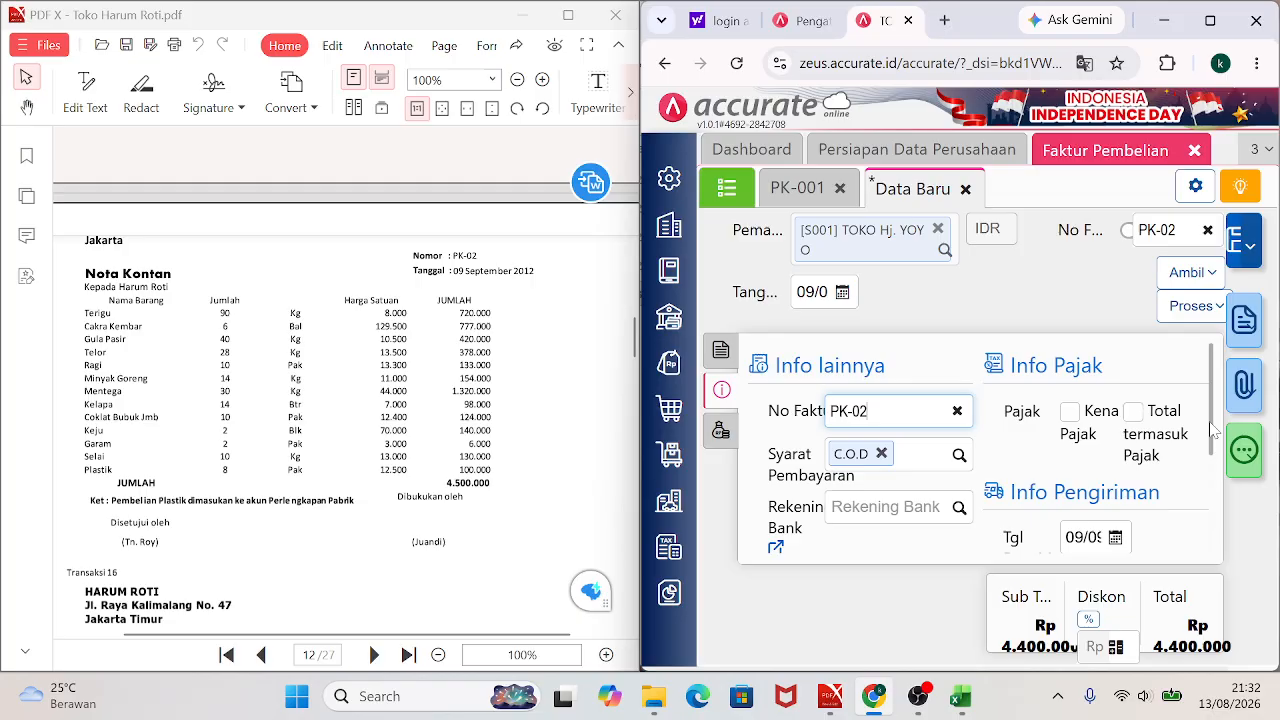
left_click_drag(1212, 430, 1212, 537)
scroll(1210, 528, "up", 2)
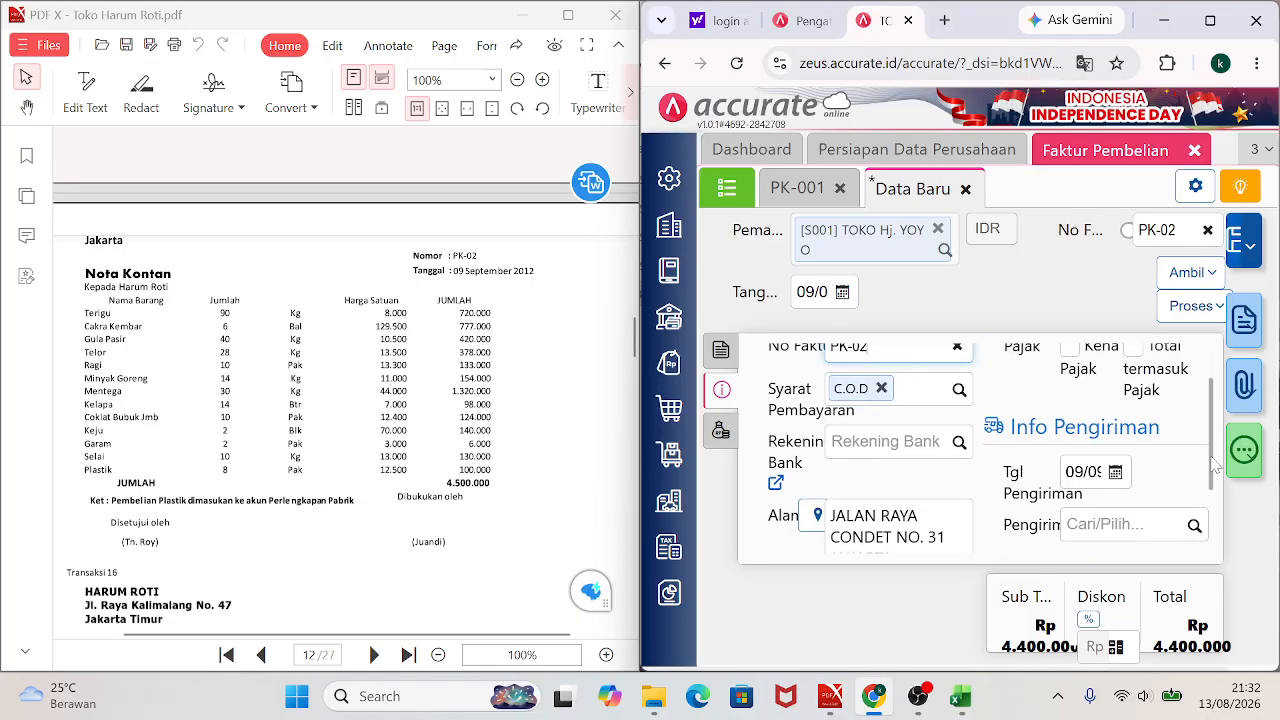
Add PERLENGKAPAN PABRIK (account 11400) to the invoice as an other cost of Rp 100.000.
left_click(721, 434)
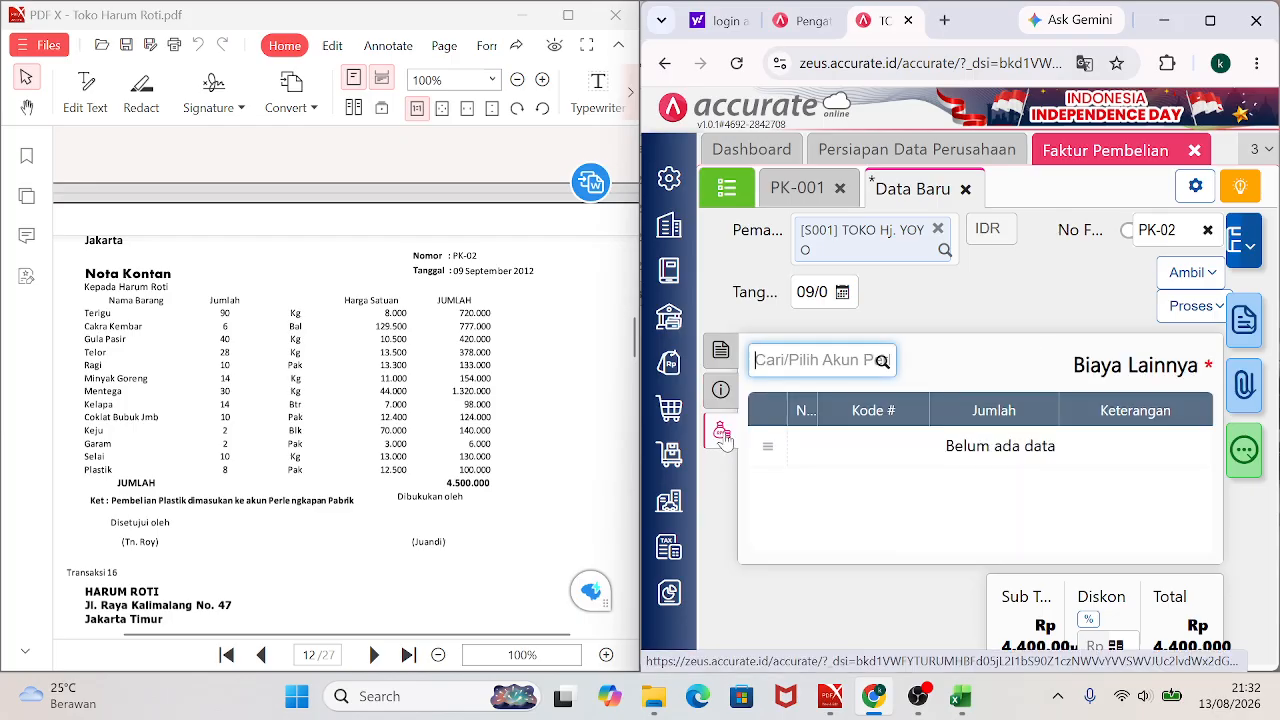
type("PERLENG")
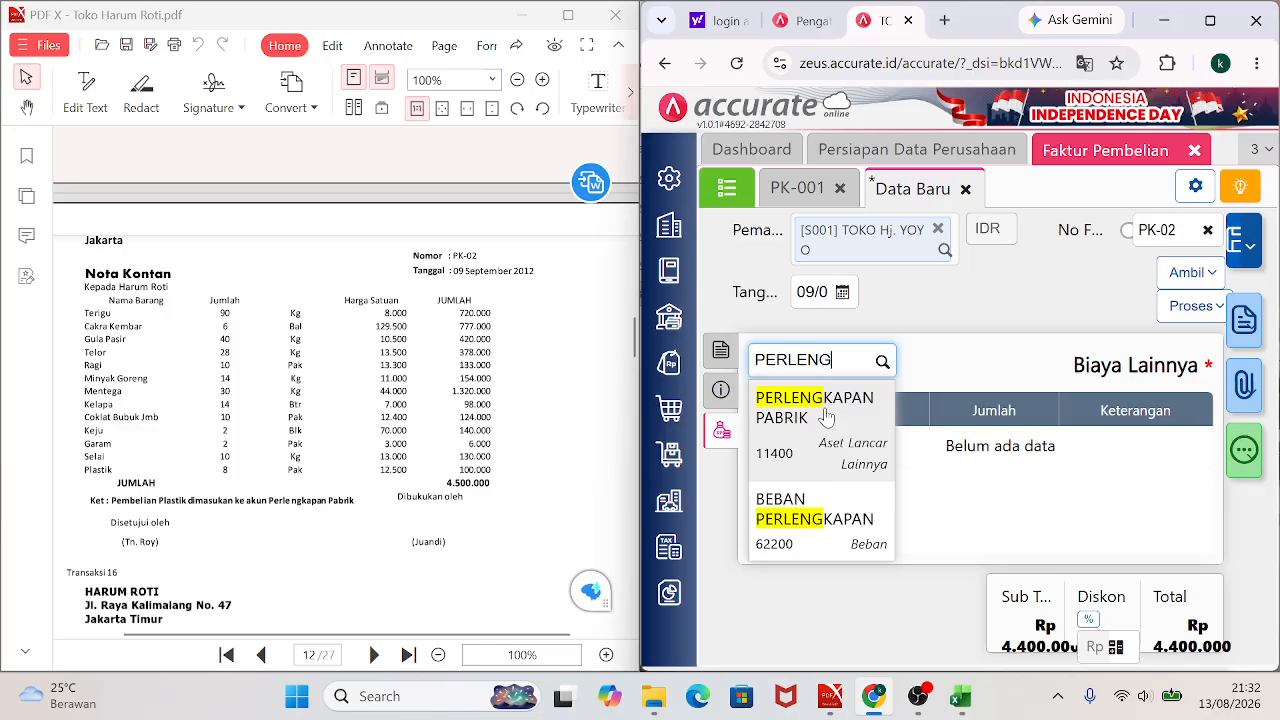
left_click(826, 416)
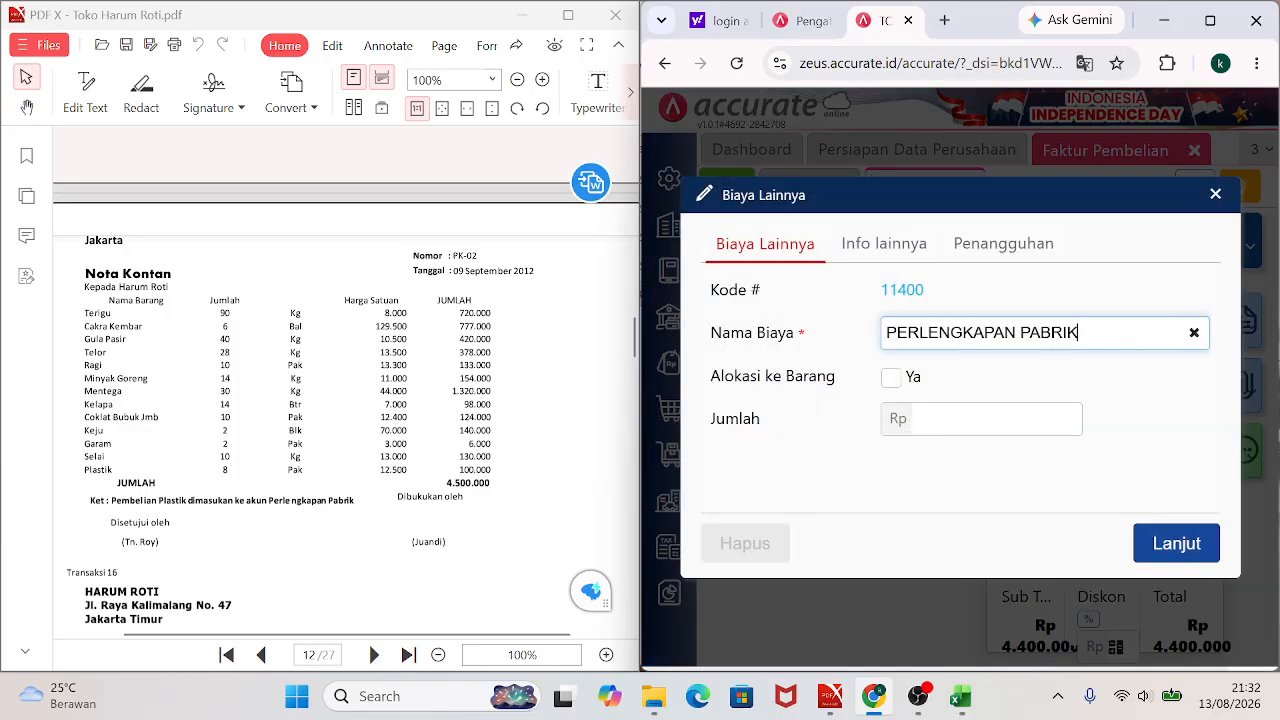
left_click(996, 419)
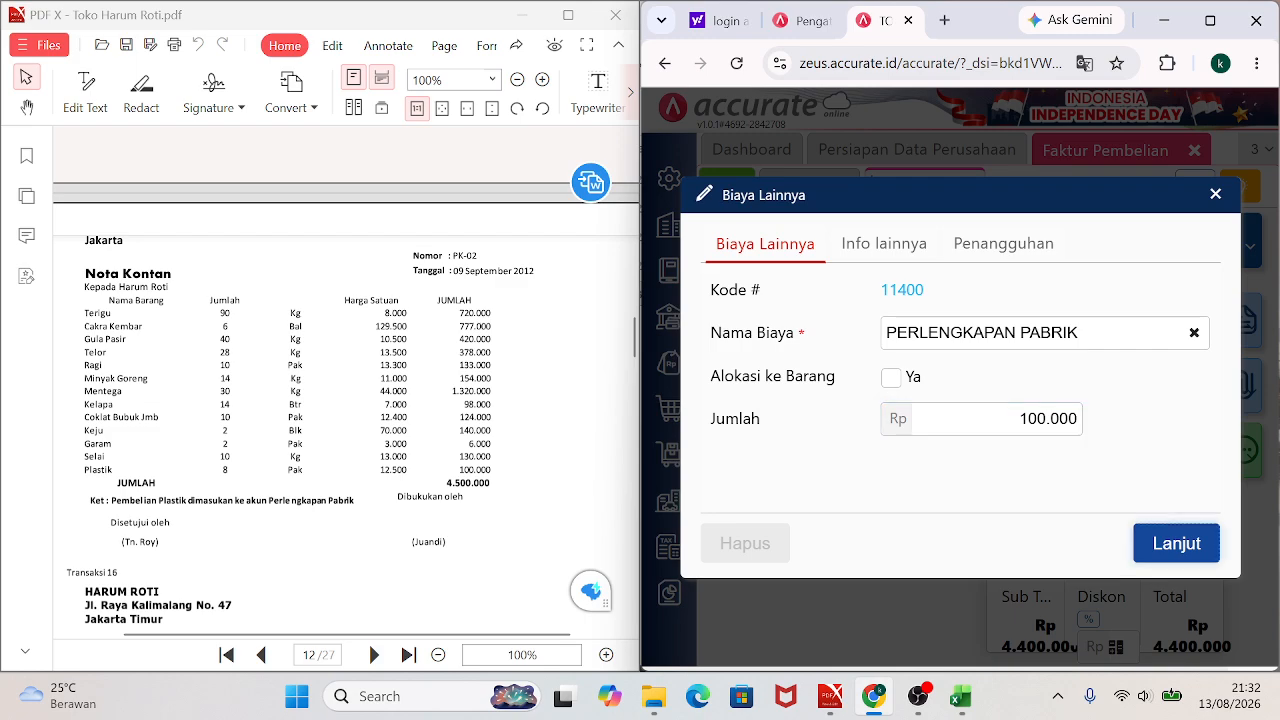
left_click(1158, 542)
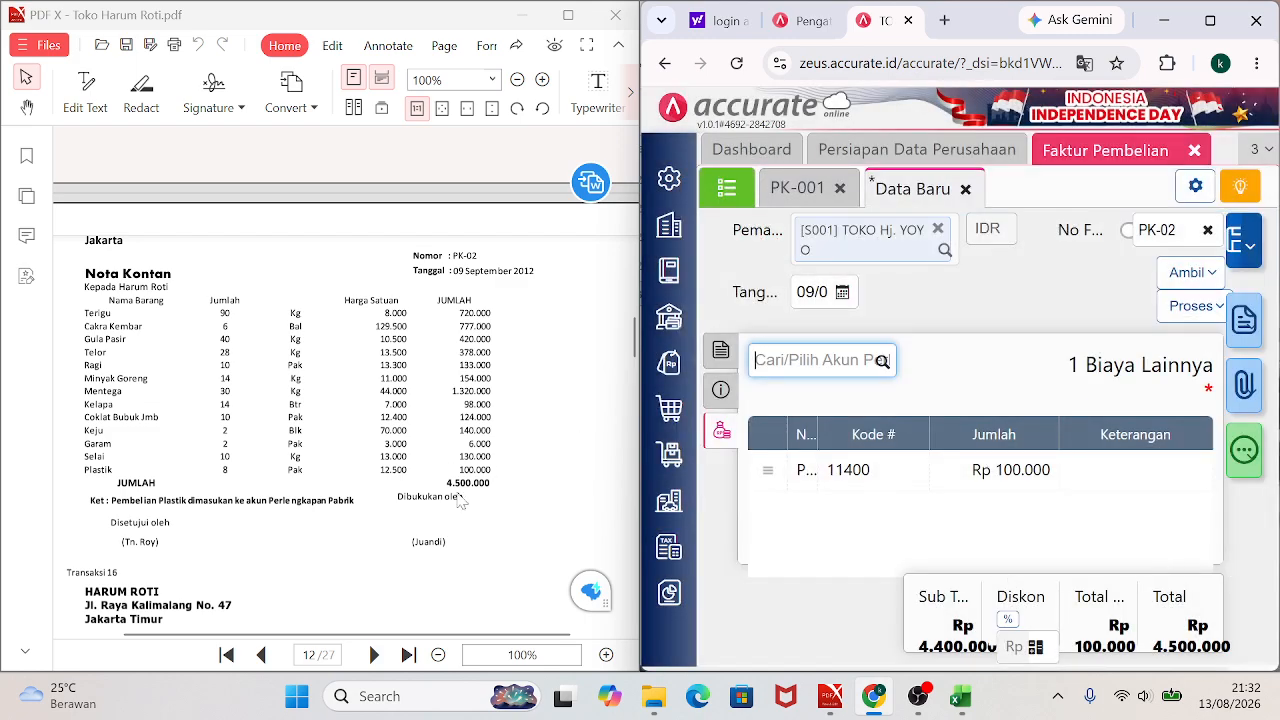
Check the additional information and item details of purchase invoice PK-02, and save the invoice.
left_click(727, 389)
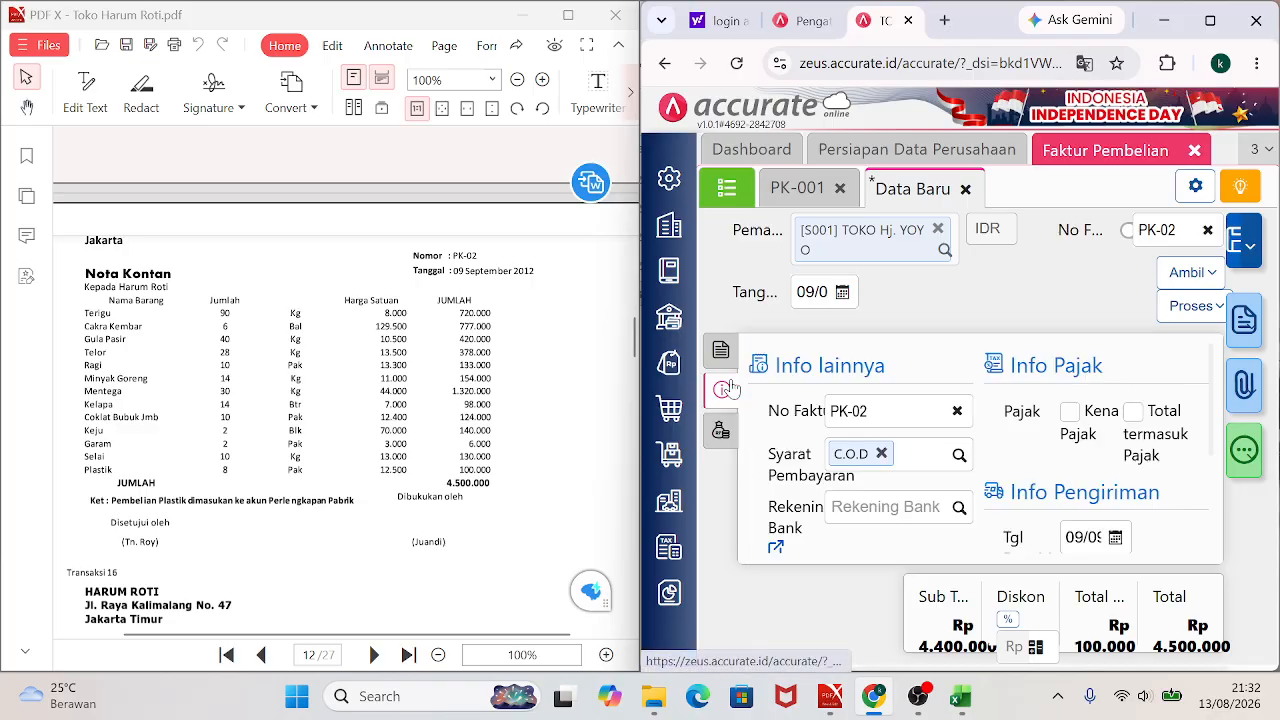
left_click(721, 352)
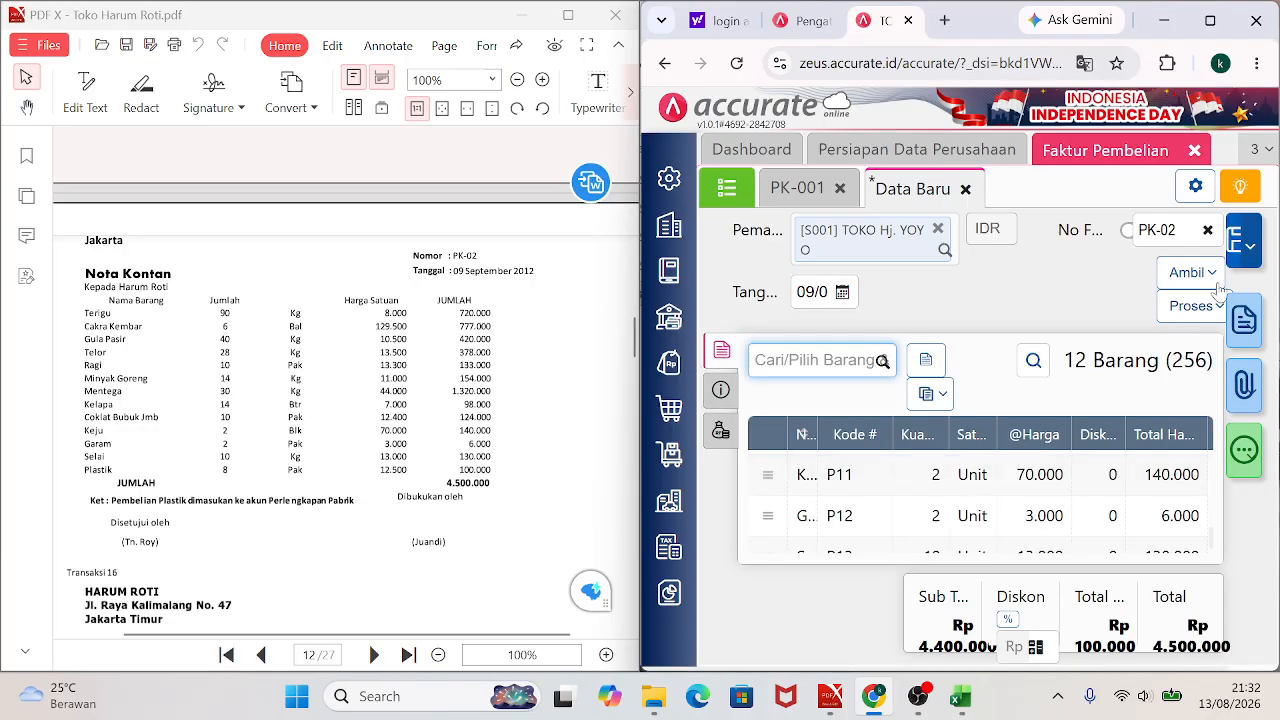
left_click(1238, 254)
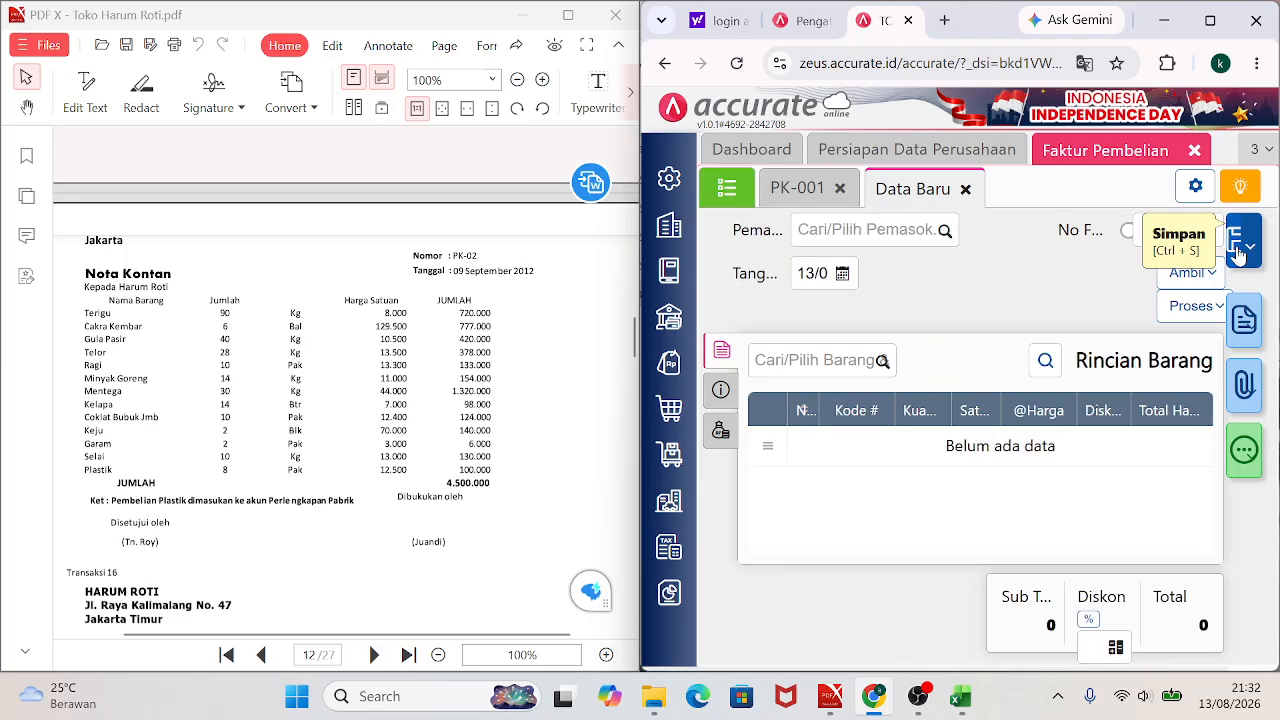
Reopen the saved invoice PK-02 from the invoice list and examine its journal details (Rincian Jurnal).
left_click(728, 190)
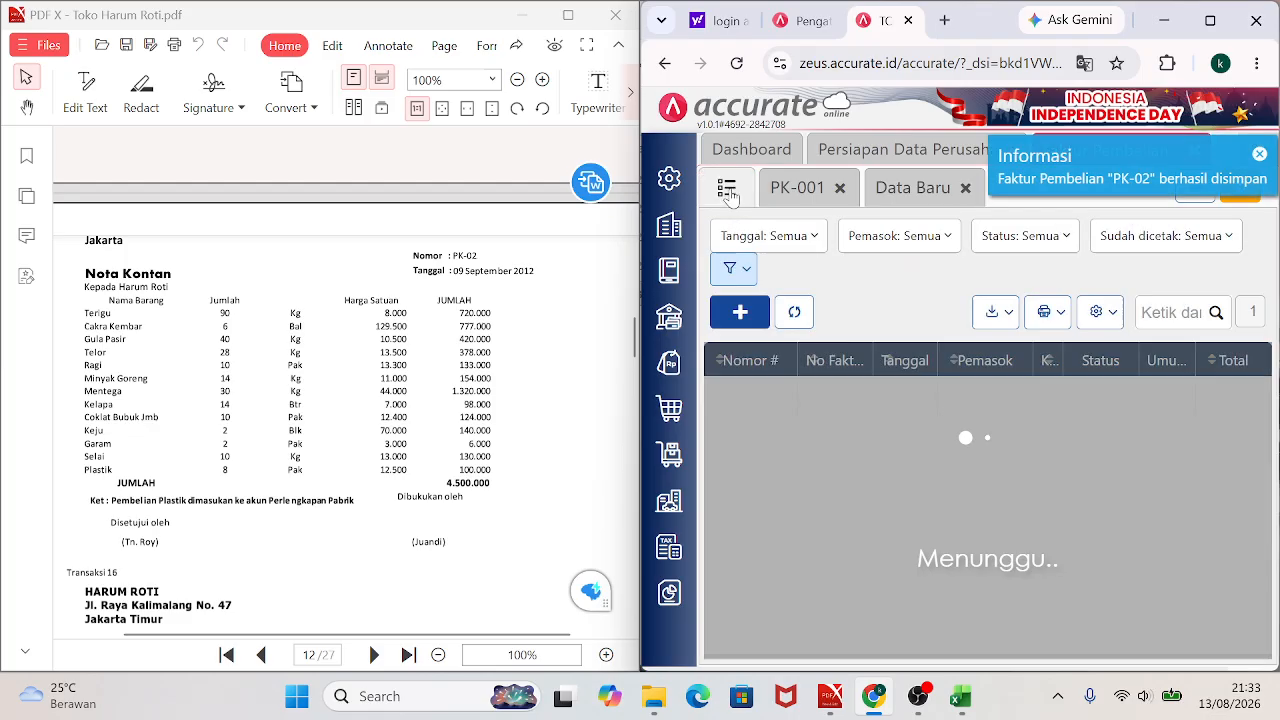
left_click(868, 410)
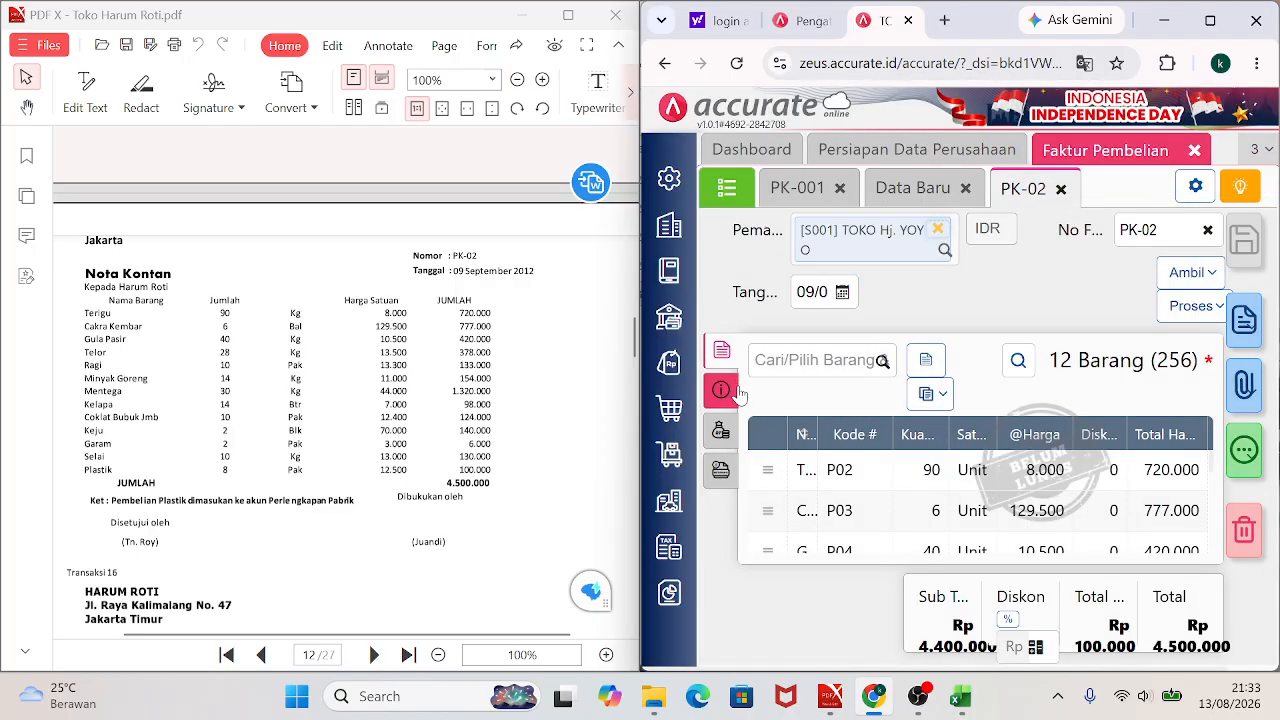
left_click(1208, 21)
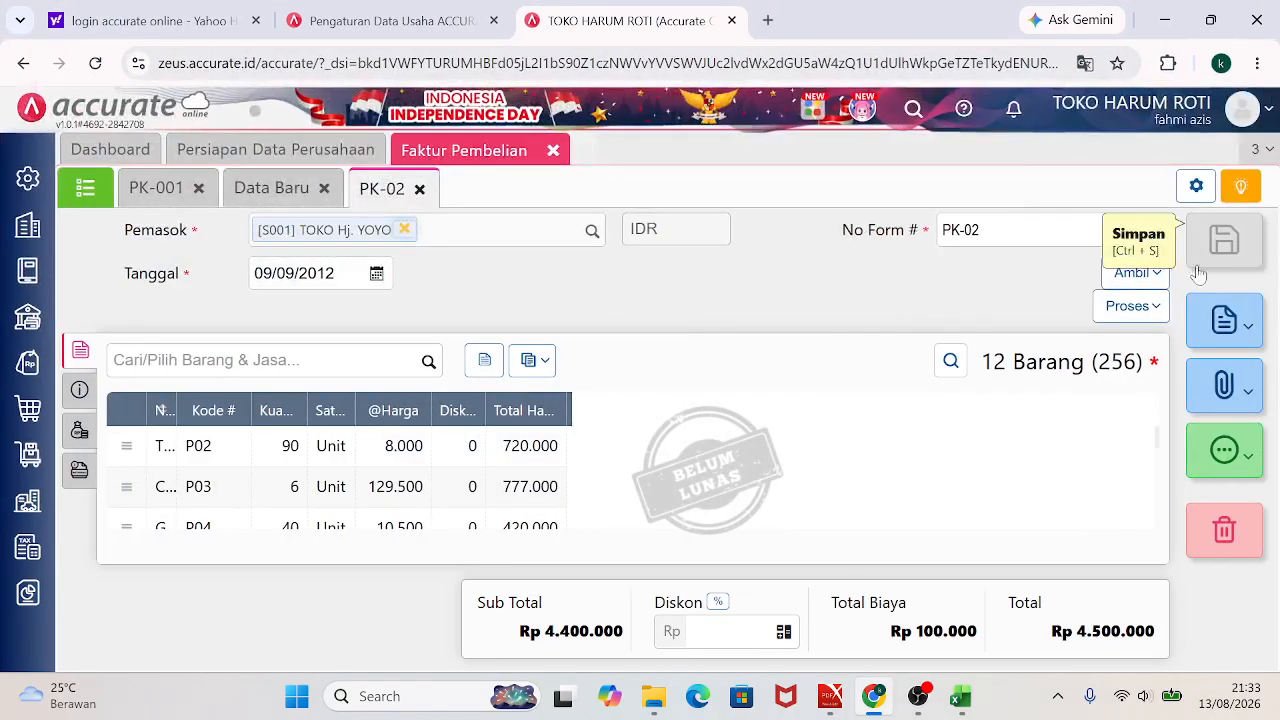
left_click(1240, 462)
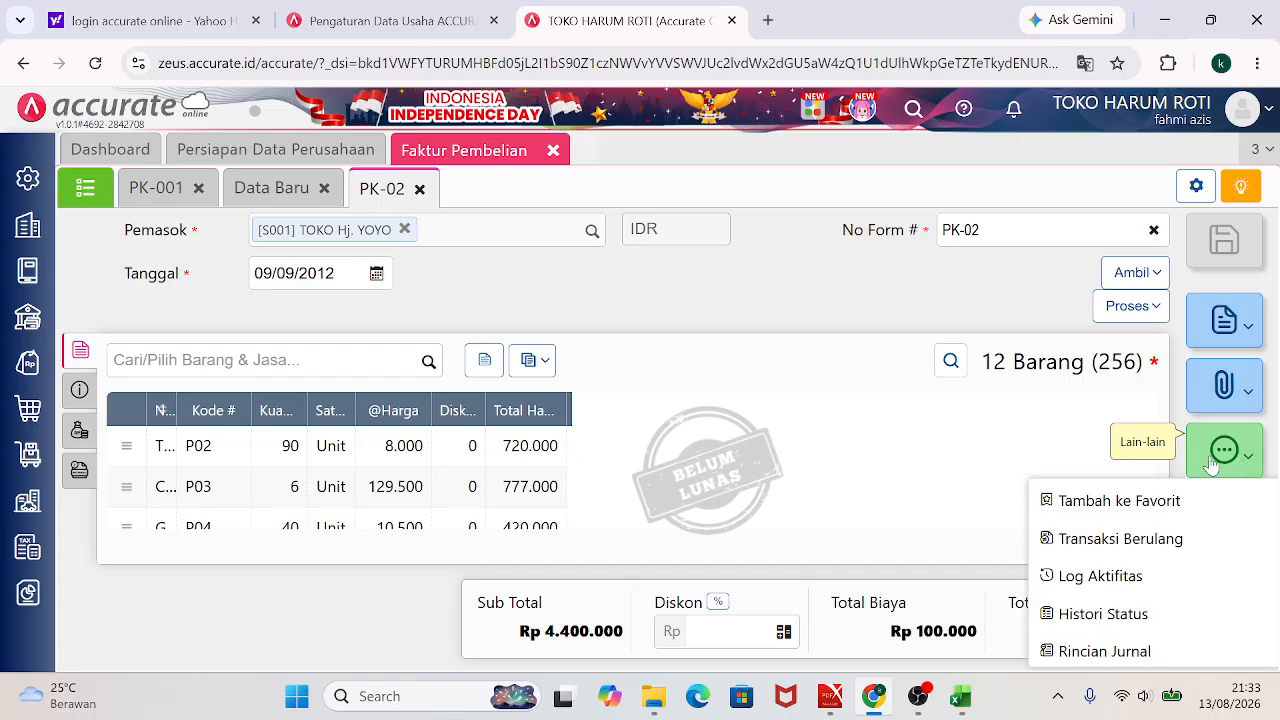
left_click(1080, 651)
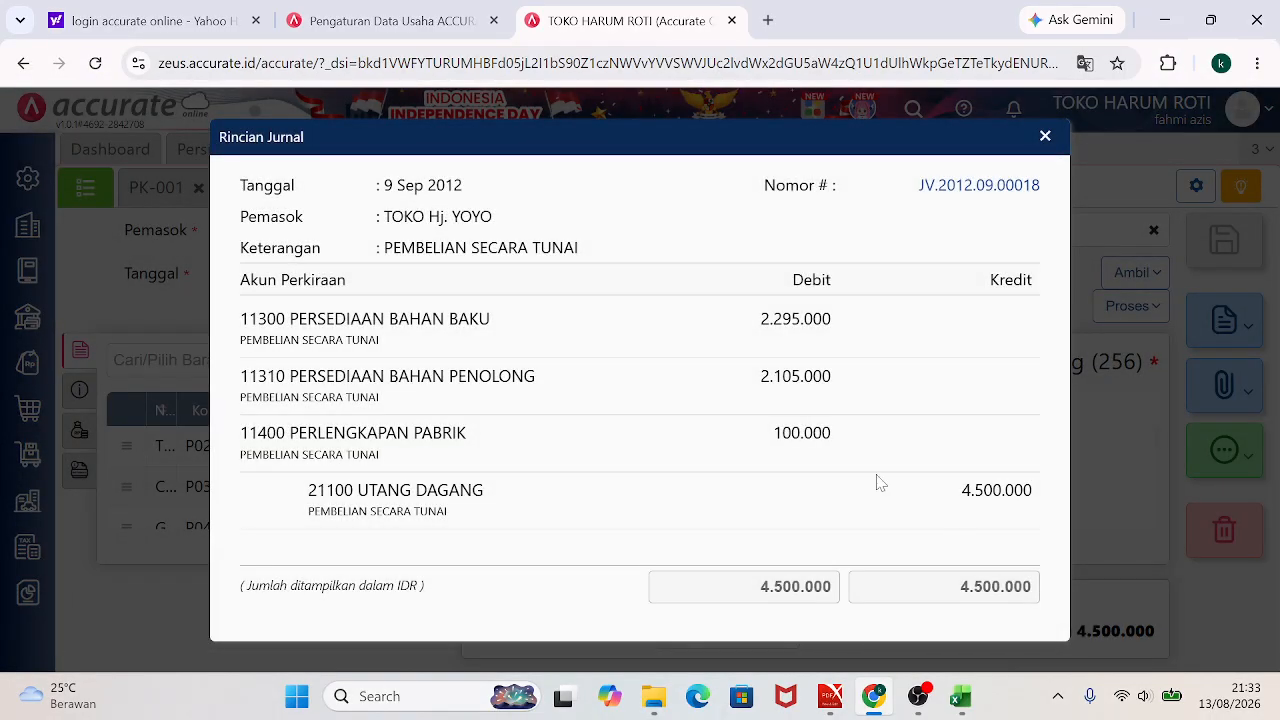
left_click(1044, 145)
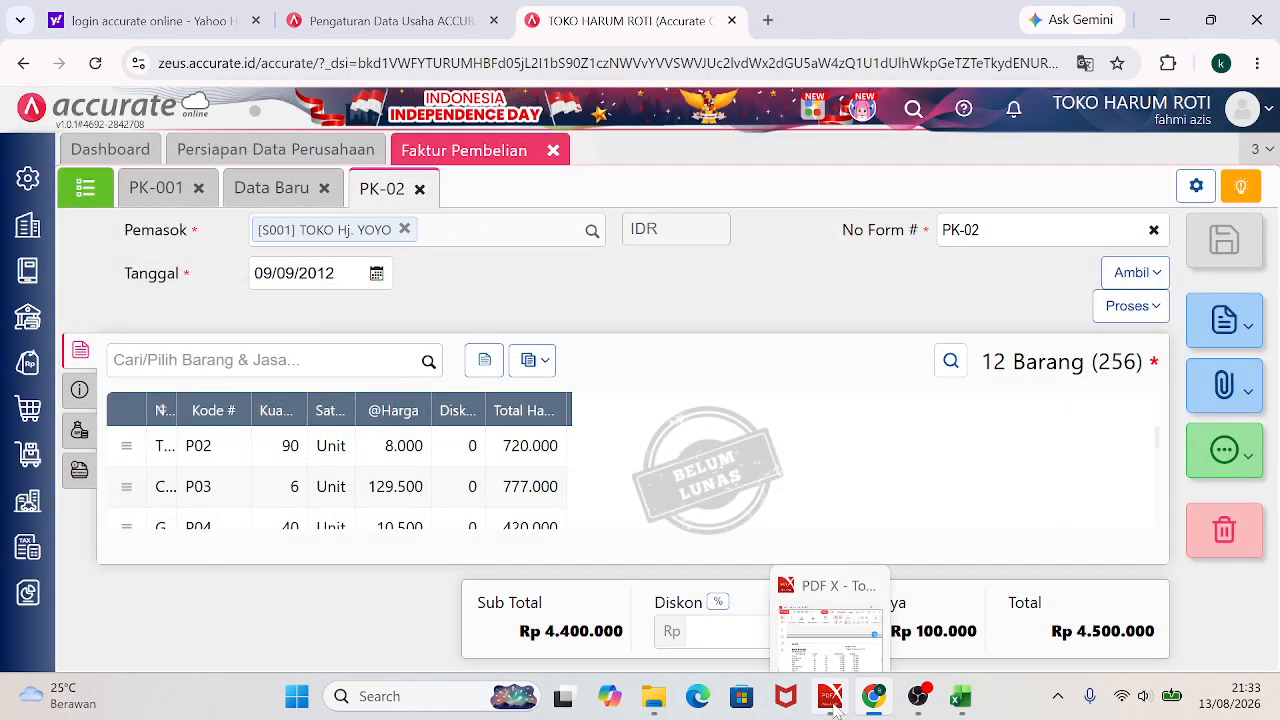
Compare invoice PK-02 with the PDF note and create a purchase payment (Pembayaran) from the invoice.
left_click(830, 696)
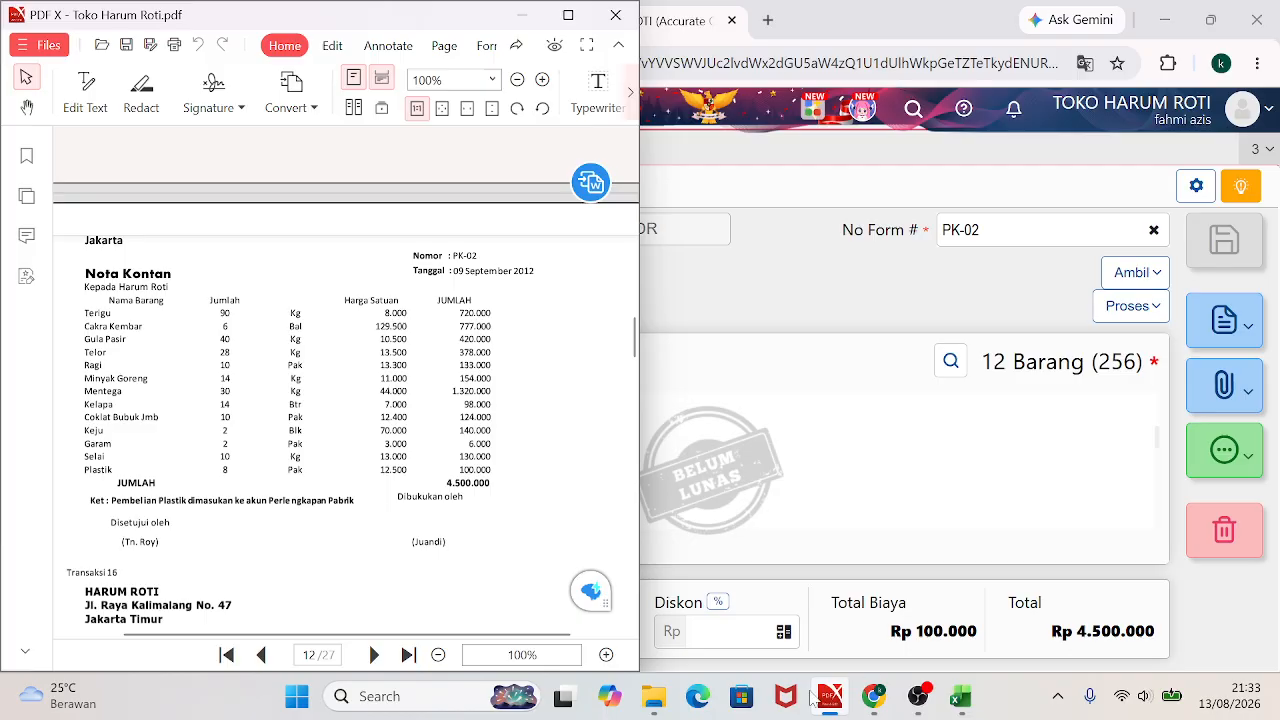
left_click(888, 712)
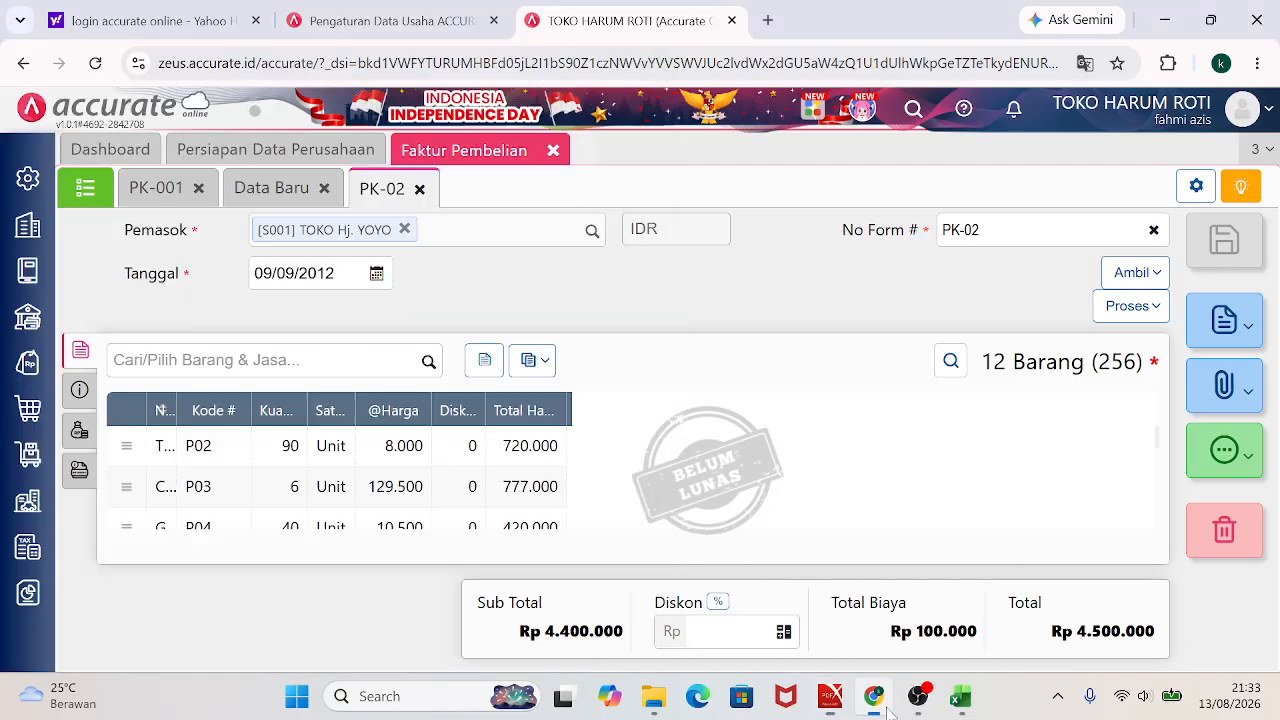
left_click(1150, 310)
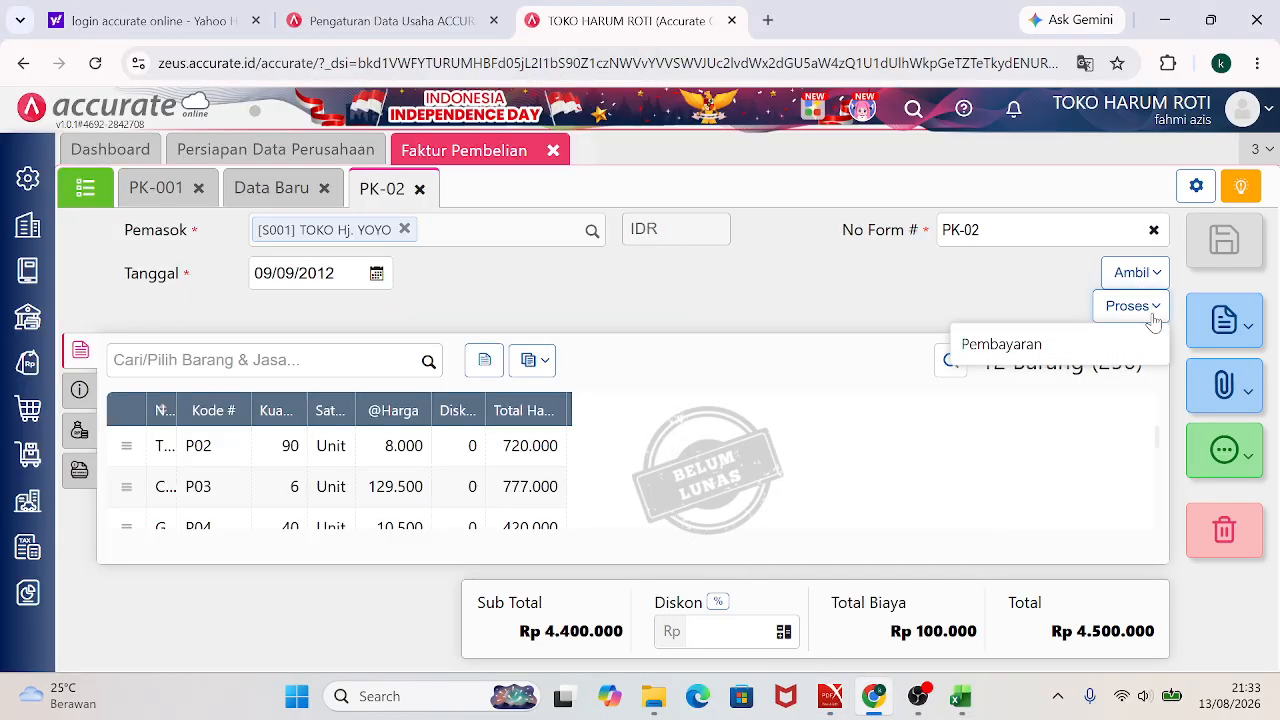
left_click(990, 345)
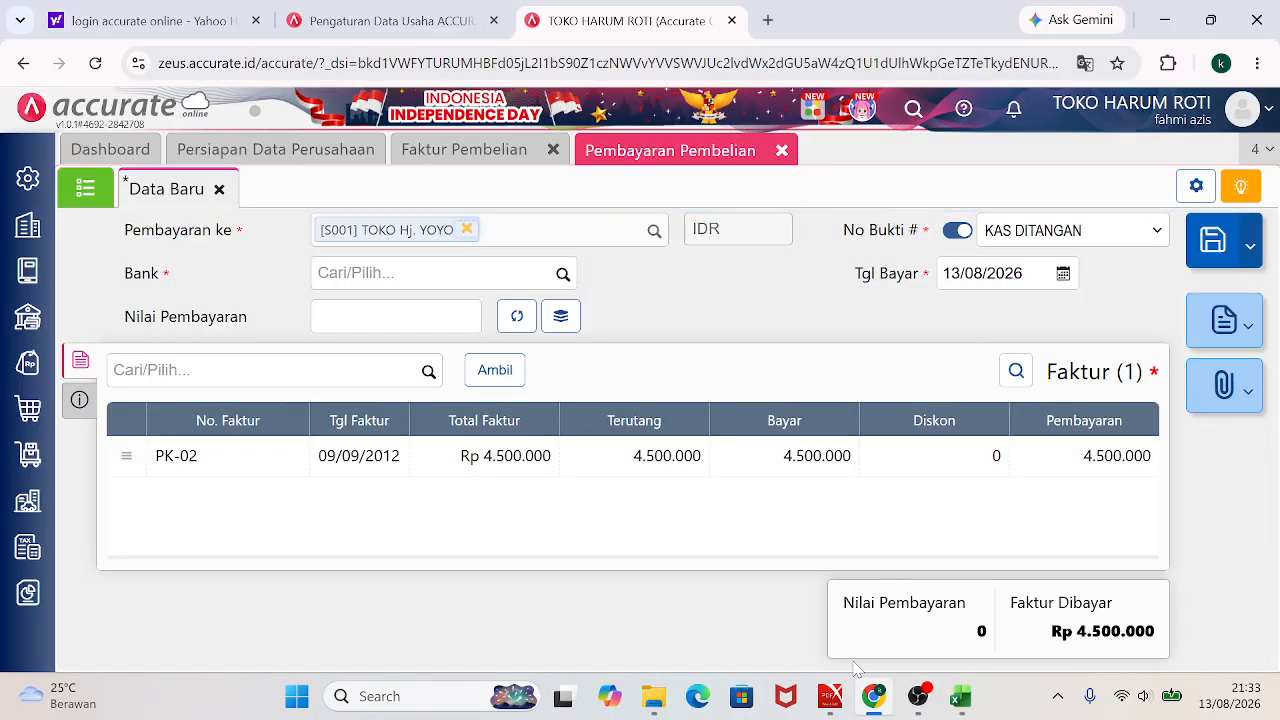
Check the date on the PDF note and set the payment date (Tgl Bayar) to 09/09/2012.
left_click(828, 705)
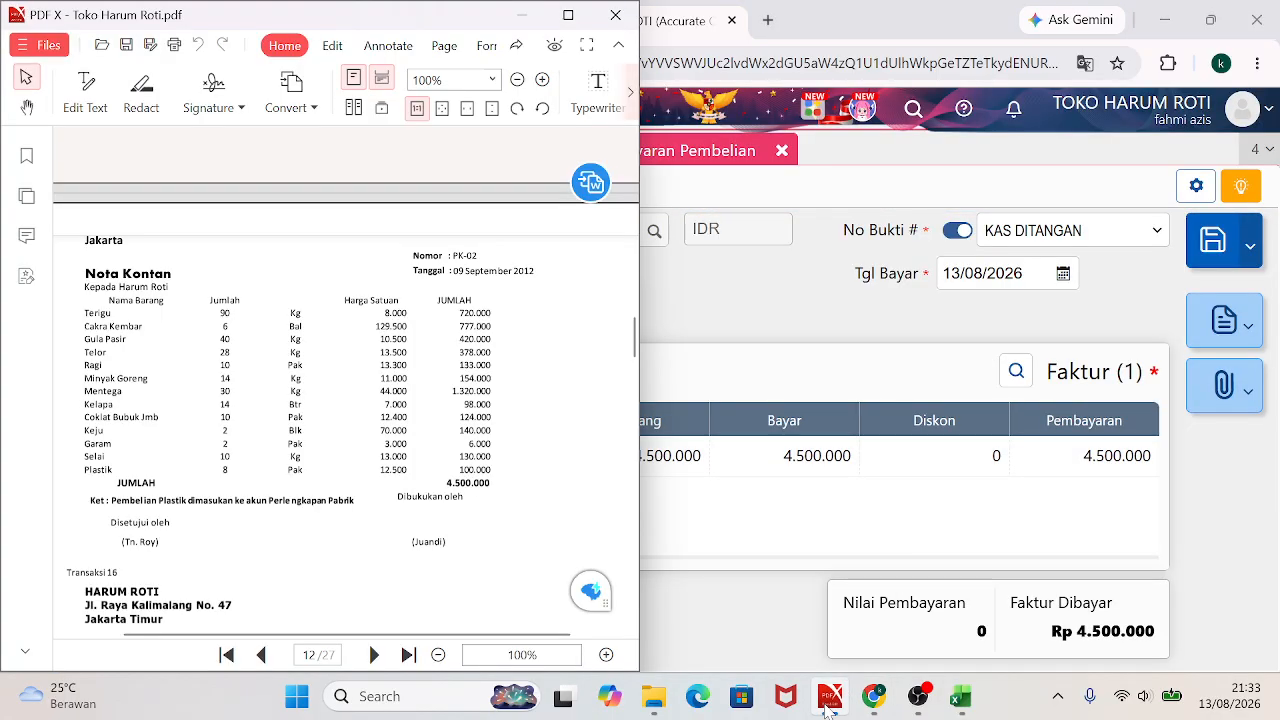
left_click(828, 705)
left_click(985, 273)
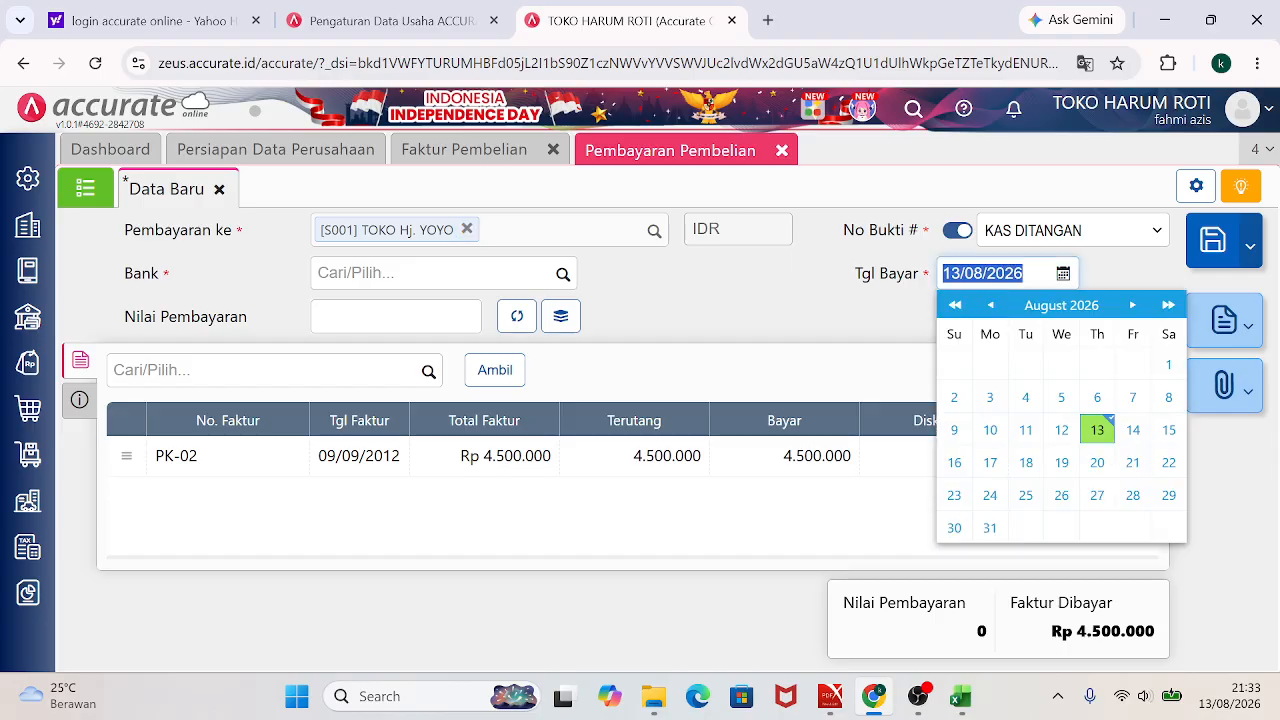
type("09")
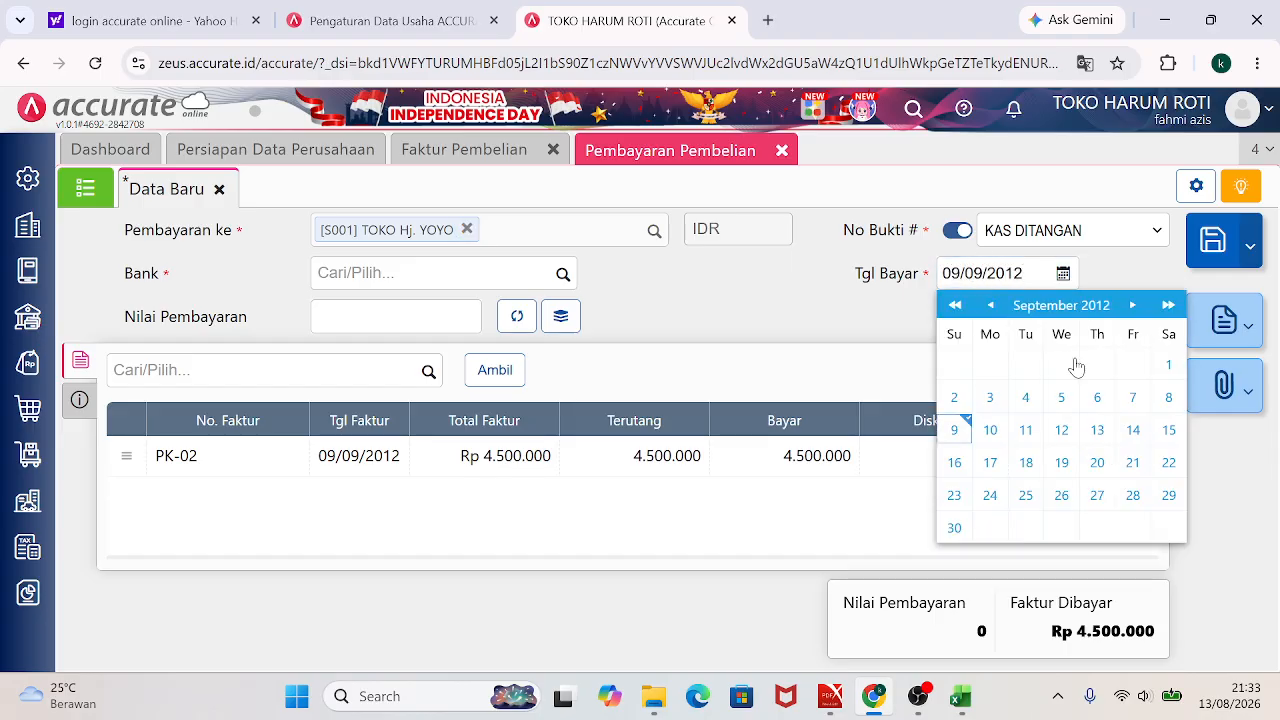
left_click(955, 429)
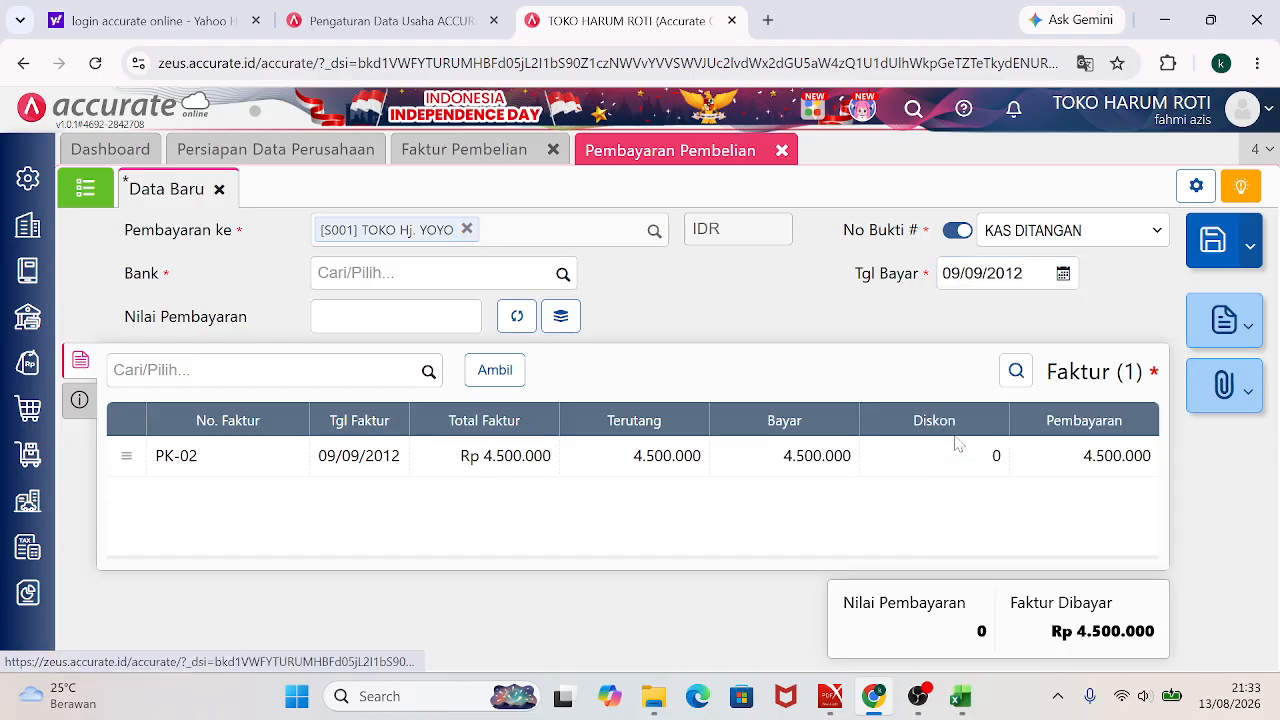
Choose KAS DITANGAN as the payment's bank account and fill the payment value with the invoice amount of Rp 4.500.000.
left_click(563, 274)
left_click(413, 316)
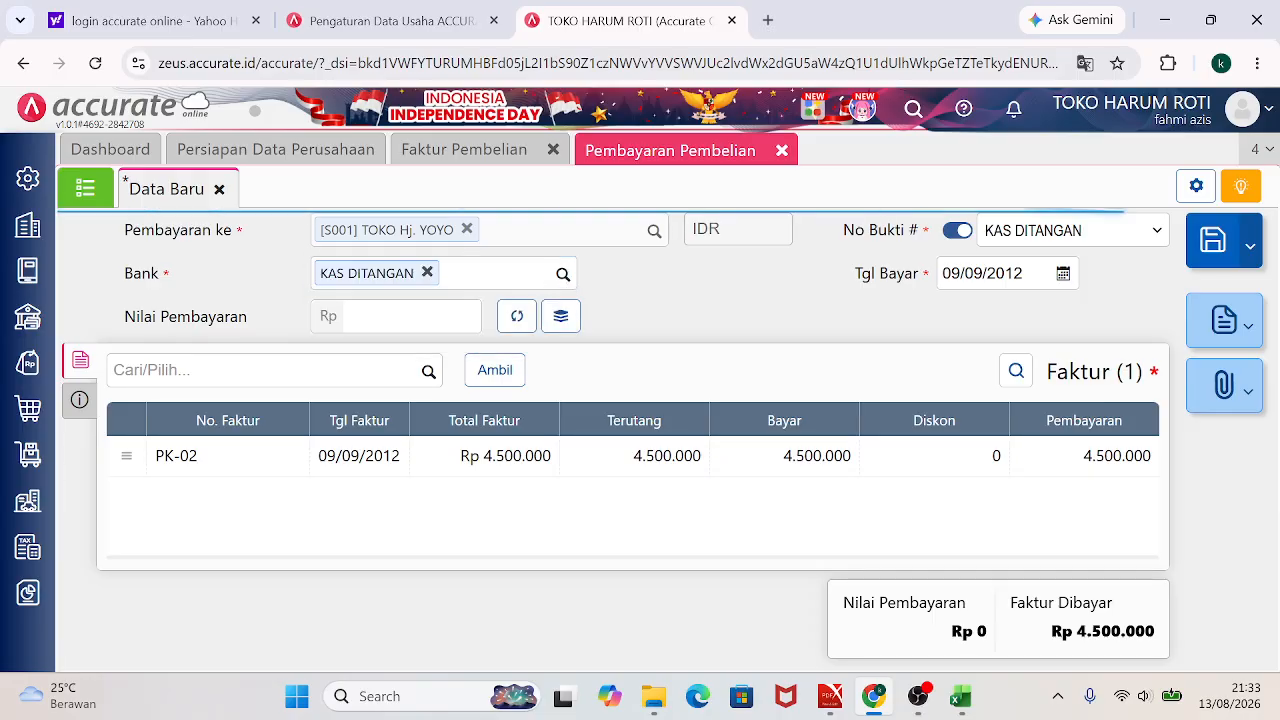
left_click(516, 326)
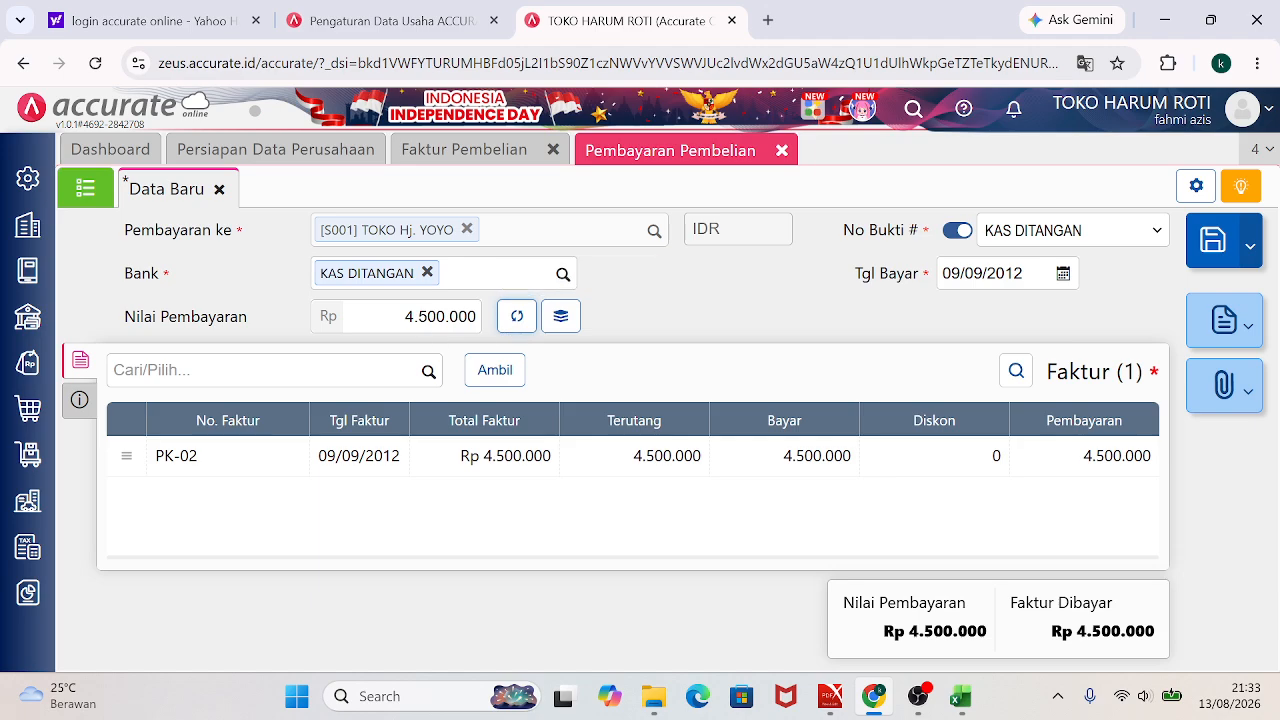
Enter the note PEMBELIAN SECARA TUNAI in the payment's Keterangan and save the payment.
left_click(79, 399)
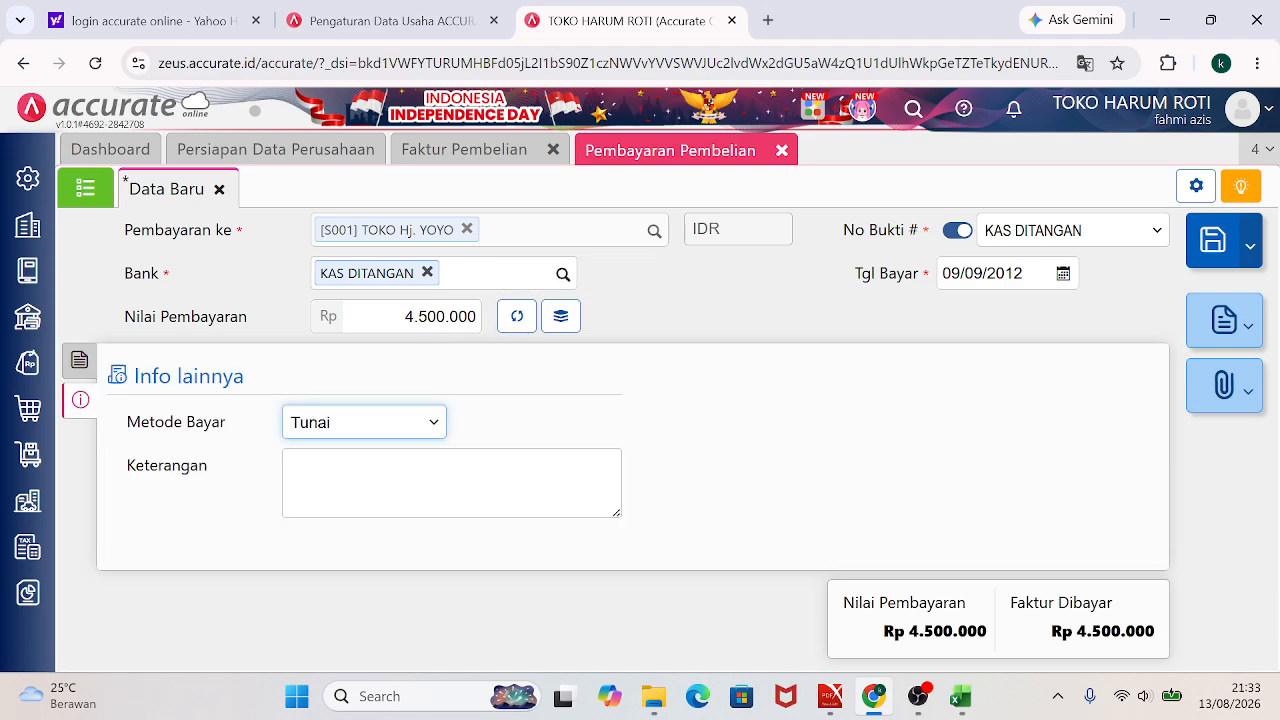
left_click(450, 483)
type("PEMBELIAN SECARA TUNAI")
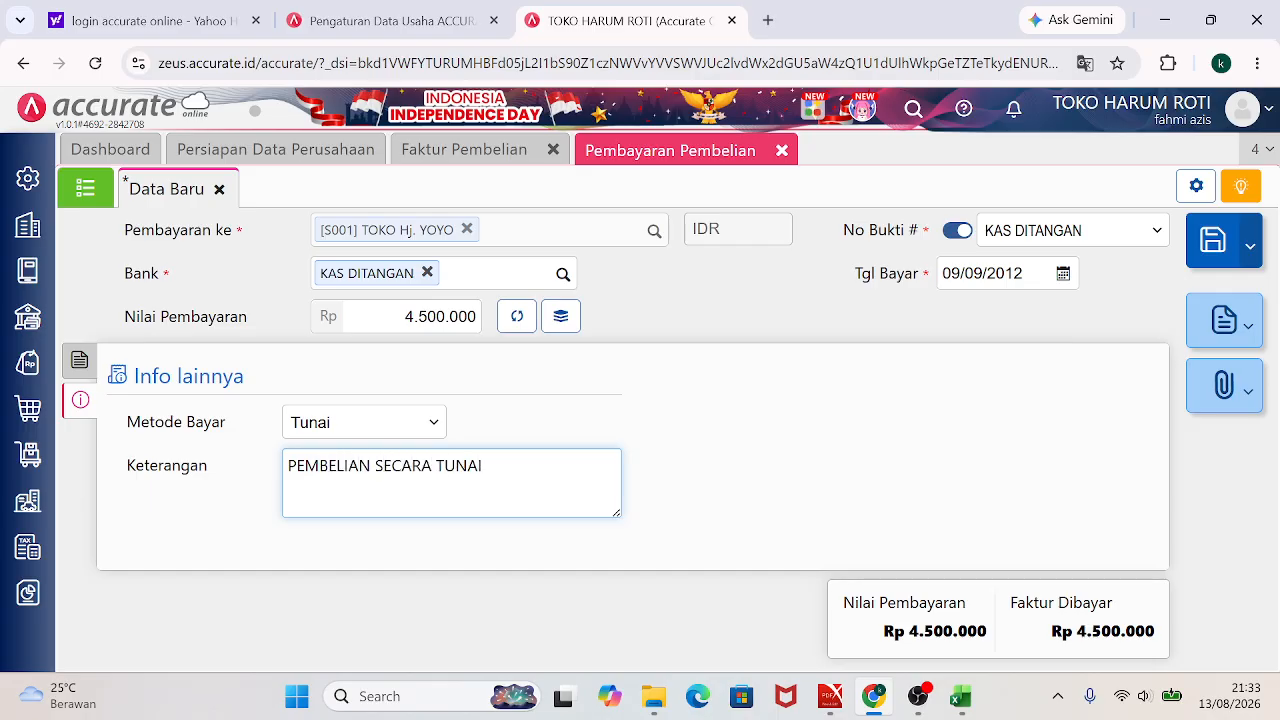
left_click(80, 361)
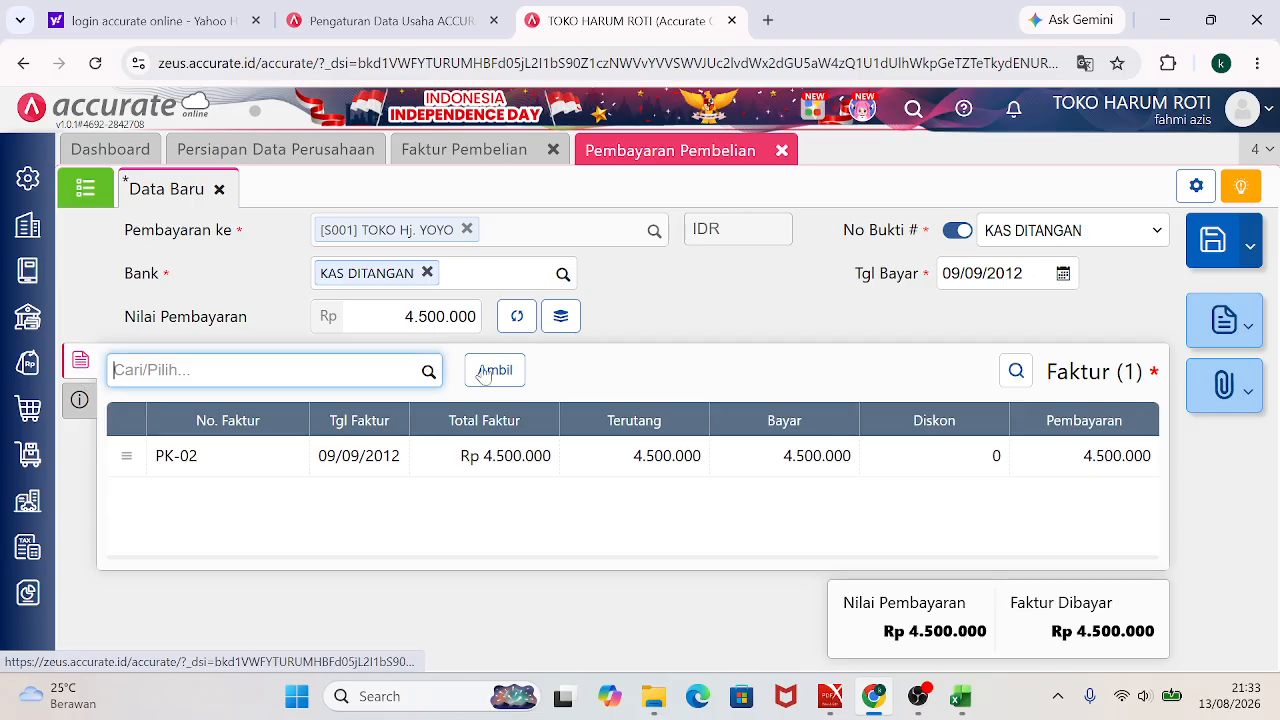
left_click(1205, 257)
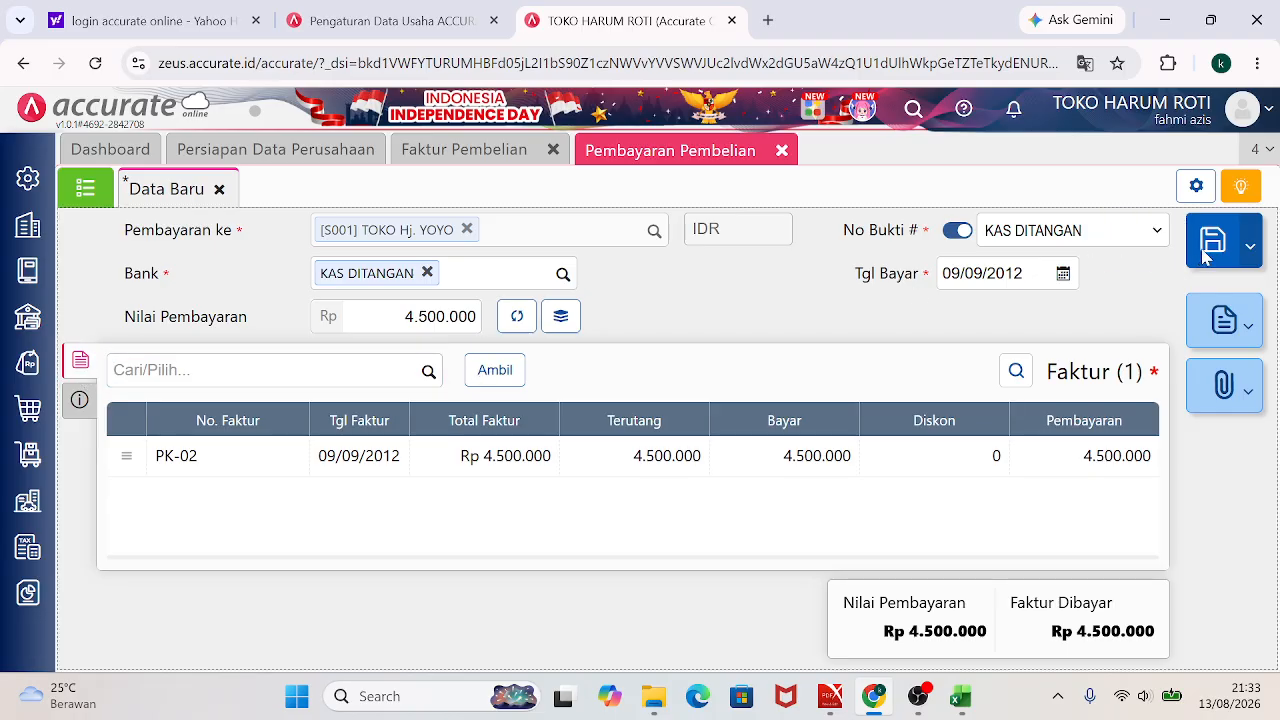
Reopen the saved 09/09/2012 payment from the payment list and examine its journal details (Rincian Jurnal).
left_click(103, 194)
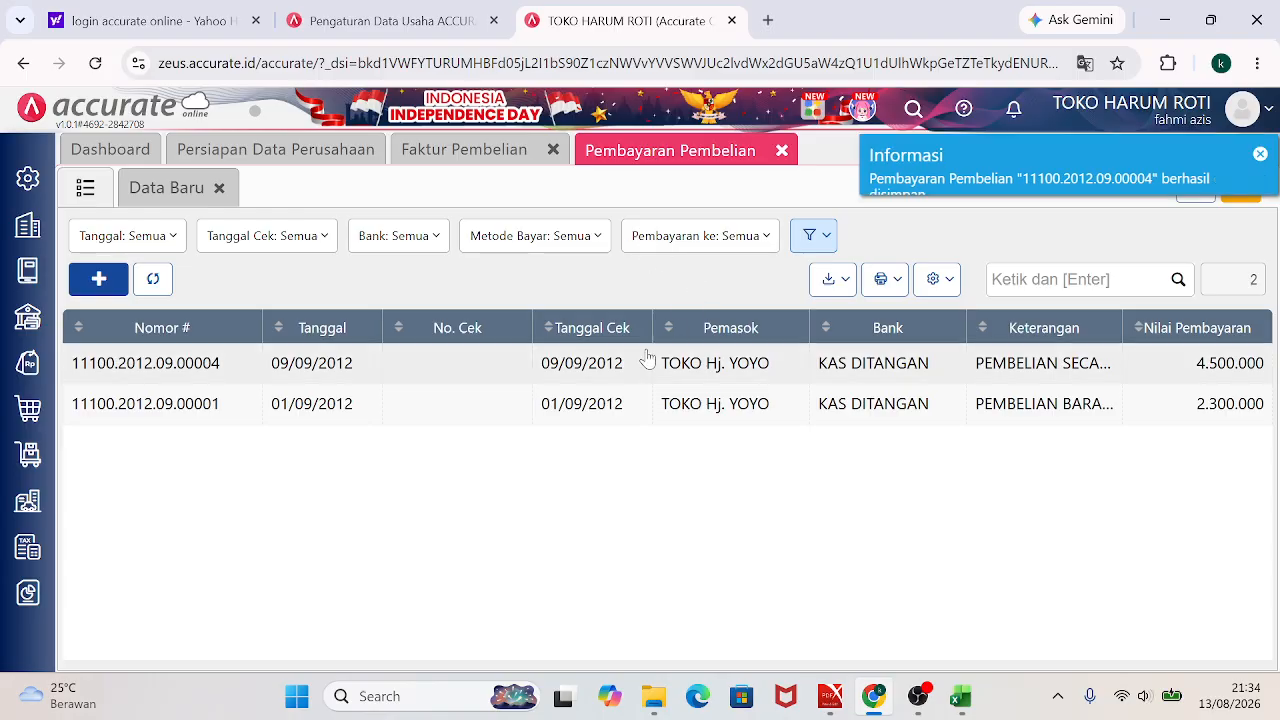
left_click(621, 362)
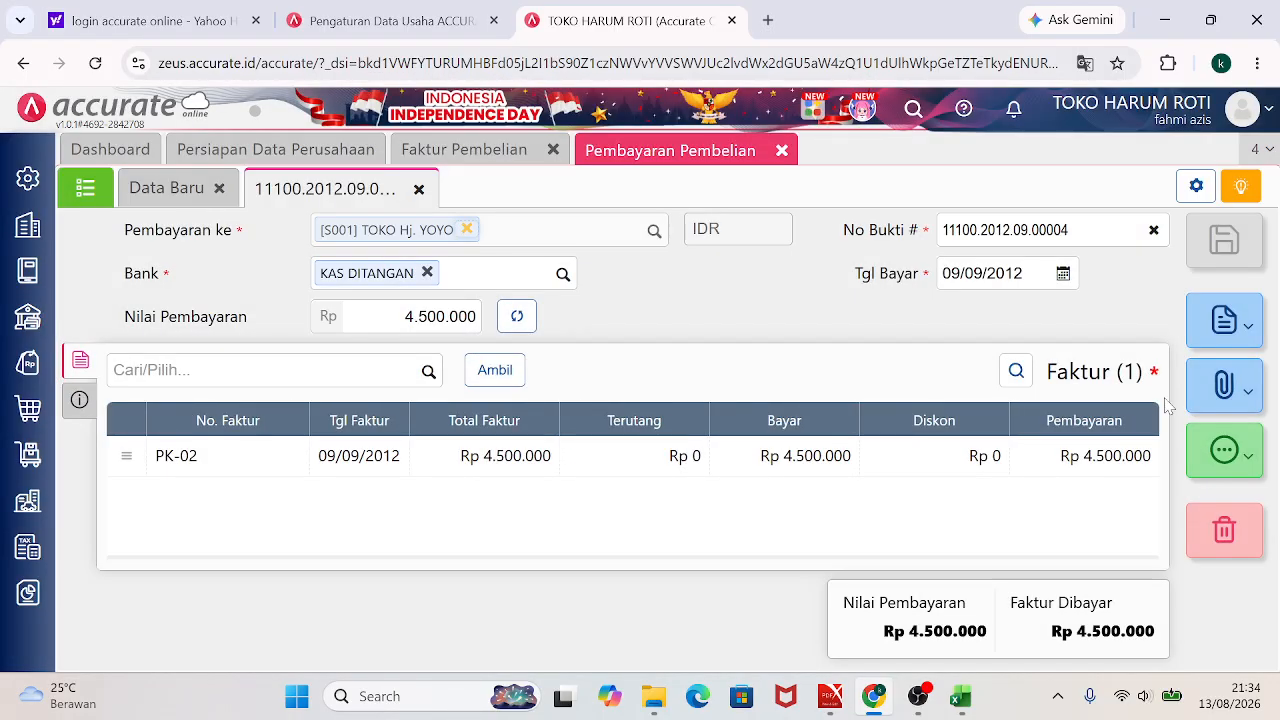
left_click(1226, 449)
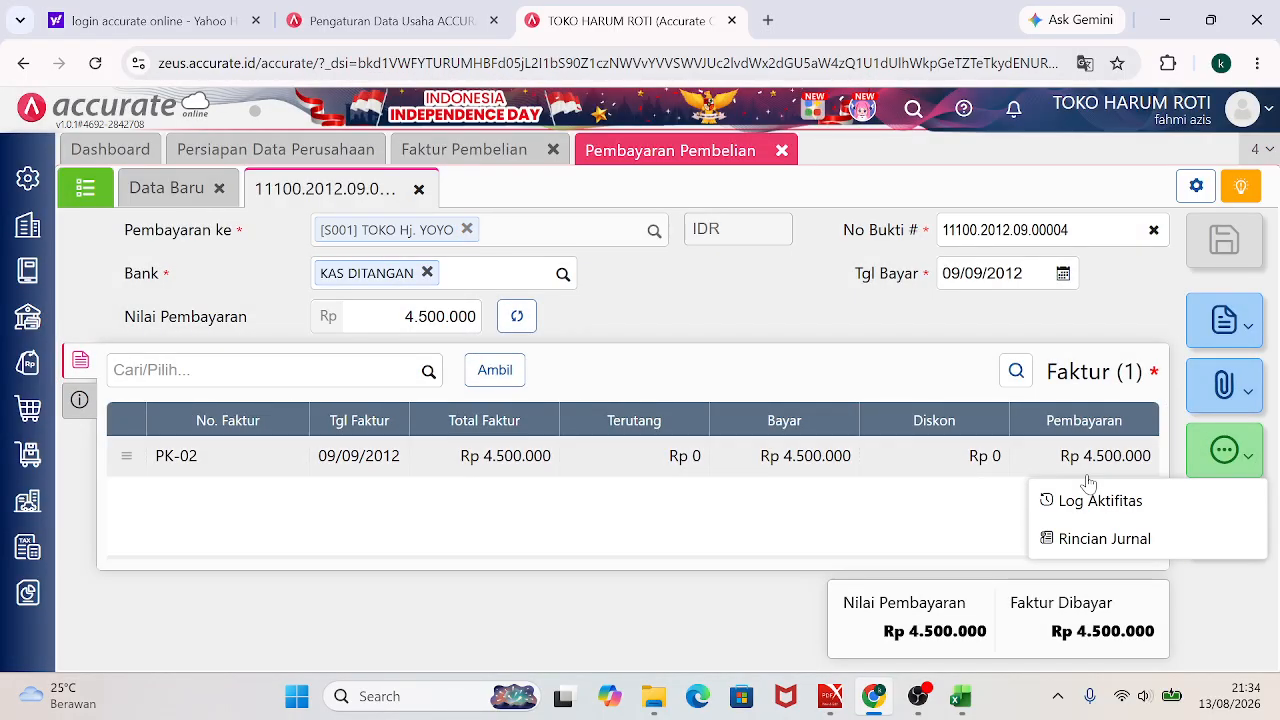
left_click(1097, 539)
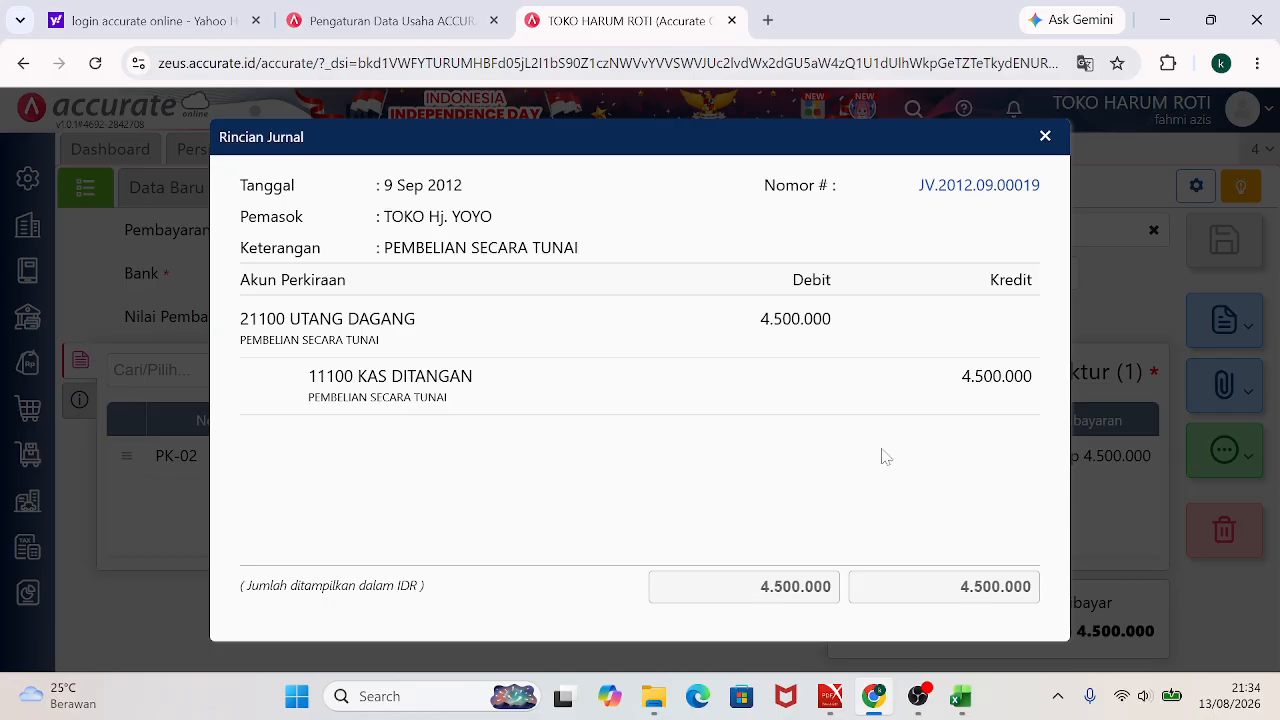
left_click(1045, 138)
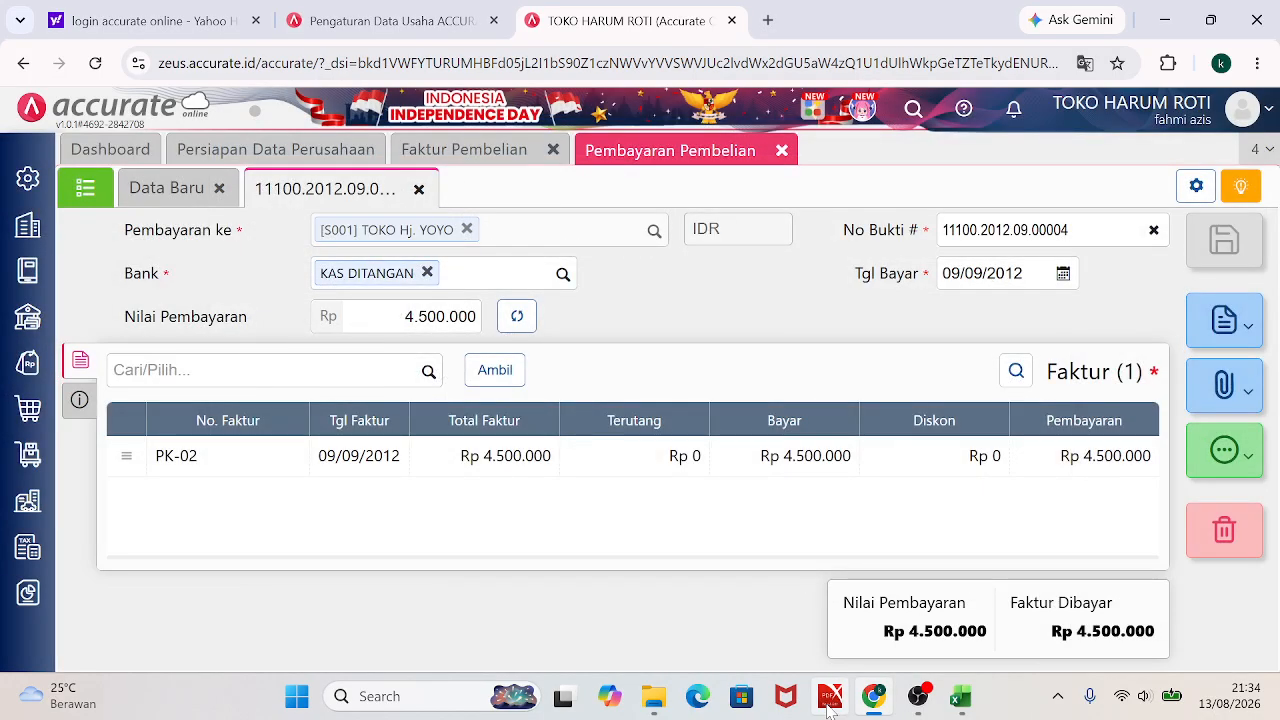
Read the production memo of Transaksi 16 in the Toko Harum Roti PDF and return to Accurate.
left_click(829, 698)
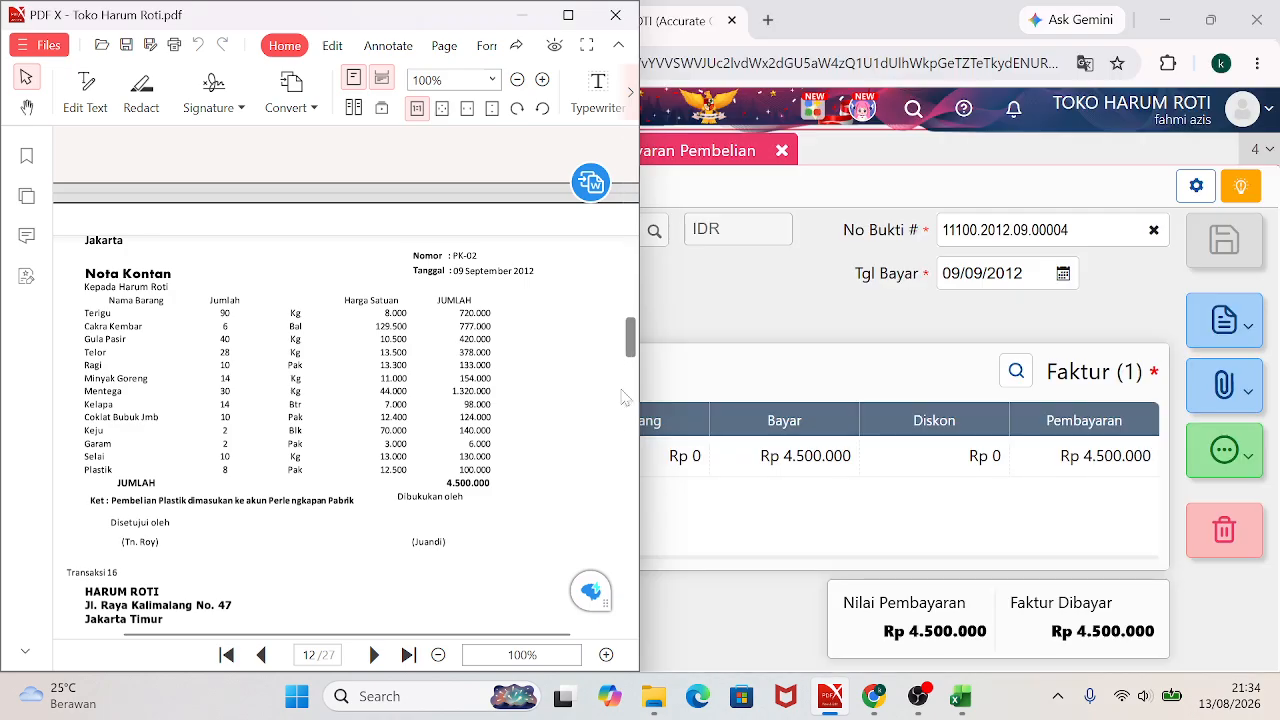
scroll(632, 345, "down", 3)
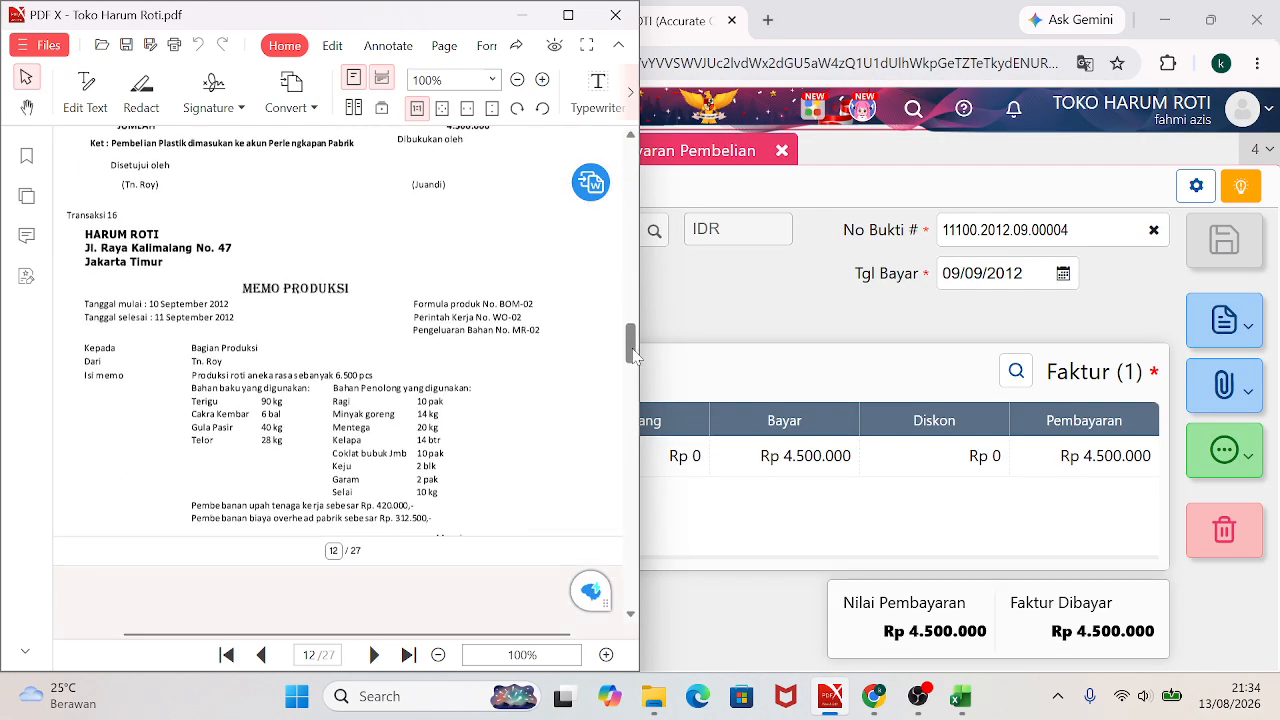
scroll(633, 355, "down", 1)
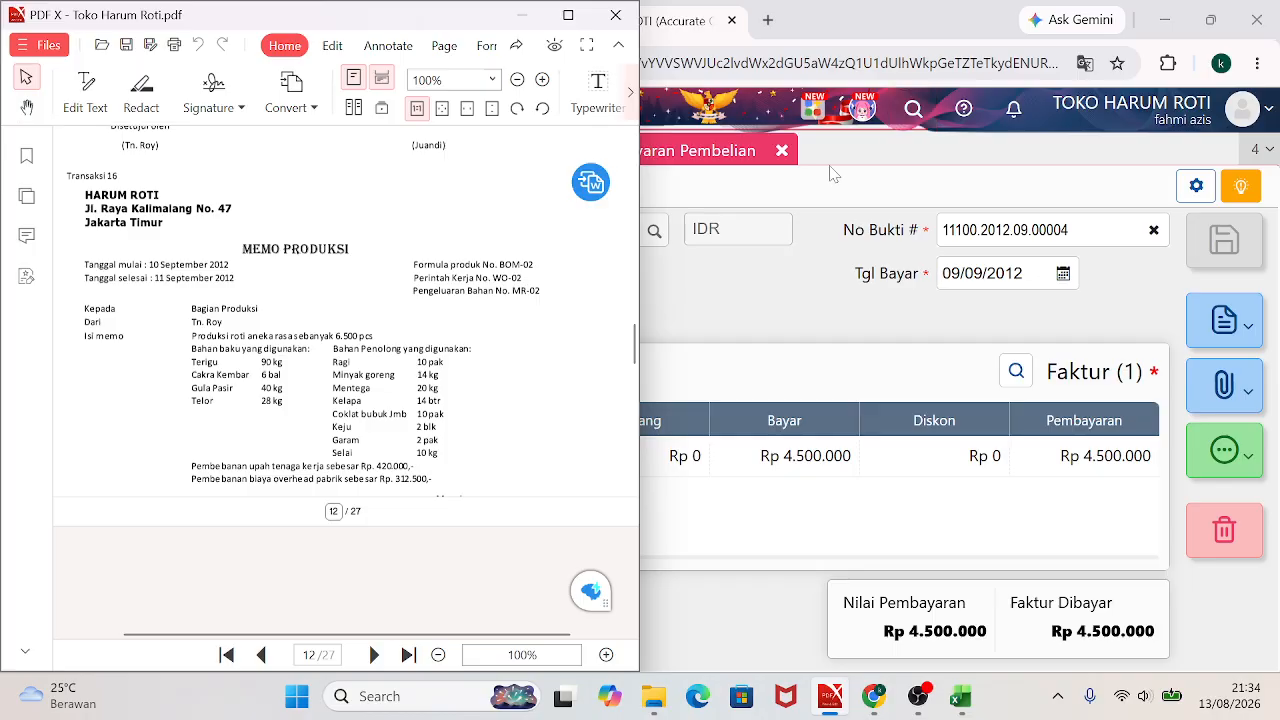
left_click(893, 165)
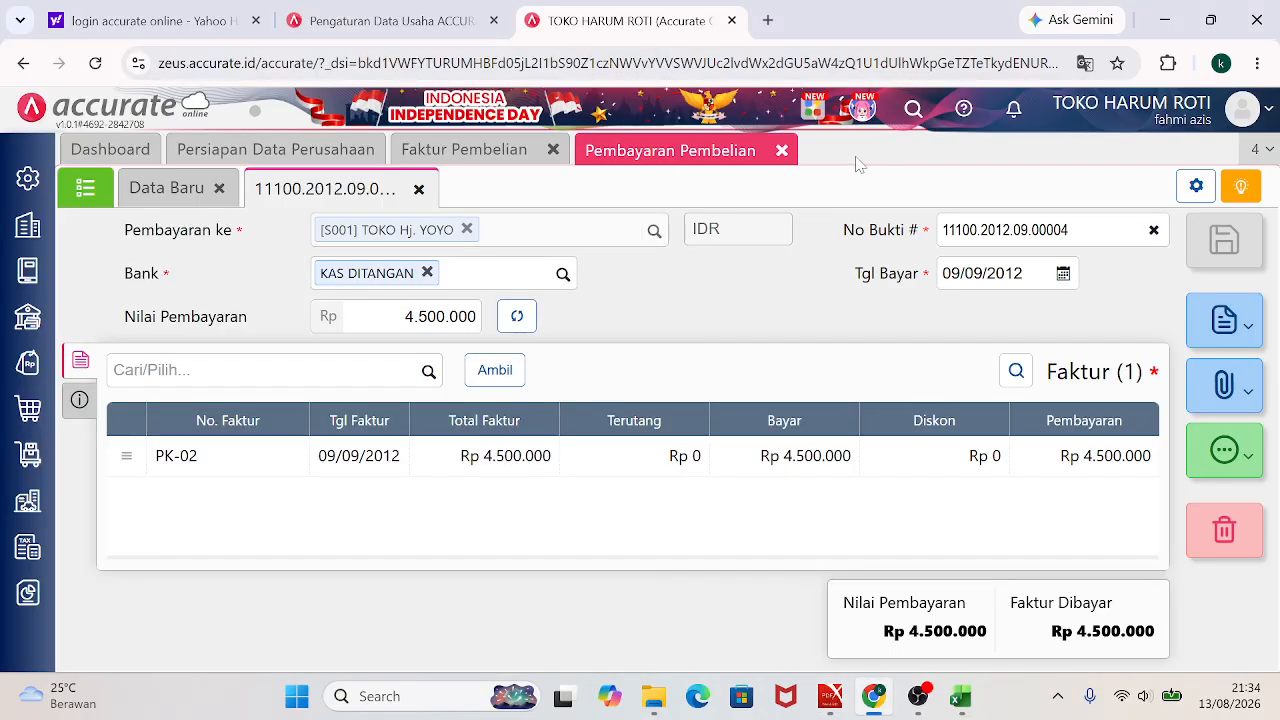
Close the purchase payment and invoice modules and open a new Pekerjaan Pesanan form beside the PDF memo.
left_click(783, 151)
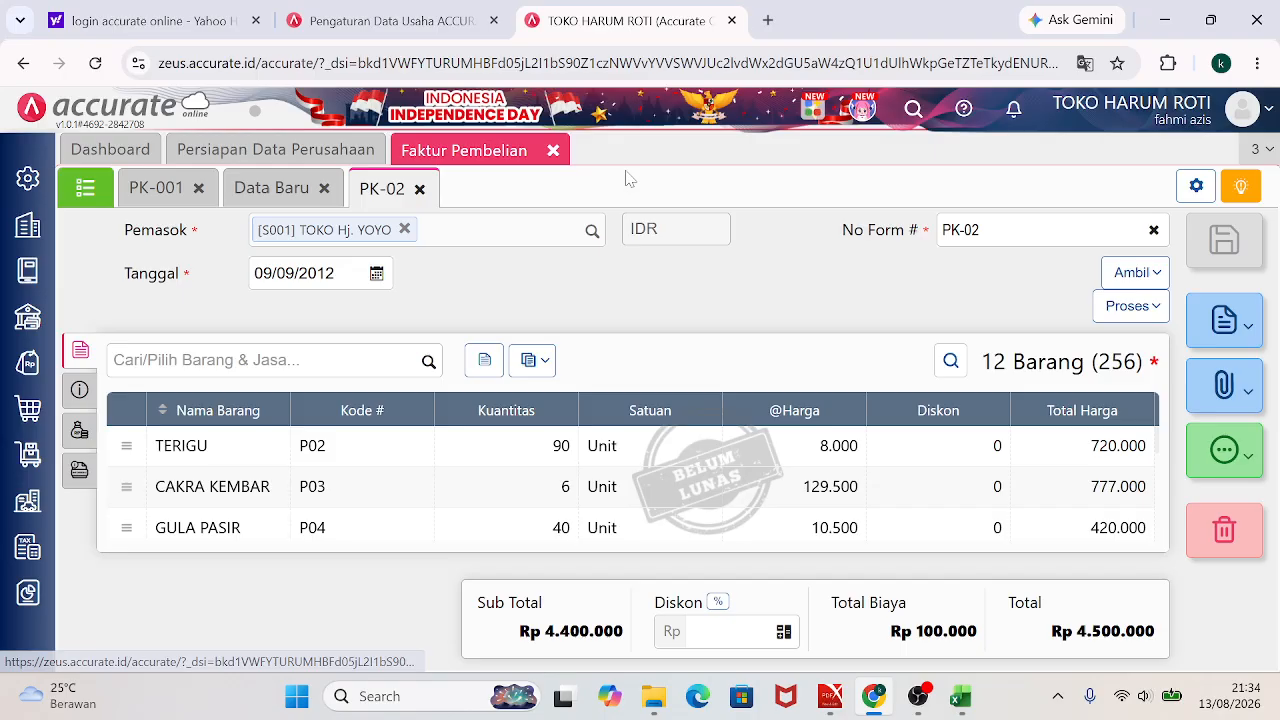
left_click(552, 150)
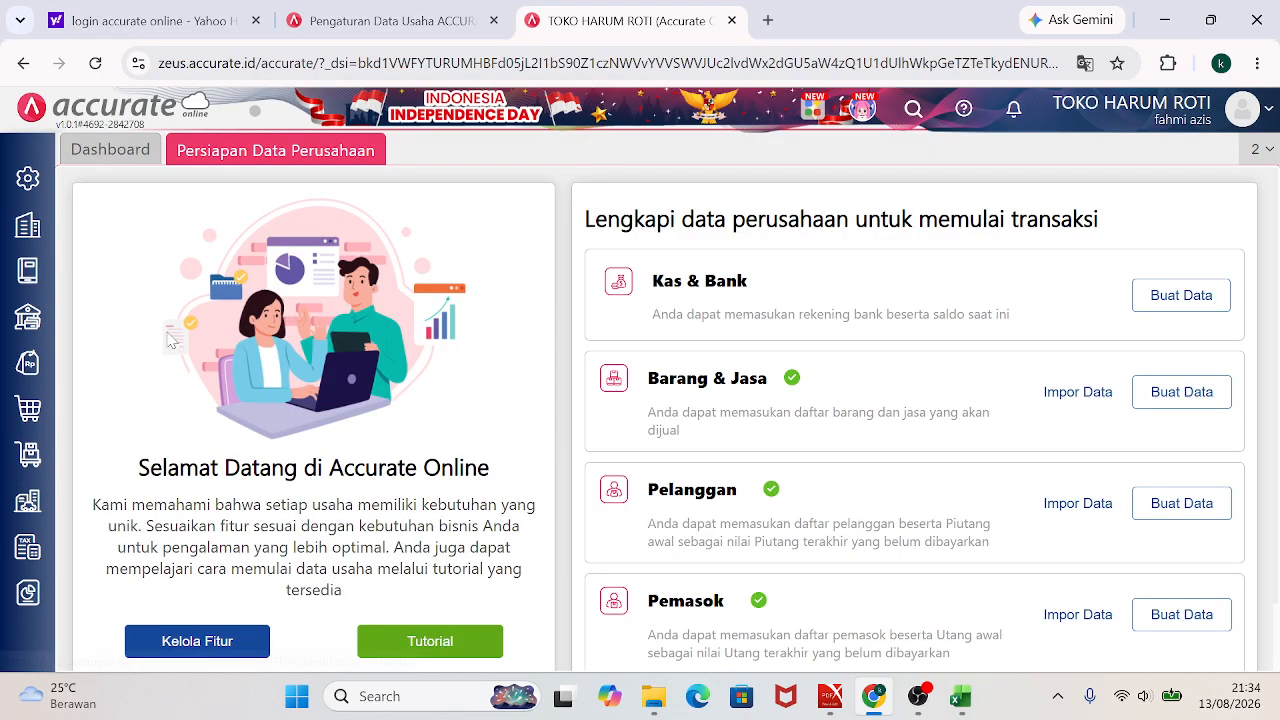
left_click(28, 455)
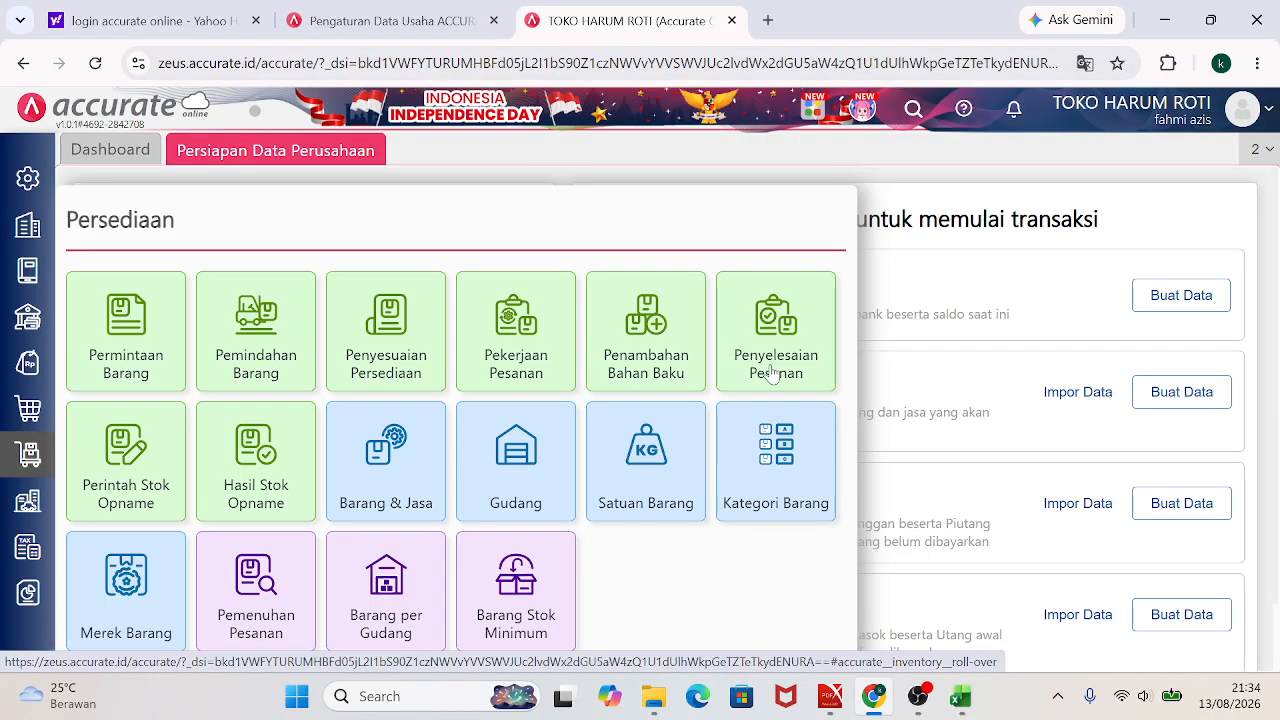
left_click(515, 366)
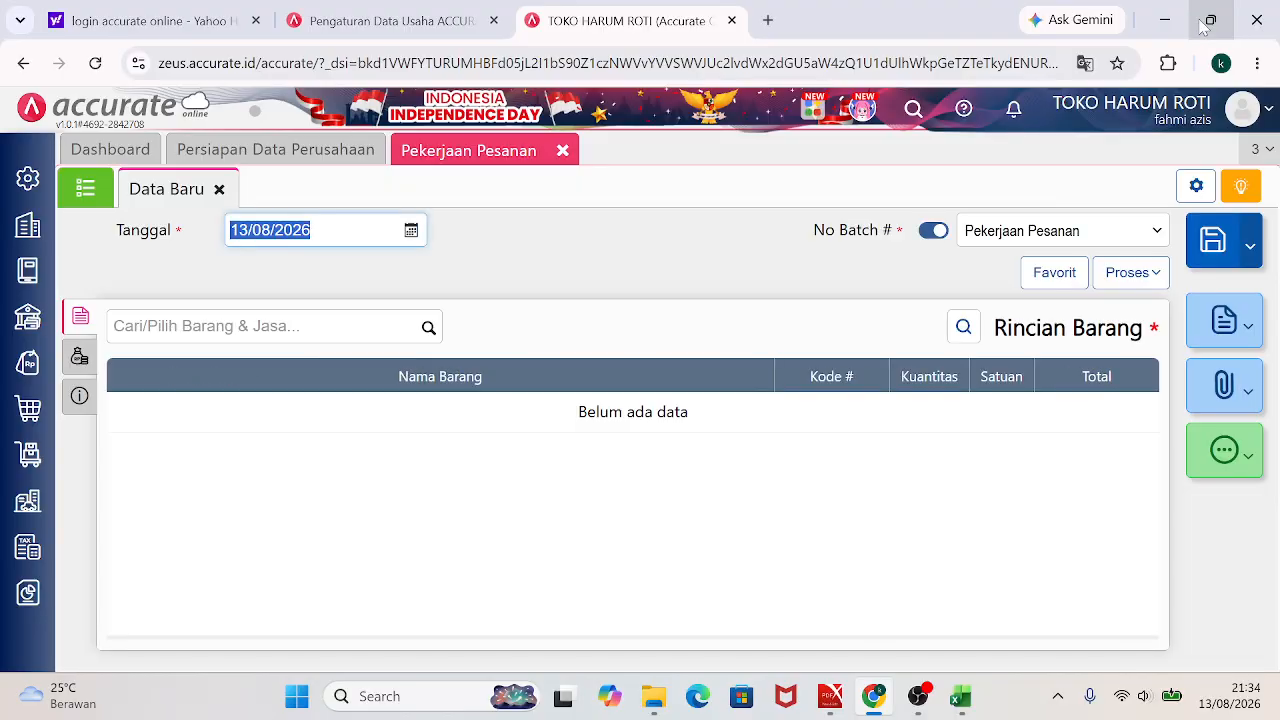
left_click(1210, 20)
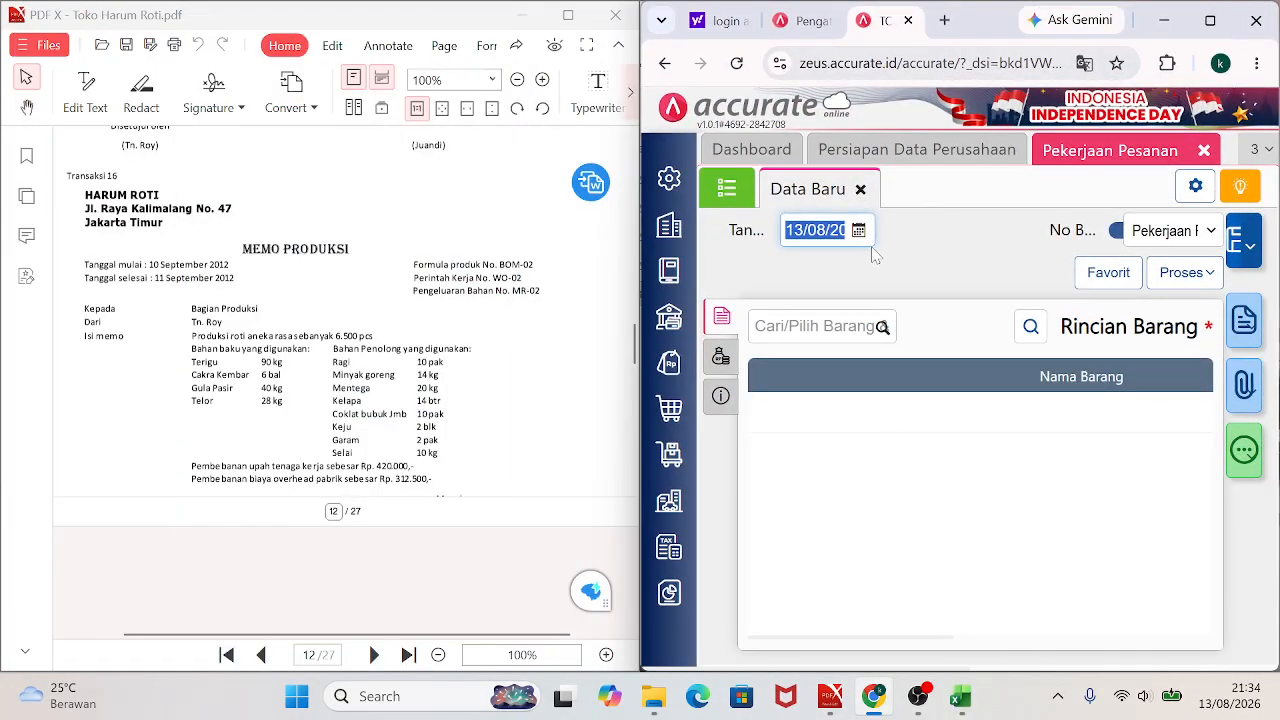
Date the Pekerjaan Pesanan with the memo's start date, 10 September 2012, and set a manual batch number of BOM-02.
type("1")
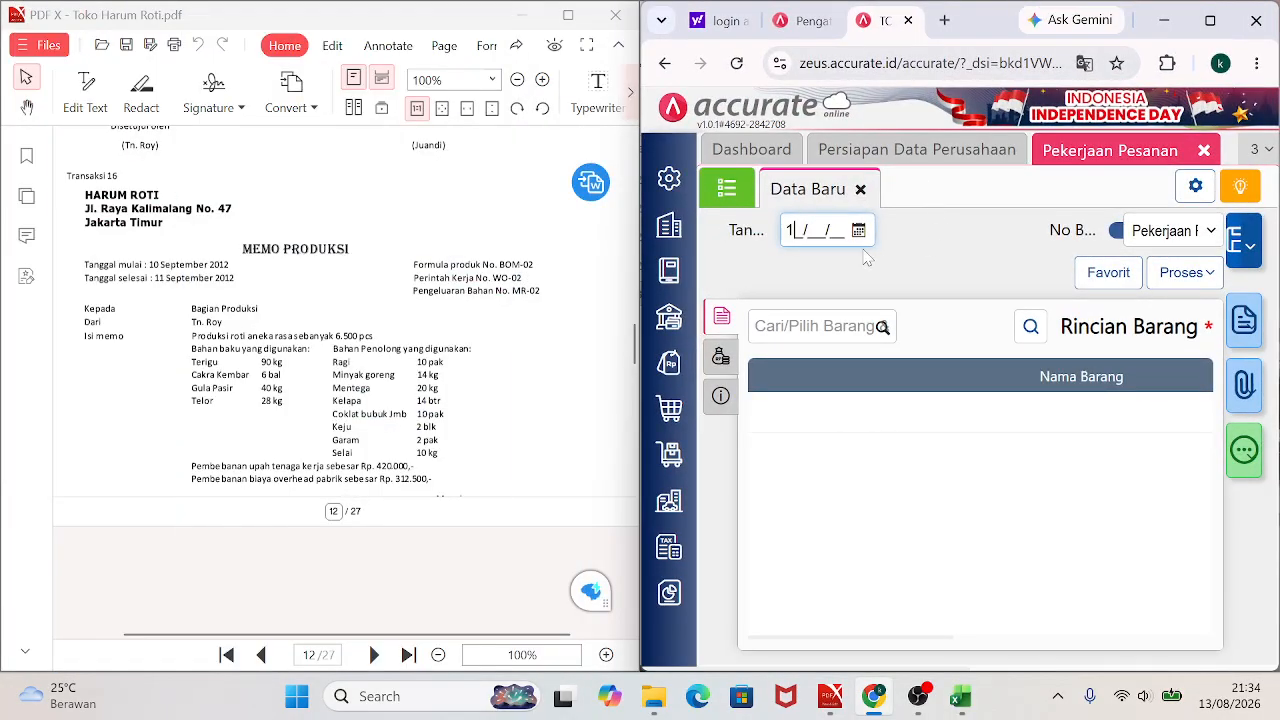
type("0/09/20")
key("Tab")
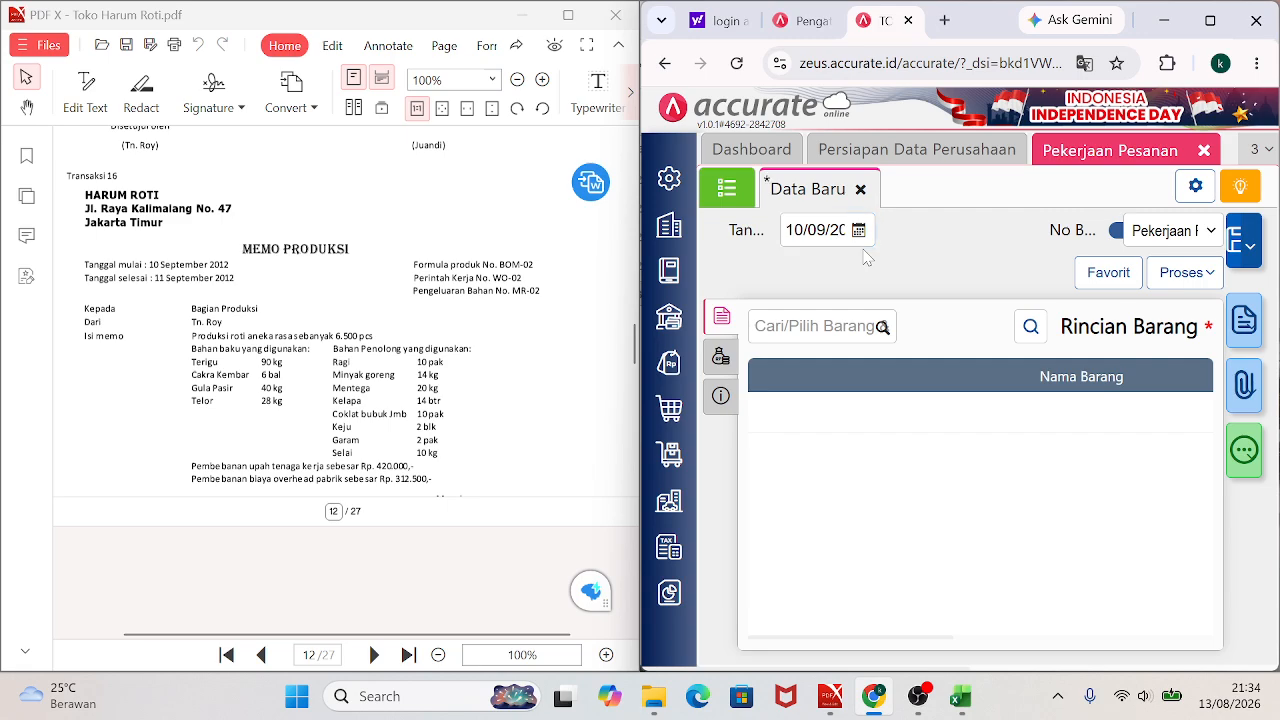
left_click(1117, 236)
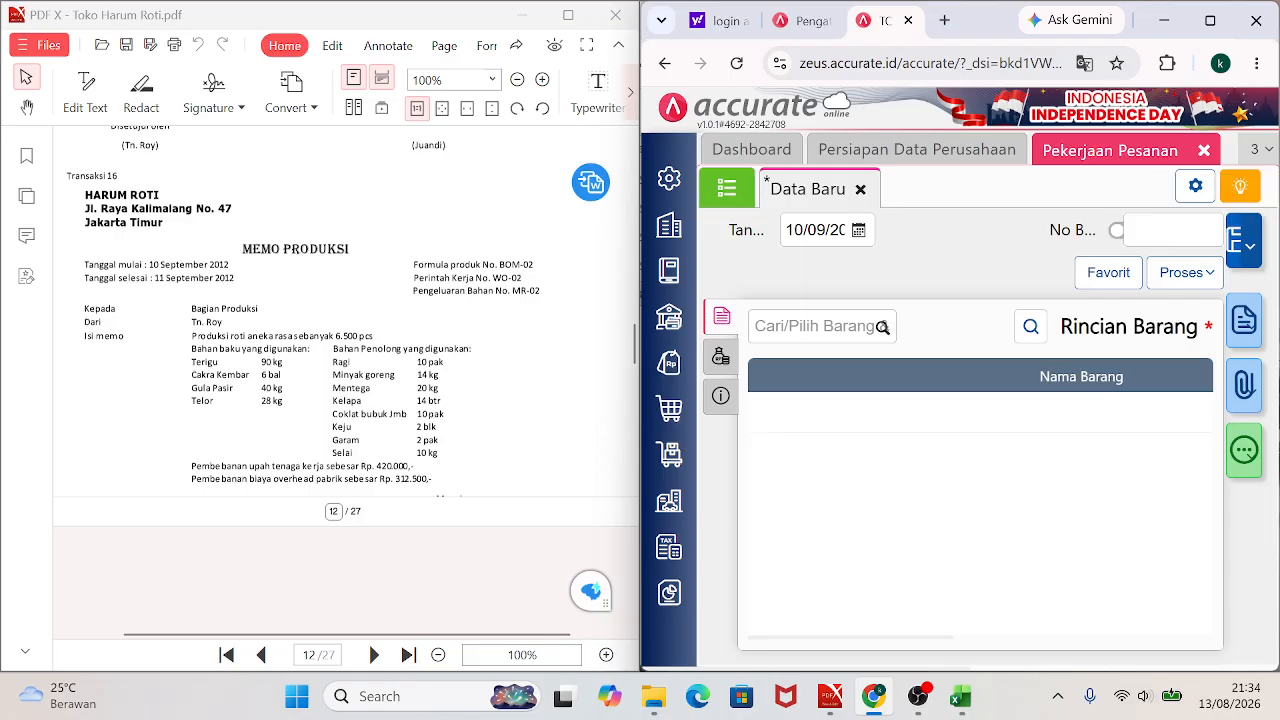
type("BO")
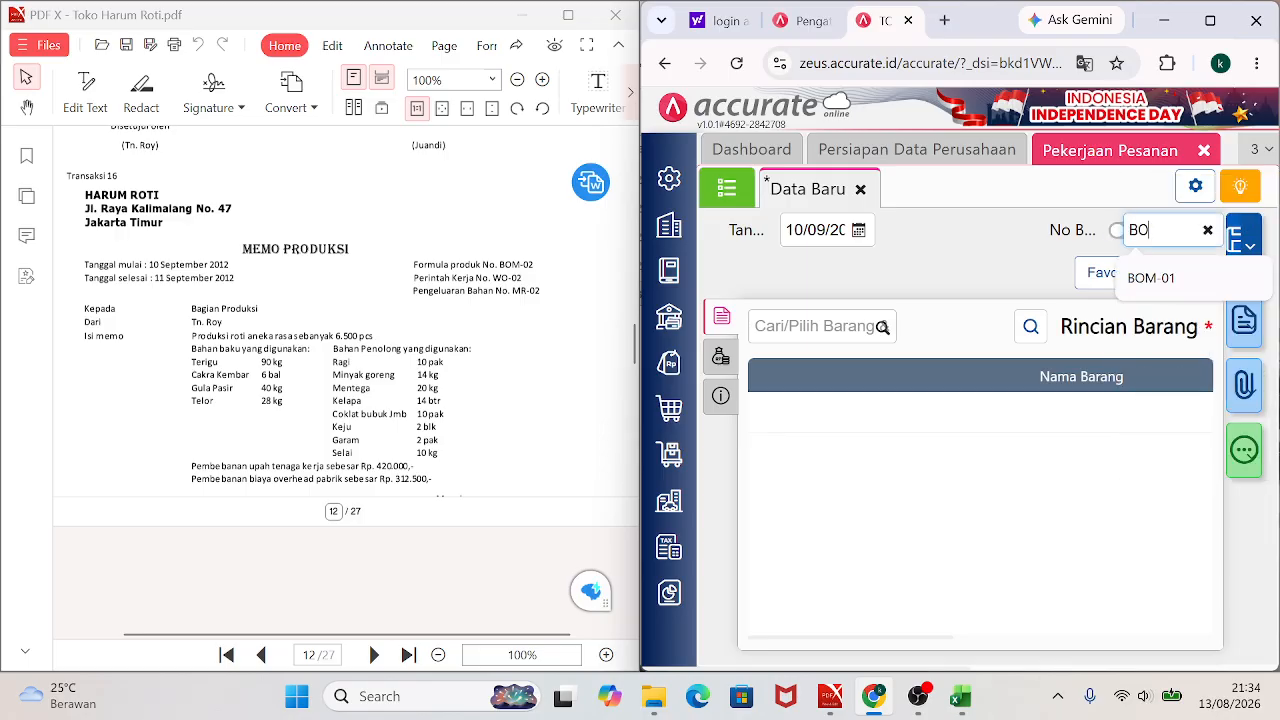
type("M-02")
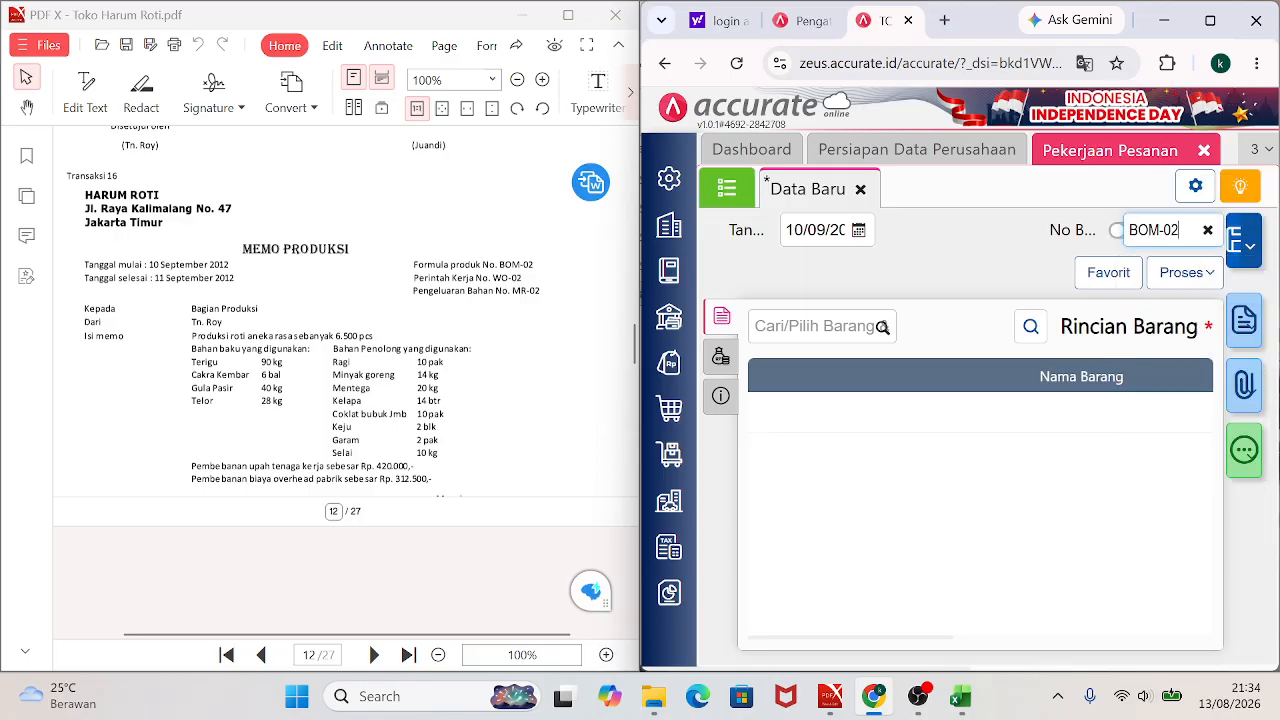
Add the material TERIGU to the Pekerjaan Pesanan with a quantity of 90.
left_click(882, 327)
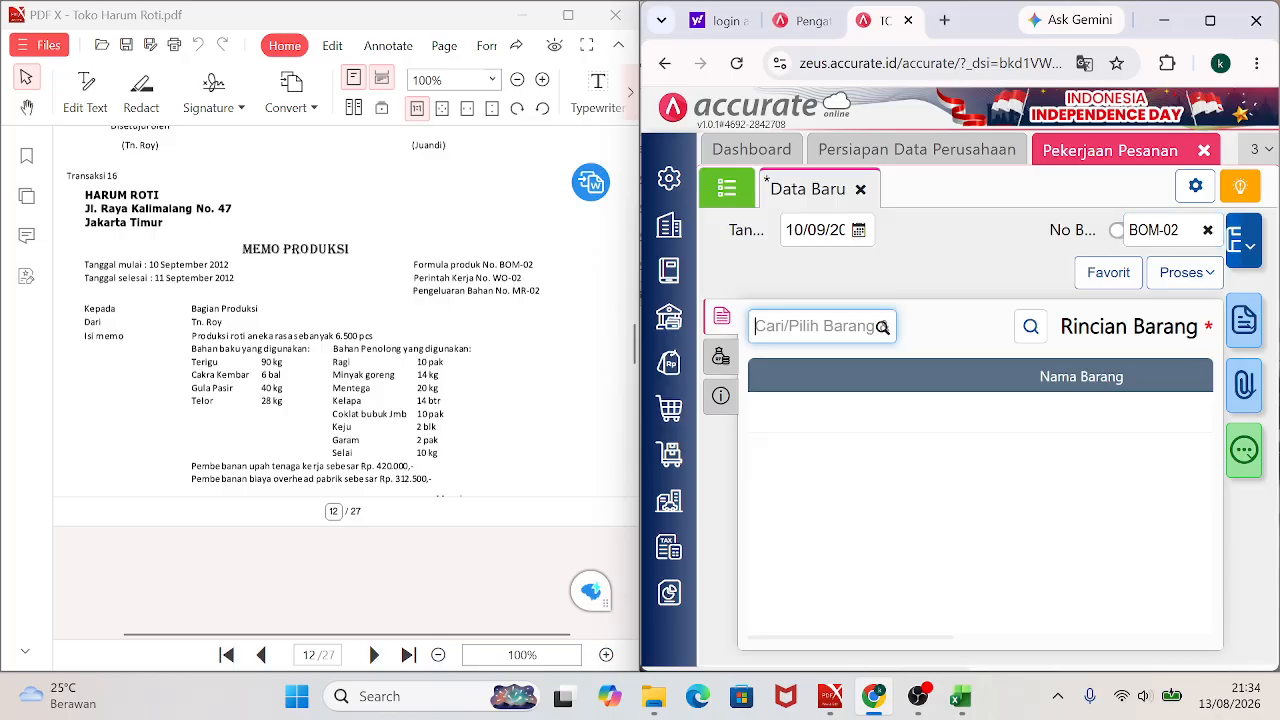
type("TERIGU")
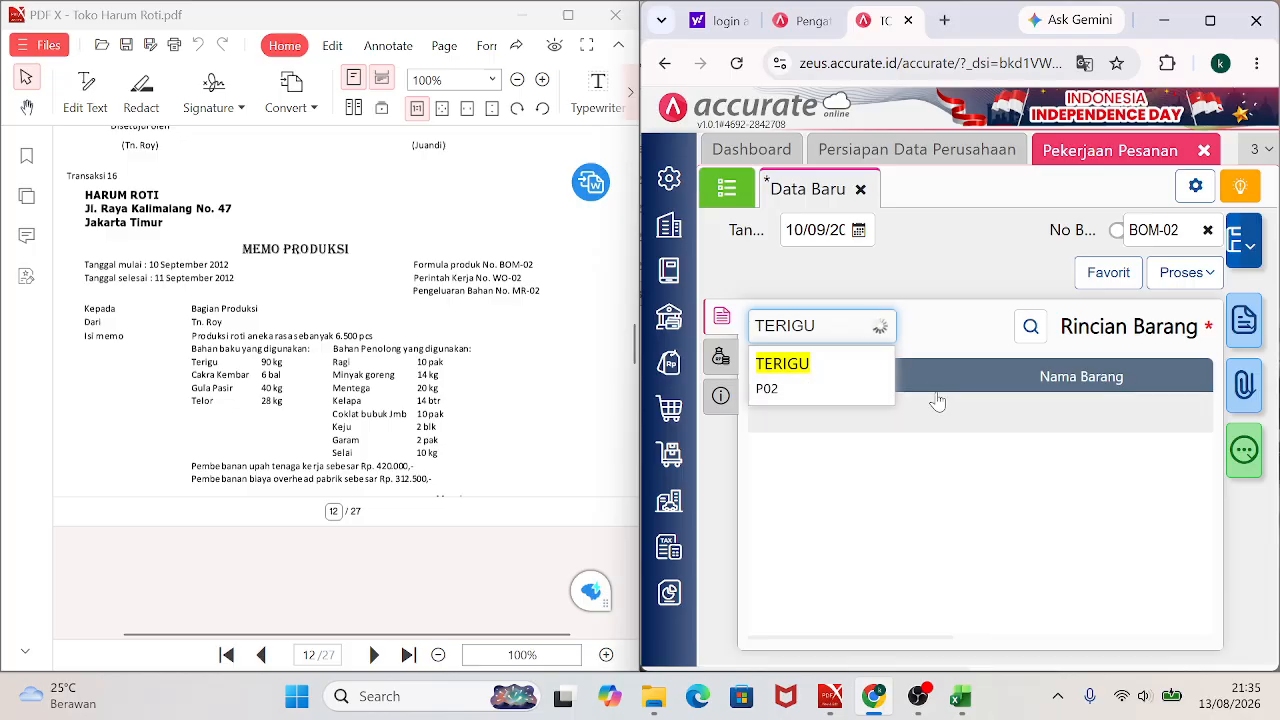
left_click(803, 387)
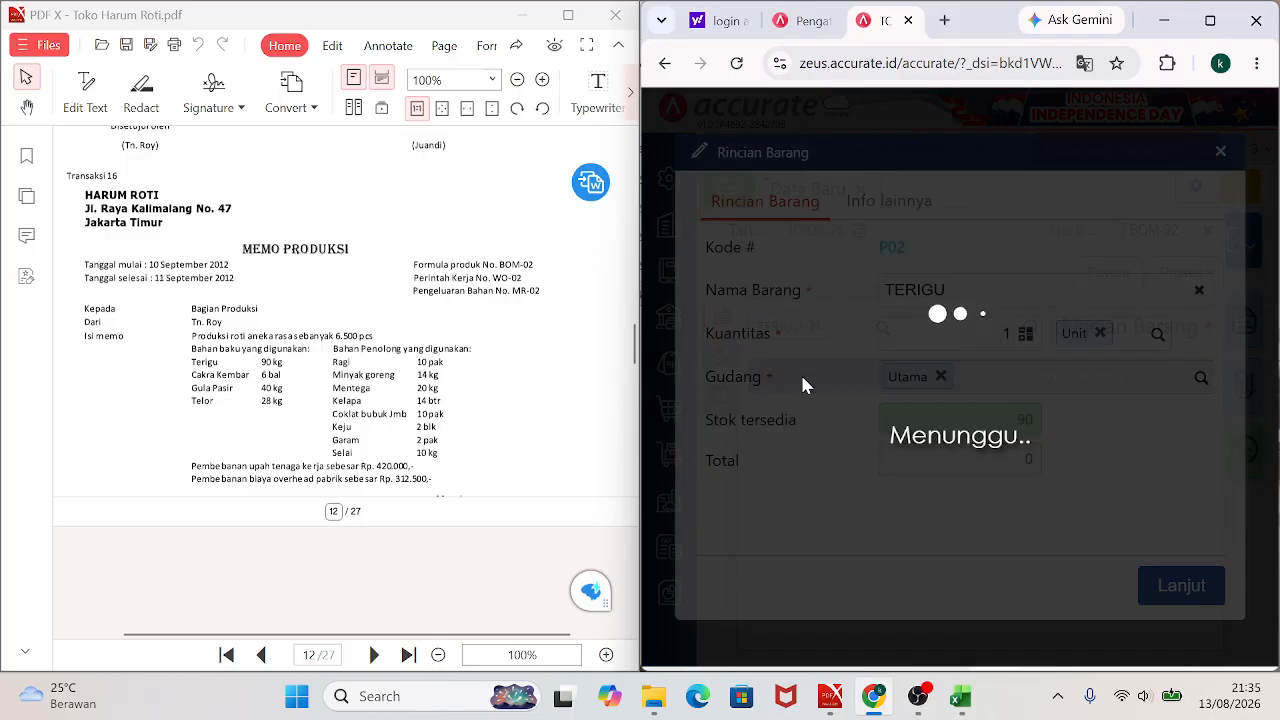
left_click(970, 333)
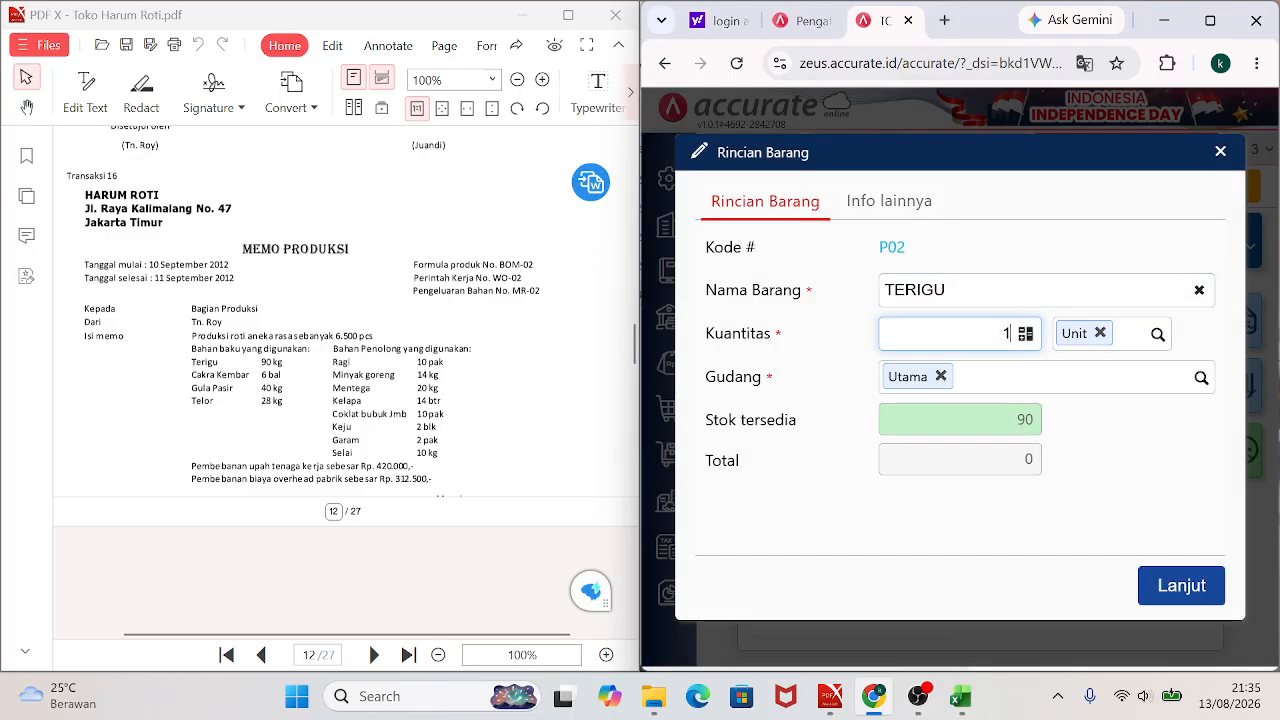
left_click(1170, 590)
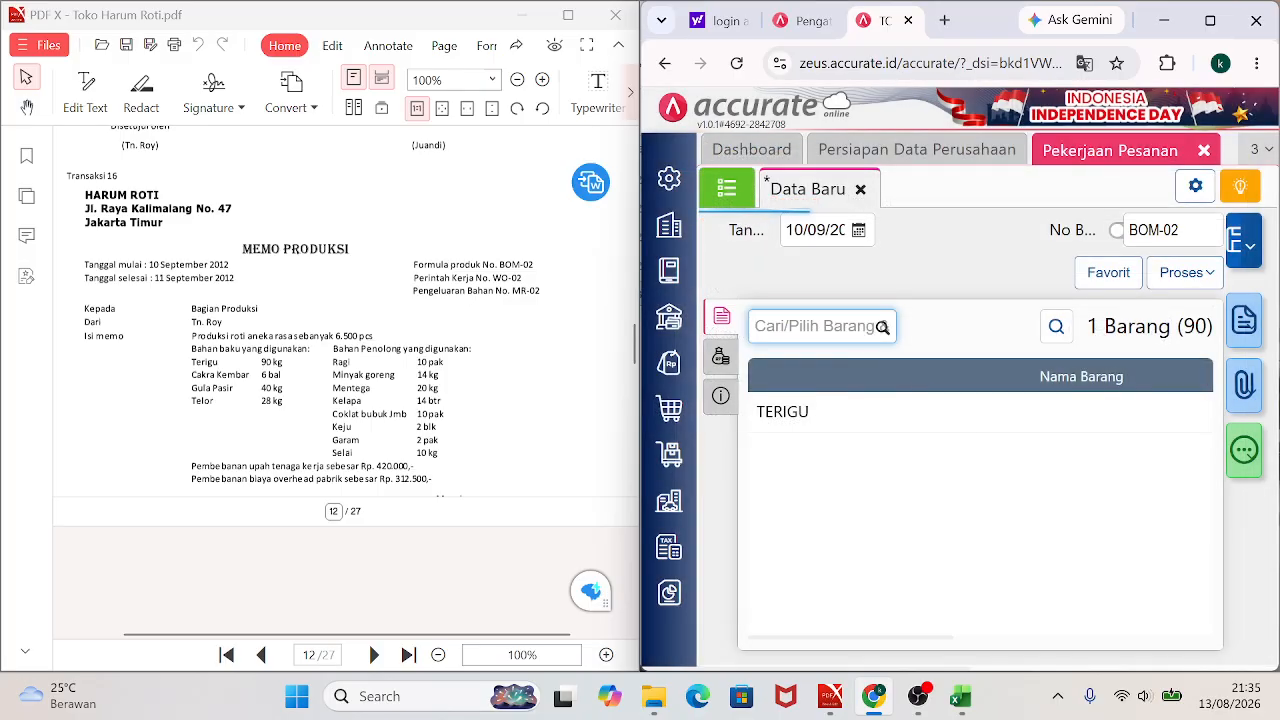
Add the material CAKRA KEMBAR to the Pekerjaan Pesanan with a quantity of 6.
type("CAKRA KEM")
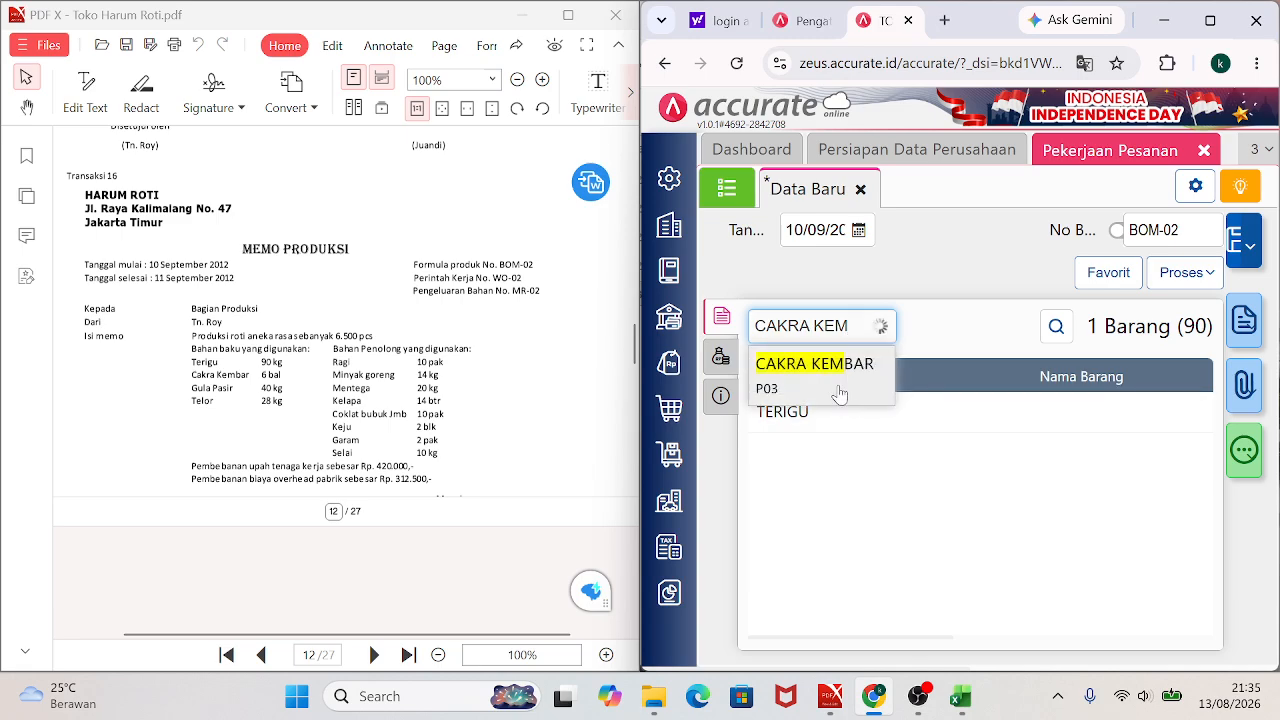
left_click(829, 376)
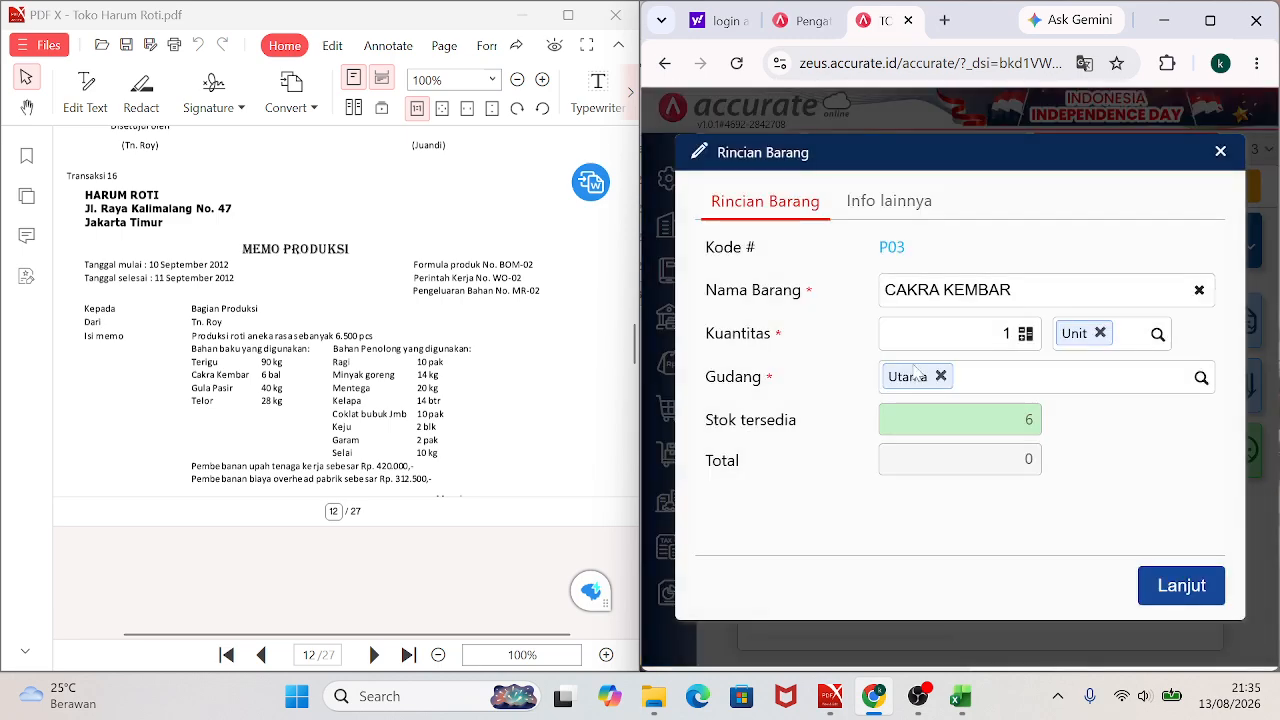
key("BackSpace")
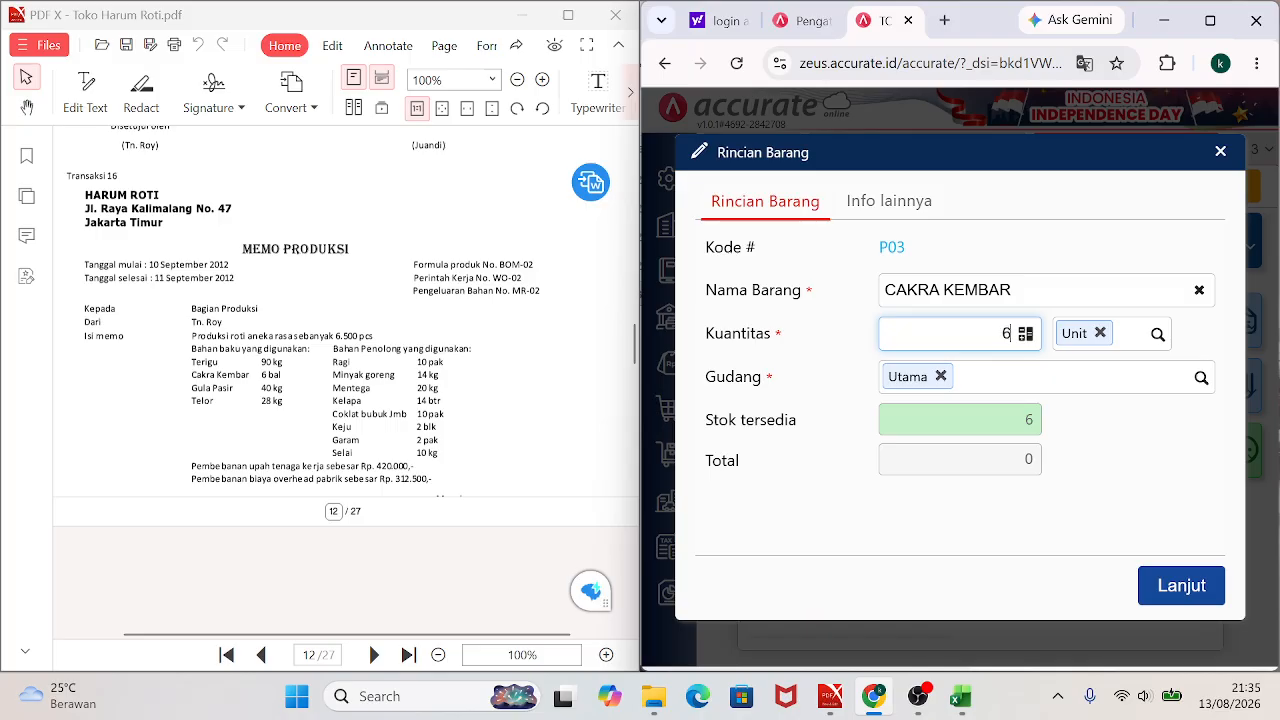
left_click(1180, 590)
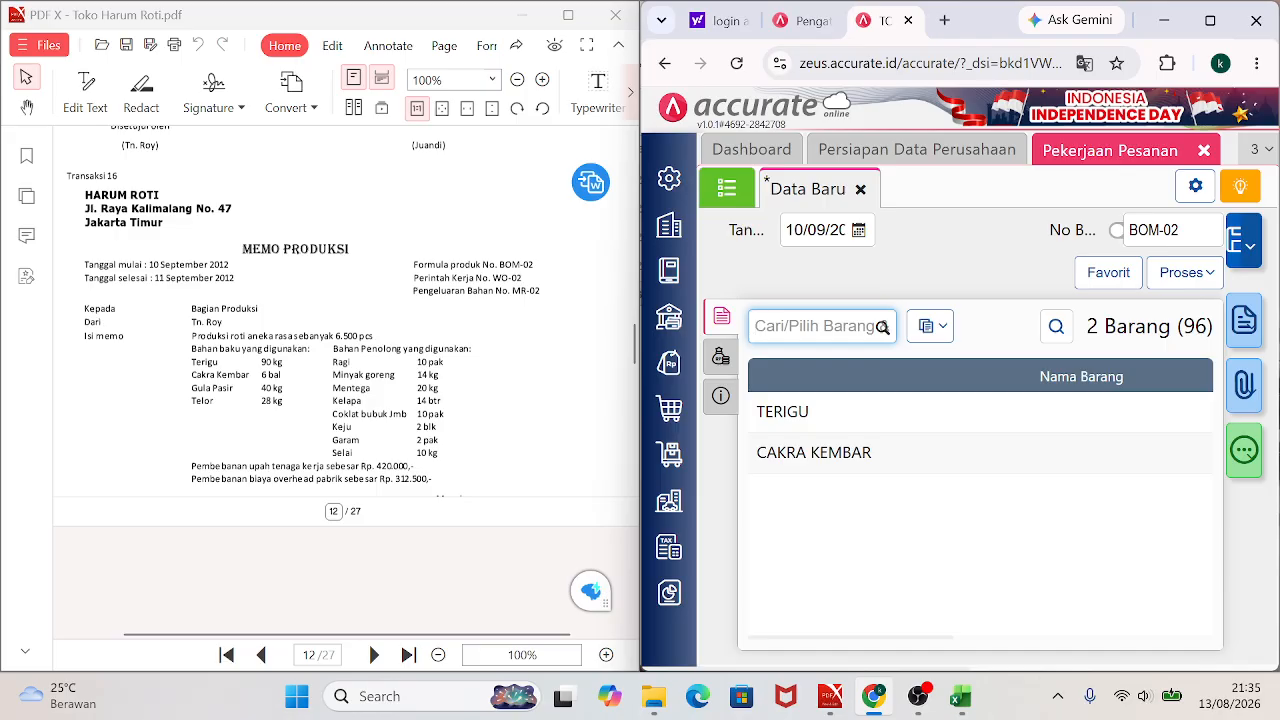
Add the material GULA PASIR to the Pekerjaan Pesanan with a quantity of 40.
type("GULA PASIR")
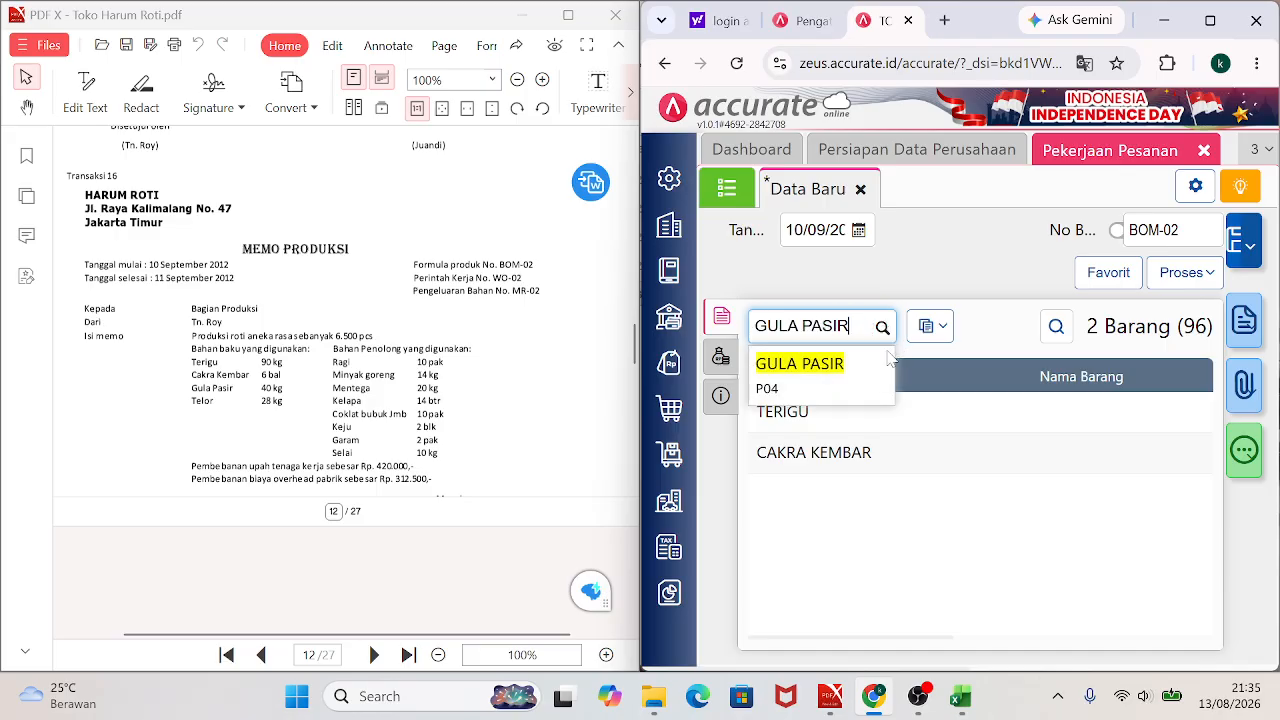
left_click(820, 385)
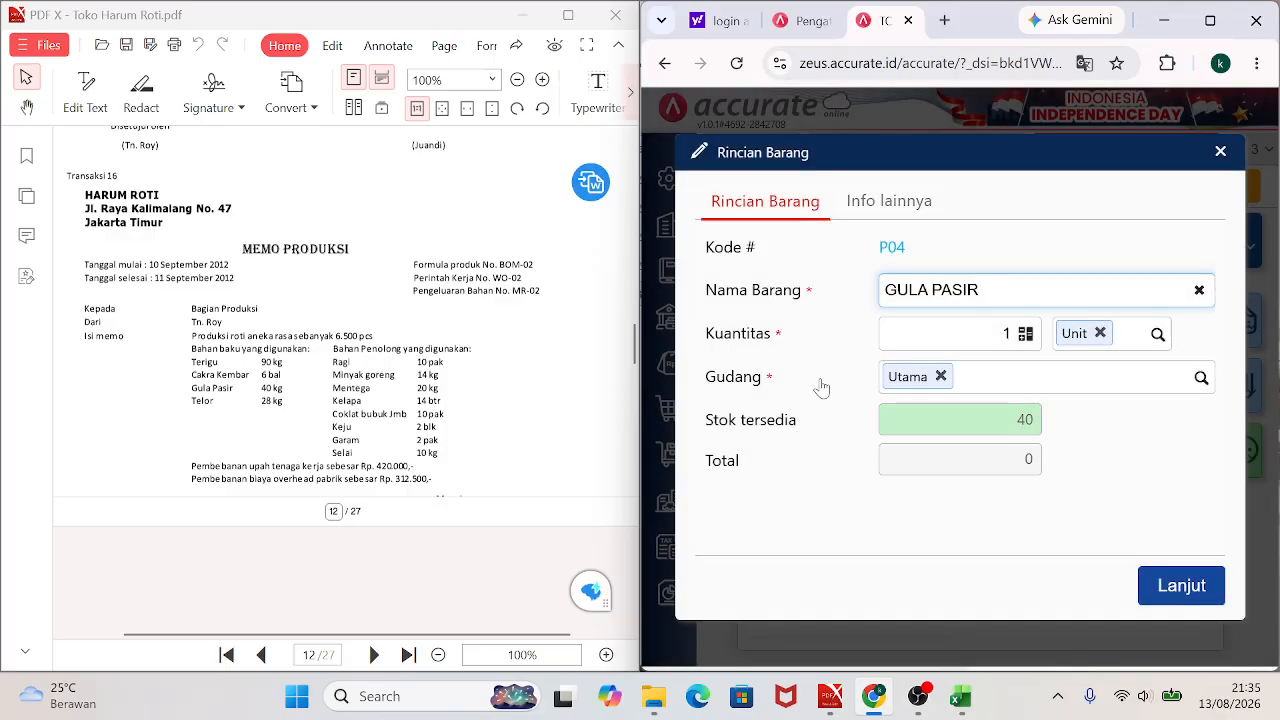
key("Tab")
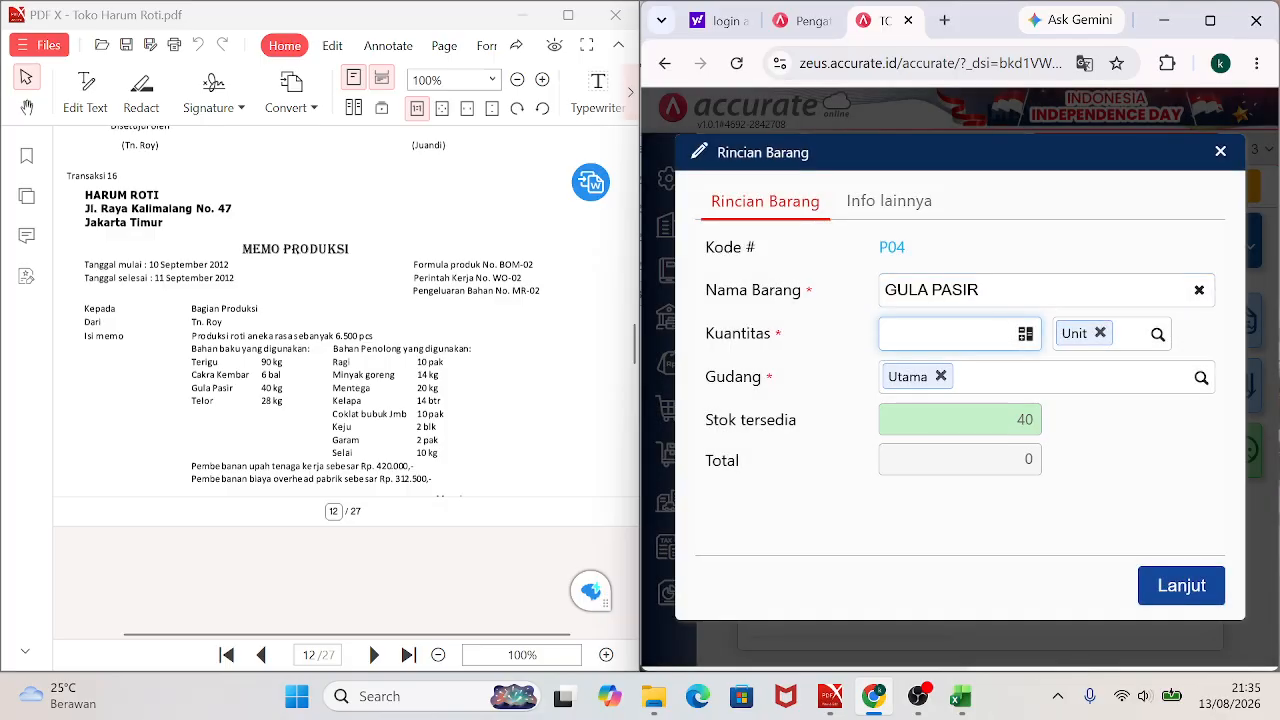
type("40")
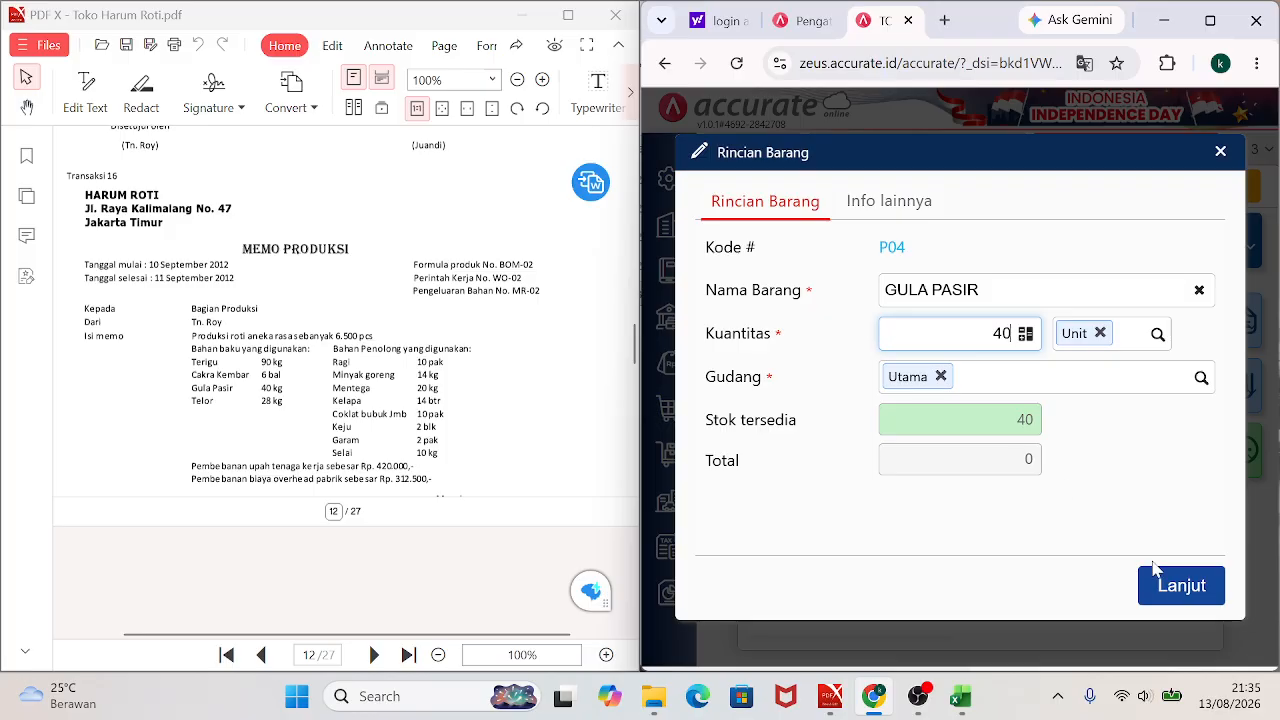
left_click(1183, 589)
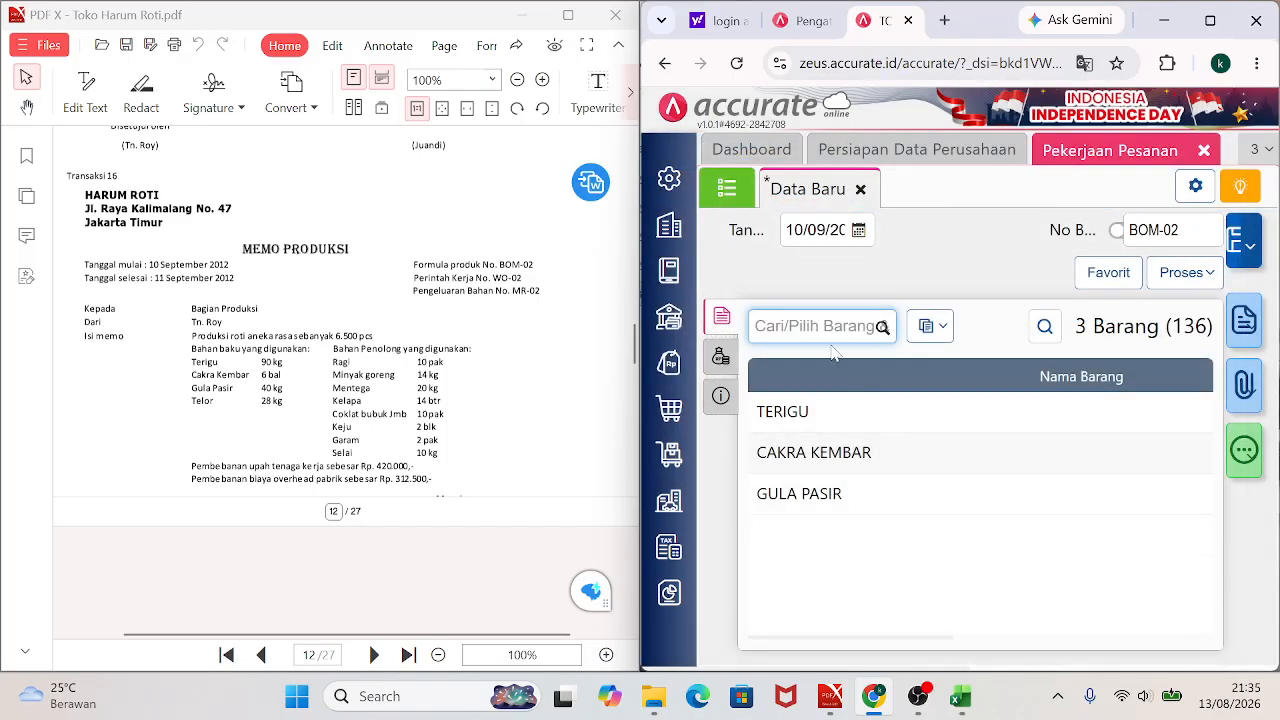
Add the material TELOR to the Pekerjaan Pesanan with a quantity of 28.
type("TELO")
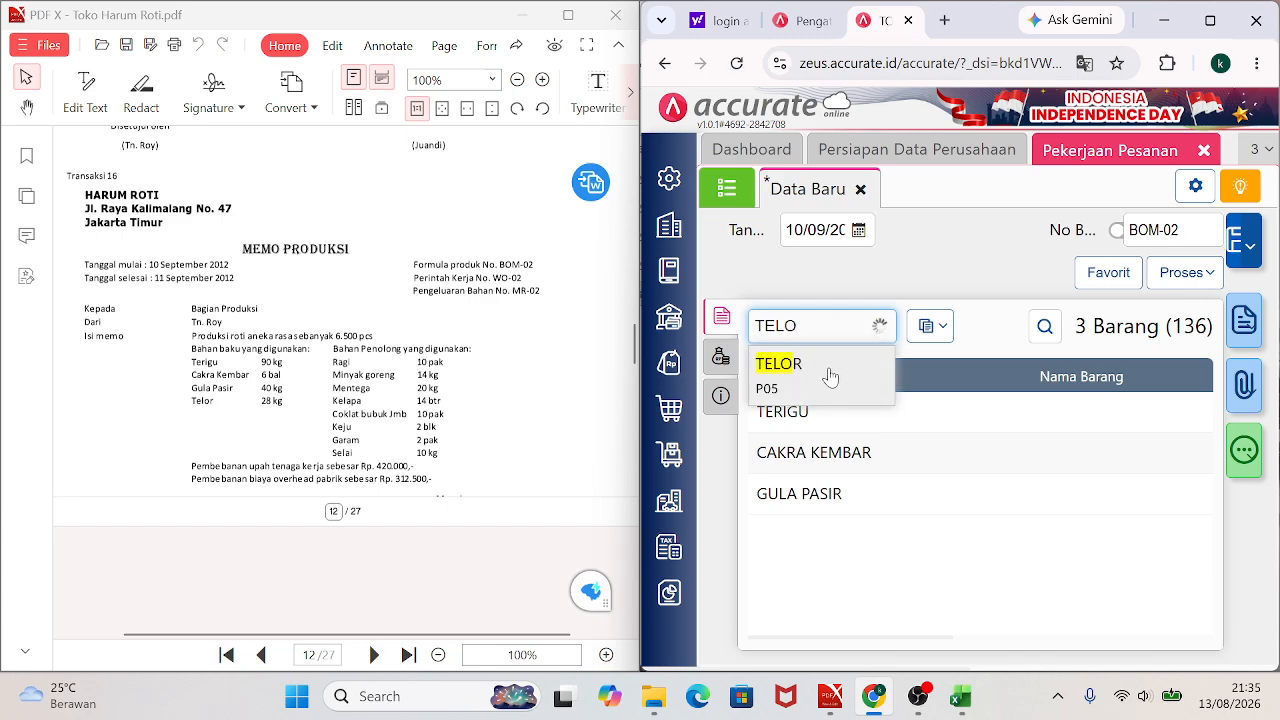
left_click(829, 370)
left_click(990, 334)
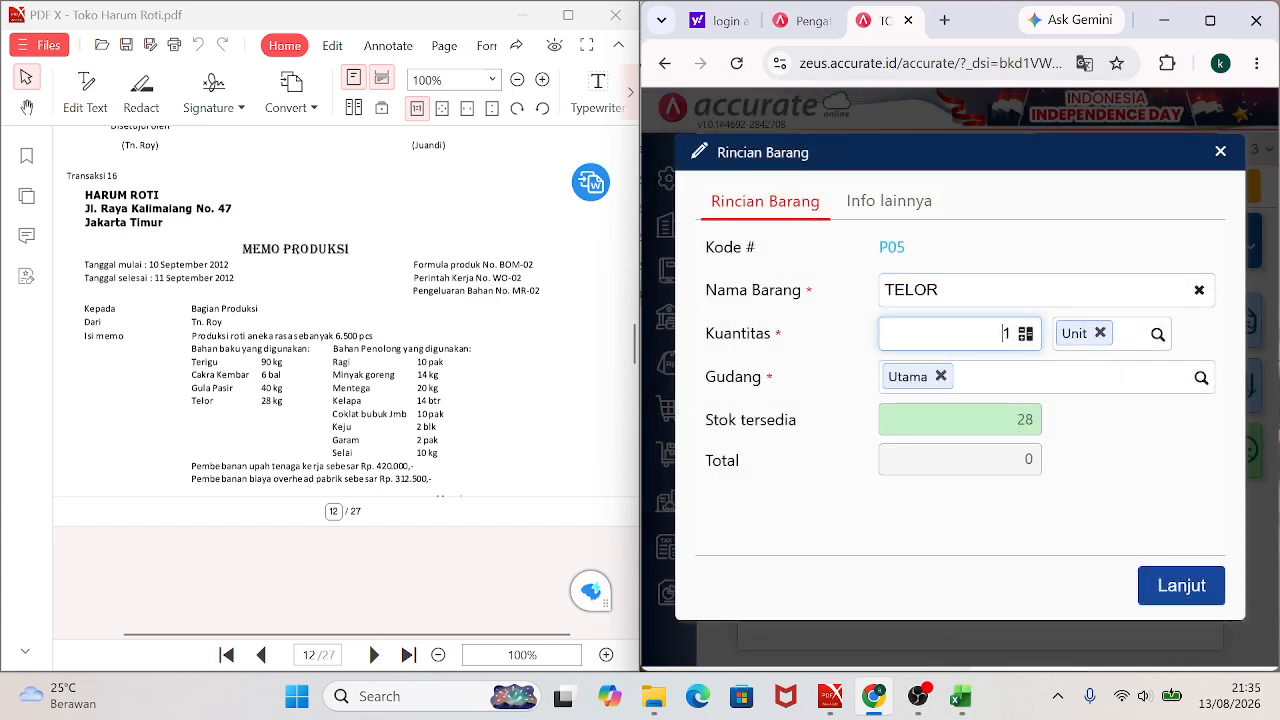
type("2")
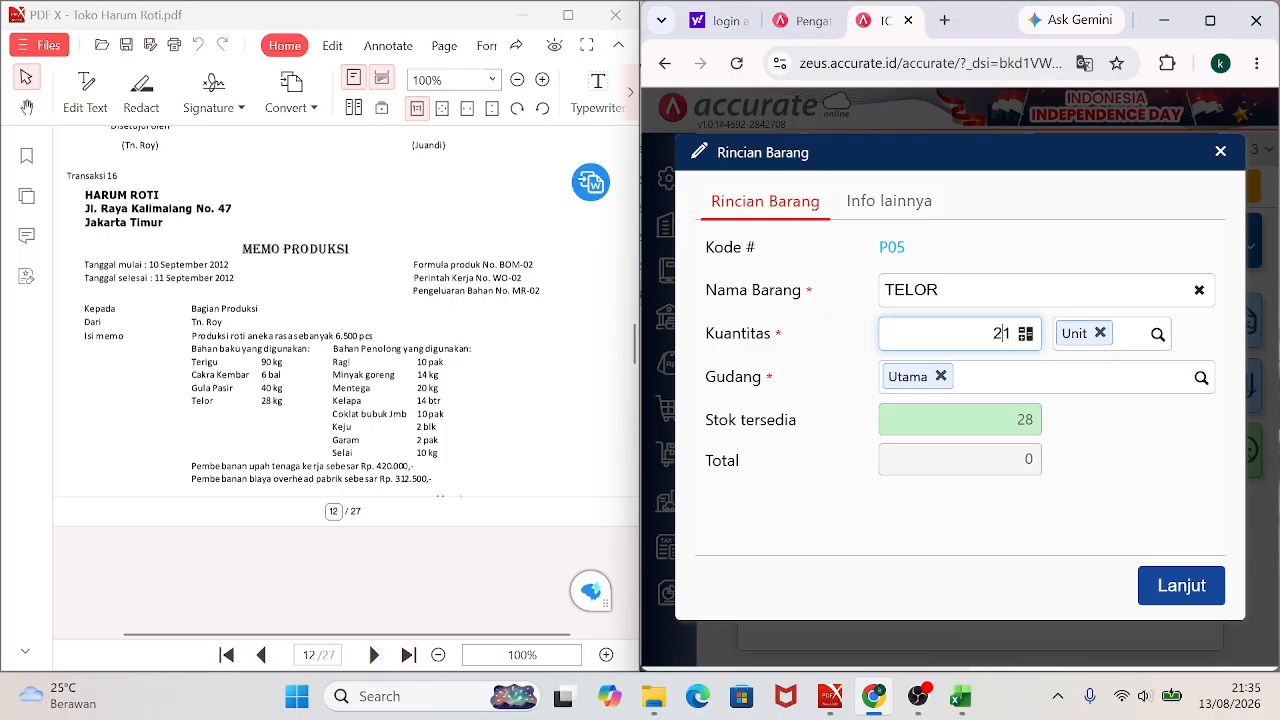
key("BackSpace")
type("8")
left_click(1176, 590)
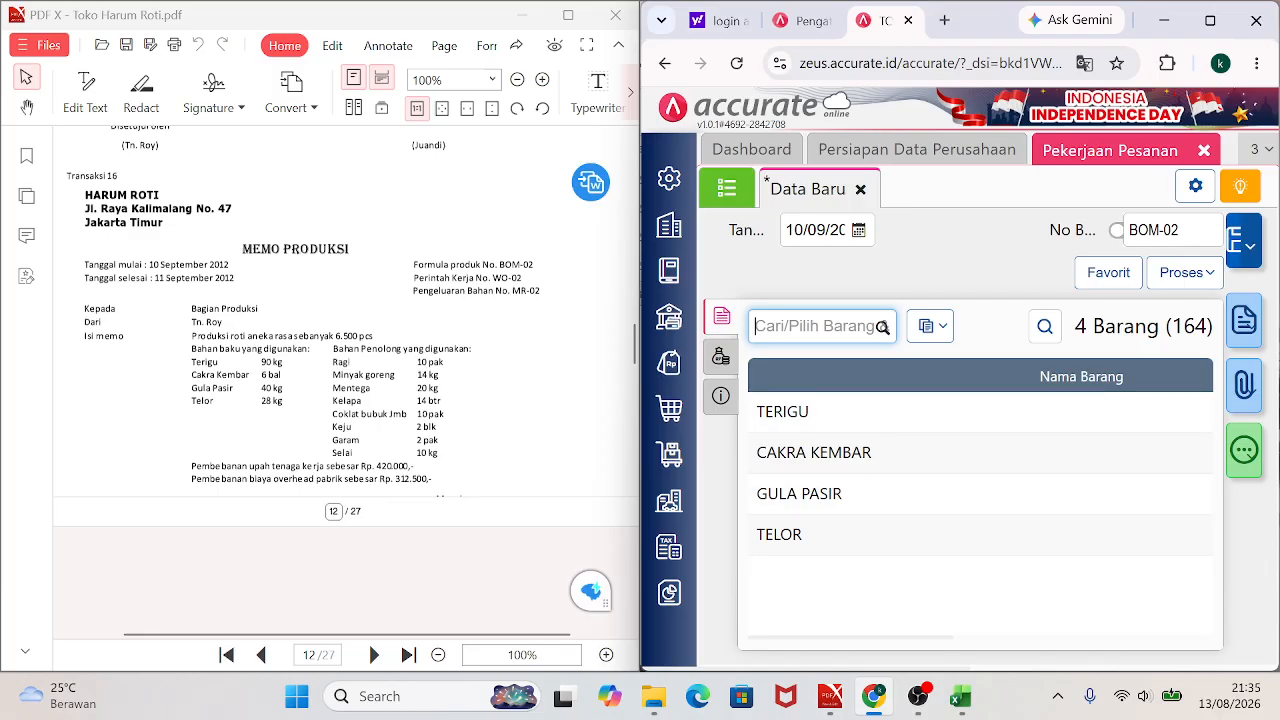
Add the material RAGI to the Pekerjaan Pesanan with a quantity of 10.
type("RAGI")
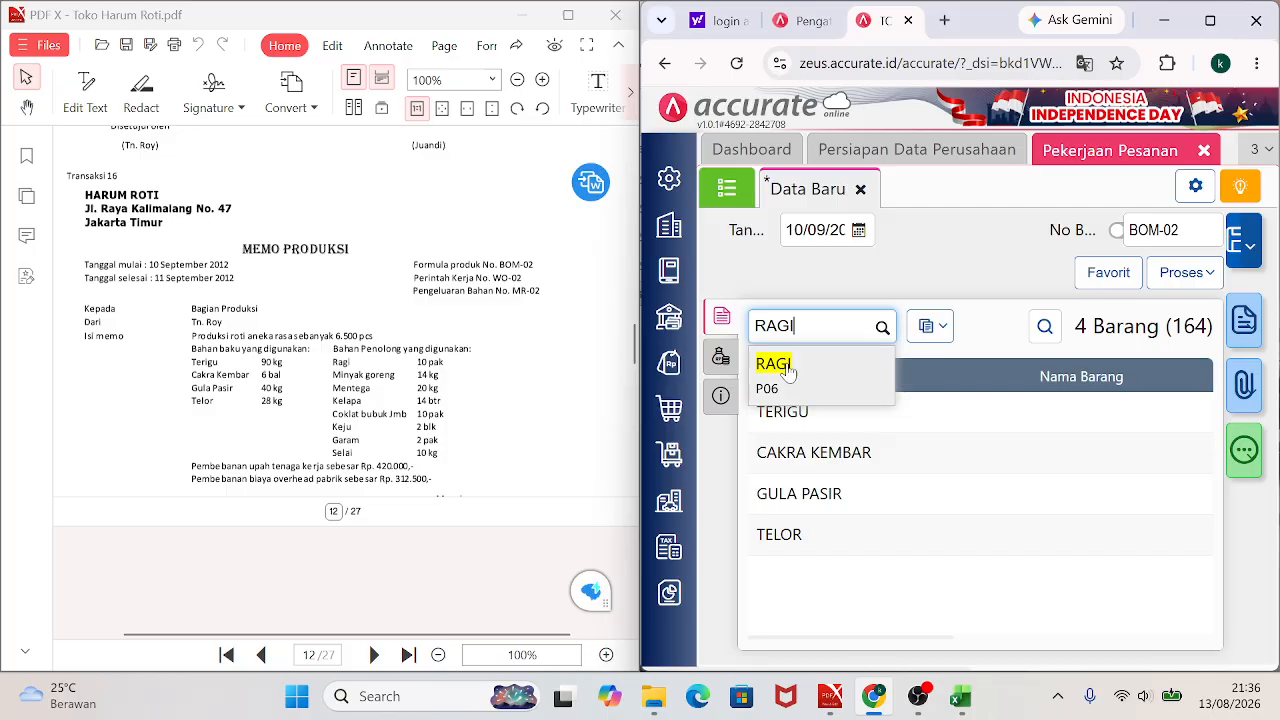
key("Return")
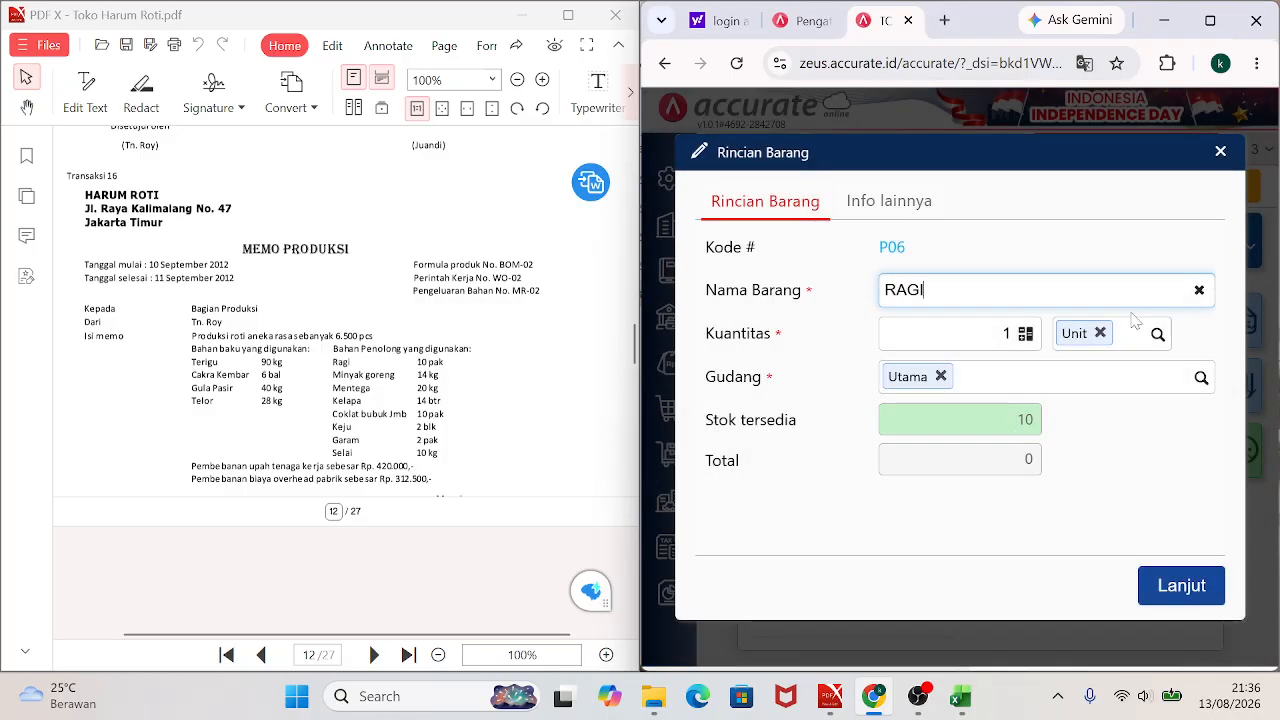
left_click(1006, 334)
type("0")
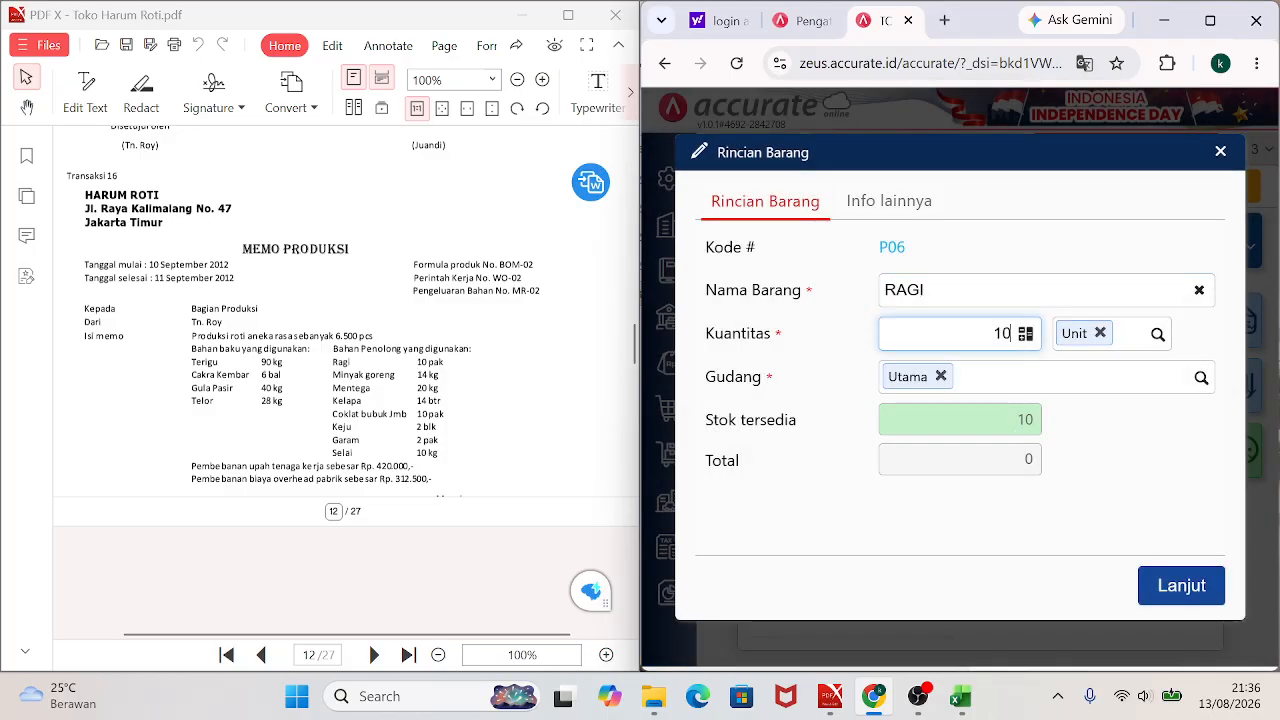
left_click(1160, 585)
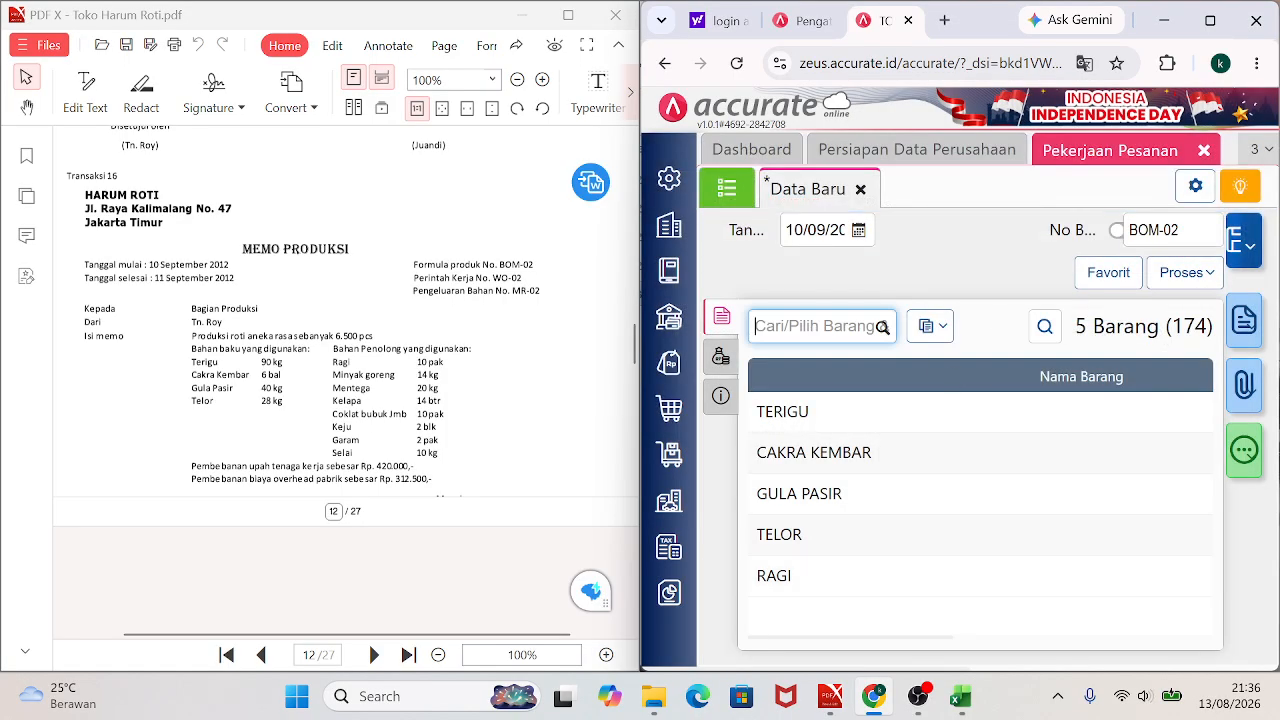
Add the material MINYAK GORENG to the Pekerjaan Pesanan with a quantity of 14.
type("MINYAK")
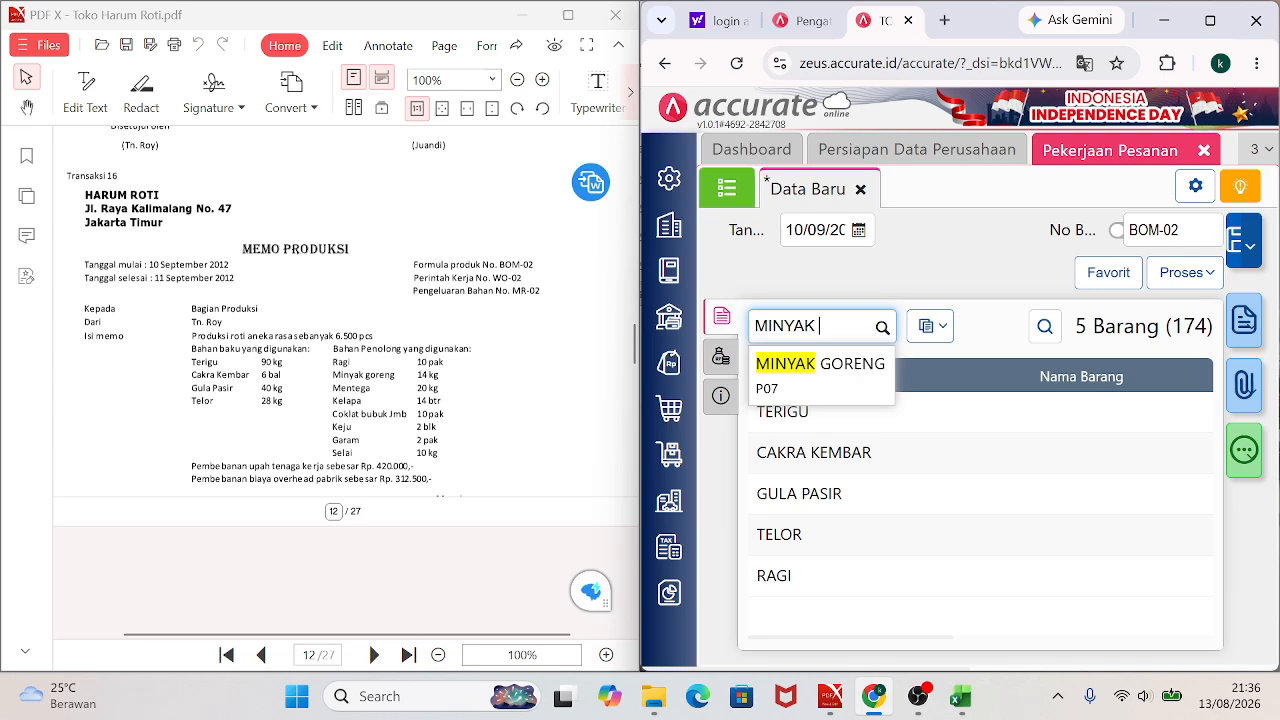
left_click(832, 365)
left_click(1002, 334)
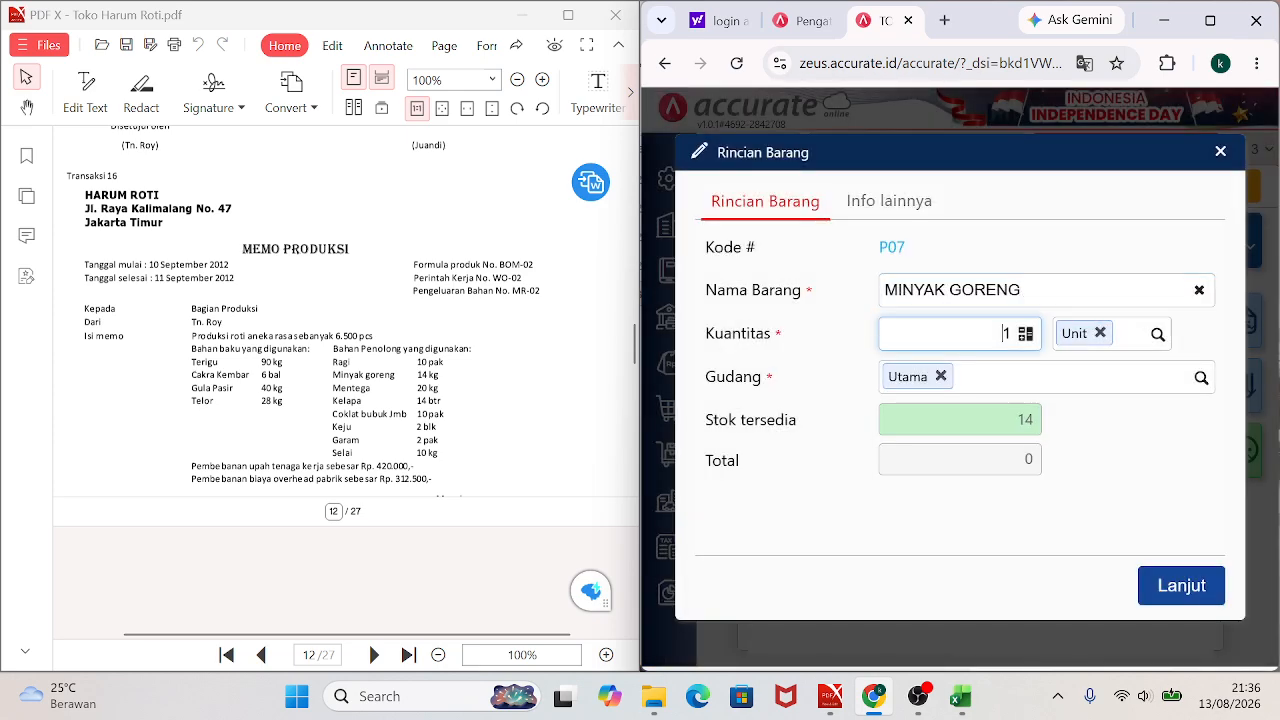
left_click(1158, 581)
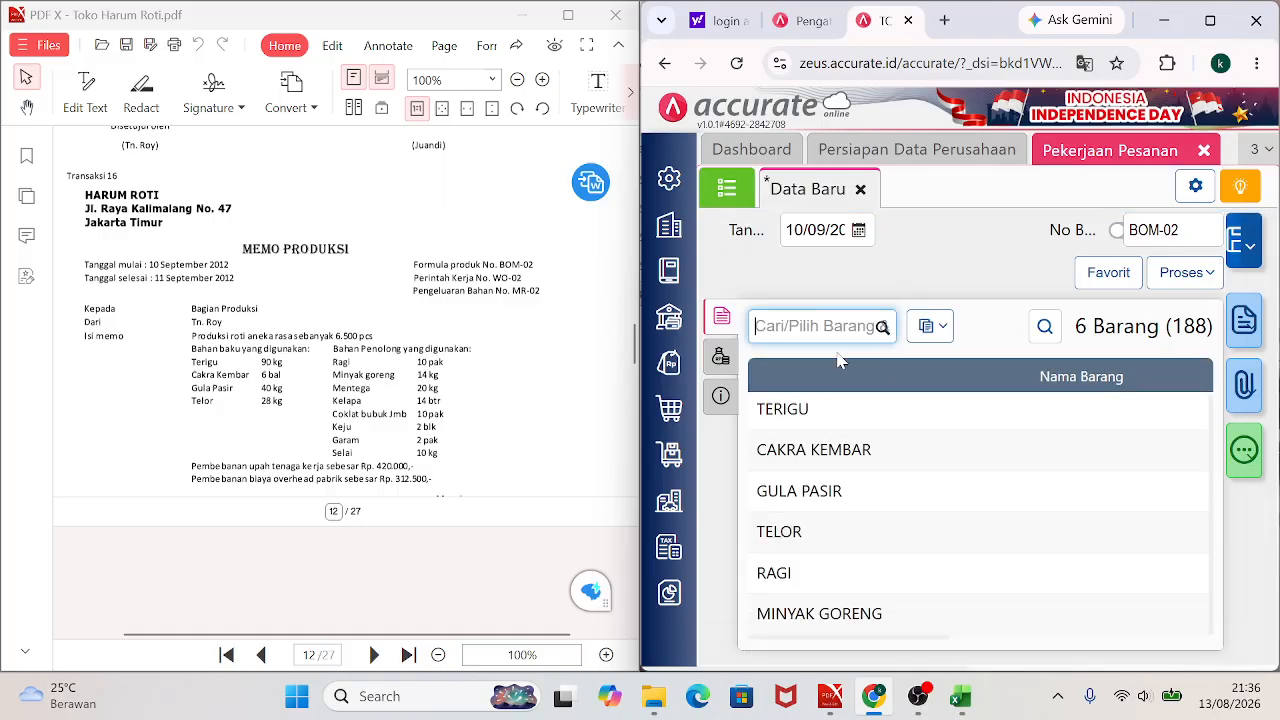
Add the material KELAPA to the Pekerjaan Pesanan with a quantity of 14.
type("KE")
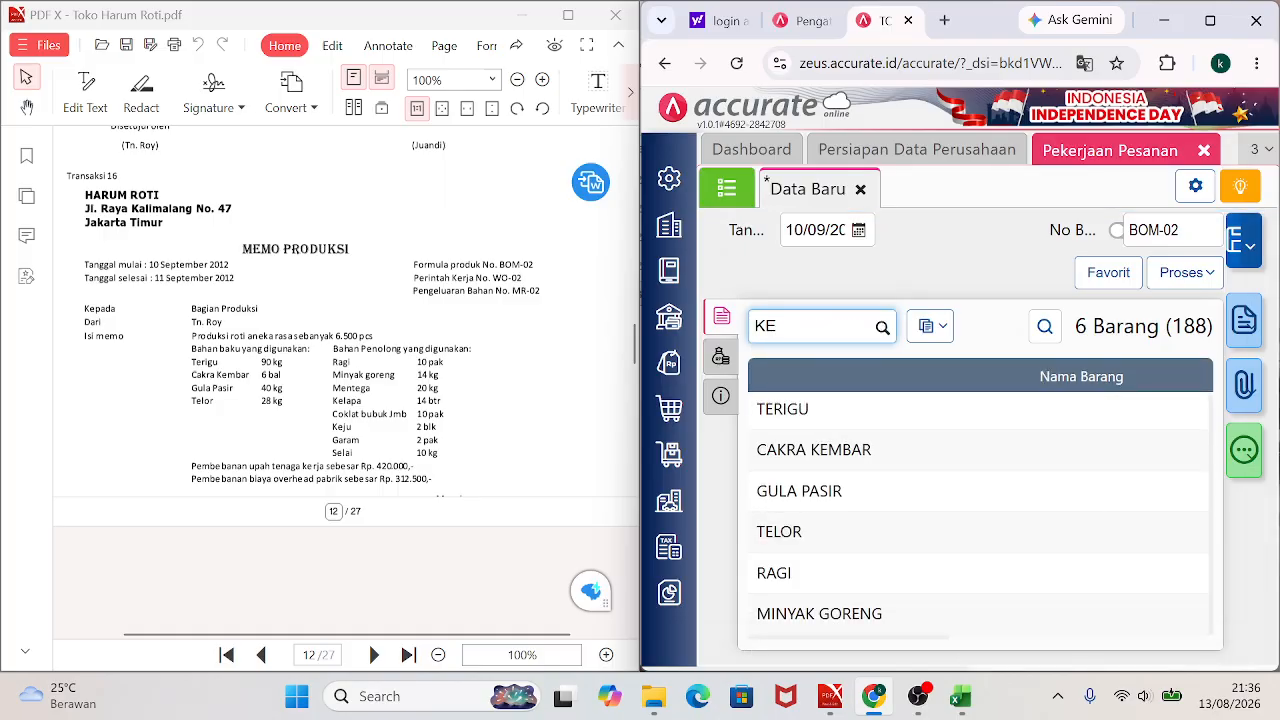
type("LAPA")
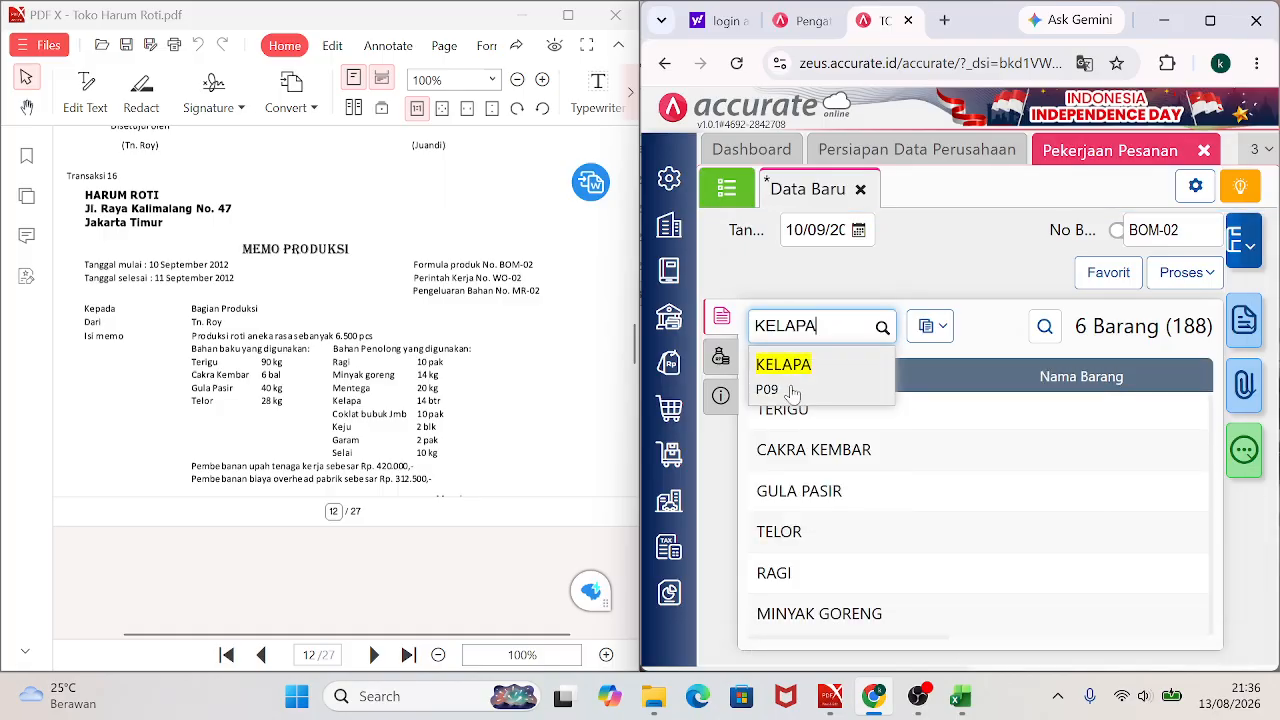
left_click(790, 390)
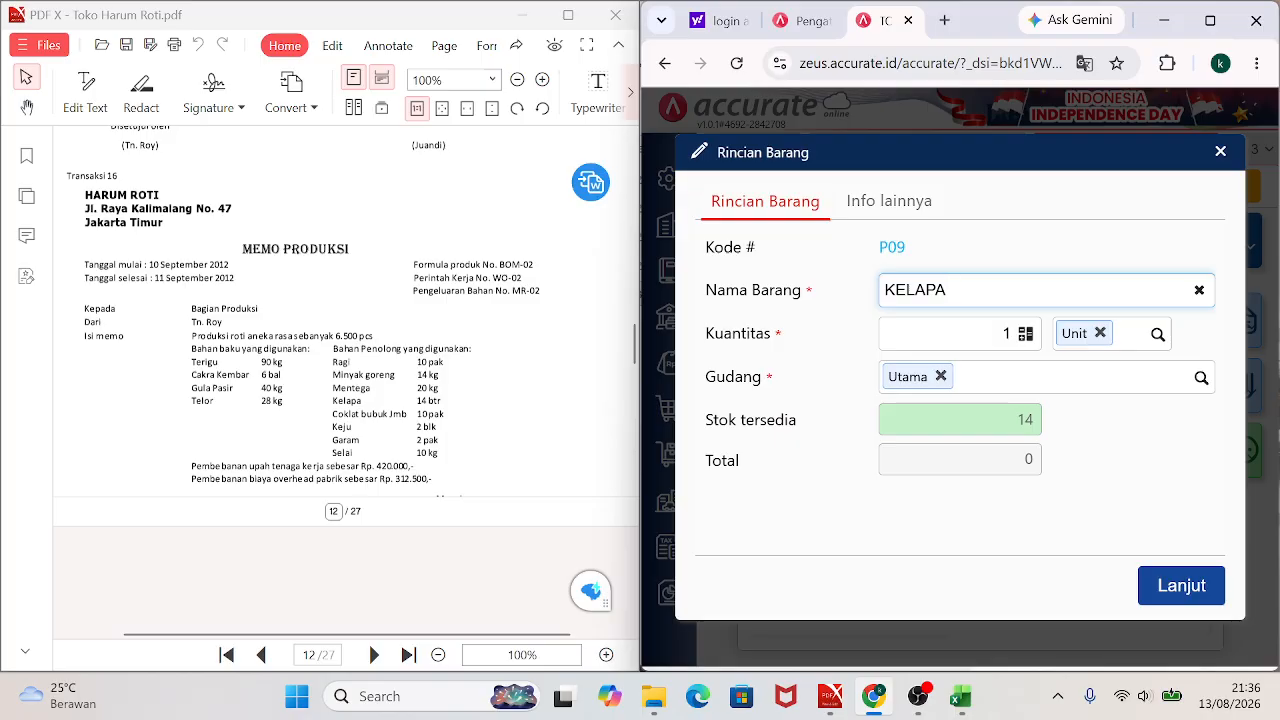
left_click(1004, 334)
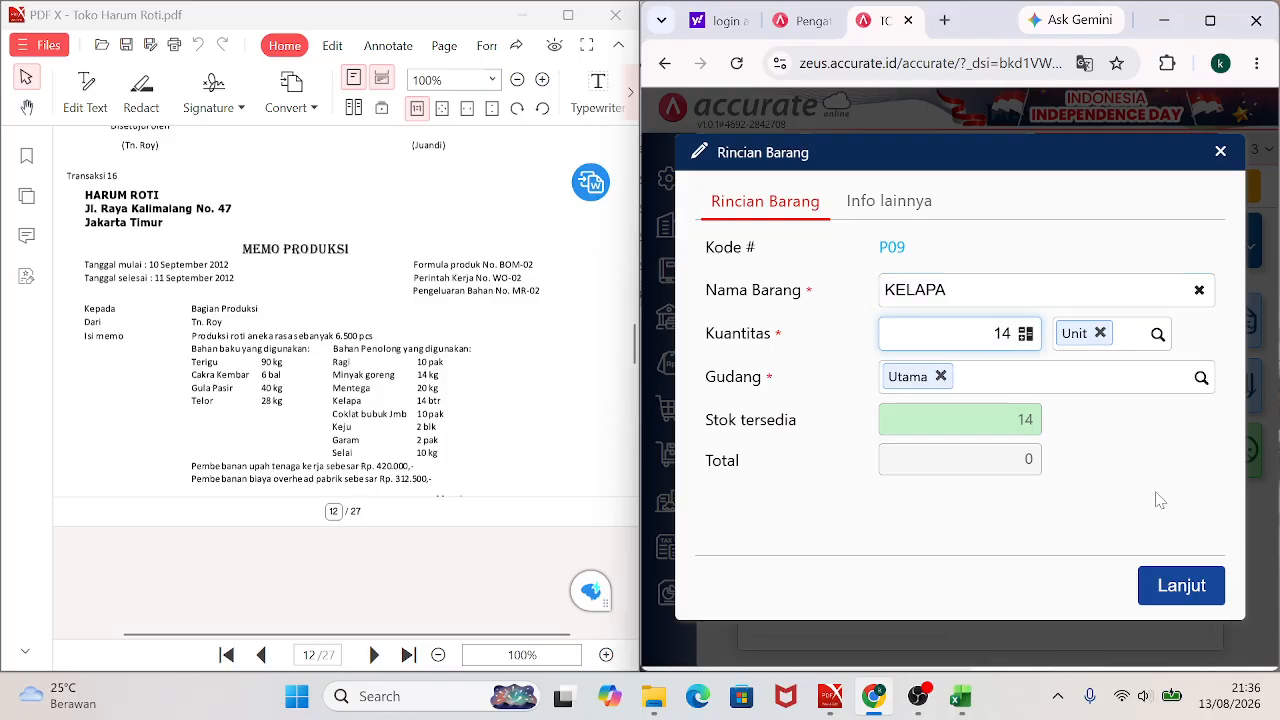
type("4")
left_click(1175, 589)
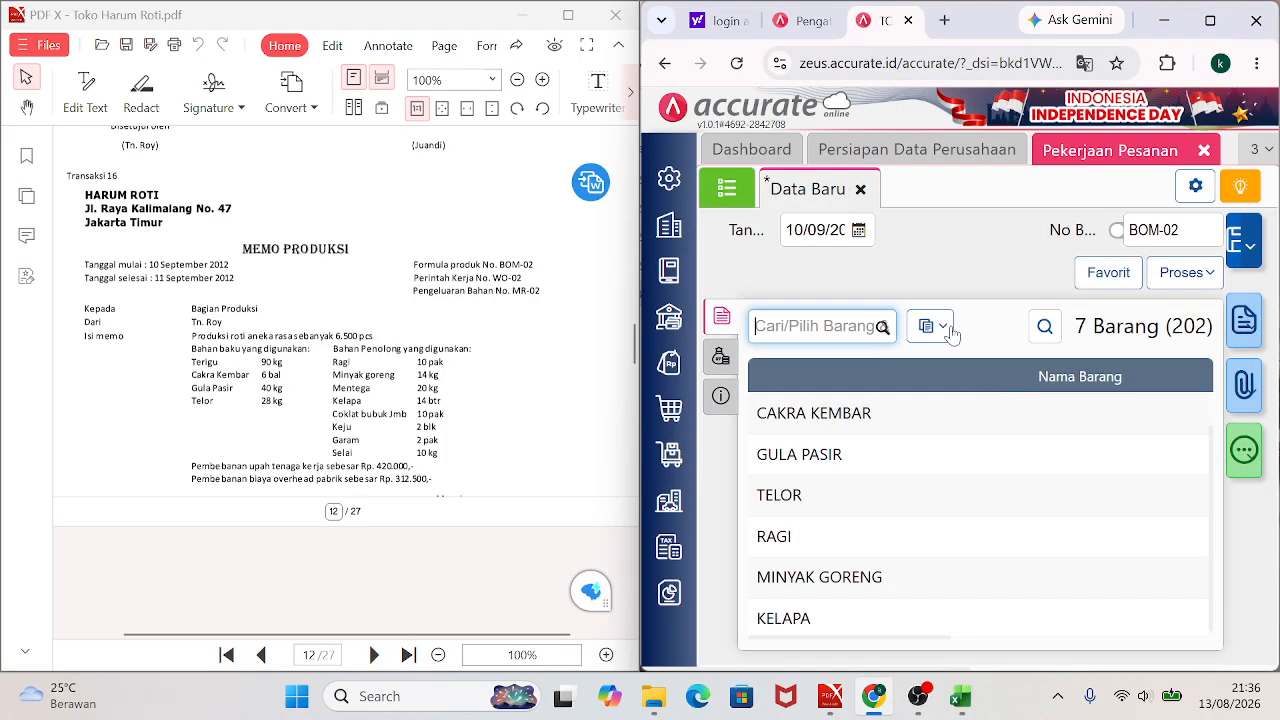
Add the material COKLAT BUBUK to the Pekerjaan Pesanan with a quantity of 10.
type("CO")
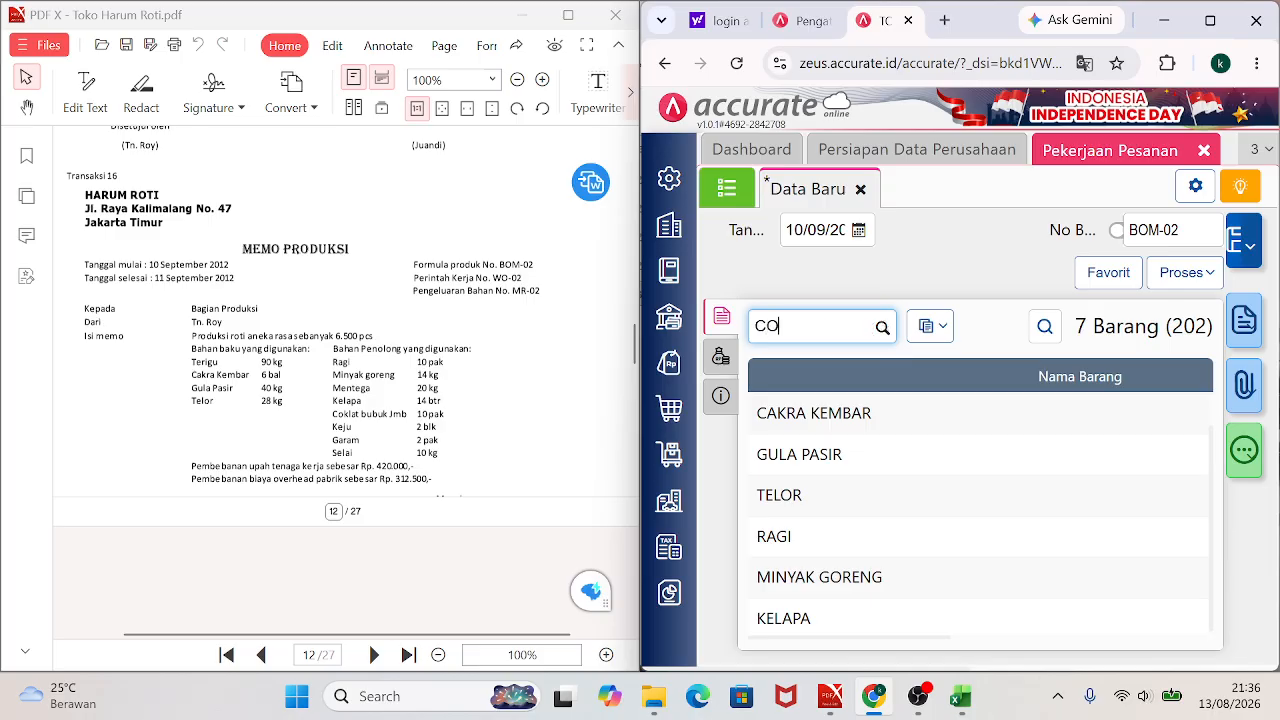
type("KLA")
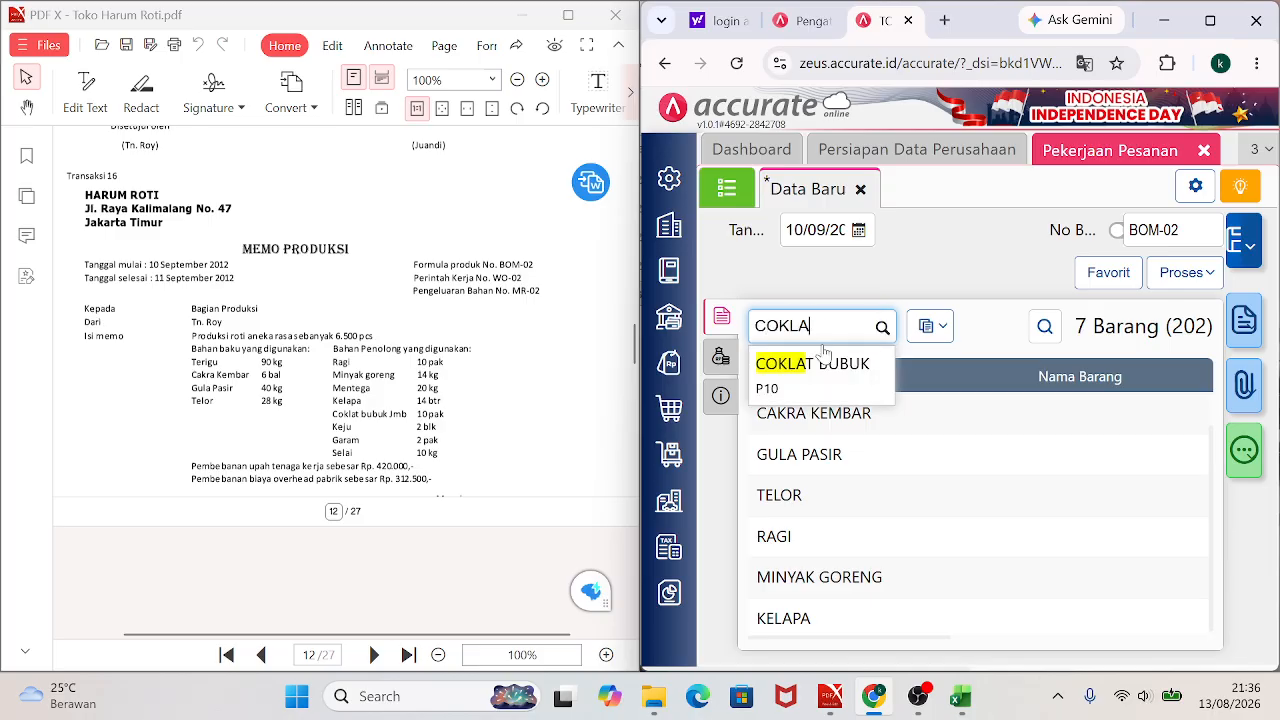
left_click(812, 372)
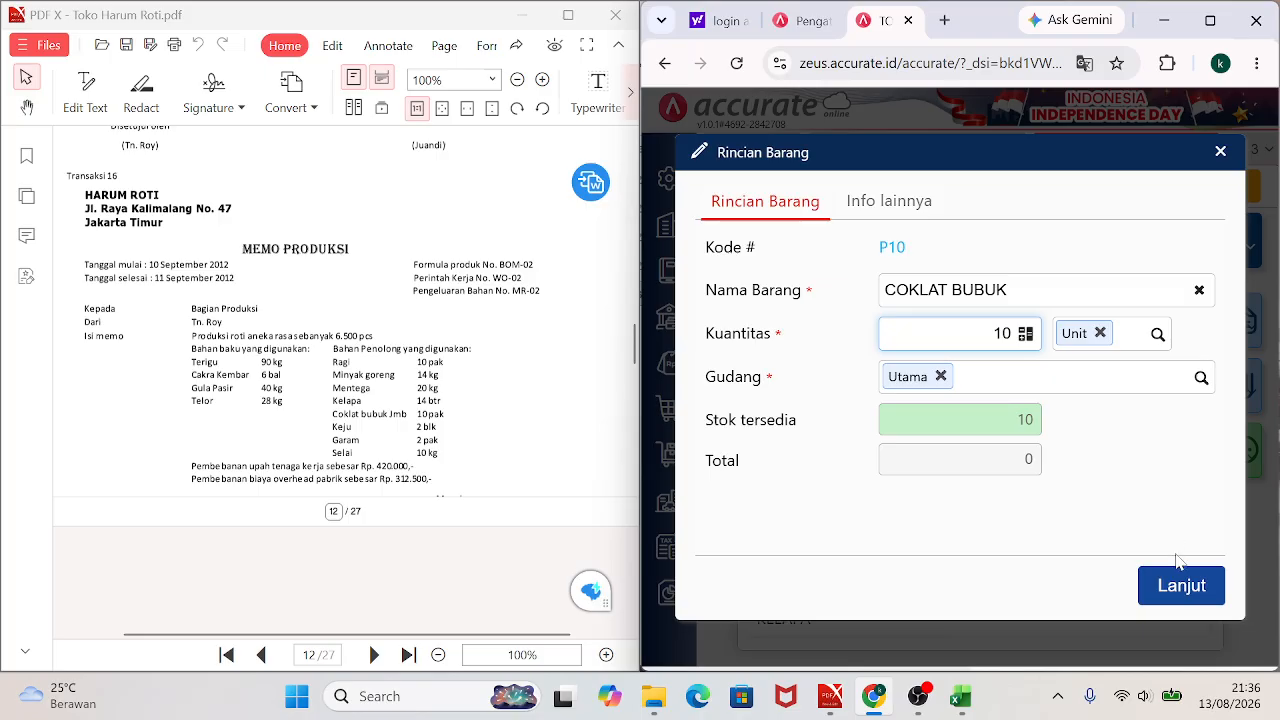
left_click(1180, 594)
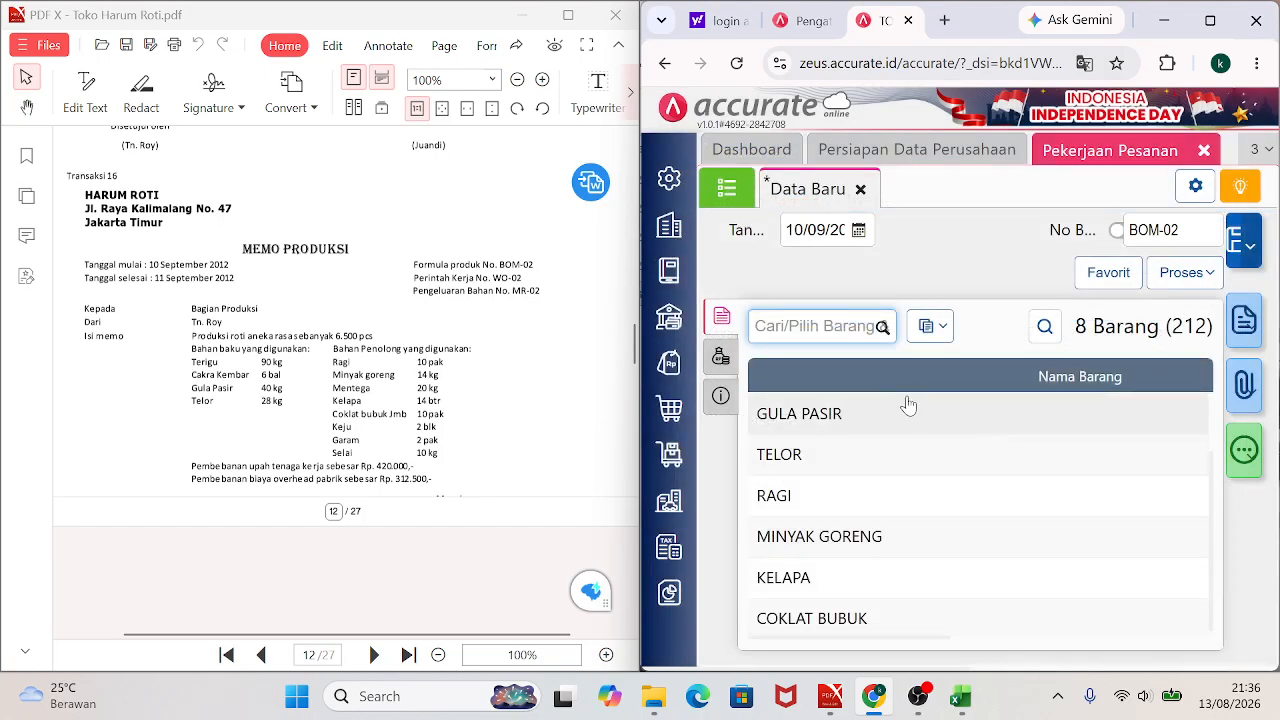
Add the material KEJU to the Pekerjaan Pesanan with a quantity of 2.
type("KEJU")
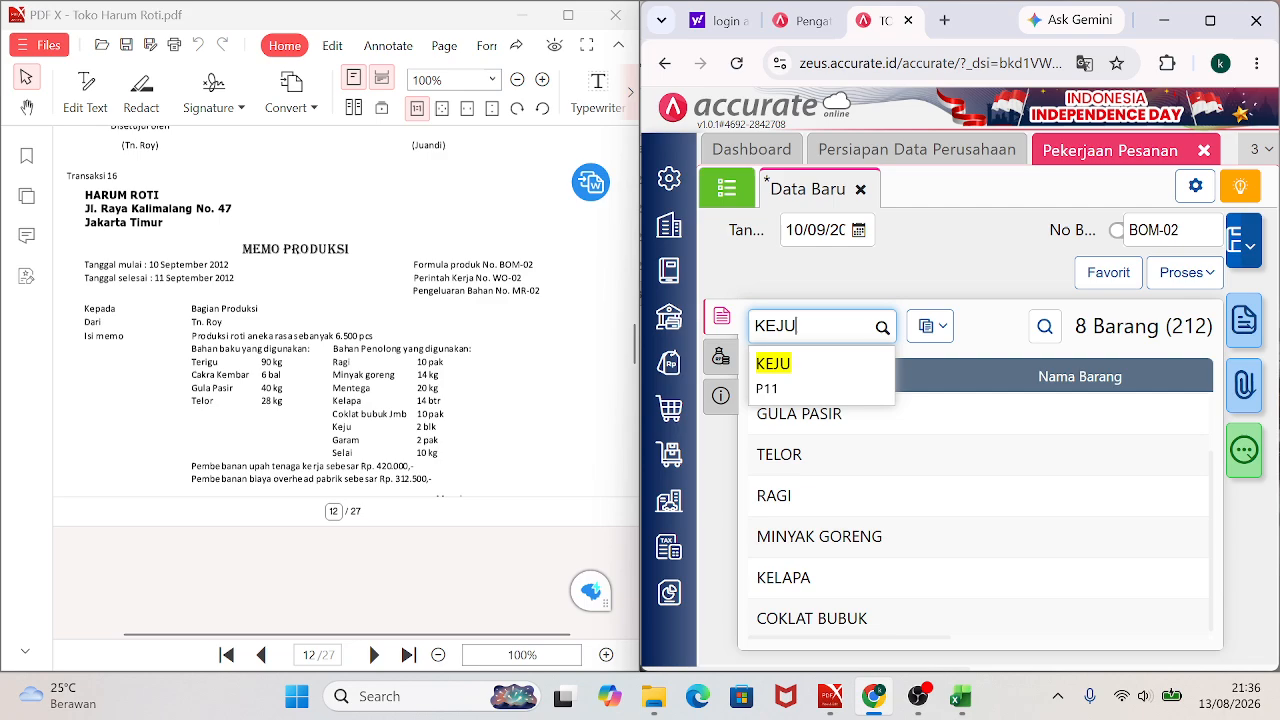
left_click(818, 366)
left_click(1003, 334)
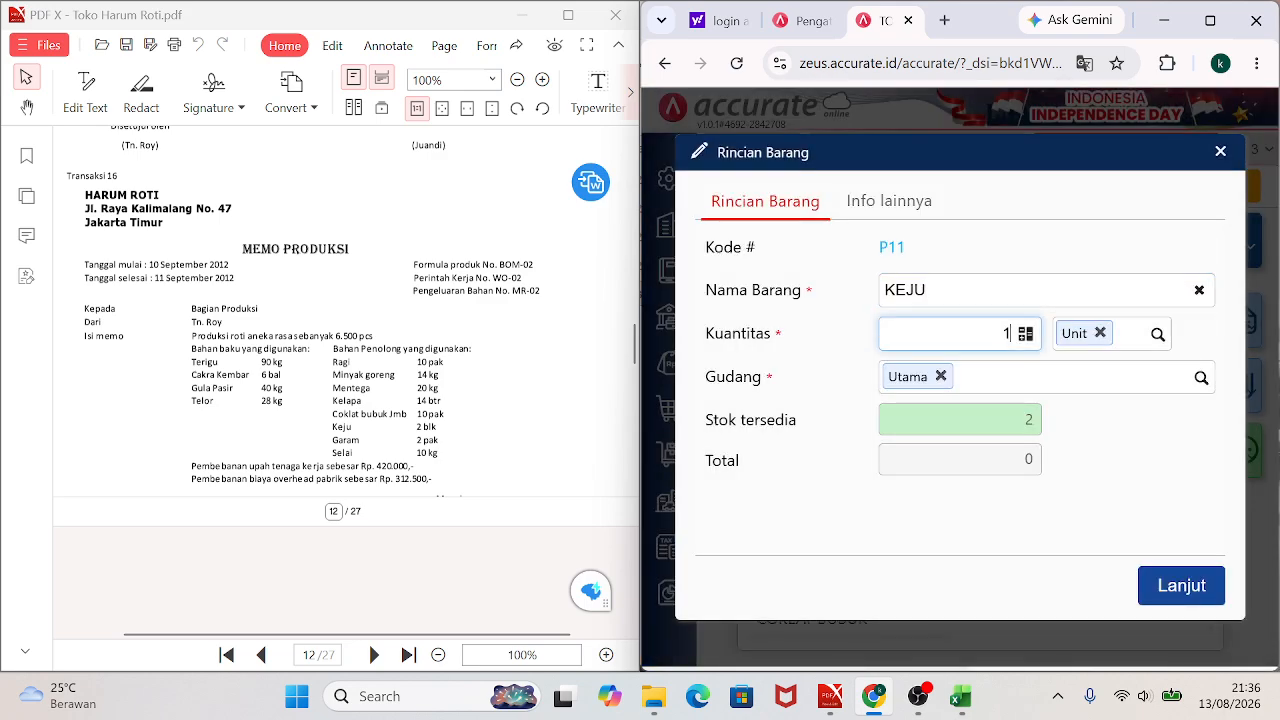
left_click(1180, 586)
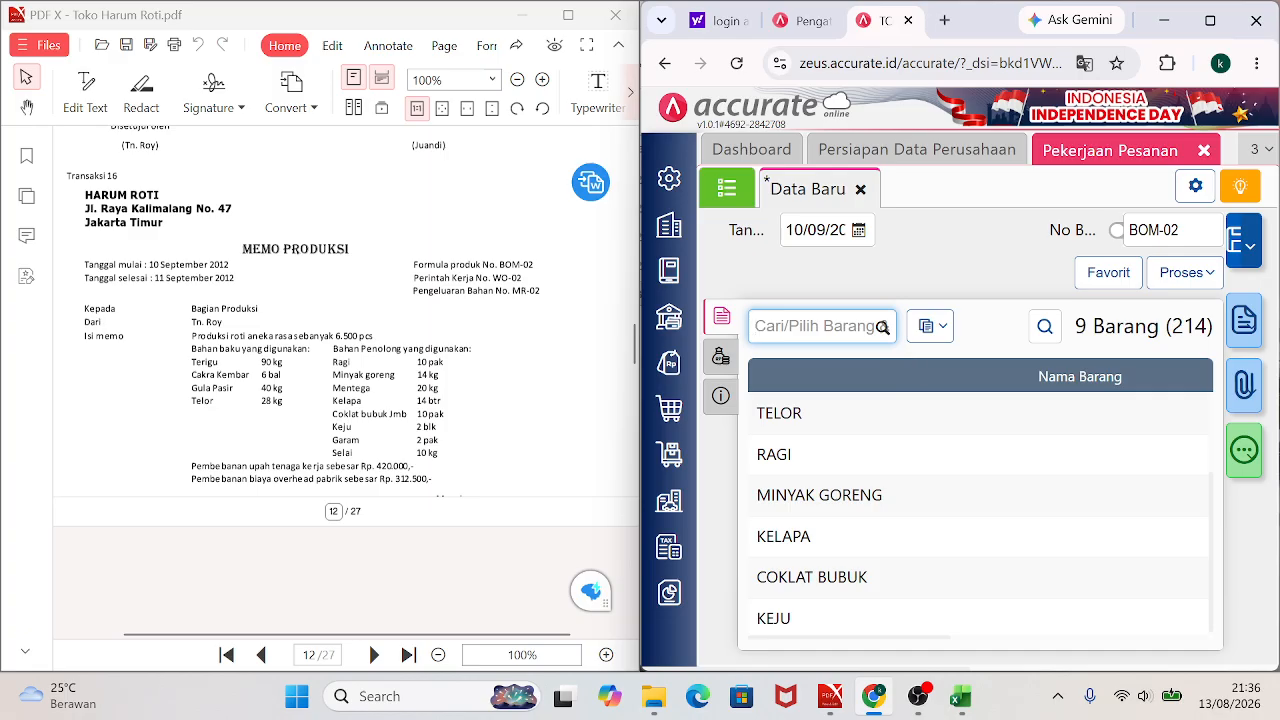
Add the material GARAM to the Pekerjaan Pesanan with a quantity of 2.
type("GARAM")
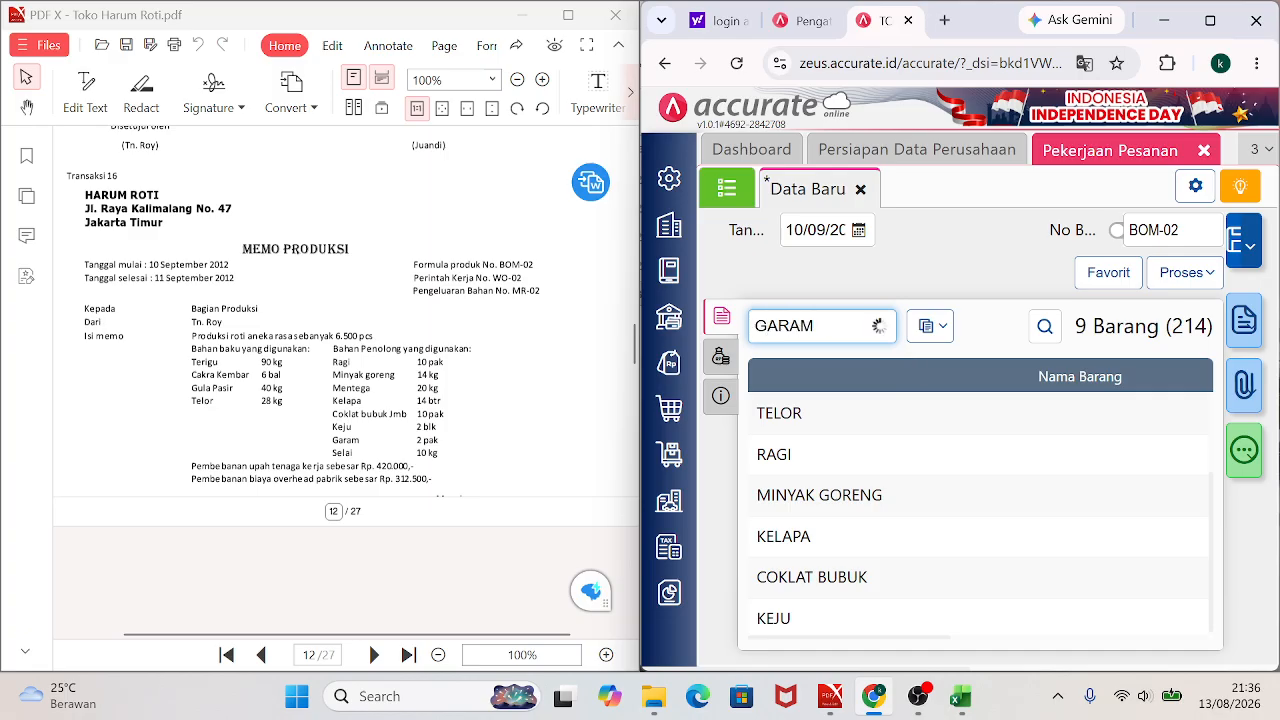
key("Return")
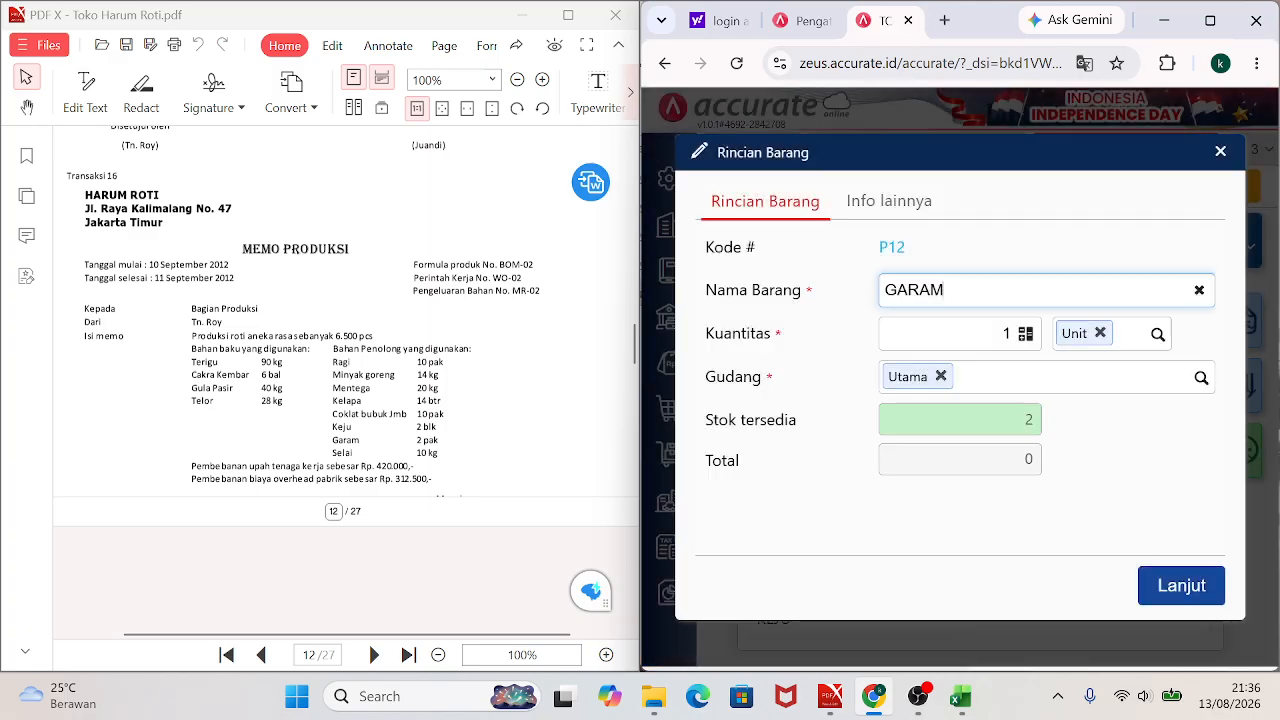
left_click(1005, 333)
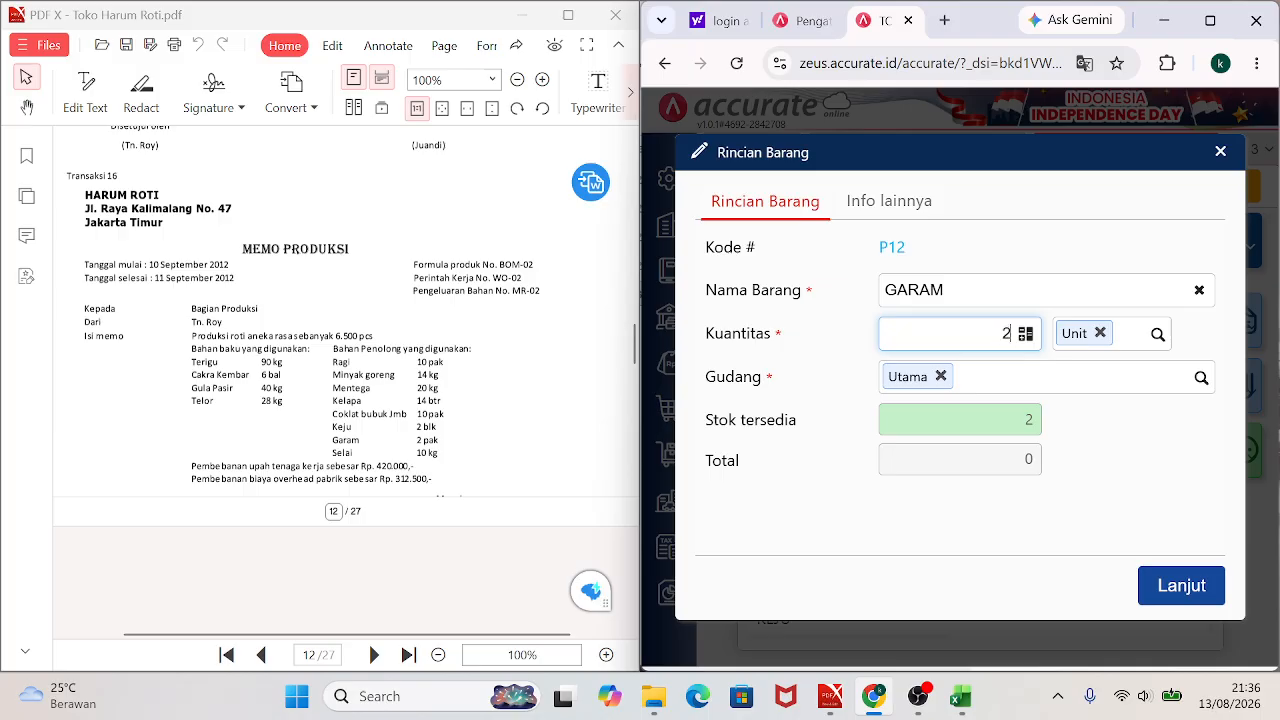
left_click(1172, 590)
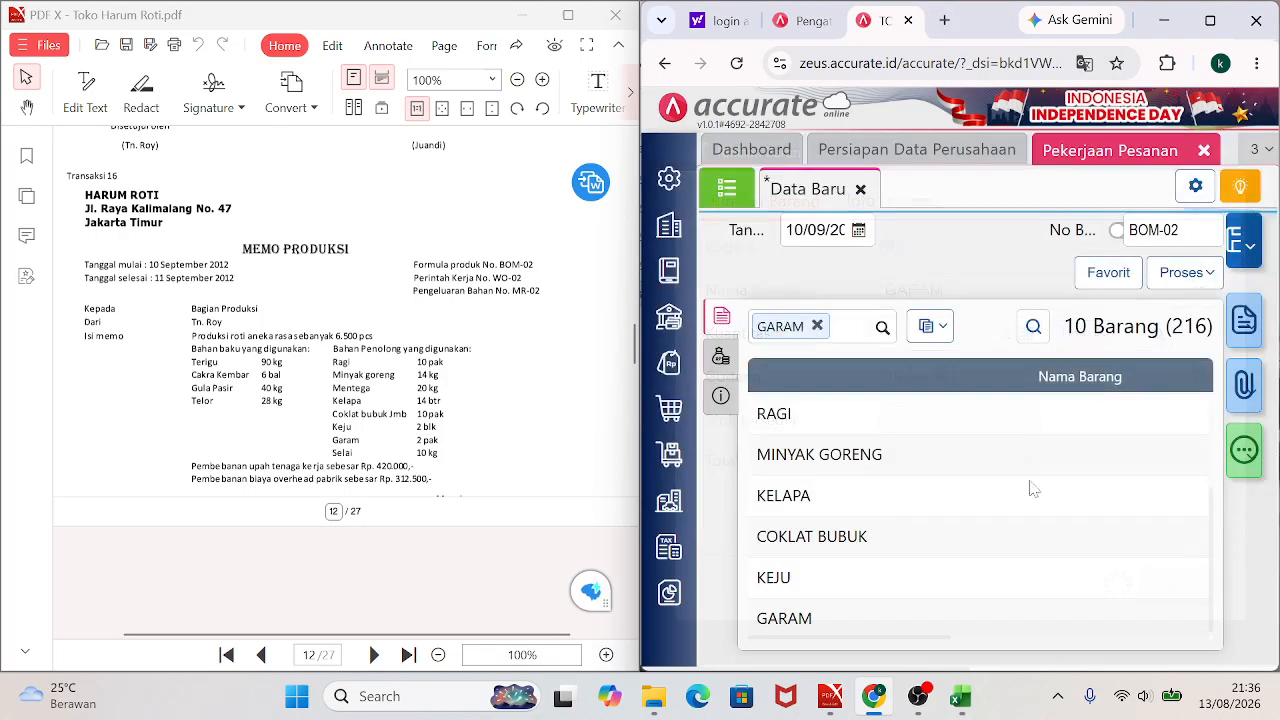
Add the material SELAI to the Pekerjaan Pesanan with a quantity of 10.
type("SELAI")
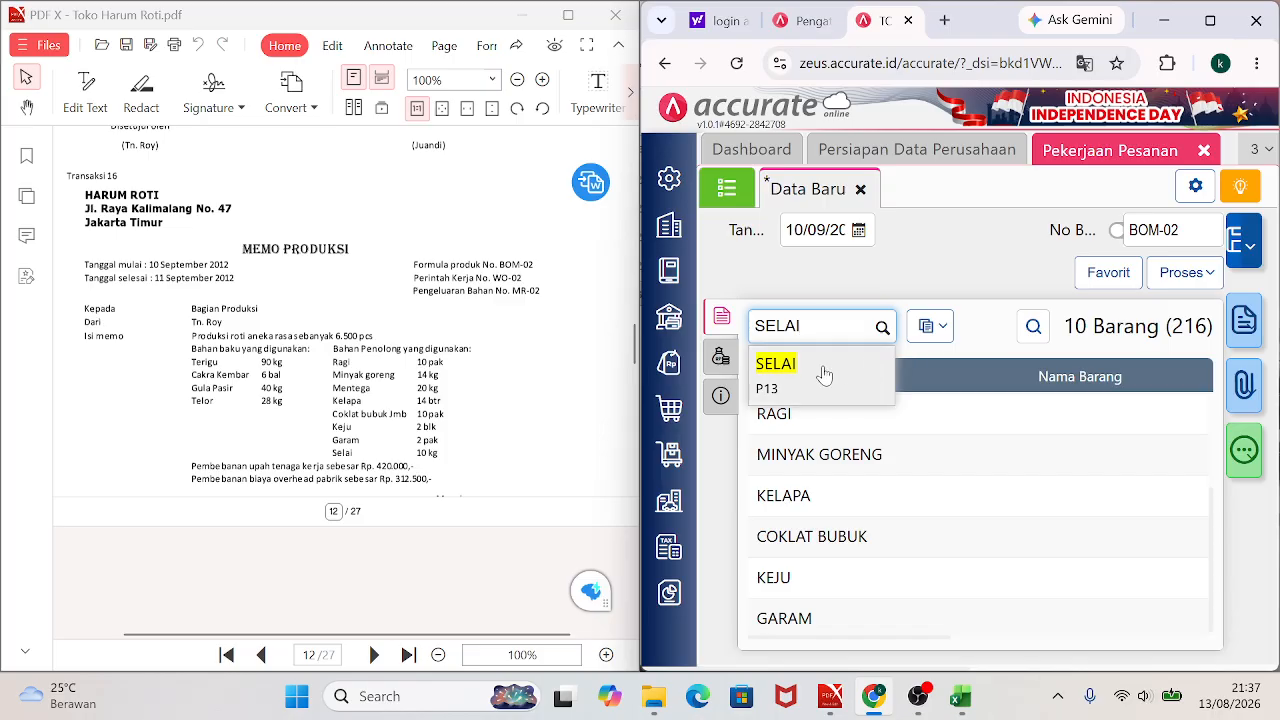
left_click(818, 370)
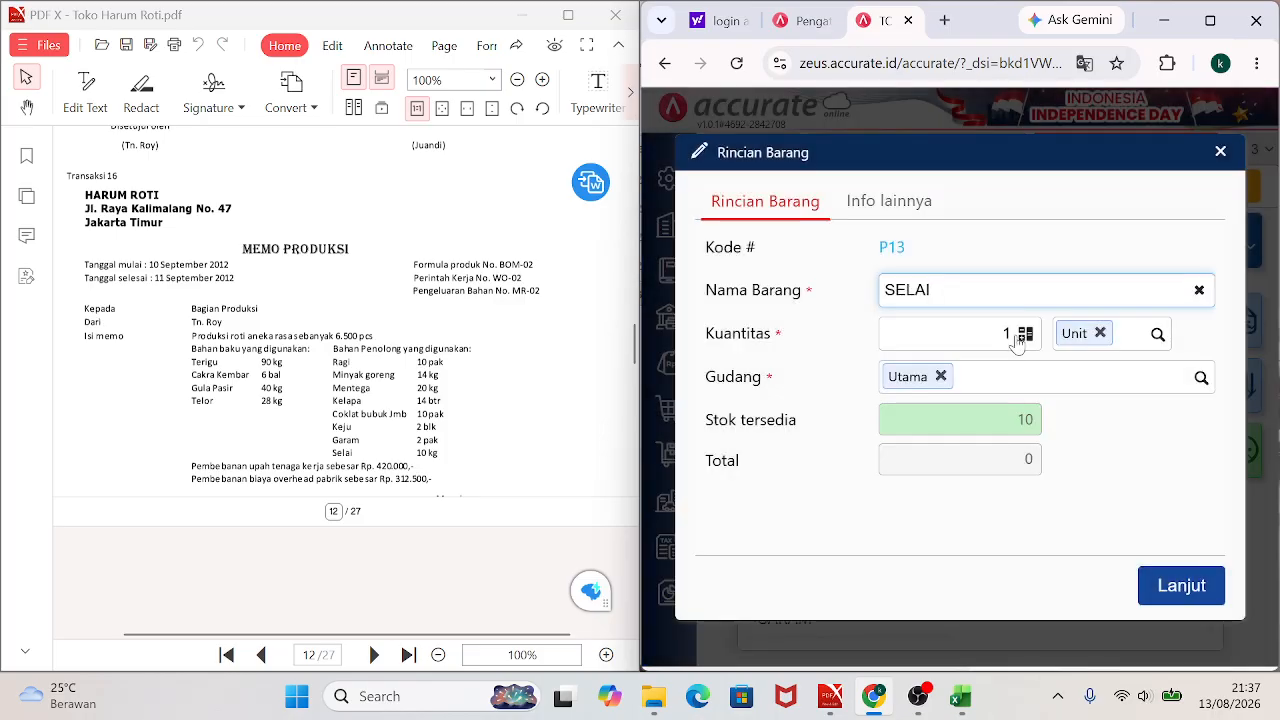
key("Tab")
key("BackSpace")
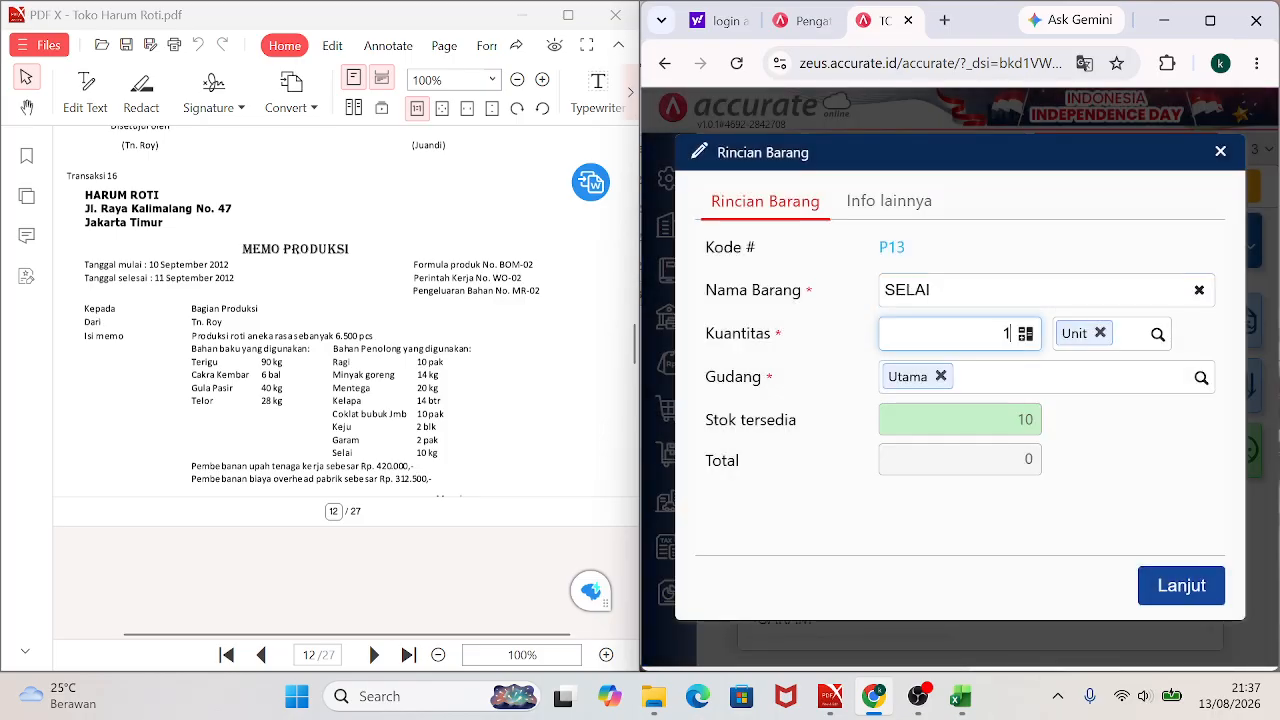
left_click(1183, 589)
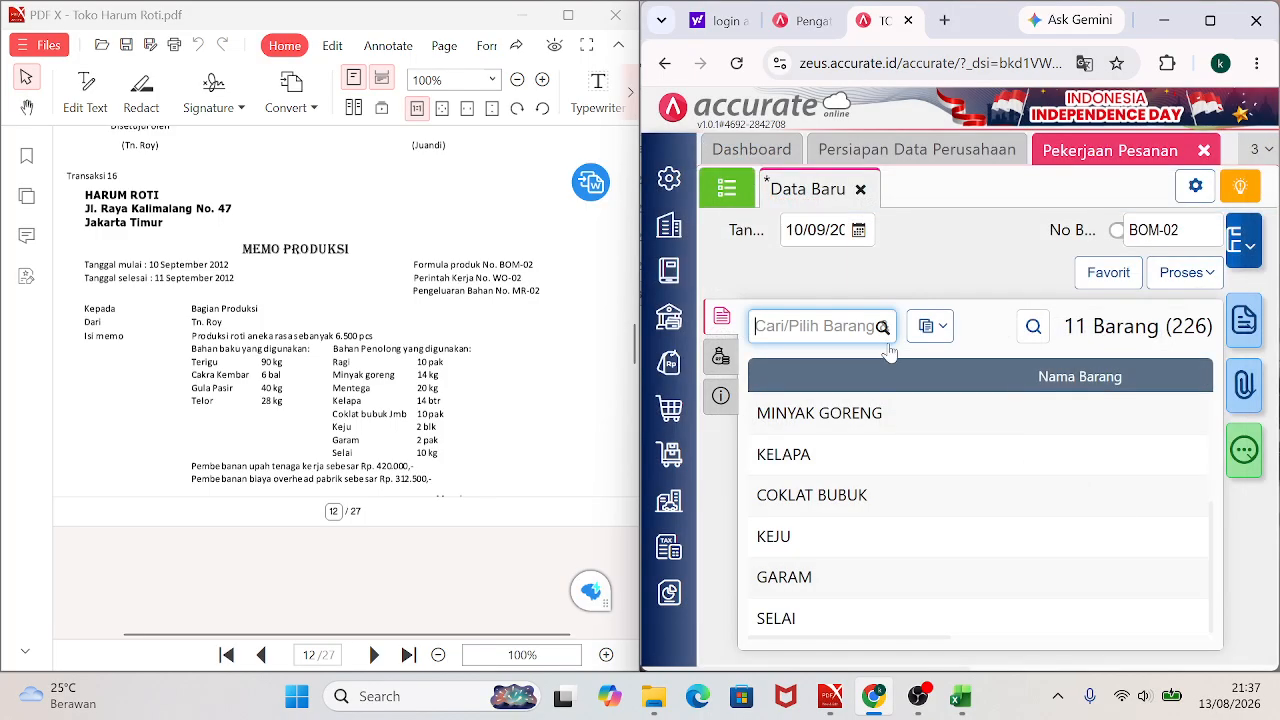
Add BIAYA TENAGA KERJA LANGSUNG to the order's Biaya Lainnya with an amount of 420.000.
left_click(723, 360)
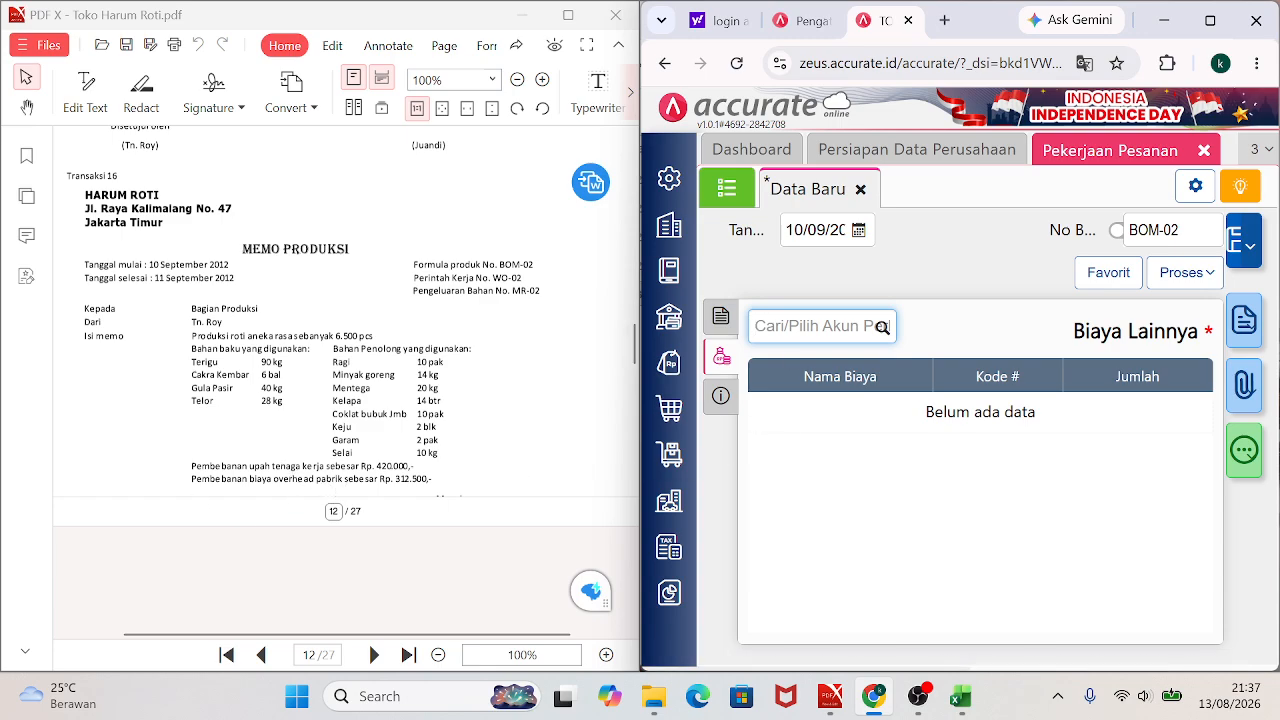
type("TENAGA KERJA")
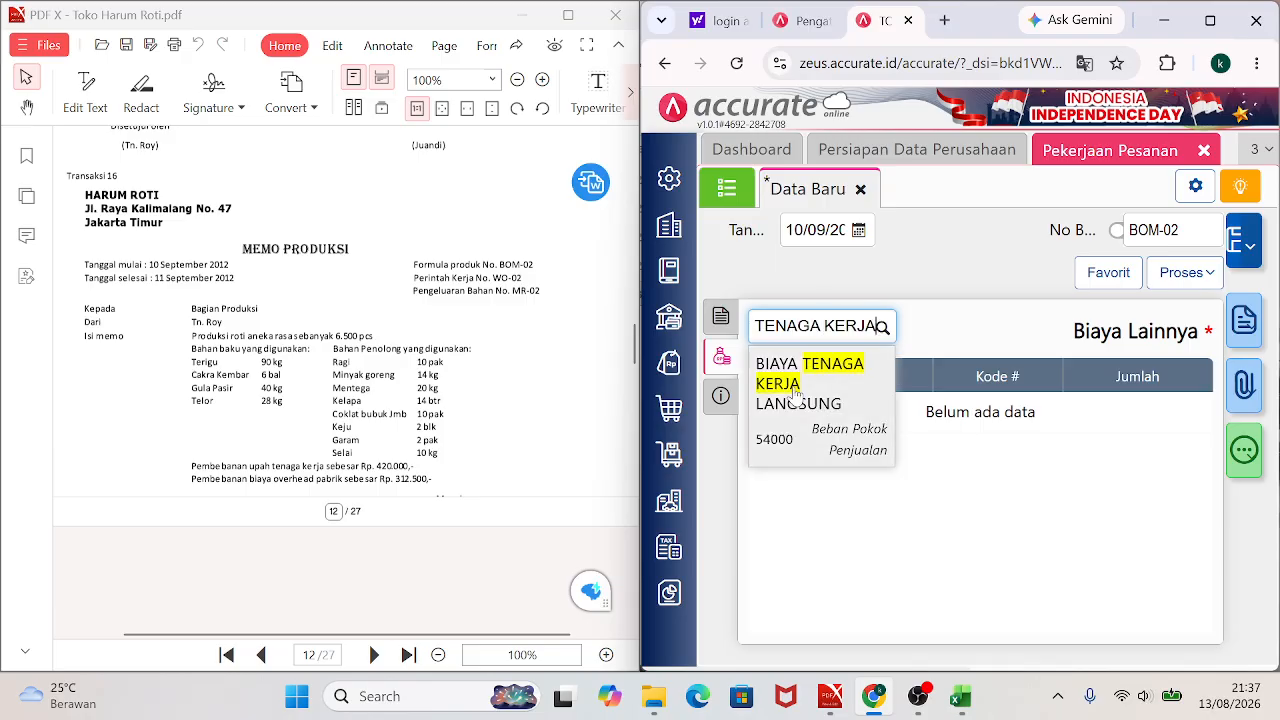
left_click(797, 398)
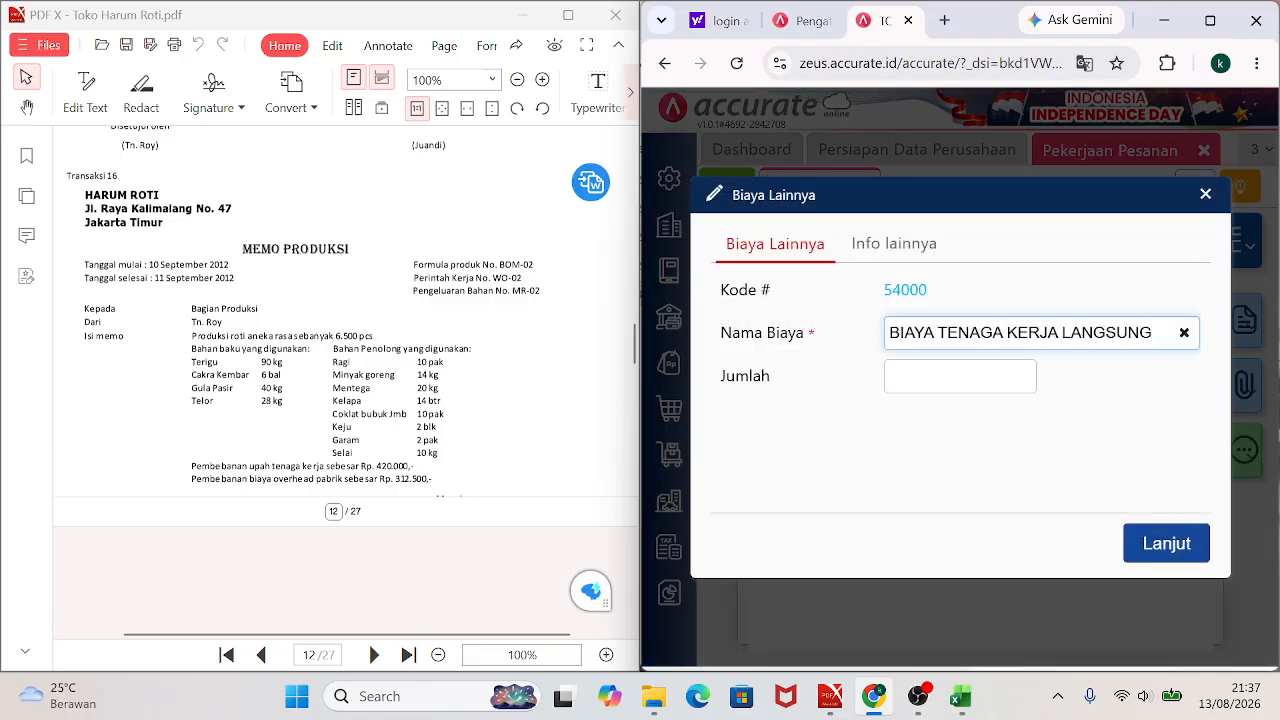
left_click(990, 374)
type("420.000")
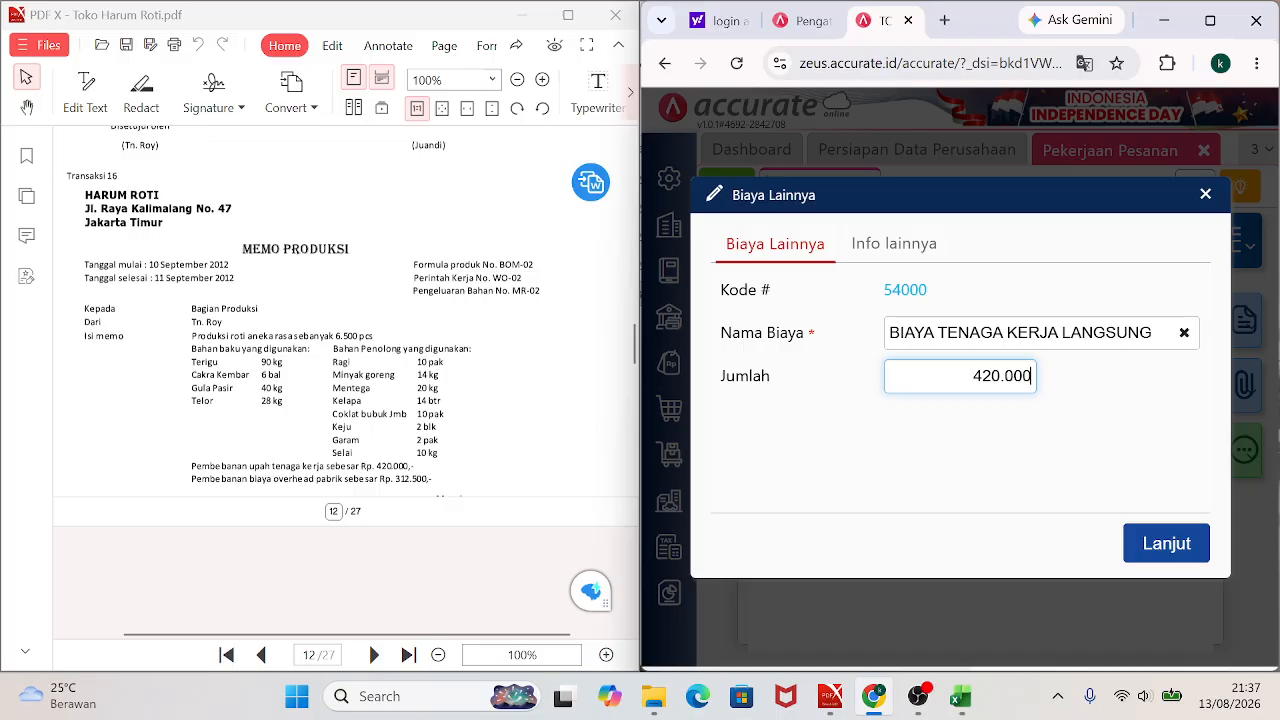
left_click(1151, 545)
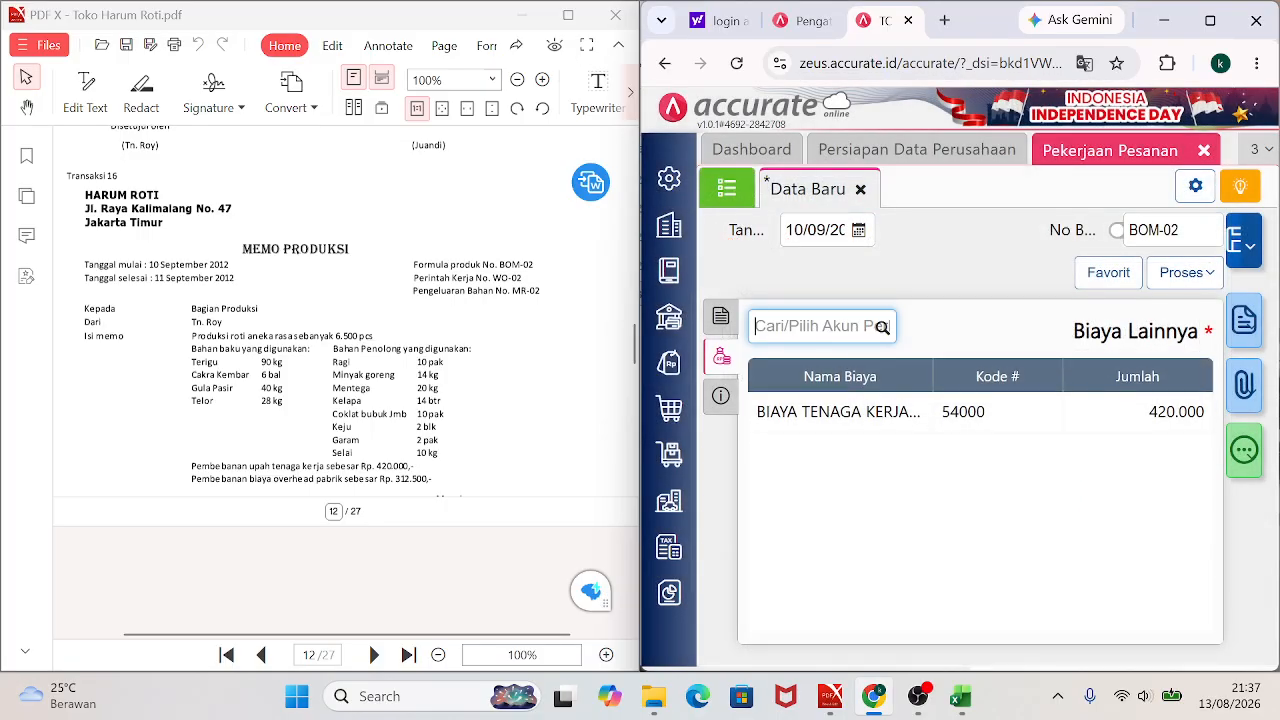
Add BIAYA OVERHEAD PABRIK (DIBEBANKAN) to the order's Biaya Lainnya with an amount of 312.500.
type("OVERH")
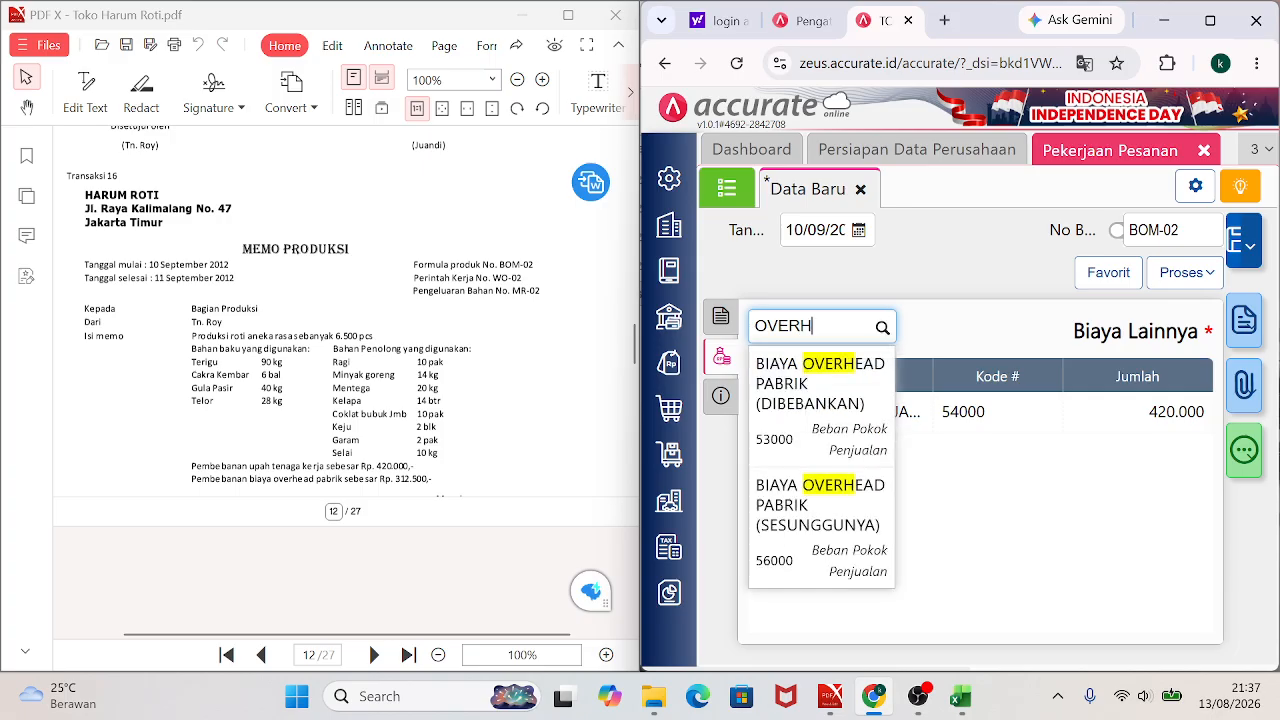
left_click(797, 377)
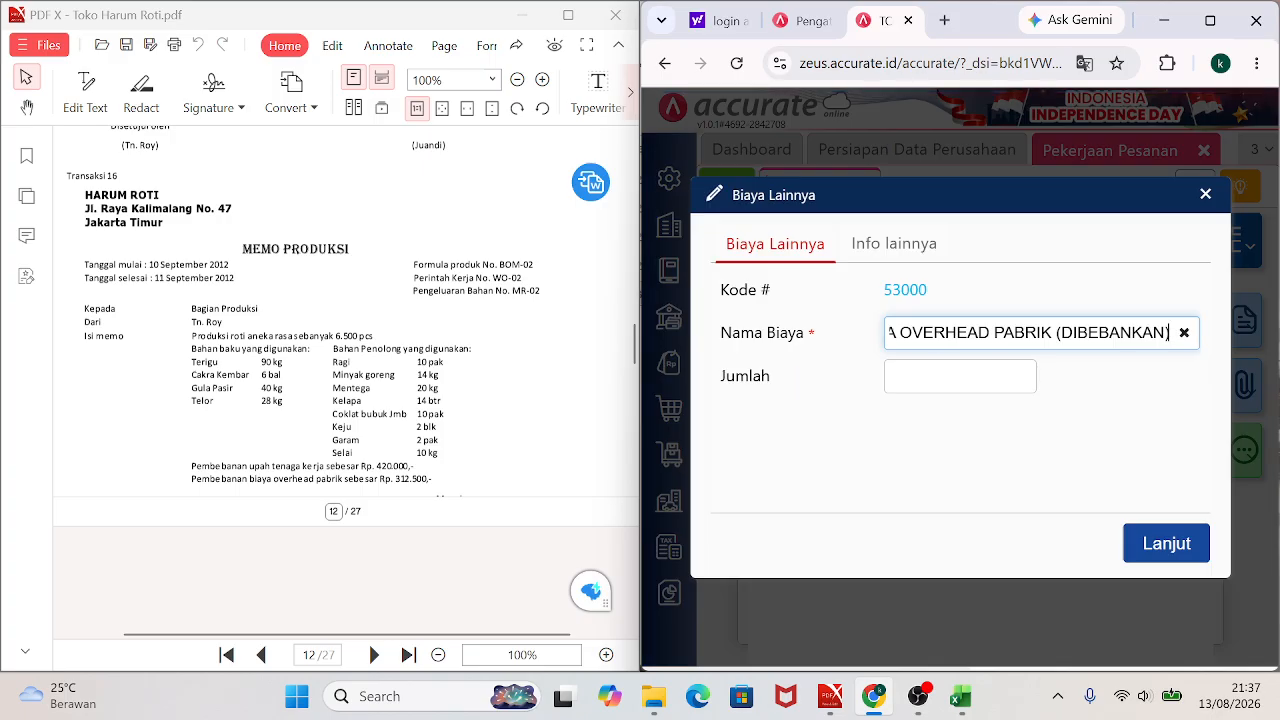
left_click(960, 377)
type("31")
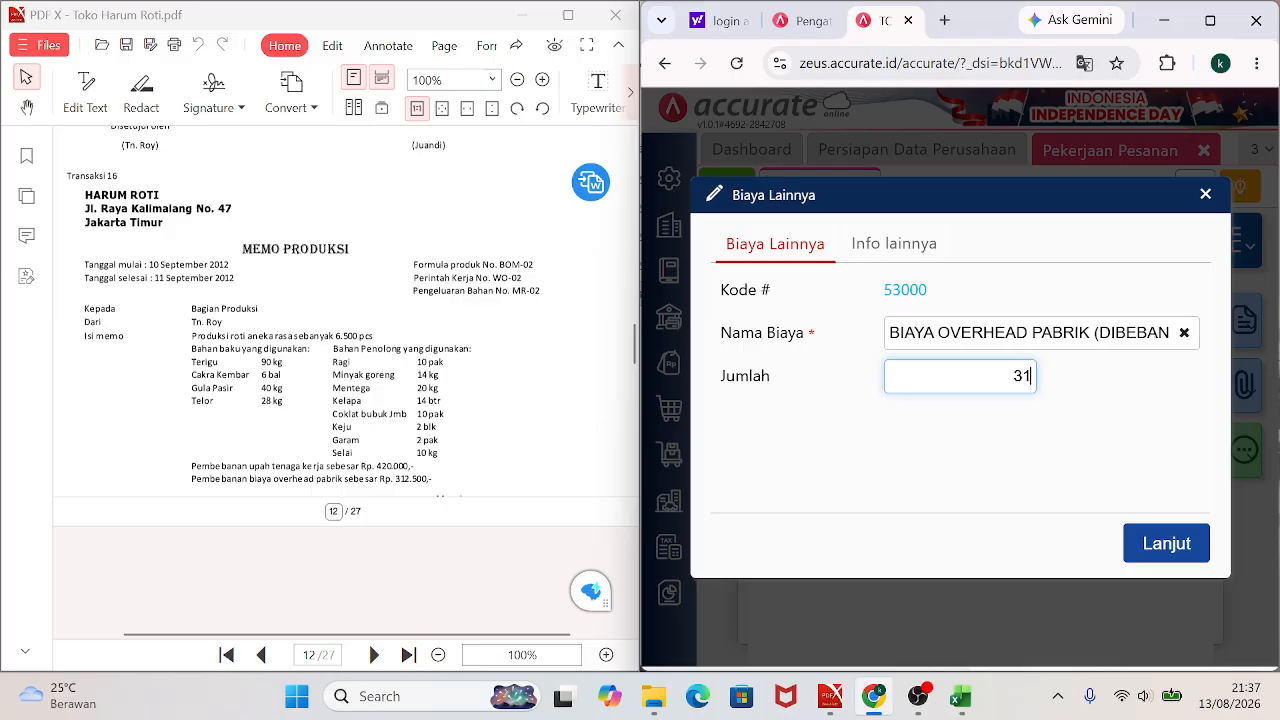
type("2.500")
key("Tab")
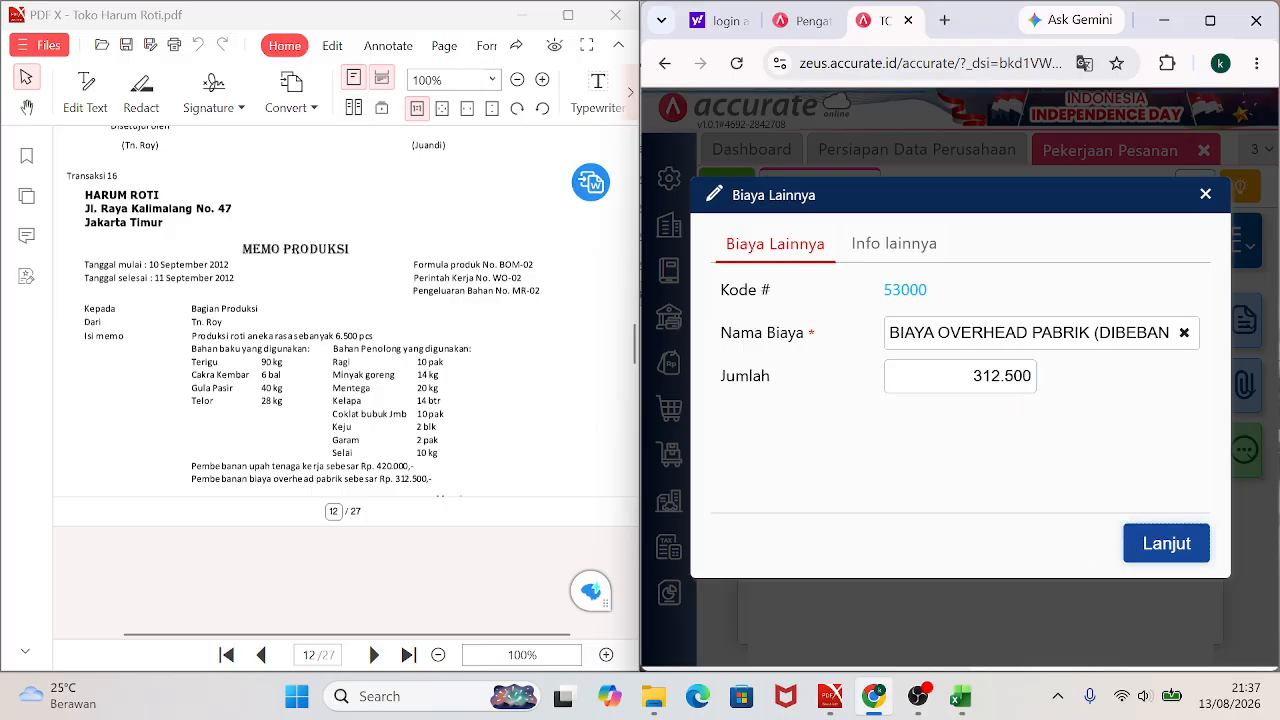
left_click(1168, 541)
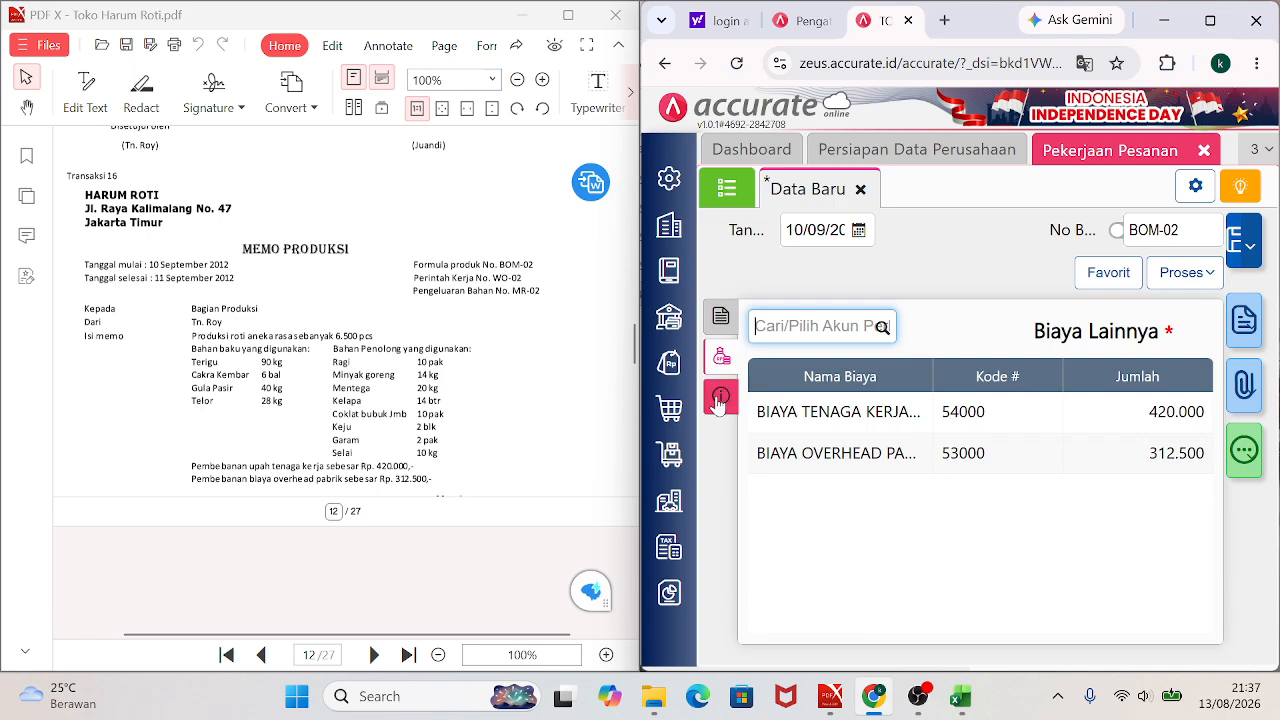
Set the order's Akun Pekerjaan to 11320 PERSEDIAAN DALAM PROSES in Info lainnya.
left_click(719, 398)
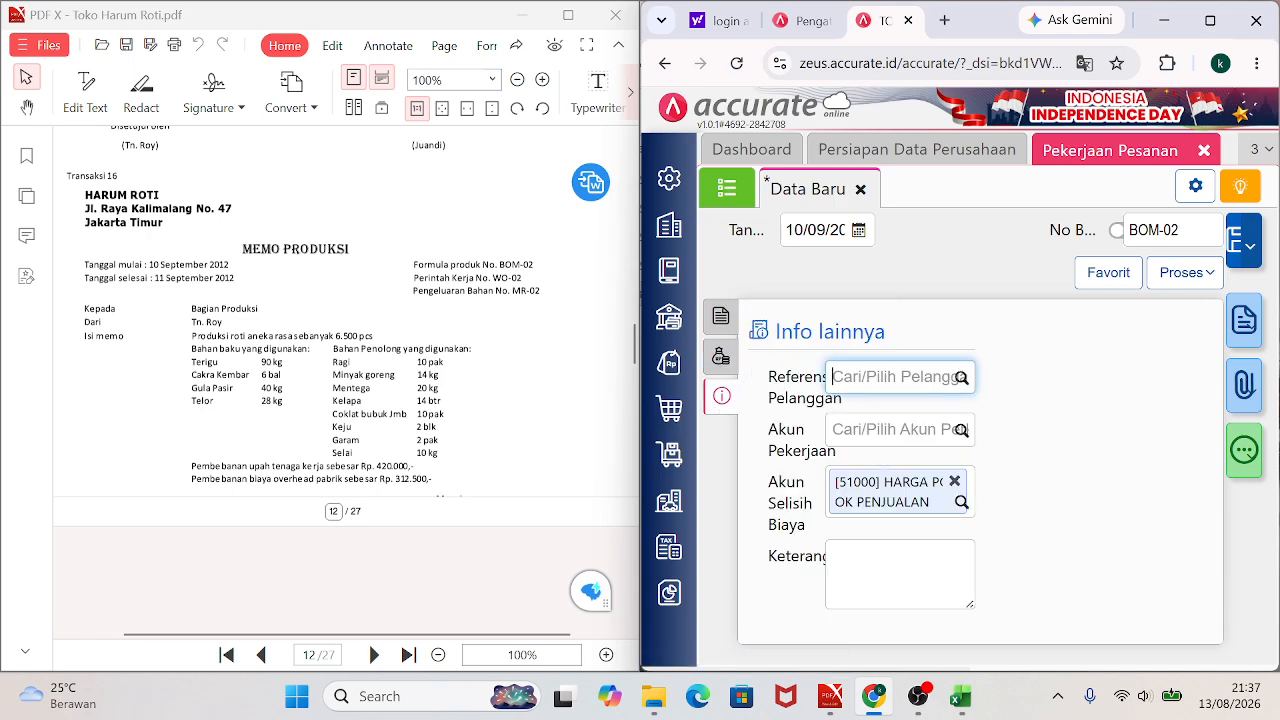
left_click(960, 429)
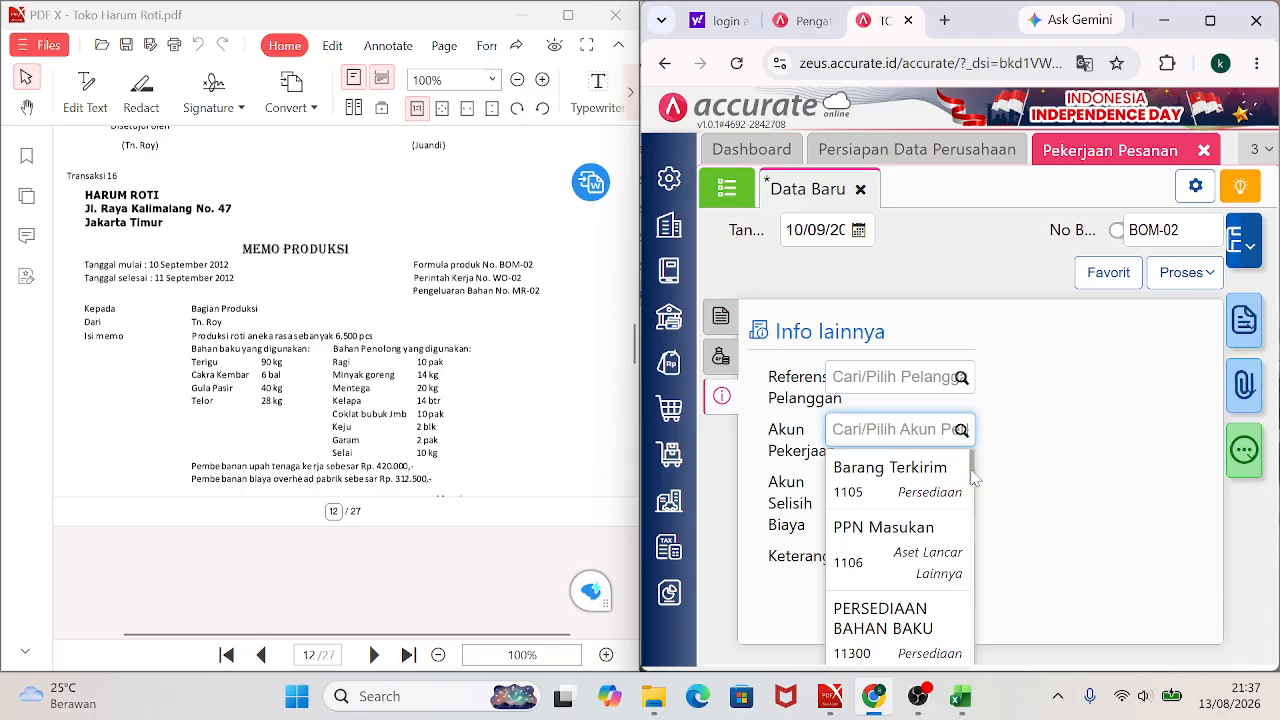
left_click_drag(972, 479, 973, 500)
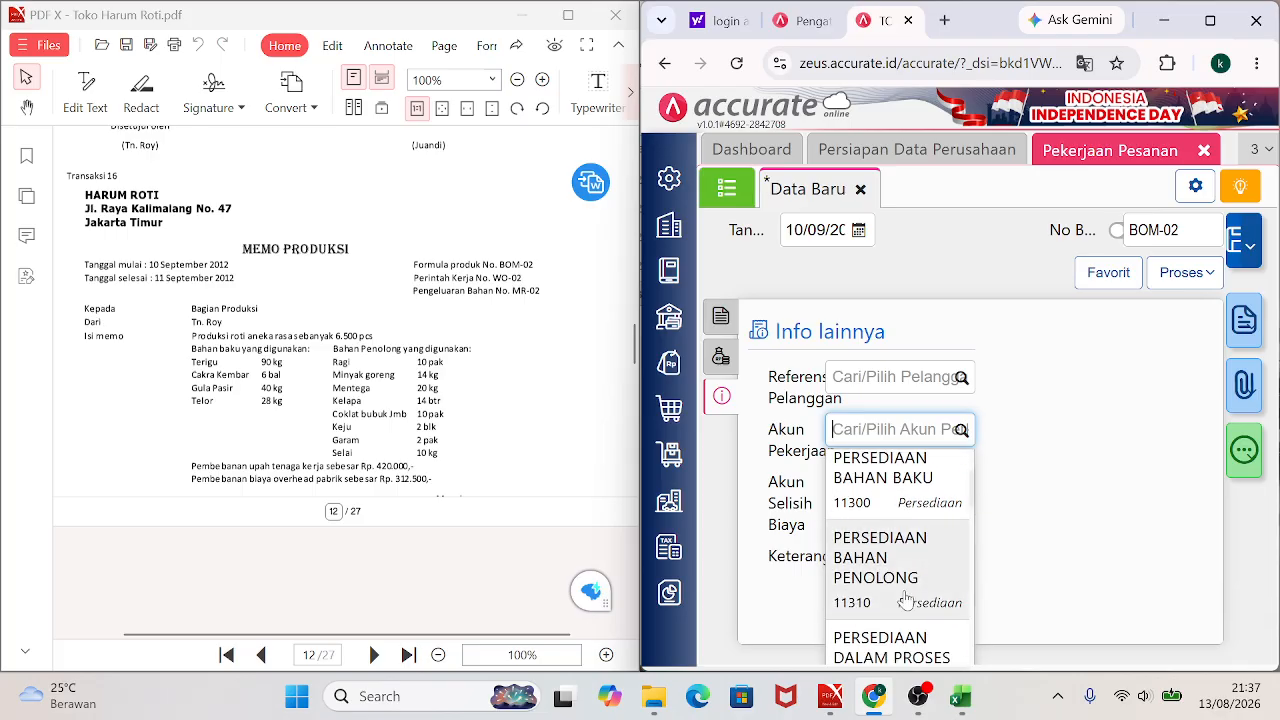
left_click(880, 652)
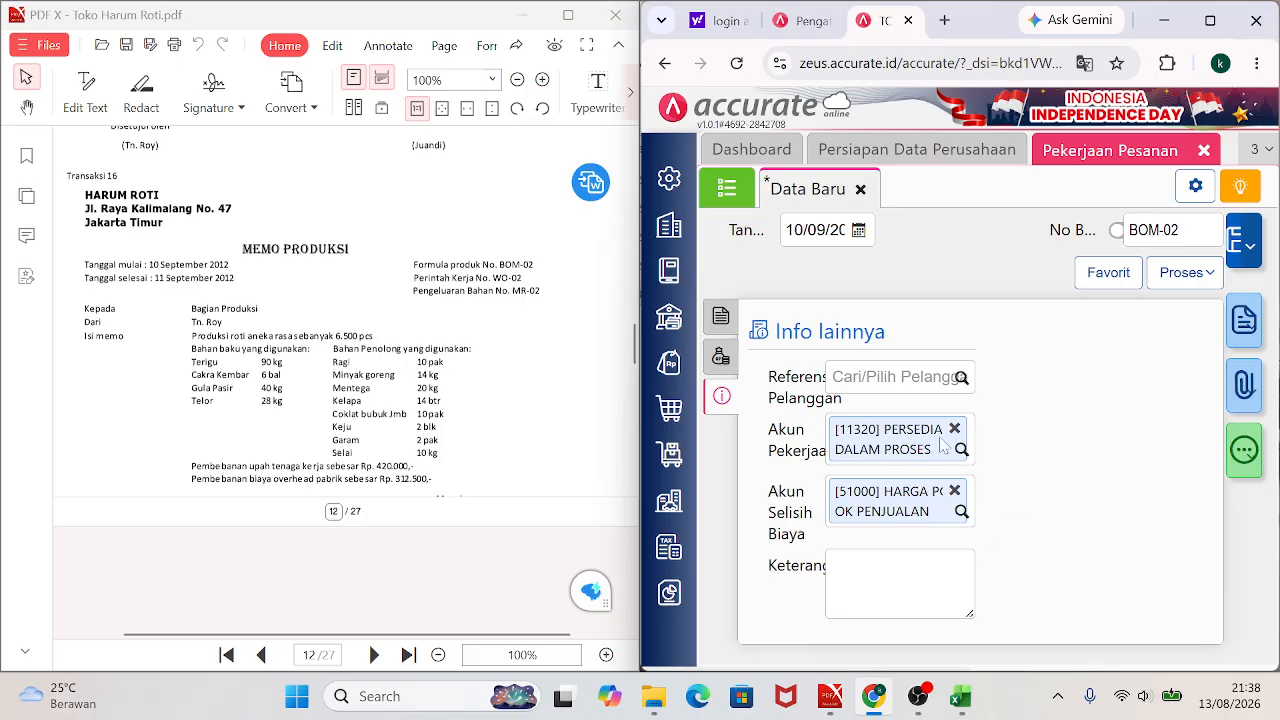
Enter "PRODUKSI ROTI ANEKA RASA SEBANYAK 6.500 PCS" as the order's Keterangan.
left_click(893, 583)
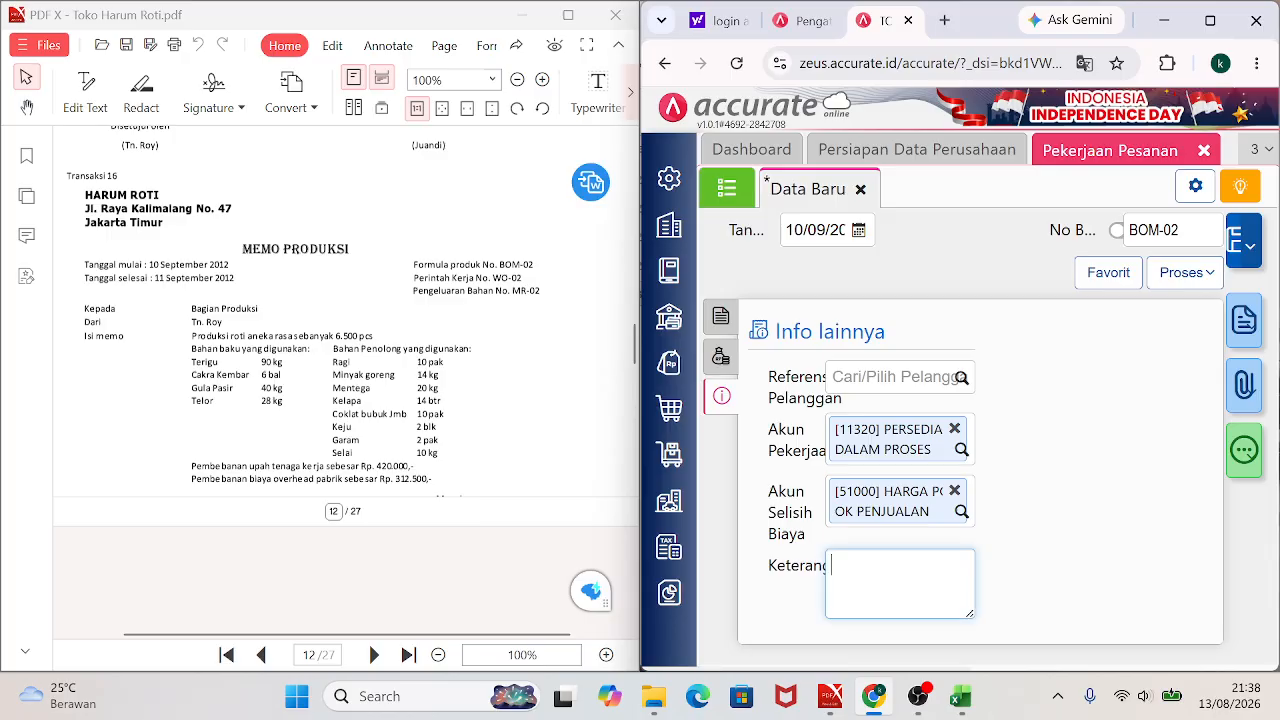
type("PRODUKSI ROTI ANEKA")
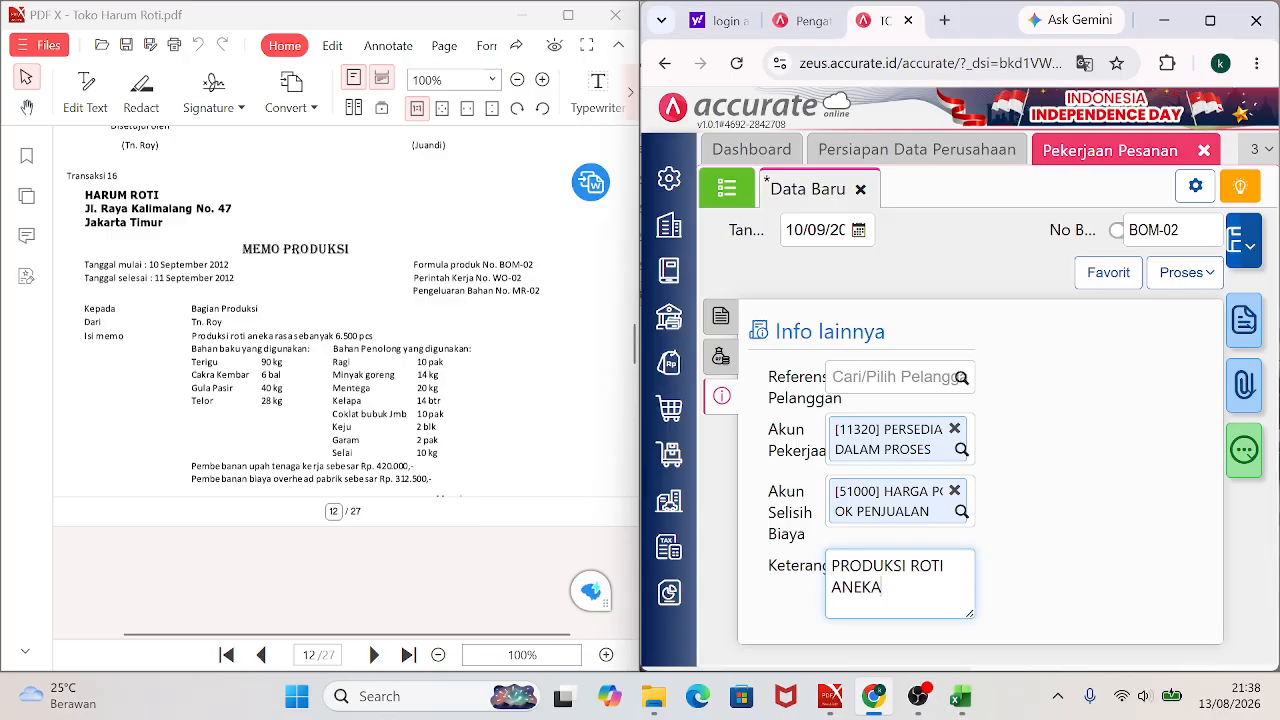
type(" RASA ")
type("SBJ")
key("BackSpace")
type("BANYAK")
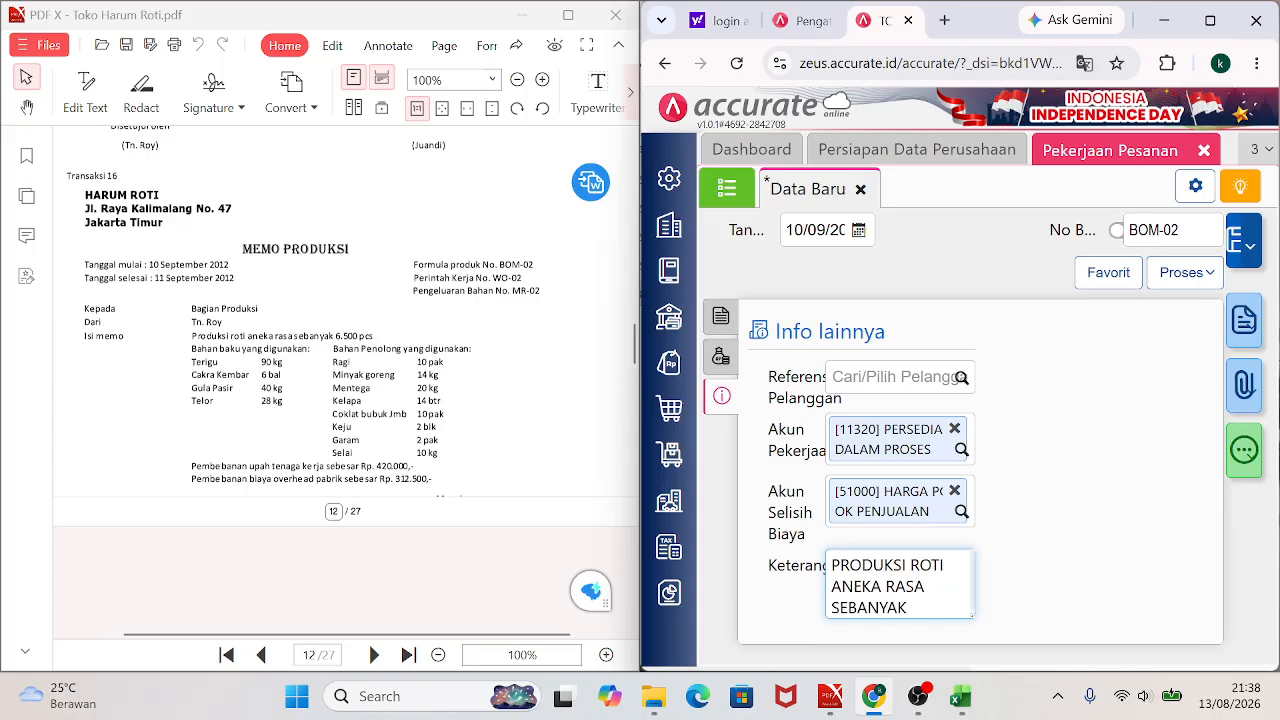
type(" 6.500 PCS")
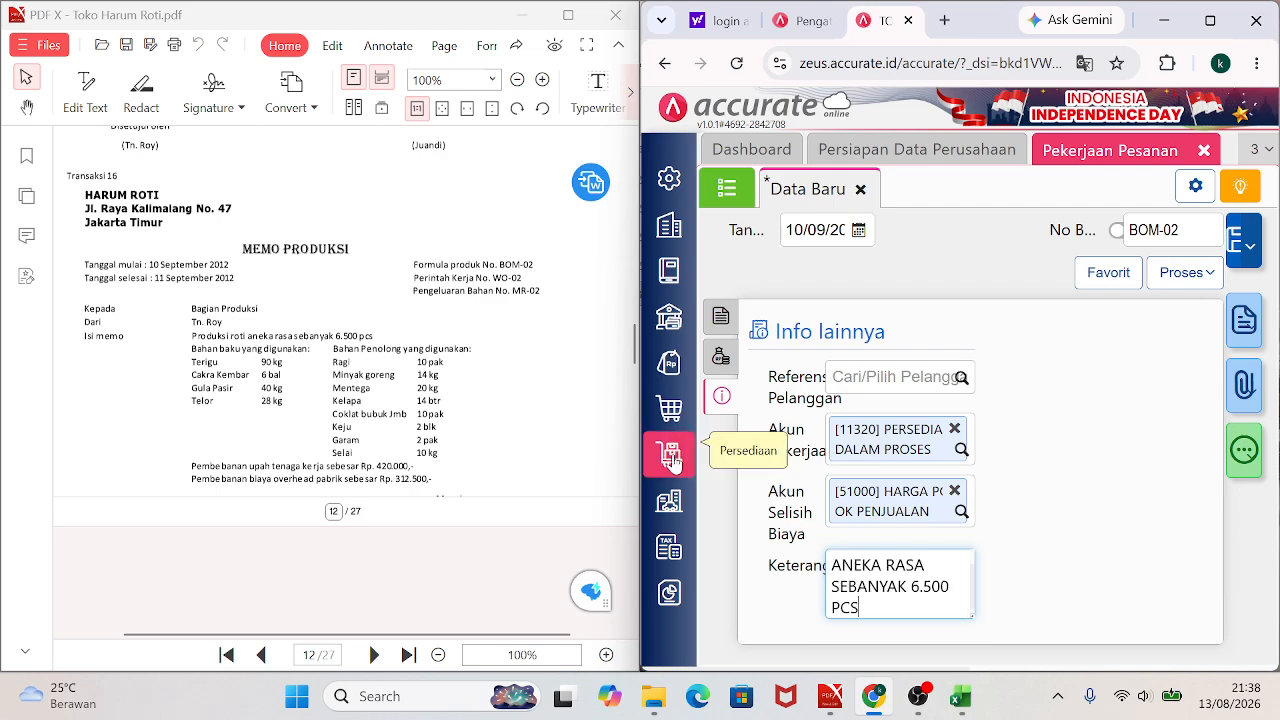
Return to the item details of Pekerjaan Pesanan BOM-02 and save the order.
left_click(721, 362)
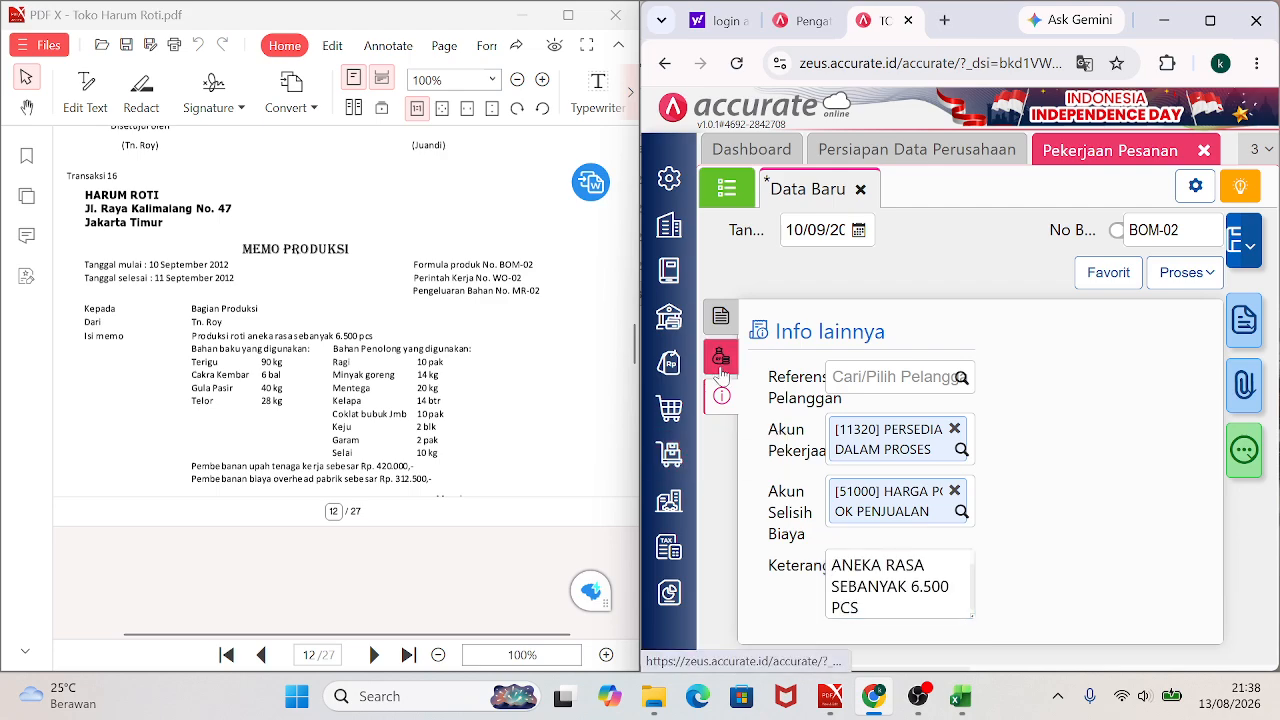
left_click(721, 316)
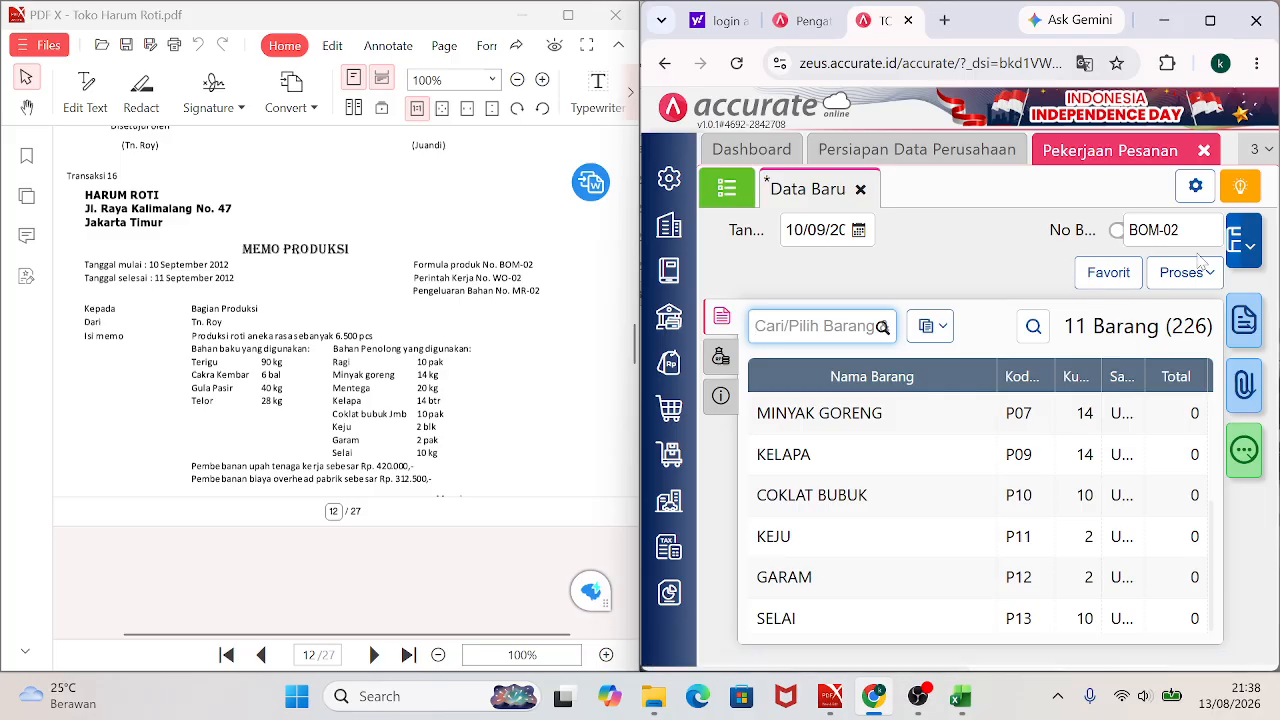
left_click(1233, 248)
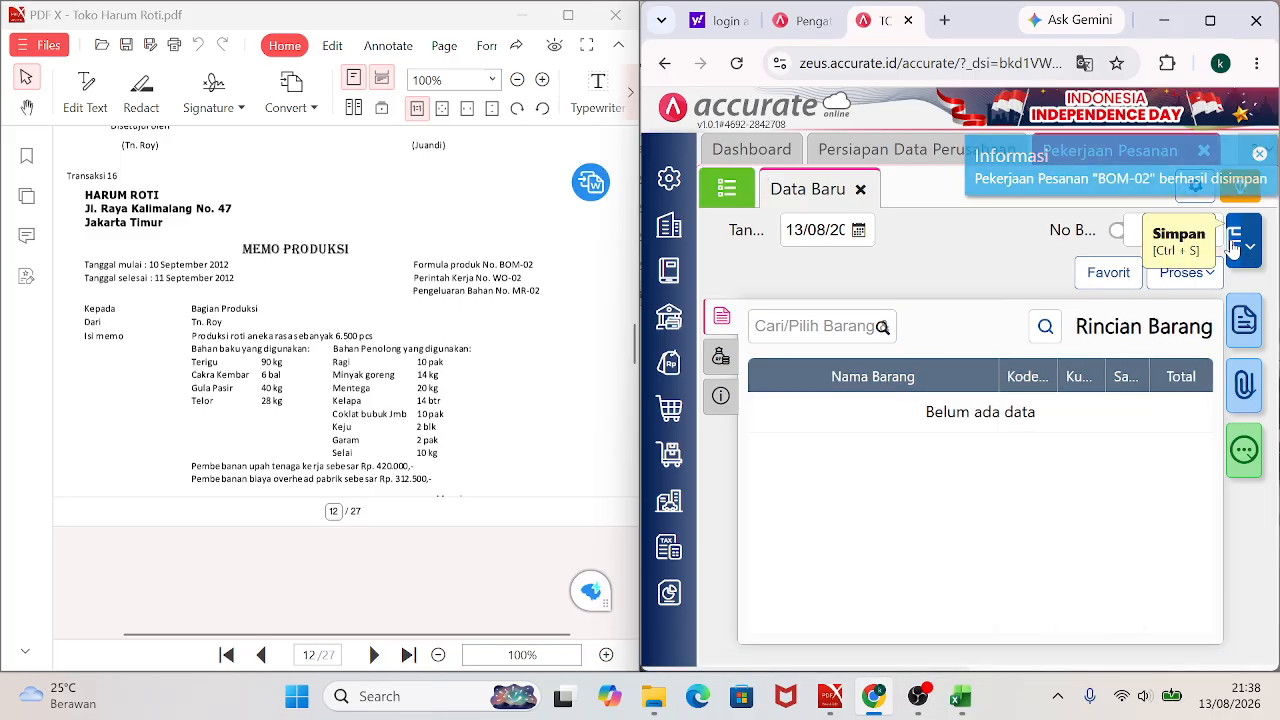
Open the saved Pekerjaan Pesanan BOM-02 from the order list and examine its Rincian Jurnal.
left_click(1210, 20)
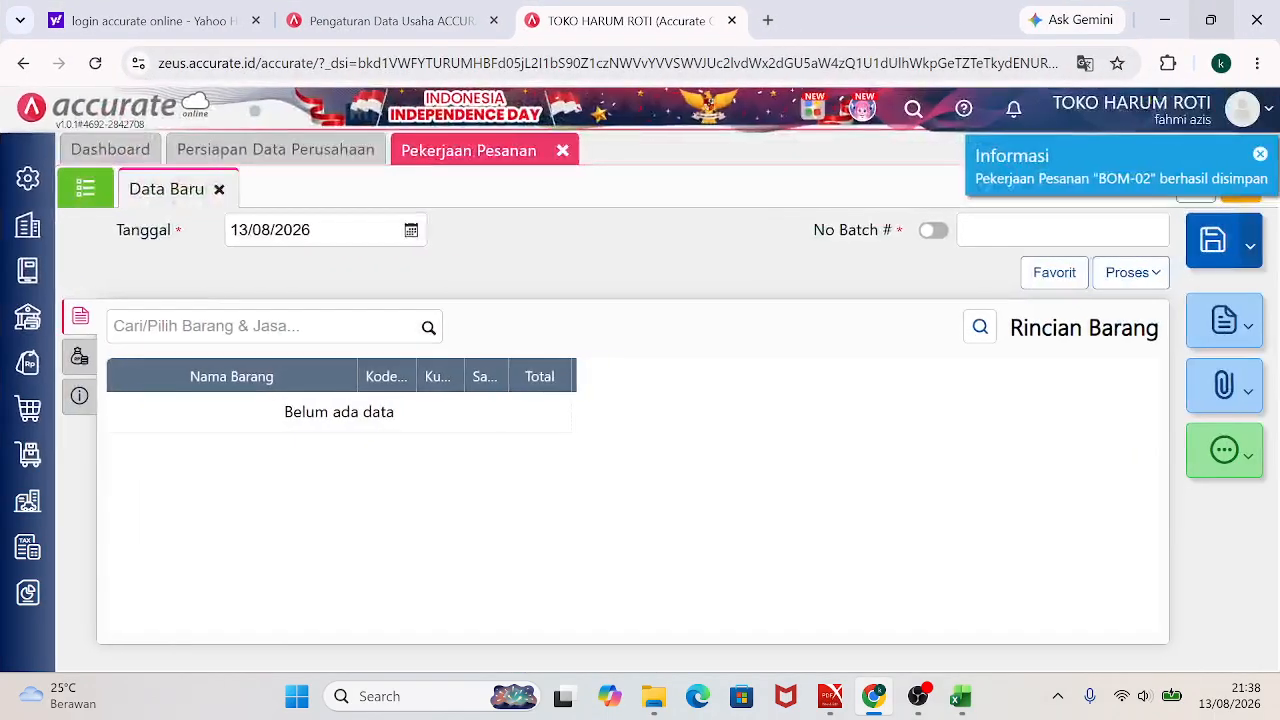
left_click(84, 192)
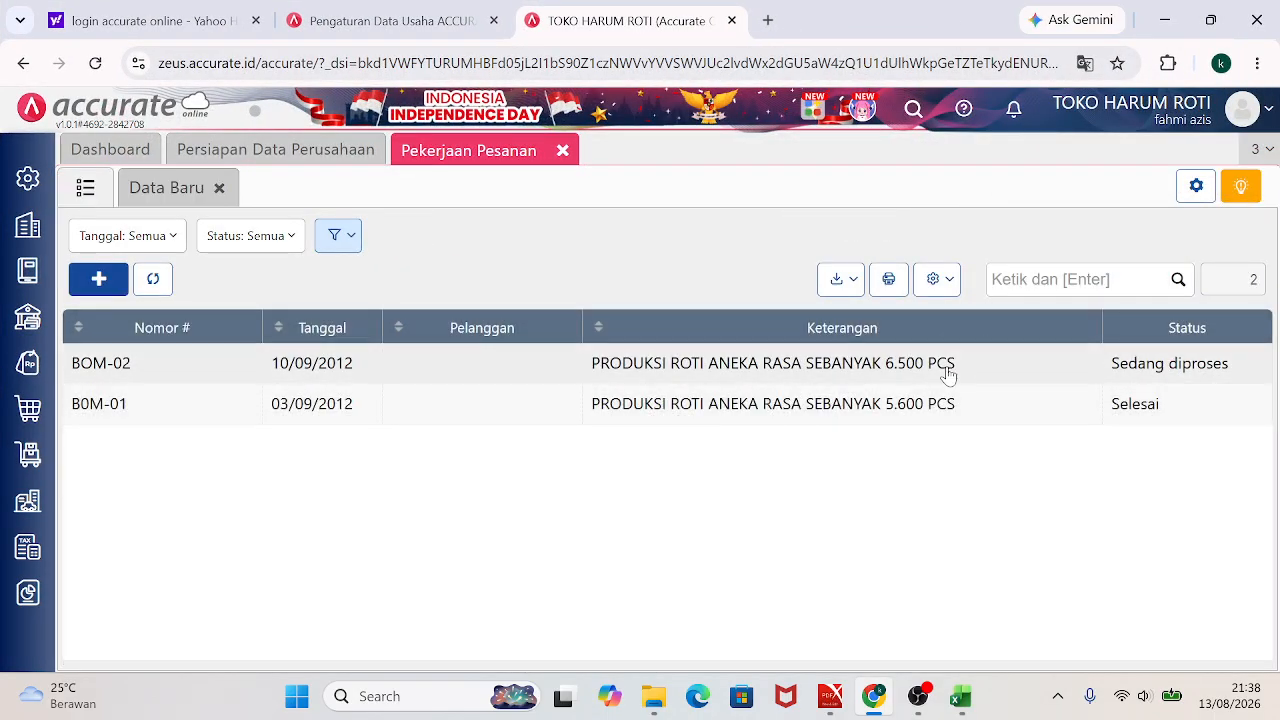
left_click(948, 373)
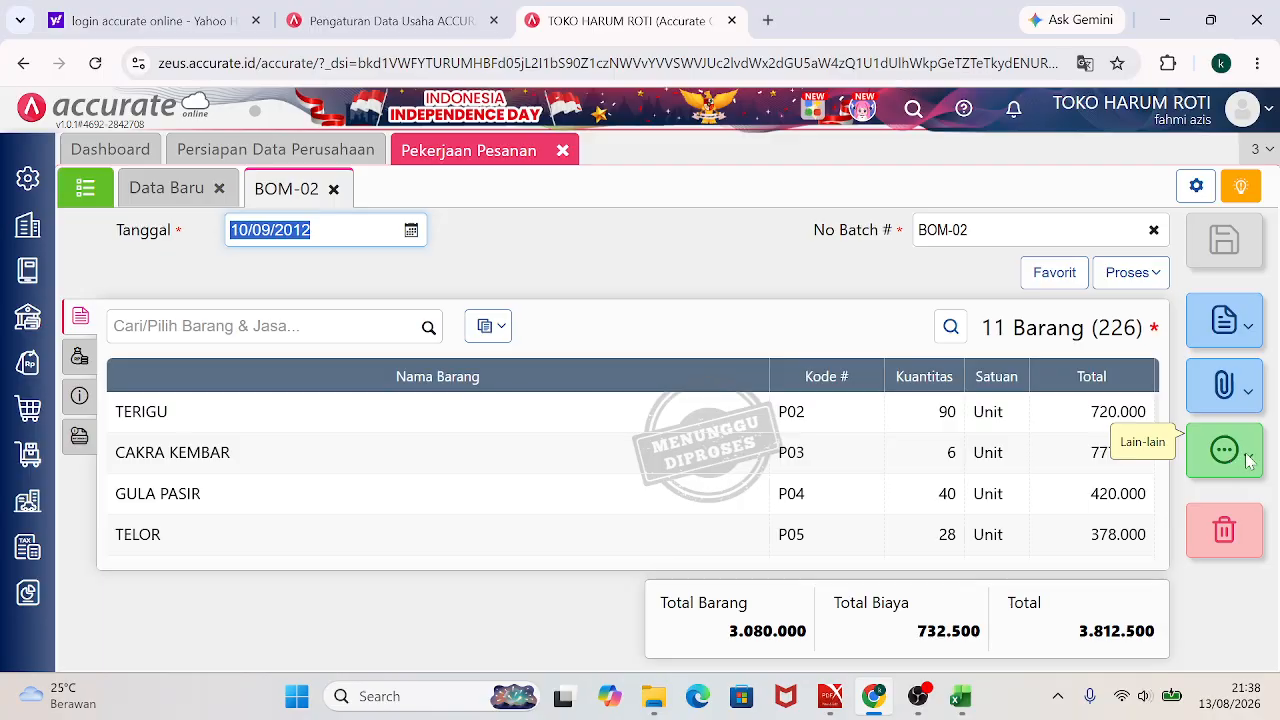
left_click(1238, 457)
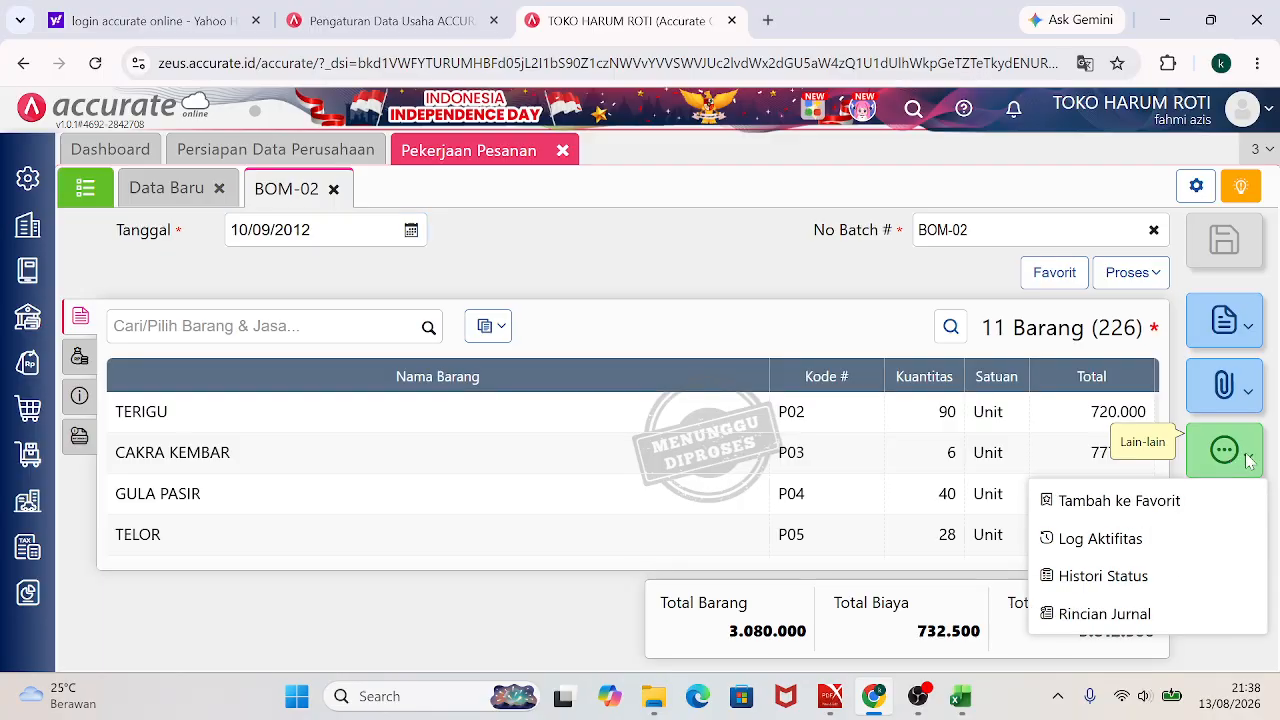
left_click(1096, 614)
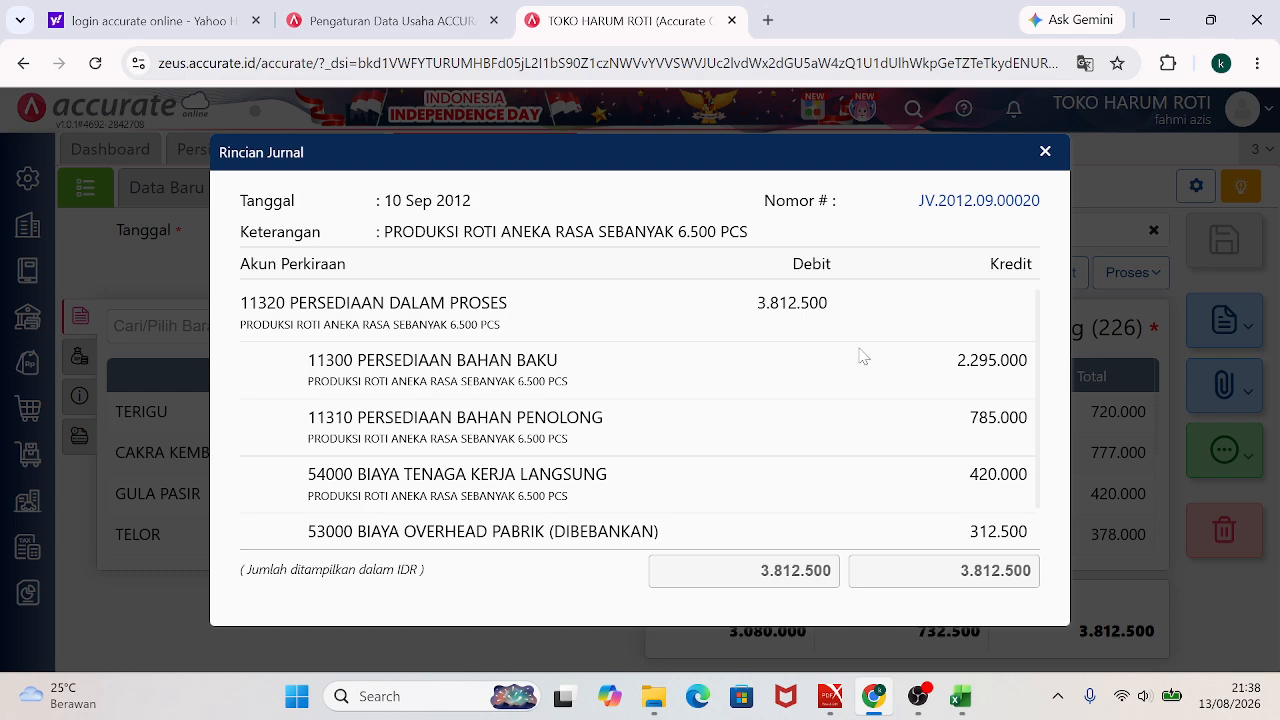
left_click(1046, 152)
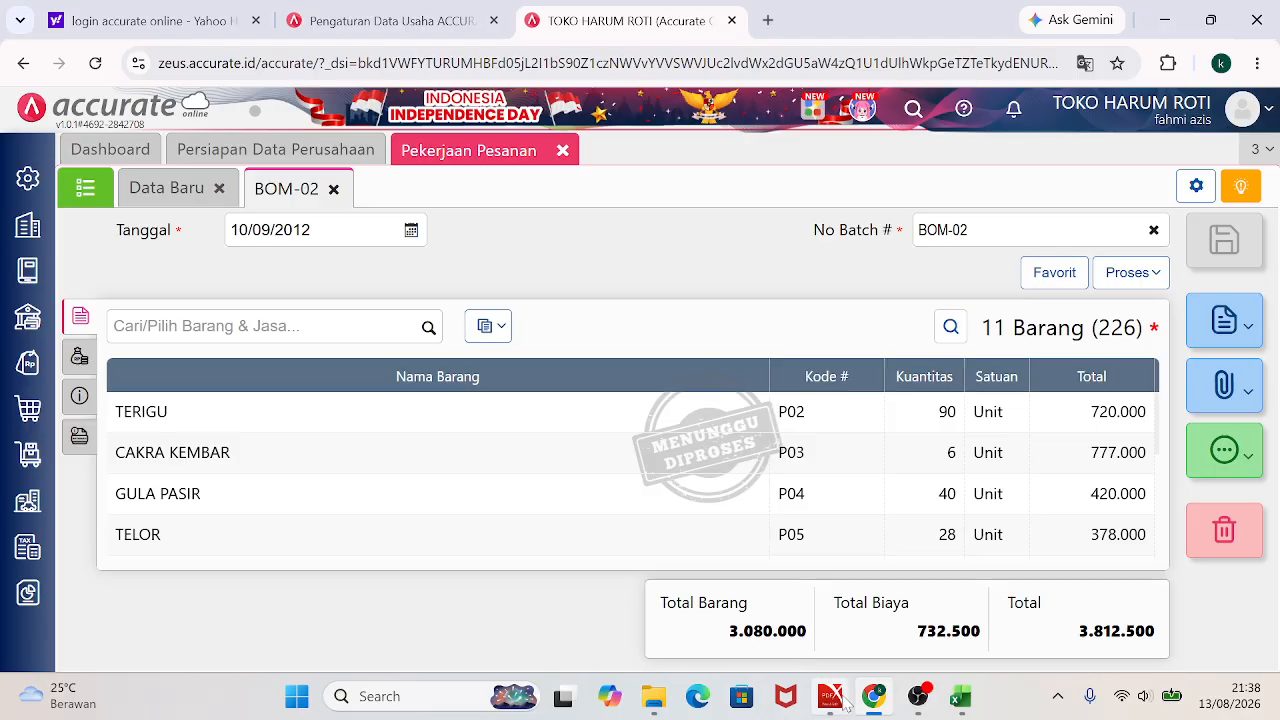
Switch to the Toko Harum Roti PDF and find the Memo Produk Jadi M-02 on page 13.
mouse_move(838, 704)
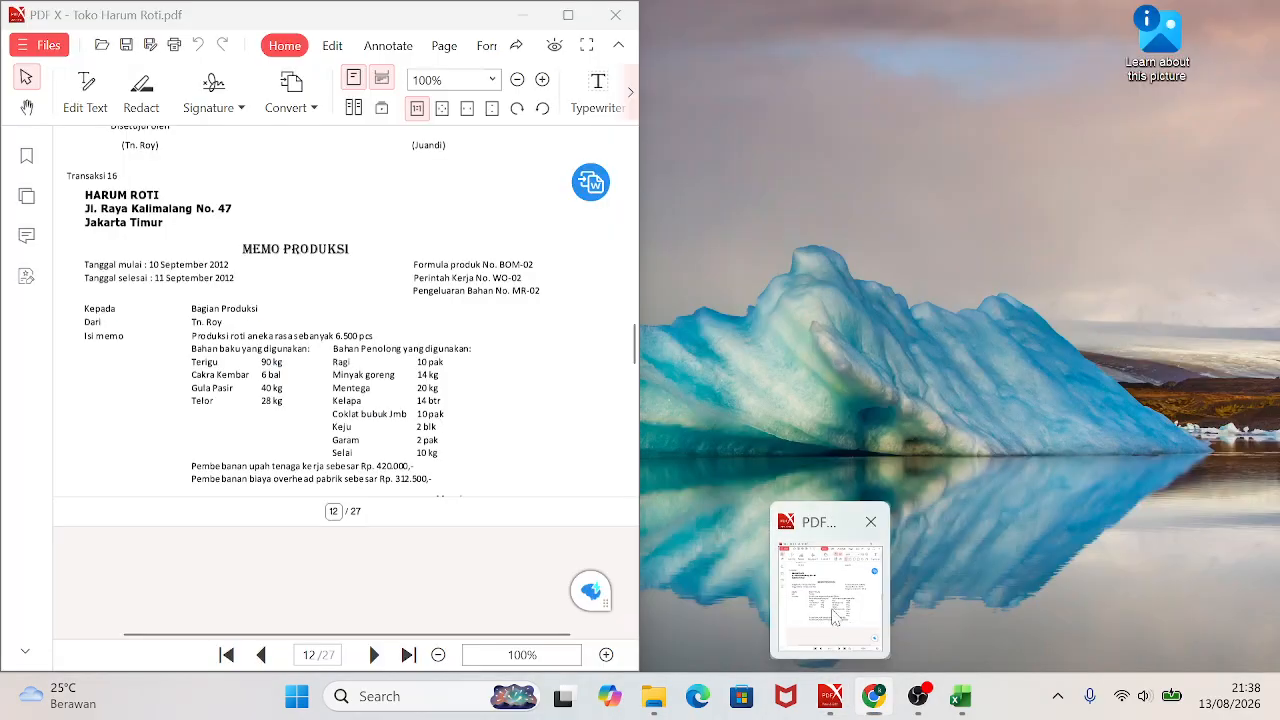
left_click(830, 595)
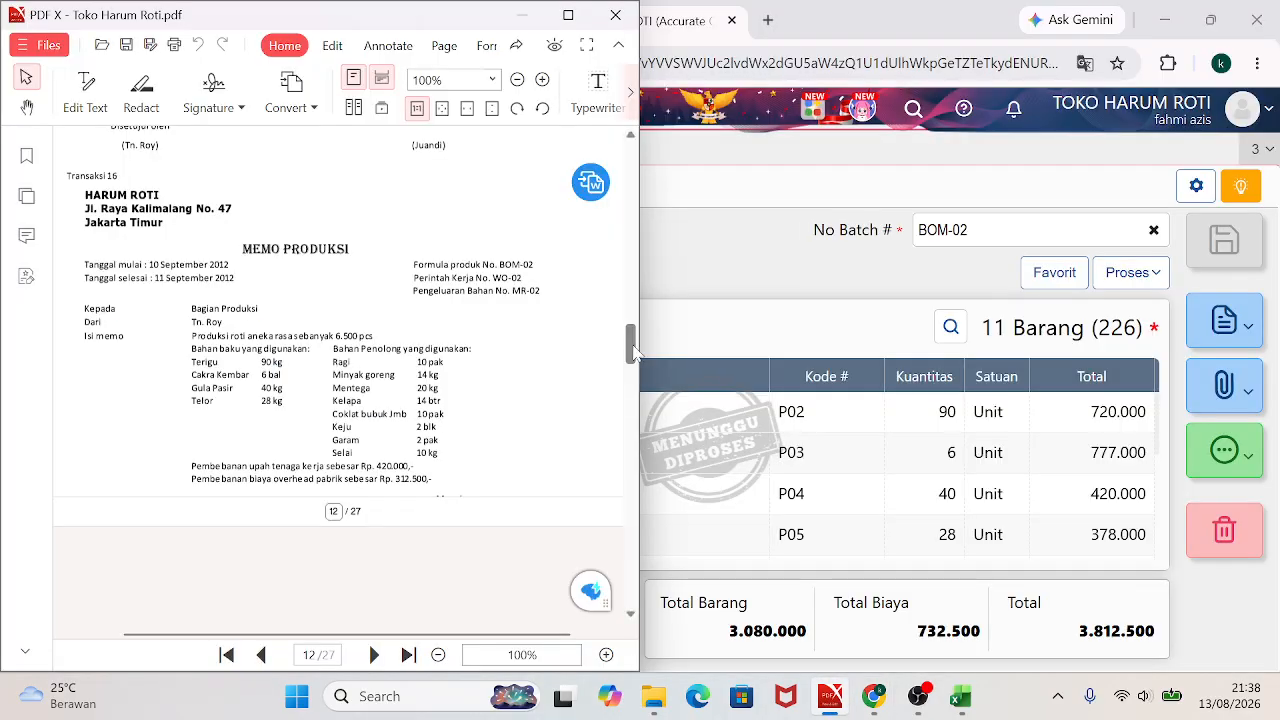
left_click_drag(632, 350, 634, 366)
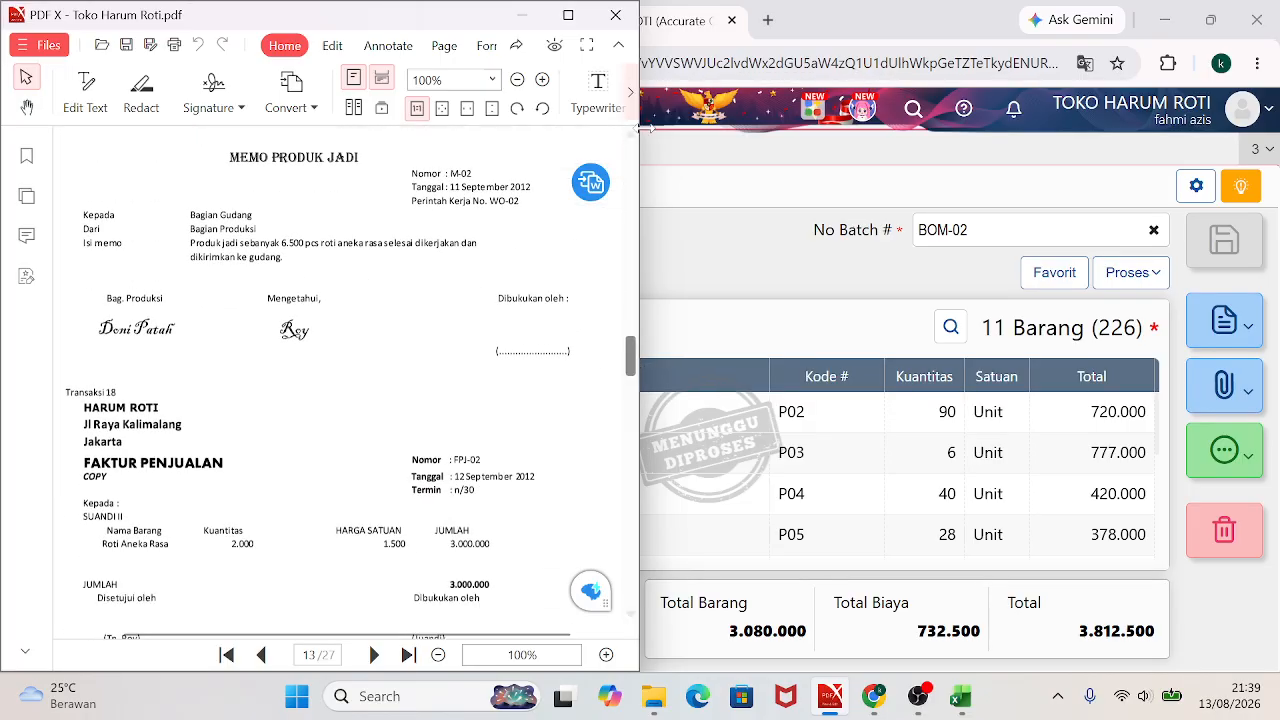
left_click(630, 139)
left_click(630, 139)
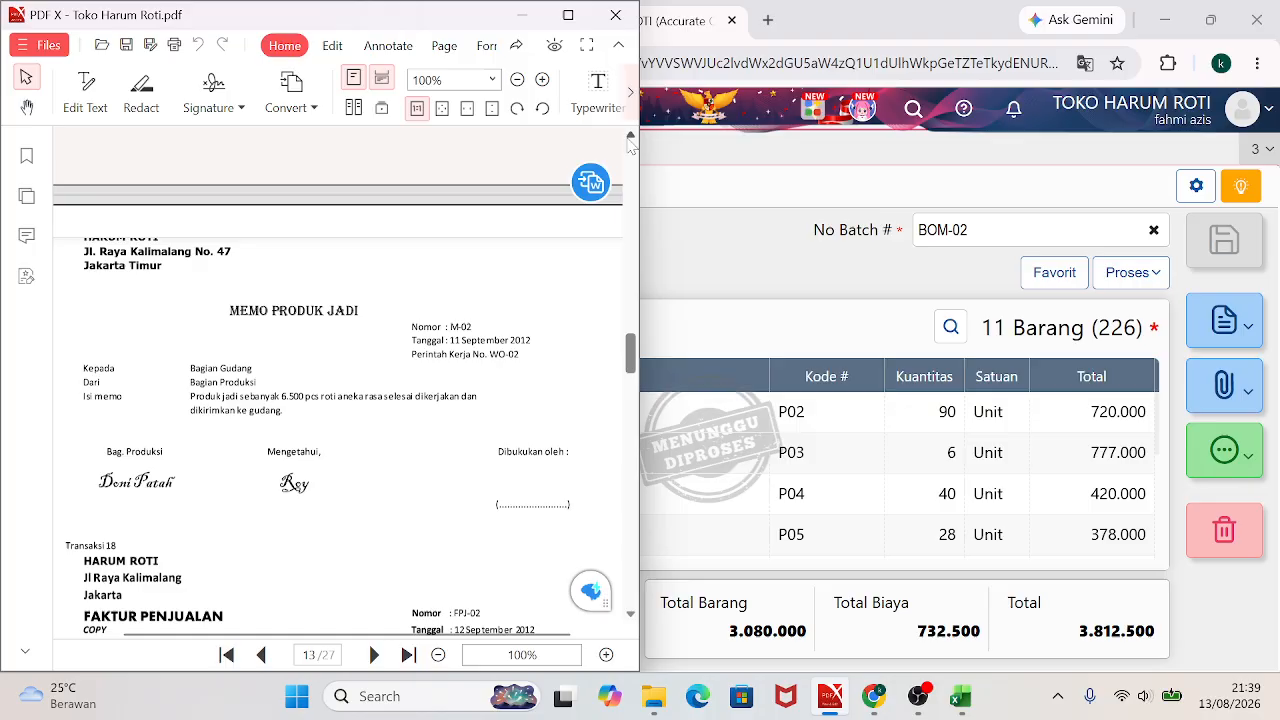
Switch back to Accurate Online, close Pekerjaan Pesanan and open a new Penyelesaian Pesanan form from Persediaan.
left_click(786, 277)
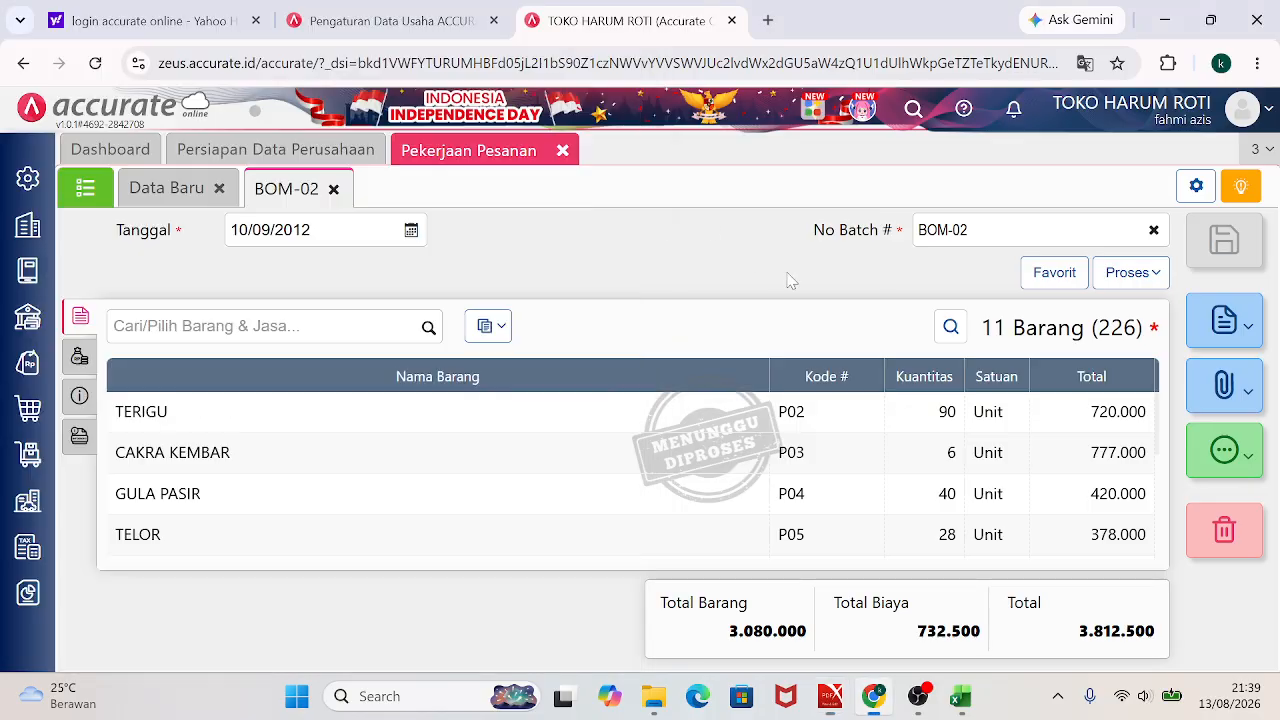
left_click(562, 152)
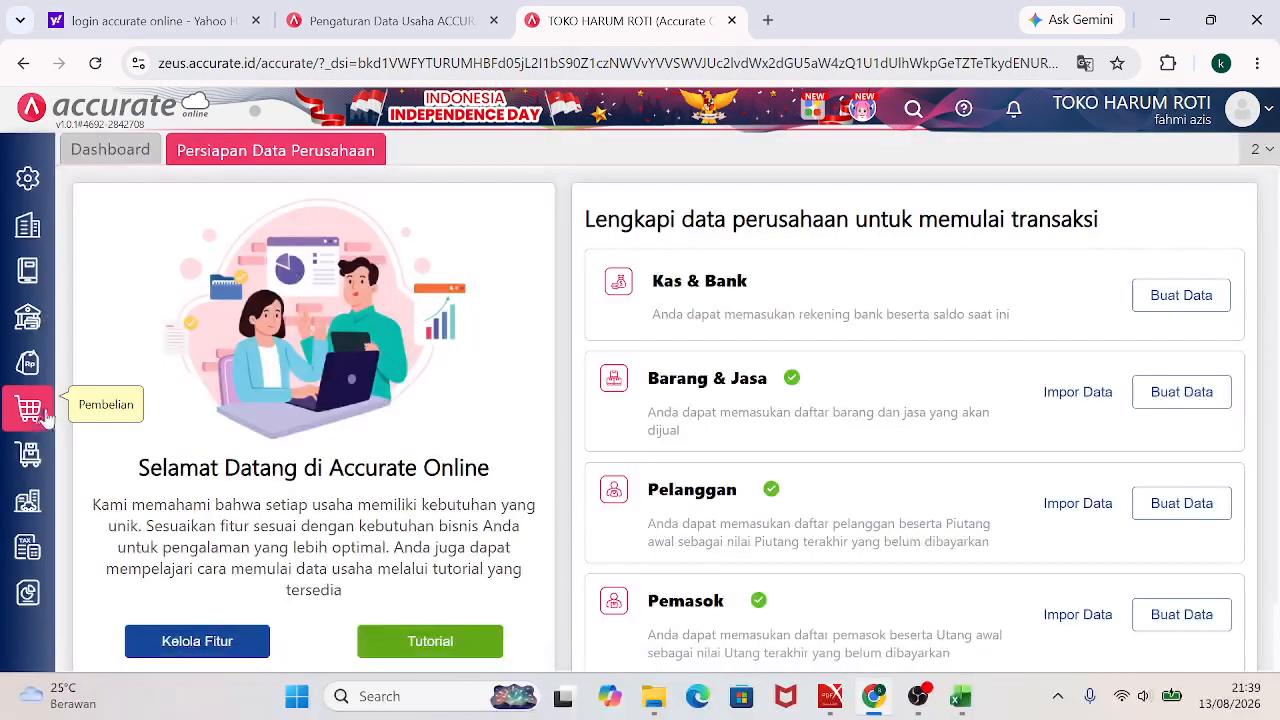
left_click(28, 454)
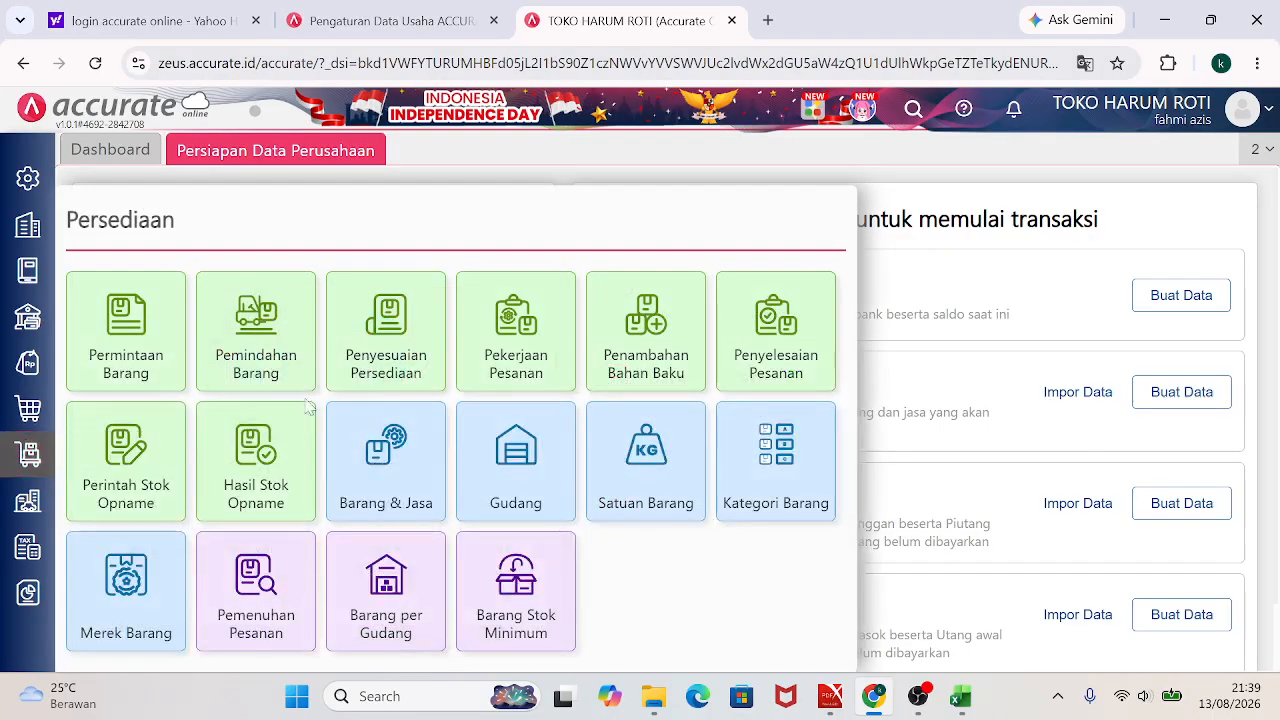
left_click(786, 343)
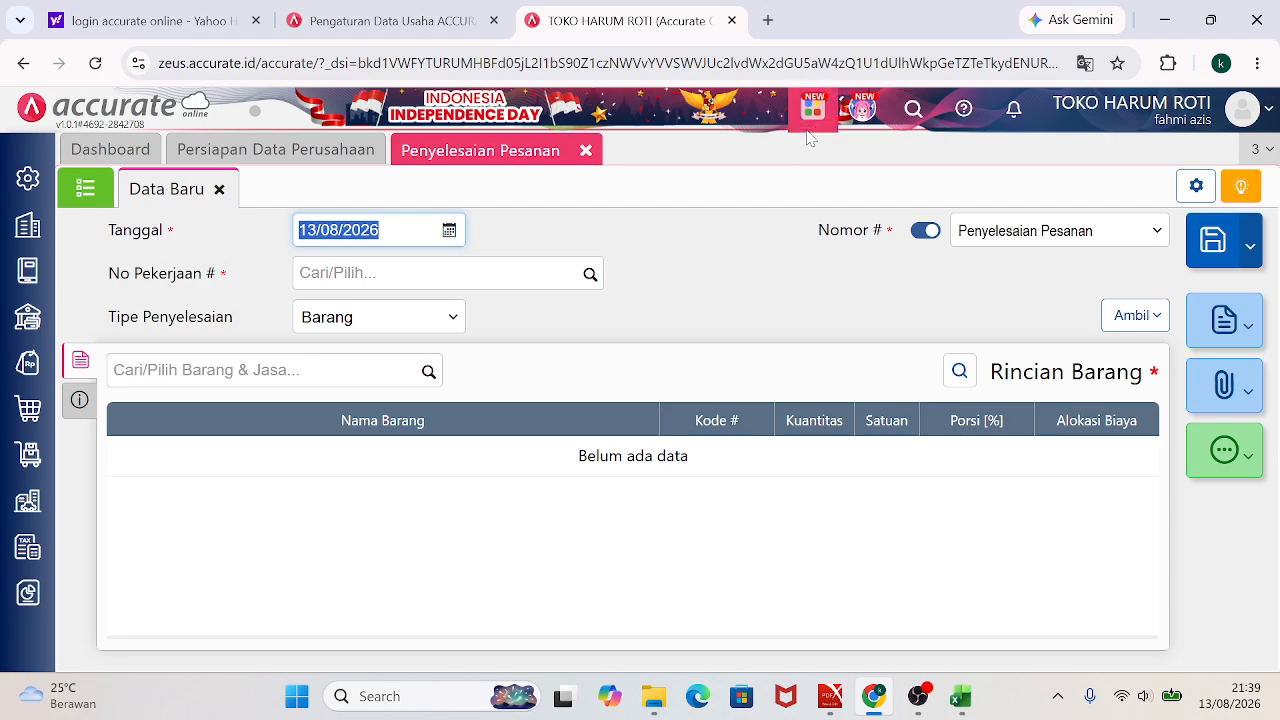
Set the Penyelesaian Pesanan date to 11/09/2012 and give it the manual number M-02.
left_click(1209, 21)
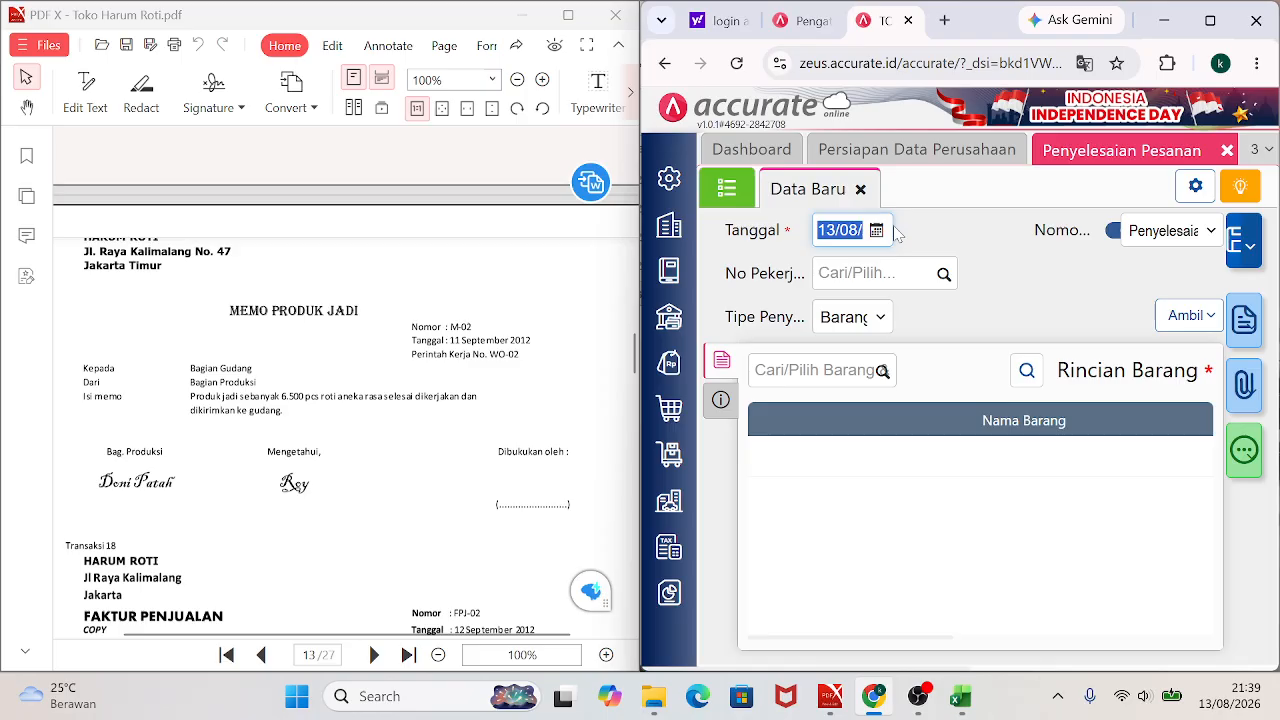
type("1")
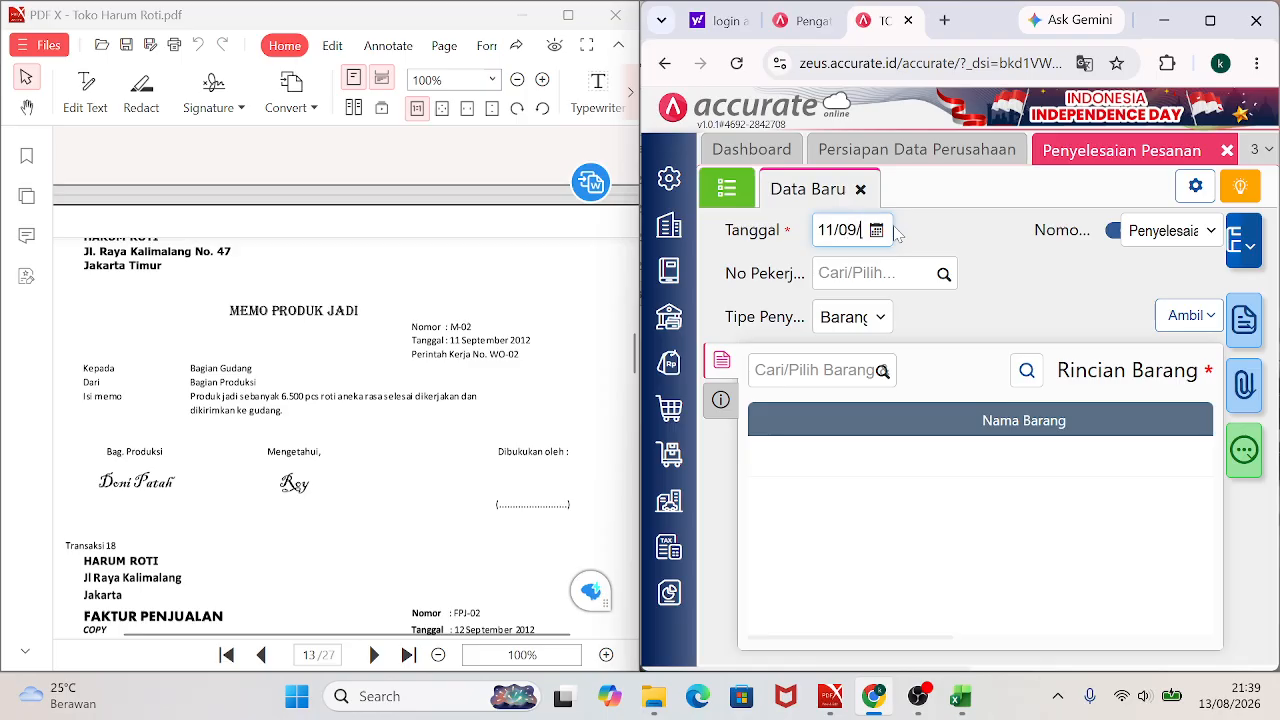
key("Tab")
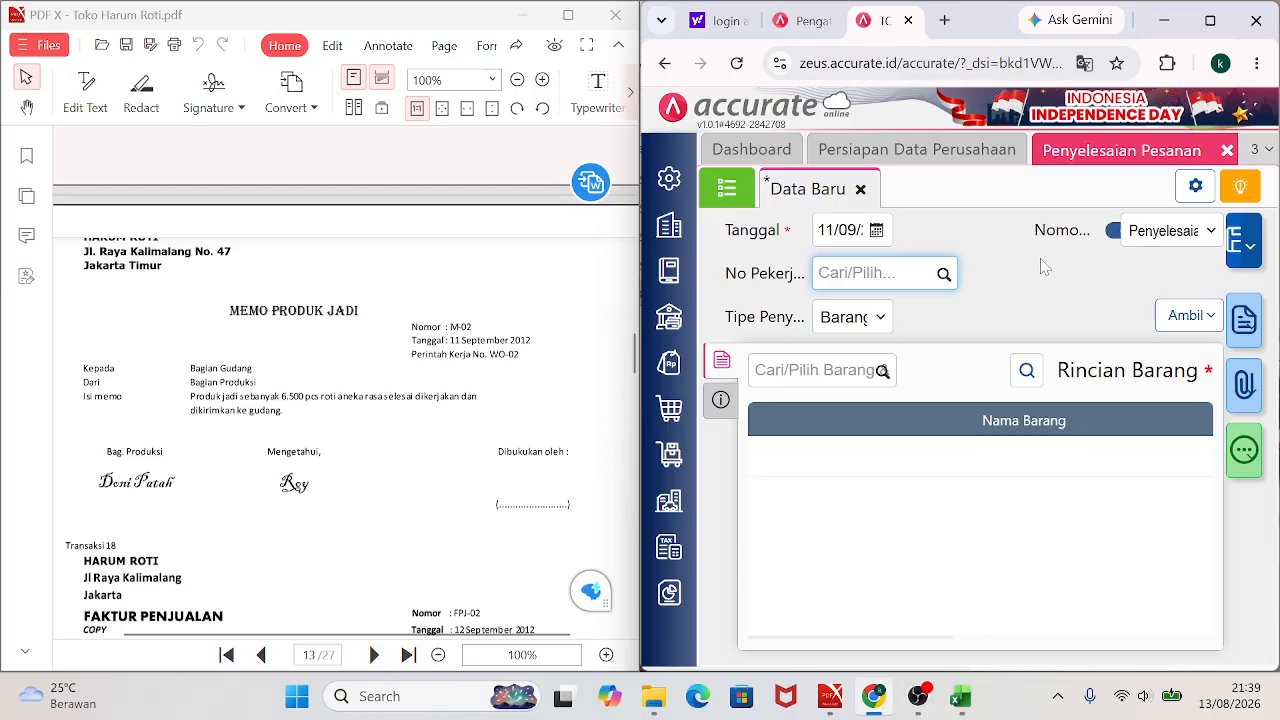
left_click(1110, 242)
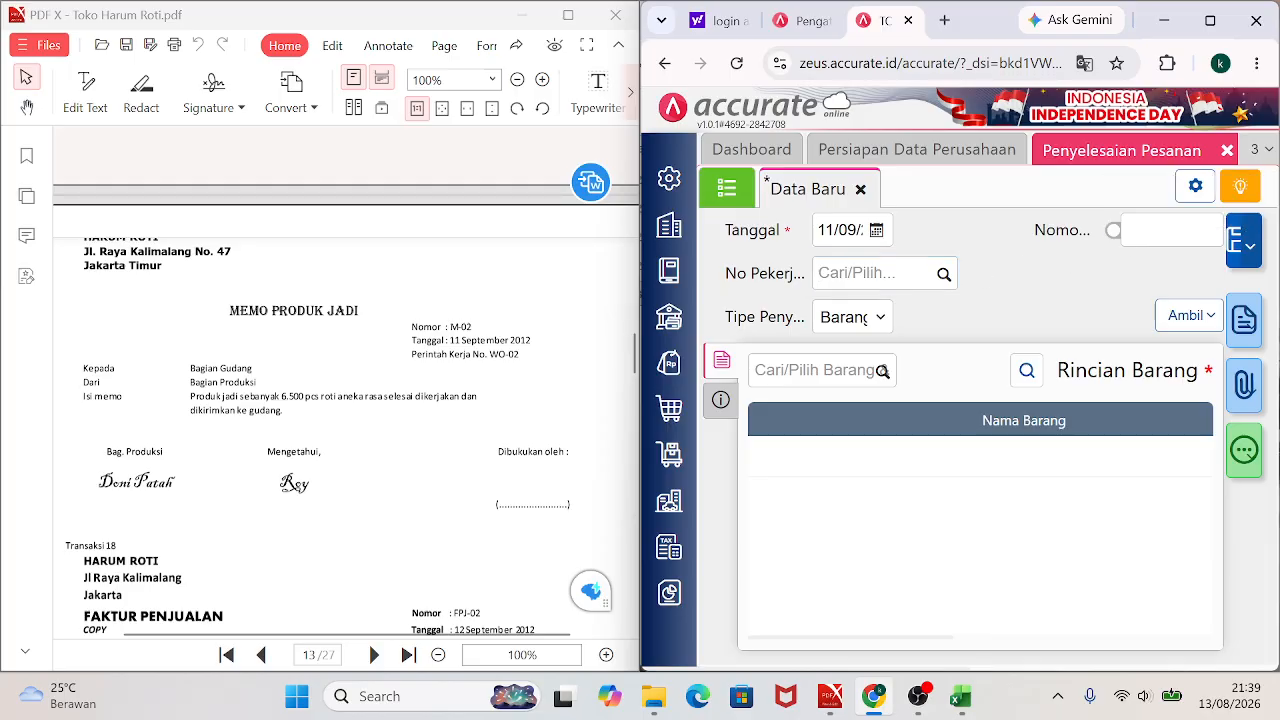
left_click(1160, 230)
type("M-02")
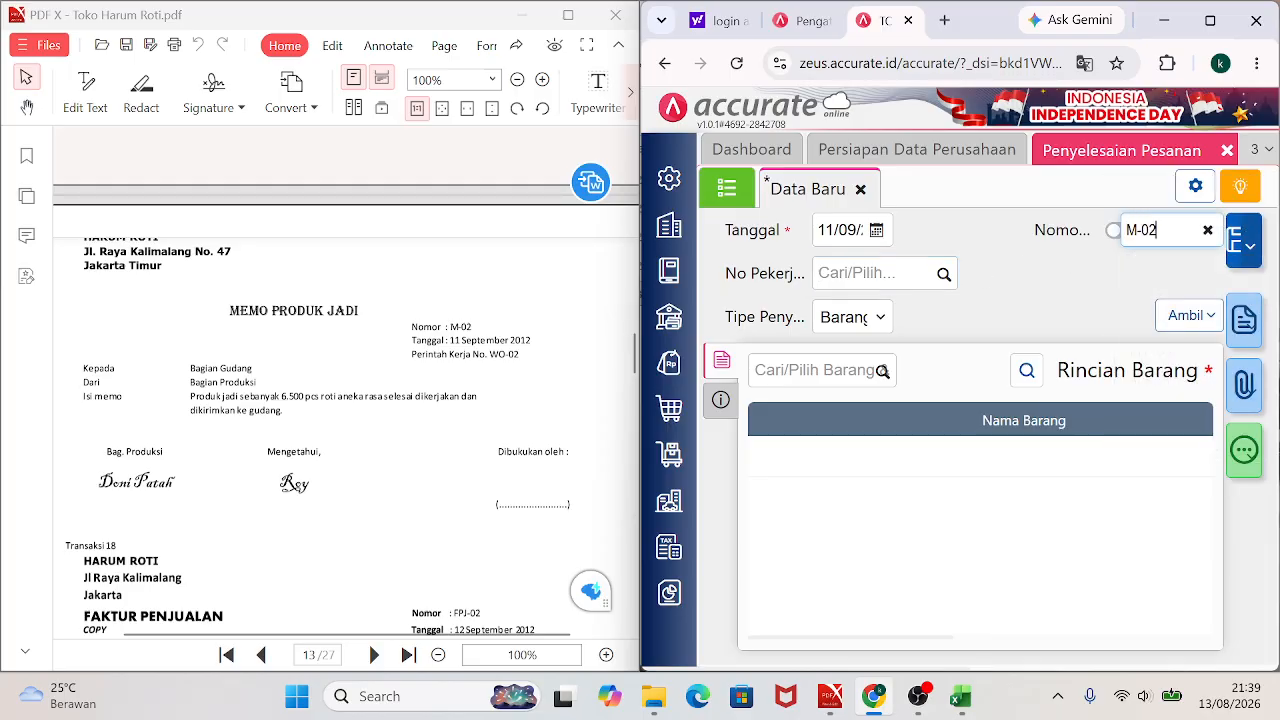
Select BOM-02 as the No Pekerjaan of the completion.
left_click(870, 273)
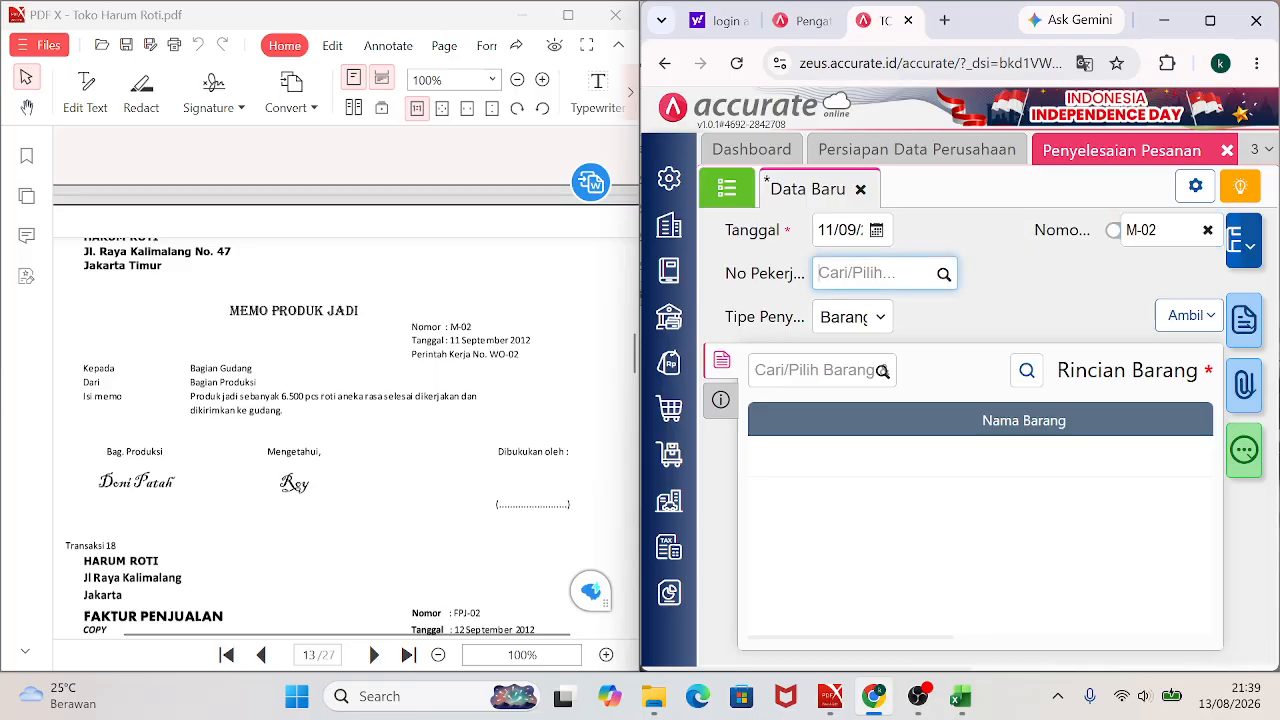
left_click(944, 274)
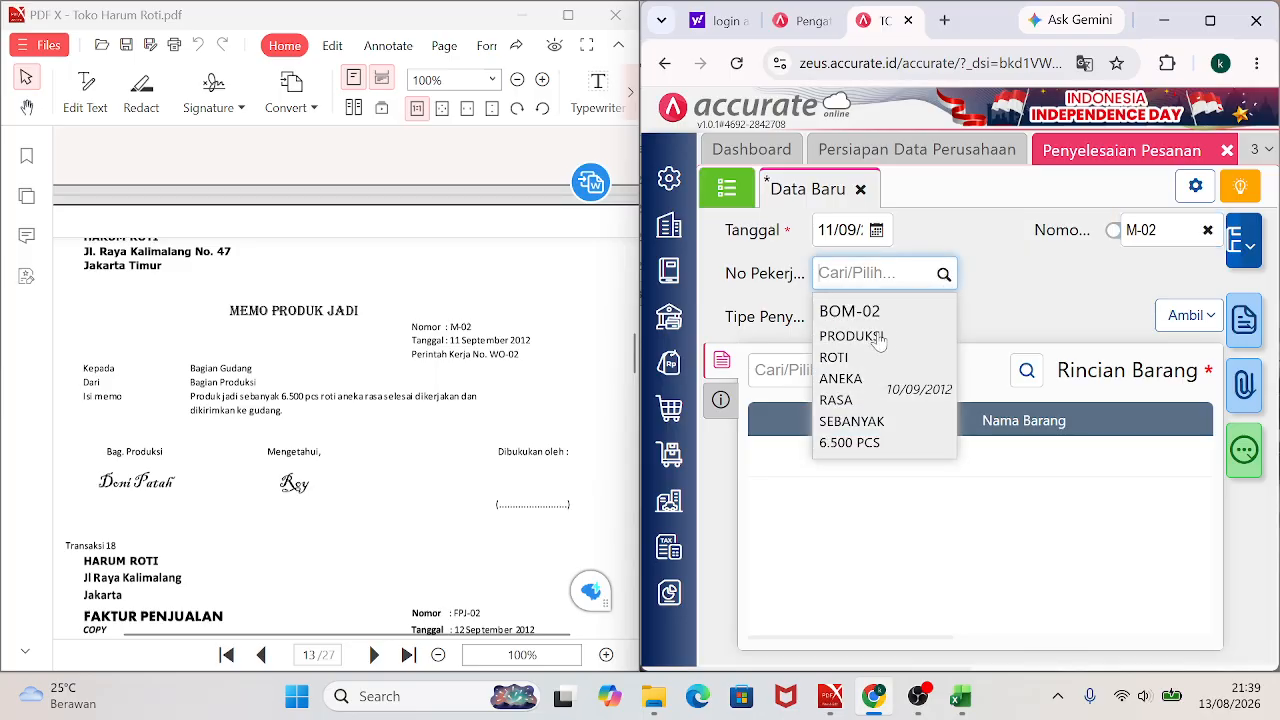
left_click(877, 341)
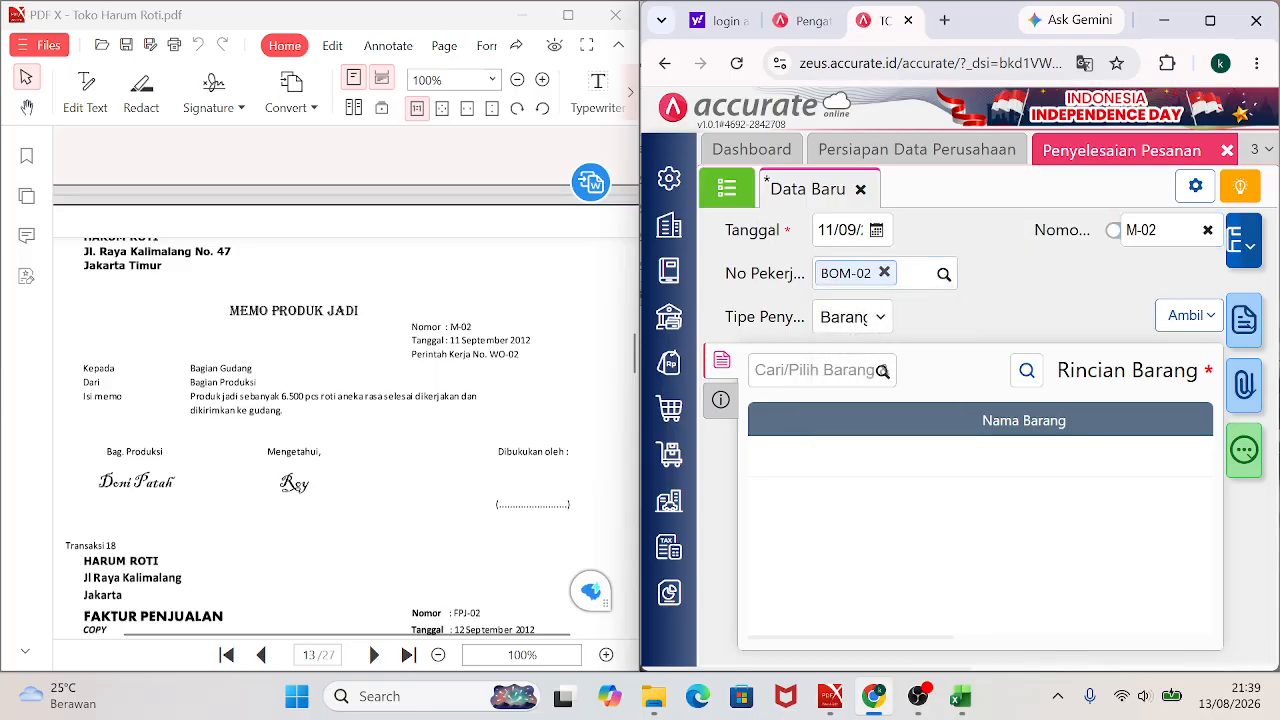
Add the finished item ROTI ANEKA RASA with Kuantitas 6.500, checking the quantity against the PDF memo.
left_click(882, 371)
type("ROTI ANEKA")
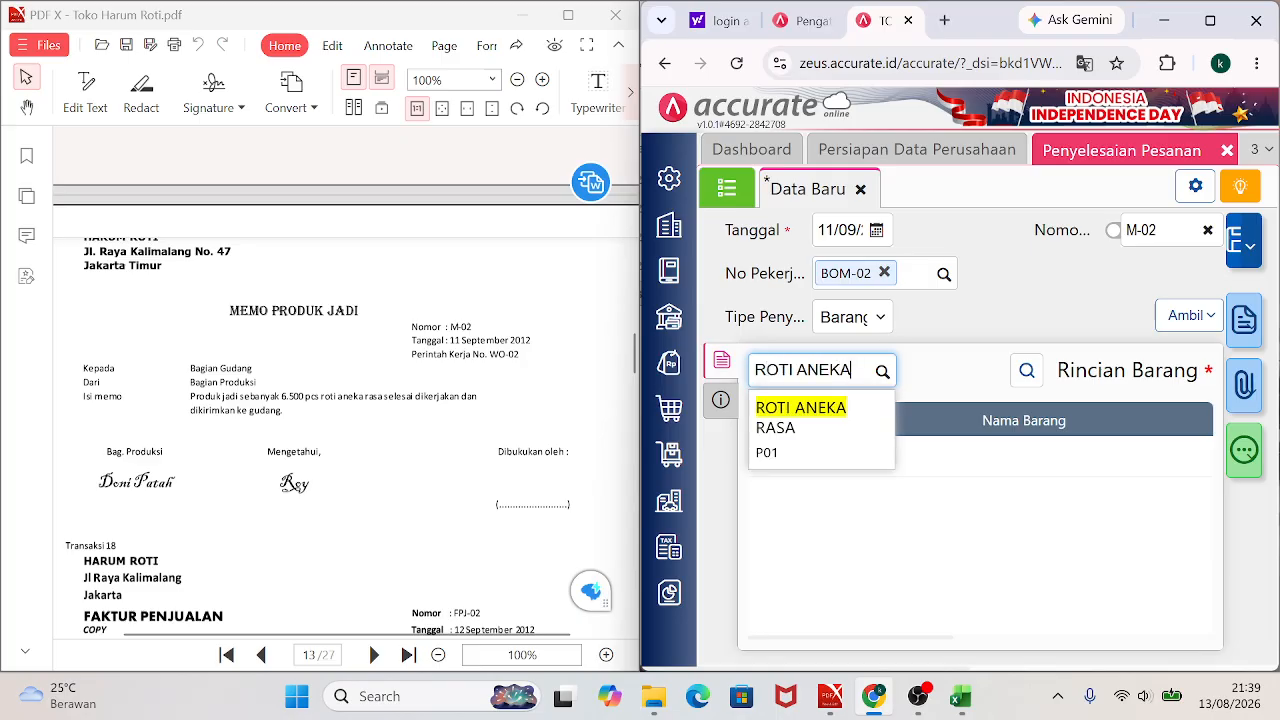
left_click(815, 430)
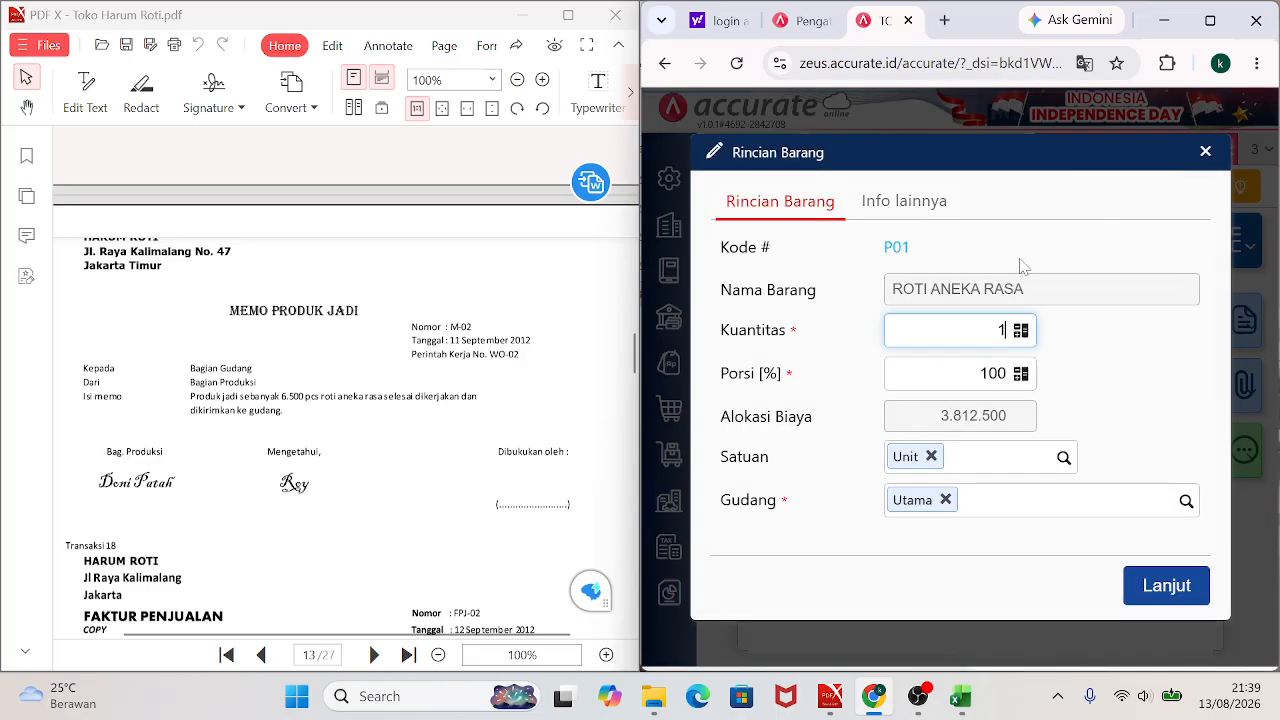
left_click(1210, 20)
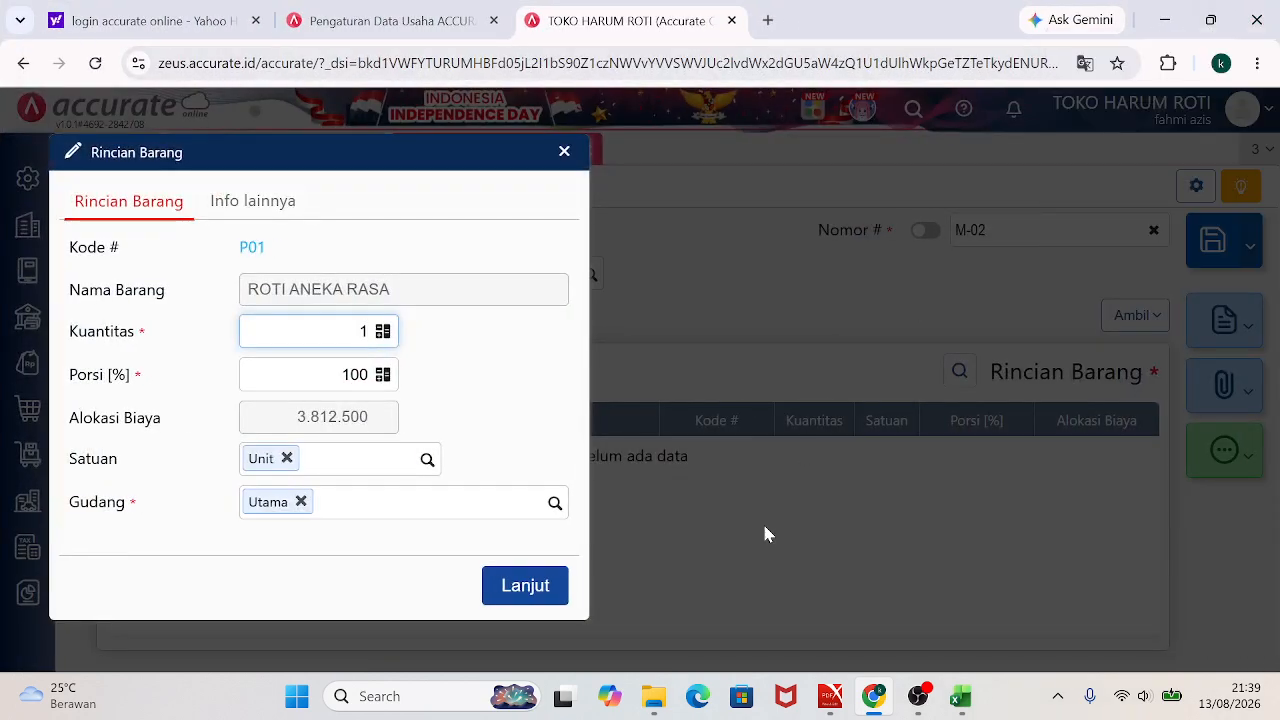
mouse_move(830, 696)
mouse_move(822, 632)
type("500")
key("Tab")
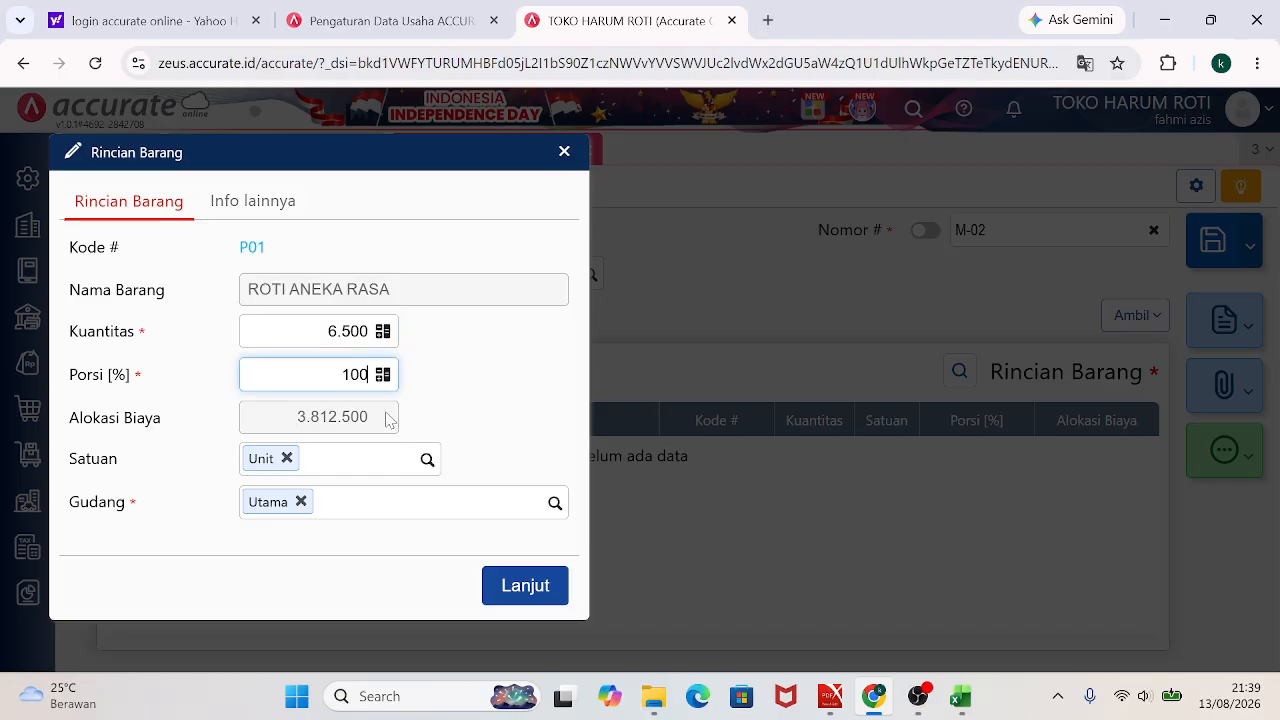
left_click(830, 695)
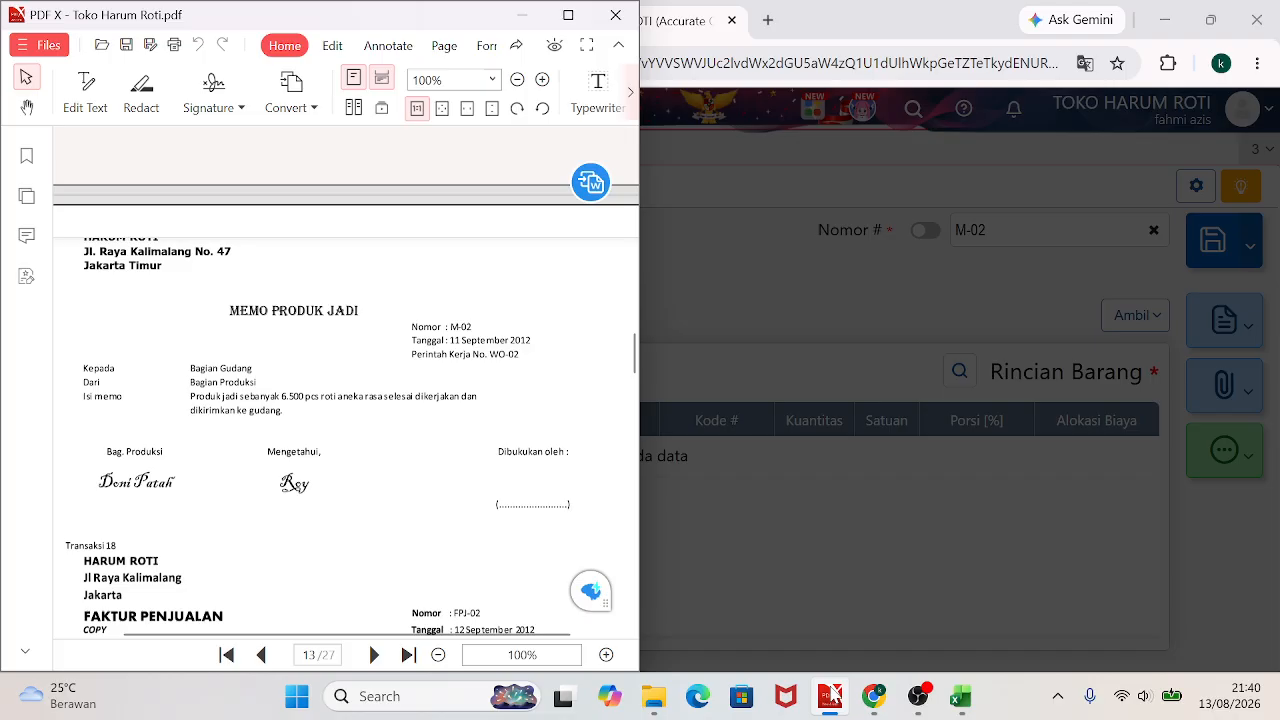
left_click(830, 695)
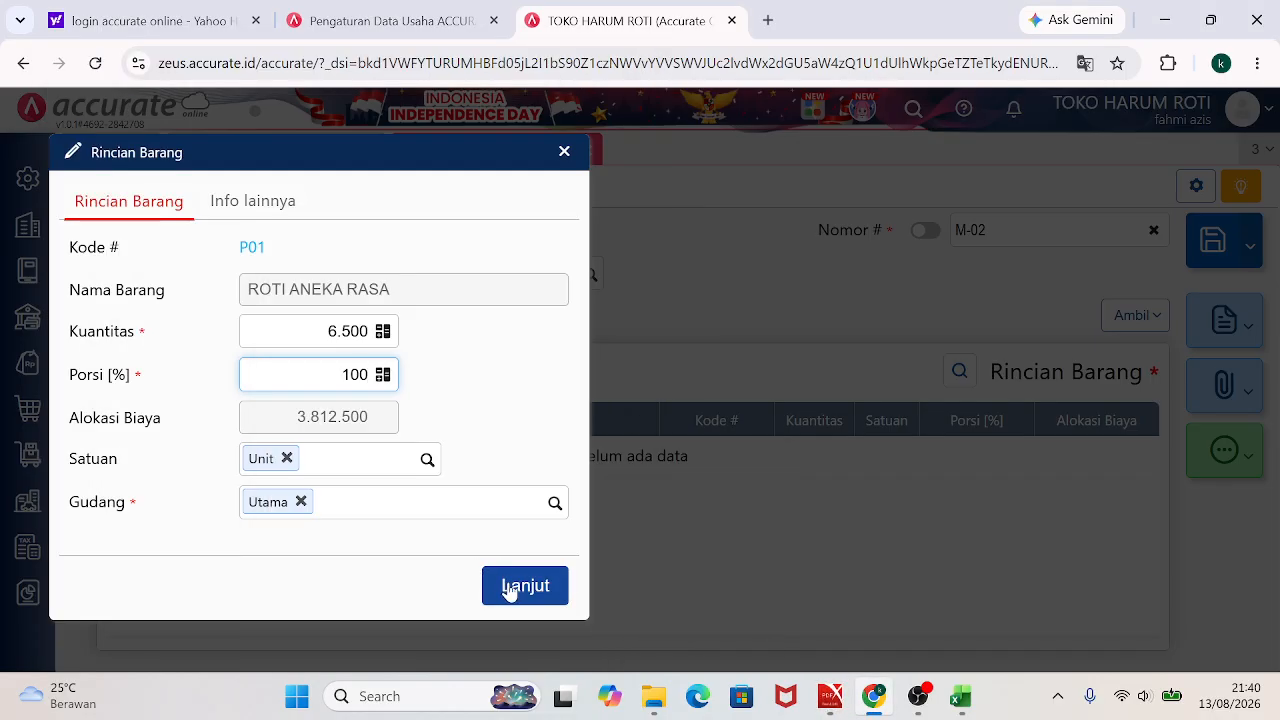
left_click(512, 587)
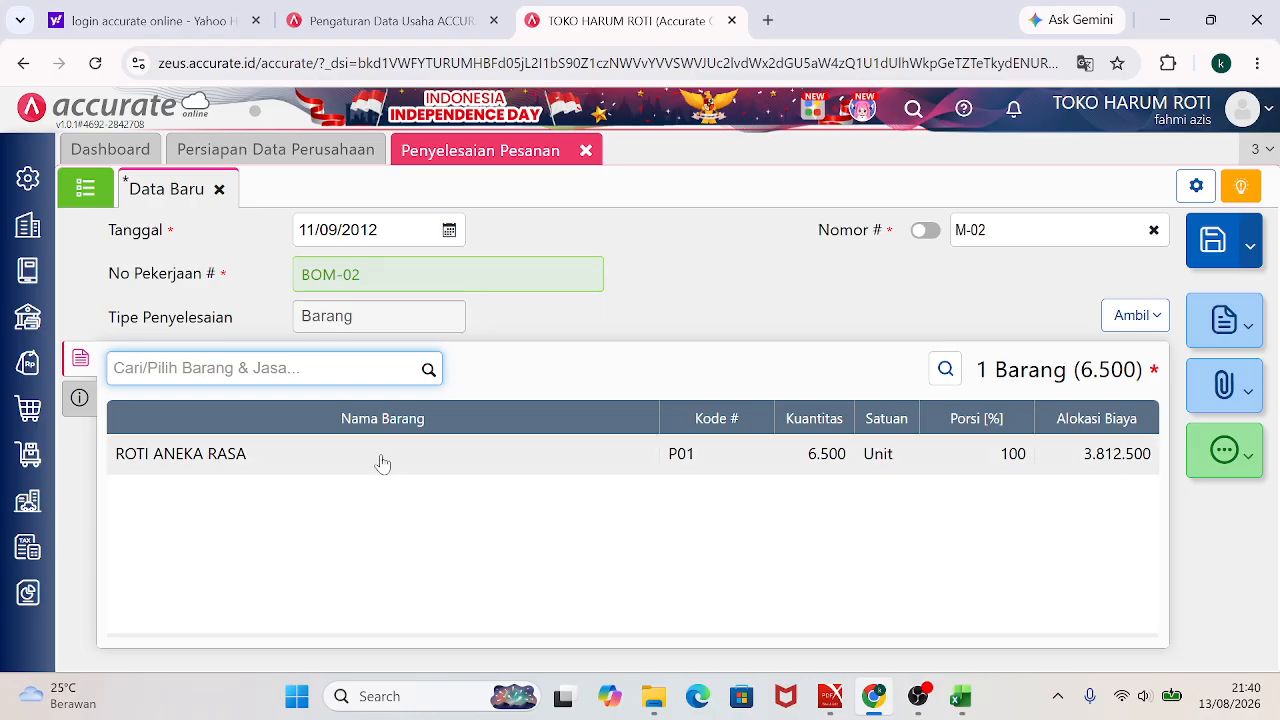
Enter "PRODUKSI ROTI ANEKA RASA SEBANYAK 6.500 PCS" as the completion's Keterangan.
left_click(80, 400)
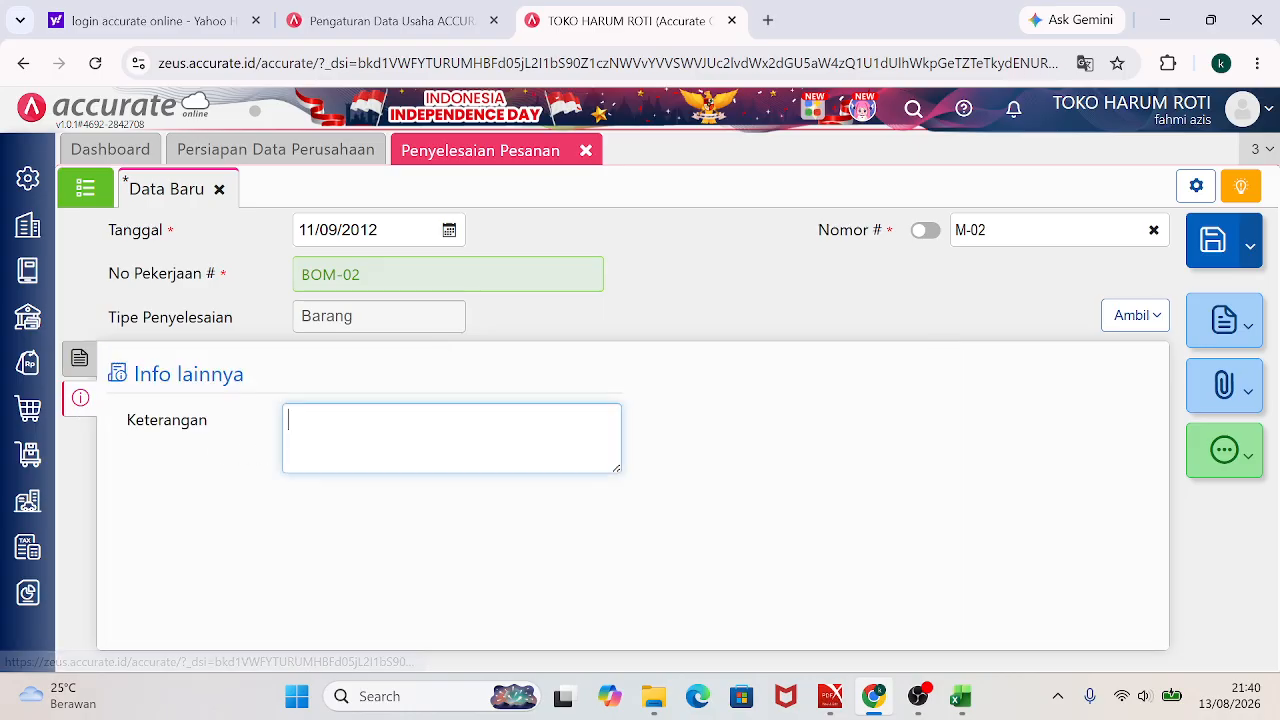
type("PRODUKSI")
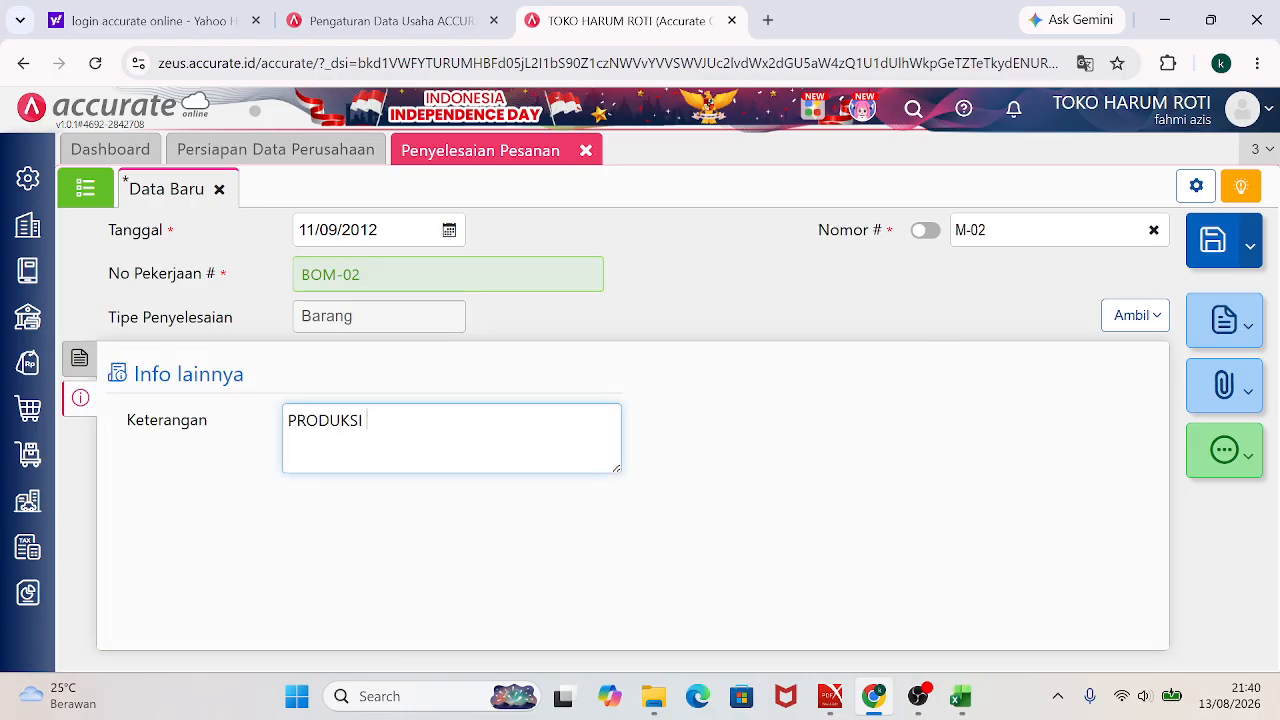
type(" ROTI ANEKA RASA")
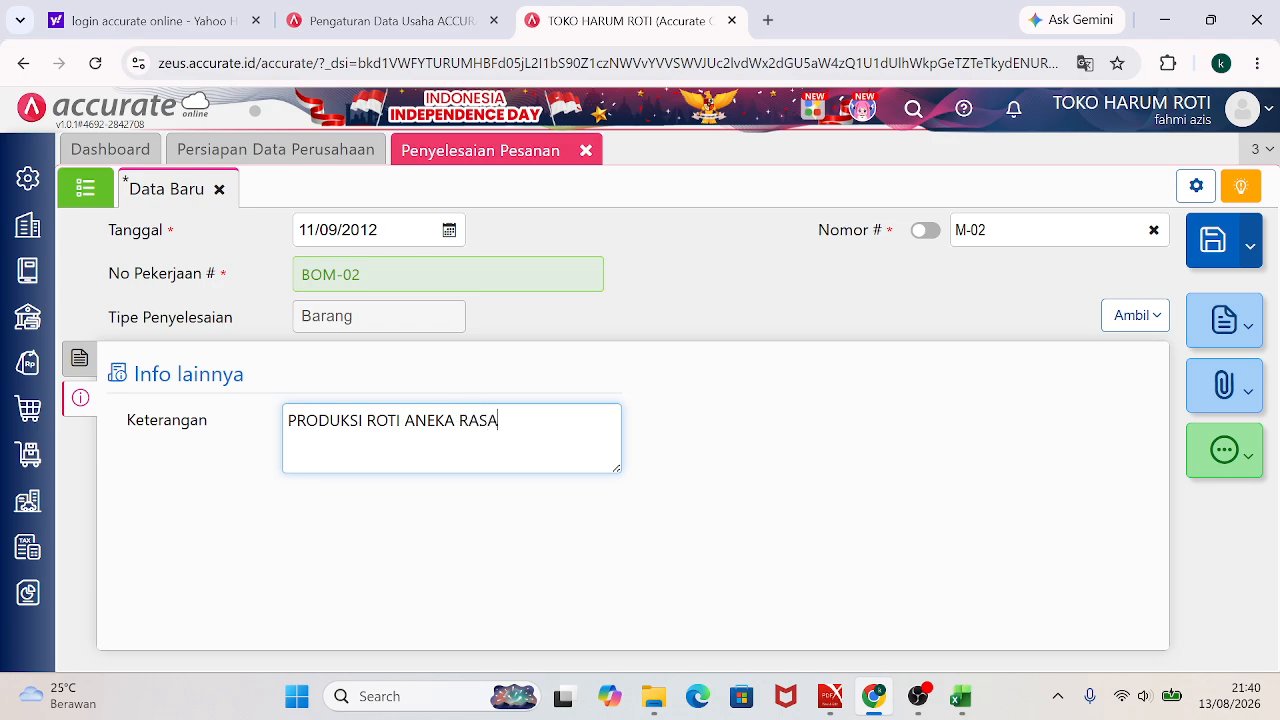
type(" SEBANYAK 6.500 PCS")
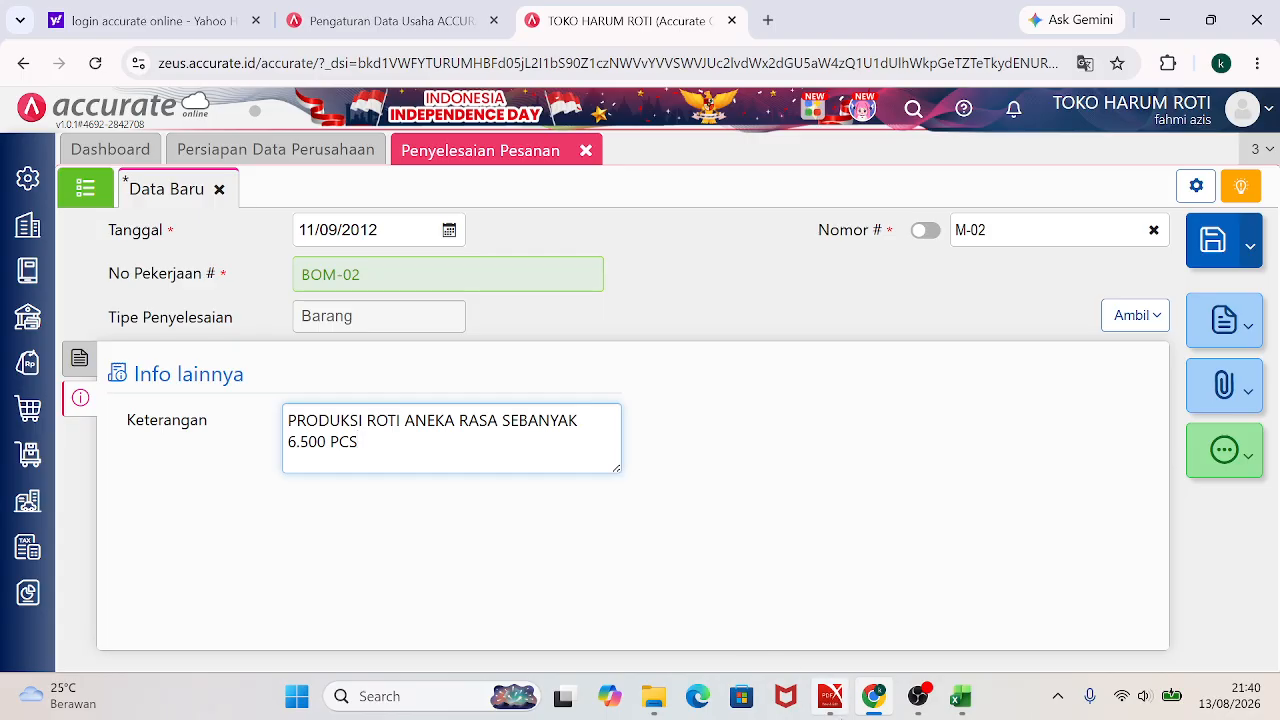
Return to the item details of Penyelesaian Pesanan M-02 and save it.
left_click(840, 620)
mouse_move(840, 620)
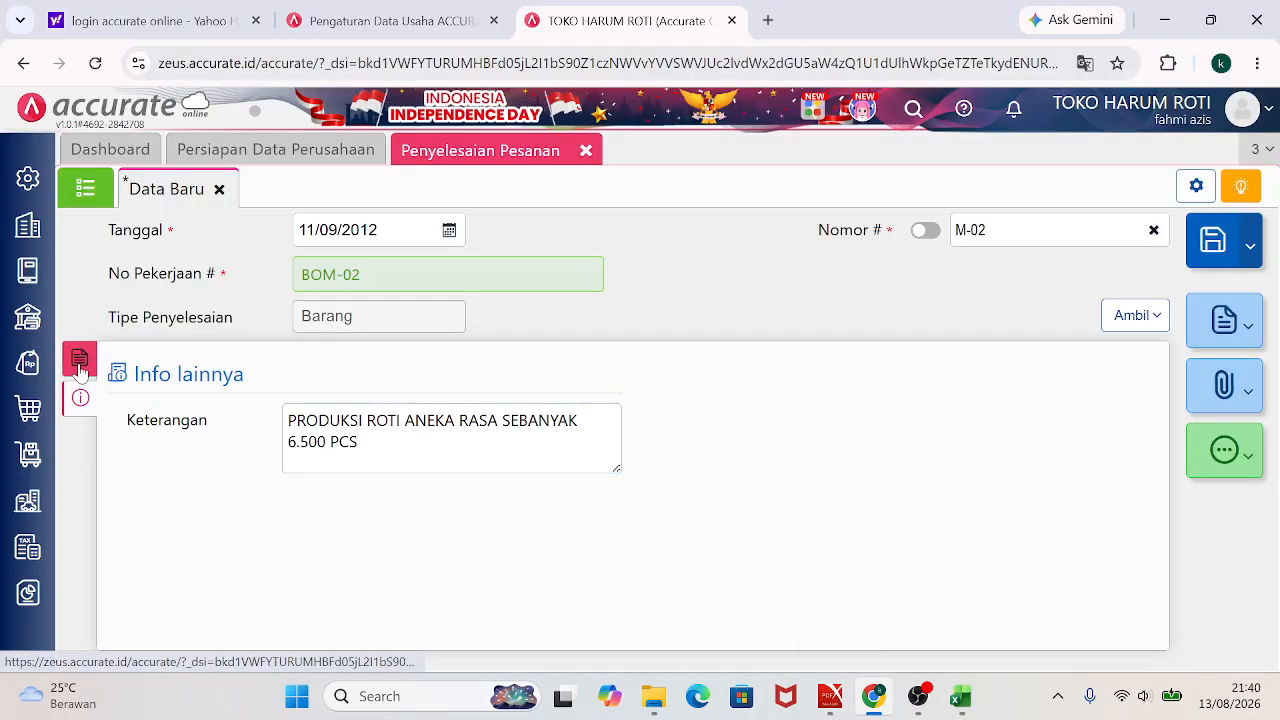
left_click(80, 364)
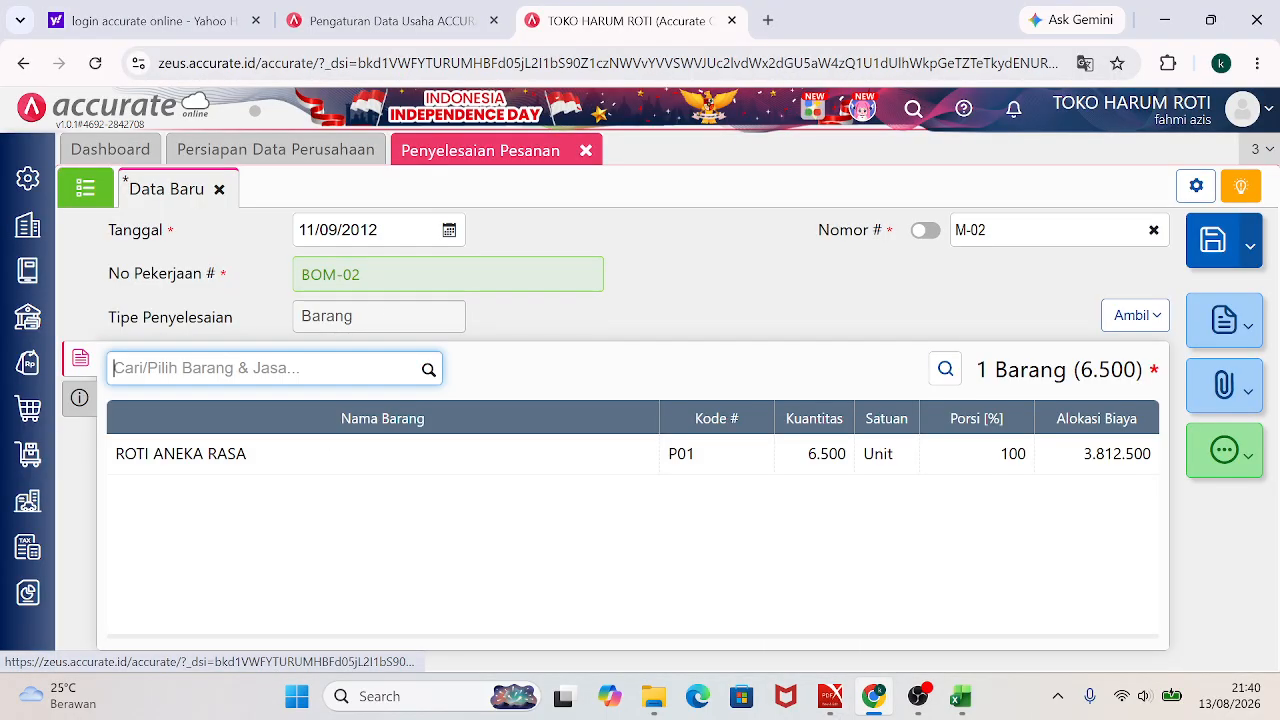
left_click(1214, 244)
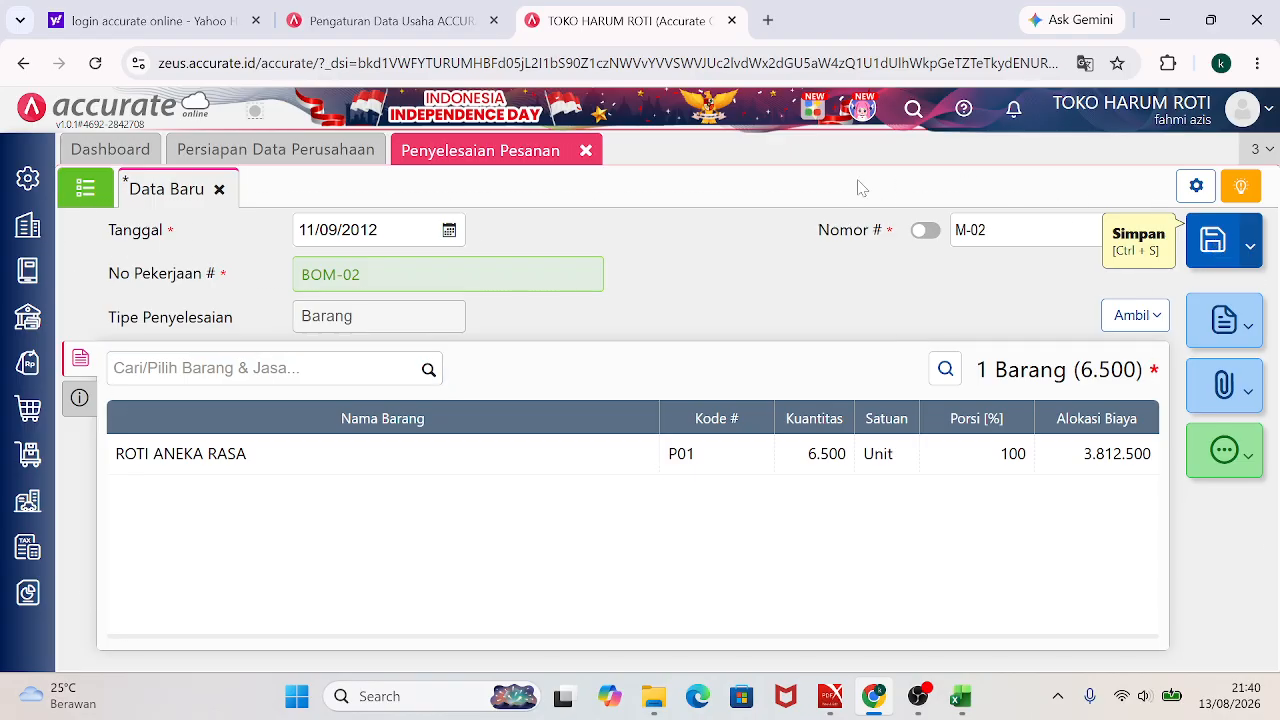
Open the saved Penyelesaian Pesanan M-02 from the list, examine its Rincian Jurnal and close the journal.
left_click(85, 194)
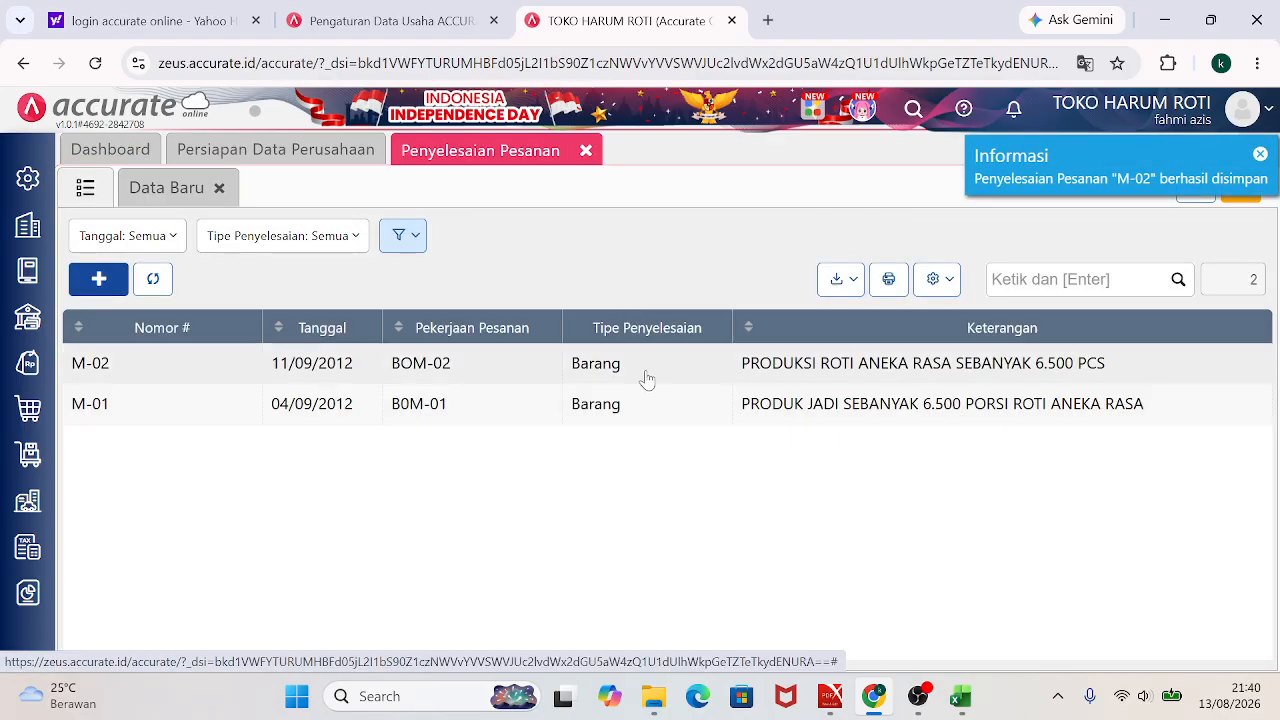
left_click(647, 379)
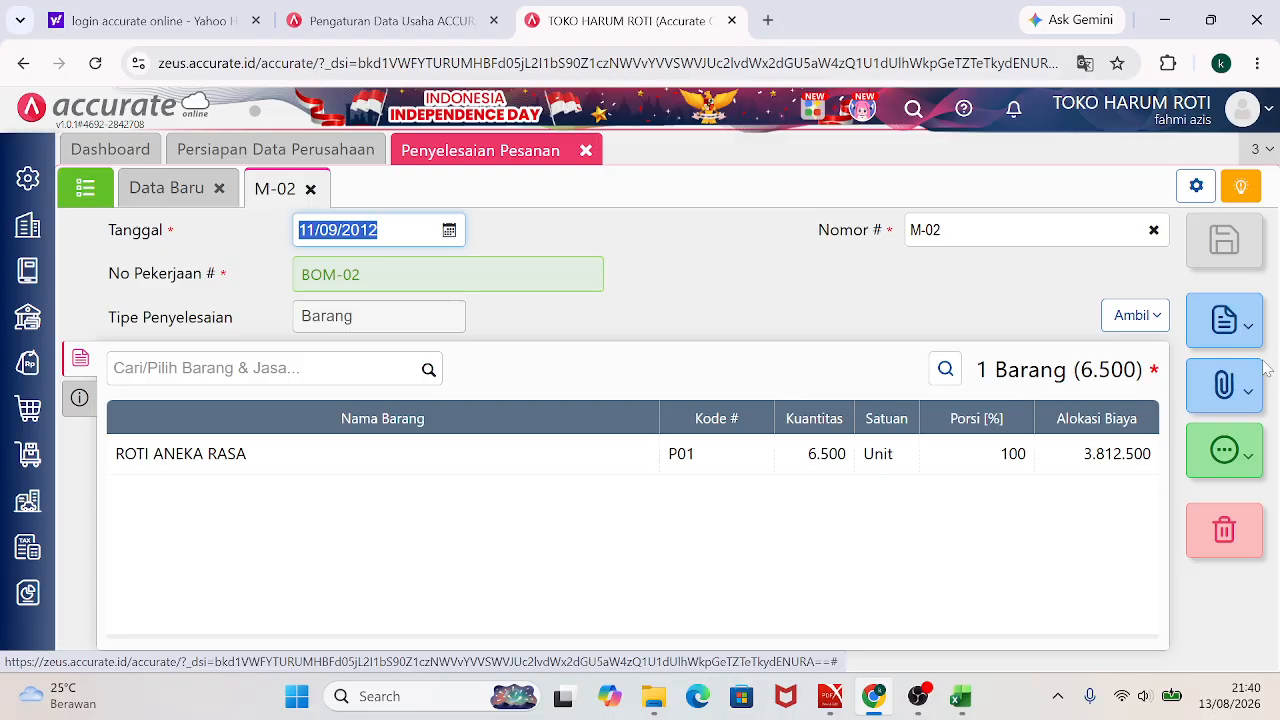
left_click(1228, 450)
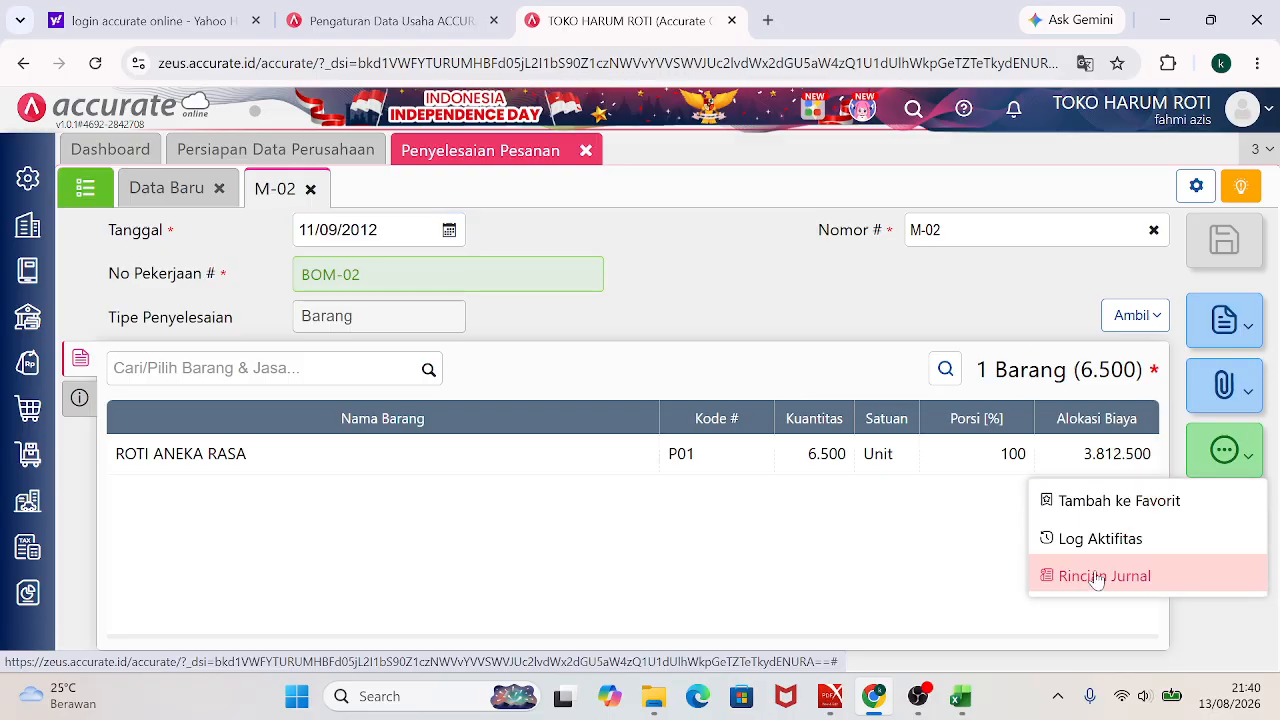
left_click(1097, 577)
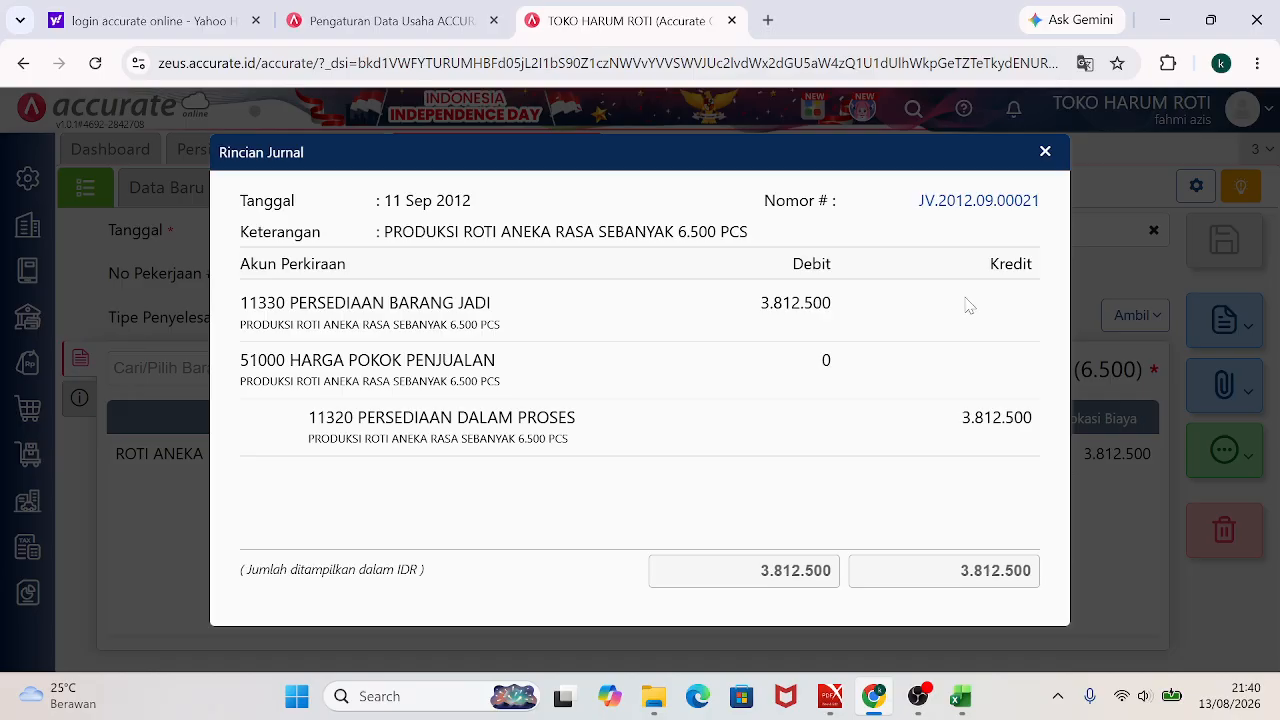
left_click(1045, 152)
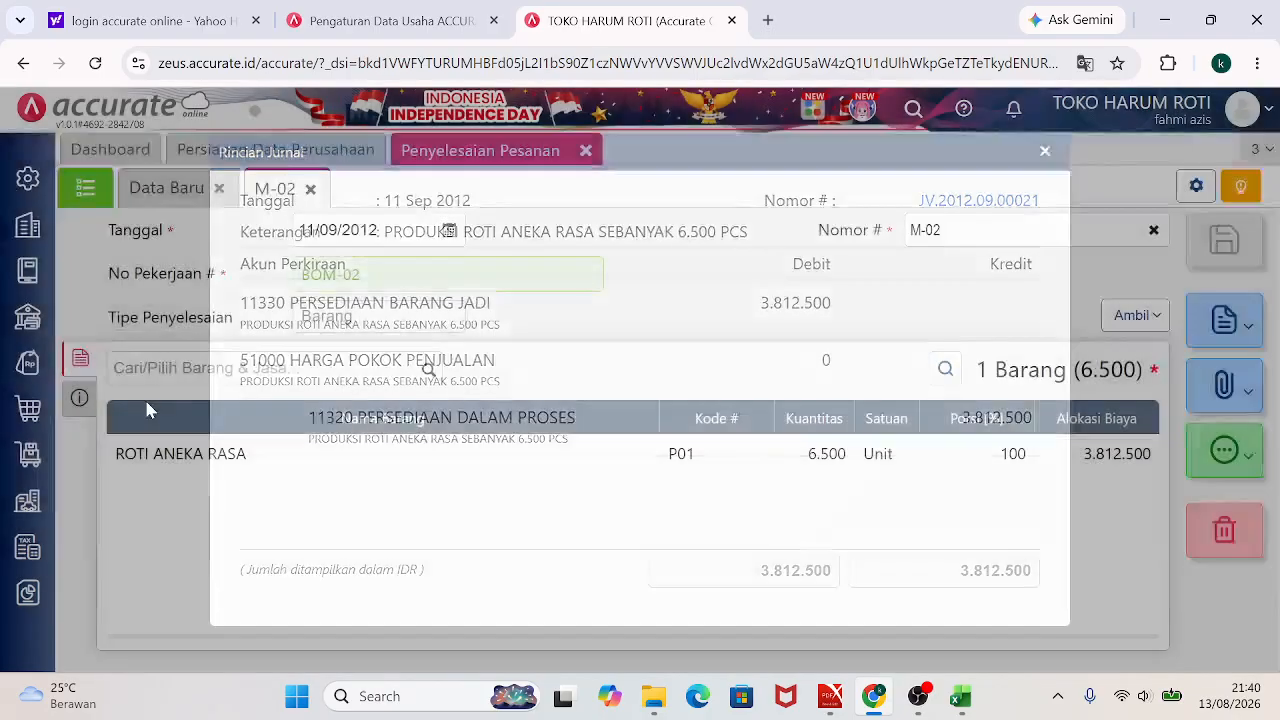
Check the status of BOM-02 in the Pekerjaan Pesanan list, and close both the Pekerjaan Pesanan and Penyelesaian Pesanan modules.
left_click(29, 454)
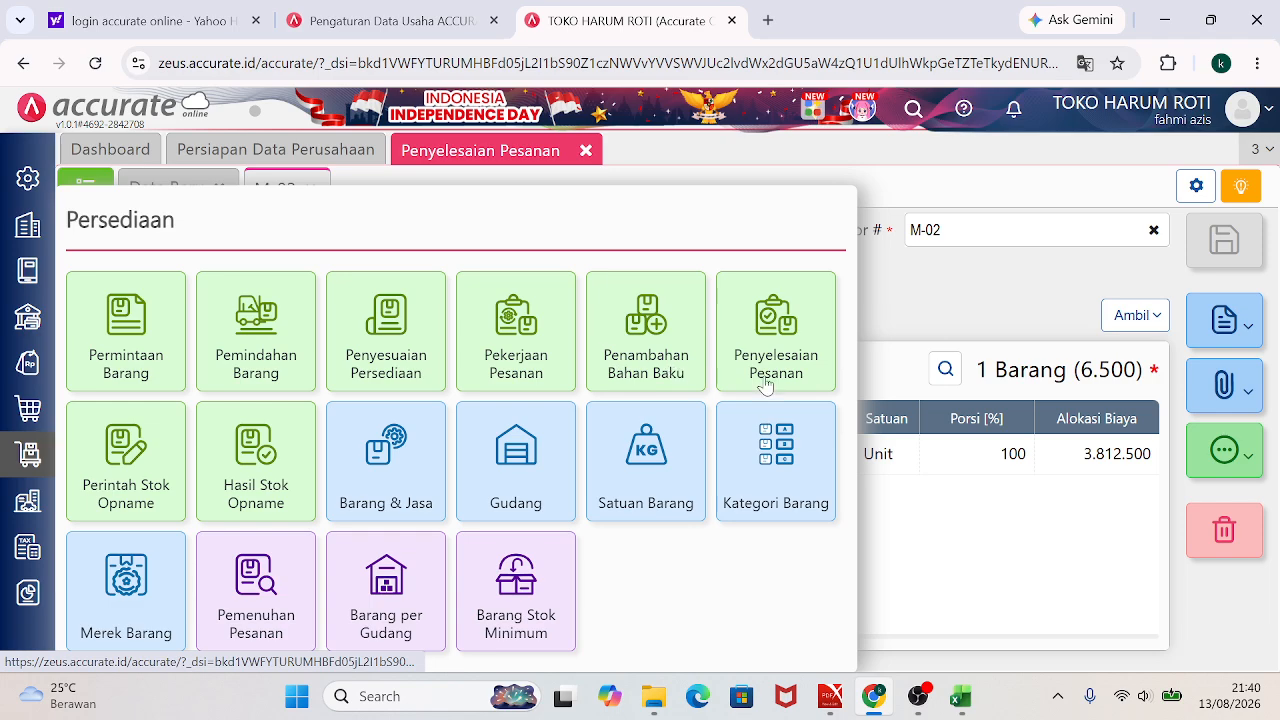
left_click(503, 363)
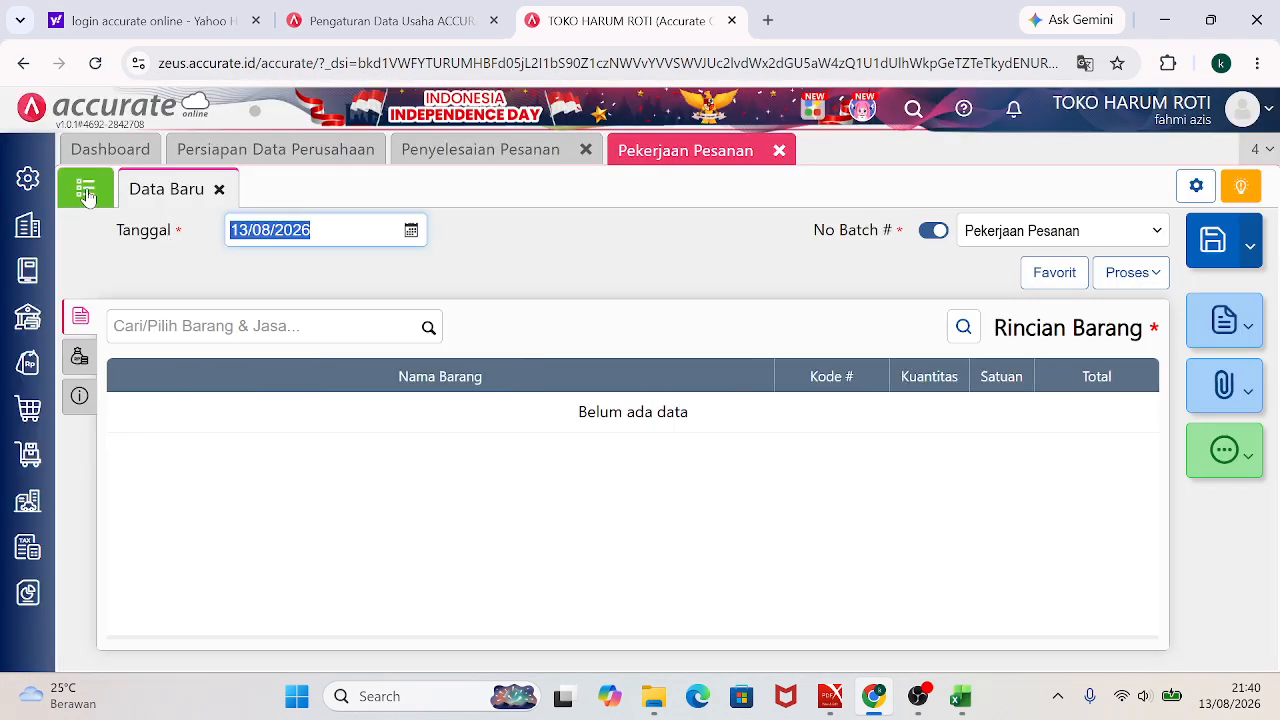
left_click(85, 188)
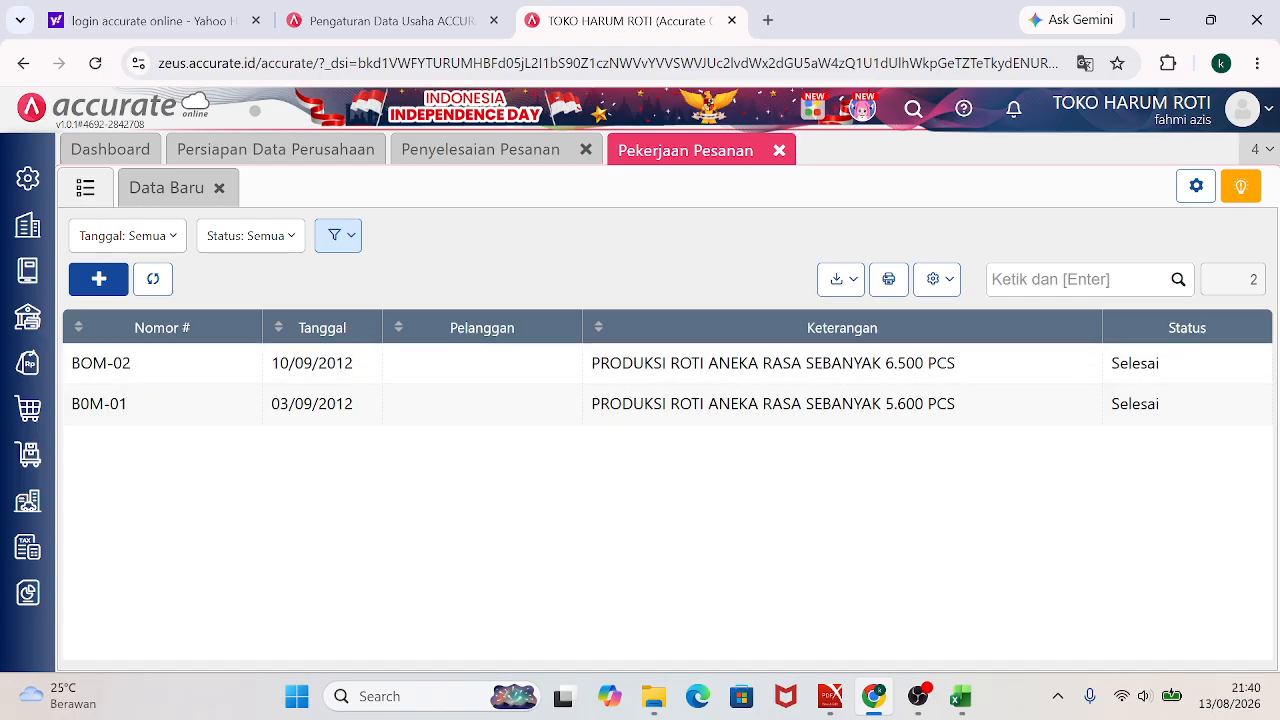
left_click(779, 151)
left_click(586, 151)
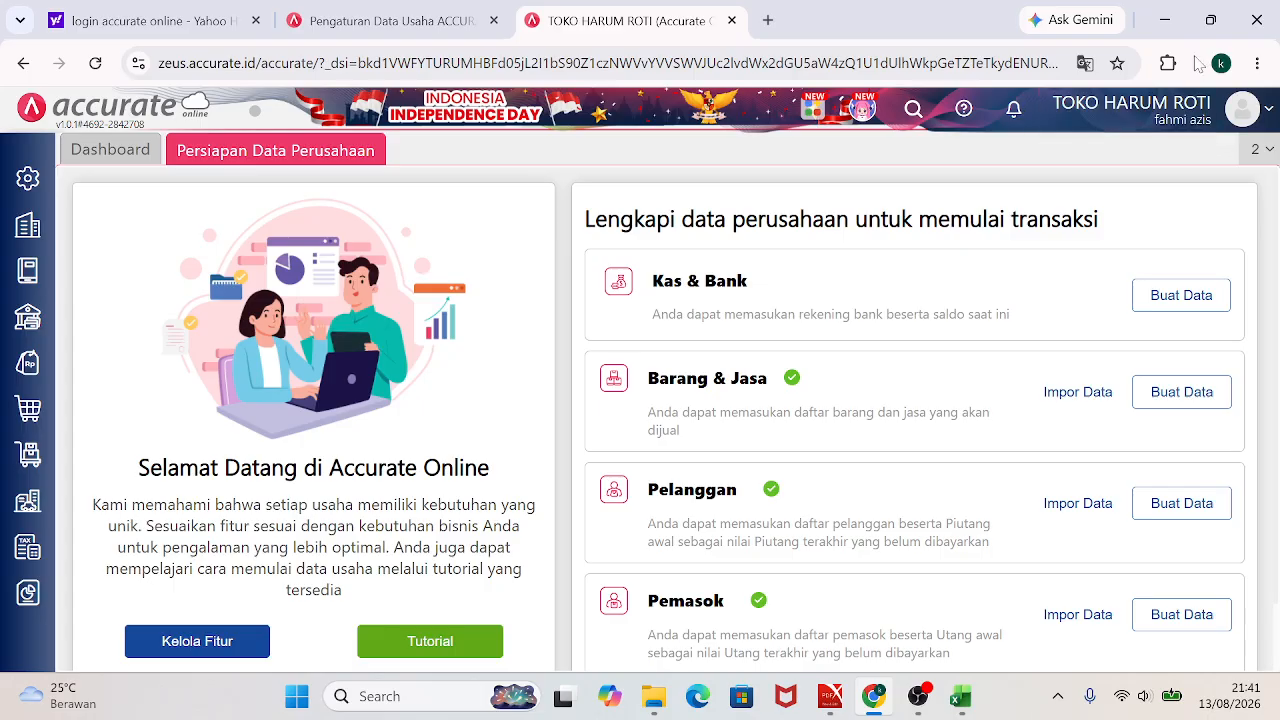
Put the browser beside Toko Harum Roti.pdf and read the Transaksi 18 sales invoice FPJ-02.
mouse_move(1216, 30)
left_click(1132, 74)
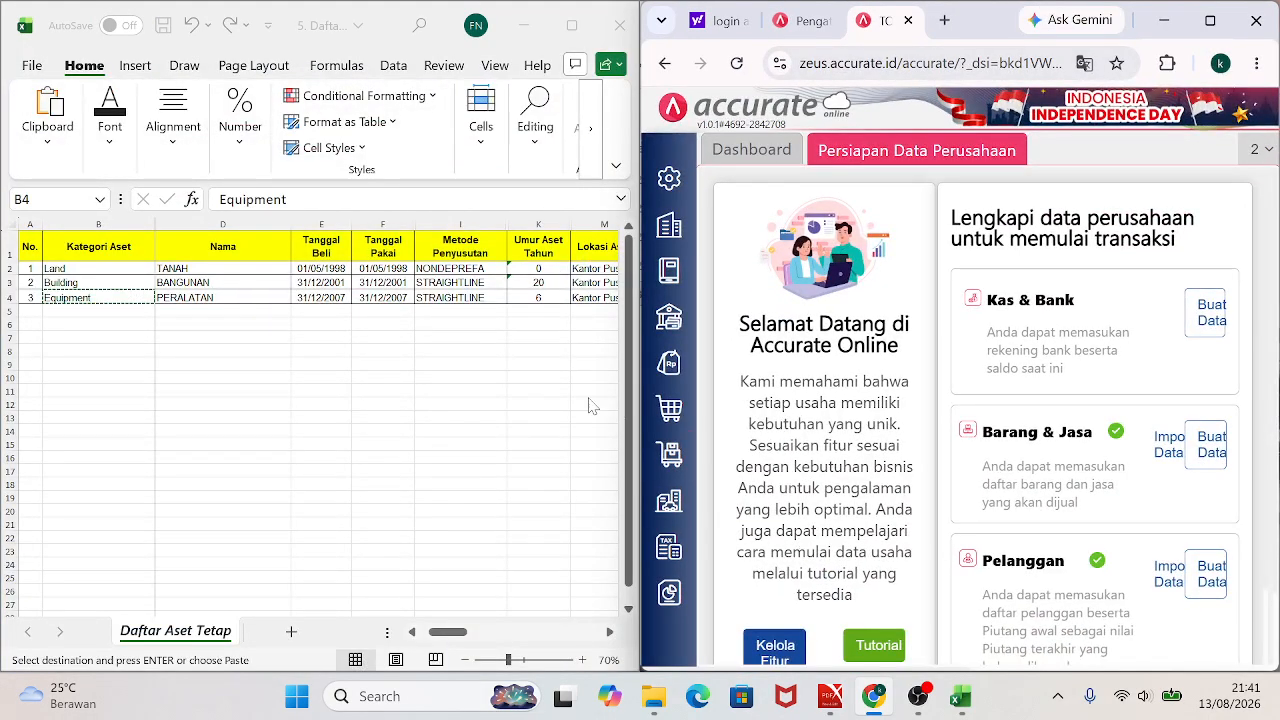
left_click(520, 24)
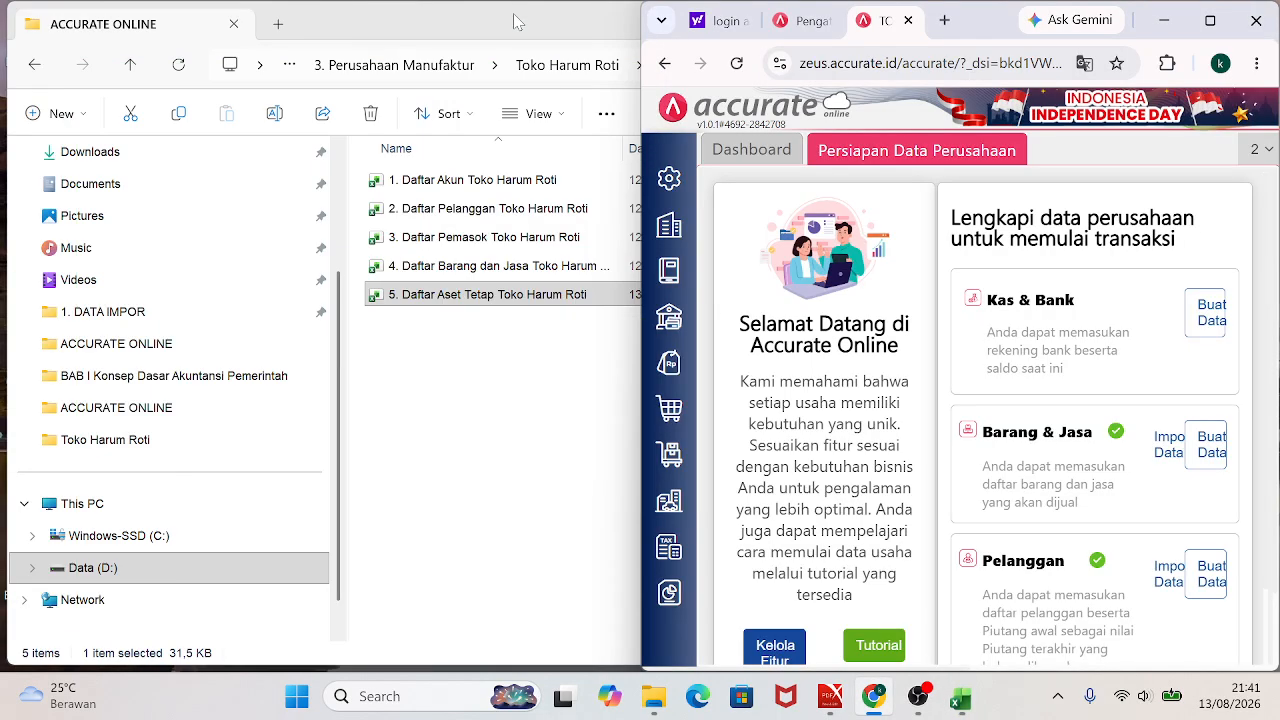
left_click(828, 700)
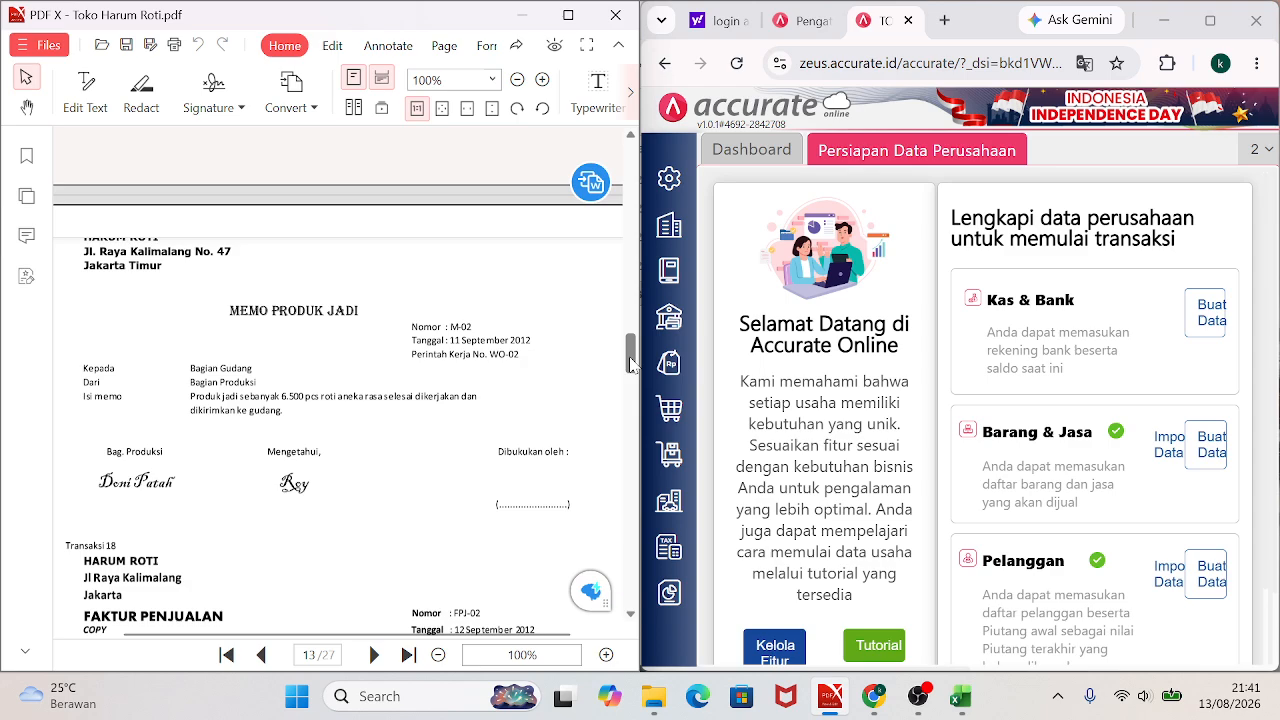
scroll(631, 366, "down", 3)
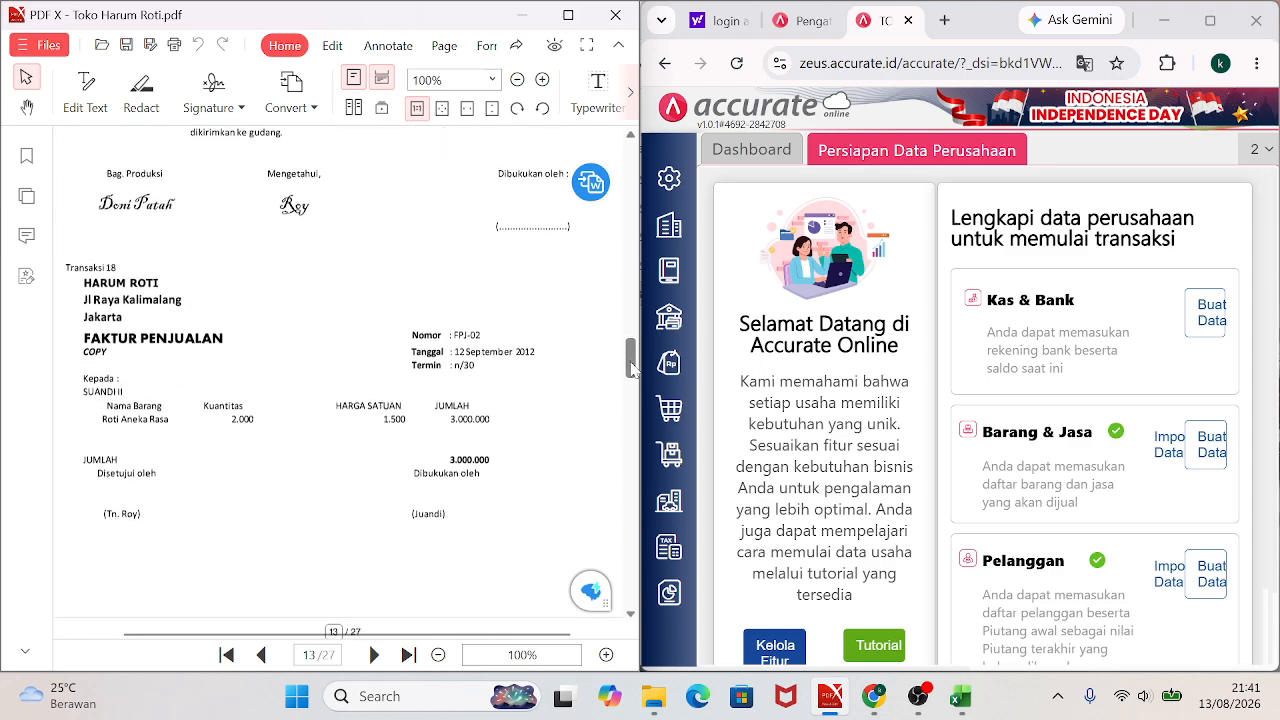
scroll(631, 369, "down", 1)
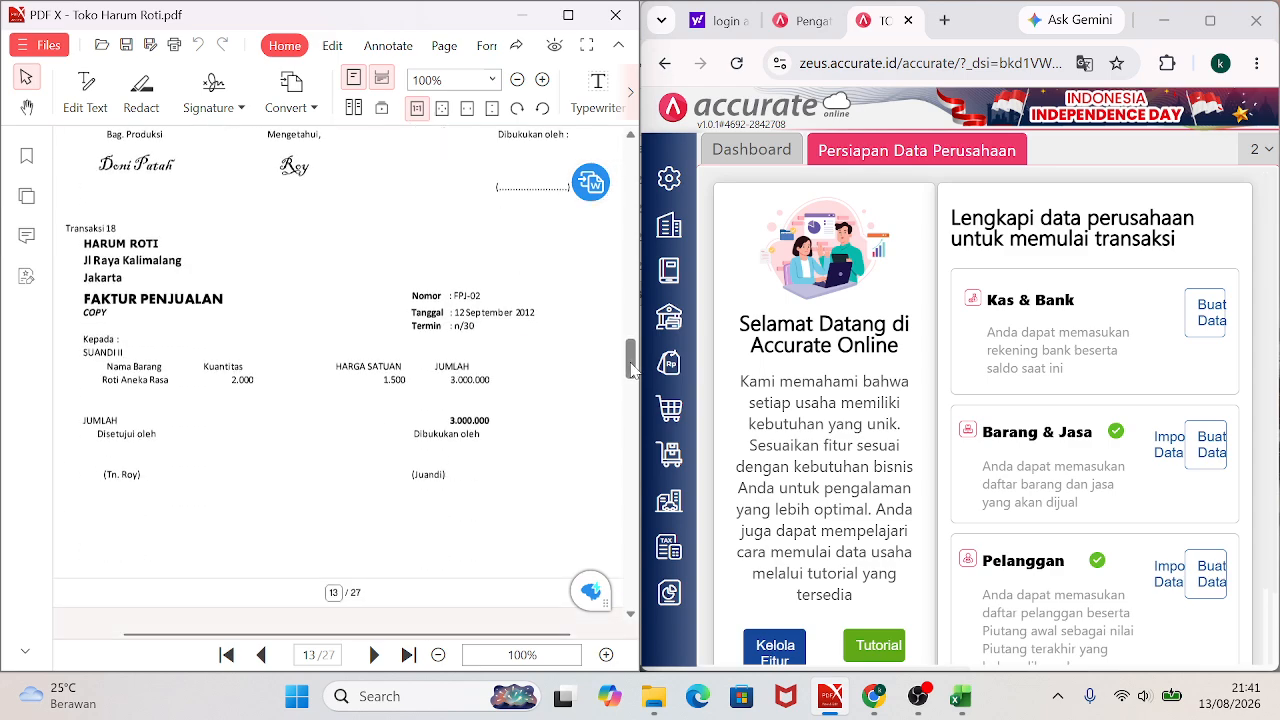
scroll(631, 368, "up", 1)
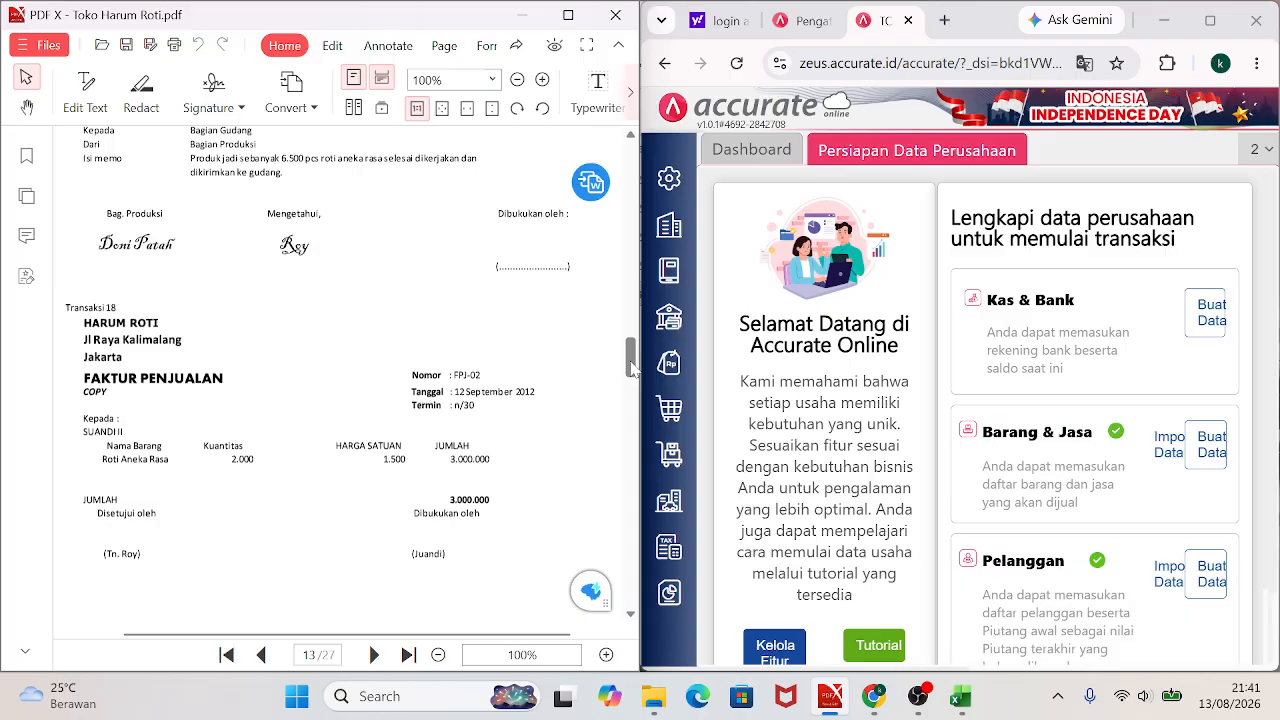
scroll(631, 368, "down", 1)
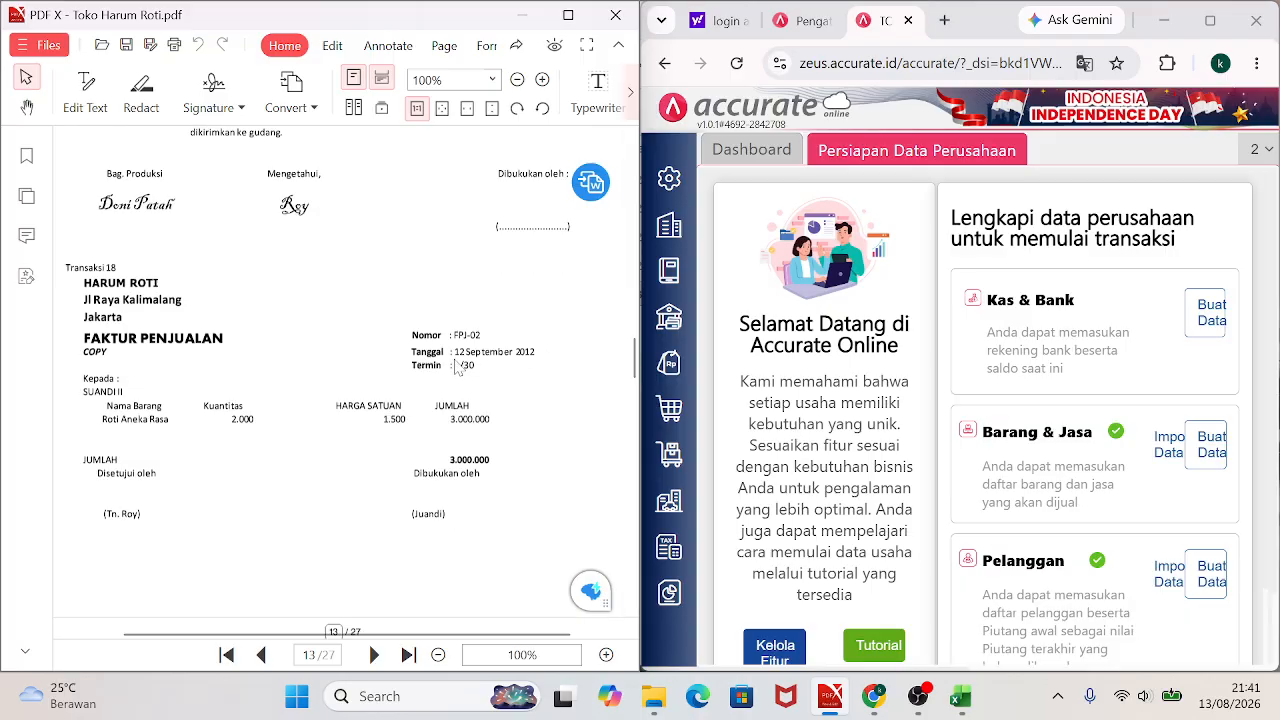
Start a new Faktur Penjualan for the customer named on the Transaksi 18 invoice, and turn off automatic invoice numbering.
left_click(672, 366)
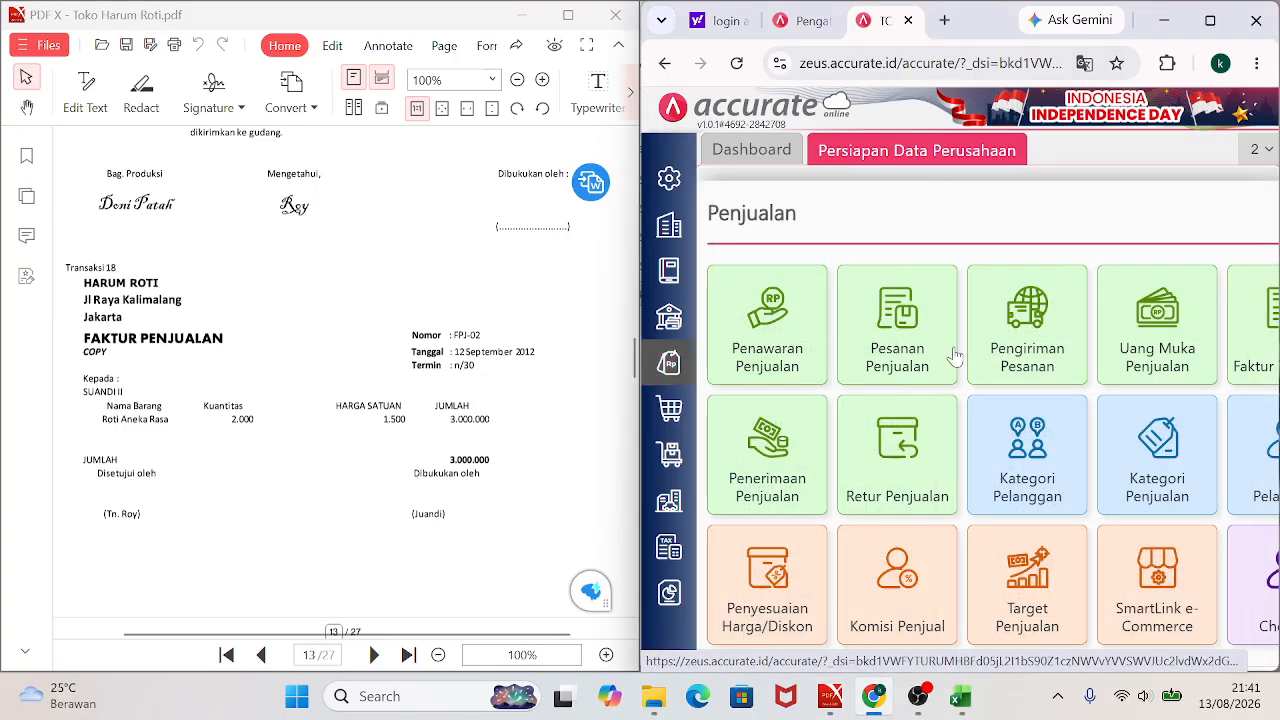
left_click(1268, 333)
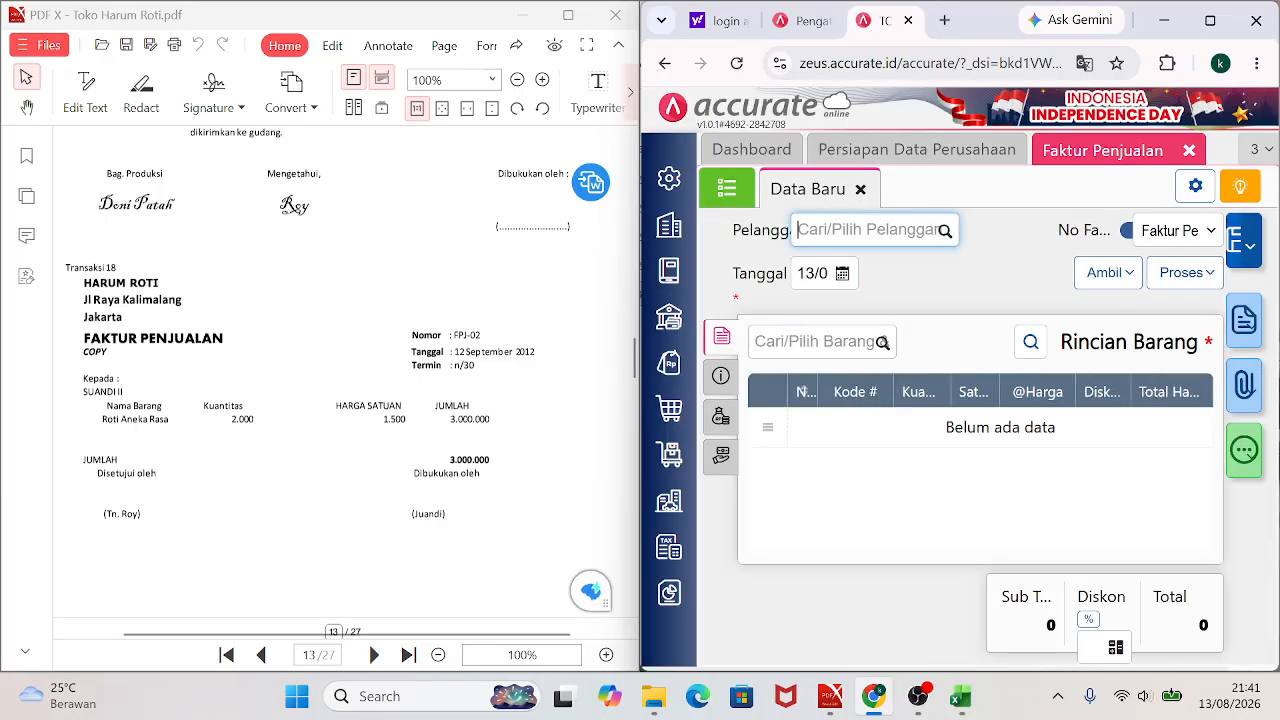
type("SUANDI")
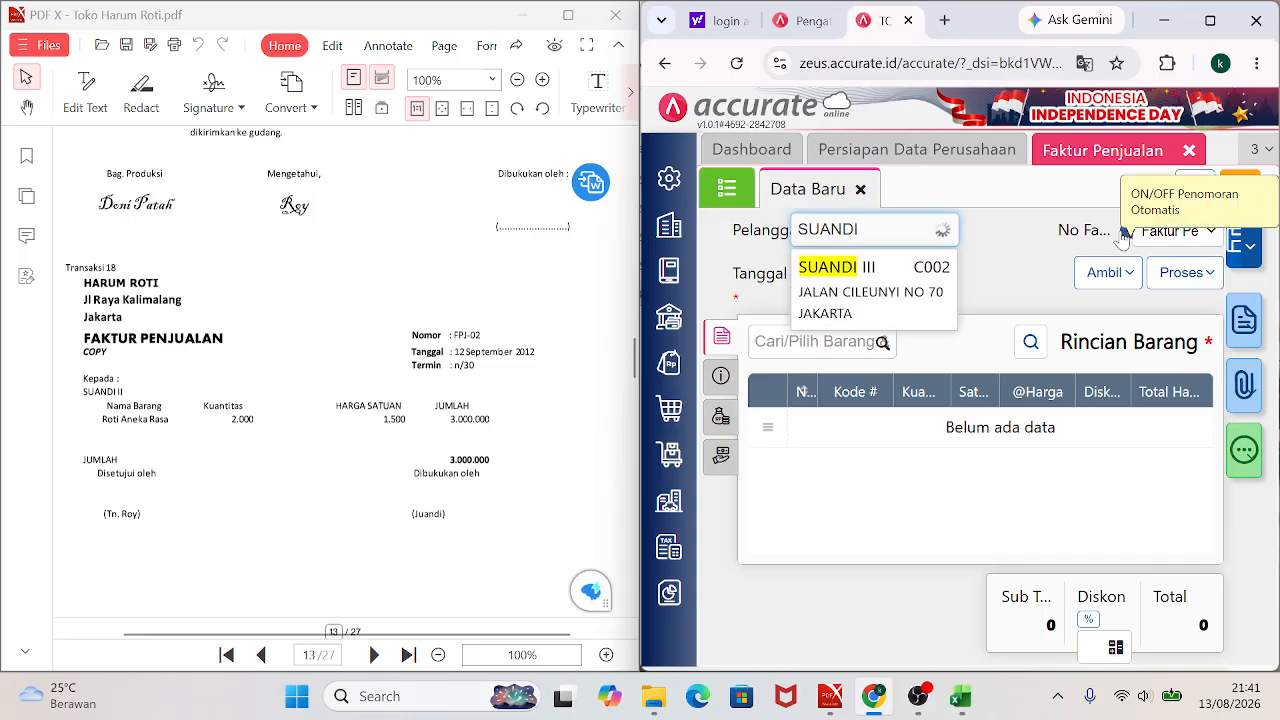
key("Return")
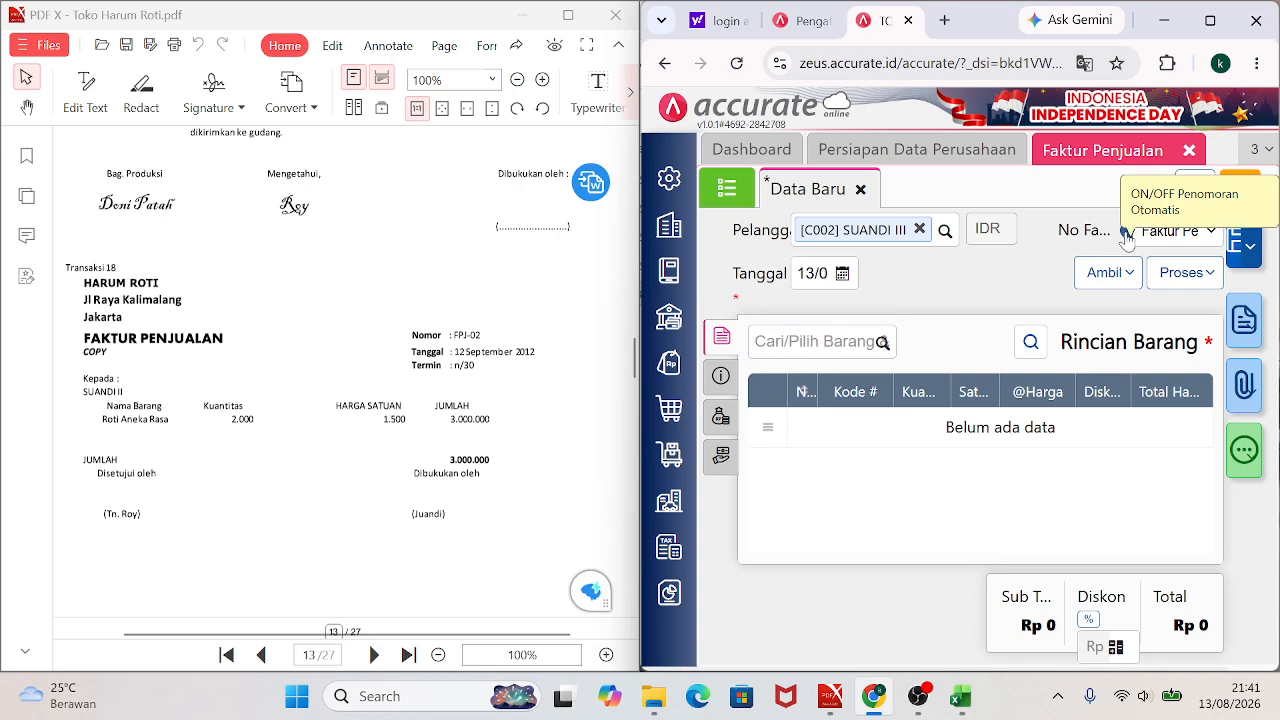
left_click(1125, 232)
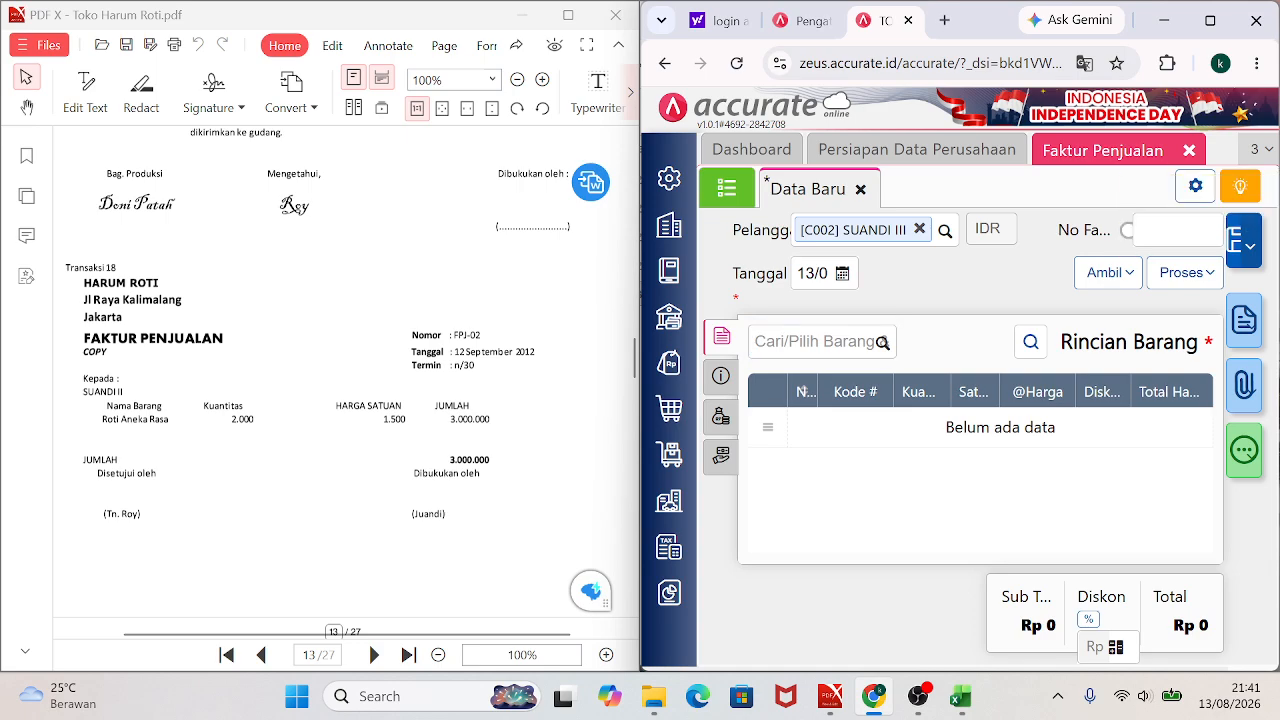
left_click(1166, 231)
type("12-")
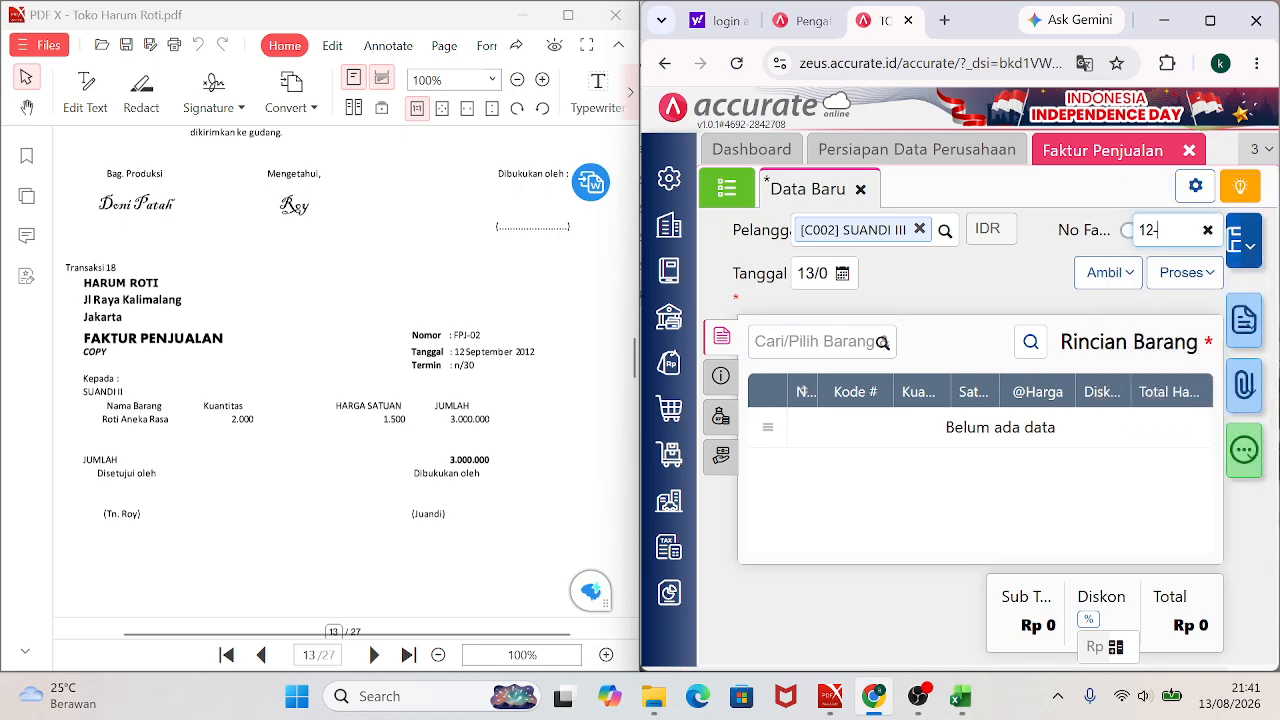
key("BackSpace")
key("BackSpace")
type("12")
key("BackSpace")
type("2092012")
key("Tab")
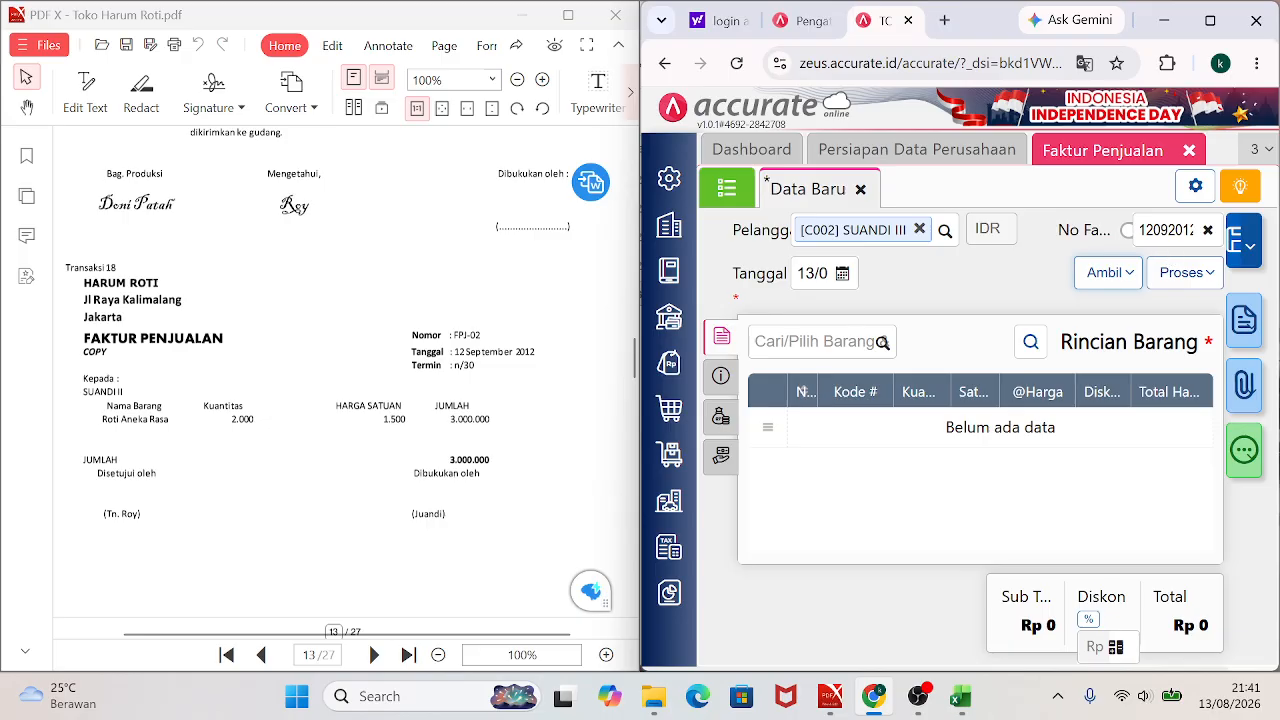
Set the sales invoice's number to FPJ-02 and its Tanggal to 12 September 2012.
left_click(1176, 230)
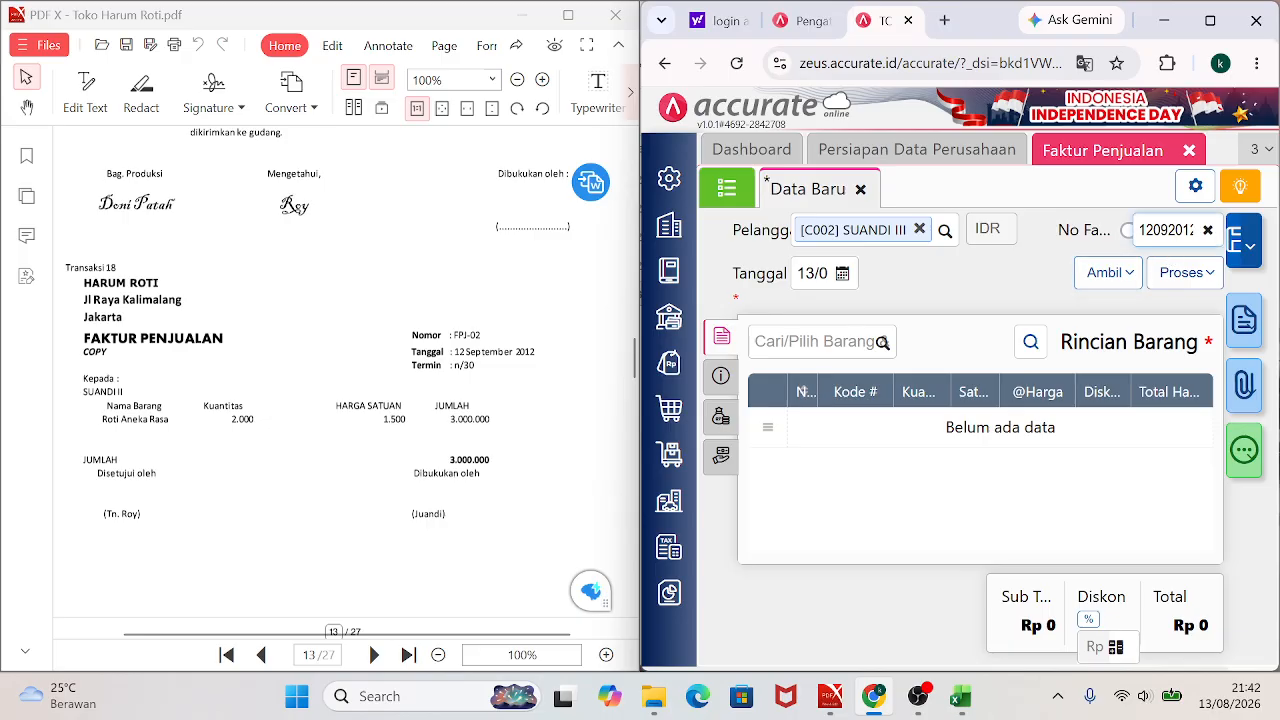
key("ctrl+a")
key("BackSpace")
type("F")
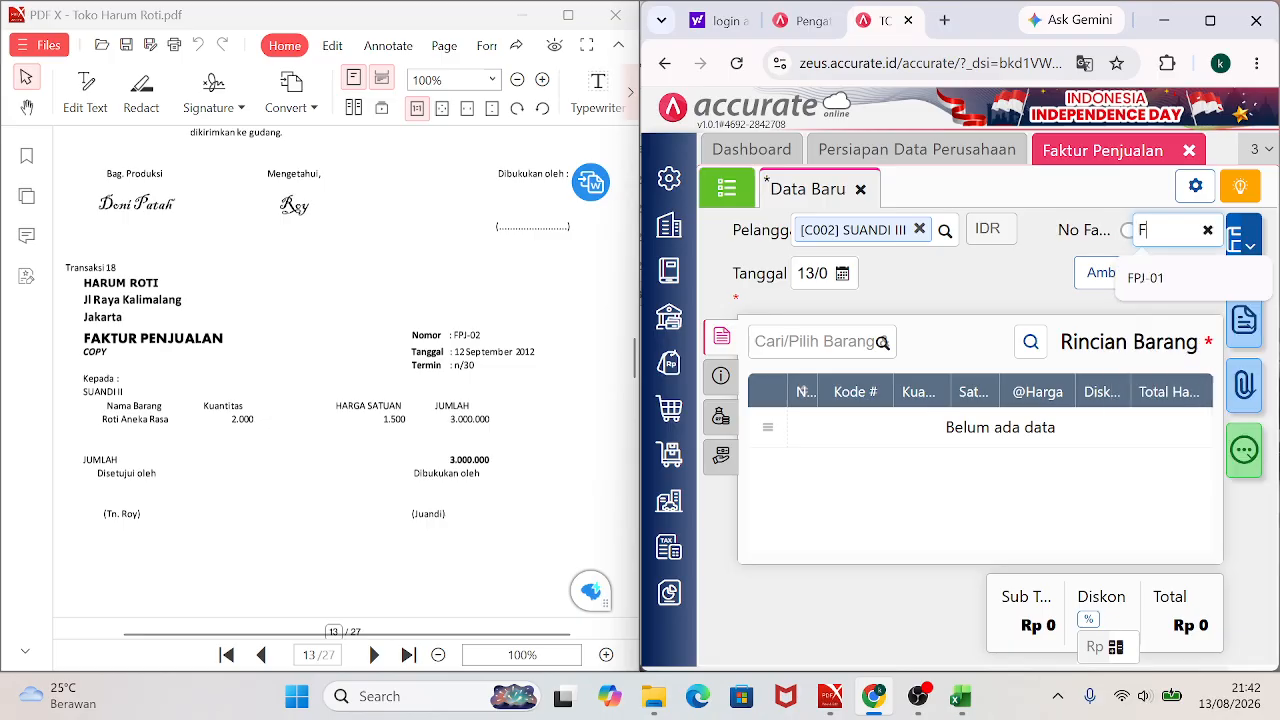
type("PJ-02")
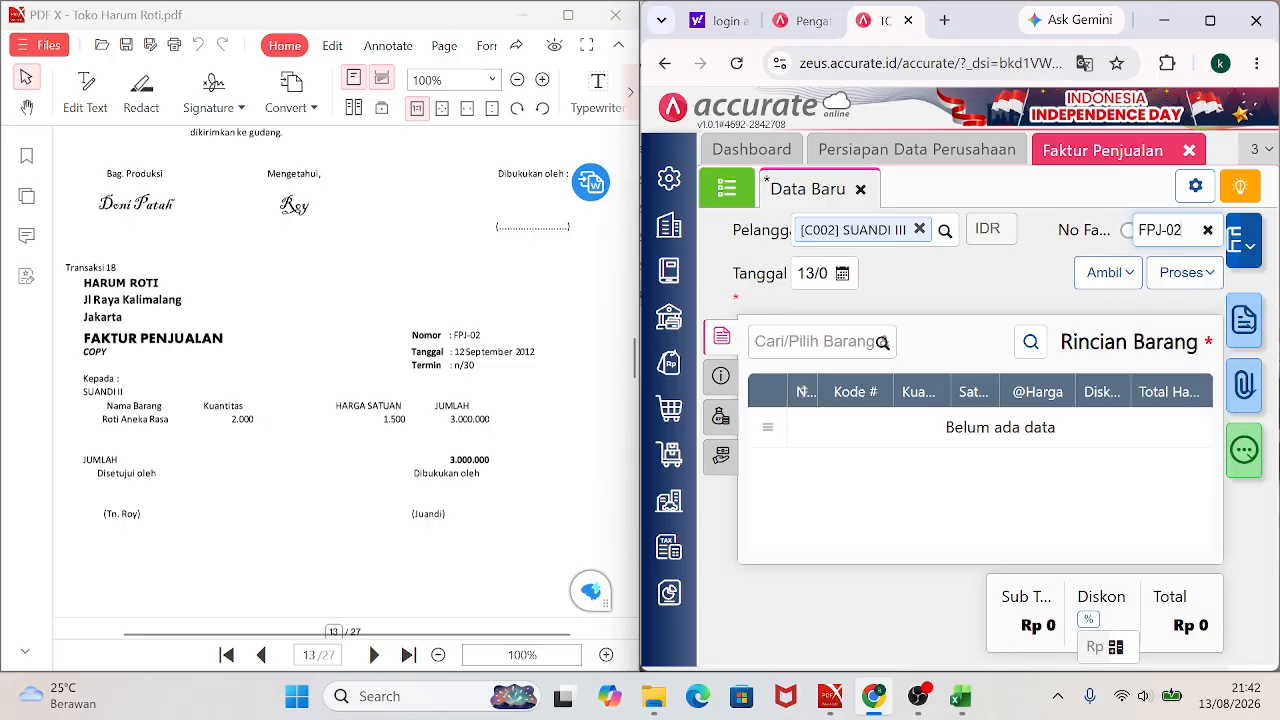
left_click(820, 275)
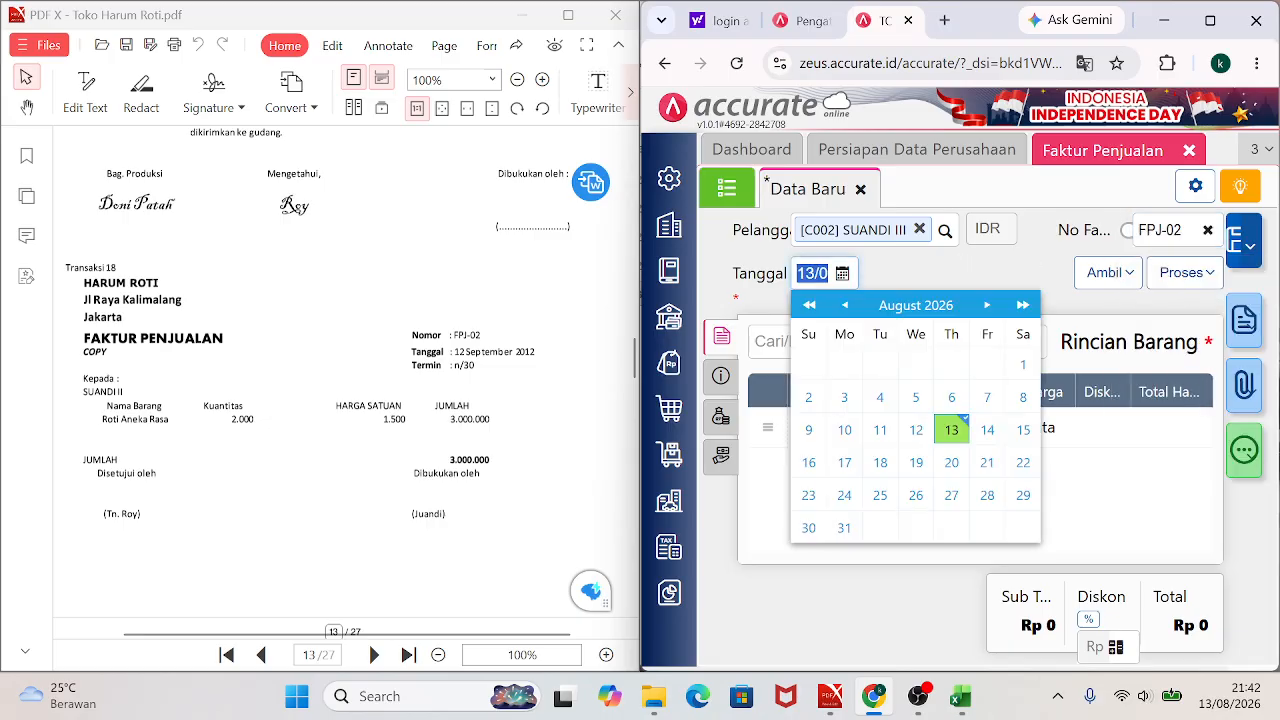
type("1")
key("Tab")
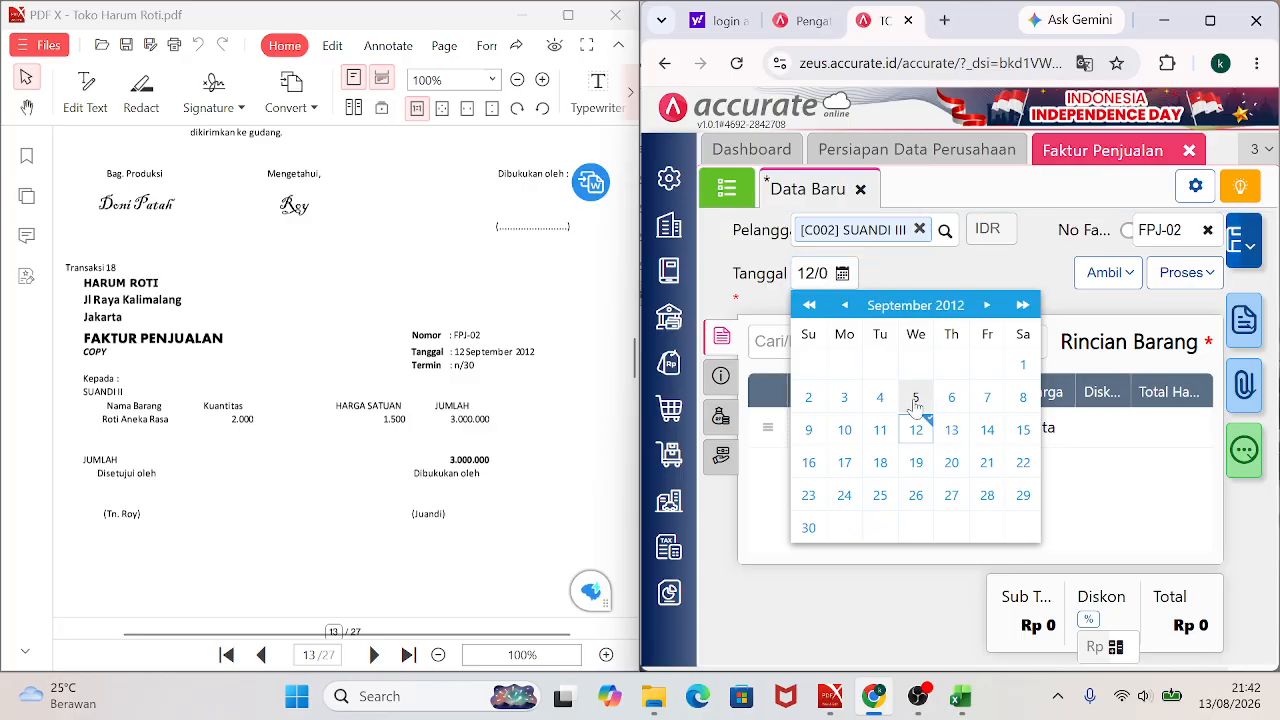
left_click(928, 439)
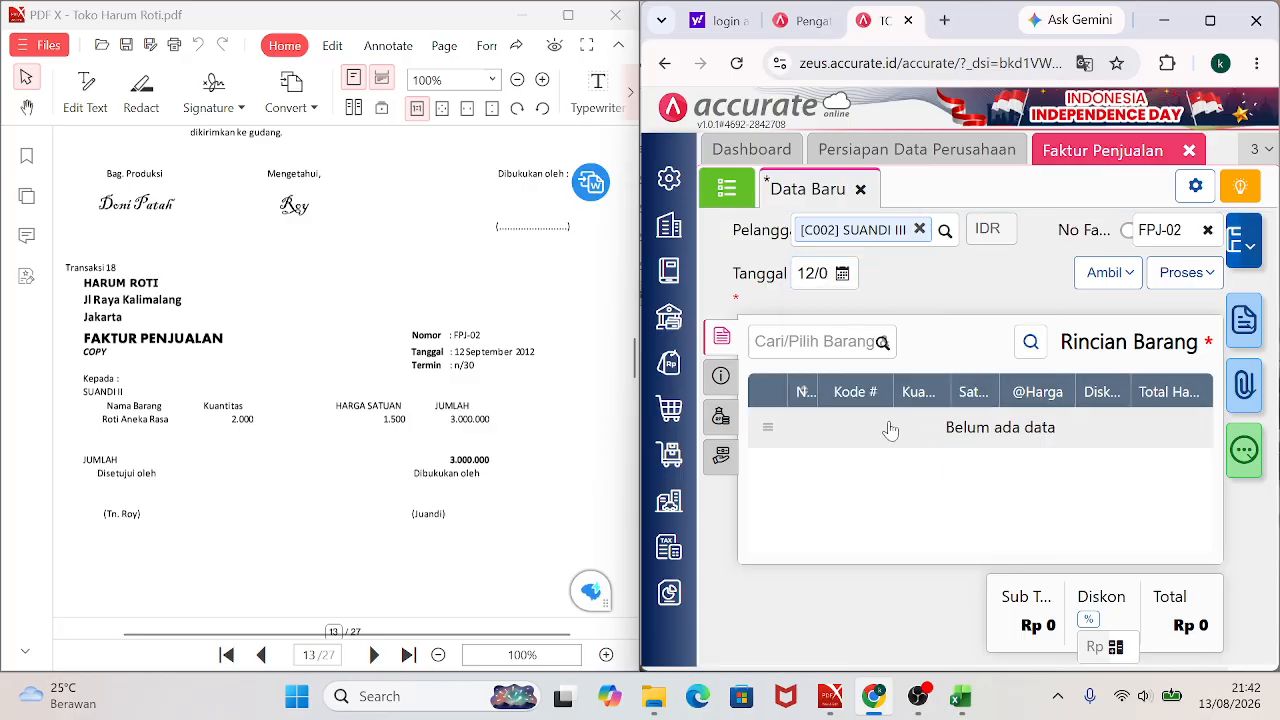
type("ROT")
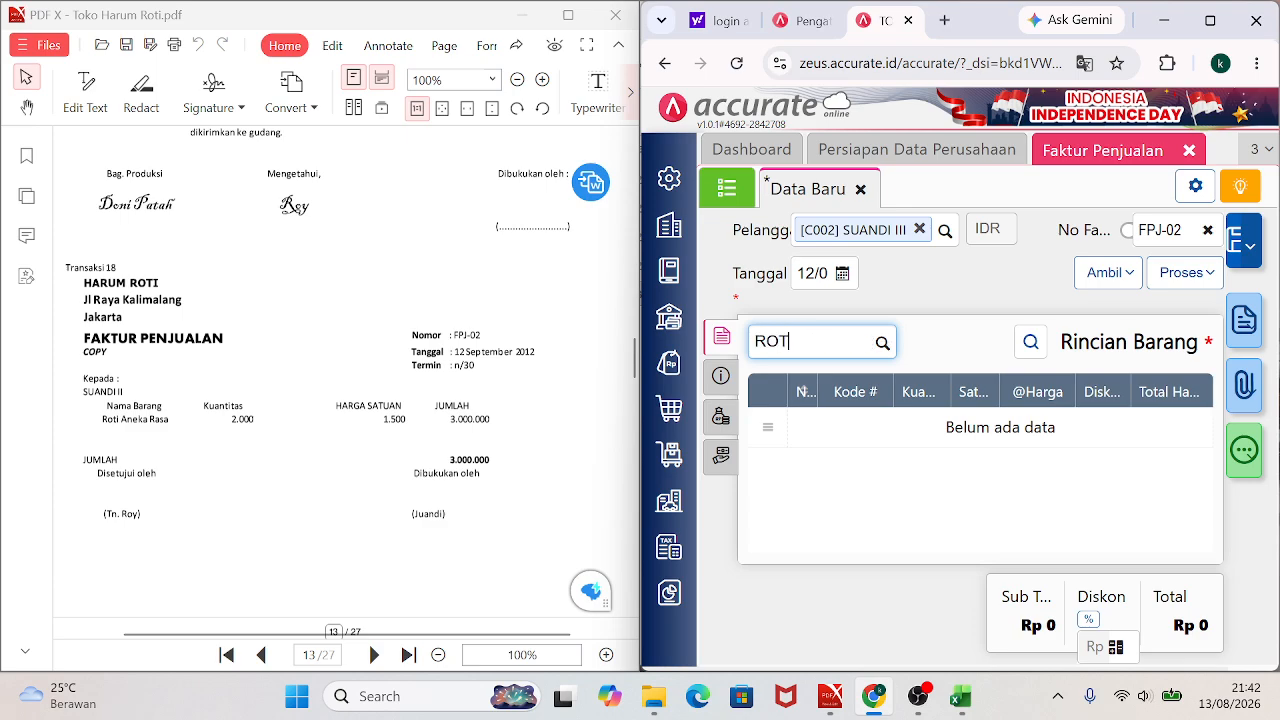
type("I ANEKA")
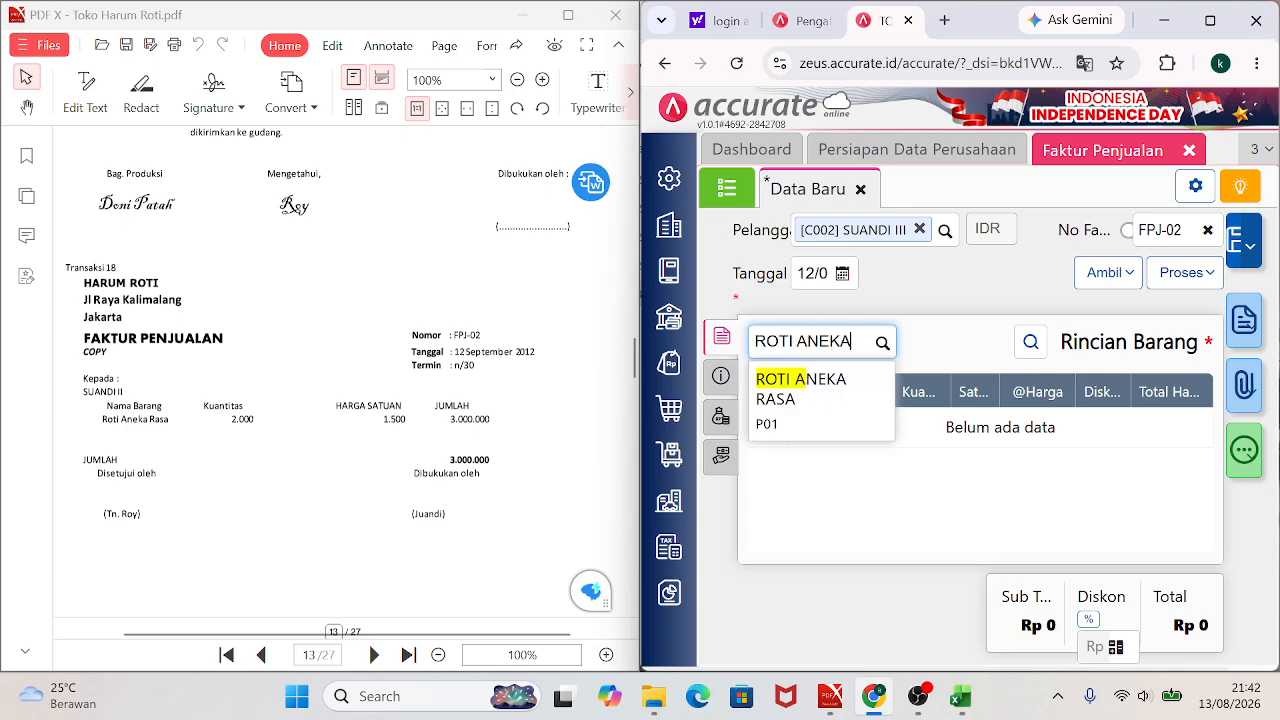
left_click(801, 388)
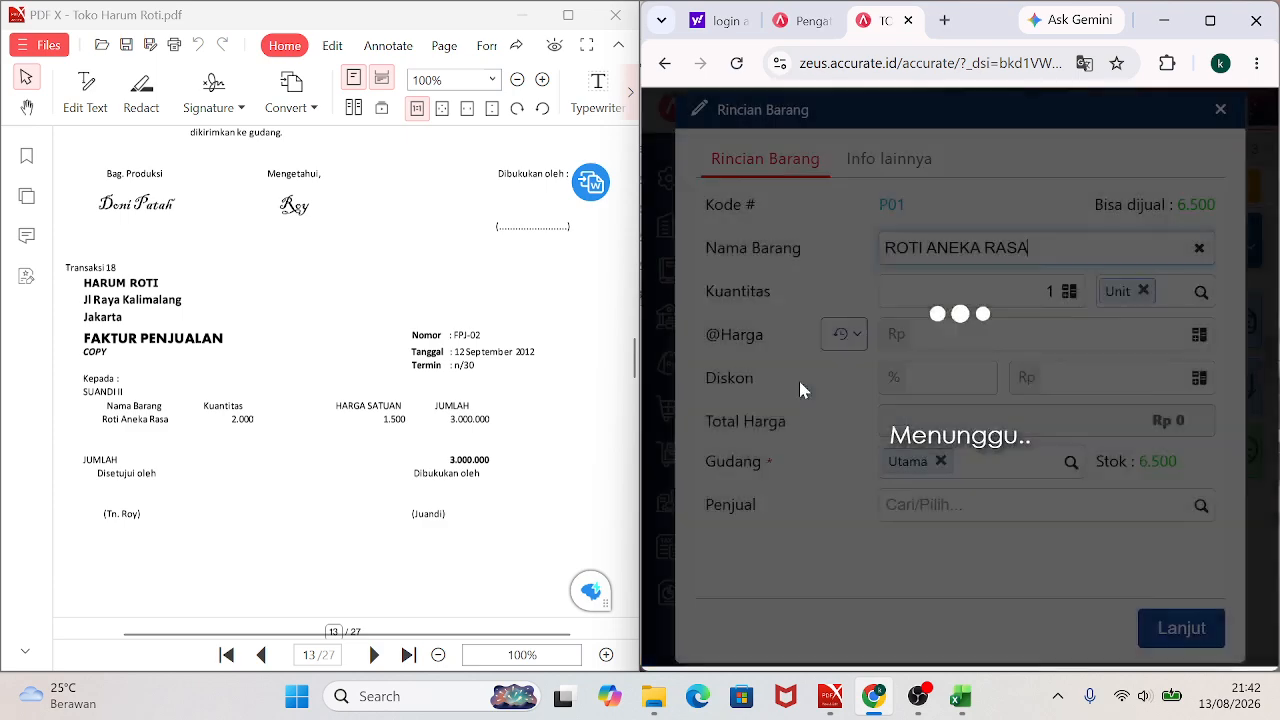
left_click(1050, 291)
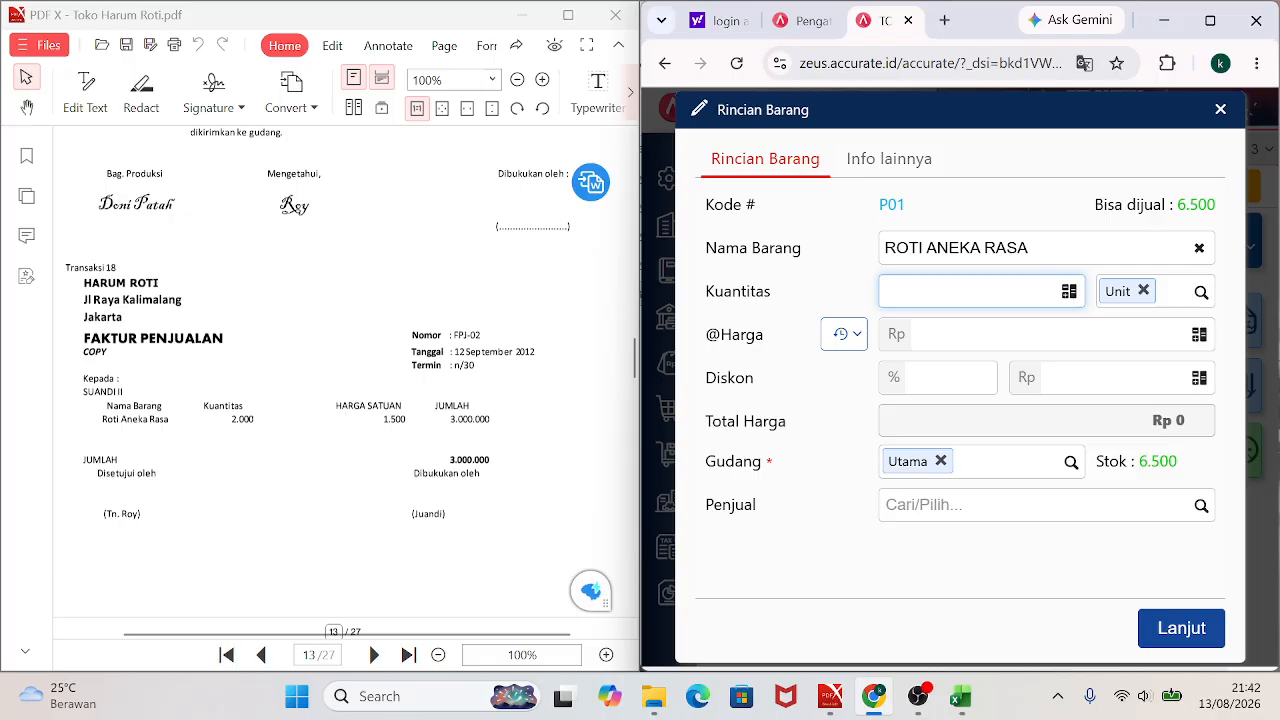
type("2000")
key("Tab")
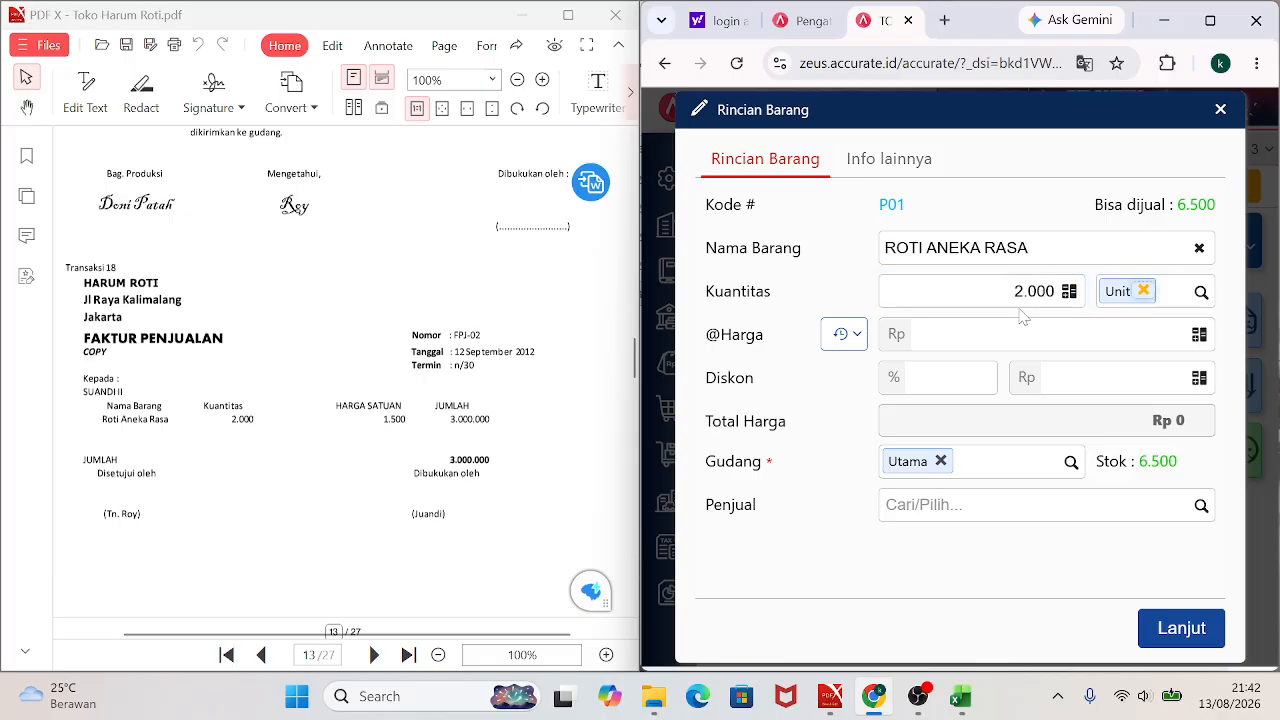
key("Tab")
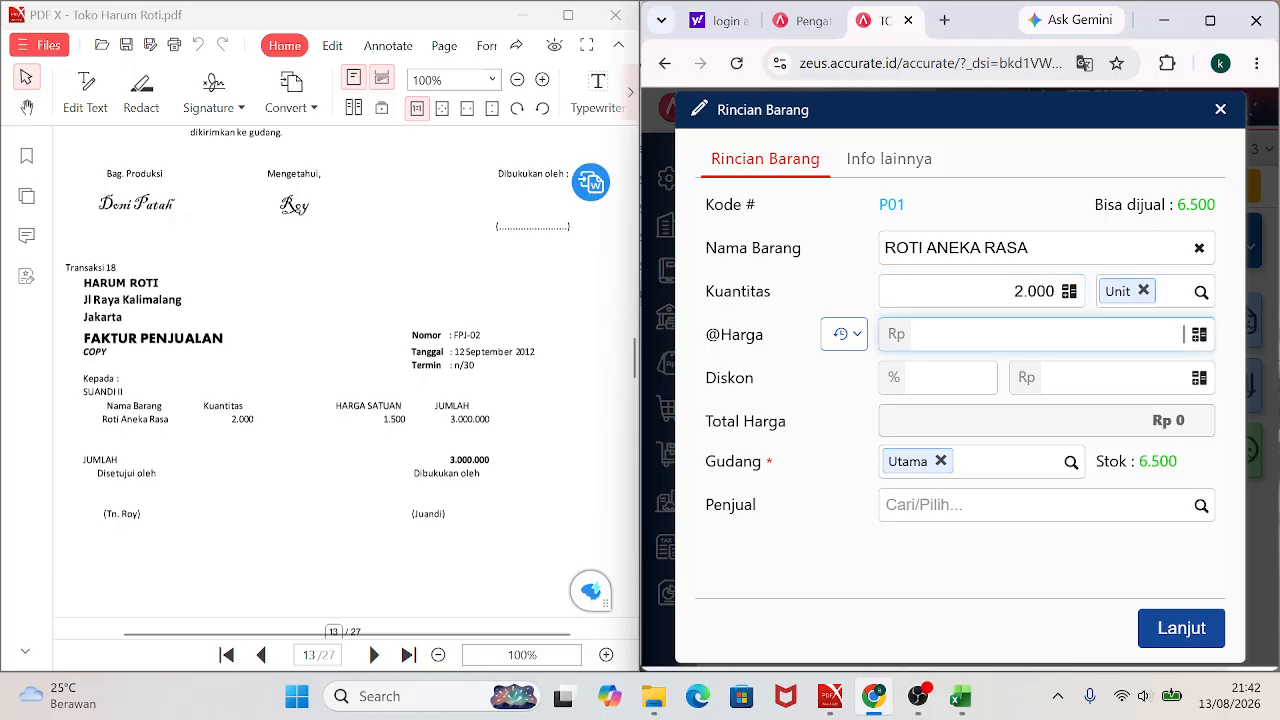
type("1.500")
key("Tab")
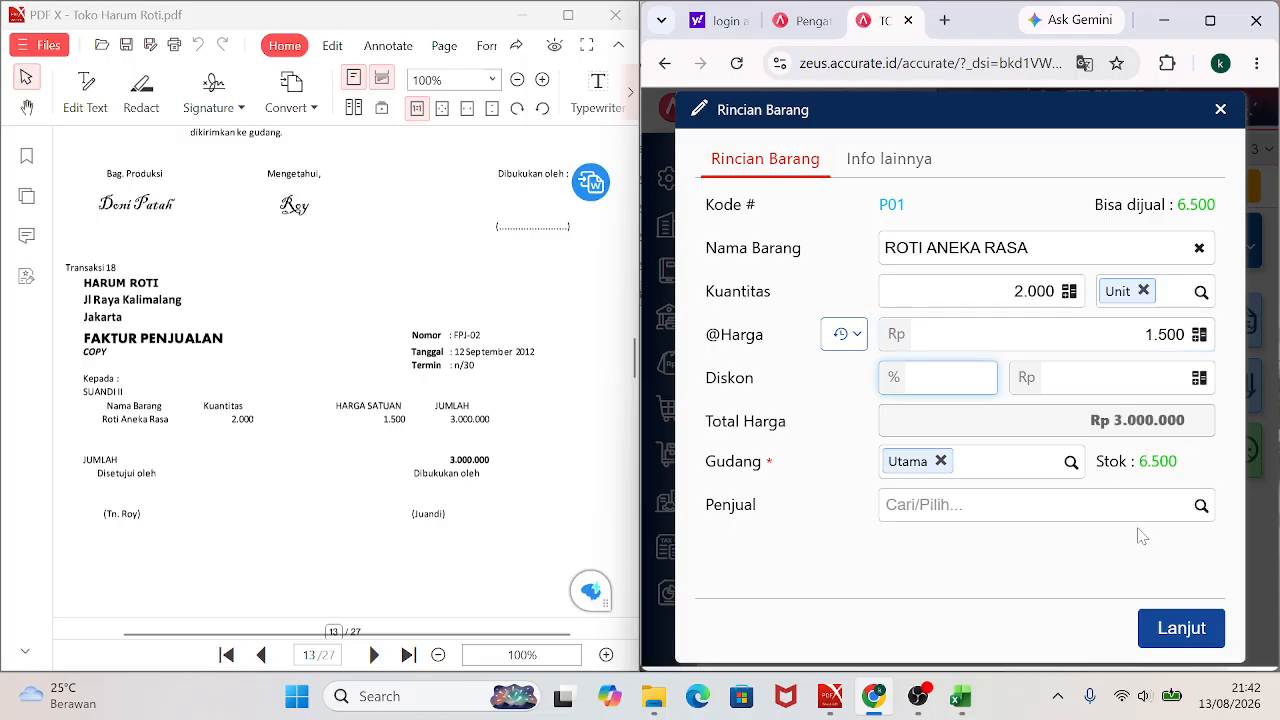
left_click(1165, 630)
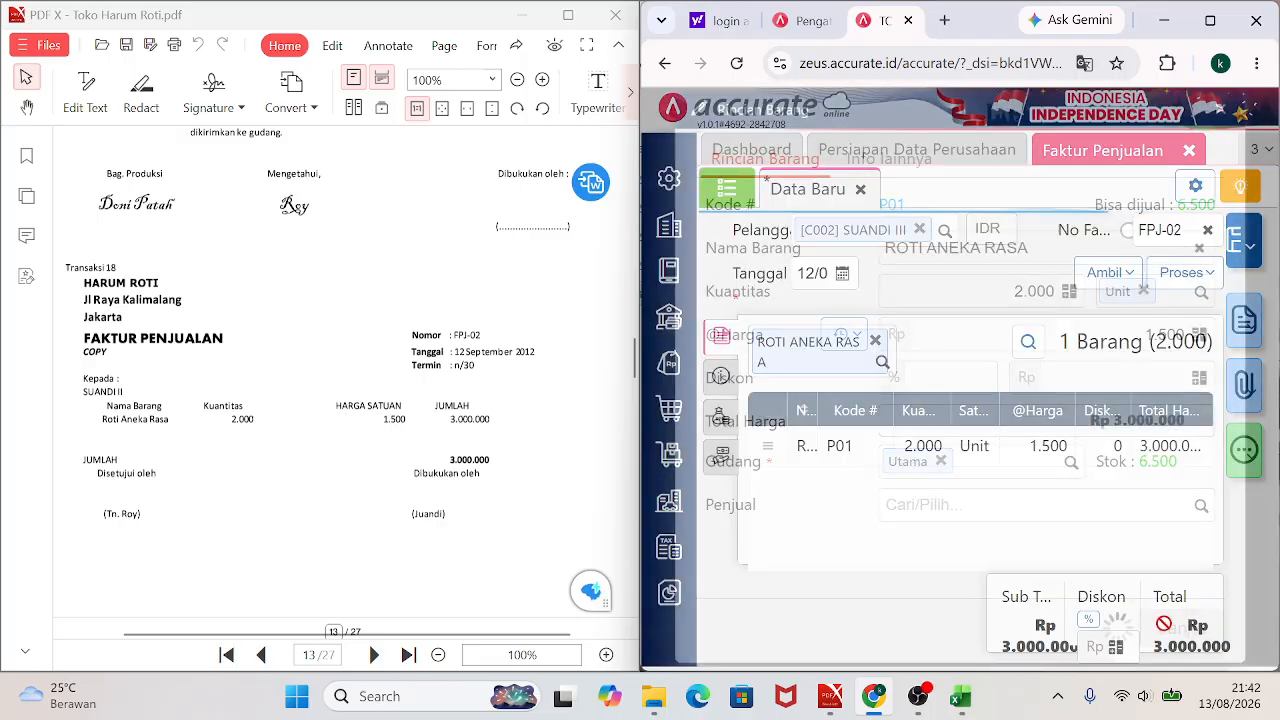
Set the invoice's Tgl Pengiriman to 12 September 2012 in its additional information.
left_click(722, 380)
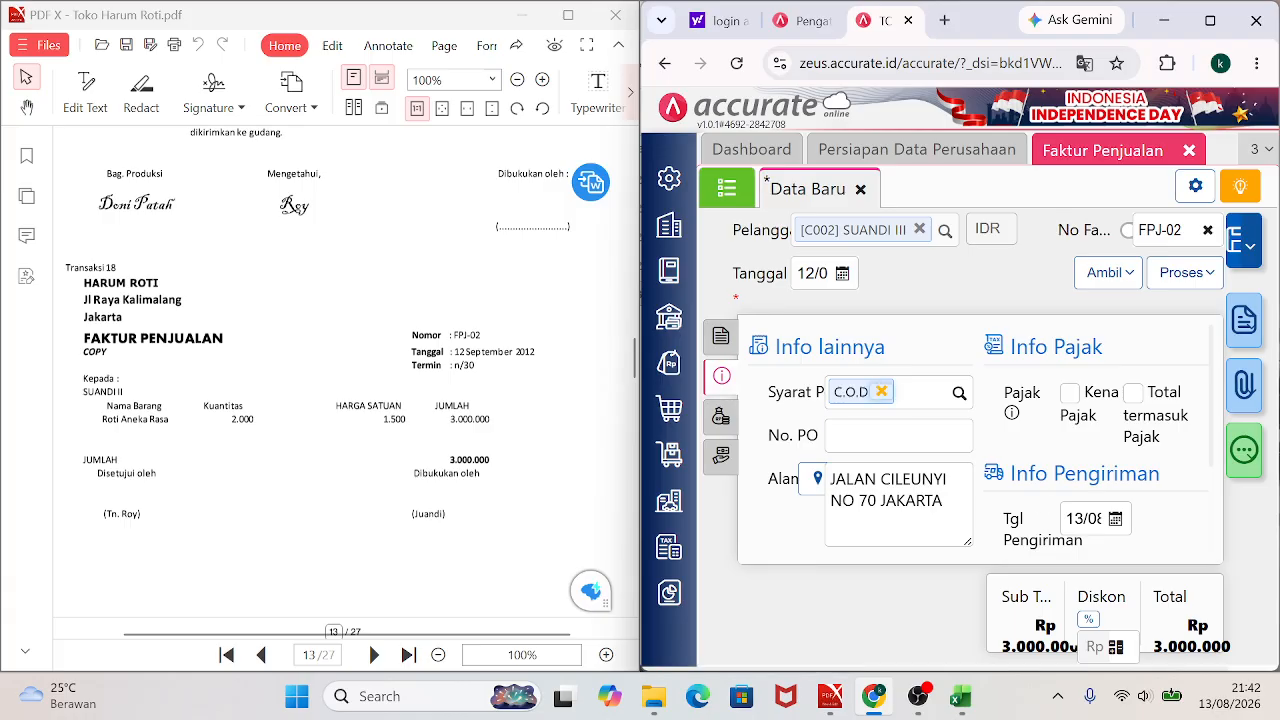
left_click(1083, 518)
type("12")
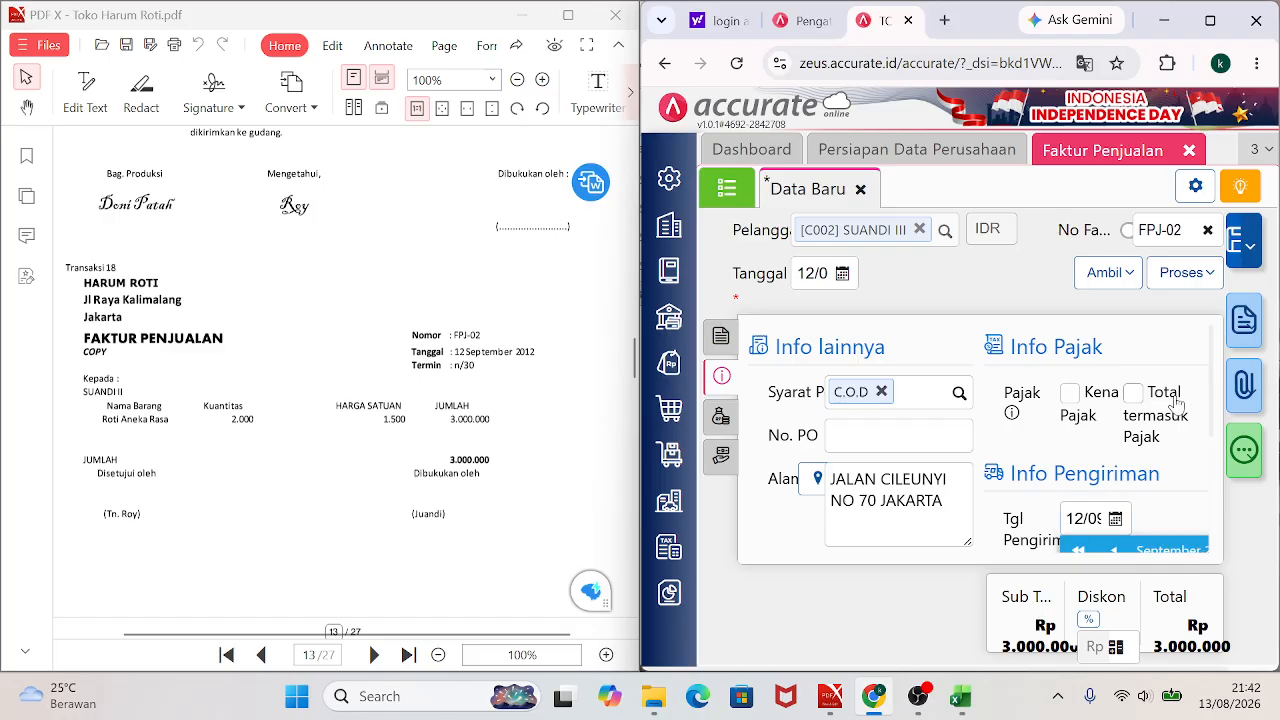
scroll(1212, 366, "down", 2)
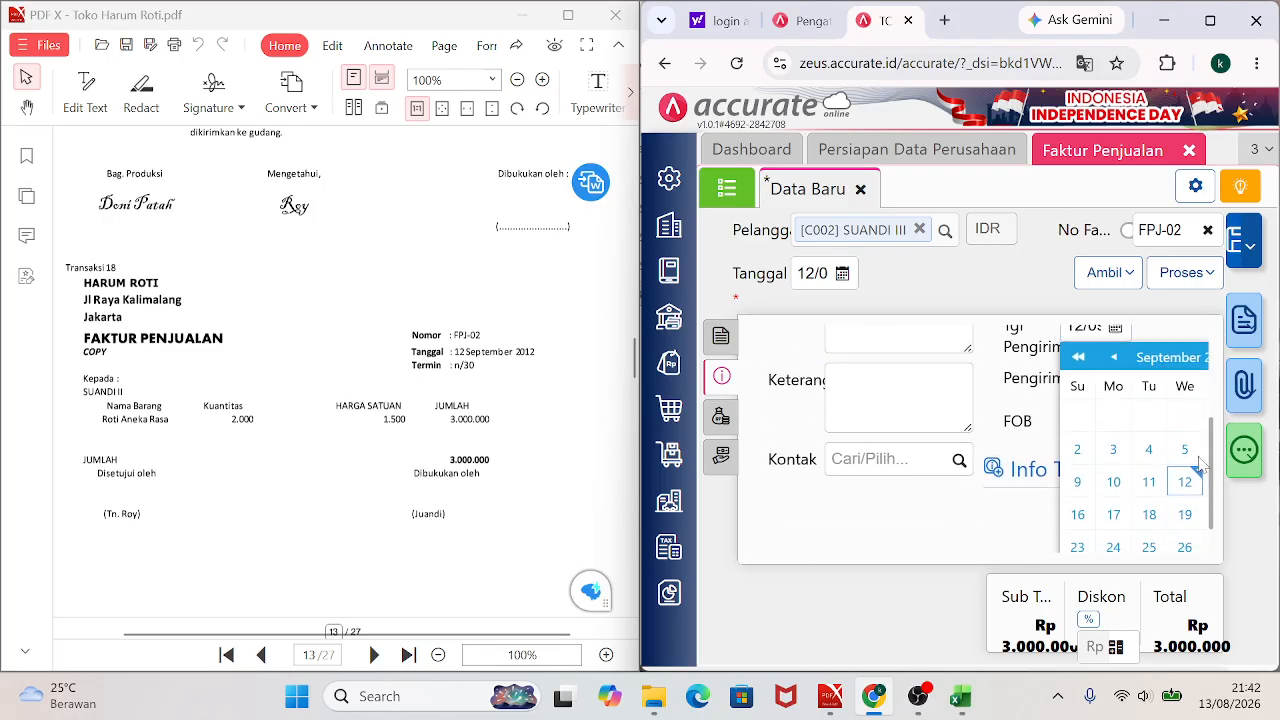
left_click(1185, 474)
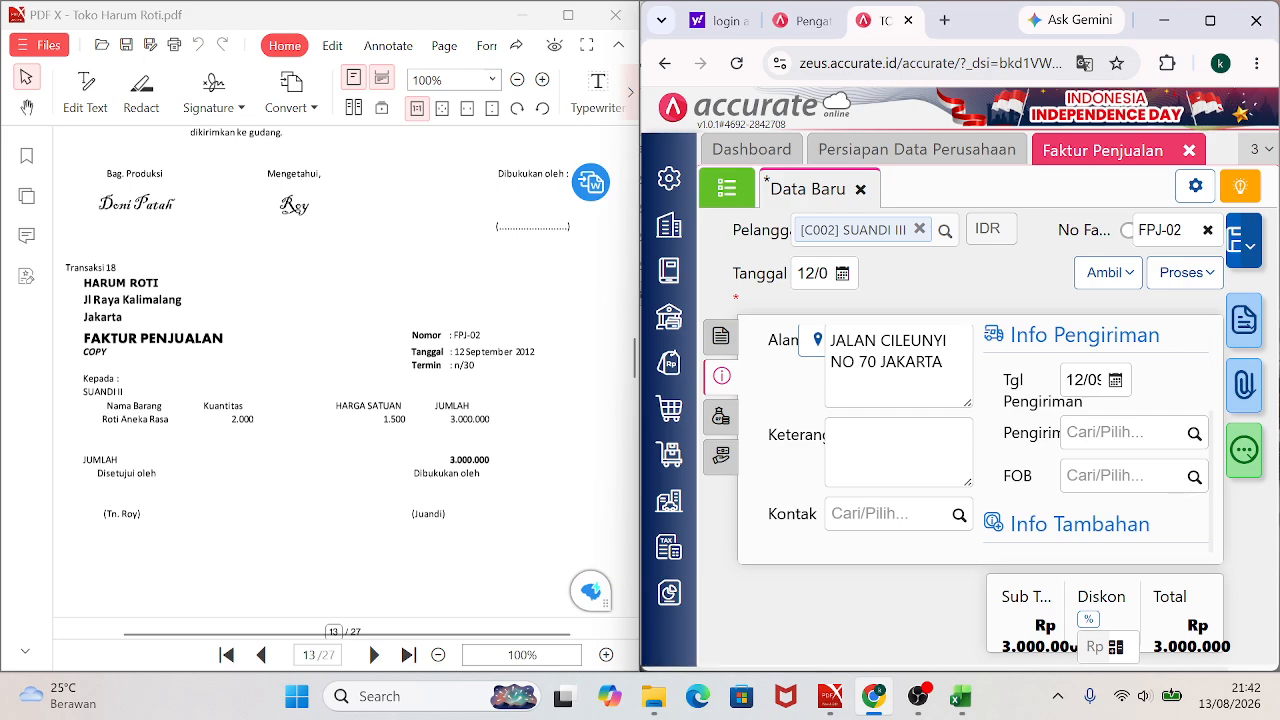
Enter "PENJUALAN SECARA KREDIT" as the sales invoice's Keterangan.
left_click(897, 450)
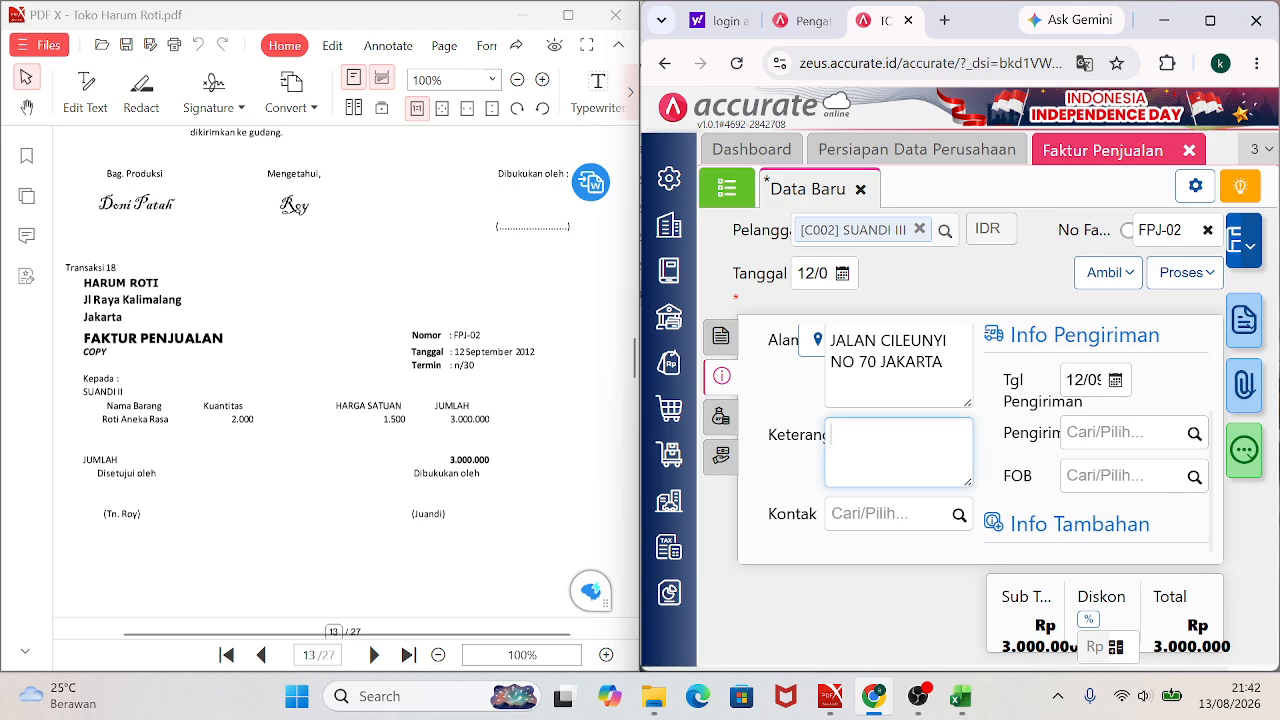
type("PENJUALAN SECARA KREDIT")
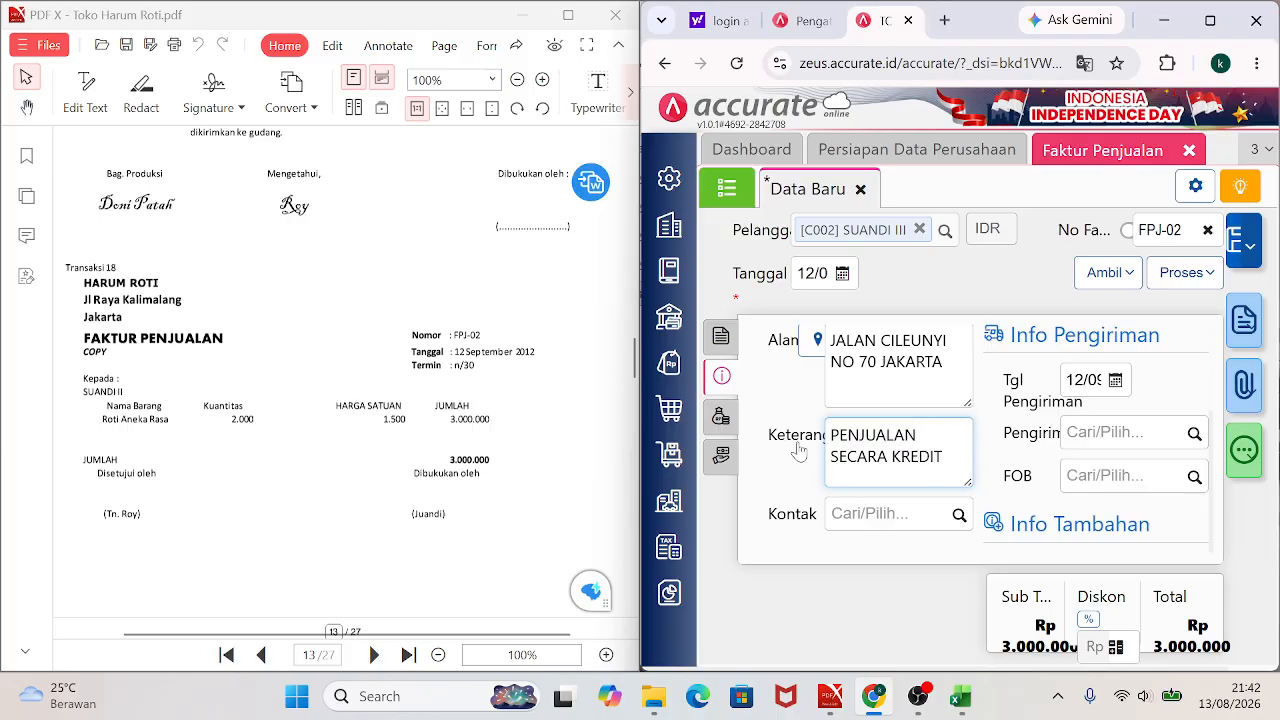
left_click(721, 418)
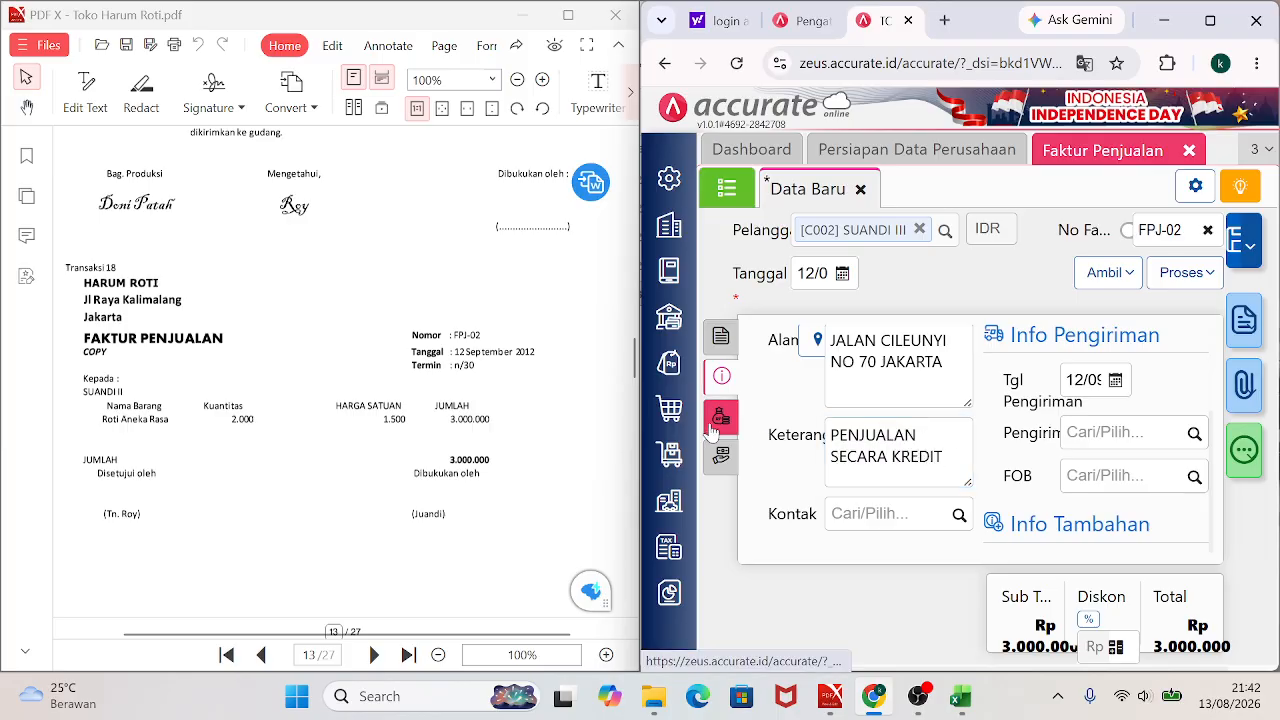
Return to the item details of invoice FPJ-02 and save the invoice.
left_click(716, 384)
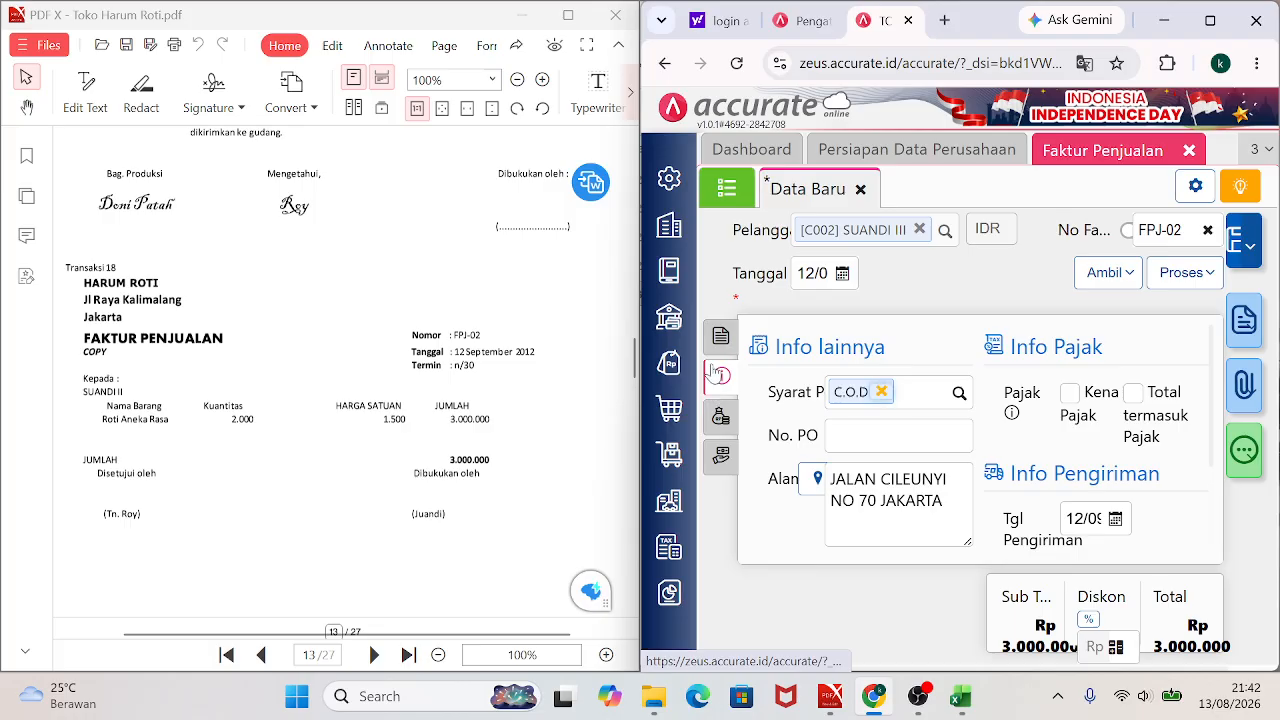
left_click(716, 345)
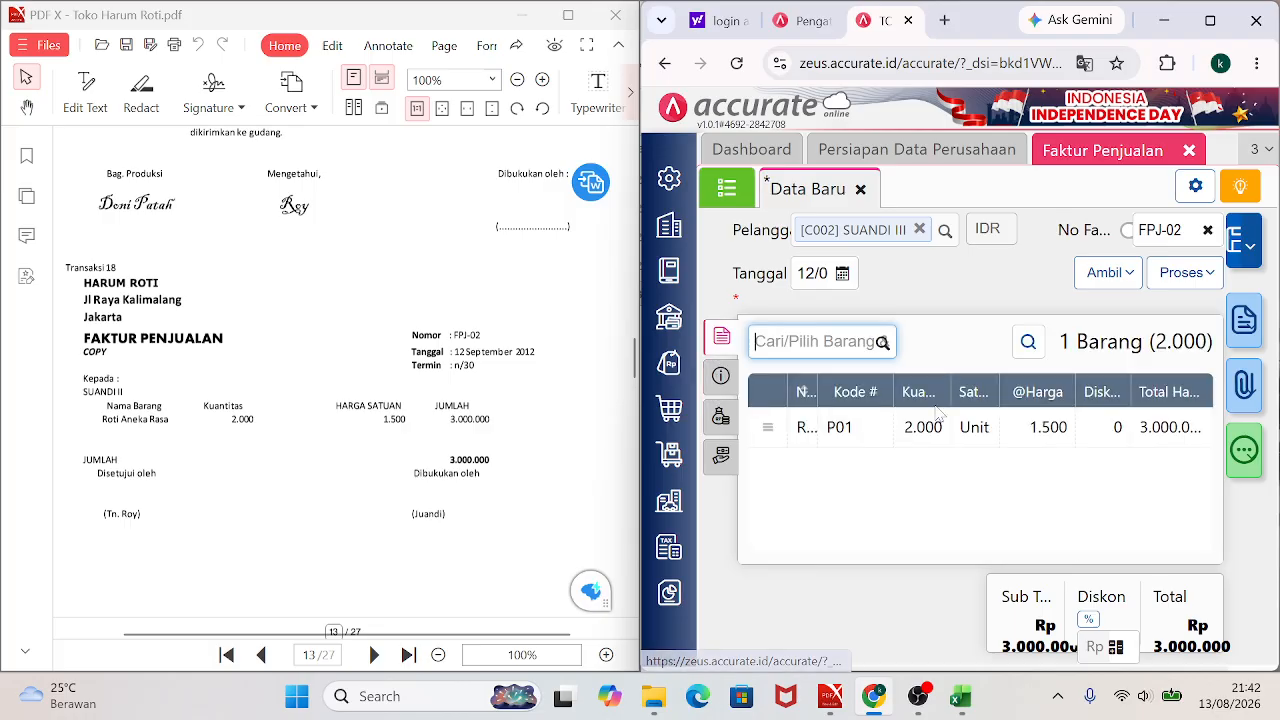
left_click(1237, 248)
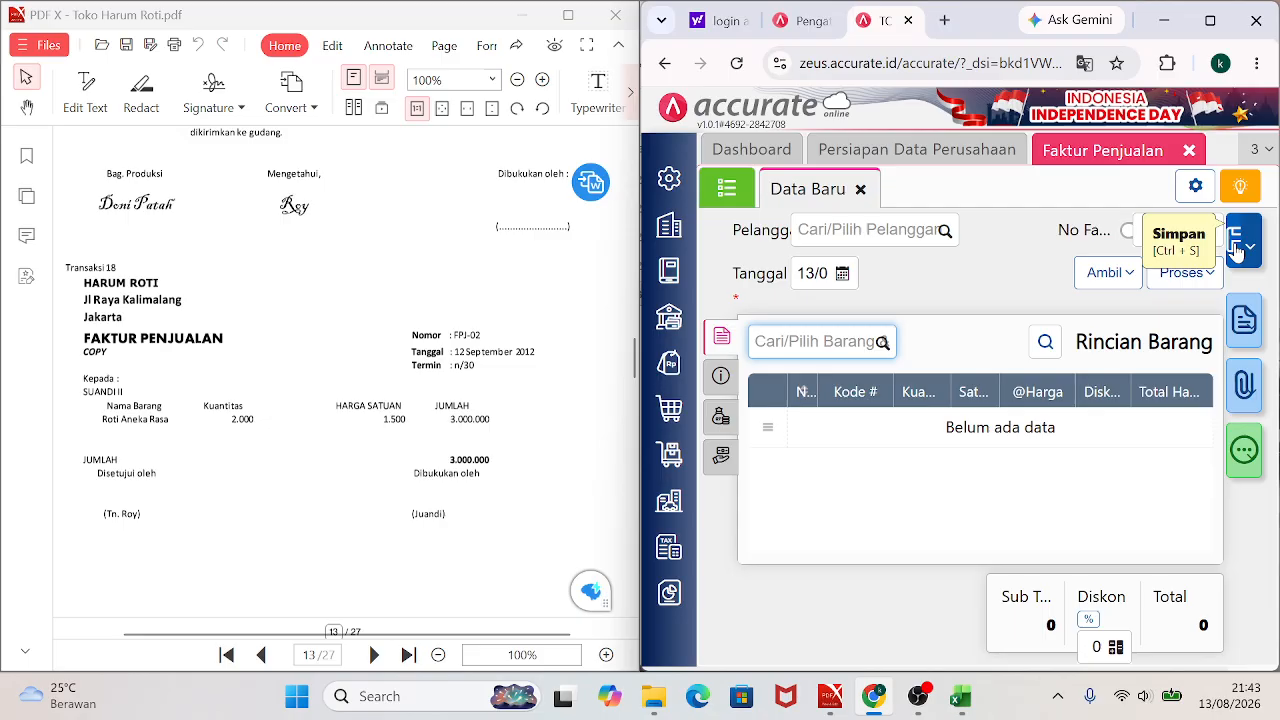
Check the sales invoice list, then find the KN-04 cash note on page 14 of the Toko Harum Roti PDF.
left_click(731, 193)
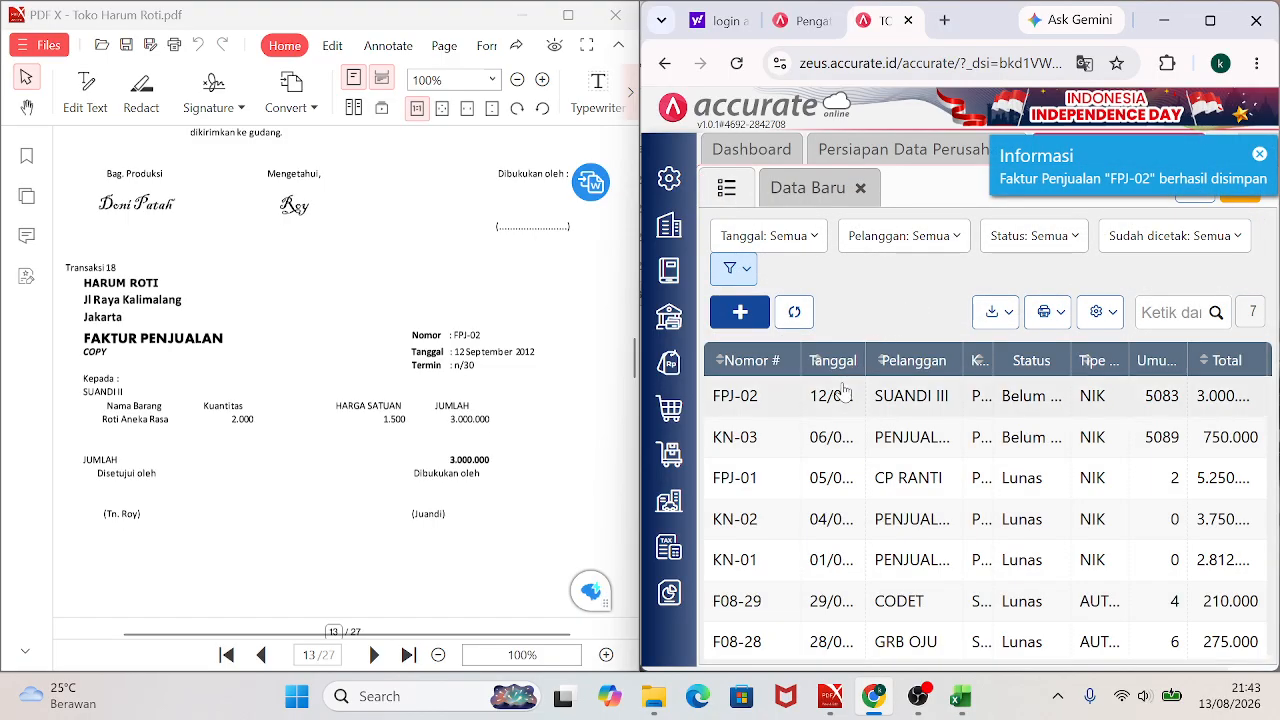
left_click(1205, 20)
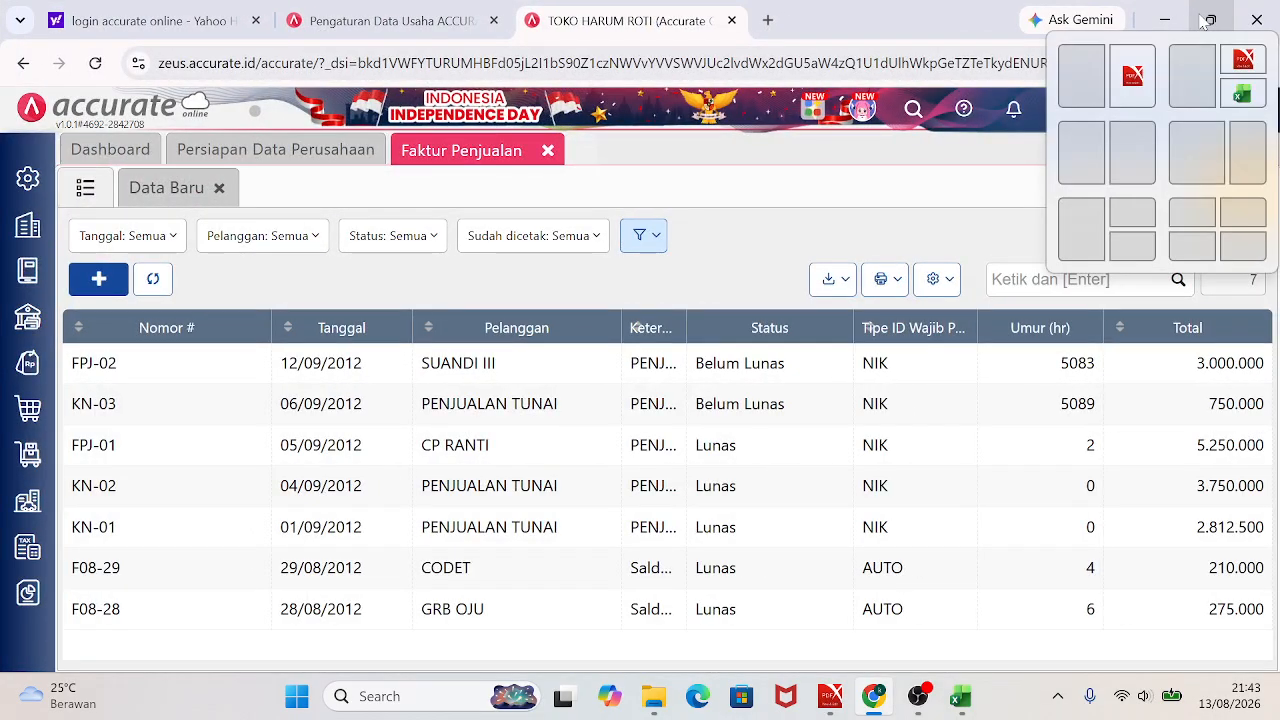
left_click(1132, 75)
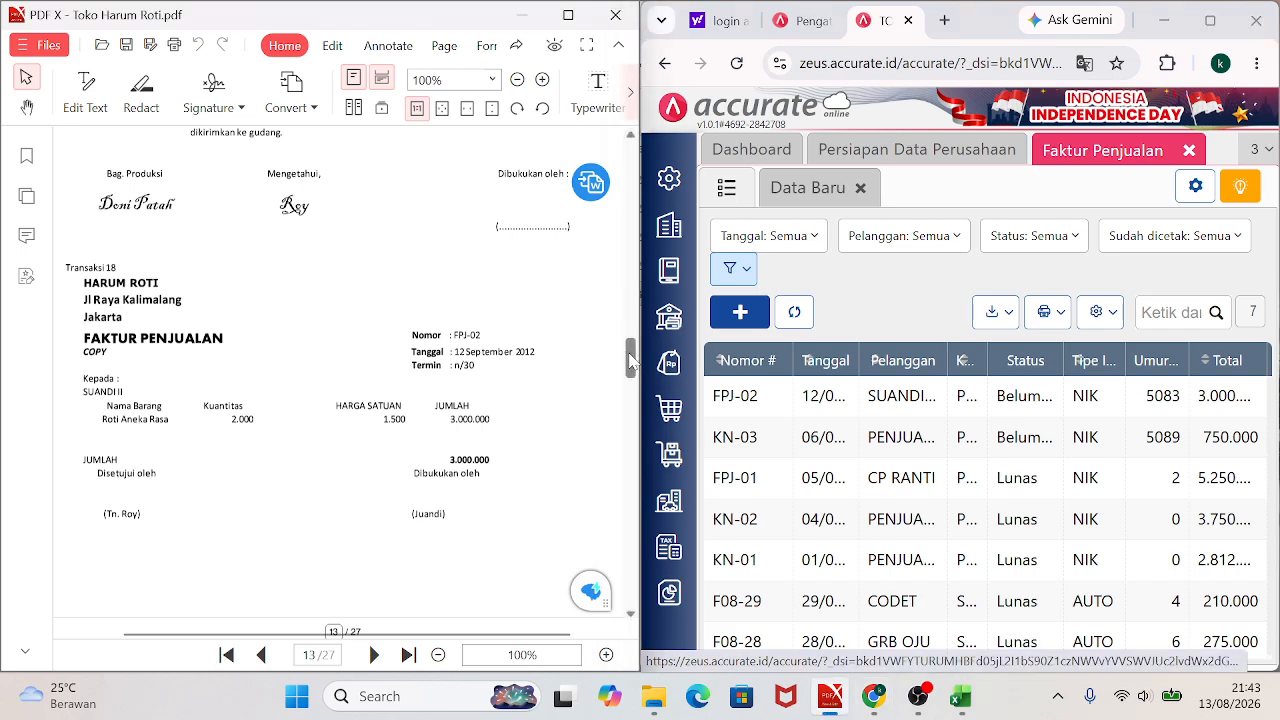
scroll(630, 366, "down", 3)
left_click_drag(630, 366, 630, 372)
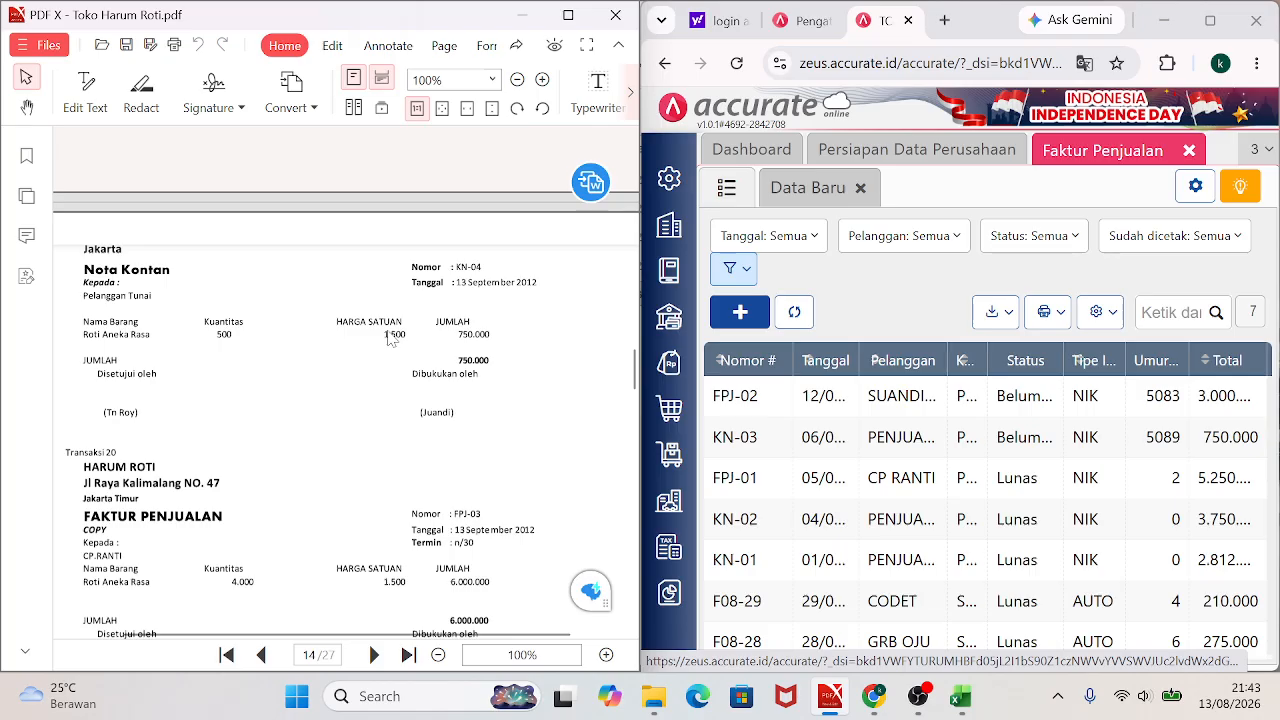
Start a new sales invoice for the customer PENJUALAN TUNAI.
left_click(738, 314)
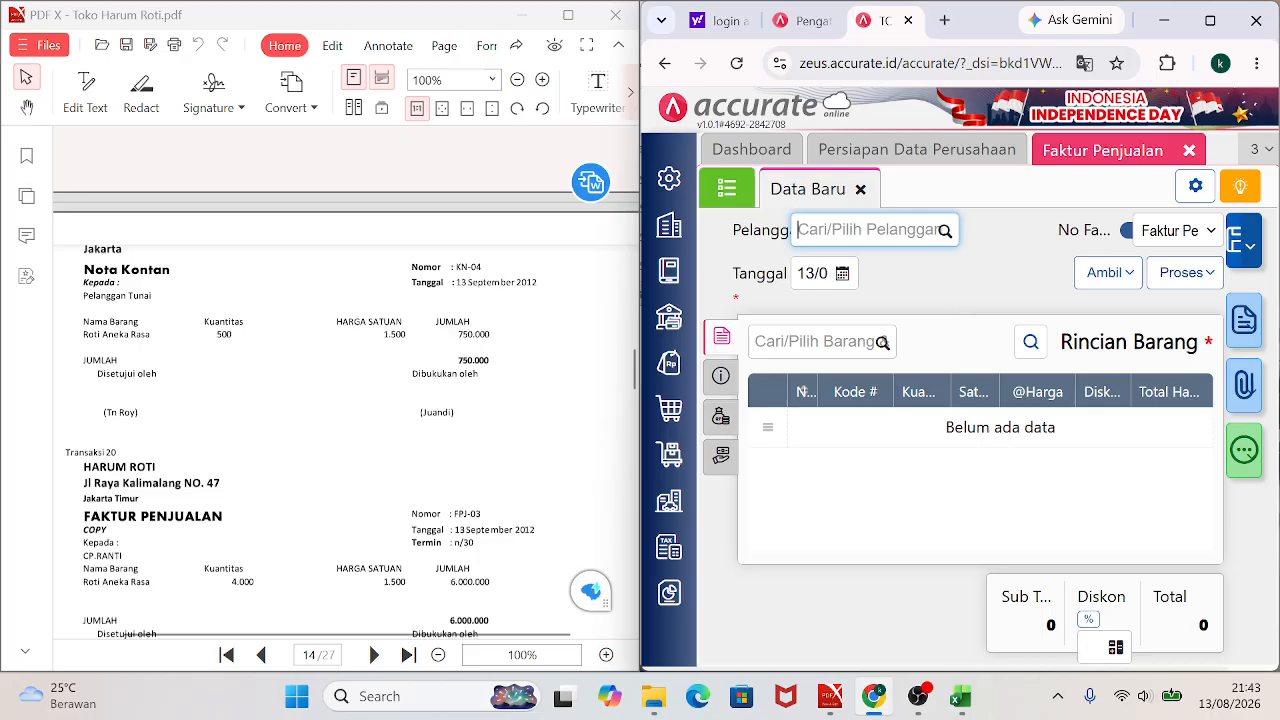
type("PENJUAL")
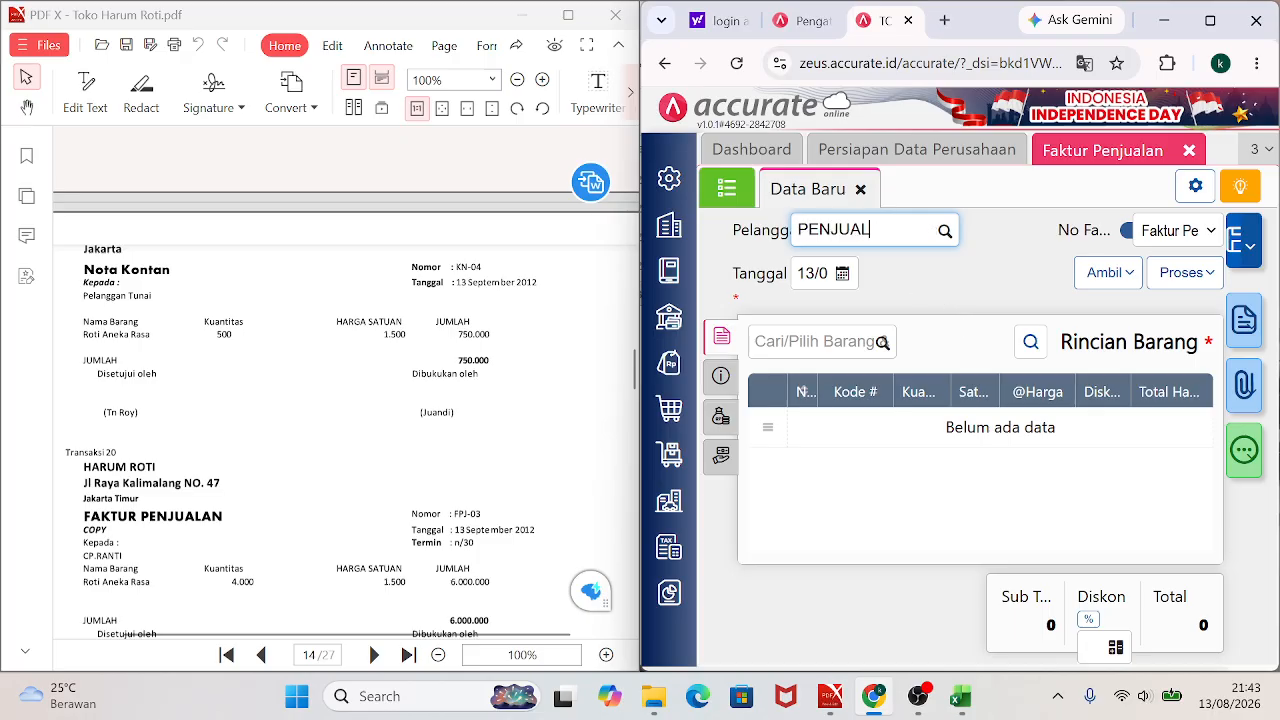
key("Return")
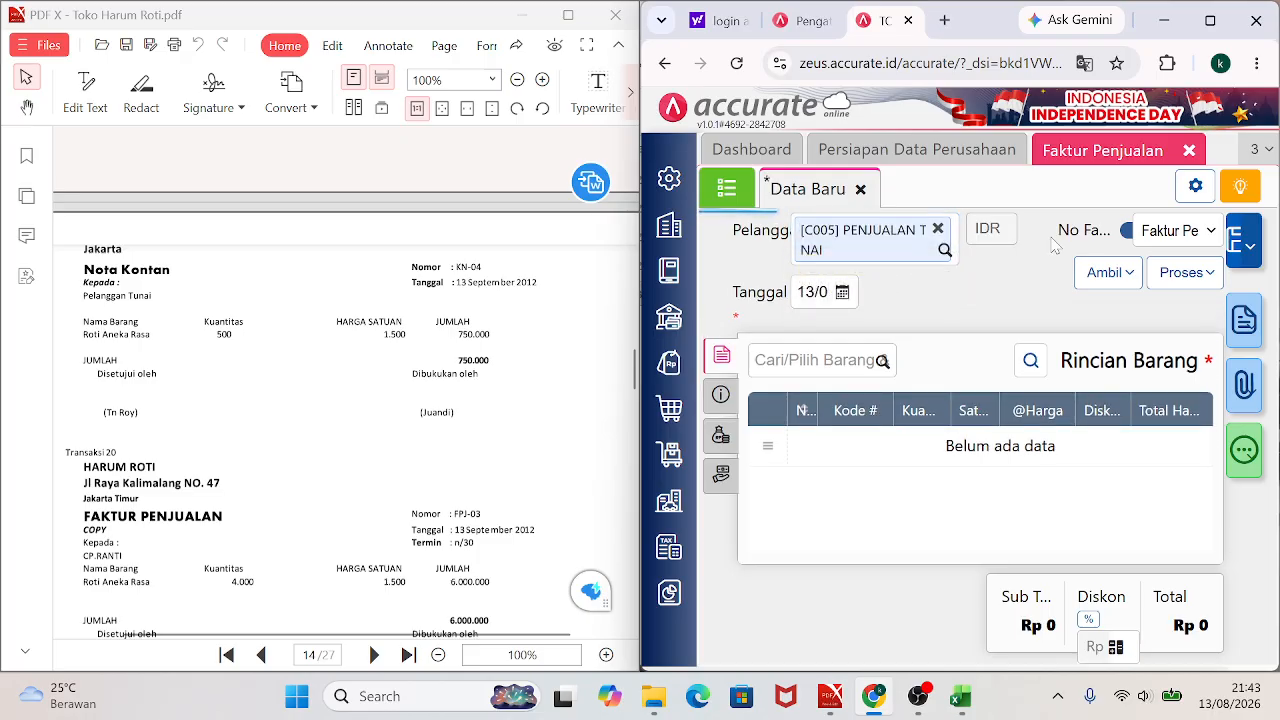
Give the sales invoice the manual number KN-04 and set its Tanggal to 13 September 2012.
left_click(1127, 232)
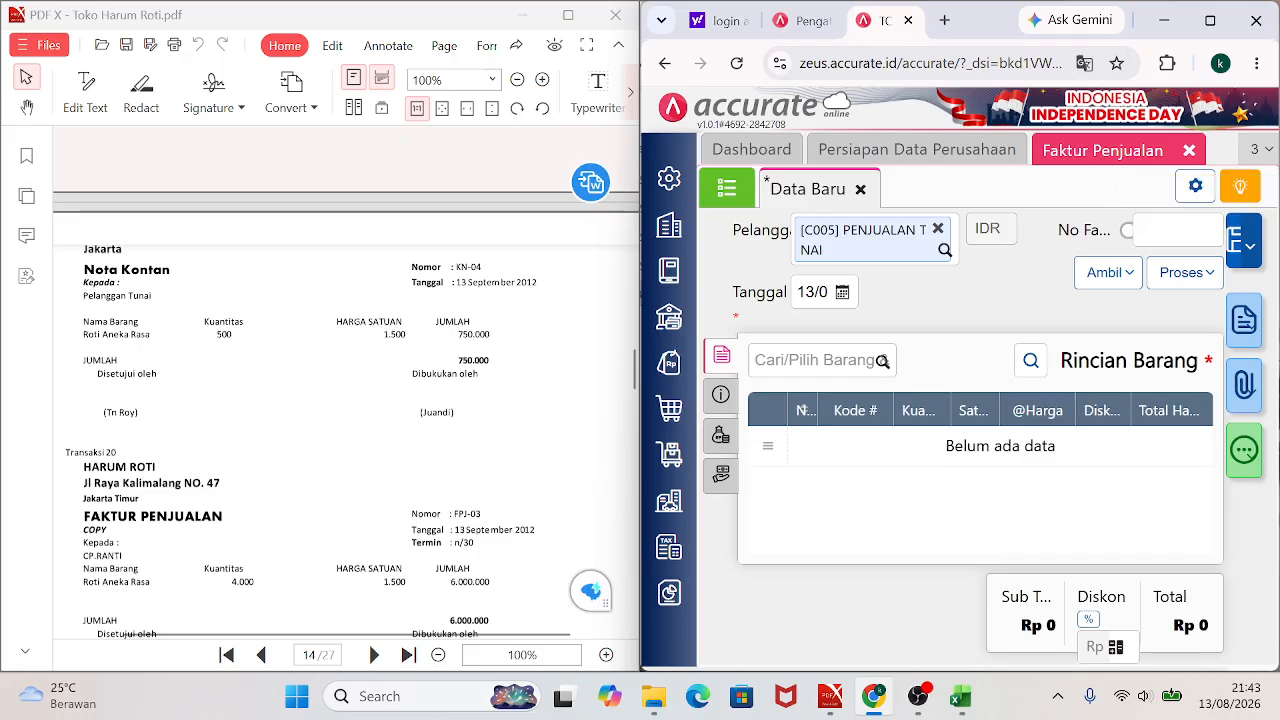
left_click(1178, 230)
type("K")
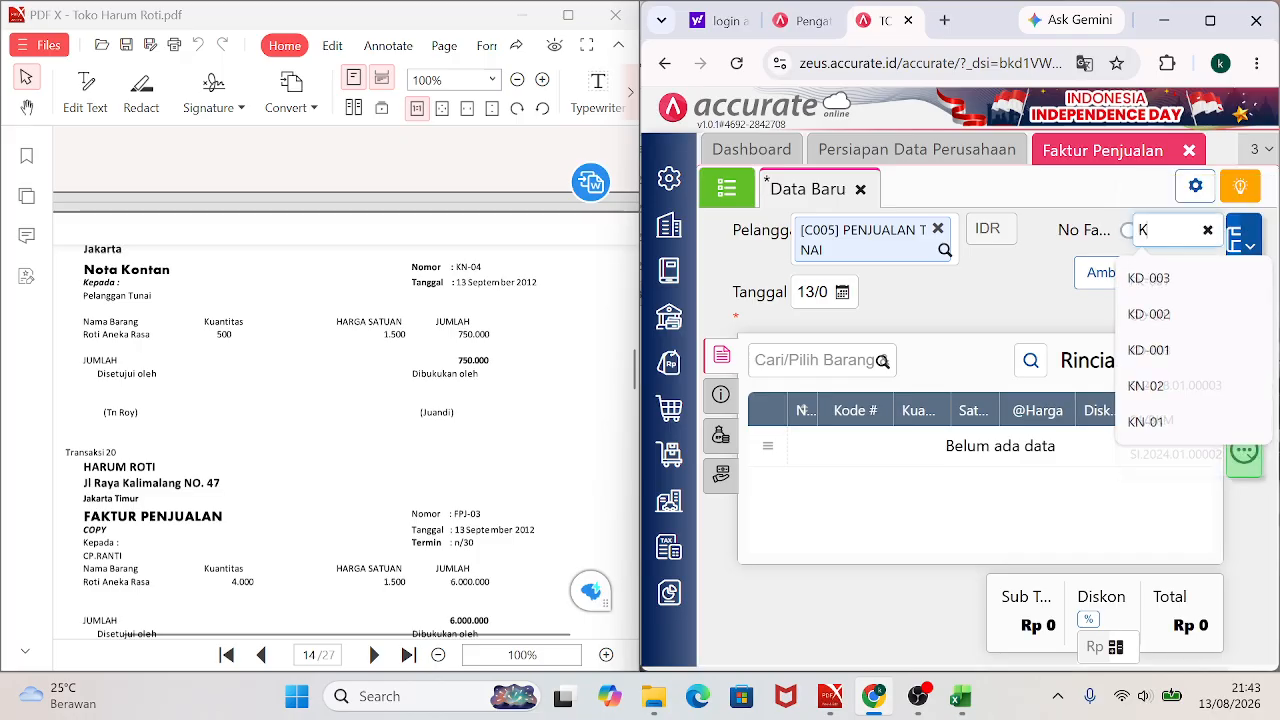
type("N-04")
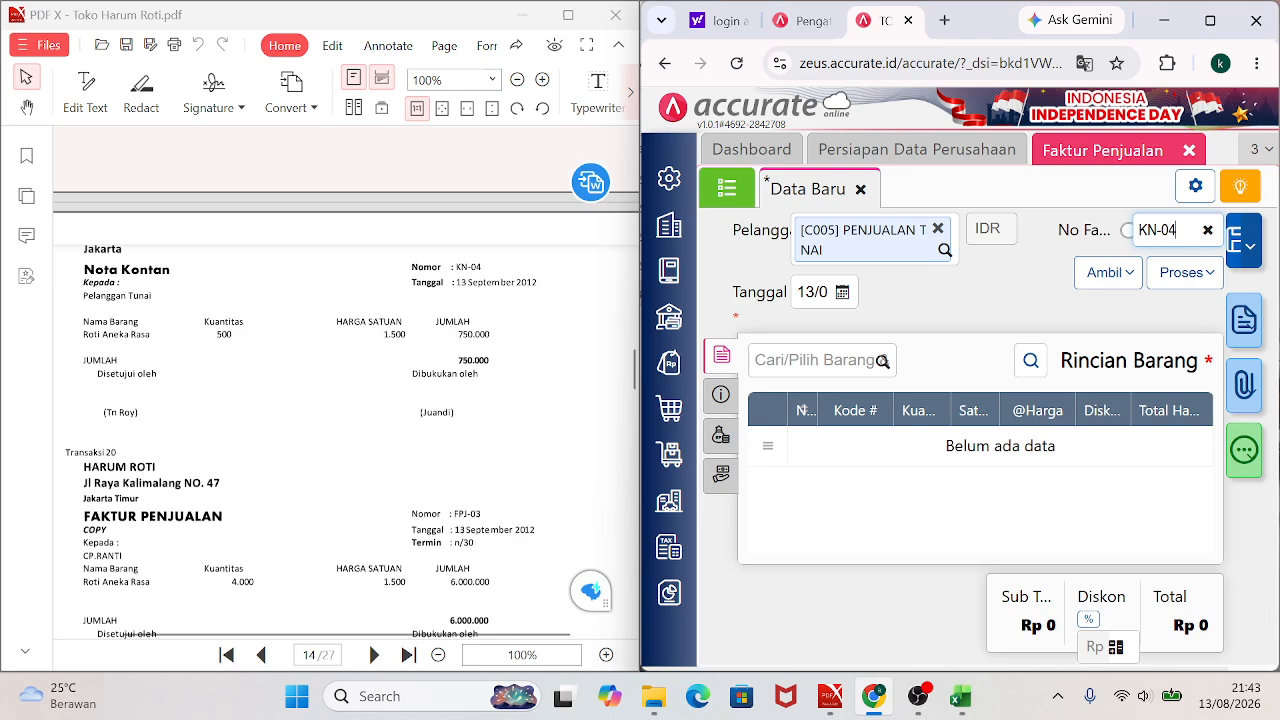
key("Tab")
type("13")
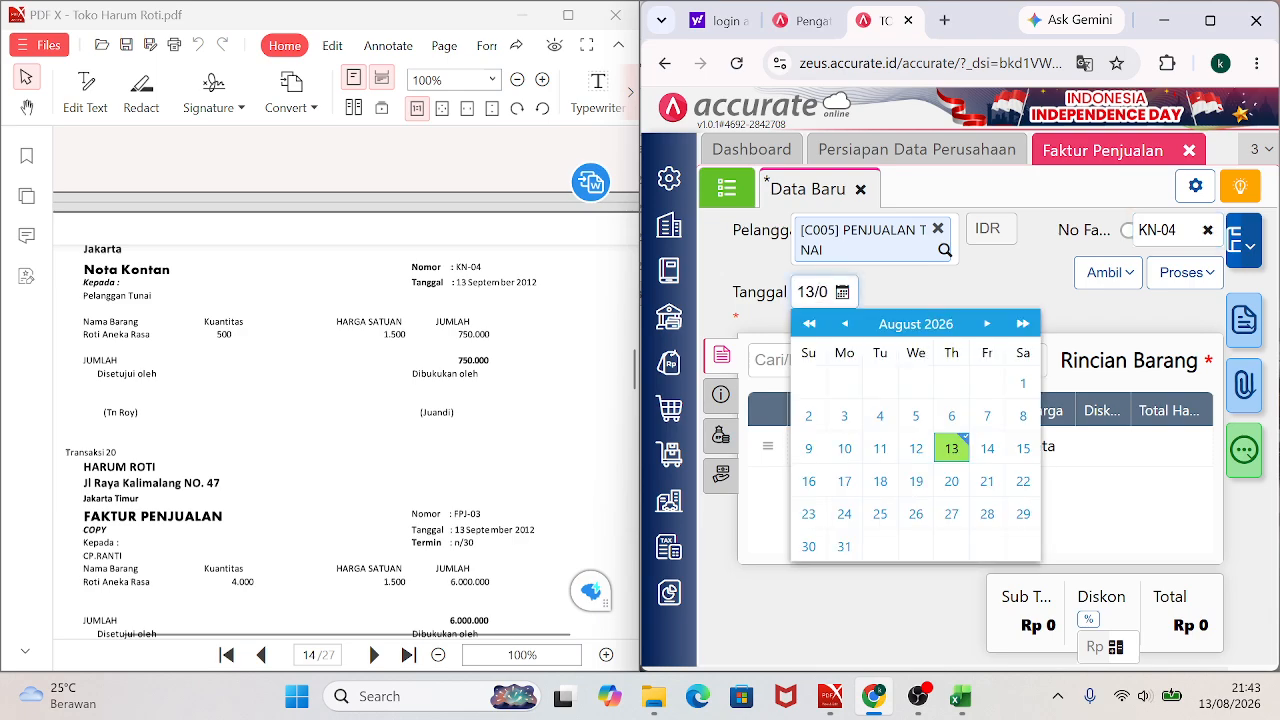
key("Tab")
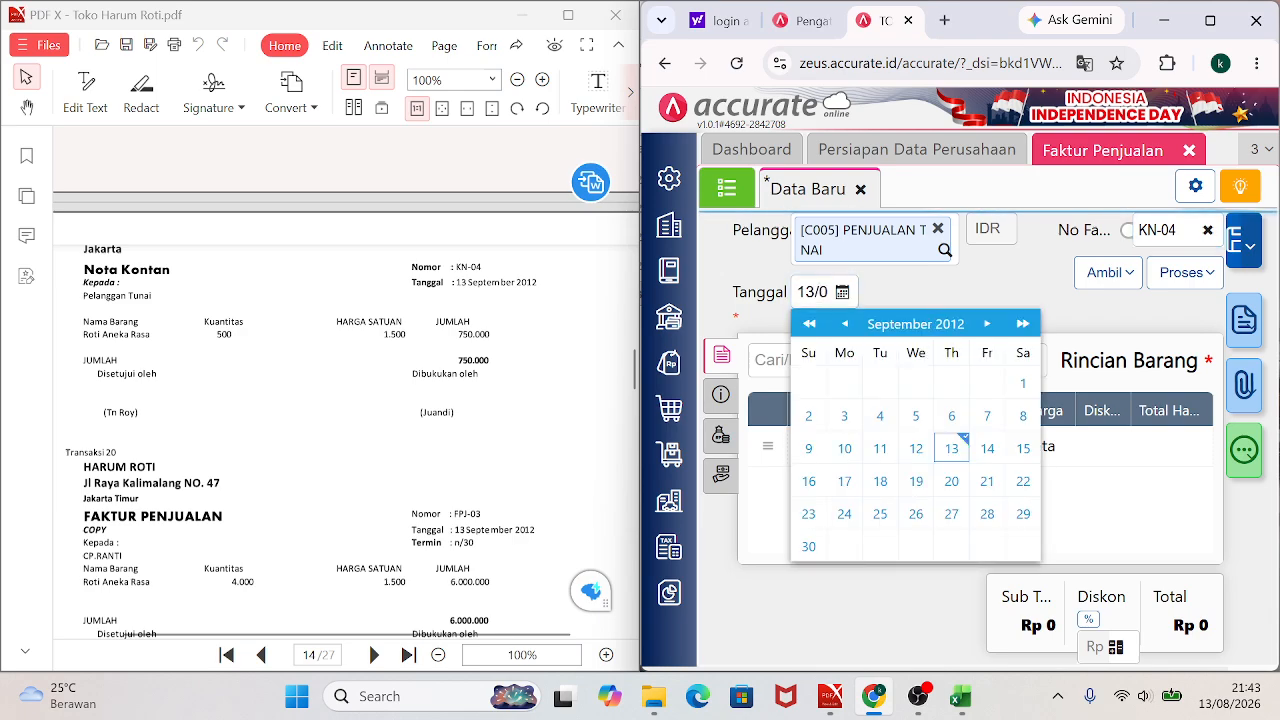
left_click(953, 460)
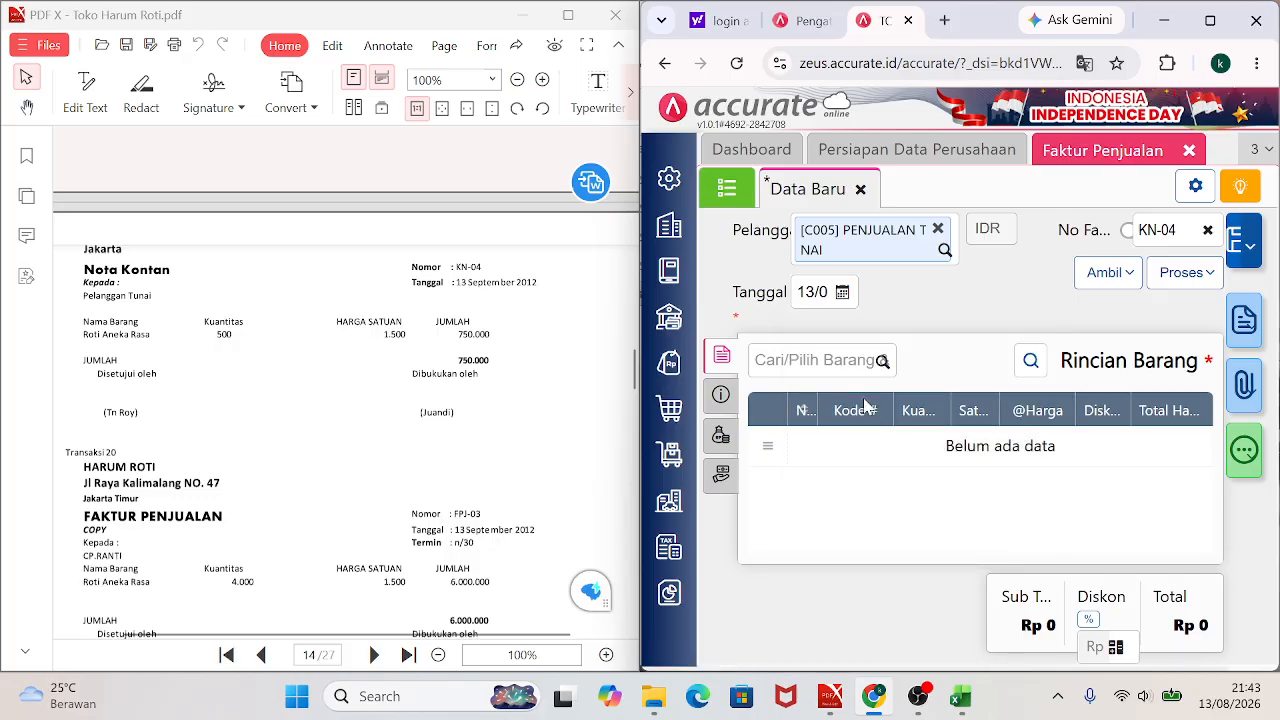
type("ROTI")
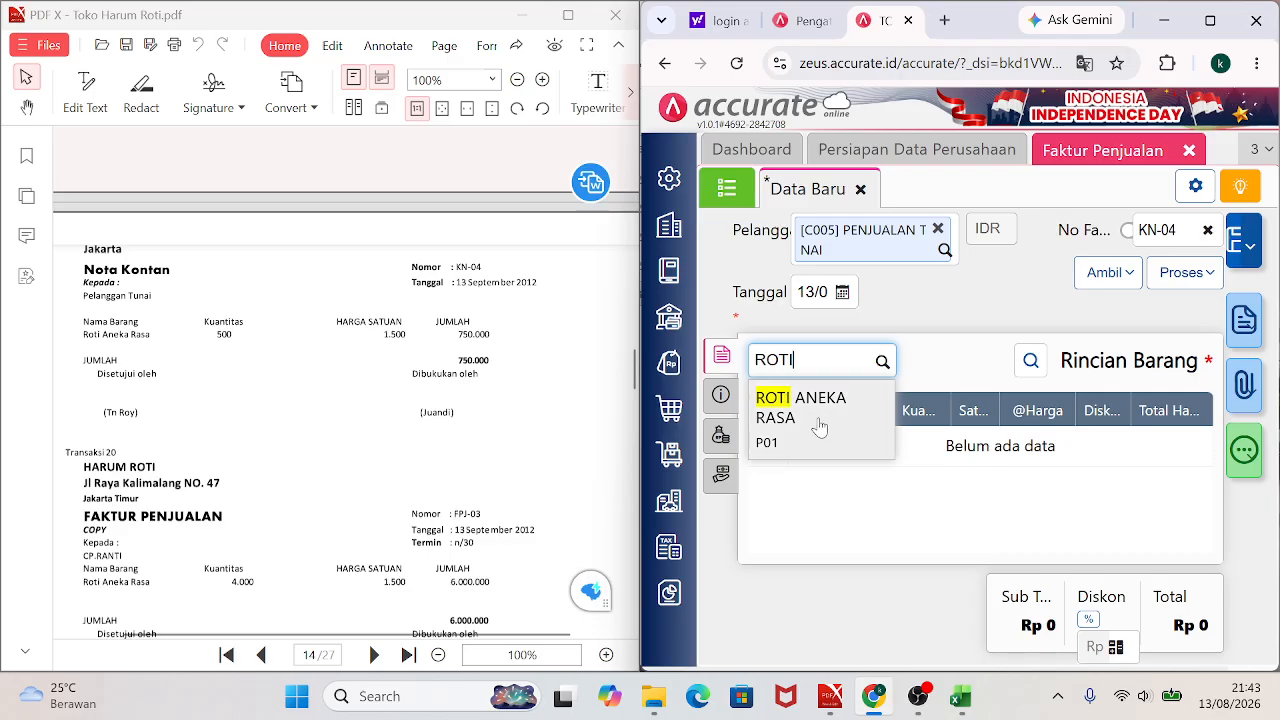
left_click(819, 427)
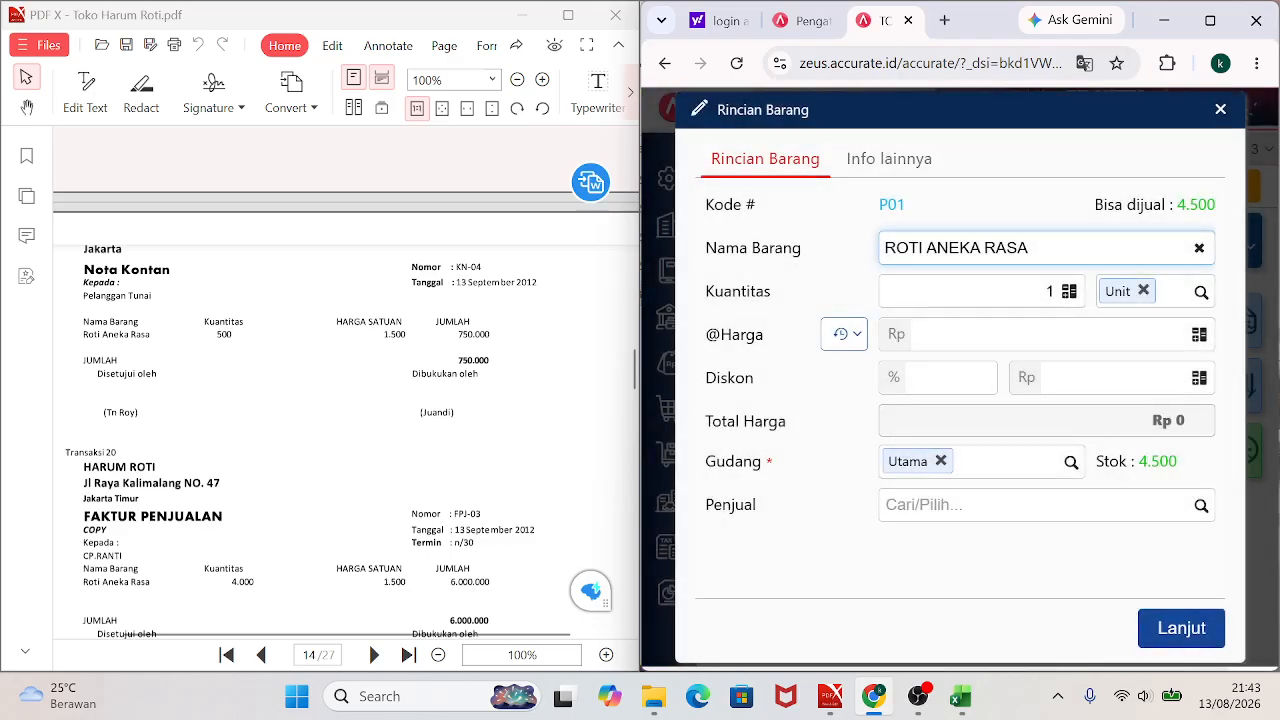
type("500")
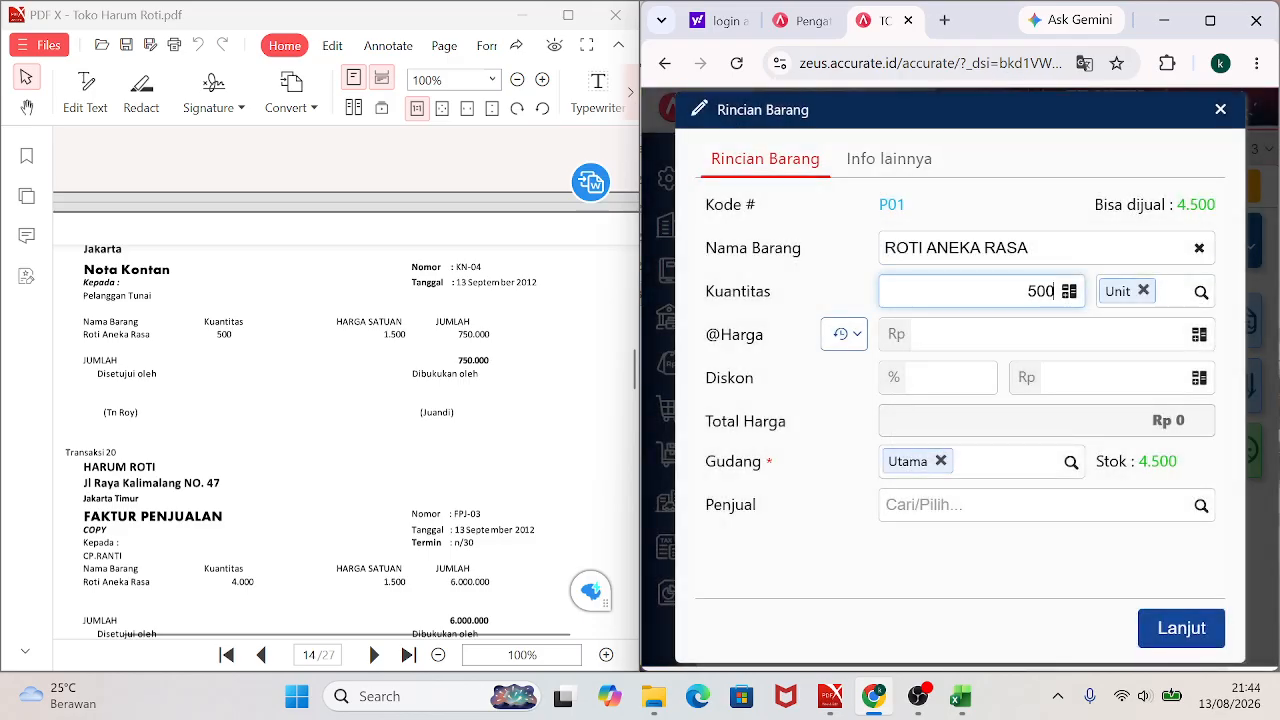
key("Tab")
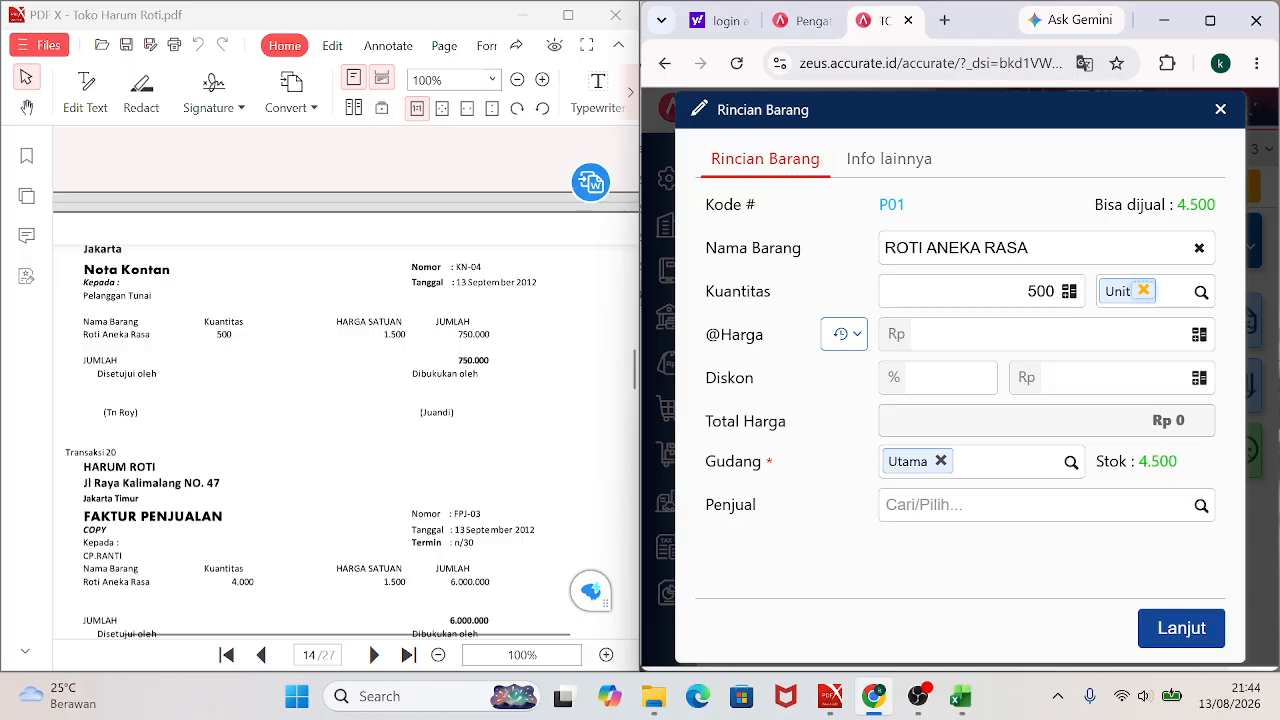
key("Tab")
type("1.500")
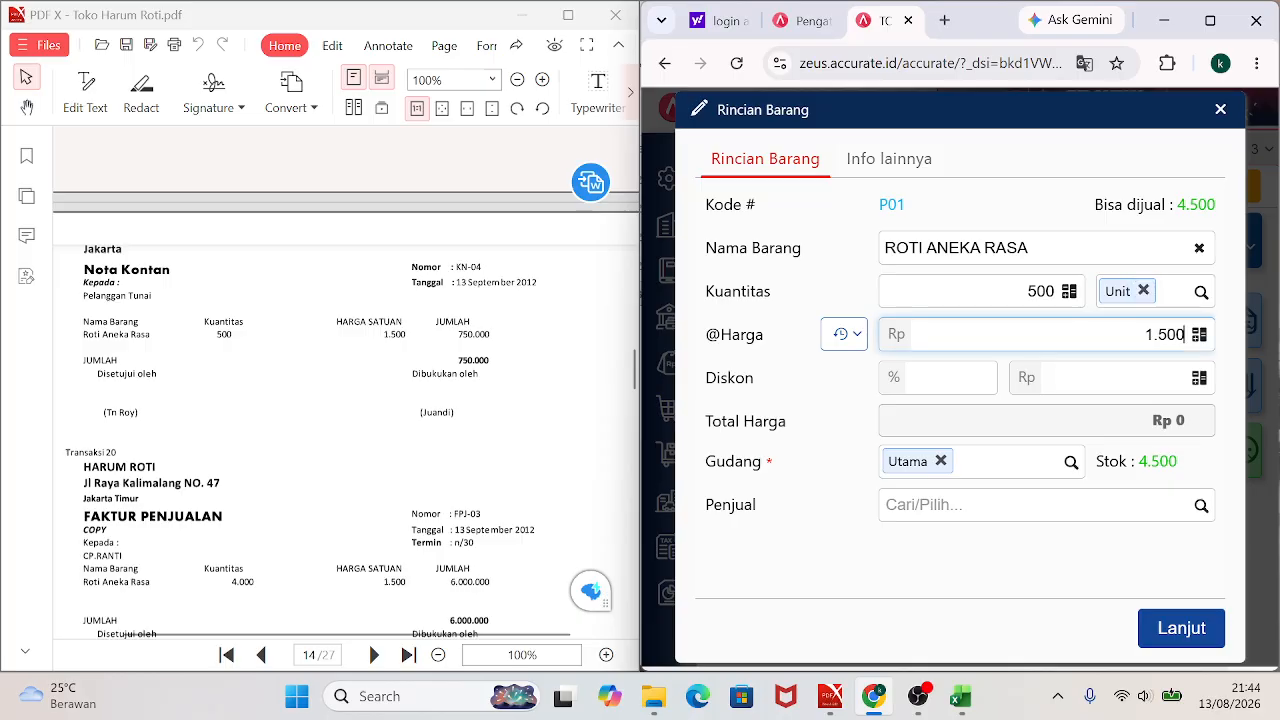
key("Tab")
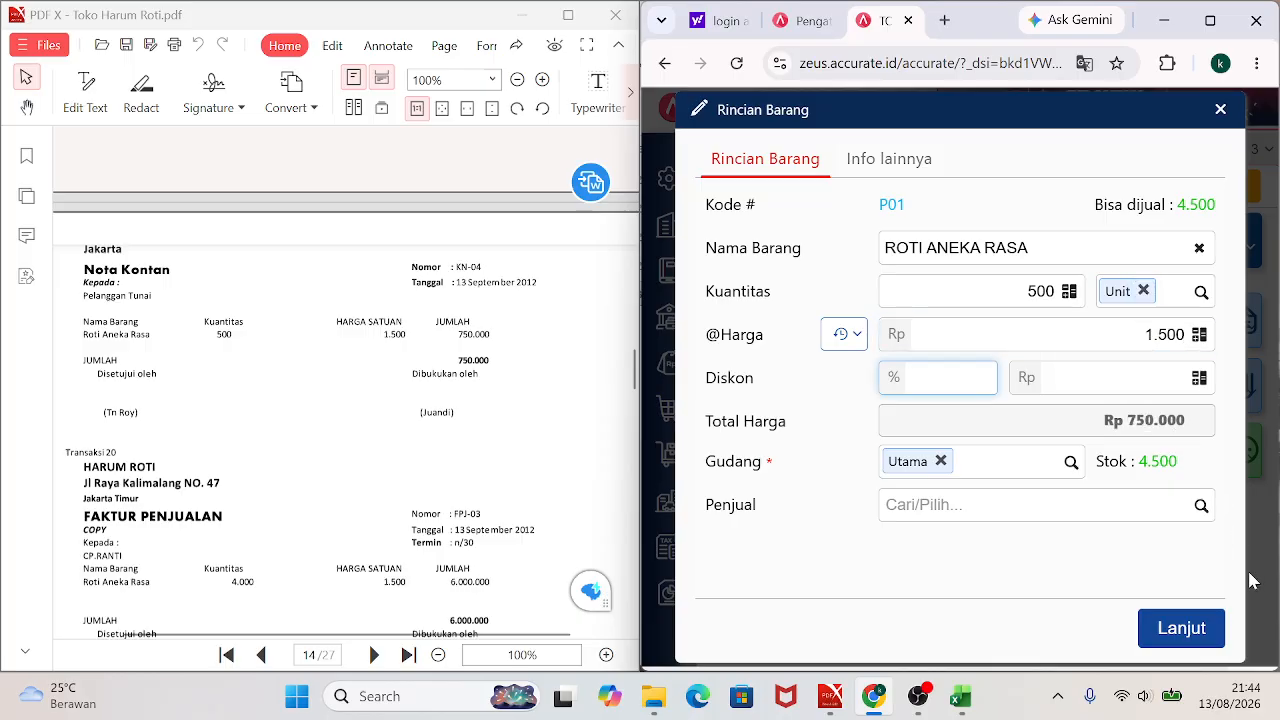
left_click(1190, 640)
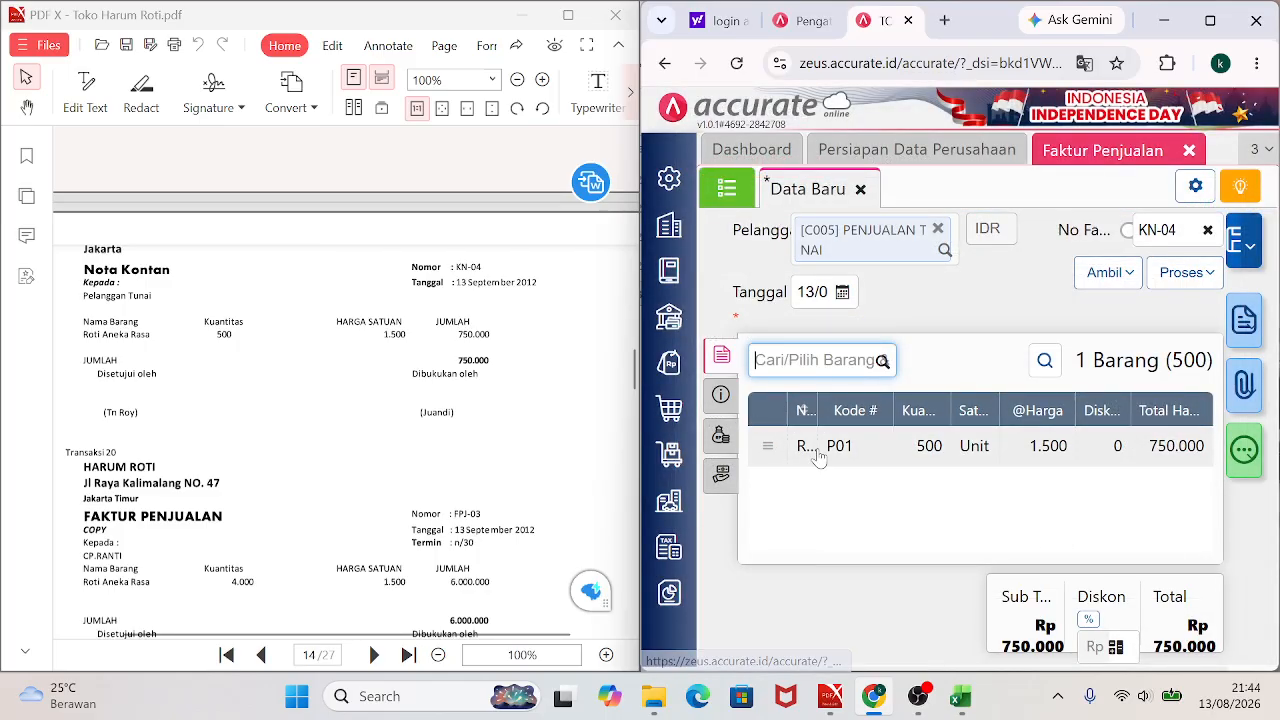
Set the invoice's Tgl Pengiriman to 13 September 2012 in its additional information.
left_click(719, 397)
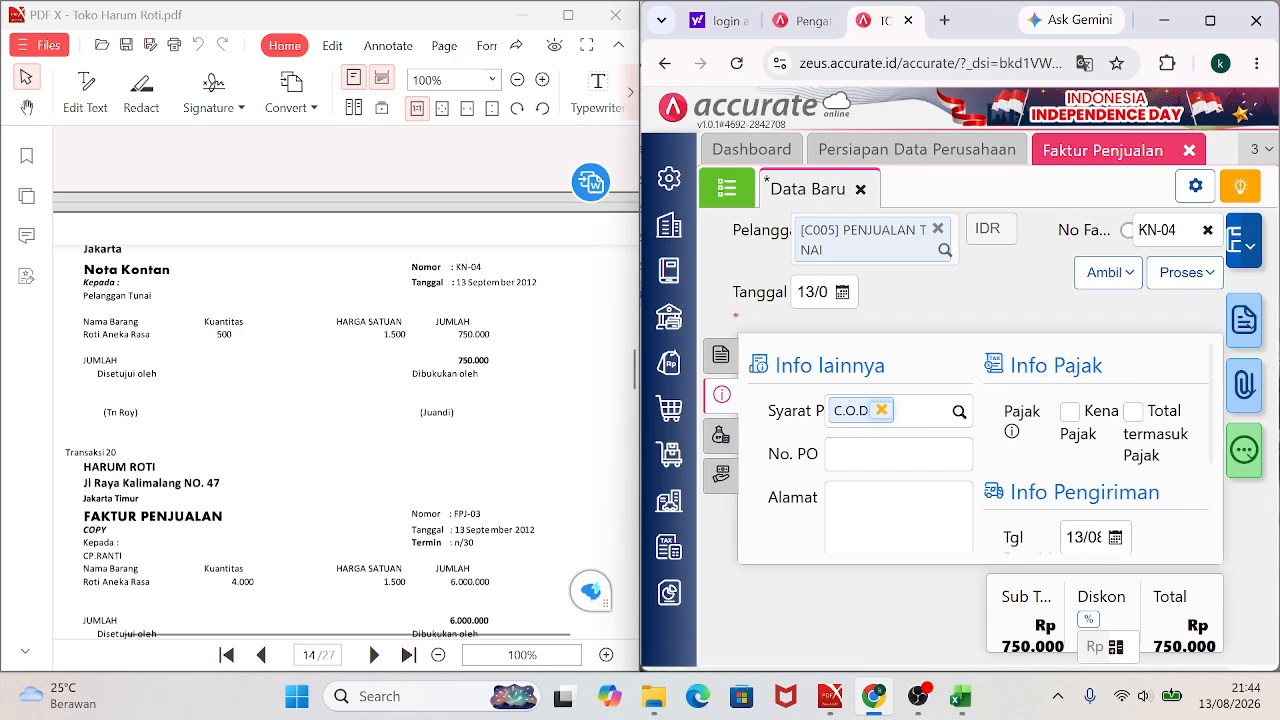
left_click(1083, 537)
type("13")
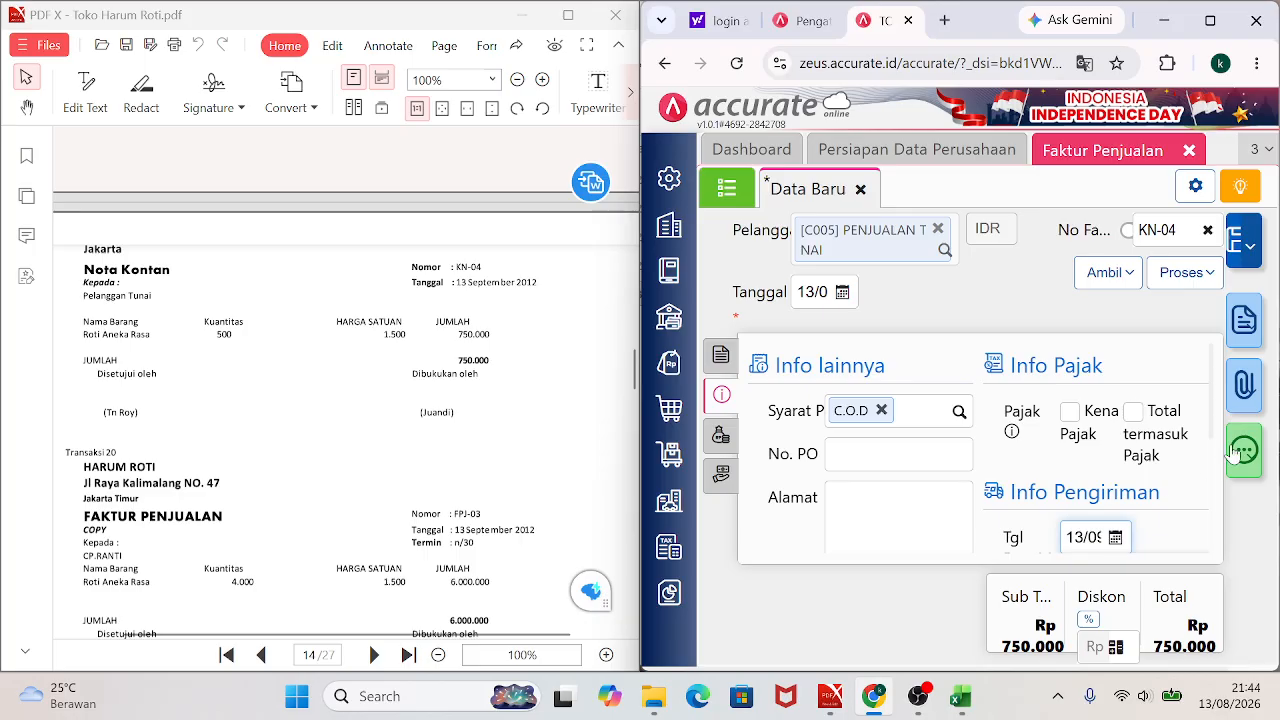
scroll(1215, 417, "down", 1)
left_click_drag(1215, 417, 1215, 505)
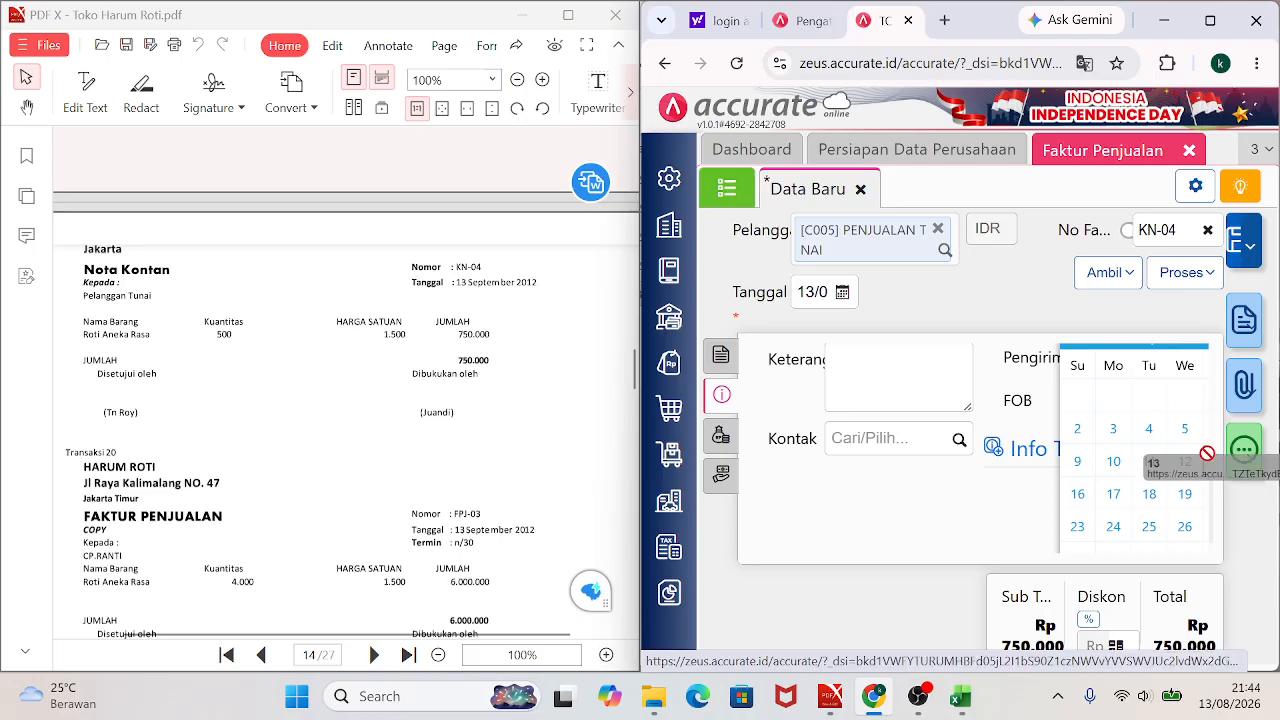
left_click(990, 530)
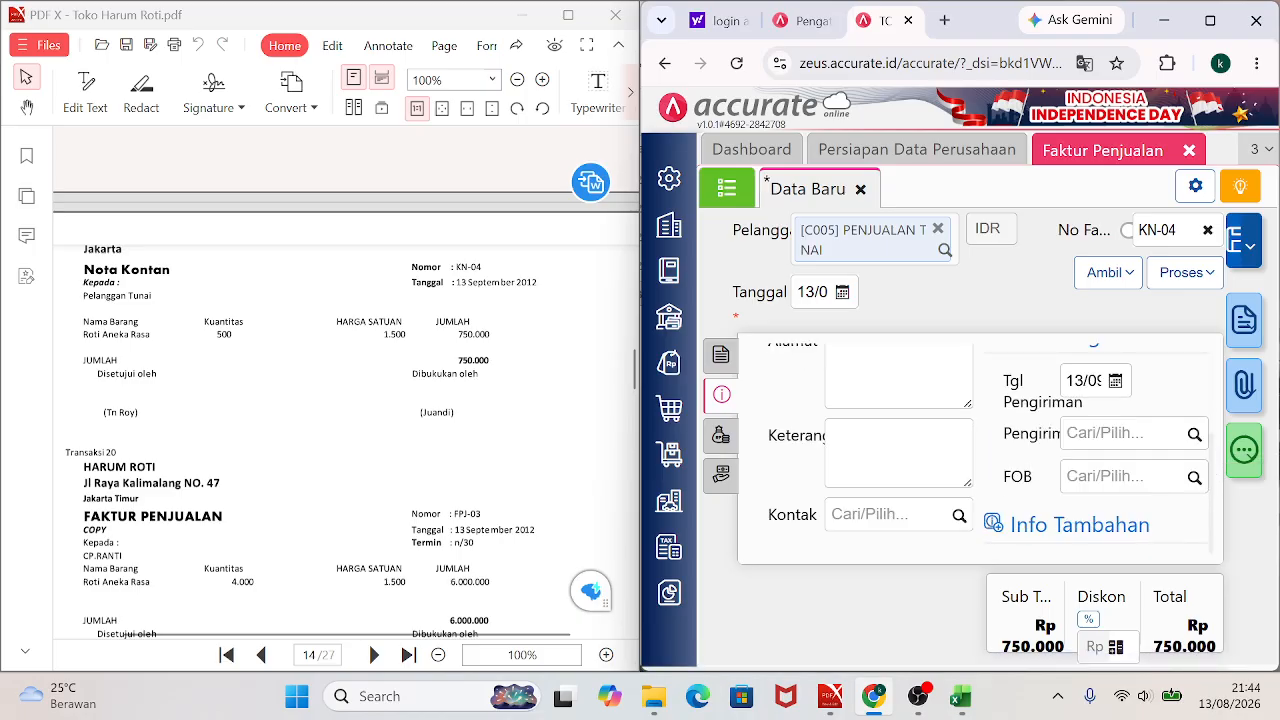
Enter "PENJUALAN TUNAI BARANG DAGANG" as the invoice's Keterangan.
left_click(897, 453)
type("PENJUAAL")
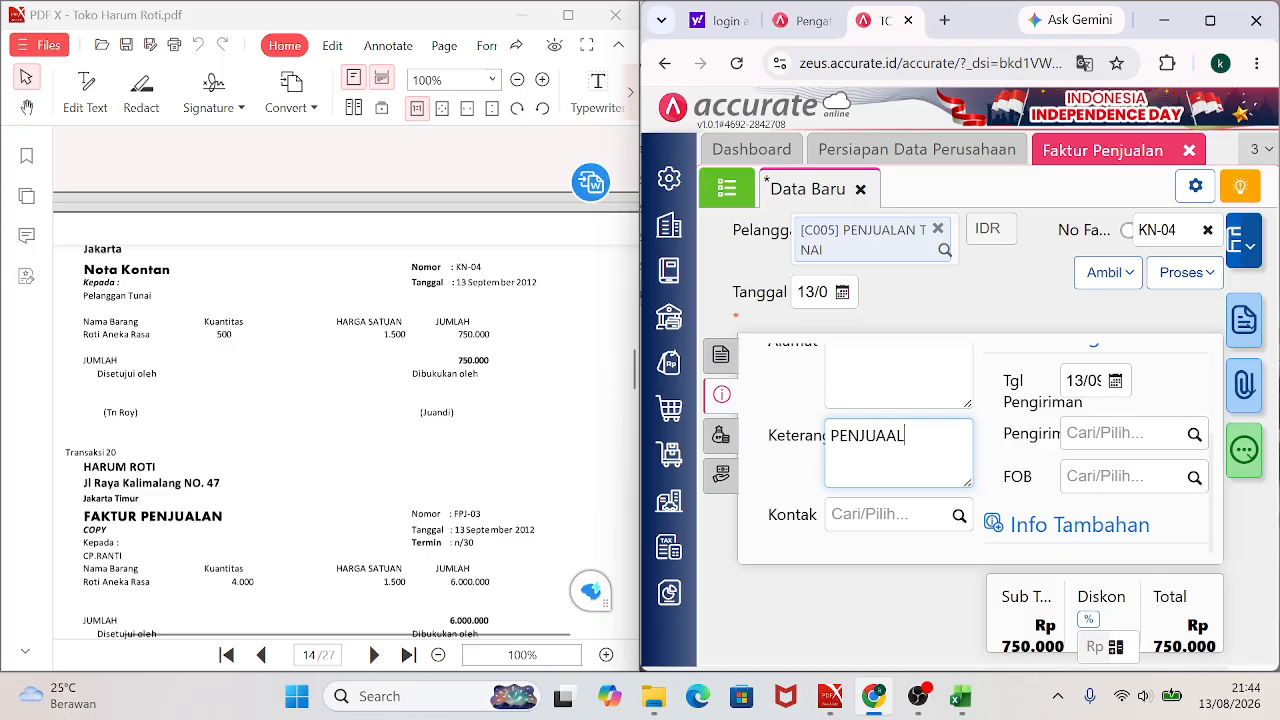
key("BackSpace")
key("BackSpace")
key("BackSpace")
type("LAN TUNAI BARANG DAGANG")
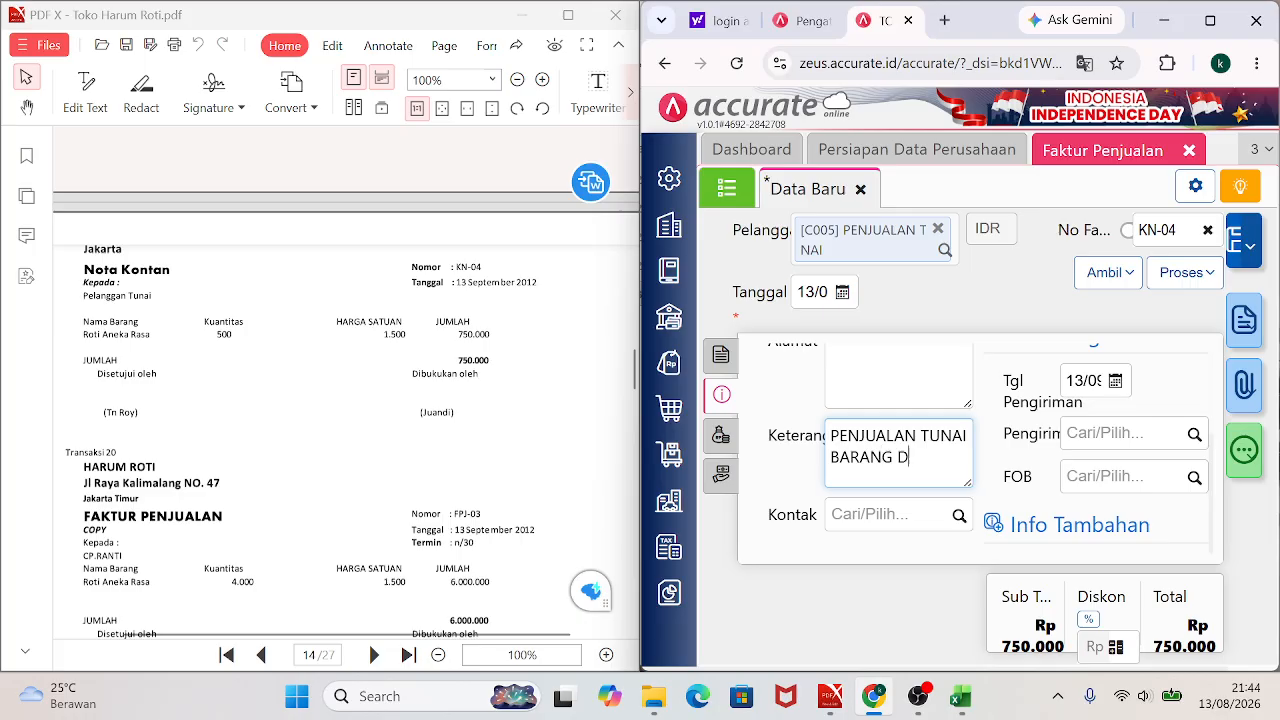
Review the item details of invoice KN-04 and process it into a Pembayaran, saving the invoice.
left_click(722, 435)
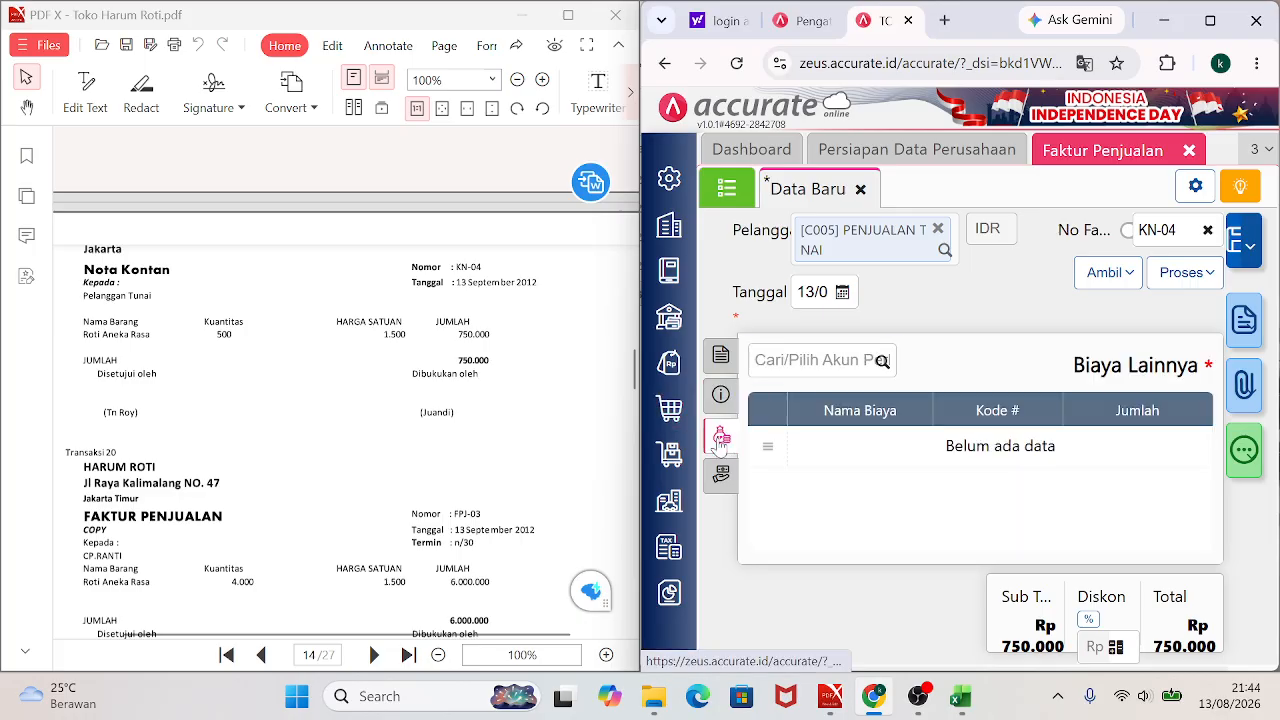
left_click(721, 355)
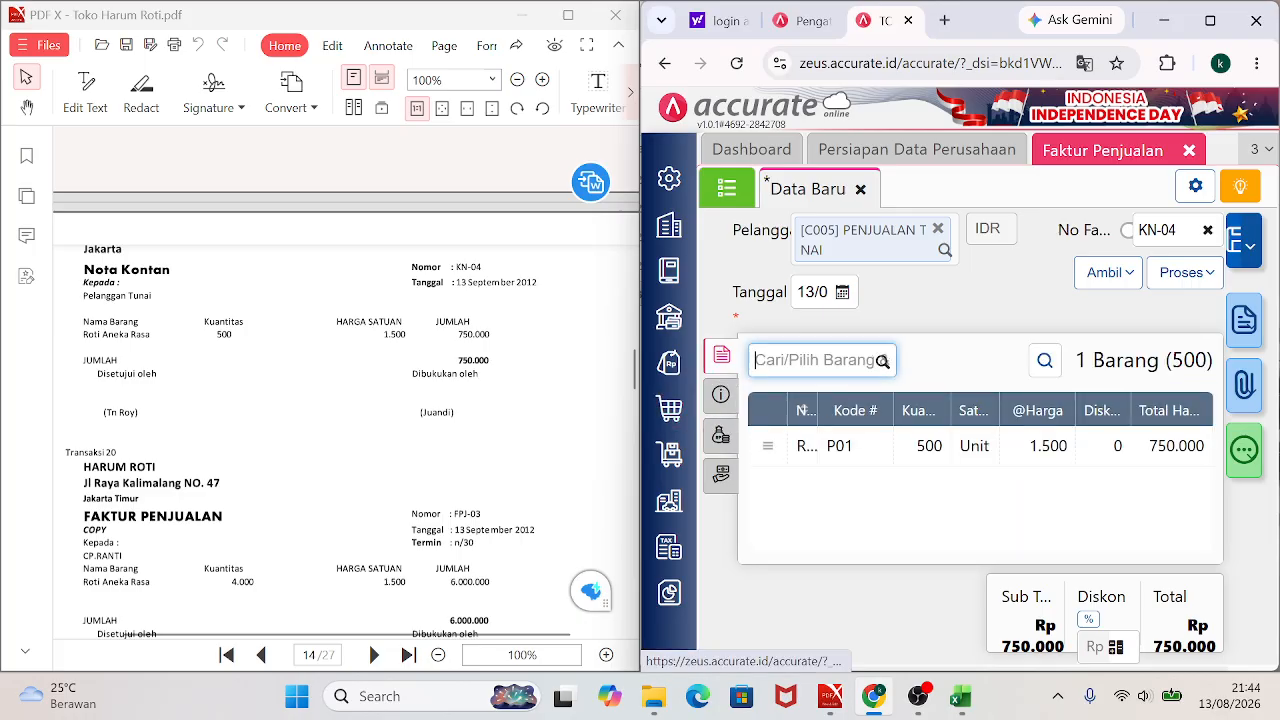
left_click(1205, 280)
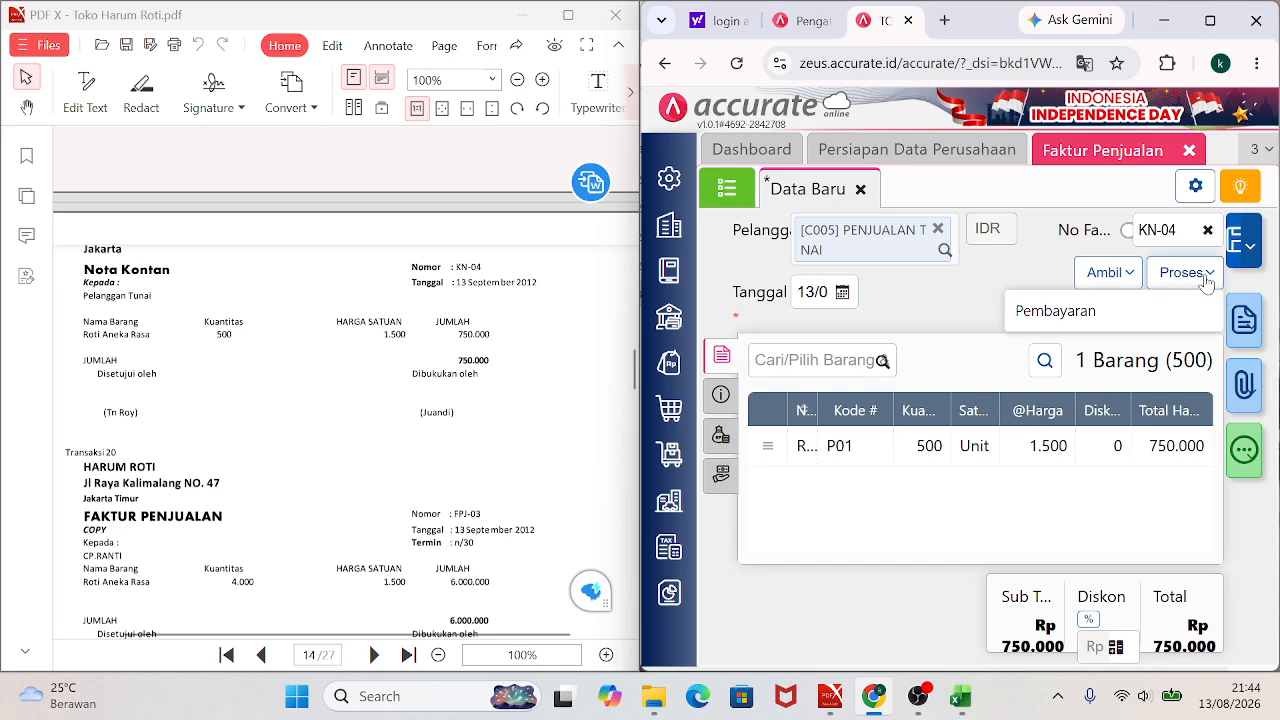
left_click(1080, 316)
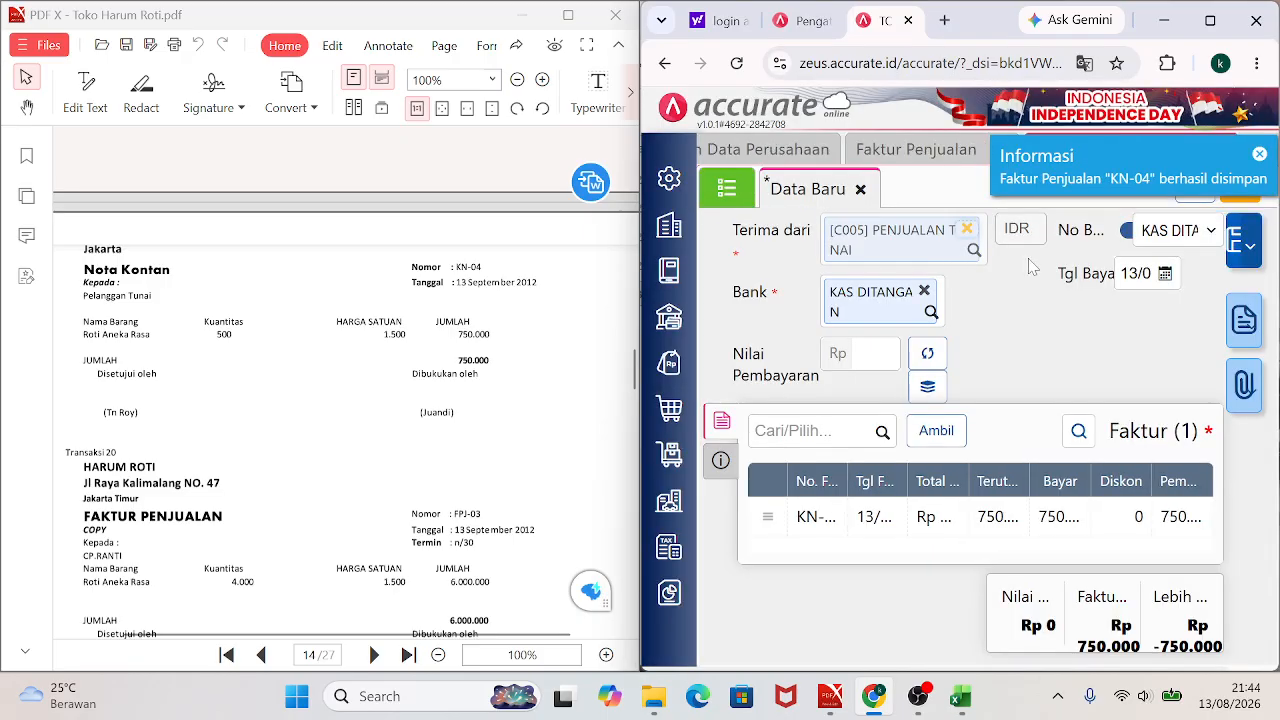
Set the payment's Tgl Bayar to 13 September 2012 and fill its Nilai Pembayaran with the invoice amount of Rp 750.000.
left_click(1136, 273)
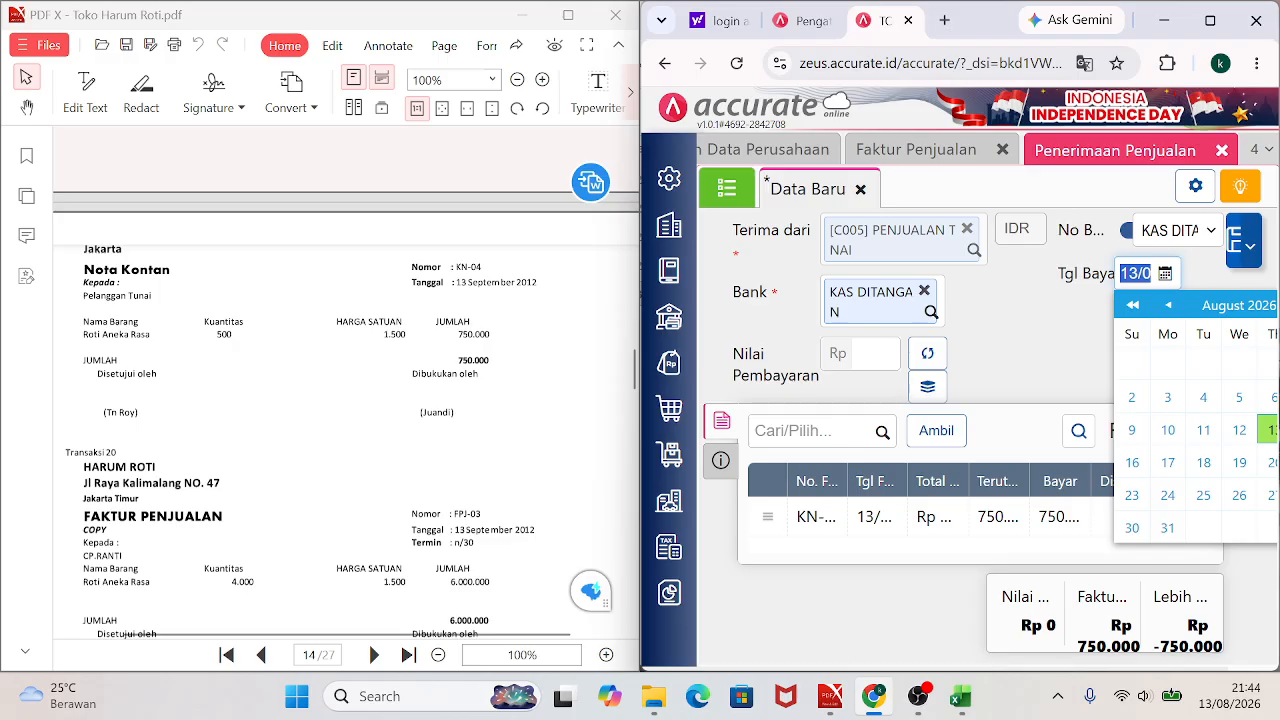
type("1")
key("Tab")
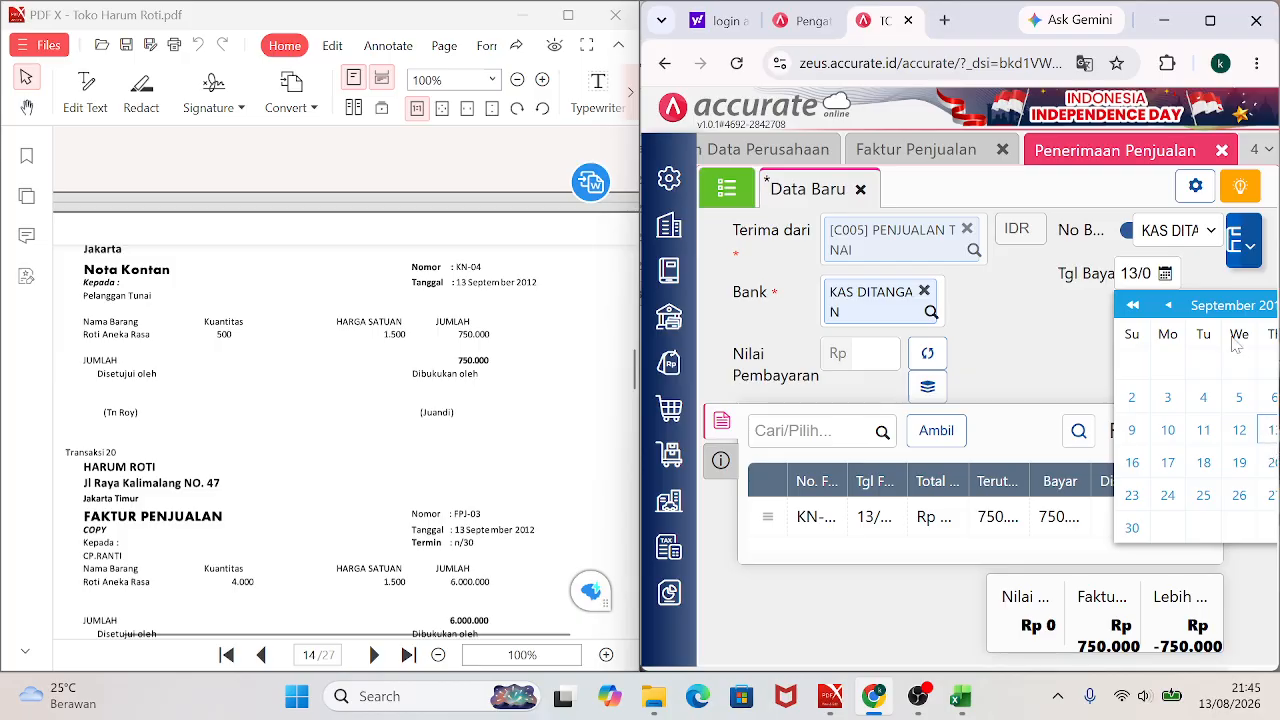
left_click(1210, 20)
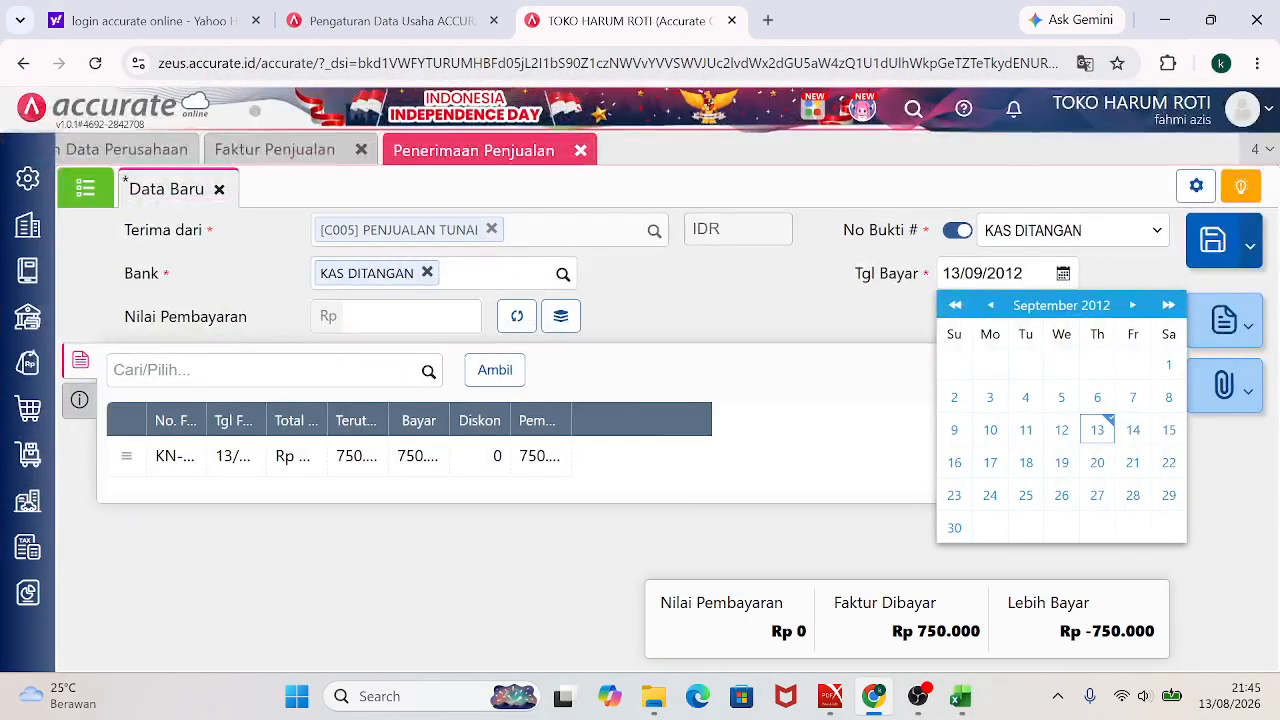
left_click(1097, 430)
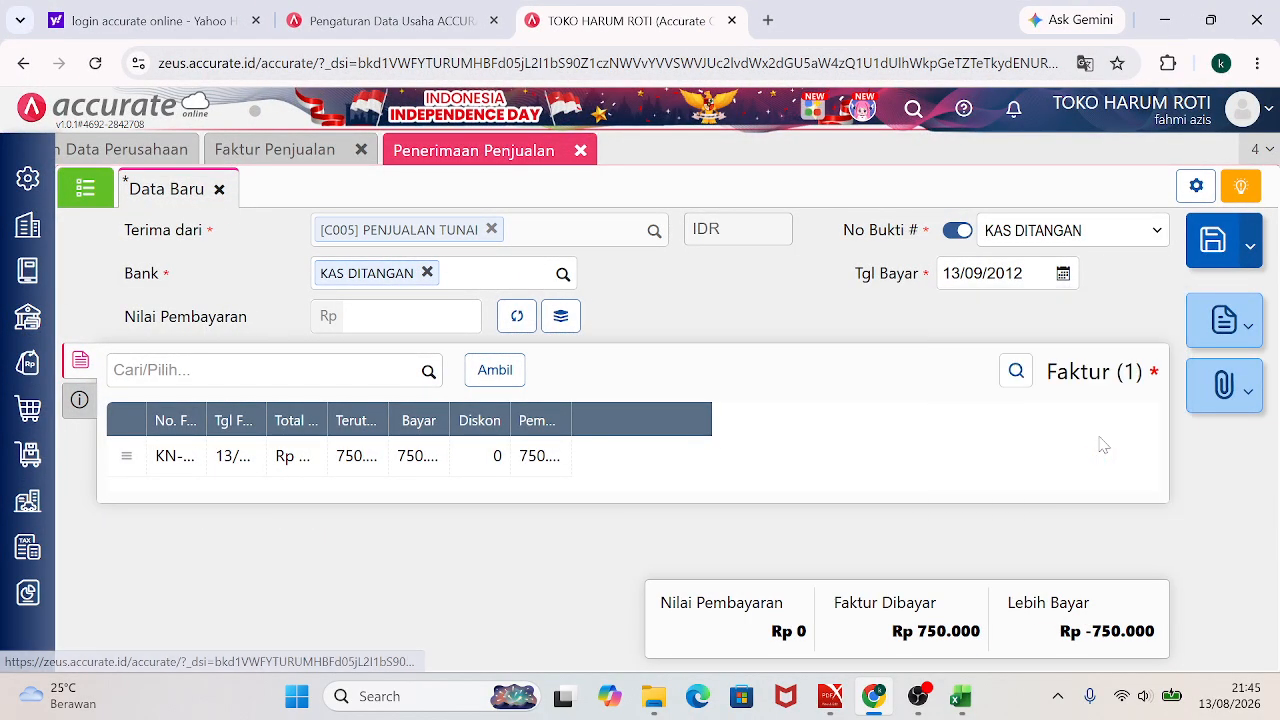
left_click(516, 318)
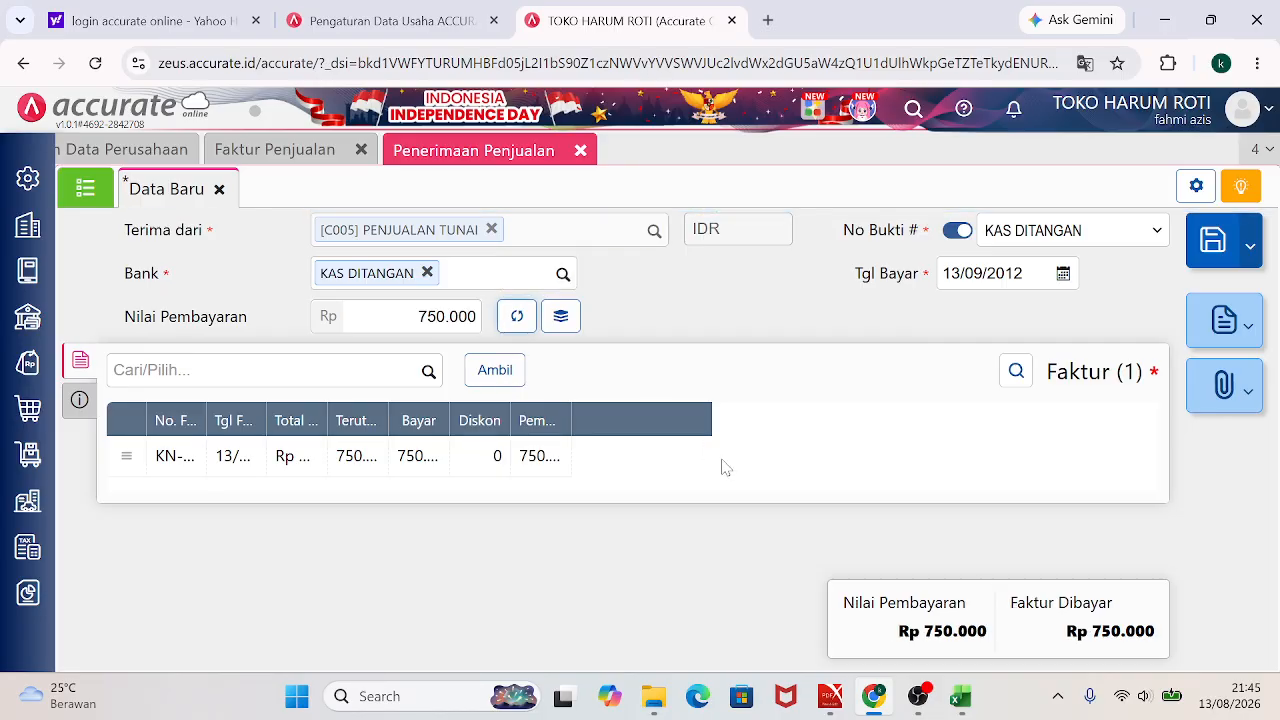
Enter "PENJUALAN TUNAI BARANG DAGANG" as the payment's Keterangan and save the payment.
left_click(82, 403)
left_click(305, 465)
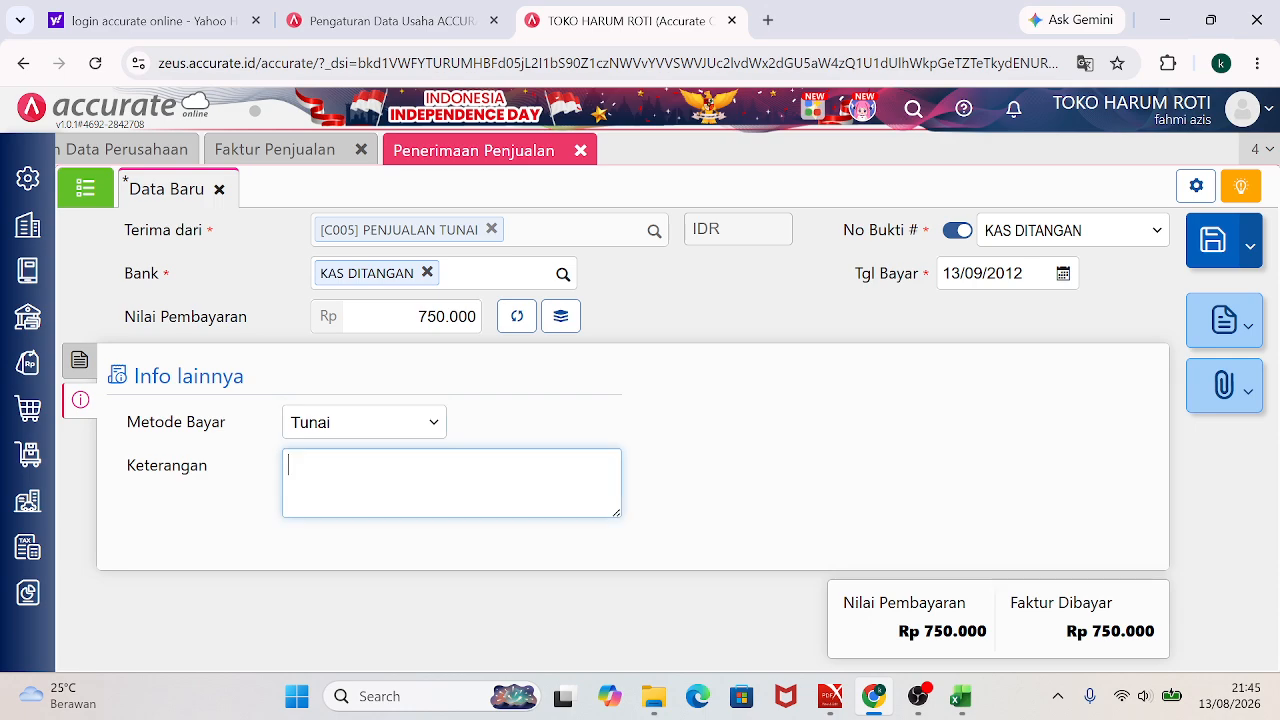
type("PENJUALAN TUNAI BARANG DAGANG")
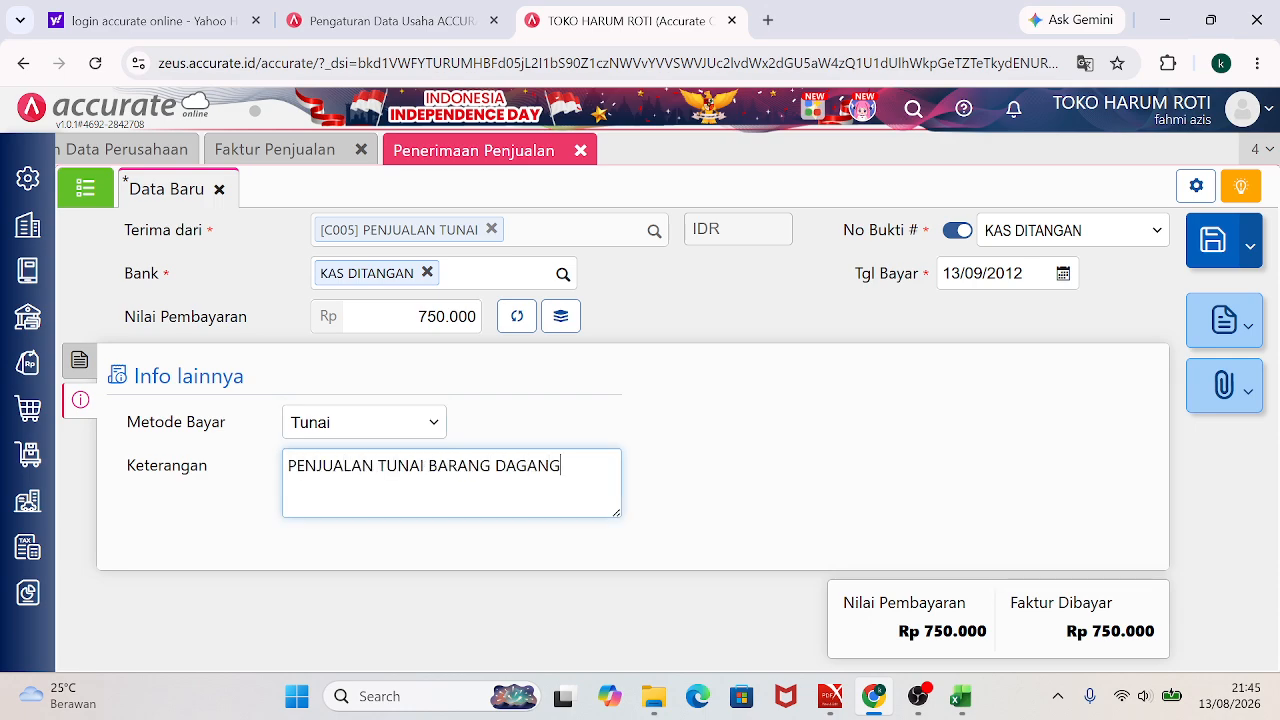
left_click(79, 360)
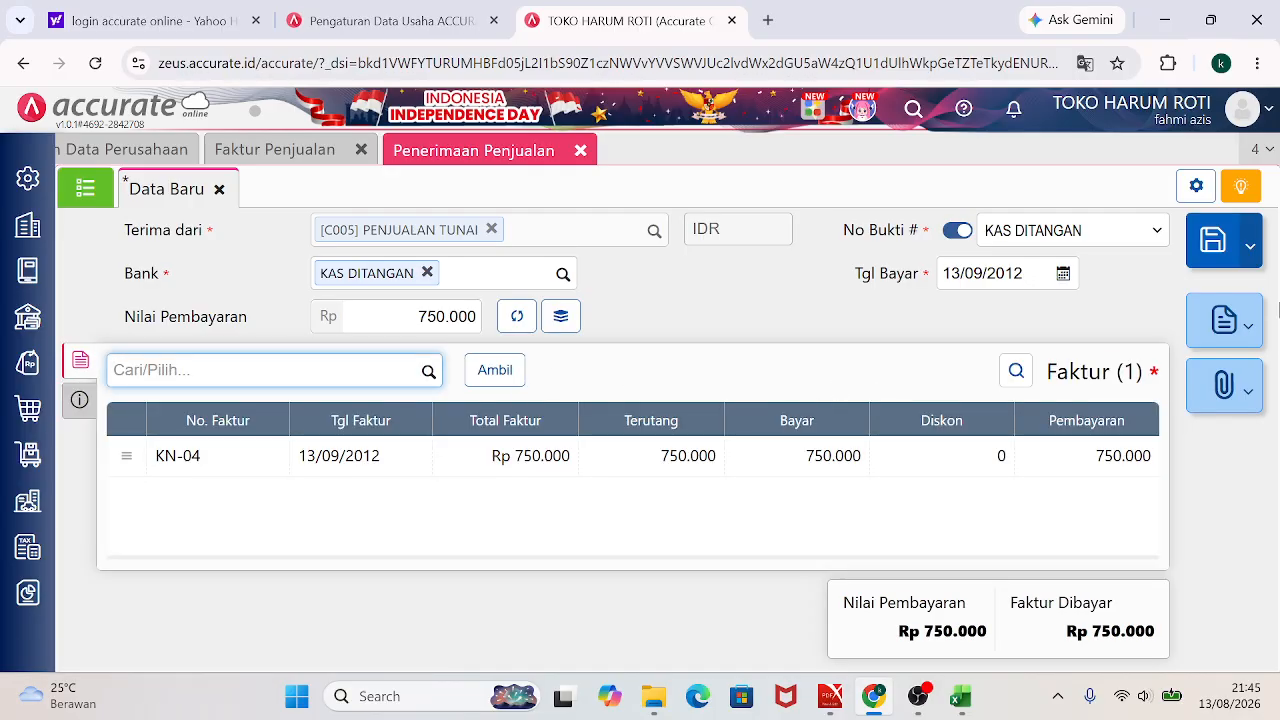
left_click(1214, 243)
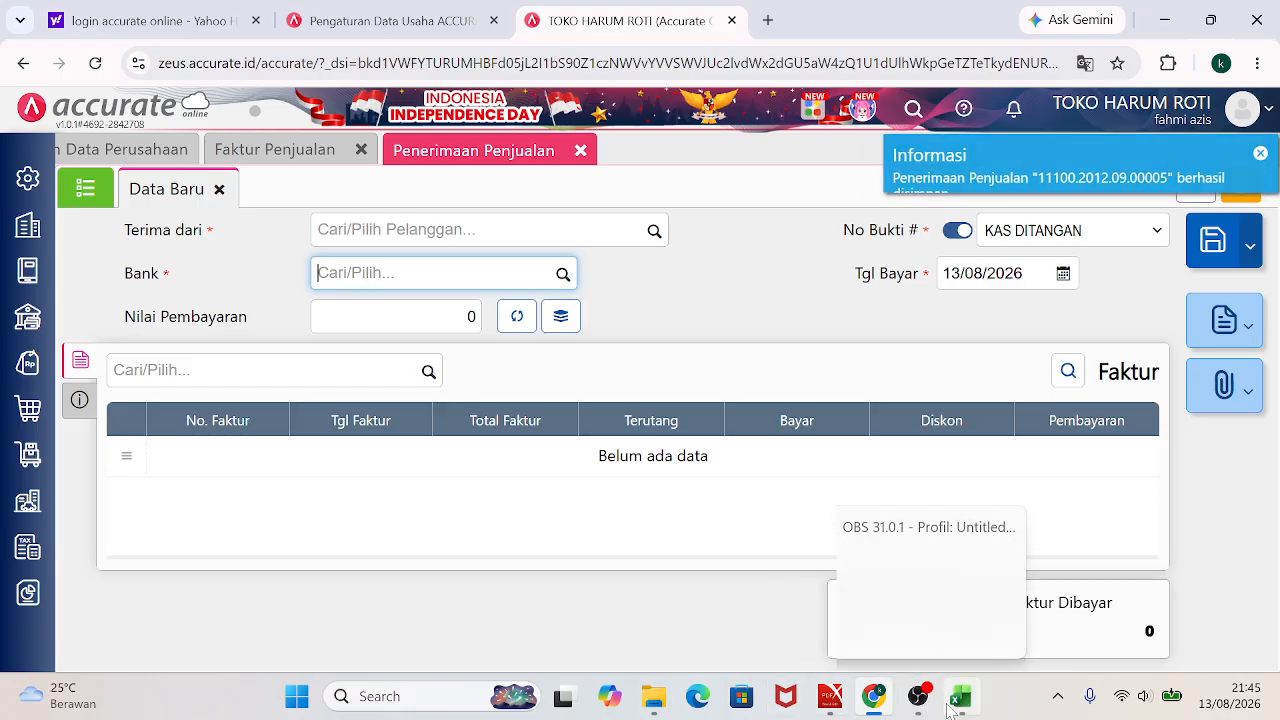
Open the saved payment for KN-04 from the Penerimaan Penjualan list and review its Rincian Jurnal.
mouse_move(863, 710)
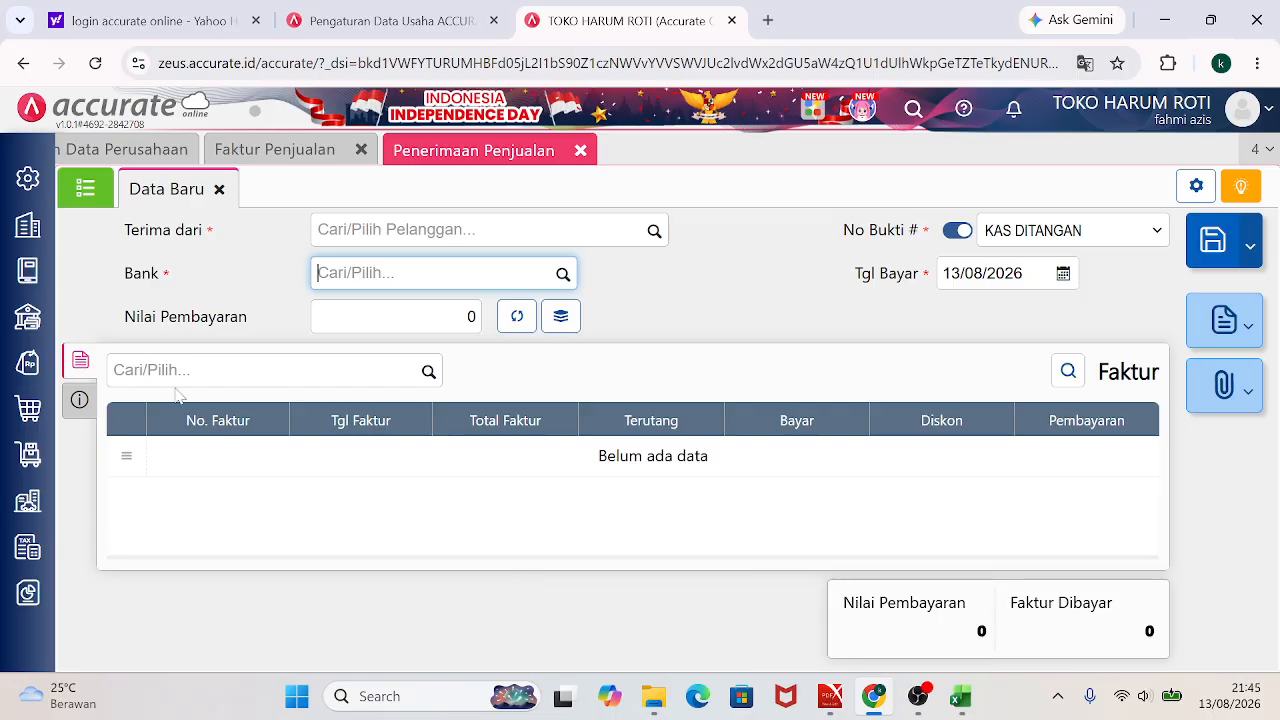
left_click(80, 193)
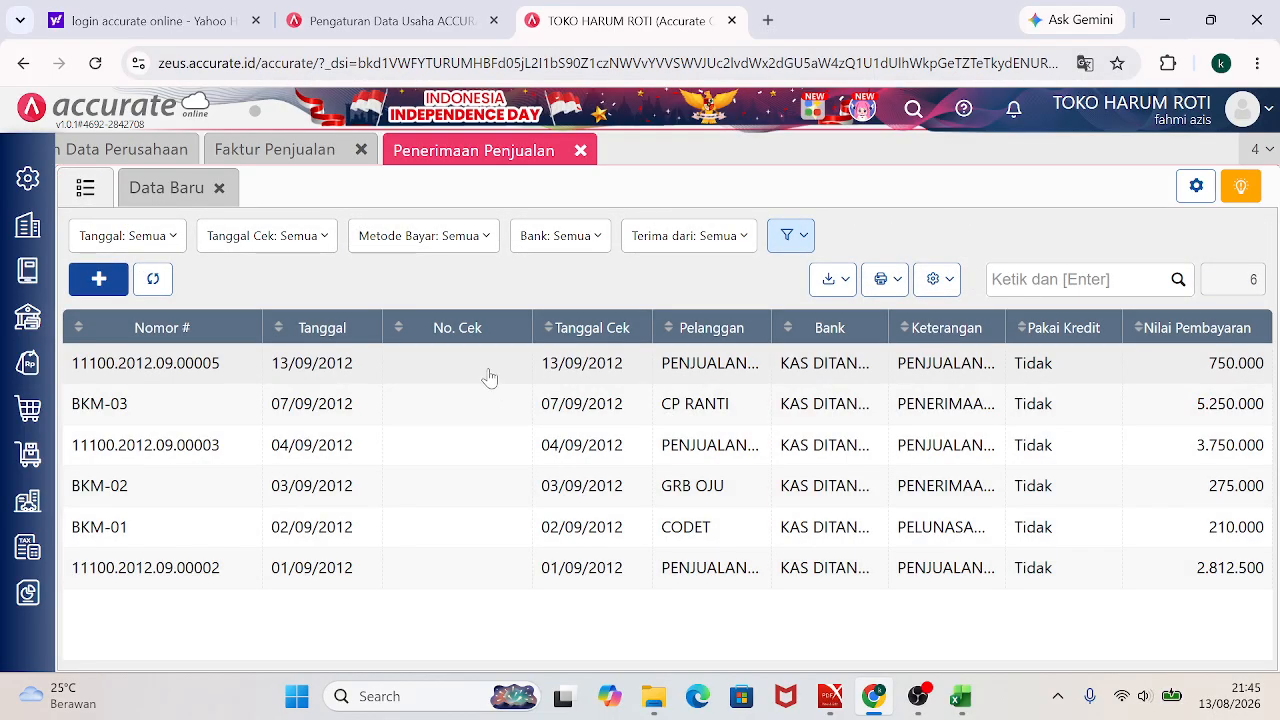
left_click(479, 365)
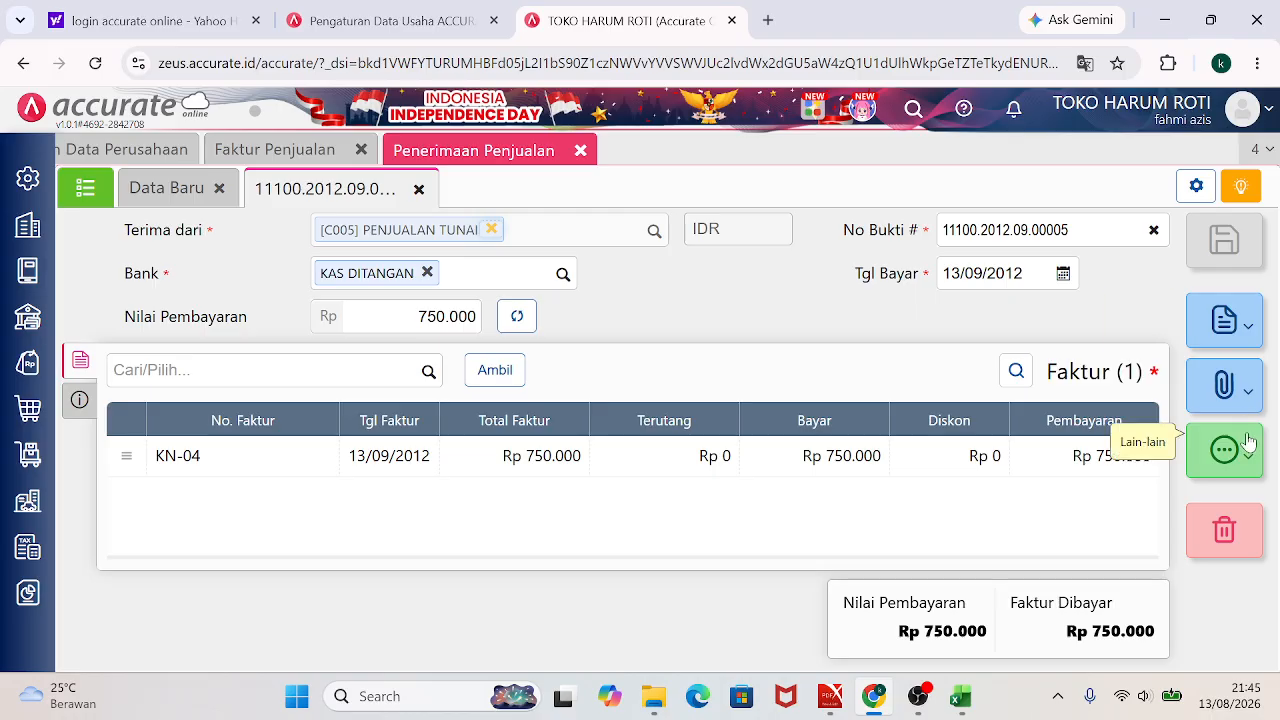
left_click(1177, 462)
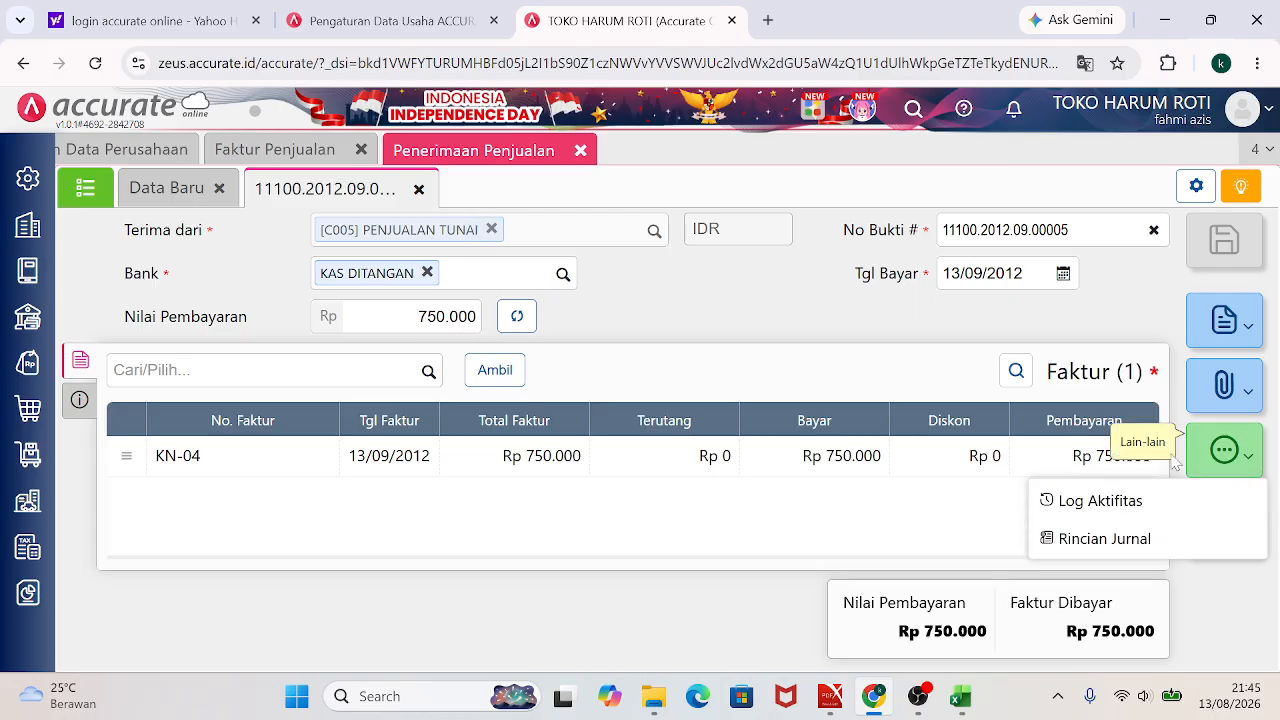
left_click(1080, 541)
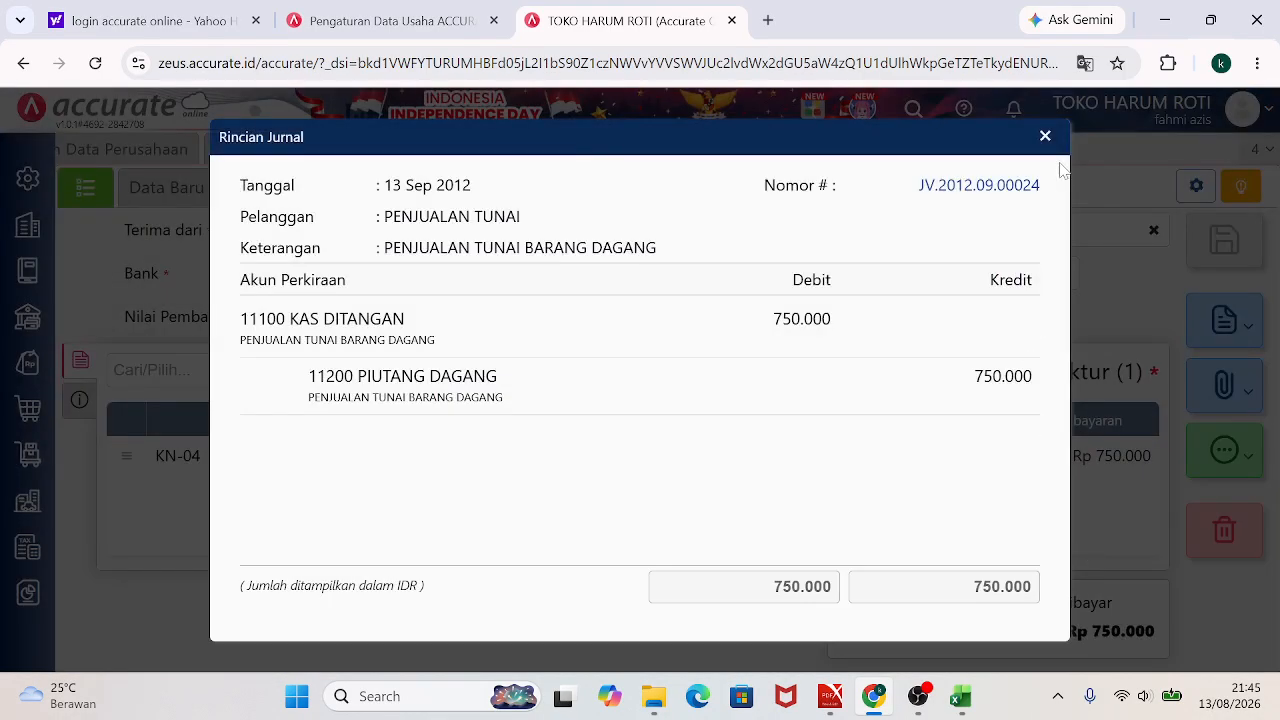
left_click(1046, 139)
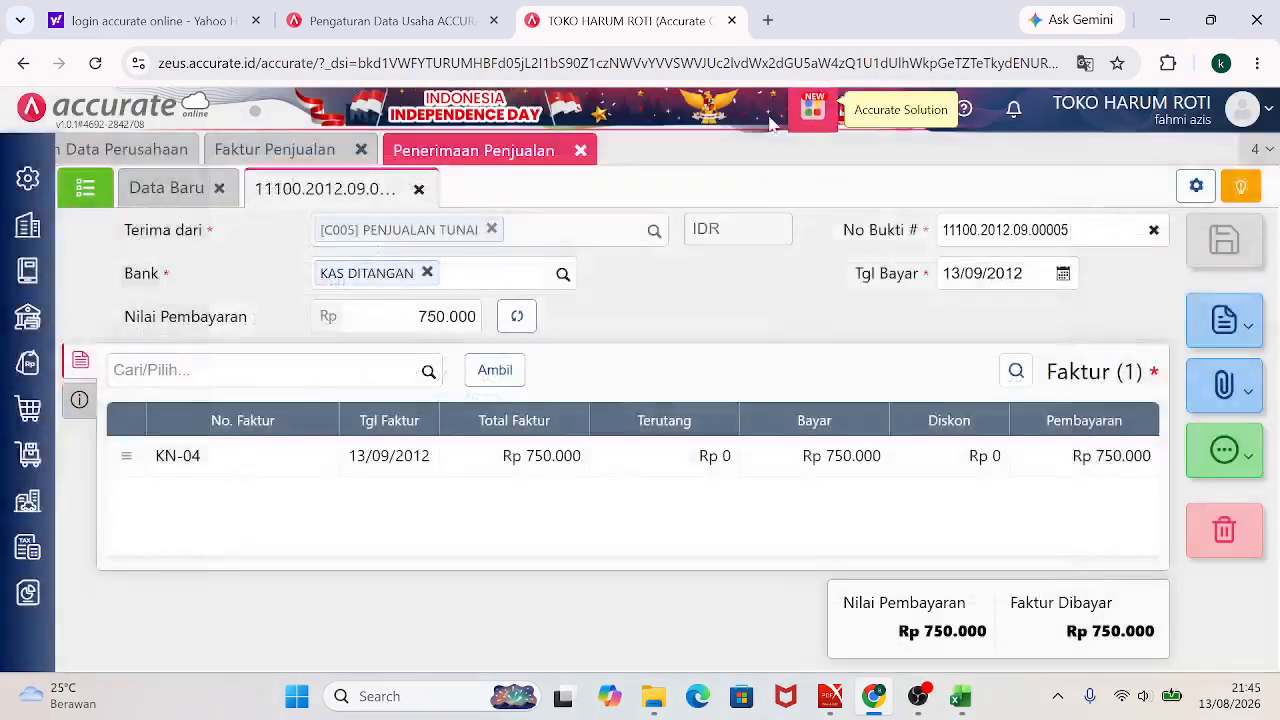
Close the Penerimaan Penjualan and Faktur Penjualan pages and bring Transaksi 20 into view in the PDF beside the browser.
left_click(580, 151)
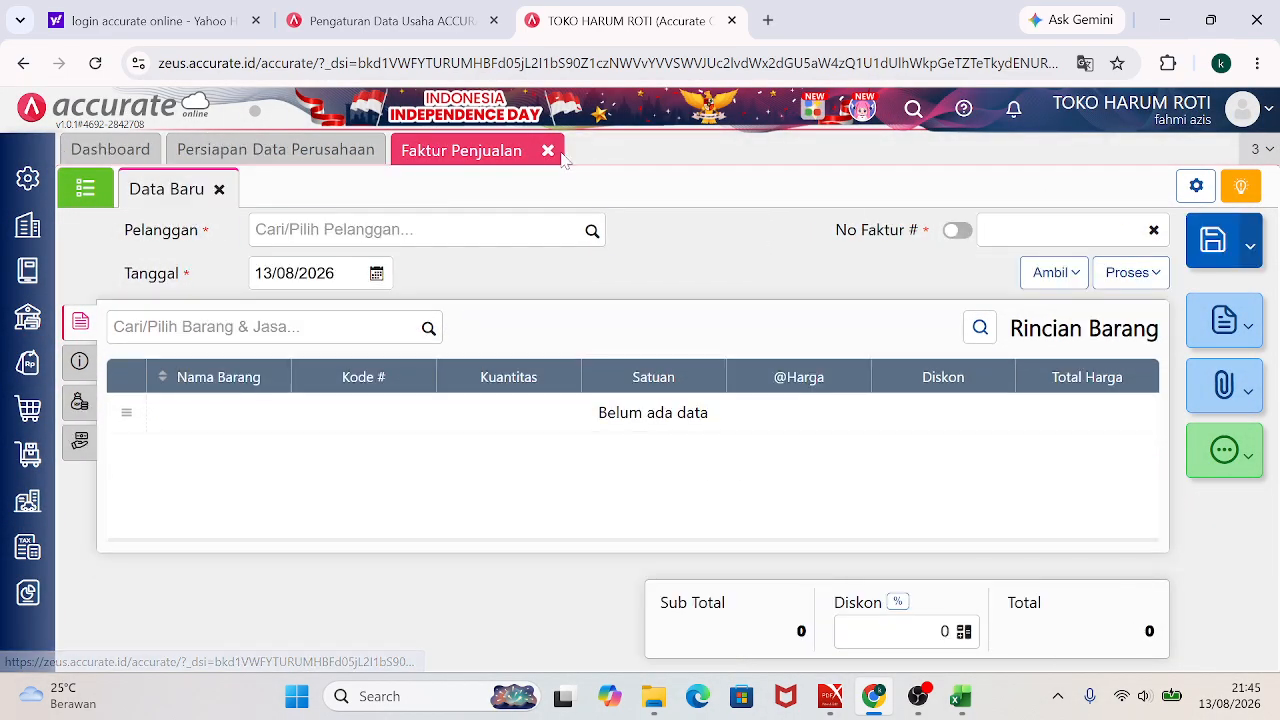
left_click(551, 150)
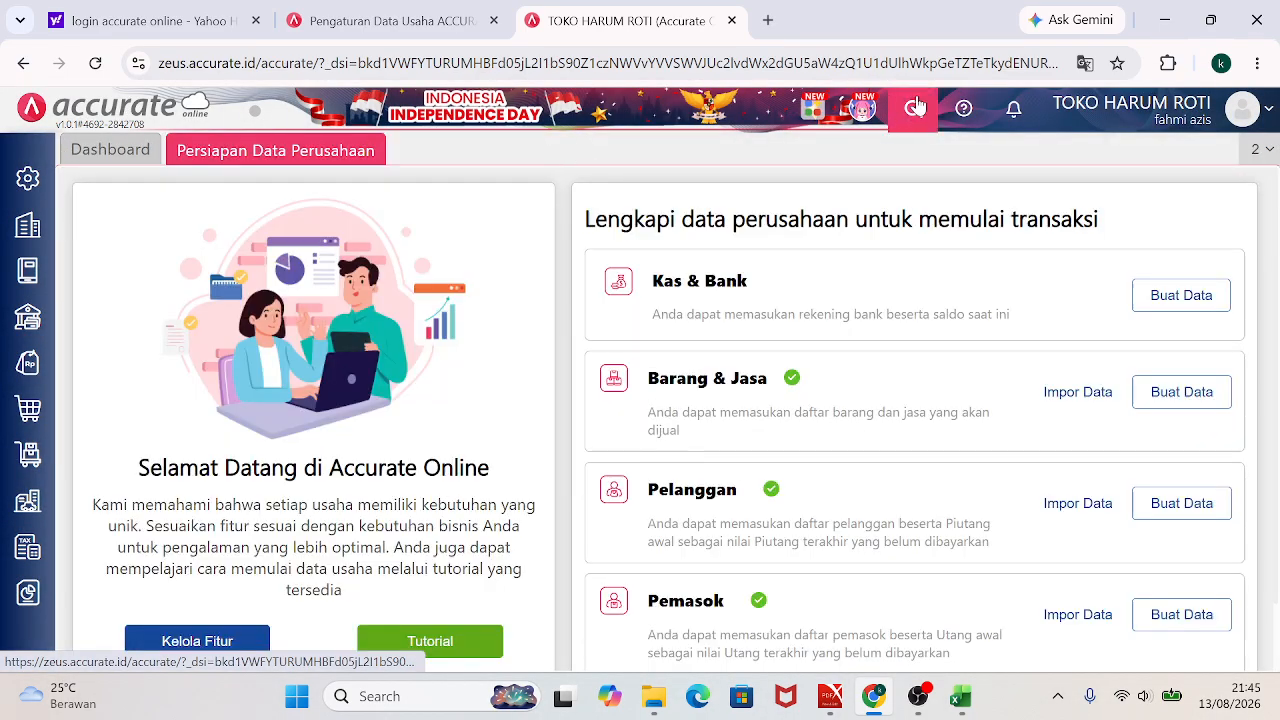
left_click(1210, 20)
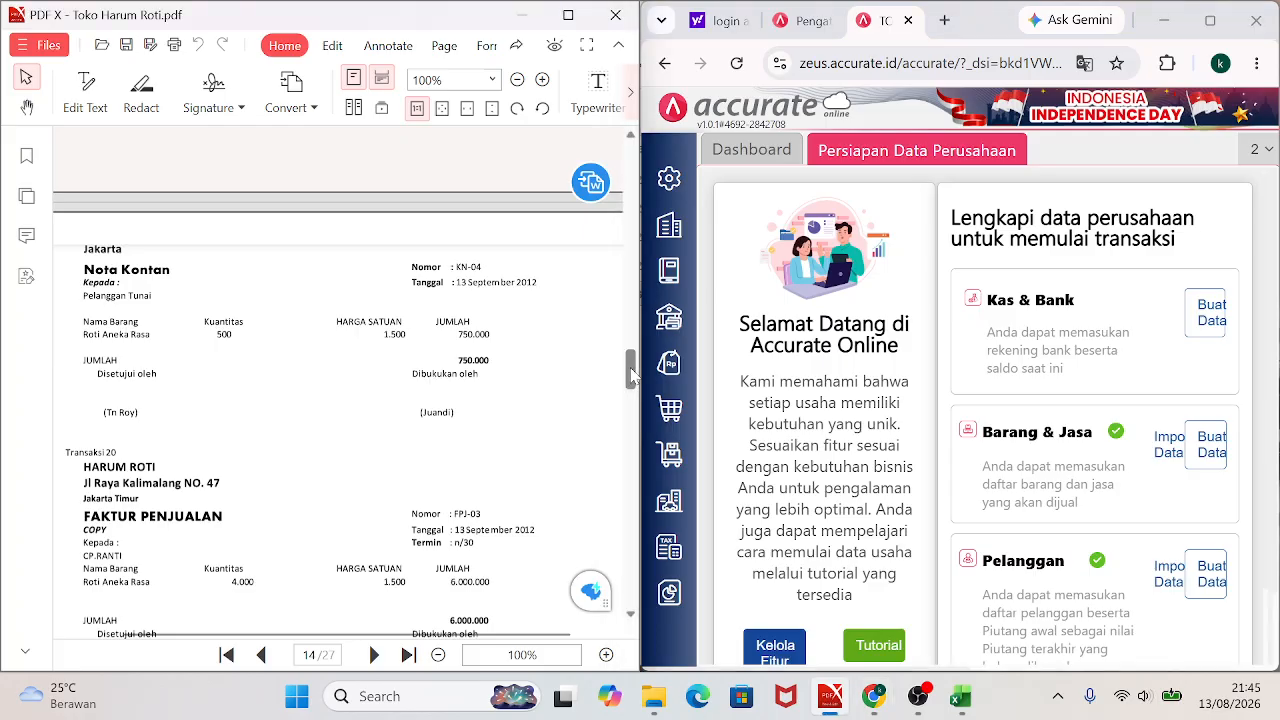
left_click_drag(631, 374, 631, 377)
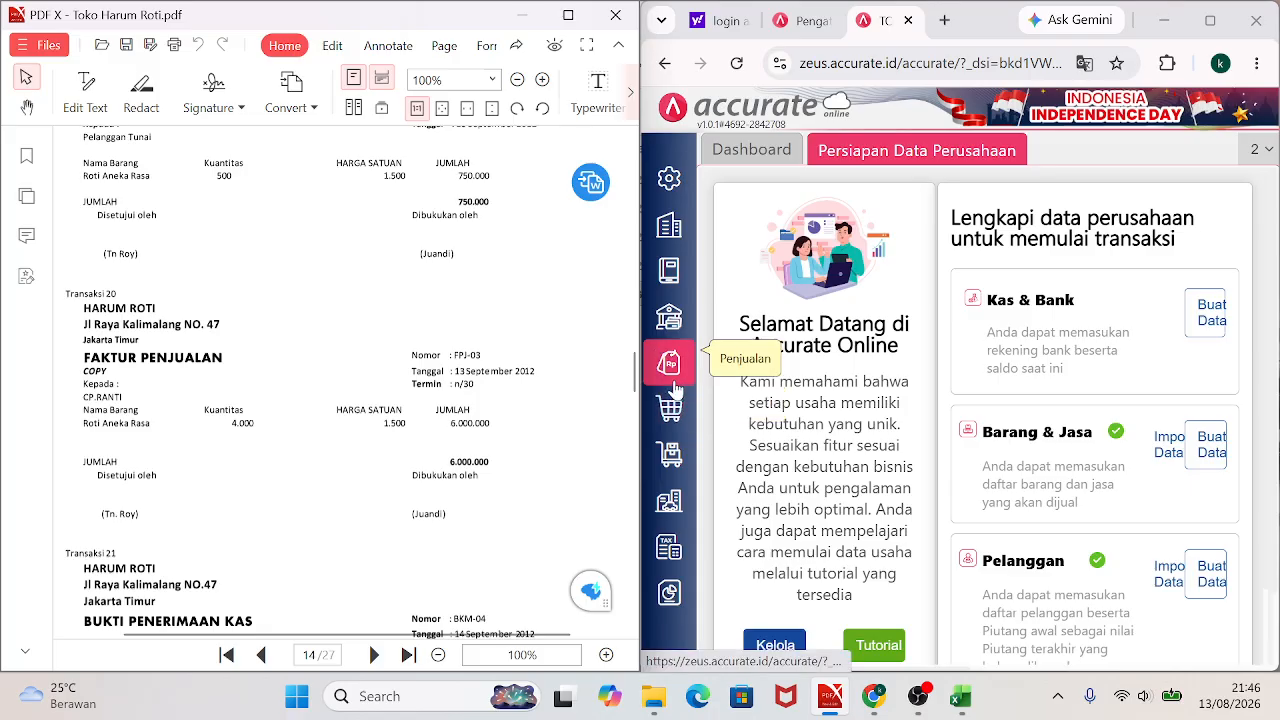
Start a new Faktur Penjualan and choose CP RANTI as its Pelanggan.
left_click(672, 384)
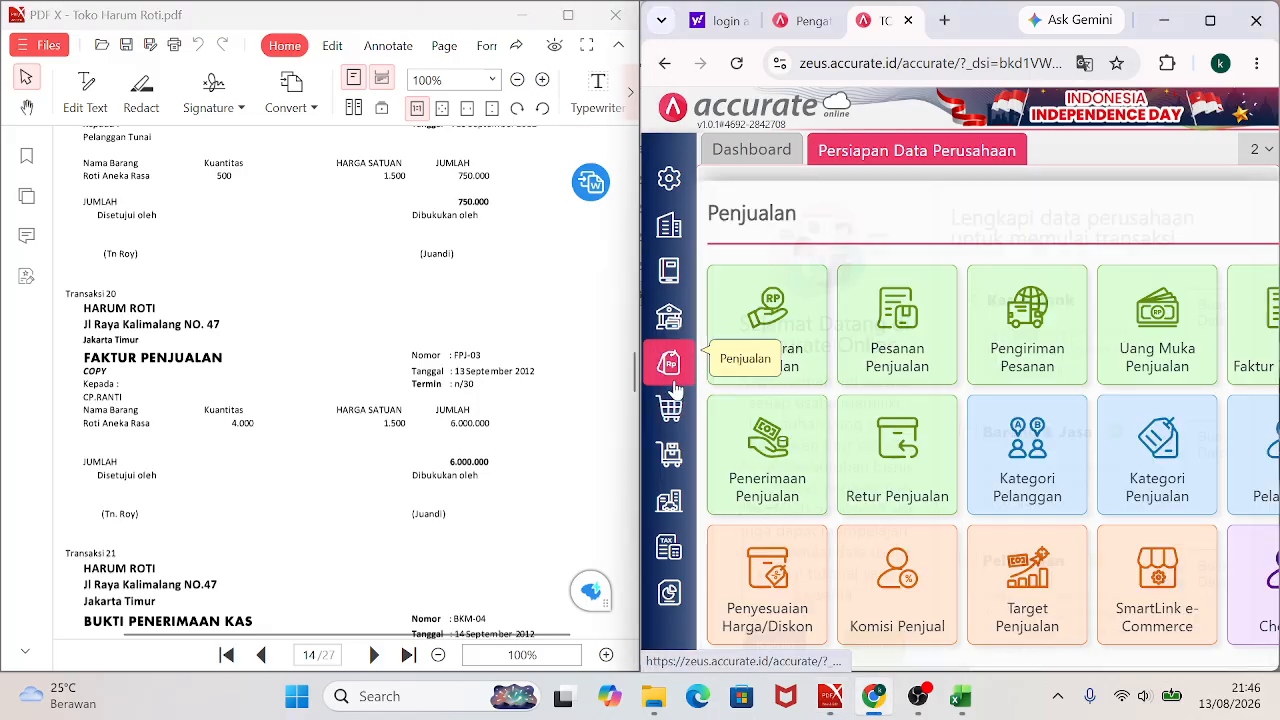
left_click(1262, 340)
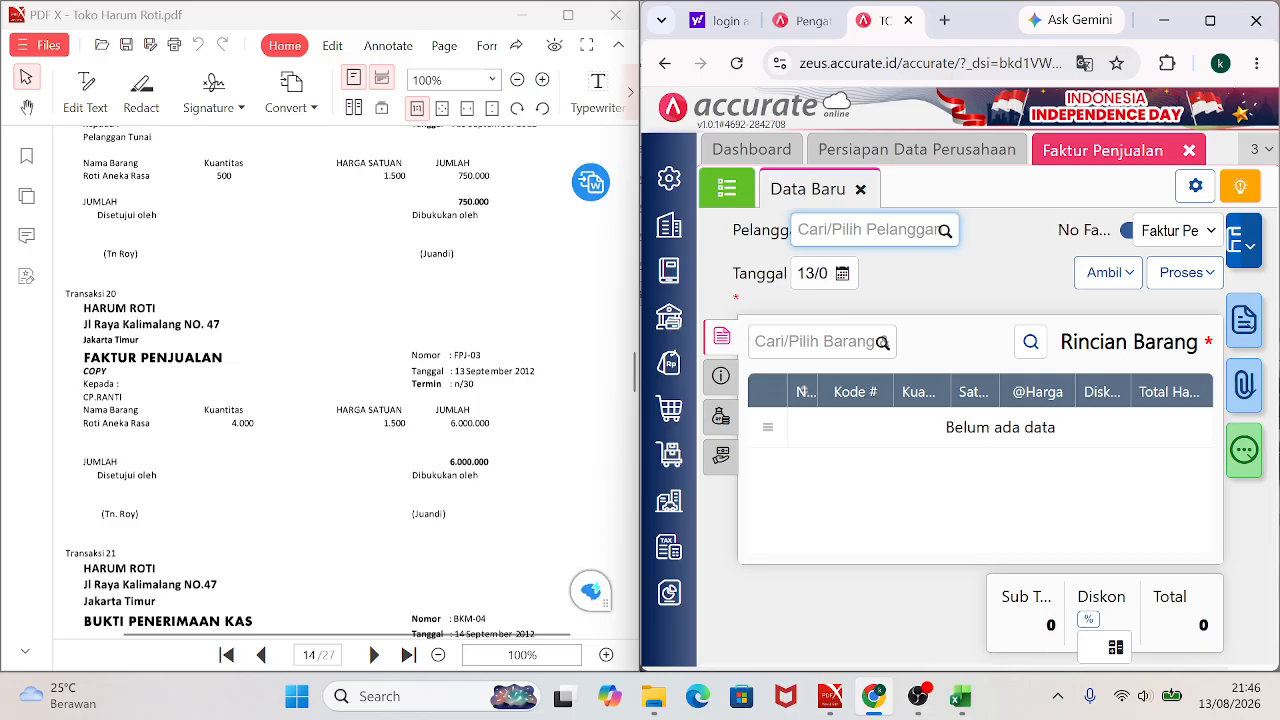
type("CP RIANT")
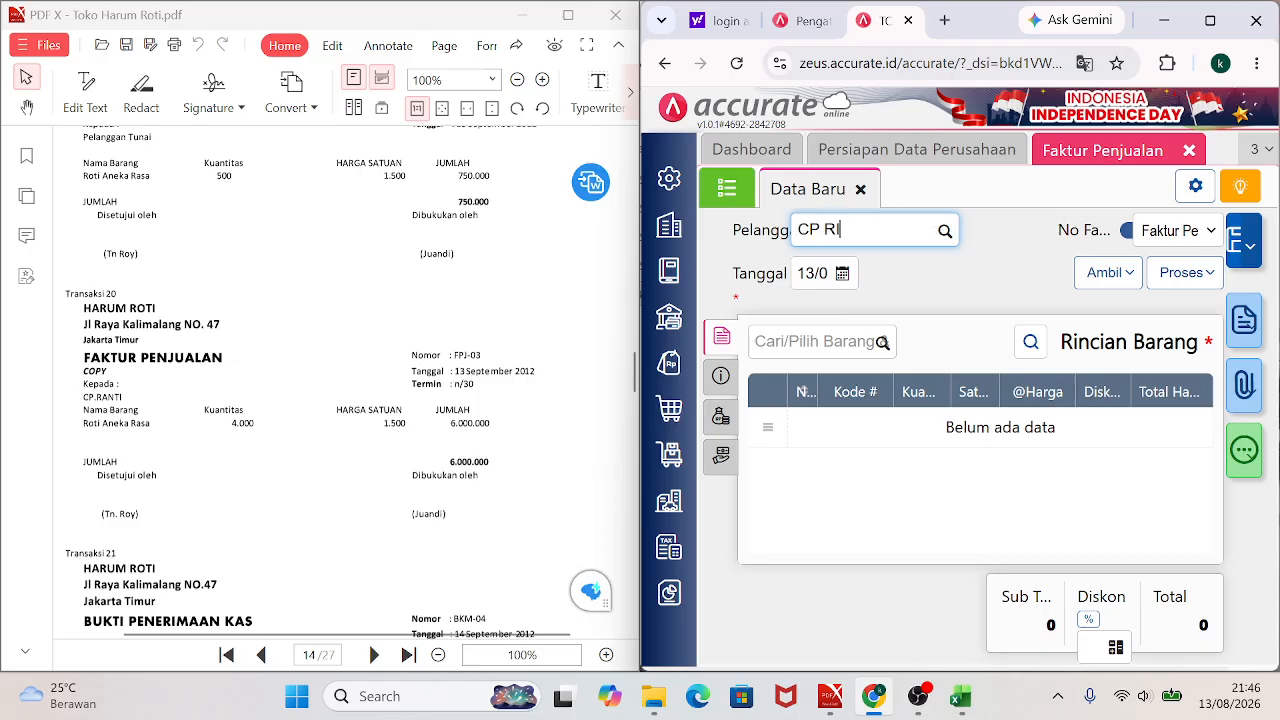
key("BackSpace")
key("BackSpace")
key("BackSpace")
key("BackSpace")
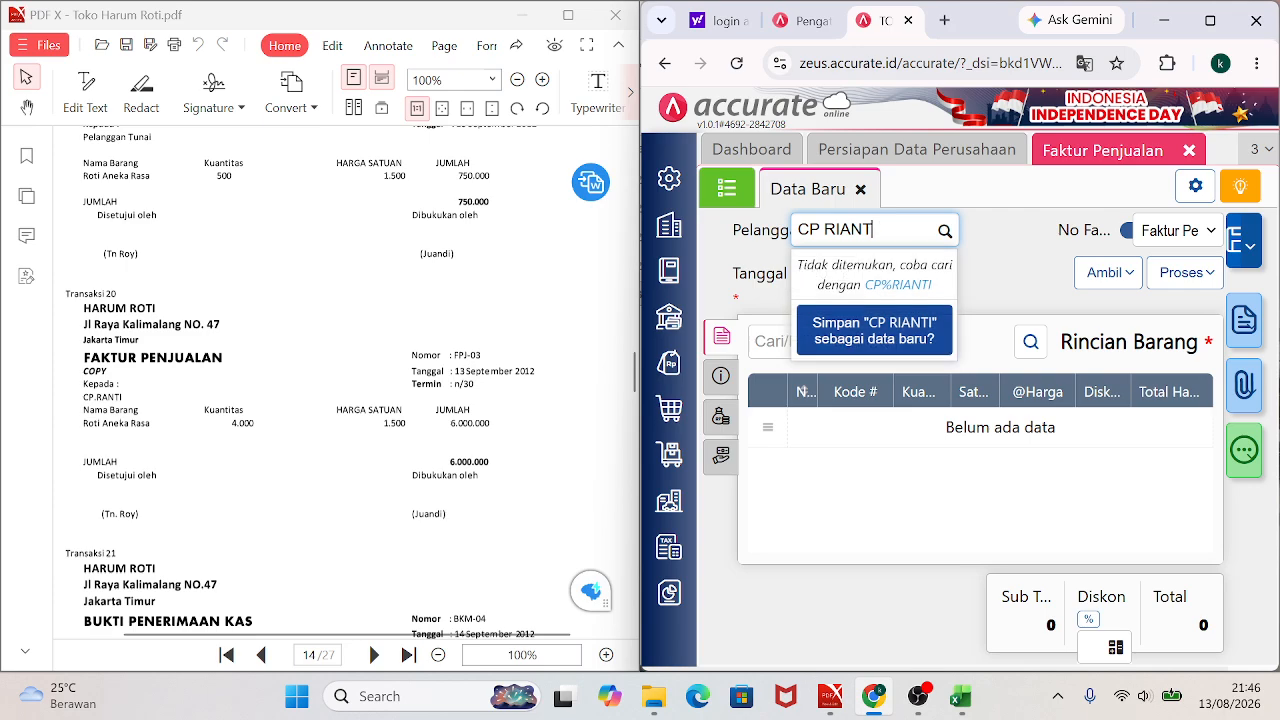
type("N")
key("BackSpace")
key("BackSpace")
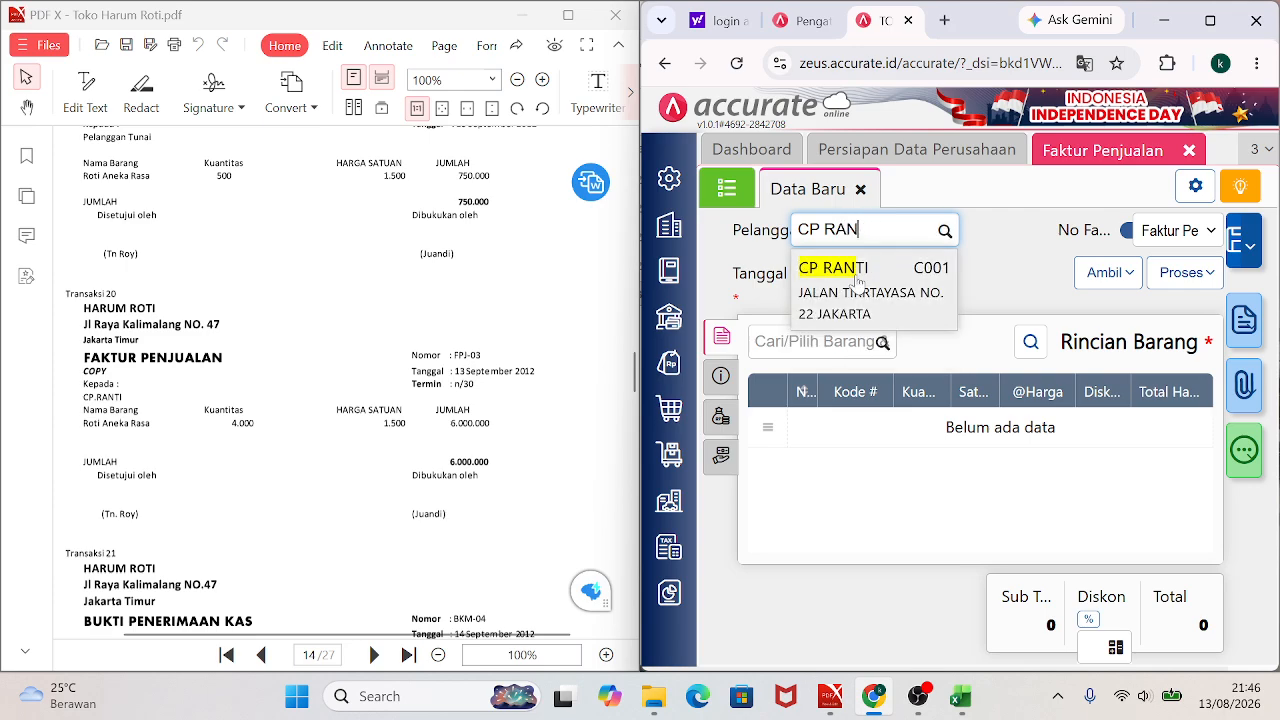
left_click(857, 280)
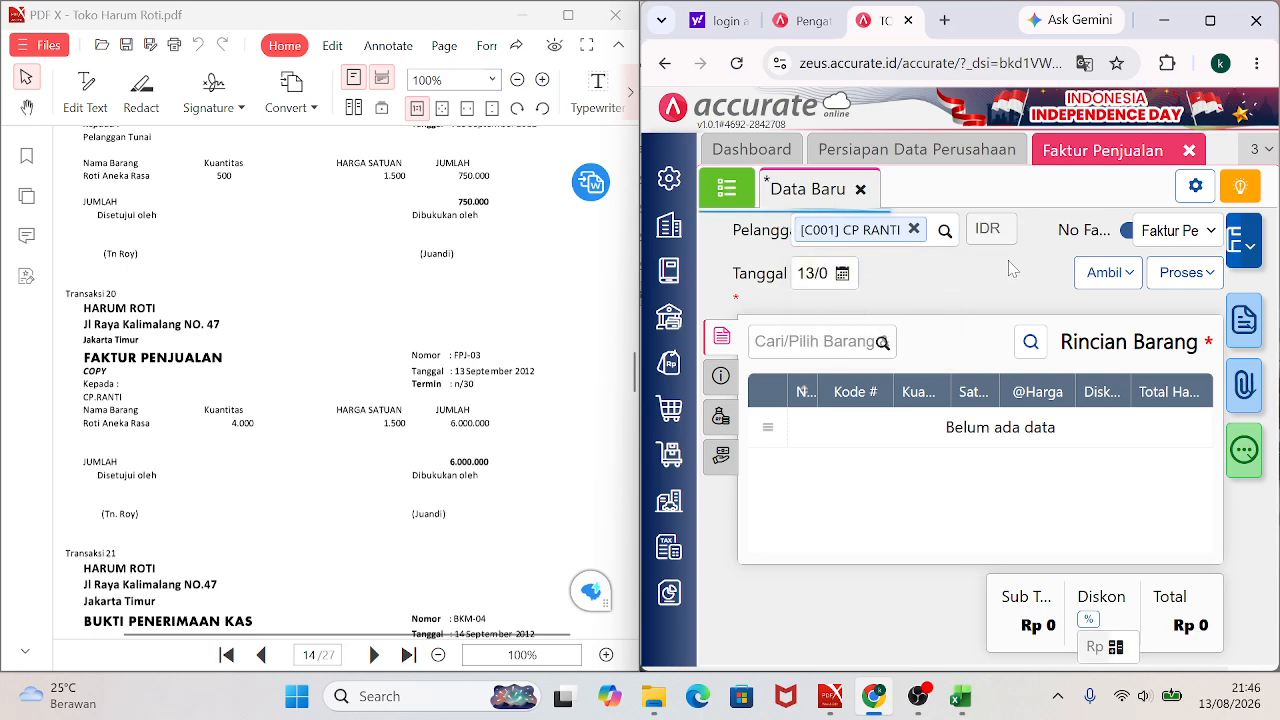
Number the invoice manually as FPJ-03 and set its Tanggal to 13 September 2012.
left_click(1125, 235)
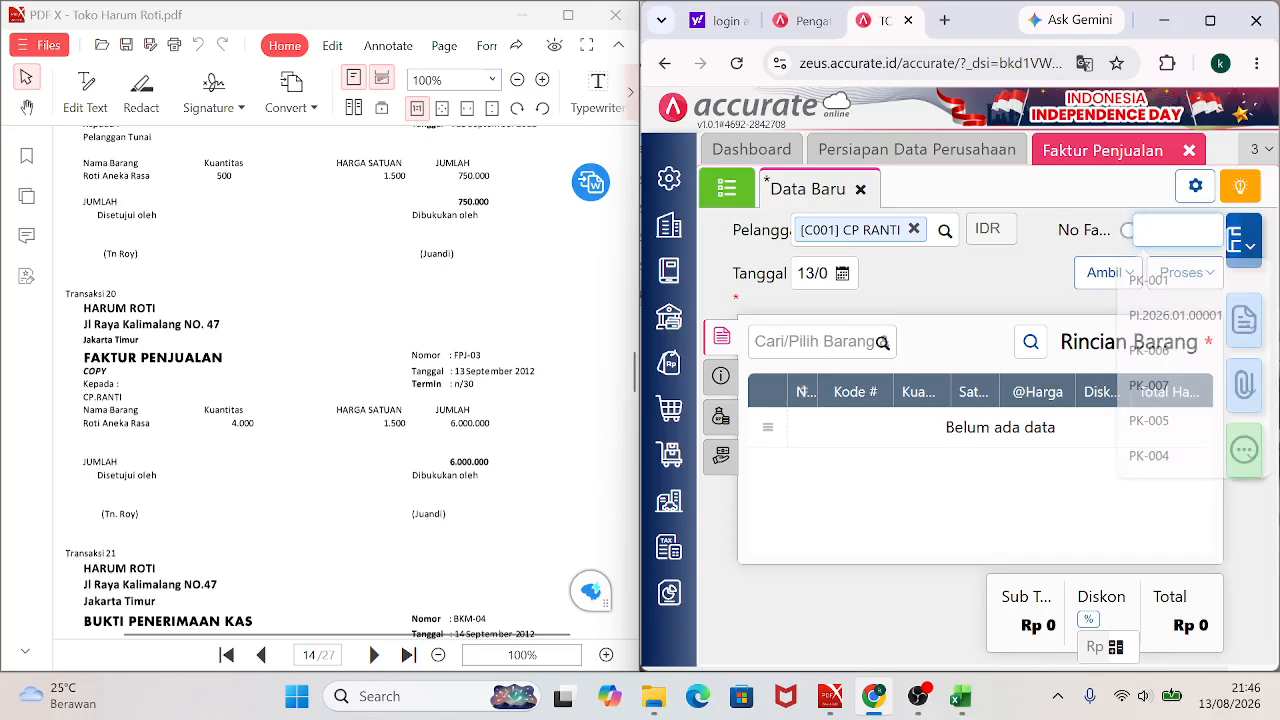
type("FPJ")
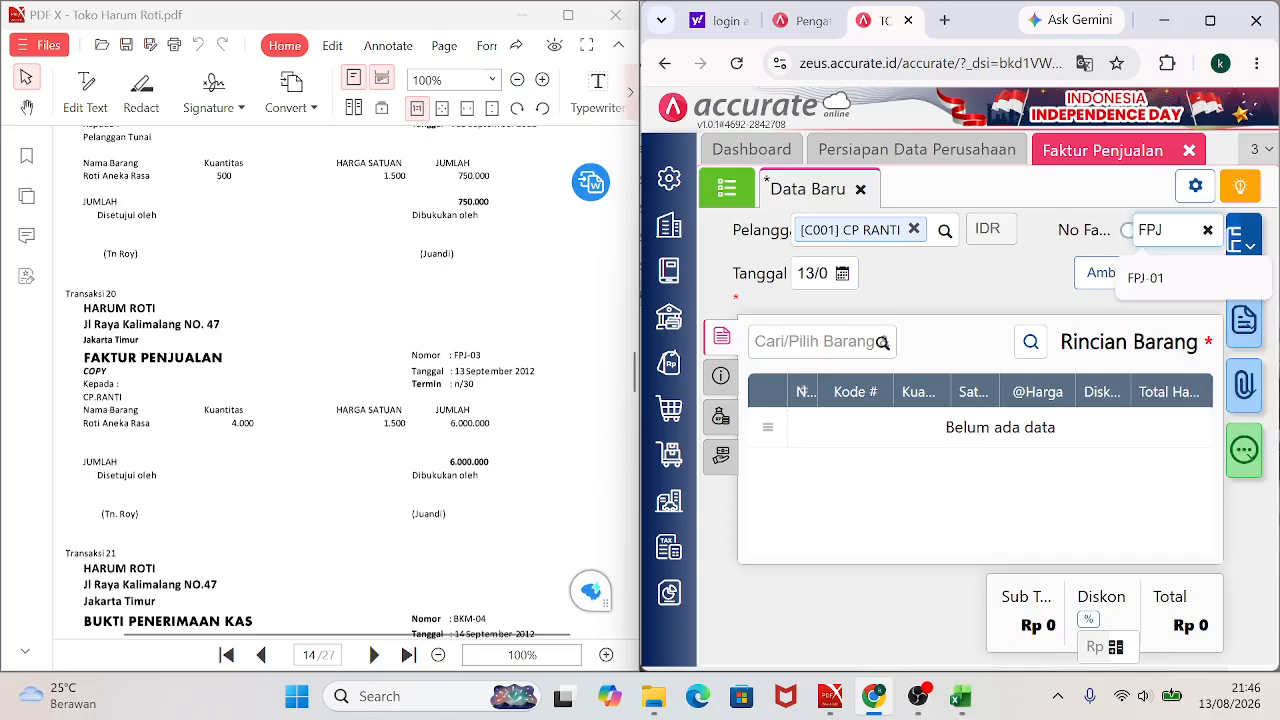
type("-03")
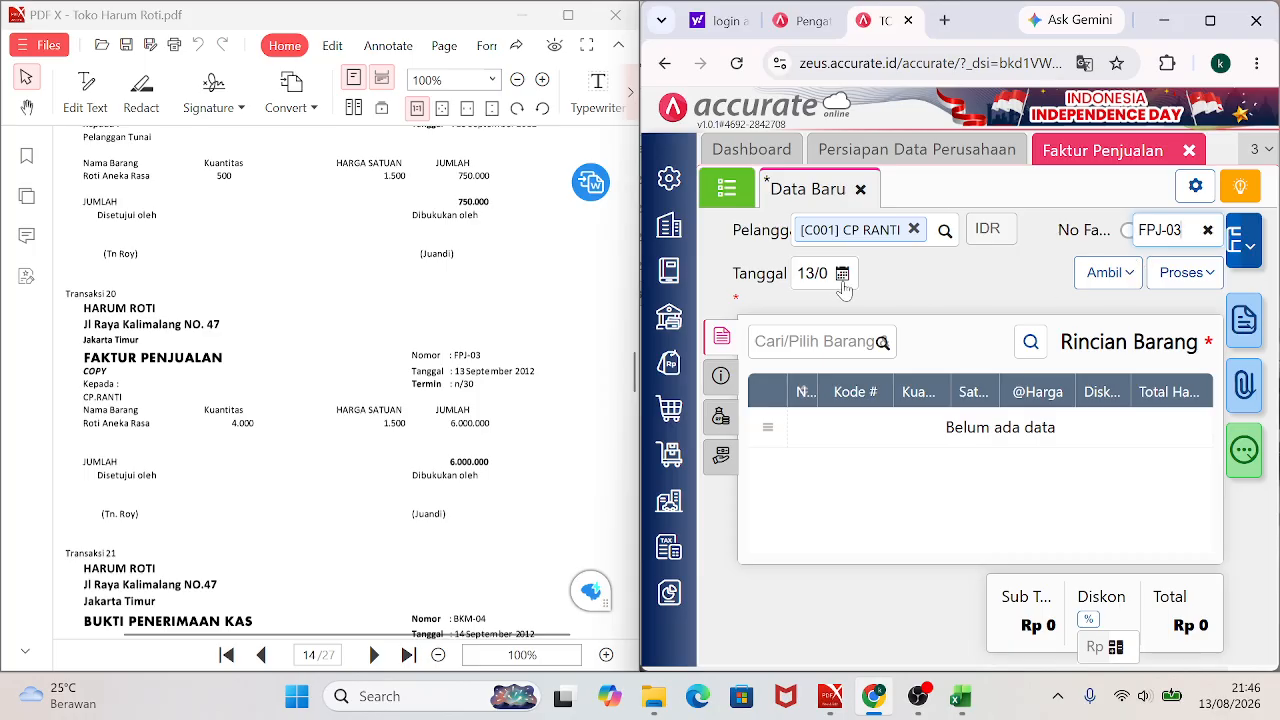
left_click(812, 273)
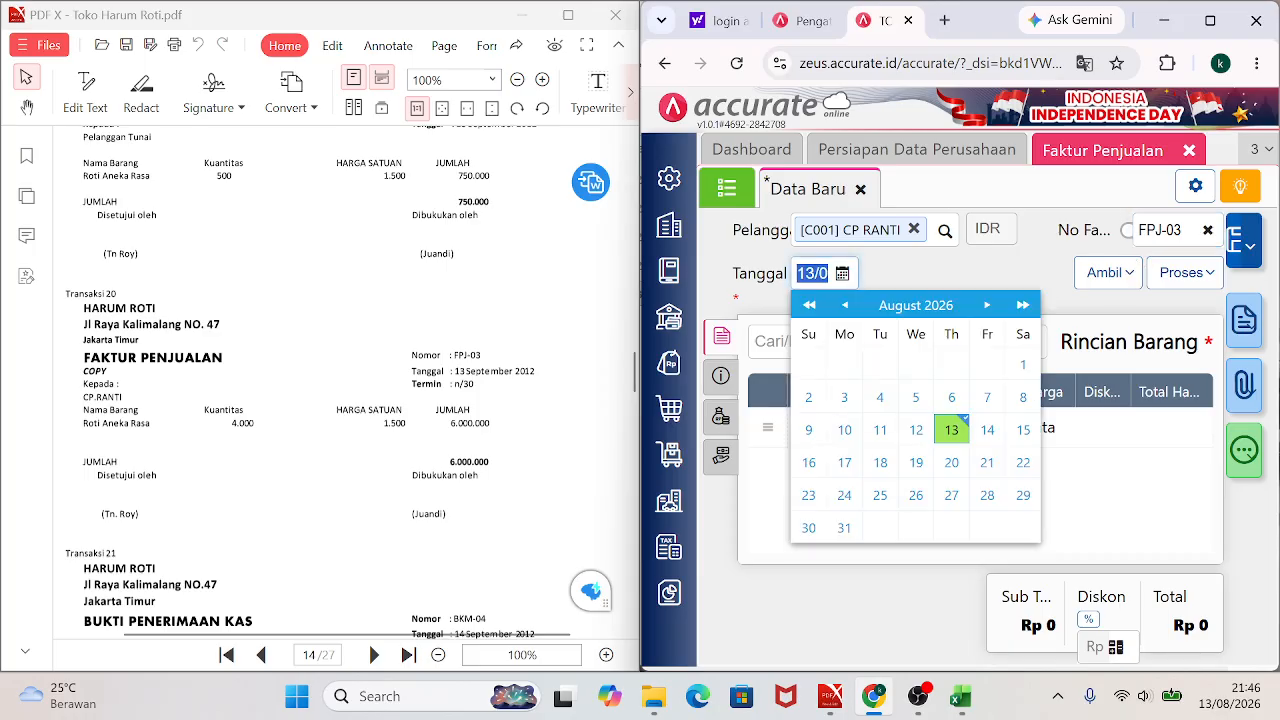
type("1")
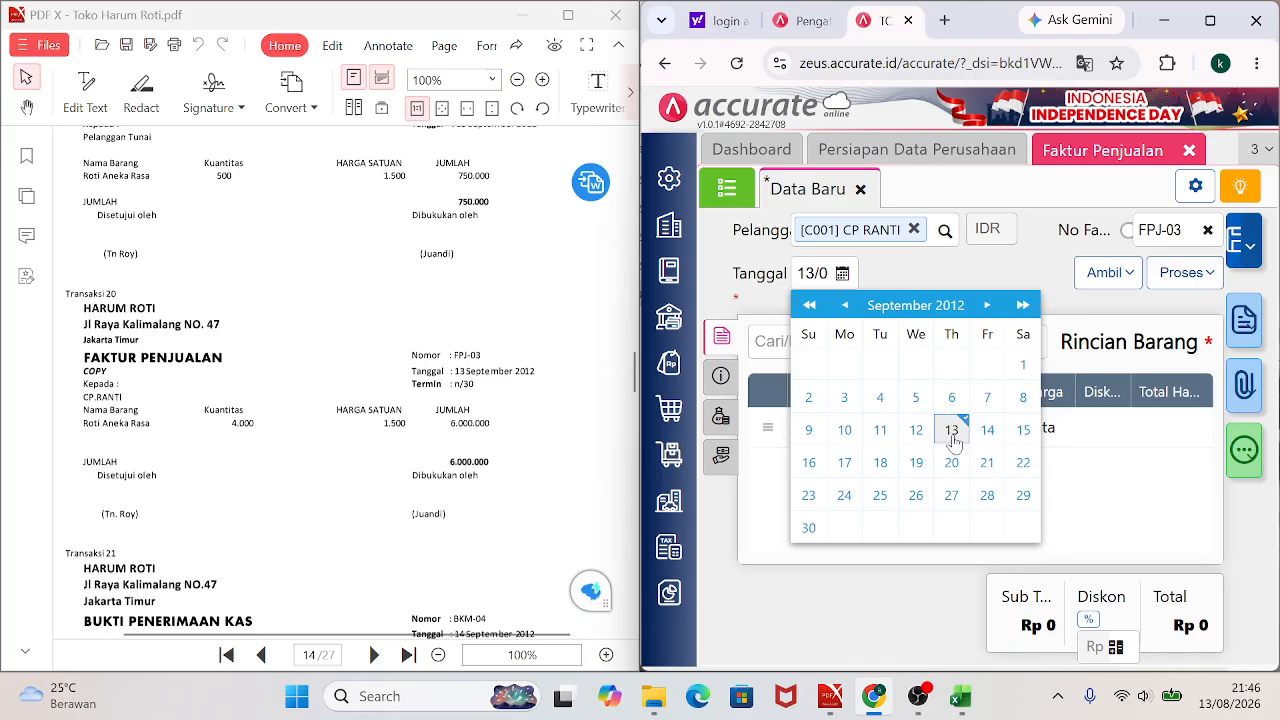
left_click(952, 437)
left_click(812, 341)
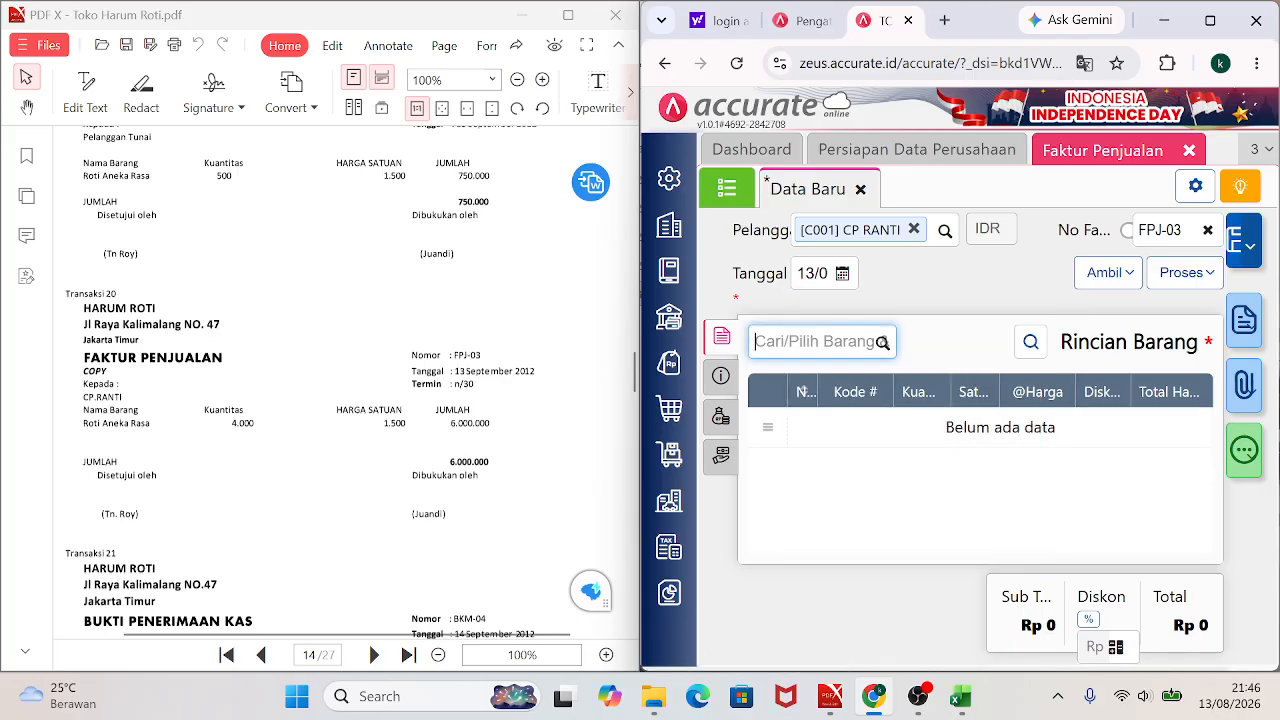
type("ROTI")
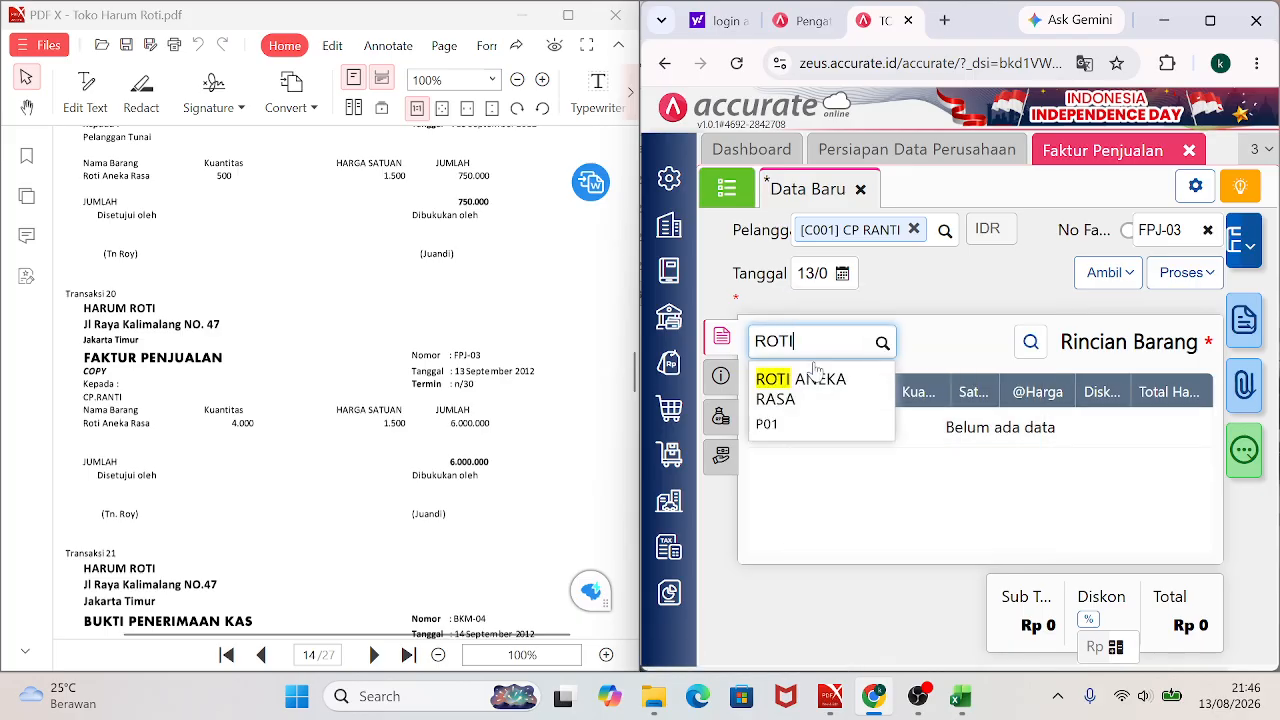
left_click(806, 385)
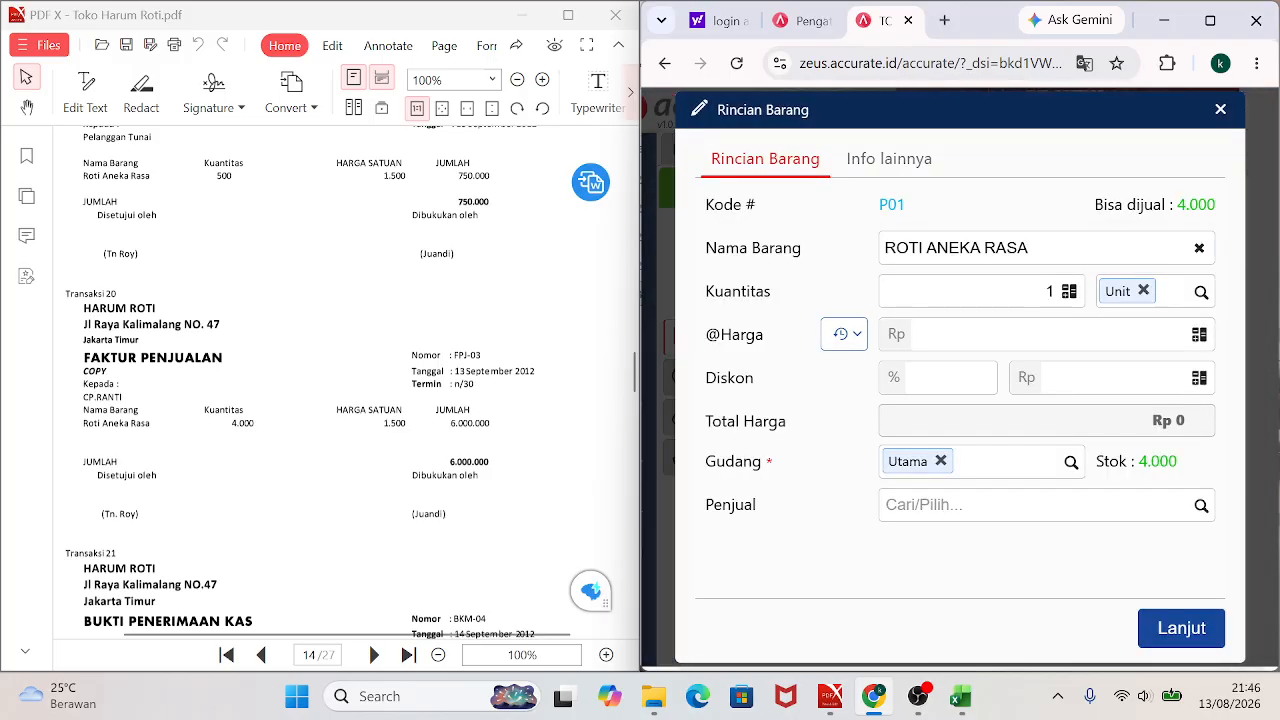
left_click(1045, 291)
type("4.0")
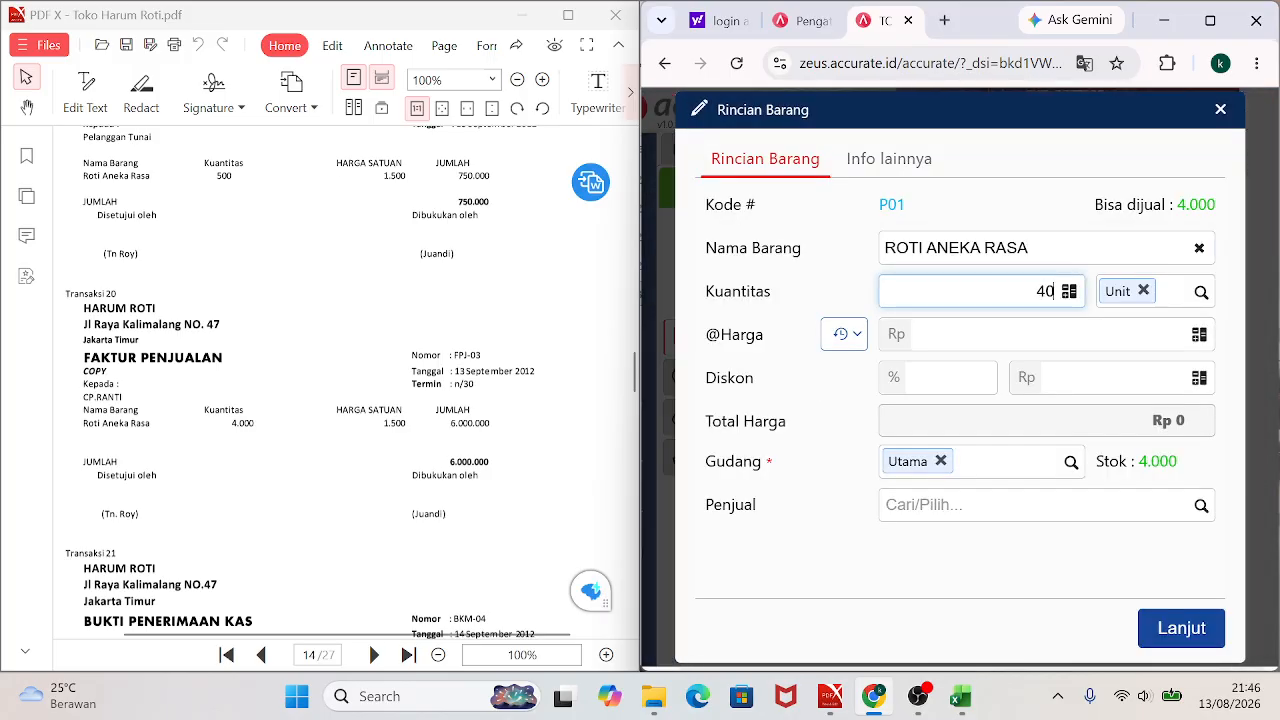
type("00")
left_click(1184, 334)
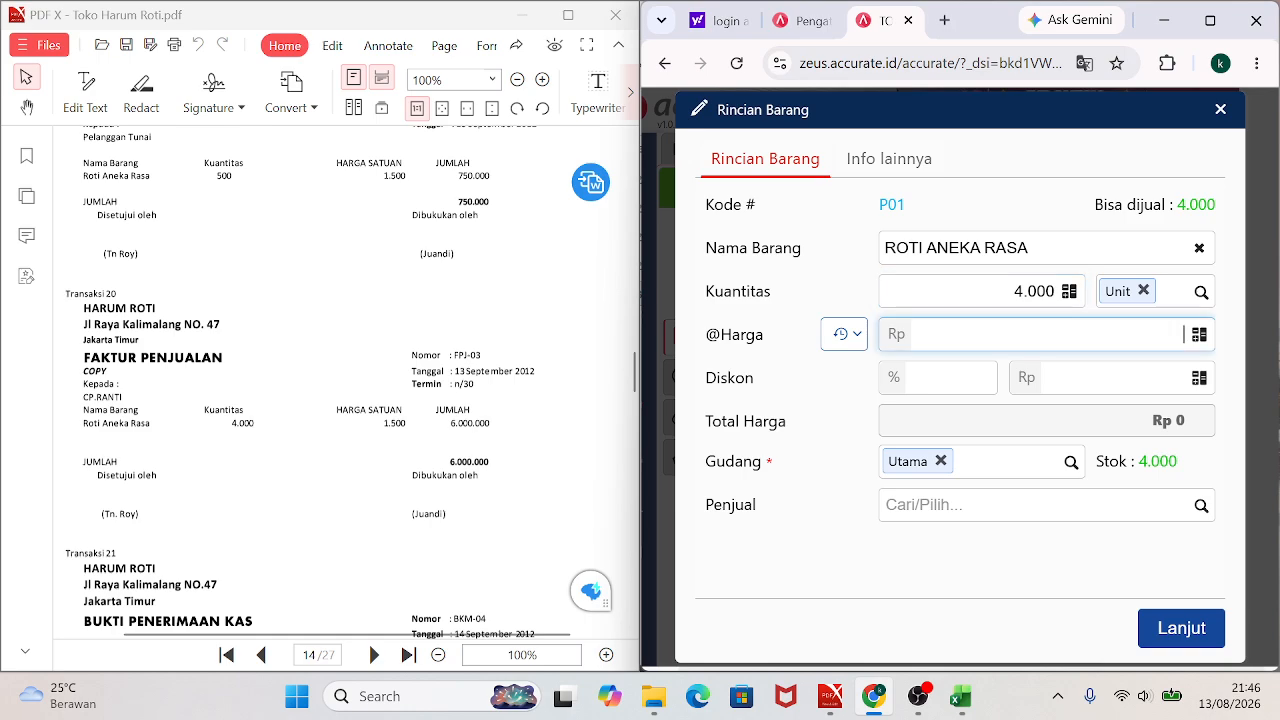
type("1.500")
key("Tab")
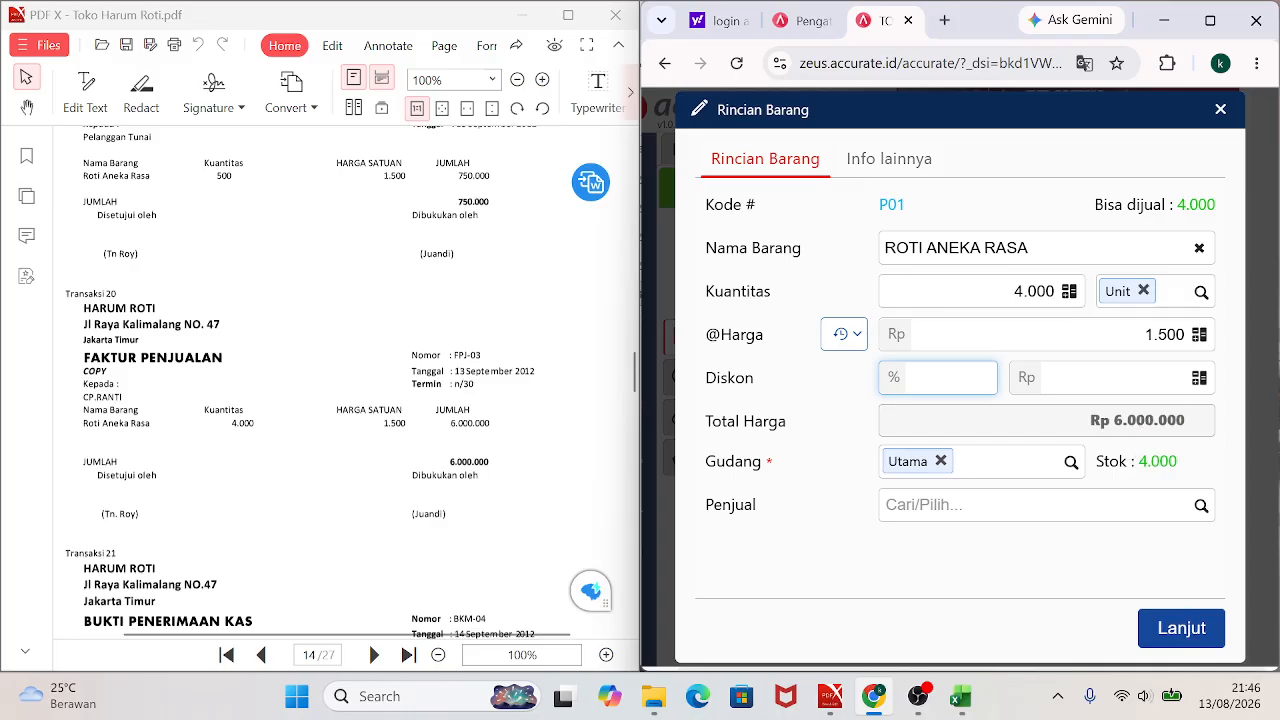
left_click(1170, 633)
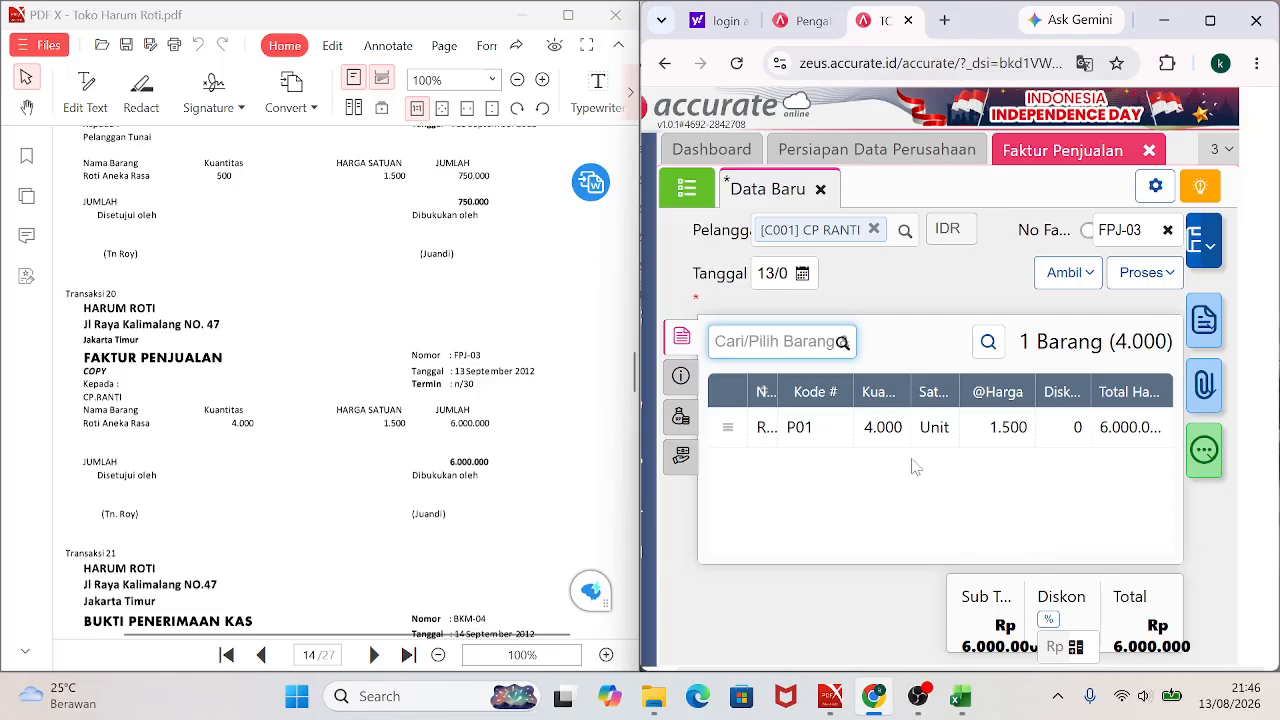
Set the invoice's Tgl Pengiriman to 13 September 2012 and enter PENJUALAN BARANG DAGANG SECARA KREDIT as its Keterangan.
left_click(682, 380)
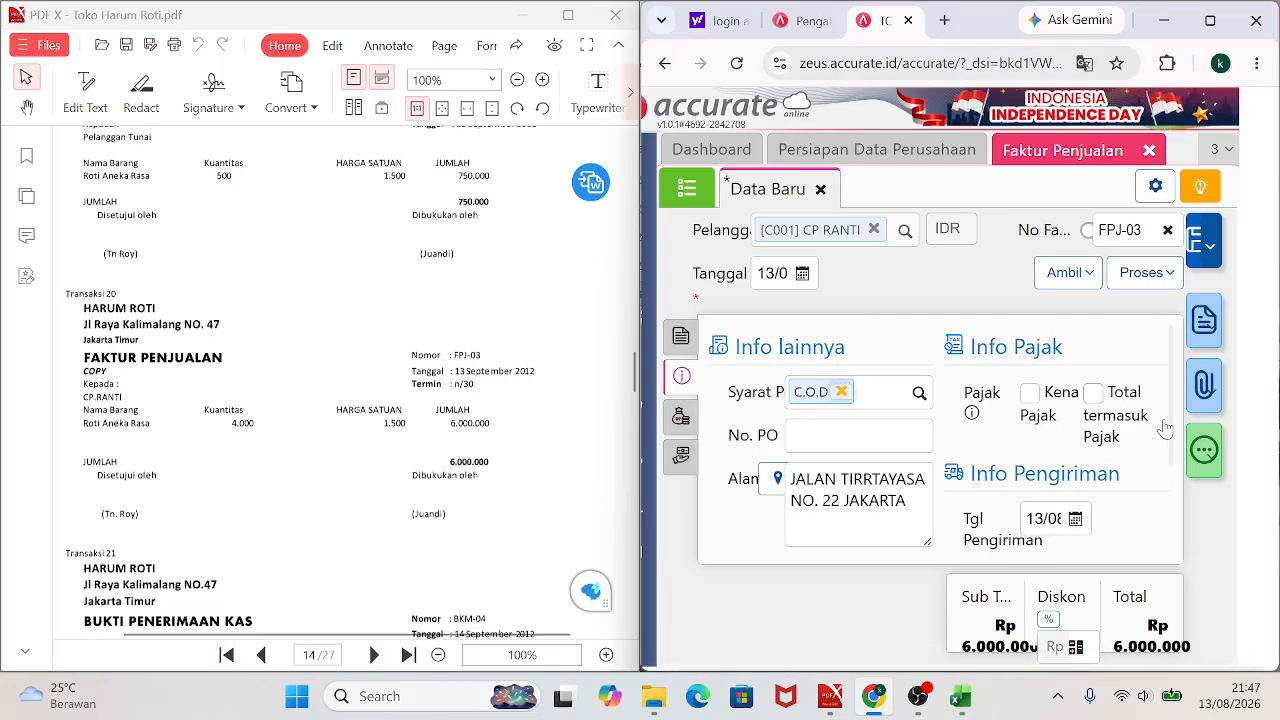
left_click(1043, 518)
type("1")
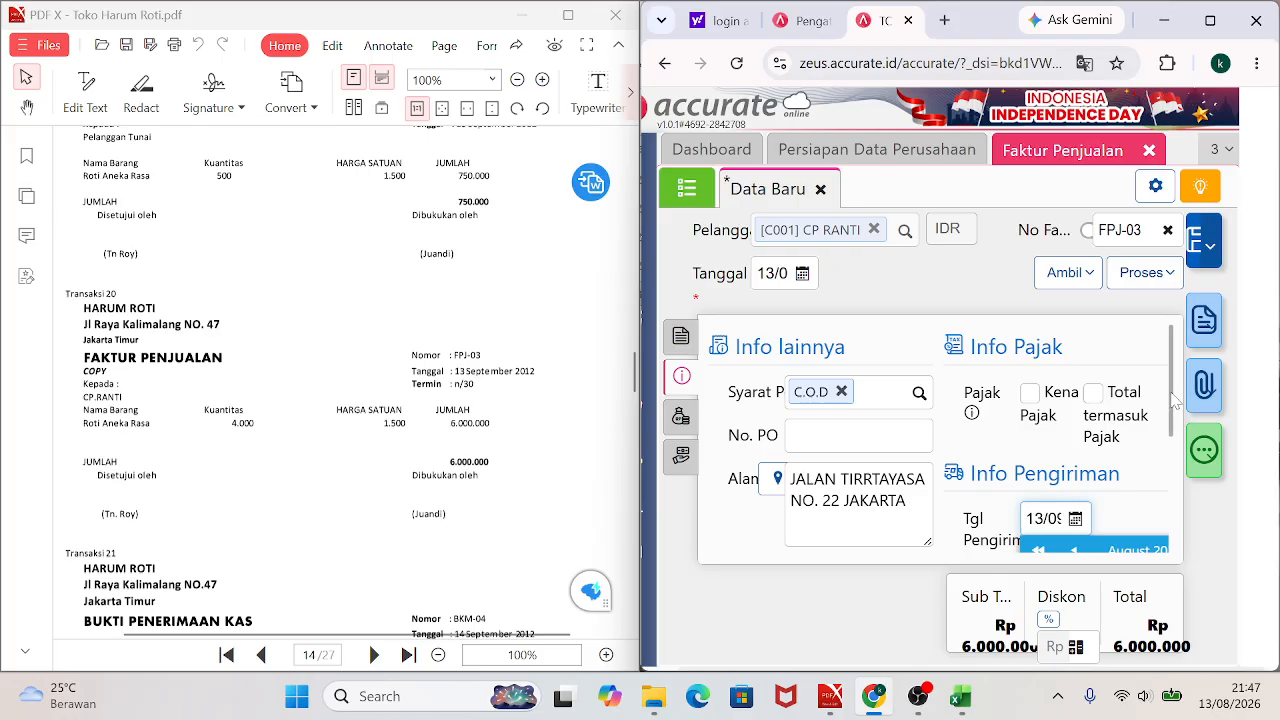
scroll(1175, 400, "down", 3)
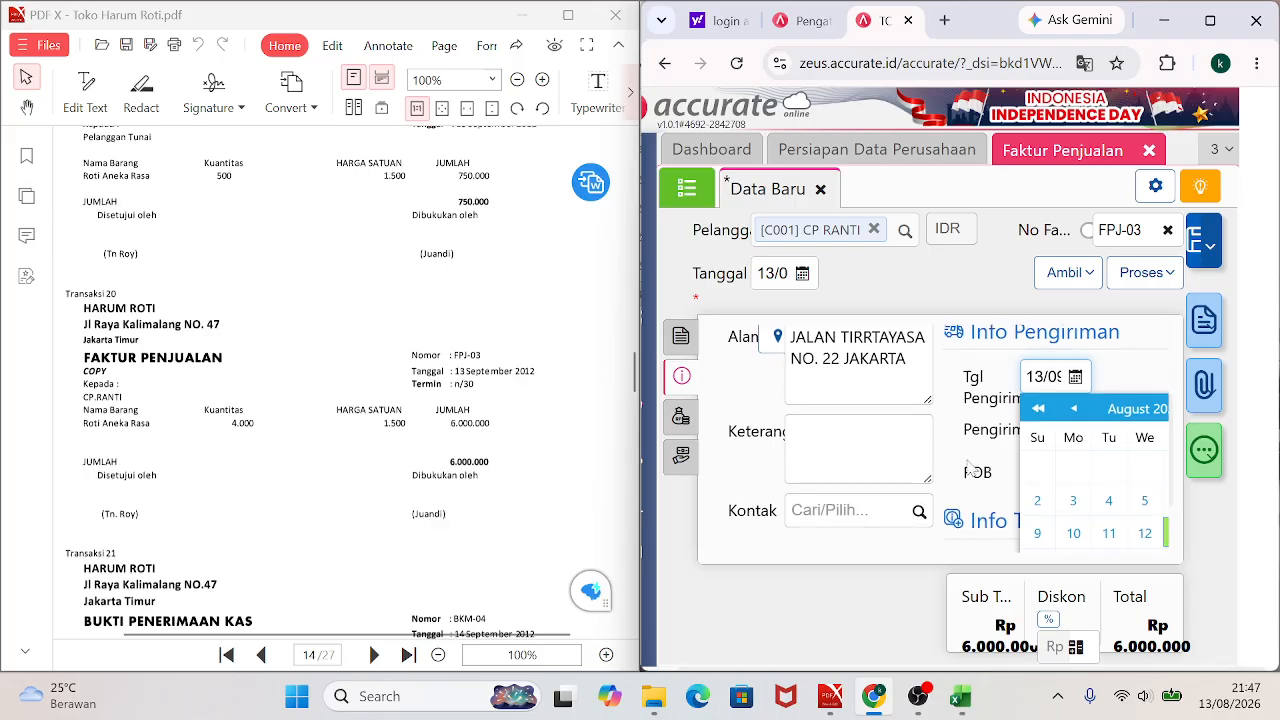
left_click(858, 449)
type("PE")
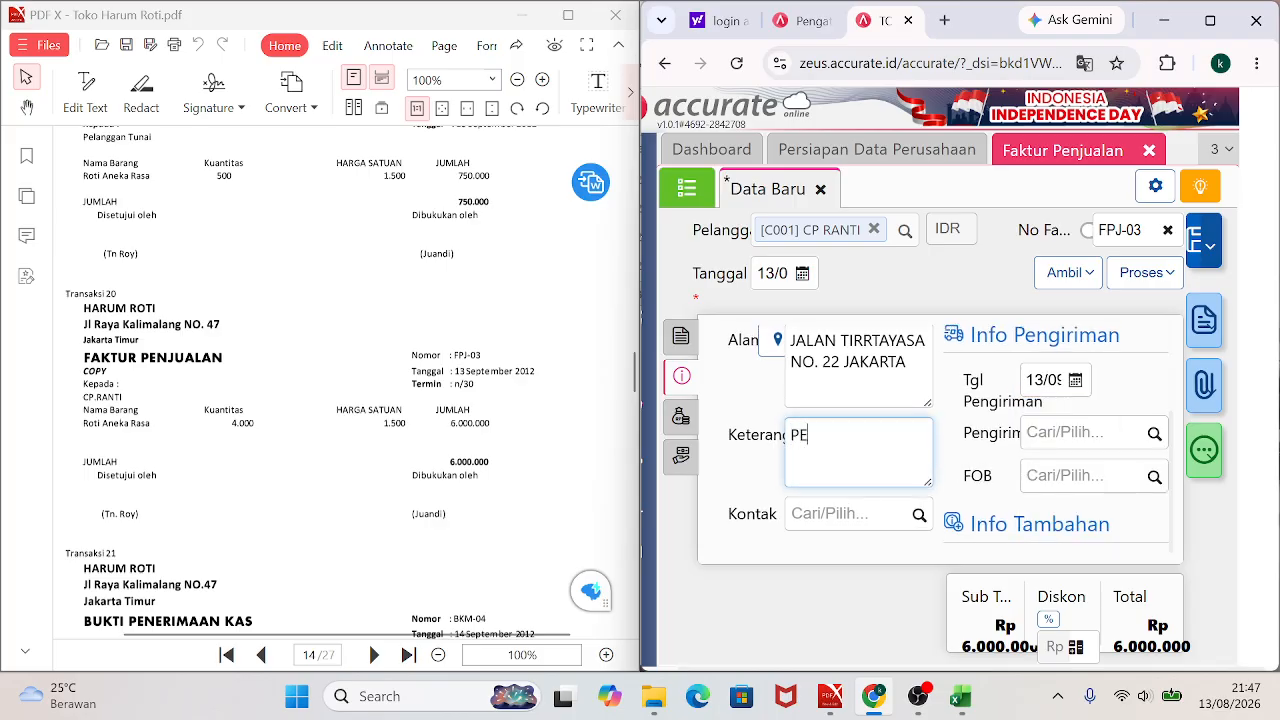
type("NJUALAN BARANG D")
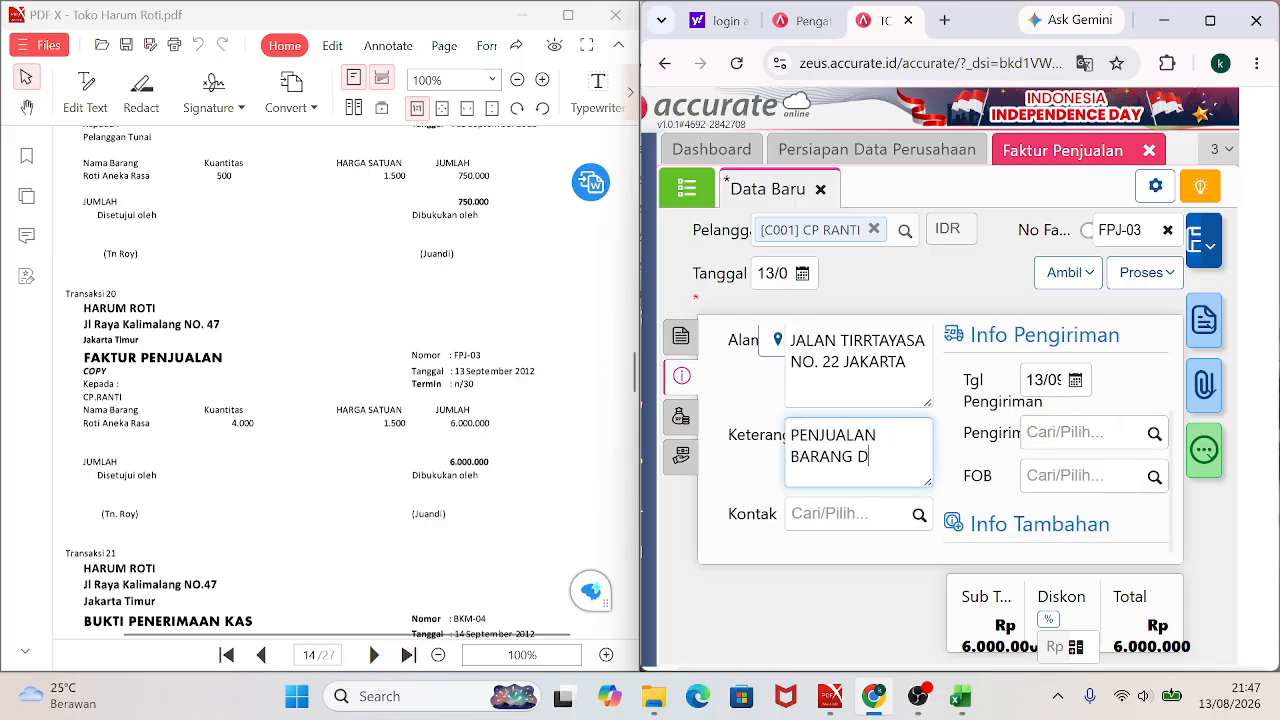
type("AGANG SECARA KREDIT")
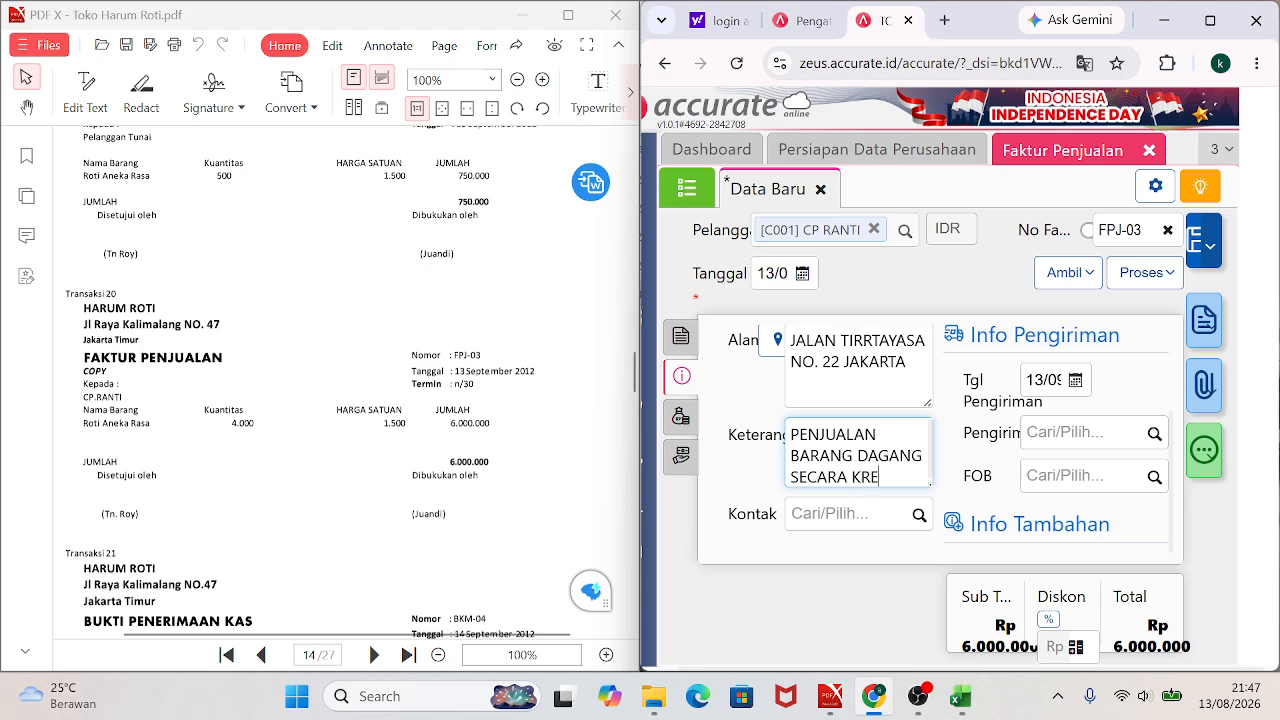
Check the Biaya Lainnya, Info lainnya and Rincian Barang sections of invoice FPJ-03 and save the invoice.
left_click(686, 428)
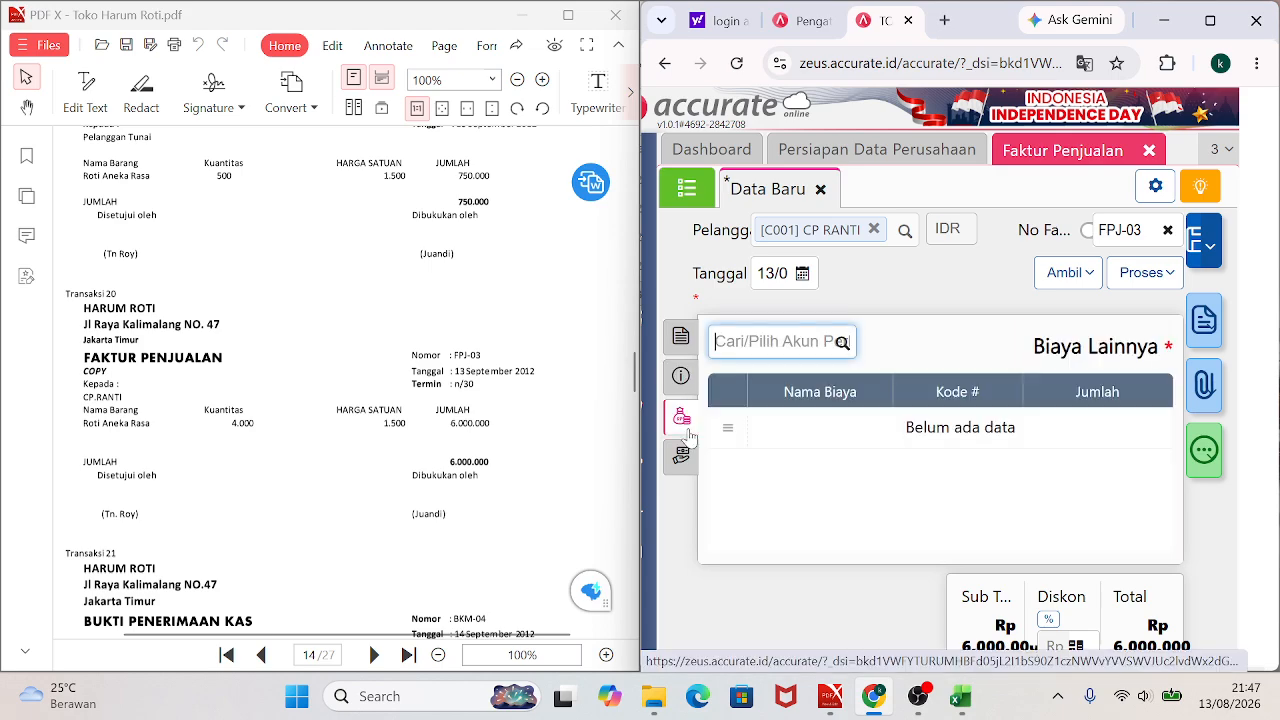
left_click(683, 378)
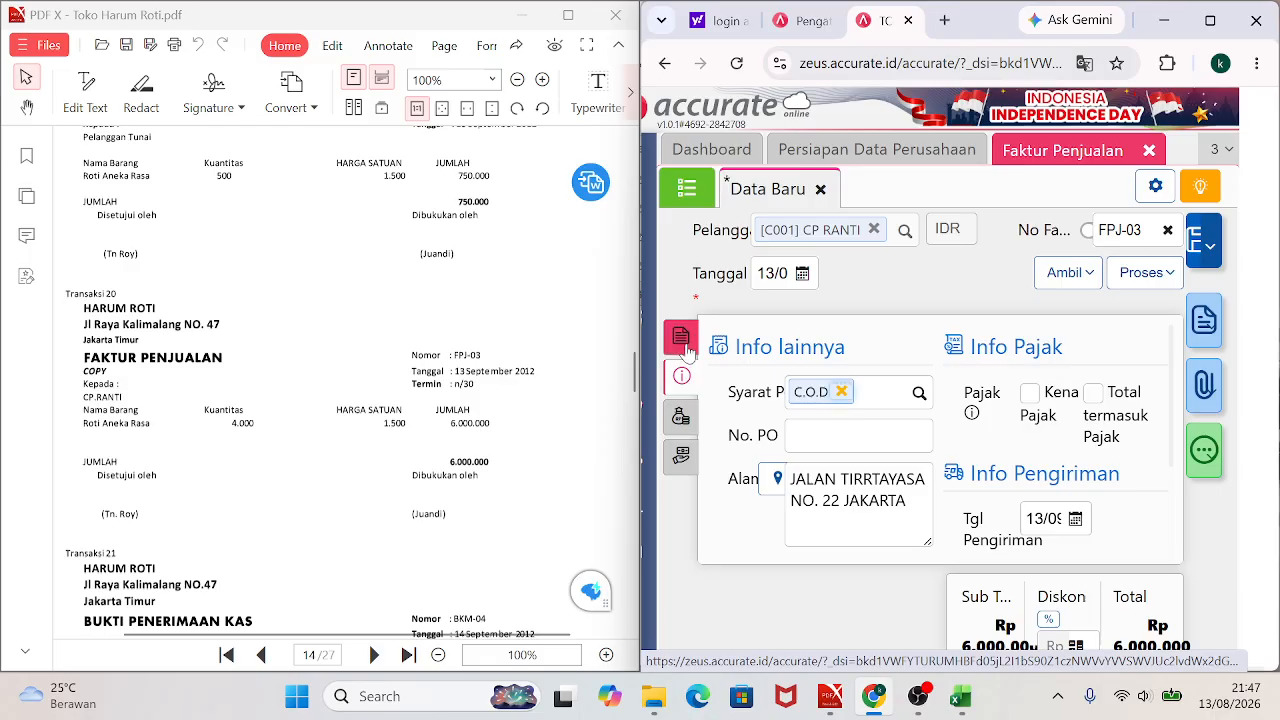
left_click(681, 337)
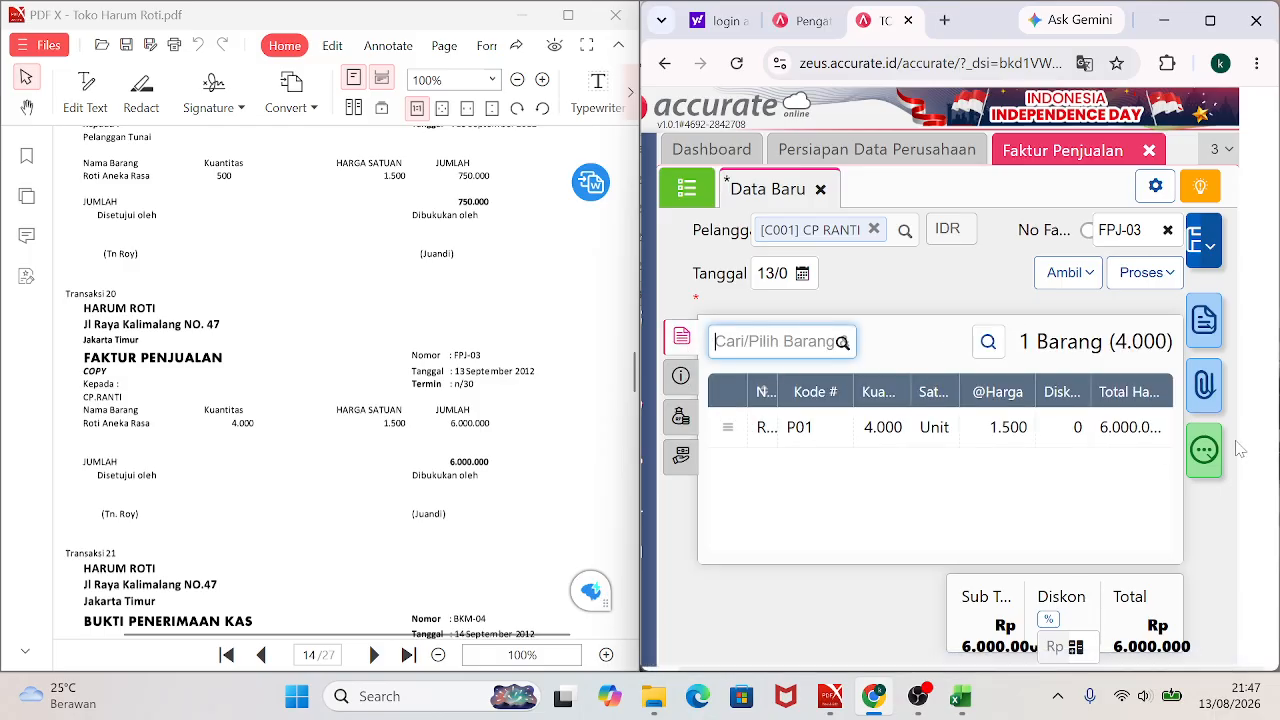
left_click(1195, 243)
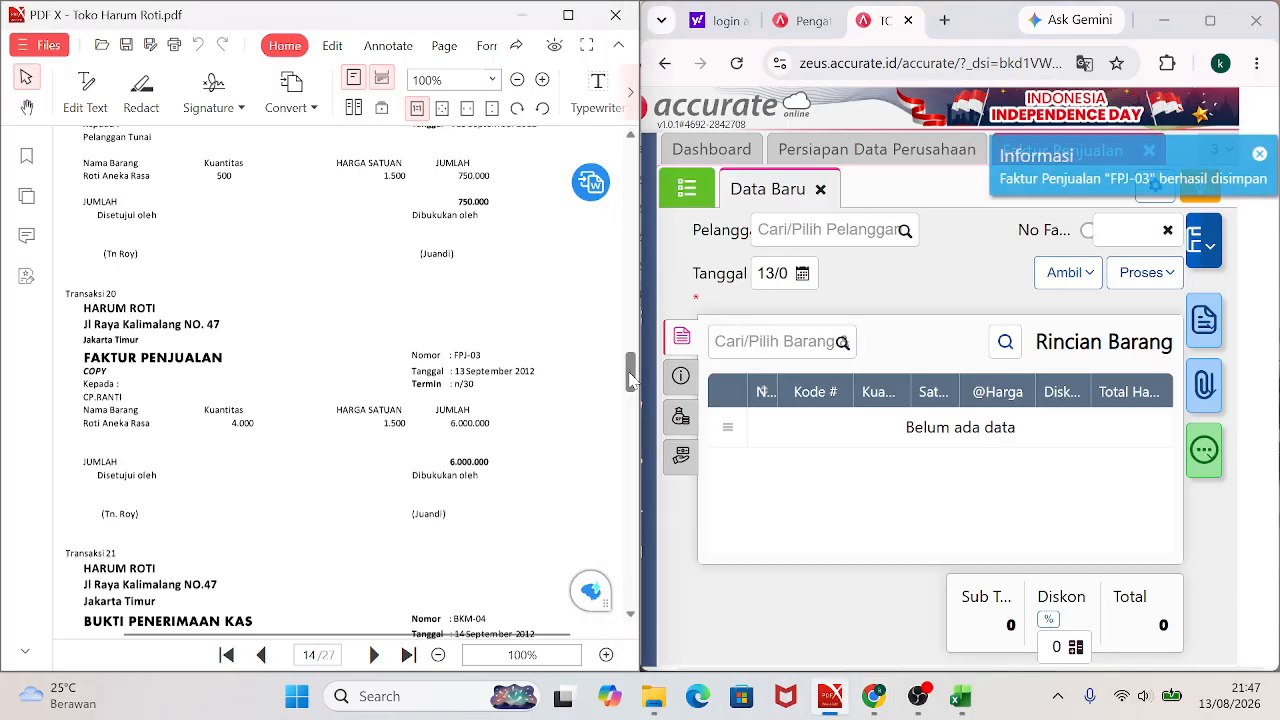
Bring Transaksi 21 into view in the PDF, maximize the PDF window, and return to Accurate Online in the browser.
scroll(632, 380, "down", 3)
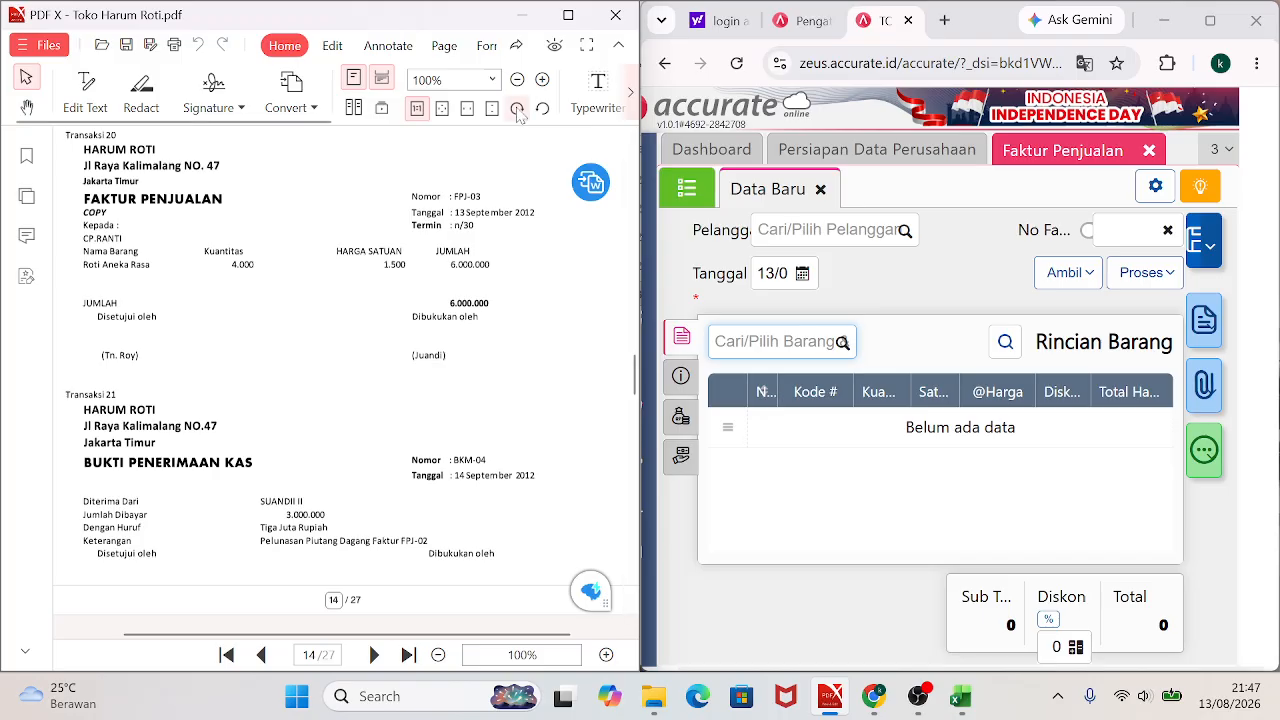
left_click(568, 15)
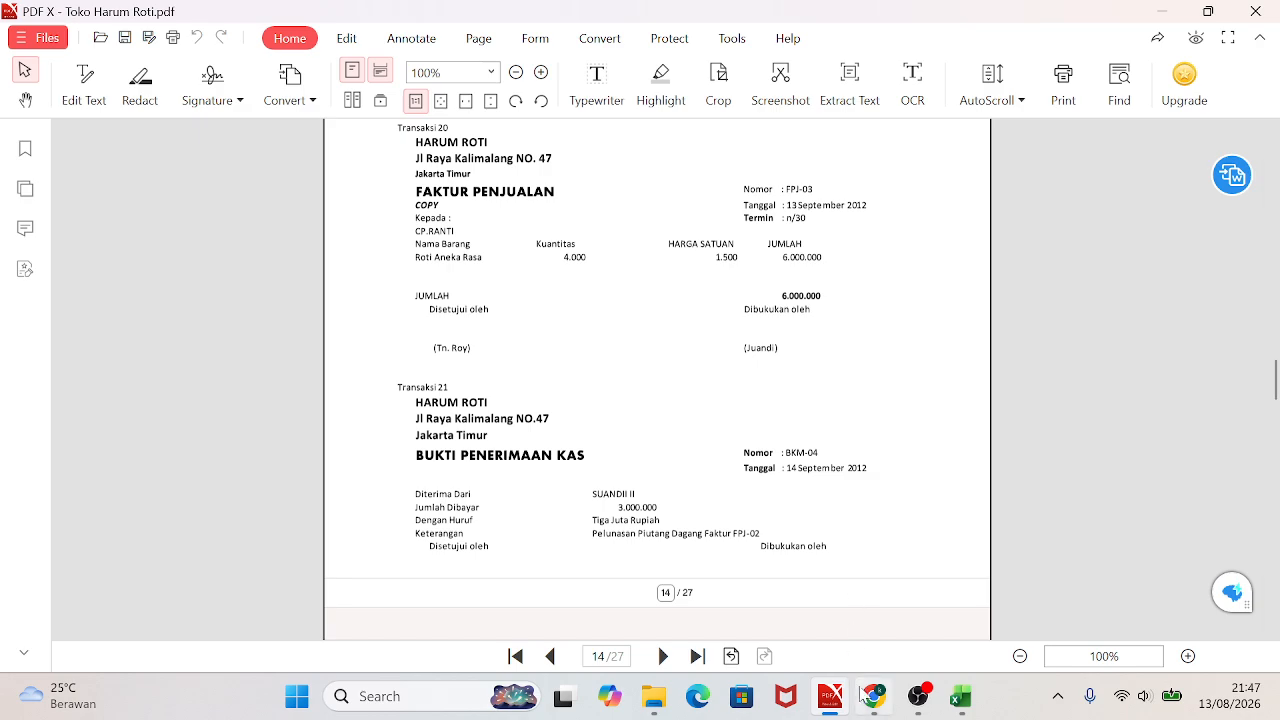
mouse_move(872, 707)
left_click(872, 612)
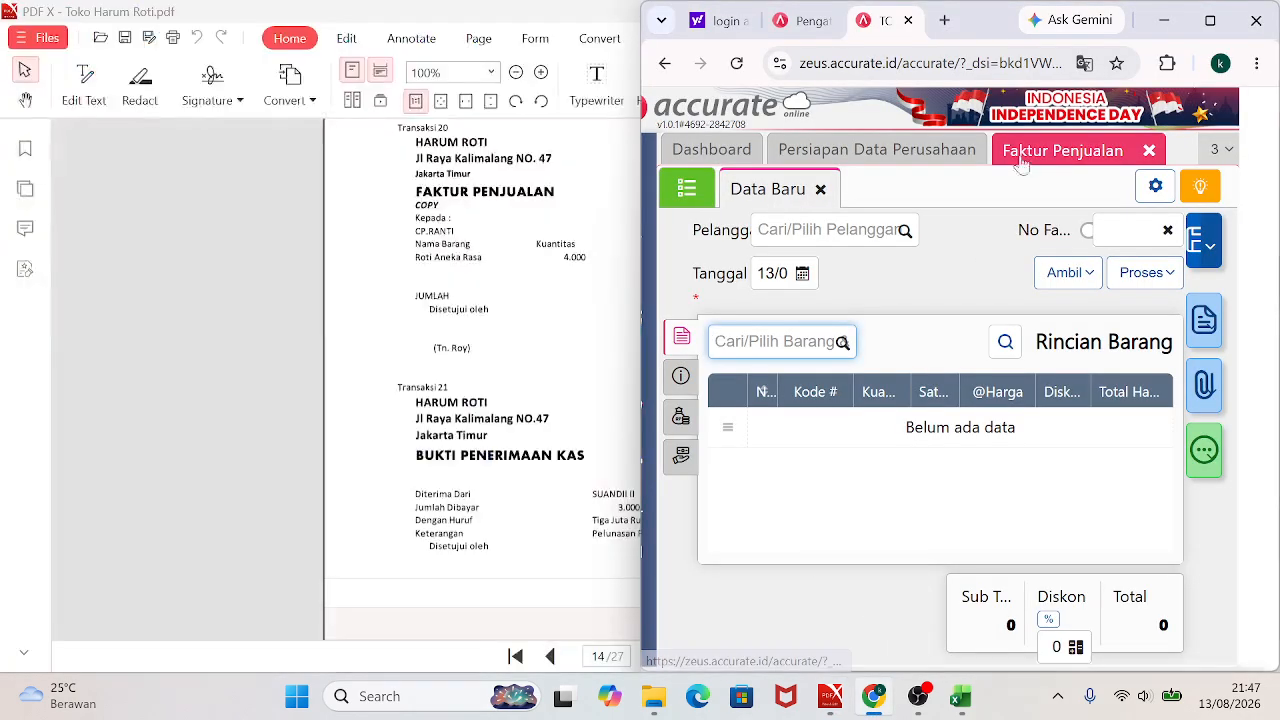
Maximize the browser window and view the Info lainnya and Biaya Lainnya sections of the blank Faktur Penjualan.
left_click(1210, 20)
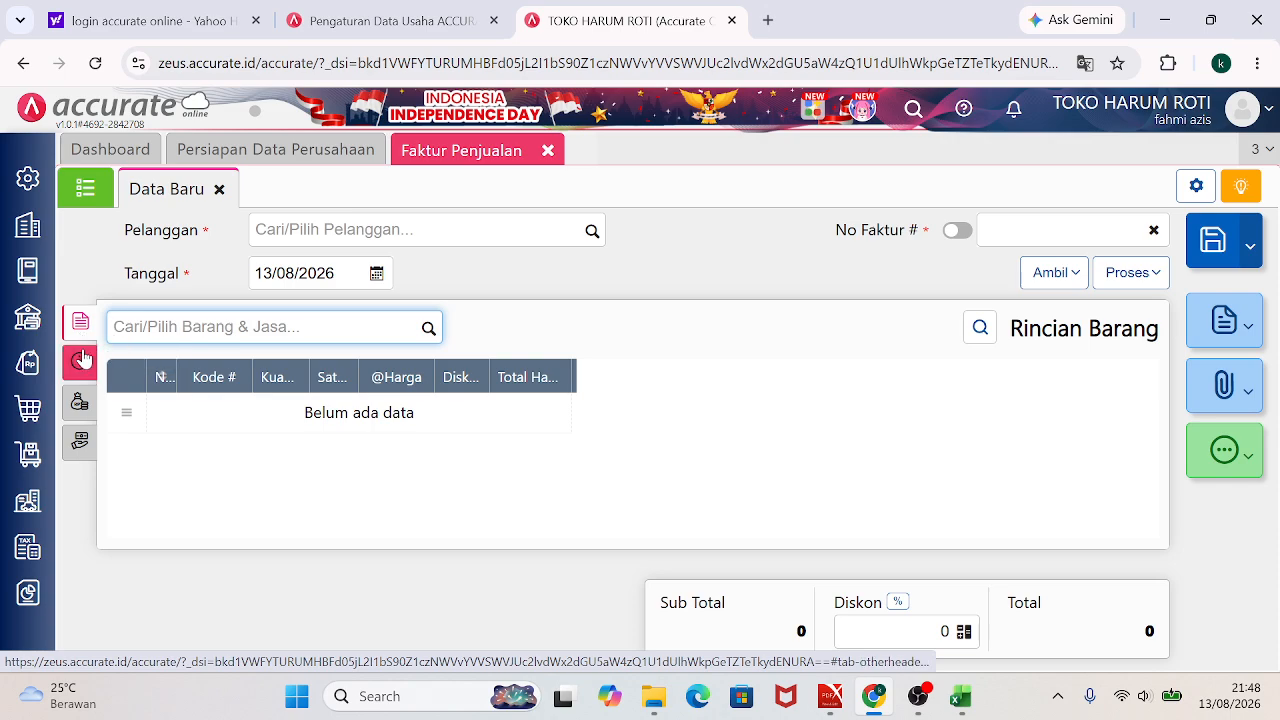
left_click(80, 361)
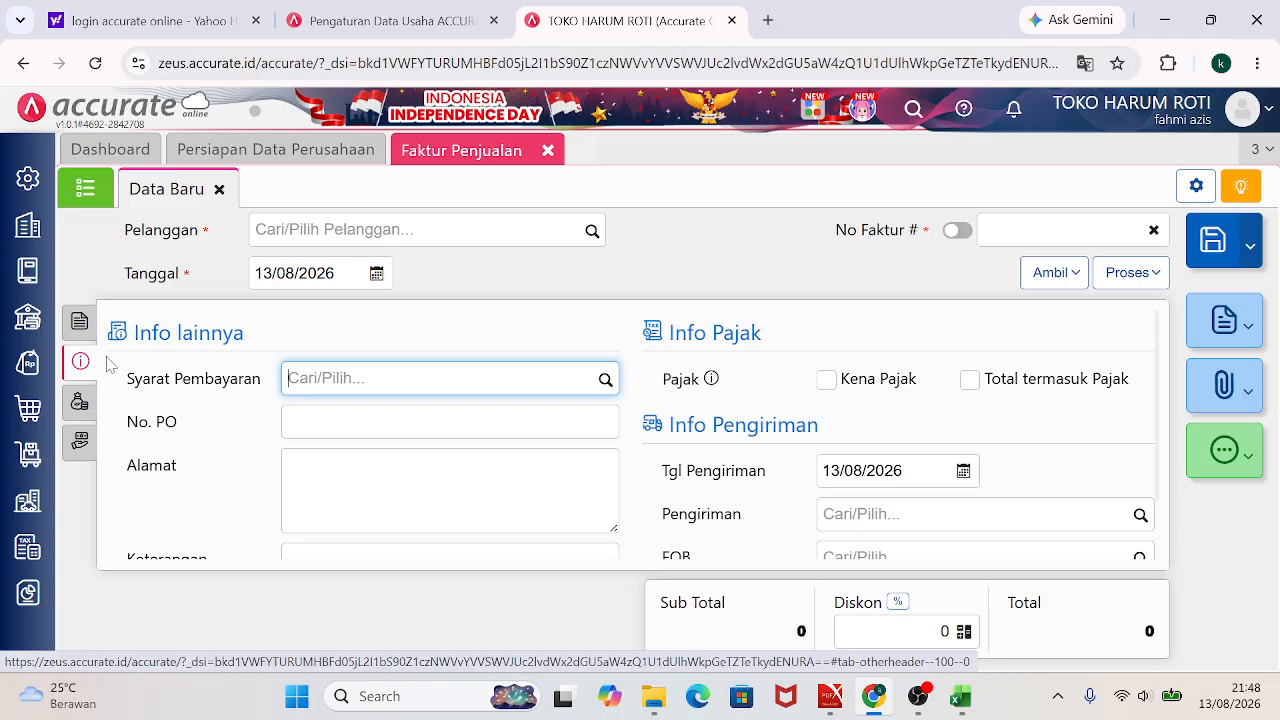
left_click(86, 412)
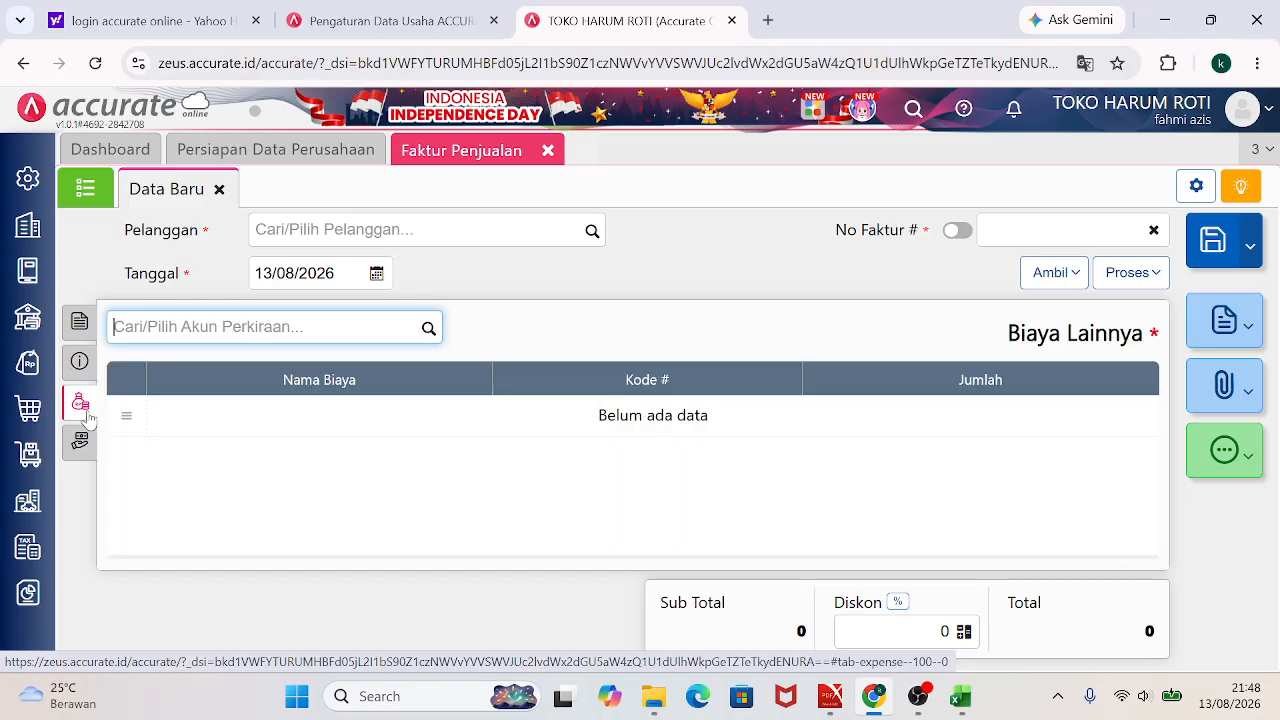